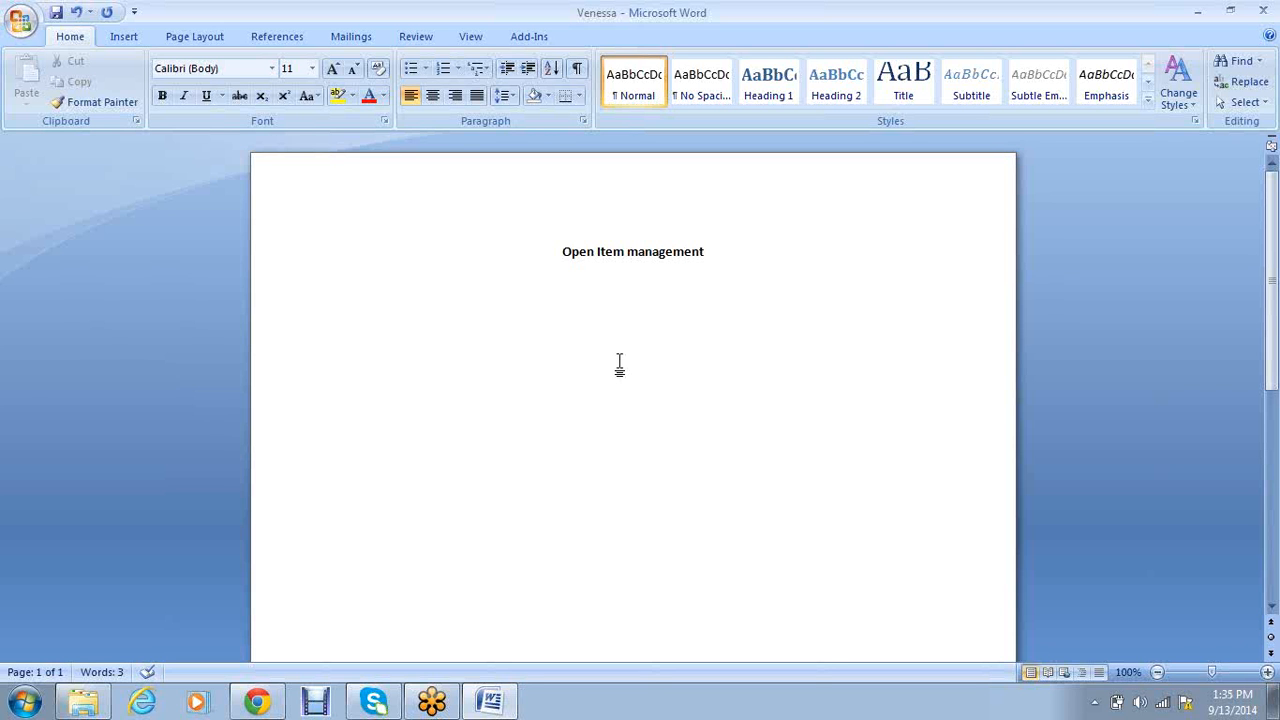
Bring up the Course content Word document at its G/L Outgoing and Incoming Payments topics
{"action": "left_click", "coordinate": [1261, 46]}
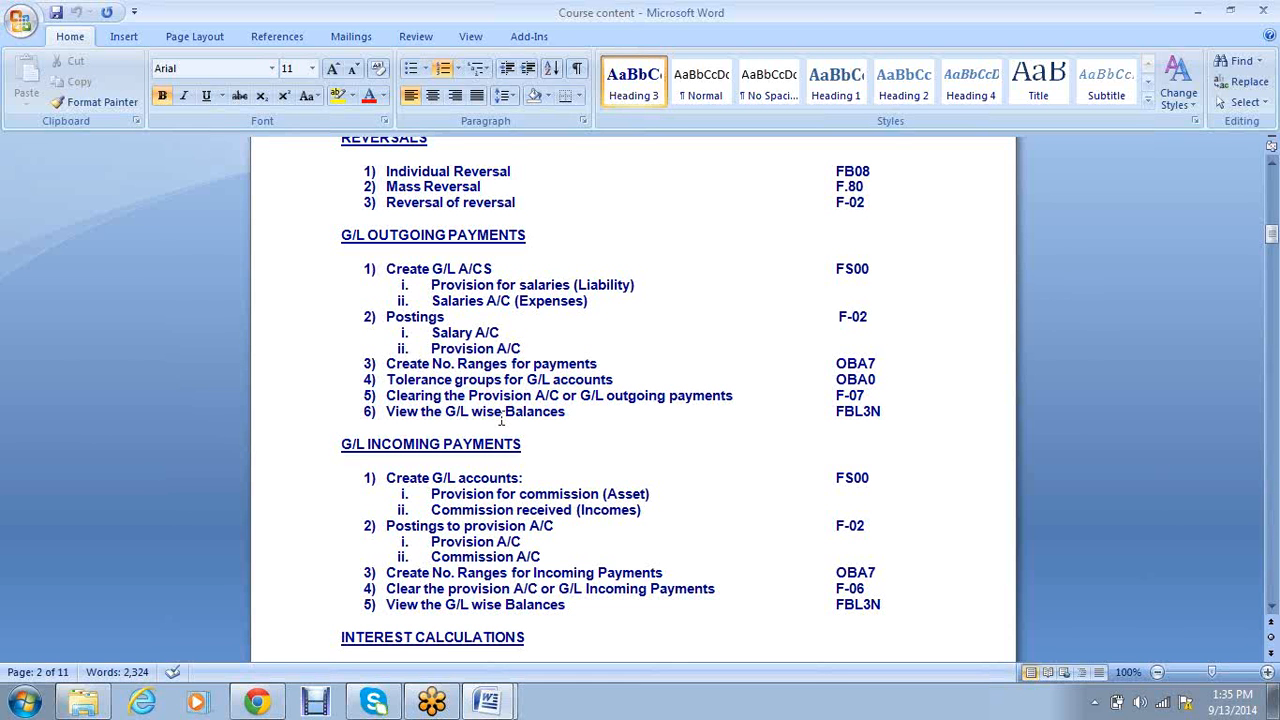
{"action": "left_click_drag", "start_coordinate": [571, 604], "coordinate": [308, 258]}
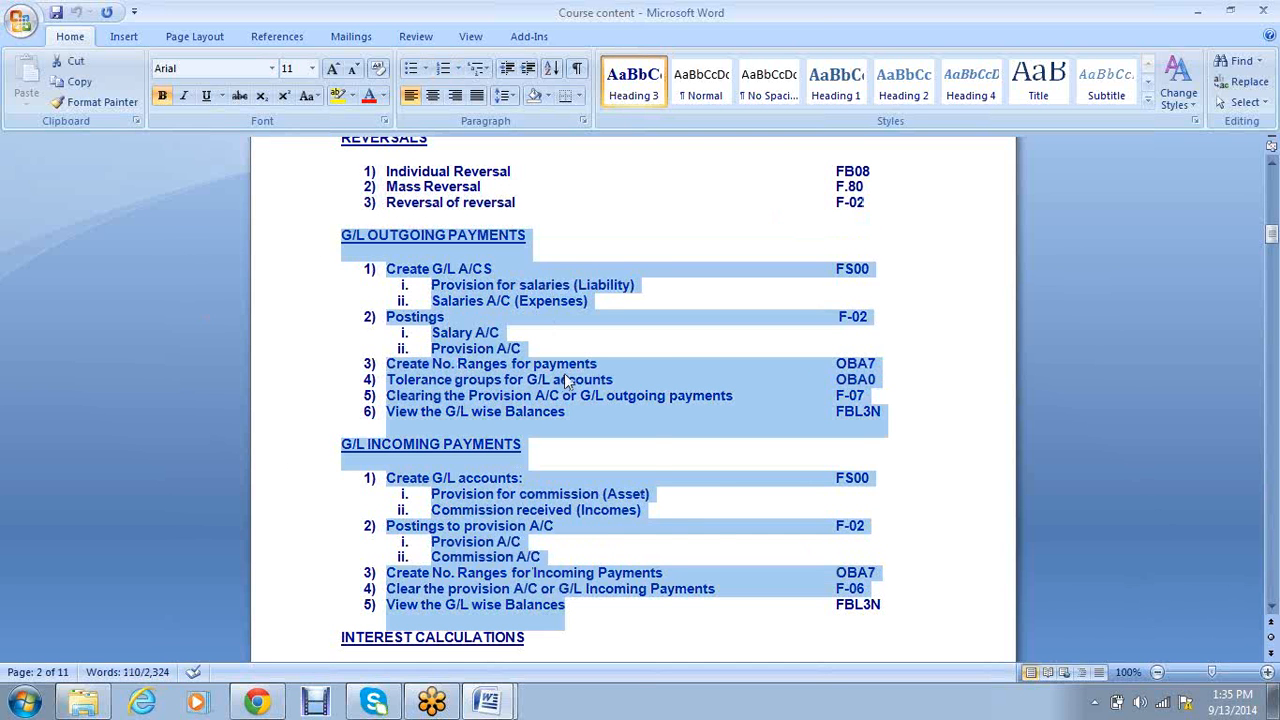
{"action": "scroll", "coordinate": [566, 381], "scroll_direction": "down", "scroll_amount": 1}
{"action": "scroll", "coordinate": [564, 380], "scroll_direction": "down", "scroll_amount": 1}
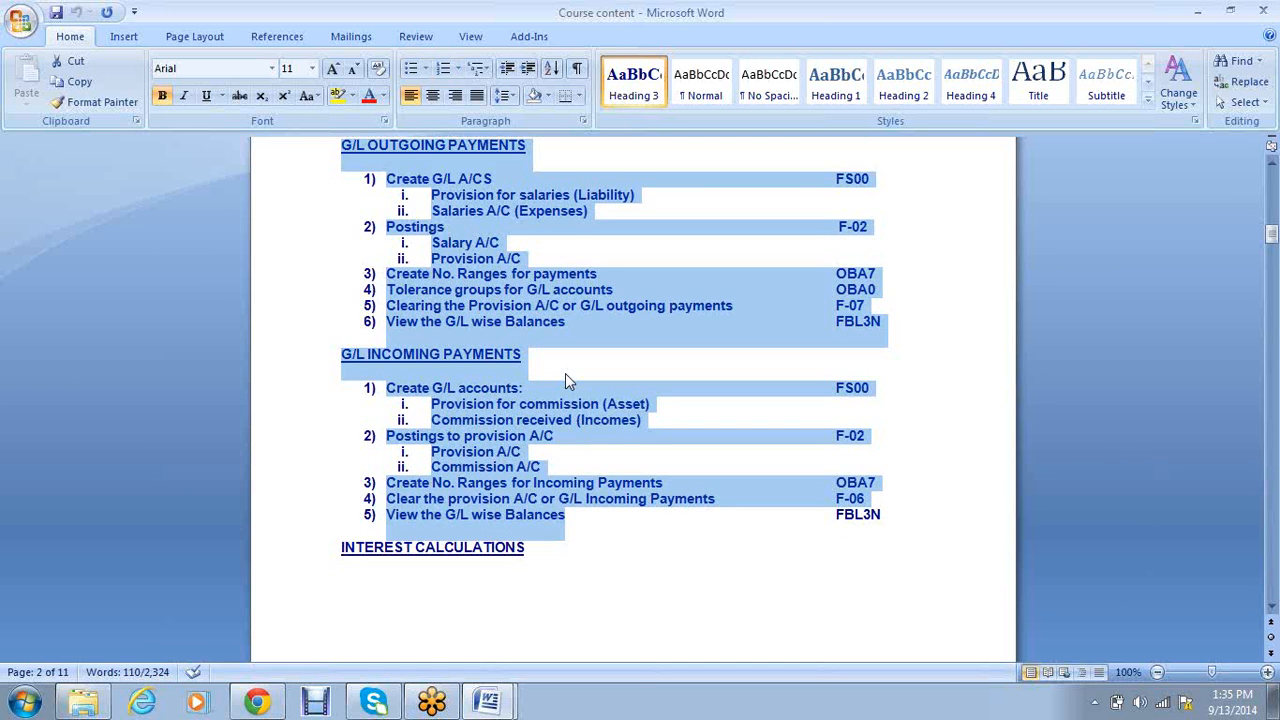
{"action": "scroll", "coordinate": [565, 380], "scroll_direction": "down", "scroll_amount": 1}
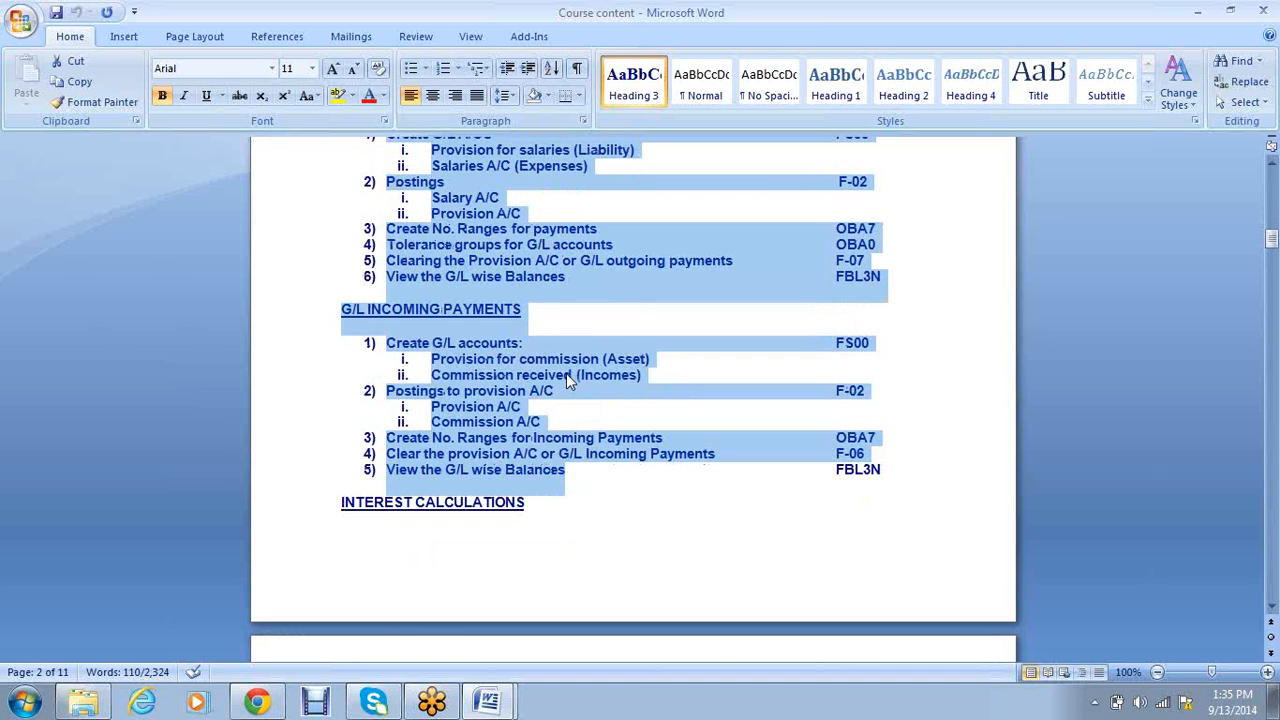
{"action": "scroll", "coordinate": [566, 373], "scroll_direction": "down", "scroll_amount": 4}
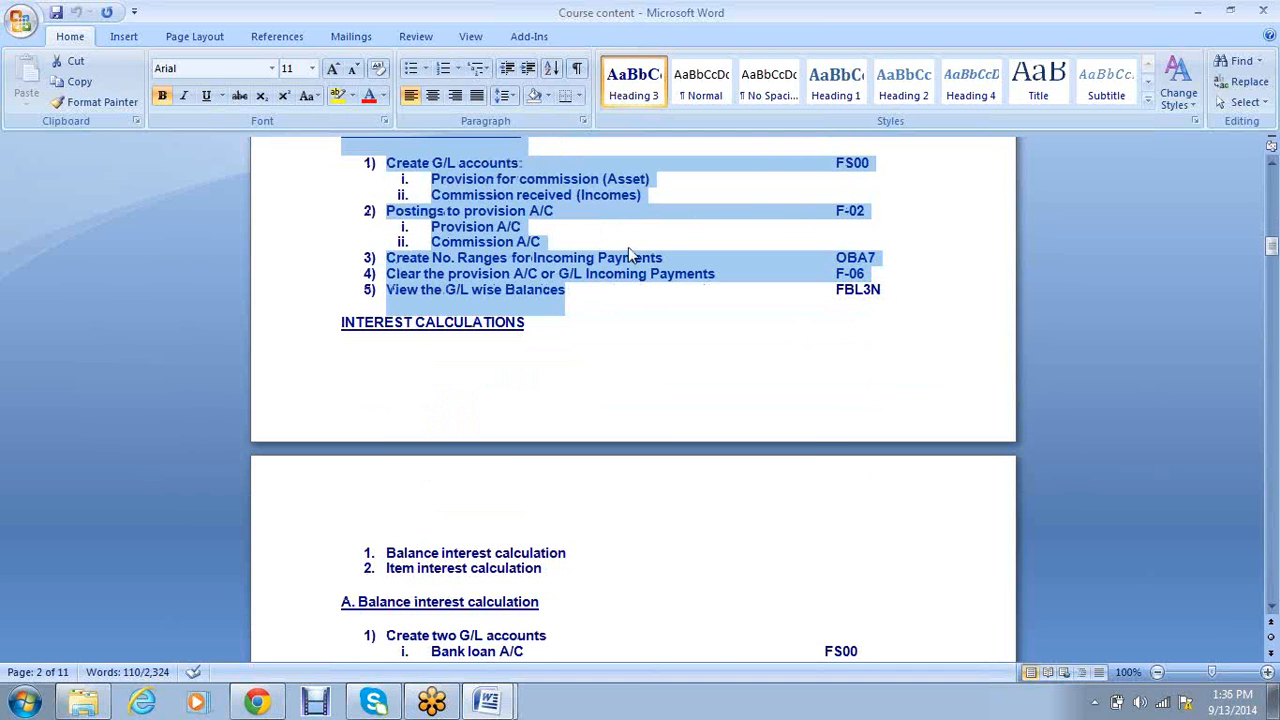
{"action": "scroll", "coordinate": [628, 254], "scroll_direction": "down", "scroll_amount": 6}
{"action": "scroll", "coordinate": [631, 250], "scroll_direction": "down", "scroll_amount": 10}
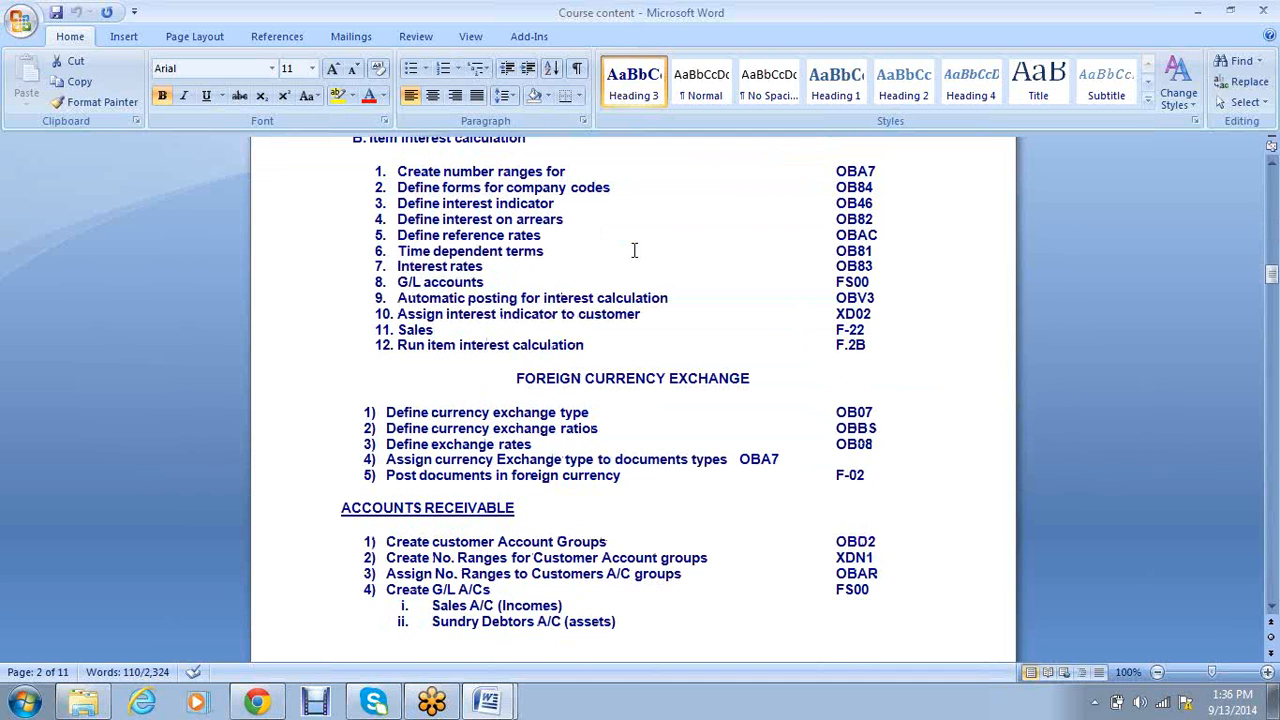
{"action": "scroll", "coordinate": [600, 350], "scroll_direction": "down", "scroll_amount": 4}
{"action": "scroll", "coordinate": [562, 448], "scroll_direction": "down", "scroll_amount": 10}
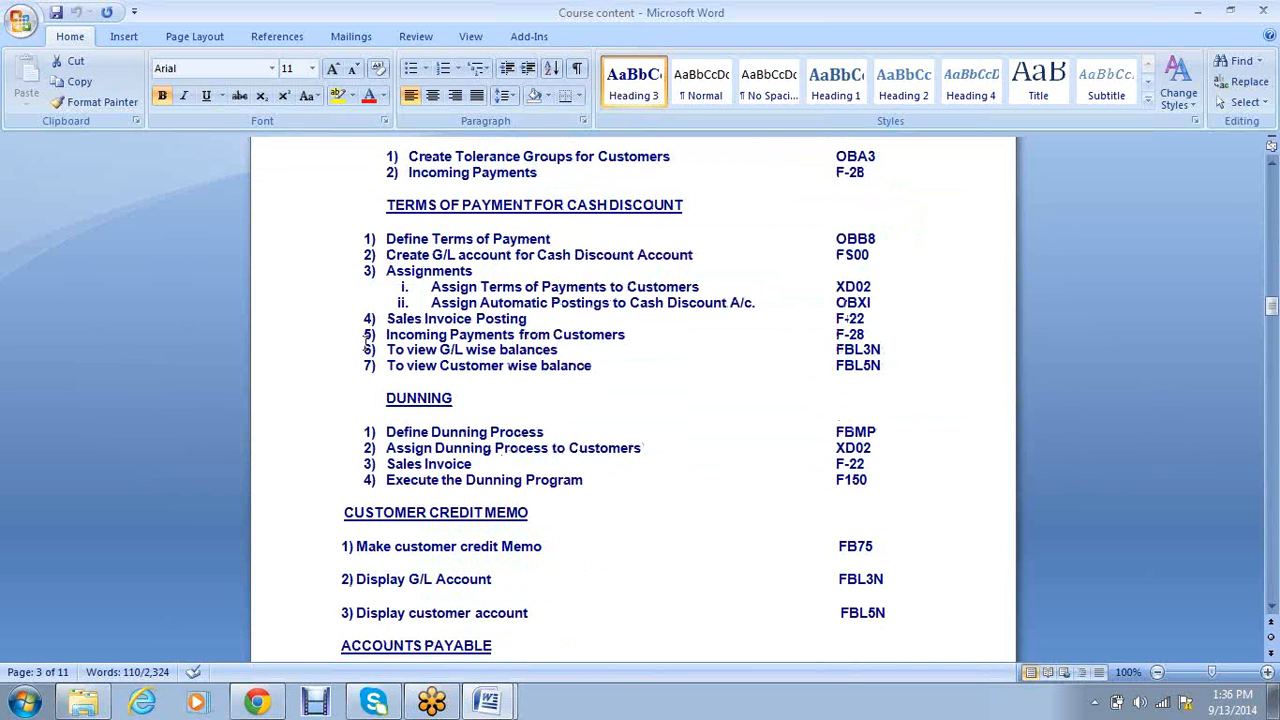
{"action": "scroll", "coordinate": [367, 343], "scroll_direction": "up", "scroll_amount": 10}
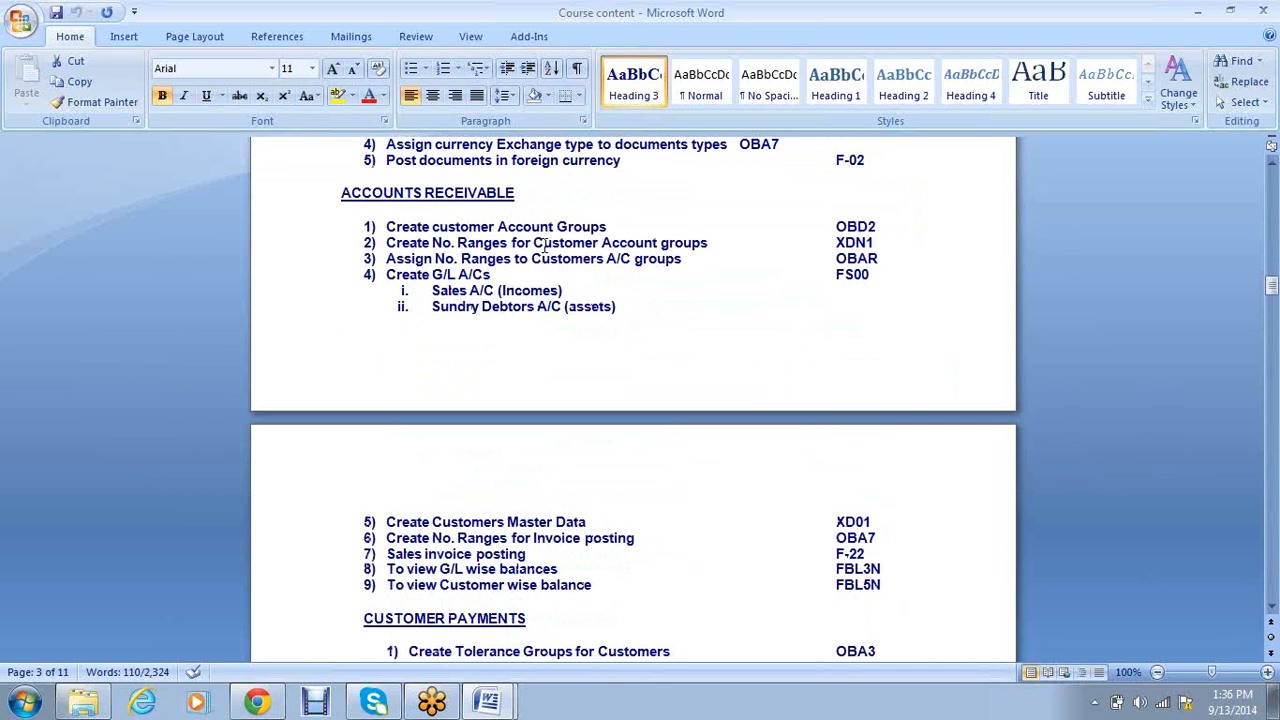
{"action": "scroll", "coordinate": [545, 243], "scroll_direction": "down", "scroll_amount": 1}
{"action": "scroll", "coordinate": [545, 245], "scroll_direction": "down", "scroll_amount": 5}
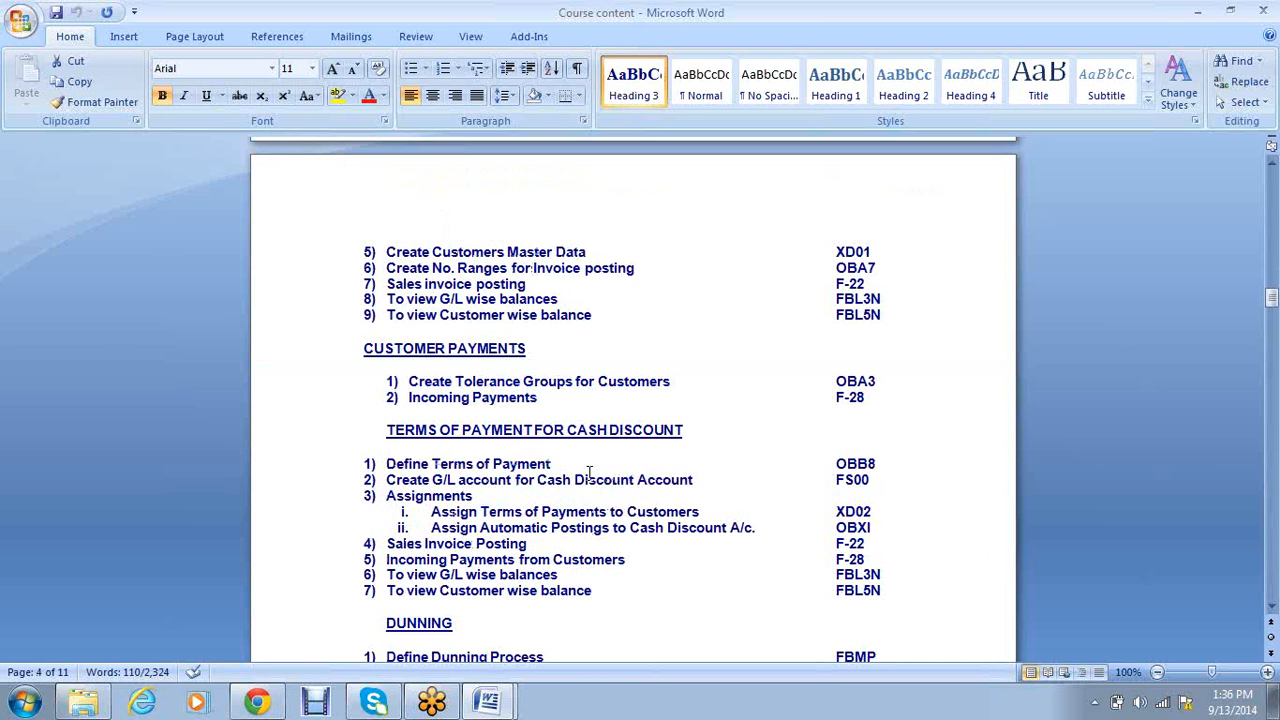
{"action": "scroll", "coordinate": [590, 472], "scroll_direction": "down", "scroll_amount": 10}
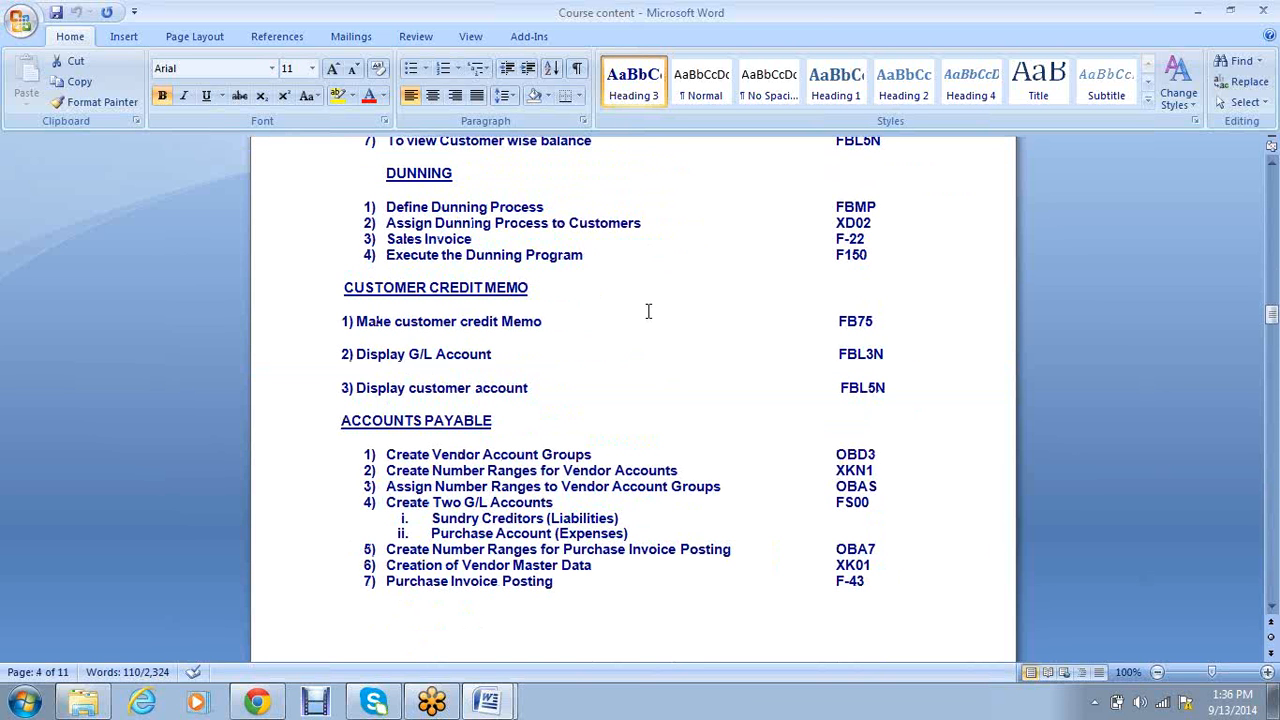
{"action": "scroll", "coordinate": [648, 311], "scroll_direction": "up", "scroll_amount": 1}
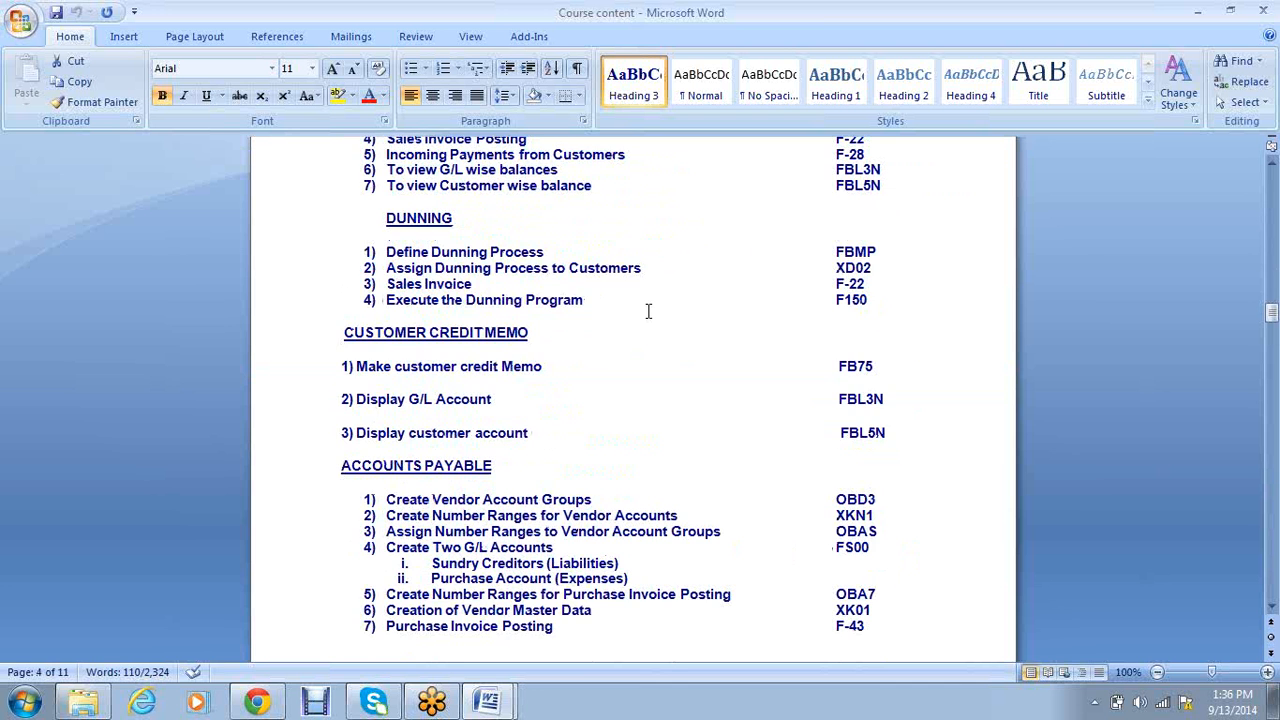
{"action": "scroll", "coordinate": [648, 311], "scroll_direction": "up", "scroll_amount": 2}
{"action": "scroll", "coordinate": [648, 311], "scroll_direction": "up", "scroll_amount": 9}
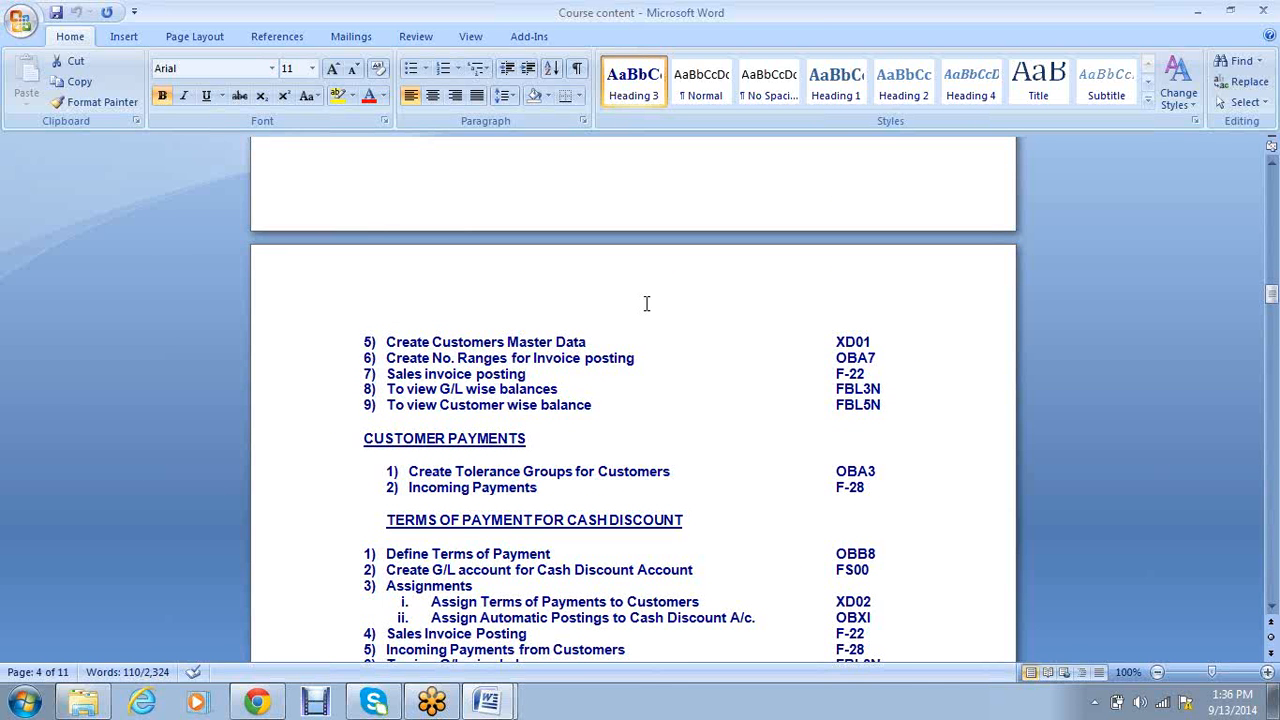
{"action": "scroll", "coordinate": [646, 303], "scroll_direction": "up", "scroll_amount": 10}
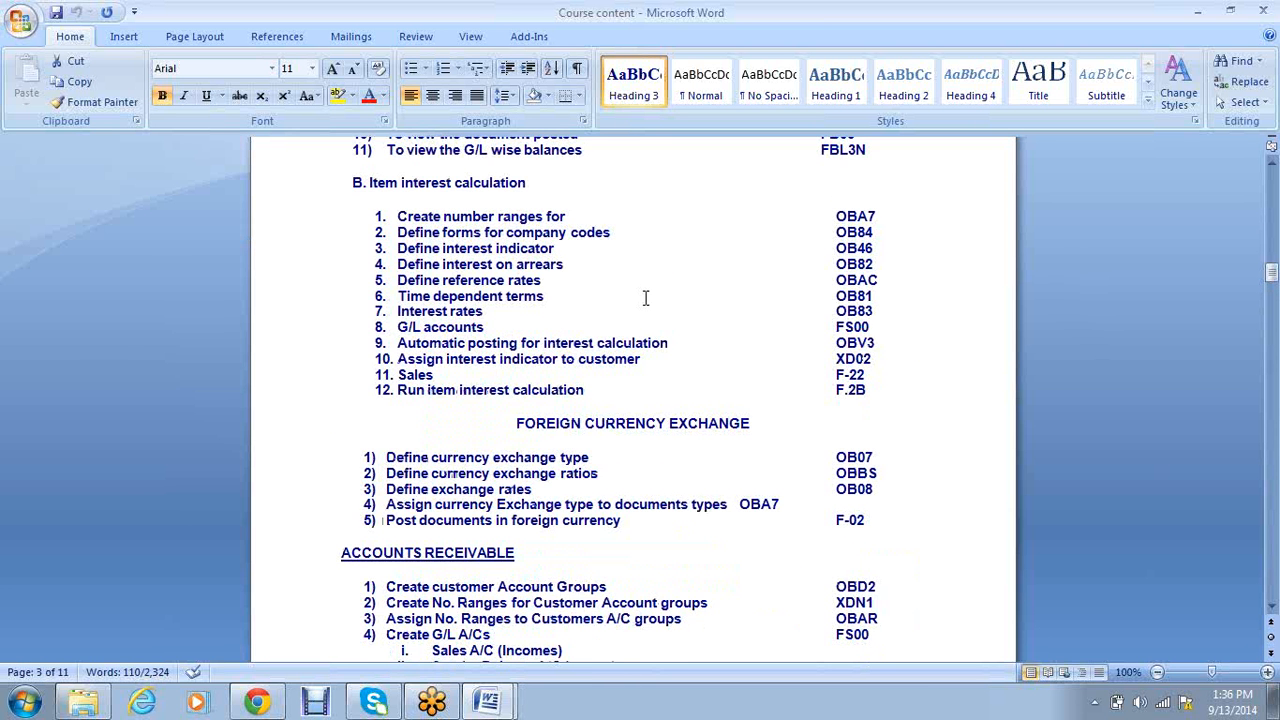
{"action": "scroll", "coordinate": [646, 298], "scroll_direction": "up", "scroll_amount": 4}
{"action": "scroll", "coordinate": [541, 306], "scroll_direction": "up", "scroll_amount": 4}
{"action": "left_click", "coordinate": [578, 352]}
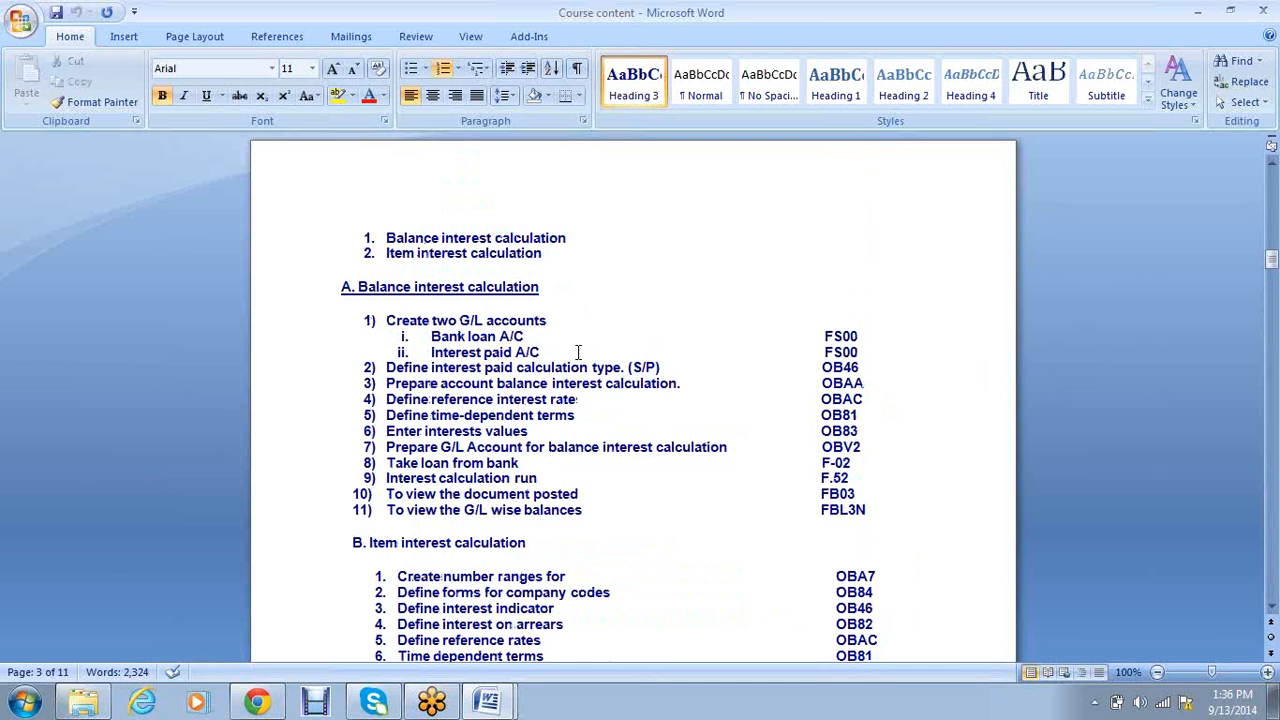
{"action": "scroll", "coordinate": [578, 352], "scroll_direction": "down", "scroll_amount": 1}
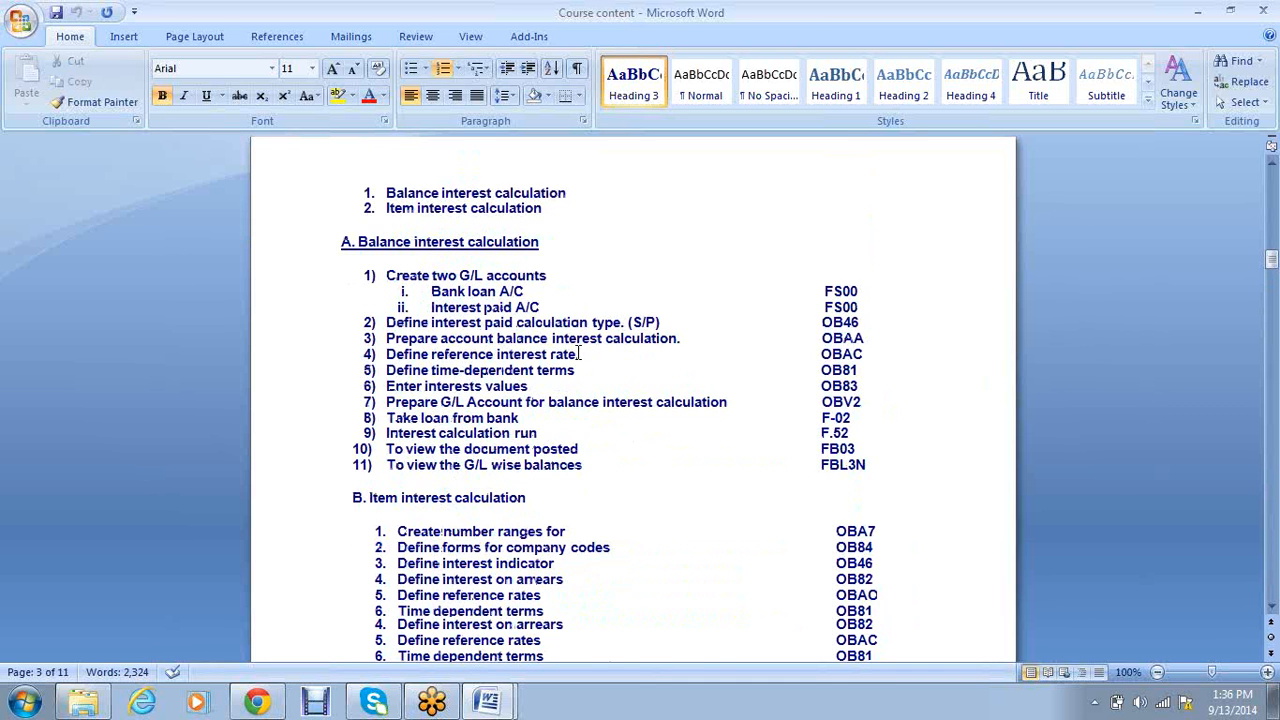
{"action": "scroll", "coordinate": [578, 352], "scroll_direction": "down", "scroll_amount": 6}
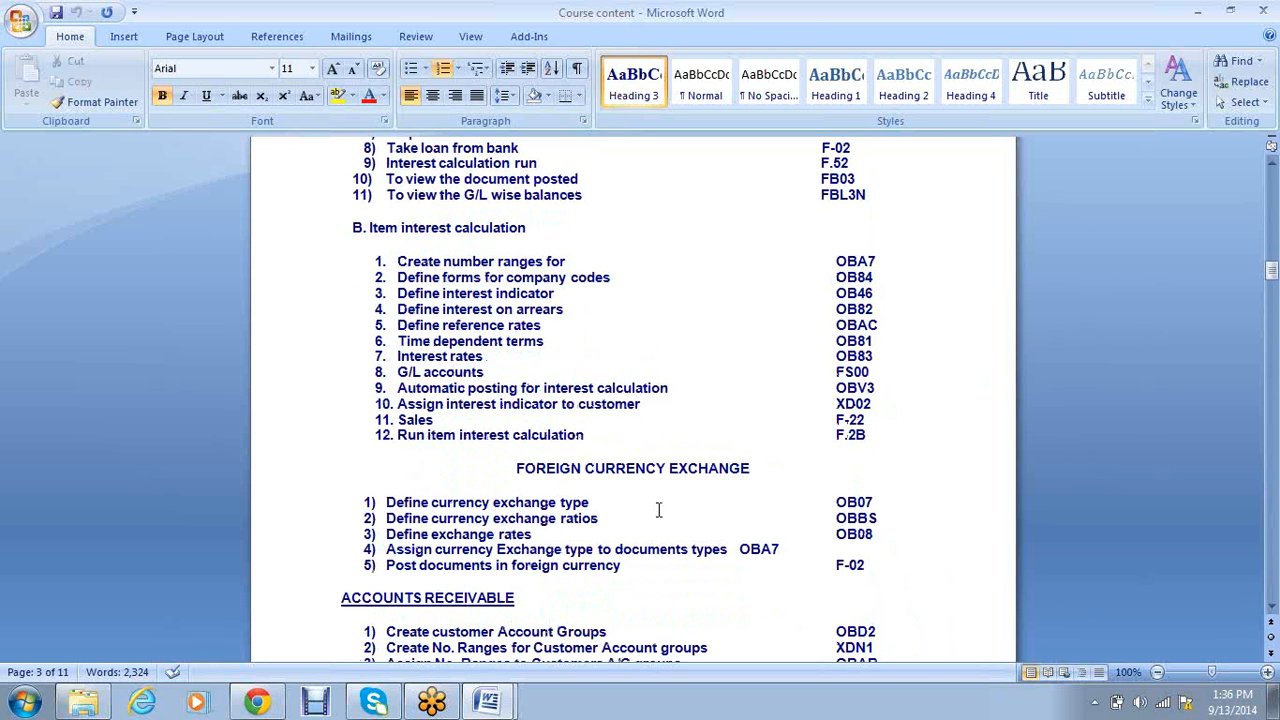
{"action": "left_click", "coordinate": [659, 510]}
Copy the entire Course content document and hide Word to reveal the desktop
{"action": "key", "text": "ctrl+a"}
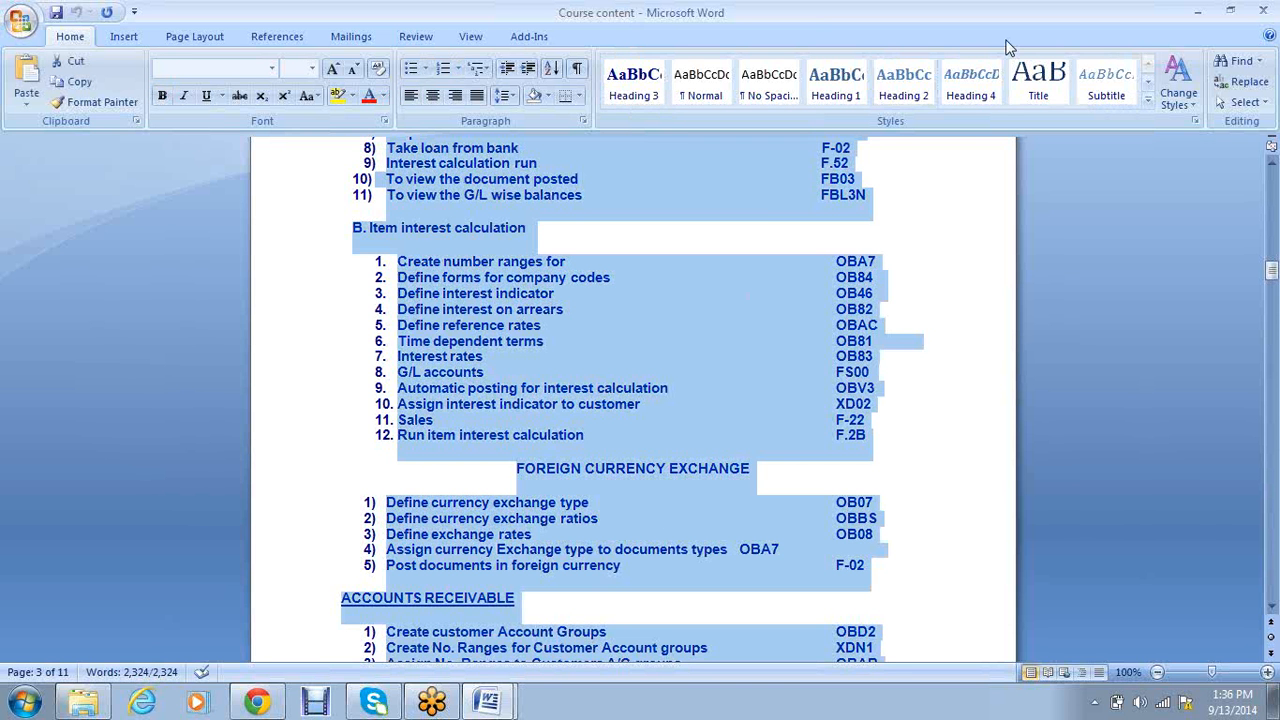
{"action": "left_click", "coordinate": [1006, 40]}
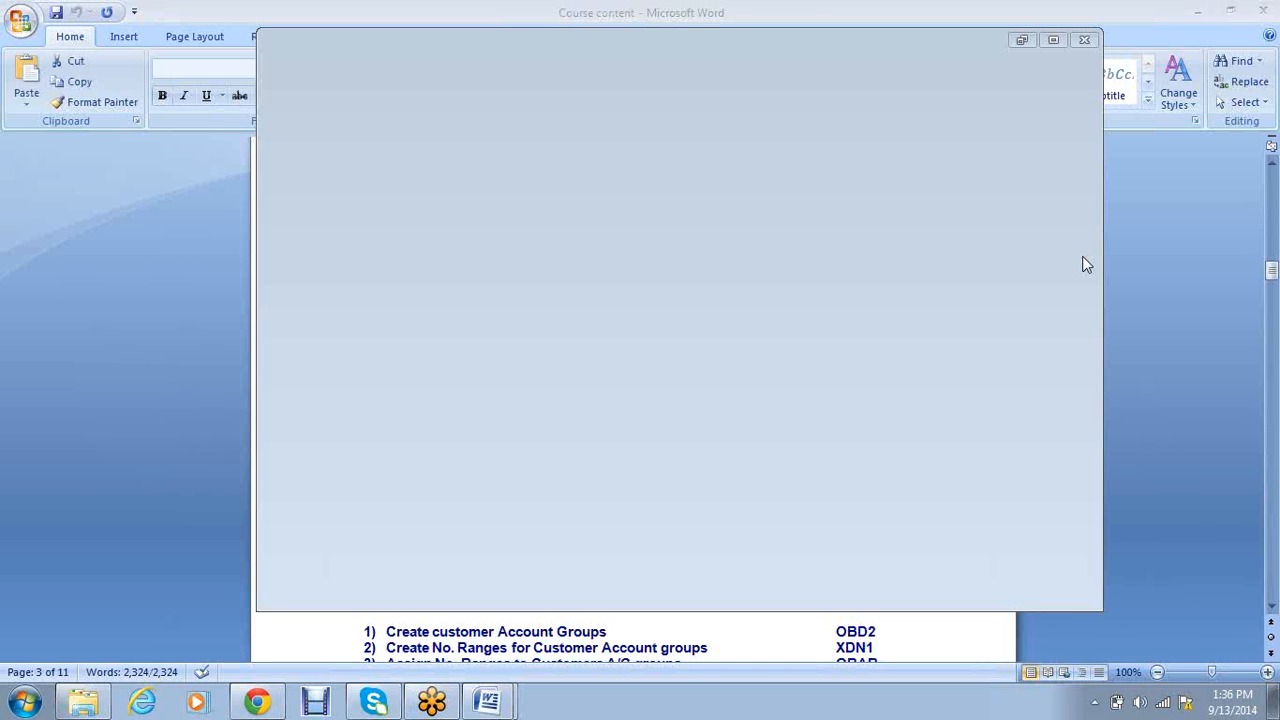
{"action": "key", "text": "super+d"}
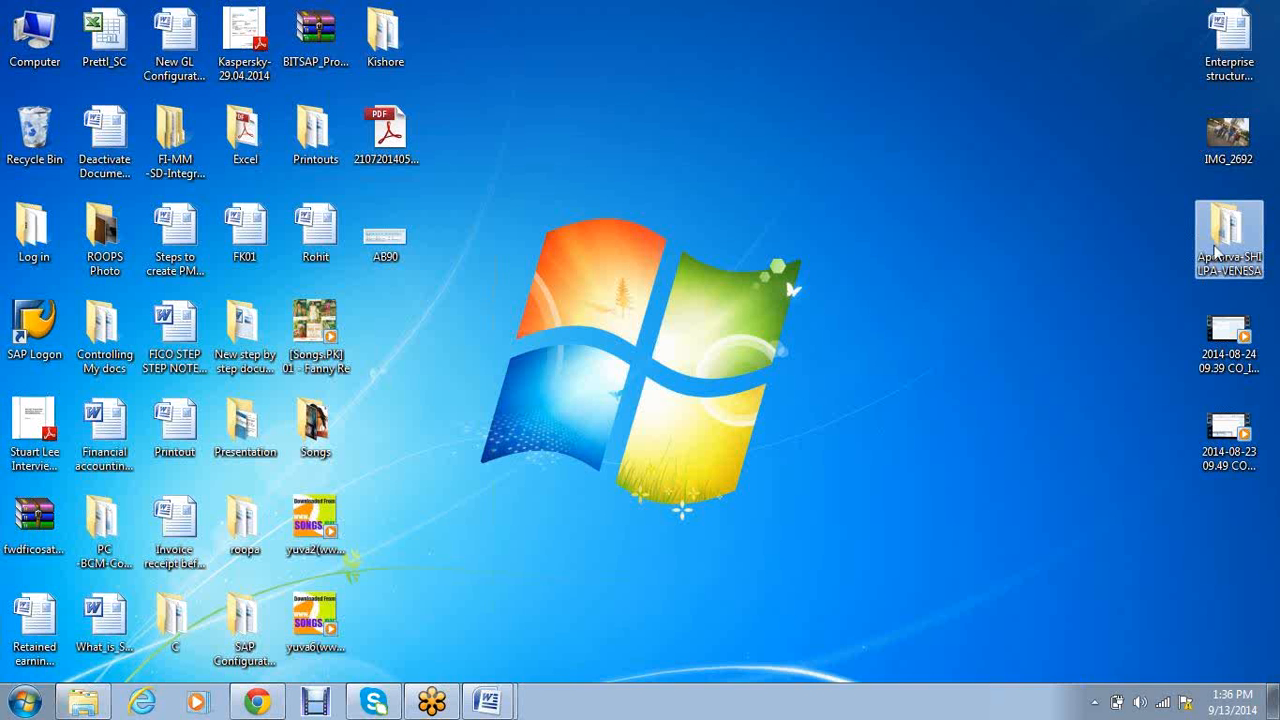
In the students' folder, create and open a Word document named 'Course content-' plus the student's name
{"action": "double_click", "coordinate": [1216, 250]}
{"action": "right_click", "coordinate": [478, 284]}
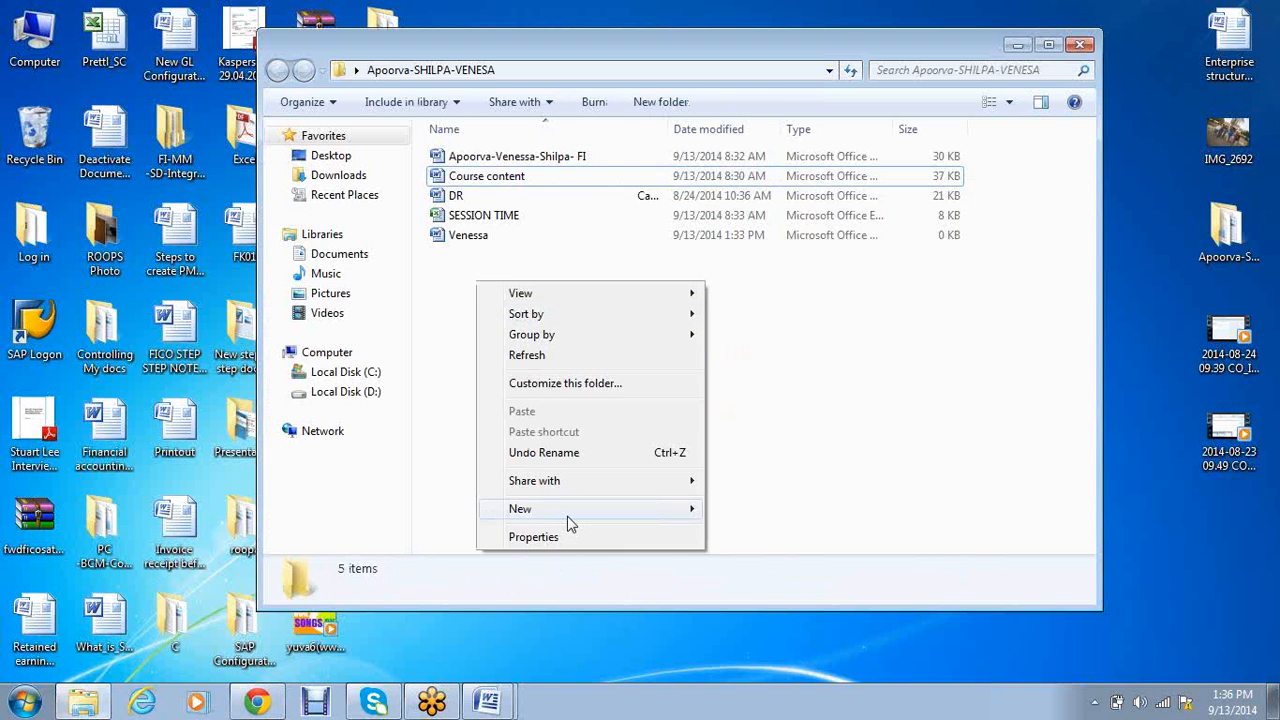
{"action": "left_click", "coordinate": [566, 509]}
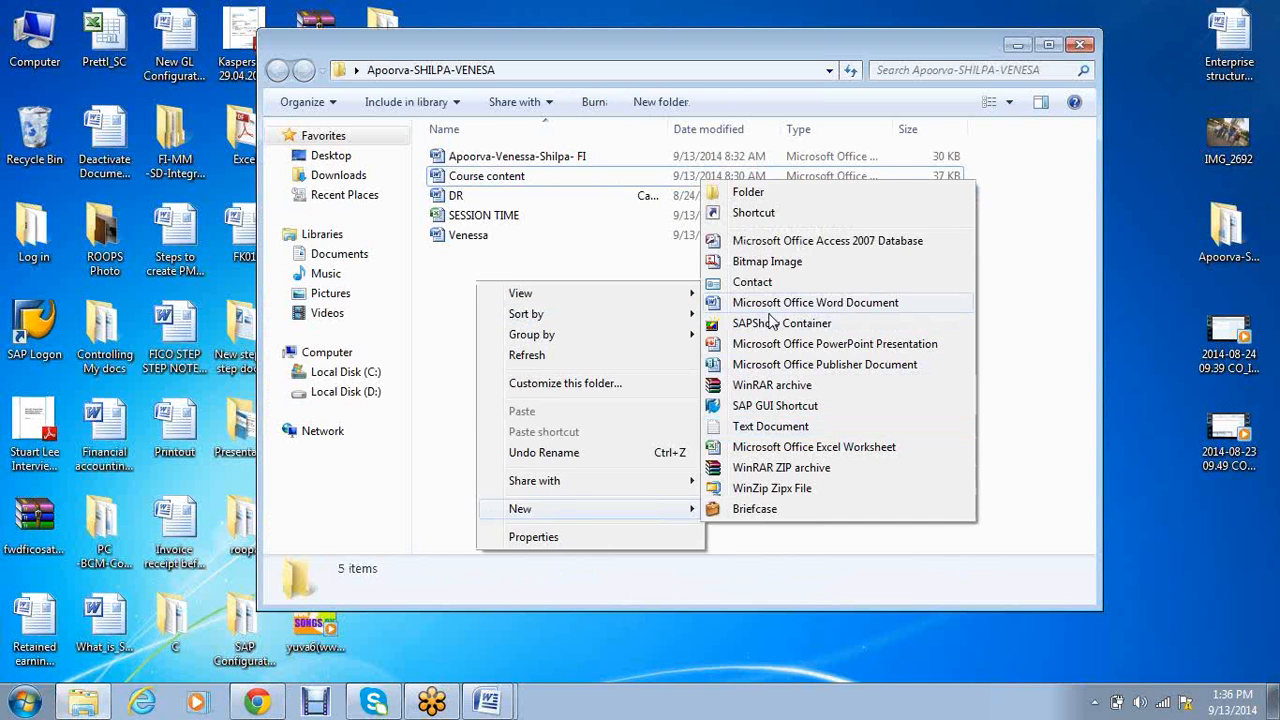
{"action": "left_click", "coordinate": [771, 304]}
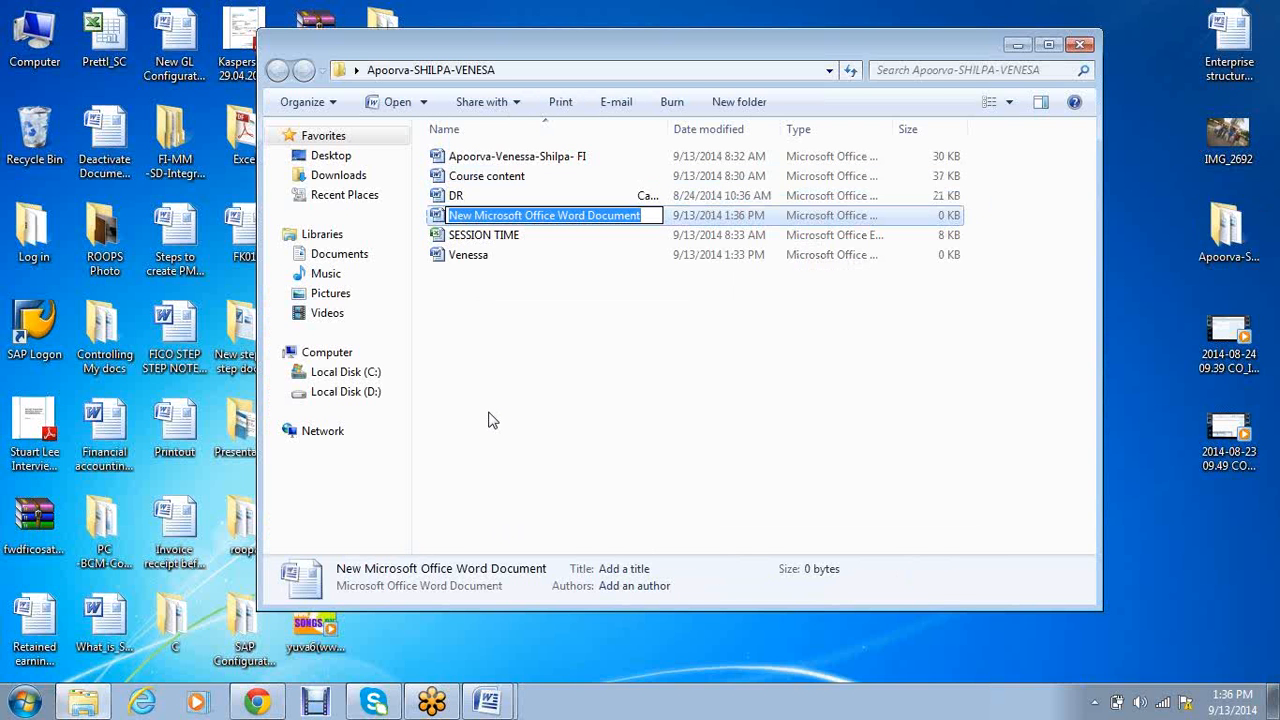
{"action": "type", "text": "Cou"}
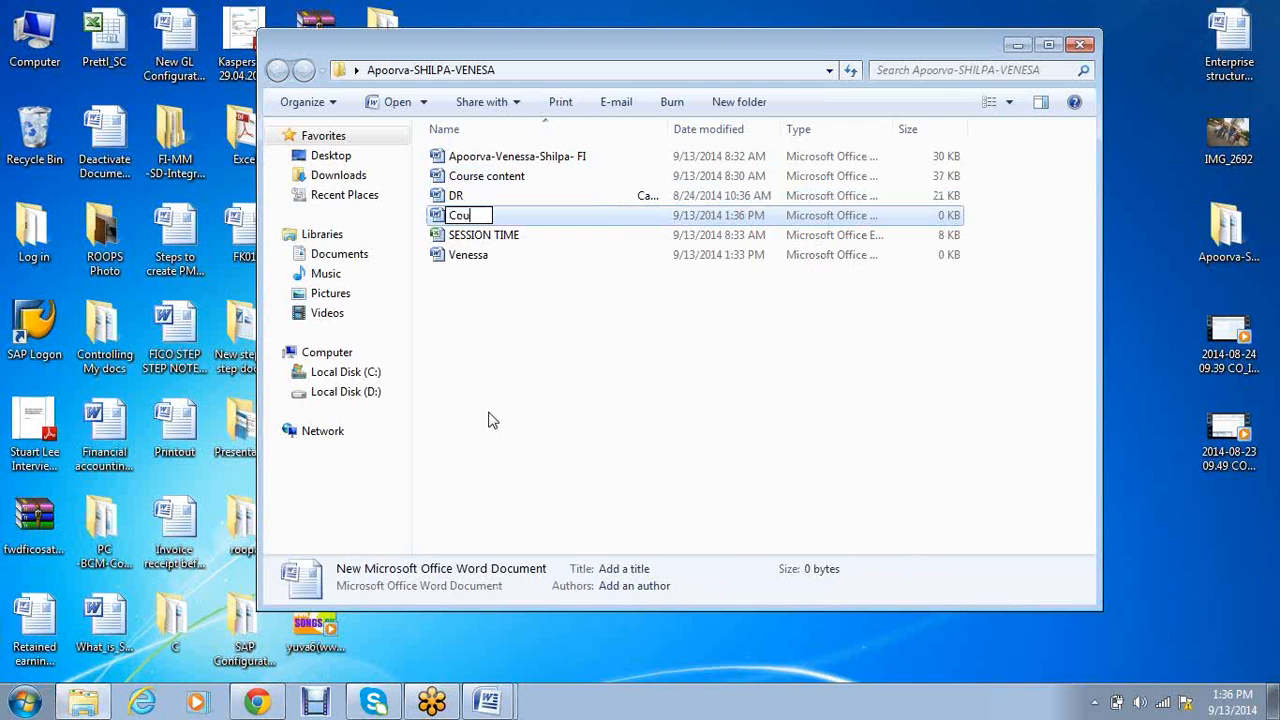
{"action": "type", "text": "rse cont"}
{"action": "key", "text": "BackSpace"}
{"action": "type", "text": "tent- "}
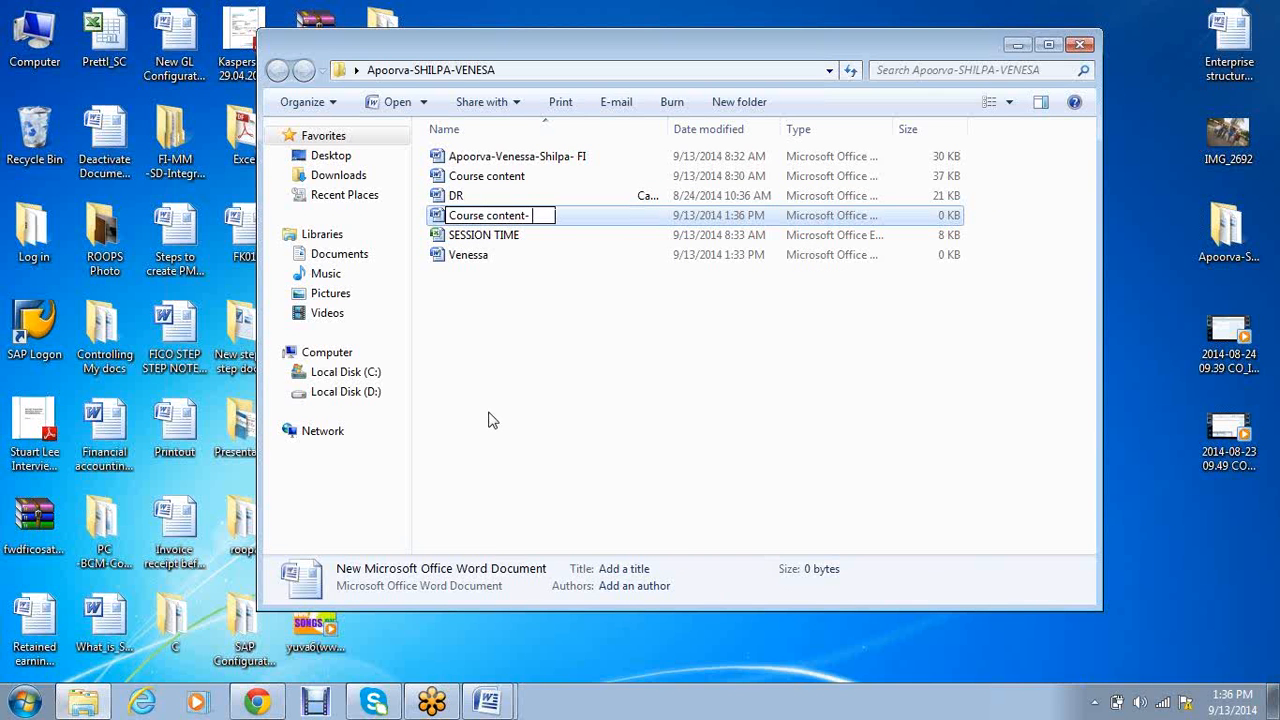
{"action": "type", "text": "Venessa"}
{"action": "left_click", "coordinate": [490, 418]}
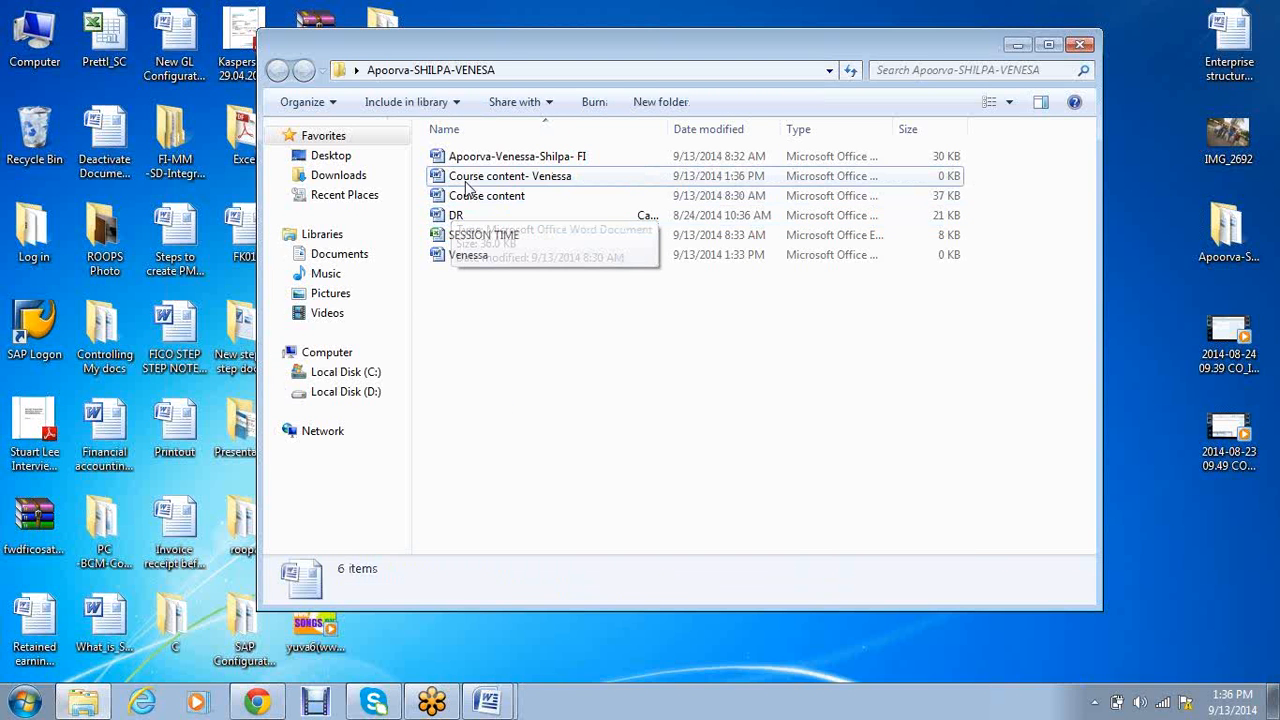
{"action": "left_click", "coordinate": [466, 180]}
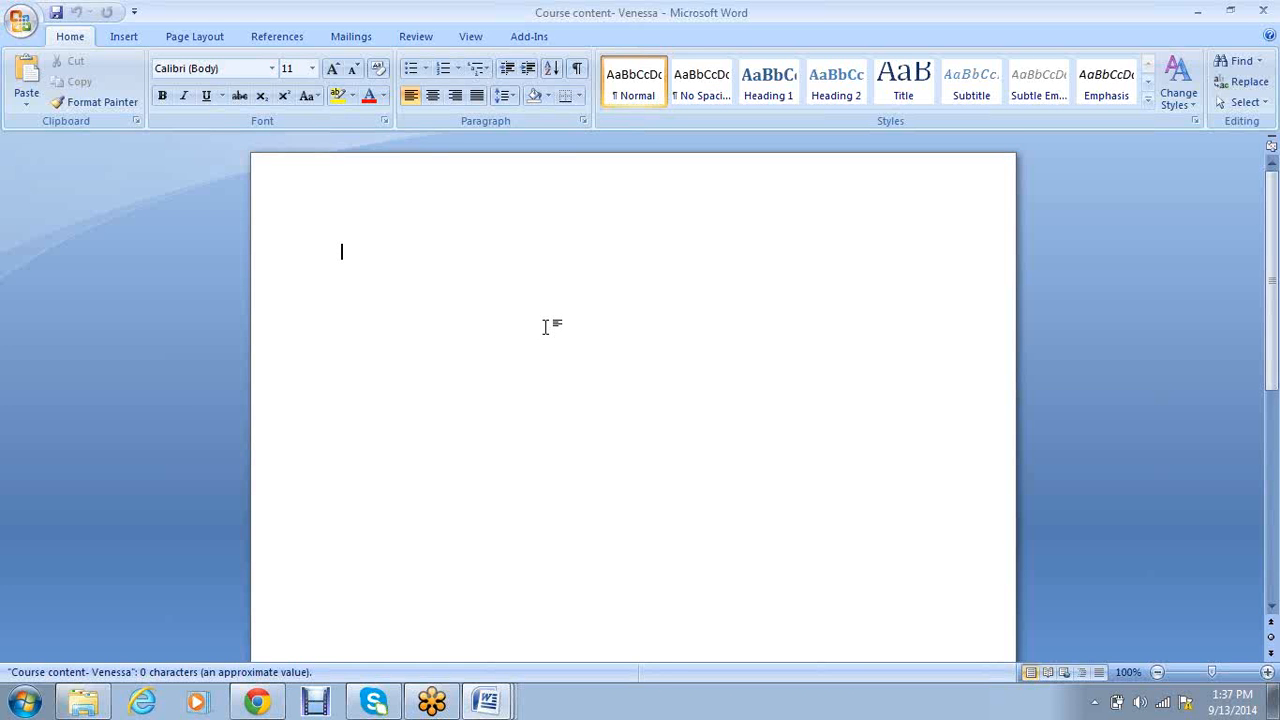
Paste the copied course content, return to the top and select the sections to recolour
{"action": "key", "text": "ctrl+v"}
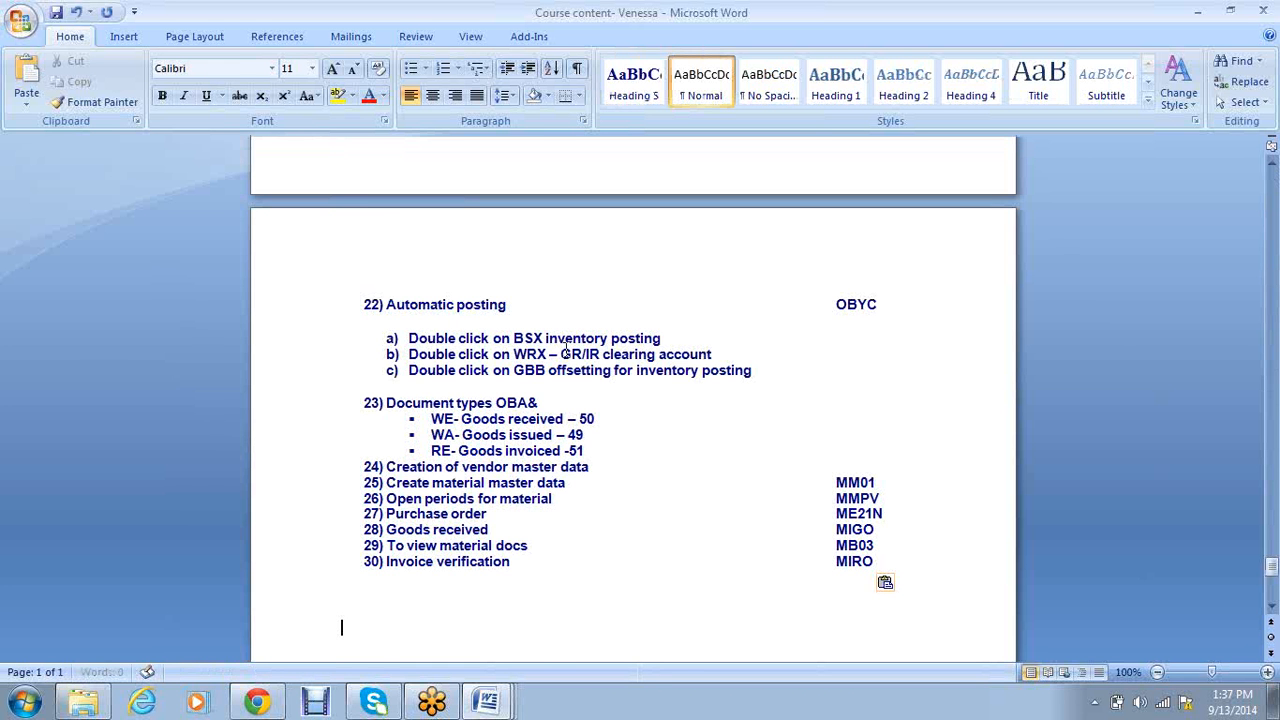
{"action": "scroll", "coordinate": [567, 350], "scroll_direction": "up", "scroll_amount": 10}
{"action": "scroll", "coordinate": [560, 340], "scroll_direction": "up", "scroll_amount": 10}
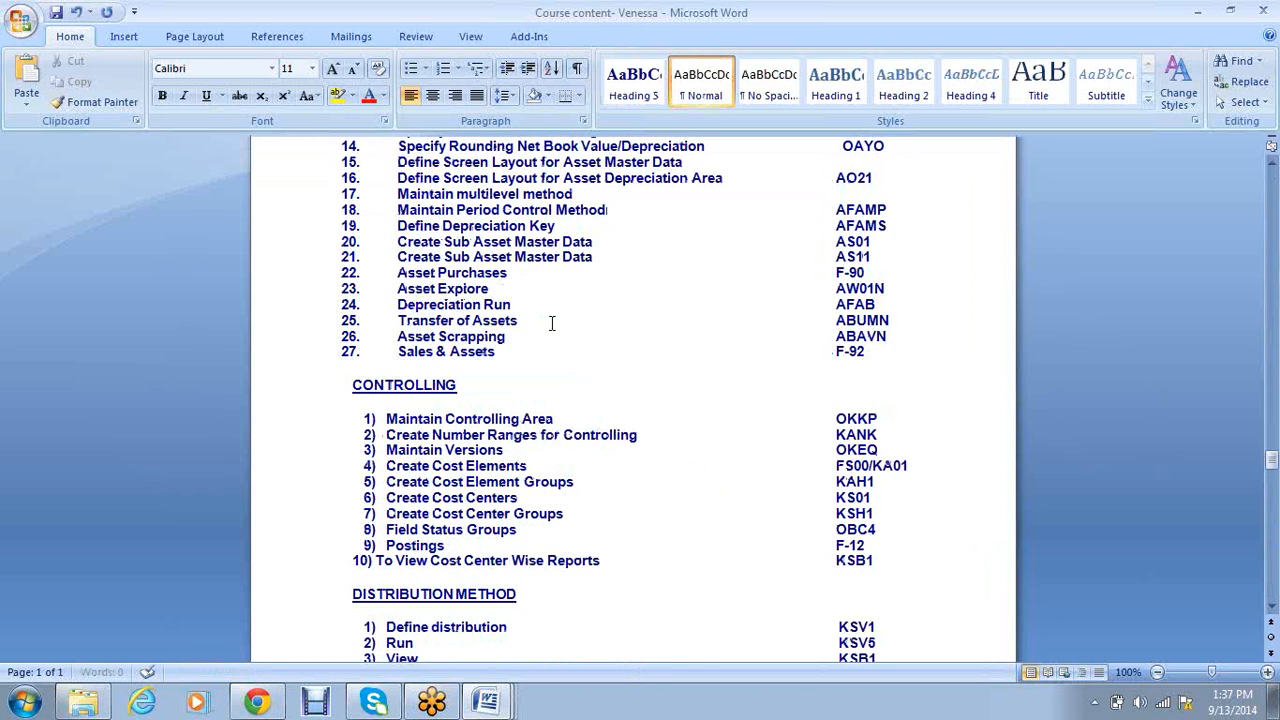
{"action": "scroll", "coordinate": [552, 323], "scroll_direction": "up", "scroll_amount": 20}
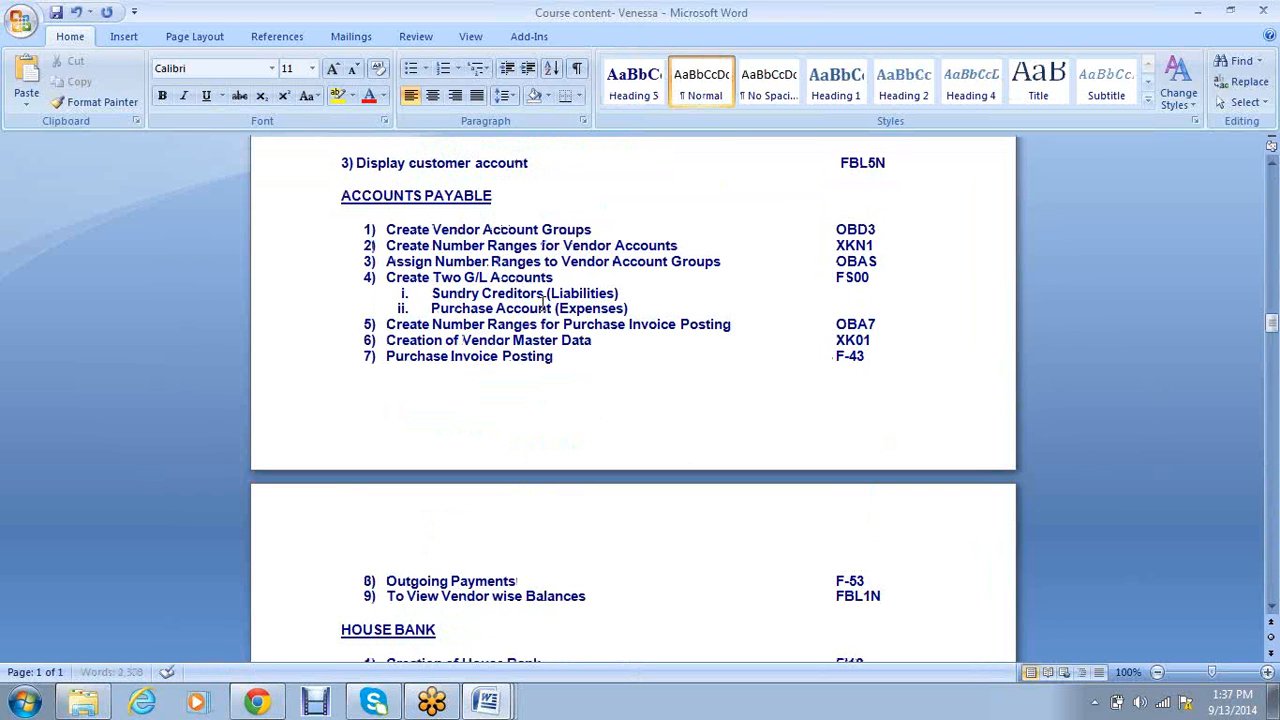
{"action": "scroll", "coordinate": [539, 304], "scroll_direction": "up", "scroll_amount": 15}
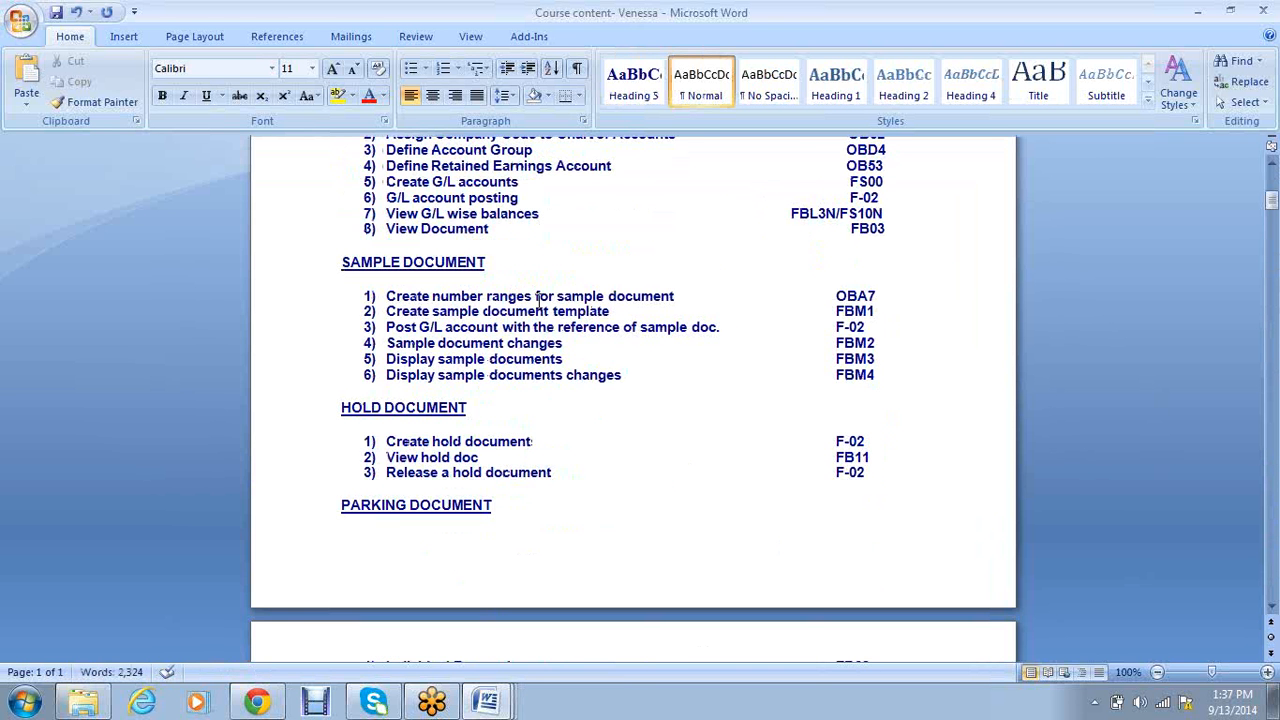
{"action": "scroll", "coordinate": [539, 304], "scroll_direction": "up", "scroll_amount": 10}
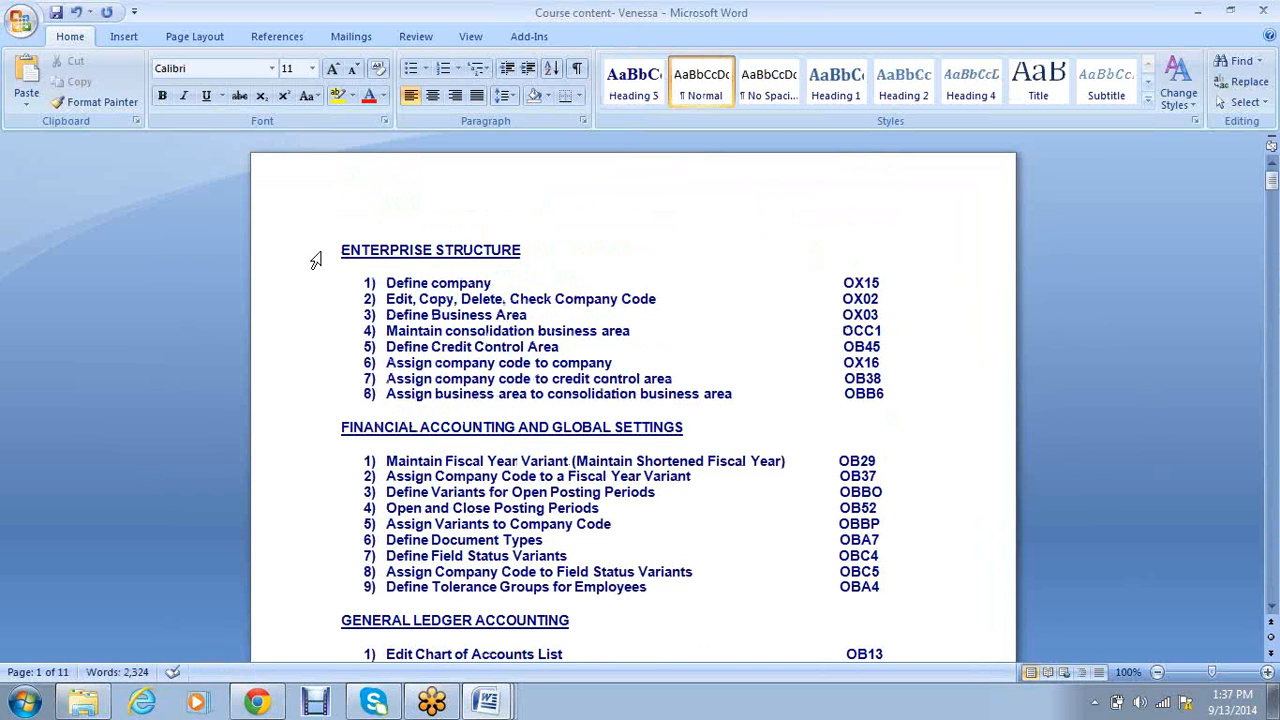
{"action": "left_click_drag", "start_coordinate": [316, 260], "coordinate": [888, 540]}
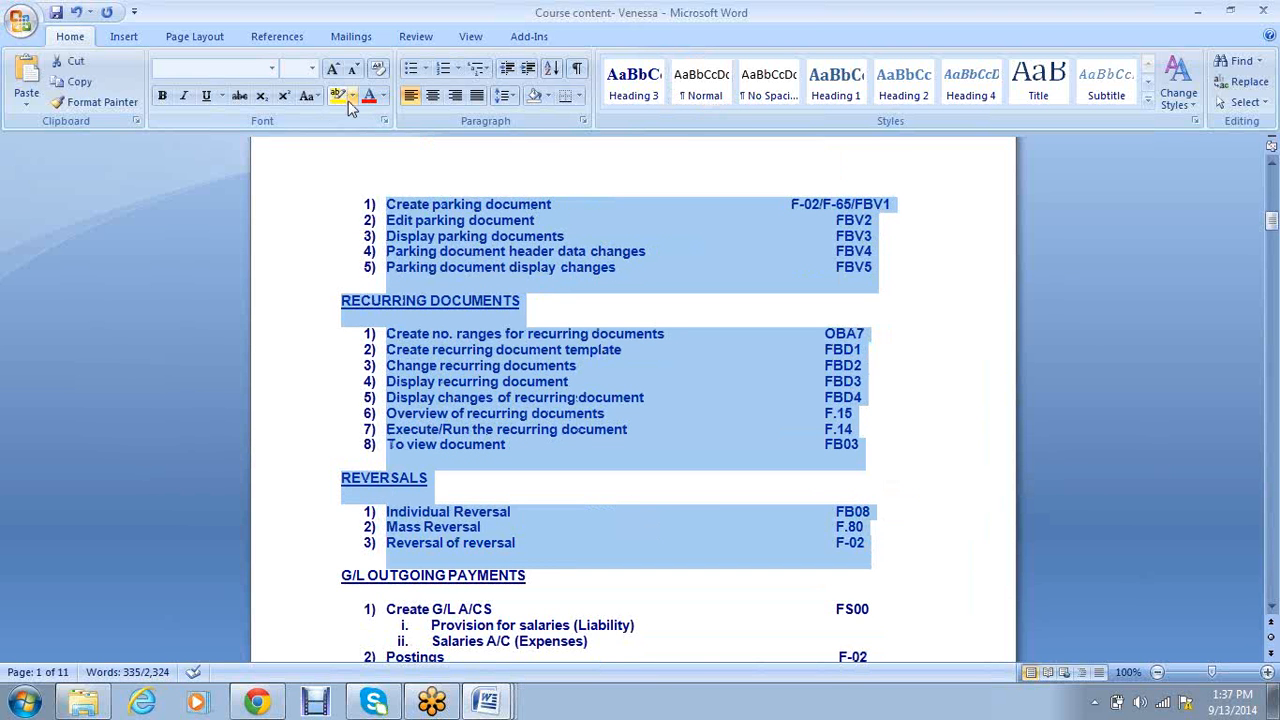
Colour the selected parking, recurring and reversal sections green, then switch to the Open Item management notes
{"action": "left_click", "coordinate": [383, 97]}
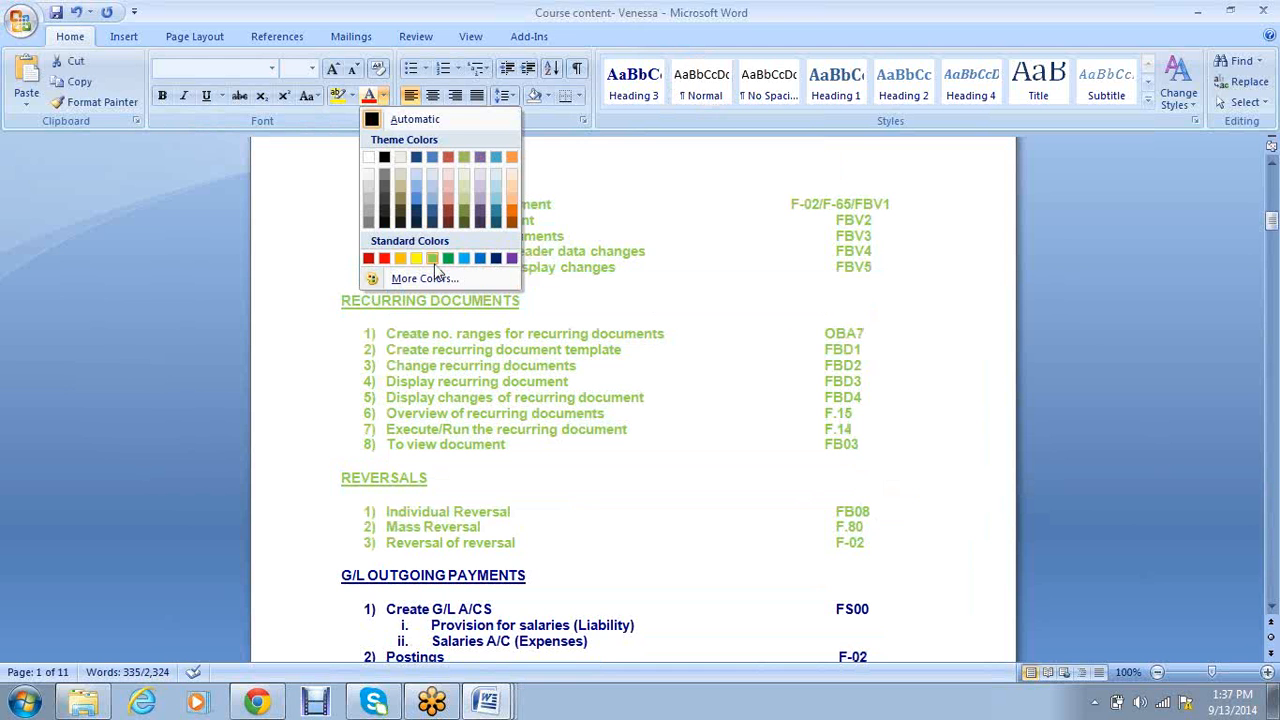
{"action": "left_click", "coordinate": [432, 260]}
{"action": "left_click", "coordinate": [590, 509]}
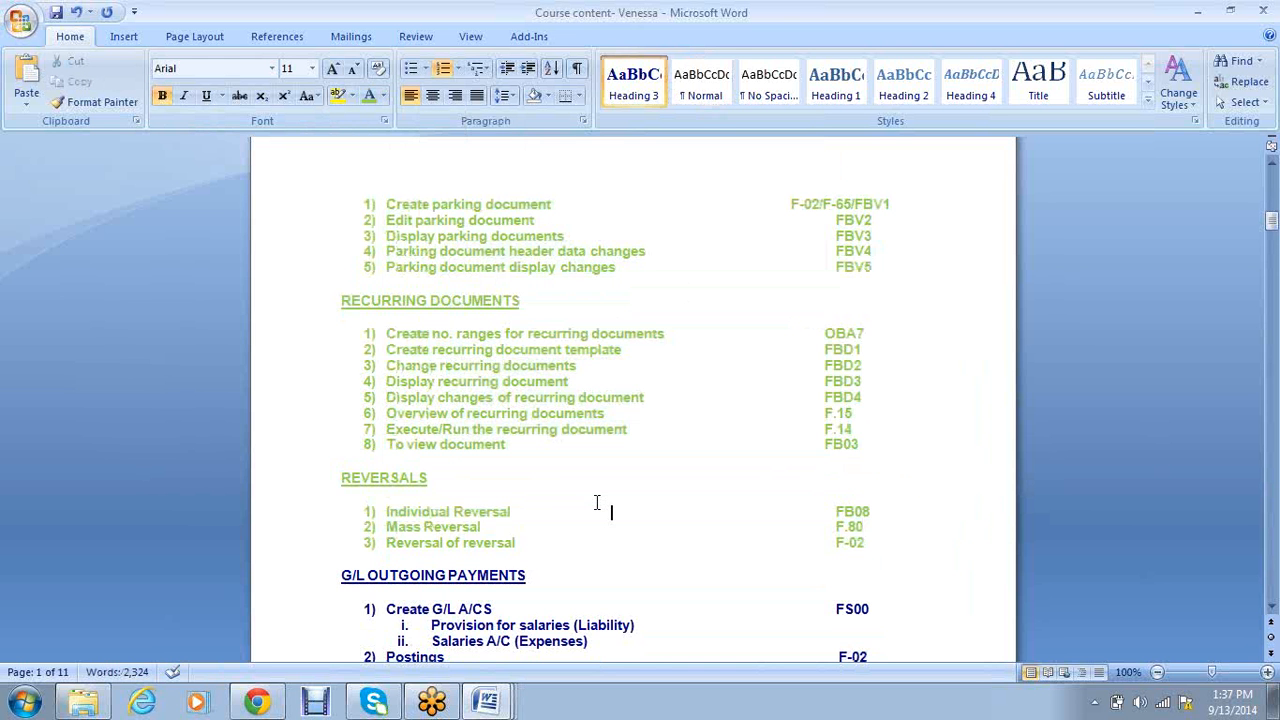
{"action": "scroll", "coordinate": [597, 502], "scroll_direction": "down", "scroll_amount": 5}
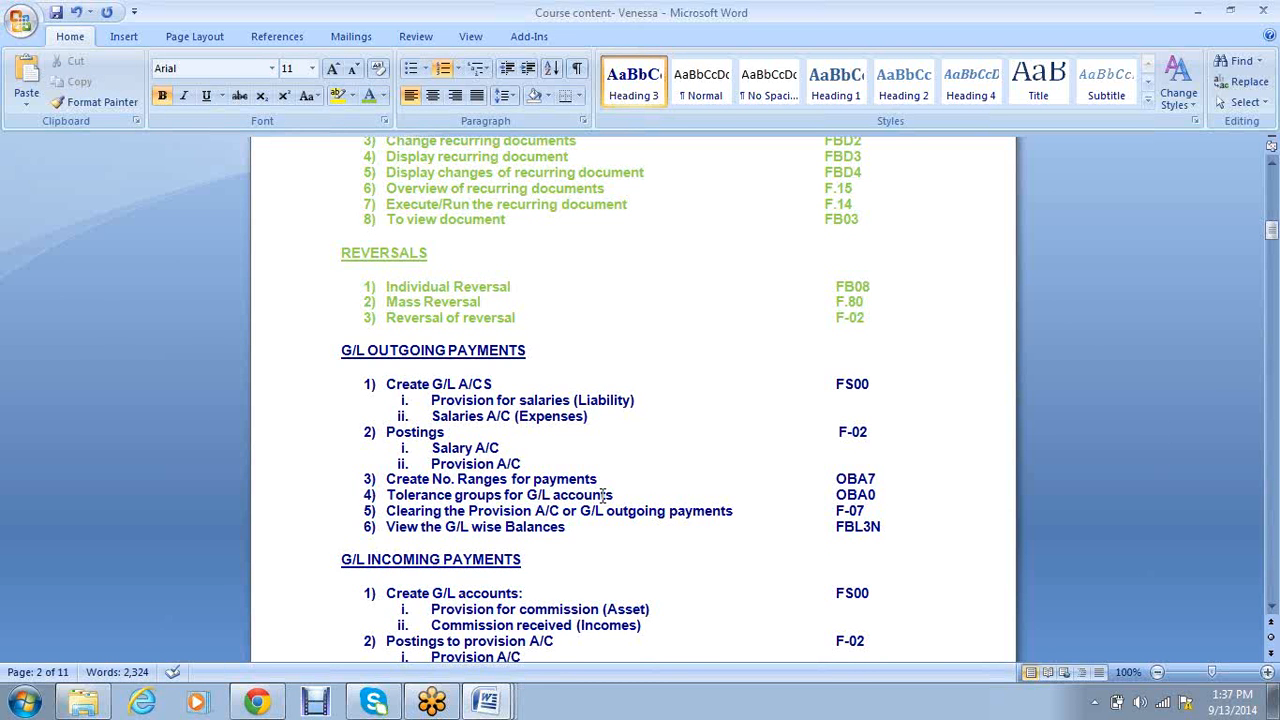
{"action": "scroll", "coordinate": [606, 495], "scroll_direction": "down", "scroll_amount": 1}
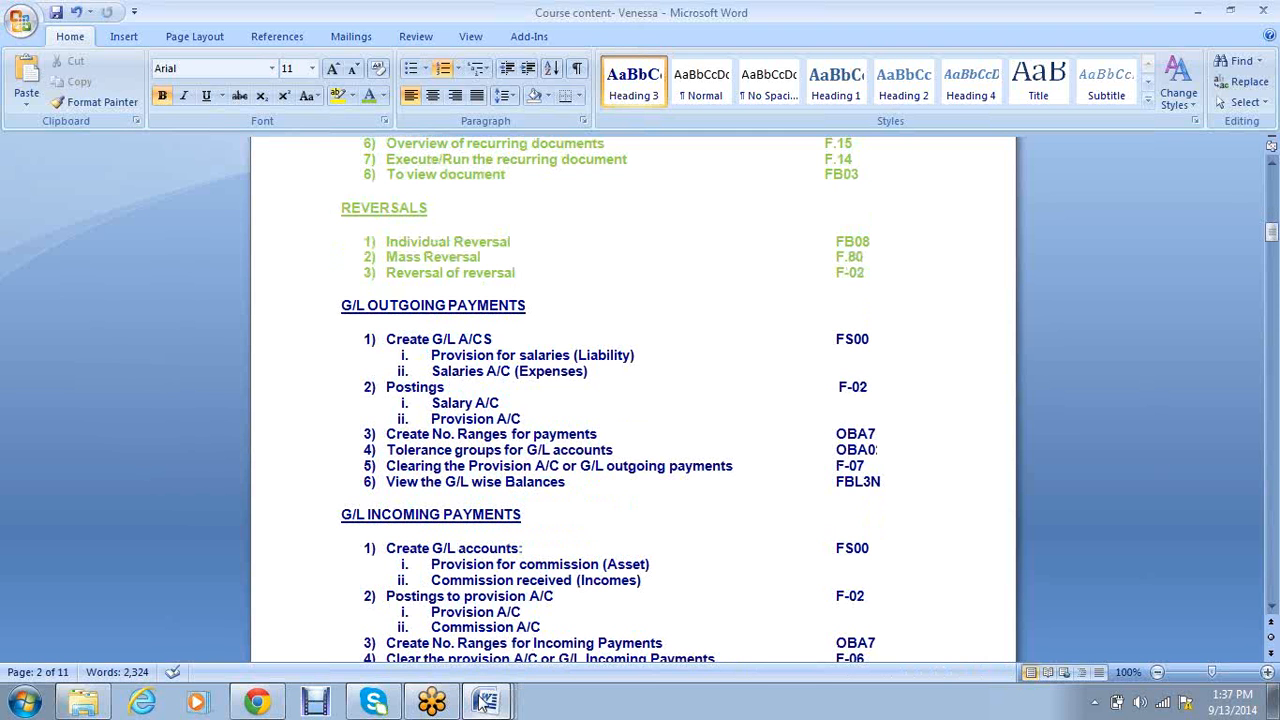
{"action": "left_click", "coordinate": [437, 620]}
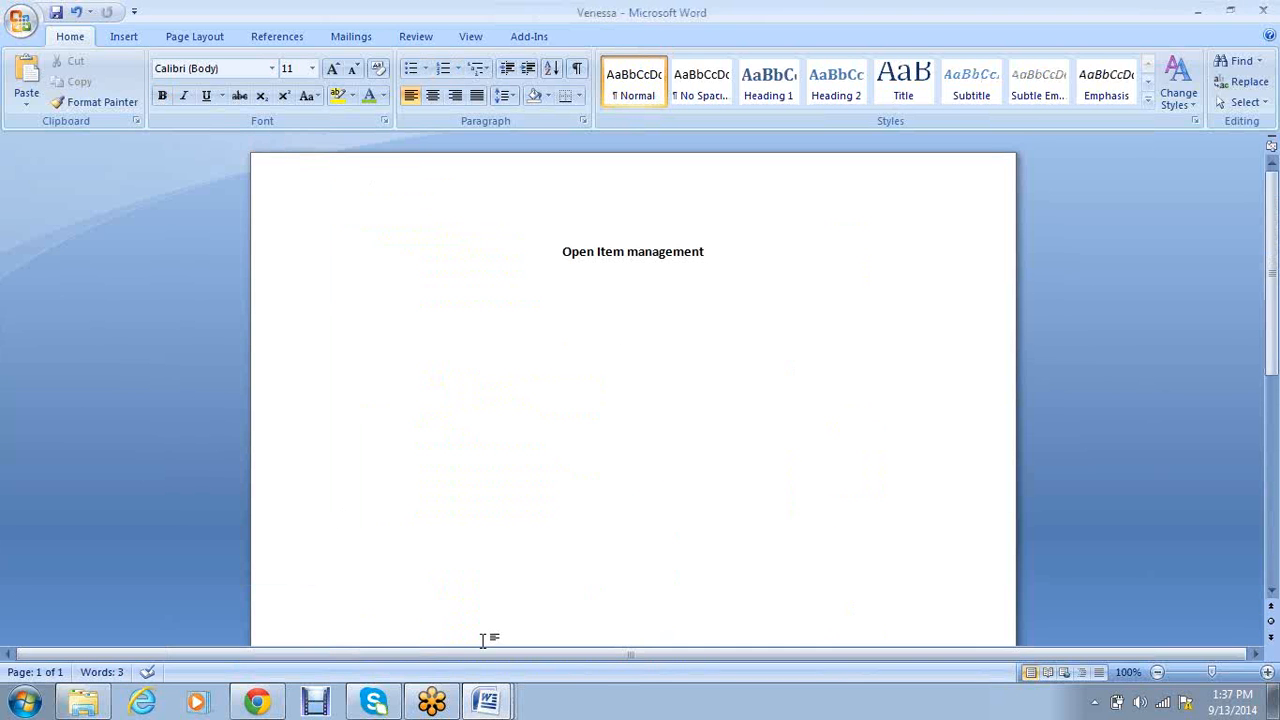
{"action": "mouse_move", "coordinate": [486, 702]}
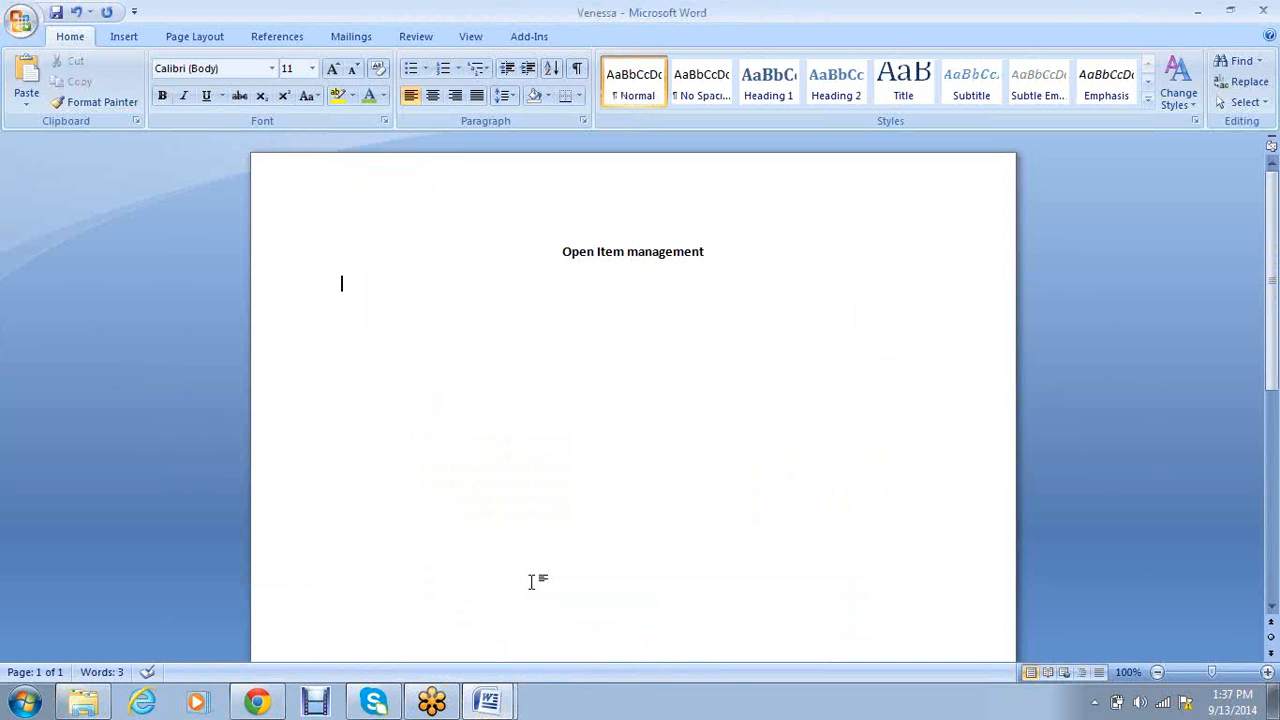
Type the definition 'Open item- Item which are open to clear'
{"action": "type", "text": "Open itme-"}
{"action": "key", "text": "BackSpace"}
{"action": "key", "text": "BackSpace"}
{"action": "key", "text": "BackSpace"}
{"action": "key", "text": "BackSpace"}
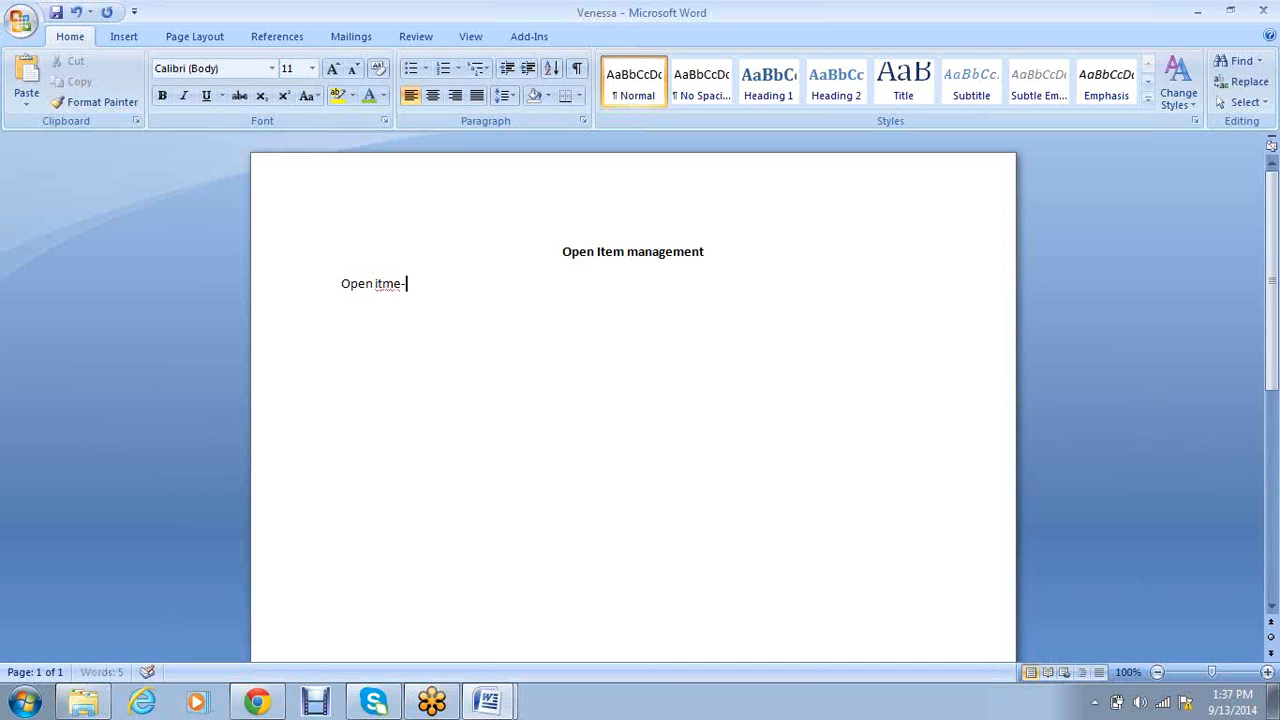
{"action": "type", "text": "em-"}
{"action": "type", "text": "Item which are open to clear"}
Add the salary entry: Salary a/c DR with an indented To Bank account line
{"action": "key", "text": "Return"}
{"action": "type", "text": "Salary a/c"}
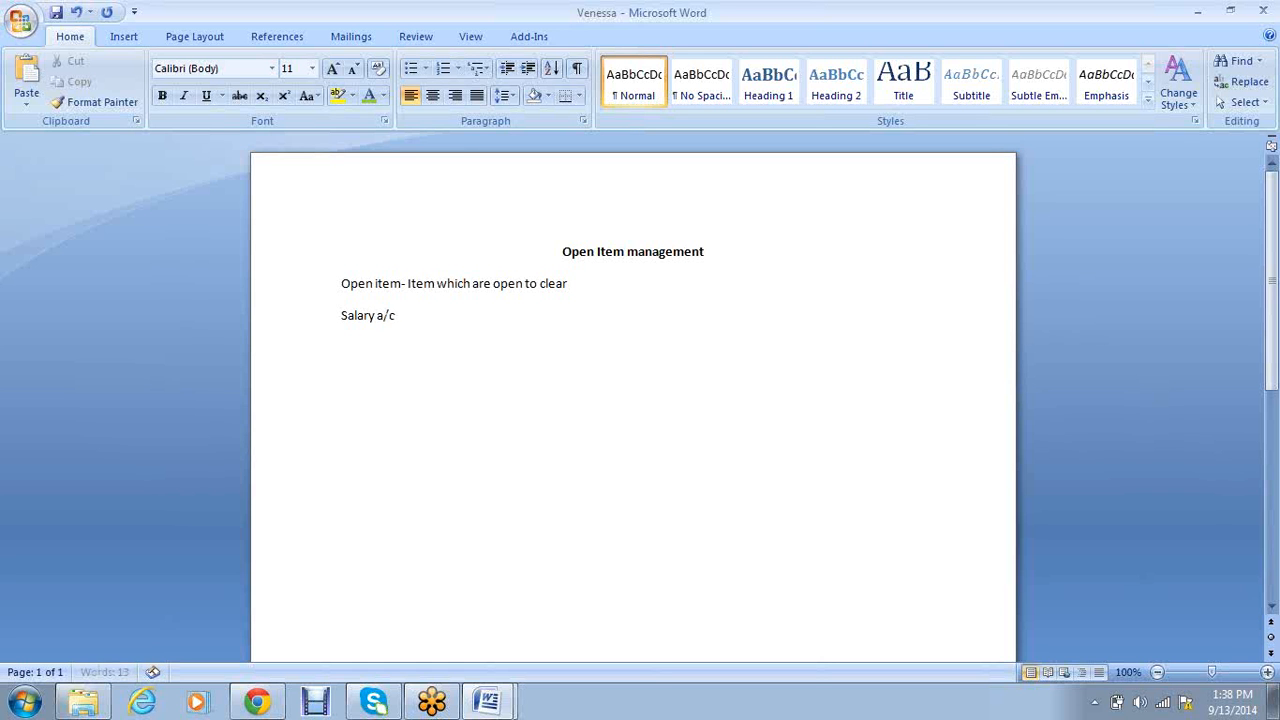
{"action": "type", "text": " DR"}
{"action": "key", "text": "Return"}
{"action": "key", "text": "Tab"}
{"action": "type", "text": "To Bank account"}
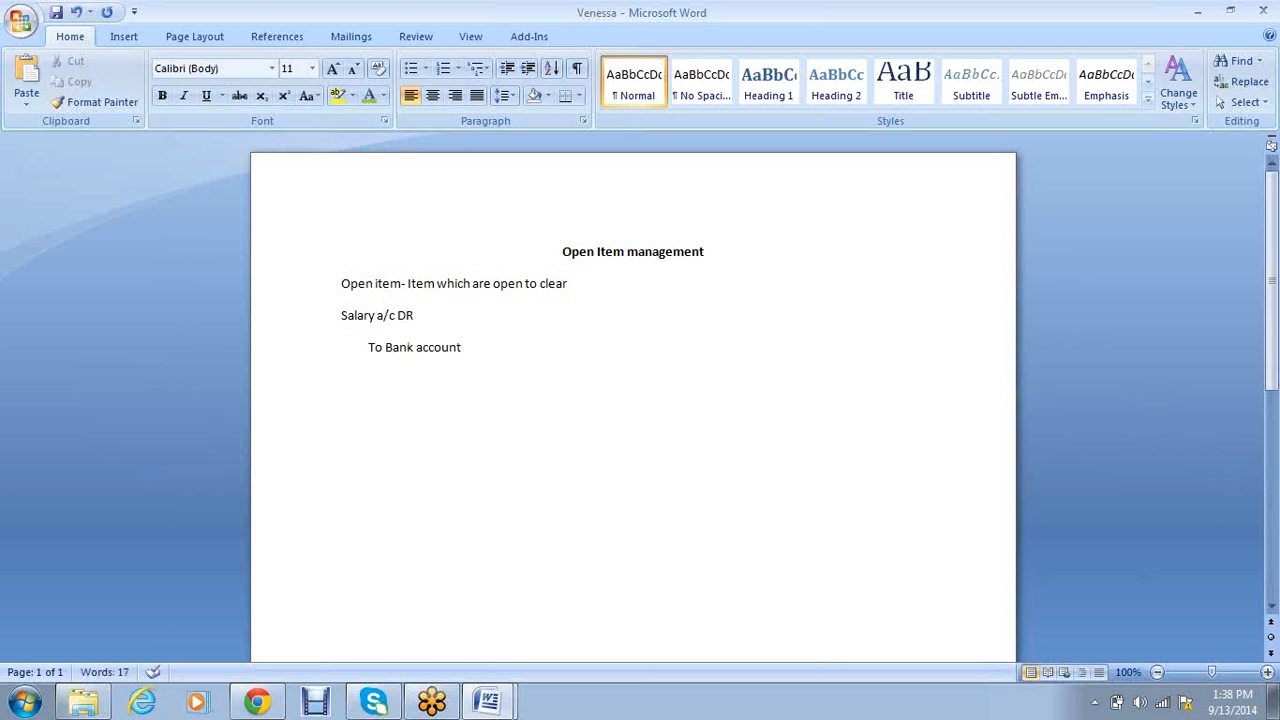
{"action": "key", "text": "Return"}
Add the Provisions entry: Salary a/c to Provisions for salary account
{"action": "type", "text": "Provisions"}
{"action": "key", "text": "Return"}
{"action": "type", "text": "Salary "}
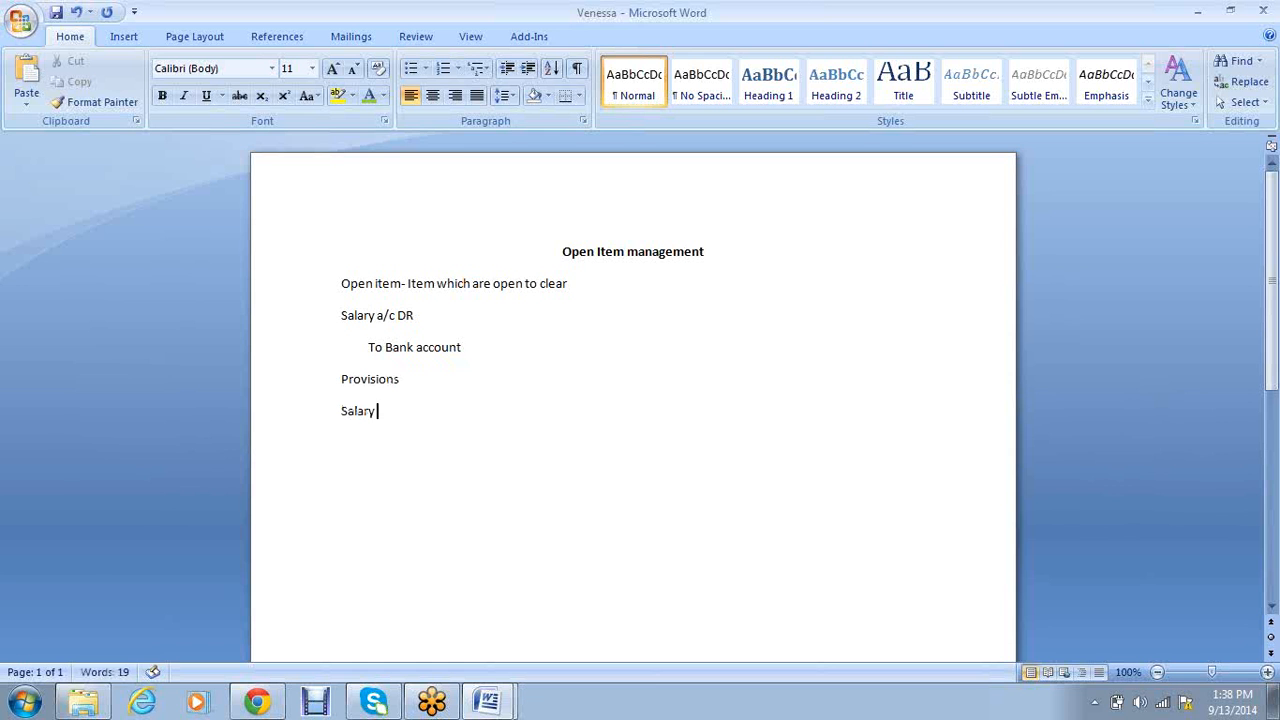
{"action": "type", "text": "a/c DR"}
{"action": "key", "text": "Return"}
{"action": "type", "text": "to"}
{"action": "type", "text": " Provi"}
{"action": "type", "text": "sio"}
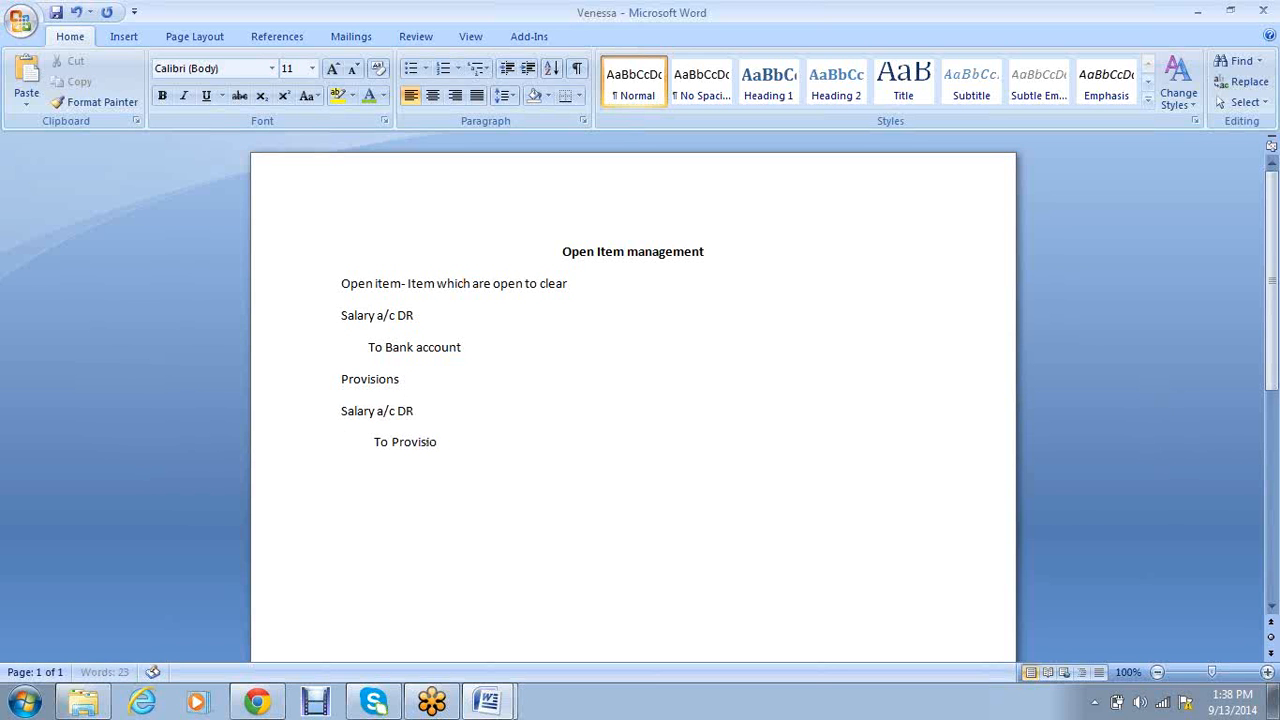
{"action": "type", "text": "ns for salart account"}
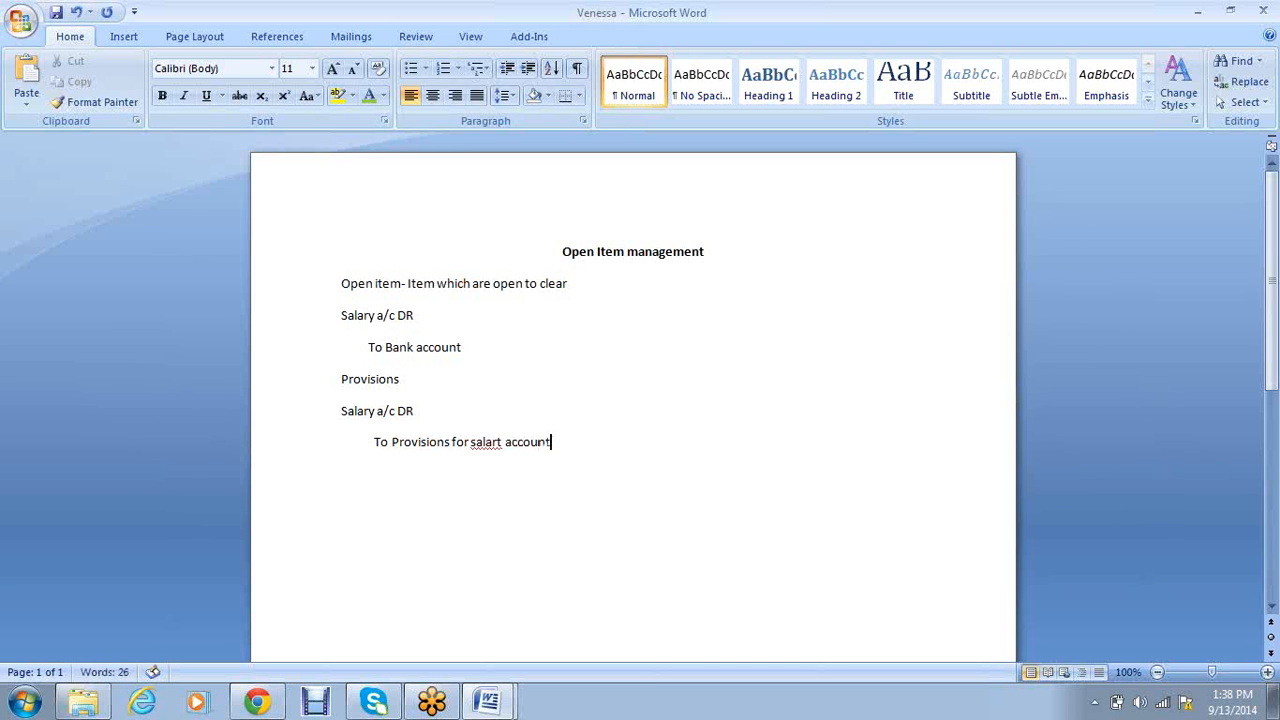
{"action": "left_click", "coordinate": [503, 441]}
{"action": "key", "text": "BackSpace"}
{"action": "type", "text": "y"}
Add the Payment entry: Provision for salary a/c DR To Bank account
{"action": "left_click", "coordinate": [360, 503]}
{"action": "type", "text": "Payment"}
{"action": "key", "text": "Return"}
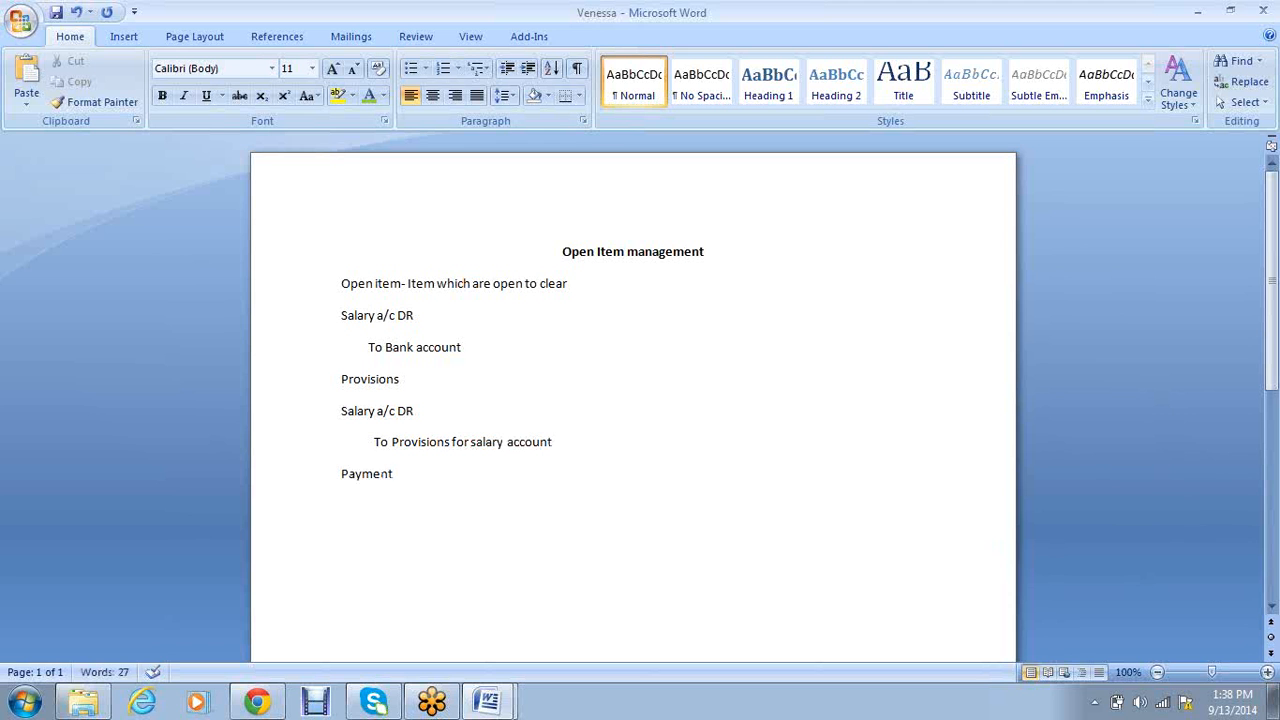
{"action": "type", "text": "Provision for salary a/c"}
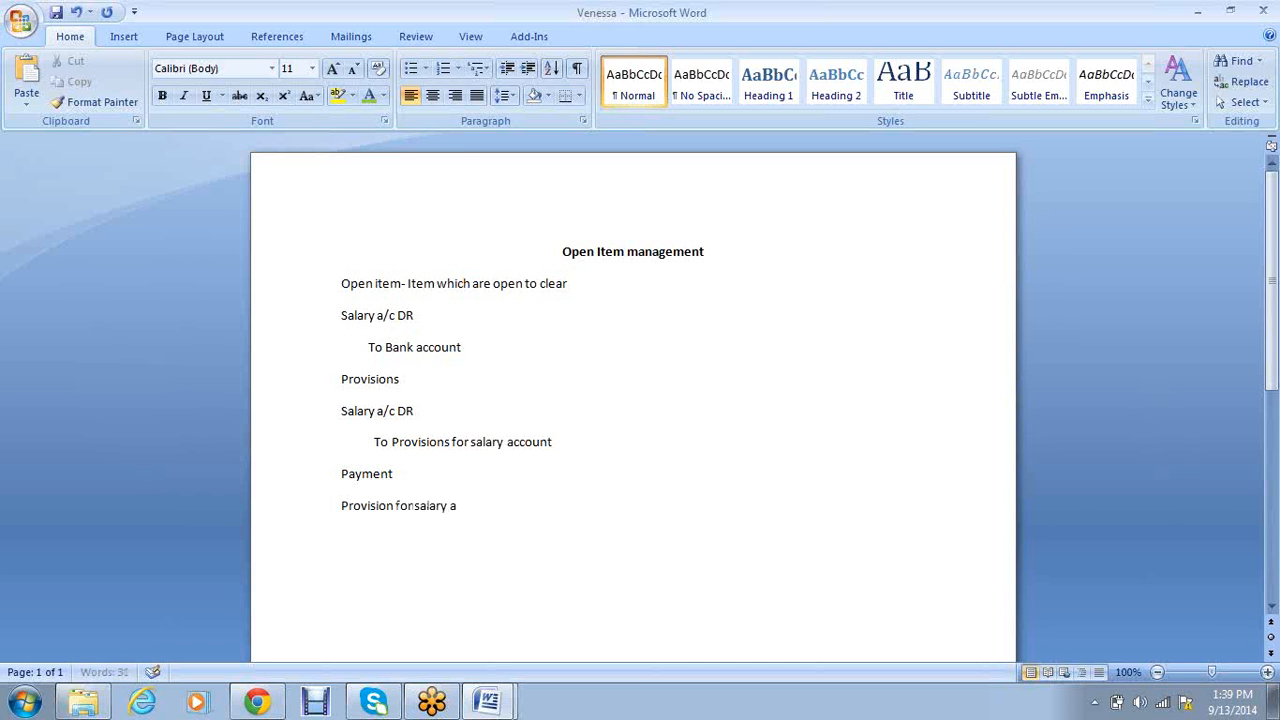
{"action": "key", "text": "BackSpace"}
{"action": "key", "text": "BackSpace"}
{"action": "type", "text": "/c DR"}
{"action": "key", "text": "Return"}
{"action": "type", "text": "To Bank account"}
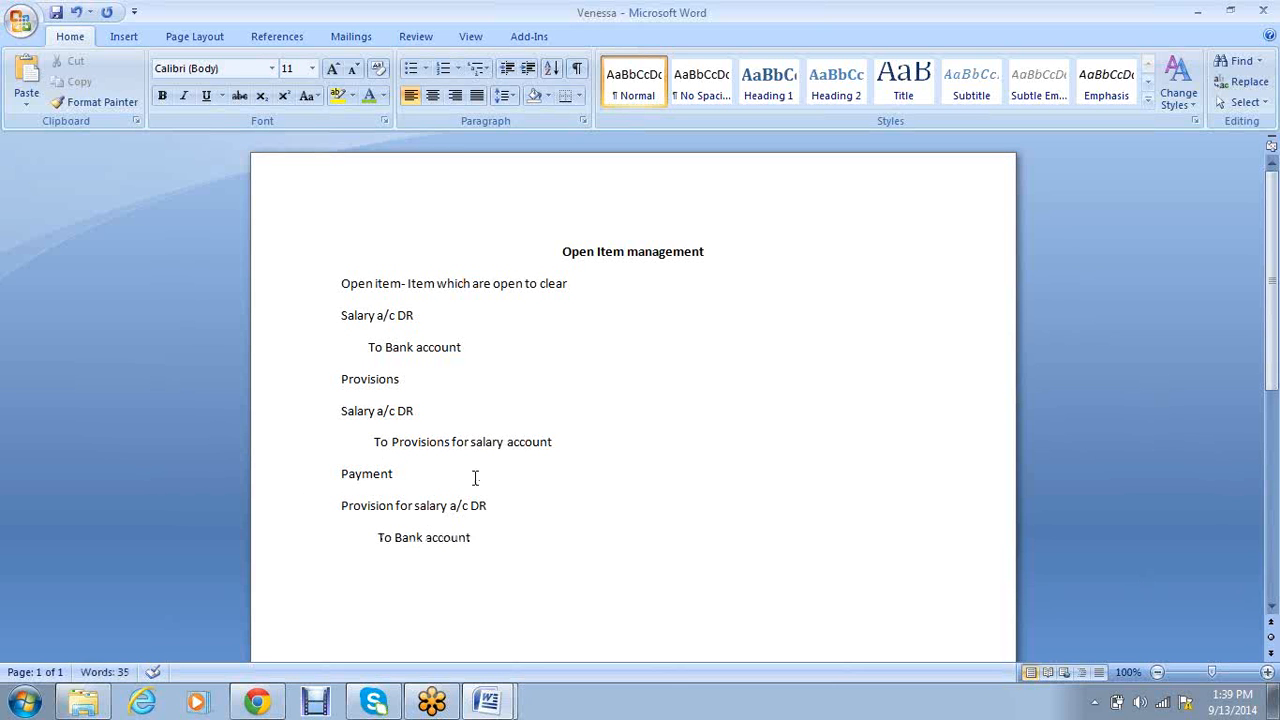
Make Provisions, To Provisions for salary account and Provision for salary a/c DR bold
{"action": "left_click_drag", "start_coordinate": [405, 380], "coordinate": [329, 382]}
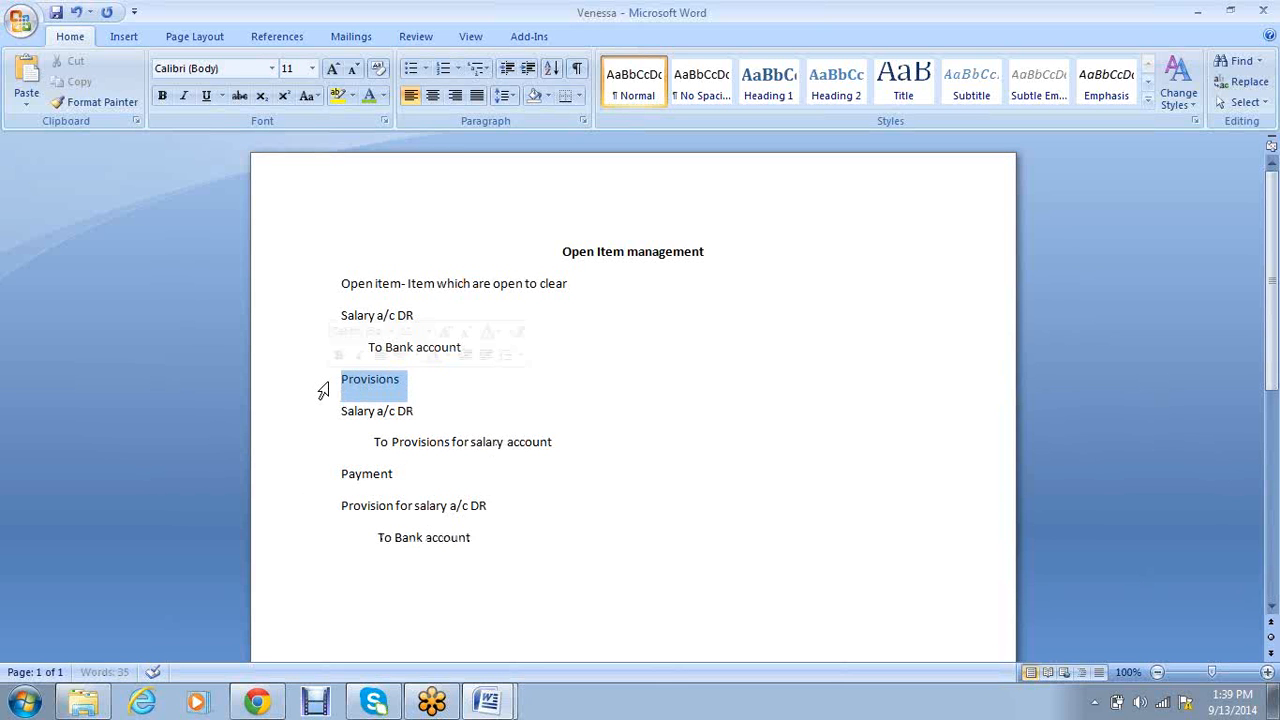
{"action": "key", "text": "ctrl+b"}
{"action": "left_click_drag", "start_coordinate": [553, 442], "coordinate": [378, 444]}
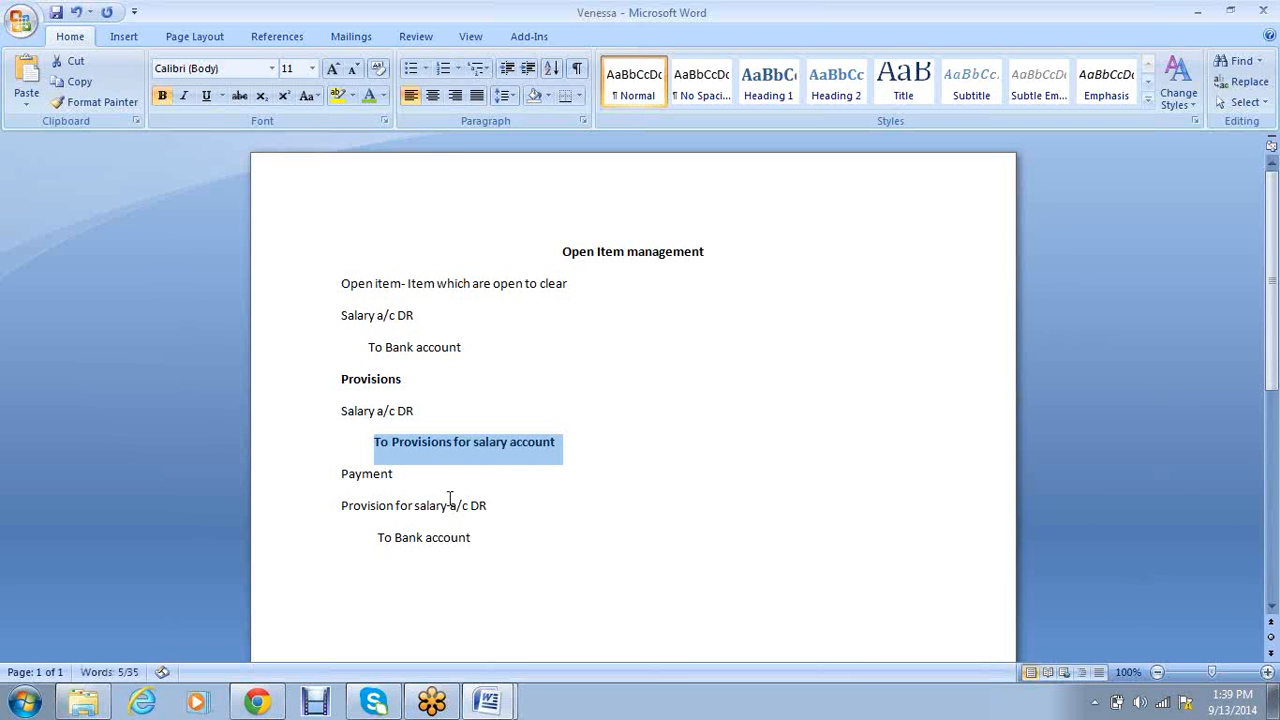
{"action": "key", "text": "ctrl+b"}
{"action": "left_click_drag", "start_coordinate": [494, 508], "coordinate": [368, 510]}
{"action": "key", "text": "ctrl+b"}
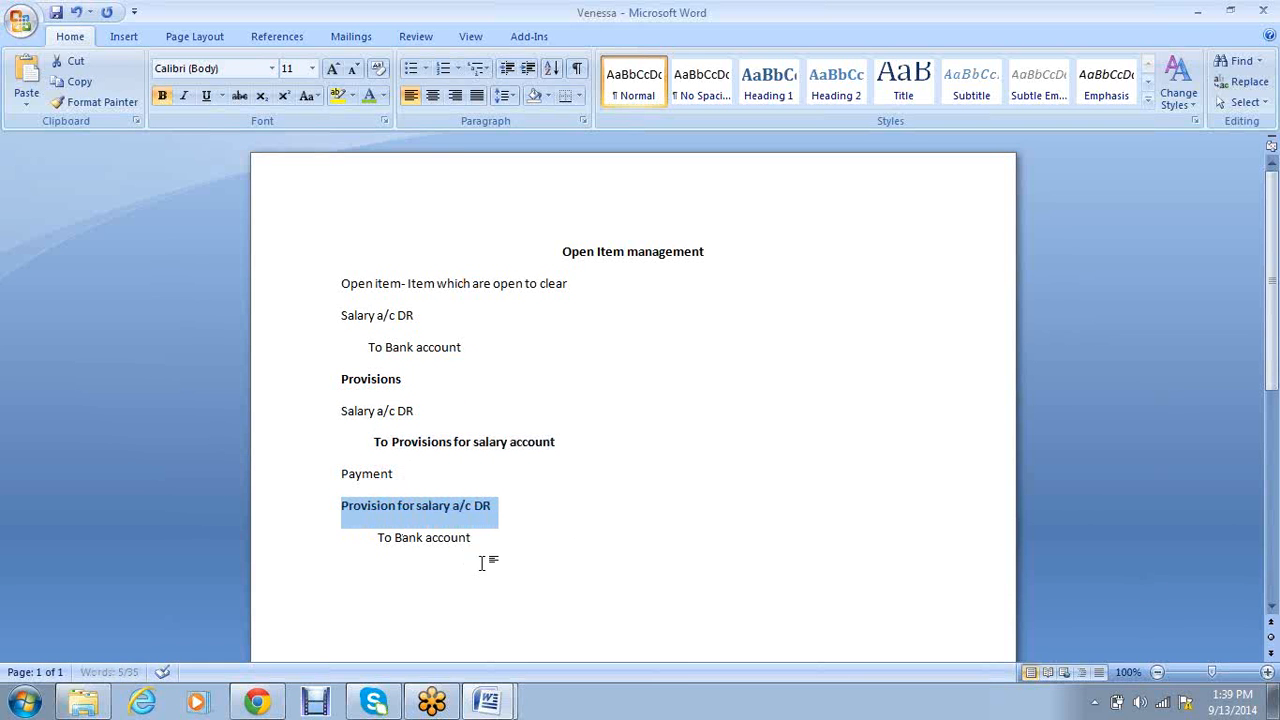
{"action": "left_click", "coordinate": [590, 591]}
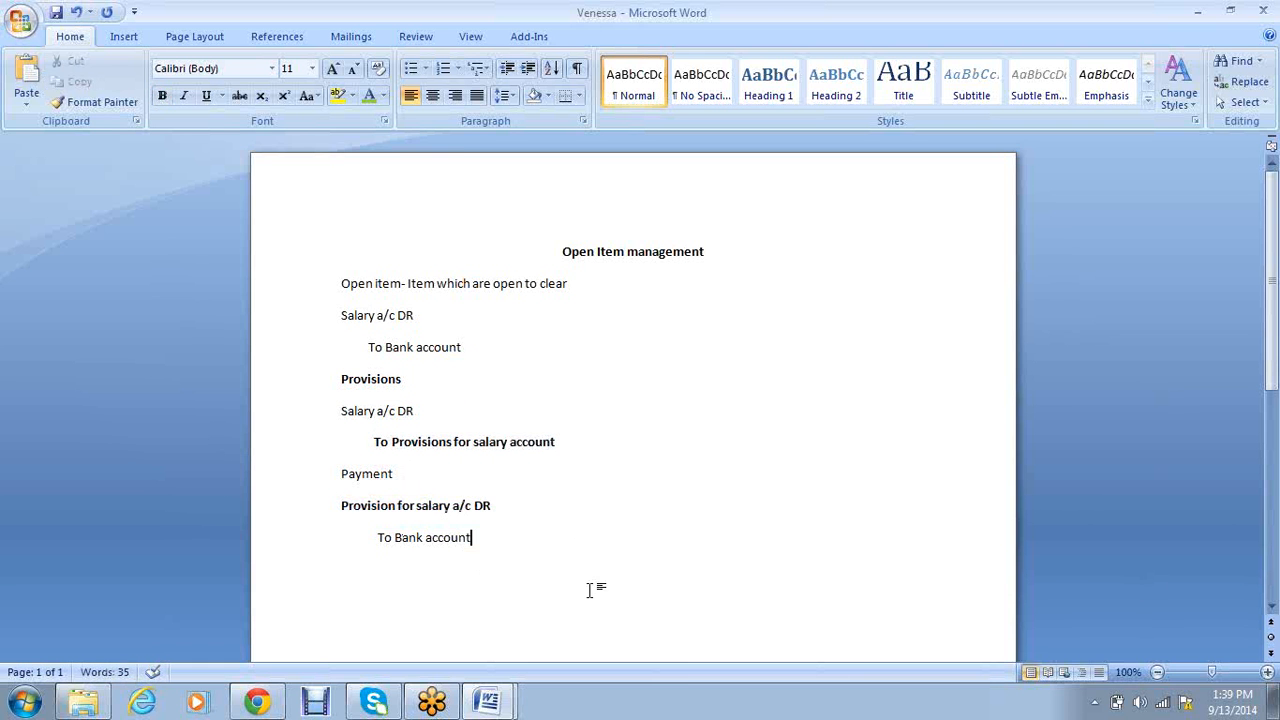
Mark the salary provision entry with F-02 and the Payment entry with F-07, then leave Word
{"action": "left_click", "coordinate": [545, 496]}
{"action": "left_click", "coordinate": [485, 409]}
{"action": "type", "text": "F-02"}
{"action": "left_click", "coordinate": [570, 479]}
{"action": "type", "text": "F-07"}
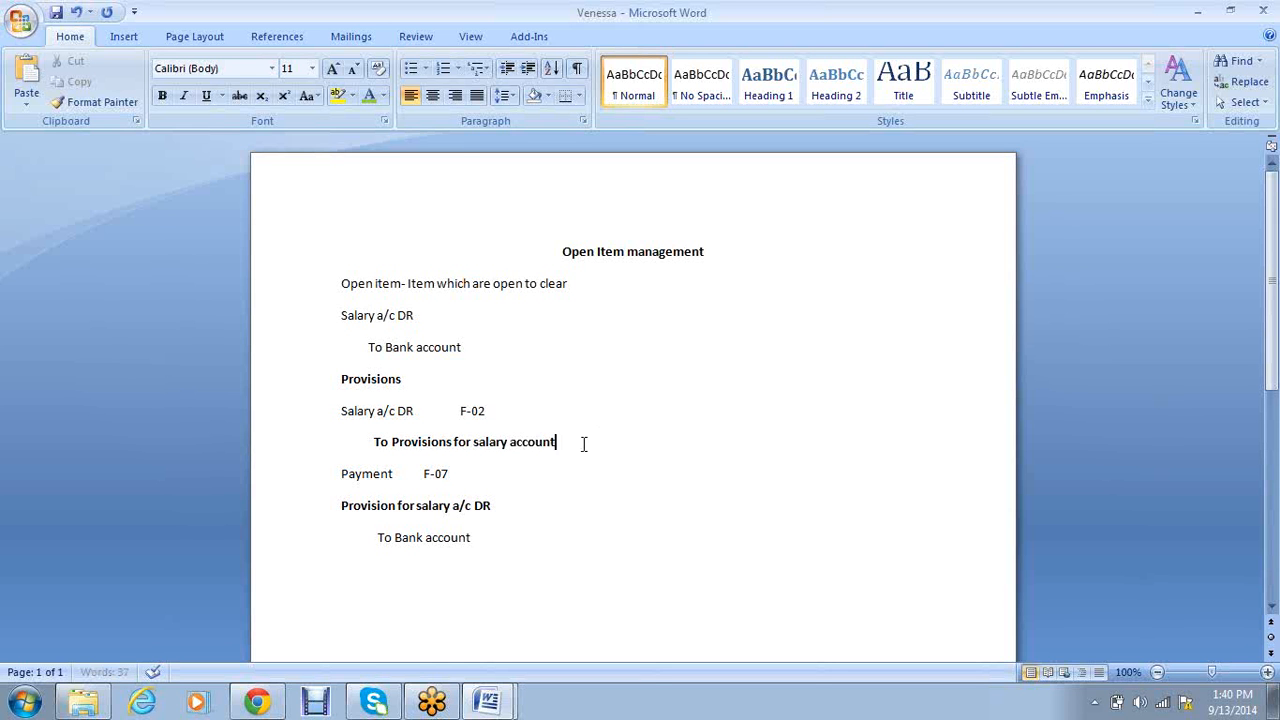
{"action": "left_click_drag", "start_coordinate": [583, 443], "coordinate": [391, 442]}
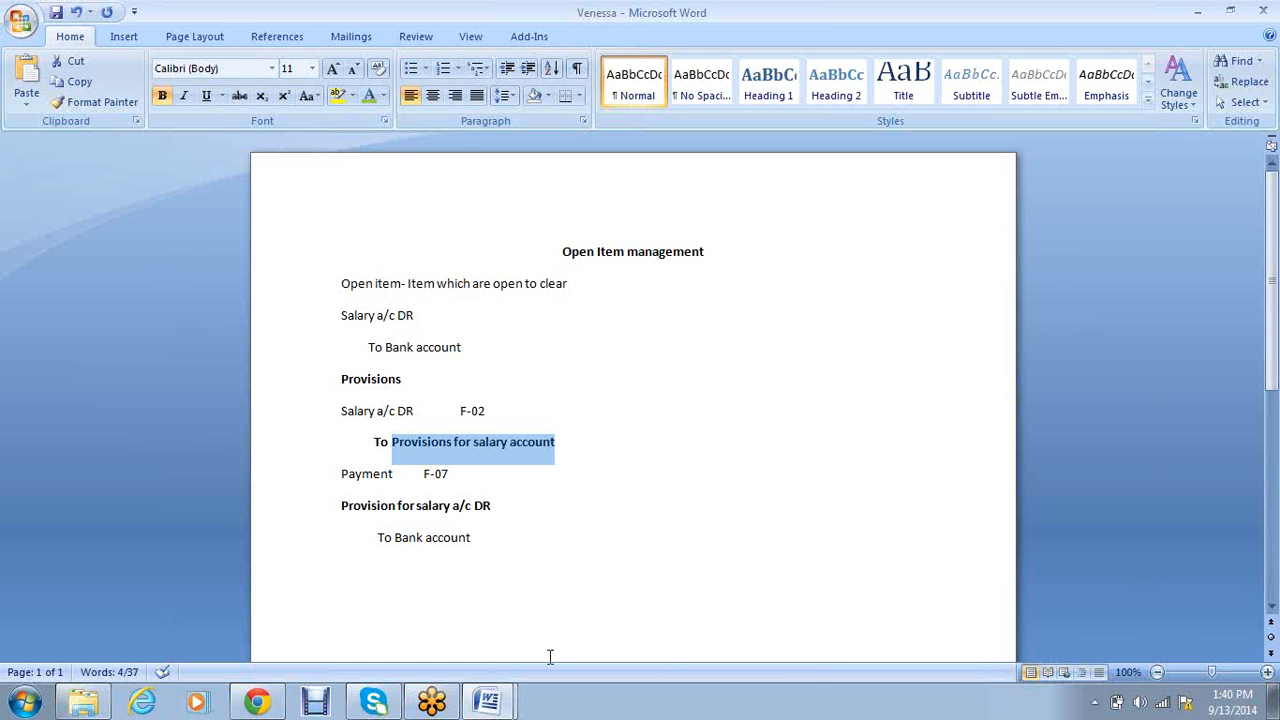
{"action": "key", "text": "alt+Tab"}
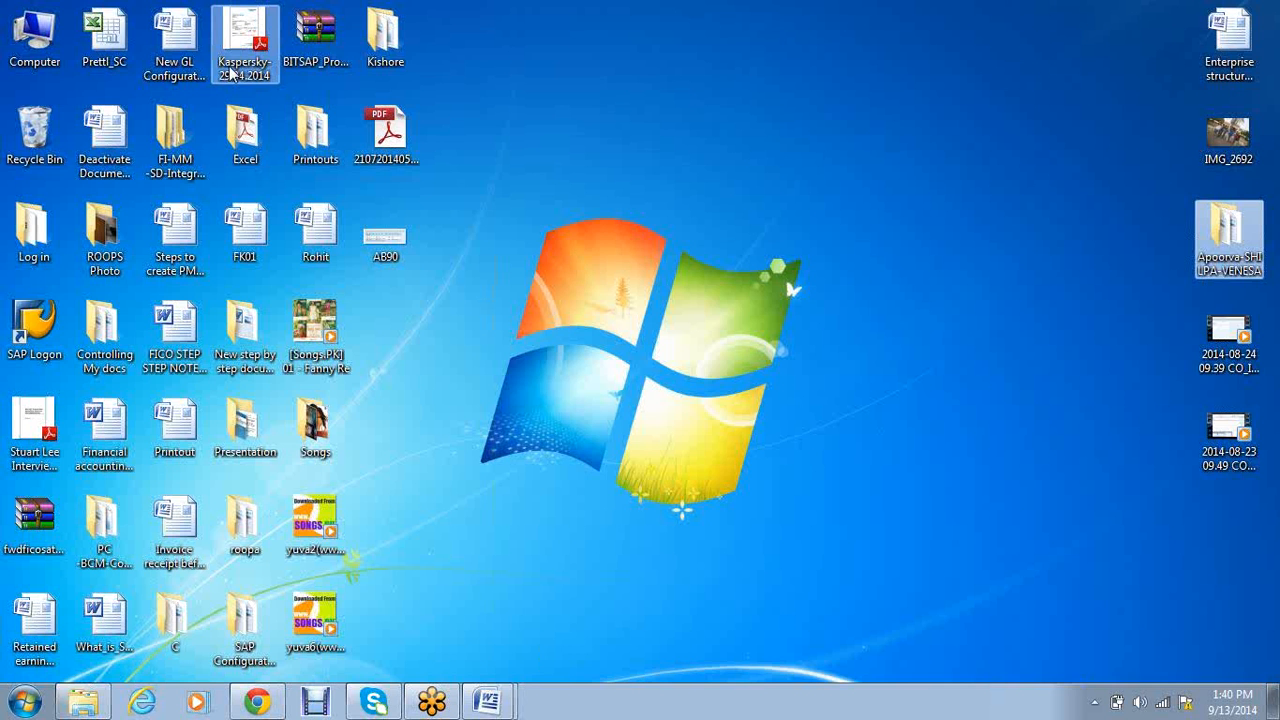
Launch SAP Logon 730 from its desktop icon
{"action": "double_click", "coordinate": [18, 340]}
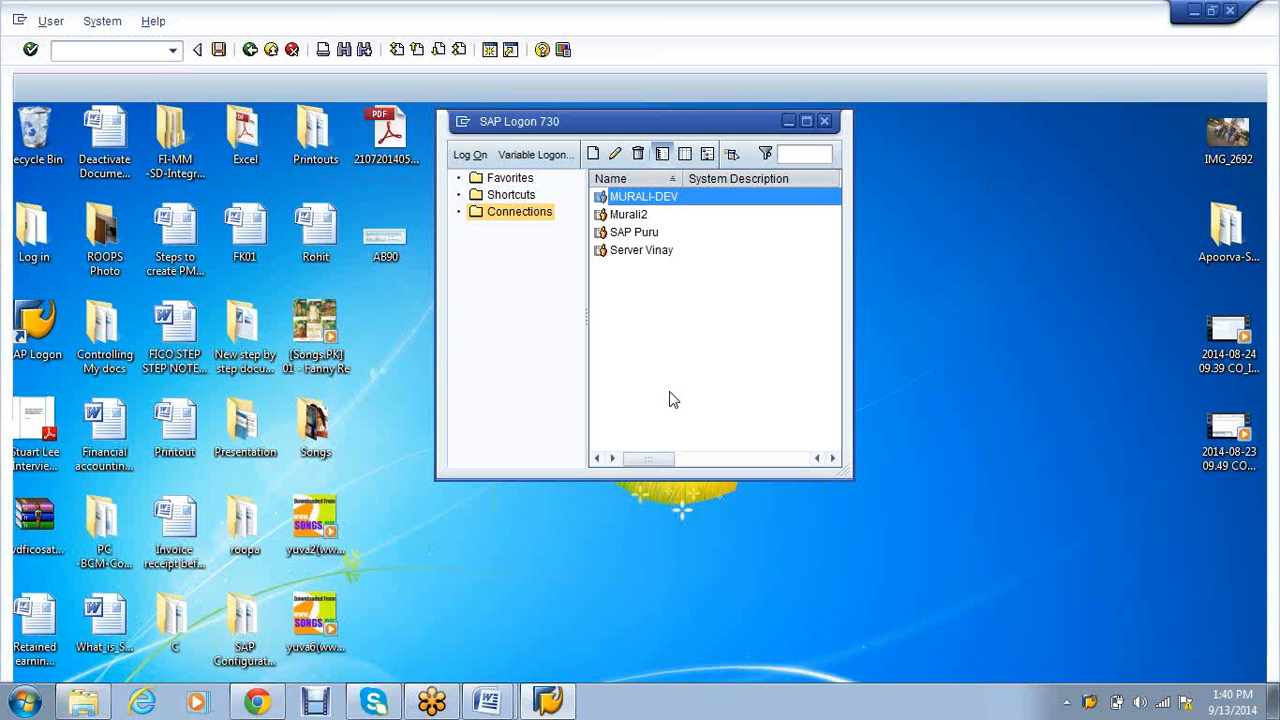
Begin entering the user name on the client 800 logon screen
{"action": "type", "text": "m"}
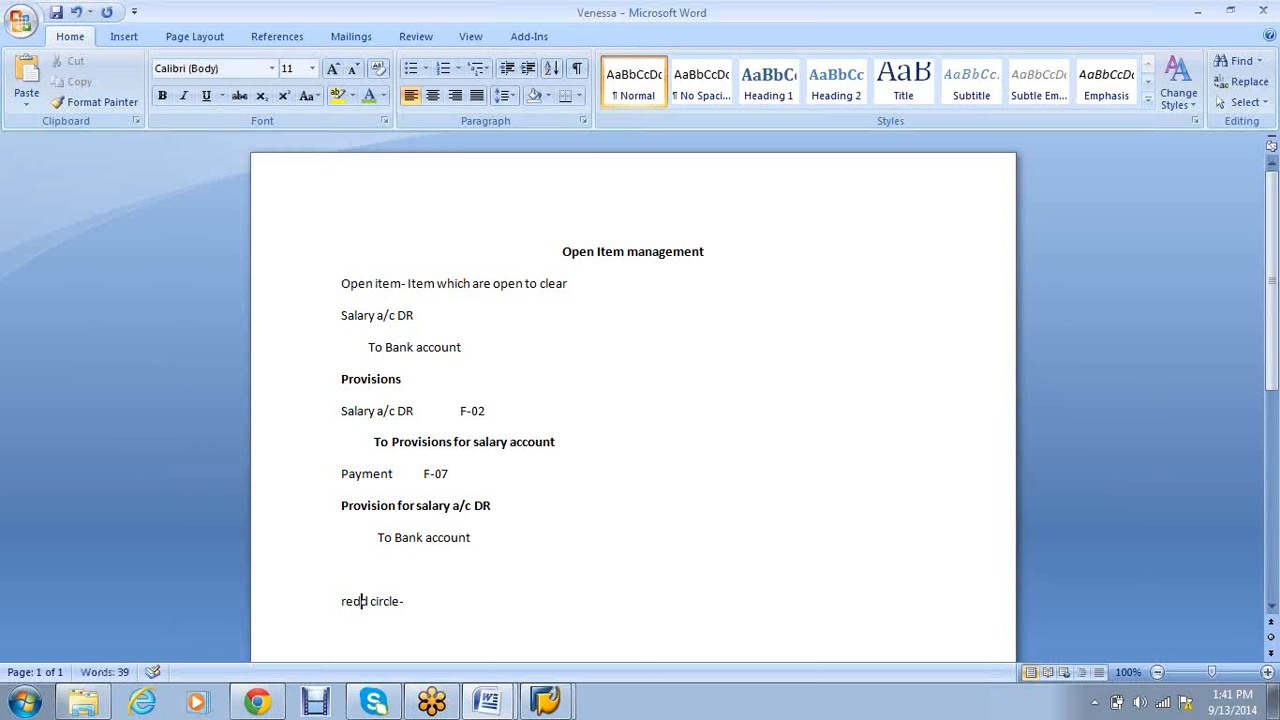
{"action": "key", "text": "BackSpace"}
Write the legend: red circle- Open items, Green circle- Cleared items, Green tick mark- Posted items
{"action": "left_click", "coordinate": [455, 600]}
{"action": "key", "text": "Return"}
{"action": "type", "text": "Green"}
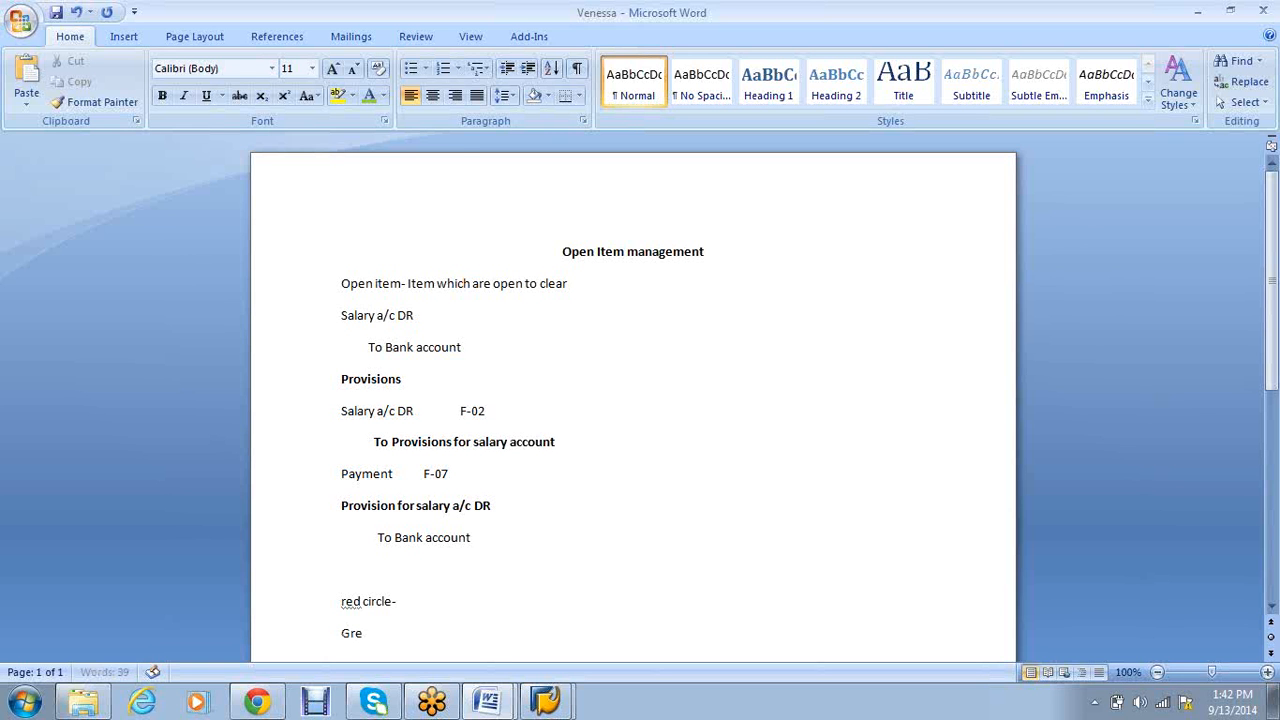
{"action": "type", "text": " circle-"}
{"action": "left_click", "coordinate": [399, 602]}
{"action": "type", "text": "Open items"}
{"action": "key", "text": "Down"}
{"action": "type", "text": "C"}
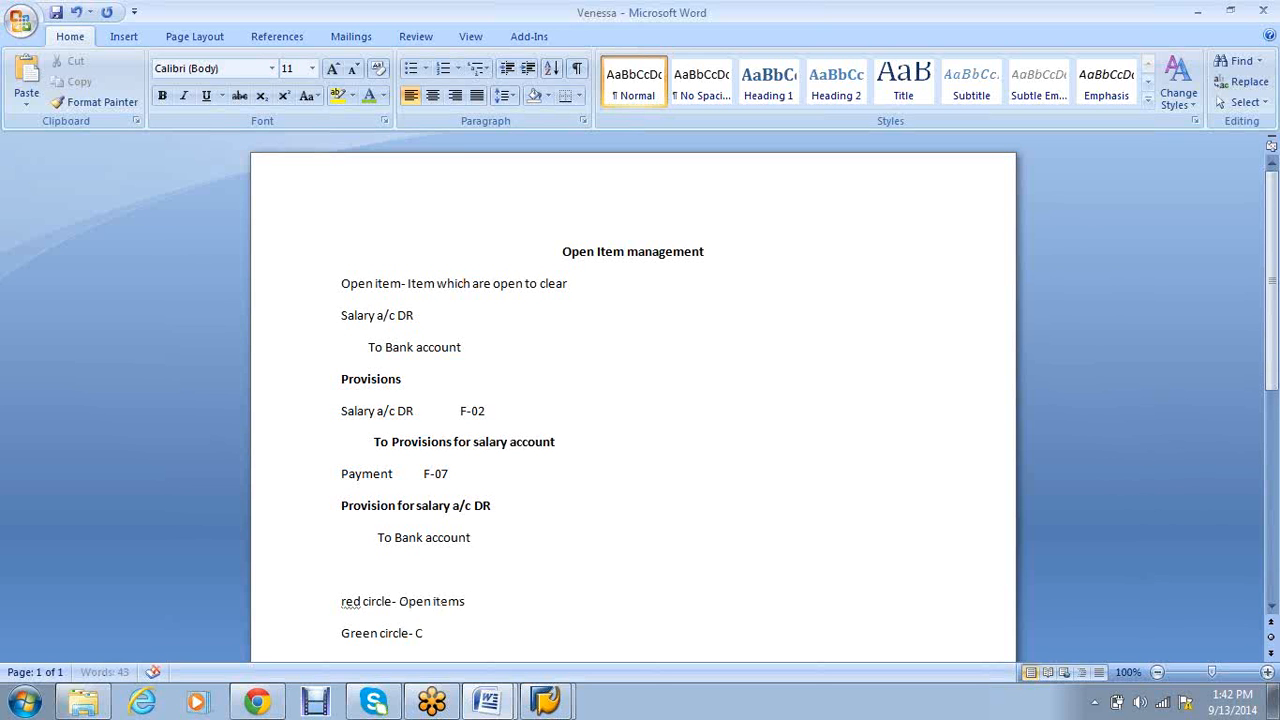
{"action": "type", "text": "leared items"}
{"action": "key", "text": "Return"}
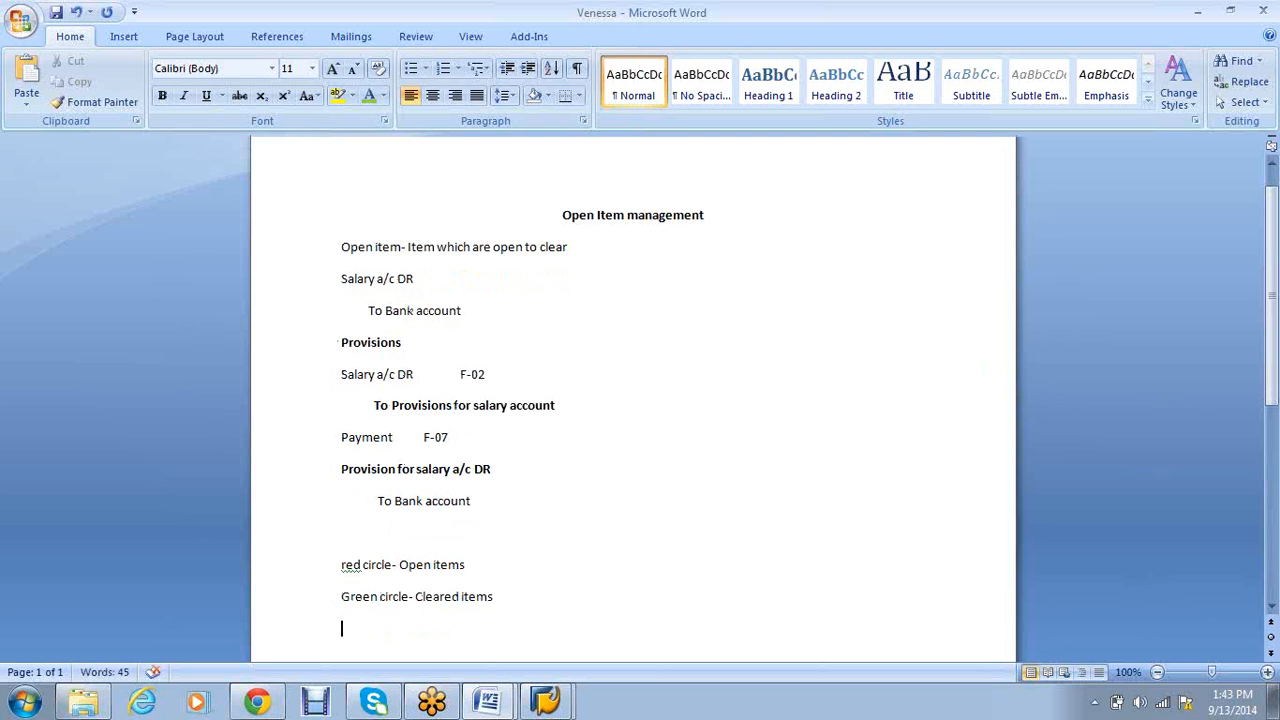
{"action": "type", "text": "Green tick ma"}
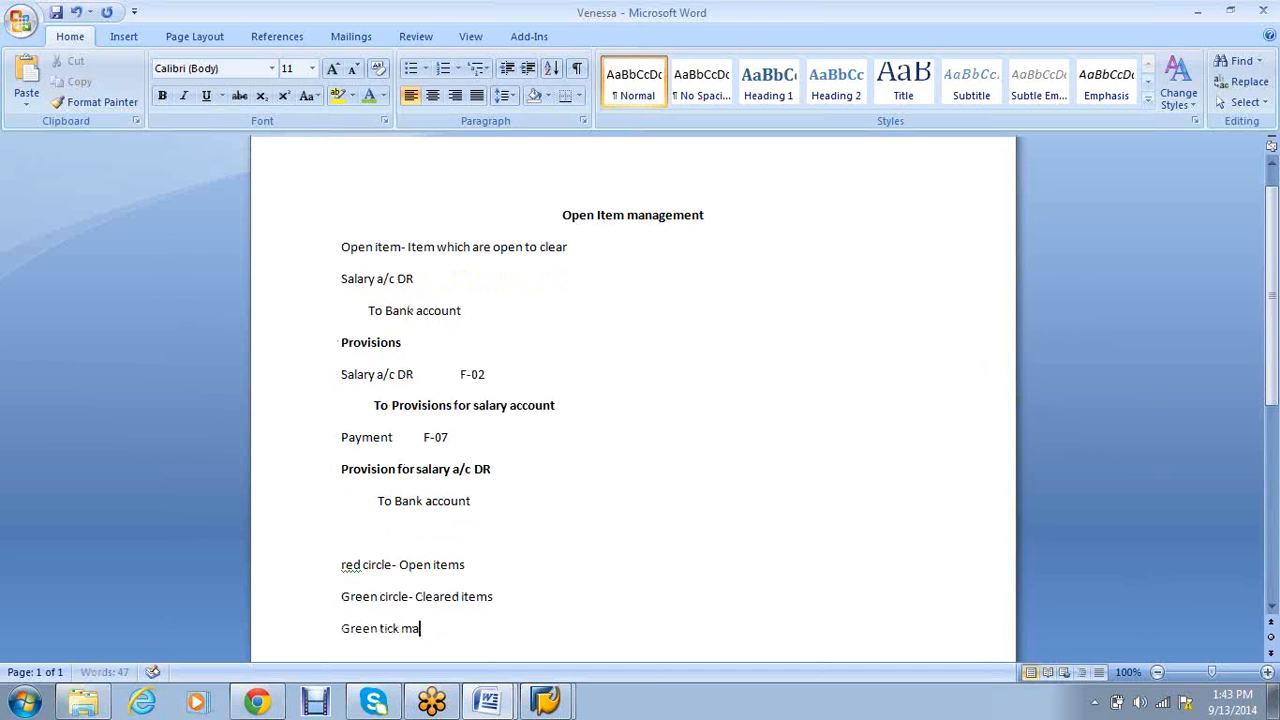
{"action": "type", "text": "rk- Posted items"}
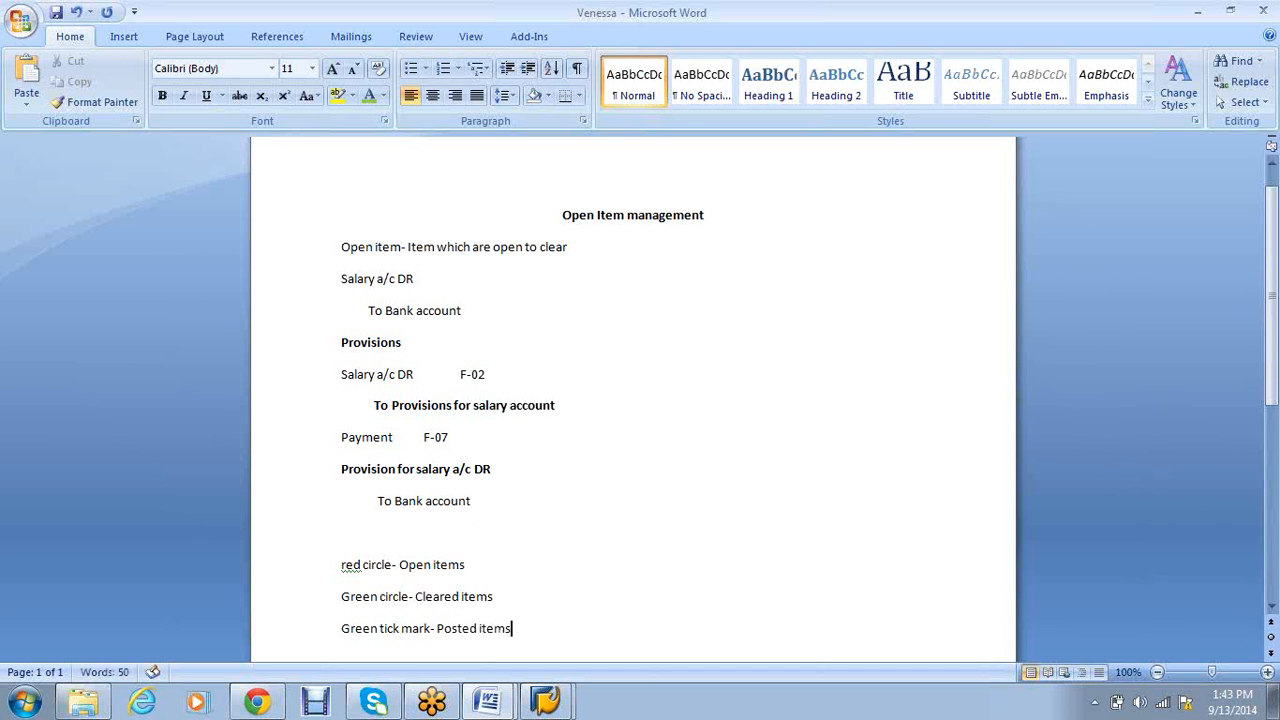
Start a new Configuration note below the legend
{"action": "scroll", "coordinate": [531, 537], "scroll_direction": "down", "scroll_amount": 3}
{"action": "key", "text": "Return"}
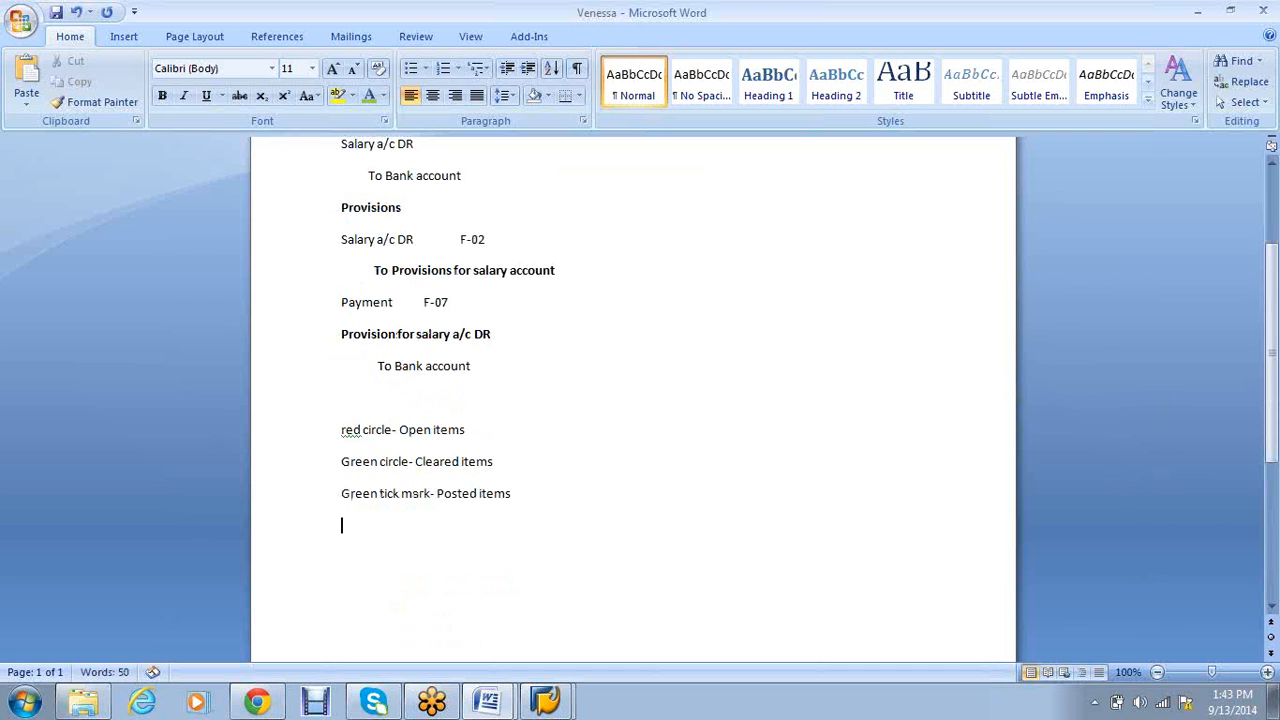
{"action": "key", "text": "Return"}
{"action": "type", "text": "COnfiguration"}
Add item '1. Create provision for salary account- Liability-', correcting the 'provison' typo
{"action": "key", "text": "Return"}
{"action": "type", "text": "1. "}
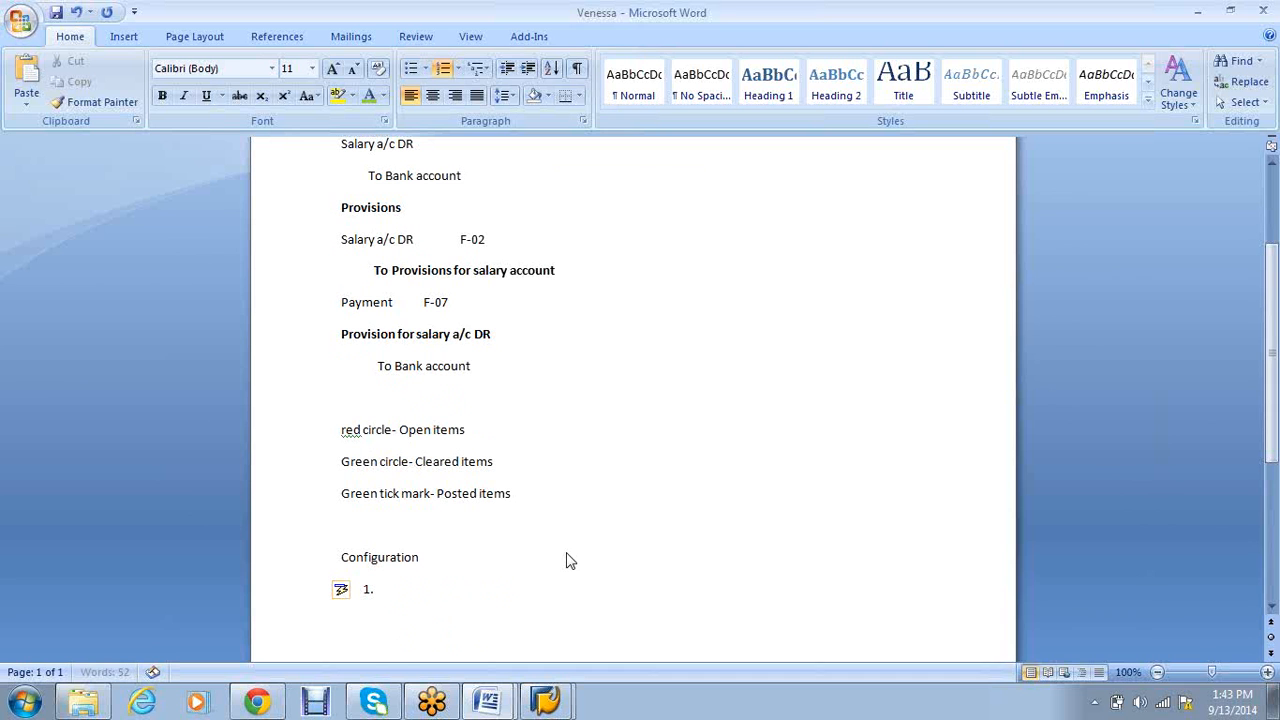
{"action": "type", "text": "Create provison fo"}
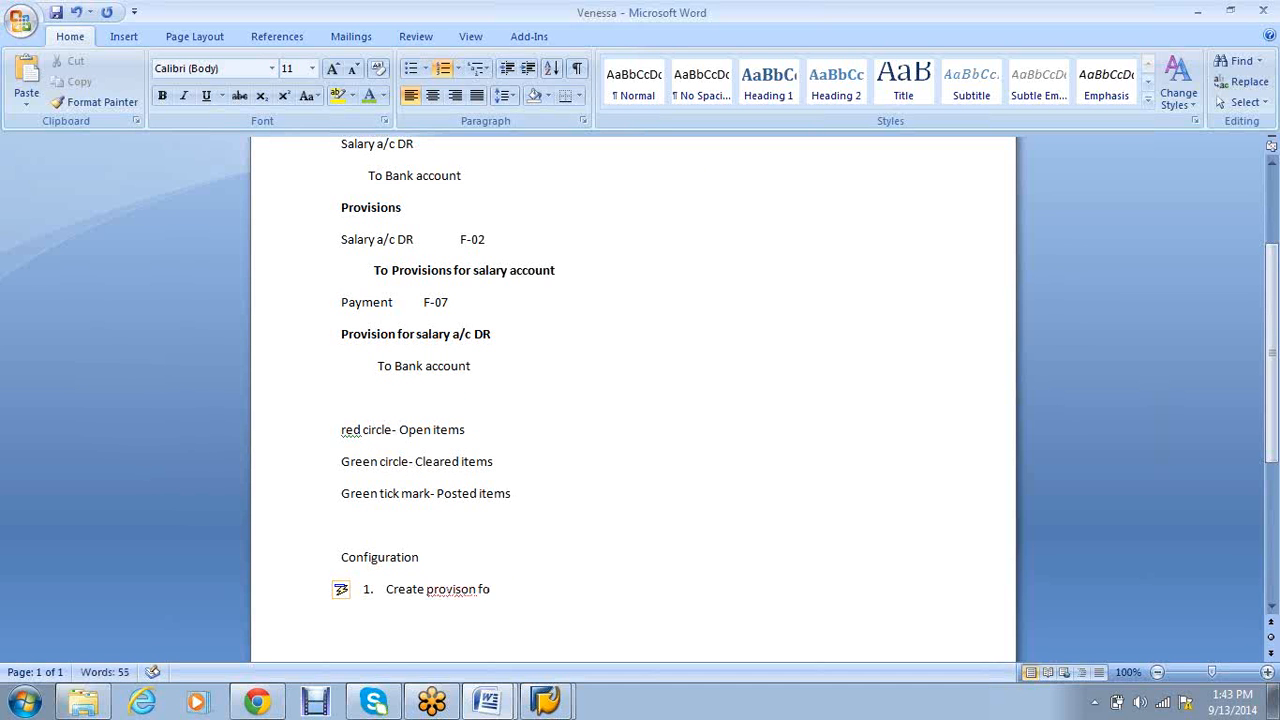
{"action": "key", "text": "Left"}
{"action": "key", "text": "Left"}
{"action": "key", "text": "Left"}
{"action": "key", "text": "Left"}
{"action": "key", "text": "Left"}
{"action": "type", "text": "i"}
{"action": "left_click", "coordinate": [485, 589]}
{"action": "type", "text": "r salary"}
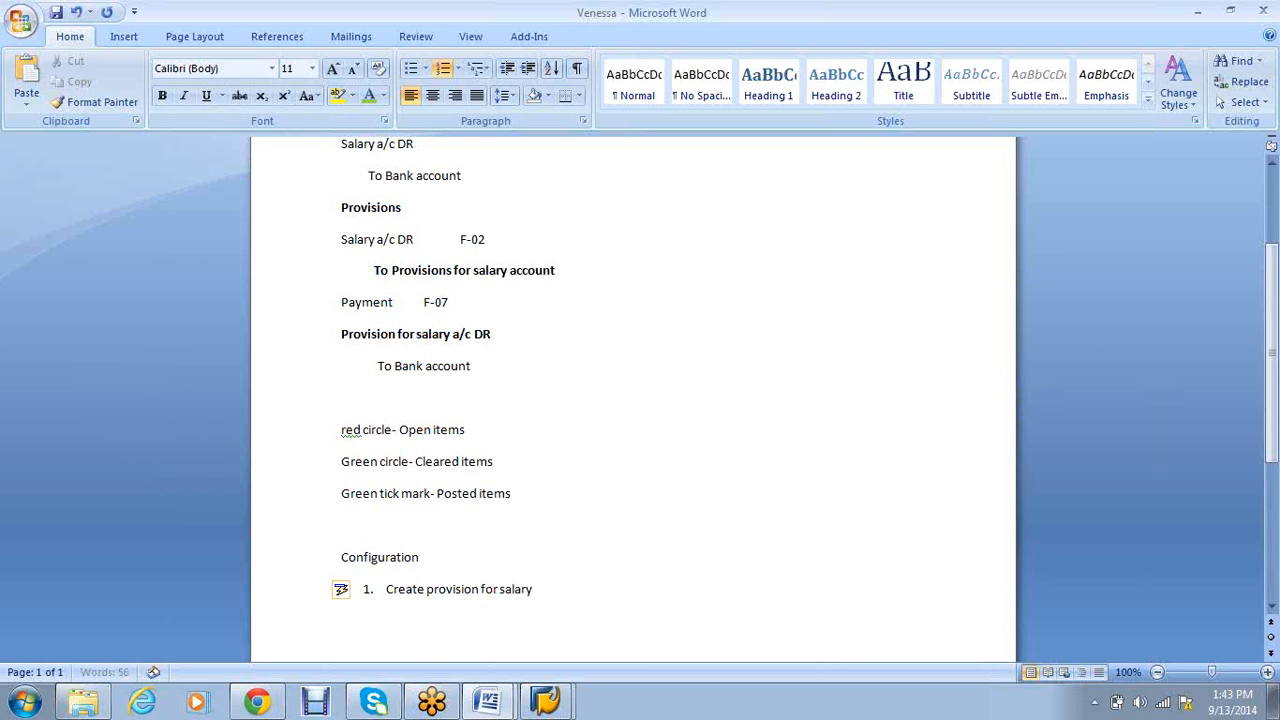
{"action": "type", "text": " account- Liability-"}
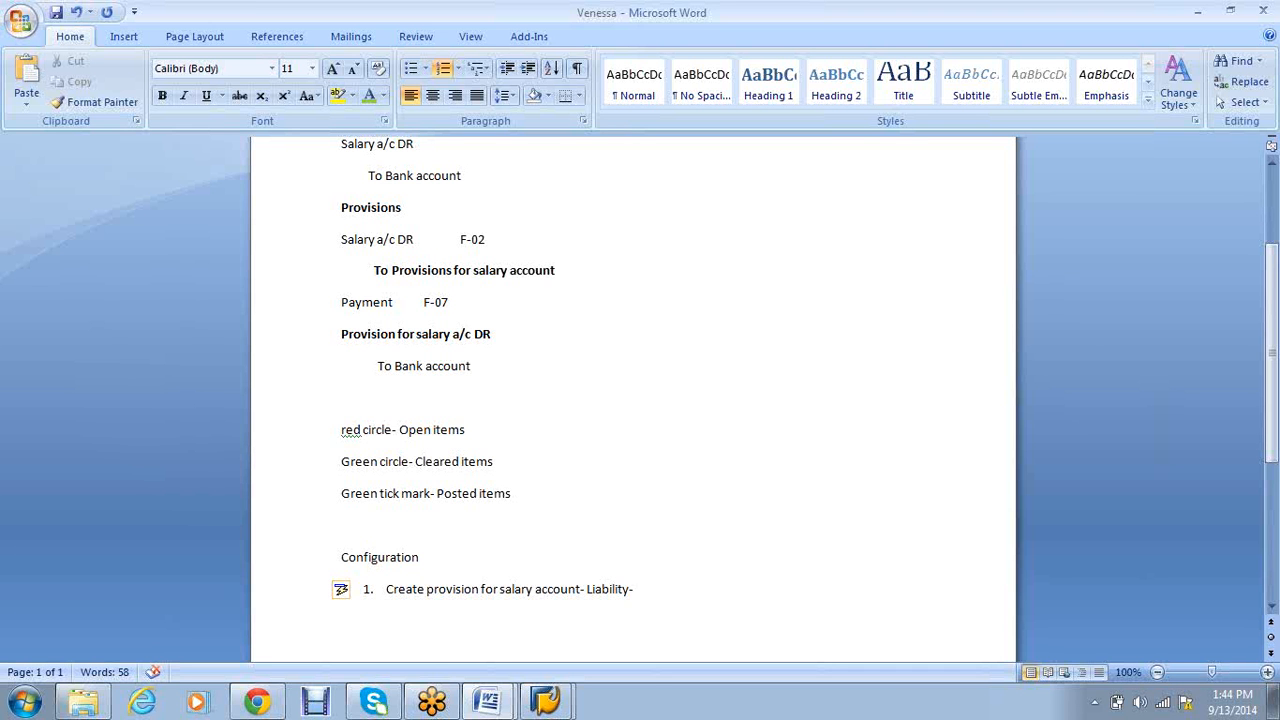
Add item '2. Maintain number range- KZ' and begin a third list item
{"action": "key", "text": "Return"}
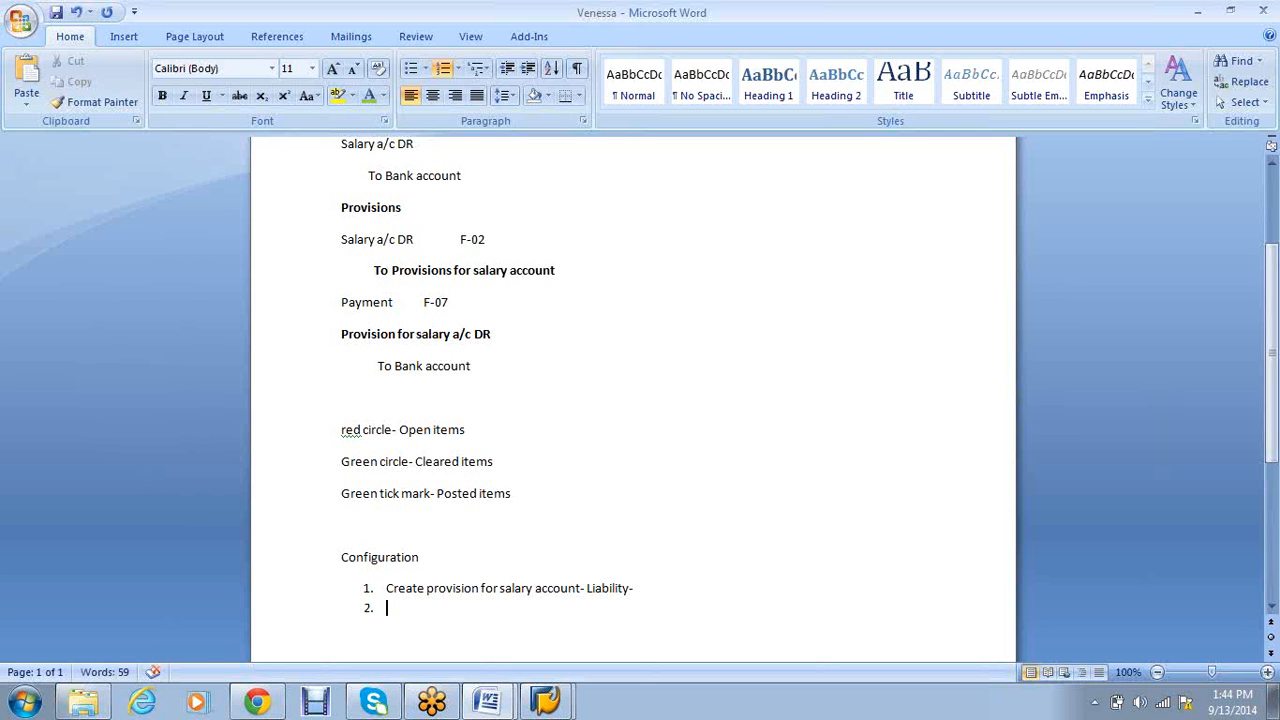
{"action": "type", "text": "C"}
{"action": "key", "text": "BackSpace"}
{"action": "type", "text": "Maintain nu"}
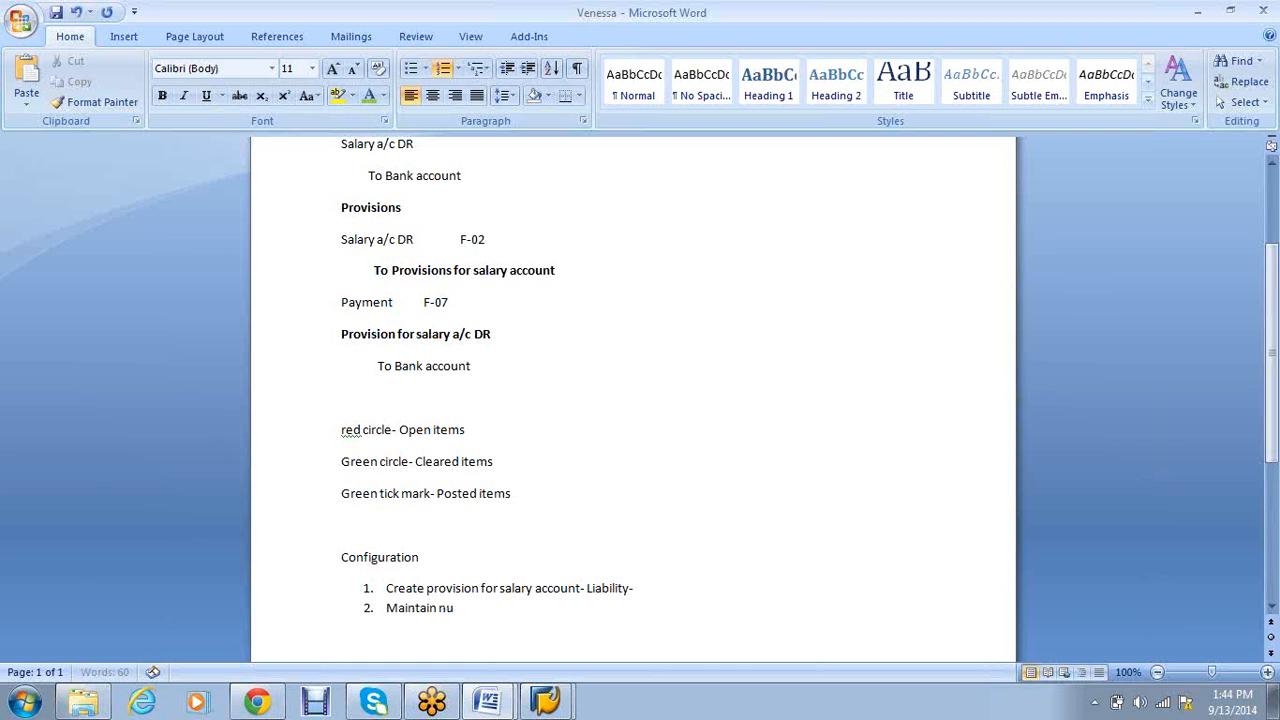
{"action": "type", "text": "mber range-"}
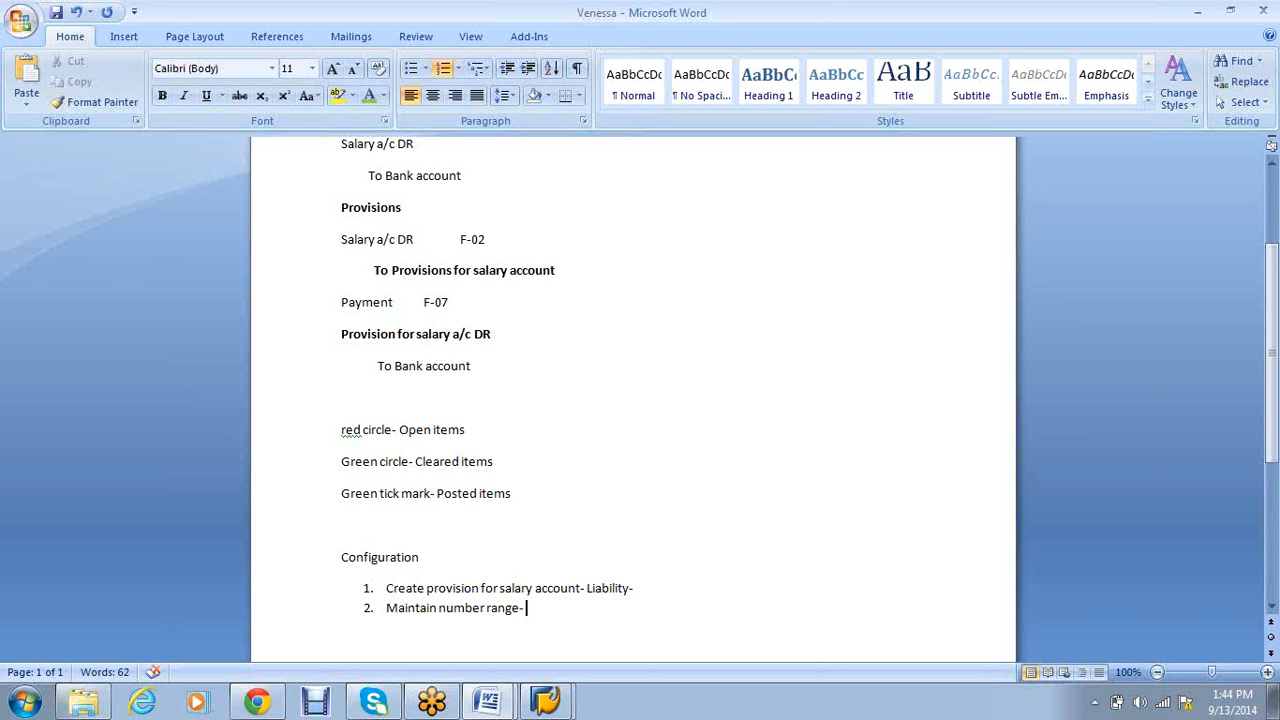
{"action": "type", "text": "KZ"}
{"action": "key", "text": "Return"}
Write item 3 'Tolerance group for G/L outgoing and incoming' and begin item 4 with 'F-02-'
{"action": "type", "text": "To"}
{"action": "type", "text": "el"}
{"action": "key", "text": "BackSpace"}
{"action": "key", "text": "BackSpace"}
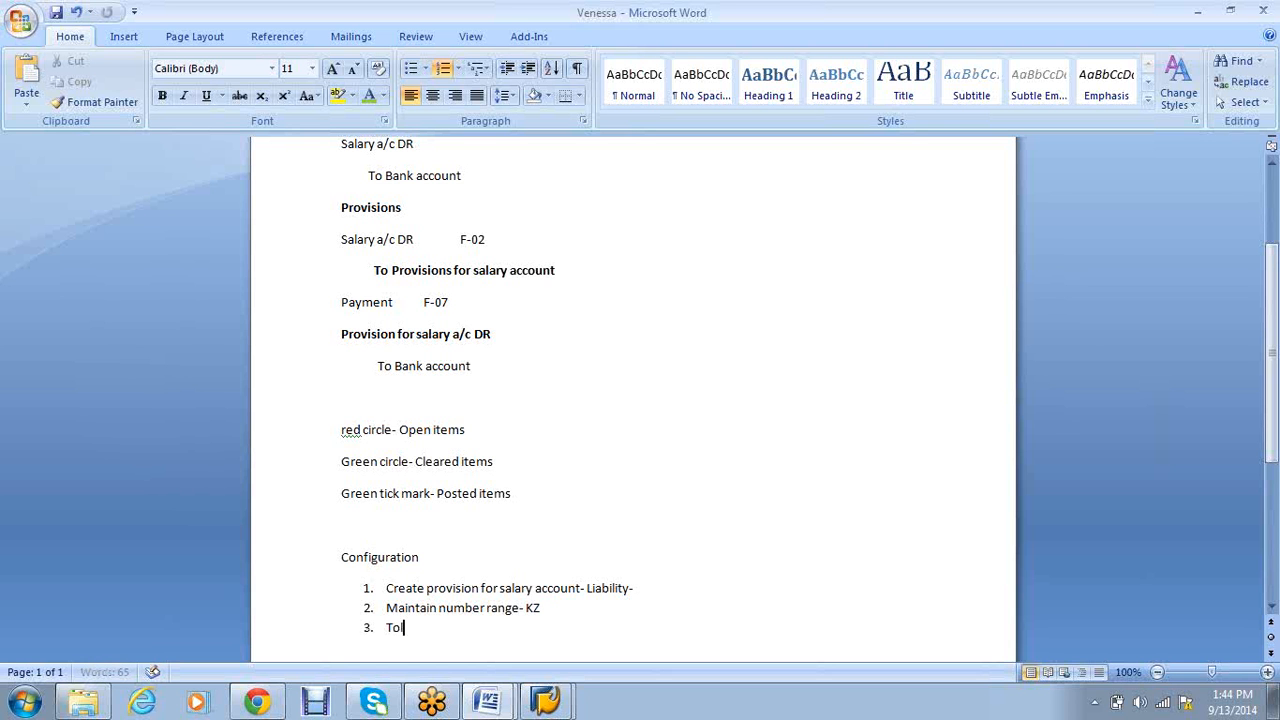
{"action": "type", "text": "lerance group for G/L outgoing"}
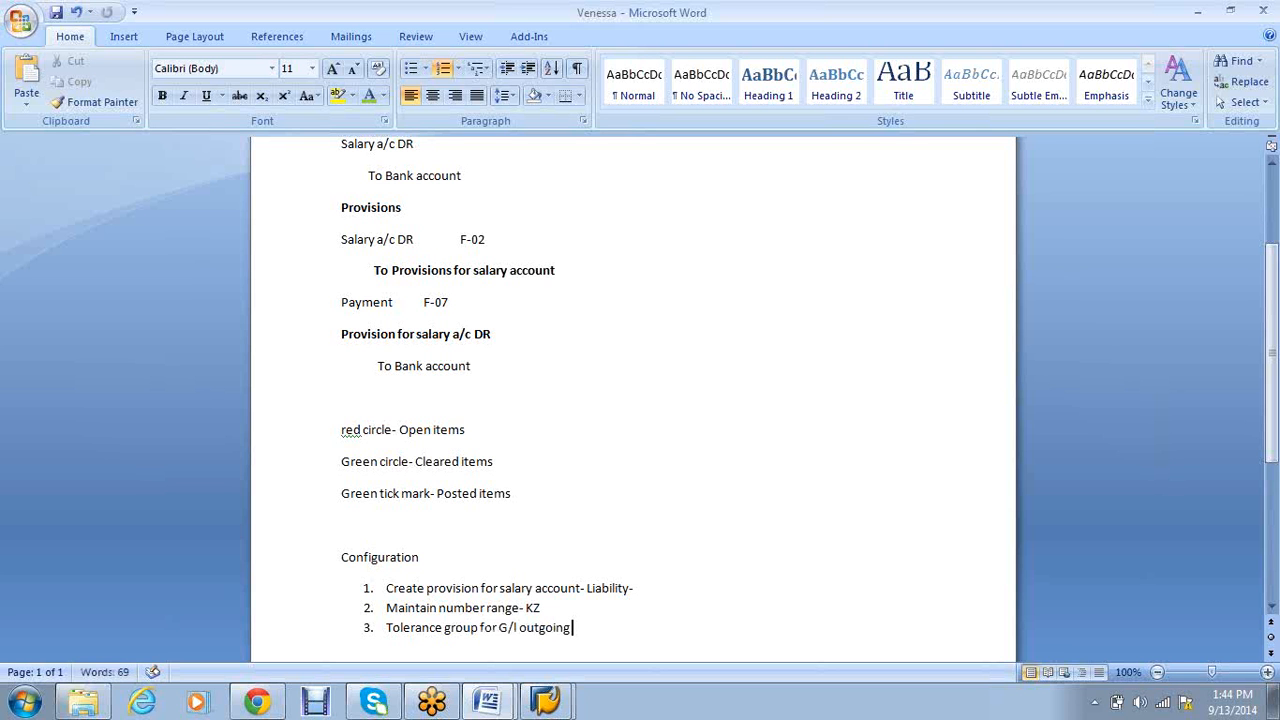
{"action": "type", "text": " and incoming"}
{"action": "key", "text": "Return"}
{"action": "type", "text": "F-02-"}
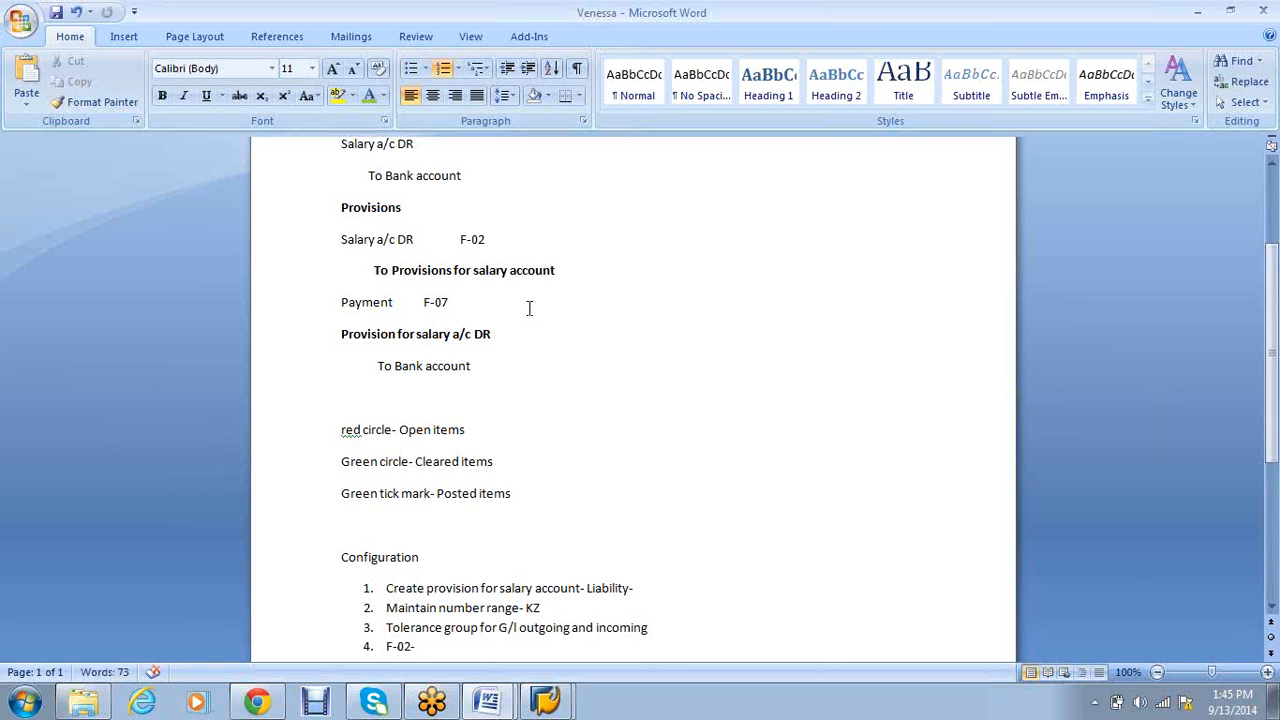
Fill item 4 with the copied 'Salary a/c DR / To Provisions for salary account' entry
{"action": "left_click_drag", "start_coordinate": [408, 240], "coordinate": [365, 240]}
{"action": "key", "text": "ctrl+c"}
{"action": "left_click", "coordinate": [418, 646]}
{"action": "key", "text": "ctrl+v"}
{"action": "key", "text": "Tab"}
{"action": "type", "text": "/"}
{"action": "left_click_drag", "start_coordinate": [563, 268], "coordinate": [388, 276]}
{"action": "key", "text": "ctrl+c"}
{"action": "left_click", "coordinate": [524, 646]}
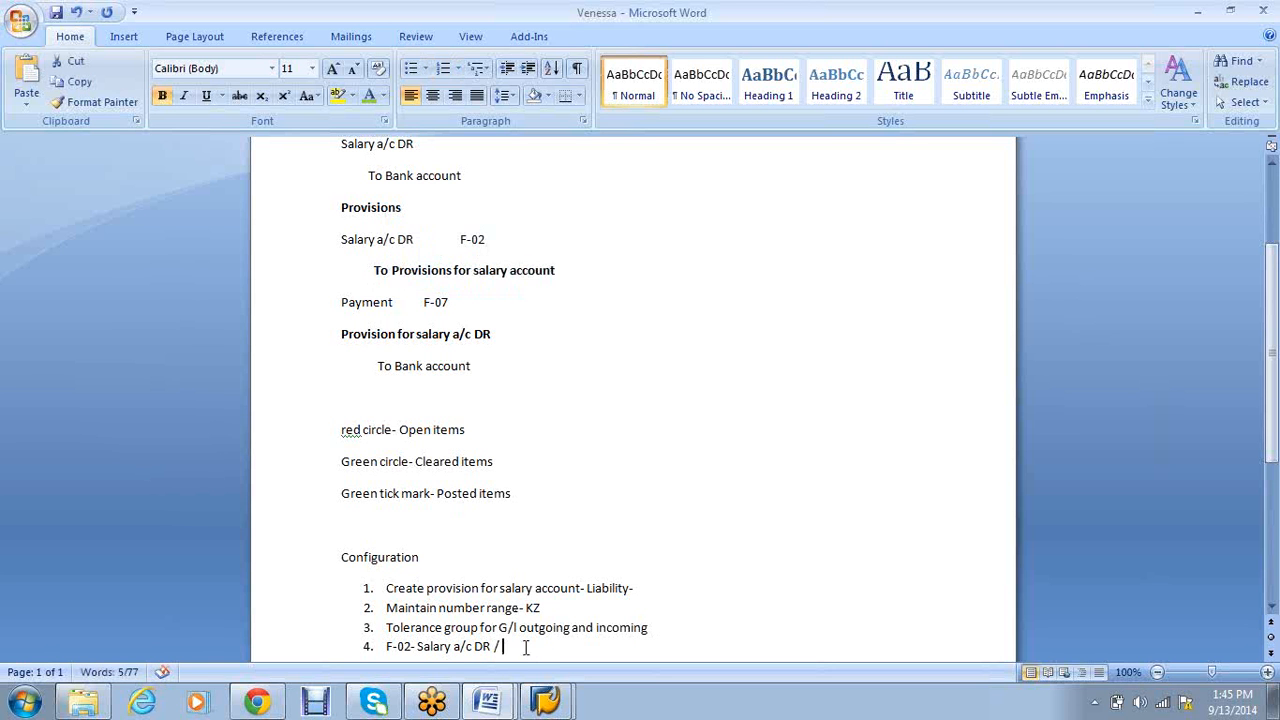
{"action": "key", "text": "ctrl+v"}
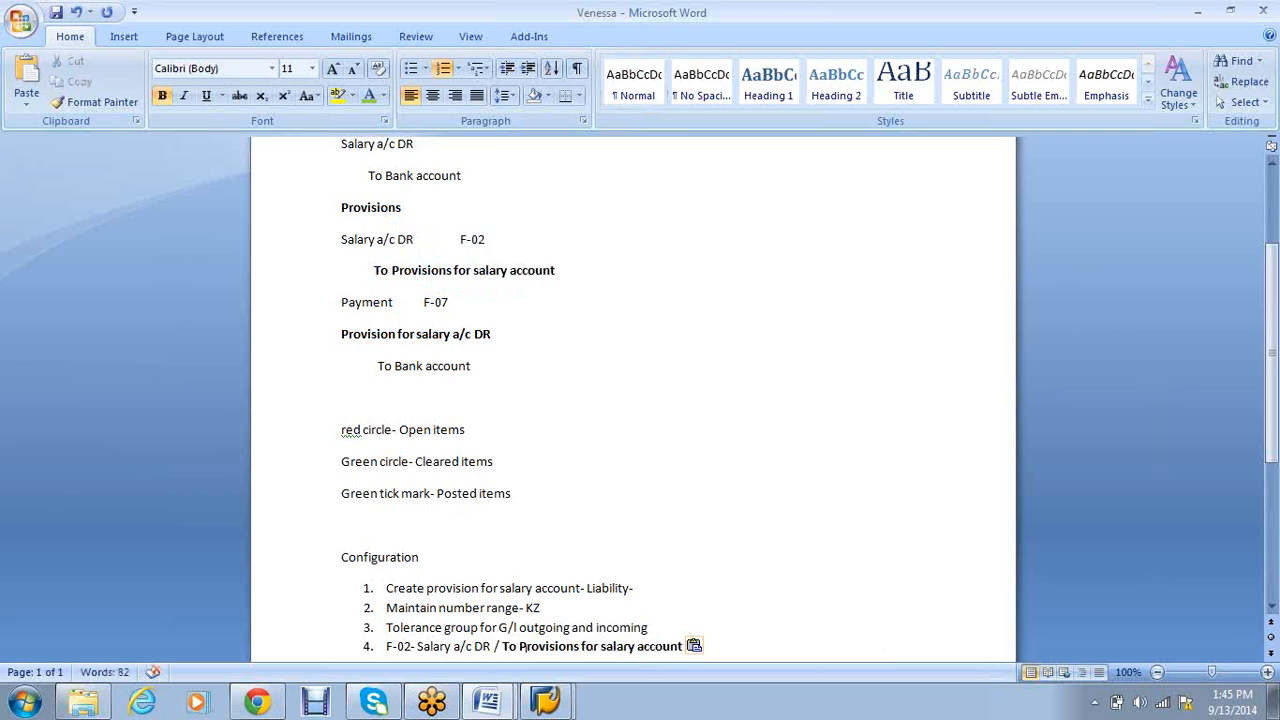
Add item '5. Payment- F-07- Provision for salary a/c DR / TO Bank account'
{"action": "key", "text": "Return"}
{"action": "type", "text": "P"}
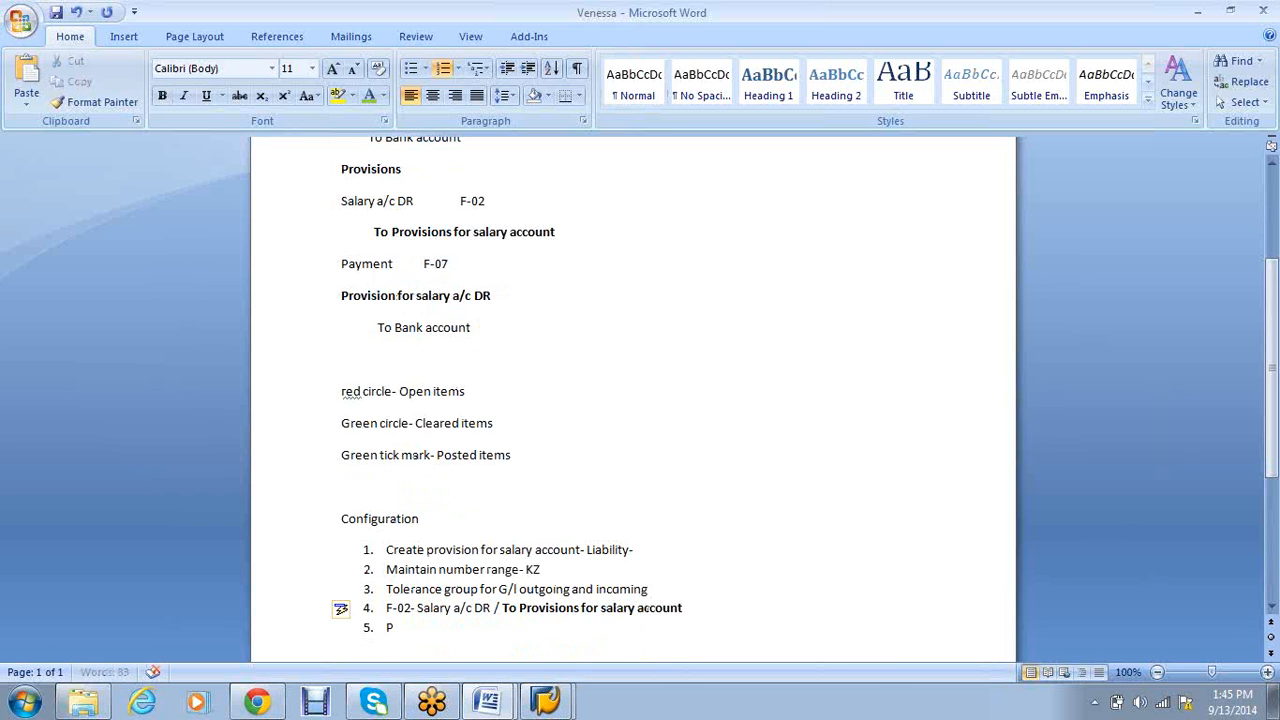
{"action": "type", "text": "ayment- F-07-"}
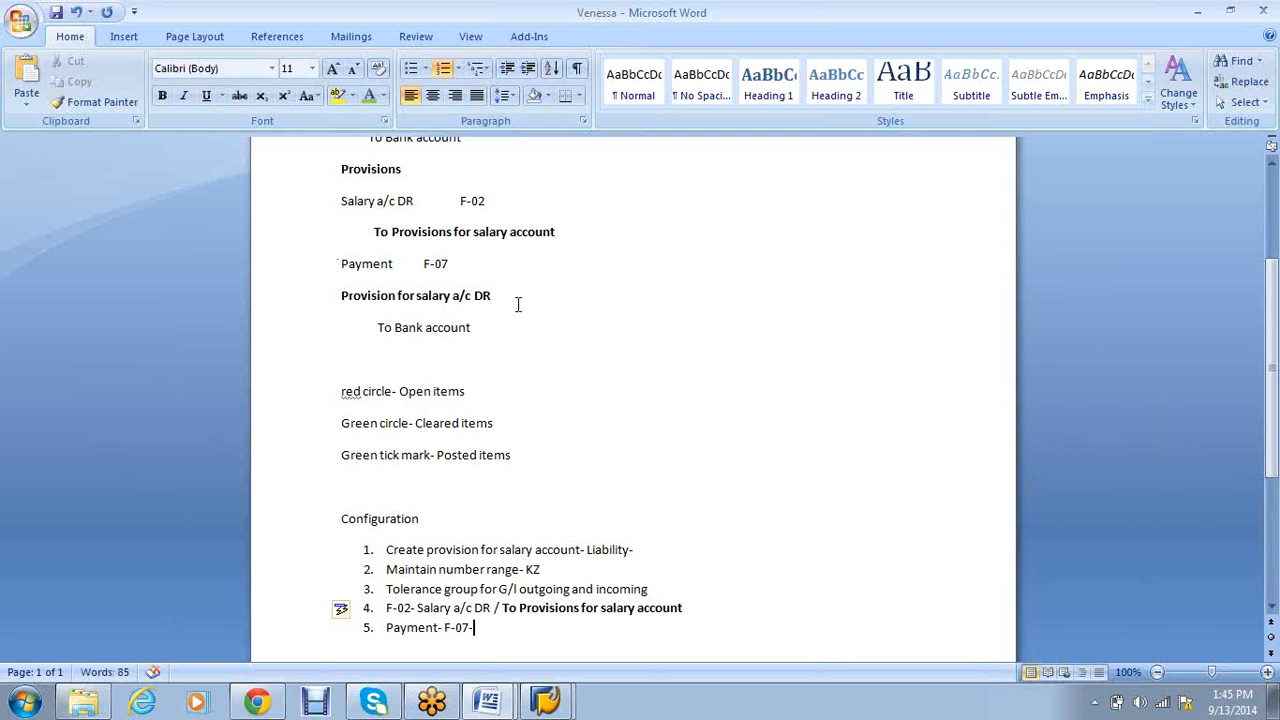
{"action": "left_click_drag", "start_coordinate": [517, 300], "coordinate": [383, 297]}
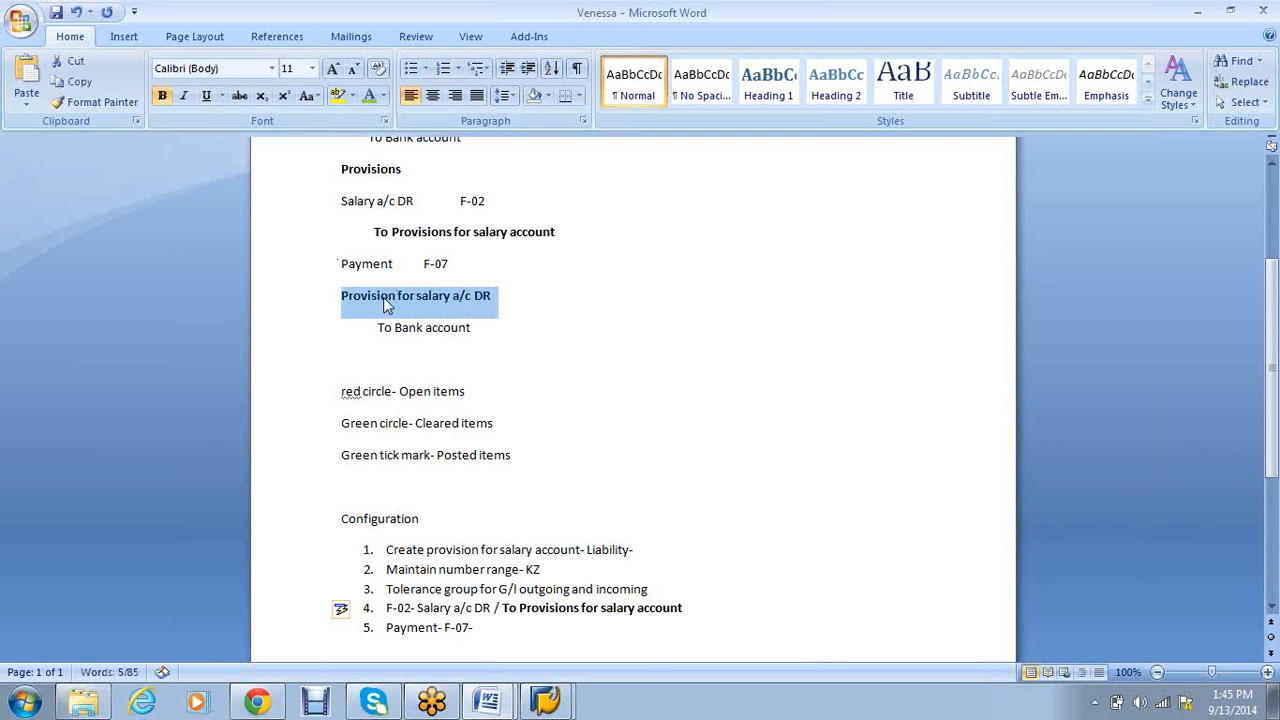
{"action": "left_click", "coordinate": [495, 635]}
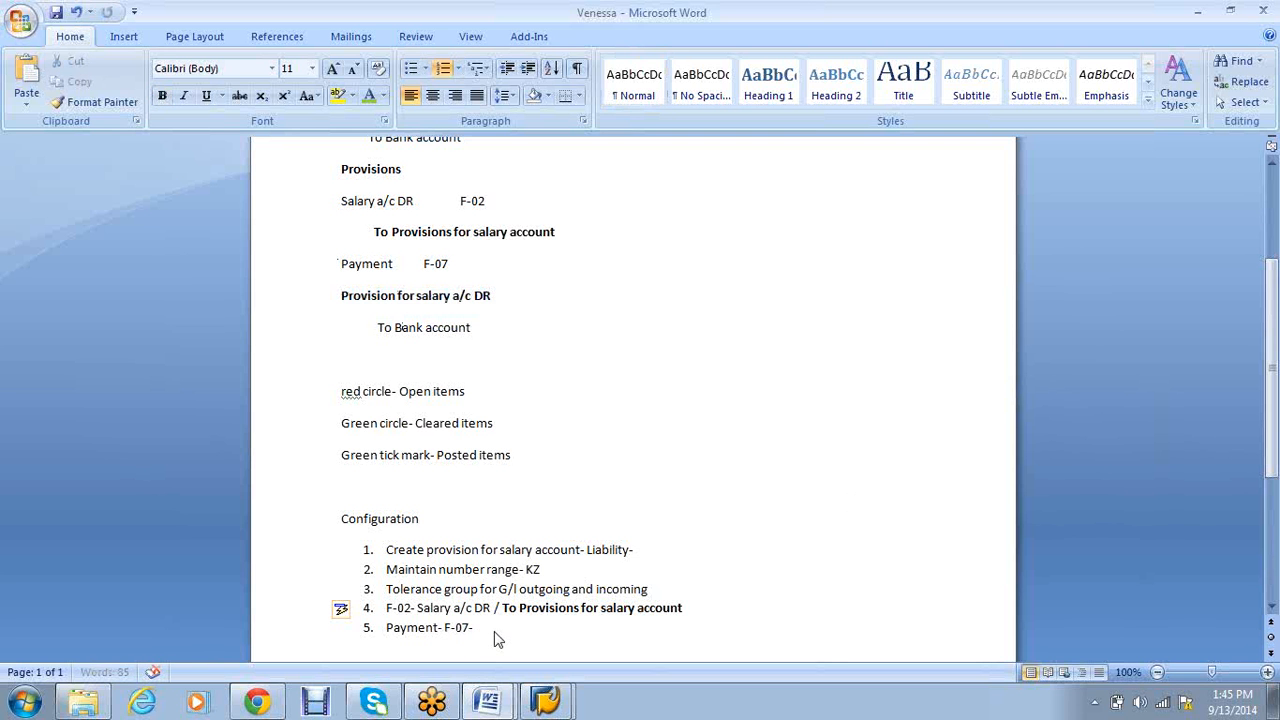
{"action": "key", "text": "ctrl+v"}
{"action": "key", "text": "BackSpace"}
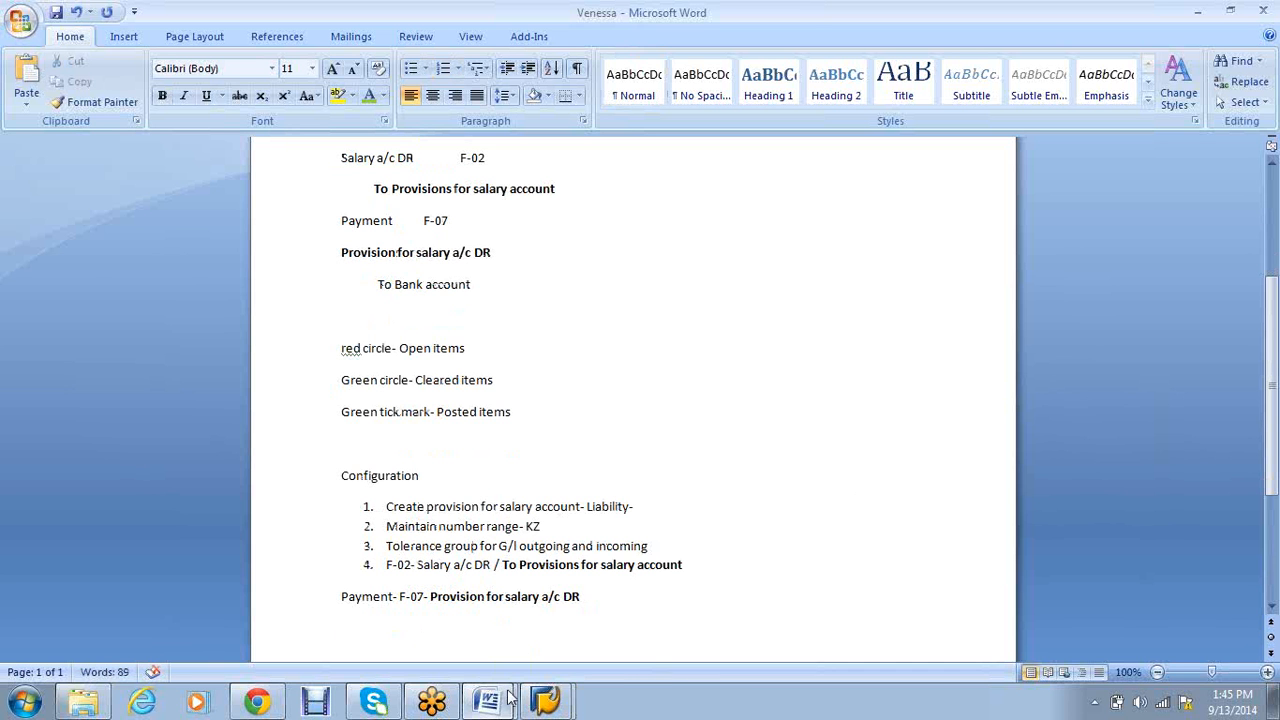
{"action": "mouse_move", "coordinate": [505, 698]}
{"action": "left_click", "coordinate": [338, 594]}
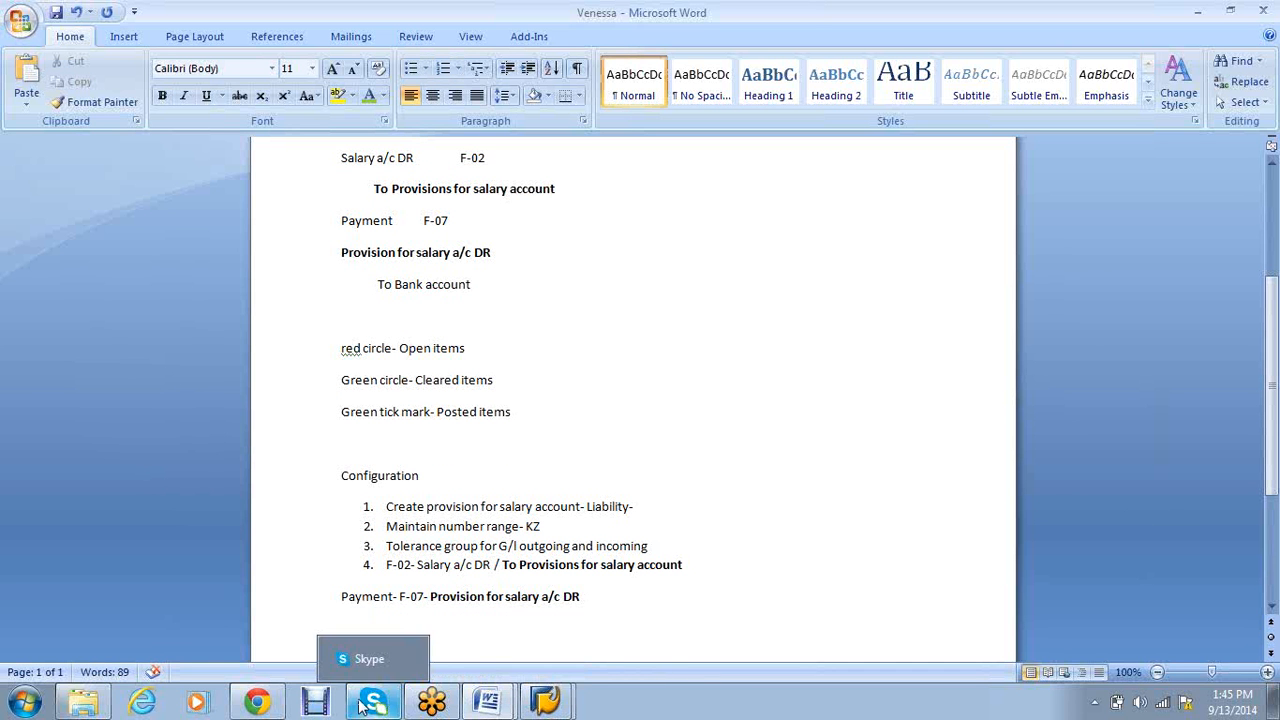
{"action": "type", "text": "5."}
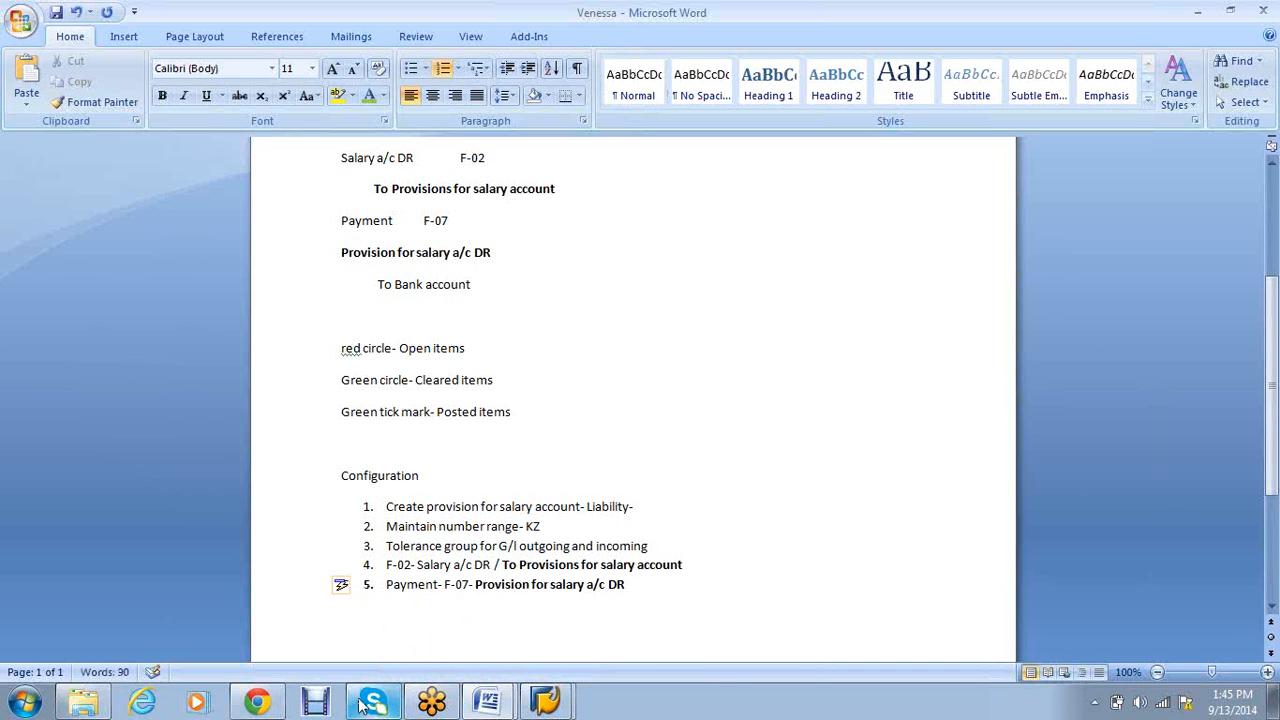
{"action": "left_click", "coordinate": [690, 589]}
{"action": "type", "text": "/"}
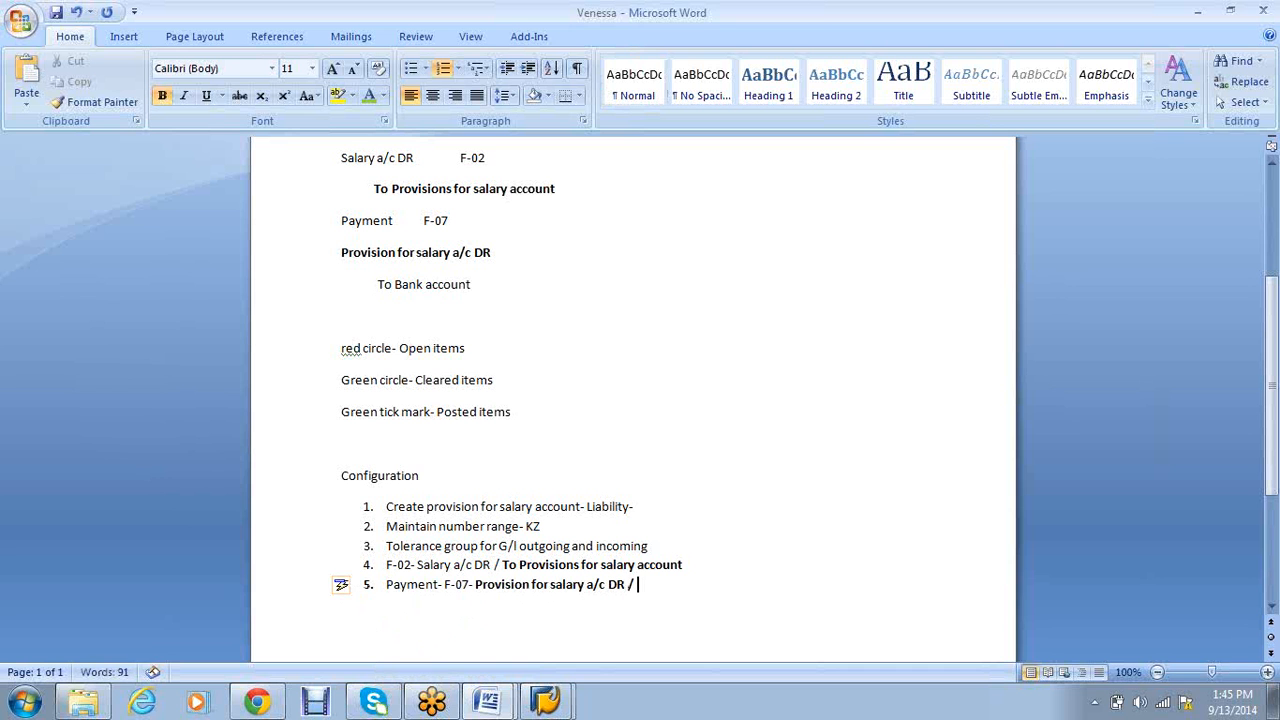
{"action": "type", "text": " TO Bank account"}
Add item 6 'FBL3N' to the Configuration list
{"action": "key", "text": "Return"}
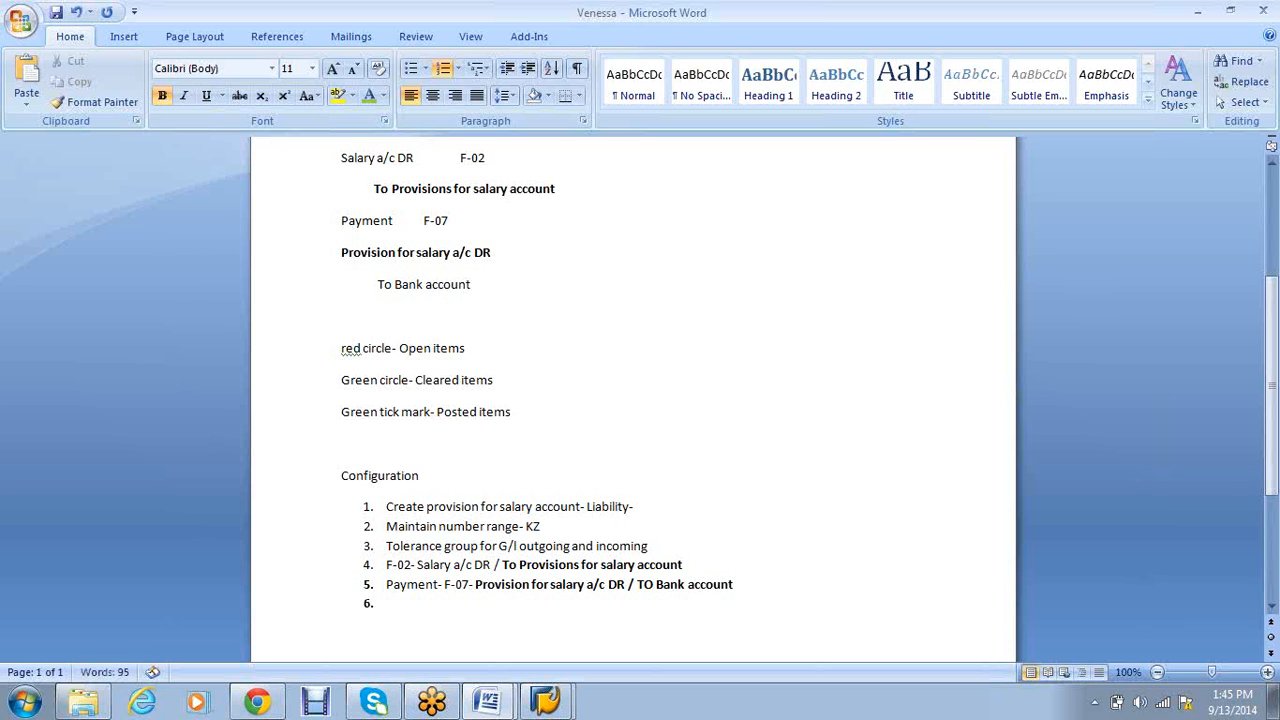
{"action": "type", "text": "FBL3N"}
{"action": "left_click", "coordinate": [548, 708]}
Open Edit G/L Account Centrally (FS00) and start changing company code AB90
{"action": "left_click", "coordinate": [533, 654]}
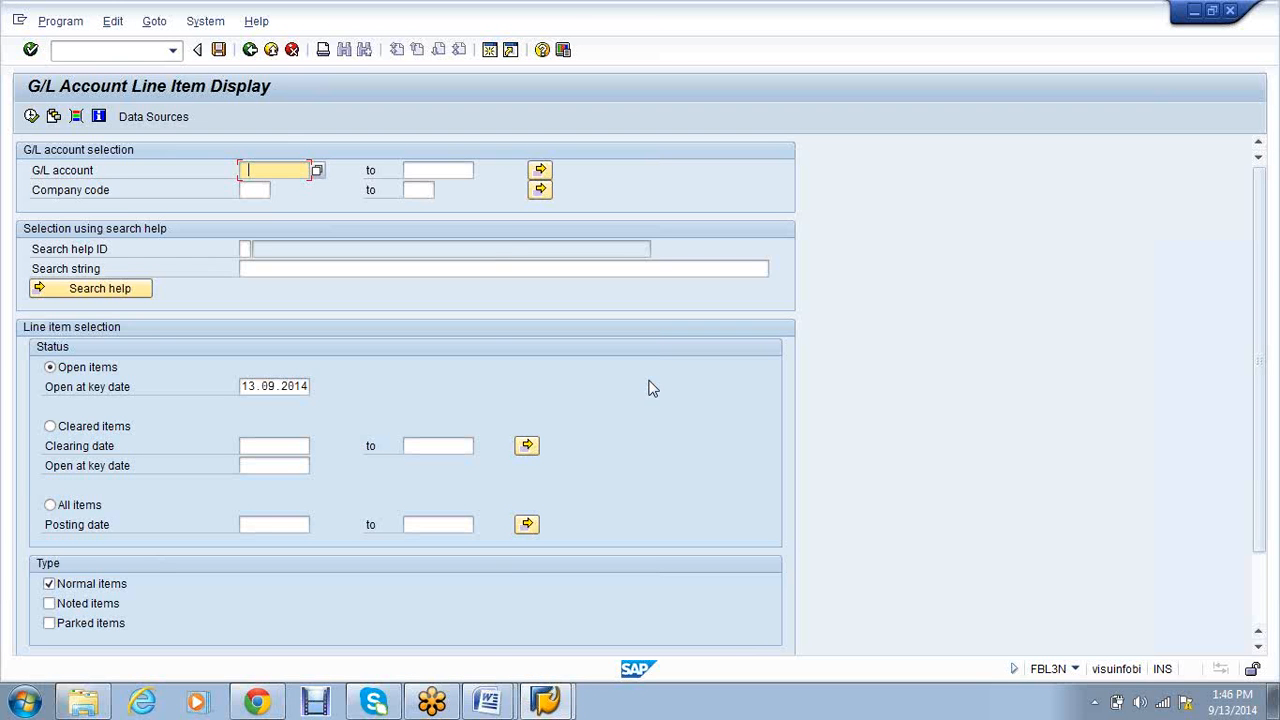
{"action": "left_click", "coordinate": [63, 50]}
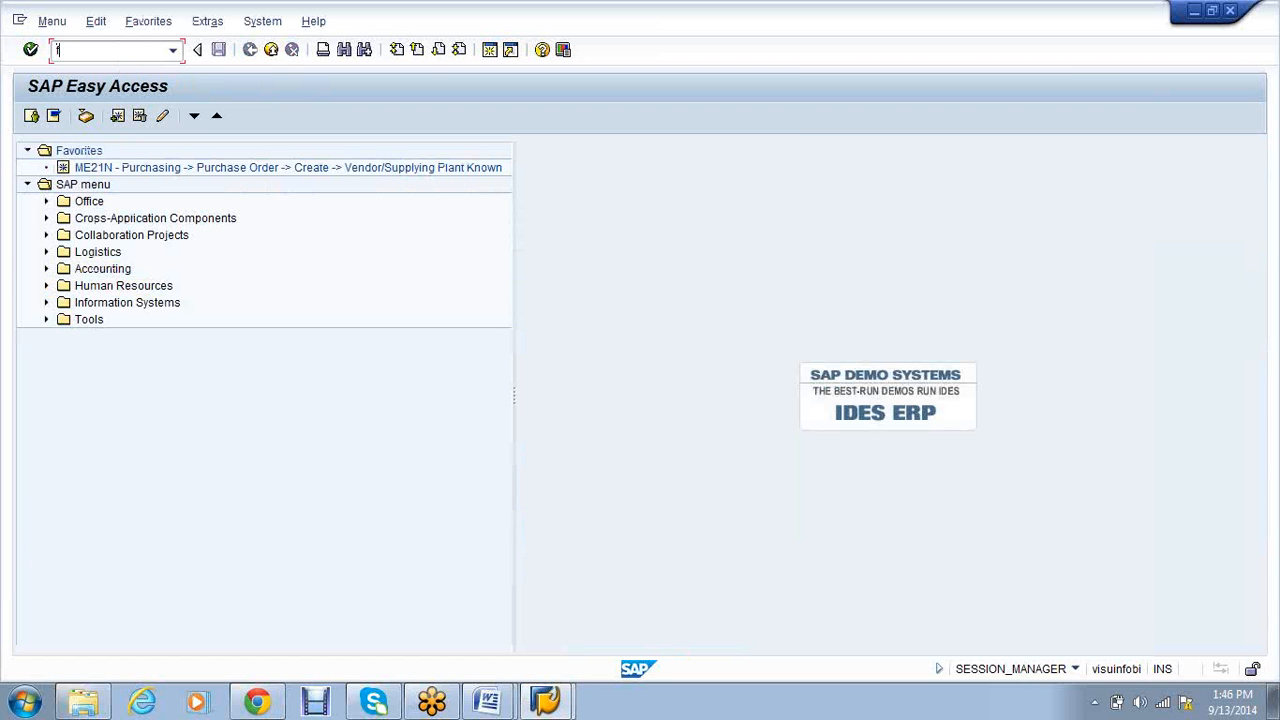
{"action": "type", "text": "fs00"}
{"action": "key", "text": "Return"}
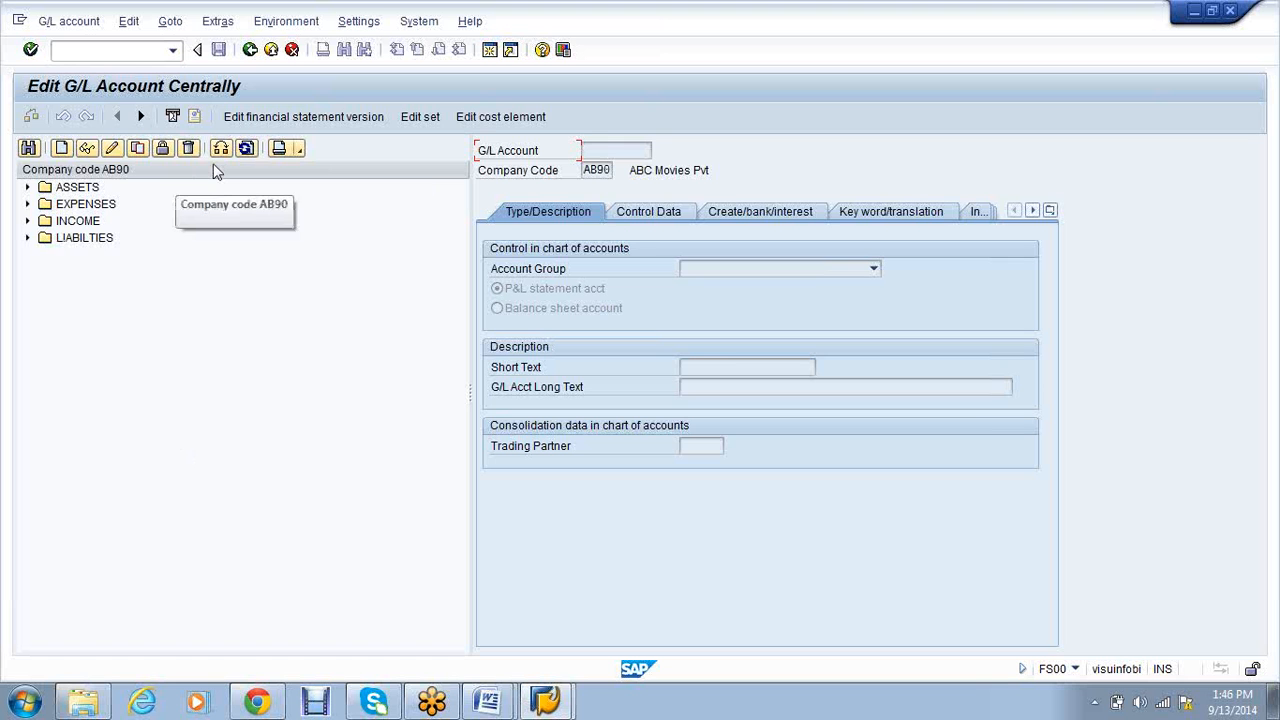
{"action": "double_click", "coordinate": [215, 172]}
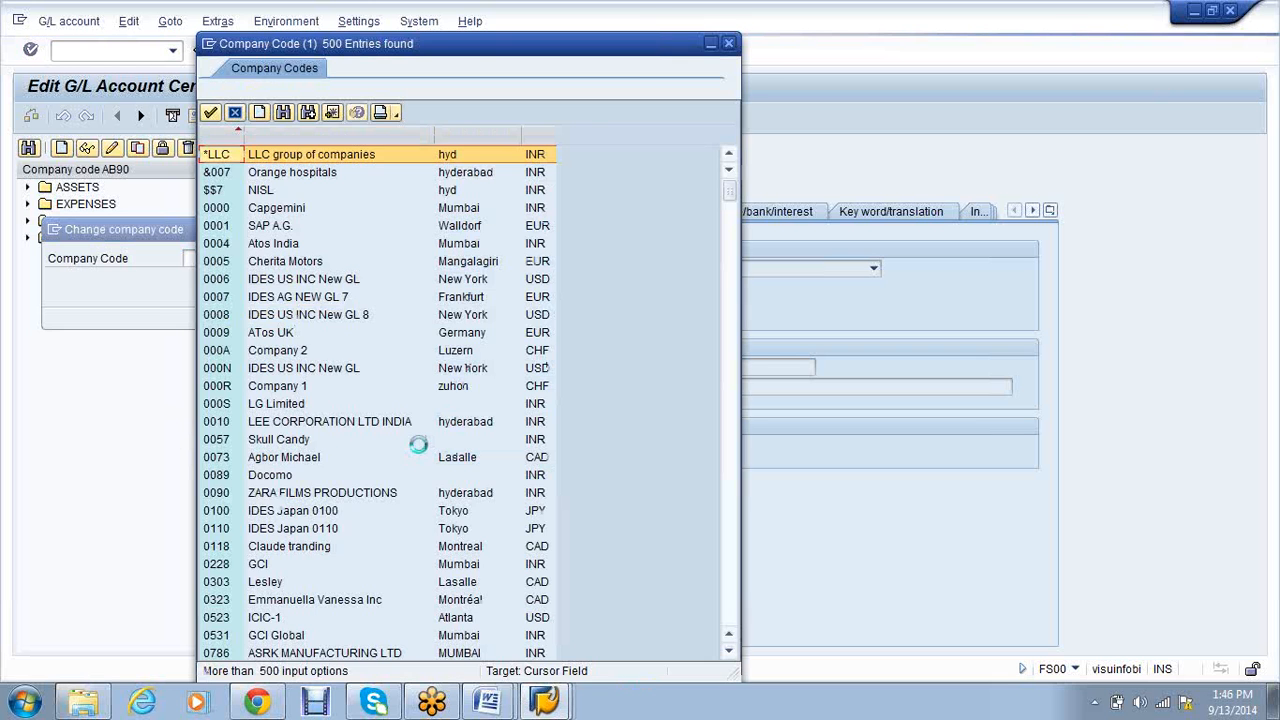
Browse the company code list, close it, and switch the company code to DE01
{"action": "scroll", "coordinate": [410, 442], "scroll_direction": "down", "scroll_amount": 5}
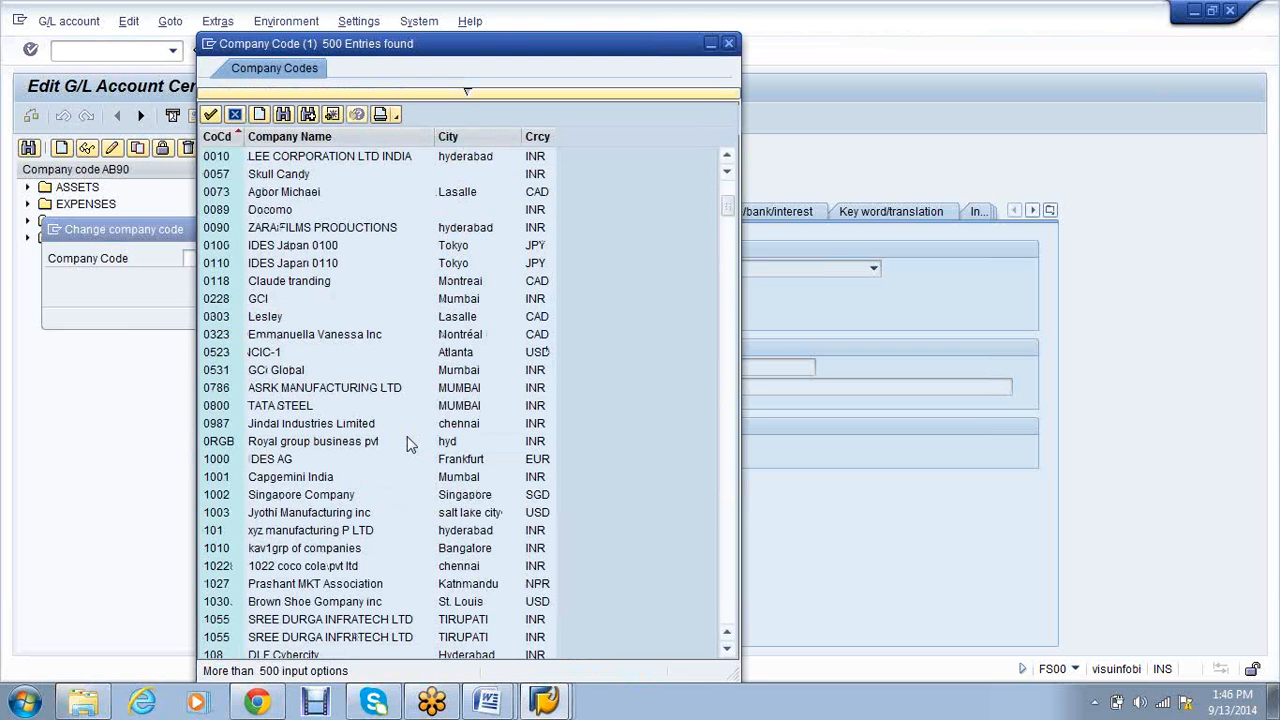
{"action": "scroll", "coordinate": [405, 443], "scroll_direction": "down", "scroll_amount": 10}
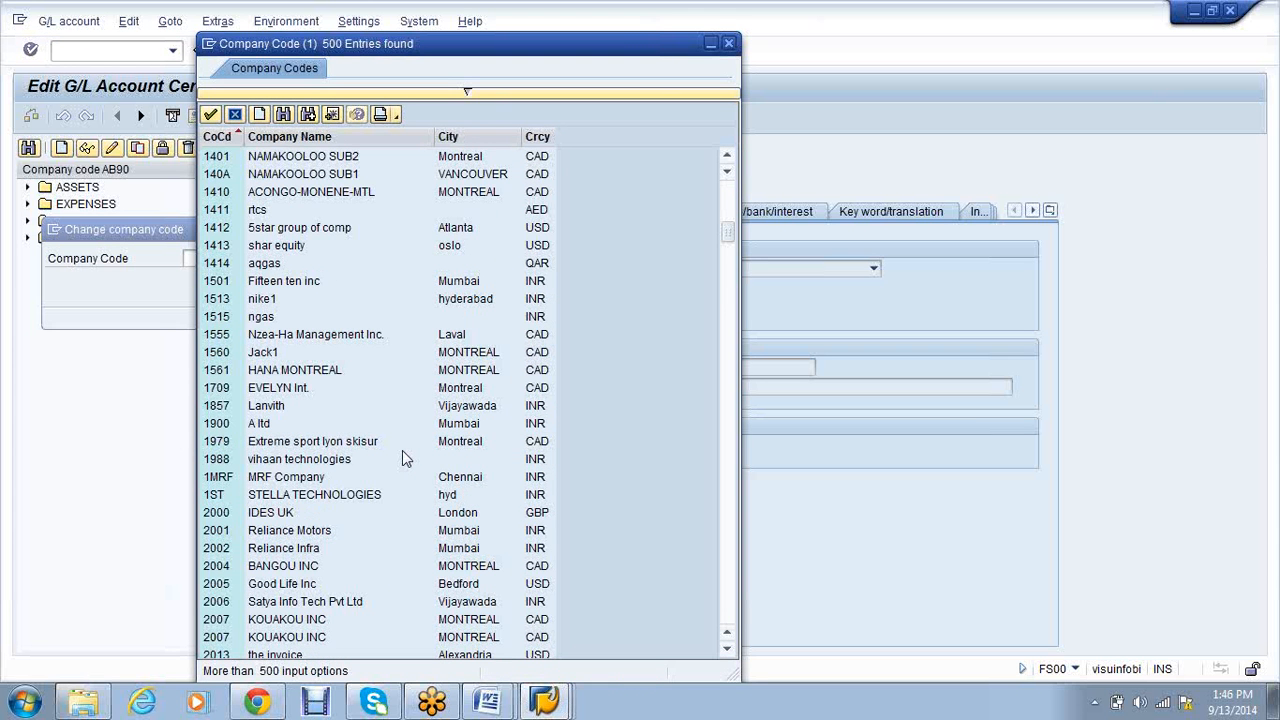
{"action": "scroll", "coordinate": [405, 459], "scroll_direction": "down", "scroll_amount": 10}
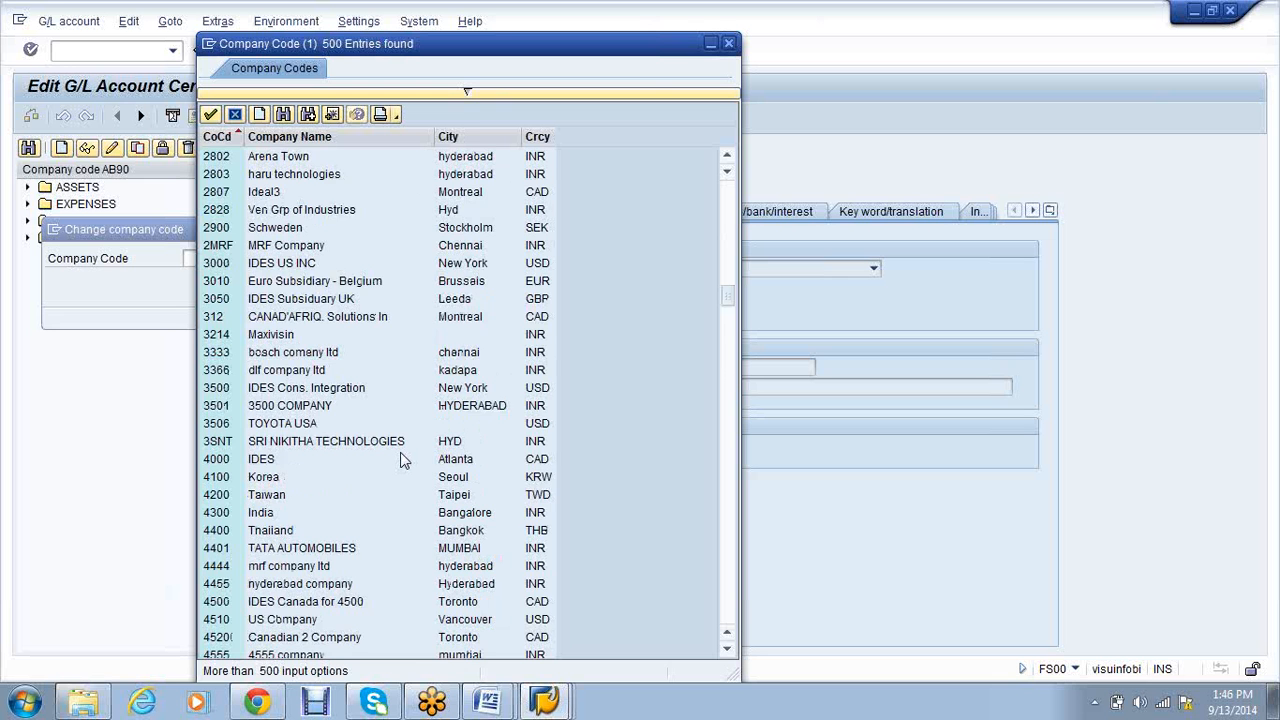
{"action": "scroll", "coordinate": [400, 459], "scroll_direction": "down", "scroll_amount": 10}
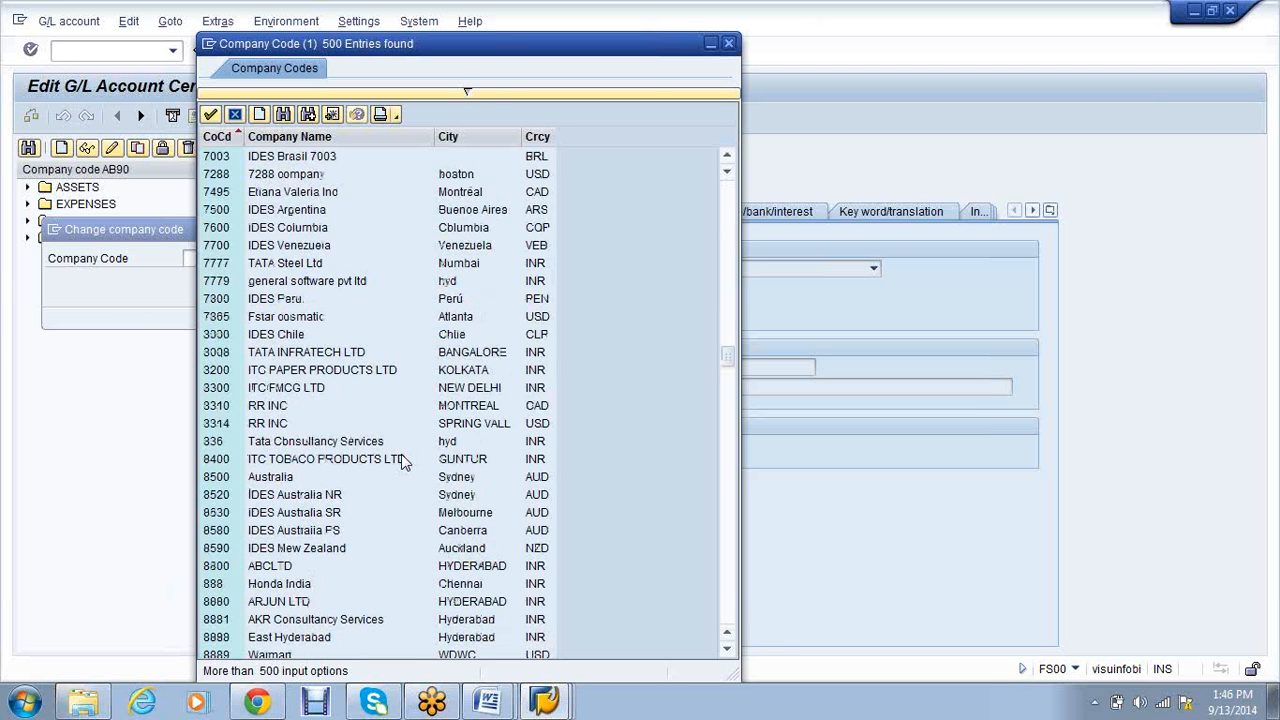
{"action": "scroll", "coordinate": [403, 460], "scroll_direction": "down", "scroll_amount": 10}
{"action": "scroll", "coordinate": [404, 461], "scroll_direction": "down", "scroll_amount": 7}
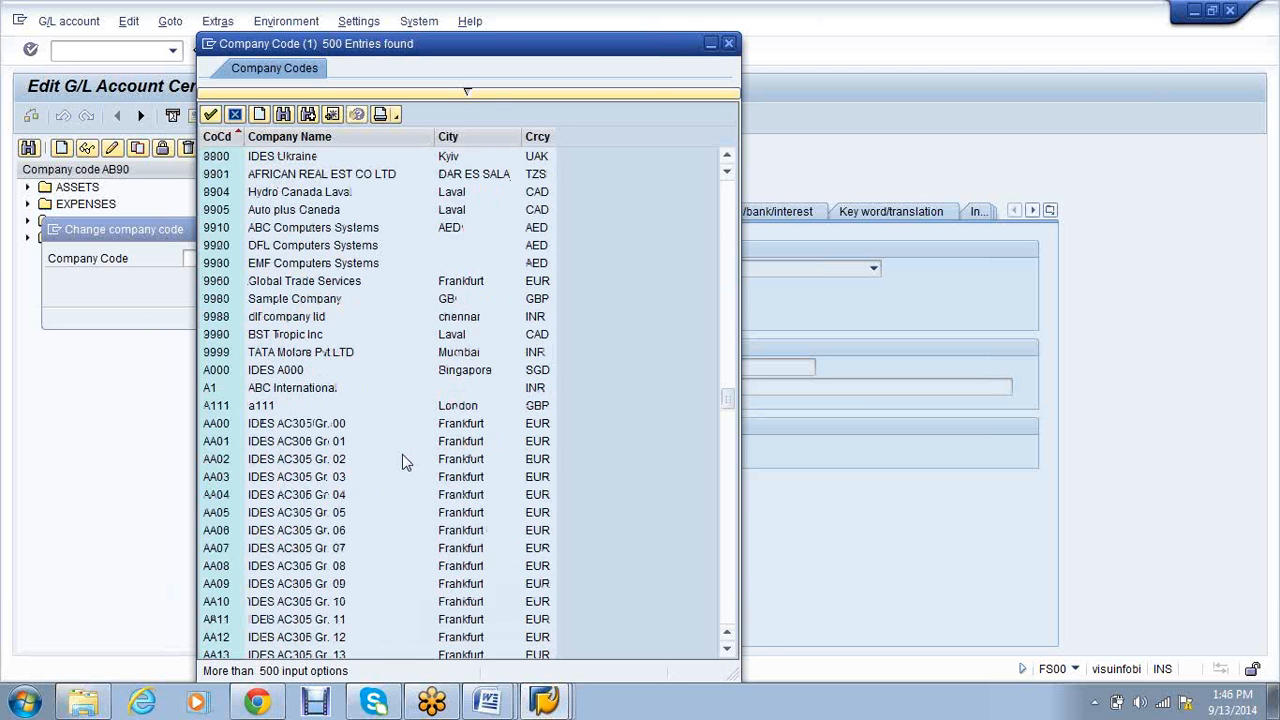
{"action": "scroll", "coordinate": [402, 461], "scroll_direction": "down", "scroll_amount": 15}
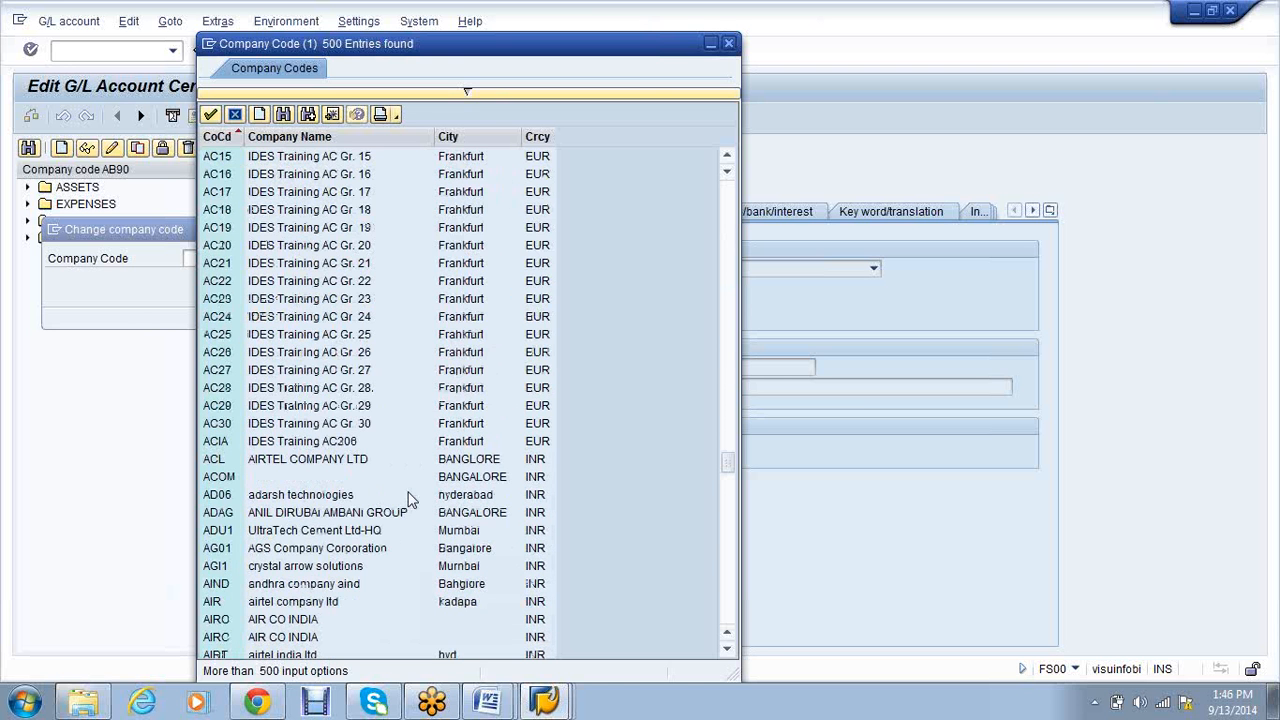
{"action": "scroll", "coordinate": [412, 497], "scroll_direction": "down", "scroll_amount": 12}
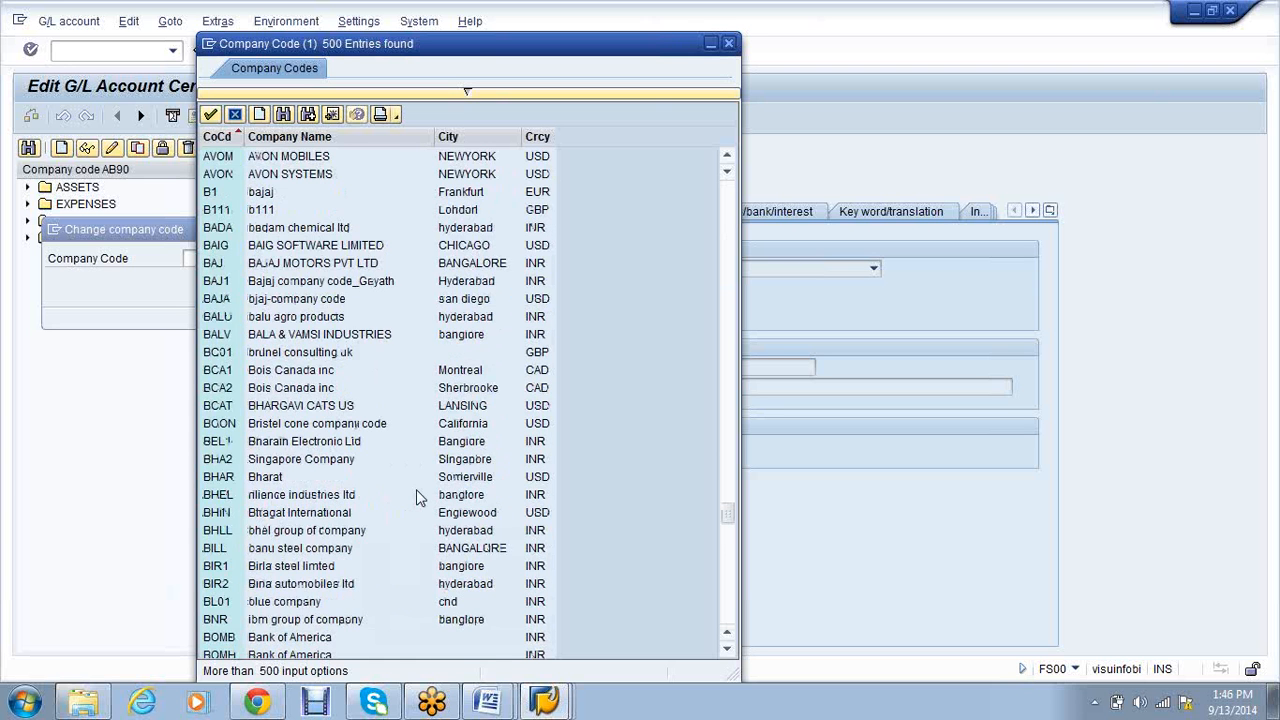
{"action": "scroll", "coordinate": [416, 493], "scroll_direction": "down", "scroll_amount": 9}
{"action": "scroll", "coordinate": [416, 496], "scroll_direction": "down", "scroll_amount": 8}
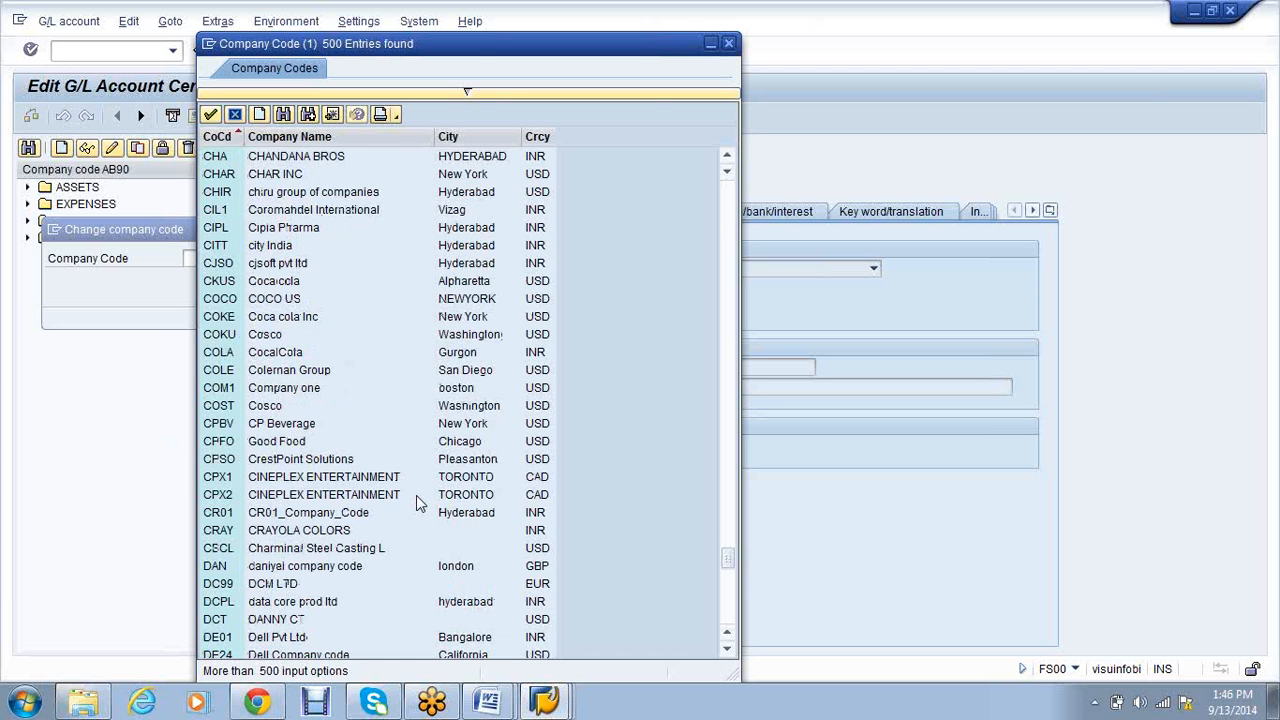
{"action": "scroll", "coordinate": [416, 495], "scroll_direction": "down", "scroll_amount": 8}
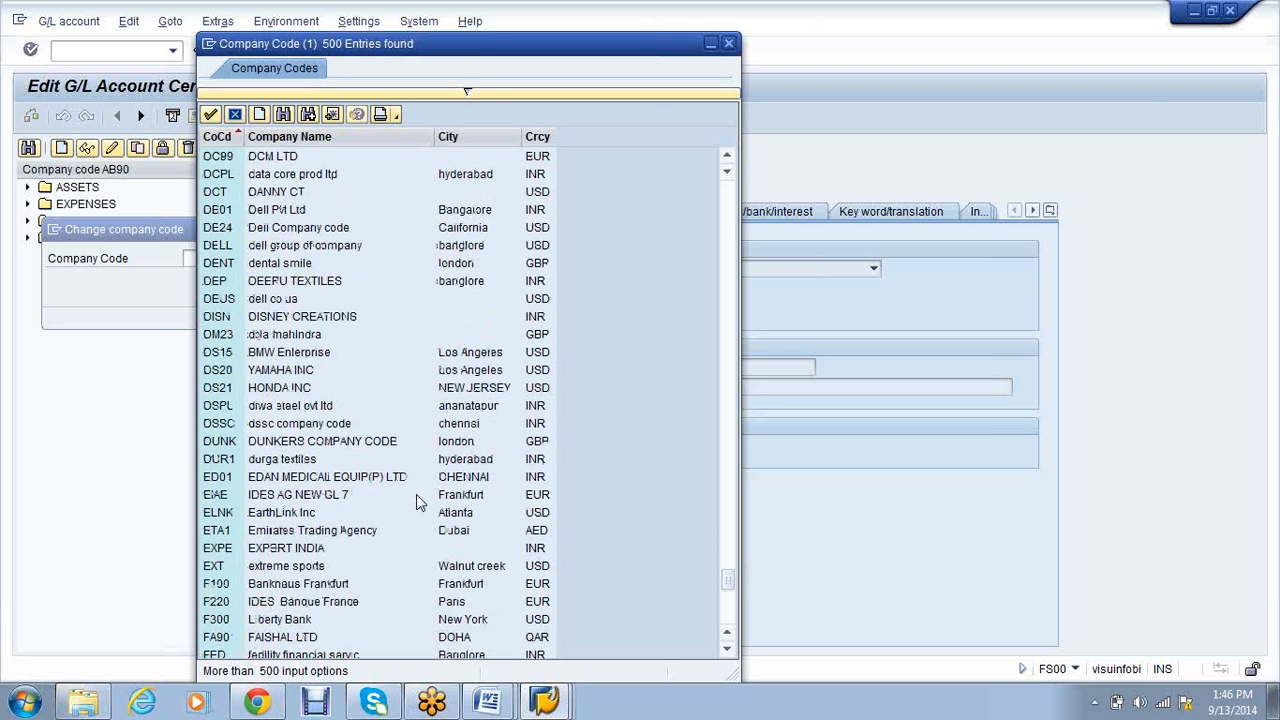
{"action": "scroll", "coordinate": [416, 503], "scroll_direction": "down", "scroll_amount": 7}
{"action": "scroll", "coordinate": [417, 501], "scroll_direction": "down", "scroll_amount": 4}
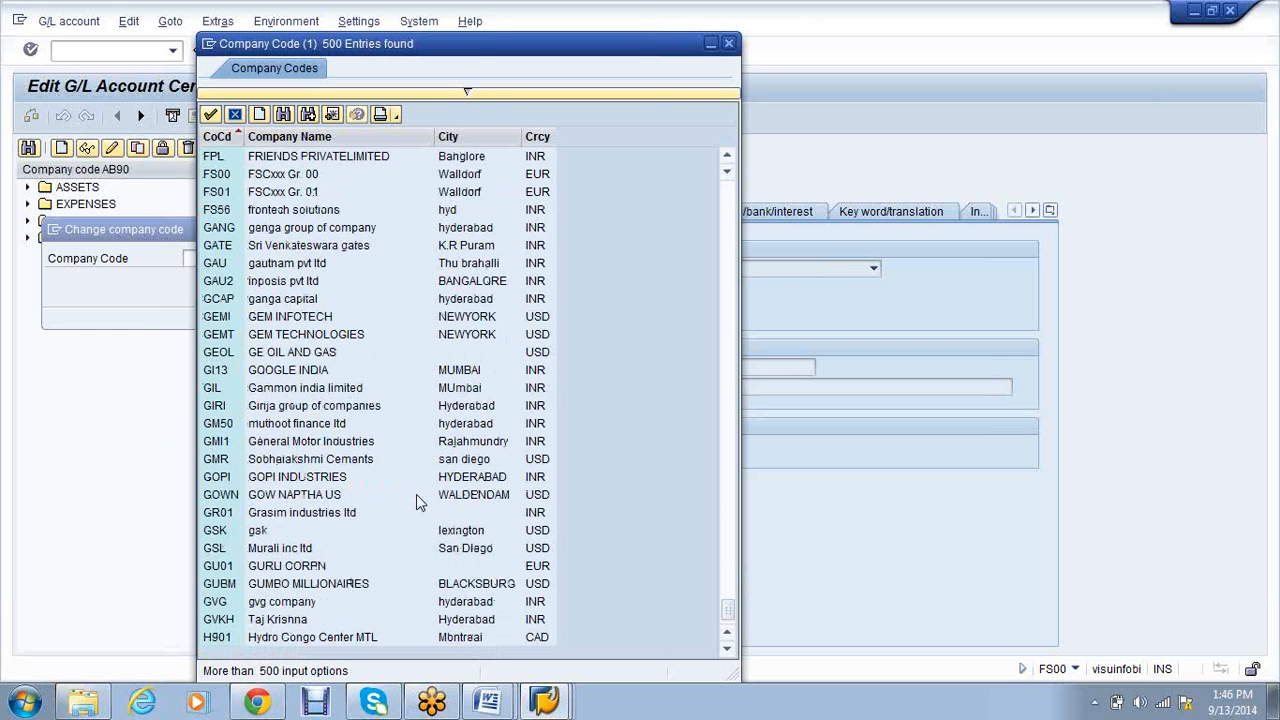
{"action": "scroll", "coordinate": [416, 494], "scroll_direction": "up", "scroll_amount": 1}
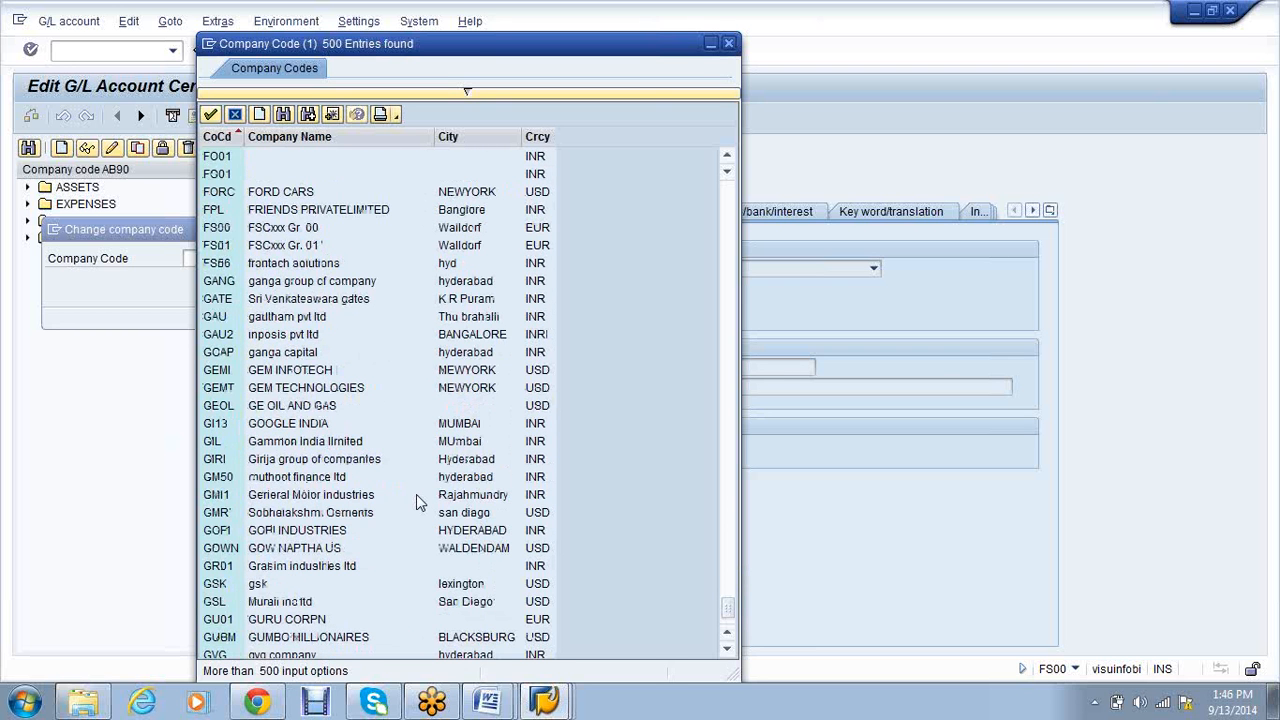
{"action": "scroll", "coordinate": [416, 494], "scroll_direction": "up", "scroll_amount": 5}
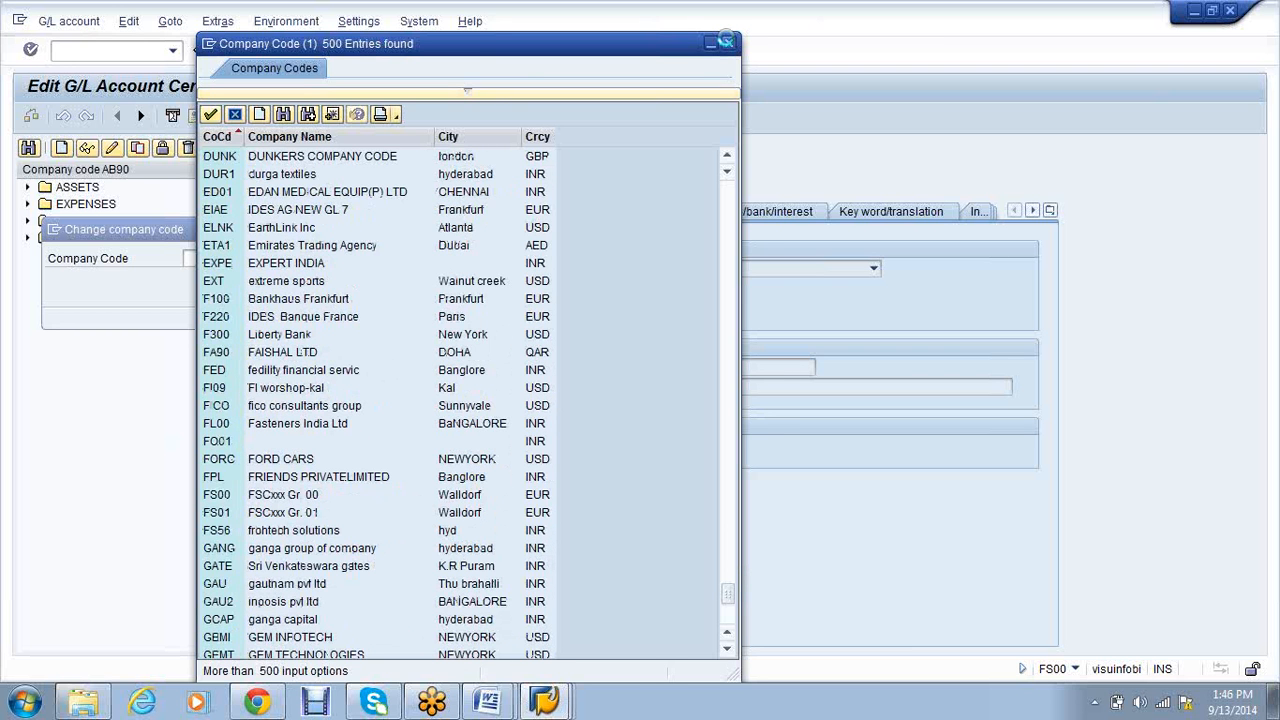
{"action": "left_click", "coordinate": [726, 42]}
{"action": "type", "text": "DE01"}
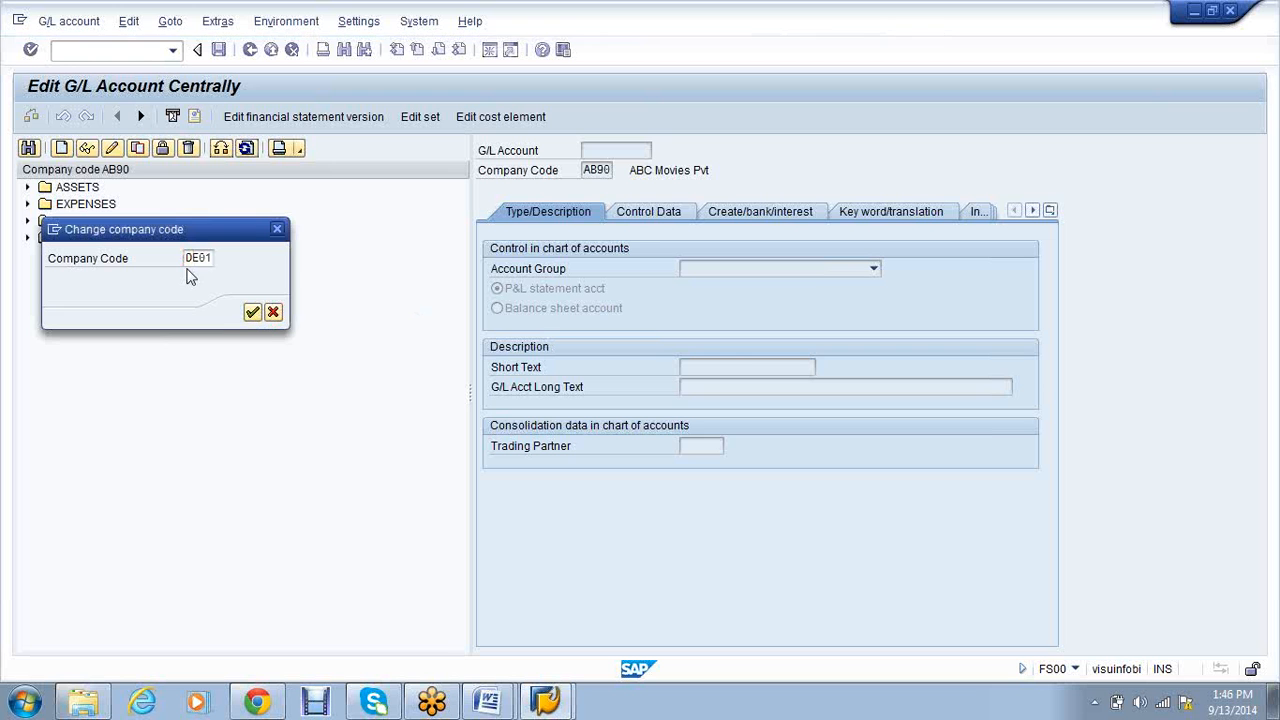
{"action": "key", "text": "Return"}
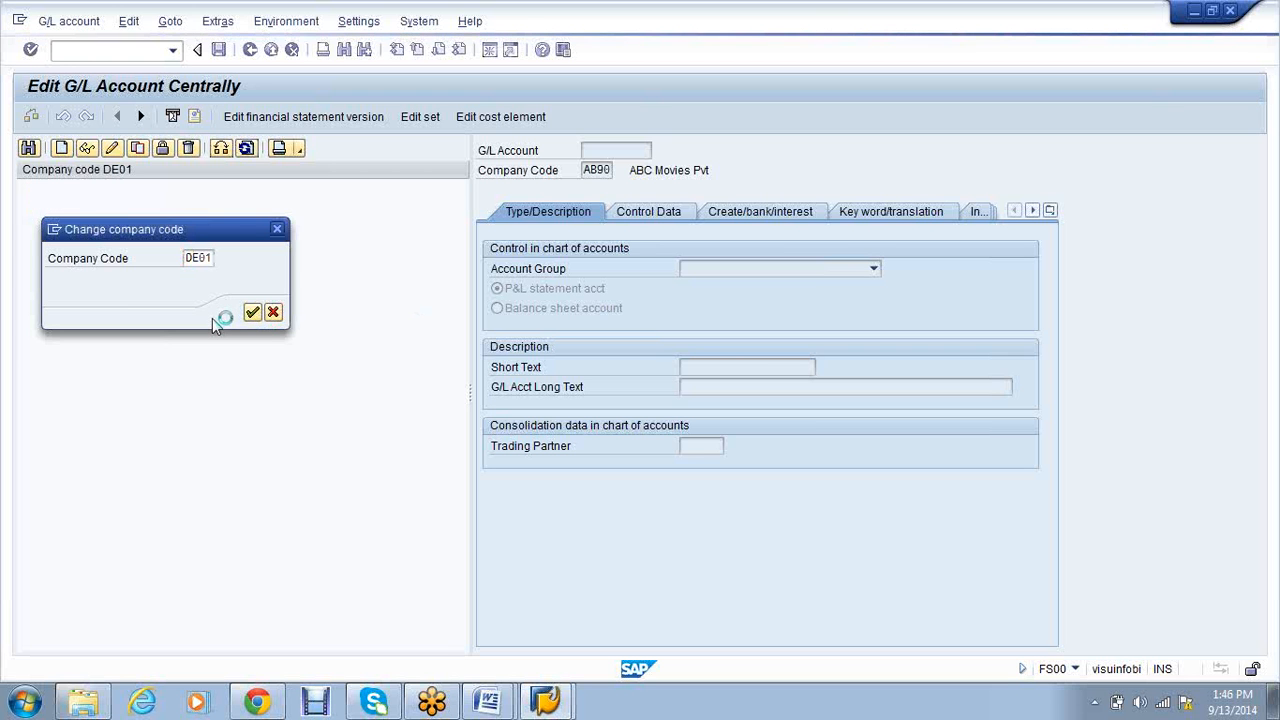
Expand the ASSETS, EXPENCES and INCOME account groups for DE01
{"action": "left_click", "coordinate": [28, 187]}
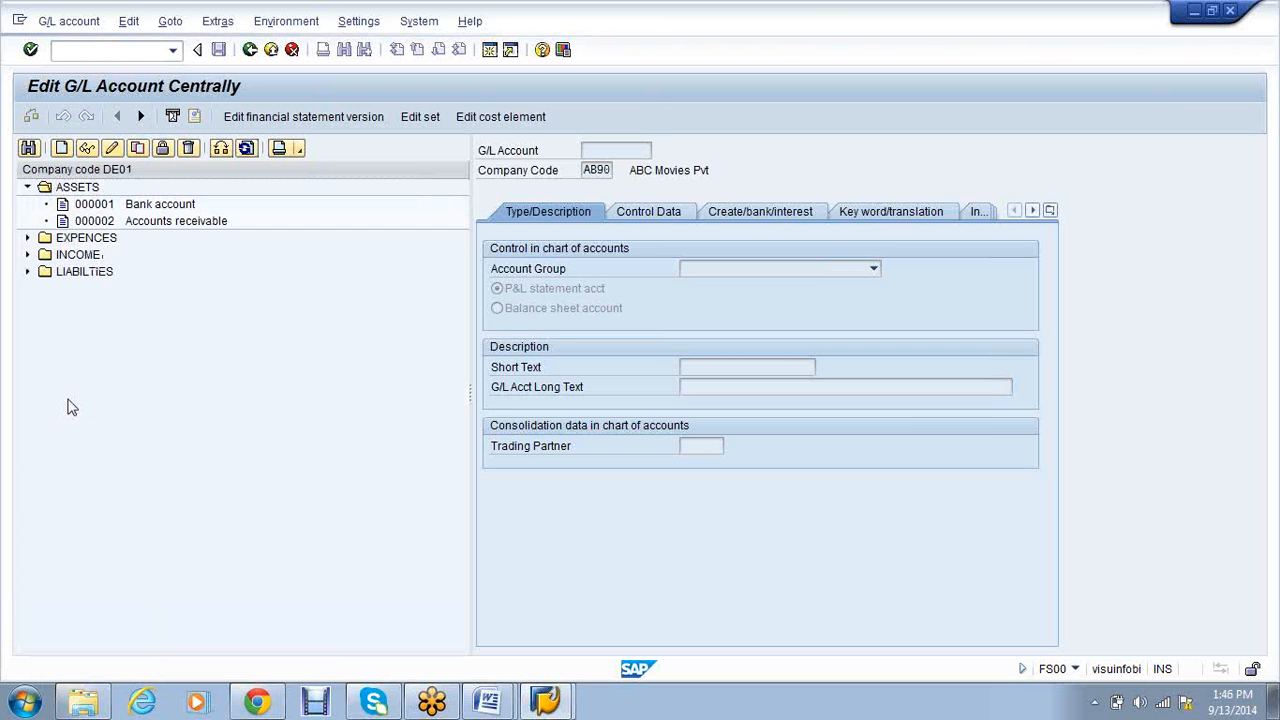
{"action": "left_click", "coordinate": [28, 237]}
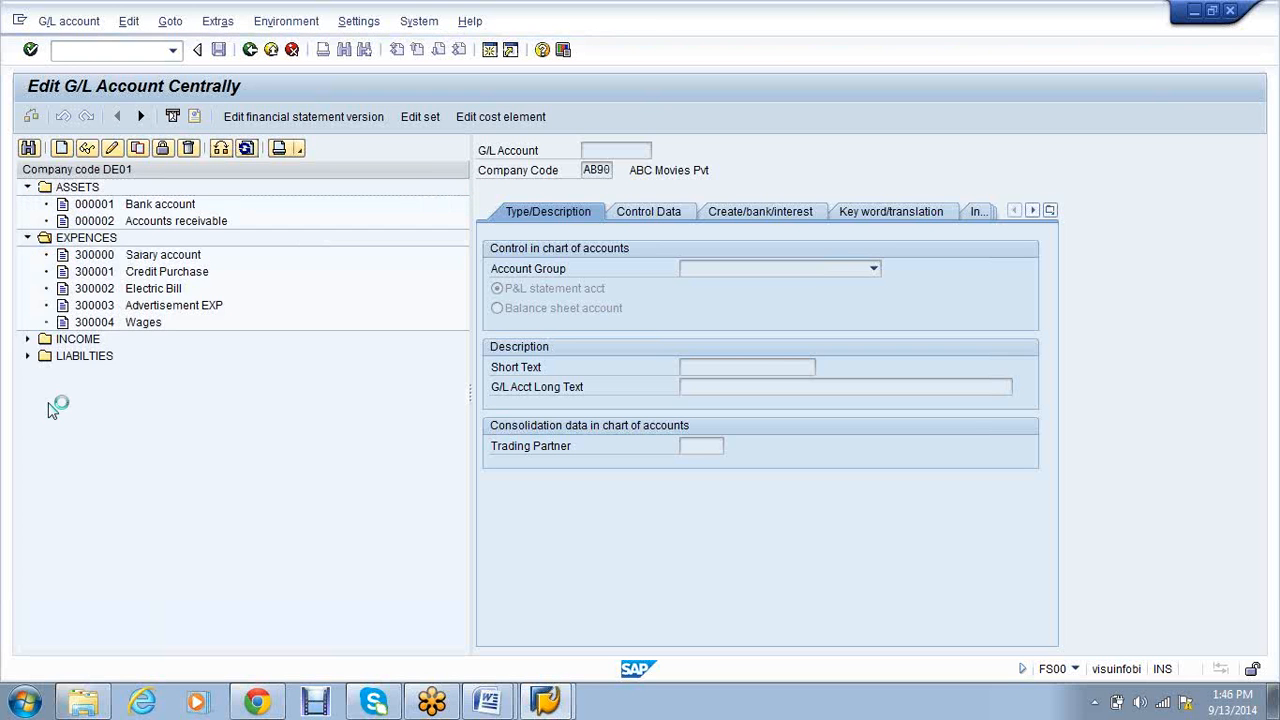
{"action": "left_click", "coordinate": [28, 340]}
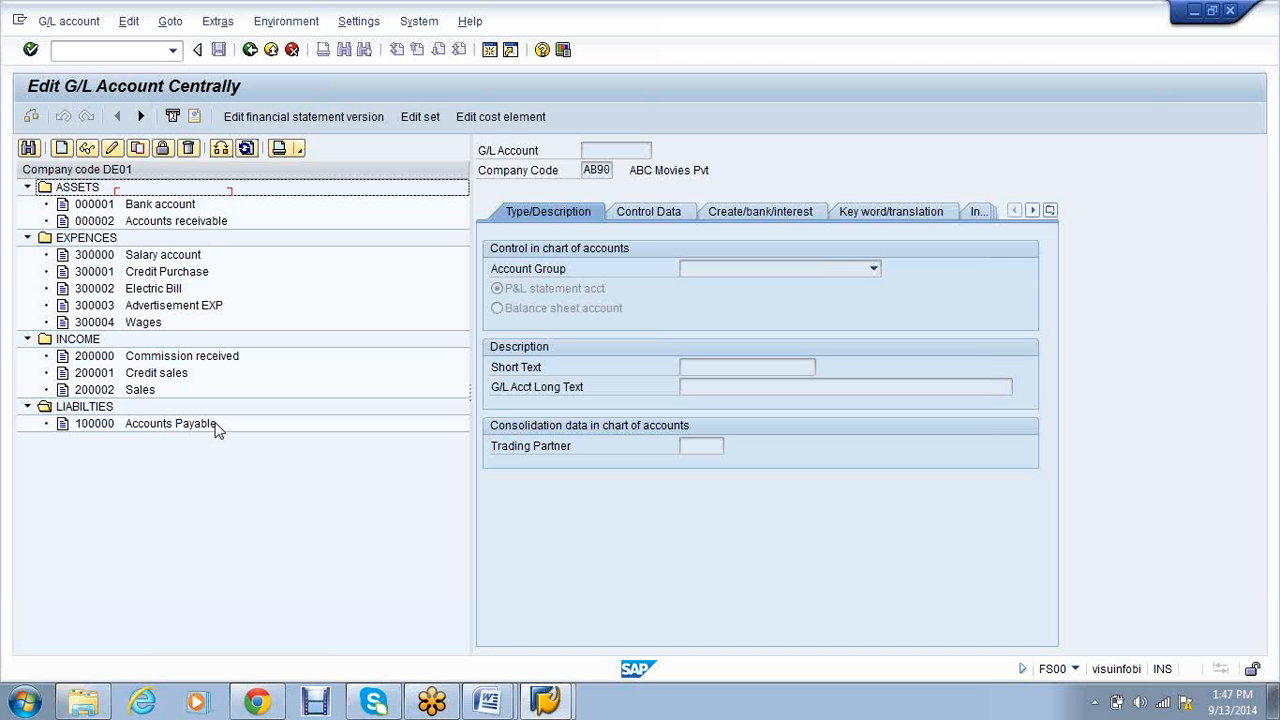
Switch the company code to VS01 after the invalid VA01 entry is rejected
{"action": "left_click", "coordinate": [221, 150]}
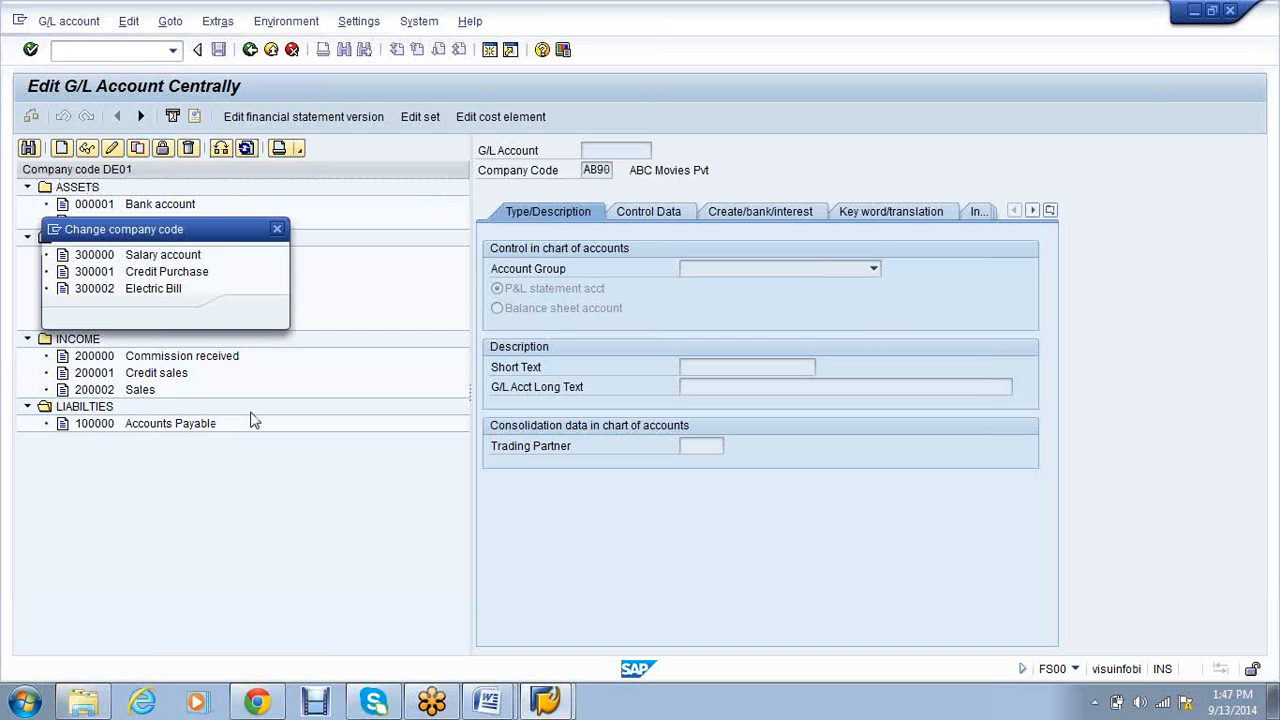
{"action": "type", "text": "va01"}
{"action": "key", "text": "Return"}
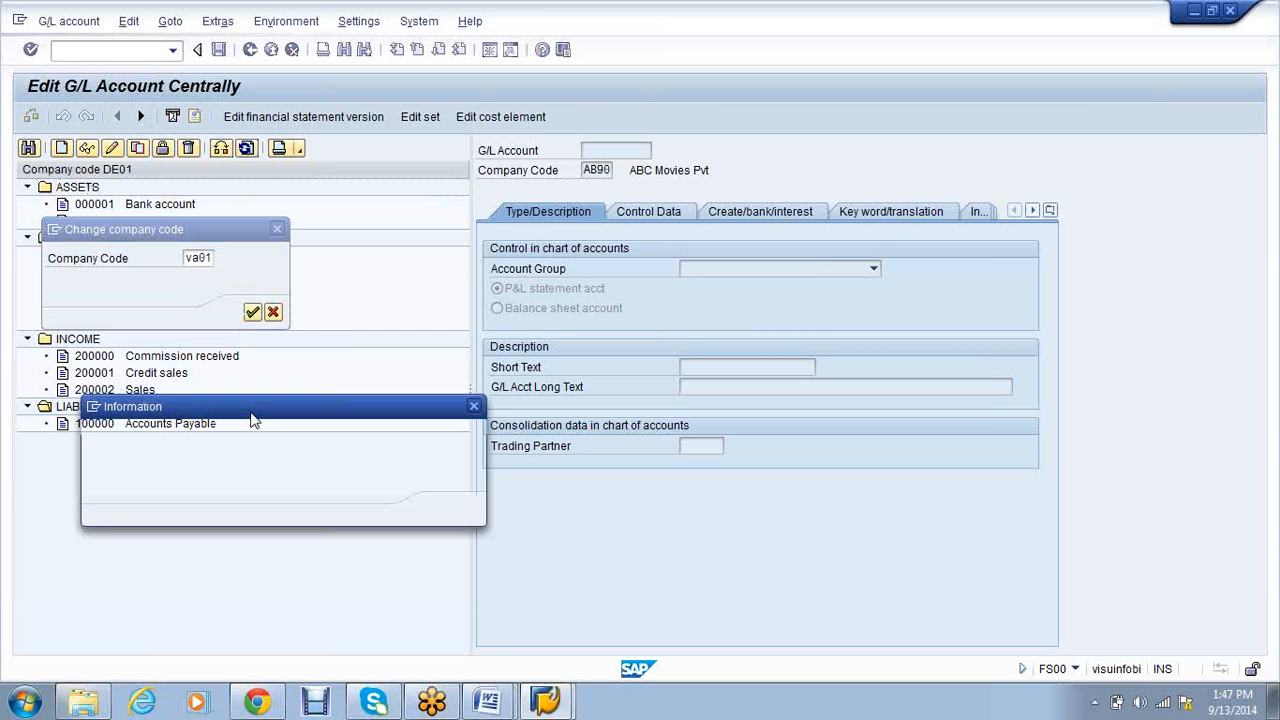
{"action": "key", "text": "Return"}
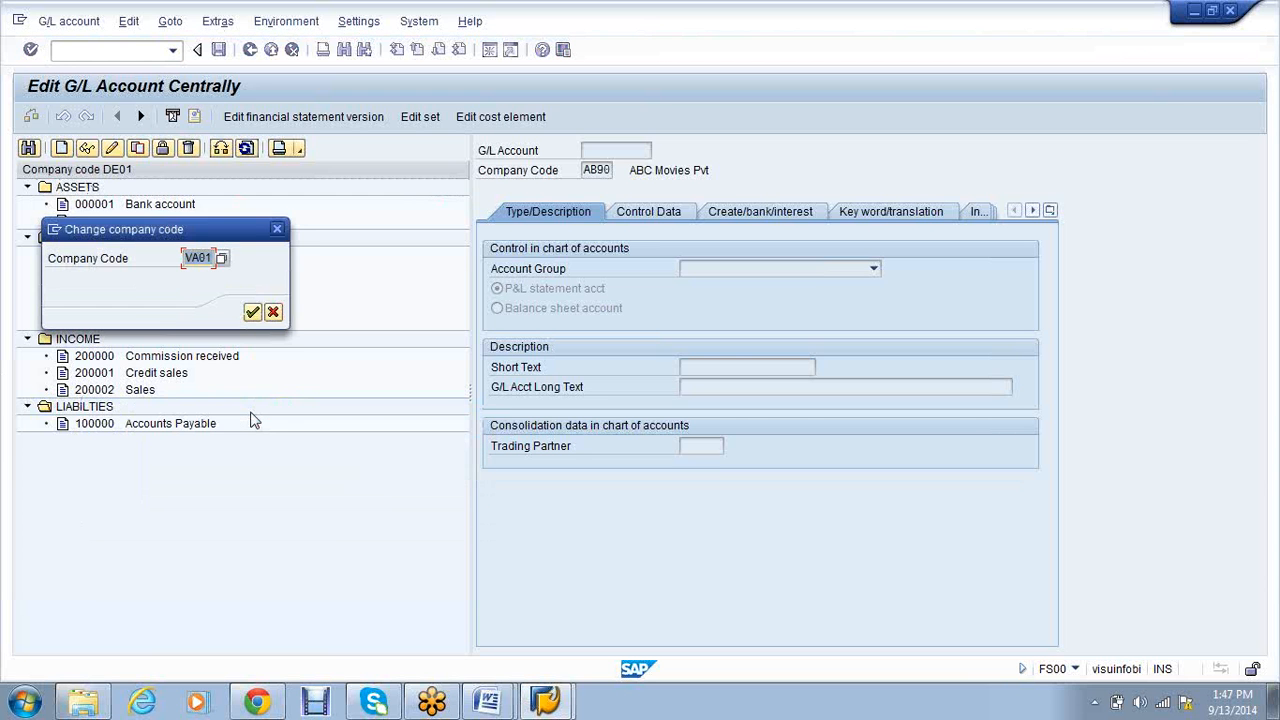
{"action": "type", "text": "vs01"}
{"action": "key", "text": "Return"}
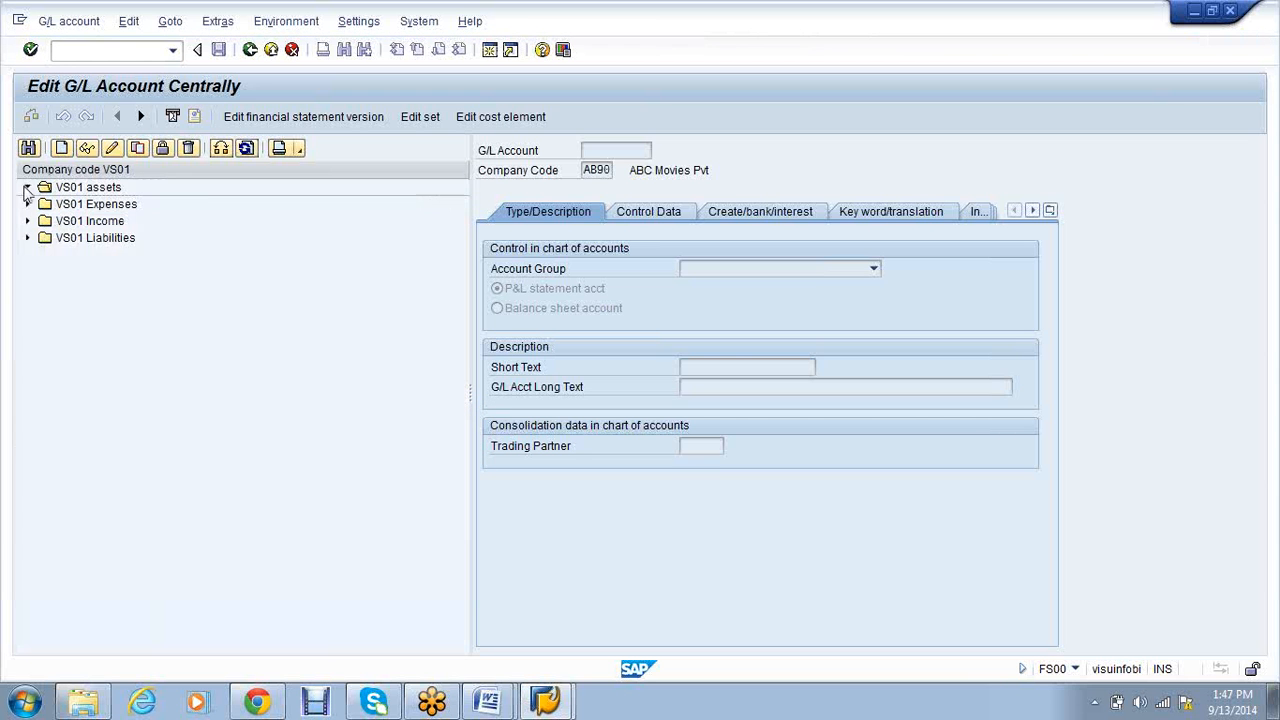
Expand the VS01 Assets, Expenses, Income and Liabilities groups and copy 100000 CAPITAL ACCOUNT
{"action": "left_click", "coordinate": [27, 187]}
{"action": "left_click", "coordinate": [27, 221]}
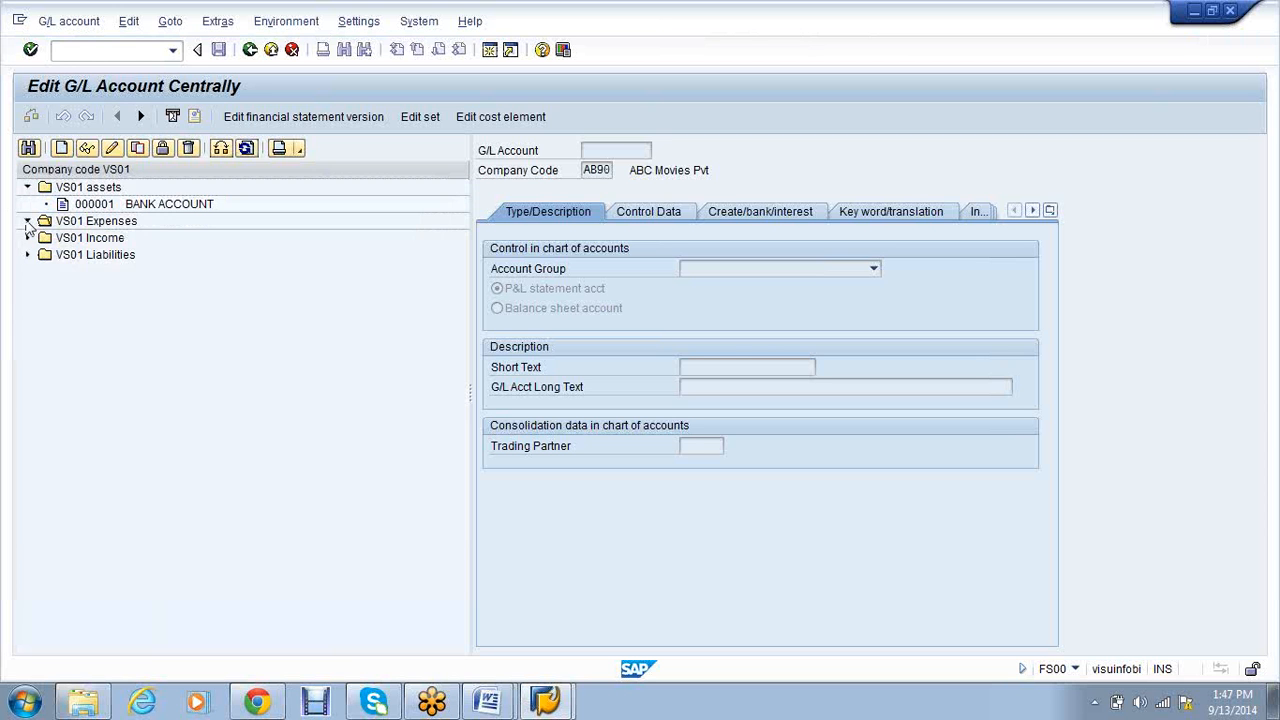
{"action": "left_click", "coordinate": [27, 271]}
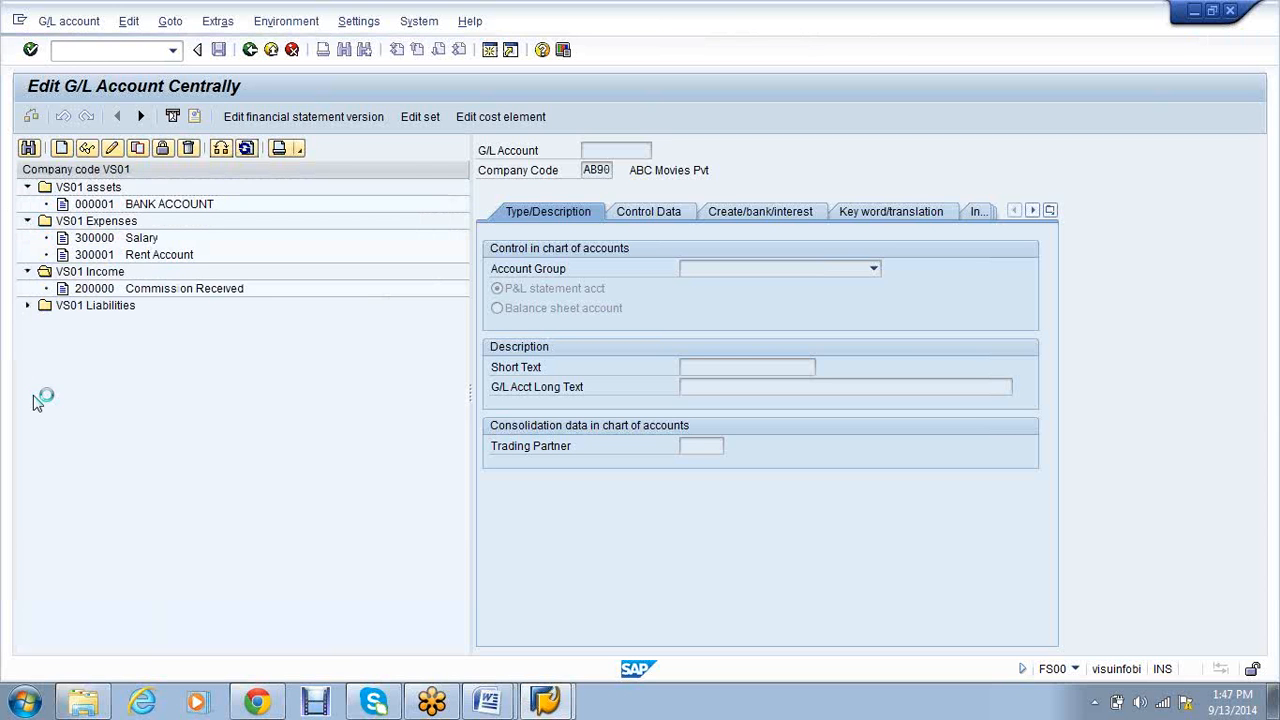
{"action": "left_click", "coordinate": [27, 305]}
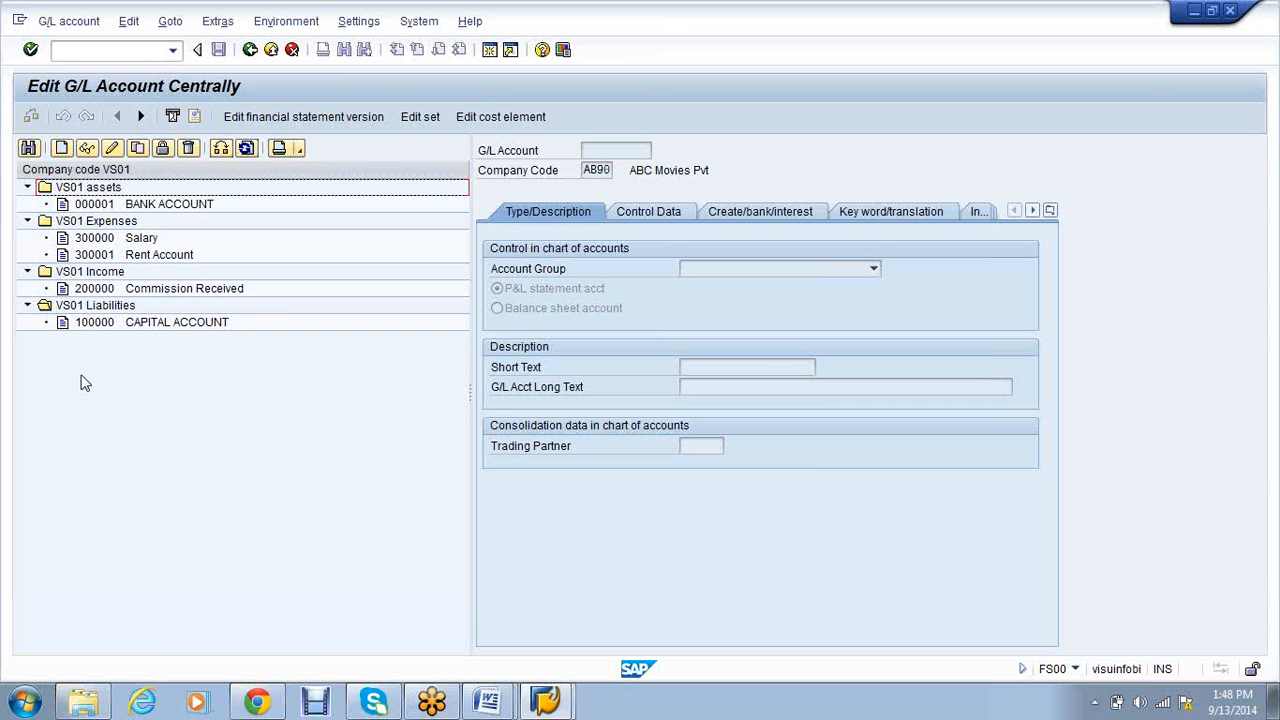
{"action": "right_click", "coordinate": [173, 329]}
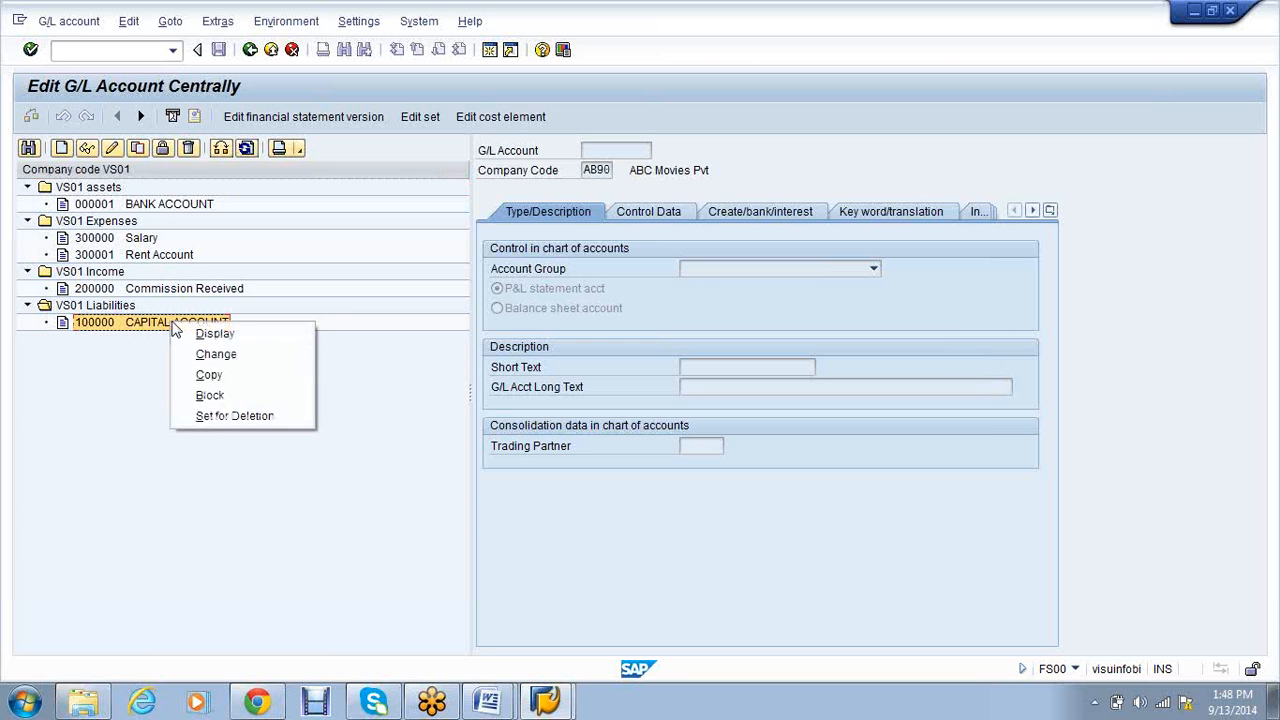
{"action": "left_click", "coordinate": [246, 375]}
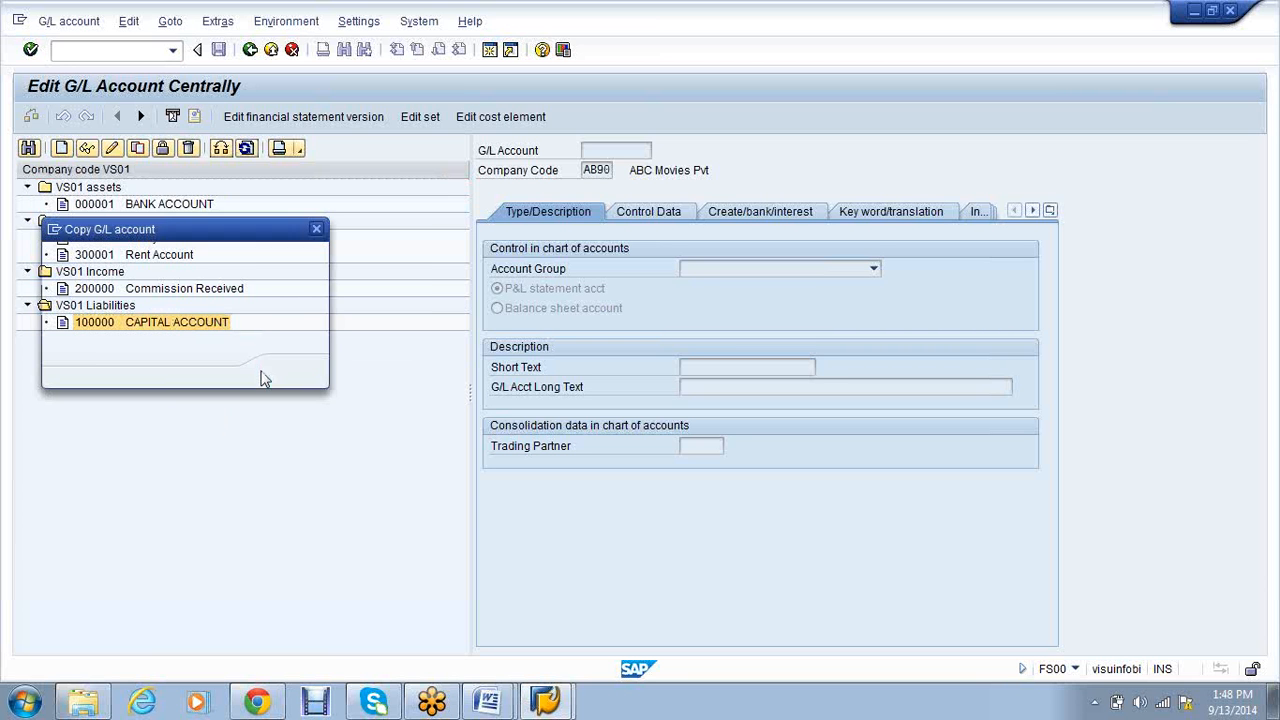
Create account 100001 from the copy with short and long text 'Prov for salary'
{"action": "type", "text": "100001"}
{"action": "key", "text": "Return"}
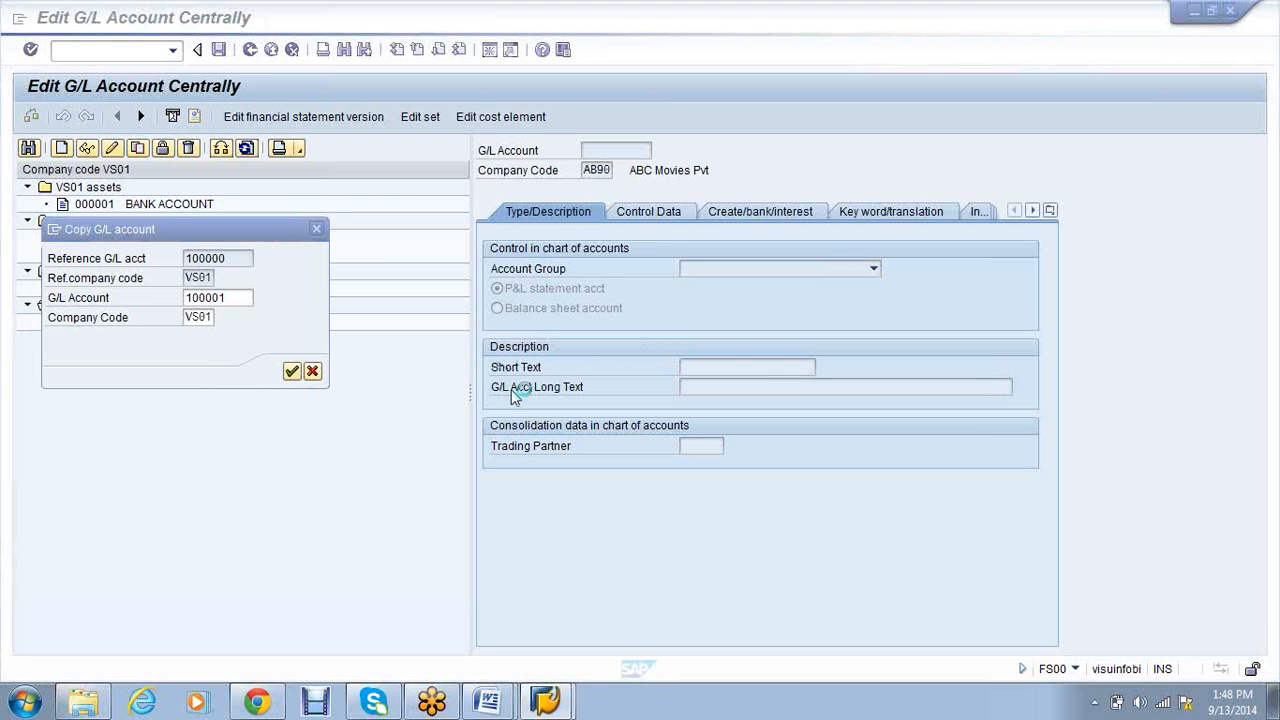
{"action": "left_click", "coordinate": [803, 367]}
{"action": "key", "text": "BackSpace"}
{"action": "key", "text": "BackSpace"}
{"action": "key", "text": "BackSpace"}
{"action": "key", "text": "BackSpace"}
{"action": "key", "text": "BackSpace"}
{"action": "key", "text": "BackSpace"}
{"action": "key", "text": "BackSpace"}
{"action": "key", "text": "BackSpace"}
{"action": "key", "text": "BackSpace"}
{"action": "key", "text": "BackSpace"}
{"action": "key", "text": "BackSpace"}
{"action": "key", "text": "BackSpace"}
{"action": "key", "text": "BackSpace"}
{"action": "key", "text": "BackSpace"}
{"action": "key", "text": "BackSpace"}
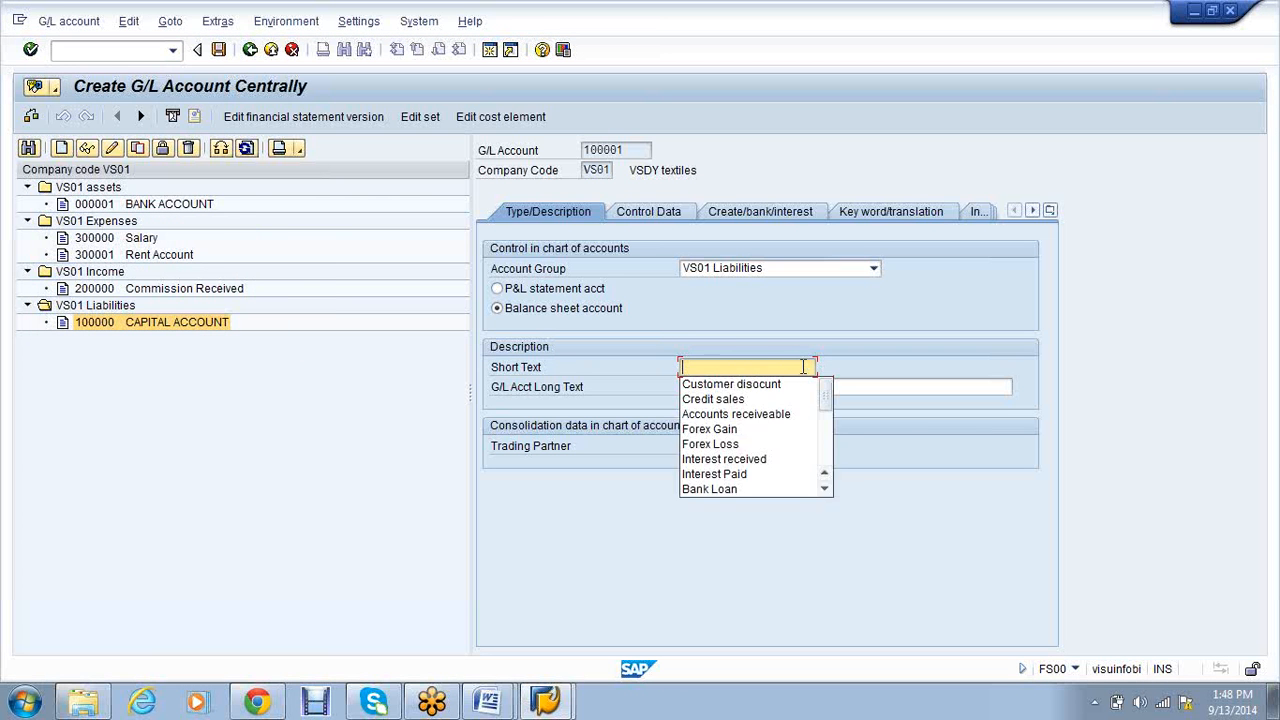
{"action": "type", "text": "Pr"}
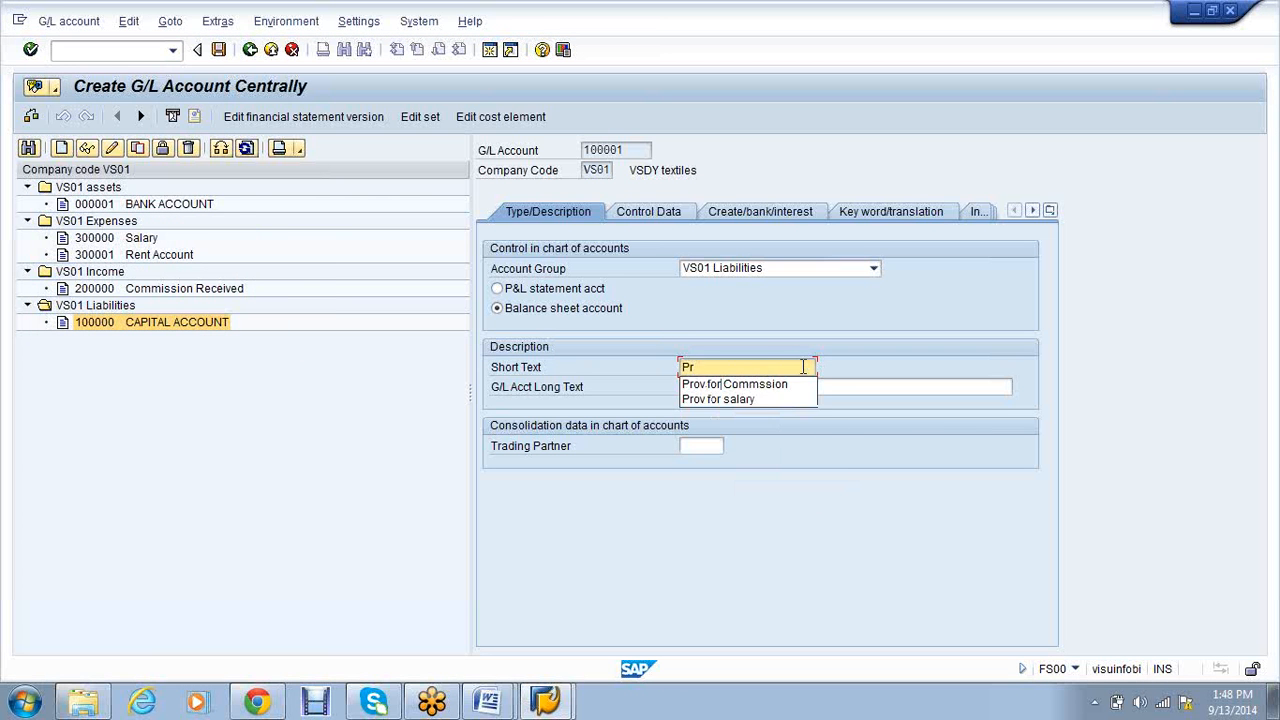
{"action": "left_click", "coordinate": [759, 400]}
{"action": "key", "text": "Tab"}
{"action": "type", "text": "Pr"}
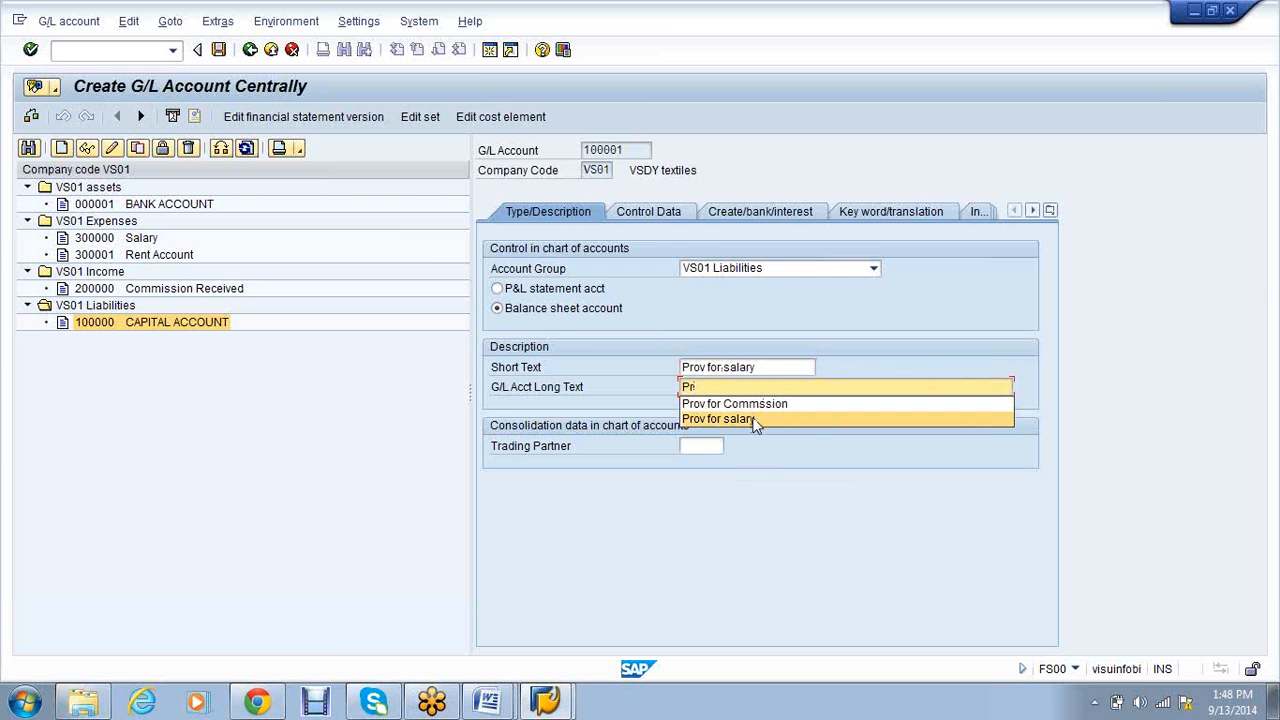
{"action": "left_click", "coordinate": [757, 419]}
{"action": "left_click", "coordinate": [629, 214]}
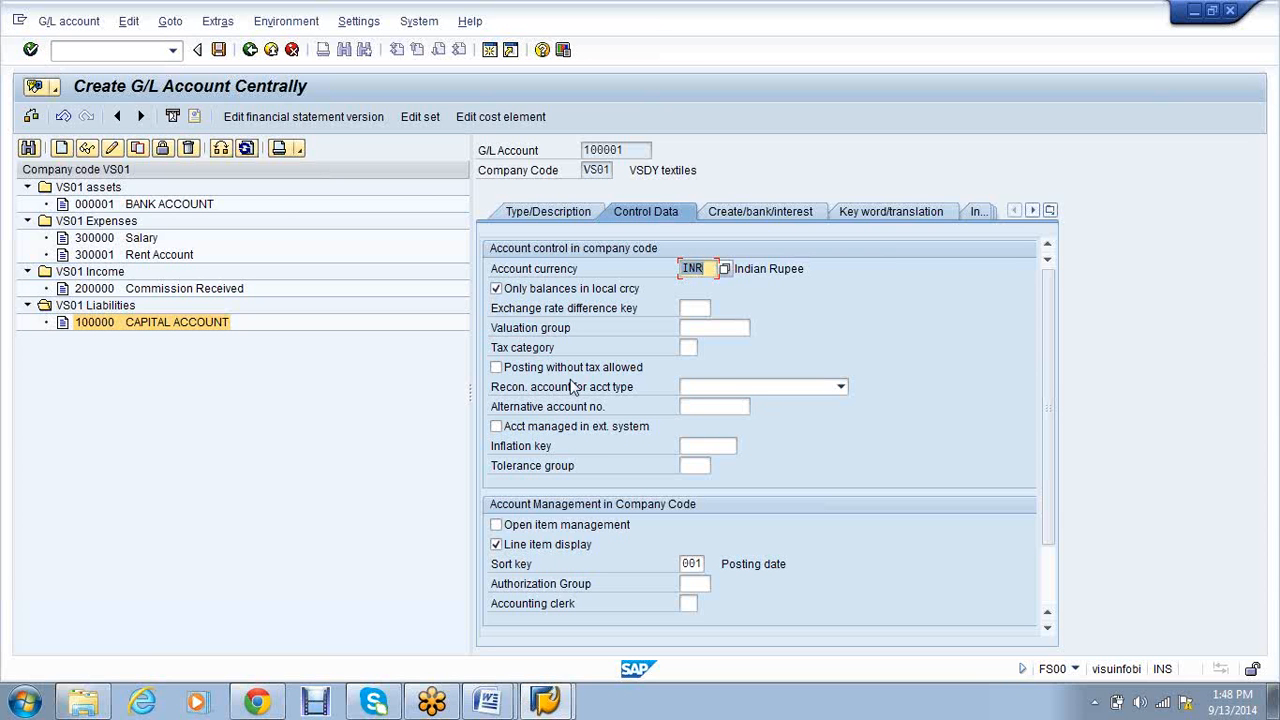
Turn off Only balances in local currency, turn on Open item management, and save 100001
{"action": "left_click", "coordinate": [539, 290]}
{"action": "left_click", "coordinate": [553, 530]}
{"action": "left_click", "coordinate": [553, 530]}
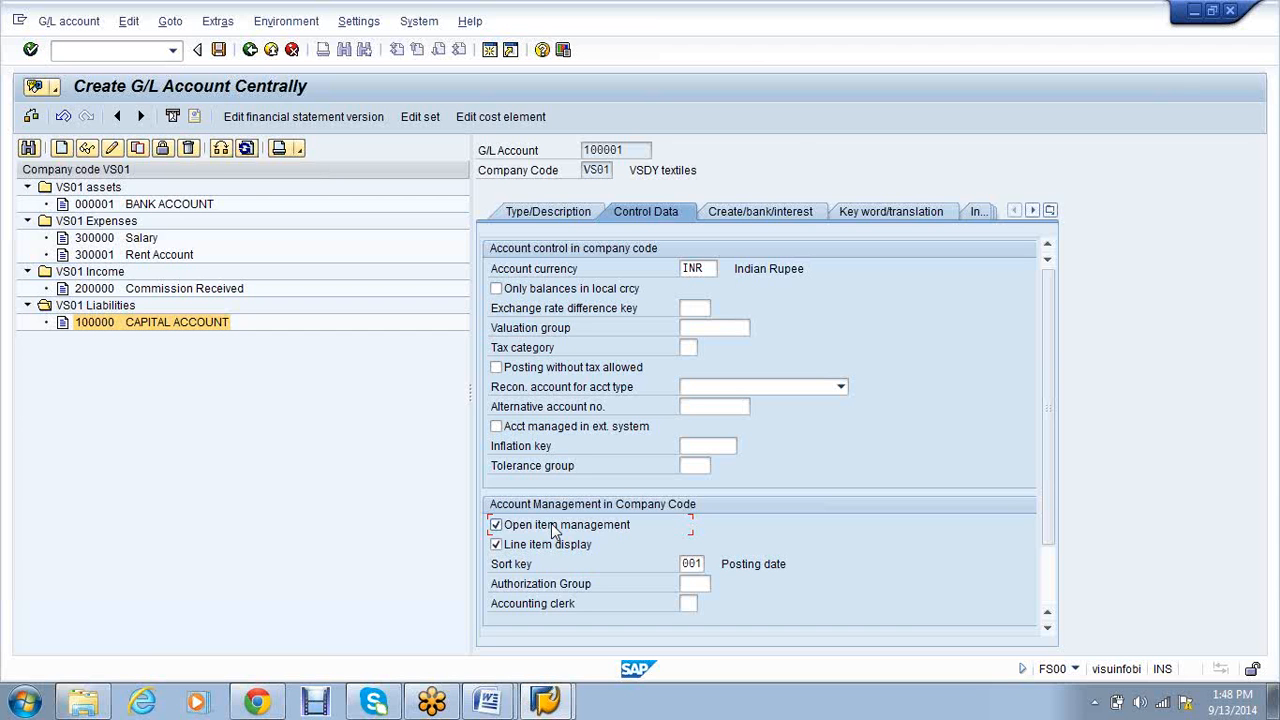
{"action": "left_click", "coordinate": [760, 210]}
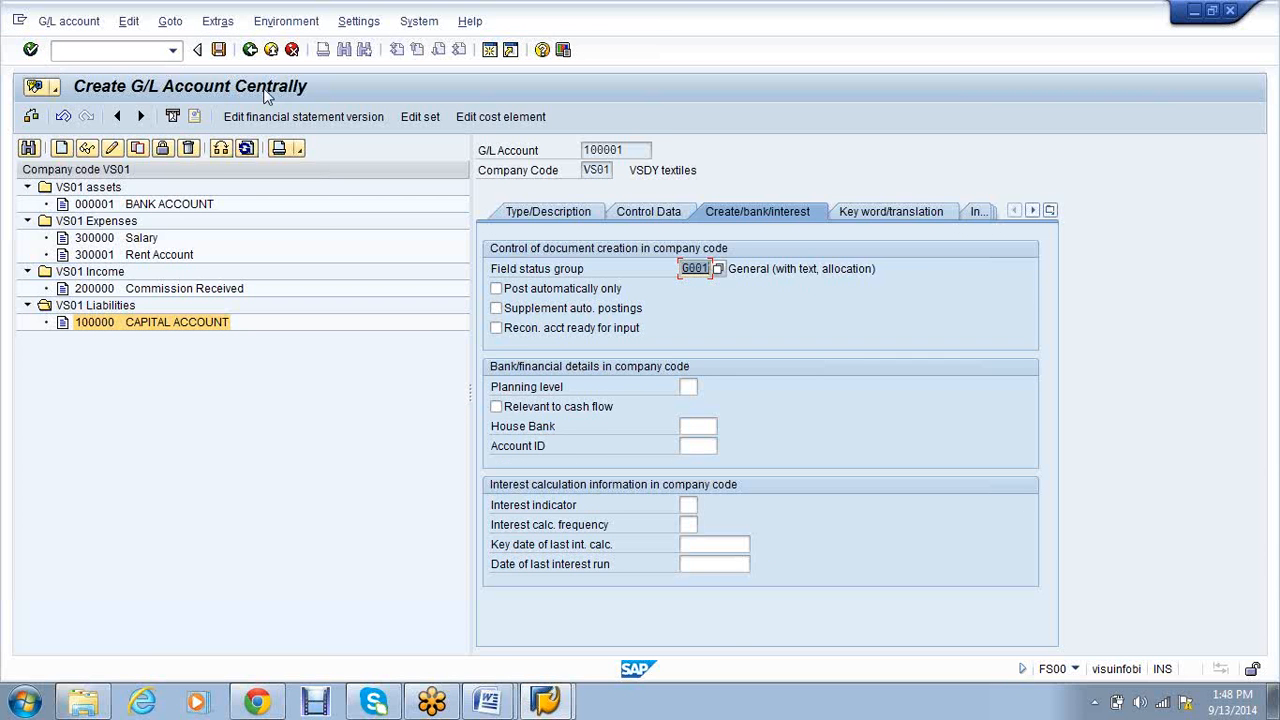
{"action": "key", "text": "ctrl+s"}
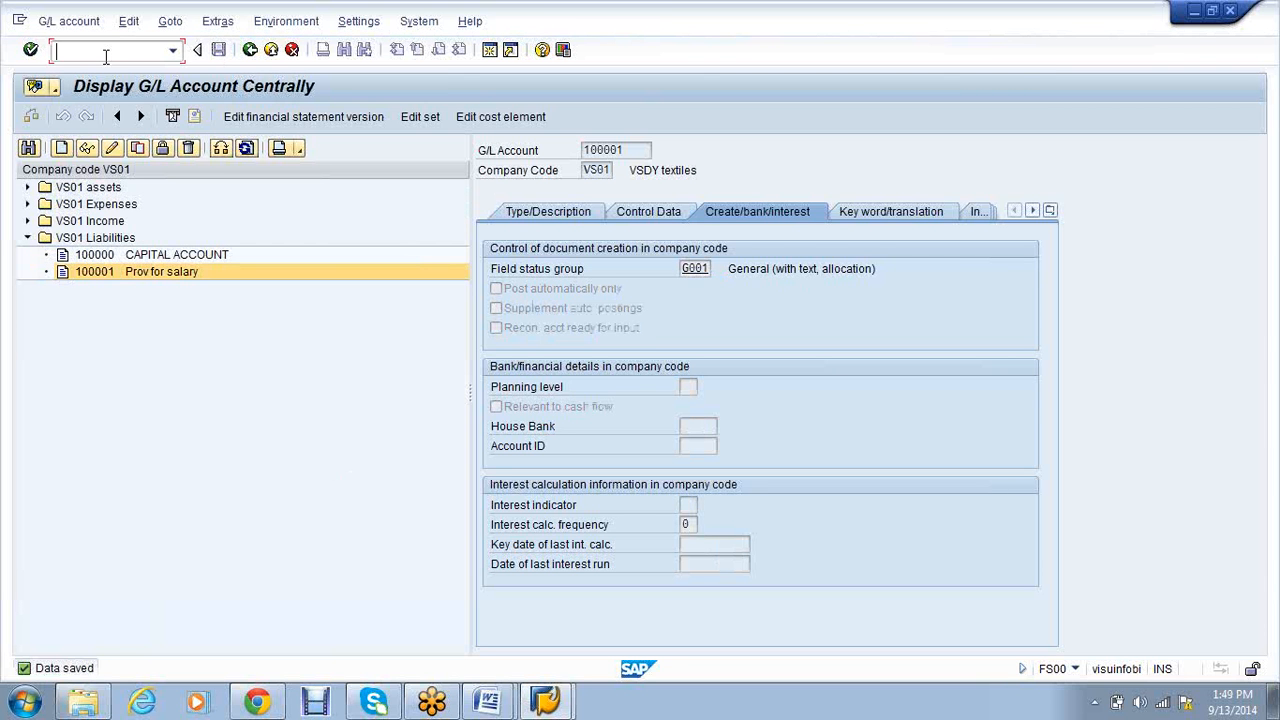
Open document types, jump to KZ, and display KZ Vendor payment details with number range 15
{"action": "type", "text": "/nfs00"}
{"action": "key", "text": "Return"}
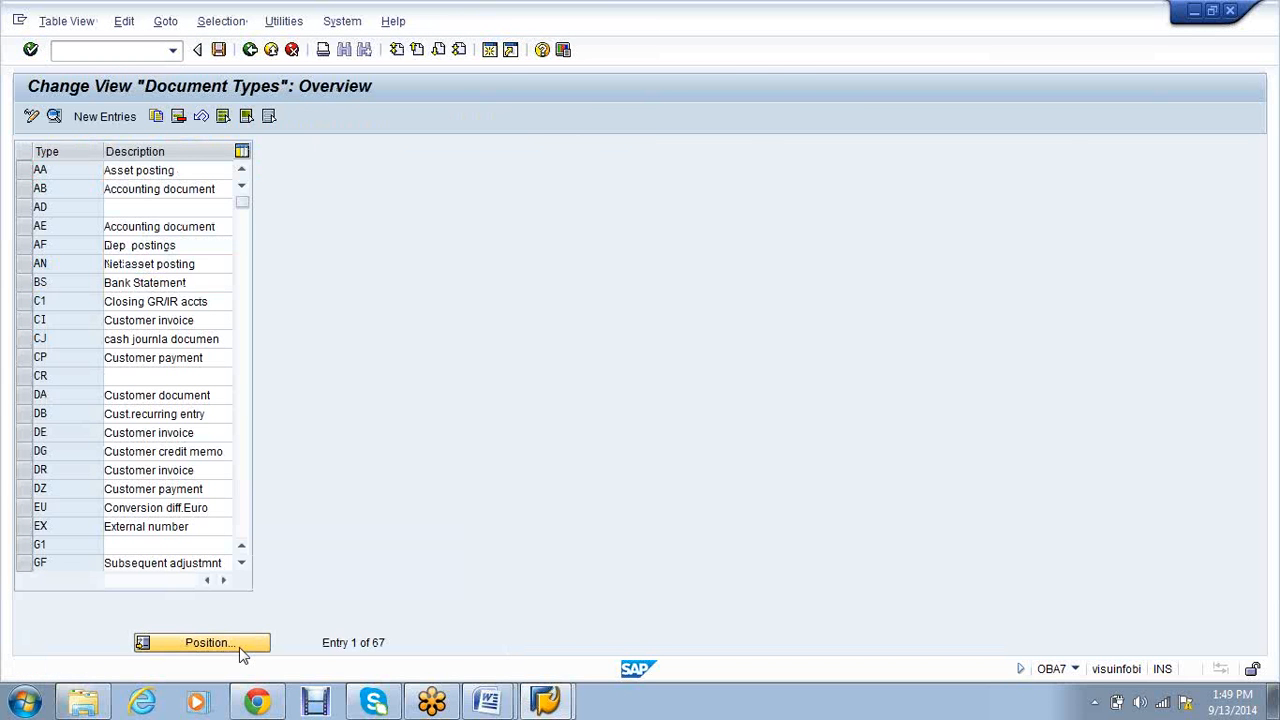
{"action": "left_click", "coordinate": [239, 647]}
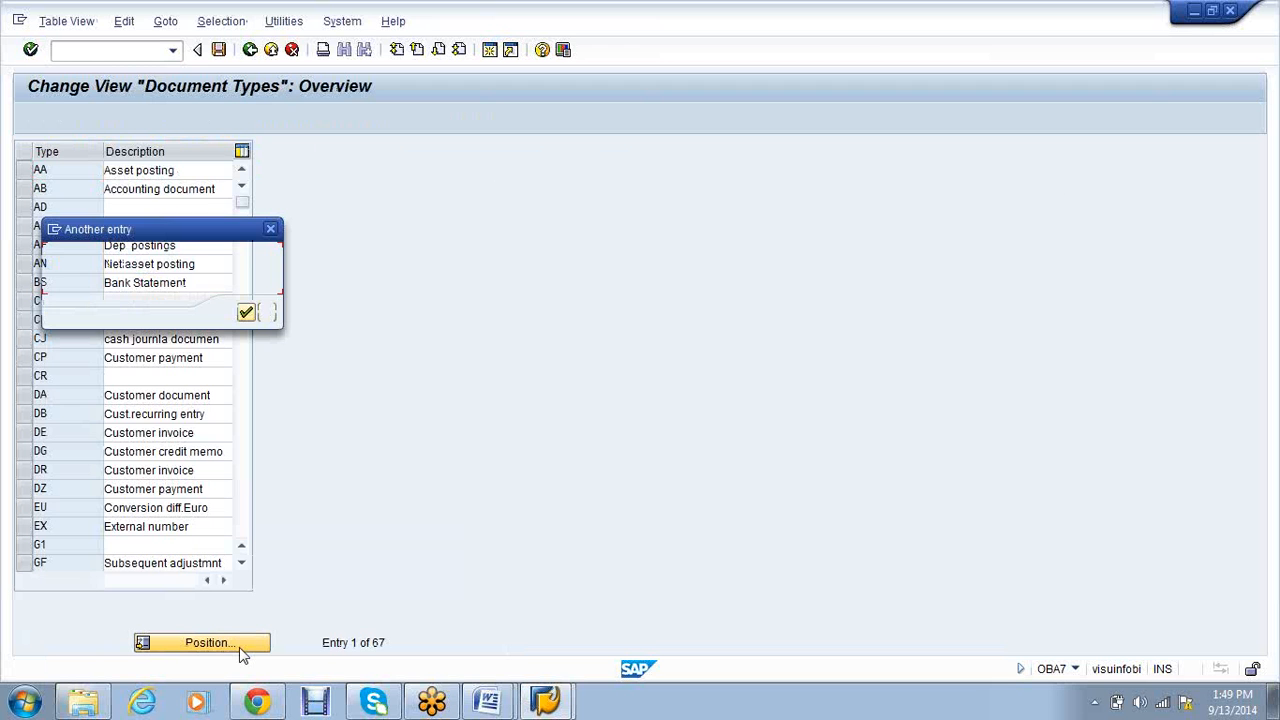
{"action": "type", "text": "KZ"}
{"action": "left_click", "coordinate": [246, 311]}
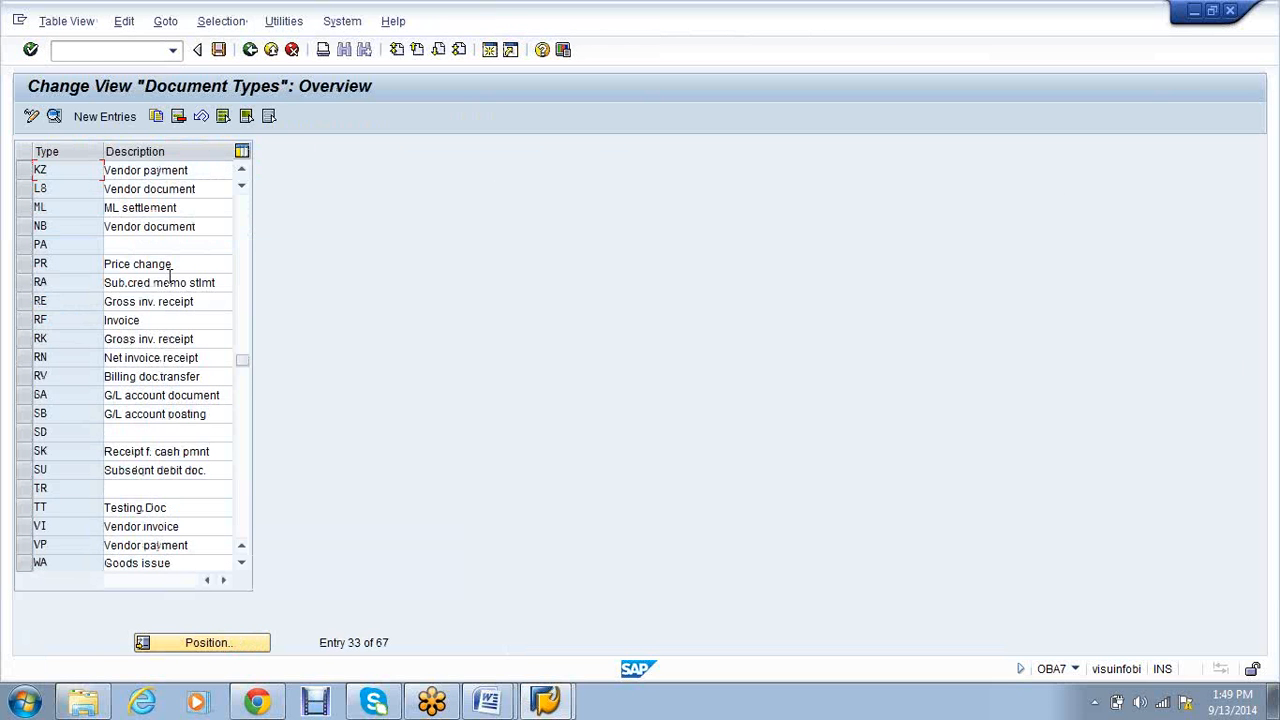
{"action": "double_click", "coordinate": [132, 175]}
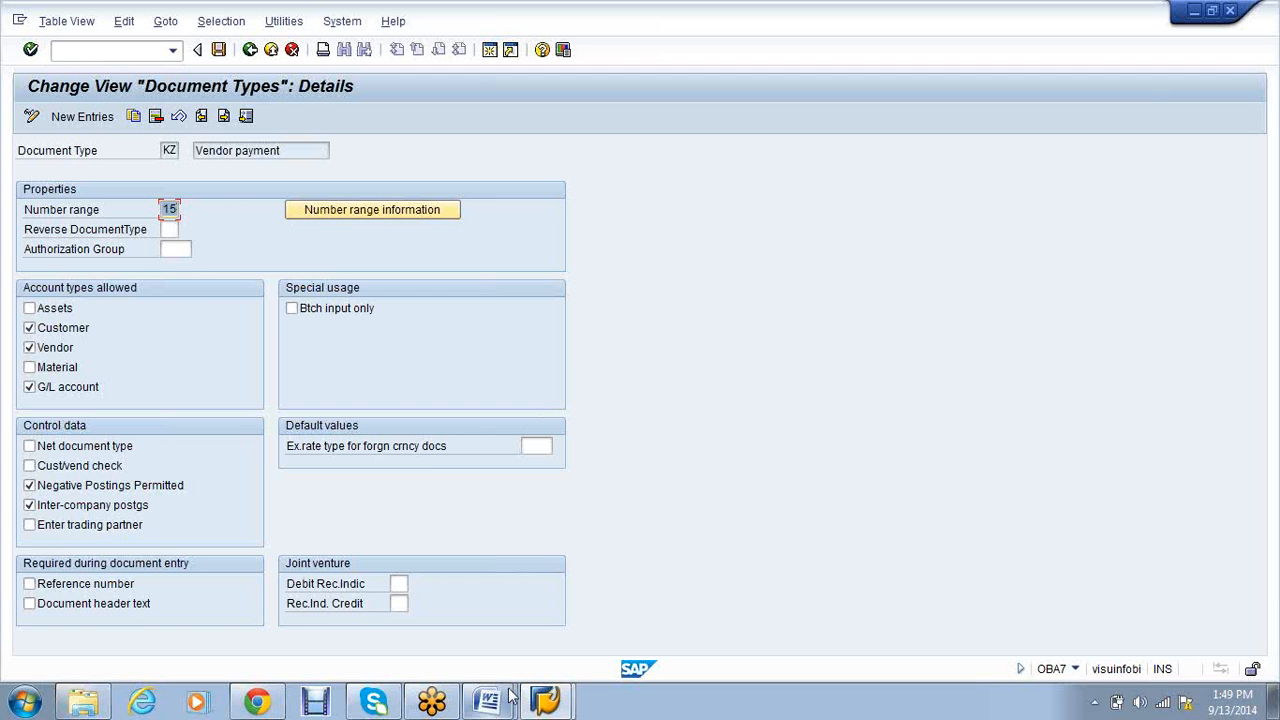
{"action": "mouse_move", "coordinate": [510, 695]}
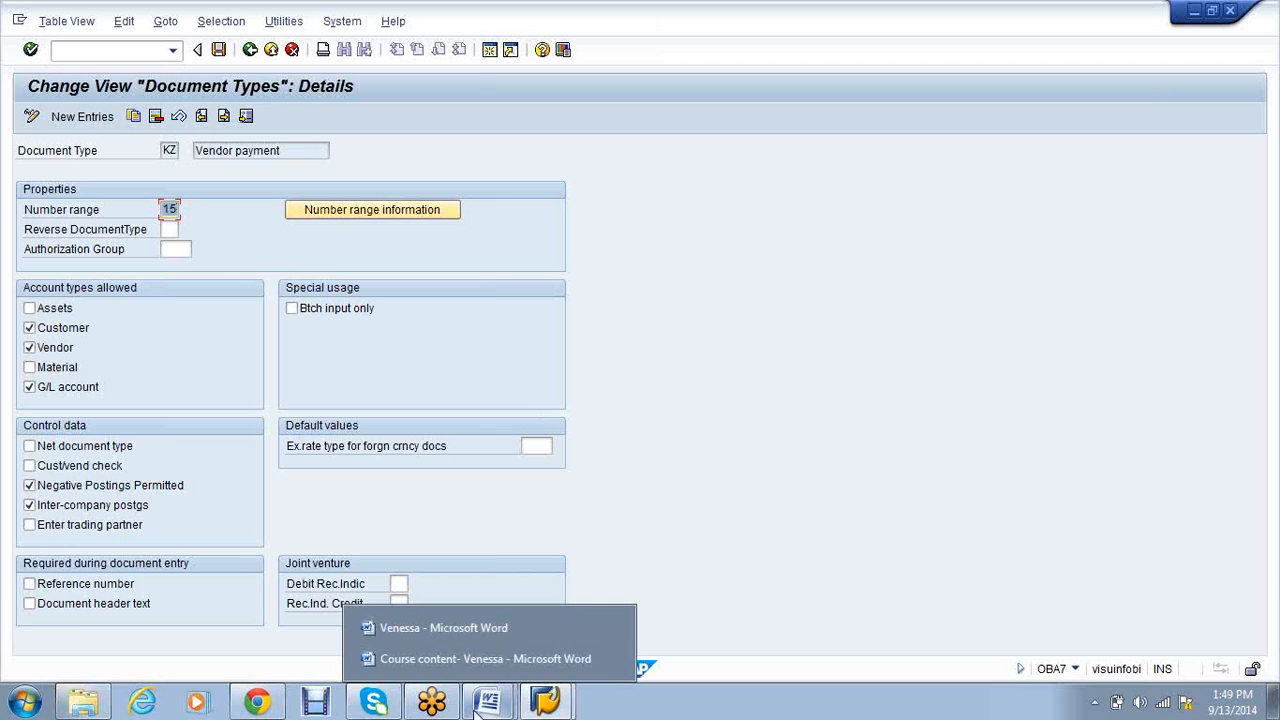
Add FBL3N as item 6 of the Word Configuration list and bring up the SAP windows
{"action": "left_click", "coordinate": [476, 630]}
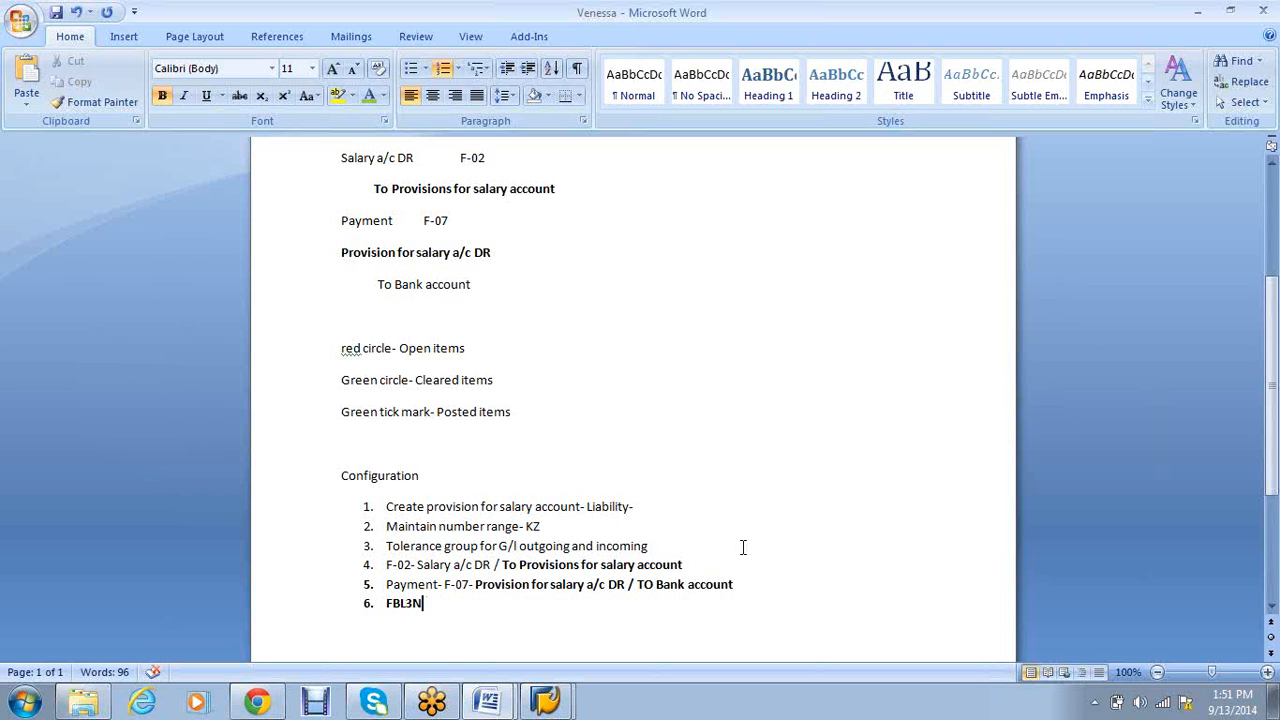
{"action": "right_click", "coordinate": [572, 708]}
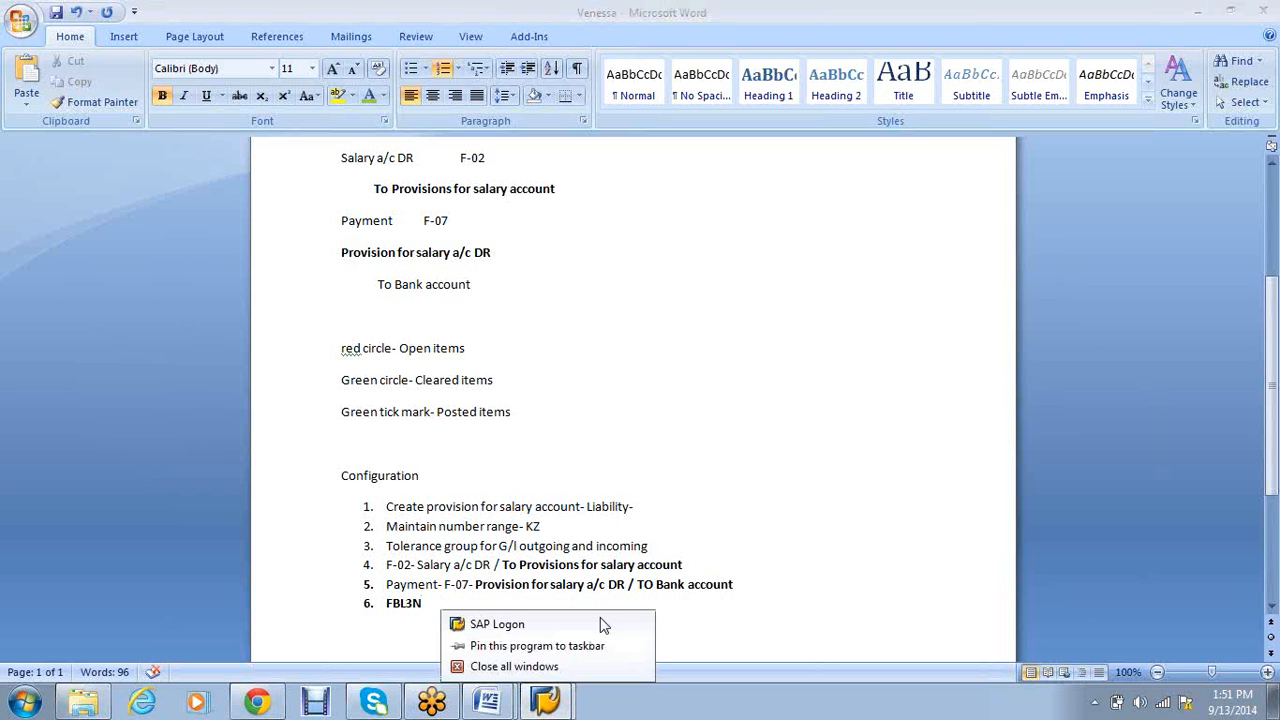
{"action": "left_click", "coordinate": [560, 700]}
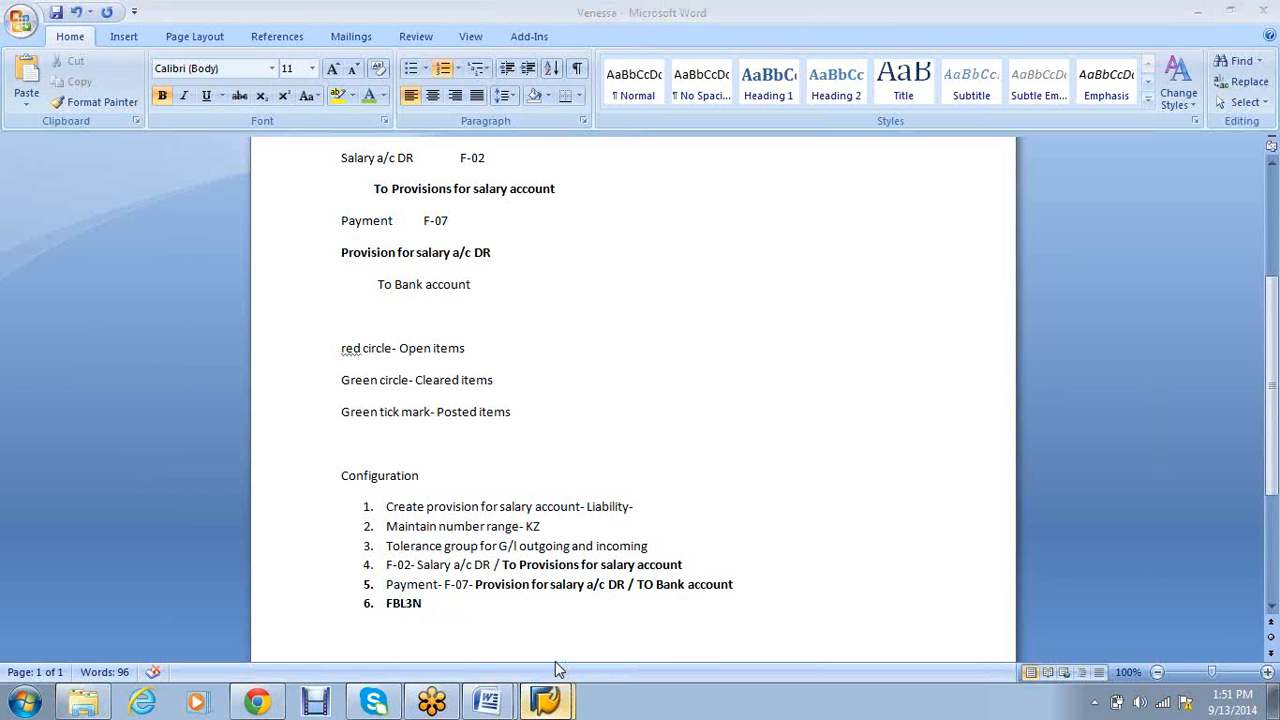
From document type KZ, open company code VS01's number range intervals for editing
{"action": "left_click", "coordinate": [548, 700]}
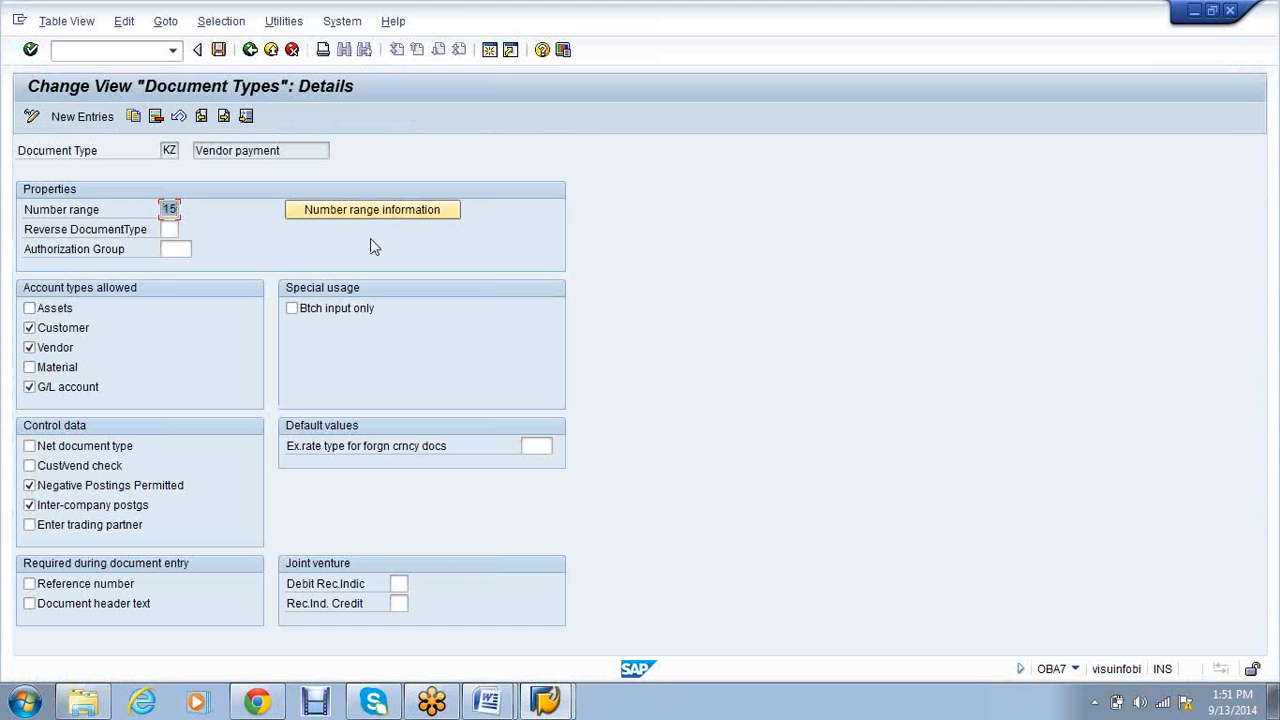
{"action": "left_click", "coordinate": [394, 211]}
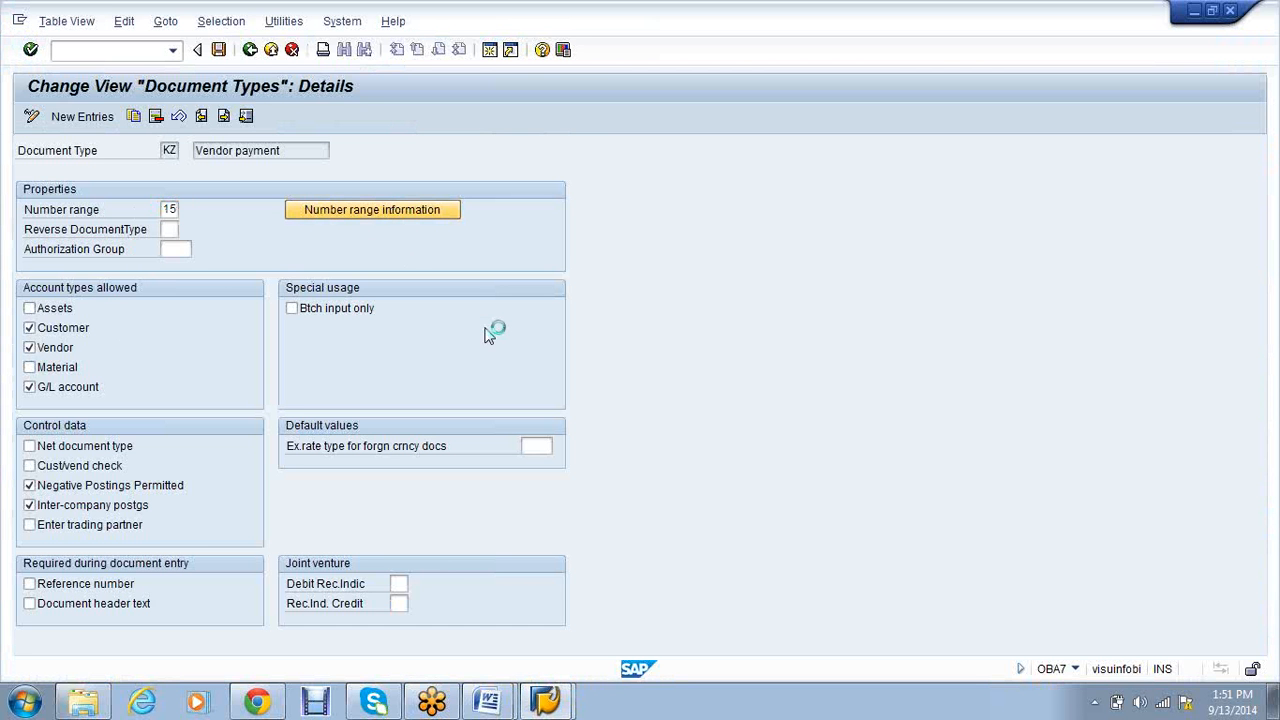
{"action": "type", "text": "vs01"}
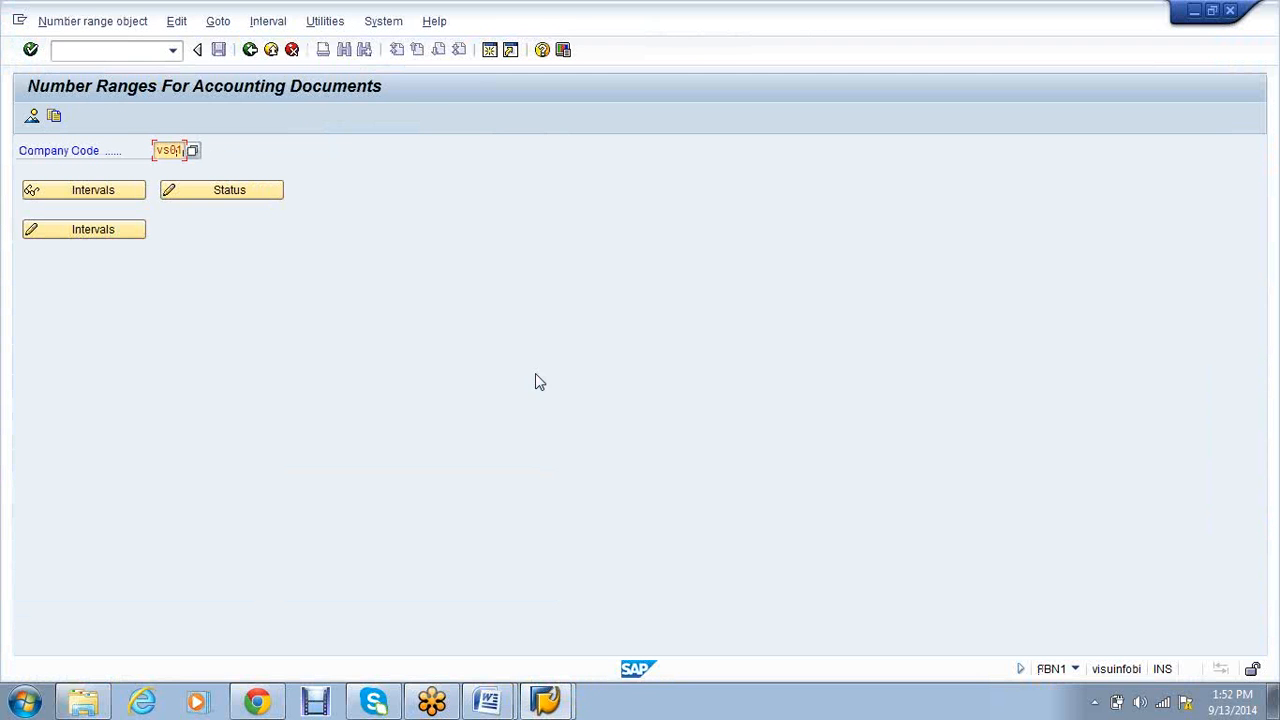
{"action": "left_click", "coordinate": [92, 229]}
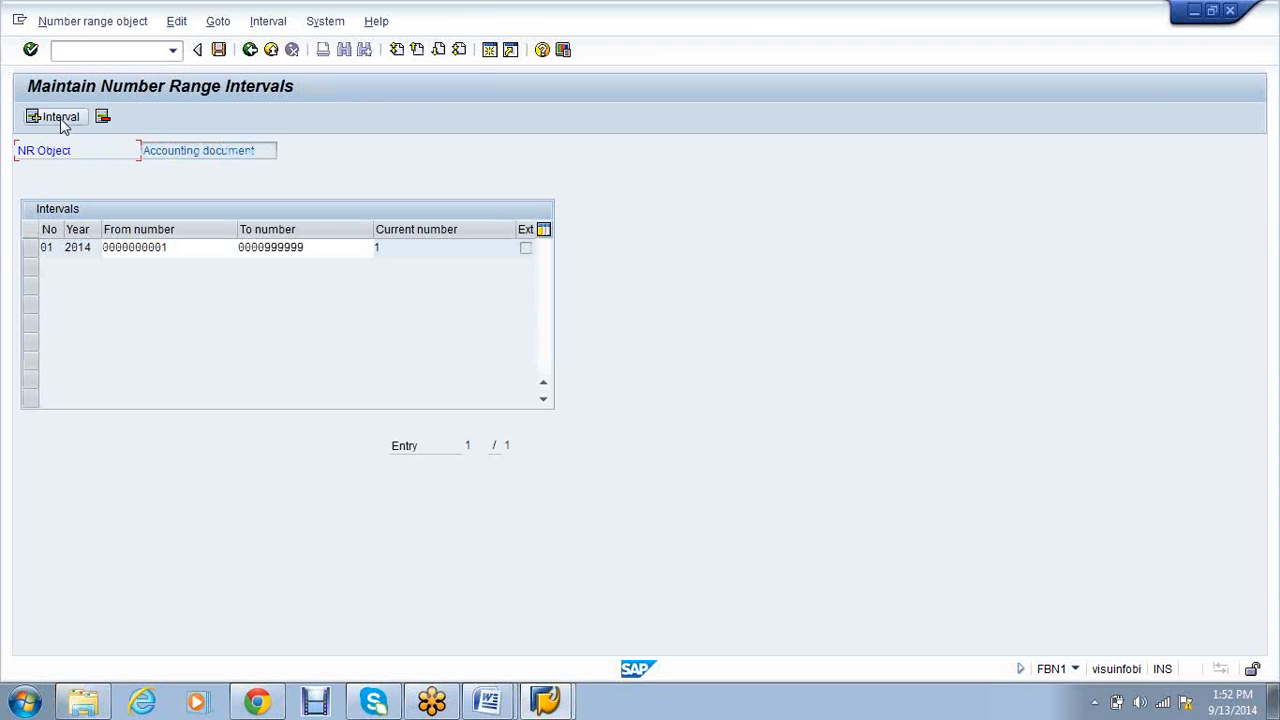
Insert interval 14 for 2014 from 1000000 to 1999999 and save it
{"action": "left_click", "coordinate": [60, 118]}
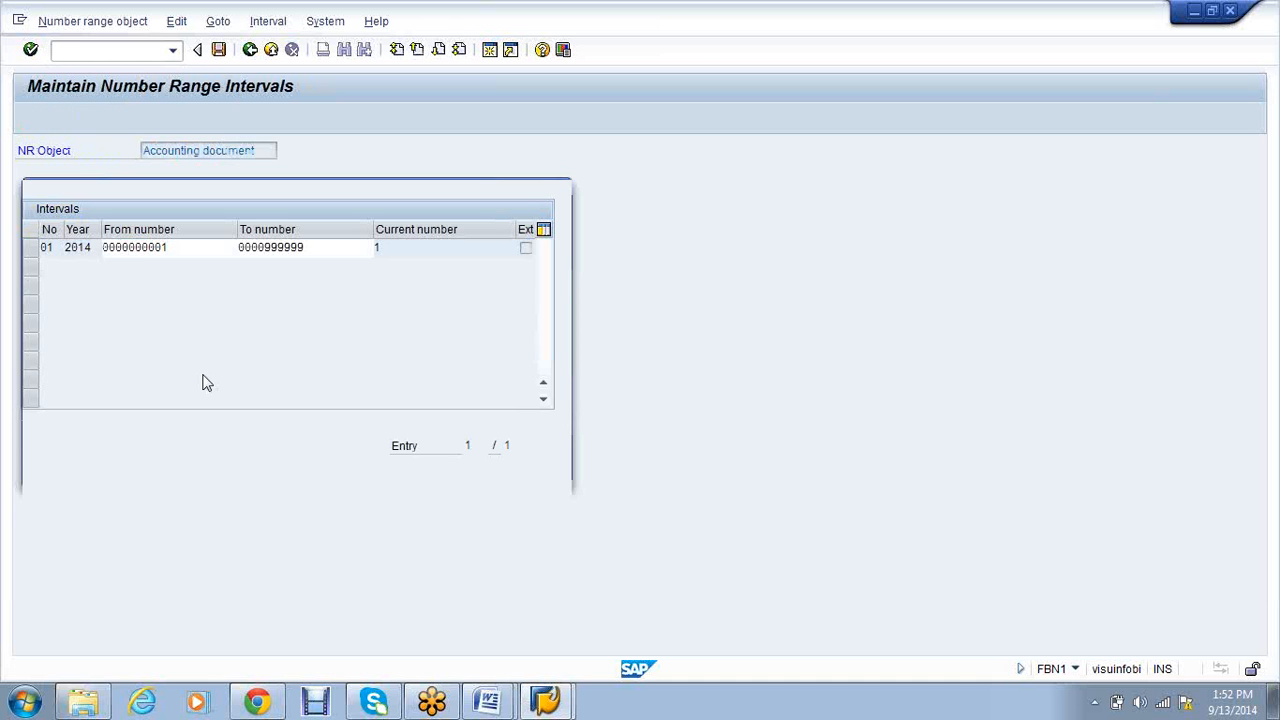
{"action": "type", "text": "14"}
{"action": "key", "text": "Tab"}
{"action": "type", "text": "2014"}
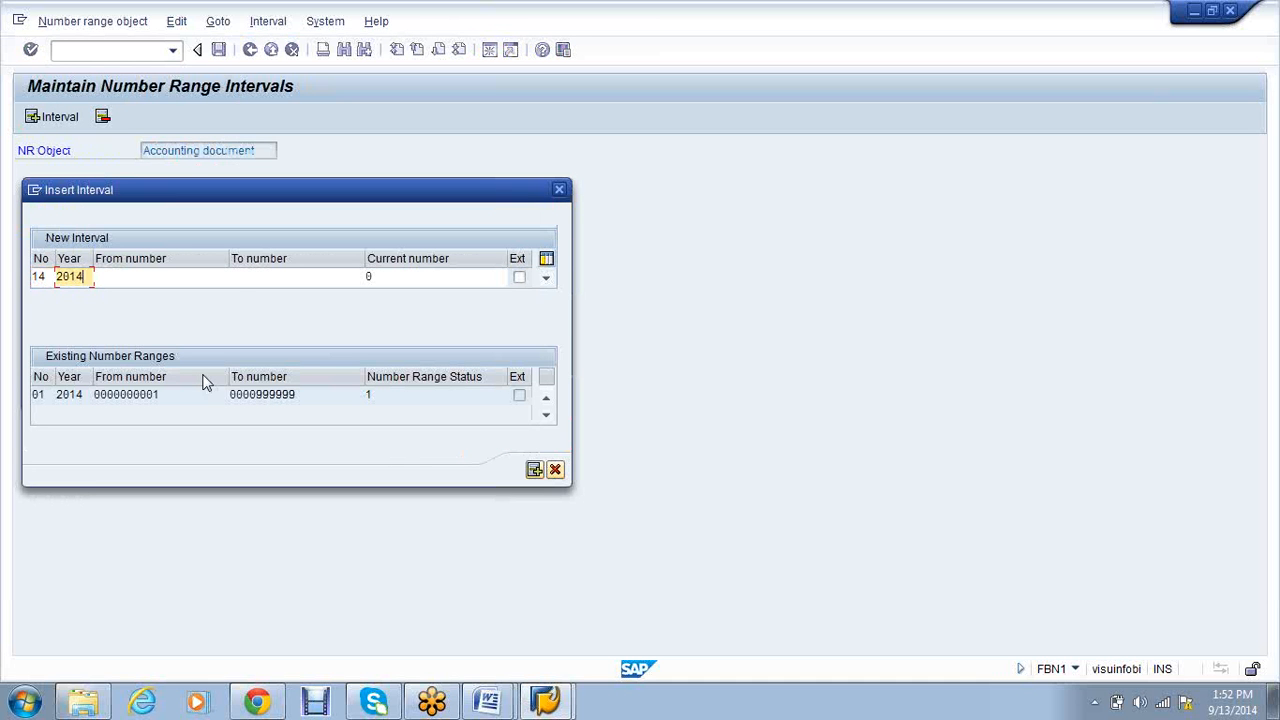
{"action": "left_click", "coordinate": [230, 277]}
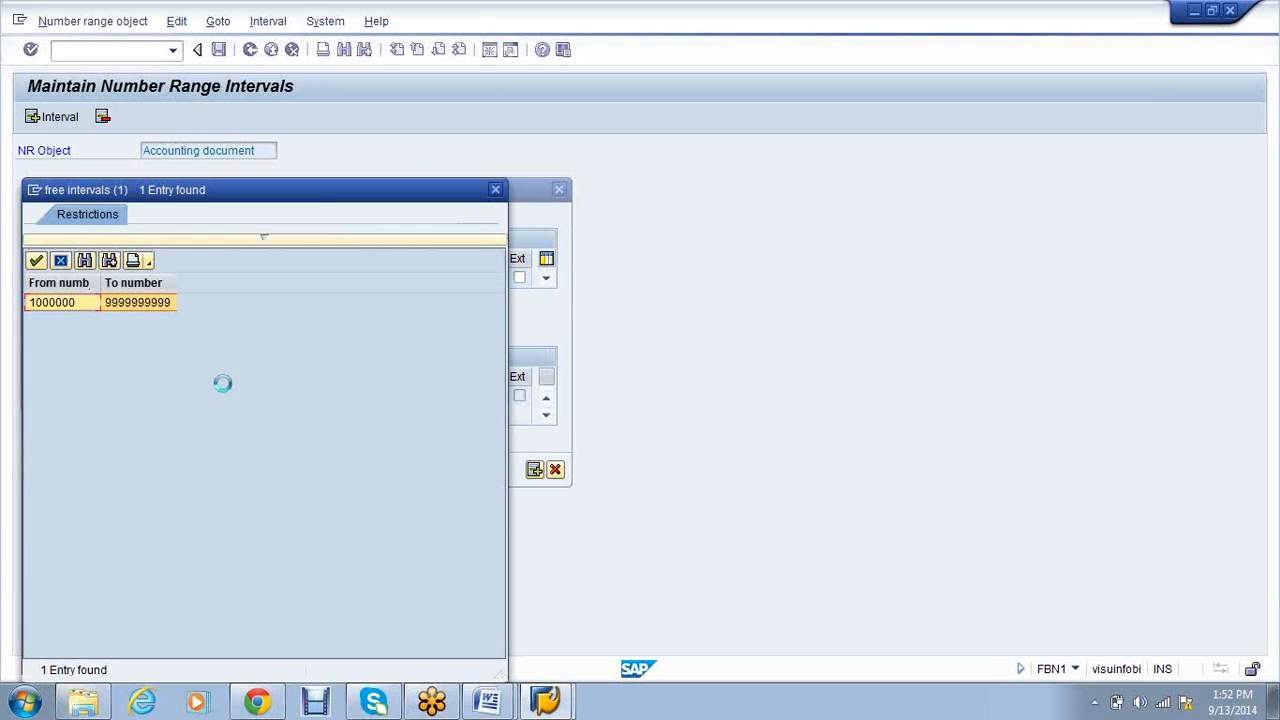
{"action": "double_click", "coordinate": [136, 303]}
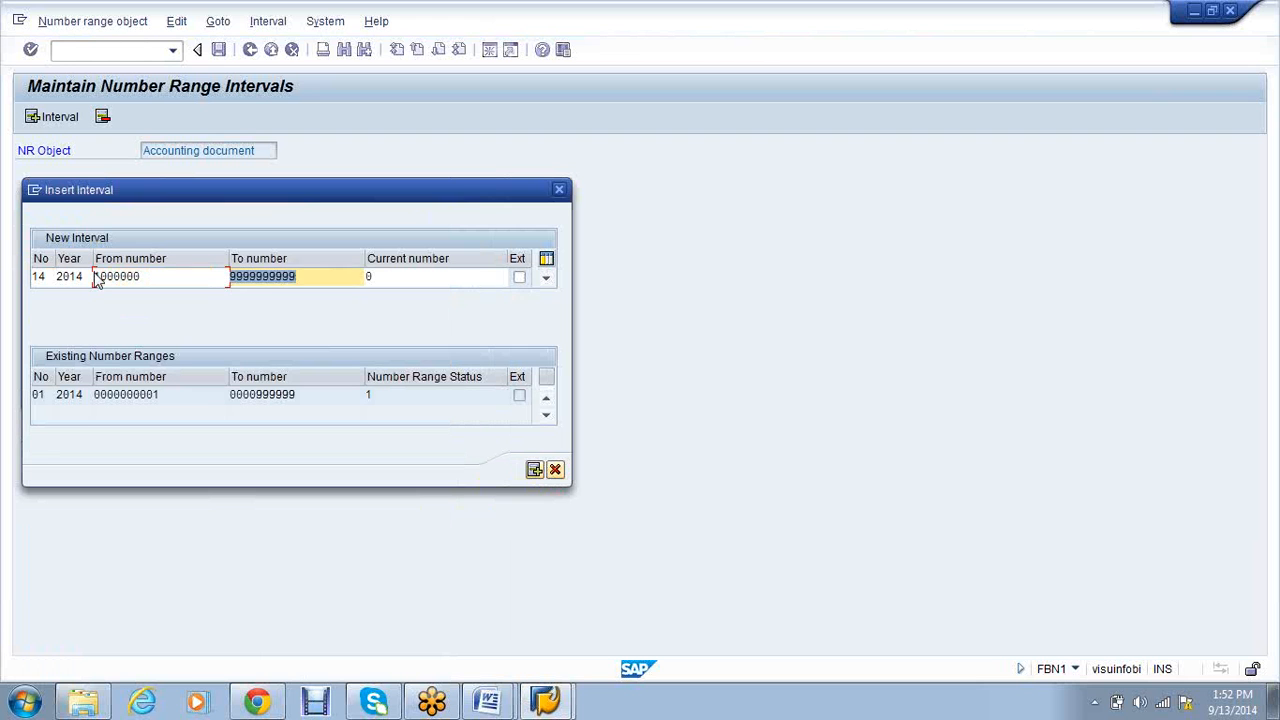
{"action": "key", "text": "Delete"}
{"action": "type", "text": "1"}
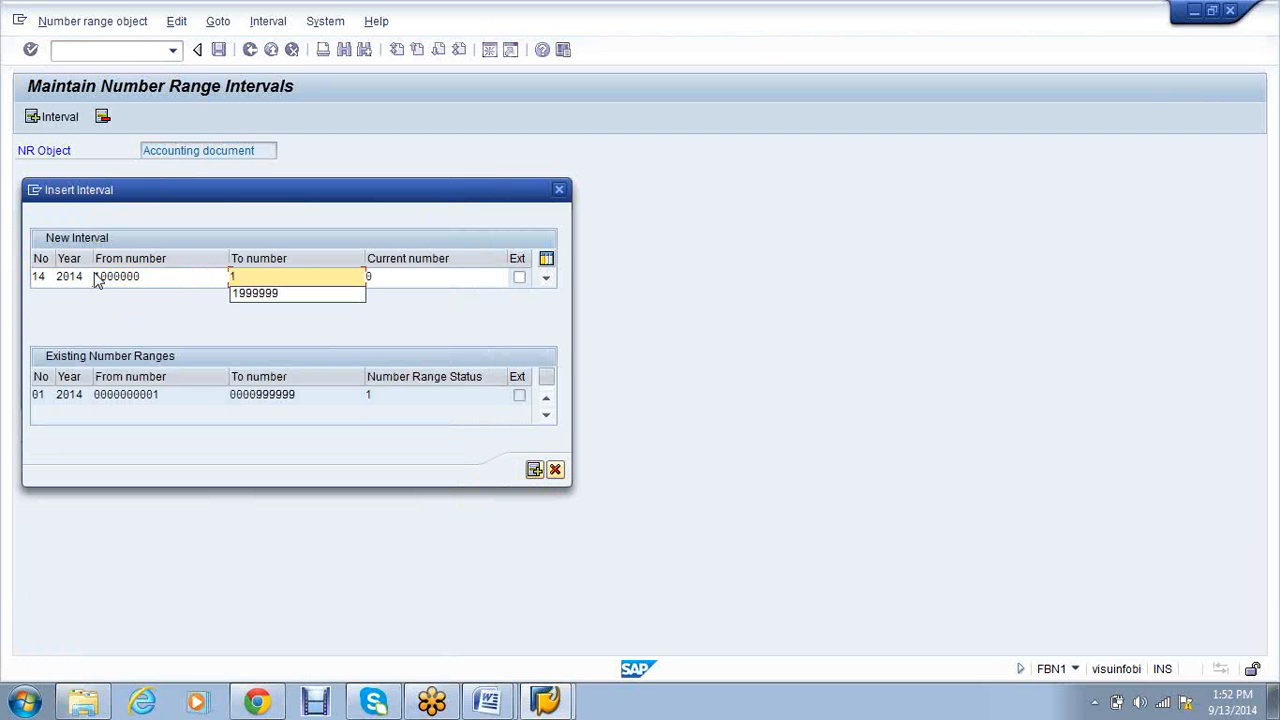
{"action": "type", "text": "999999"}
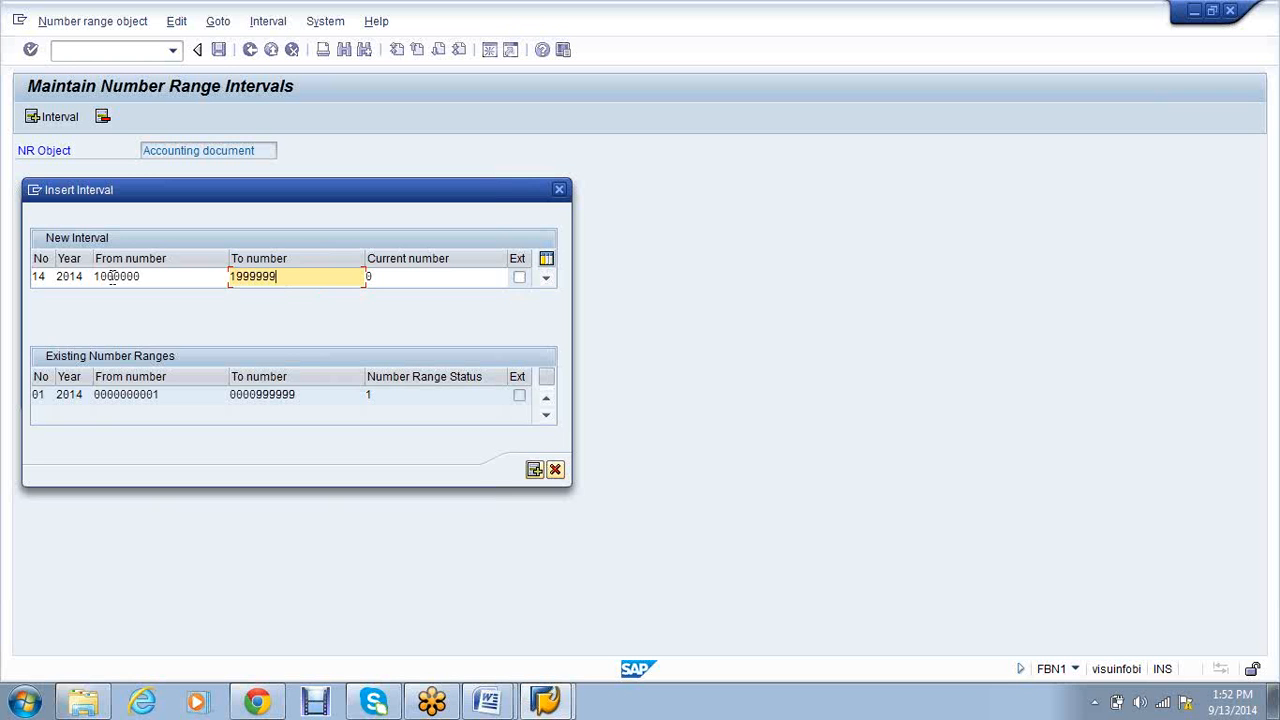
{"action": "left_click", "coordinate": [121, 277]}
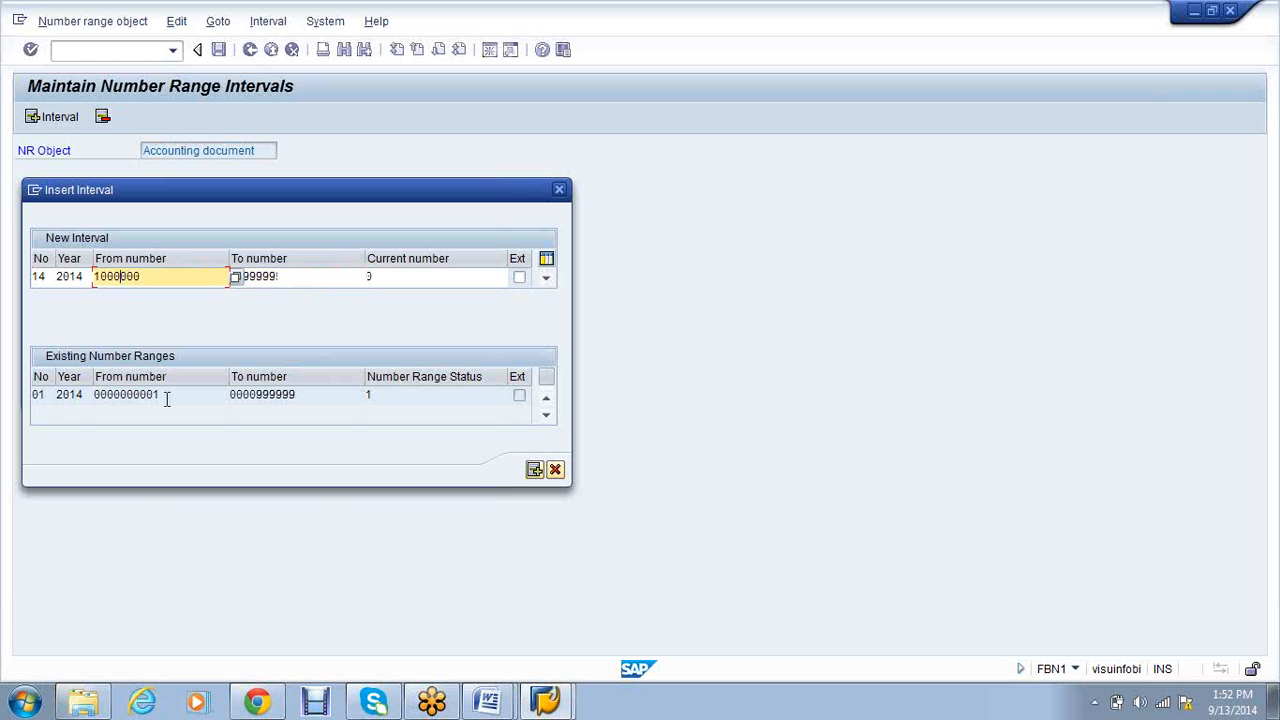
{"action": "left_click", "coordinate": [535, 470]}
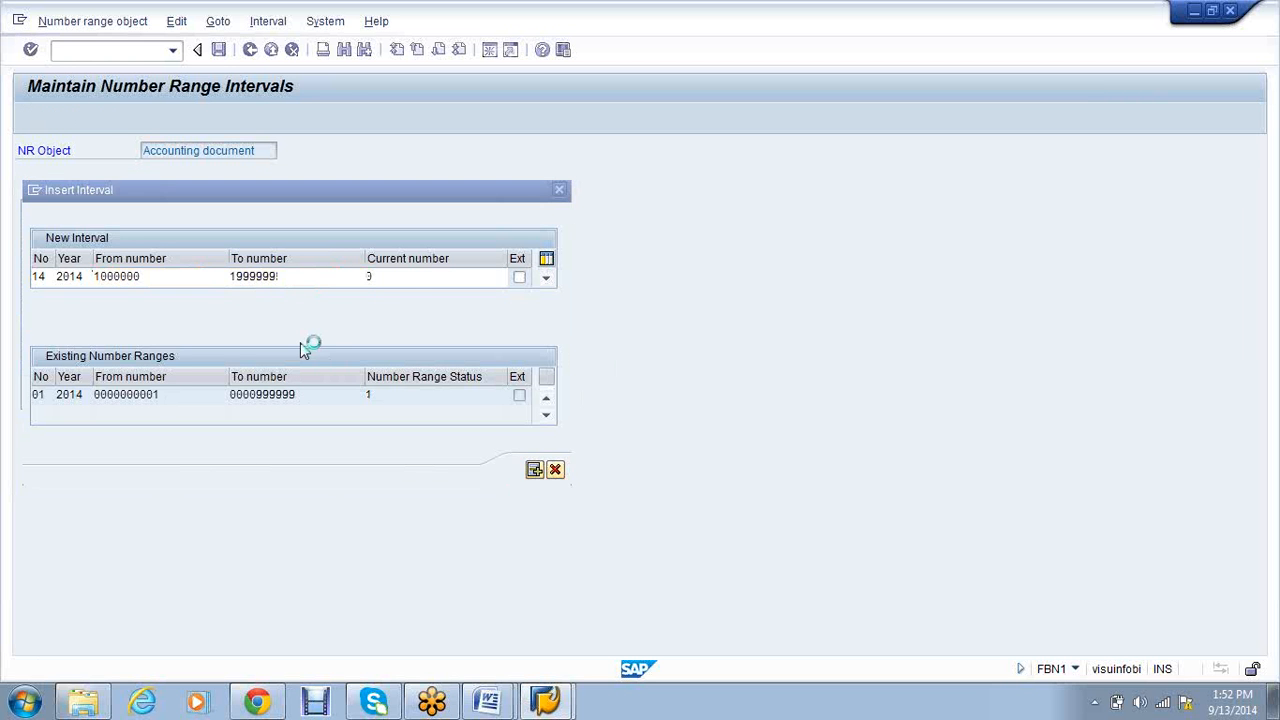
{"action": "left_click", "coordinate": [222, 53]}
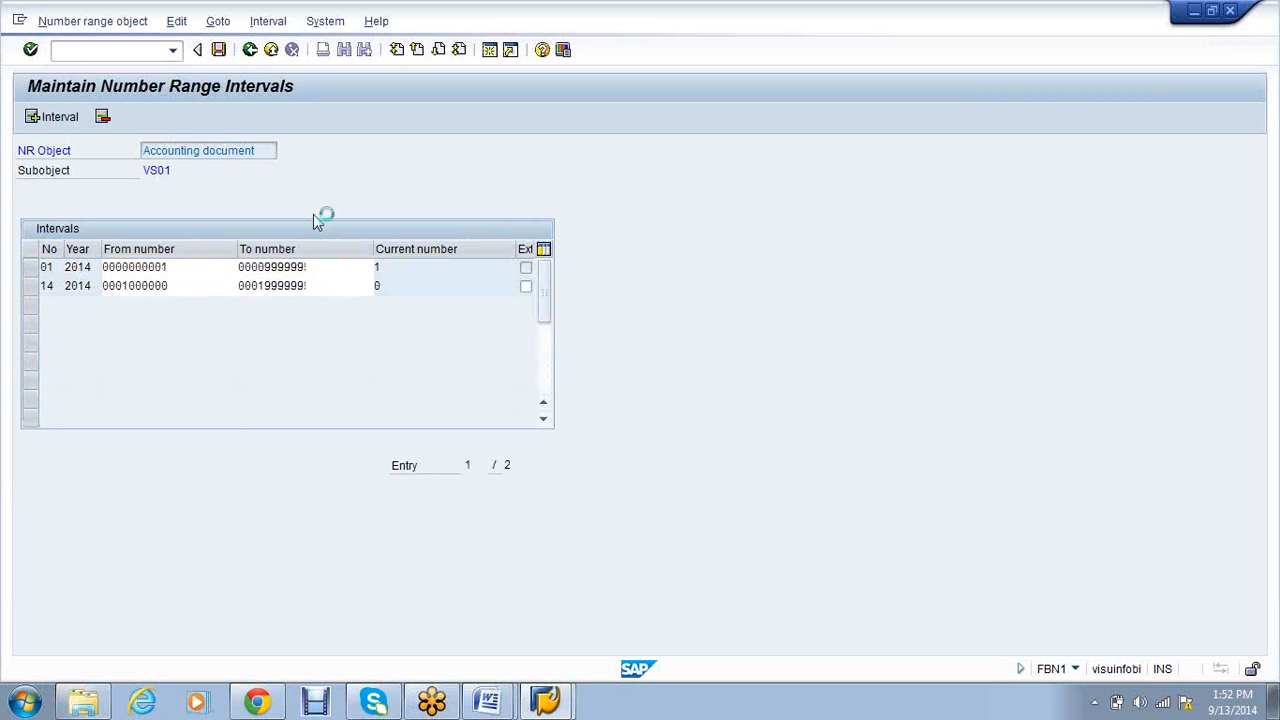
{"action": "left_click", "coordinate": [523, 545]}
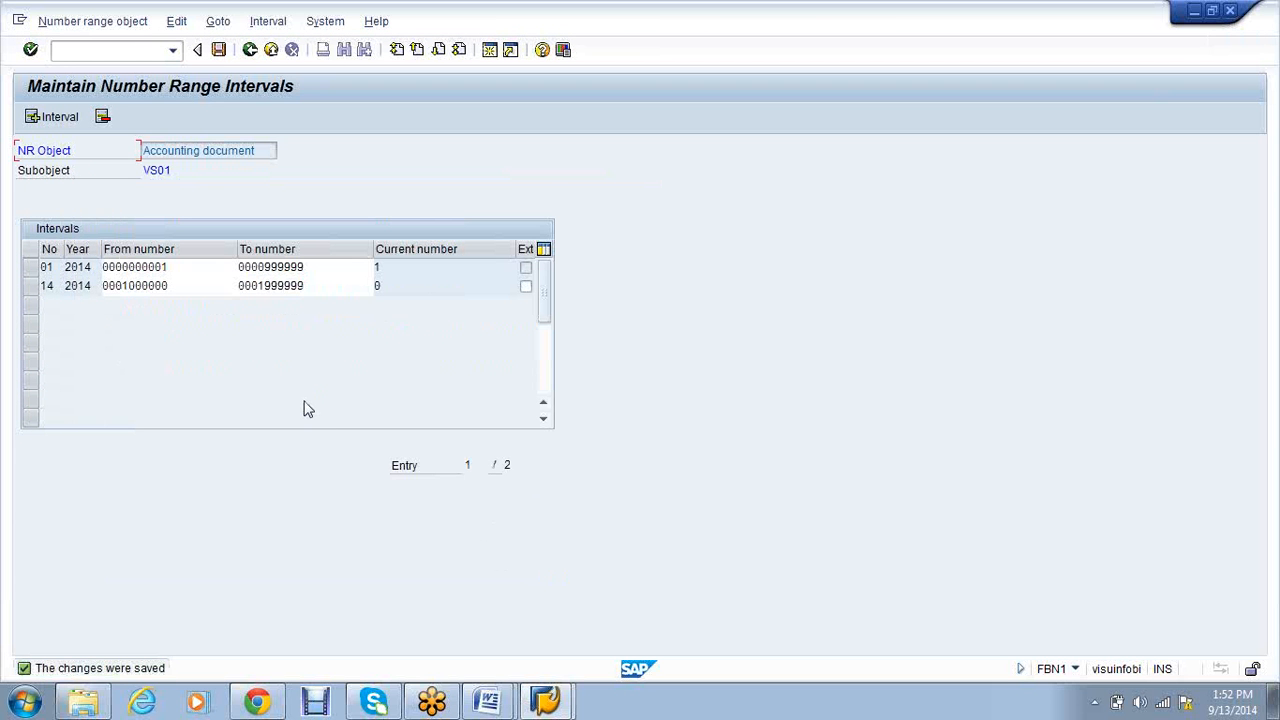
Run OBA0 and add a new tolerance entry for company code VS01
{"action": "left_click", "coordinate": [71, 51]}
{"action": "type", "text": "/noba0"}
{"action": "key", "text": "Return"}
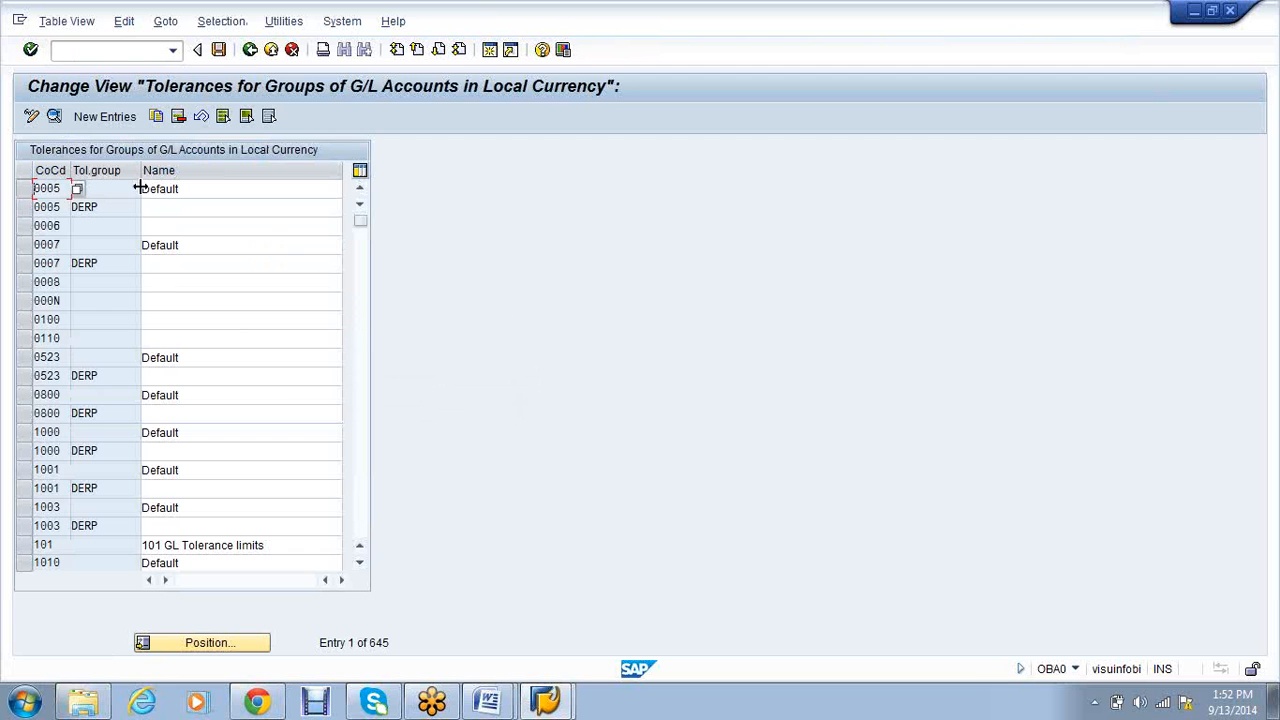
{"action": "left_click", "coordinate": [107, 118]}
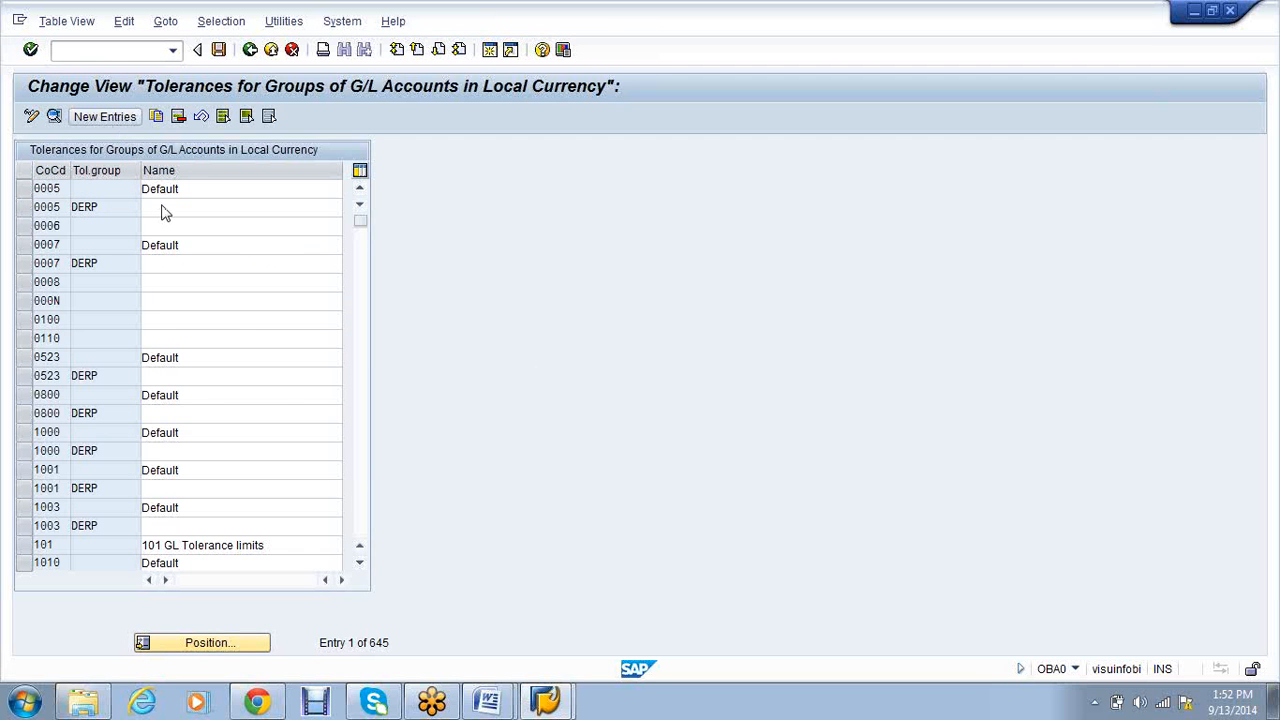
{"action": "type", "text": "a"}
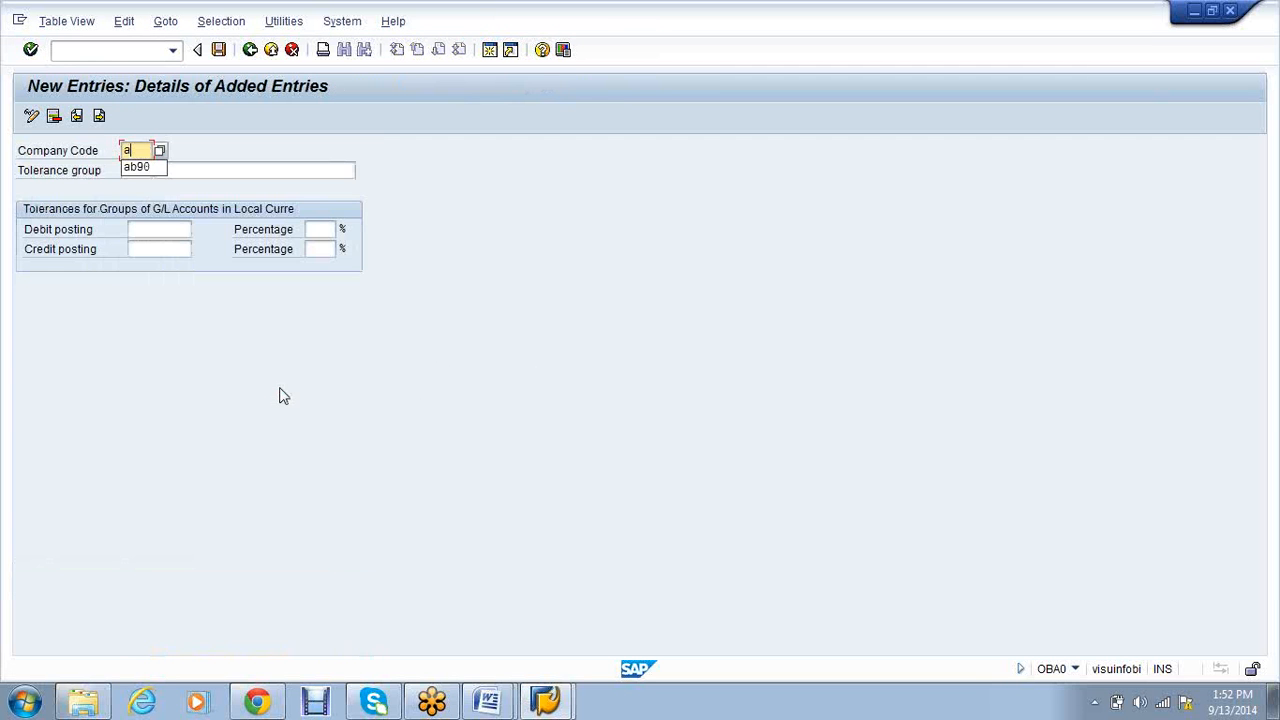
{"action": "key", "text": "BackSpace"}
{"action": "type", "text": "VS01"}
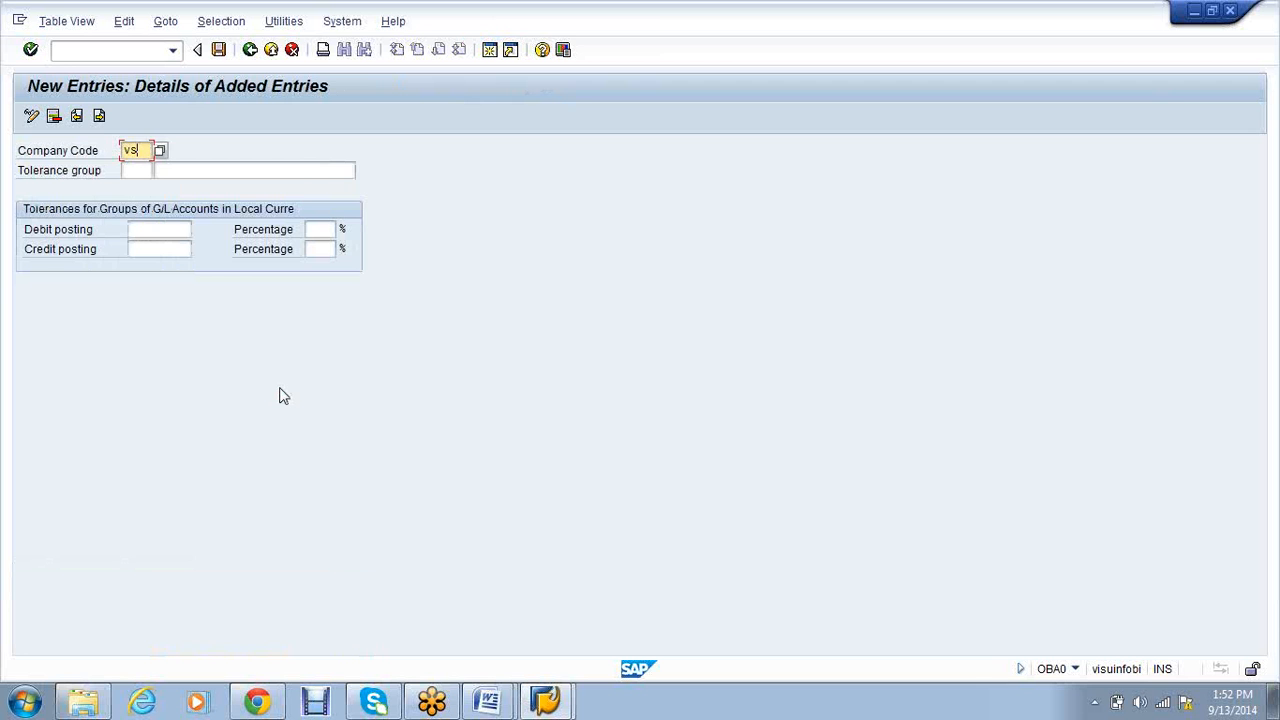
{"action": "key", "text": "Return"}
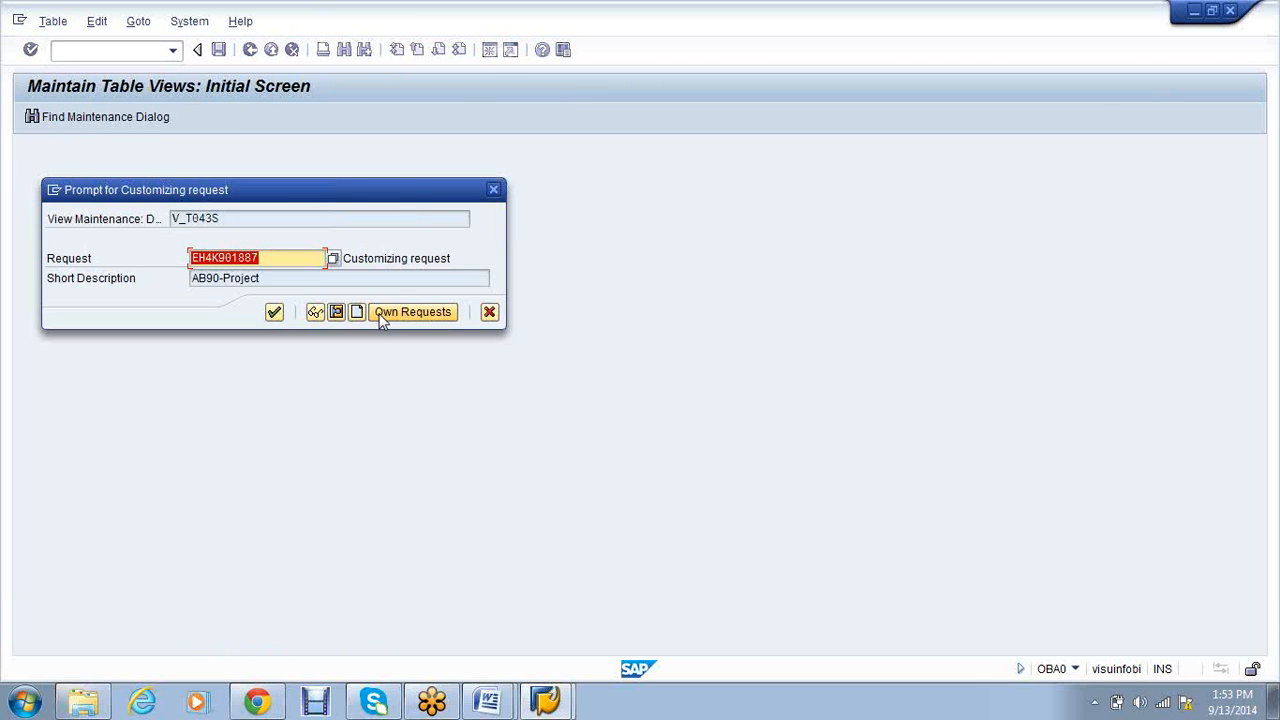
Save the entry under a new customizing request 'VS01- Project' and return to the list
{"action": "left_click", "coordinate": [361, 313]}
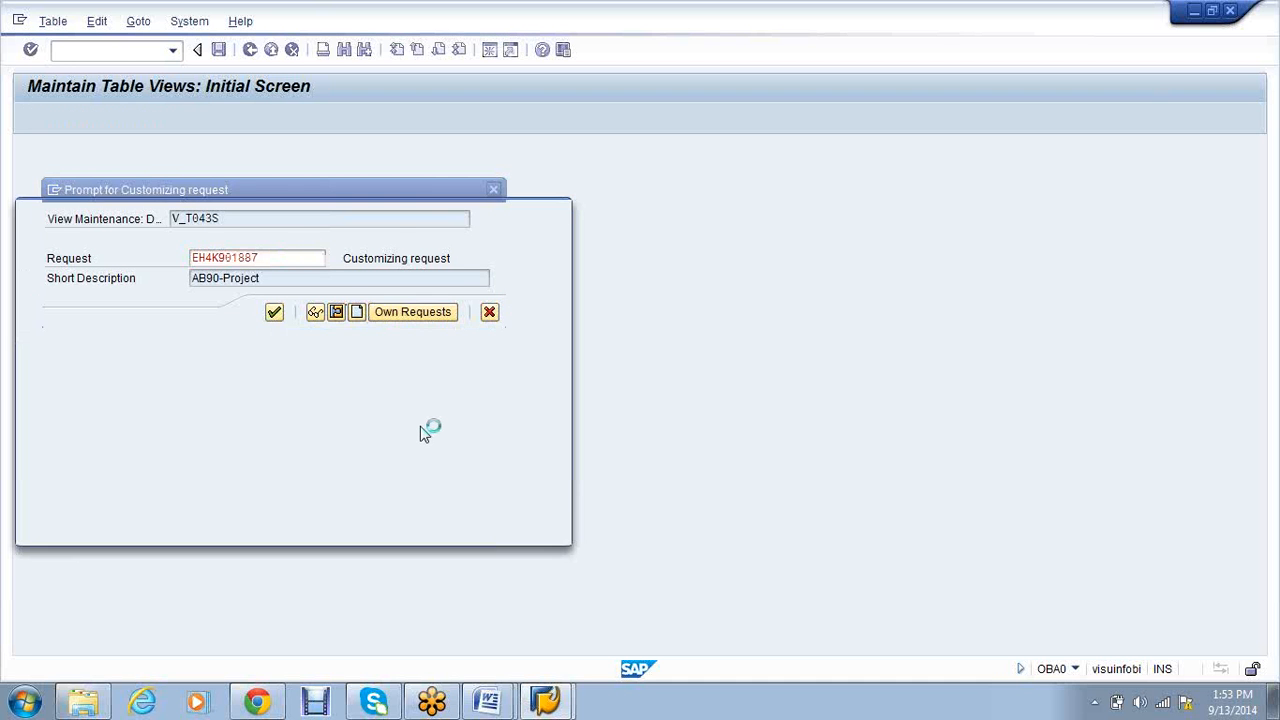
{"action": "type", "text": "VS01- Pro"}
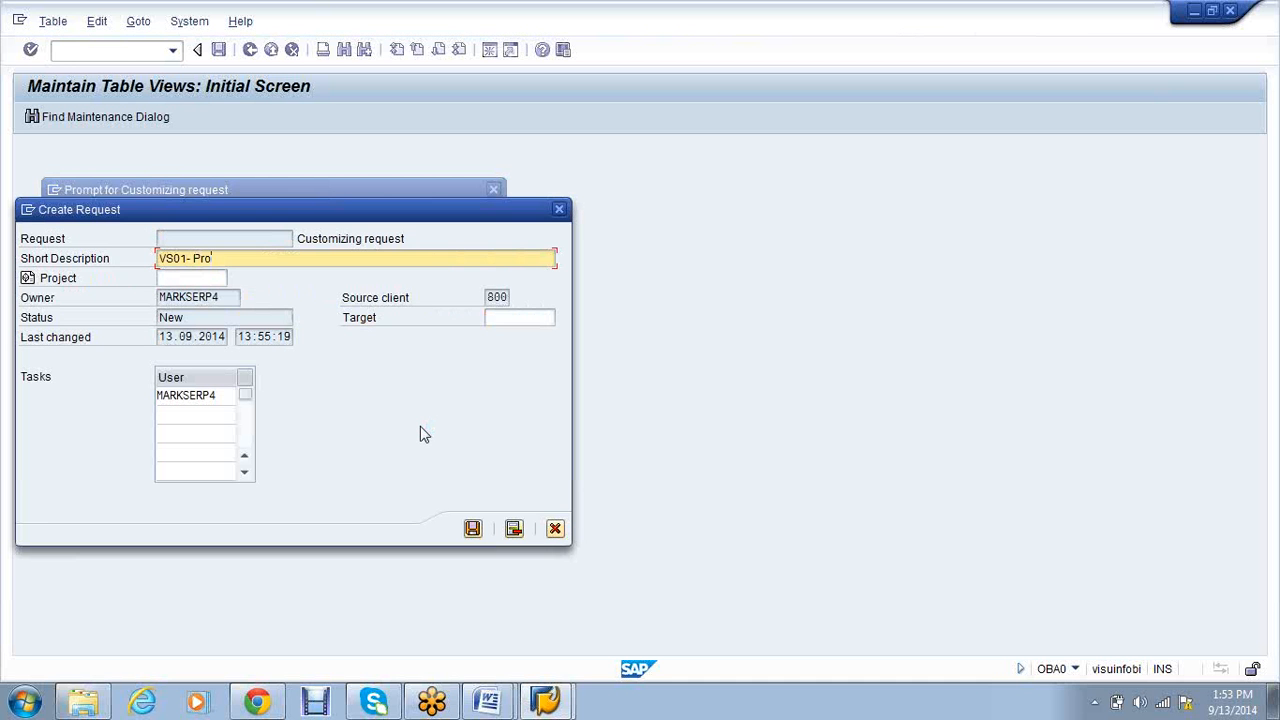
{"action": "type", "text": "ject"}
{"action": "left_click", "coordinate": [472, 529]}
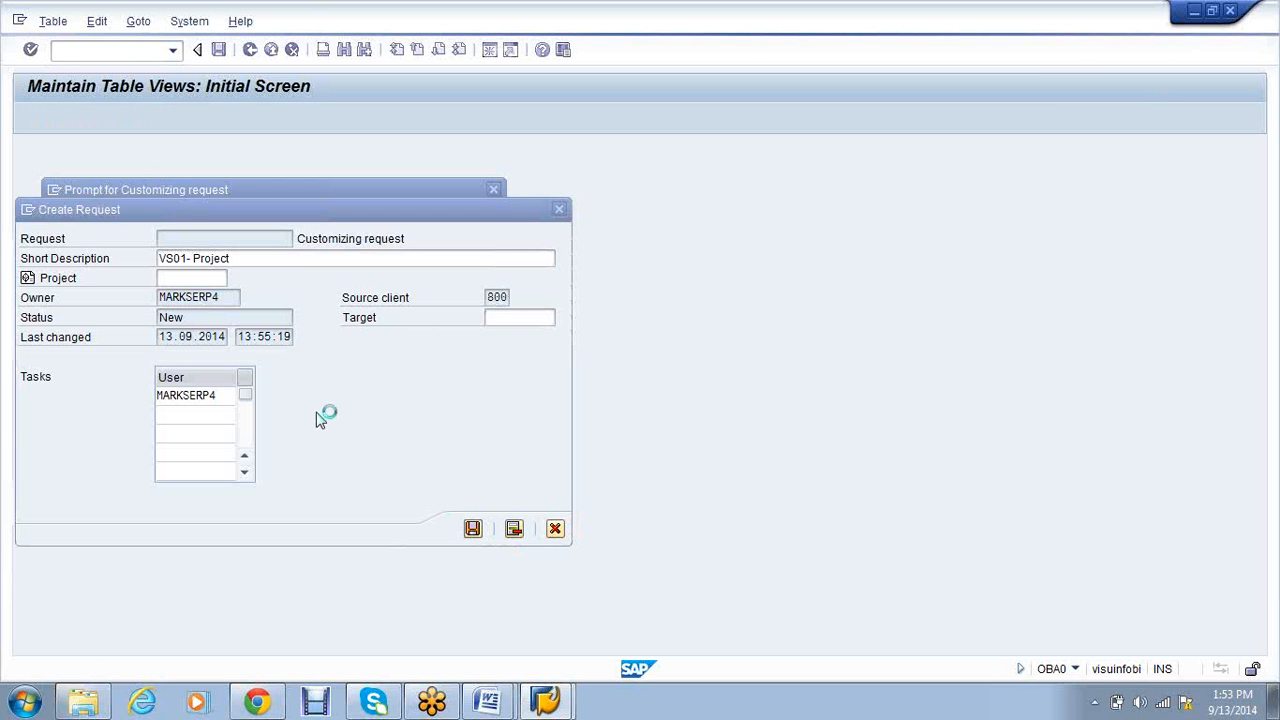
{"action": "key", "text": "Return"}
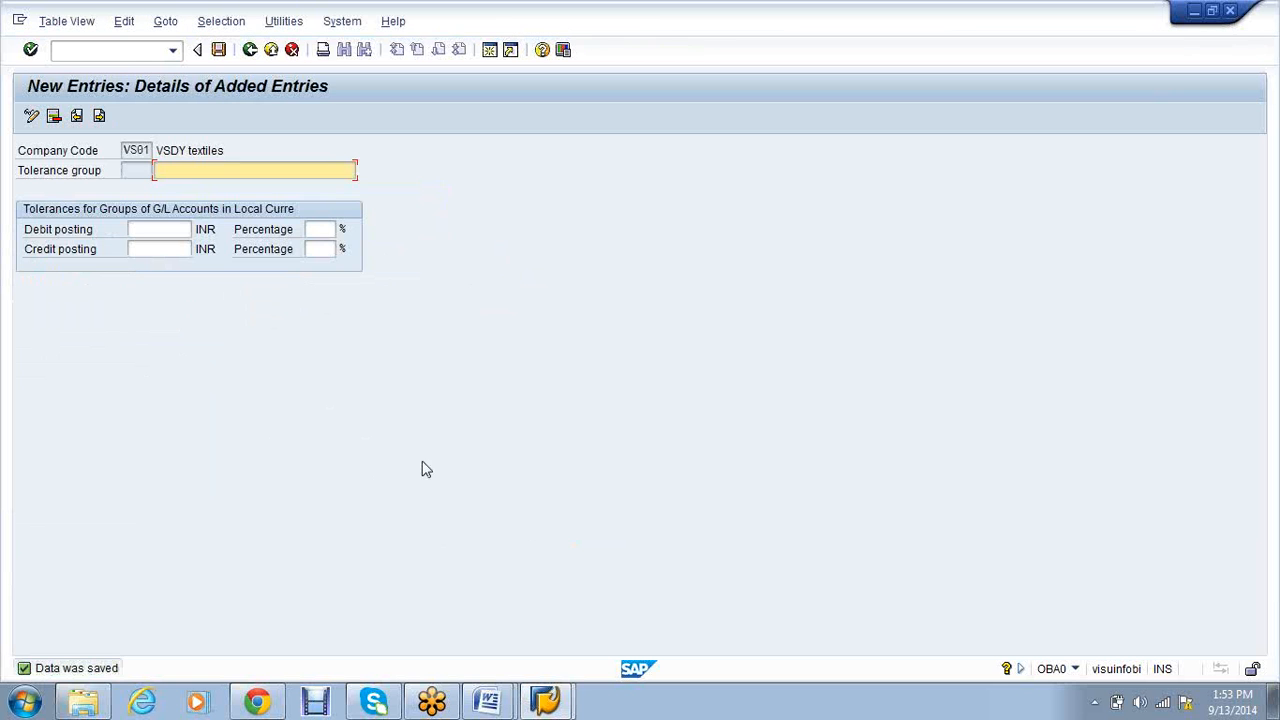
{"action": "left_click", "coordinate": [247, 55]}
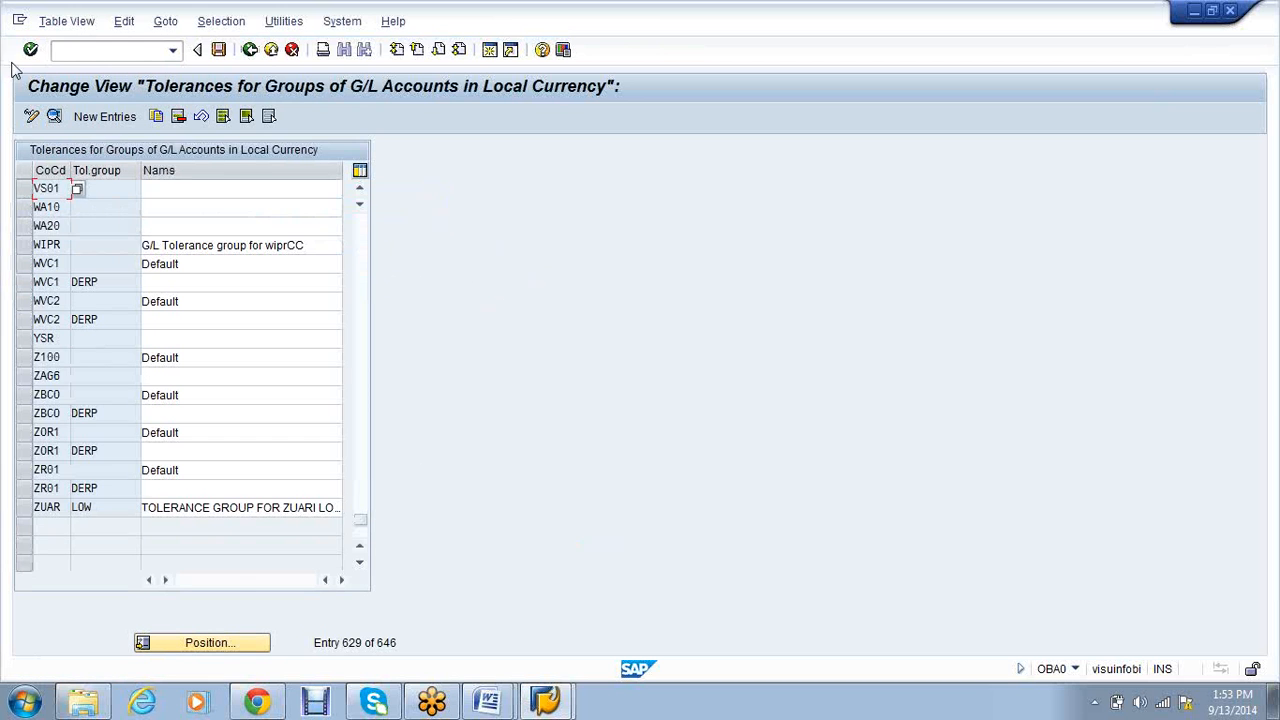
Start the G/L account posting transaction F-02
{"action": "left_click", "coordinate": [92, 50]}
{"action": "type", "text": "/nf-02"}
{"action": "key", "text": "Return"}
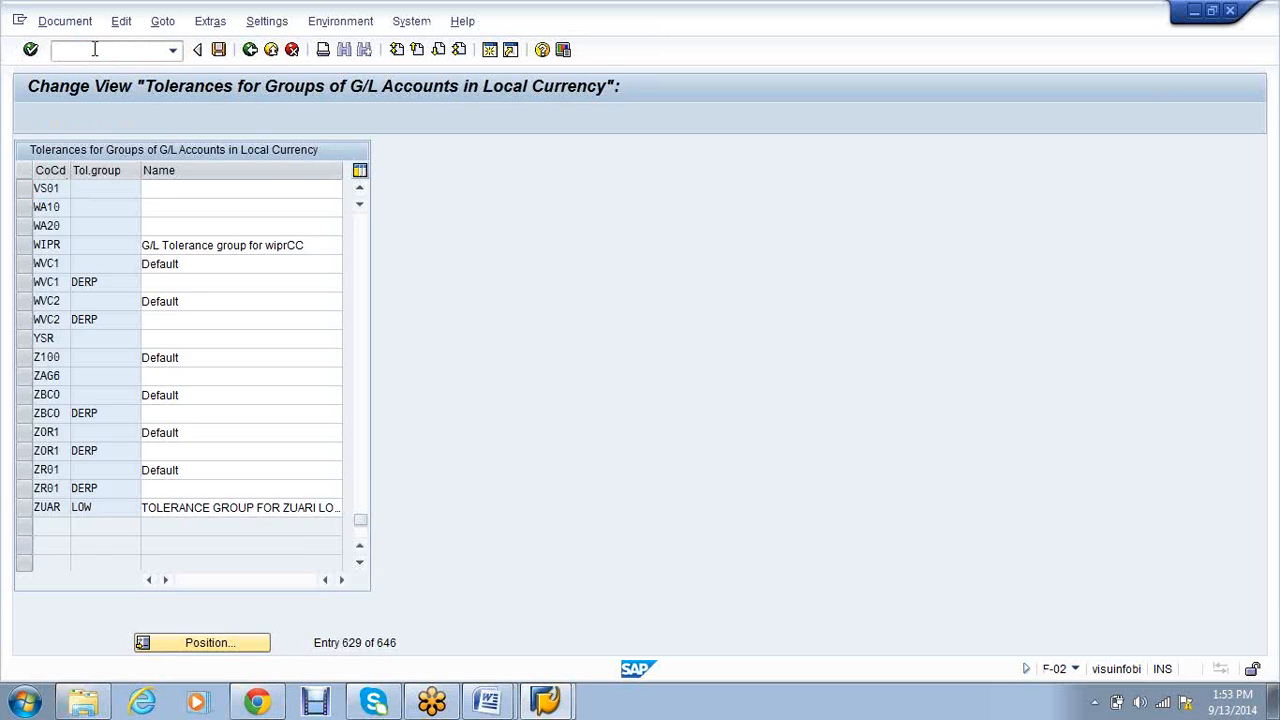
Set document date 13.09.2014 and choose Salary account 300000 for the first line
{"action": "type", "text": "13"}
{"action": "left_click", "coordinate": [188, 182]}
{"action": "left_click", "coordinate": [238, 546]}
{"action": "left_click", "coordinate": [271, 546]}
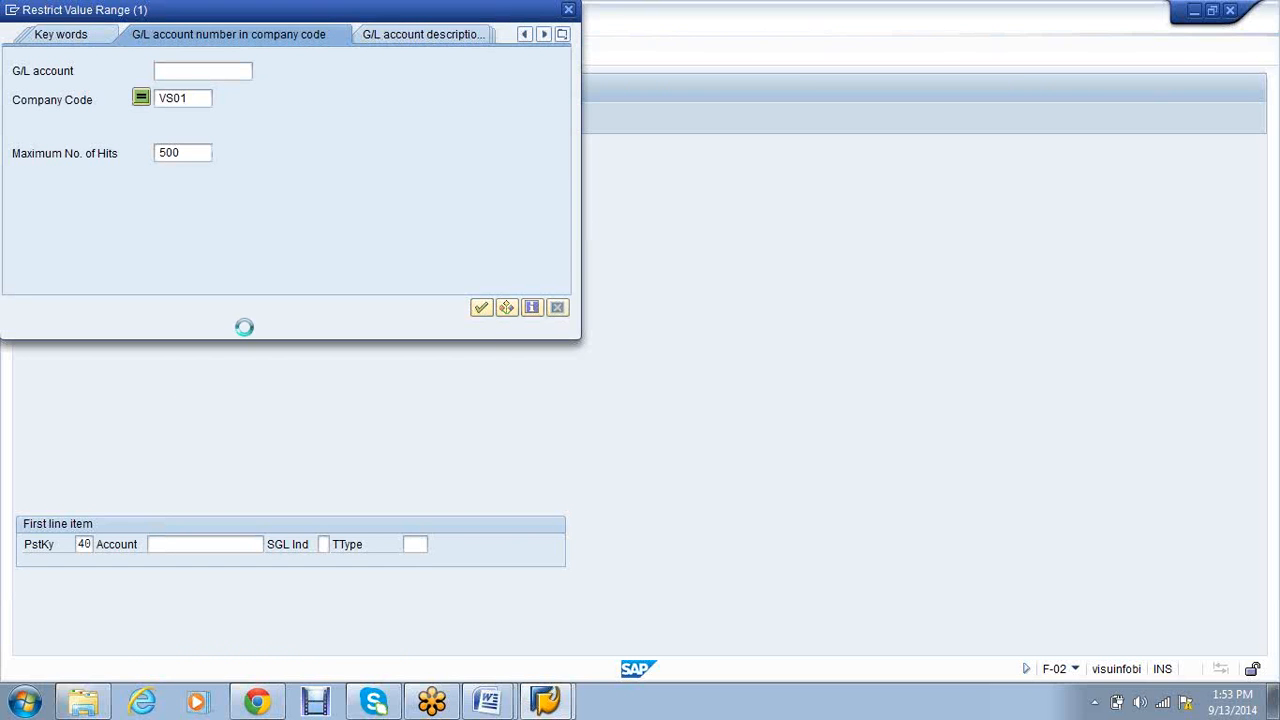
{"action": "key", "text": "Return"}
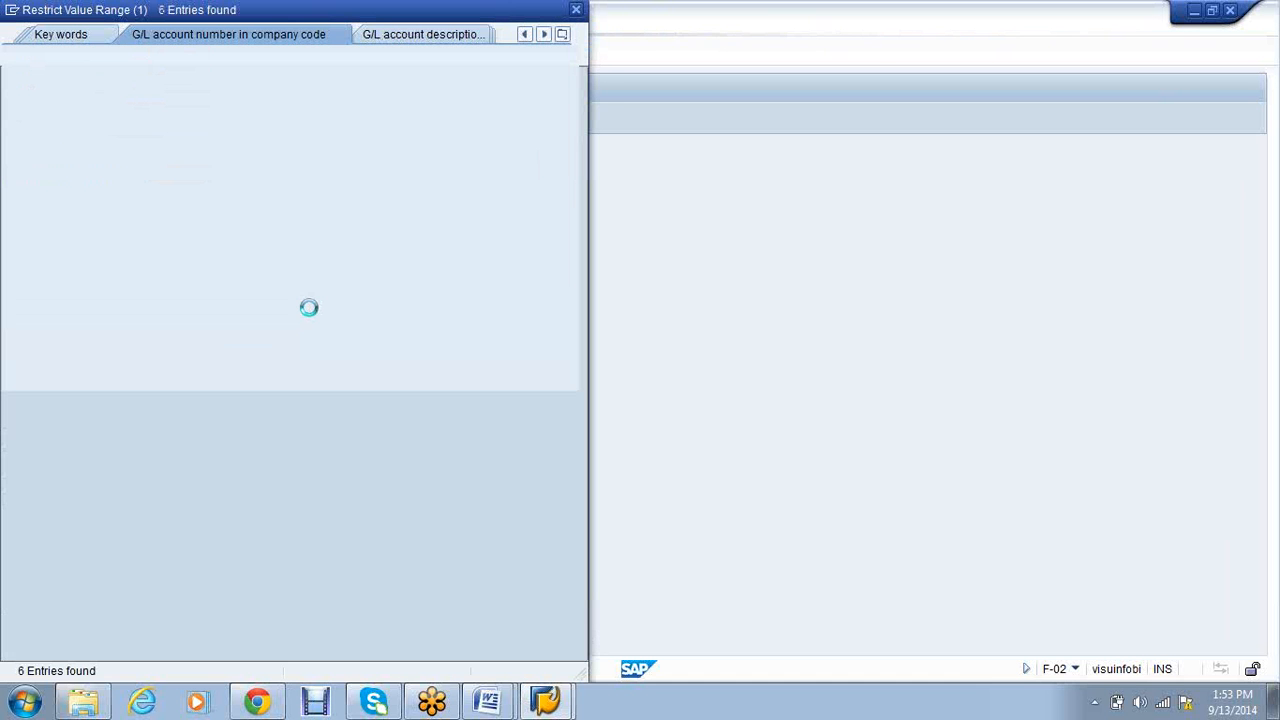
{"action": "left_click", "coordinate": [165, 200]}
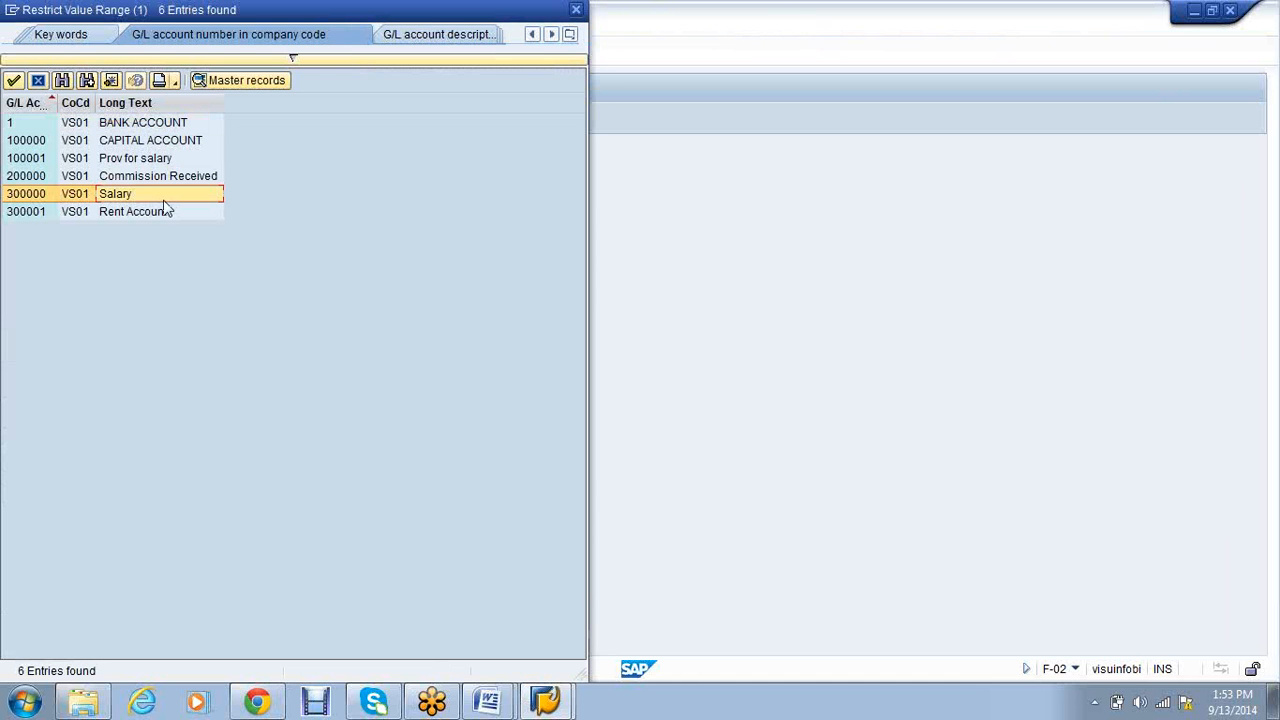
{"action": "double_click", "coordinate": [160, 194]}
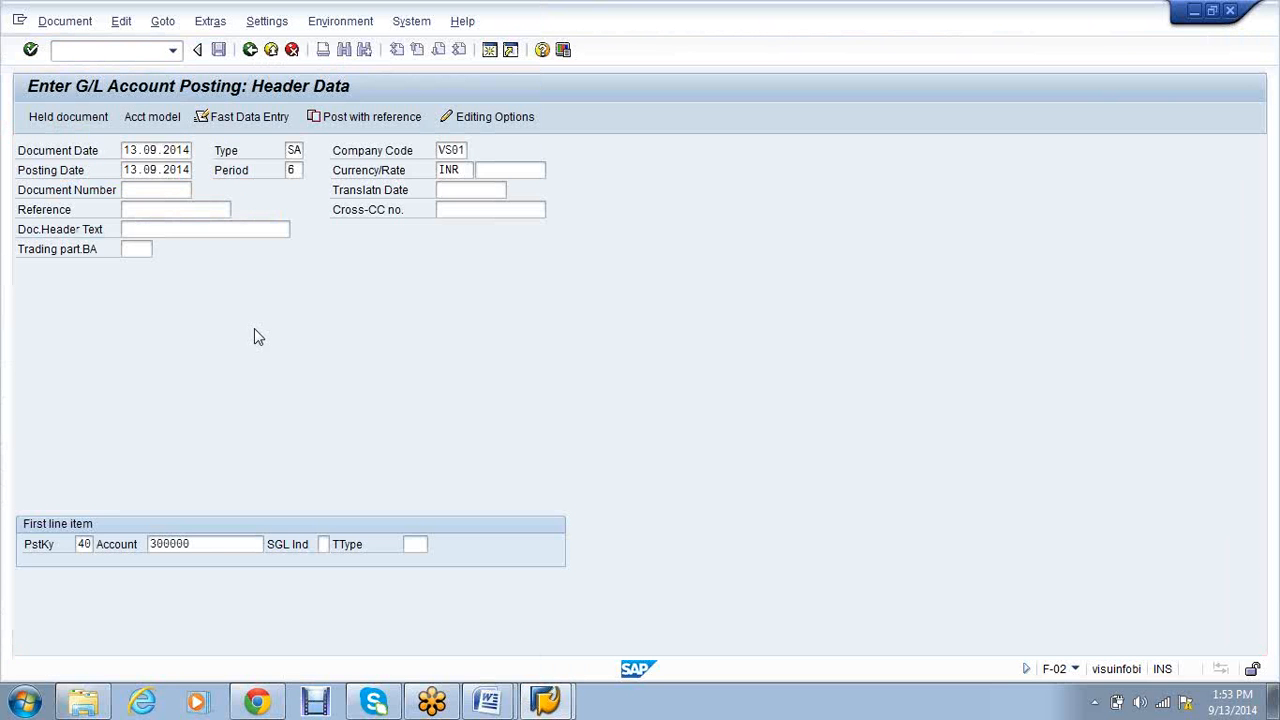
{"action": "key", "text": "Return"}
Debit 12000 and add a posting-key 50 credit to account 100001, then review the overview
{"action": "type", "text": "12000"}
{"action": "key", "text": "Tab"}
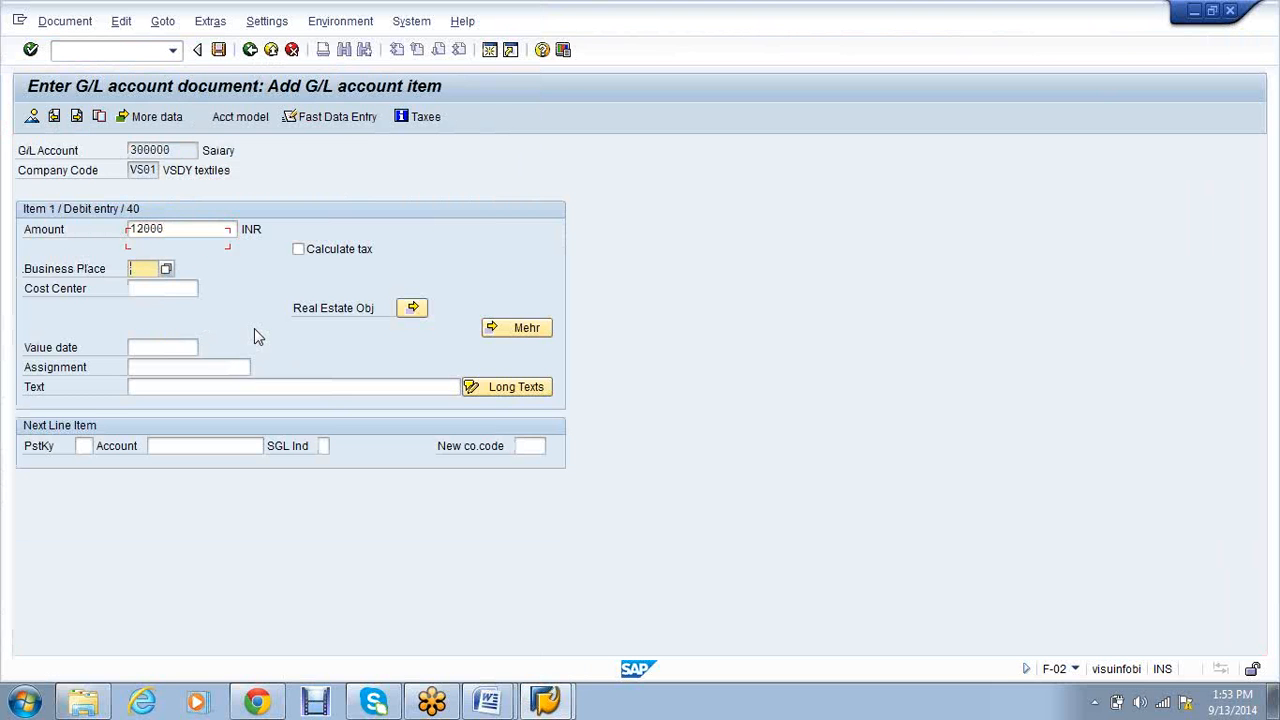
{"action": "key", "text": "Tab"}
{"action": "key", "text": "Tab"}
{"action": "key", "text": "Tab"}
{"action": "key", "text": "Tab"}
{"action": "key", "text": "Tab"}
{"action": "type", "text": "50"}
{"action": "key", "text": "Tab"}
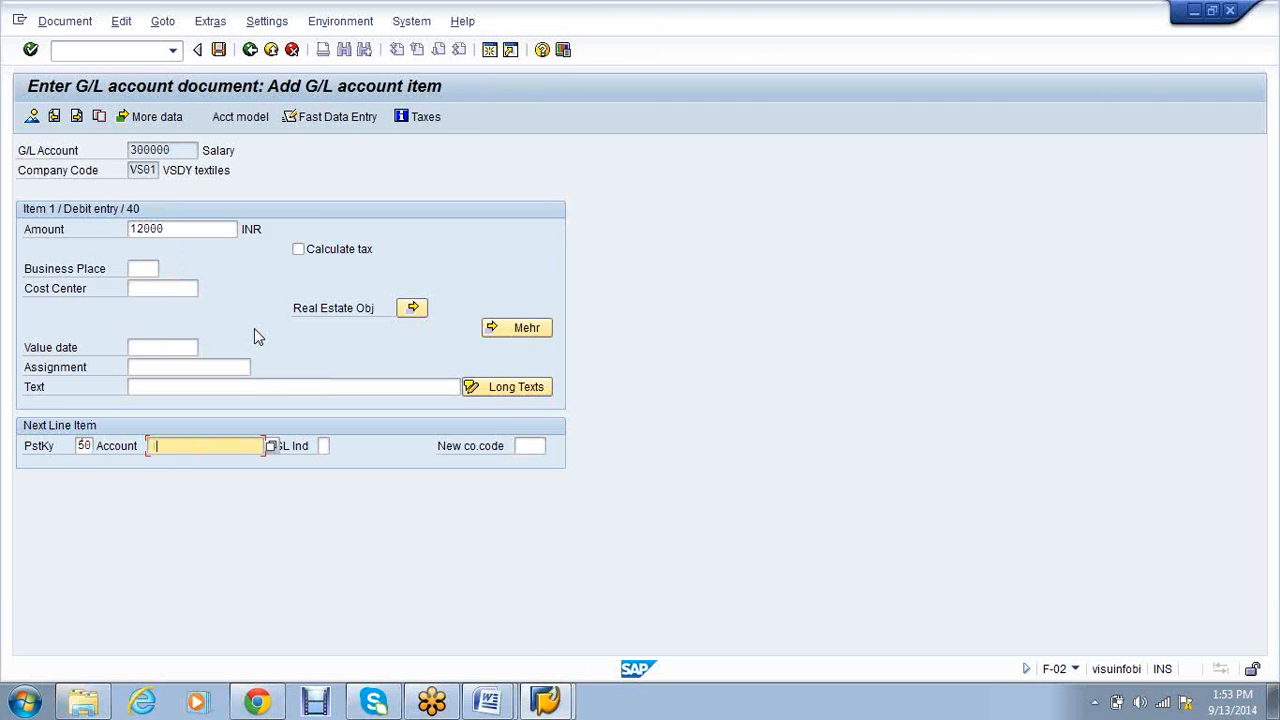
{"action": "left_click", "coordinate": [270, 445]}
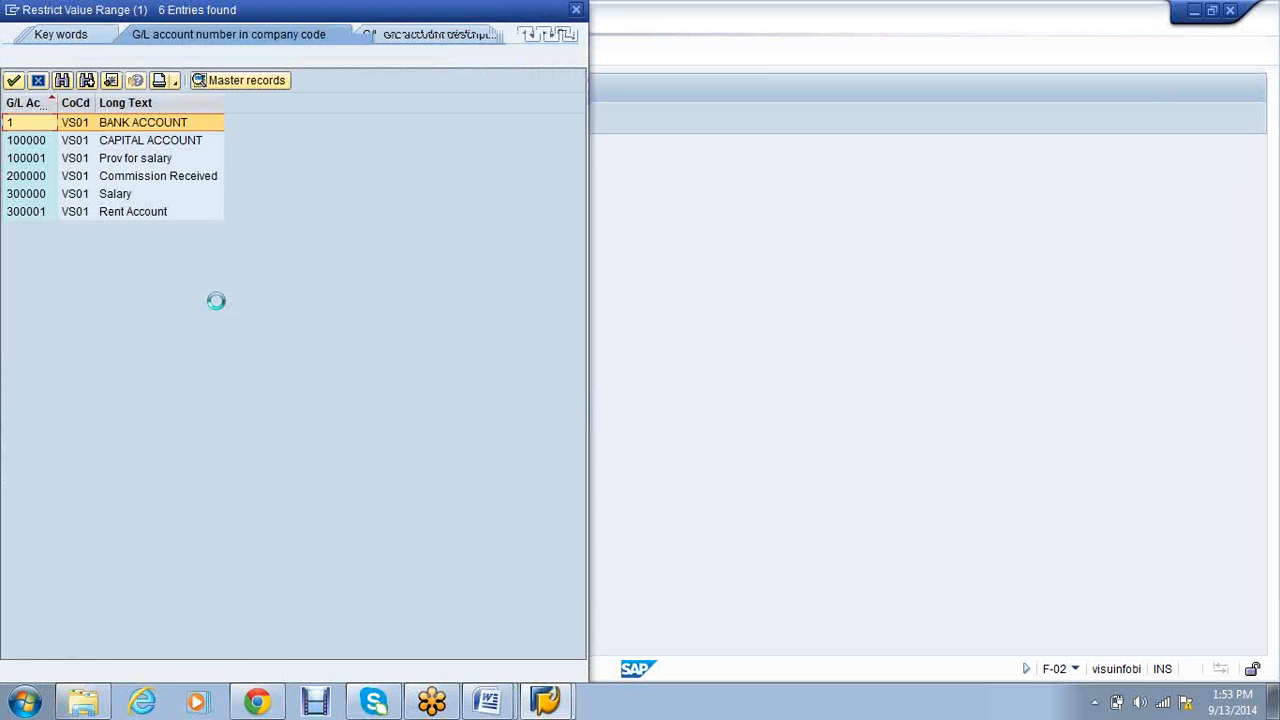
{"action": "double_click", "coordinate": [163, 159]}
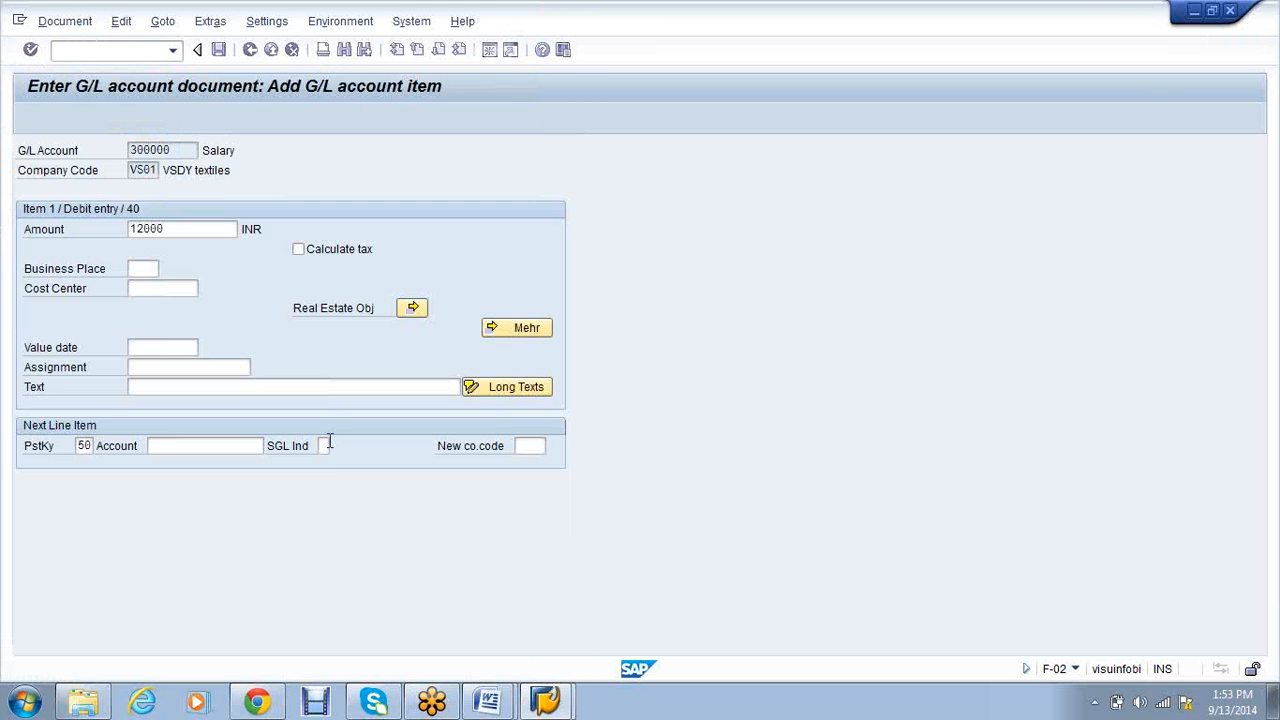
{"action": "key", "text": "Return"}
{"action": "key", "text": "Return"}
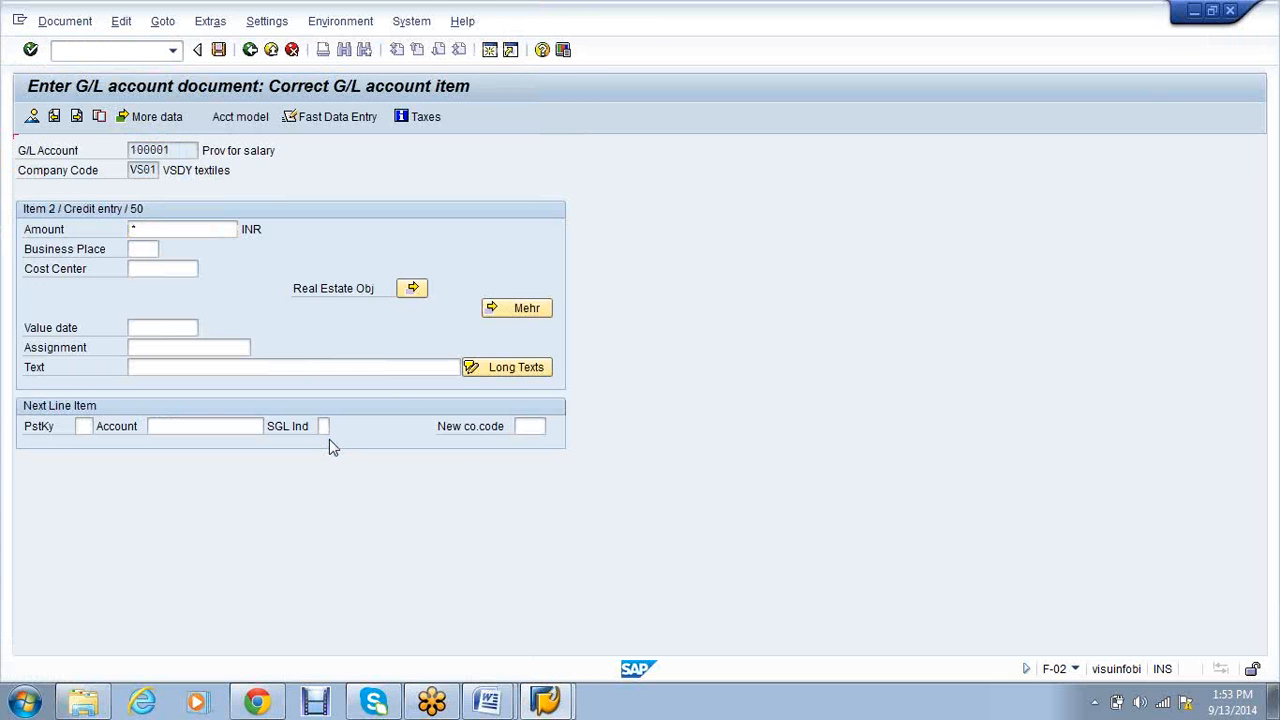
{"action": "left_click", "coordinate": [32, 117]}
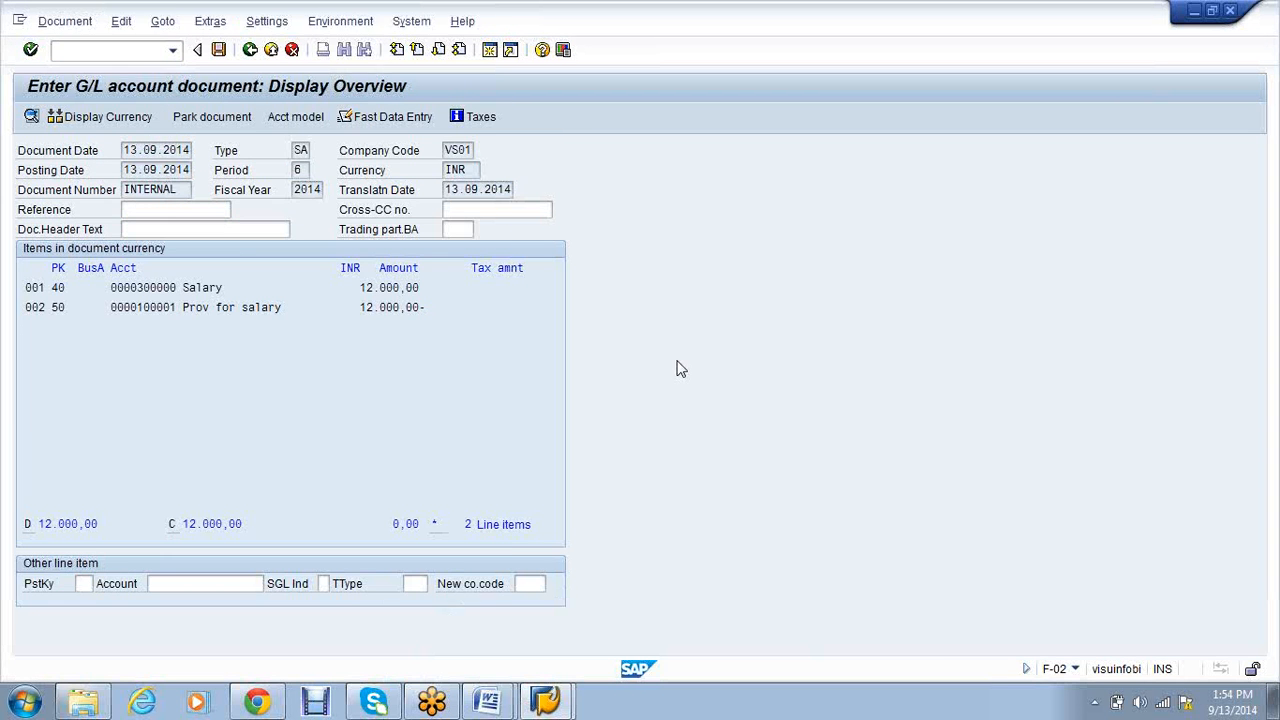
Run the FBL3N line item report for account 100001
{"action": "type", "text": "fbl3n"}
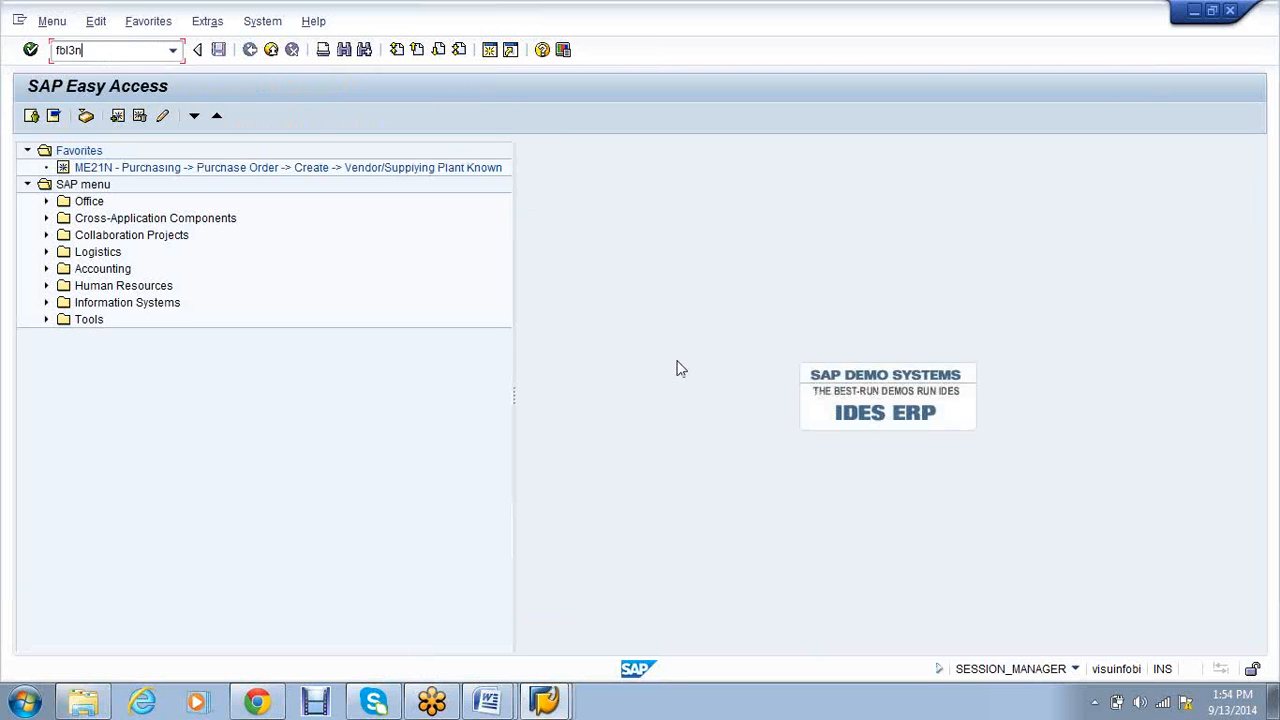
{"action": "key", "text": "Return"}
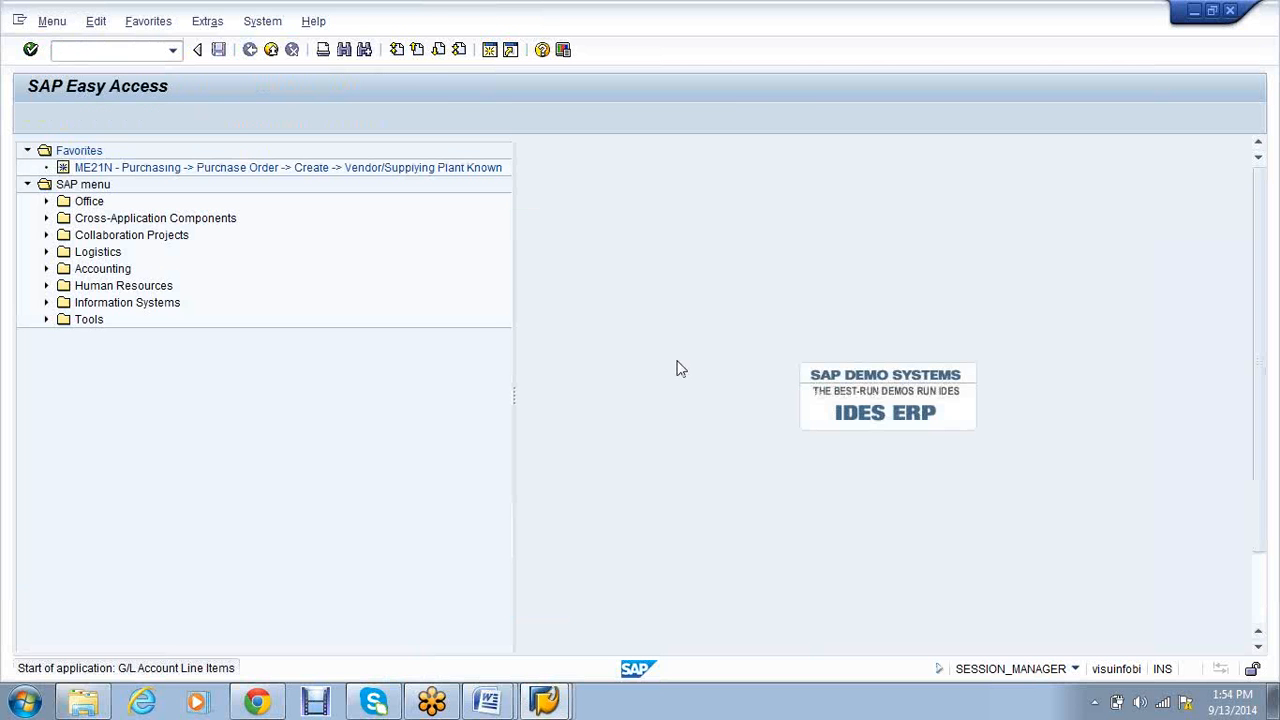
{"action": "key", "text": "alt+Tab"}
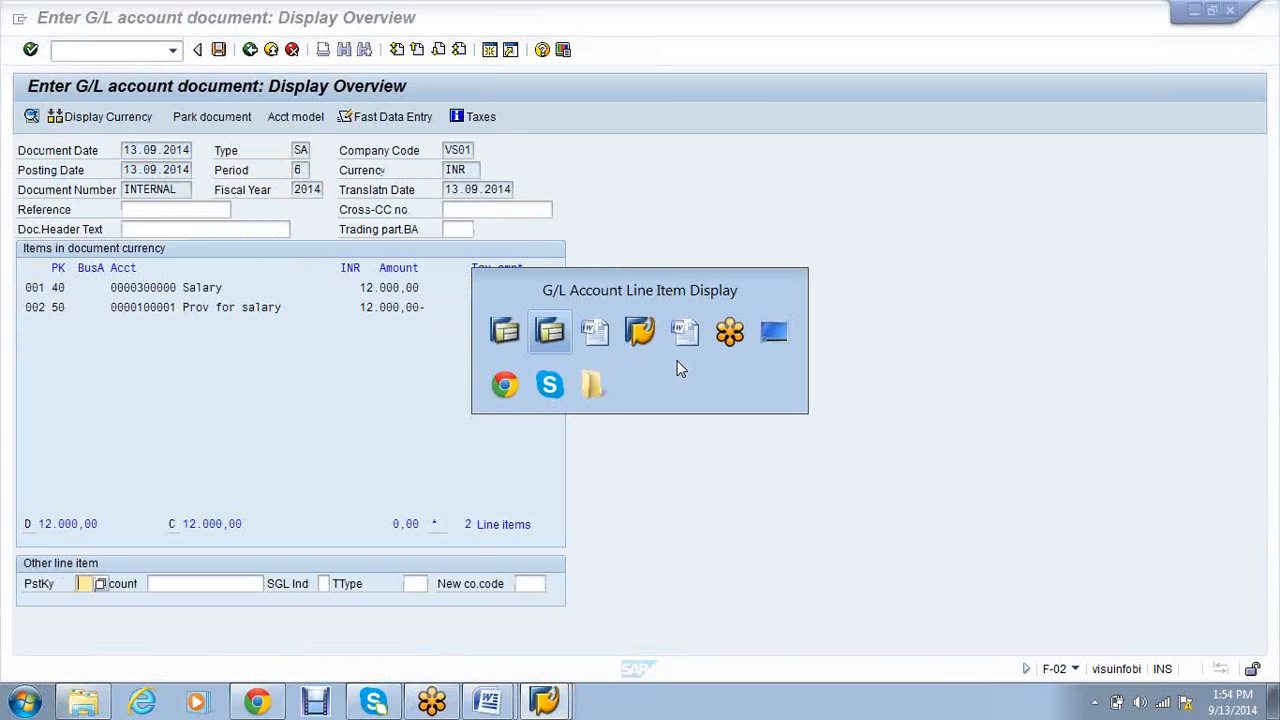
{"action": "left_click", "coordinate": [552, 704]}
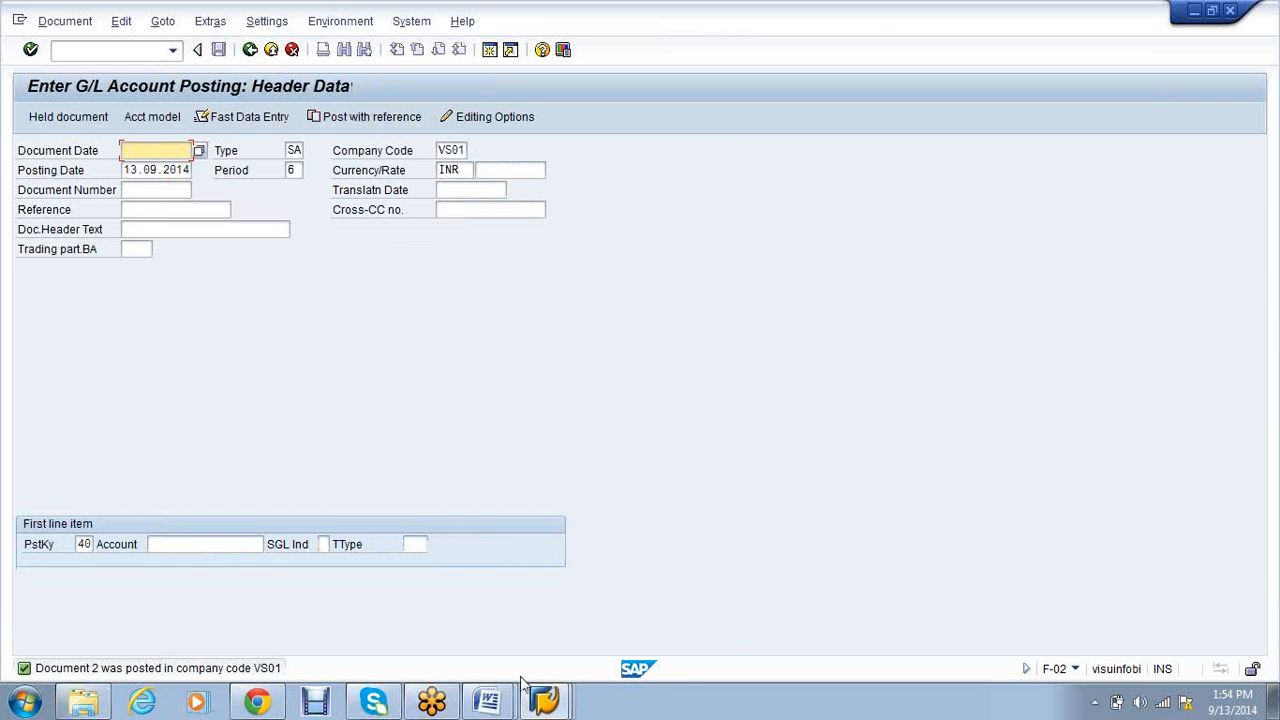
{"action": "left_click", "coordinate": [543, 700]}
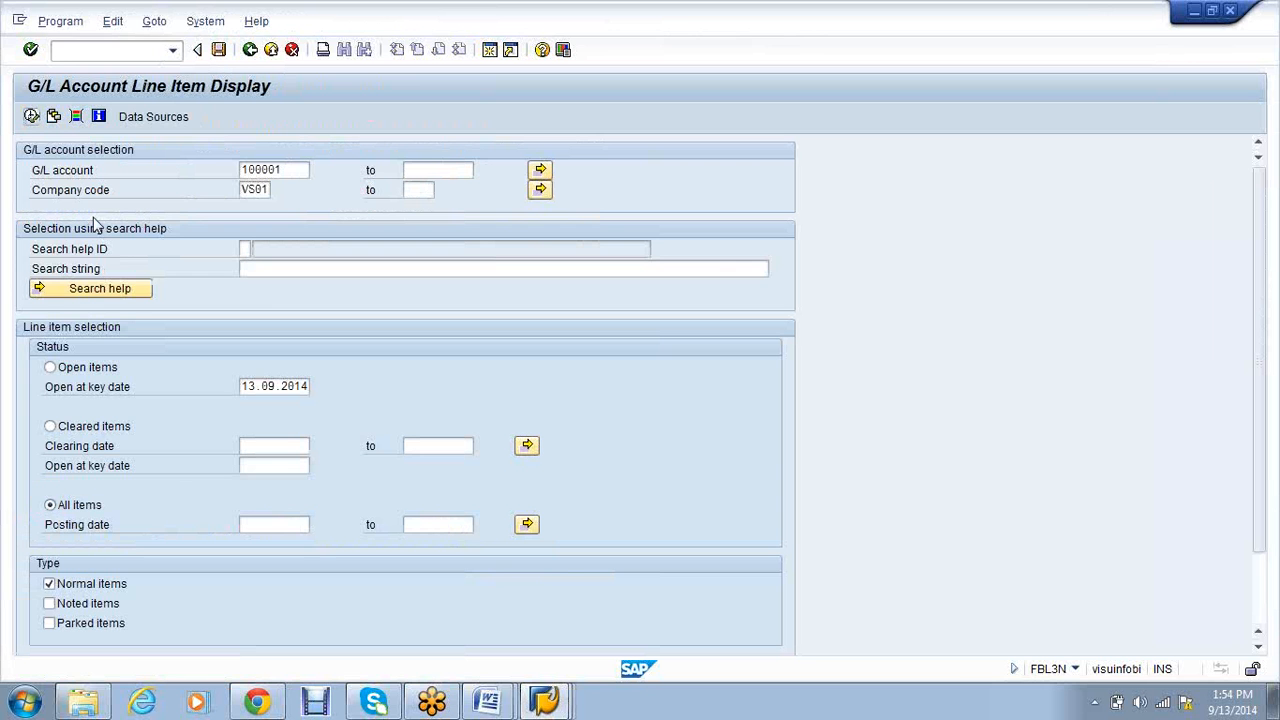
{"action": "key", "text": "F8"}
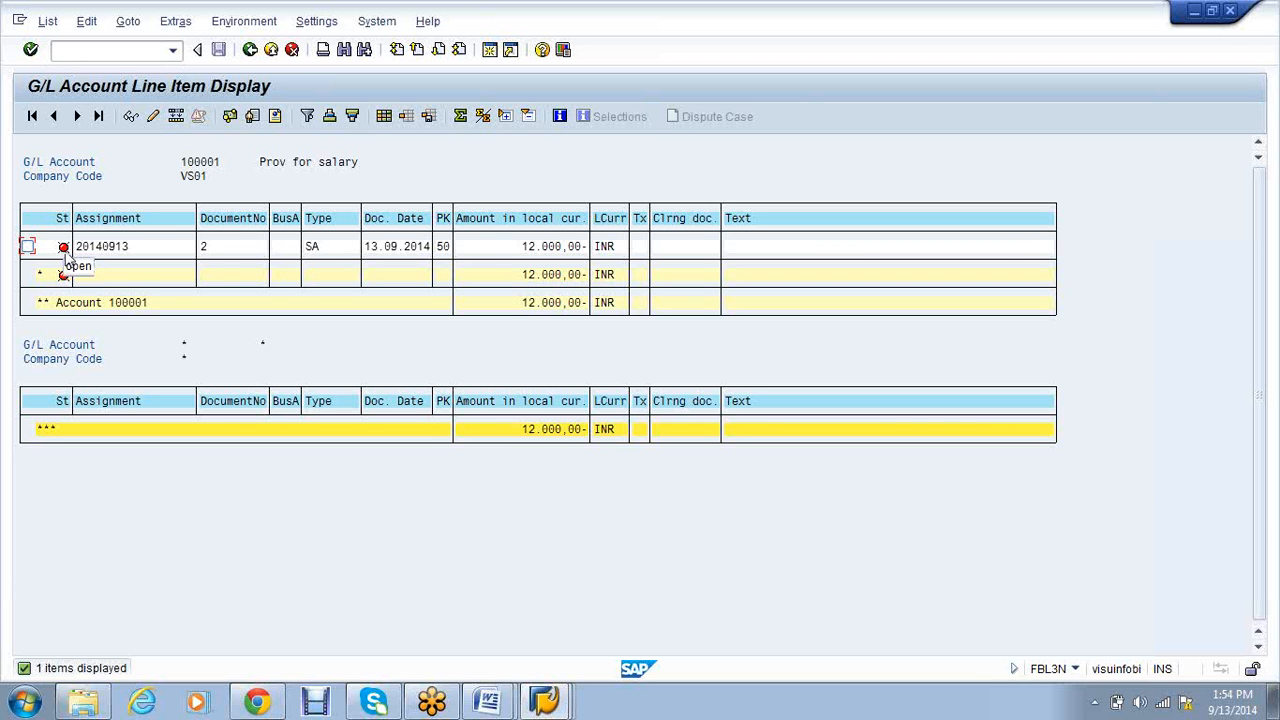
Add Salary account 300000 to the selection and rerun the report for both accounts
{"action": "left_click", "coordinate": [250, 50]}
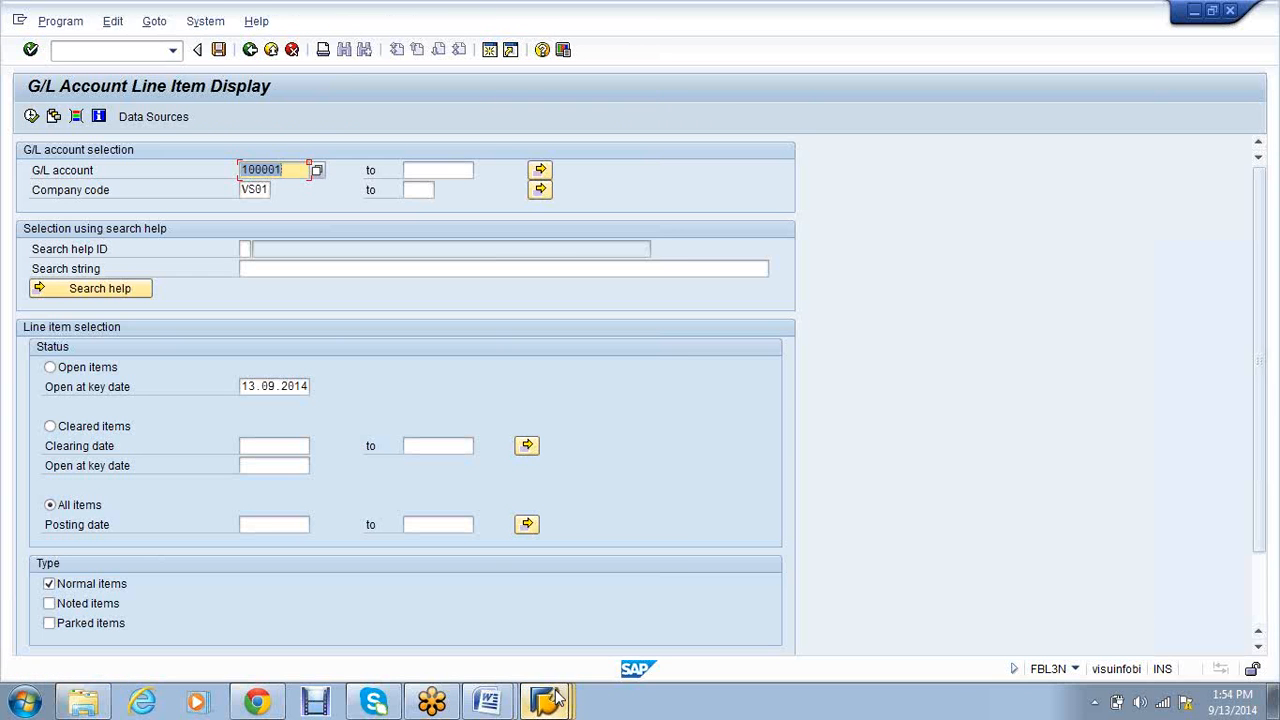
{"action": "mouse_move", "coordinate": [556, 697]}
{"action": "left_click", "coordinate": [520, 657]}
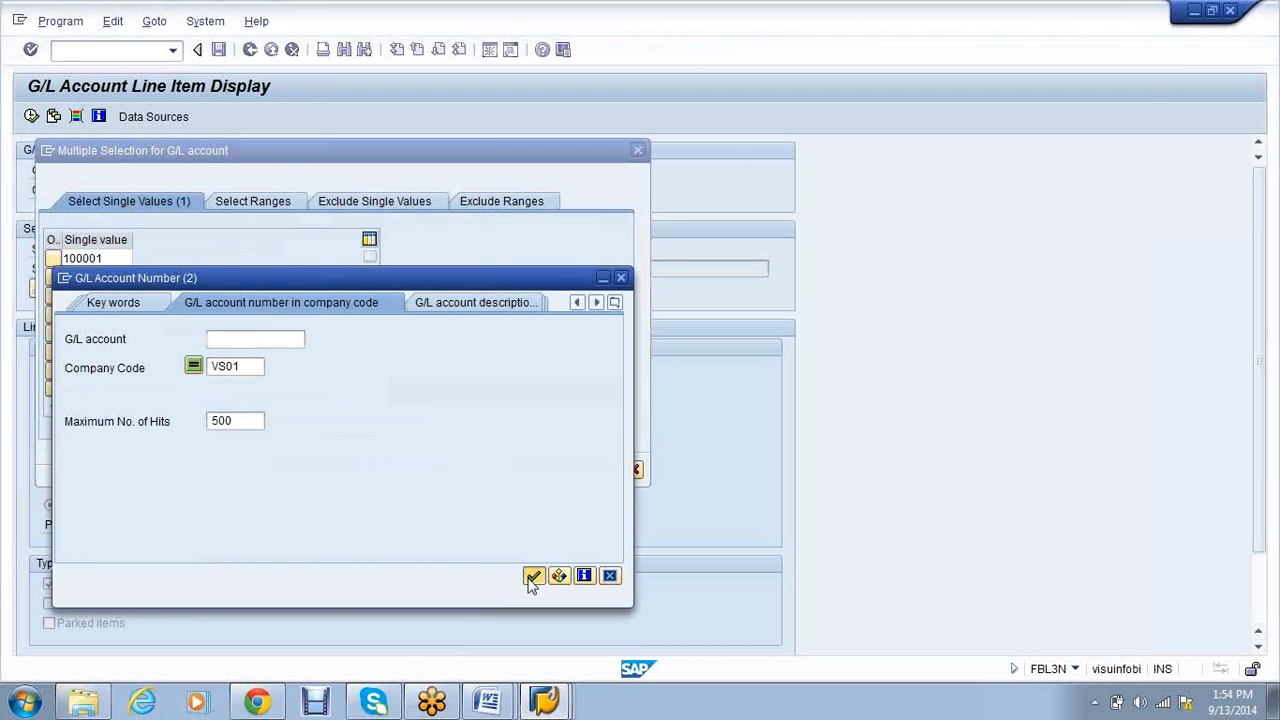
{"action": "left_click", "coordinate": [533, 577]}
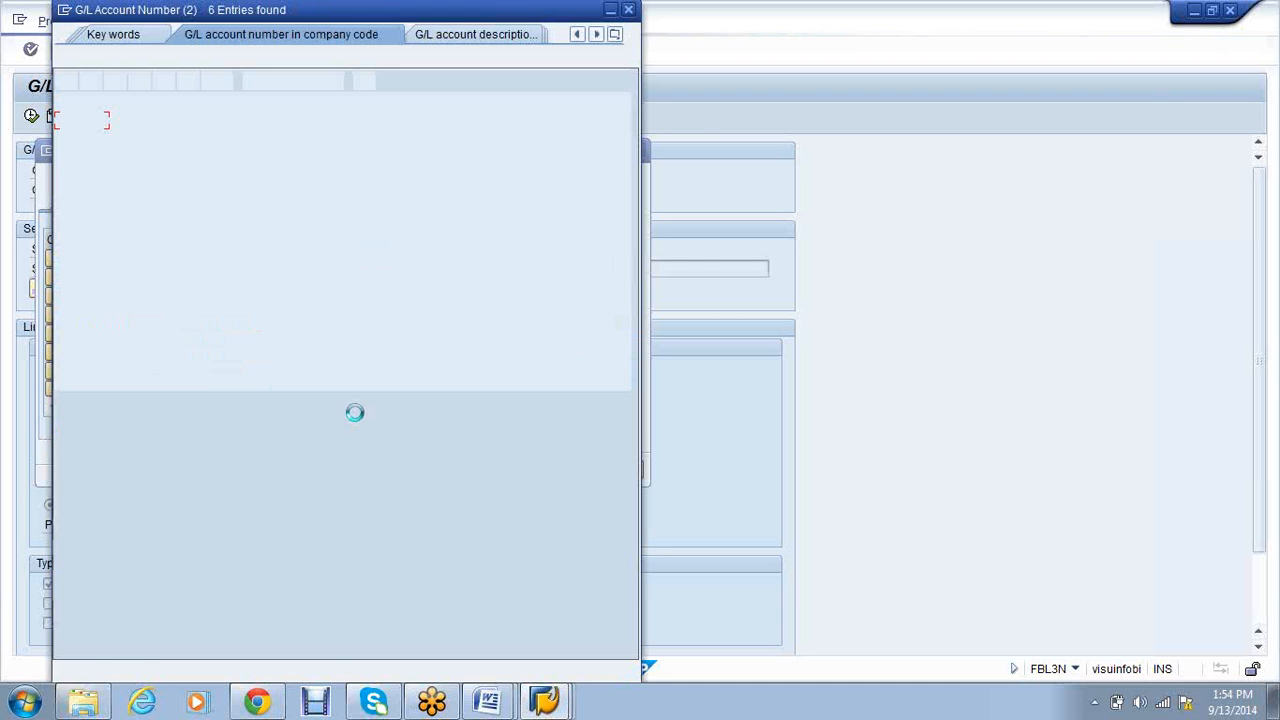
{"action": "double_click", "coordinate": [176, 194]}
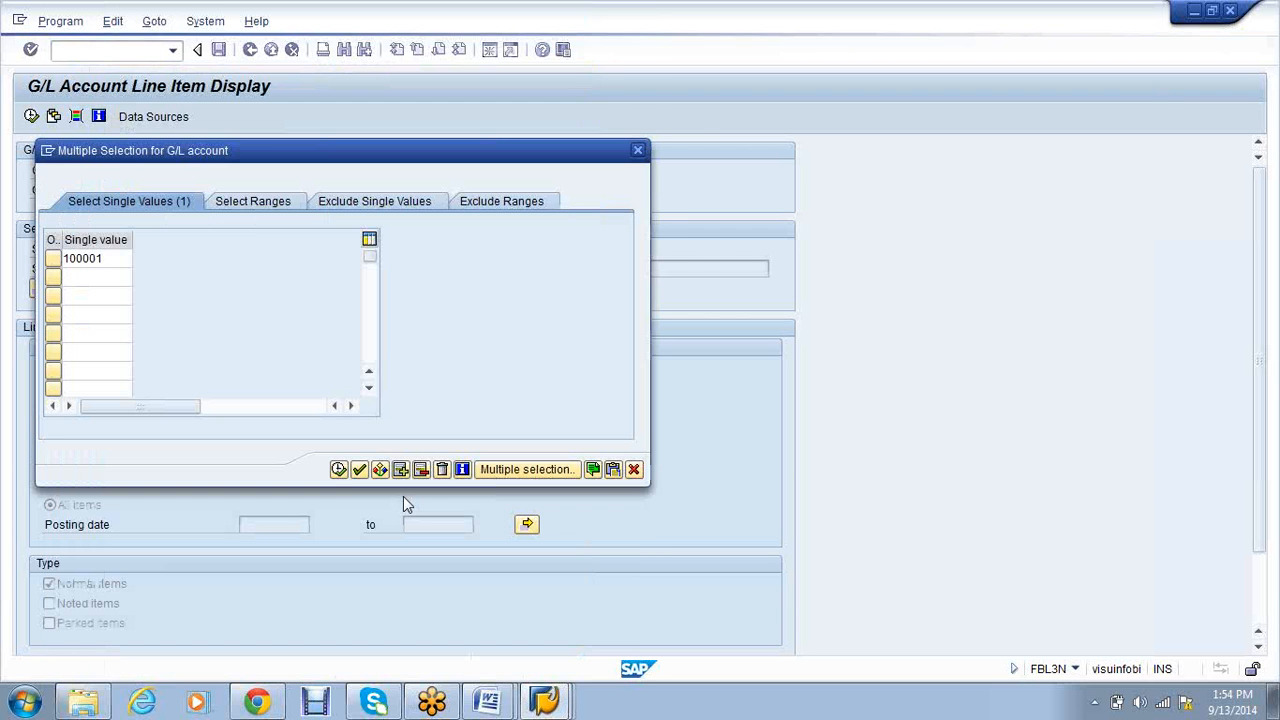
{"action": "left_click", "coordinate": [339, 470]}
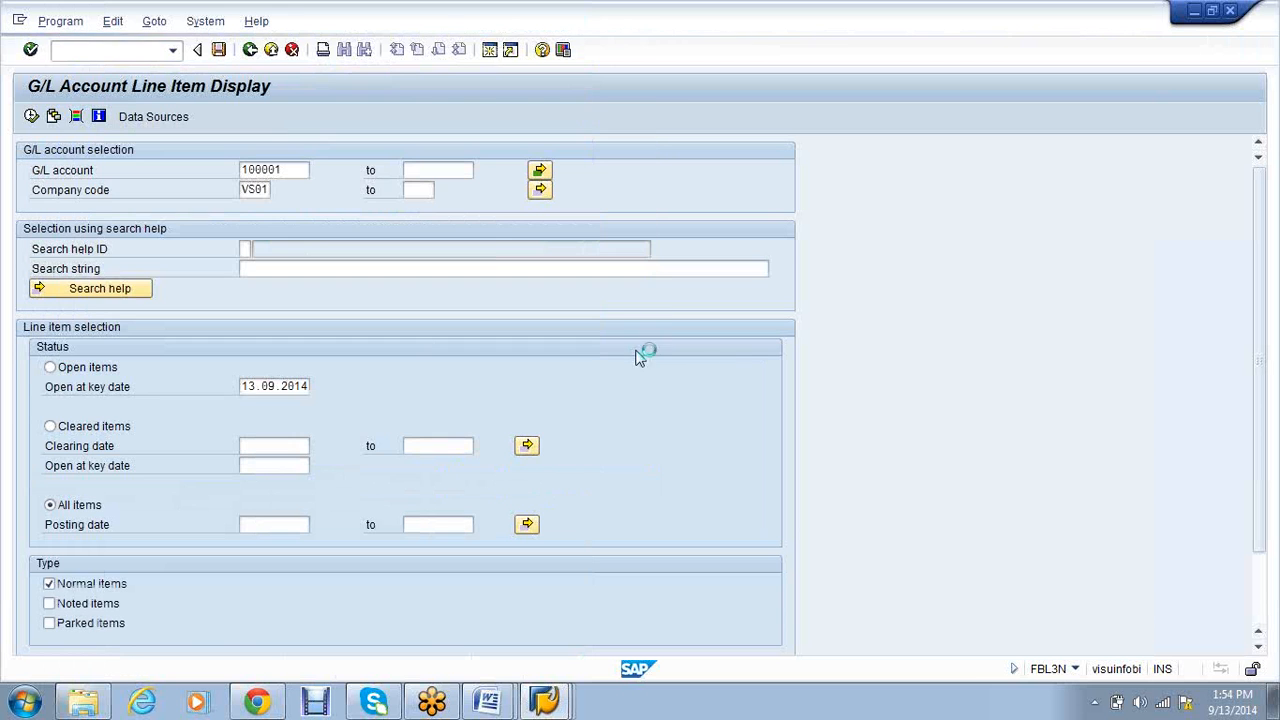
{"action": "key", "text": "F8"}
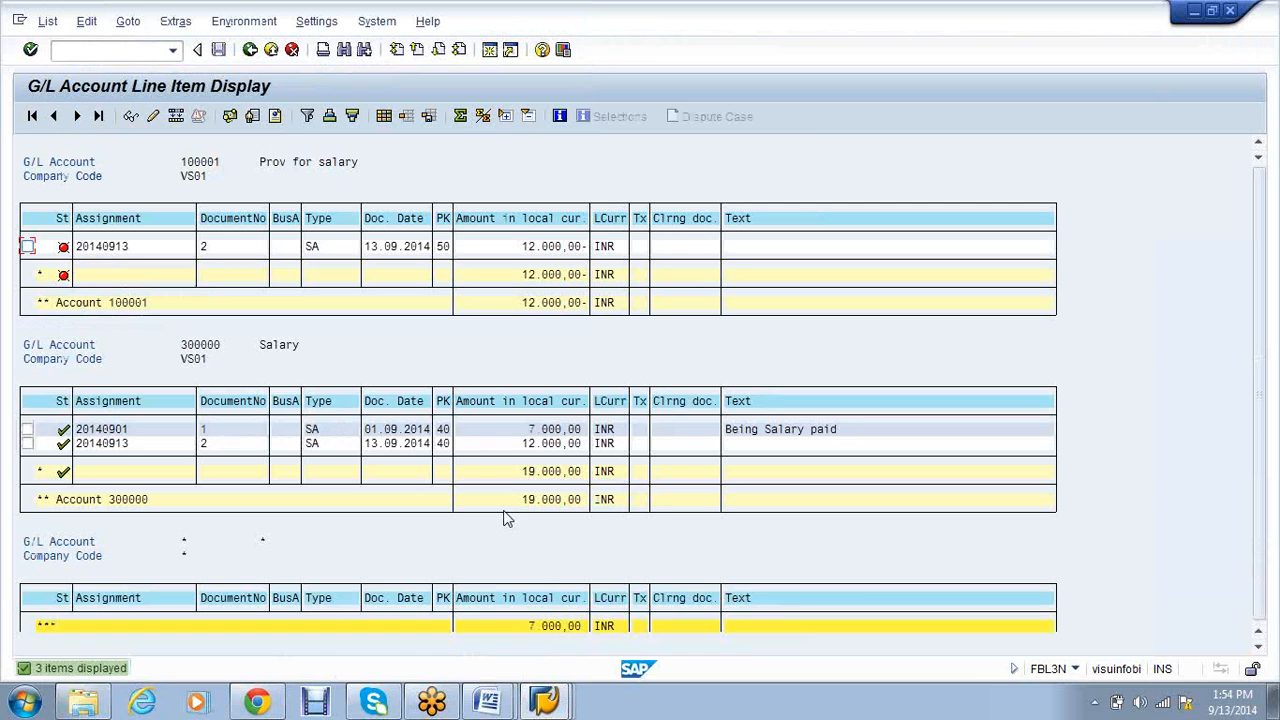
{"action": "left_click_drag", "start_coordinate": [78, 443], "coordinate": [511, 448]}
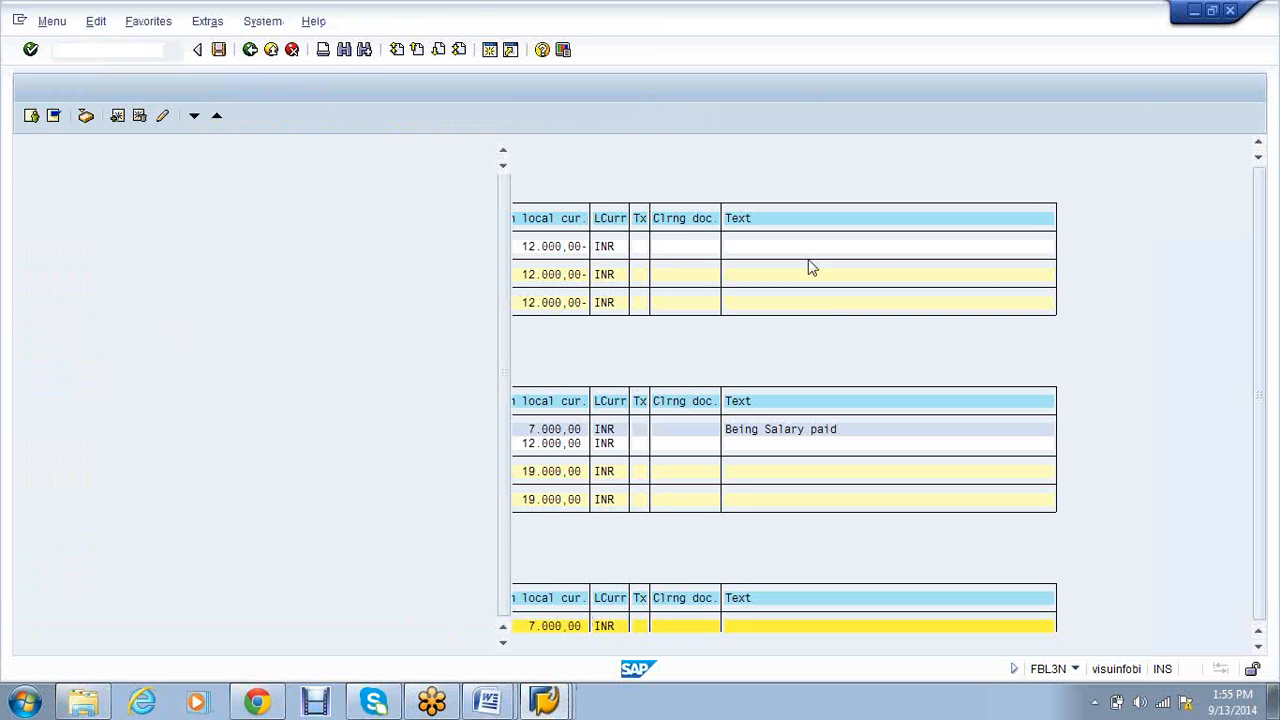
Start F-07 with document date 13.09.2014 and BANK ACCOUNT 1 as the bank account
{"action": "type", "text": "f-07"}
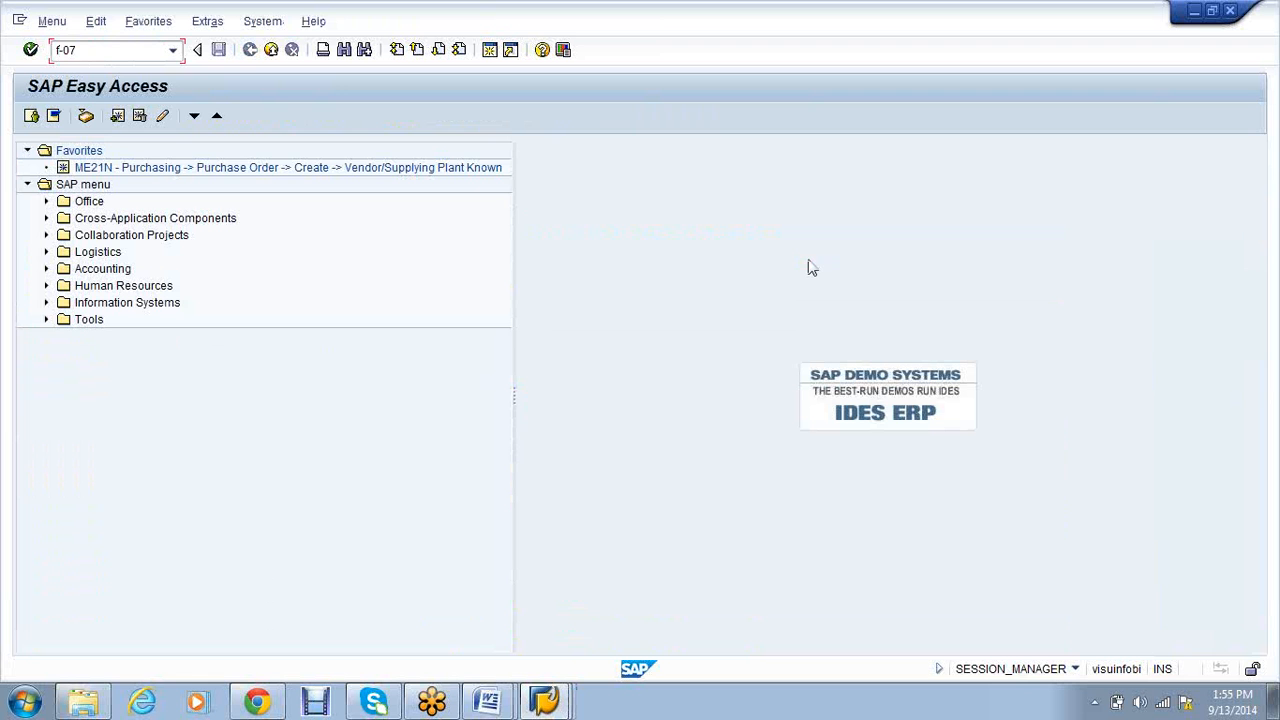
{"action": "key", "text": "Return"}
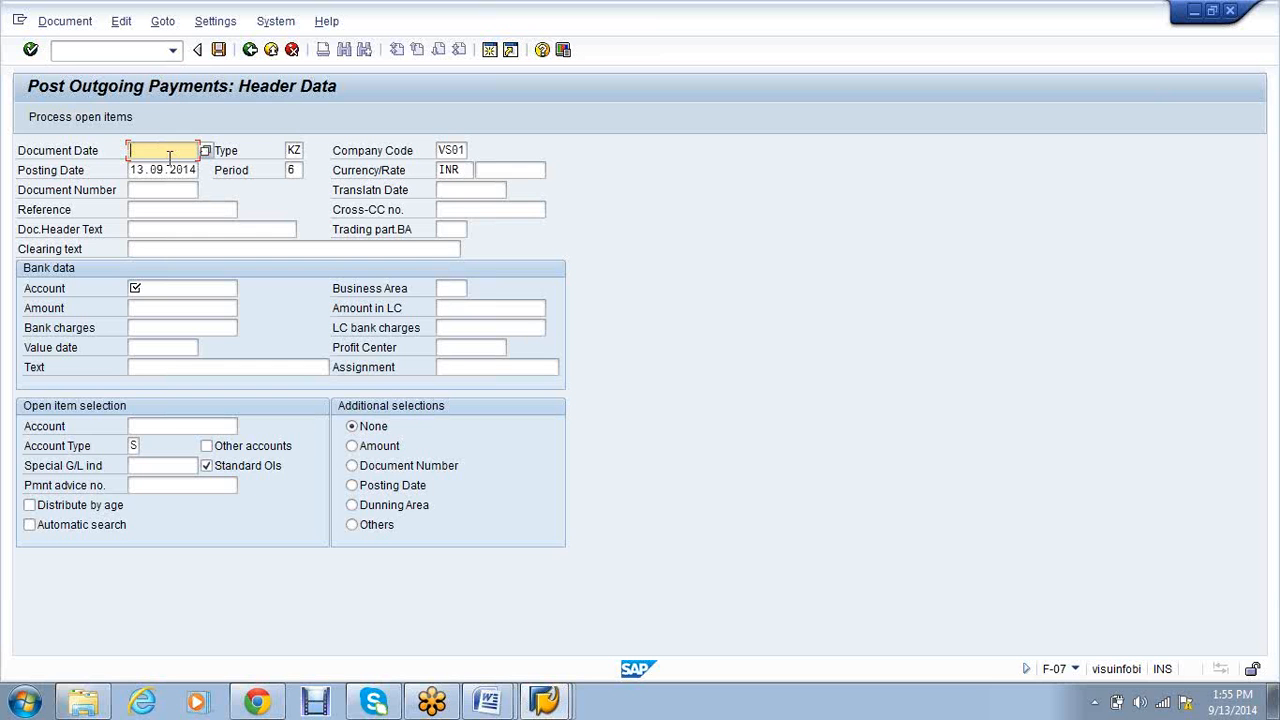
{"action": "type", "text": "13"}
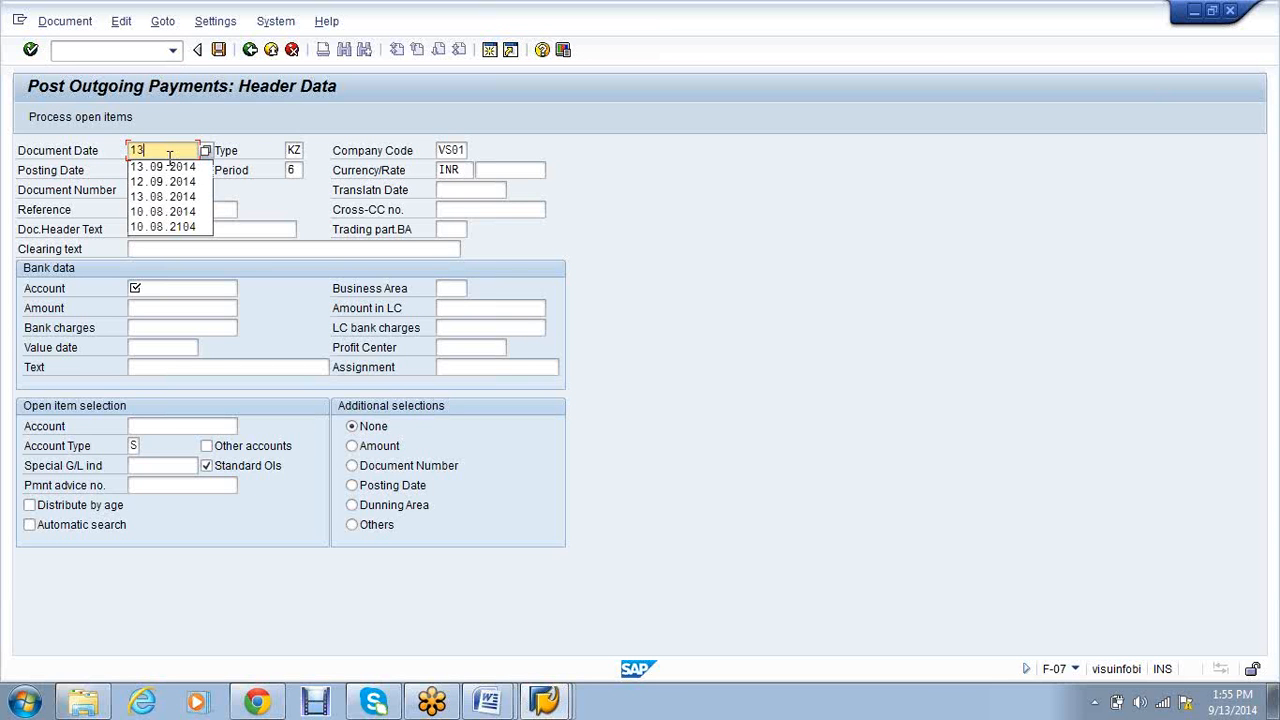
{"action": "left_click", "coordinate": [171, 169]}
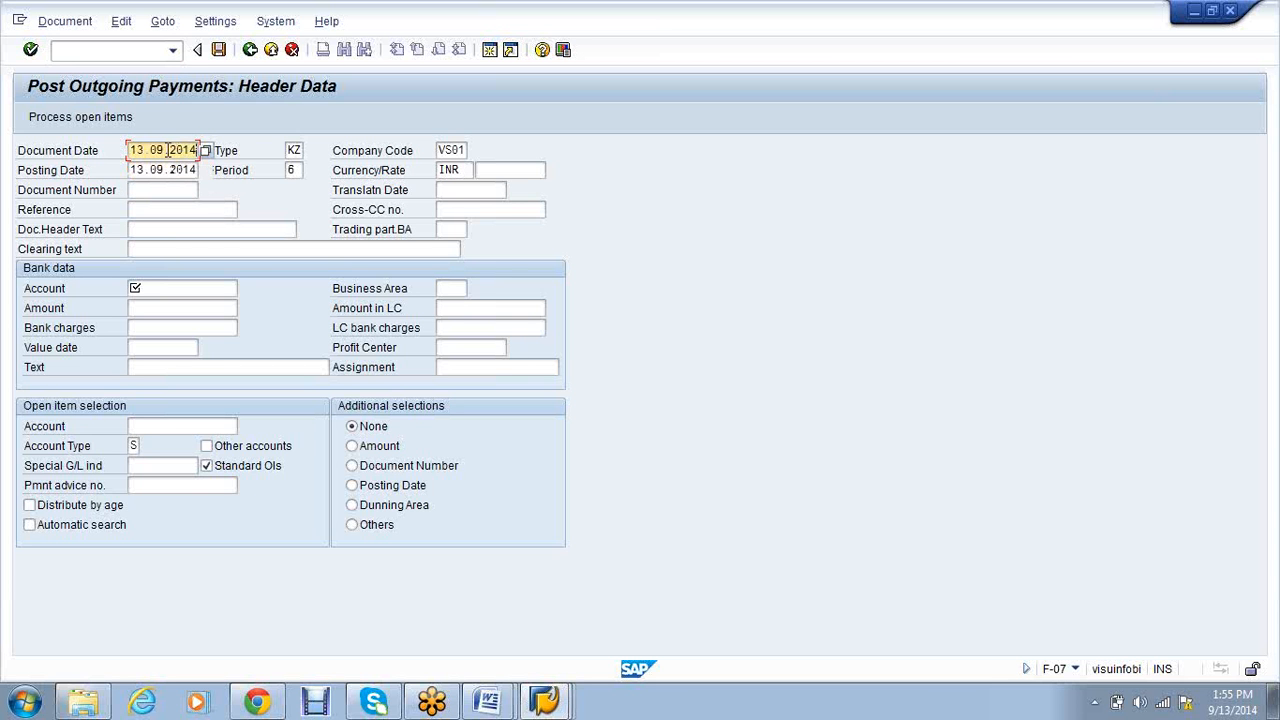
{"action": "left_click", "coordinate": [170, 289]}
{"action": "left_click", "coordinate": [247, 289]}
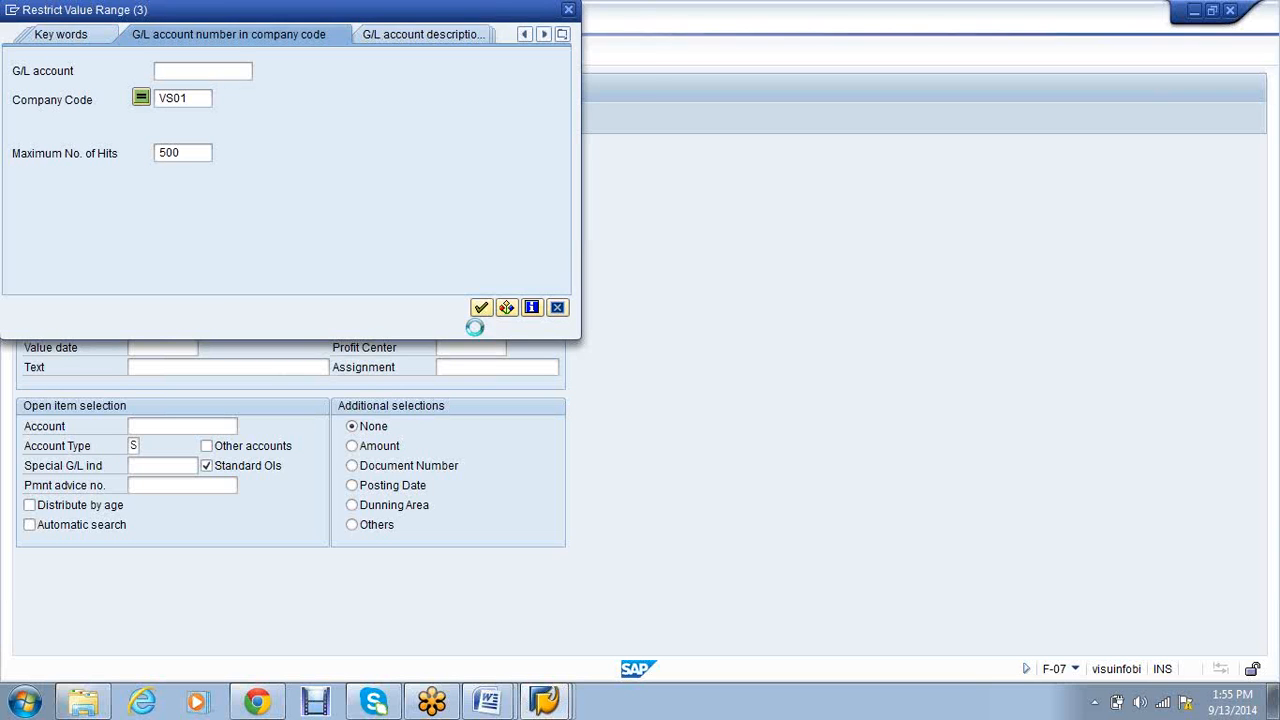
{"action": "key", "text": "Return"}
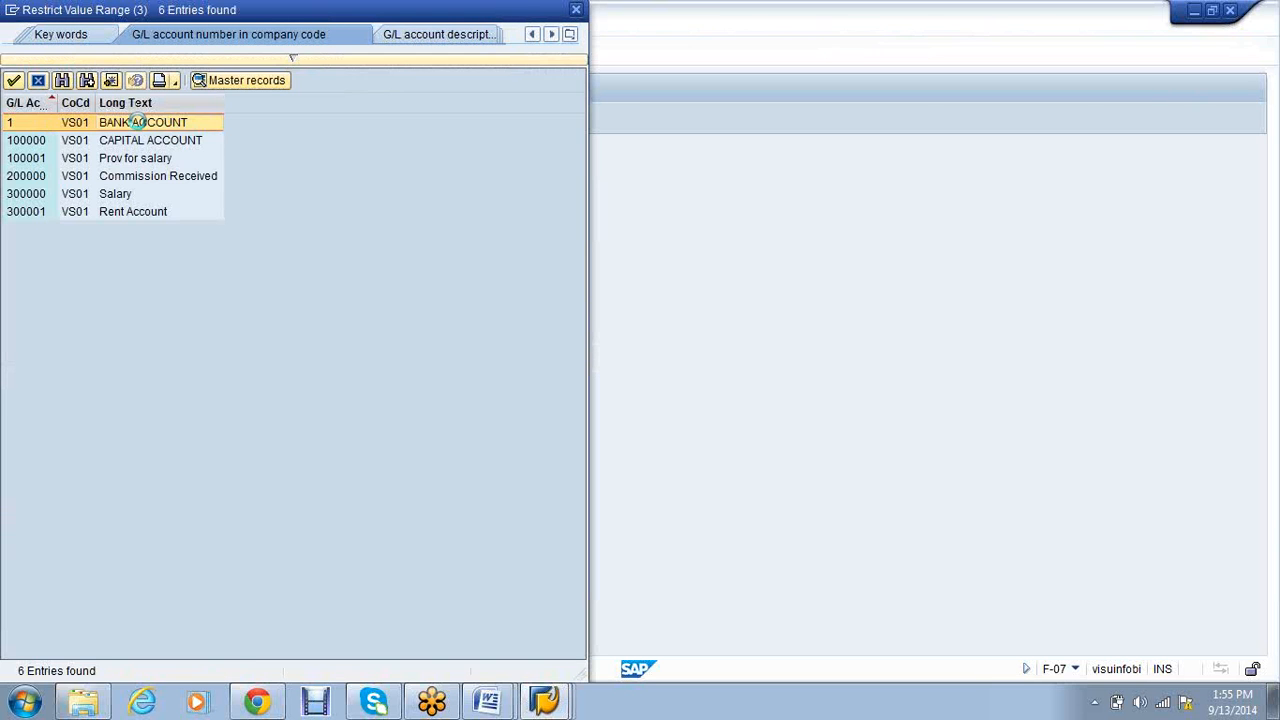
{"action": "double_click", "coordinate": [137, 122]}
Enter amount 12000 and open-item account 30000, and process open items
{"action": "left_click", "coordinate": [176, 308]}
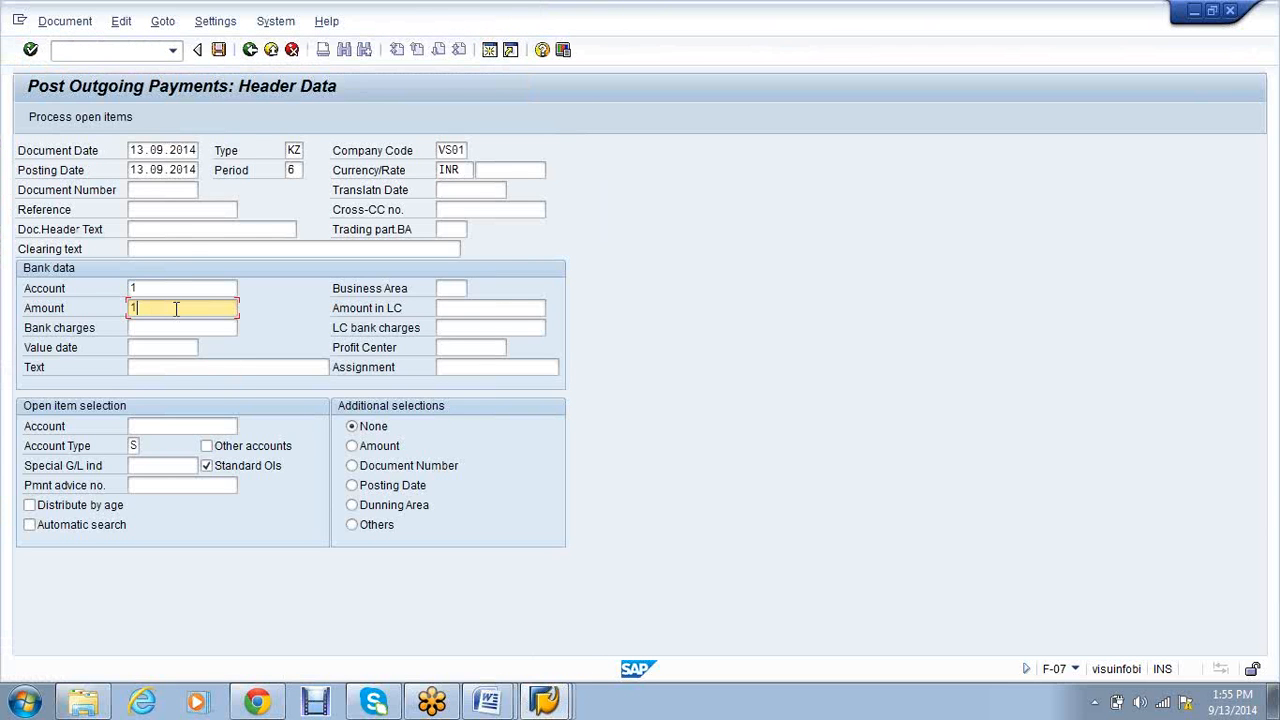
{"action": "type", "text": "12000"}
{"action": "left_click", "coordinate": [180, 427]}
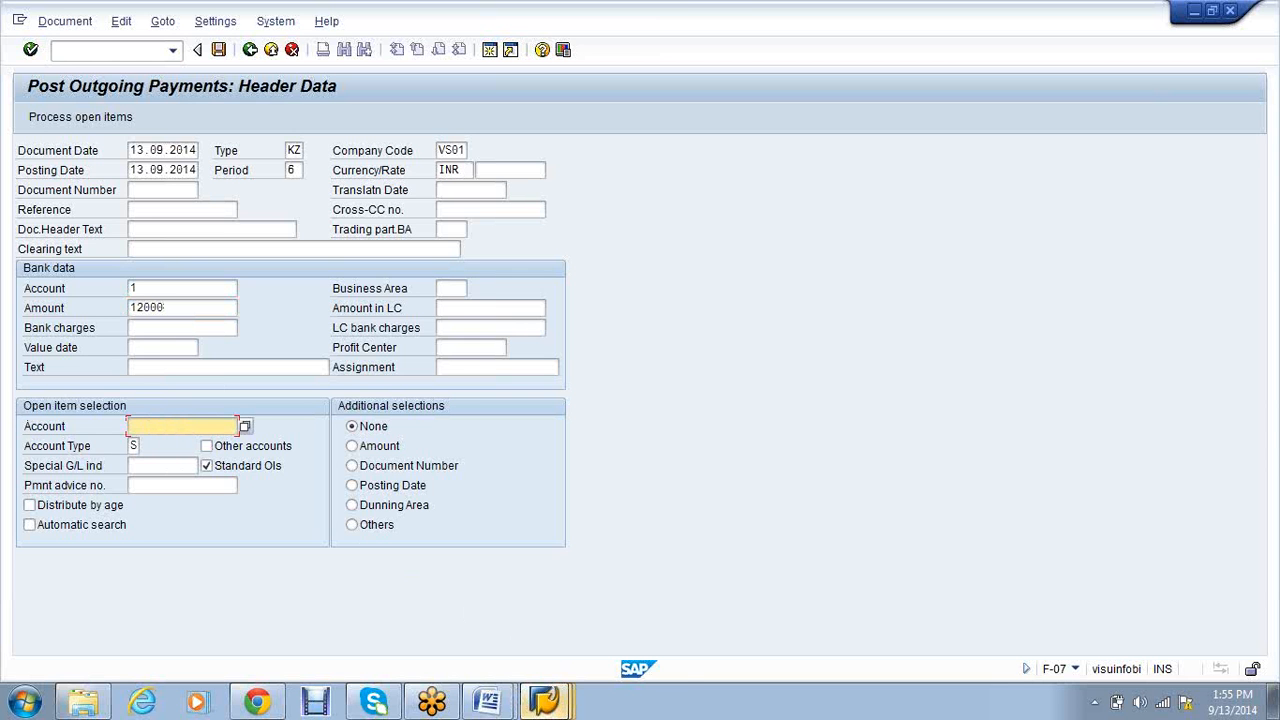
{"action": "mouse_move", "coordinate": [548, 700]}
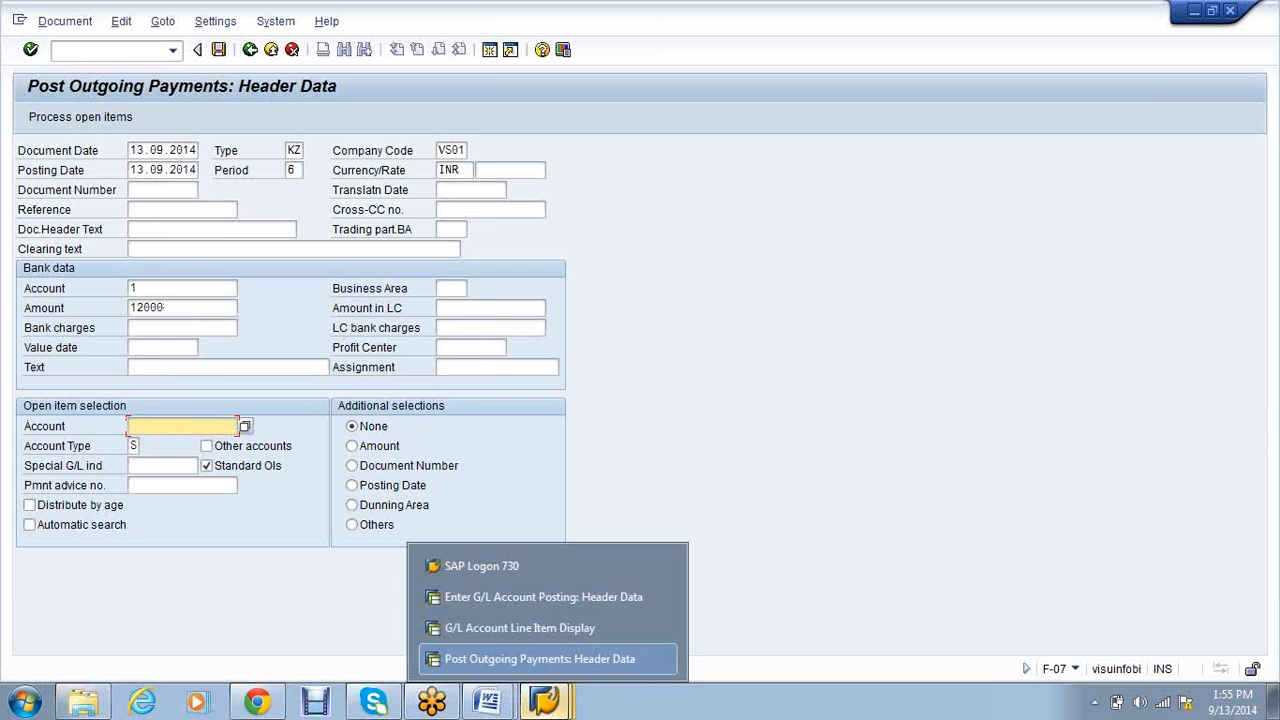
{"action": "left_click", "coordinate": [550, 627]}
{"action": "key", "text": "alt+Tab"}
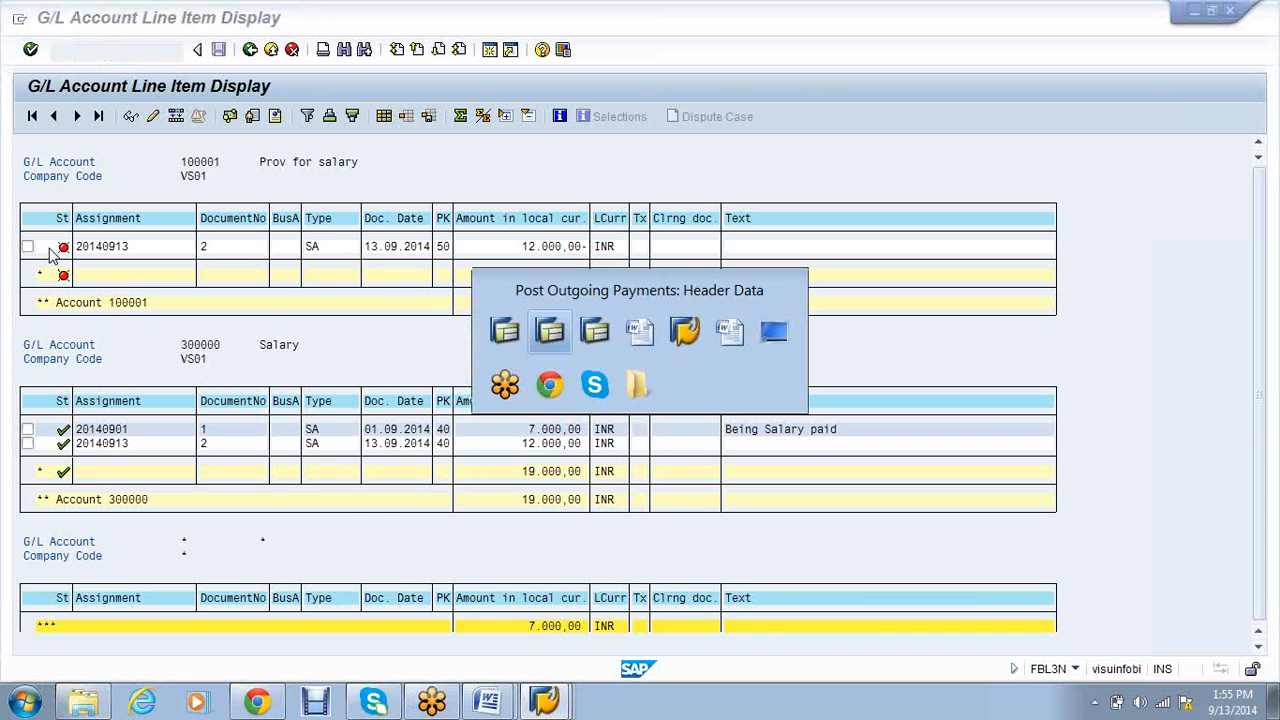
{"action": "type", "text": "300000"}
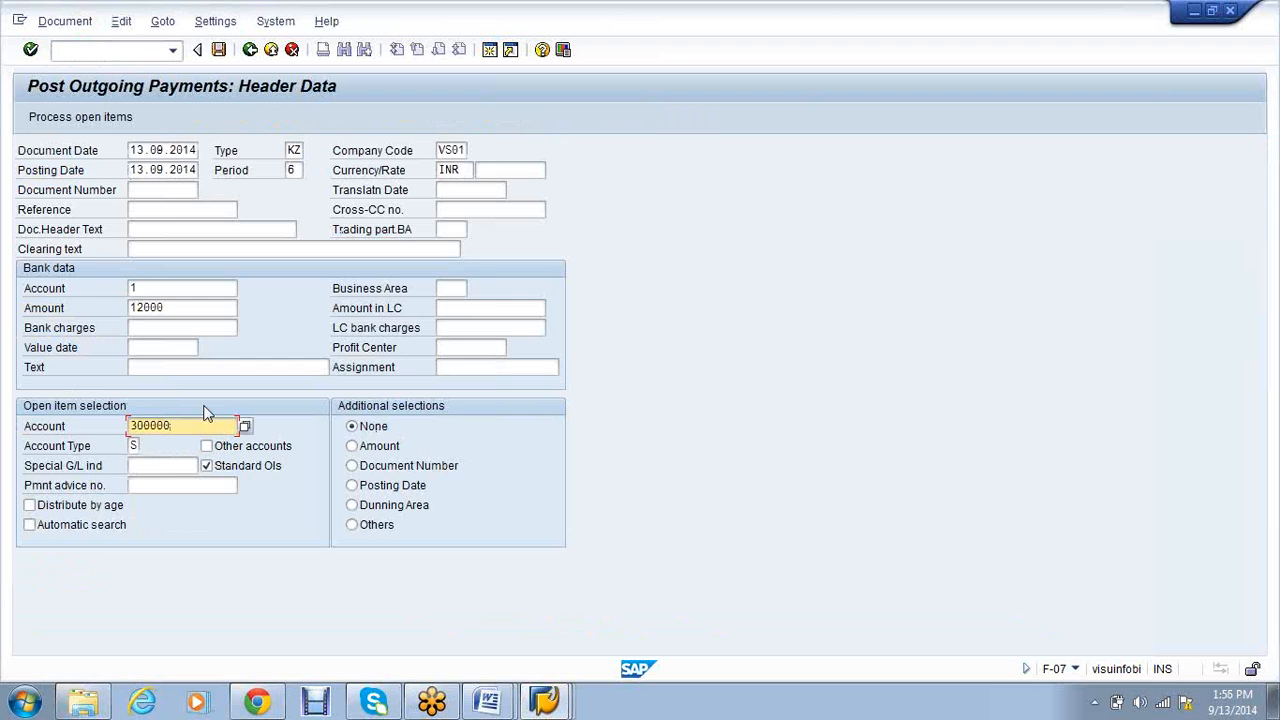
{"action": "key", "text": "alt+Tab"}
{"action": "key", "text": "alt+Tab"}
{"action": "key", "text": "BackSpace"}
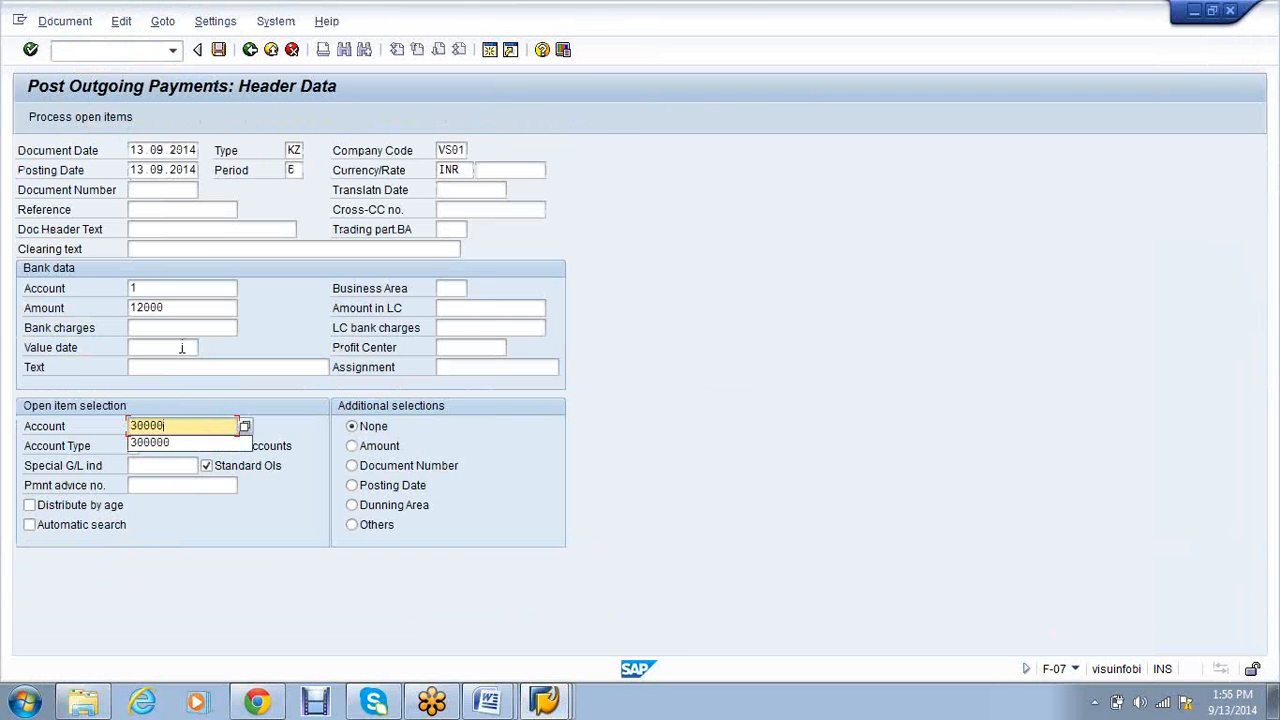
{"action": "left_click", "coordinate": [70, 125]}
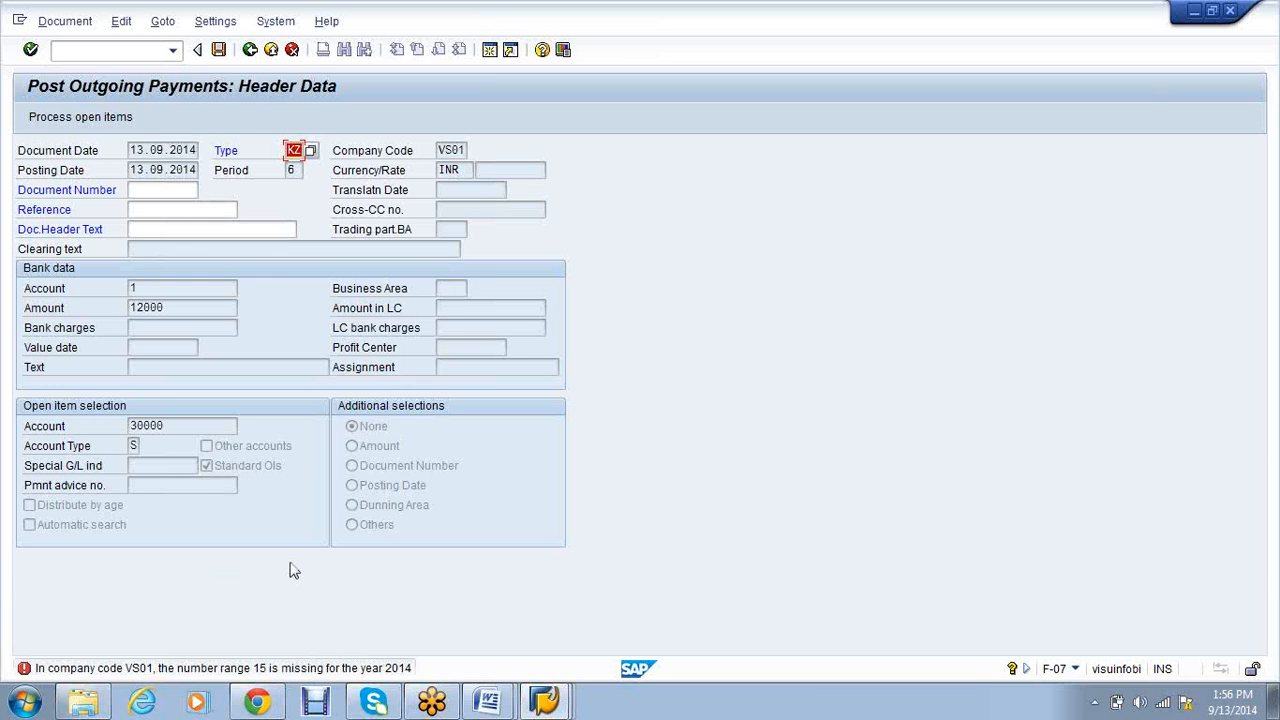
In a new session, open VS01's accounting-document number range intervals for editing
{"action": "left_click", "coordinate": [550, 703]}
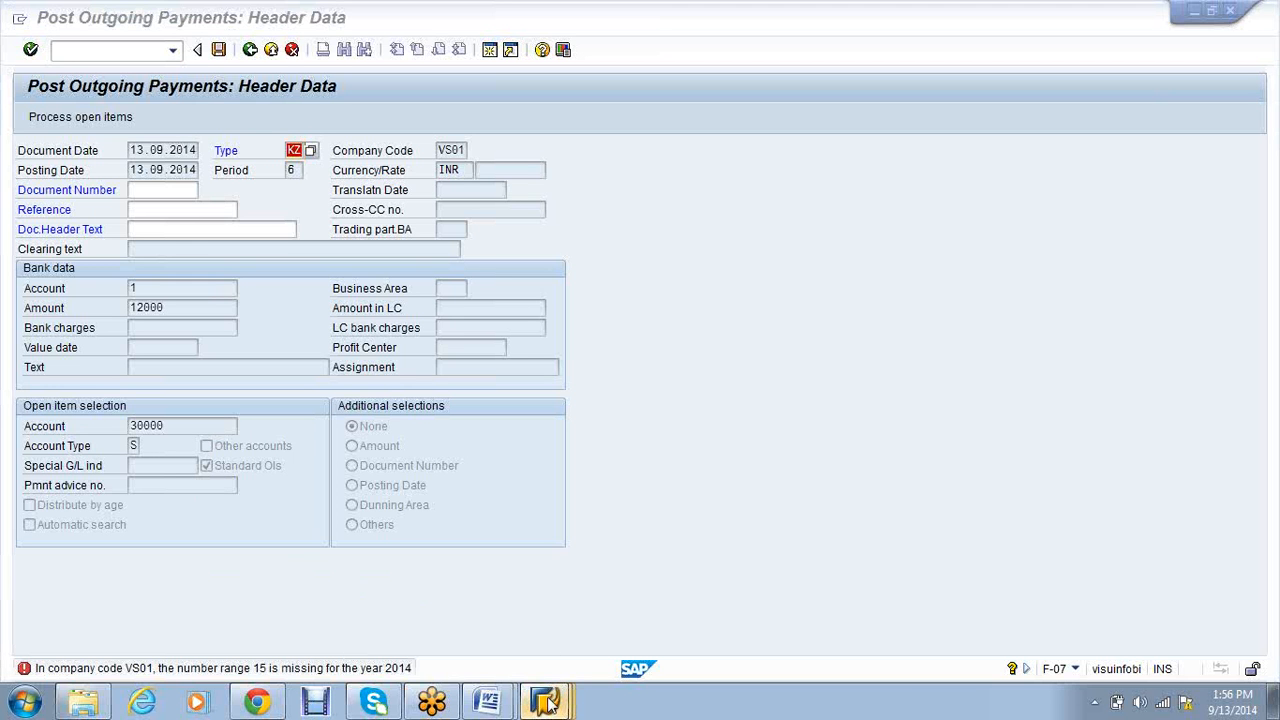
{"action": "left_click", "coordinate": [545, 660]}
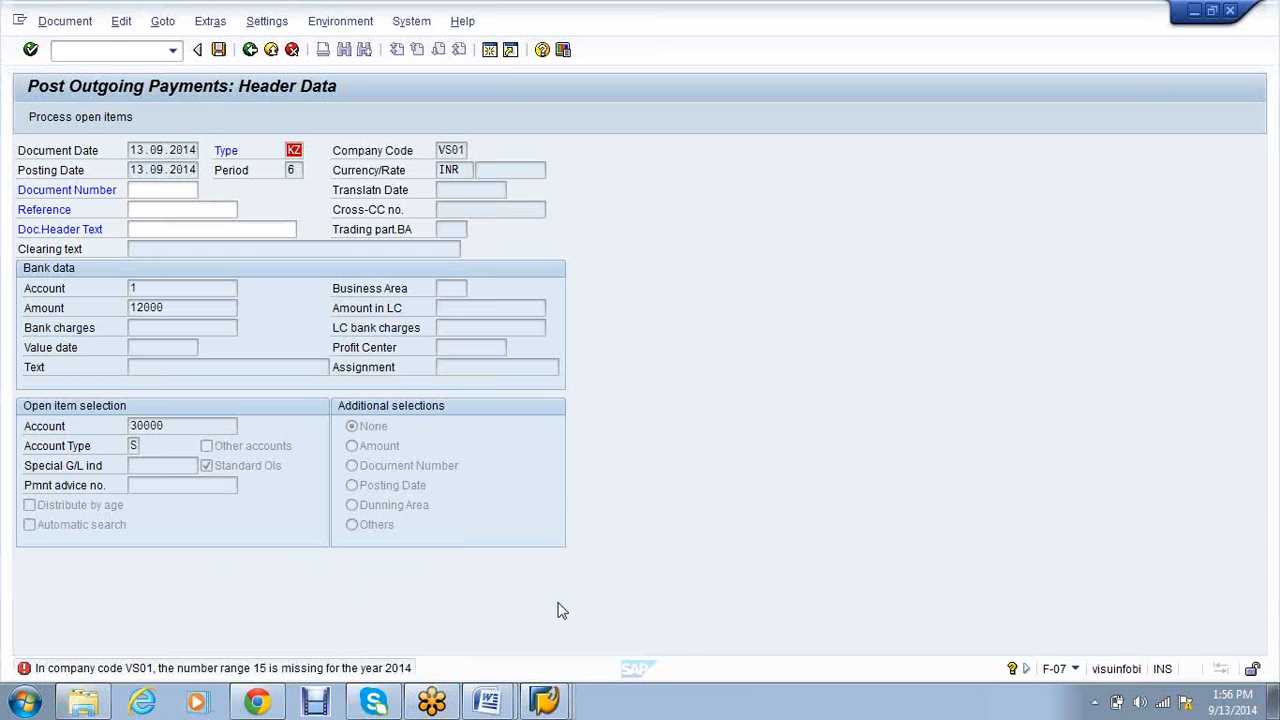
{"action": "key", "text": "Return"}
{"action": "key", "text": "alt+Tab"}
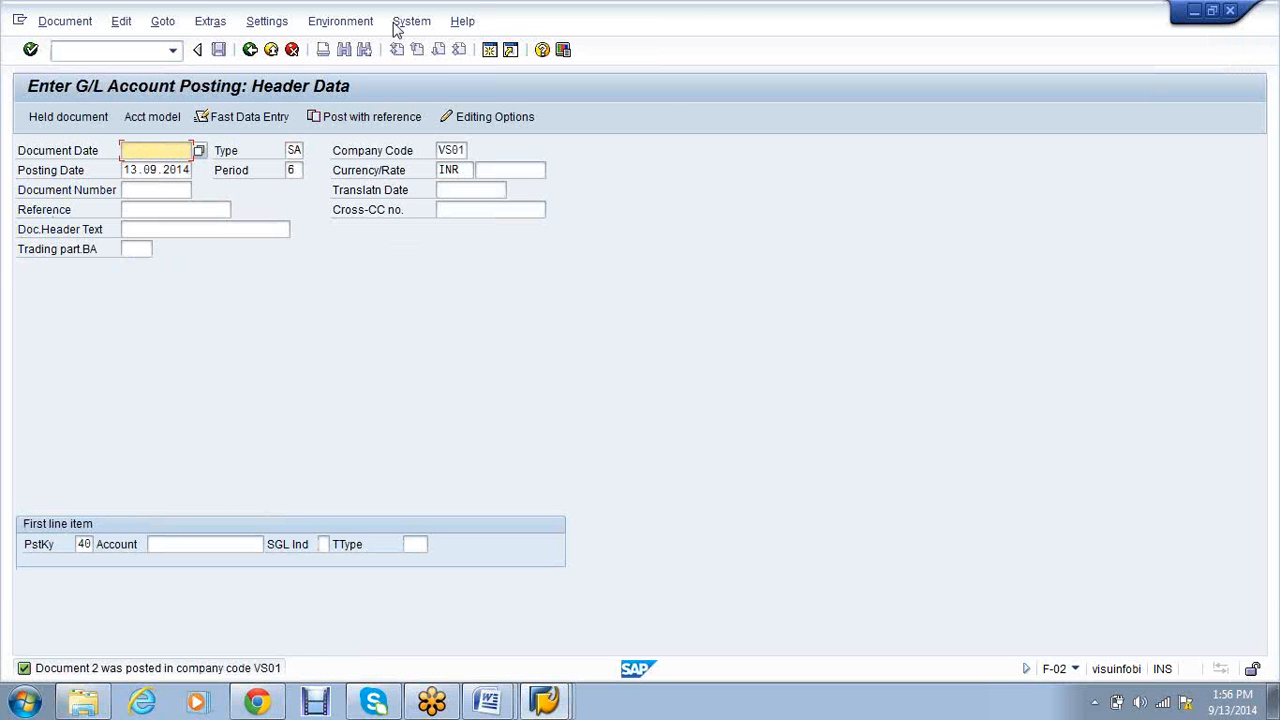
{"action": "left_click", "coordinate": [489, 50]}
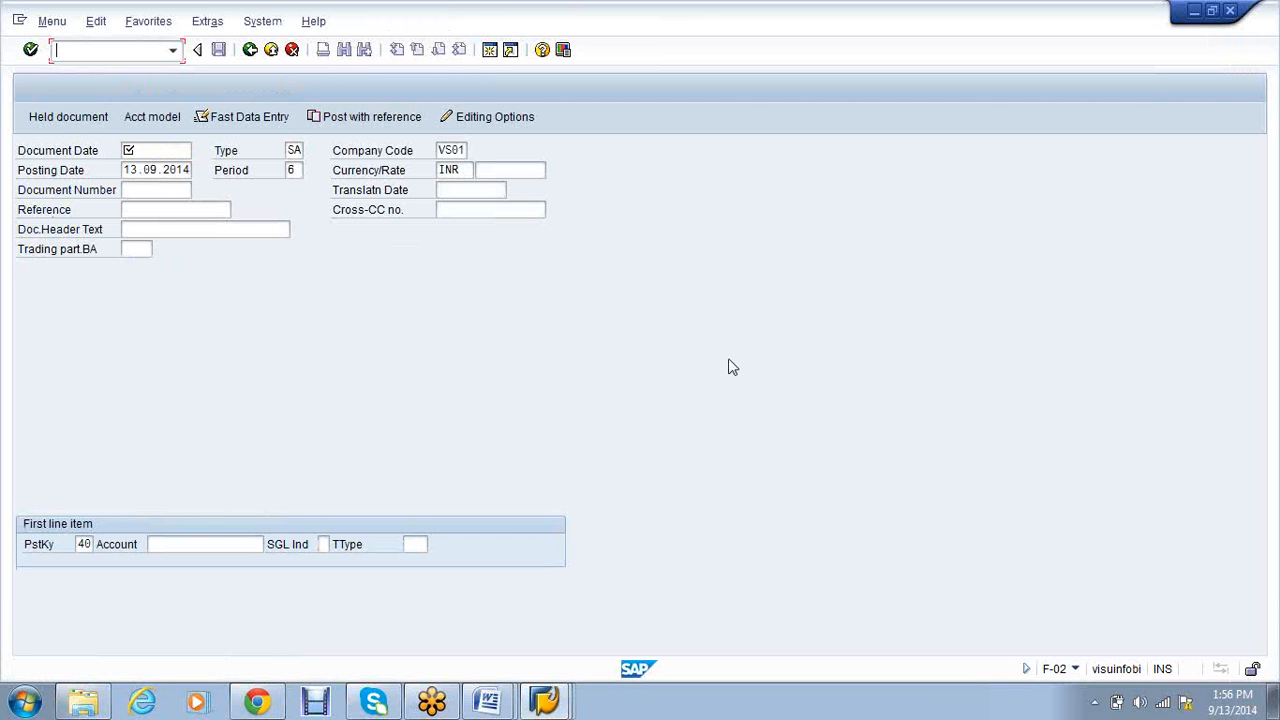
{"action": "type", "text": "fbl5n"}
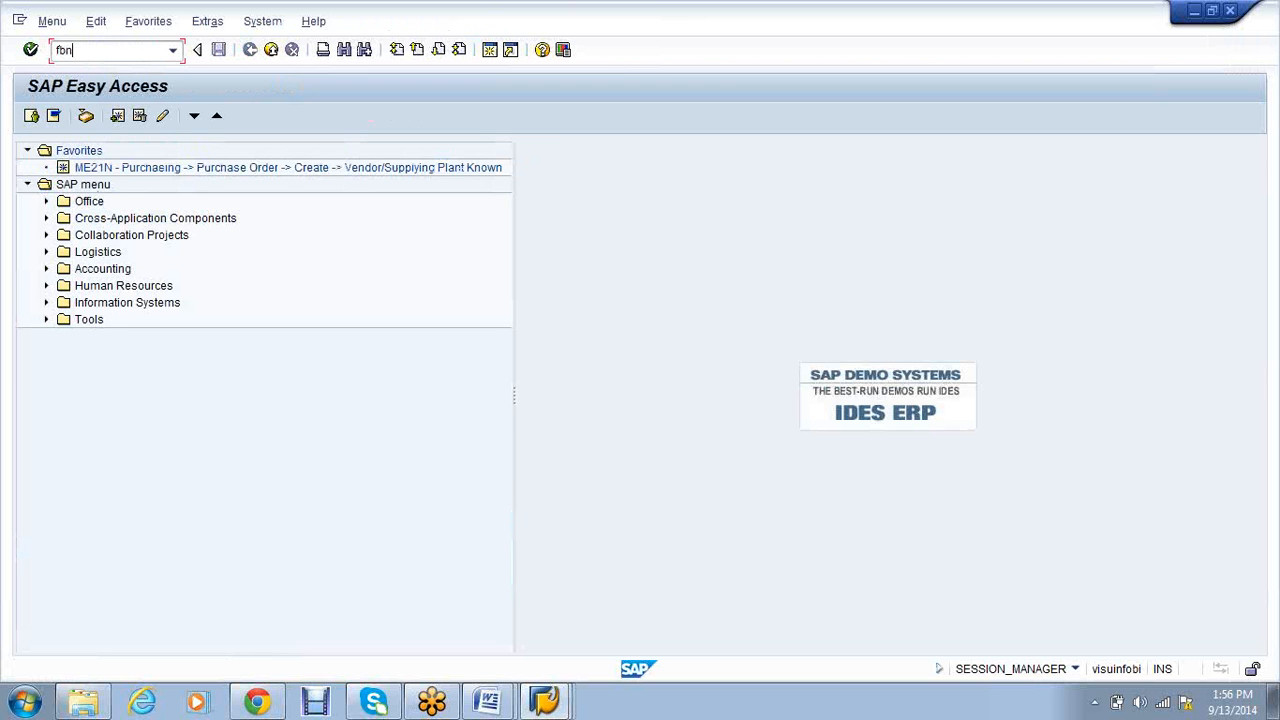
{"action": "key", "text": "Return"}
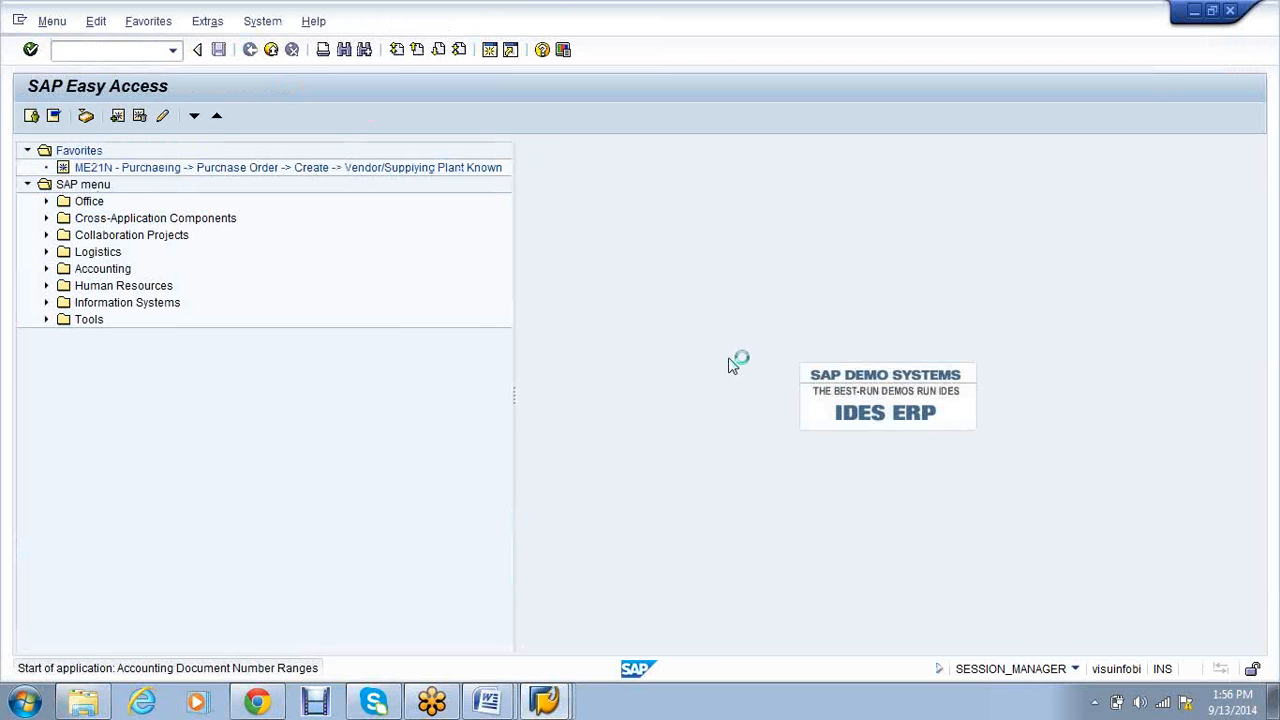
{"action": "type", "text": "v"}
{"action": "left_click", "coordinate": [168, 166]}
{"action": "left_click", "coordinate": [100, 229]}
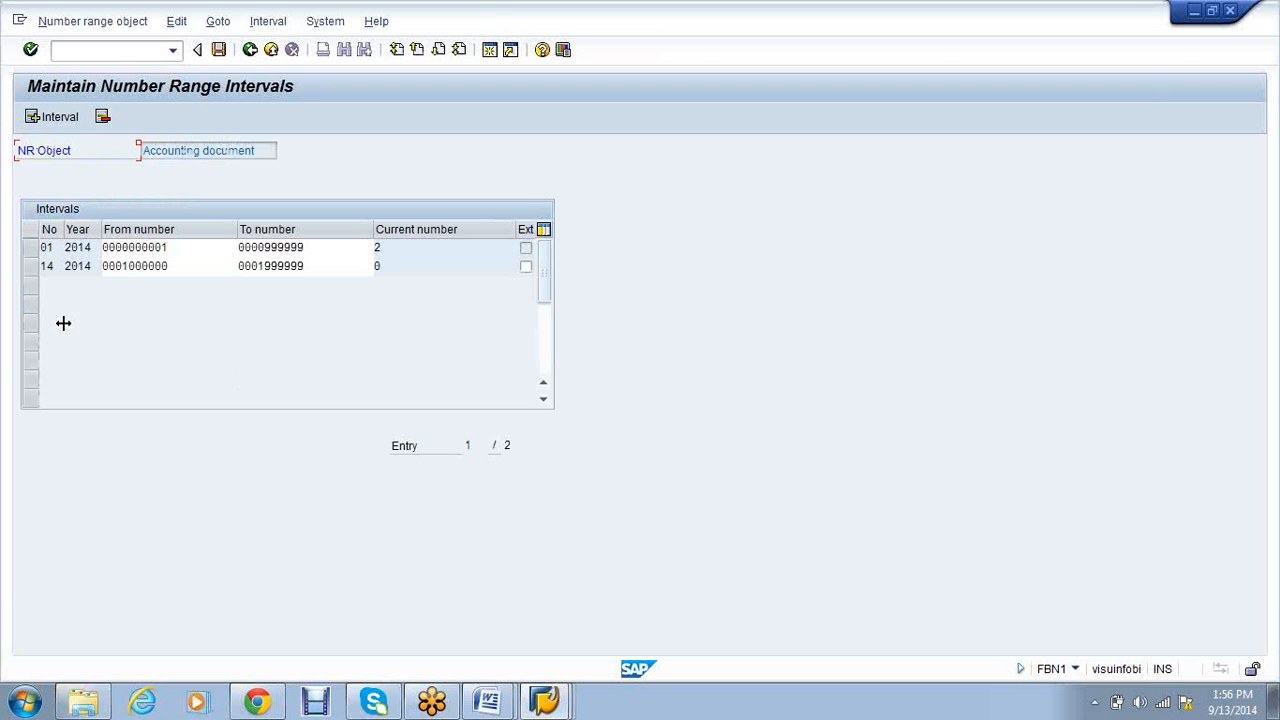
{"action": "left_click", "coordinate": [31, 266]}
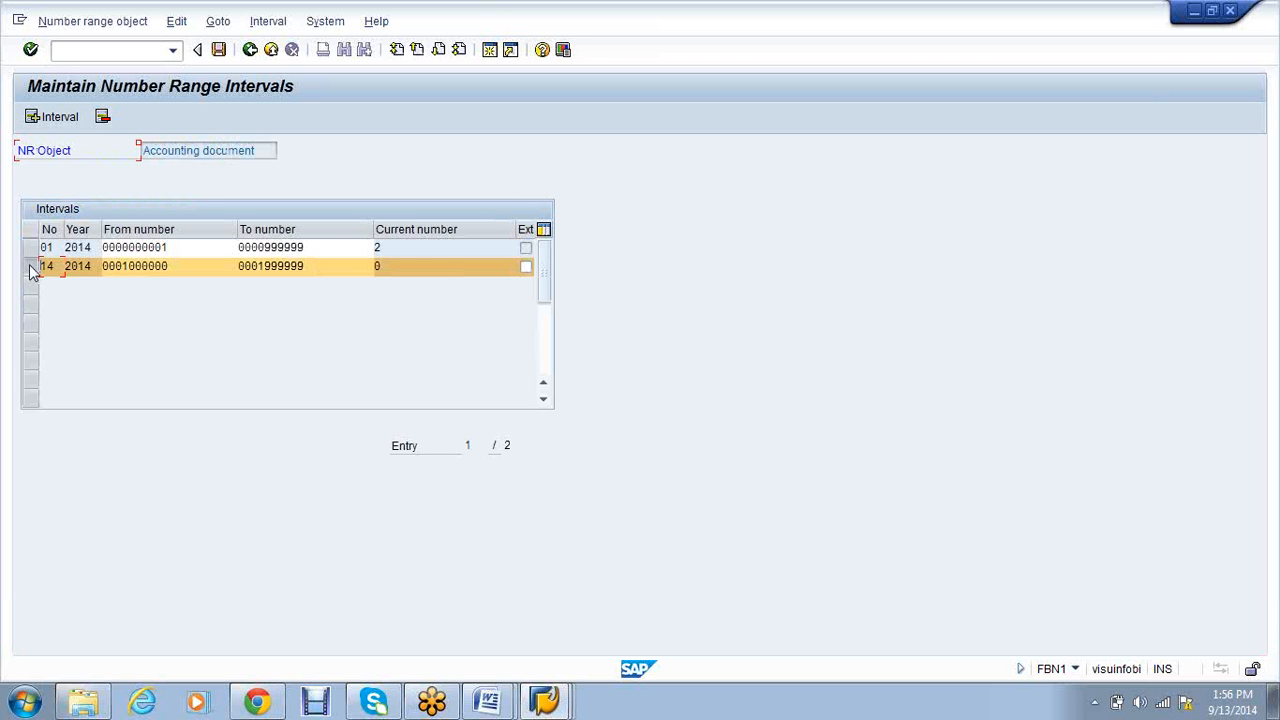
{"action": "left_click", "coordinate": [103, 117]}
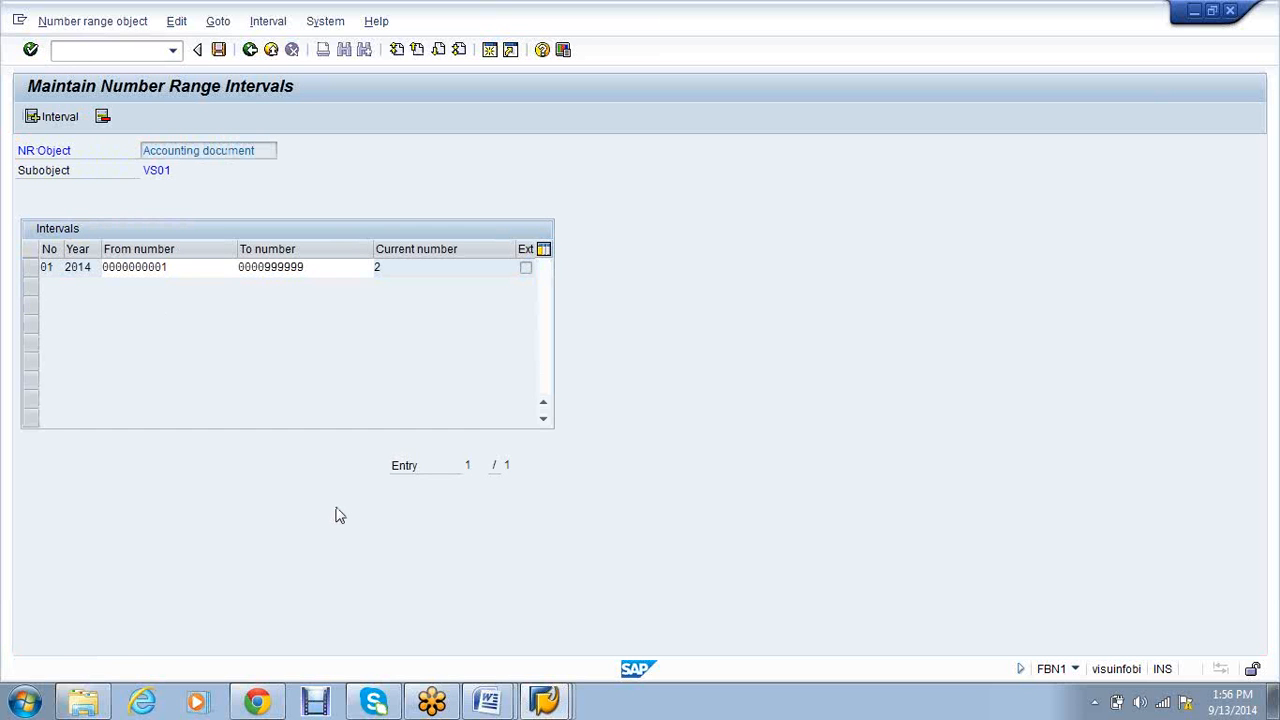
Insert interval 15 for 2014 from 1000000 to 1999999 and save it
{"action": "type", "text": "15"}
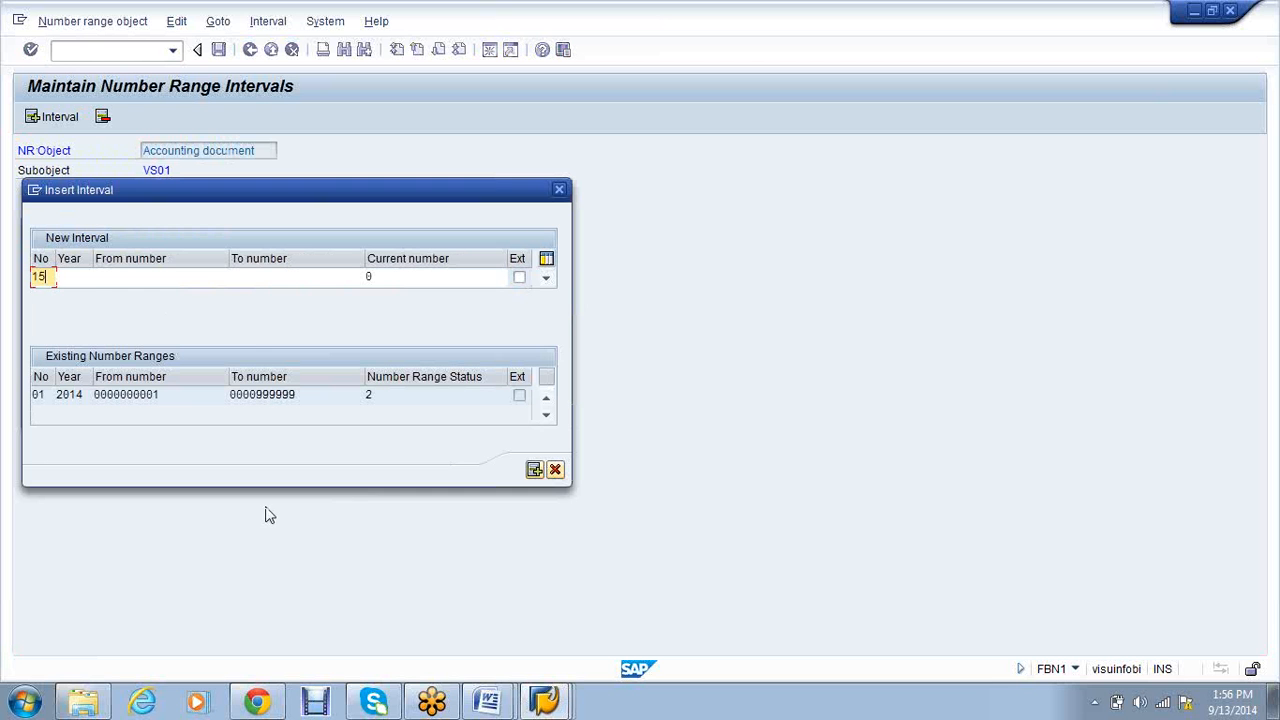
{"action": "key", "text": "Tab"}
{"action": "type", "text": "2014"}
{"action": "key", "text": "Tab"}
{"action": "type", "text": "1000000"}
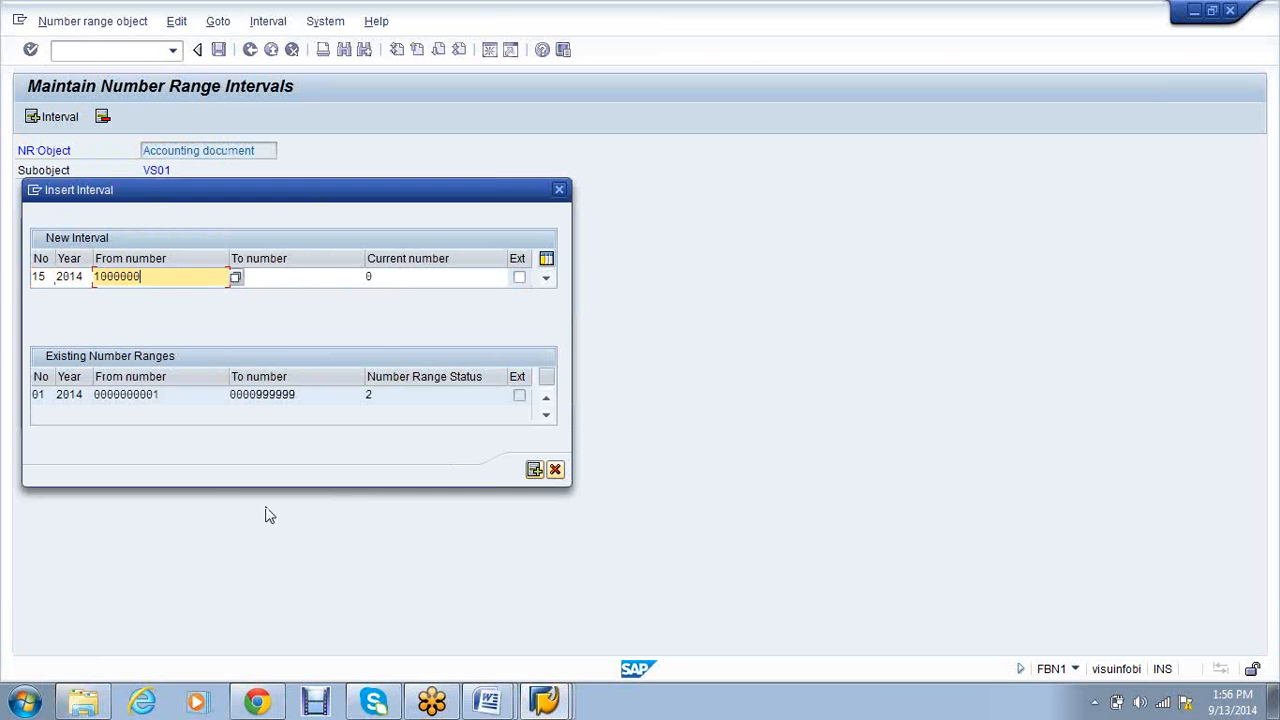
{"action": "key", "text": "Tab"}
{"action": "key", "text": "Tab"}
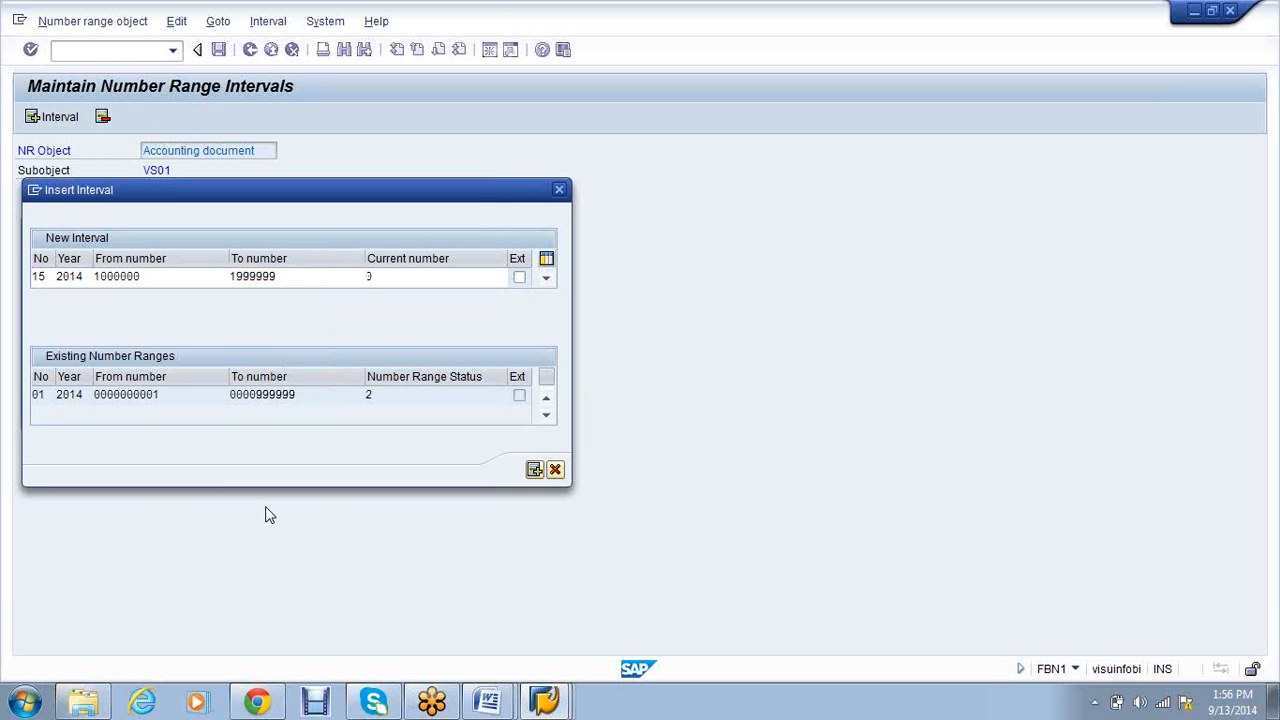
{"action": "key", "text": "Return"}
{"action": "key", "text": "ctrl+s"}
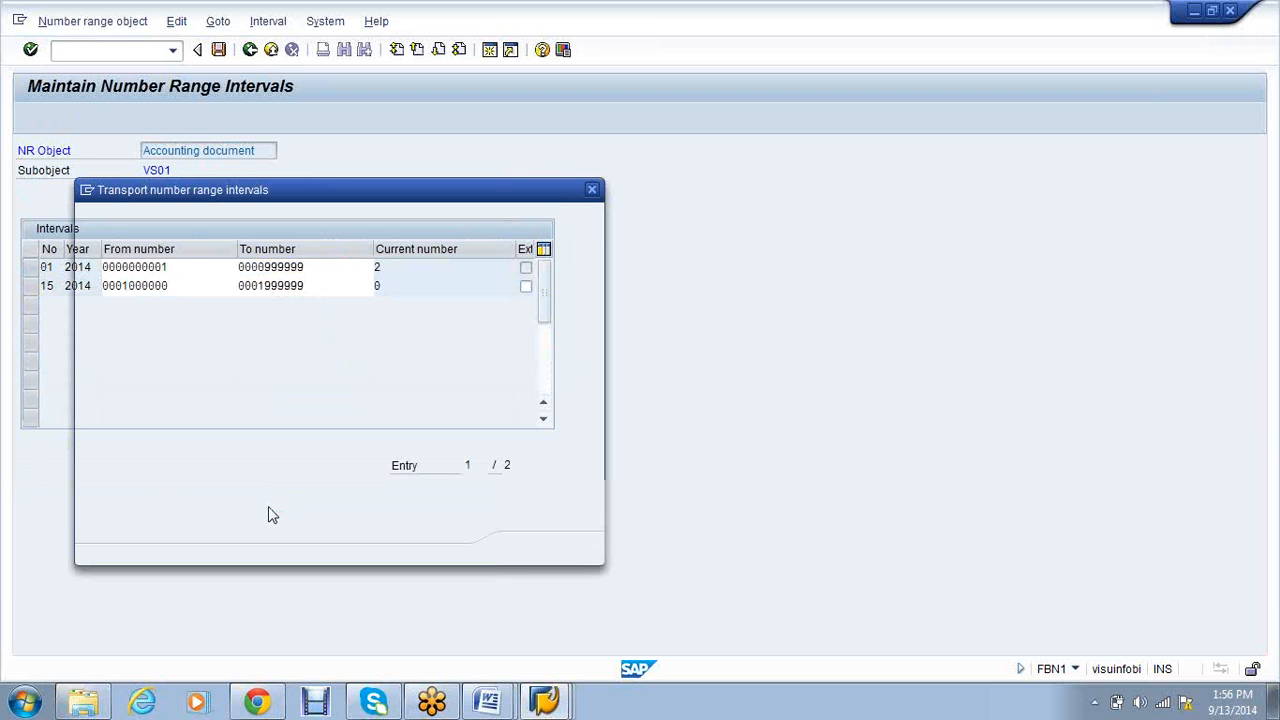
{"action": "left_click", "coordinate": [523, 546]}
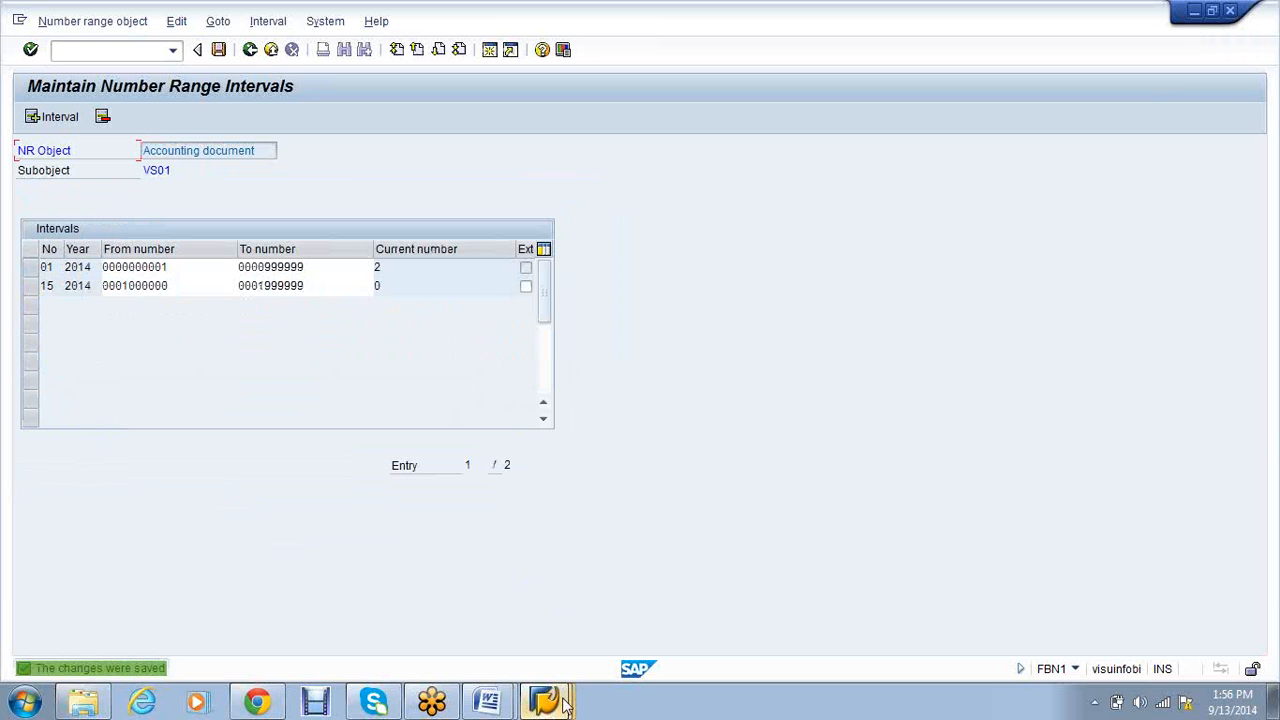
{"action": "left_click", "coordinate": [563, 703]}
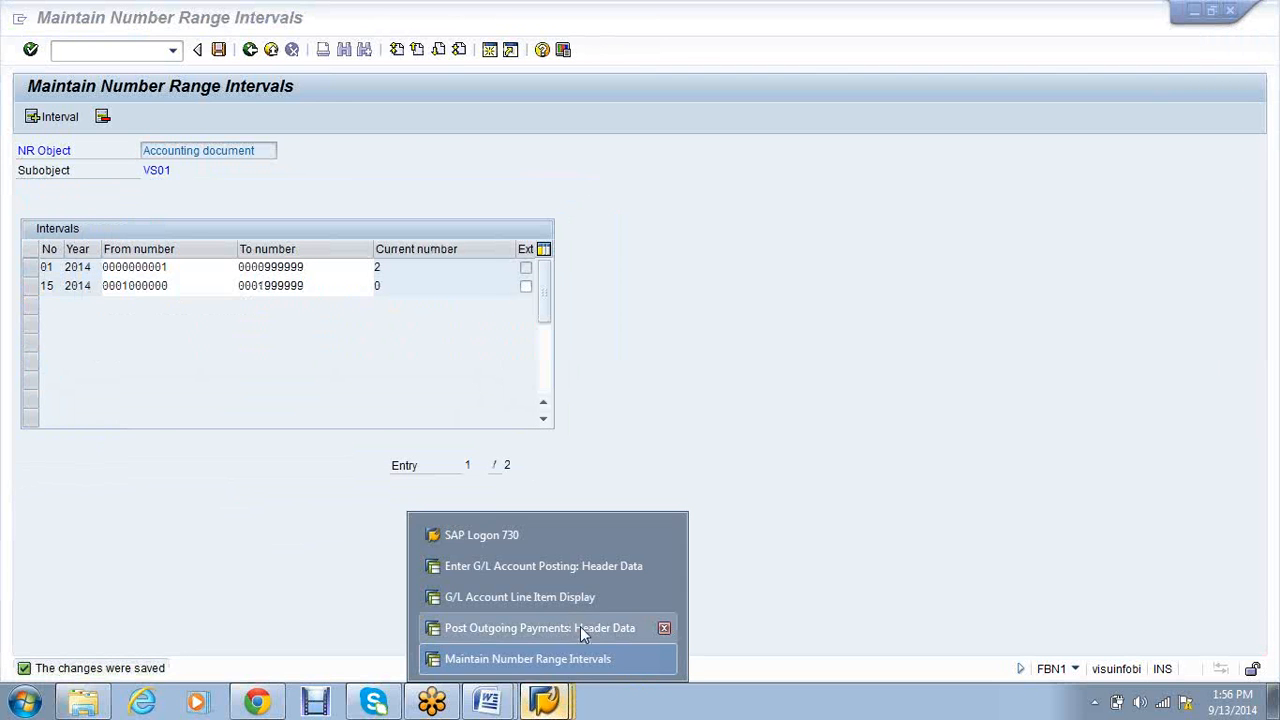
Set the outgoing payment value date to 13.09.2014
{"action": "left_click", "coordinate": [580, 627]}
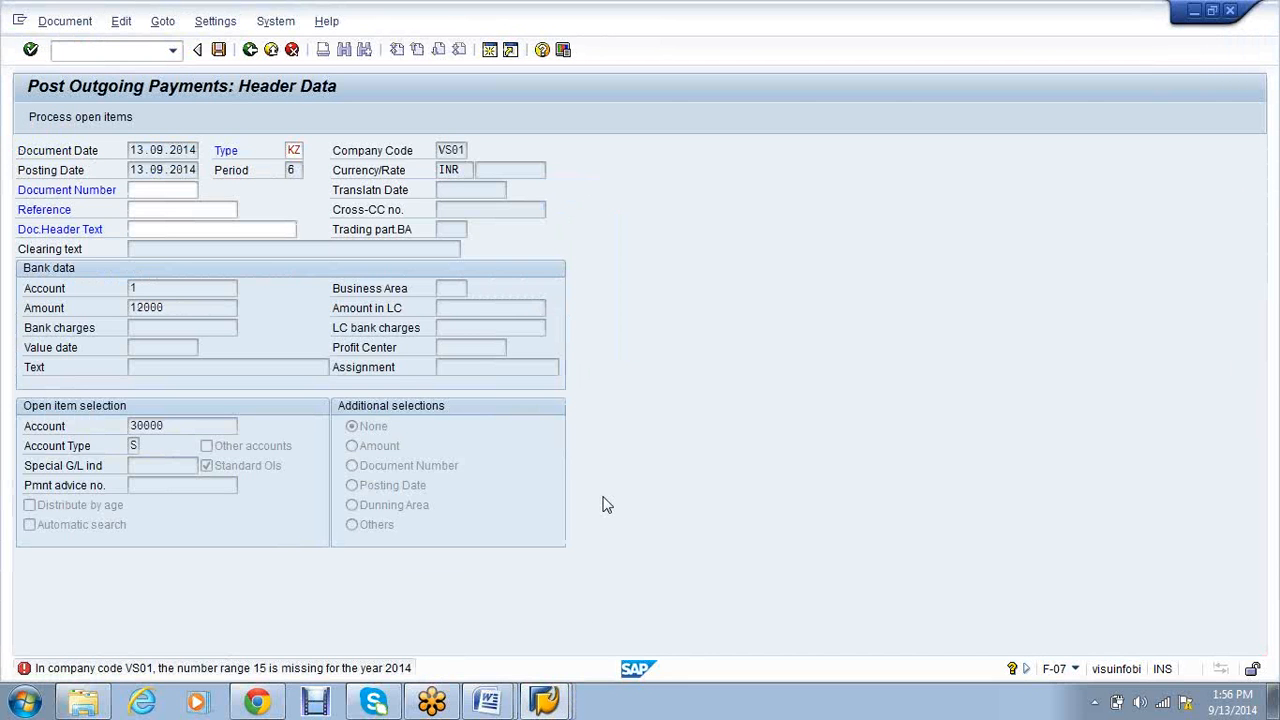
{"action": "key", "text": "Return"}
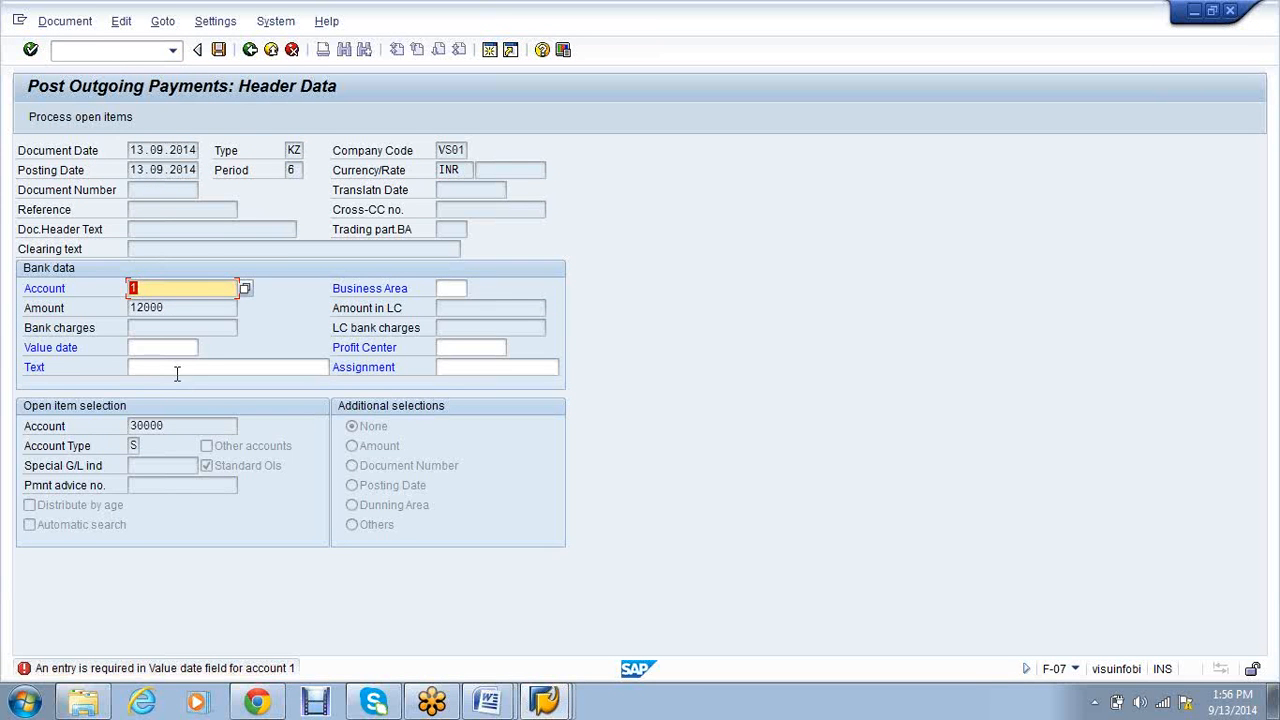
{"action": "left_click", "coordinate": [157, 347]}
{"action": "type", "text": "13"}
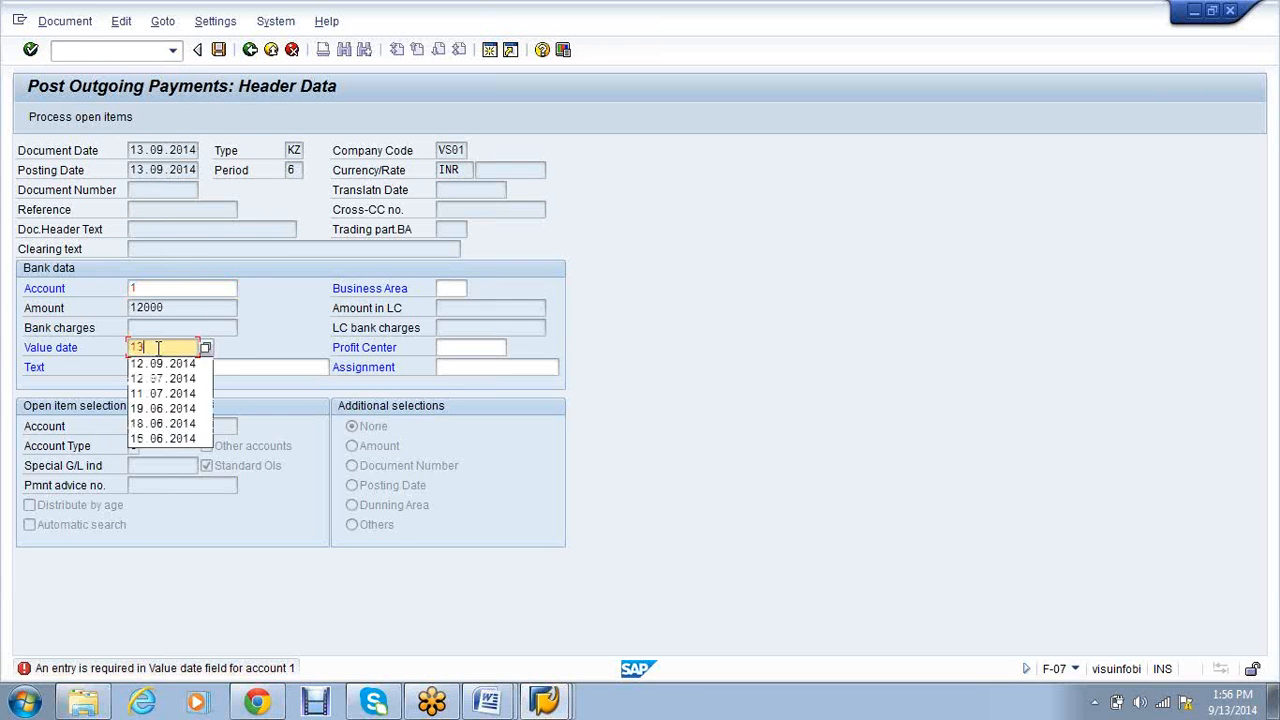
{"action": "type", "text": ".09.201"}
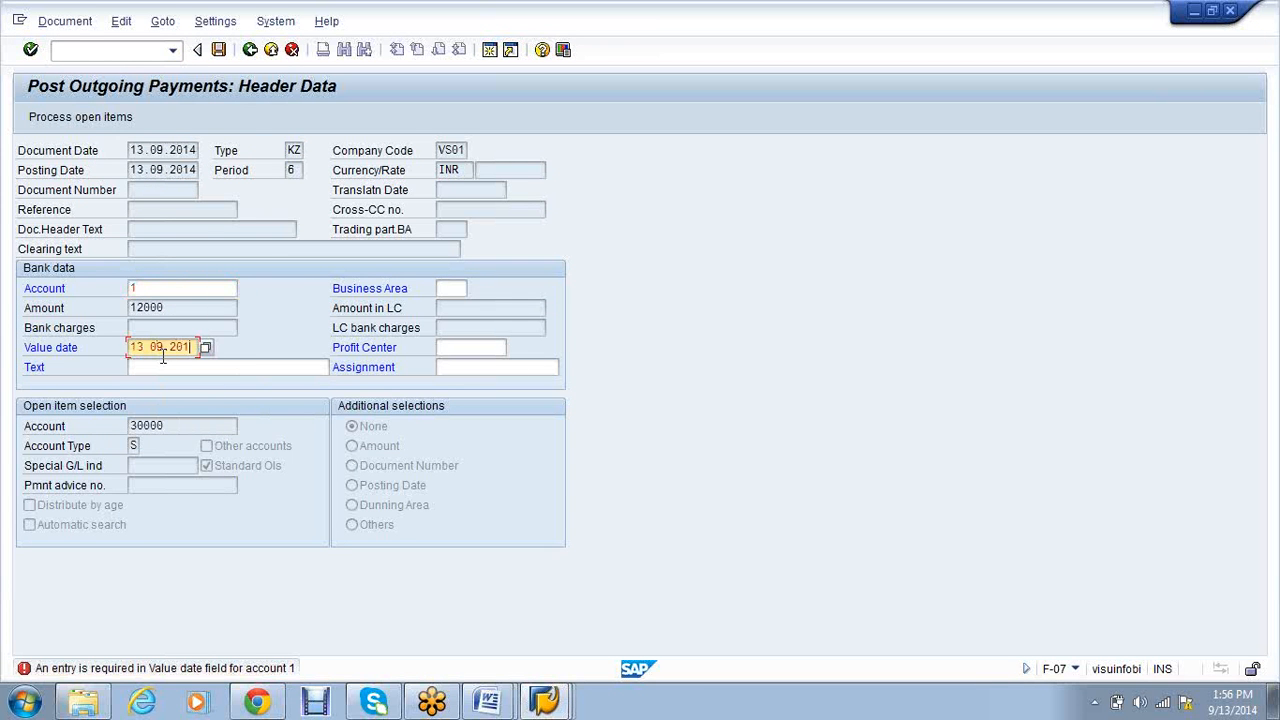
{"action": "type", "text": "4"}
{"action": "key", "text": "Return"}
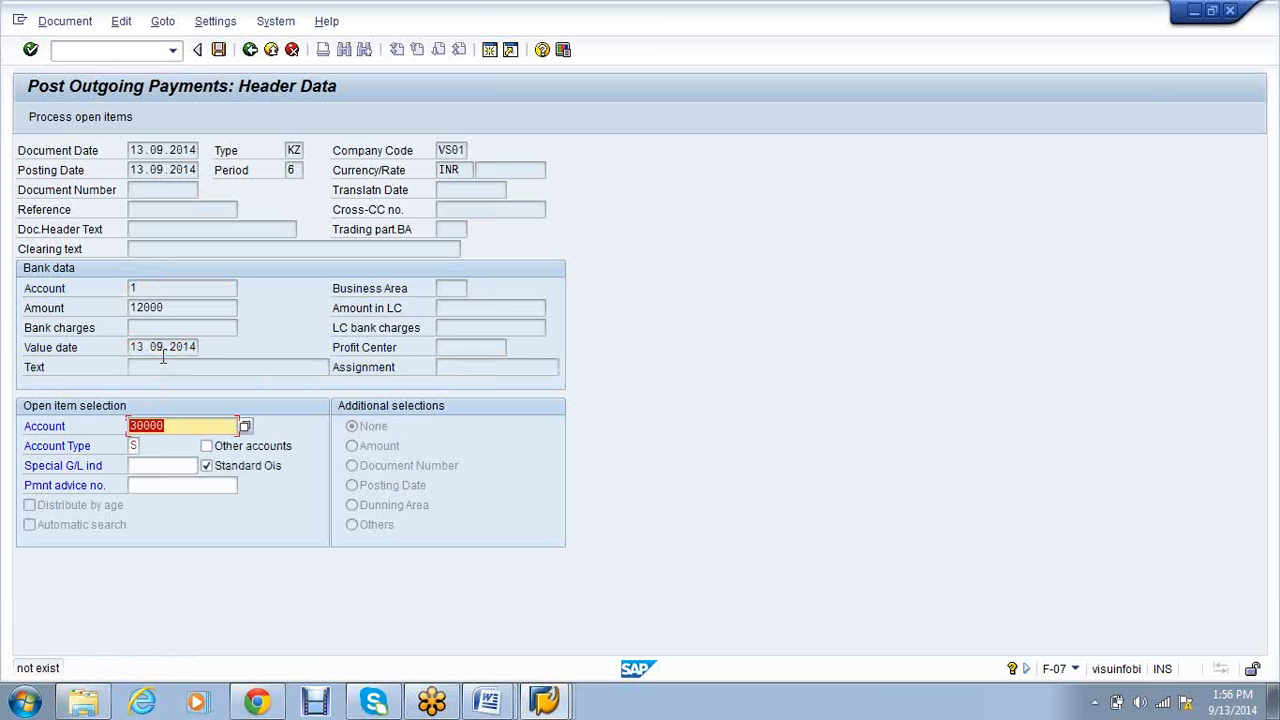
Replace the open-item selection account 300000 with 100001
{"action": "left_click", "coordinate": [194, 424]}
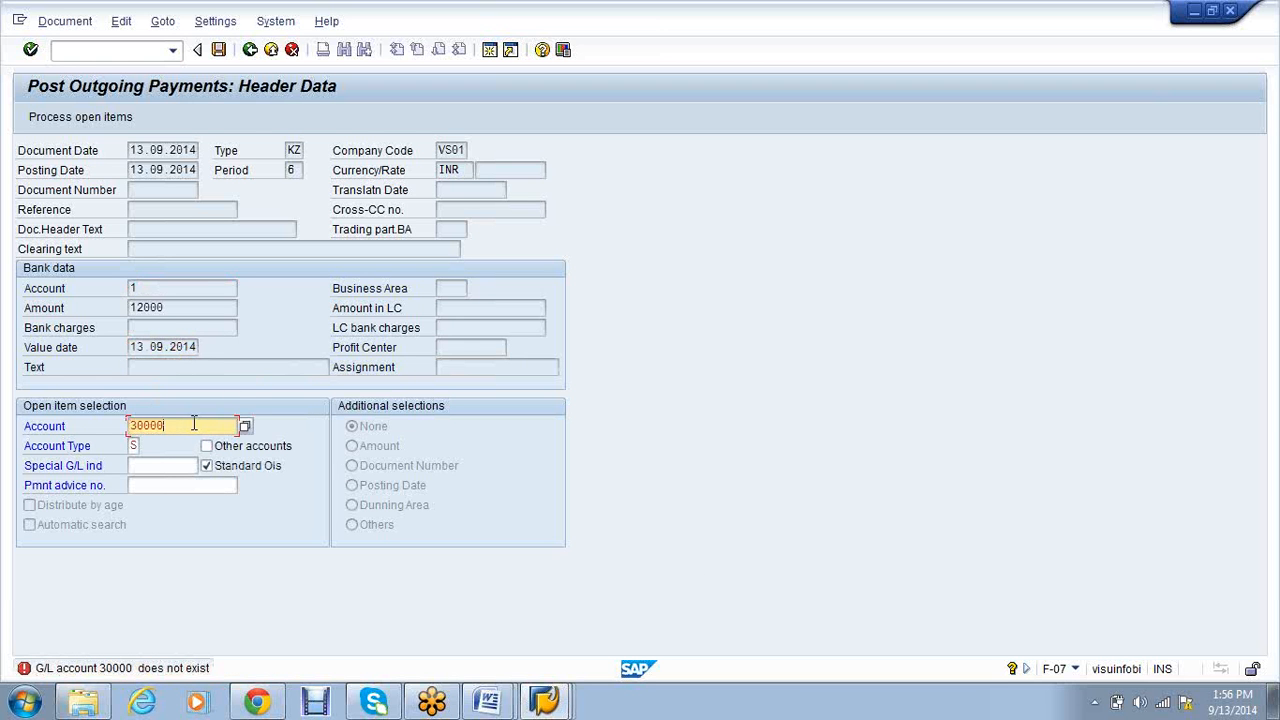
{"action": "type", "text": "0"}
{"action": "key", "text": "Return"}
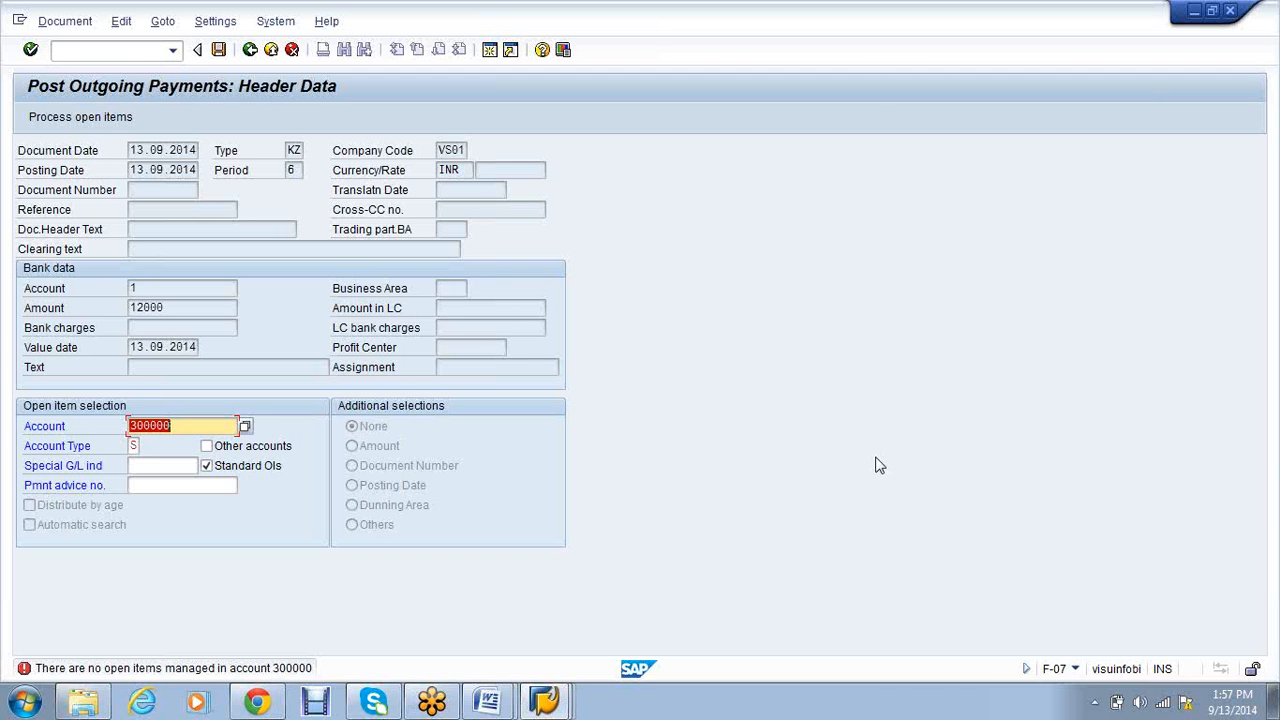
{"action": "key", "text": "BackSpace"}
{"action": "type", "text": "1"}
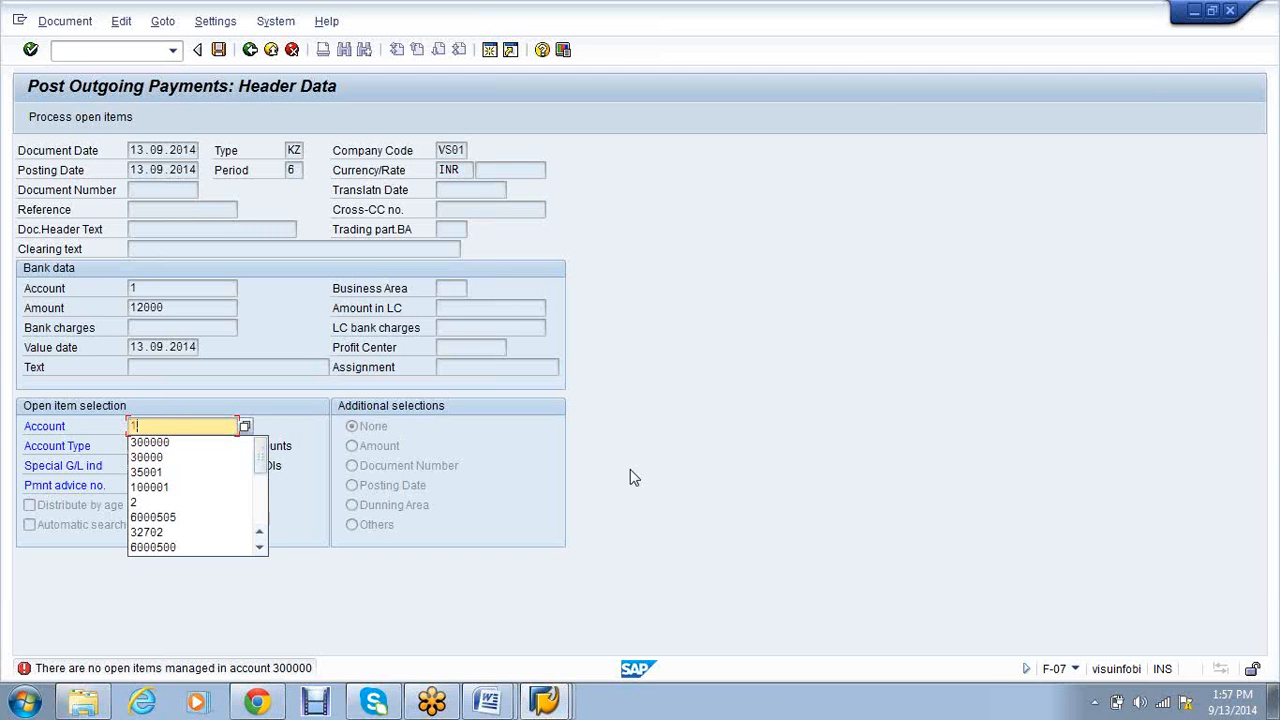
{"action": "type", "text": "00001"}
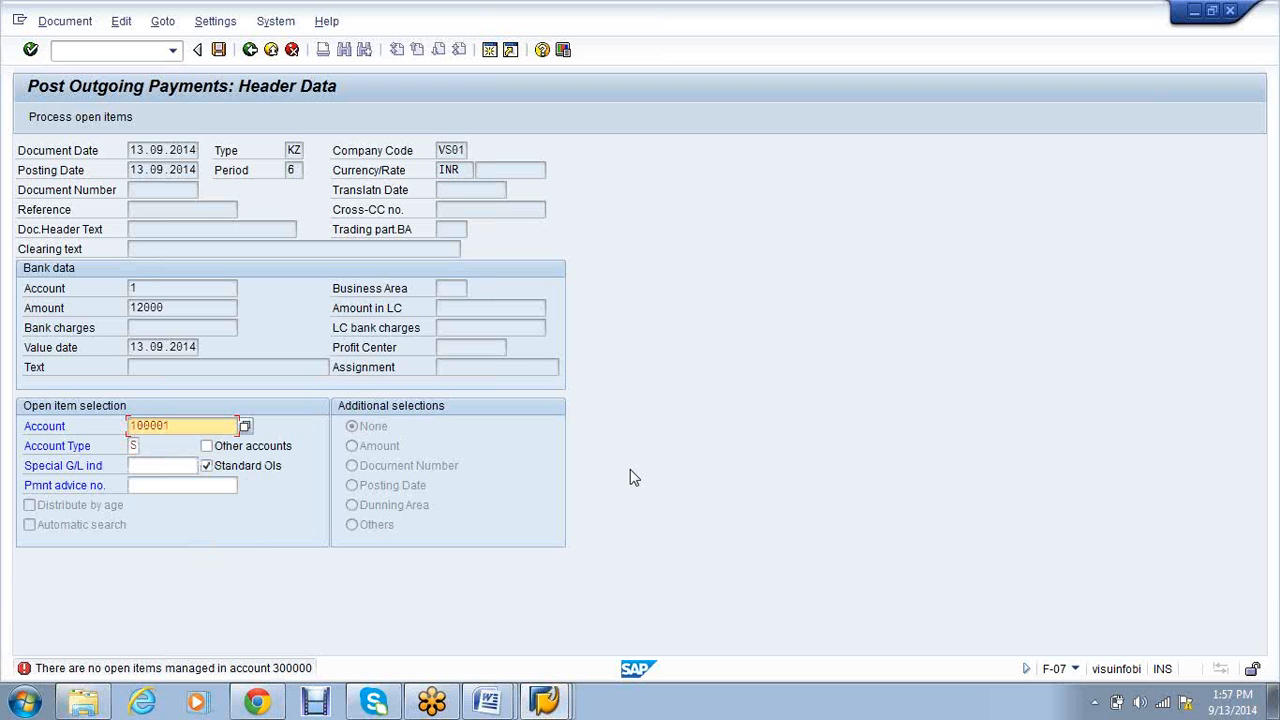
{"action": "key", "text": "alt+d"}
{"action": "key", "text": "s"}
{"action": "key", "text": "alt+Tab"}
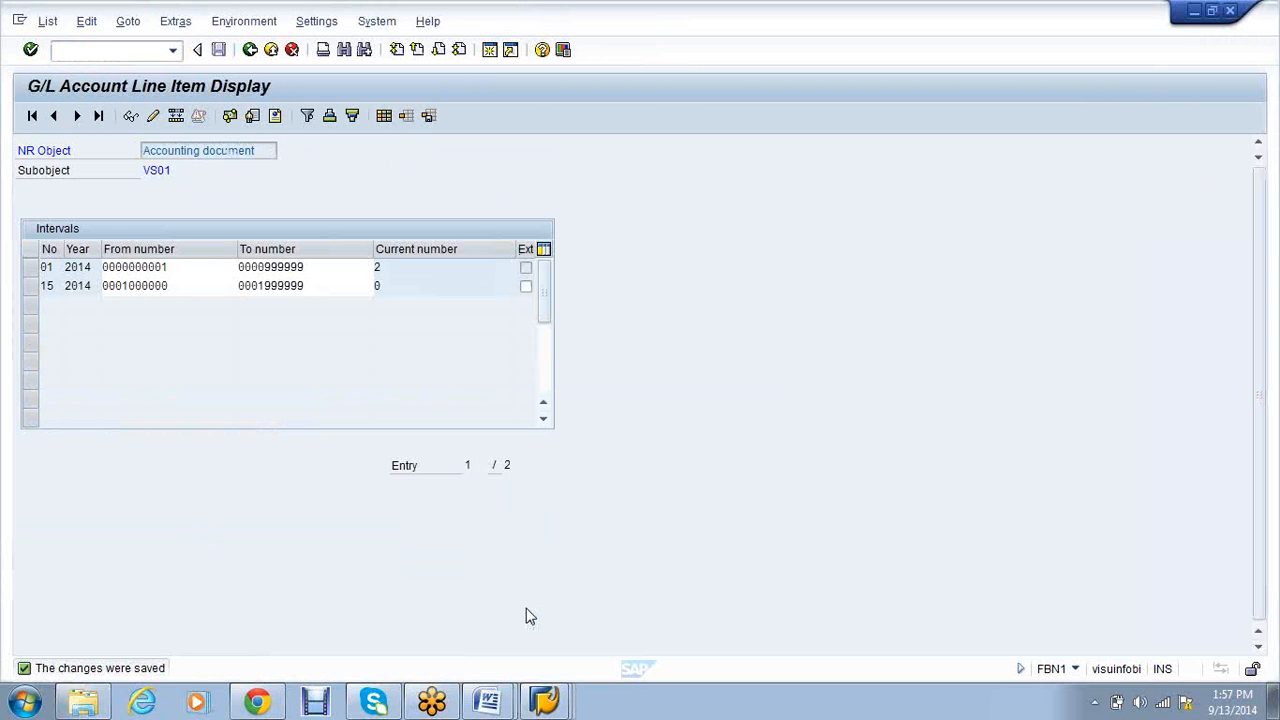
{"action": "left_click", "coordinate": [546, 711]}
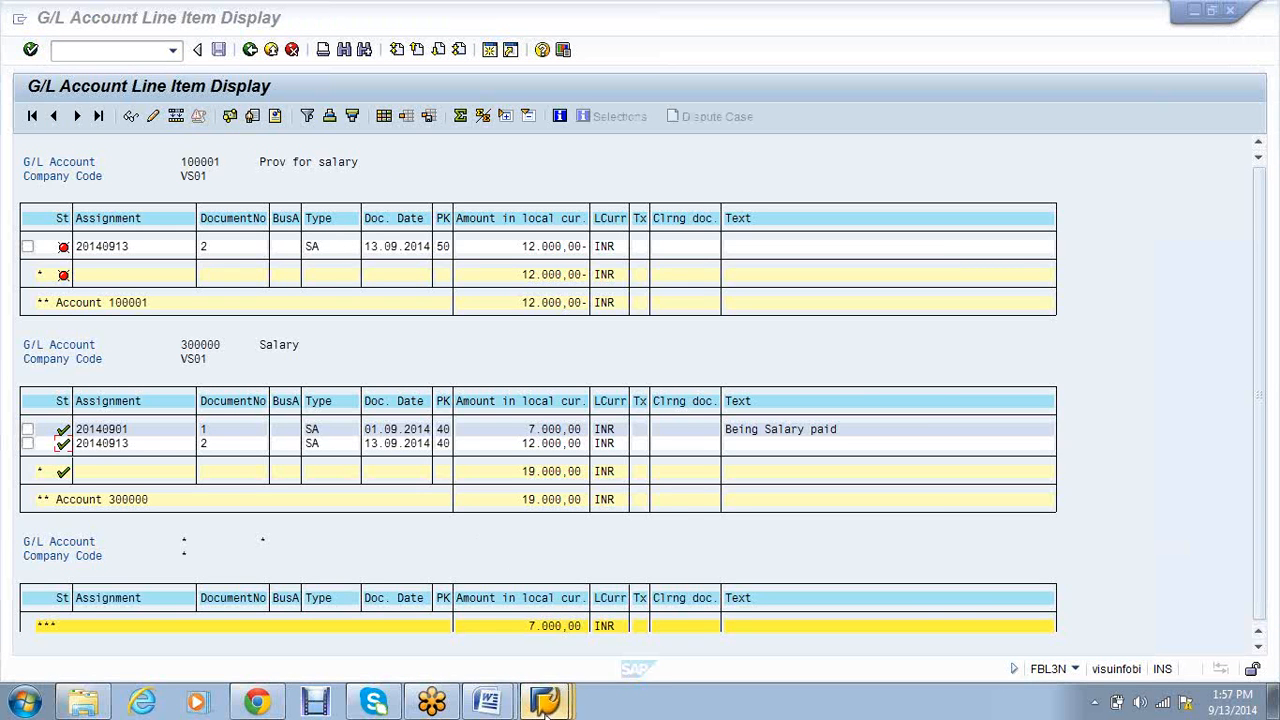
{"action": "left_click", "coordinate": [564, 635]}
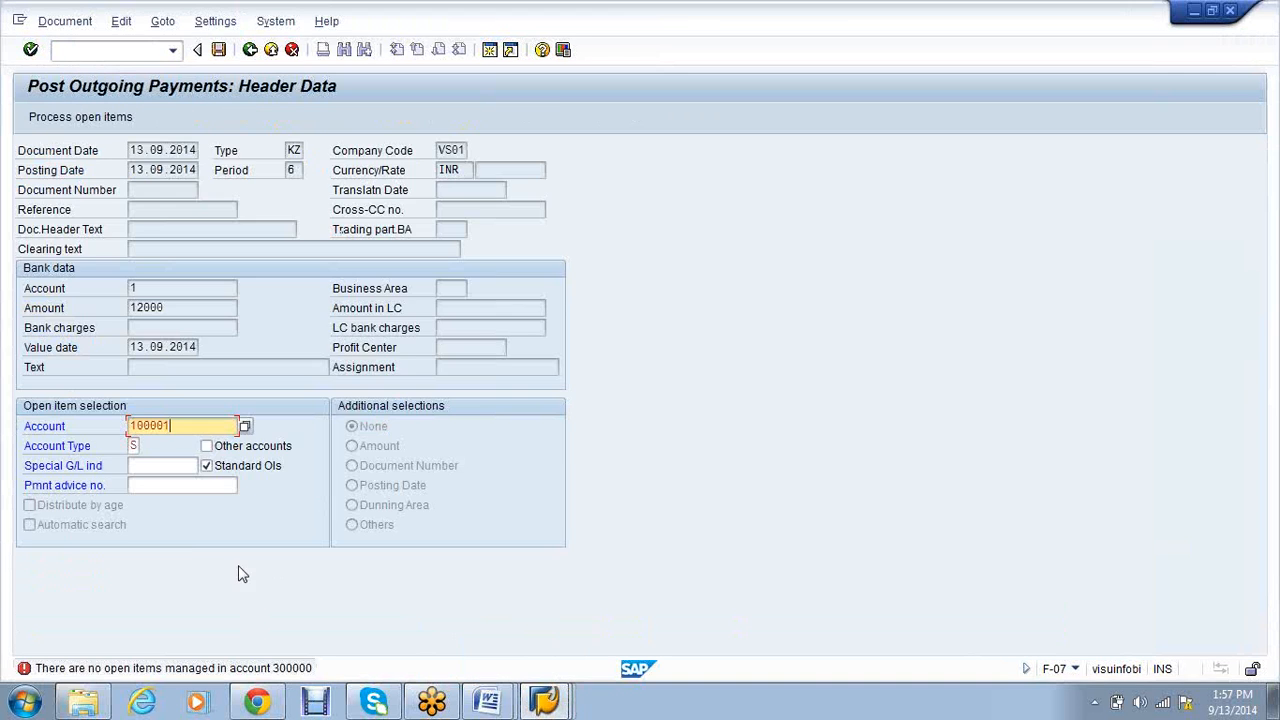
Load account 100001's open items and confirm the 12,000 item leaves 0.00 not assigned
{"action": "left_click", "coordinate": [97, 122]}
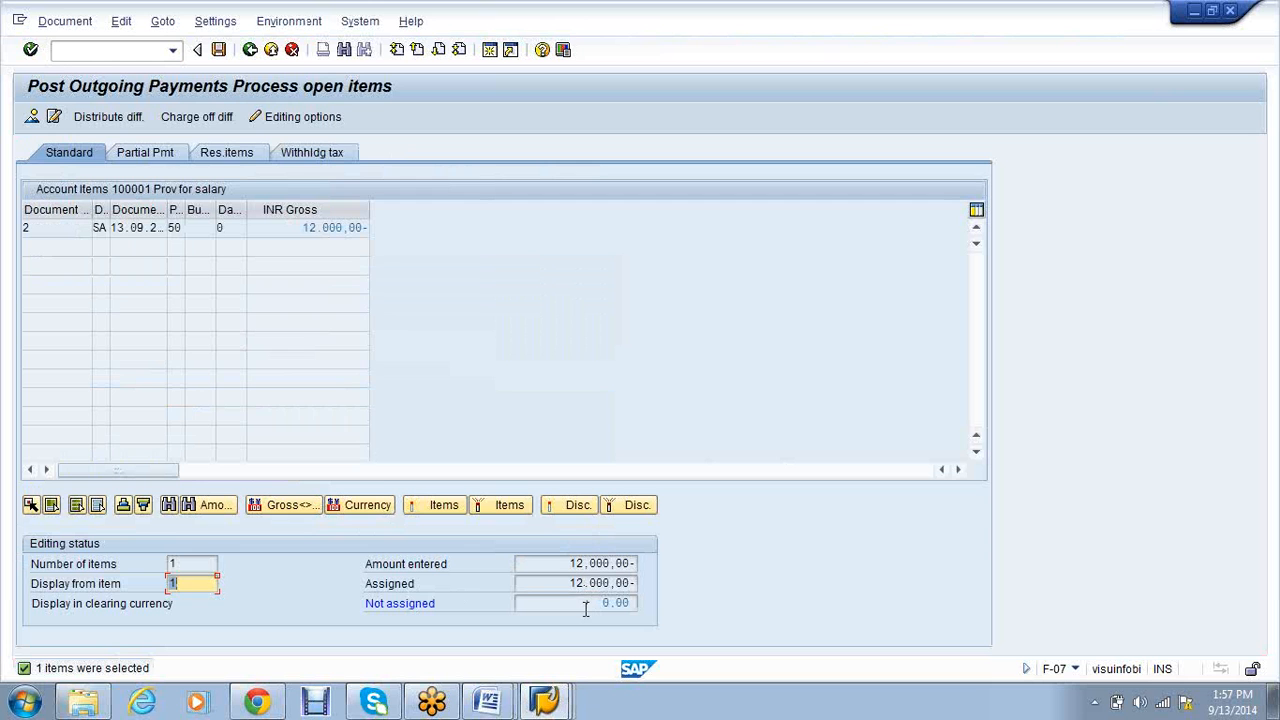
{"action": "left_click_drag", "start_coordinate": [603, 606], "coordinate": [634, 607]}
{"action": "left_click", "coordinate": [634, 608]}
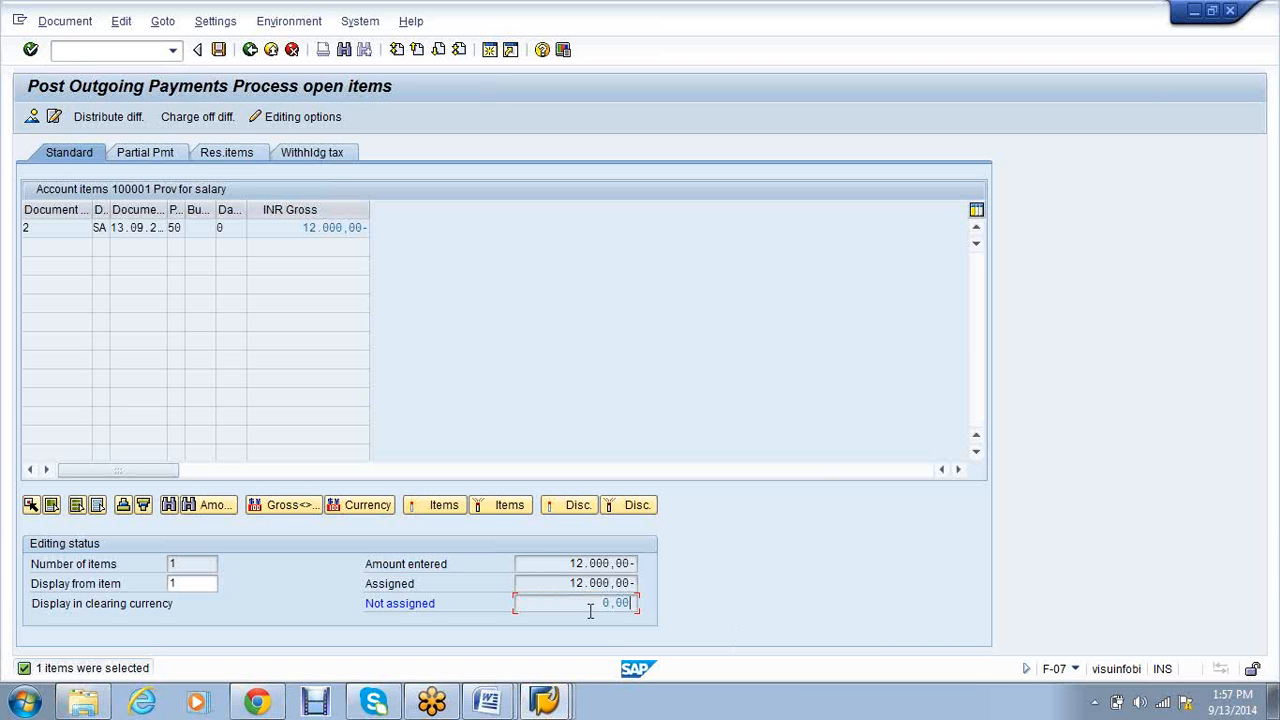
{"action": "left_click_drag", "start_coordinate": [602, 608], "coordinate": [642, 607]}
{"action": "left_click", "coordinate": [757, 485]}
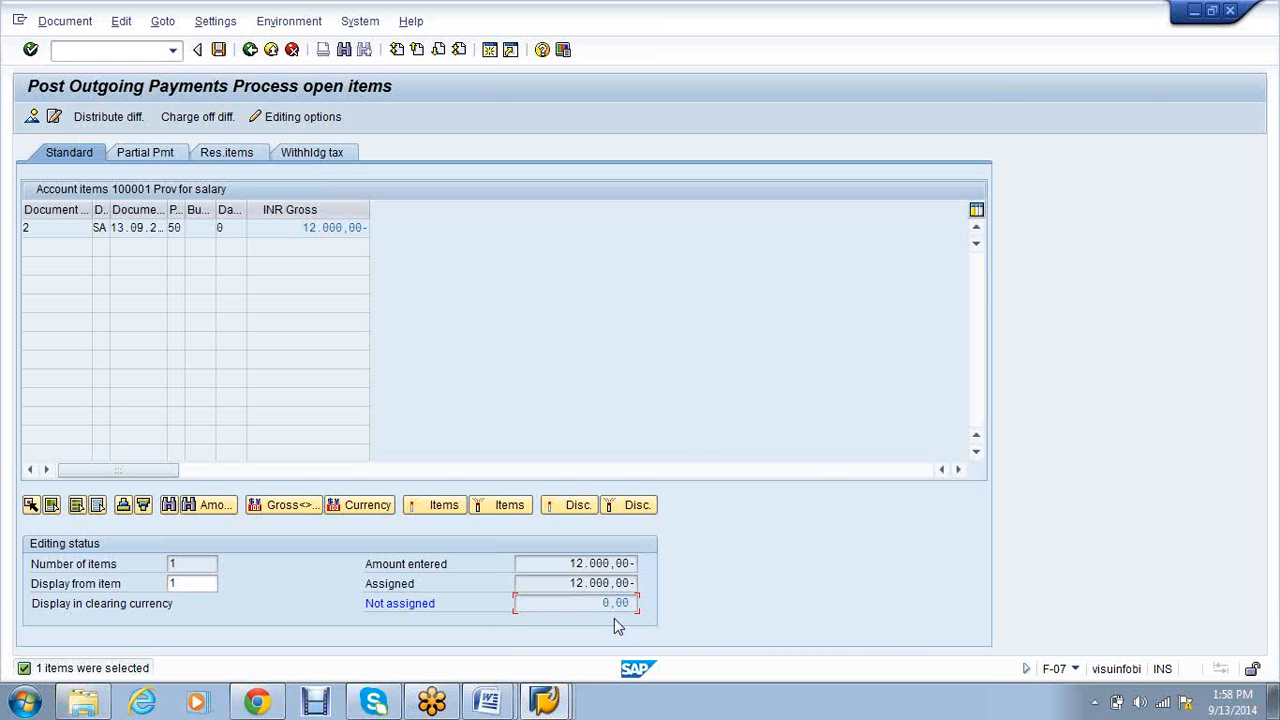
Post the outgoing payment clearing the 12,000 INR salary provision and display document 1000000
{"action": "left_click", "coordinate": [219, 51]}
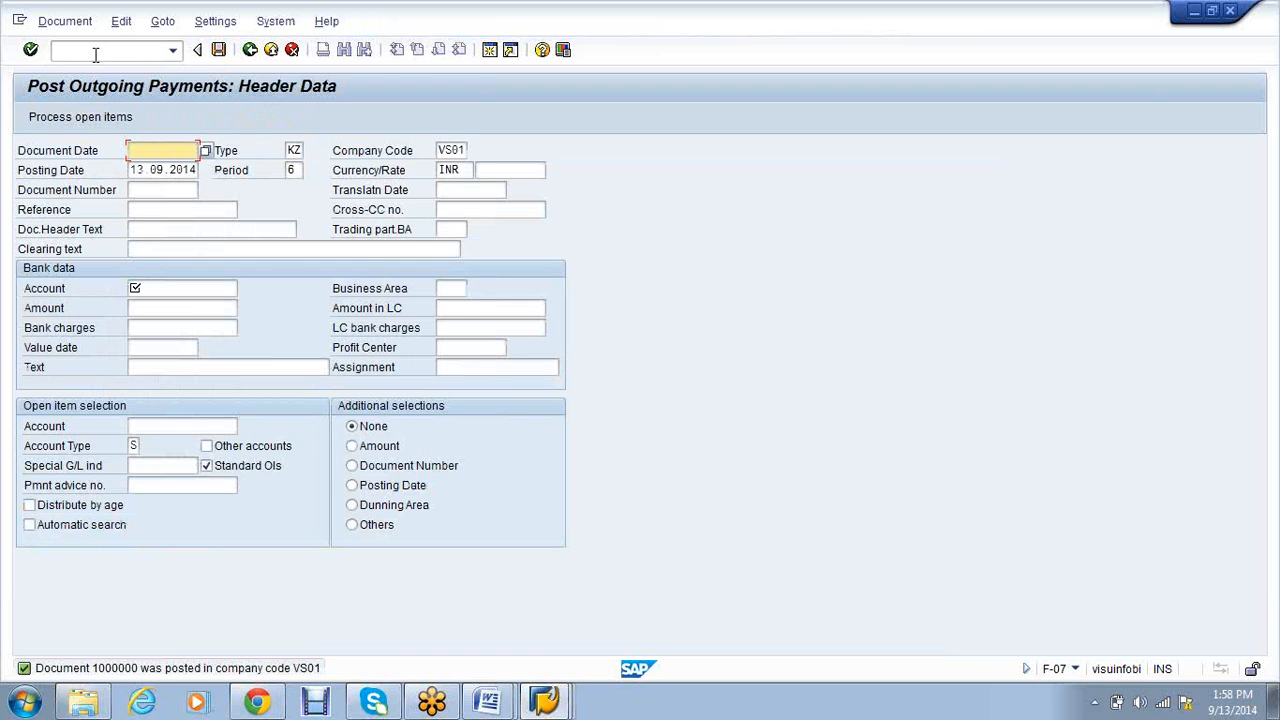
{"action": "left_click", "coordinate": [65, 21]}
{"action": "left_click", "coordinate": [72, 87]}
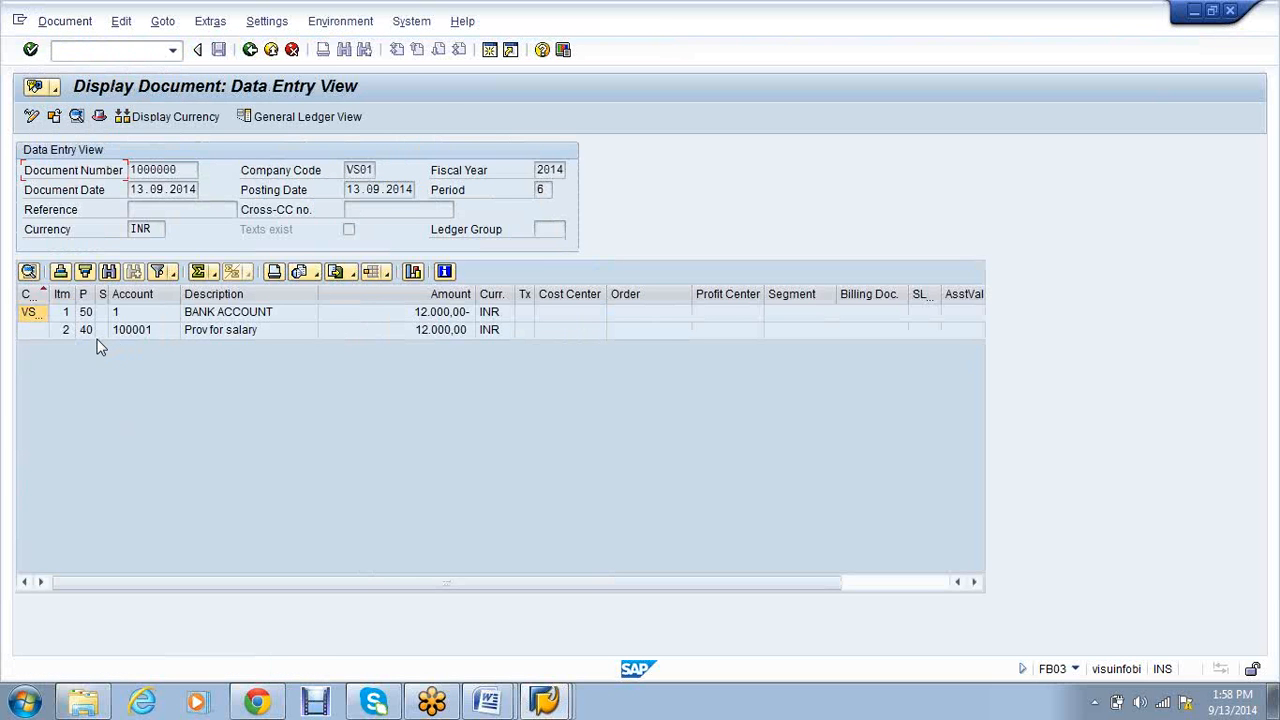
Refresh account 100001's line items to confirm Prov for salary is cleared to 0,00 INR
{"action": "left_click", "coordinate": [557, 708]}
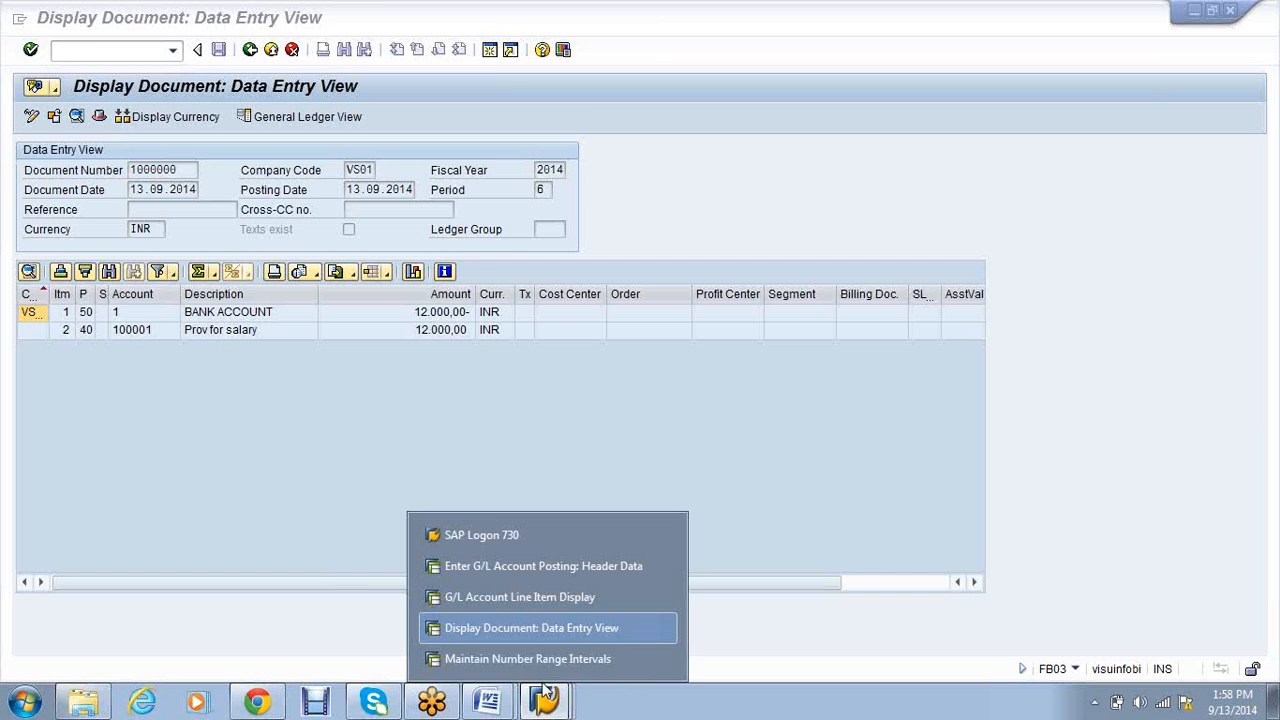
{"action": "left_click", "coordinate": [503, 598]}
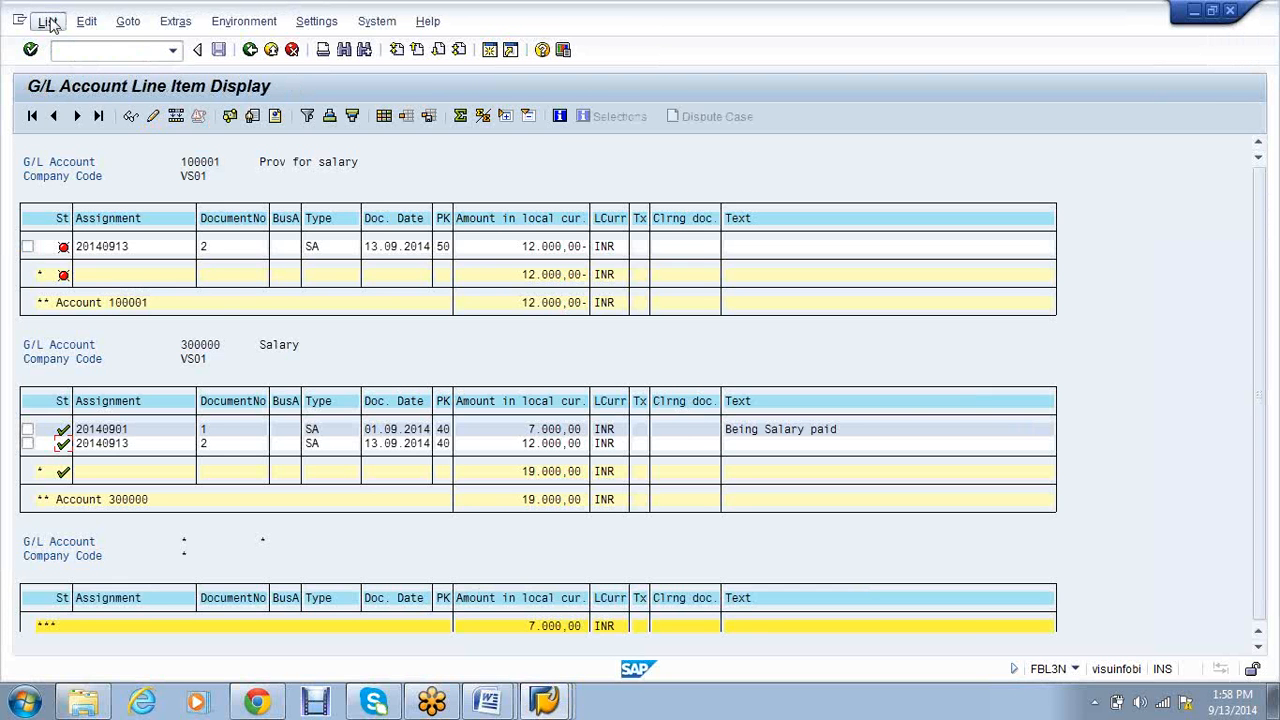
{"action": "left_click", "coordinate": [48, 21]}
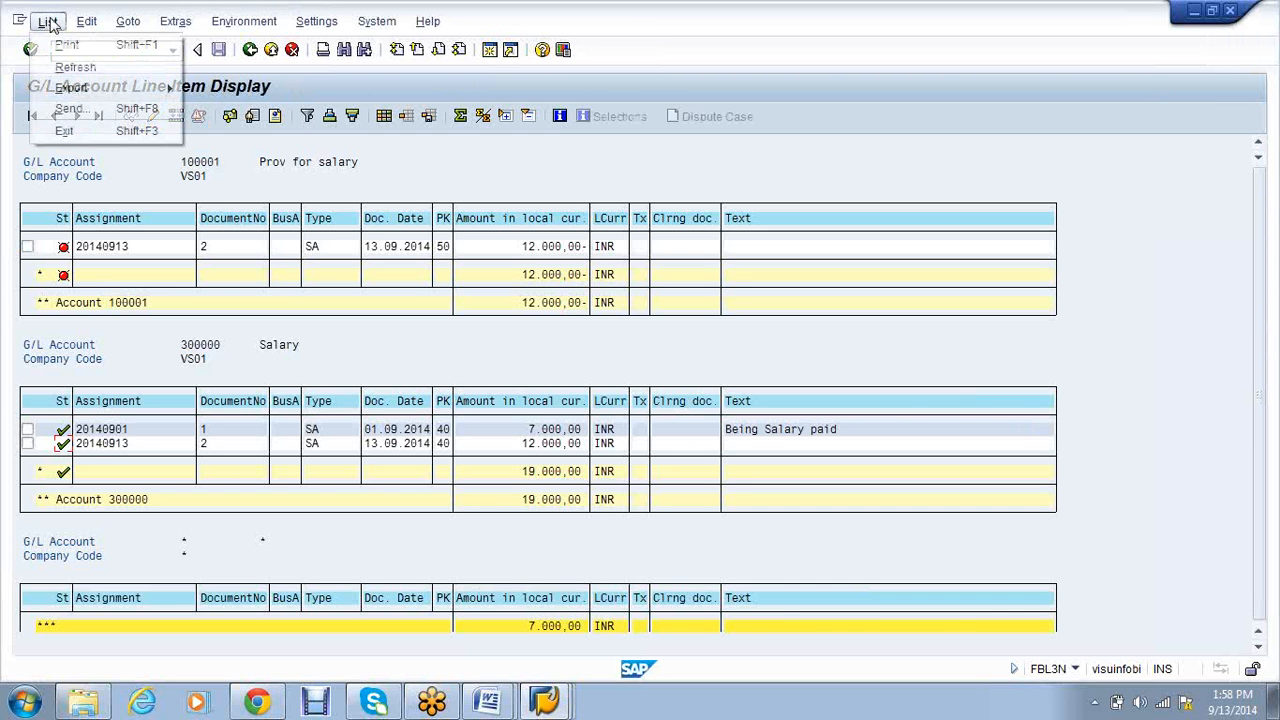
{"action": "left_click", "coordinate": [75, 66]}
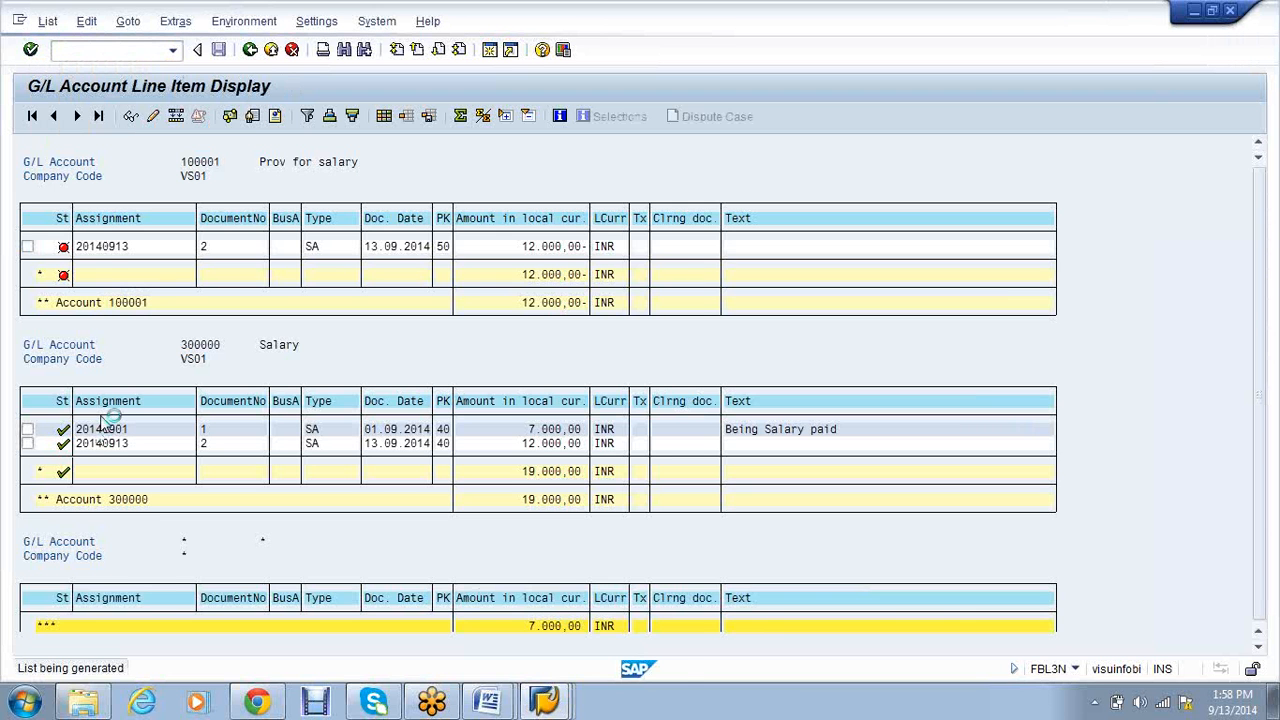
{"action": "left_click", "coordinate": [540, 700]}
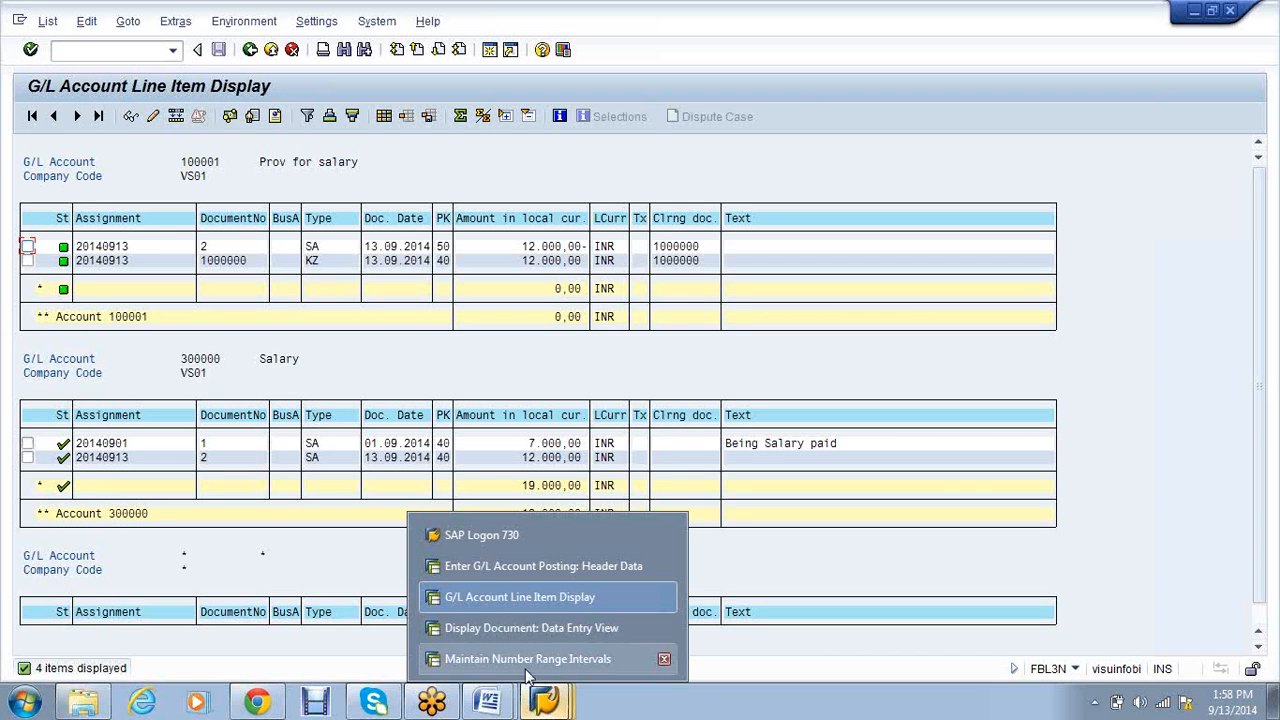
{"action": "left_click", "coordinate": [519, 566]}
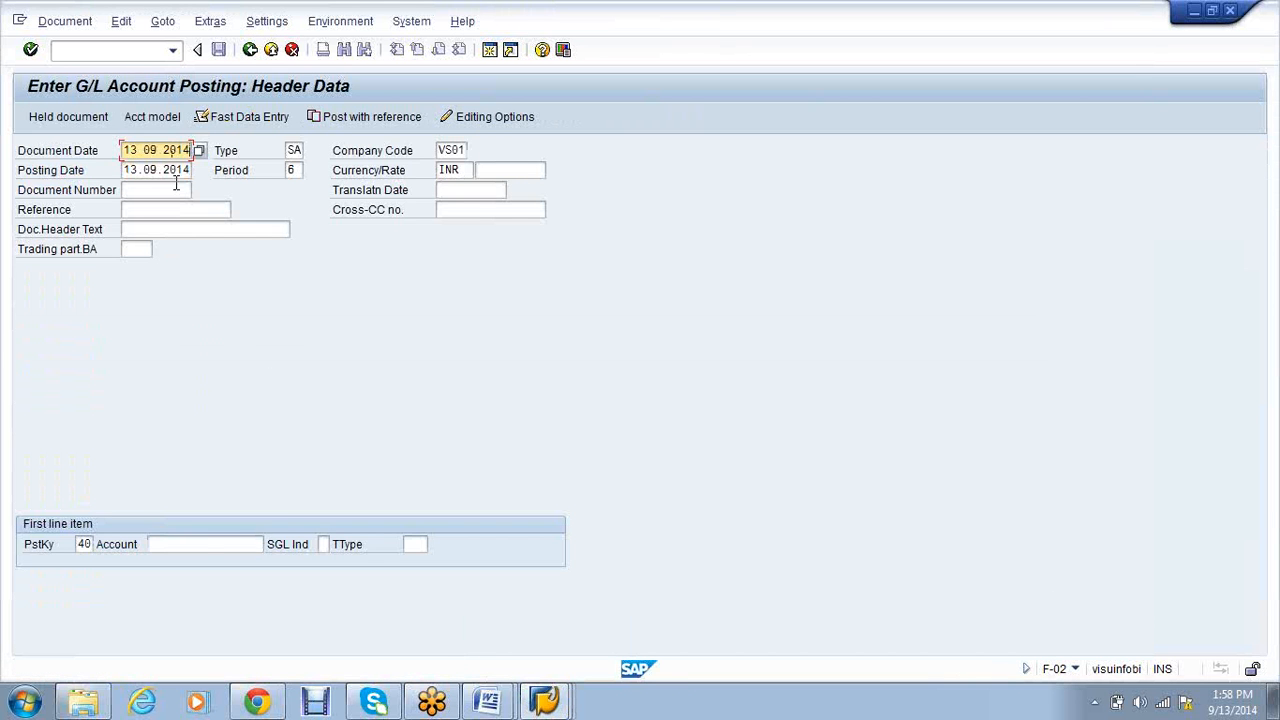
Enter a 3,000 INR document debiting Salary 300000 (key 40) and crediting Prov for salary 100001 (key 50)
{"action": "left_click", "coordinate": [204, 546]}
{"action": "left_click", "coordinate": [197, 414]}
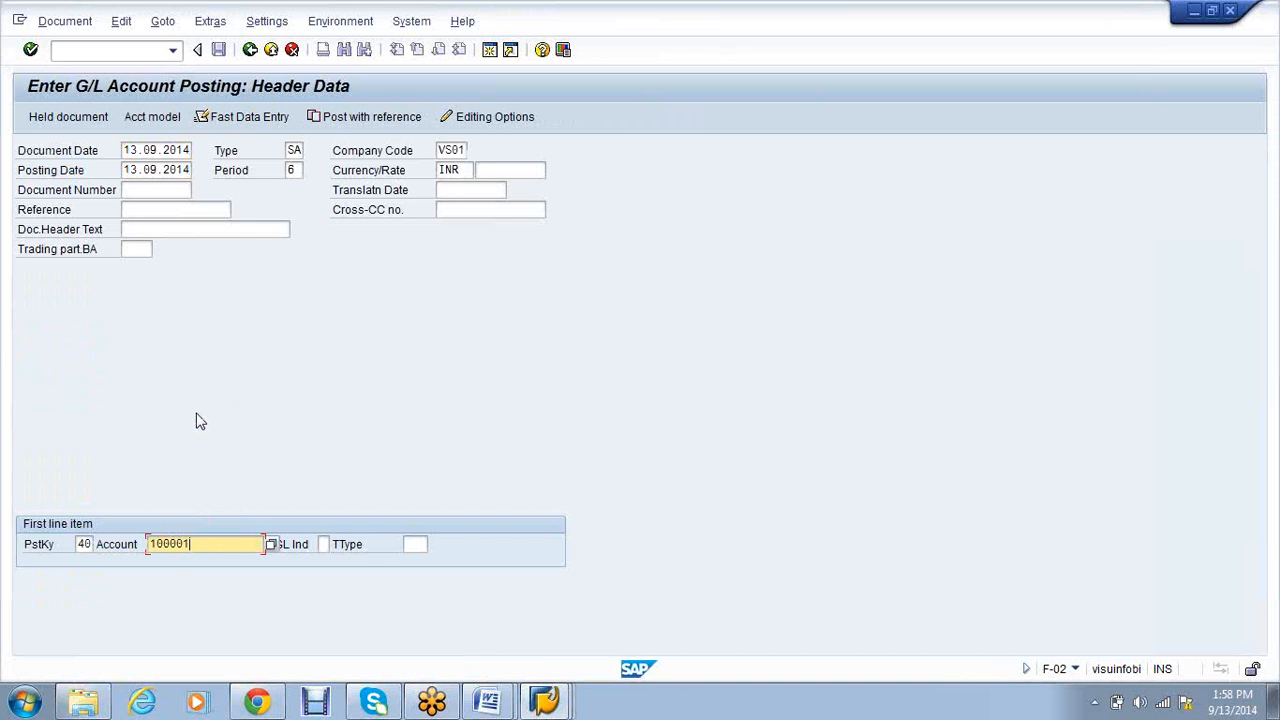
{"action": "key", "text": "BackSpace"}
{"action": "key", "text": "BackSpace"}
{"action": "key", "text": "BackSpace"}
{"action": "key", "text": "BackSpace"}
{"action": "key", "text": "BackSpace"}
{"action": "key", "text": "BackSpace"}
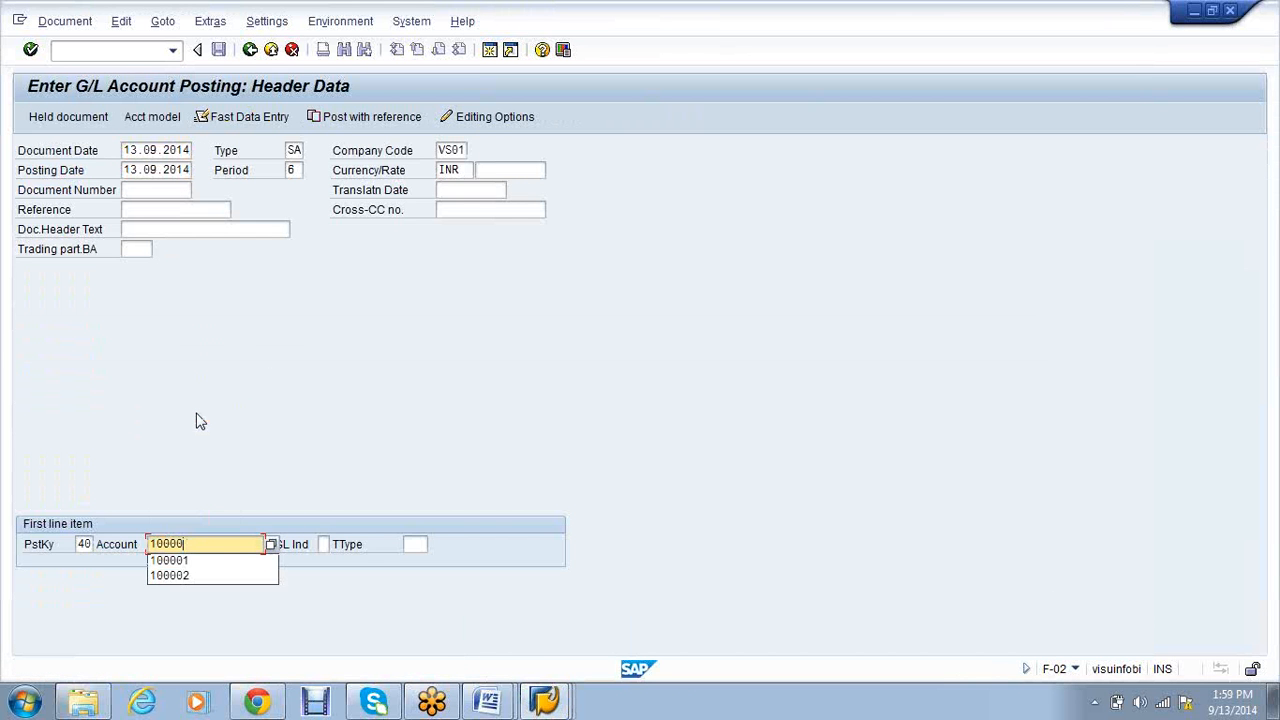
{"action": "type", "text": "3"}
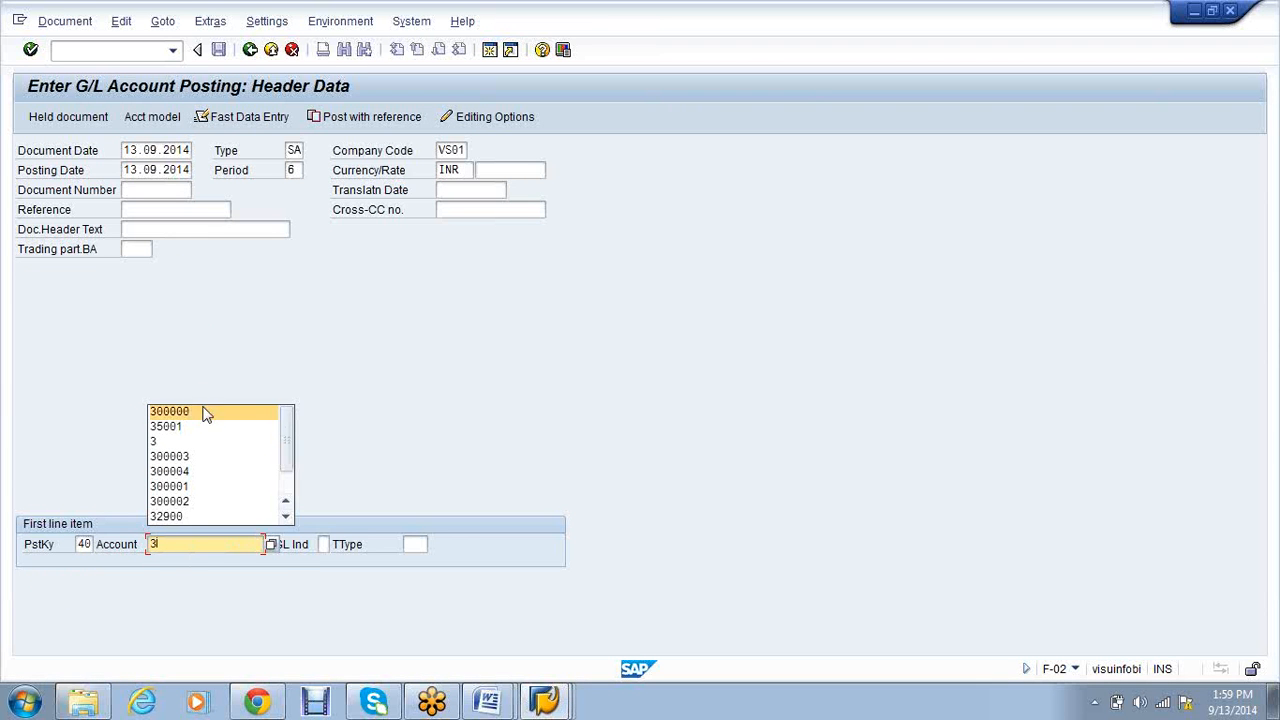
{"action": "left_click", "coordinate": [205, 411]}
{"action": "key", "text": "Return"}
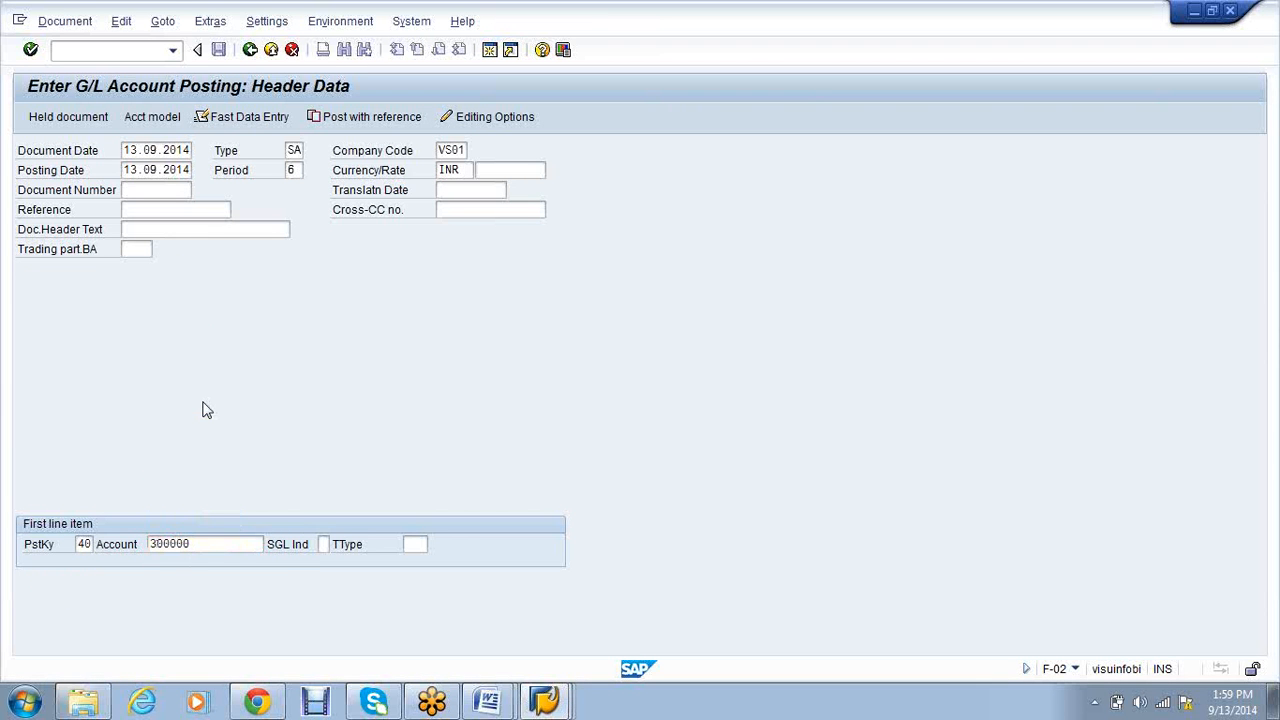
{"action": "type", "text": "30"}
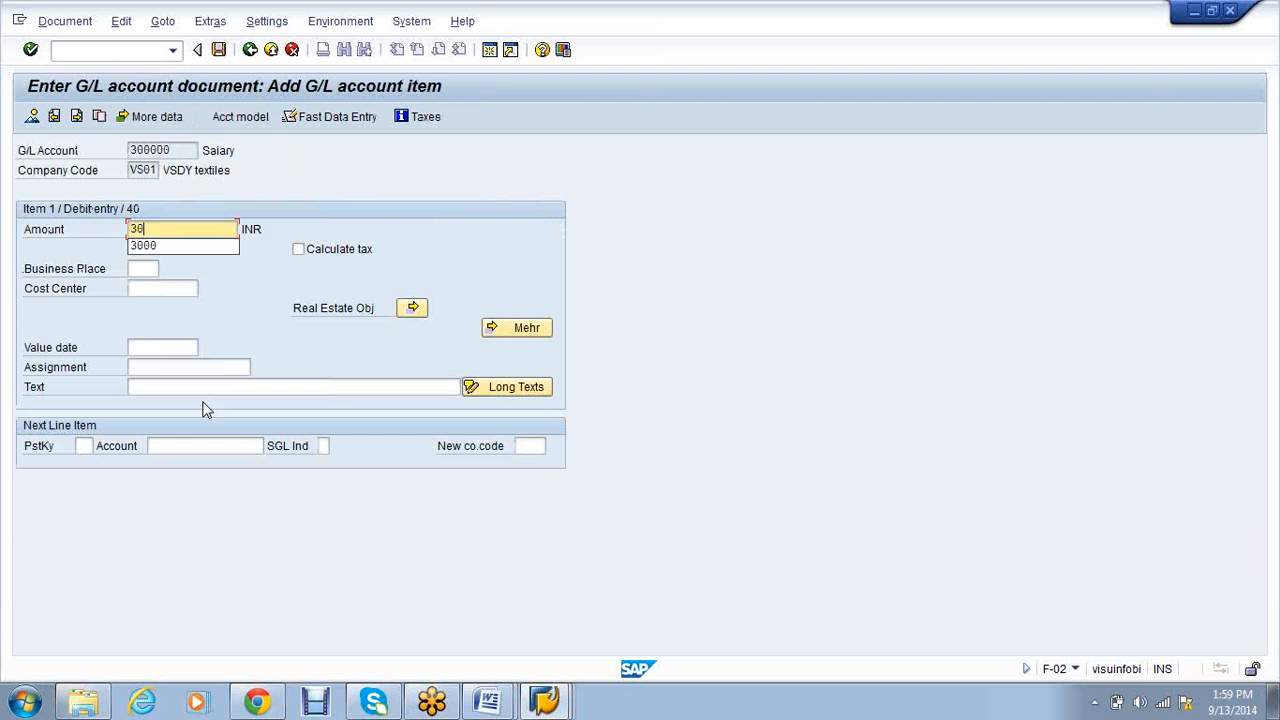
{"action": "type", "text": "00"}
{"action": "key", "text": "Tab"}
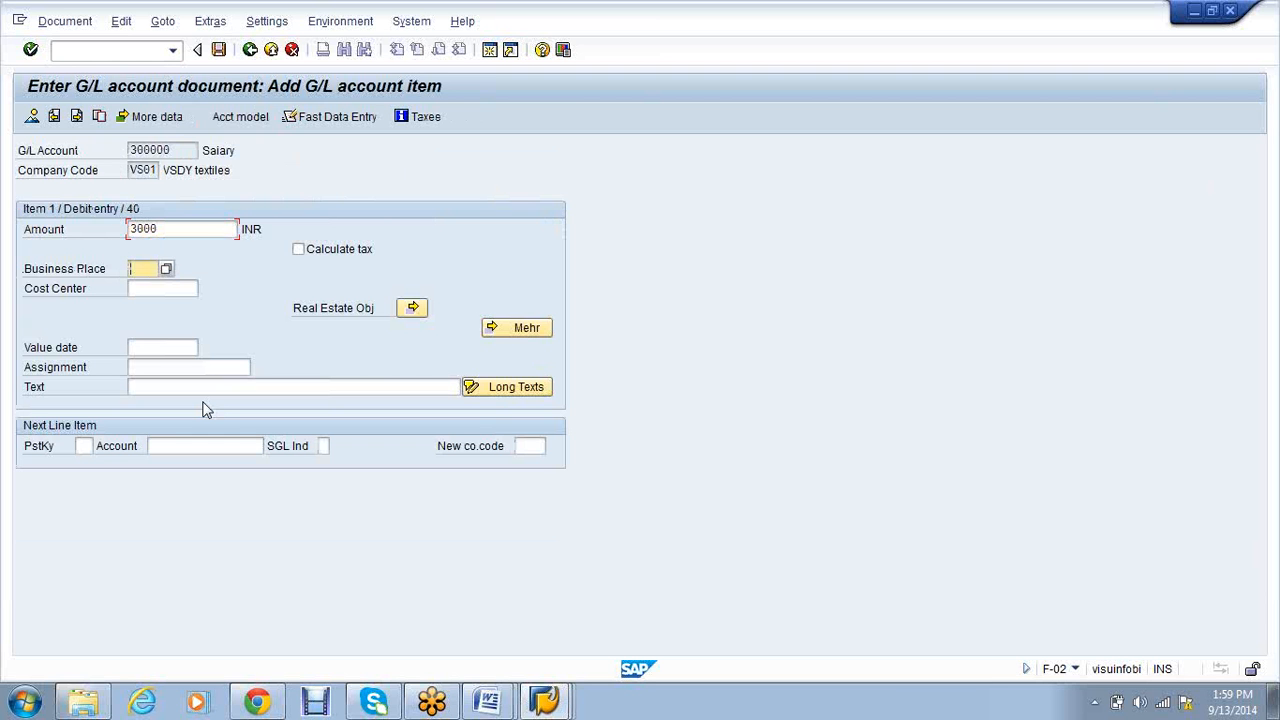
{"action": "key", "text": "Tab"}
{"action": "key", "text": "Tab"}
{"action": "key", "text": "Tab"}
{"action": "key", "text": "Tab"}
{"action": "key", "text": "Tab"}
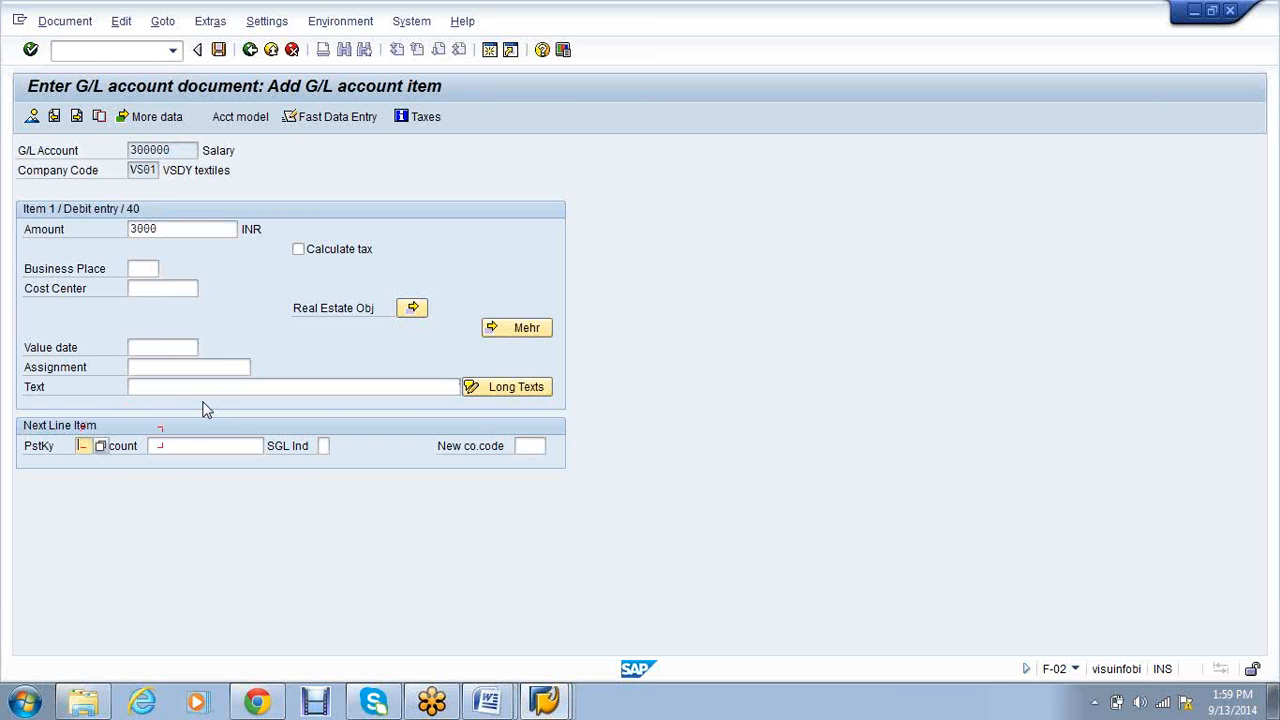
{"action": "type", "text": "50"}
{"action": "key", "text": "Tab"}
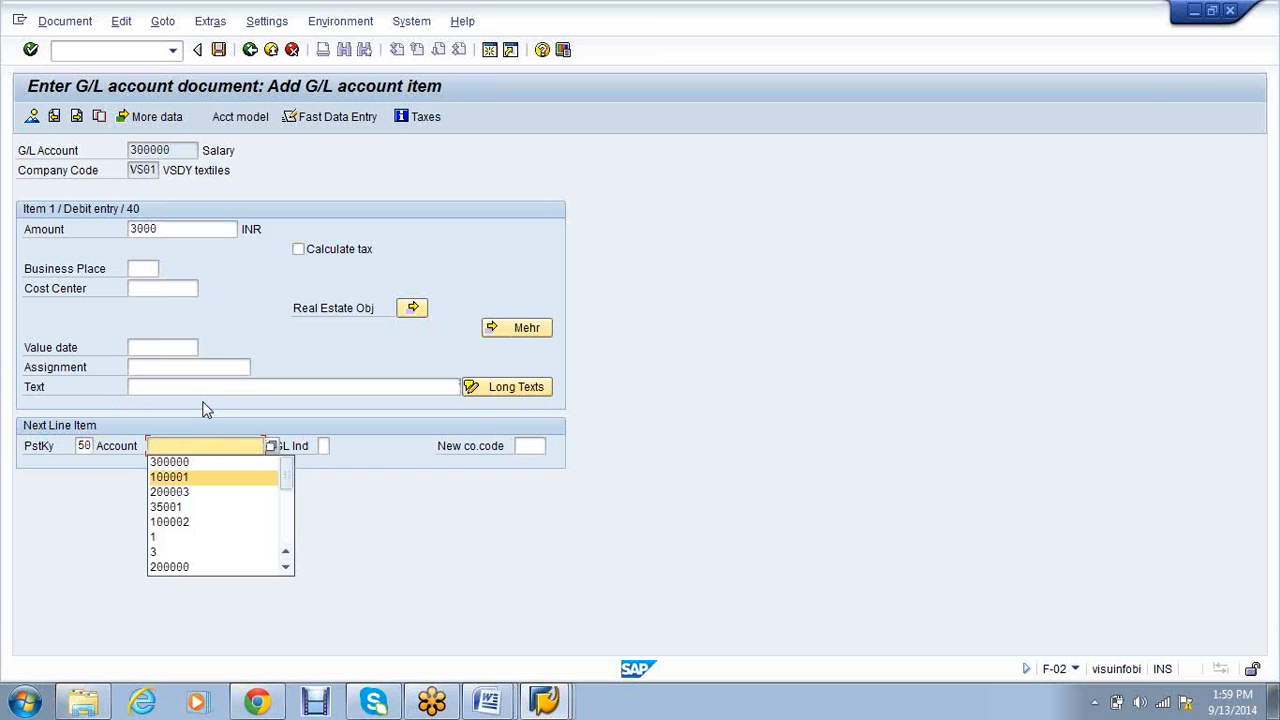
{"action": "key", "text": "Return"}
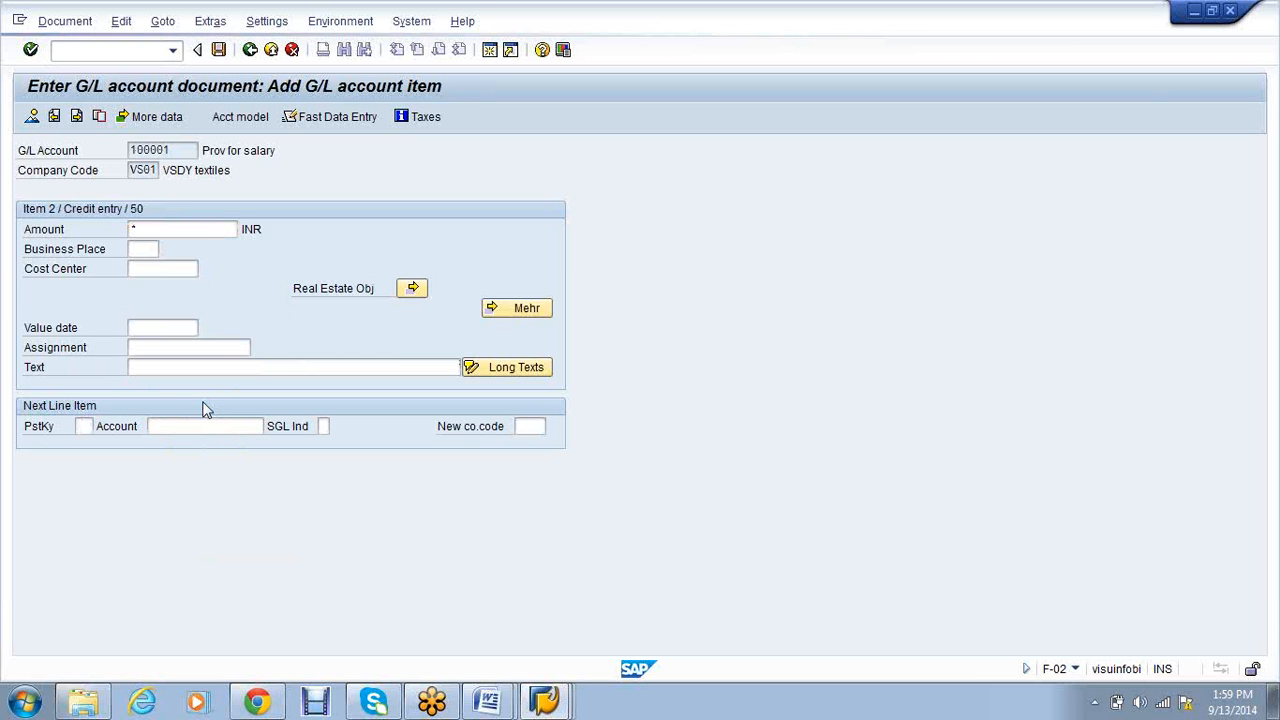
{"action": "key", "text": "Return"}
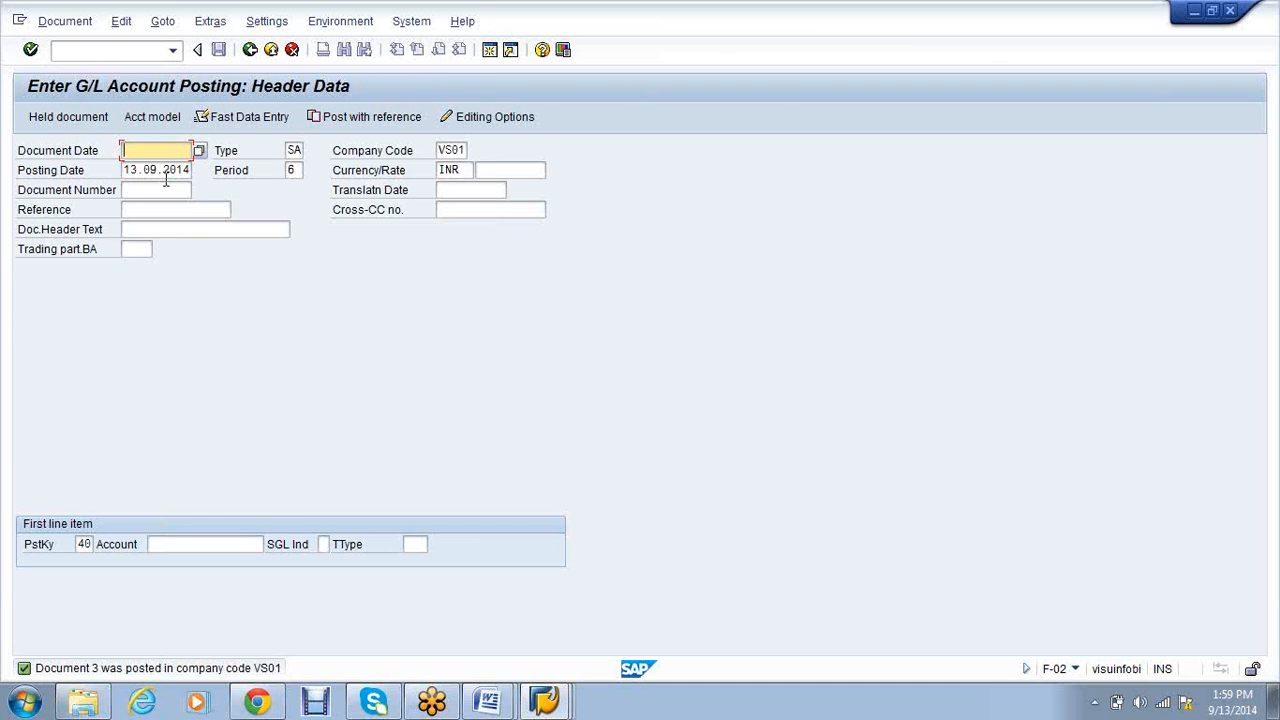
Post a 13.09.2014 document debiting Salary 300000 and crediting 100001 for 8,000 INR
{"action": "left_click", "coordinate": [161, 152]}
{"action": "left_click", "coordinate": [160, 168]}
{"action": "left_click", "coordinate": [198, 545]}
{"action": "left_click", "coordinate": [199, 434]}
{"action": "key", "text": "Return"}
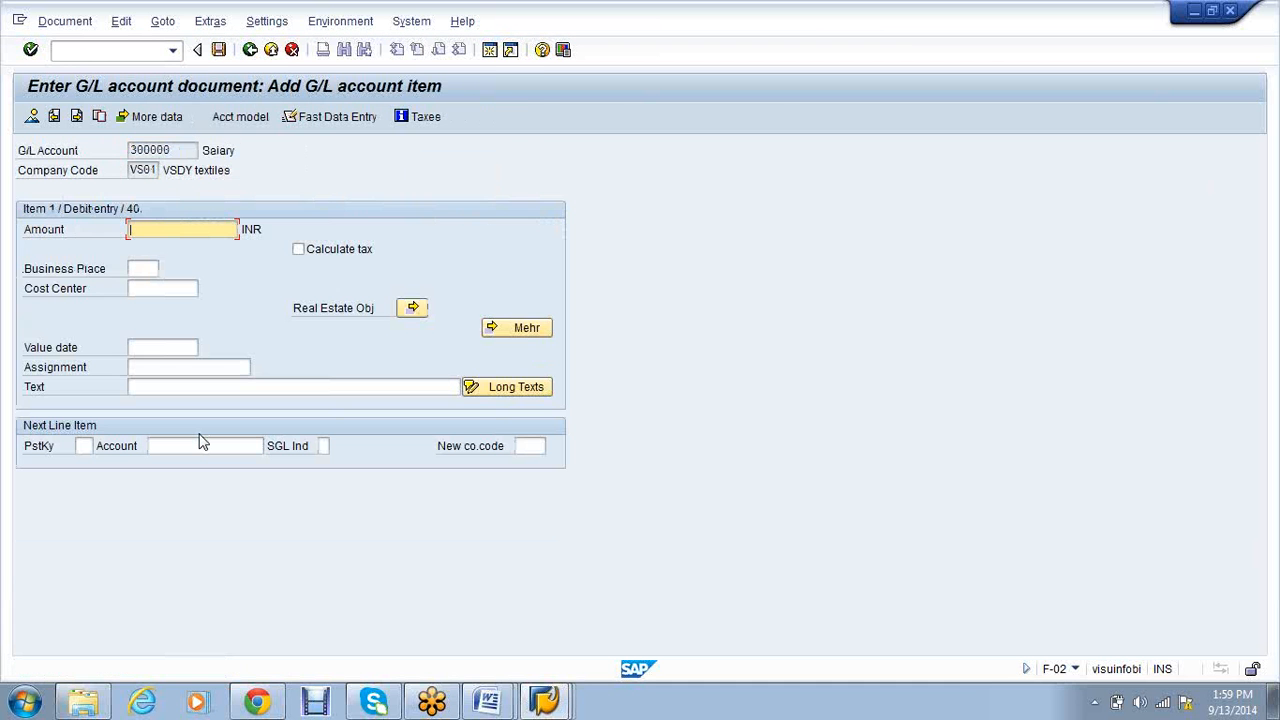
{"action": "type", "text": "8000"}
{"action": "key", "text": "Tab"}
{"action": "key", "text": "Tab"}
{"action": "key", "text": "Tab"}
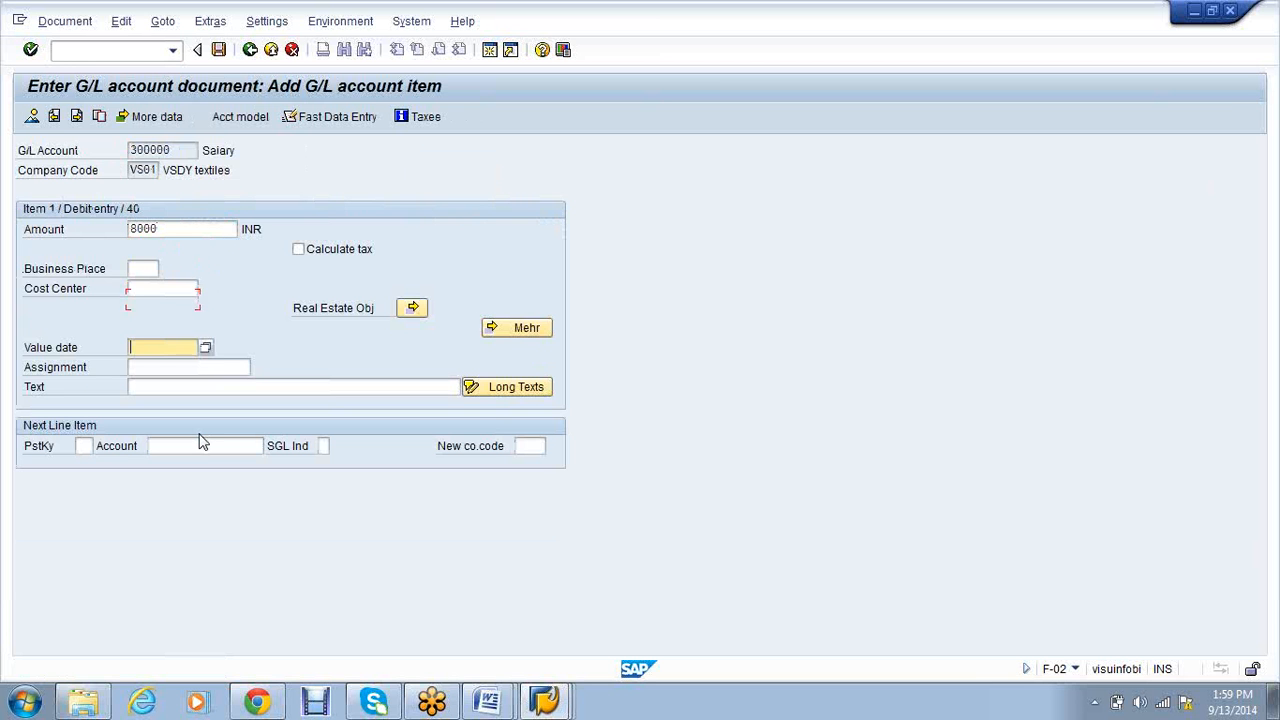
{"action": "key", "text": "Tab"}
{"action": "key", "text": "Tab"}
{"action": "key", "text": "Tab"}
{"action": "type", "text": "50"}
{"action": "key", "text": "Tab"}
{"action": "type", "text": "100001"}
{"action": "key", "text": "Return"}
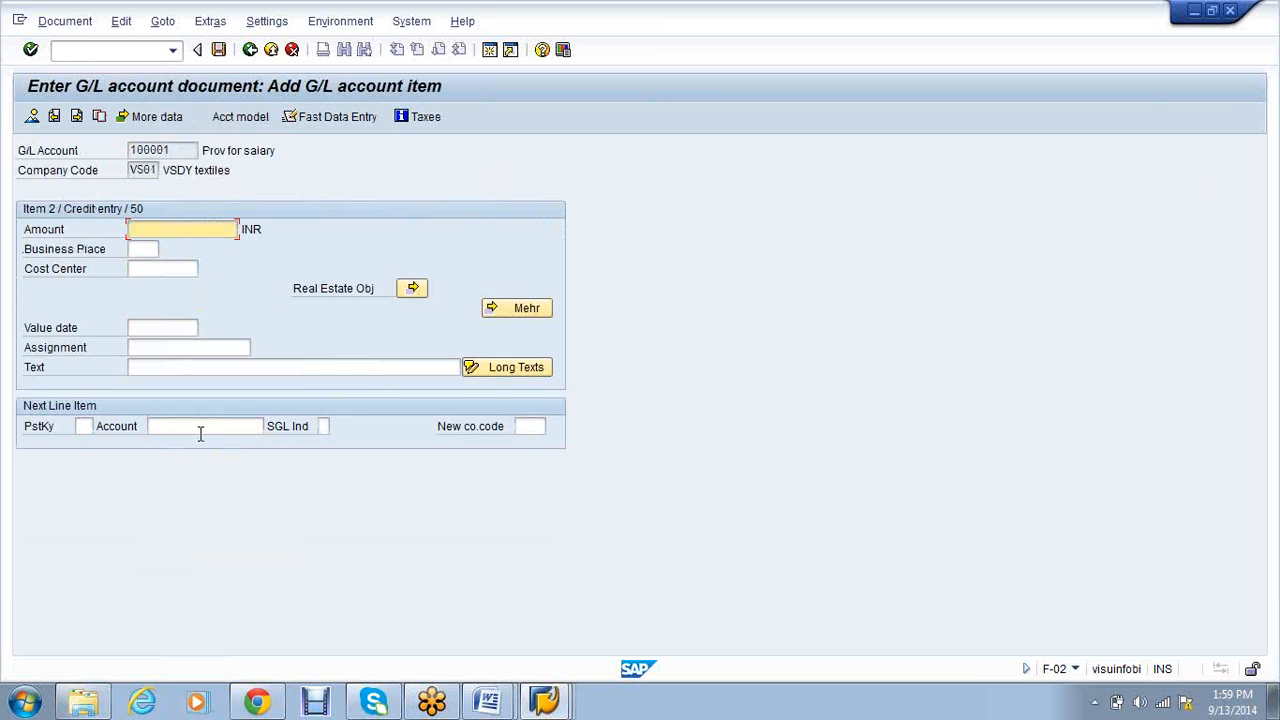
{"action": "type", "text": "*"}
{"action": "key", "text": "Return"}
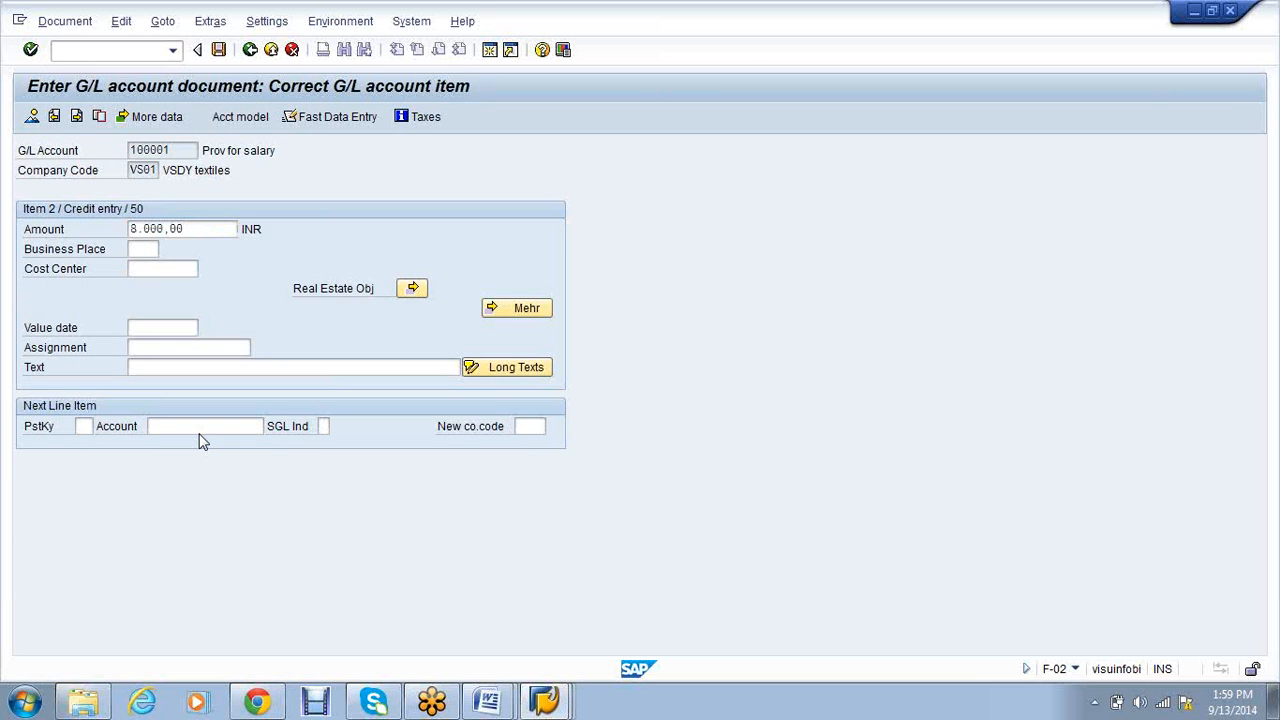
{"action": "key", "text": "ctrl+s"}
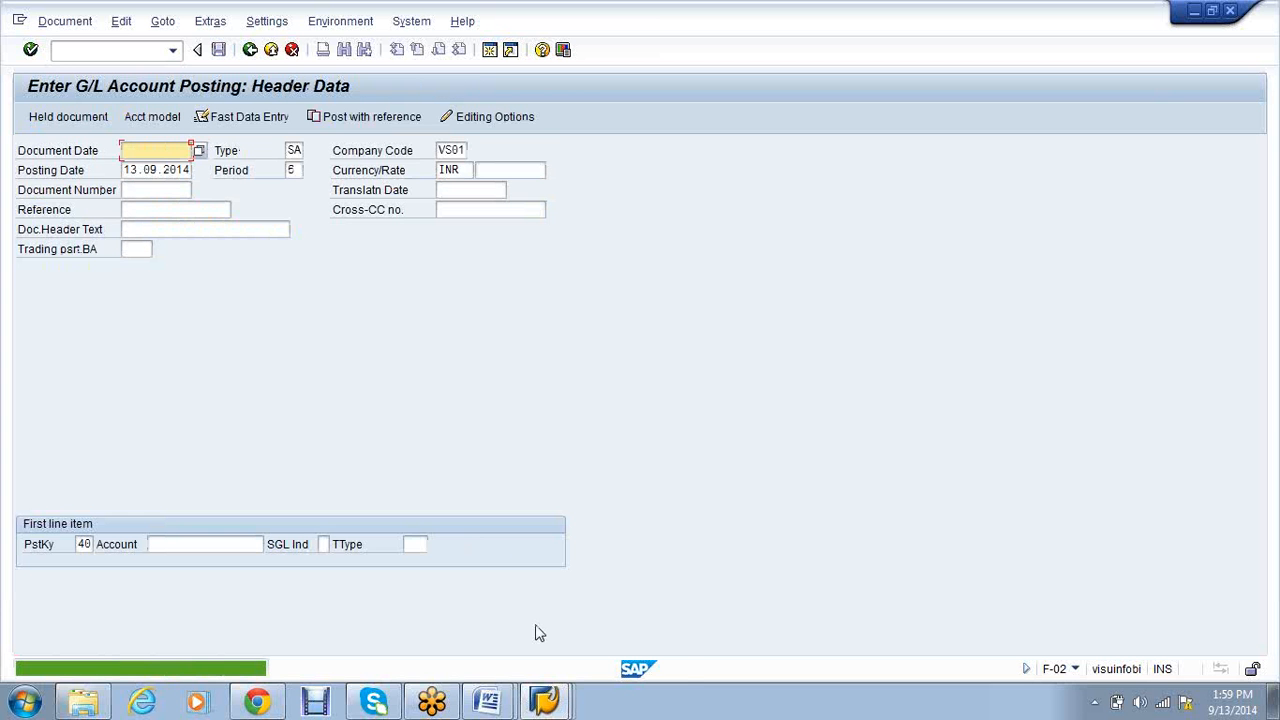
{"action": "mouse_move", "coordinate": [545, 700]}
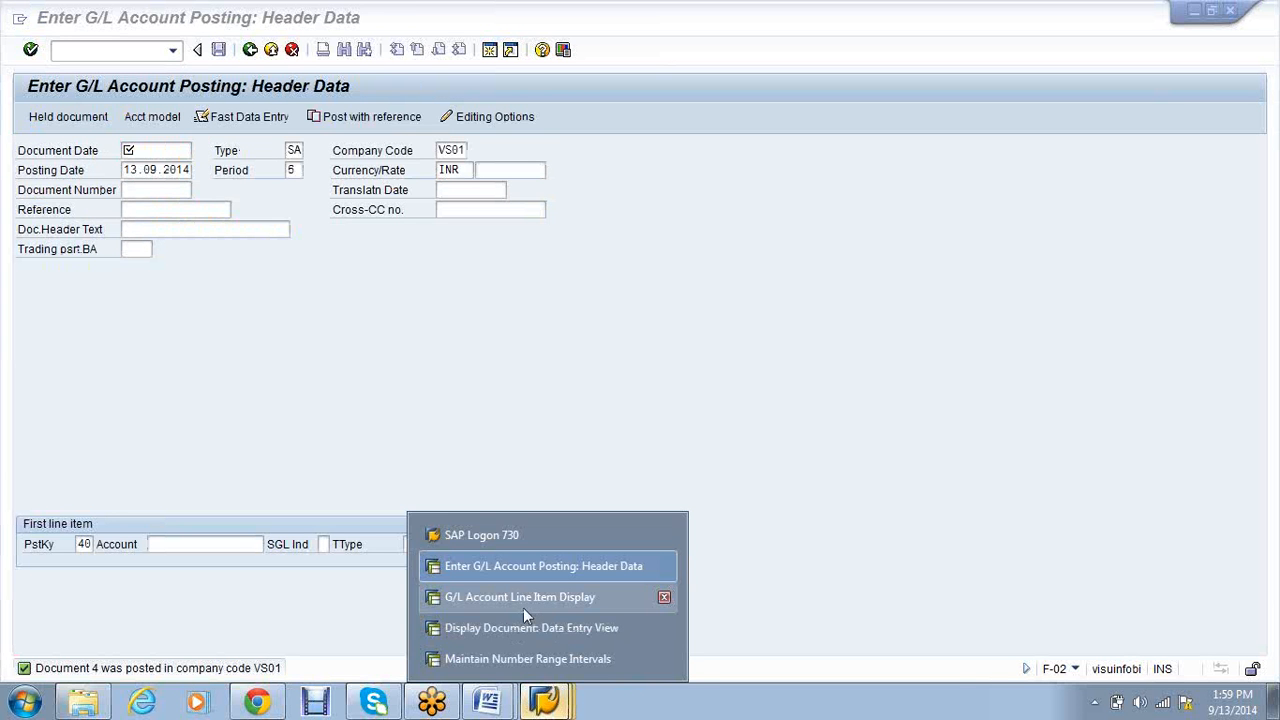
{"action": "left_click", "coordinate": [523, 608]}
Refresh account 100001's line items to show 11,000 INR open from documents 3 and 4
{"action": "left_click", "coordinate": [48, 21]}
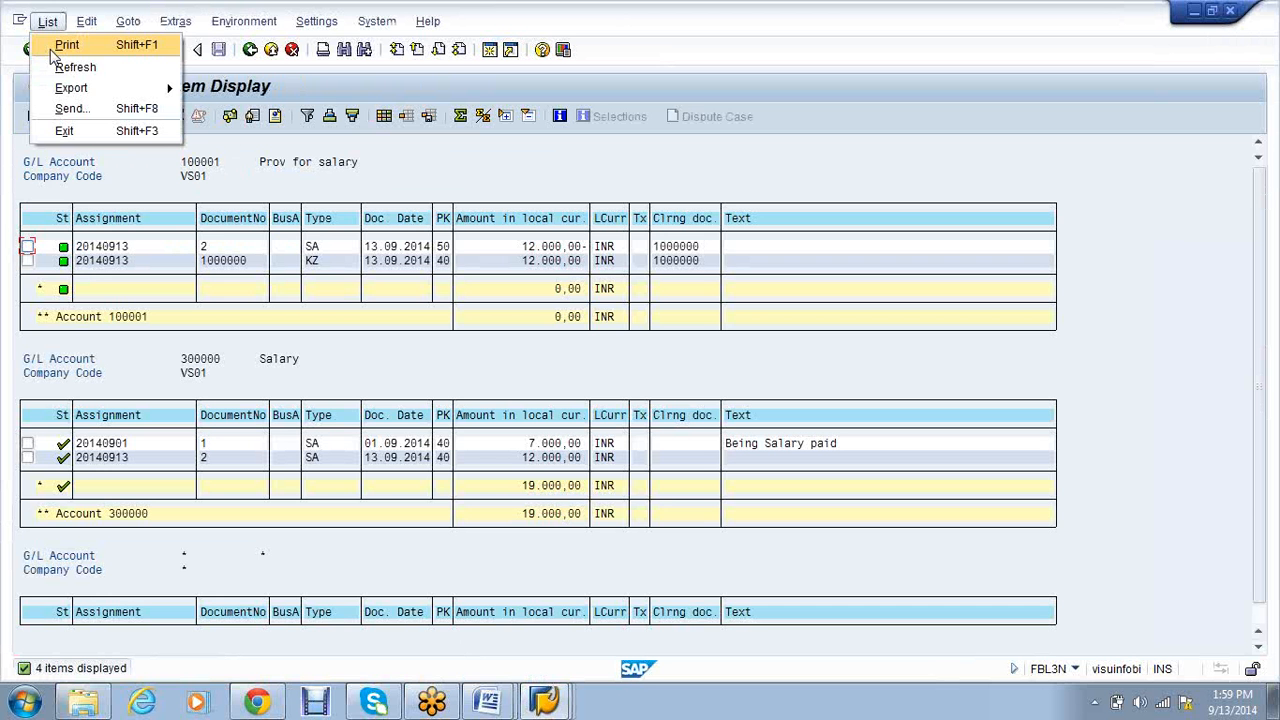
{"action": "left_click", "coordinate": [58, 67]}
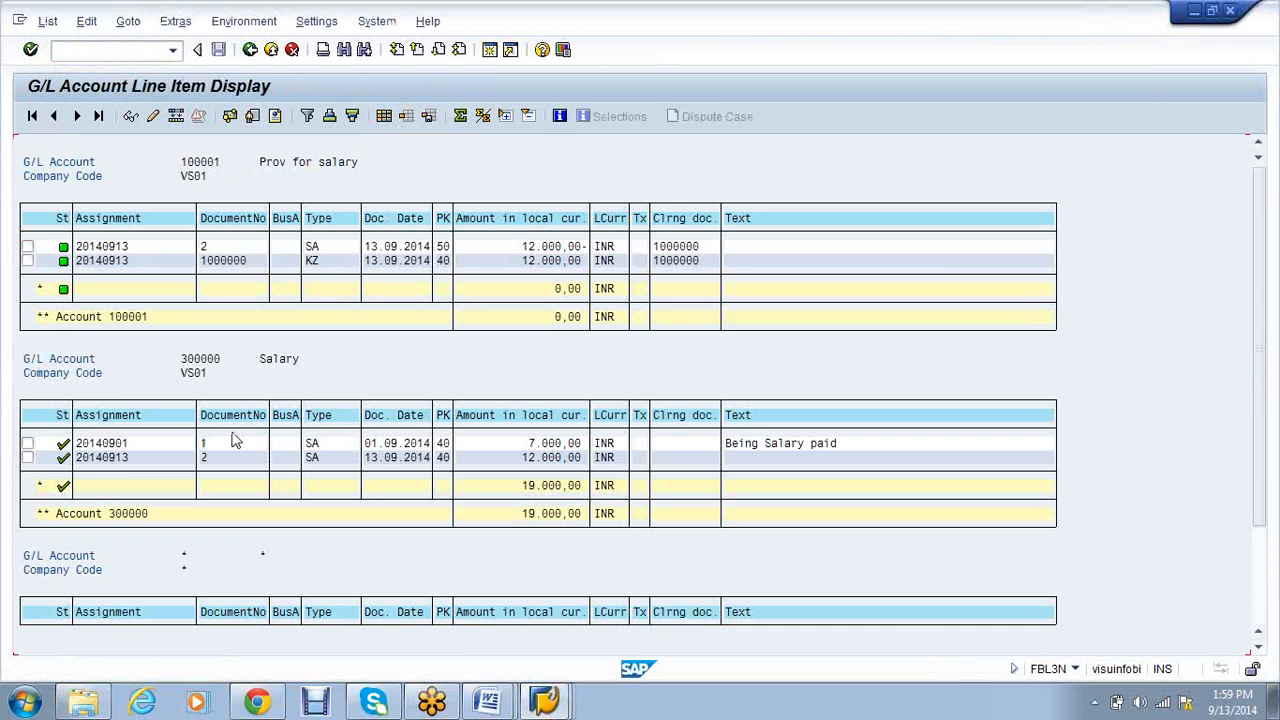
{"action": "left_click", "coordinate": [541, 699]}
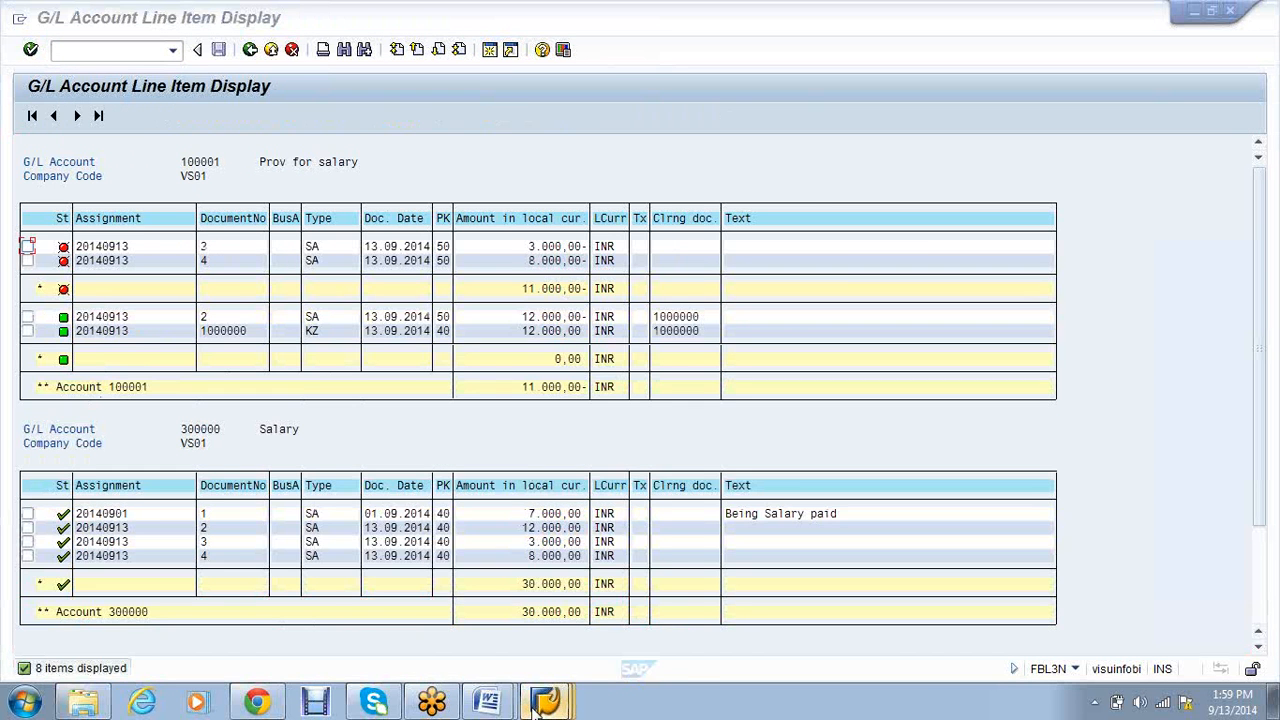
{"action": "left_click", "coordinate": [520, 563]}
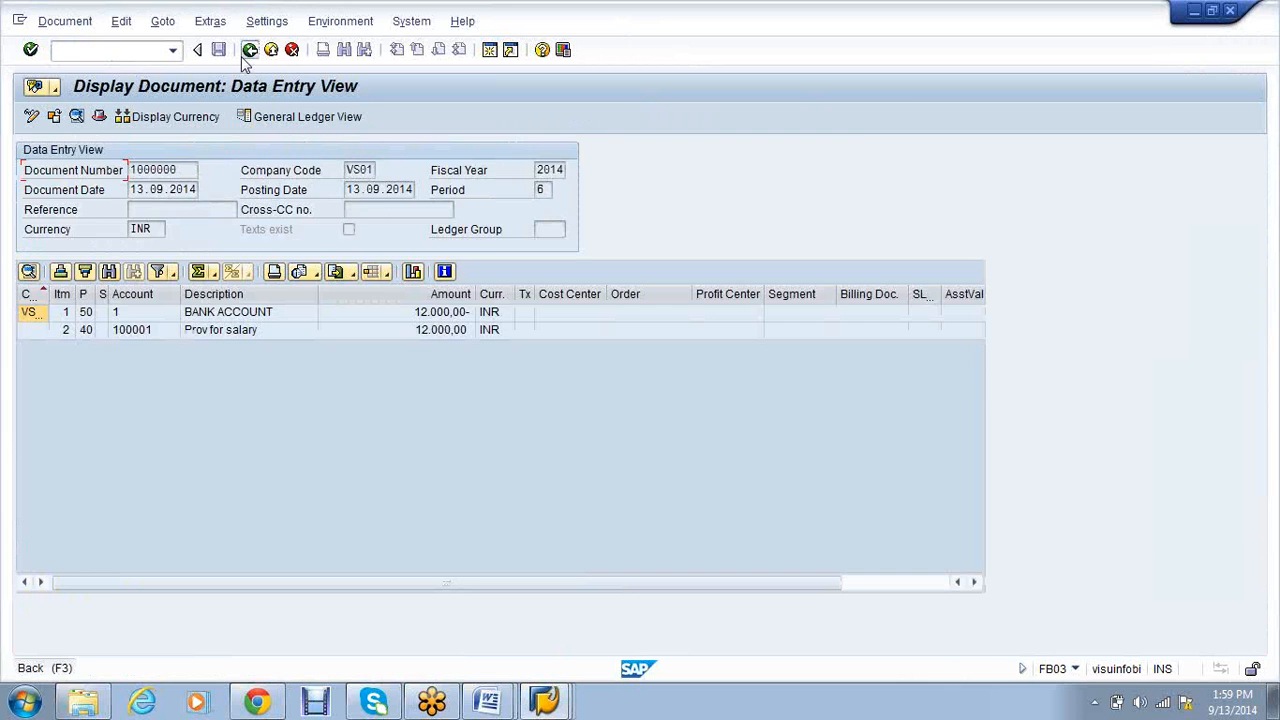
Start a 13.09.2014 outgoing payment of 3000 INR from bank account 1
{"action": "left_click", "coordinate": [243, 57]}
{"action": "type", "text": "13"}
{"action": "left_click", "coordinate": [184, 170]}
{"action": "left_click", "coordinate": [172, 288]}
{"action": "type", "text": "1"}
{"action": "left_click", "coordinate": [171, 308]}
{"action": "type", "text": "30"}
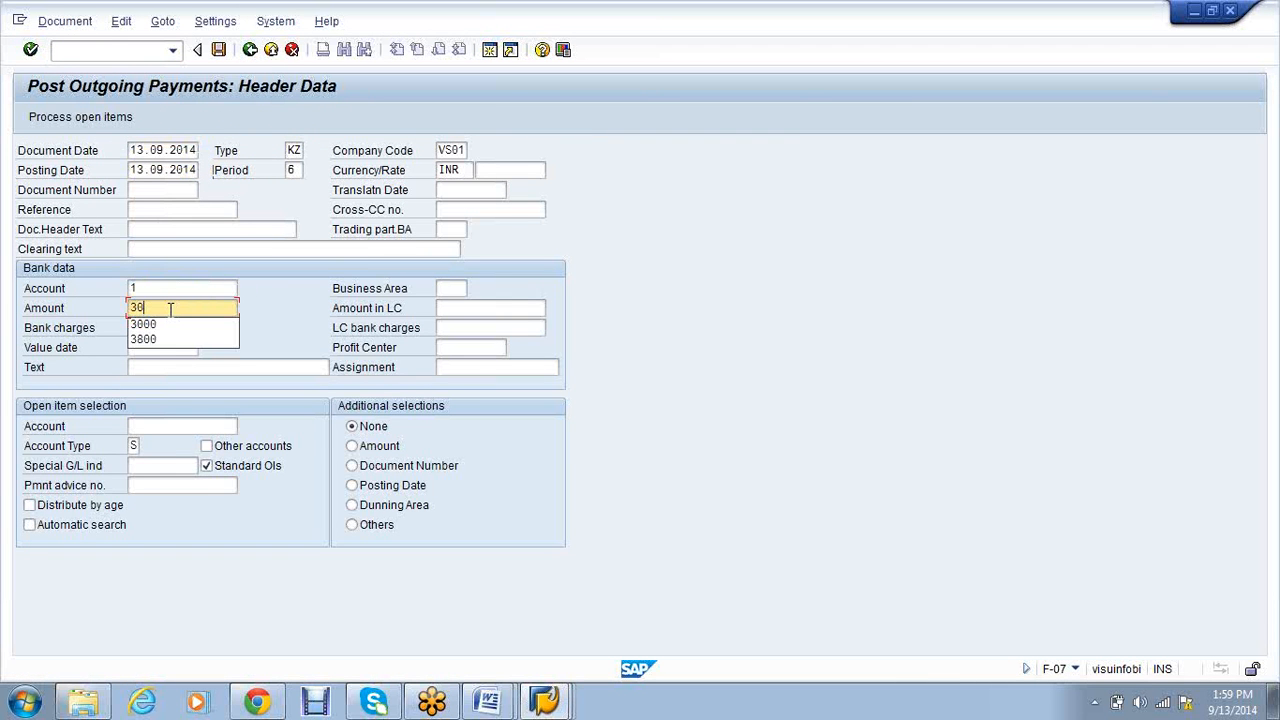
{"action": "type", "text": "00"}
Set value date 13.09.2014 and load the open items of account 100001
{"action": "key", "text": "alt+Tab"}
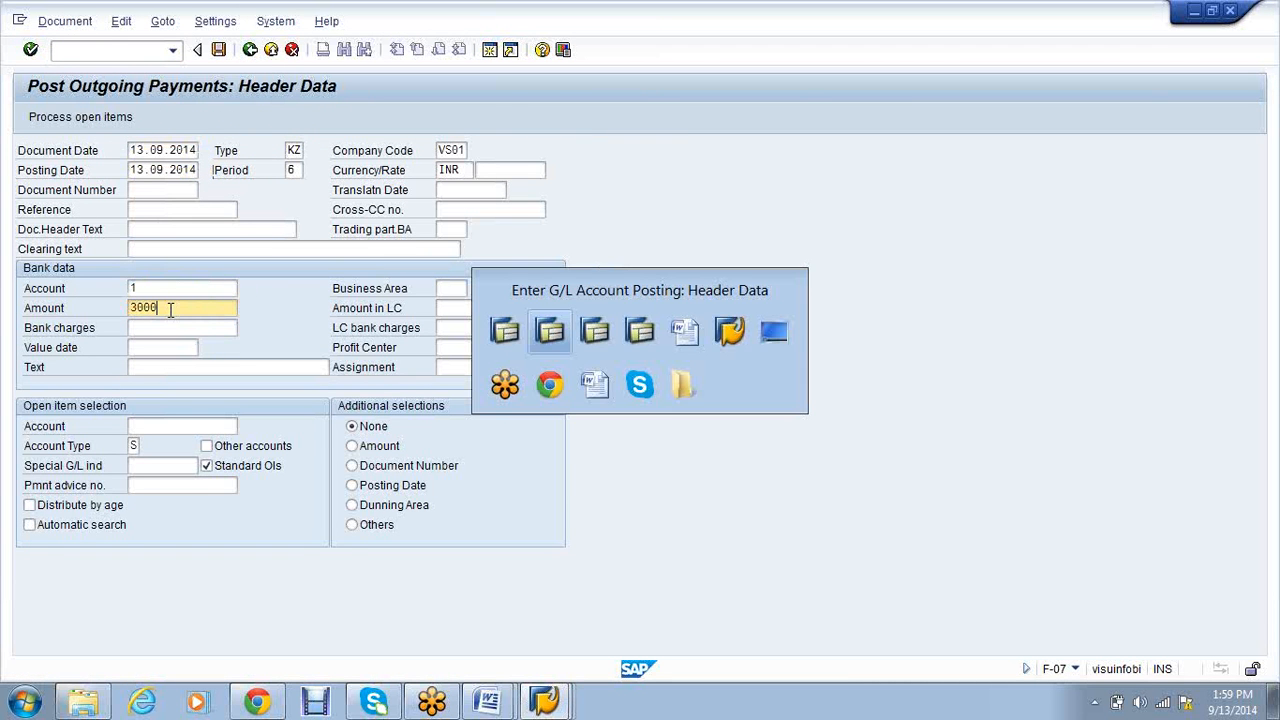
{"action": "left_click", "coordinate": [545, 702]}
{"action": "left_click", "coordinate": [558, 602]}
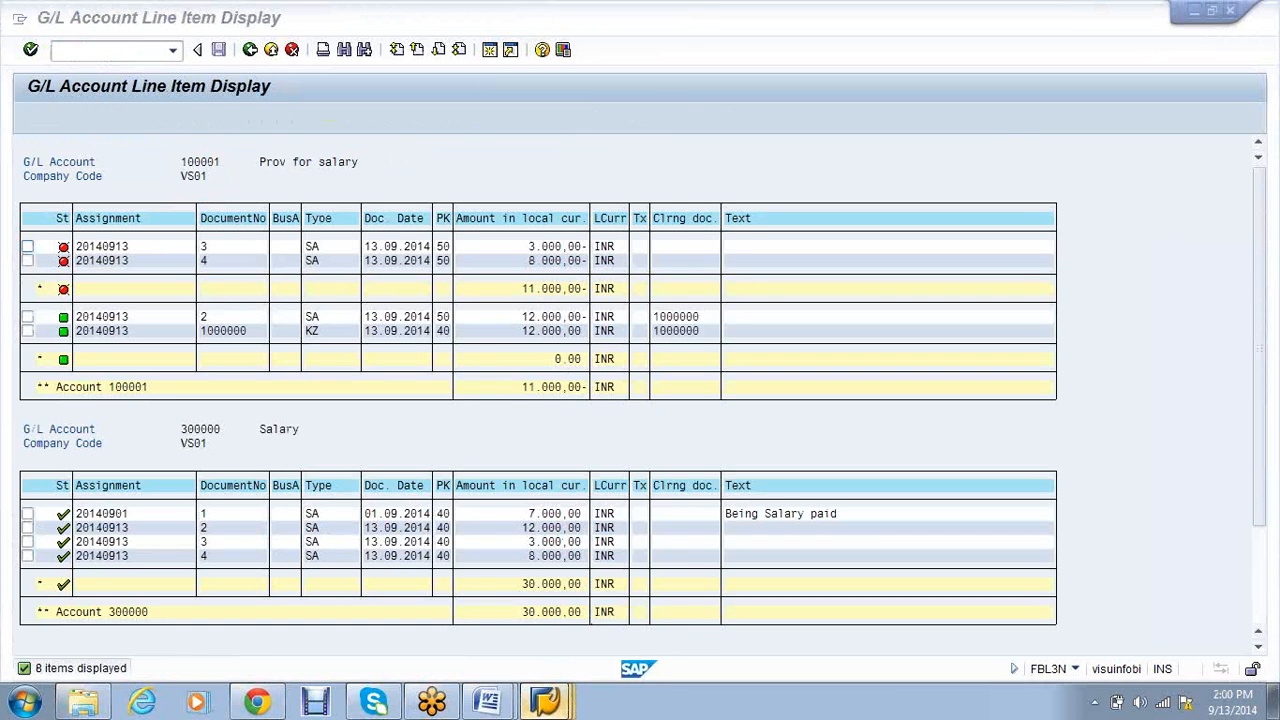
{"action": "left_click", "coordinate": [545, 700]}
{"action": "left_click", "coordinate": [547, 626]}
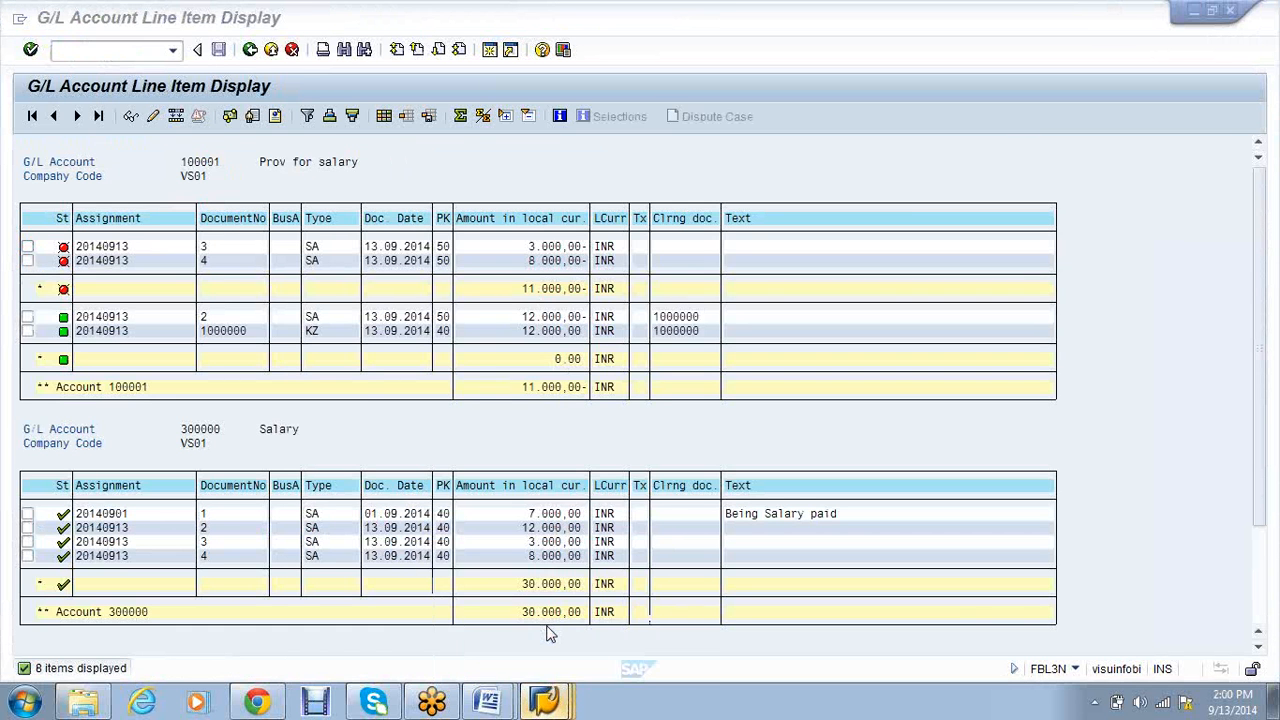
{"action": "left_click", "coordinate": [172, 348]}
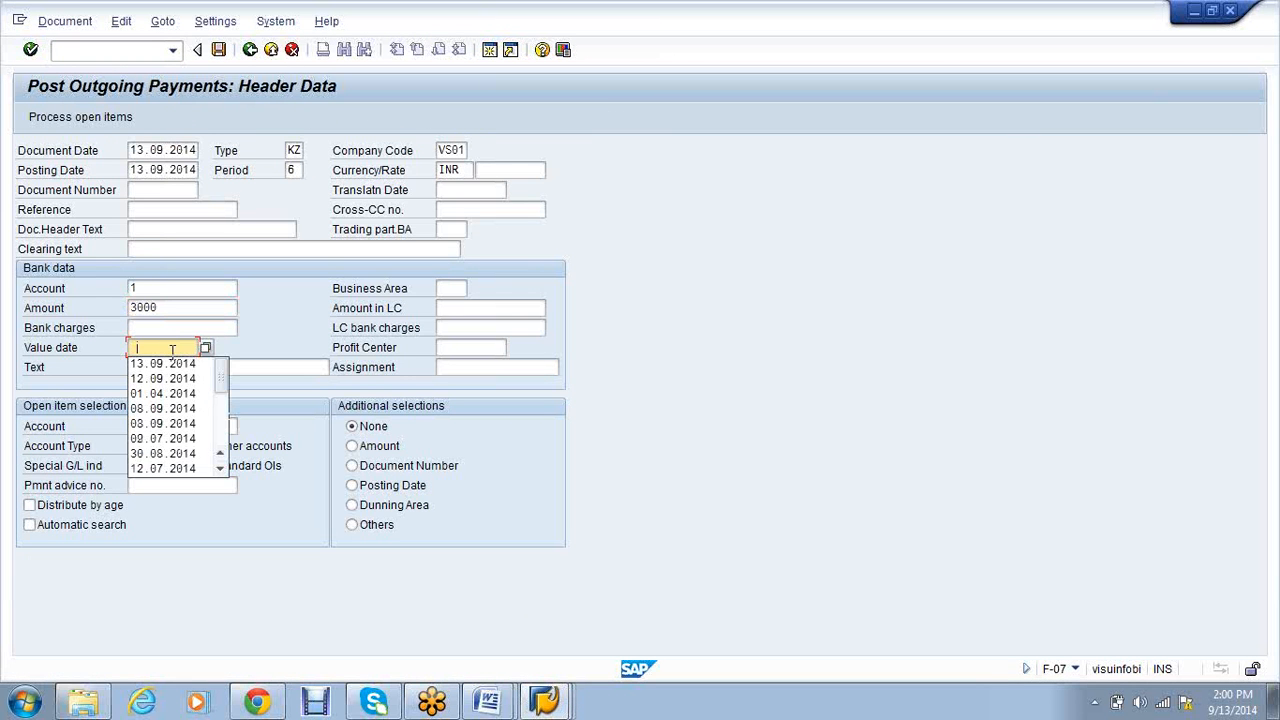
{"action": "left_click", "coordinate": [163, 363]}
{"action": "left_click", "coordinate": [166, 425]}
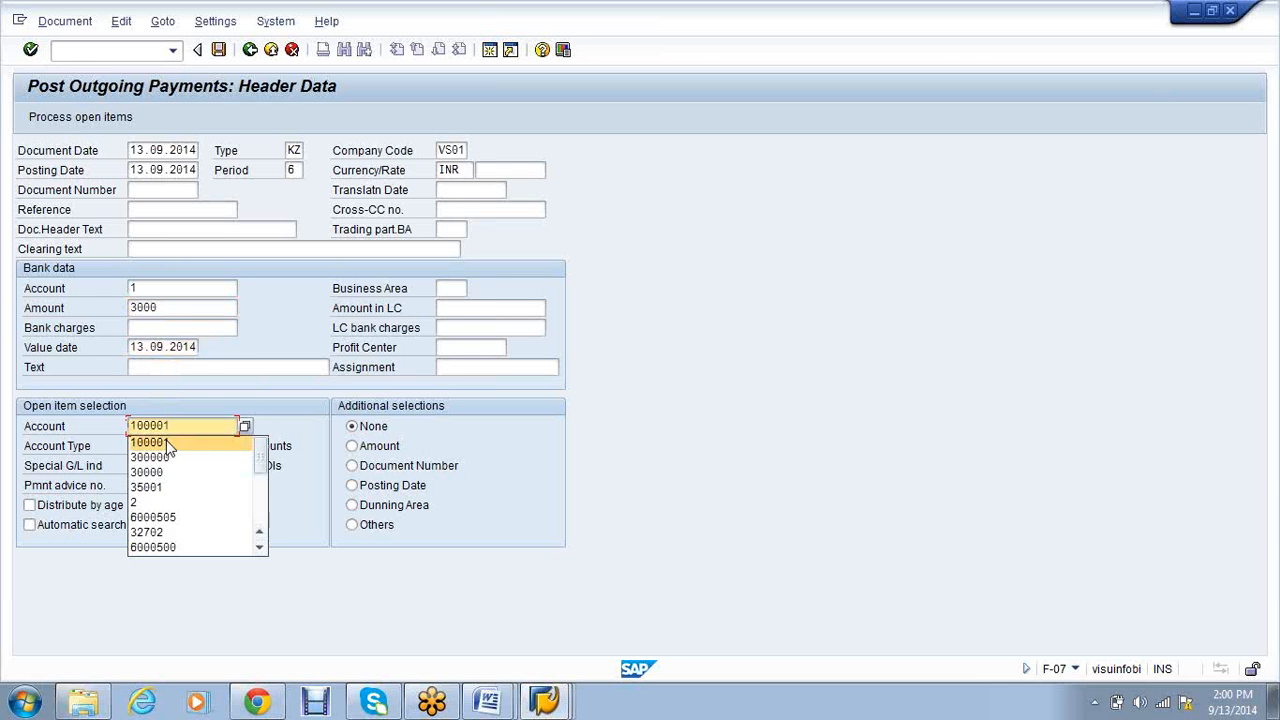
{"action": "left_click", "coordinate": [167, 443]}
{"action": "left_click", "coordinate": [76, 119]}
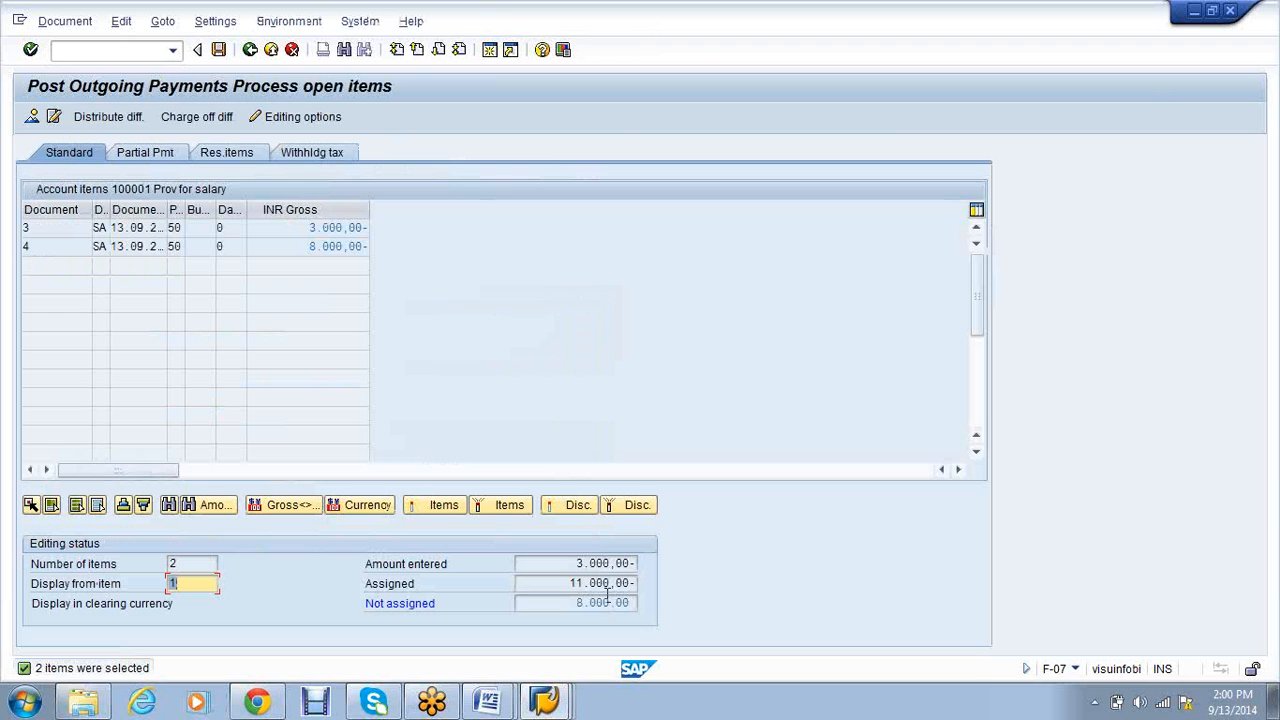
After the posting error, deactivate the 8,000 item so 0,00 remains not assigned
{"action": "left_click", "coordinate": [218, 49]}
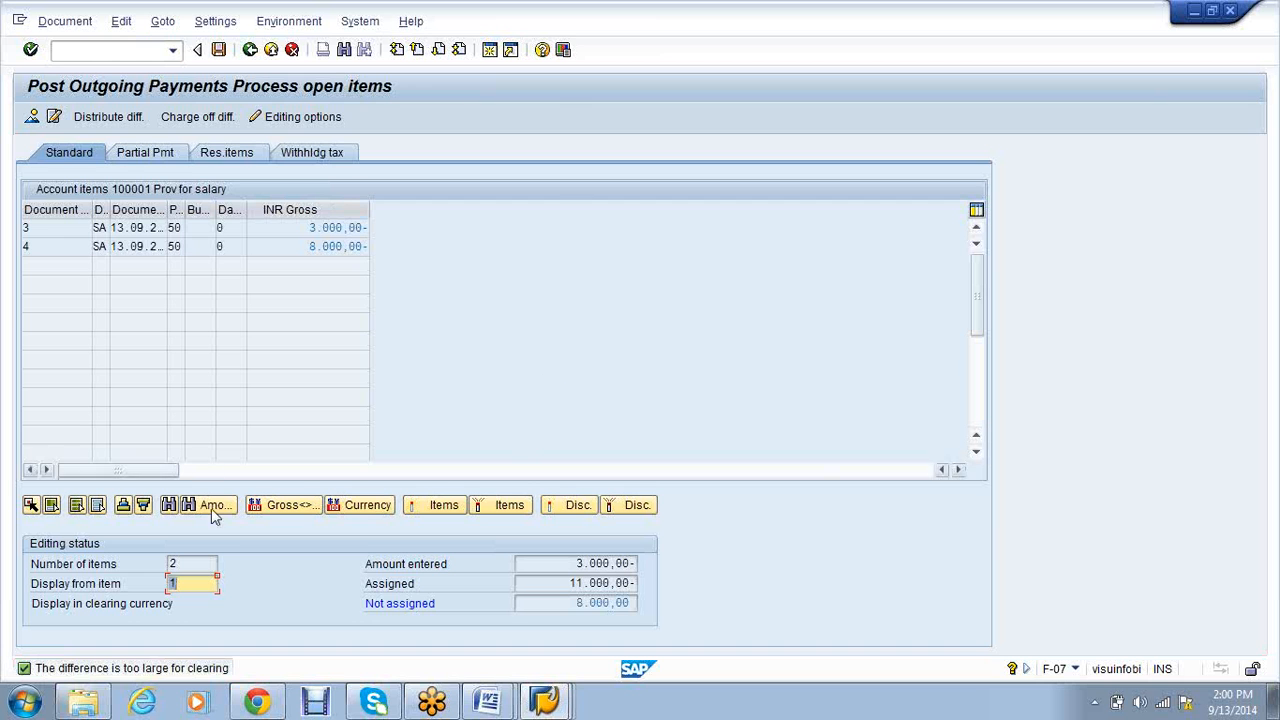
{"action": "double_click", "coordinate": [334, 246]}
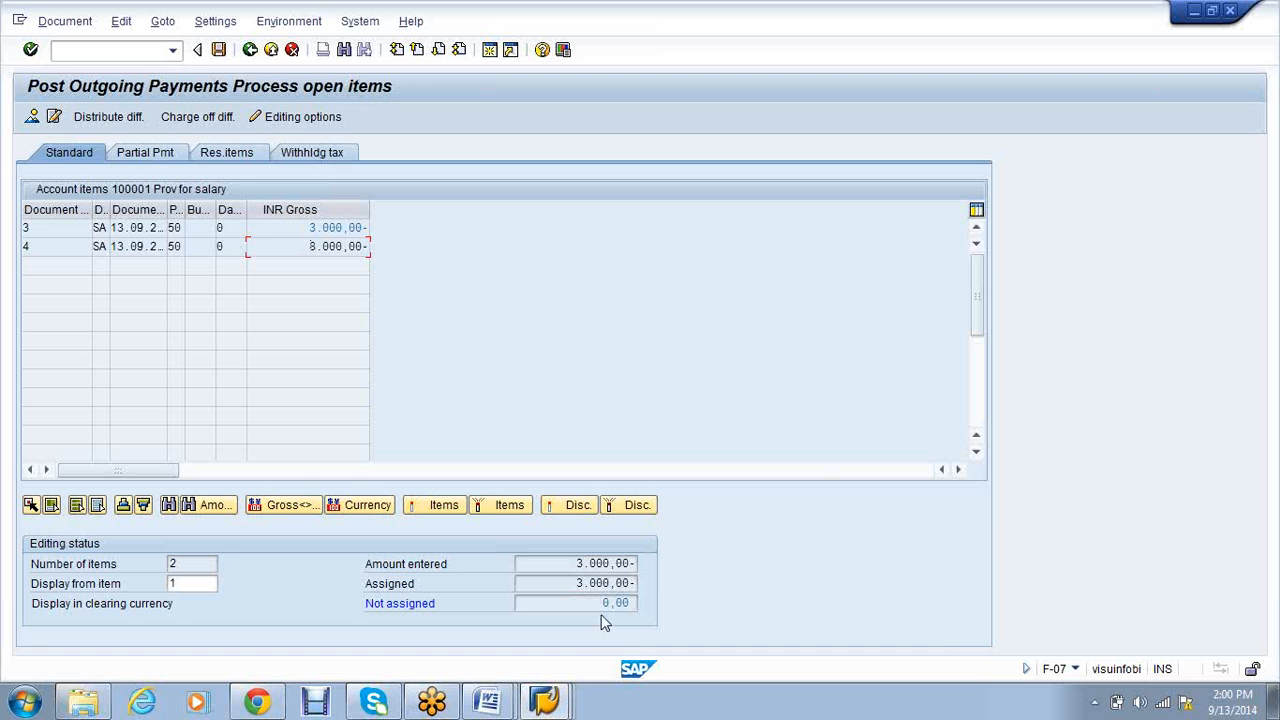
{"action": "left_click_drag", "start_coordinate": [603, 606], "coordinate": [633, 607]}
{"action": "left_click", "coordinate": [728, 321]}
Post payment document 1000001 and refresh Prov for salary items, leaving only 8,000 INR open
{"action": "left_click", "coordinate": [218, 49]}
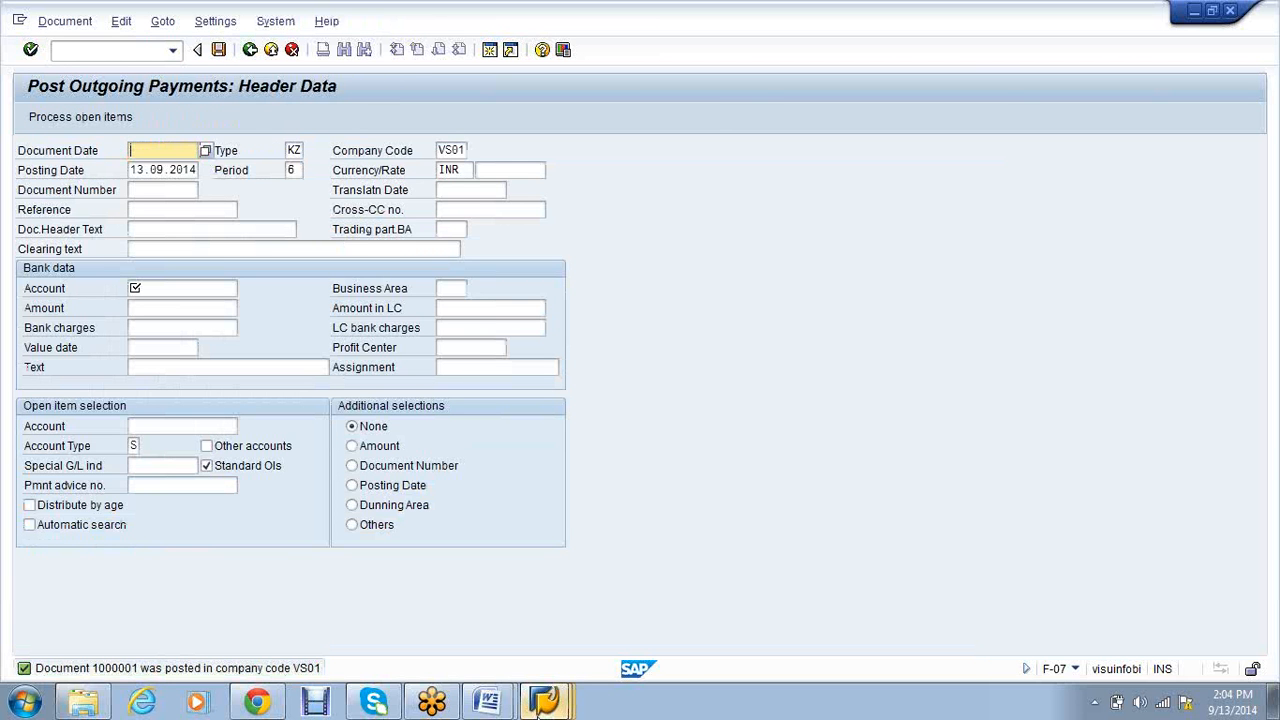
{"action": "left_click", "coordinate": [540, 705]}
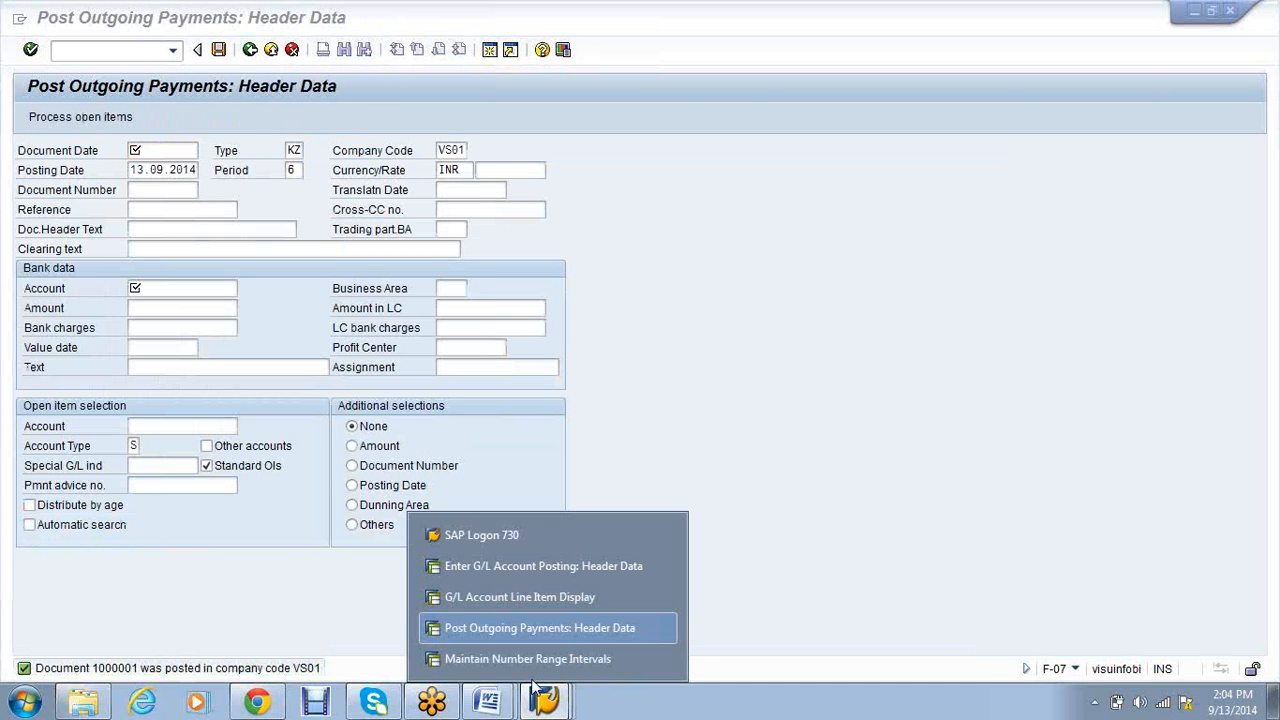
{"action": "left_click", "coordinate": [527, 593]}
{"action": "left_click", "coordinate": [47, 21]}
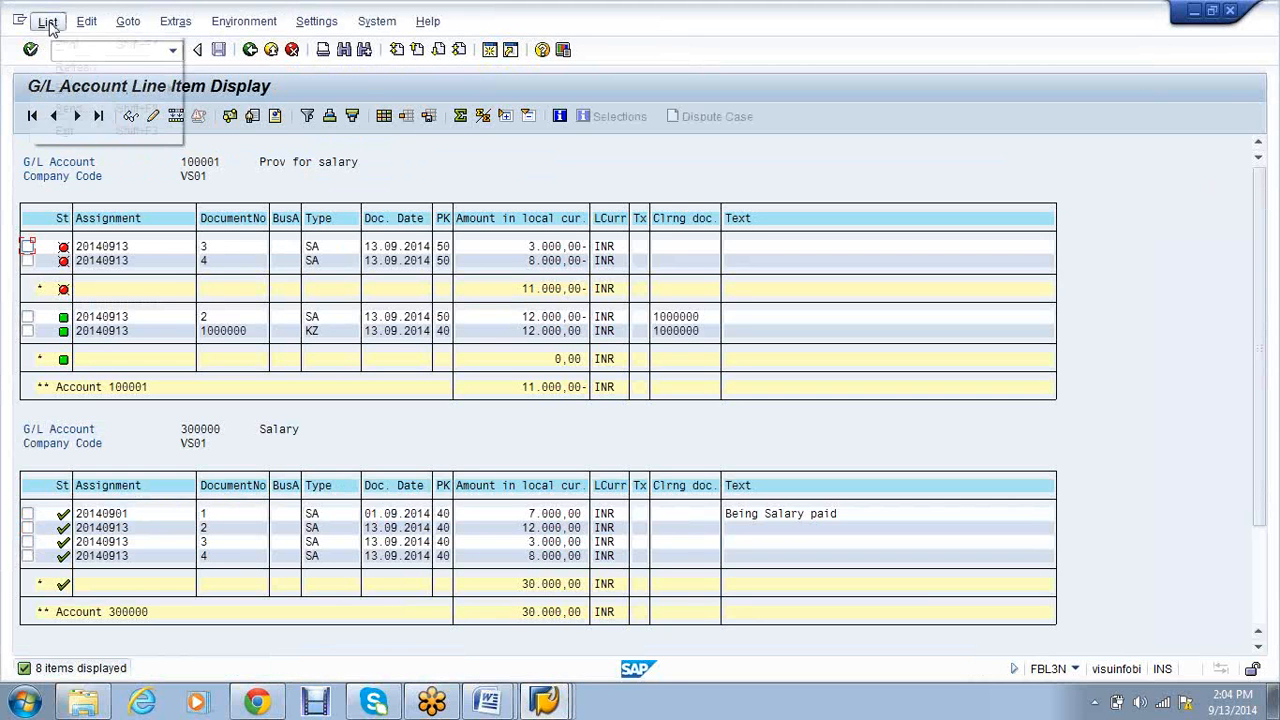
{"action": "left_click", "coordinate": [62, 67]}
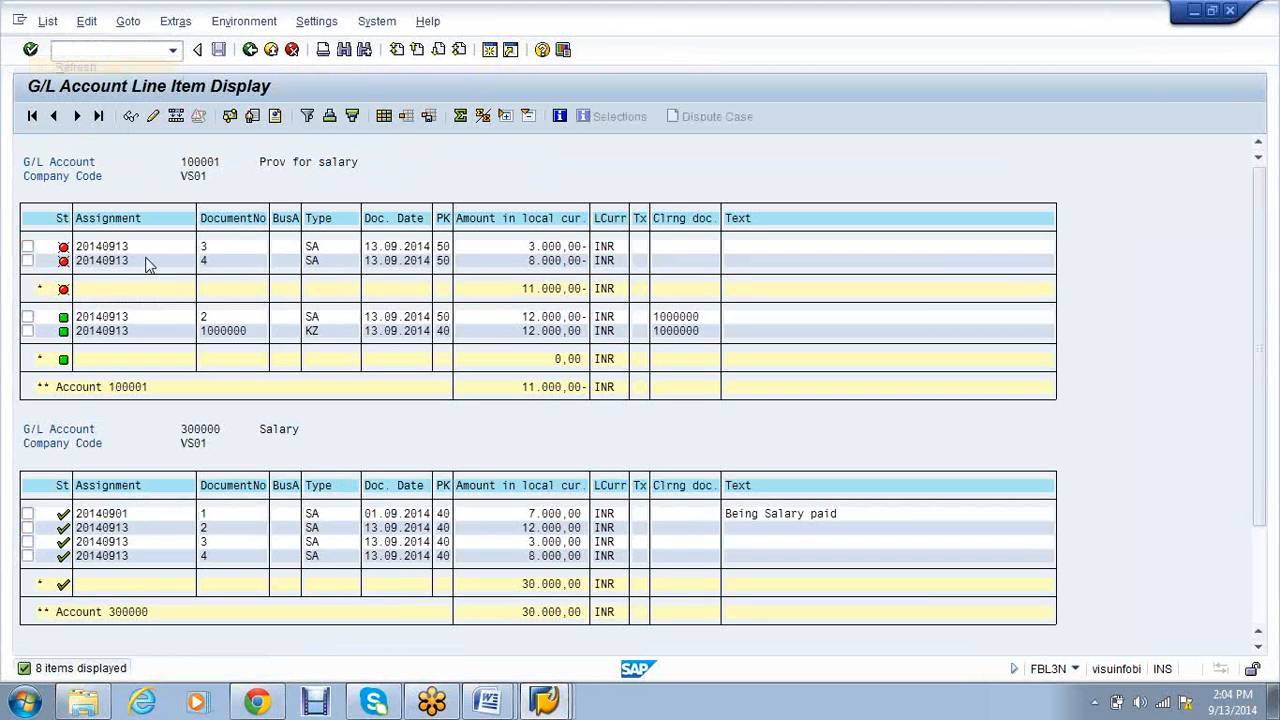
{"action": "mouse_move", "coordinate": [488, 702]}
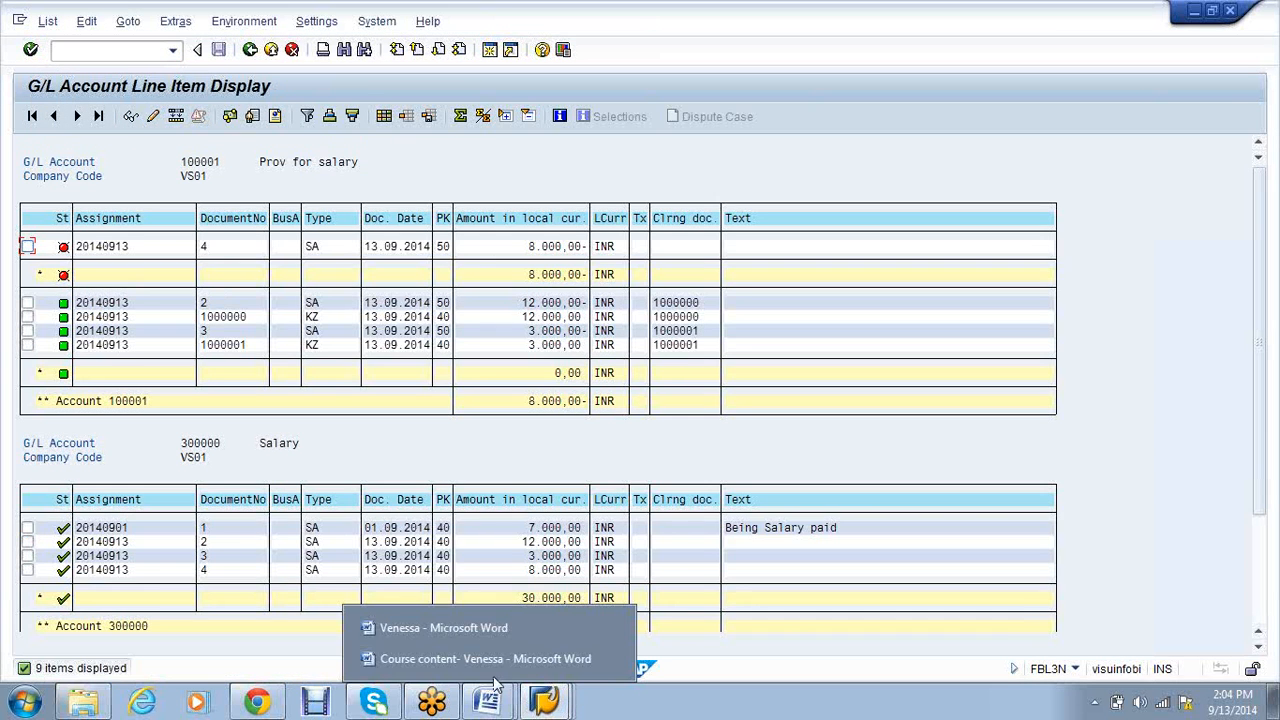
{"action": "left_click", "coordinate": [483, 627]}
Add 'Partial payment' and 'Residual payment' headings below the numbered list
{"action": "scroll", "coordinate": [591, 566], "scroll_direction": "down", "scroll_amount": 3}
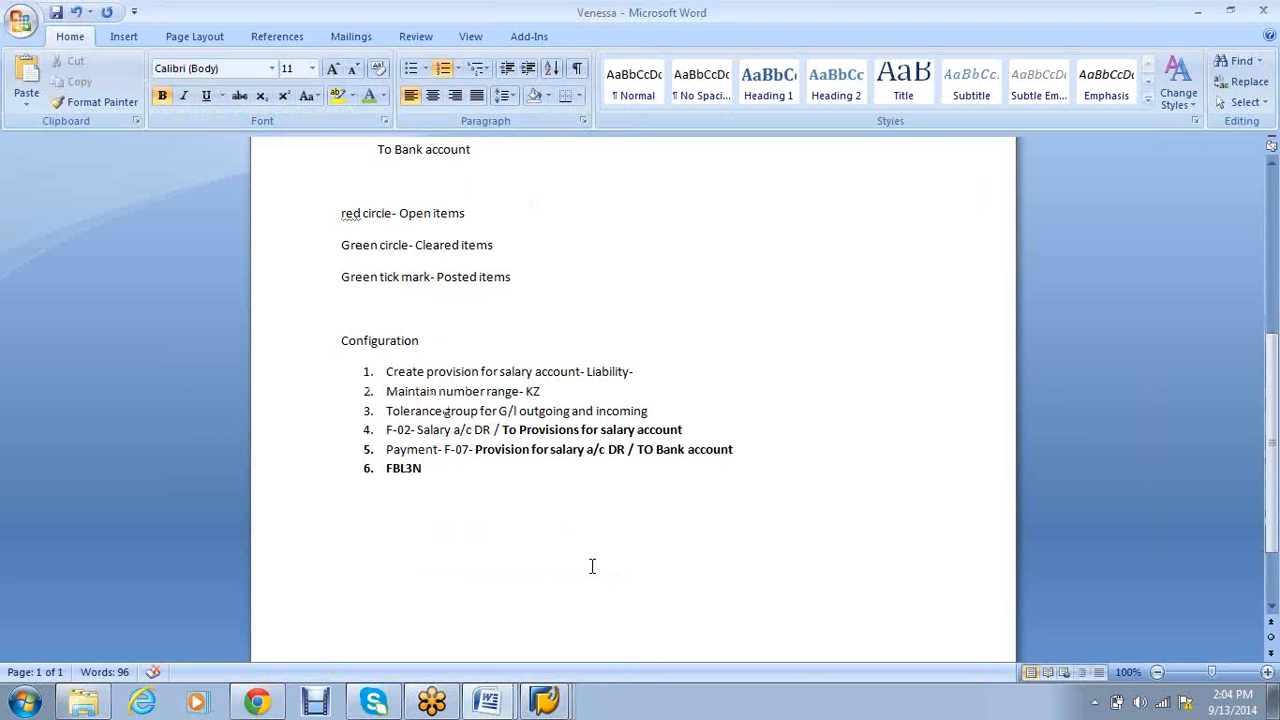
{"action": "key", "text": "Return"}
{"action": "key", "text": "Return"}
{"action": "key", "text": "Return"}
{"action": "type", "text": "Partial payment"}
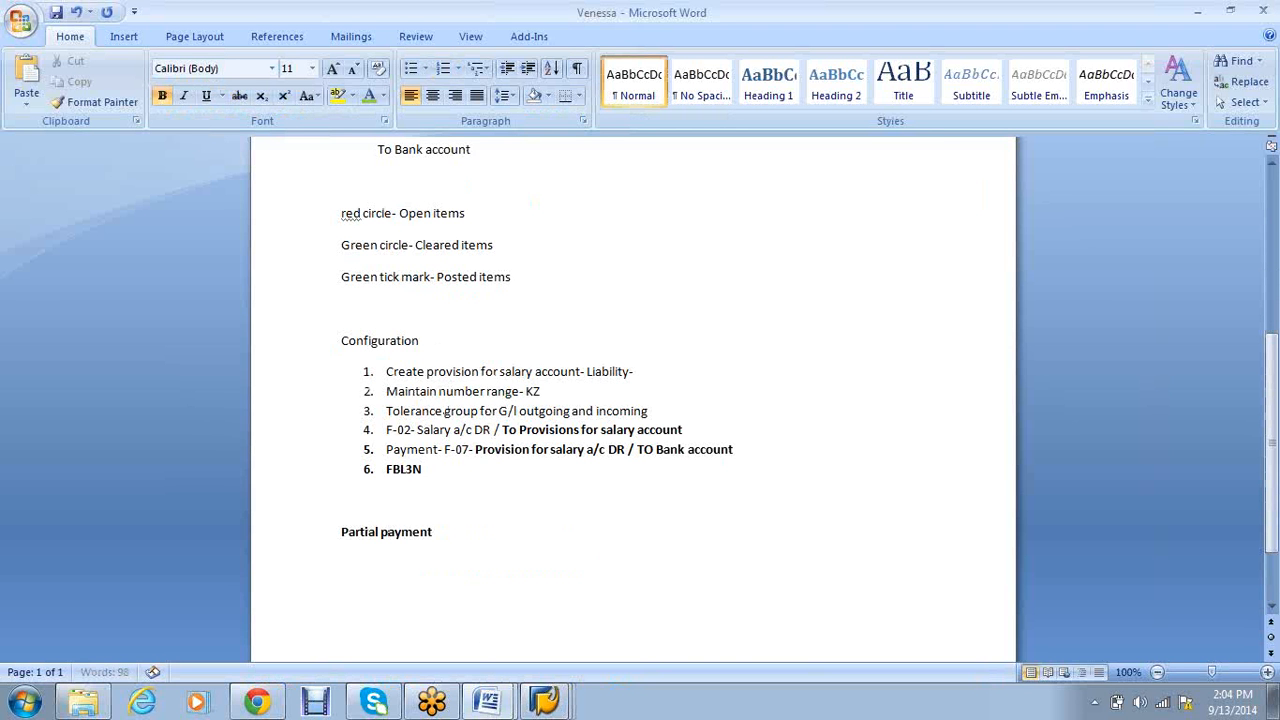
{"action": "key", "text": "Return"}
{"action": "key", "text": "Return"}
{"action": "type", "text": "Residual payment"}
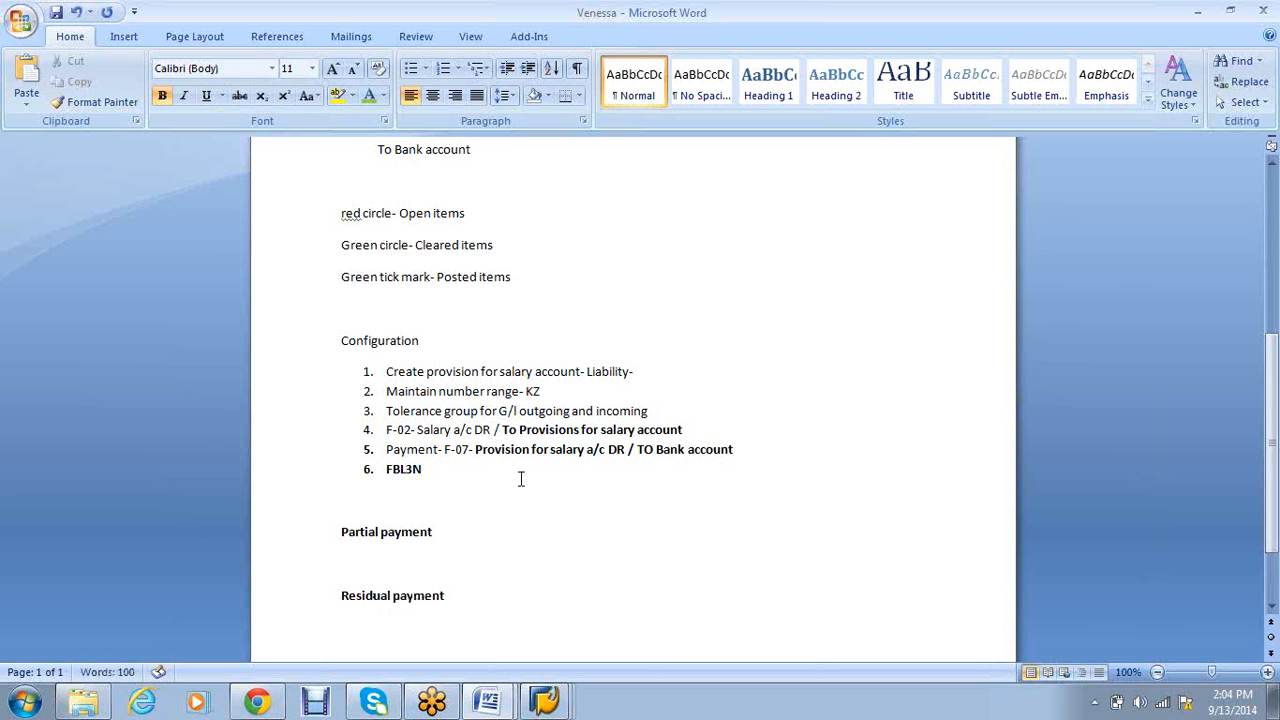
Under Partial payment, write 'System will not clear the main document, till the payment is complete'
{"action": "left_click", "coordinate": [466, 519]}
{"action": "left_click", "coordinate": [484, 528]}
{"action": "key", "text": "Return"}
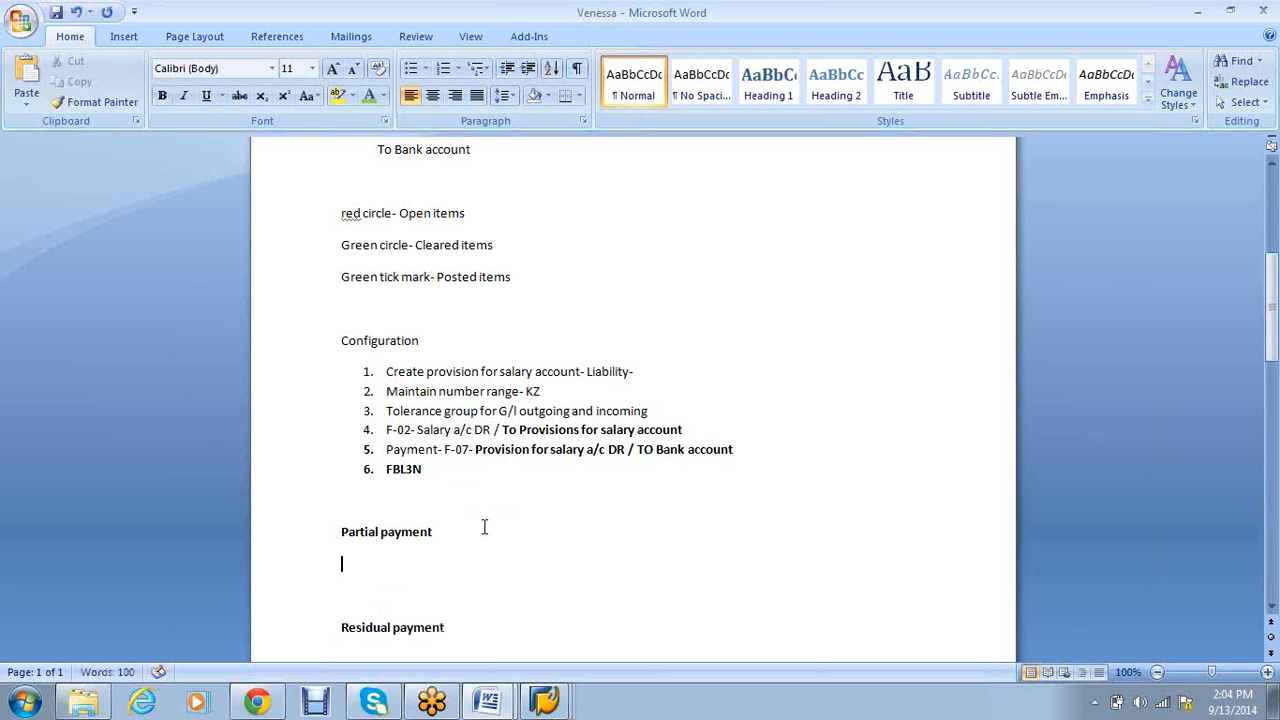
{"action": "key", "text": "ctrl+b"}
{"action": "type", "text": "System will not clea"}
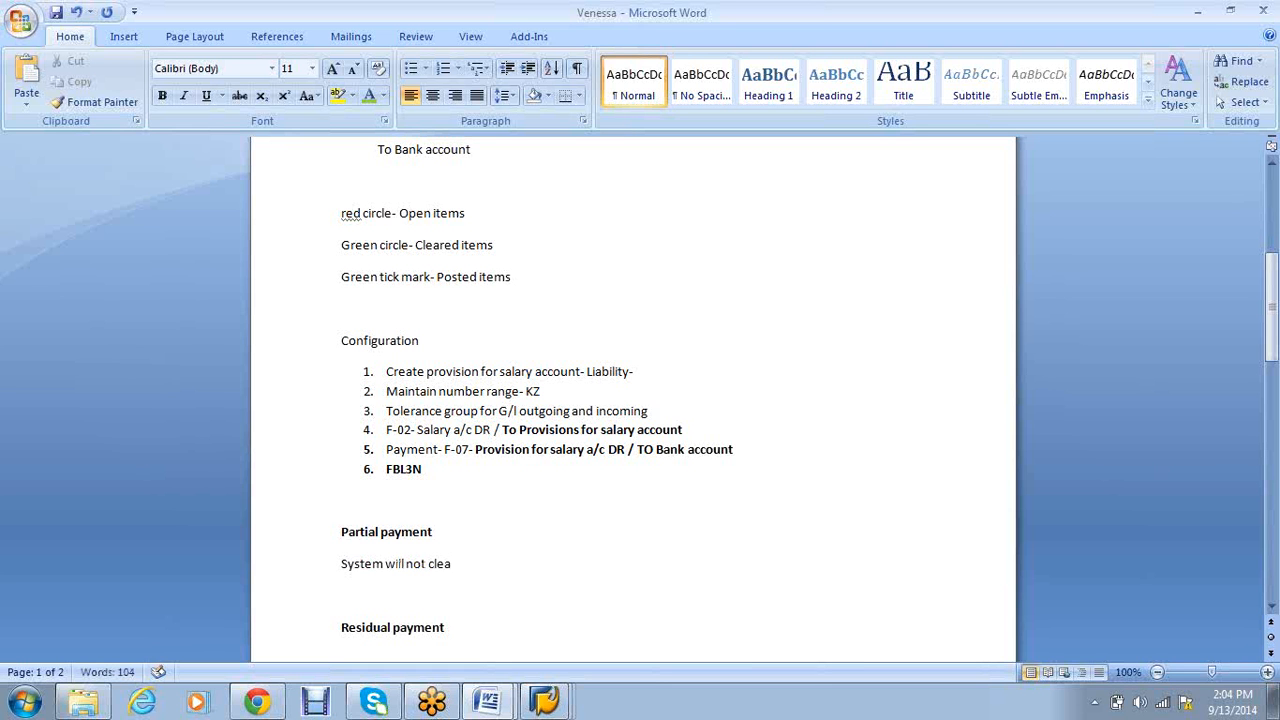
{"action": "type", "text": "r the main docment,"}
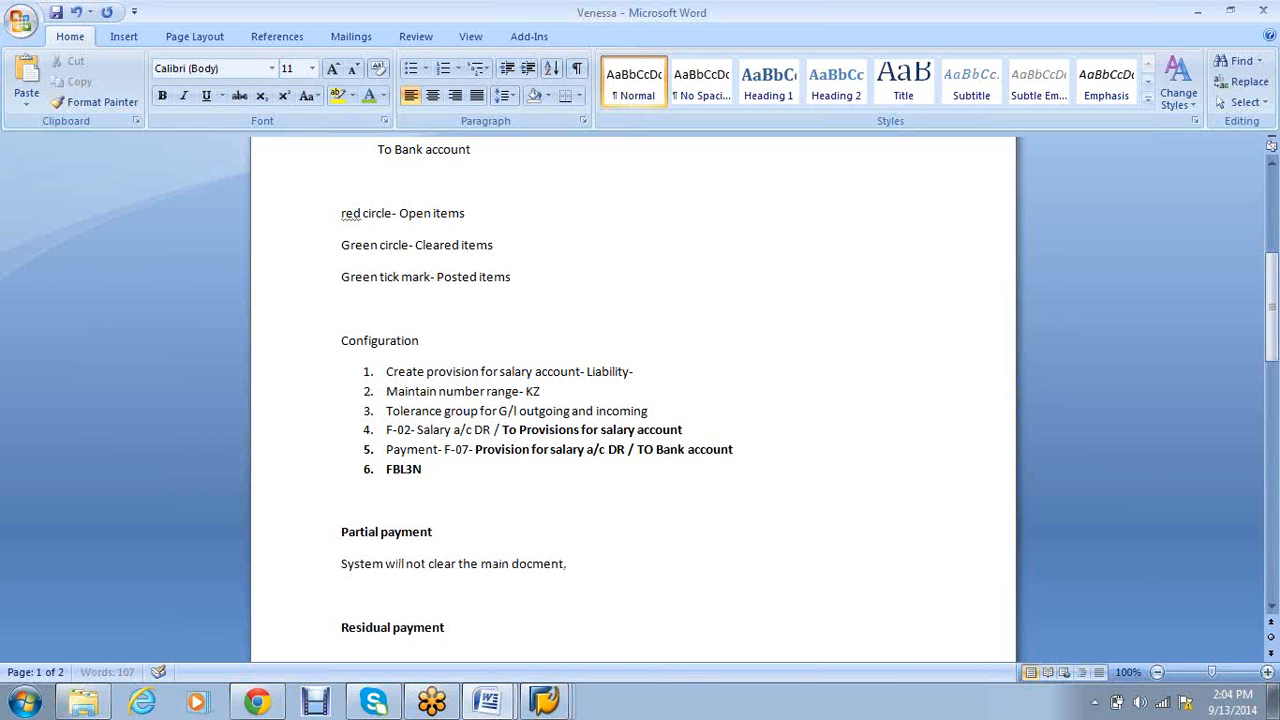
{"action": "key", "text": "BackSpace"}
{"action": "key", "text": "BackSpace"}
{"action": "key", "text": "BackSpace"}
{"action": "key", "text": "BackSpace"}
{"action": "key", "text": "BackSpace"}
{"action": "type", "text": "ument, till the paymen"}
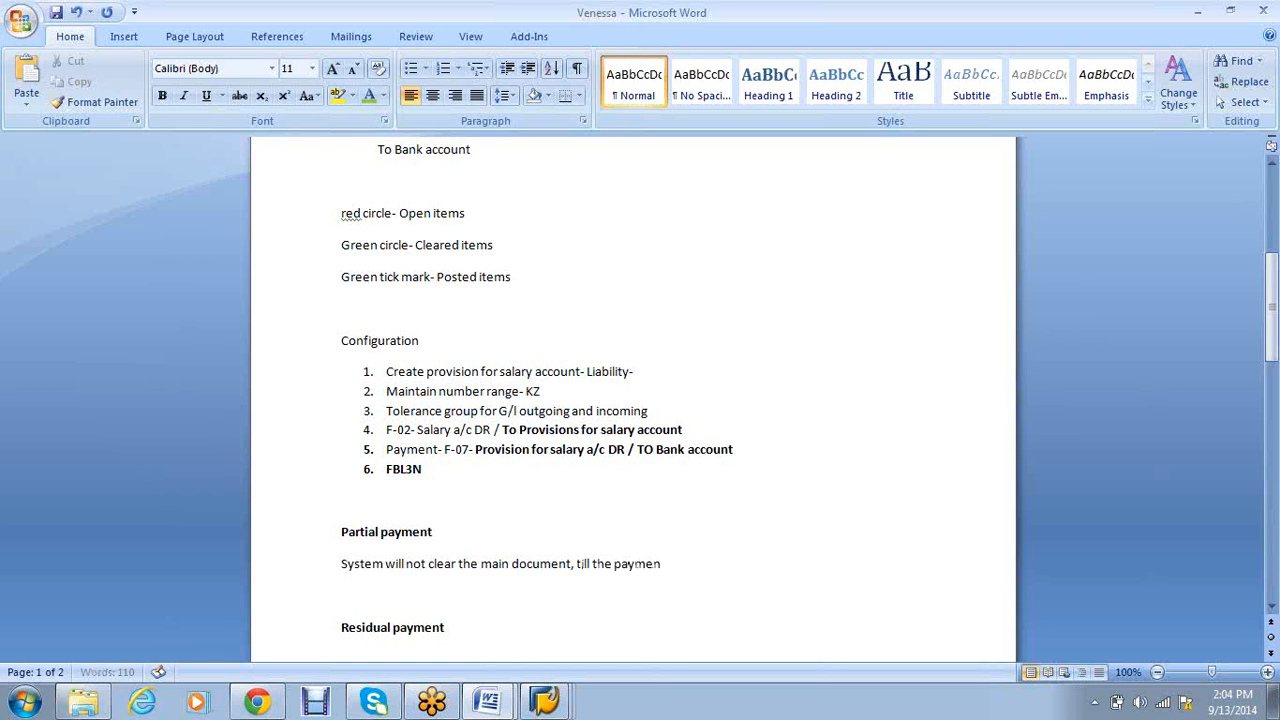
{"action": "type", "text": "t is compel"}
{"action": "key", "text": "BackSpace"}
{"action": "key", "text": "BackSpace"}
{"action": "type", "text": "lete"}
List the figures 8000 and 2000 below the Partial payment explanation
{"action": "key", "text": "Return"}
{"action": "type", "text": "8"}
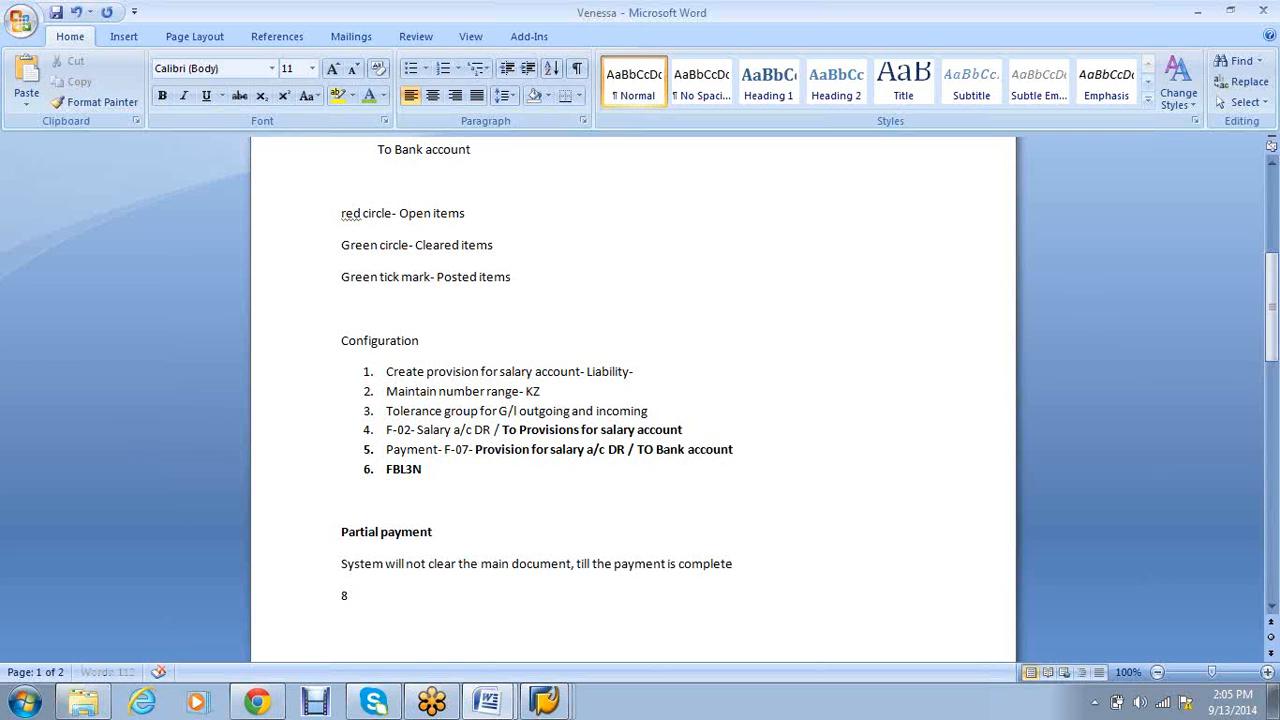
{"action": "type", "text": "000"}
{"action": "key", "text": "Return"}
{"action": "type", "text": "2000"}
{"action": "left_click", "coordinate": [368, 596]}
{"action": "left_click", "coordinate": [368, 628]}
{"action": "key", "text": "Down"}
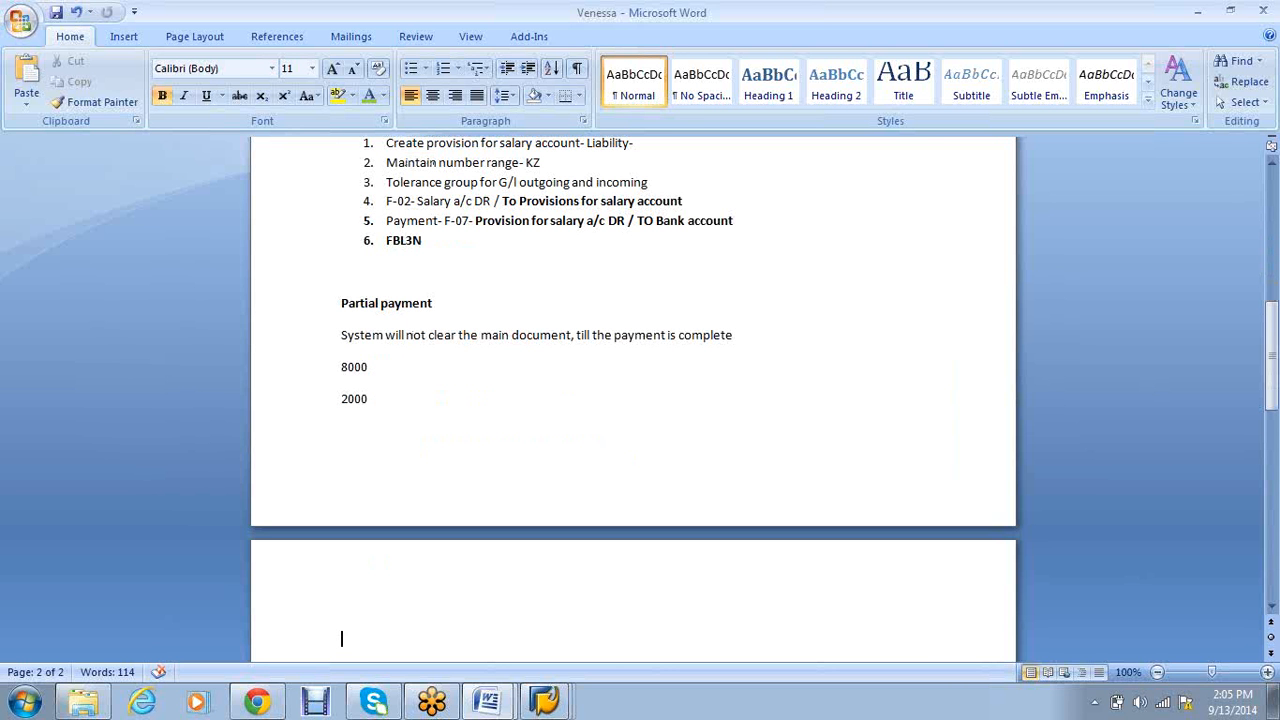
Under Residual payment, list 8000, 2000 and '6000- open line item' on separate lines
{"action": "scroll", "coordinate": [503, 491], "scroll_direction": "down", "scroll_amount": 3}
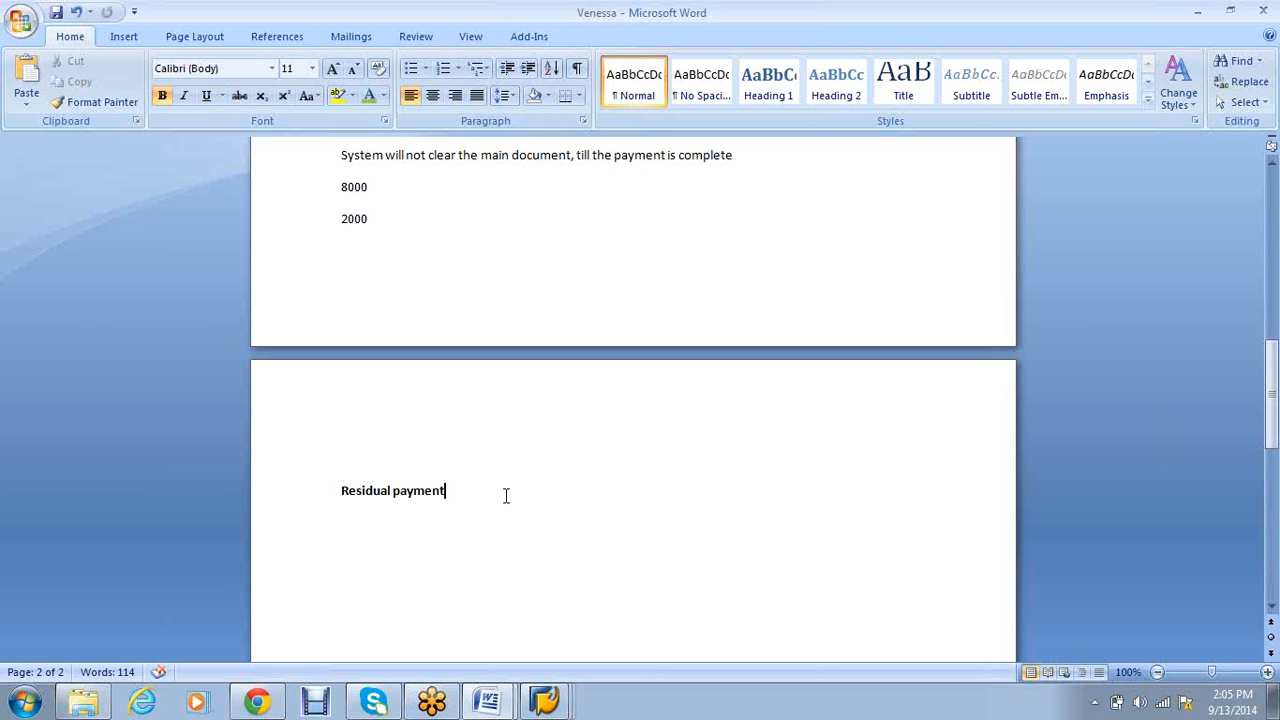
{"action": "key", "text": "Return"}
{"action": "key", "text": "Return"}
{"action": "type", "text": "B00"}
{"action": "key", "text": "BackSpace"}
{"action": "key", "text": "BackSpace"}
{"action": "key", "text": "BackSpace"}
{"action": "type", "text": "8000"}
{"action": "key", "text": "Return"}
{"action": "type", "text": "2000"}
{"action": "key", "text": "Return"}
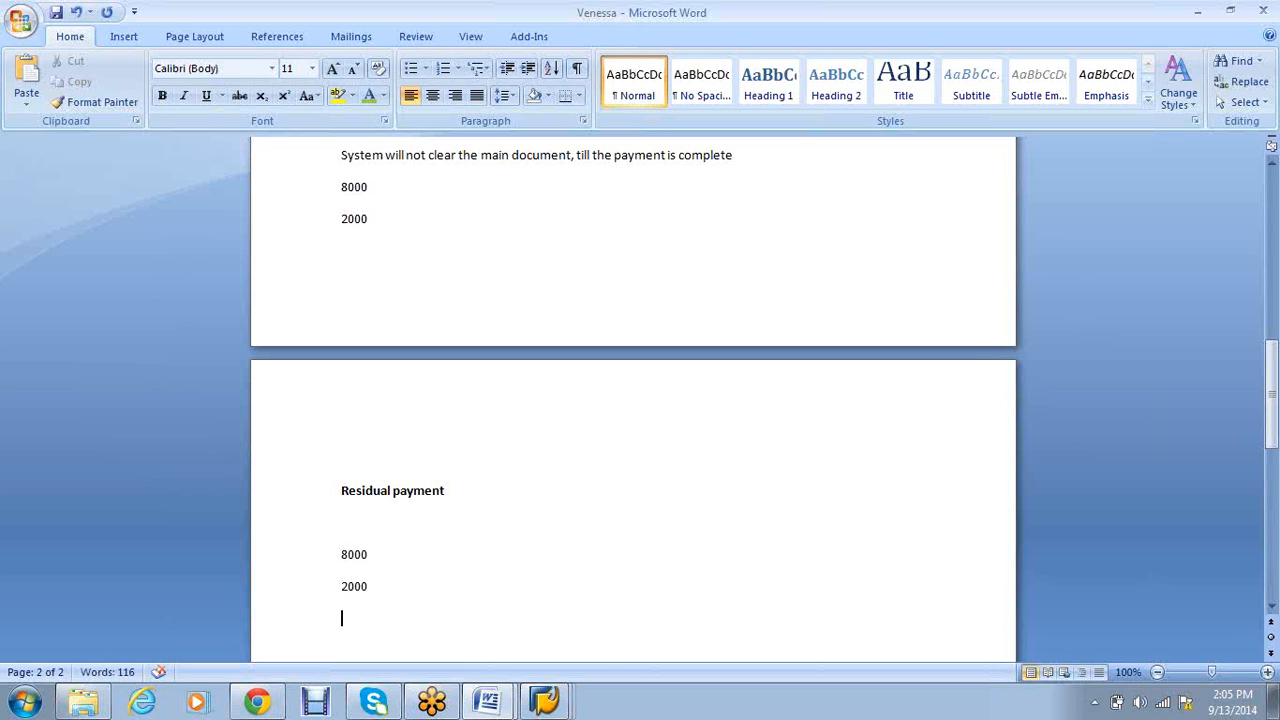
{"action": "type", "text": "6000- open"}
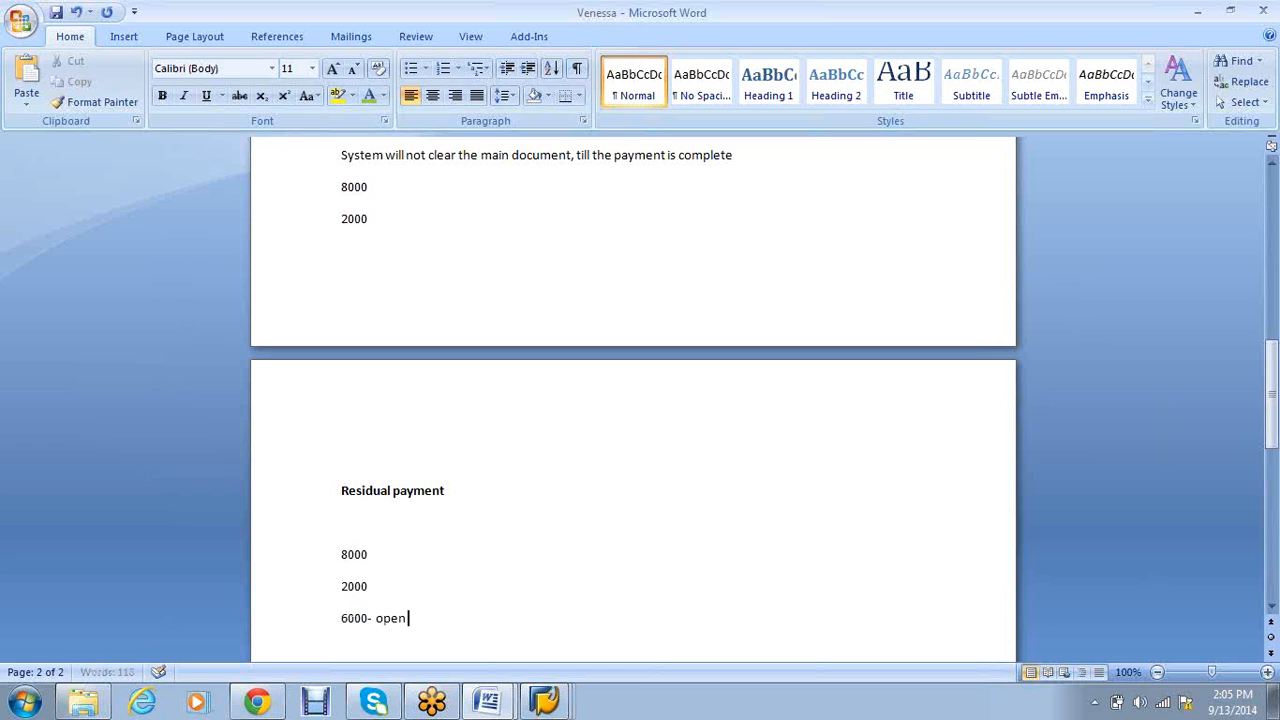
{"action": "type", "text": " line item"}
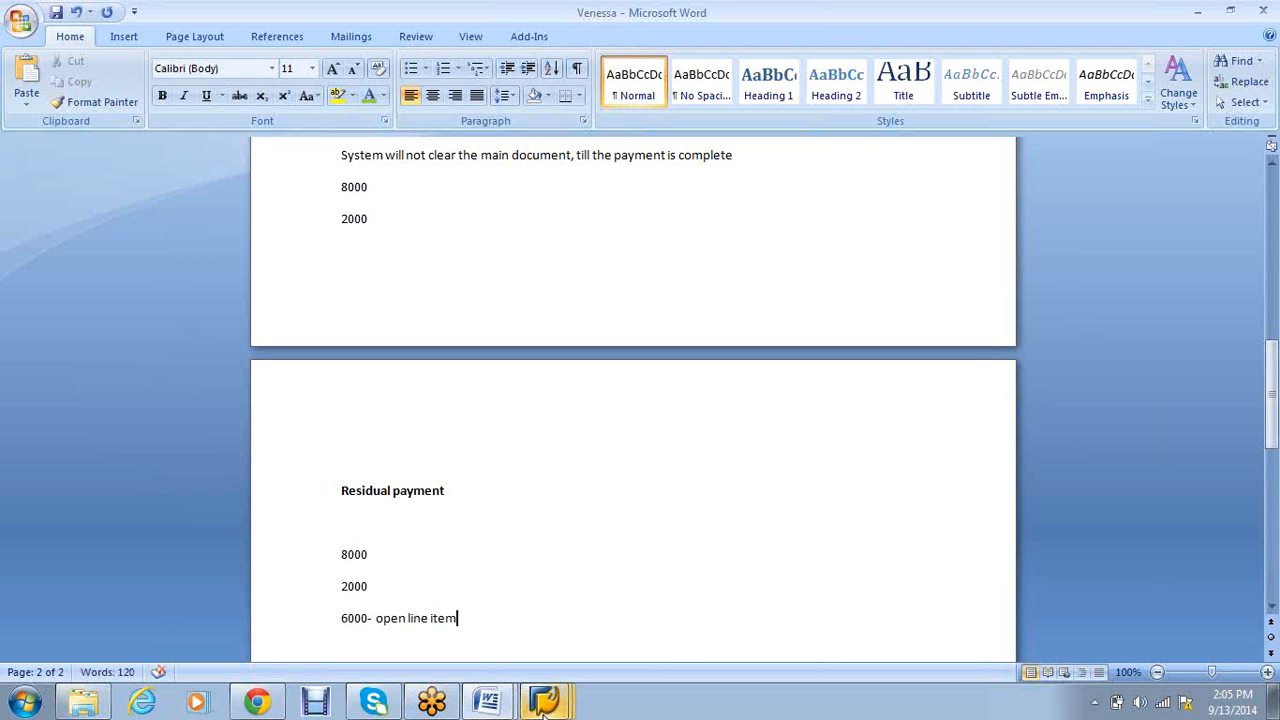
{"action": "mouse_move", "coordinate": [545, 708]}
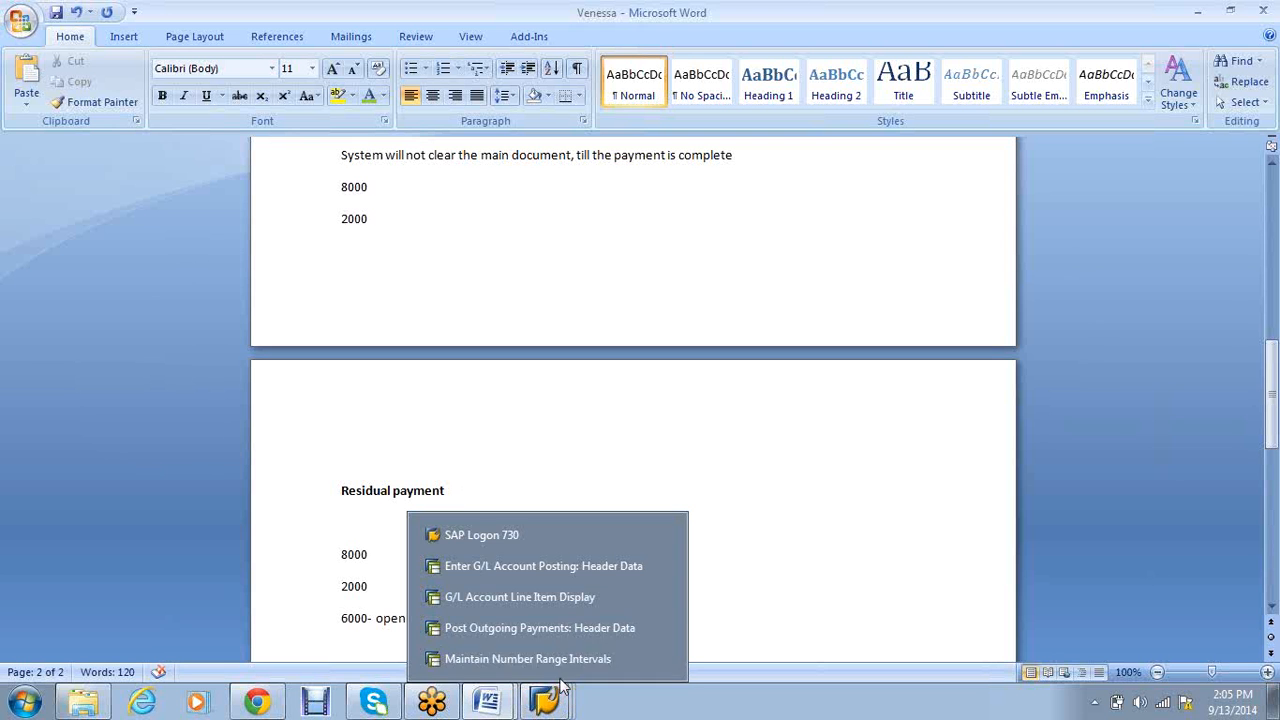
Start a 13.09.2014 outgoing payment of 2000 INR from bank account 1
{"action": "left_click", "coordinate": [559, 628]}
{"action": "type", "text": "13"}
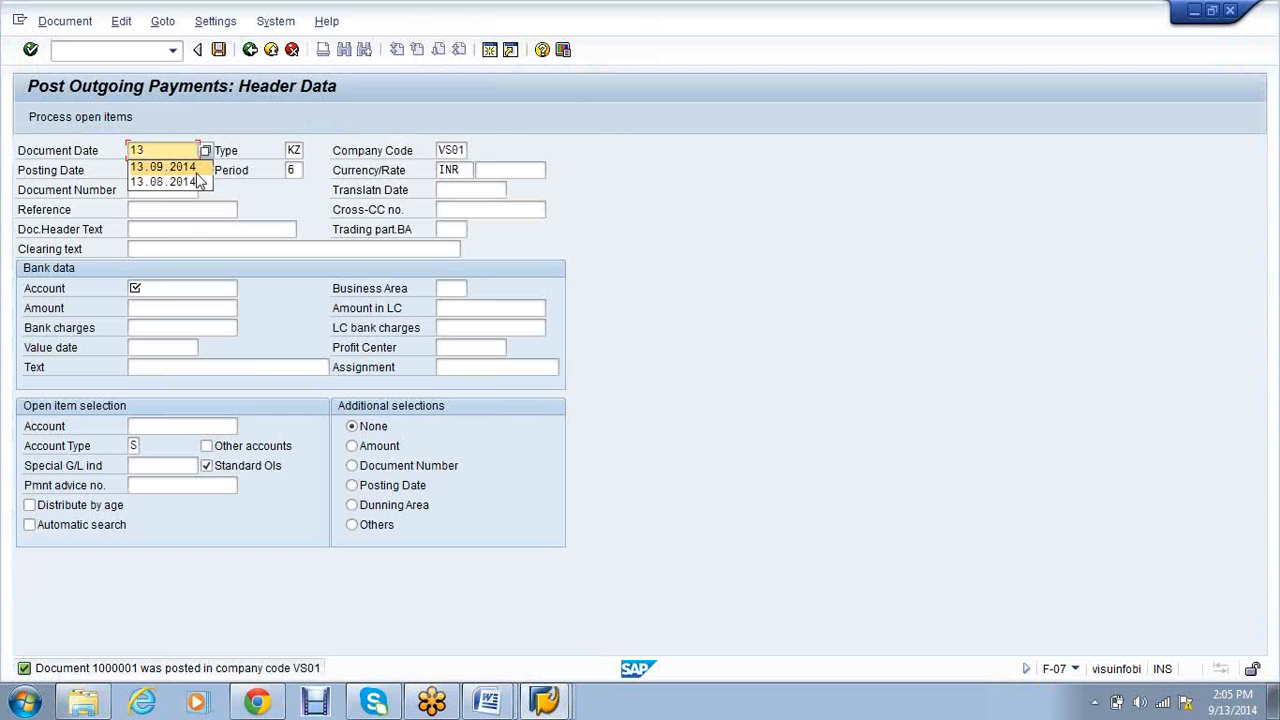
{"action": "left_click", "coordinate": [194, 168]}
{"action": "left_click", "coordinate": [182, 284]}
{"action": "type", "text": "1"}
{"action": "key", "text": "Tab"}
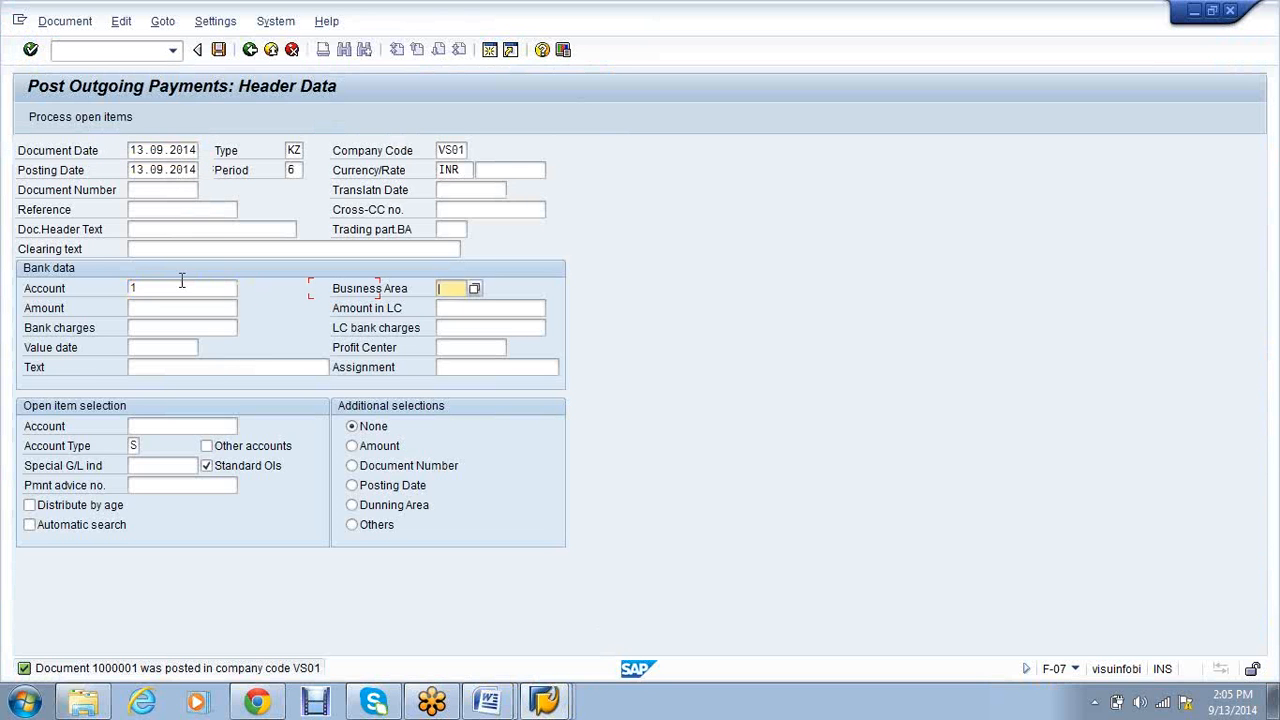
{"action": "key", "text": "Tab"}
{"action": "type", "text": "2000"}
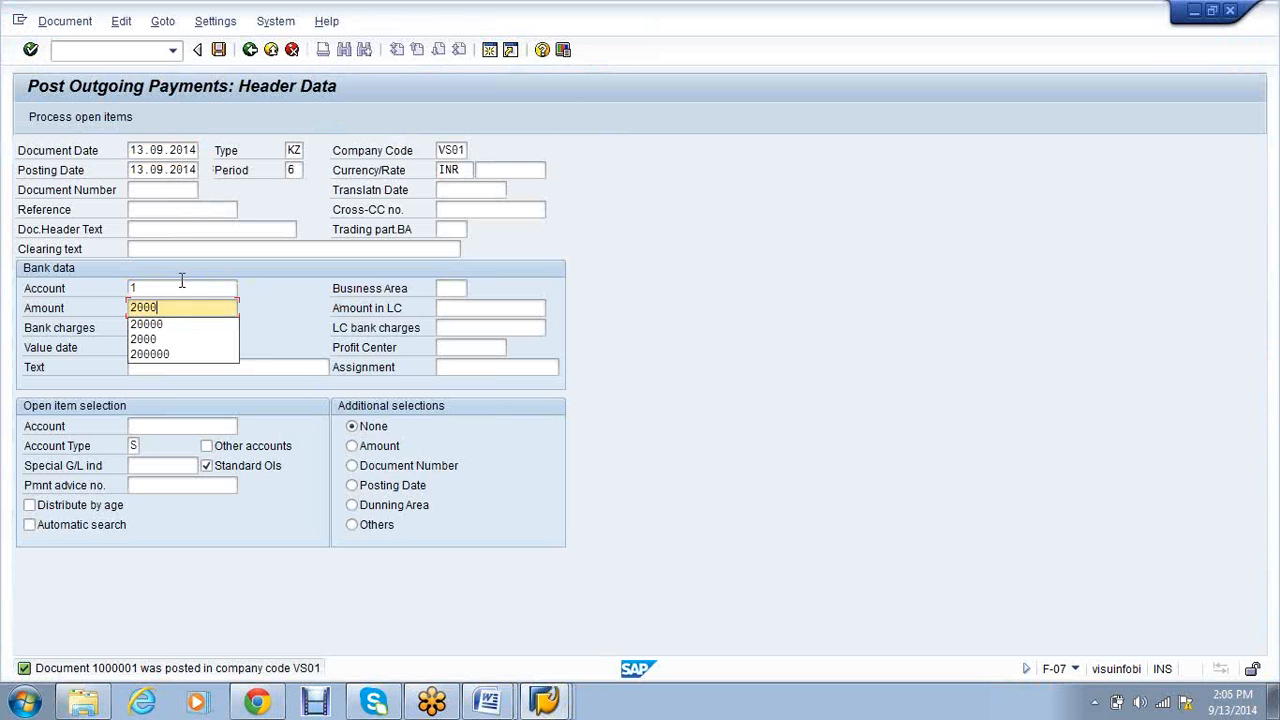
{"action": "key", "text": "Tab"}
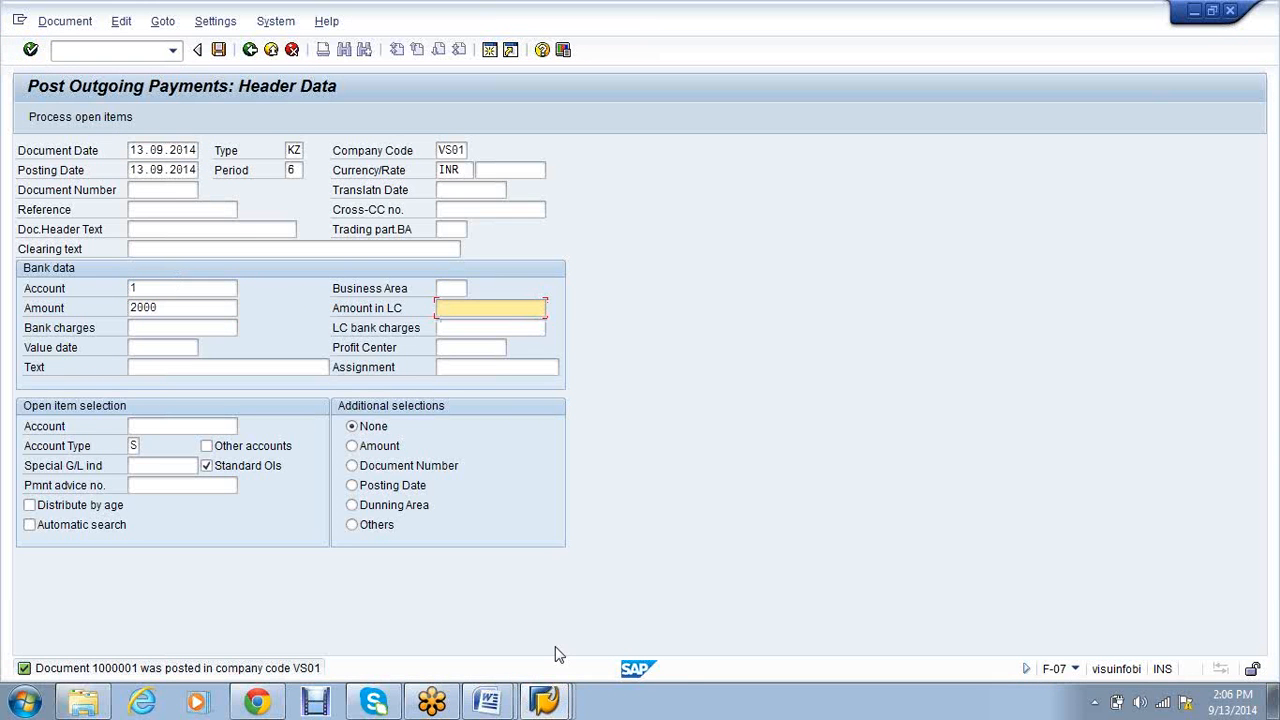
Check the 8,000 open item, set value date 13.09.2014 and load account 100001's open items
{"action": "left_click", "coordinate": [545, 700]}
{"action": "left_click", "coordinate": [526, 607]}
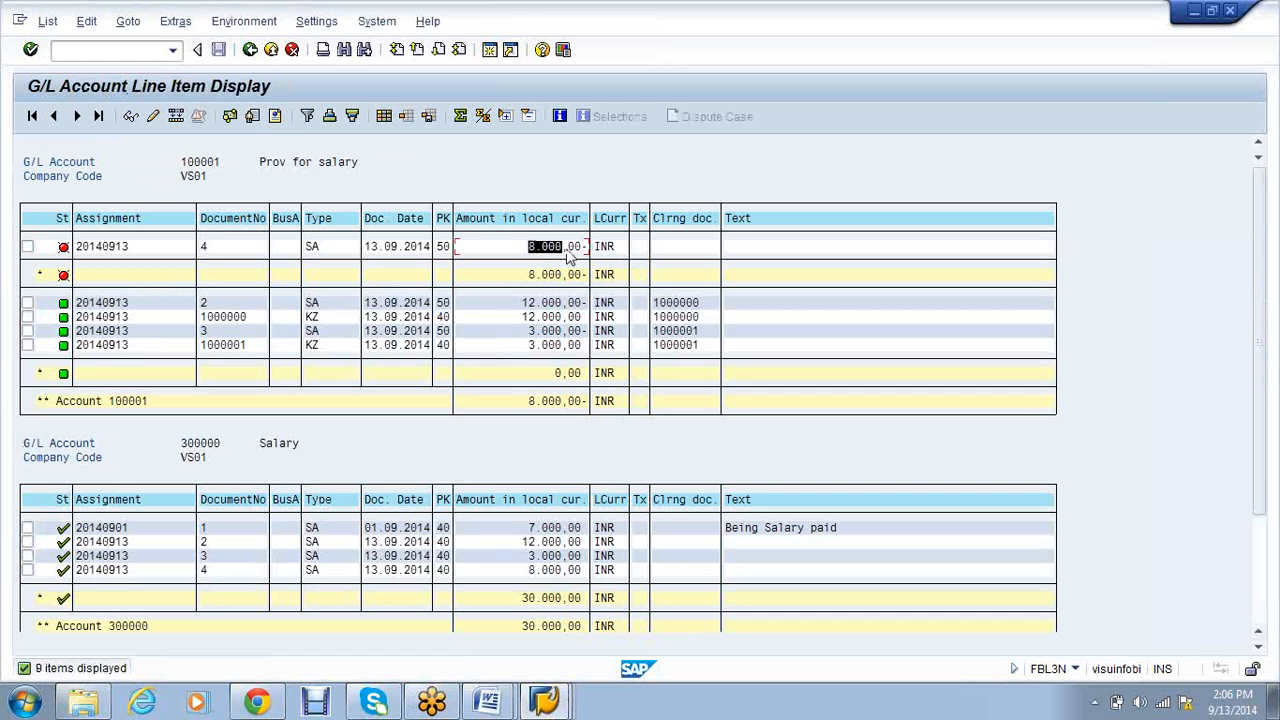
{"action": "left_click_drag", "start_coordinate": [567, 251], "coordinate": [571, 251]}
{"action": "key", "text": "alt+Tab"}
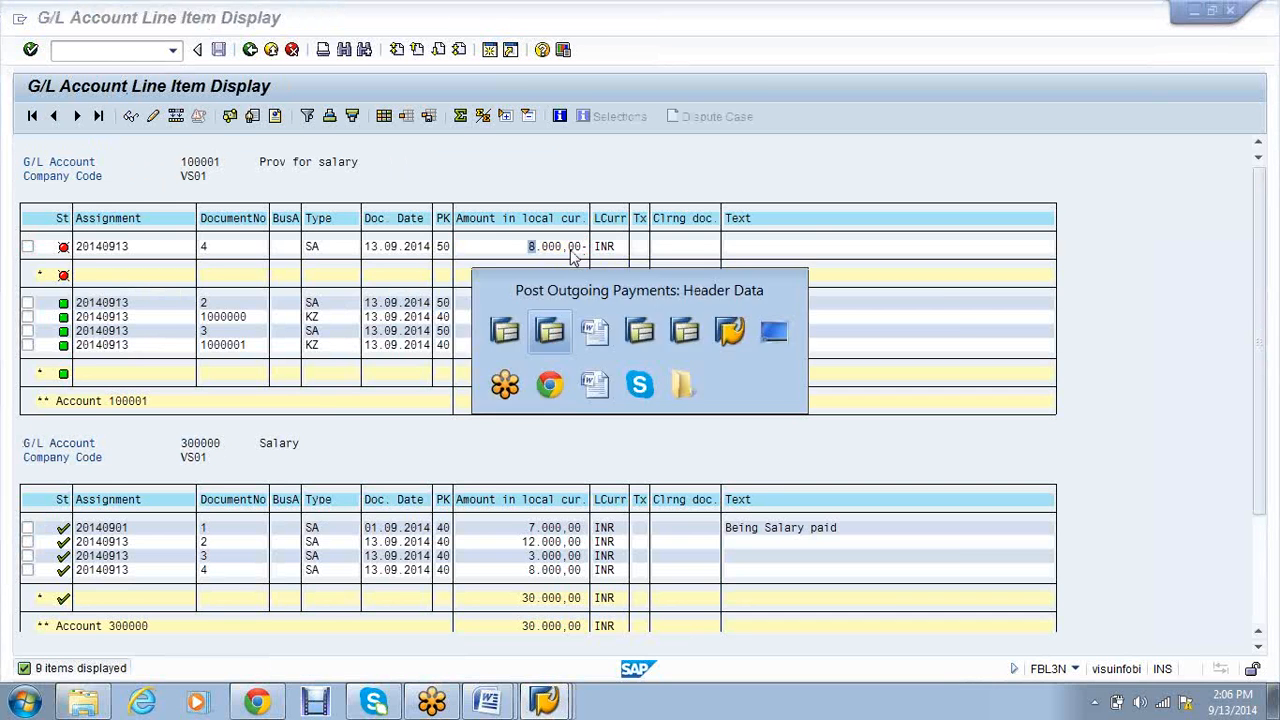
{"action": "double_click", "coordinate": [171, 346]}
{"action": "left_click", "coordinate": [173, 363]}
{"action": "left_click", "coordinate": [171, 429]}
{"action": "double_click", "coordinate": [171, 429]}
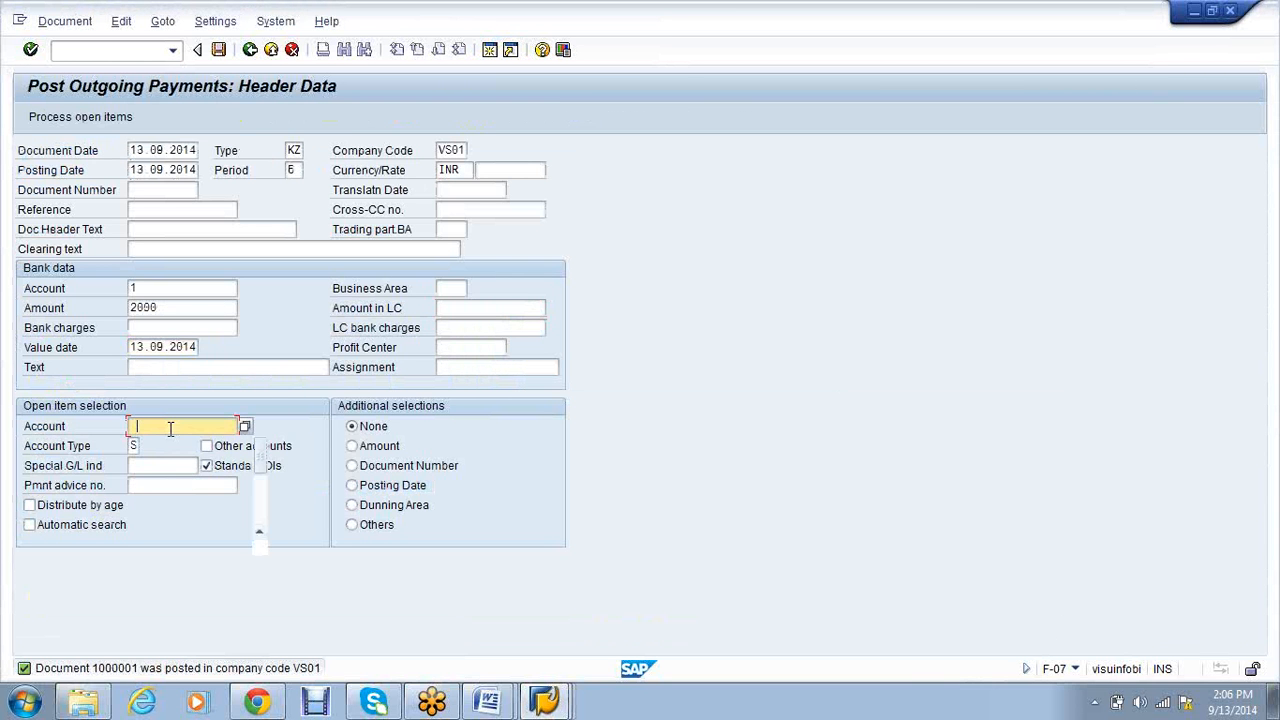
{"action": "left_click", "coordinate": [166, 437]}
{"action": "key", "text": "Return"}
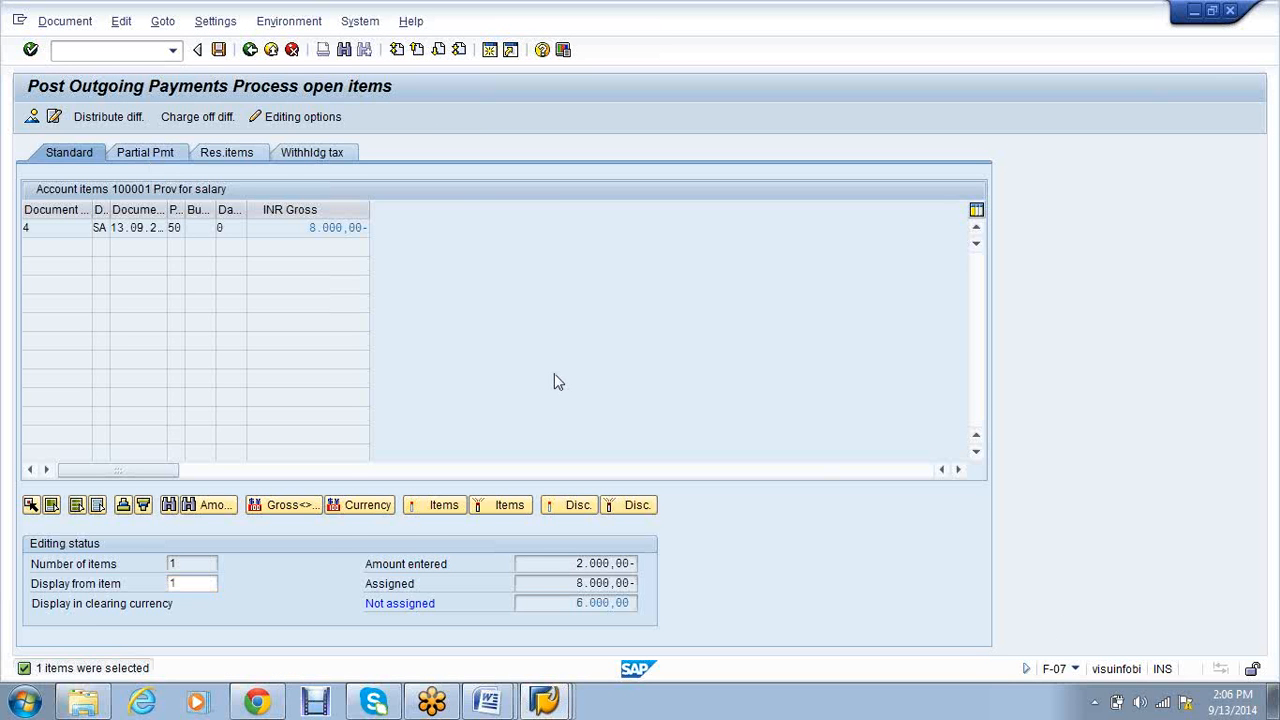
On Partial Pmt, pay 2000 against the 8,000 item and post document 1000002
{"action": "left_click", "coordinate": [145, 152]}
{"action": "left_click", "coordinate": [412, 228]}
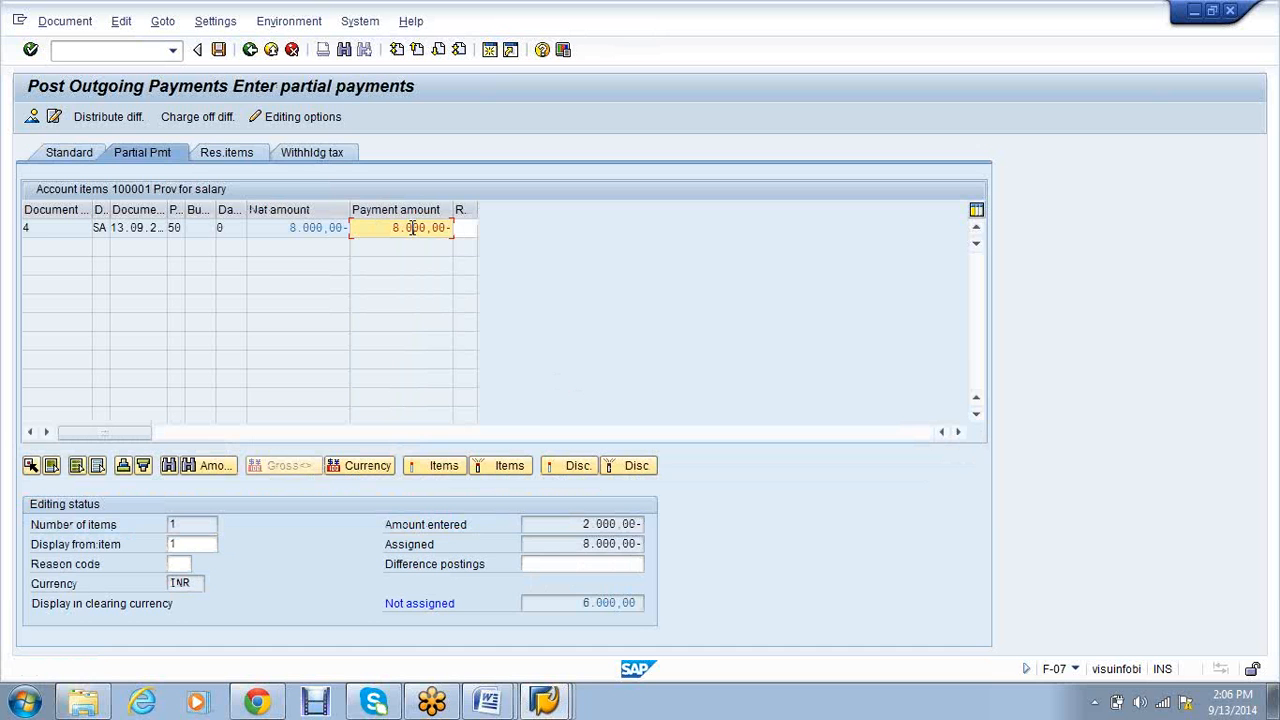
{"action": "key", "text": "BackSpace"}
{"action": "key", "text": "BackSpace"}
{"action": "key", "text": "BackSpace"}
{"action": "key", "text": "BackSpace"}
{"action": "key", "text": "BackSpace"}
{"action": "key", "text": "BackSpace"}
{"action": "key", "text": "BackSpace"}
{"action": "key", "text": "BackSpace"}
{"action": "key", "text": "BackSpace"}
{"action": "type", "text": "2000"}
{"action": "key", "text": "Return"}
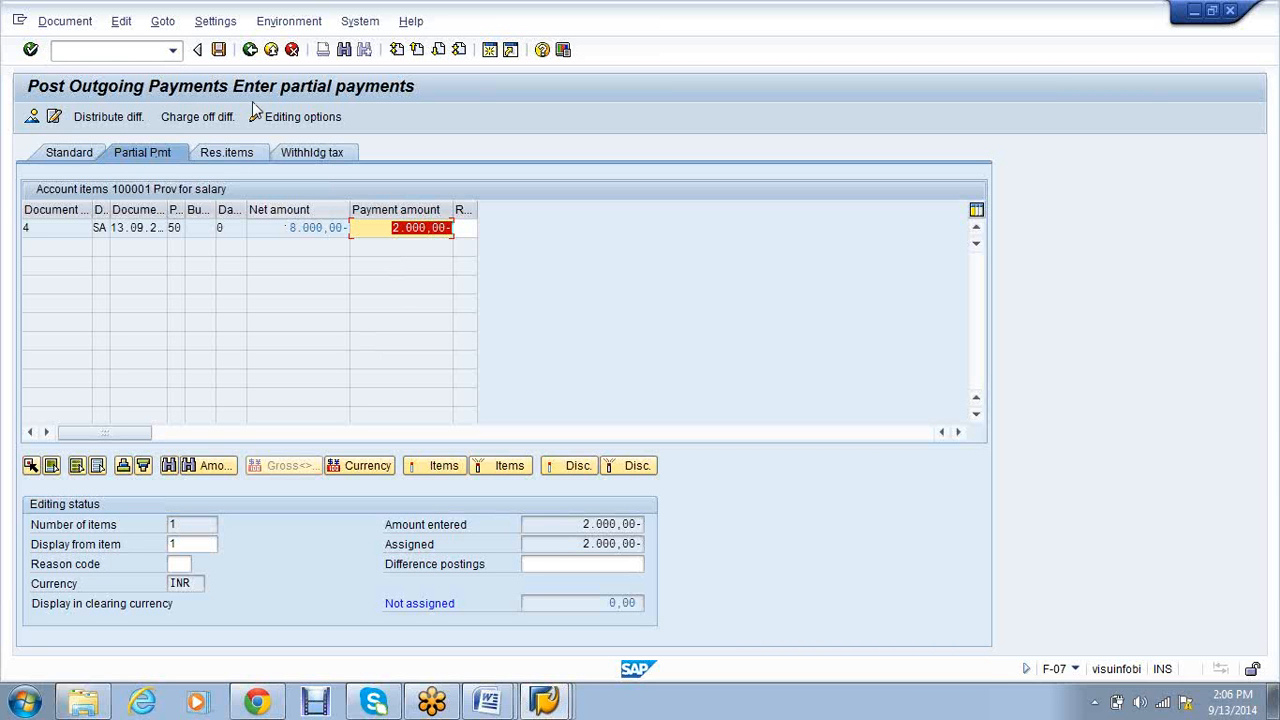
{"action": "left_click", "coordinate": [219, 50]}
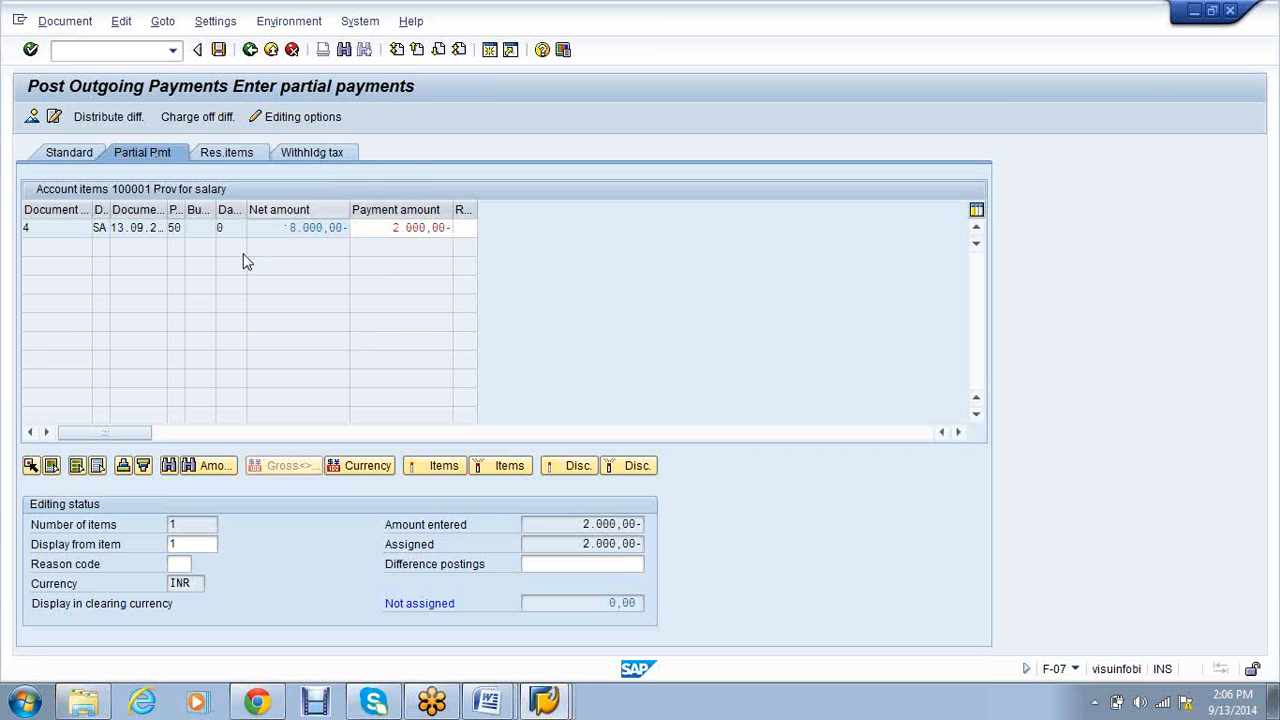
{"action": "left_click", "coordinate": [545, 695]}
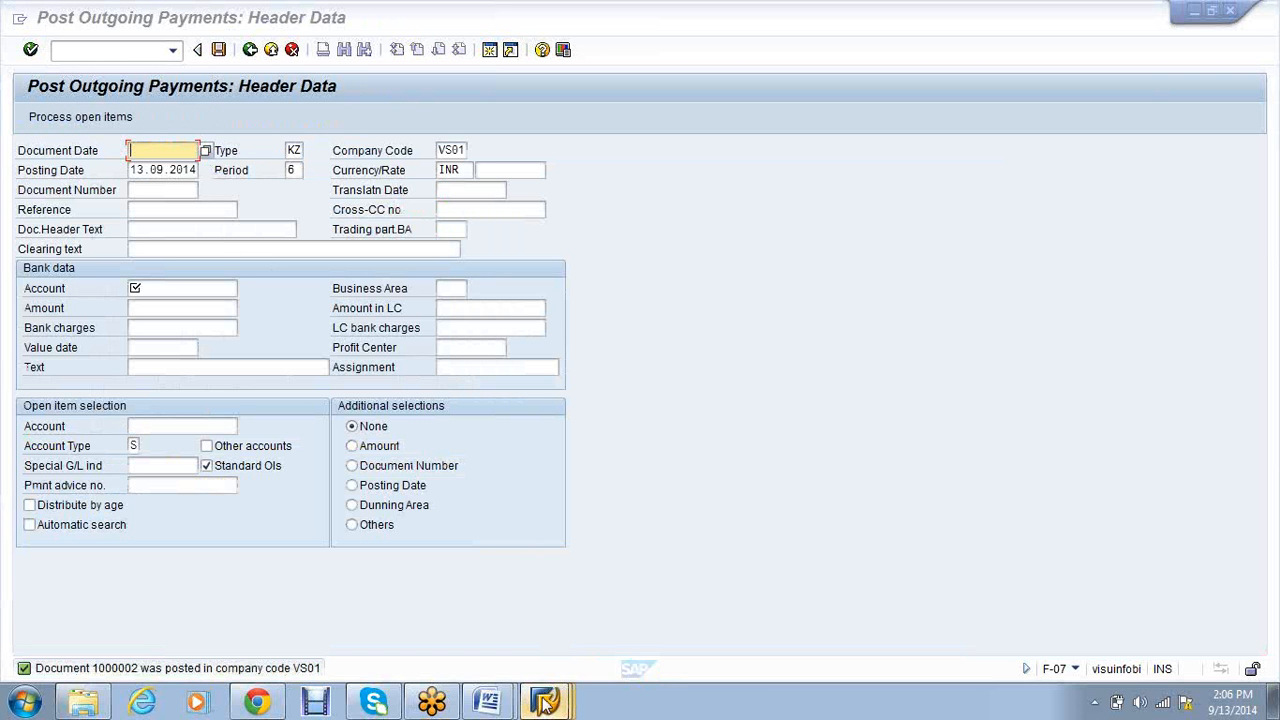
Refresh the Prov for salary line items and check that payment 1000002 leaves 6,000 open
{"action": "left_click", "coordinate": [530, 600]}
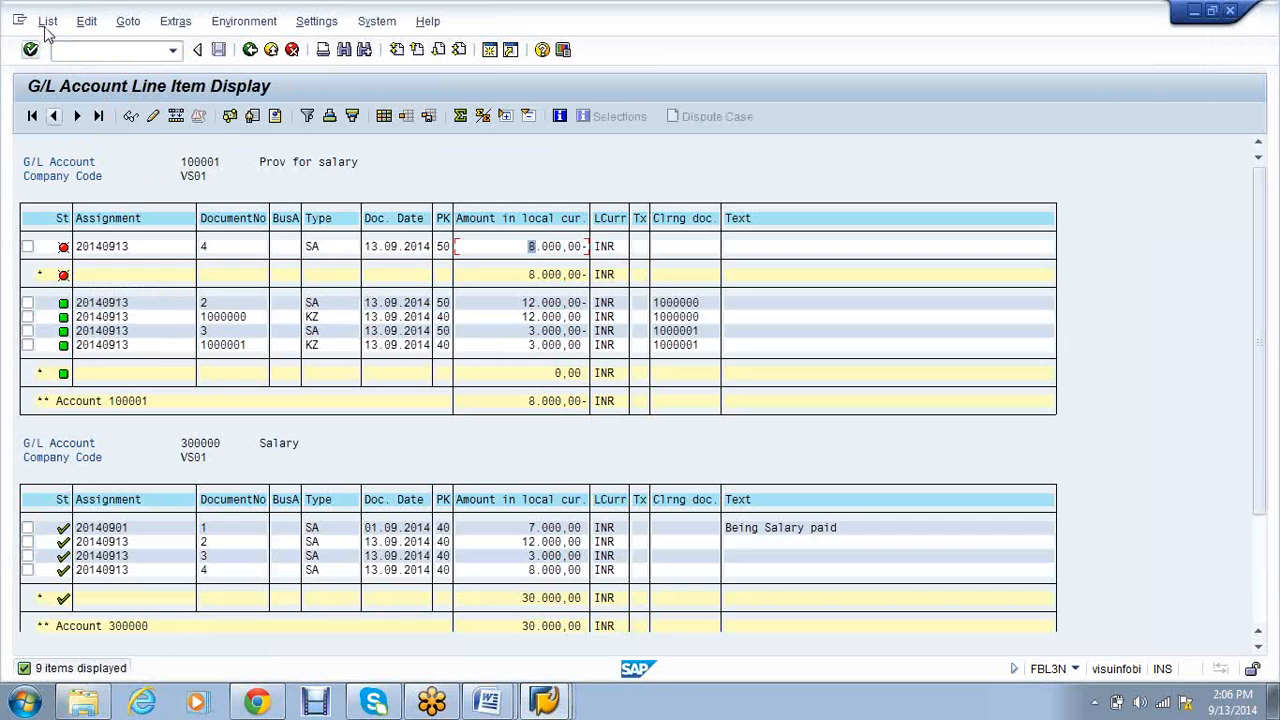
{"action": "left_click", "coordinate": [47, 22]}
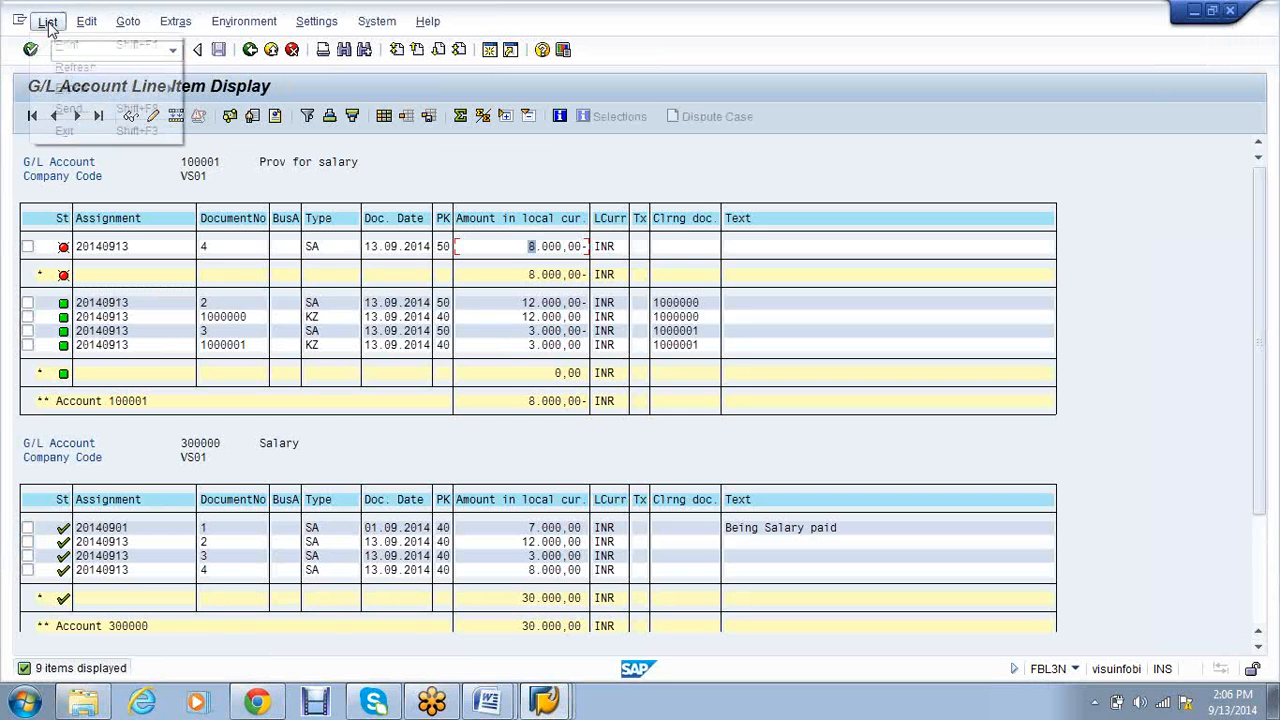
{"action": "left_click", "coordinate": [72, 67]}
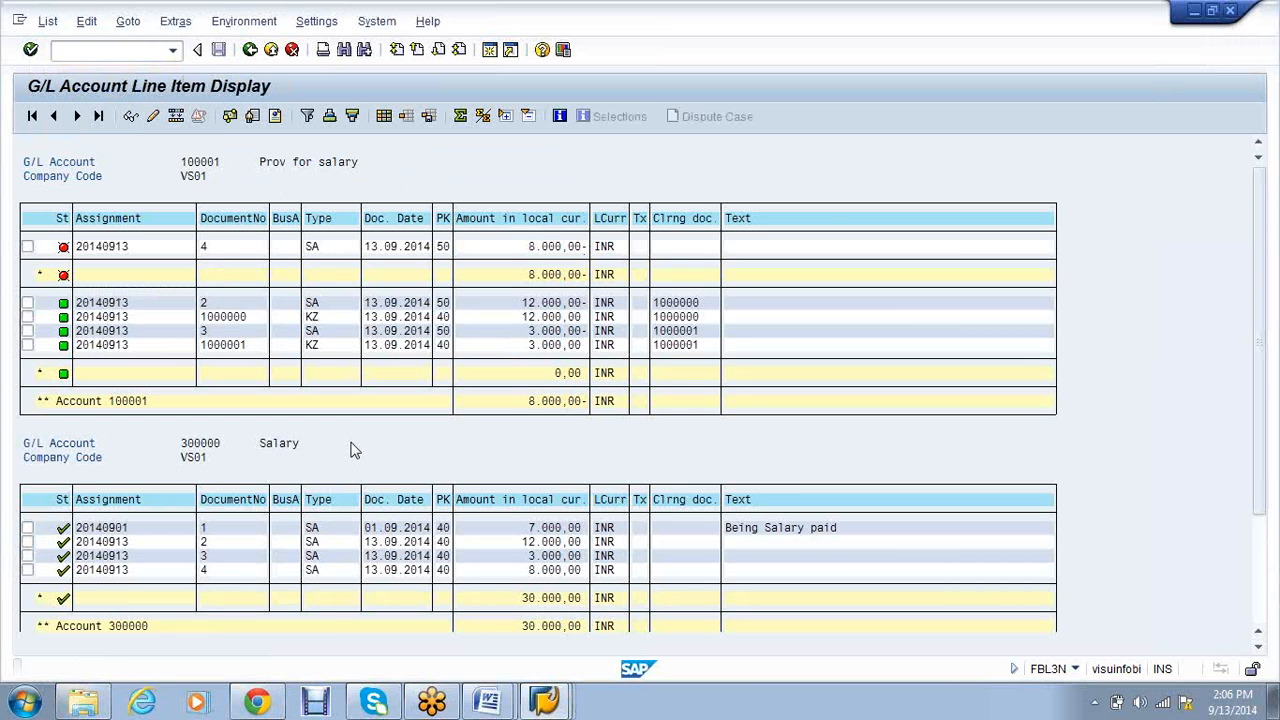
{"action": "left_click_drag", "start_coordinate": [80, 247], "coordinate": [548, 258]}
{"action": "left_click", "coordinate": [541, 288]}
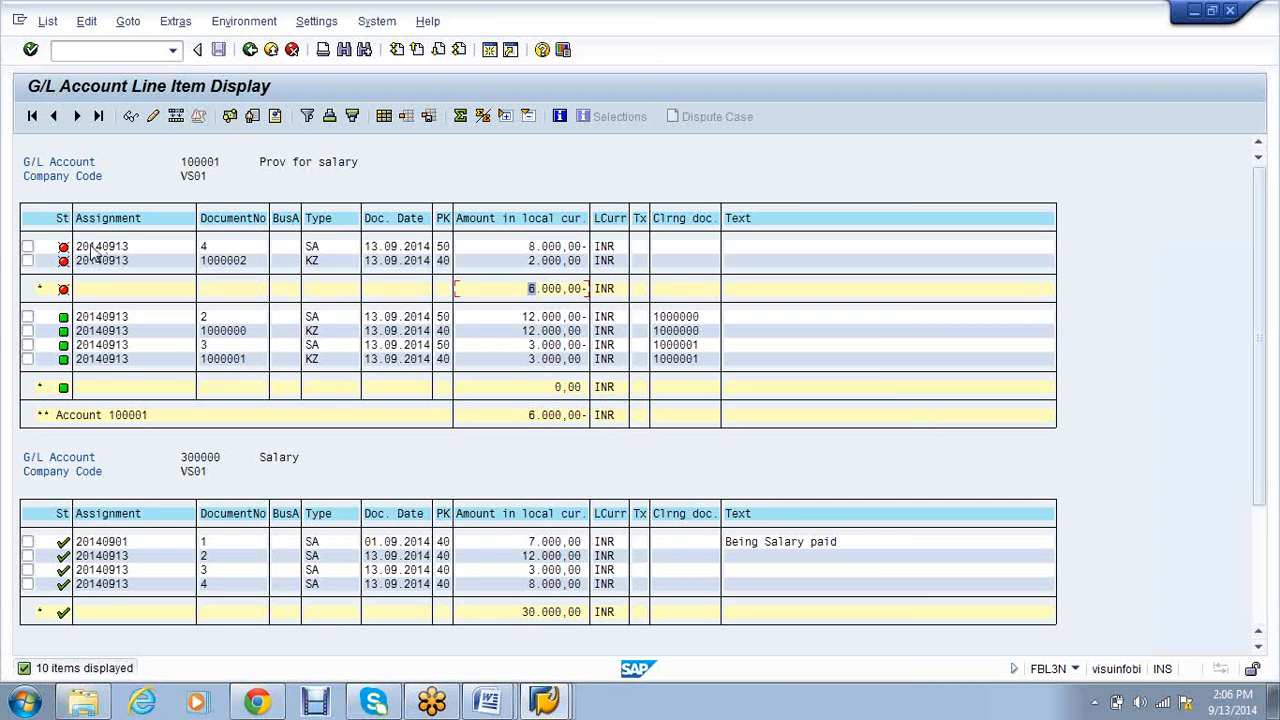
{"action": "left_click_drag", "start_coordinate": [90, 250], "coordinate": [563, 251]}
{"action": "left_click", "coordinate": [541, 712]}
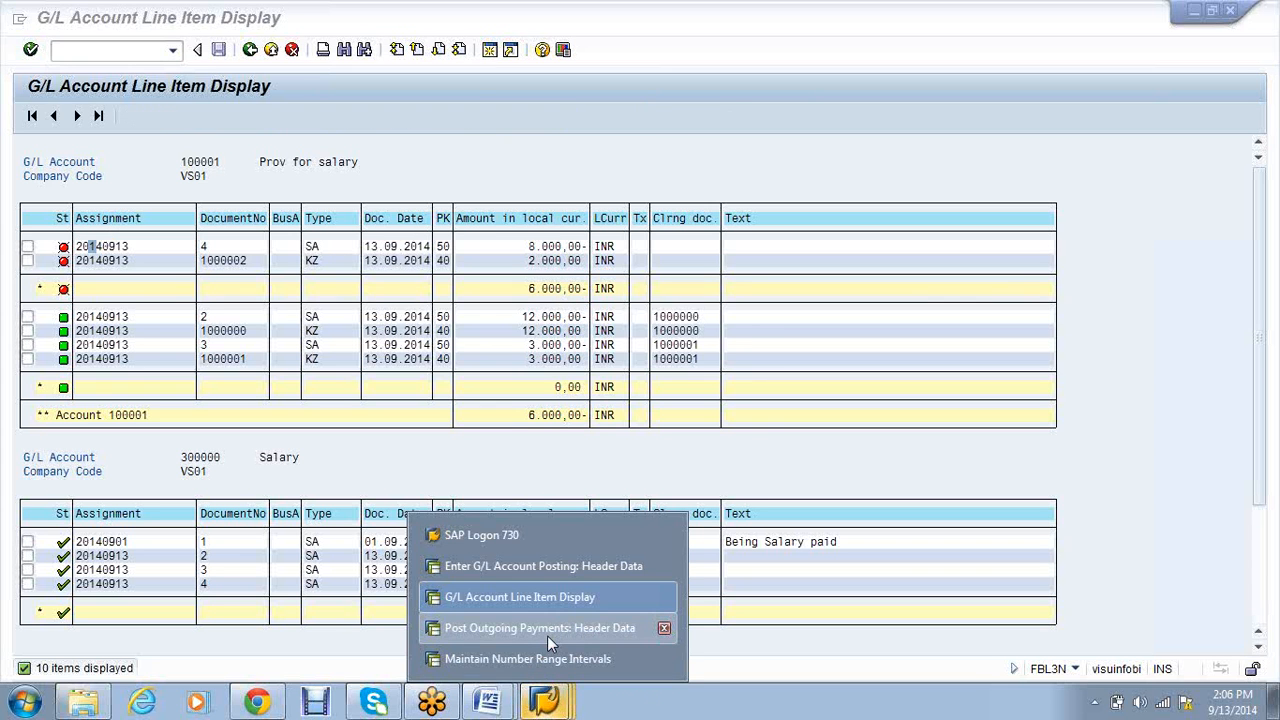
Enter the F-07 header: date 13.09.2014, bank account 1, amount 6000, value date 13.09.2014
{"action": "left_click", "coordinate": [547, 635]}
{"action": "type", "text": "13.09.2014"}
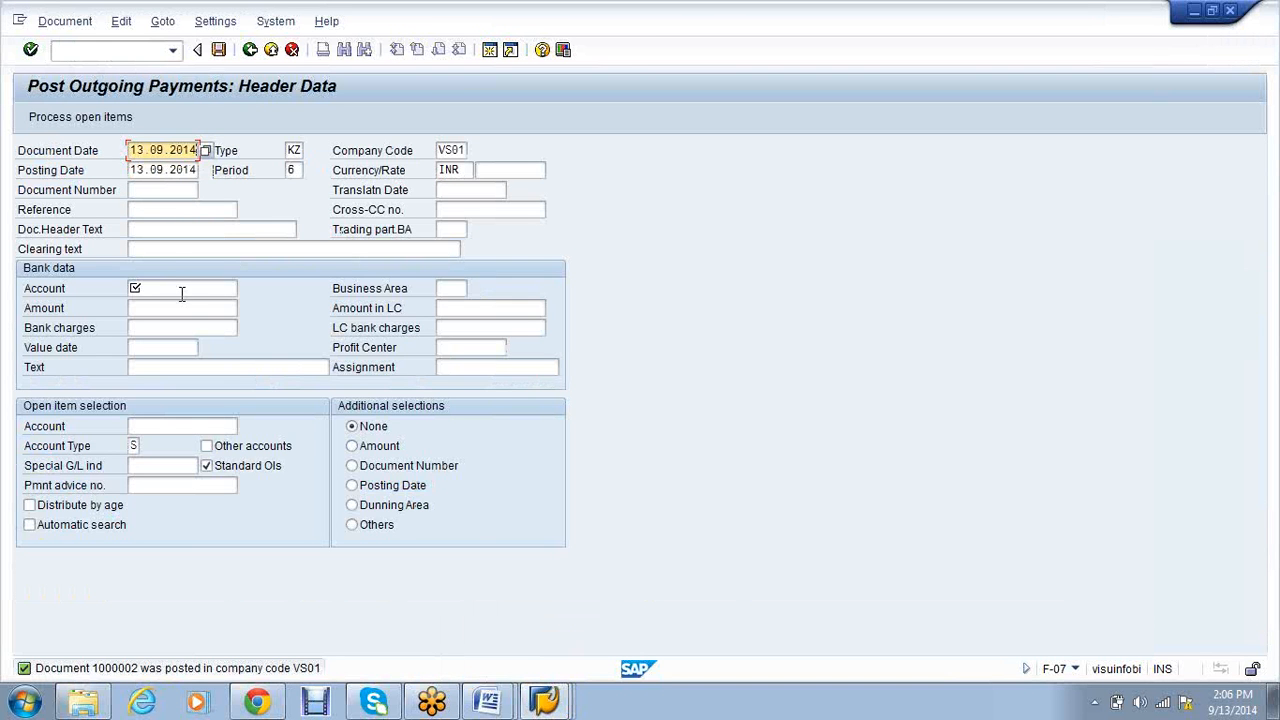
{"action": "left_click", "coordinate": [181, 293]}
{"action": "type", "text": "1"}
{"action": "left_click", "coordinate": [179, 308]}
{"action": "type", "text": "6000"}
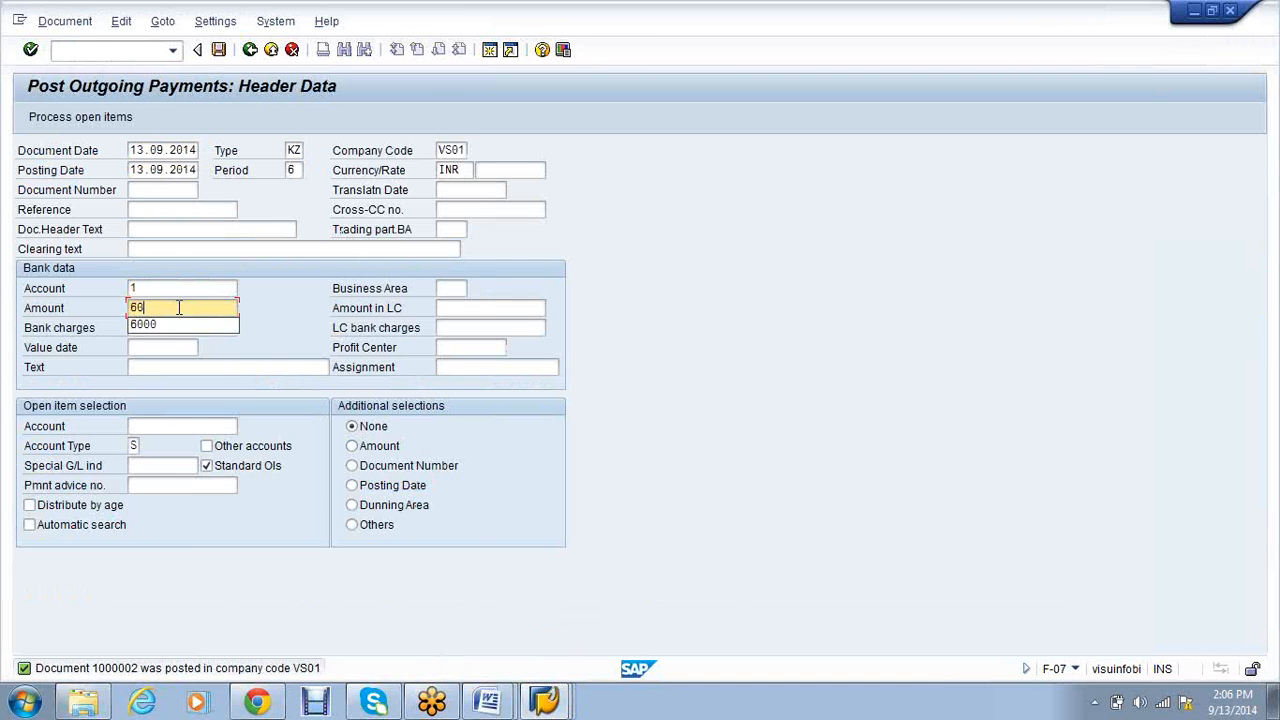
{"action": "left_click", "coordinate": [177, 427]}
{"action": "key", "text": "F4"}
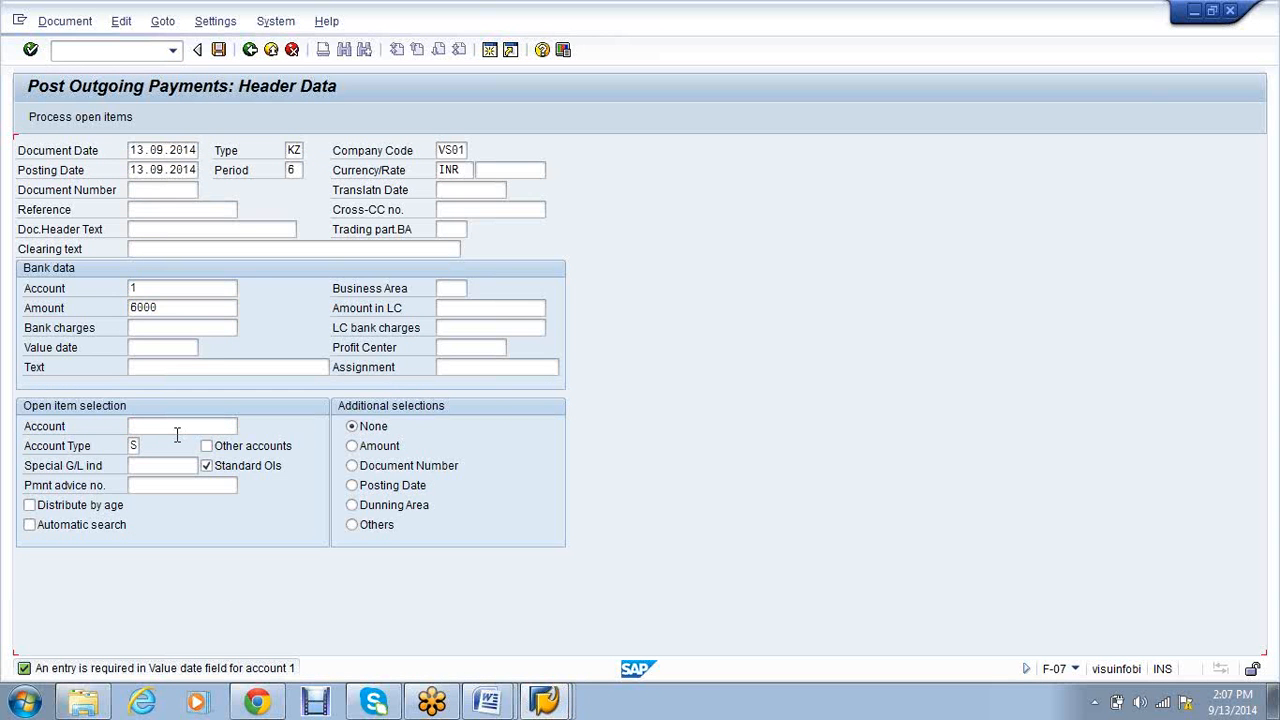
{"action": "left_click", "coordinate": [163, 347]}
{"action": "left_click", "coordinate": [163, 363]}
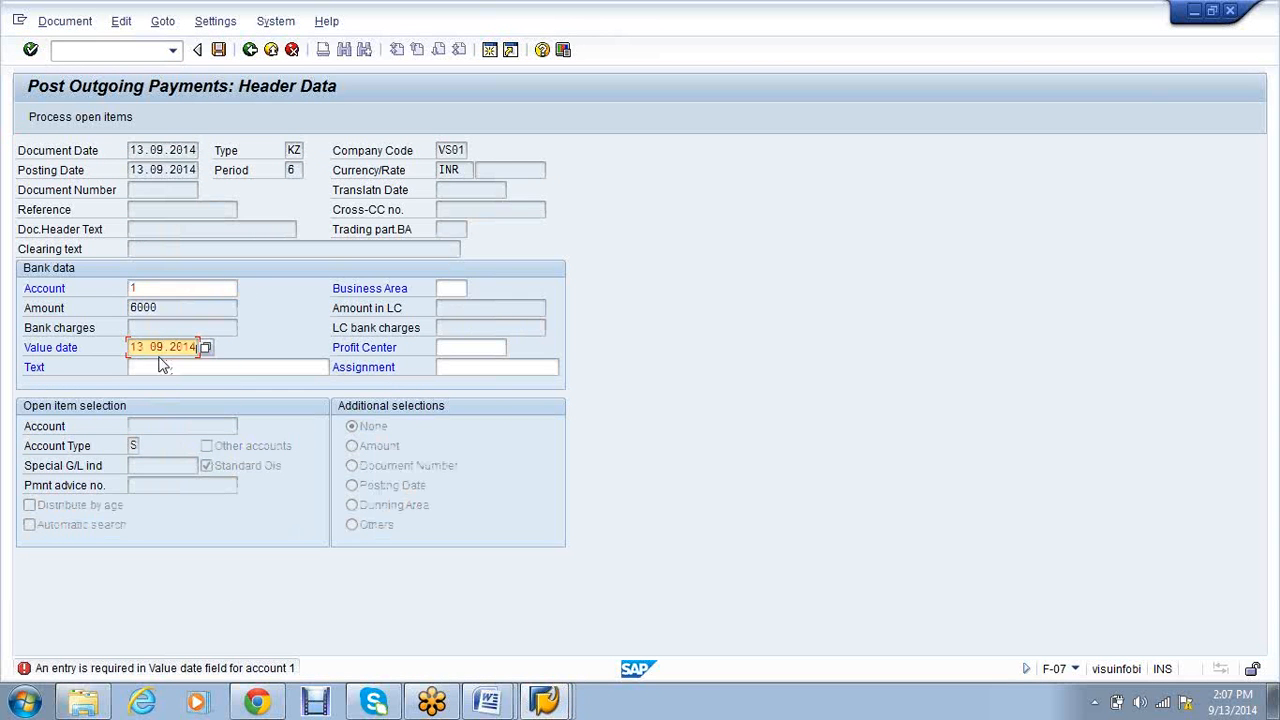
{"action": "key", "text": "Return"}
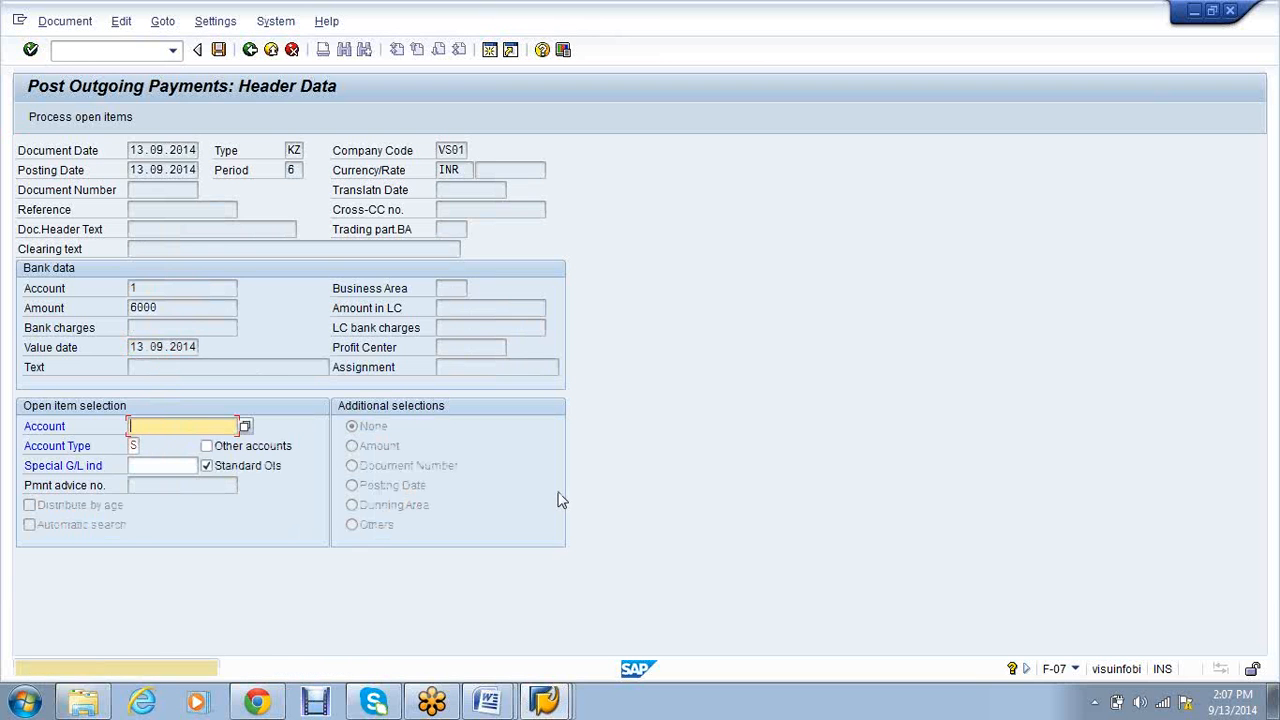
Load the open items of account 100001 and post the 6,000 payment clearing both
{"action": "left_click", "coordinate": [150, 427]}
{"action": "left_click", "coordinate": [143, 445]}
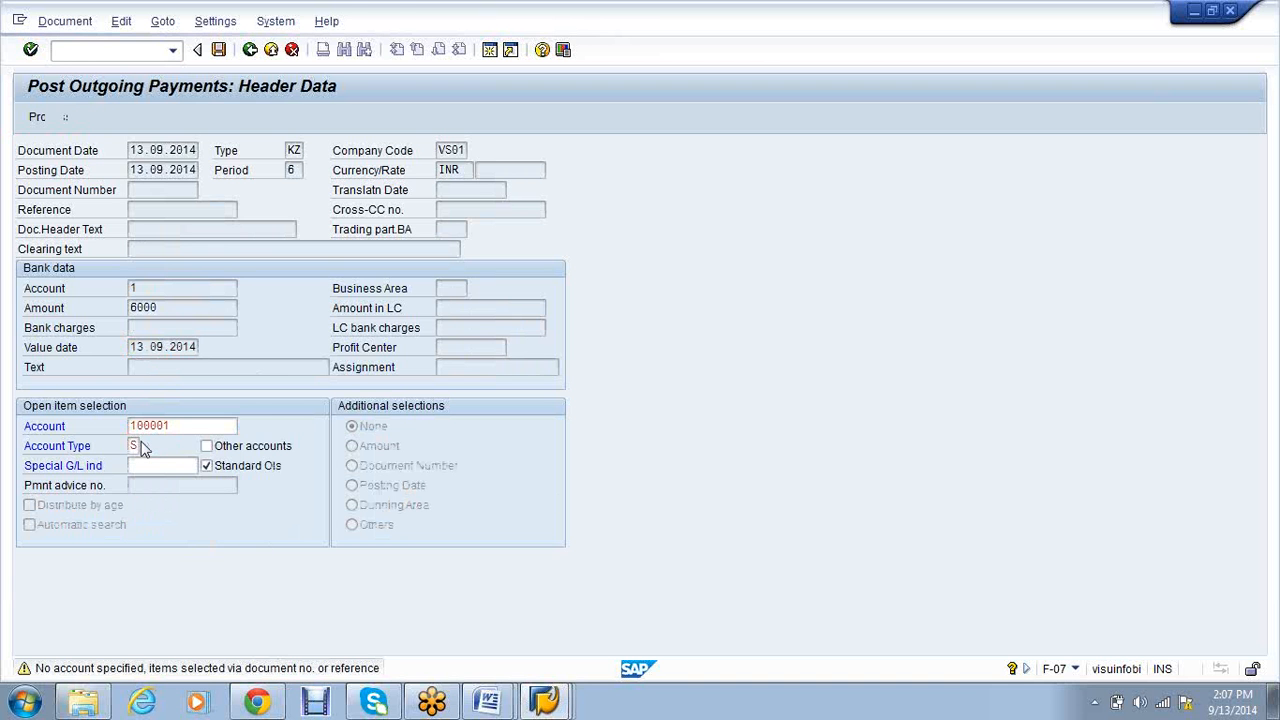
{"action": "key", "text": "Return"}
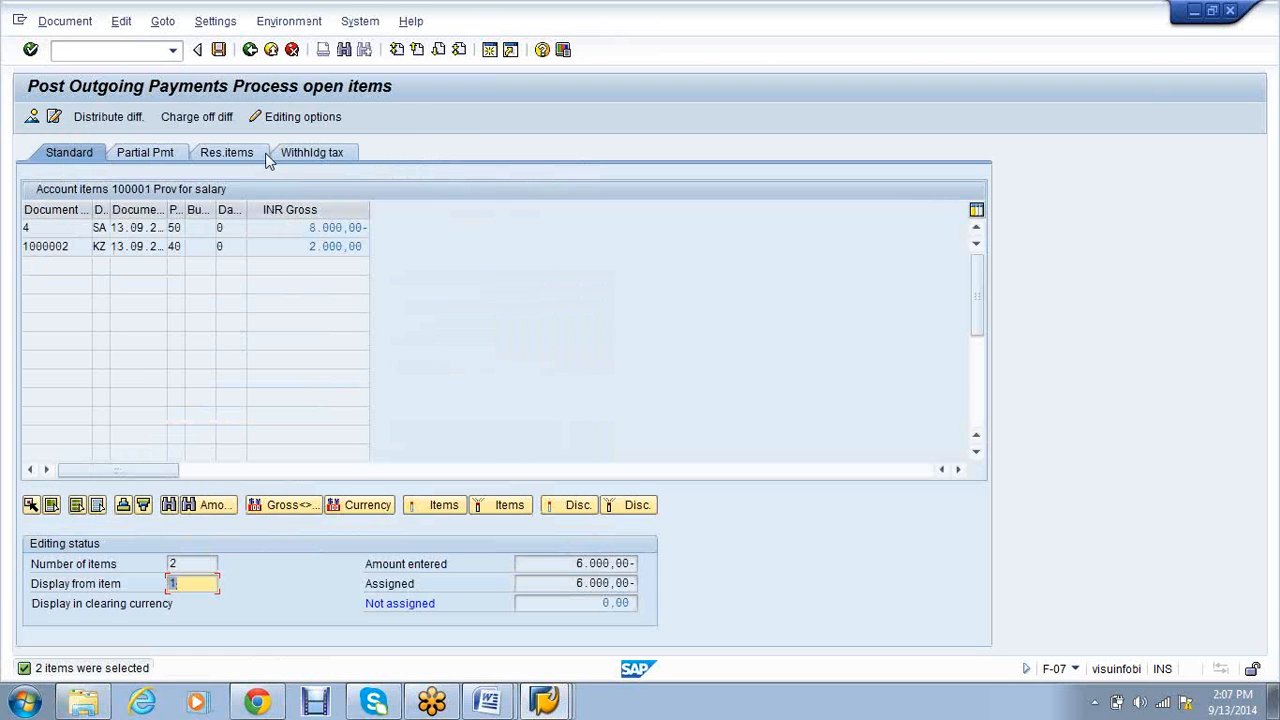
{"action": "left_click", "coordinate": [219, 51]}
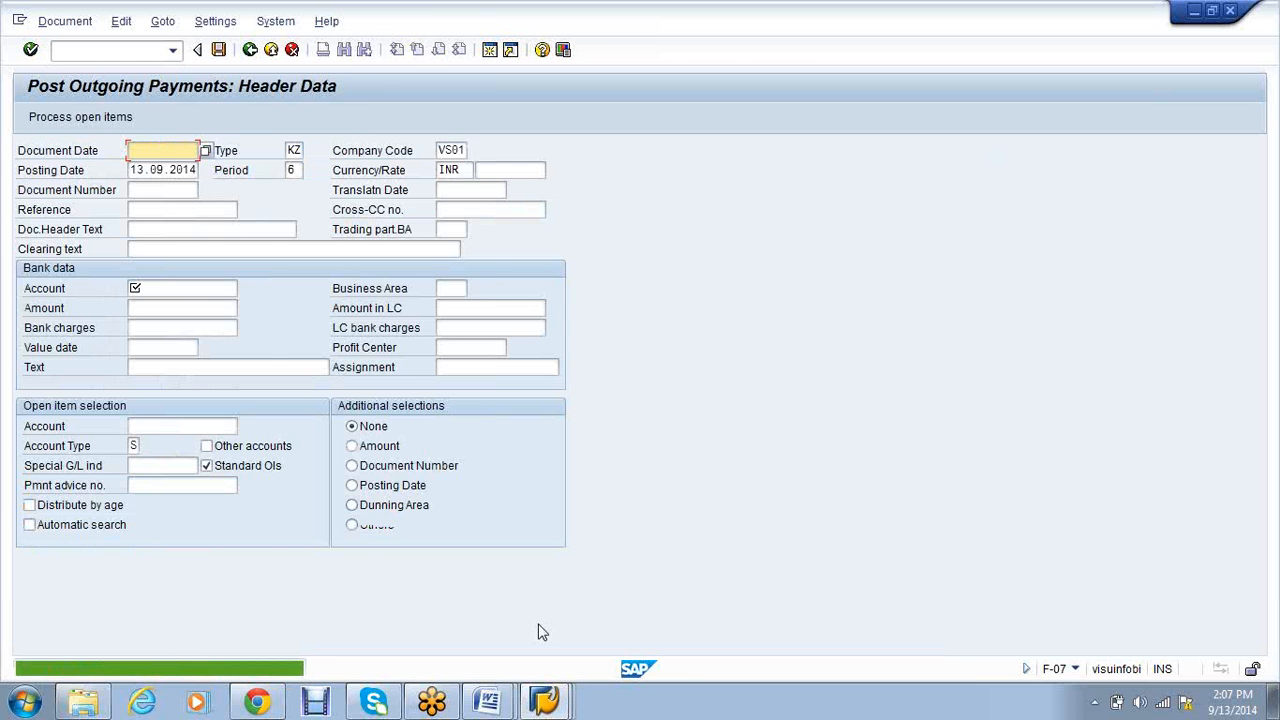
{"action": "left_click", "coordinate": [544, 701]}
{"action": "left_click", "coordinate": [543, 598]}
{"action": "left_click", "coordinate": [47, 28]}
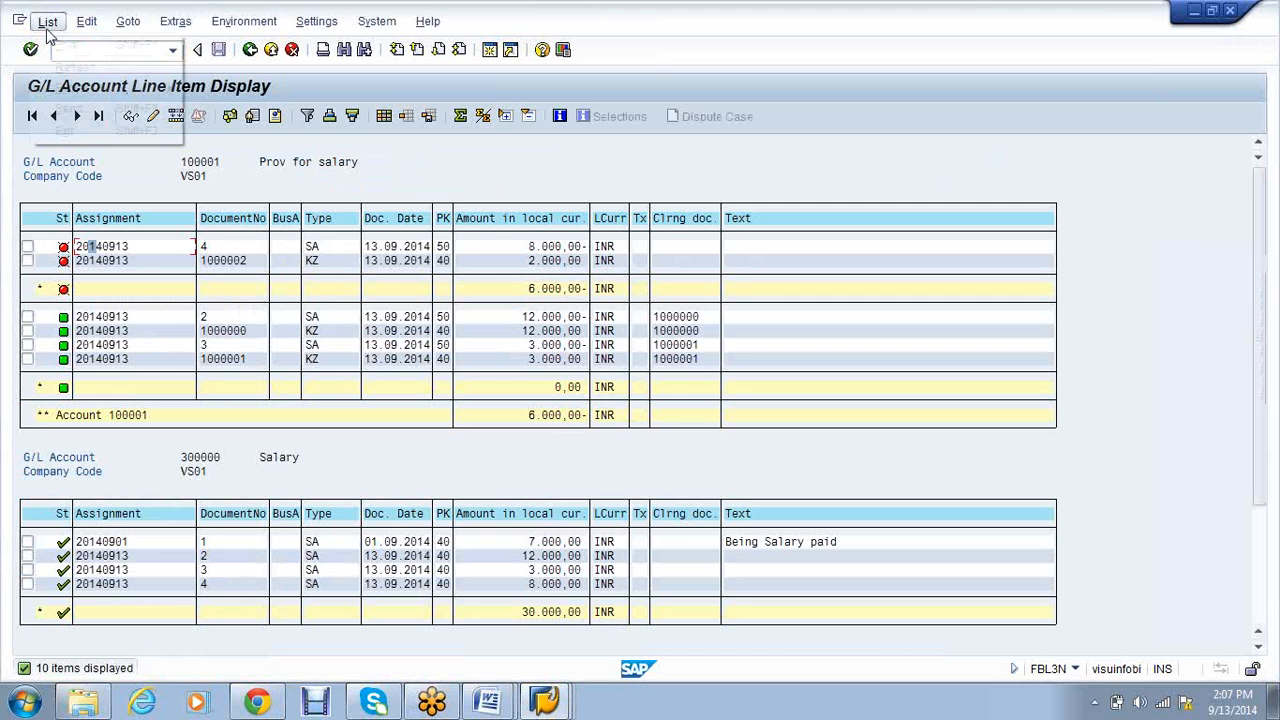
Refresh the line item list and confirm clearing document 1000003 brings account 100001 to 0,00
{"action": "left_click", "coordinate": [72, 66]}
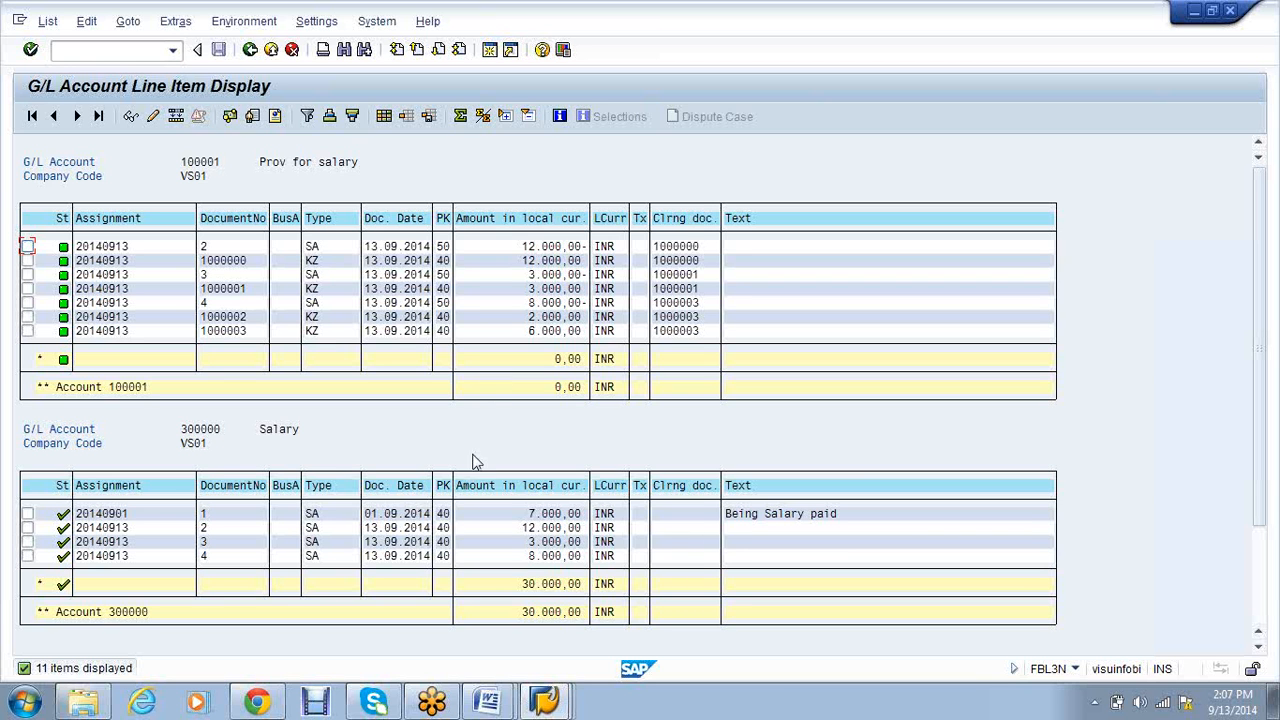
{"action": "left_click", "coordinate": [545, 330]}
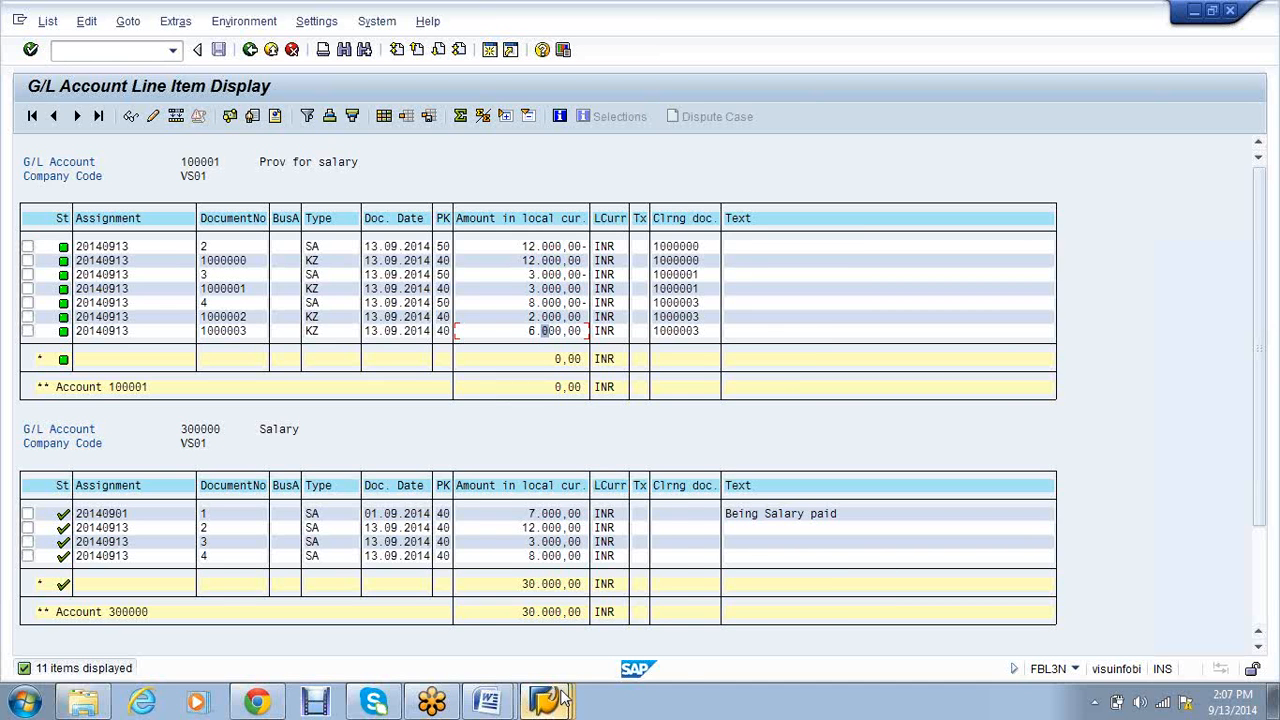
{"action": "mouse_move", "coordinate": [563, 700]}
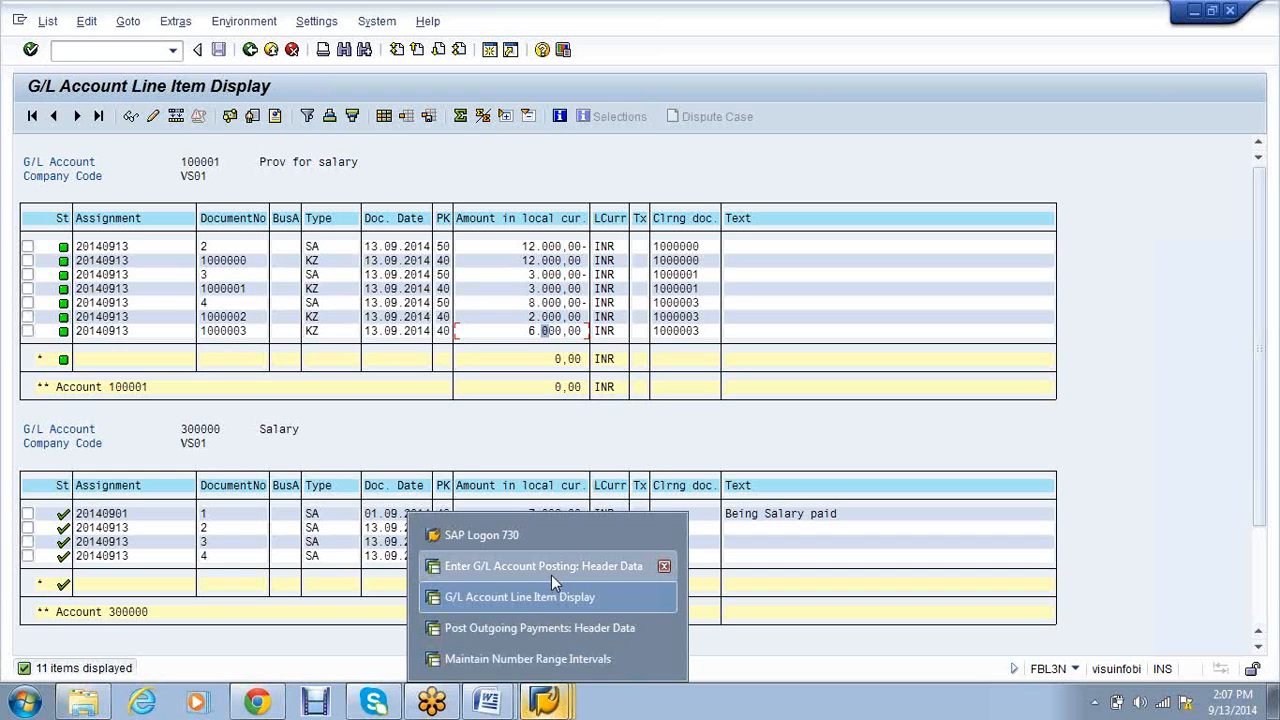
In F-02 set date 13.09.2014 and debit Salary account 300000 with 9000 under posting key 40
{"action": "left_click", "coordinate": [551, 576]}
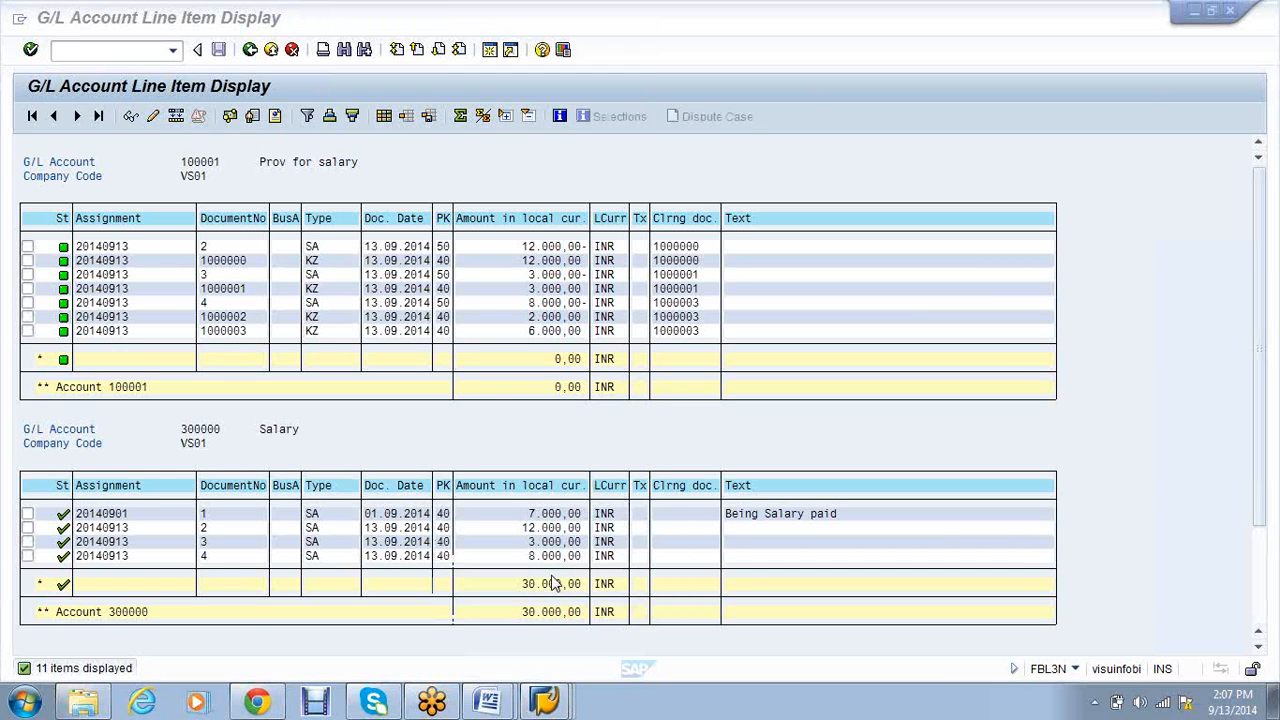
{"action": "type", "text": "13.09.2014"}
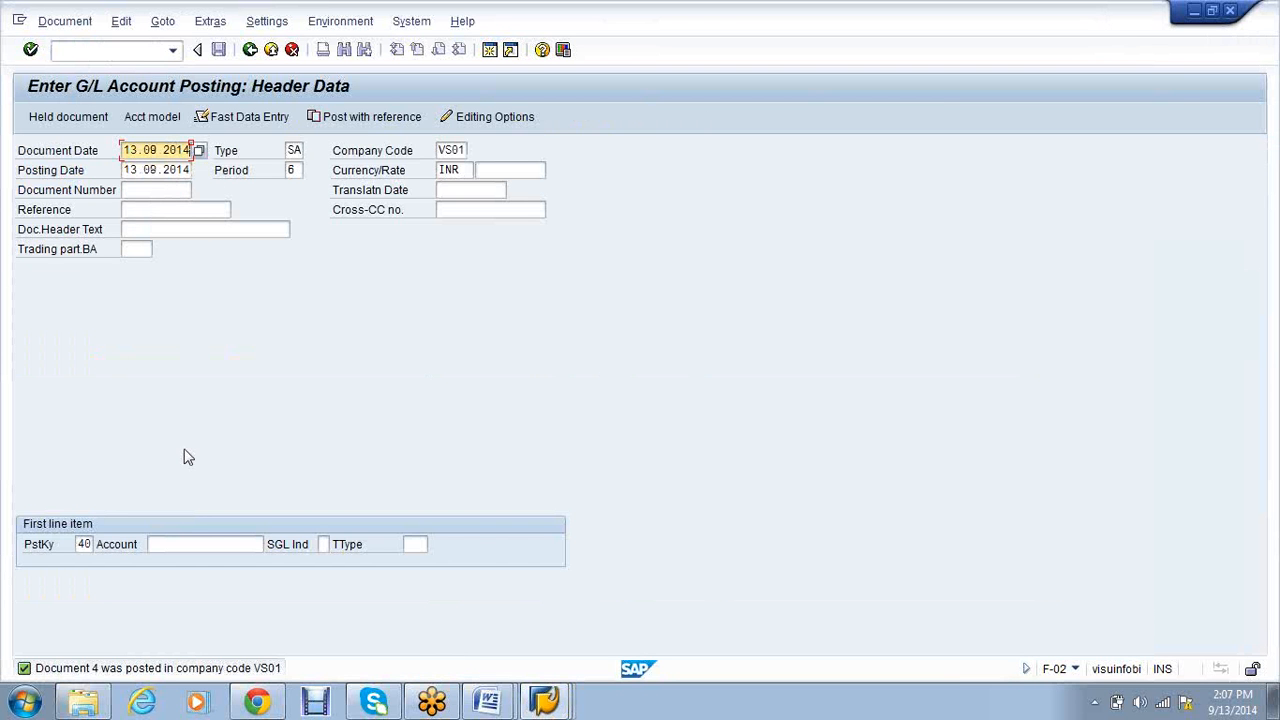
{"action": "left_click", "coordinate": [186, 542]}
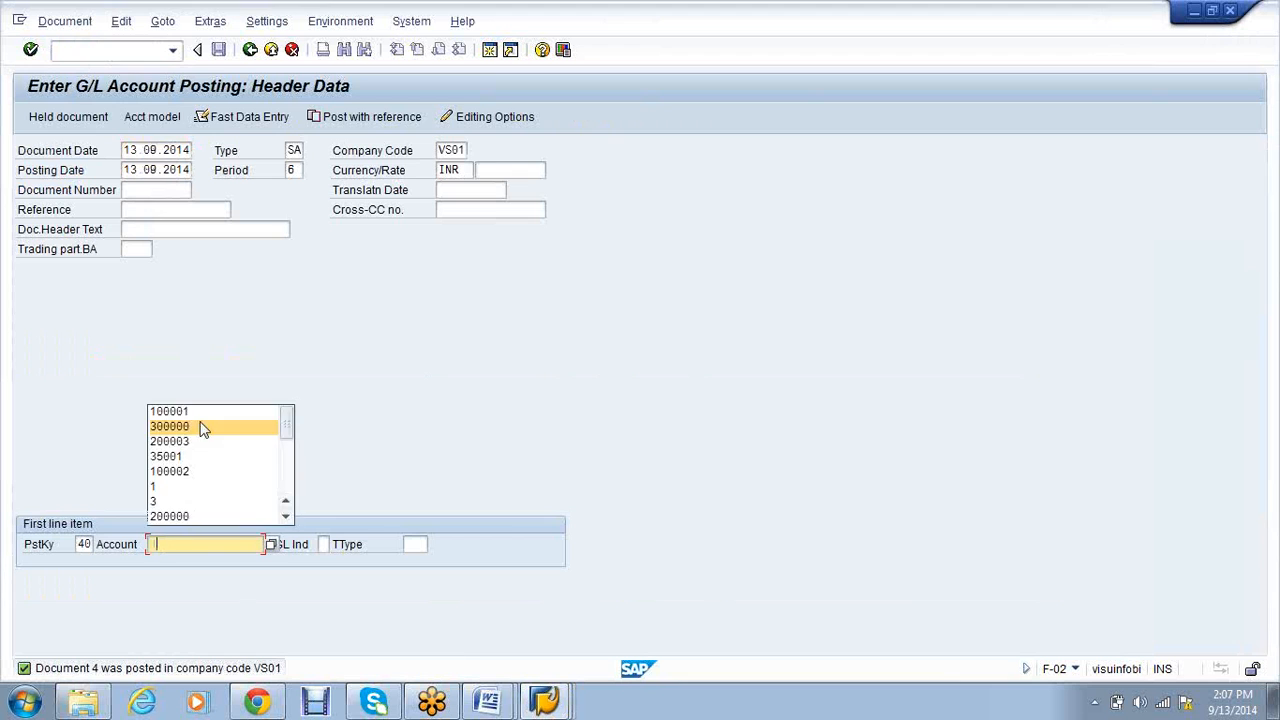
{"action": "left_click", "coordinate": [202, 429]}
{"action": "key", "text": "Return"}
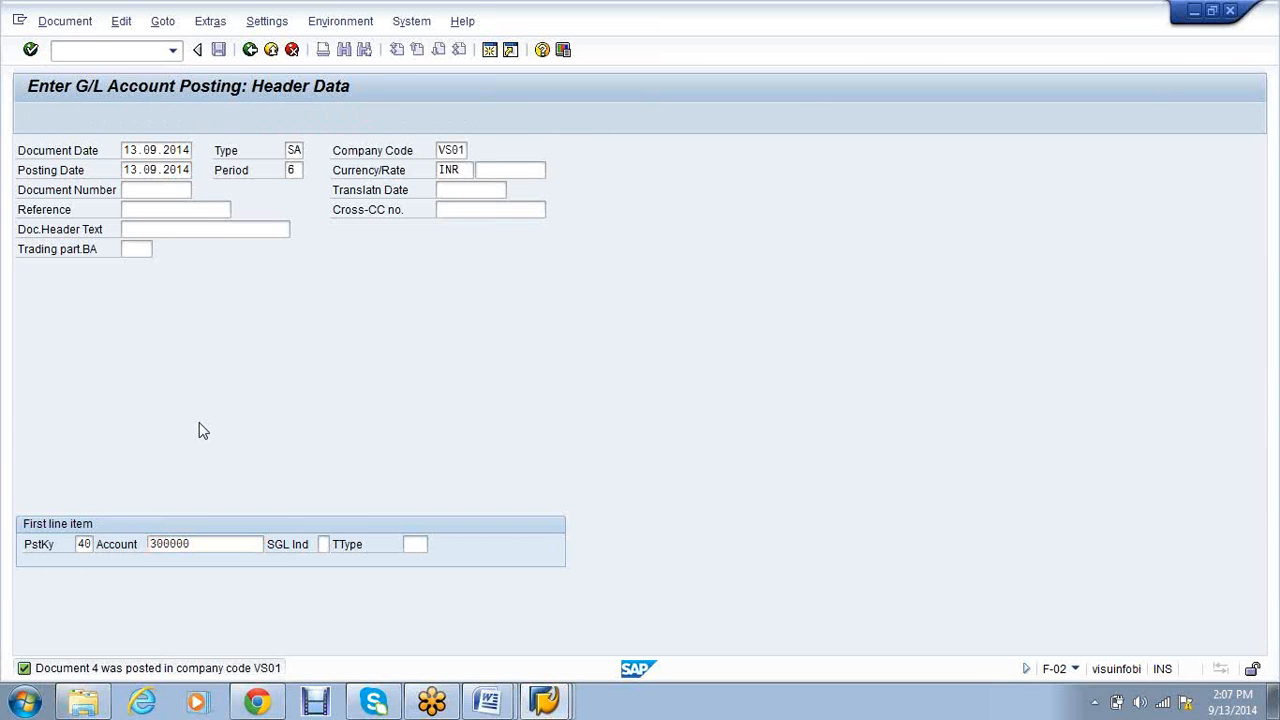
{"action": "type", "text": "9000"}
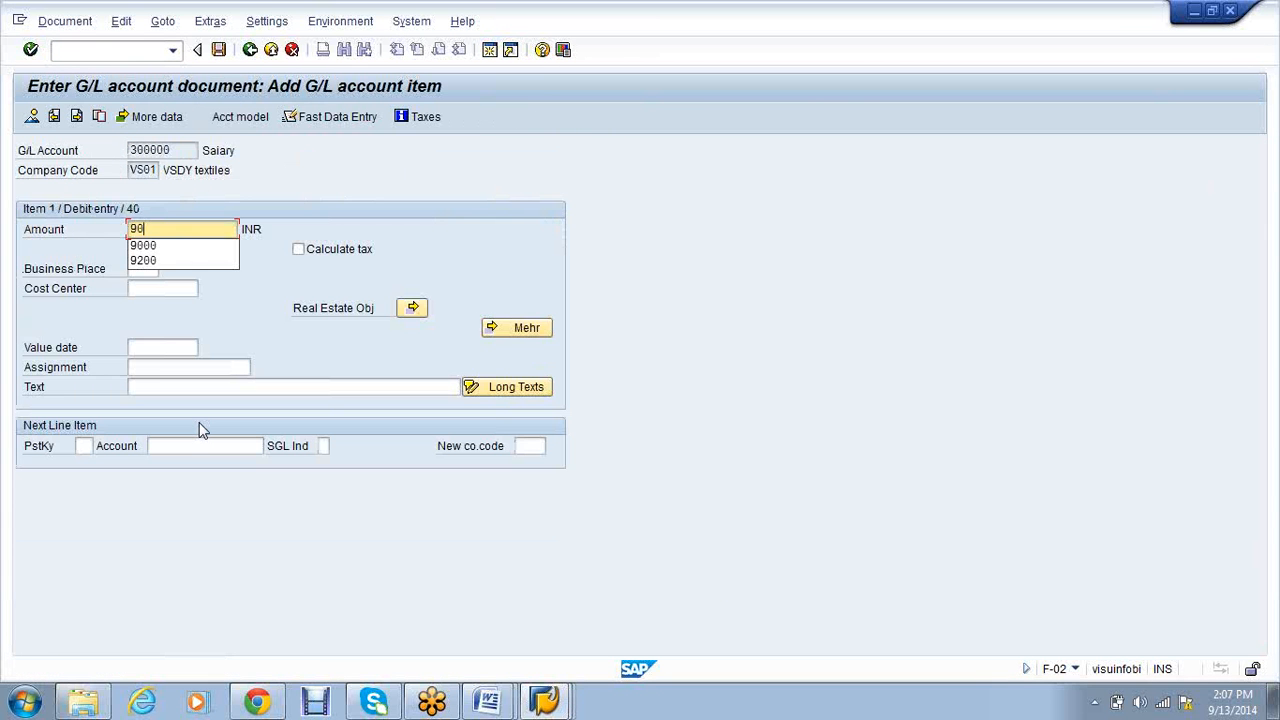
{"action": "key", "text": "Tab"}
{"action": "key", "text": "Tab"}
{"action": "key", "text": "Tab"}
{"action": "key", "text": "Tab"}
{"action": "key", "text": "Tab"}
{"action": "key", "text": "Tab"}
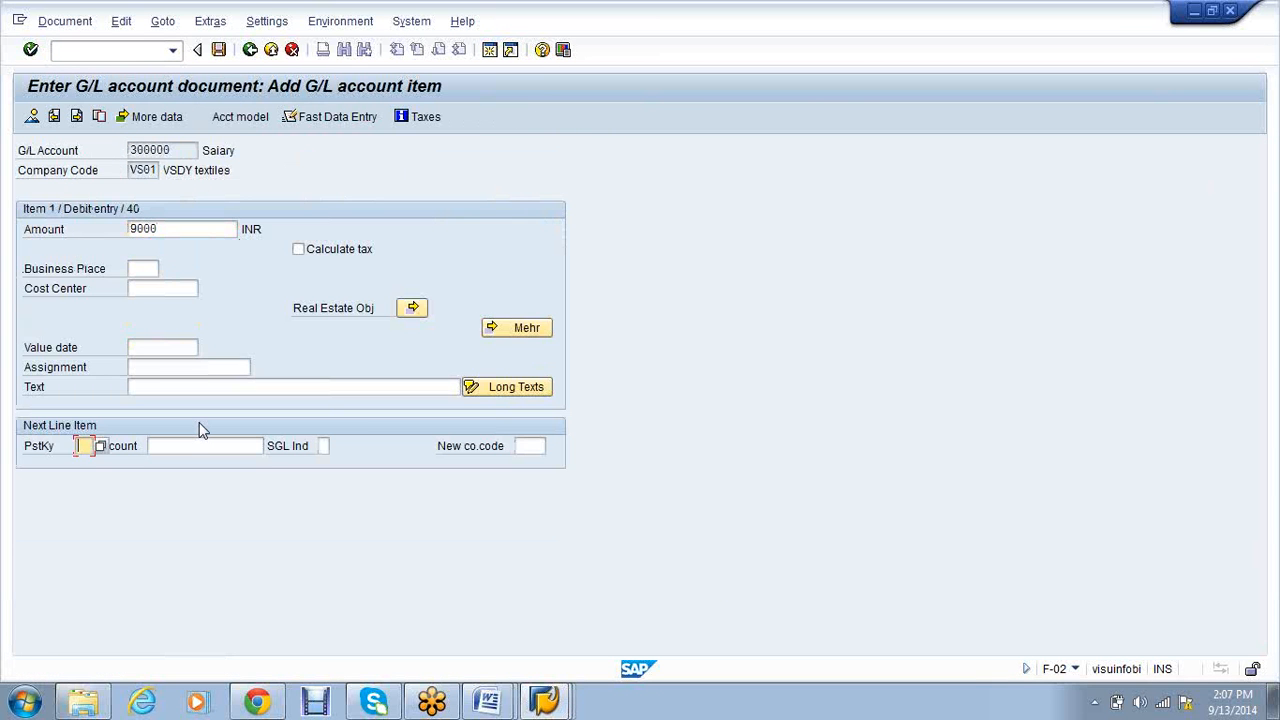
Add a posting key 50 credit to account 100001 for the balancing amount and post document 5
{"action": "type", "text": "50100001"}
{"action": "key", "text": "Return"}
{"action": "type", "text": "*"}
{"action": "key", "text": "Return"}
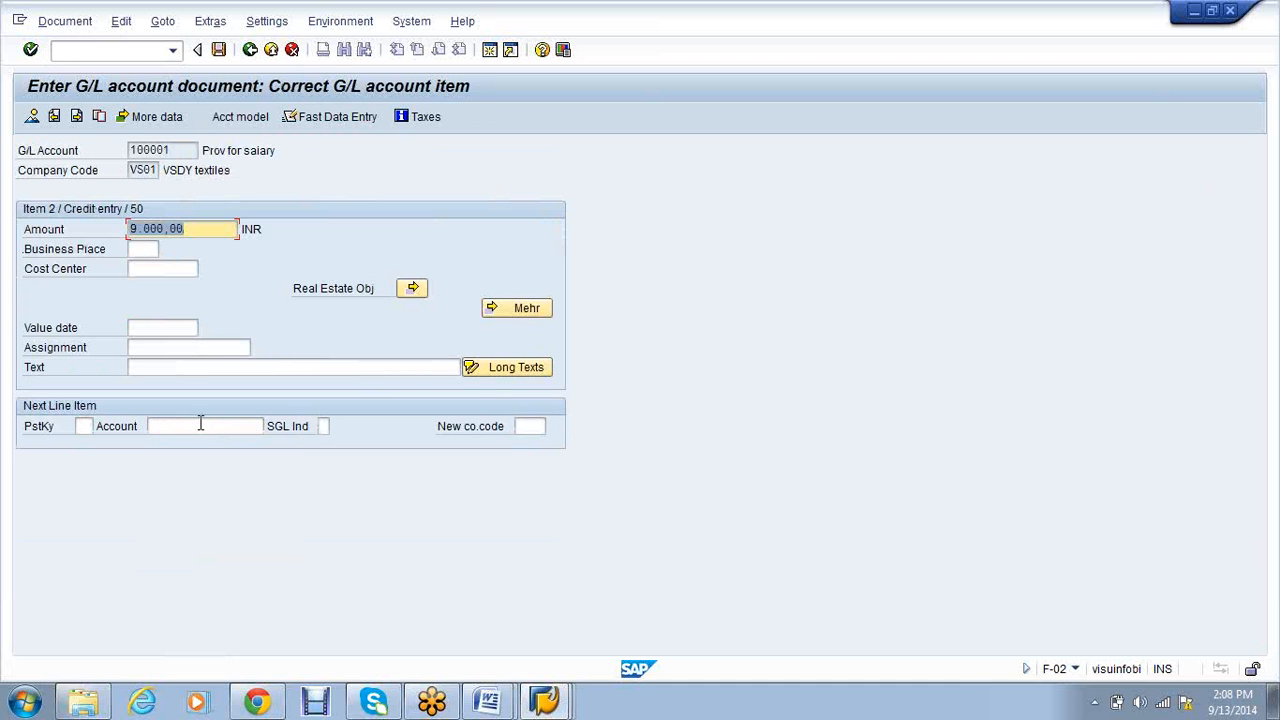
{"action": "key", "text": "ctrl+s"}
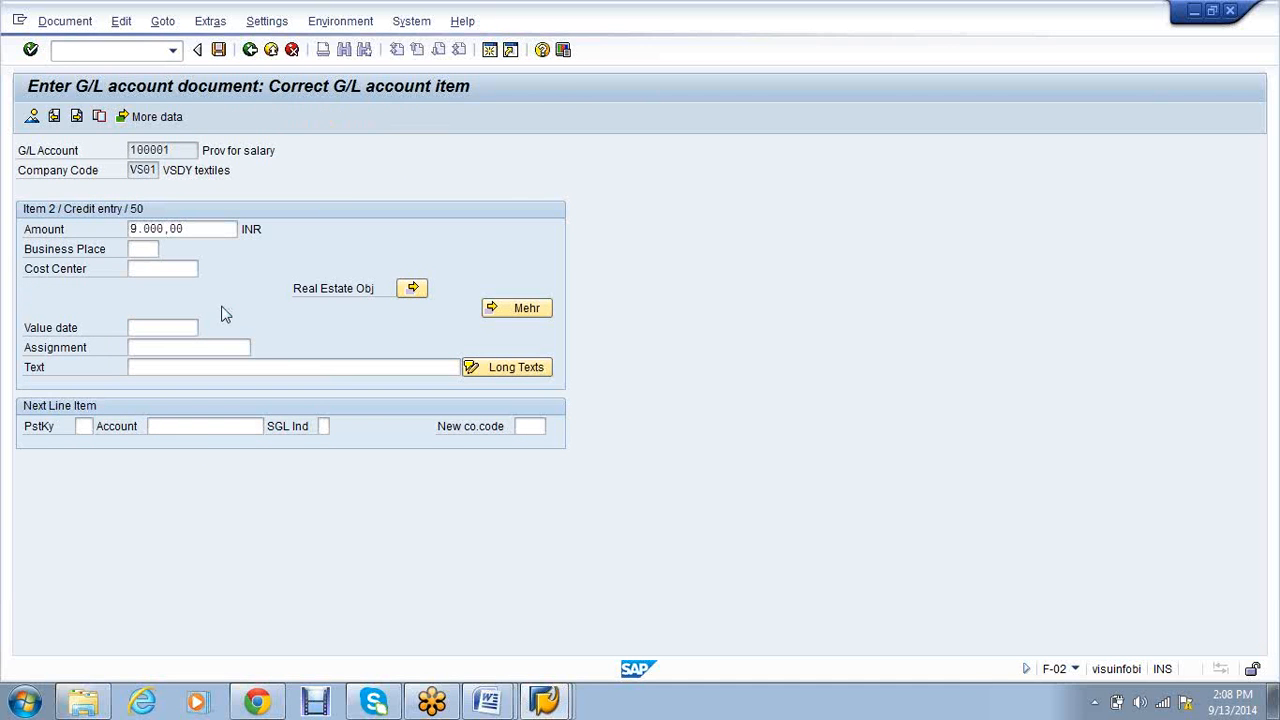
{"action": "left_click", "coordinate": [558, 705]}
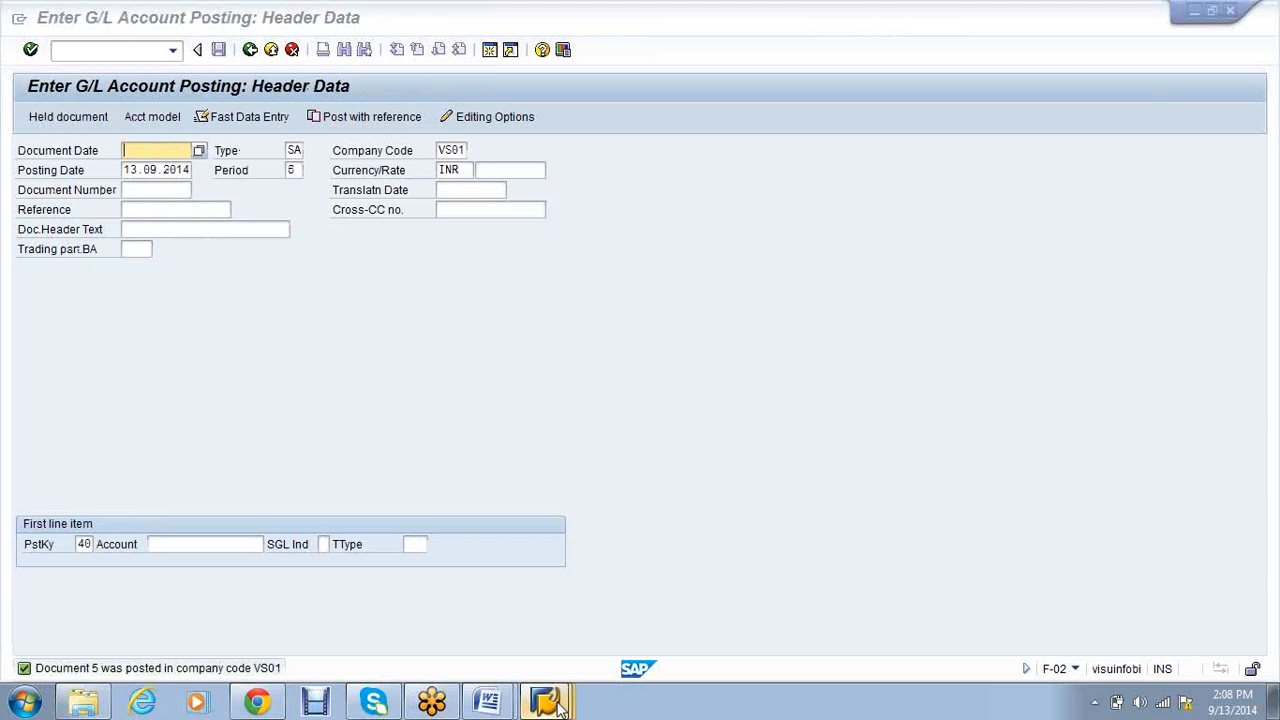
Refresh the G/L line item report to show document 5 as a 9.000,00- open item
{"action": "right_click", "coordinate": [558, 705]}
{"action": "left_click", "coordinate": [558, 705]}
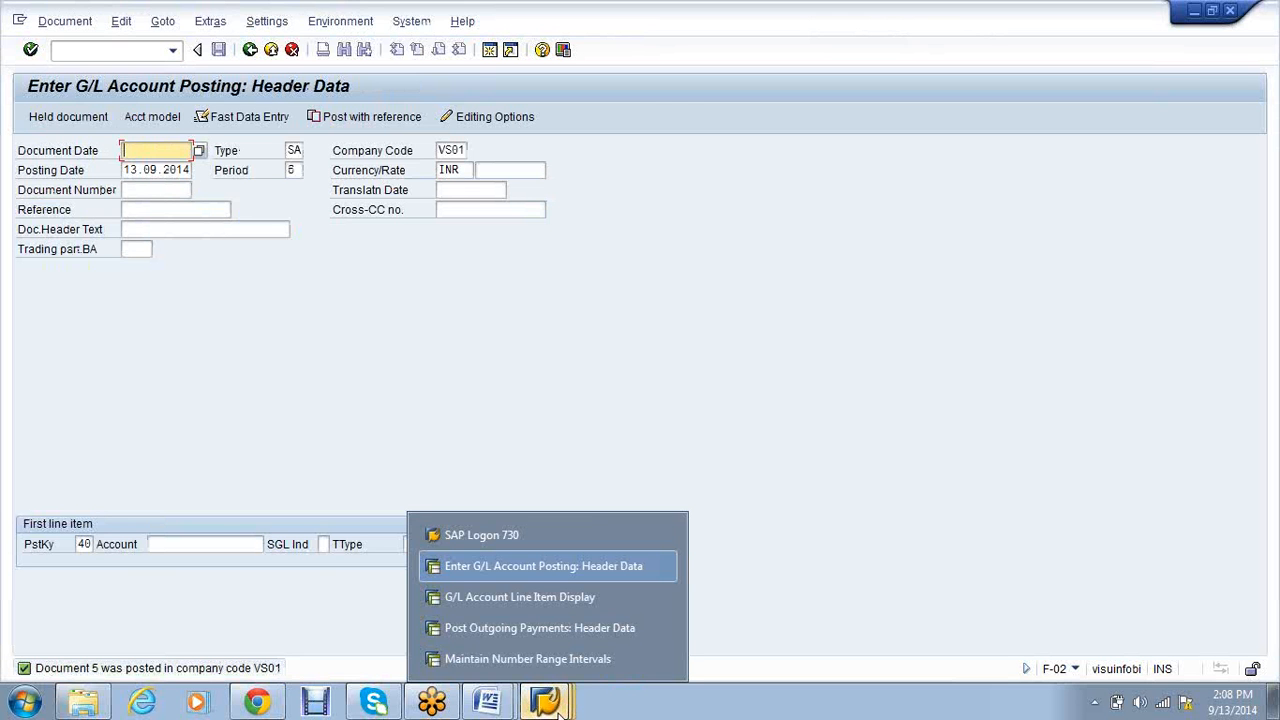
{"action": "left_click", "coordinate": [517, 600]}
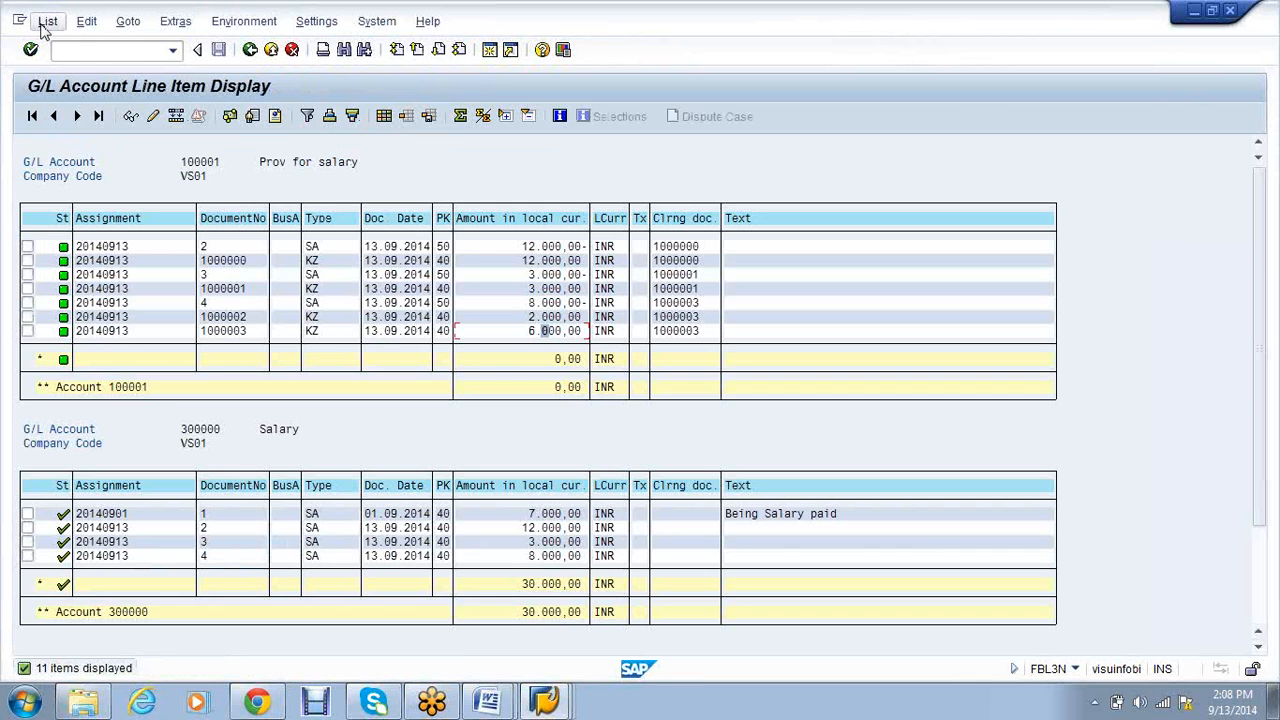
{"action": "left_click", "coordinate": [43, 22]}
{"action": "left_click", "coordinate": [68, 68]}
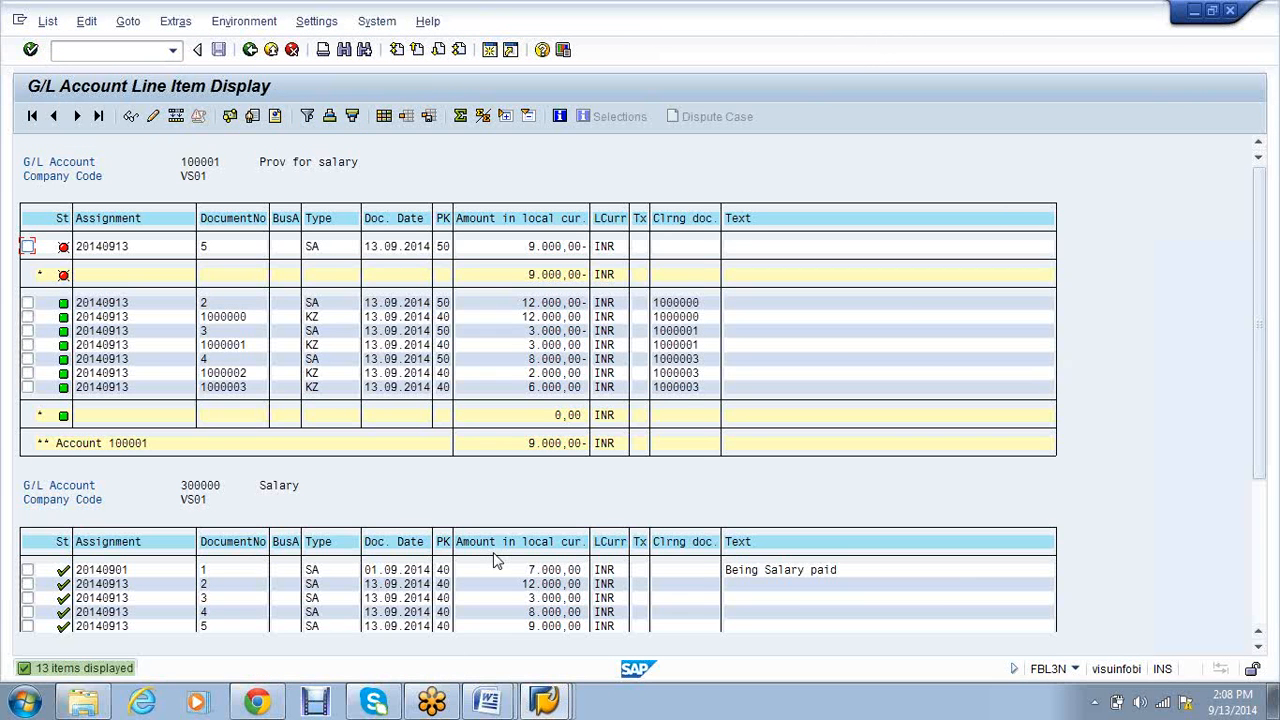
{"action": "left_click", "coordinate": [543, 703]}
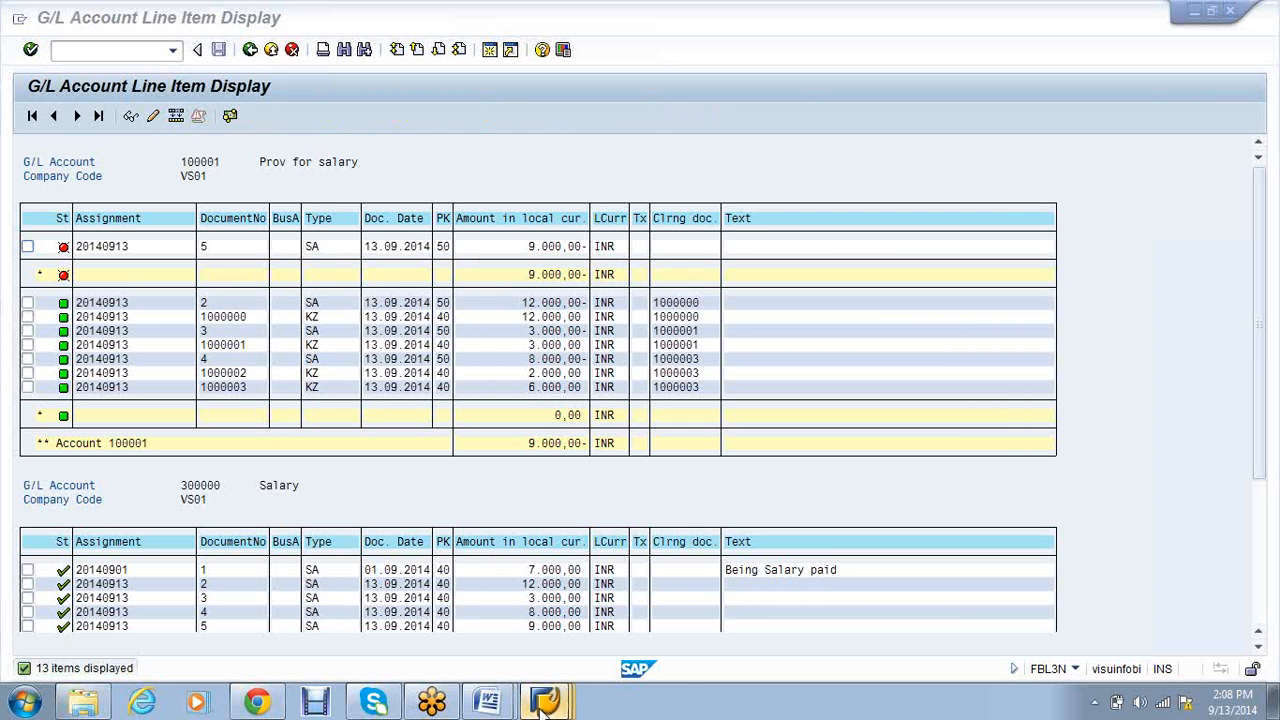
{"action": "left_click", "coordinate": [530, 633]}
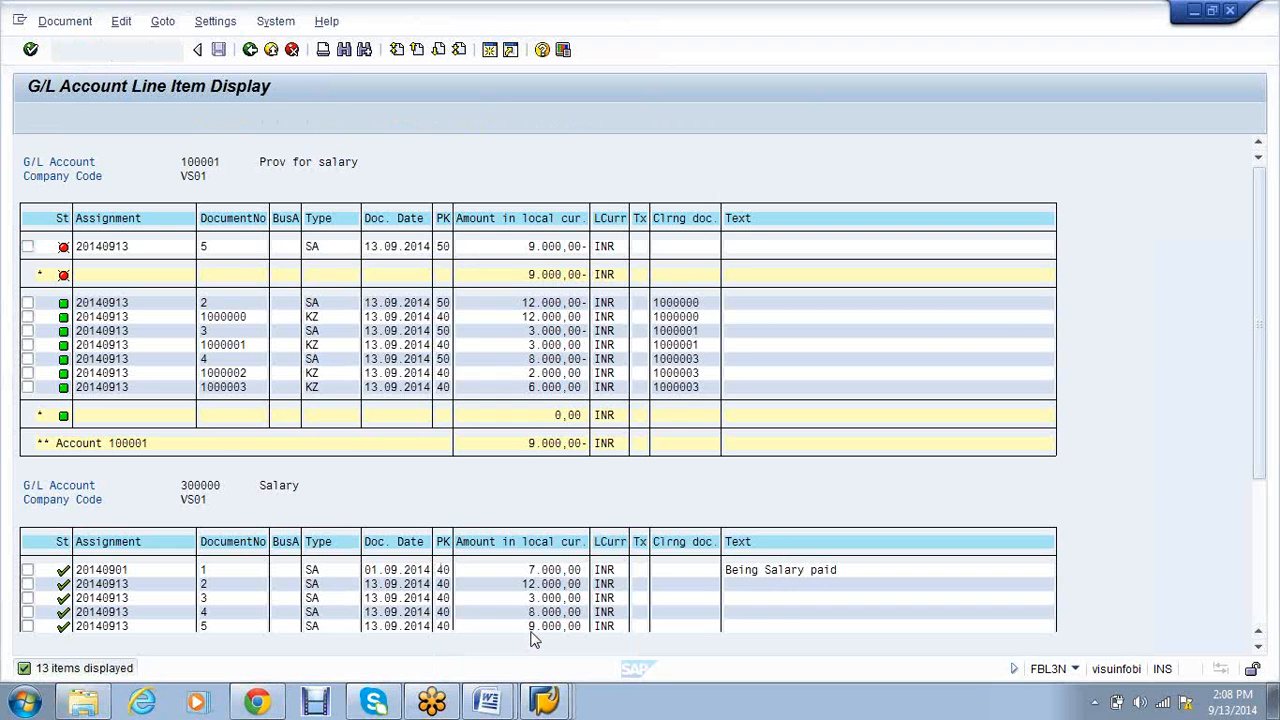
Enter a 3000 outgoing payment from bank account 1 dated 13.09.2014 against account 100001's open items
{"action": "type", "text": "13.09.2014"}
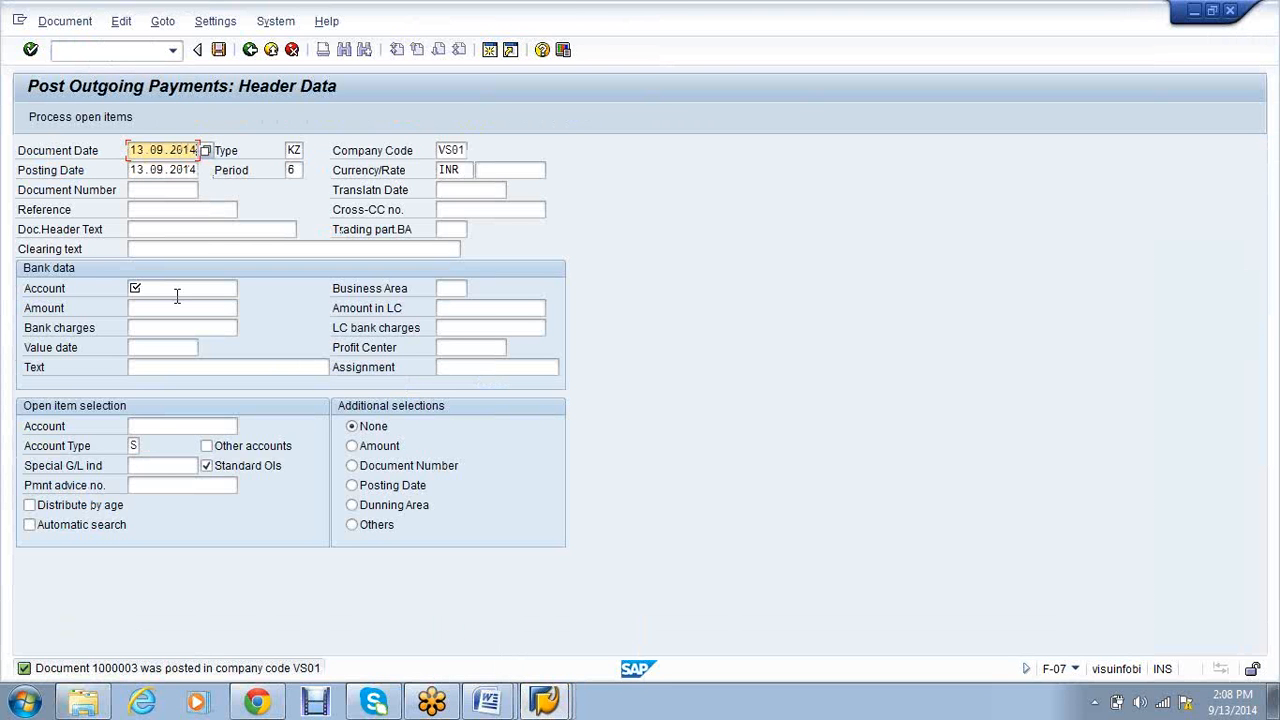
{"action": "left_click", "coordinate": [176, 290]}
{"action": "left_click", "coordinate": [176, 306]}
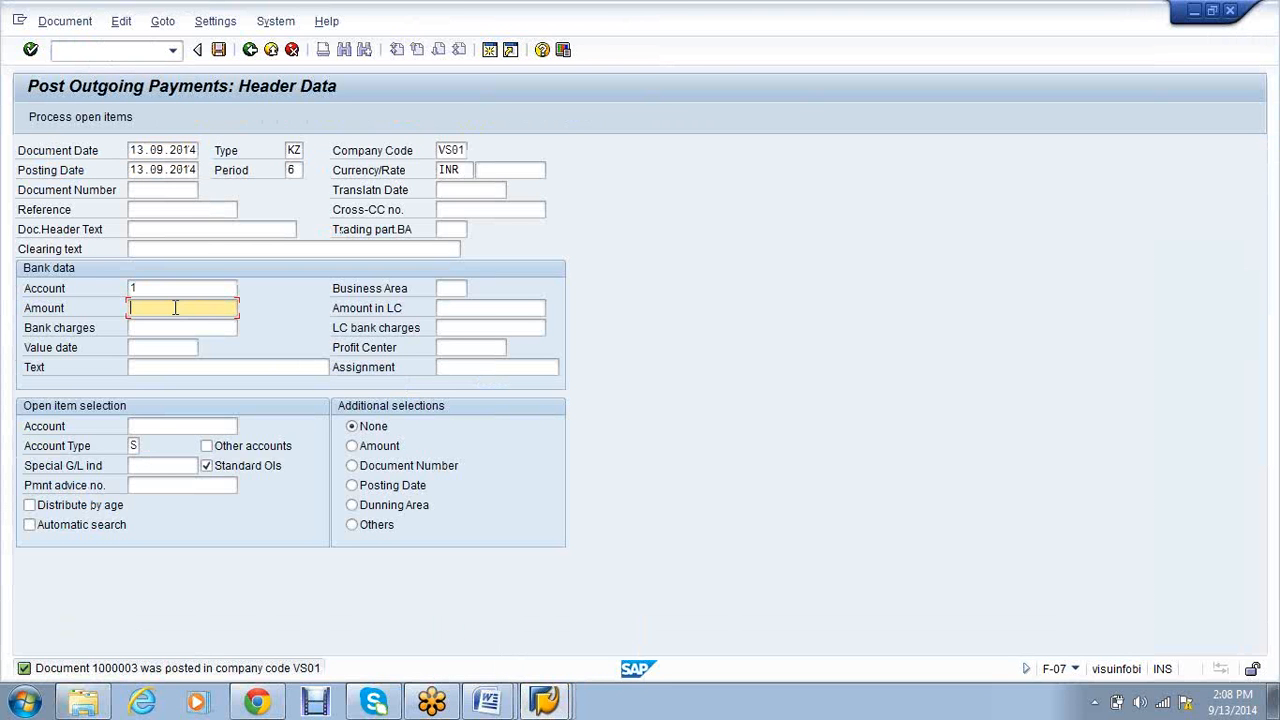
{"action": "type", "text": "3000"}
{"action": "key", "text": "Tab"}
{"action": "key", "text": "Tab"}
{"action": "key", "text": "Tab"}
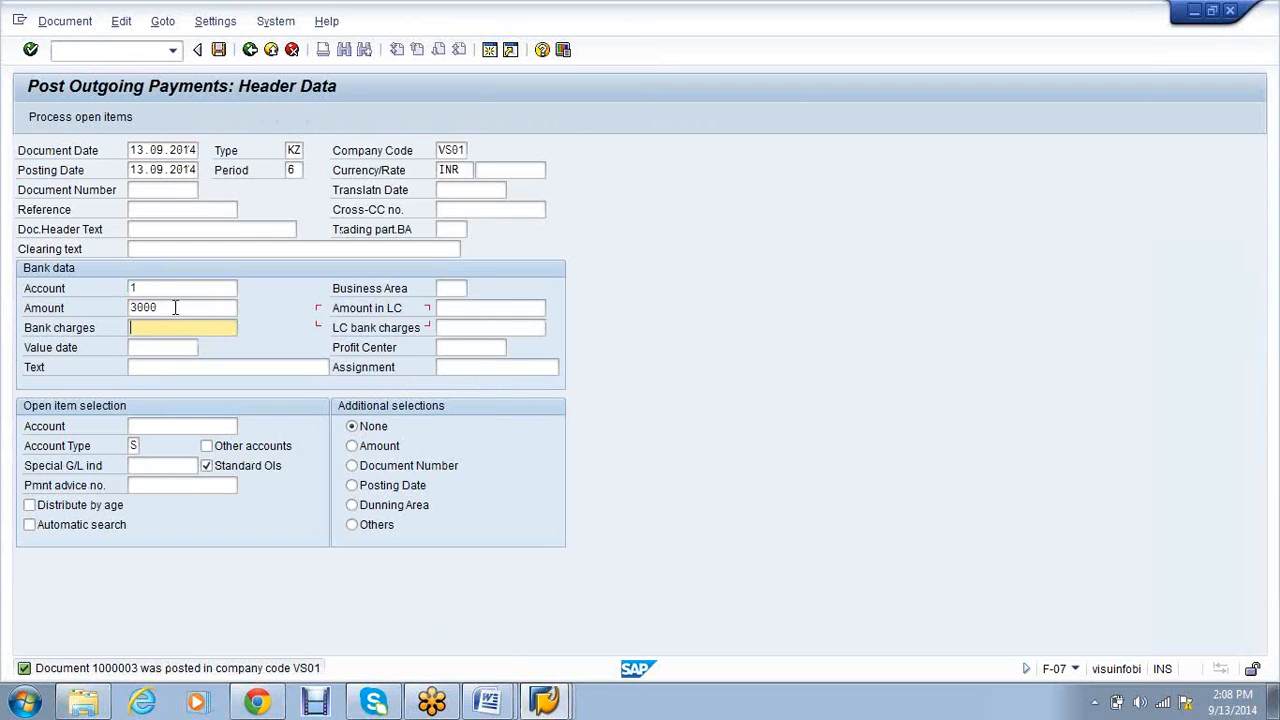
{"action": "left_click", "coordinate": [163, 347]}
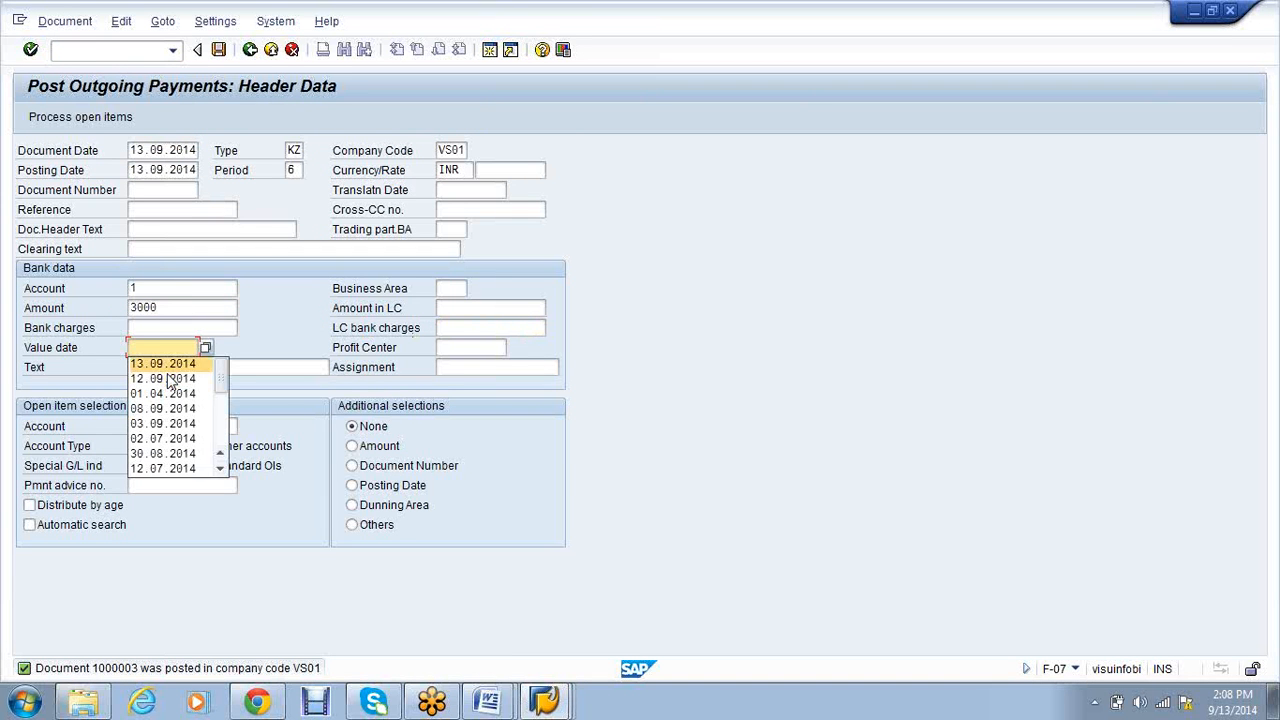
{"action": "left_click", "coordinate": [160, 362]}
{"action": "left_click", "coordinate": [178, 427]}
{"action": "left_click", "coordinate": [176, 441]}
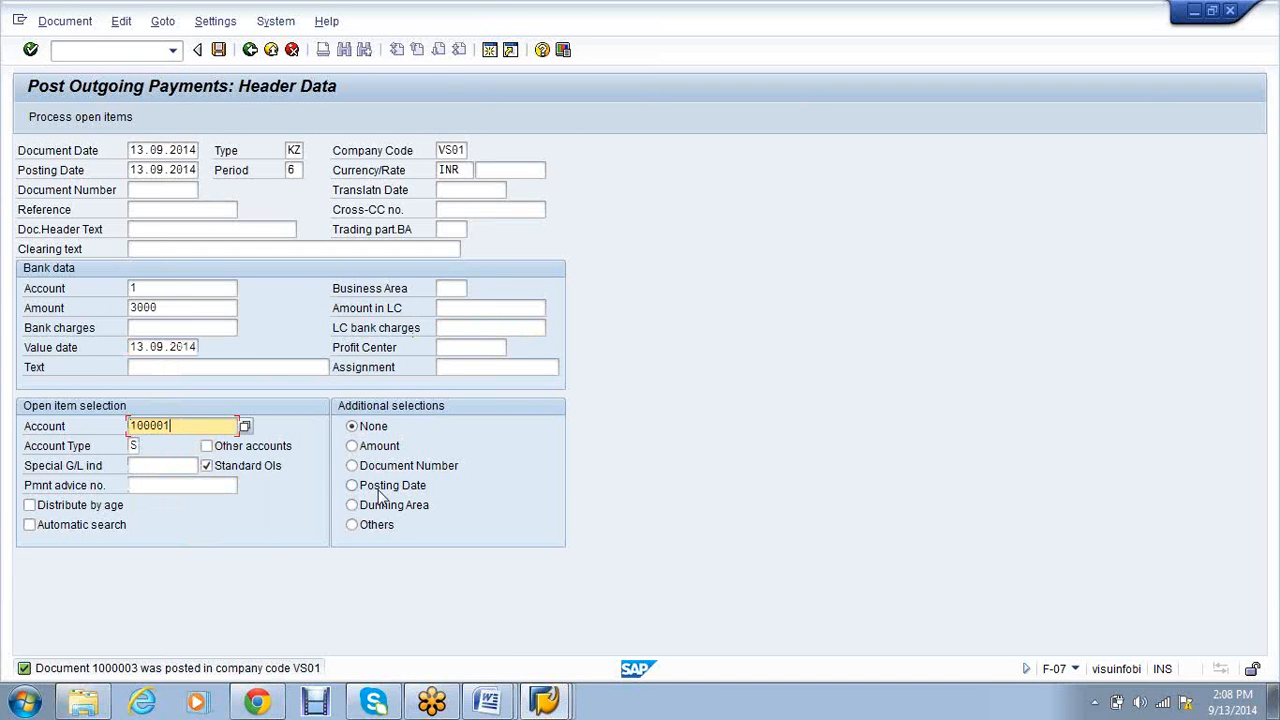
{"action": "left_click", "coordinate": [59, 126]}
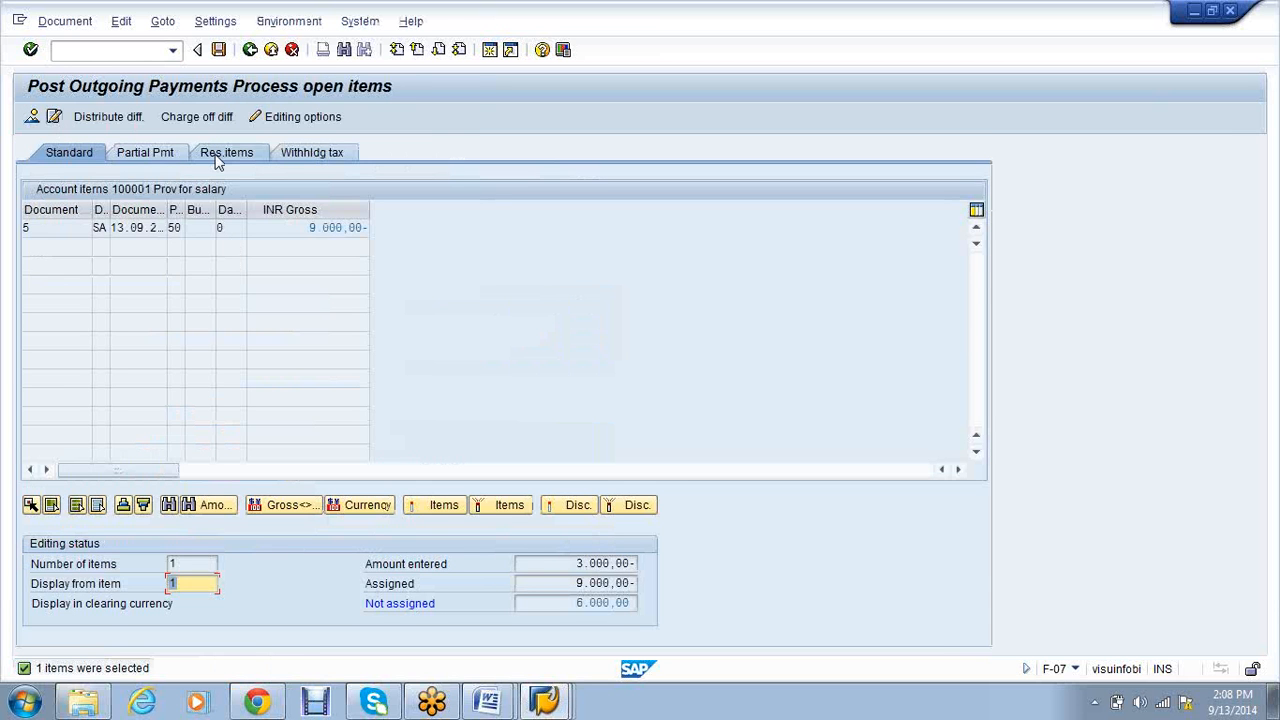
Set a 6000- residual item for document 5 and post the payment as 1000004
{"action": "left_click", "coordinate": [222, 155]}
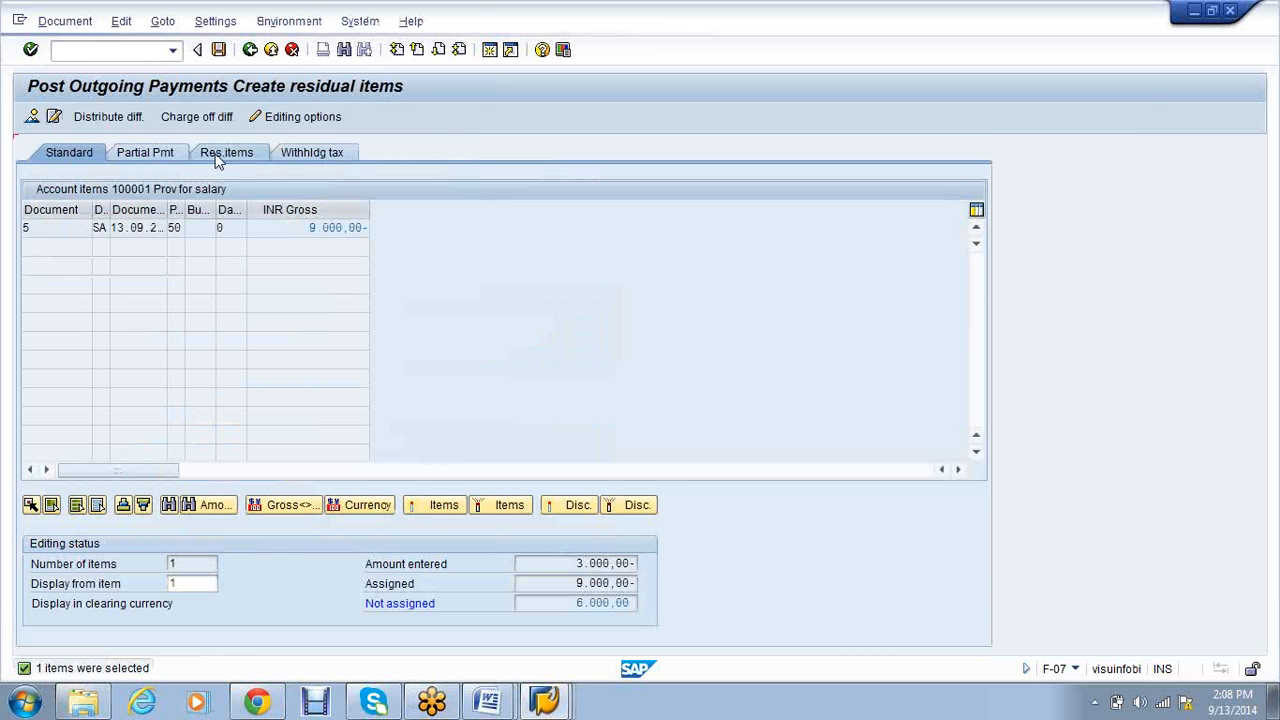
{"action": "left_click", "coordinate": [218, 162]}
{"action": "left_click", "coordinate": [396, 233]}
{"action": "type", "text": "6000"}
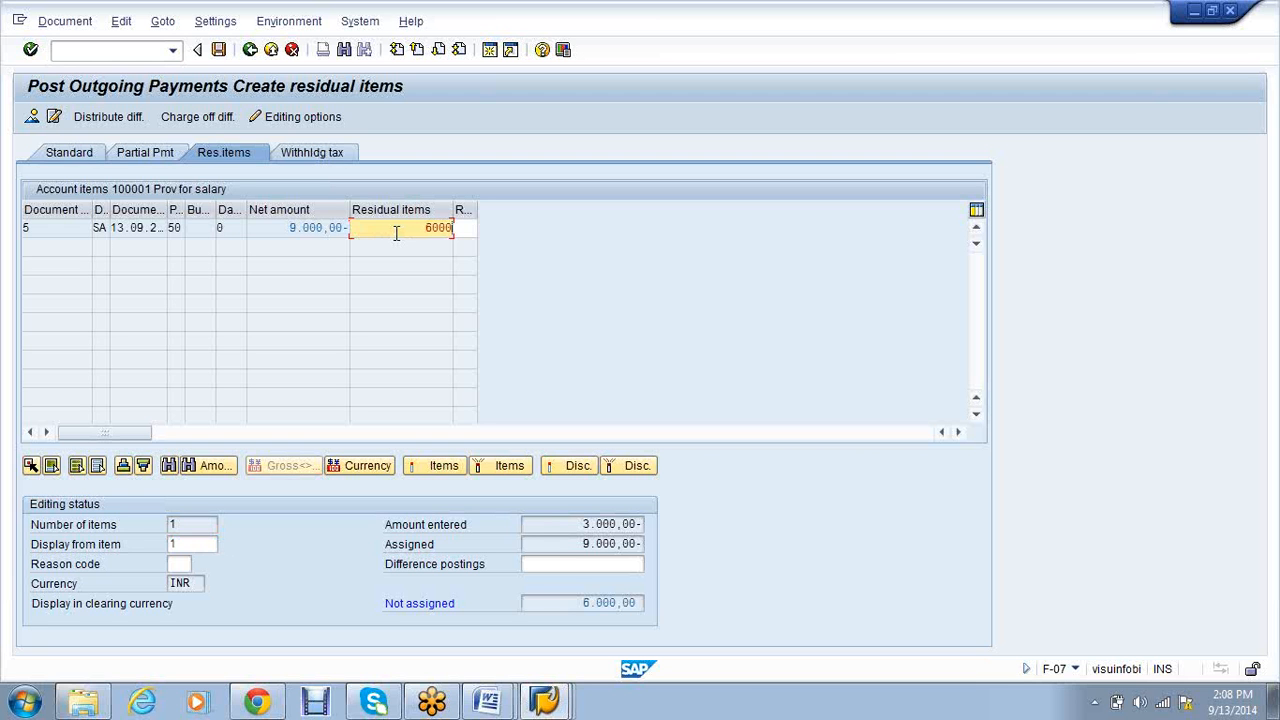
{"action": "key", "text": "Return"}
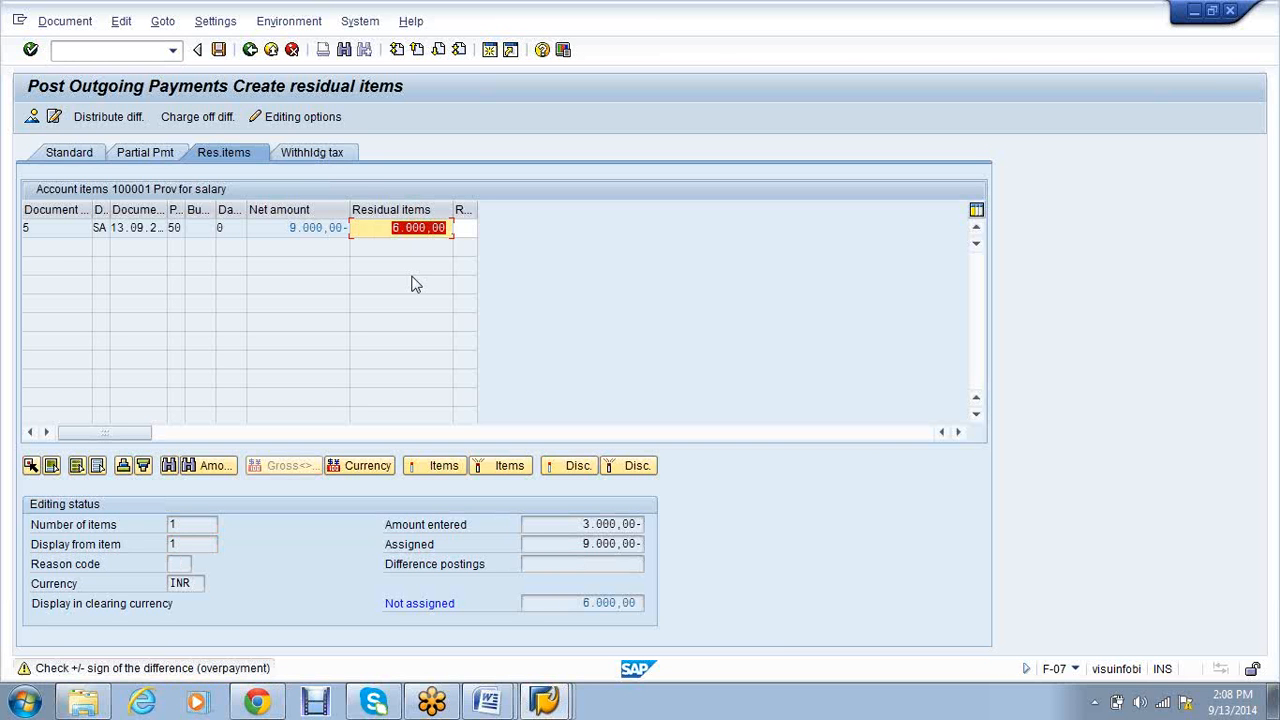
{"action": "key", "text": "BackSpace"}
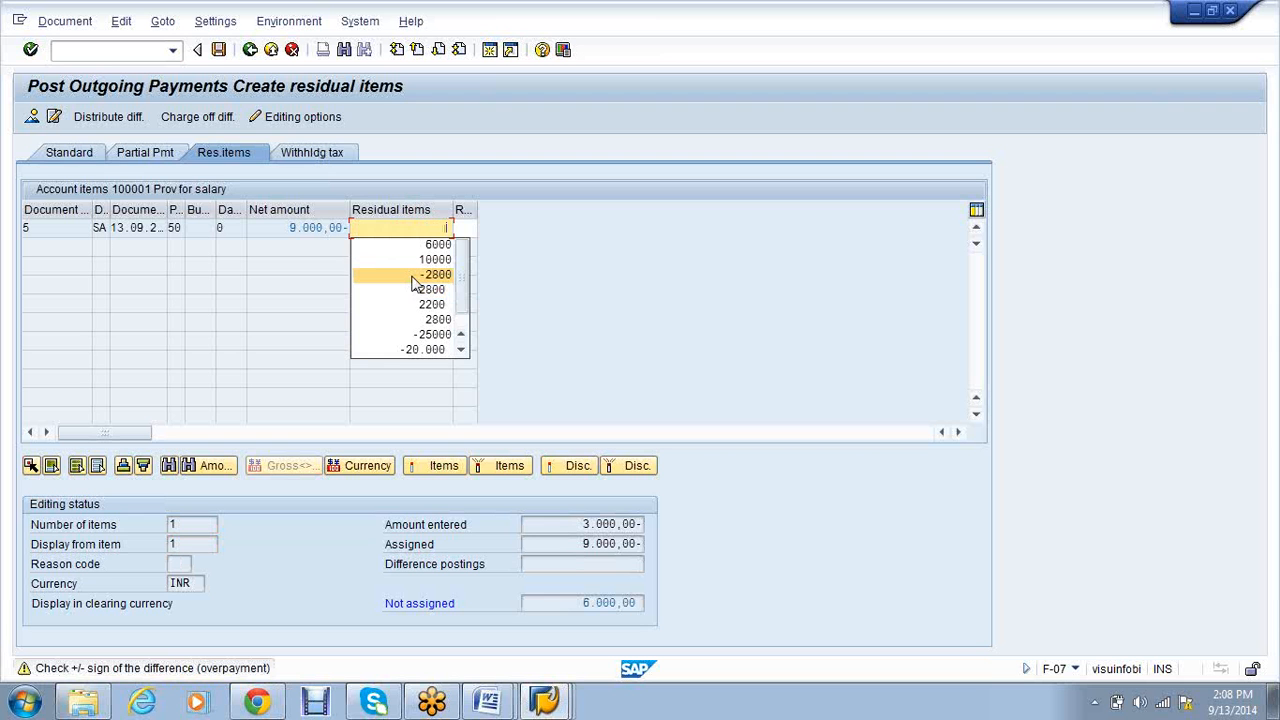
{"action": "type", "text": "3000"}
{"action": "key", "text": "Return"}
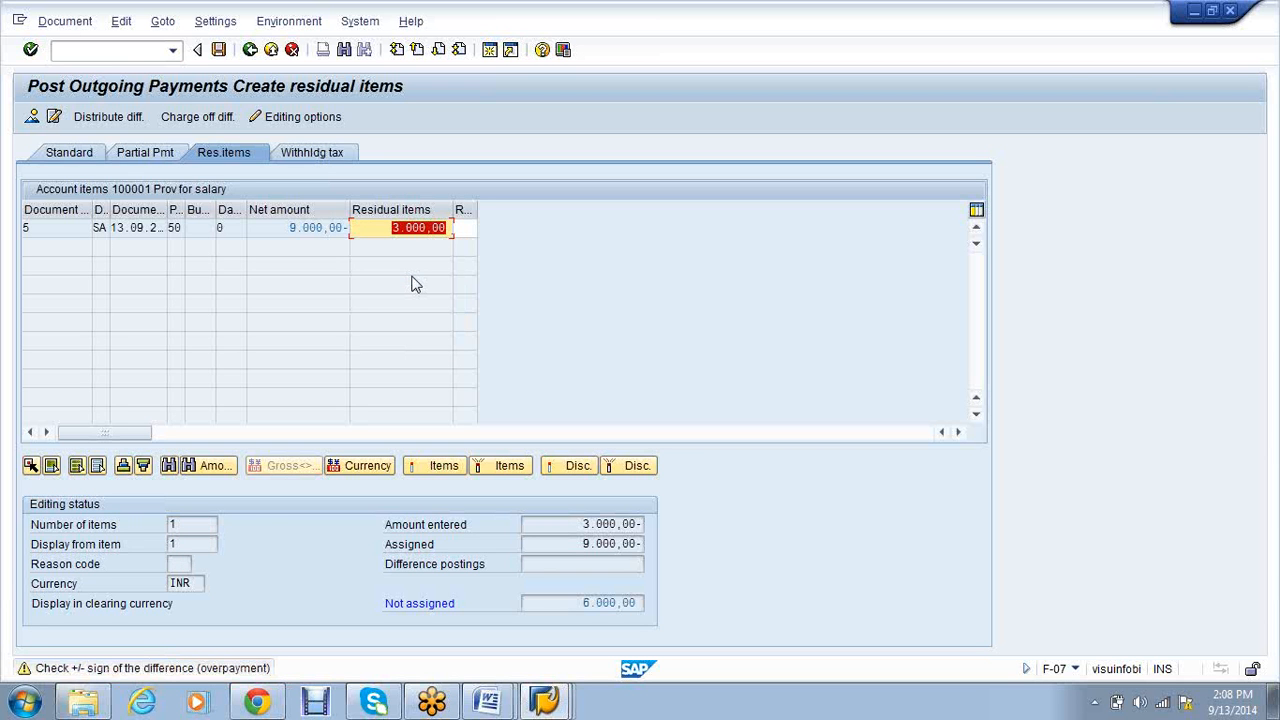
{"action": "key", "text": "BackSpace"}
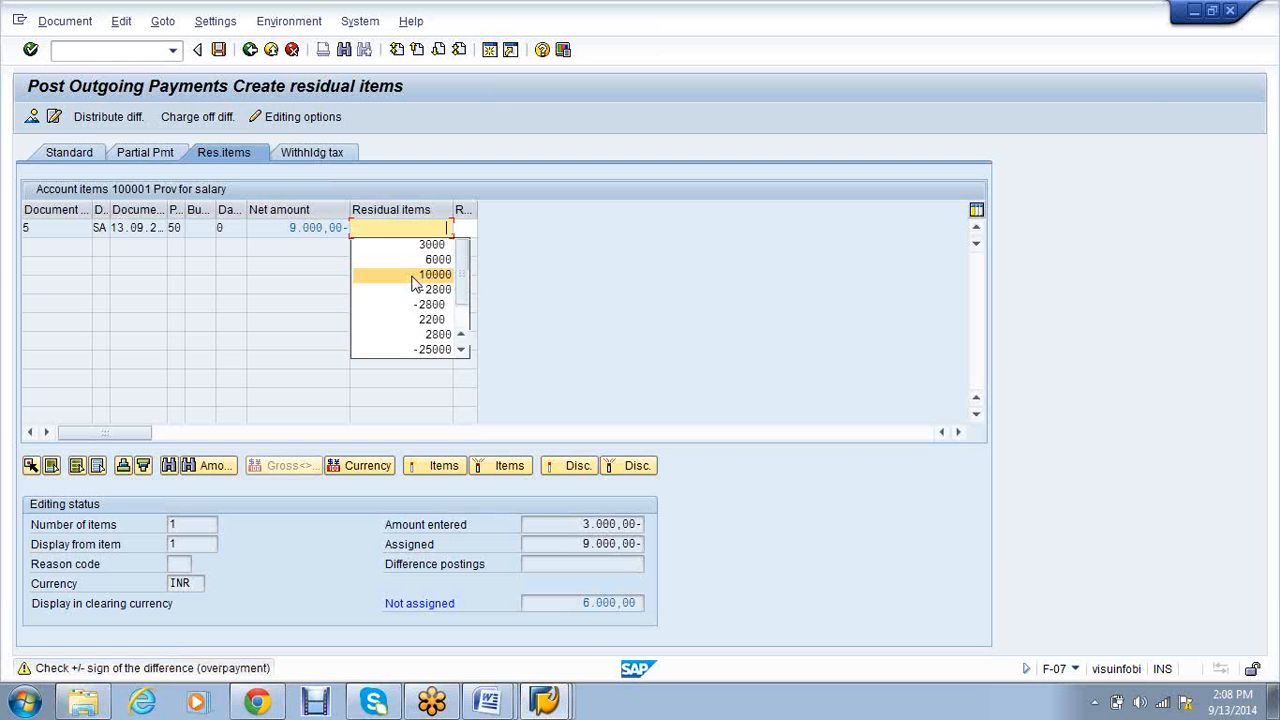
{"action": "type", "text": "6000-"}
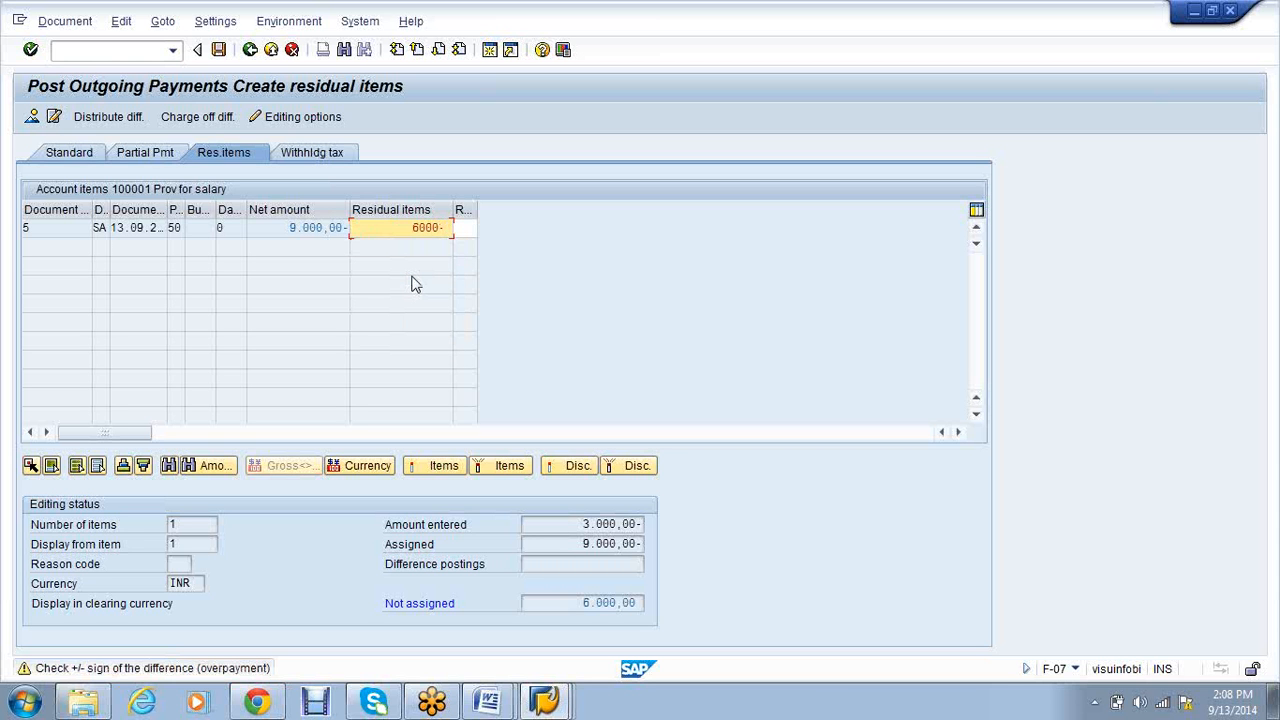
{"action": "key", "text": "Return"}
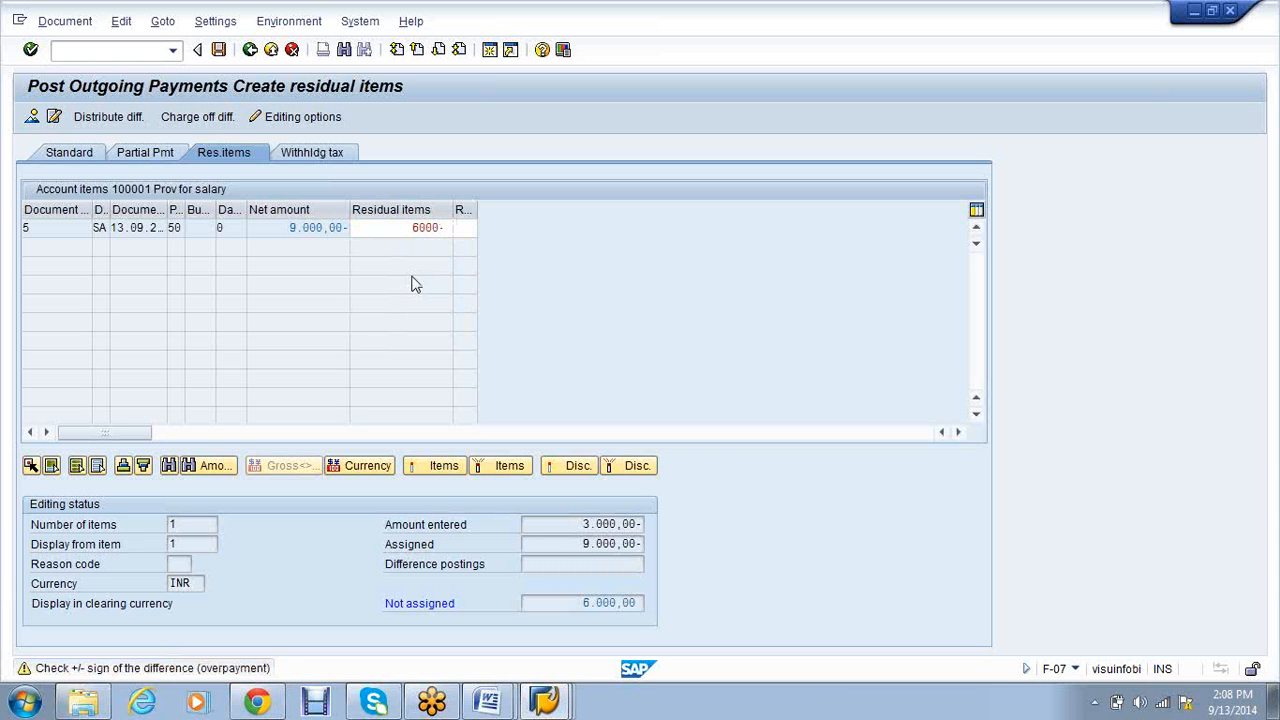
{"action": "key", "text": "Return"}
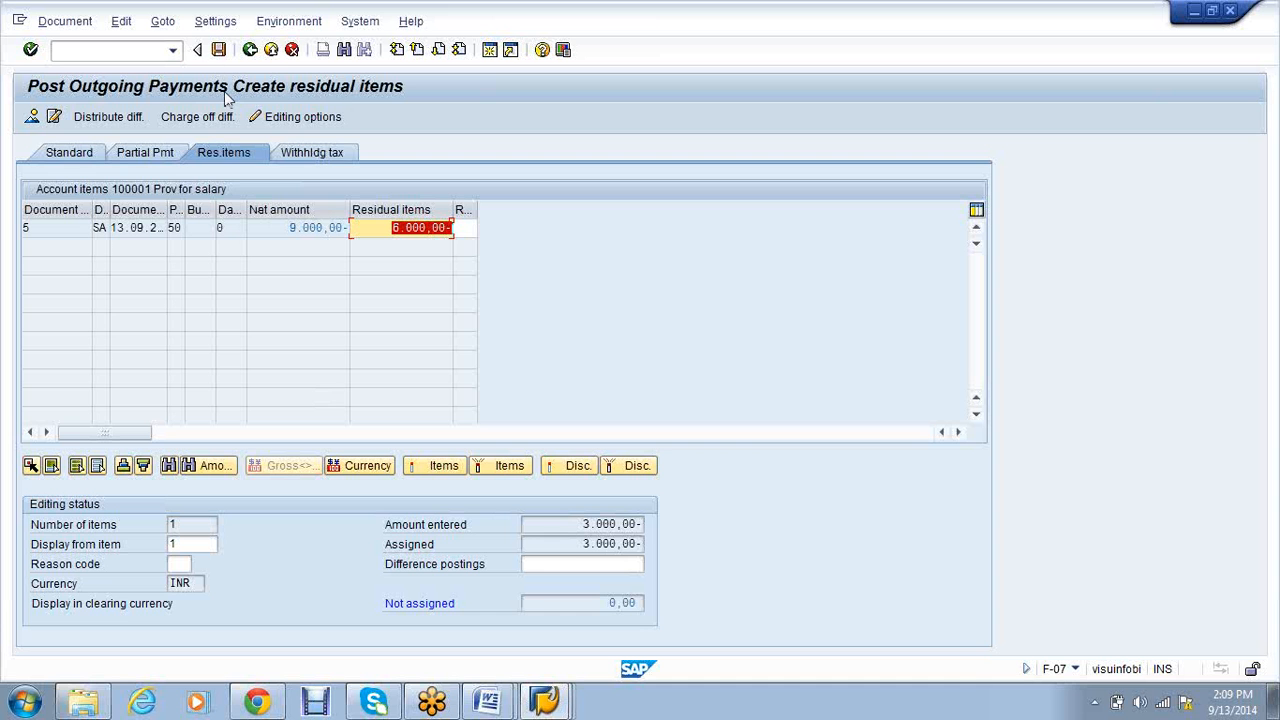
{"action": "left_click", "coordinate": [218, 49]}
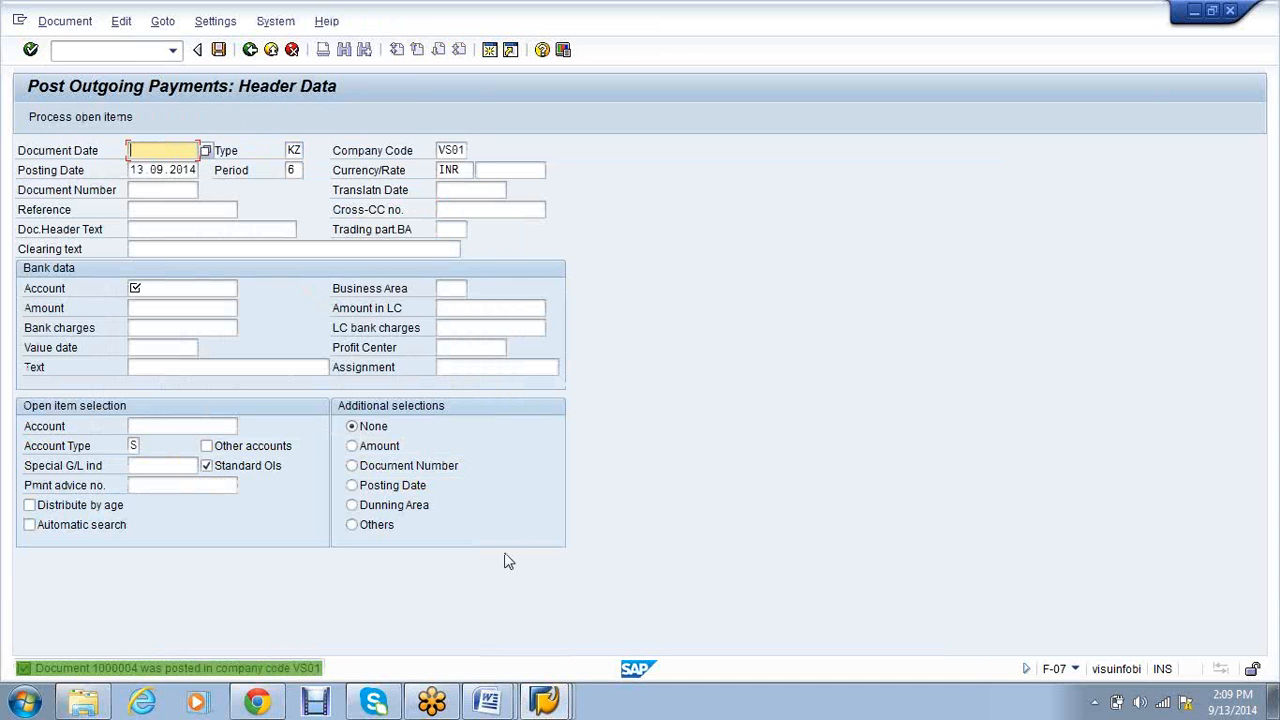
Refresh the line items and verify 1000004 clears document 5, leaving a 6,000- residual open
{"action": "left_click", "coordinate": [547, 700]}
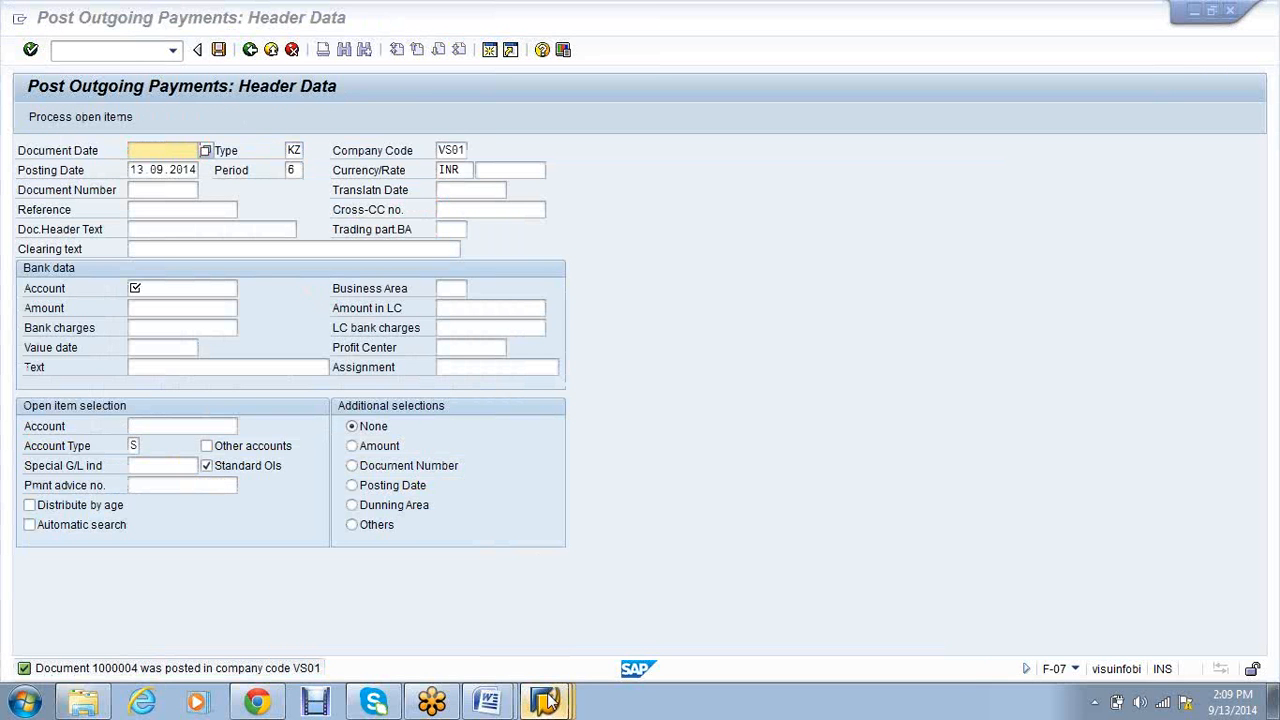
{"action": "left_click", "coordinate": [530, 600]}
{"action": "left_click", "coordinate": [47, 22]}
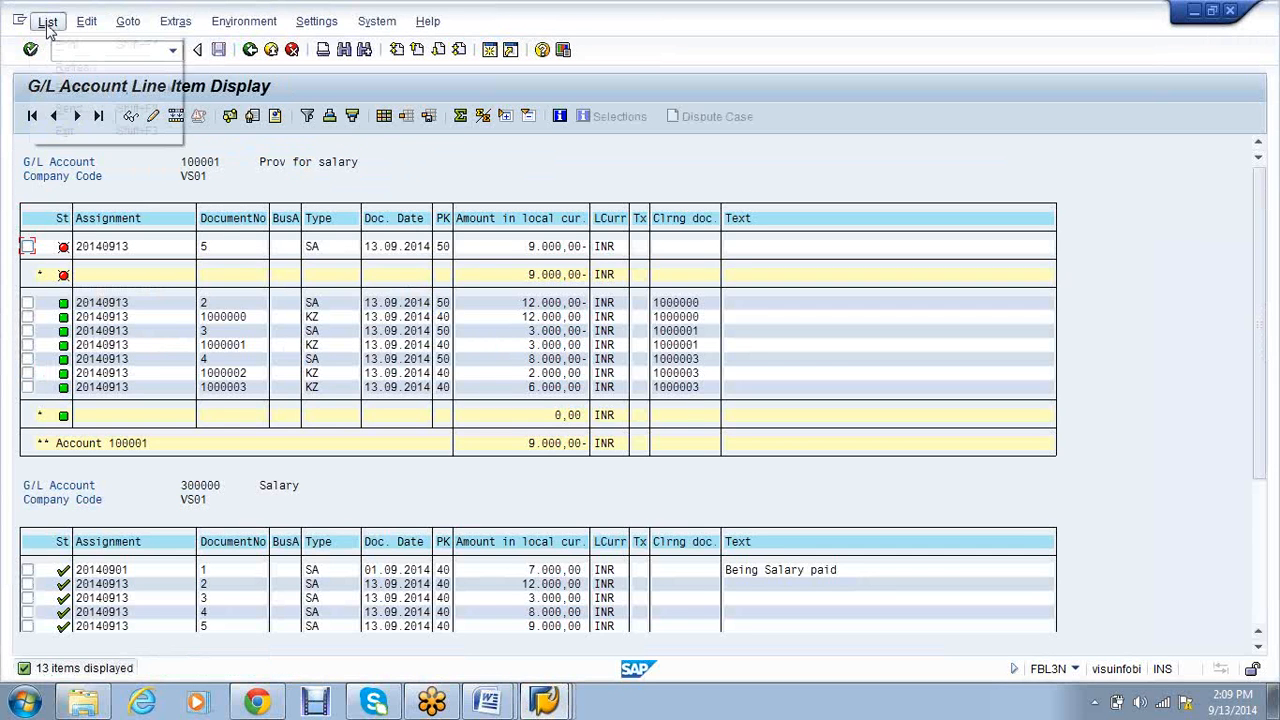
{"action": "left_click", "coordinate": [74, 68]}
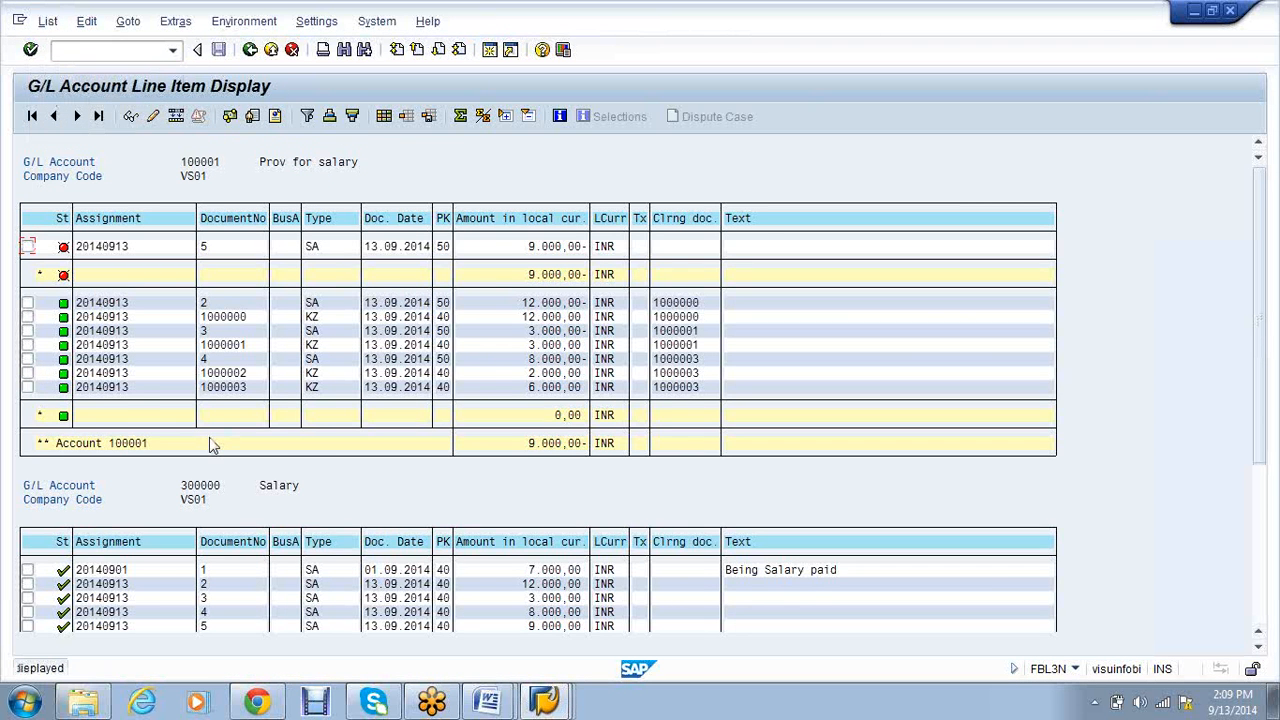
{"action": "left_click_drag", "start_coordinate": [97, 401], "coordinate": [566, 443]}
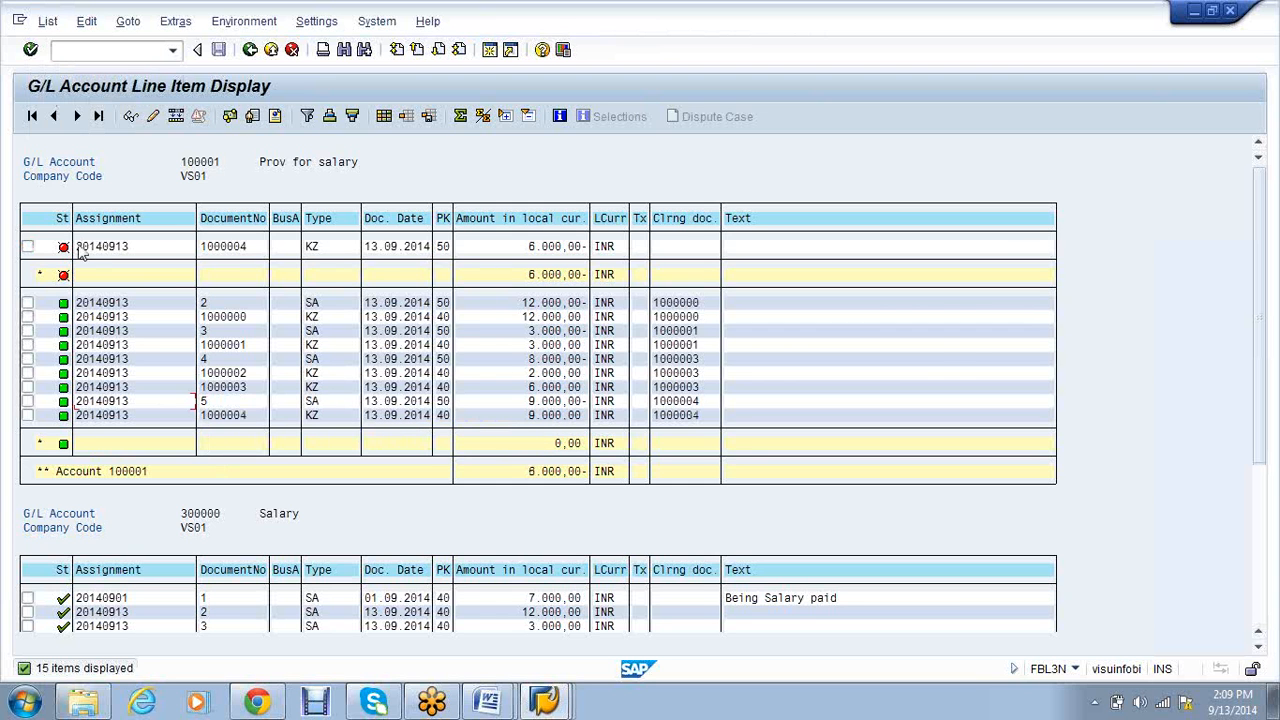
{"action": "left_click_drag", "start_coordinate": [82, 253], "coordinate": [576, 258]}
{"action": "left_click_drag", "start_coordinate": [112, 368], "coordinate": [590, 382]}
{"action": "left_click", "coordinate": [86, 248]}
{"action": "left_click_drag", "start_coordinate": [86, 248], "coordinate": [580, 256]}
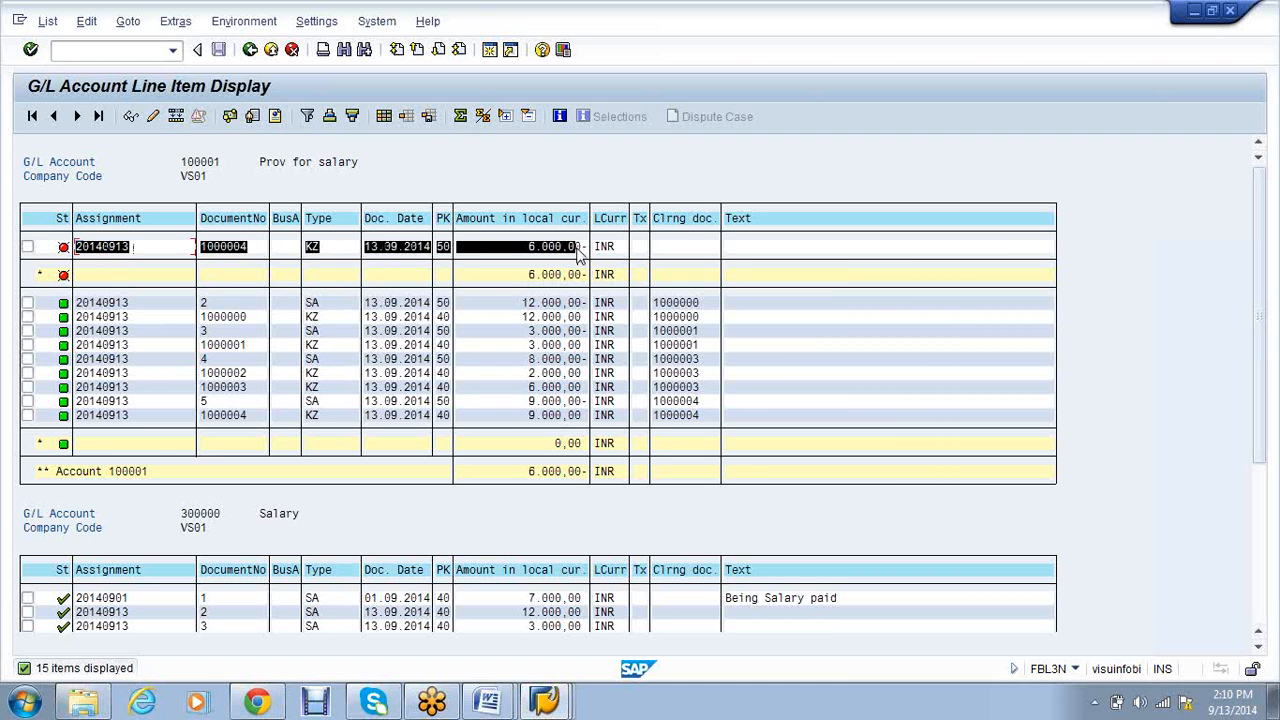
{"action": "left_click_drag", "start_coordinate": [577, 247], "coordinate": [561, 261]}
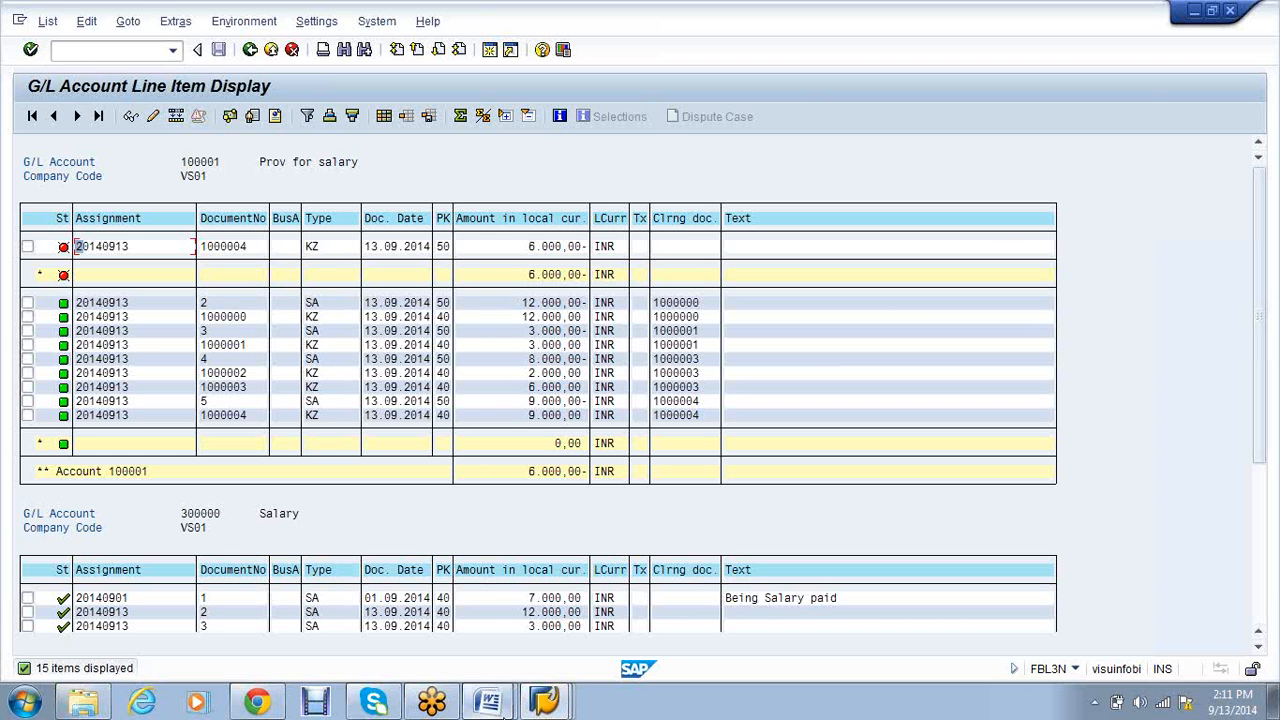
{"action": "left_click", "coordinate": [507, 706]}
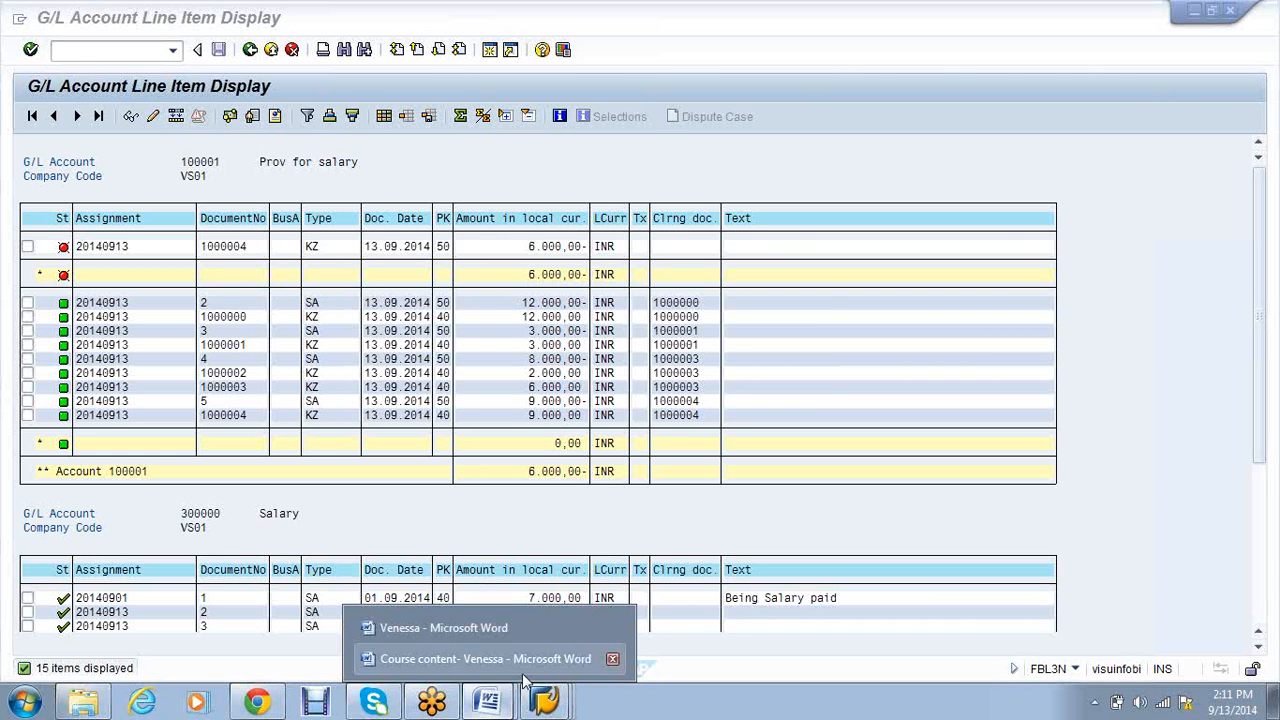
Type the heading 'G/L Incoming payment' in the notes document
{"action": "left_click", "coordinate": [443, 627]}
{"action": "type", "text": "G"}
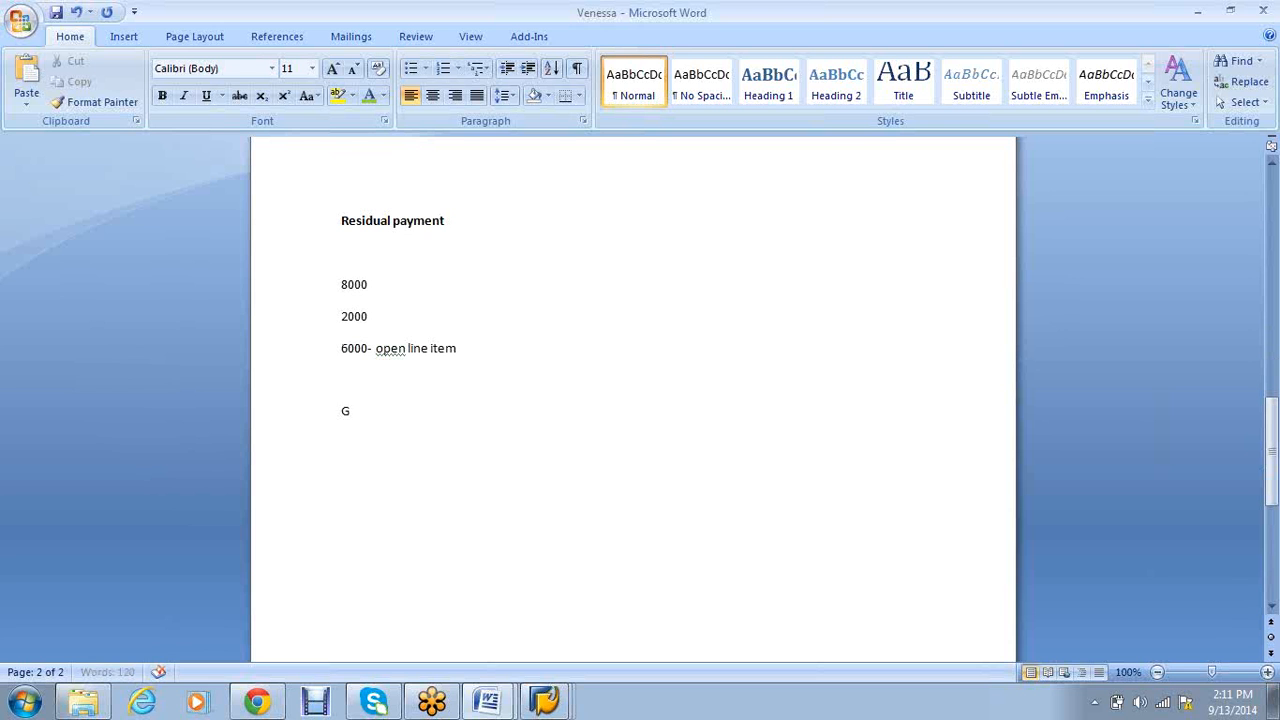
{"action": "type", "text": "/L"}
{"action": "type", "text": " Incoming p"}
{"action": "type", "text": "ay, men"}
{"action": "key", "text": "BackSpace"}
{"action": "key", "text": "BackSpace"}
{"action": "key", "text": "BackSpace"}
{"action": "key", "text": "BackSpace"}
{"action": "key", "text": "BackSpace"}
{"action": "type", "text": "ment"}
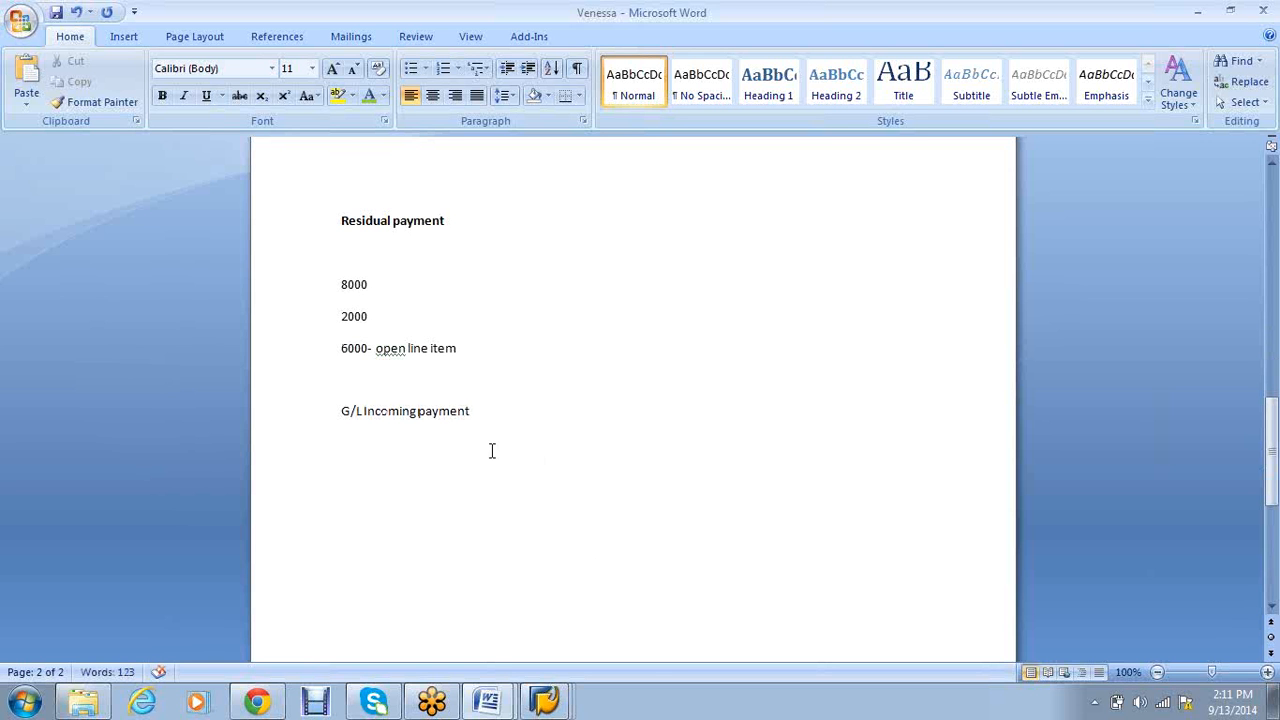
Make the heading bold and centred, and left-align the line below it
{"action": "left_click_drag", "start_coordinate": [489, 420], "coordinate": [342, 422]}
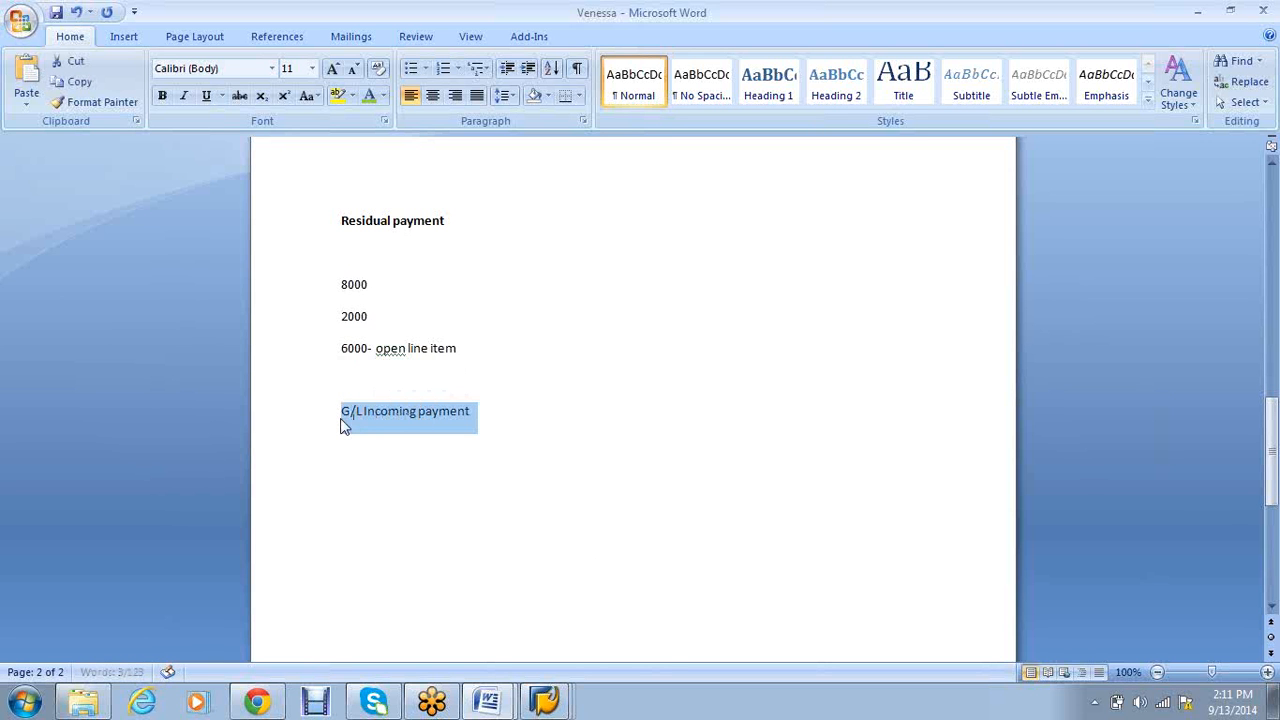
{"action": "key", "text": "ctrl+b"}
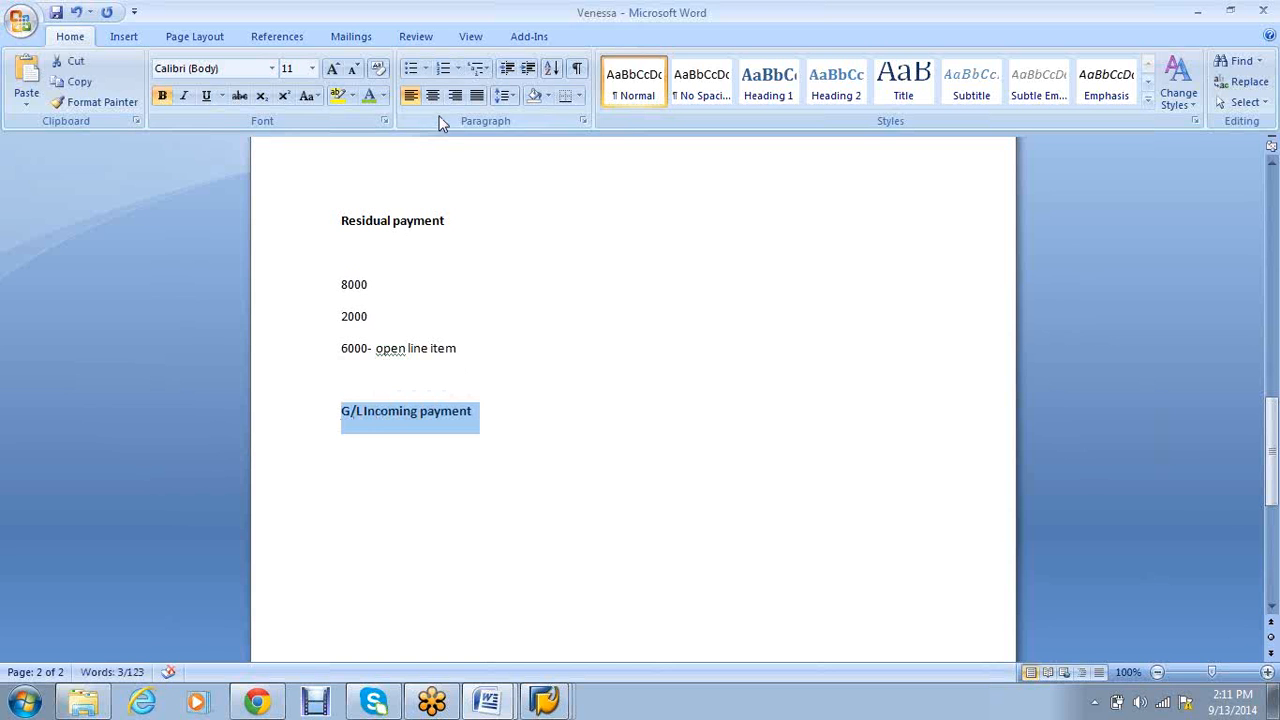
{"action": "left_click", "coordinate": [433, 95]}
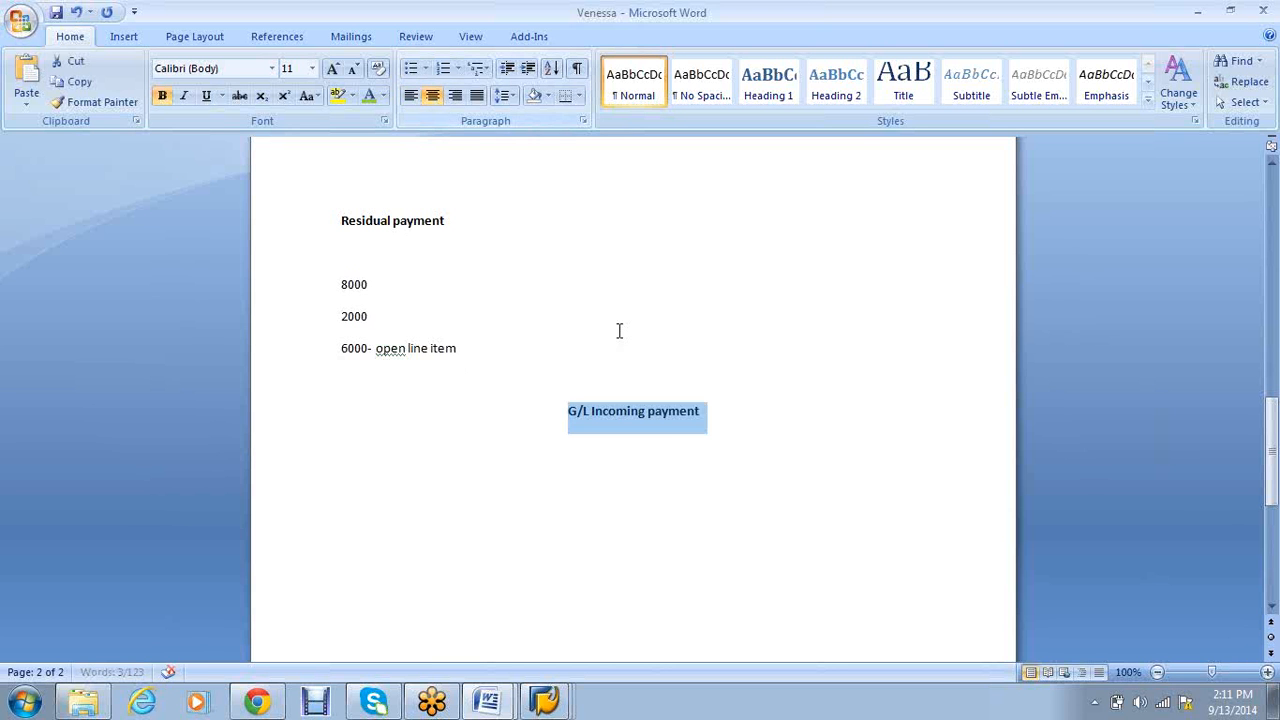
{"action": "left_click", "coordinate": [634, 443]}
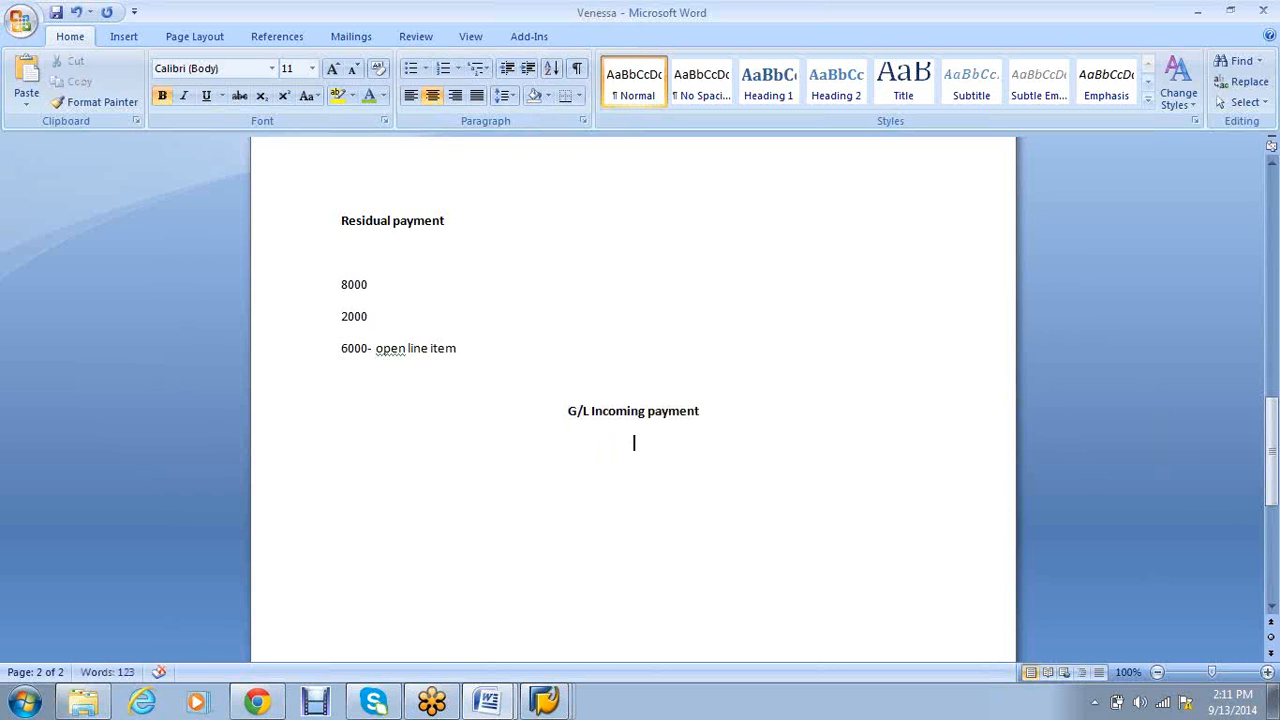
{"action": "left_click", "coordinate": [409, 95]}
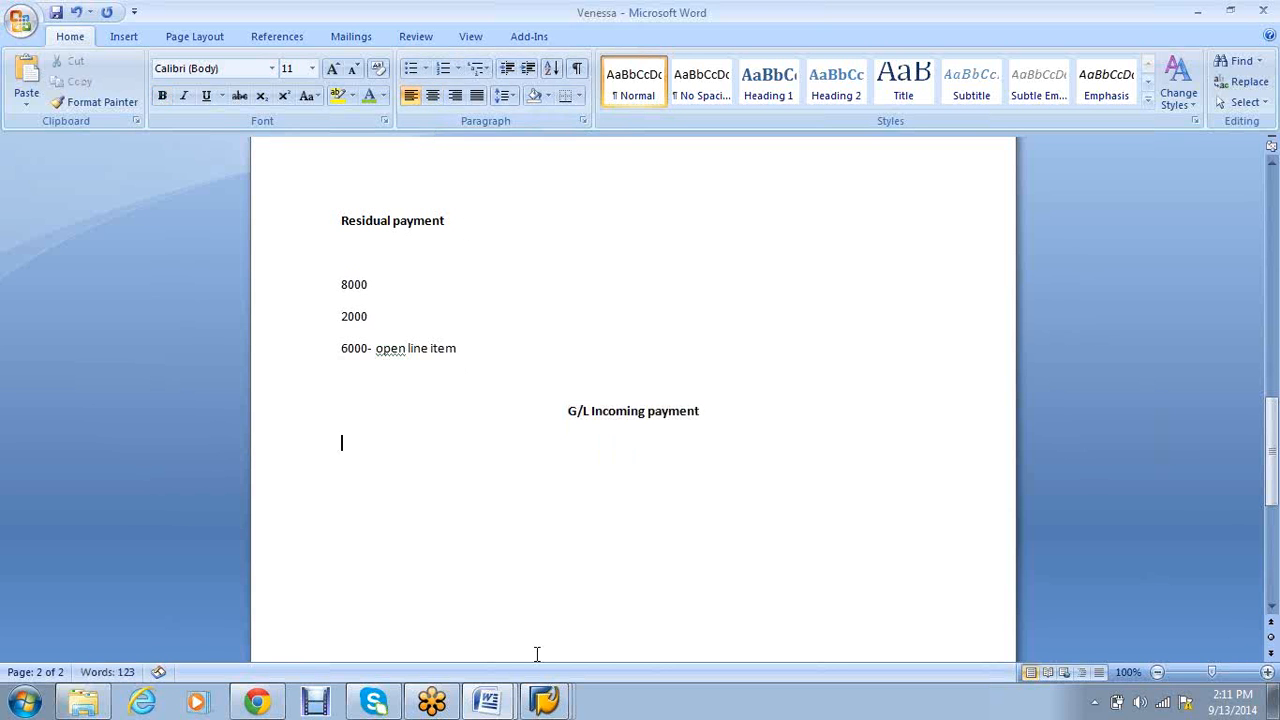
{"action": "right_click", "coordinate": [541, 703]}
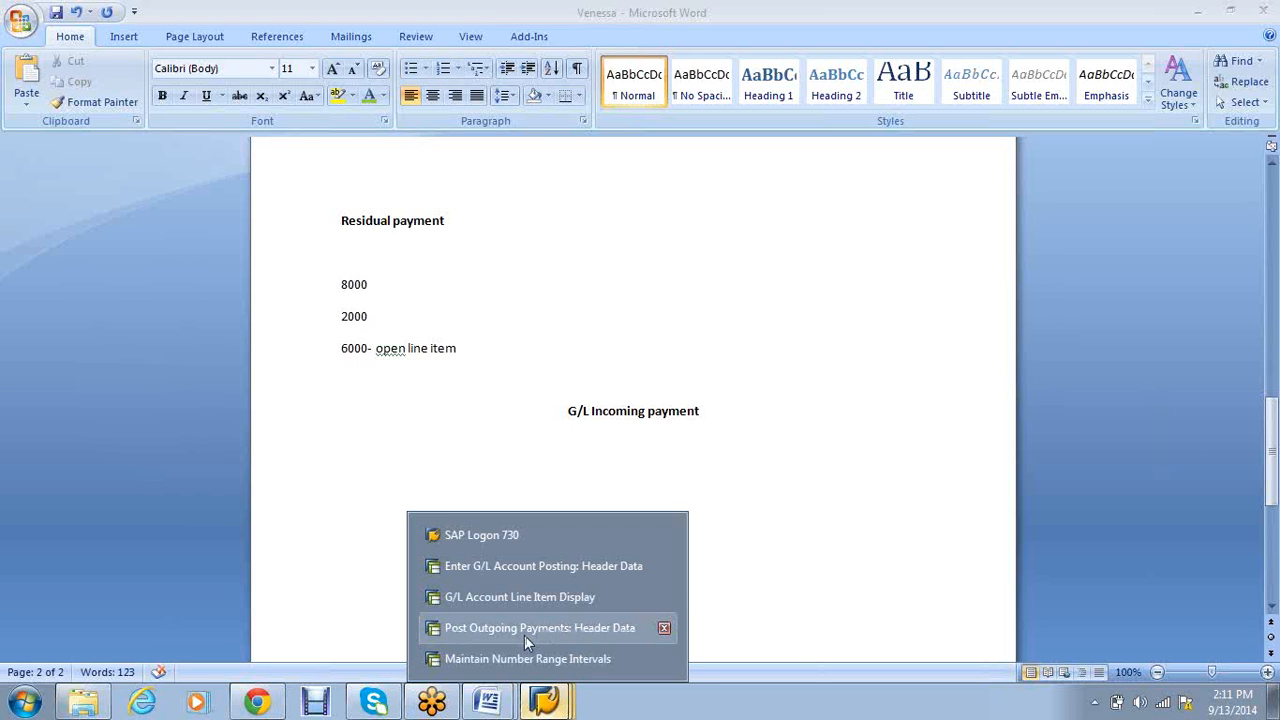
Bring the G/L line item display back showing account 100001's 6,000- open item from 1000004
{"action": "left_click", "coordinate": [507, 594]}
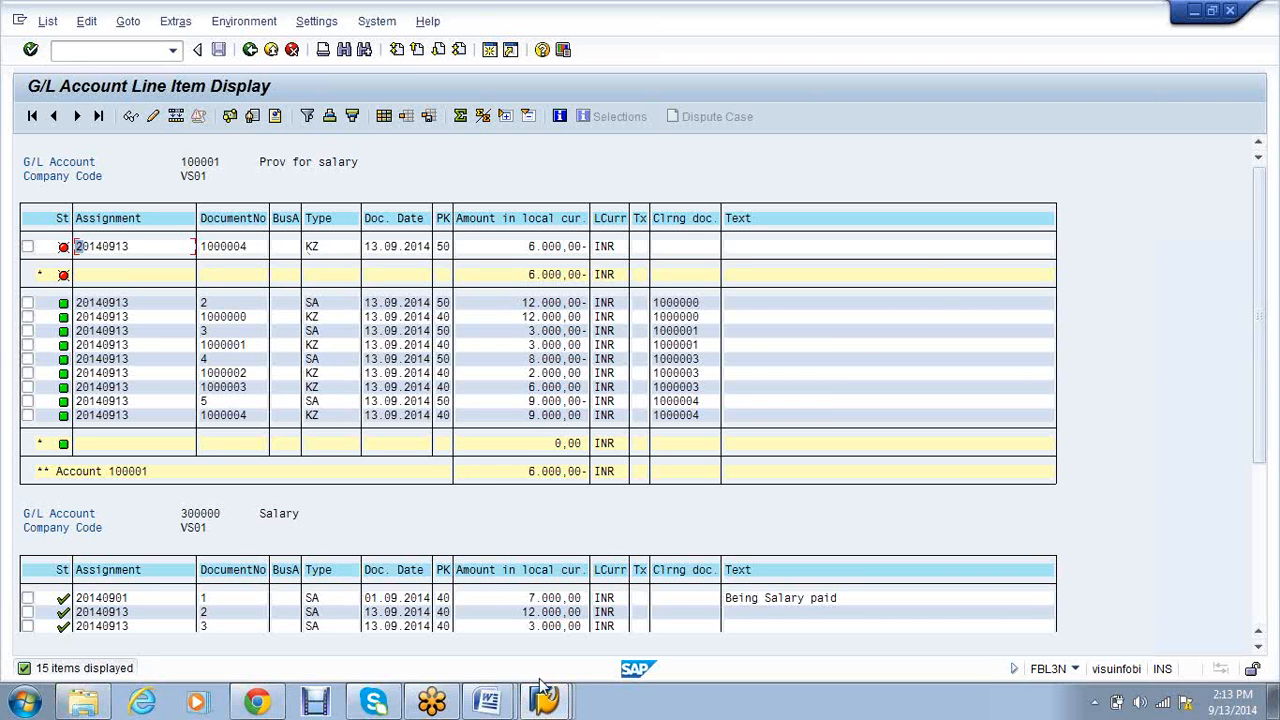
{"action": "mouse_move", "coordinate": [487, 704]}
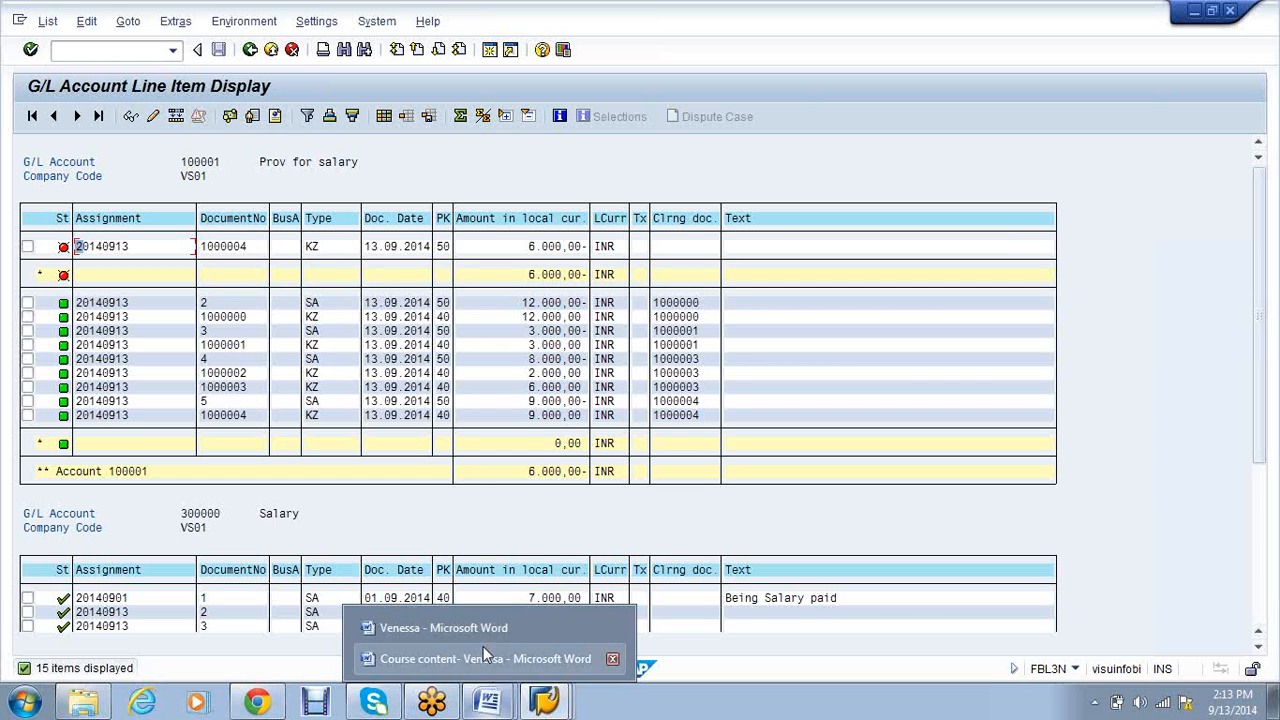
{"action": "left_click", "coordinate": [484, 631]}
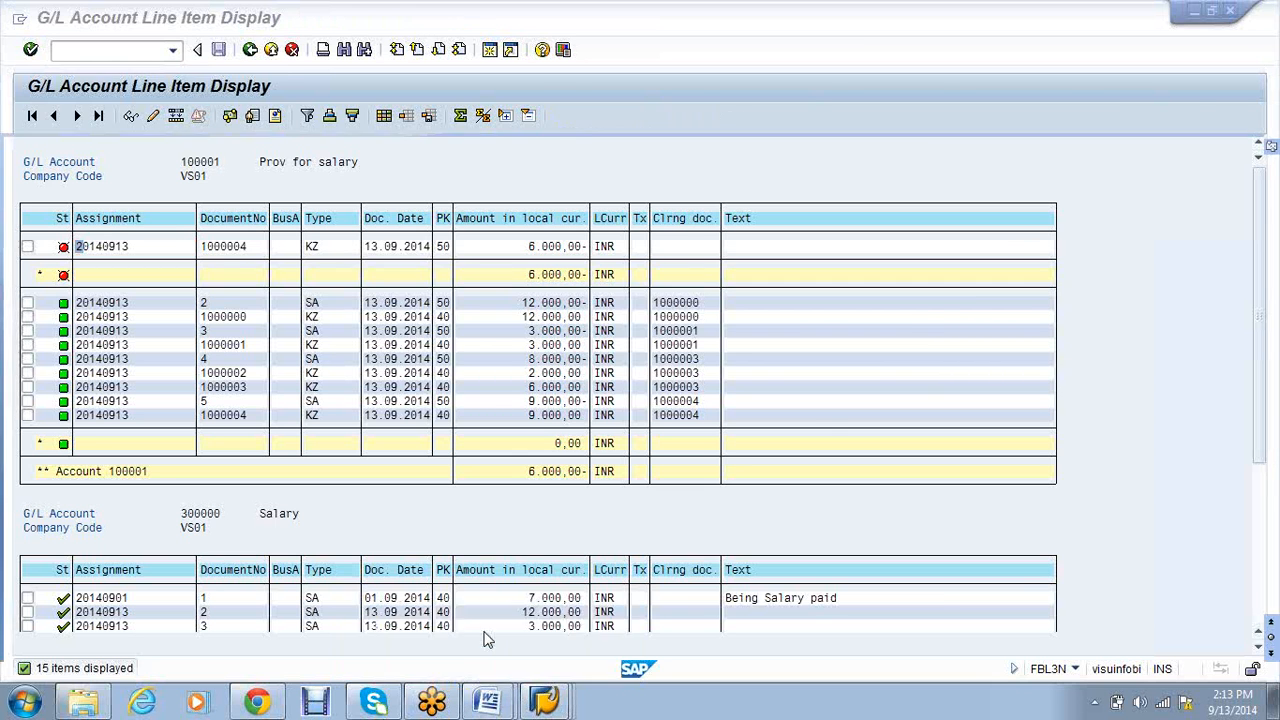
Write 'Bank a/c DR / To Commission received account' and add a bold 'Provisions' heading below it
{"action": "type", "text": "Bank"}
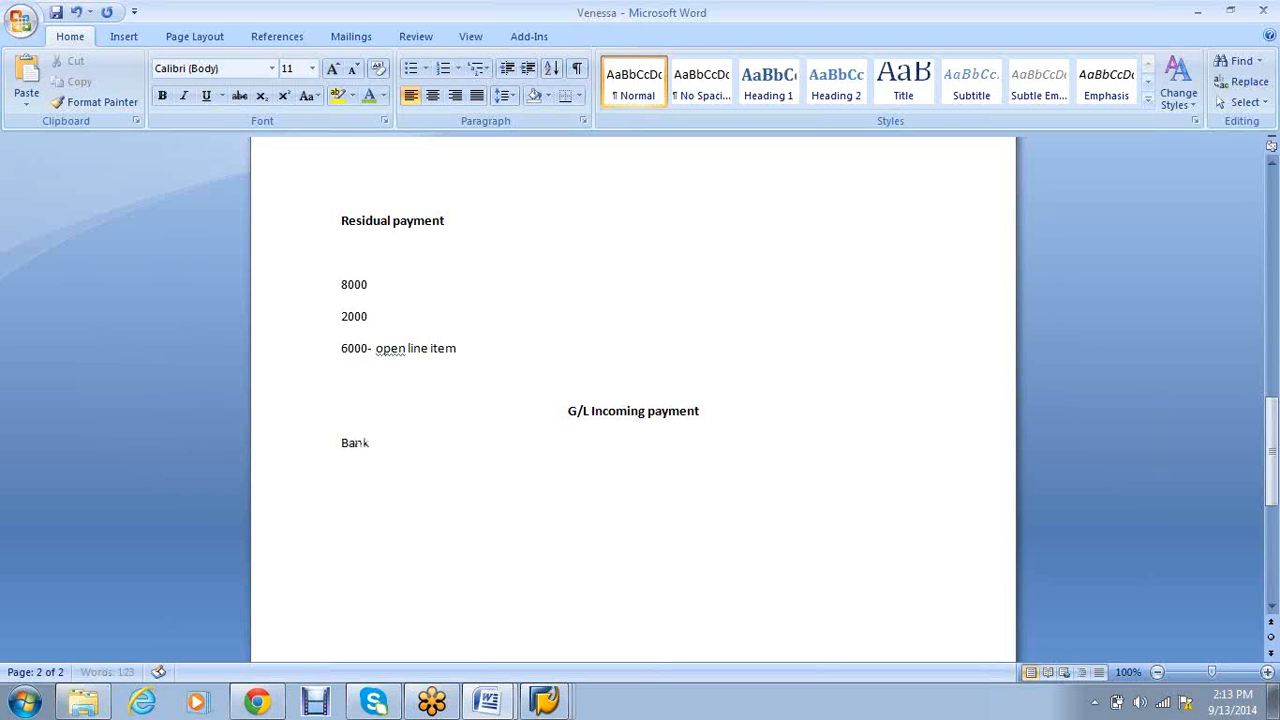
{"action": "type", "text": " a/c DR"}
{"action": "key", "text": "Return"}
{"action": "key", "text": "Tab"}
{"action": "type", "text": "To COmmission received account"}
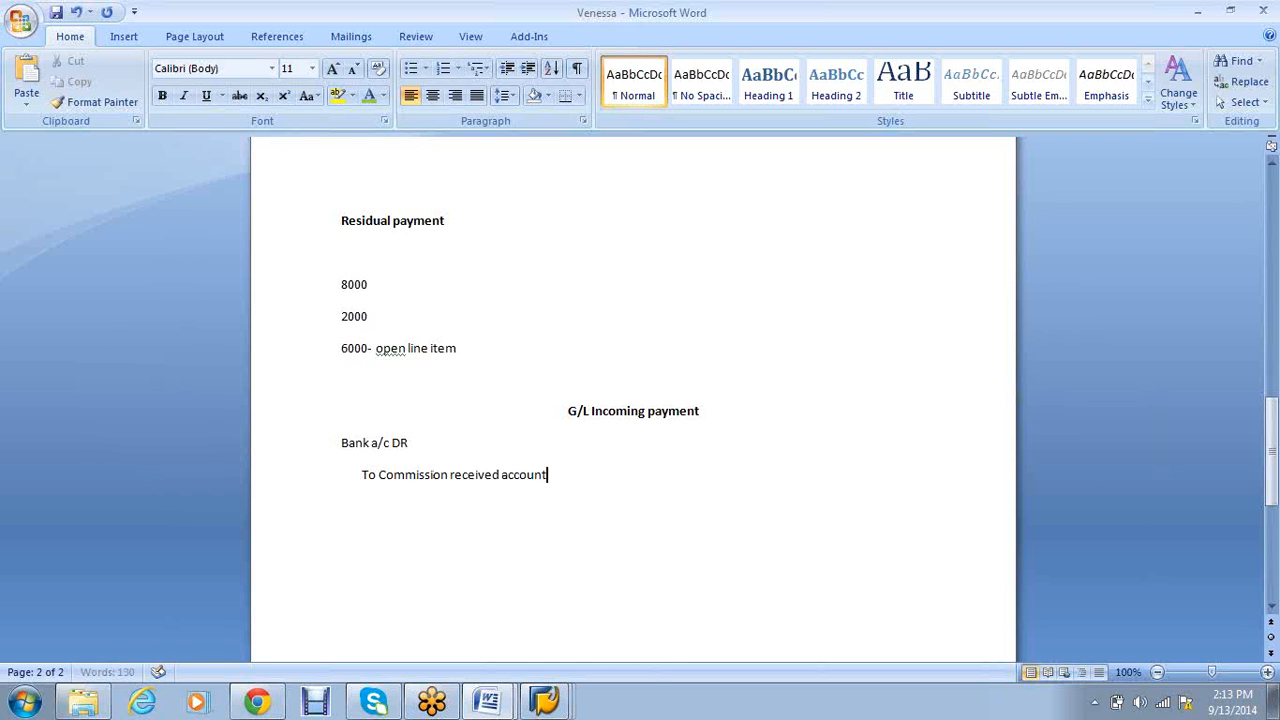
{"action": "key", "text": "Return"}
{"action": "type", "text": "Provisions"}
{"action": "left_click_drag", "start_coordinate": [408, 514], "coordinate": [341, 516]}
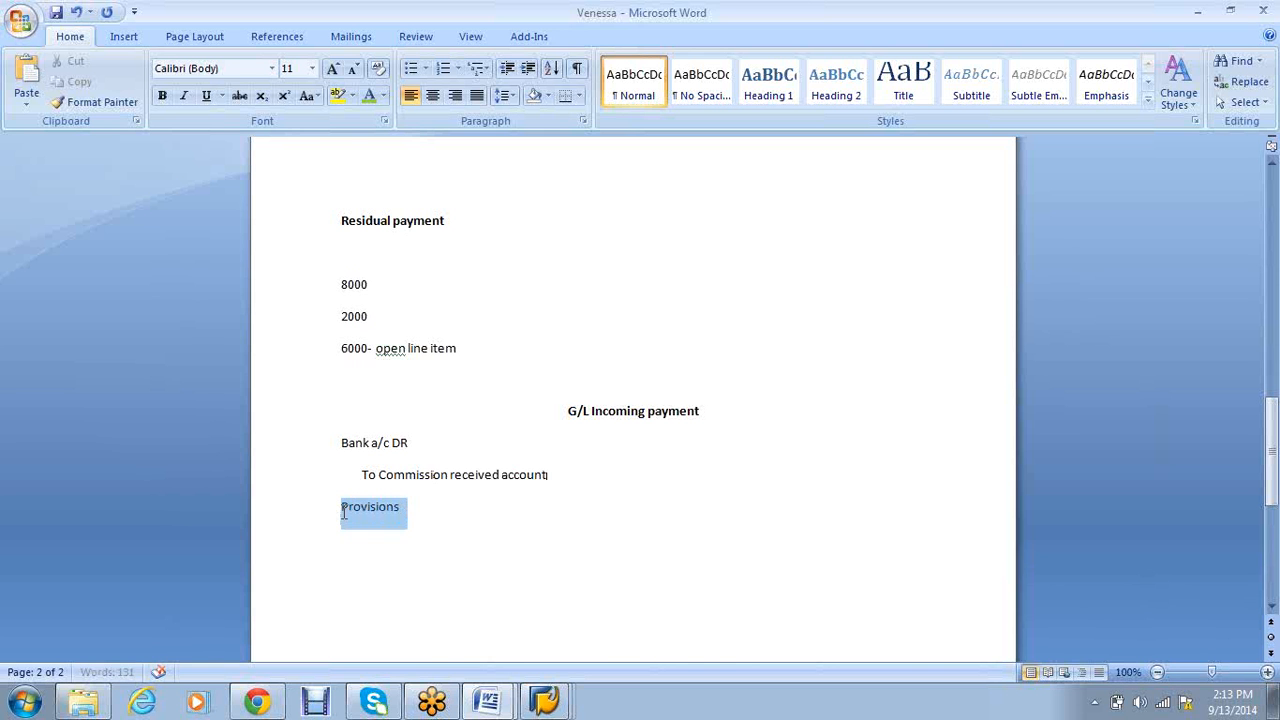
{"action": "key", "text": "ctrl+b"}
{"action": "left_click", "coordinate": [457, 511]}
{"action": "key", "text": "Return"}
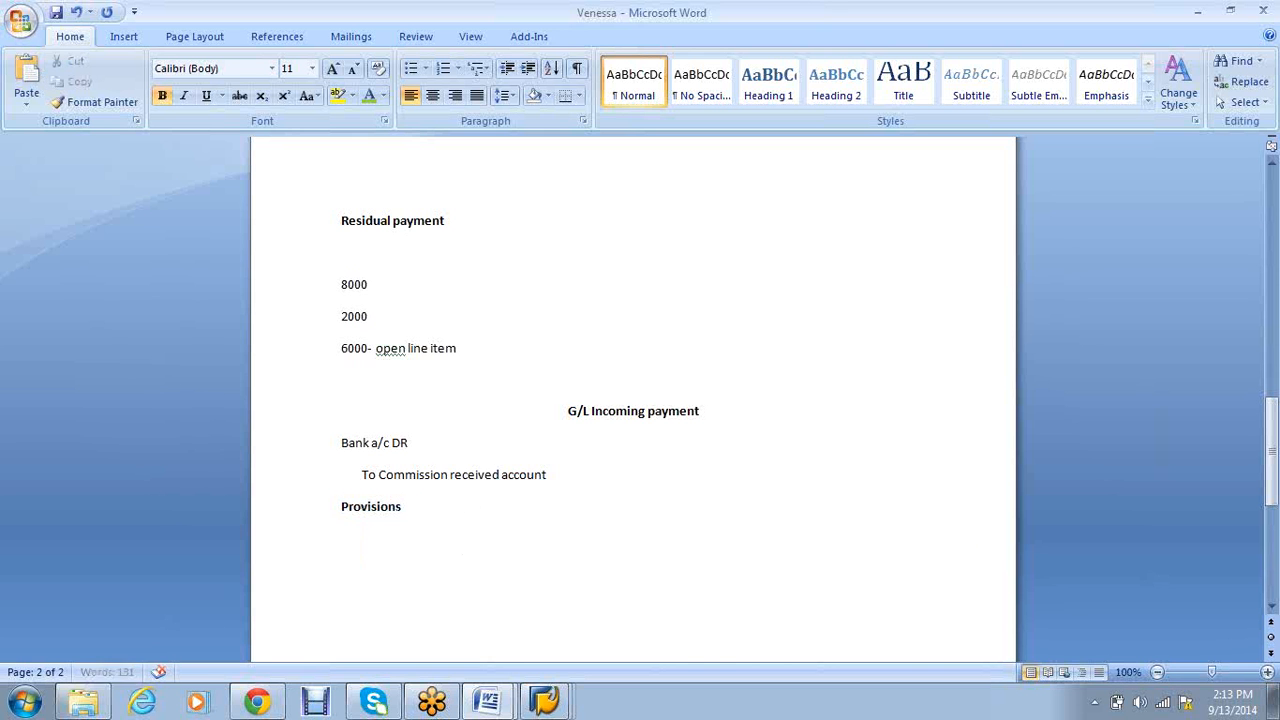
Under Provisions, enter 'Provision for commission a/c' with an indented 'To Commission received account' line
{"action": "type", "text": "Pr"}
{"action": "key", "text": "BackSpace"}
{"action": "key", "text": "BackSpace"}
{"action": "key", "text": "ctrl+b"}
{"action": "type", "text": "Provision for commiss"}
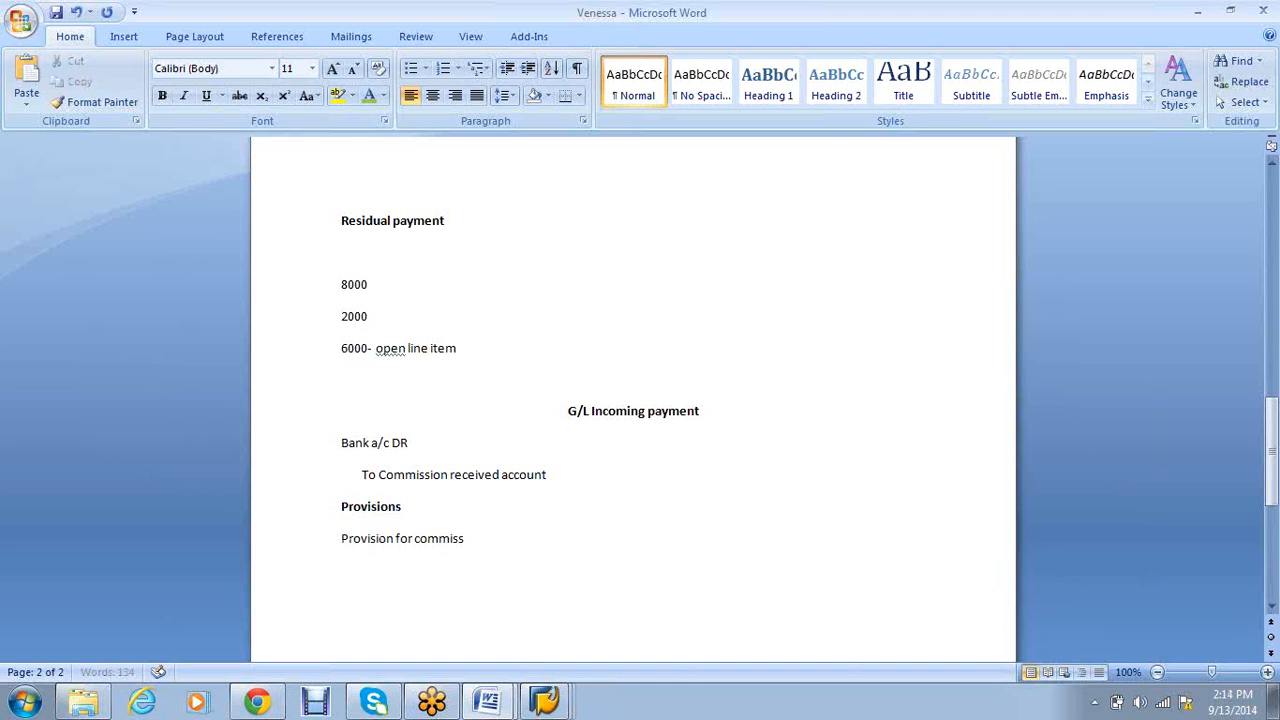
{"action": "type", "text": "ion a/c"}
{"action": "key", "text": "Return"}
{"action": "key", "text": "Tab"}
{"action": "type", "text": "To"}
{"action": "left_click", "coordinate": [563, 476]}
{"action": "left_click_drag", "start_coordinate": [563, 476], "coordinate": [426, 483]}
{"action": "key", "text": "ctrl+c"}
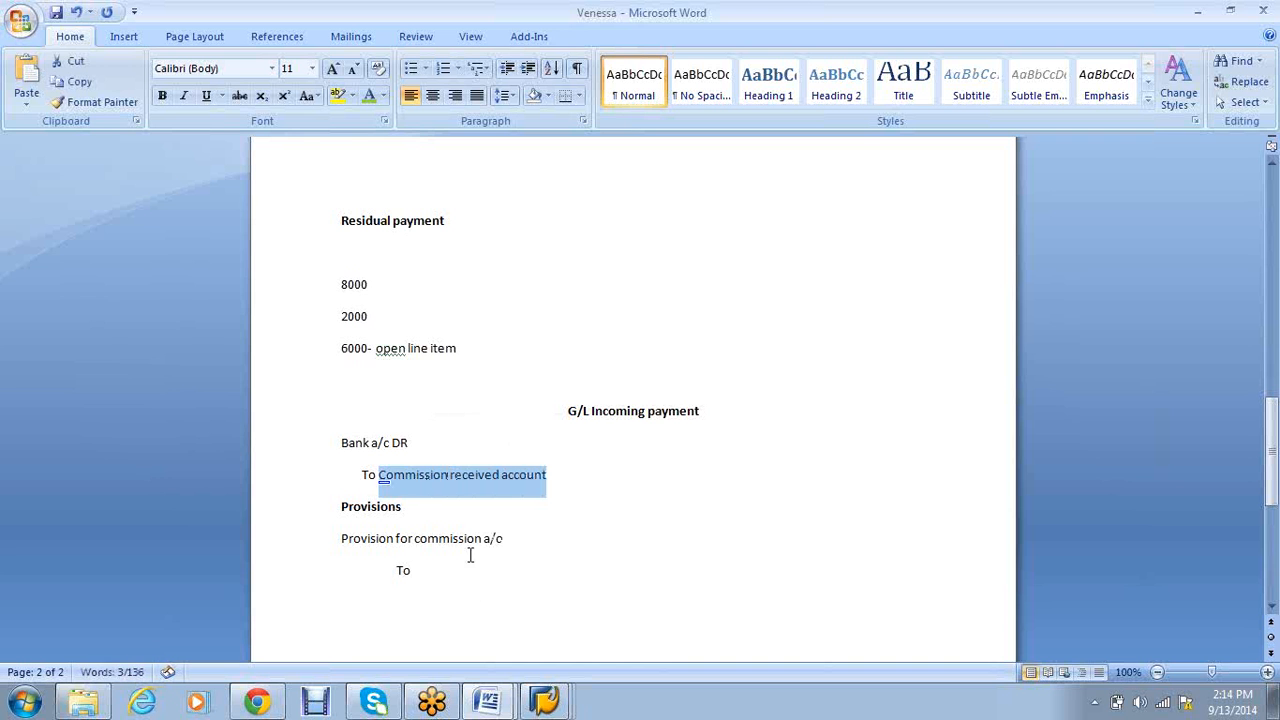
{"action": "left_click", "coordinate": [451, 578]}
{"action": "key", "text": "ctrl+v"}
Add a bold 'Incoming payment' heading below the provision entry
{"action": "key", "text": "Return"}
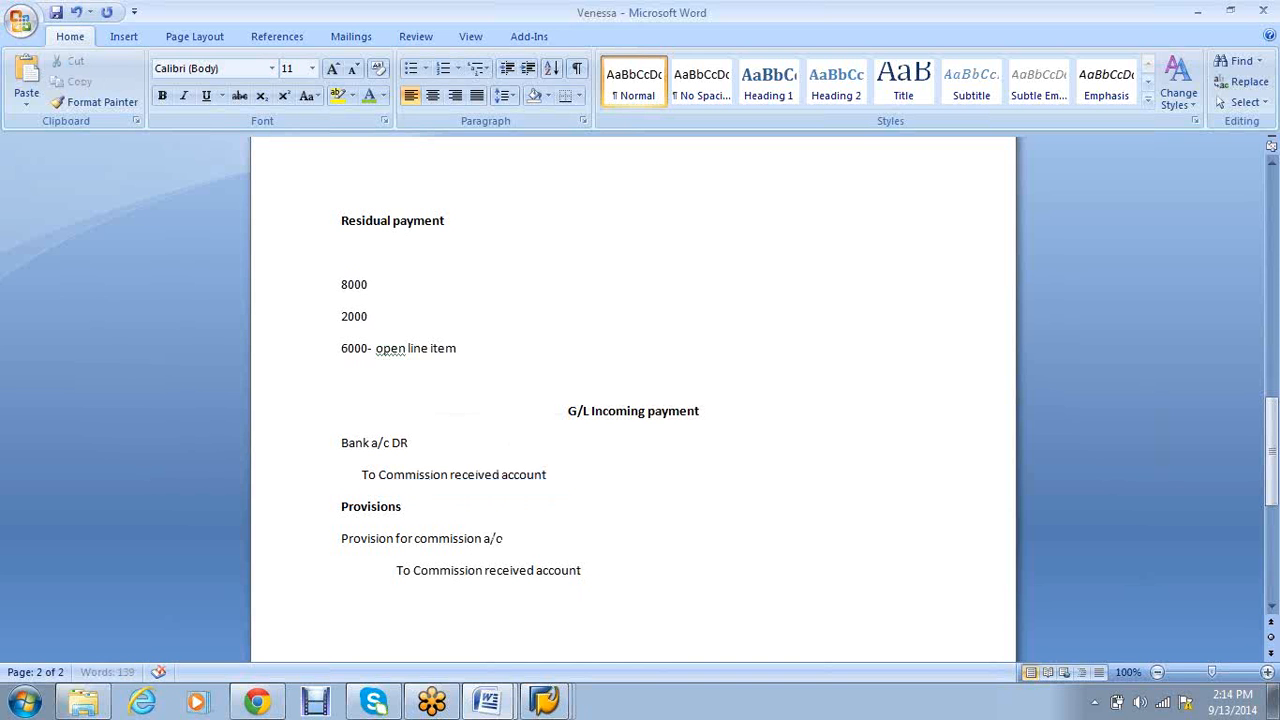
{"action": "type", "text": "Incoming payment"}
{"action": "key", "text": "Return"}
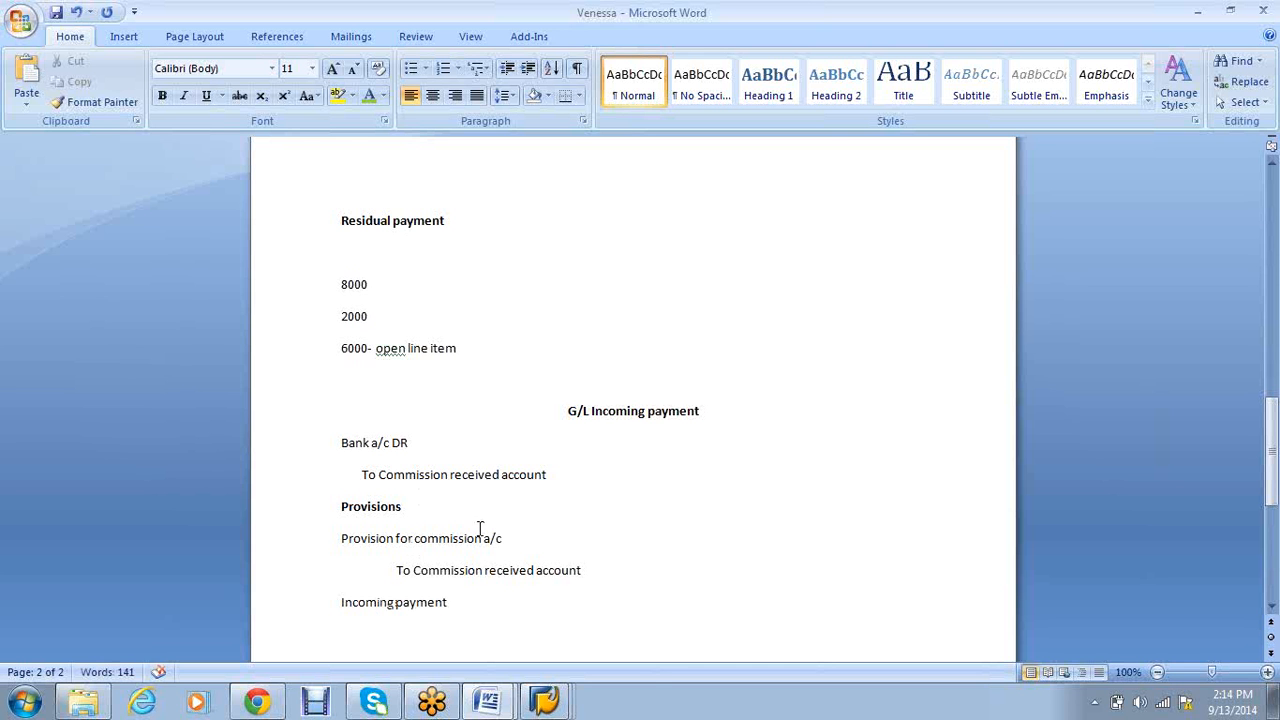
{"action": "left_click_drag", "start_coordinate": [512, 539], "coordinate": [369, 532]}
{"action": "key", "text": "ctrl+v"}
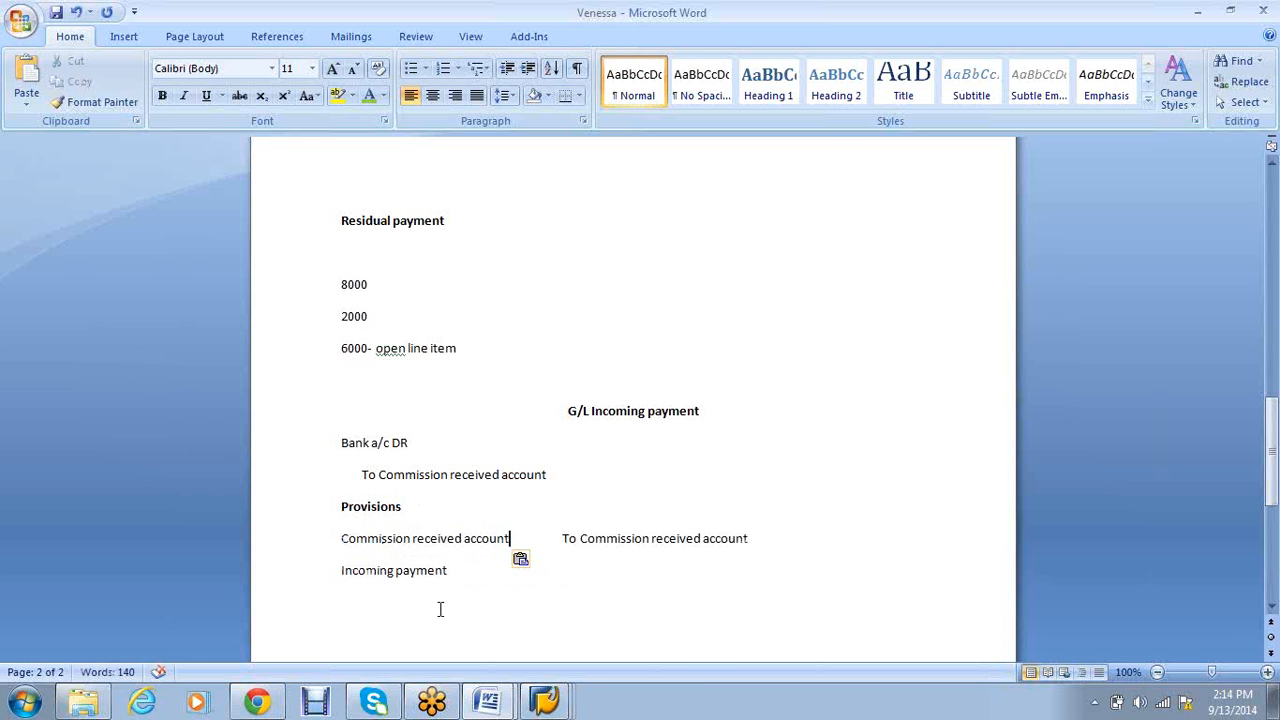
{"action": "key", "text": "ctrl+z"}
{"action": "left_click", "coordinate": [437, 633]}
{"action": "left_click_drag", "start_coordinate": [460, 604], "coordinate": [352, 612]}
{"action": "key", "text": "ctrl+b"}
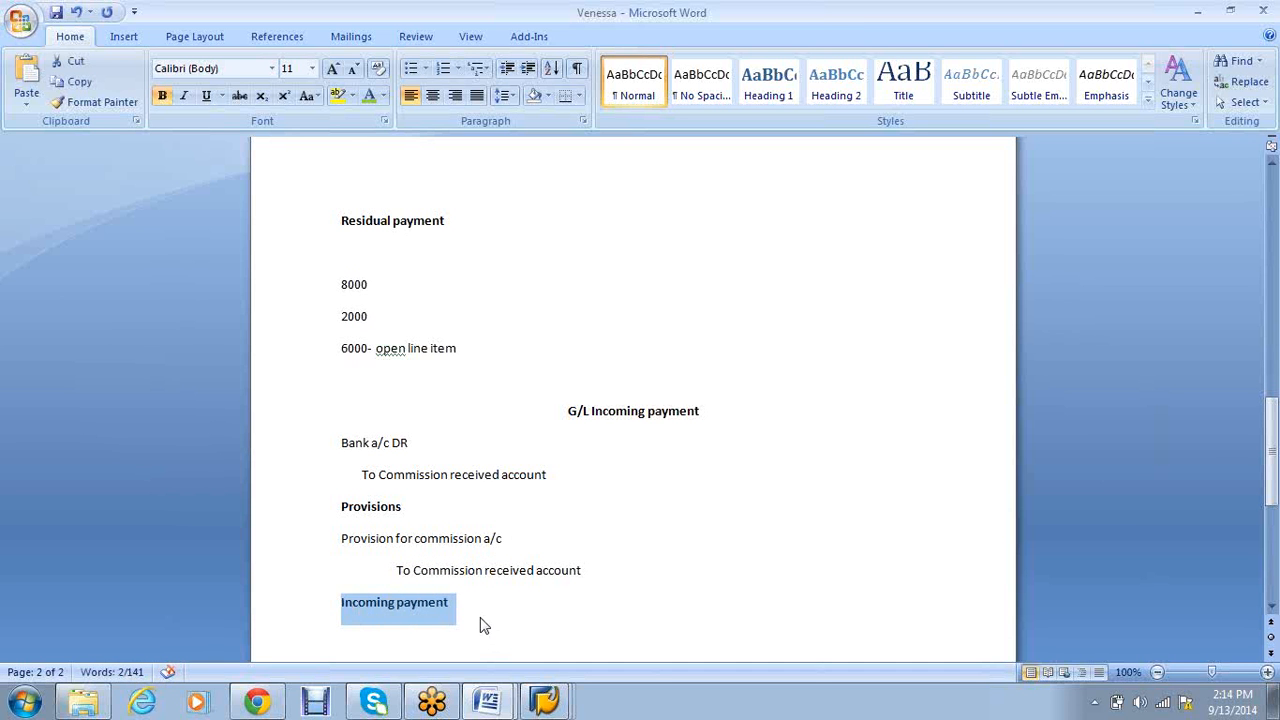
{"action": "left_click", "coordinate": [482, 618]}
Under Incoming payment, enter 'Bank account DR' followed by 'To Provision for commission a/c'
{"action": "key", "text": "Return"}
{"action": "type", "text": "Ba"}
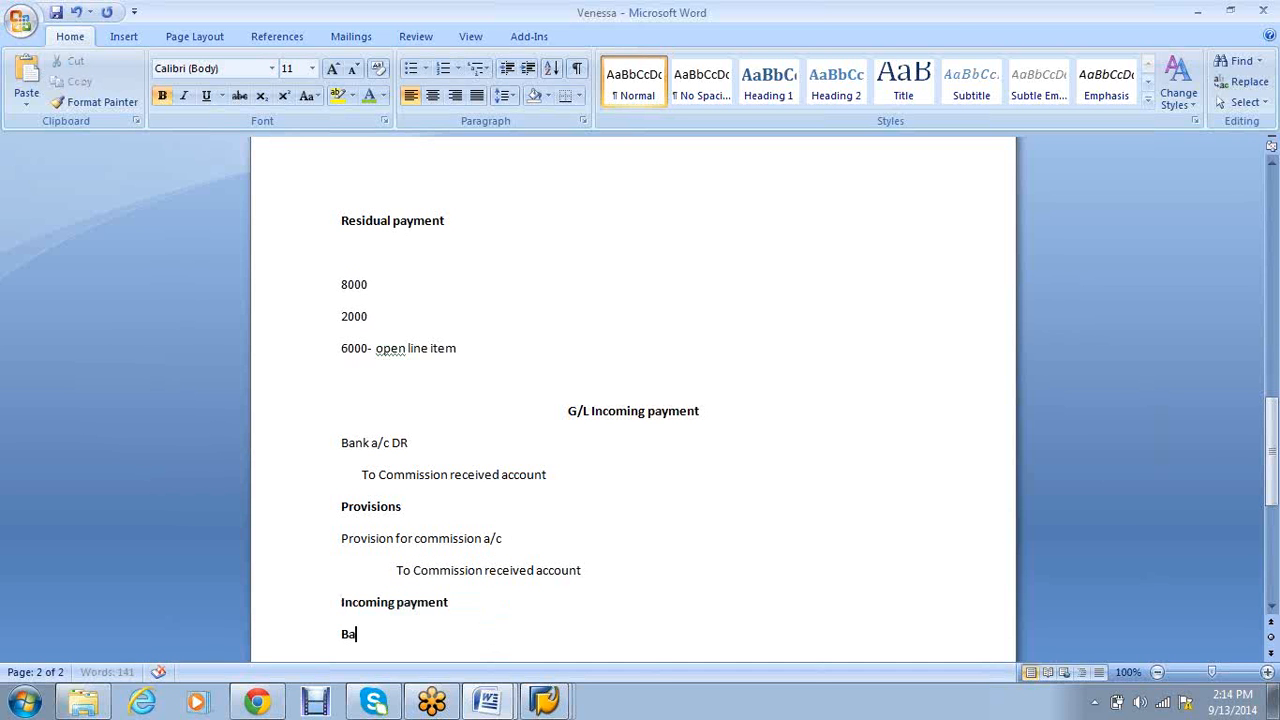
{"action": "type", "text": "nk account DR"}
{"action": "key", "text": "Return"}
{"action": "type", "text": "To"}
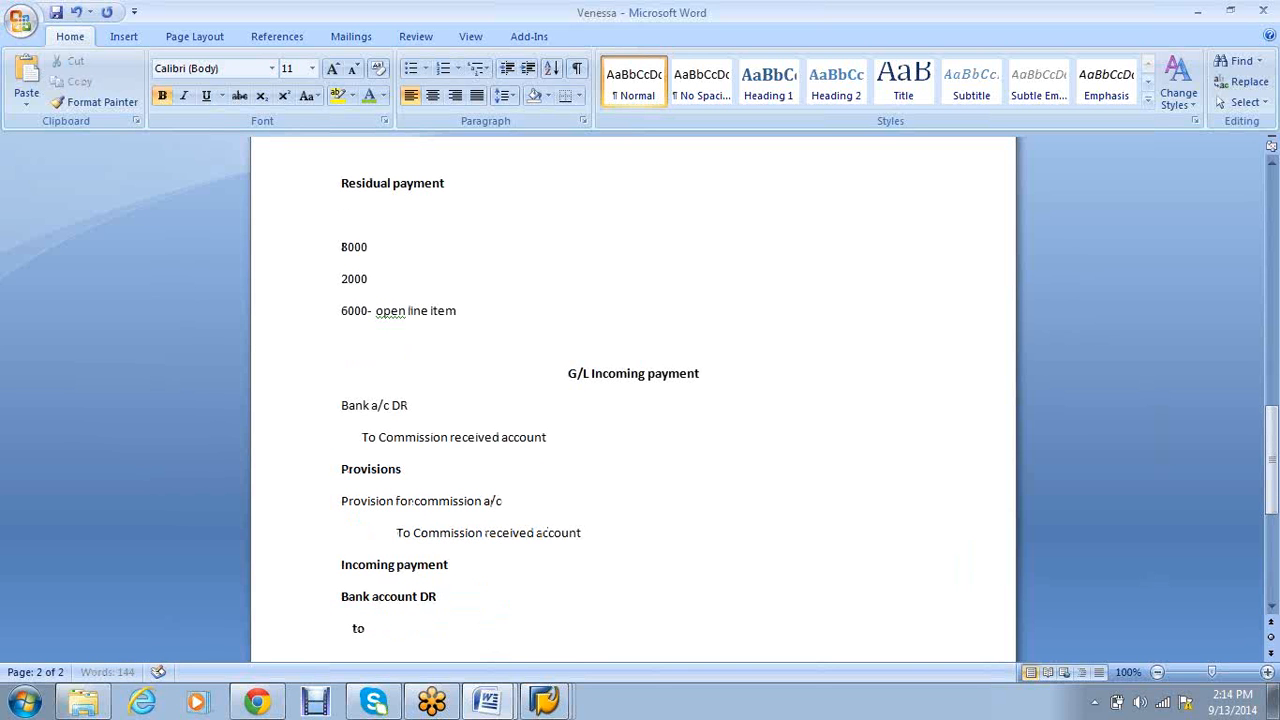
{"action": "key", "text": "ctrl+v"}
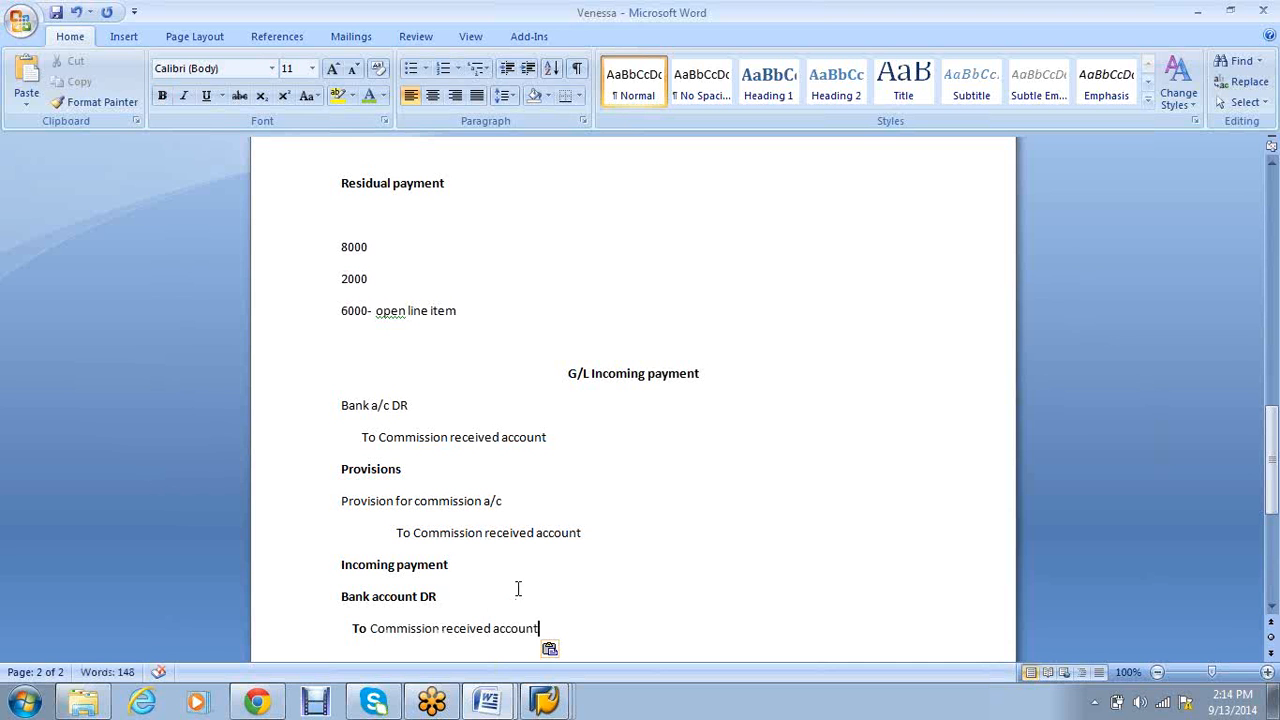
{"action": "left_click_drag", "start_coordinate": [506, 500], "coordinate": [383, 503]}
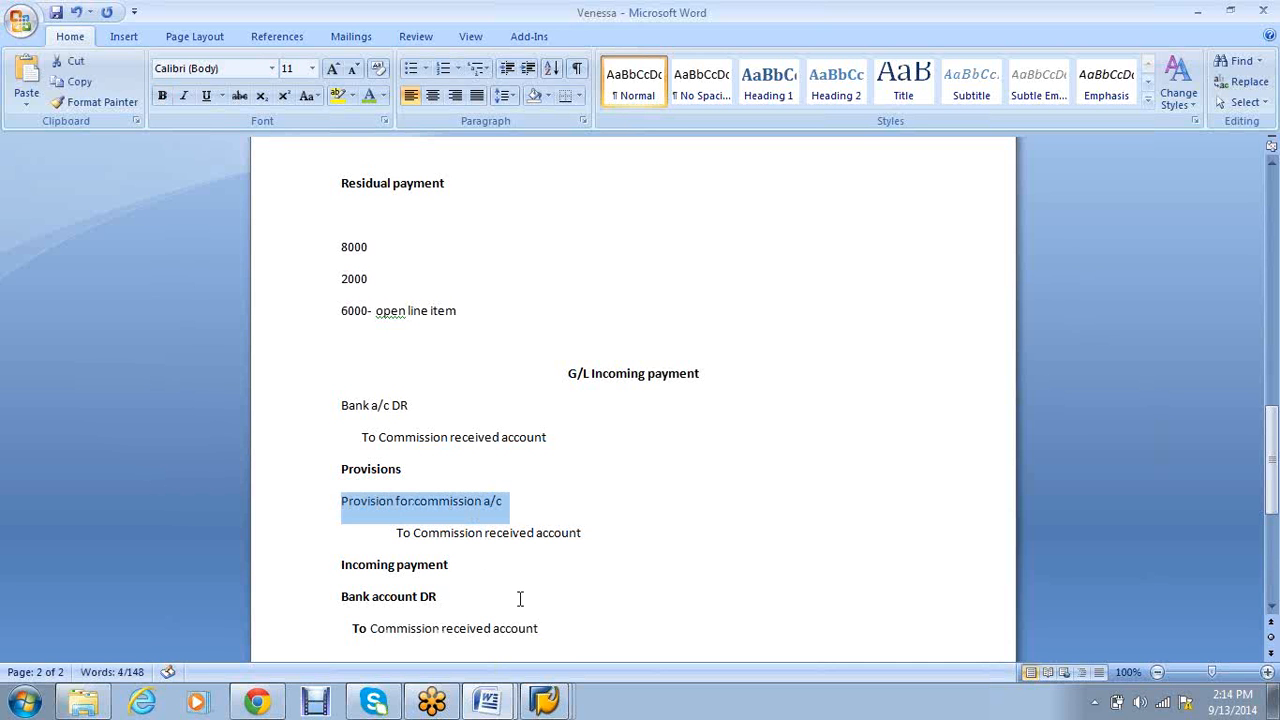
{"action": "left_click_drag", "start_coordinate": [540, 628], "coordinate": [415, 623]}
{"action": "key", "text": "ctrl+b"}
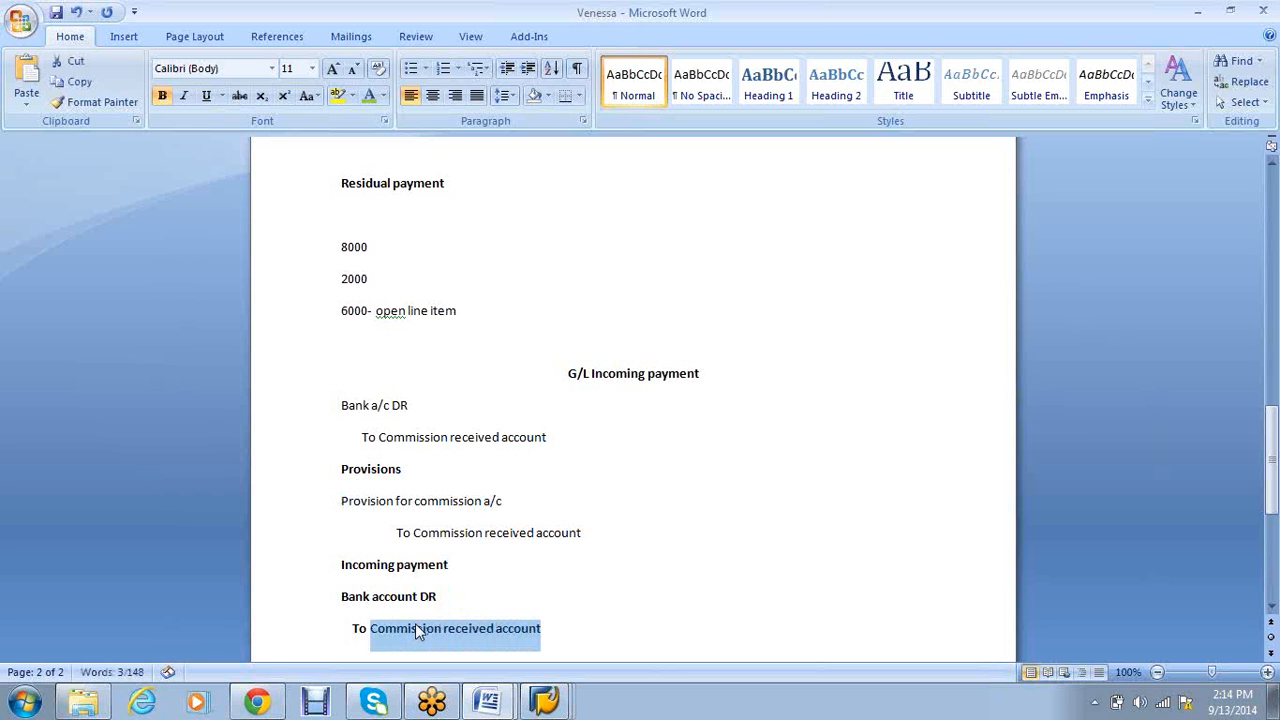
{"action": "left_click_drag", "start_coordinate": [505, 501], "coordinate": [377, 510]}
{"action": "left_click_drag", "start_coordinate": [541, 628], "coordinate": [417, 630]}
{"action": "key", "text": "ctrl+v"}
Highlight both Provision for commission a/c lines in yellow
{"action": "left_click_drag", "start_coordinate": [580, 596], "coordinate": [349, 572]}
{"action": "left_click", "coordinate": [686, 582]}
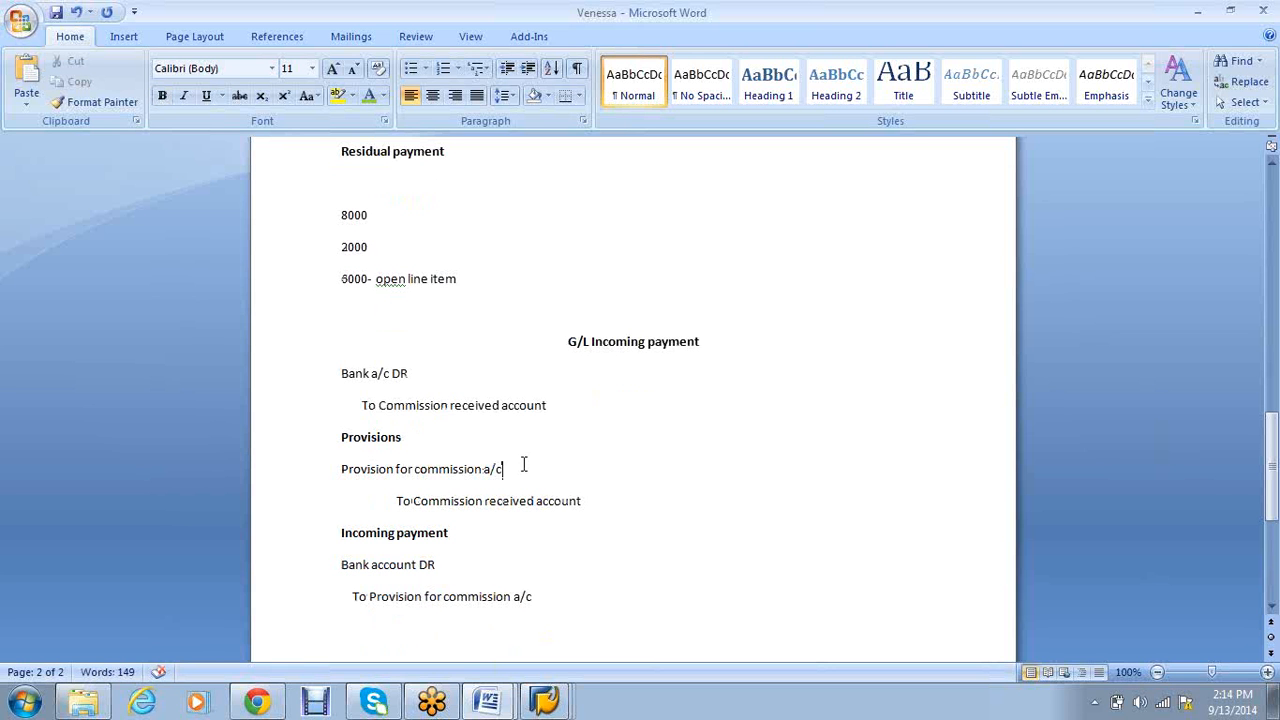
{"action": "left_click_drag", "start_coordinate": [523, 465], "coordinate": [357, 465]}
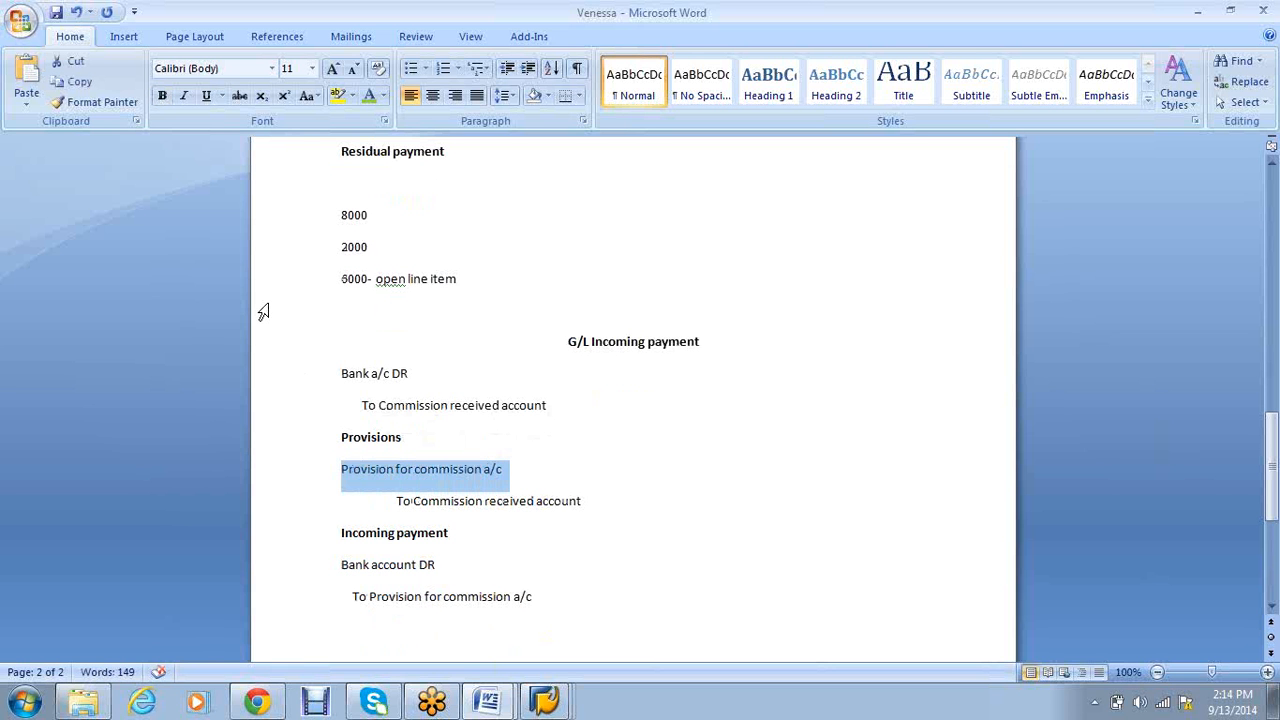
{"action": "left_click", "coordinate": [340, 96]}
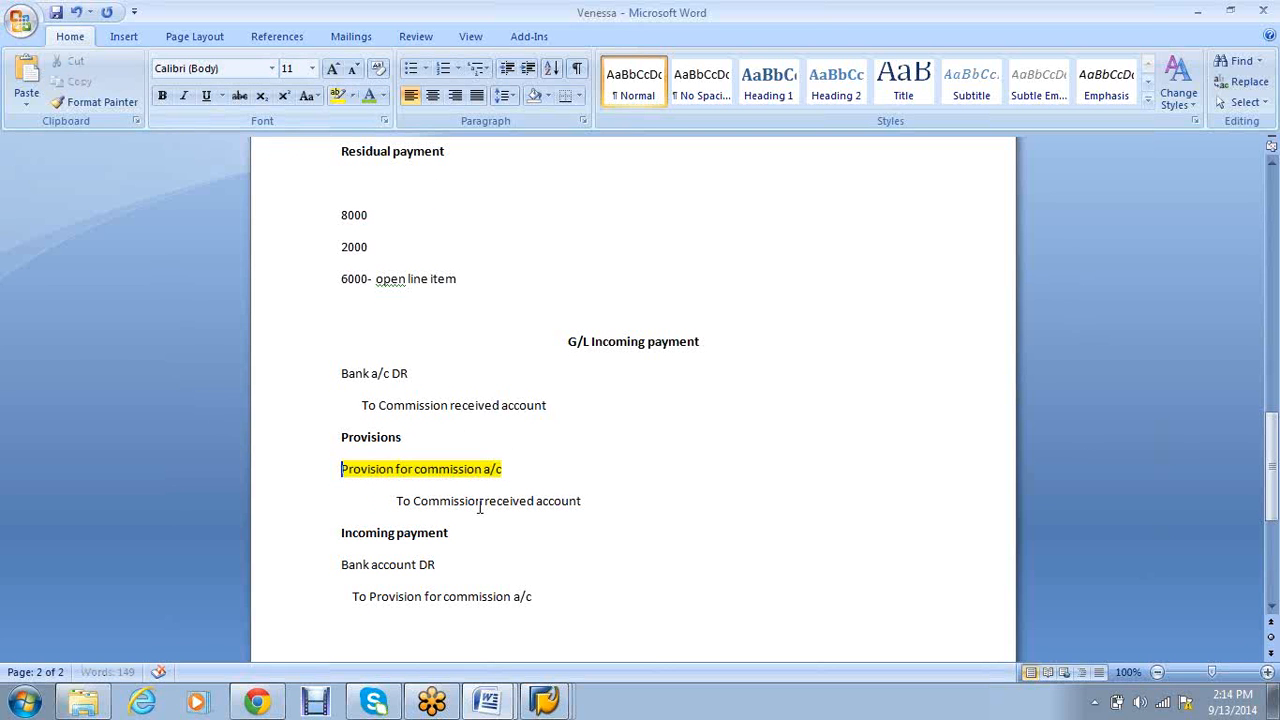
{"action": "left_click_drag", "start_coordinate": [531, 596], "coordinate": [291, 600]}
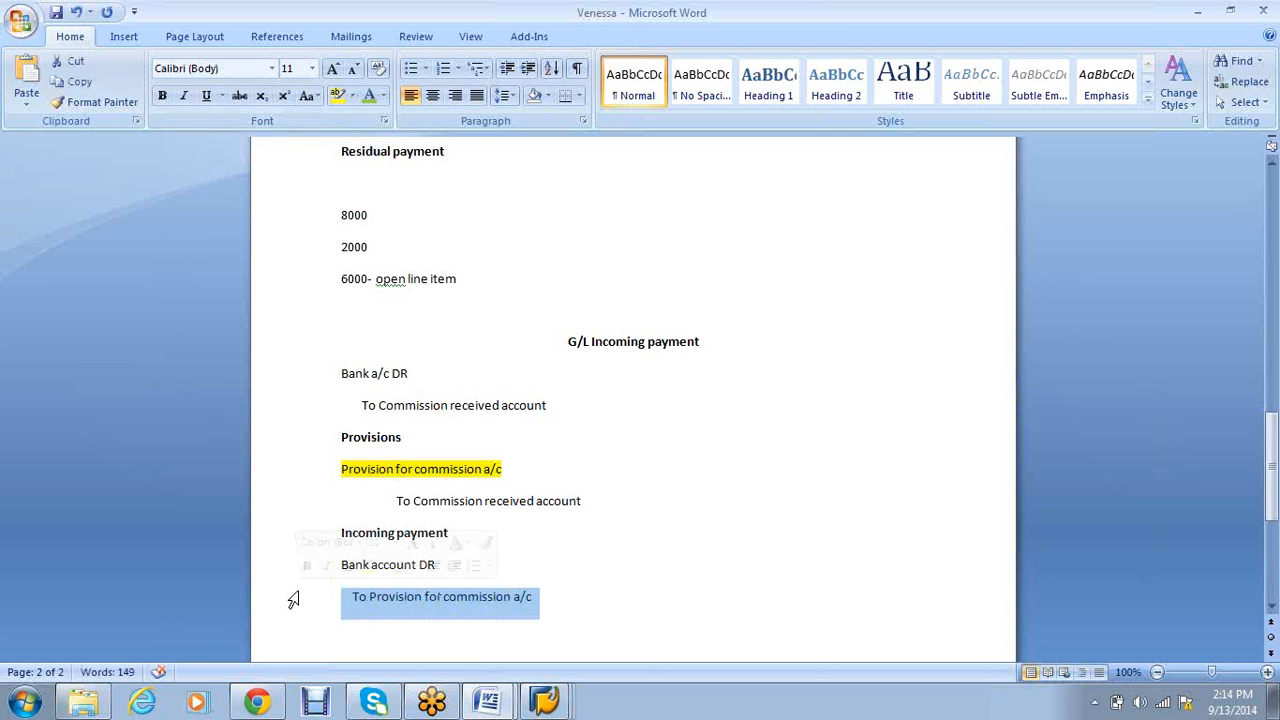
{"action": "left_click", "coordinate": [341, 96]}
{"action": "left_click", "coordinate": [704, 553]}
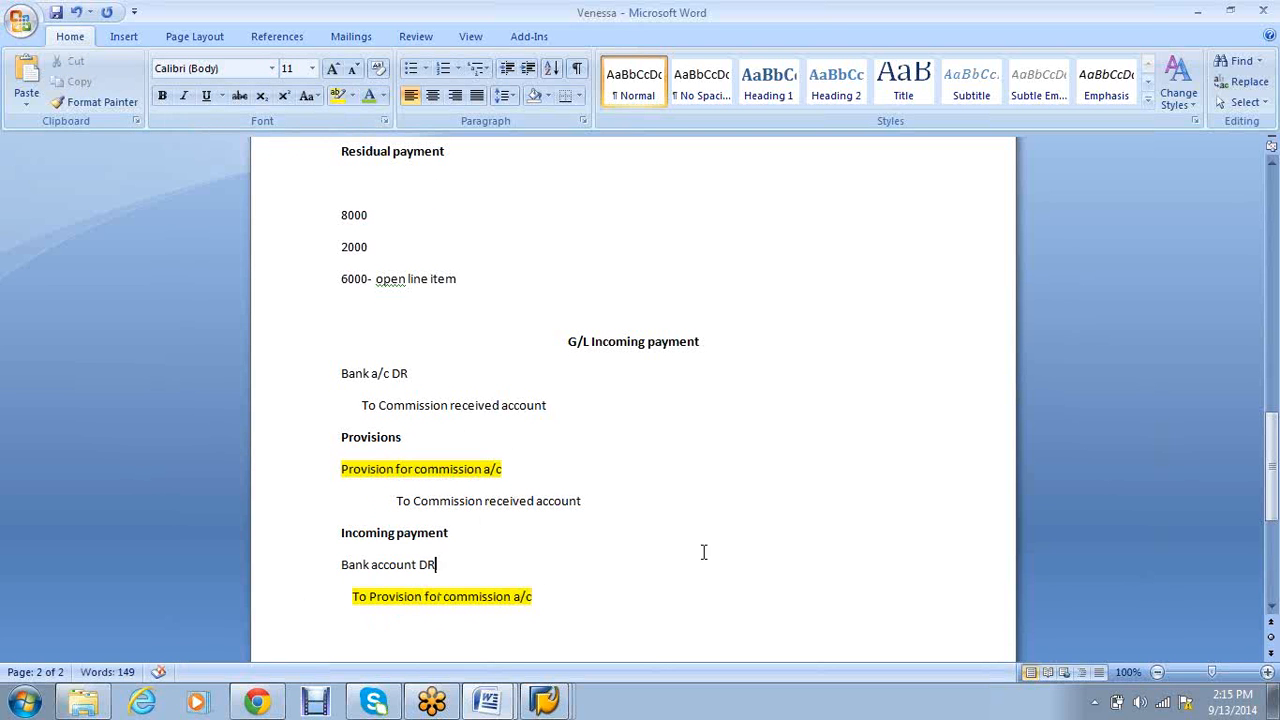
{"action": "scroll", "coordinate": [583, 537], "scroll_direction": "down", "scroll_amount": 3}
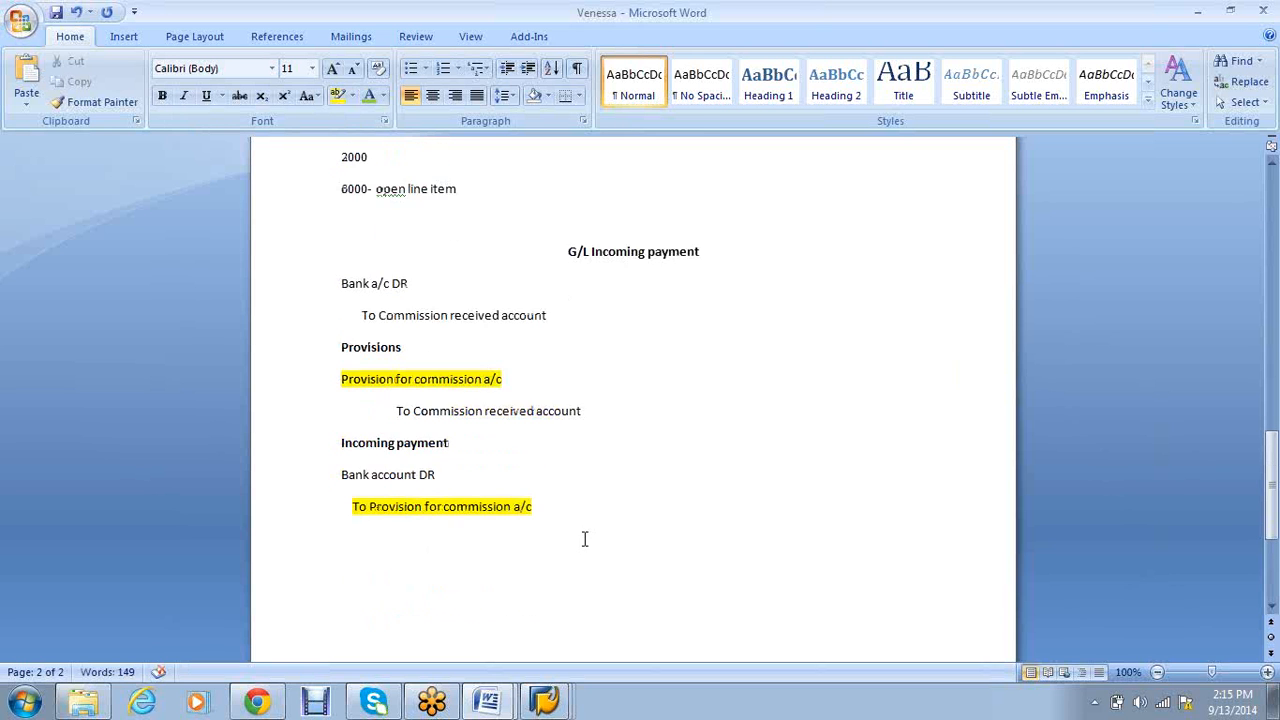
Add numbered item '1. Create Provision for commission and commission received', correcting the typos
{"action": "left_click", "coordinate": [583, 466]}
{"action": "key", "text": "Return"}
{"action": "type", "text": "1"}
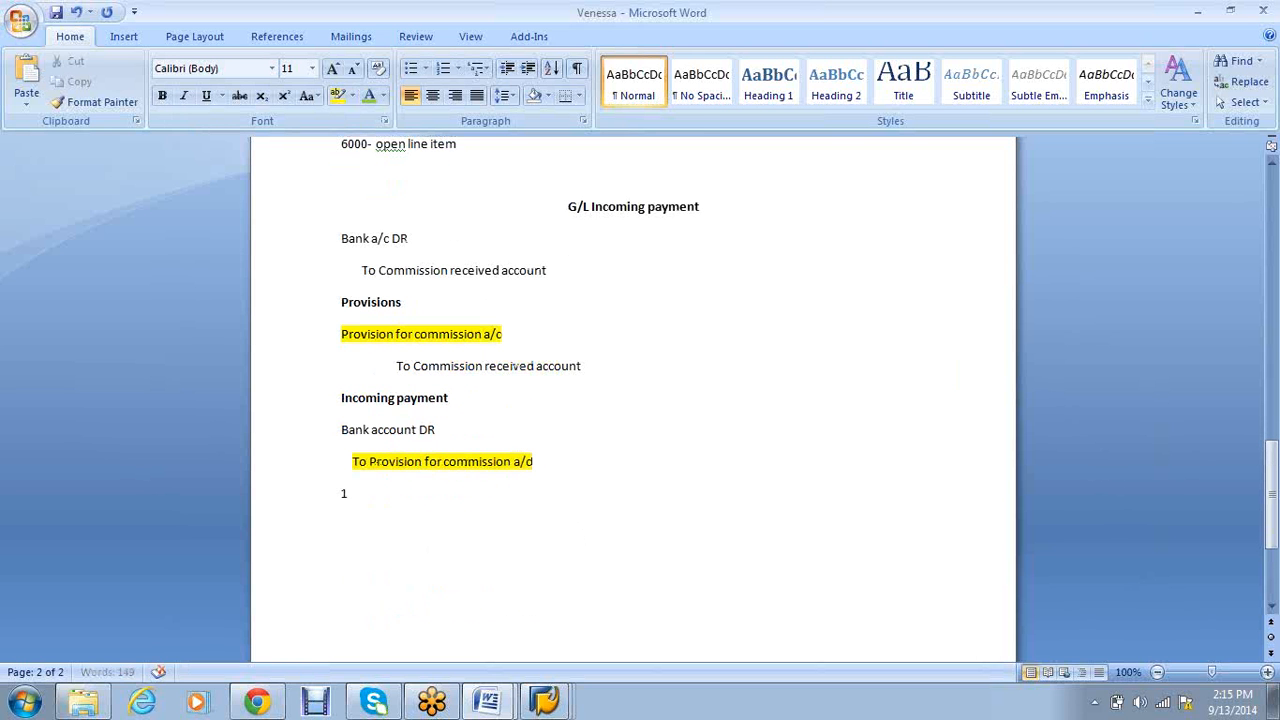
{"action": "type", "text": ". Cre"}
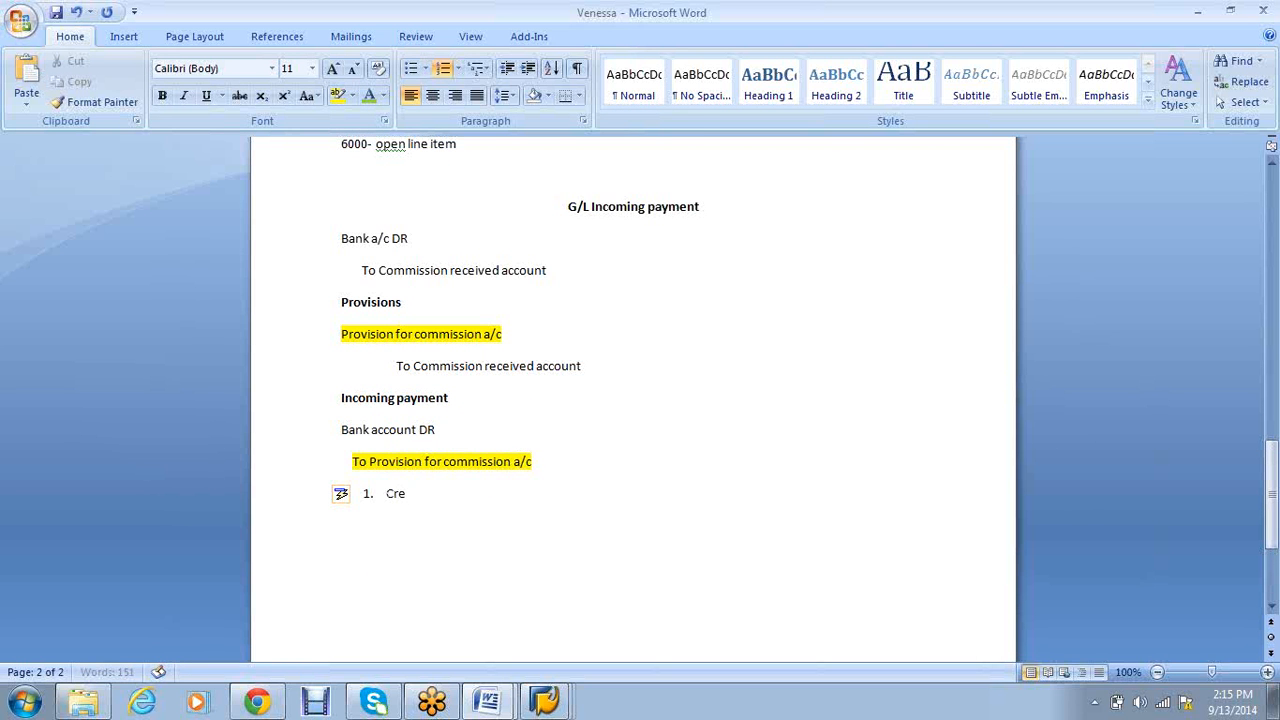
{"action": "type", "text": "ate"}
{"action": "key", "text": "ctrl+v"}
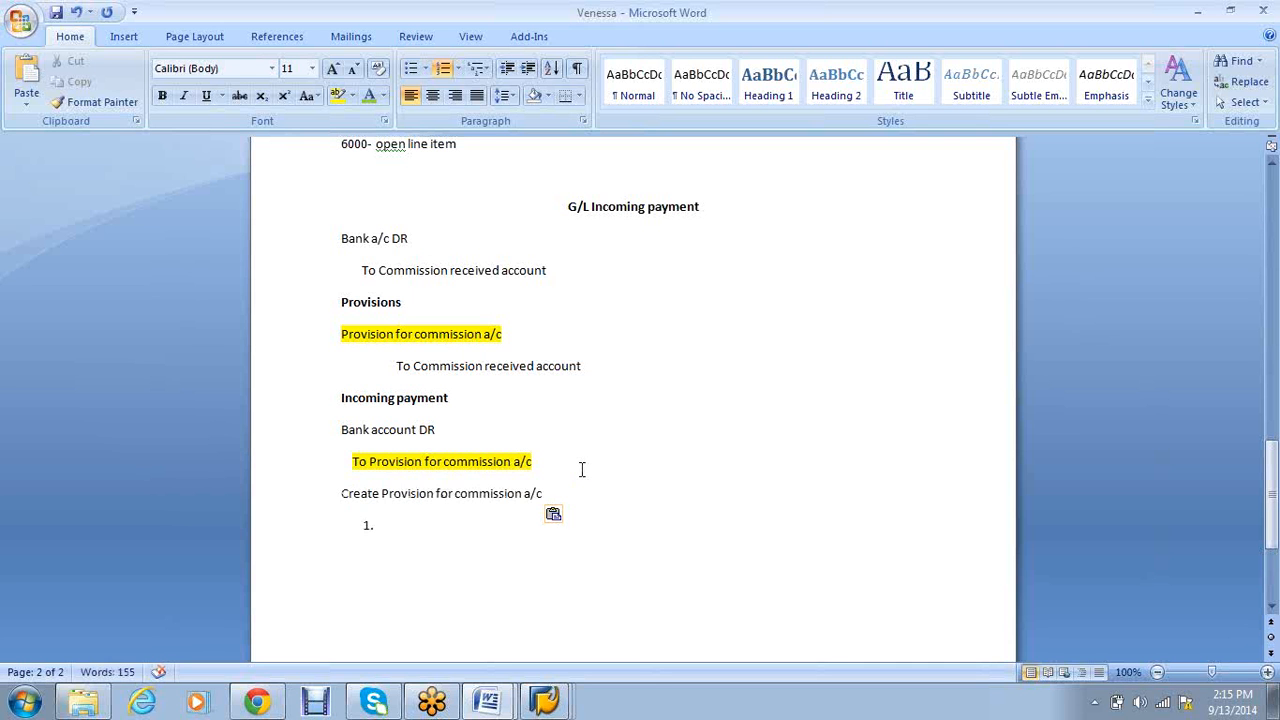
{"action": "key", "text": "ctrl+z"}
{"action": "type", "text": "Pr"}
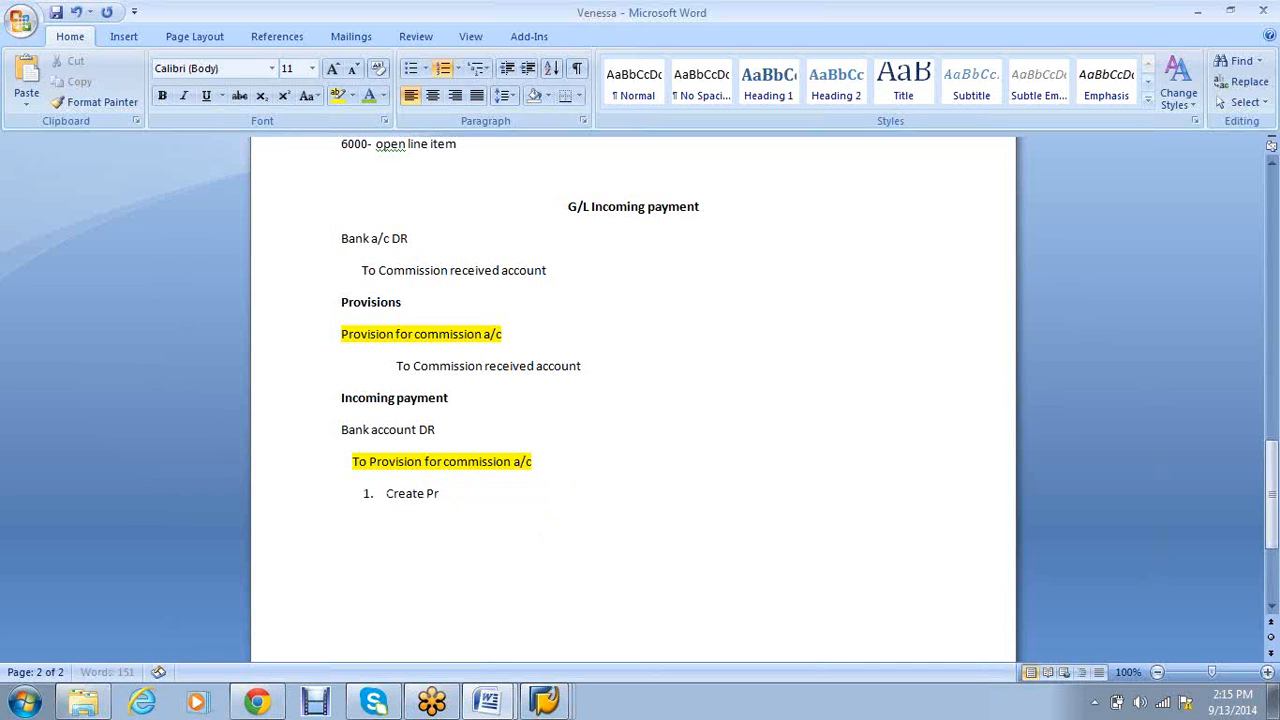
{"action": "type", "text": "ovison for"}
{"action": "type", "text": "commission"}
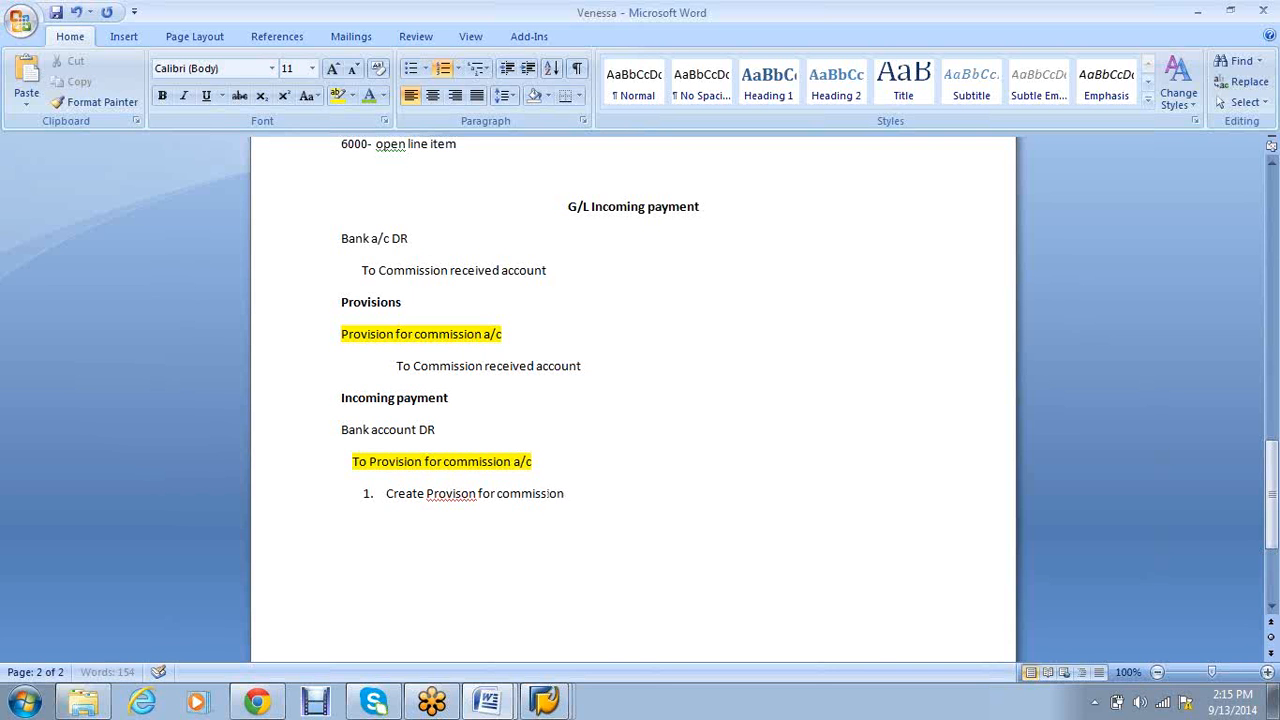
{"action": "type", "text": " and commissionr ecei"}
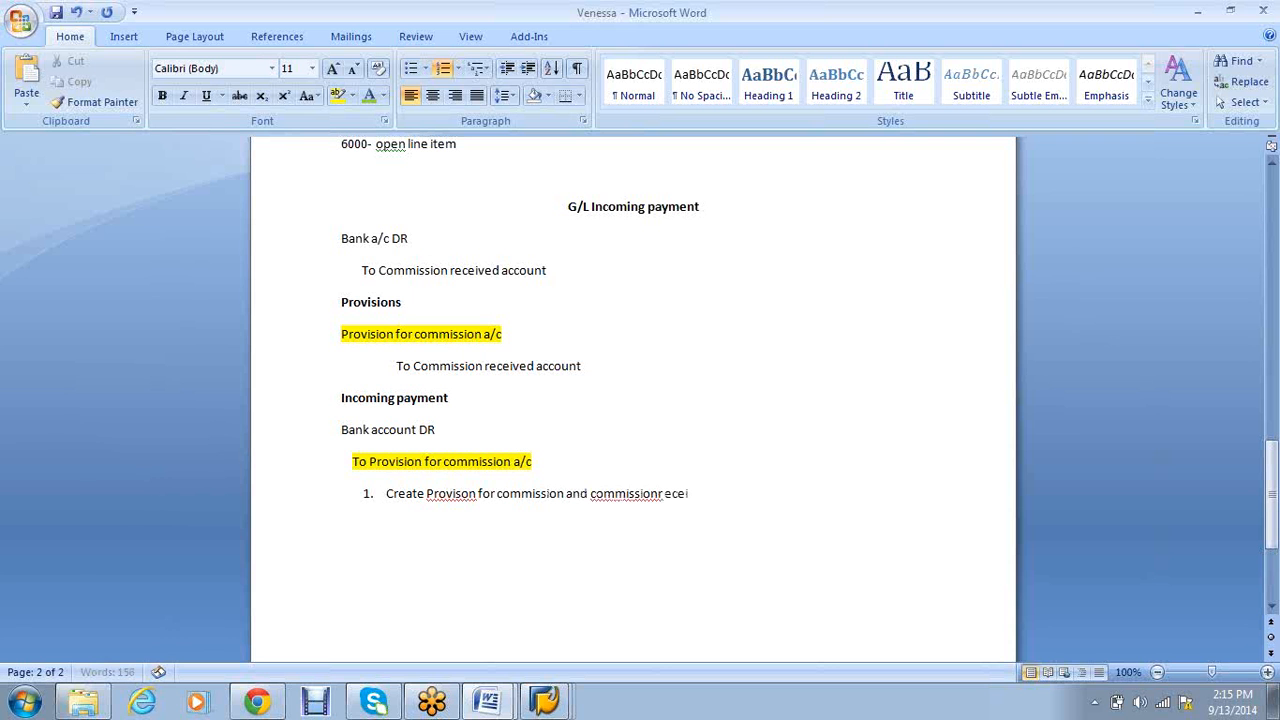
{"action": "type", "text": "ved"}
{"action": "left_click", "coordinate": [663, 493]}
{"action": "key", "text": "BackSpace"}
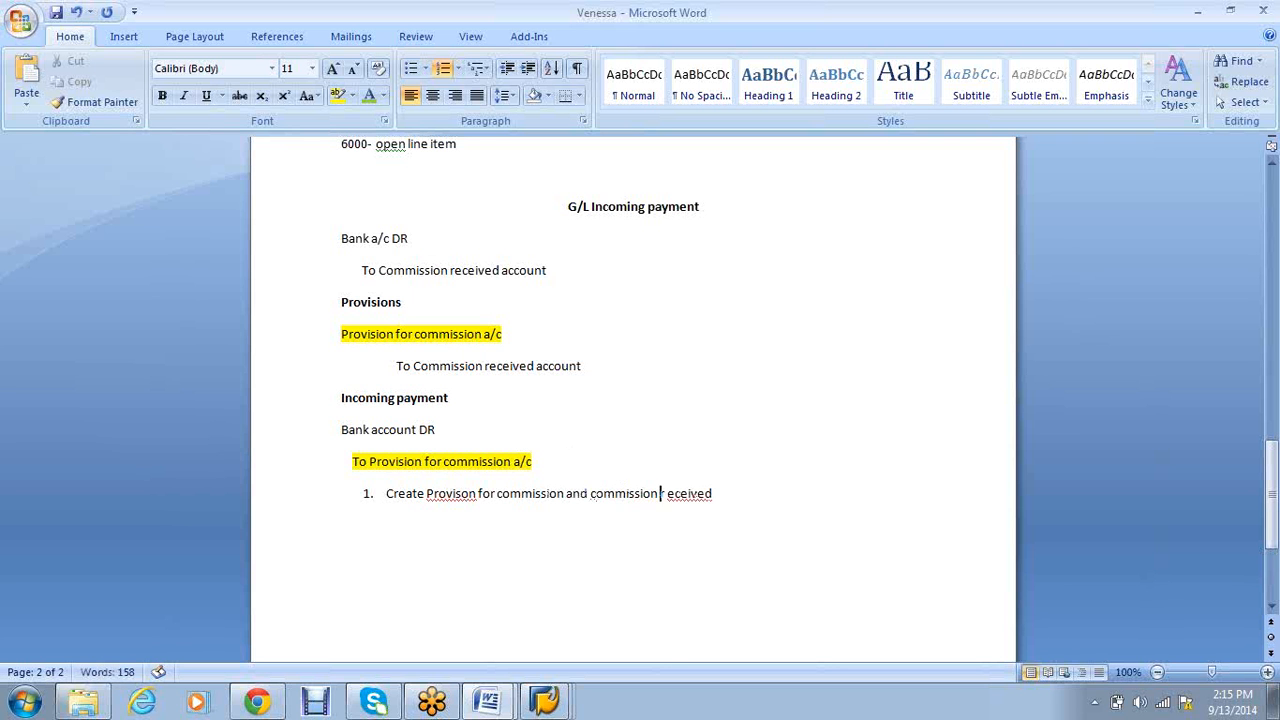
{"action": "key", "text": "BackSpace"}
{"action": "type", "text": "r"}
{"action": "key", "text": "Delete"}
{"action": "right_click", "coordinate": [446, 493]}
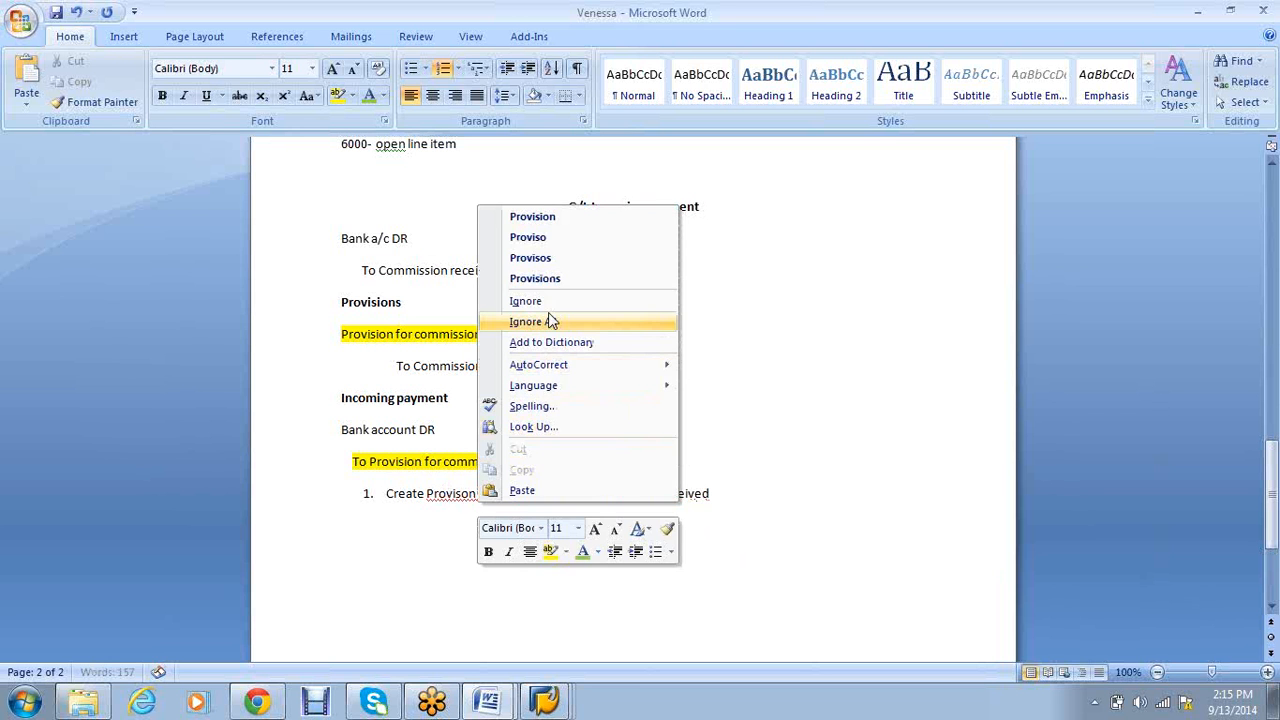
{"action": "left_click", "coordinate": [540, 219]}
Add the second numbered item 'Maintain document number interval- DZ'
{"action": "key", "text": "End"}
{"action": "key", "text": "Return"}
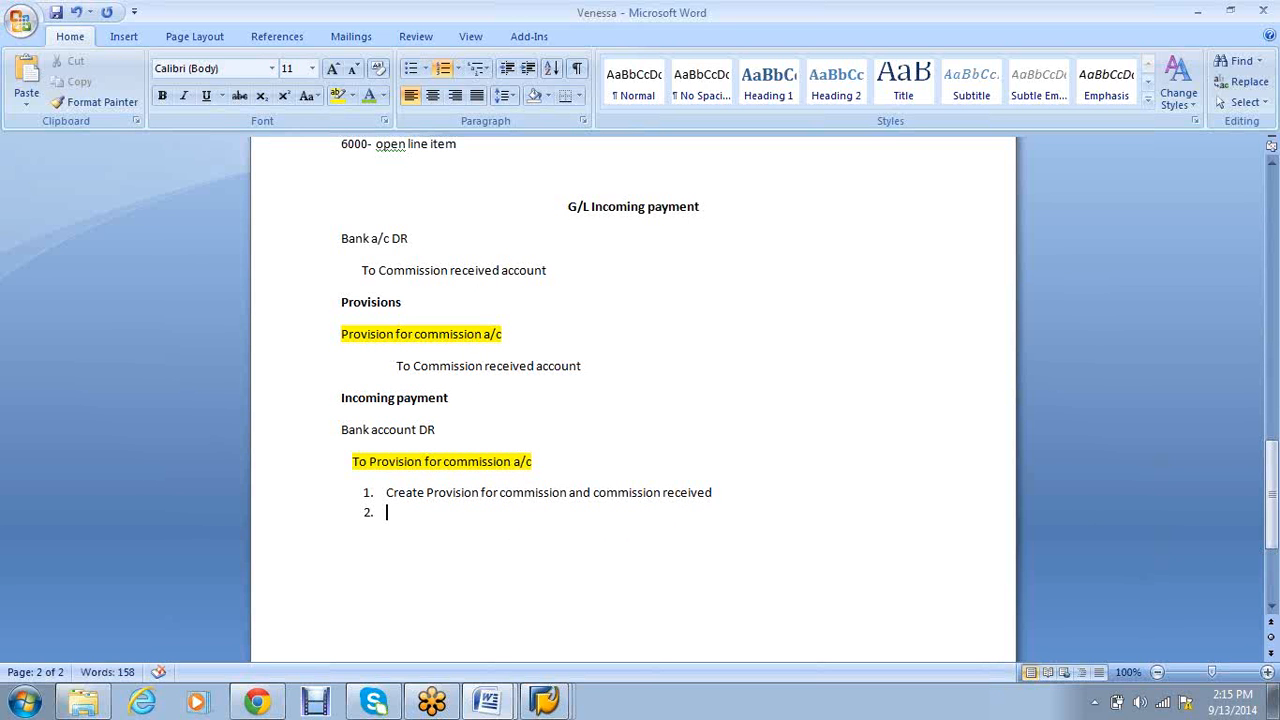
{"action": "type", "text": "D"}
{"action": "key", "text": "BackSpace"}
{"action": "type", "text": "Maintain documen"}
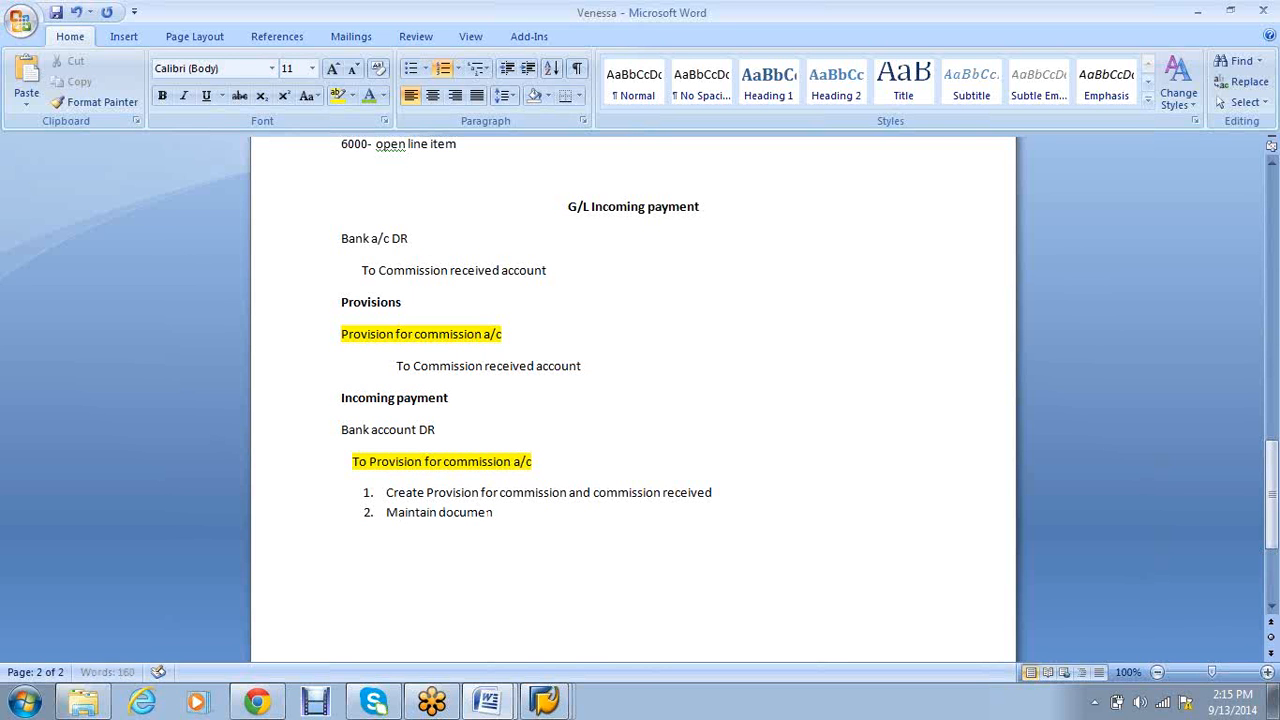
{"action": "type", "text": "t number inter"}
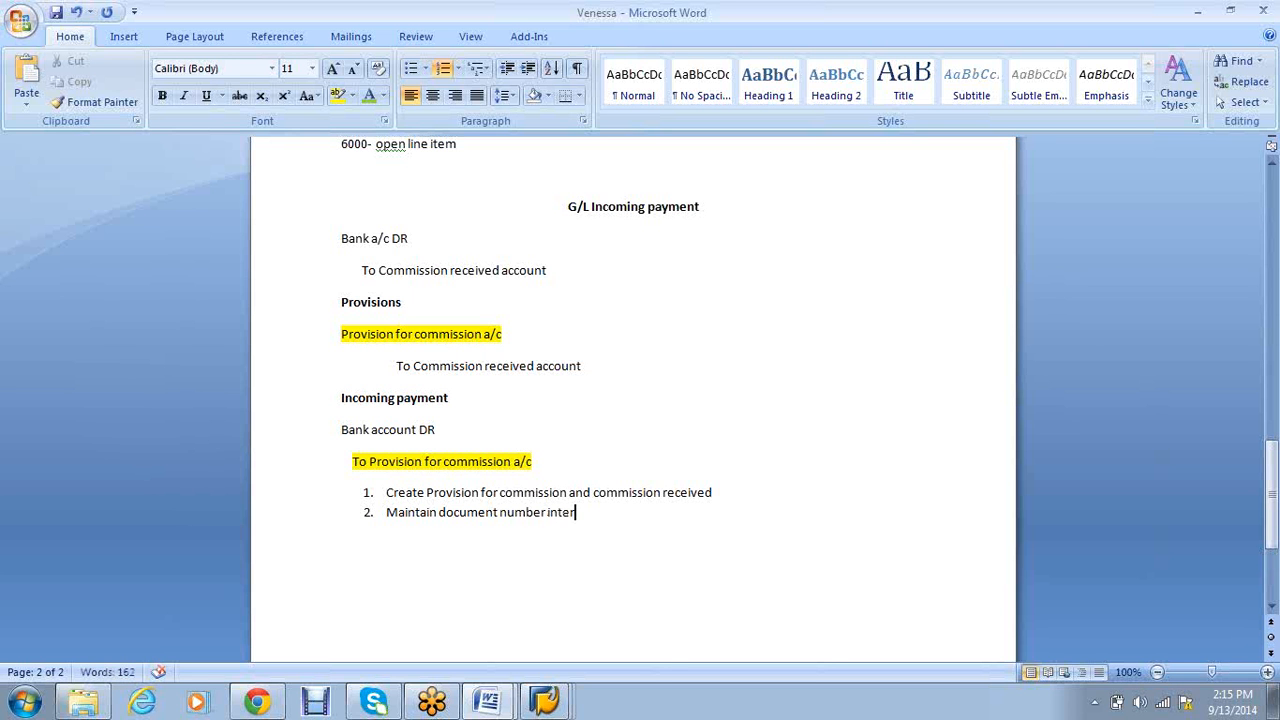
{"action": "type", "text": "val- DZ"}
{"action": "key", "text": "Return"}
Rename the headings to 'Provisions - F-02' and 'Incoming payment- F-06'
{"action": "left_click", "coordinate": [453, 333]}
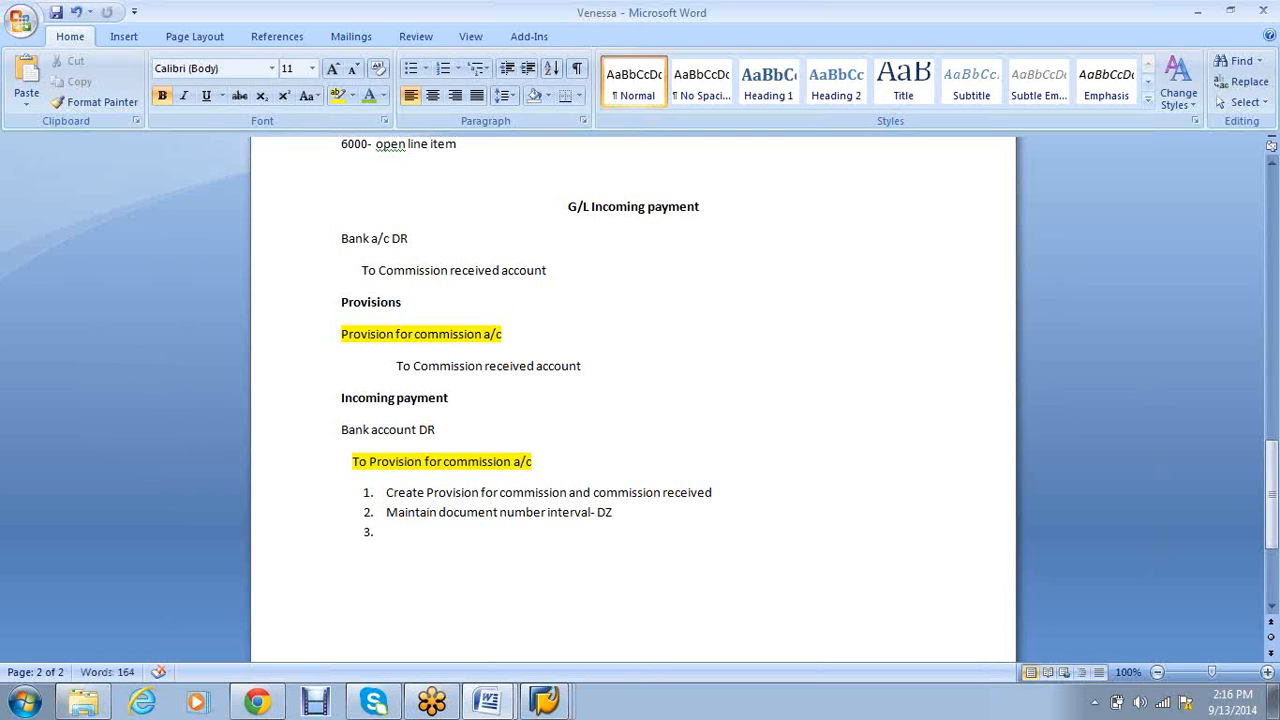
{"action": "type", "text": "- F-"}
{"action": "type", "text": "02"}
{"action": "left_click", "coordinate": [450, 397]}
{"action": "type", "text": "F-06"}
{"action": "key", "text": "Left"}
{"action": "key", "text": "Left"}
{"action": "key", "text": "Left"}
{"action": "key", "text": "Left"}
{"action": "type", "text": "-"}
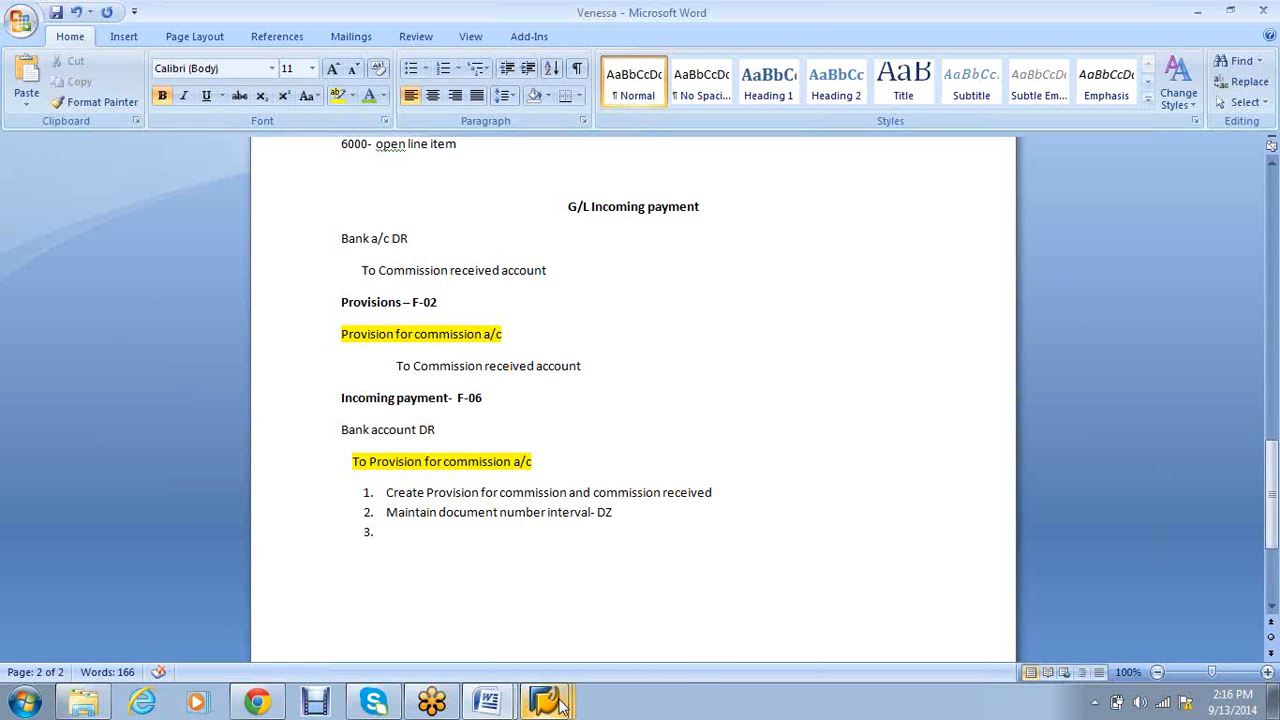
{"action": "mouse_move", "coordinate": [548, 700]}
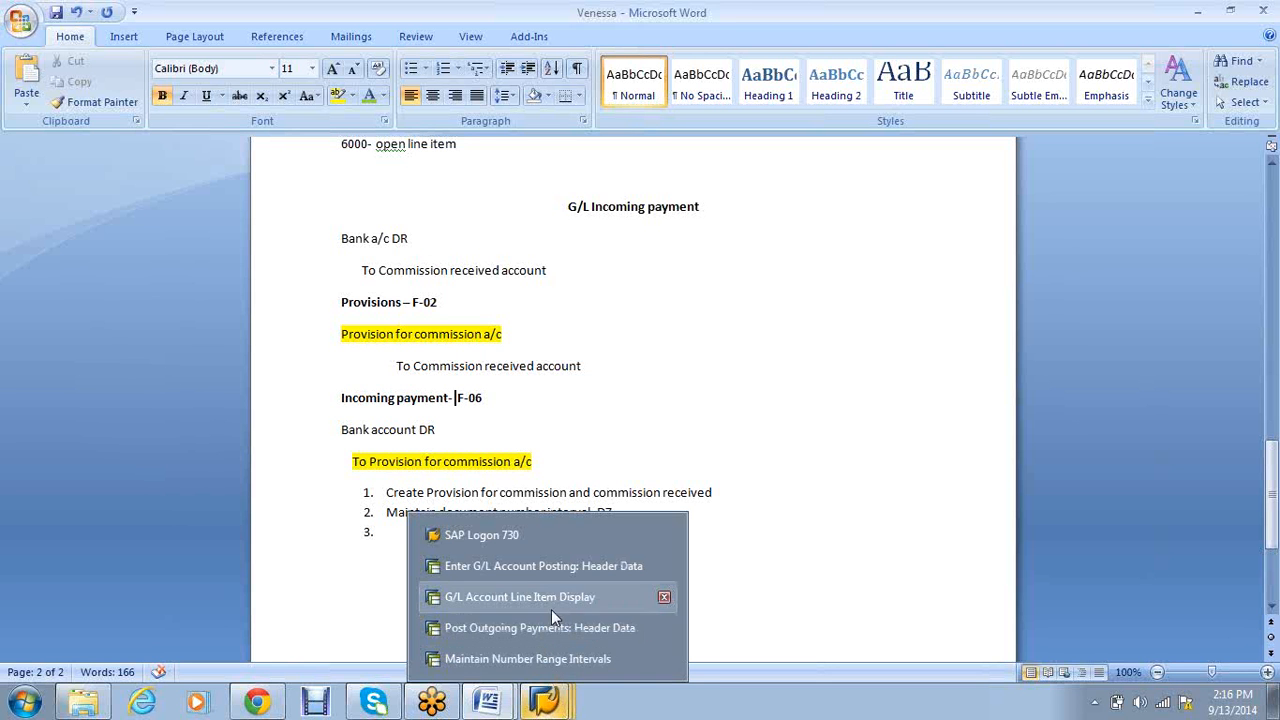
In SAP, run /nOBA7, open document type DZ, and show its number range information
{"action": "left_click", "coordinate": [556, 658]}
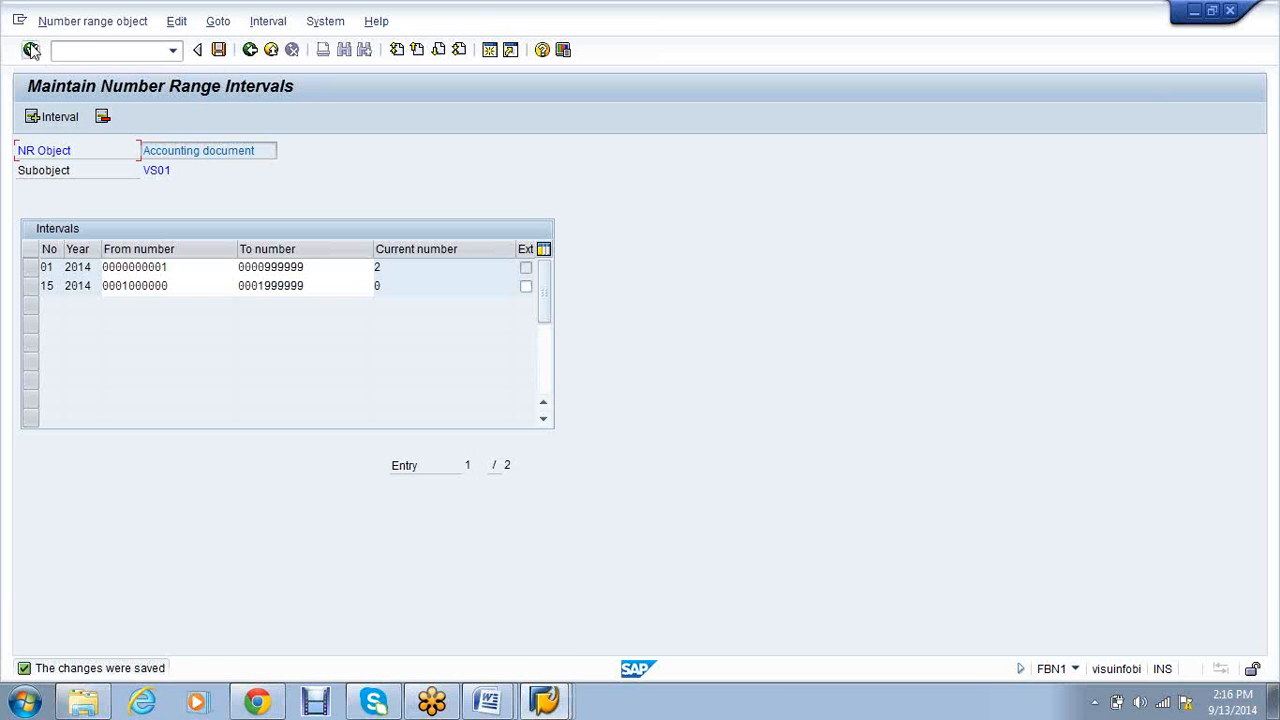
{"action": "left_click", "coordinate": [95, 48]}
{"action": "type", "text": "/noba7"}
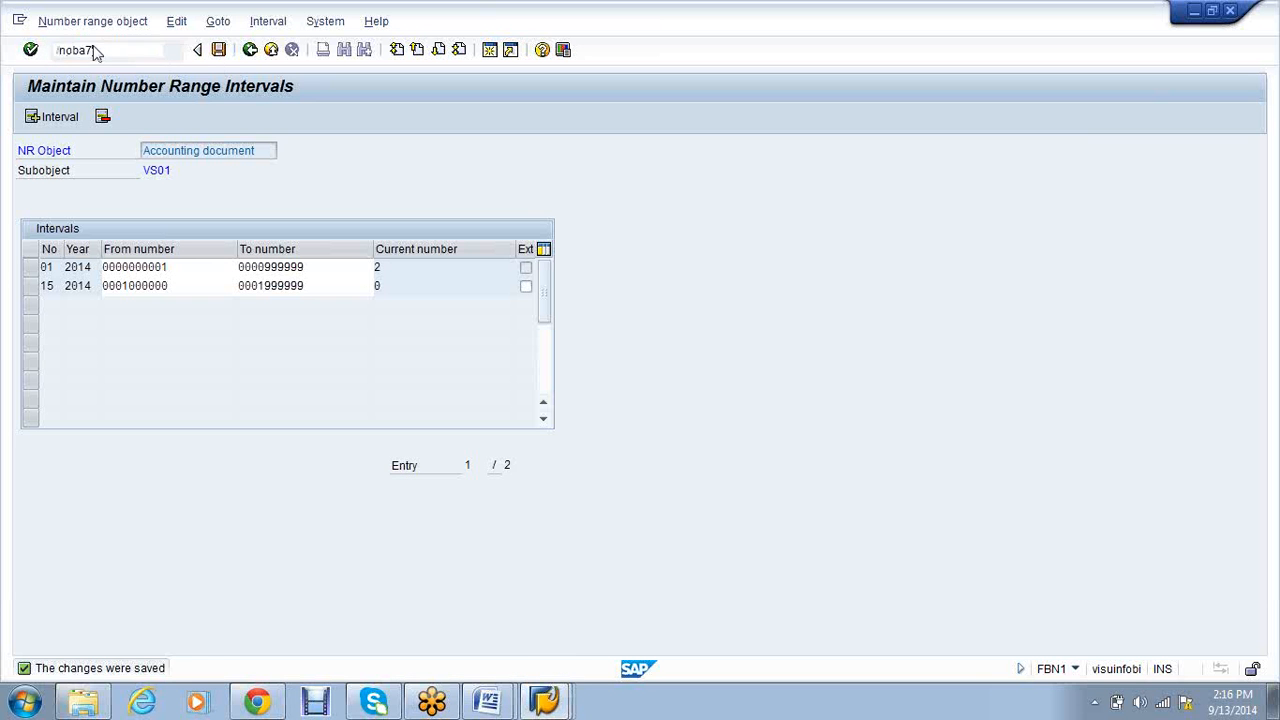
{"action": "key", "text": "Return"}
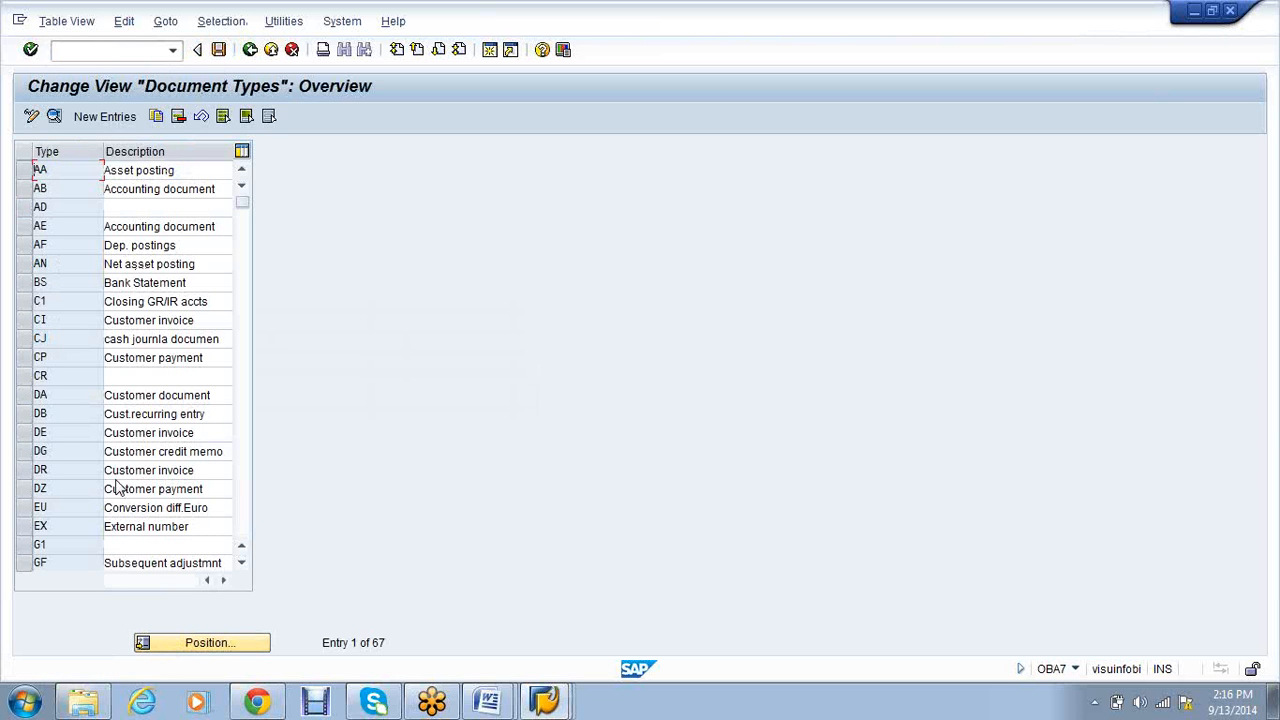
{"action": "left_click", "coordinate": [137, 488]}
{"action": "double_click", "coordinate": [137, 488]}
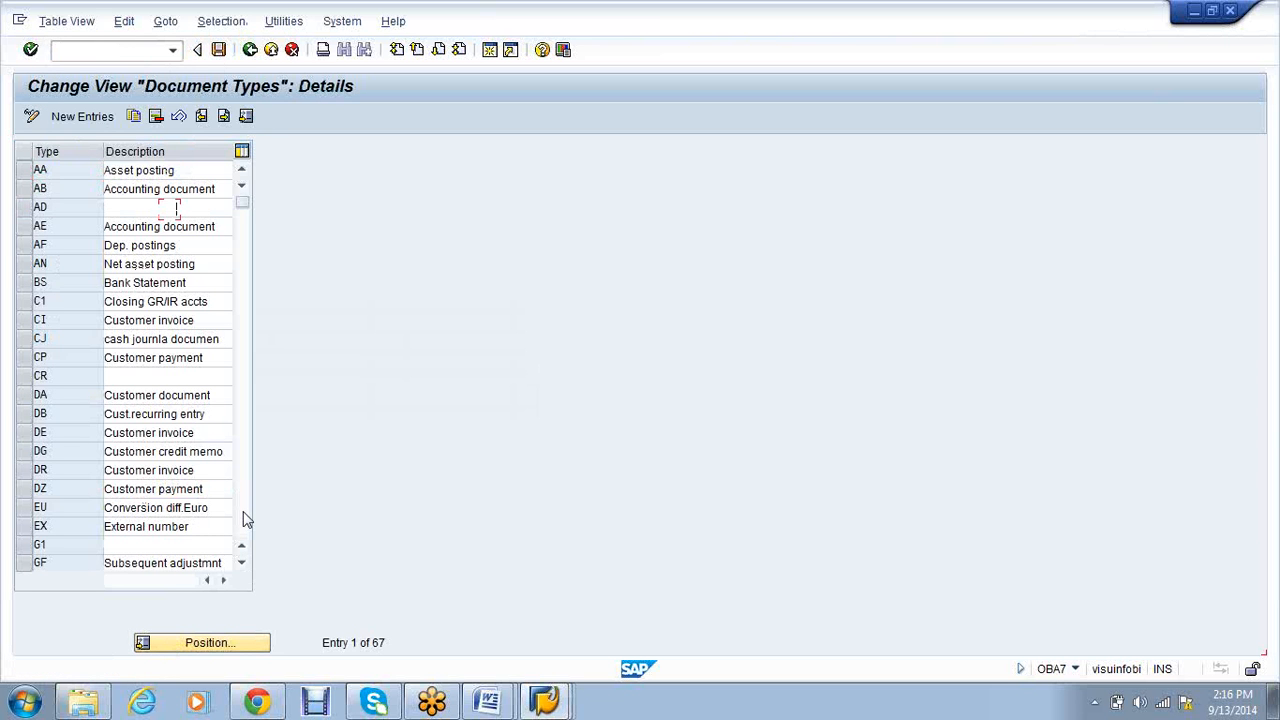
{"action": "left_click", "coordinate": [307, 216]}
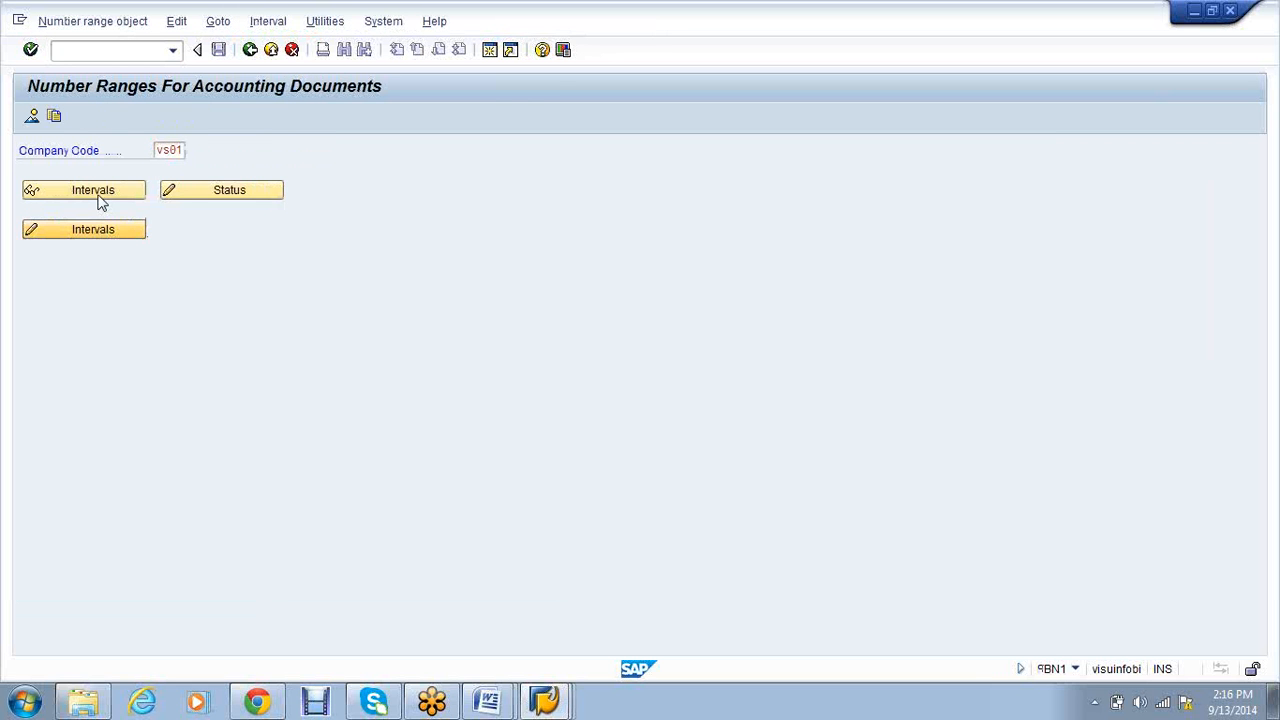
Add number range interval 14 for 2014, 2000000 to 2999999, and save it
{"action": "left_click", "coordinate": [100, 199]}
{"action": "left_click", "coordinate": [57, 125]}
{"action": "type", "text": "14"}
{"action": "key", "text": "Tab"}
{"action": "type", "text": "2014"}
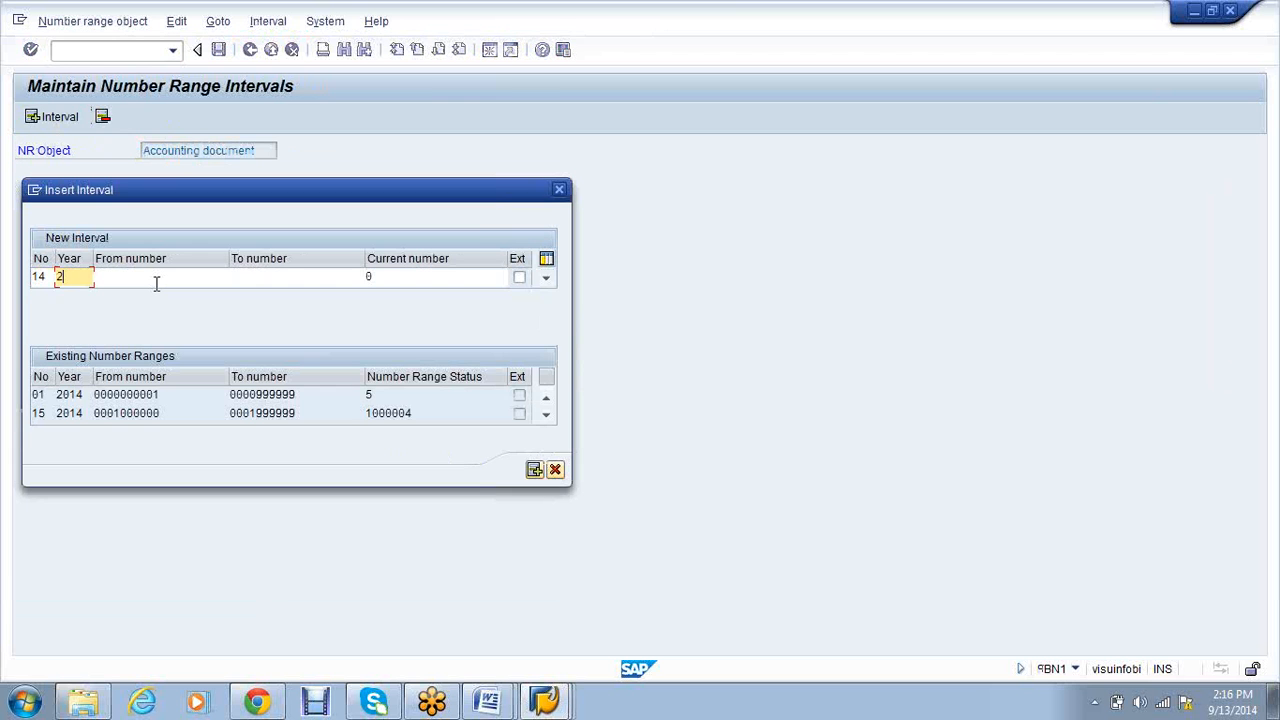
{"action": "key", "text": "Tab"}
{"action": "left_click", "coordinate": [234, 279]}
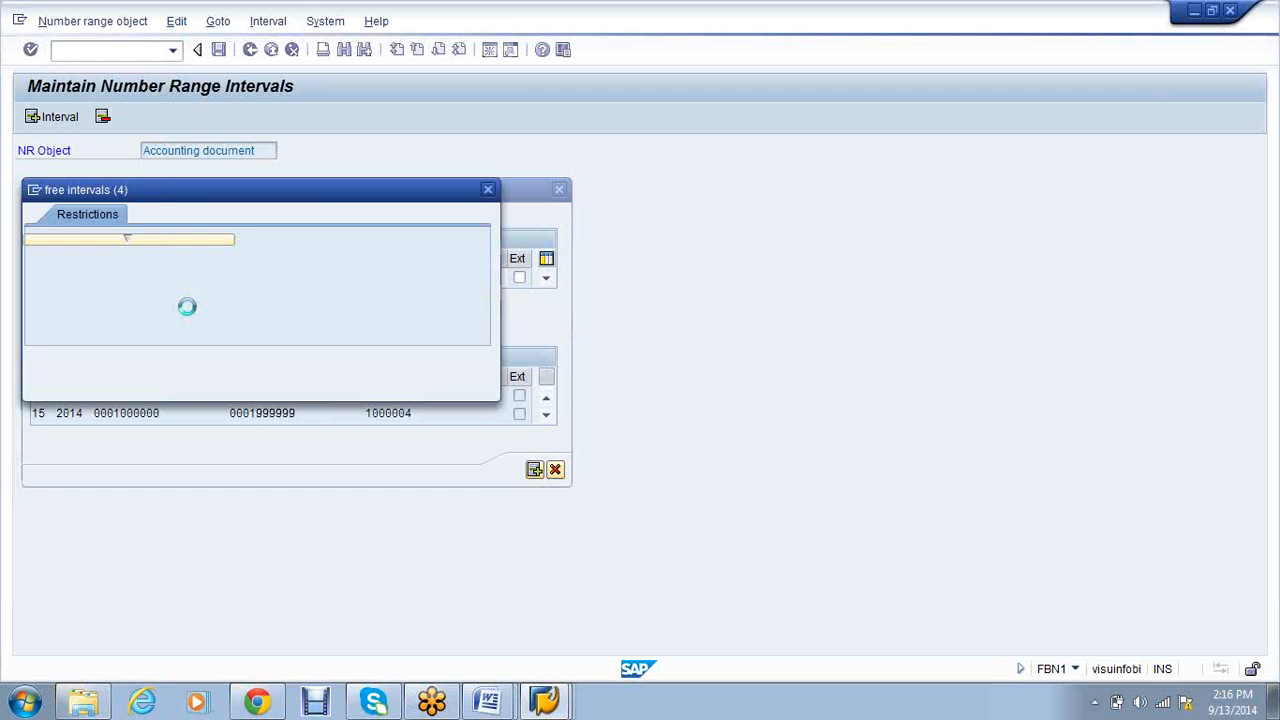
{"action": "double_click", "coordinate": [146, 302]}
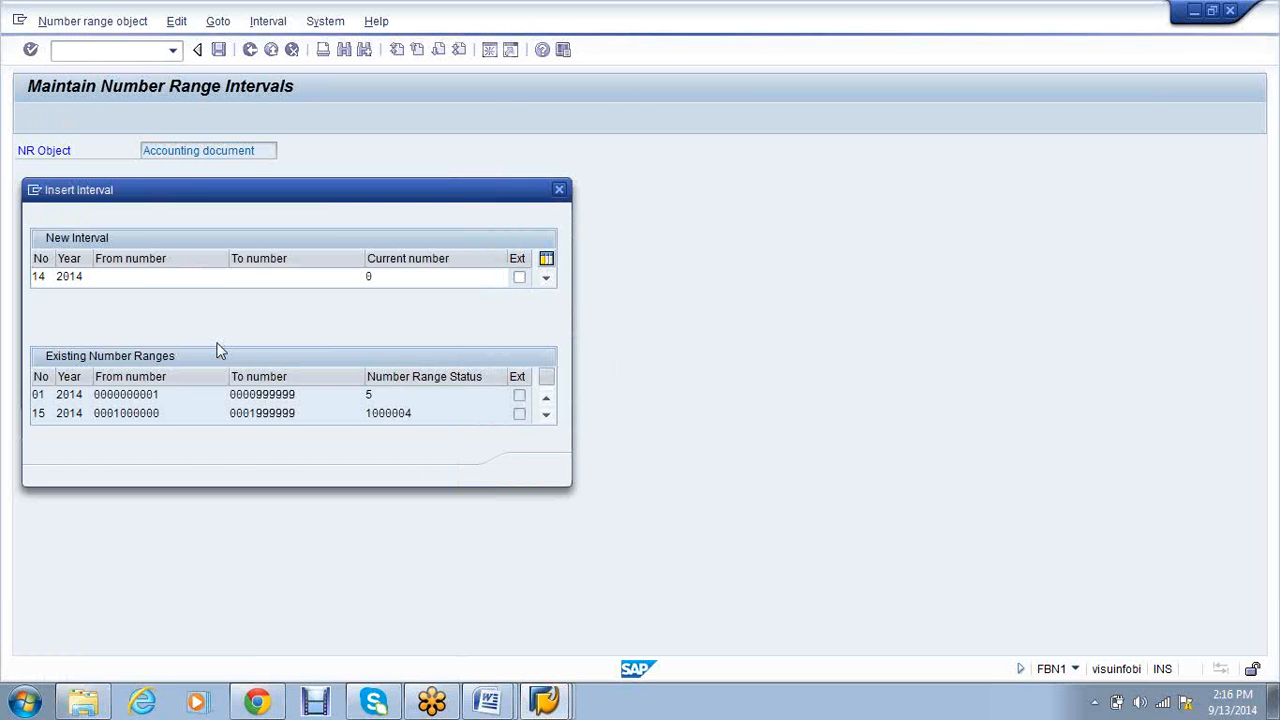
{"action": "key", "text": "Tab"}
{"action": "type", "text": "2999999"}
{"action": "key", "text": "Return"}
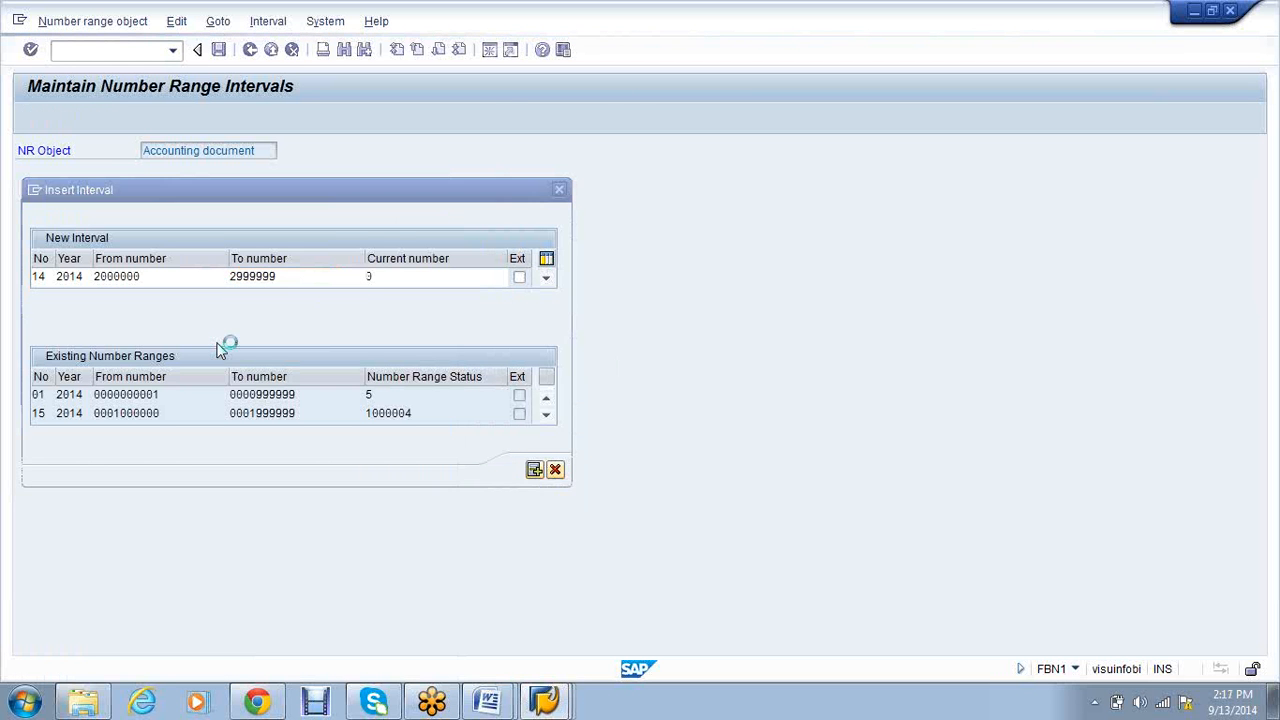
{"action": "left_click", "coordinate": [218, 50]}
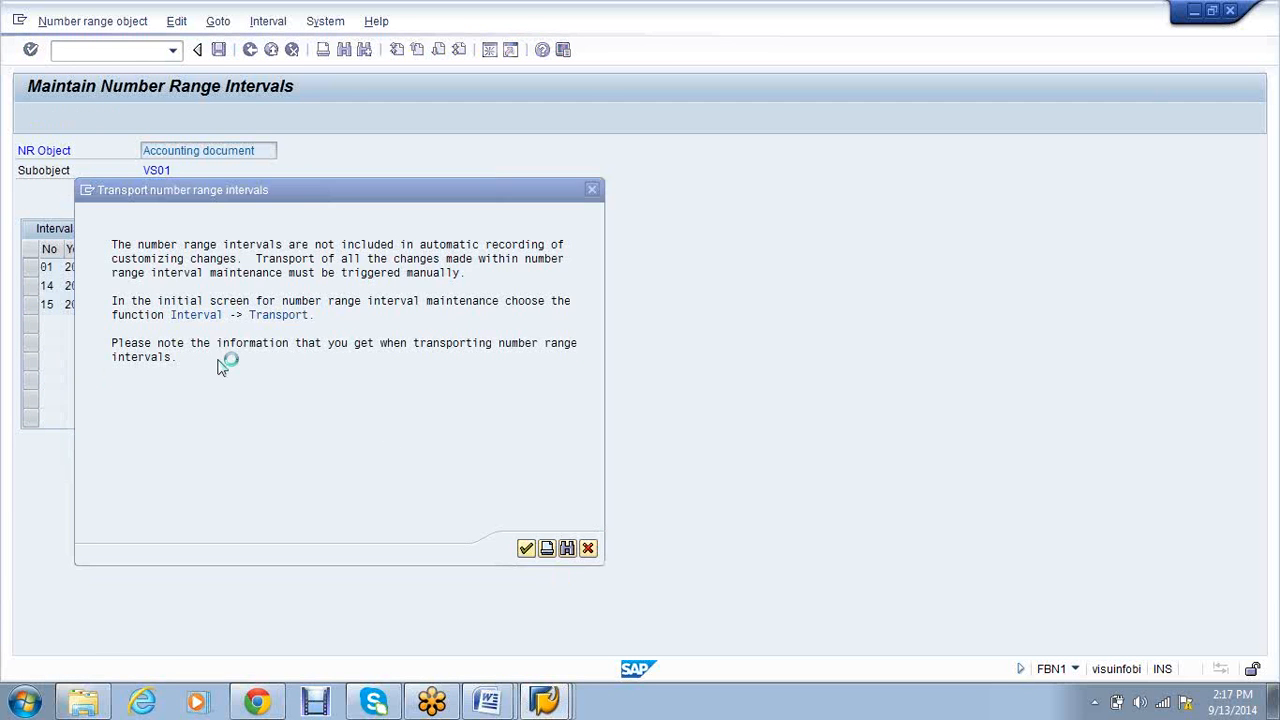
{"action": "key", "text": "Return"}
Go to central G/L account maintenance with /nfs00
{"action": "left_click", "coordinate": [89, 53]}
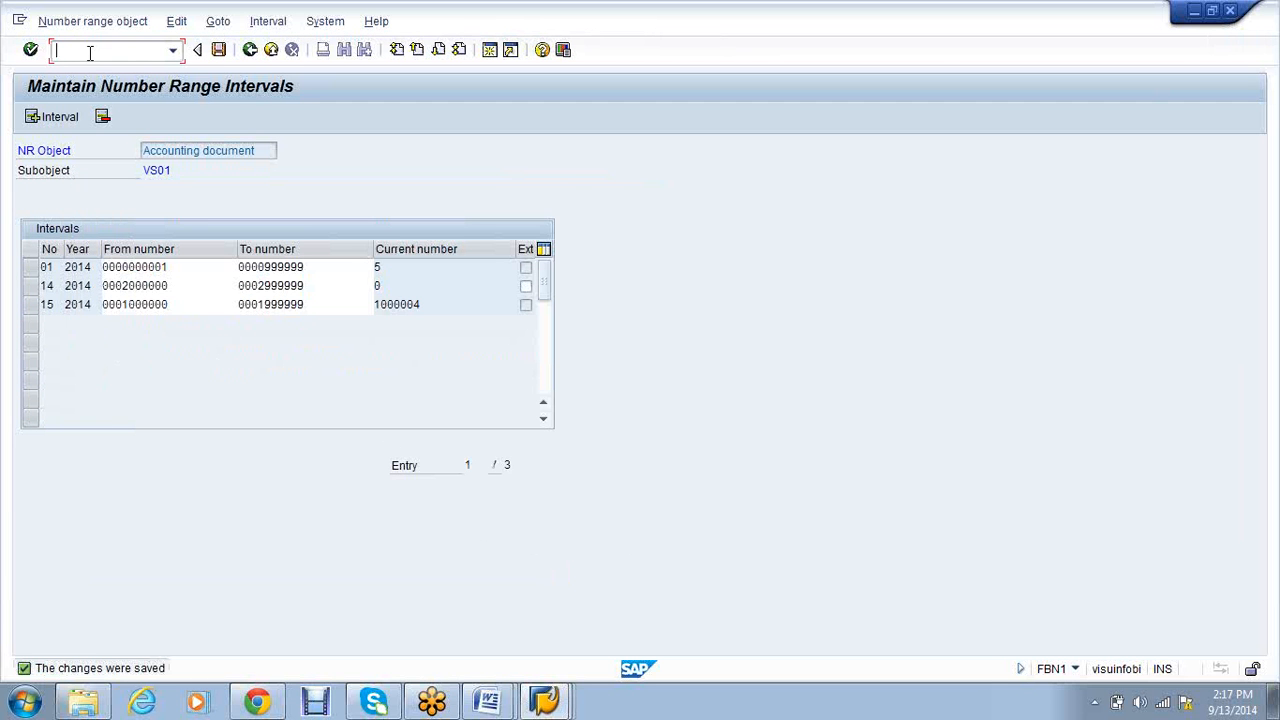
{"action": "type", "text": "/nfs00"}
{"action": "key", "text": "Return"}
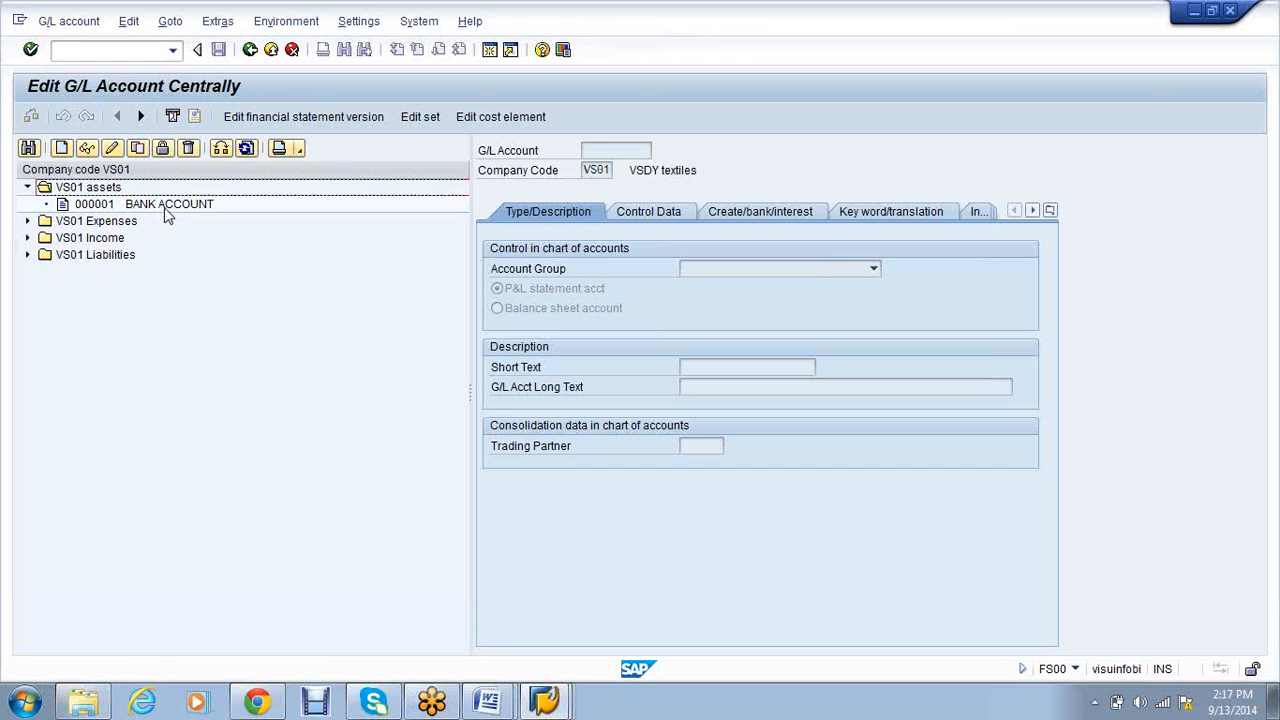
Copy BANK ACCOUNT to new G/L account 2 with short and long text 'Prov for Commssion'
{"action": "left_click", "coordinate": [164, 207]}
{"action": "right_click", "coordinate": [164, 207]}
{"action": "left_click", "coordinate": [222, 265]}
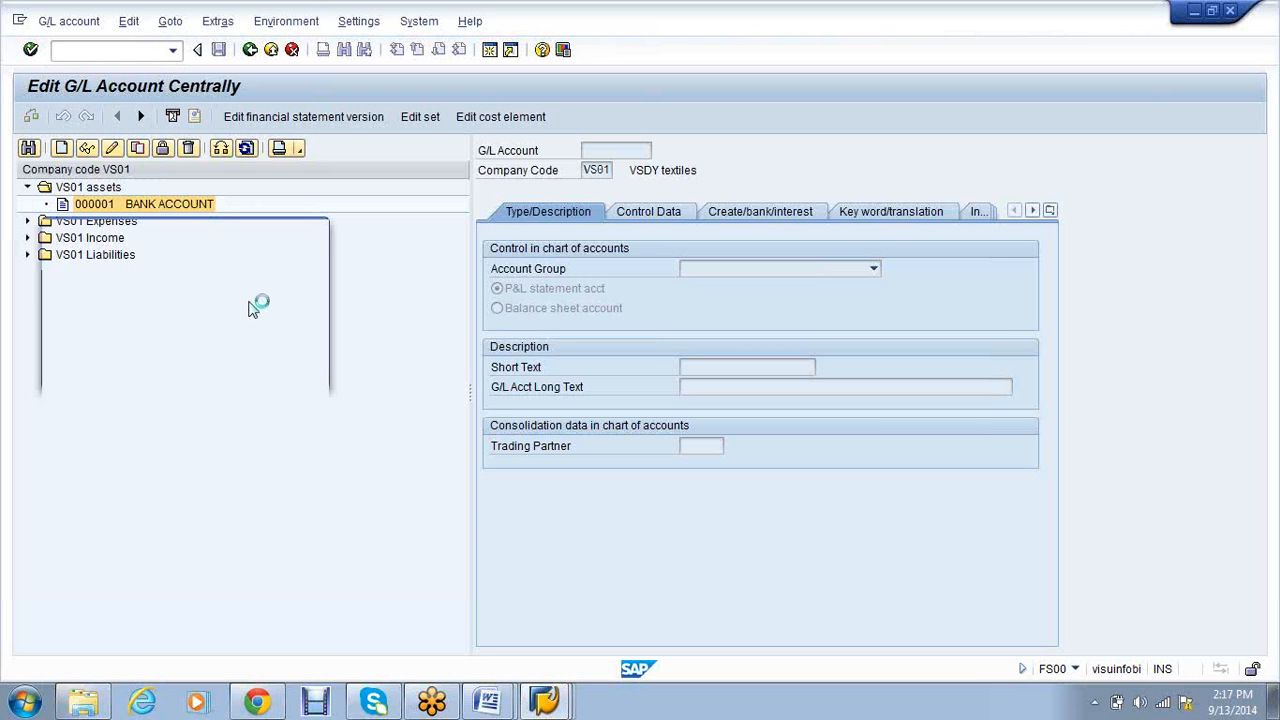
{"action": "type", "text": "2"}
{"action": "key", "text": "Return"}
{"action": "left_click", "coordinate": [788, 370]}
{"action": "key", "text": "BackSpace"}
{"action": "key", "text": "BackSpace"}
{"action": "key", "text": "BackSpace"}
{"action": "key", "text": "BackSpace"}
{"action": "key", "text": "BackSpace"}
{"action": "key", "text": "BackSpace"}
{"action": "key", "text": "BackSpace"}
{"action": "key", "text": "BackSpace"}
{"action": "key", "text": "BackSpace"}
{"action": "key", "text": "BackSpace"}
{"action": "key", "text": "BackSpace"}
{"action": "key", "text": "BackSpace"}
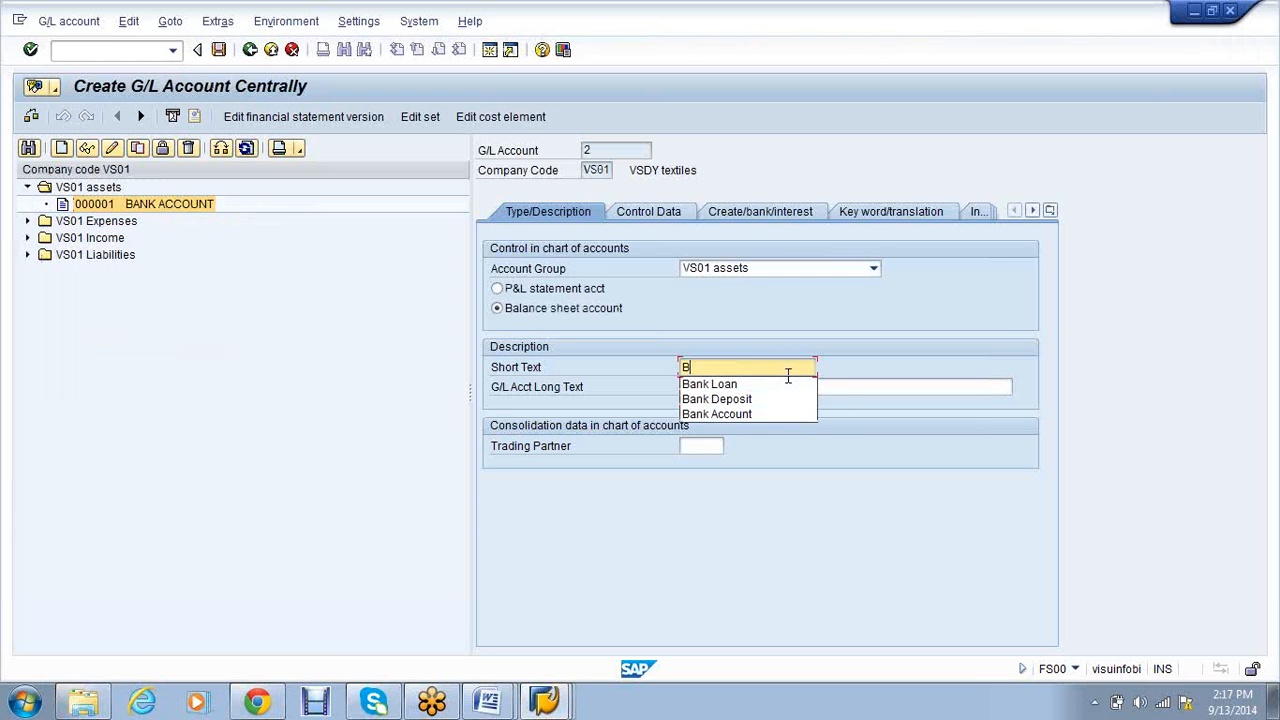
{"action": "type", "text": "Prov for Co"}
{"action": "left_click", "coordinate": [763, 397]}
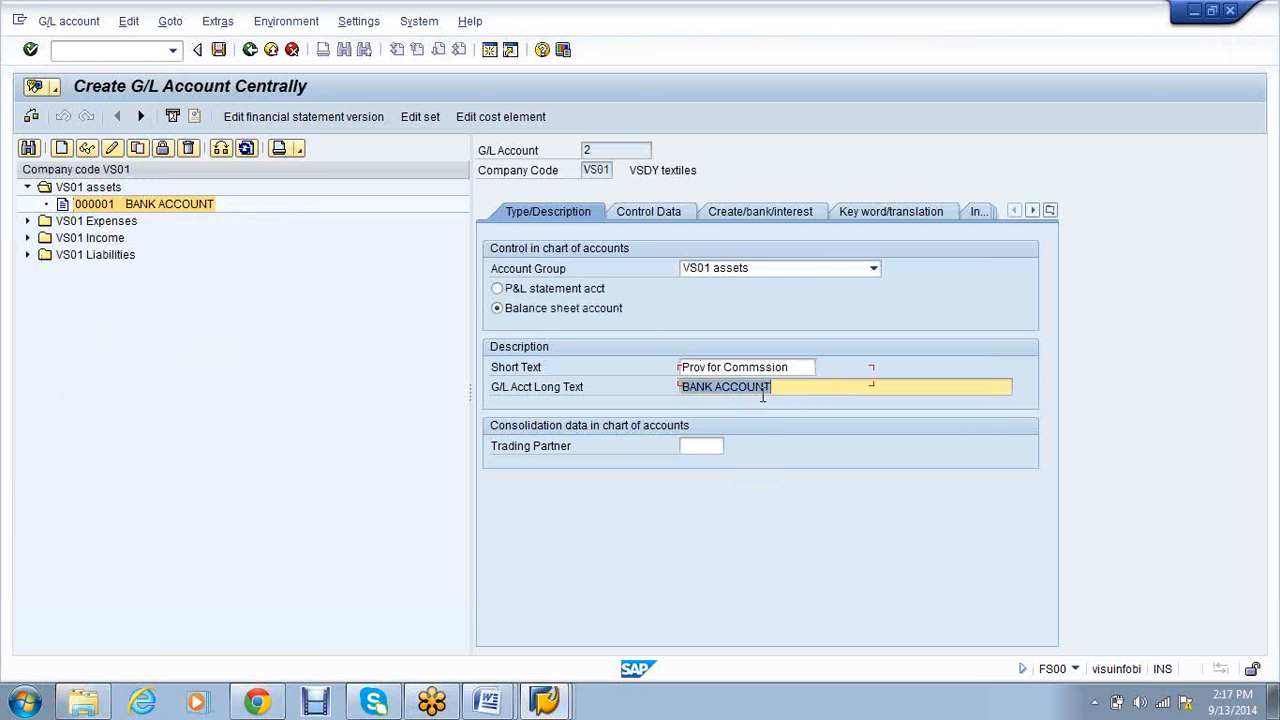
{"action": "type", "text": "P"}
{"action": "key", "text": "Down"}
{"action": "key", "text": "Down"}
{"action": "key", "text": "Return"}
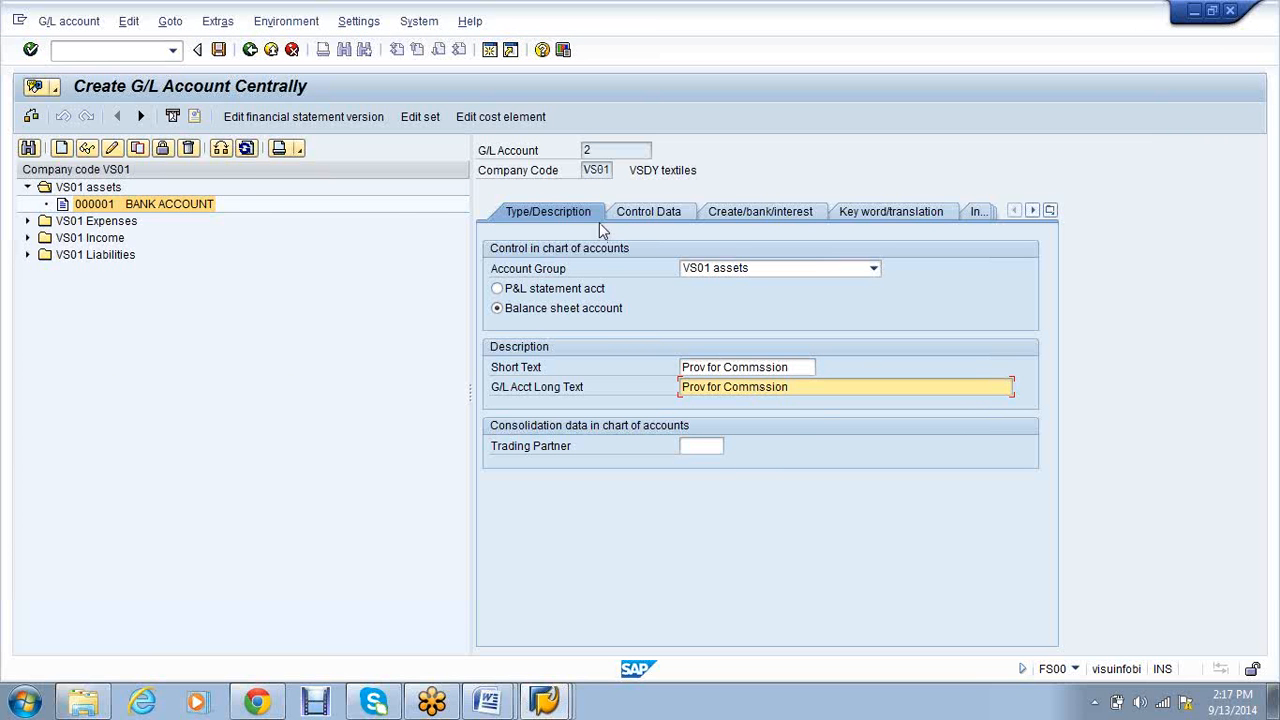
Enable open item management, set field status group G001, and save account 2
{"action": "left_click", "coordinate": [638, 212]}
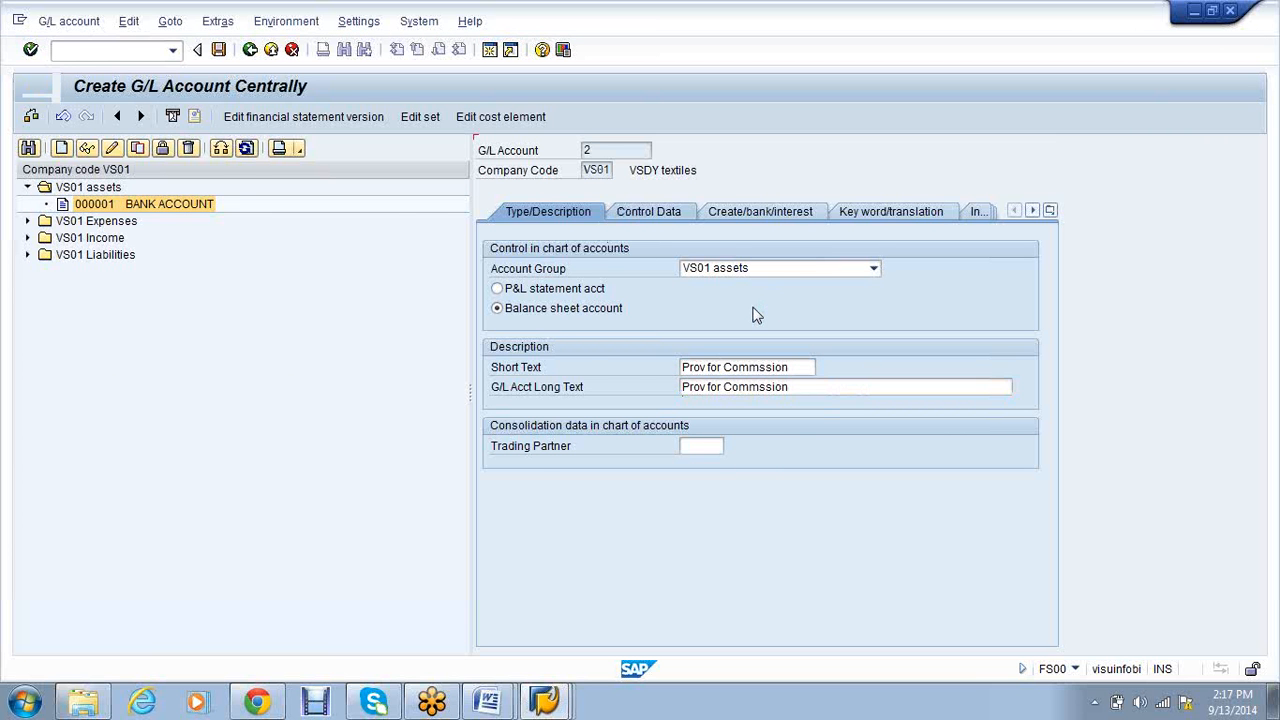
{"action": "left_click", "coordinate": [540, 288]}
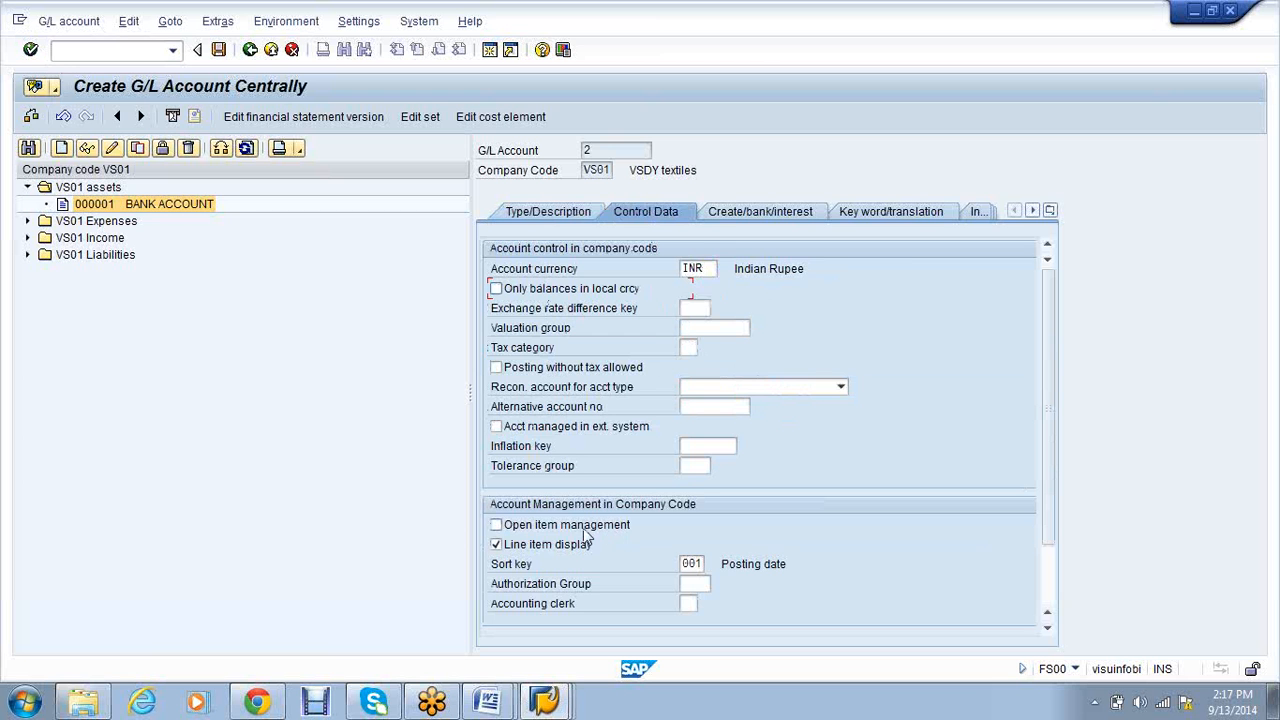
{"action": "left_click", "coordinate": [757, 211]}
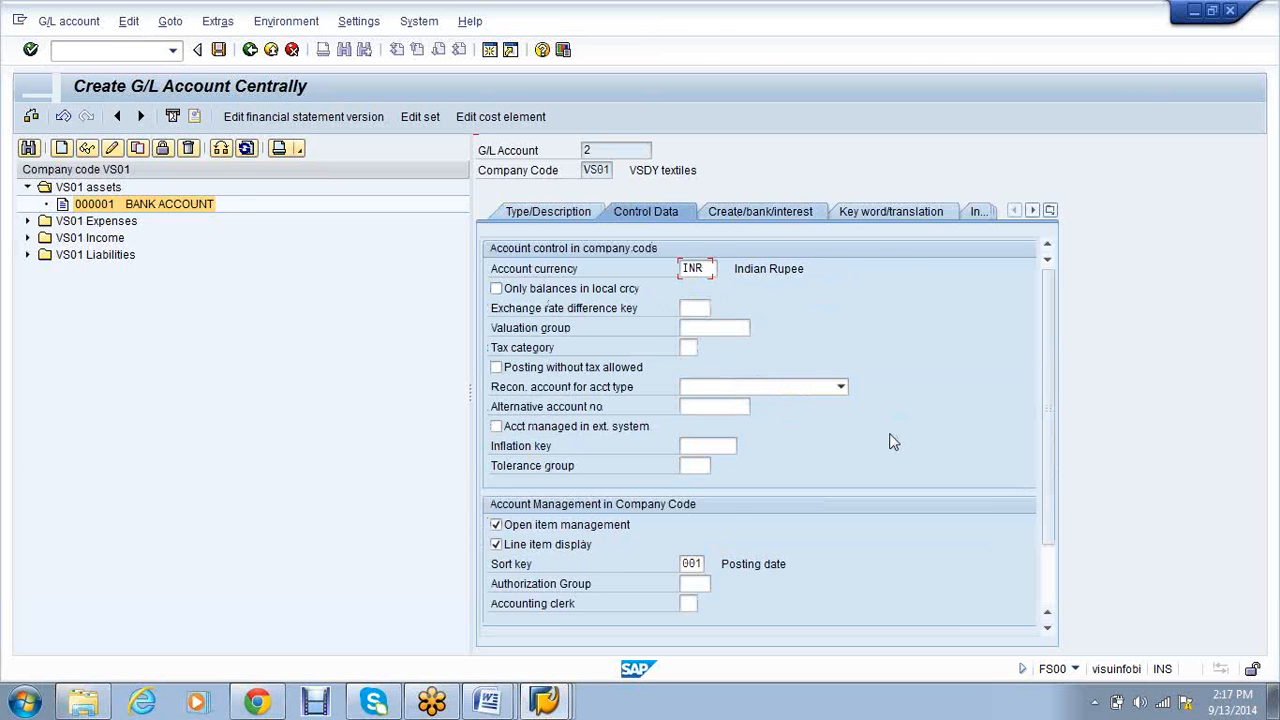
{"action": "left_click", "coordinate": [578, 406]}
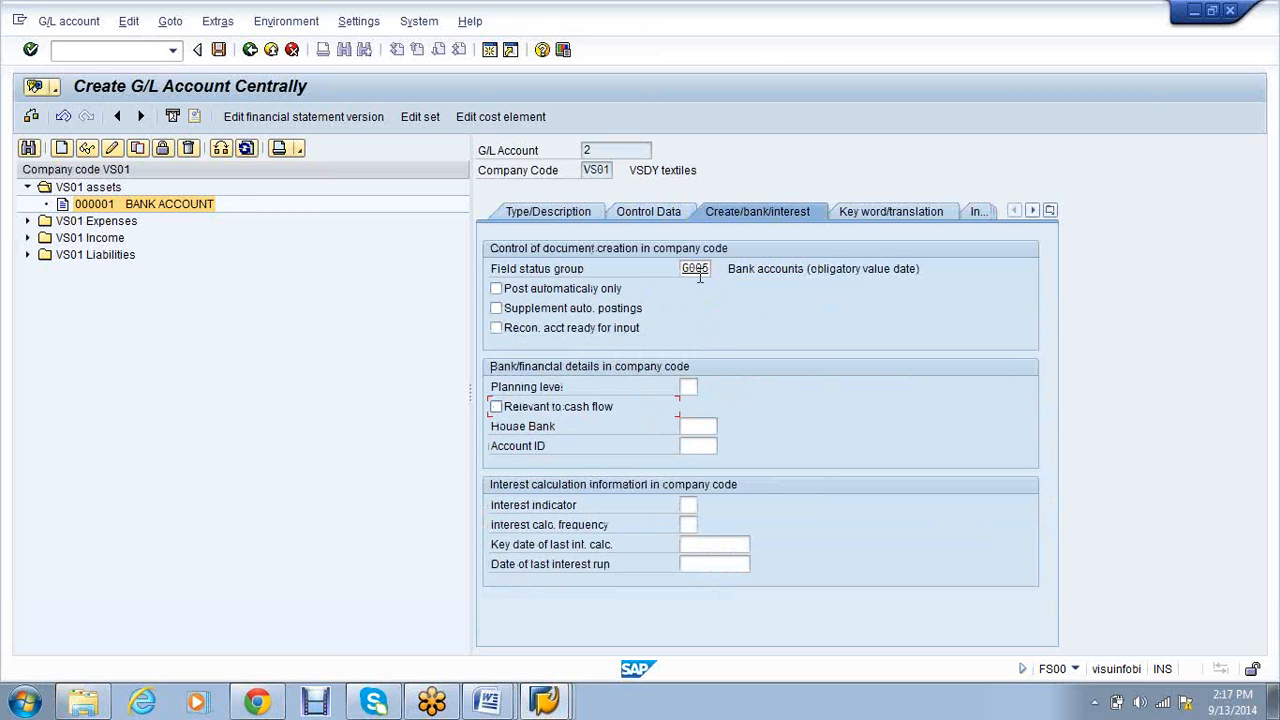
{"action": "key", "text": "BackSpace"}
{"action": "type", "text": "1"}
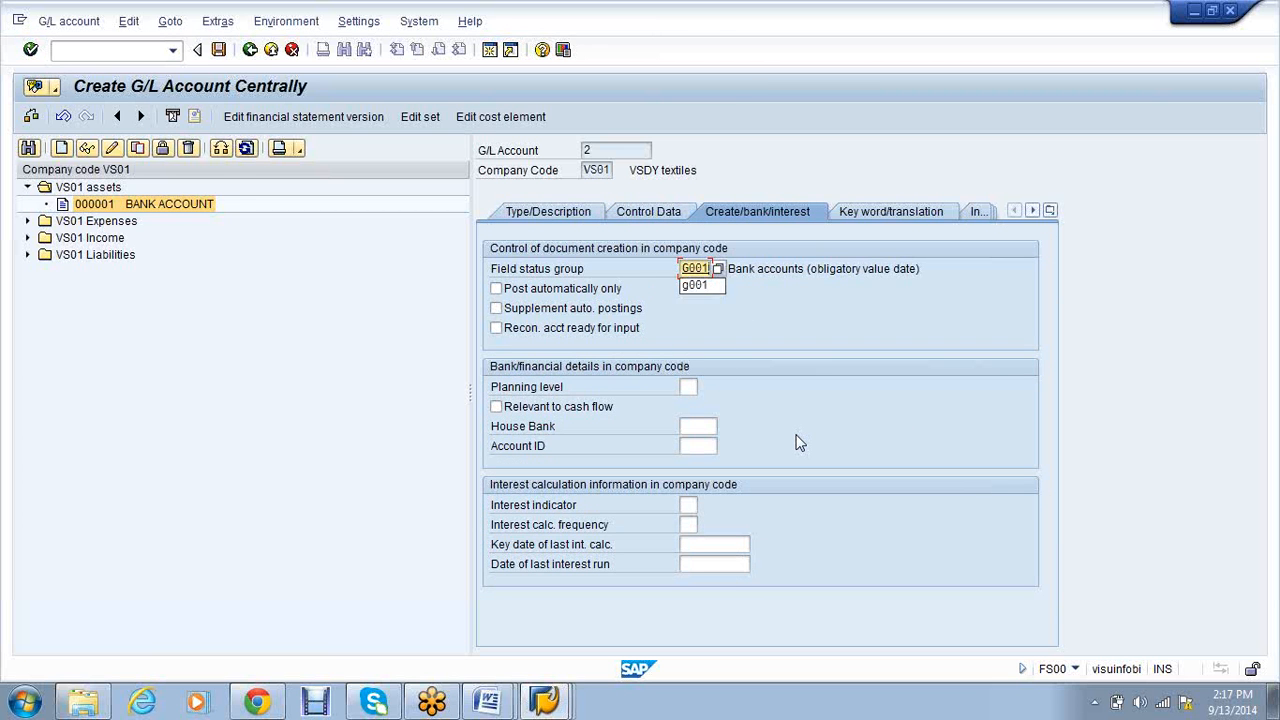
{"action": "key", "text": "Return"}
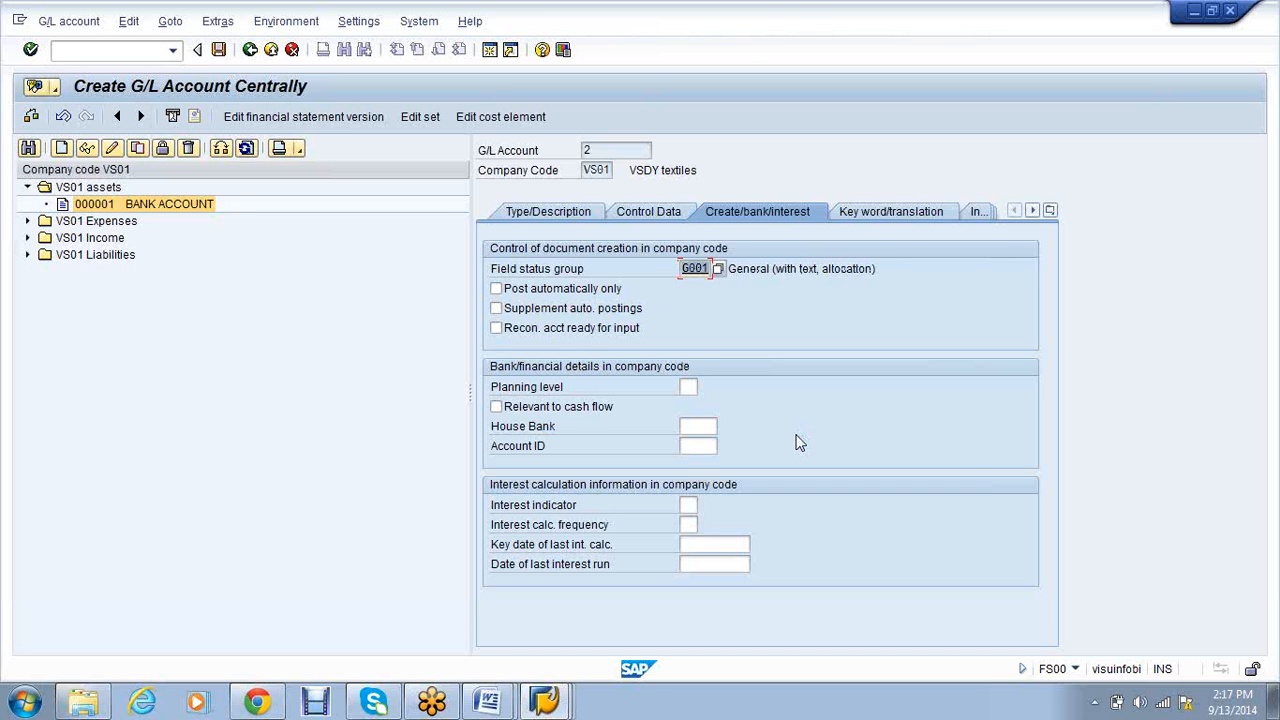
{"action": "key", "text": "ctrl+s"}
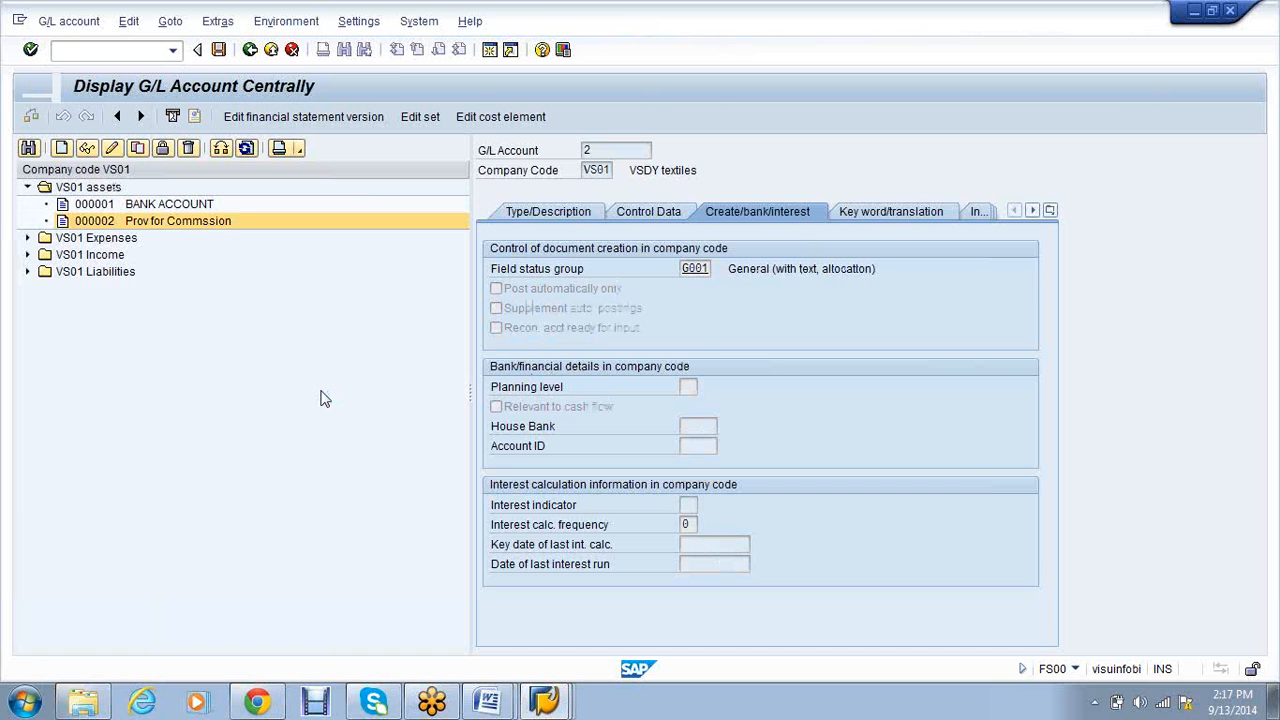
{"action": "left_click", "coordinate": [108, 52]}
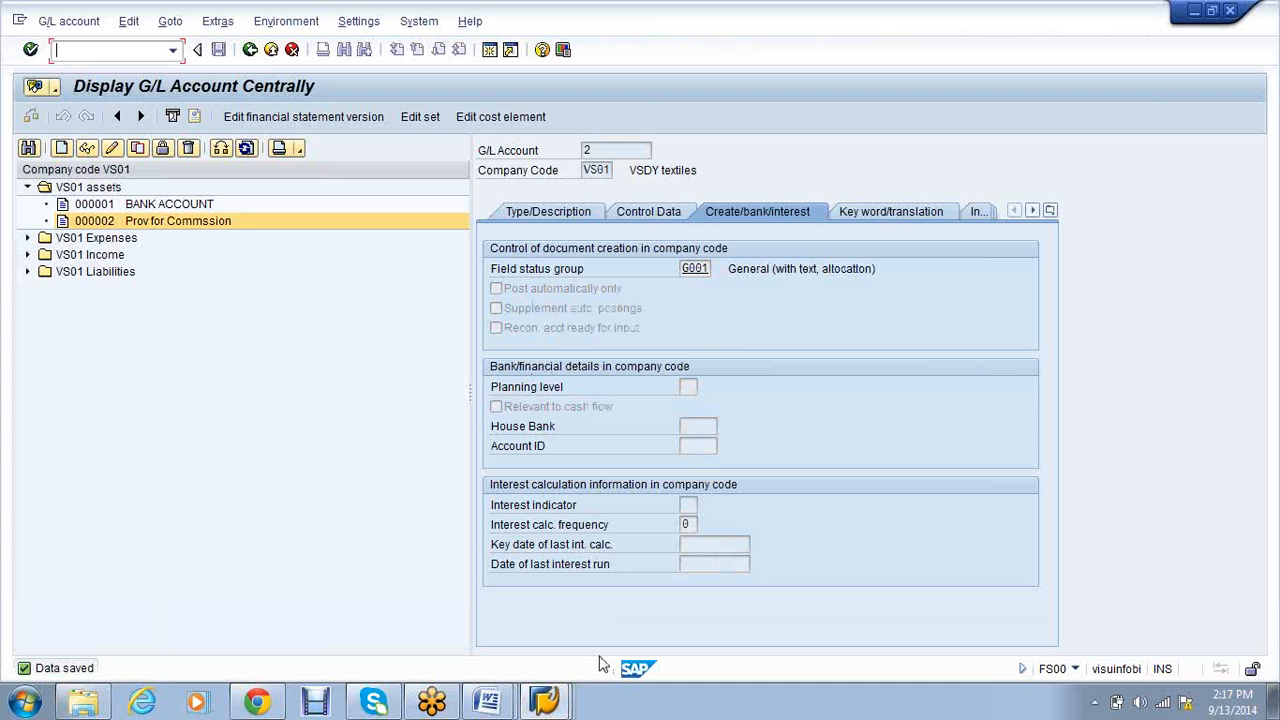
{"action": "left_click", "coordinate": [545, 695]}
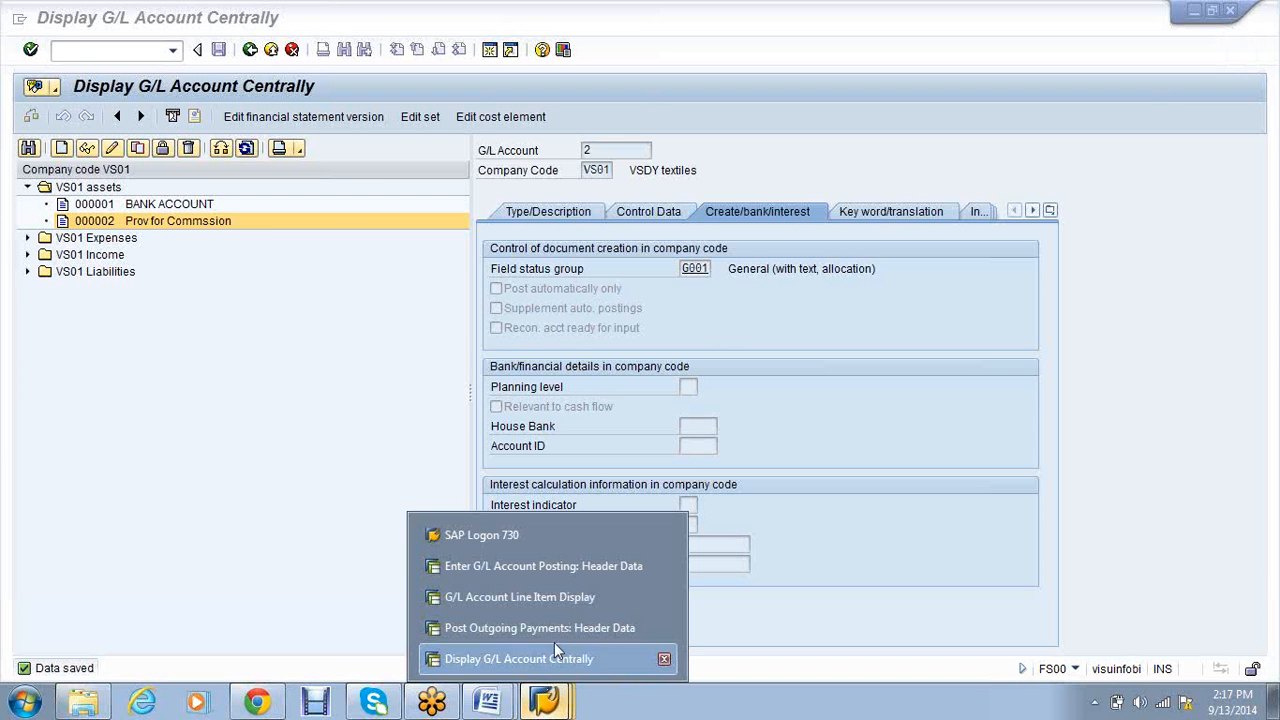
Enter document date 13.09.2014 and a 7000 debit line to account 2 Prov for Commssion
{"action": "left_click", "coordinate": [563, 576]}
{"action": "type", "text": "13.09.2014"}
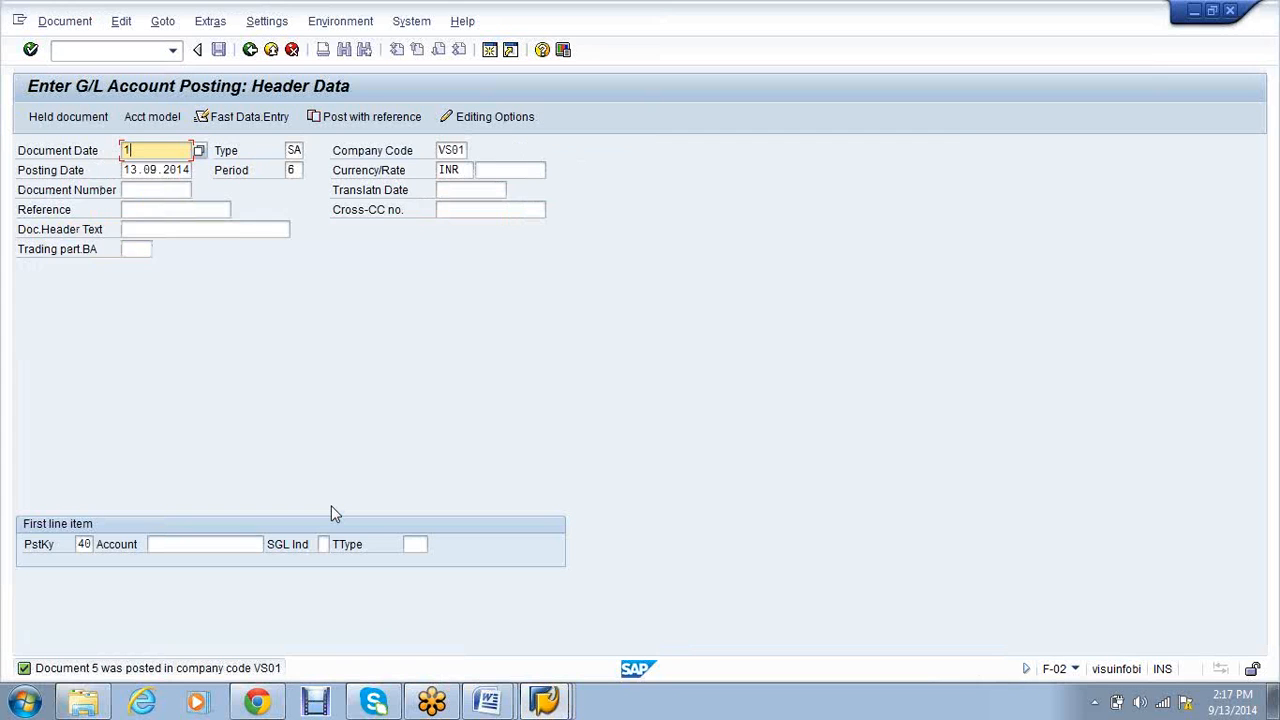
{"action": "key", "text": "Tab"}
{"action": "key", "text": "Tab"}
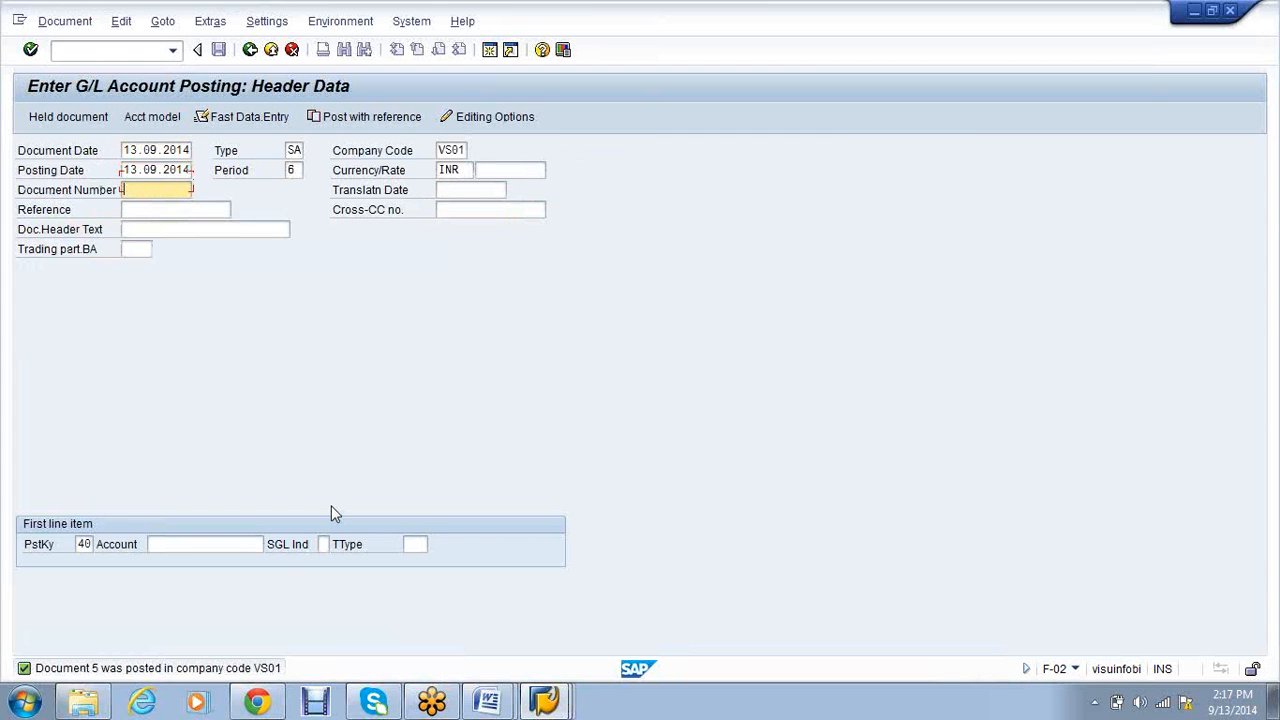
{"action": "key", "text": "Tab"}
{"action": "key", "text": "Tab"}
{"action": "key", "text": "Tab"}
{"action": "key", "text": "Tab"}
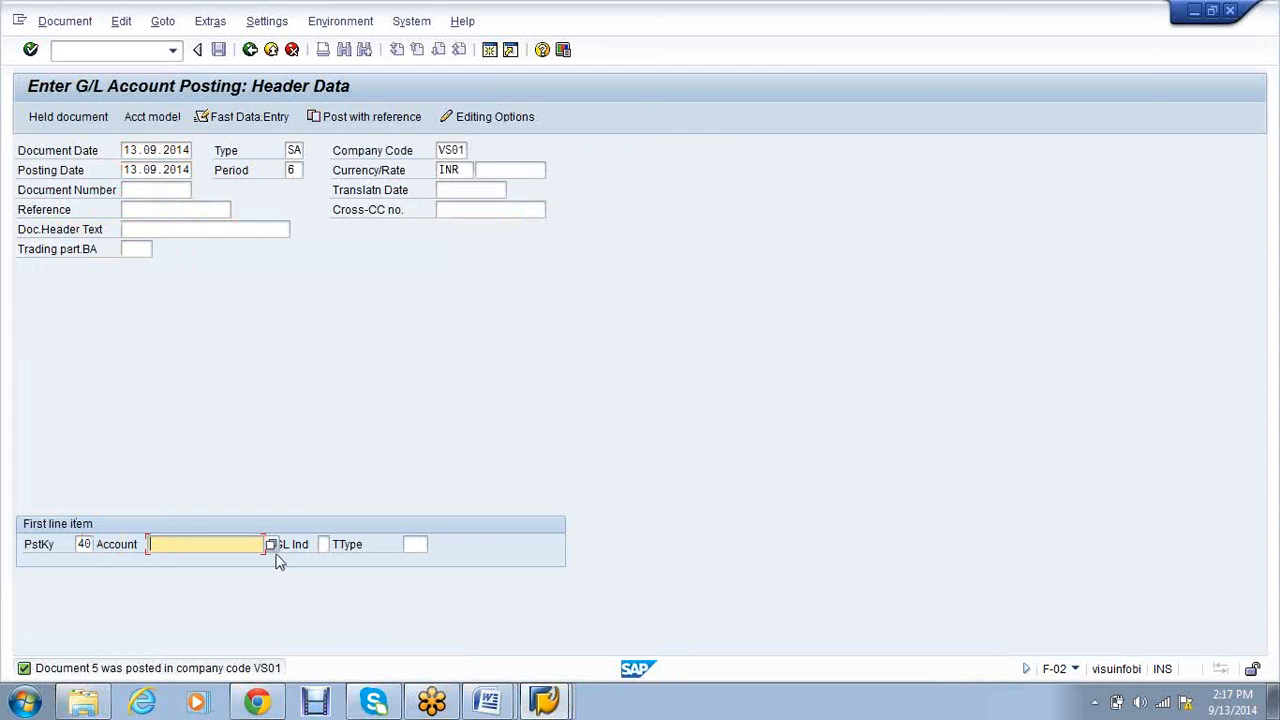
{"action": "key", "text": "F4"}
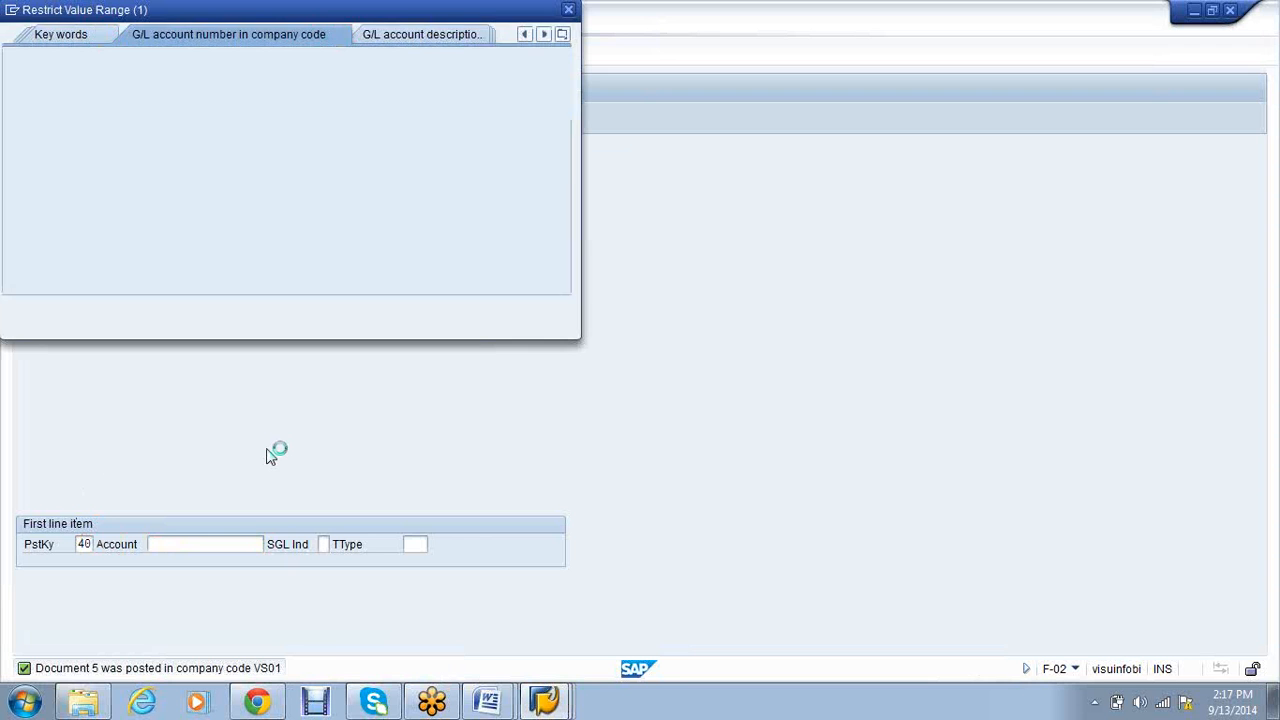
{"action": "left_click", "coordinate": [479, 312]}
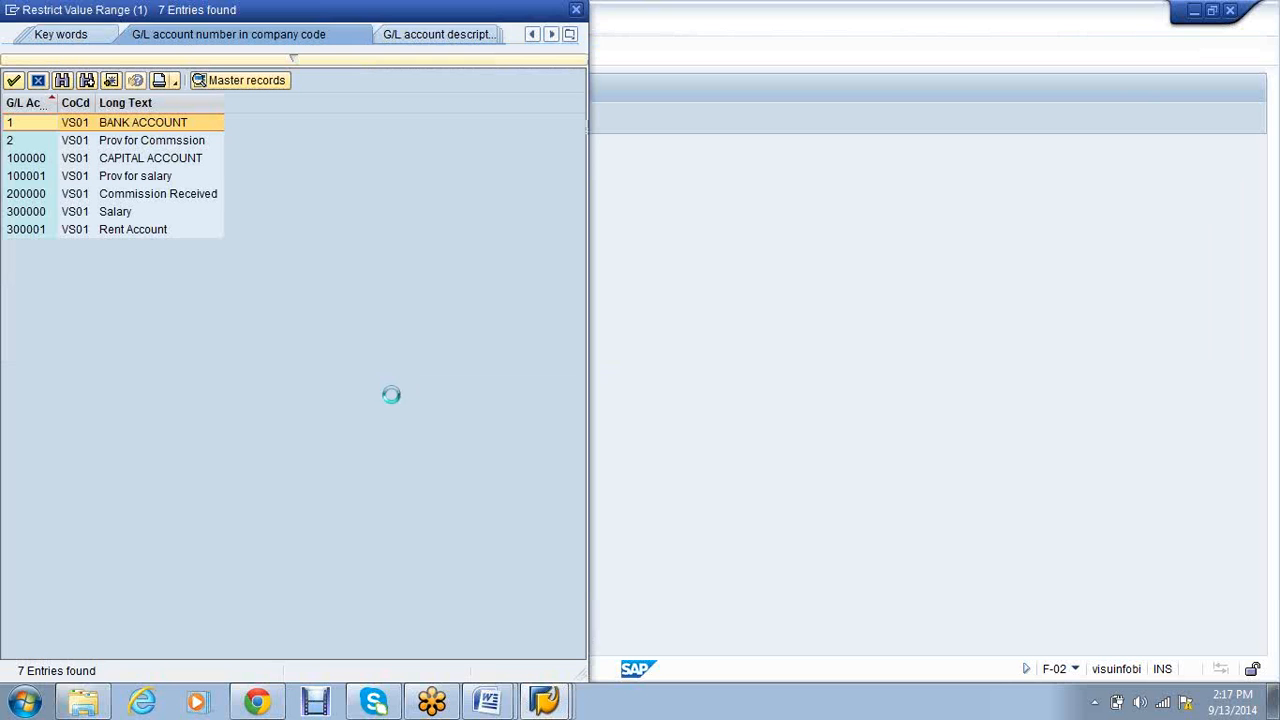
{"action": "left_click", "coordinate": [183, 157]}
{"action": "left_click", "coordinate": [177, 141]}
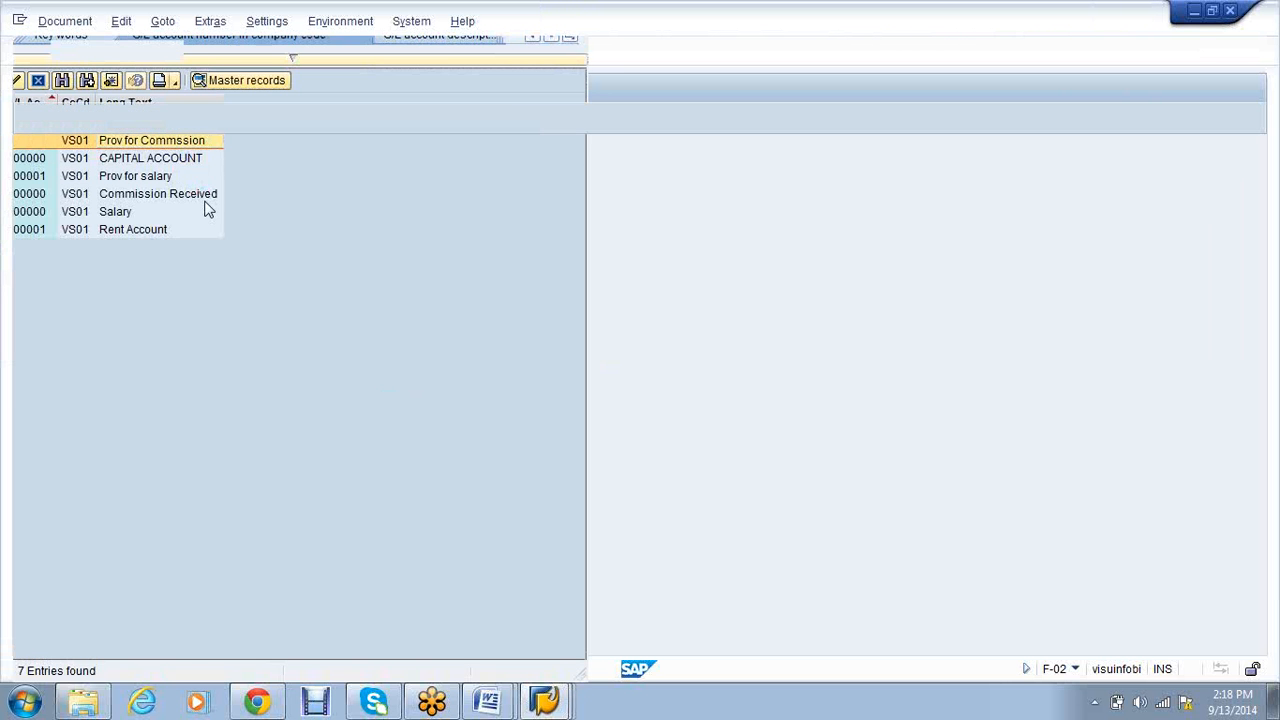
{"action": "type", "text": "7000"}
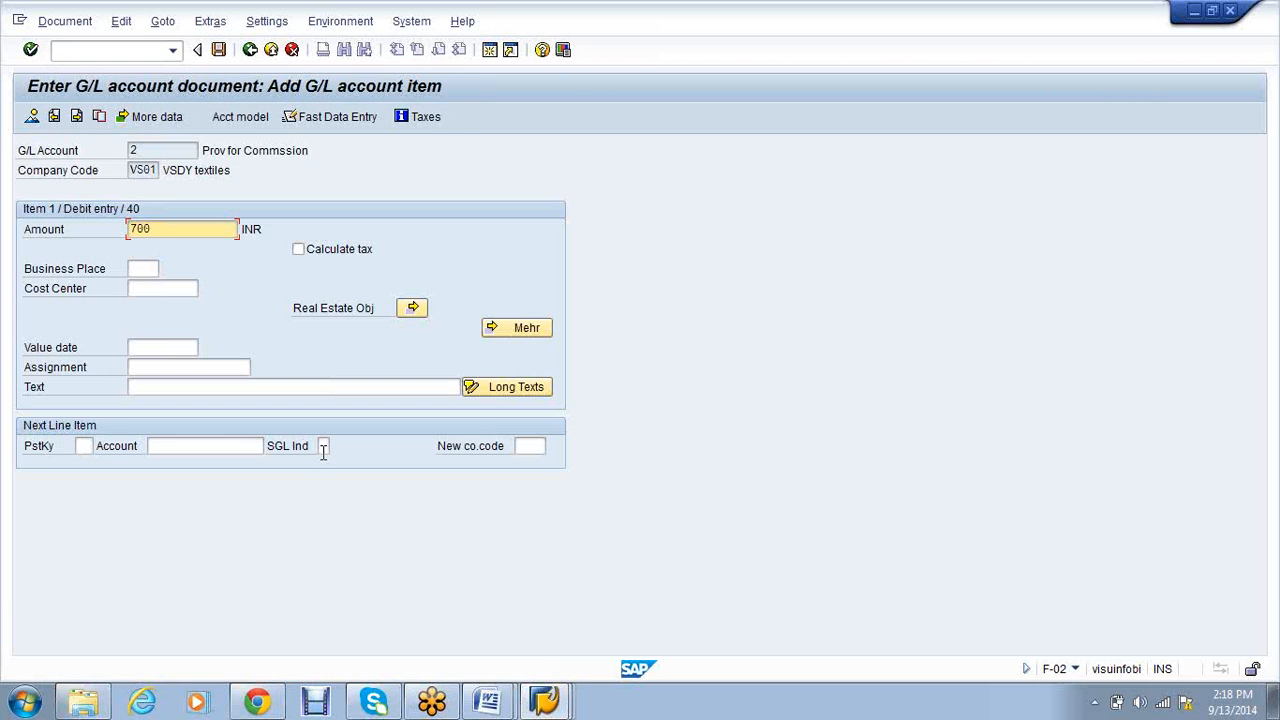
{"action": "key", "text": "Tab"}
Add a posting-key 50 credit line to 200000 Commission Received for the balancing amount (*), then post
{"action": "key", "text": "Tab"}
{"action": "key", "text": "Tab"}
{"action": "key", "text": "Tab"}
{"action": "key", "text": "Tab"}
{"action": "key", "text": "Tab"}
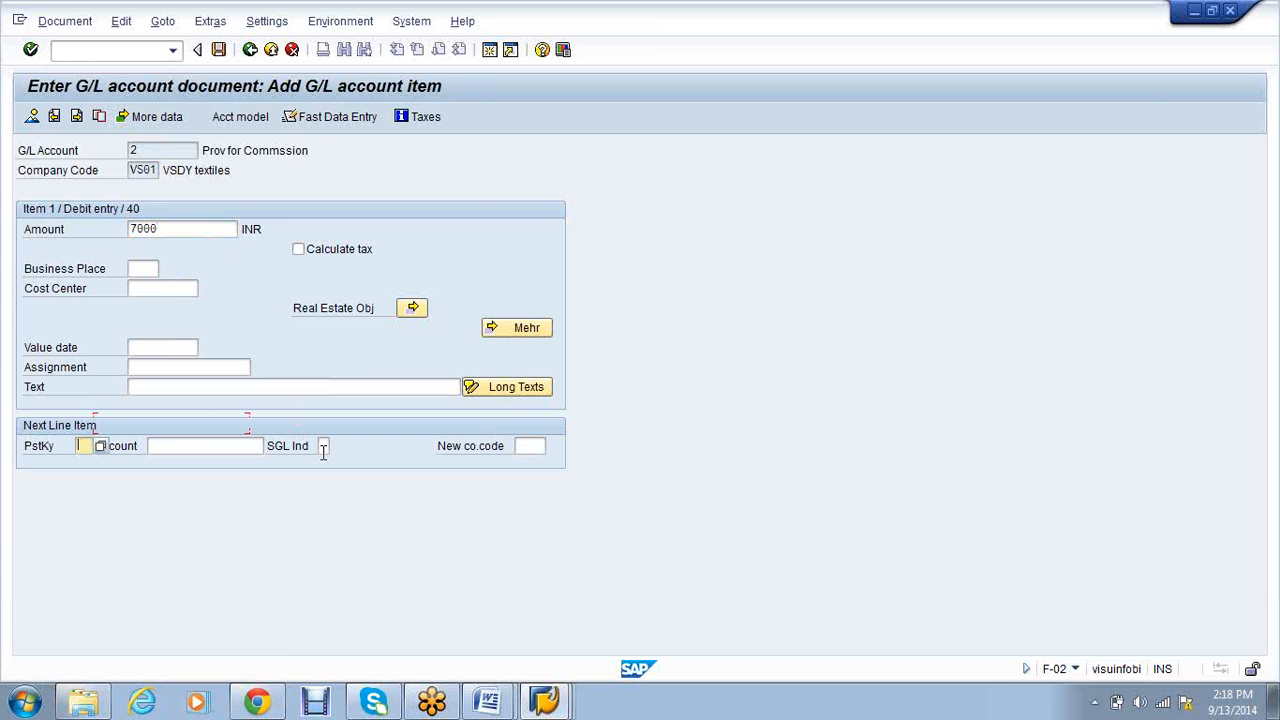
{"action": "type", "text": "50"}
{"action": "key", "text": "Tab"}
{"action": "left_click", "coordinate": [270, 446]}
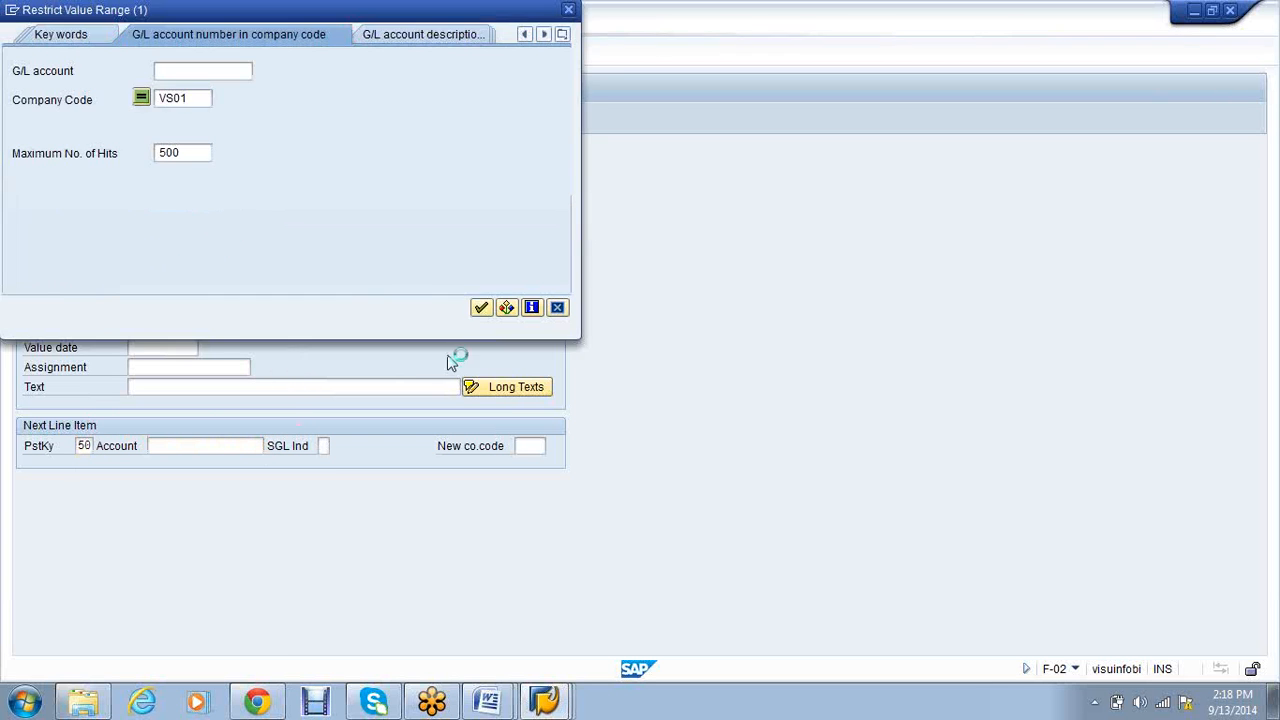
{"action": "left_click", "coordinate": [479, 307]}
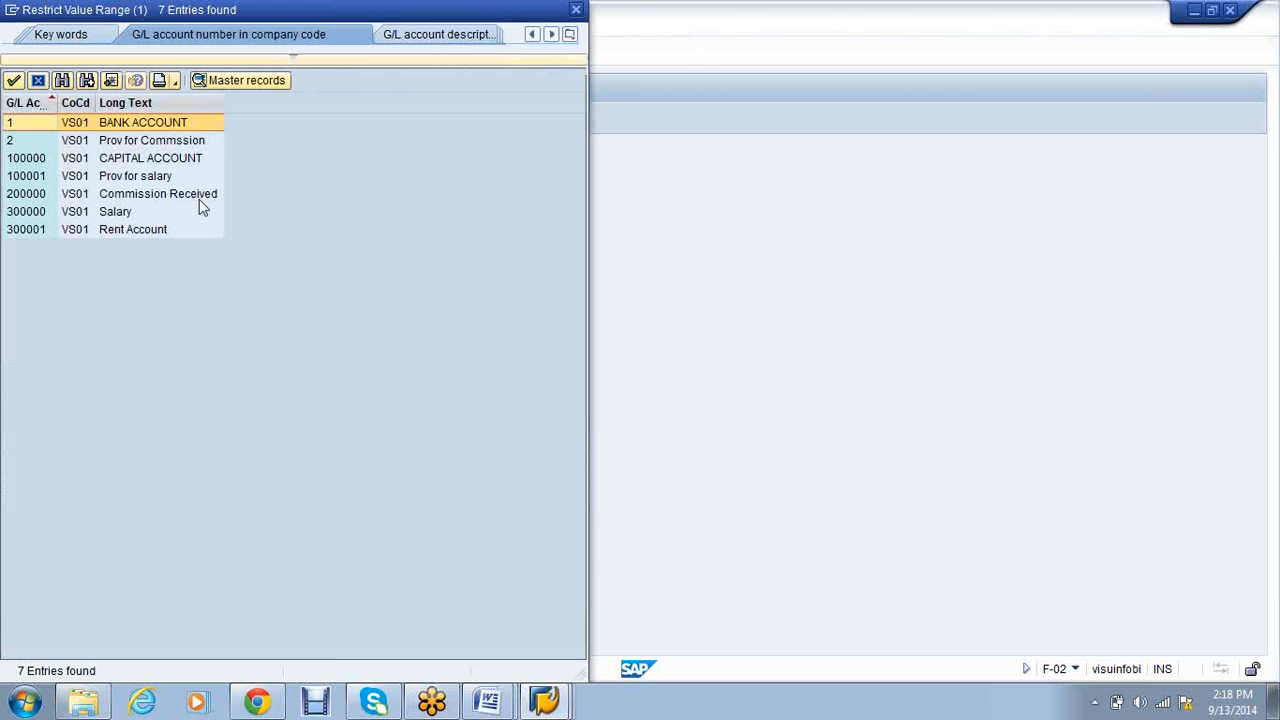
{"action": "left_click", "coordinate": [197, 197]}
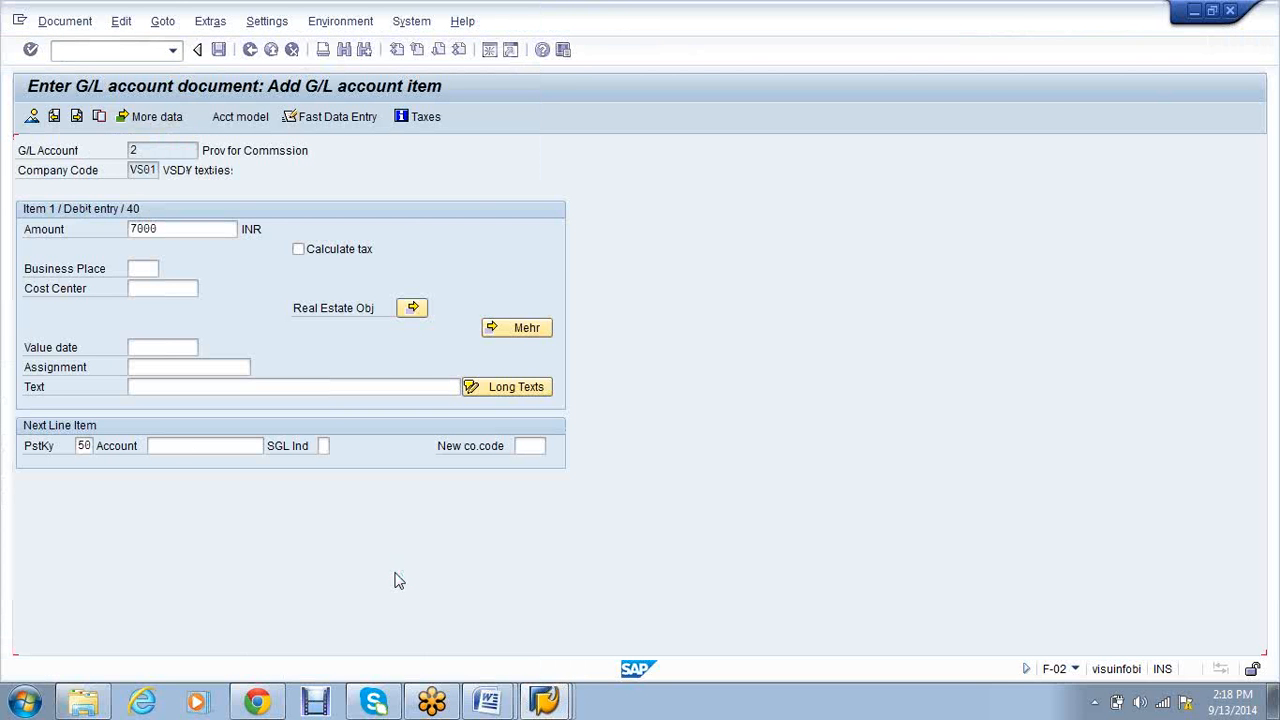
{"action": "key", "text": "Return"}
{"action": "type", "text": "*"}
{"action": "key", "text": "Return"}
{"action": "key", "text": "ctrl+s"}
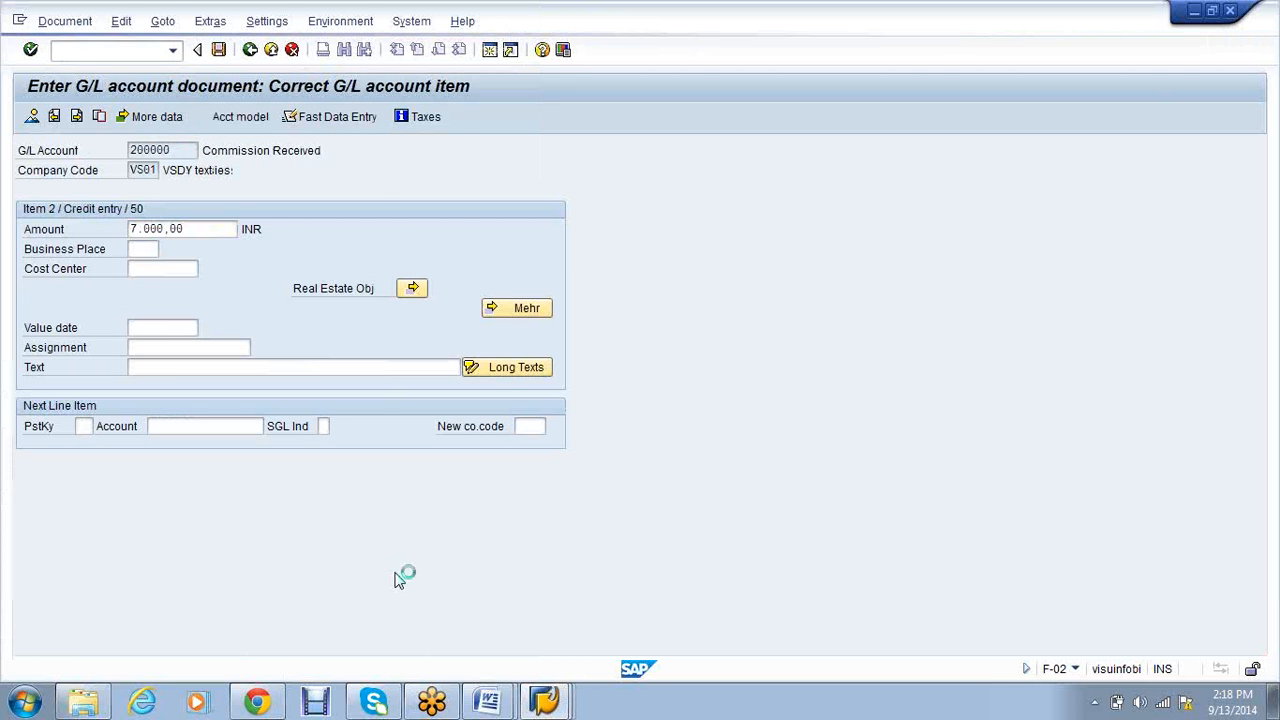
{"action": "left_click", "coordinate": [556, 703]}
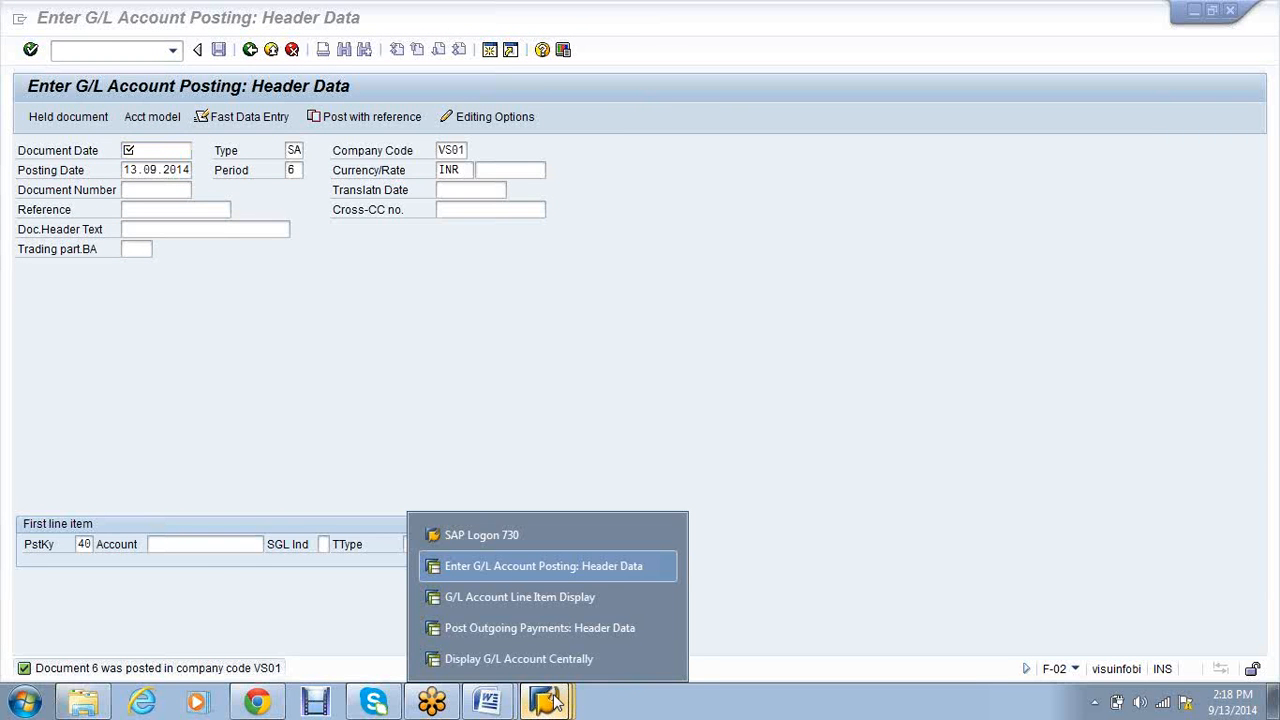
Run the all-items line item report for account 2, showing document 6 open at 7,000 INR
{"action": "left_click", "coordinate": [533, 597]}
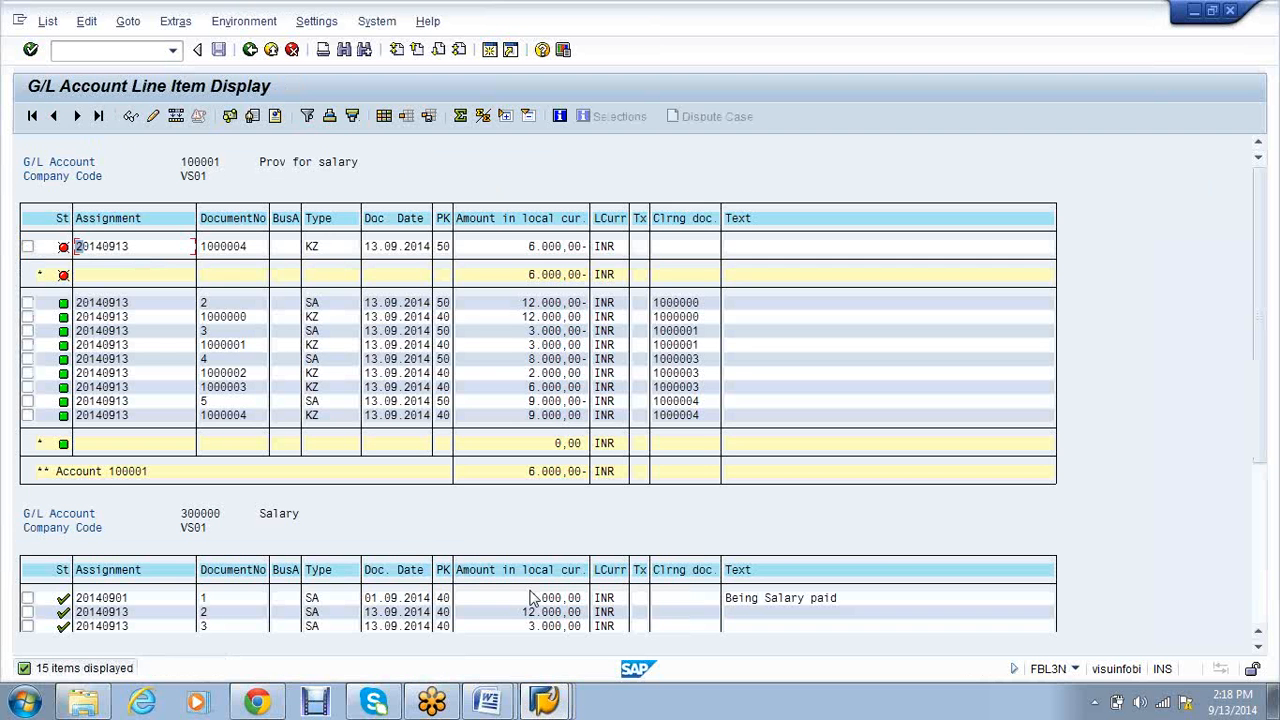
{"action": "key", "text": "F3"}
{"action": "left_click", "coordinate": [74, 50]}
{"action": "type", "text": "/nfbl1n"}
{"action": "key", "text": "Return"}
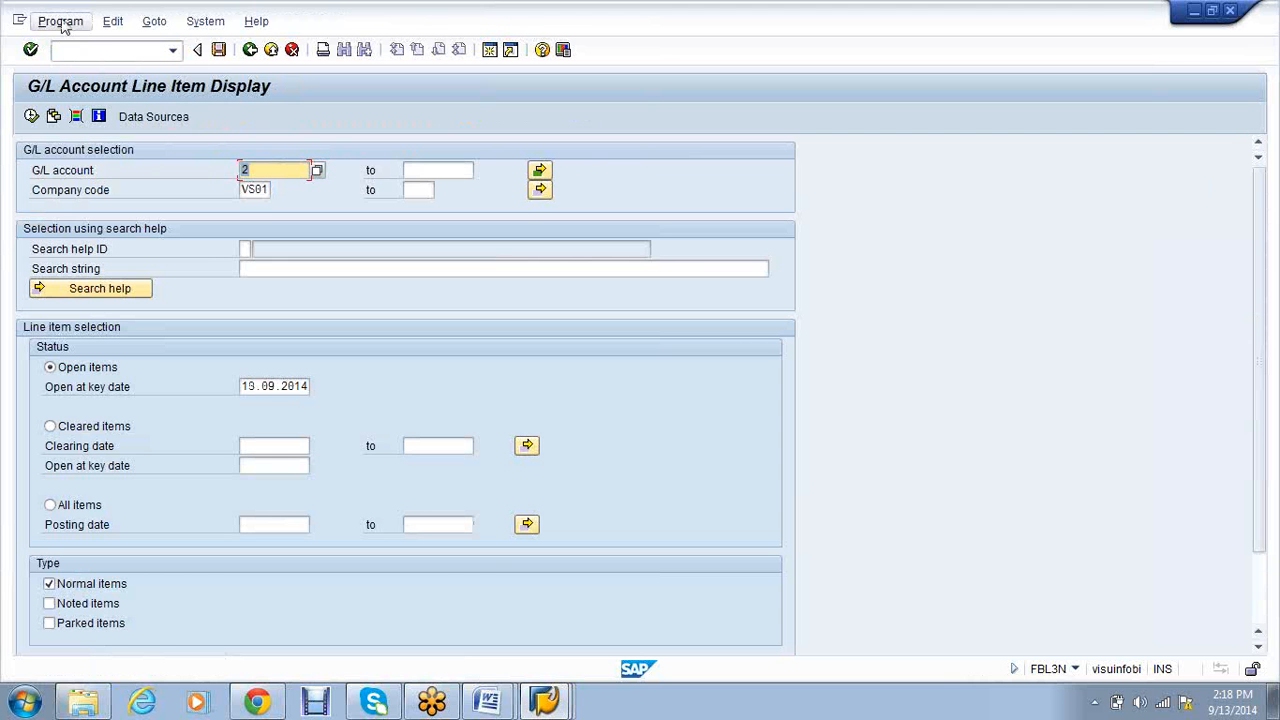
{"action": "left_click", "coordinate": [51, 507]}
{"action": "left_click", "coordinate": [31, 116]}
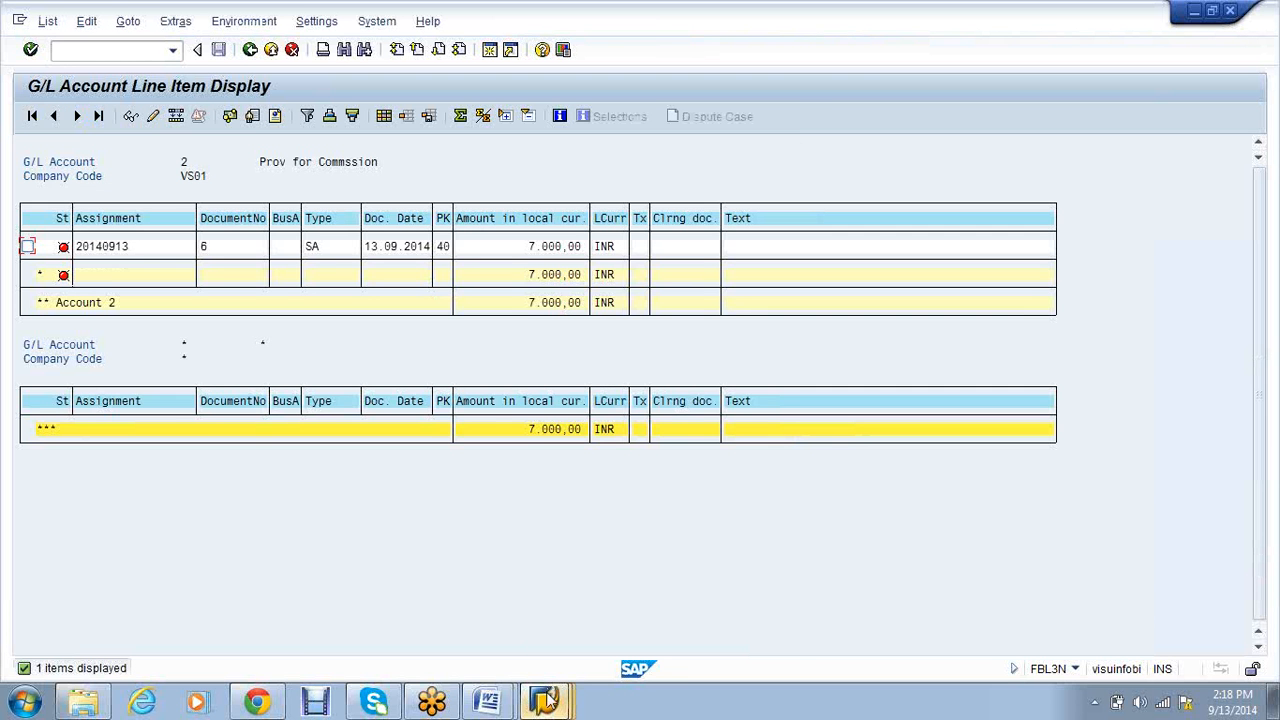
{"action": "mouse_move", "coordinate": [548, 692]}
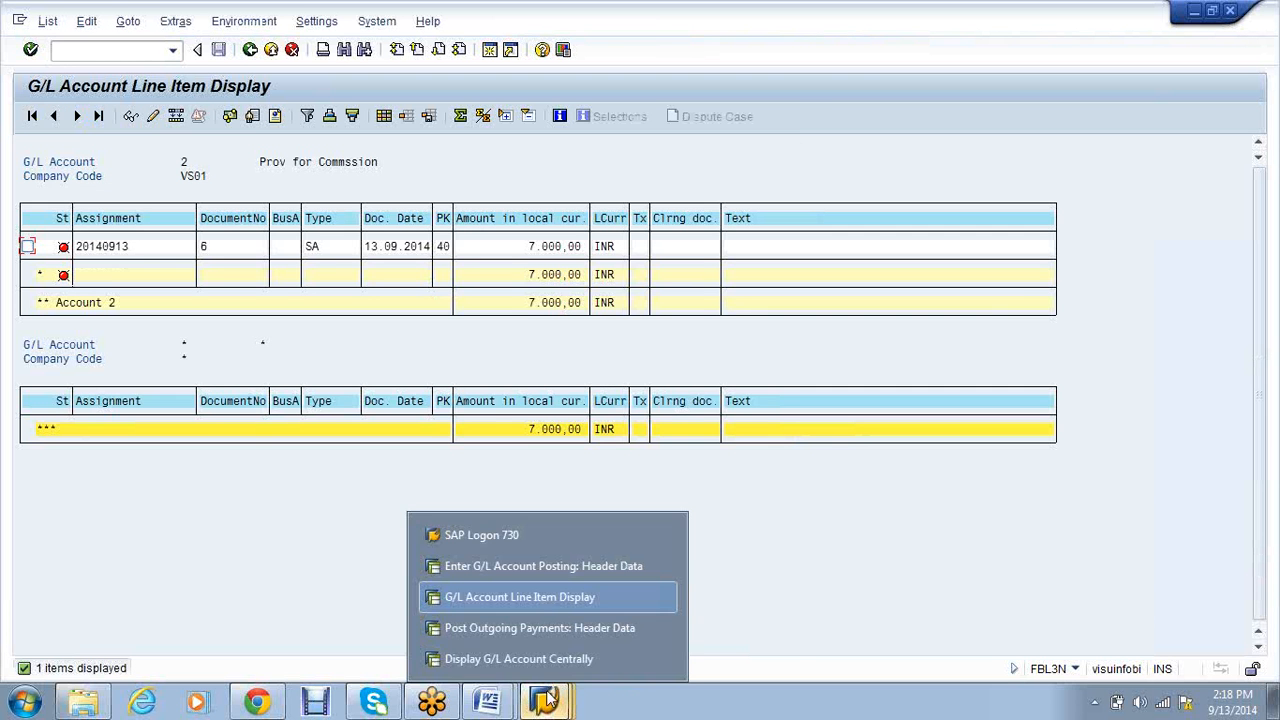
{"action": "left_click", "coordinate": [538, 628]}
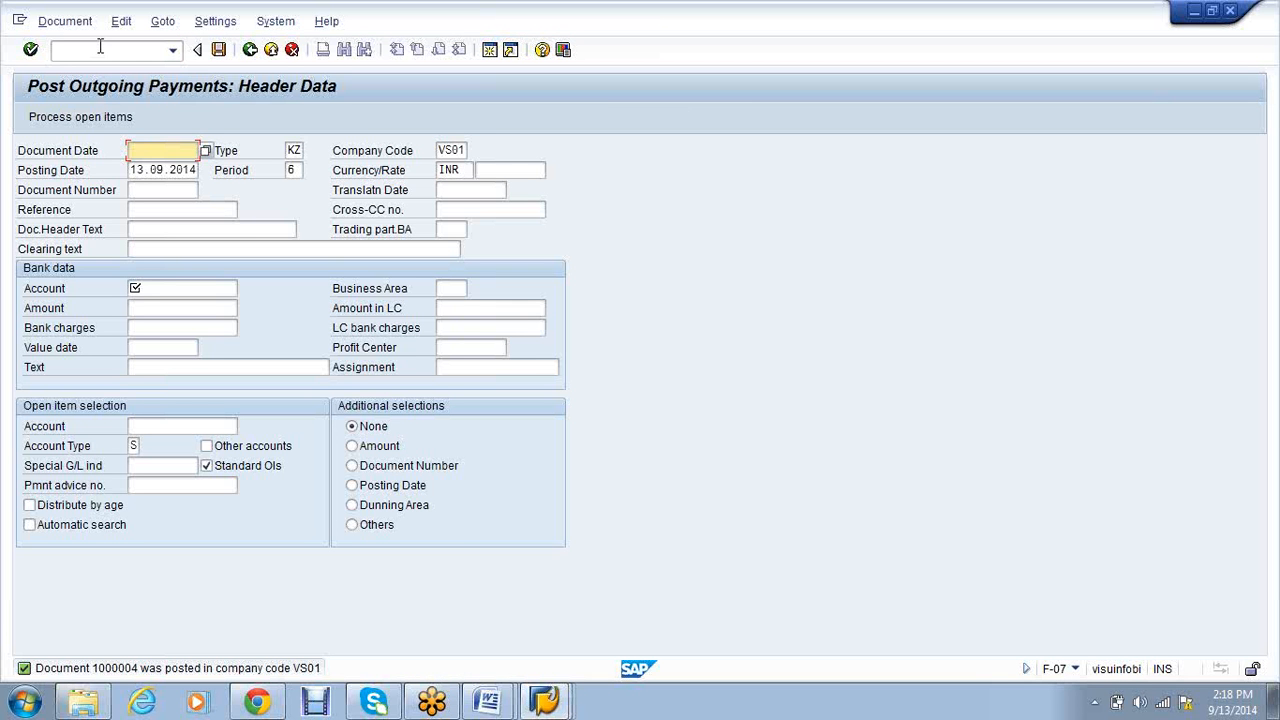
In F-06, enter date 13.09.2014, bank account 1 and payment amount 7000
{"action": "left_click", "coordinate": [97, 49]}
{"action": "type", "text": "/nf-06"}
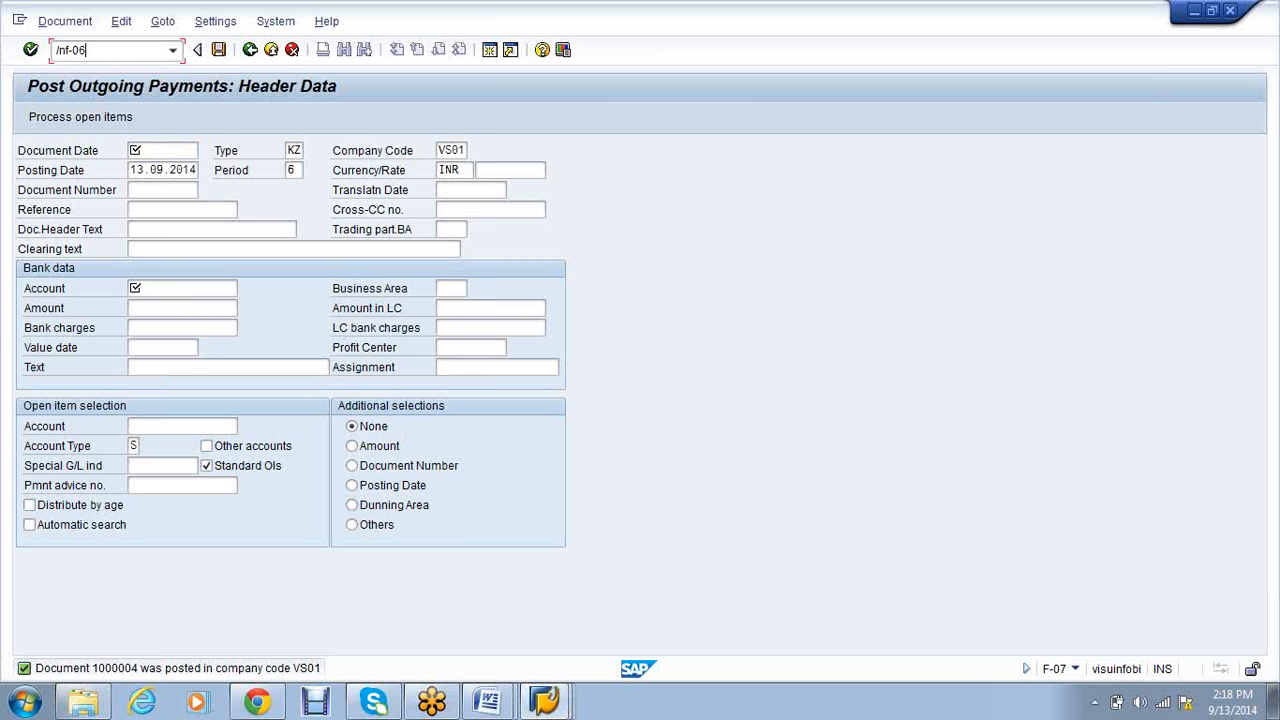
{"action": "key", "text": "Return"}
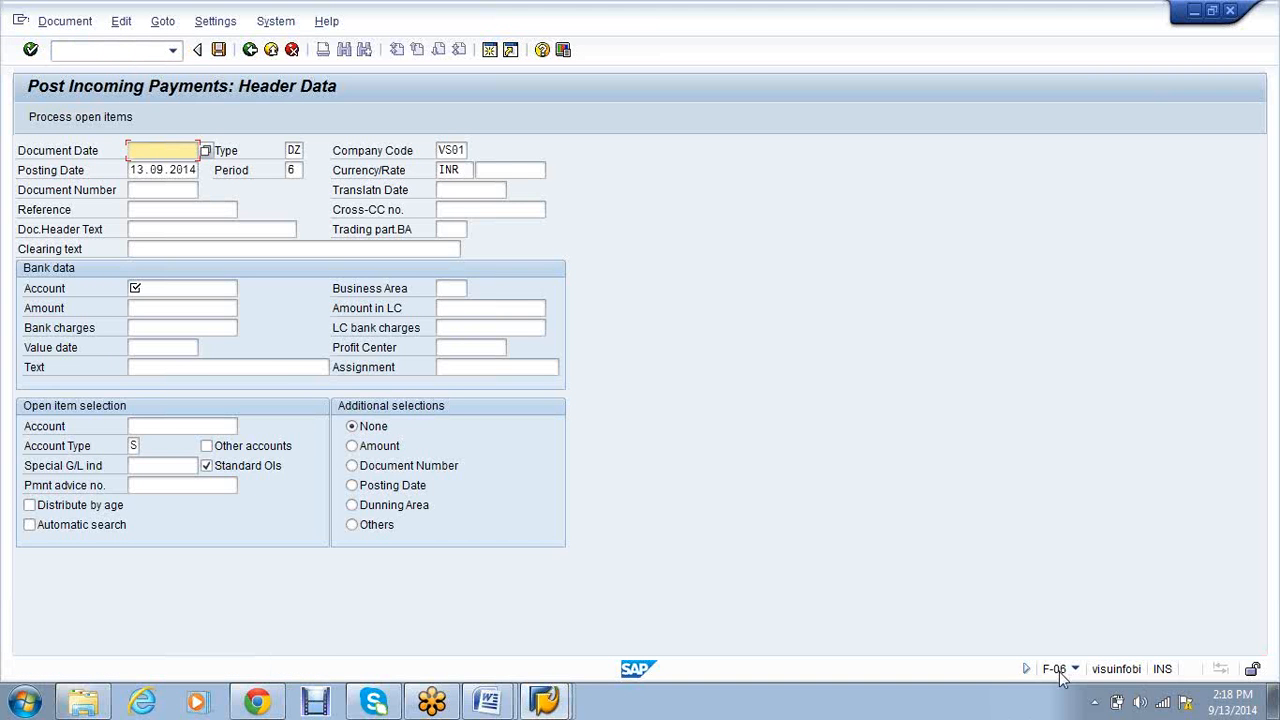
{"action": "type", "text": "13"}
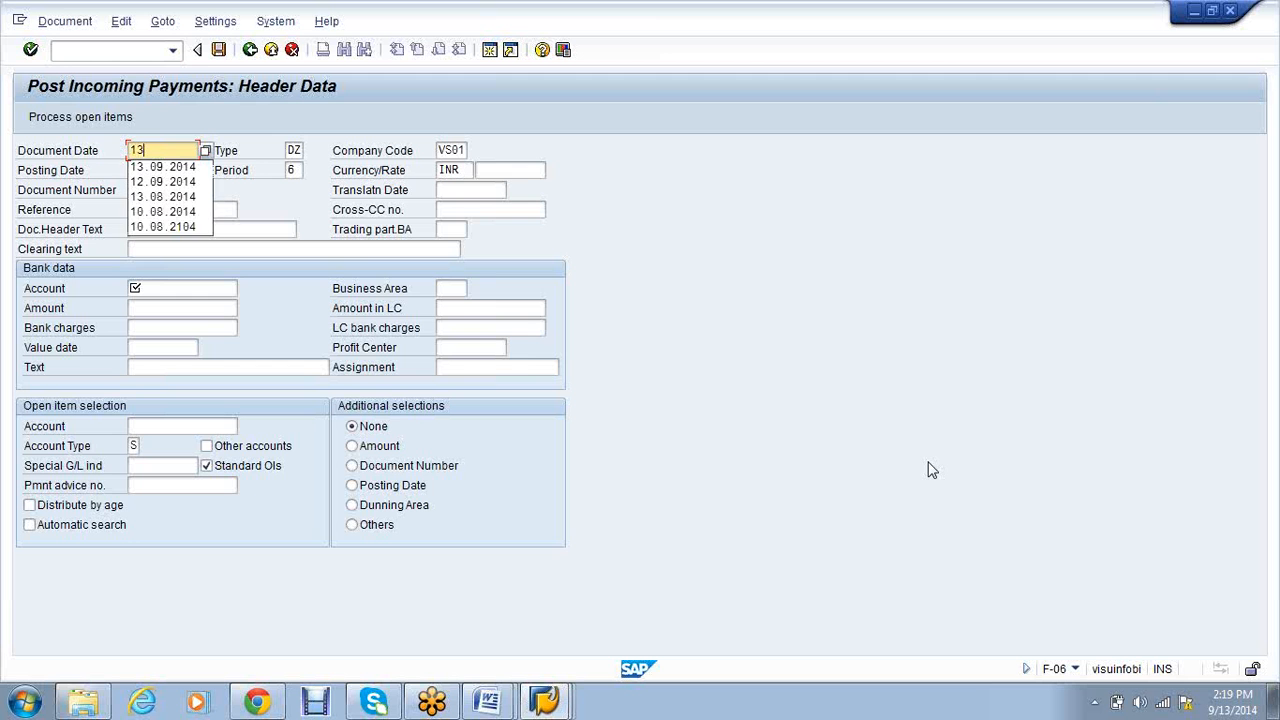
{"action": "key", "text": "Down"}
{"action": "left_click", "coordinate": [176, 288]}
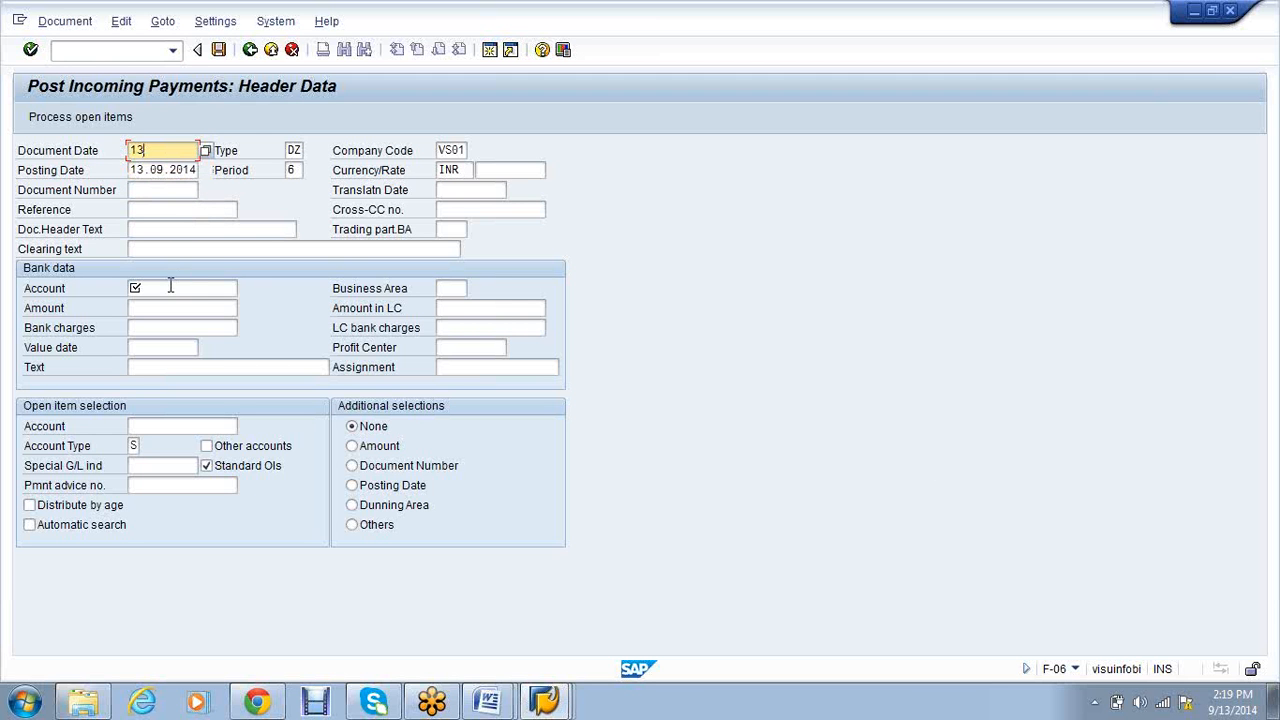
{"action": "left_click", "coordinate": [170, 288]}
{"action": "type", "text": "1"}
{"action": "key", "text": "Tab"}
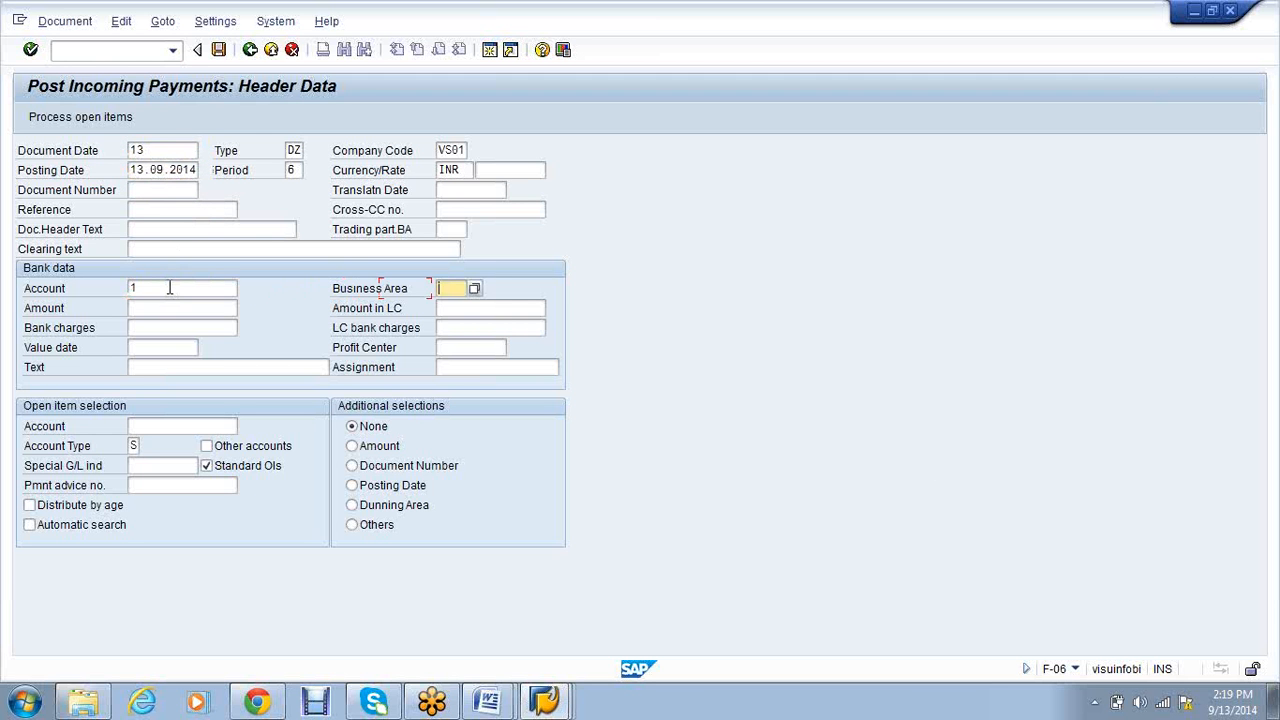
{"action": "key", "text": "Tab"}
{"action": "type", "text": "7000"}
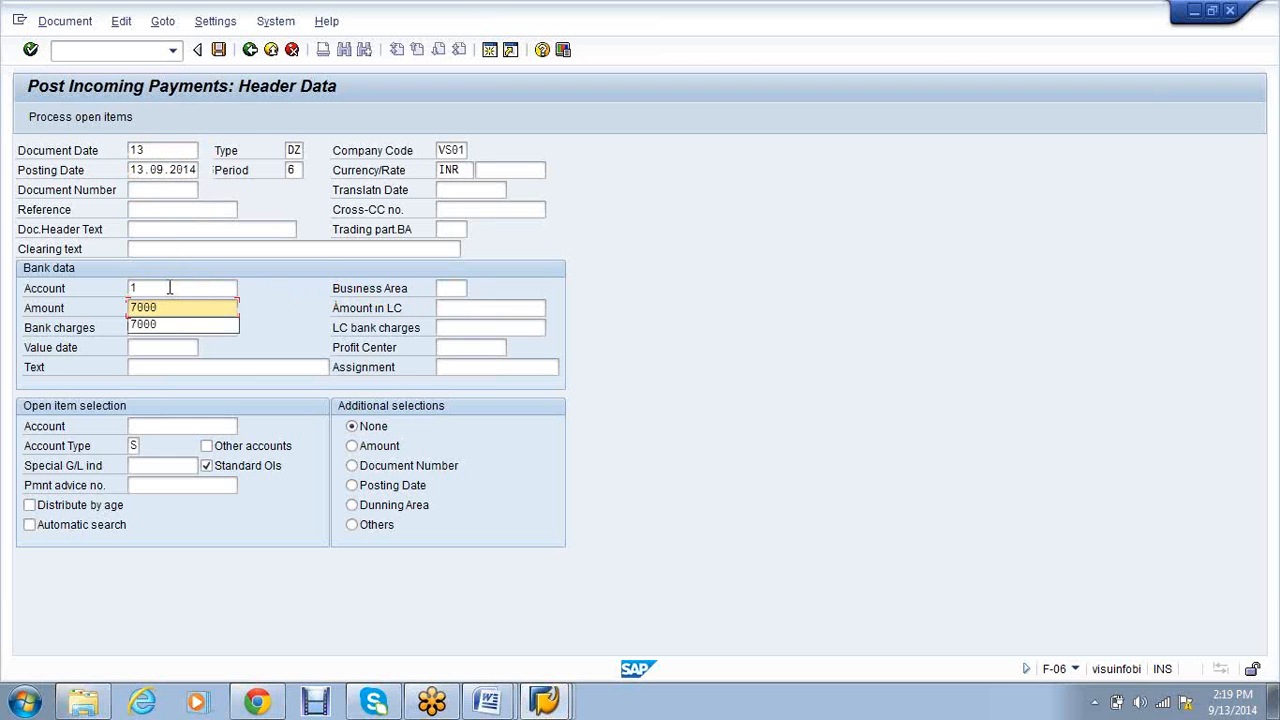
{"action": "key", "text": "Tab"}
{"action": "key", "text": "Tab"}
{"action": "key", "text": "Tab"}
{"action": "key", "text": "Tab"}
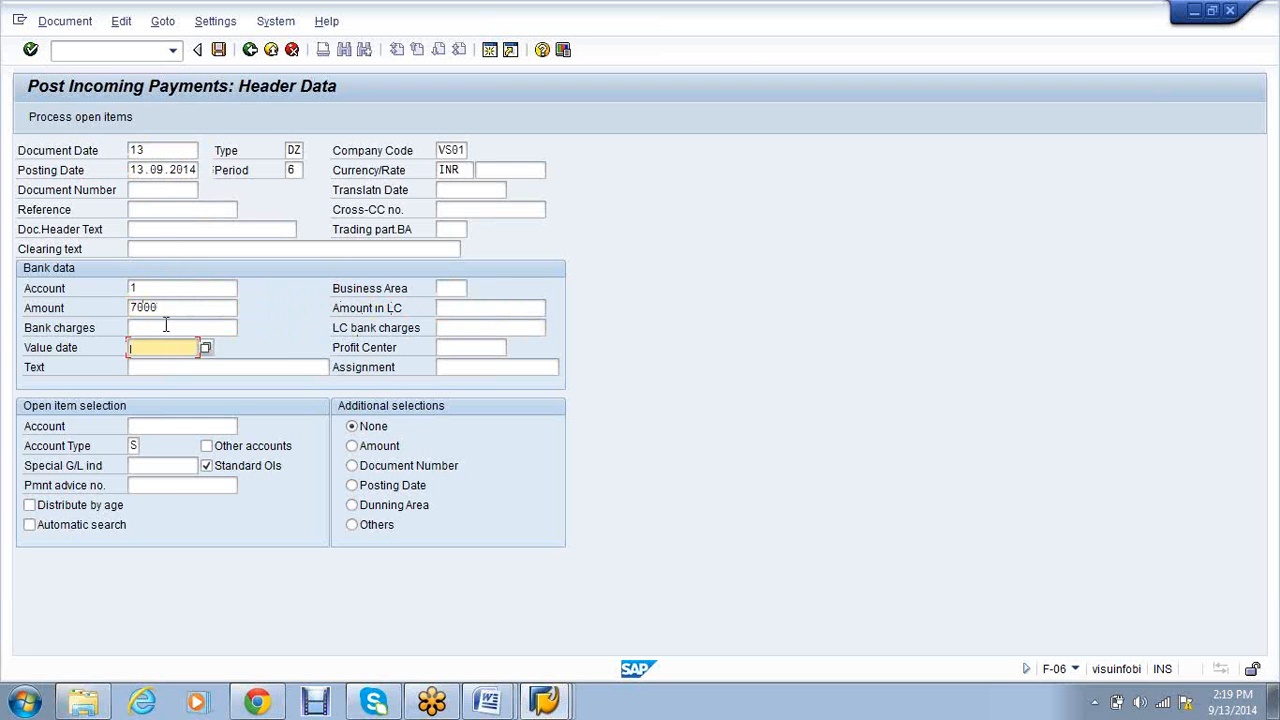
{"action": "type", "text": "13.09.2014"}
{"action": "left_click", "coordinate": [179, 427]}
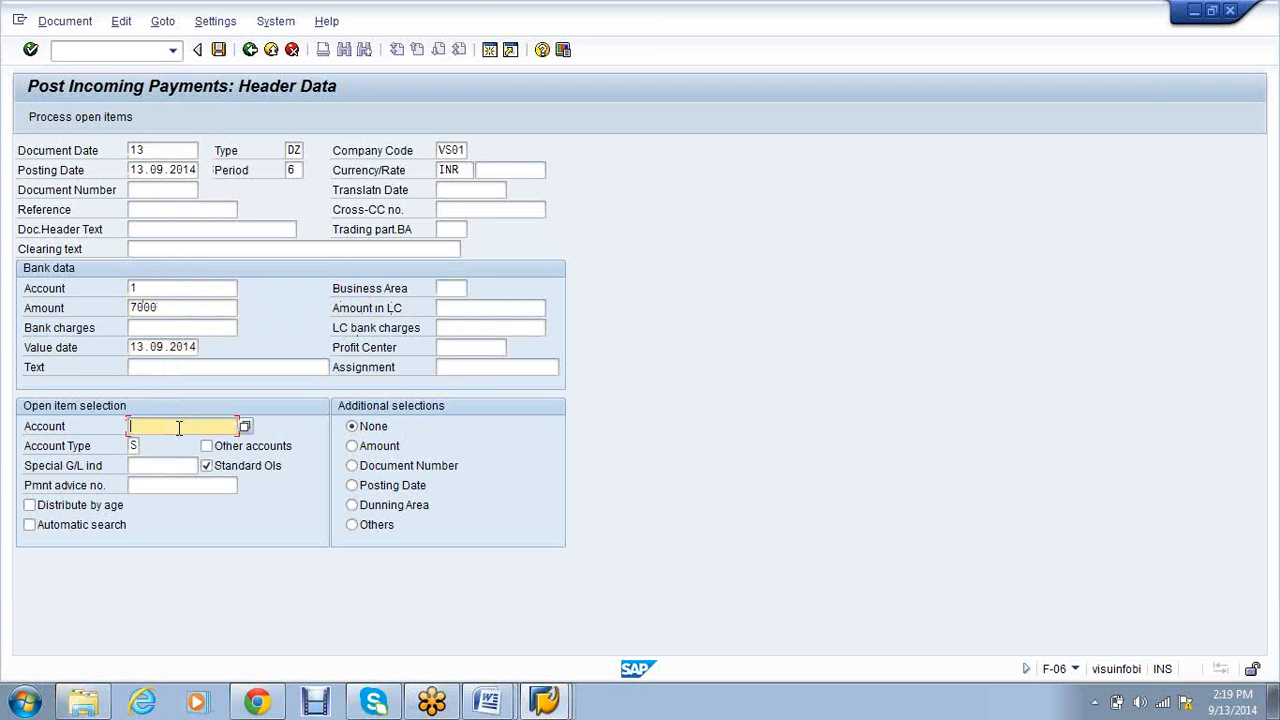
Process the open items of account 2 with document date 13.09.2014 and post the payment
{"action": "key", "text": "alt+Tab"}
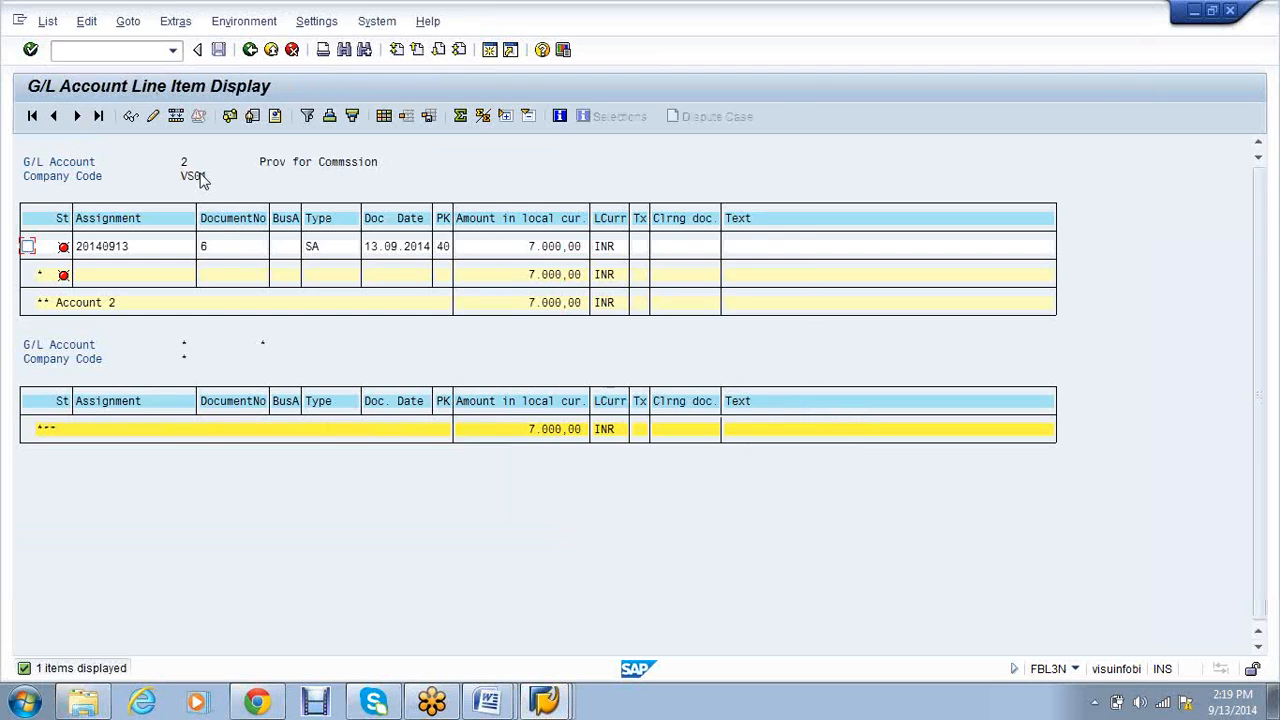
{"action": "key", "text": "alt+Tab"}
{"action": "type", "text": "2"}
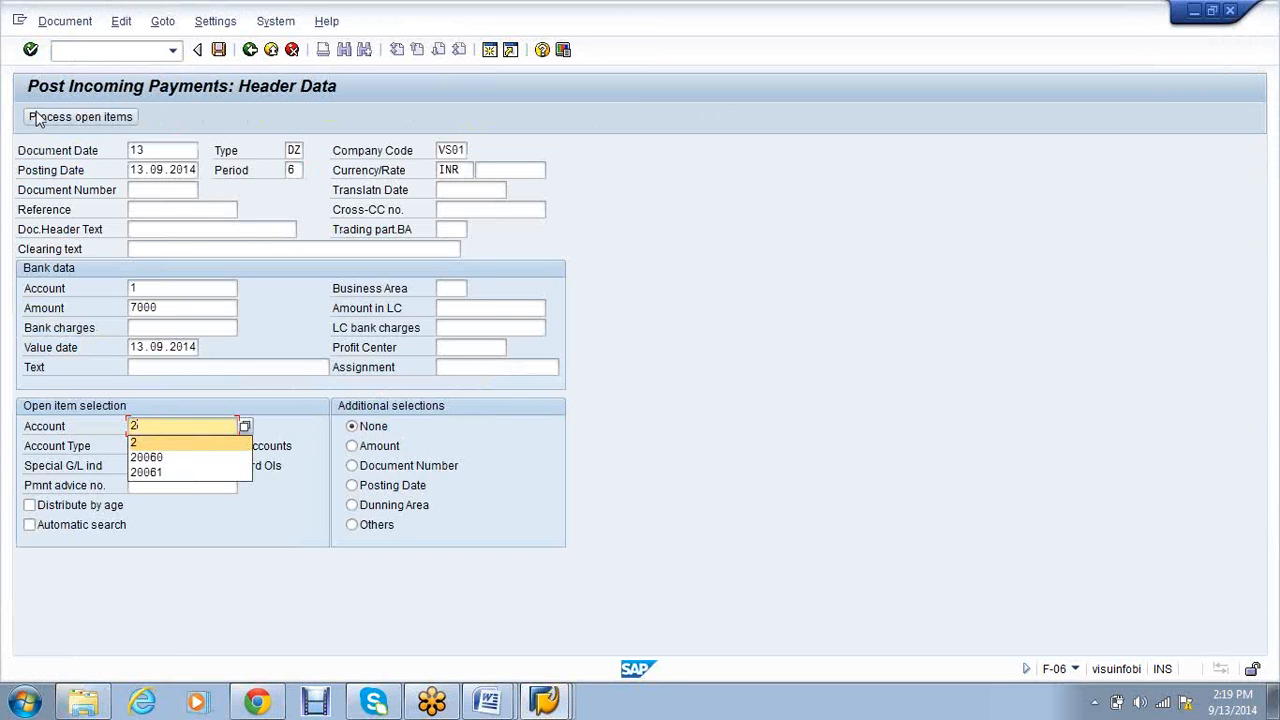
{"action": "left_click", "coordinate": [40, 118]}
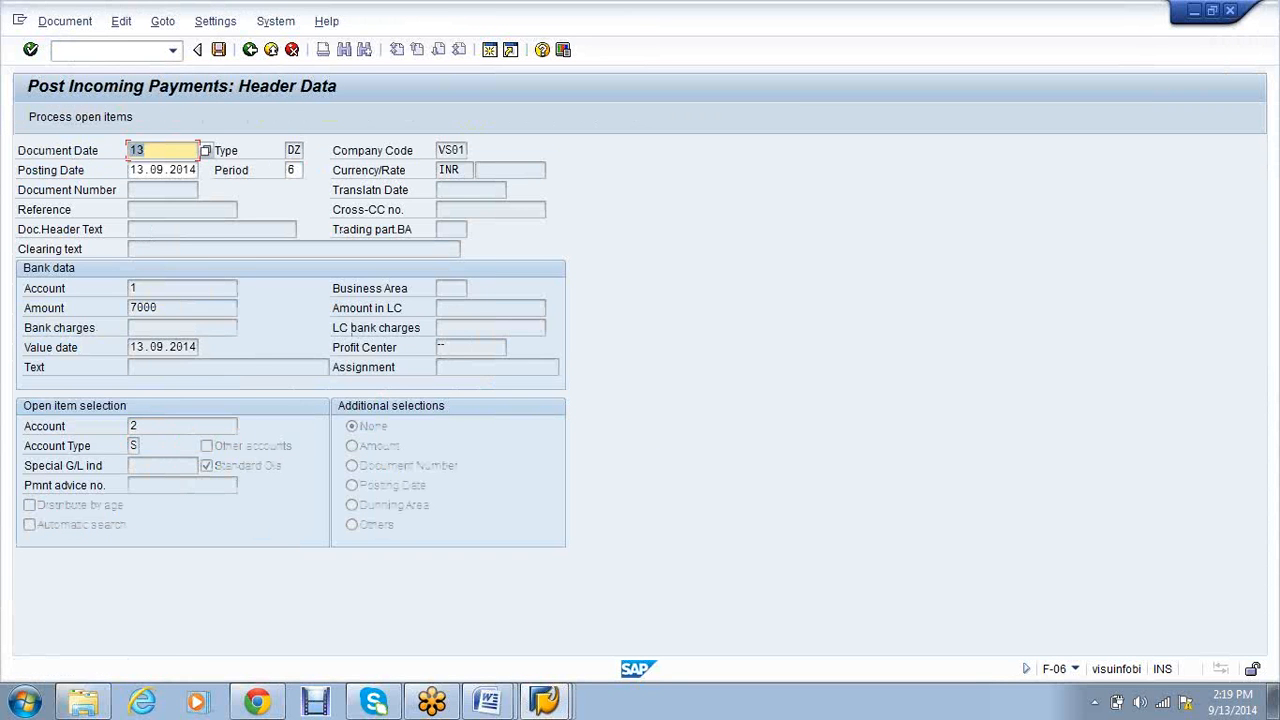
{"action": "key", "text": "BackSpace"}
{"action": "key", "text": "Down"}
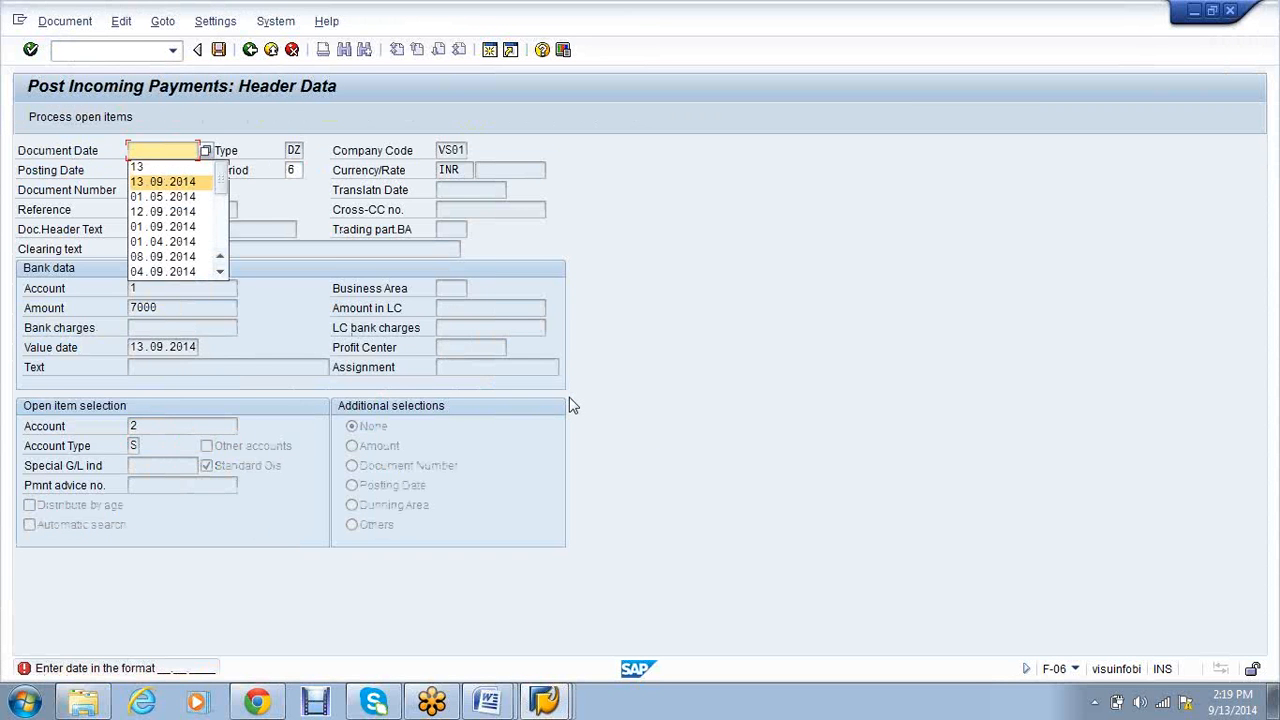
{"action": "key", "text": "Return"}
{"action": "key", "text": "Return"}
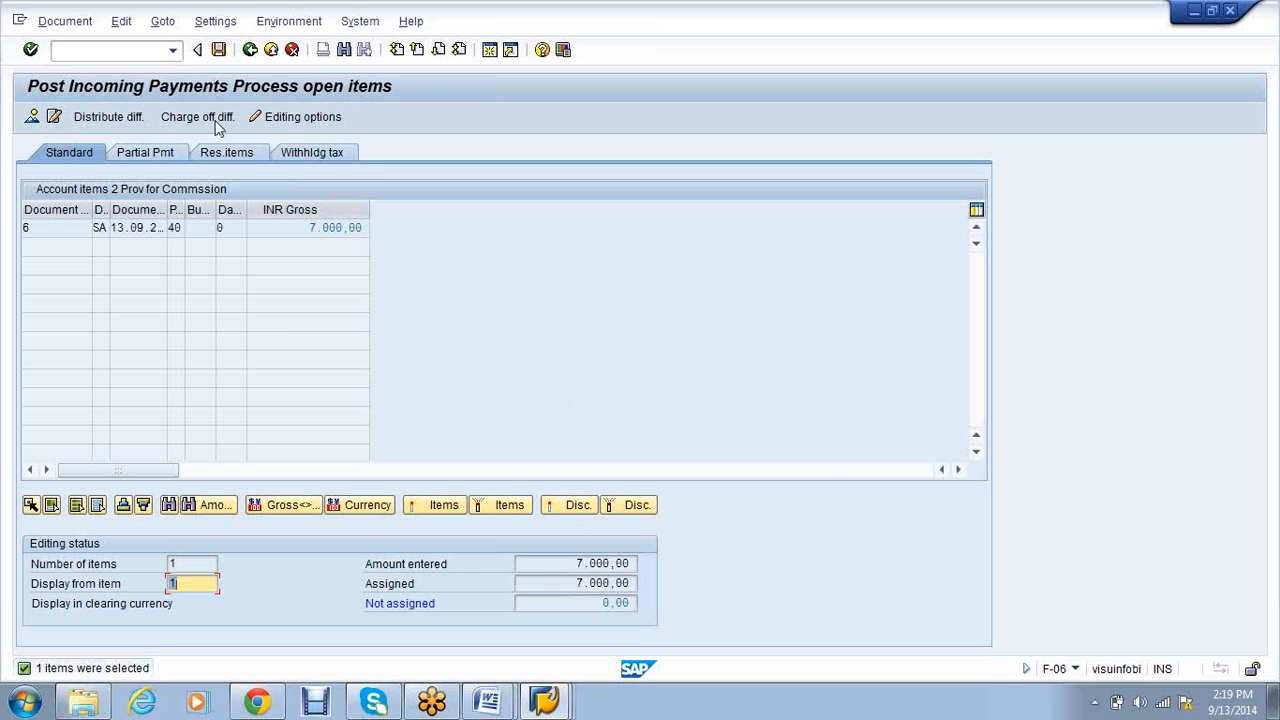
{"action": "left_click", "coordinate": [218, 50]}
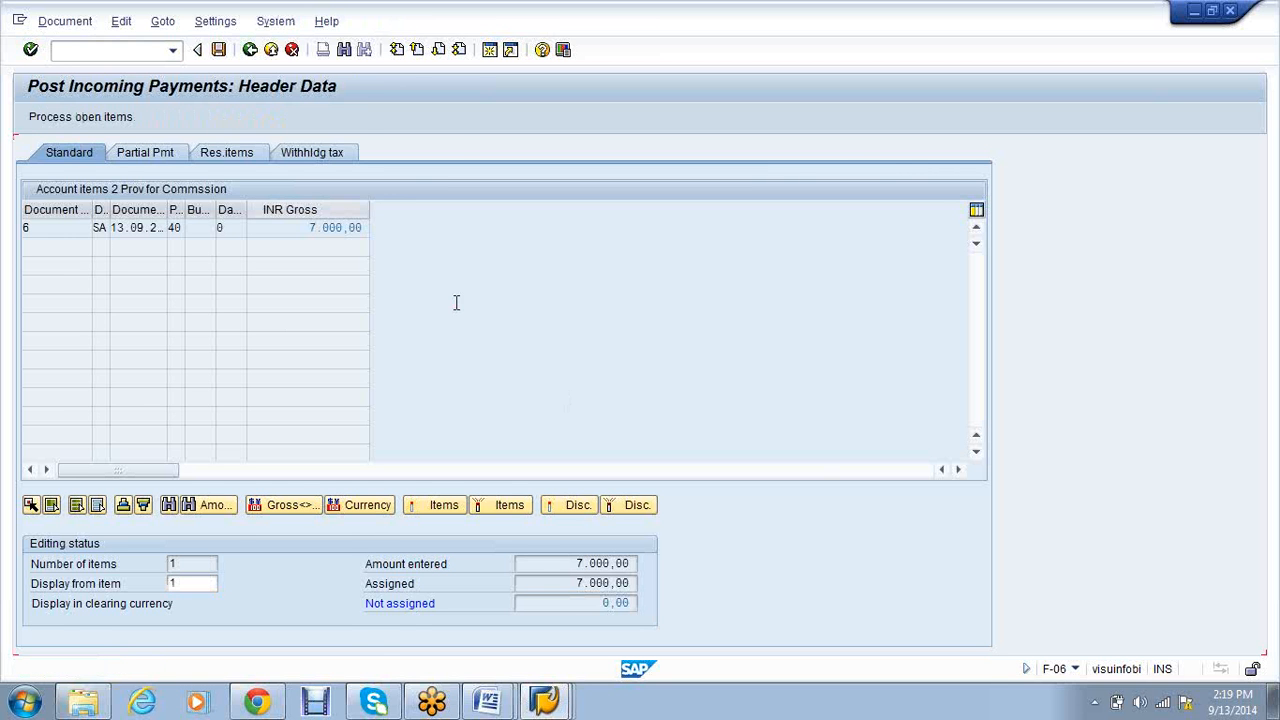
Refresh the line item report for account 2 via List > Refresh
{"action": "left_click", "coordinate": [544, 700]}
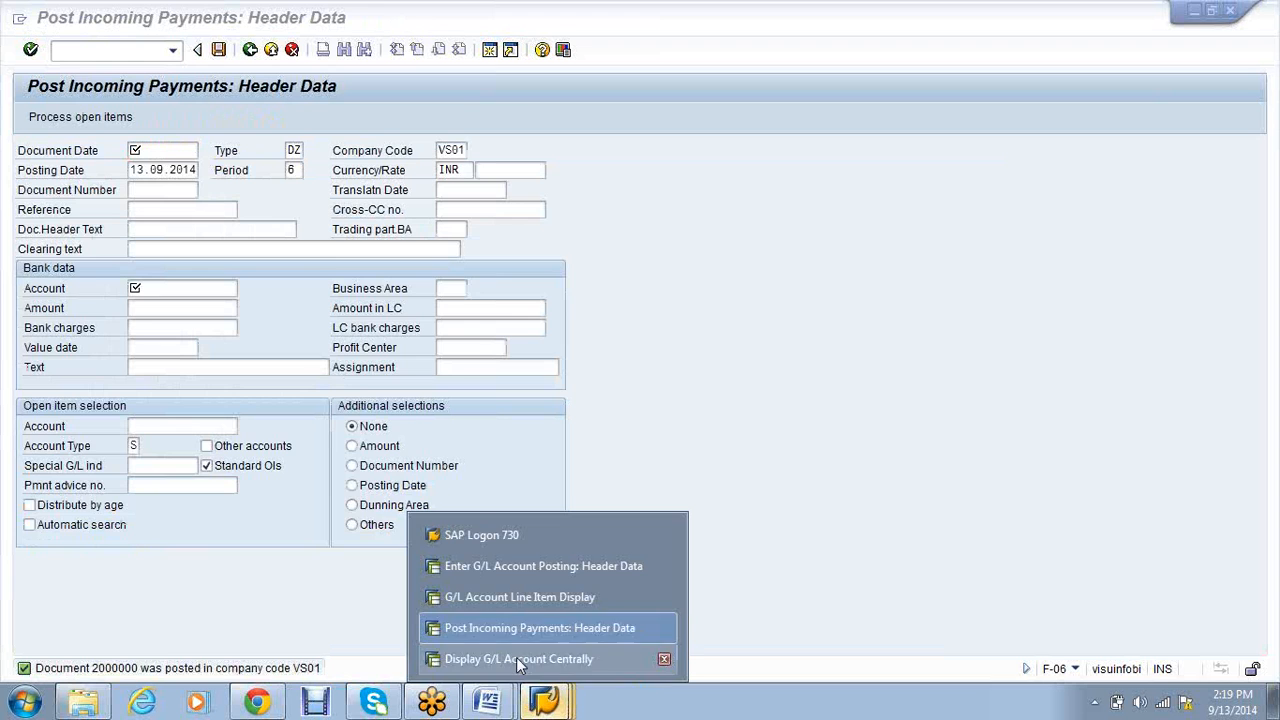
{"action": "left_click", "coordinate": [527, 596]}
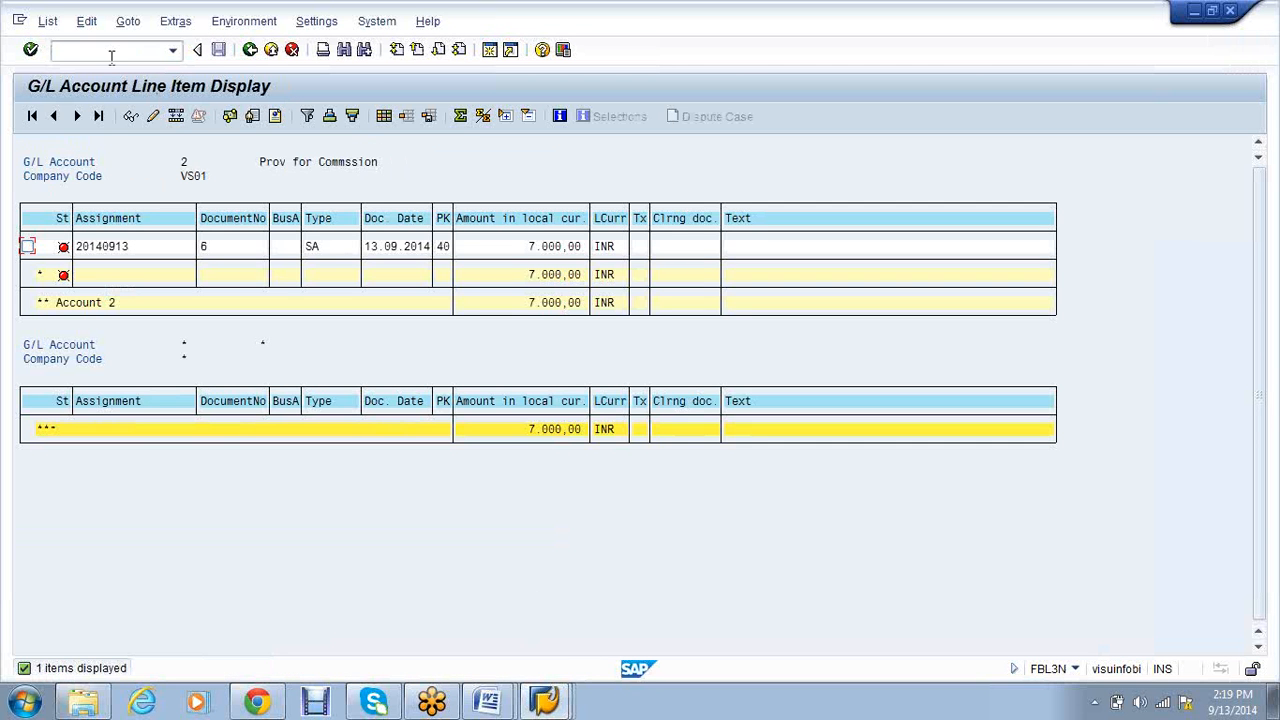
{"action": "left_click", "coordinate": [47, 21]}
{"action": "left_click", "coordinate": [76, 68]}
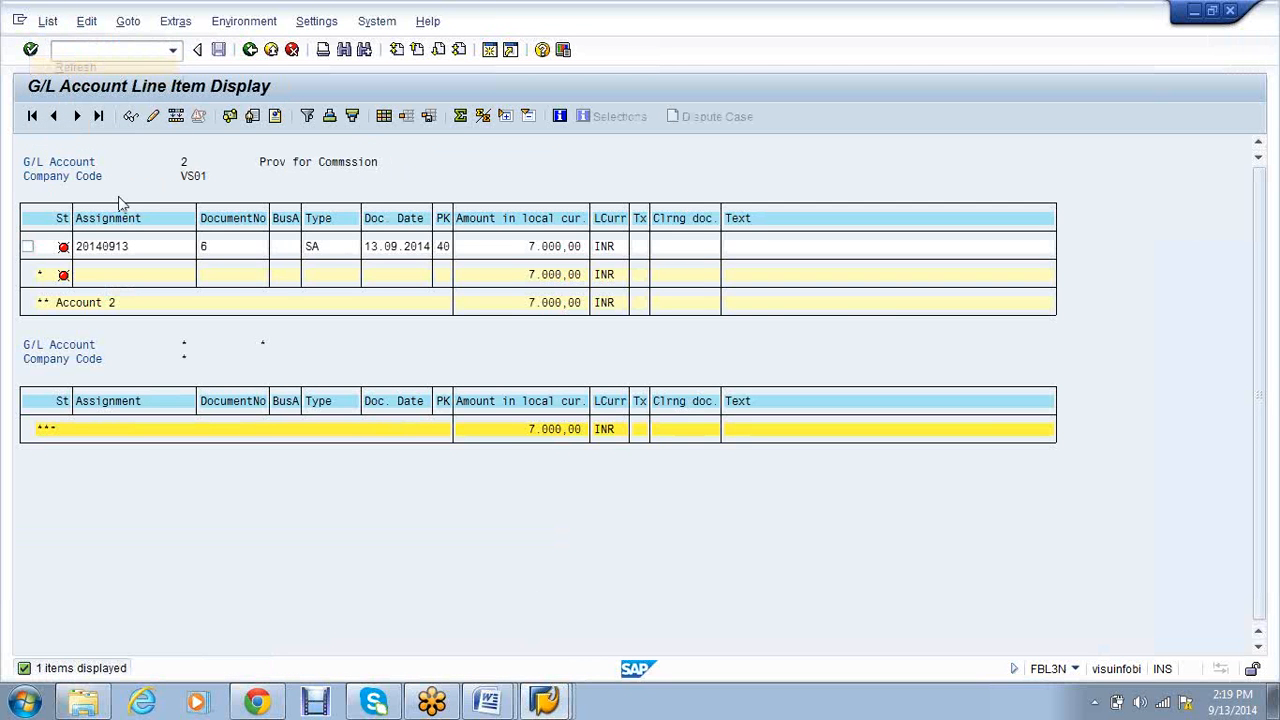
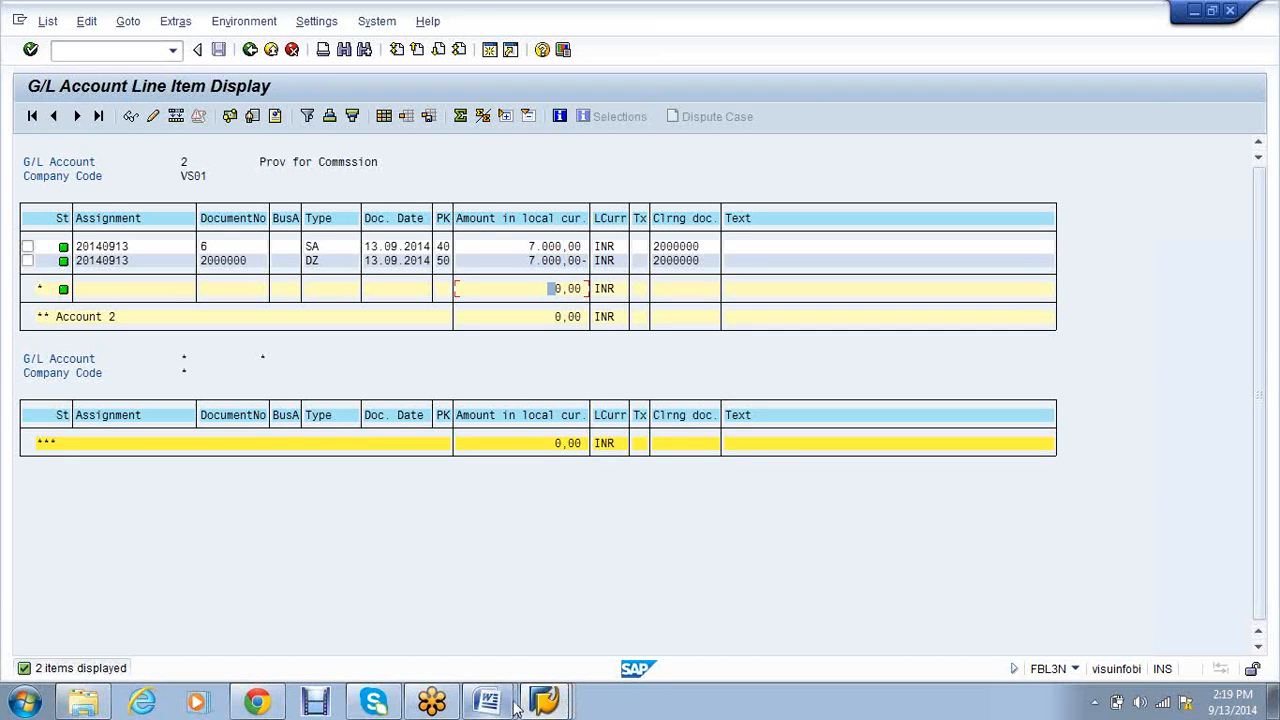
Type 'Accounts Receivable' in place of the empty third list item and make it bold
{"action": "mouse_move", "coordinate": [507, 706]}
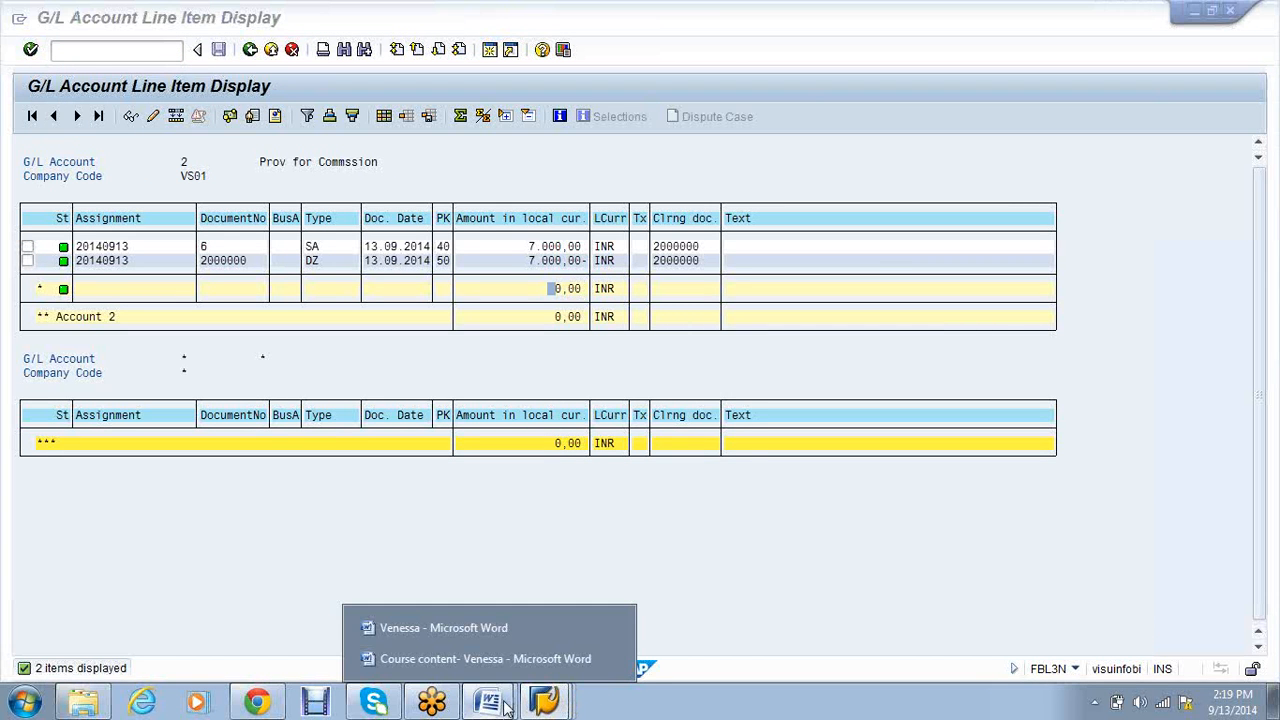
{"action": "left_click", "coordinate": [486, 631]}
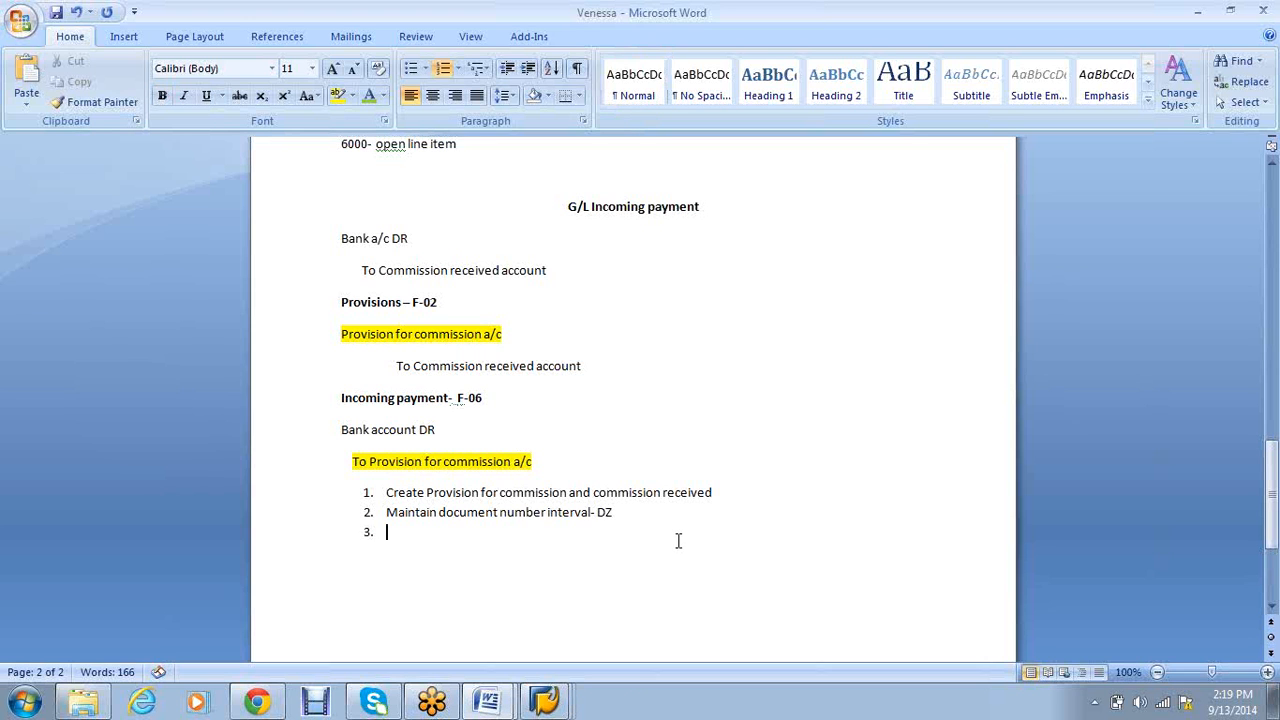
{"action": "key", "text": "BackSpace"}
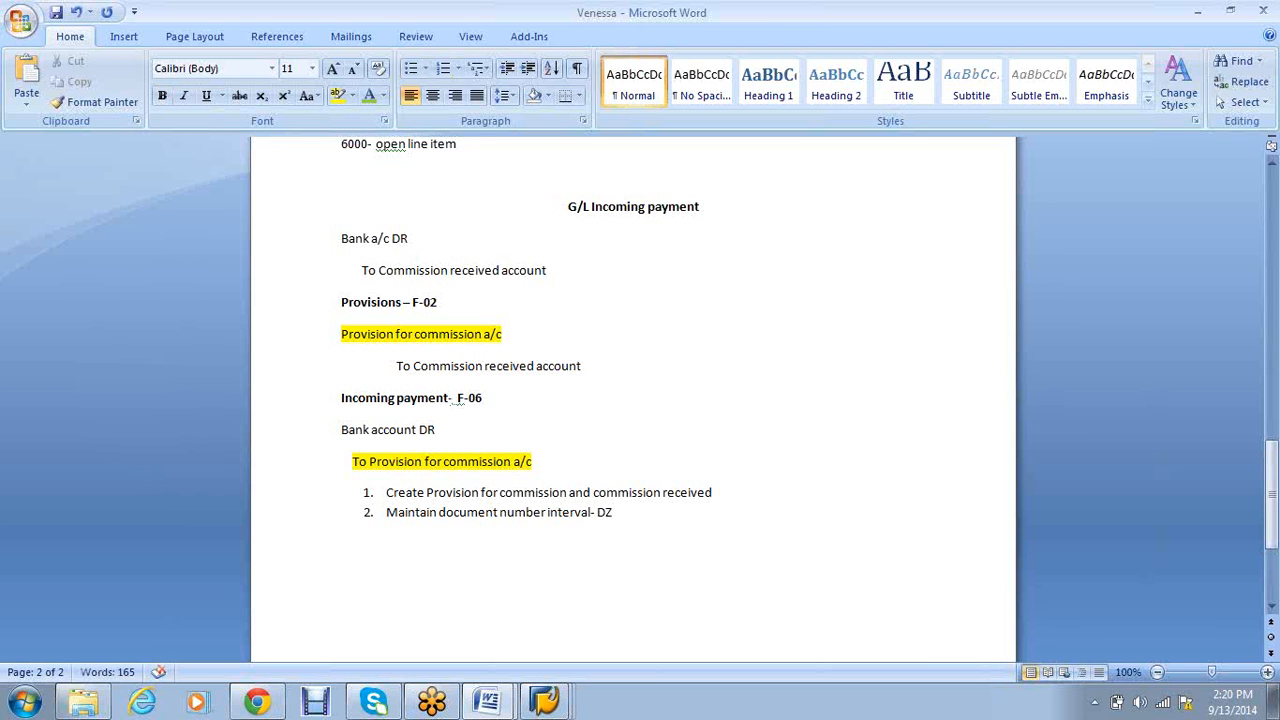
{"action": "type", "text": "Acc"}
{"action": "type", "text": "ony"}
{"action": "key", "text": "BackSpace"}
{"action": "key", "text": "BackSpace"}
{"action": "type", "text": "unts Re"}
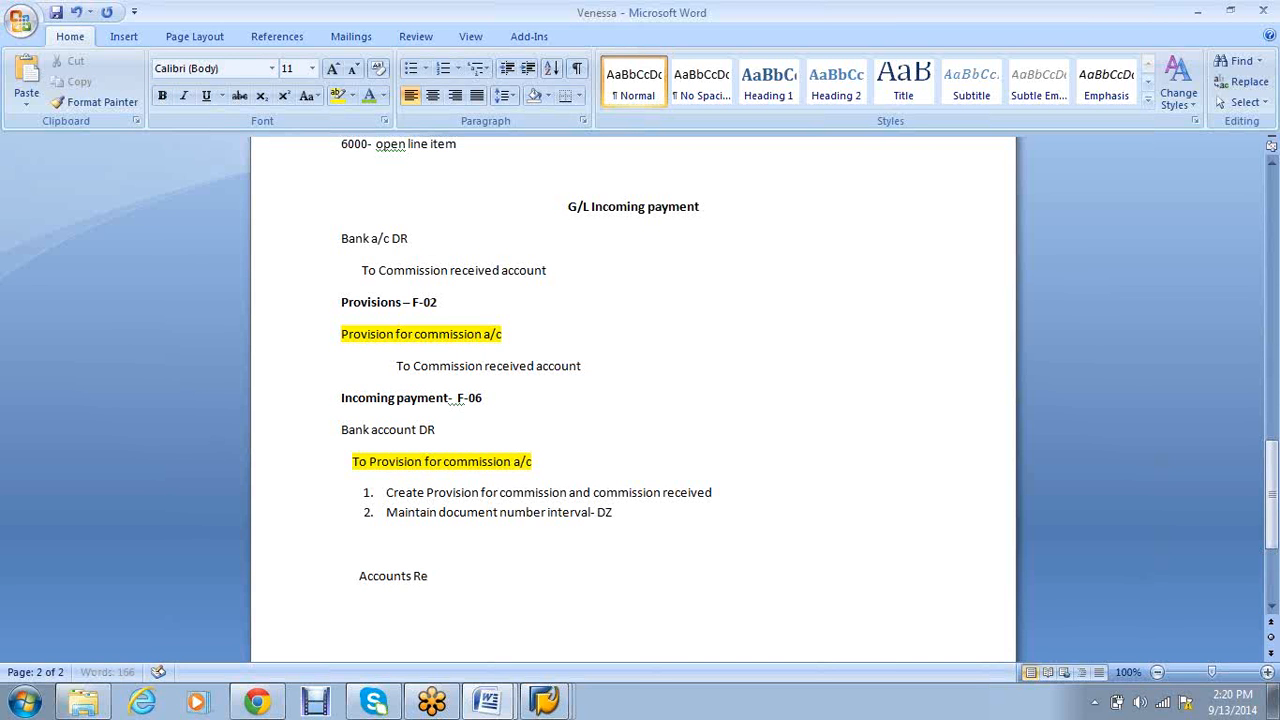
{"action": "type", "text": "ceivebale"}
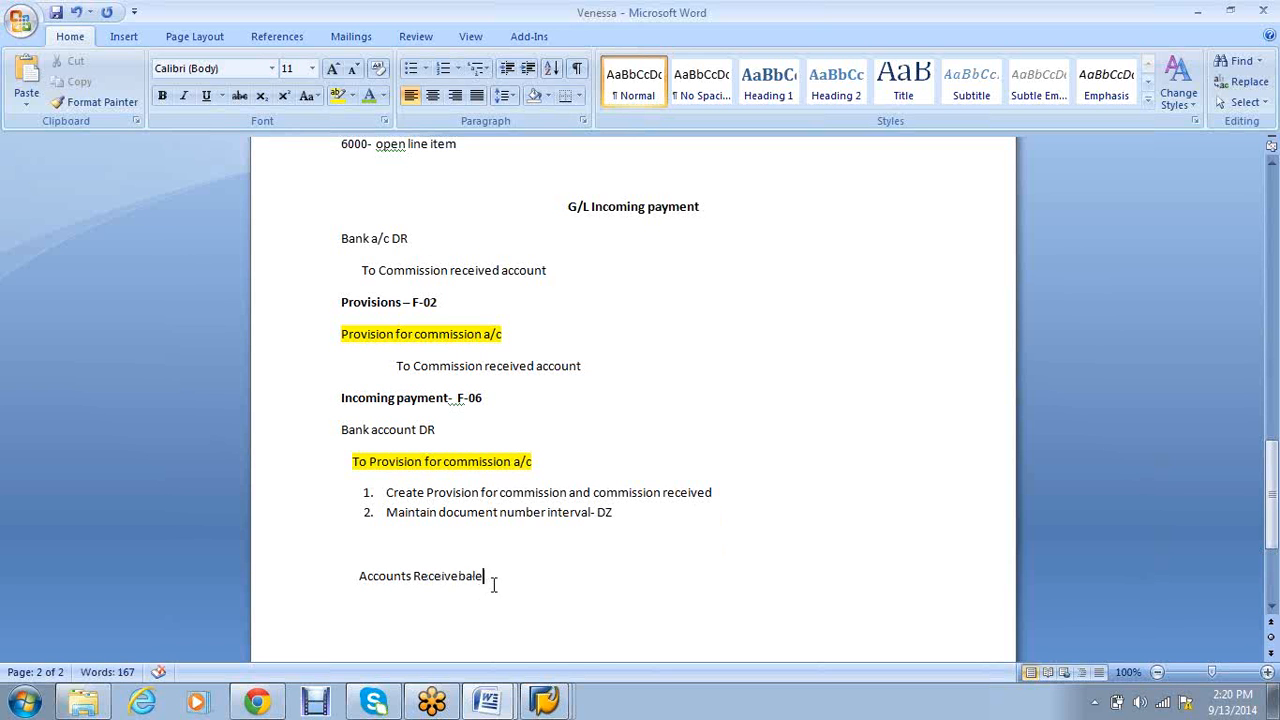
{"action": "left_click_drag", "start_coordinate": [490, 579], "coordinate": [377, 583]}
{"action": "key", "text": "ctrl+b"}
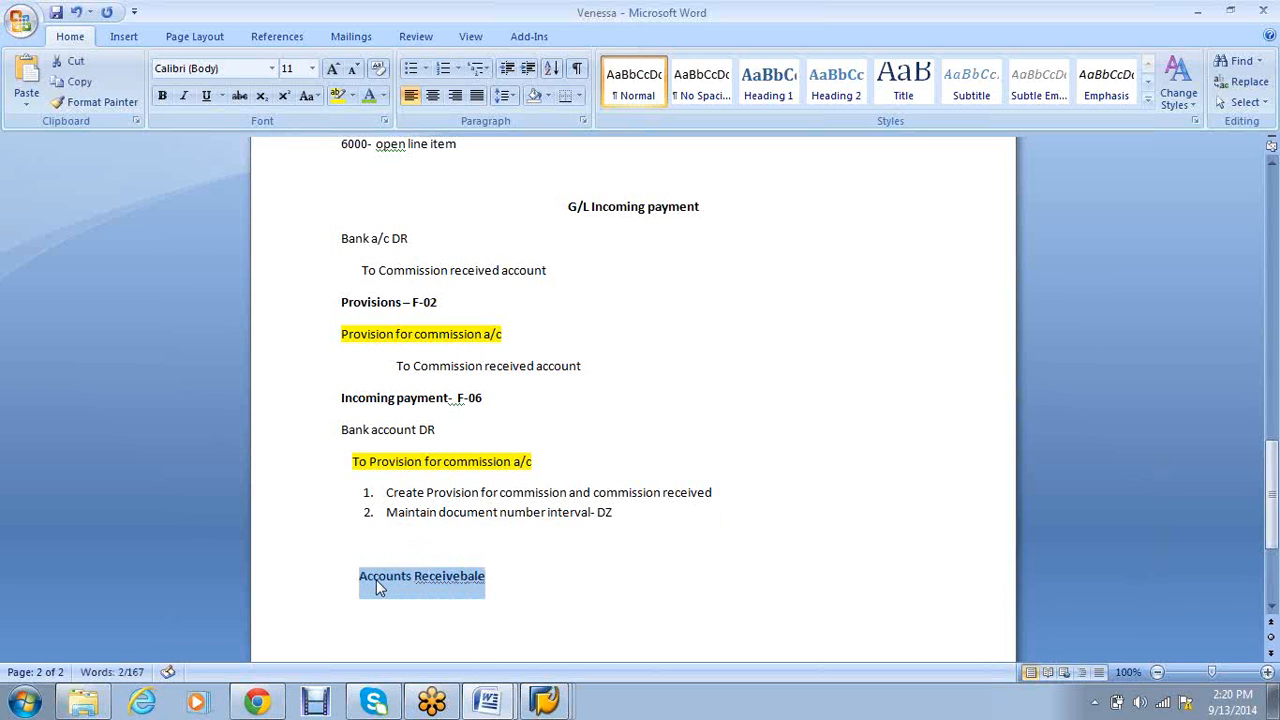
{"action": "left_click", "coordinate": [507, 584]}
Correct 'Receivebale' to 'Receivable' and centre the heading
{"action": "right_click", "coordinate": [476, 576]}
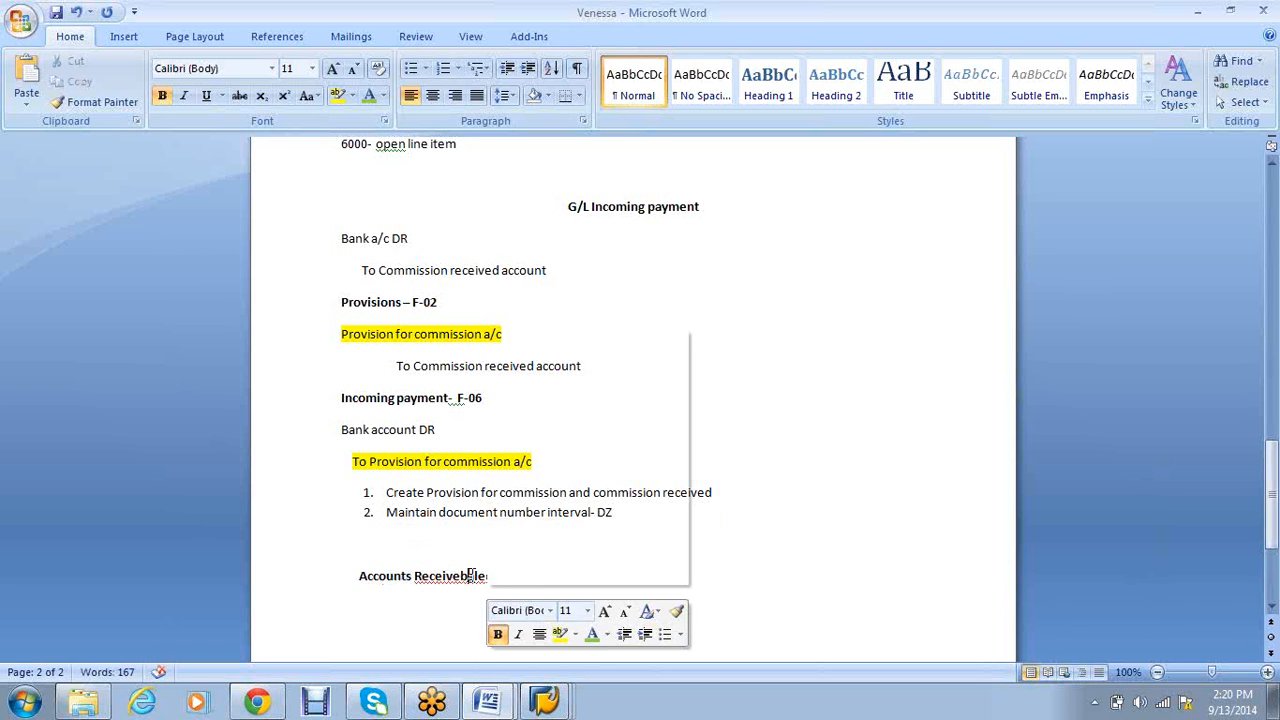
{"action": "left_click", "coordinate": [545, 361]}
{"action": "left_click_drag", "start_coordinate": [479, 580], "coordinate": [358, 582]}
{"action": "key", "text": "ctrl+c"}
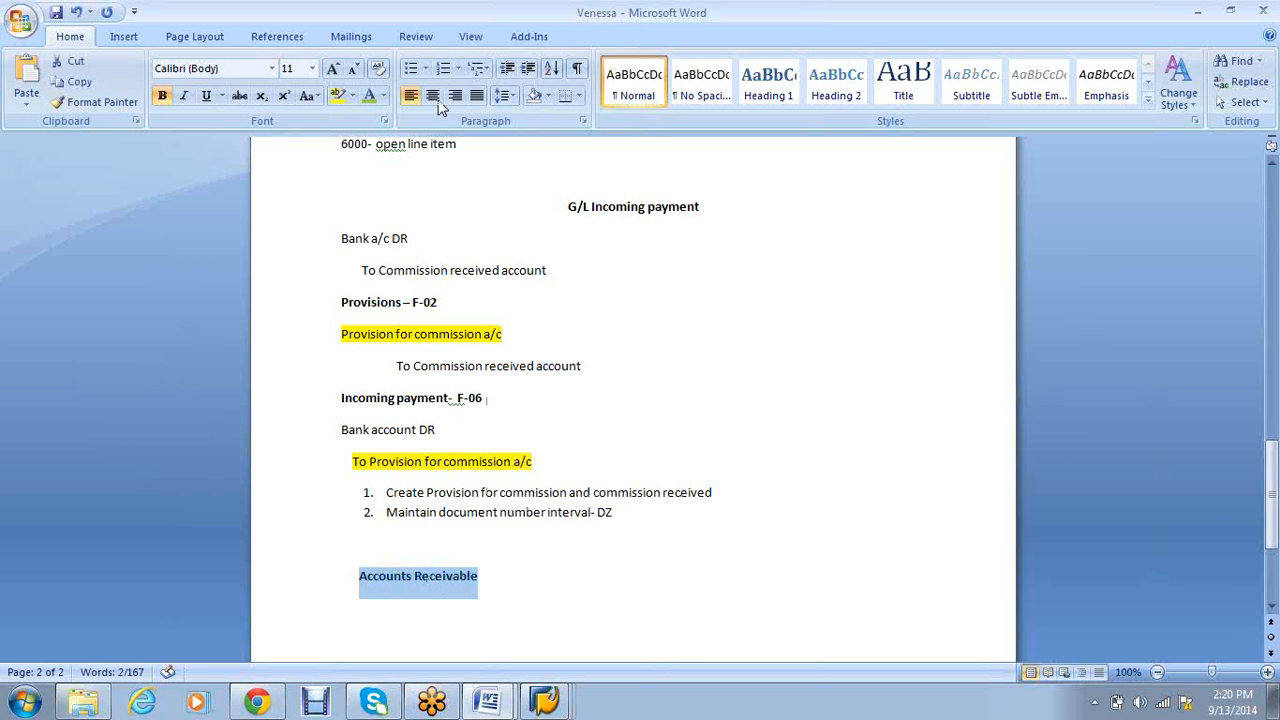
{"action": "left_click", "coordinate": [433, 95]}
{"action": "key", "text": "End"}
{"action": "key", "text": "Return"}
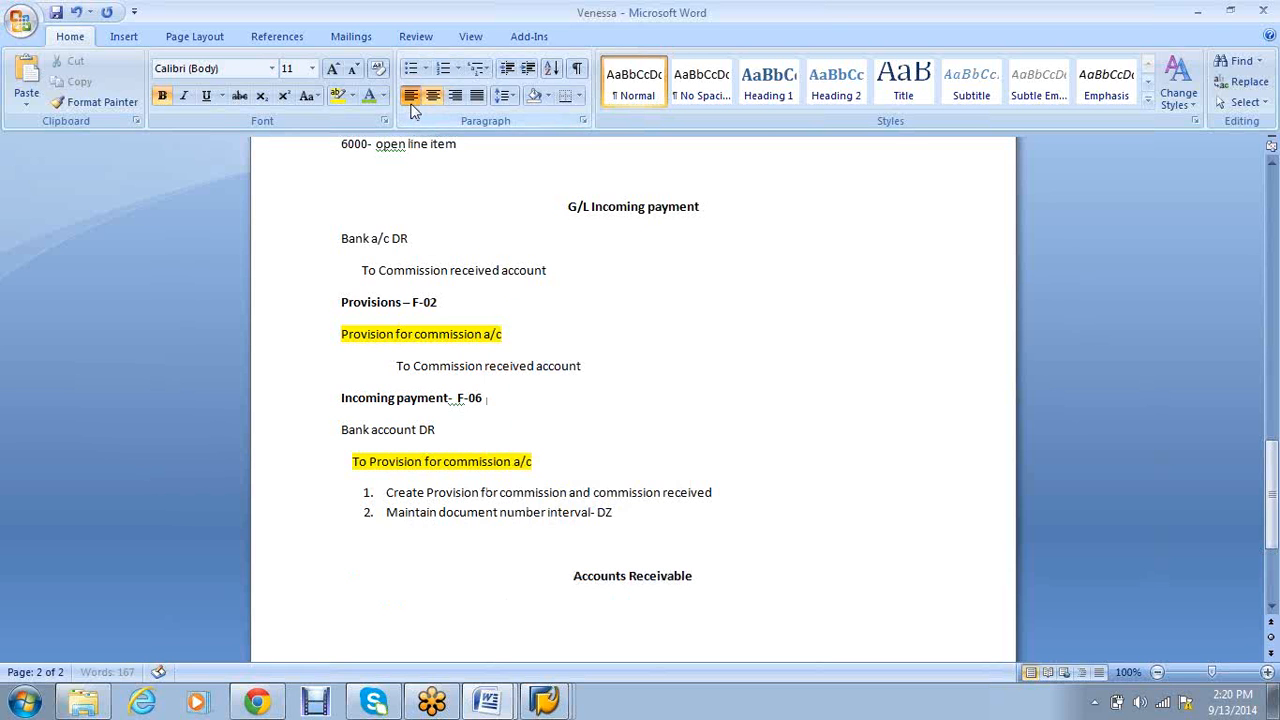
{"action": "key", "text": "ctrl+v"}
{"action": "key", "text": "ctrl+z"}
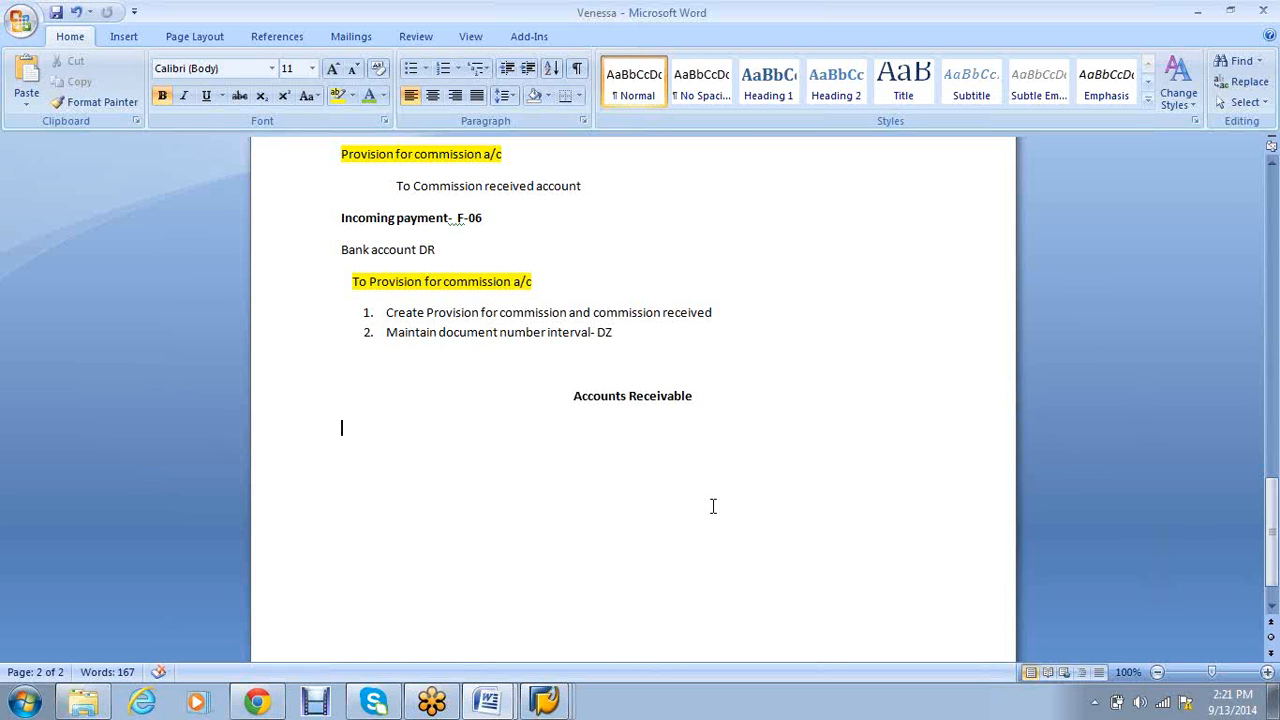
Add the lines 'FI- Without base to Finished product' and 'SD- With base to finished'
{"action": "type", "text": "FI"}
{"action": "key", "text": "Return"}
{"action": "key", "text": "Return"}
{"action": "type", "text": "SD"}
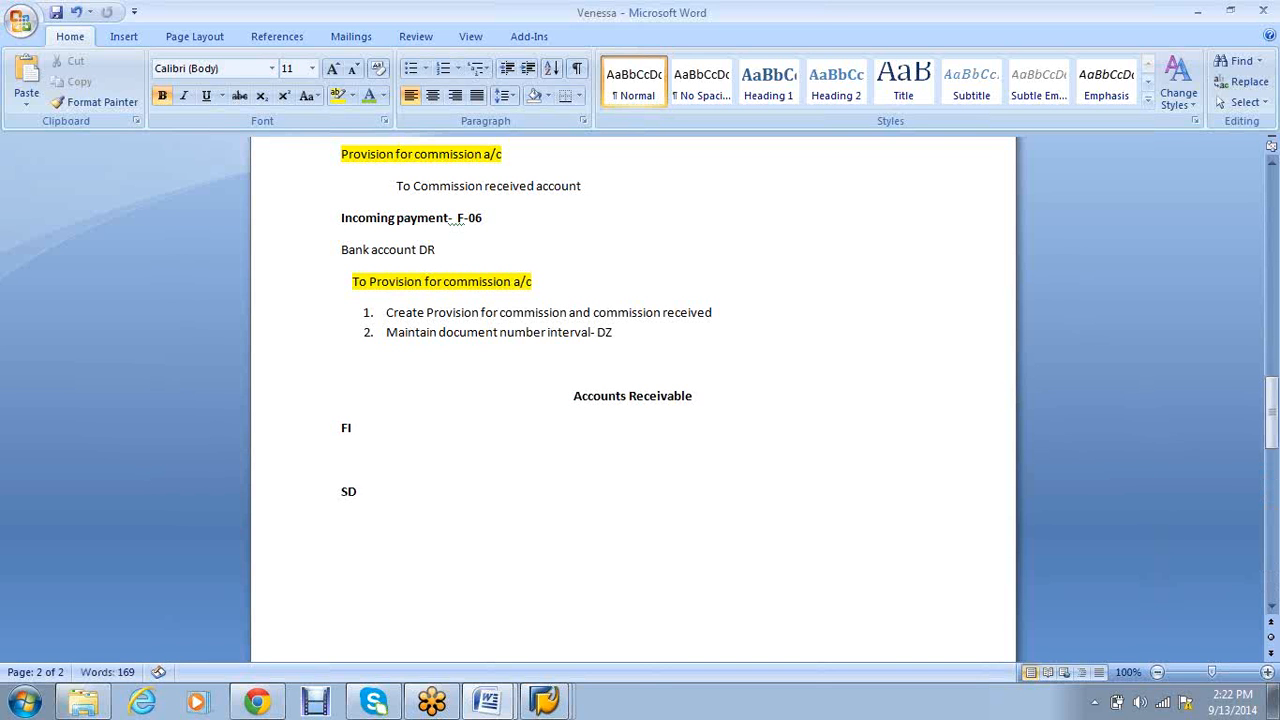
{"action": "key", "text": "Up"}
{"action": "key", "text": "Up"}
{"action": "type", "text": "- Without base "}
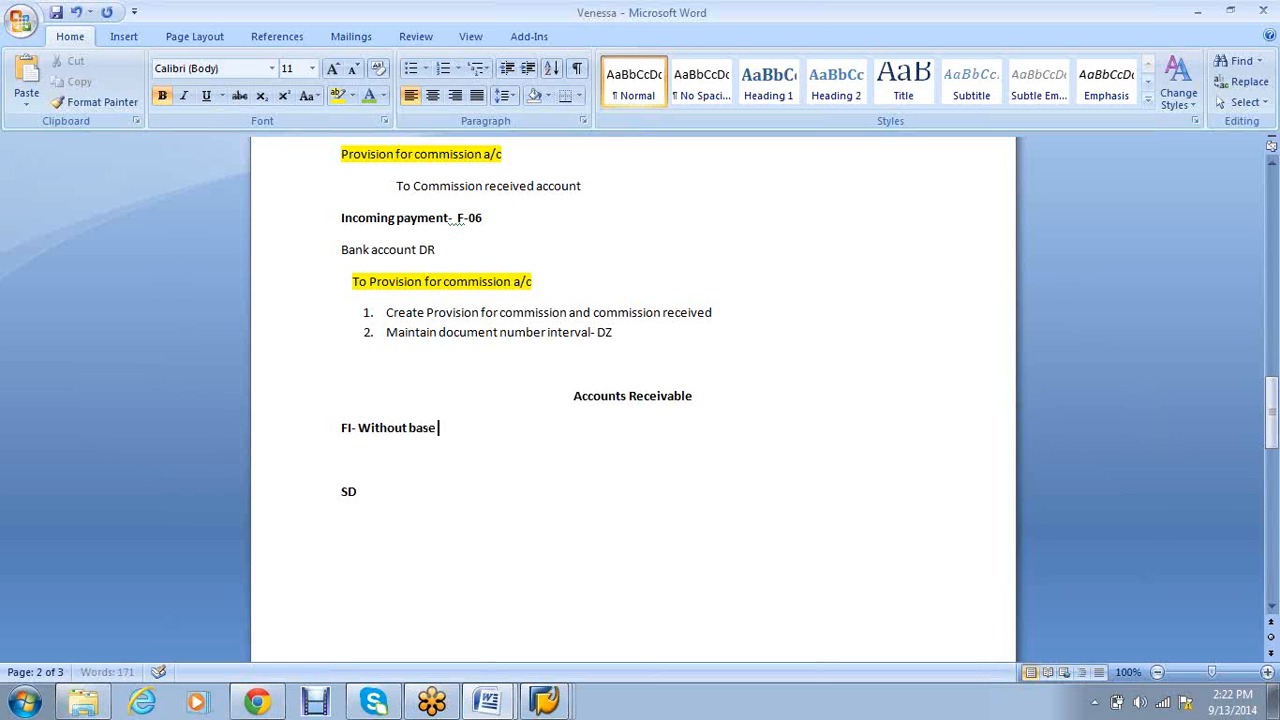
{"action": "type", "text": "to Finished prod"}
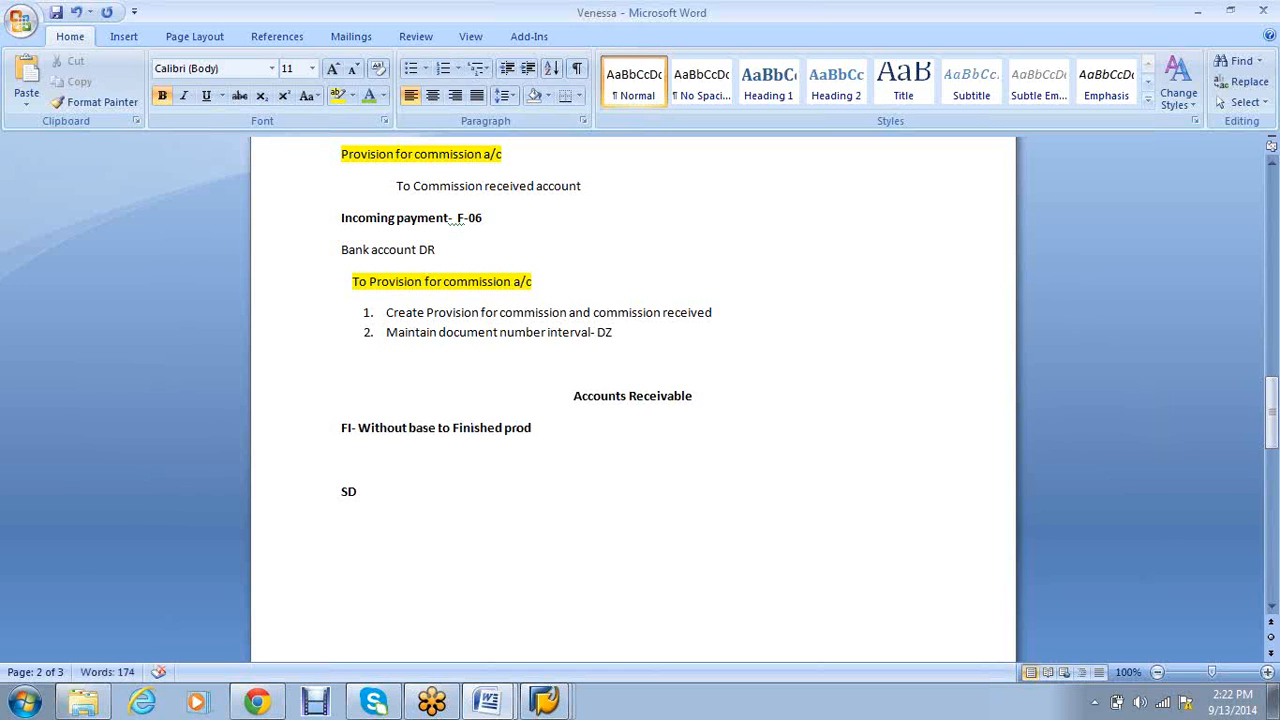
{"action": "type", "text": "uct  SD"}
{"action": "type", "text": "- With"}
{"action": "type", "text": "base to"}
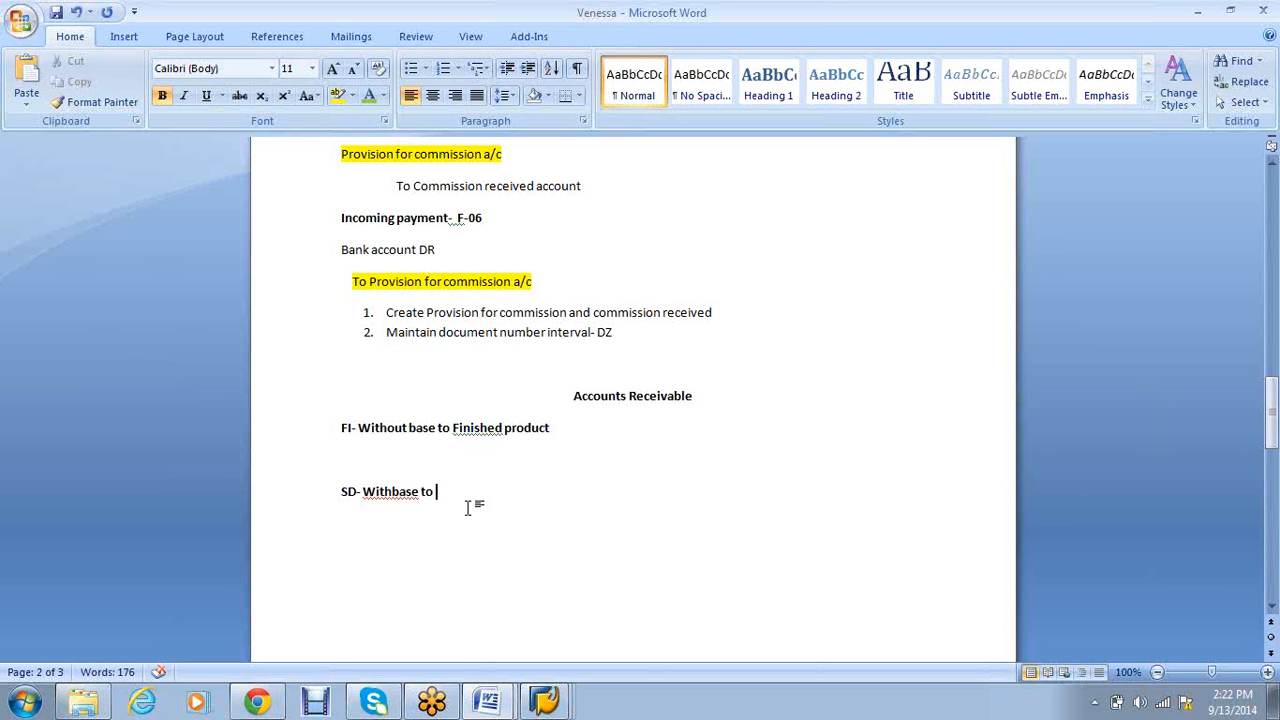
{"action": "left_click", "coordinate": [391, 491]}
{"action": "left_click", "coordinate": [523, 491]}
{"action": "type", "text": "finished"}
{"action": "key", "text": "Up"}
Add a dash after both lines and end the SD line with 'Core customer'
{"action": "left_click", "coordinate": [565, 425]}
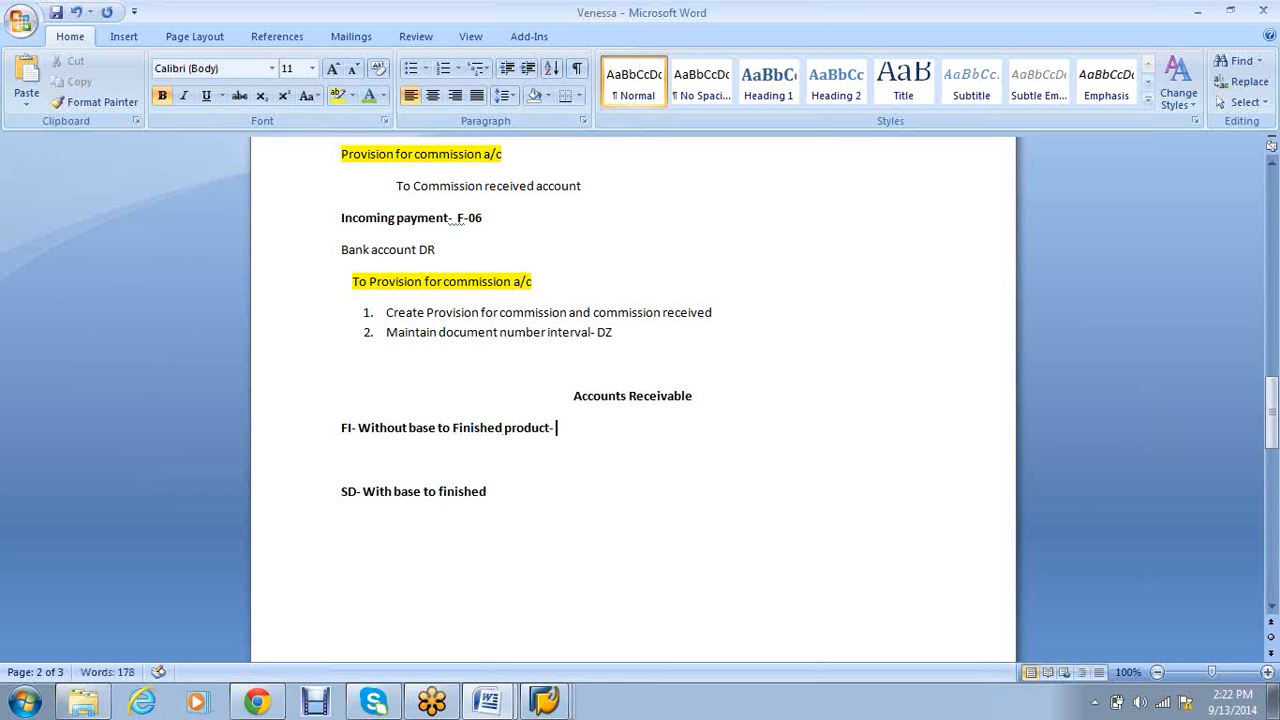
{"action": "type", "text": "-"}
{"action": "left_click", "coordinate": [488, 492]}
{"action": "type", "text": "-"}
{"action": "left_click", "coordinate": [594, 431]}
{"action": "left_click", "coordinate": [556, 488]}
{"action": "type", "text": "Core customer"}
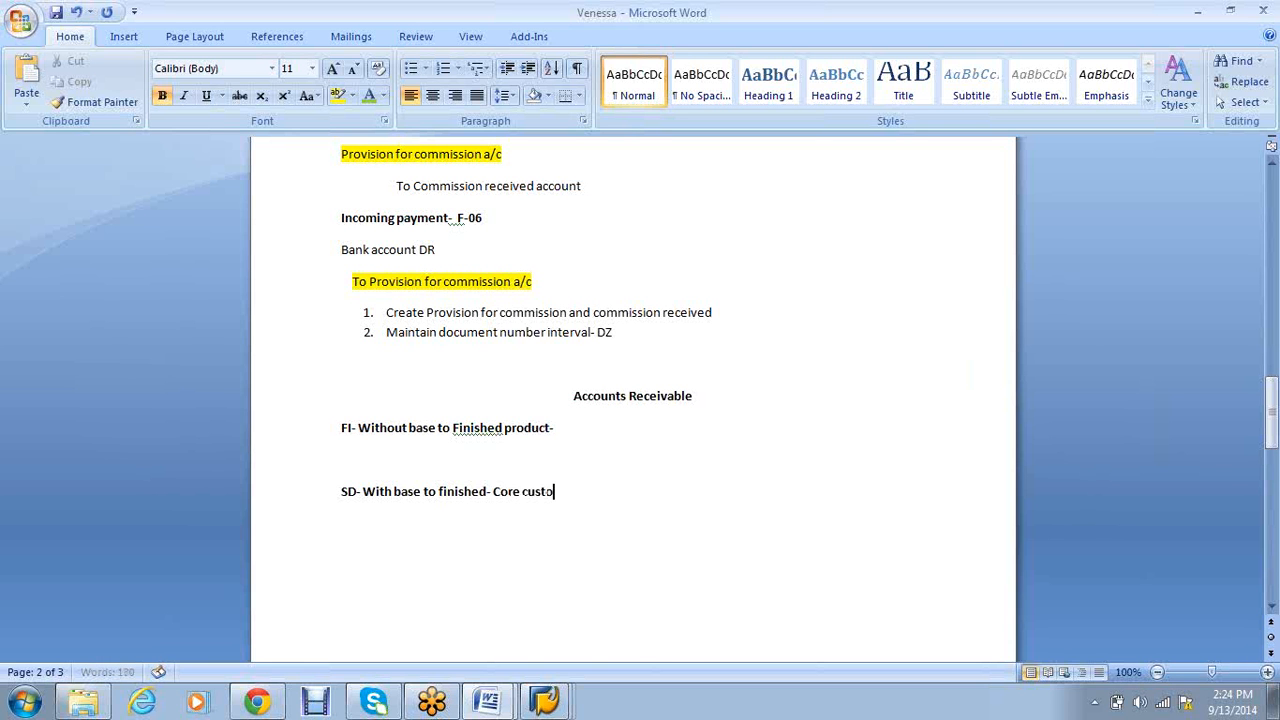
End the FI line with 'Non-core', delete the blank line between them, and add a new line
{"action": "key", "text": "Up"}
{"action": "key", "text": "Up"}
{"action": "type", "text": "Non"}
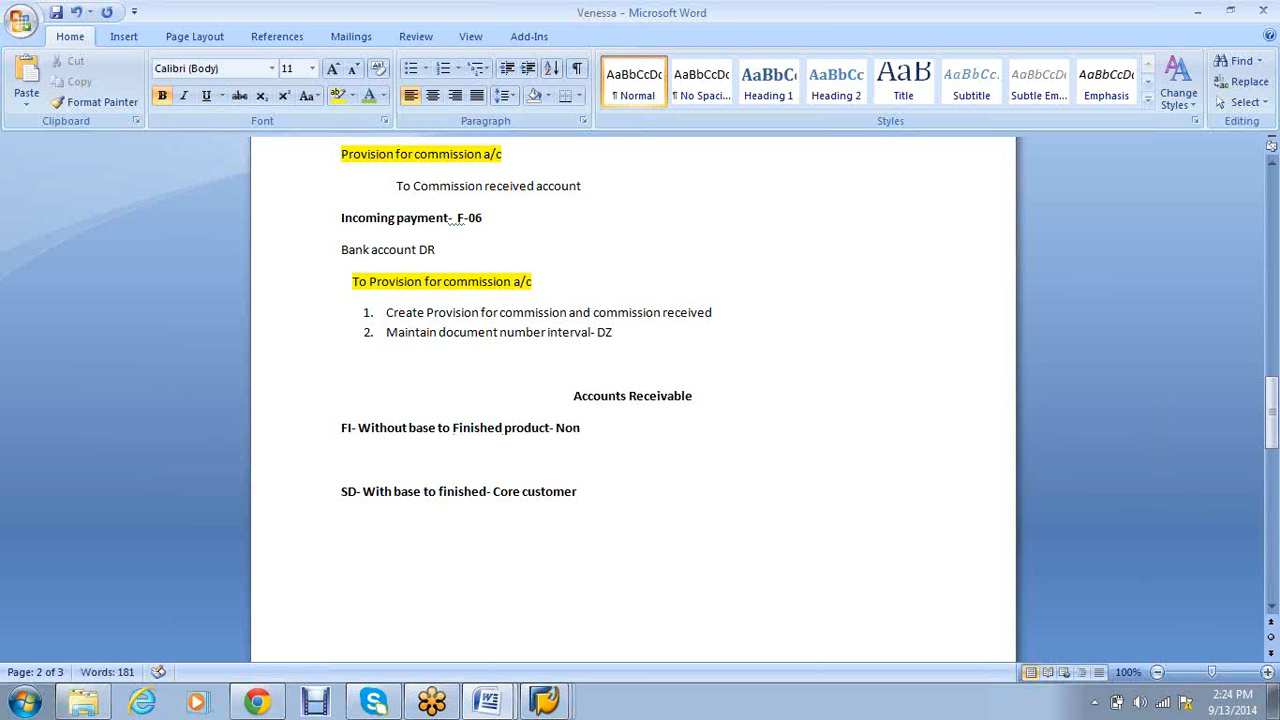
{"action": "type", "text": "-core"}
{"action": "key", "text": "Down"}
{"action": "key", "text": "Delete"}
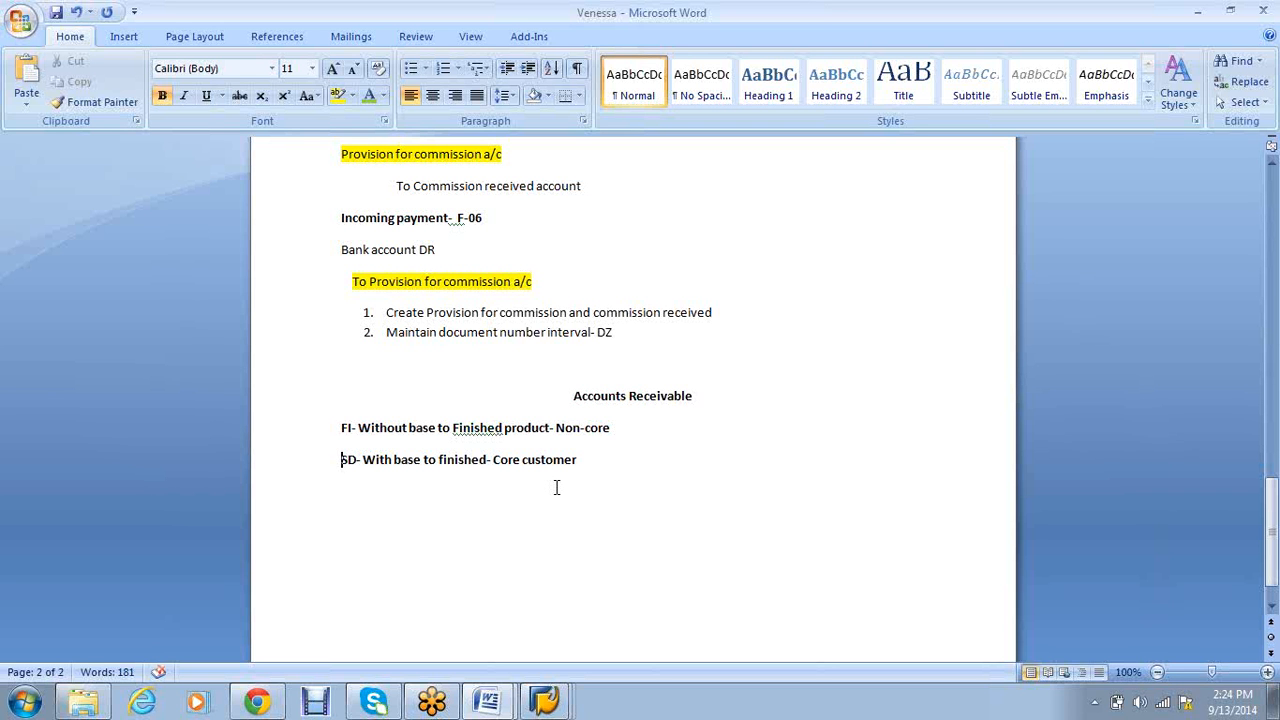
{"action": "left_click", "coordinate": [587, 466]}
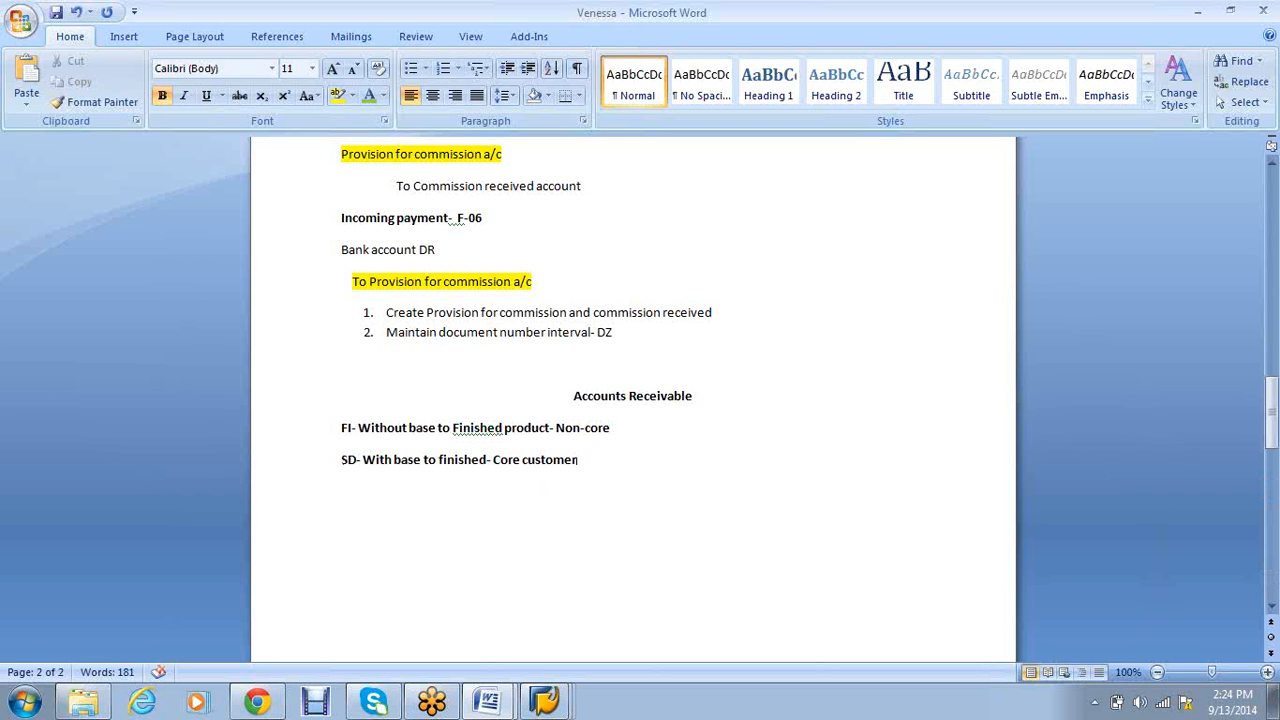
{"action": "key", "text": "Return"}
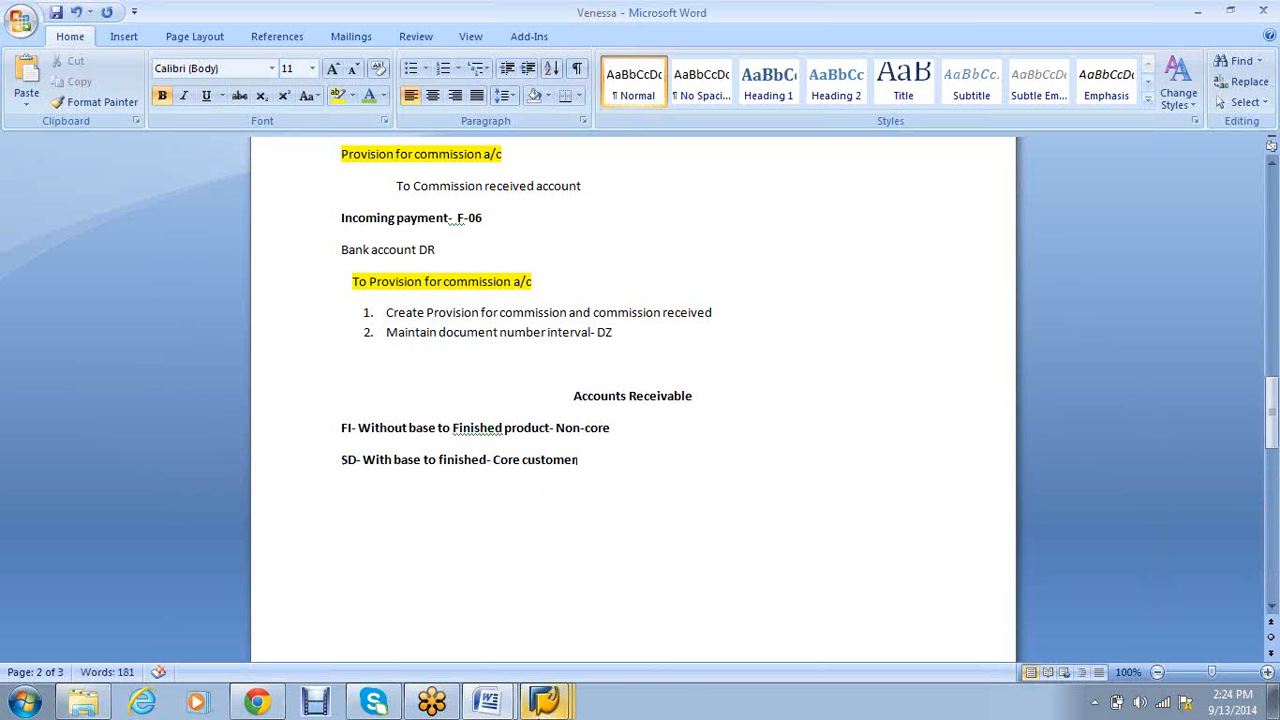
{"action": "mouse_move", "coordinate": [544, 700]}
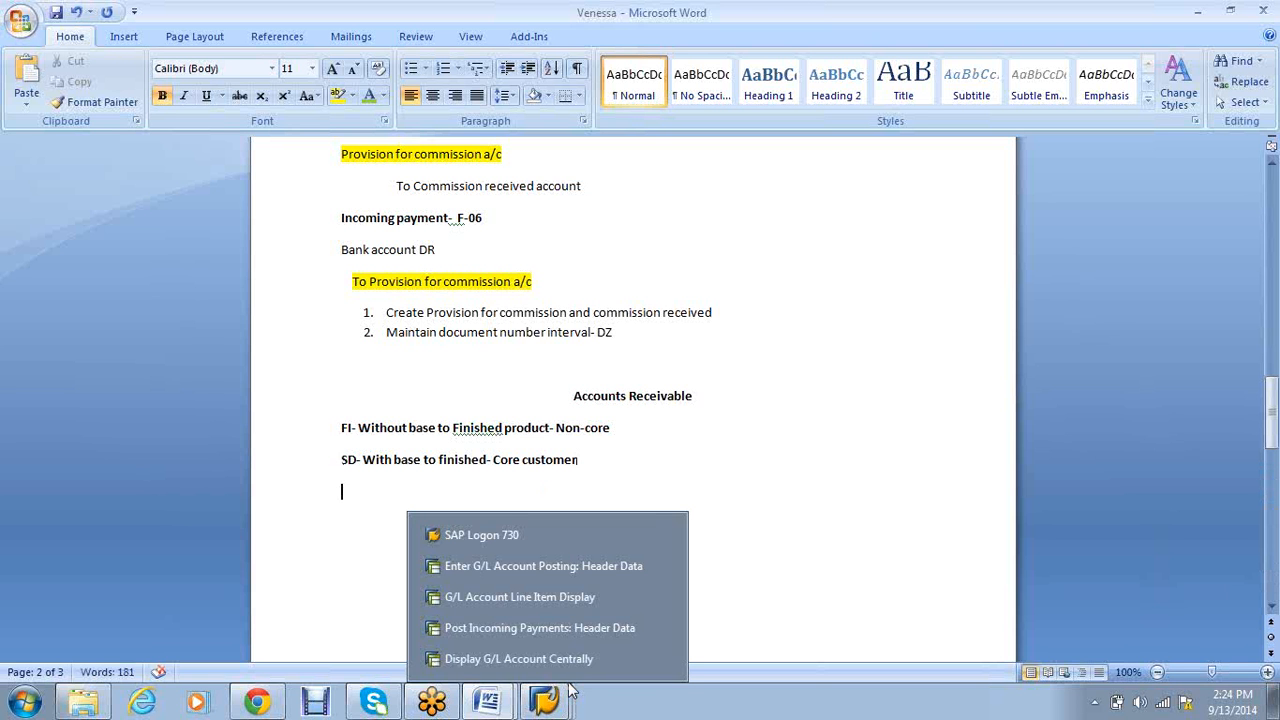
Return to the SAP G/L line item window and start transaction XD01 with /nxd01
{"action": "left_click", "coordinate": [585, 567]}
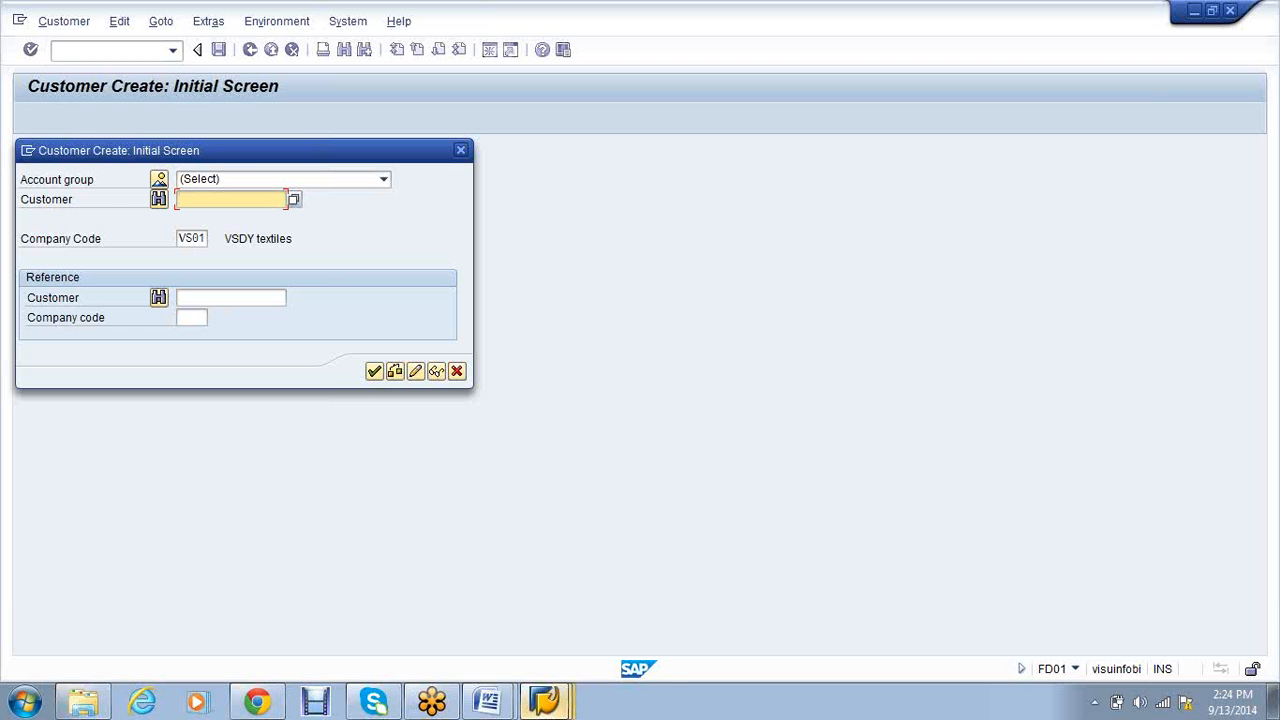
{"action": "left_click", "coordinate": [545, 700]}
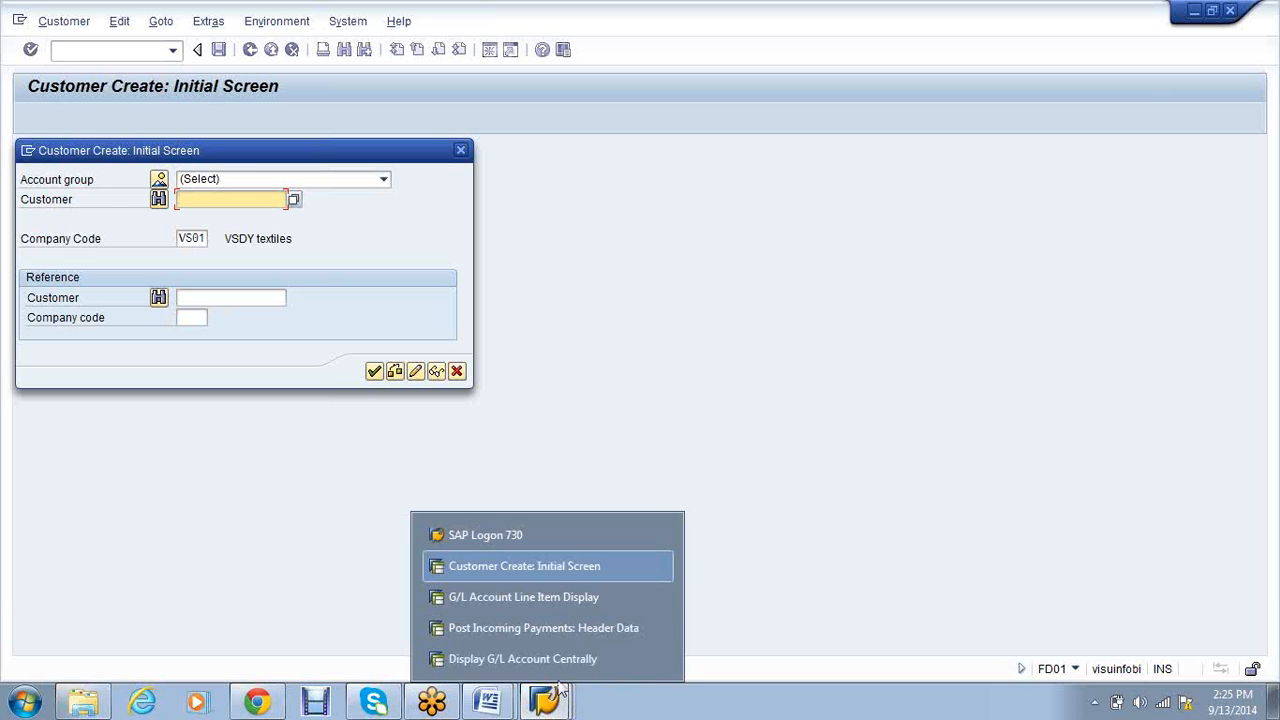
{"action": "left_click", "coordinate": [531, 600]}
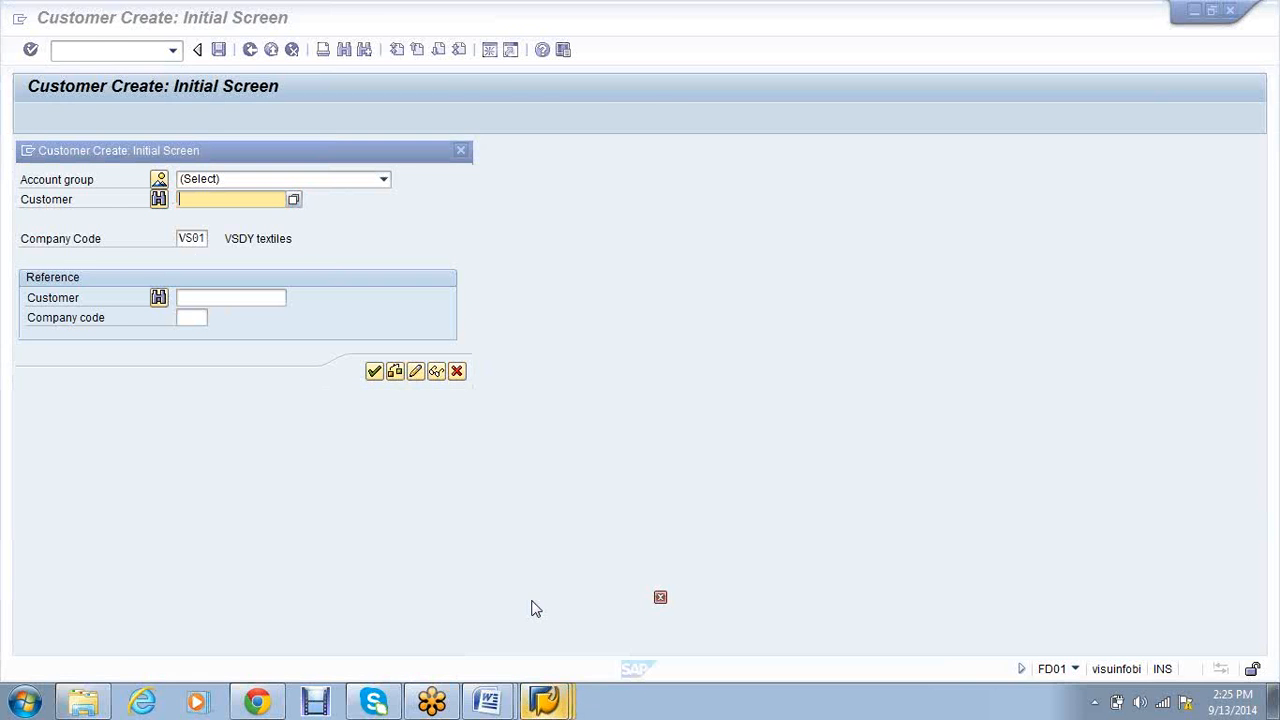
{"action": "type", "text": "/nxd01"}
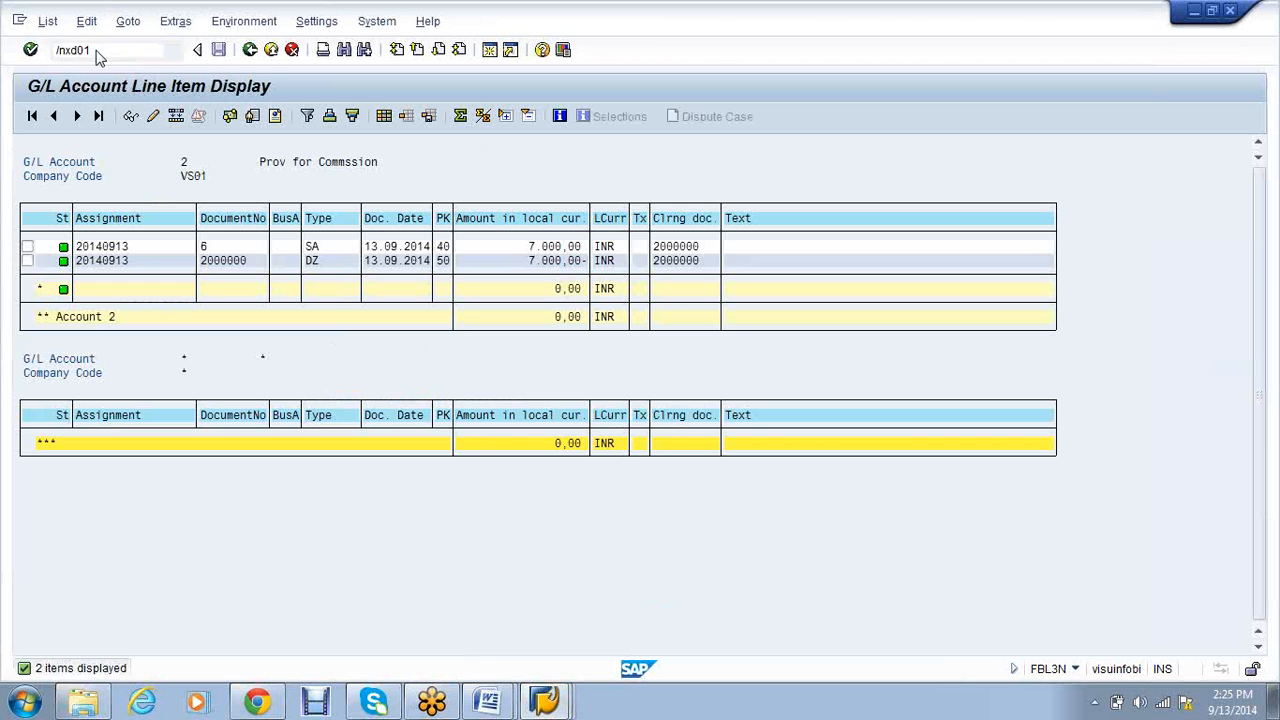
{"action": "key", "text": "Return"}
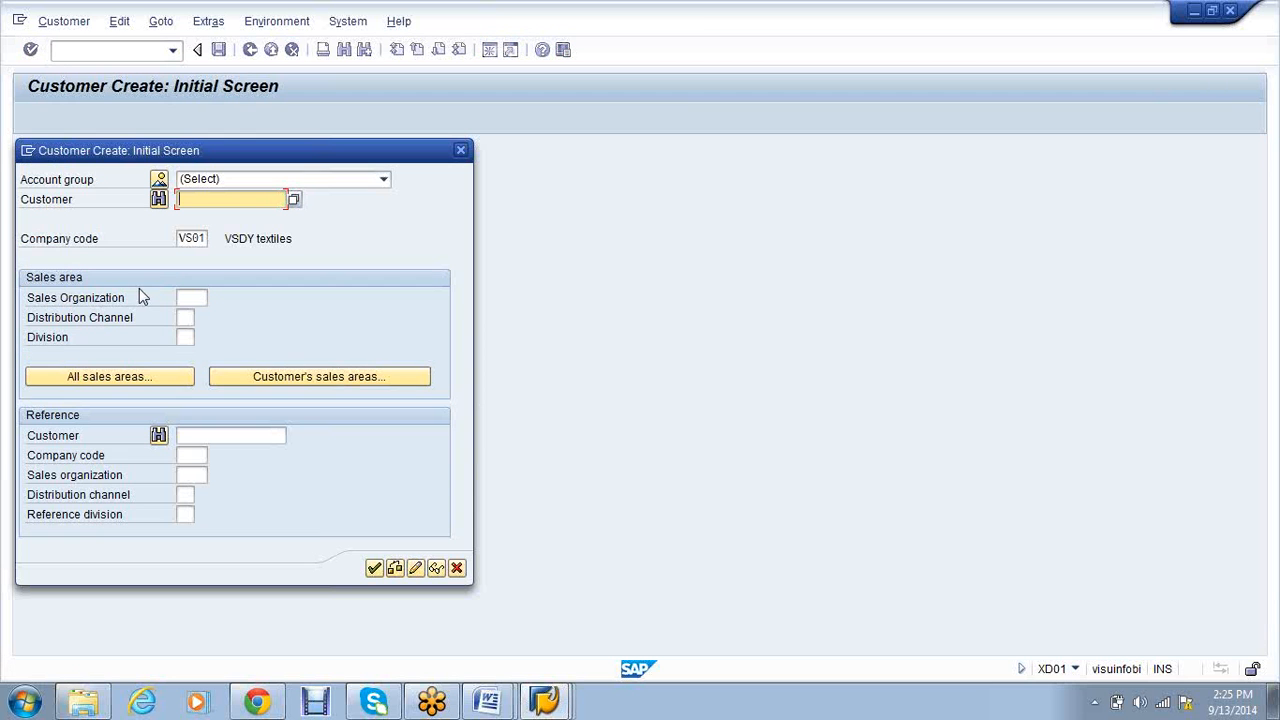
From the Post Incoming Payments window, enter /nsd01 to get back to the Easy Access menu
{"action": "left_click", "coordinate": [545, 700]}
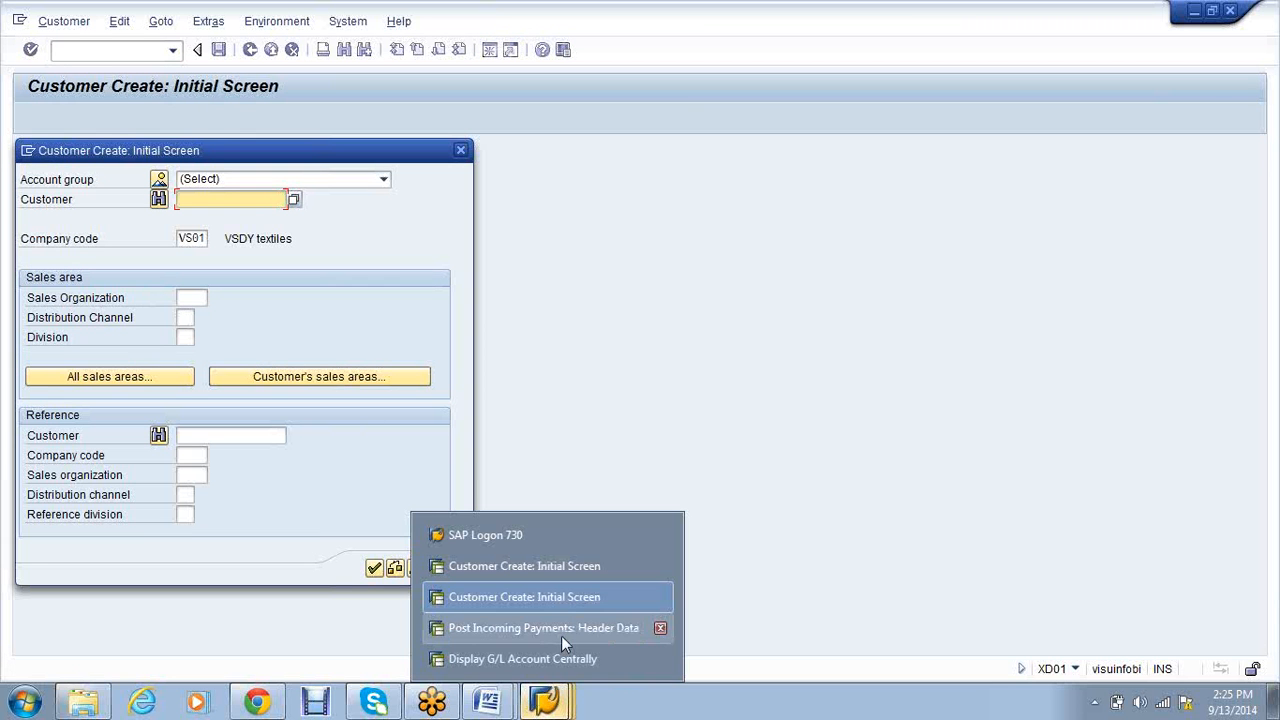
{"action": "left_click", "coordinate": [561, 635]}
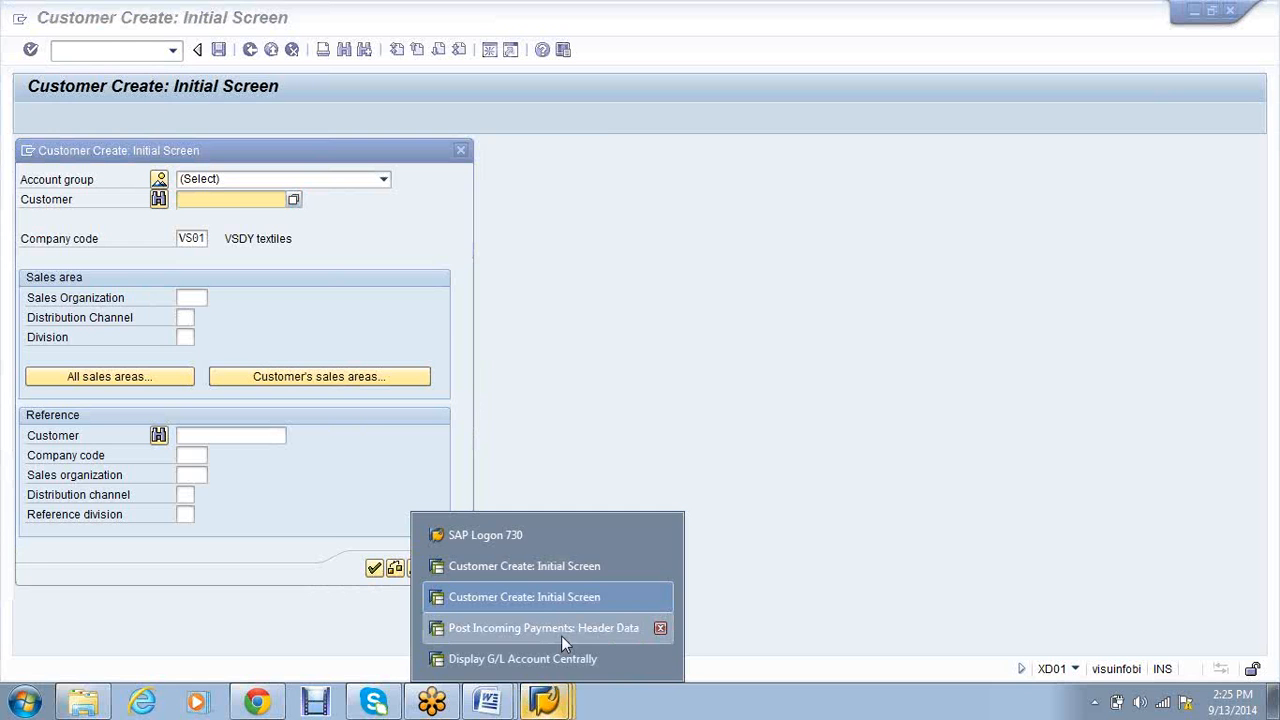
{"action": "left_click", "coordinate": [56, 50]}
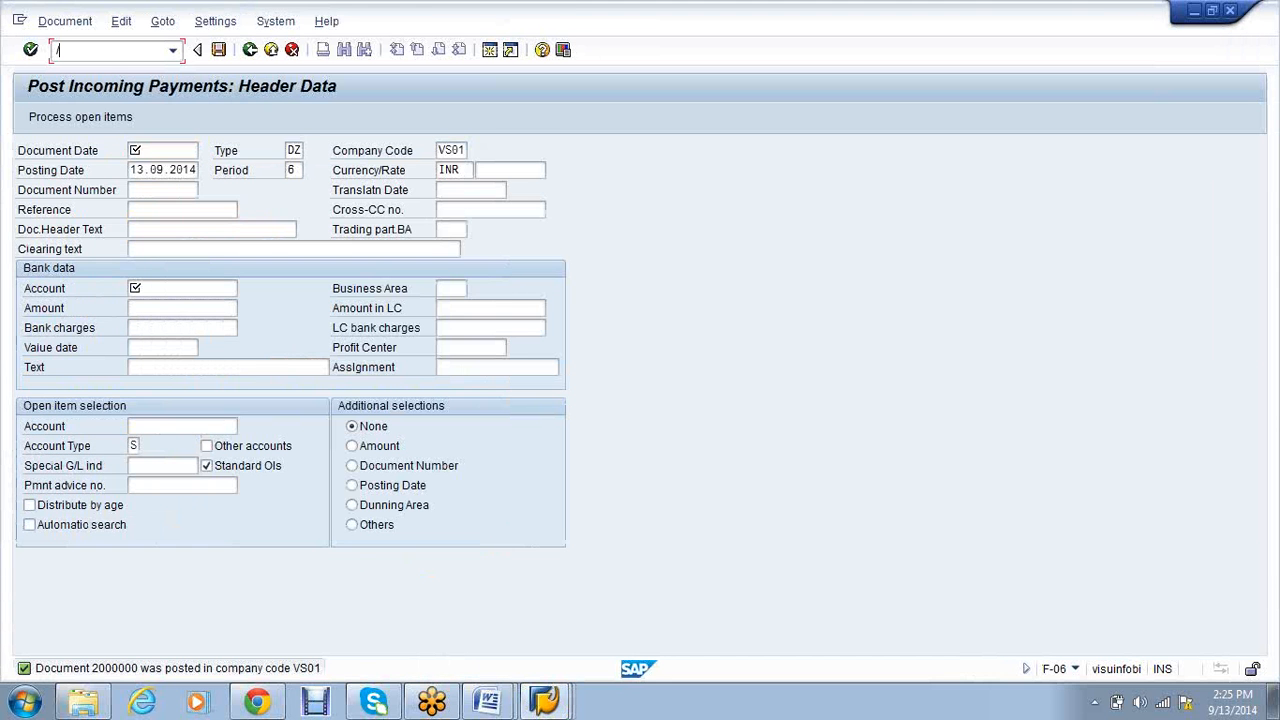
{"action": "type", "text": "/nsd01"}
{"action": "key", "text": "Return"}
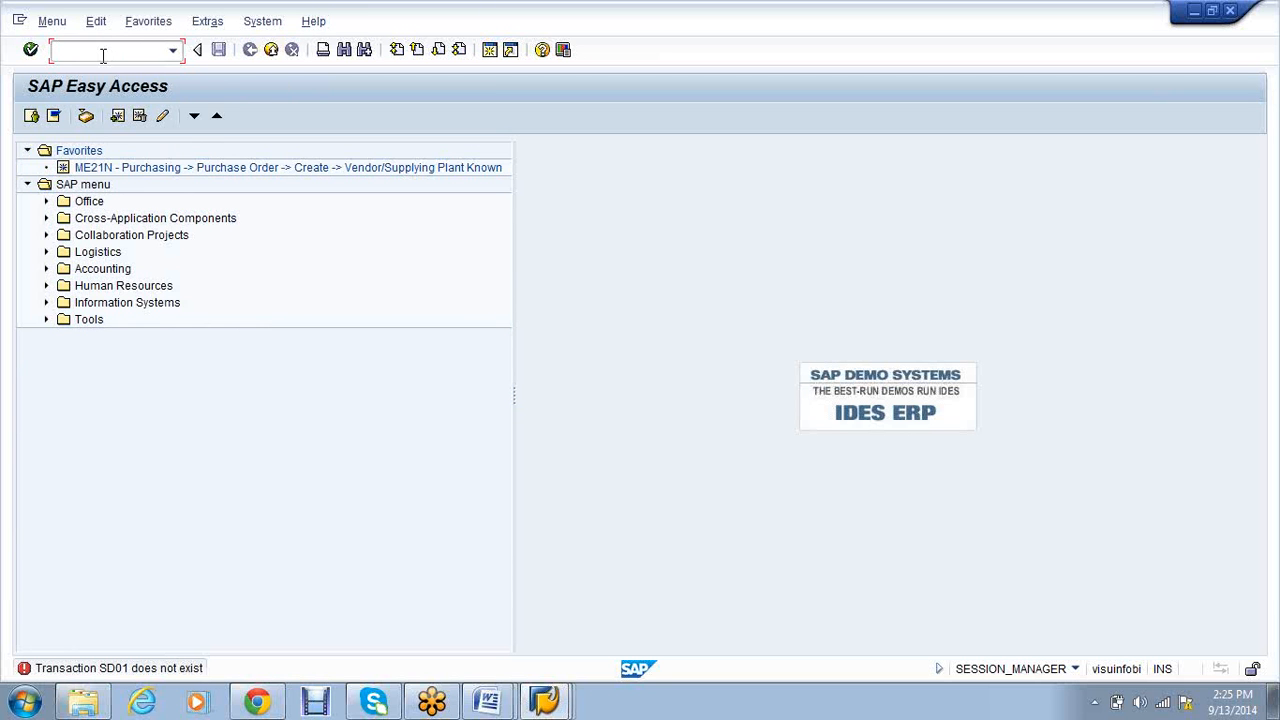
Expand Logistics > Sales and Distribution > Master Data > Business Partner > Customer > Create and select VD01
{"action": "left_click", "coordinate": [45, 254]}
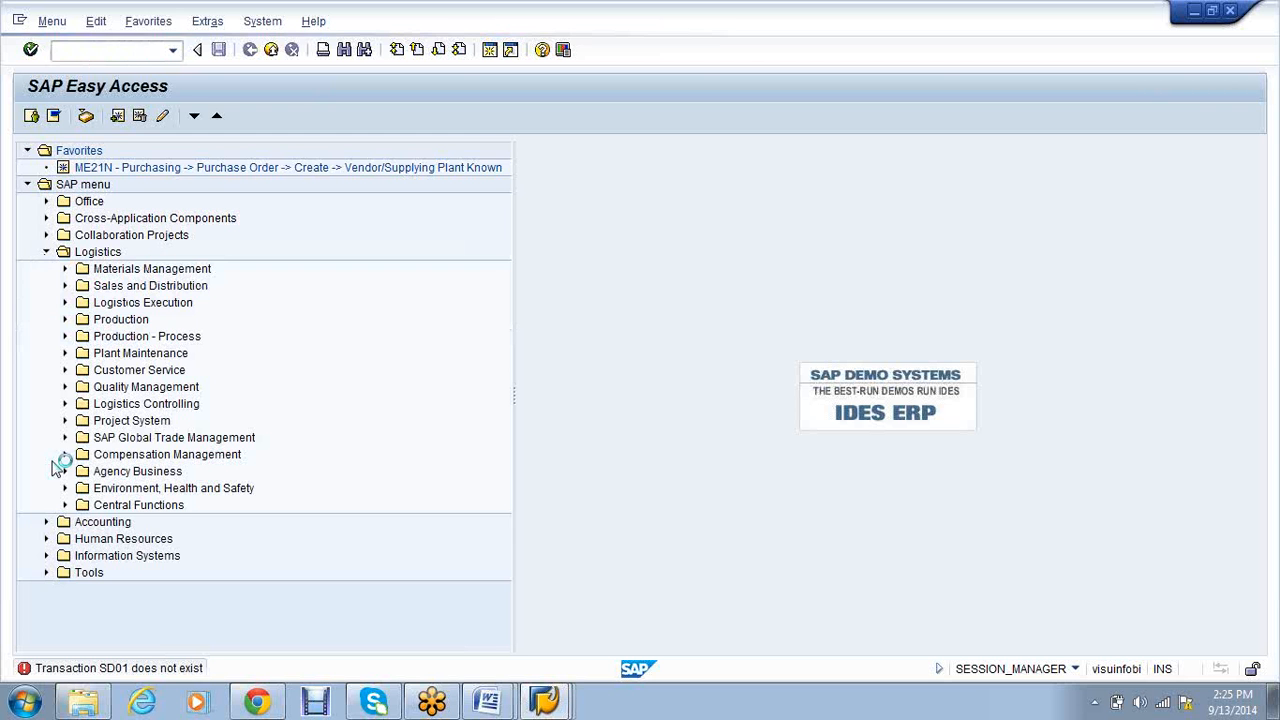
{"action": "left_click", "coordinate": [65, 286]}
{"action": "left_click", "coordinate": [84, 302]}
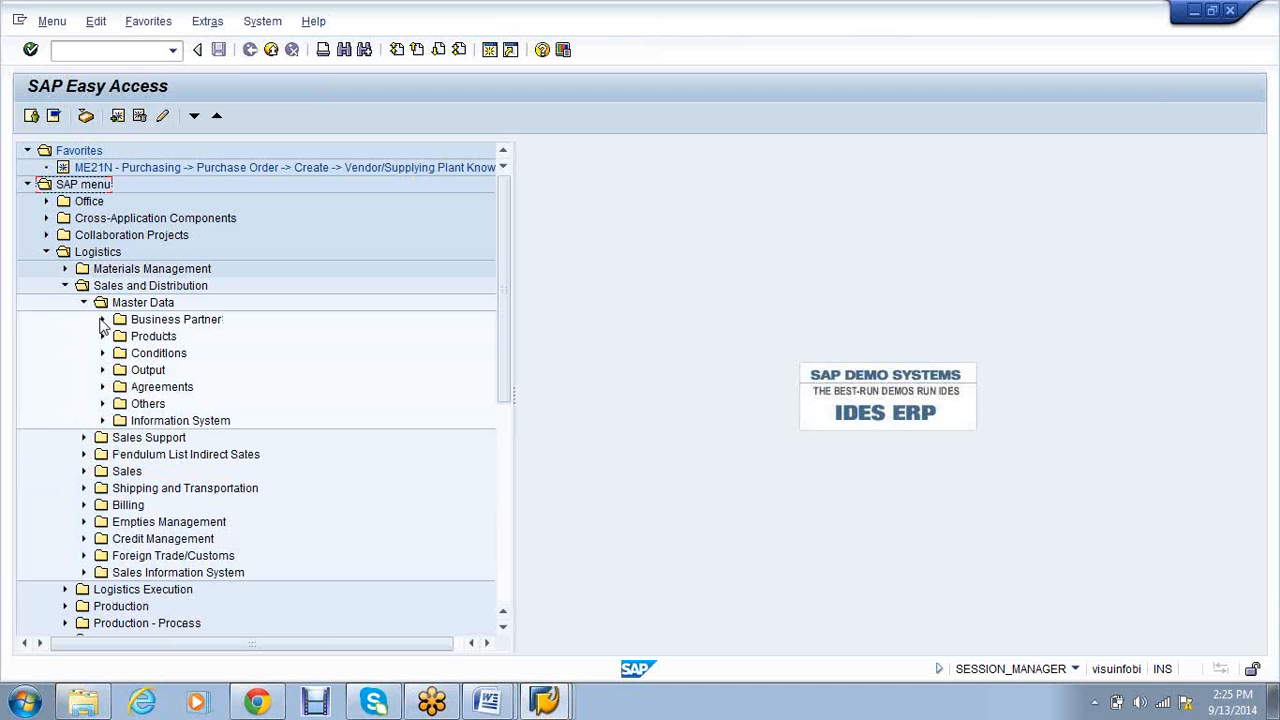
{"action": "left_click", "coordinate": [102, 320]}
{"action": "left_click", "coordinate": [121, 353]}
{"action": "left_click", "coordinate": [140, 370]}
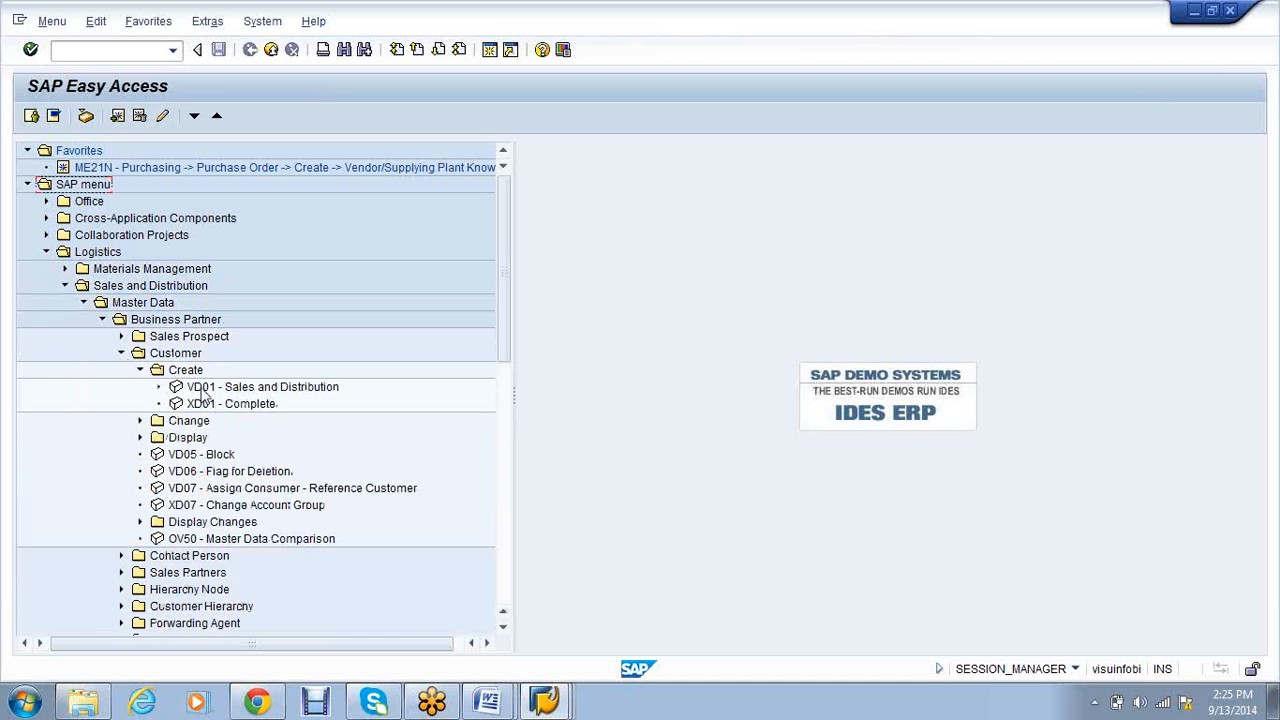
{"action": "left_click", "coordinate": [262, 387]}
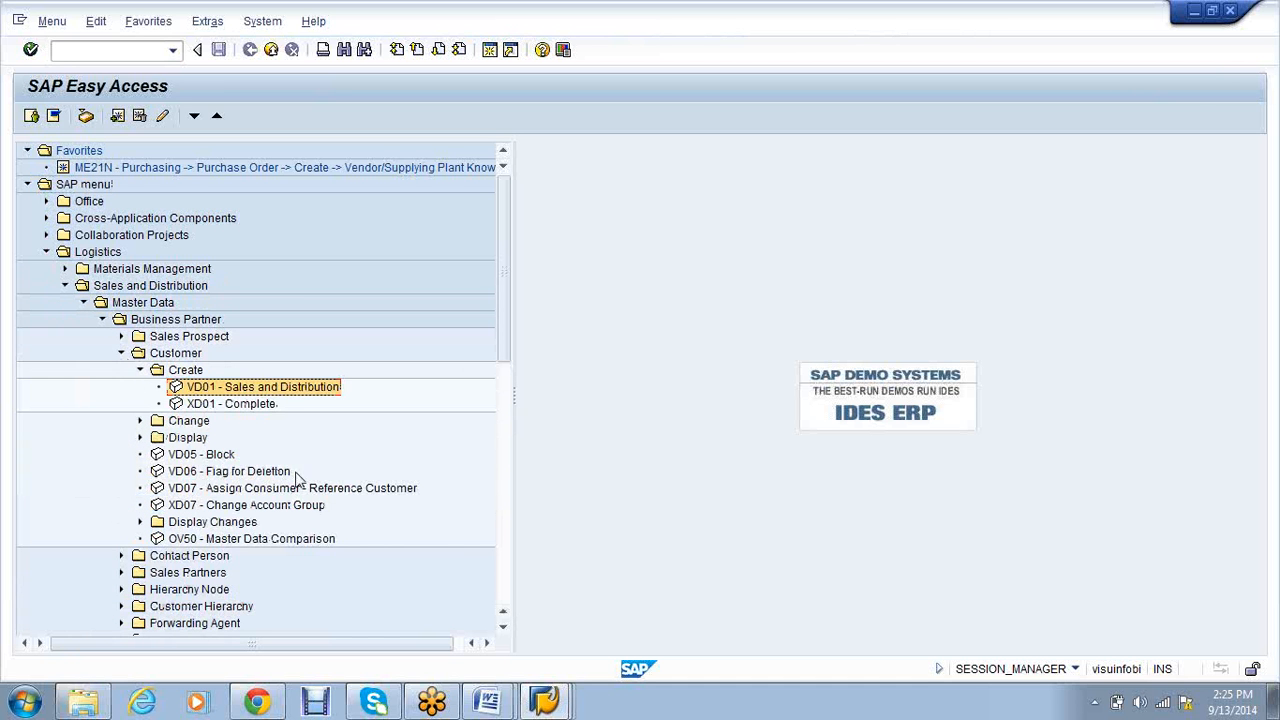
Start VD01 and compare it with the FD01 and XD01 Customer Create sessions
{"action": "double_click", "coordinate": [267, 387]}
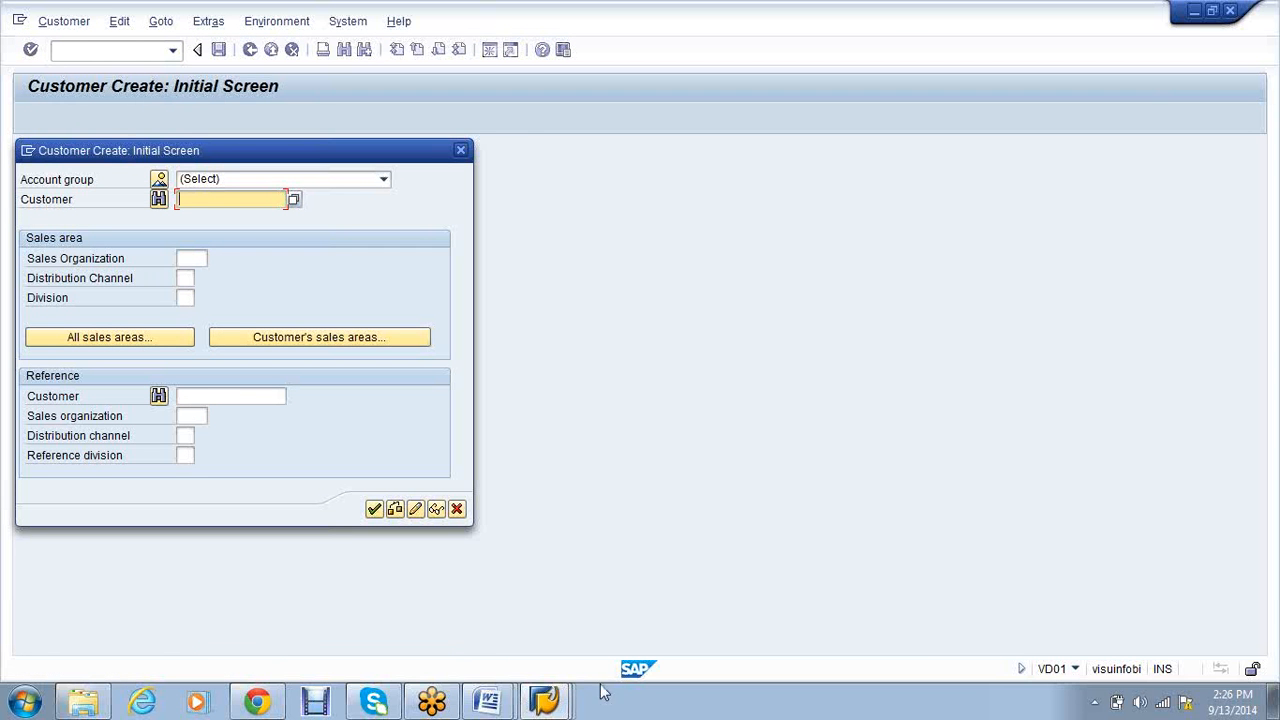
{"action": "left_click", "coordinate": [544, 700]}
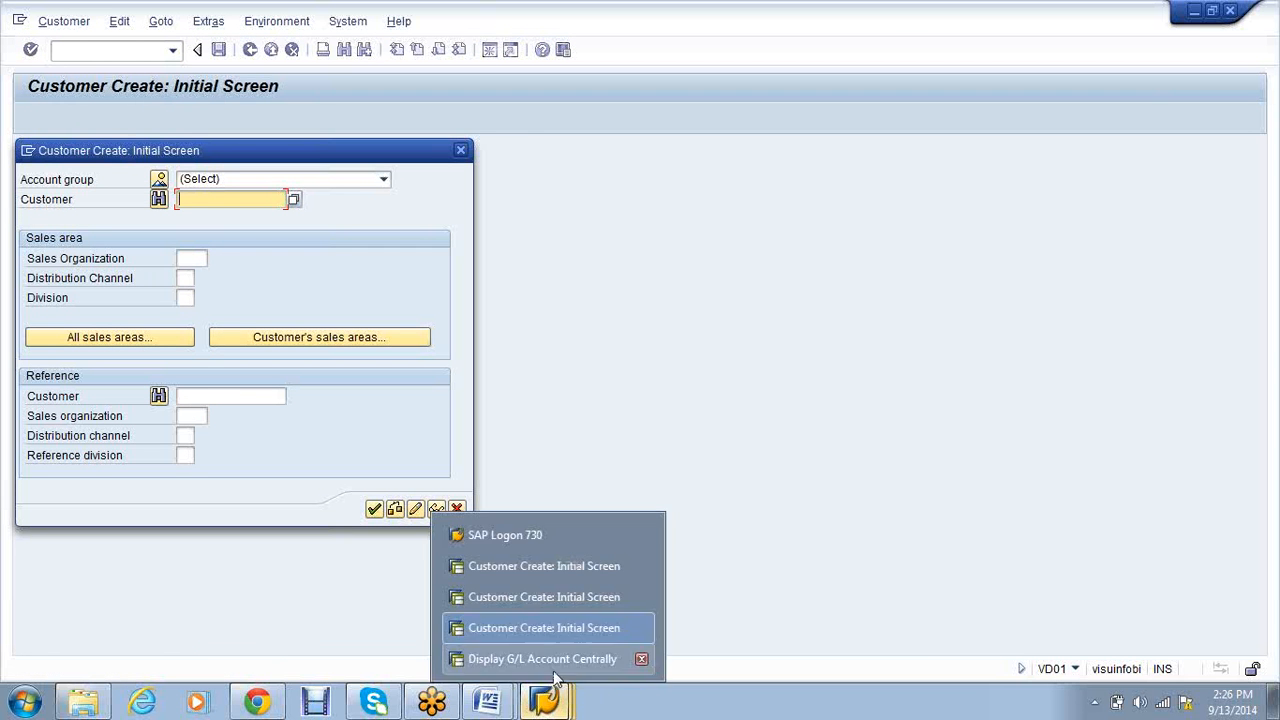
{"action": "left_click", "coordinate": [533, 565]}
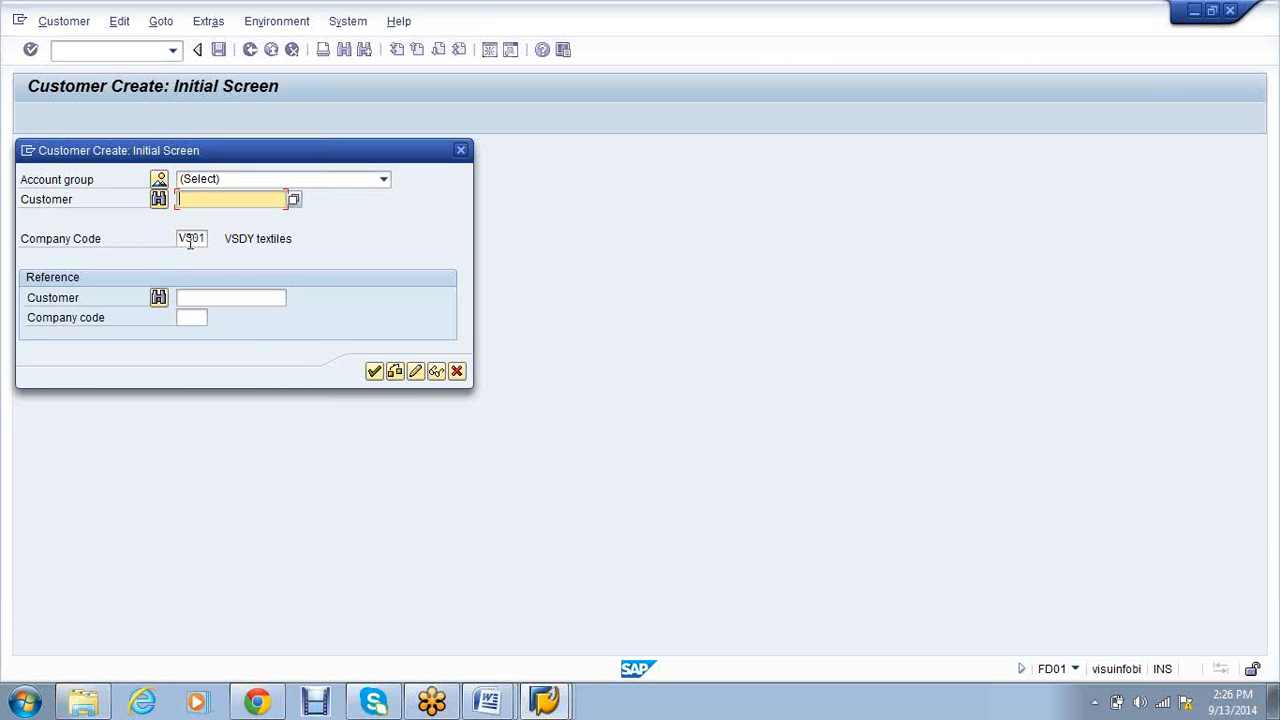
{"action": "mouse_move", "coordinate": [544, 700]}
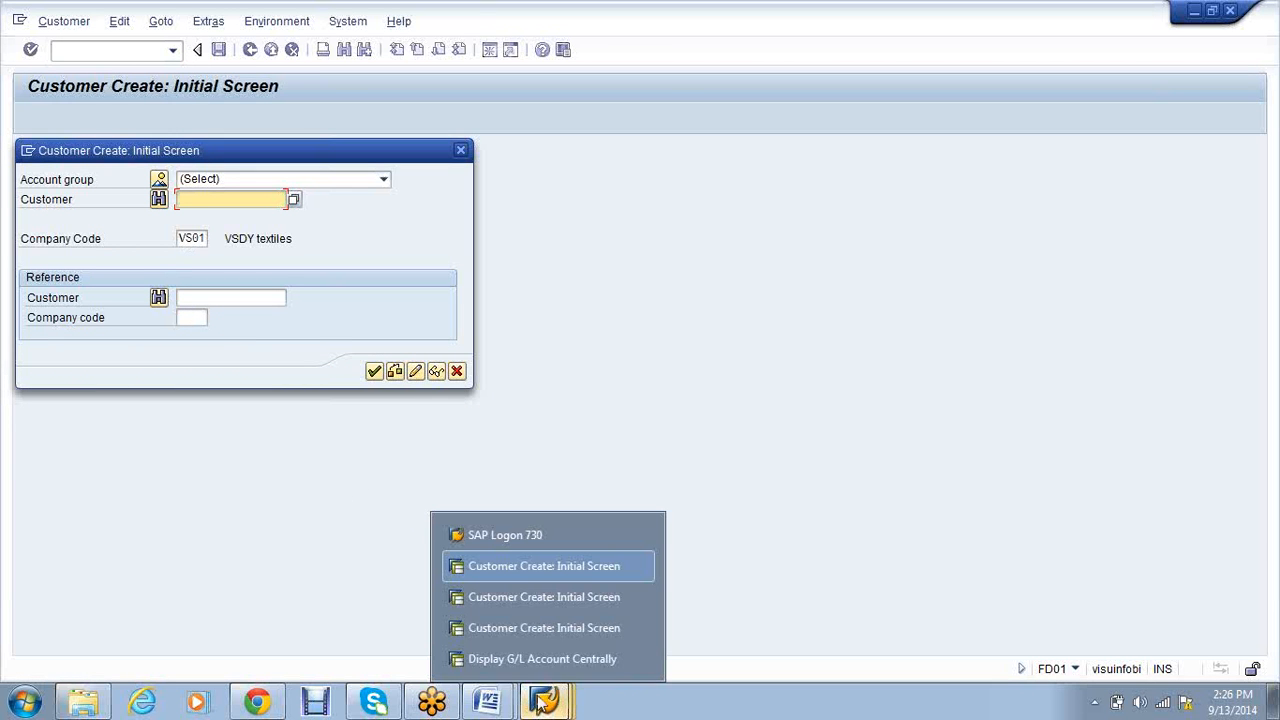
{"action": "left_click", "coordinate": [514, 599]}
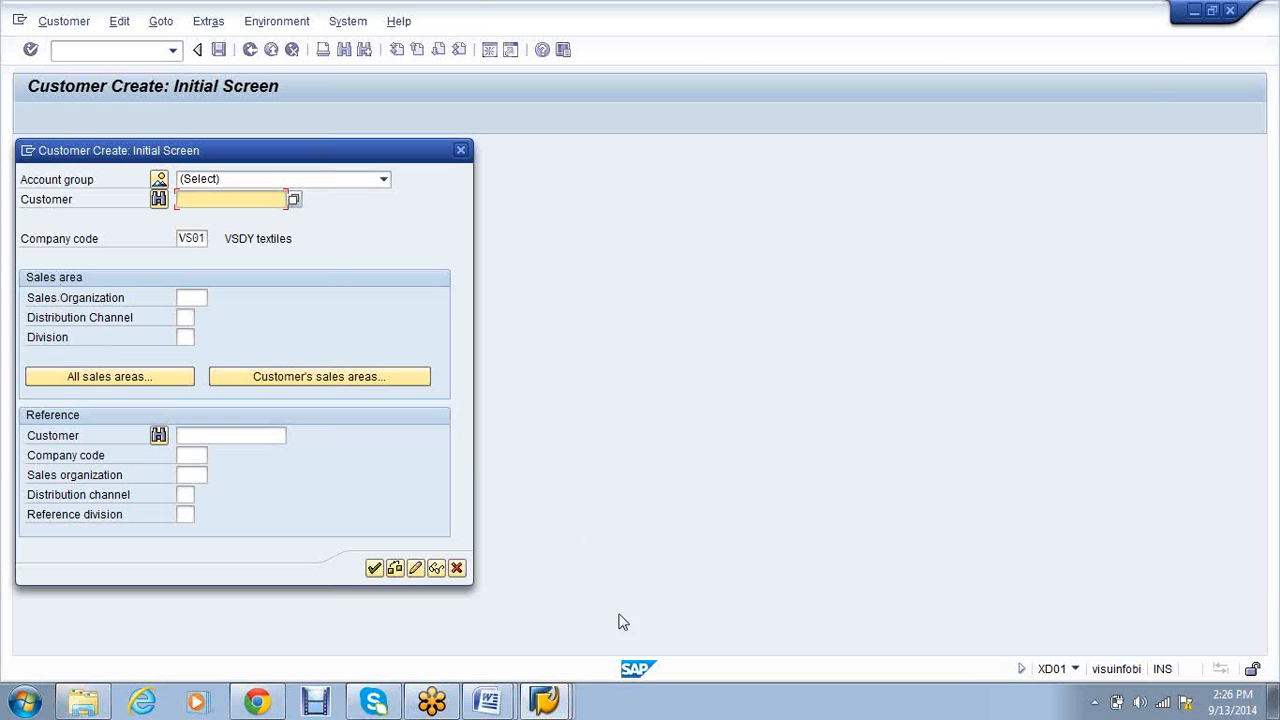
{"action": "mouse_move", "coordinate": [562, 707]}
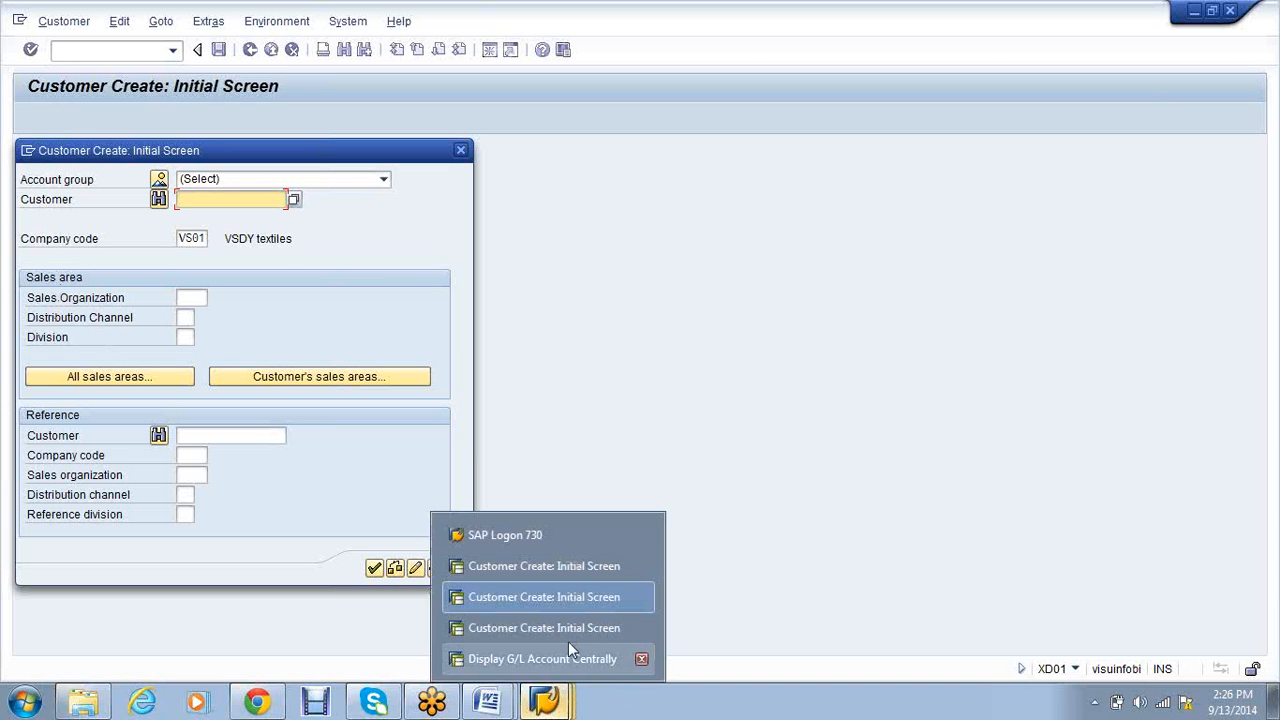
{"action": "left_click", "coordinate": [568, 630]}
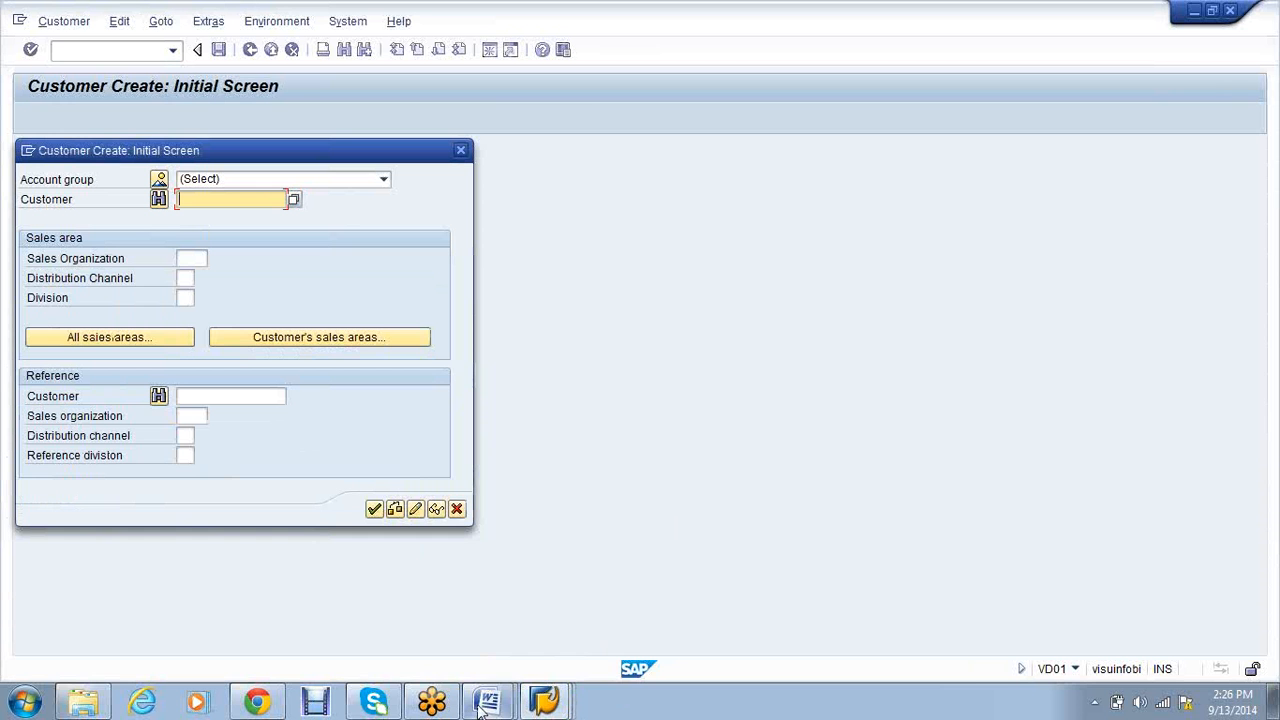
In Word, type the note 'FD01- Only company code'
{"action": "mouse_move", "coordinate": [488, 703]}
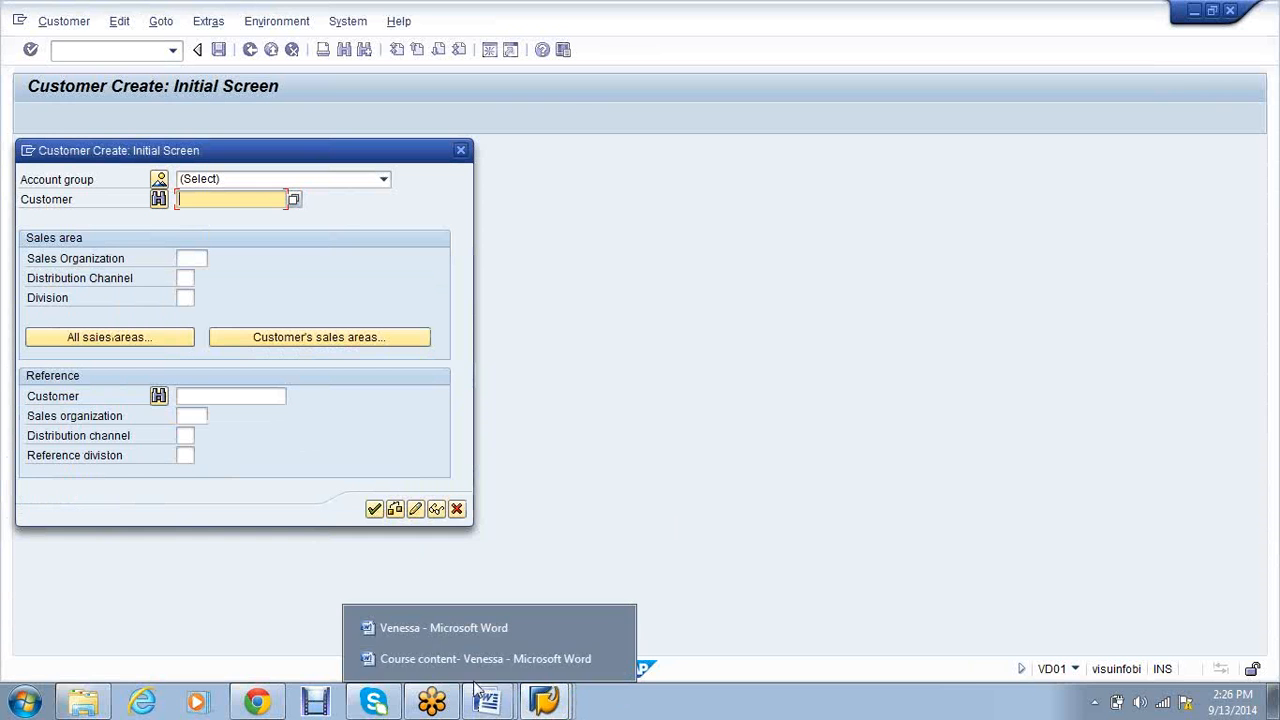
{"action": "left_click", "coordinate": [455, 627]}
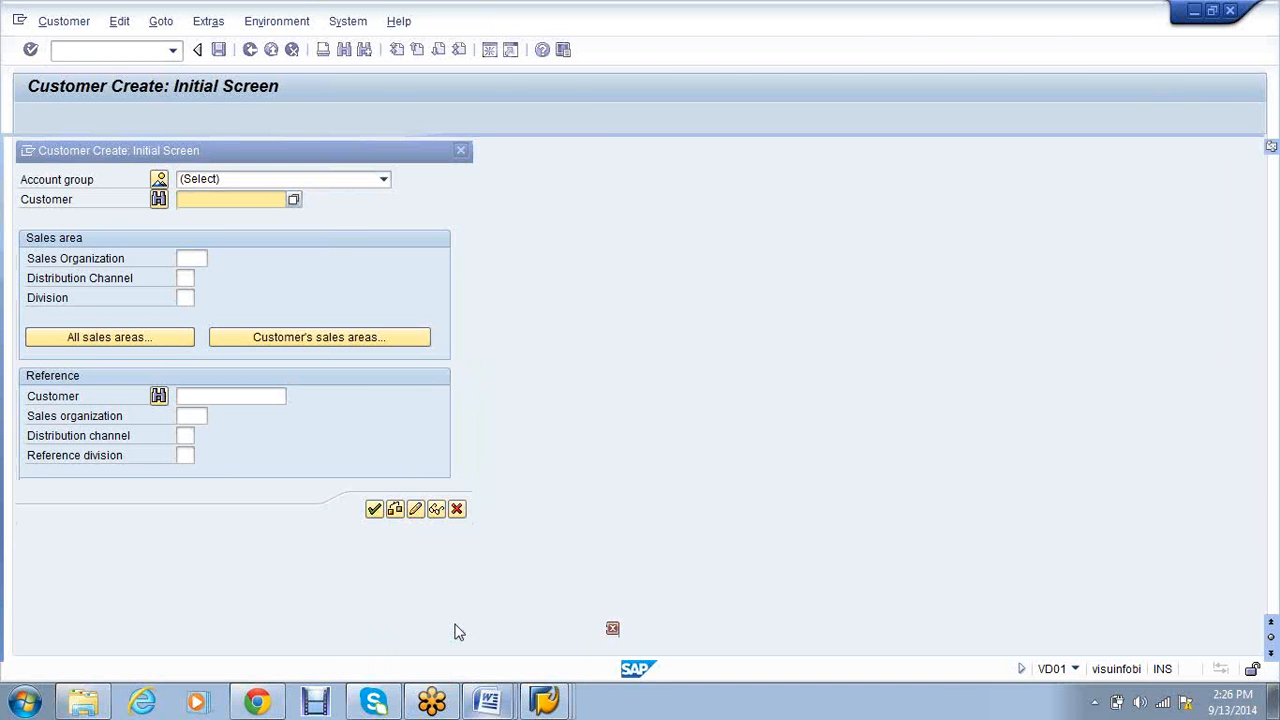
{"action": "type", "text": "01- Only"}
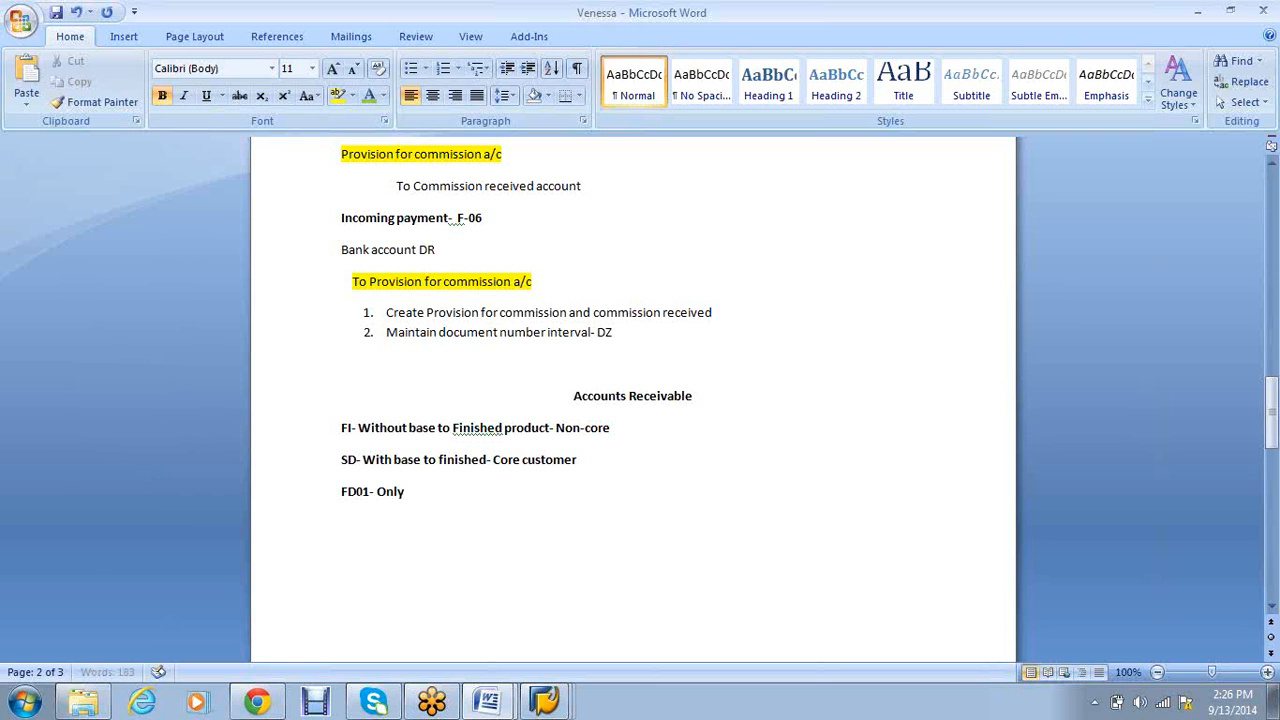
{"action": "type", "text": " company code"}
Add the notes 'VD01- Only sales area' and 'XD01- Both company code and sales area'
{"action": "key", "text": "Return"}
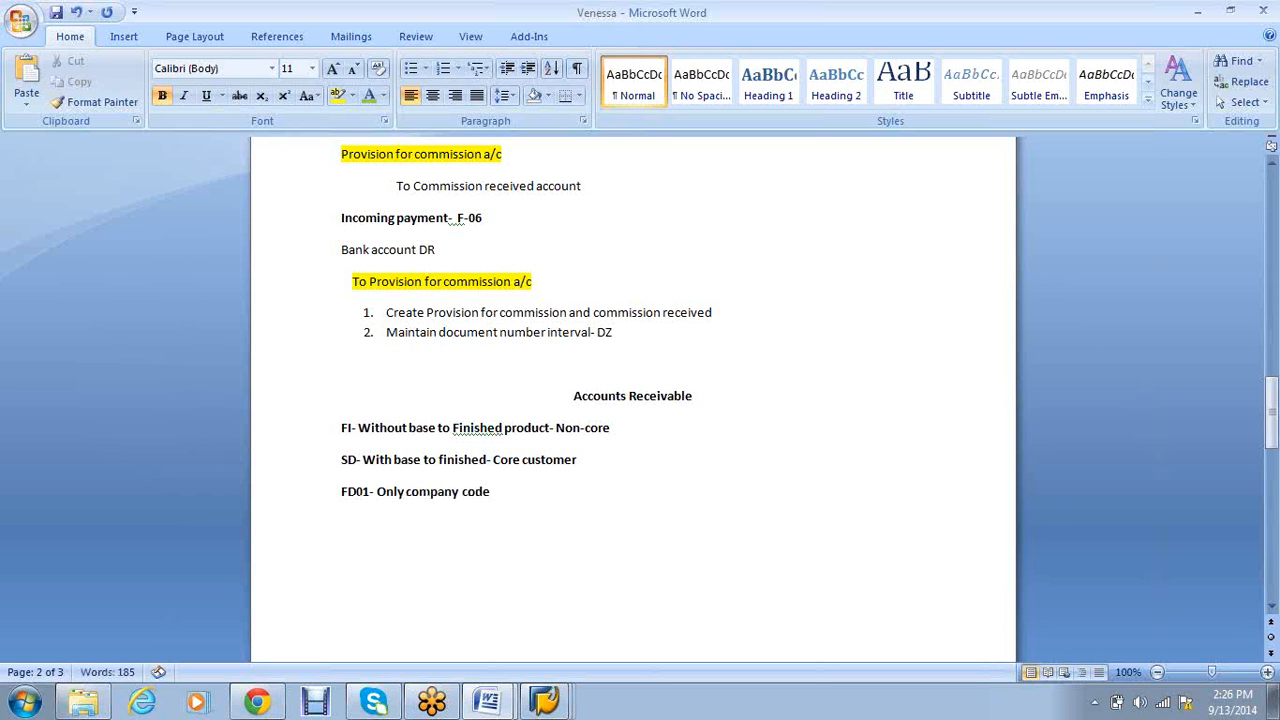
{"action": "type", "text": "VD01- Only sales ar"}
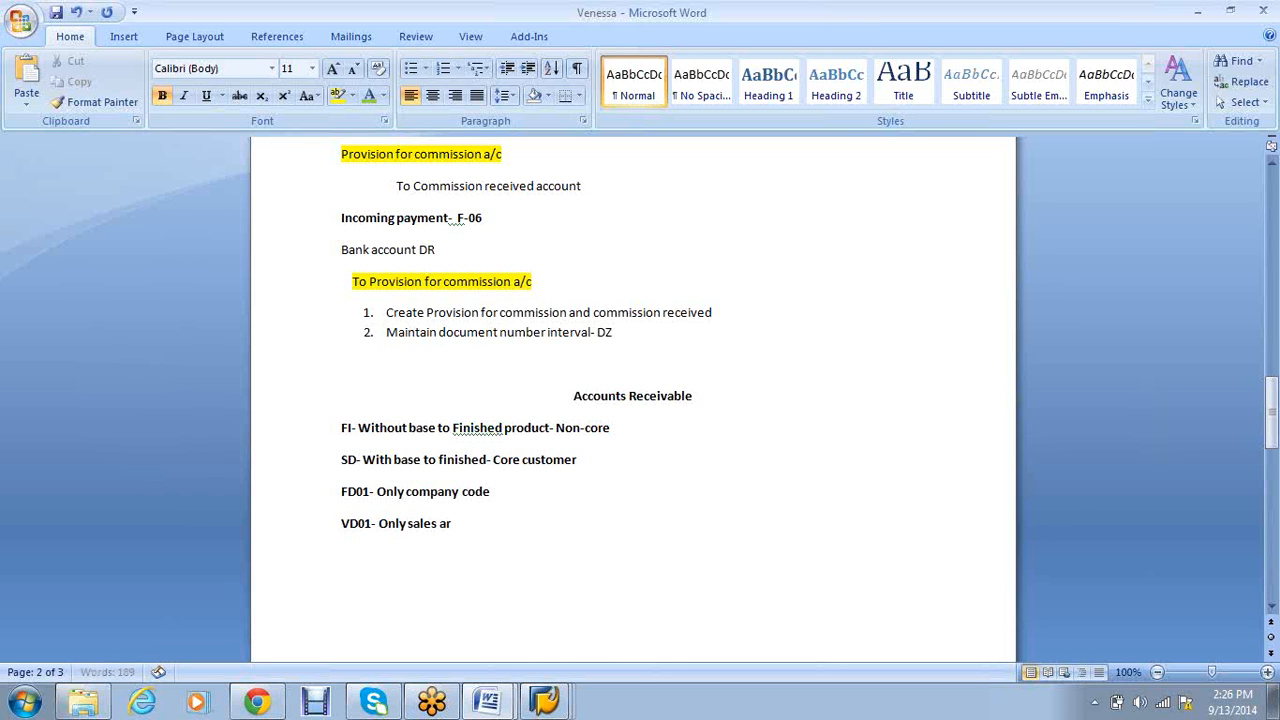
{"action": "type", "text": "ea"}
{"action": "key", "text": "Return"}
{"action": "type", "text": "XD01- Both compan"}
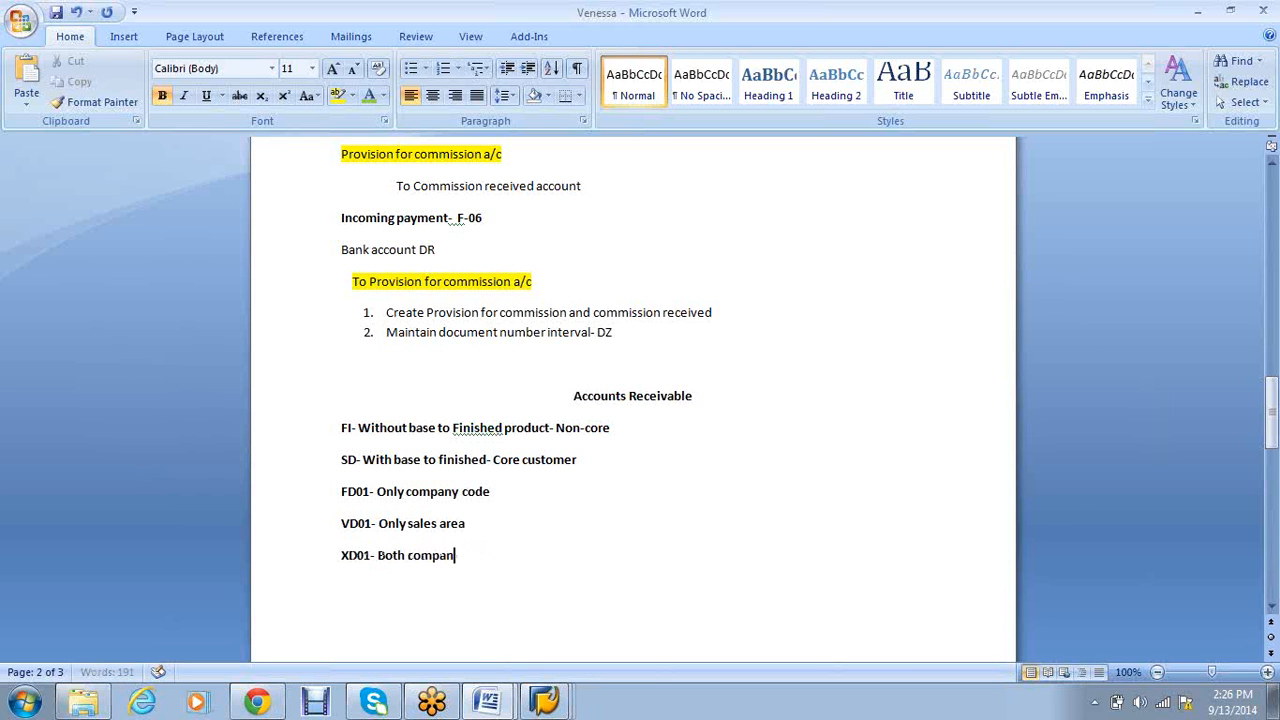
{"action": "type", "text": "y code and sales area"}
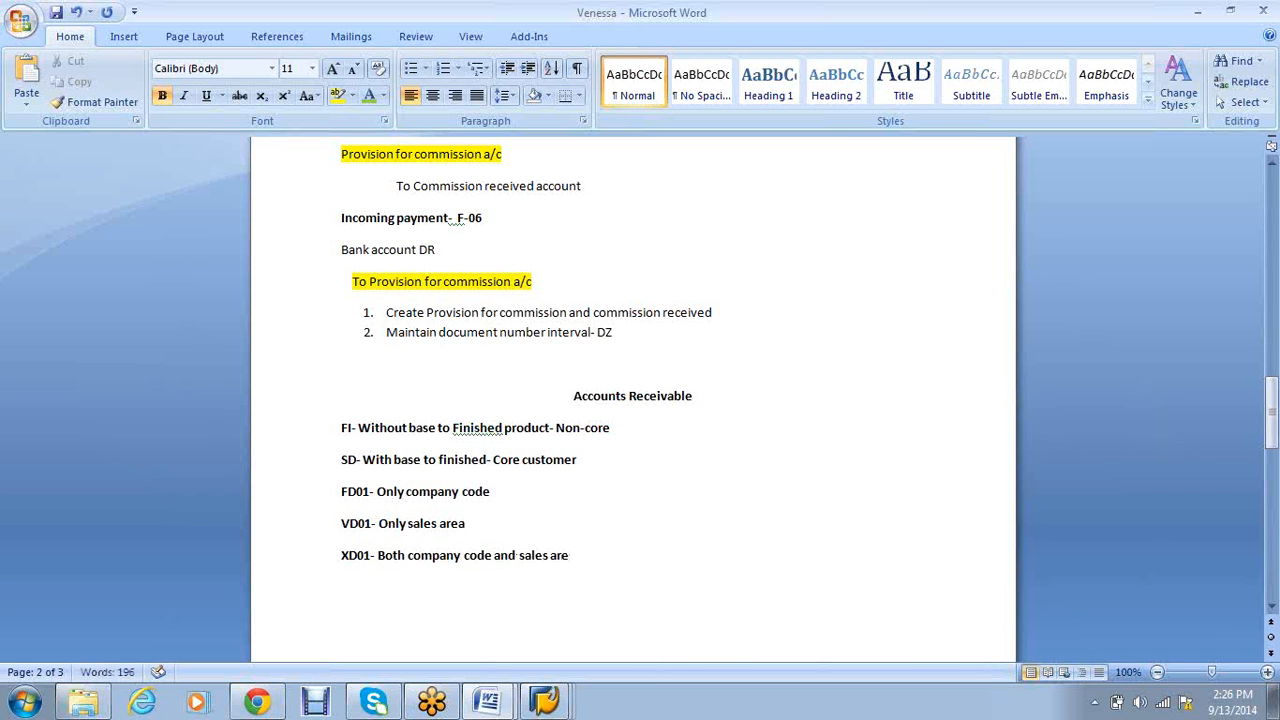
{"action": "key", "text": "Return"}
{"action": "key", "text": "BackSpace"}
{"action": "key", "text": "Return"}
{"action": "scroll", "coordinate": [409, 572], "scroll_direction": "down", "scroll_amount": 3}
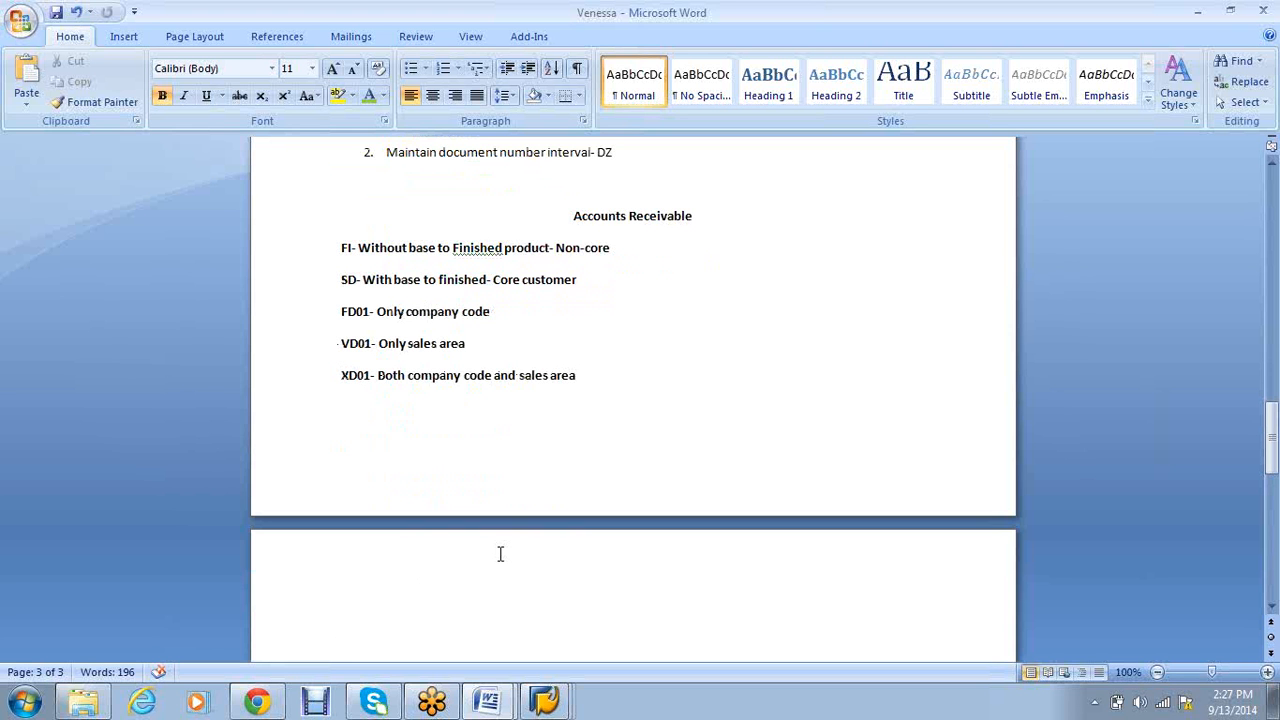
Type the heading 'Account receivable G/L Account' and unbold the five Accounts Receivable lines
{"action": "type", "text": "Account receiveb"}
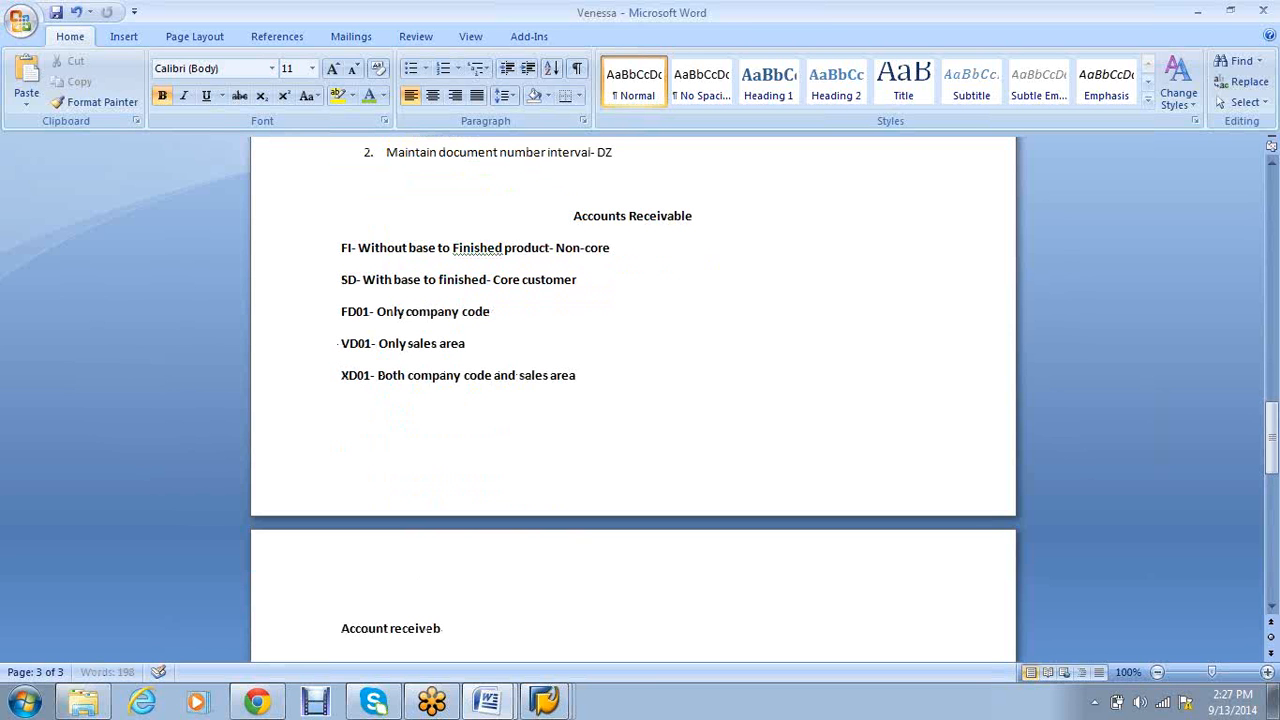
{"action": "type", "text": "ale"}
{"action": "scroll", "coordinate": [435, 605], "scroll_direction": "down", "scroll_amount": 5}
{"action": "right_click", "coordinate": [455, 405]}
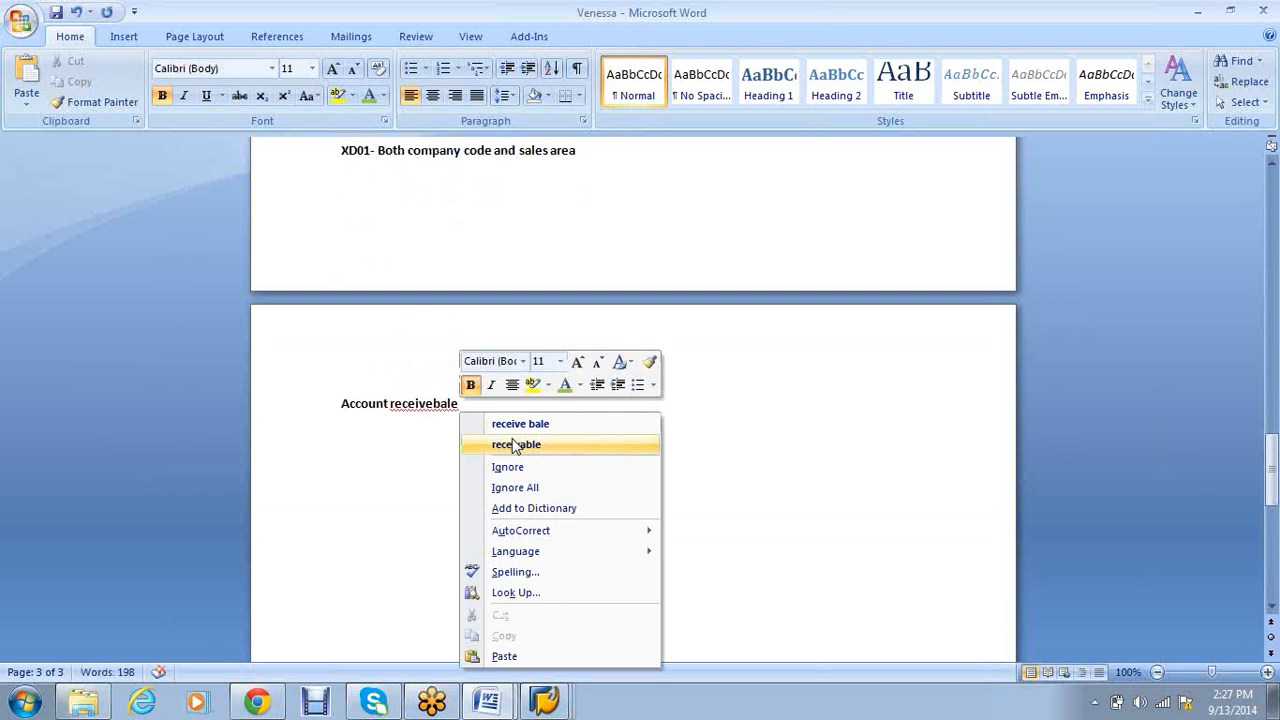
{"action": "left_click", "coordinate": [516, 444]}
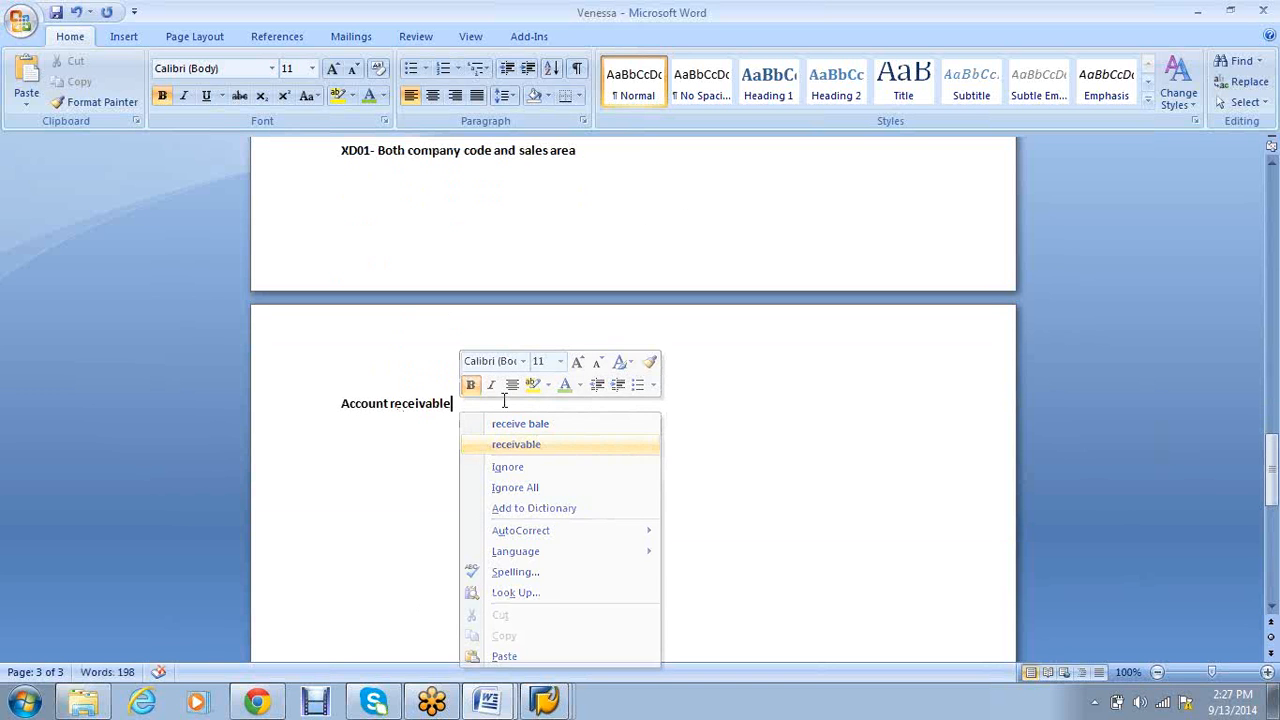
{"action": "type", "text": "G/LAC"}
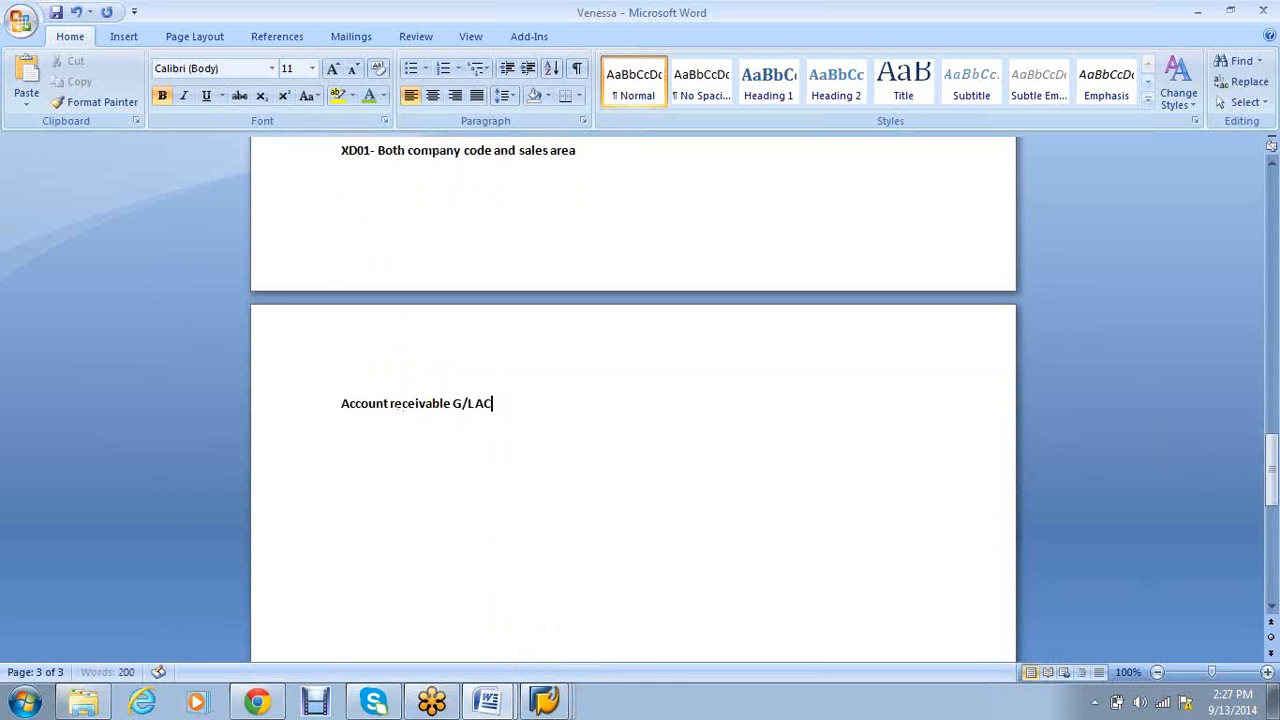
{"action": "key", "text": "BackSpace"}
{"action": "key", "text": "BackSpace"}
{"action": "type", "text": "Account"}
{"action": "key", "text": "Return"}
{"action": "scroll", "coordinate": [500, 397], "scroll_direction": "up", "scroll_amount": 4}
{"action": "left_click_drag", "start_coordinate": [580, 378], "coordinate": [343, 251]}
{"action": "key", "text": "ctrl+b"}
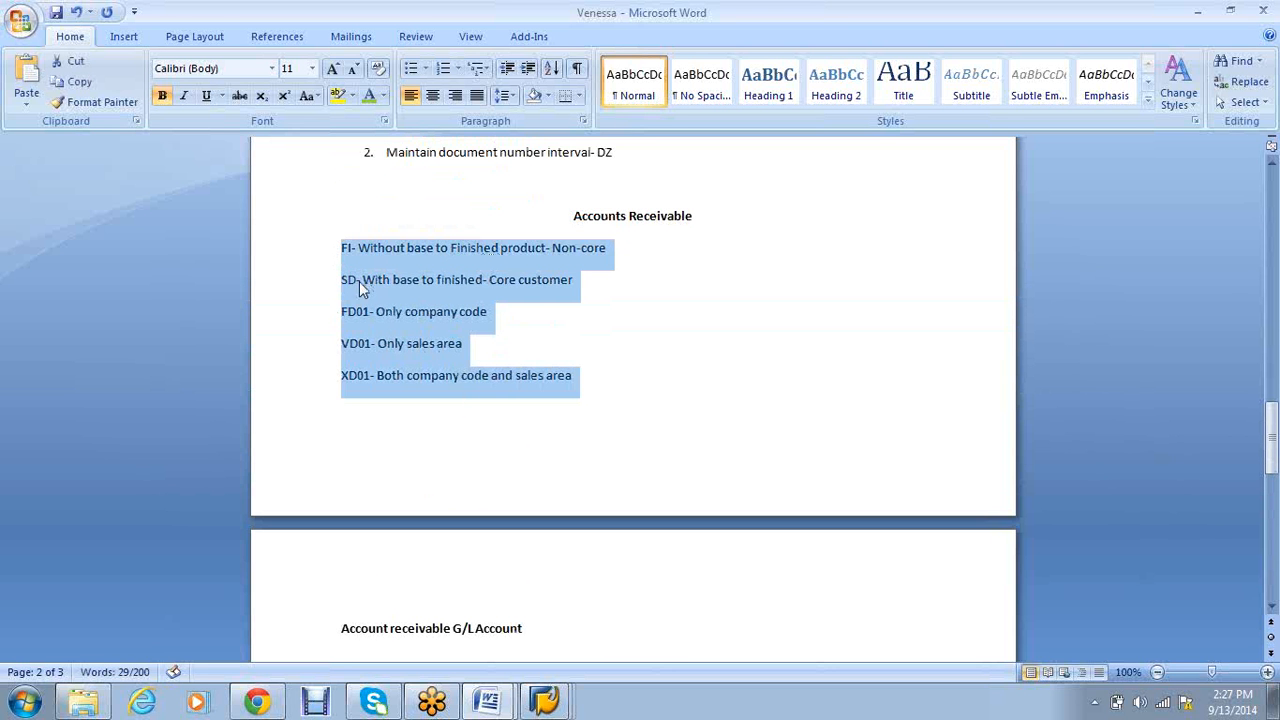
Complete the heading with '(Sundry debtors)' and add the line 'Invoice- Credit sales'
{"action": "scroll", "coordinate": [610, 400], "scroll_direction": "down", "scroll_amount": 3}
{"action": "left_click", "coordinate": [586, 451]}
{"action": "type", "text": "("}
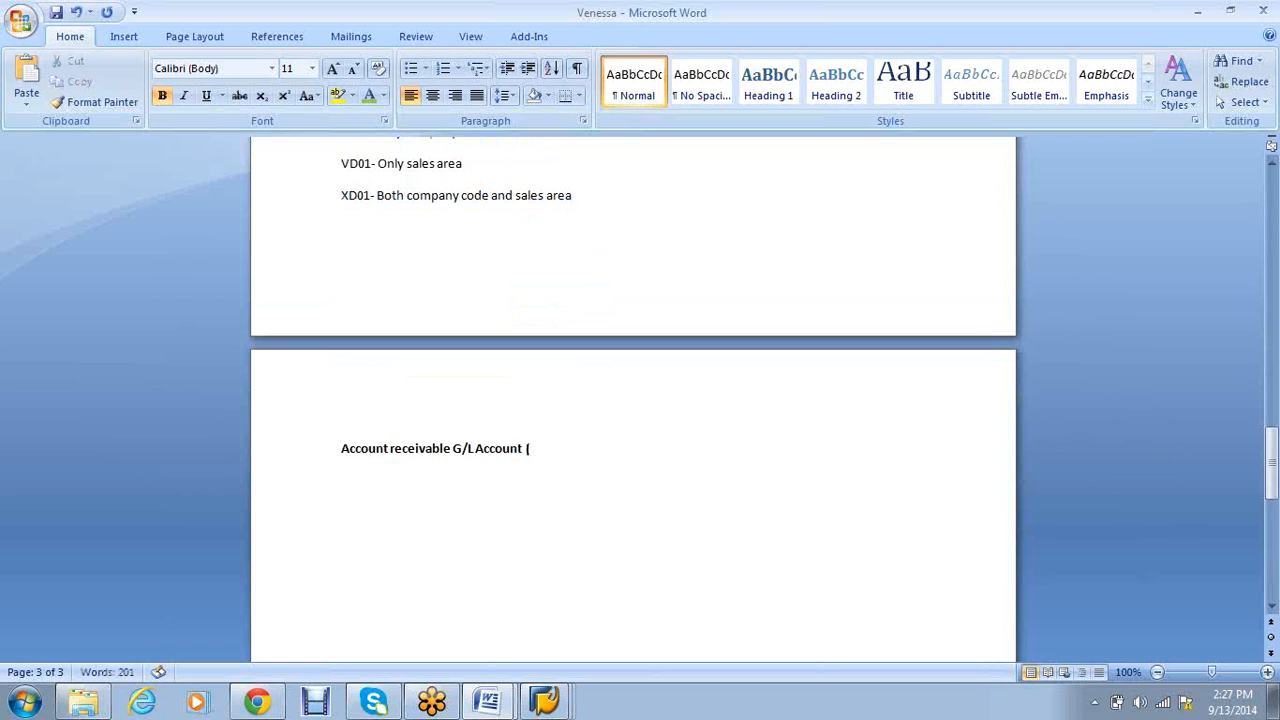
{"action": "type", "text": "Sundry d"}
{"action": "type", "text": "entors"}
{"action": "key", "text": "BackSpace"}
{"action": "key", "text": "BackSpace"}
{"action": "key", "text": "BackSpace"}
{"action": "key", "text": "BackSpace"}
{"action": "key", "text": "BackSpace"}
{"action": "type", "text": "btor"}
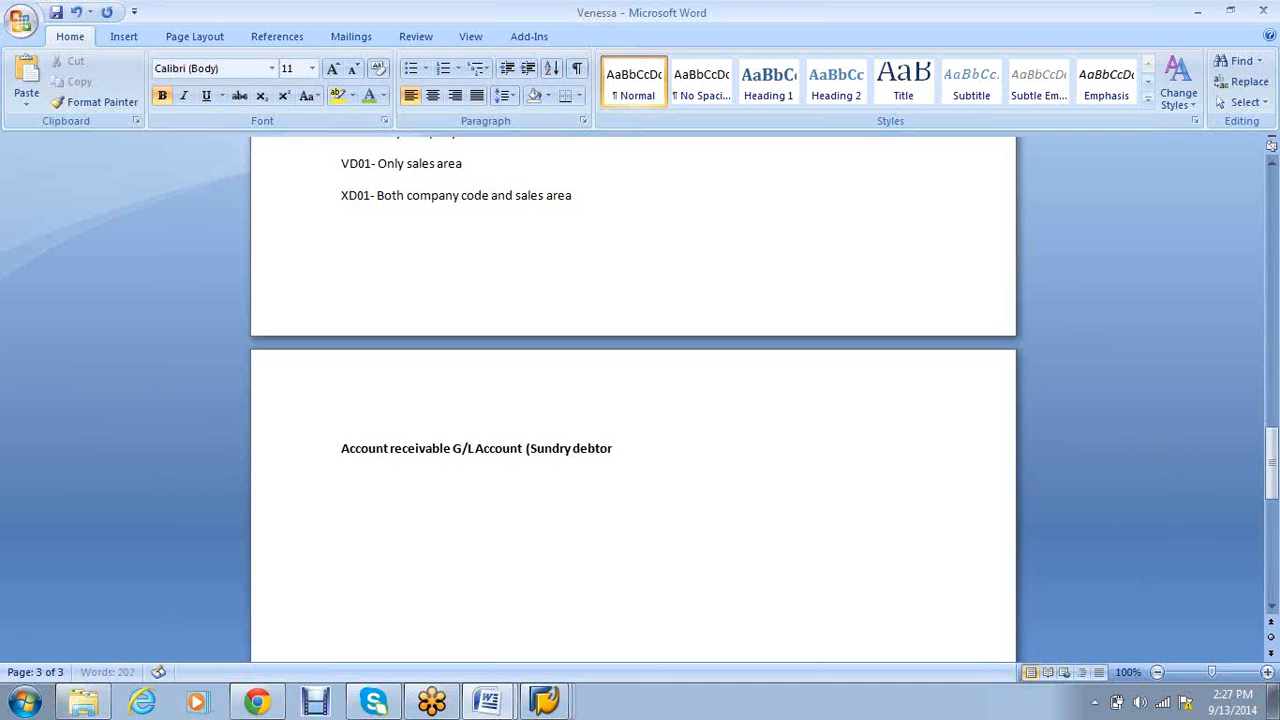
{"action": "type", "text": "s)"}
{"action": "key", "text": "Return"}
{"action": "left_click", "coordinate": [636, 452]}
{"action": "left_click", "coordinate": [380, 496]}
{"action": "type", "text": "Invoice- Credit sales"}
{"action": "key", "text": "Return"}
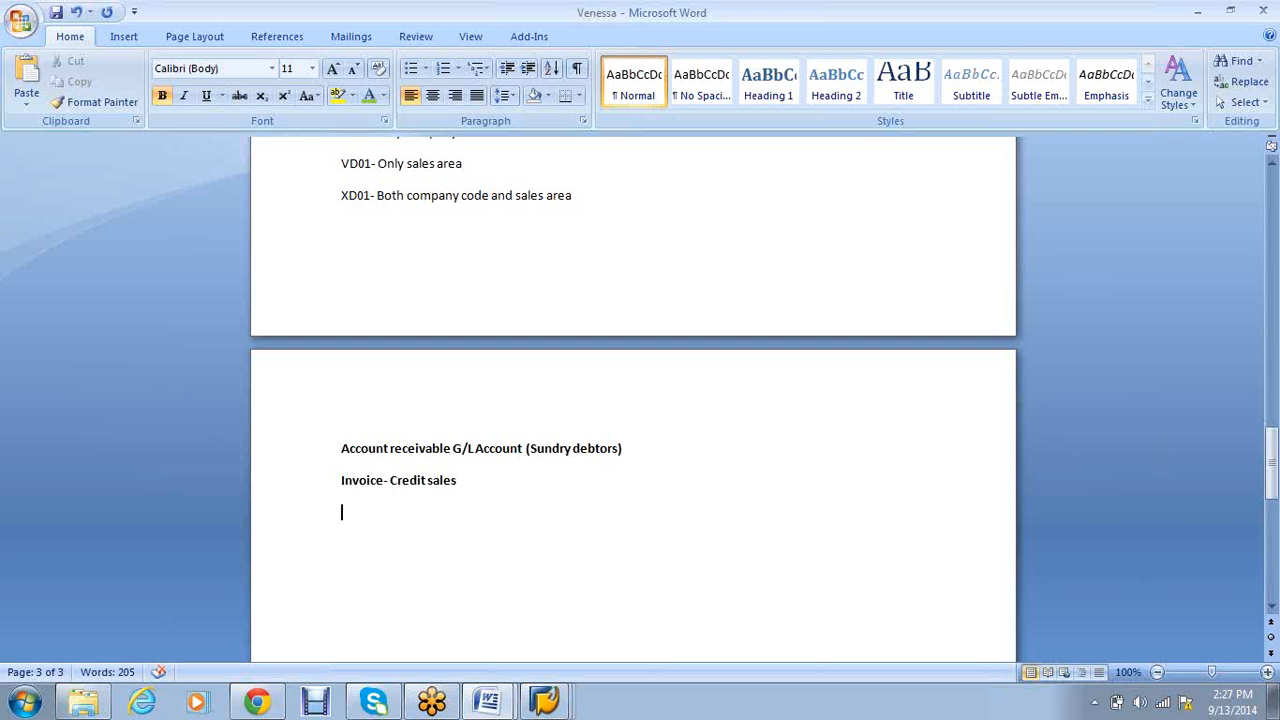
Type 'Customer a/c DR To Credit sales account' and set both posting lines to regular weight
{"action": "type", "text": "Customer /ac"}
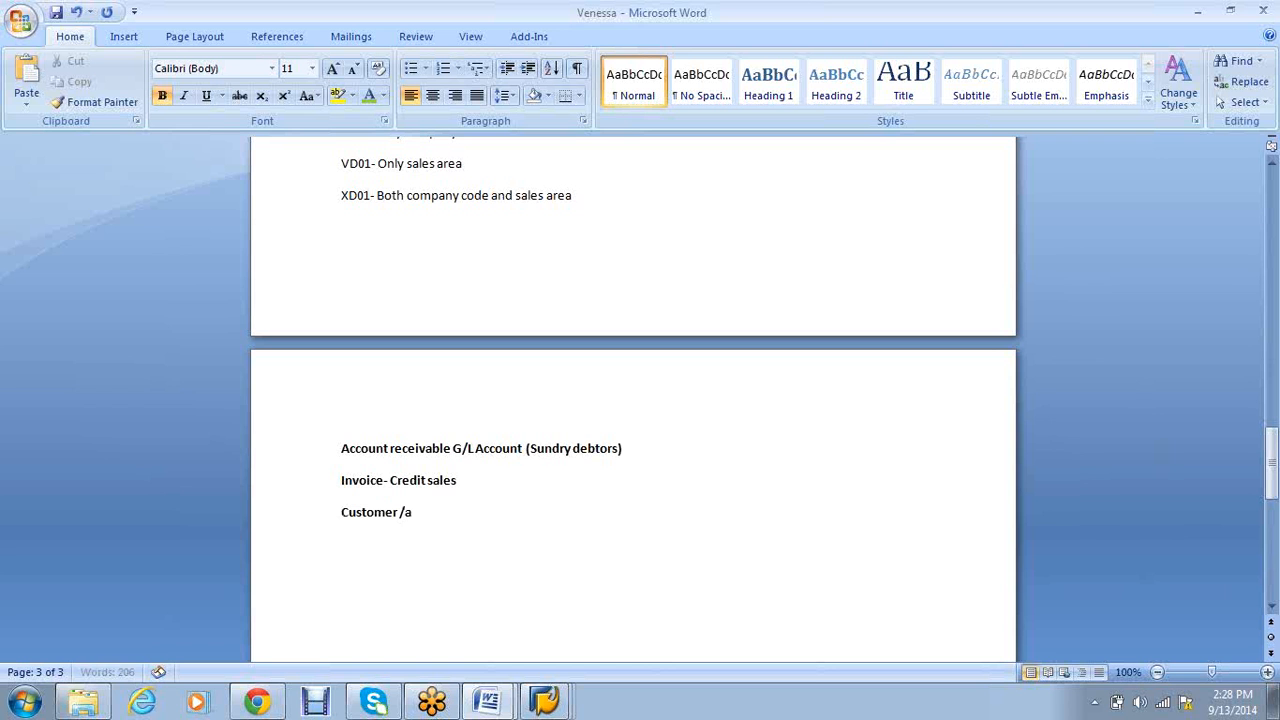
{"action": "key", "text": "BackSpace"}
{"action": "key", "text": "BackSpace"}
{"action": "key", "text": "BackSpace"}
{"action": "type", "text": "a/c DR T"}
{"action": "type", "text": "o "}
{"action": "type", "text": "Cresu"}
{"action": "key", "text": "BackSpace"}
{"action": "key", "text": "BackSpace"}
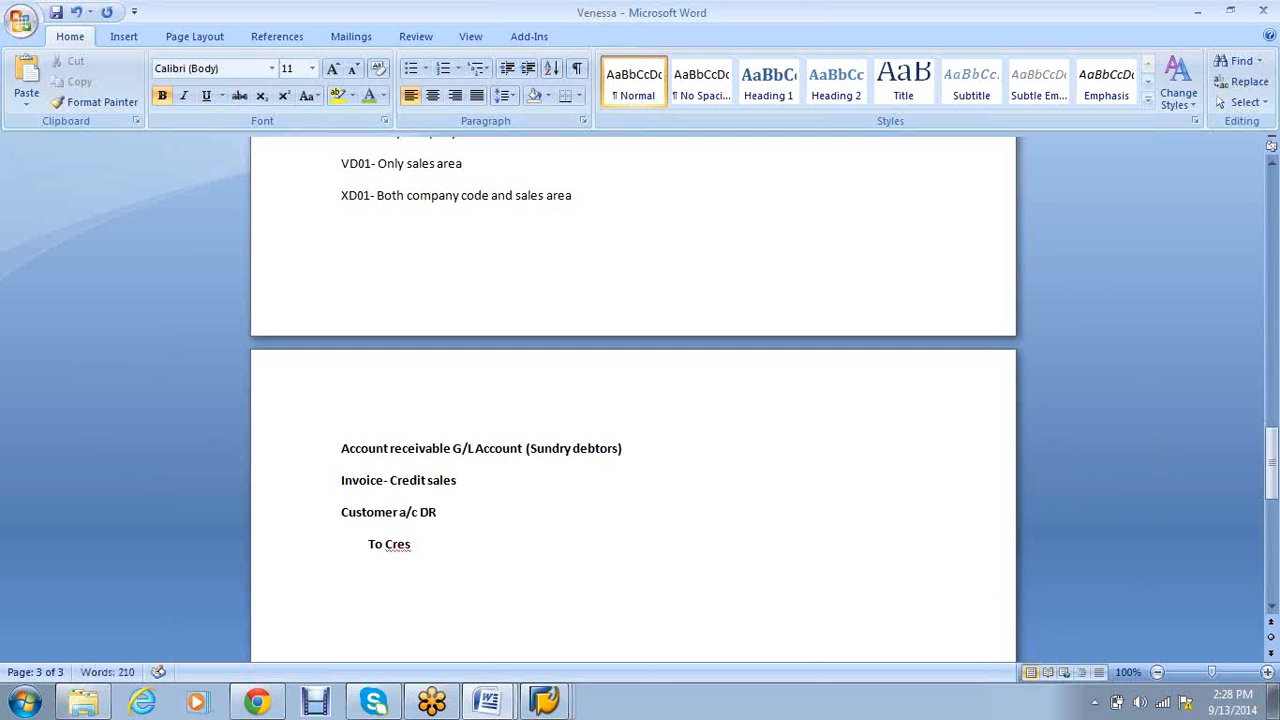
{"action": "type", "text": "dir"}
{"action": "type", "text": " sales"}
{"action": "key", "text": "Left"}
{"action": "key", "text": "Left"}
{"action": "key", "text": "Left"}
{"action": "key", "text": "Left"}
{"action": "key", "text": "Left"}
{"action": "key", "text": "Left"}
{"action": "key", "text": "BackSpace"}
{"action": "type", "text": "t"}
{"action": "key", "text": "Right"}
{"action": "key", "text": "Right"}
{"action": "key", "text": "Right"}
{"action": "key", "text": "Right"}
{"action": "key", "text": "Right"}
{"action": "key", "text": "Right"}
{"action": "type", "text": "account"}
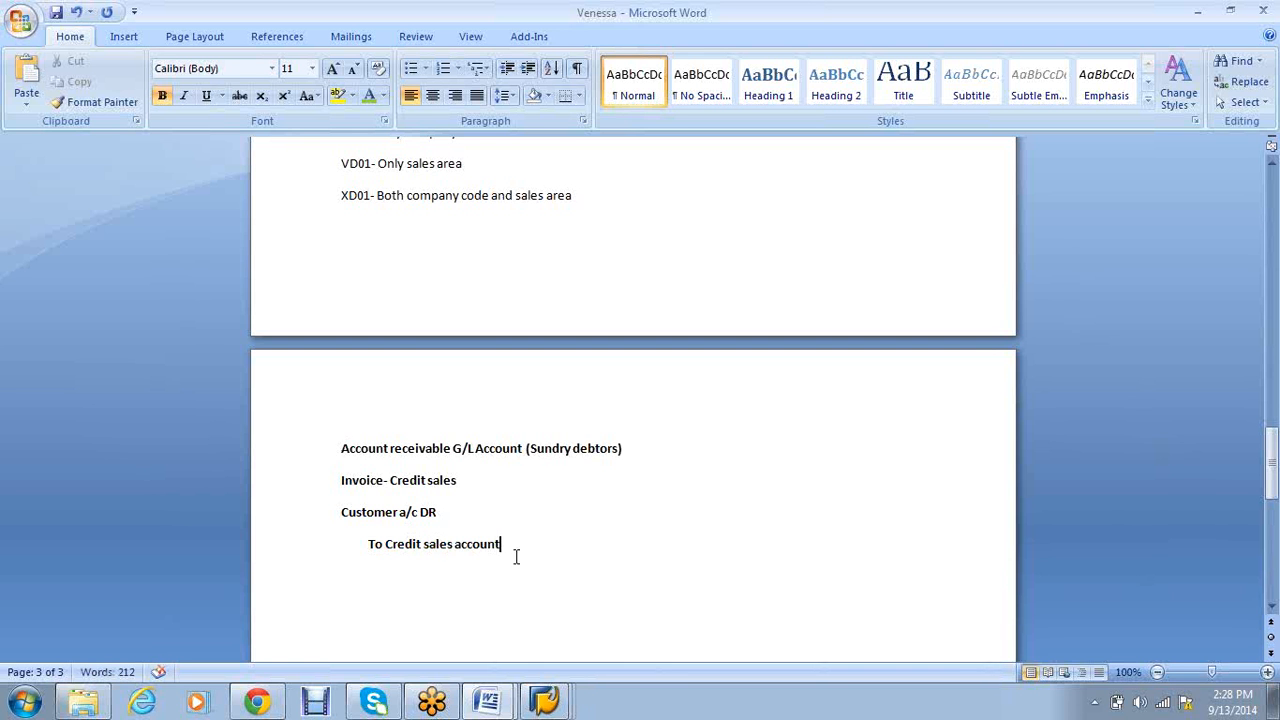
{"action": "left_click_drag", "start_coordinate": [514, 550], "coordinate": [377, 520]}
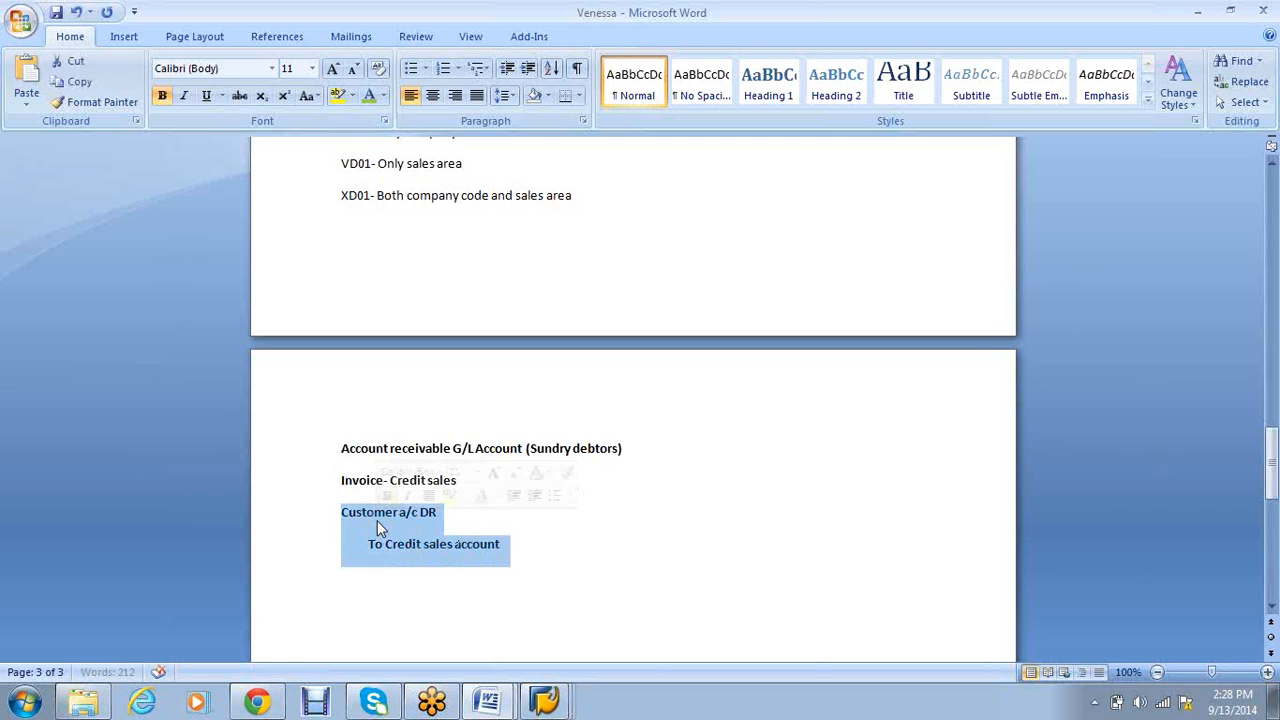
{"action": "left_click", "coordinate": [499, 546]}
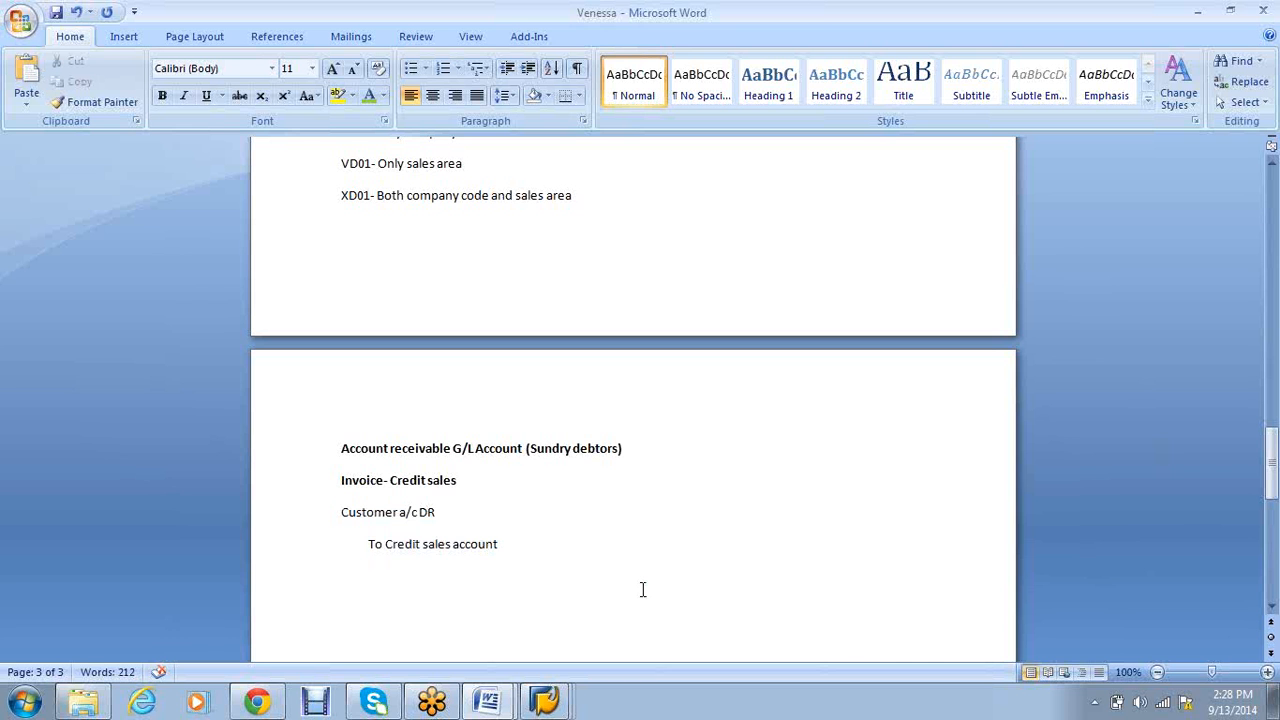
Add 'Incoming payment', 'Bank account DR' and an indented 'To Customer account' line
{"action": "key", "text": "Right"}
{"action": "key", "text": "Right"}
{"action": "key", "text": "Right"}
{"action": "key", "text": "Right"}
{"action": "key", "text": "Right"}
{"action": "key", "text": "Right"}
{"action": "key", "text": "Right"}
{"action": "key", "text": "Right"}
{"action": "key", "text": "Right"}
{"action": "key", "text": "Right"}
{"action": "key", "text": "Right"}
{"action": "type", "text": "Incoming payment"}
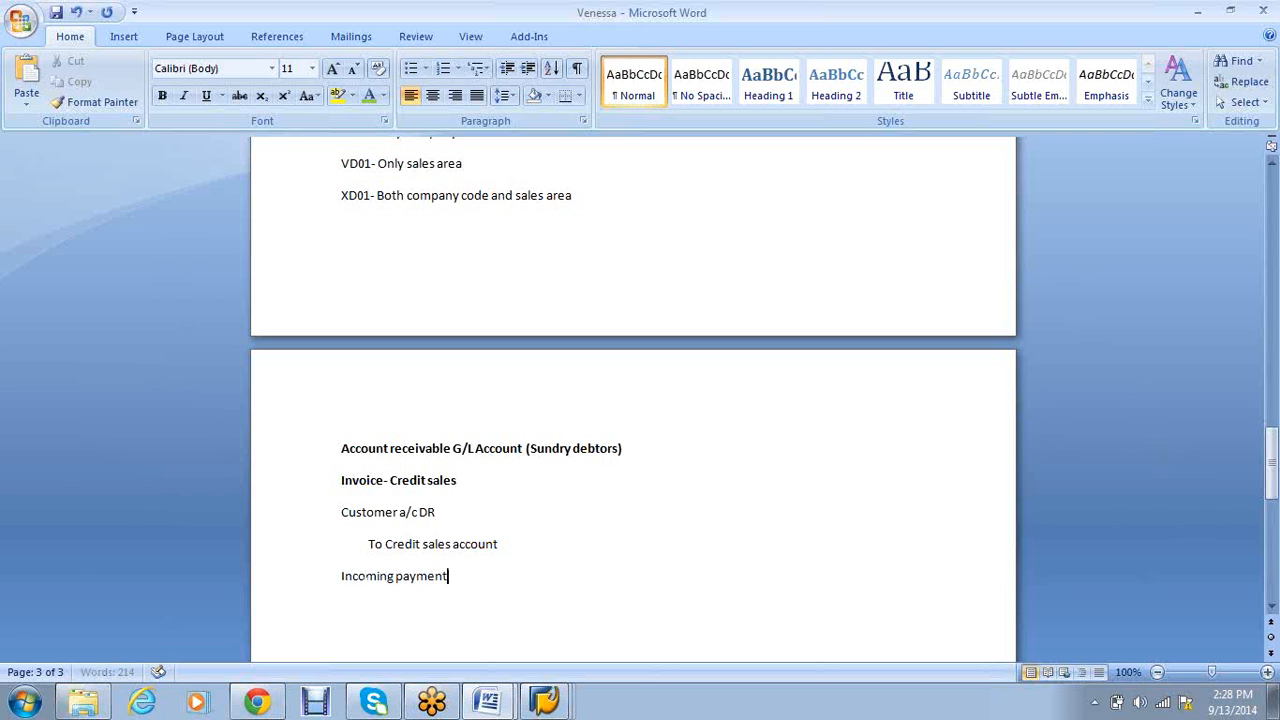
{"action": "key", "text": "Return"}
{"action": "type", "text": "Bank account DR"}
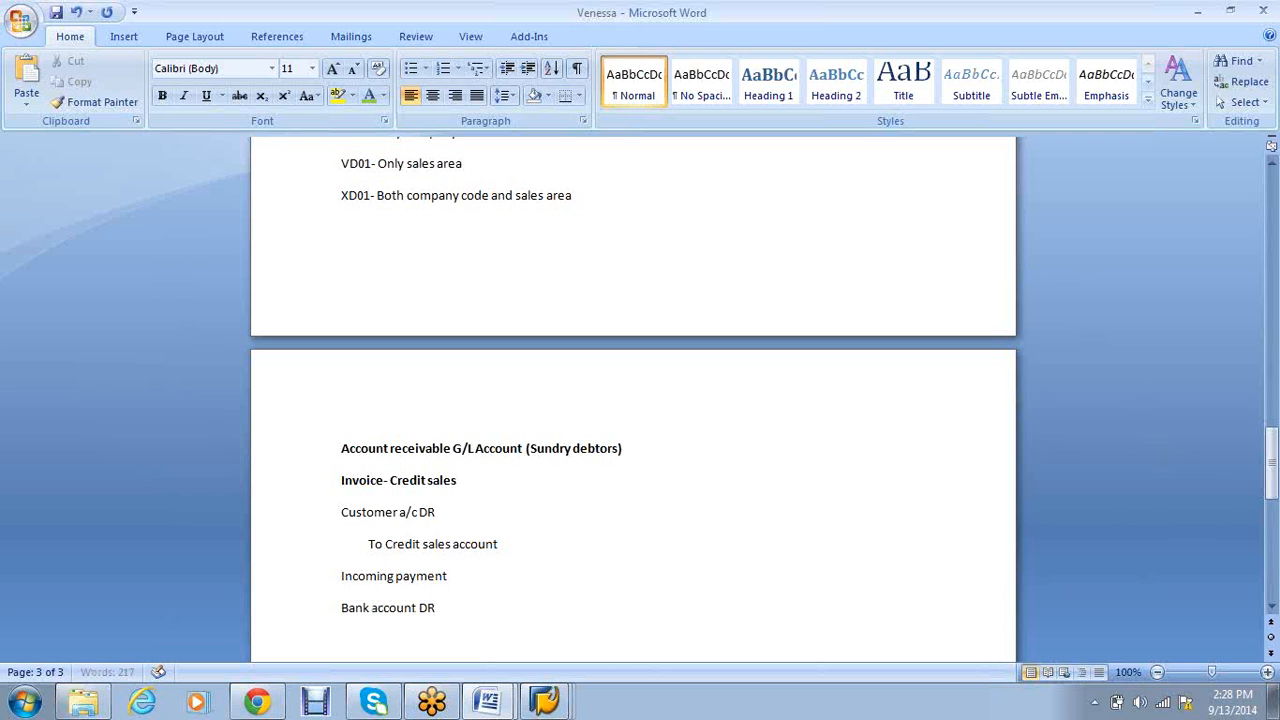
{"action": "key", "text": "Return"}
{"action": "key", "text": "Tab"}
{"action": "type", "text": "to Cuso"}
{"action": "key", "text": "BackSpace"}
{"action": "type", "text": "tomer account"}
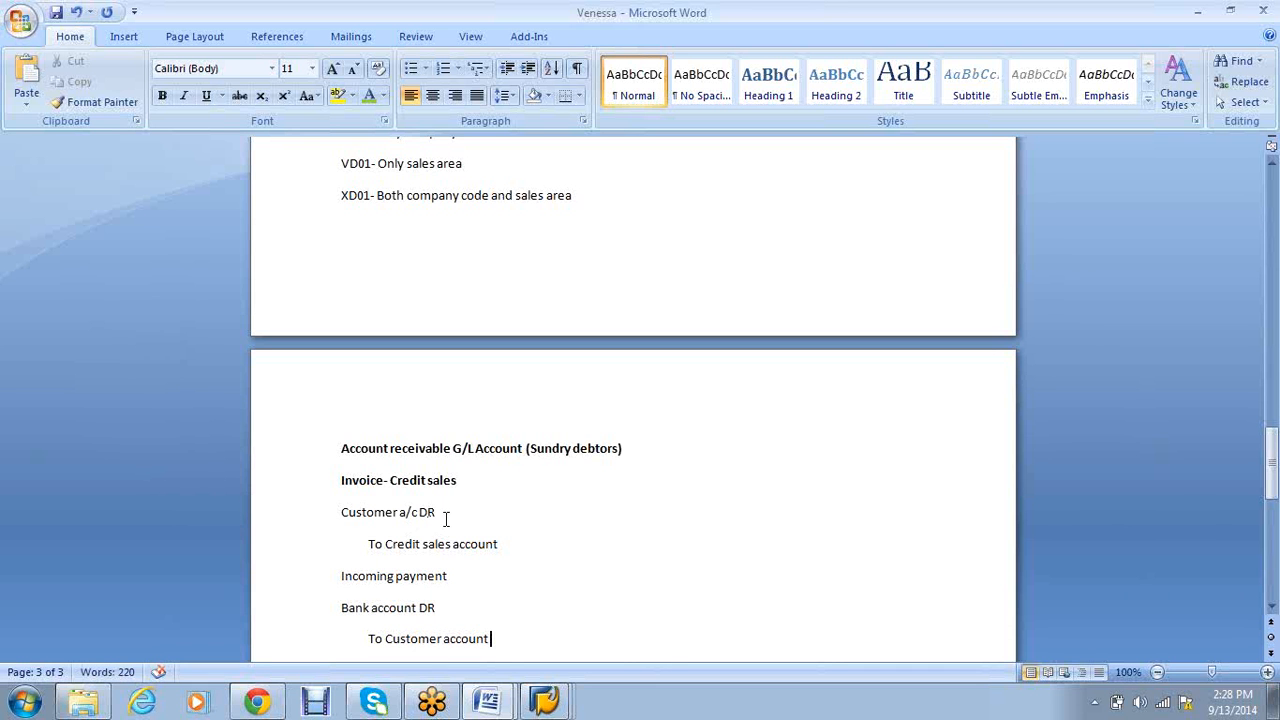
{"action": "scroll", "coordinate": [440, 520], "scroll_direction": "down", "scroll_amount": 1}
Append '- Account receivable G/L Account', copied from the heading, to the Customer a/c DR and To Customer account lines
{"action": "left_click_drag", "start_coordinate": [442, 467], "coordinate": [341, 467]}
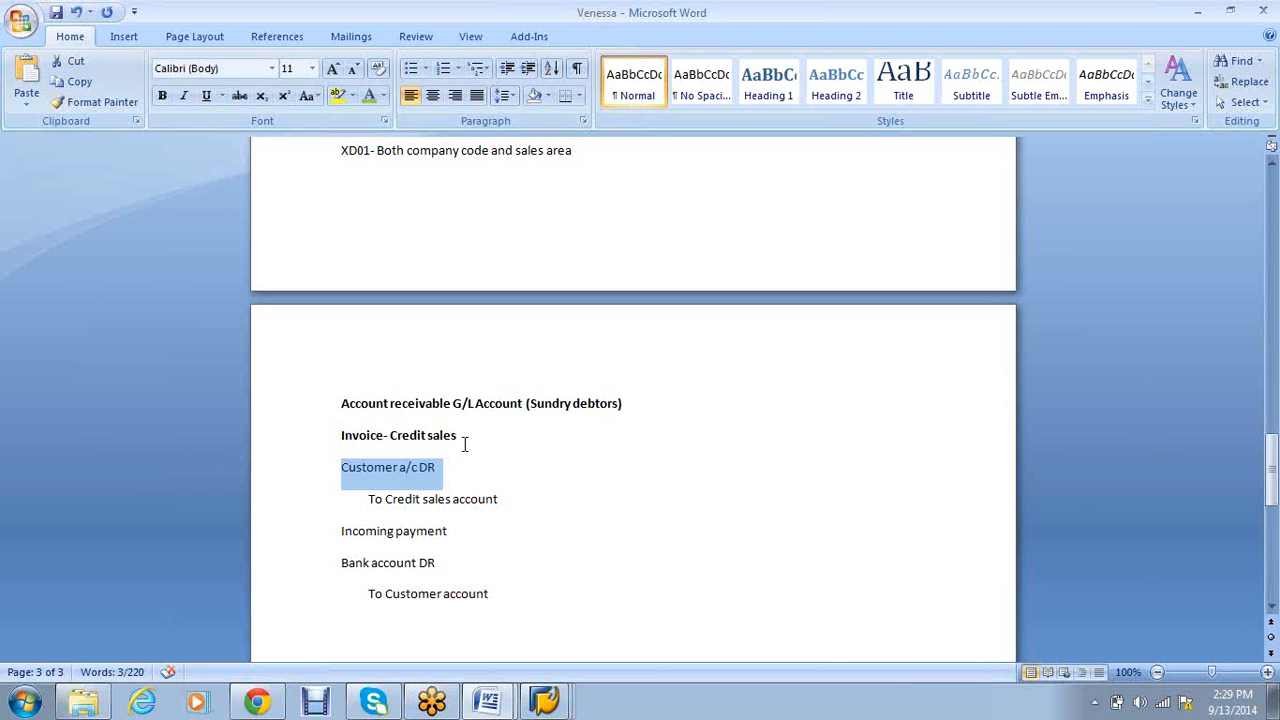
{"action": "left_click_drag", "start_coordinate": [466, 438], "coordinate": [441, 443]}
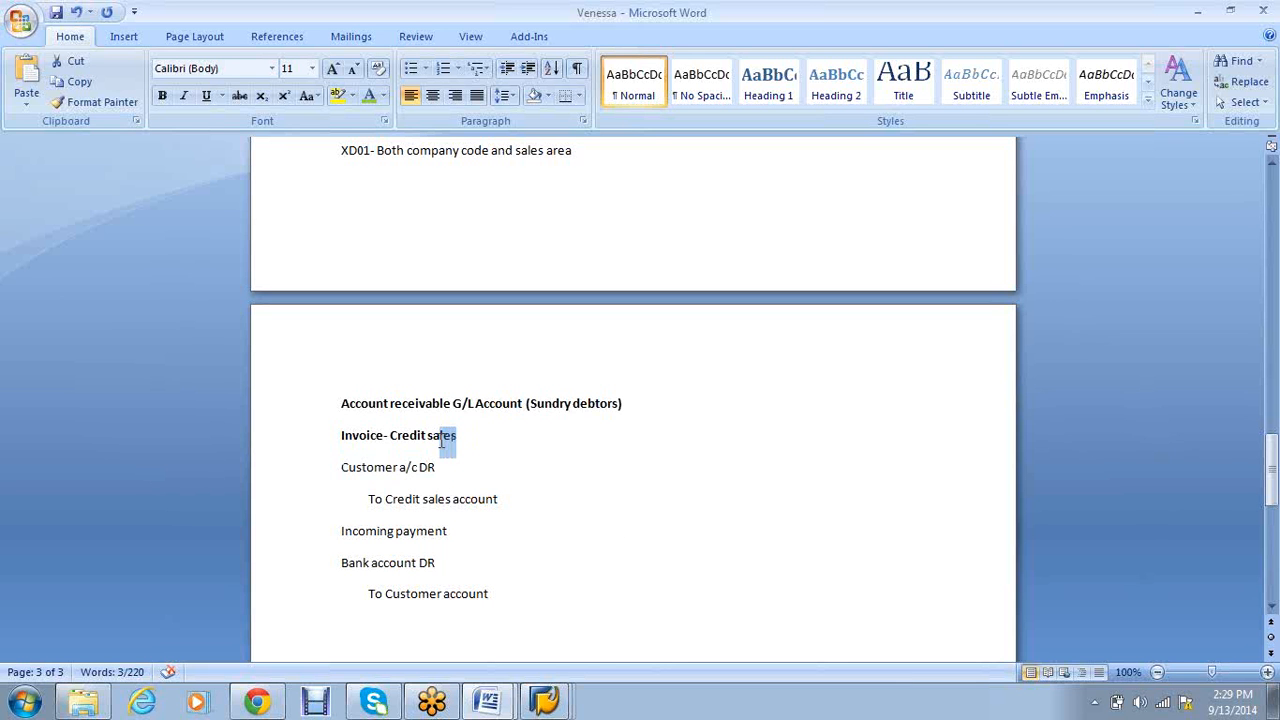
{"action": "left_click", "coordinate": [551, 475]}
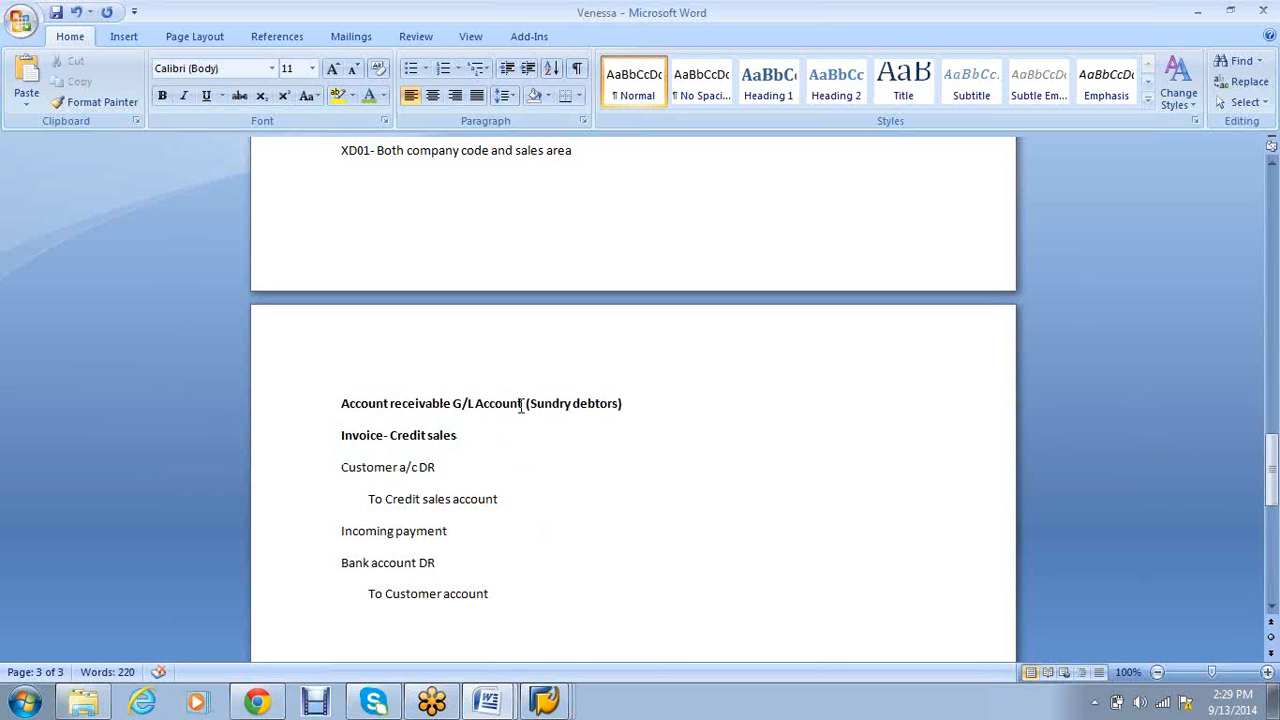
{"action": "left_click_drag", "start_coordinate": [524, 410], "coordinate": [341, 405]}
{"action": "key", "text": "ctrl+c"}
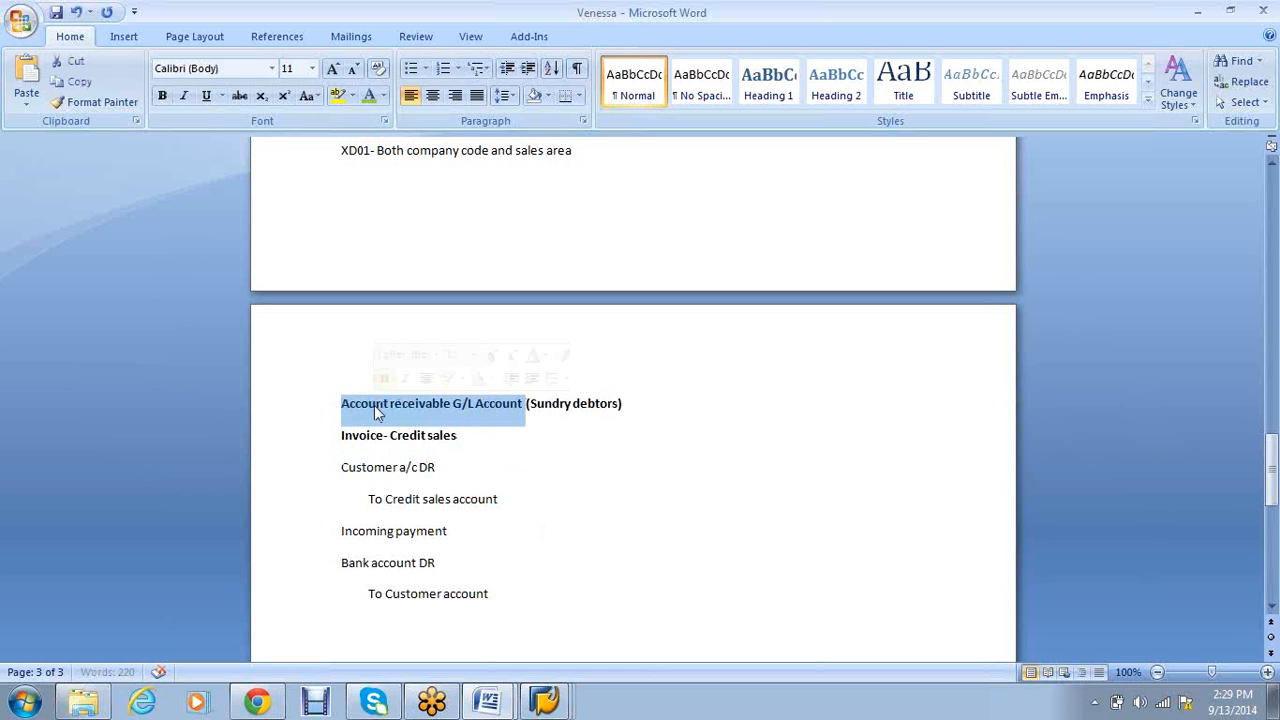
{"action": "left_click", "coordinate": [549, 482]}
{"action": "type", "text": "-"}
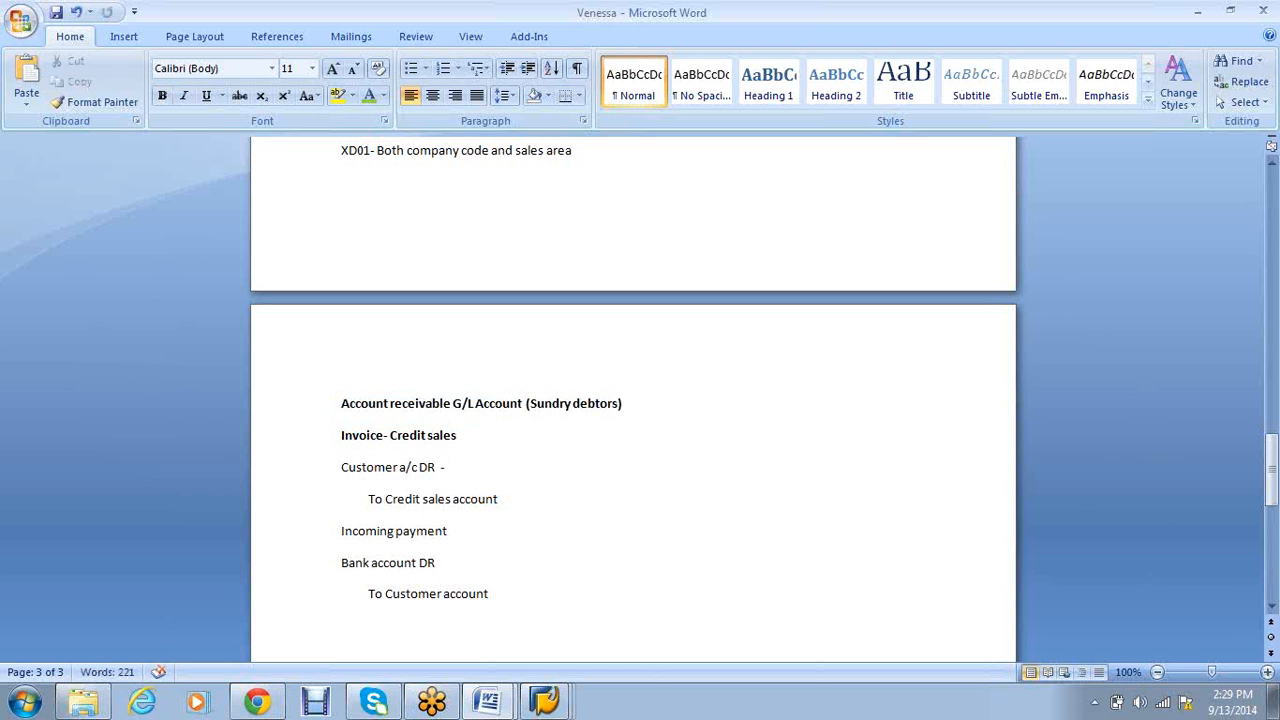
{"action": "key", "text": "ctrl+v"}
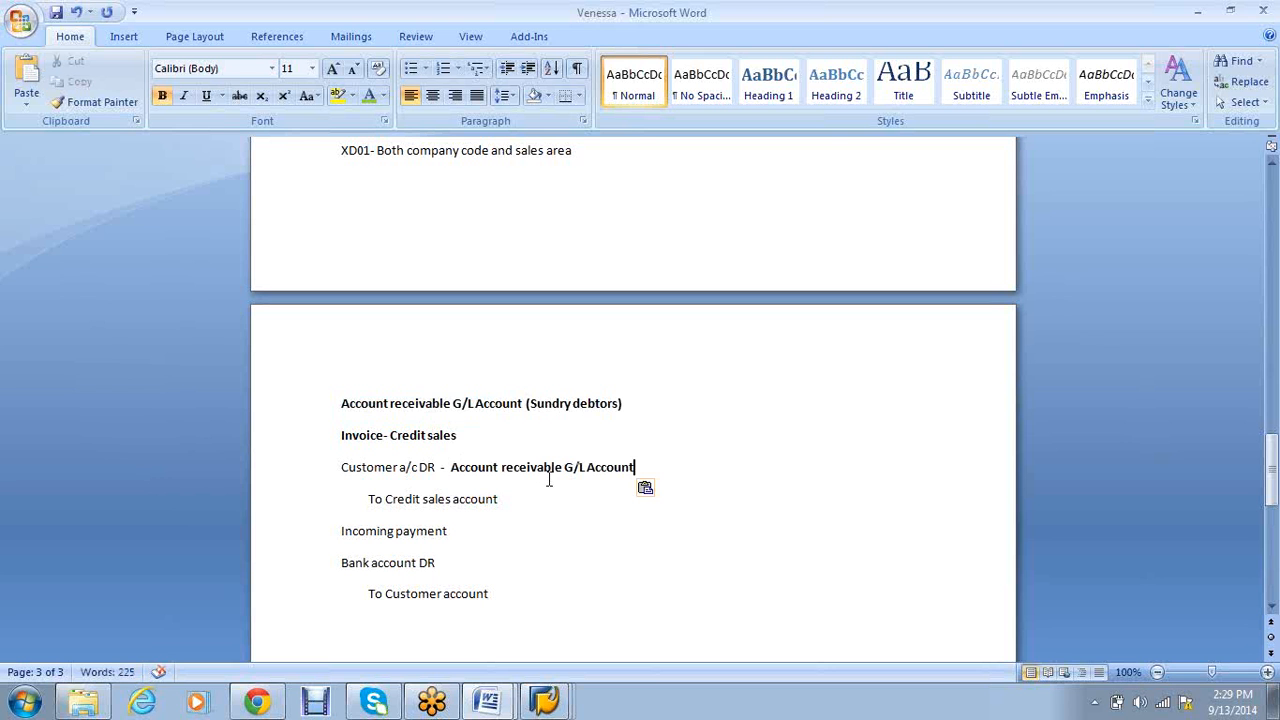
{"action": "left_click", "coordinate": [557, 594]}
{"action": "type", "text": "-"}
{"action": "key", "text": "ctrl+v"}
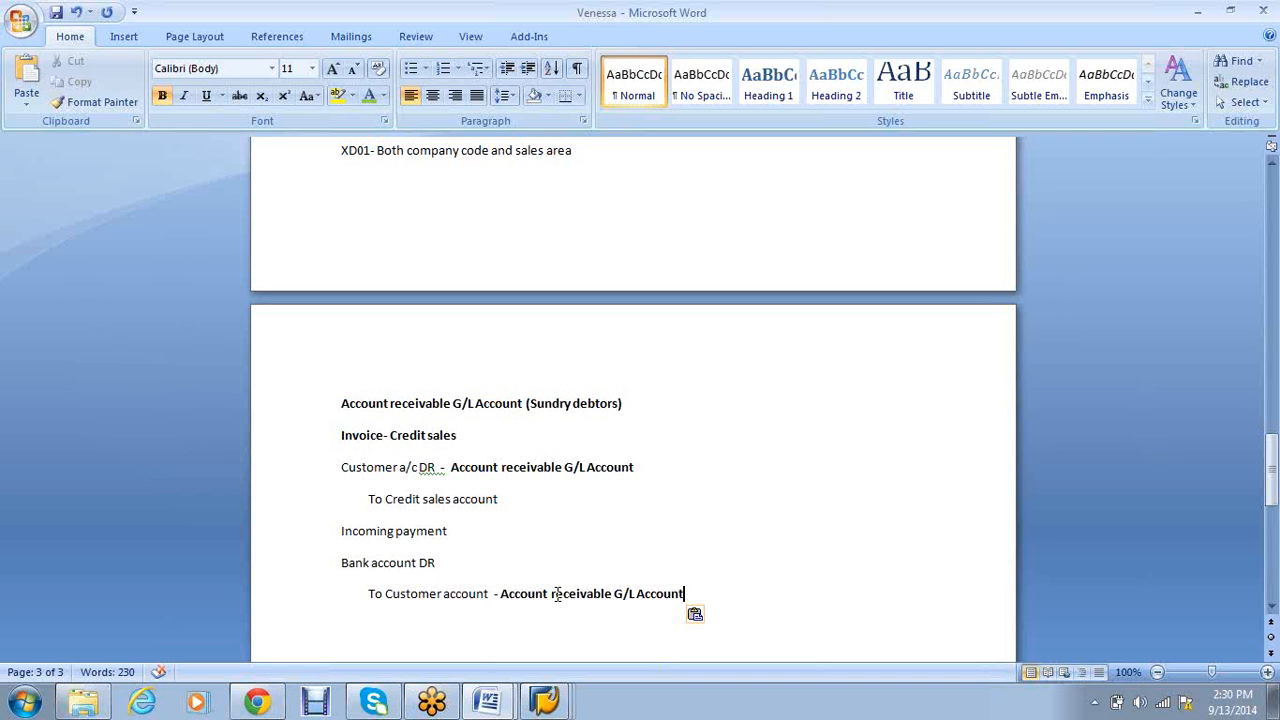
Apply Word's grammar suggestion to remove the extra space before the dash in 'account -'
{"action": "key", "text": "Return"}
{"action": "scroll", "coordinate": [558, 652], "scroll_direction": "down", "scroll_amount": 1}
{"action": "right_click", "coordinate": [492, 550]}
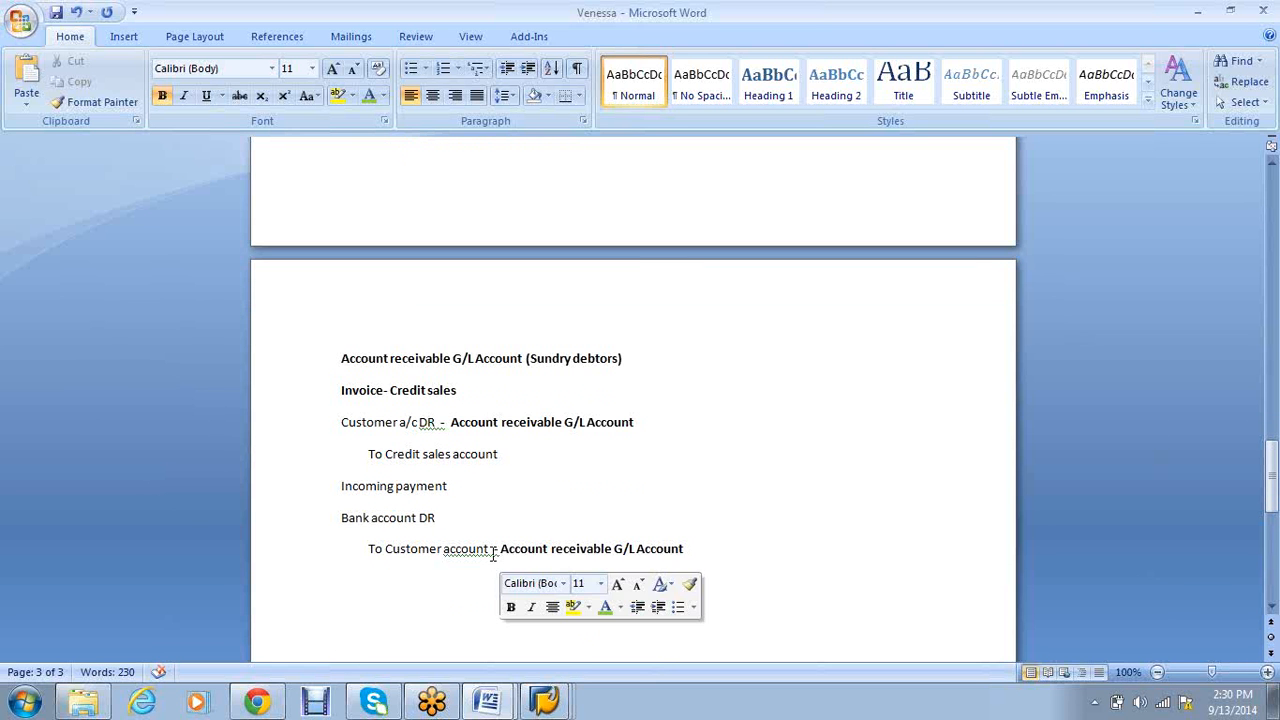
{"action": "left_click", "coordinate": [541, 401]}
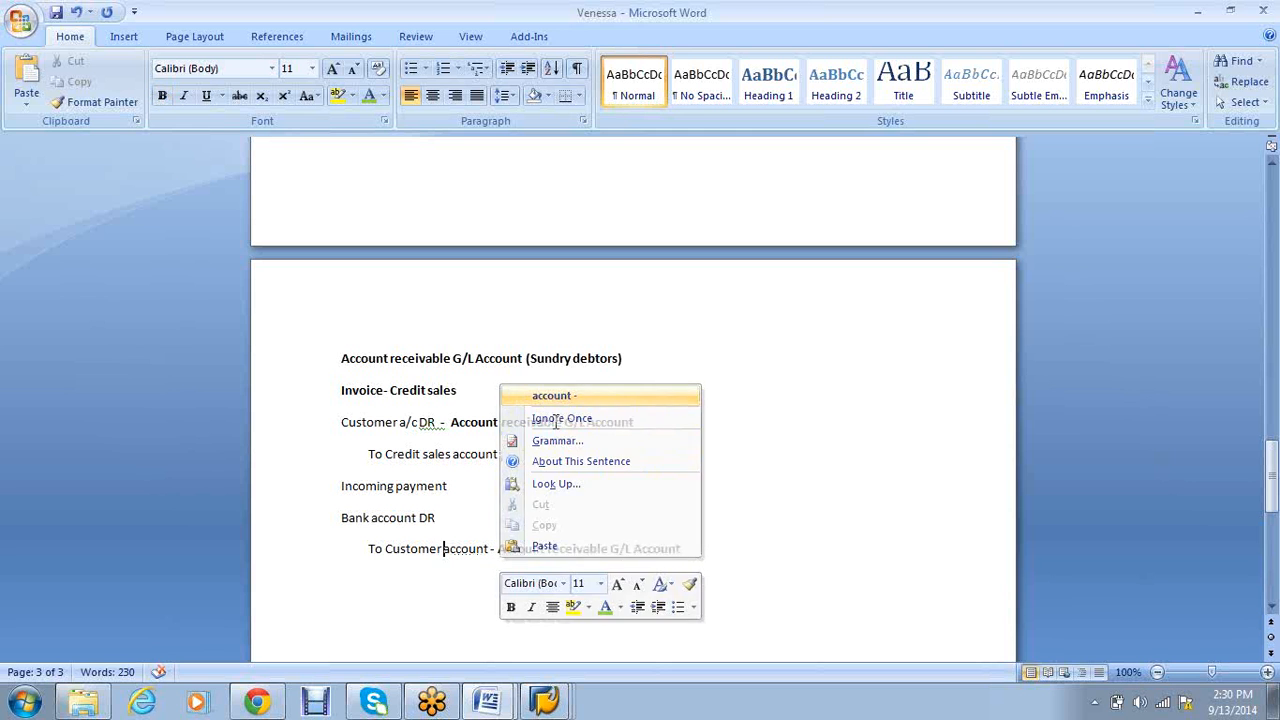
{"action": "left_click", "coordinate": [381, 600]}
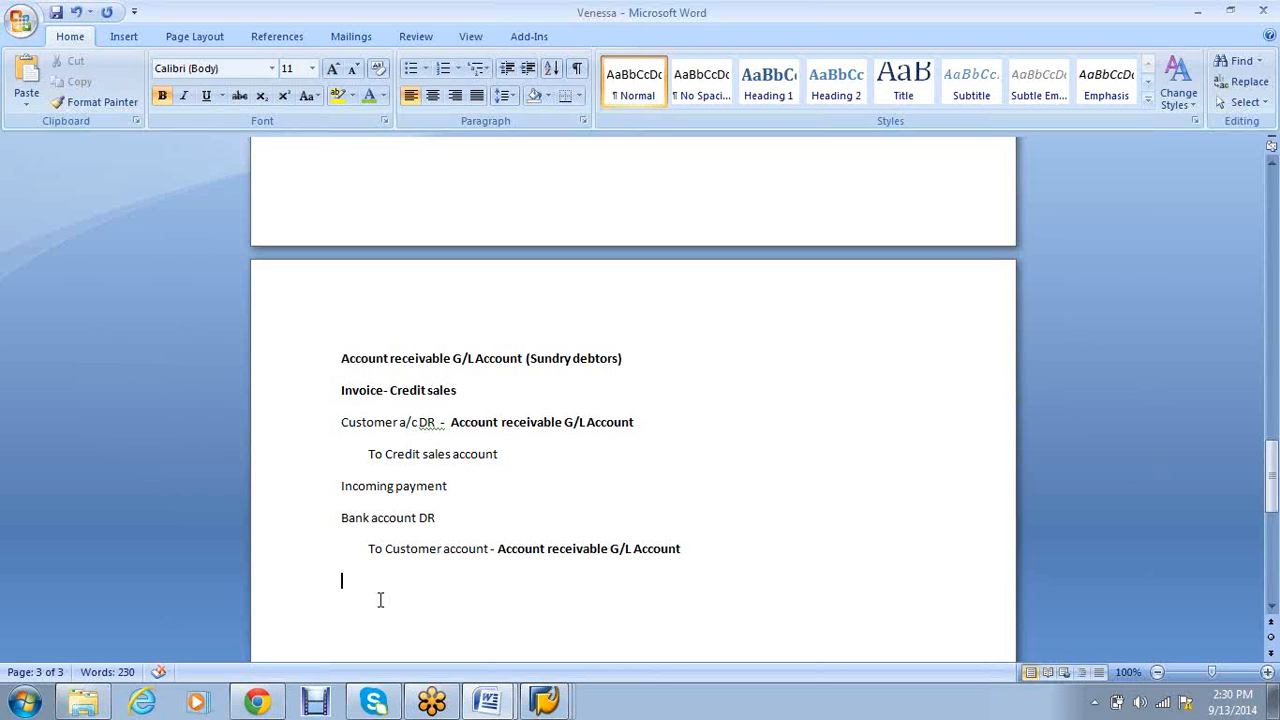
Select the pasted account name on the last line, then start a new line below
{"action": "left_click_drag", "start_coordinate": [717, 551], "coordinate": [497, 553]}
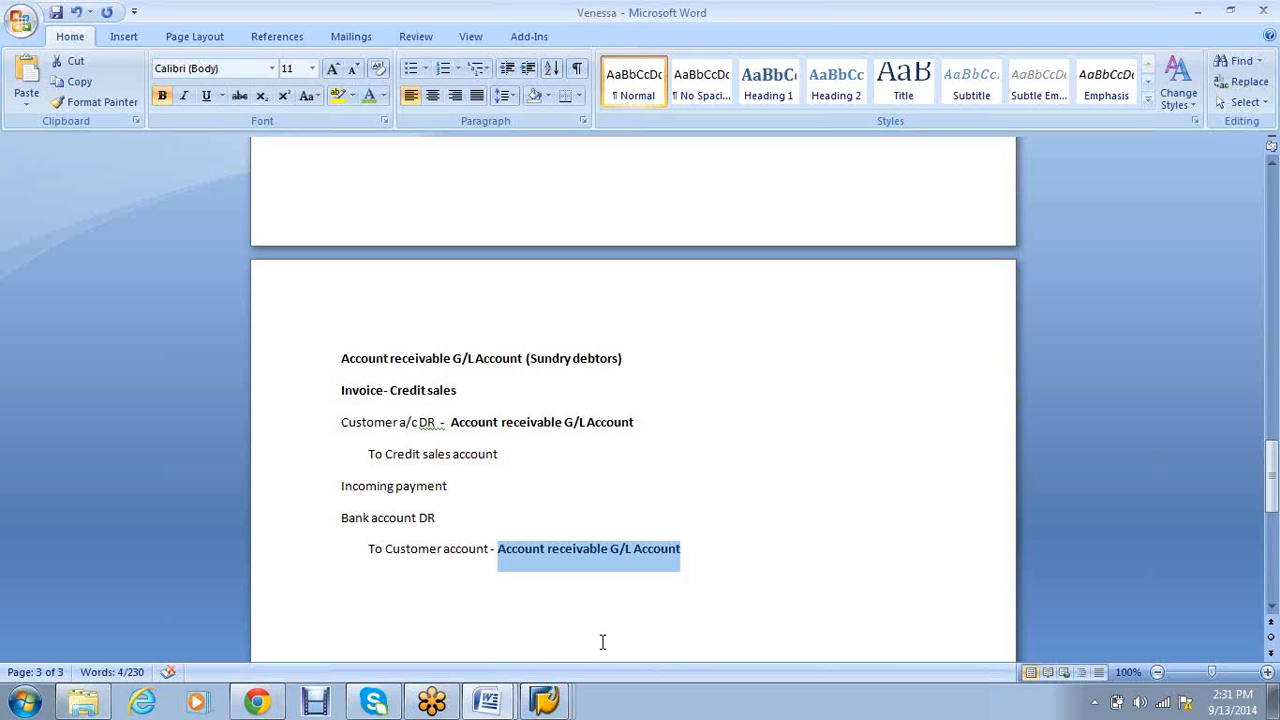
{"action": "left_click", "coordinate": [600, 640]}
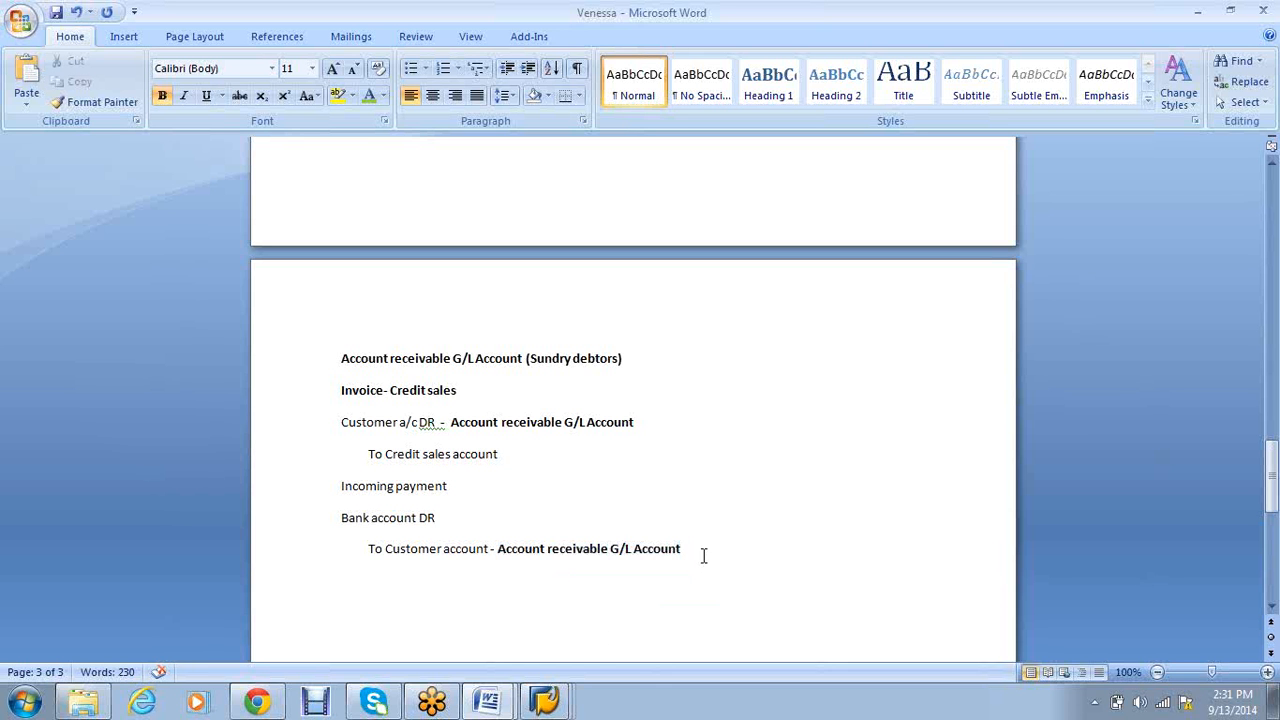
{"action": "left_click_drag", "start_coordinate": [702, 552], "coordinate": [534, 562]}
{"action": "left_click", "coordinate": [543, 591]}
{"action": "key", "text": "Return"}
Append '- RECON' to the Customer a/c DR line and '- RECON account' to the Sundry debtors heading
{"action": "left_click", "coordinate": [667, 425]}
{"action": "type", "text": "- RECON"}
{"action": "left_click", "coordinate": [666, 356]}
{"action": "type", "text": "- RECON accou"}
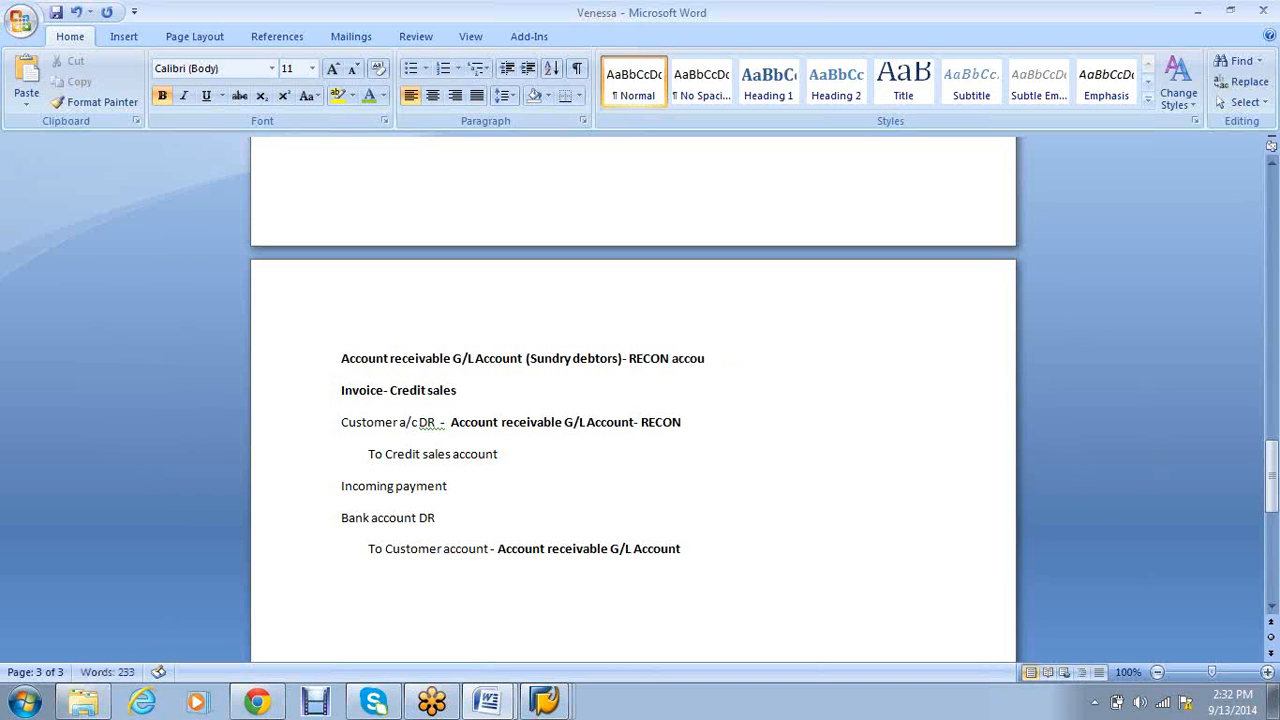
{"action": "type", "text": "nt"}
{"action": "left_click", "coordinate": [766, 545]}
{"action": "key", "text": "Return"}
Type numbered item 1: 'Define customer account group- manages the fields of customer creation'
{"action": "type", "text": "1. "}
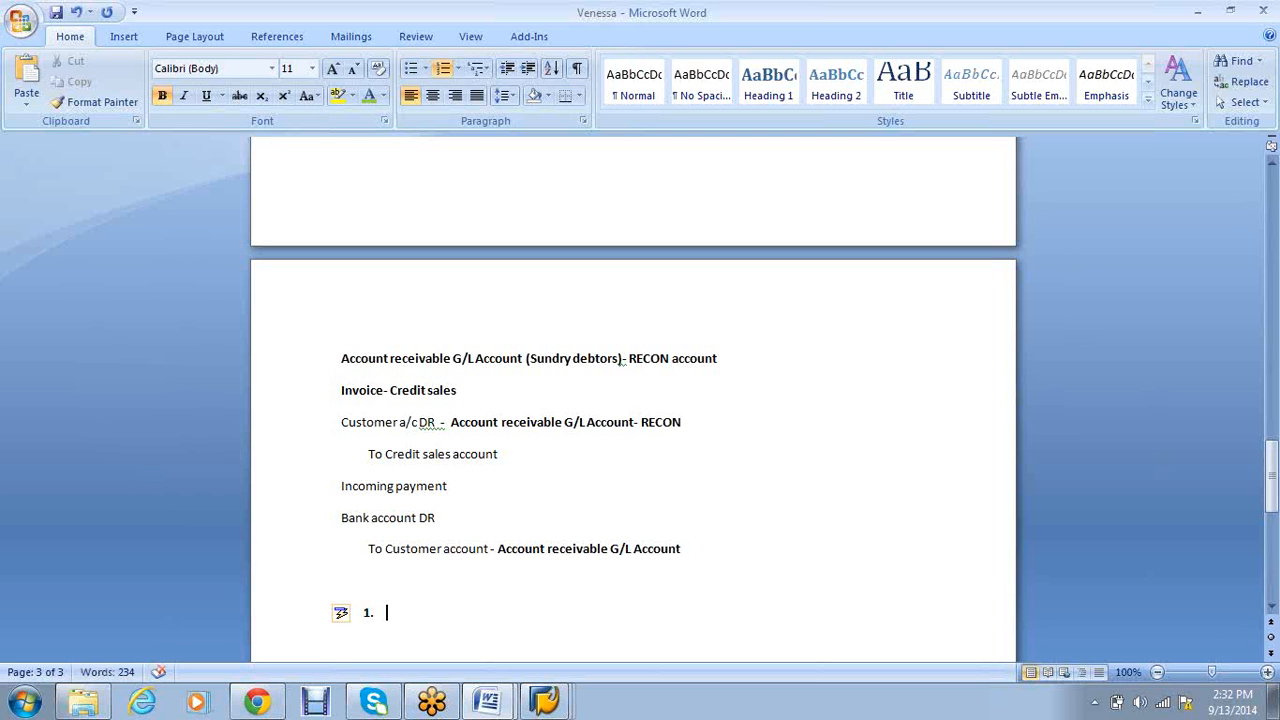
{"action": "type", "text": "Define customer a"}
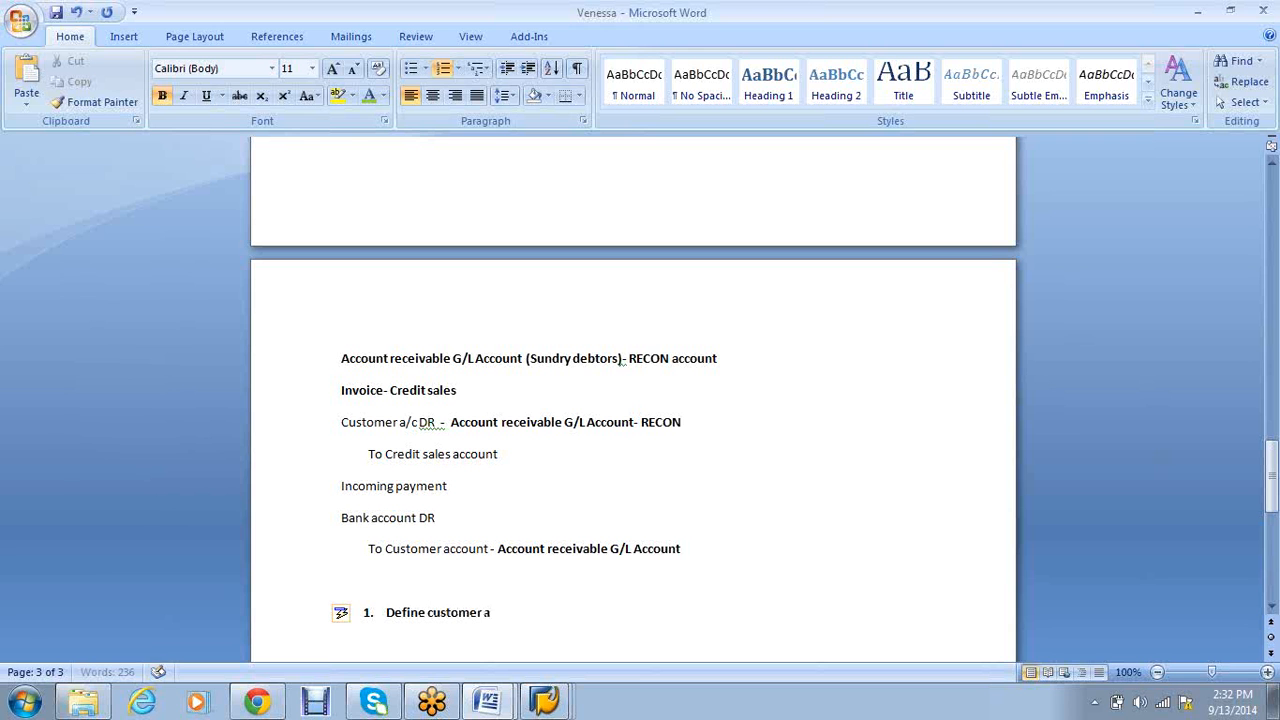
{"action": "type", "text": "ccount group"}
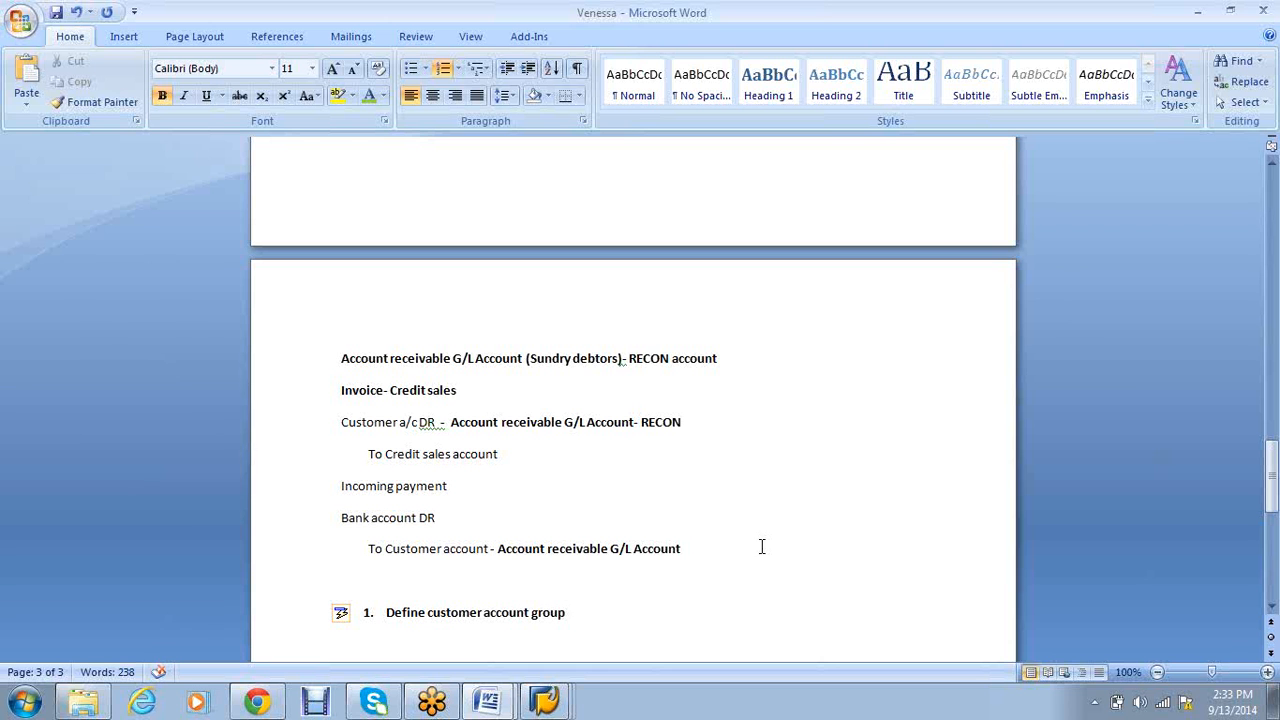
{"action": "type", "text": "- manages the"}
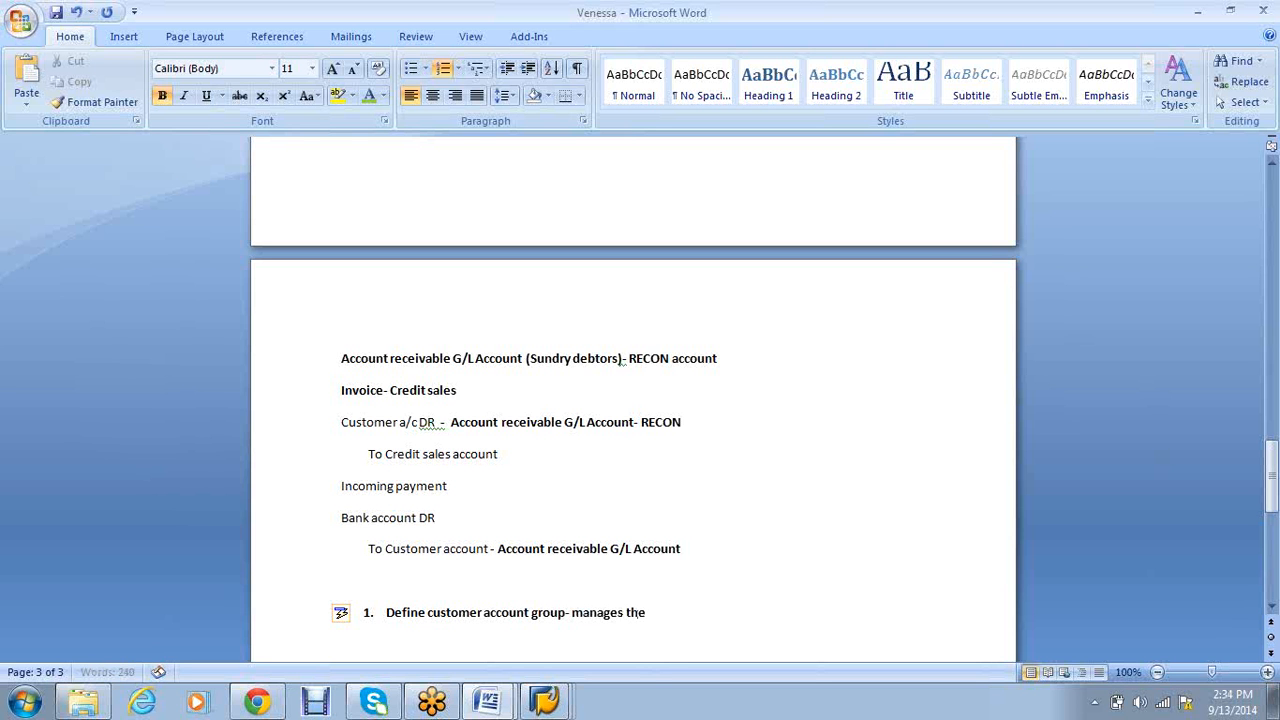
{"action": "type", "text": " fields of customer cr"}
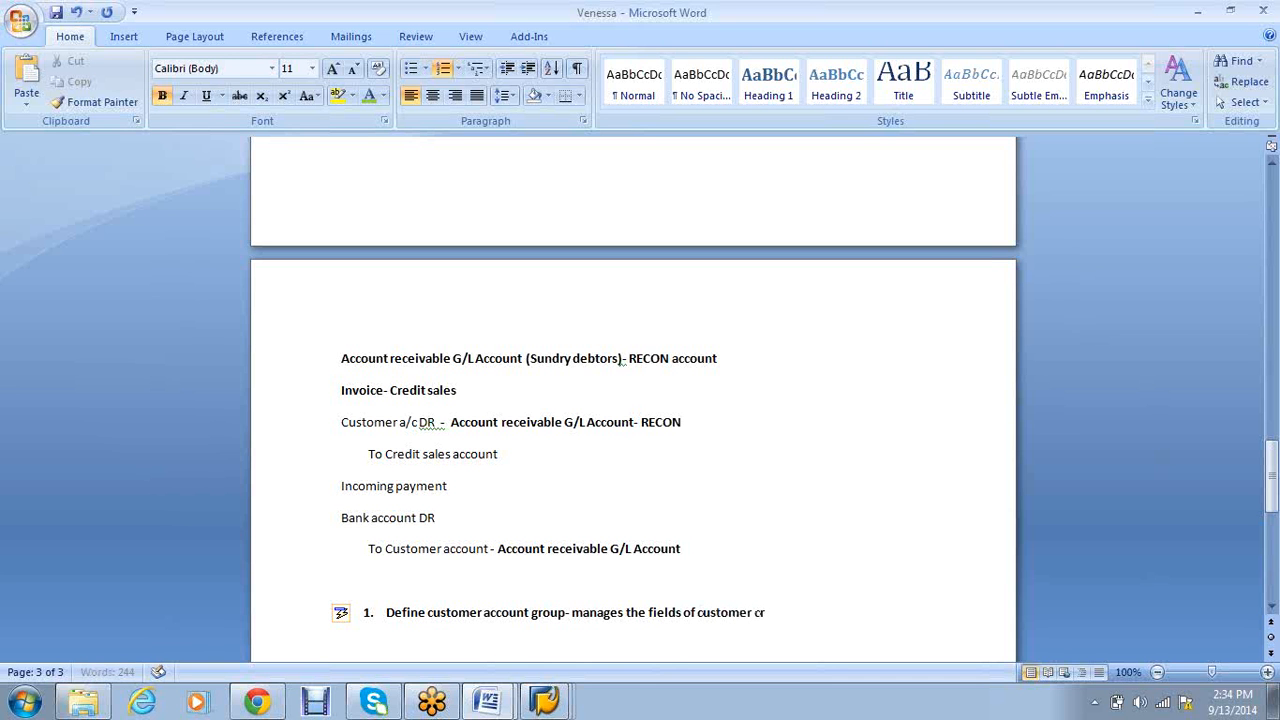
{"action": "type", "text": "eation"}
Add the note 'Suppress, display, optional and required' under item 1 and begin item 2 'create number ranage'
{"action": "key", "text": "Return"}
{"action": "key", "text": "Return"}
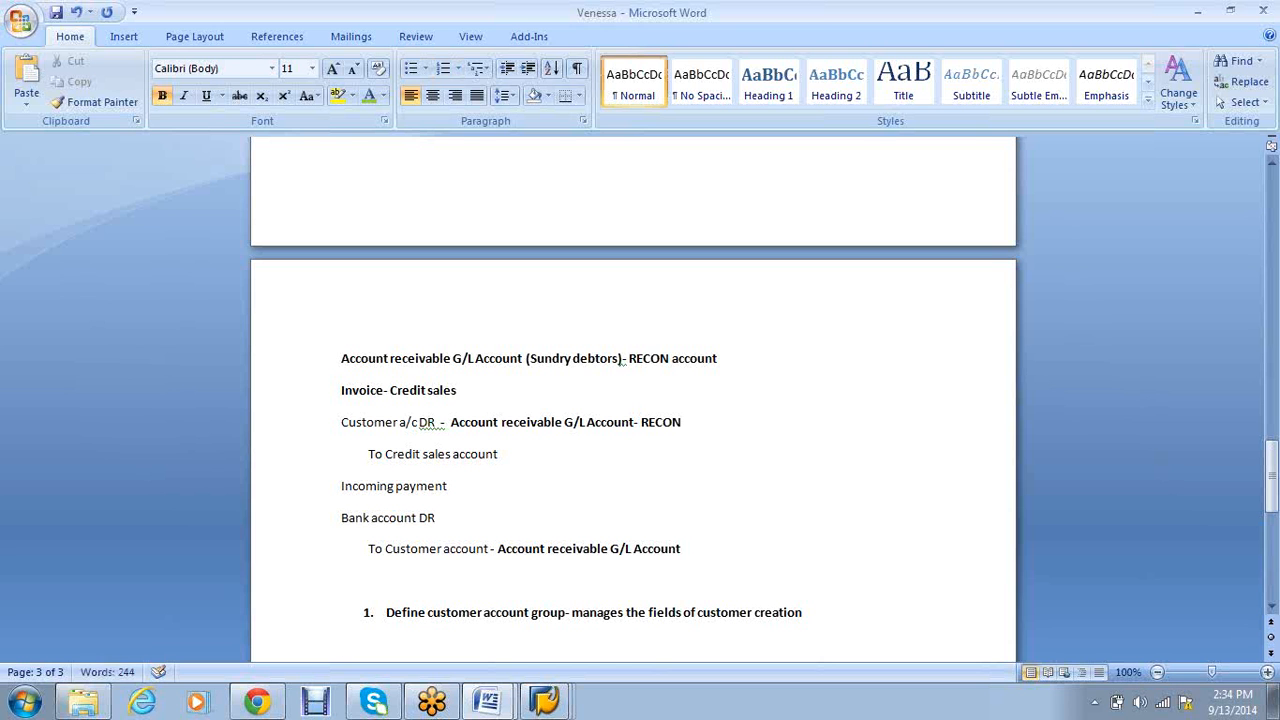
{"action": "type", "text": "Suppress, d"}
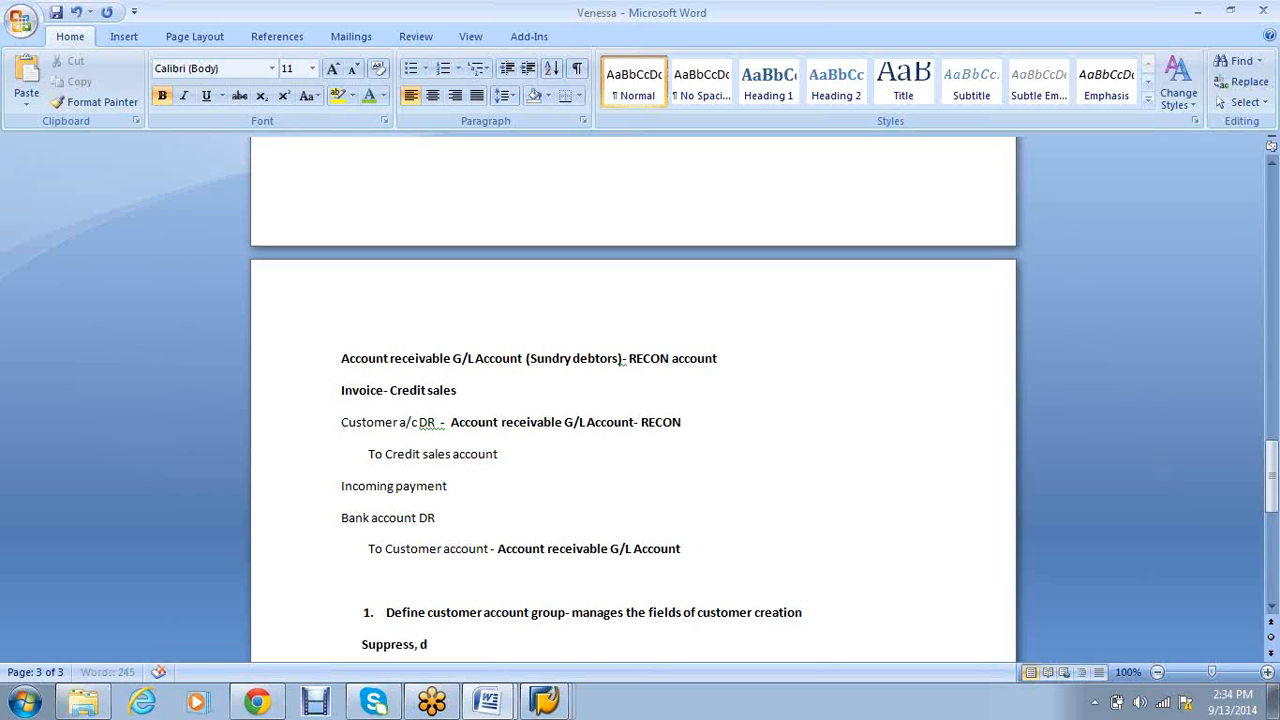
{"action": "type", "text": "isplay, optional and"}
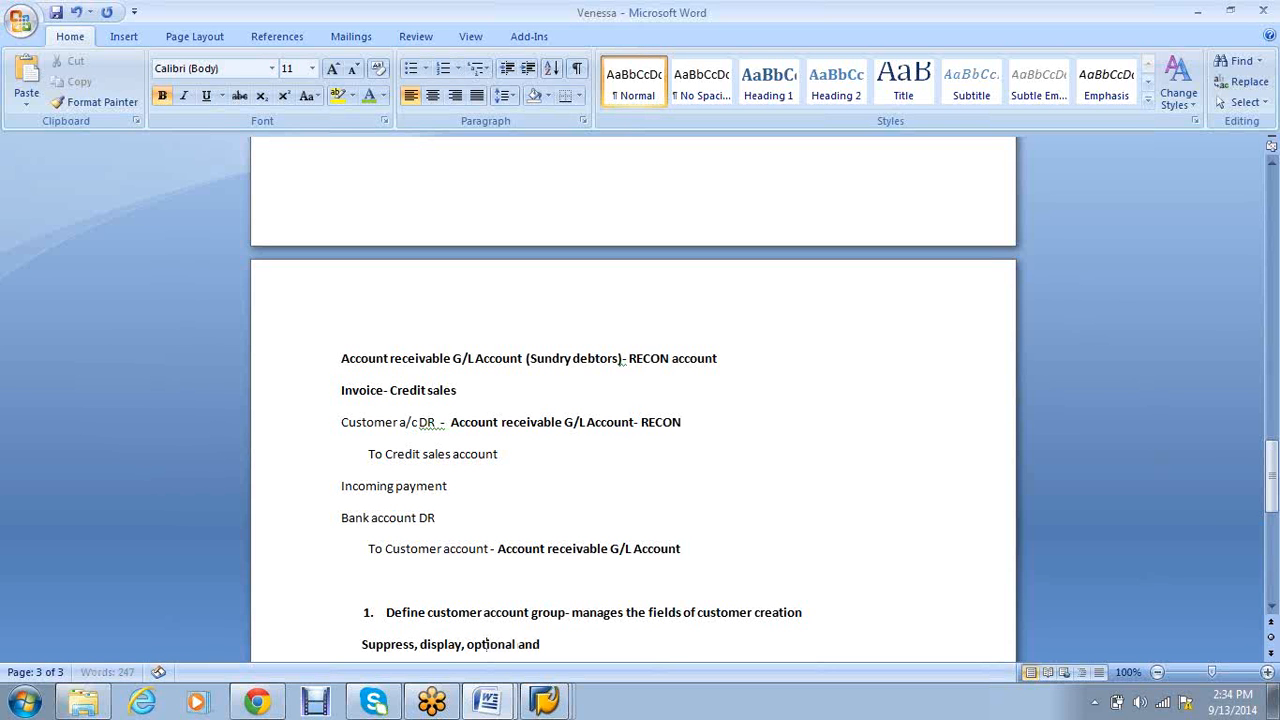
{"action": "type", "text": " required"}
{"action": "key", "text": "Return"}
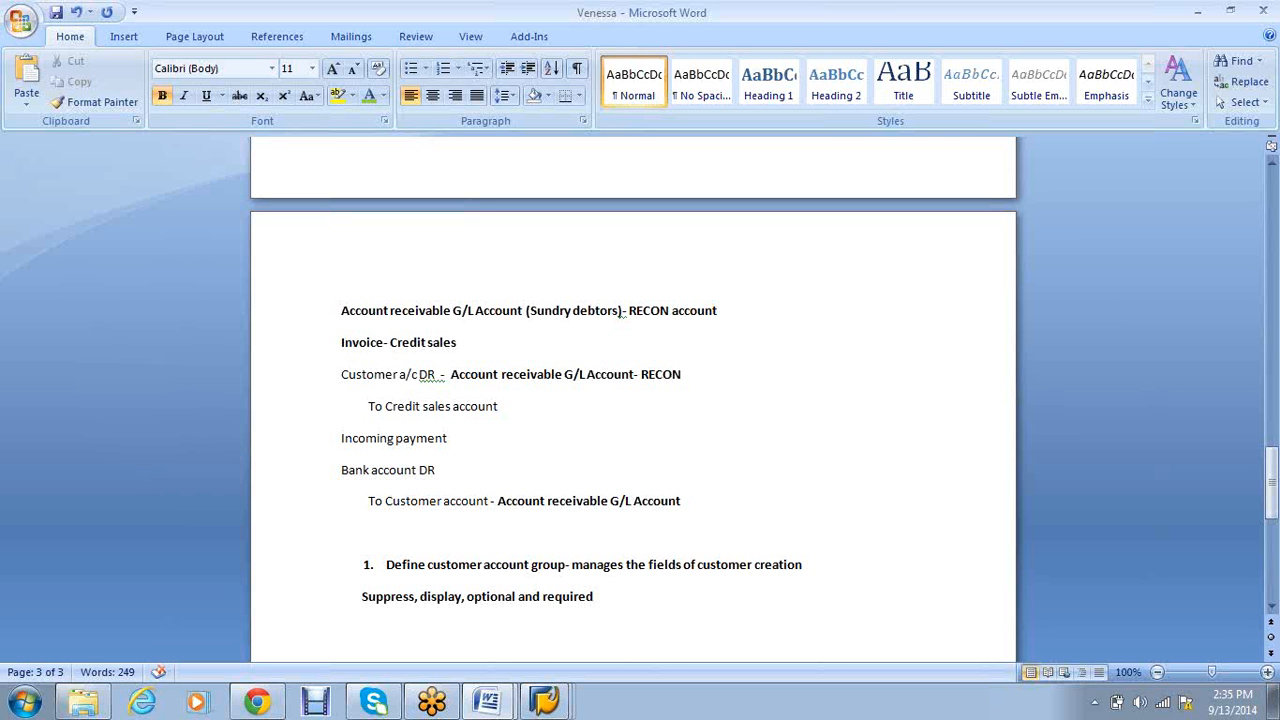
{"action": "type", "text": "2. "}
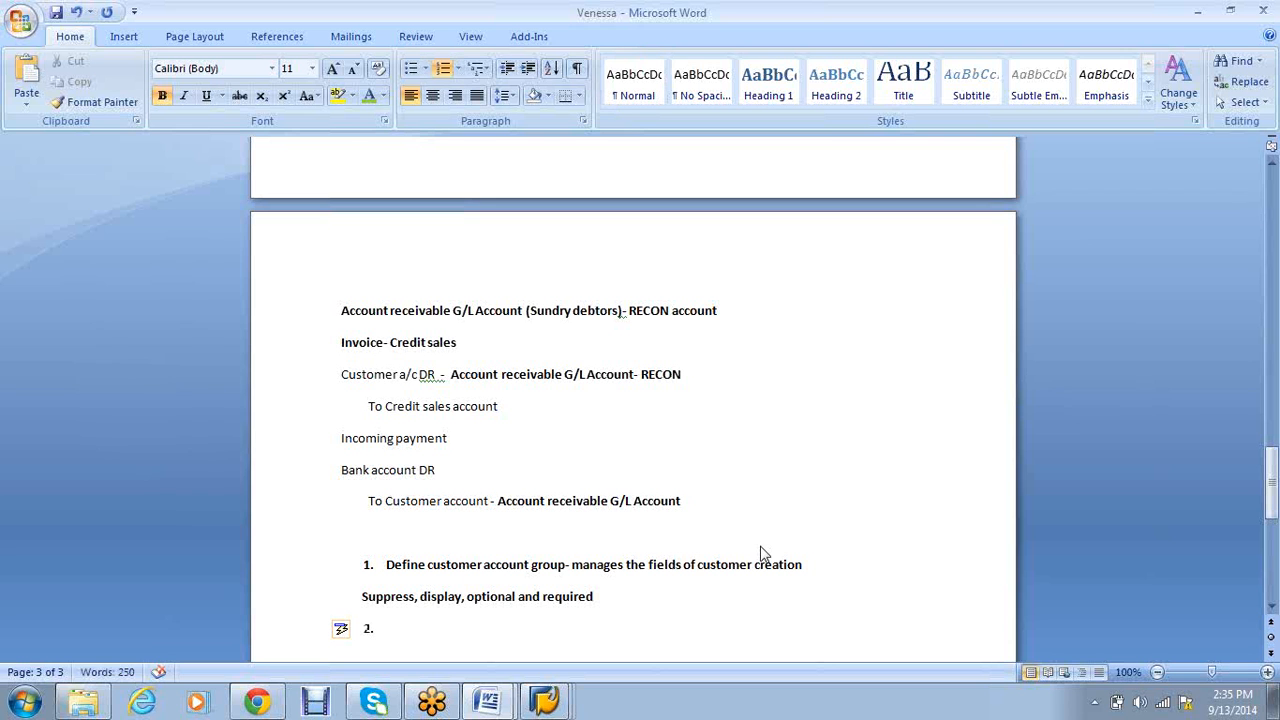
{"action": "type", "text": "create number"}
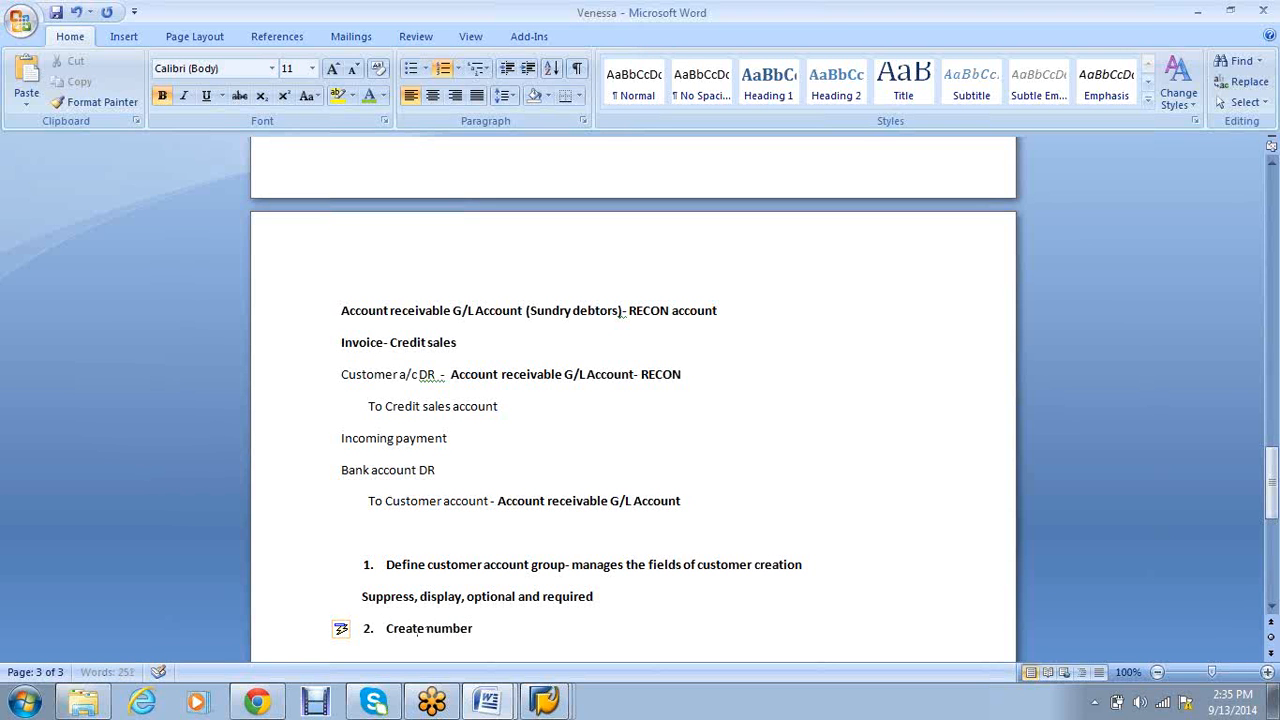
{"action": "type", "text": " ranage"}
Complete item 2 as 'Create number range for customer account - 9000-9999' and type item 3 'Assign the number range to account group'
{"action": "key", "text": "BackSpace"}
{"action": "key", "text": "BackSpace"}
{"action": "key", "text": "BackSpace"}
{"action": "type", "text": "ge for cust"}
{"action": "type", "text": "omer account"}
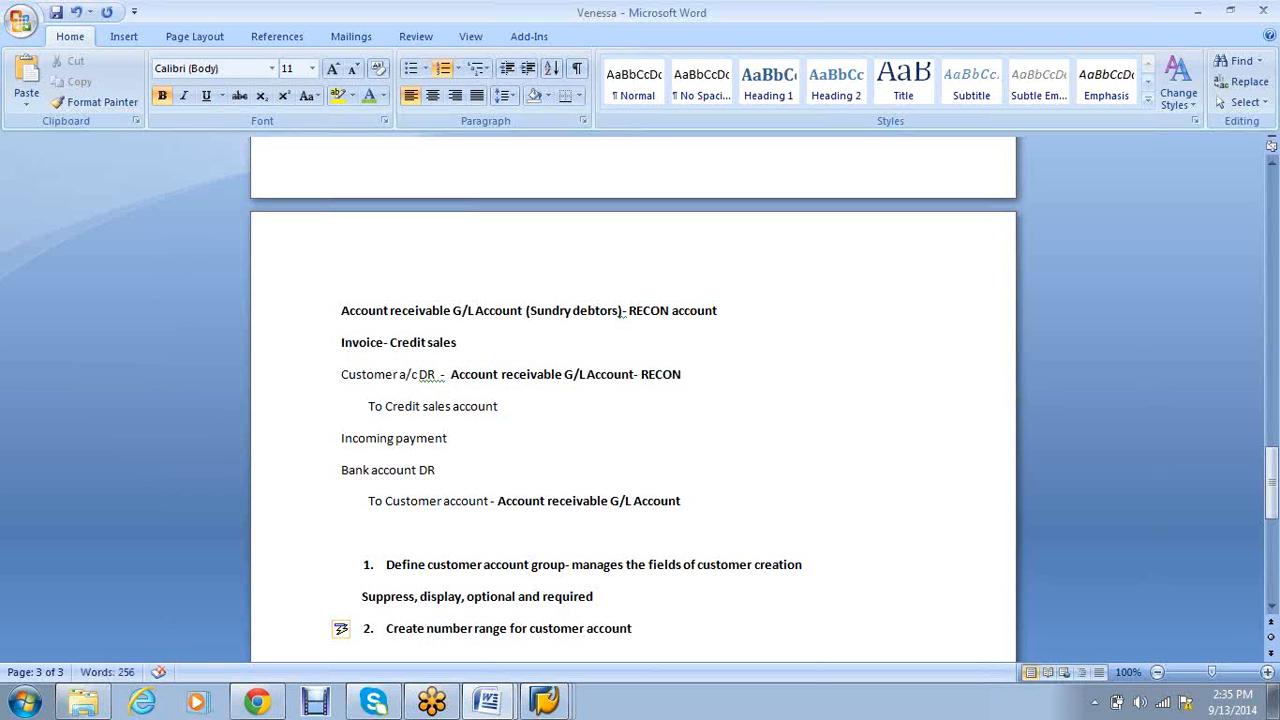
{"action": "type", "text": " - 9000-9999"}
{"action": "scroll", "coordinate": [760, 542], "scroll_direction": "down", "scroll_amount": 2}
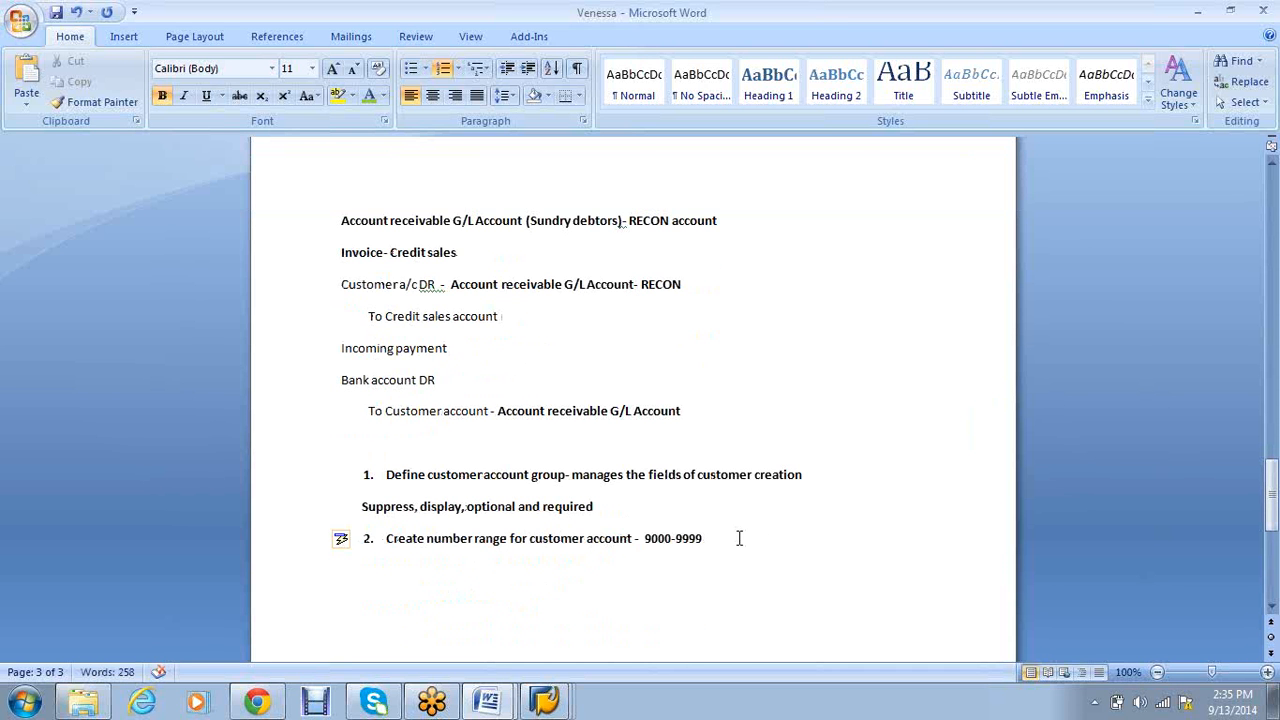
{"action": "left_click_drag", "start_coordinate": [705, 540], "coordinate": [659, 550]}
{"action": "left_click", "coordinate": [762, 550]}
{"action": "key", "text": "Return"}
{"action": "type", "text": "Assig"}
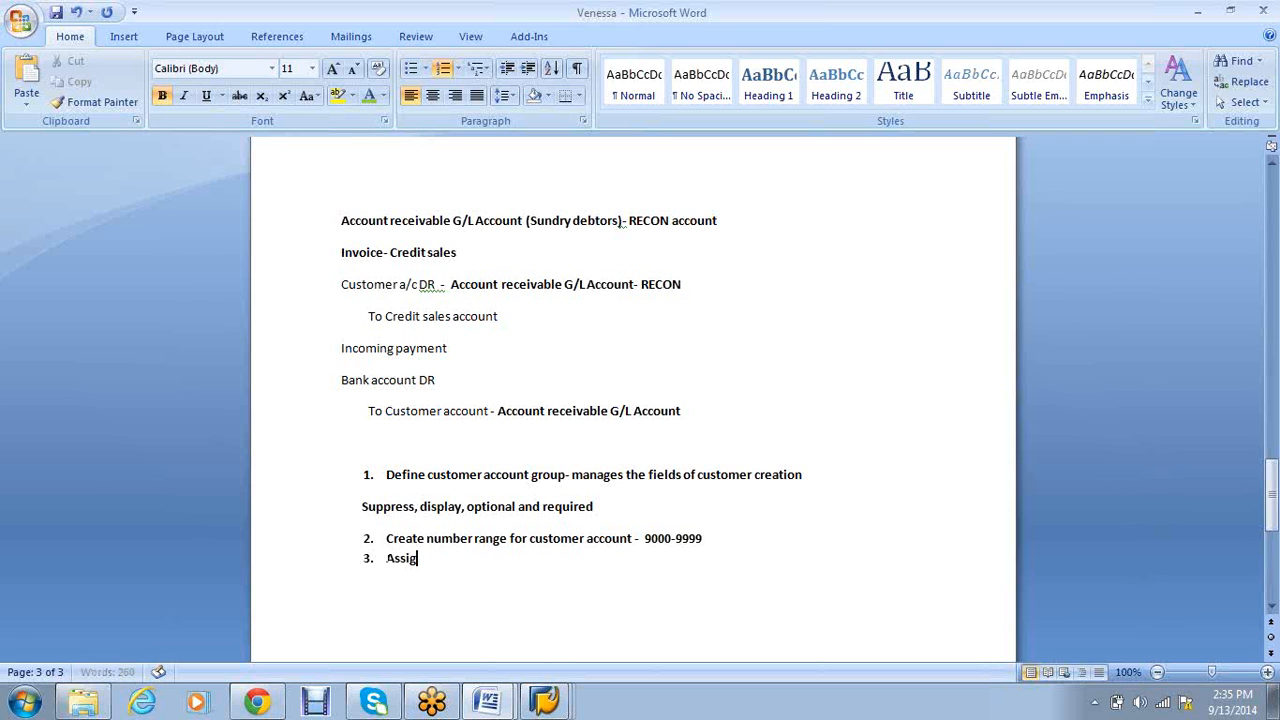
{"action": "type", "text": "n the number range to "}
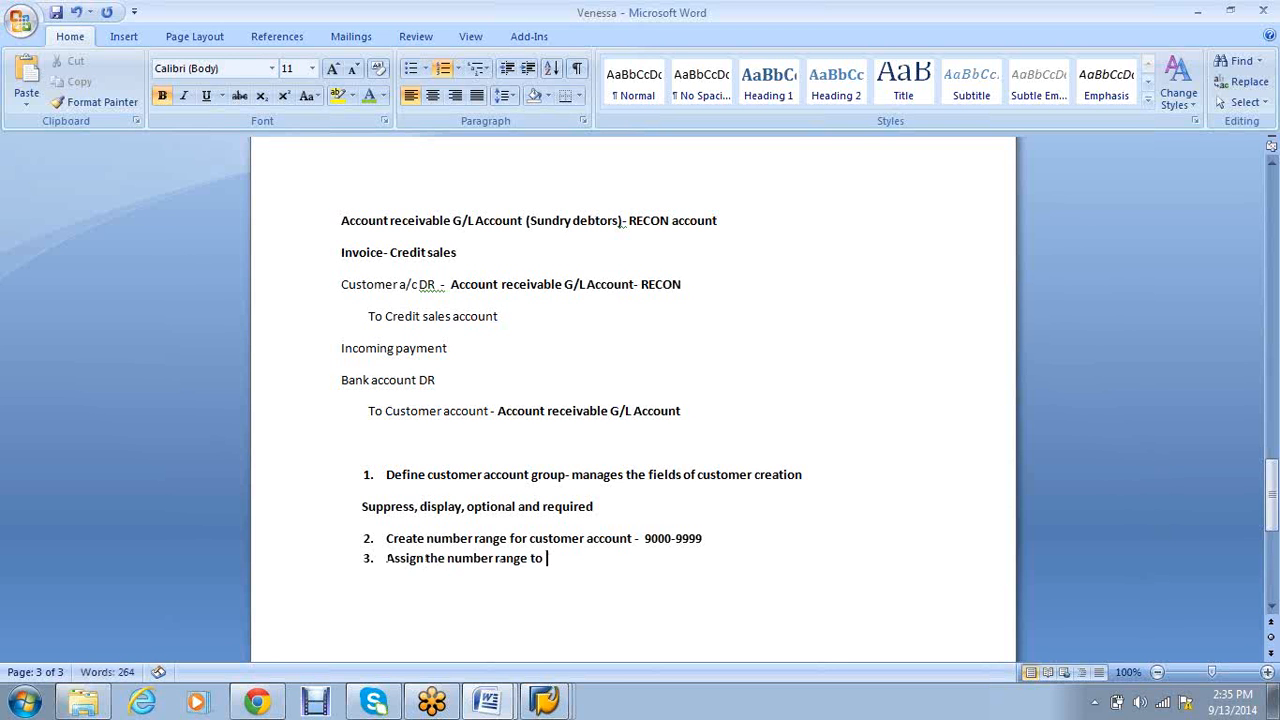
{"action": "type", "text": "account group"}
Add item 4 'Maintain number range for customer documents- DA, DR and DZ', correcting the typo
{"action": "key", "text": "Return"}
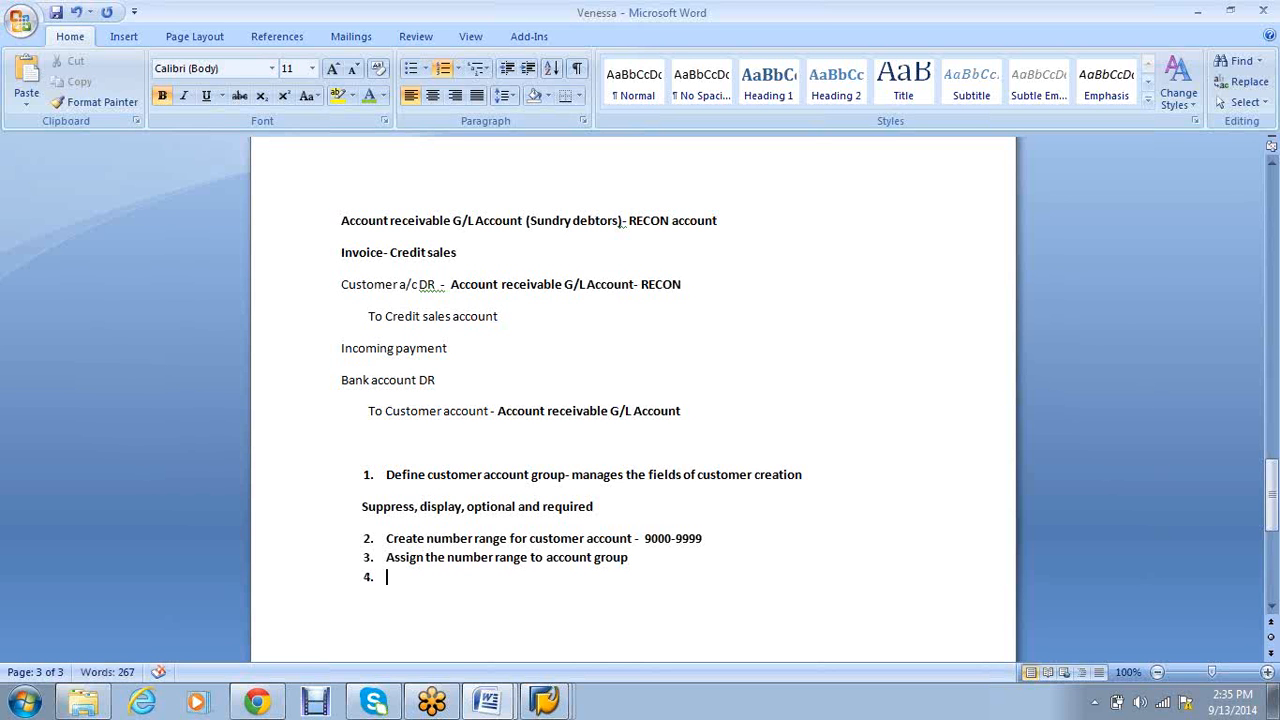
{"action": "type", "text": "Maintain nu"}
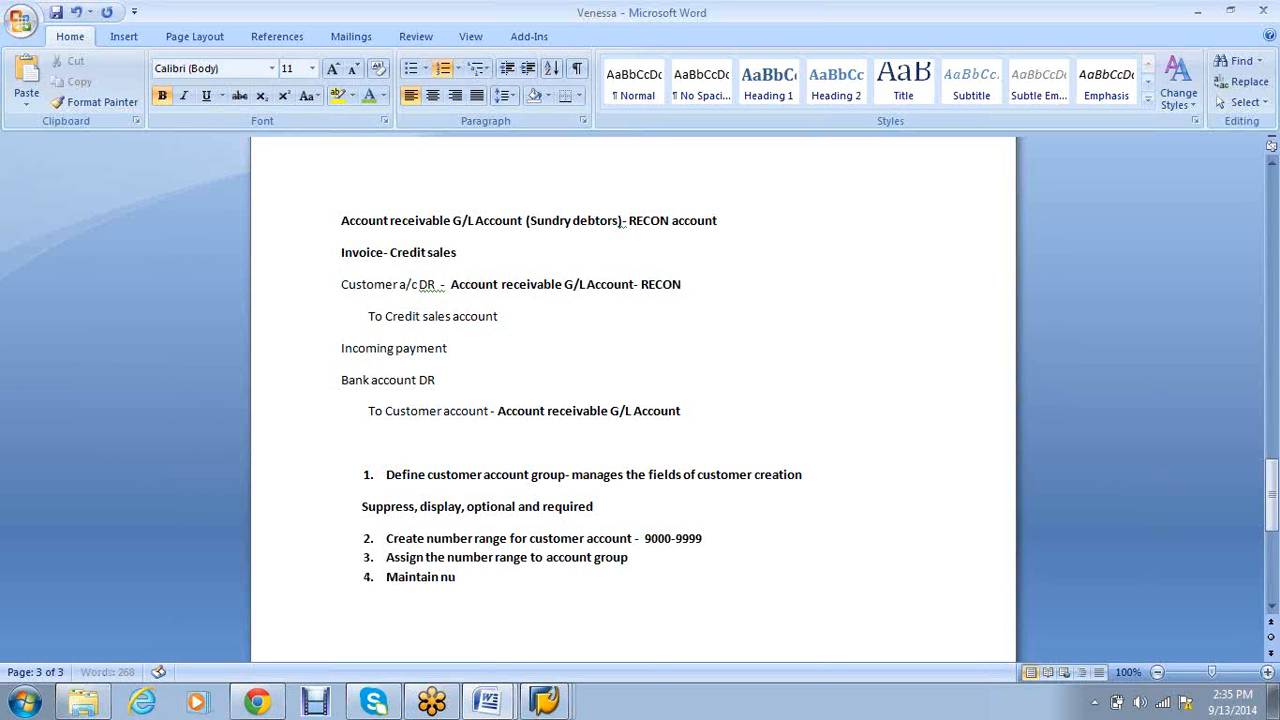
{"action": "type", "text": "mber rnage fo"}
{"action": "key", "text": "BackSpace"}
{"action": "key", "text": "BackSpace"}
{"action": "key", "text": "BackSpace"}
{"action": "key", "text": "BackSpace"}
{"action": "key", "text": "BackSpace"}
{"action": "key", "text": "BackSpace"}
{"action": "key", "text": "BackSpace"}
{"action": "key", "text": "BackSpace"}
{"action": "type", "text": "range foi c"}
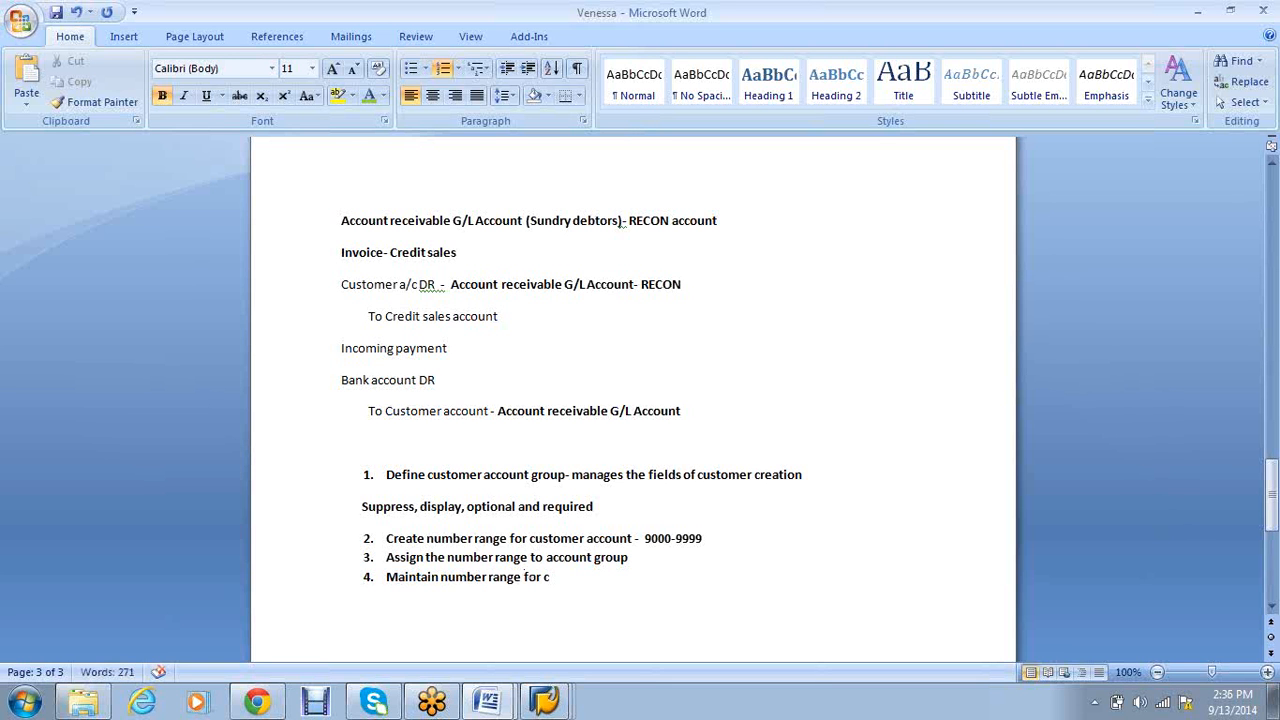
{"action": "type", "text": "ustomer documents"}
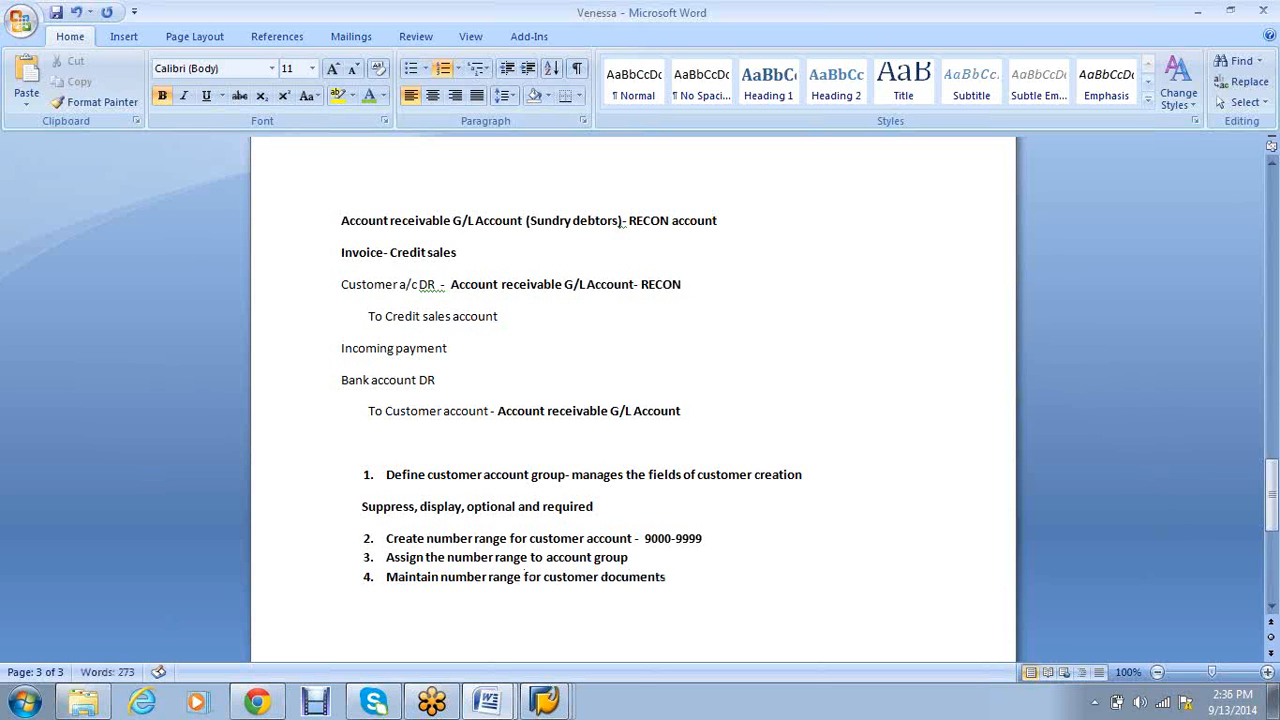
{"action": "type", "text": "- DA,"}
{"action": "type", "text": " DR and DZ"}
Type item 5 'Tolerance group for customer and vendor payment' and item 6 'Create G/L - Account receiveable- Asset/ Credit sales- Income'
{"action": "type", "text": "T"}
{"action": "type", "text": "olera"}
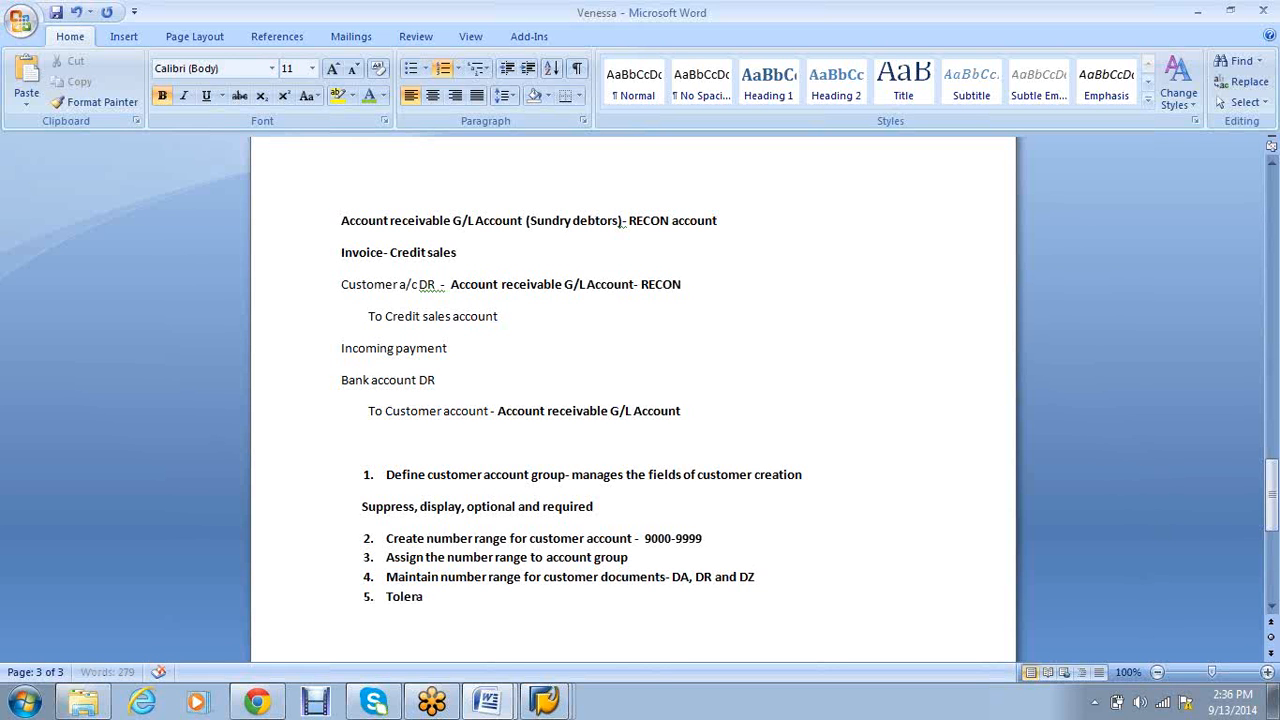
{"action": "type", "text": "nge"}
{"action": "key", "text": "BackSpace"}
{"action": "key", "text": "BackSpace"}
{"action": "type", "text": "ce group for "}
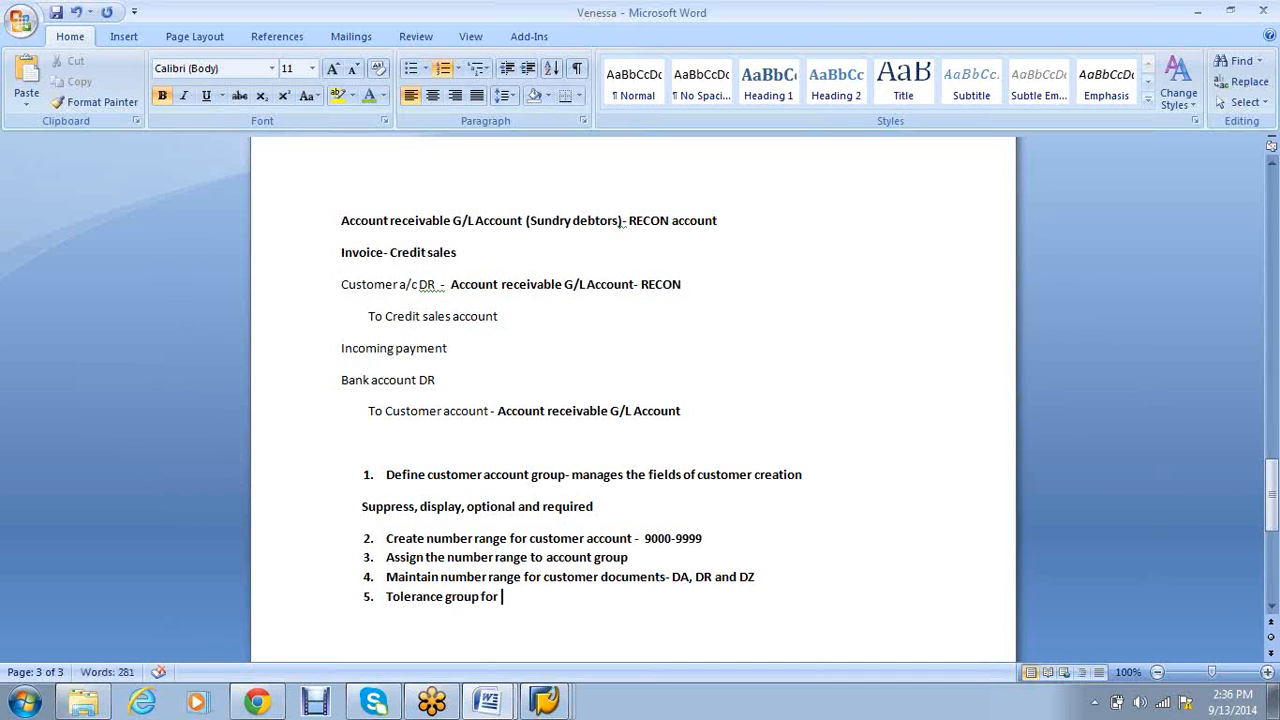
{"action": "type", "text": "customer and vendor"}
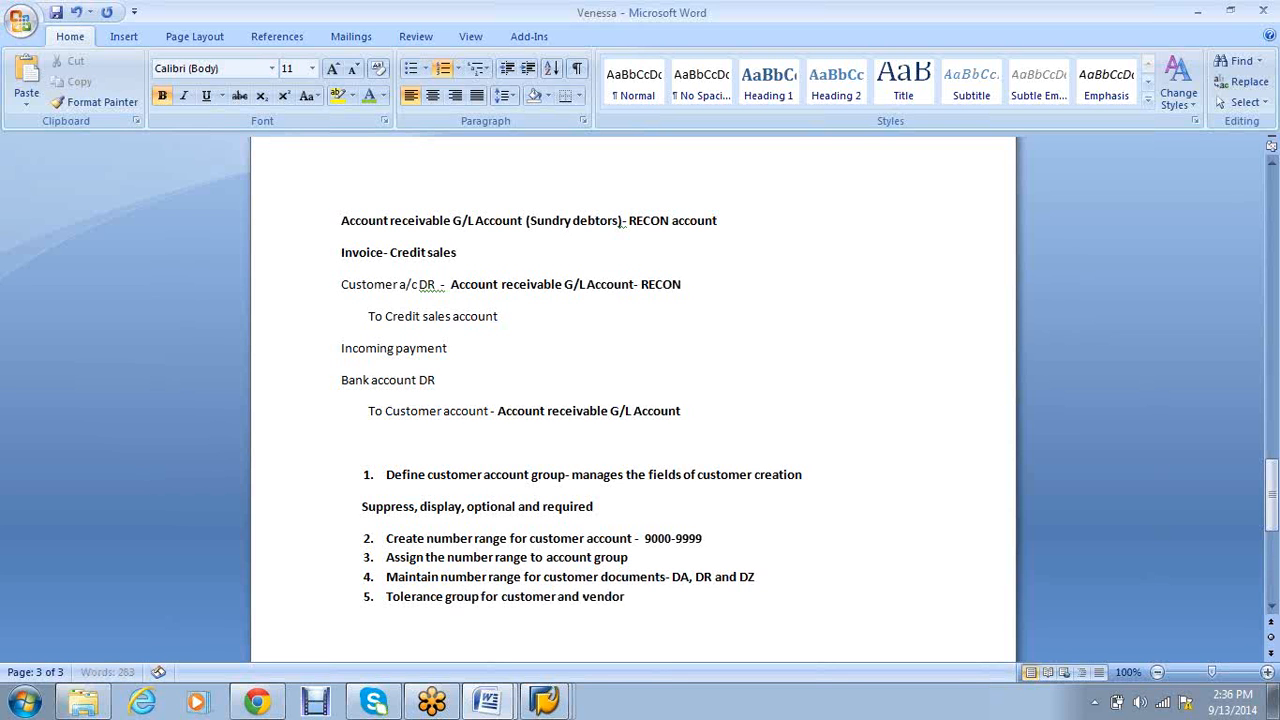
{"action": "type", "text": " payment"}
{"action": "key", "text": "Return"}
{"action": "type", "text": "Create G/L"}
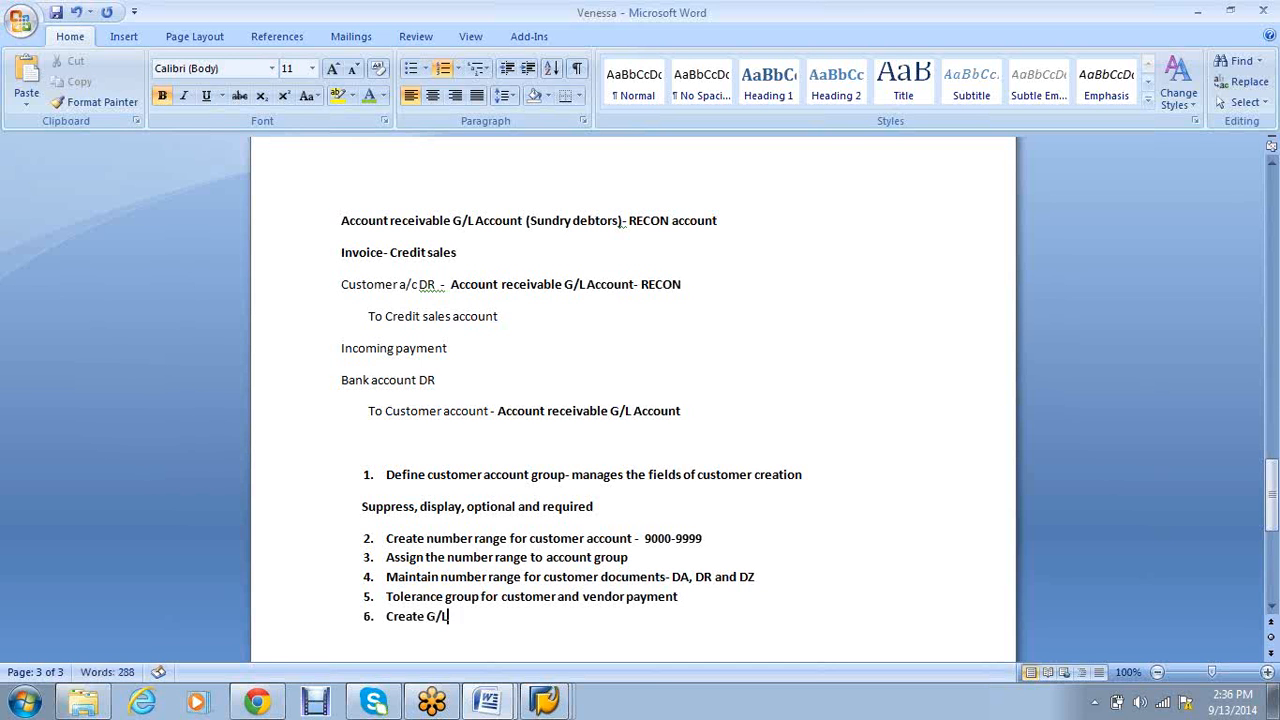
{"action": "type", "text": " -"}
{"action": "type", "text": " Accou"}
{"action": "type", "text": "nt receive"}
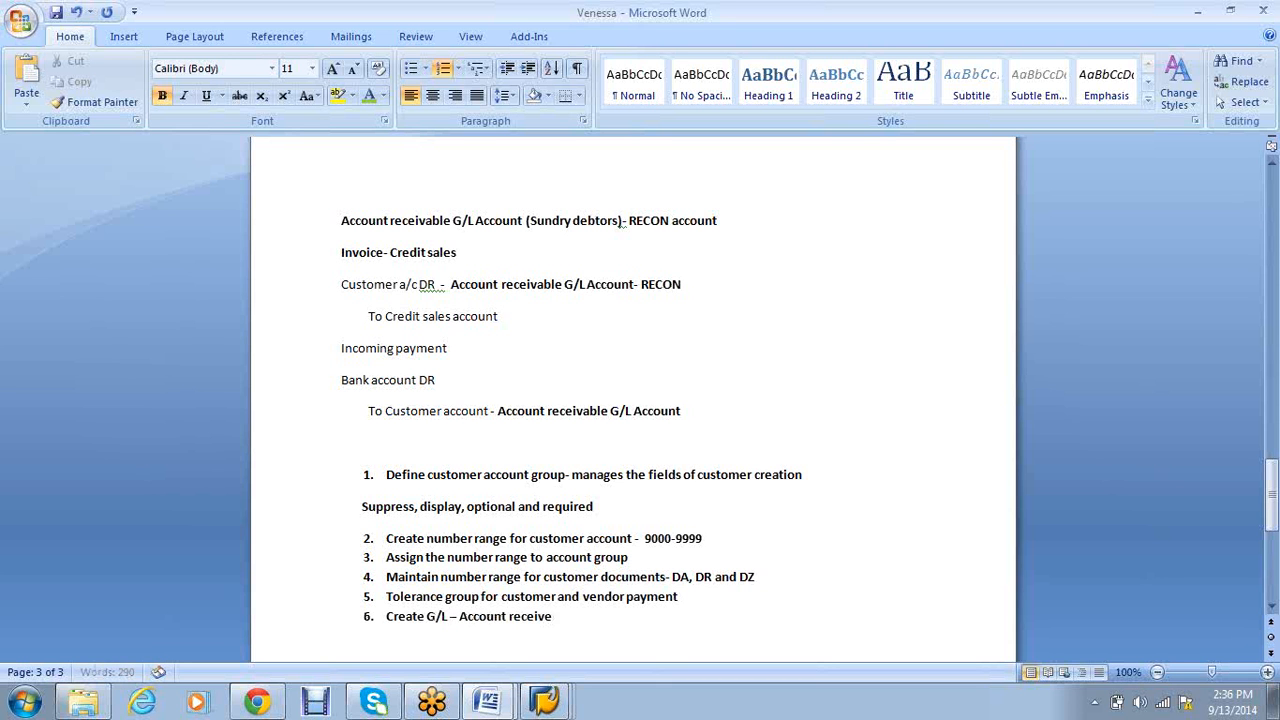
{"action": "key", "text": "BackSpace"}
{"action": "type", "text": "able- Asset/ Credir"}
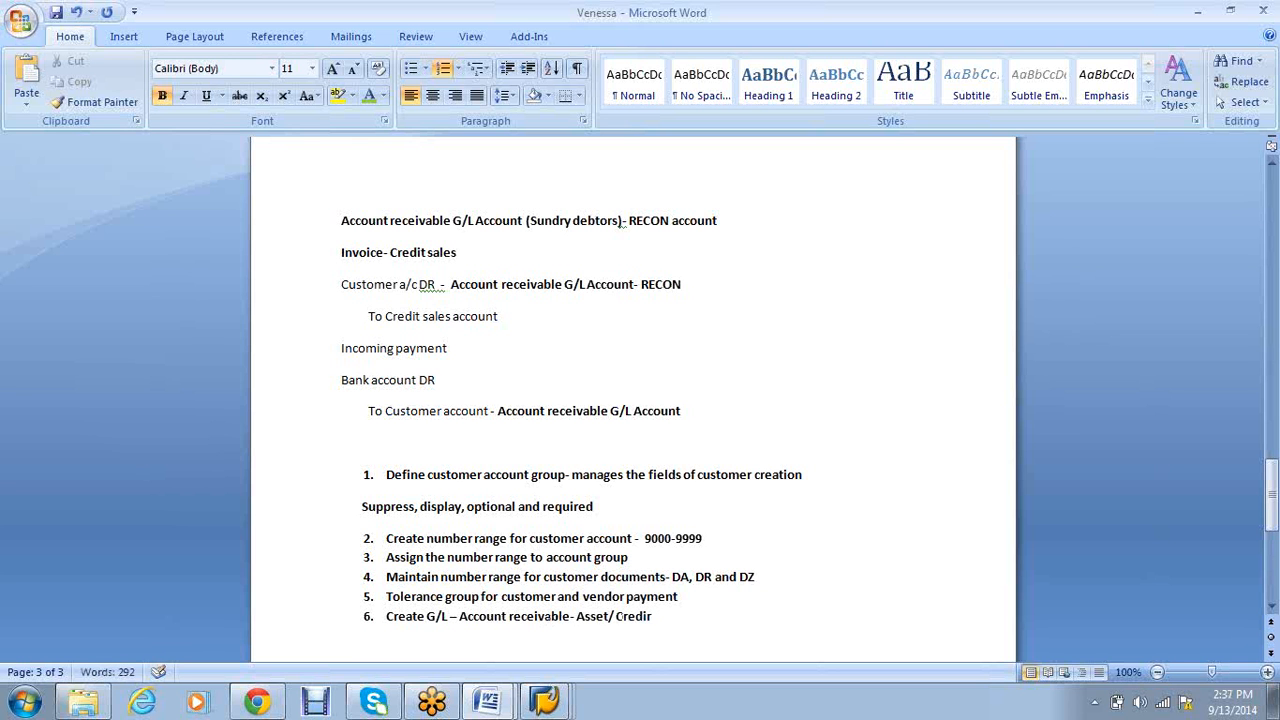
{"action": "key", "text": "BackSpace"}
{"action": "type", "text": "t sales- Income"}
Add item 7 'Create customer- FD01' and begin item 8 with 'F-22- 01-DR- Customer/ 50-CR-Credit'
{"action": "key", "text": "Return"}
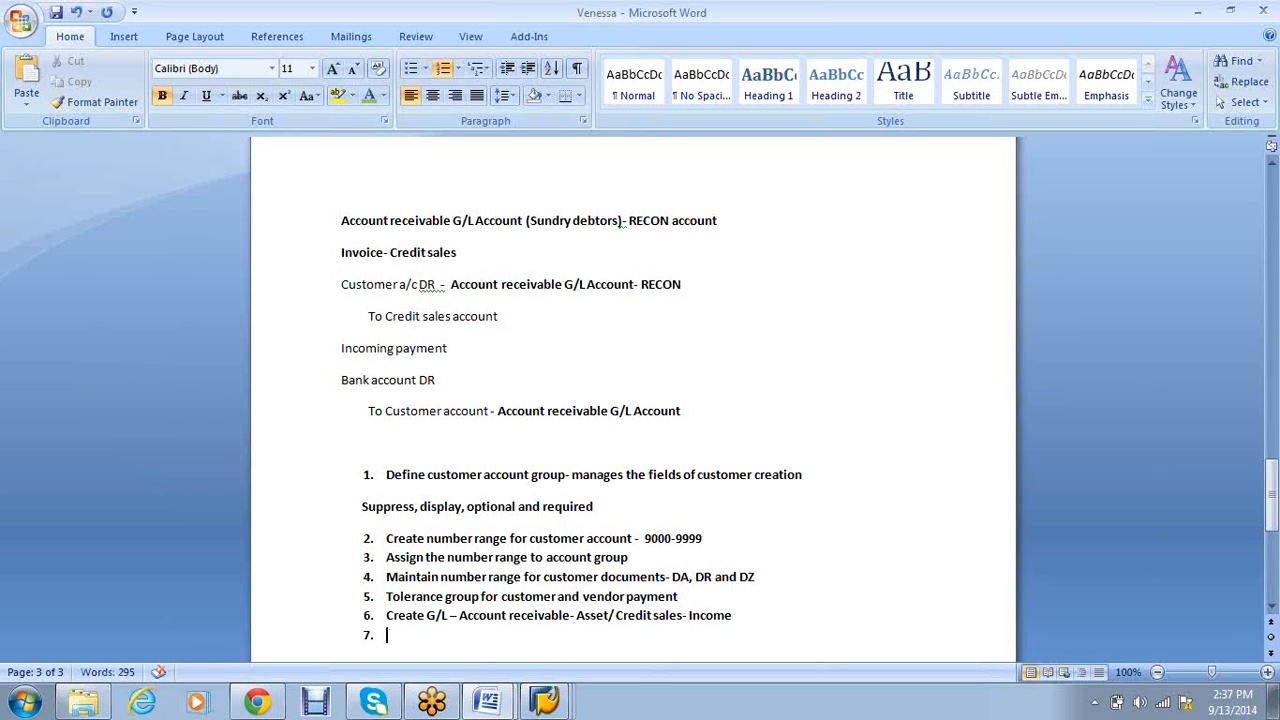
{"action": "type", "text": "Create customer"}
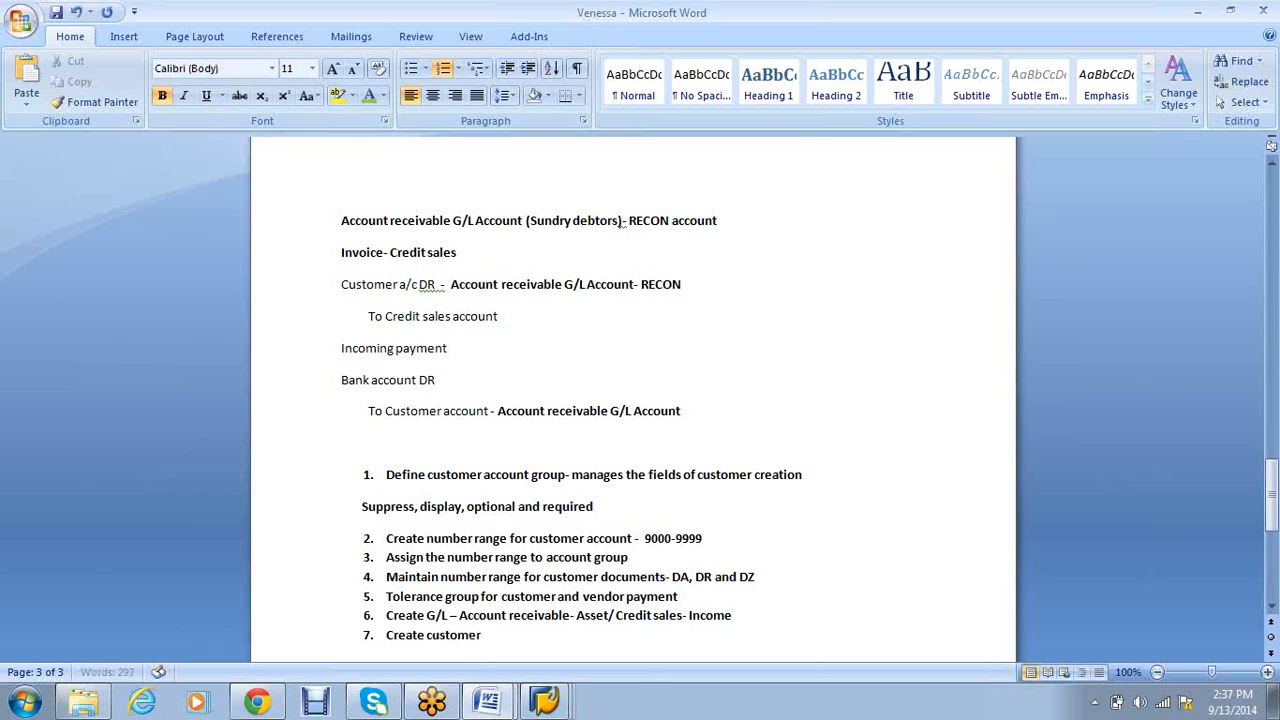
{"action": "type", "text": "- FD01"}
{"action": "key", "text": "Return"}
{"action": "scroll", "coordinate": [782, 507], "scroll_direction": "down", "scroll_amount": 1}
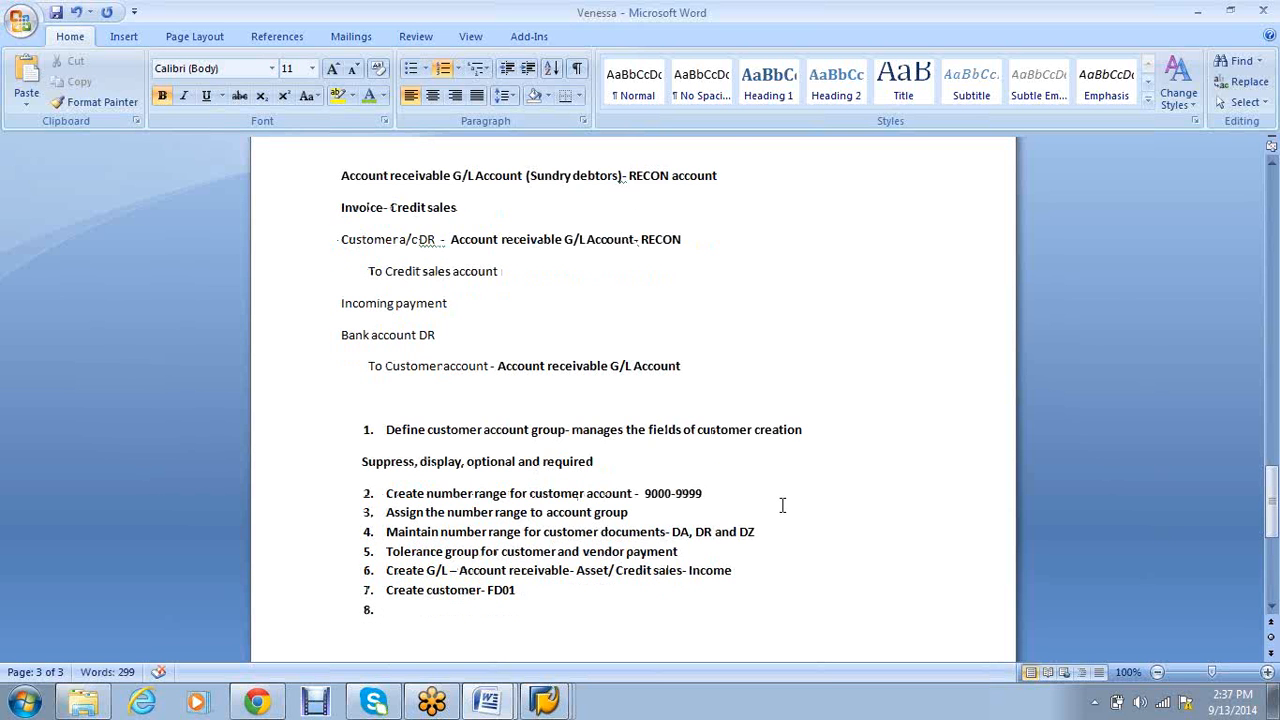
{"action": "scroll", "coordinate": [782, 505], "scroll_direction": "down", "scroll_amount": 4}
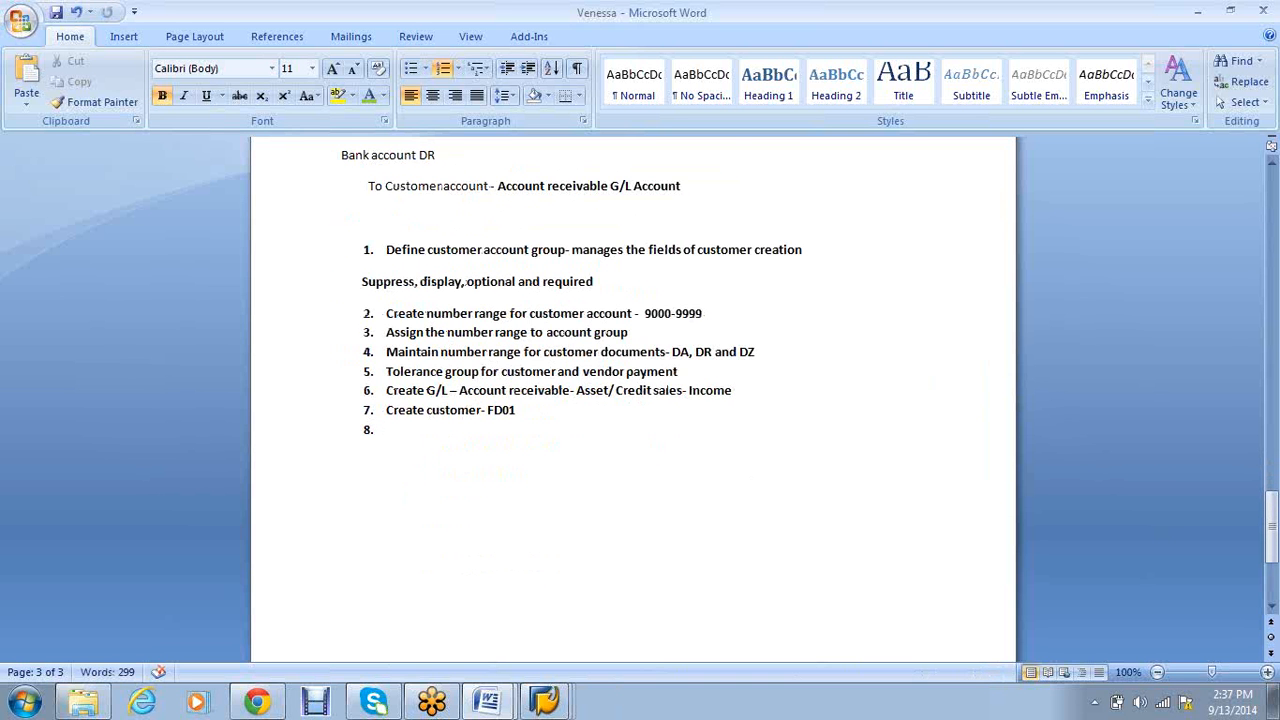
{"action": "type", "text": "F-22- 01-DR- C"}
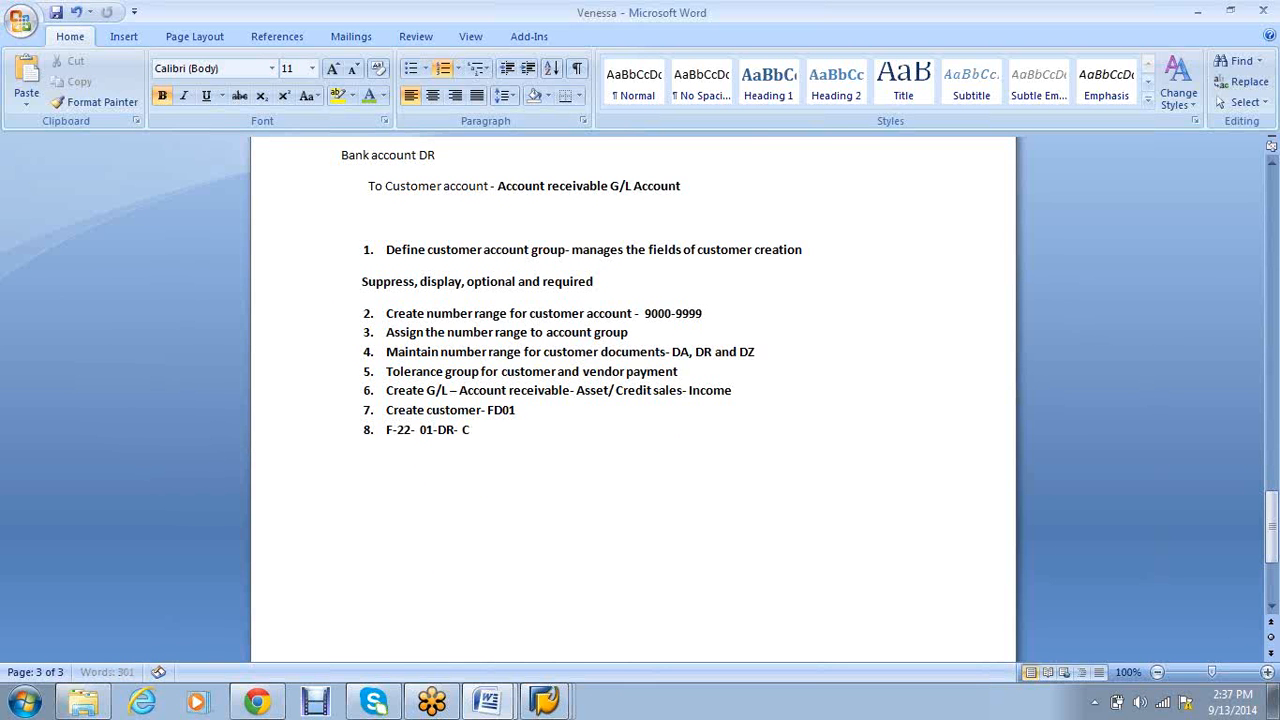
{"action": "type", "text": "ustomer/ 50-CR"}
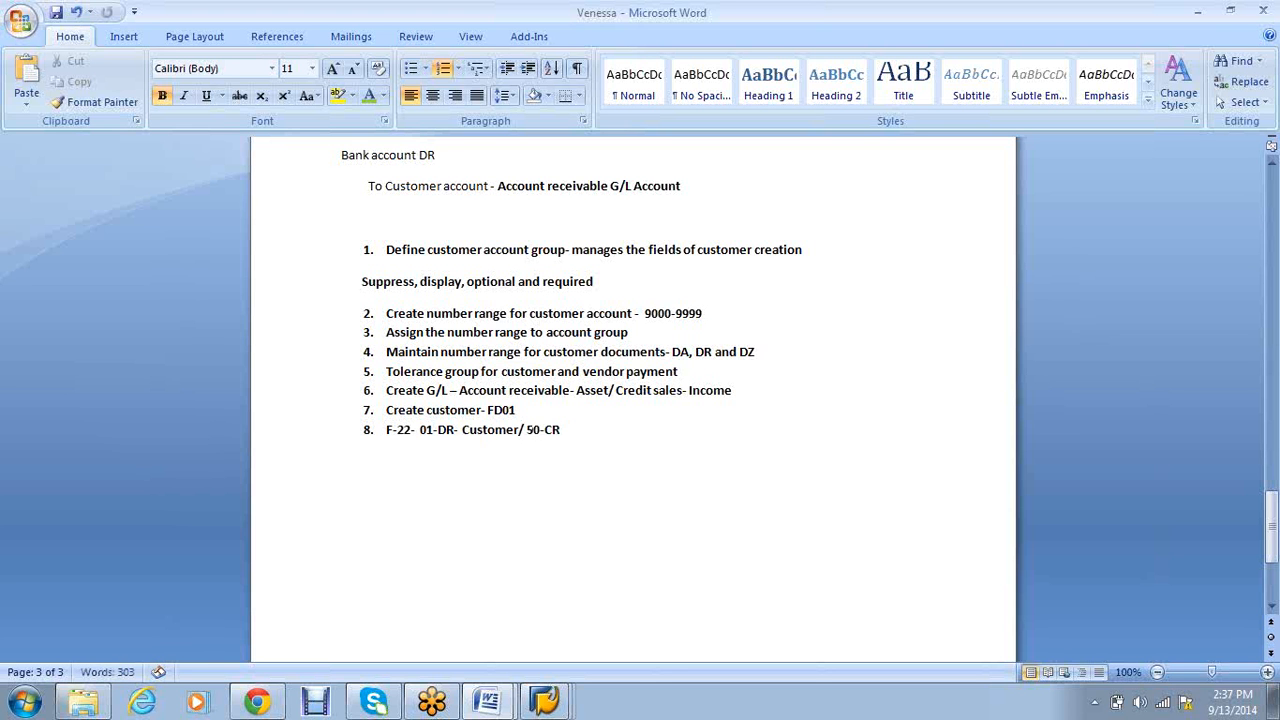
{"action": "type", "text": "-Credit sales"}
Finish item 8 with 'Credit sales' and prefix it with 'Customer invoice-'
{"action": "left_click", "coordinate": [383, 428]}
{"action": "type", "text": "Cu"}
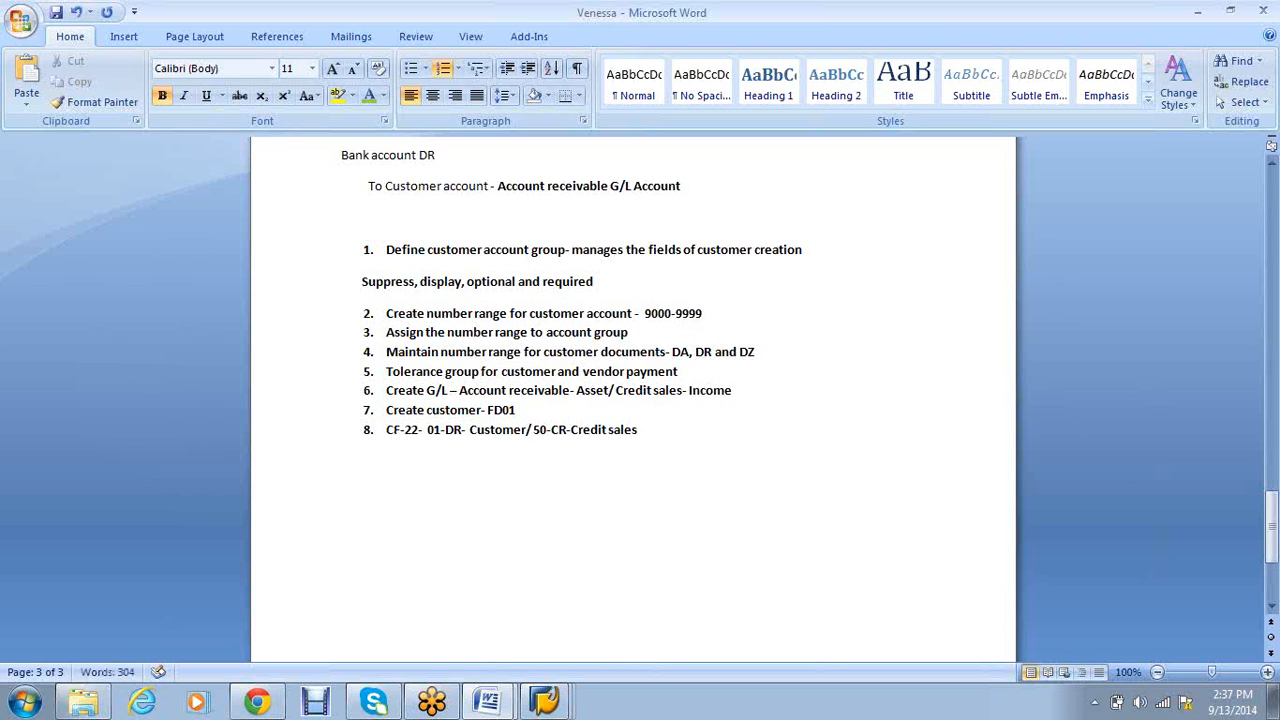
{"action": "type", "text": "stomer i"}
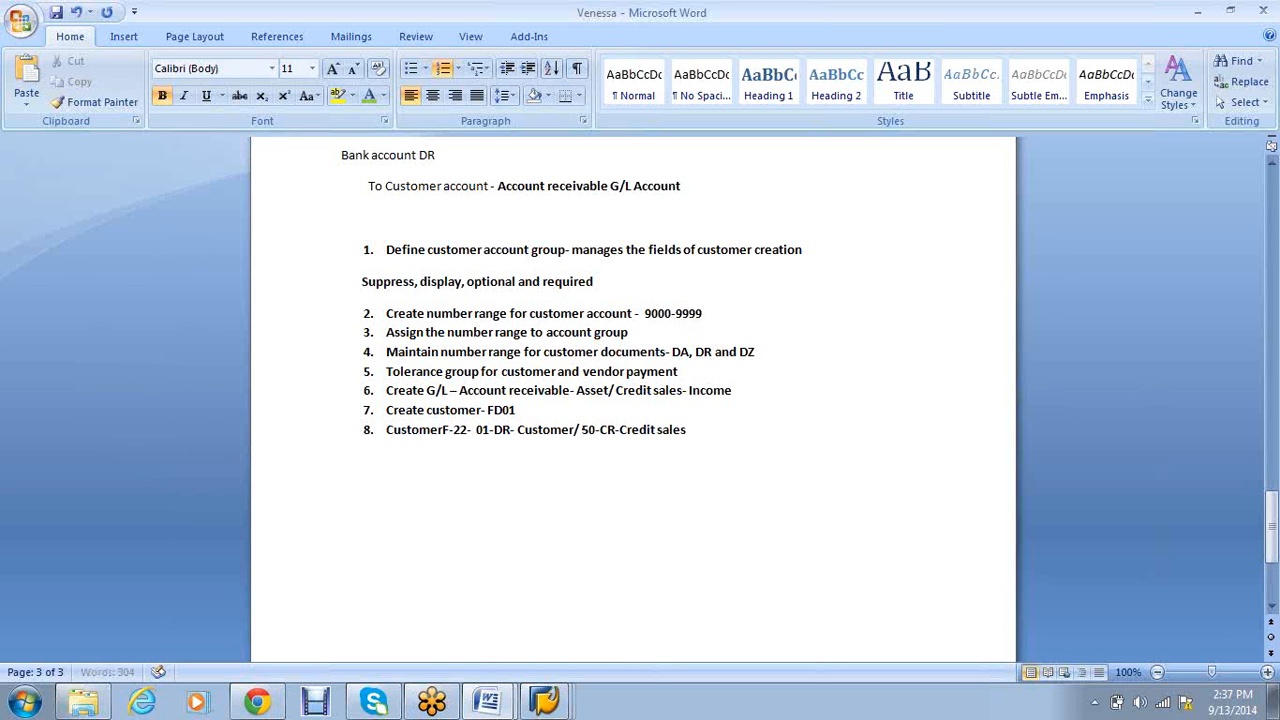
{"action": "type", "text": "nvoice"}
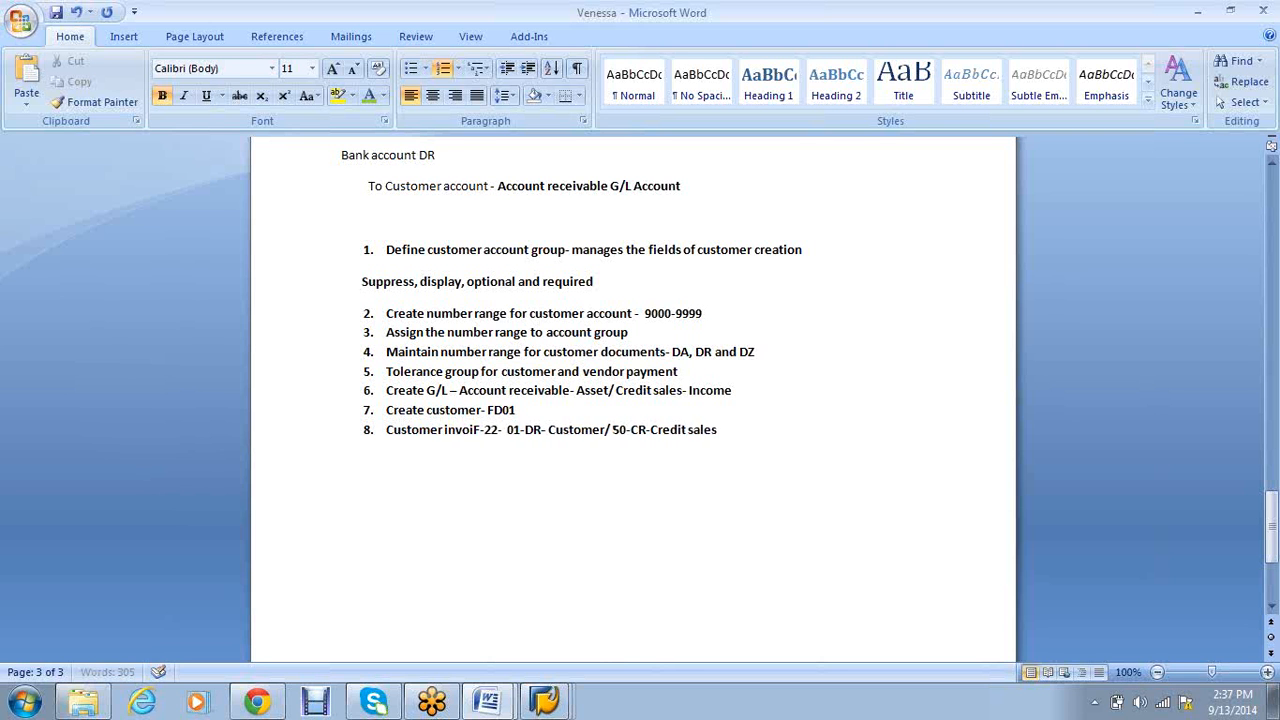
{"action": "type", "text": "-"}
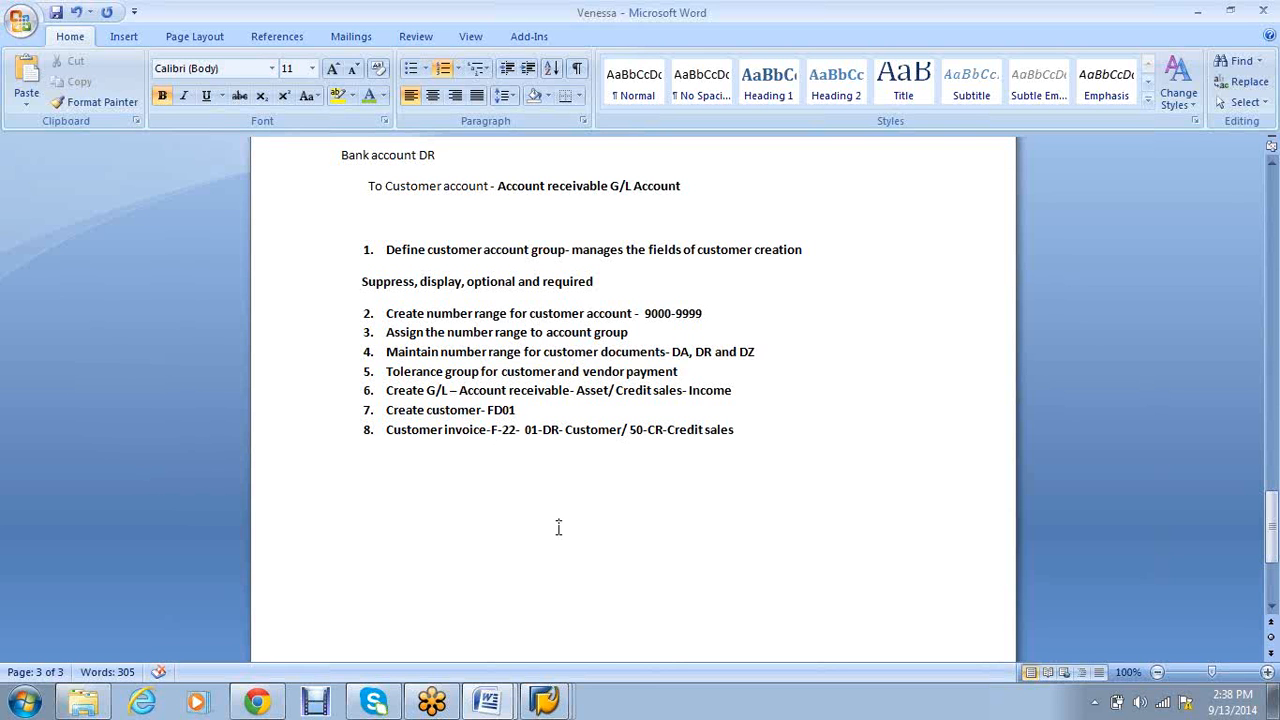
Add list item 9 'Payment- F-28' and item 10 'FBL5N' after item 8 in the Word notes
{"action": "left_click", "coordinate": [758, 440]}
{"action": "key", "text": "Return"}
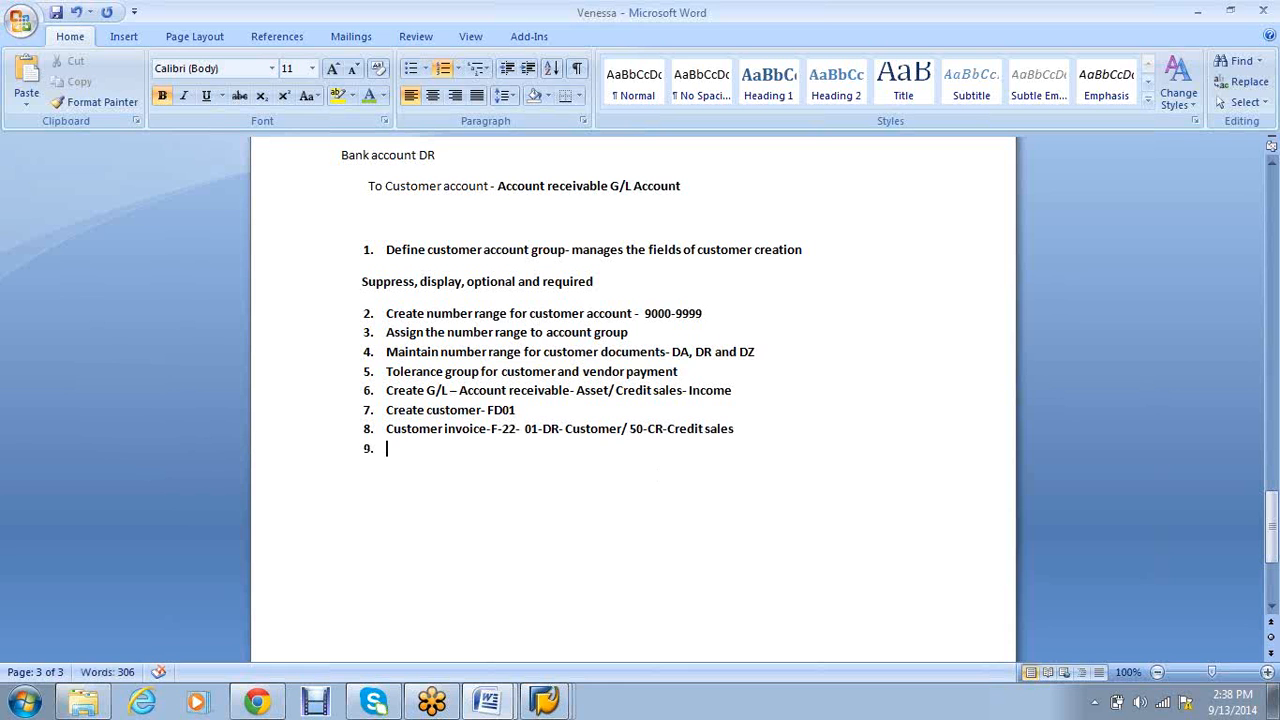
{"action": "type", "text": "Payment- F-28"}
{"action": "key", "text": "Return"}
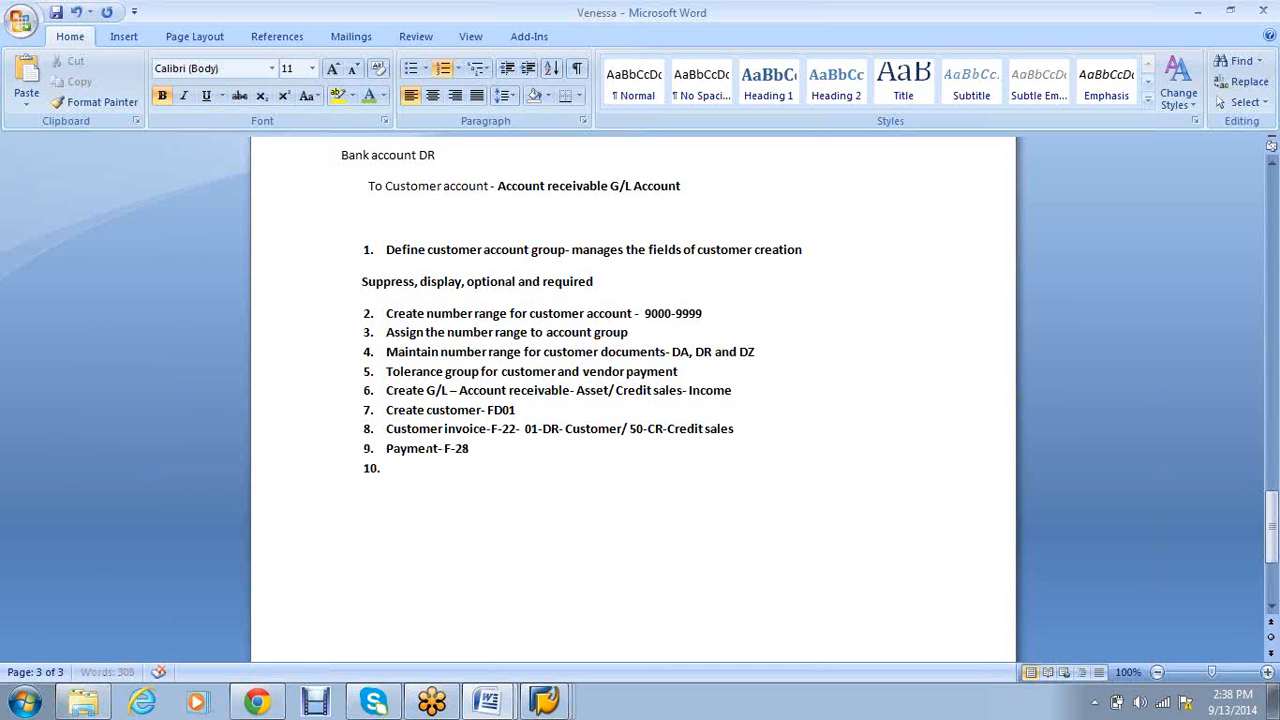
{"action": "type", "text": "FBL5"}
{"action": "type", "text": "n"}
{"action": "type", "text": "N"}
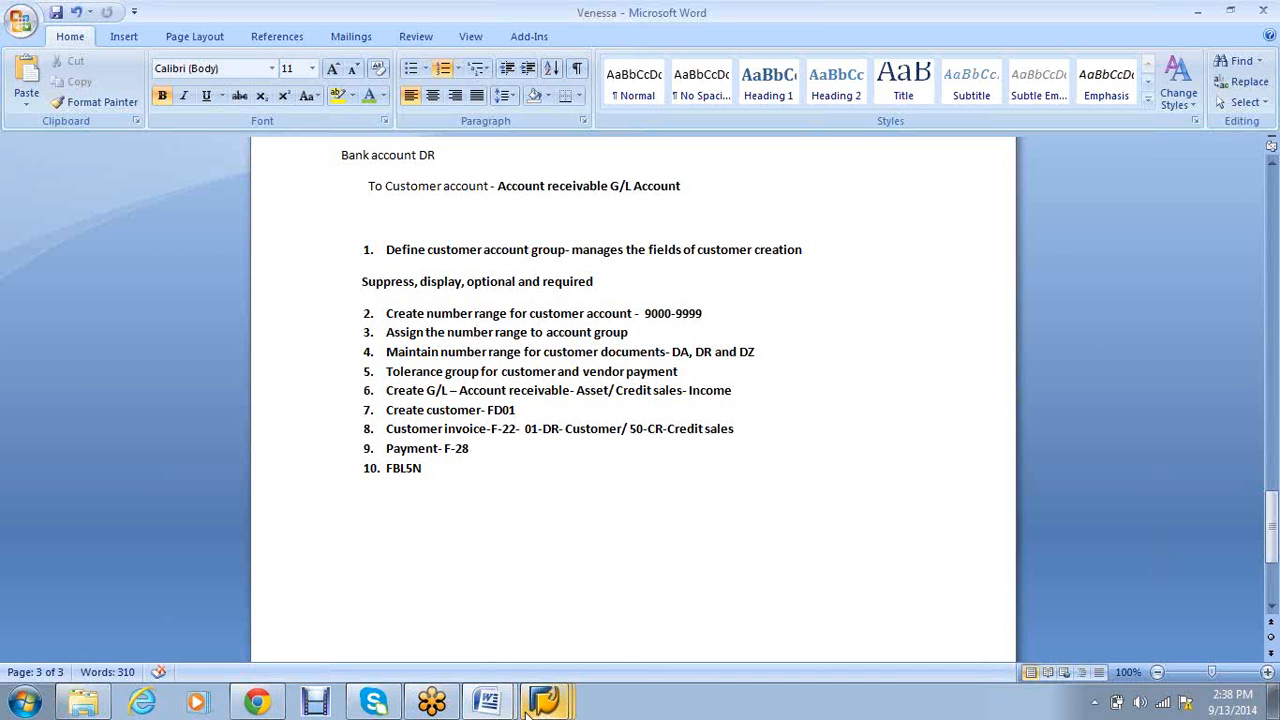
{"action": "mouse_move", "coordinate": [524, 708]}
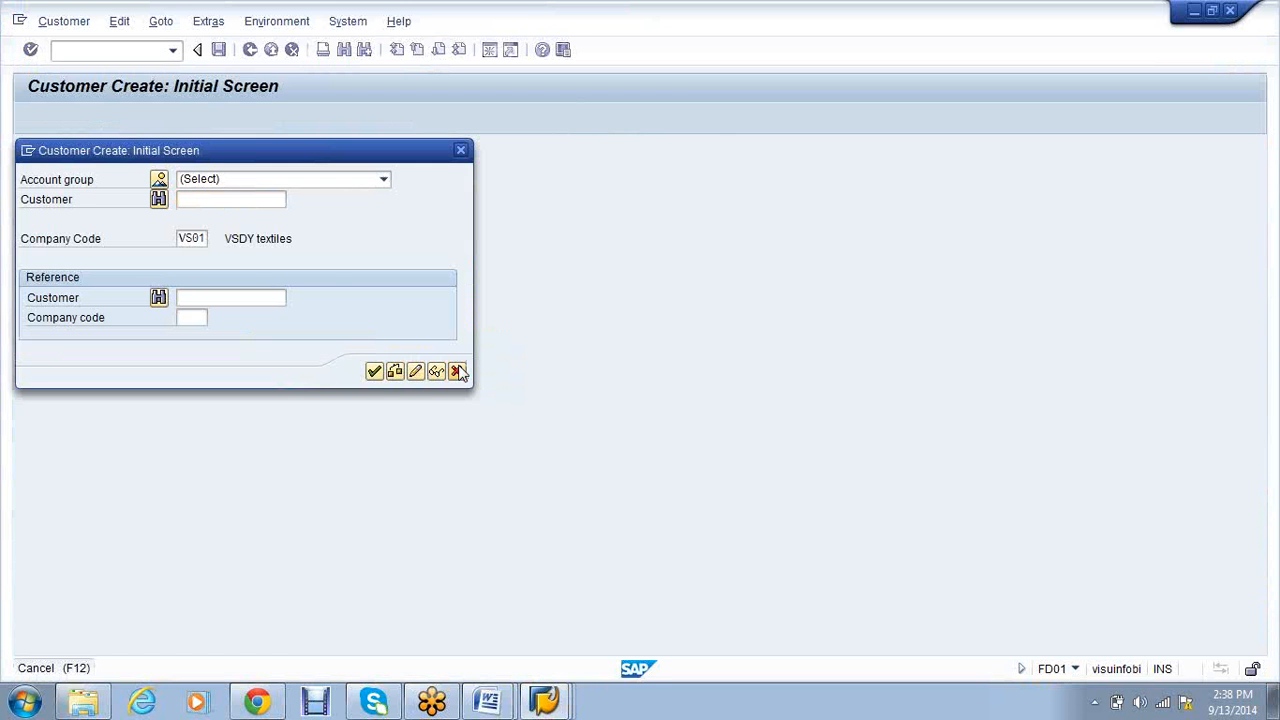
Cancel Customer Create and open Define Account Groups under AR/AP customer master data preparations
{"action": "left_click", "coordinate": [459, 372]}
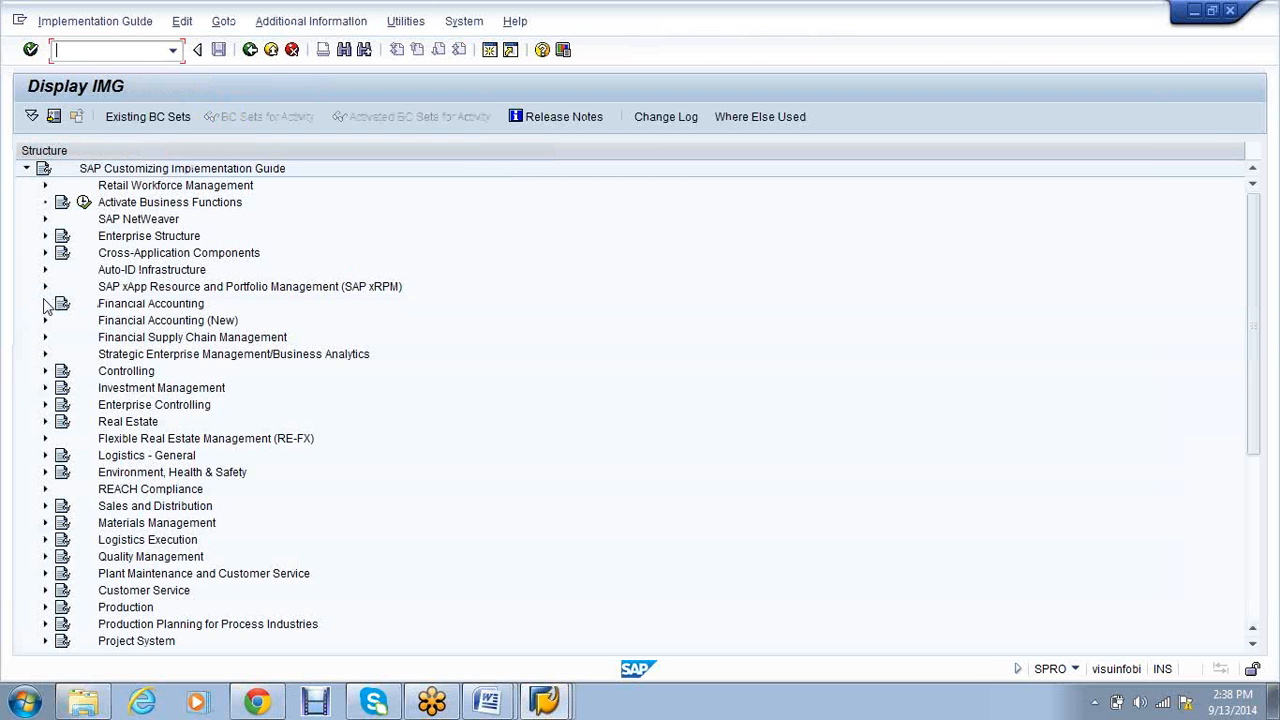
{"action": "left_click", "coordinate": [44, 303]}
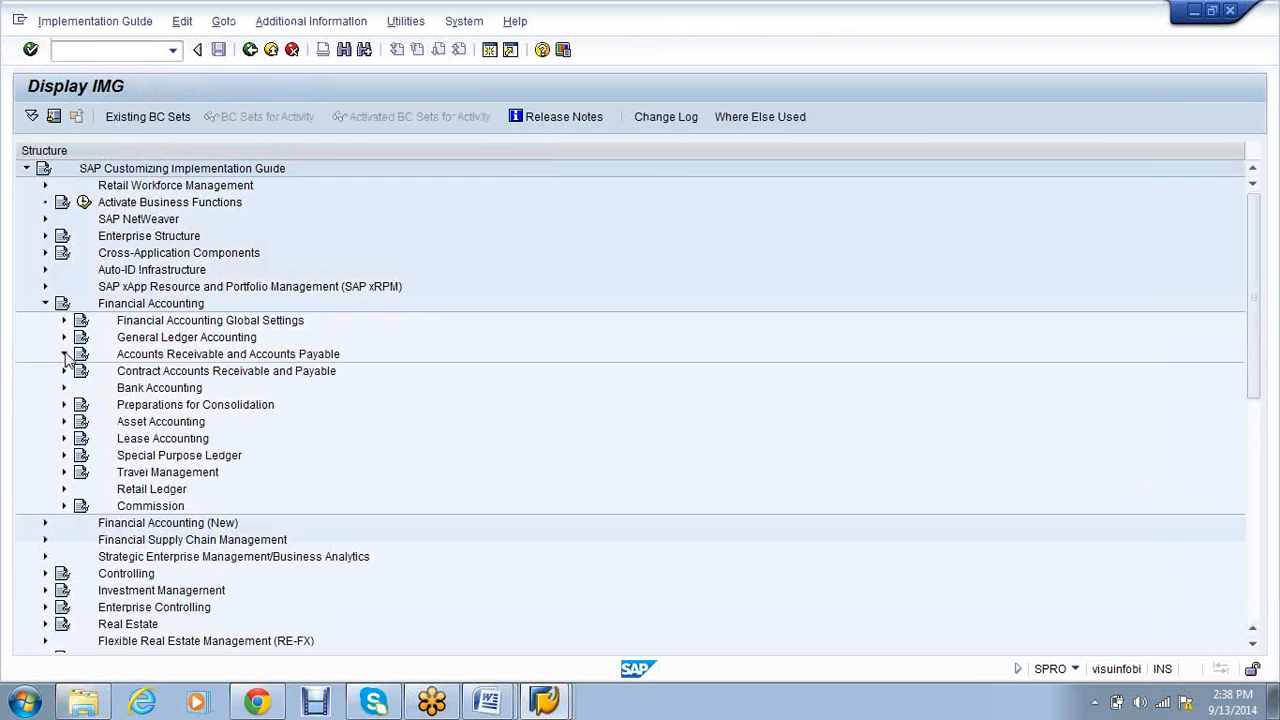
{"action": "left_click", "coordinate": [64, 355]}
{"action": "left_click", "coordinate": [101, 388]}
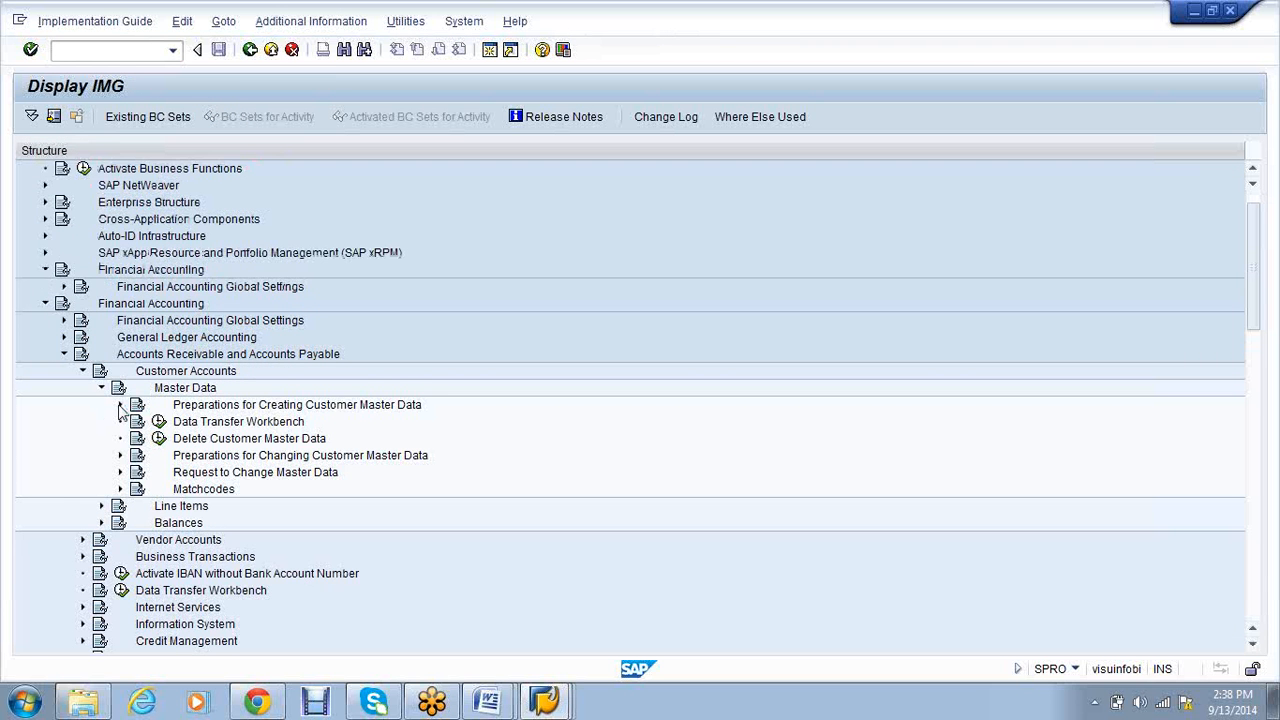
{"action": "left_click", "coordinate": [120, 405]}
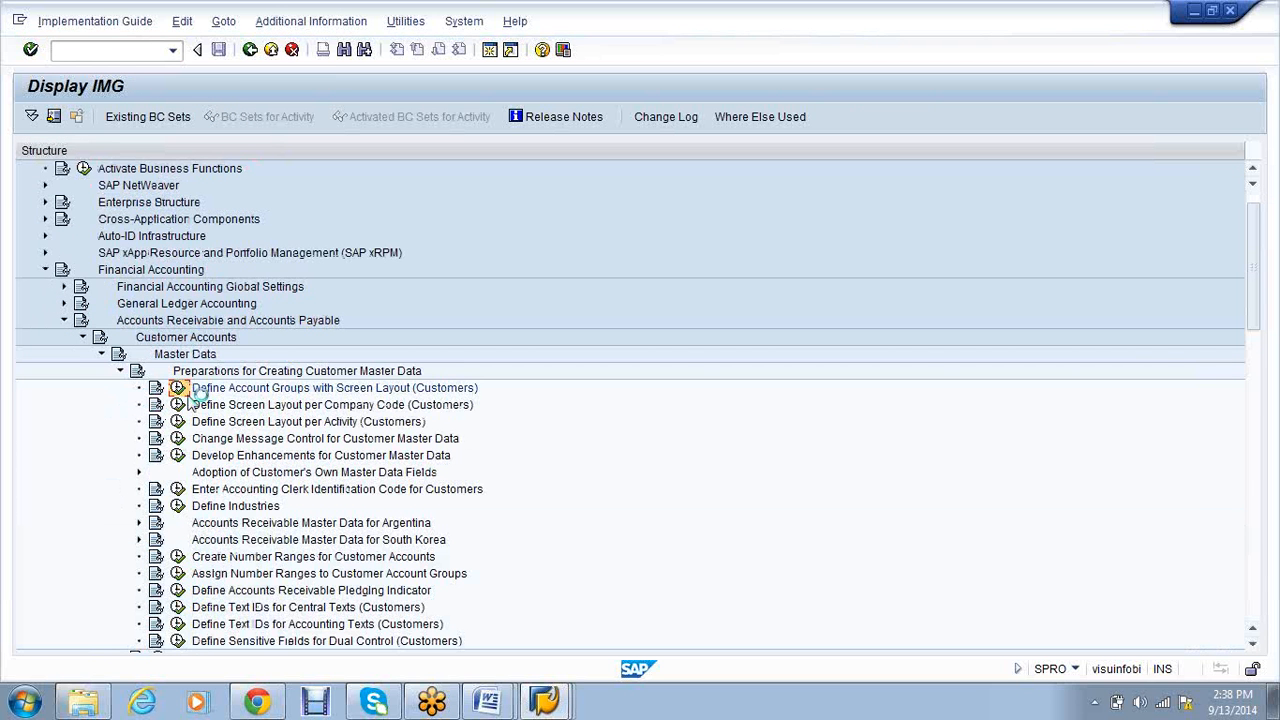
{"action": "key", "text": "F5"}
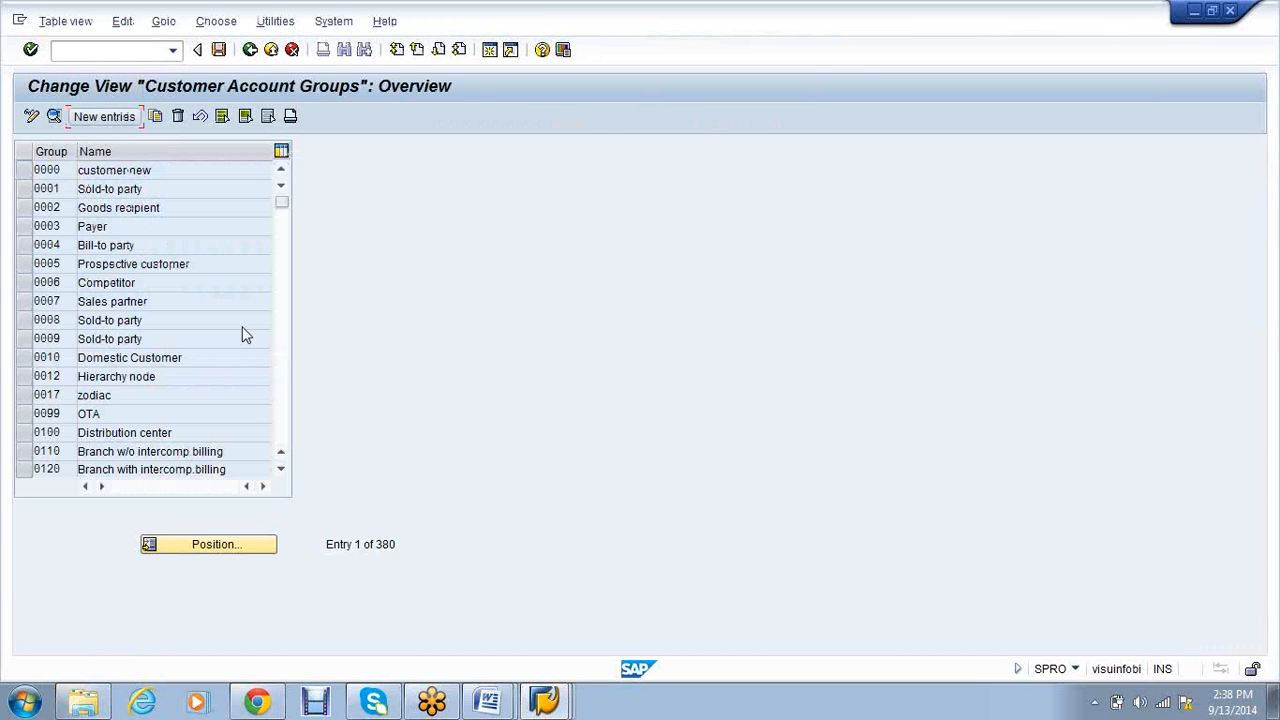
Create new account group VS01 named 'Domestic customer-VS01'
{"action": "type", "text": "VS01"}
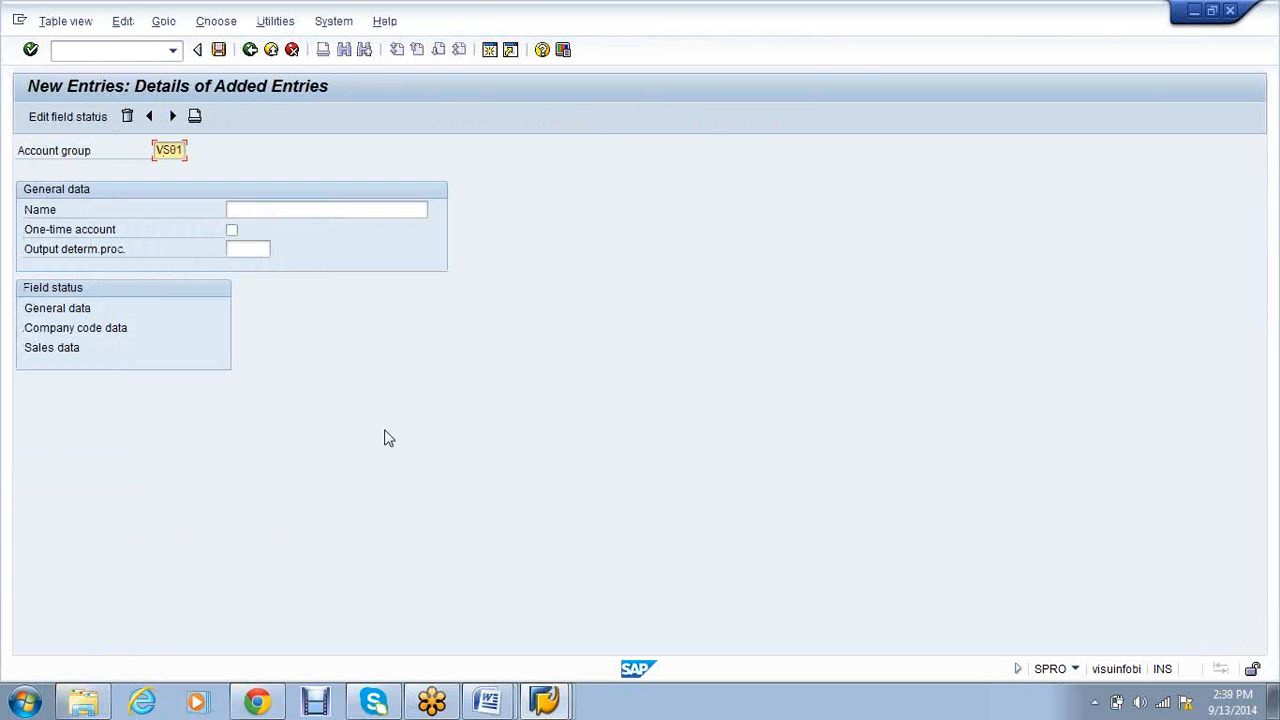
{"action": "key", "text": "alt+Tab"}
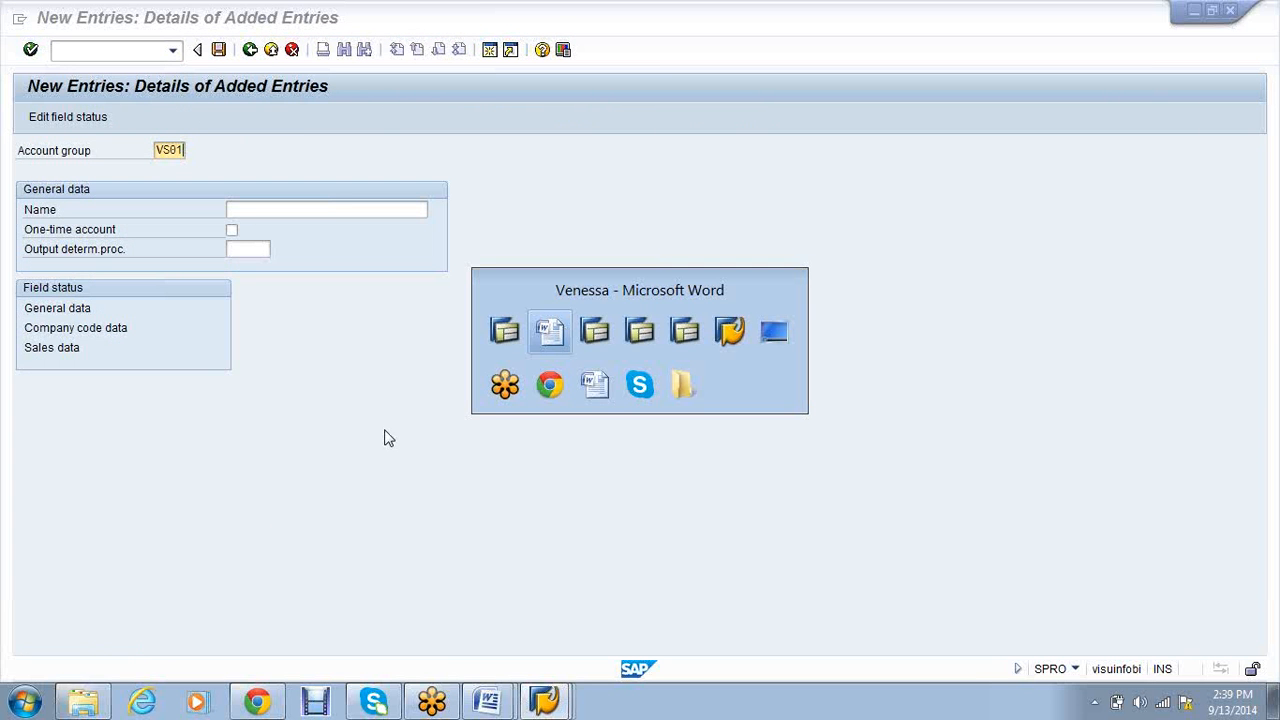
{"action": "key", "text": "alt+Tab"}
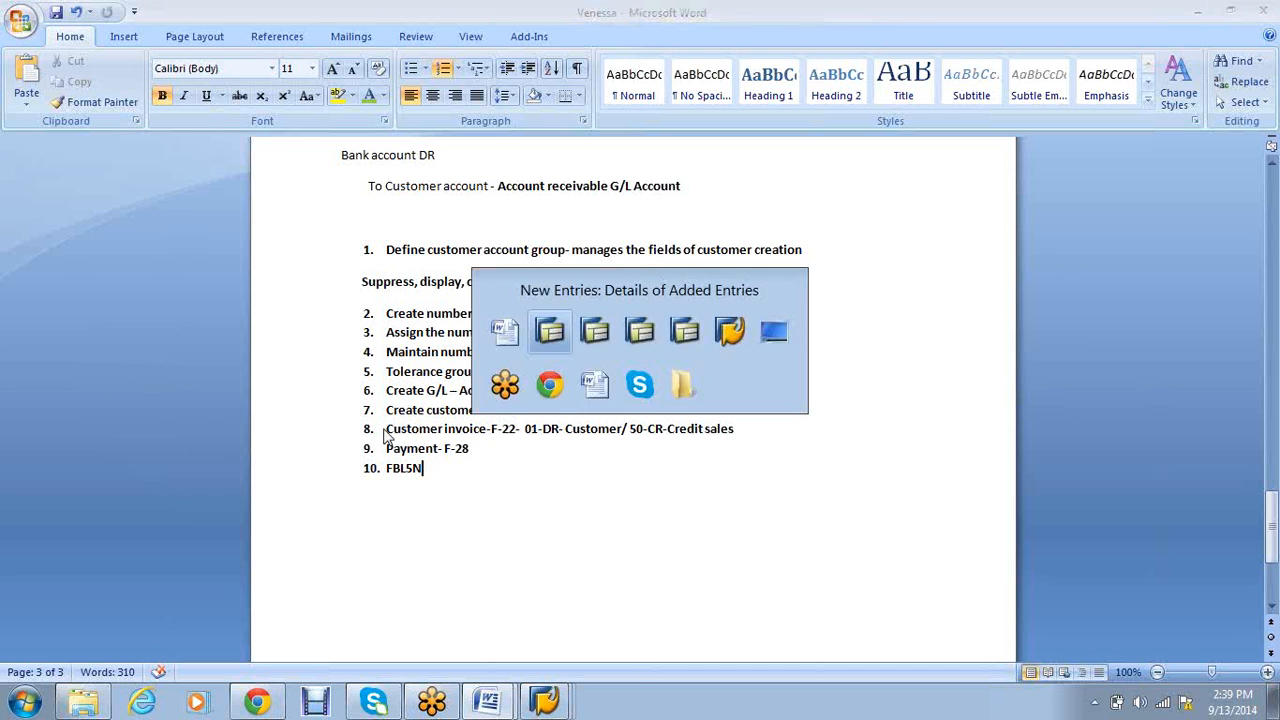
{"action": "type", "text": "D"}
{"action": "left_click", "coordinate": [356, 229]}
{"action": "key", "text": "BackSpace"}
{"action": "key", "text": "BackSpace"}
{"action": "key", "text": "BackSpace"}
{"action": "key", "text": "BackSpace"}
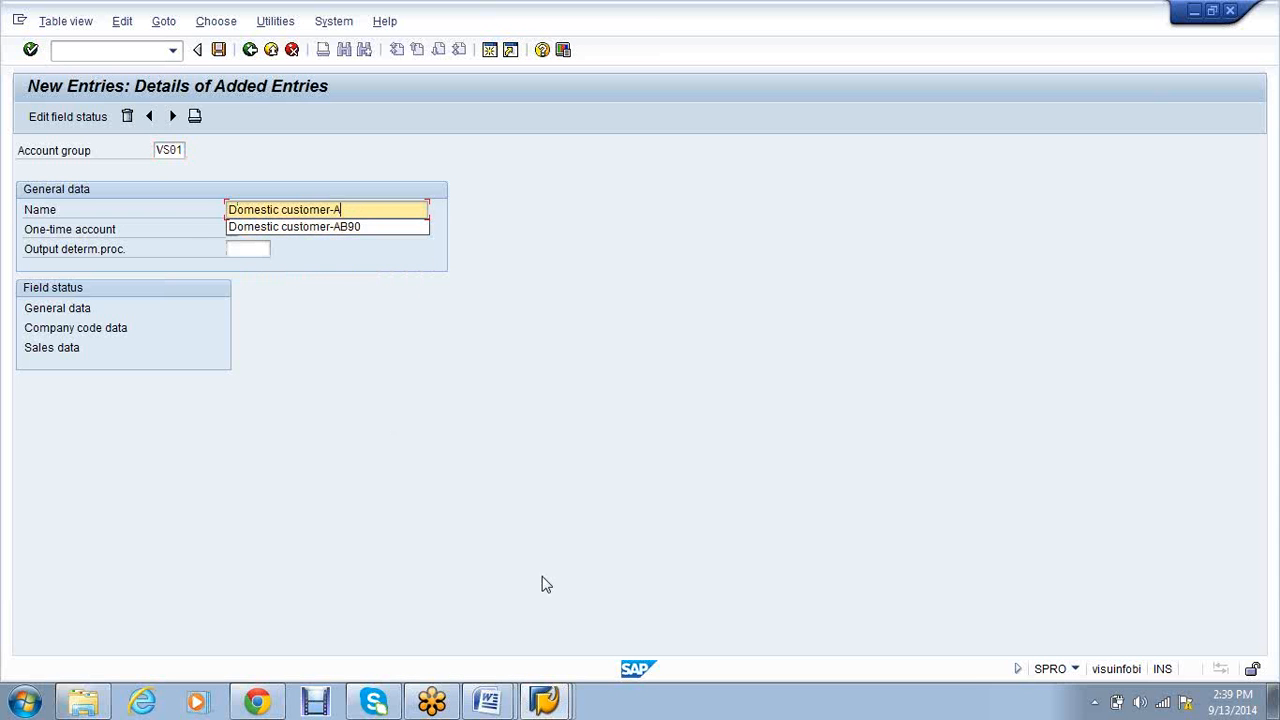
{"action": "type", "text": "VS01"}
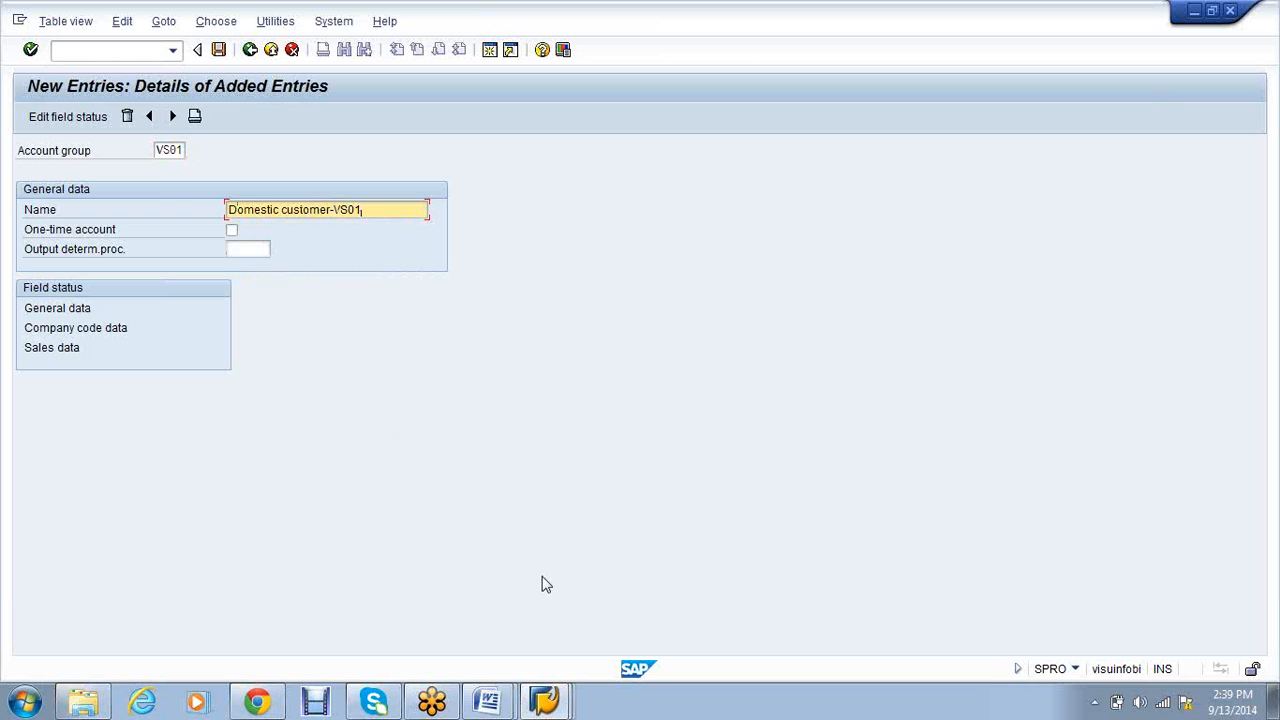
Review the General data > Address field status for account group VS01
{"action": "left_click", "coordinate": [65, 311]}
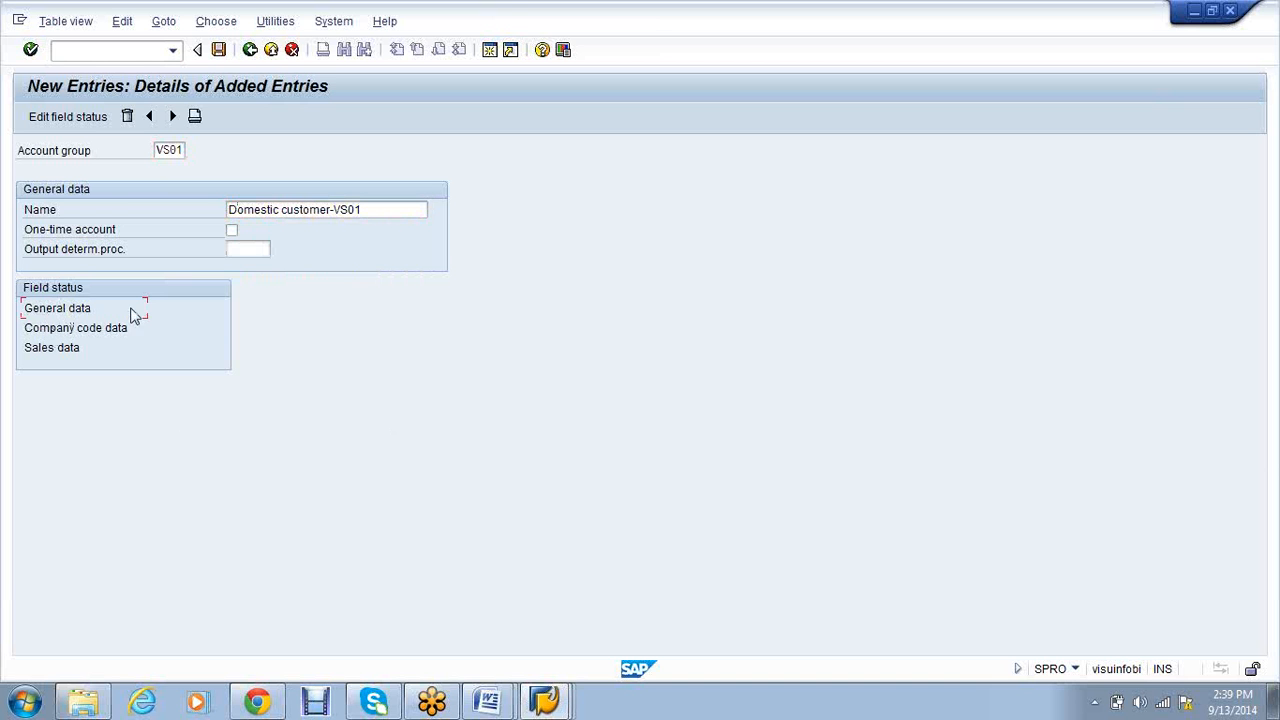
{"action": "left_click", "coordinate": [65, 120]}
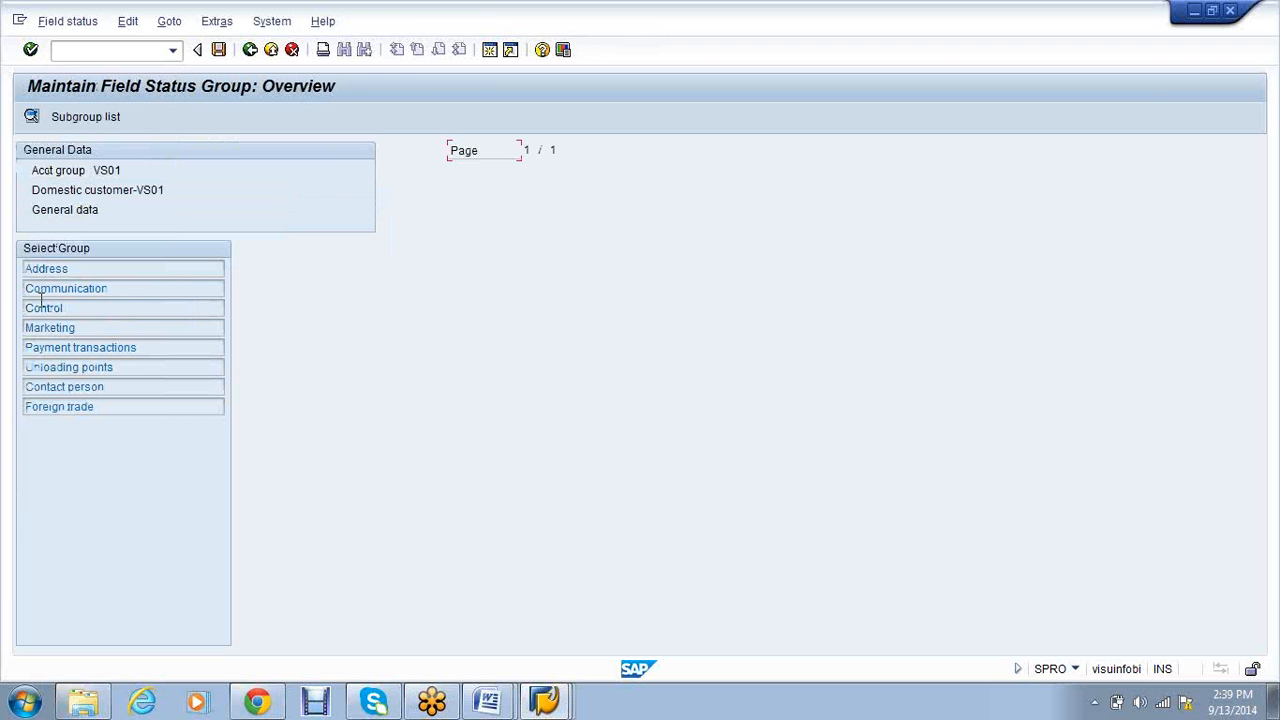
{"action": "double_click", "coordinate": [48, 276]}
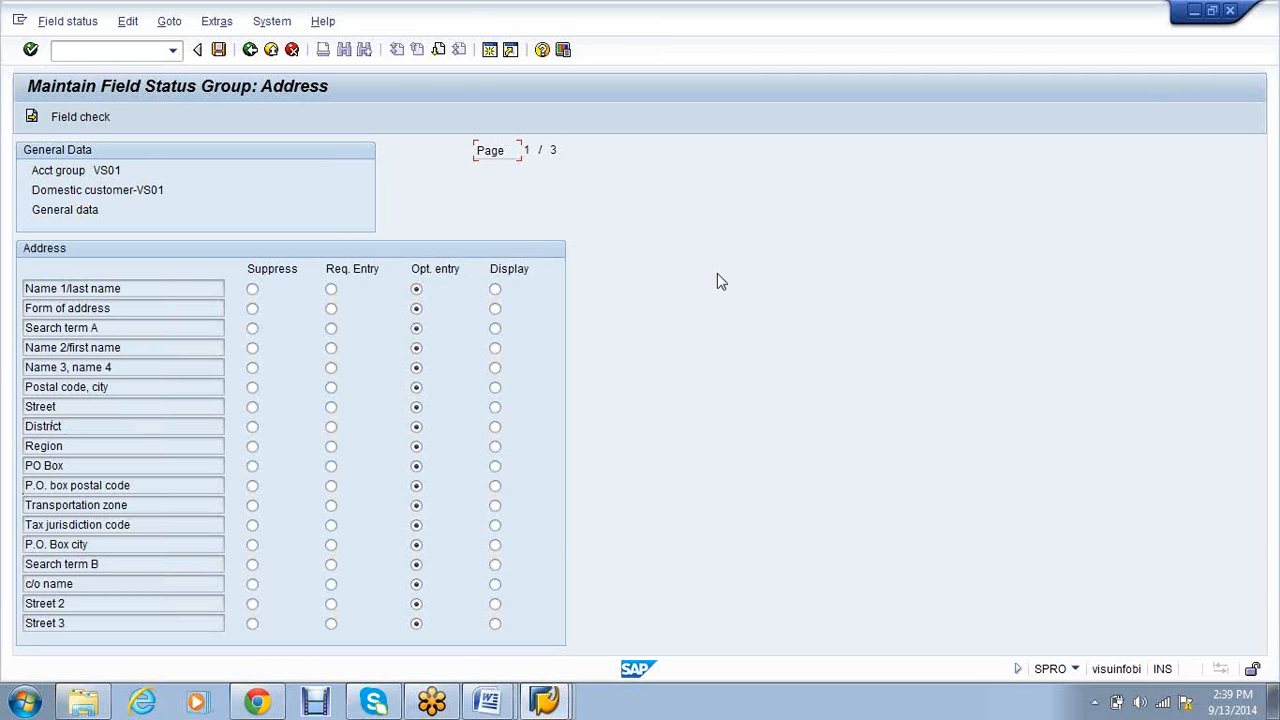
{"action": "left_click", "coordinate": [252, 58]}
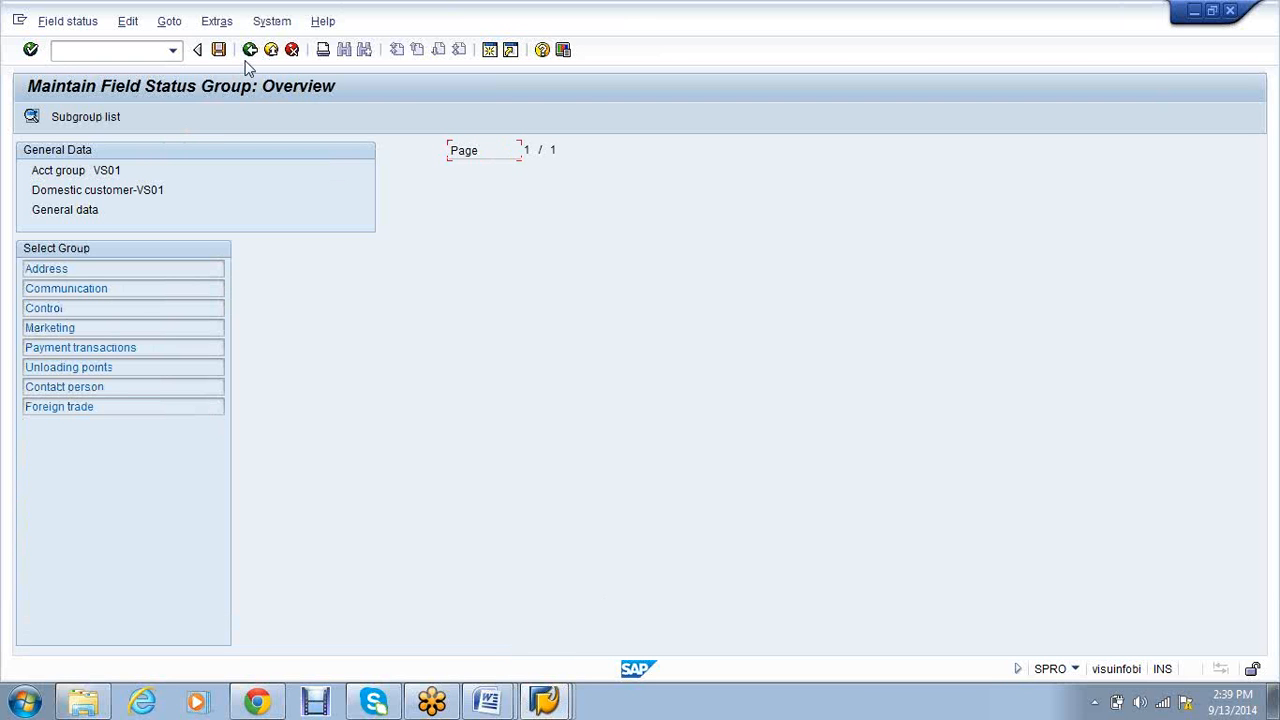
{"action": "left_click", "coordinate": [247, 60]}
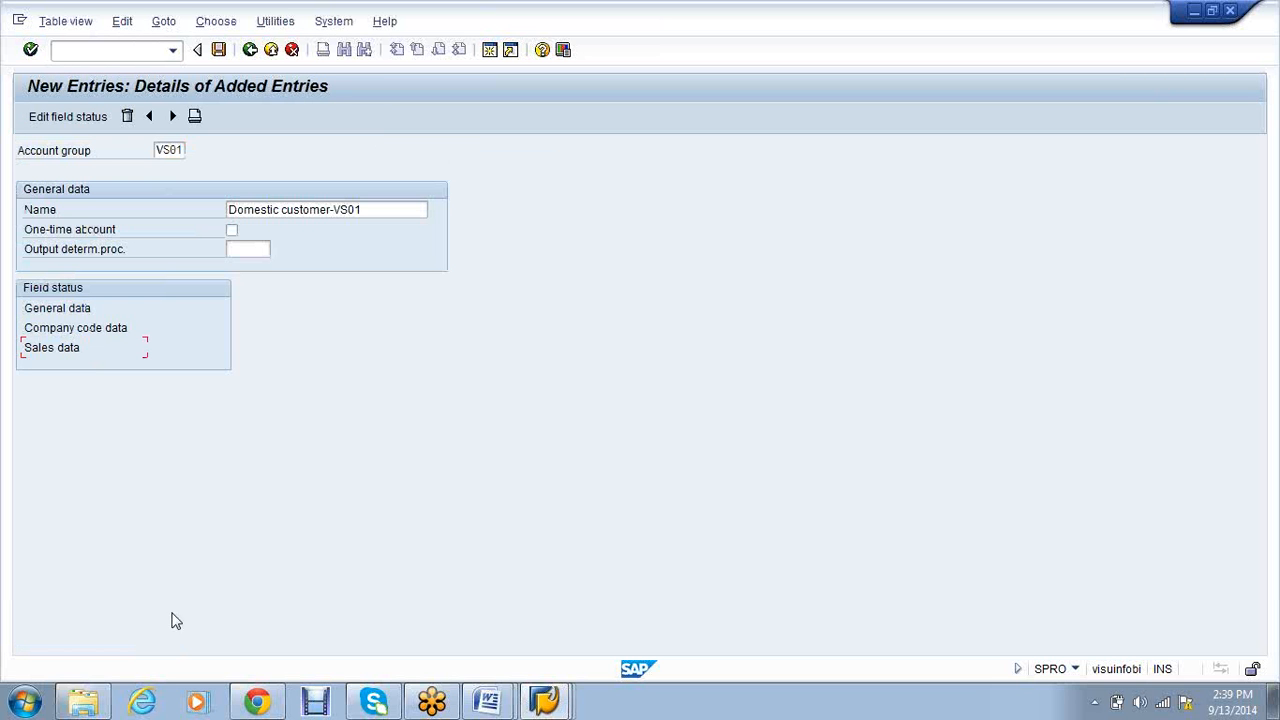
Save account group VS01 under the customizing request and return to the IMG tree
{"action": "left_click", "coordinate": [218, 49]}
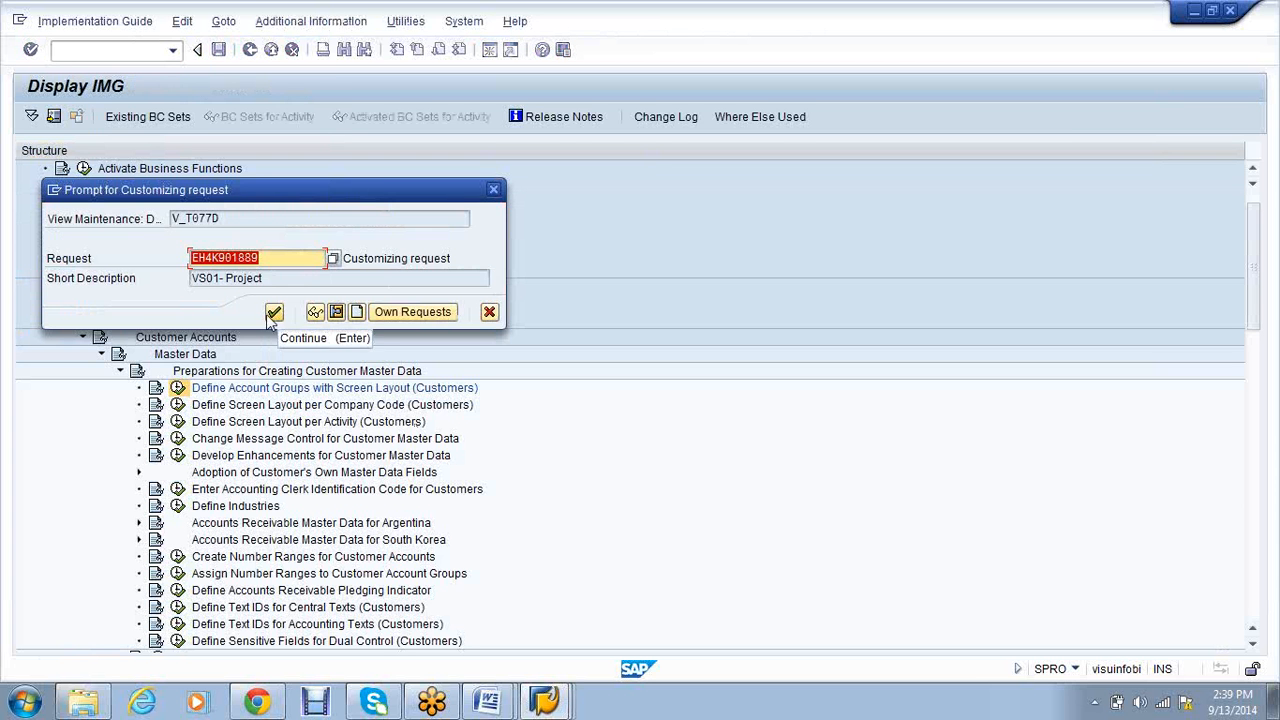
{"action": "left_click", "coordinate": [273, 314]}
{"action": "left_click", "coordinate": [255, 53]}
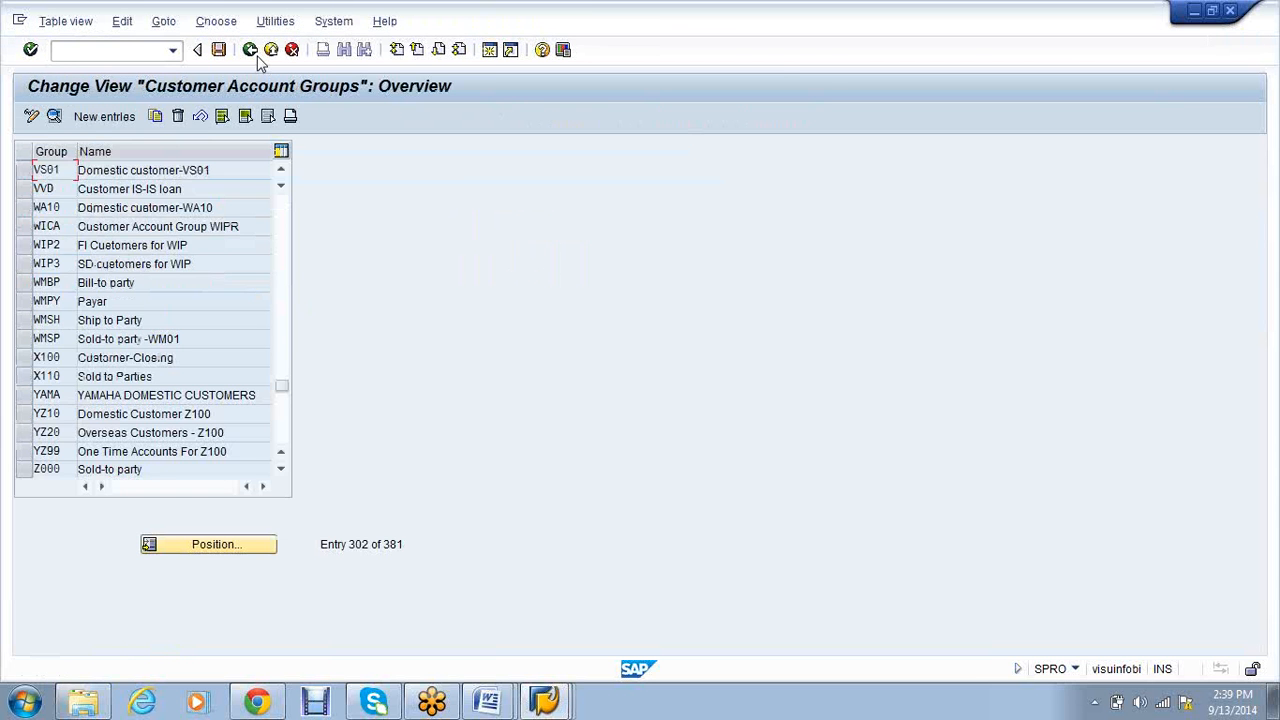
{"action": "left_click", "coordinate": [252, 50]}
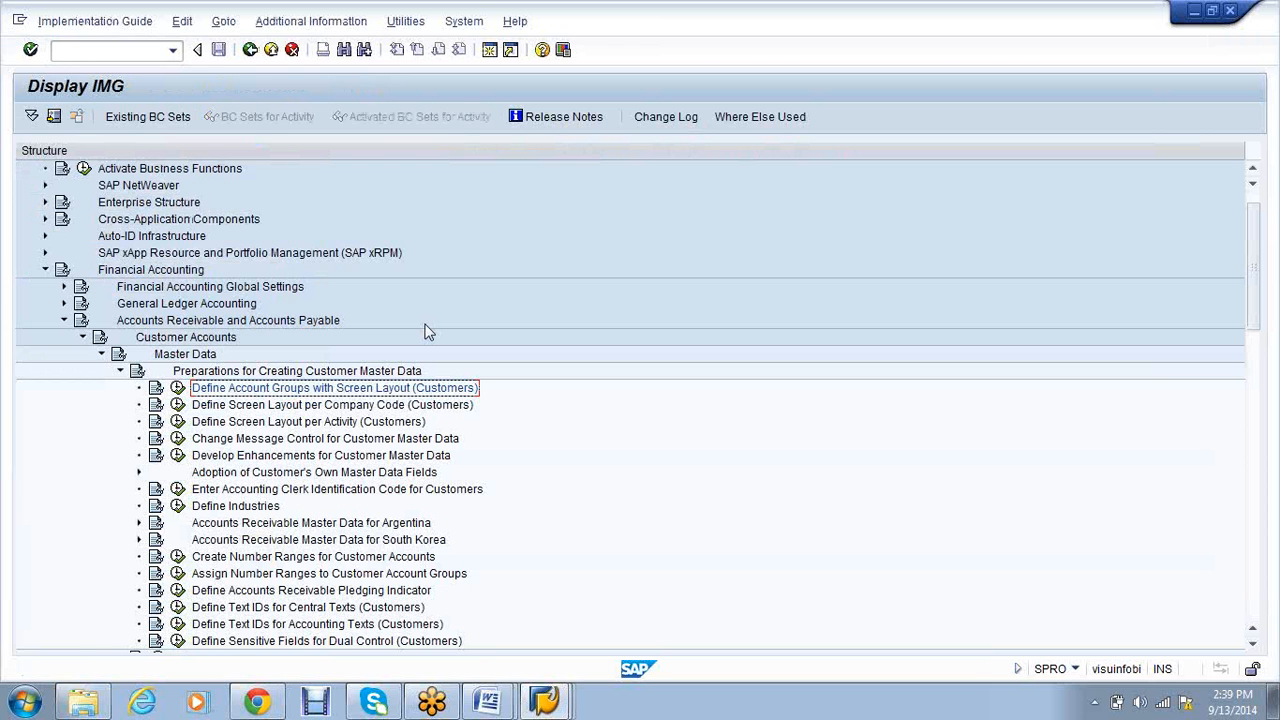
Open Create Number Ranges for Customer Accounts and scroll through the existing intervals
{"action": "scroll", "coordinate": [425, 332], "scroll_direction": "down", "scroll_amount": 1}
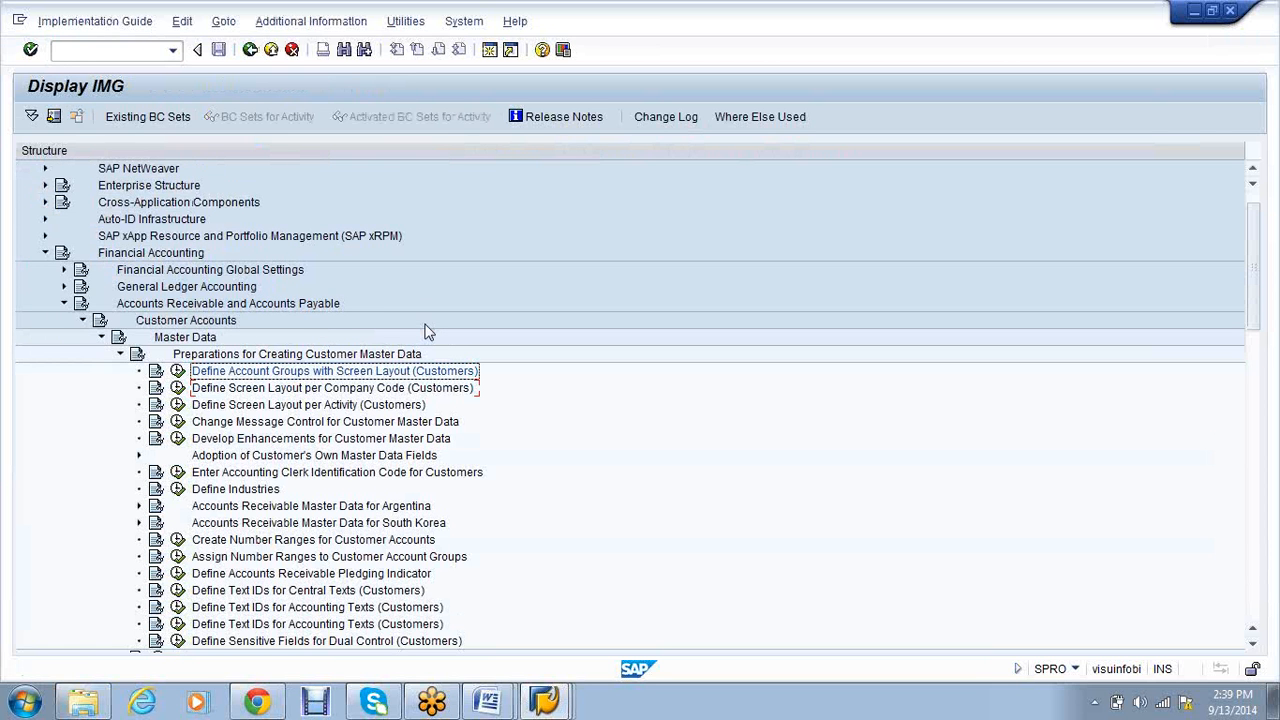
{"action": "scroll", "coordinate": [425, 332], "scroll_direction": "down", "scroll_amount": 4}
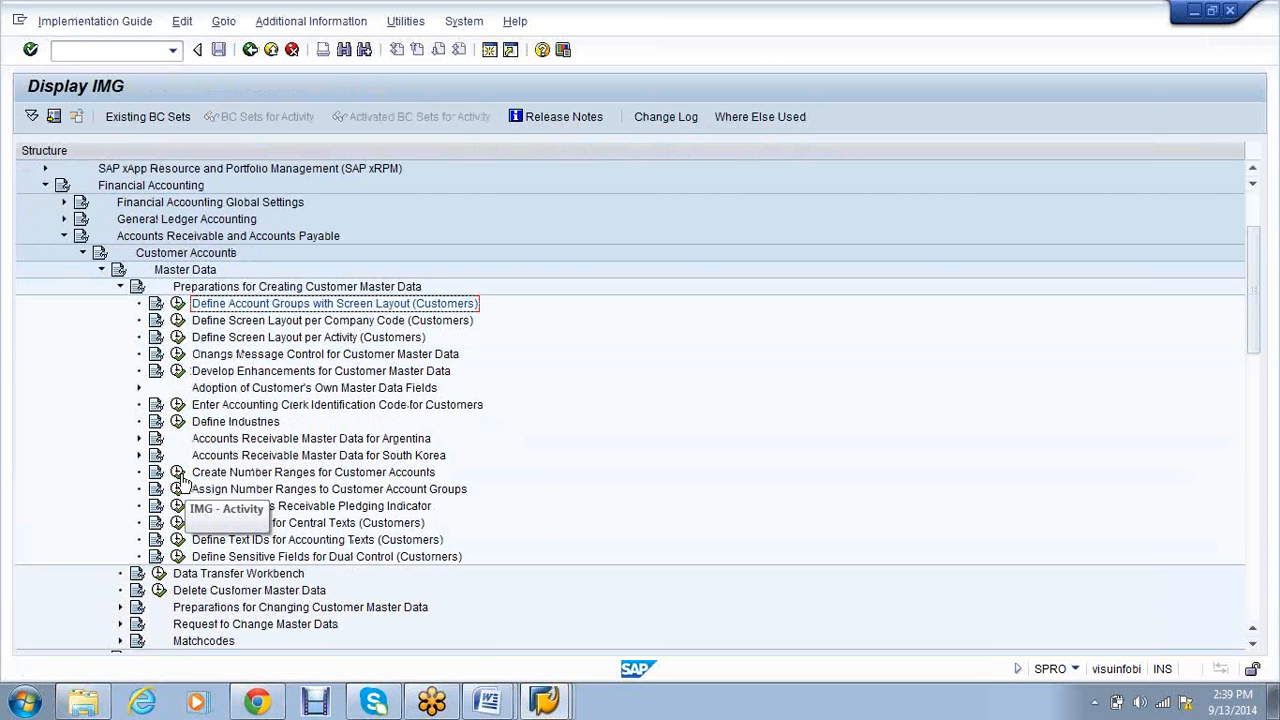
{"action": "left_click", "coordinate": [178, 473]}
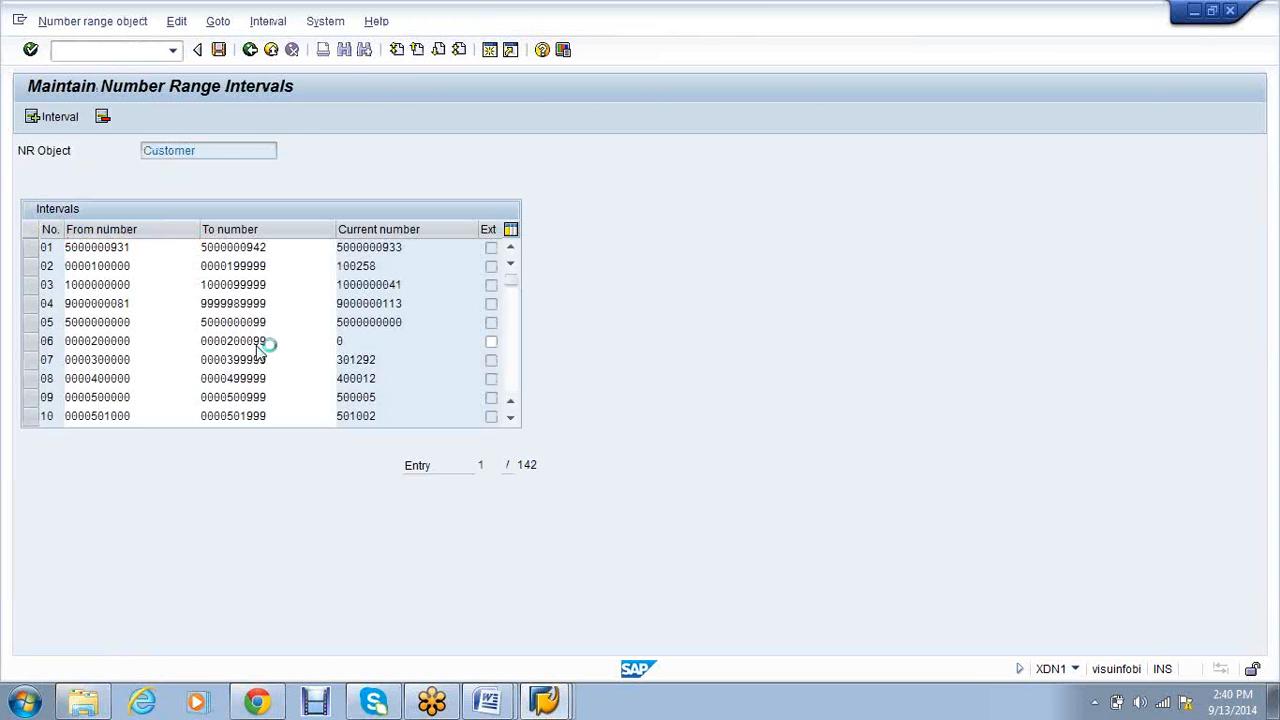
{"action": "scroll", "coordinate": [260, 343], "scroll_direction": "down", "scroll_amount": 1}
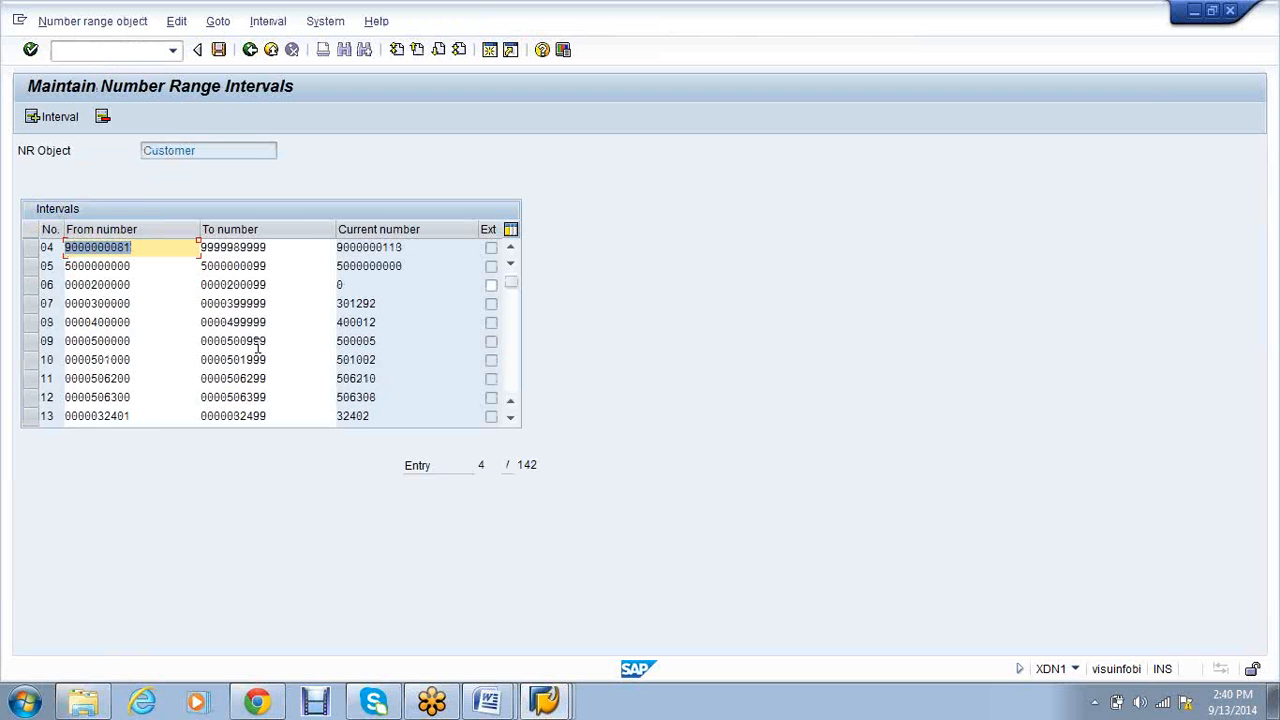
{"action": "scroll", "coordinate": [259, 342], "scroll_direction": "down", "scroll_amount": 1}
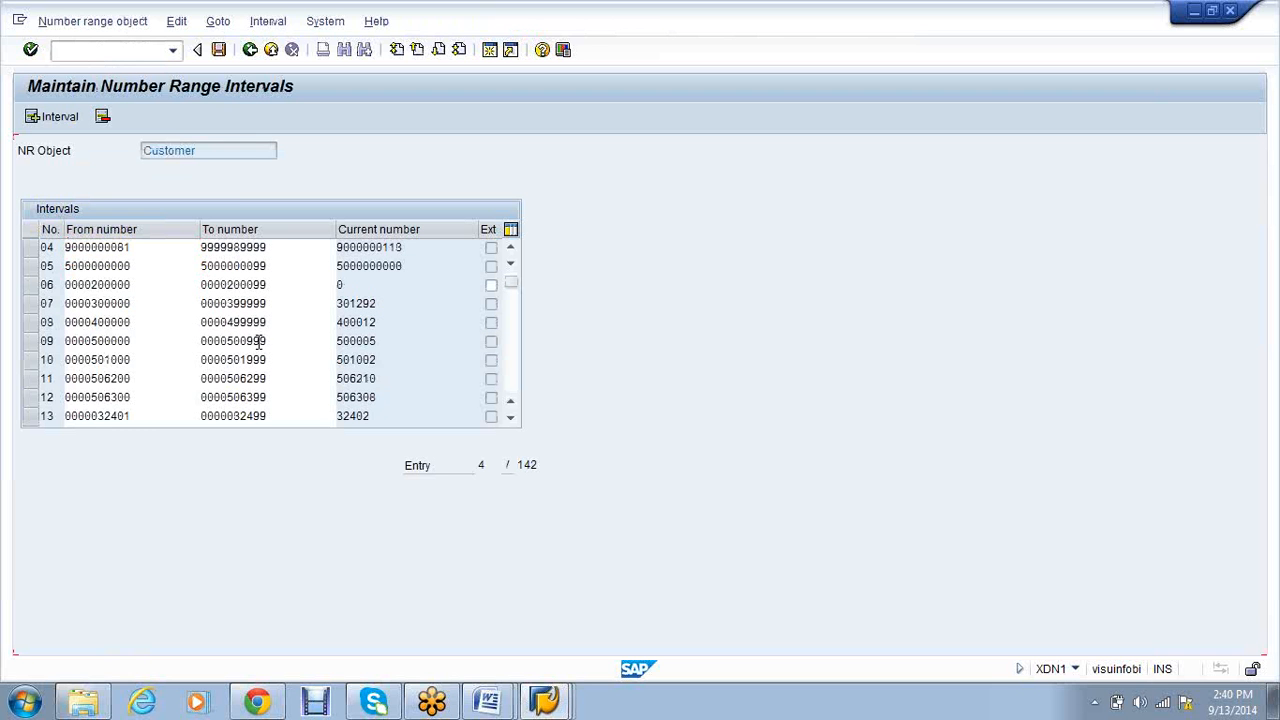
{"action": "scroll", "coordinate": [259, 342], "scroll_direction": "down", "scroll_amount": 1}
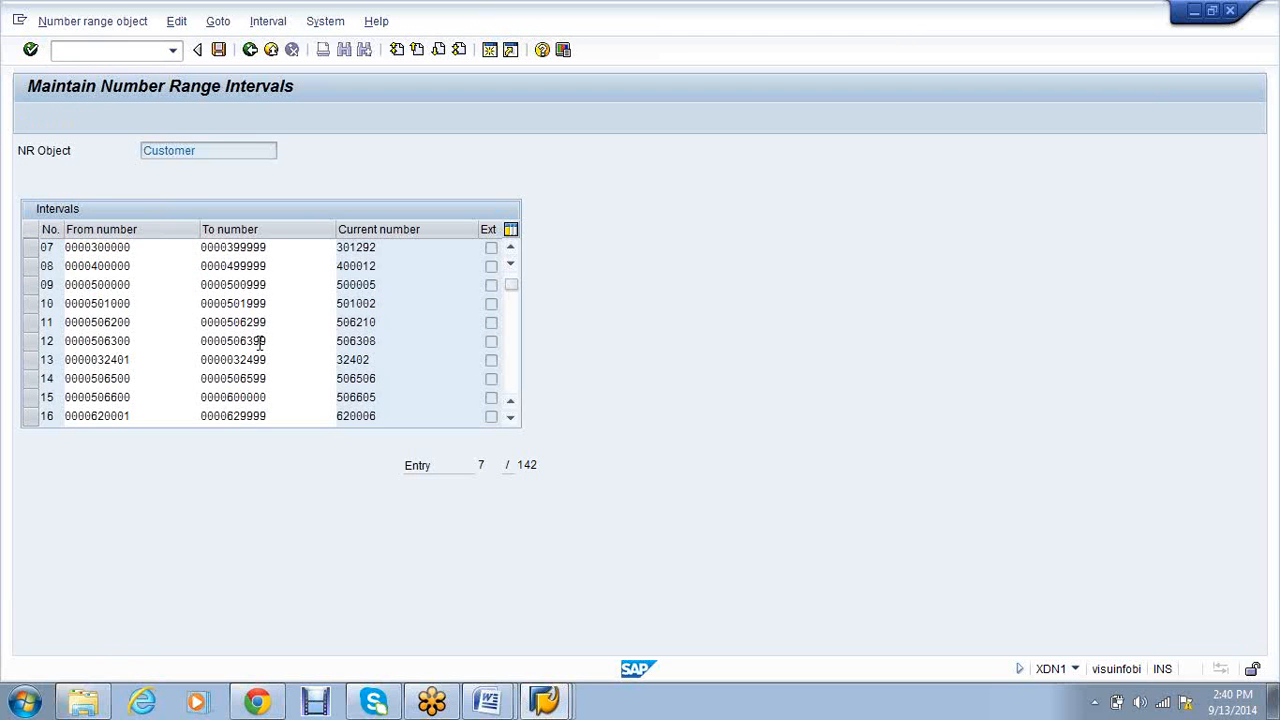
{"action": "scroll", "coordinate": [259, 342], "scroll_direction": "down", "scroll_amount": 1}
{"action": "scroll", "coordinate": [259, 342], "scroll_direction": "down", "scroll_amount": 1}
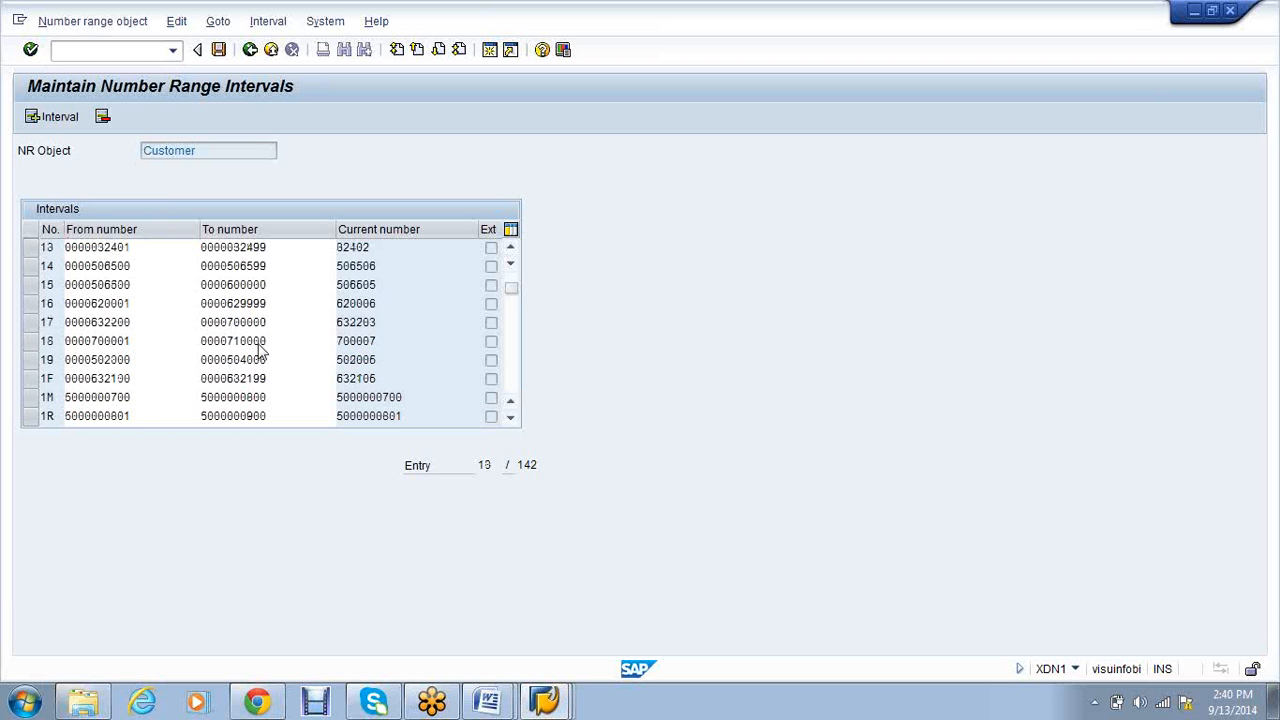
{"action": "scroll", "coordinate": [259, 342], "scroll_direction": "down", "scroll_amount": 1}
{"action": "scroll", "coordinate": [260, 345], "scroll_direction": "down", "scroll_amount": 2}
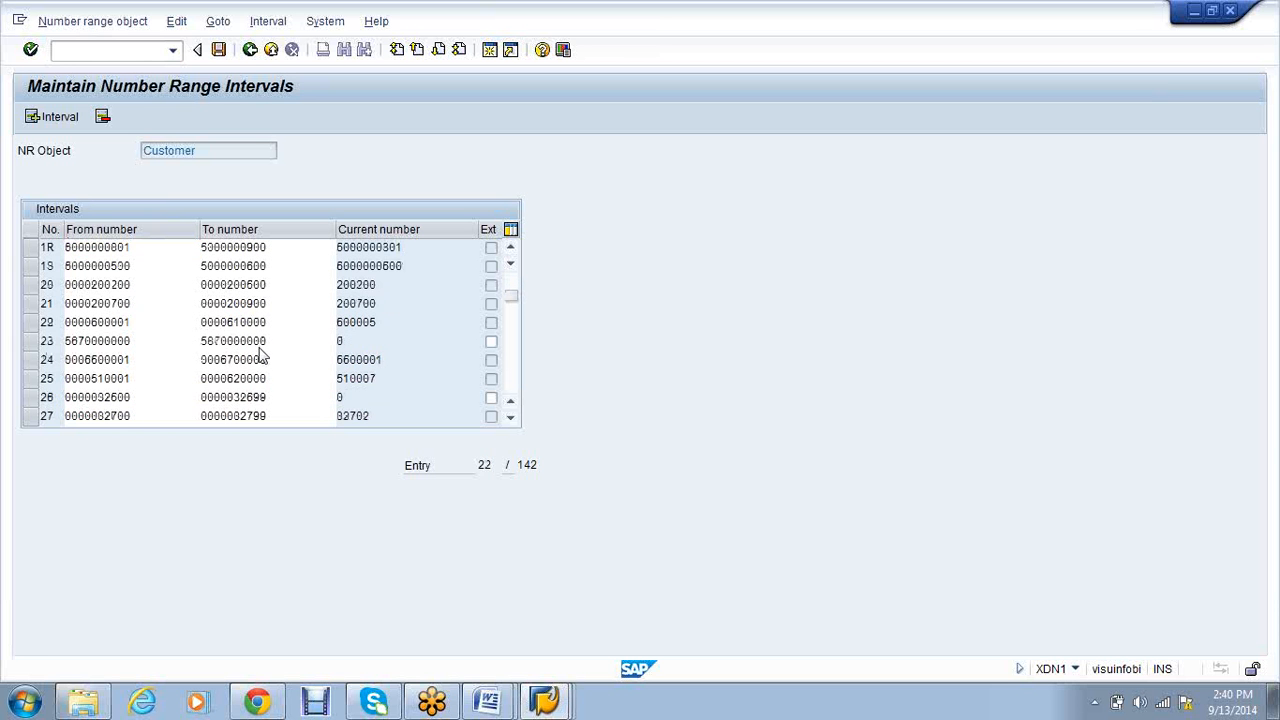
{"action": "scroll", "coordinate": [260, 355], "scroll_direction": "down", "scroll_amount": 1}
{"action": "scroll", "coordinate": [264, 345], "scroll_direction": "down", "scroll_amount": 2}
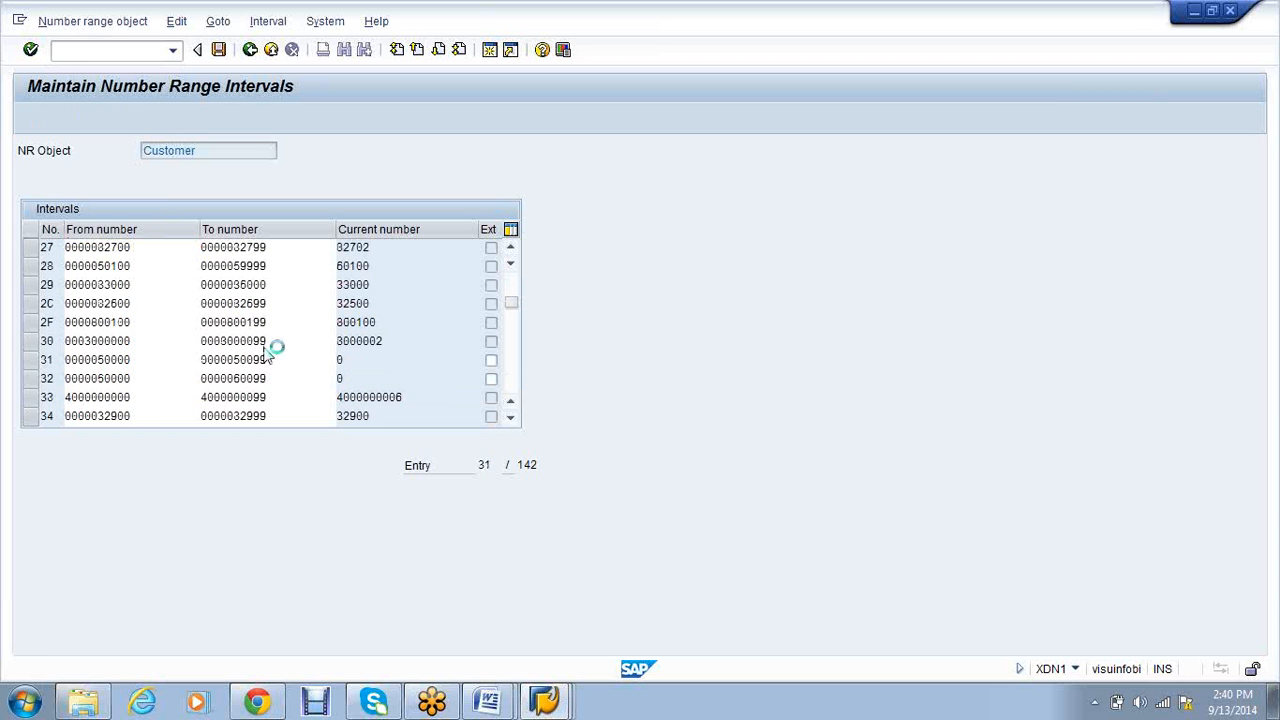
{"action": "scroll", "coordinate": [268, 346], "scroll_direction": "down", "scroll_amount": 3}
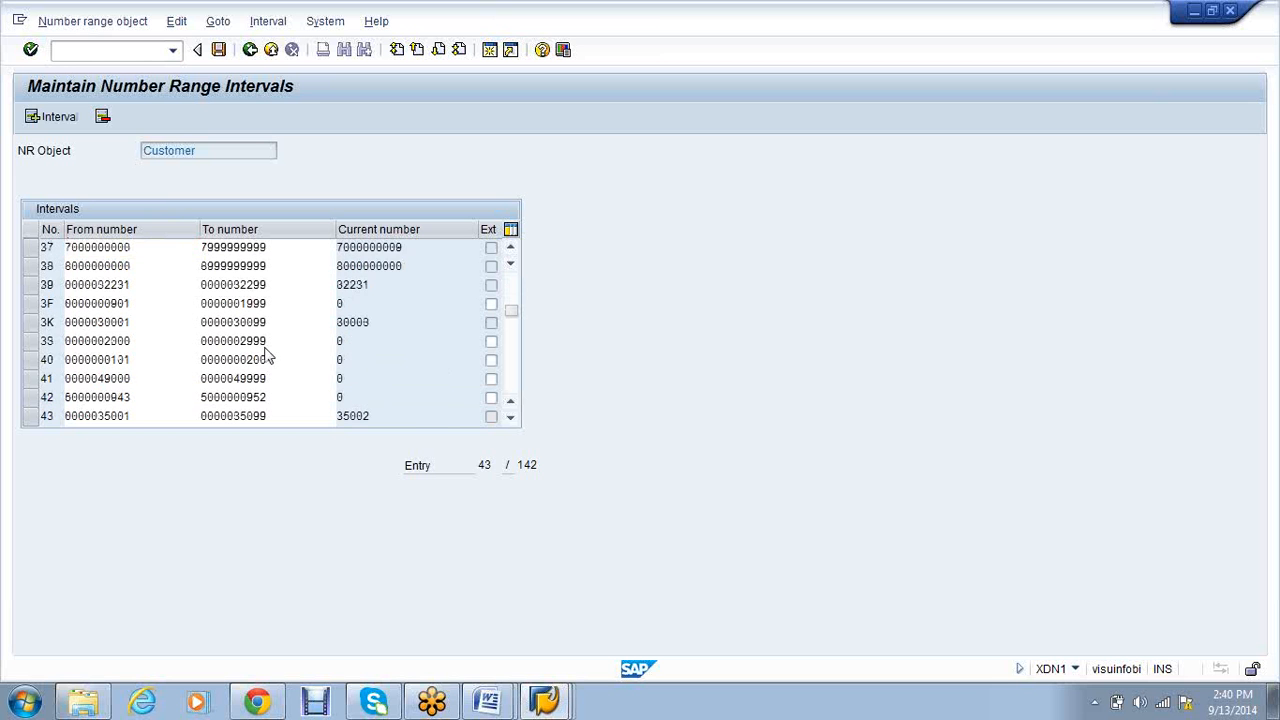
{"action": "scroll", "coordinate": [268, 346], "scroll_direction": "down", "scroll_amount": 1}
{"action": "scroll", "coordinate": [266, 345], "scroll_direction": "down", "scroll_amount": 1}
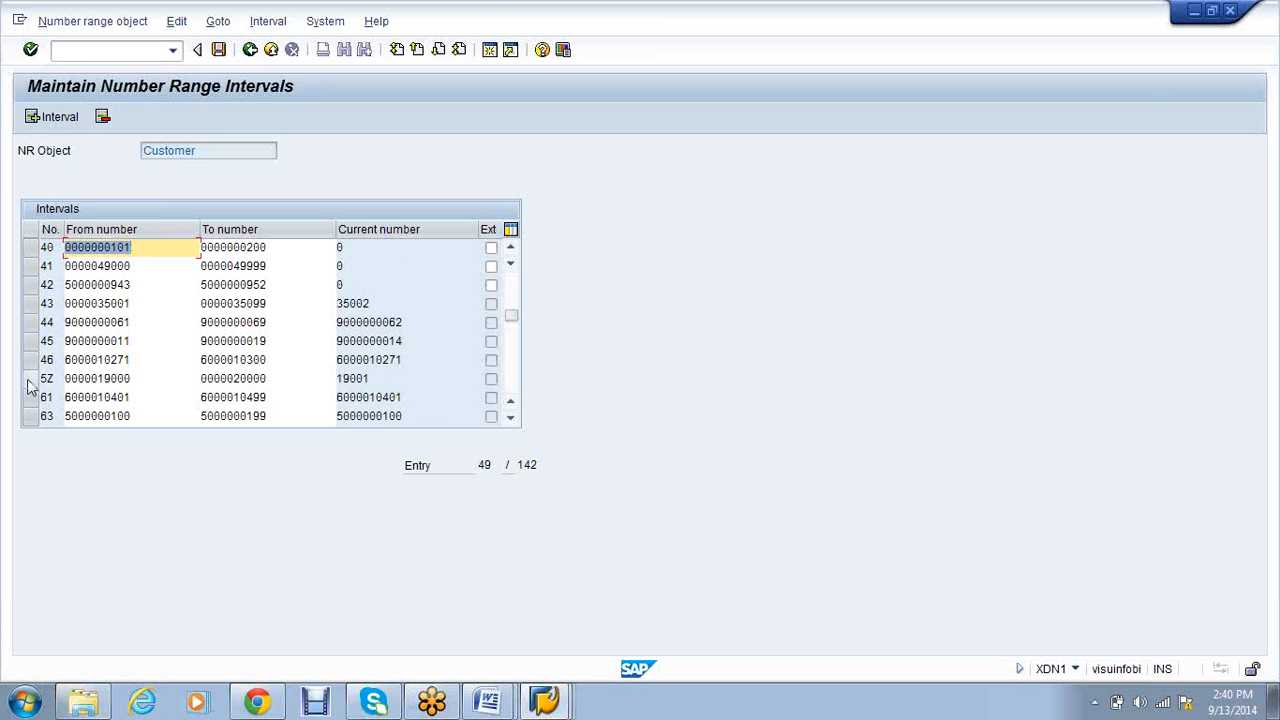
Cancel a started interval and scroll to the end of the customer interval list
{"action": "left_click", "coordinate": [52, 117]}
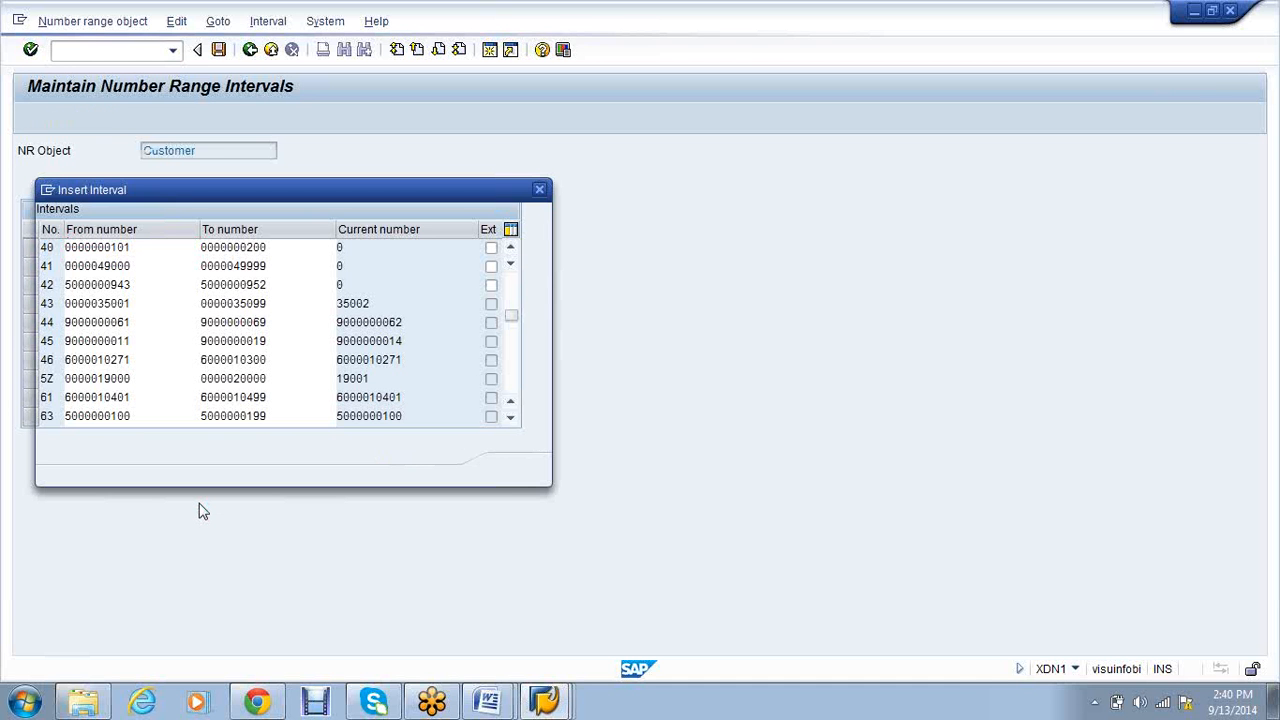
{"action": "left_click", "coordinate": [541, 190]}
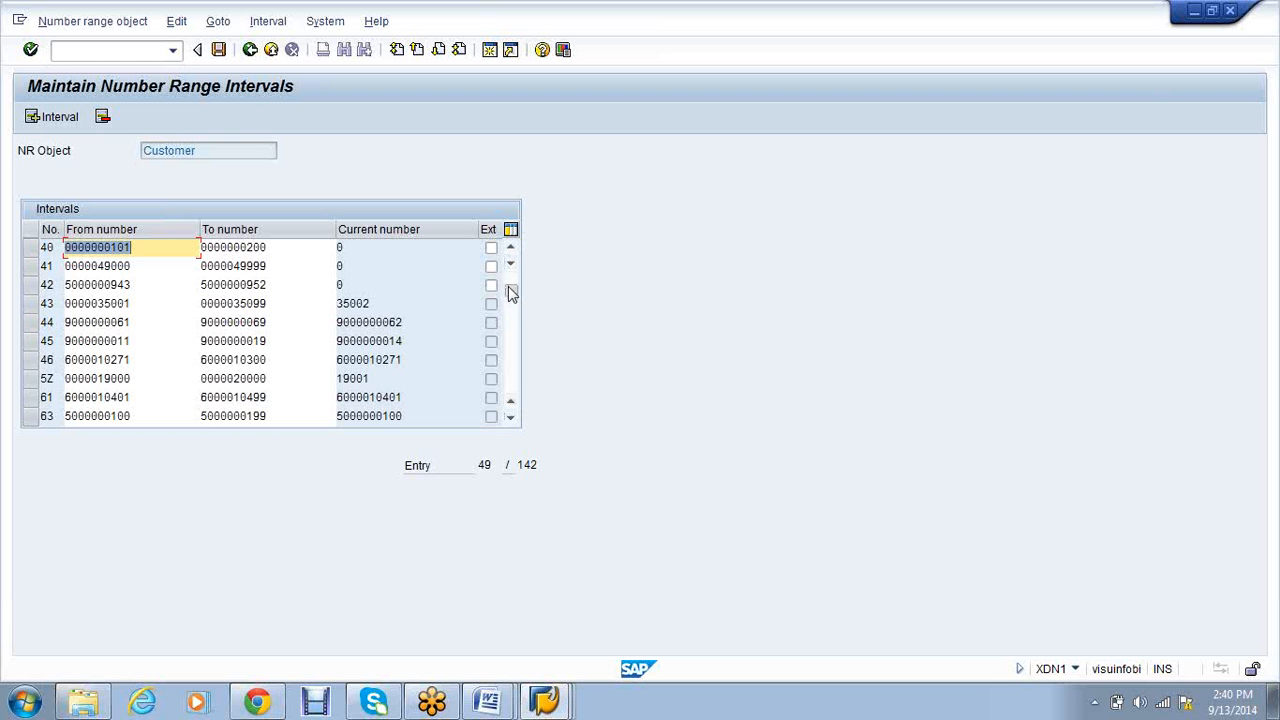
{"action": "left_click_drag", "start_coordinate": [510, 288], "coordinate": [510, 274]}
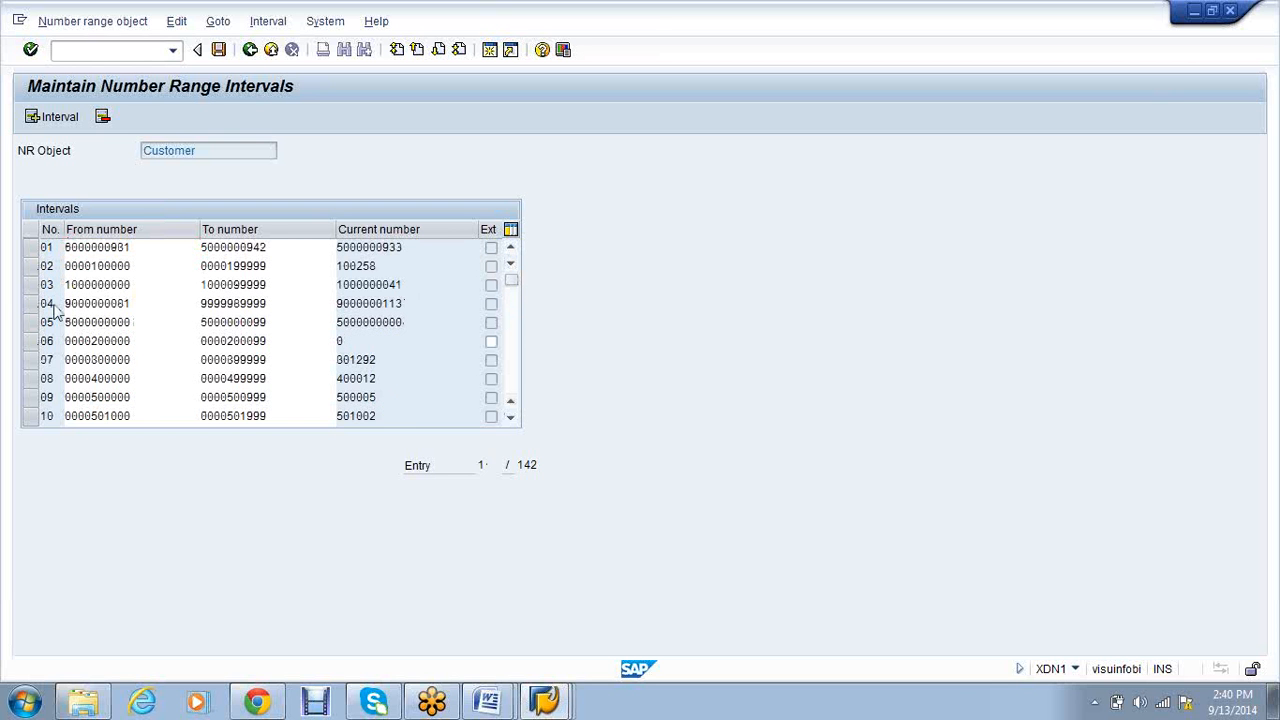
{"action": "scroll", "coordinate": [55, 310], "scroll_direction": "down", "scroll_amount": 3}
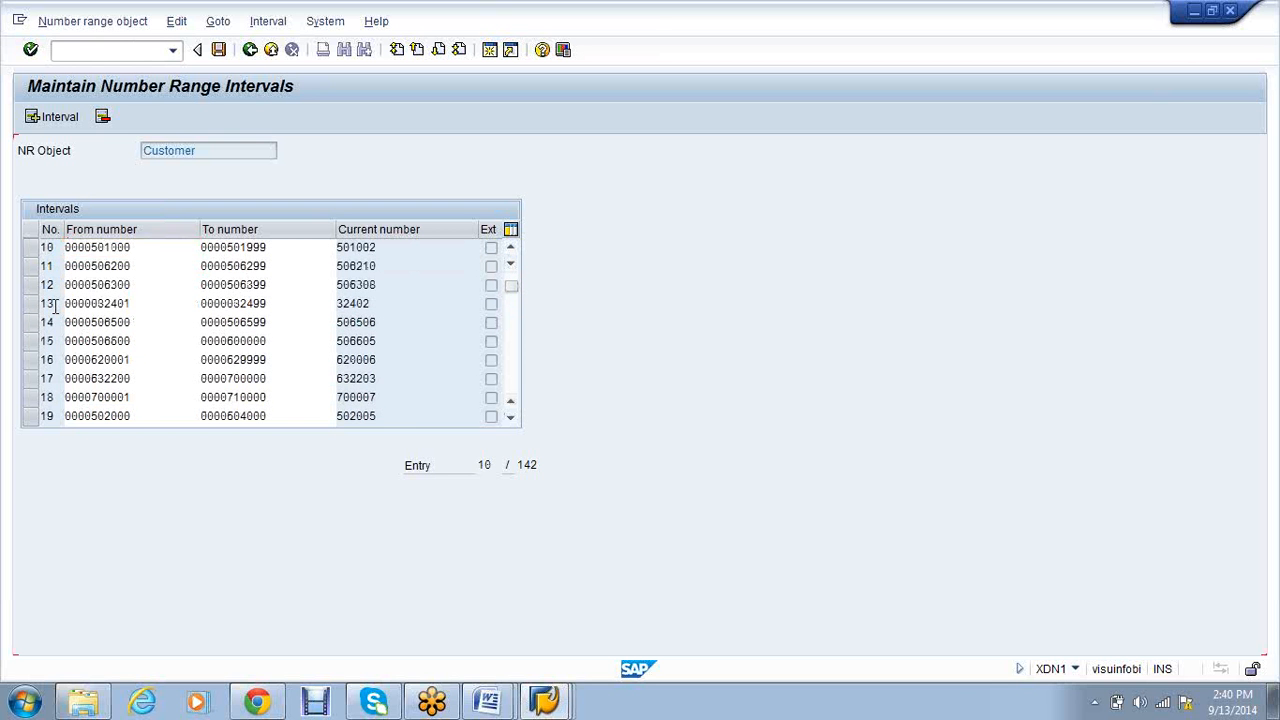
{"action": "scroll", "coordinate": [55, 310], "scroll_direction": "down", "scroll_amount": 3}
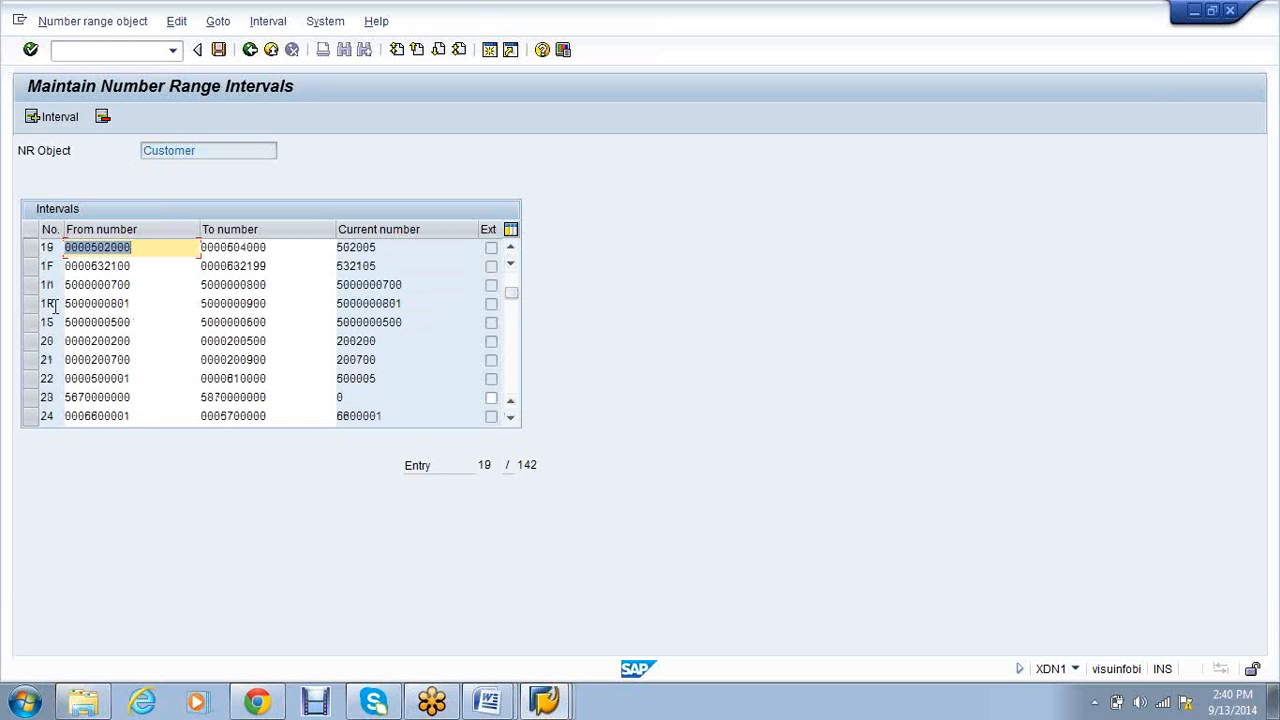
{"action": "scroll", "coordinate": [55, 310], "scroll_direction": "down", "scroll_amount": 2}
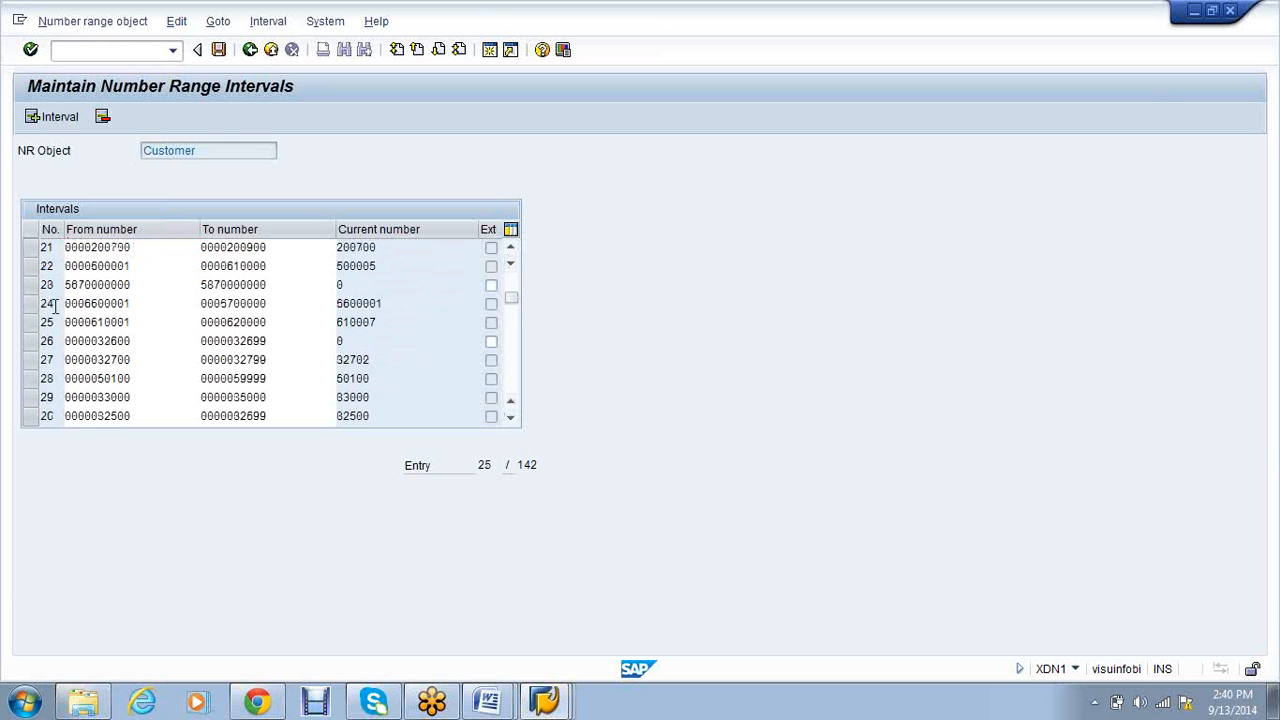
{"action": "scroll", "coordinate": [55, 310], "scroll_direction": "down", "scroll_amount": 6}
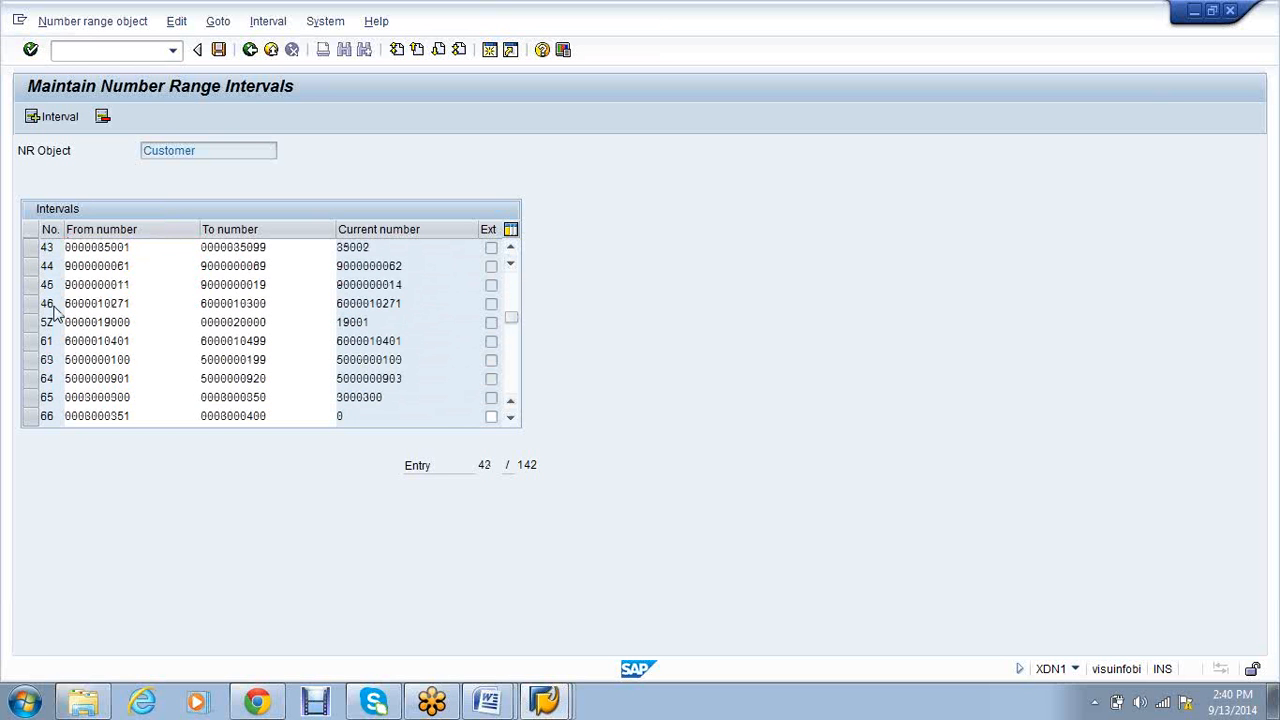
{"action": "scroll", "coordinate": [60, 310], "scroll_direction": "down", "scroll_amount": 4}
{"action": "scroll", "coordinate": [72, 309], "scroll_direction": "down", "scroll_amount": 1}
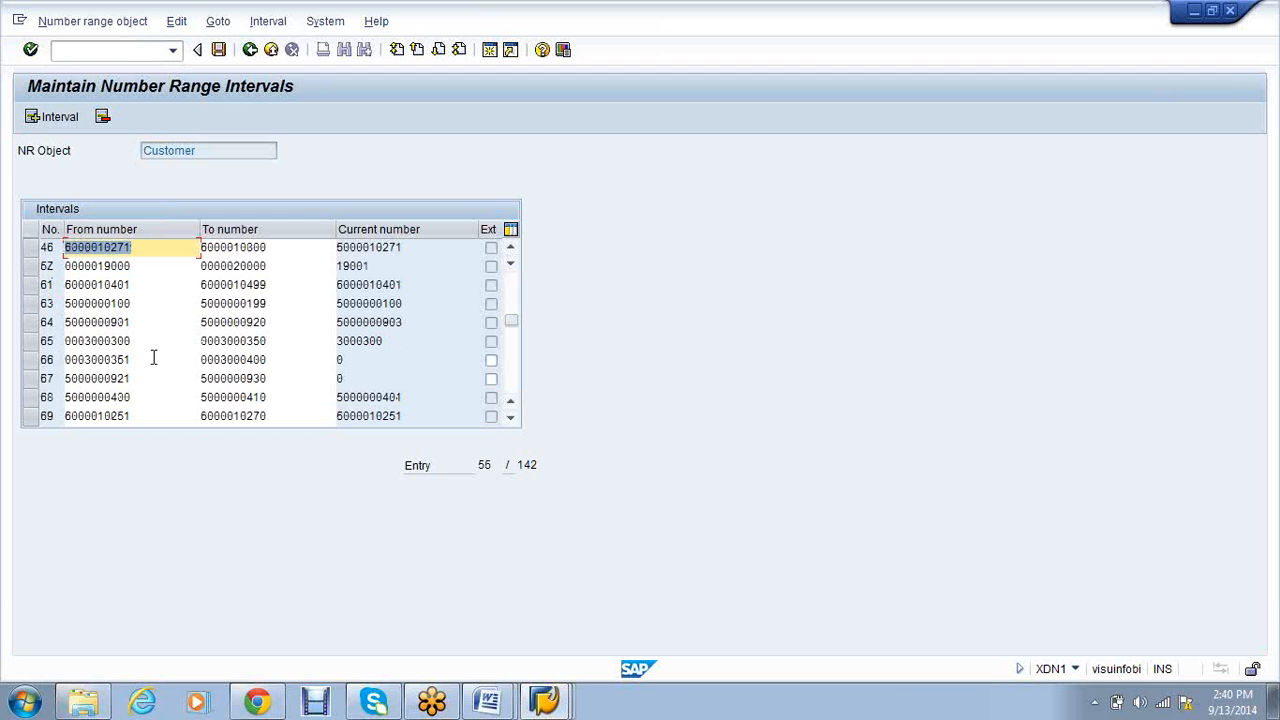
{"action": "left_click", "coordinate": [35, 118]}
{"action": "type", "text": "4"}
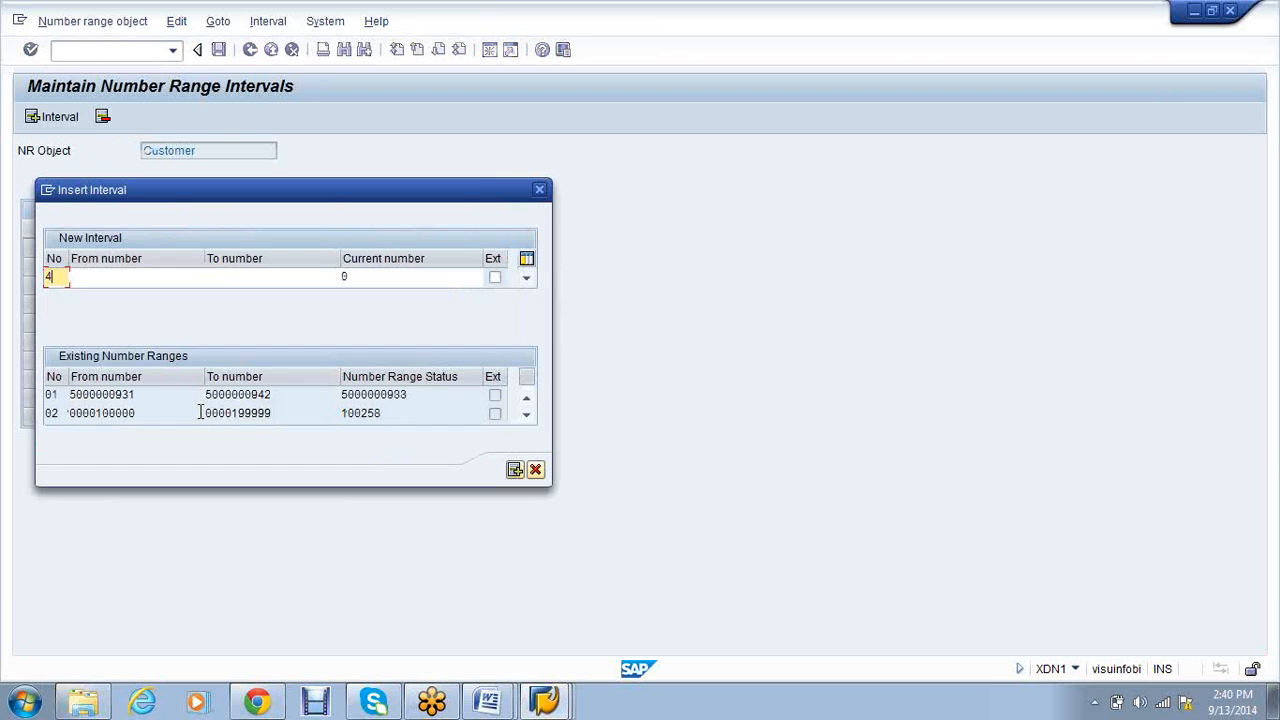
{"action": "type", "text": "7"}
{"action": "key", "text": "Tab"}
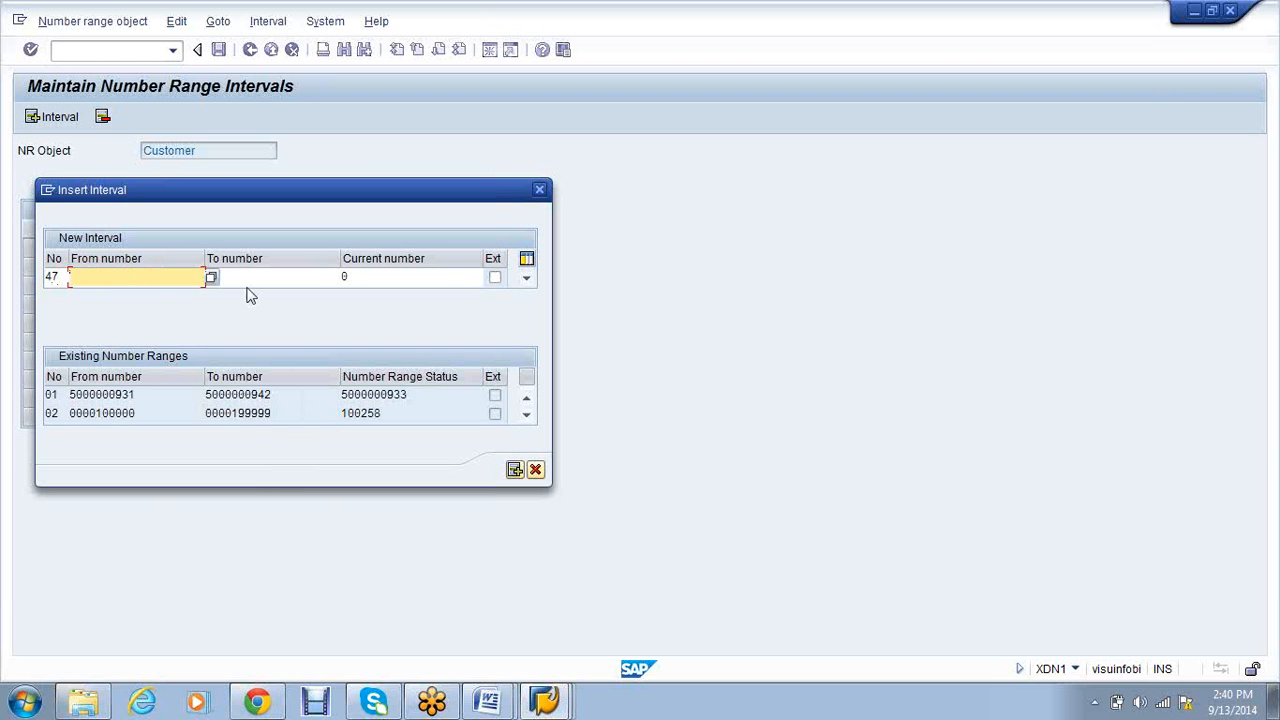
{"action": "left_click", "coordinate": [211, 278]}
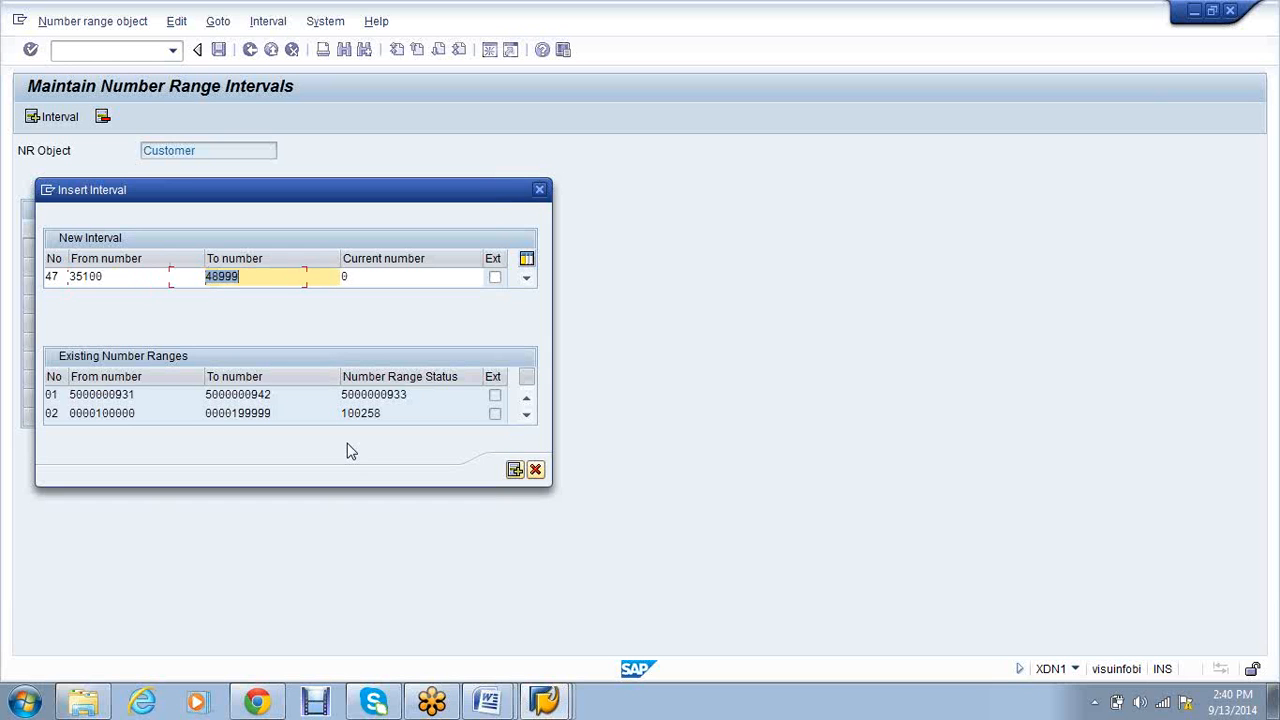
{"action": "type", "text": "35199"}
{"action": "left_click", "coordinate": [515, 471]}
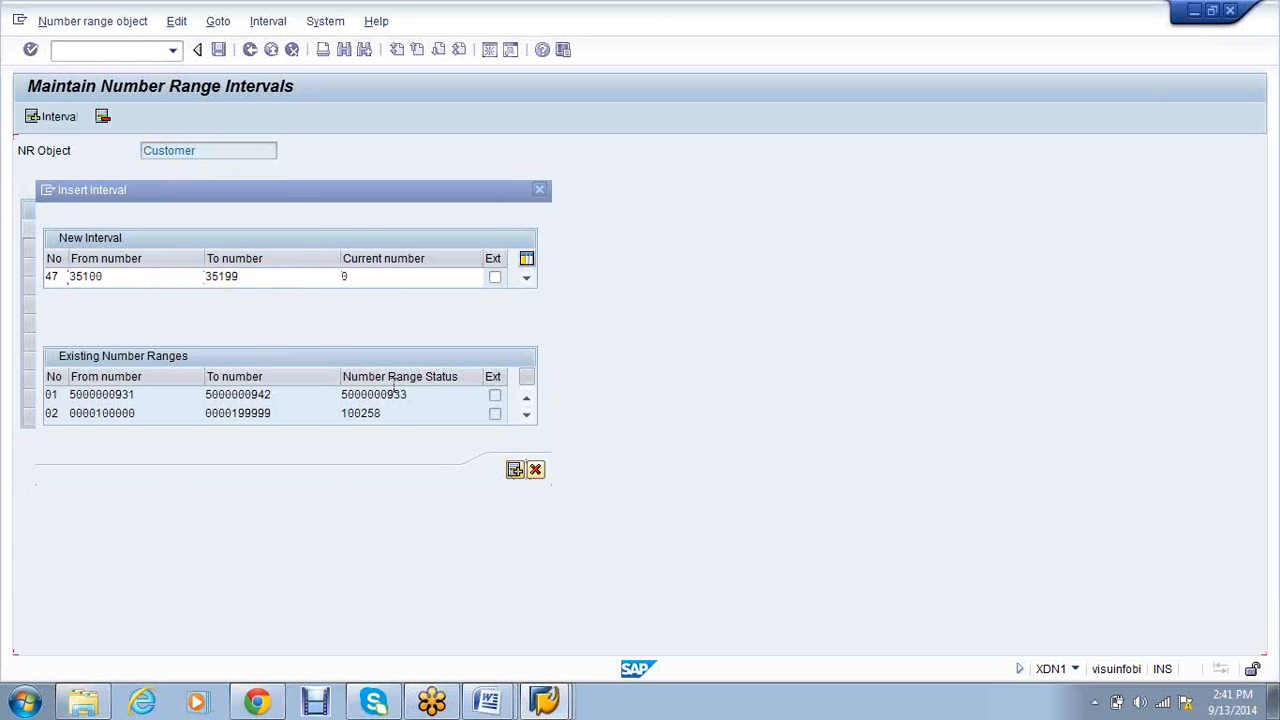
{"action": "left_click", "coordinate": [218, 50]}
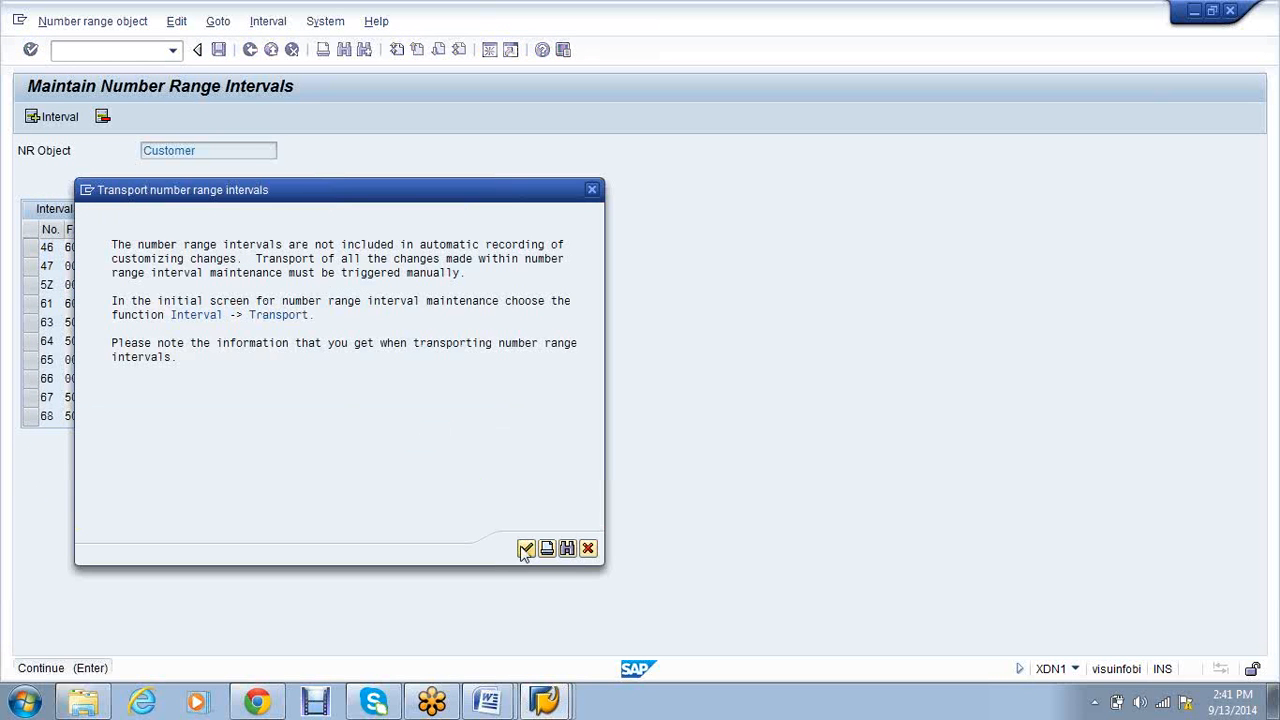
{"action": "left_click", "coordinate": [526, 548]}
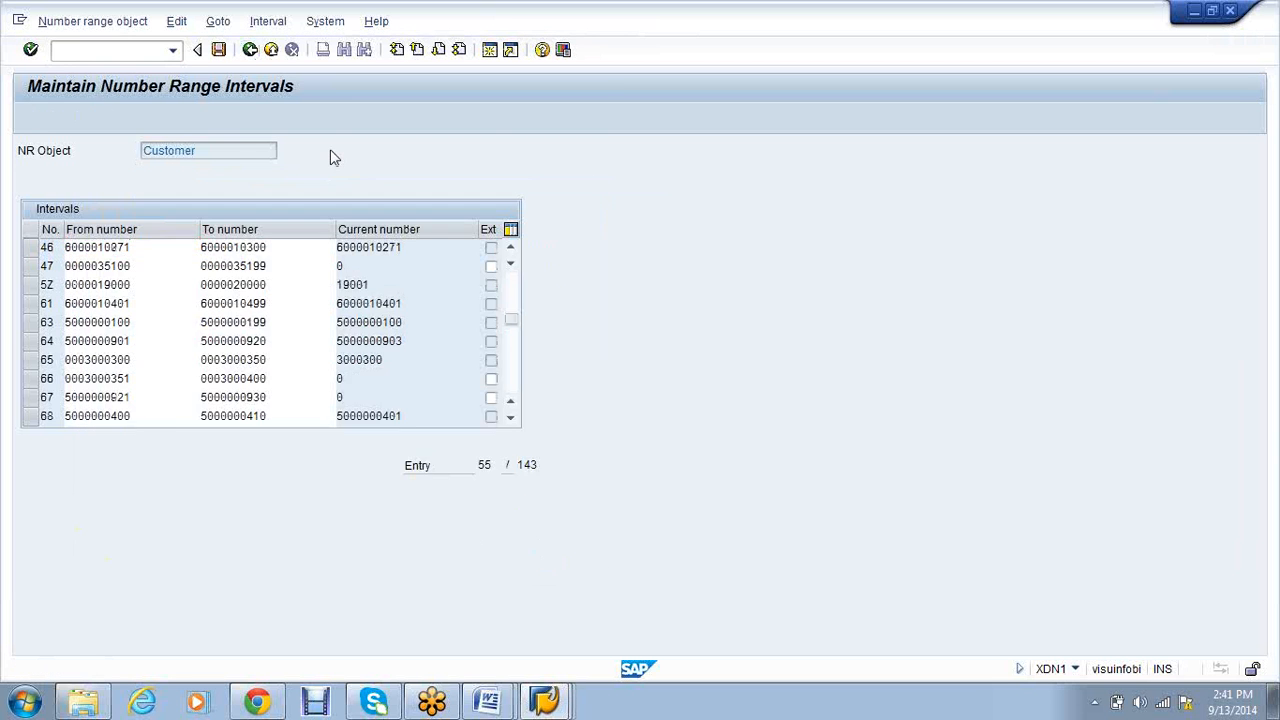
Assign number range 47 to account group VS01 and save under the customizing request
{"action": "left_click", "coordinate": [251, 55]}
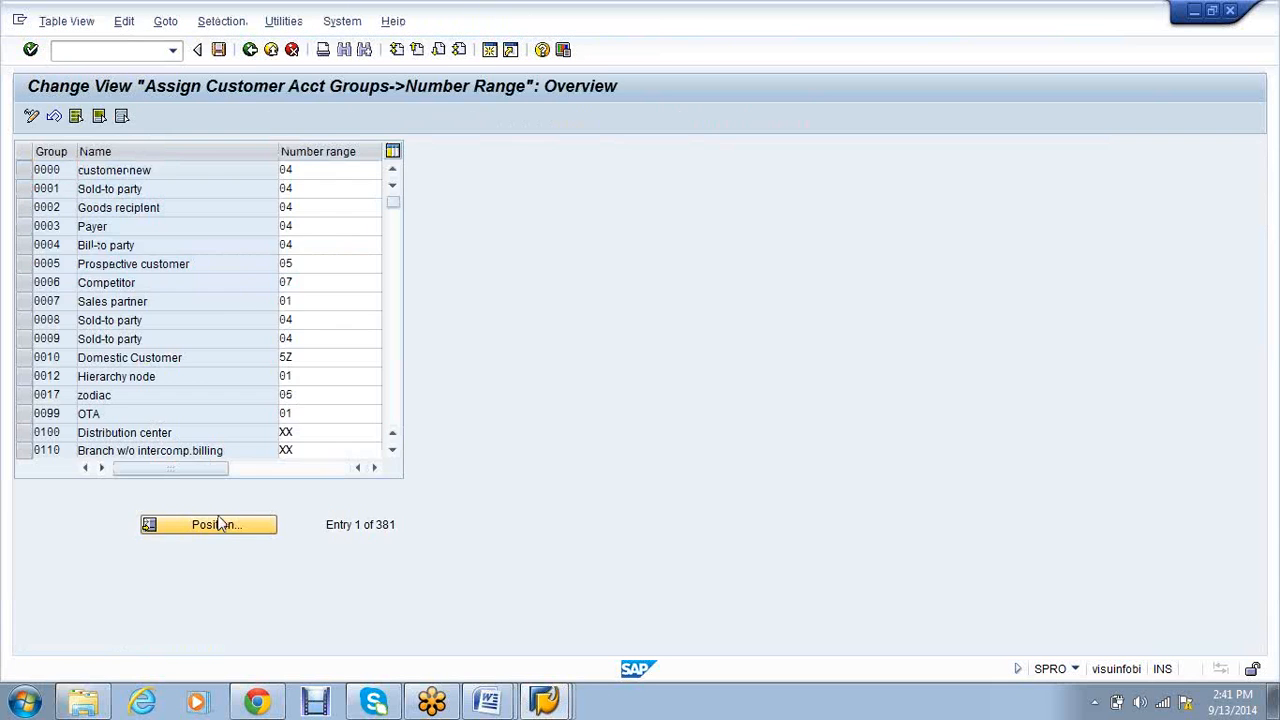
{"action": "left_click", "coordinate": [218, 524]}
{"action": "type", "text": "vs01"}
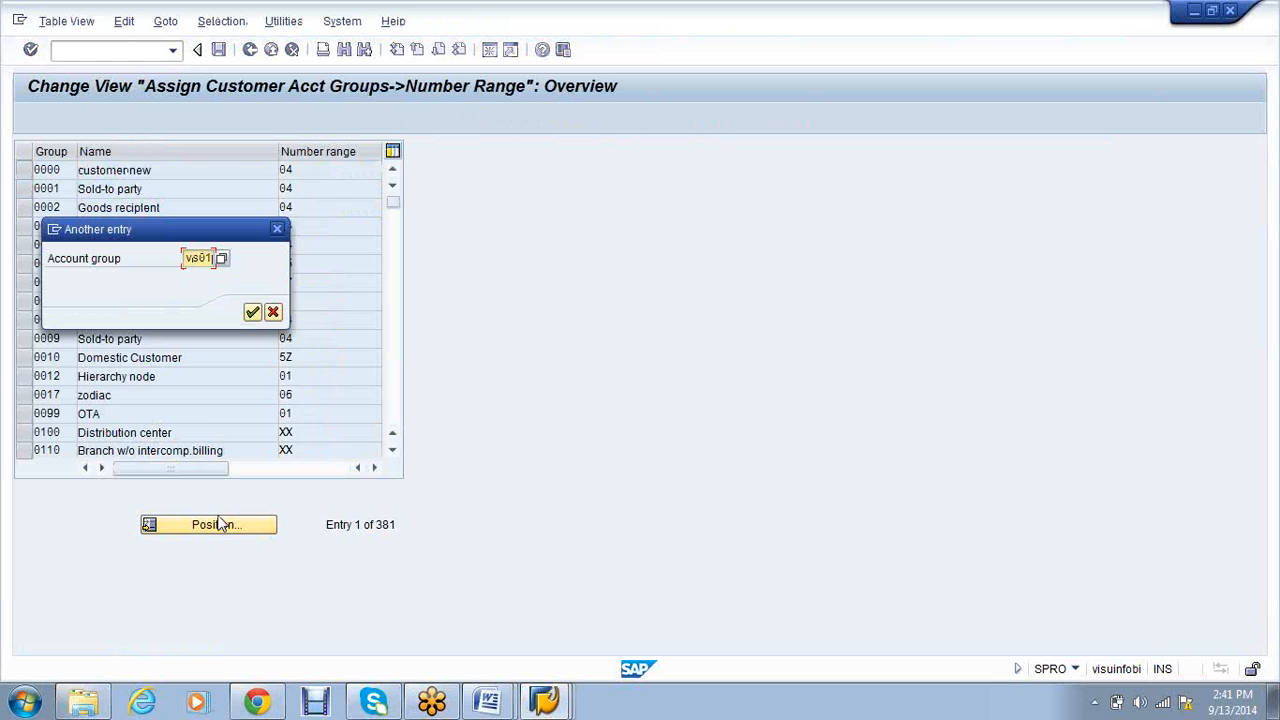
{"action": "key", "text": "Return"}
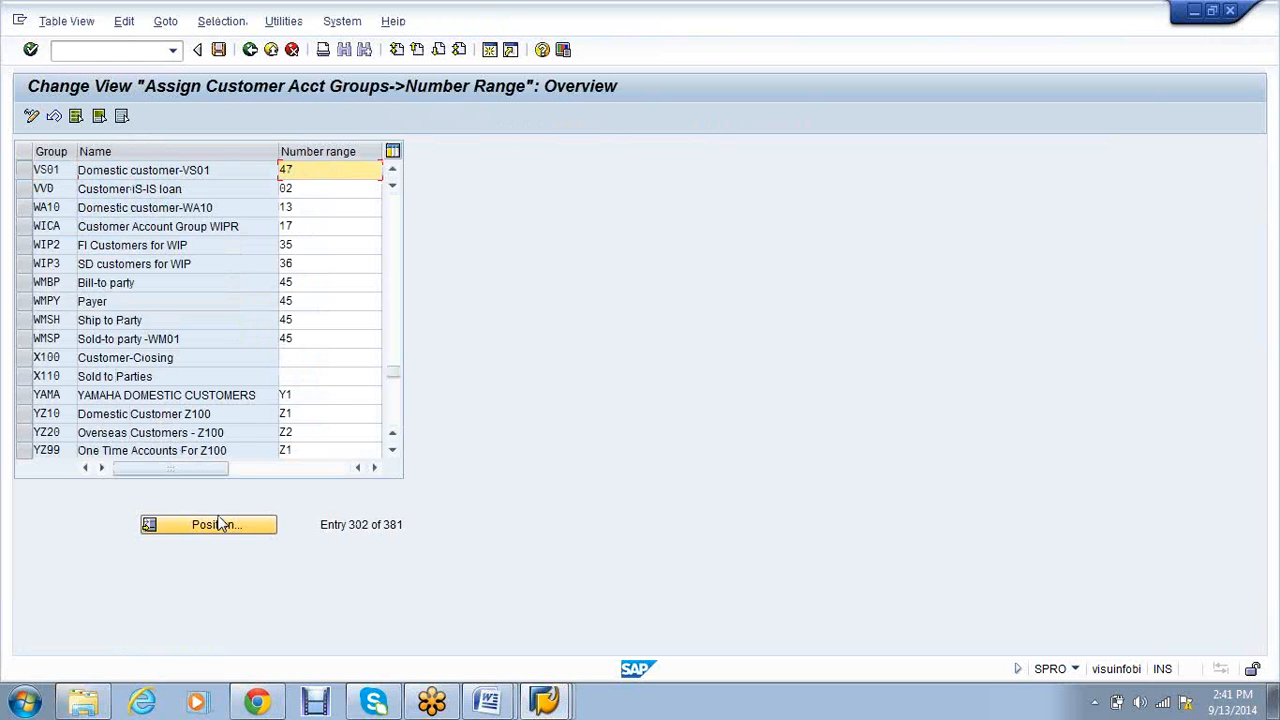
{"action": "left_click", "coordinate": [220, 524]}
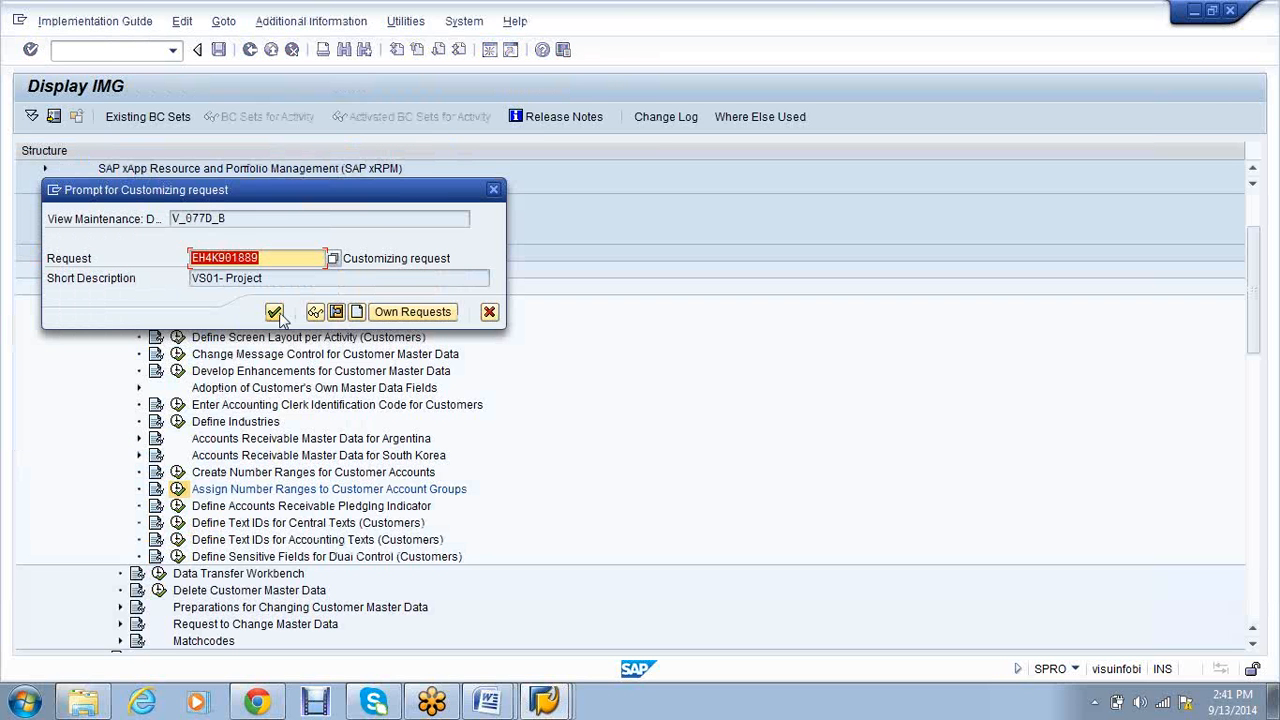
{"action": "left_click", "coordinate": [276, 314]}
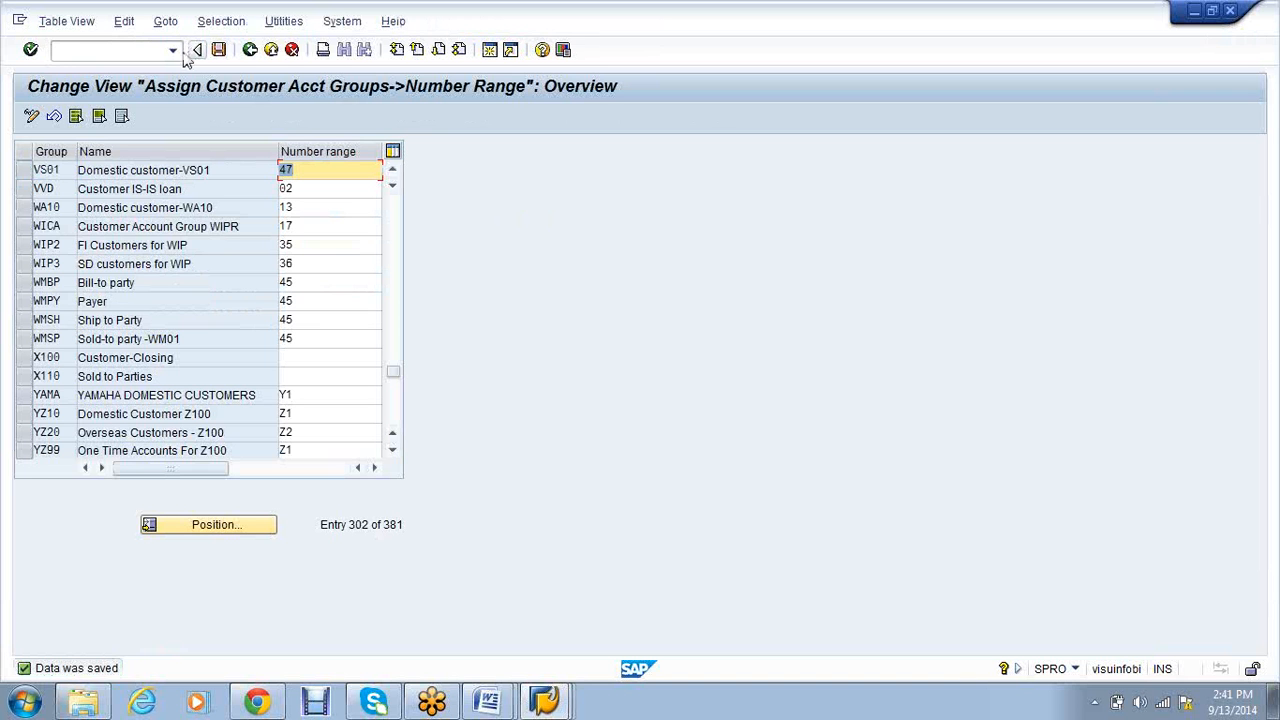
{"action": "left_click", "coordinate": [60, 50]}
In OBA7, confirm document type DR (Customer invoice) uses number range 18 and view its ranges
{"action": "type", "text": "/nxdn1"}
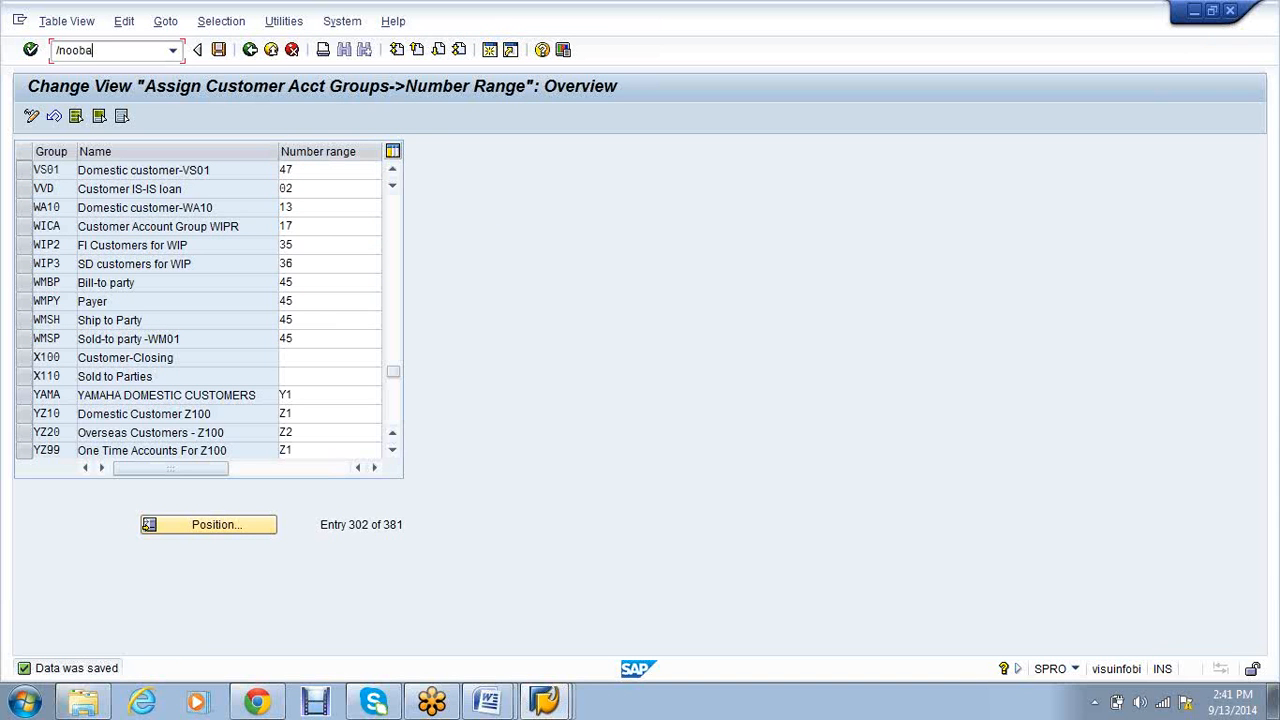
{"action": "key", "text": "Return"}
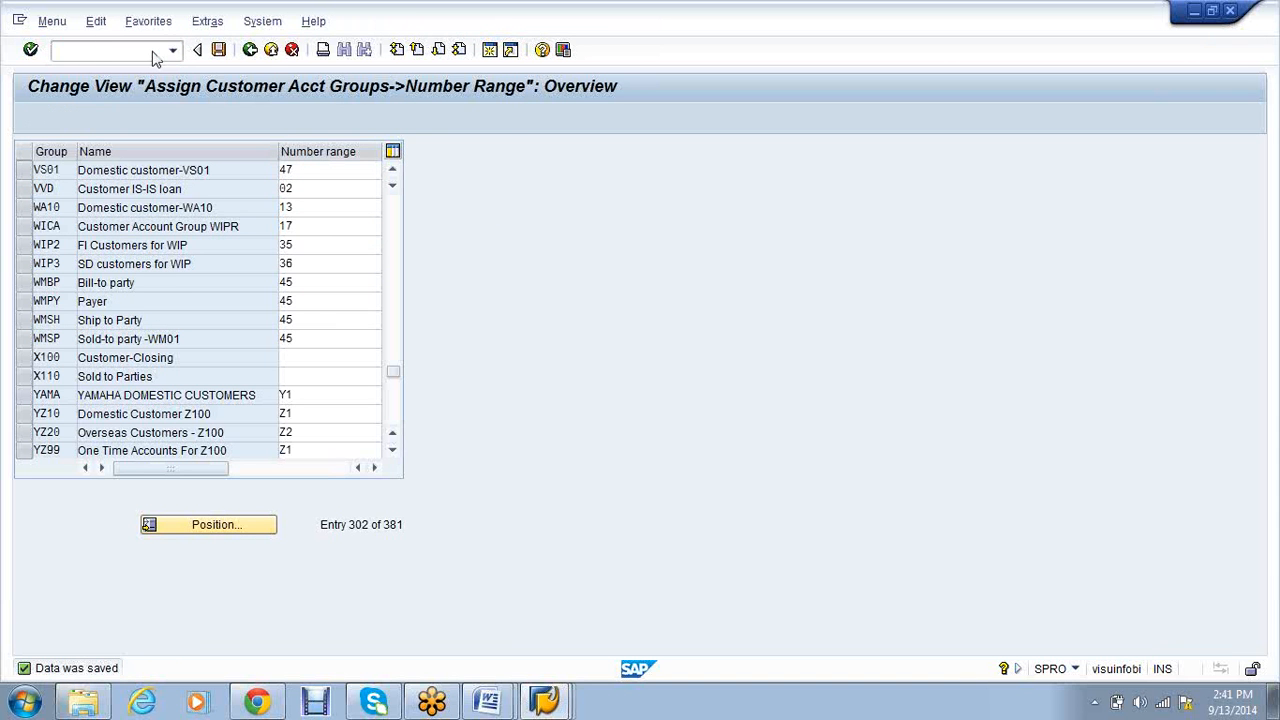
{"action": "type", "text": "oba7"}
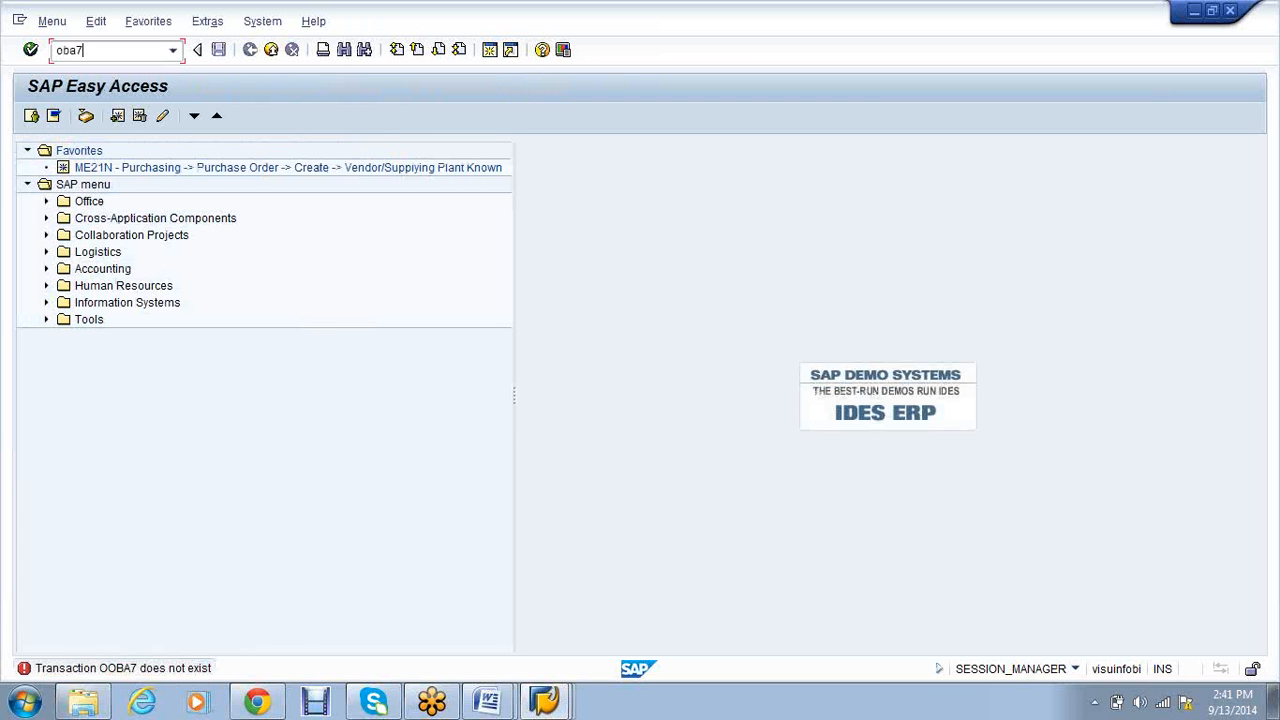
{"action": "key", "text": "Return"}
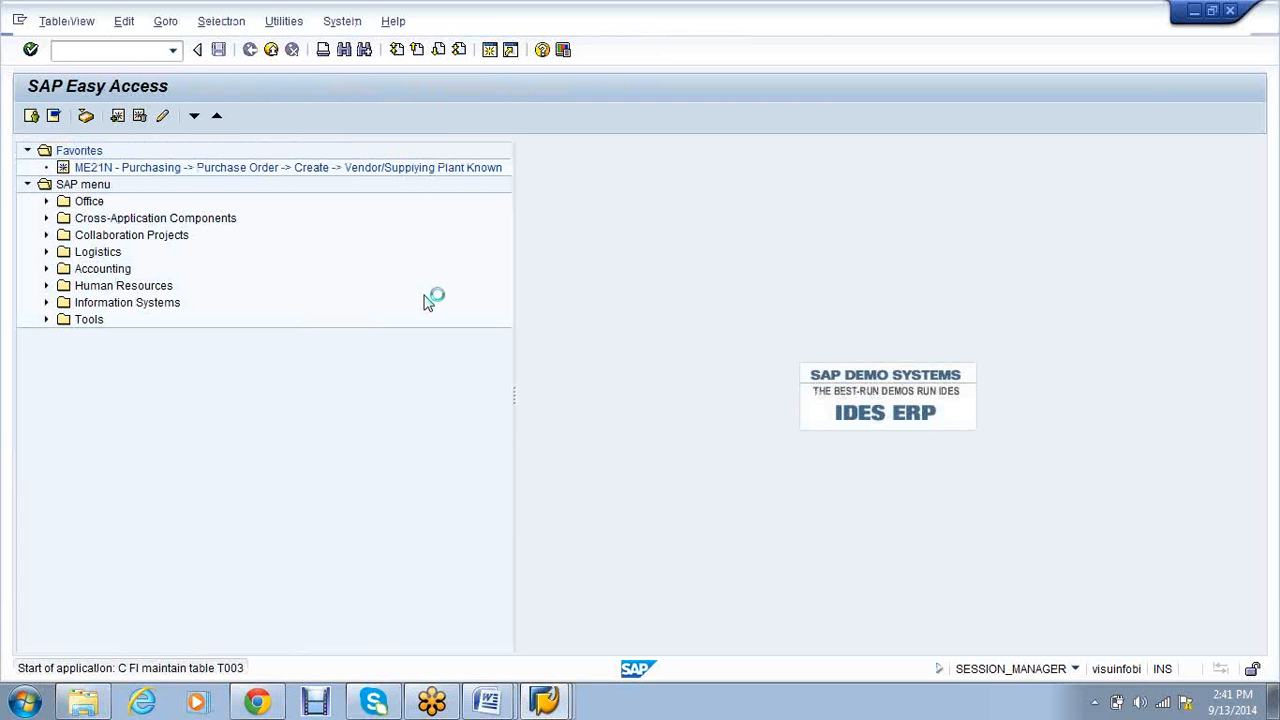
{"action": "double_click", "coordinate": [160, 400]}
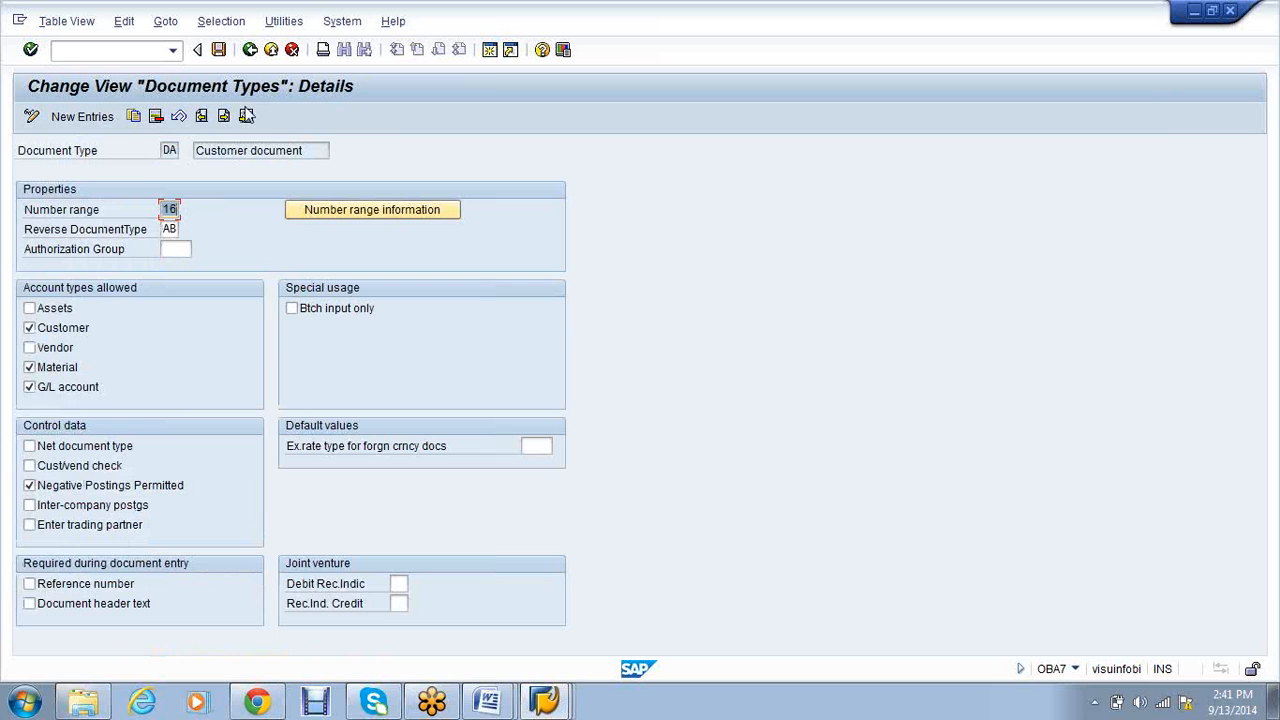
{"action": "left_click", "coordinate": [250, 50]}
{"action": "double_click", "coordinate": [145, 471]}
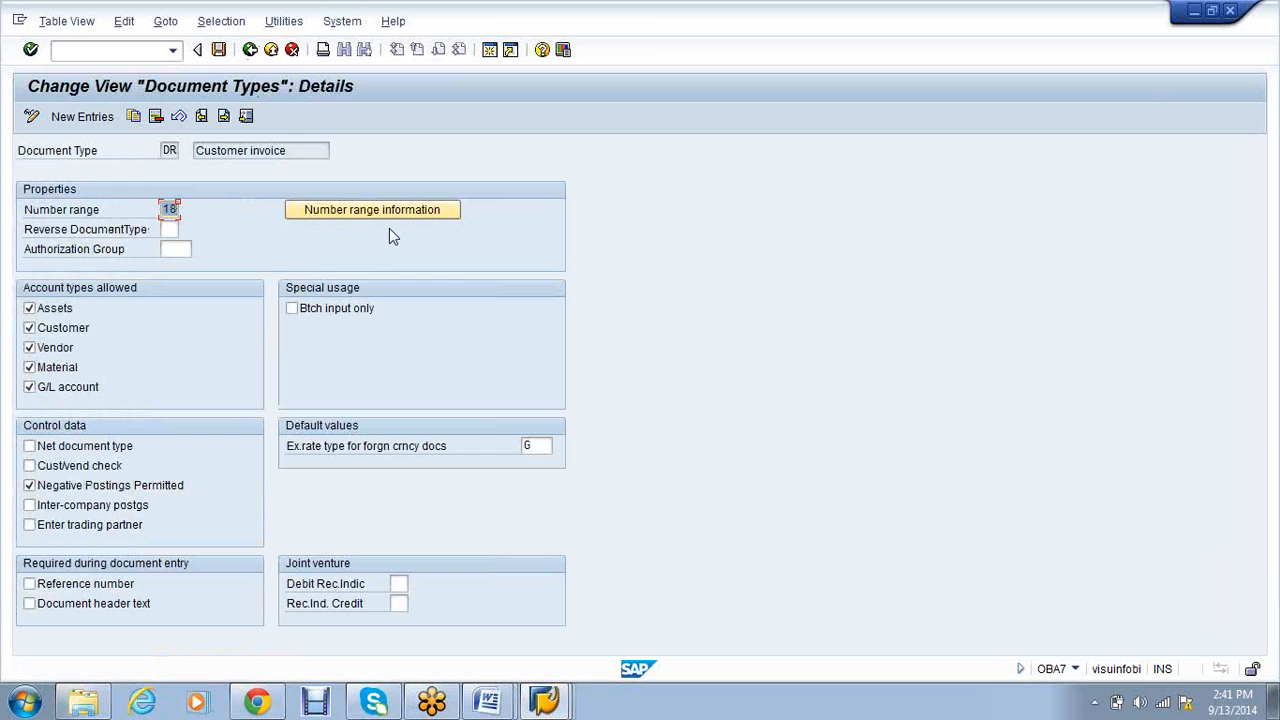
{"action": "left_click", "coordinate": [390, 212]}
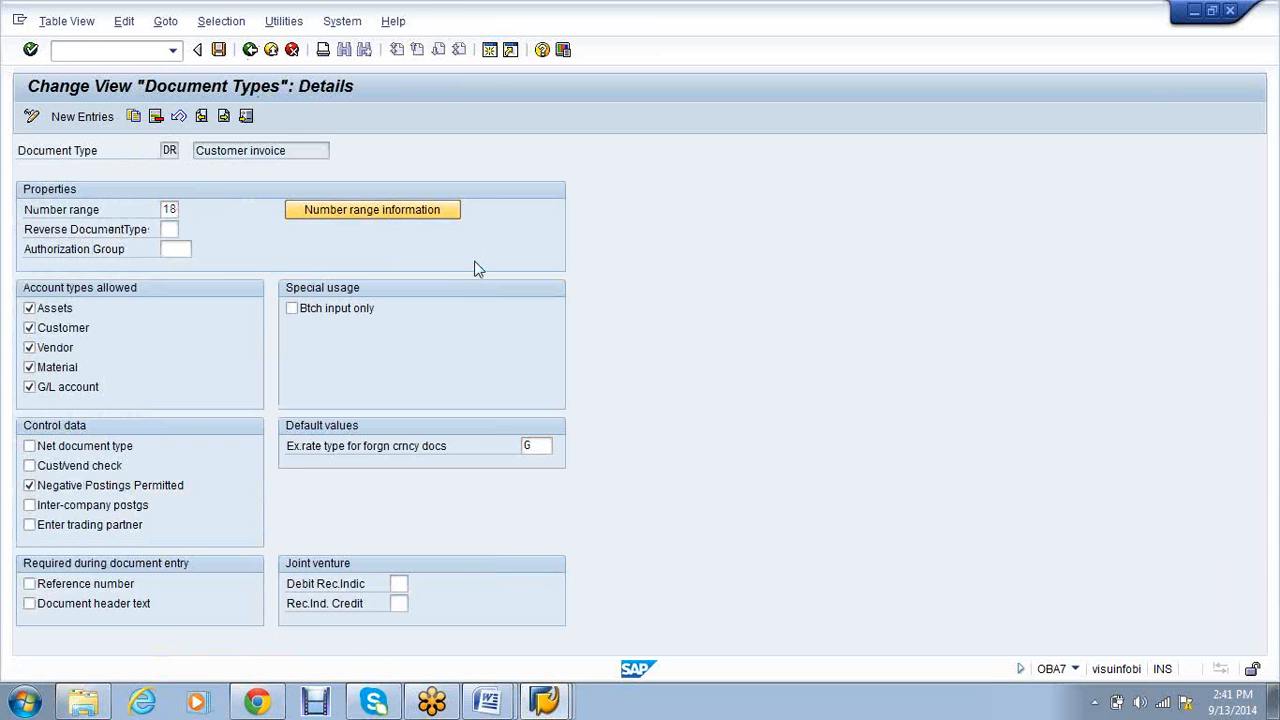
{"action": "type", "text": "vs01"}
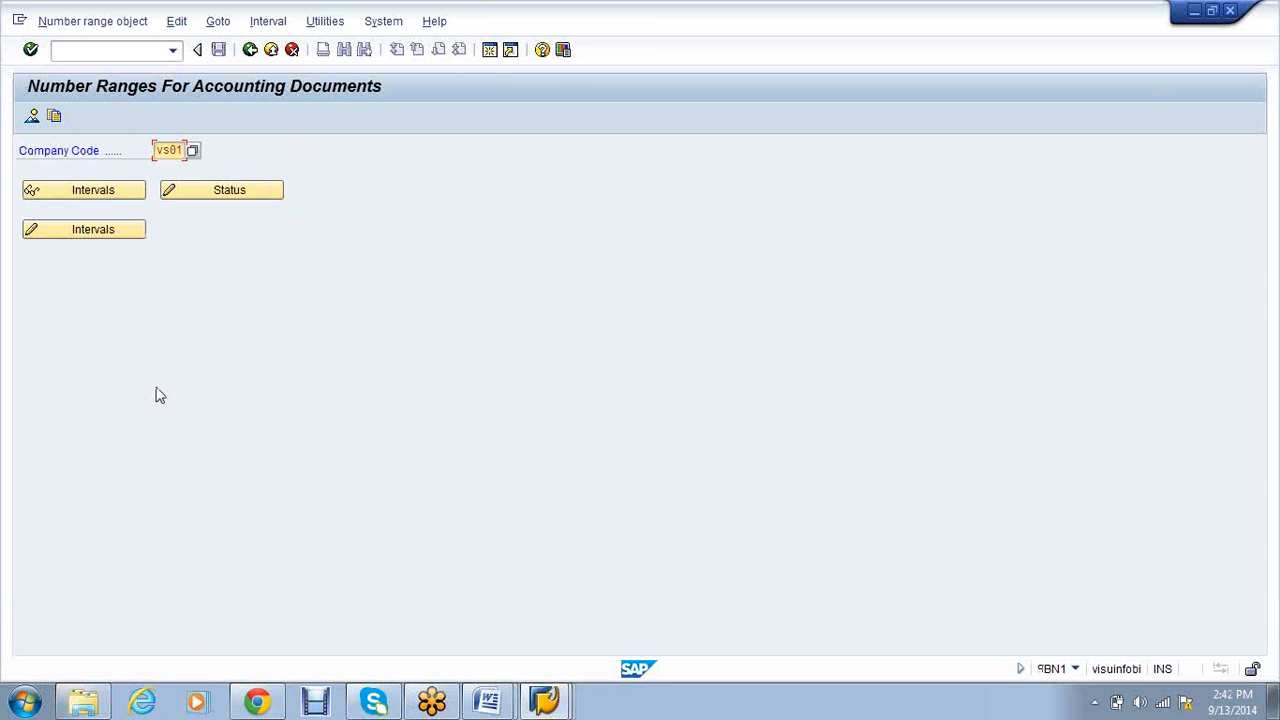
Add accounting document interval 16 for 2014 covering 3000000 to 3999999
{"action": "left_click", "coordinate": [52, 236]}
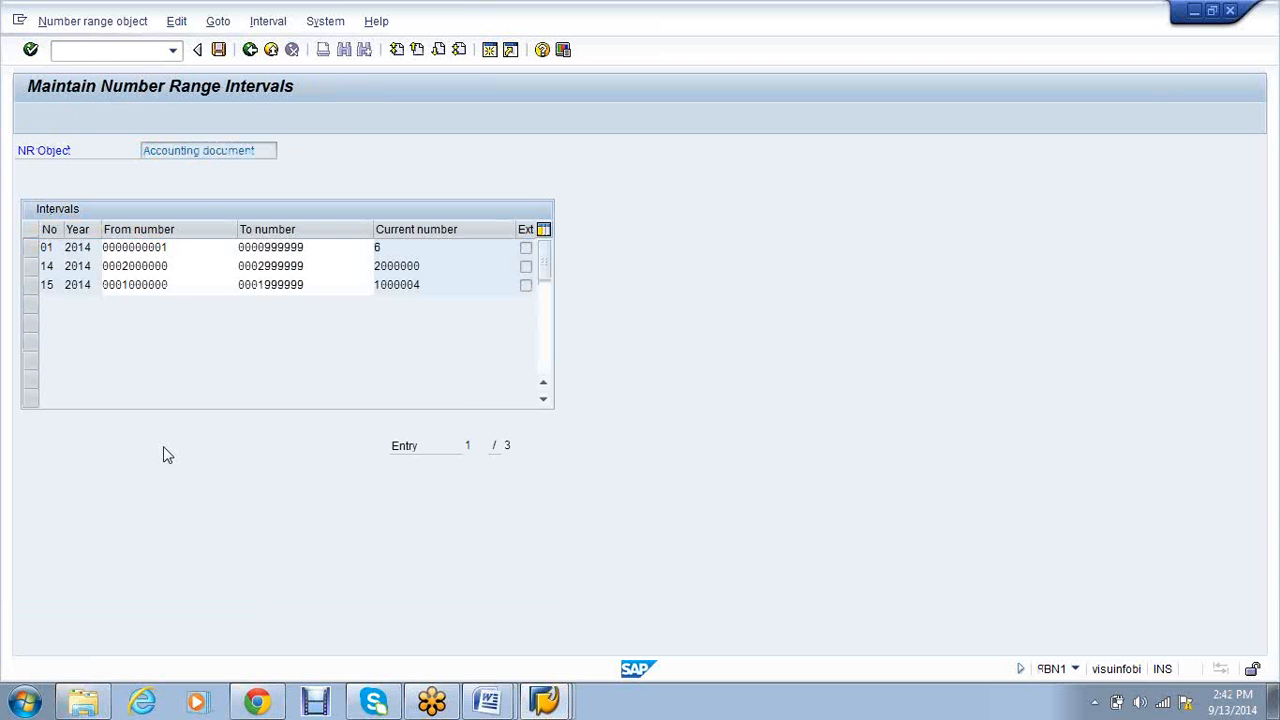
{"action": "type", "text": "16"}
{"action": "key", "text": "Tab"}
{"action": "type", "text": "2201"}
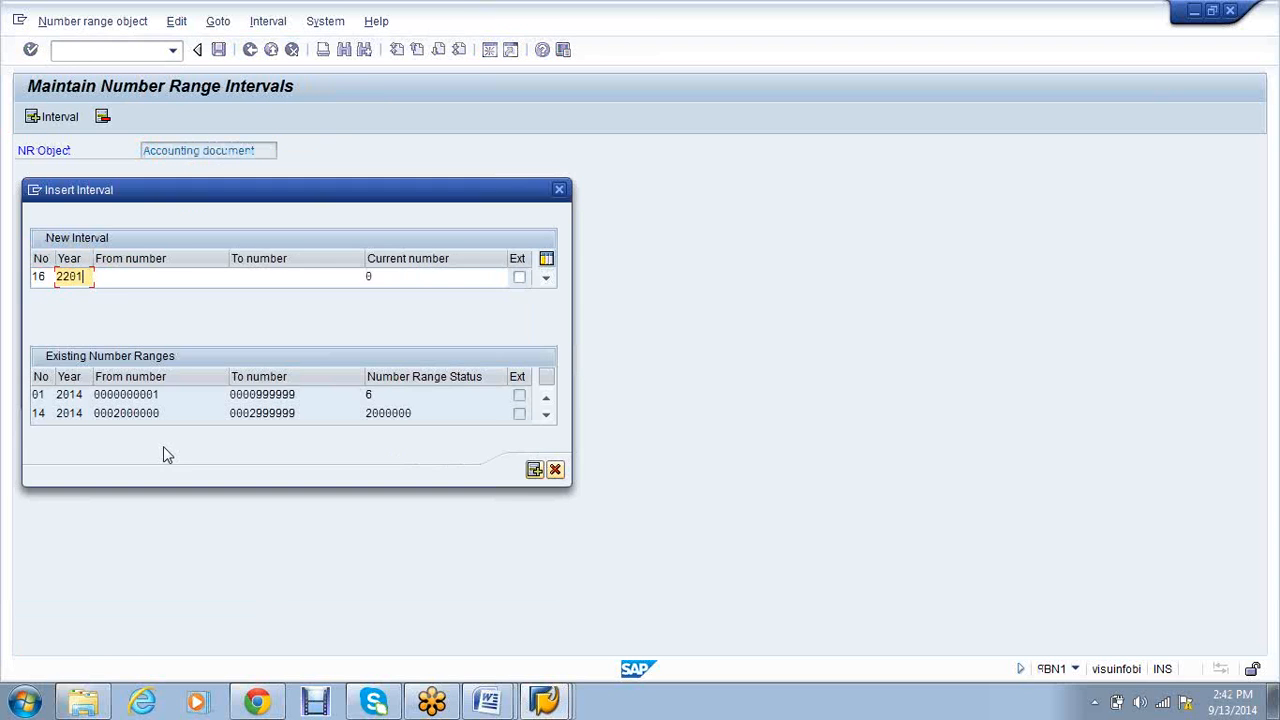
{"action": "key", "text": "Tab"}
{"action": "key", "text": "shift+Tab"}
{"action": "type", "text": "2014"}
{"action": "key", "text": "Tab"}
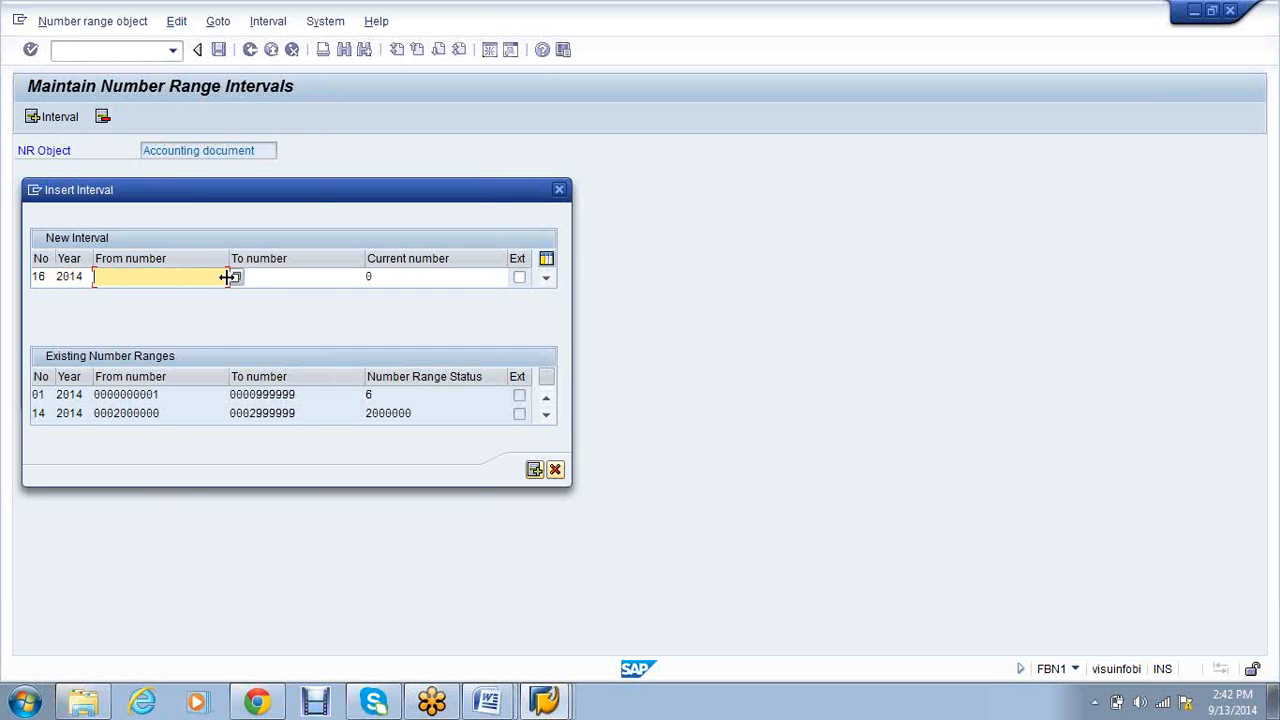
{"action": "left_click", "coordinate": [235, 278]}
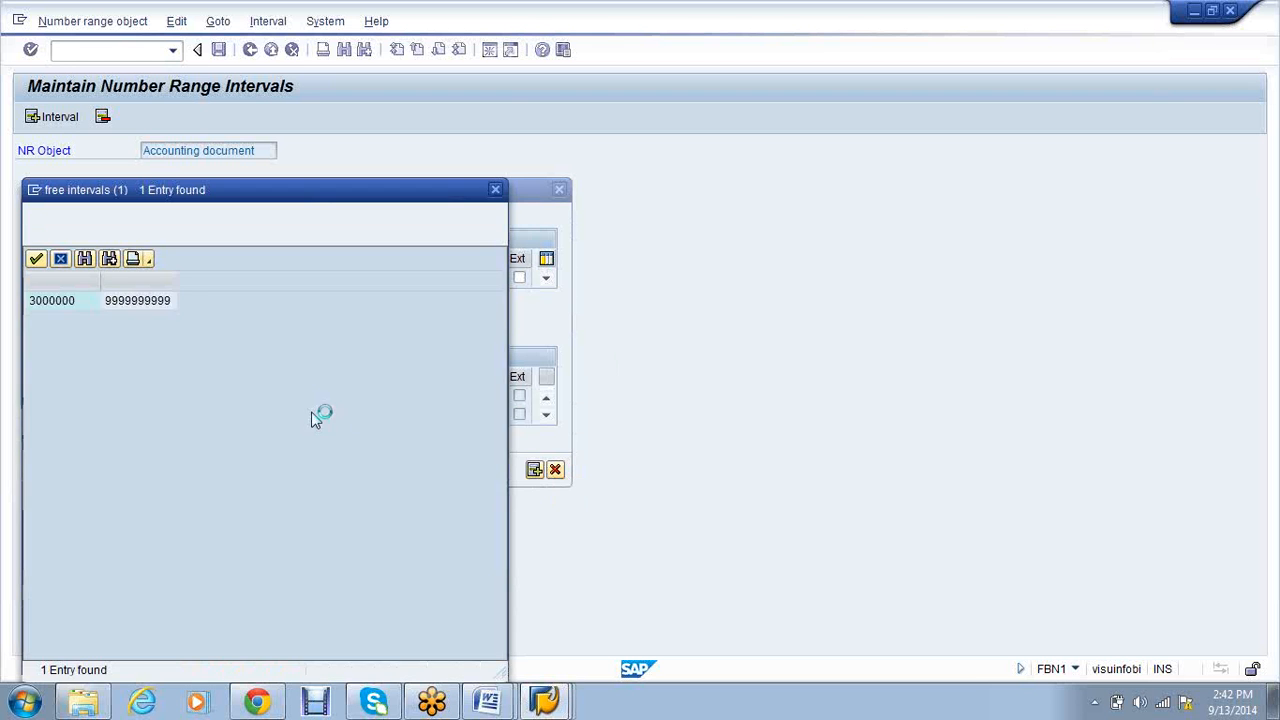
{"action": "double_click", "coordinate": [122, 305]}
{"action": "key", "text": "Tab"}
{"action": "type", "text": "3"}
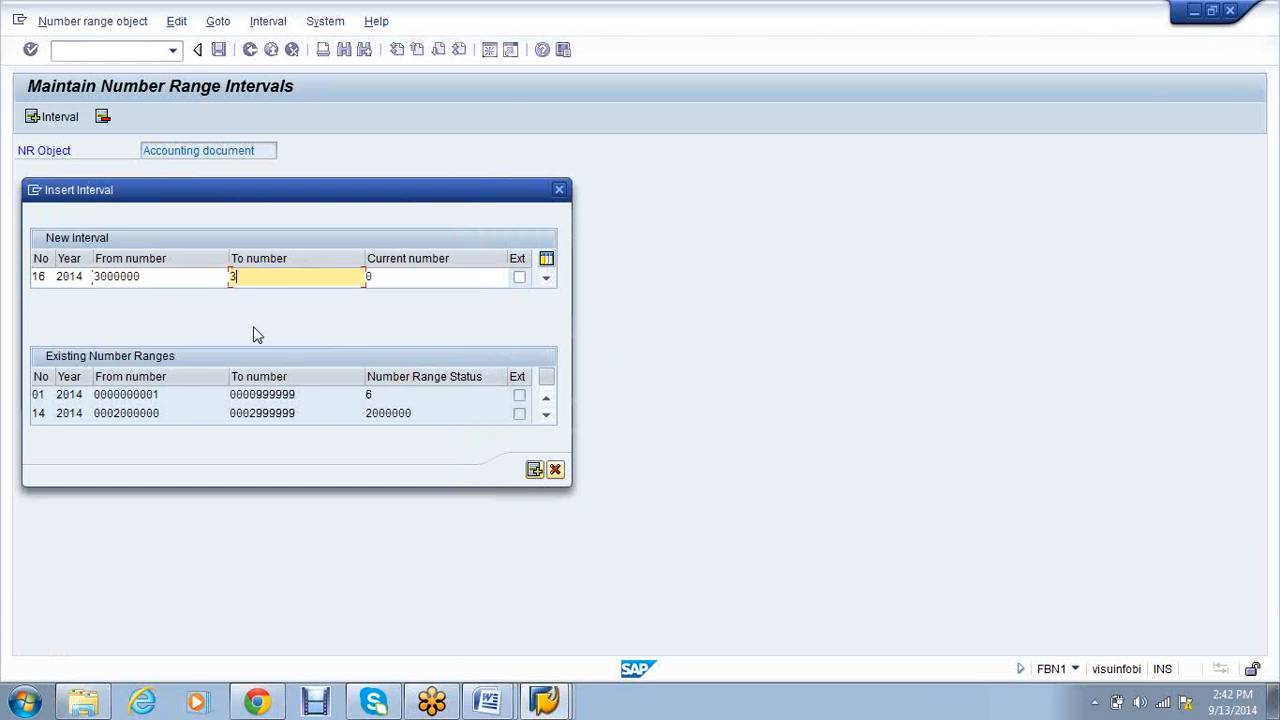
{"action": "type", "text": "999999"}
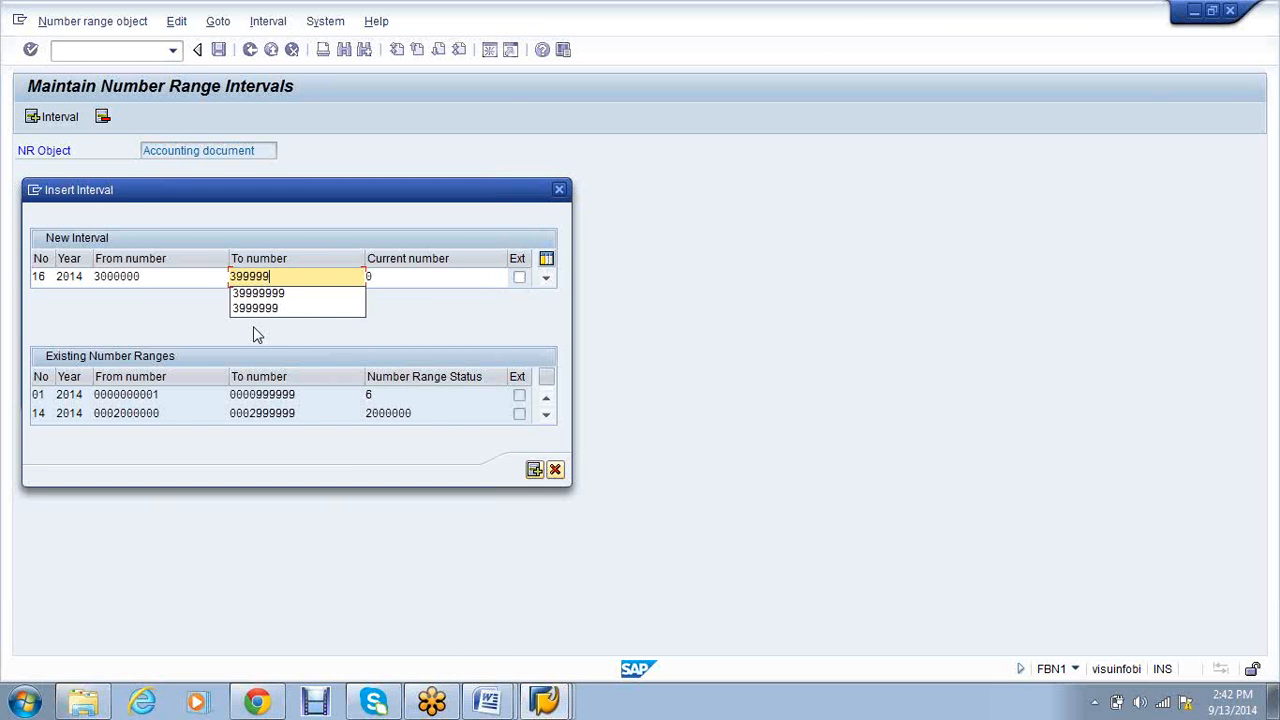
{"action": "key", "text": "Return"}
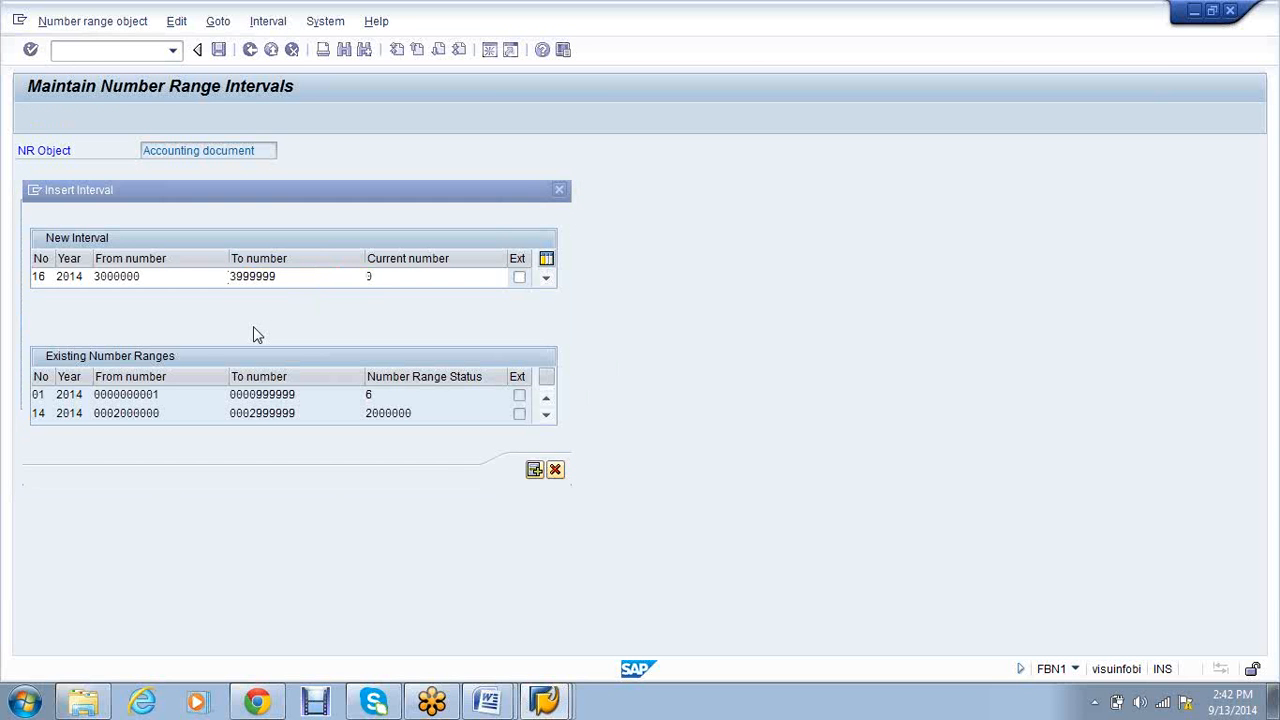
Add interval 18 for 2014 covering 4000000 to 4999999 and save the intervals
{"action": "key", "text": "ctrl+s"}
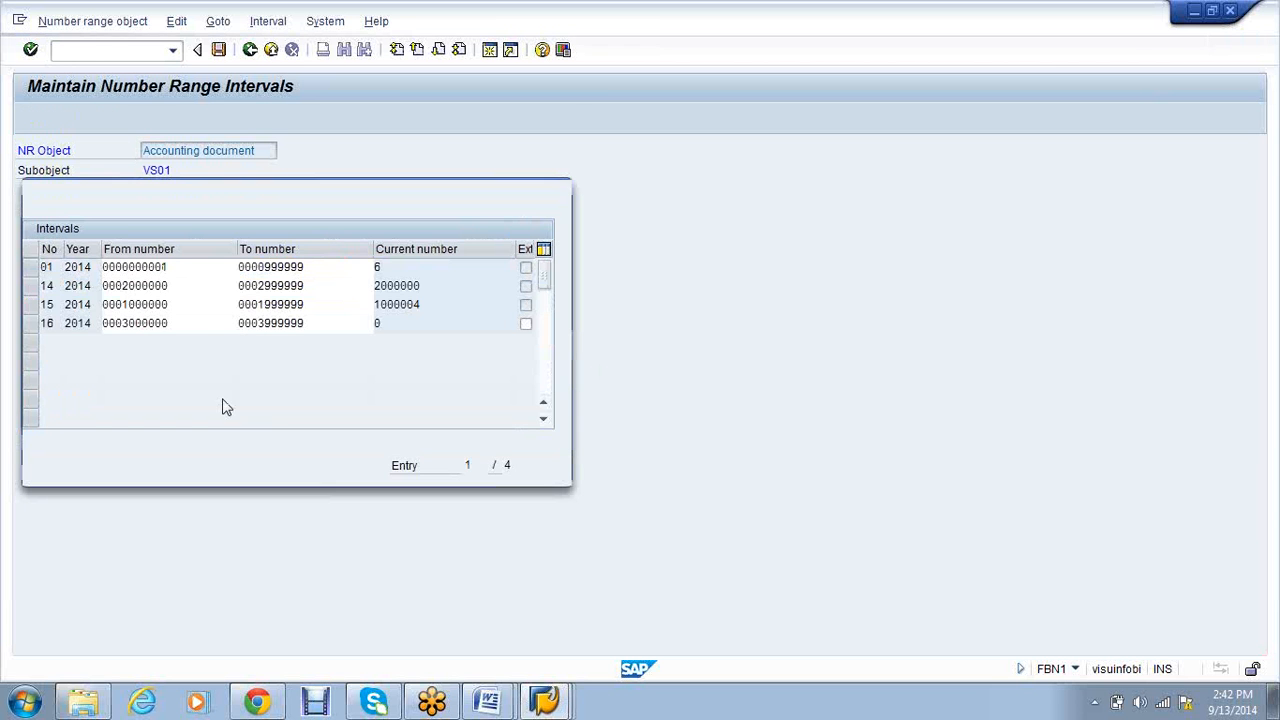
{"action": "type", "text": "2014"}
{"action": "key", "text": "Tab"}
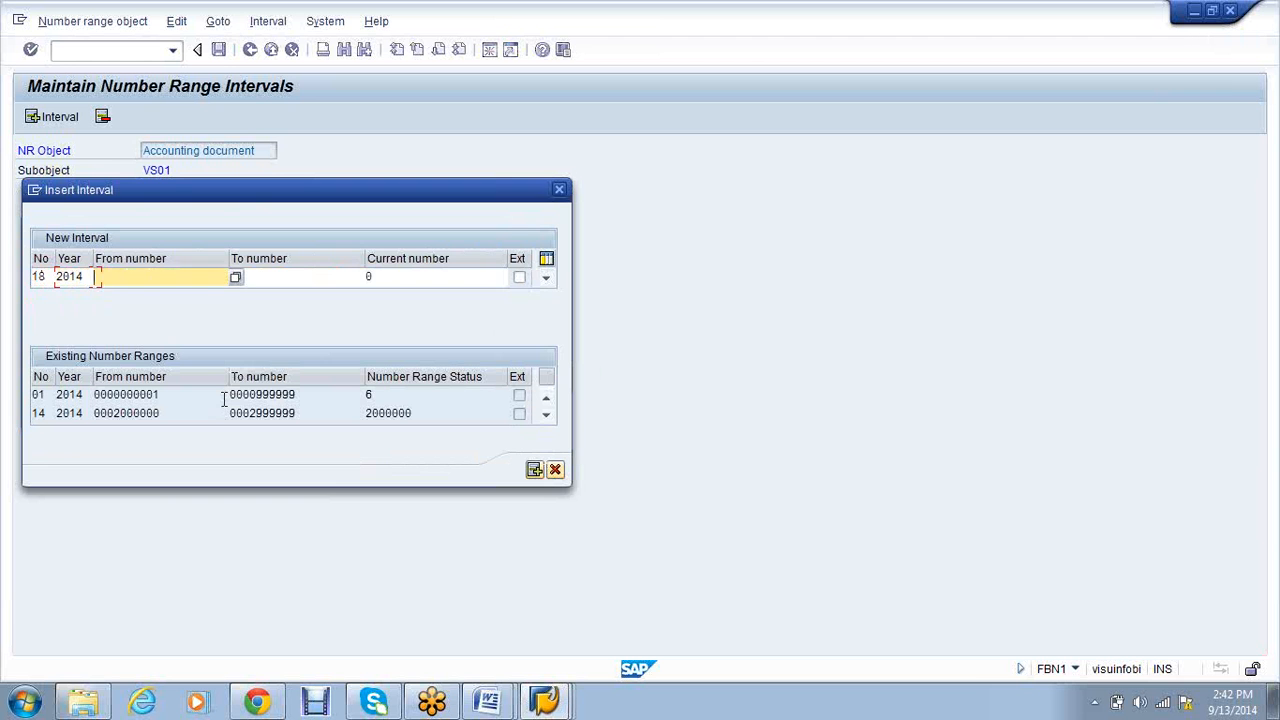
{"action": "key", "text": "Return"}
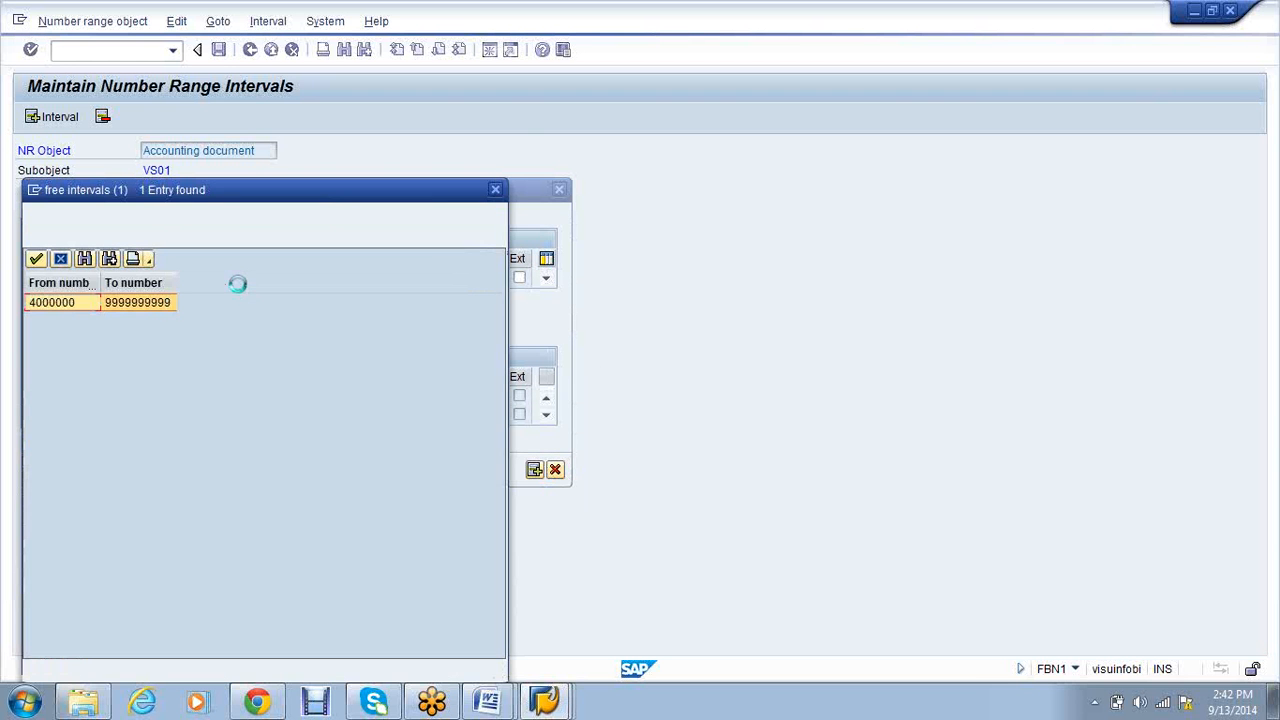
{"action": "double_click", "coordinate": [160, 302]}
{"action": "type", "text": "4999999"}
{"action": "key", "text": "Return"}
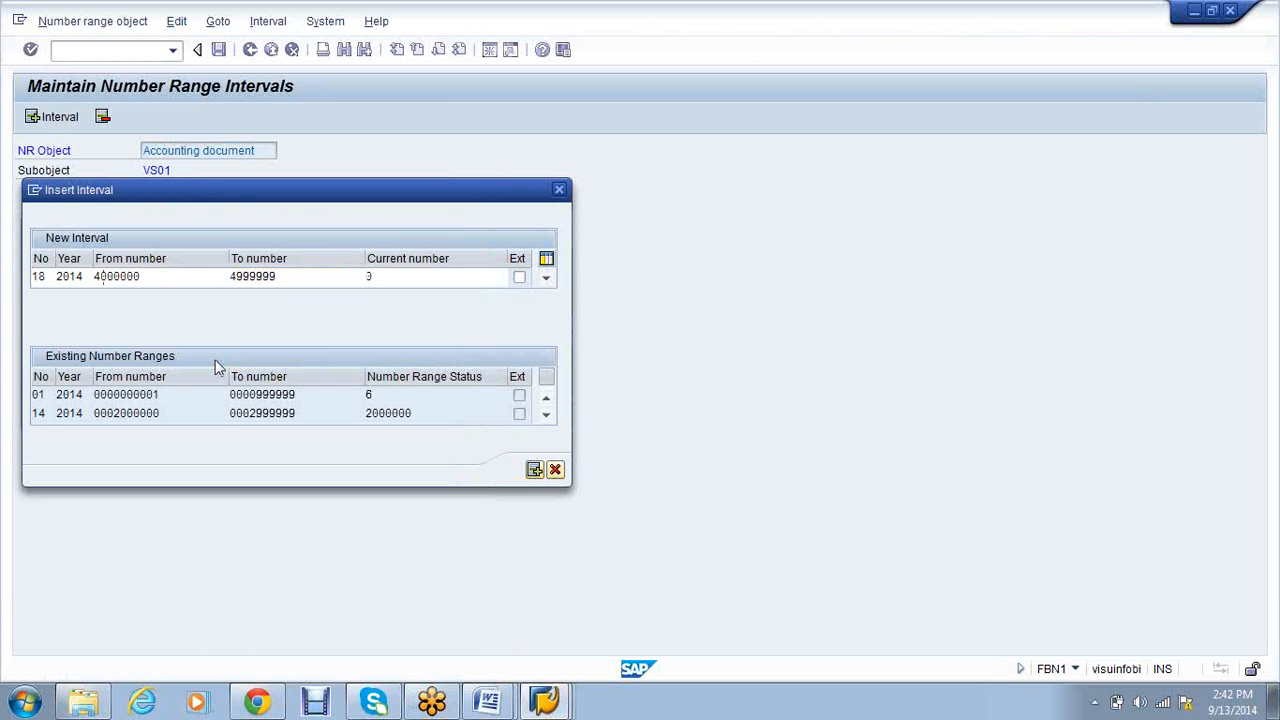
{"action": "key", "text": "Return"}
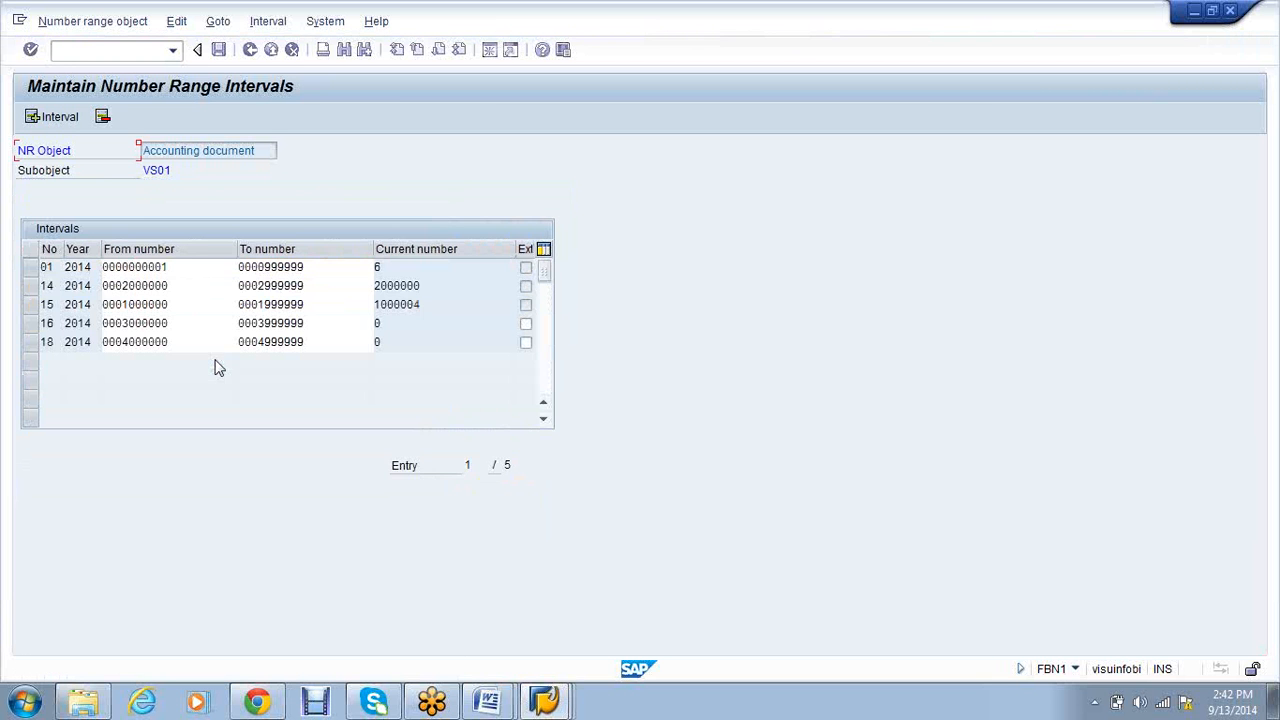
{"action": "key", "text": "ctrl+s"}
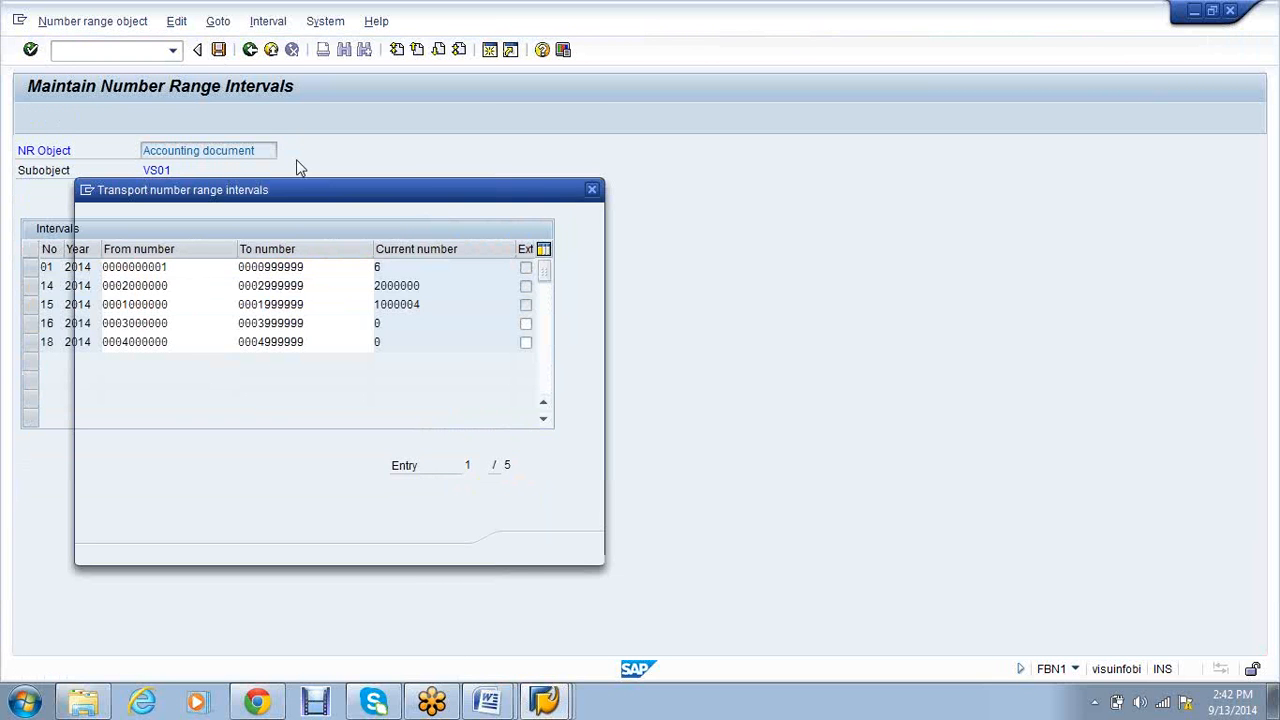
{"action": "key", "text": "Return"}
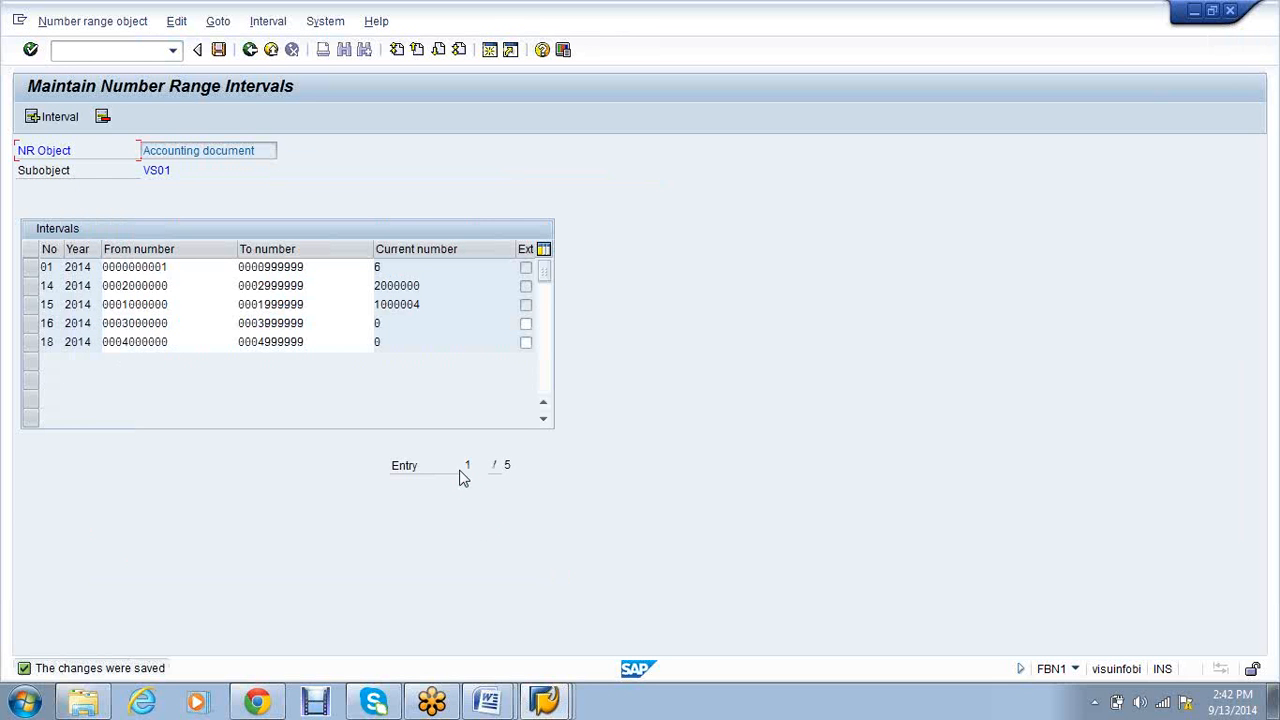
{"action": "left_click", "coordinate": [98, 49]}
Create a customer/vendor tolerance entry for company code VS01 and save it under the customizing request
{"action": "type", "text": "/noba3"}
{"action": "key", "text": "Return"}
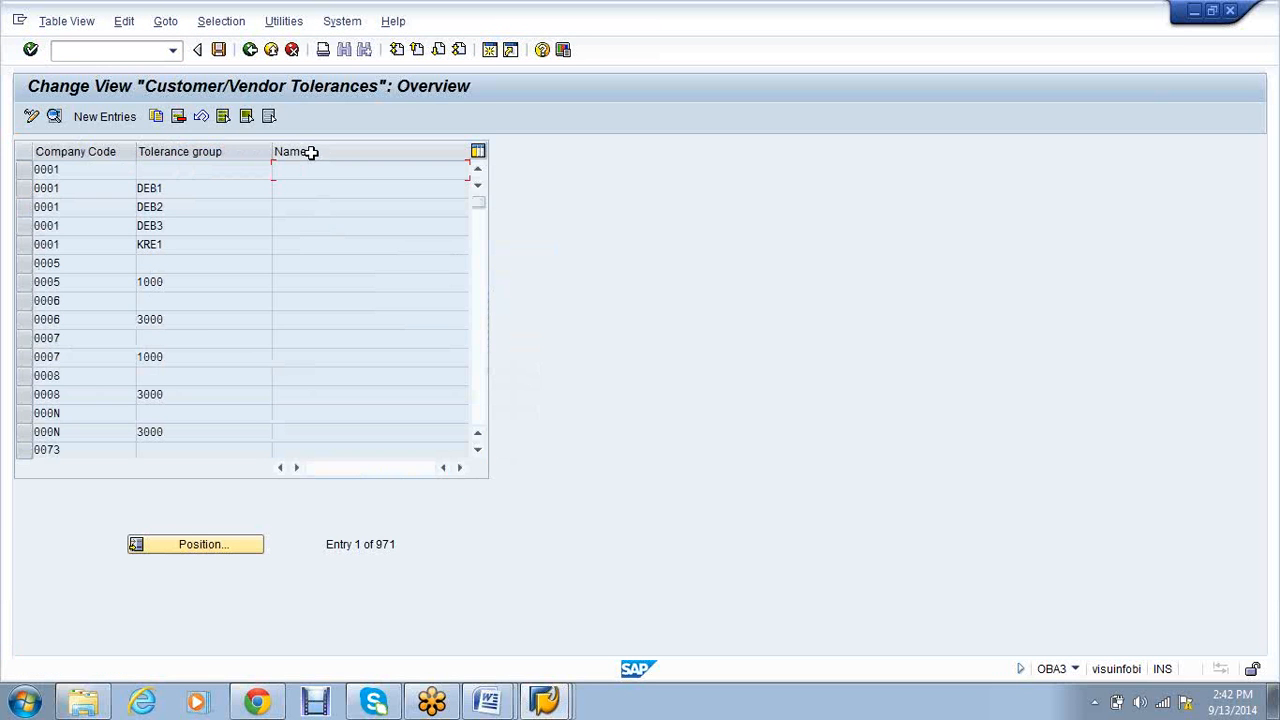
{"action": "left_click", "coordinate": [101, 118]}
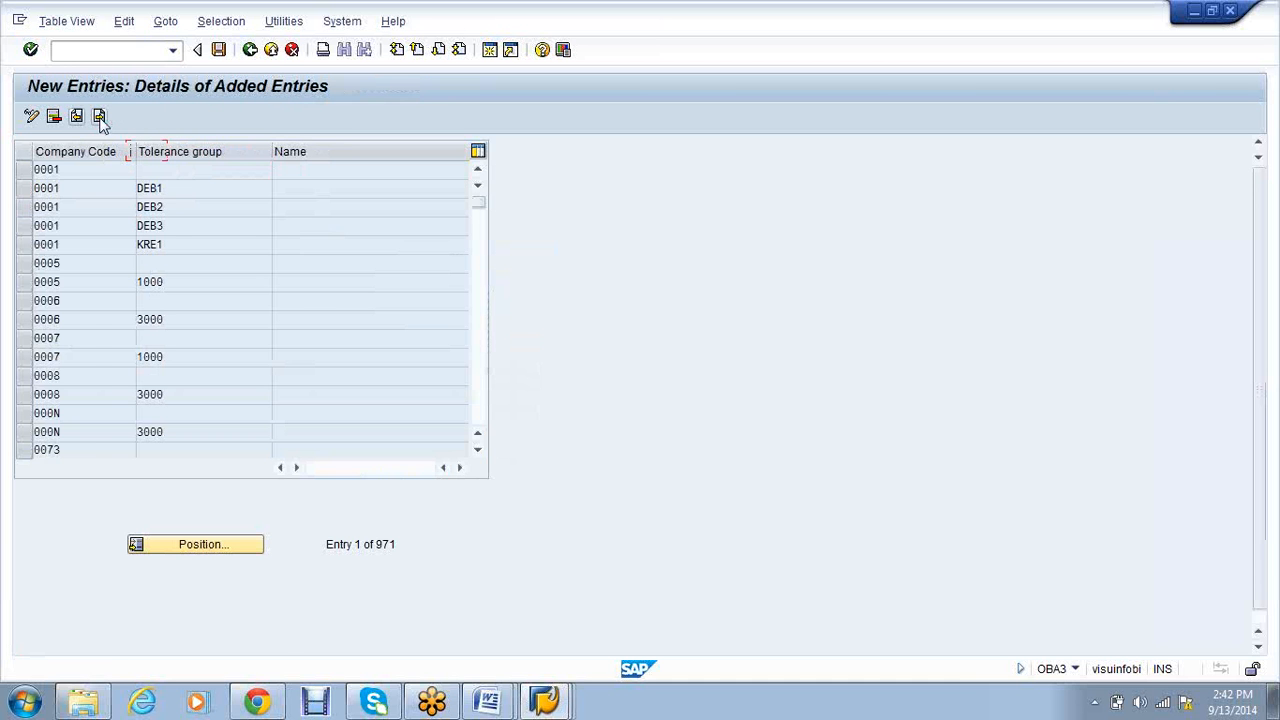
{"action": "type", "text": "vs01"}
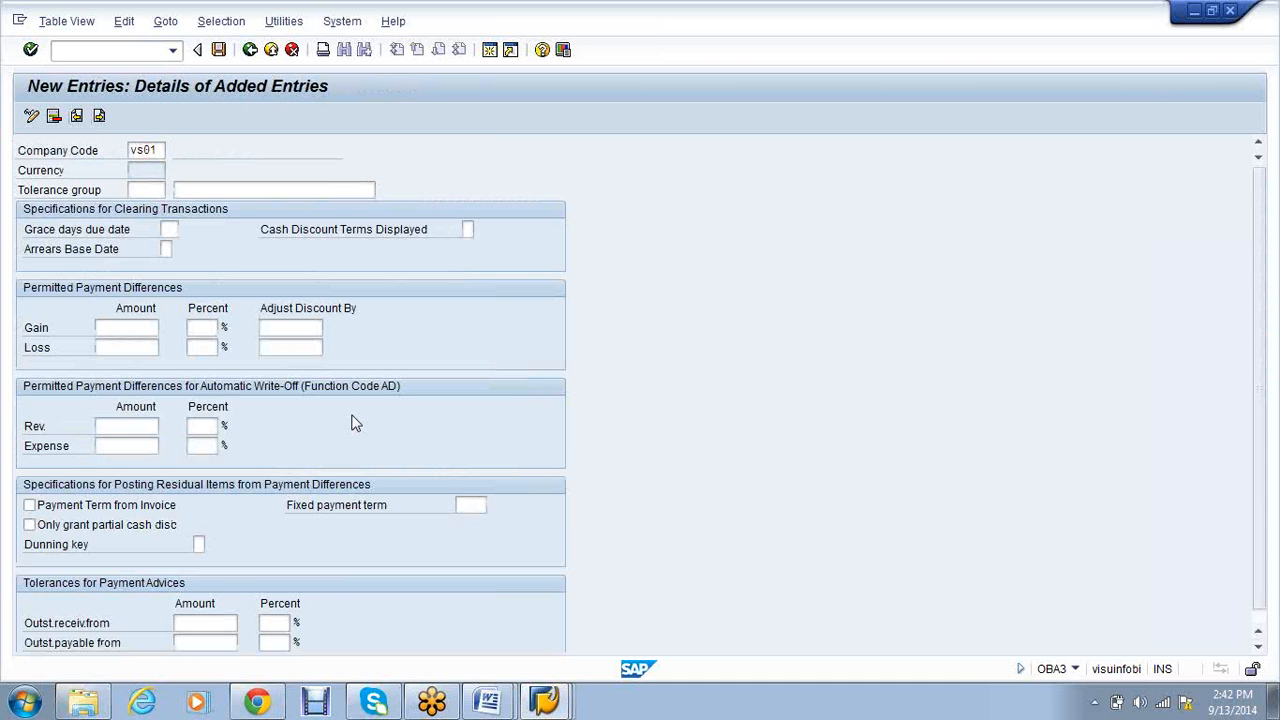
{"action": "key", "text": "Return"}
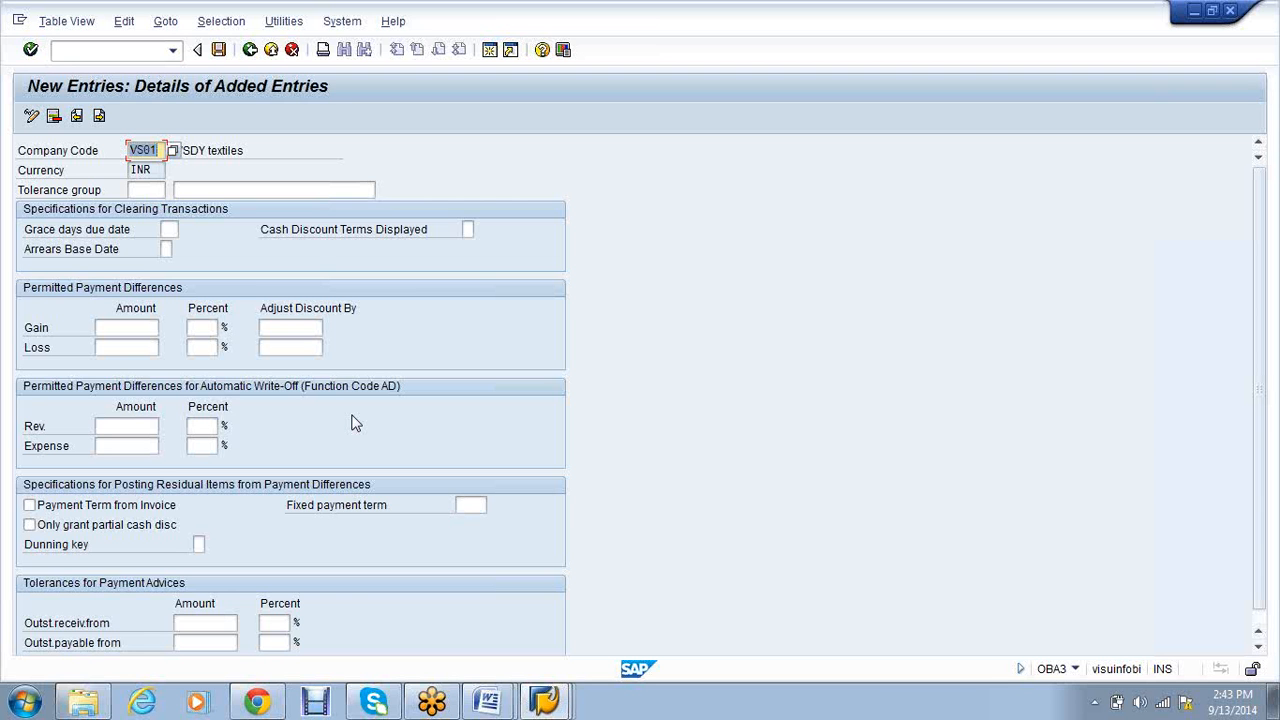
{"action": "key", "text": "Return"}
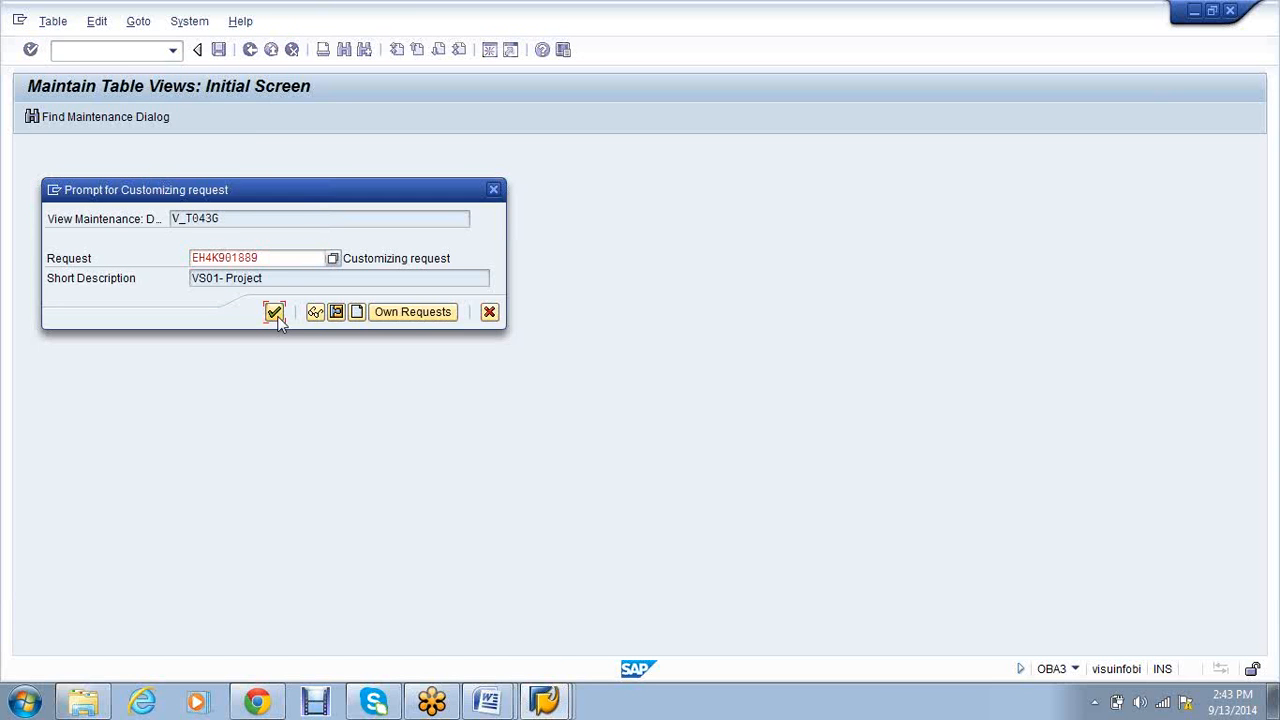
{"action": "left_click", "coordinate": [275, 313]}
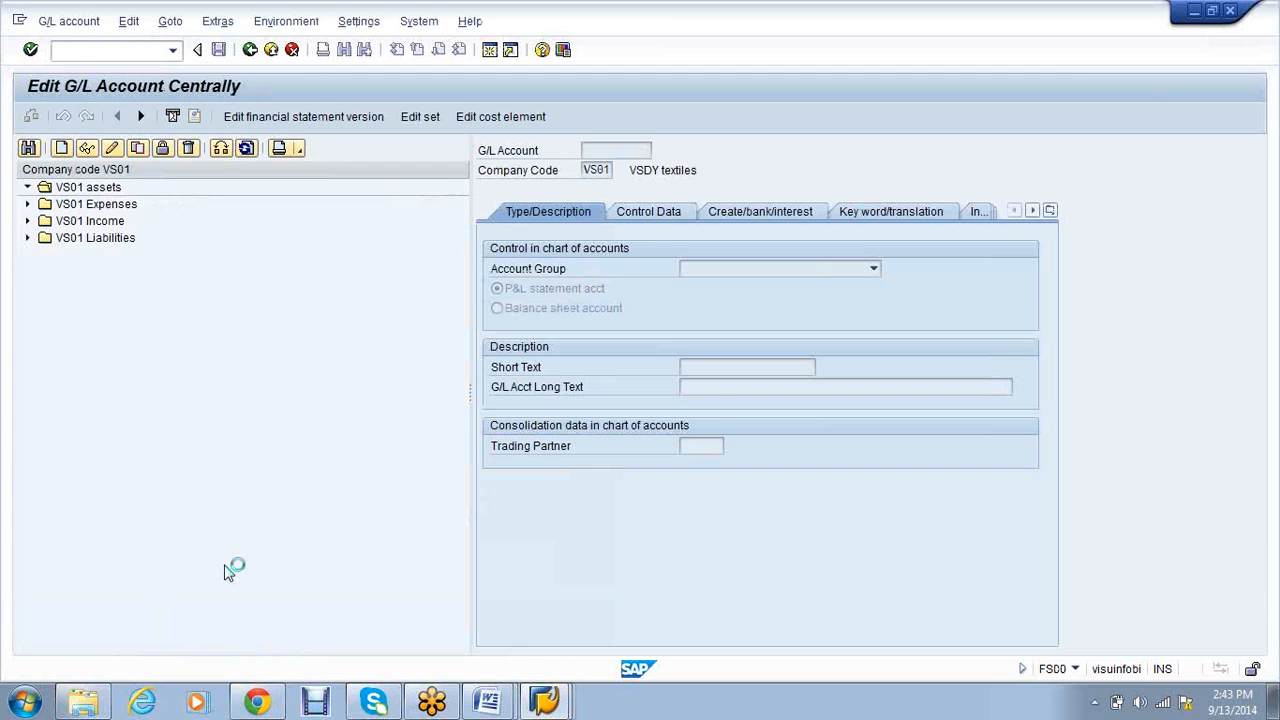
Copy VS01 asset account 000002 into new G/L account 3 with texts 'Accounts receivable'
{"action": "double_click", "coordinate": [88, 187]}
{"action": "left_click", "coordinate": [190, 229]}
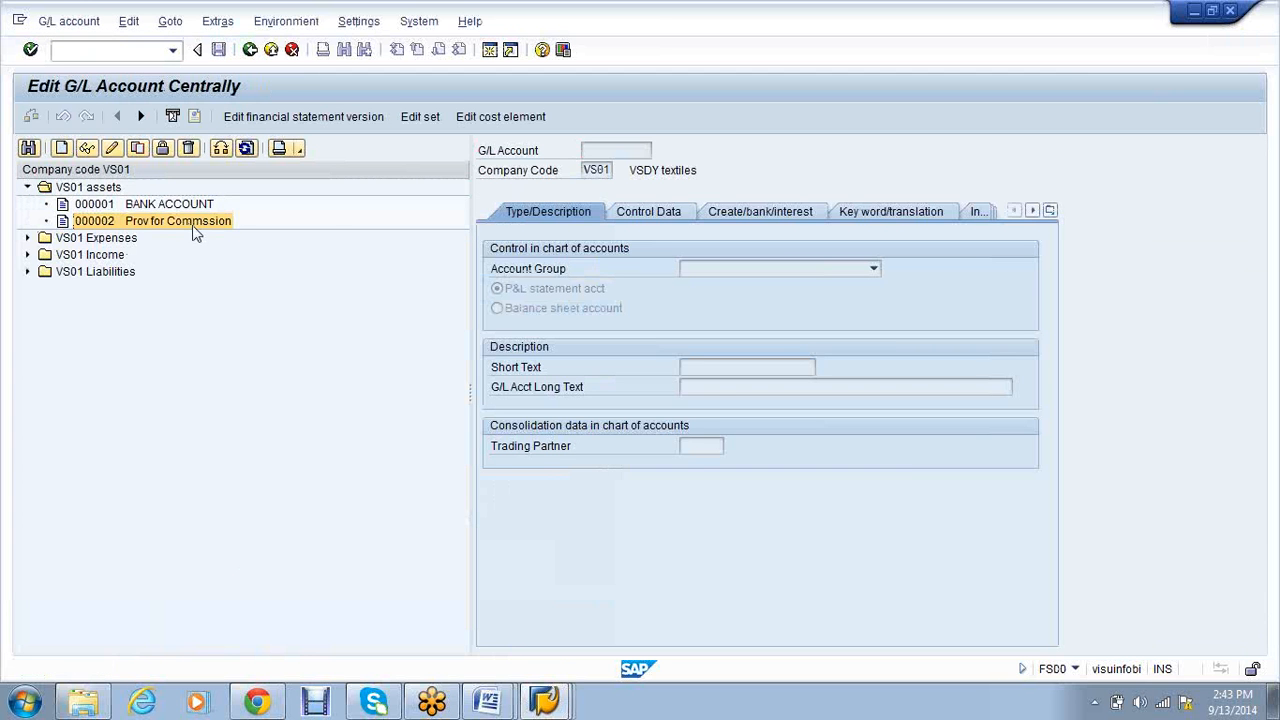
{"action": "right_click", "coordinate": [194, 229]}
{"action": "left_click", "coordinate": [249, 277]}
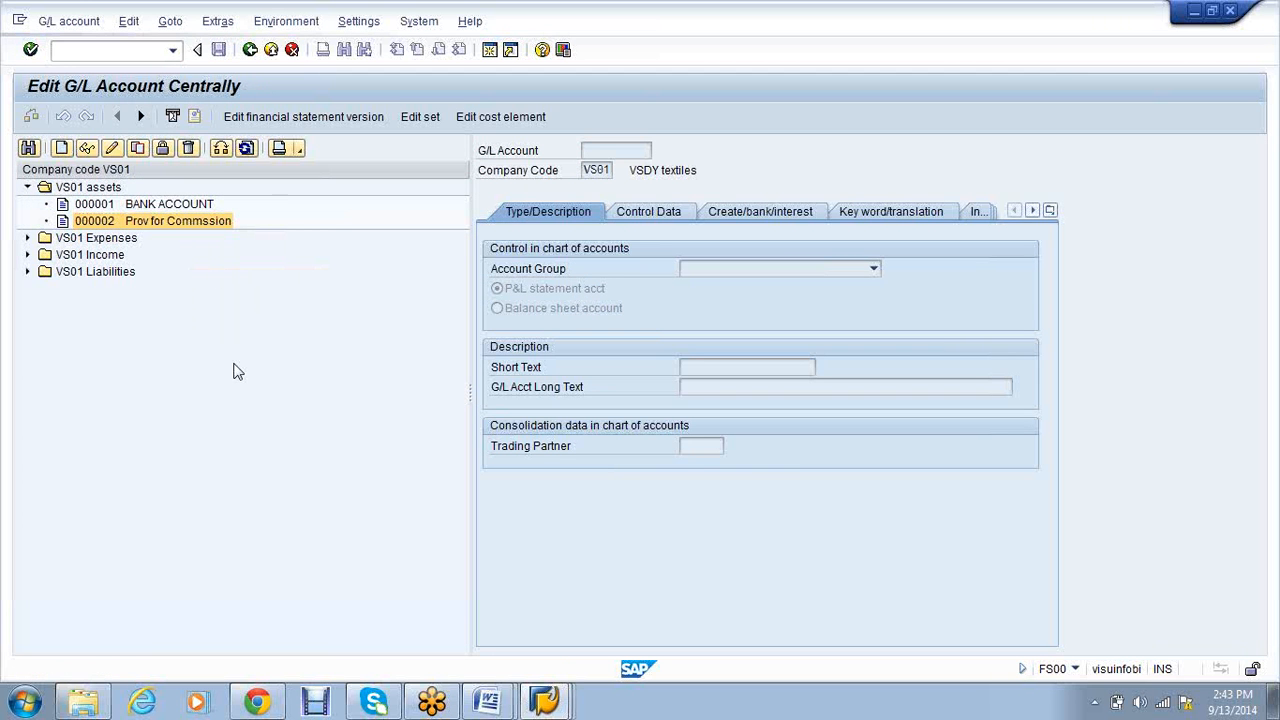
{"action": "type", "text": "3"}
{"action": "key", "text": "Return"}
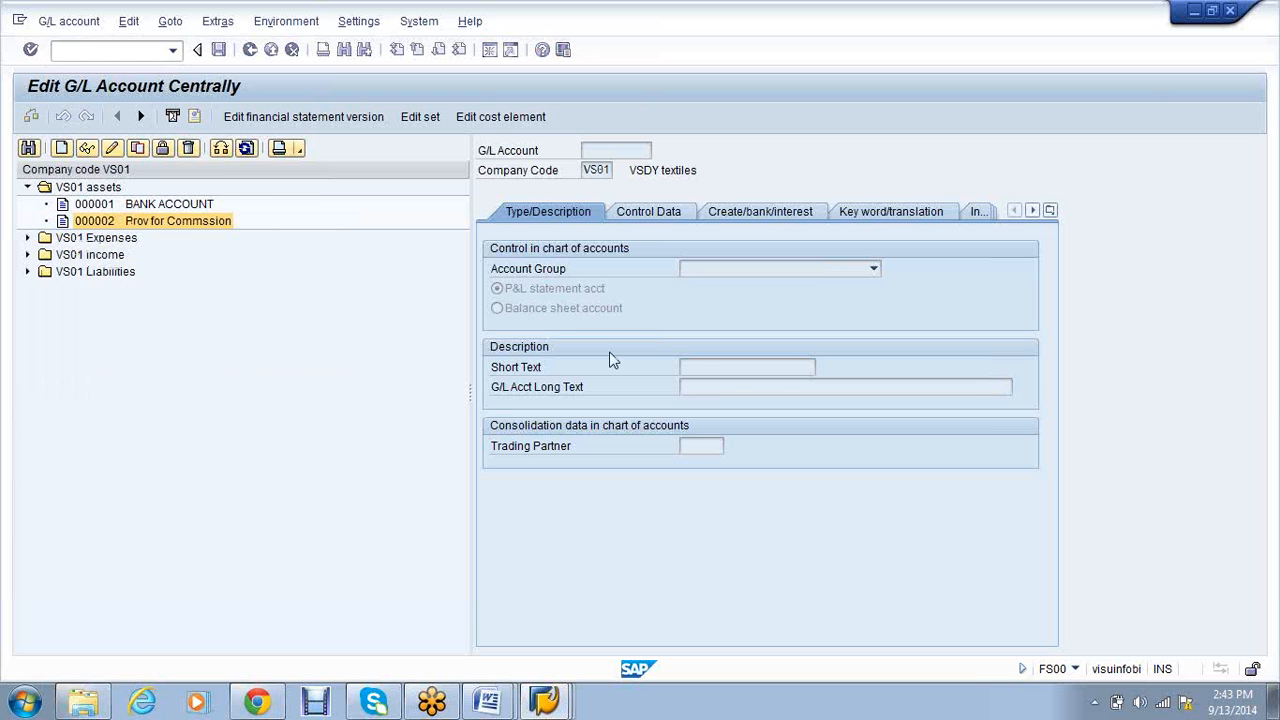
{"action": "key", "text": "BackSpace"}
{"action": "key", "text": "BackSpace"}
{"action": "key", "text": "BackSpace"}
{"action": "key", "text": "BackSpace"}
{"action": "key", "text": "BackSpace"}
{"action": "key", "text": "BackSpace"}
{"action": "key", "text": "BackSpace"}
{"action": "key", "text": "BackSpace"}
{"action": "key", "text": "BackSpace"}
{"action": "key", "text": "BackSpace"}
{"action": "key", "text": "BackSpace"}
{"action": "key", "text": "BackSpace"}
{"action": "key", "text": "BackSpace"}
{"action": "key", "text": "BackSpace"}
{"action": "key", "text": "BackSpace"}
{"action": "key", "text": "BackSpace"}
{"action": "key", "text": "BackSpace"}
{"action": "key", "text": "BackSpace"}
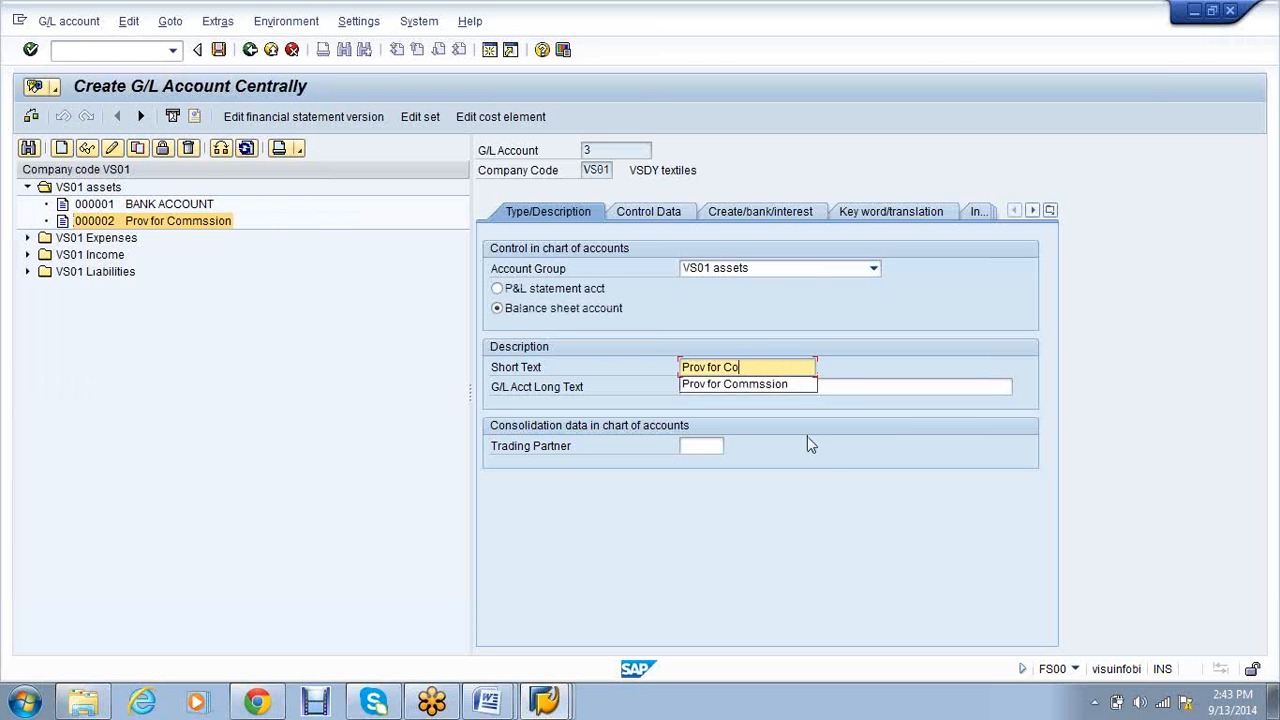
{"action": "type", "text": "a"}
{"action": "left_click", "coordinate": [737, 384]}
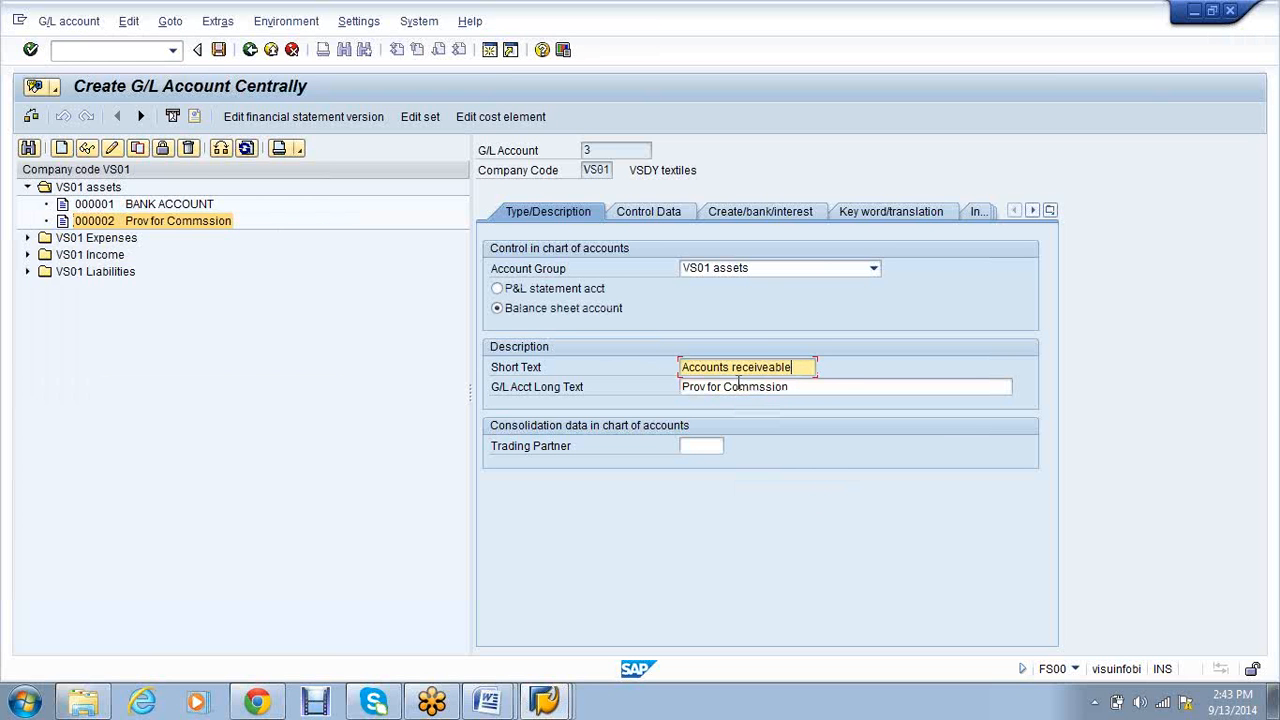
{"action": "key", "text": "Tab"}
{"action": "type", "text": "A"}
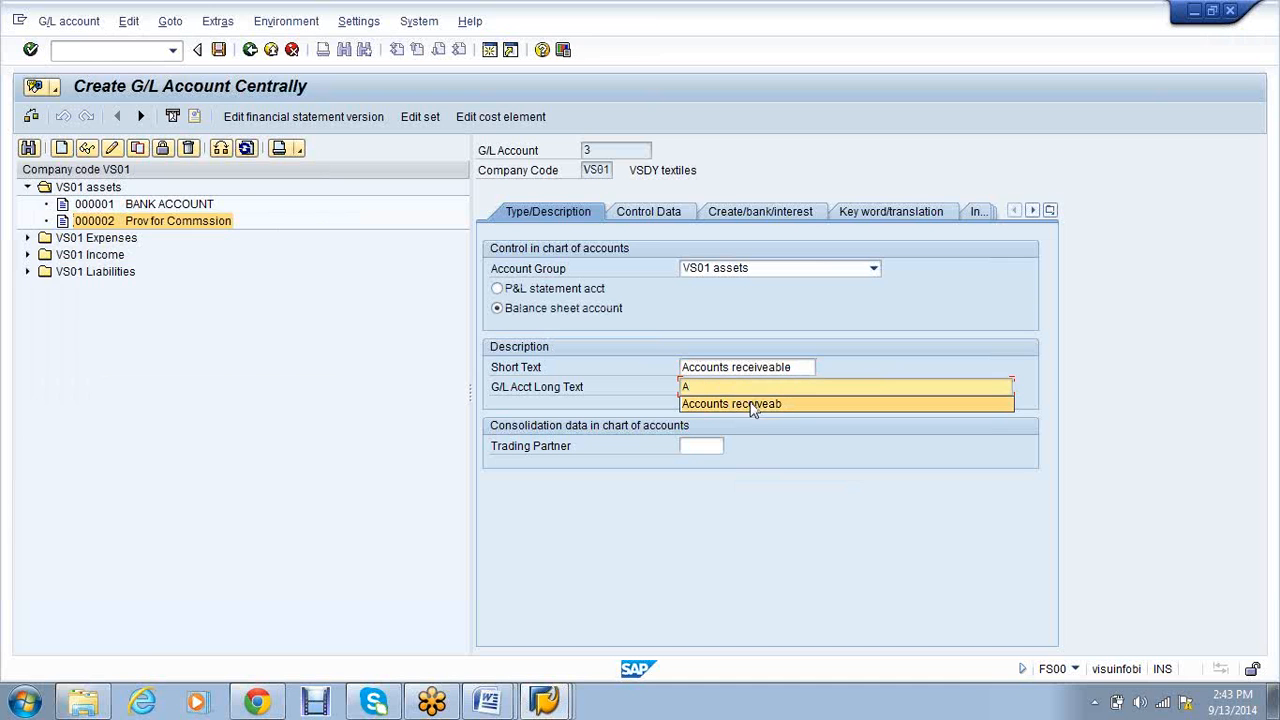
{"action": "left_click", "coordinate": [753, 404]}
{"action": "type", "text": "lw"}
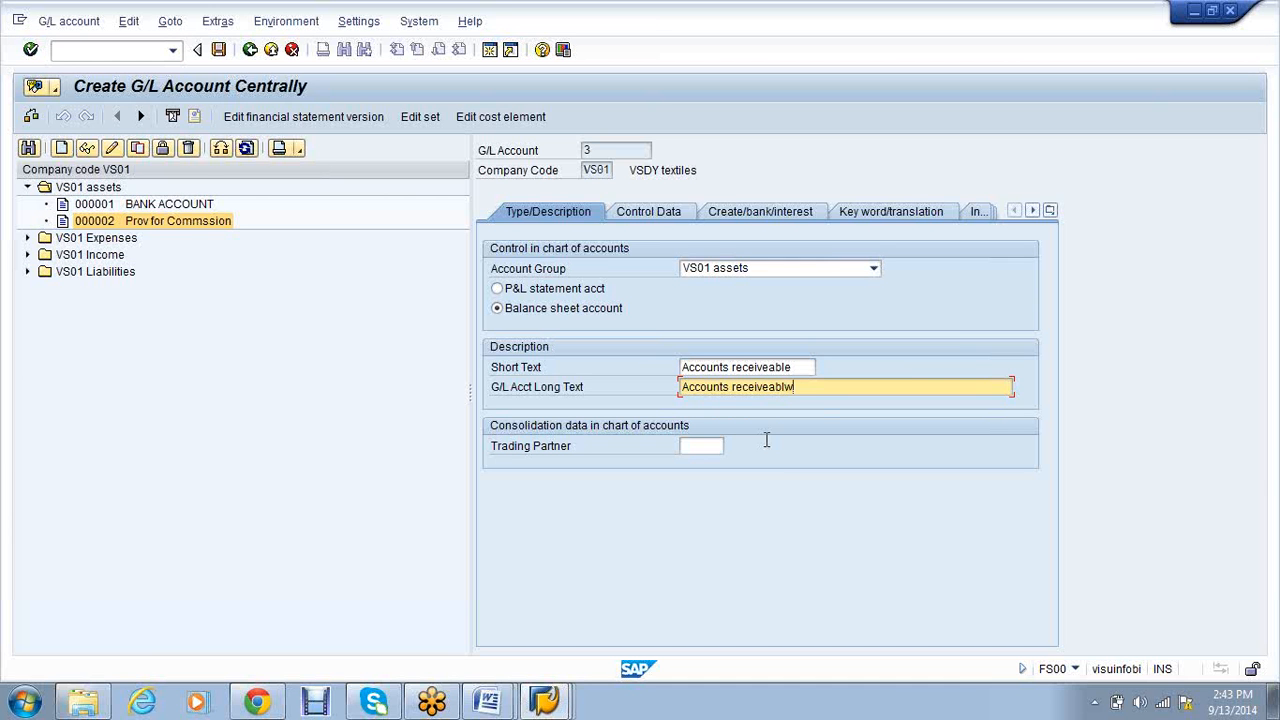
{"action": "key", "text": "BackSpace"}
{"action": "type", "text": "e"}
Turn off open item management and make account 3 a Customers reconciliation account
{"action": "left_click", "coordinate": [635, 219]}
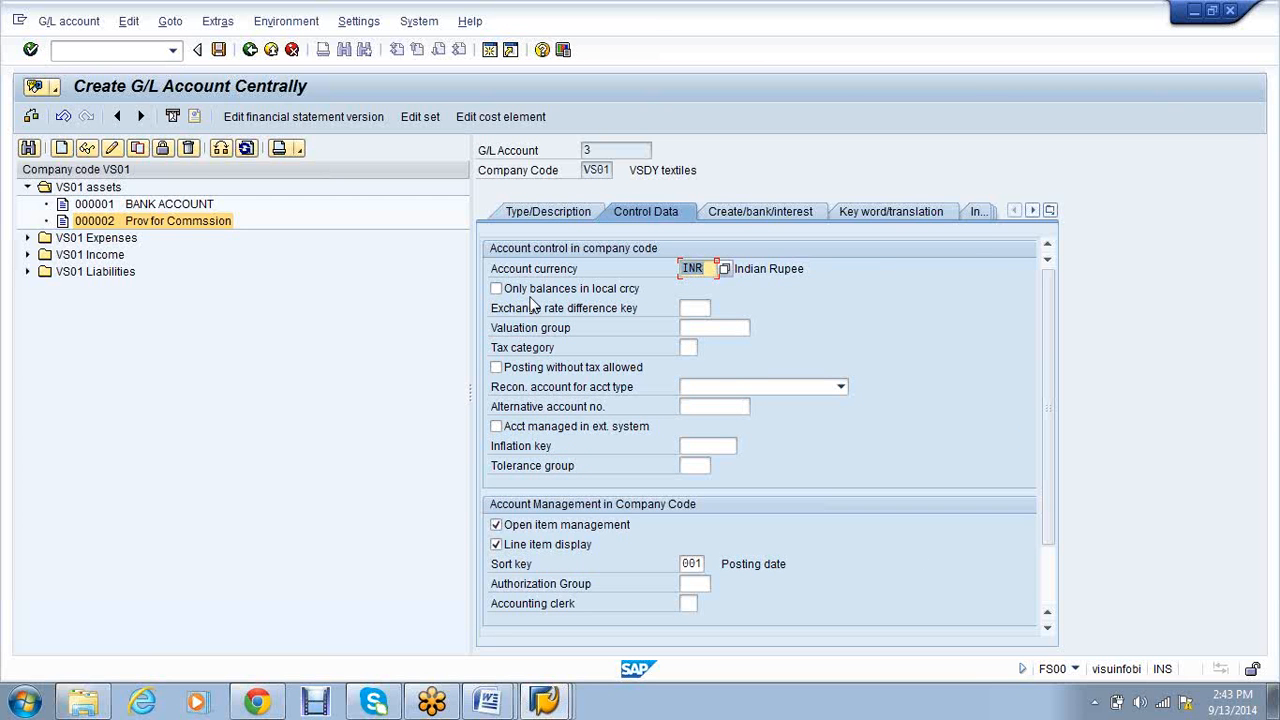
{"action": "left_click", "coordinate": [566, 527]}
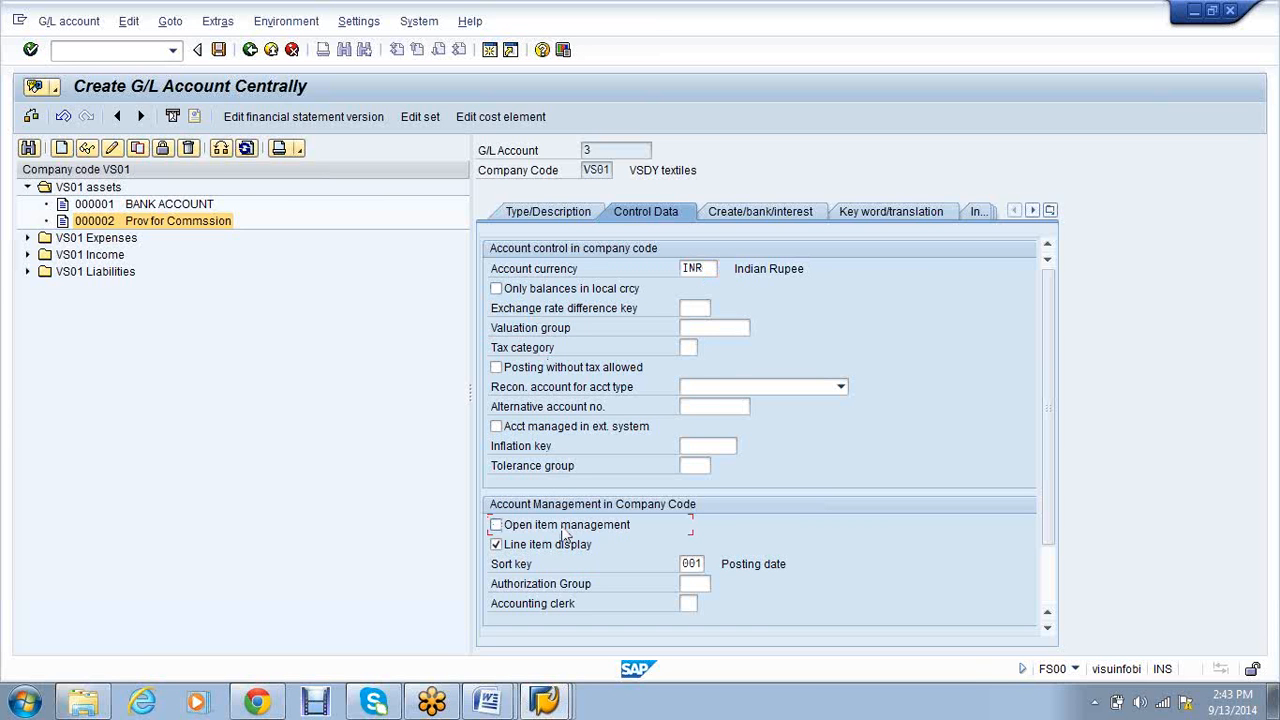
{"action": "left_click", "coordinate": [841, 388]}
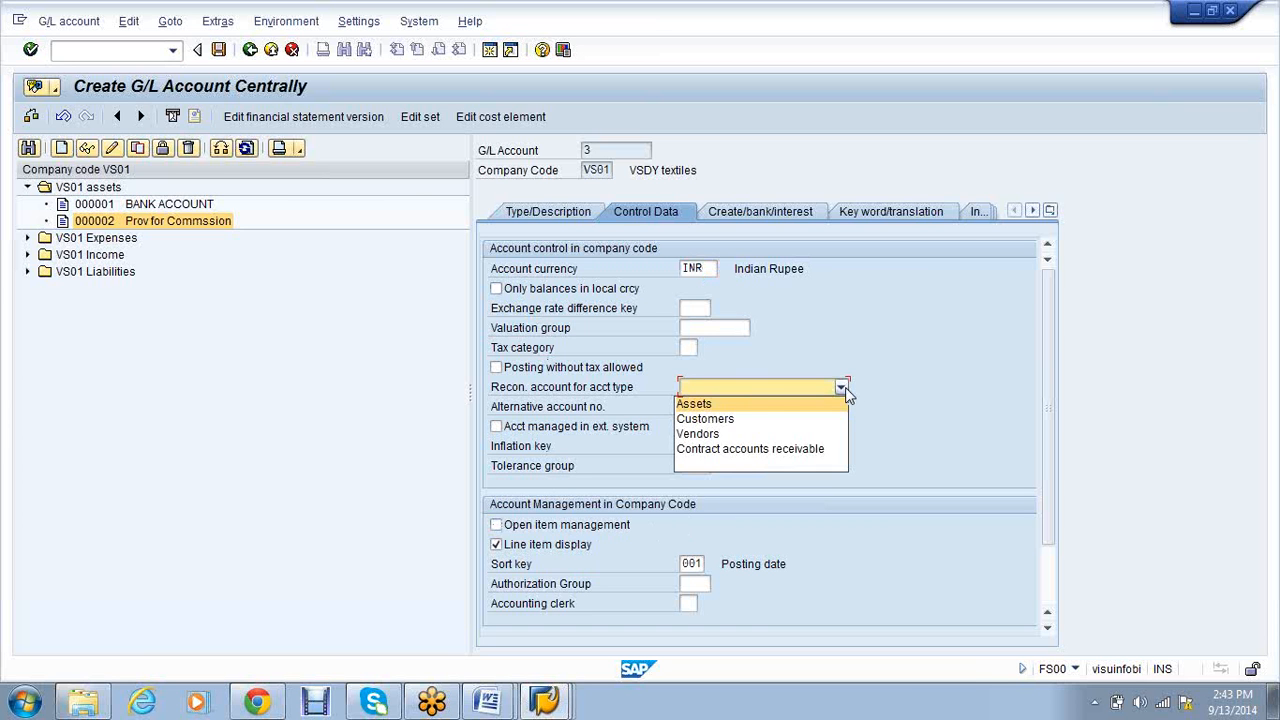
{"action": "left_click", "coordinate": [710, 420]}
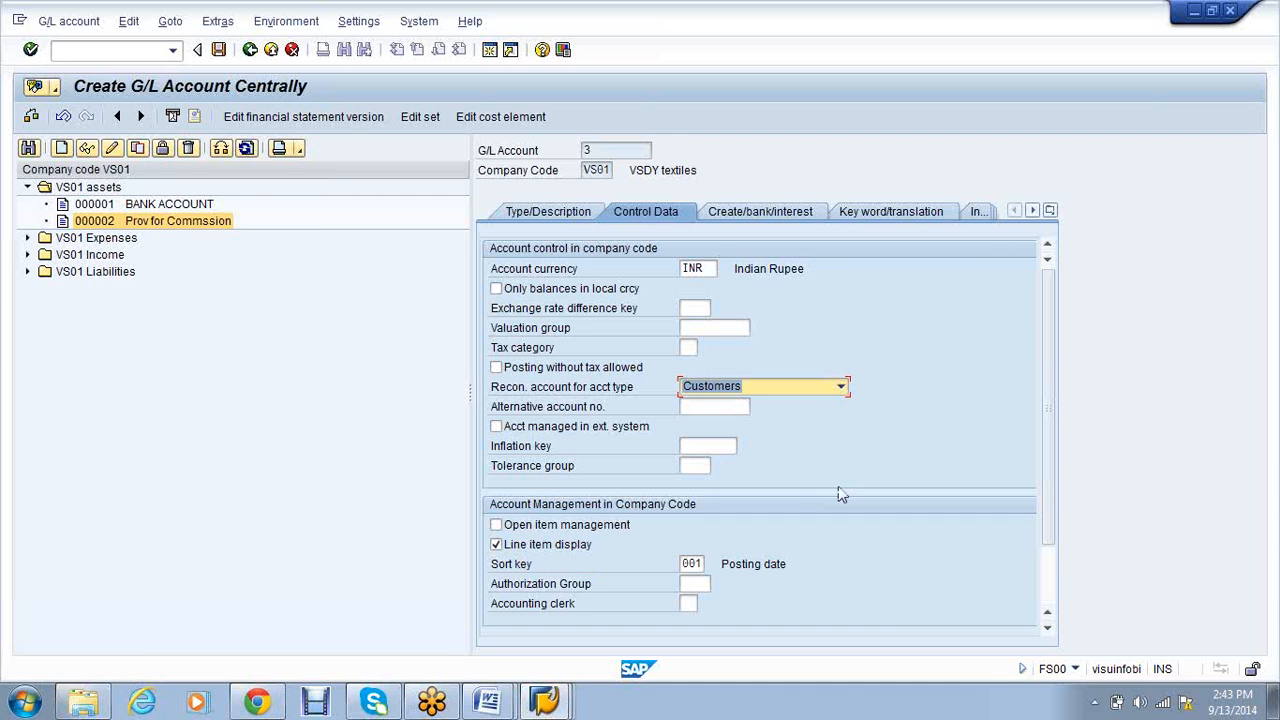
{"action": "left_click", "coordinate": [705, 446]}
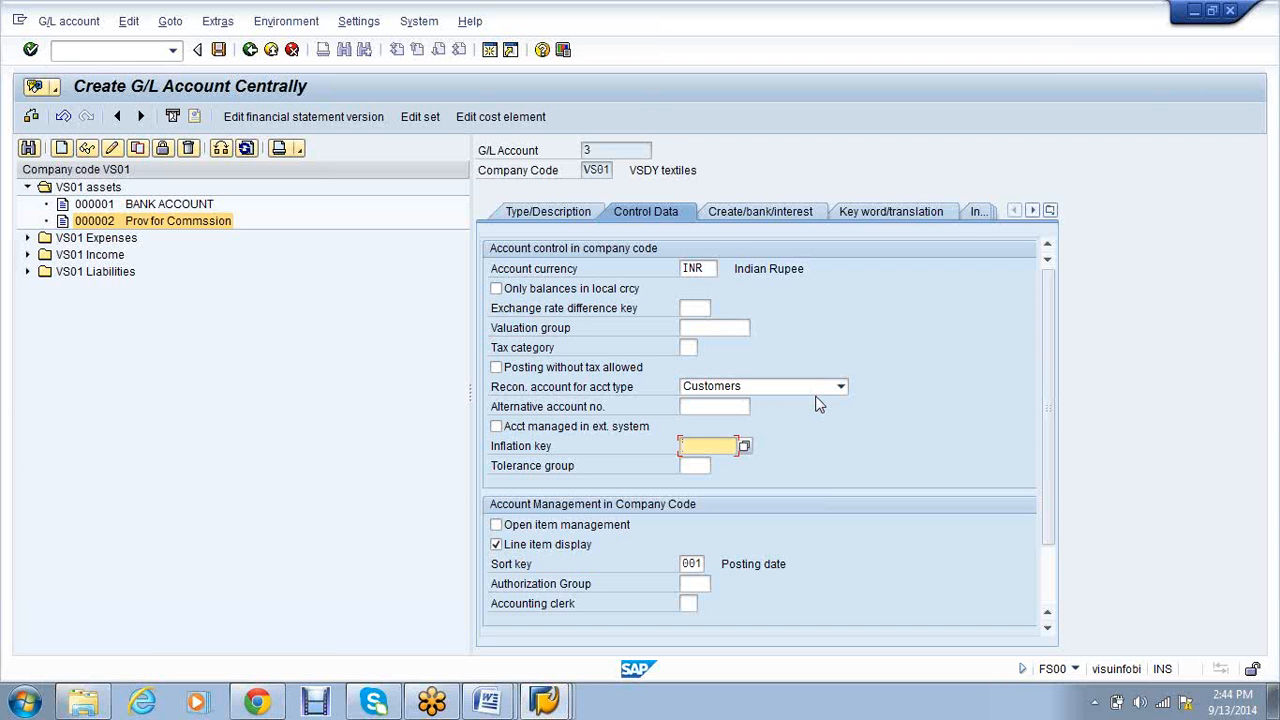
Set field status group G067 and save G/L account 3 Accounts receivable
{"action": "left_click", "coordinate": [763, 214]}
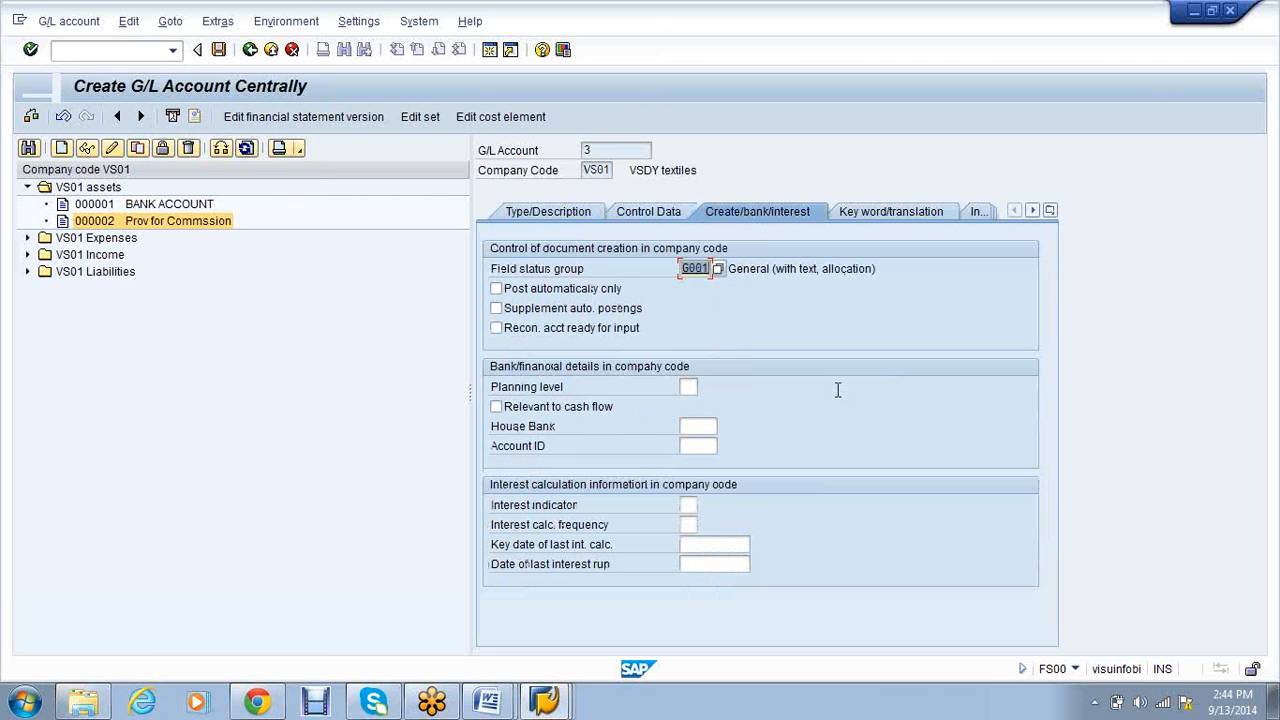
{"action": "type", "text": "g067"}
{"action": "key", "text": "Return"}
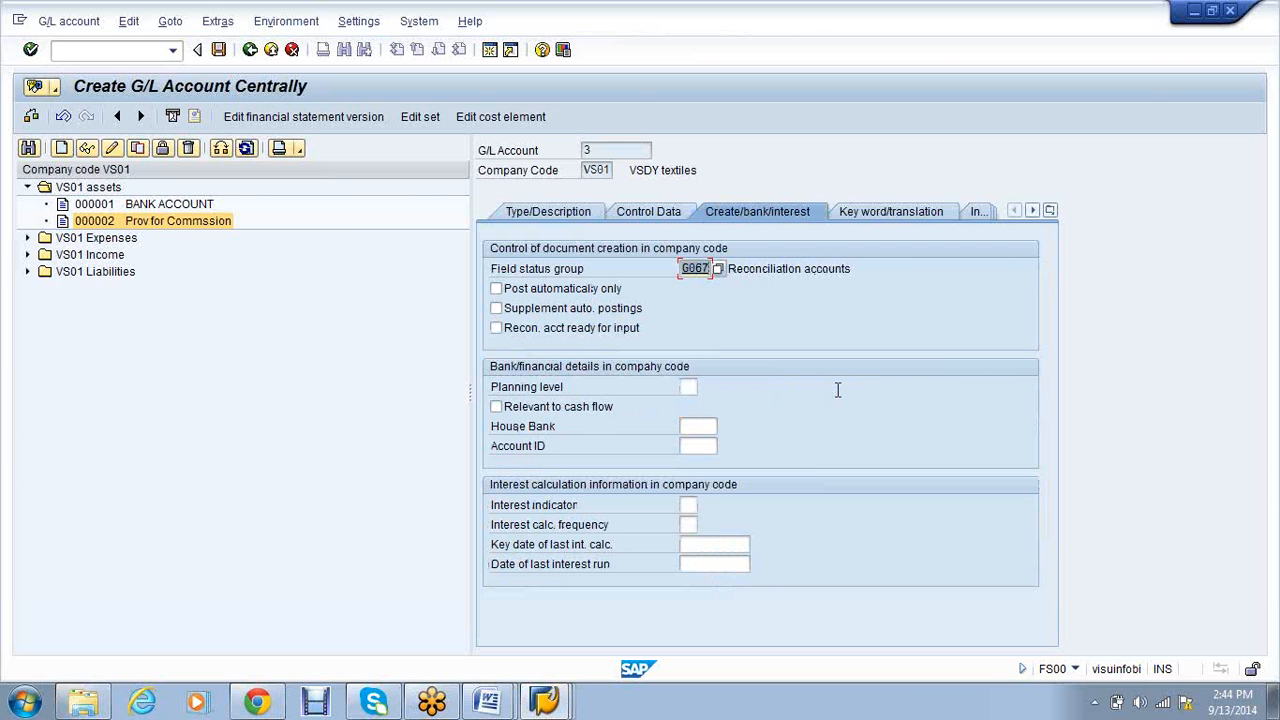
{"action": "left_click", "coordinate": [220, 52]}
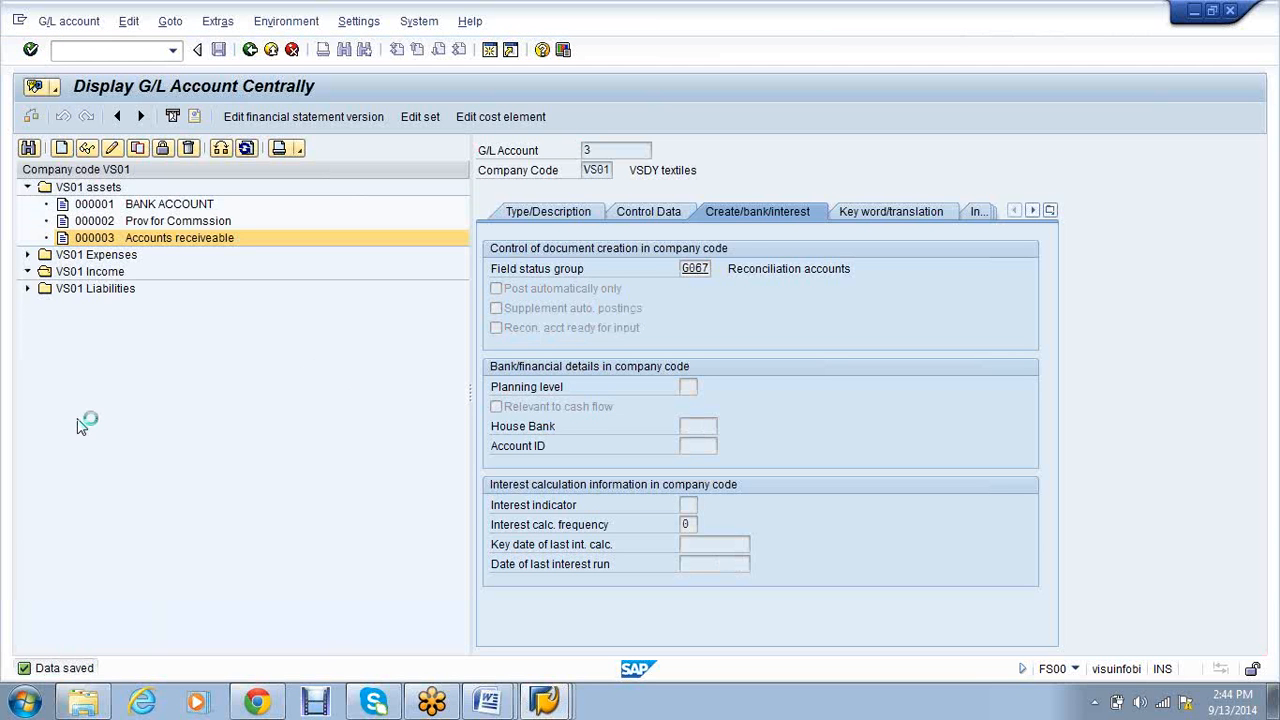
{"action": "double_click", "coordinate": [172, 290]}
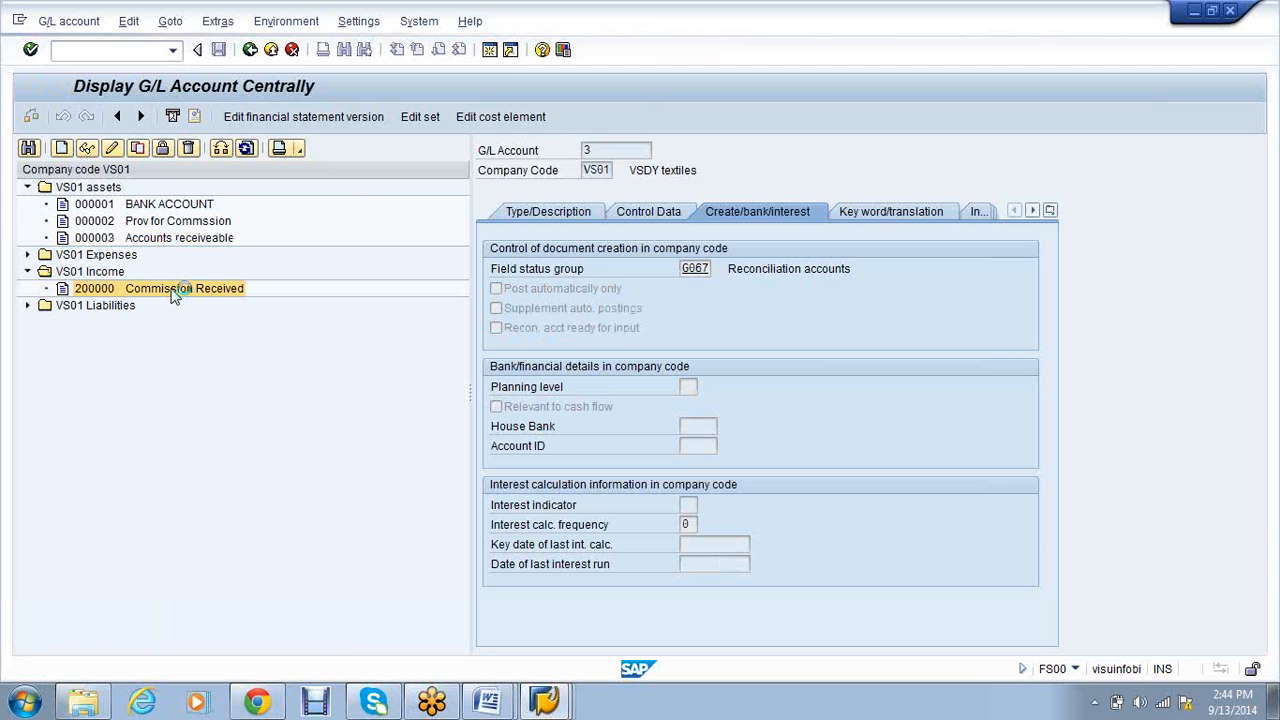
Copy G/L account 200000 Commission Received as new account number 200001
{"action": "left_click", "coordinate": [211, 344]}
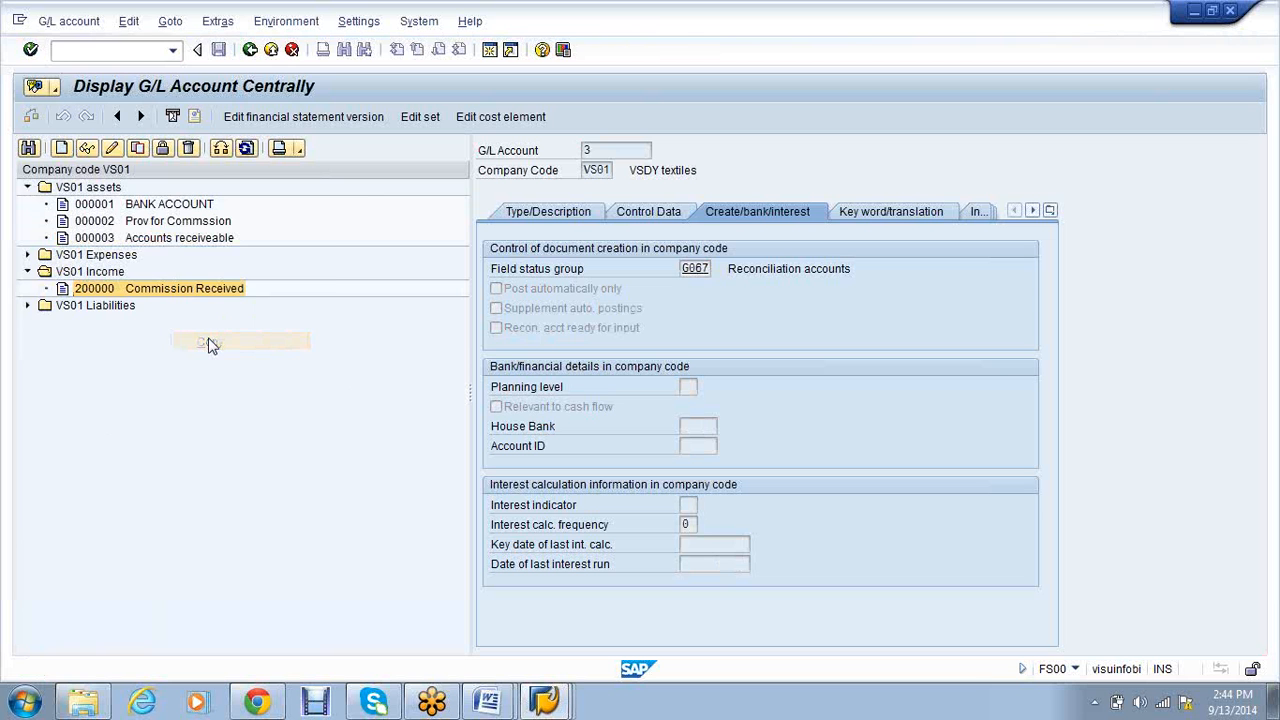
{"action": "left_click", "coordinate": [248, 300]}
{"action": "key", "text": "BackSpace"}
{"action": "type", "text": "1"}
{"action": "key", "text": "Return"}
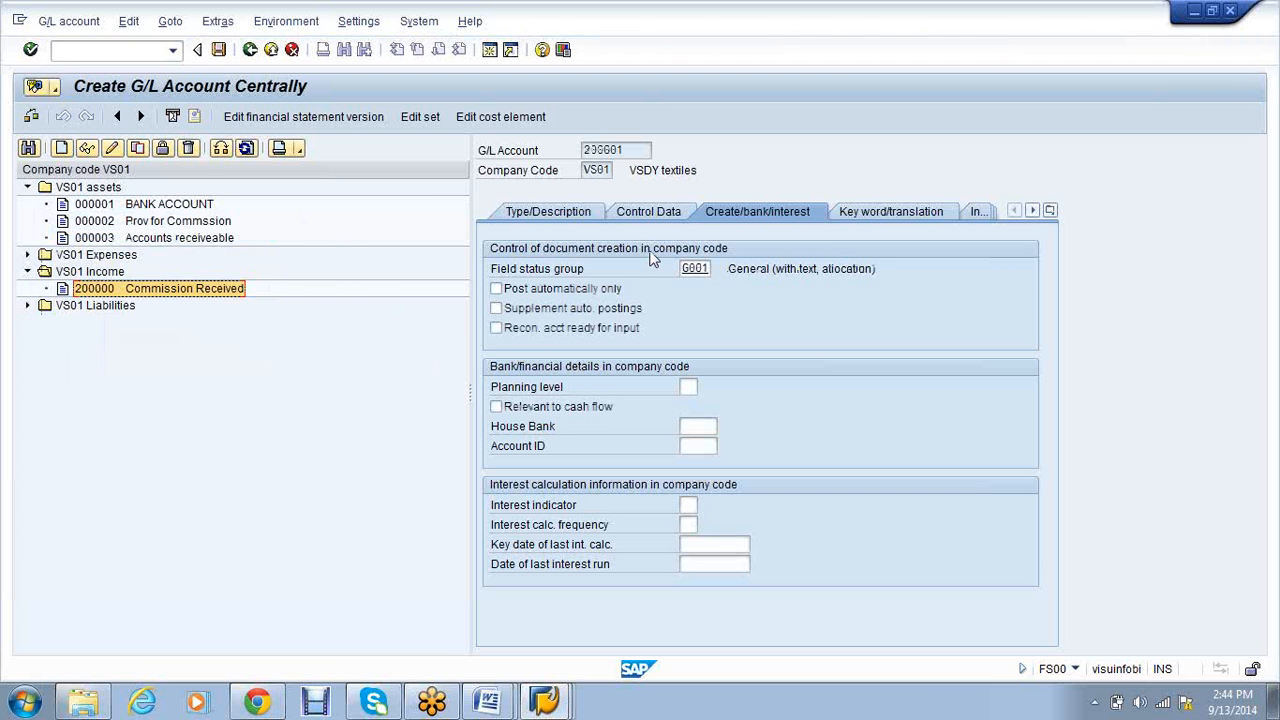
Set the new account's short and long text to Credit sales and save it
{"action": "left_click", "coordinate": [812, 367]}
{"action": "key", "text": "BackSpace"}
{"action": "key", "text": "BackSpace"}
{"action": "key", "text": "BackSpace"}
{"action": "key", "text": "BackSpace"}
{"action": "key", "text": "BackSpace"}
{"action": "key", "text": "BackSpace"}
{"action": "key", "text": "BackSpace"}
{"action": "key", "text": "BackSpace"}
{"action": "key", "text": "BackSpace"}
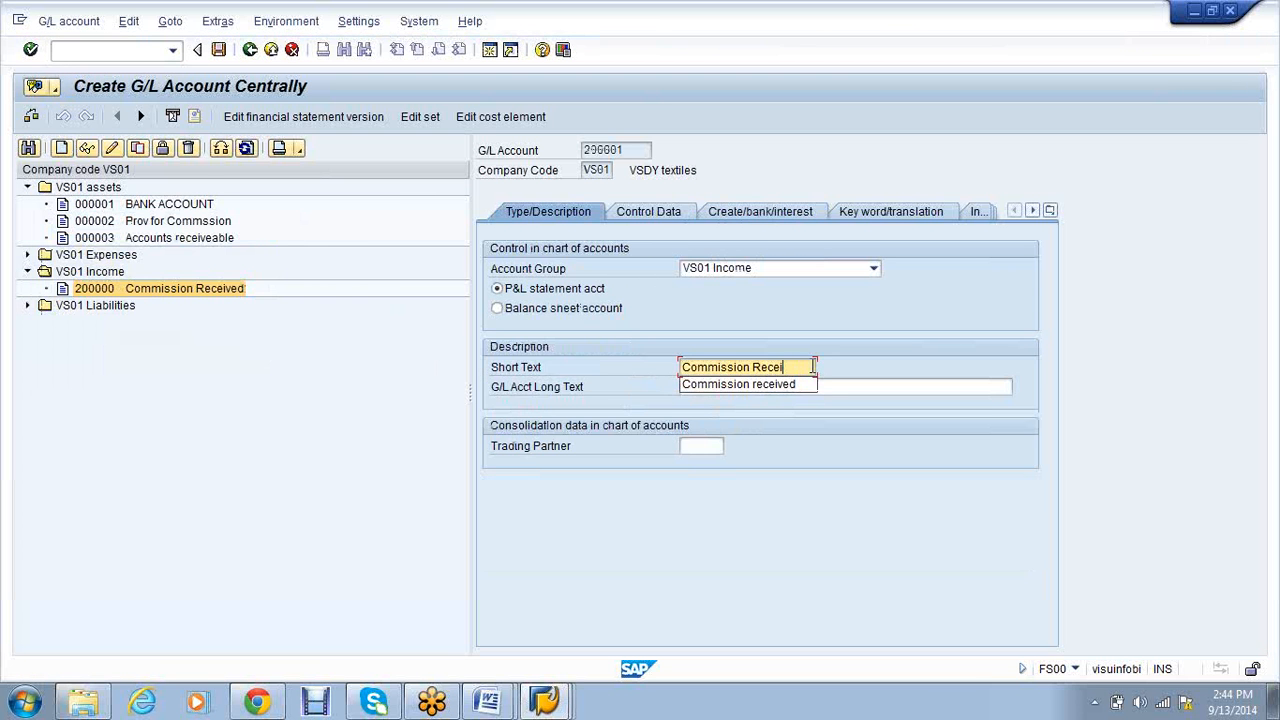
{"action": "key", "text": "BackSpace"}
{"action": "key", "text": "BackSpace"}
{"action": "key", "text": "BackSpace"}
{"action": "key", "text": "BackSpace"}
{"action": "key", "text": "BackSpace"}
{"action": "key", "text": "BackSpace"}
{"action": "key", "text": "BackSpace"}
{"action": "key", "text": "BackSpace"}
{"action": "key", "text": "BackSpace"}
{"action": "key", "text": "BackSpace"}
{"action": "type", "text": "Cr"}
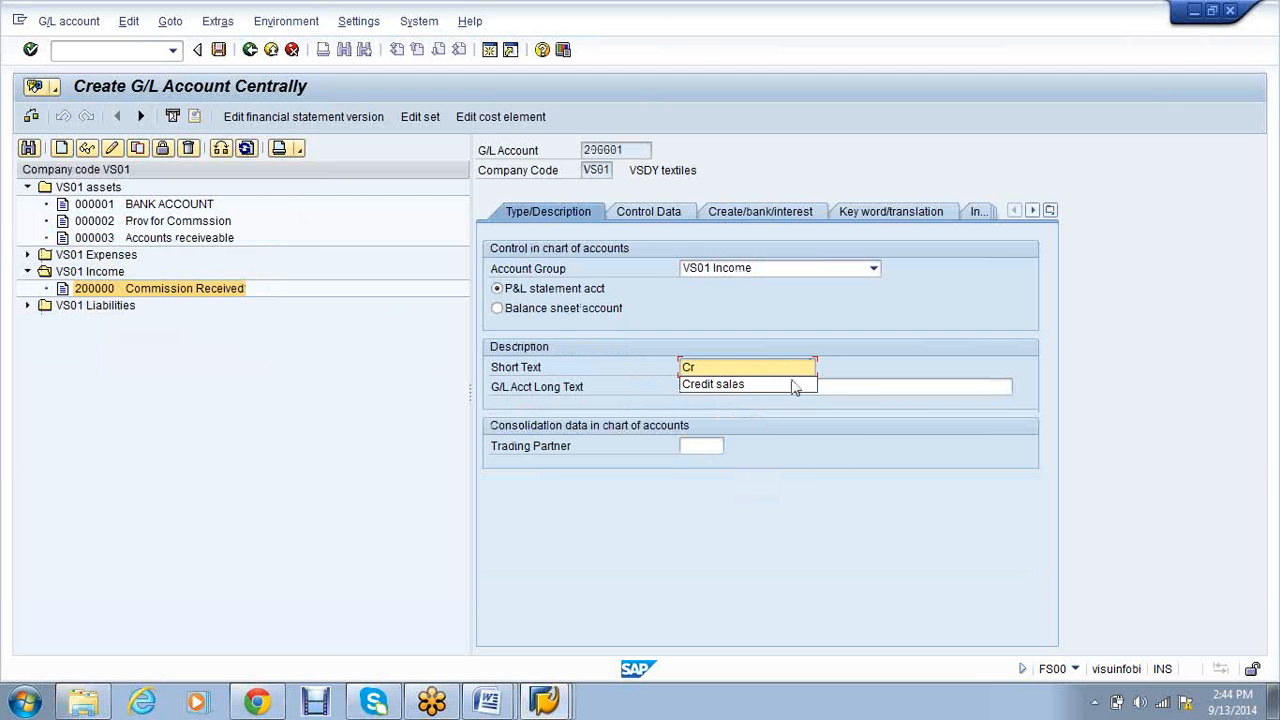
{"action": "left_click", "coordinate": [792, 385]}
{"action": "double_click", "coordinate": [740, 389]}
{"action": "type", "text": "Cr"}
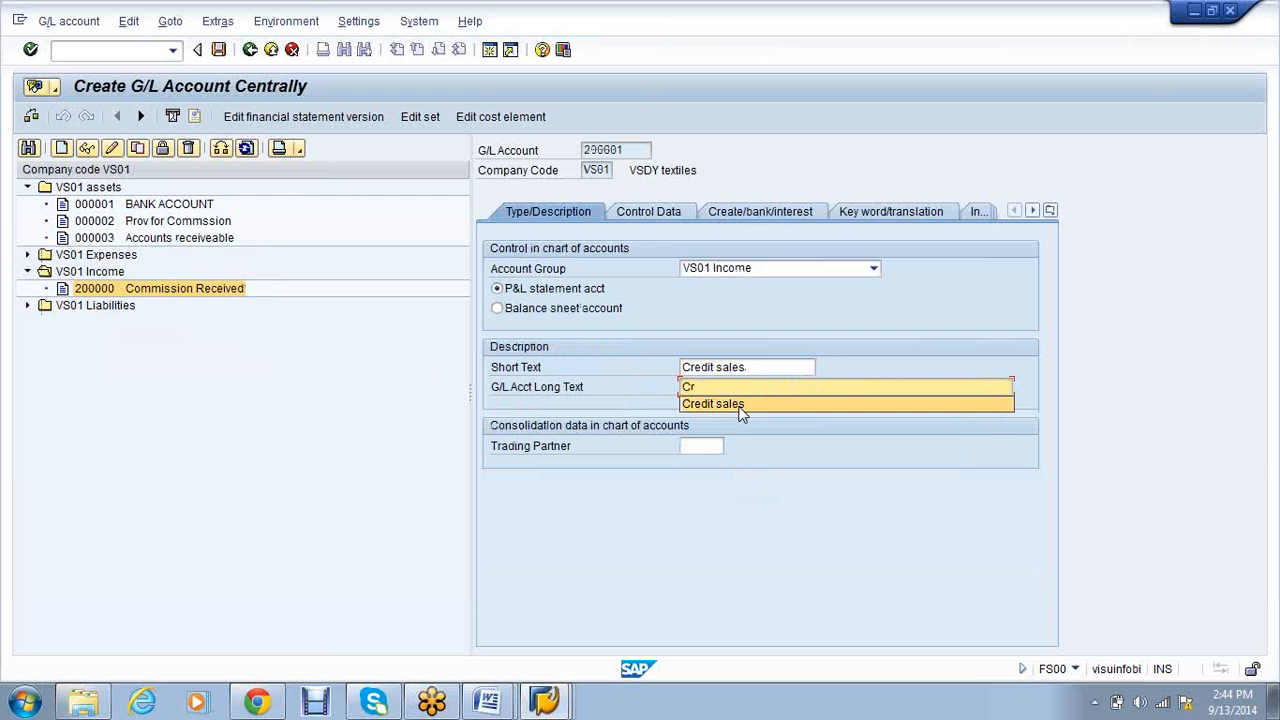
{"action": "left_click", "coordinate": [740, 404]}
{"action": "key", "text": "ctrl+s"}
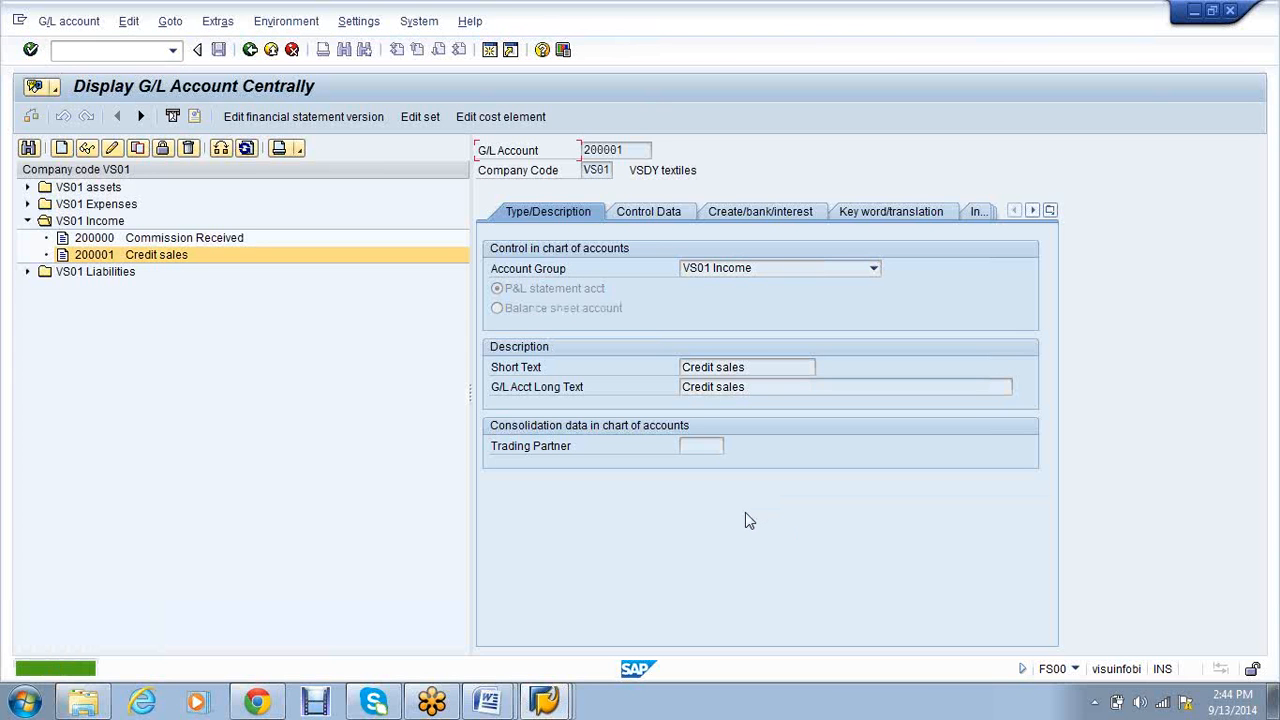
Go to customer creation with /nfd01
{"action": "left_click", "coordinate": [100, 48]}
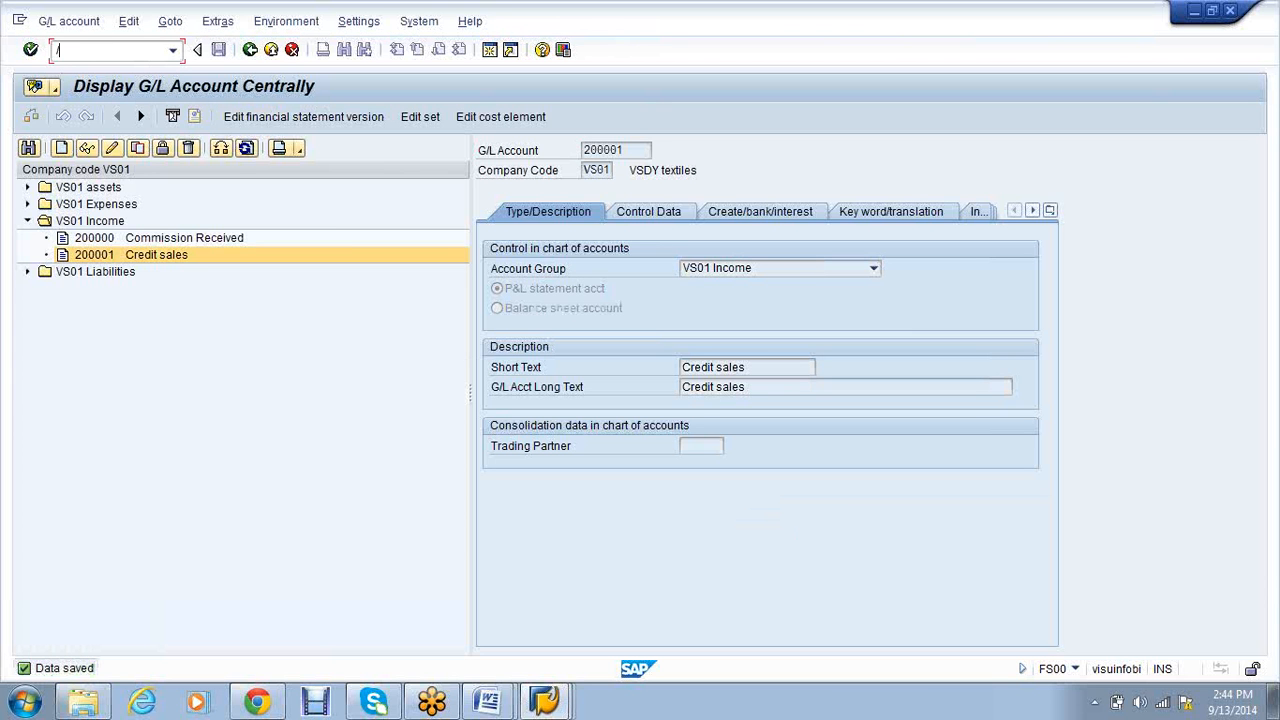
{"action": "type", "text": "/nfd01"}
{"action": "key", "text": "Return"}
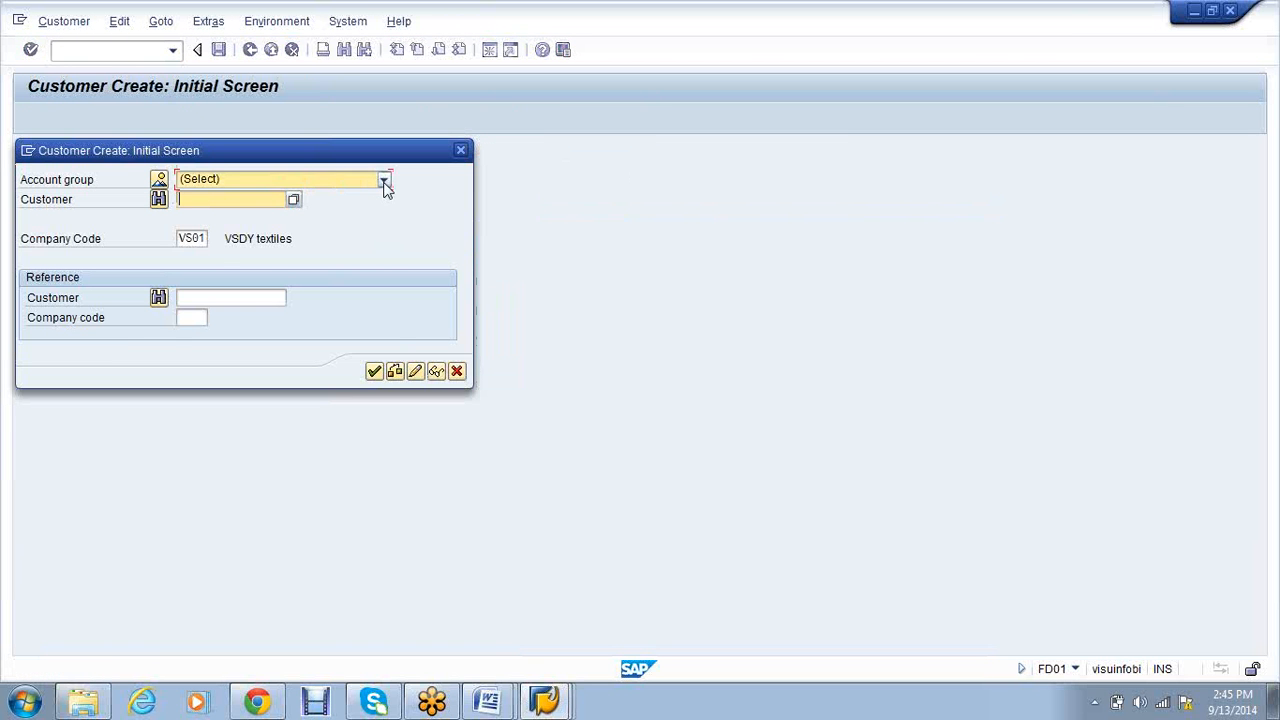
Choose account group Domestic customer-VS01 with company code VS01 and continue to General Data
{"action": "left_click", "coordinate": [384, 182]}
{"action": "left_click_drag", "start_coordinate": [383, 195], "coordinate": [389, 220]}
{"action": "scroll", "coordinate": [389, 220], "scroll_direction": "down", "scroll_amount": 1}
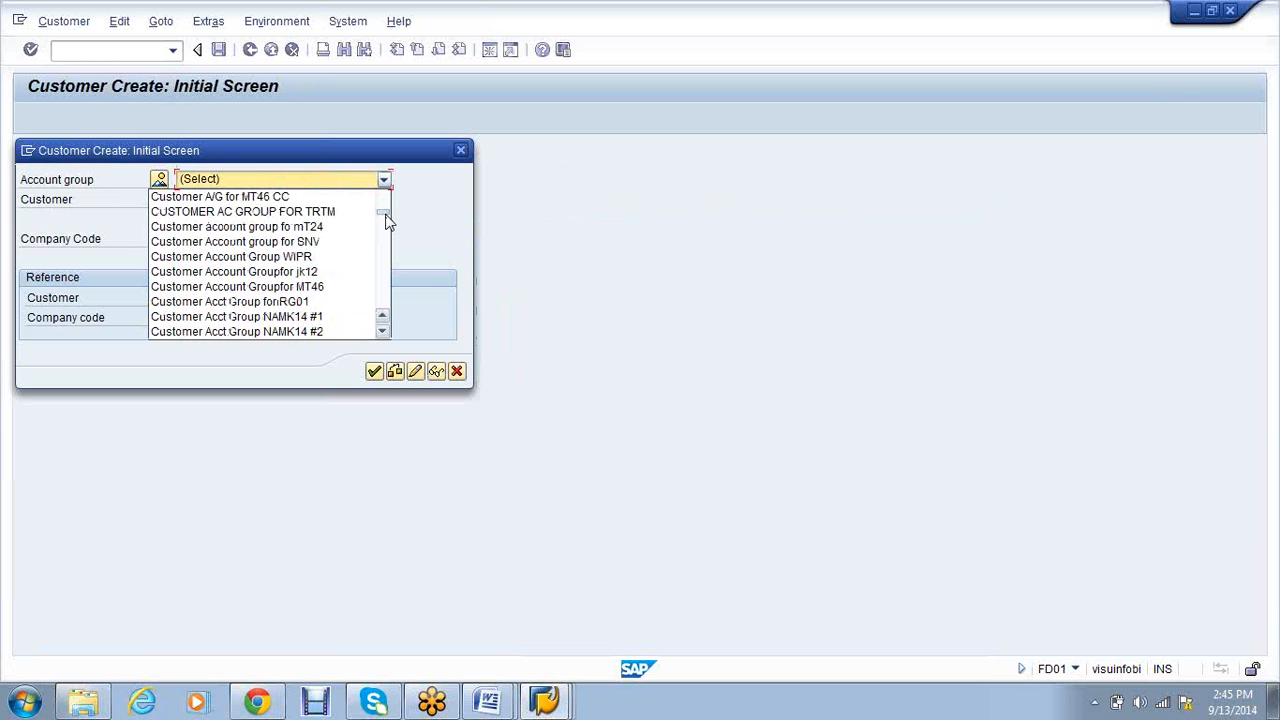
{"action": "scroll", "coordinate": [389, 220], "scroll_direction": "down", "scroll_amount": 9}
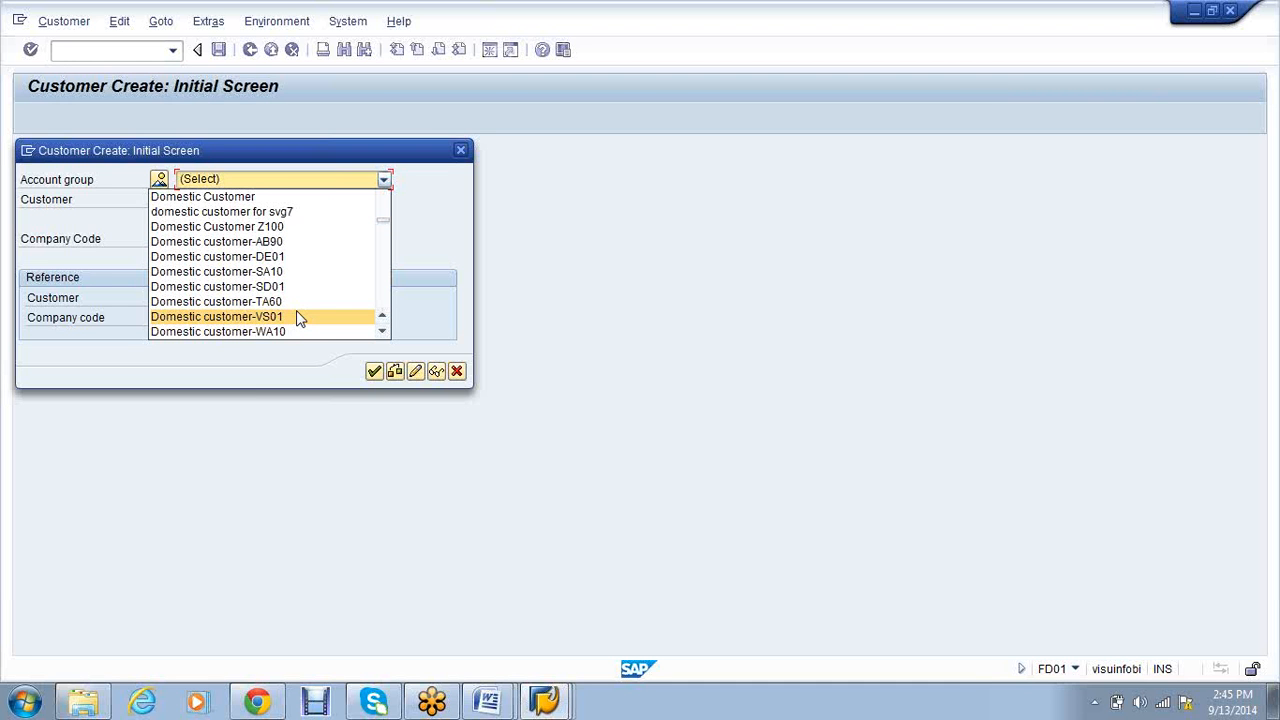
{"action": "left_click", "coordinate": [298, 318]}
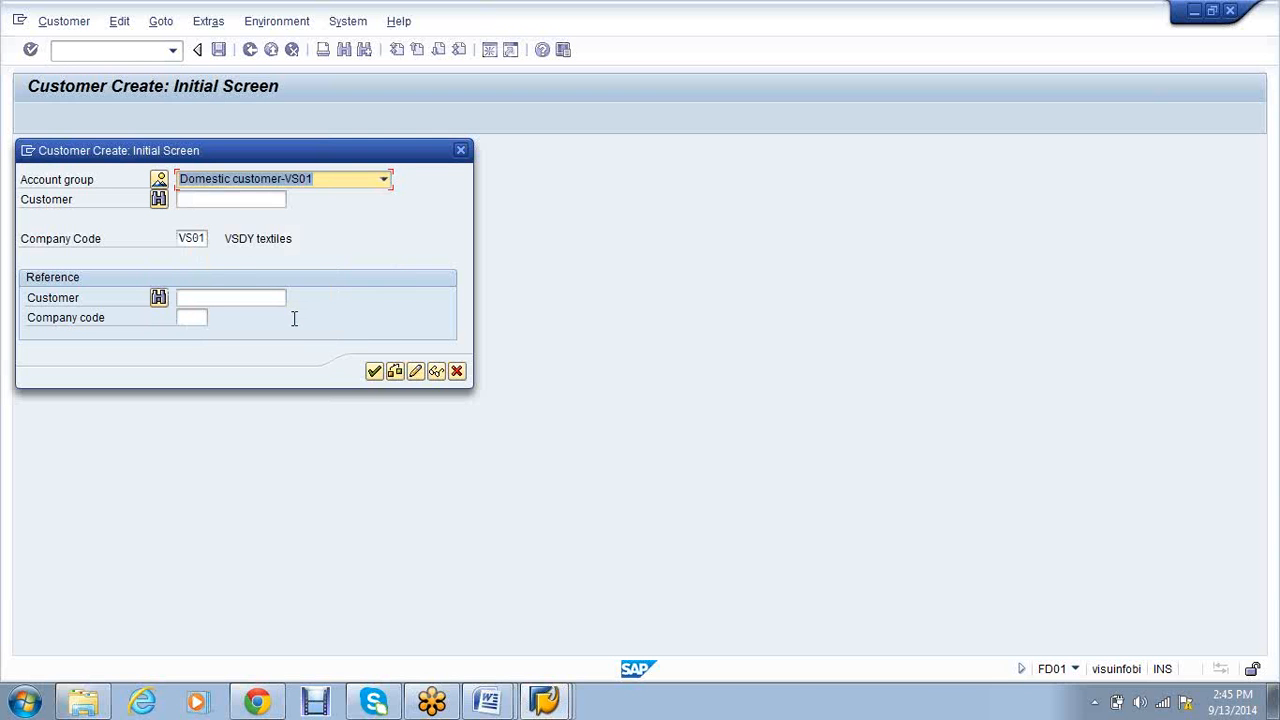
{"action": "left_click", "coordinate": [232, 200]}
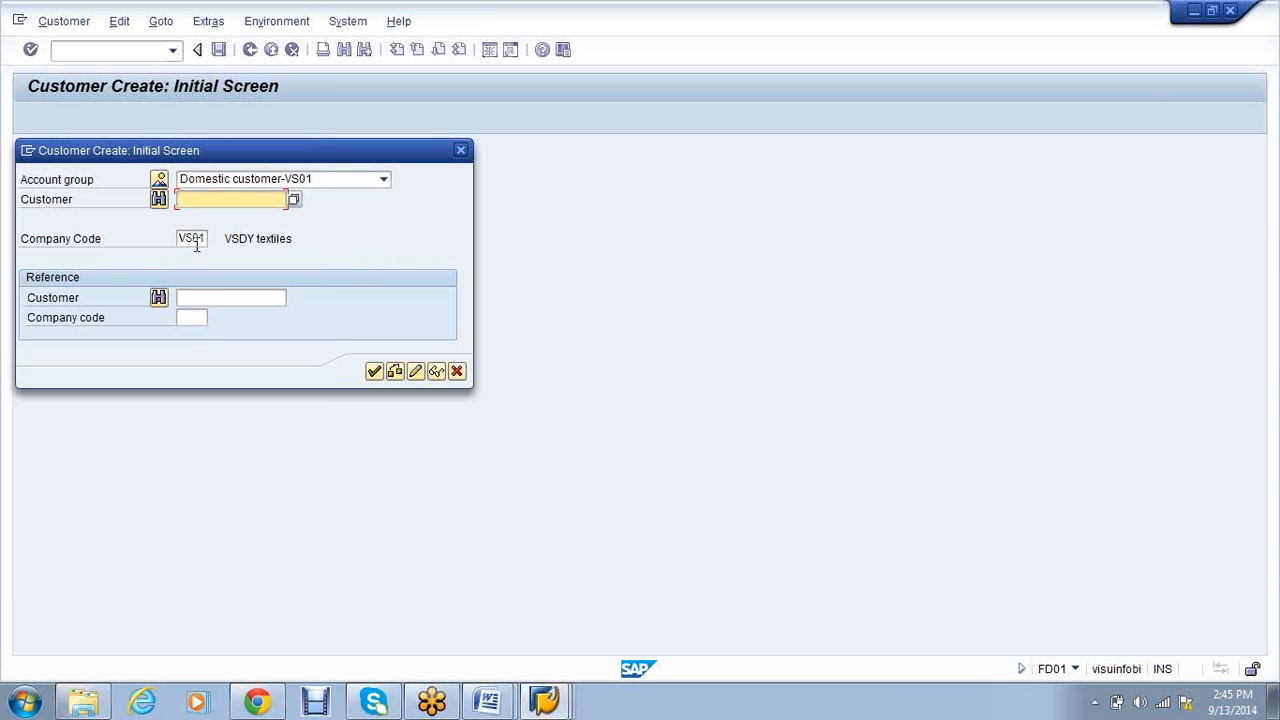
{"action": "left_click", "coordinate": [374, 372]}
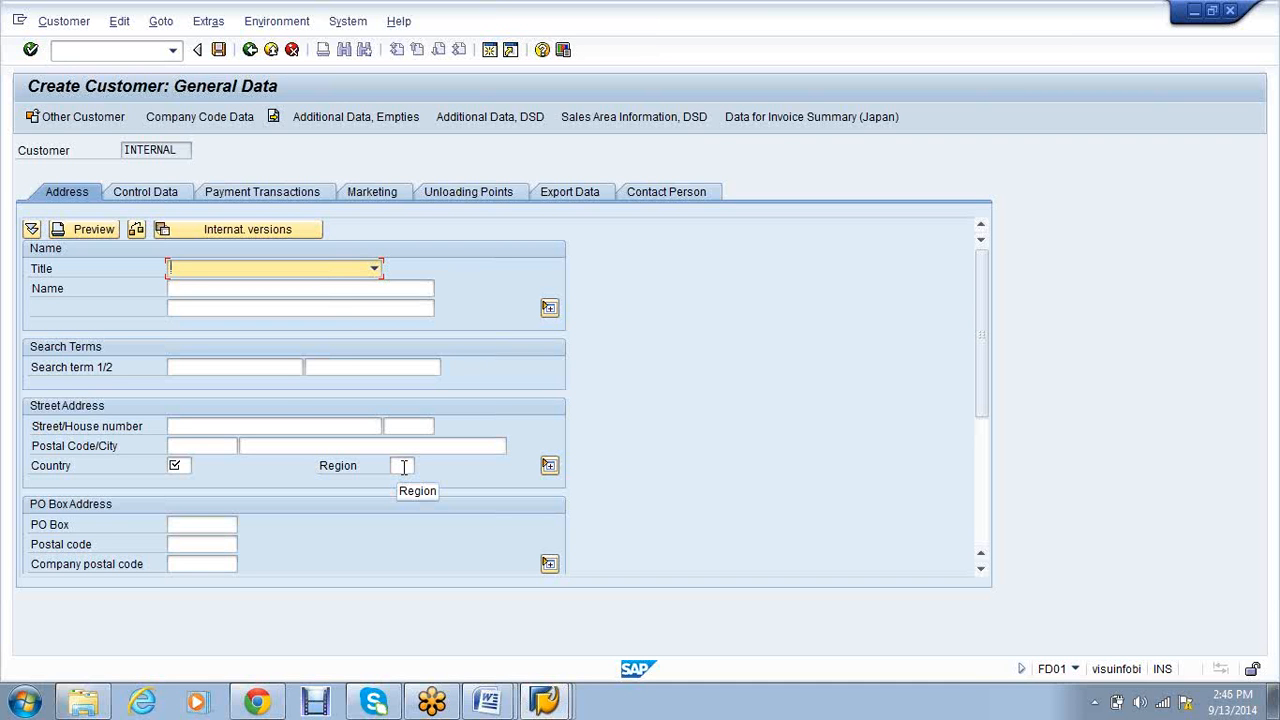
{"action": "mouse_move", "coordinate": [487, 700]}
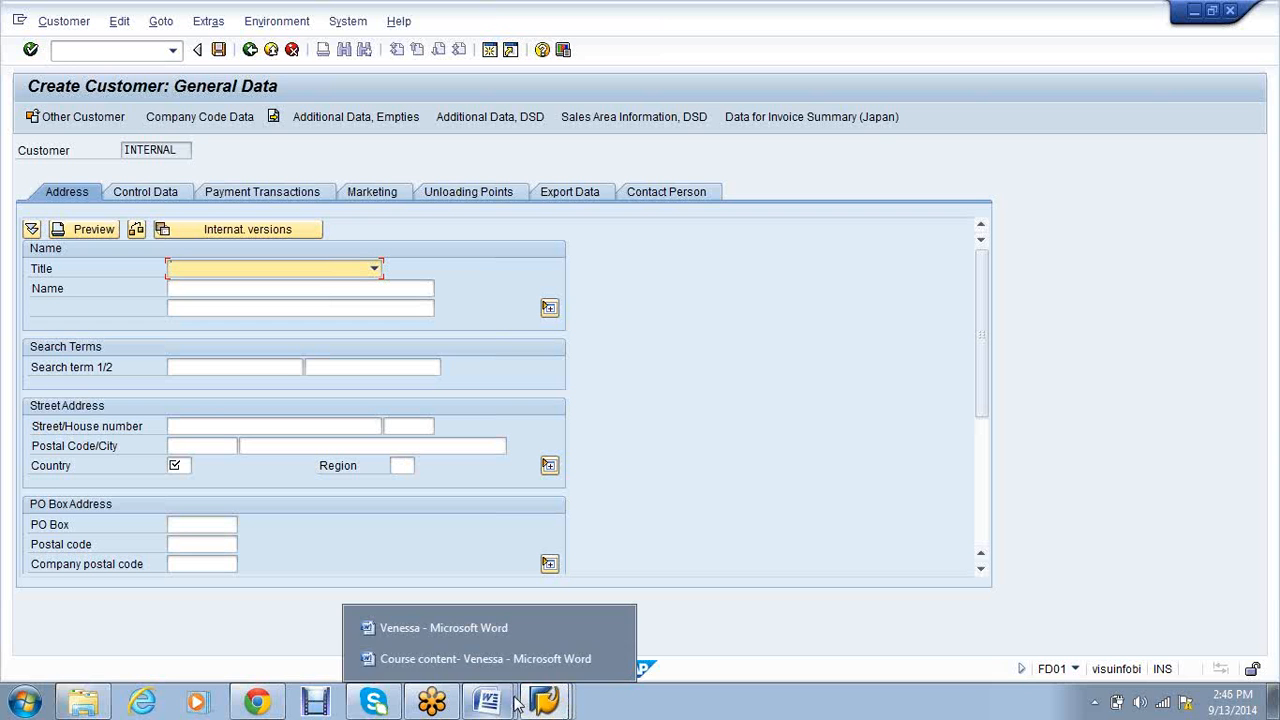
Bring the Word course notes forward and highlight the customer invoice journal entry lines
{"action": "left_click", "coordinate": [462, 628]}
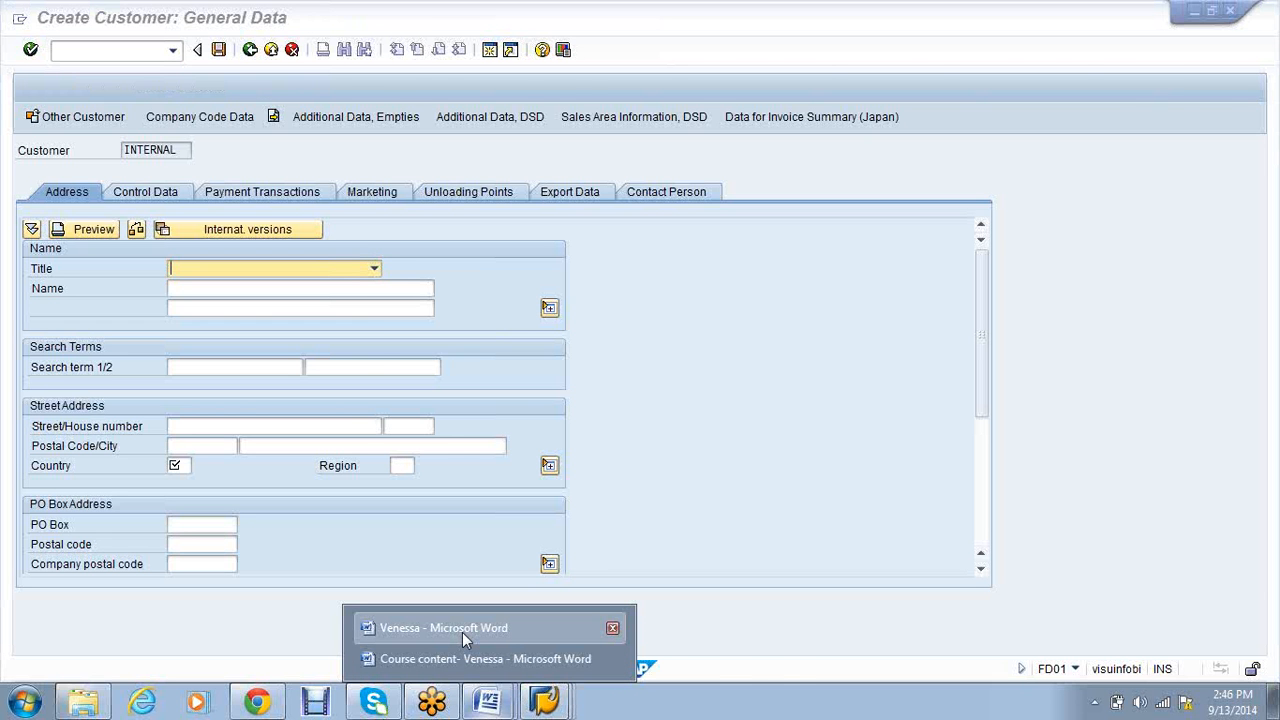
{"action": "left_click", "coordinate": [462, 632]}
{"action": "scroll", "coordinate": [558, 508], "scroll_direction": "up", "scroll_amount": 4}
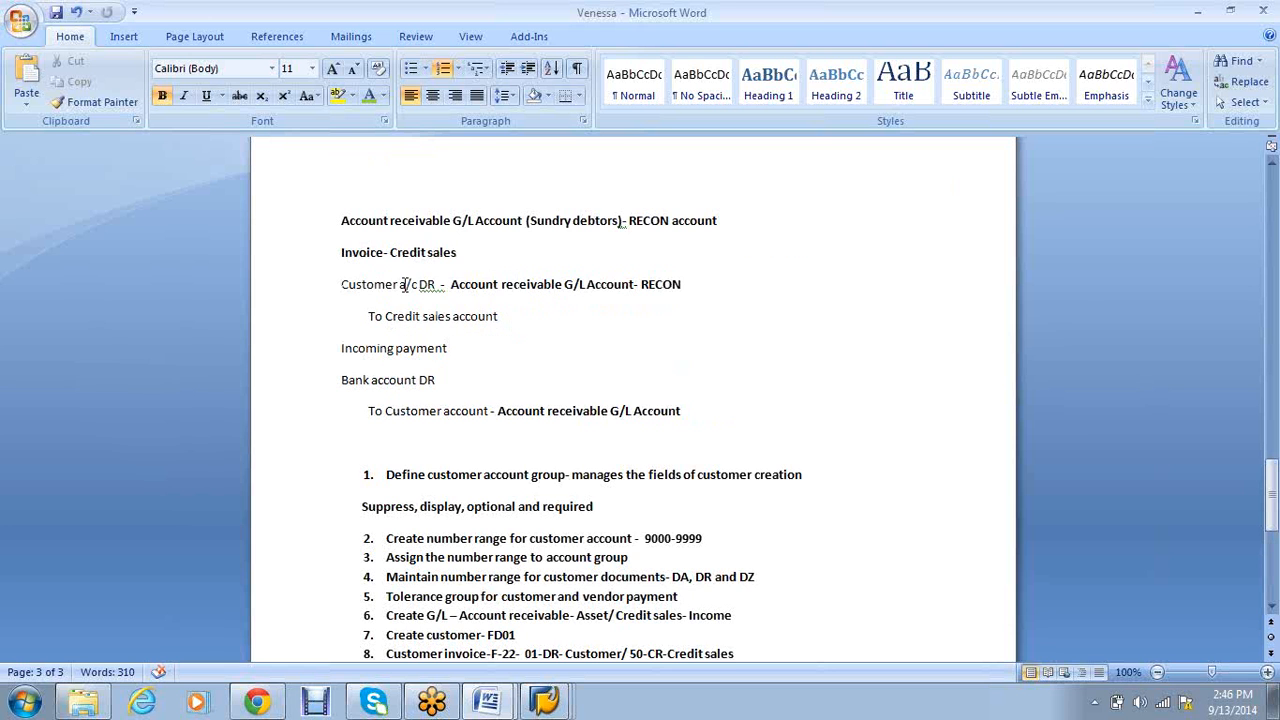
{"action": "left_click", "coordinate": [407, 284]}
{"action": "left_click_drag", "start_coordinate": [497, 318], "coordinate": [341, 284]}
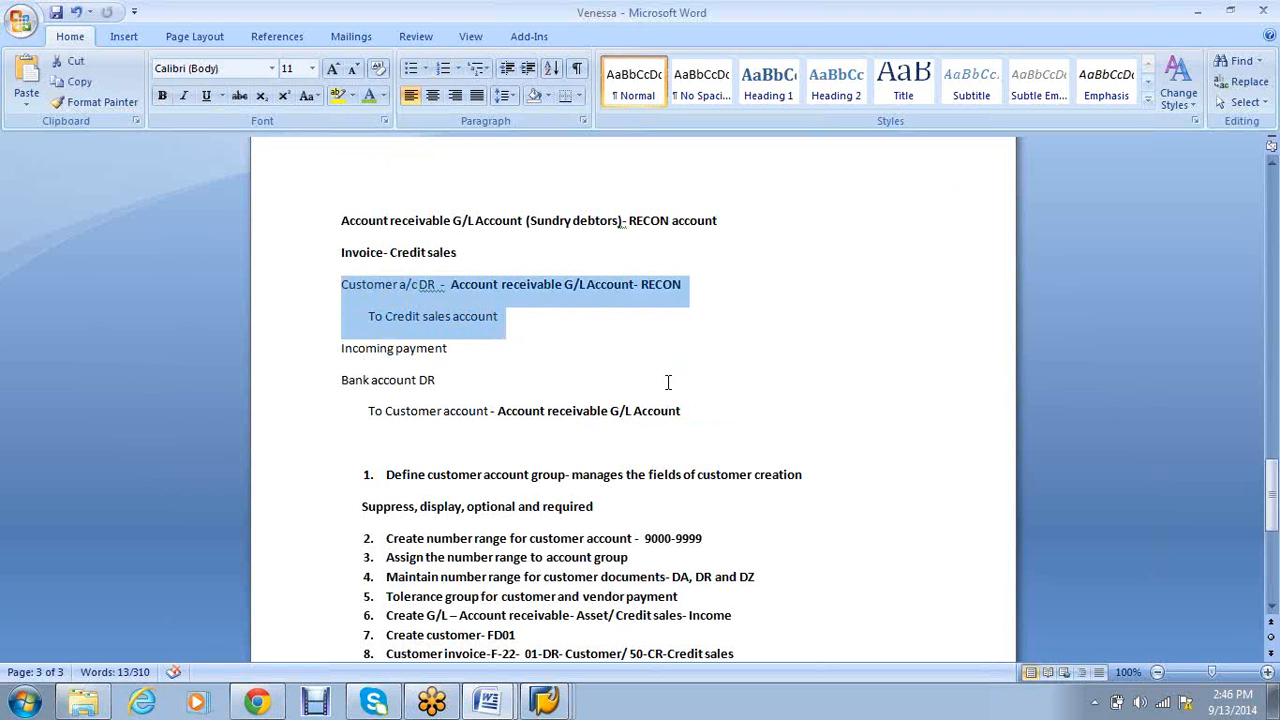
{"action": "left_click", "coordinate": [556, 362]}
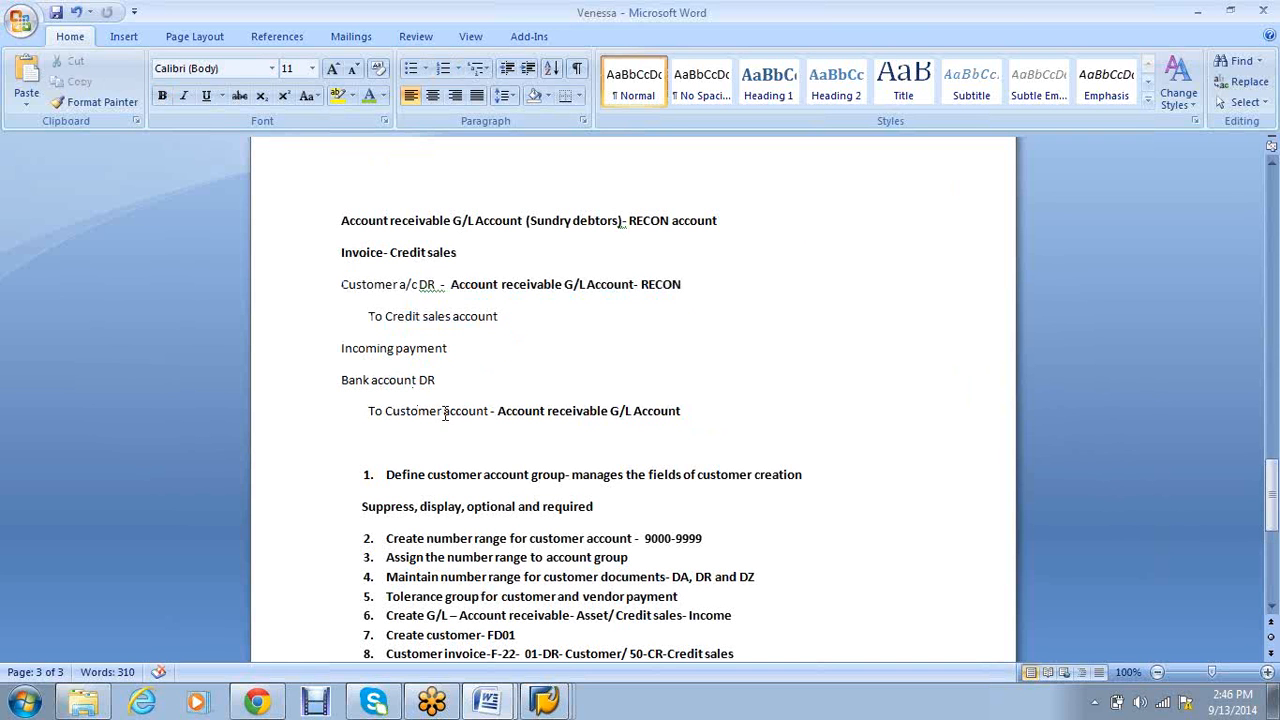
Highlight 'Credit sales account' in the To Customer account line to review the entry
{"action": "left_click", "coordinate": [462, 411]}
{"action": "left_click_drag", "start_coordinate": [513, 309], "coordinate": [409, 320]}
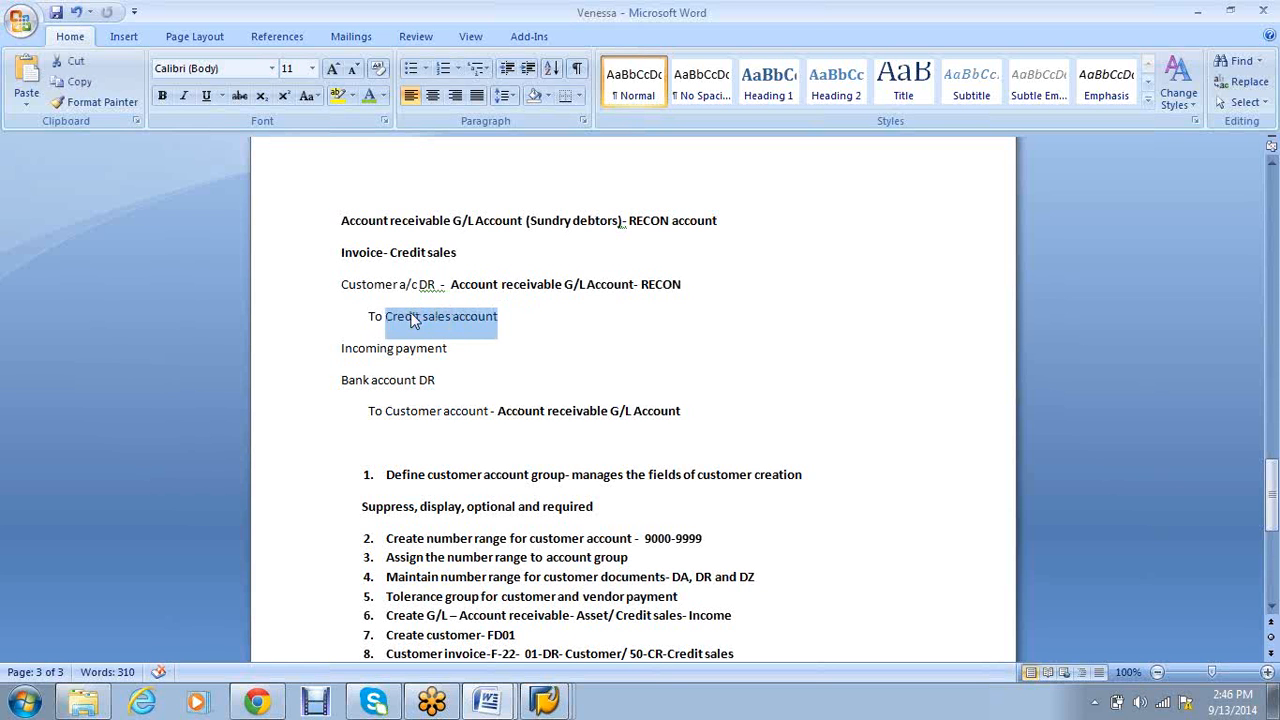
{"action": "left_click", "coordinate": [551, 320]}
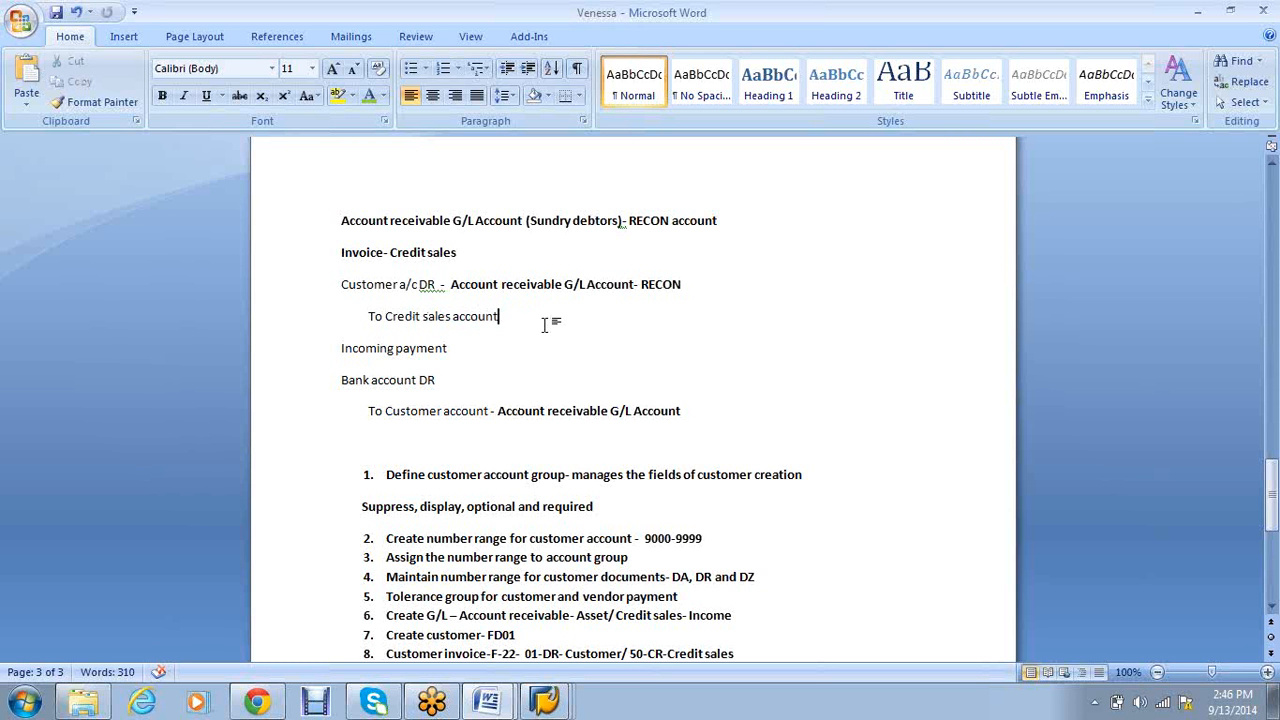
{"action": "left_click", "coordinate": [447, 316]}
{"action": "left_click", "coordinate": [513, 318]}
{"action": "mouse_move", "coordinate": [565, 697]}
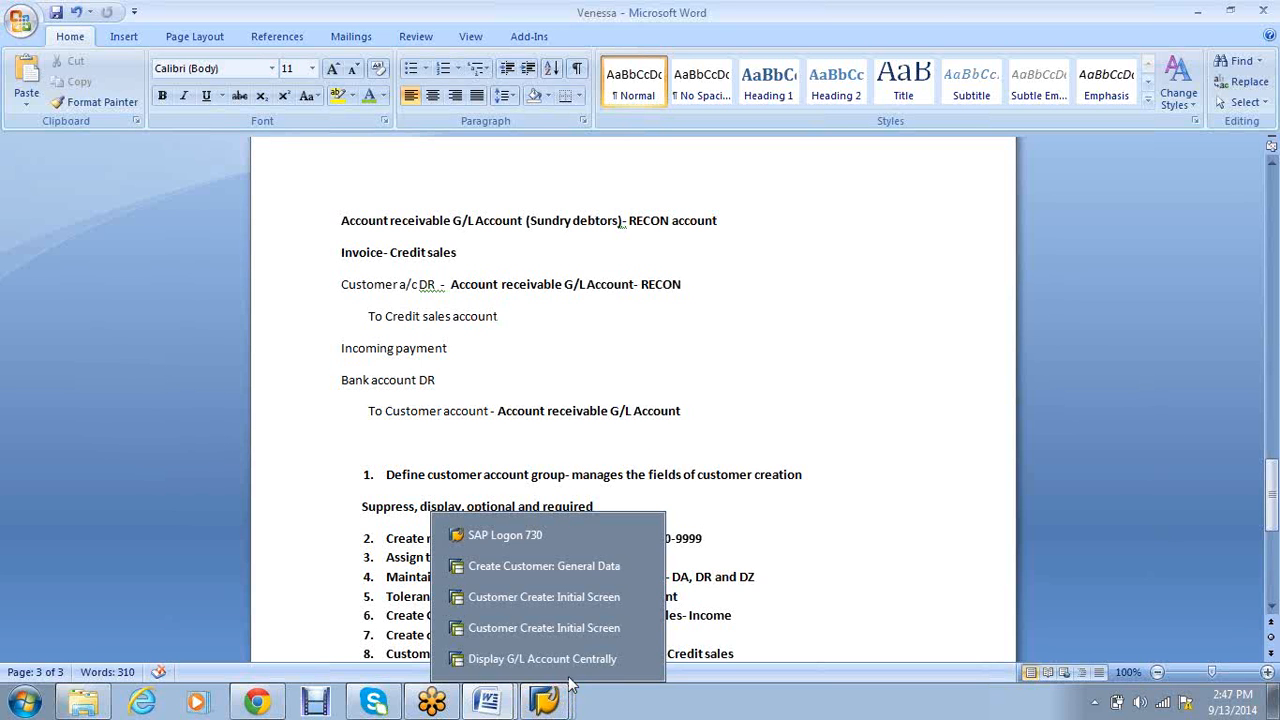
Restart customer creation with /nfd01 and continue to the General Data screen
{"action": "left_click", "coordinate": [583, 570]}
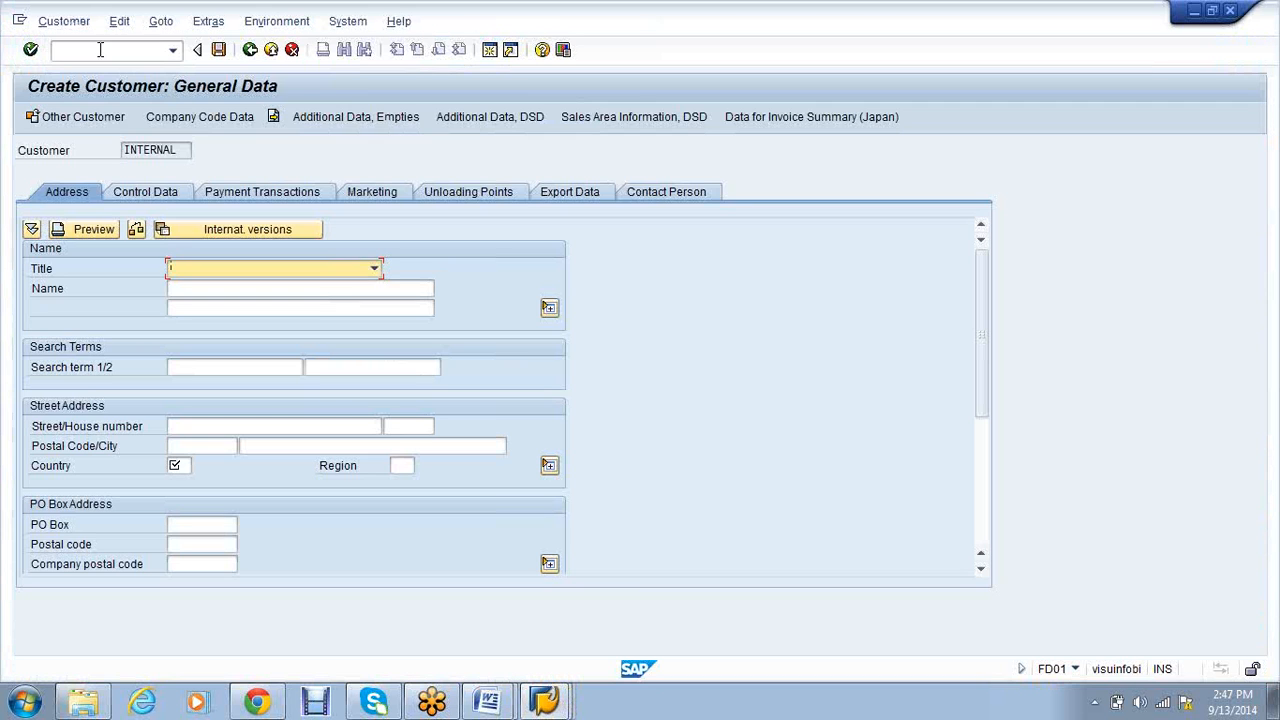
{"action": "left_click", "coordinate": [100, 49]}
{"action": "type", "text": "/nfd01"}
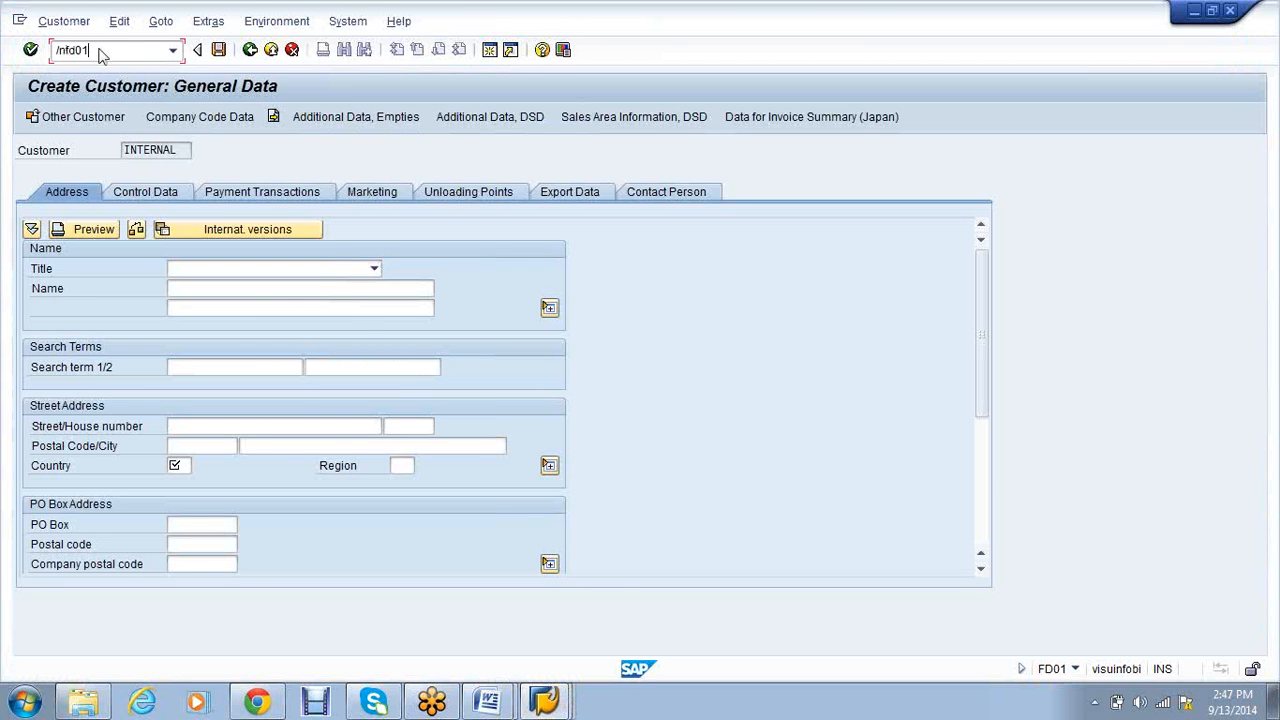
{"action": "key", "text": "Return"}
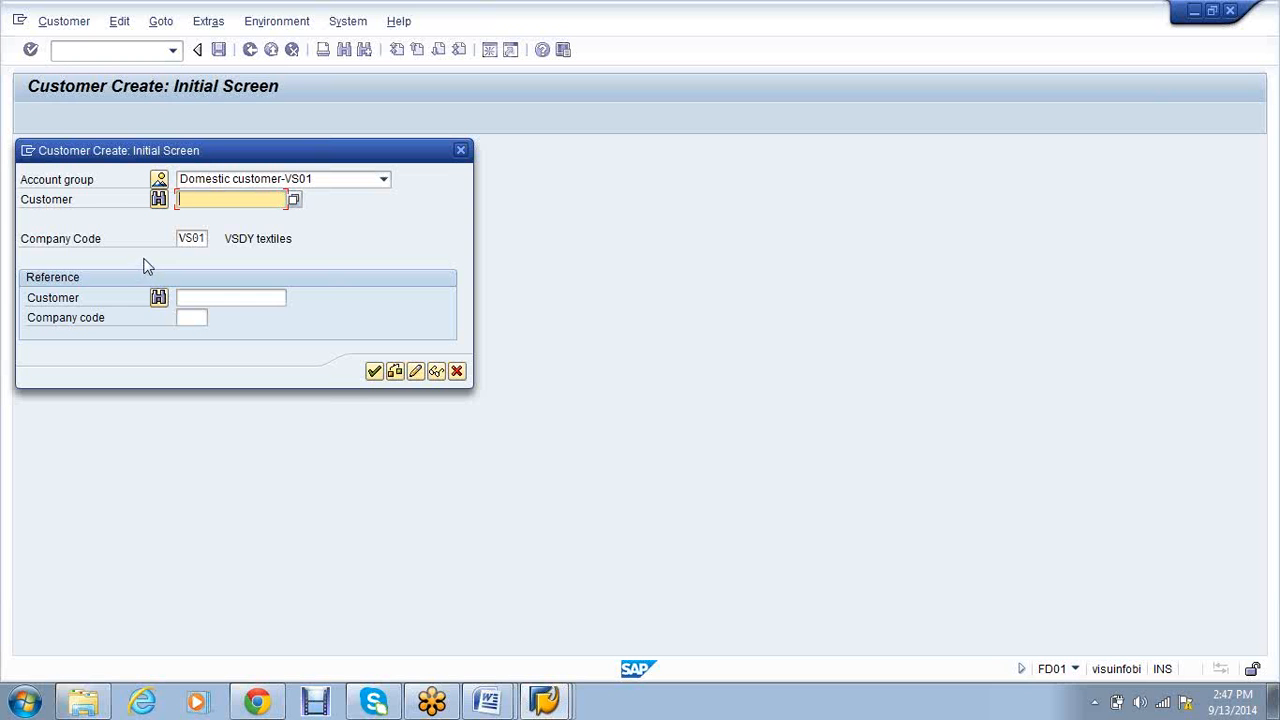
{"action": "left_click", "coordinate": [373, 372]}
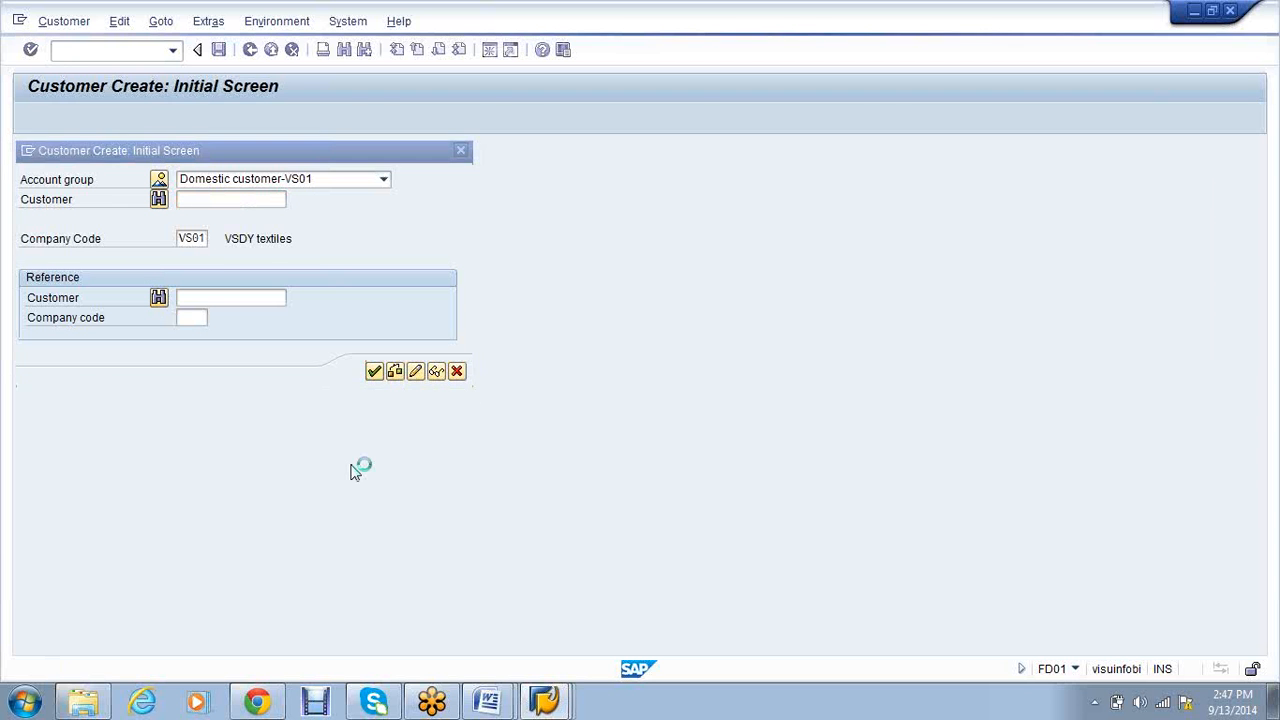
Set title Company and customer name Levis Pvt
{"action": "key", "text": "c"}
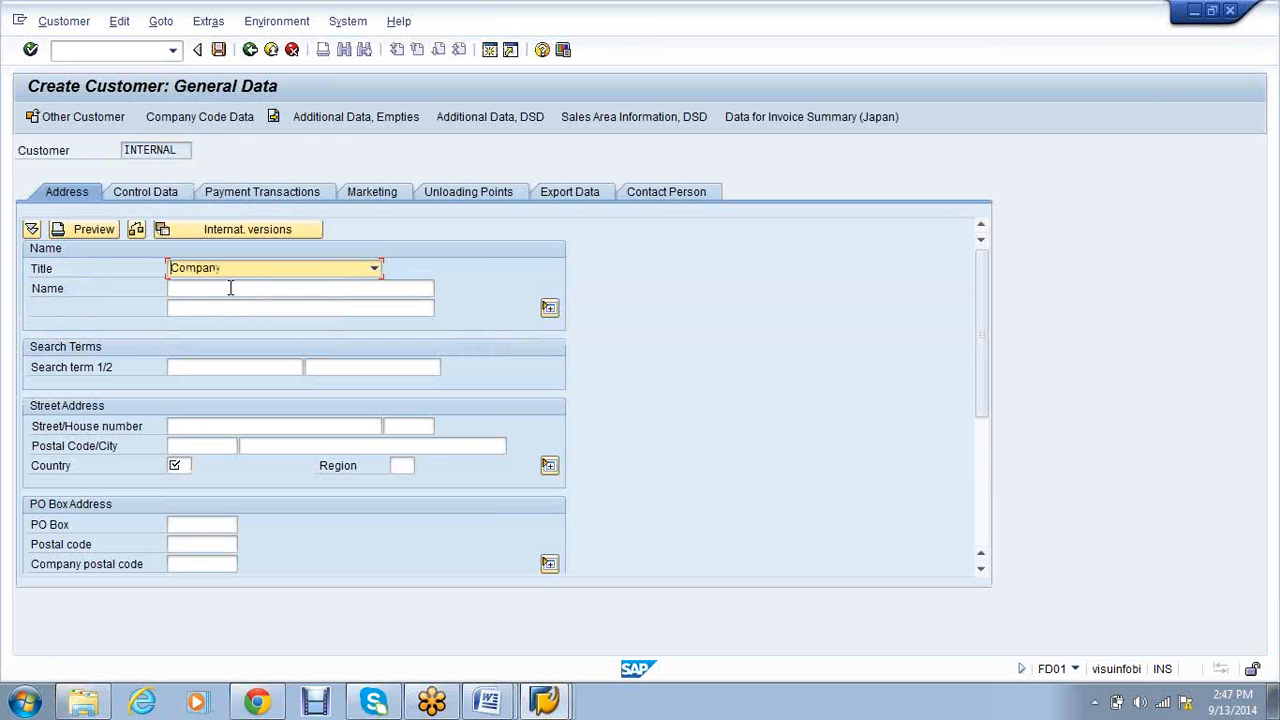
{"action": "left_click", "coordinate": [230, 288]}
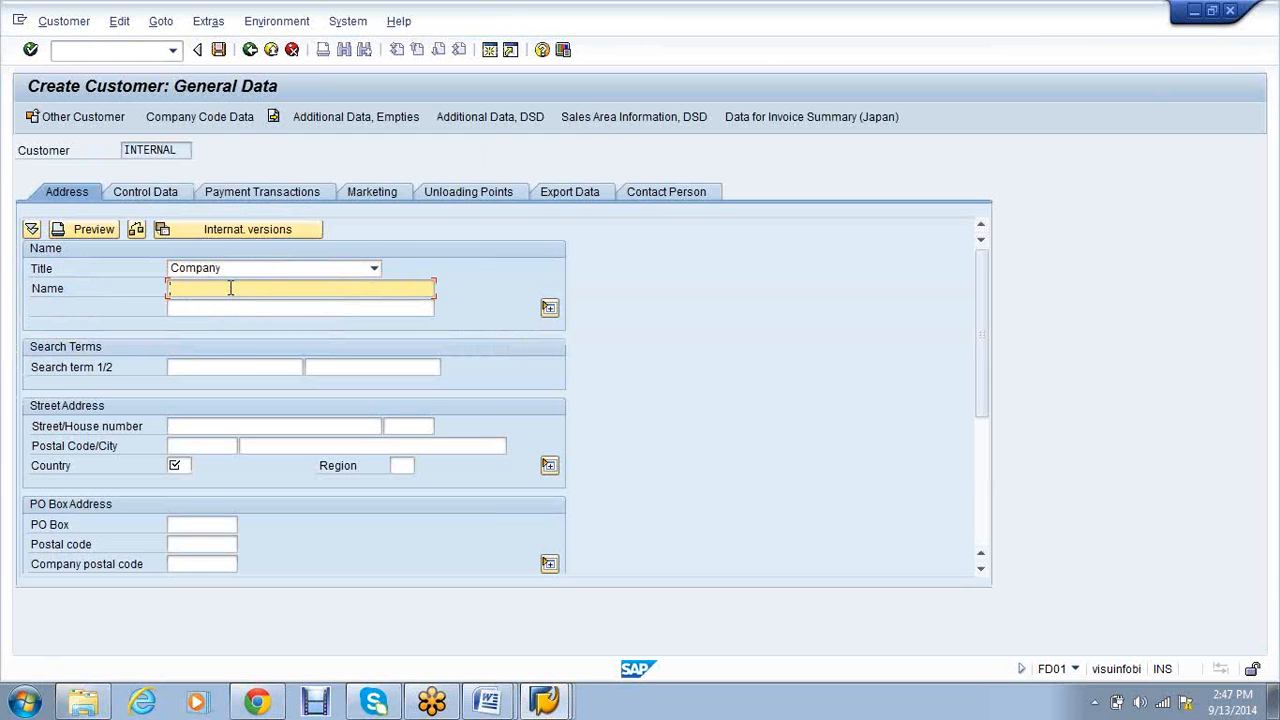
{"action": "type", "text": "Levis Pvt"}
{"action": "key", "text": "Tab"}
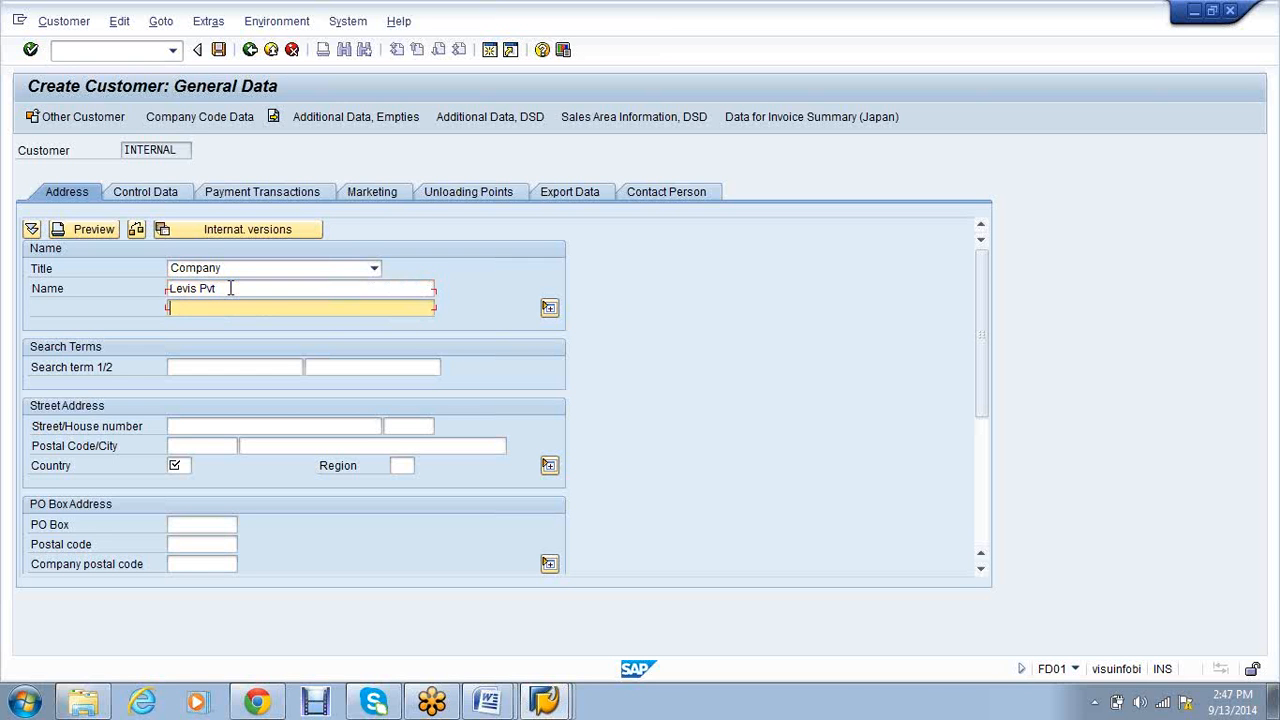
{"action": "key", "text": "Tab"}
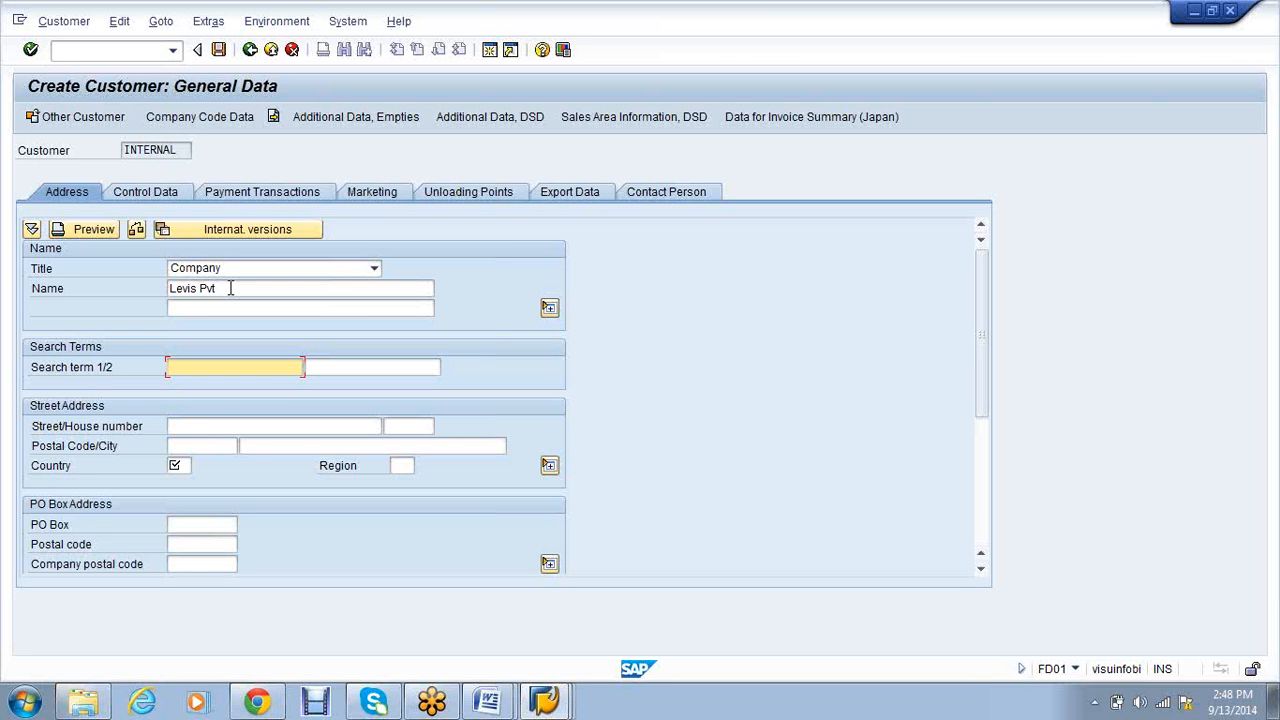
{"action": "key", "text": "Tab"}
{"action": "key", "text": "Tab"}
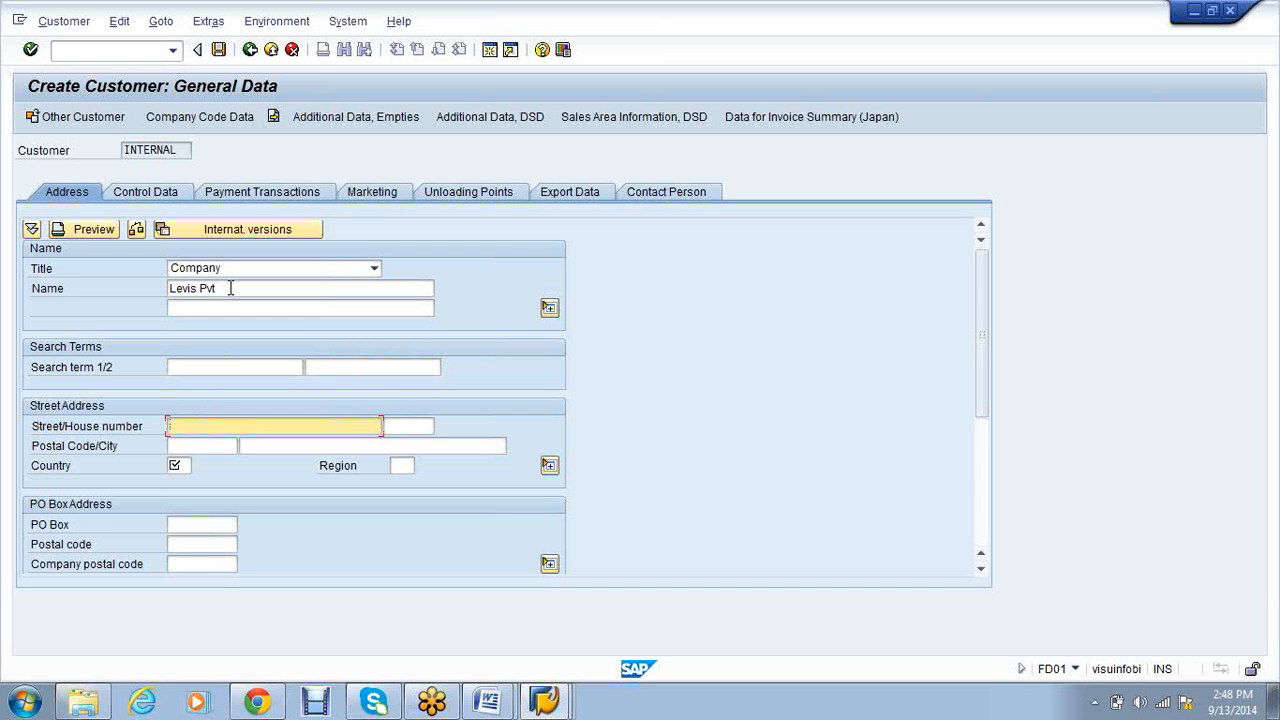
Enter address HB road 12, postal code 888121, city Bangalore, country IN
{"action": "type", "text": "HB road"}
{"action": "key", "text": "Tab"}
{"action": "type", "text": "12"}
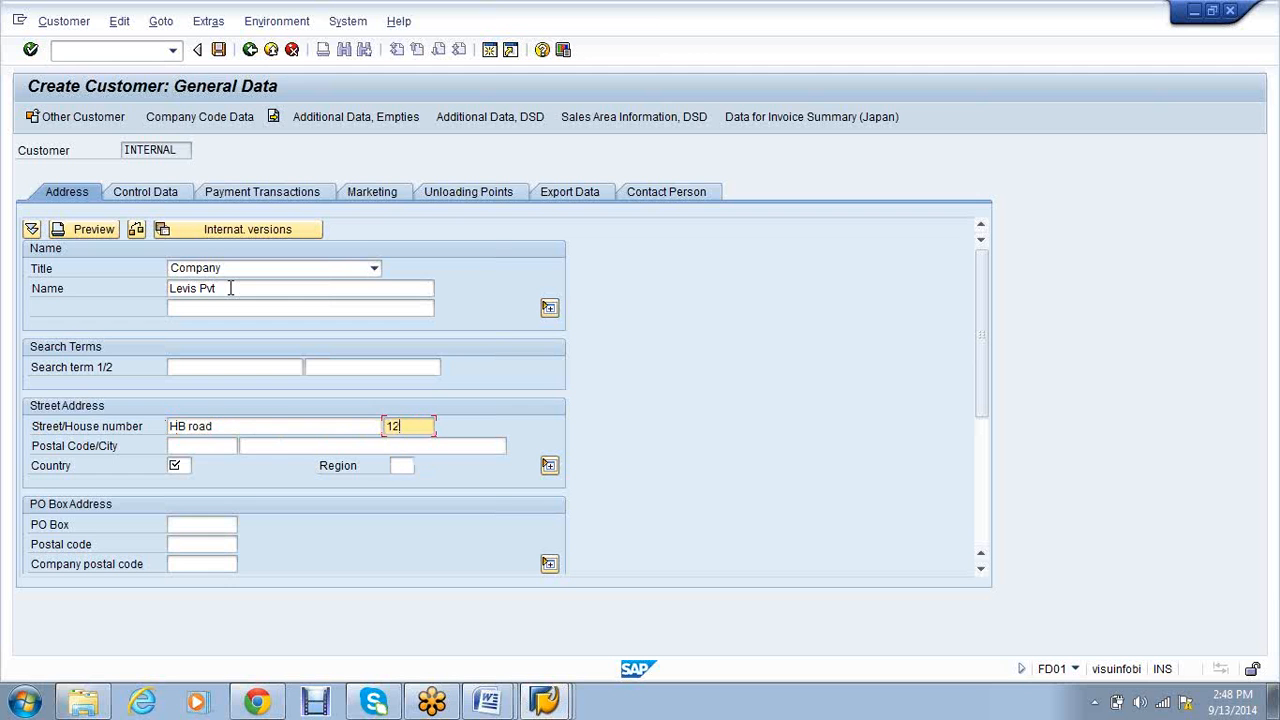
{"action": "key", "text": "Tab"}
{"action": "type", "text": "88"}
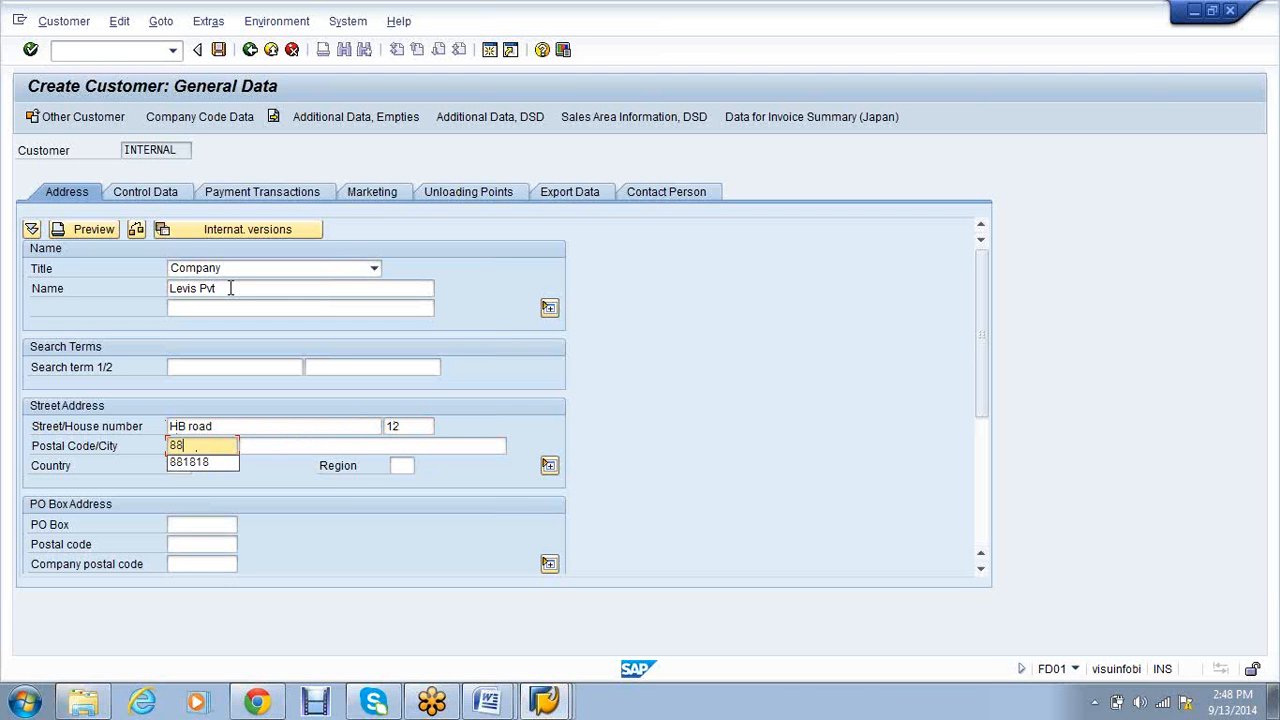
{"action": "type", "text": "8121"}
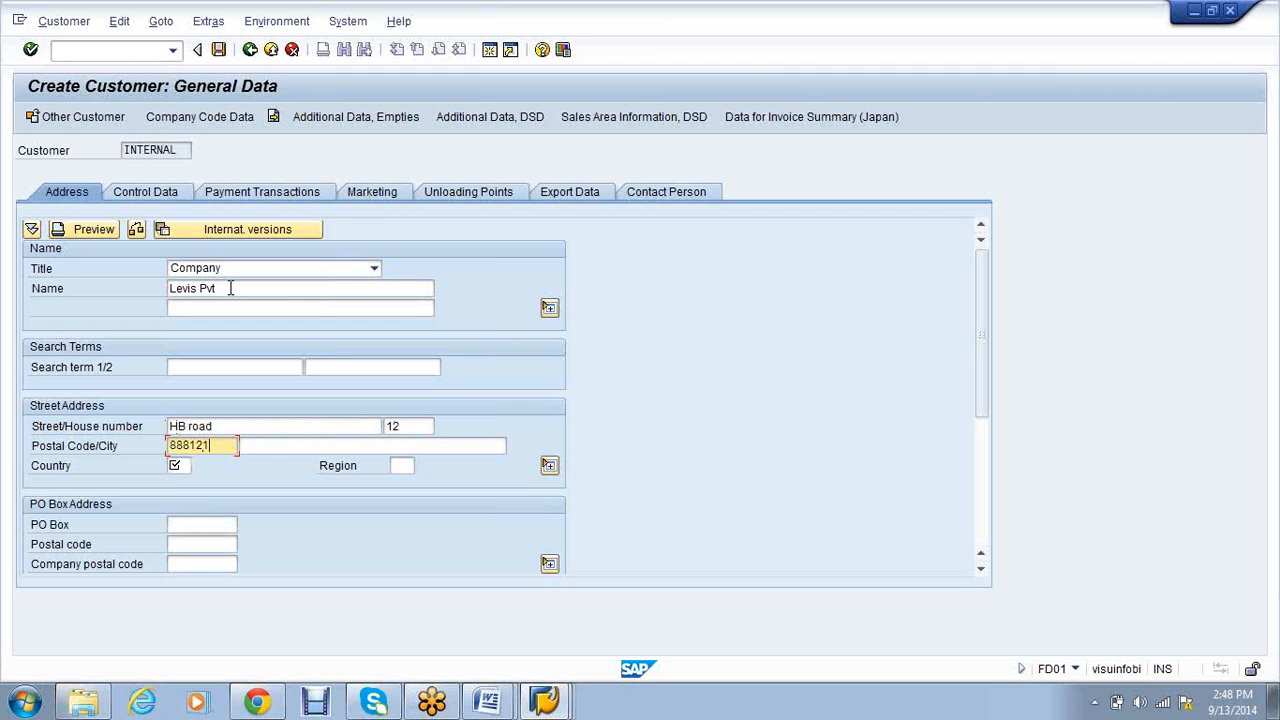
{"action": "key", "text": "Tab"}
{"action": "type", "text": "B"}
{"action": "key", "text": "Down"}
{"action": "key", "text": "Return"}
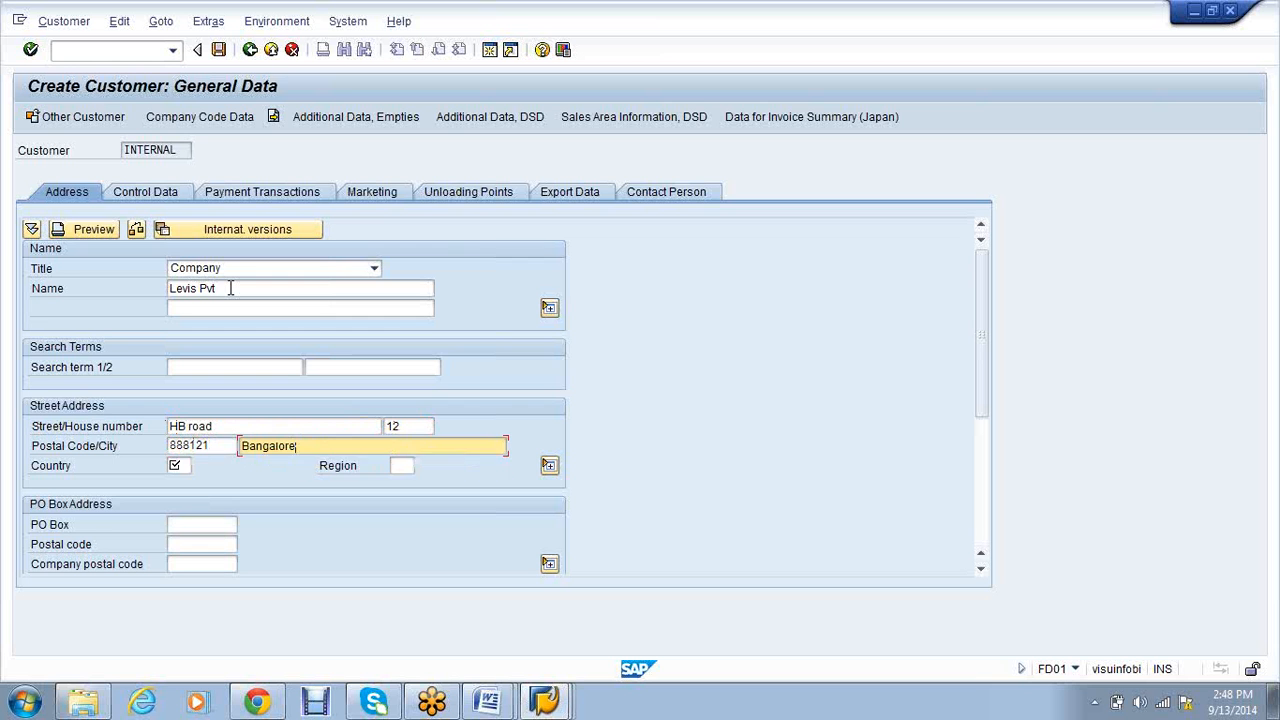
{"action": "key", "text": "Tab"}
{"action": "type", "text": "IN"}
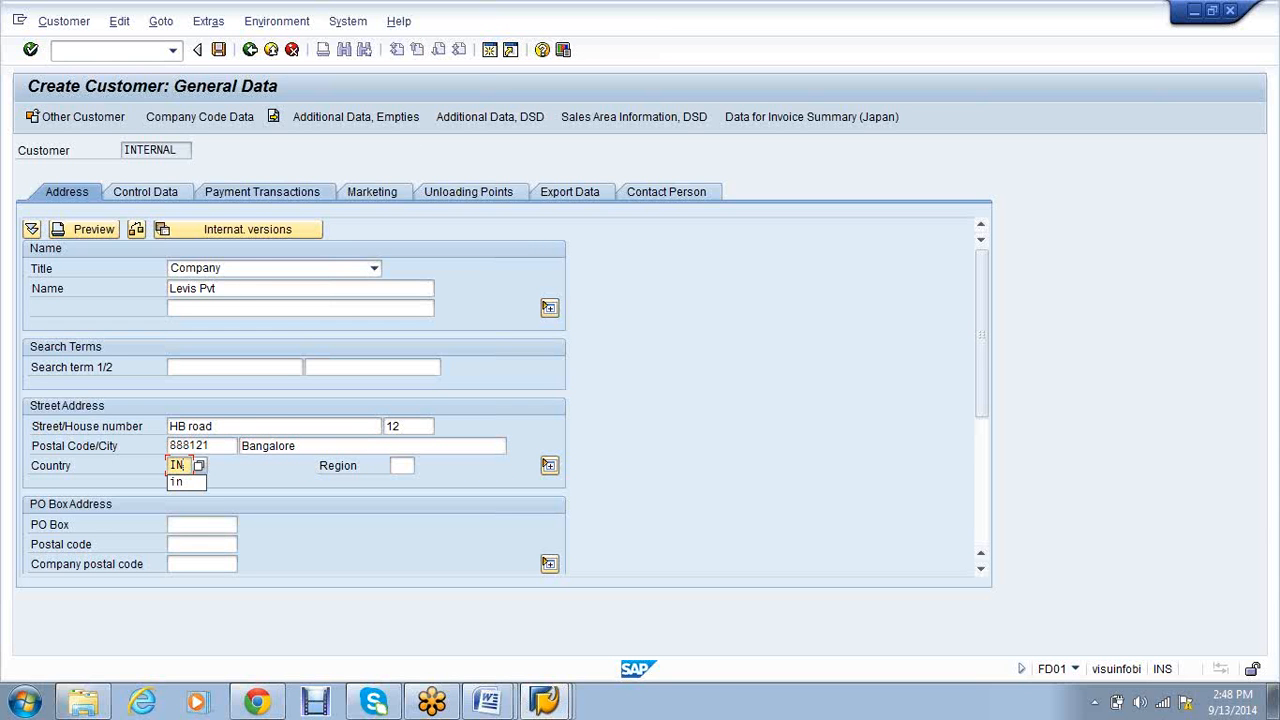
{"action": "left_click", "coordinate": [270, 367]}
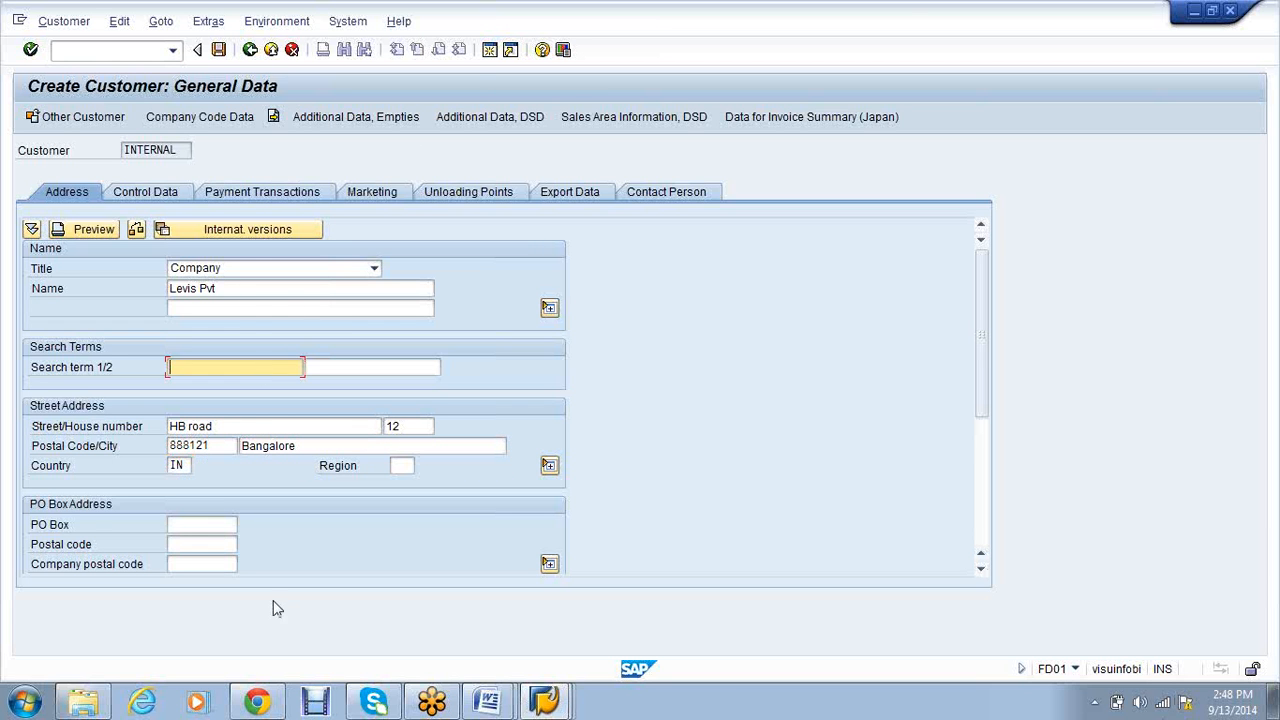
Open the customer's Company Code Data and check the reconciliation account lookup
{"action": "left_click", "coordinate": [205, 120]}
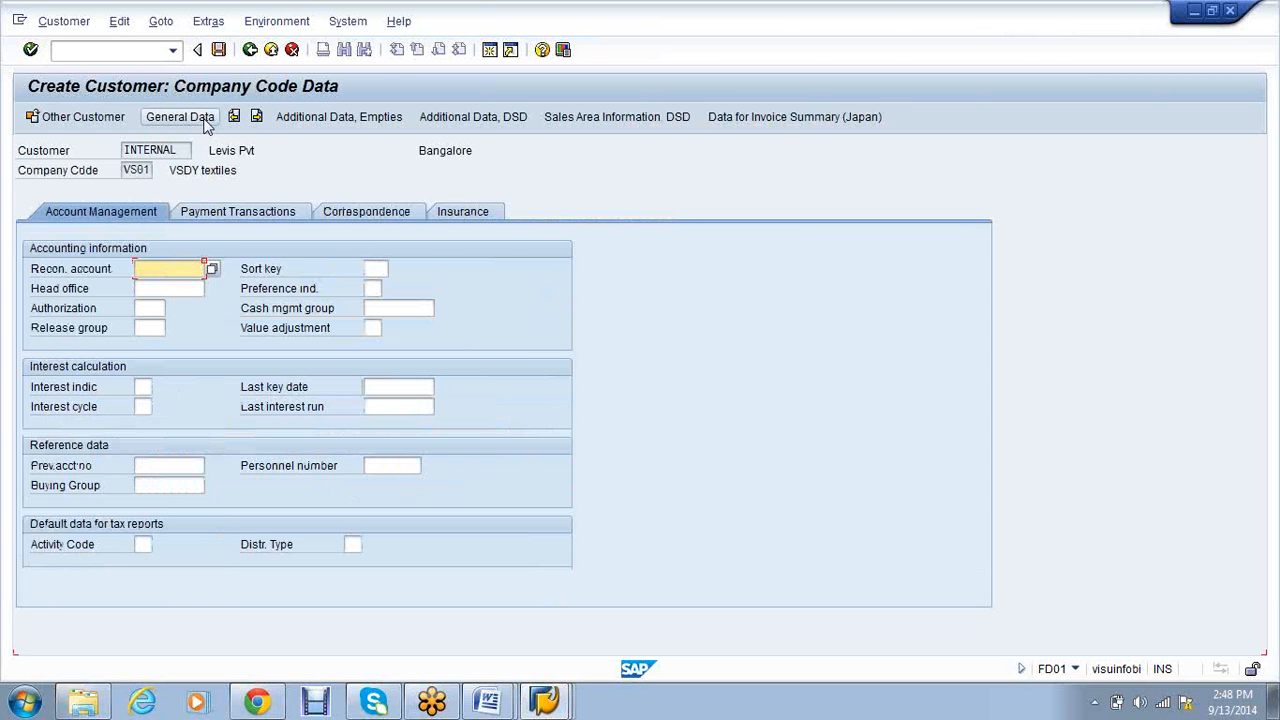
{"action": "left_click", "coordinate": [211, 269]}
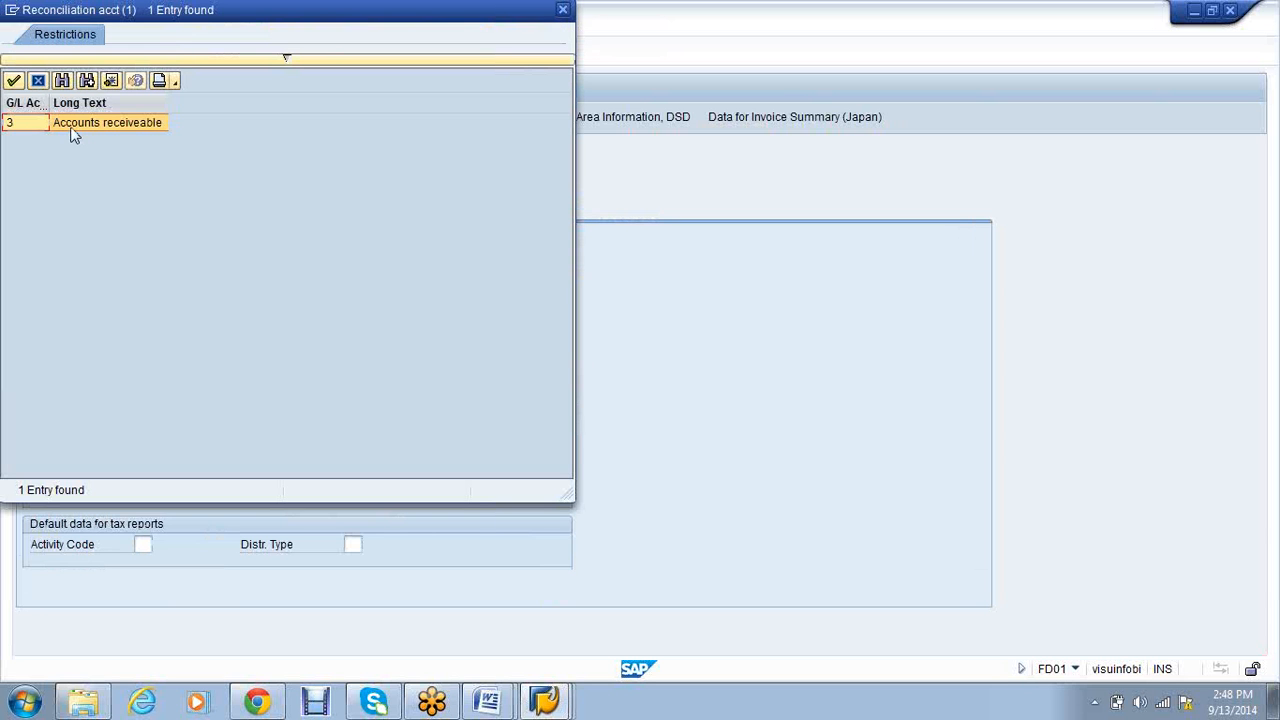
{"action": "left_click", "coordinate": [560, 10]}
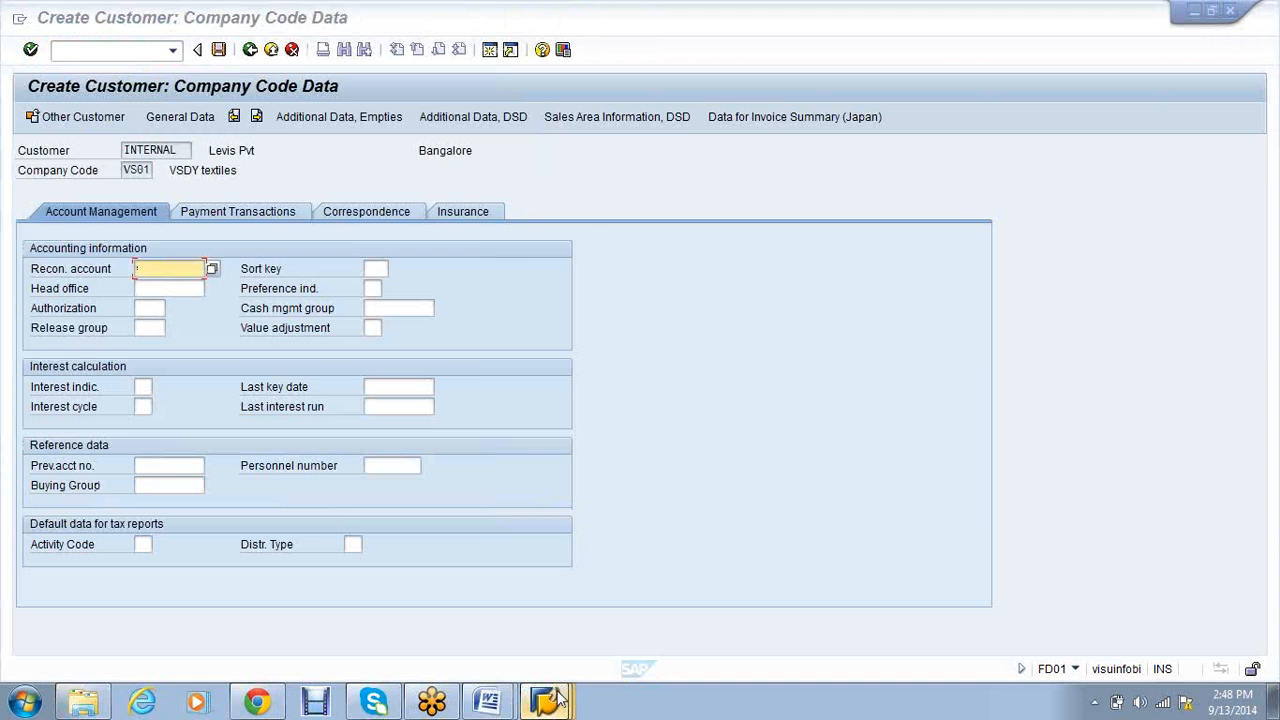
{"action": "left_click", "coordinate": [560, 700]}
Open G/L account 3 Accounts receivable under VS01 in FS00 and attempt the recon-type change
{"action": "type", "text": "/nfs00"}
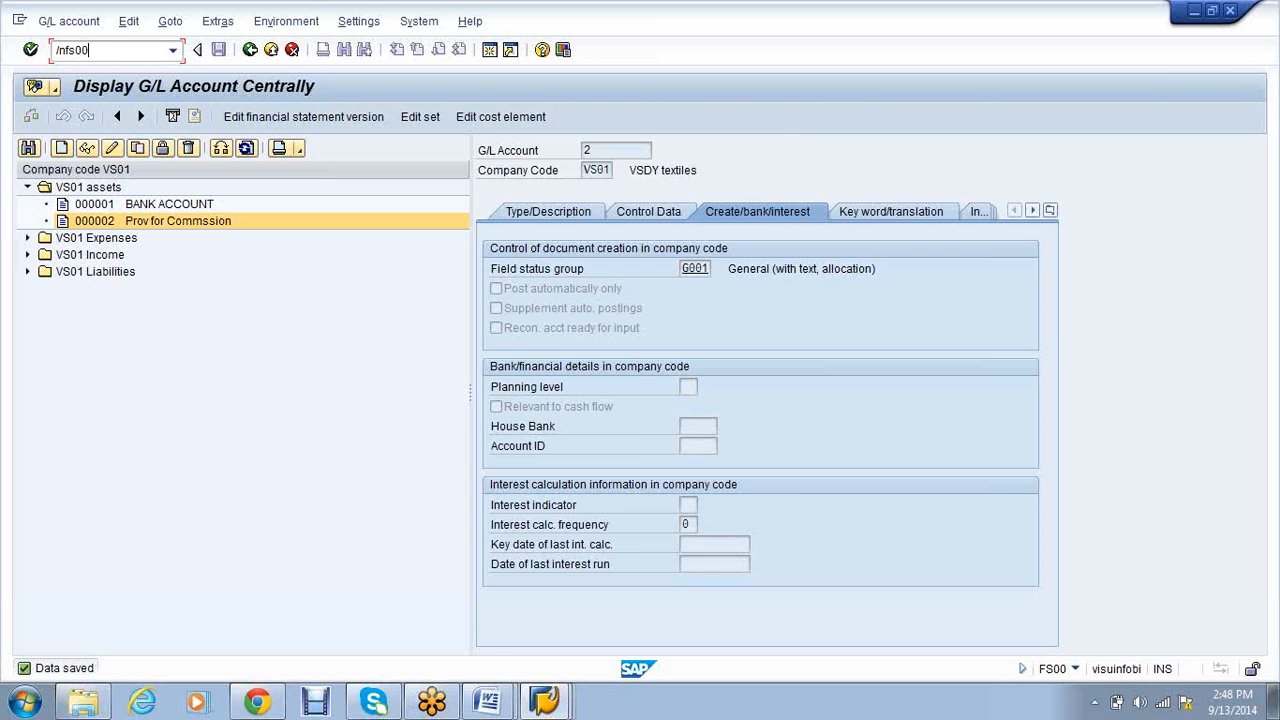
{"action": "key", "text": "Return"}
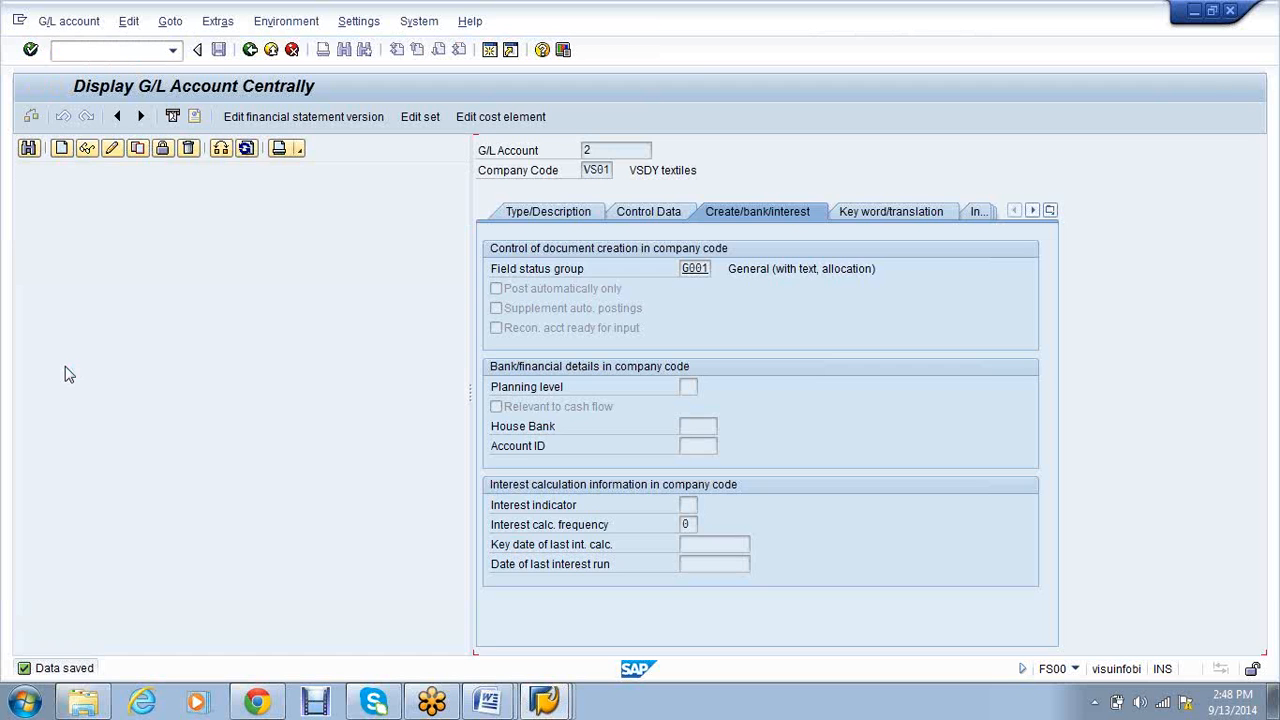
{"action": "left_click", "coordinate": [28, 188]}
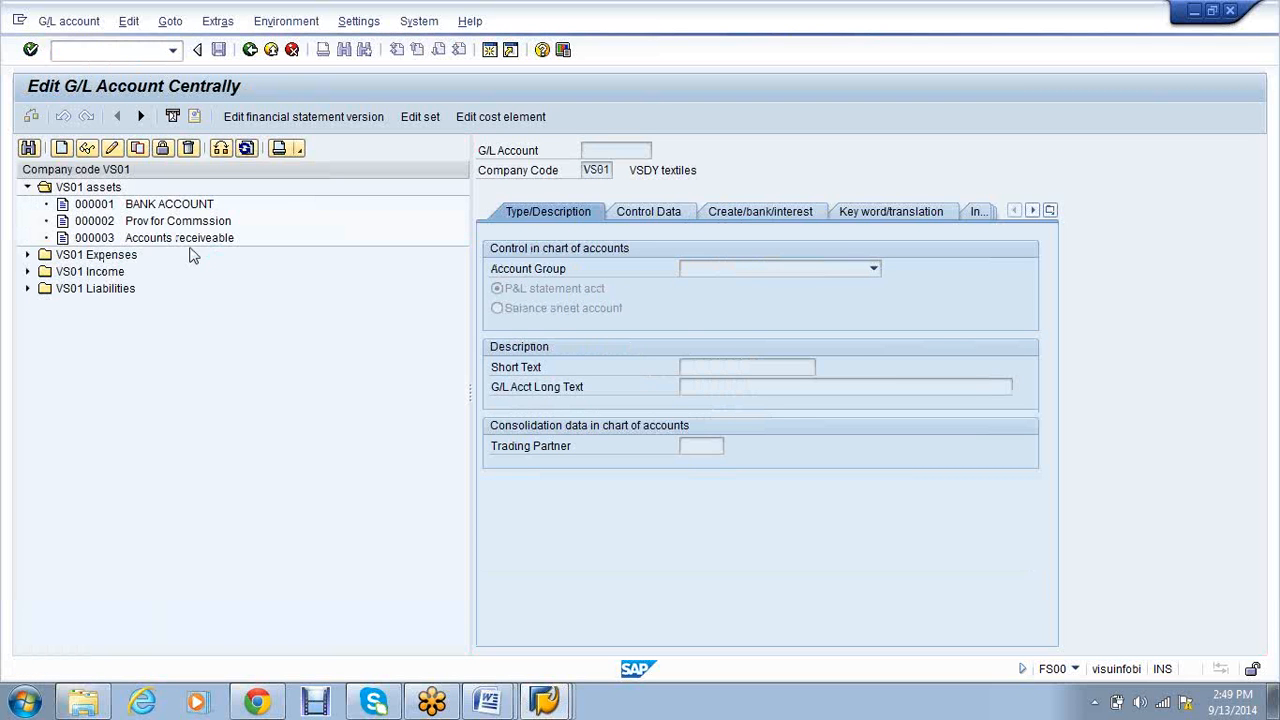
{"action": "left_click", "coordinate": [194, 243]}
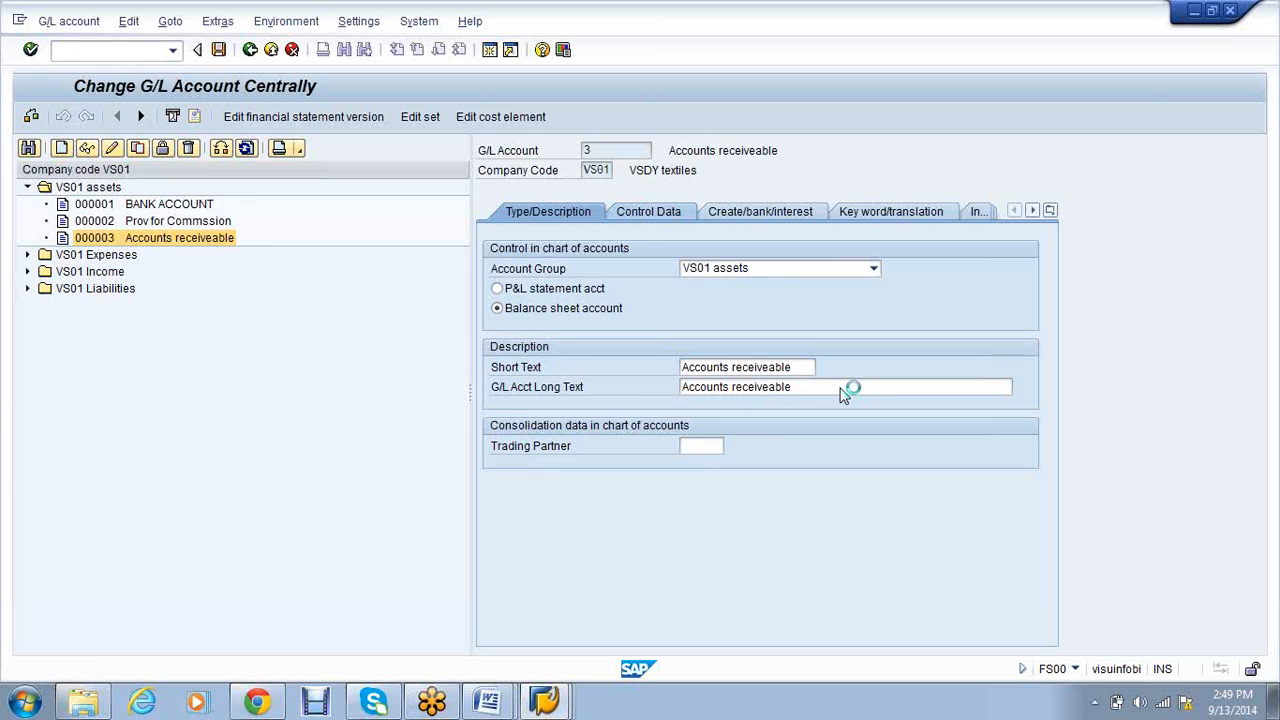
{"action": "left_click", "coordinate": [840, 387]}
{"action": "left_click", "coordinate": [754, 466]}
{"action": "left_click", "coordinate": [218, 50]}
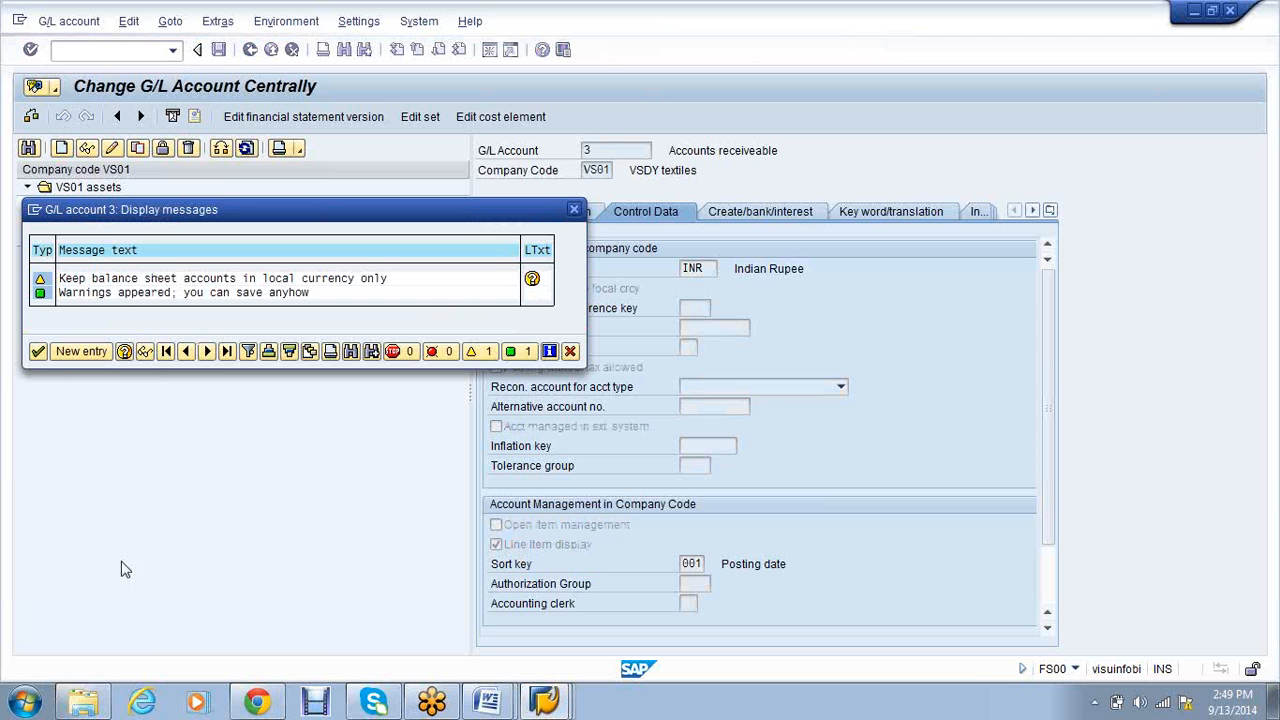
{"action": "key", "text": "Return"}
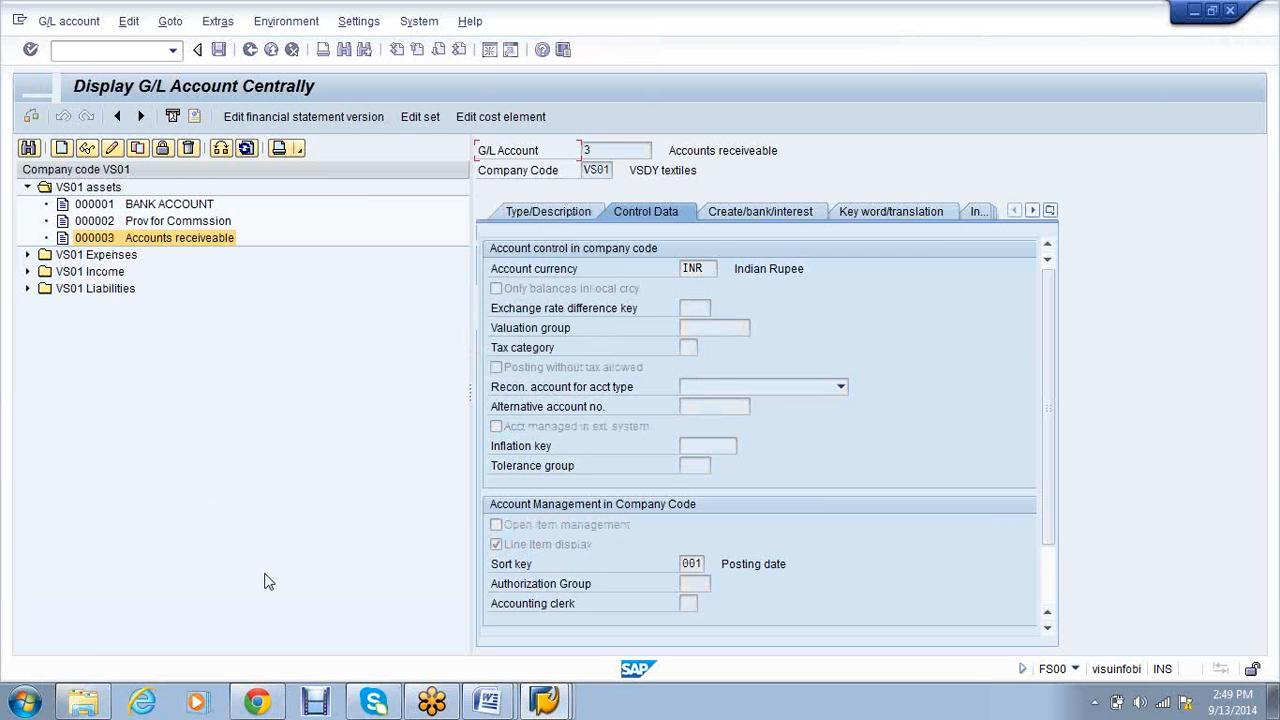
In change mode, set Recon. account type to Customers, save, and return to the customer
{"action": "left_click", "coordinate": [542, 702]}
{"action": "left_click", "coordinate": [535, 579]}
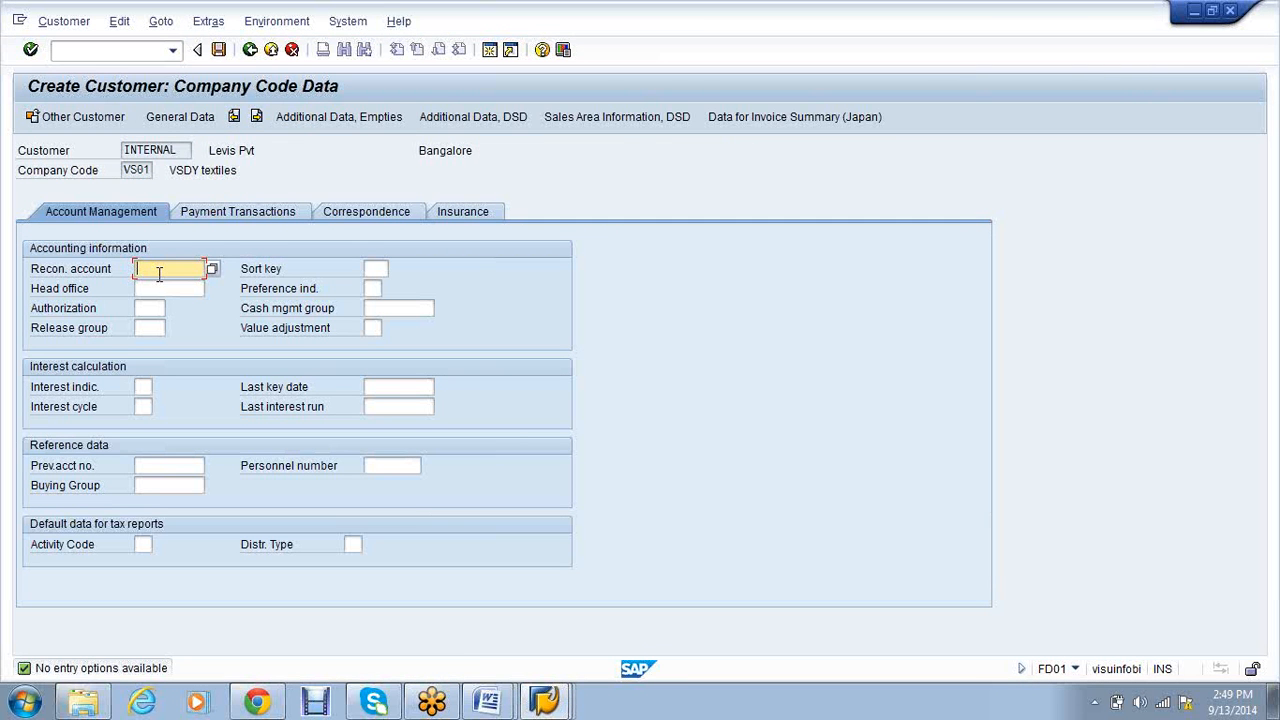
{"action": "left_click", "coordinate": [535, 703]}
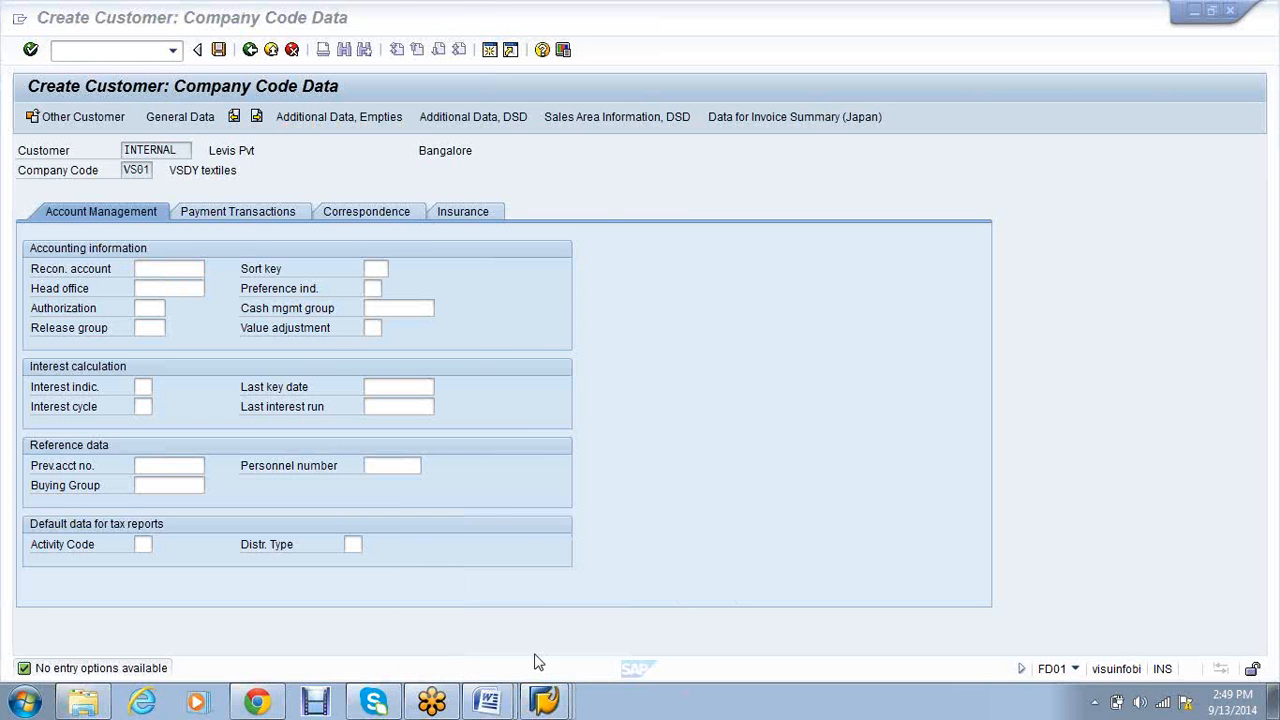
{"action": "left_click", "coordinate": [534, 655]}
{"action": "left_click", "coordinate": [115, 151]}
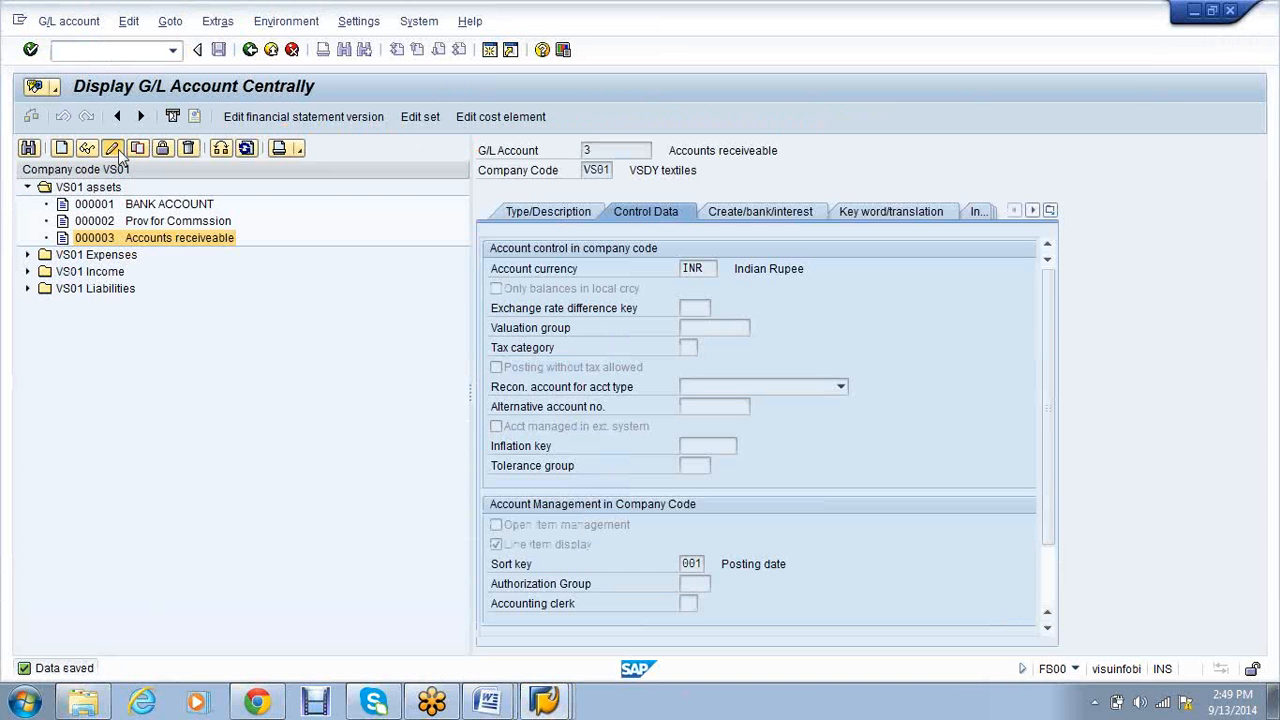
{"action": "left_click", "coordinate": [840, 391]}
{"action": "left_click", "coordinate": [740, 434]}
{"action": "left_click", "coordinate": [219, 50]}
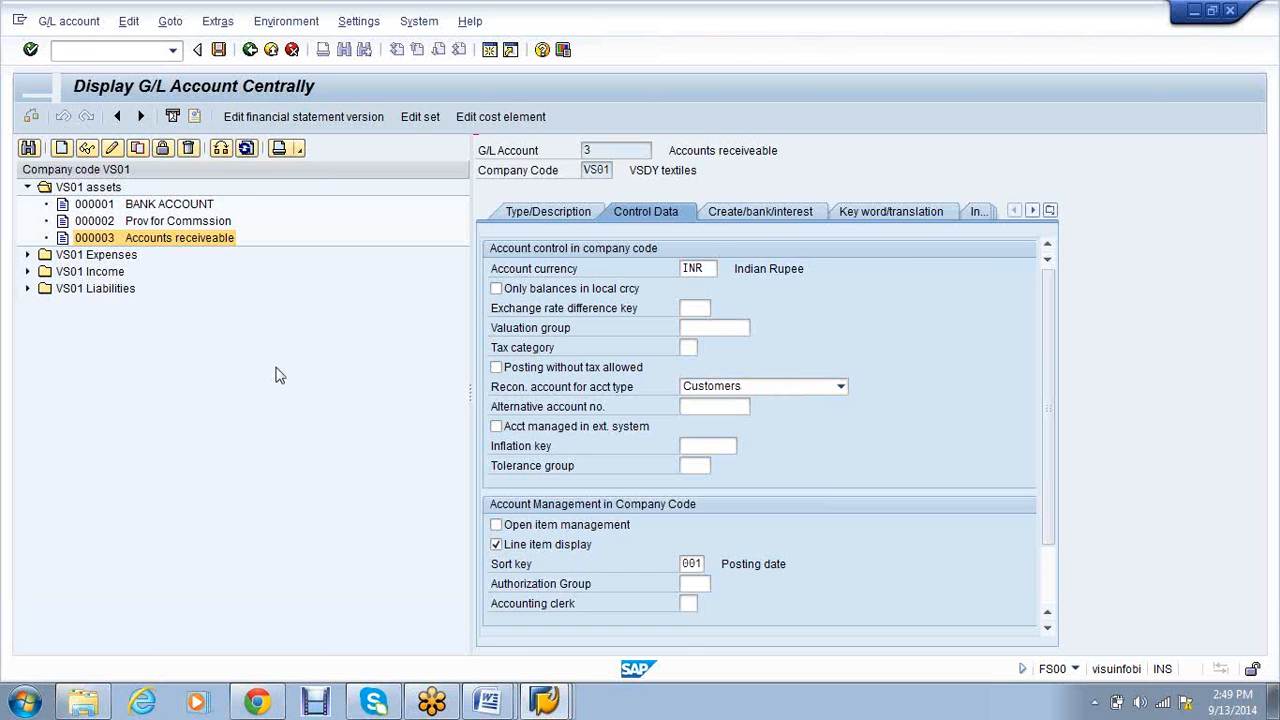
{"action": "left_click", "coordinate": [545, 702]}
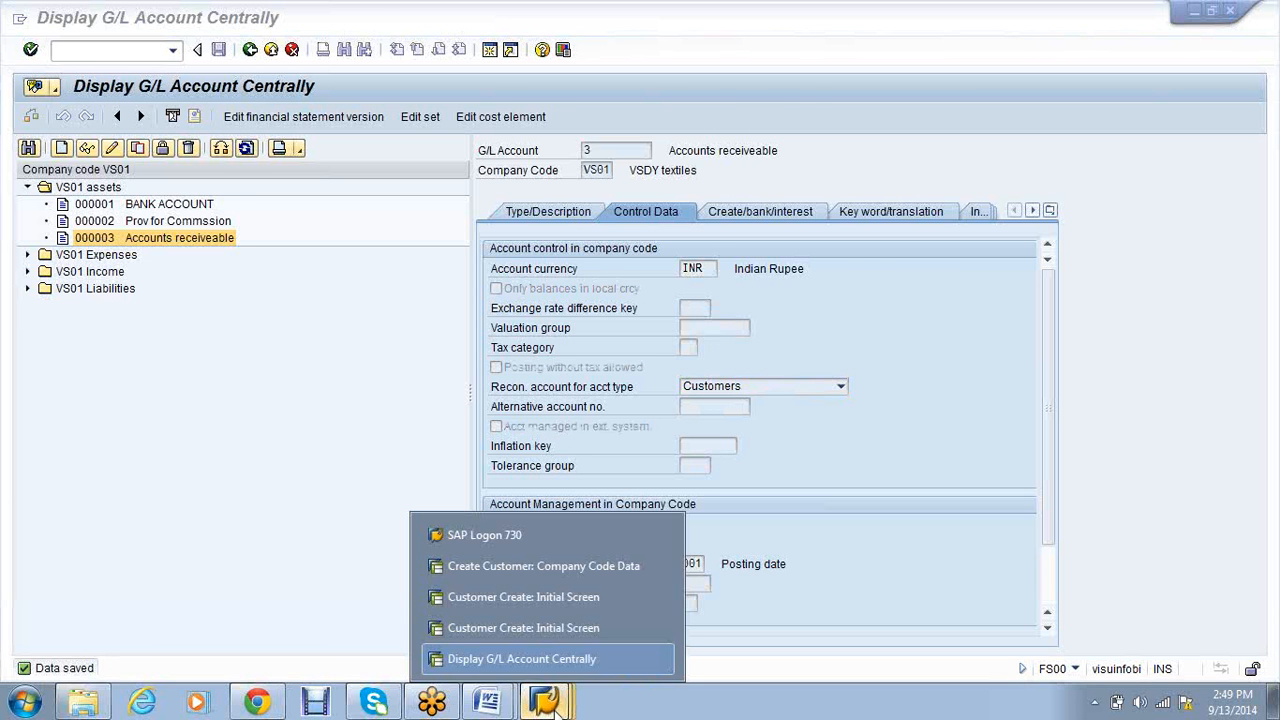
{"action": "left_click", "coordinate": [523, 617]}
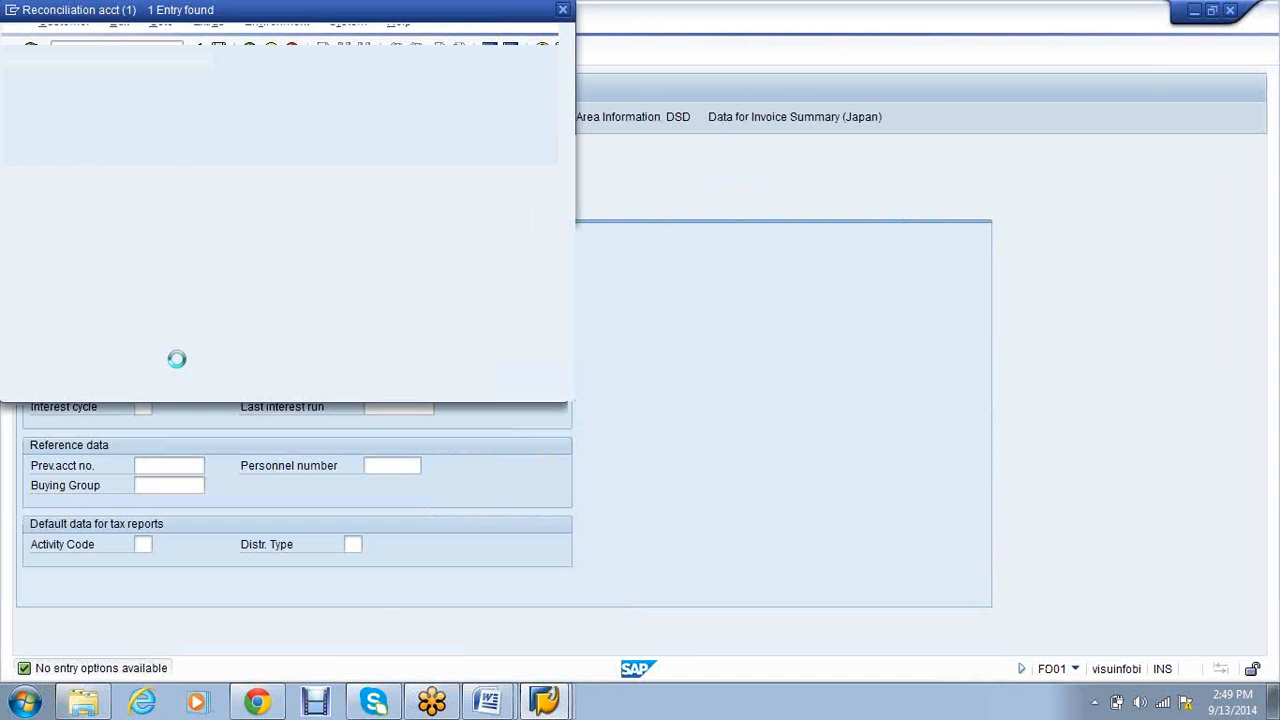
Take account 3 Accounts receivable as reconciliation account and save customer Levis Pvt
{"action": "double_click", "coordinate": [113, 133]}
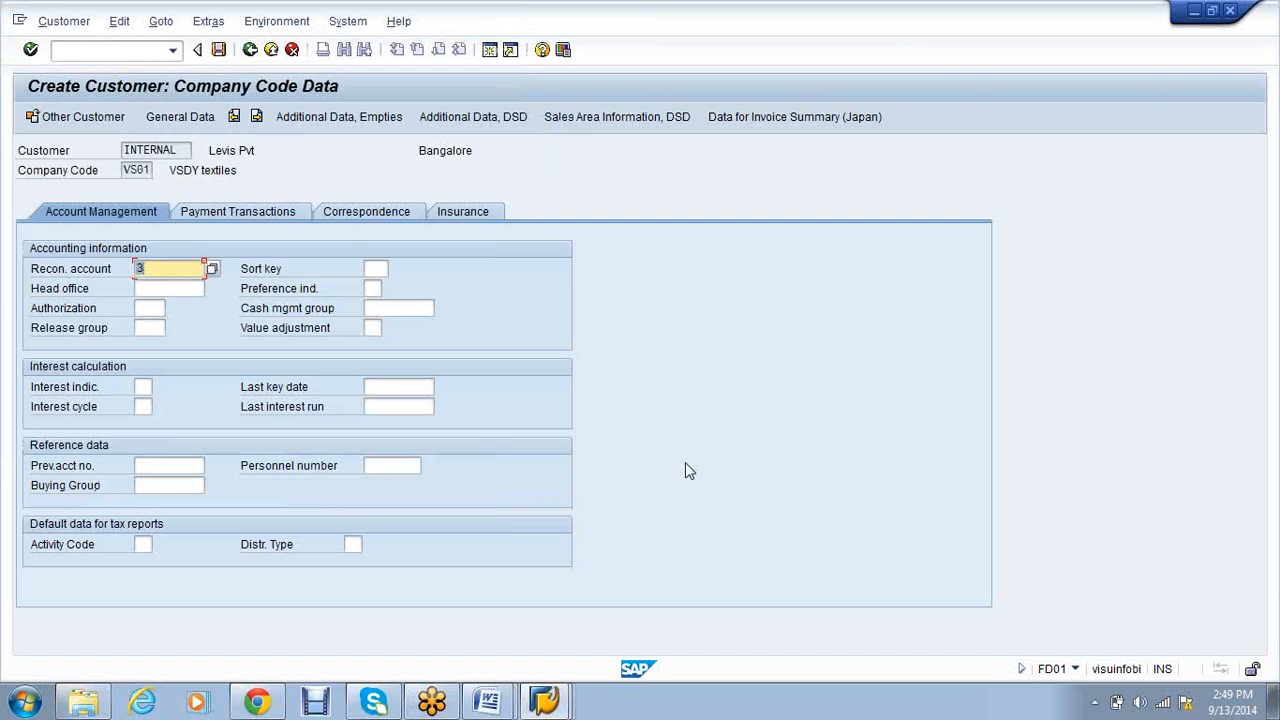
{"action": "key", "text": "Return"}
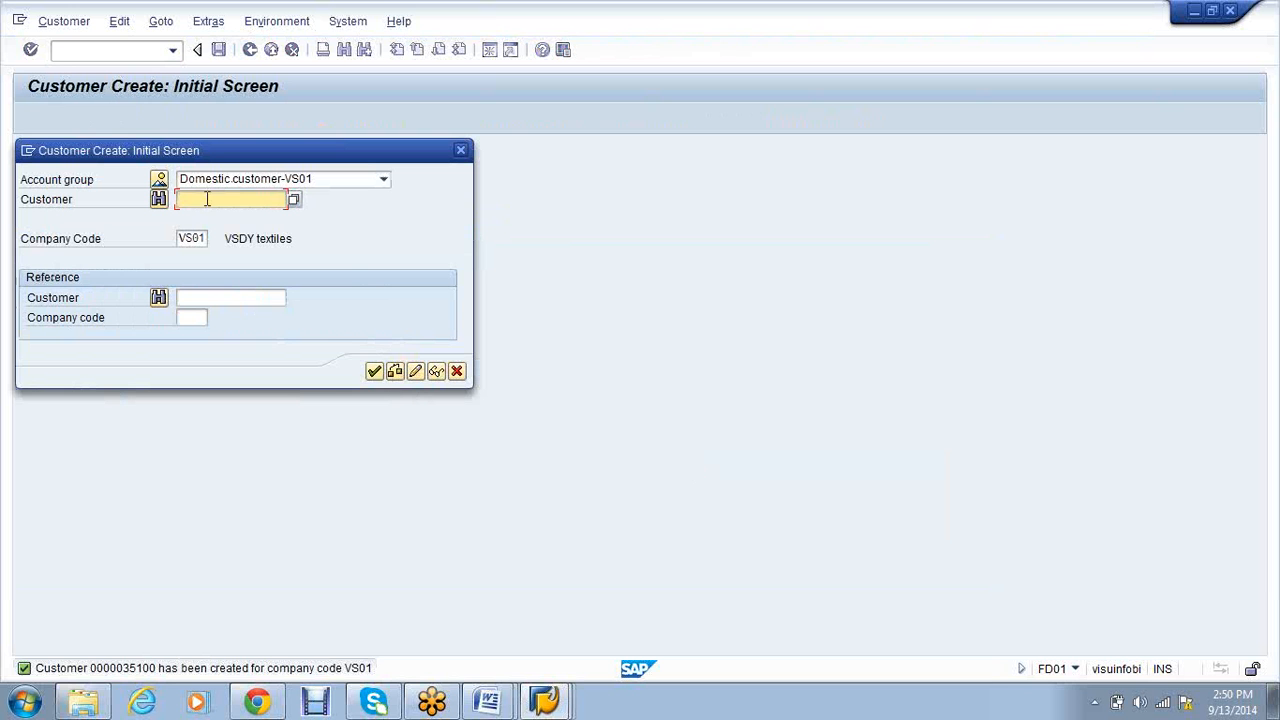
Enter new customer Wrangler with address IK Road 99, 919191 Bangalore, country IN
{"action": "left_click", "coordinate": [372, 371]}
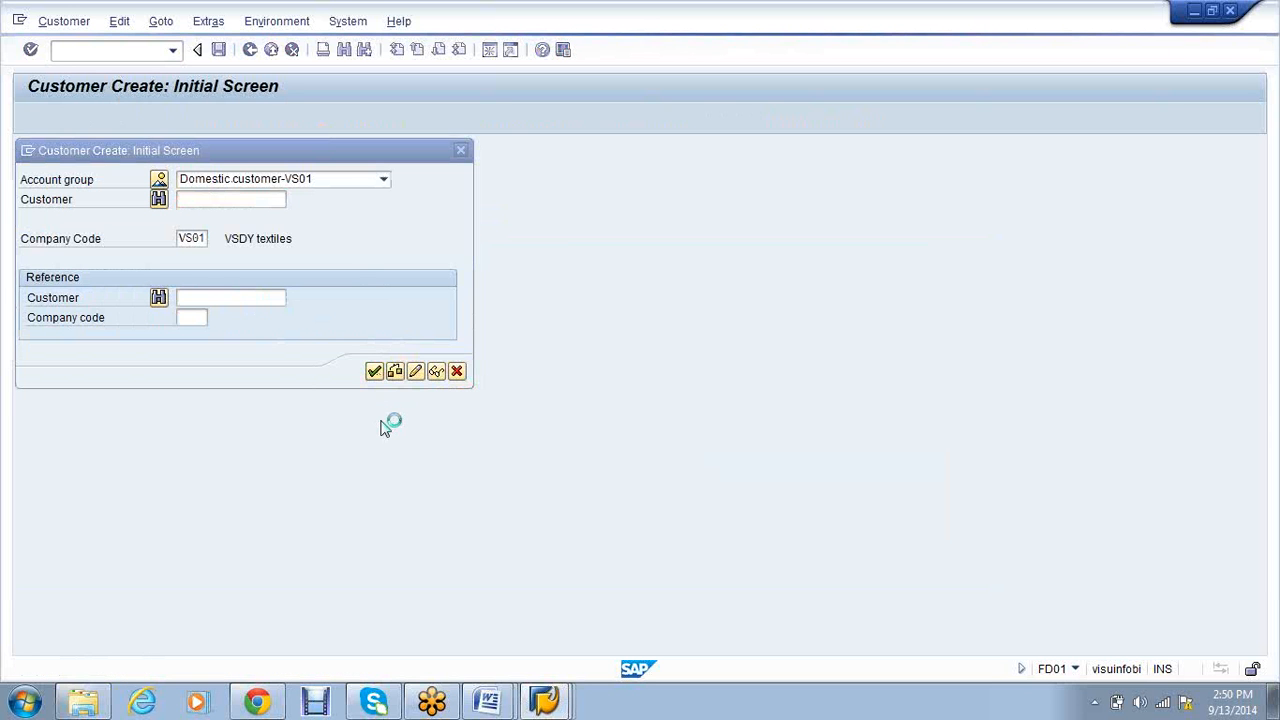
{"action": "type", "text": "Wrangler"}
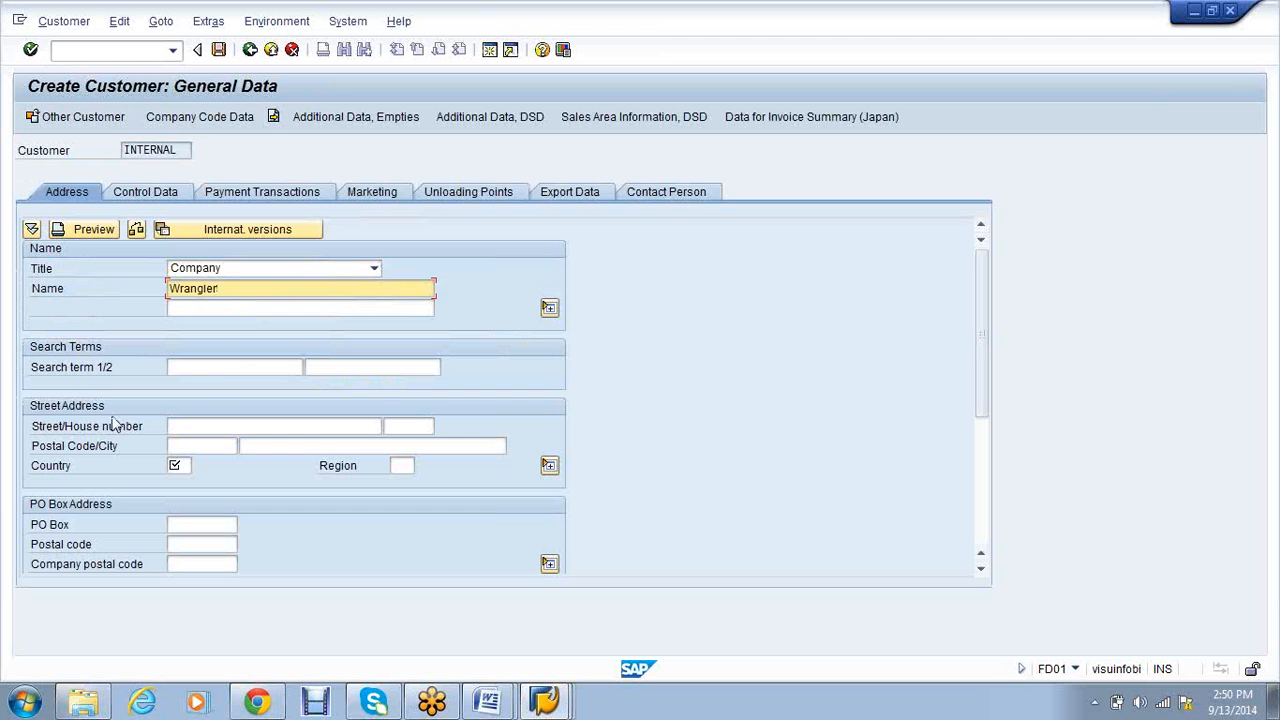
{"action": "left_click", "coordinate": [227, 367]}
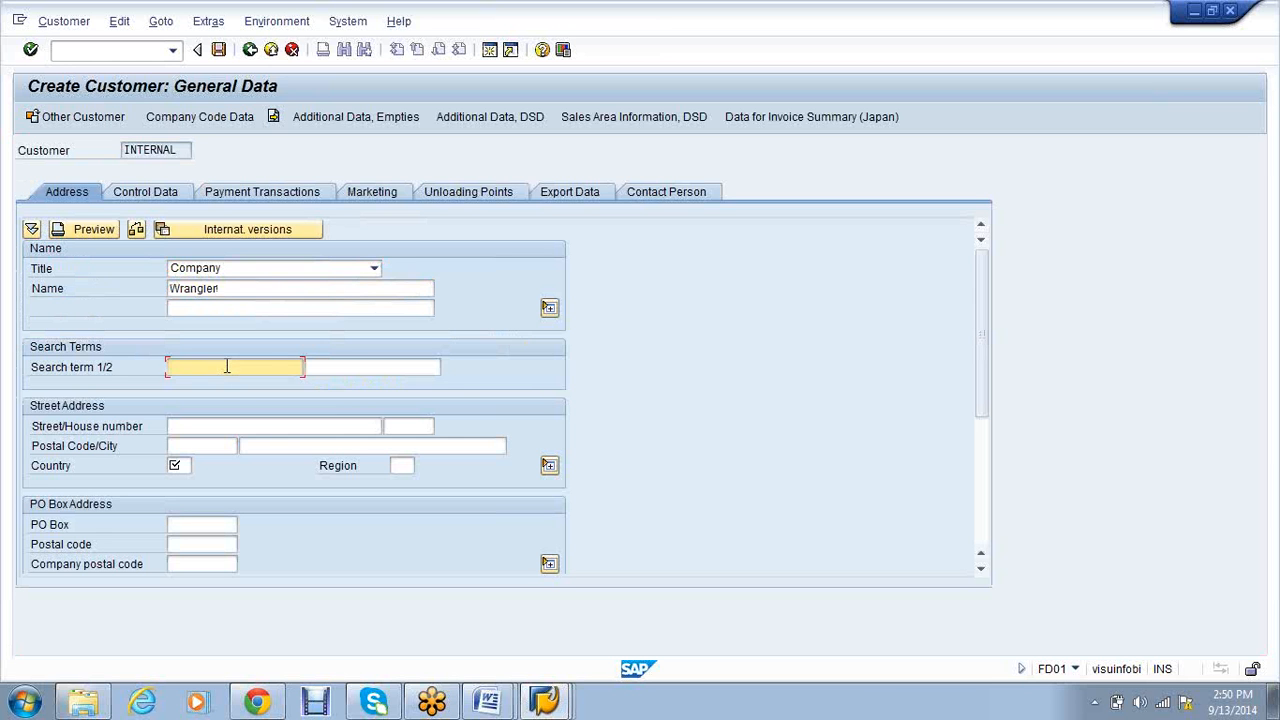
{"action": "key", "text": "Tab"}
{"action": "key", "text": "Tab"}
{"action": "key", "text": "Tab"}
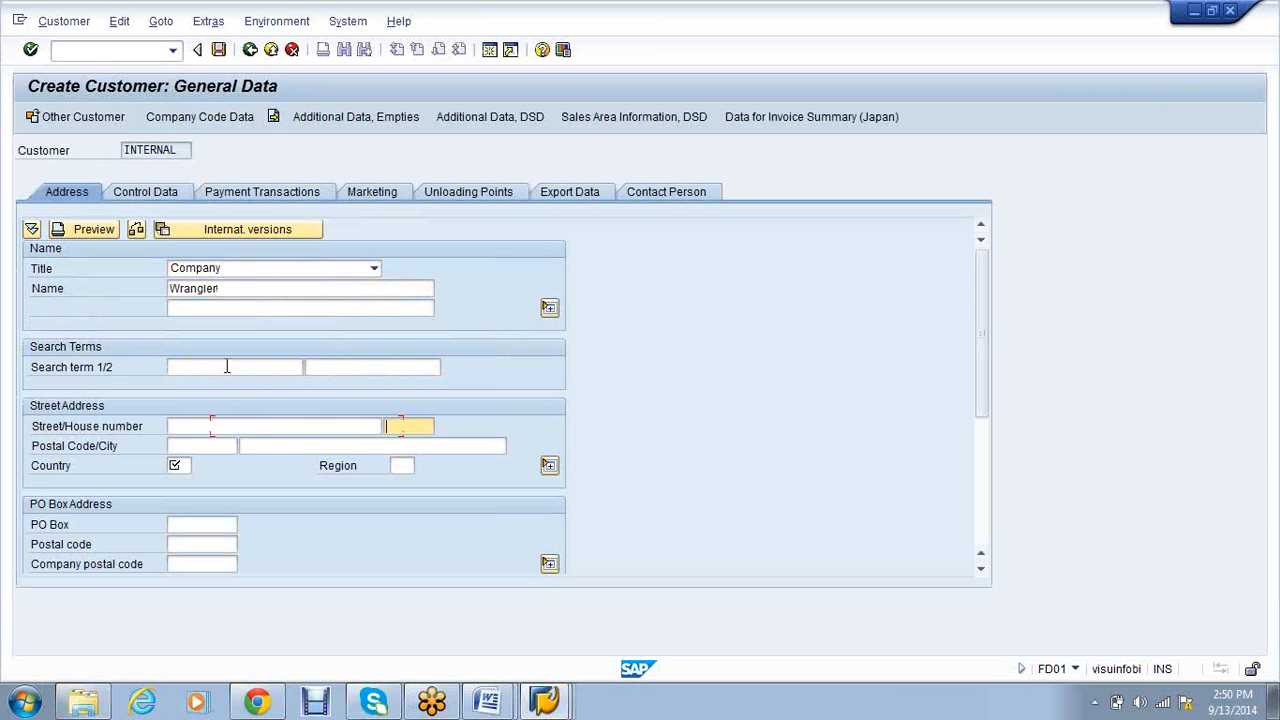
{"action": "key", "text": "shift+Tab"}
{"action": "type", "text": "IK "}
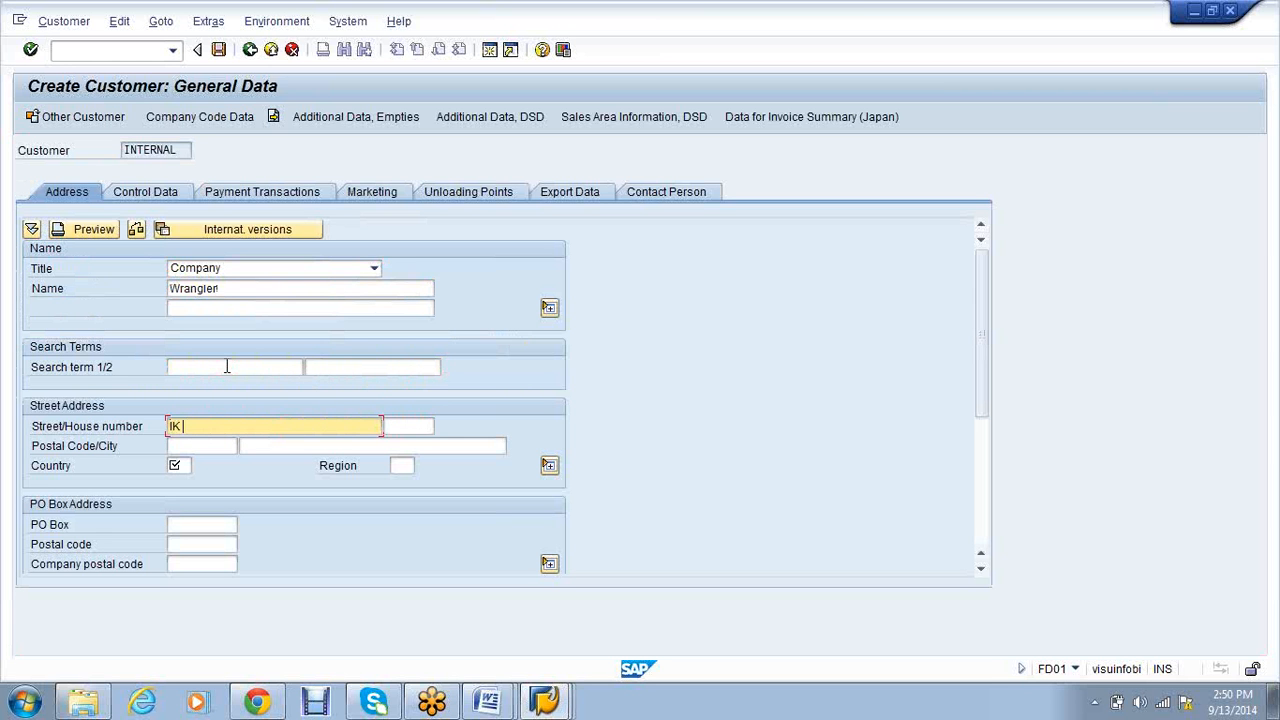
{"action": "type", "text": "Road"}
{"action": "key", "text": "Tab"}
{"action": "type", "text": "99"}
{"action": "key", "text": "Tab"}
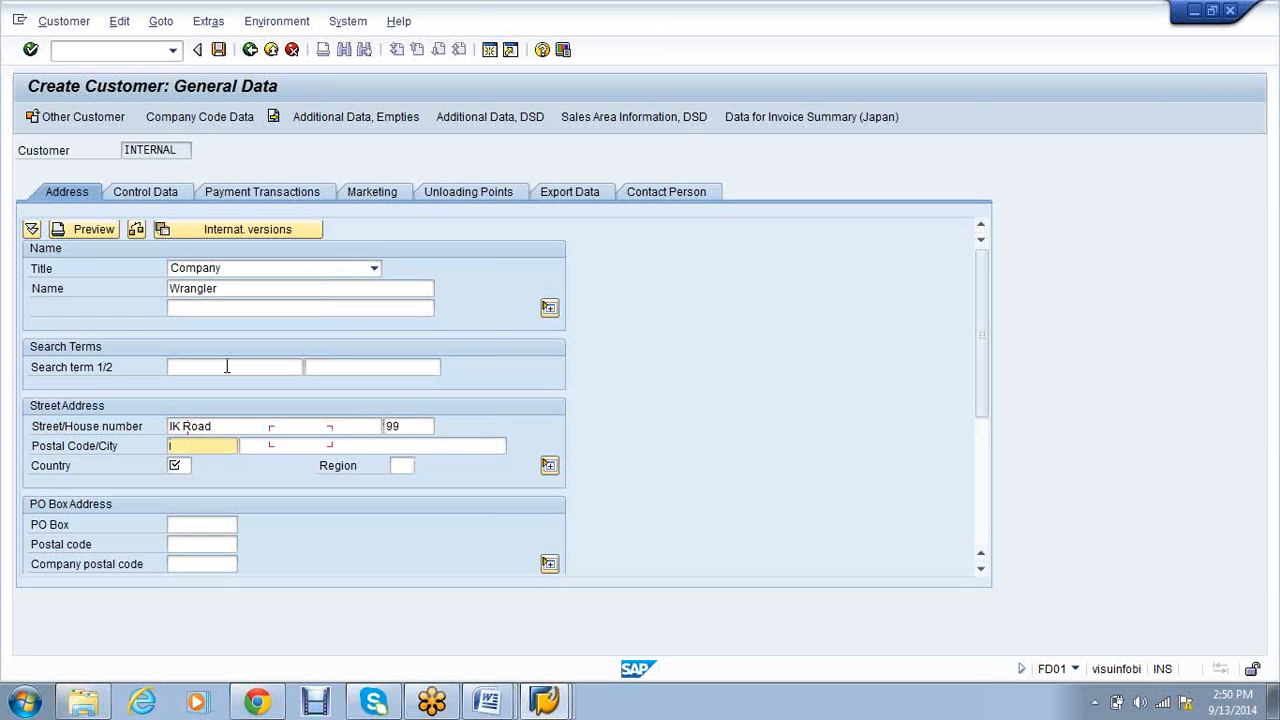
{"action": "type", "text": "919191"}
{"action": "key", "text": "Tab"}
{"action": "type", "text": "Bangalore"}
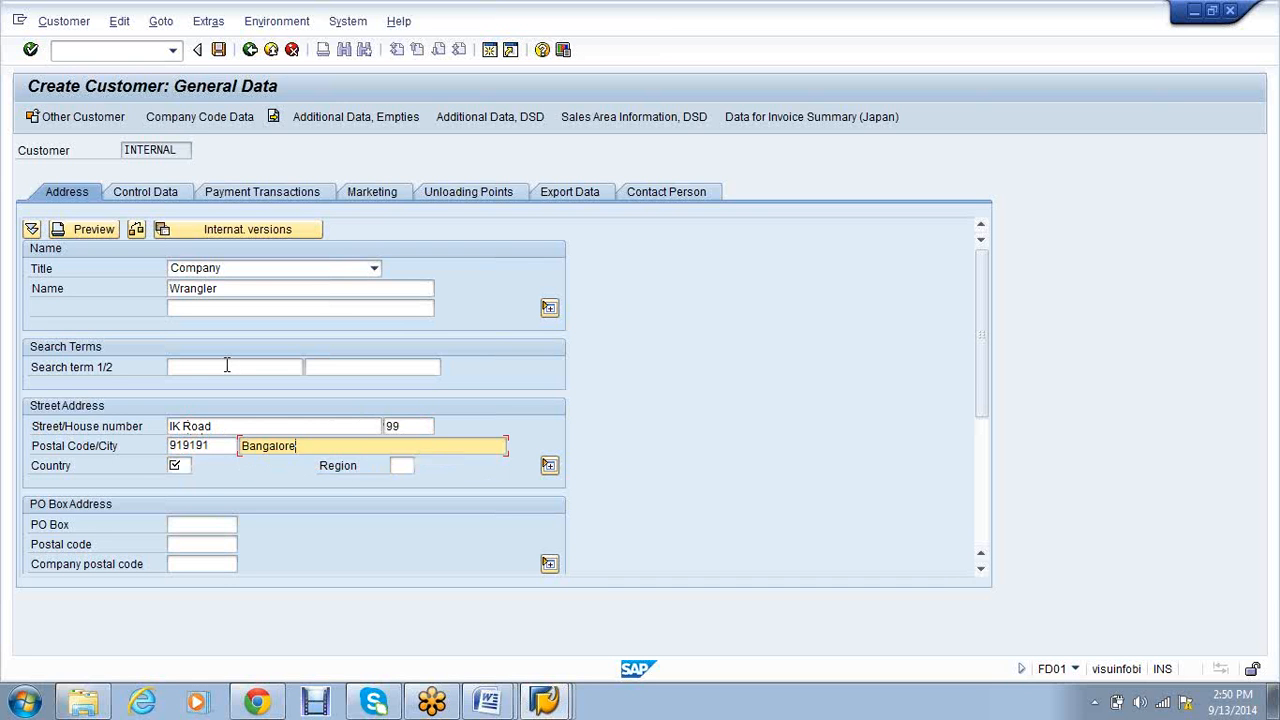
{"action": "key", "text": "Tab"}
{"action": "type", "text": "In"}
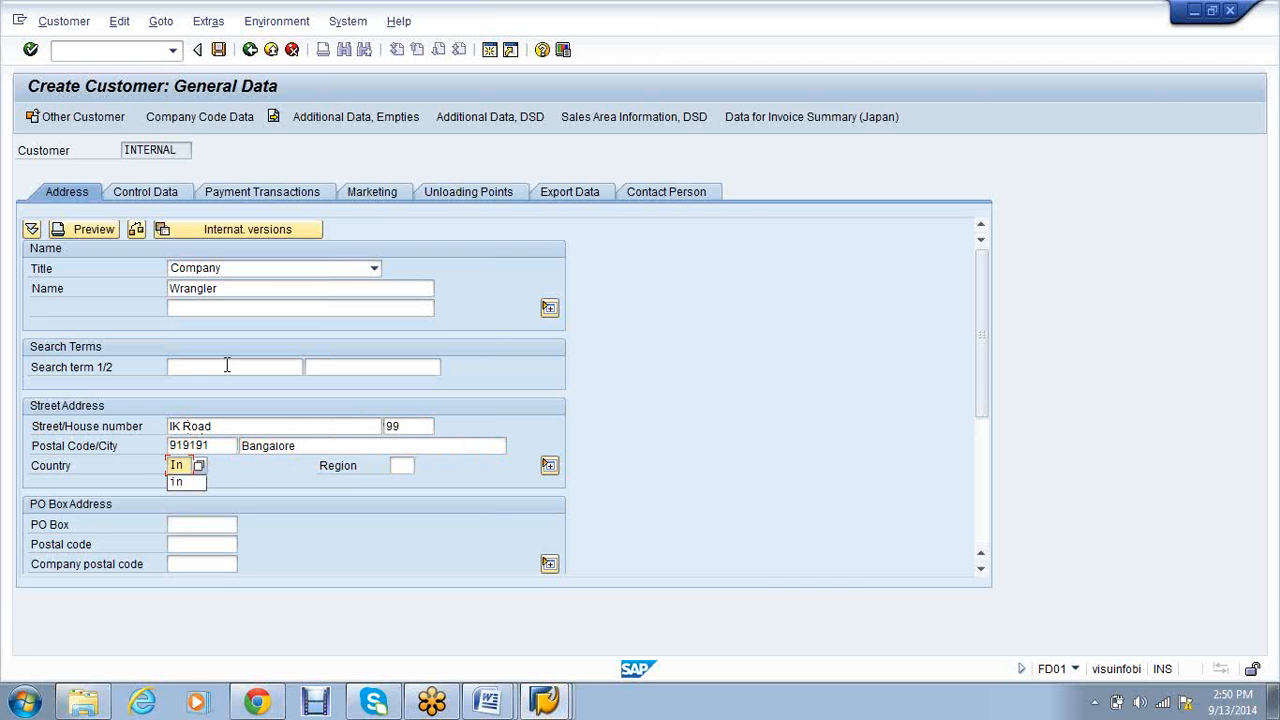
Set reconciliation account 3 in Company Code Data and save the Wrangler customer
{"action": "left_click", "coordinate": [207, 116]}
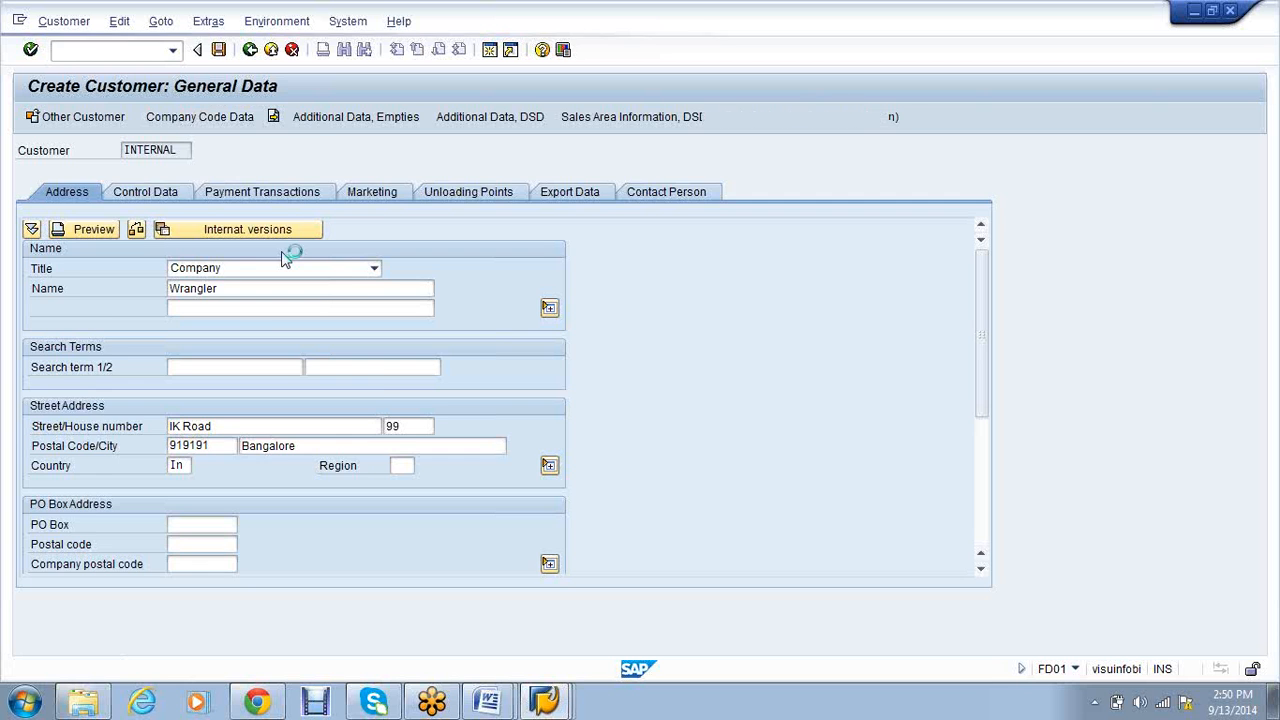
{"action": "left_click", "coordinate": [195, 269]}
{"action": "left_click", "coordinate": [185, 287]}
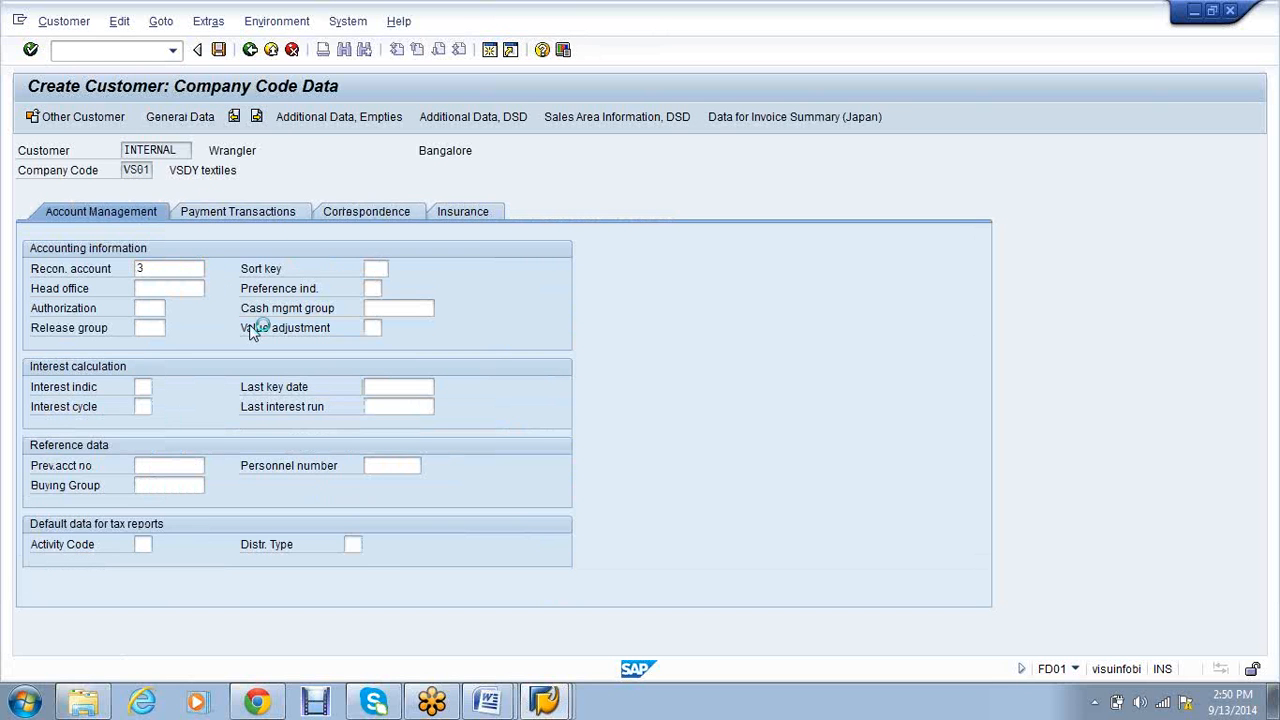
{"action": "key", "text": "ctrl+s"}
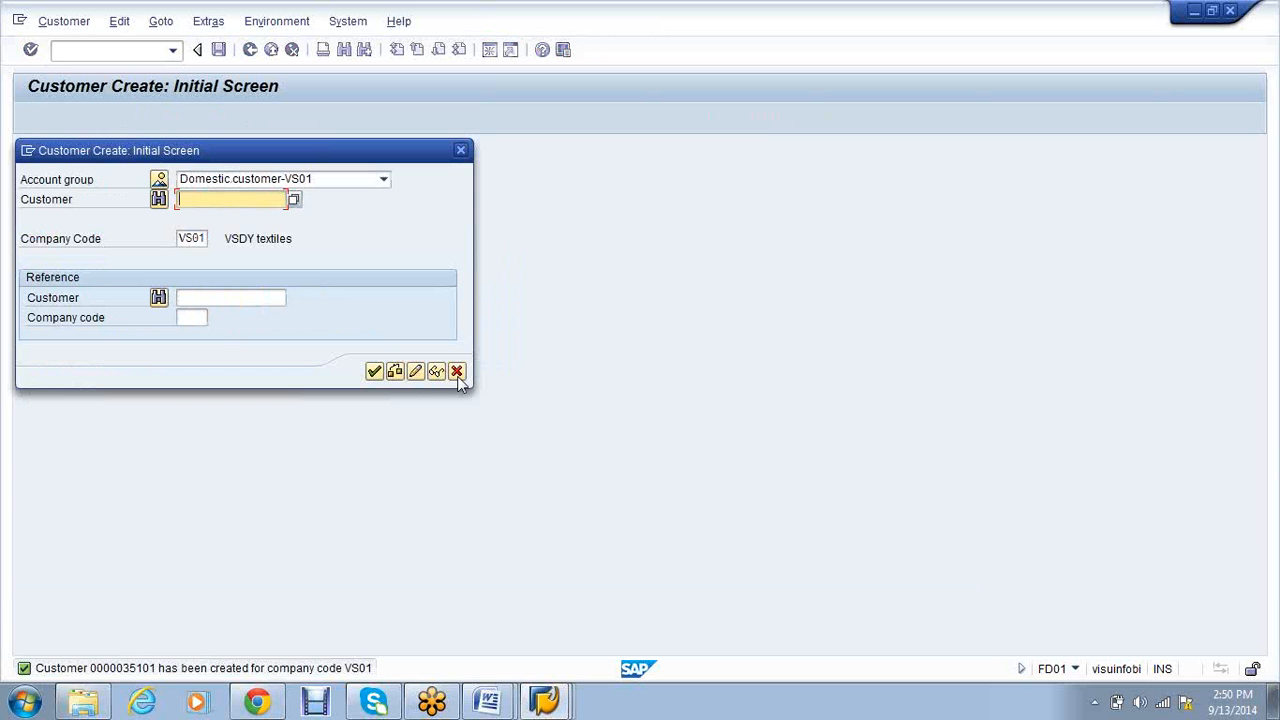
{"action": "left_click", "coordinate": [456, 371]}
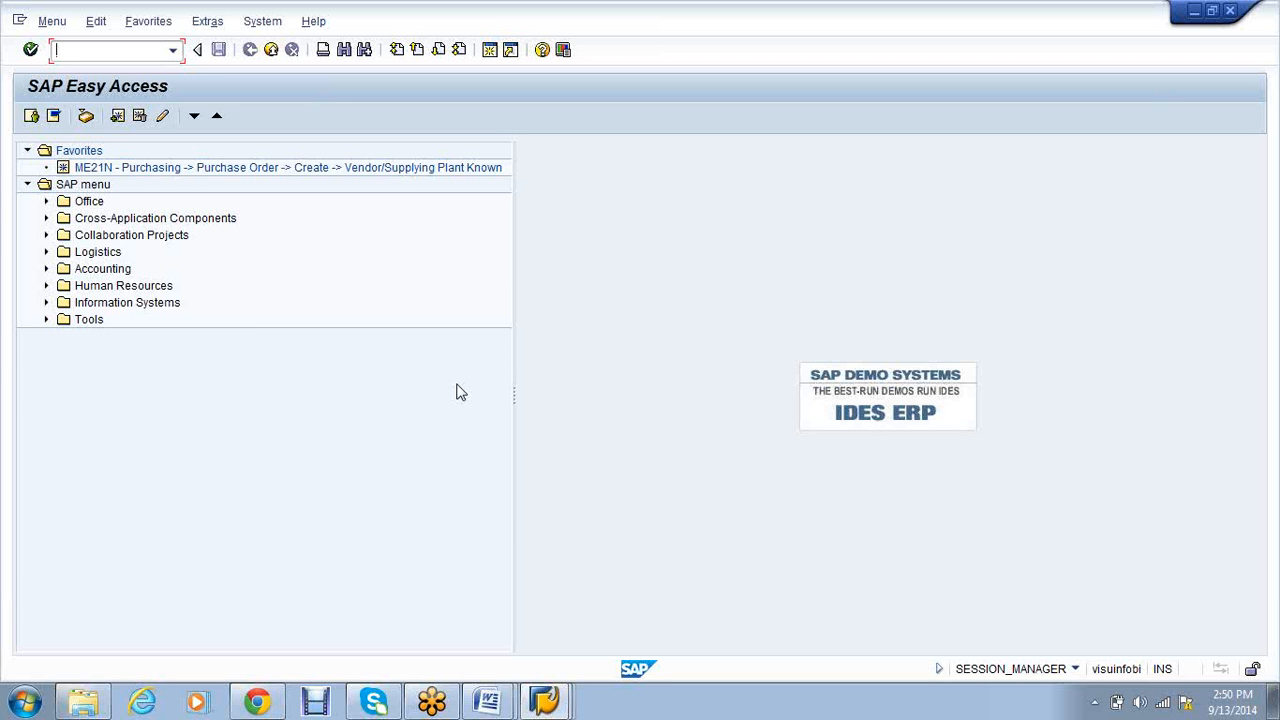
Start entering a customer invoice from the transaction code field
{"action": "type", "text": "f-0"}
{"action": "key", "text": "BackSpace"}
{"action": "type", "text": "70"}
{"action": "key", "text": "Return"}
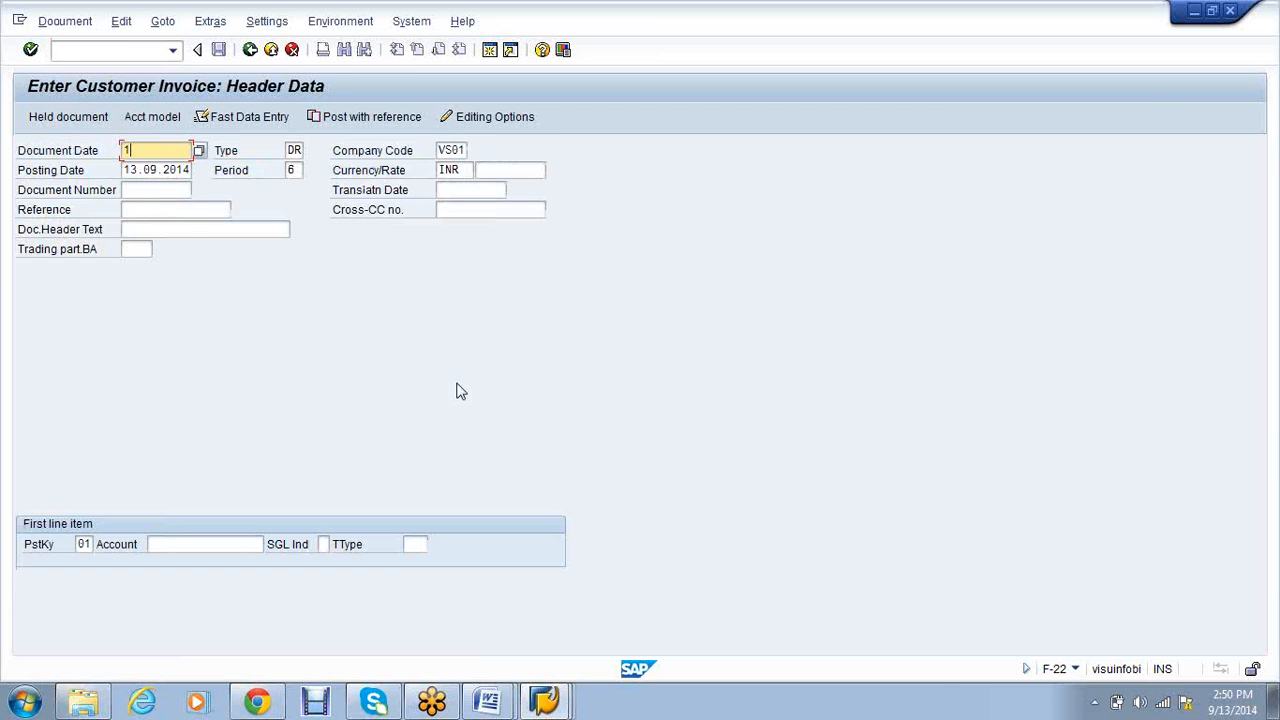
Date the invoice 13.09.2014 and select customer Levis Pvt as the account
{"action": "type", "text": "13"}
{"action": "key", "text": "Down"}
{"action": "key", "text": "Tab"}
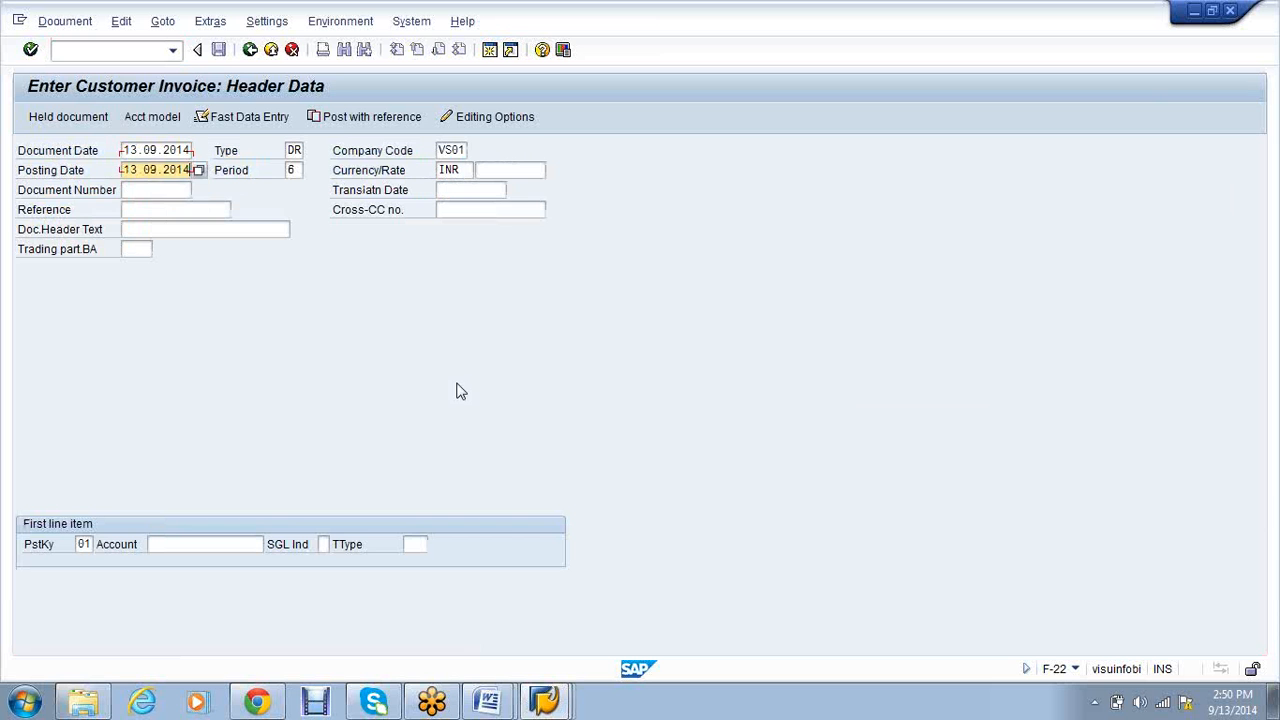
{"action": "key", "text": "Tab"}
{"action": "key", "text": "Tab"}
{"action": "key", "text": "Tab"}
{"action": "key", "text": "Tab"}
{"action": "key", "text": "Tab"}
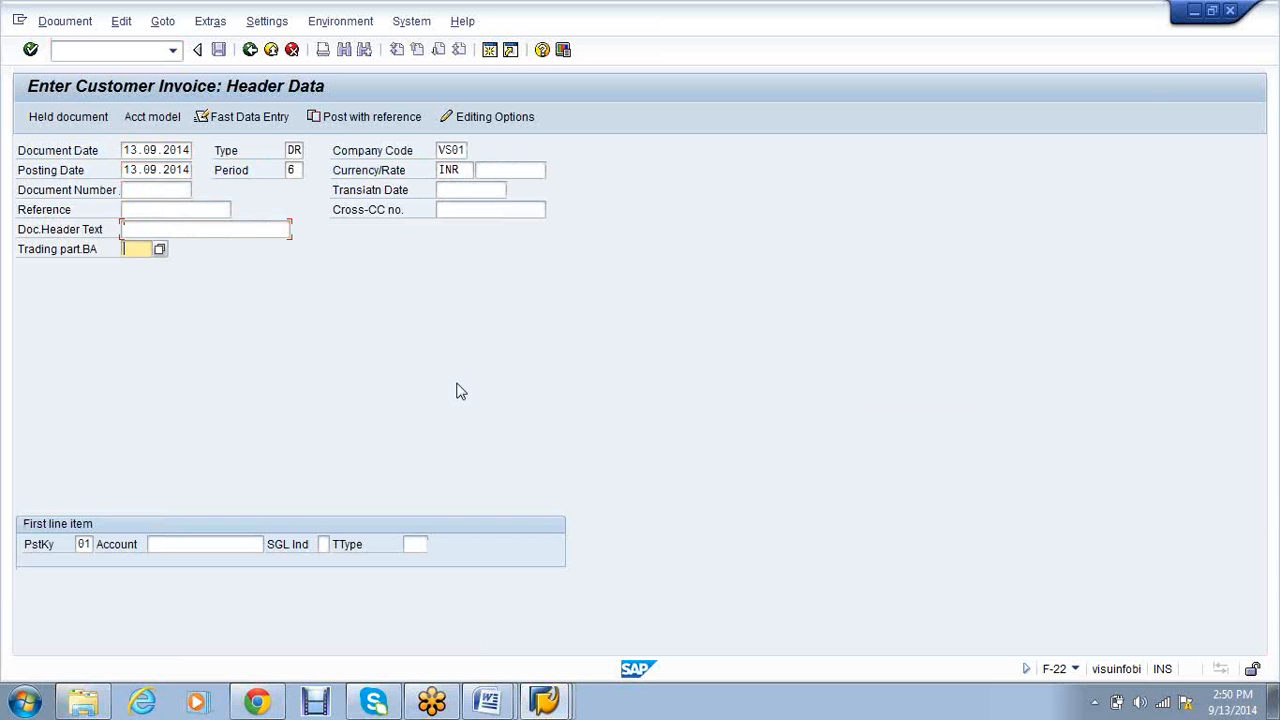
{"action": "key", "text": "Return"}
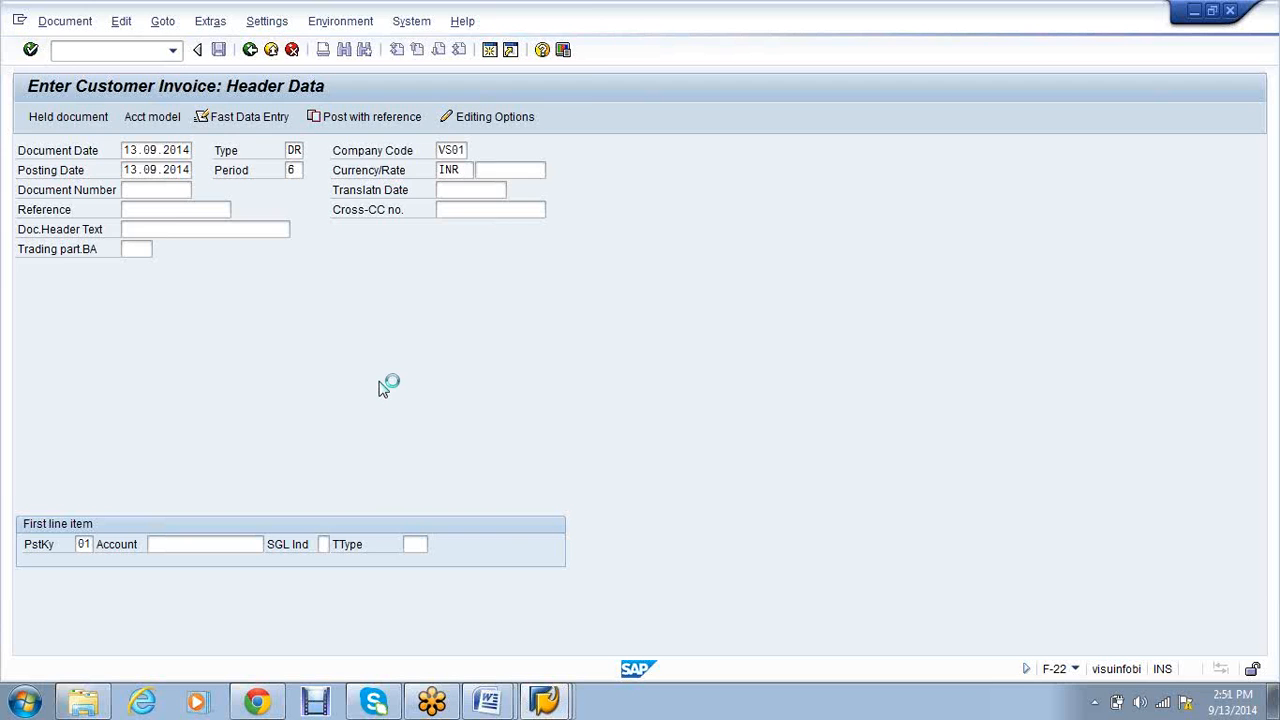
{"action": "left_click", "coordinate": [481, 456]}
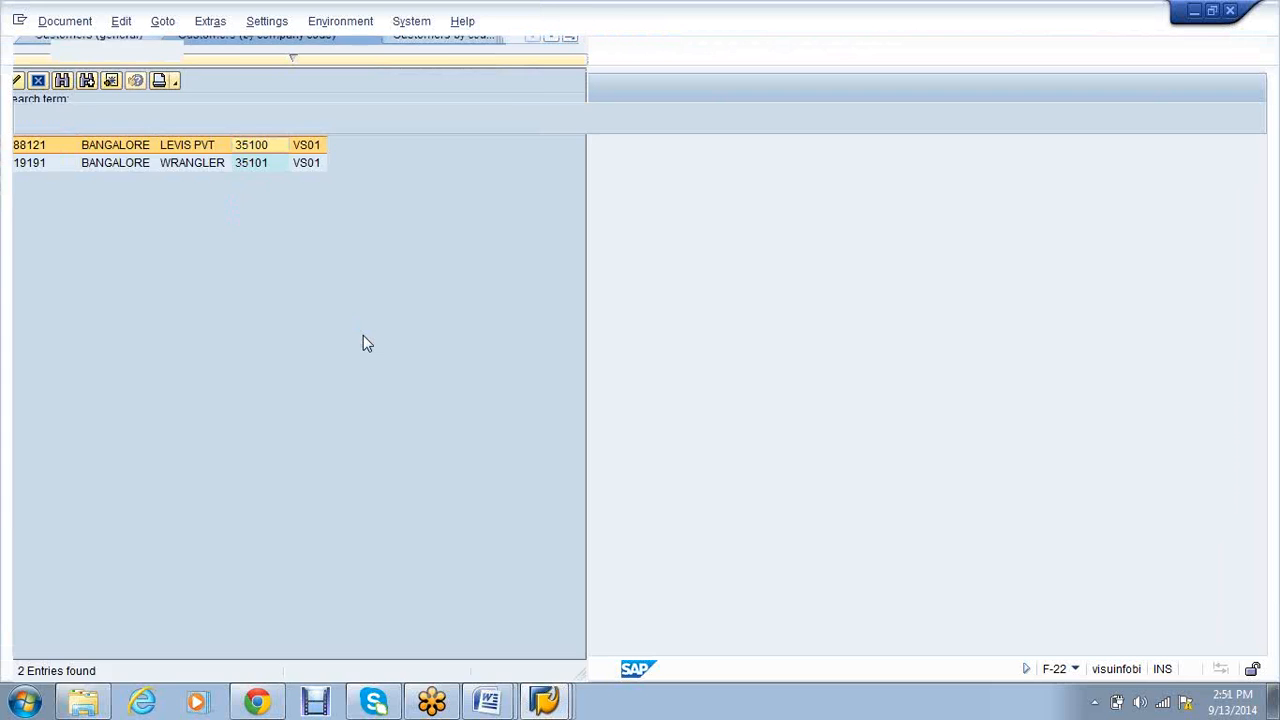
{"action": "key", "text": "Return"}
{"action": "key", "text": "Return"}
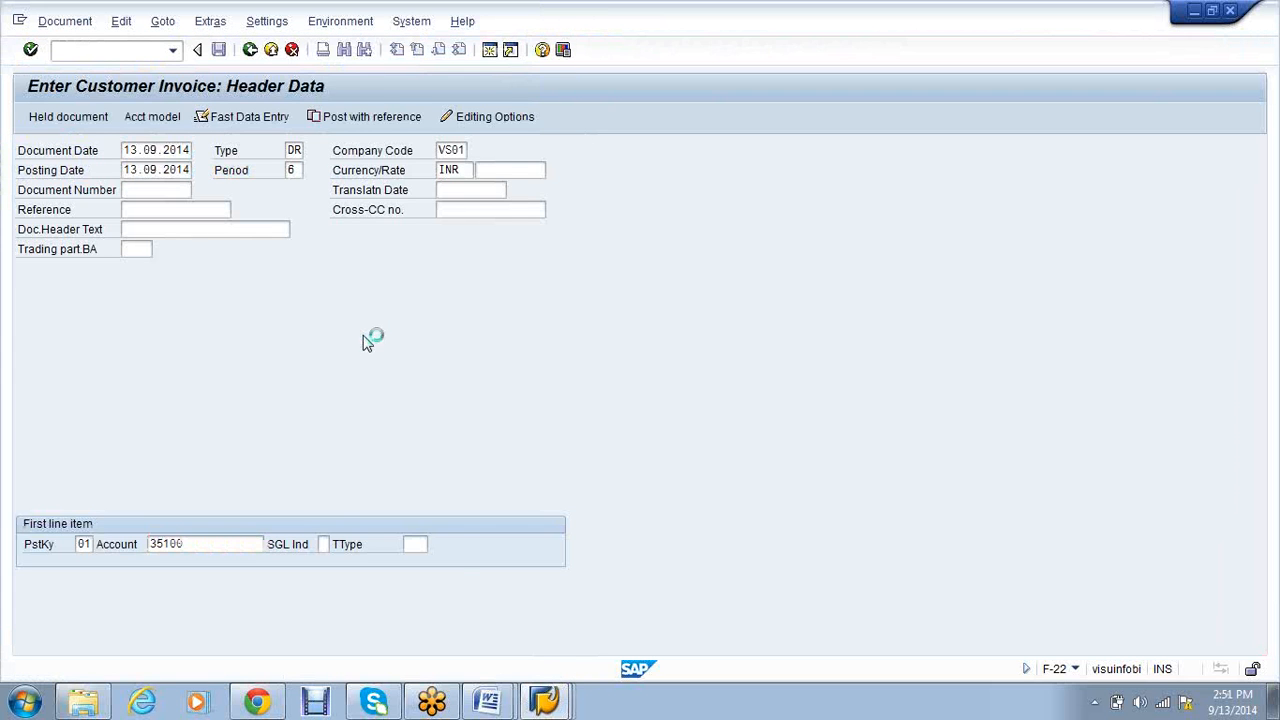
Enter amount 9000 and a posting key 50 line on the Credit sales G/L account
{"action": "type", "text": "9000"}
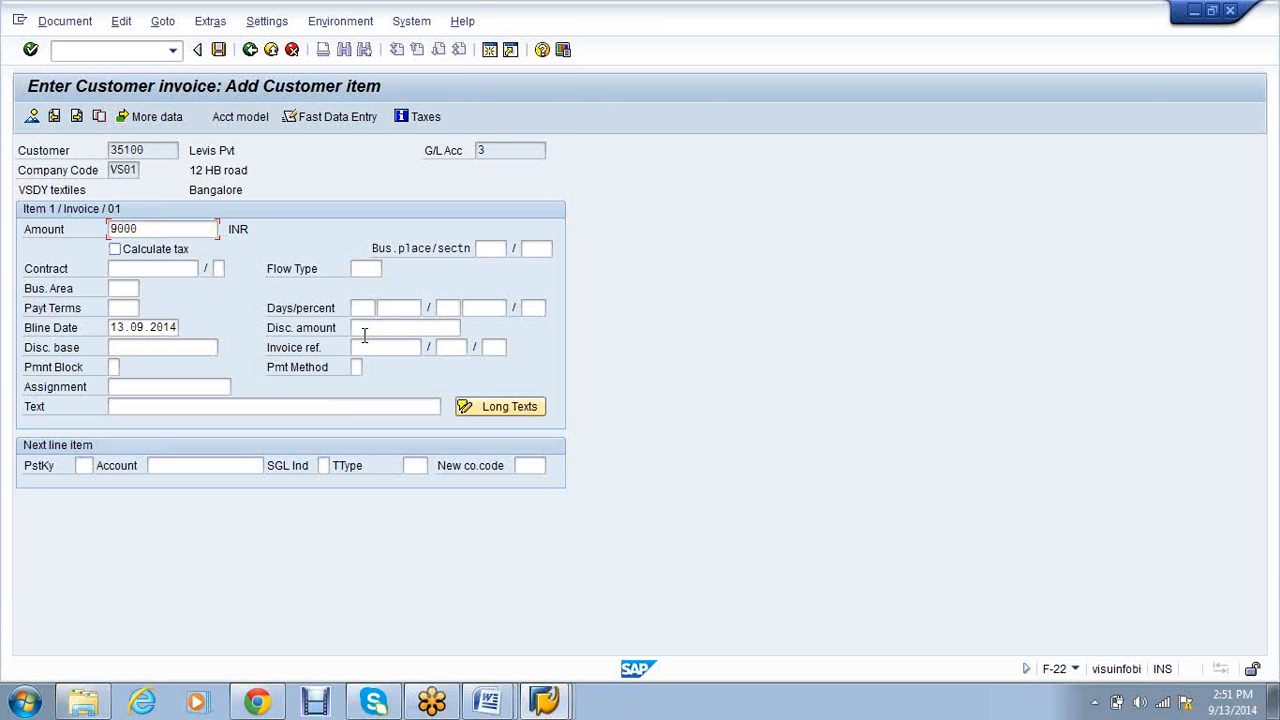
{"action": "key", "text": "Down"}
{"action": "key", "text": "Down"}
{"action": "key", "text": "Down"}
{"action": "key", "text": "Down"}
{"action": "key", "text": "Down"}
{"action": "key", "text": "Down"}
{"action": "key", "text": "Down"}
{"action": "key", "text": "Down"}
{"action": "key", "text": "Down"}
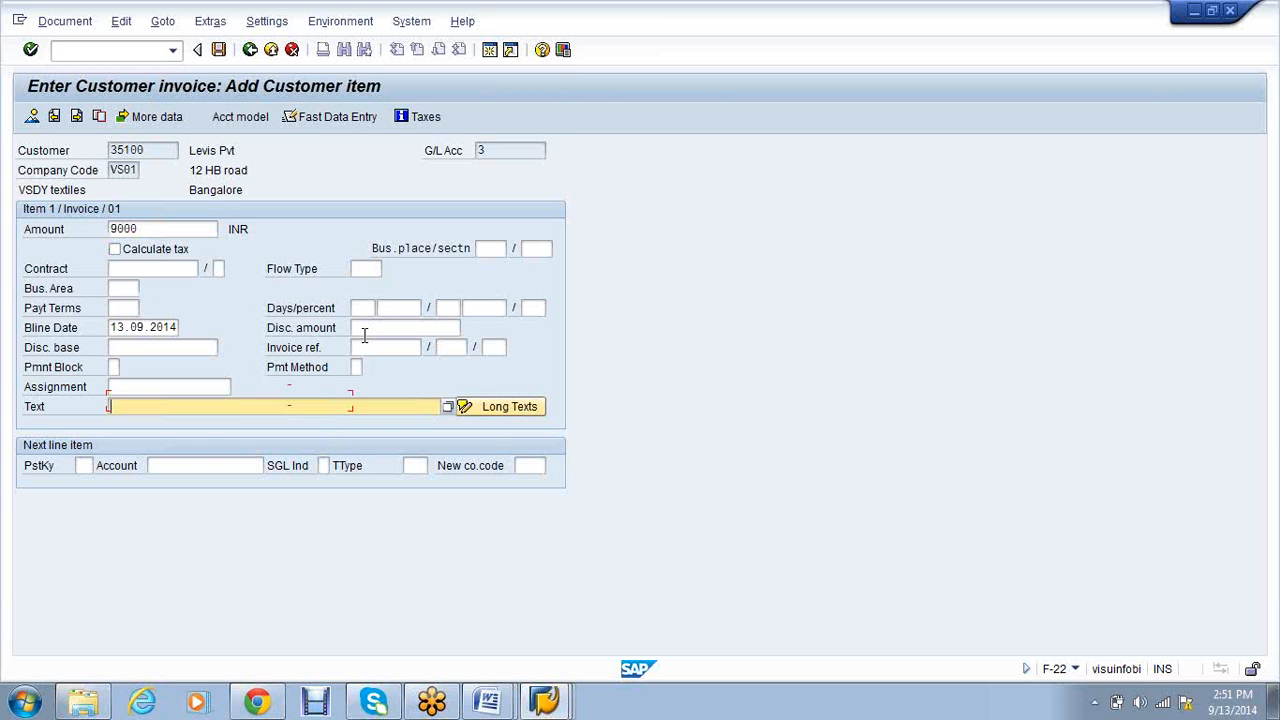
{"action": "type", "text": "50"}
{"action": "key", "text": "Return"}
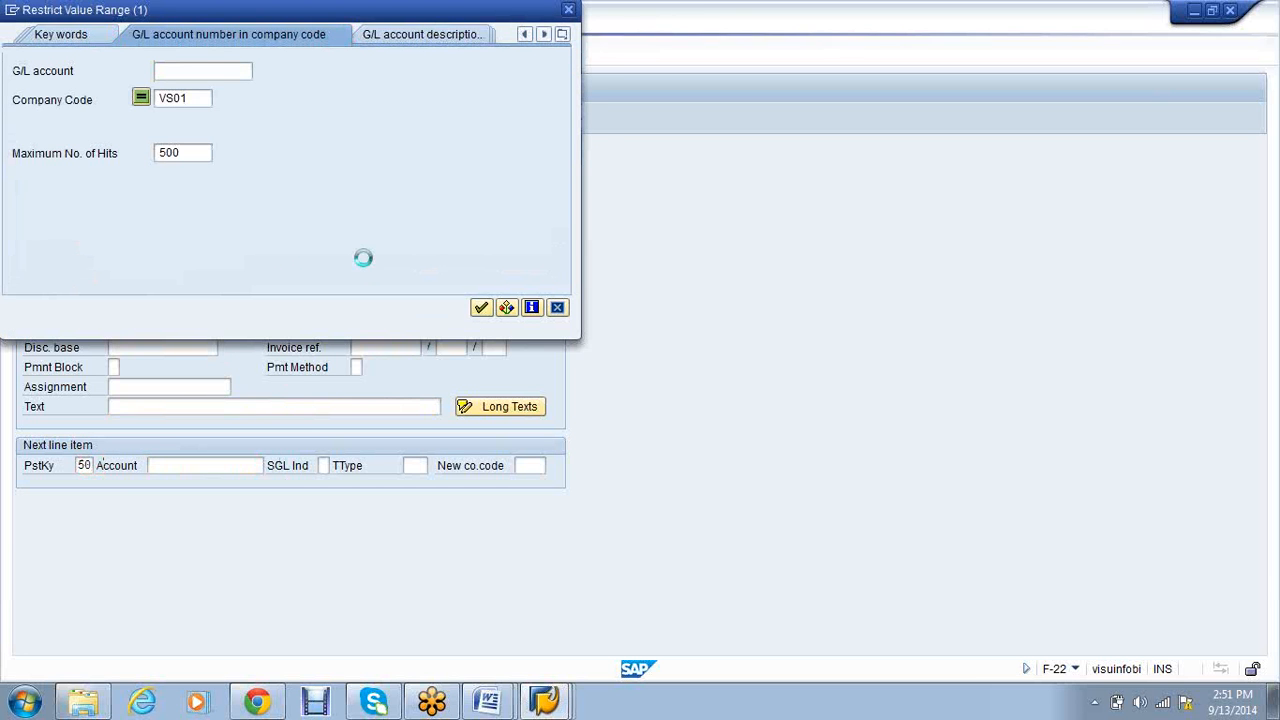
{"action": "key", "text": "Return"}
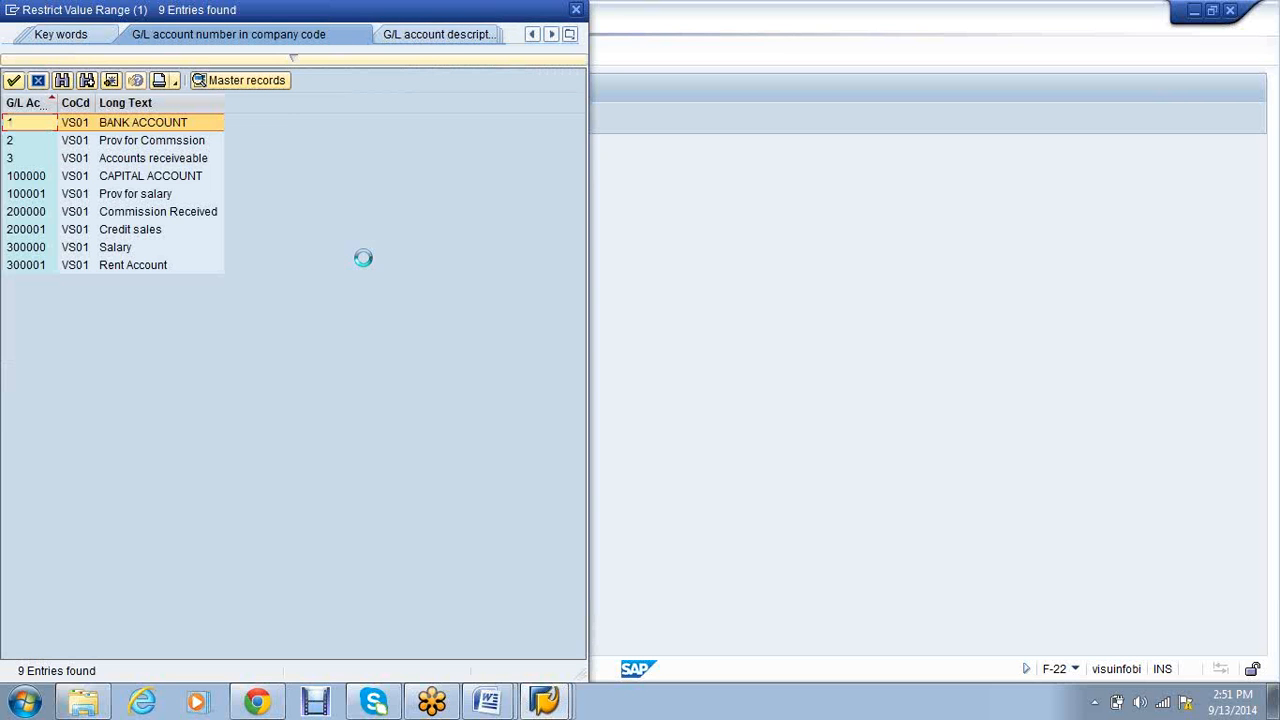
{"action": "double_click", "coordinate": [169, 257]}
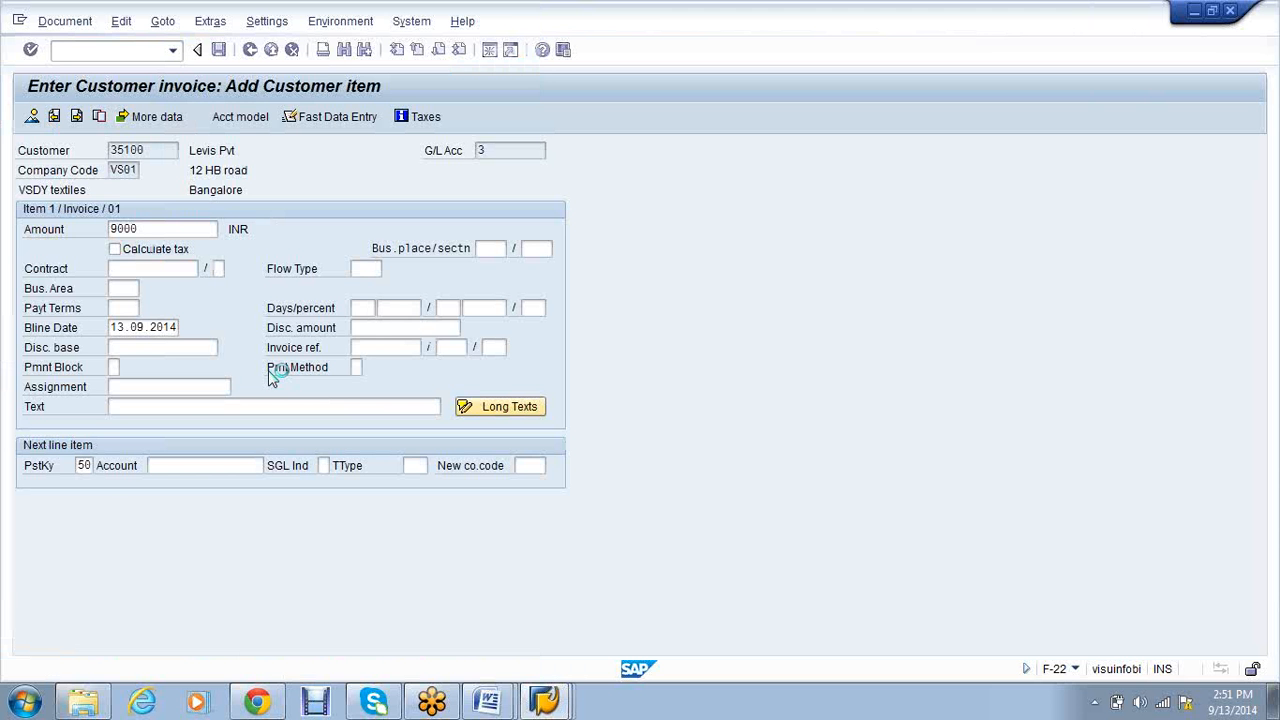
{"action": "key", "text": "Return"}
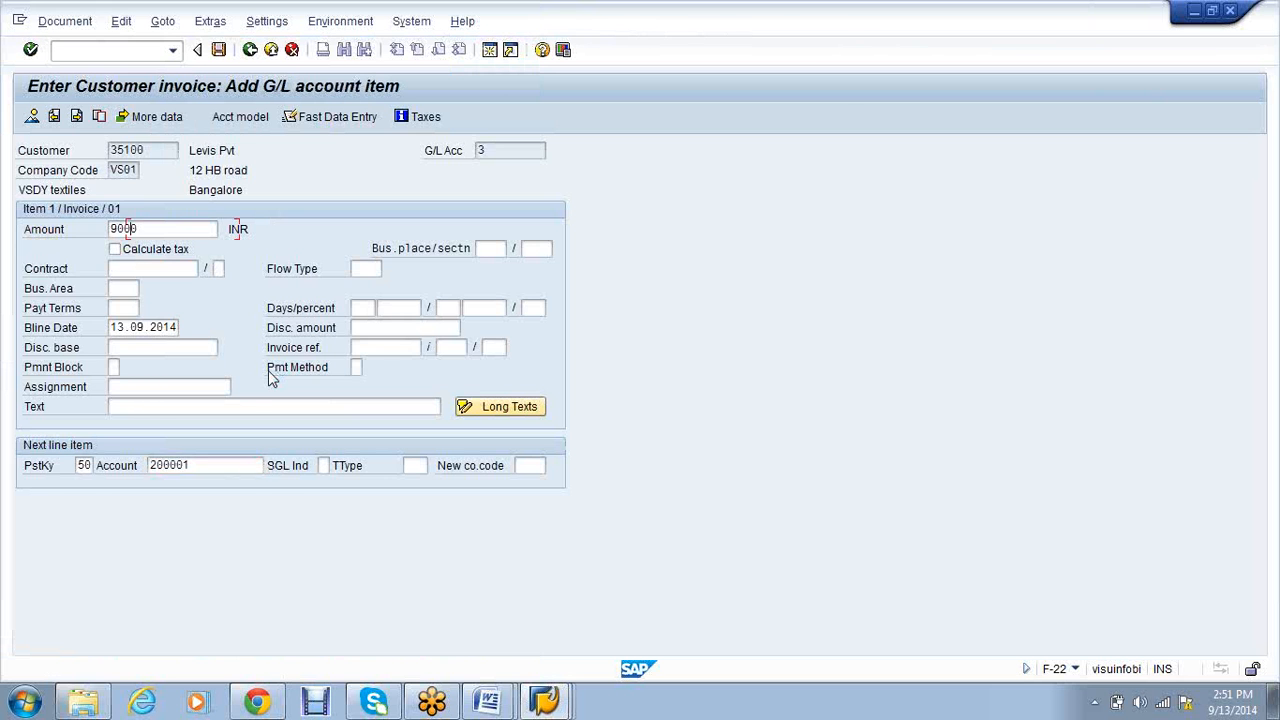
Balance the G/L line with *, post the invoice, and return to Customer Create
{"action": "type", "text": "*"}
{"action": "key", "text": "Return"}
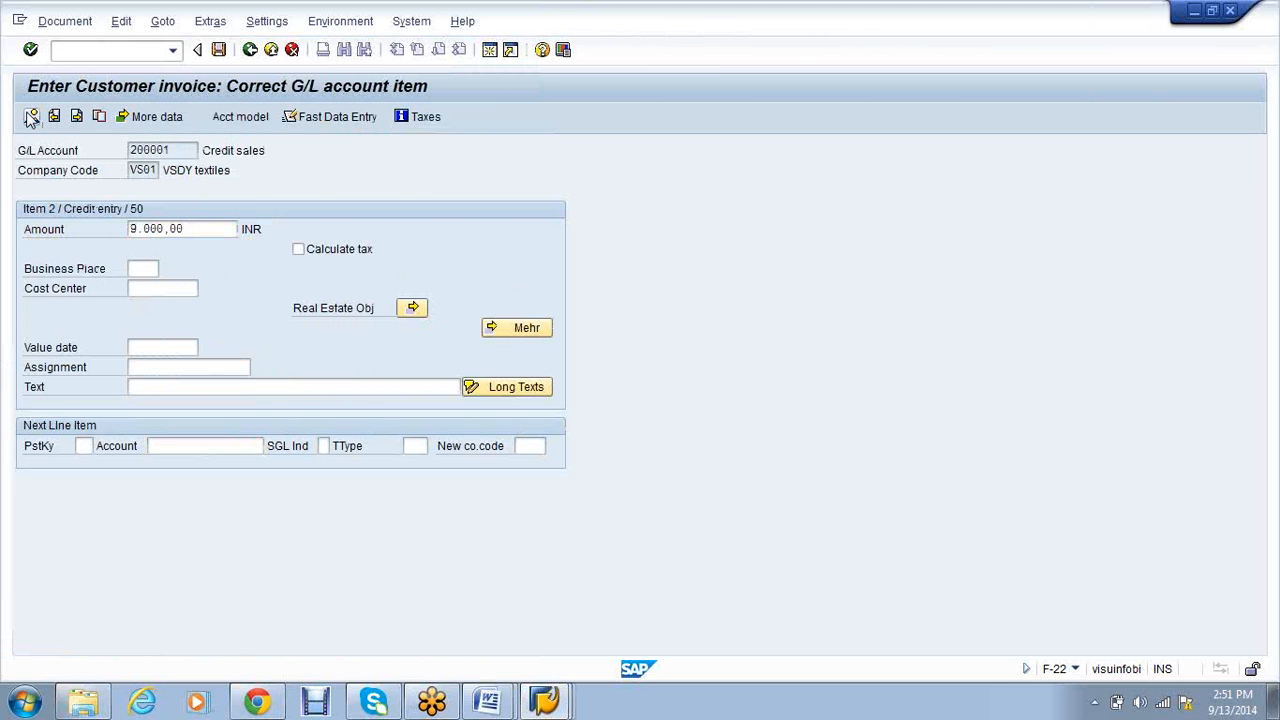
{"action": "left_click", "coordinate": [31, 117]}
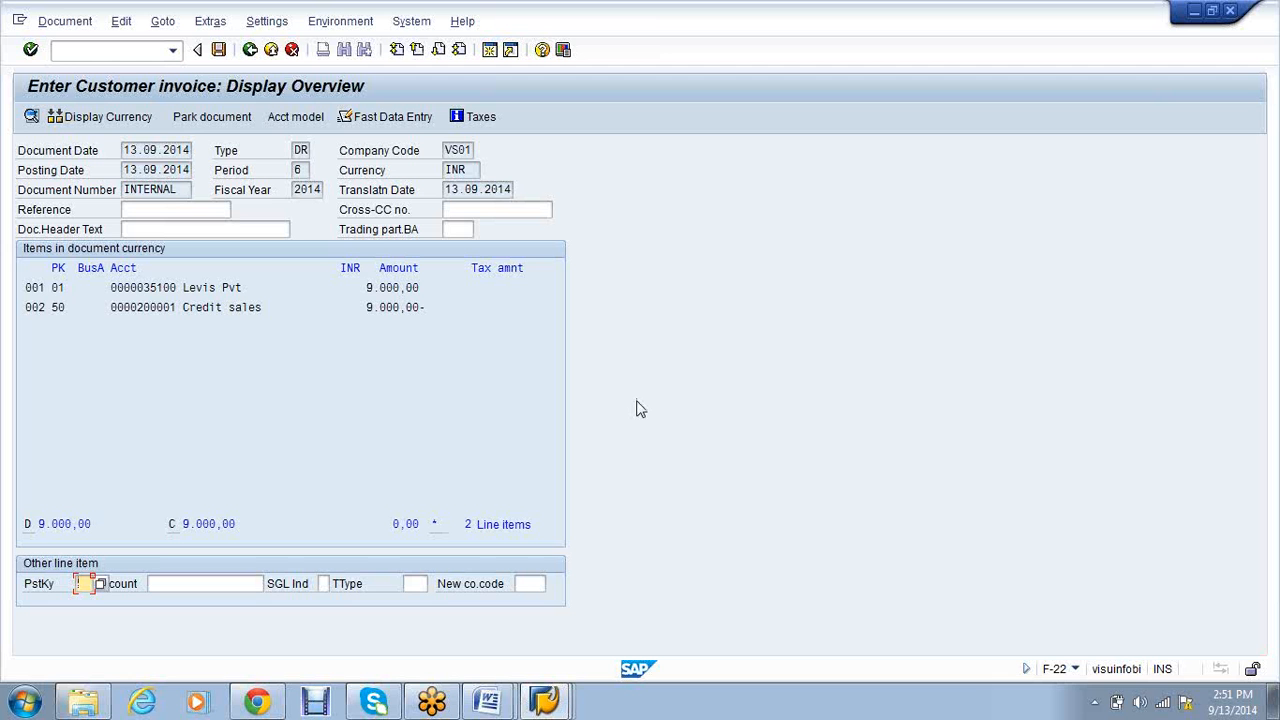
{"action": "key", "text": "ctrl+s"}
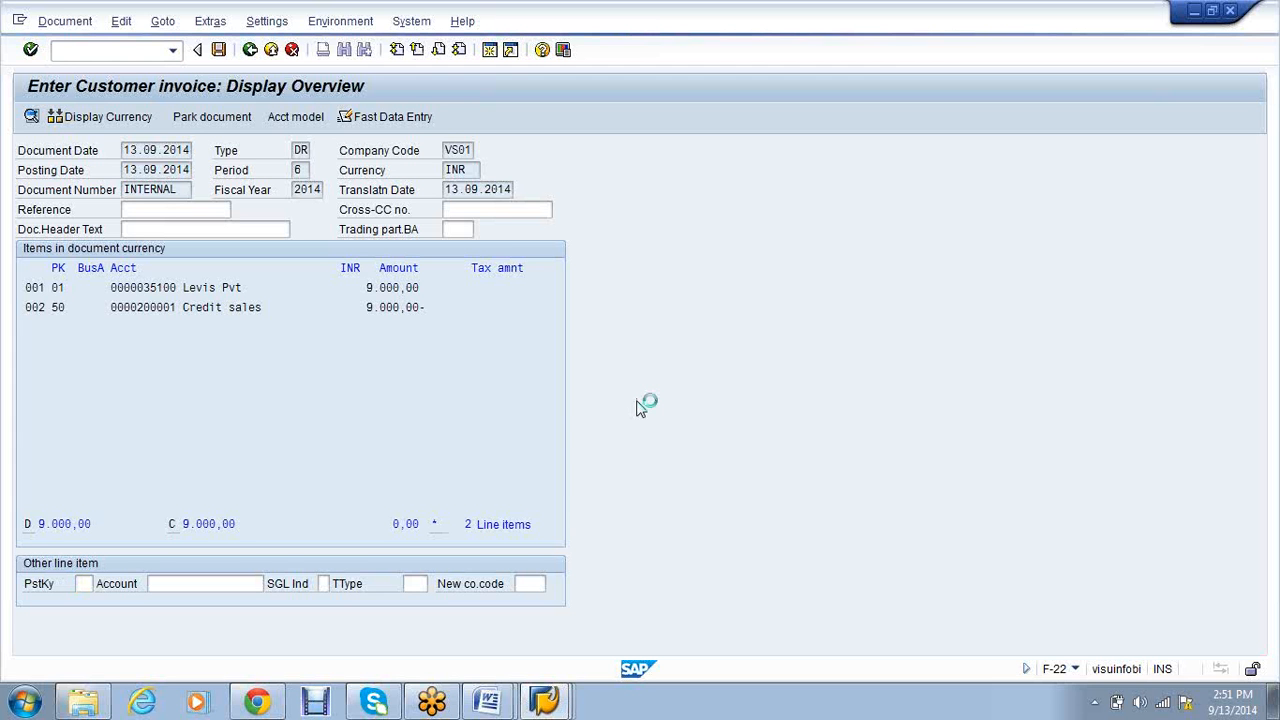
{"action": "left_click", "coordinate": [544, 700]}
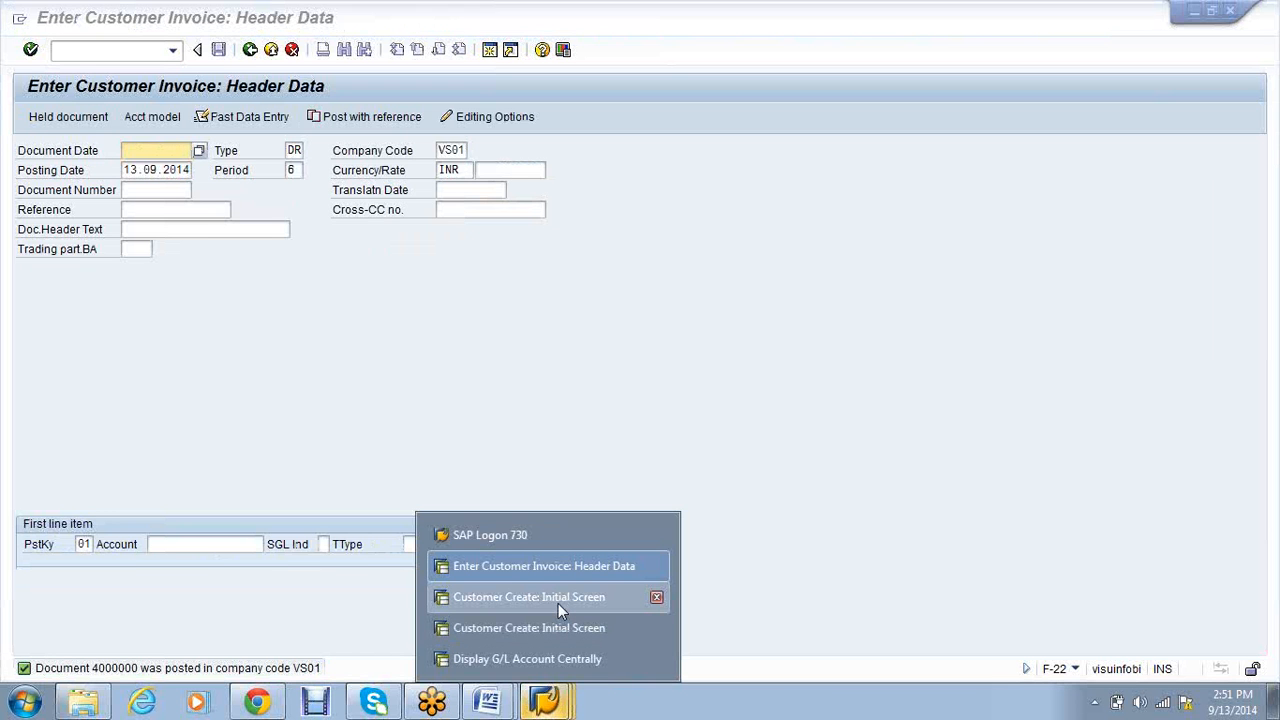
{"action": "left_click", "coordinate": [558, 597]}
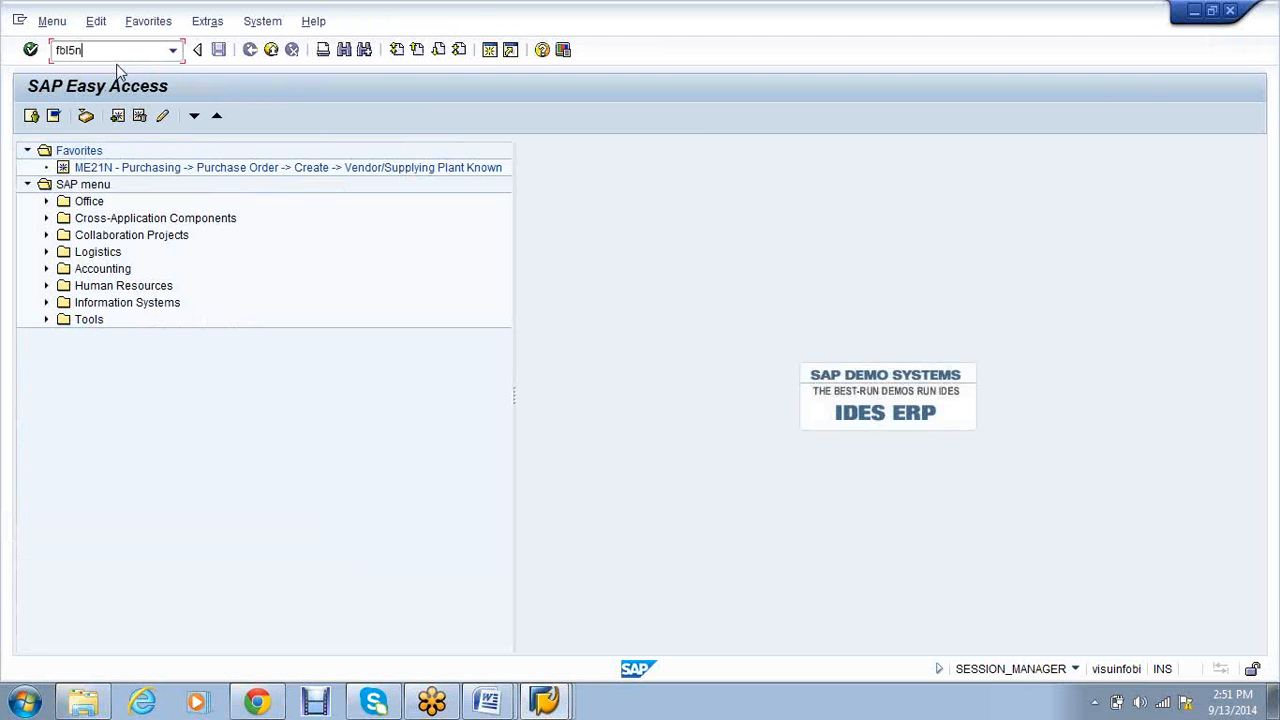
Run FBL5N for Levis in VS01 to list the one 9,000 INR invoice, then return to Customer Create
{"action": "key", "text": "Return"}
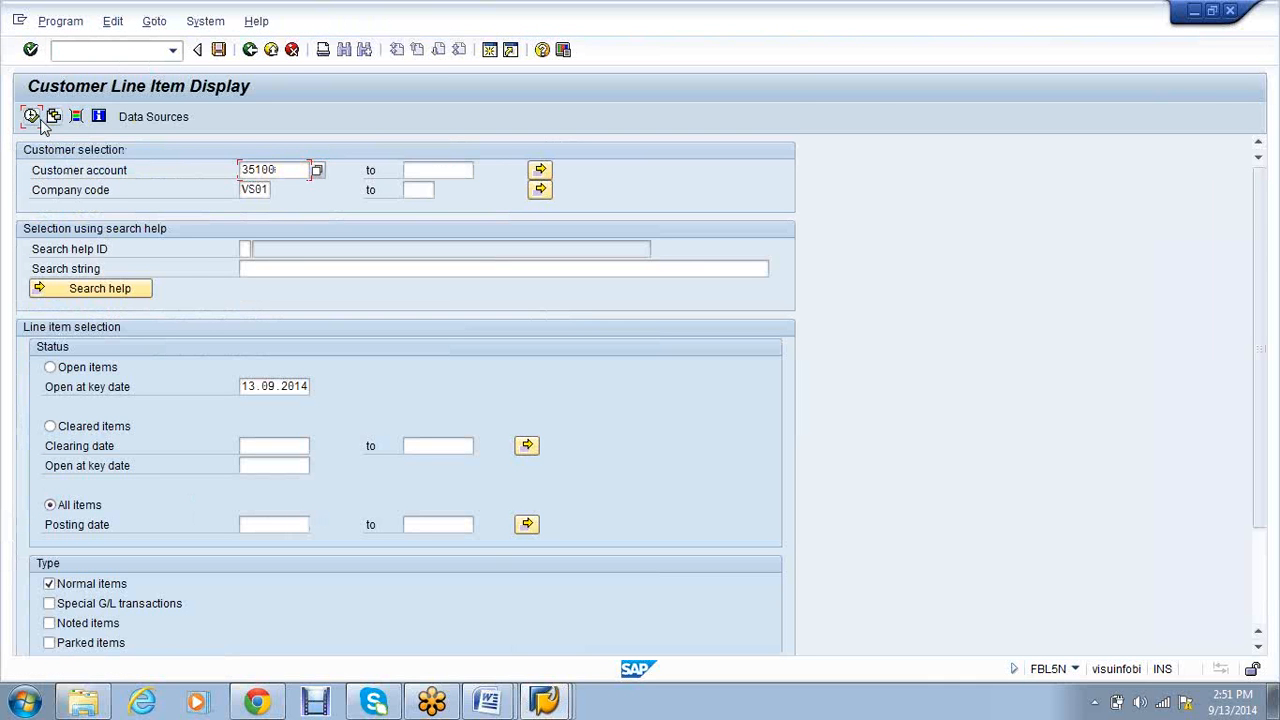
{"action": "left_click", "coordinate": [38, 118]}
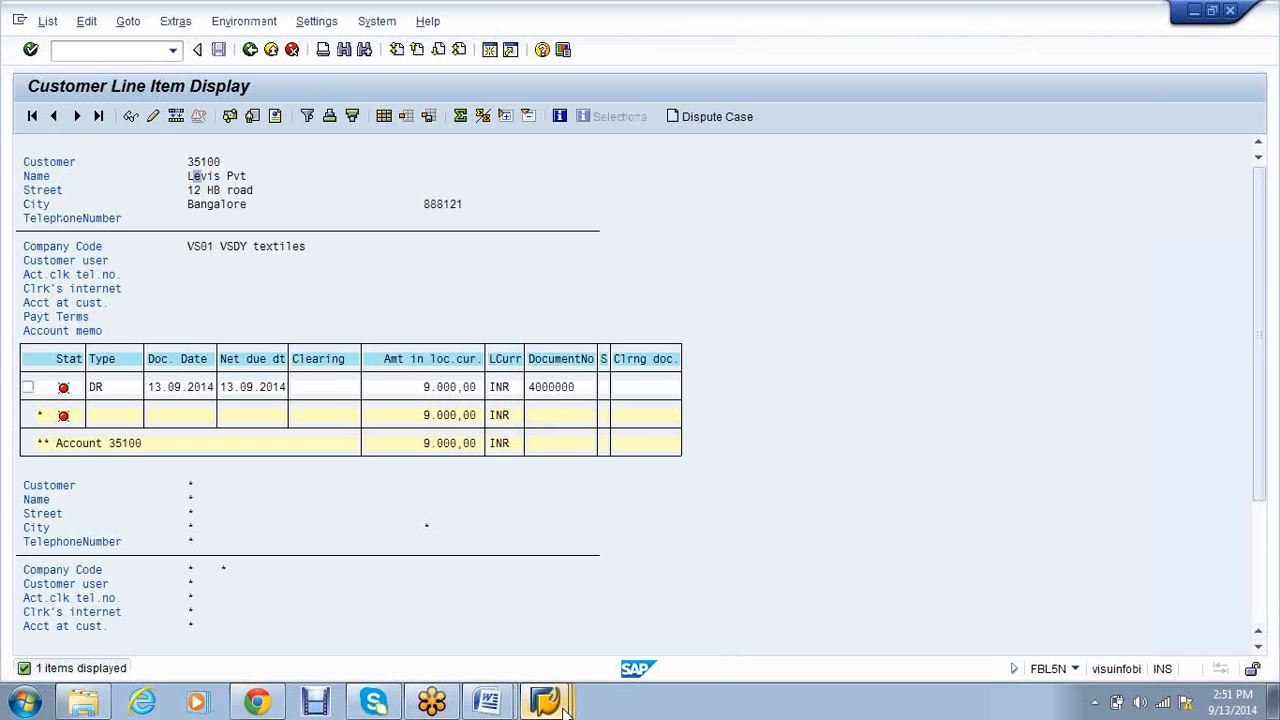
{"action": "left_click", "coordinate": [565, 705]}
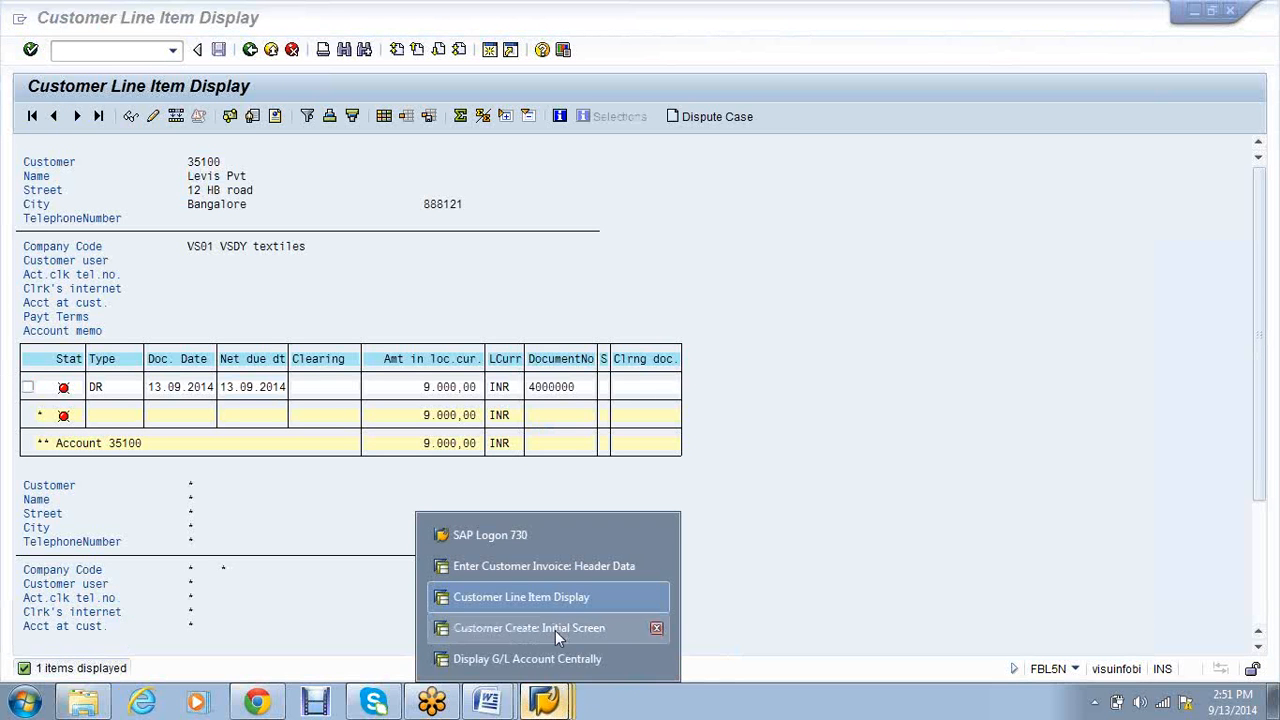
{"action": "left_click", "coordinate": [554, 628]}
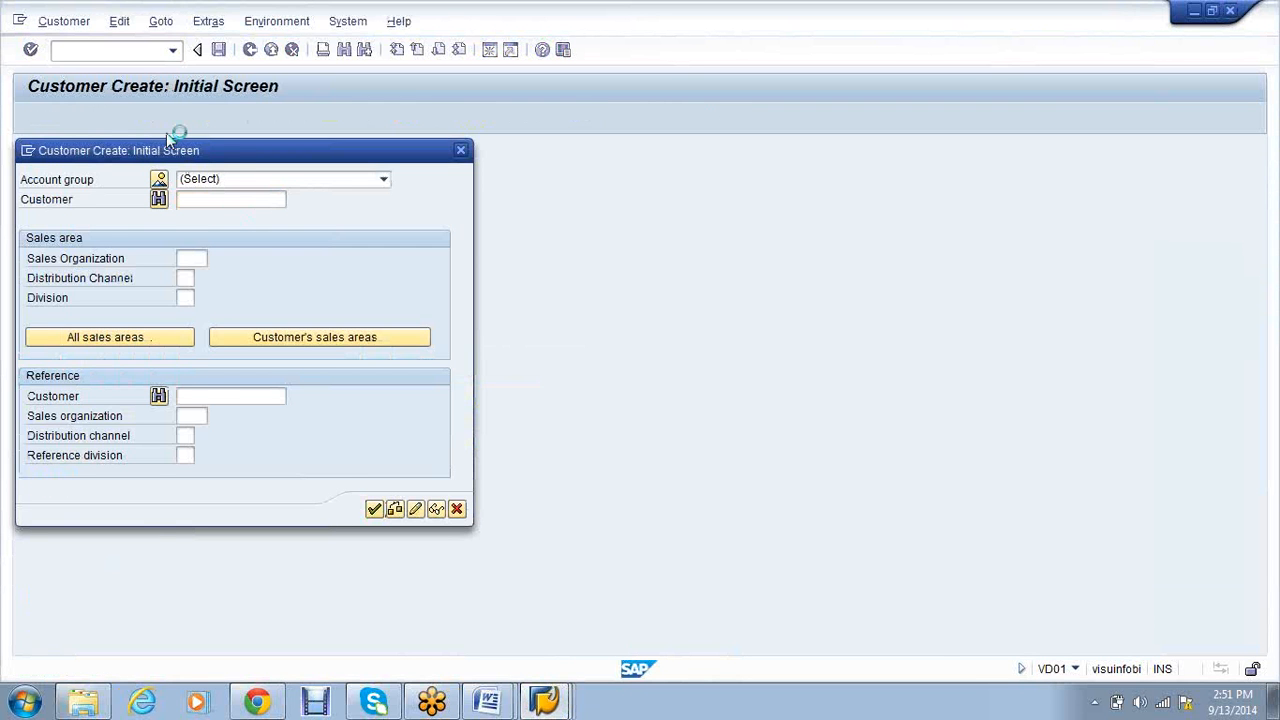
Run the FBL3N G/L account line item report with all items included
{"action": "key", "text": "Escape"}
{"action": "type", "text": "/nfbl3n"}
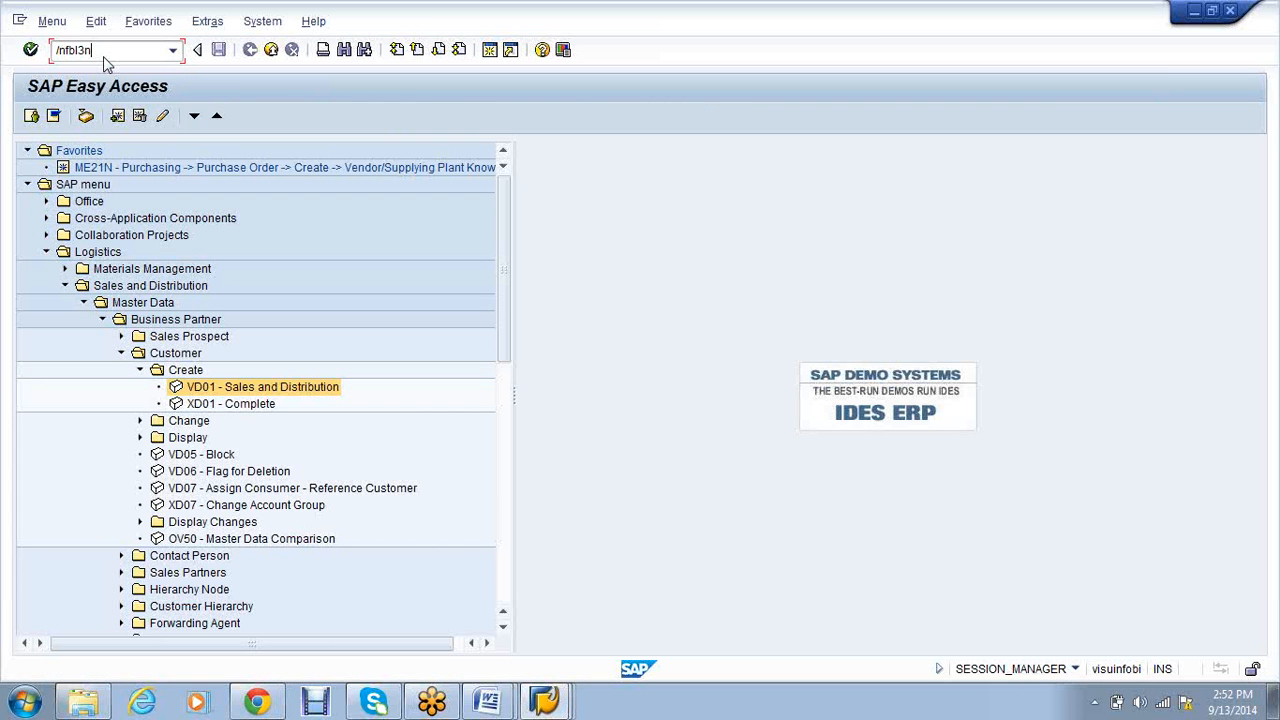
{"action": "key", "text": "Return"}
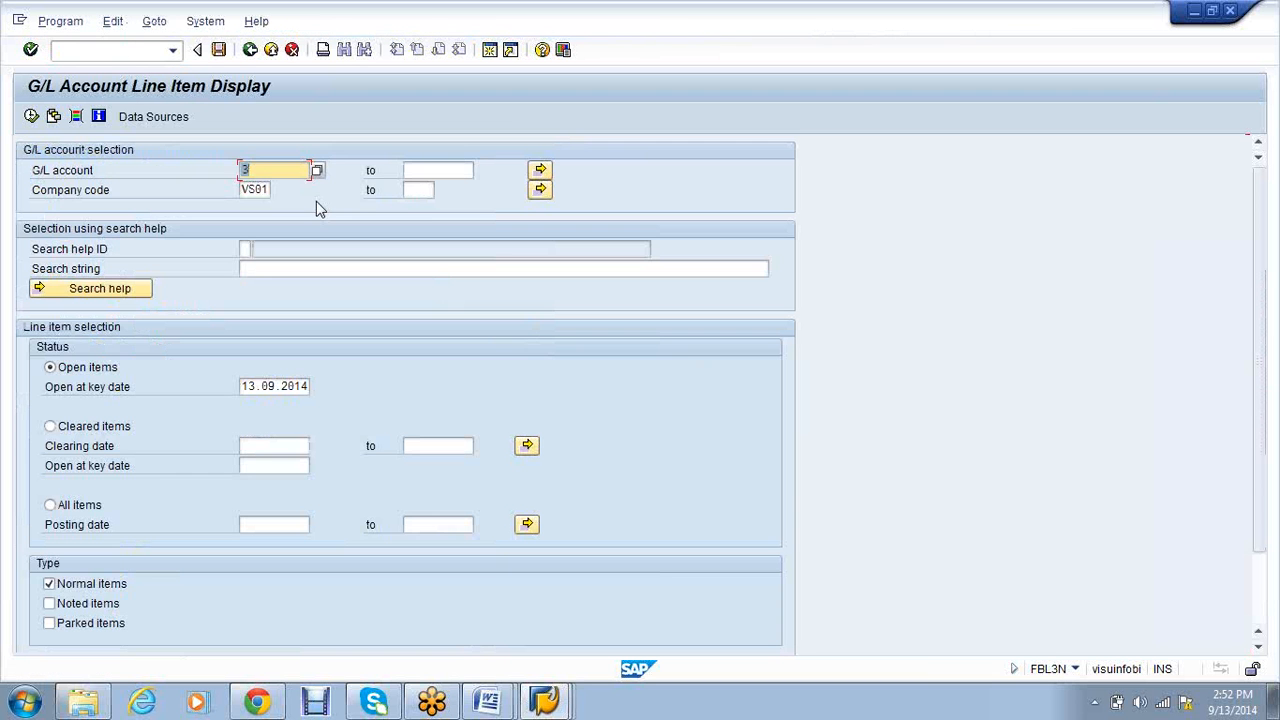
{"action": "left_click", "coordinate": [49, 505]}
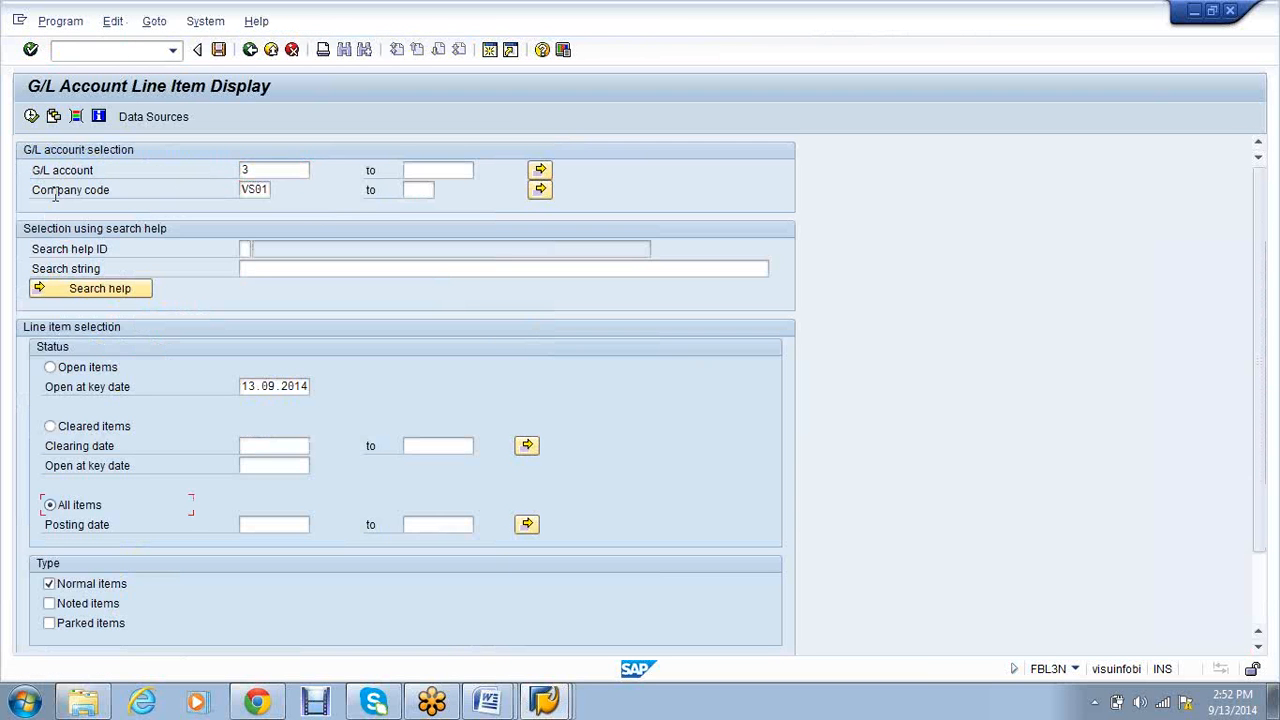
{"action": "left_click", "coordinate": [31, 116]}
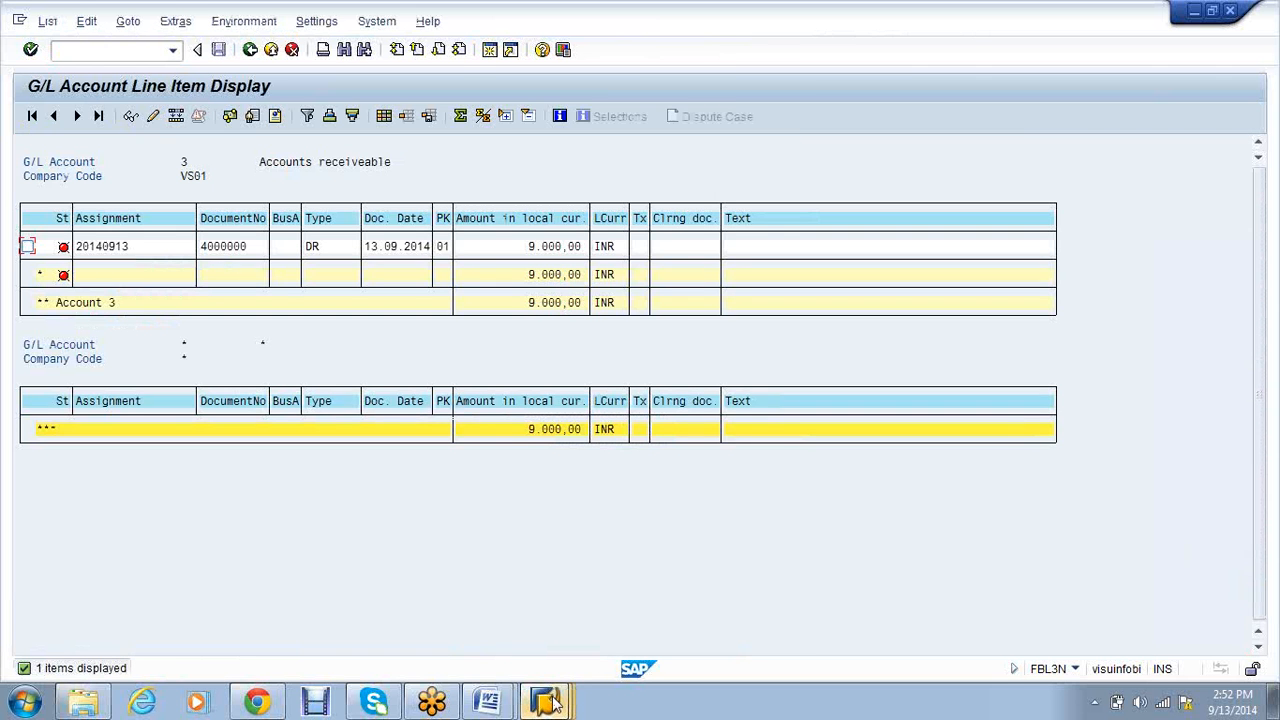
Bring the customer line item list forward and highlight invoice document 4000000 for 9,000.00 INR
{"action": "left_click", "coordinate": [553, 703]}
{"action": "left_click", "coordinate": [551, 519]}
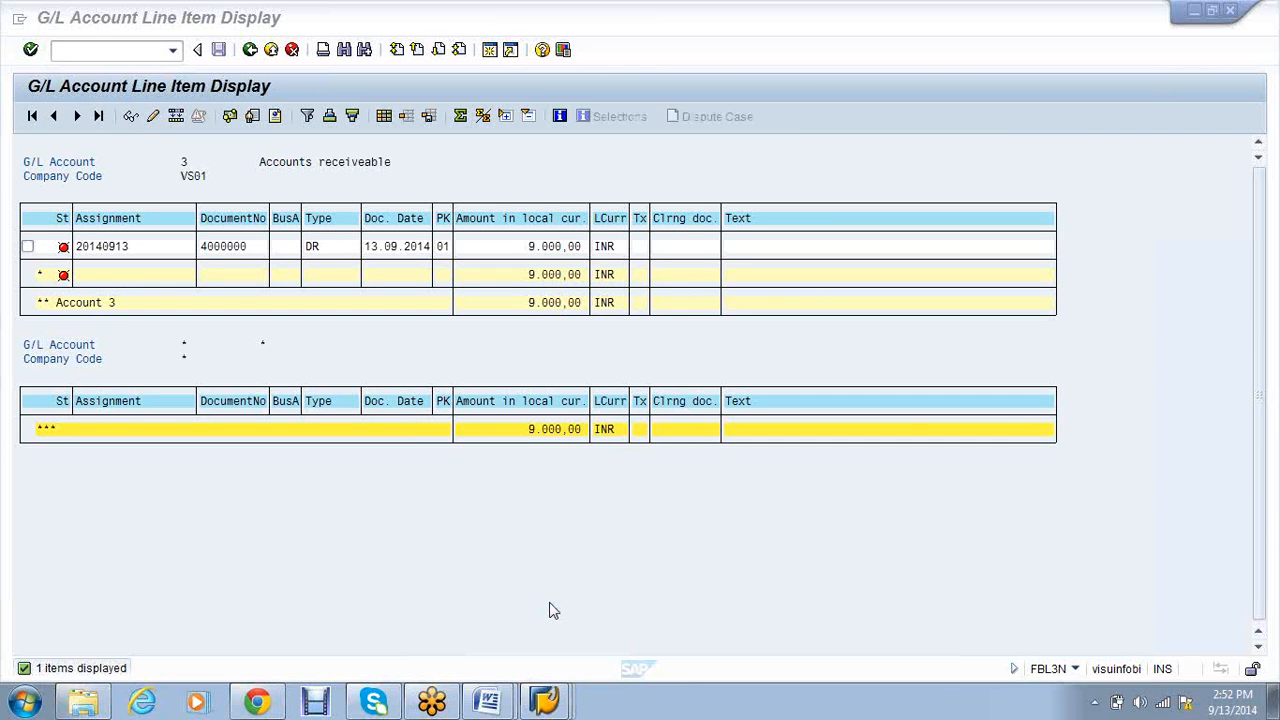
{"action": "left_click_drag", "start_coordinate": [566, 389], "coordinate": [578, 391]}
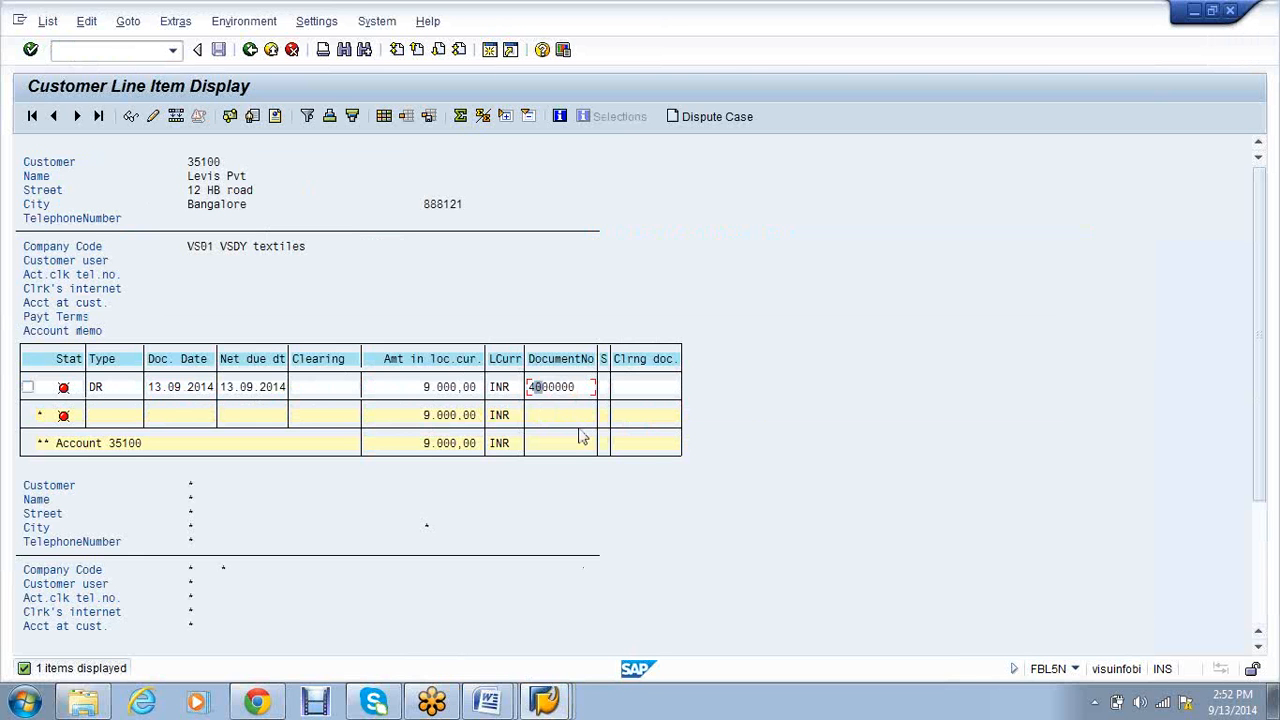
{"action": "mouse_move", "coordinate": [553, 700]}
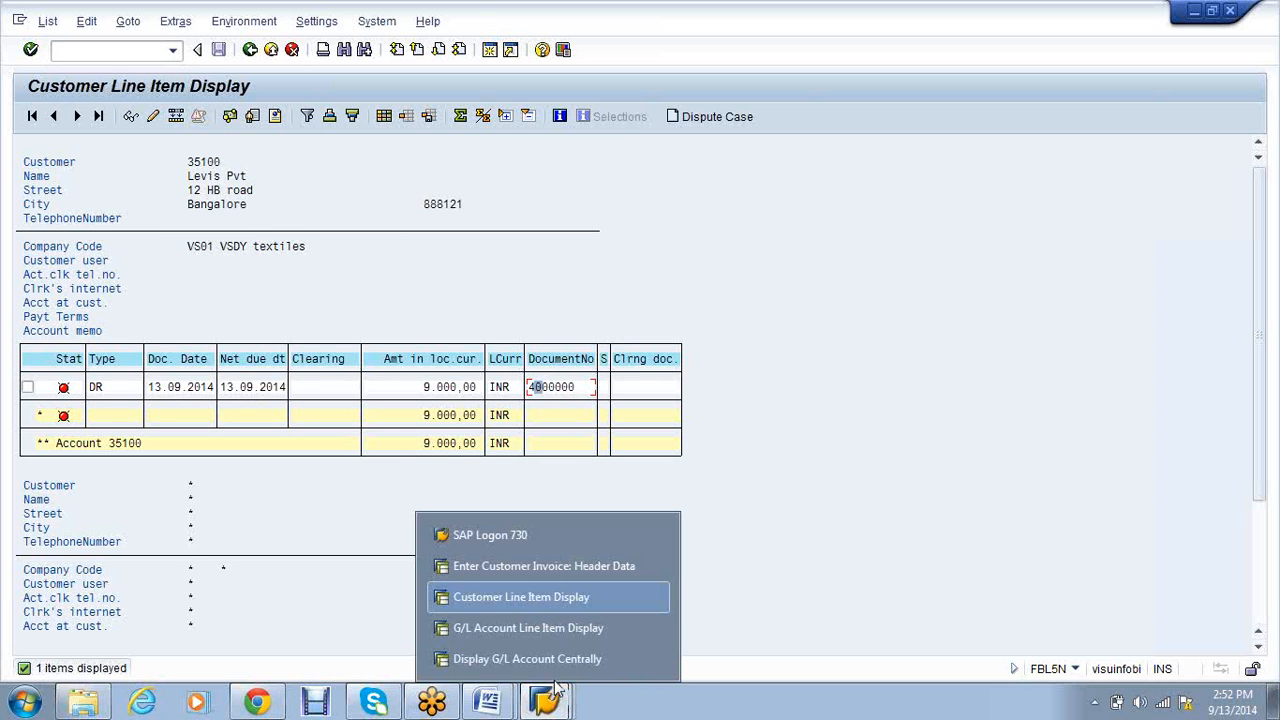
Start the F-28 incoming payment transaction from the SAP entry window
{"action": "left_click", "coordinate": [569, 566]}
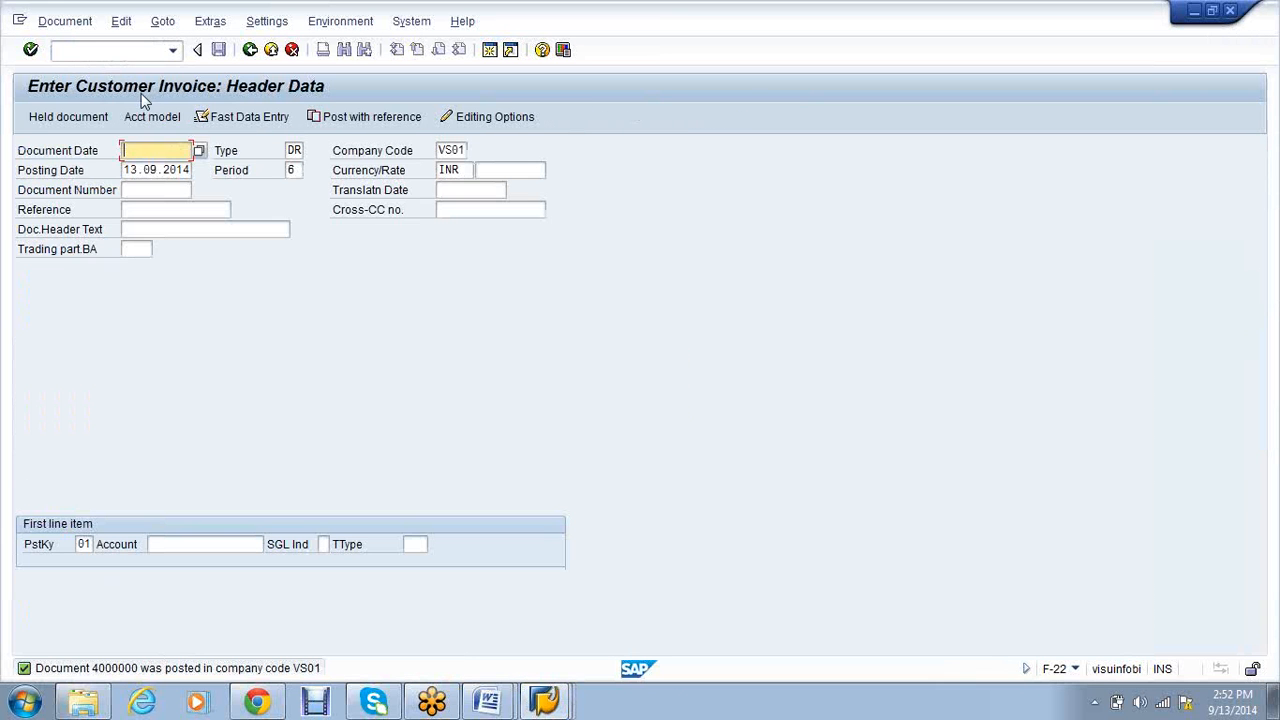
{"action": "left_click", "coordinate": [103, 53]}
{"action": "type", "text": "/nf-28"}
{"action": "key", "text": "Return"}
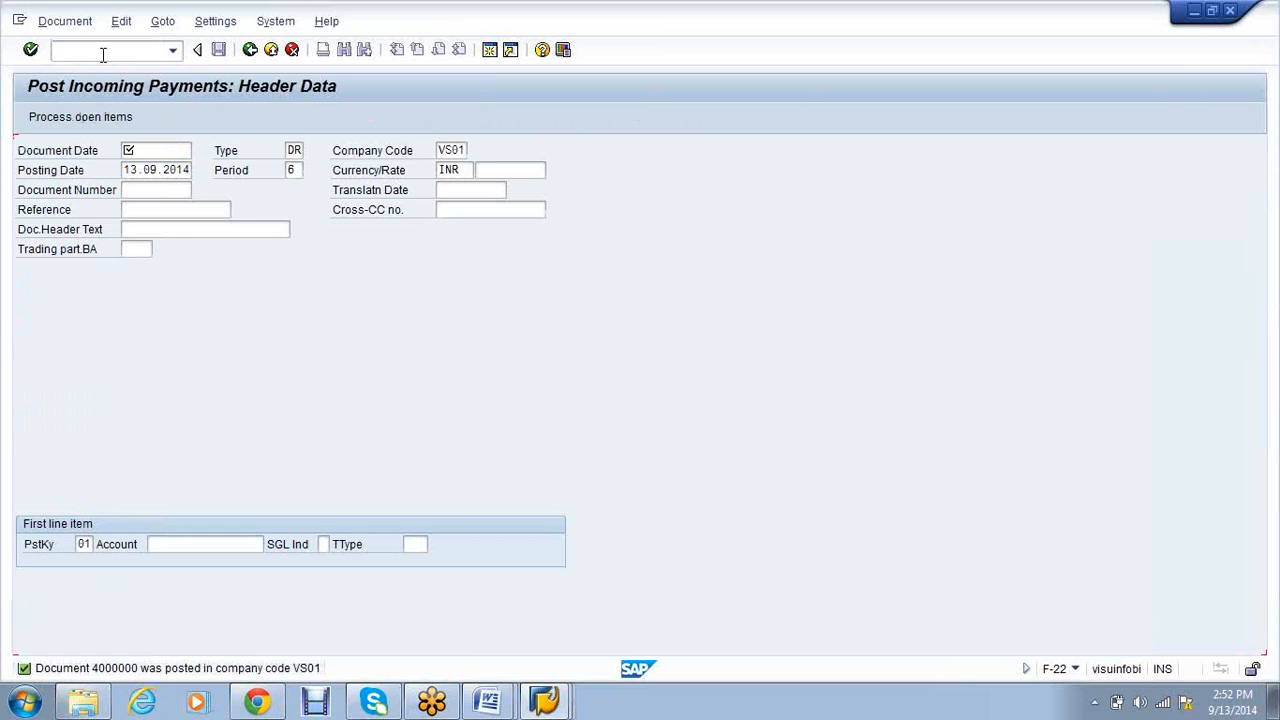
Set the document date to 13.09.2014 and the bank account to 1
{"action": "left_click", "coordinate": [203, 427]}
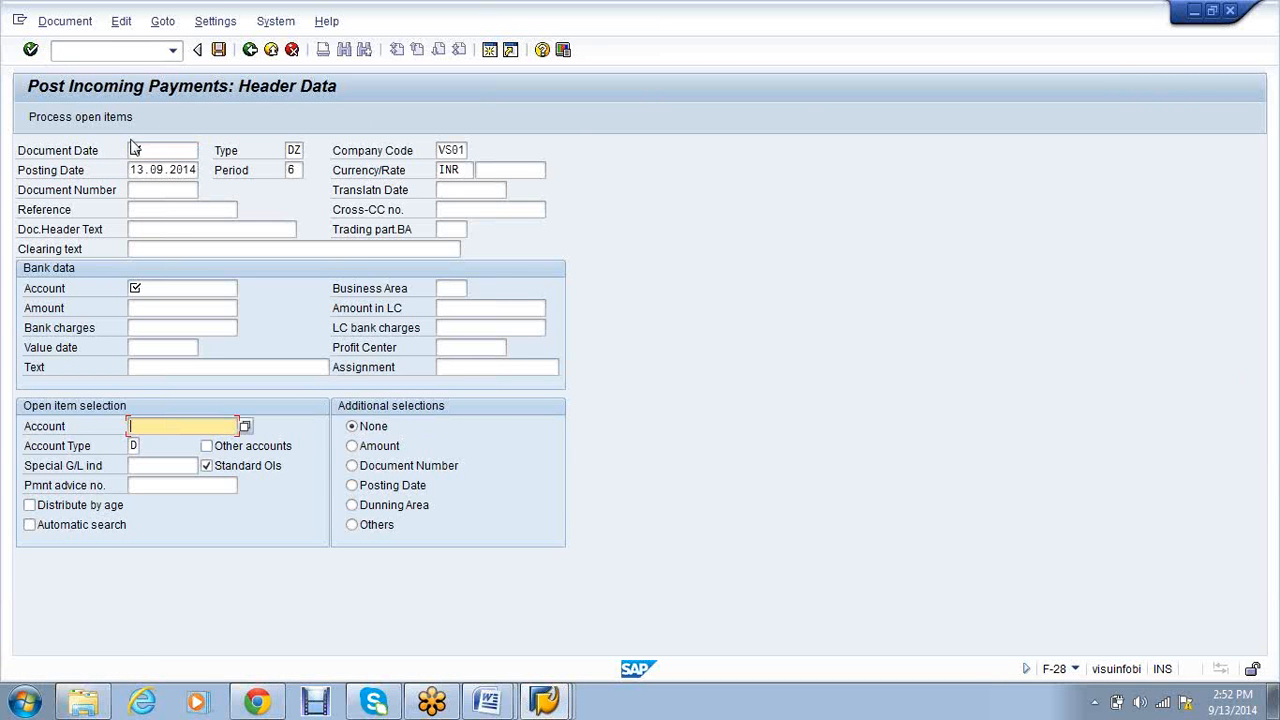
{"action": "left_click", "coordinate": [163, 150]}
{"action": "type", "text": "13"}
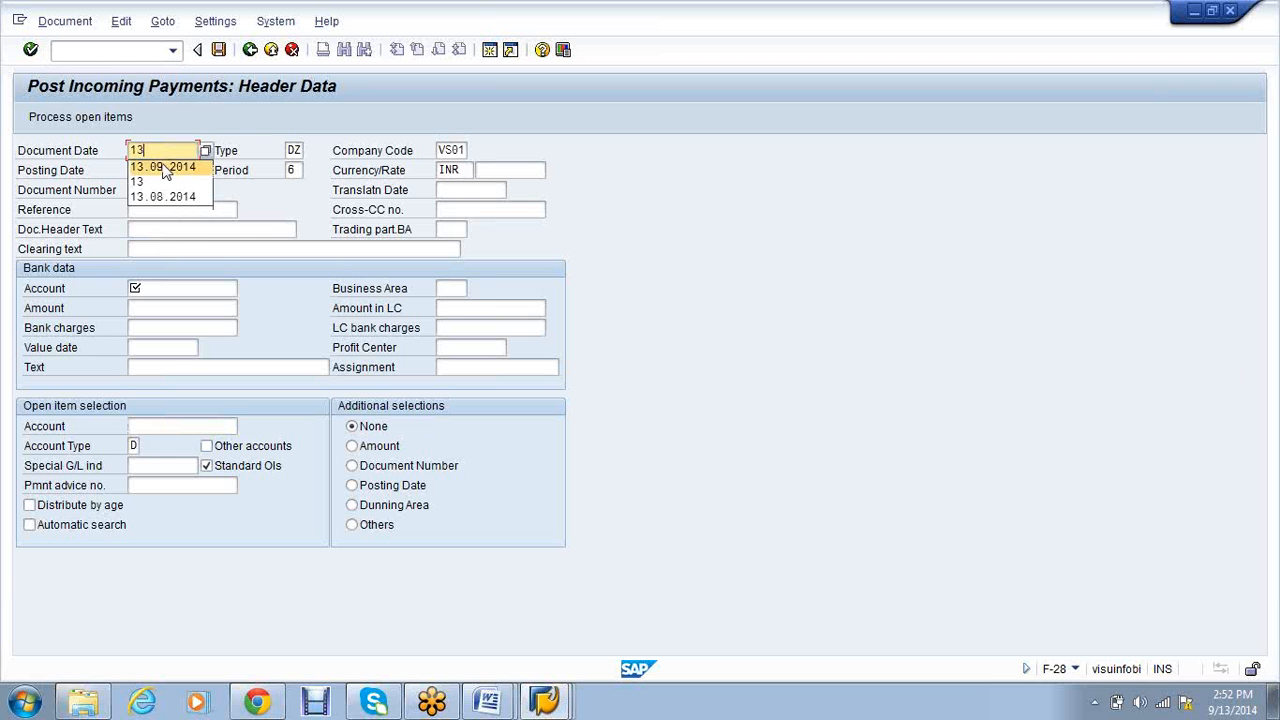
{"action": "left_click", "coordinate": [160, 173]}
{"action": "left_click", "coordinate": [214, 289]}
{"action": "type", "text": "1"}
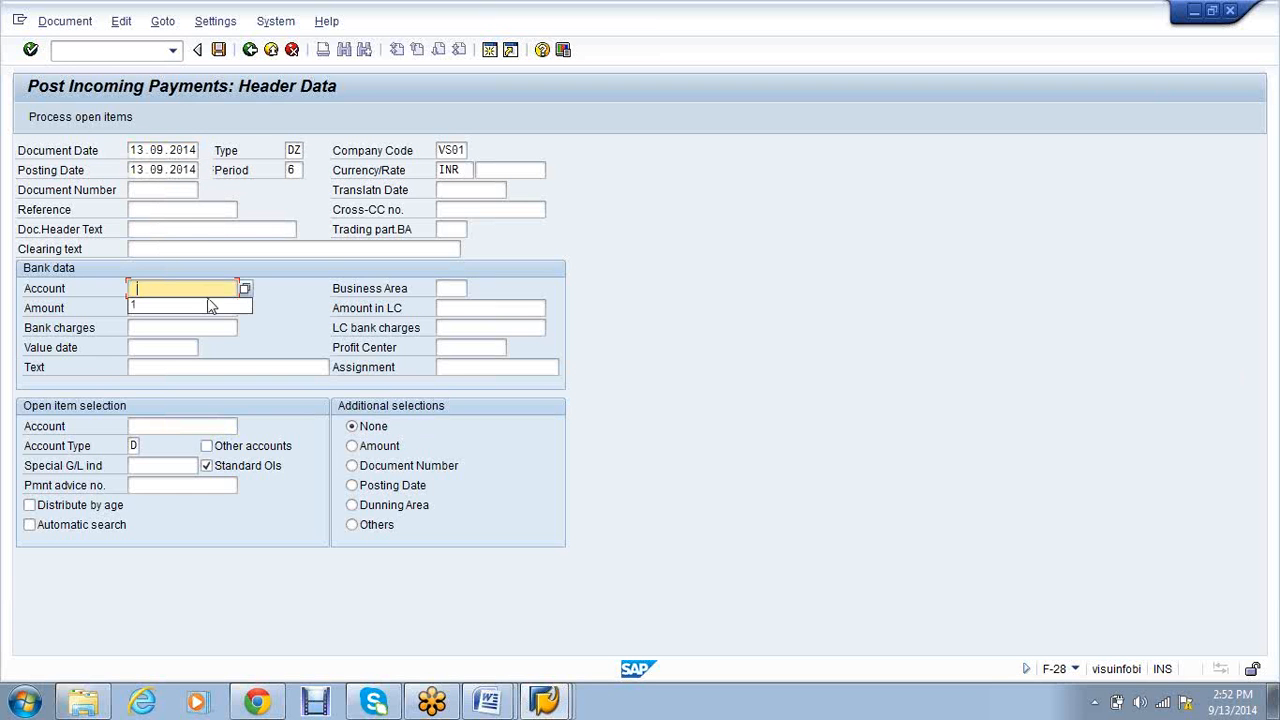
{"action": "left_click", "coordinate": [212, 306]}
{"action": "left_click", "coordinate": [200, 309]}
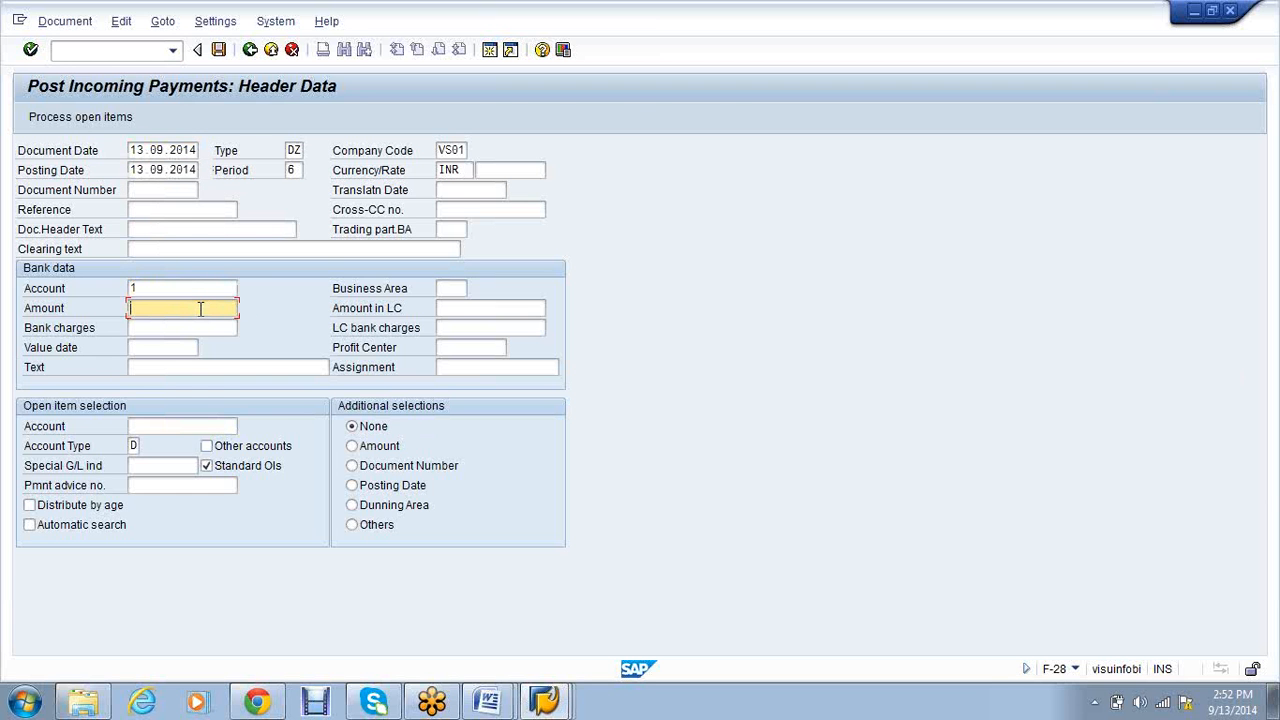
Copy customer number 35100 from the customer line item window
{"action": "key", "text": "alt+Tab"}
{"action": "key", "text": "ctrl+y"}
{"action": "left_click_drag", "start_coordinate": [189, 163], "coordinate": [227, 171]}
{"action": "key", "text": "ctrl+c"}
{"action": "key", "text": "alt+Tab"}
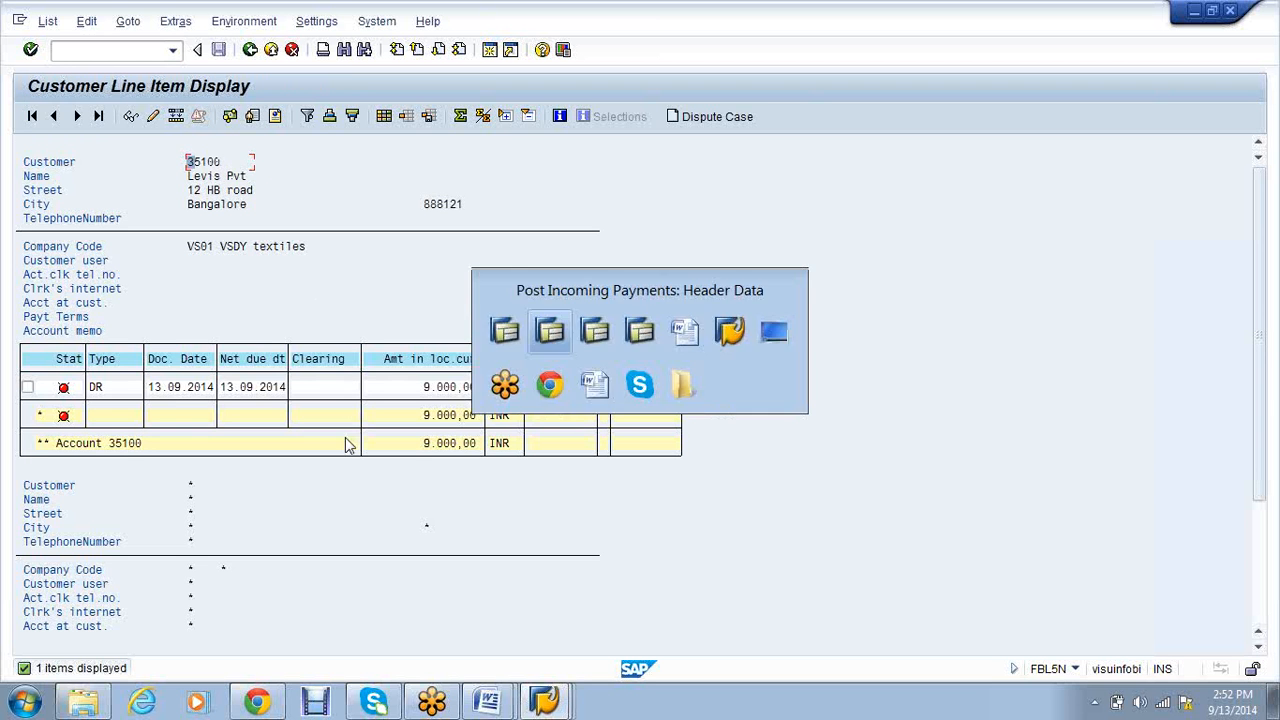
Enter amount 9000, value date 13.09.2014 and open-item customer account 35100
{"action": "type", "text": "90"}
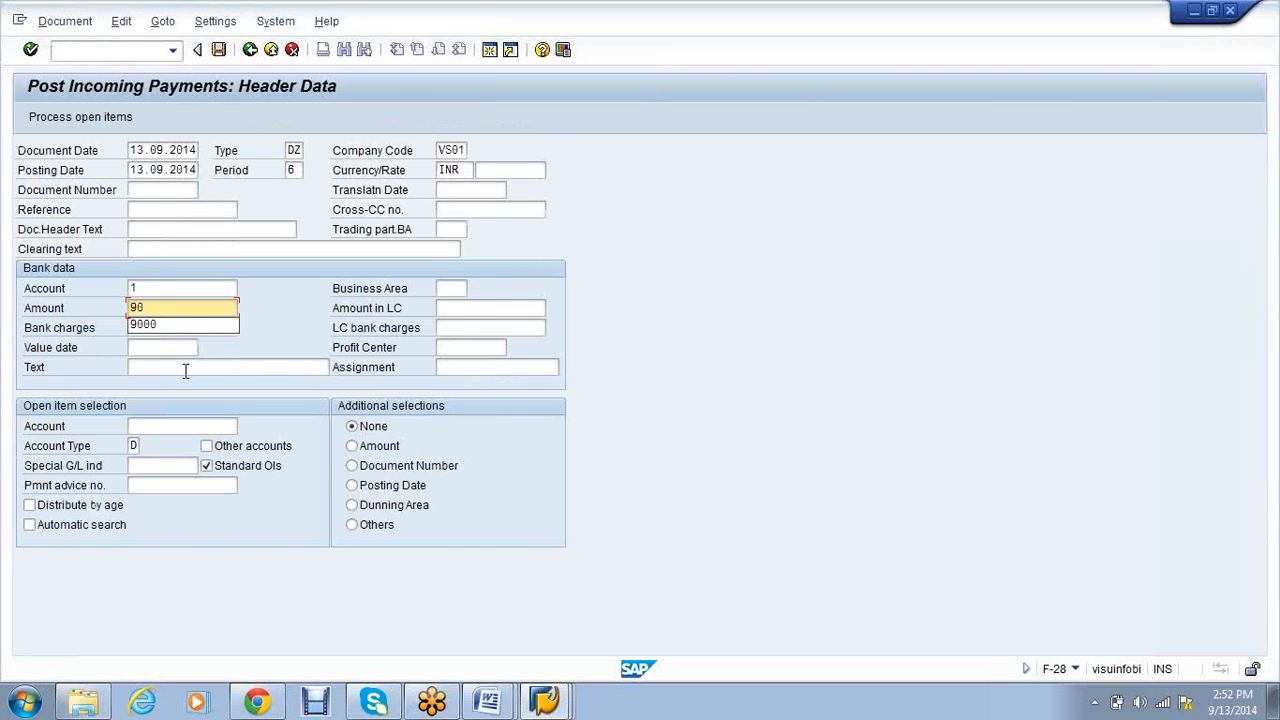
{"action": "type", "text": "00"}
{"action": "key", "text": "Tab"}
{"action": "key", "text": "Tab"}
{"action": "key", "text": "Tab"}
{"action": "key", "text": "Tab"}
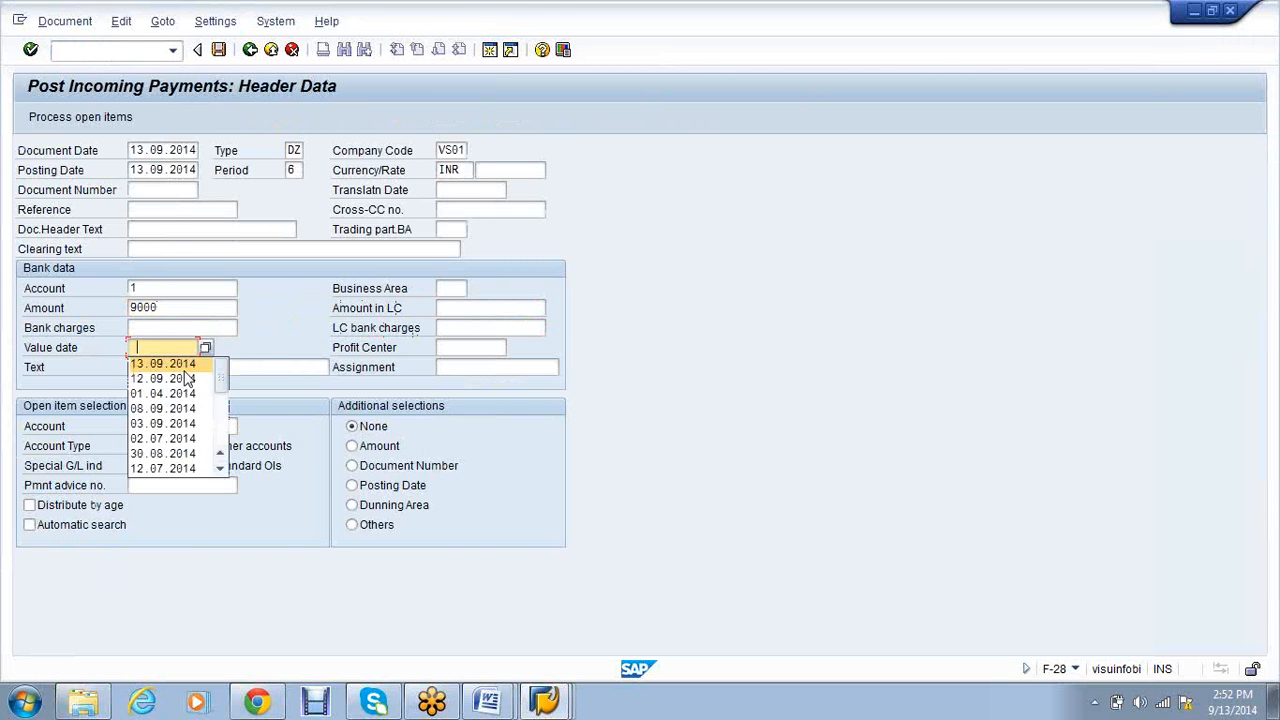
{"action": "left_click", "coordinate": [165, 363]}
{"action": "left_click", "coordinate": [197, 426]}
{"action": "type", "text": "35100"}
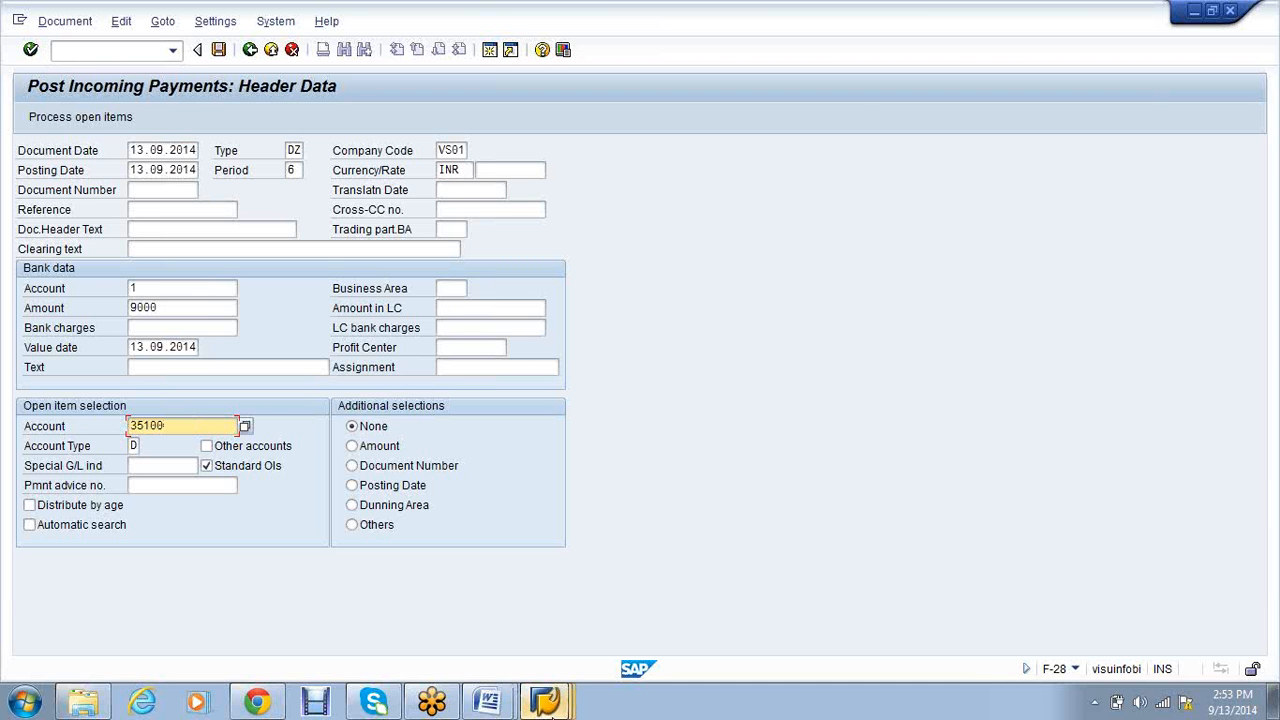
{"action": "left_click", "coordinate": [551, 710]}
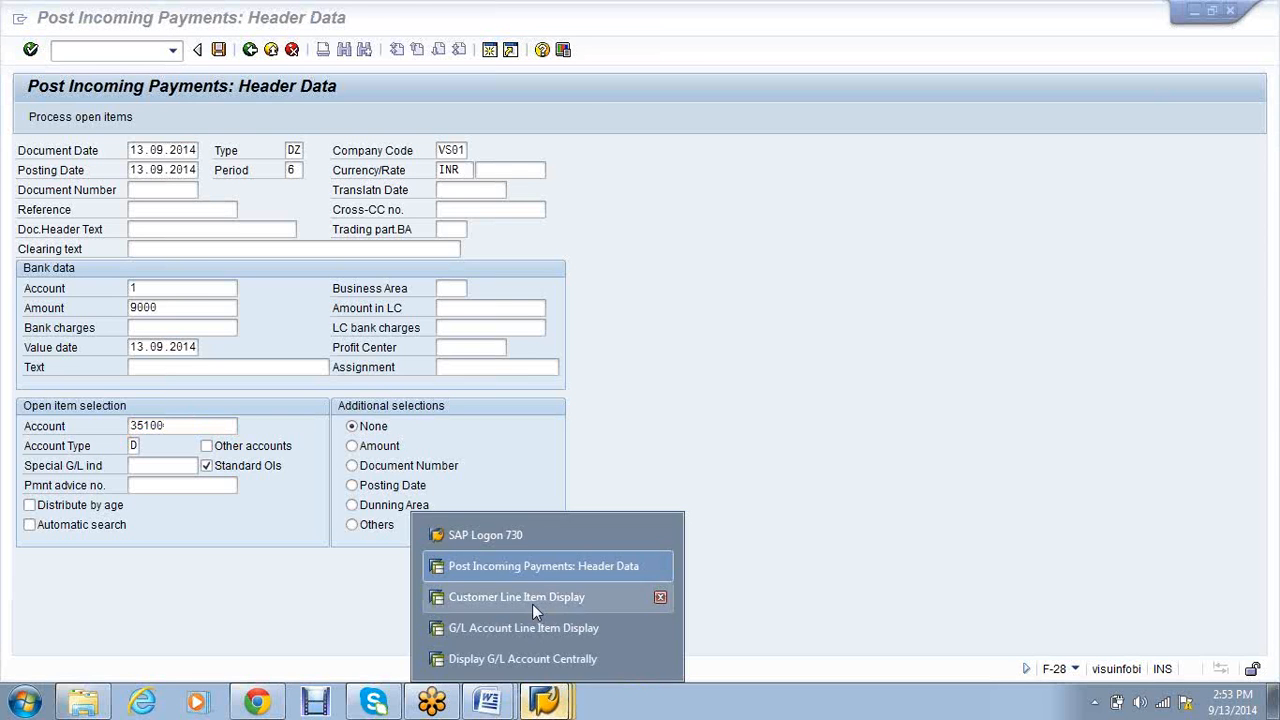
{"action": "left_click", "coordinate": [532, 604]}
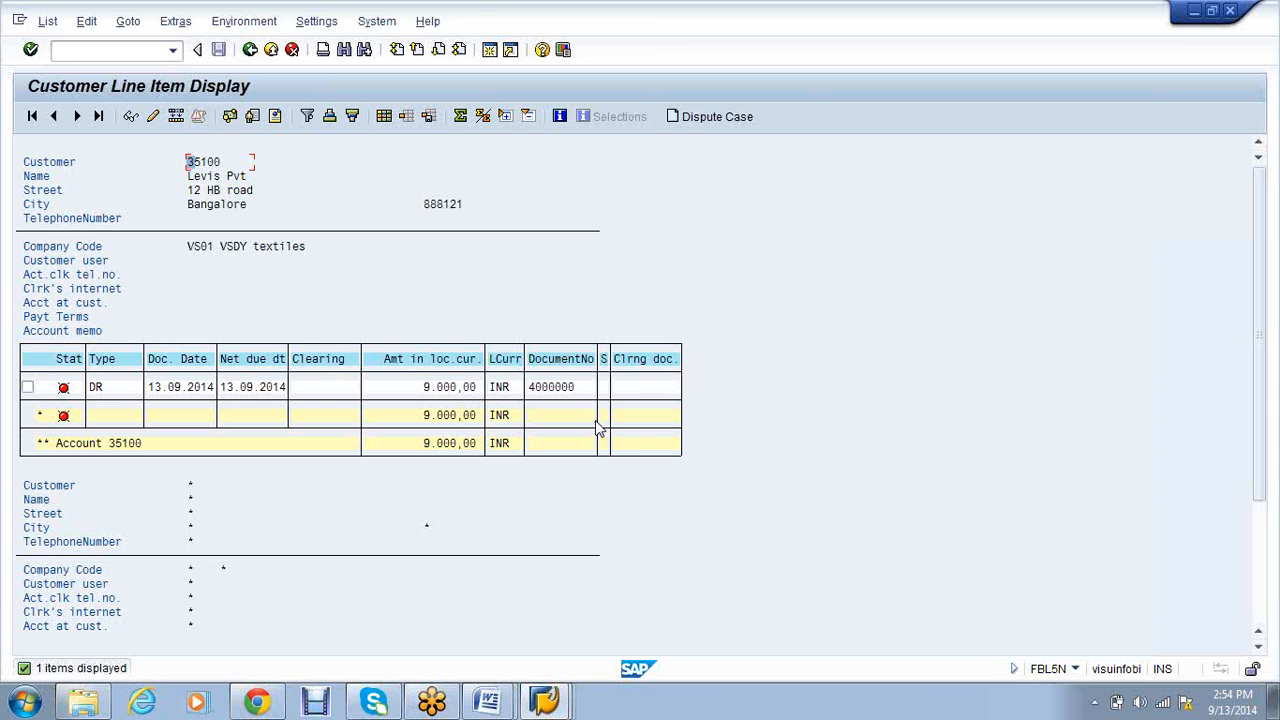
{"action": "left_click", "coordinate": [545, 700]}
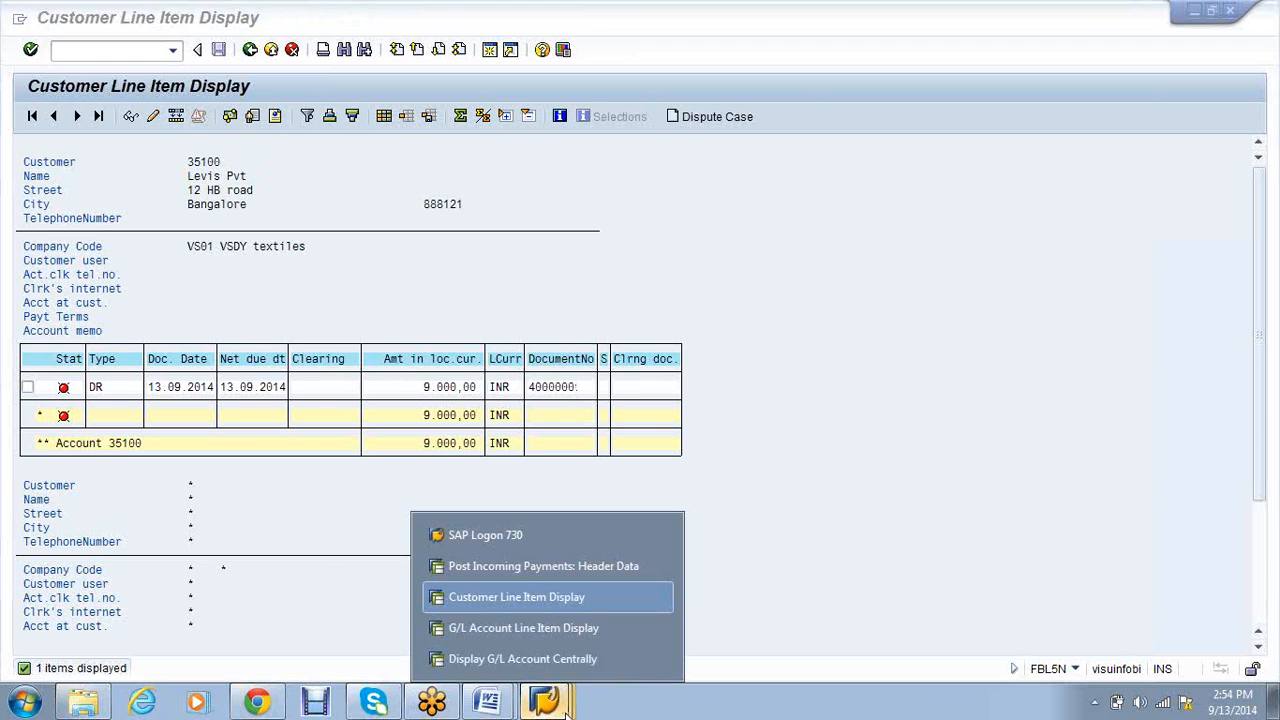
{"action": "left_click", "coordinate": [882, 544]}
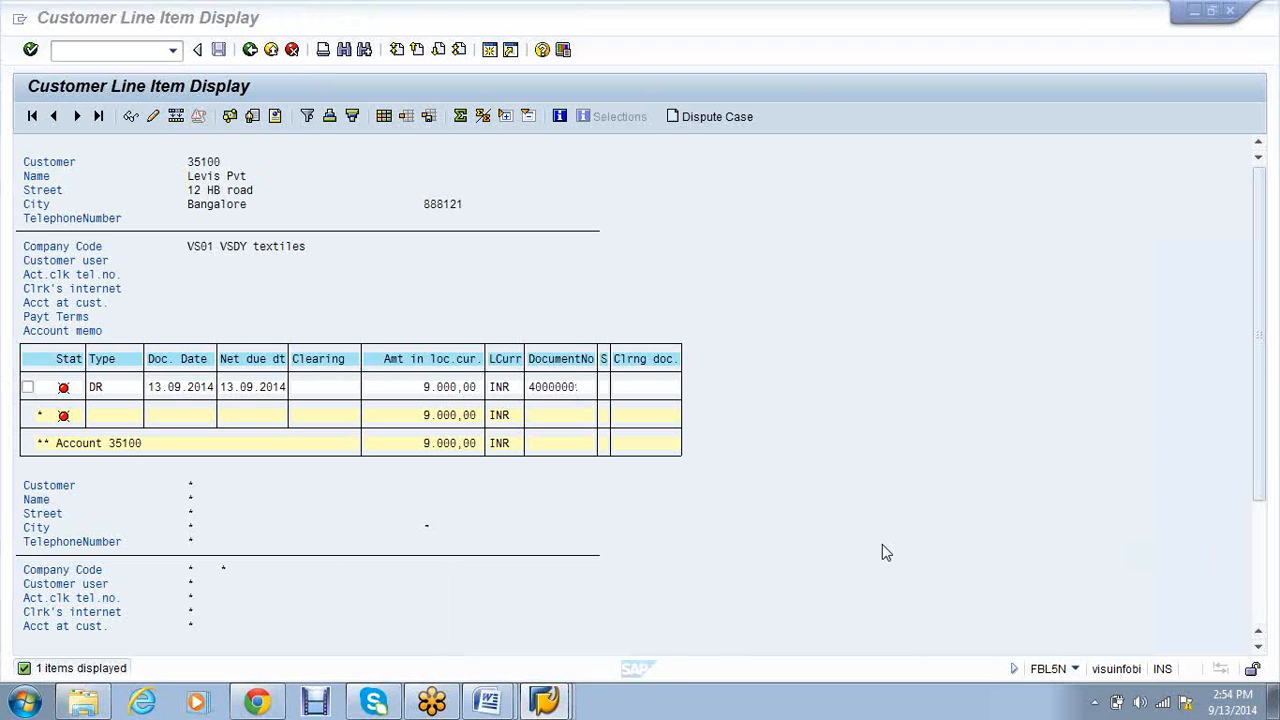
{"action": "left_click_drag", "start_coordinate": [528, 387], "coordinate": [580, 397]}
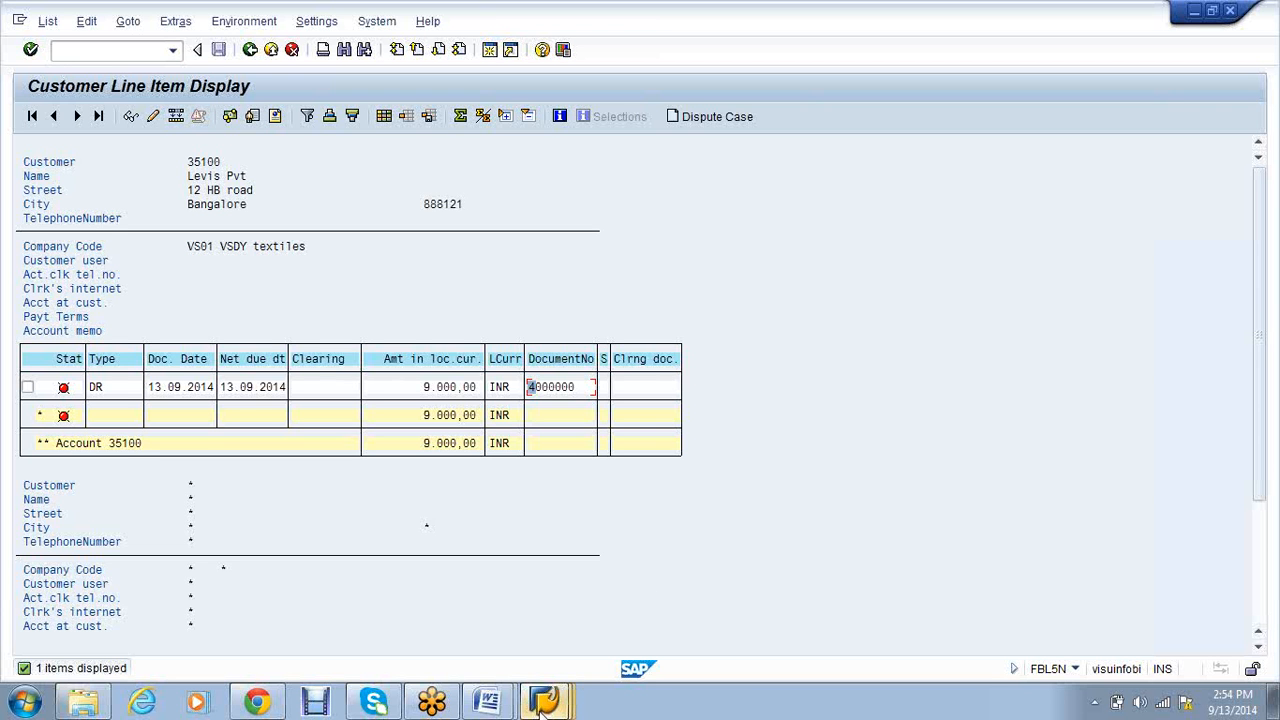
{"action": "mouse_move", "coordinate": [545, 705]}
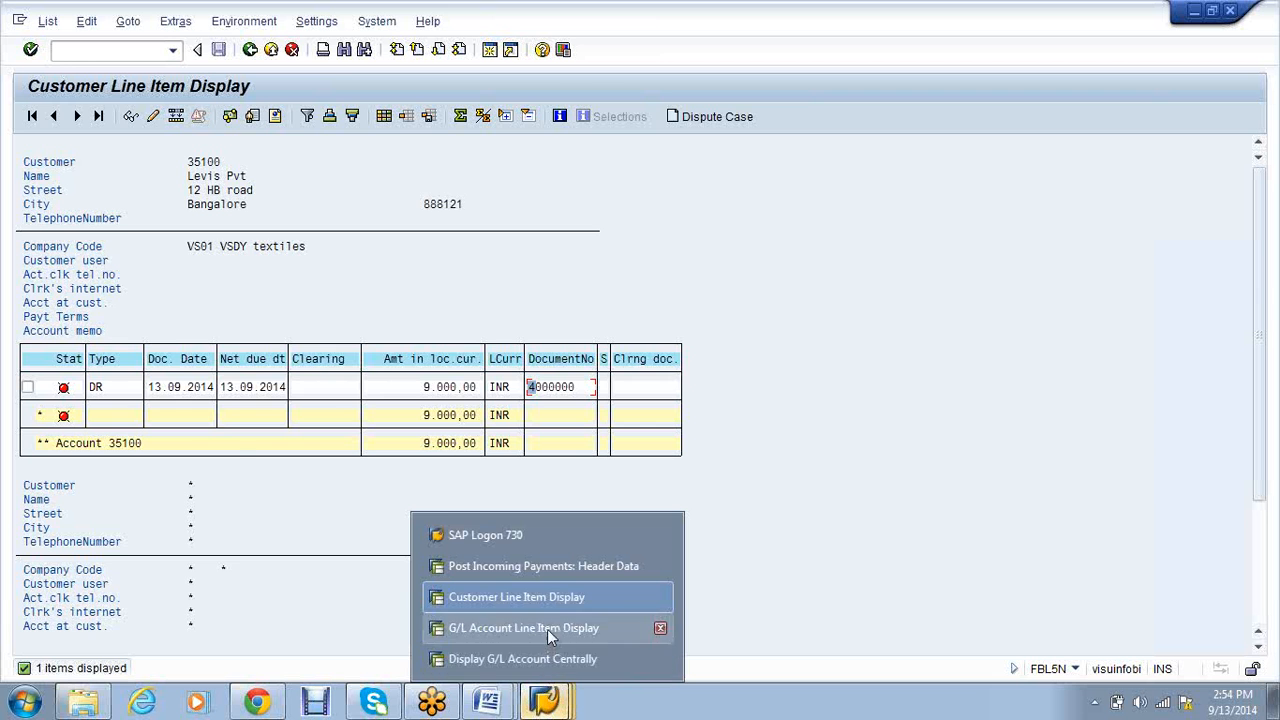
{"action": "left_click", "coordinate": [531, 570]}
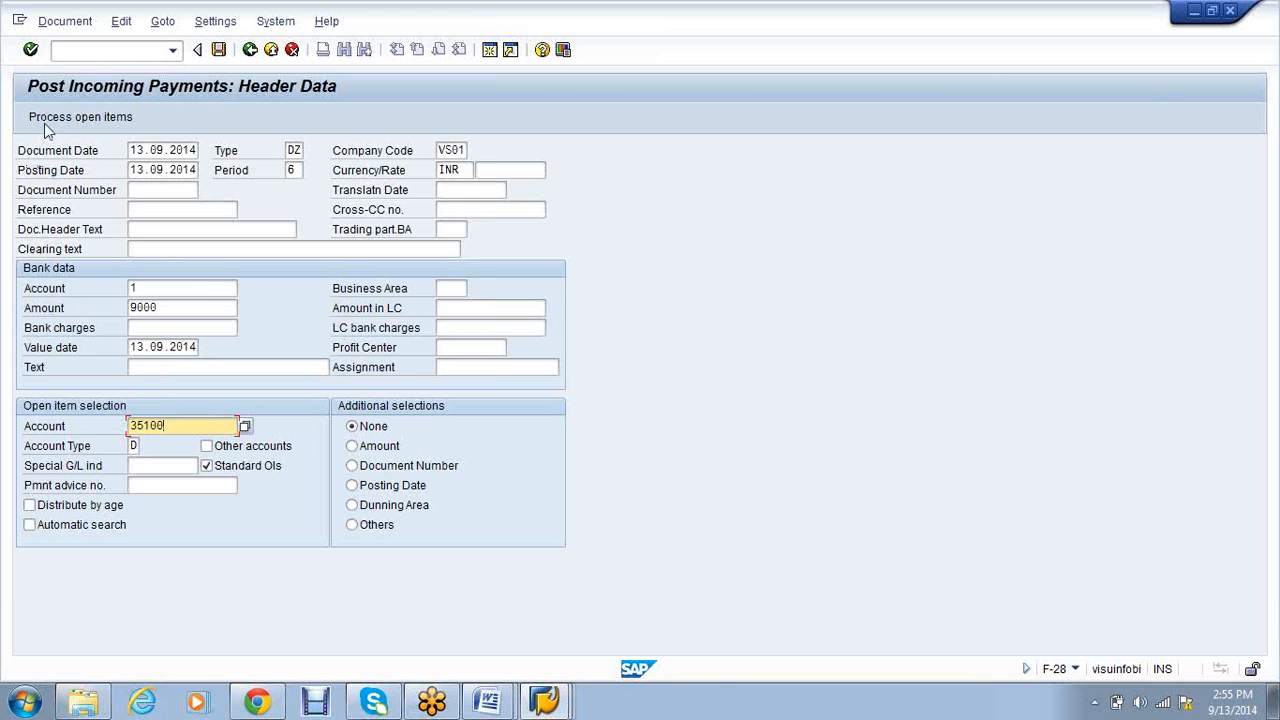
Bring the Word course notes document to the front
{"action": "left_click", "coordinate": [492, 696]}
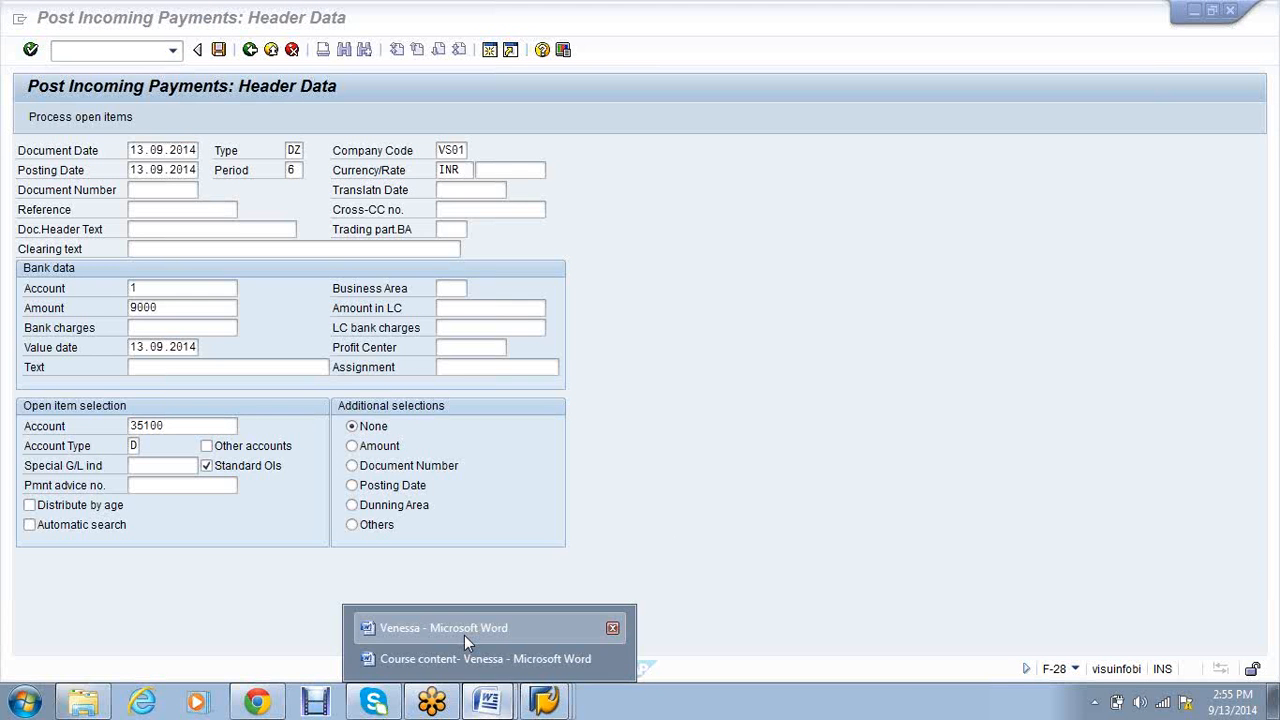
{"action": "key", "text": "Escape"}
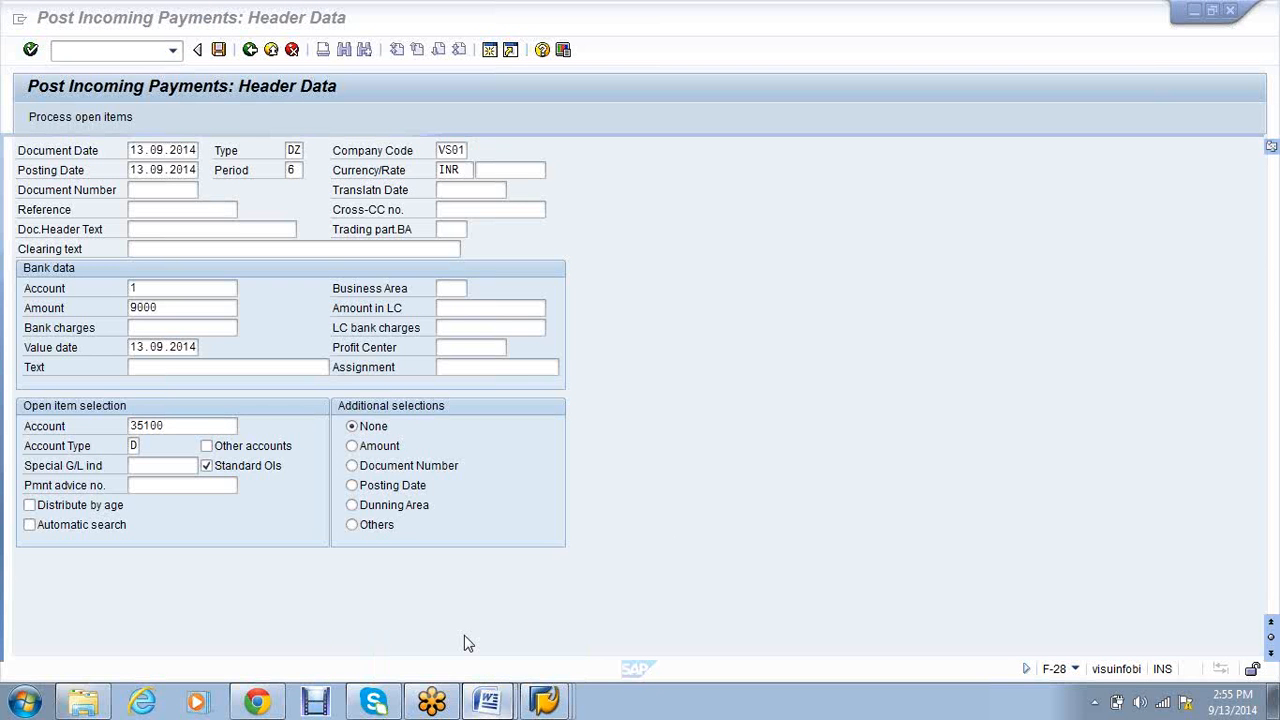
{"action": "key", "text": "alt+Tab"}
Scroll to the Accounts Receivable steps list and select F-22 in item 8
{"action": "scroll", "coordinate": [712, 493], "scroll_direction": "down", "scroll_amount": 1}
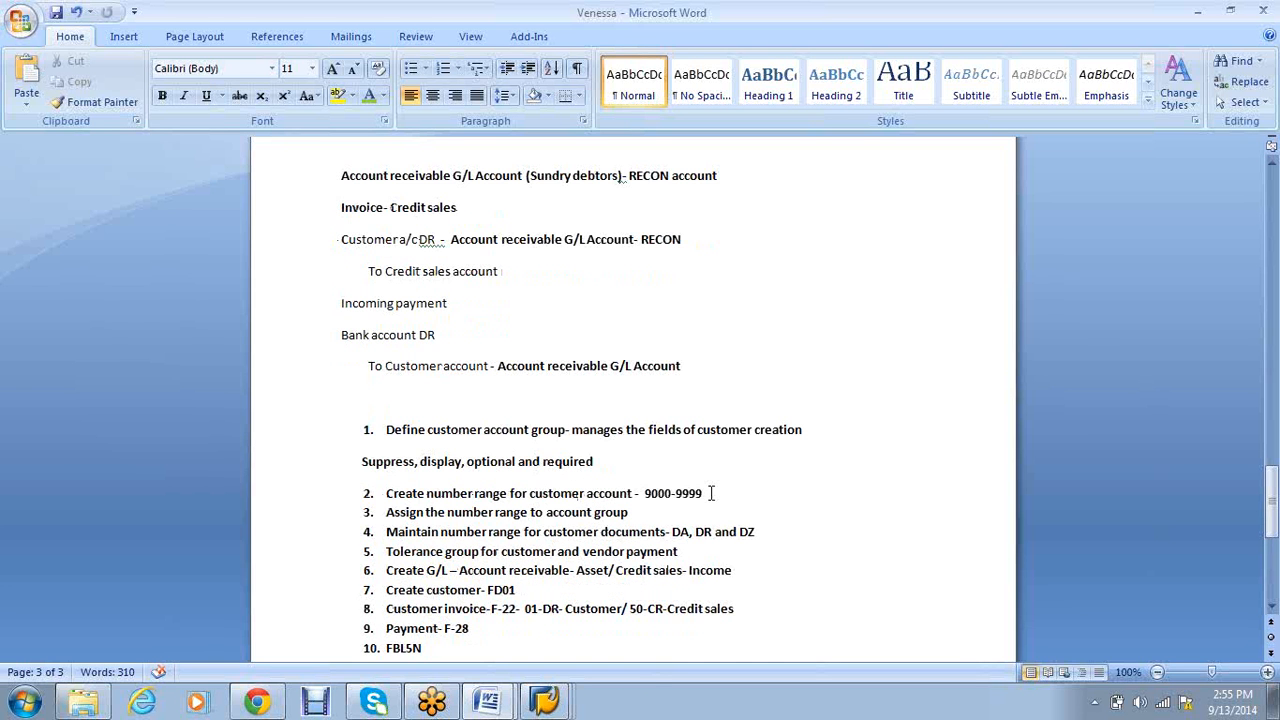
{"action": "scroll", "coordinate": [712, 493], "scroll_direction": "up", "scroll_amount": 7}
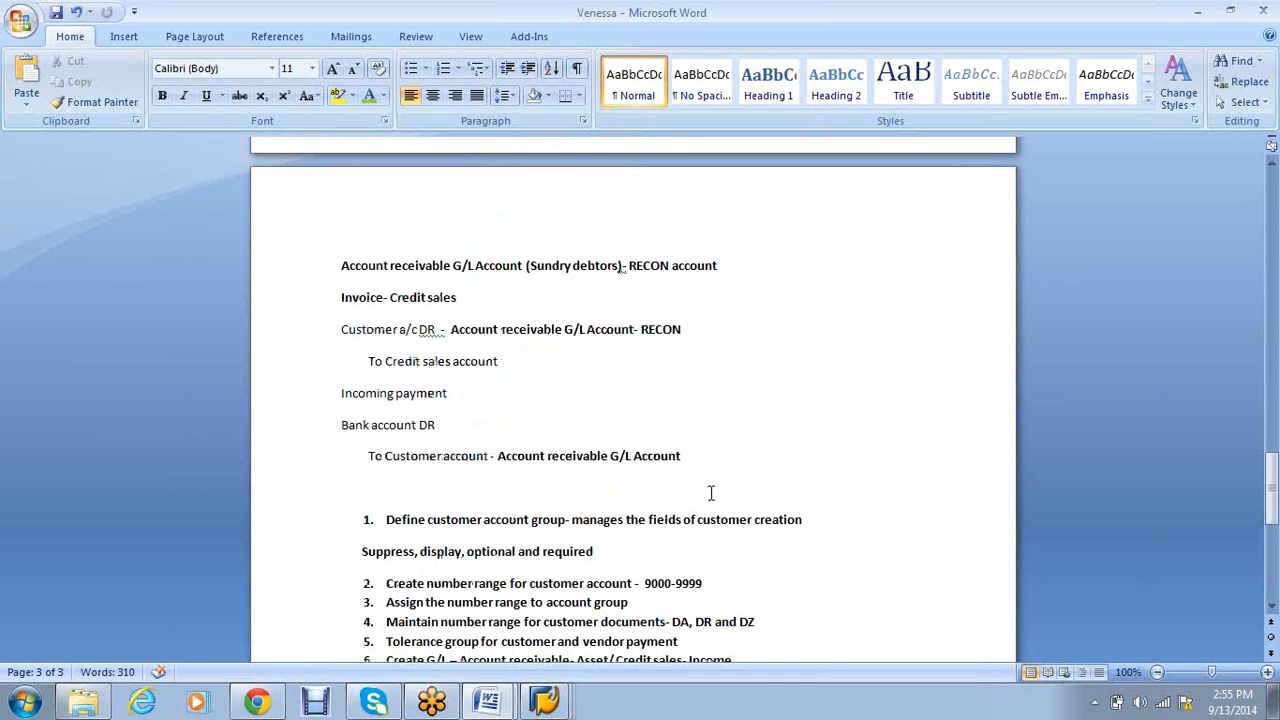
{"action": "scroll", "coordinate": [712, 493], "scroll_direction": "up", "scroll_amount": 5}
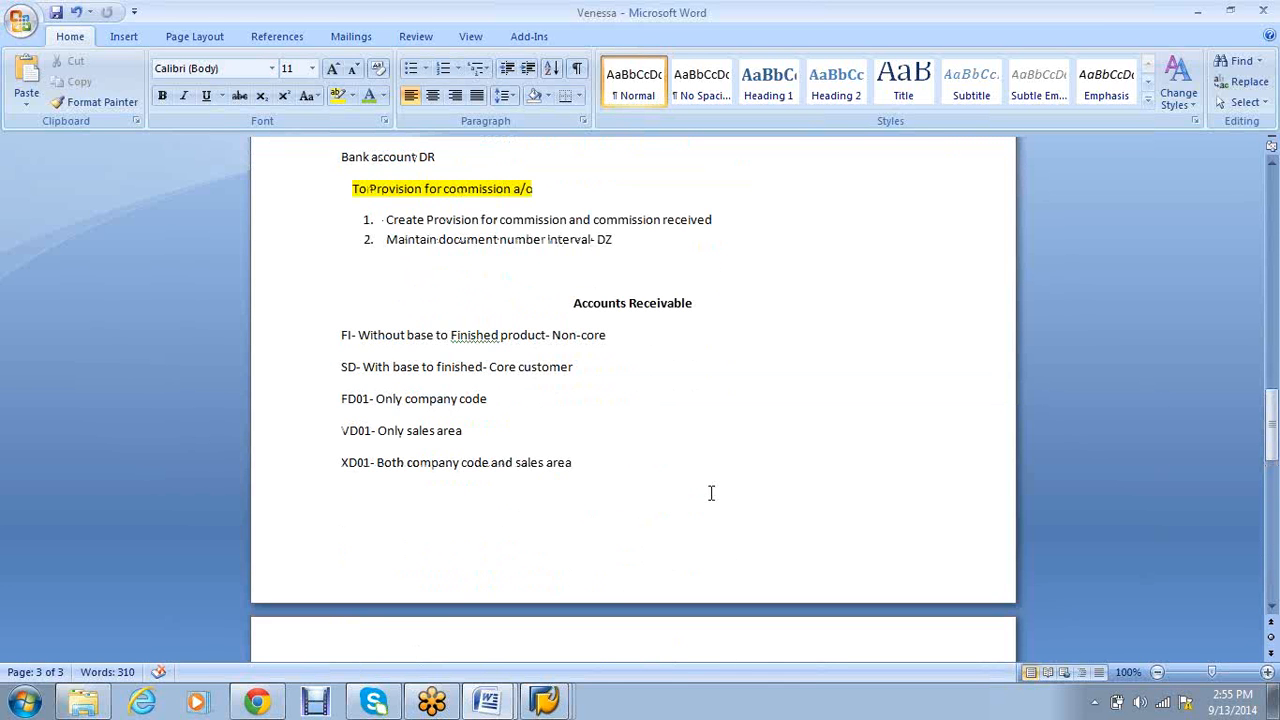
{"action": "scroll", "coordinate": [711, 493], "scroll_direction": "up", "scroll_amount": 4}
{"action": "scroll", "coordinate": [709, 491], "scroll_direction": "down", "scroll_amount": 3}
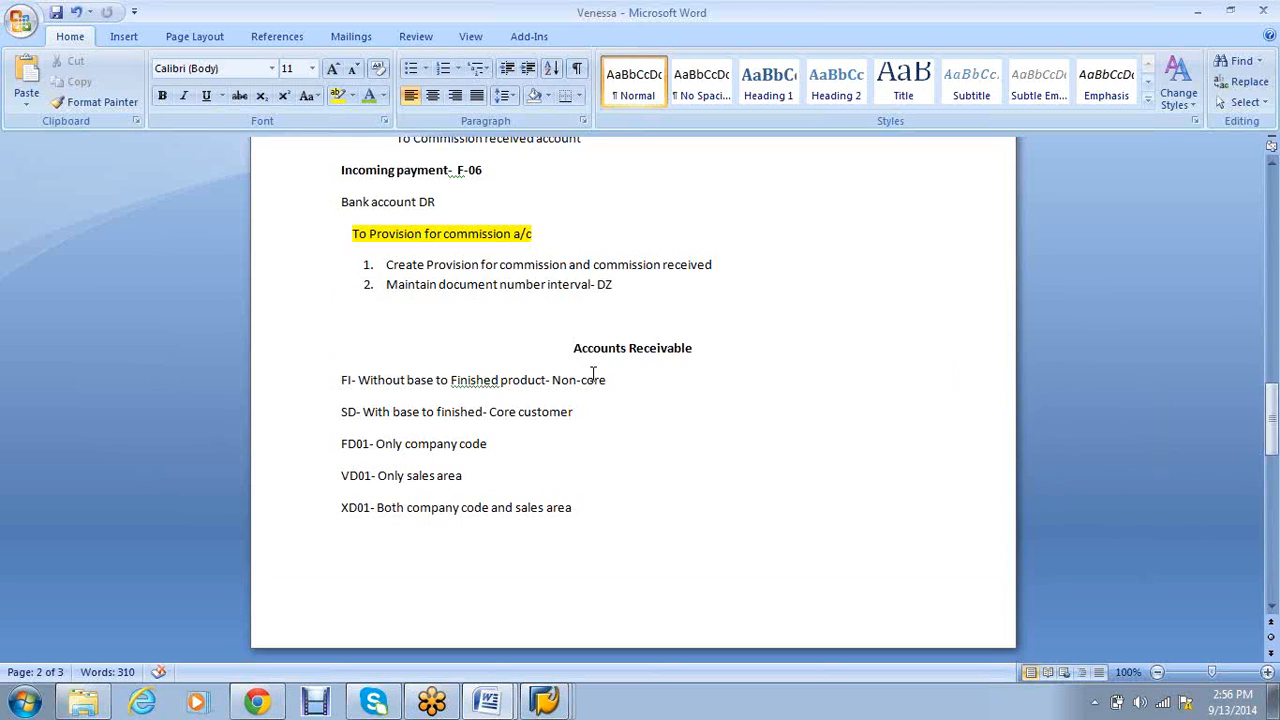
{"action": "scroll", "coordinate": [592, 374], "scroll_direction": "down", "scroll_amount": 6}
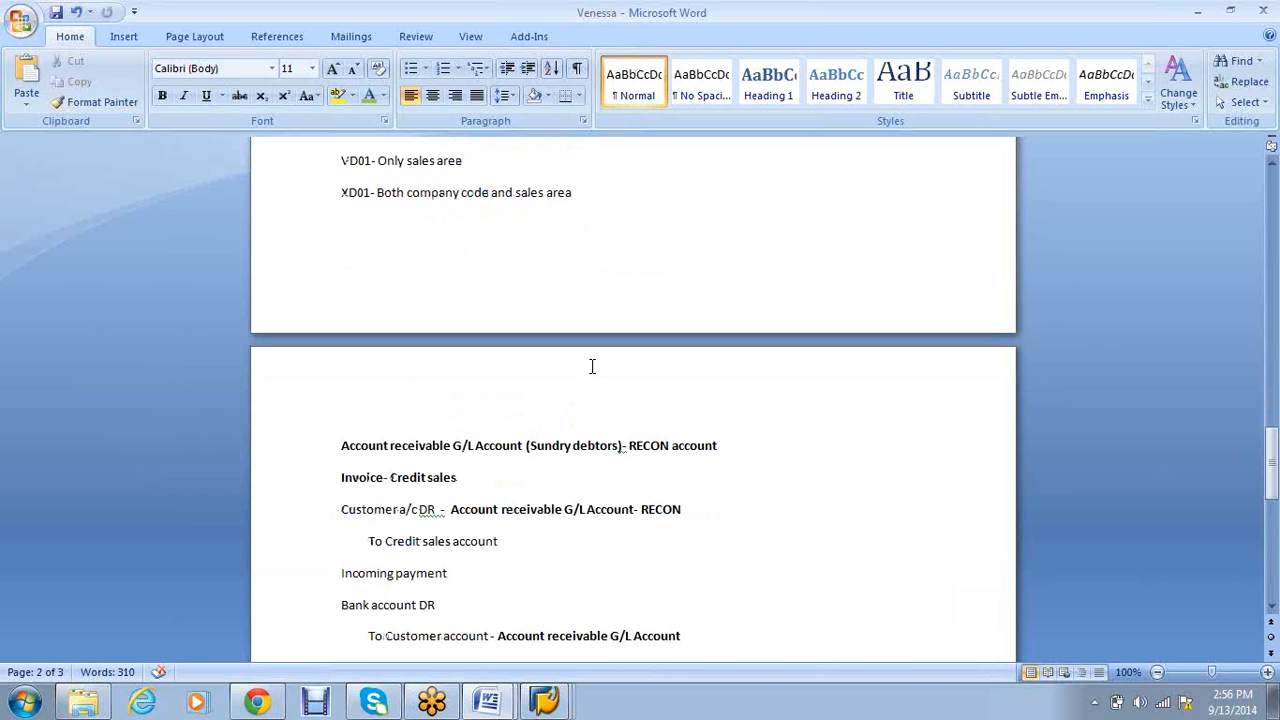
{"action": "scroll", "coordinate": [592, 366], "scroll_direction": "down", "scroll_amount": 4}
{"action": "scroll", "coordinate": [575, 413], "scroll_direction": "down", "scroll_amount": 5}
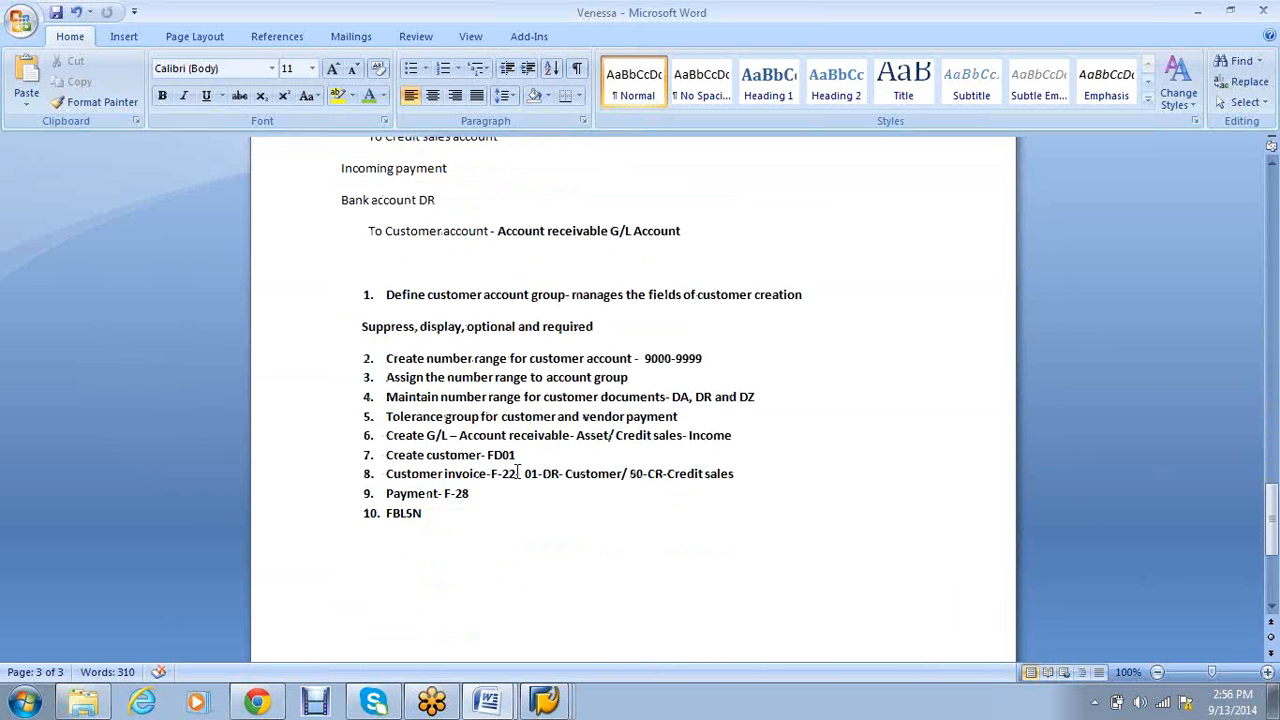
{"action": "left_click_drag", "start_coordinate": [521, 474], "coordinate": [490, 474]}
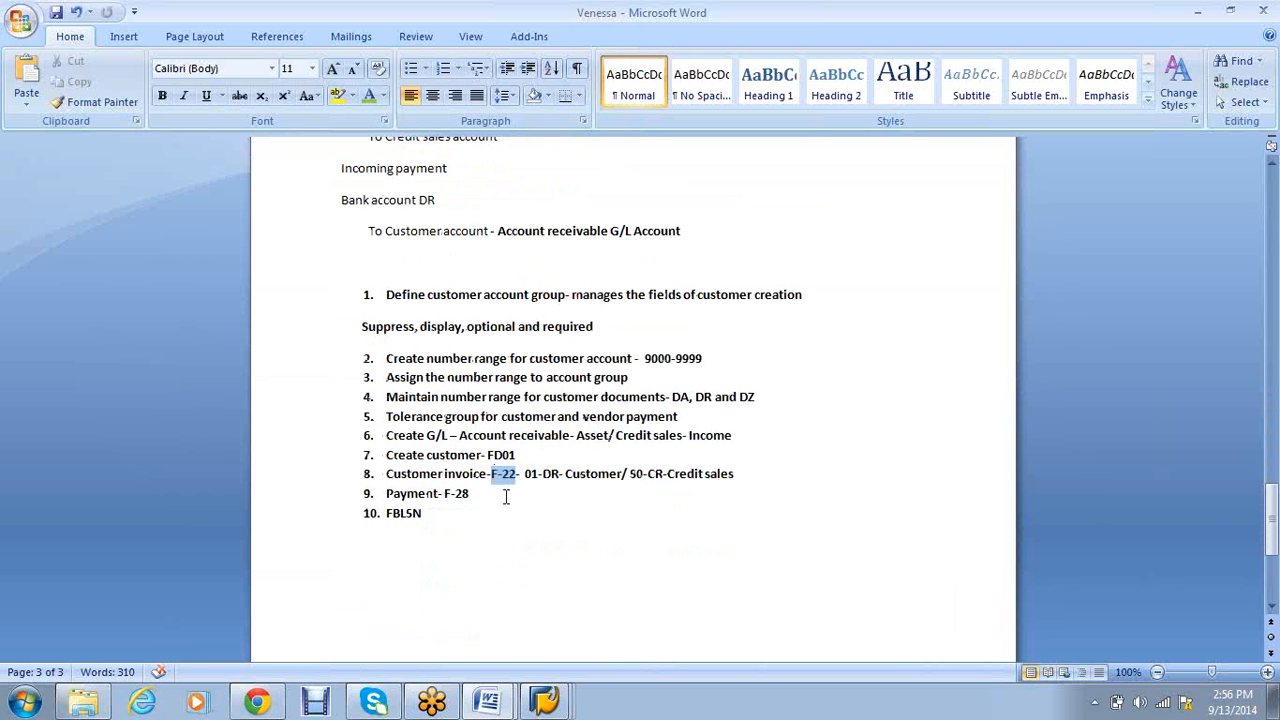
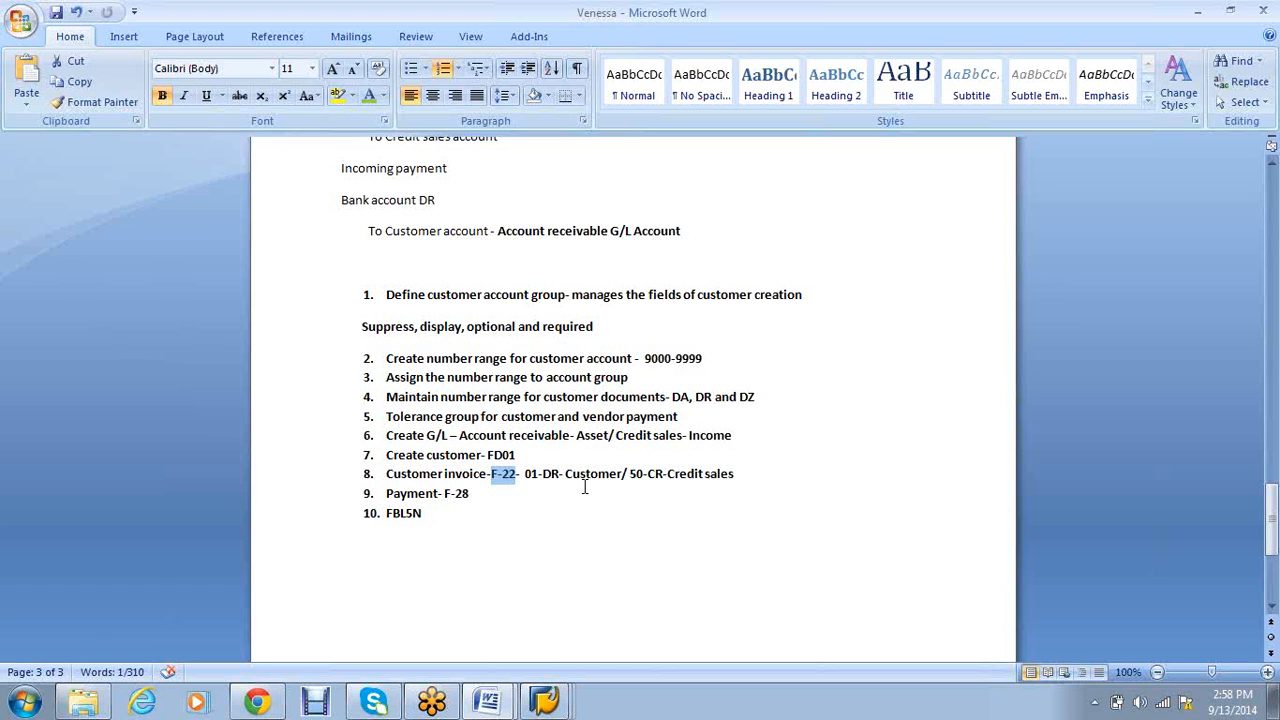
Append '- Fb70' to note 8, 'Customer invoice-F-22- 01-DR- Customer/ 50-CR-Credit sales', in Word
{"action": "left_click", "coordinate": [585, 487]}
{"action": "key", "text": "Down"}
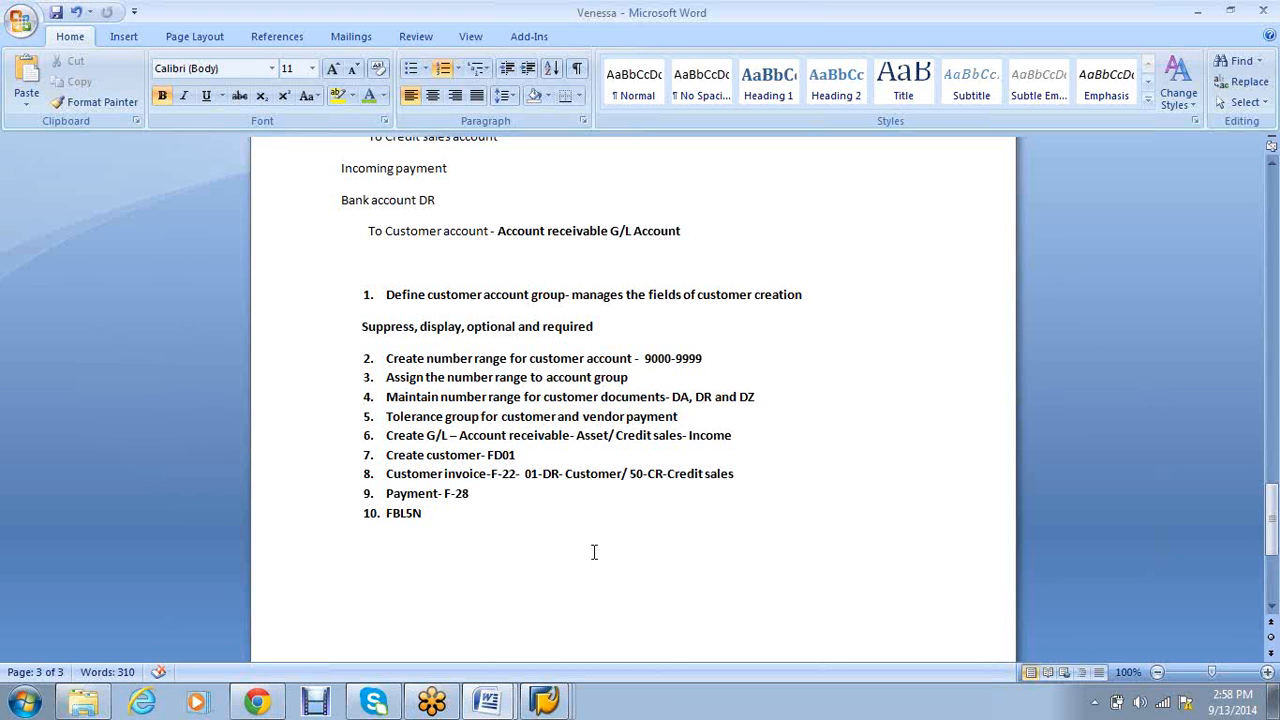
{"action": "left_click", "coordinate": [780, 474]}
{"action": "type", "text": "- Fb70"}
{"action": "key", "text": "Down"}
{"action": "key", "text": "Down"}
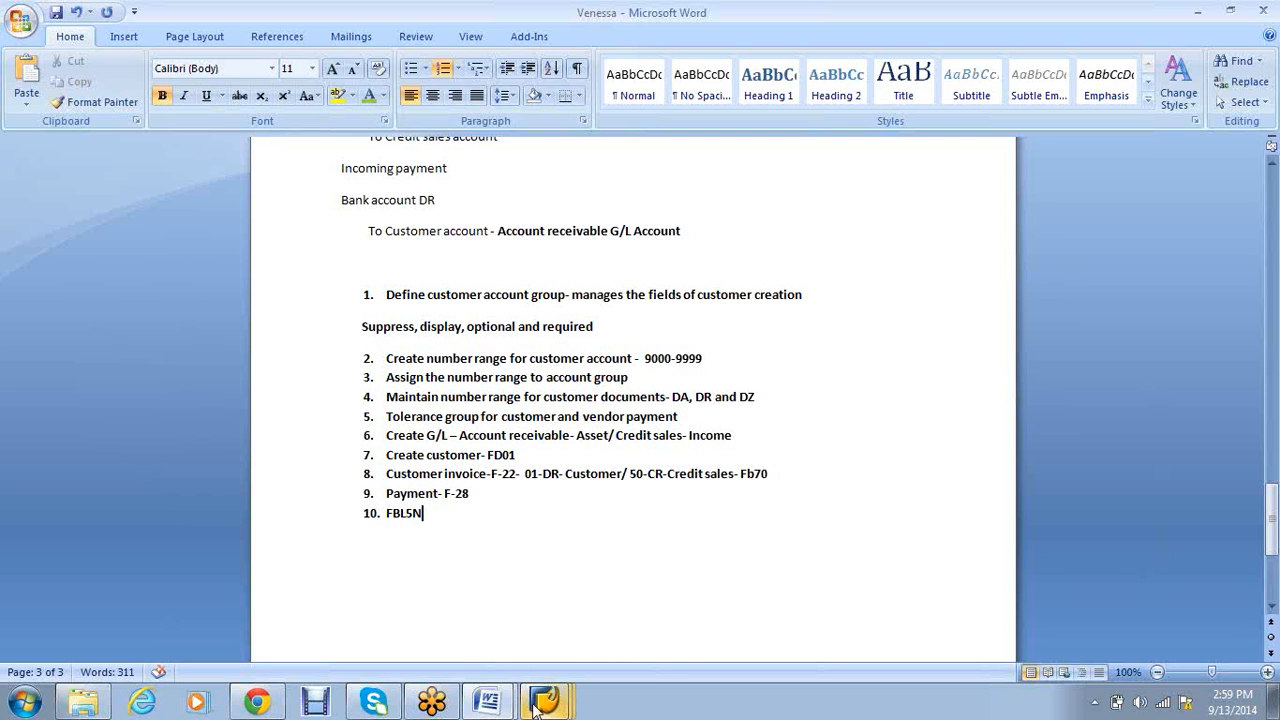
{"action": "mouse_move", "coordinate": [540, 684]}
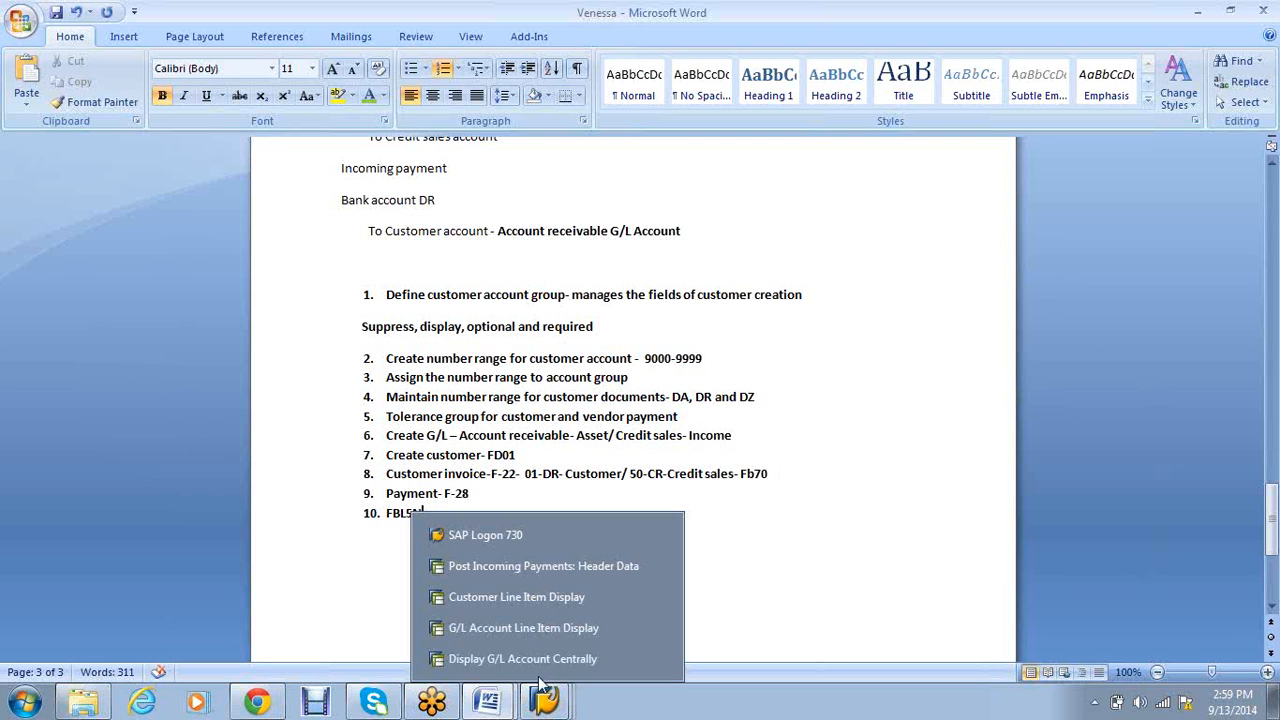
In F-28, check customer account 35100 against the customer line item display
{"action": "left_click", "coordinate": [548, 581]}
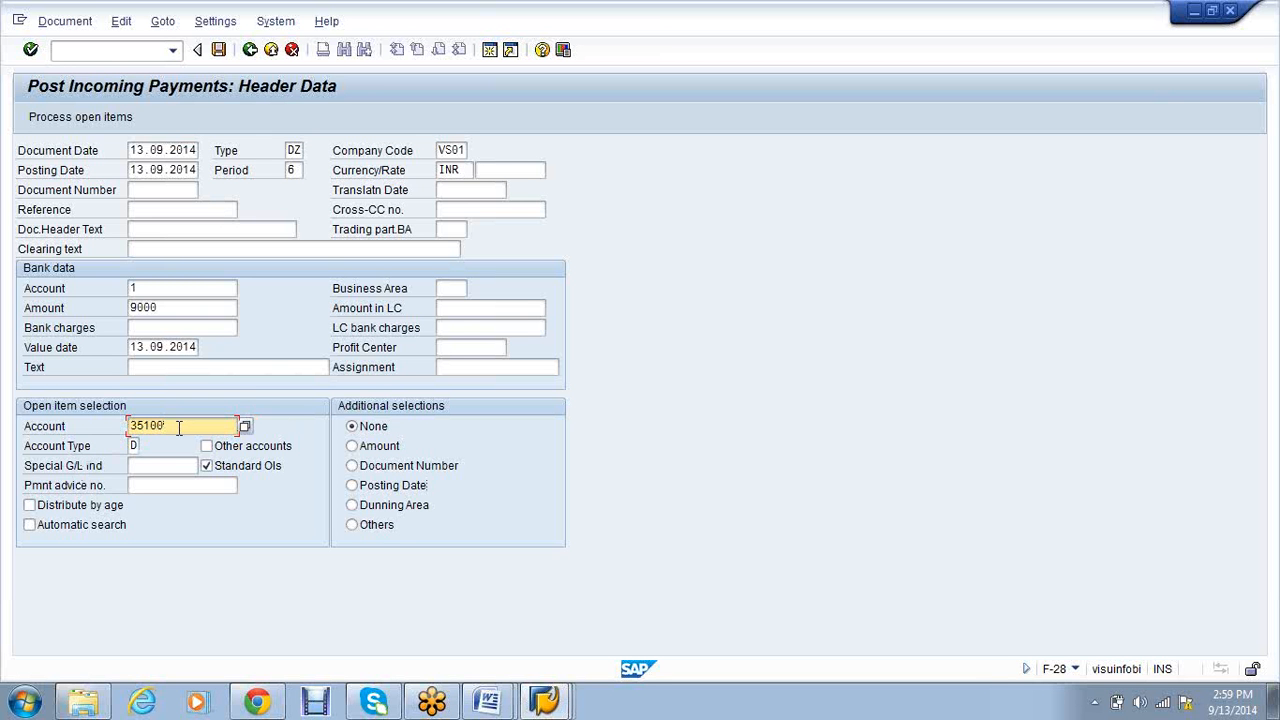
{"action": "left_click_drag", "start_coordinate": [175, 427], "coordinate": [132, 424]}
{"action": "left_click", "coordinate": [133, 424]}
{"action": "left_click", "coordinate": [179, 429]}
{"action": "left_click", "coordinate": [545, 700]}
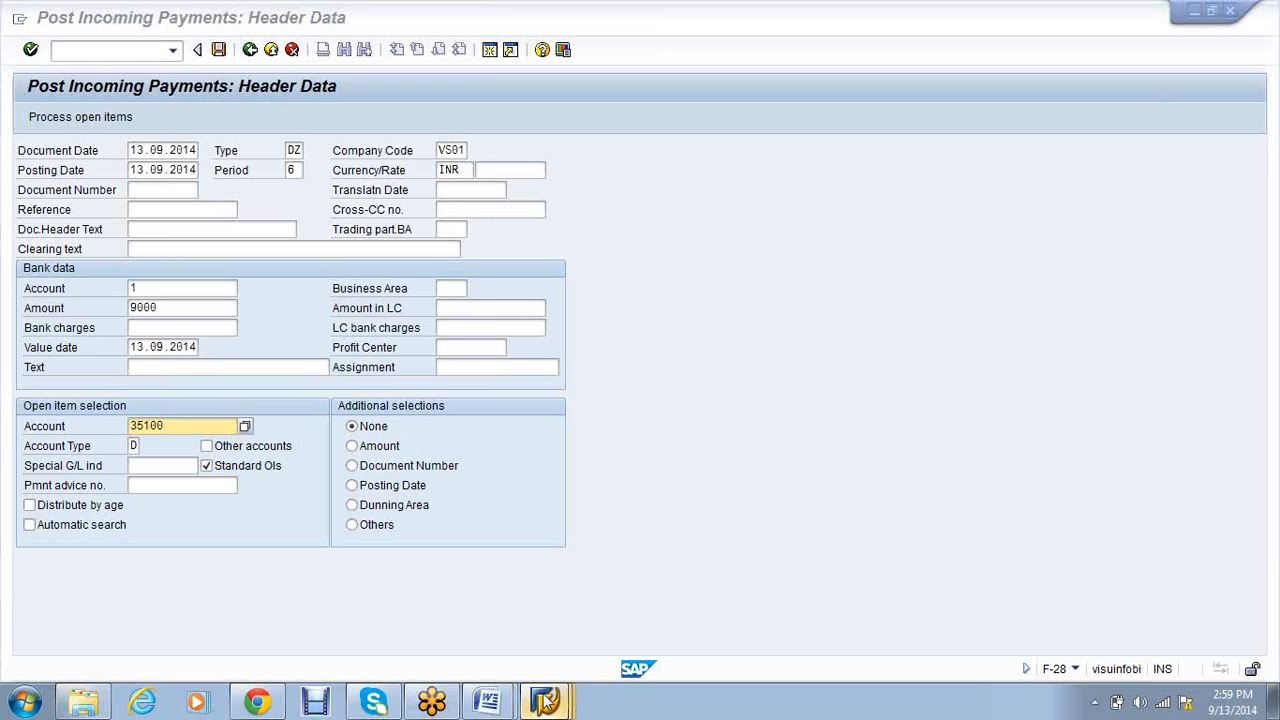
{"action": "left_click", "coordinate": [510, 602]}
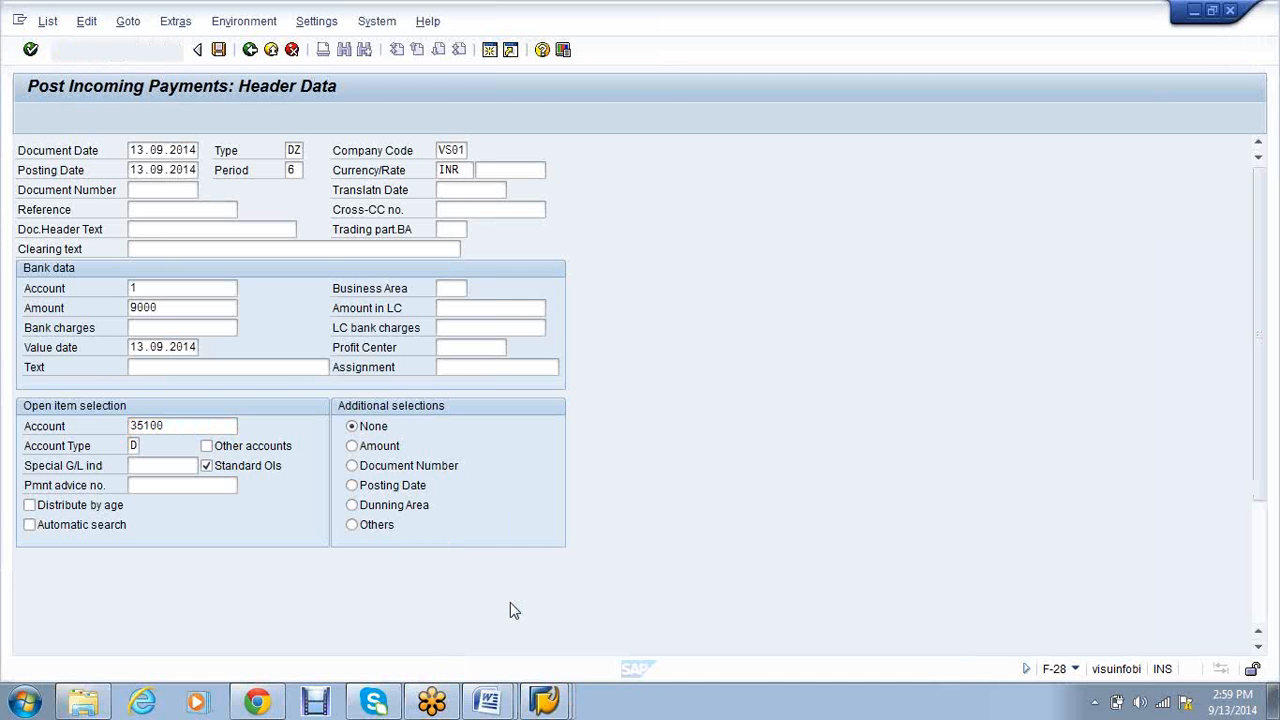
{"action": "key", "text": "alt+Tab"}
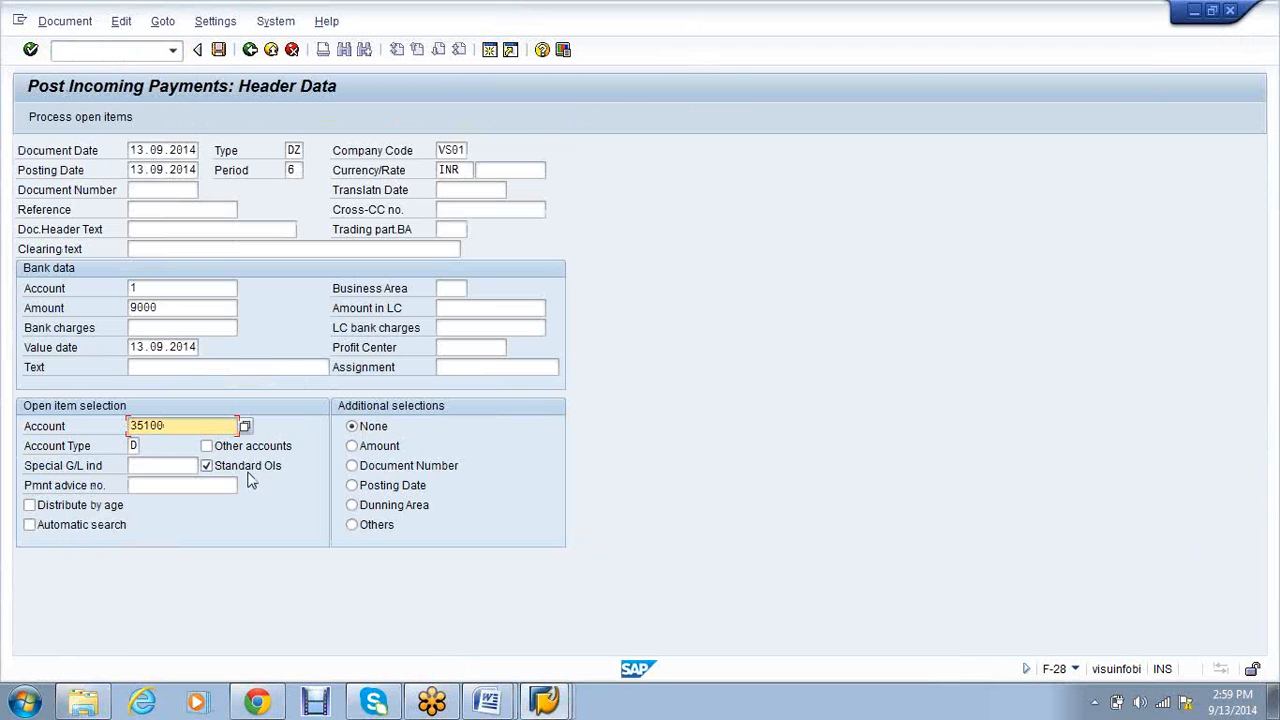
Process customer 35100's open items and post the 9000 payment as document 2000001
{"action": "left_click", "coordinate": [82, 120]}
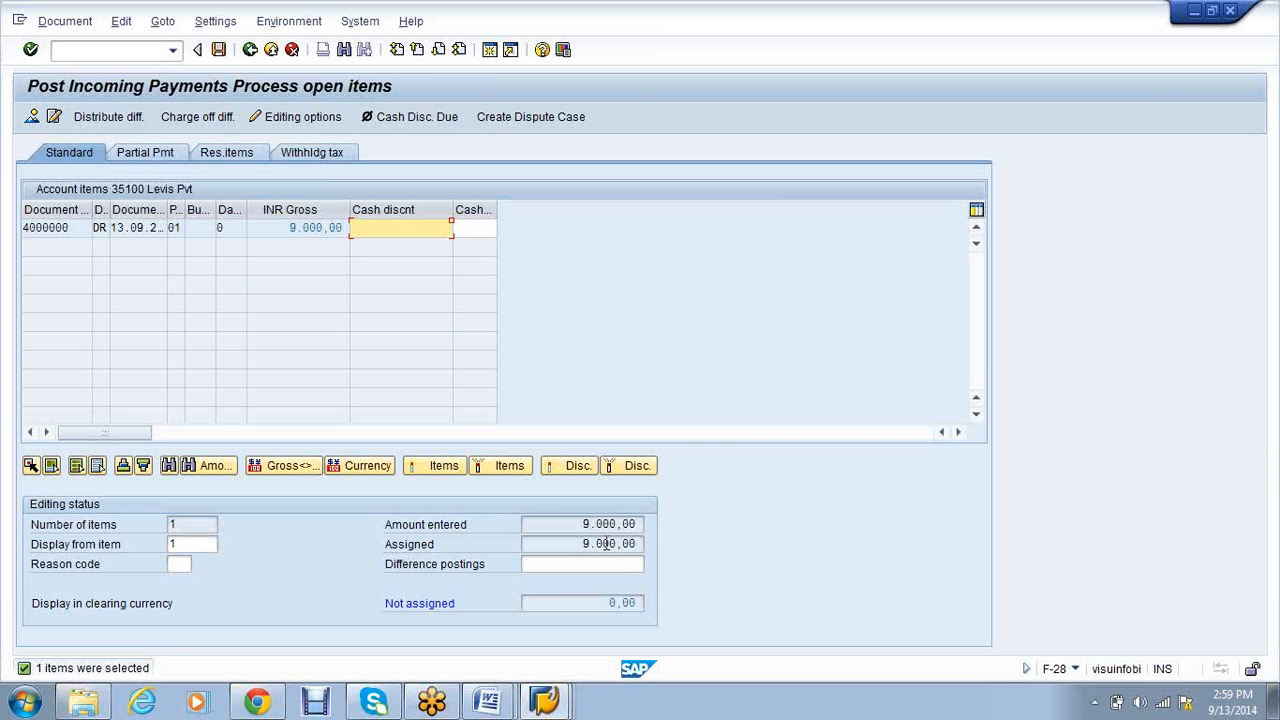
{"action": "left_click", "coordinate": [218, 49]}
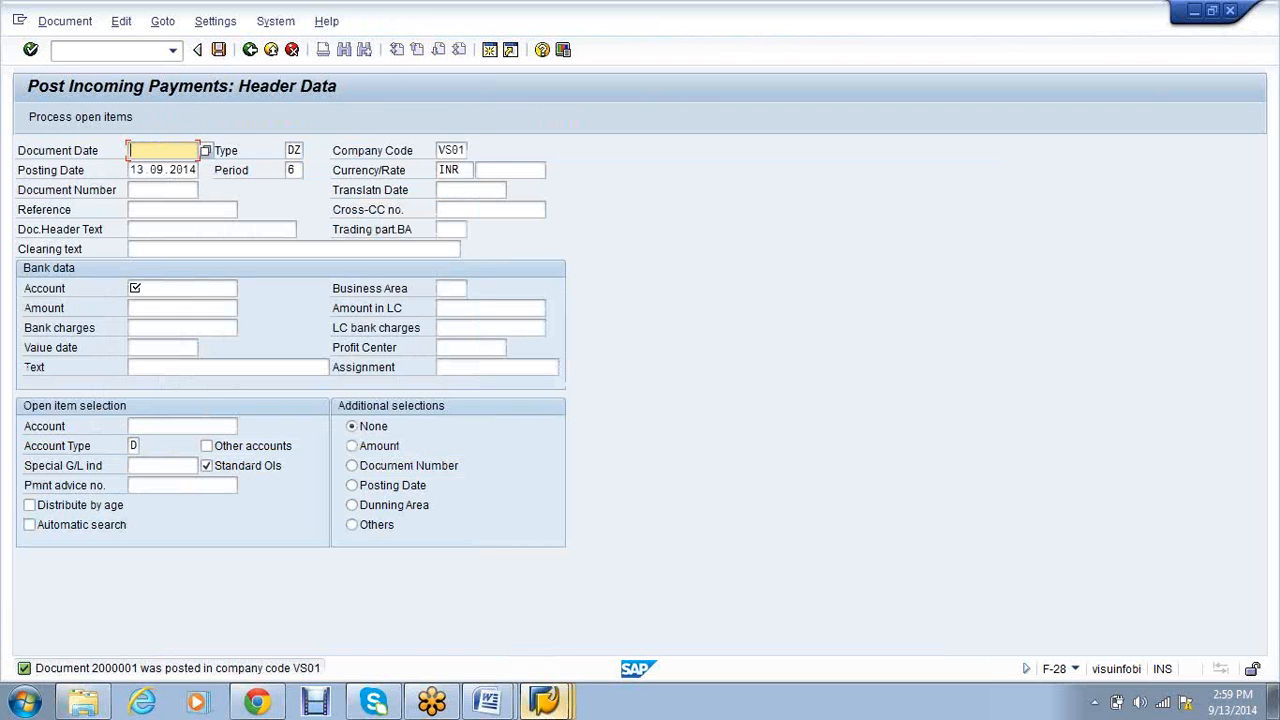
{"action": "left_click", "coordinate": [545, 701]}
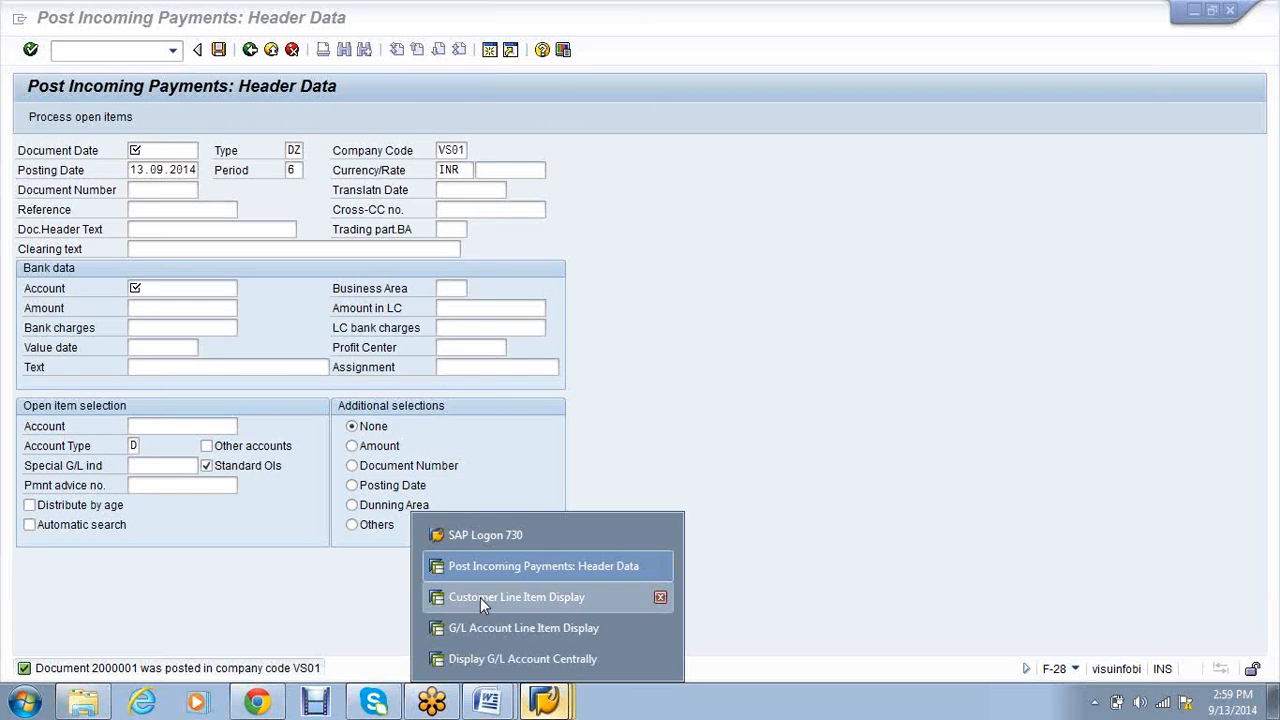
Refresh the FBL5N customer line items to show the items cleared by 2000001
{"action": "left_click", "coordinate": [480, 597]}
{"action": "left_click", "coordinate": [46, 22]}
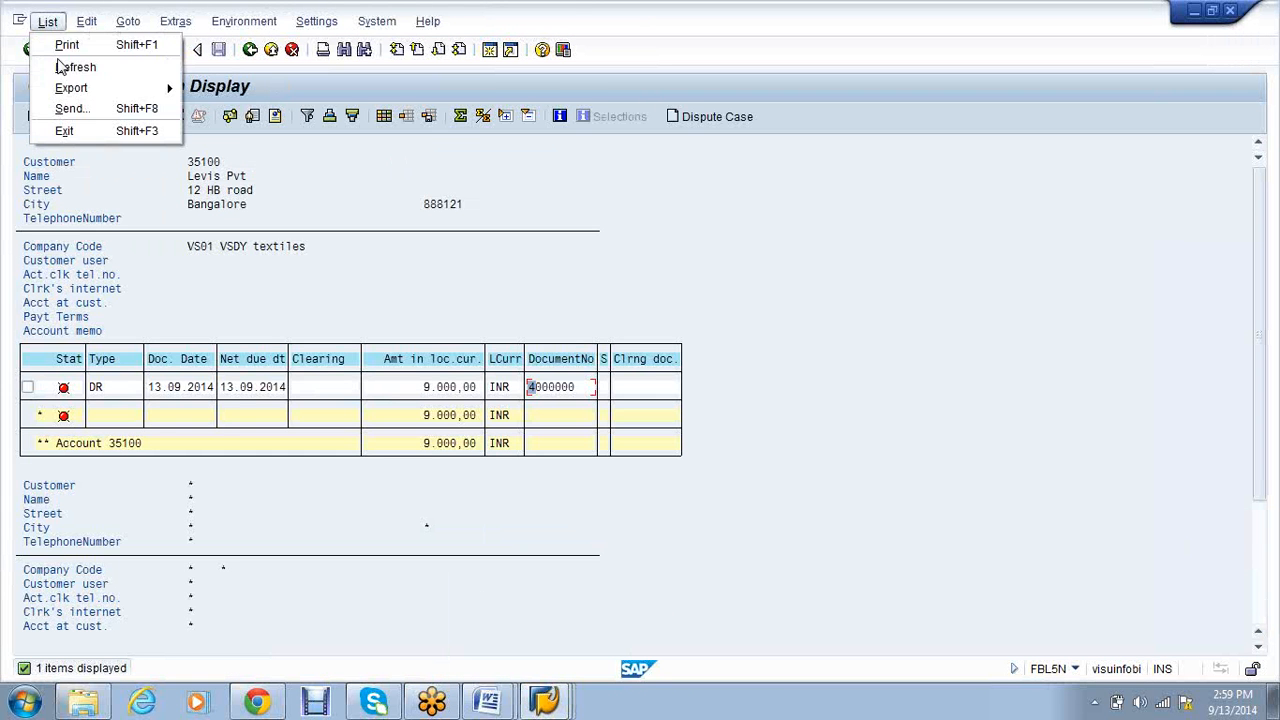
{"action": "left_click", "coordinate": [62, 68]}
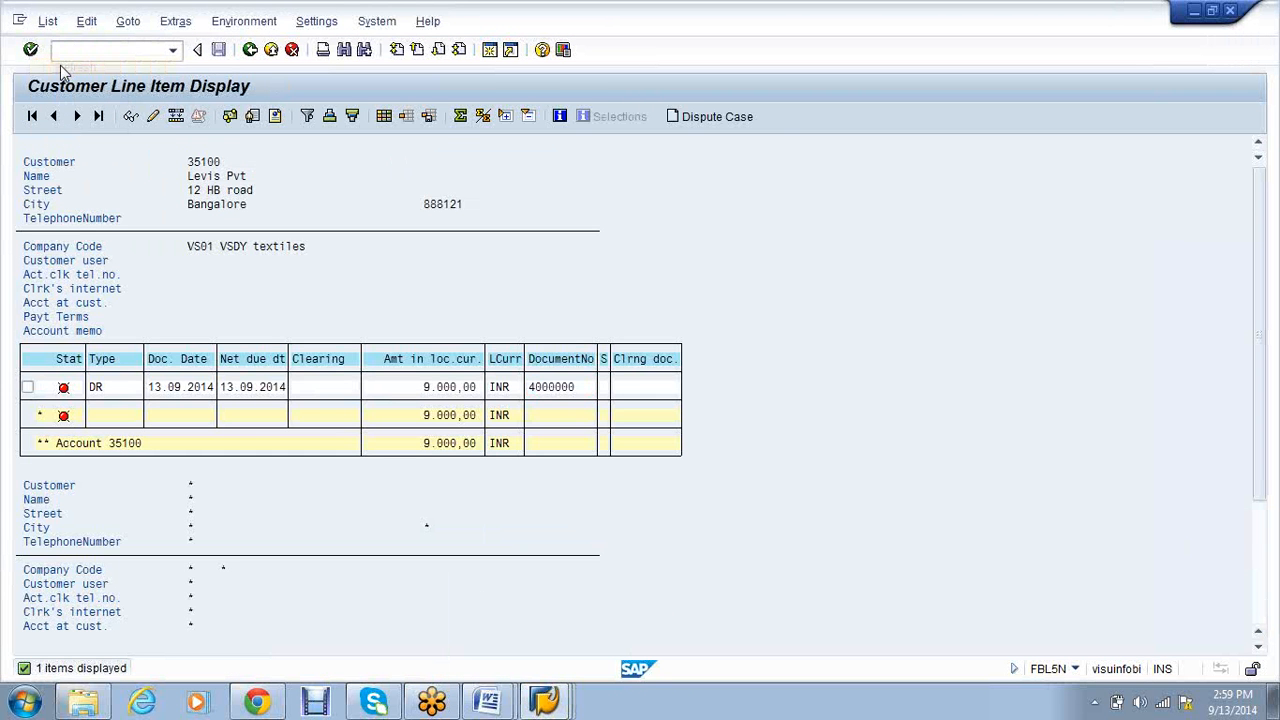
Refresh FBL3N so G/L account 3 nets to 0.00 INR, then bring up FB70
{"action": "left_click", "coordinate": [539, 707]}
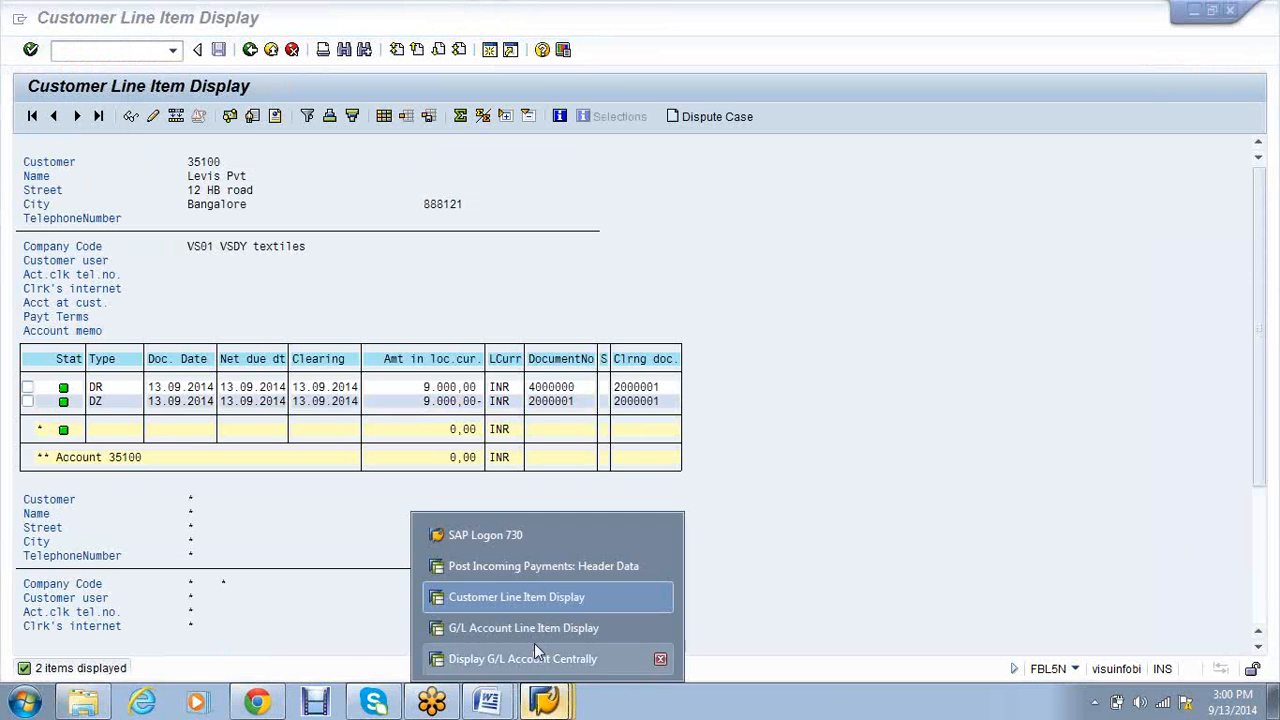
{"action": "left_click", "coordinate": [531, 631]}
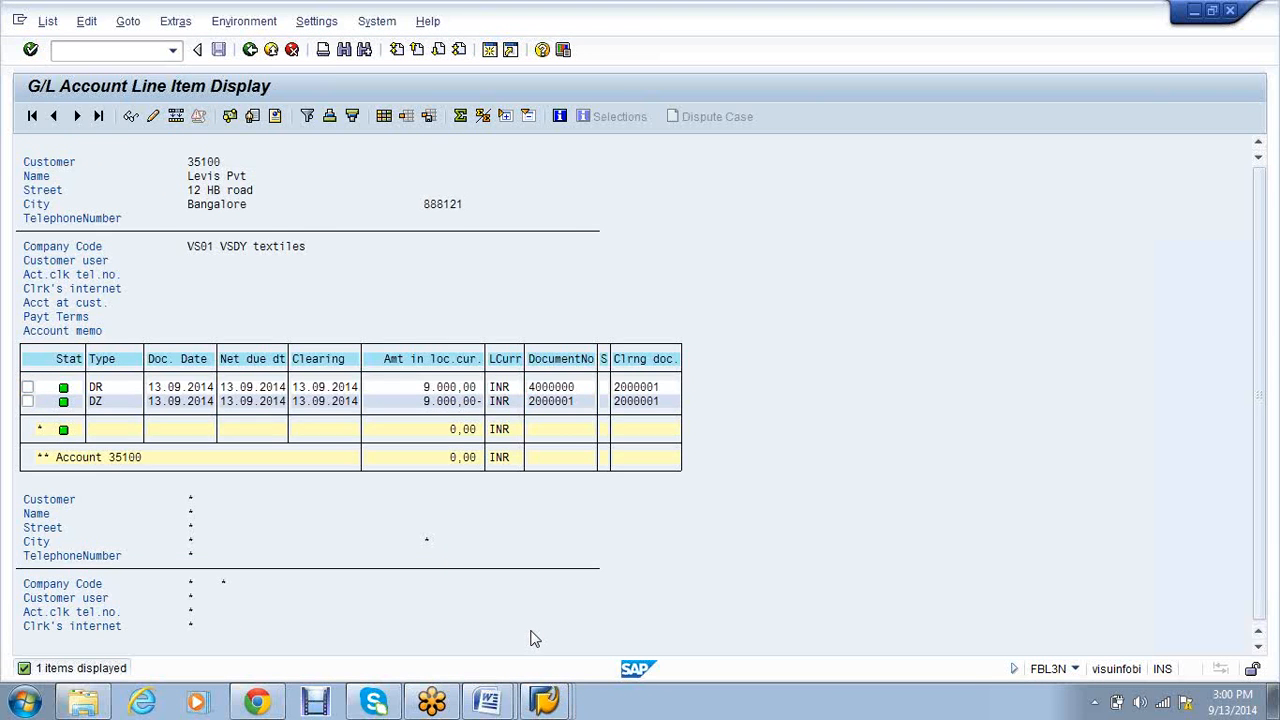
{"action": "left_click", "coordinate": [58, 27]}
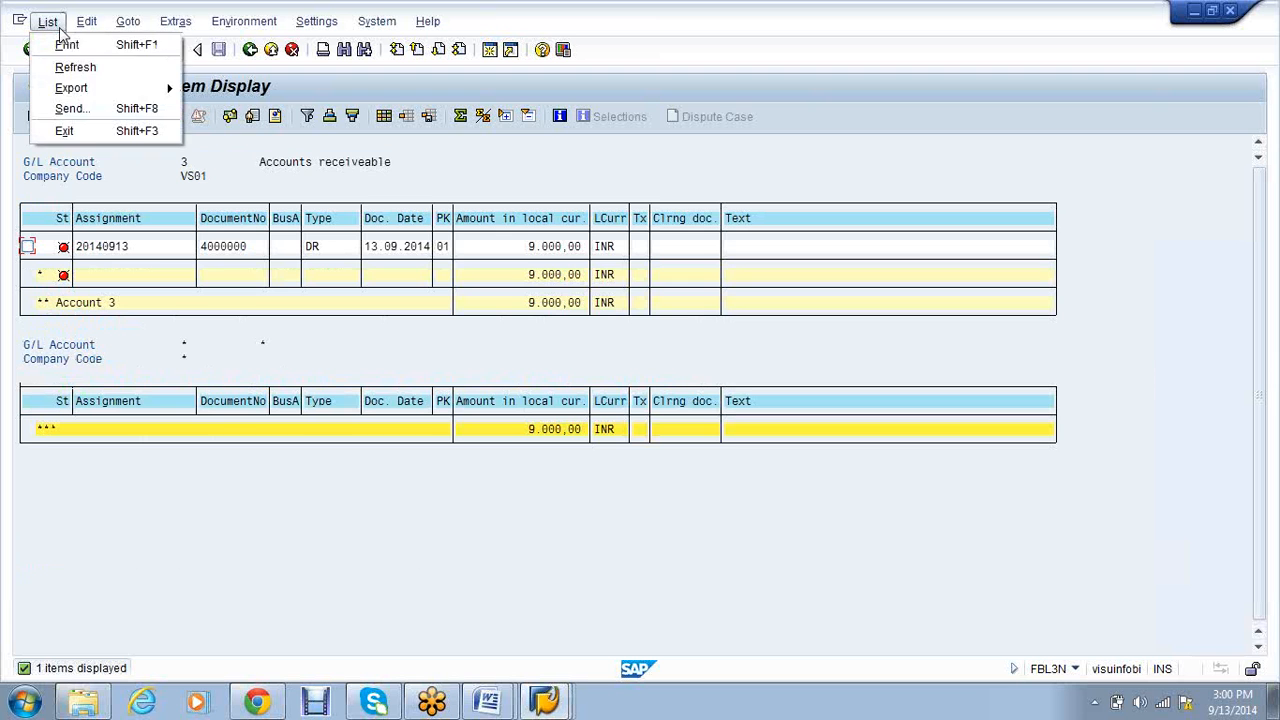
{"action": "left_click", "coordinate": [72, 67]}
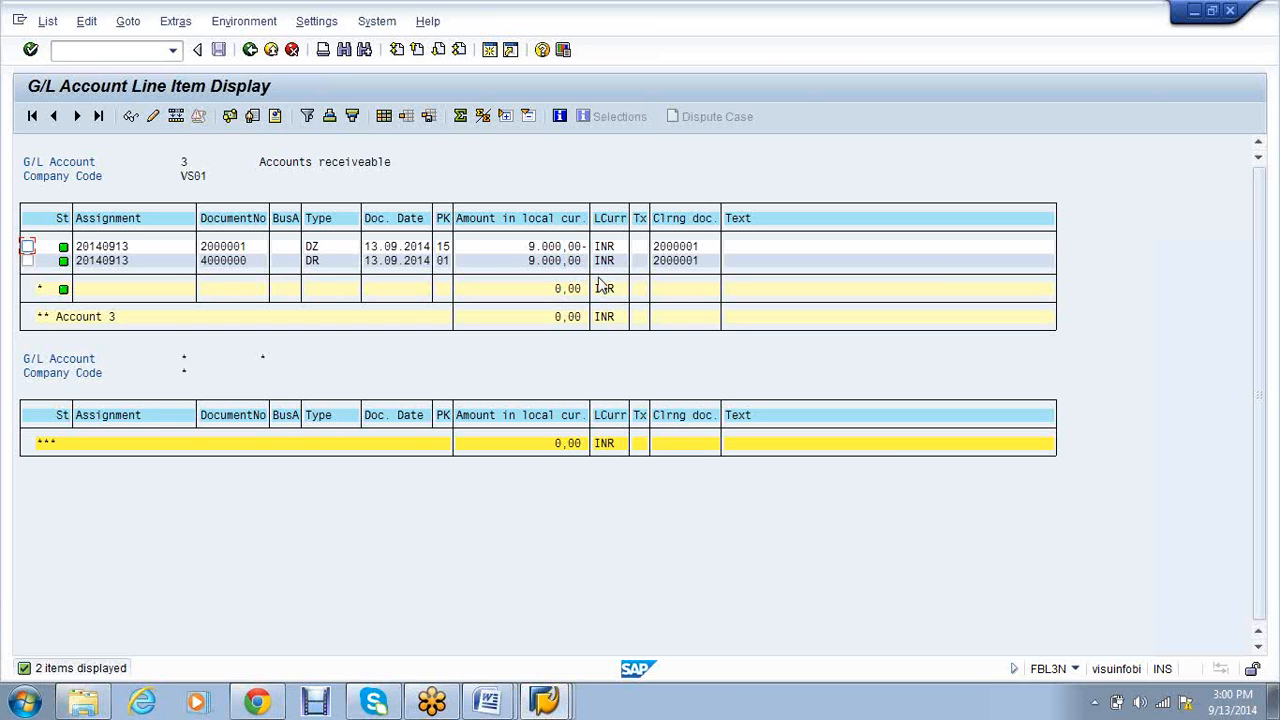
{"action": "left_click", "coordinate": [86, 55]}
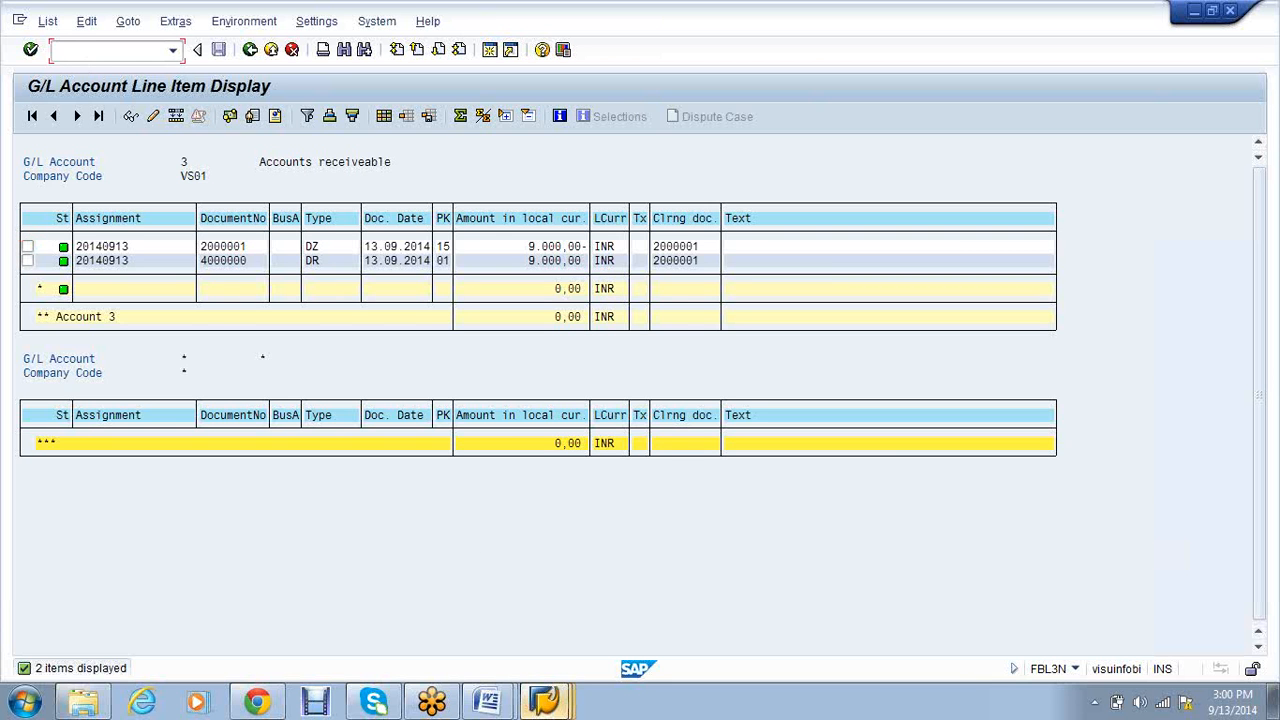
{"action": "left_click", "coordinate": [545, 702]}
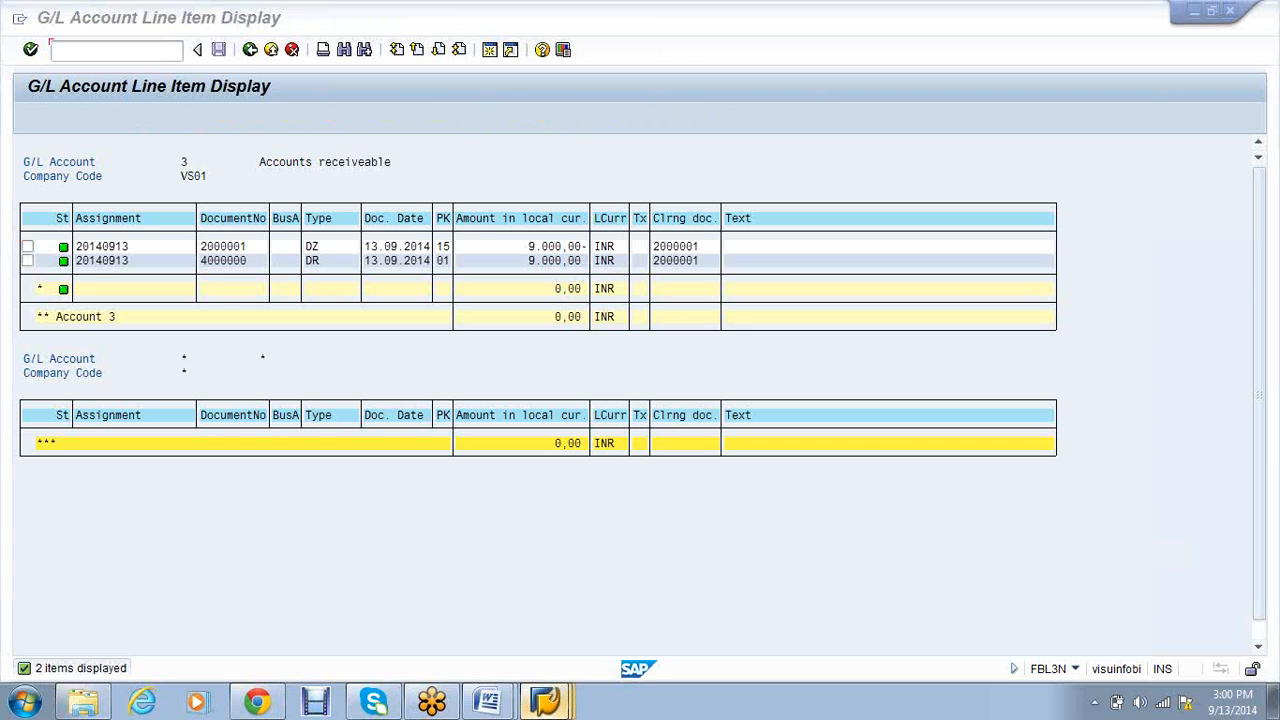
{"action": "left_click", "coordinate": [546, 656]}
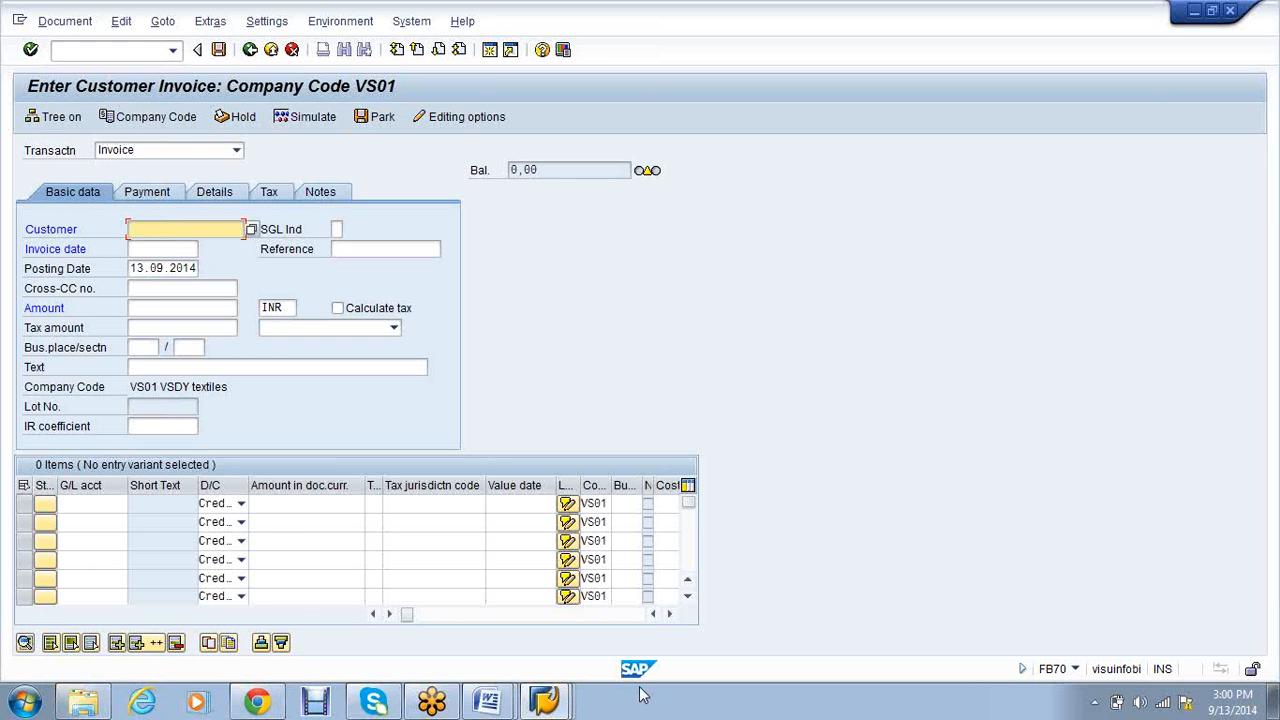
Enter invoice header: customer 35100, date 13.09.2014, amount 7500
{"action": "type", "text": "35100"}
{"action": "left_click", "coordinate": [170, 249]}
{"action": "type", "text": "1"}
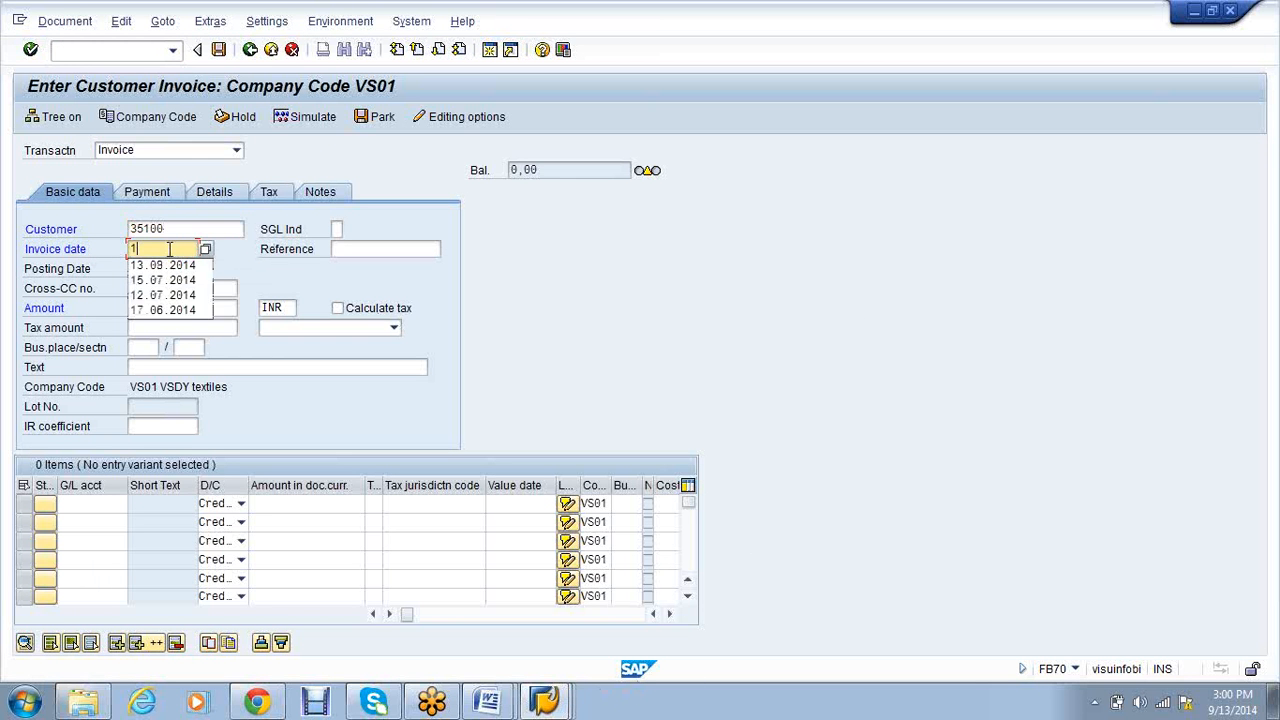
{"action": "type", "text": "3.09.2014"}
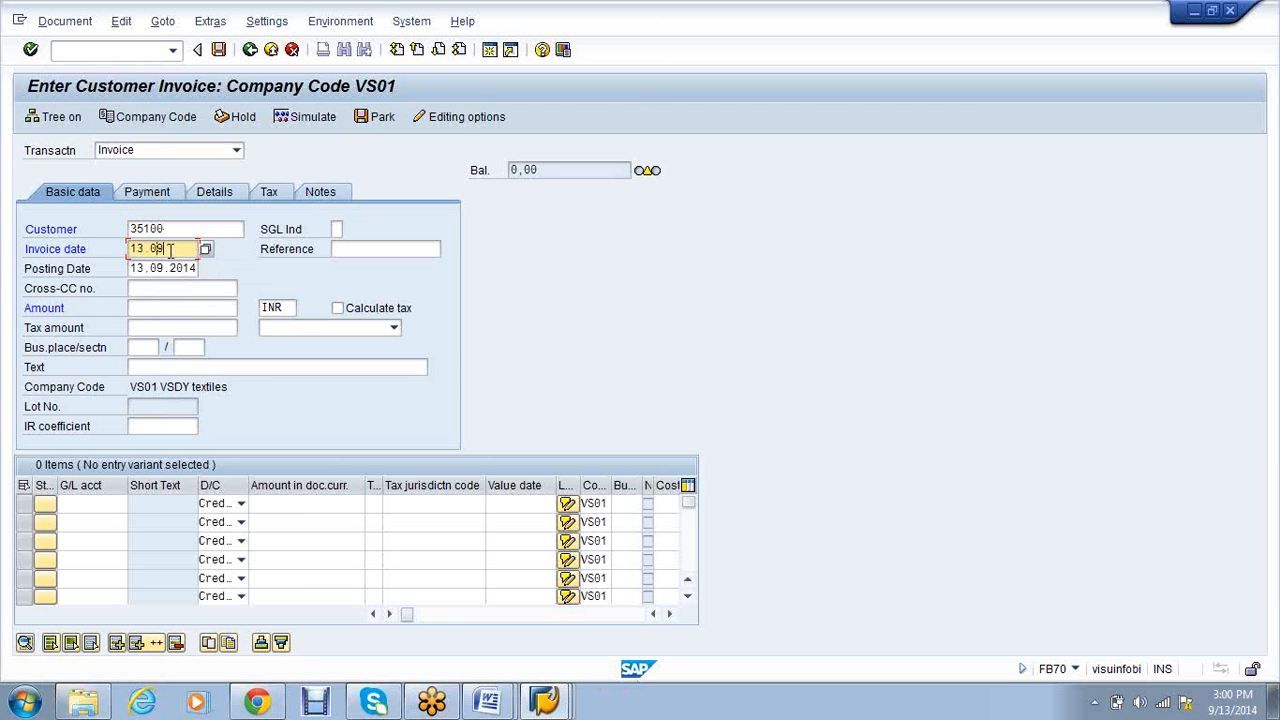
{"action": "left_click", "coordinate": [197, 312]}
{"action": "type", "text": "7500"}
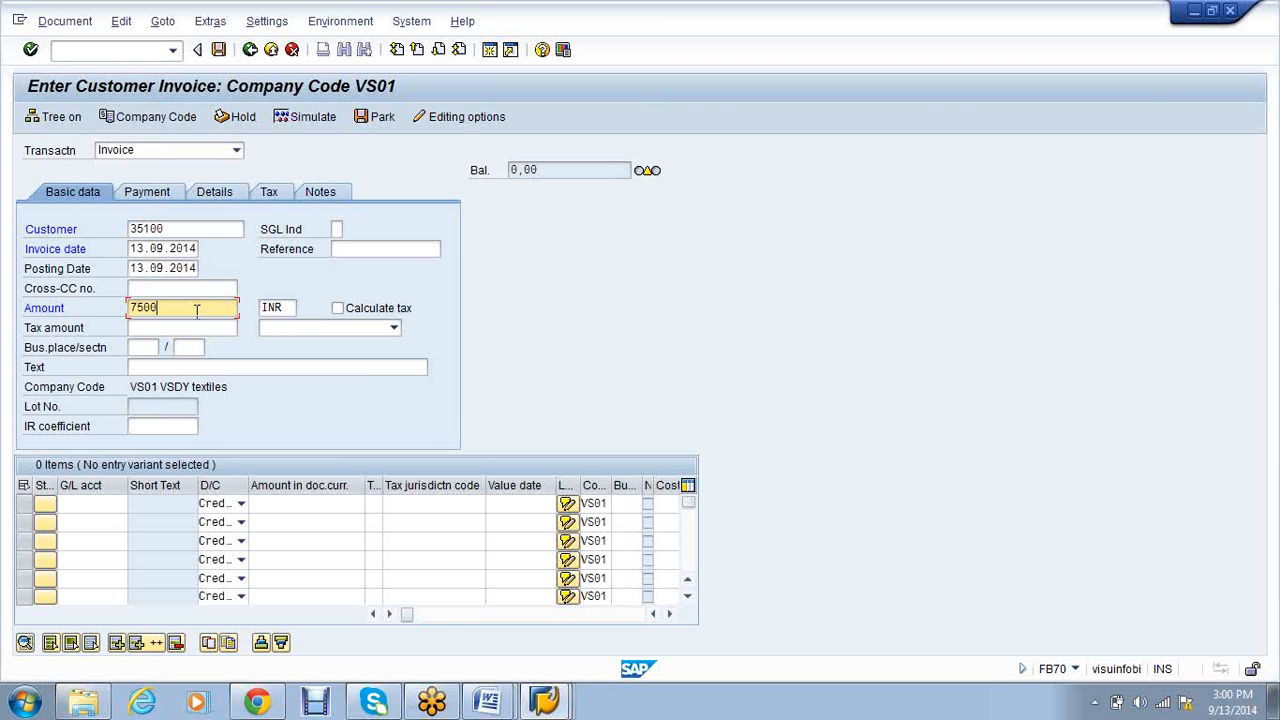
Add line item Credit sales G/L 200001 for 7500 and post as document 4000001
{"action": "left_click", "coordinate": [122, 505]}
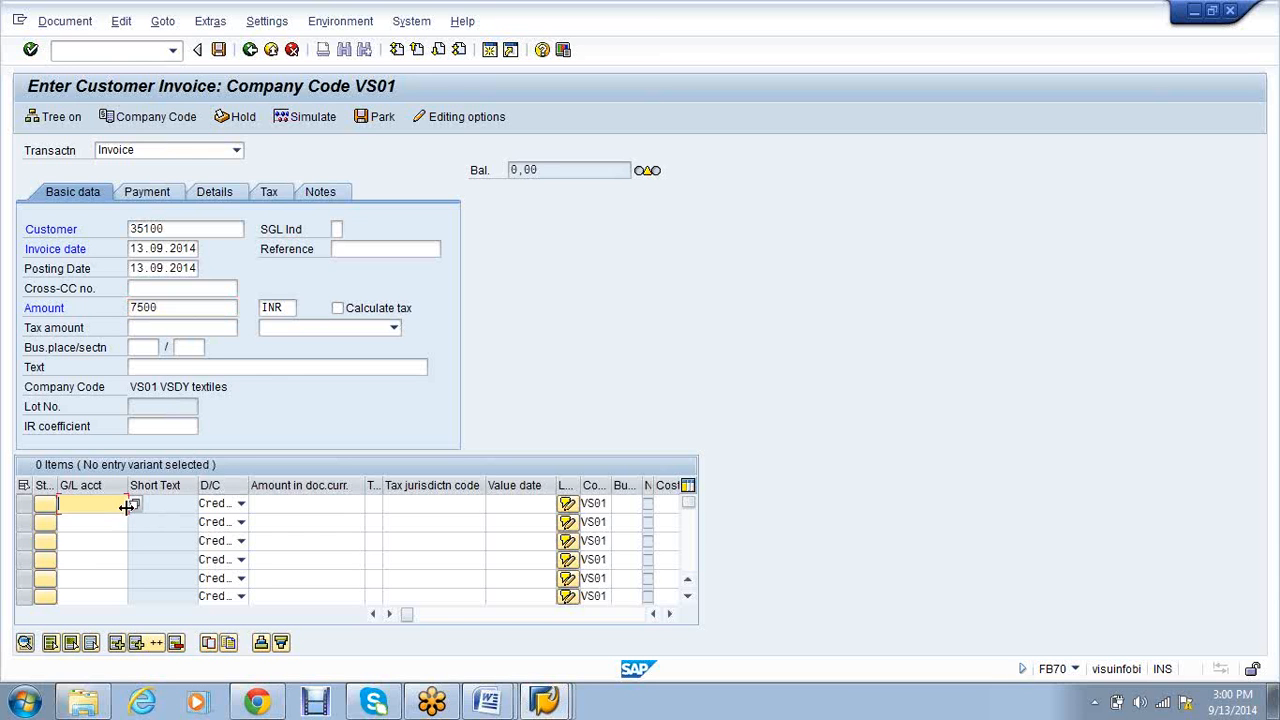
{"action": "left_click", "coordinate": [135, 504]}
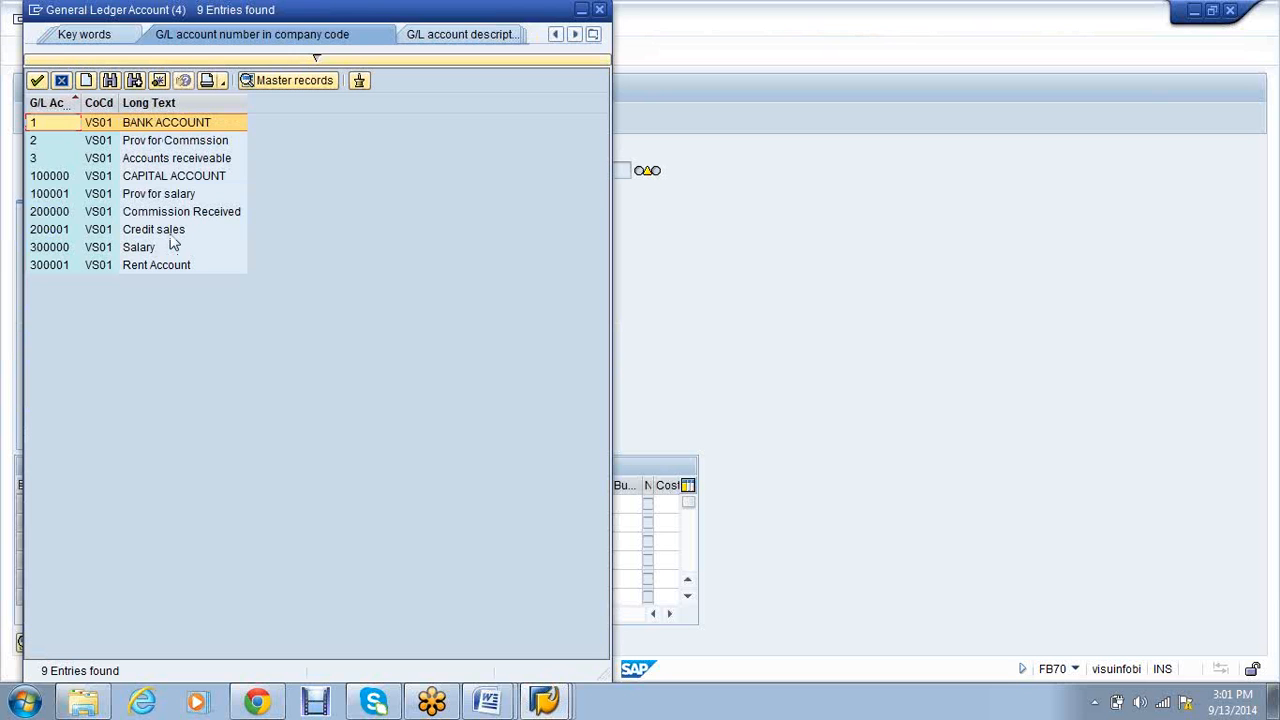
{"action": "left_click", "coordinate": [170, 233]}
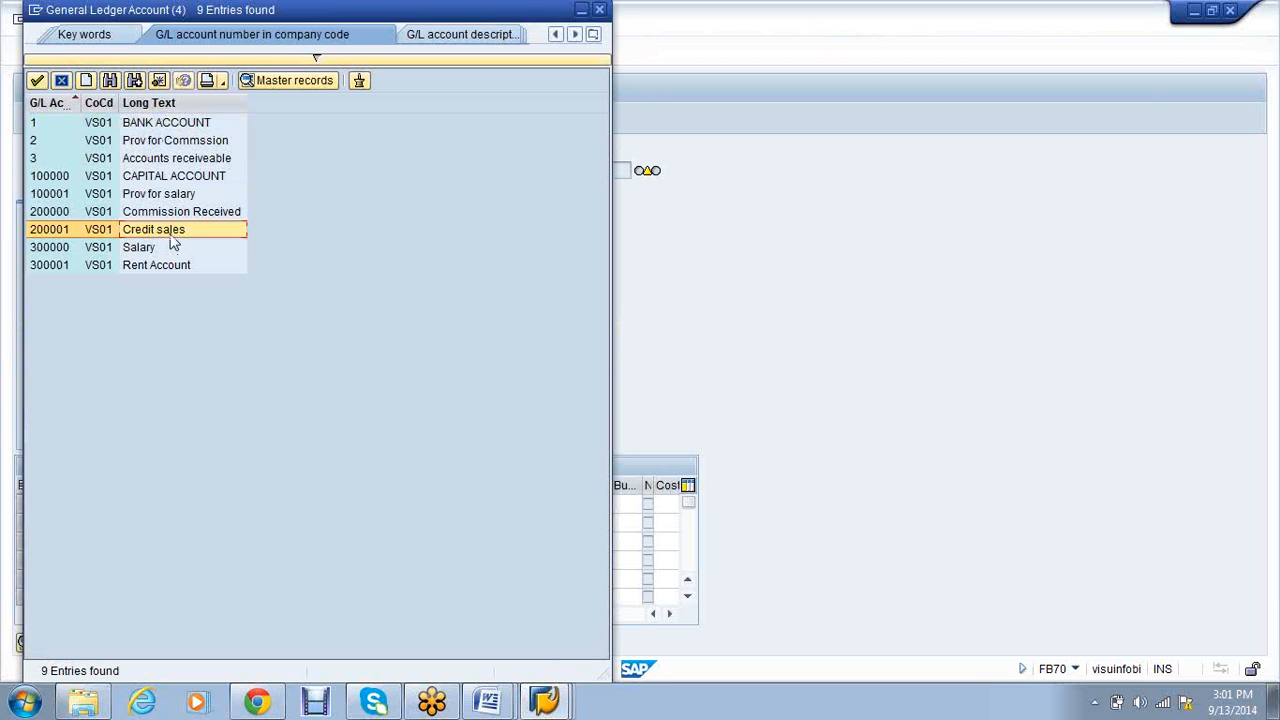
{"action": "double_click", "coordinate": [168, 231]}
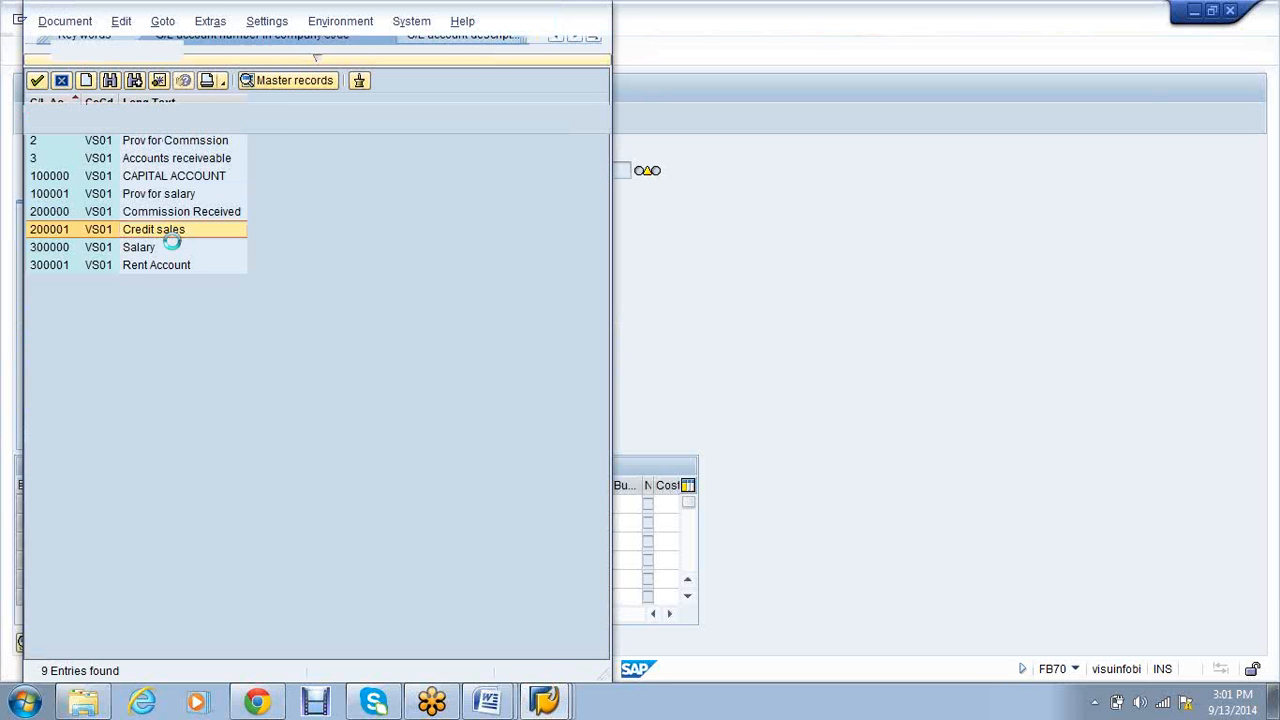
{"action": "left_click", "coordinate": [322, 504]}
{"action": "type", "text": "7500"}
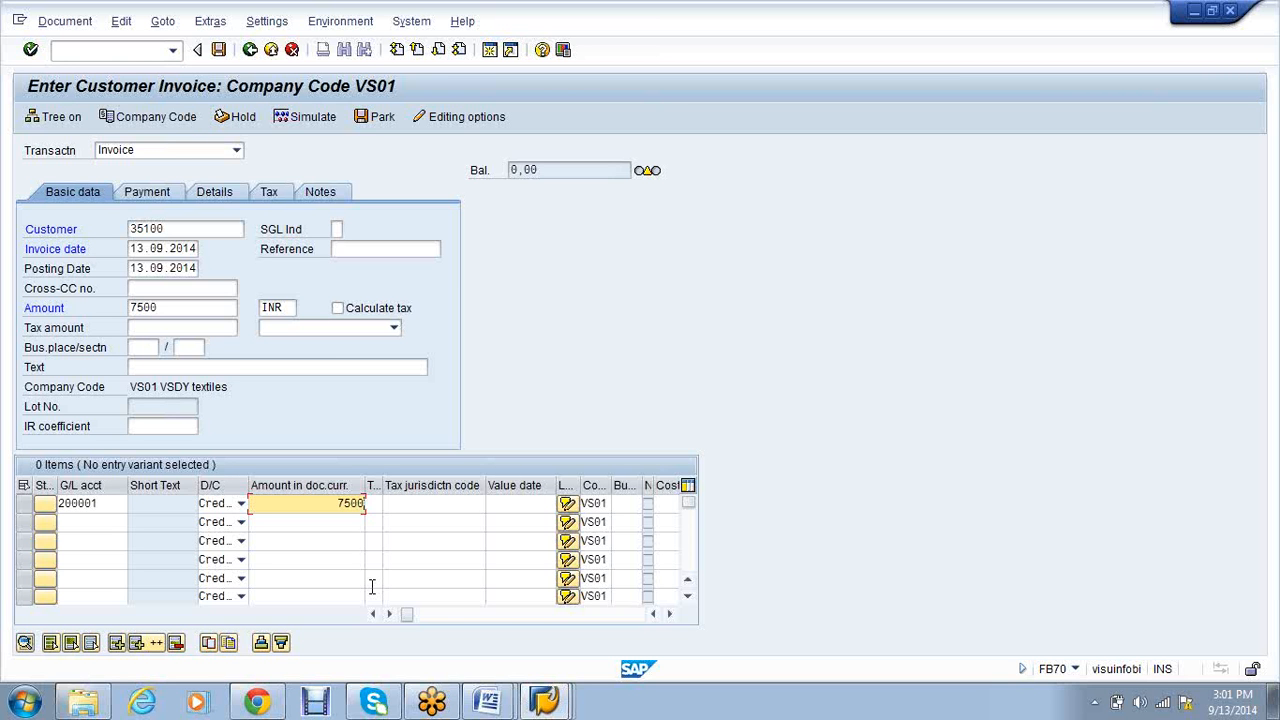
{"action": "key", "text": "Tab"}
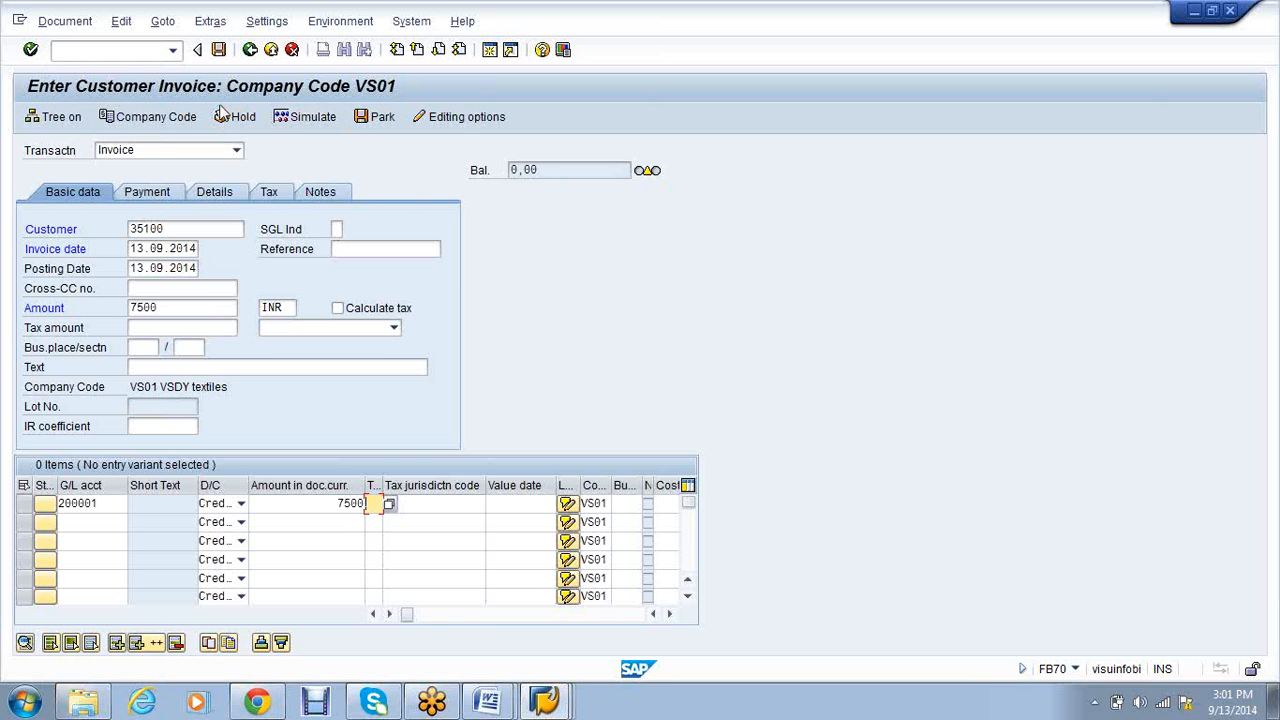
{"action": "left_click", "coordinate": [218, 50]}
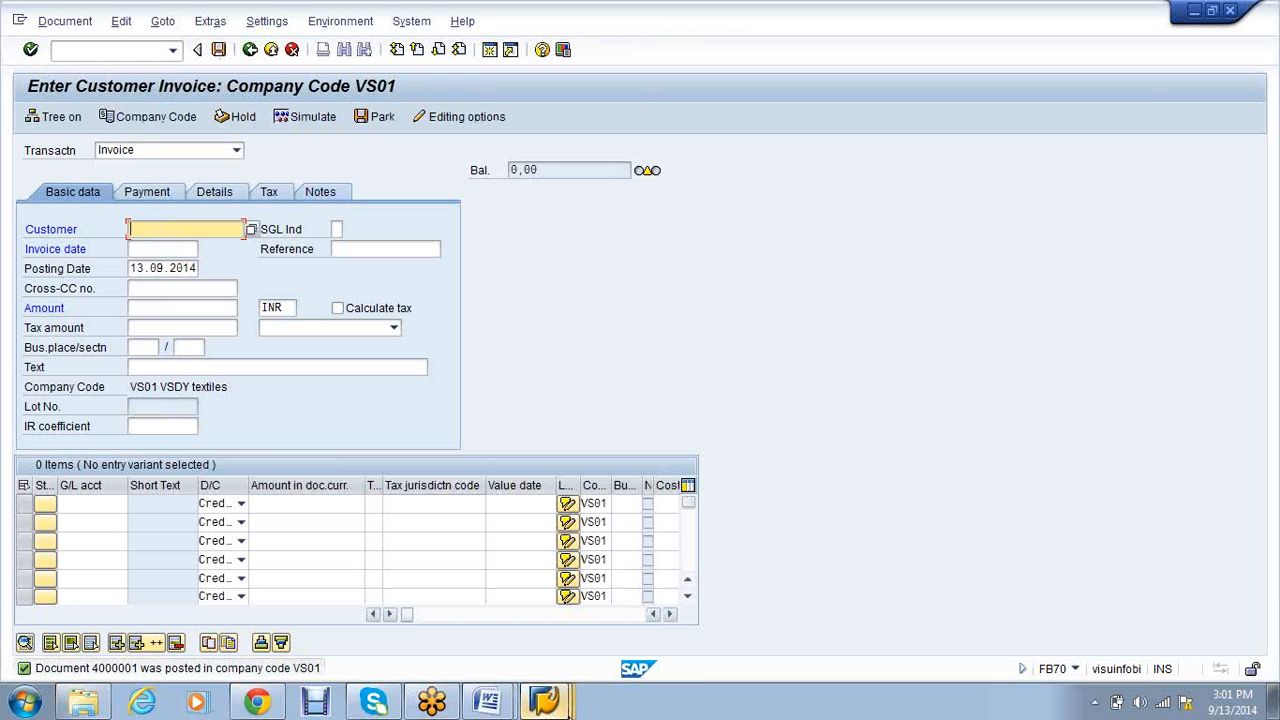
{"action": "left_click", "coordinate": [548, 702]}
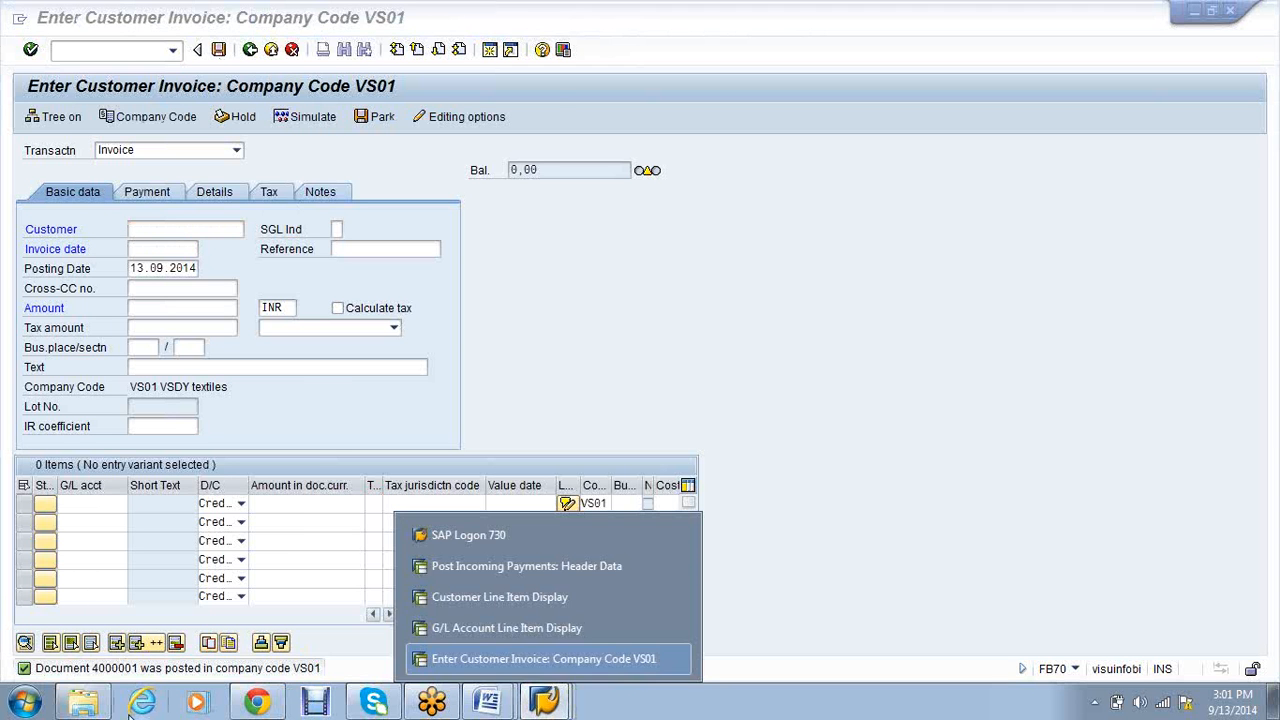
Display posted invoice document 4000001 and inspect its Levis Pvt line item
{"action": "left_click", "coordinate": [29, 262]}
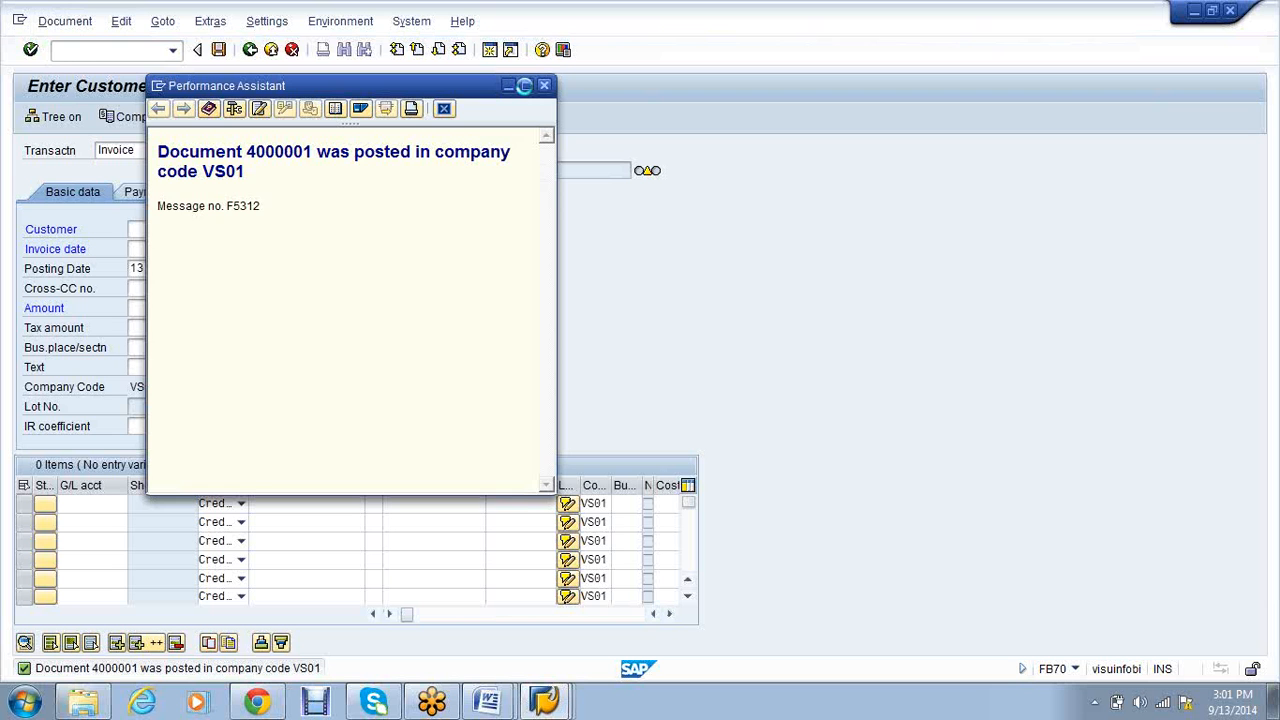
{"action": "left_click", "coordinate": [544, 85]}
{"action": "left_click", "coordinate": [65, 20]}
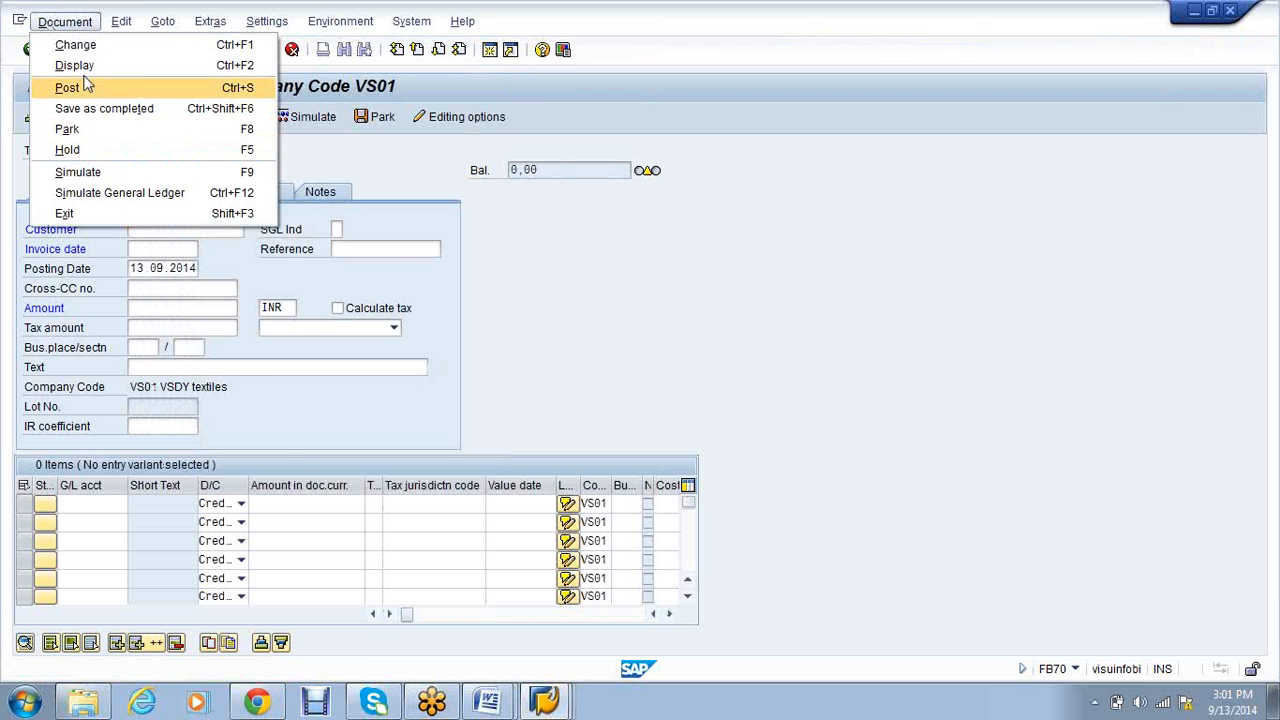
{"action": "left_click", "coordinate": [70, 63]}
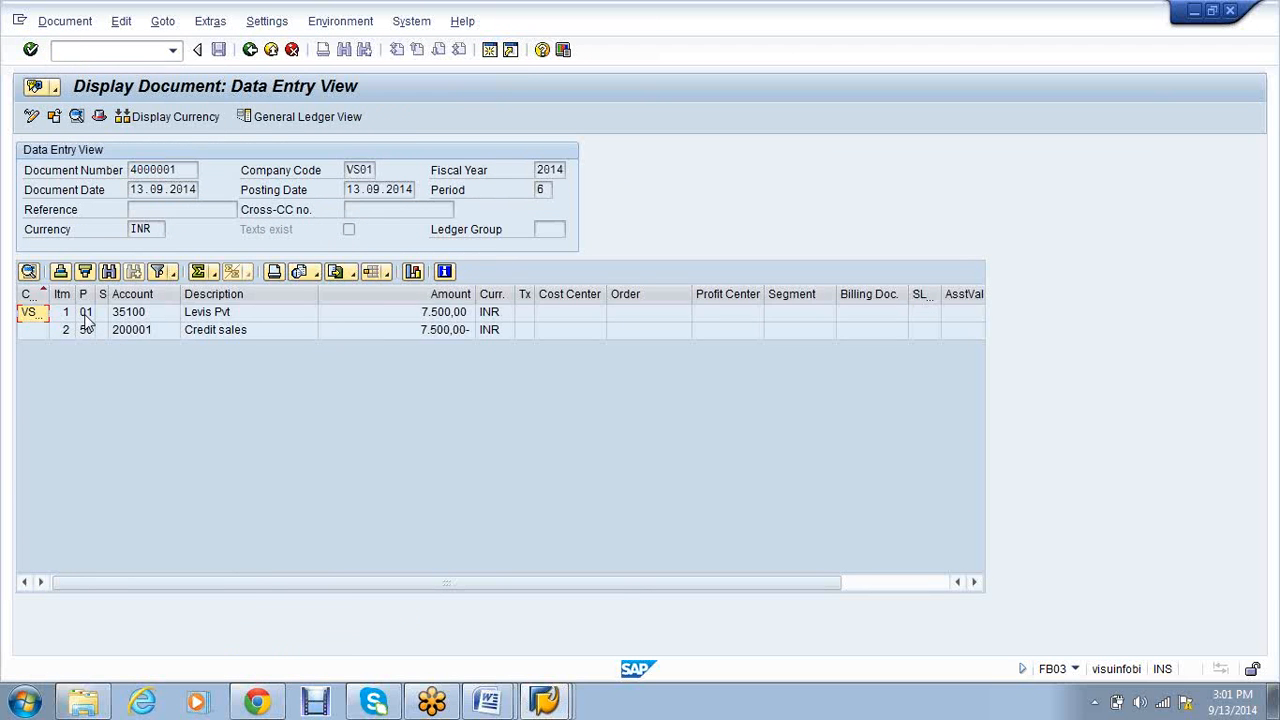
{"action": "left_click", "coordinate": [86, 313]}
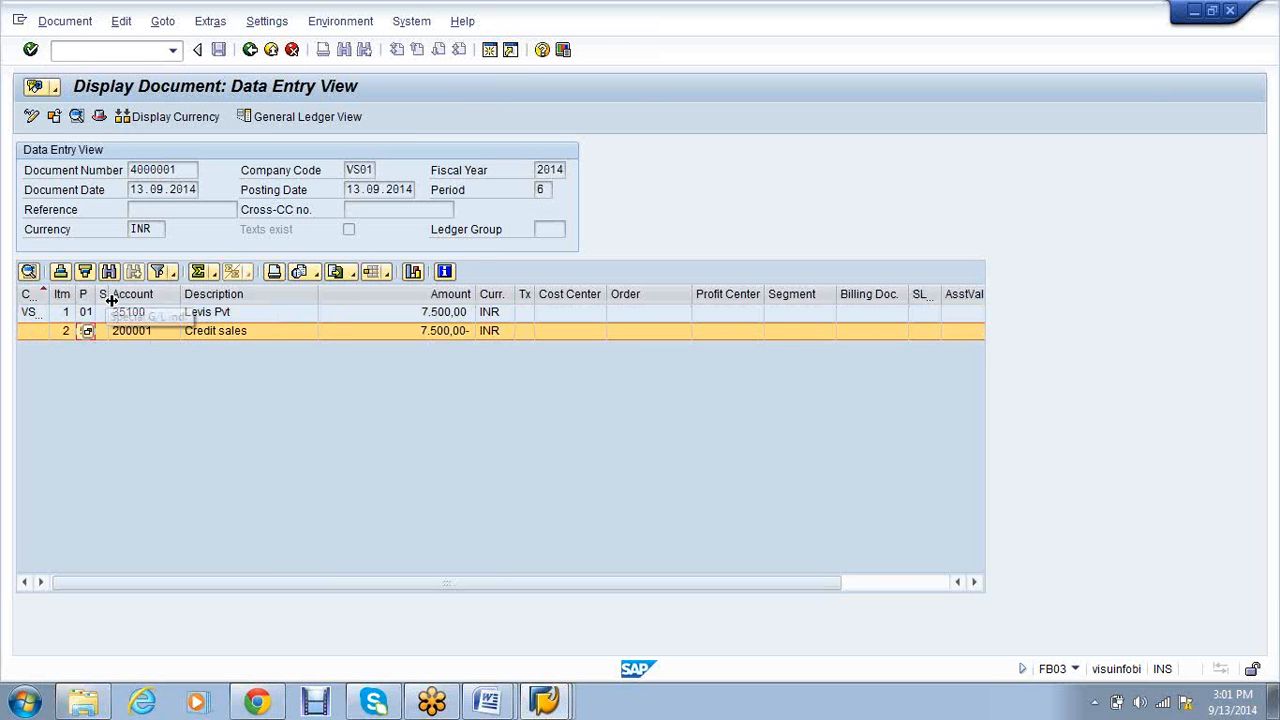
{"action": "left_click", "coordinate": [113, 298]}
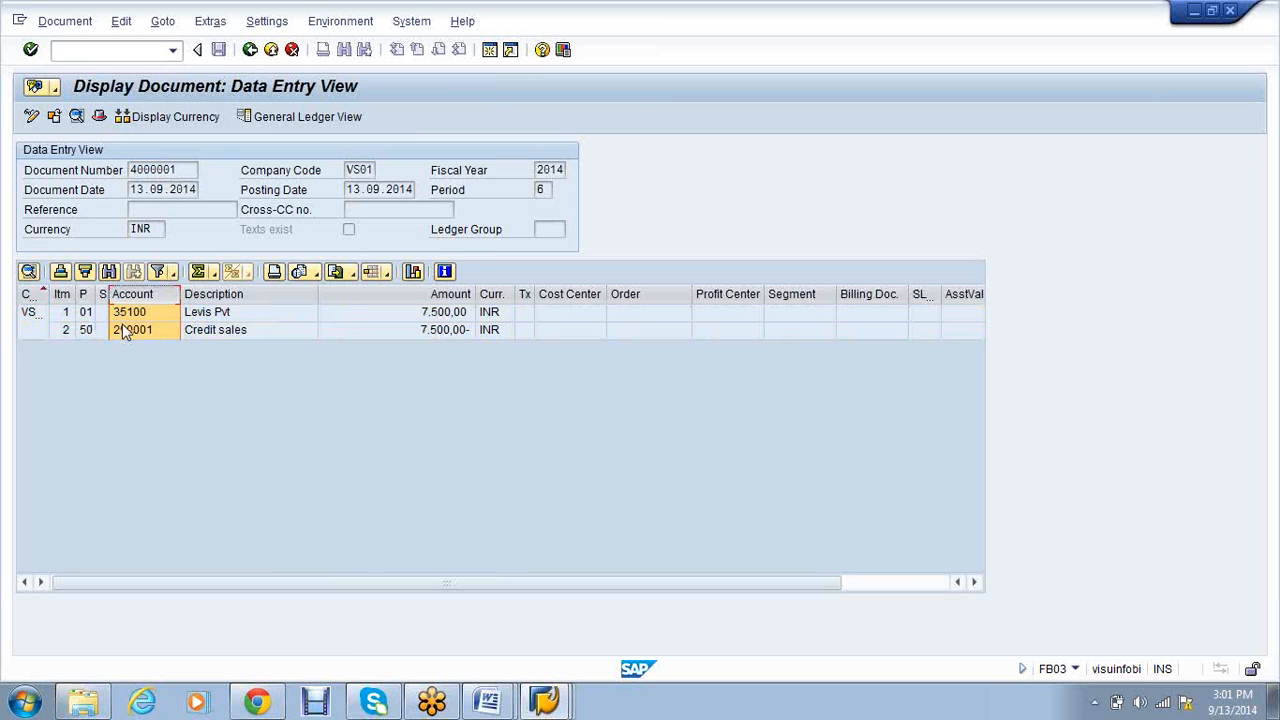
Refresh FBL5N to show invoice 4000001 open at 7,500 INR, then return to F-28
{"action": "left_click", "coordinate": [549, 697]}
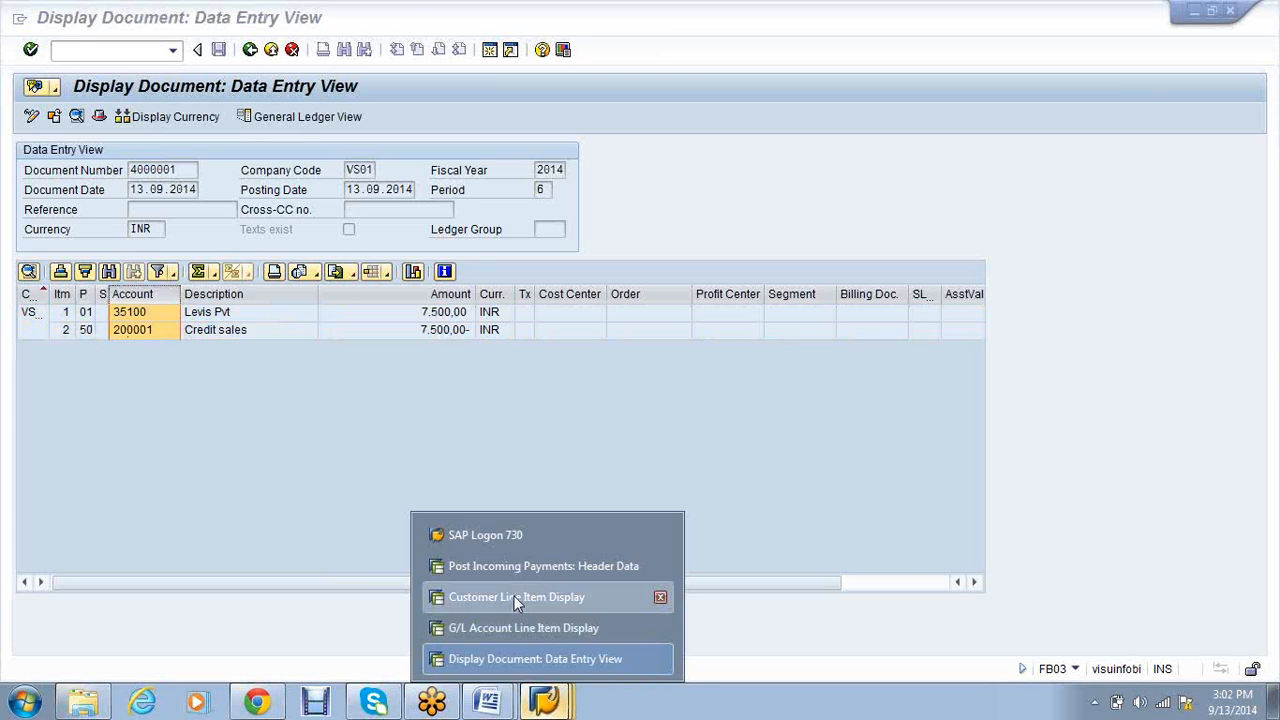
{"action": "left_click", "coordinate": [515, 600]}
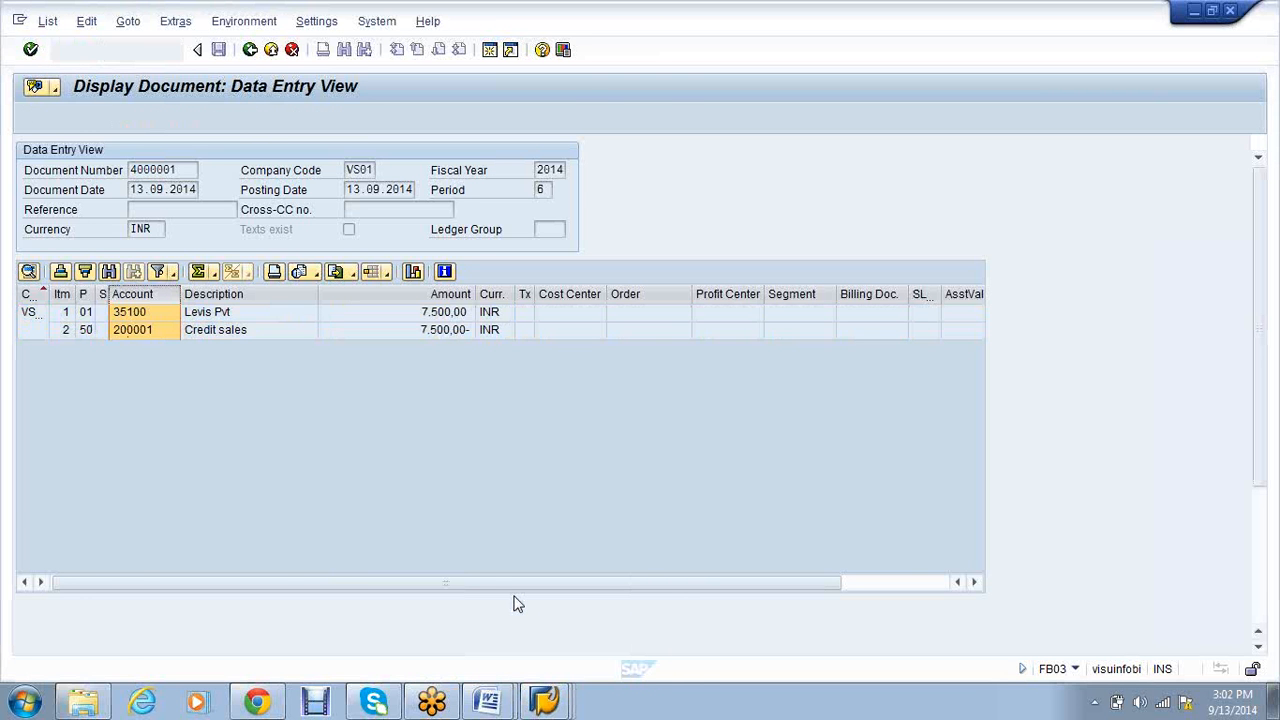
{"action": "left_click", "coordinate": [47, 21]}
{"action": "left_click", "coordinate": [76, 67]}
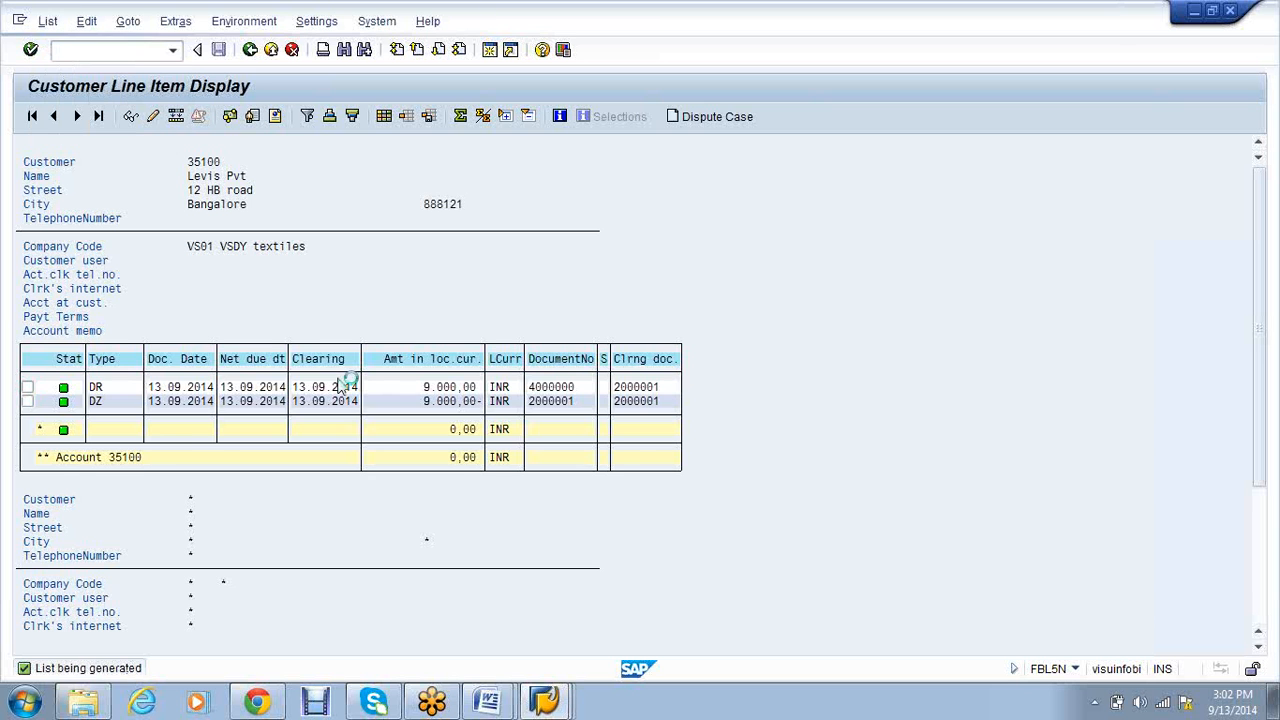
{"action": "left_click", "coordinate": [563, 708]}
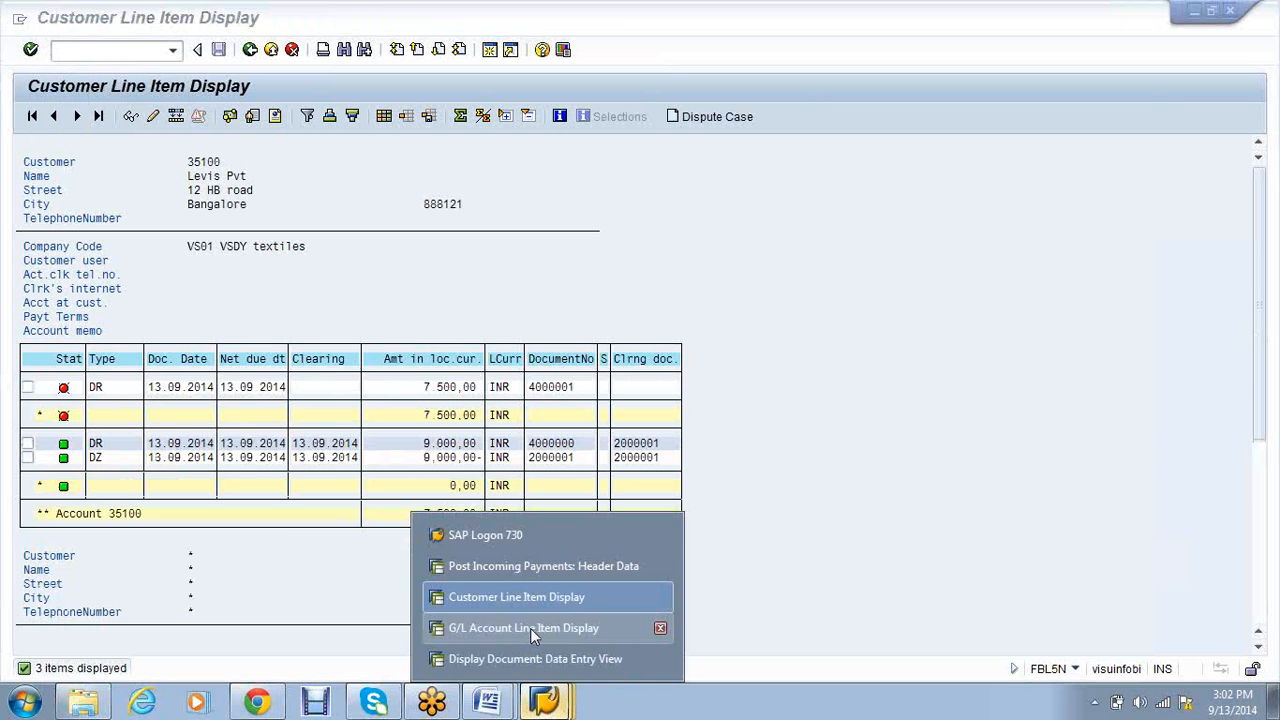
{"action": "left_click", "coordinate": [530, 628]}
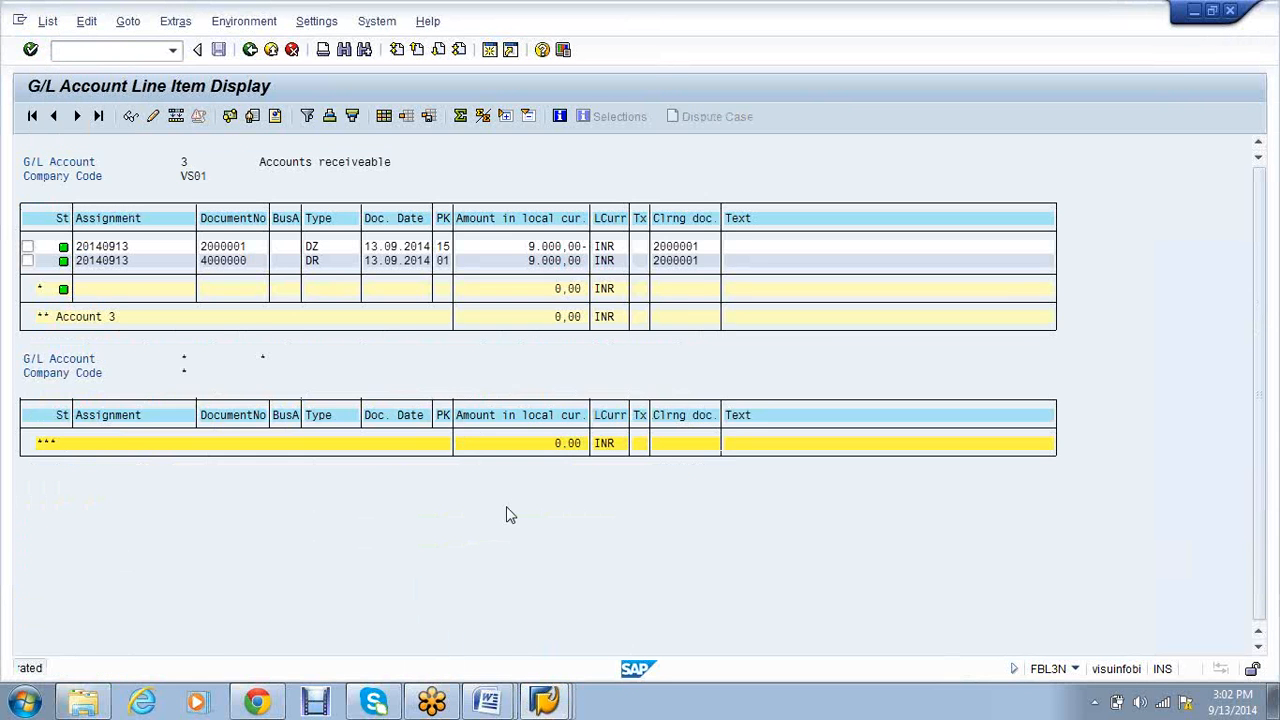
{"action": "left_click", "coordinate": [551, 701]}
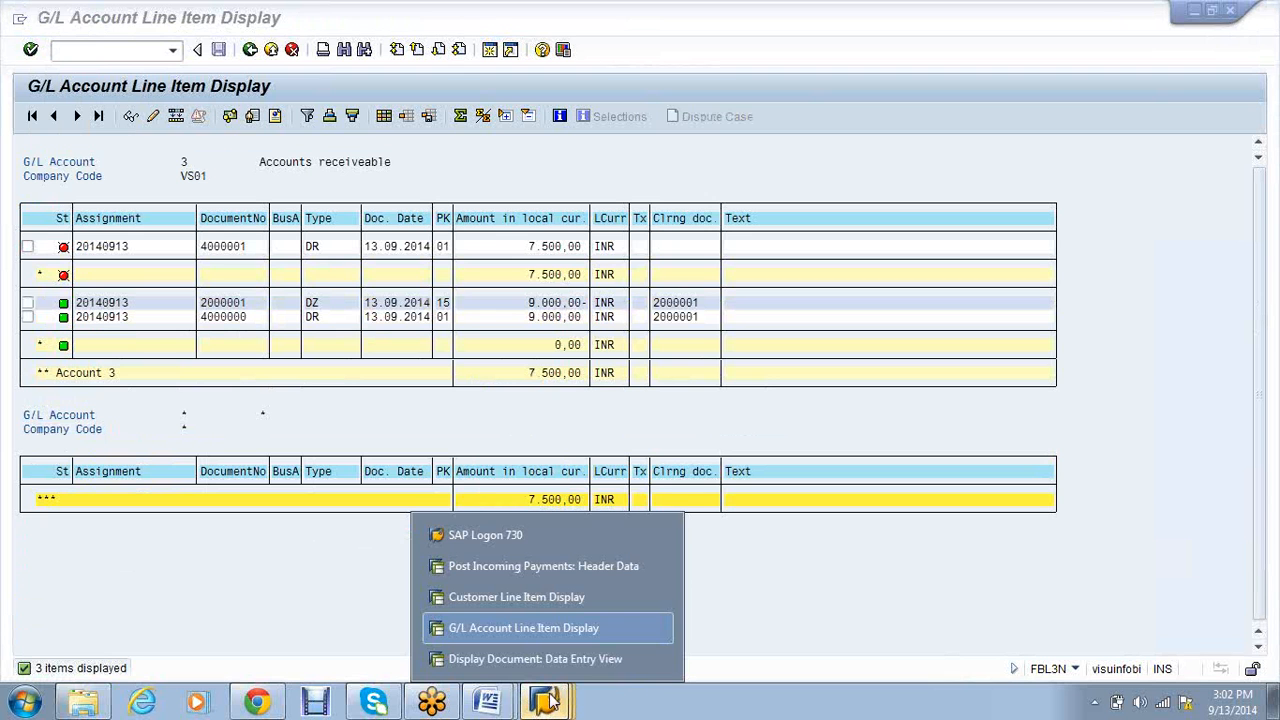
{"action": "left_click", "coordinate": [540, 566]}
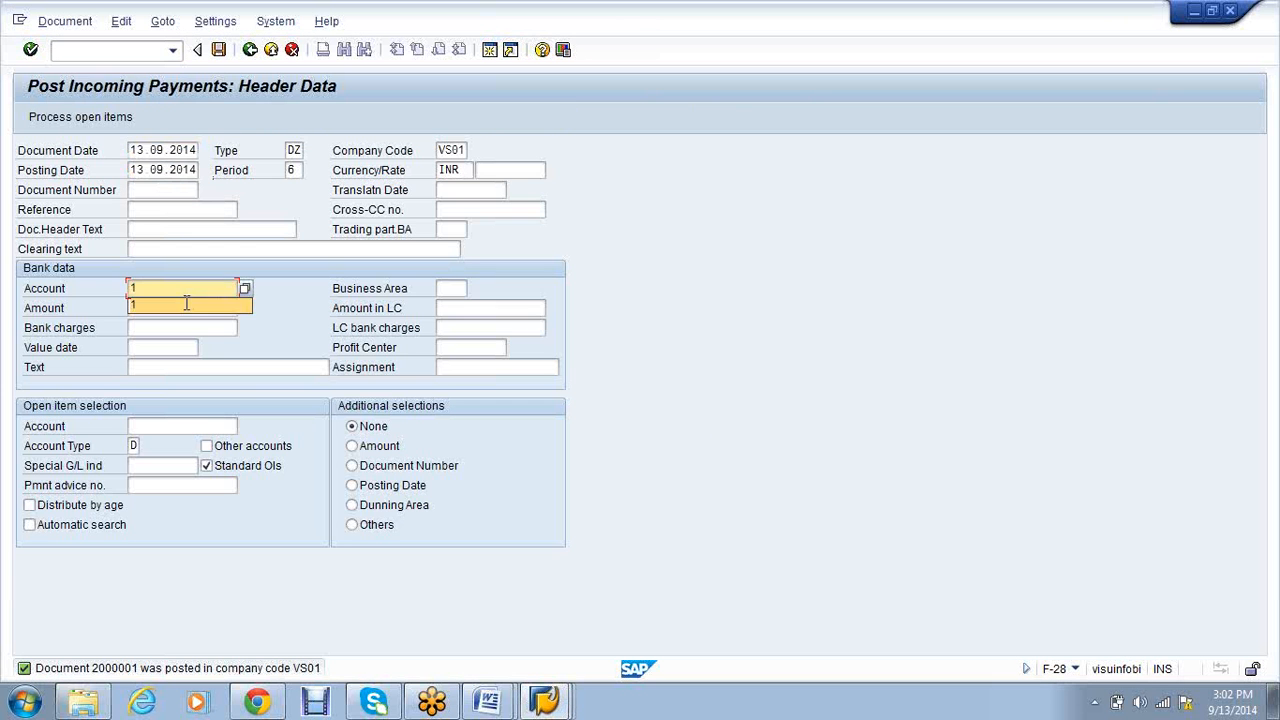
Post a 7500 incoming payment from customer 35100, value date 13.09.2014, as document 2000002
{"action": "left_click", "coordinate": [186, 303]}
{"action": "type", "text": "7500"}
{"action": "left_click", "coordinate": [190, 424]}
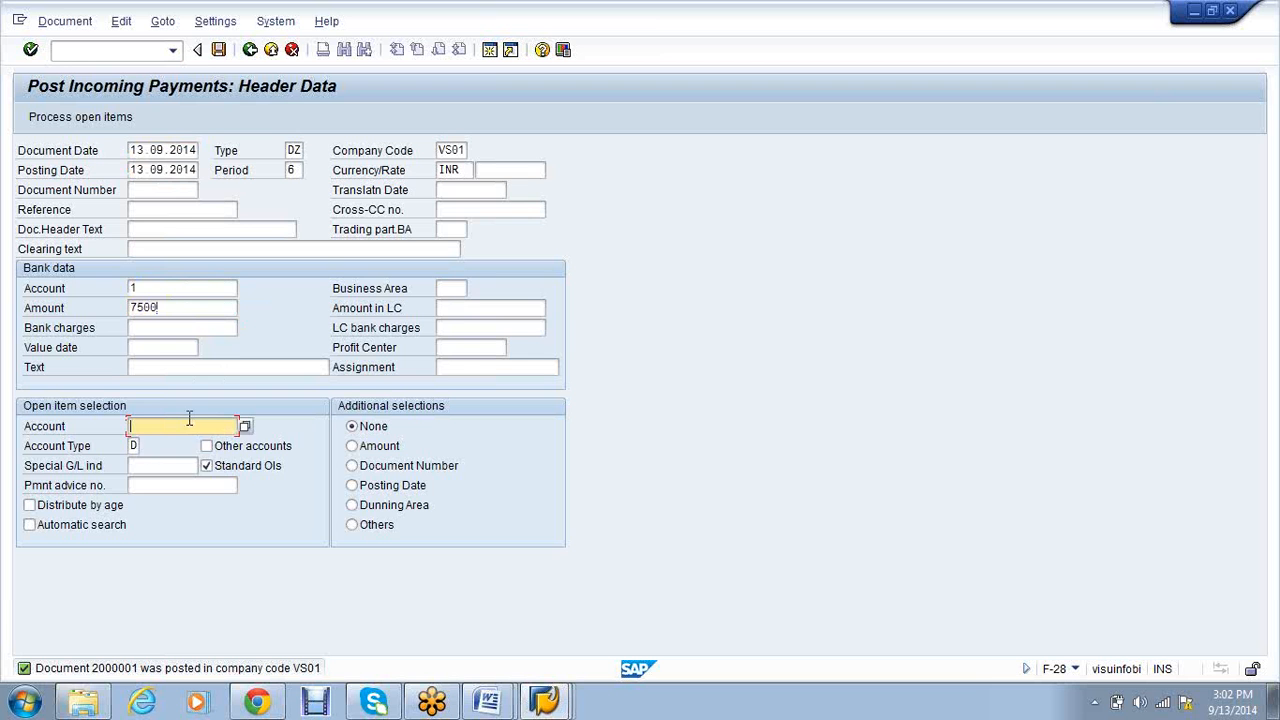
{"action": "left_click", "coordinate": [185, 443]}
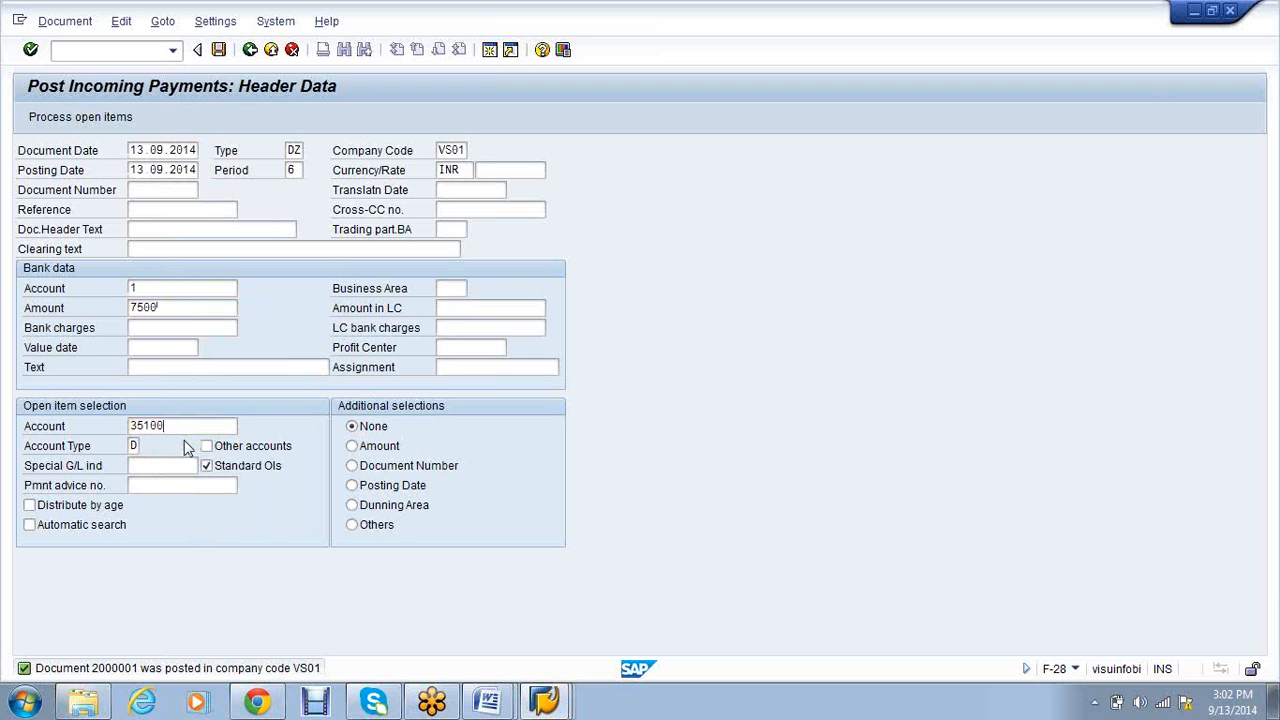
{"action": "key", "text": "Return"}
{"action": "key", "text": "Return"}
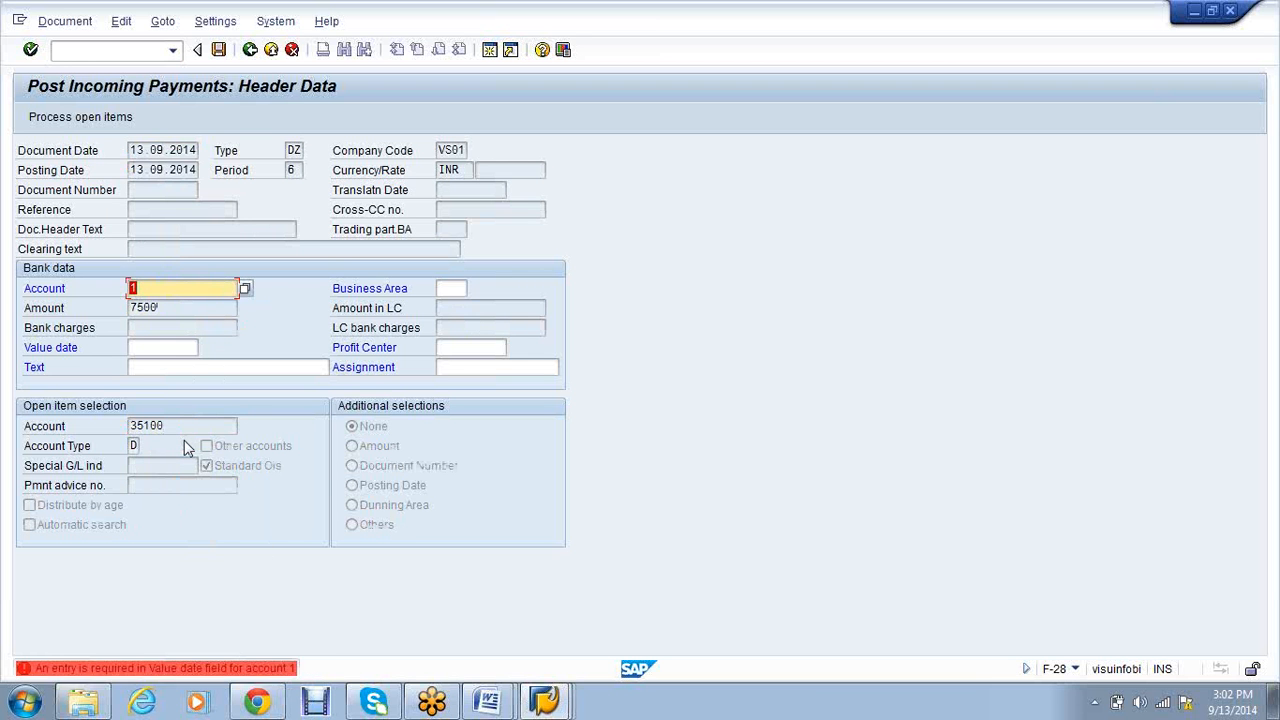
{"action": "left_click", "coordinate": [174, 366]}
{"action": "key", "text": "Return"}
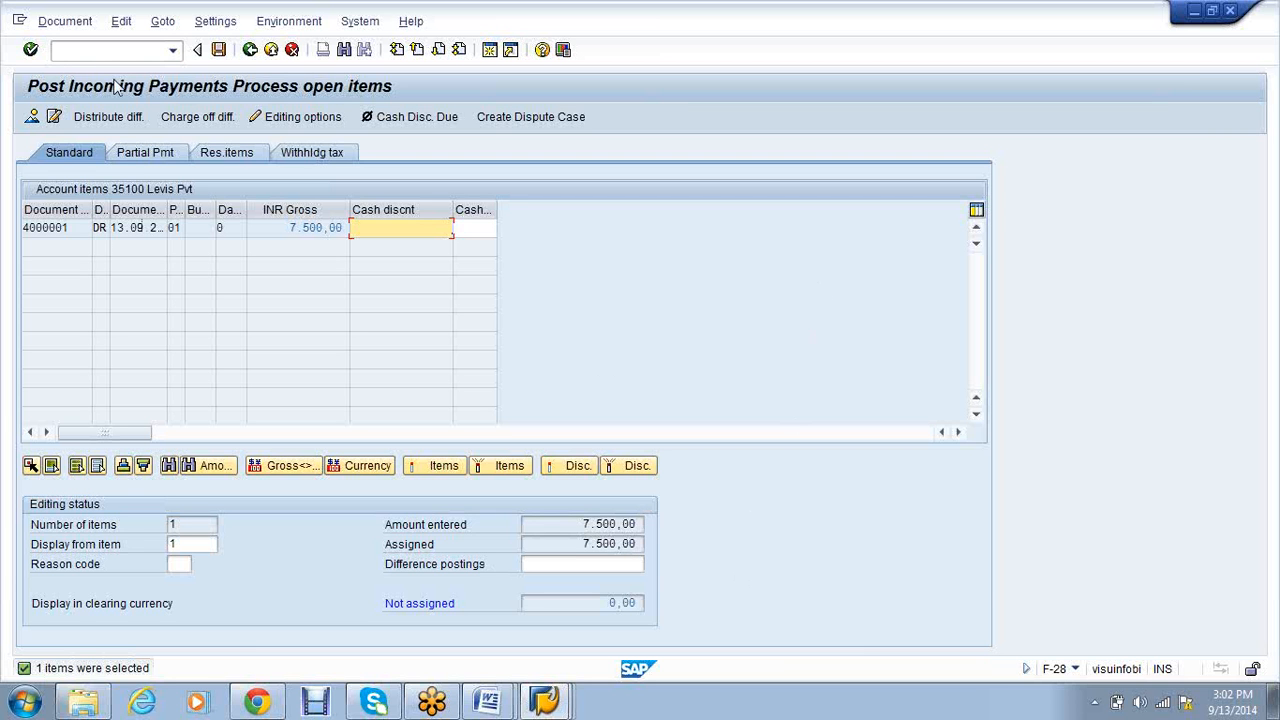
{"action": "left_click", "coordinate": [220, 50]}
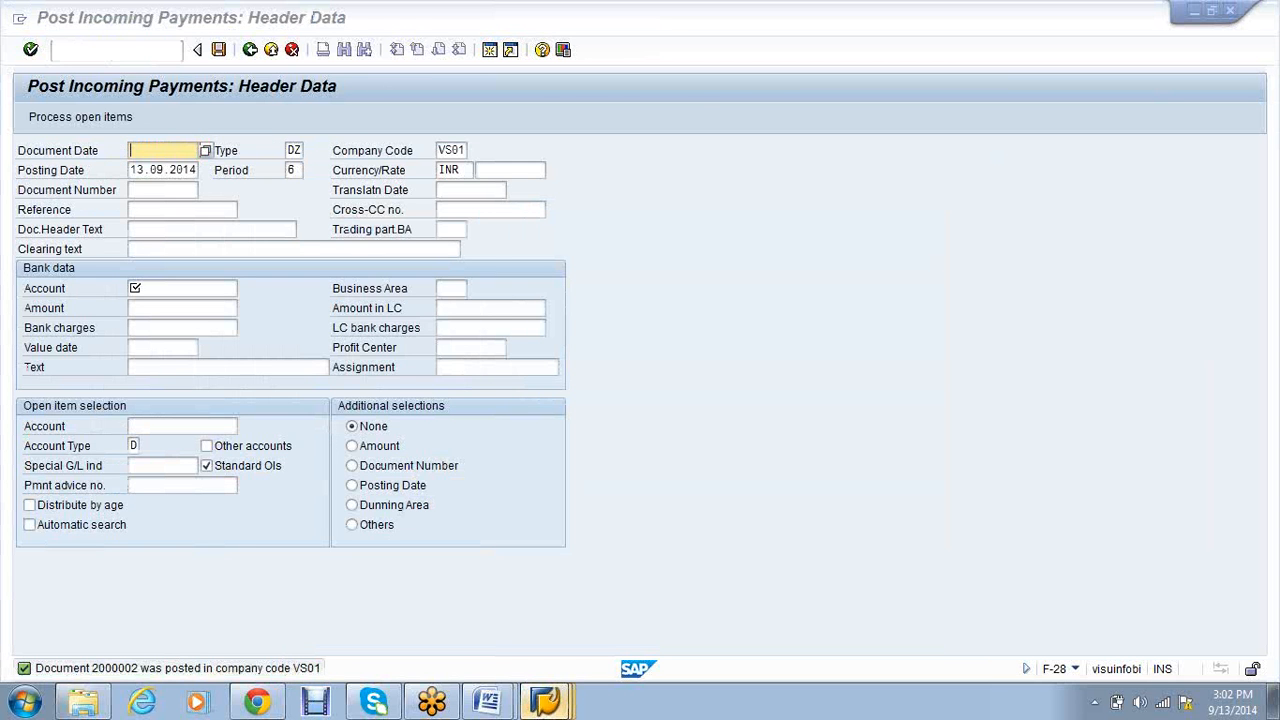
Refresh FBL3N so invoice 4000001 shows cleared by 2000002, netting 0.00 INR
{"action": "left_click", "coordinate": [510, 618]}
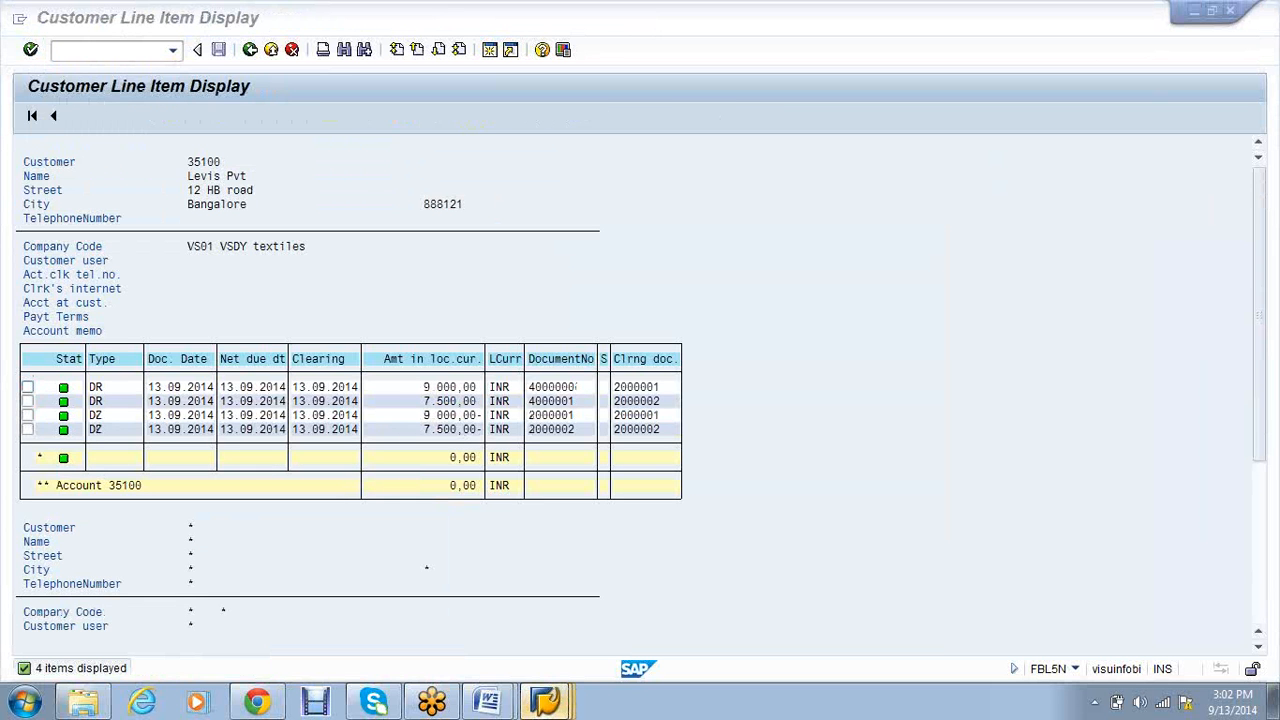
{"action": "left_click", "coordinate": [545, 700]}
{"action": "left_click", "coordinate": [538, 632]}
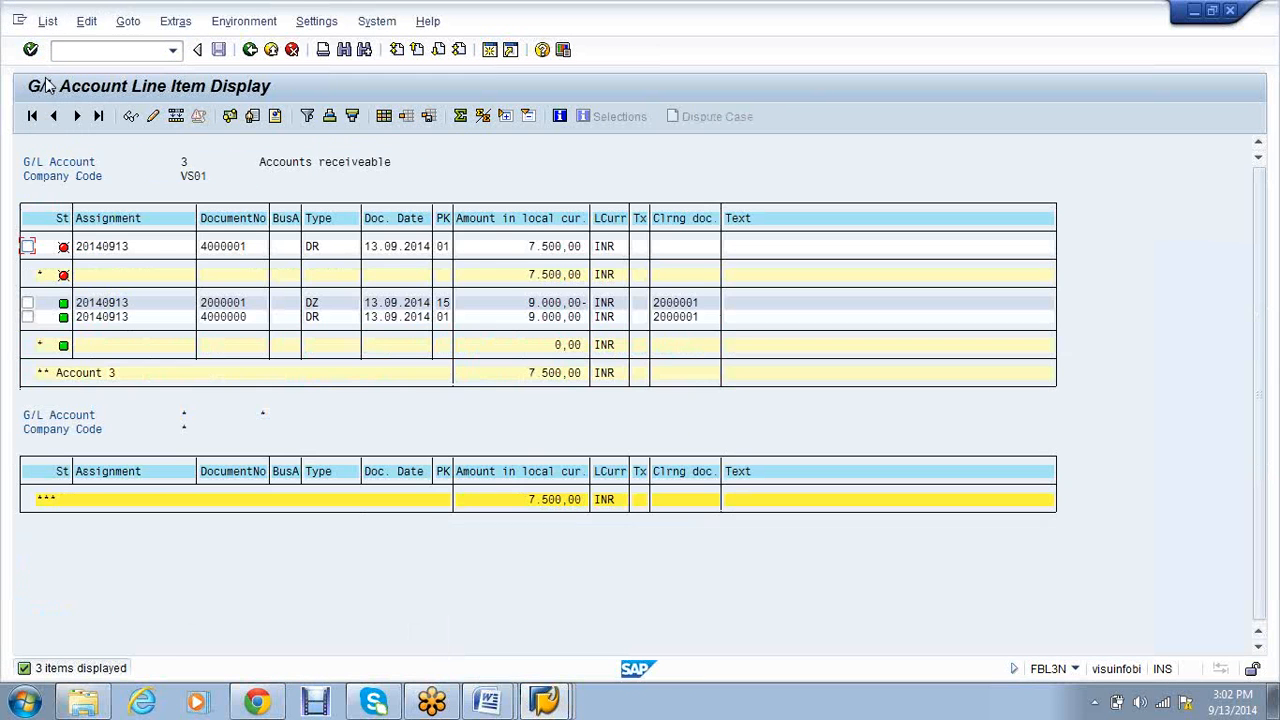
{"action": "left_click", "coordinate": [47, 21]}
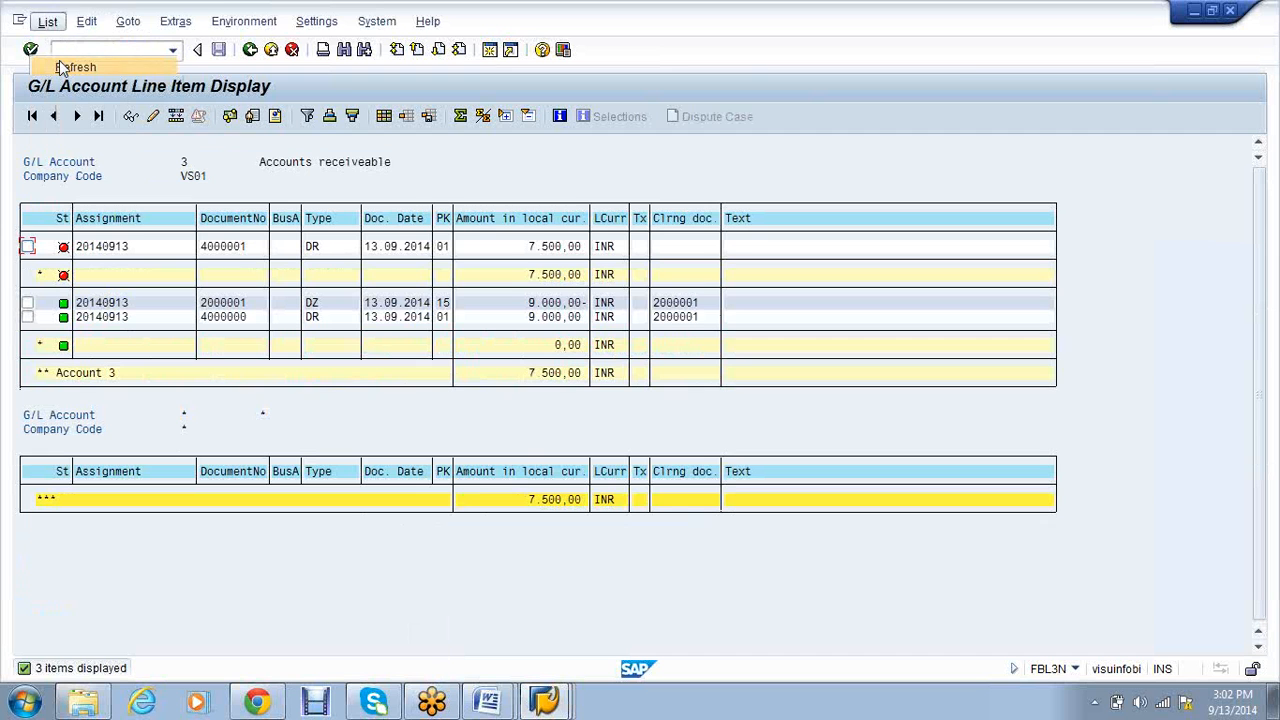
{"action": "left_click", "coordinate": [75, 67]}
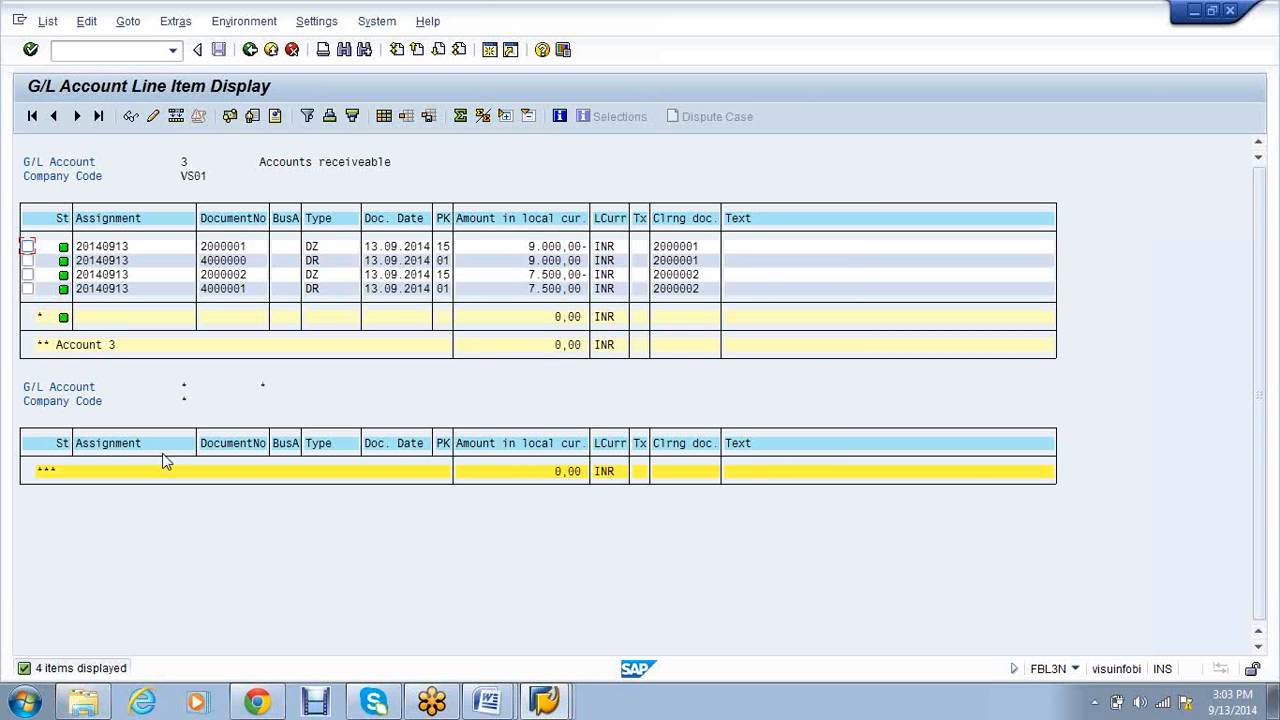
Exit the FBL3N G/L line item list with F3 to return to F-28
{"action": "left_click", "coordinate": [1262, 52]}
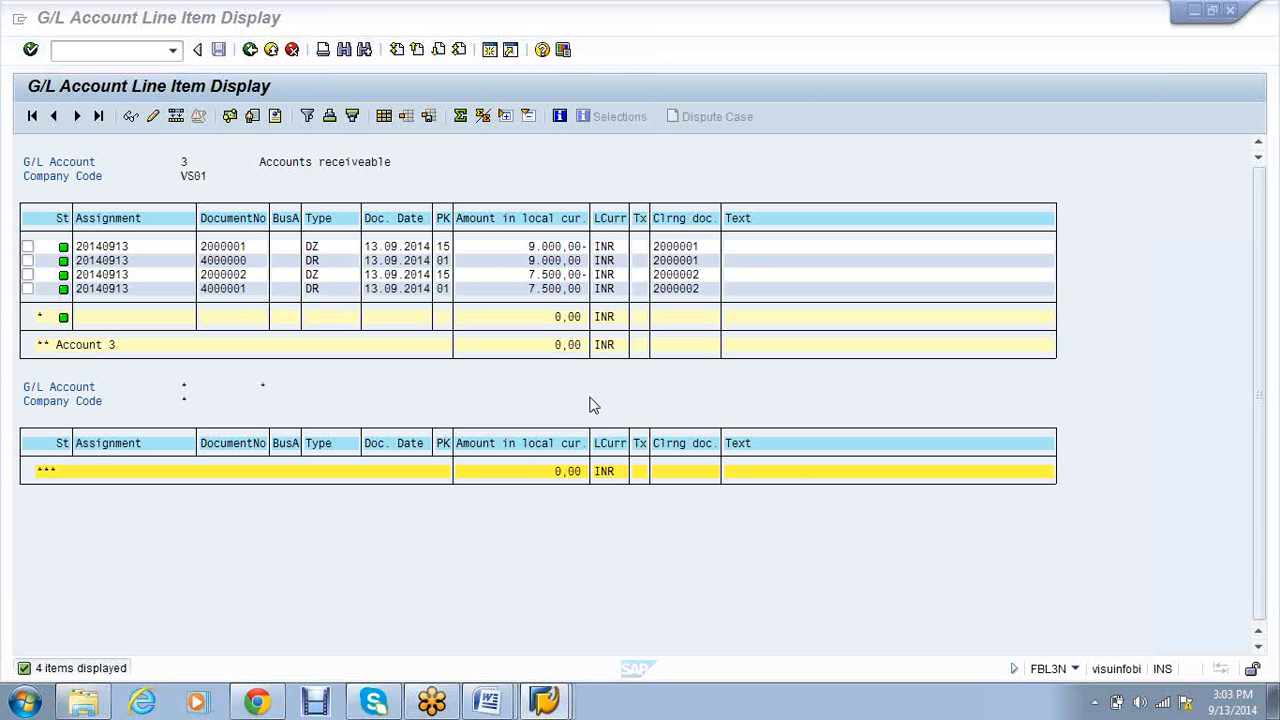
{"action": "left_click", "coordinate": [1161, 605]}
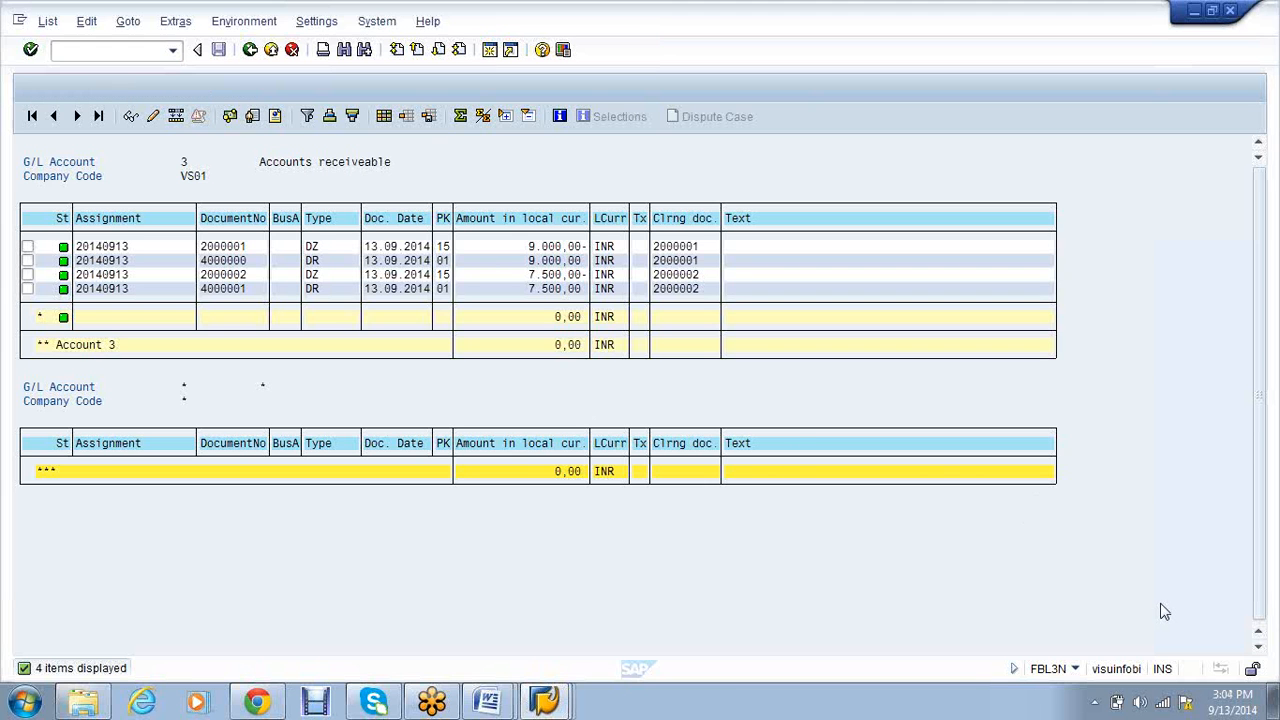
{"action": "left_click", "coordinate": [1126, 464]}
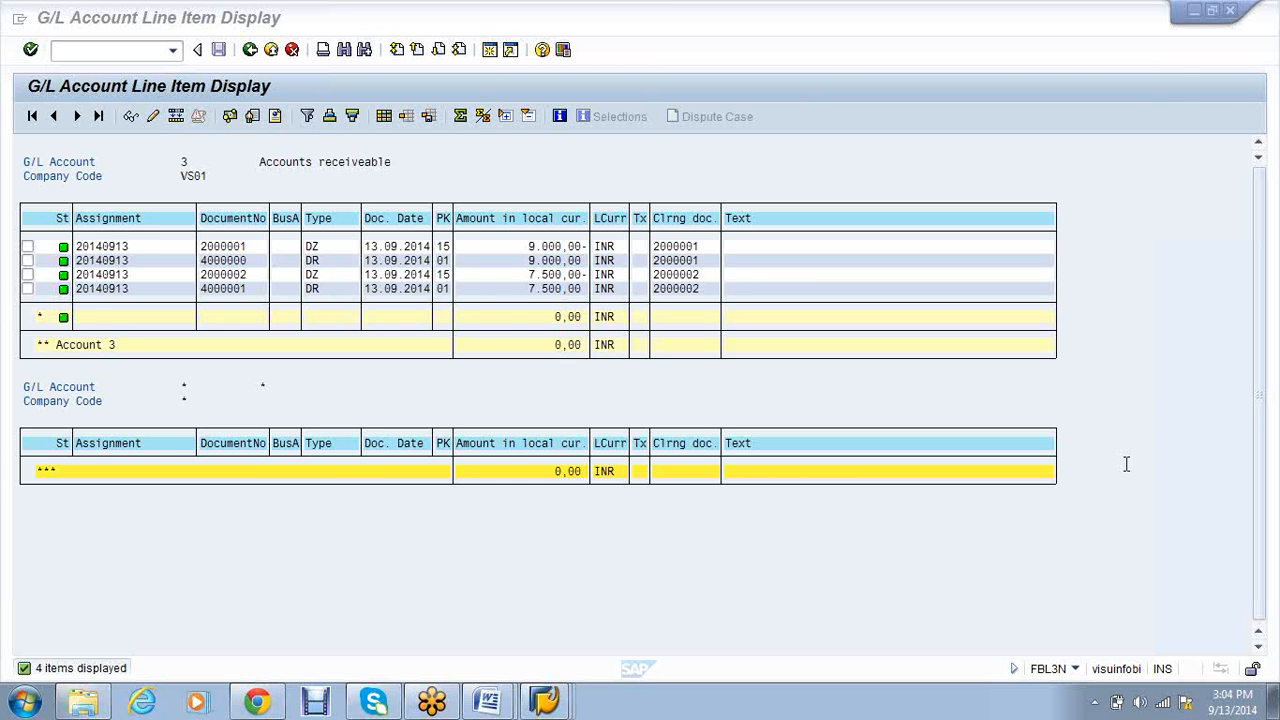
{"action": "key", "text": "F3"}
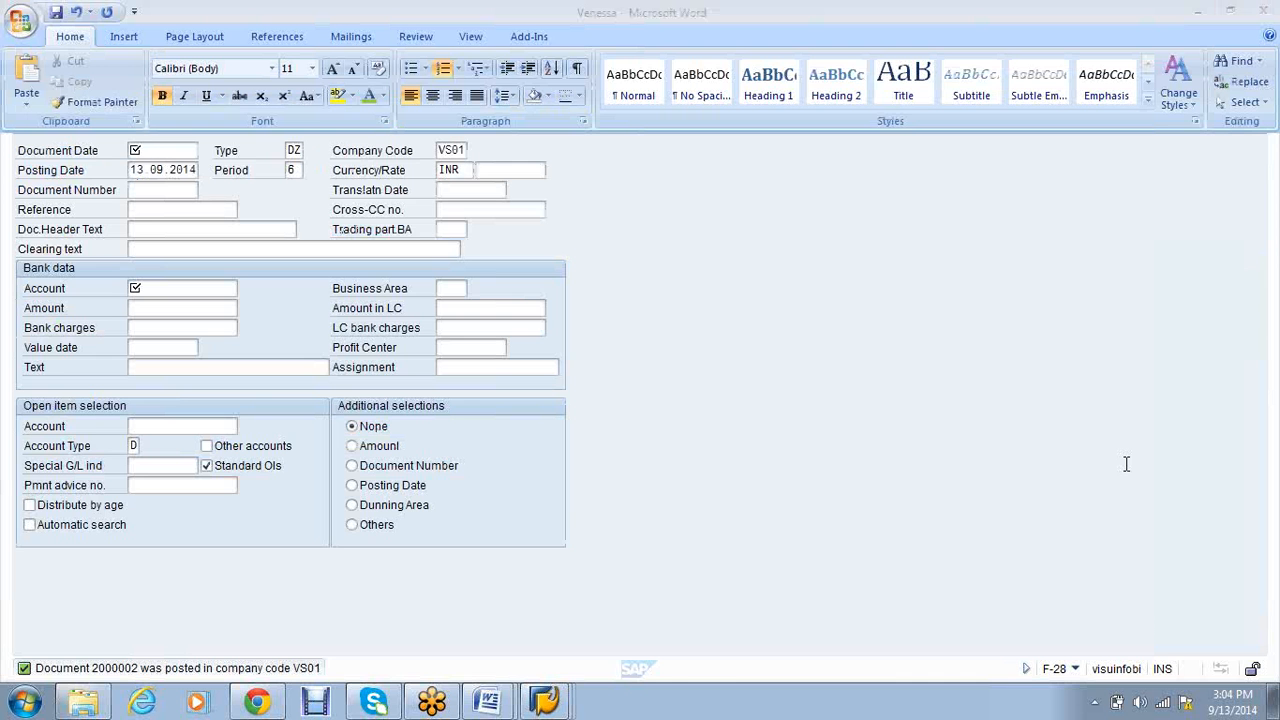
Open the Course content notes and scroll to Terms of Payment for Cash Discount on page 4
{"action": "left_click", "coordinate": [487, 701]}
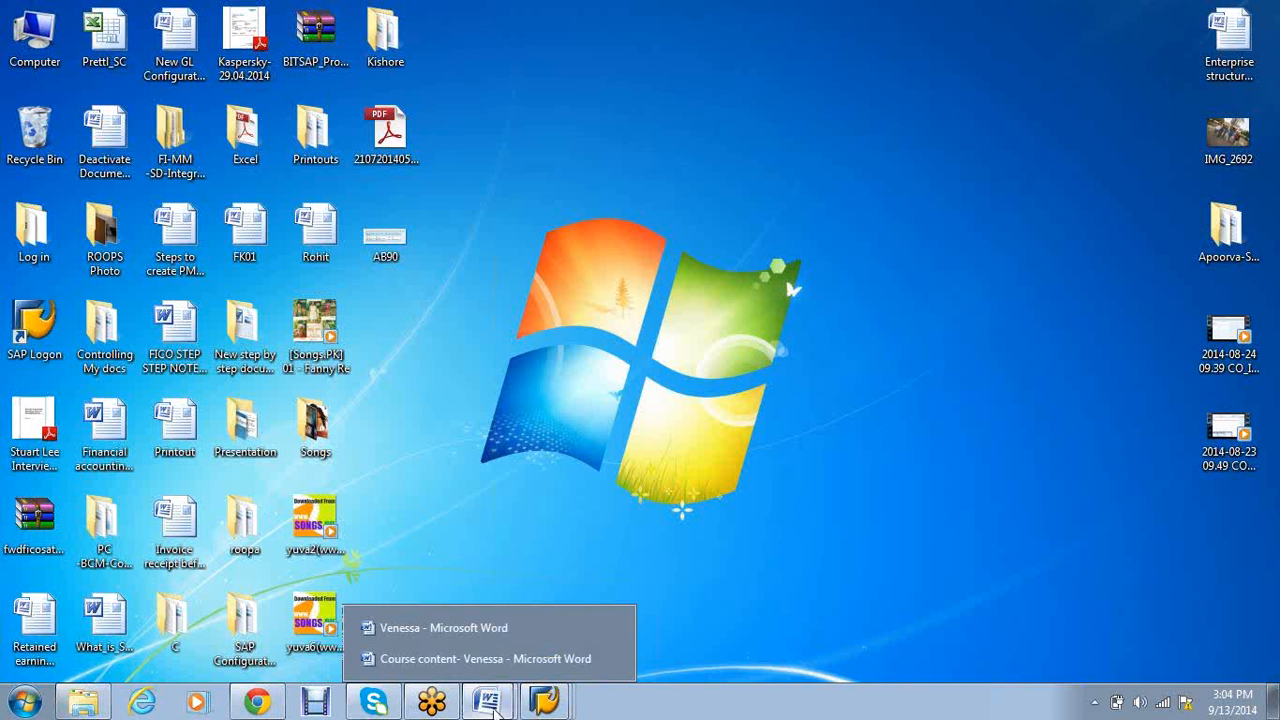
{"action": "left_click", "coordinate": [461, 658]}
{"action": "scroll", "coordinate": [530, 399], "scroll_direction": "down", "scroll_amount": 15}
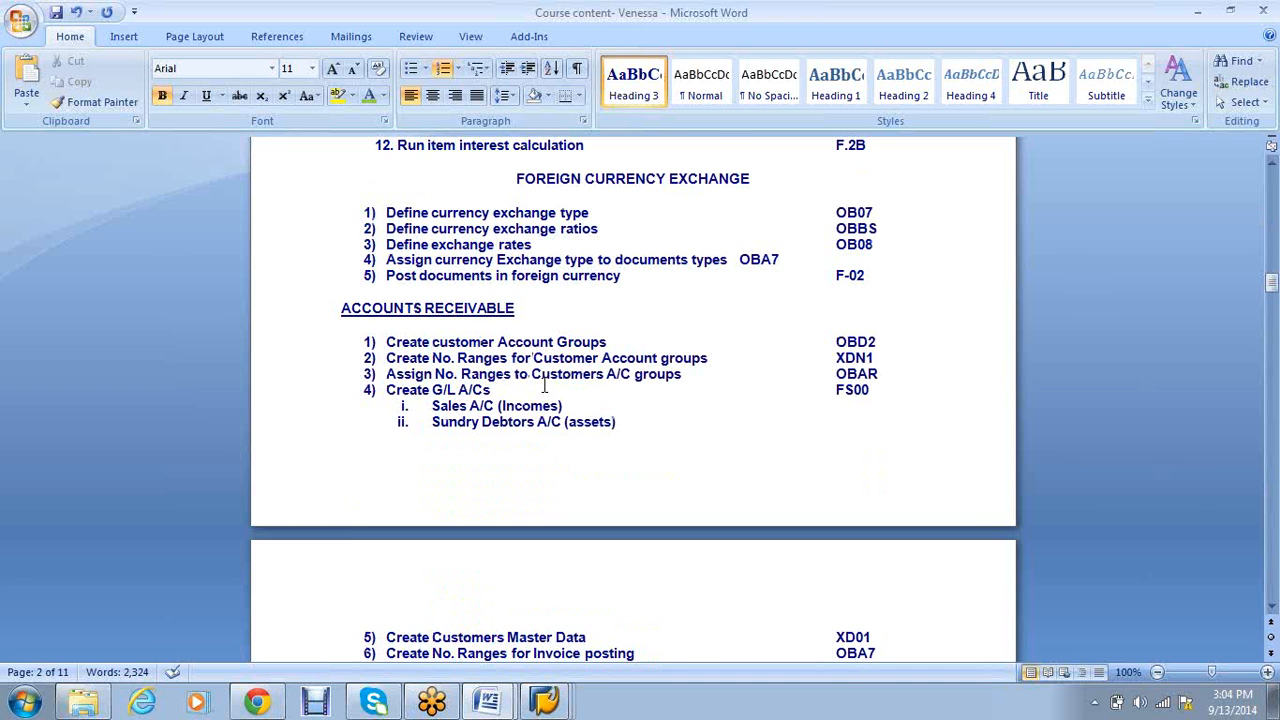
{"action": "scroll", "coordinate": [545, 385], "scroll_direction": "down", "scroll_amount": 8}
{"action": "left_click_drag", "start_coordinate": [344, 538], "coordinate": [525, 538]}
{"action": "scroll", "coordinate": [523, 537], "scroll_direction": "down", "scroll_amount": 2}
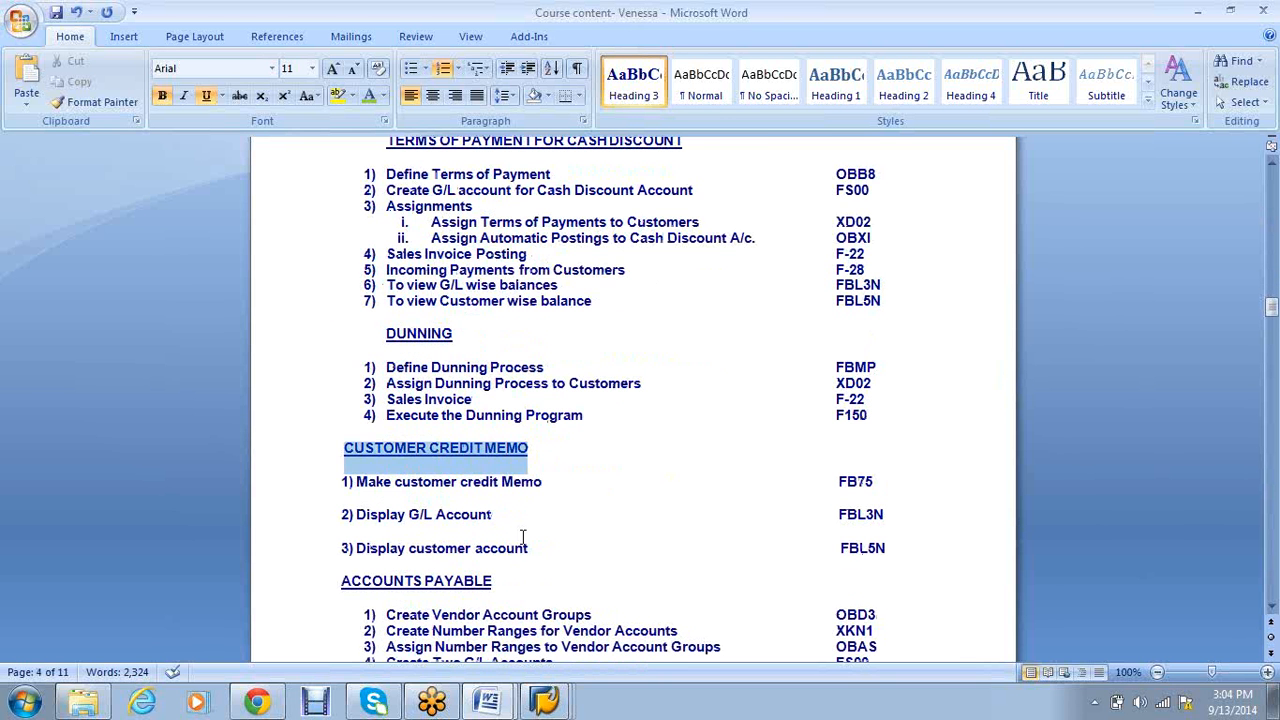
{"action": "left_click", "coordinate": [708, 545]}
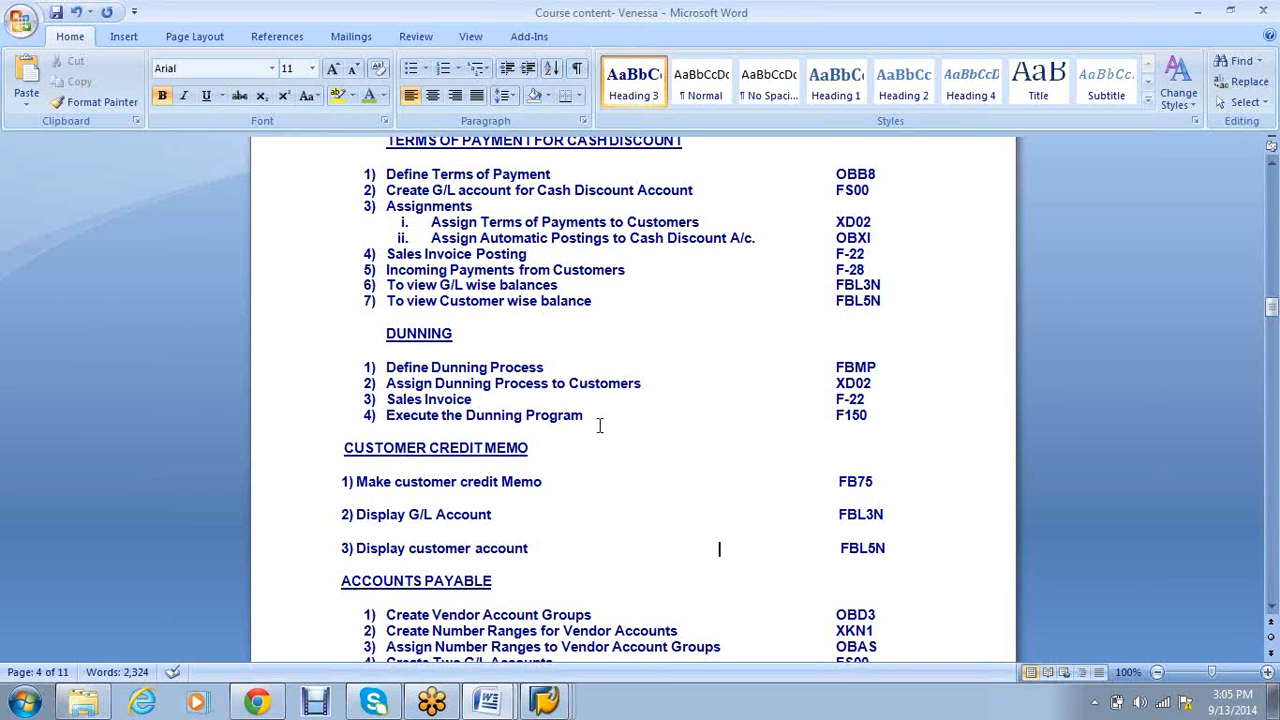
{"action": "left_click_drag", "start_coordinate": [577, 239], "coordinate": [571, 239]}
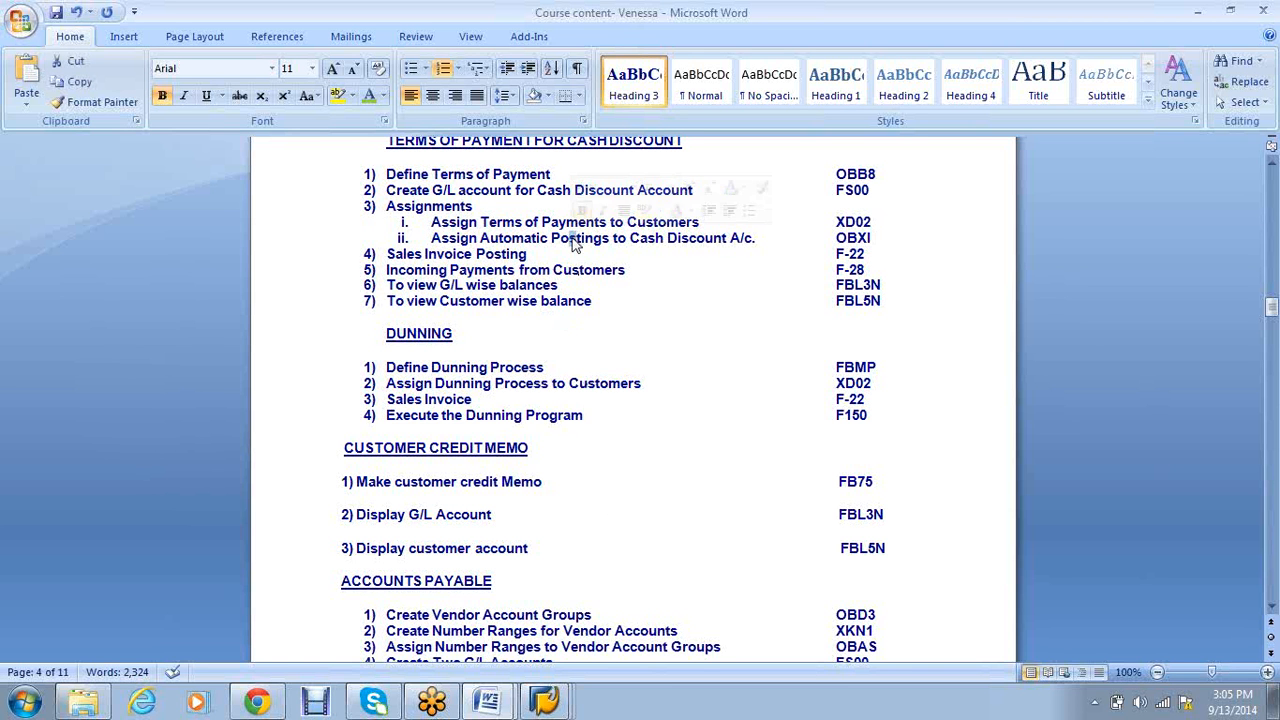
{"action": "left_click", "coordinate": [586, 350]}
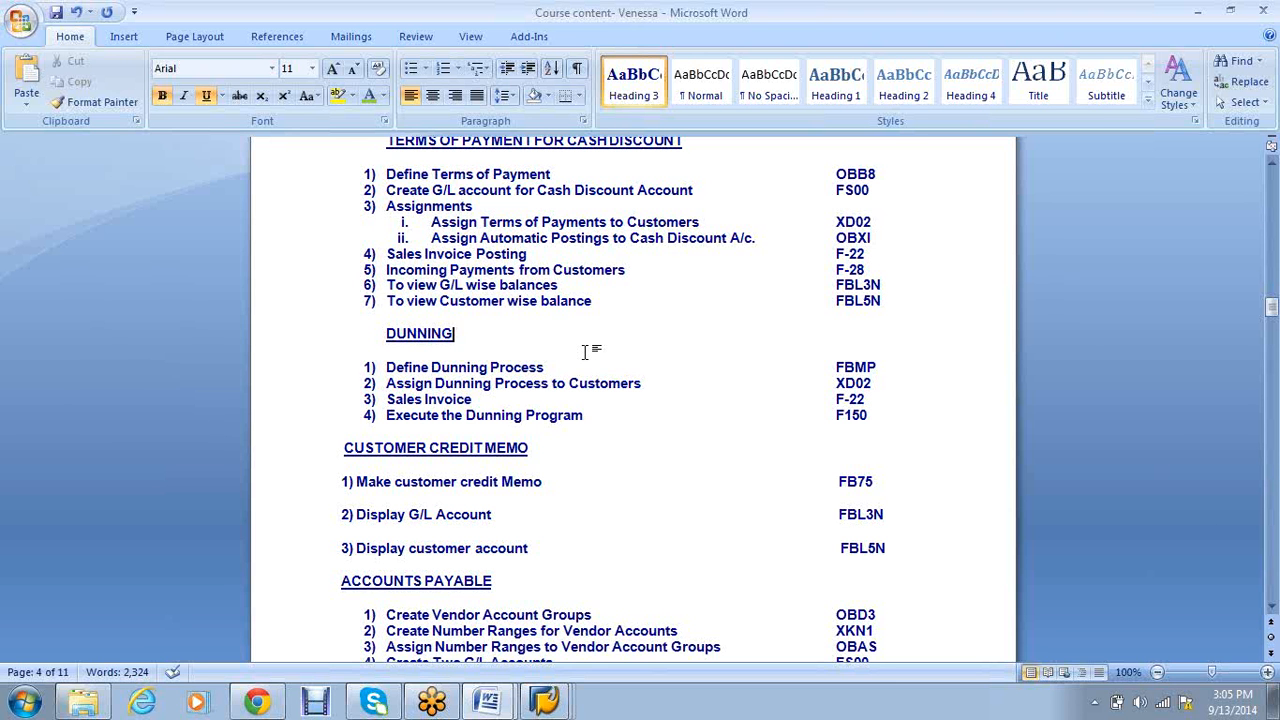
{"action": "scroll", "coordinate": [588, 347], "scroll_direction": "up", "scroll_amount": 2}
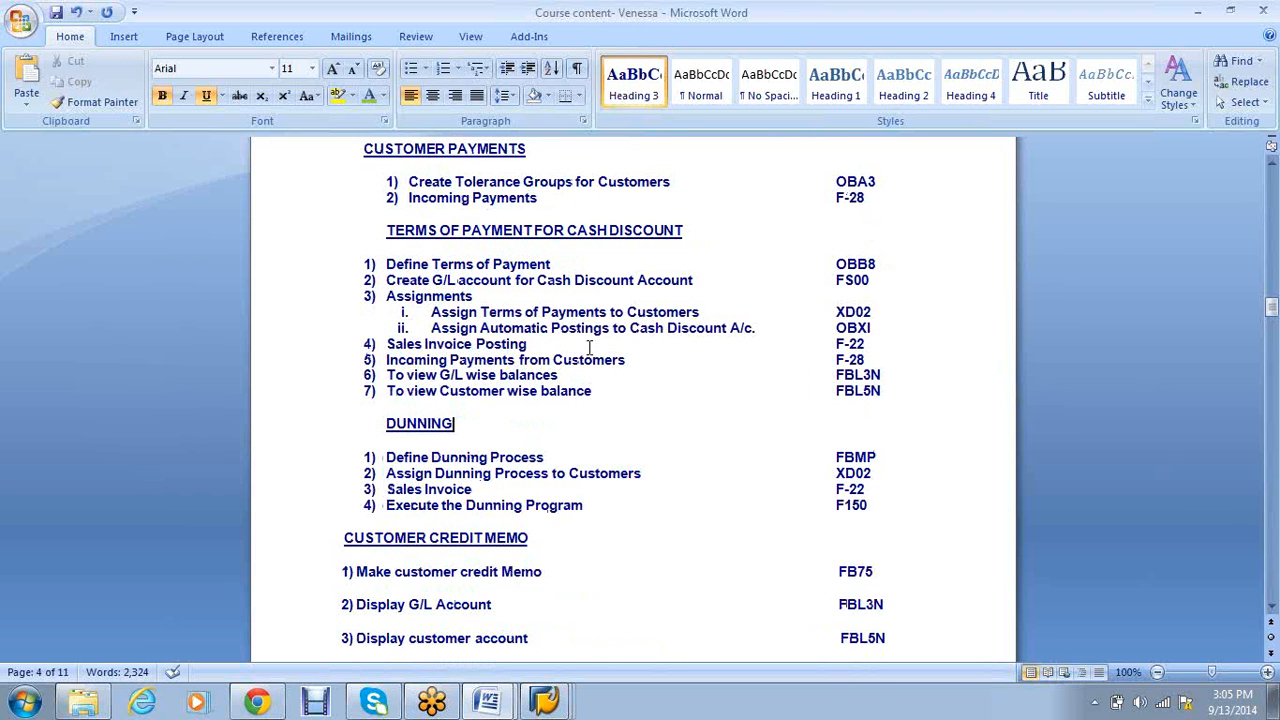
Select the G/L Outgoing and Incoming Payments sections and apply green font colour
{"action": "scroll", "coordinate": [589, 347], "scroll_direction": "up", "scroll_amount": 2}
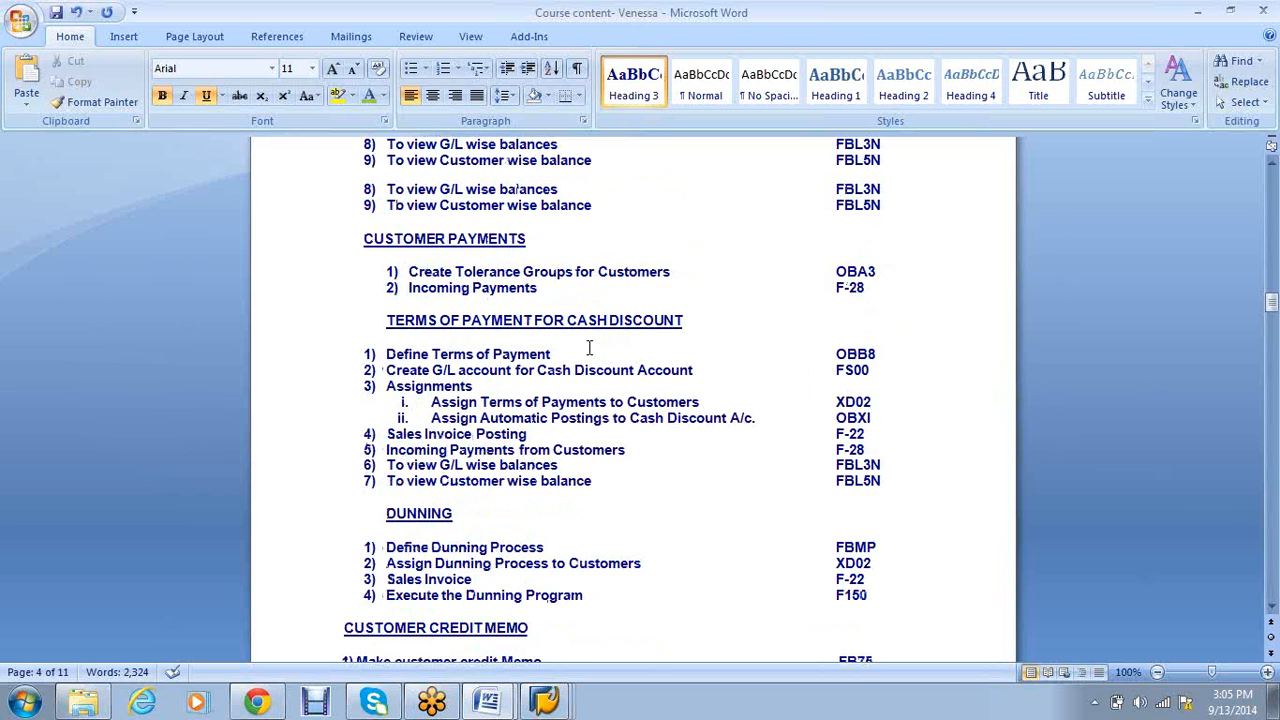
{"action": "scroll", "coordinate": [589, 347], "scroll_direction": "up", "scroll_amount": 5}
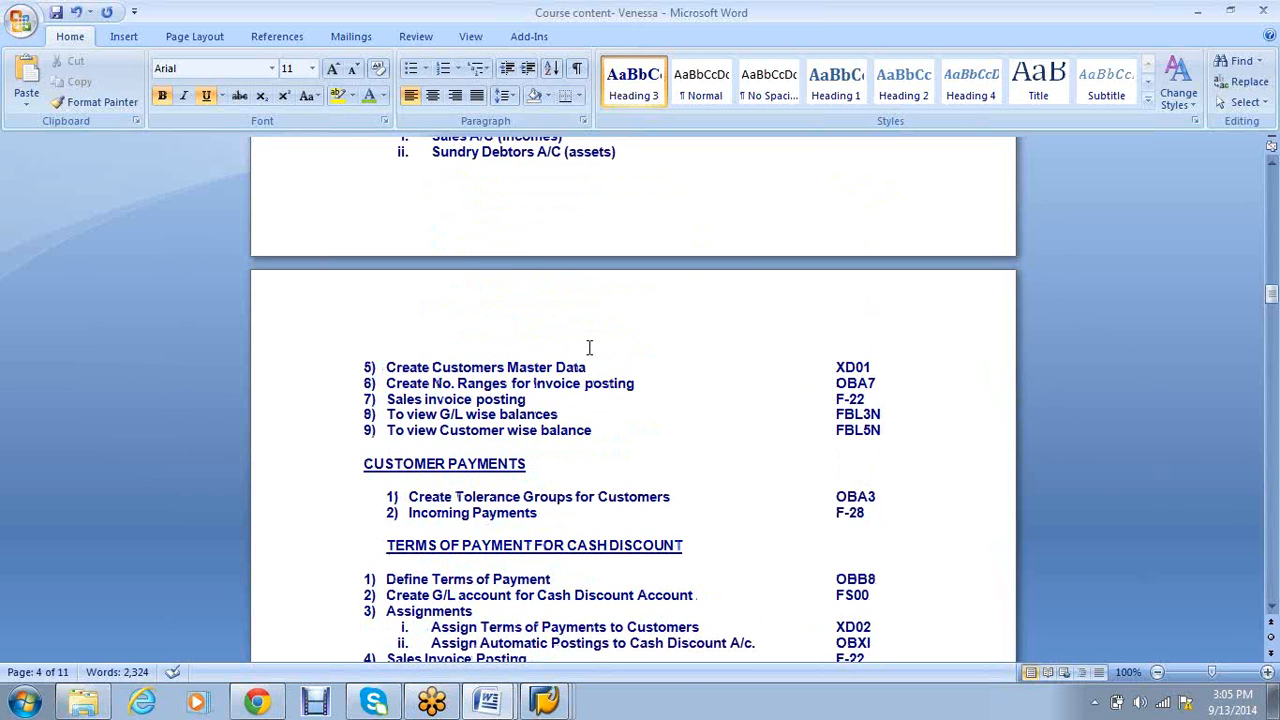
{"action": "scroll", "coordinate": [589, 347], "scroll_direction": "up", "scroll_amount": 8}
{"action": "scroll", "coordinate": [589, 347], "scroll_direction": "up", "scroll_amount": 20}
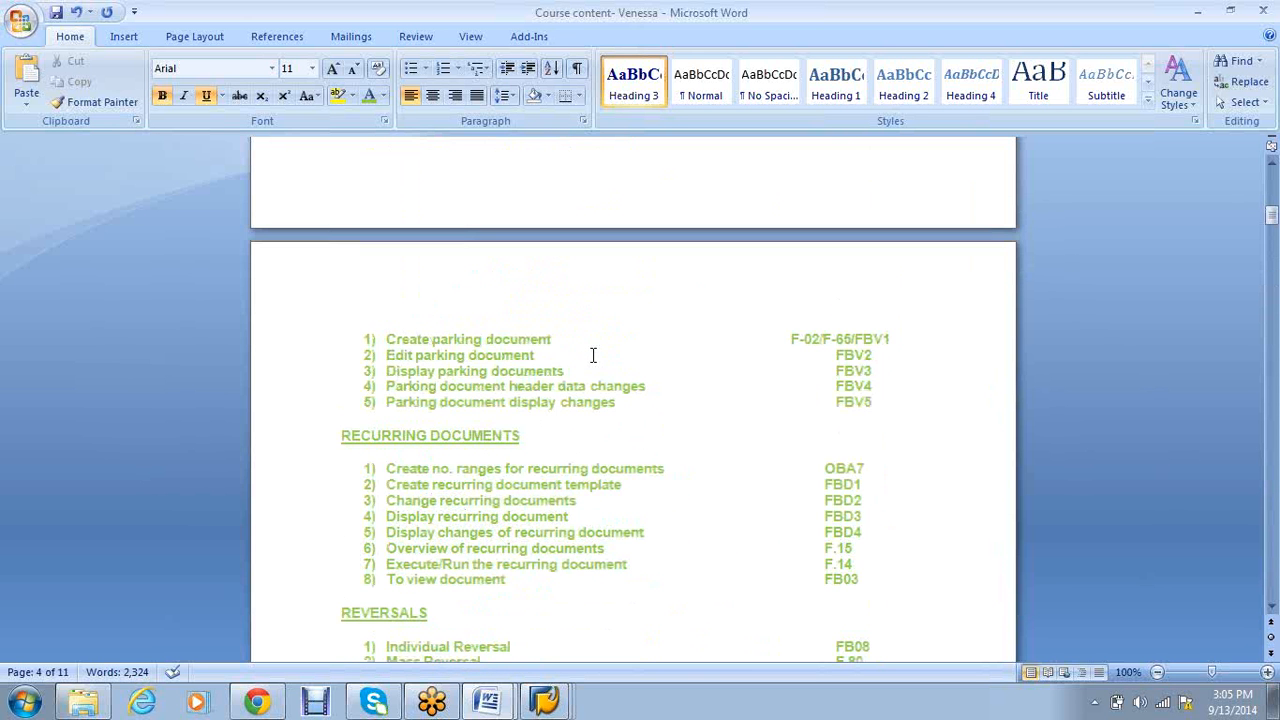
{"action": "scroll", "coordinate": [593, 355], "scroll_direction": "up", "scroll_amount": 15}
{"action": "scroll", "coordinate": [429, 354], "scroll_direction": "down", "scroll_amount": 6}
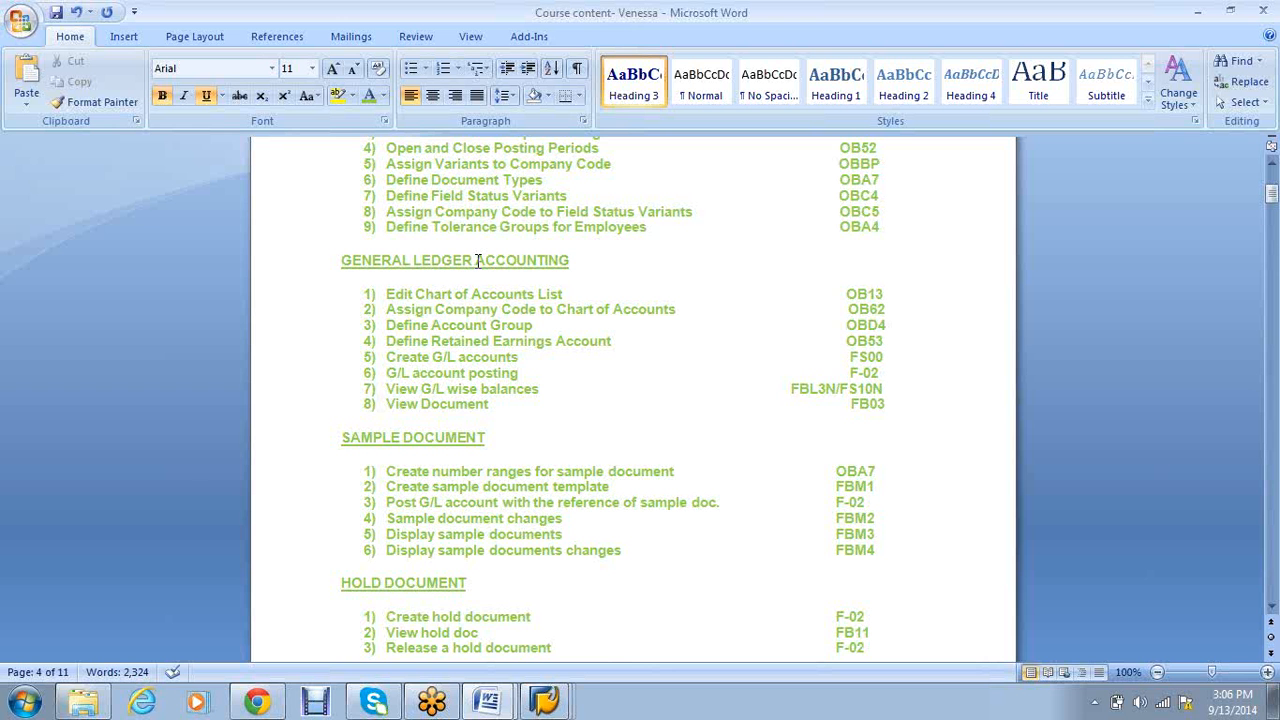
{"action": "scroll", "coordinate": [478, 260], "scroll_direction": "up", "scroll_amount": 15}
{"action": "left_click_drag", "start_coordinate": [350, 578], "coordinate": [345, 195]}
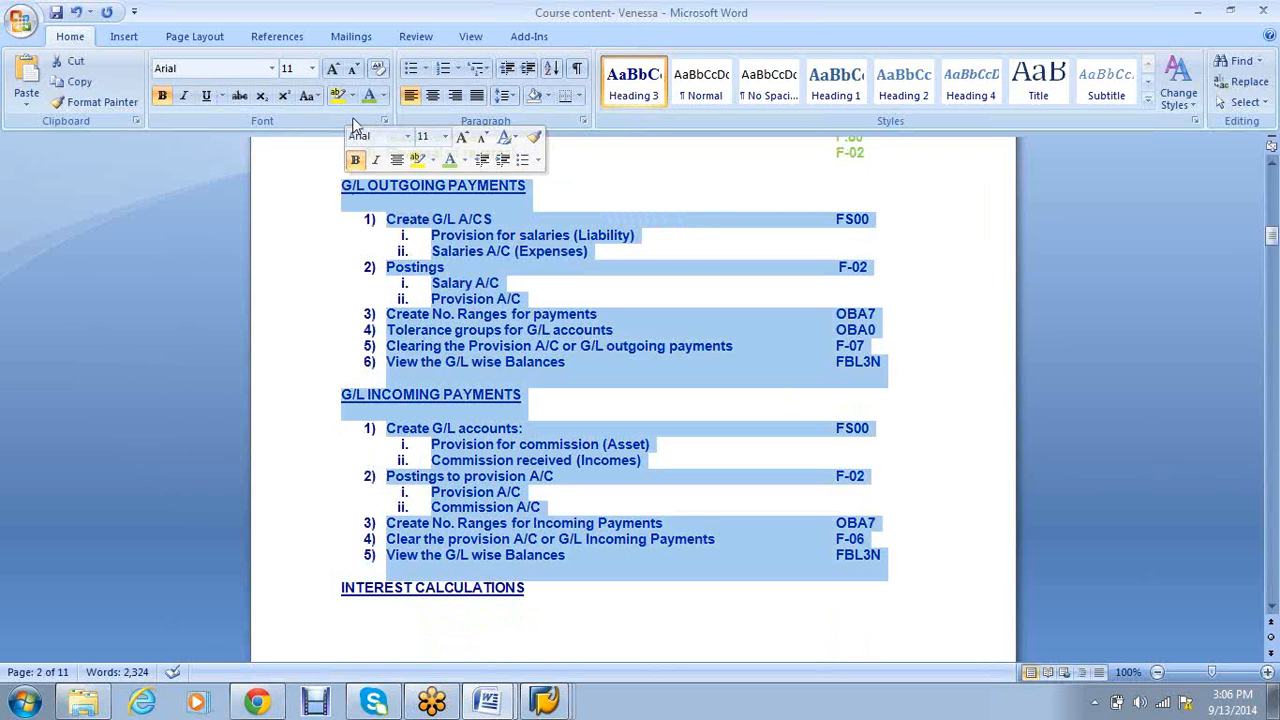
{"action": "left_click", "coordinate": [369, 96]}
{"action": "scroll", "coordinate": [647, 577], "scroll_direction": "down", "scroll_amount": 5}
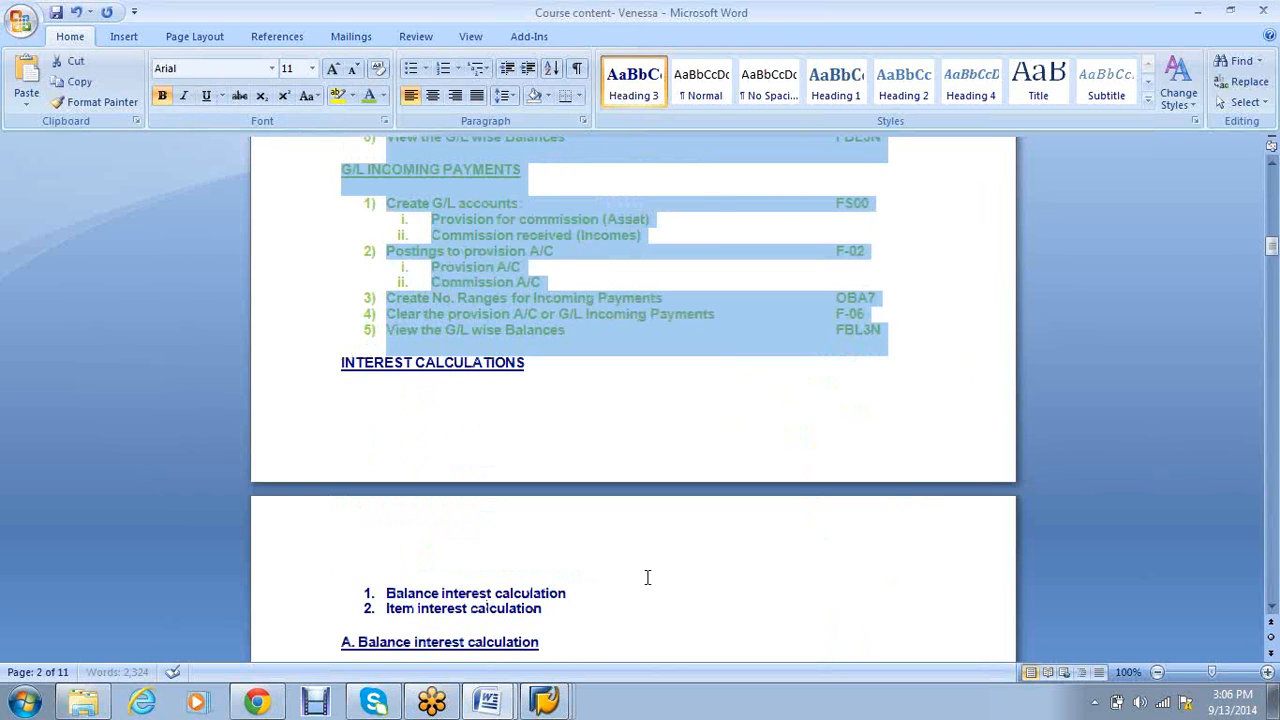
{"action": "scroll", "coordinate": [686, 457], "scroll_direction": "down", "scroll_amount": 7}
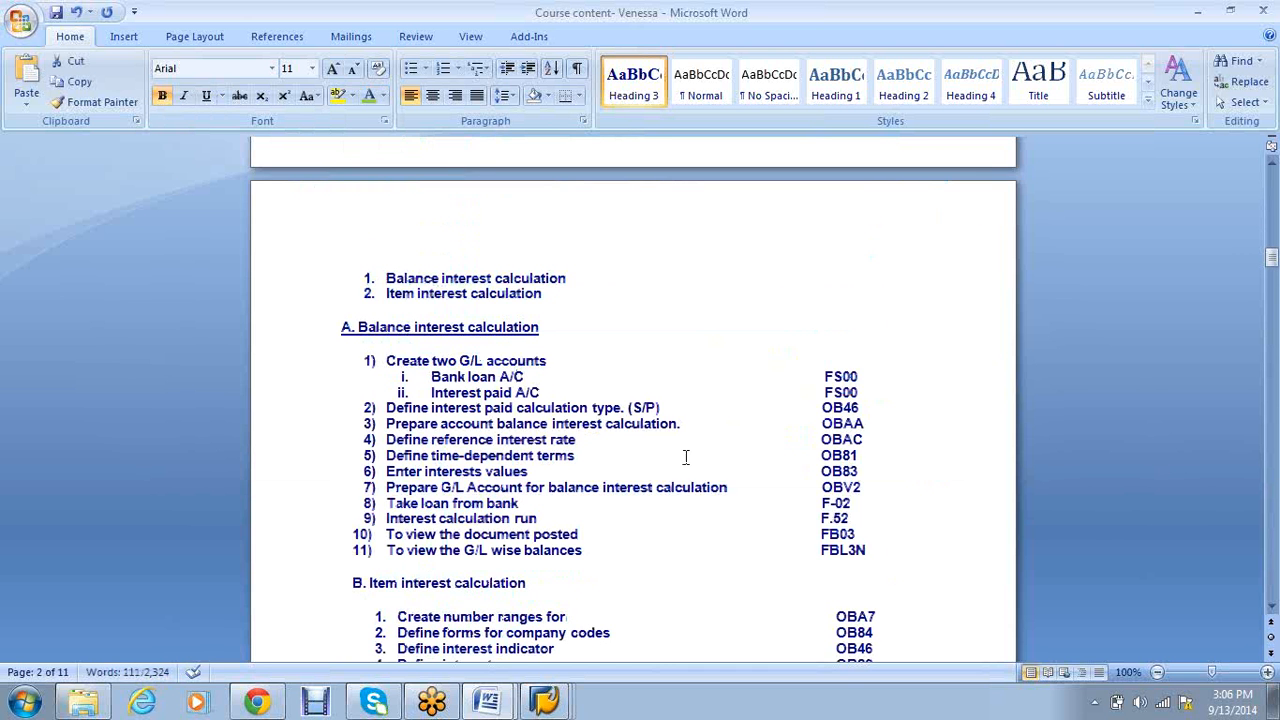
{"action": "scroll", "coordinate": [686, 457], "scroll_direction": "down", "scroll_amount": 1}
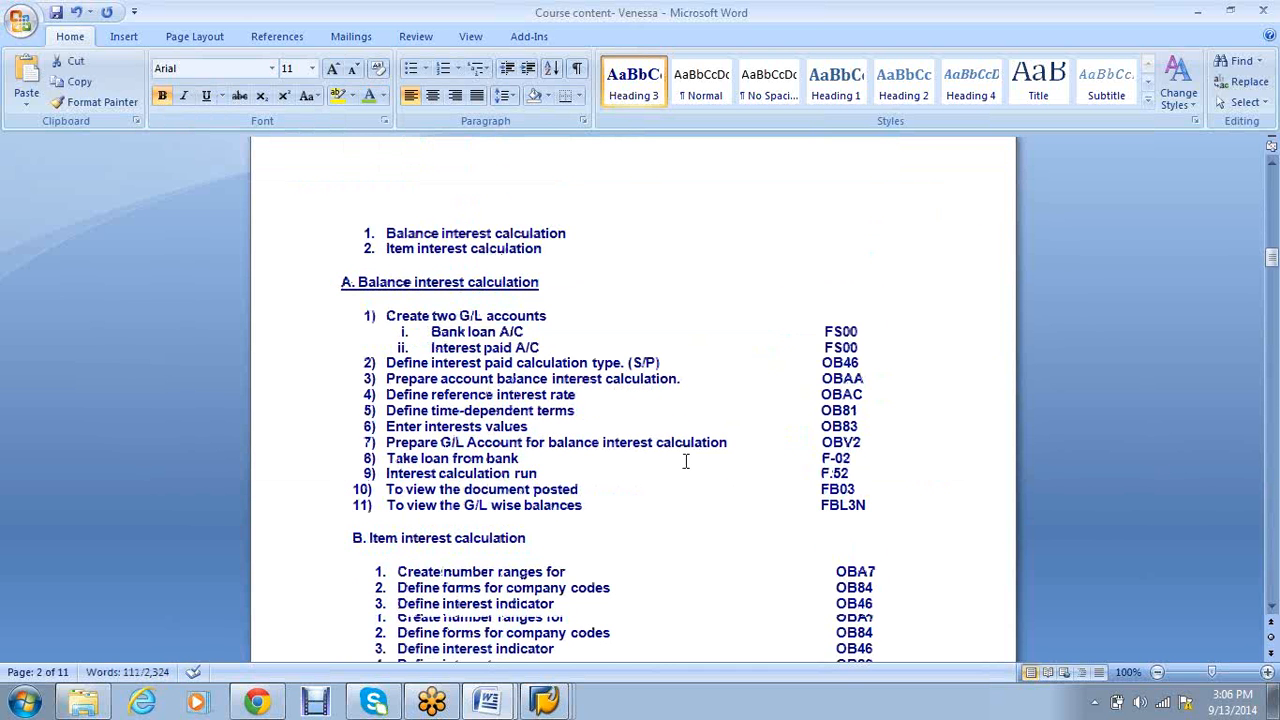
{"action": "scroll", "coordinate": [686, 461], "scroll_direction": "down", "scroll_amount": 5}
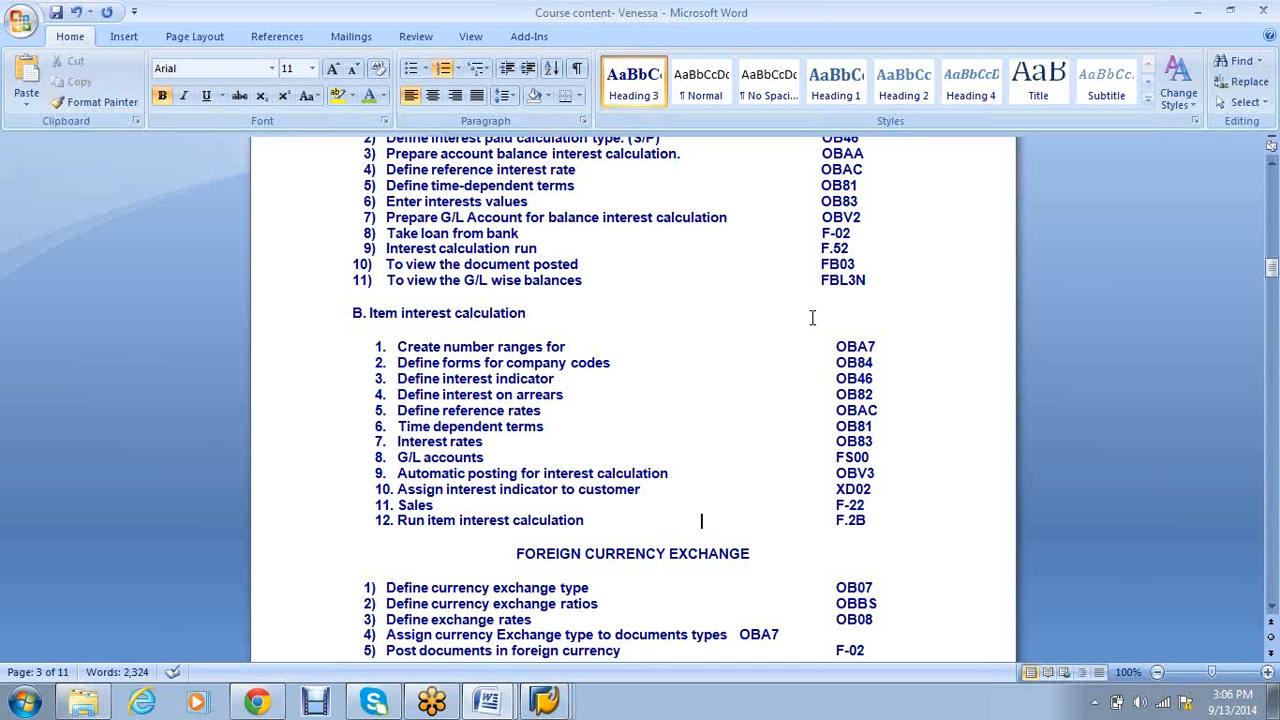
Open the Documents library from the Start menu and shift its window slightly left
{"action": "left_click", "coordinate": [27, 697]}
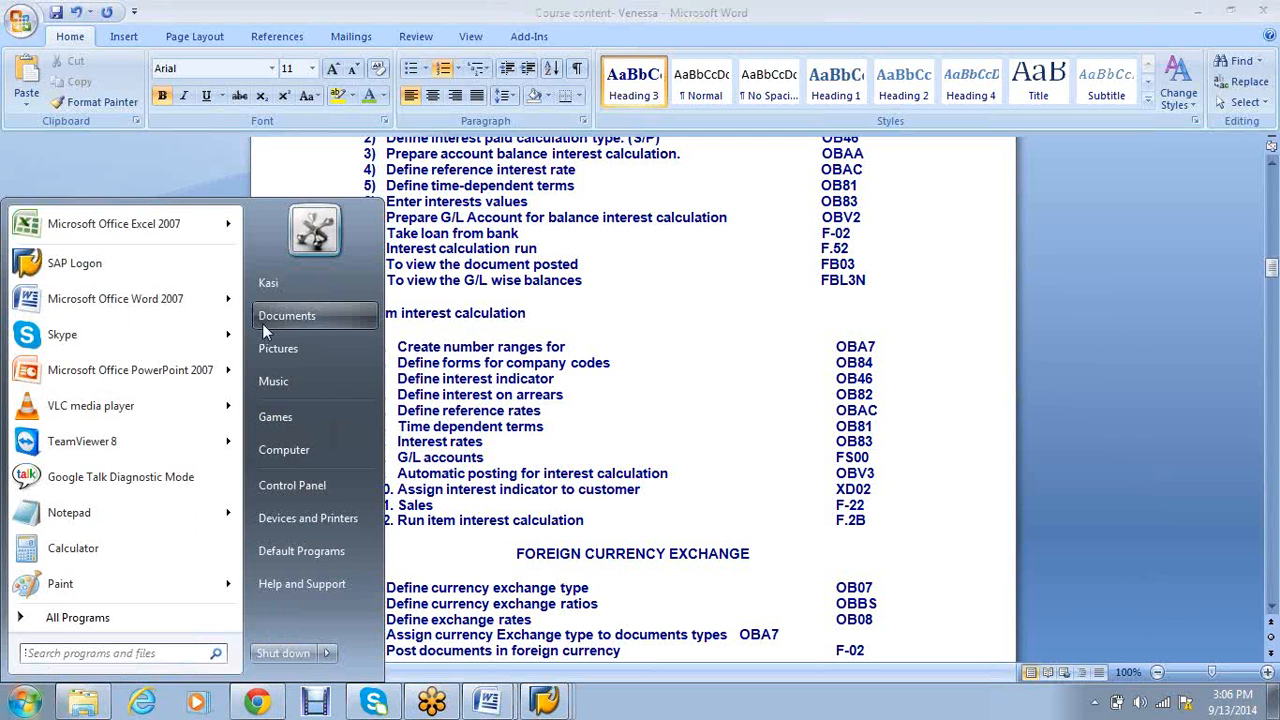
{"action": "left_click", "coordinate": [262, 323]}
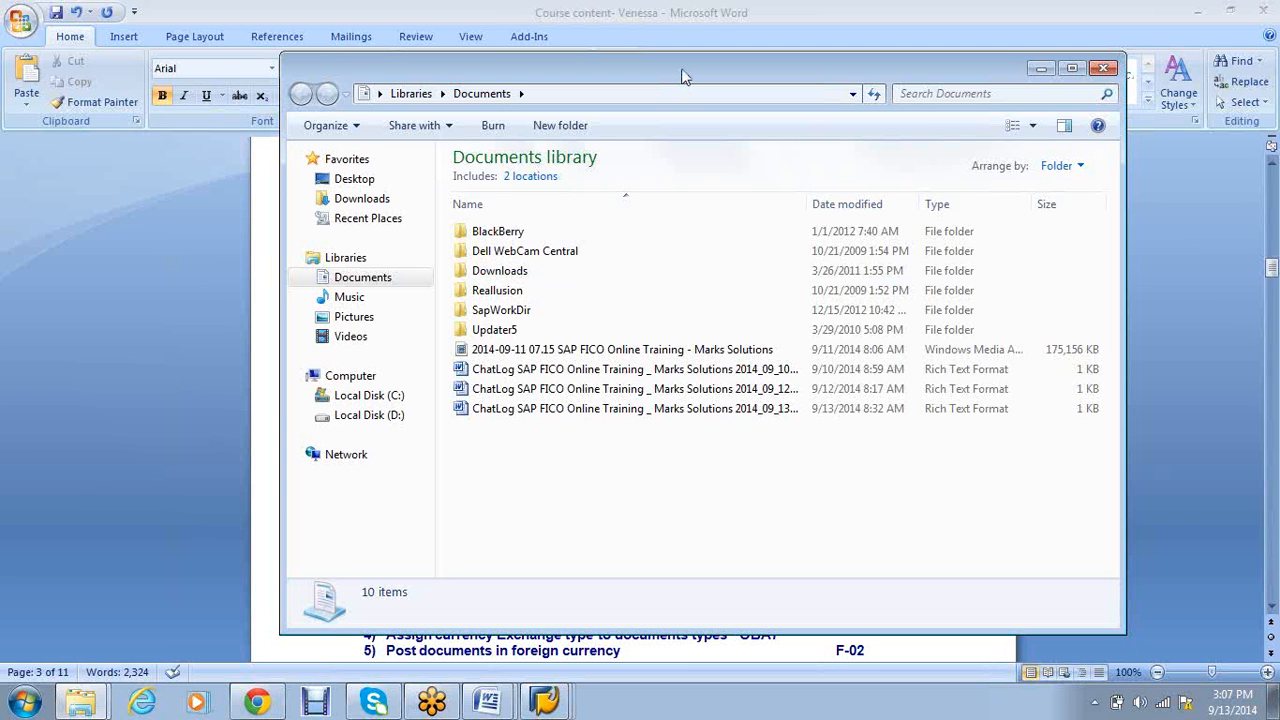
{"action": "left_click_drag", "start_coordinate": [683, 76], "coordinate": [653, 68]}
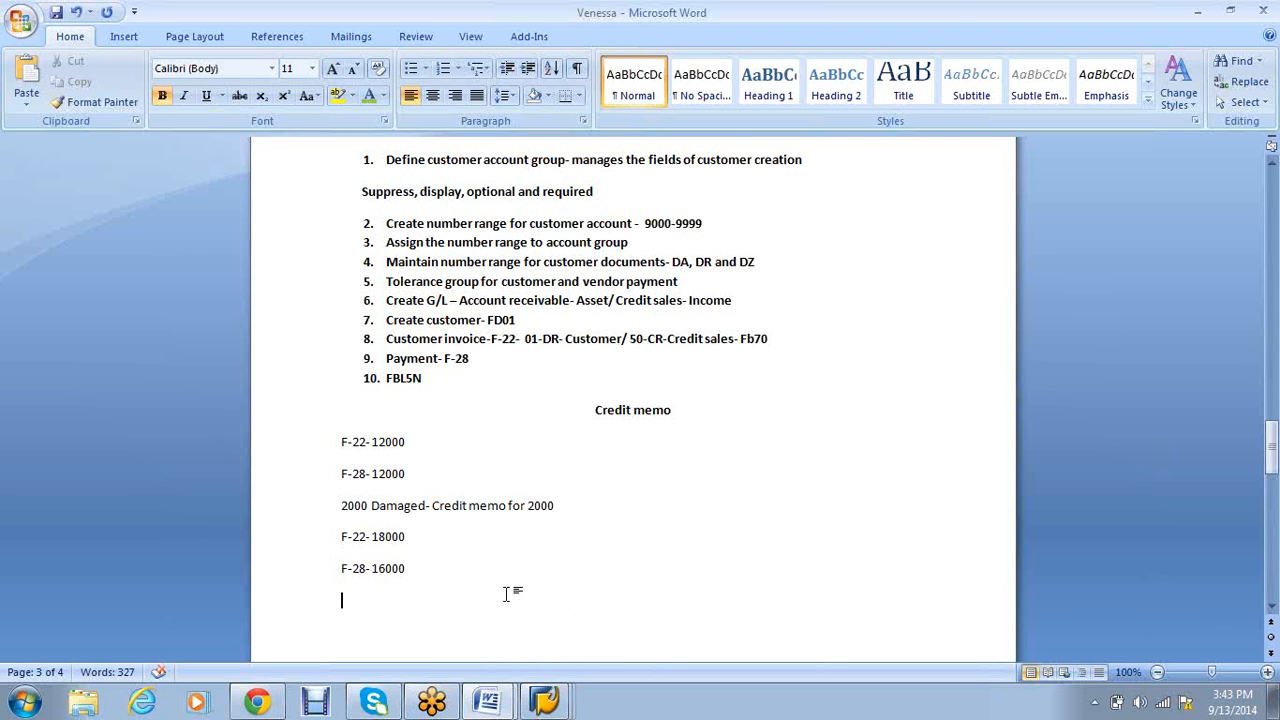
Check the F-28 16000 figure in the Word notes, then return to SAP's Customer Line Item Display
{"action": "left_click_drag", "start_coordinate": [406, 569], "coordinate": [372, 570]}
{"action": "left_click", "coordinate": [735, 565]}
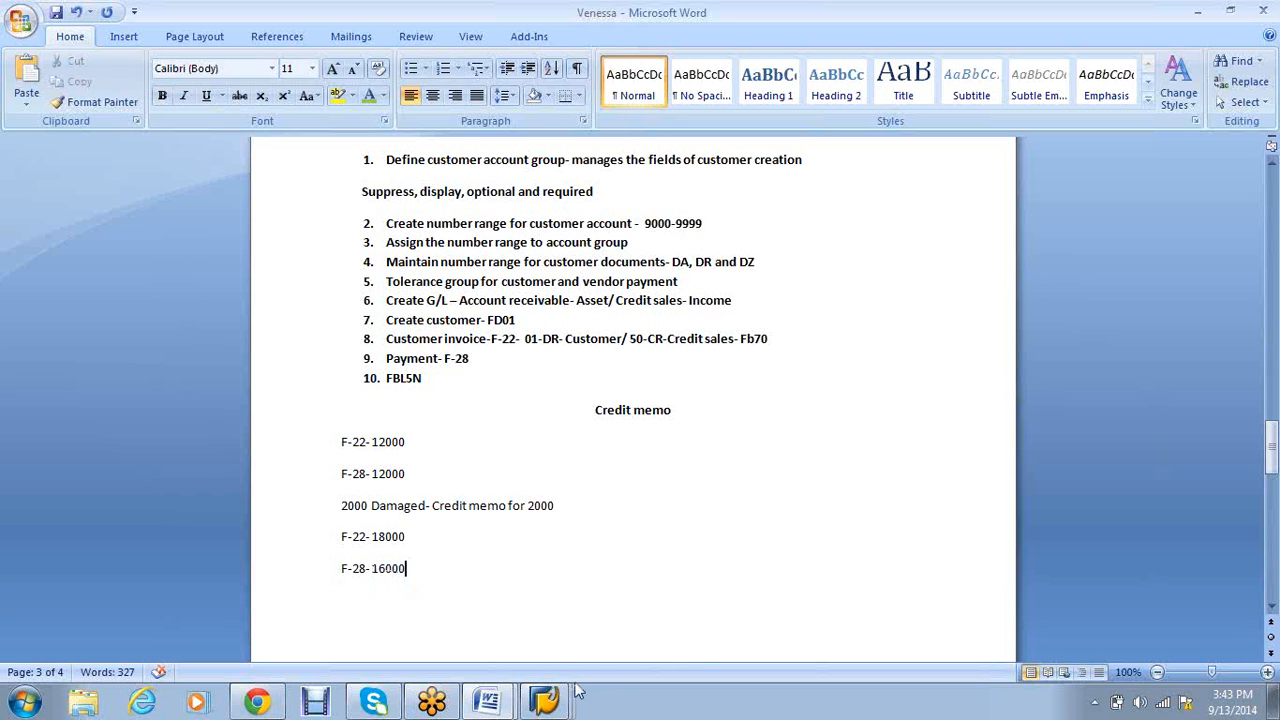
{"action": "mouse_move", "coordinate": [560, 700]}
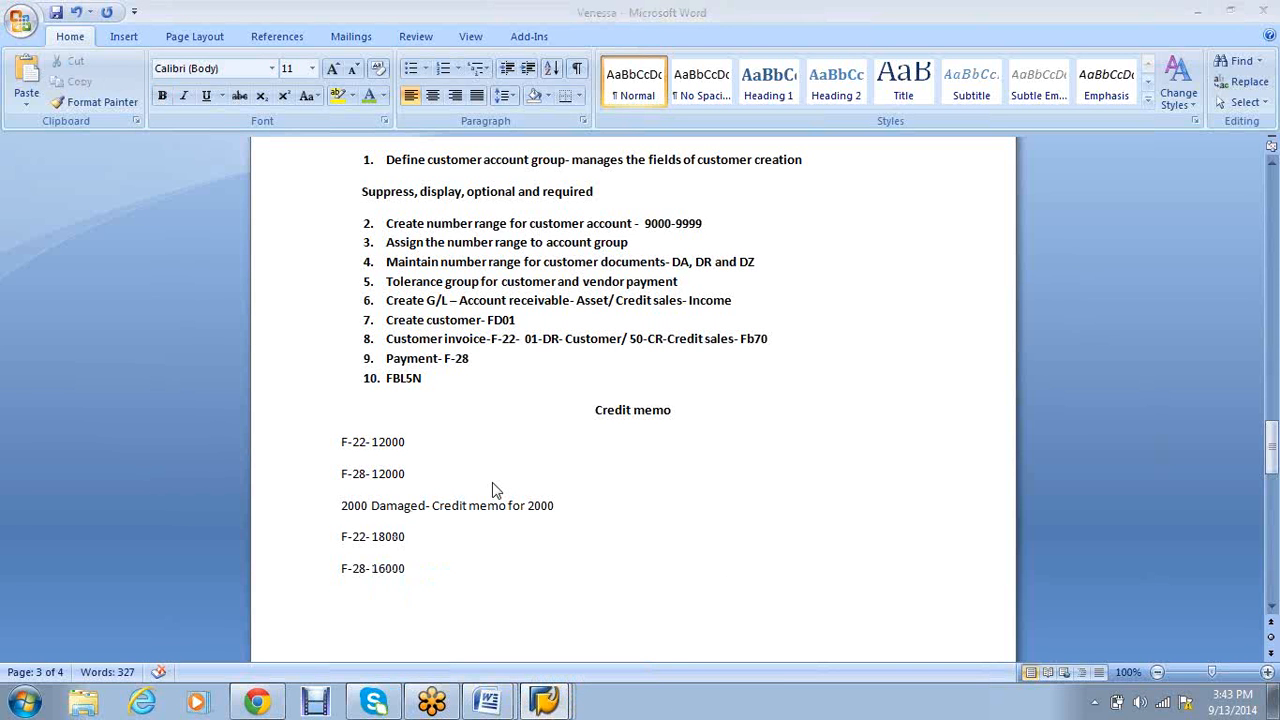
{"action": "key", "text": "alt+Tab"}
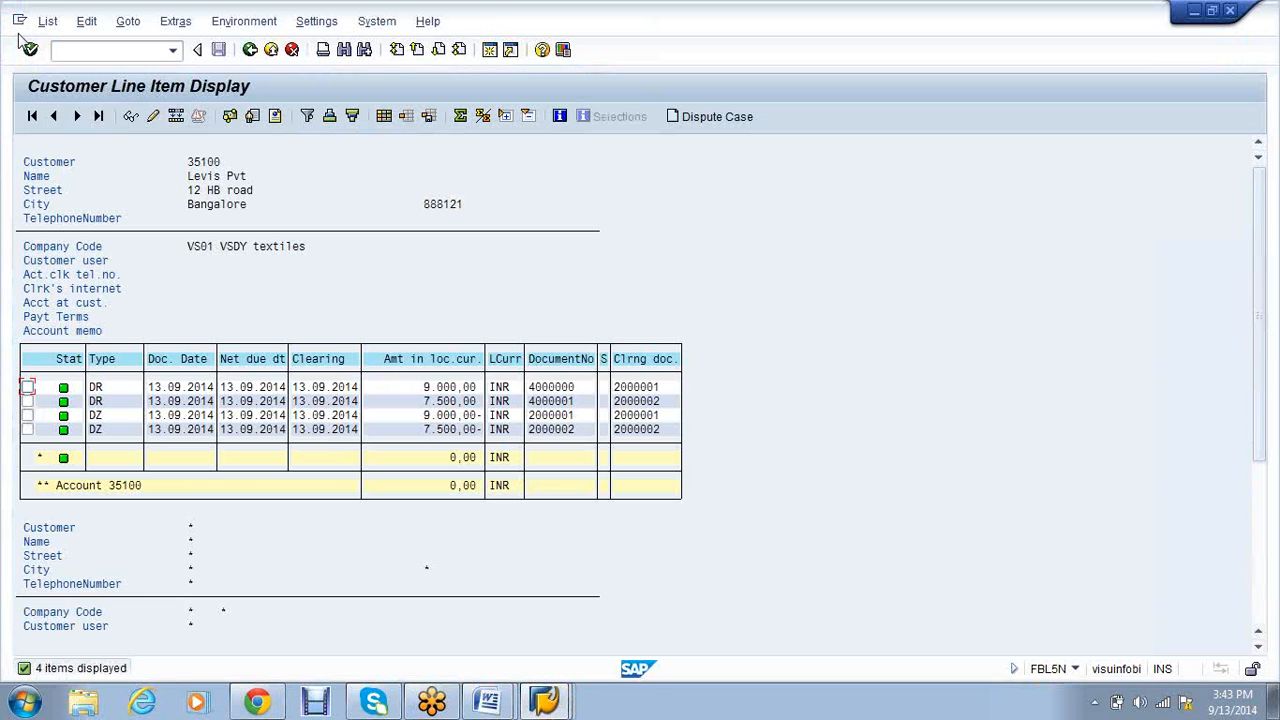
{"action": "left_click", "coordinate": [47, 21]}
Refresh the Levis line-item list and copy the last DZ row's entries
{"action": "left_click", "coordinate": [62, 66]}
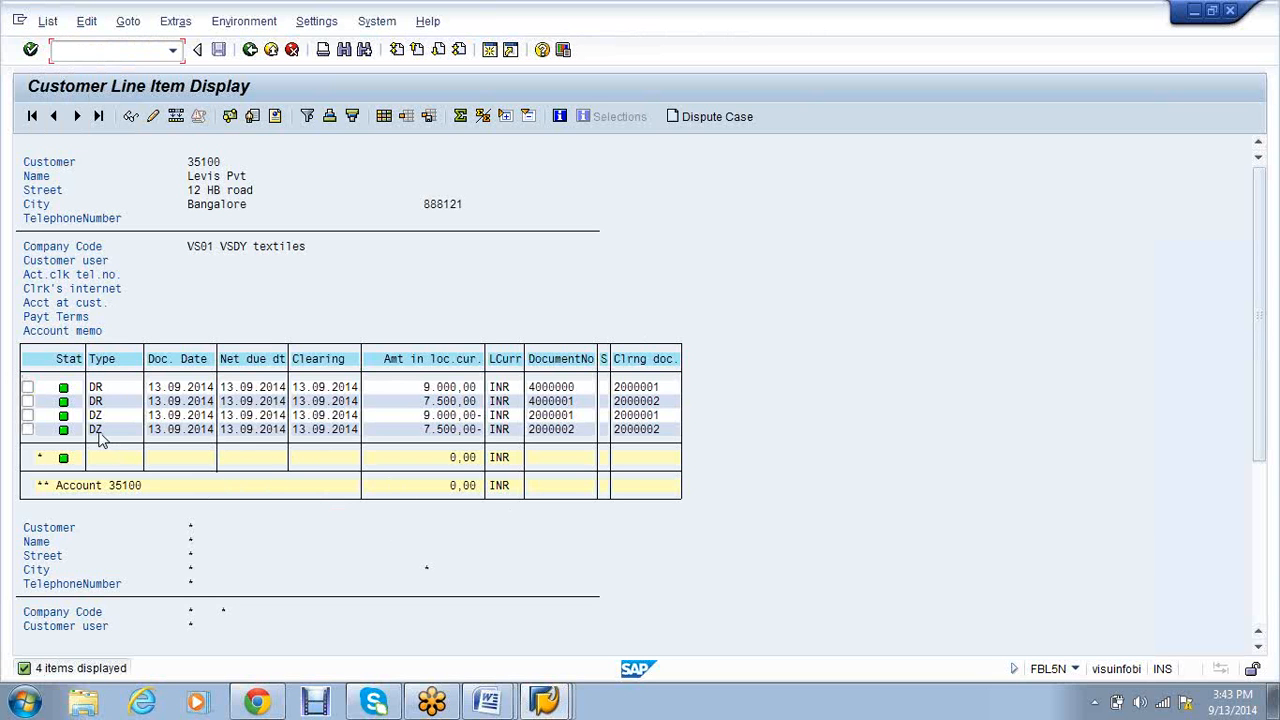
{"action": "left_click_drag", "start_coordinate": [92, 437], "coordinate": [476, 440]}
{"action": "key", "text": "ctrl+c"}
{"action": "left_click_drag", "start_coordinate": [95, 430], "coordinate": [452, 444]}
{"action": "key", "text": "ctrl+c"}
Bring the G/L Account Line Item Display window forward
{"action": "left_click", "coordinate": [550, 706]}
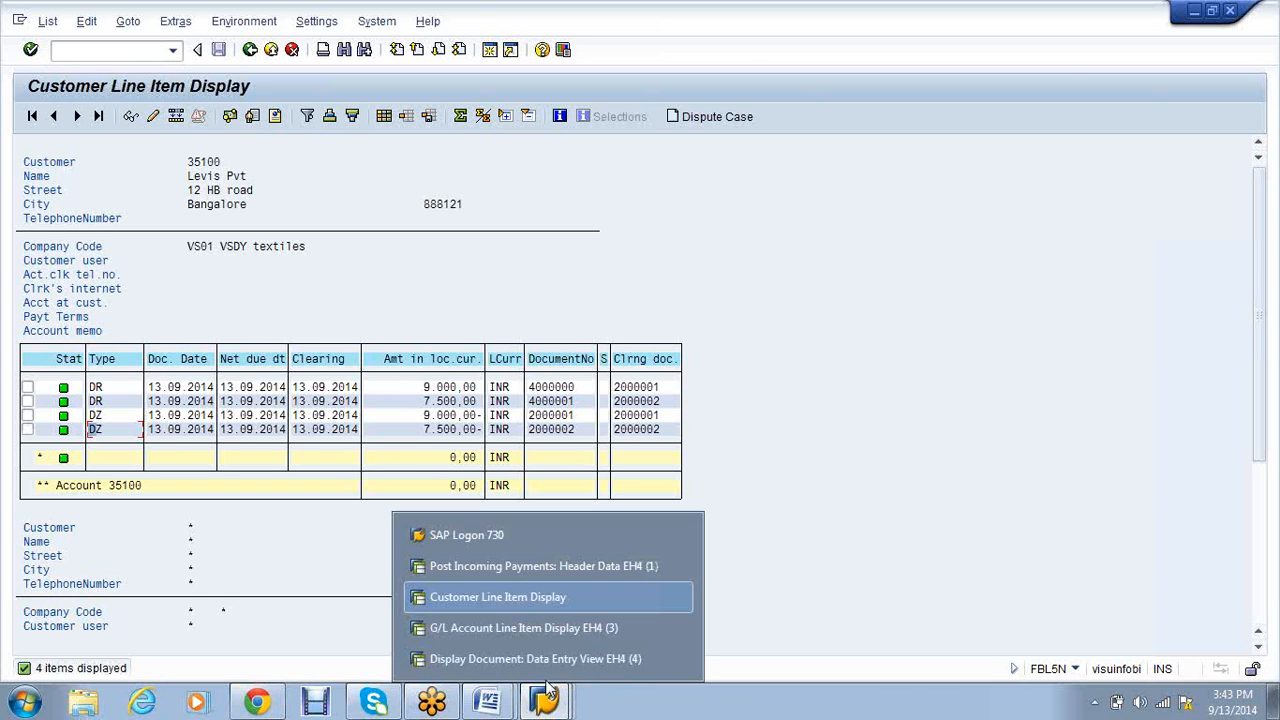
{"action": "left_click", "coordinate": [548, 628]}
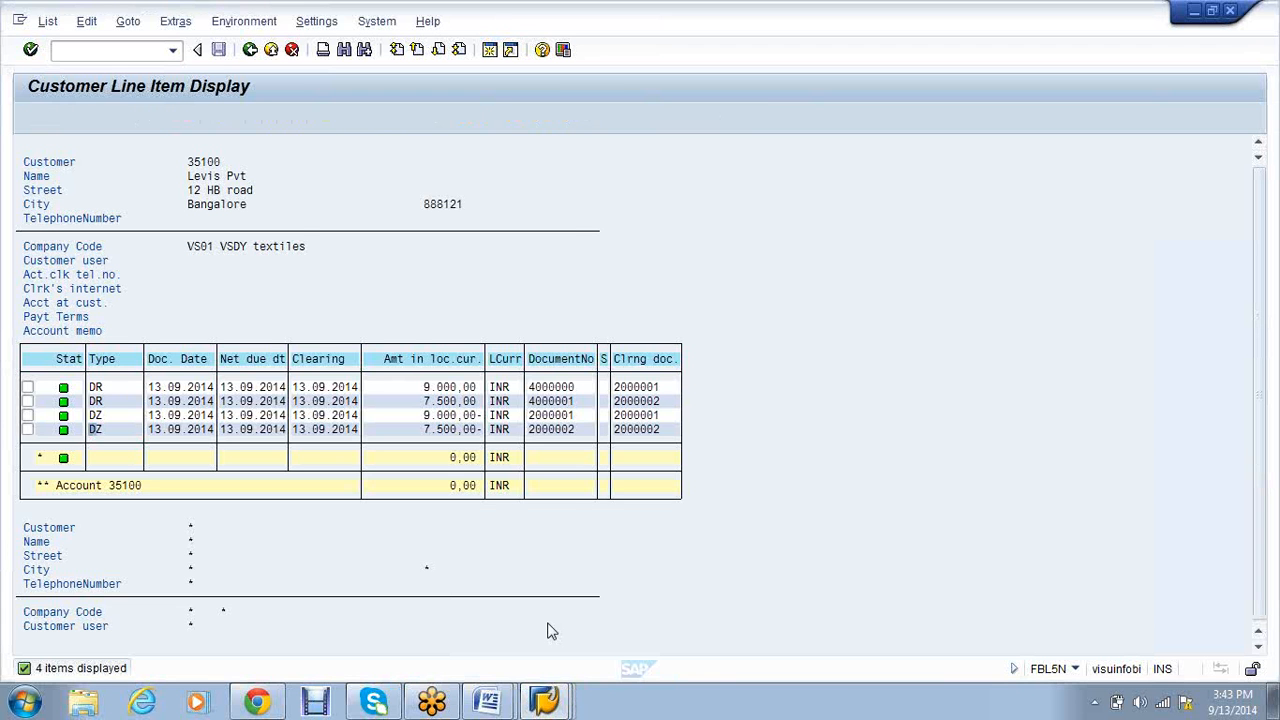
{"action": "left_click", "coordinate": [113, 53]}
Start FB75 and enter customer 35100, date 13.09.2014 and amount 2000 in the credit memo header
{"action": "type", "text": "/nfb75"}
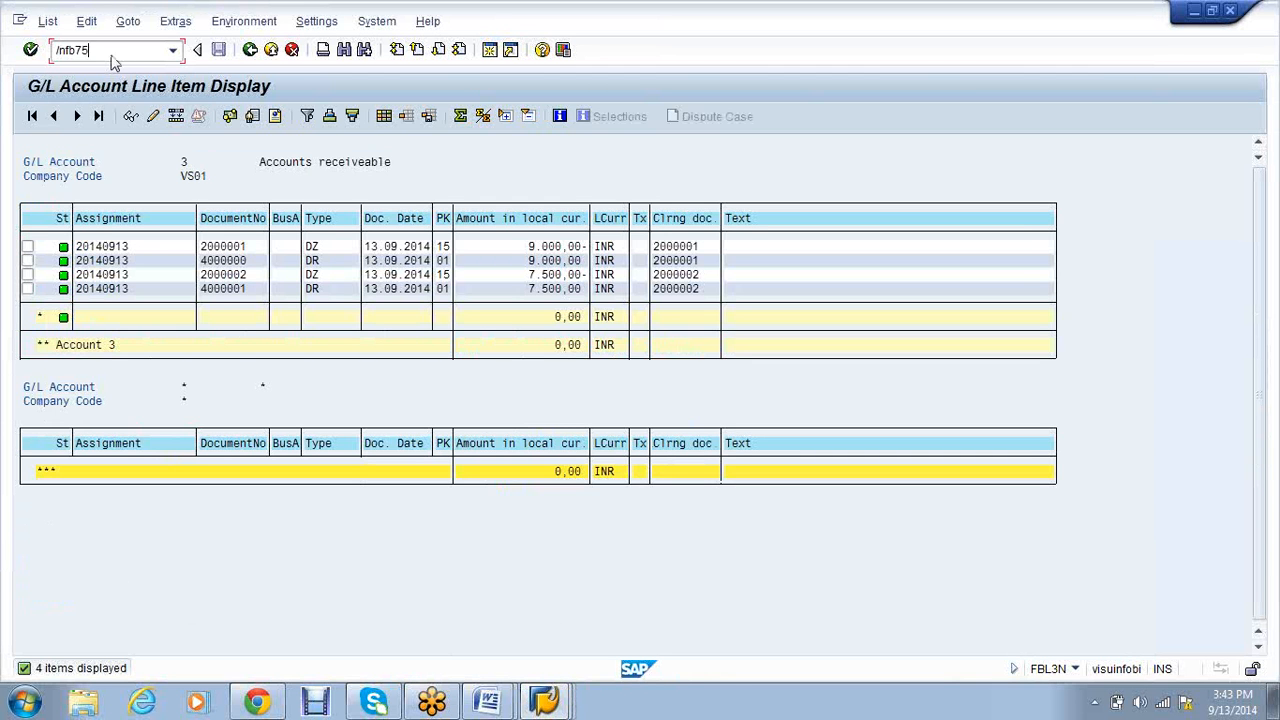
{"action": "key", "text": "Return"}
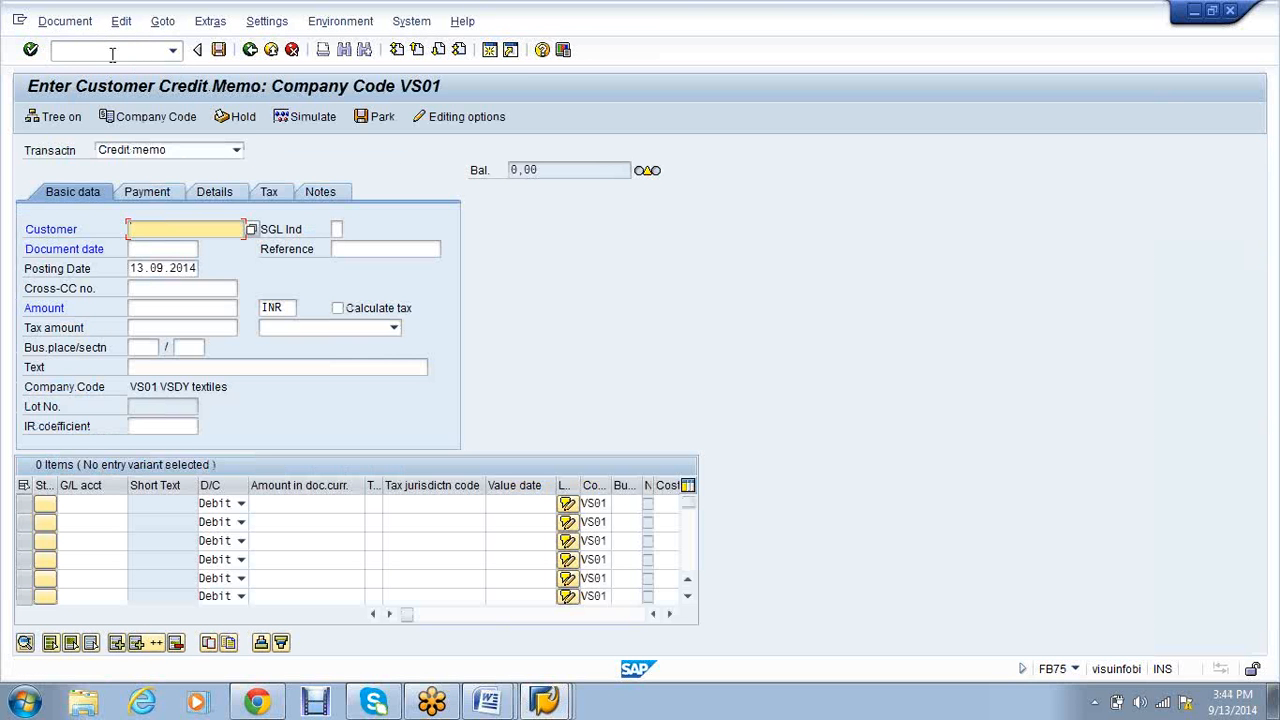
{"action": "key", "text": "ctrl+v"}
{"action": "key", "text": "BackSpace"}
{"action": "key", "text": "BackSpace"}
{"action": "key", "text": "BackSpace"}
{"action": "key", "text": "BackSpace"}
{"action": "key", "text": "BackSpace"}
{"action": "key", "text": "BackSpace"}
{"action": "key", "text": "BackSpace"}
{"action": "key", "text": "BackSpace"}
{"action": "key", "text": "BackSpace"}
{"action": "key", "text": "BackSpace"}
{"action": "key", "text": "BackSpace"}
{"action": "key", "text": "BackSpace"}
{"action": "key", "text": "BackSpace"}
{"action": "key", "text": "BackSpace"}
{"action": "key", "text": "BackSpace"}
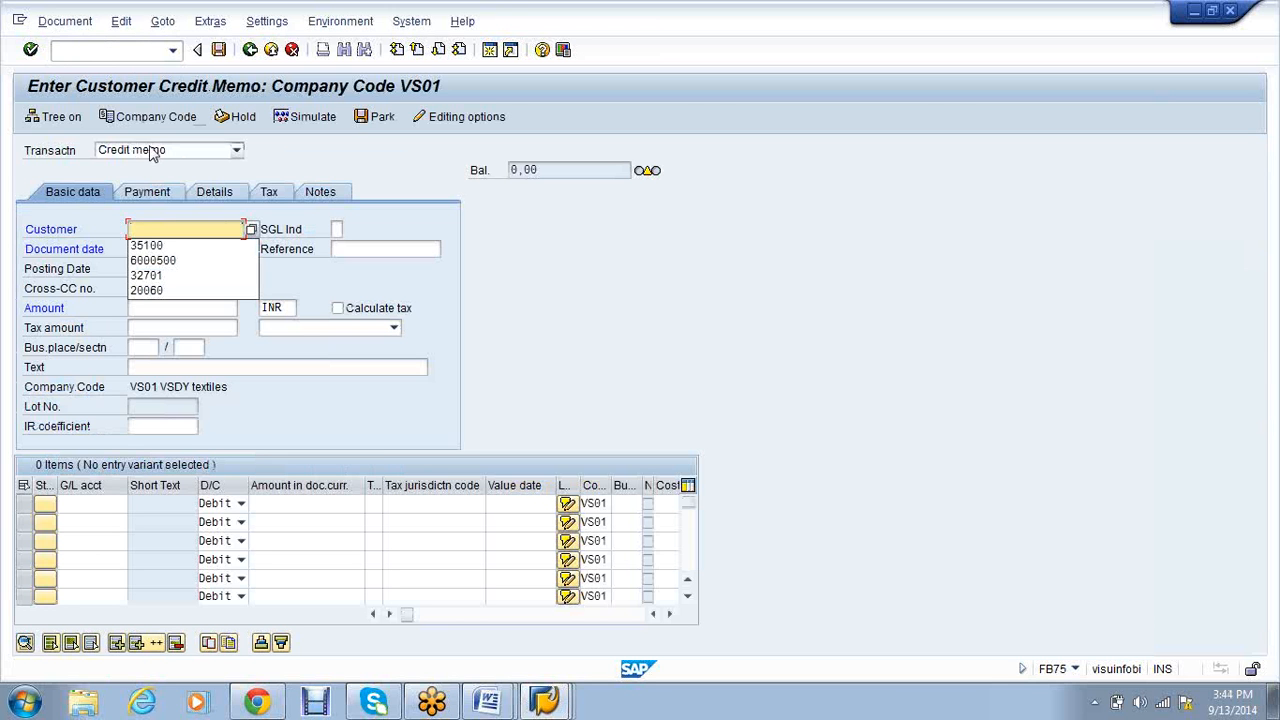
{"action": "left_click", "coordinate": [160, 246]}
{"action": "left_click", "coordinate": [160, 246]}
{"action": "type", "text": "13"}
{"action": "left_click", "coordinate": [162, 268]}
{"action": "left_click", "coordinate": [177, 310]}
{"action": "type", "text": "2"}
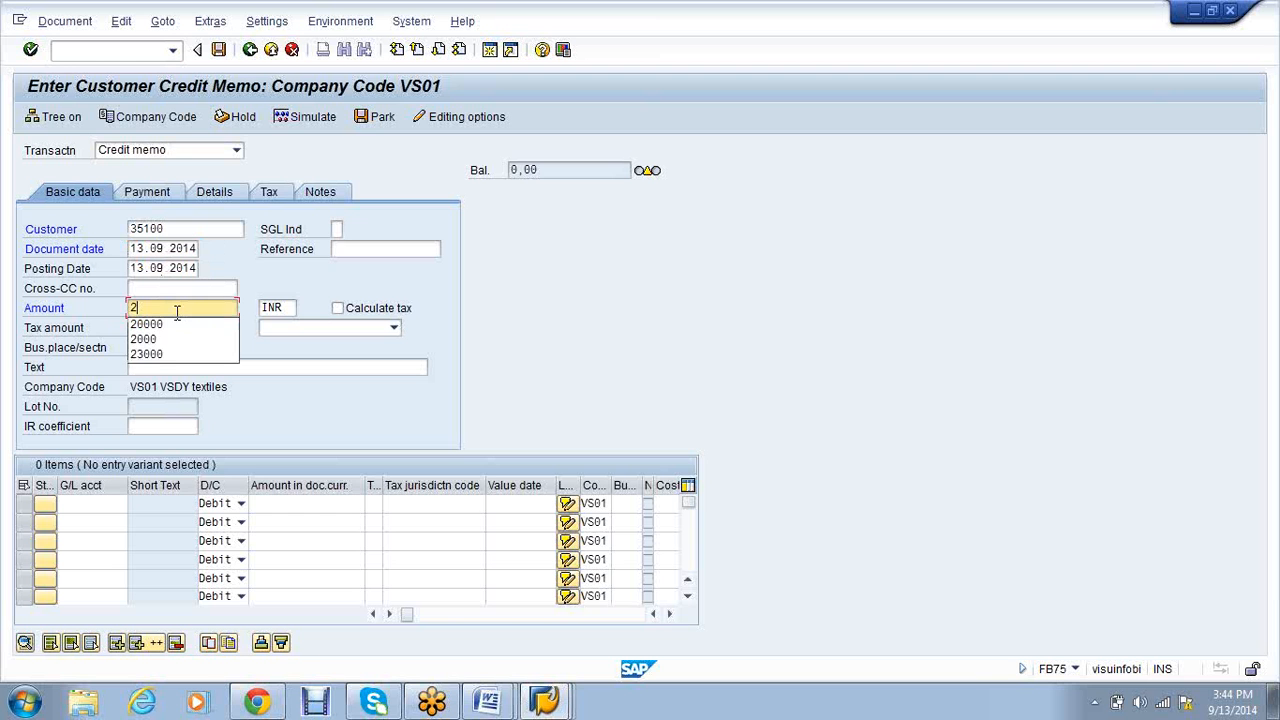
{"action": "type", "text": "000"}
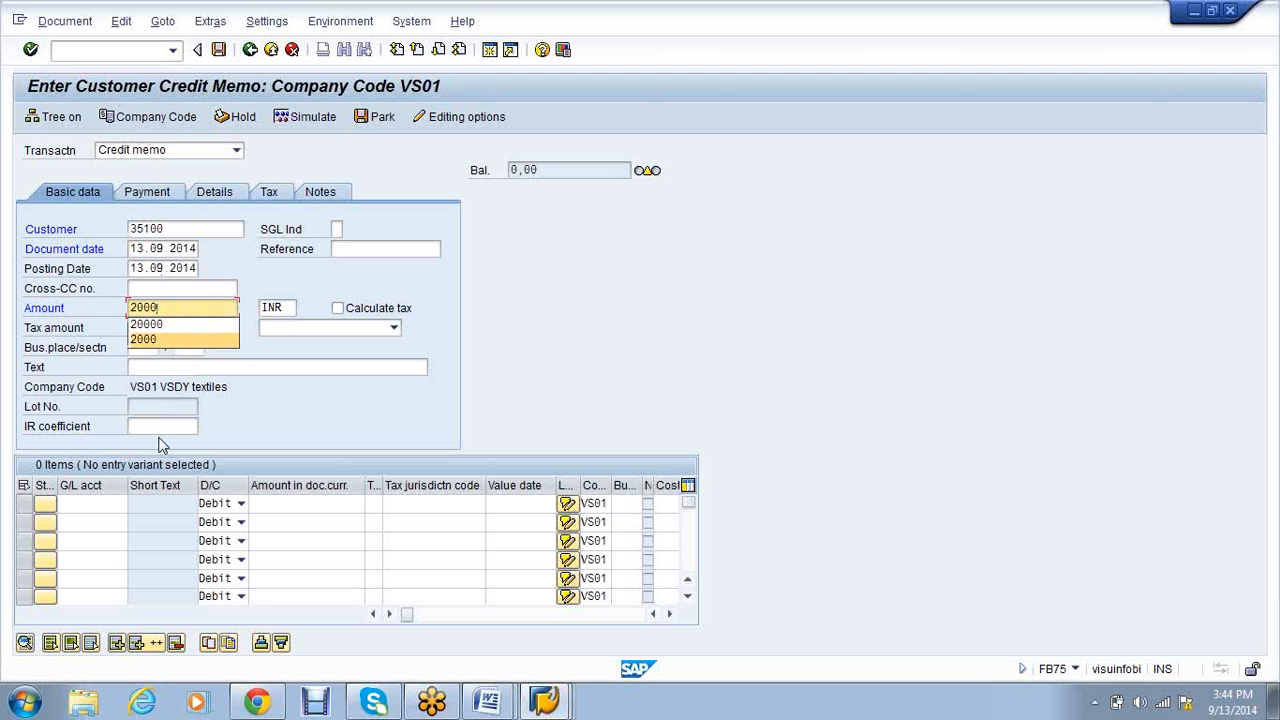
Add line item G/L 200001 Credit sales with amount 2000 so the balance is zero
{"action": "left_click", "coordinate": [88, 503]}
{"action": "left_click", "coordinate": [88, 503]}
{"action": "left_click", "coordinate": [89, 518]}
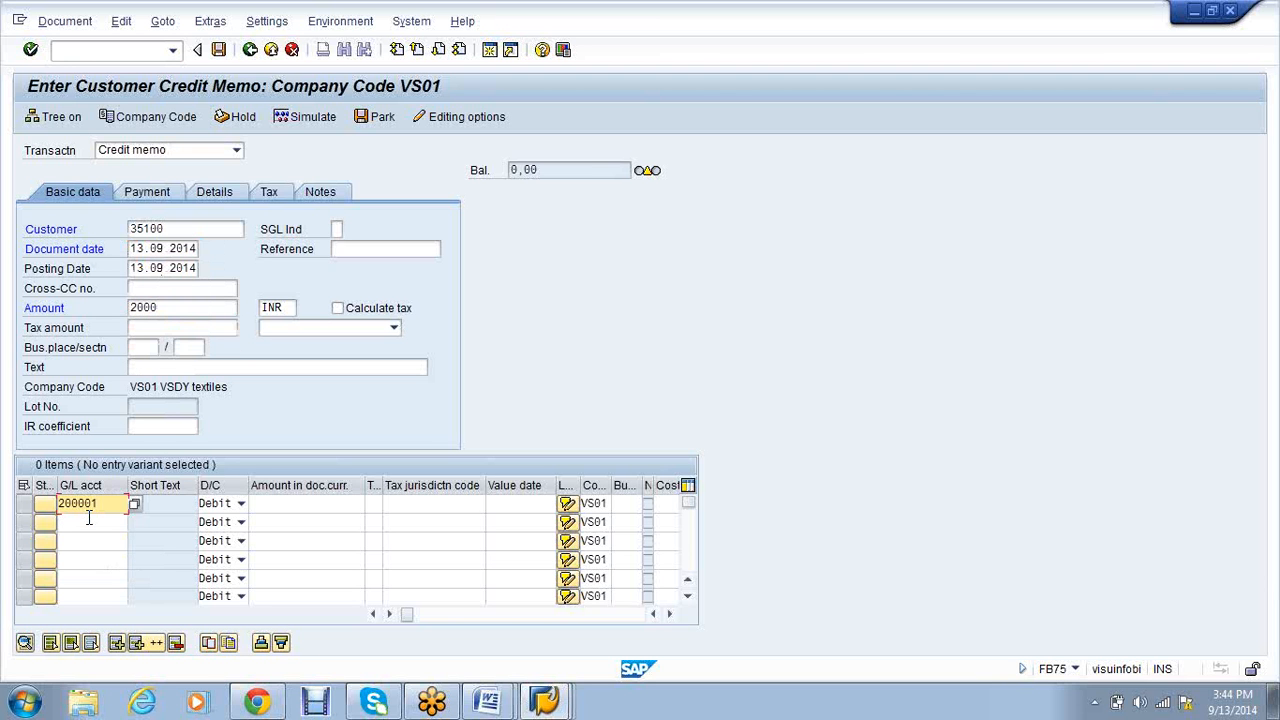
{"action": "key", "text": "Return"}
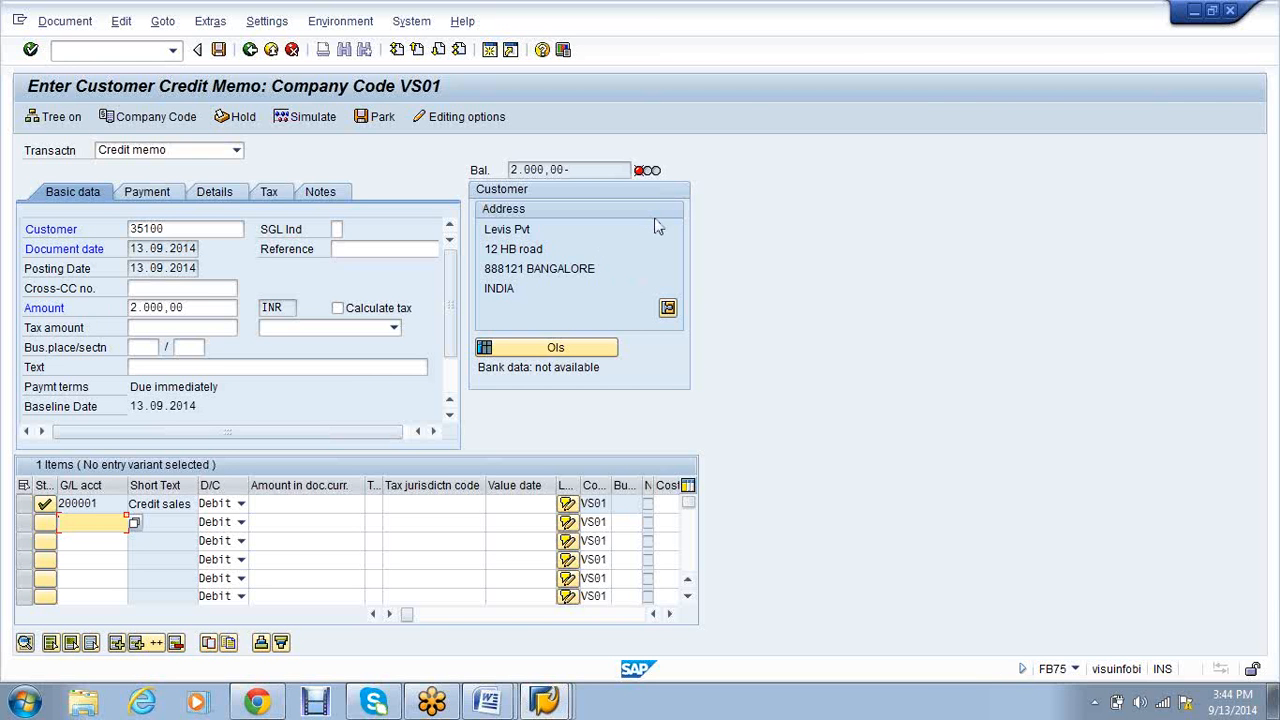
{"action": "mouse_move", "coordinate": [652, 180]}
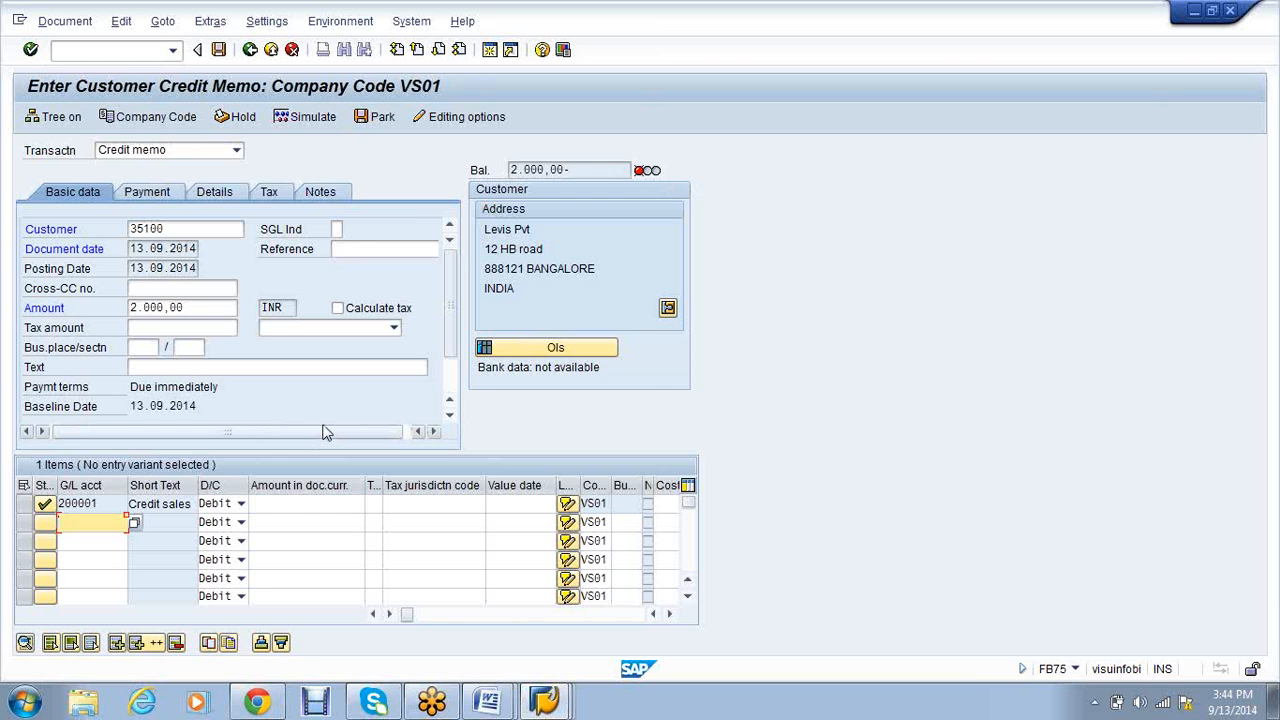
{"action": "left_click", "coordinate": [307, 507]}
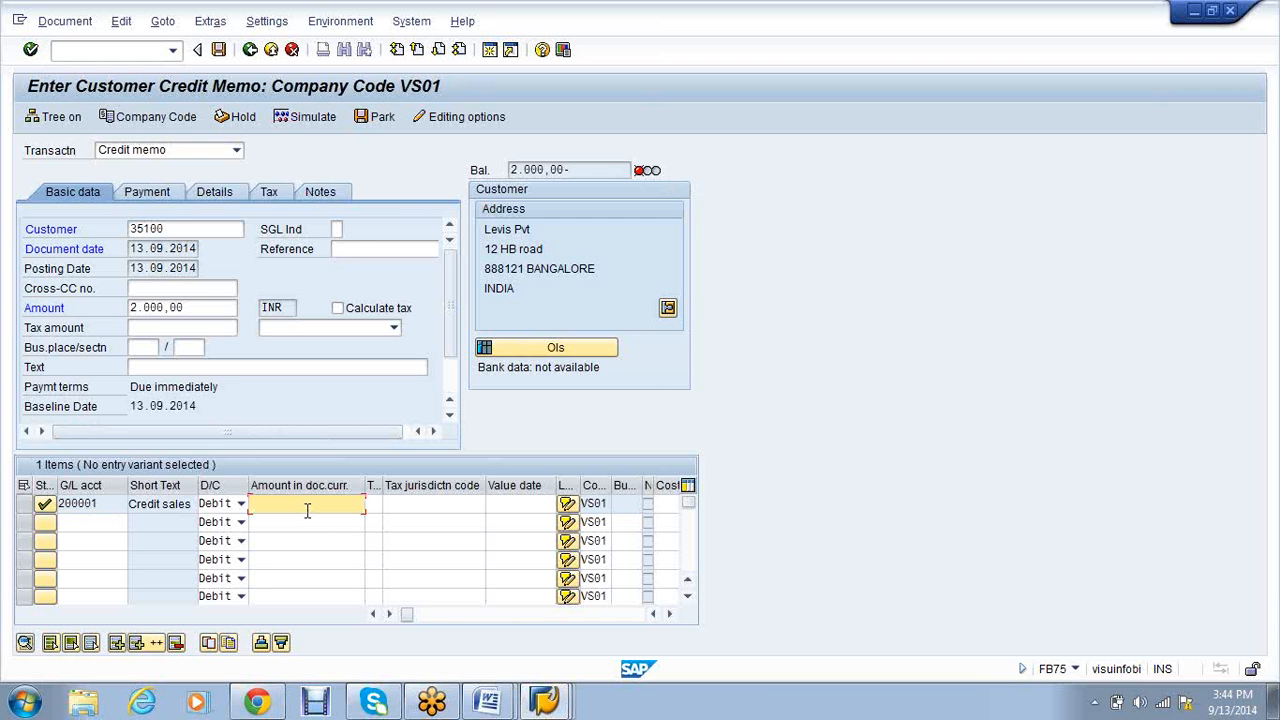
{"action": "type", "text": "2000"}
{"action": "key", "text": "Return"}
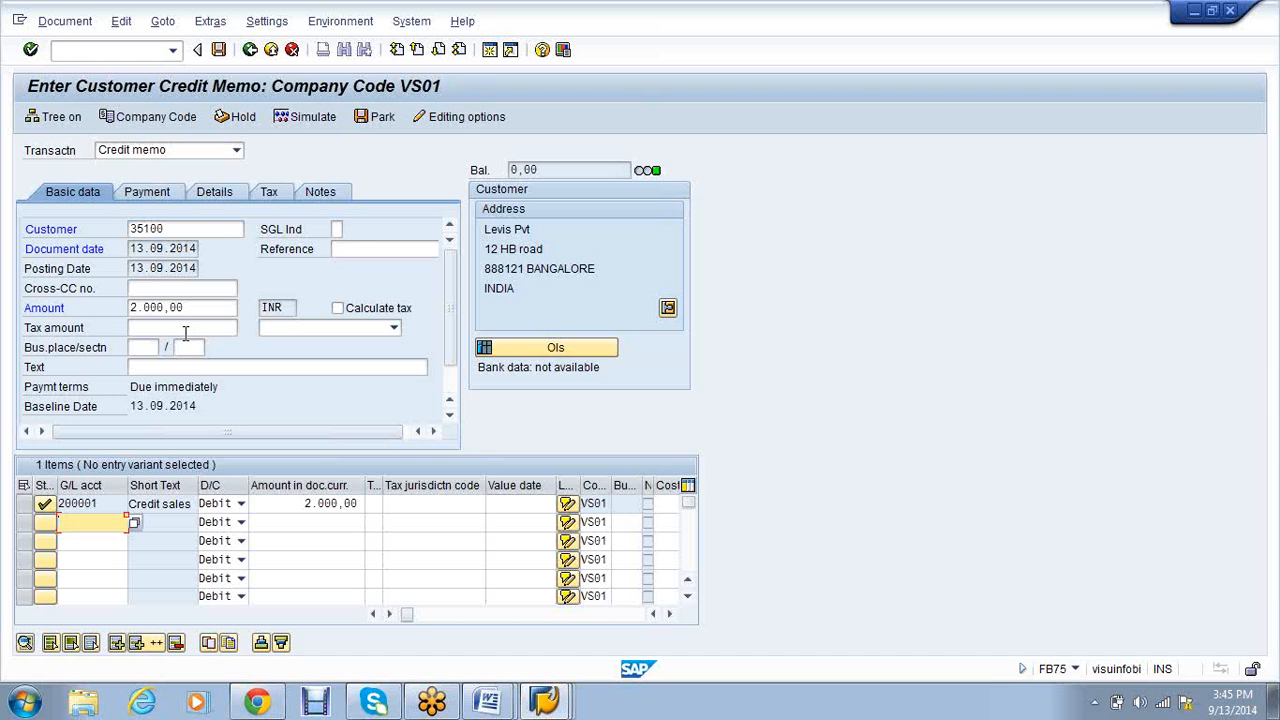
Simulate the credit memo postings (key 11 for 35100, key 40 for 200001) and acknowledge the notice
{"action": "left_click", "coordinate": [62, 24]}
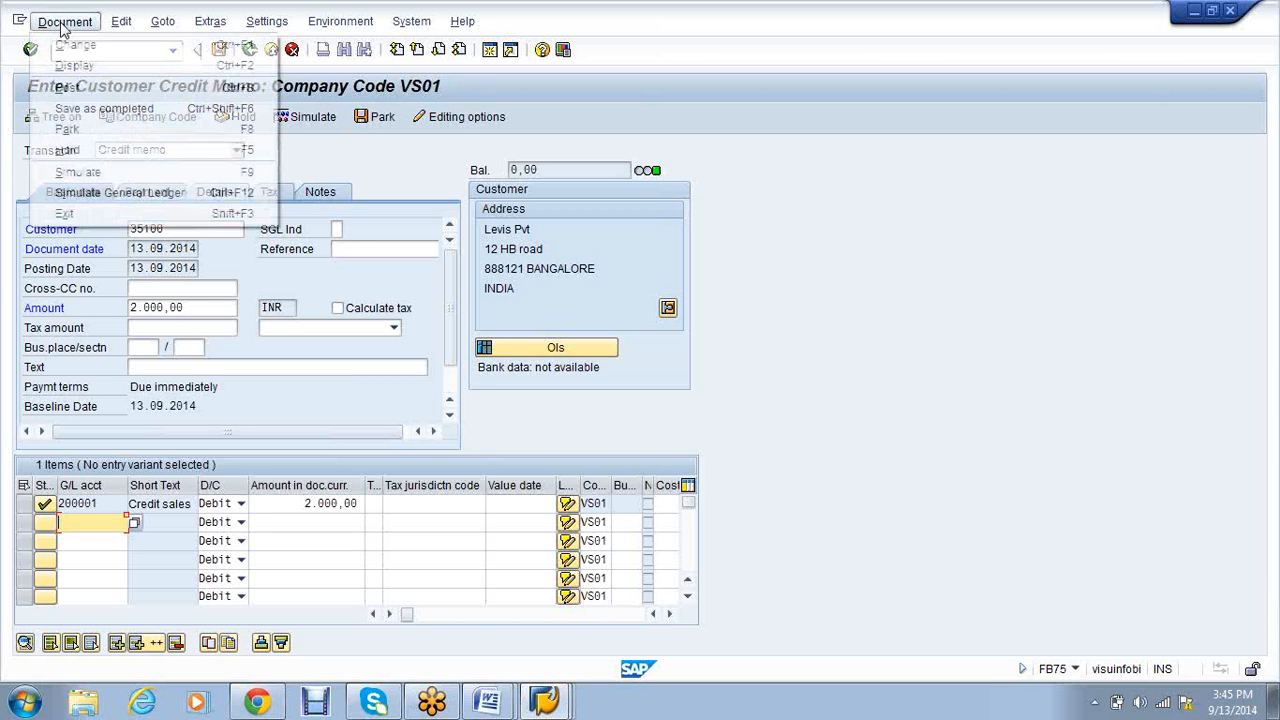
{"action": "left_click", "coordinate": [70, 66]}
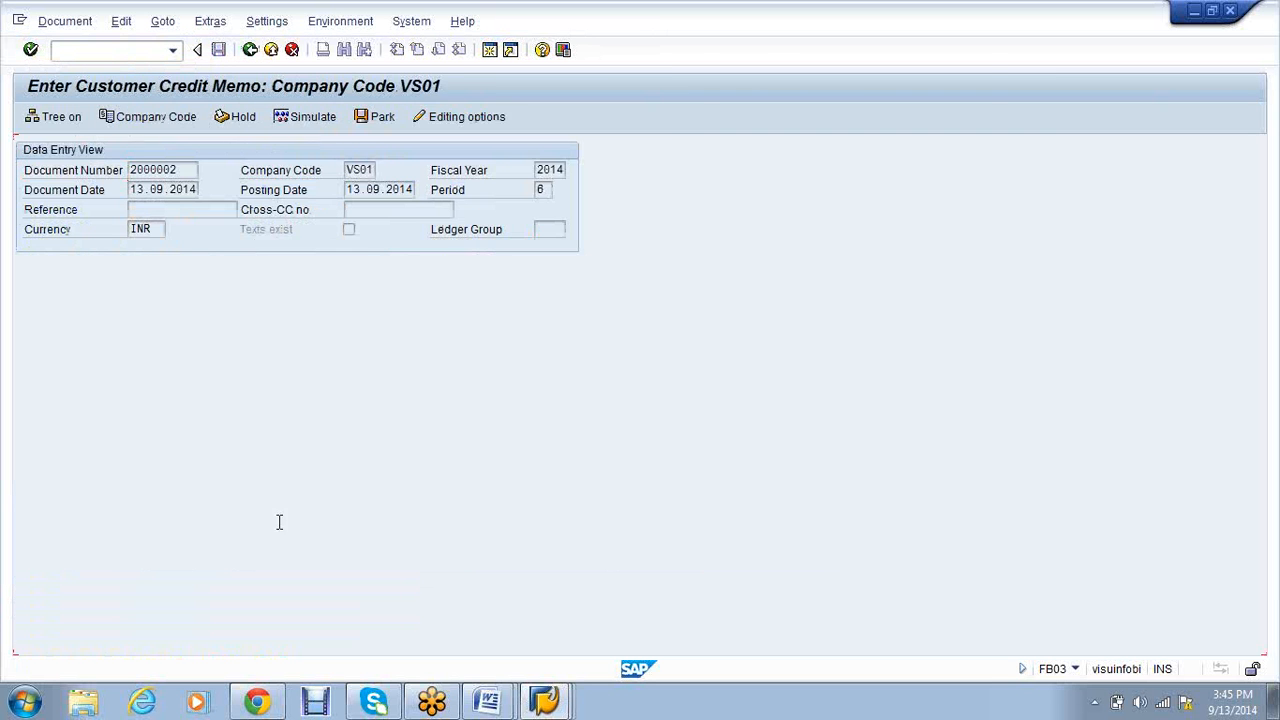
{"action": "left_click", "coordinate": [308, 124]}
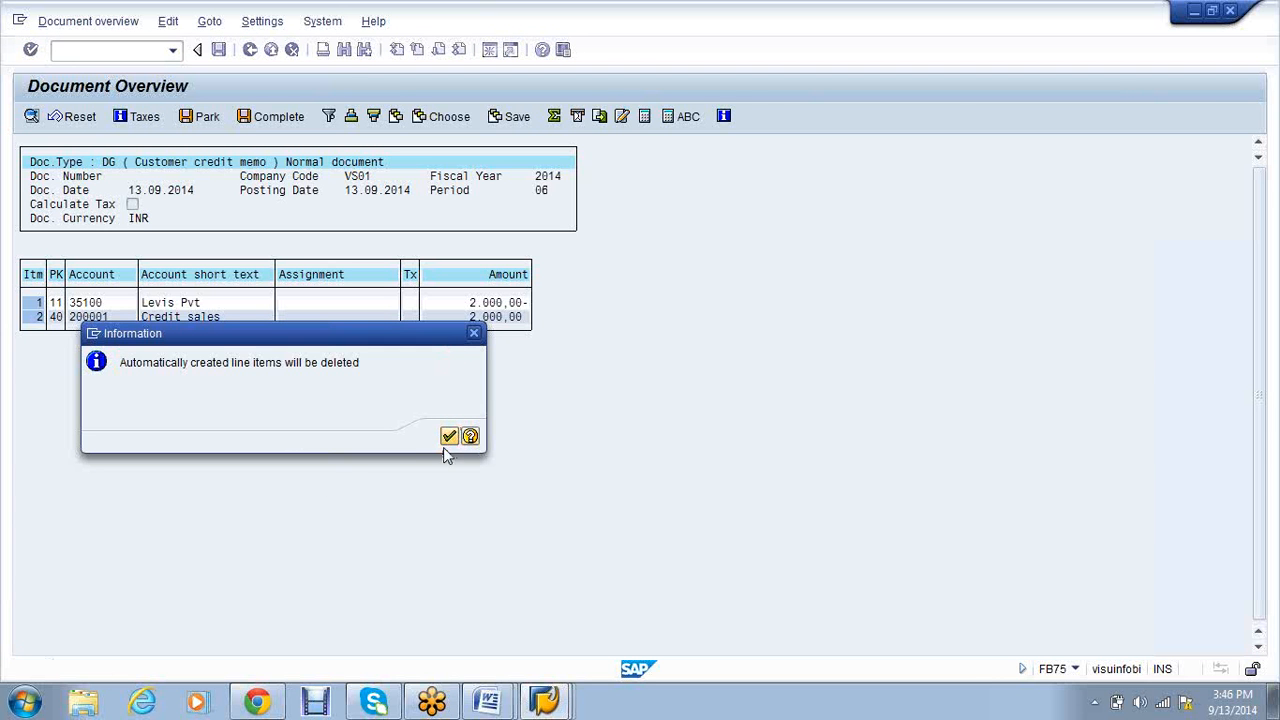
{"action": "left_click", "coordinate": [444, 445]}
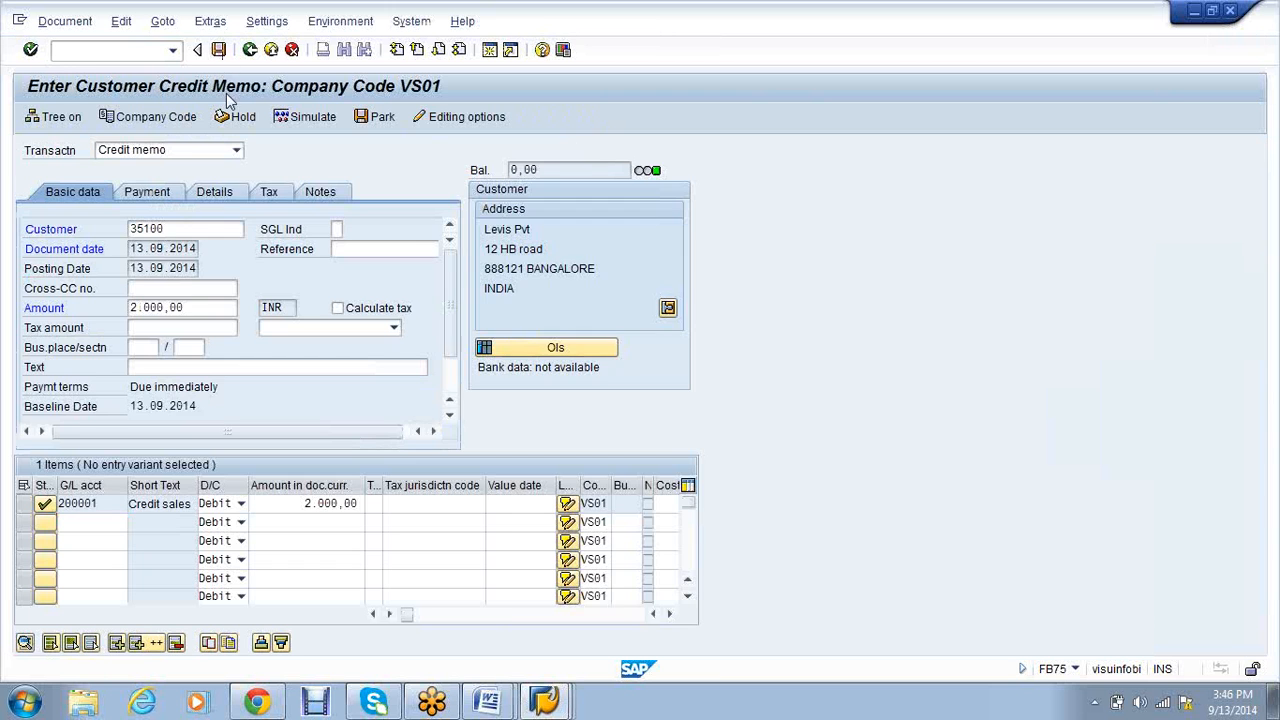
Refresh the Levis line items and review the new DG credit memo 3000000 at 2.000,00-
{"action": "left_click", "coordinate": [533, 710]}
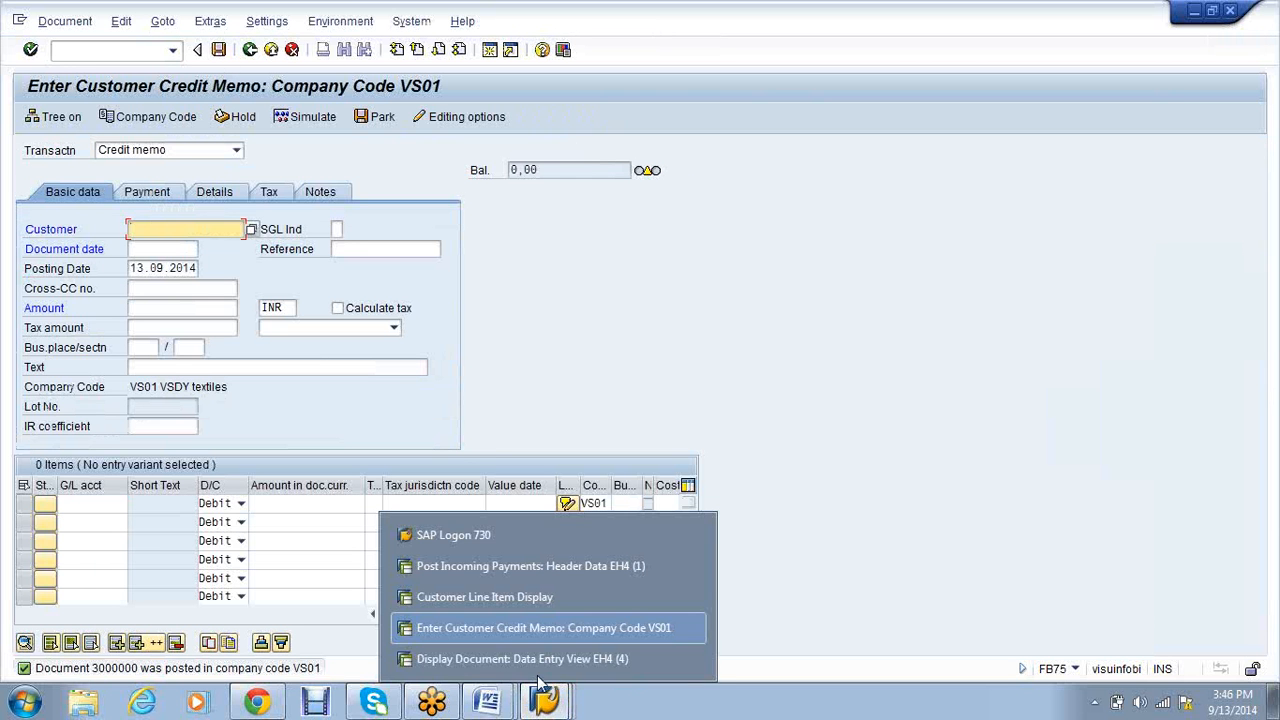
{"action": "left_click", "coordinate": [526, 596]}
{"action": "left_click", "coordinate": [47, 21]}
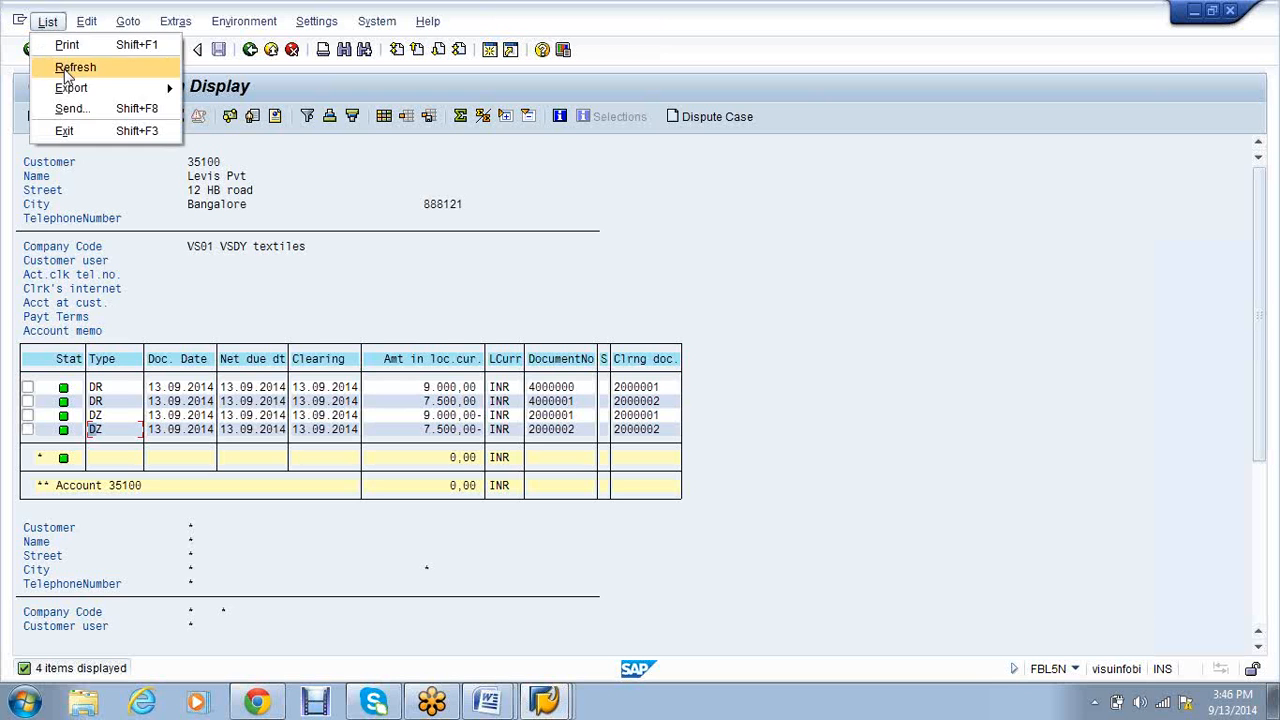
{"action": "left_click", "coordinate": [69, 63]}
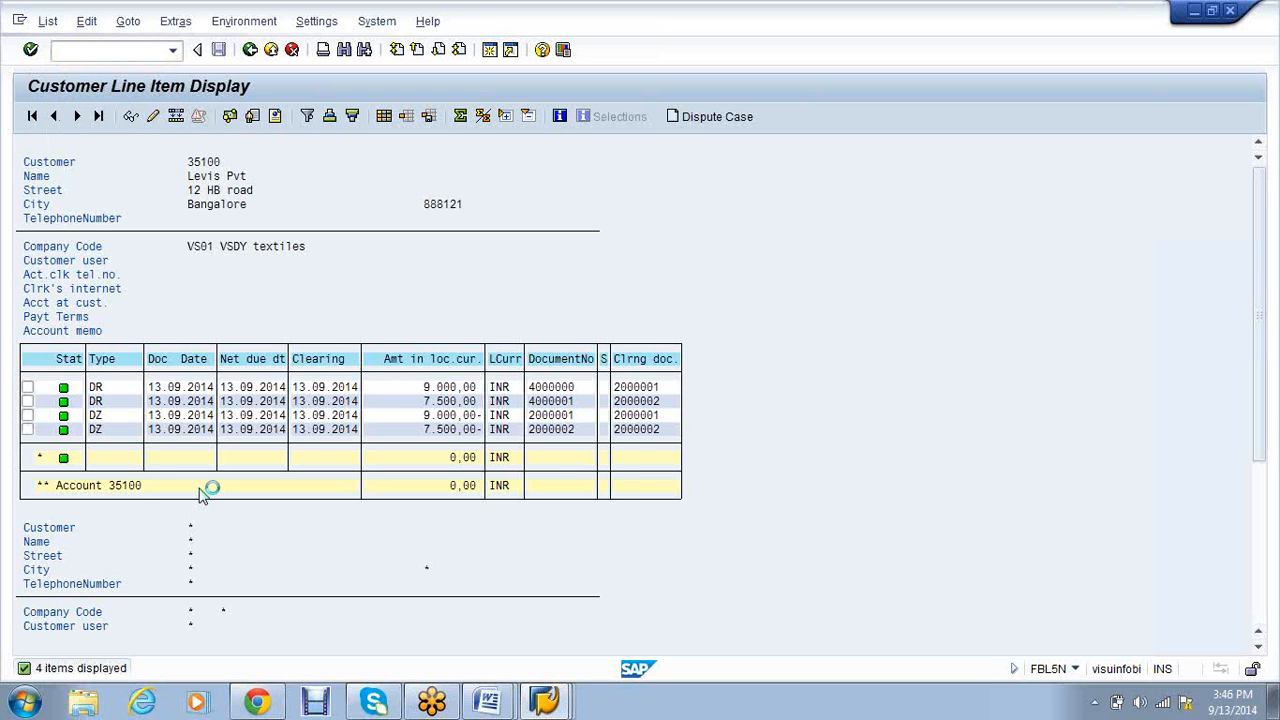
{"action": "left_click_drag", "start_coordinate": [422, 443], "coordinate": [477, 450]}
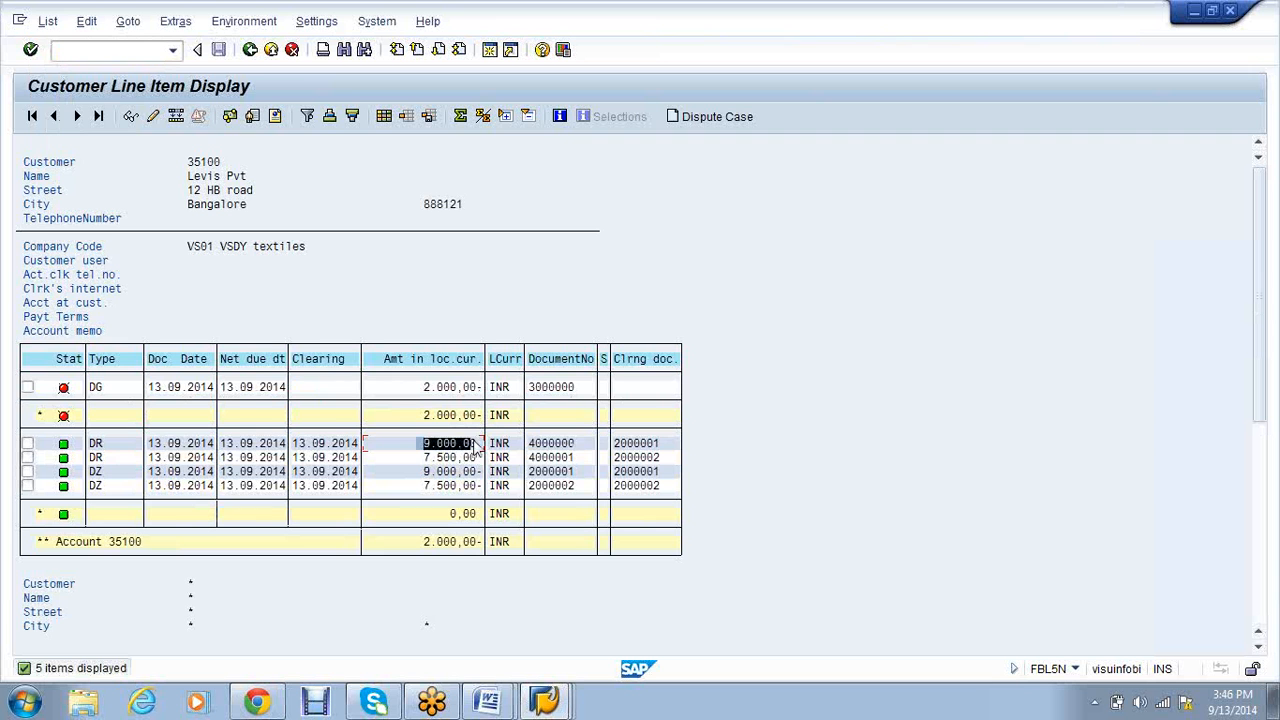
{"action": "left_click", "coordinate": [93, 389]}
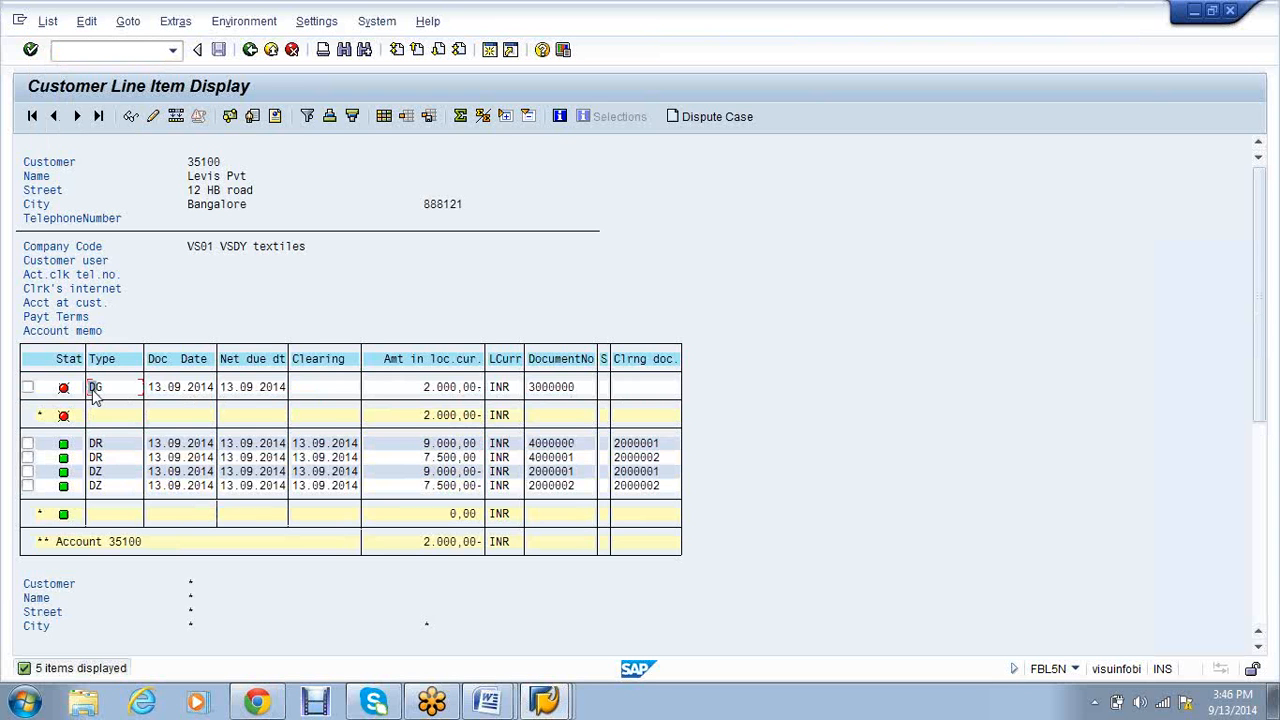
{"action": "left_click_drag", "start_coordinate": [417, 387], "coordinate": [486, 393]}
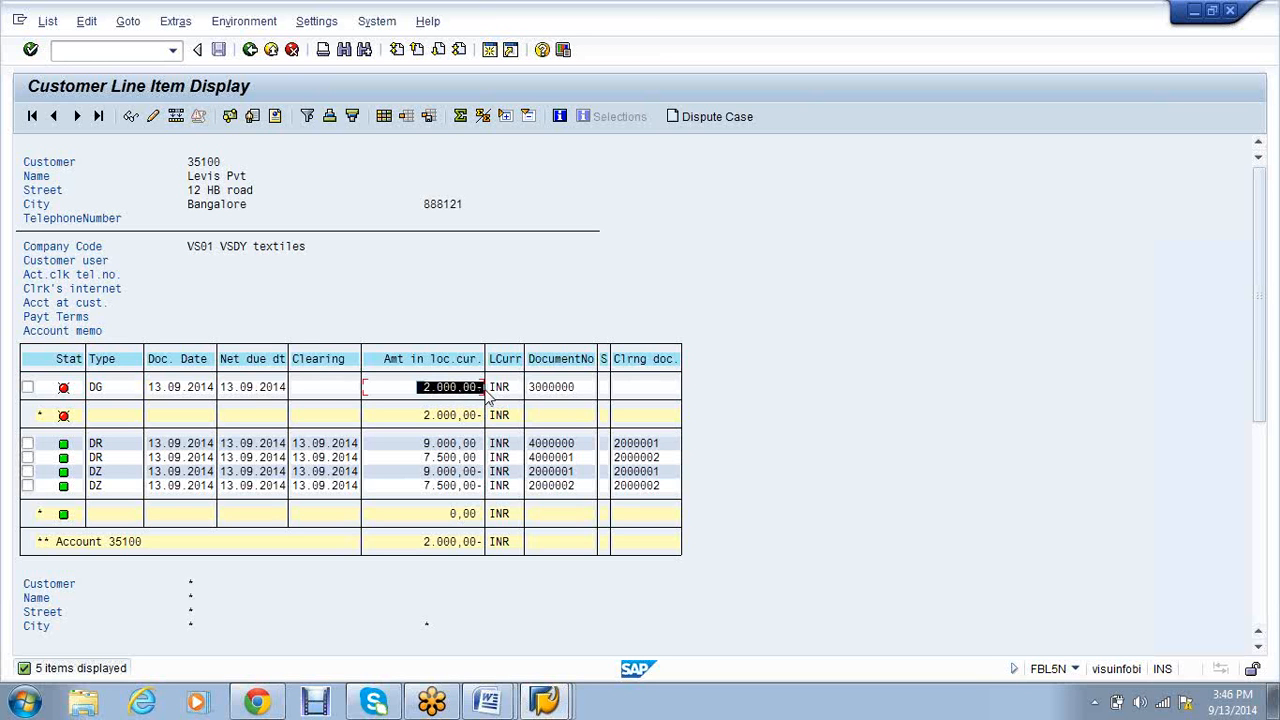
{"action": "left_click_drag", "start_coordinate": [486, 390], "coordinate": [486, 390]}
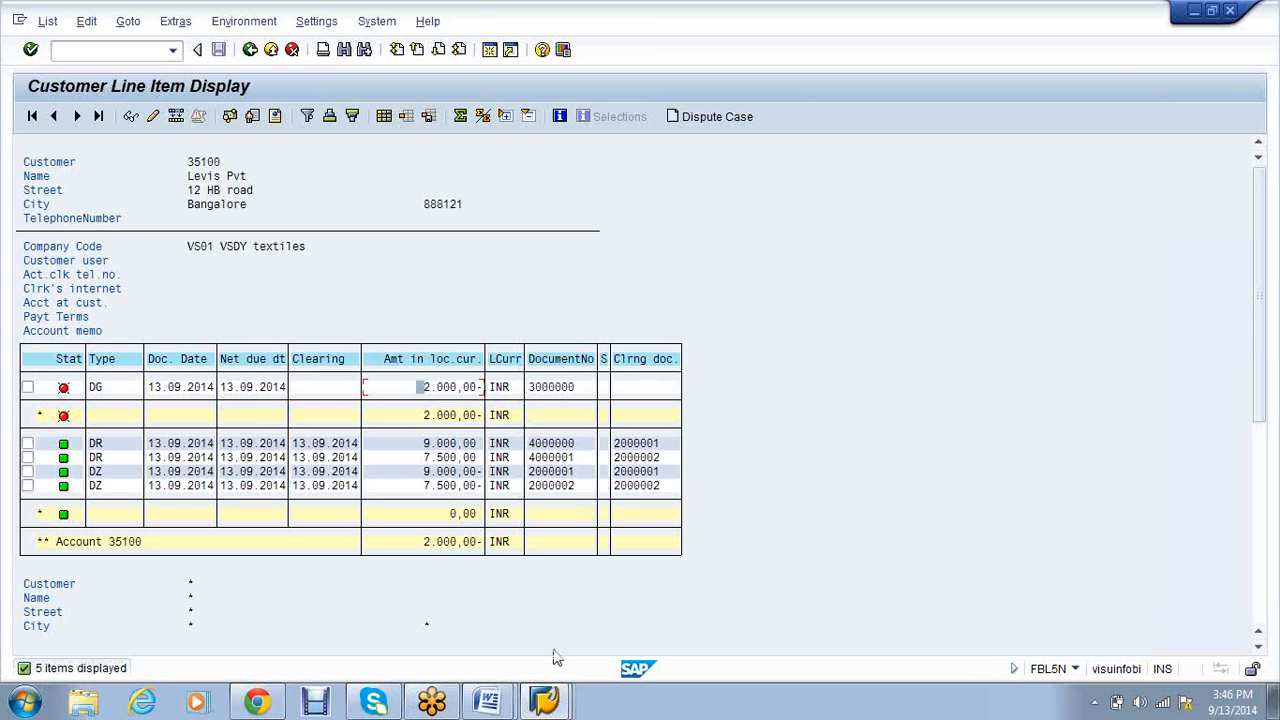
Bring the Post Incoming Payments window back to the front
{"action": "left_click", "coordinate": [545, 702]}
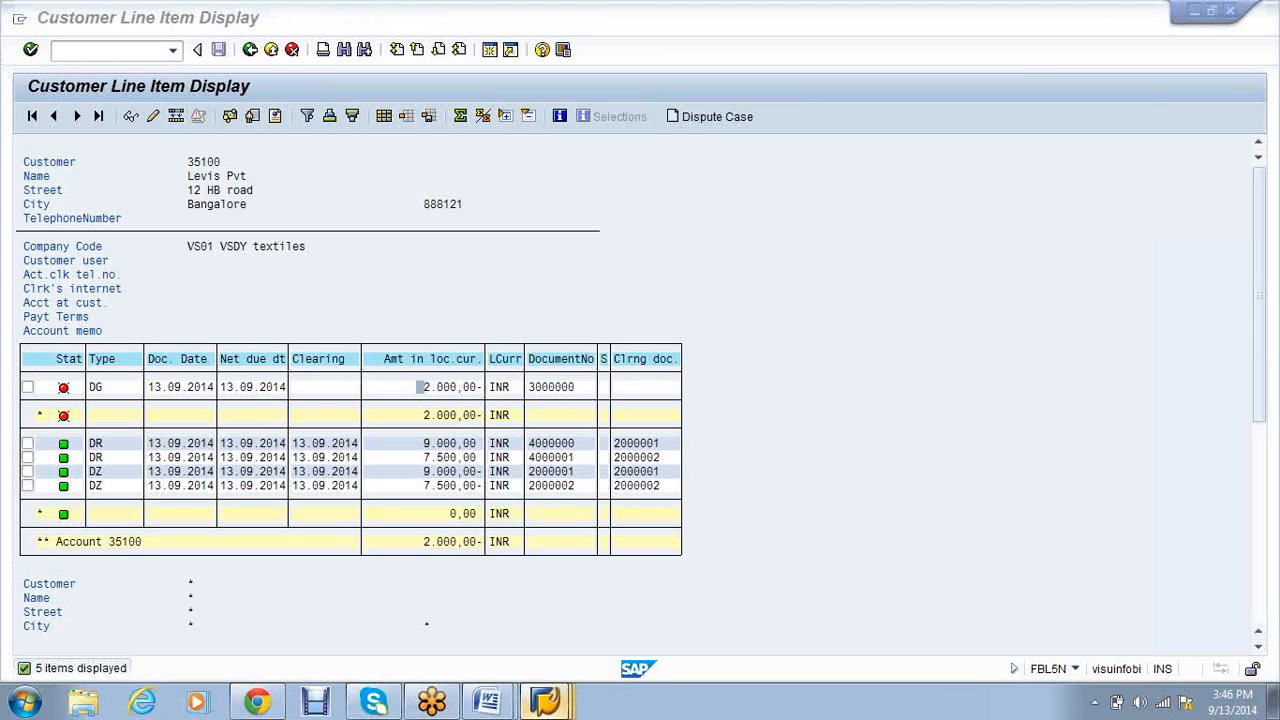
{"action": "left_click", "coordinate": [542, 605]}
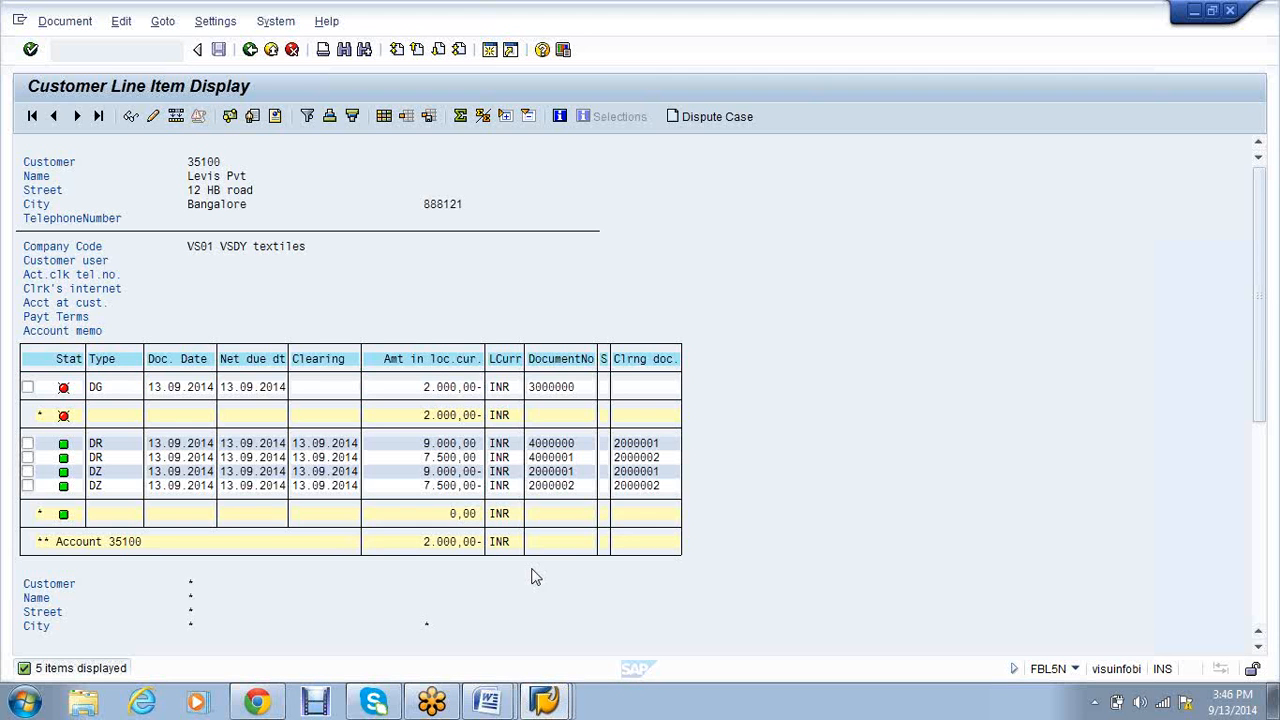
{"action": "left_click", "coordinate": [545, 700]}
Start customer invoice entry (FB70) in the SAP session
{"action": "left_click", "coordinate": [533, 628]}
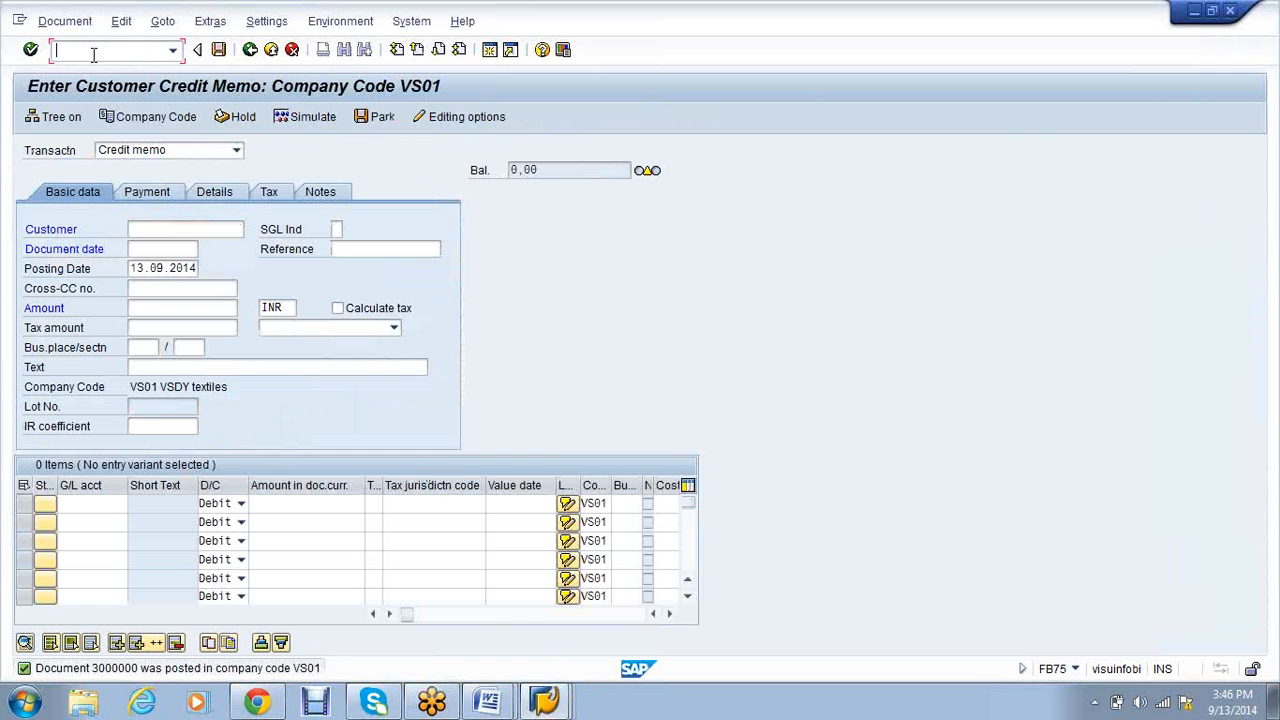
{"action": "left_click", "coordinate": [94, 50]}
{"action": "type", "text": "/nf-22"}
{"action": "key", "text": "BackSpace"}
{"action": "key", "text": "BackSpace"}
{"action": "key", "text": "BackSpace"}
{"action": "type", "text": "b75"}
{"action": "key", "text": "Return"}
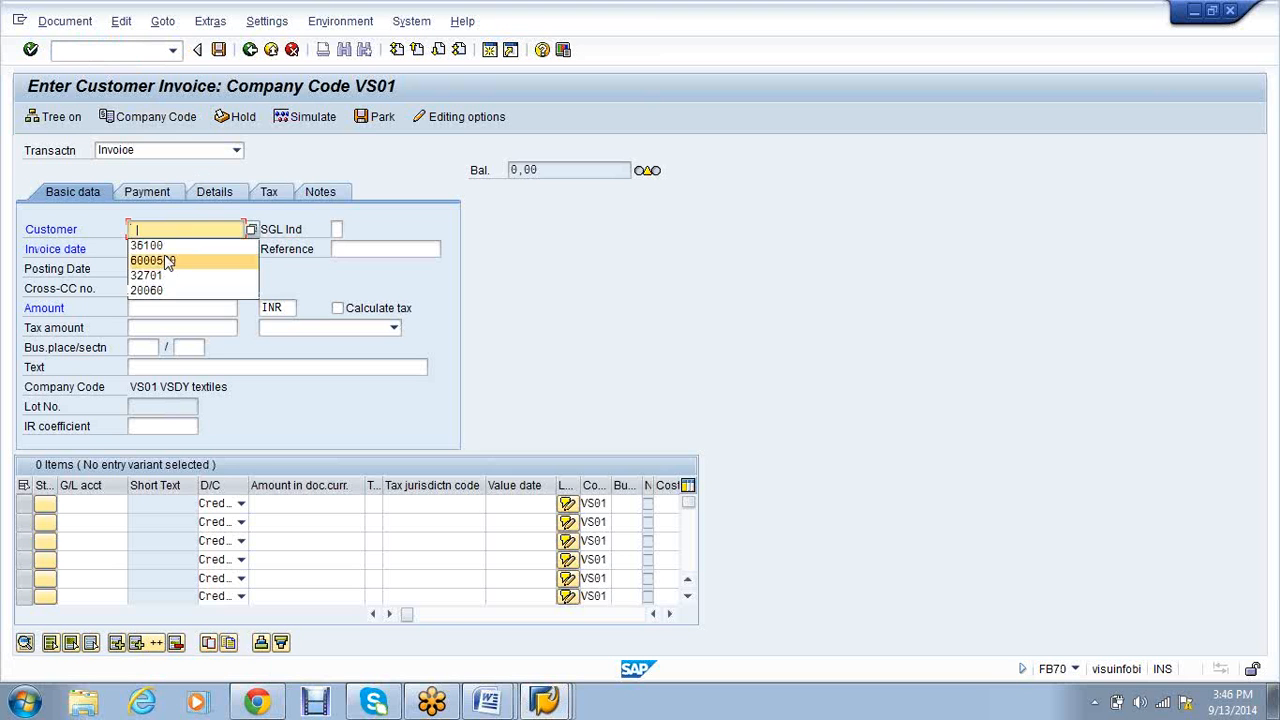
Enter customer 35100, date 13.09.2014, amount 20000 and G/L 200001 Credit sales line
{"action": "left_click", "coordinate": [166, 248]}
{"action": "left_click", "coordinate": [166, 248]}
{"action": "left_click", "coordinate": [166, 248]}
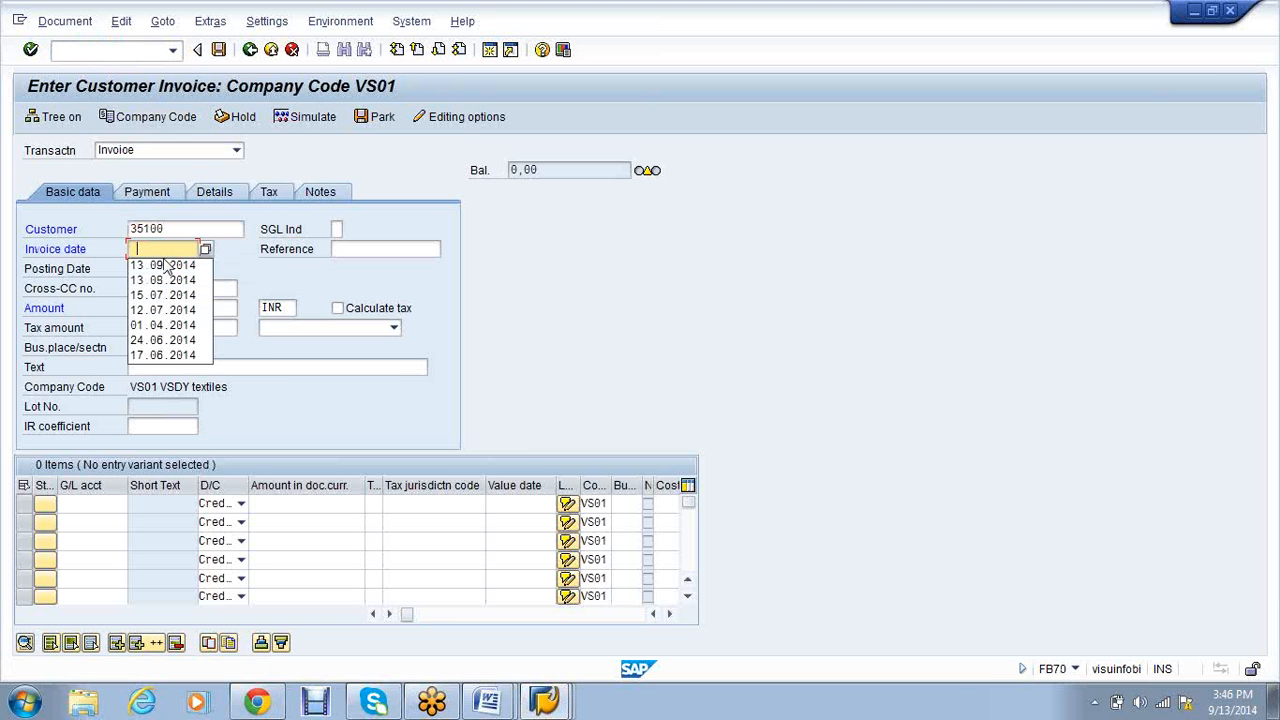
{"action": "left_click", "coordinate": [163, 265]}
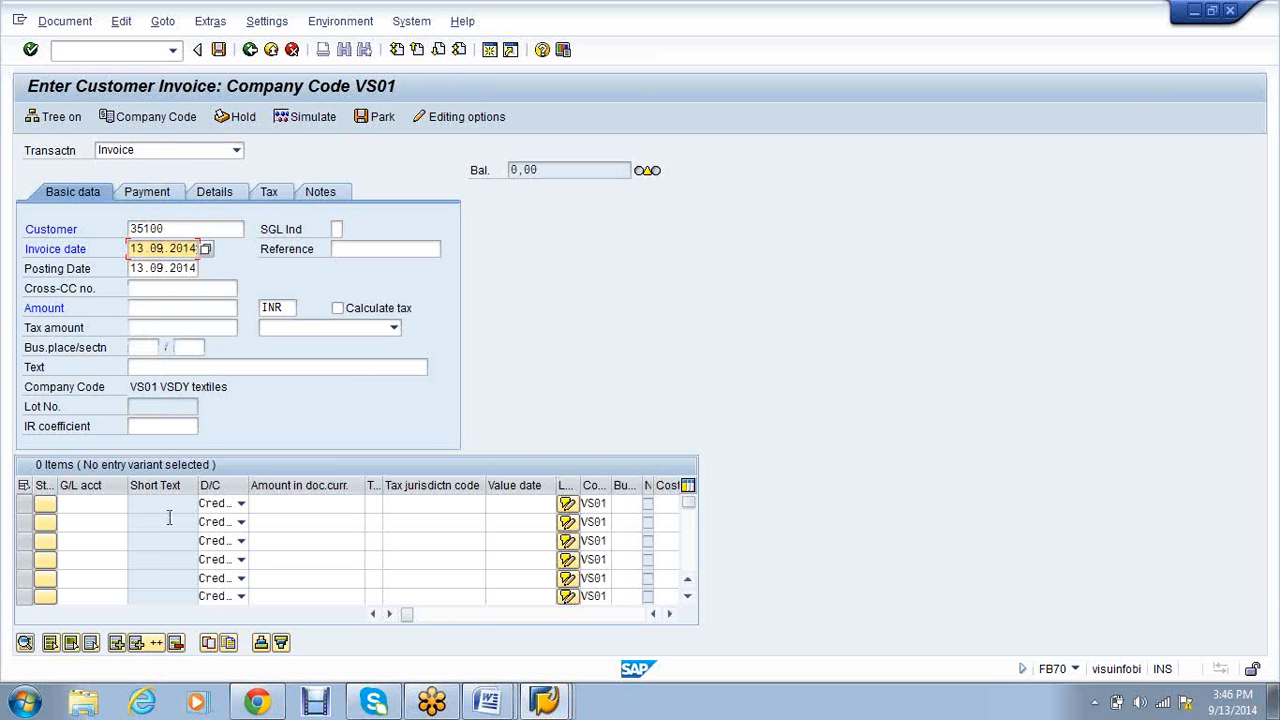
{"action": "left_click", "coordinate": [75, 503]}
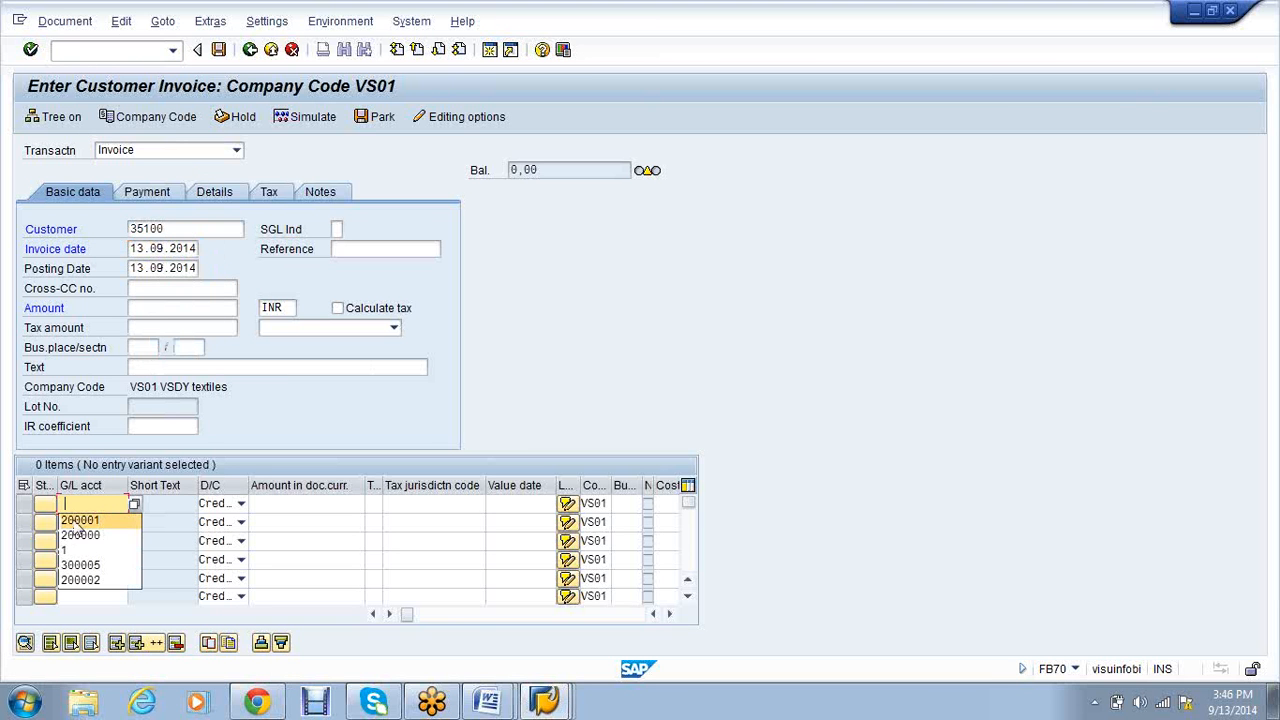
{"action": "left_click", "coordinate": [75, 520]}
{"action": "key", "text": "Tab"}
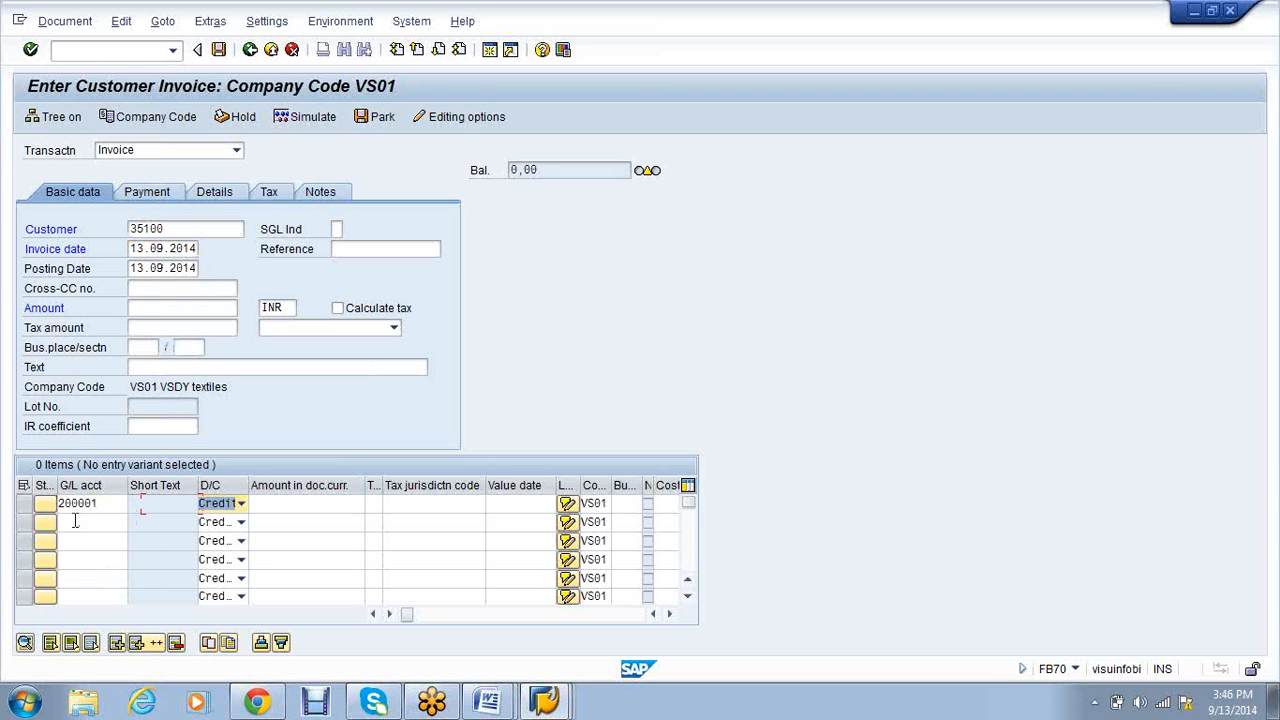
{"action": "key", "text": "Tab"}
{"action": "left_click", "coordinate": [182, 312]}
{"action": "type", "text": "2"}
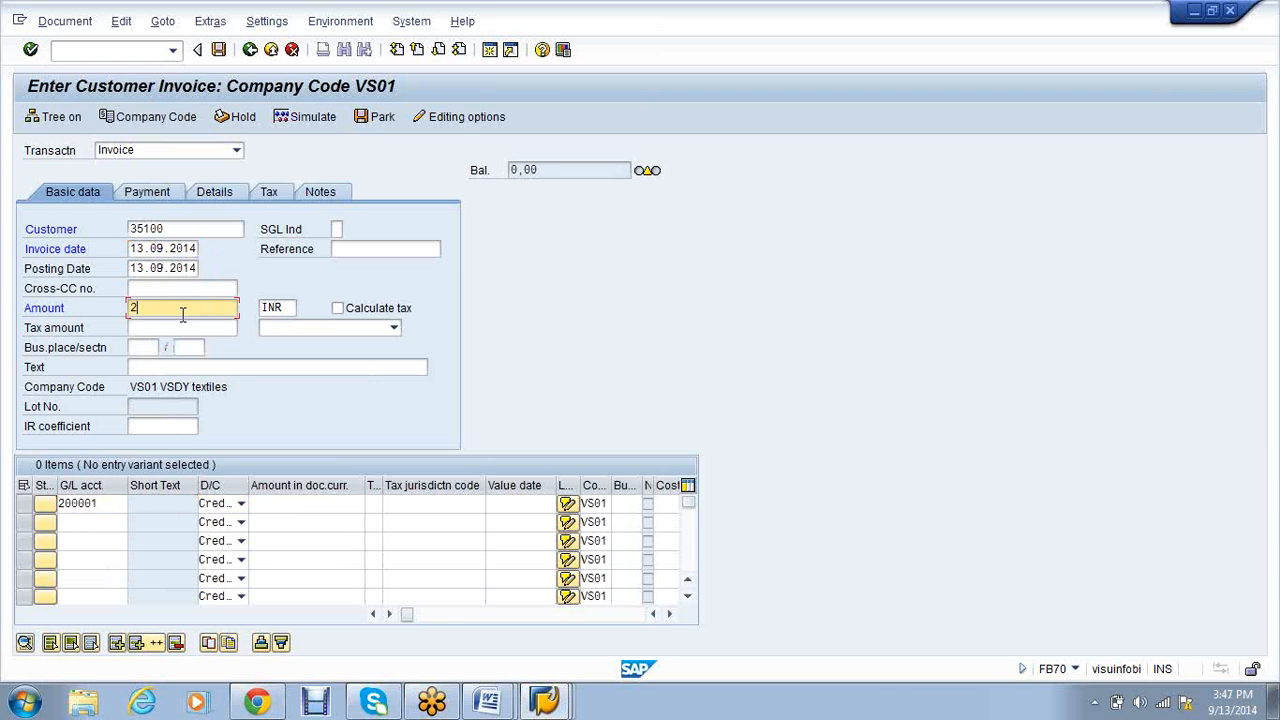
{"action": "type", "text": "0000"}
{"action": "left_click", "coordinate": [295, 504]}
{"action": "type", "text": "20000"}
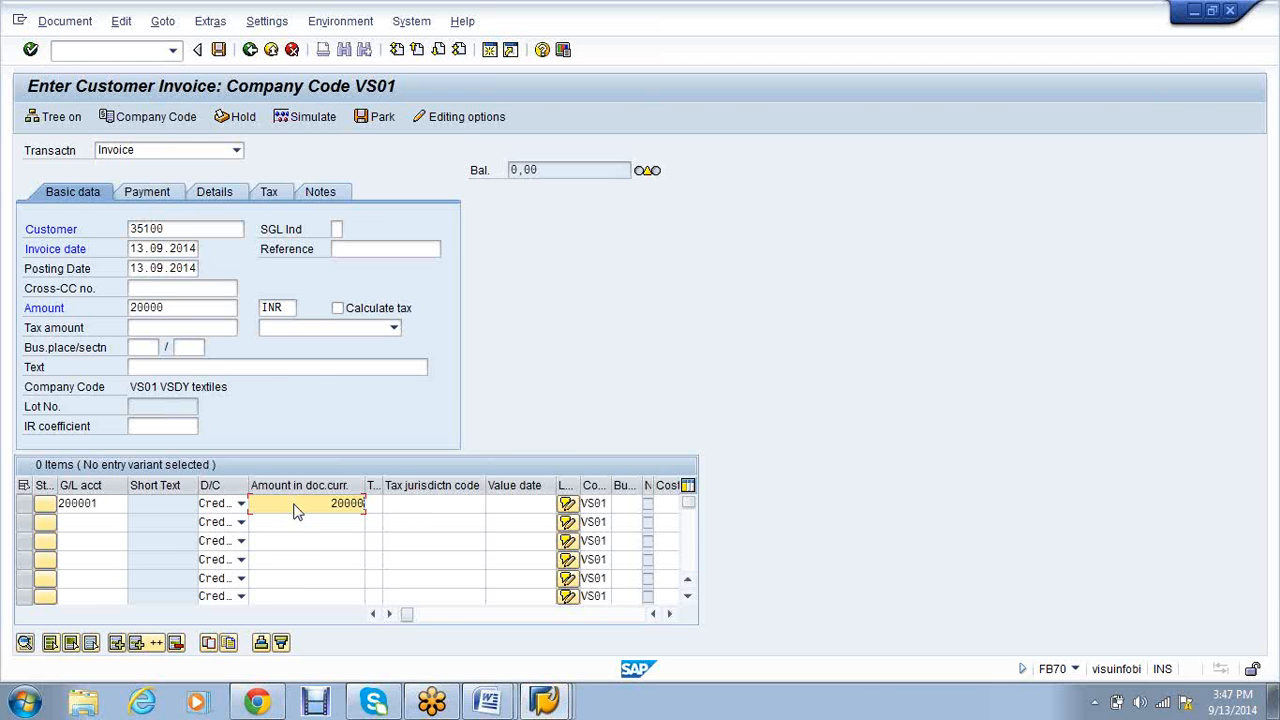
{"action": "key", "text": "Return"}
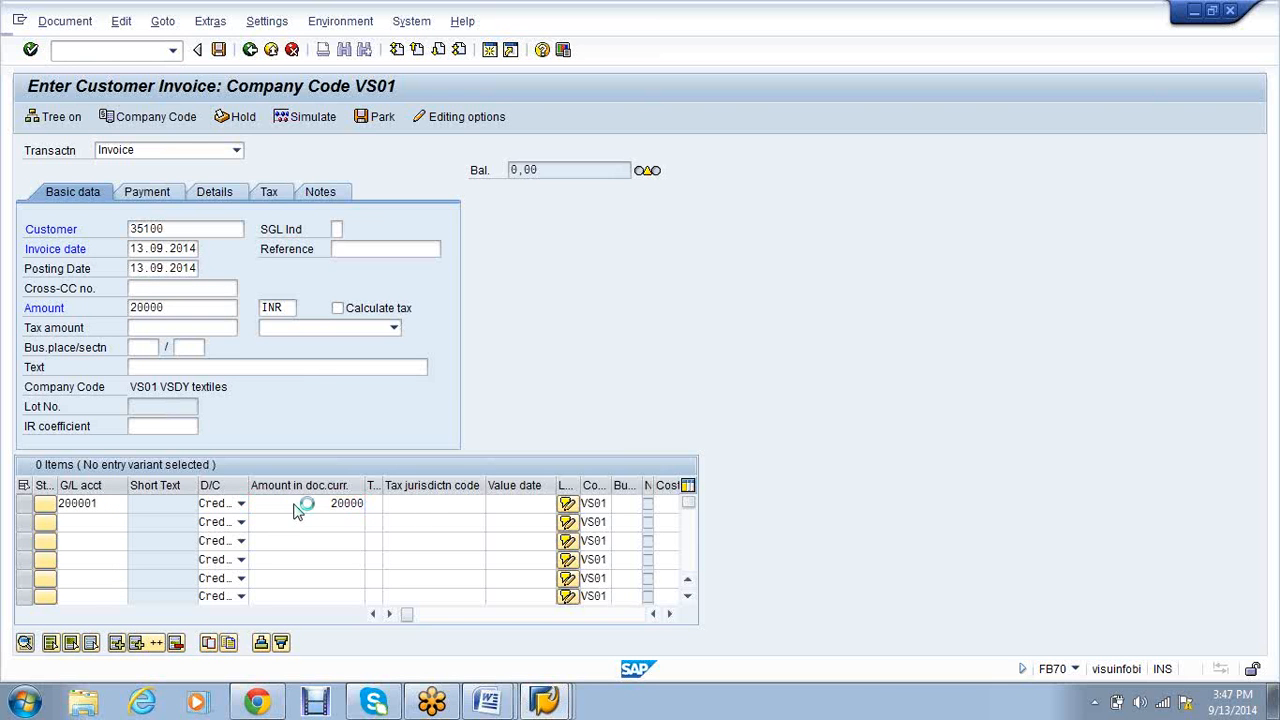
Post the invoice as document 4000002, display it, then return to invoice entry
{"action": "left_click", "coordinate": [219, 50]}
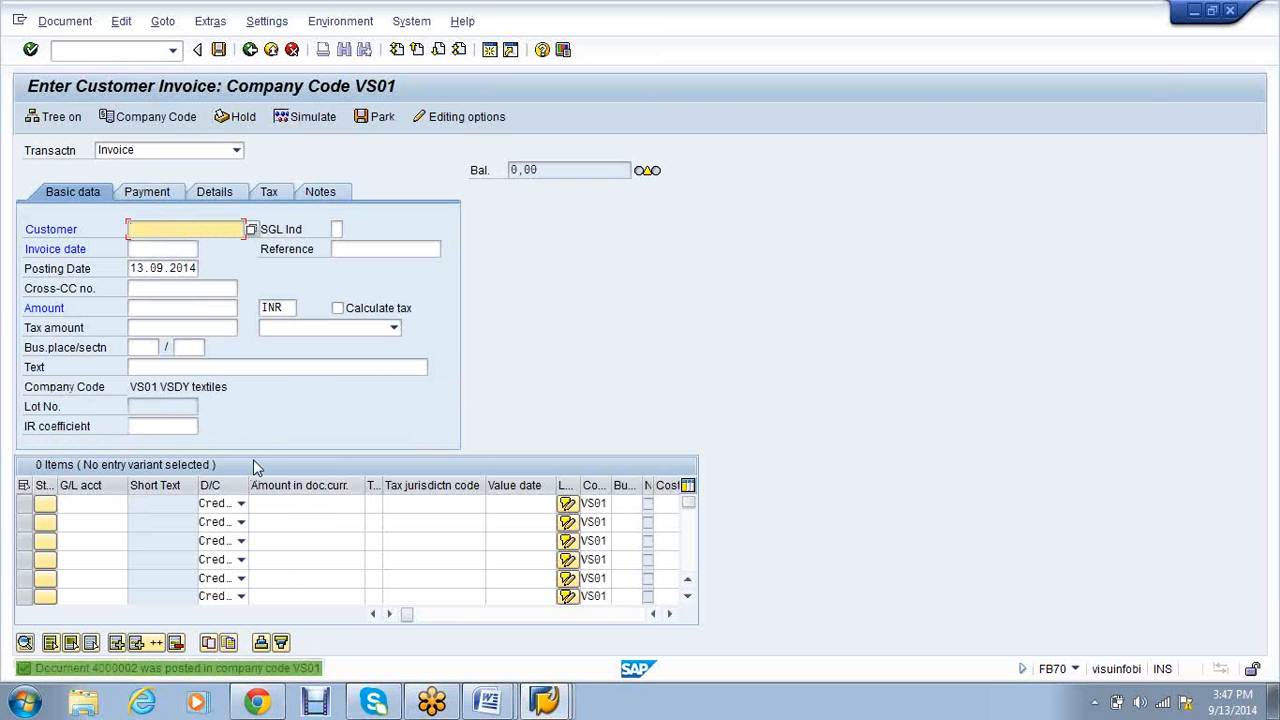
{"action": "left_click", "coordinate": [45, 21]}
{"action": "left_click", "coordinate": [90, 66]}
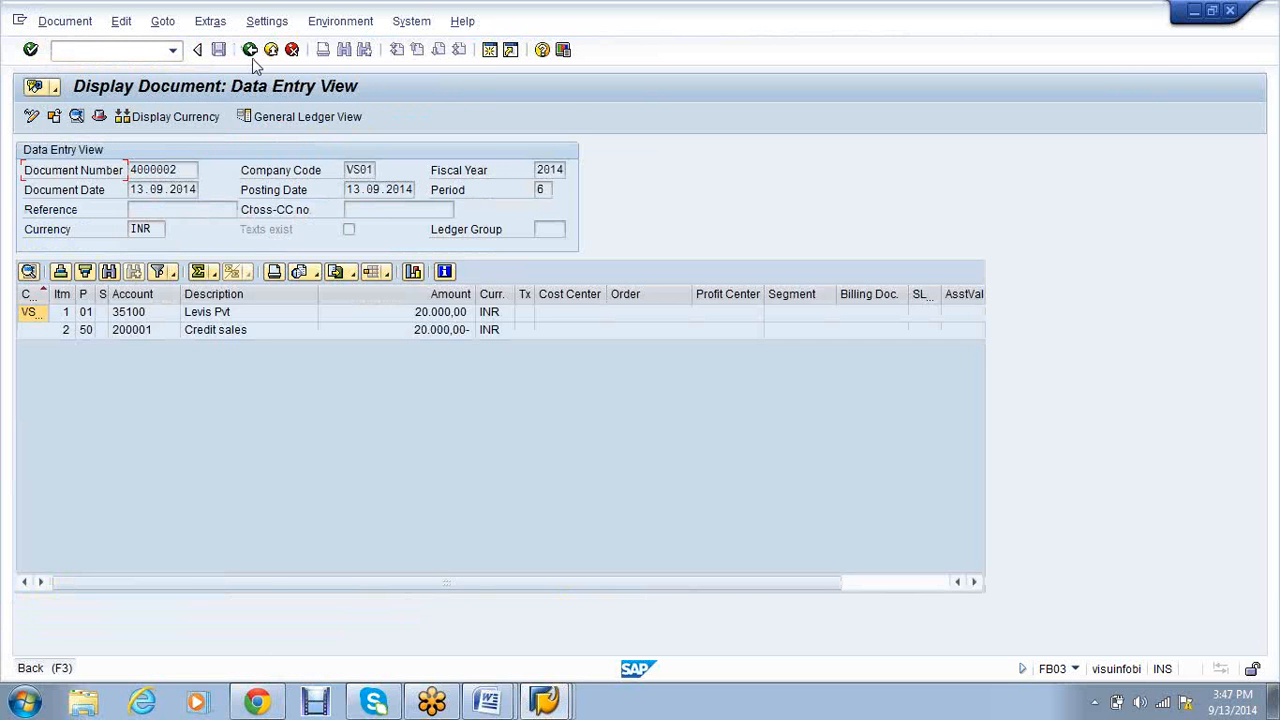
{"action": "left_click", "coordinate": [251, 52]}
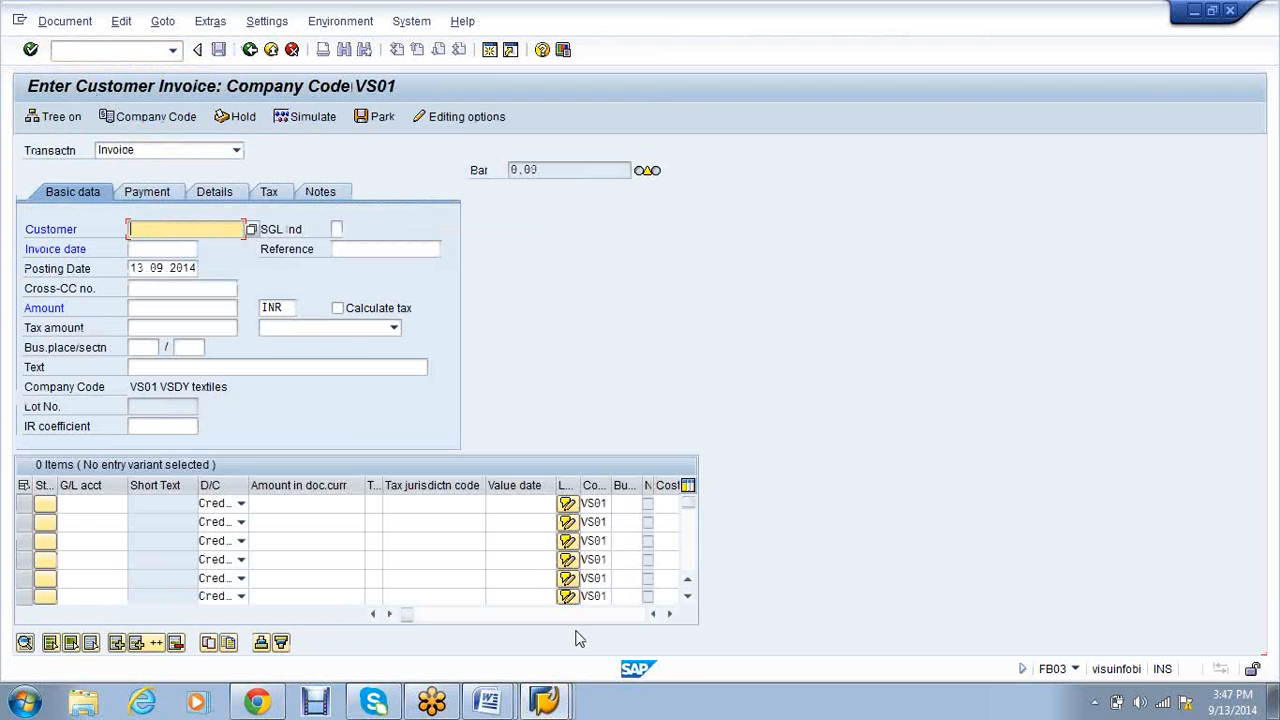
{"action": "left_click", "coordinate": [545, 702]}
In F-28 enter bank account, amount 18000, value date 13.09.2014, customer 35100, and process open items
{"action": "left_click", "coordinate": [545, 568]}
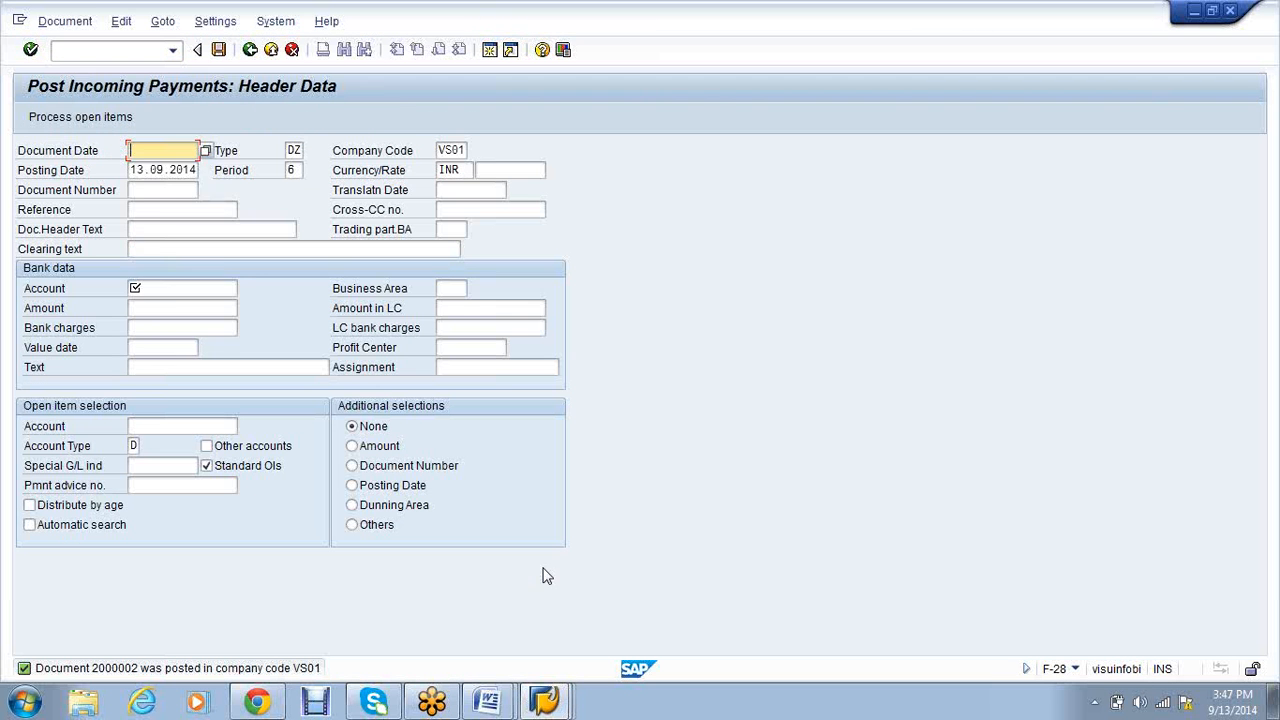
{"action": "left_click", "coordinate": [177, 290]}
{"action": "left_click", "coordinate": [180, 308]}
{"action": "type", "text": "18000"}
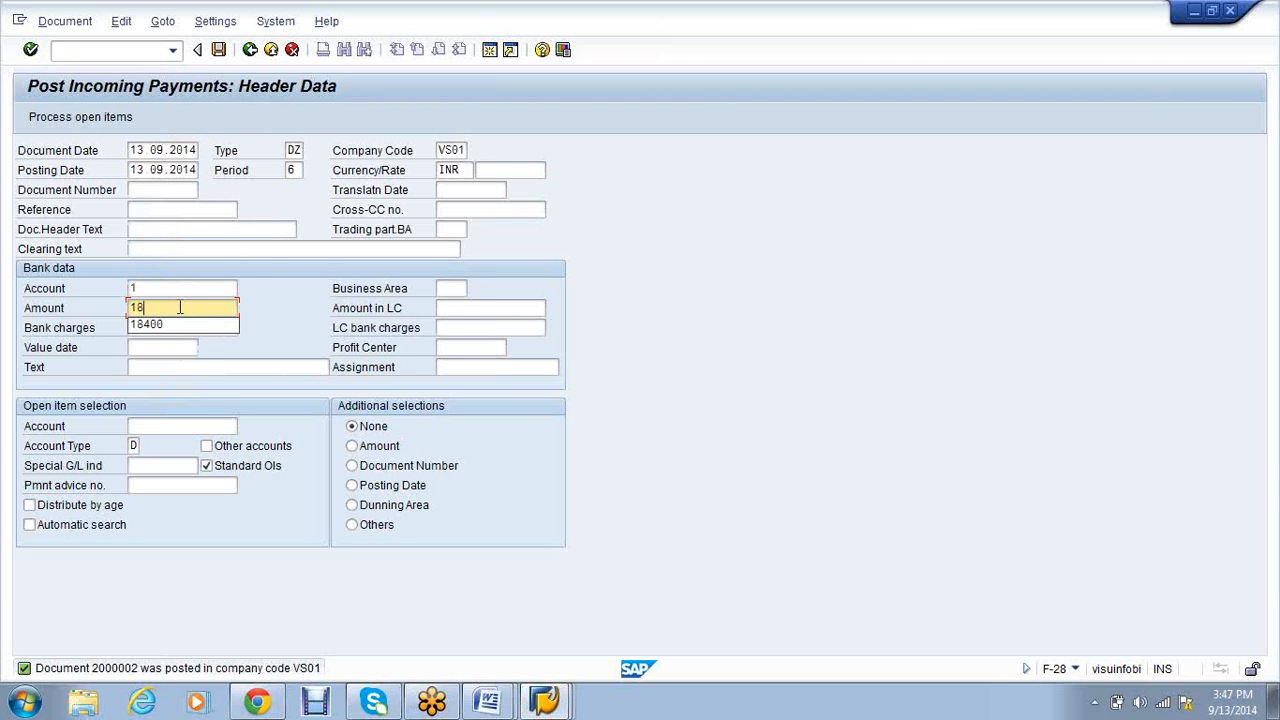
{"action": "left_click", "coordinate": [168, 347]}
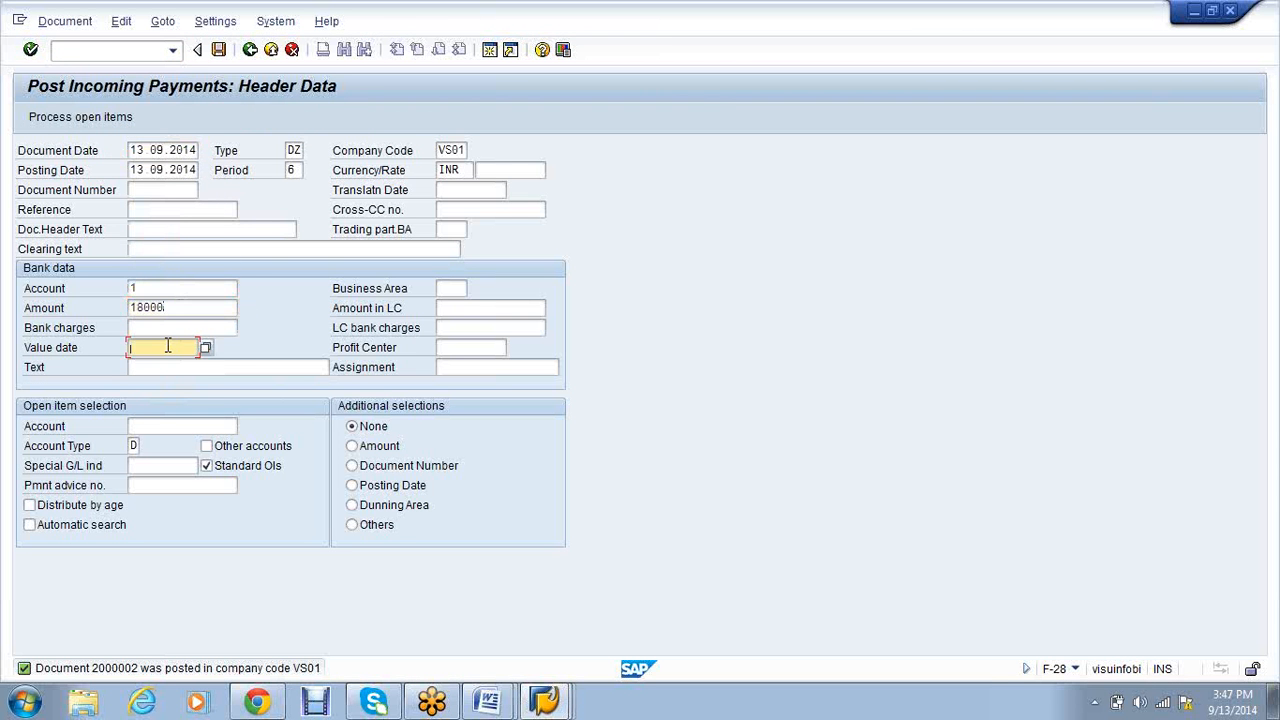
{"action": "left_click", "coordinate": [168, 361]}
{"action": "left_click", "coordinate": [167, 426]}
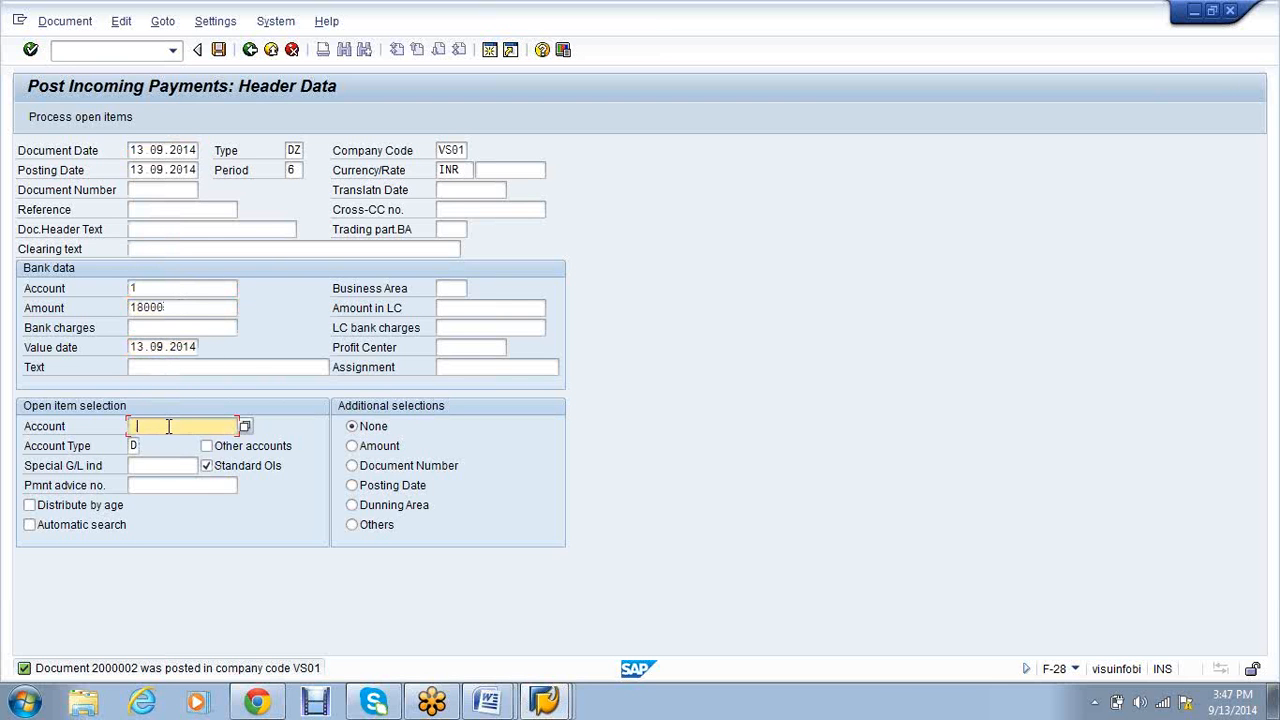
{"action": "left_click", "coordinate": [168, 441]}
{"action": "left_click", "coordinate": [84, 118]}
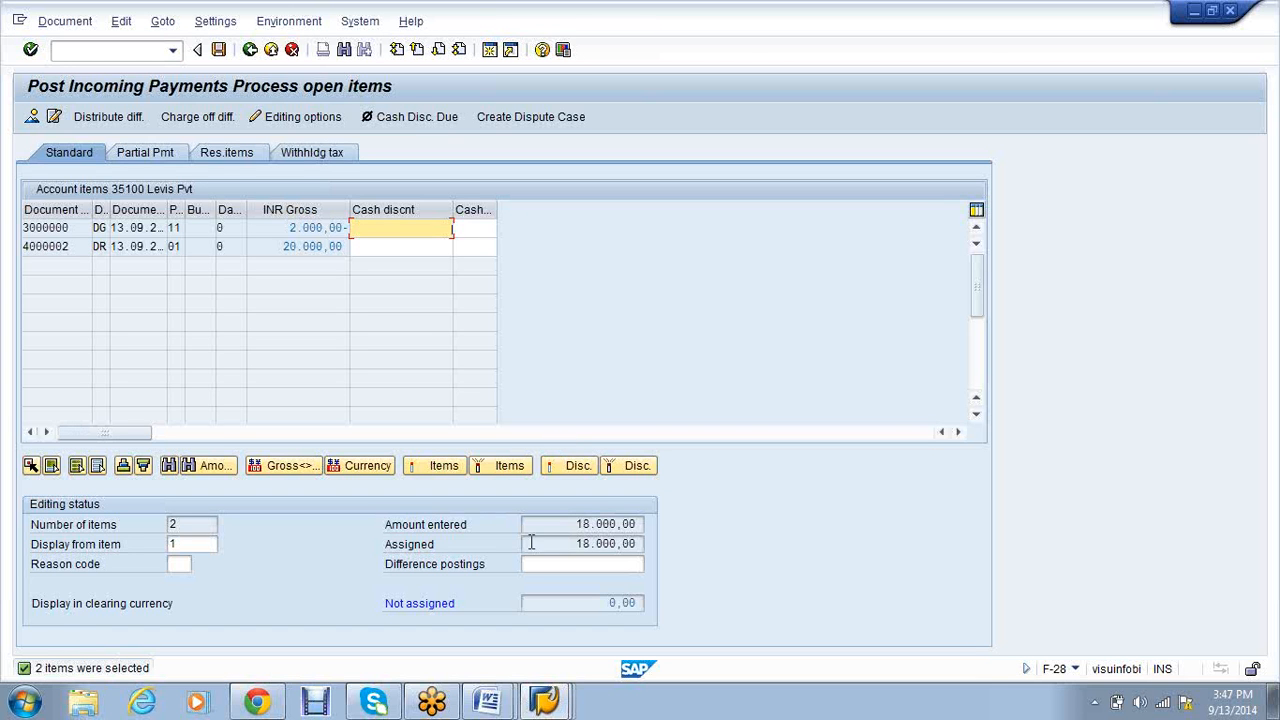
Confirm 18.000,00 is fully assigned to items 3000000 and 4000002, then exit with /n
{"action": "left_click_drag", "start_coordinate": [572, 525], "coordinate": [641, 528]}
{"action": "left_click", "coordinate": [641, 528]}
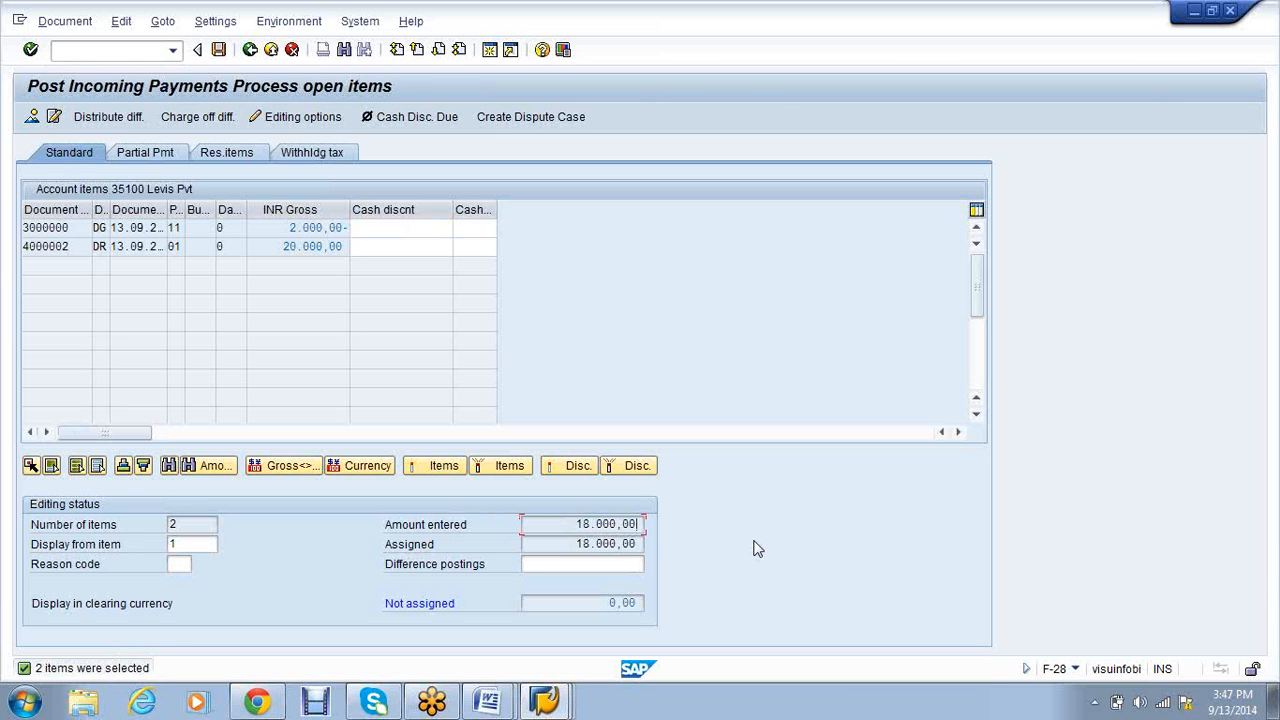
{"action": "left_click", "coordinate": [130, 55]}
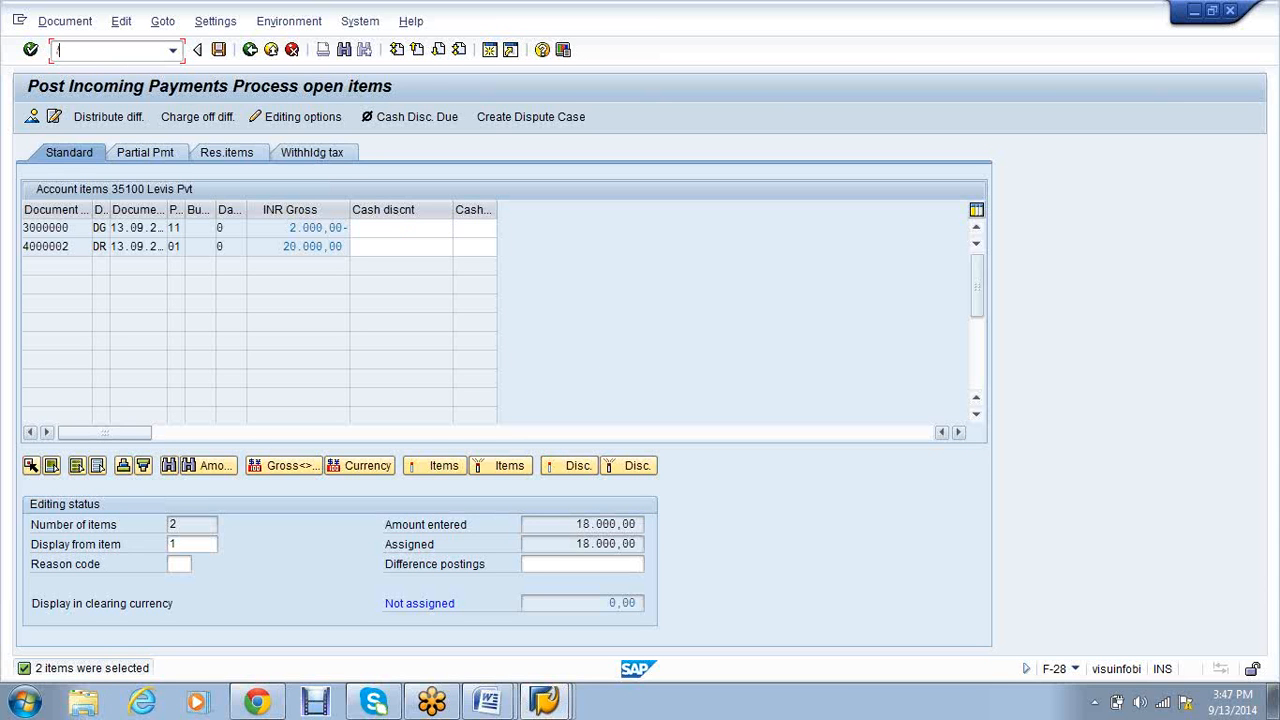
{"action": "type", "text": "/n"}
{"action": "key", "text": "Return"}
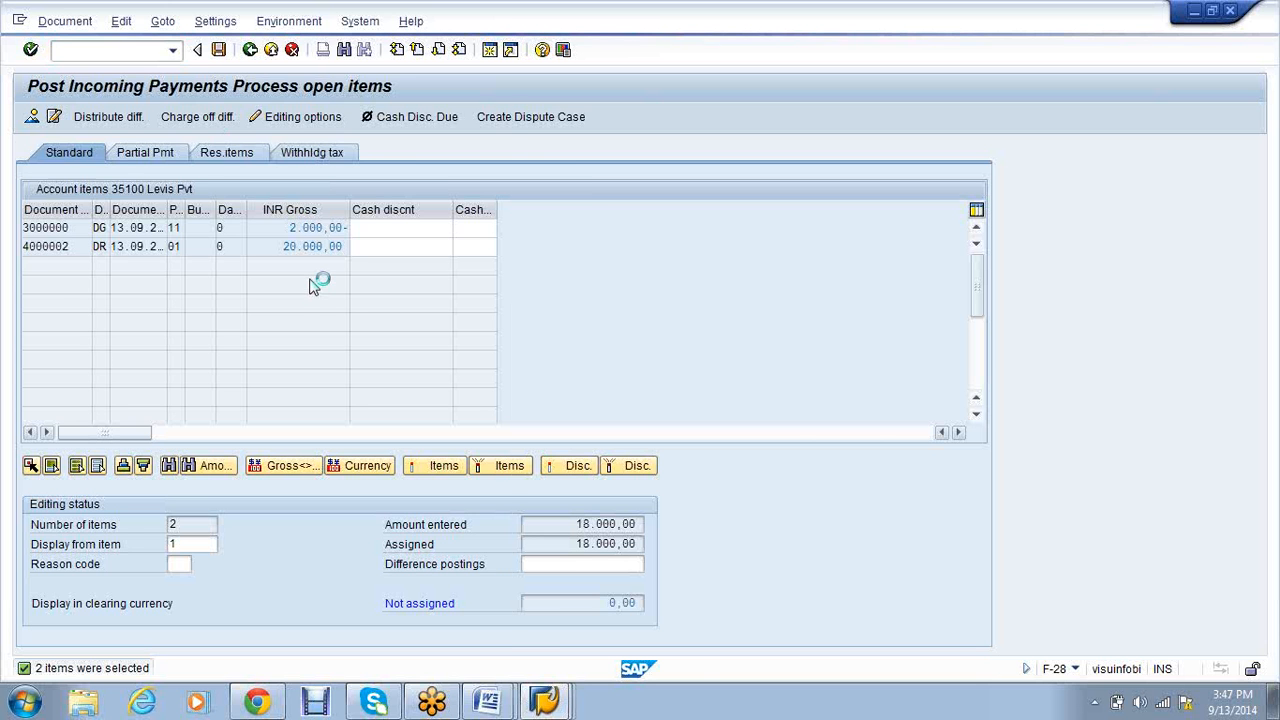
In FB70 enter customer 35100, invoice date 13.09.2014 and amount 25000
{"action": "left_click", "coordinate": [552, 703]}
{"action": "left_click", "coordinate": [559, 631]}
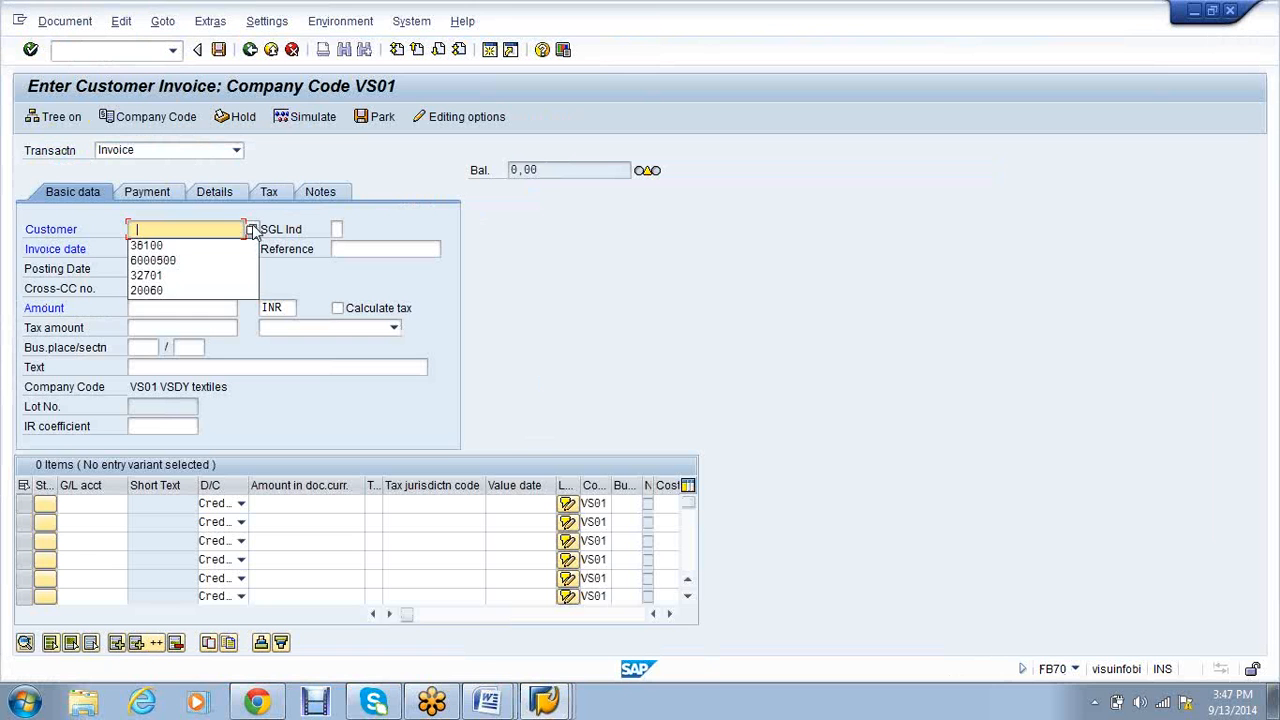
{"action": "left_click", "coordinate": [146, 245]}
{"action": "left_click", "coordinate": [165, 249]}
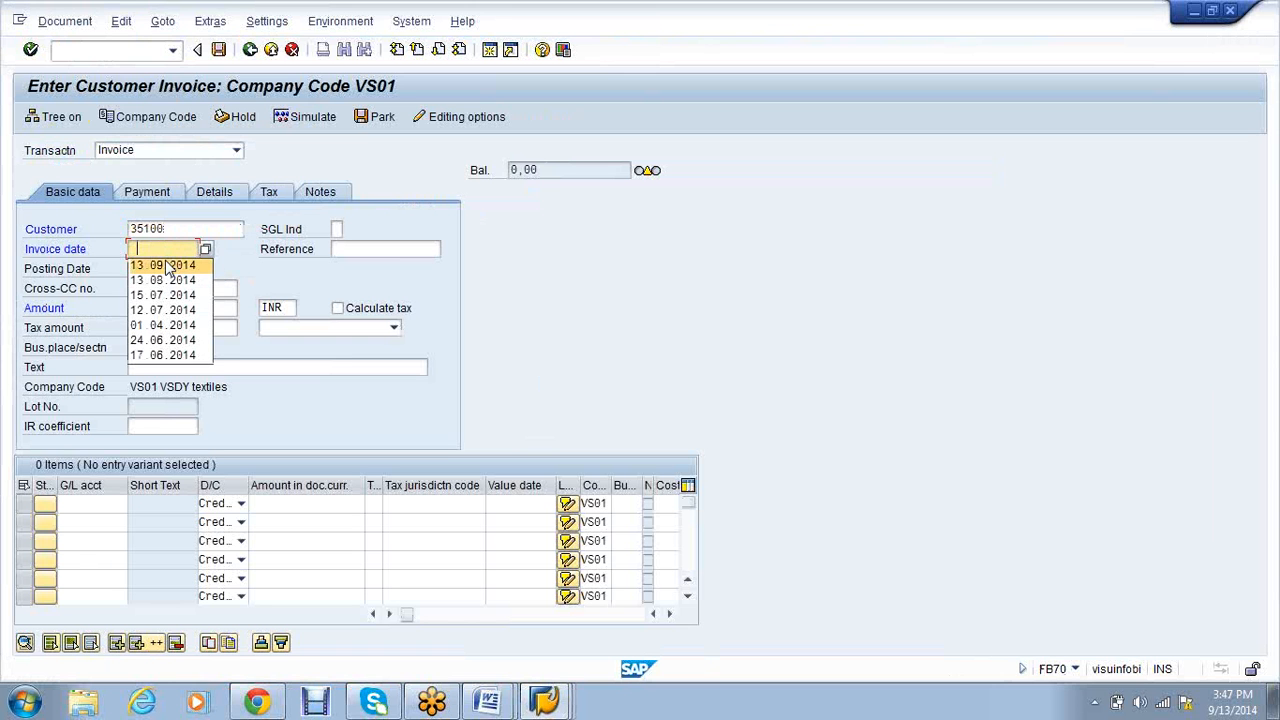
{"action": "left_click", "coordinate": [166, 266]}
{"action": "left_click", "coordinate": [164, 308]}
{"action": "type", "text": "25000"}
Add the G/L 200001 Credit sales line for 25000 and post as document 4000003
{"action": "left_click", "coordinate": [86, 503]}
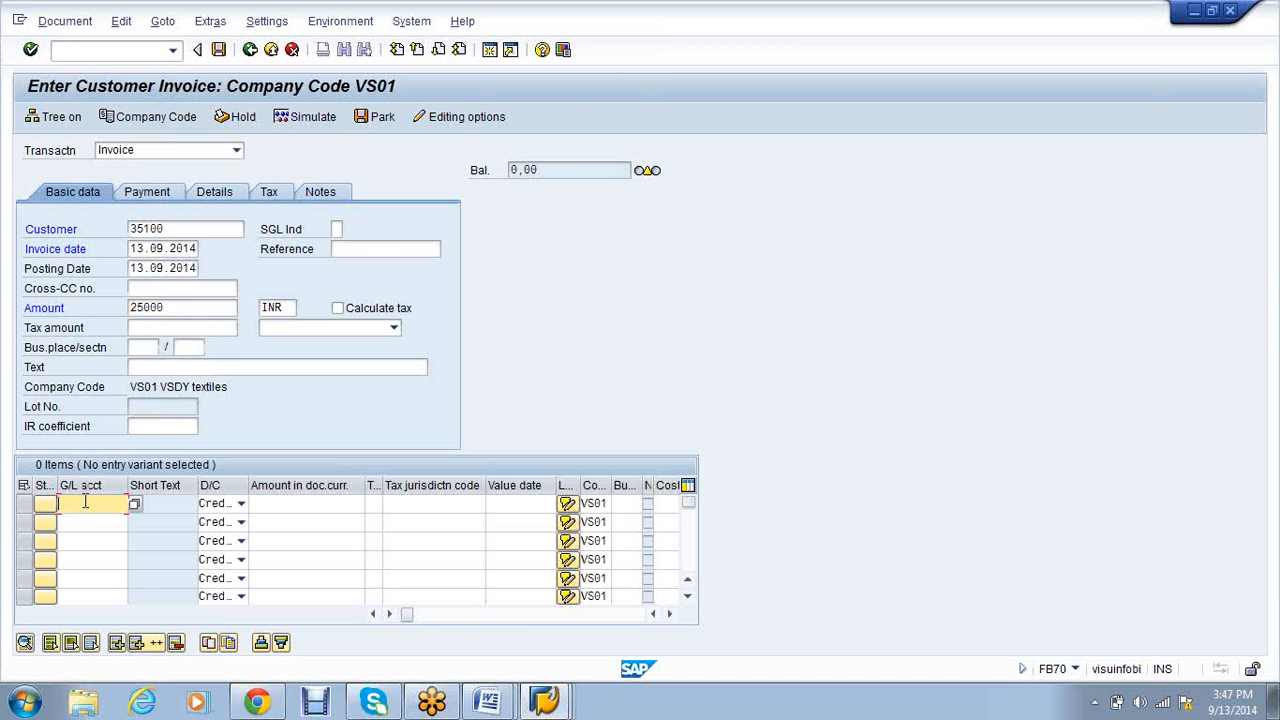
{"action": "left_click", "coordinate": [88, 517]}
{"action": "key", "text": "Tab"}
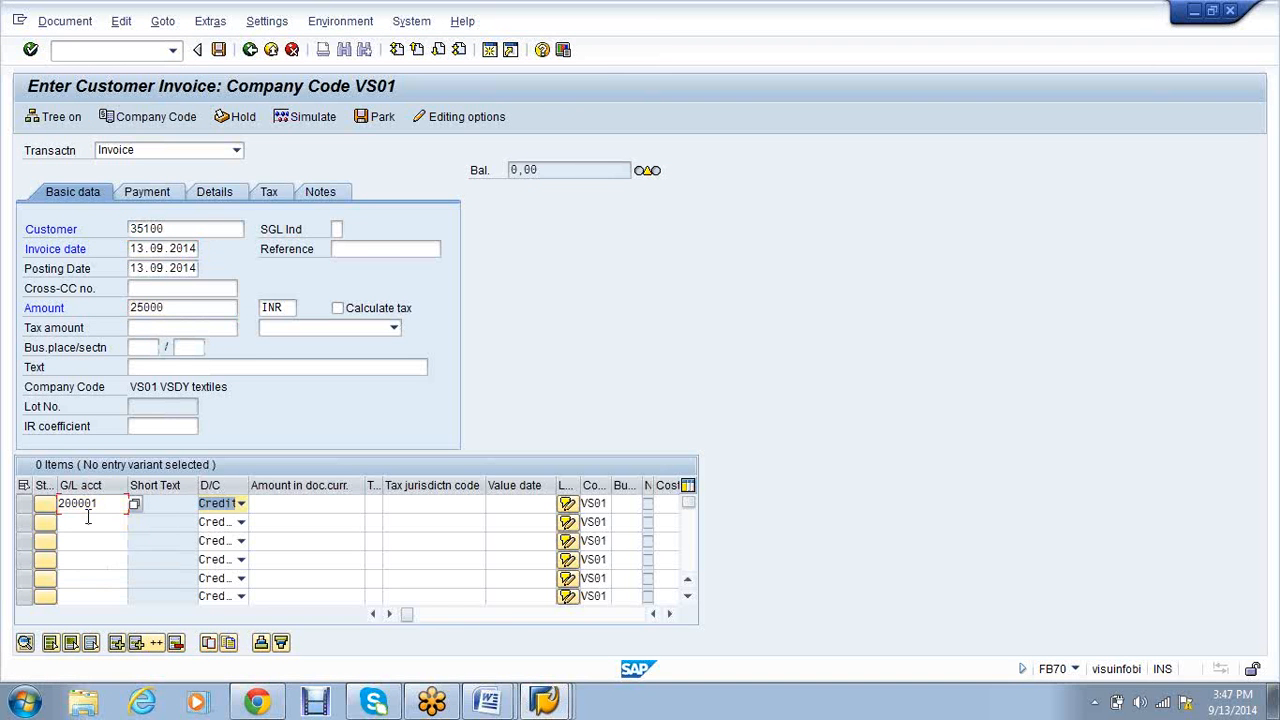
{"action": "key", "text": "Tab"}
{"action": "type", "text": "25000"}
{"action": "key", "text": "Return"}
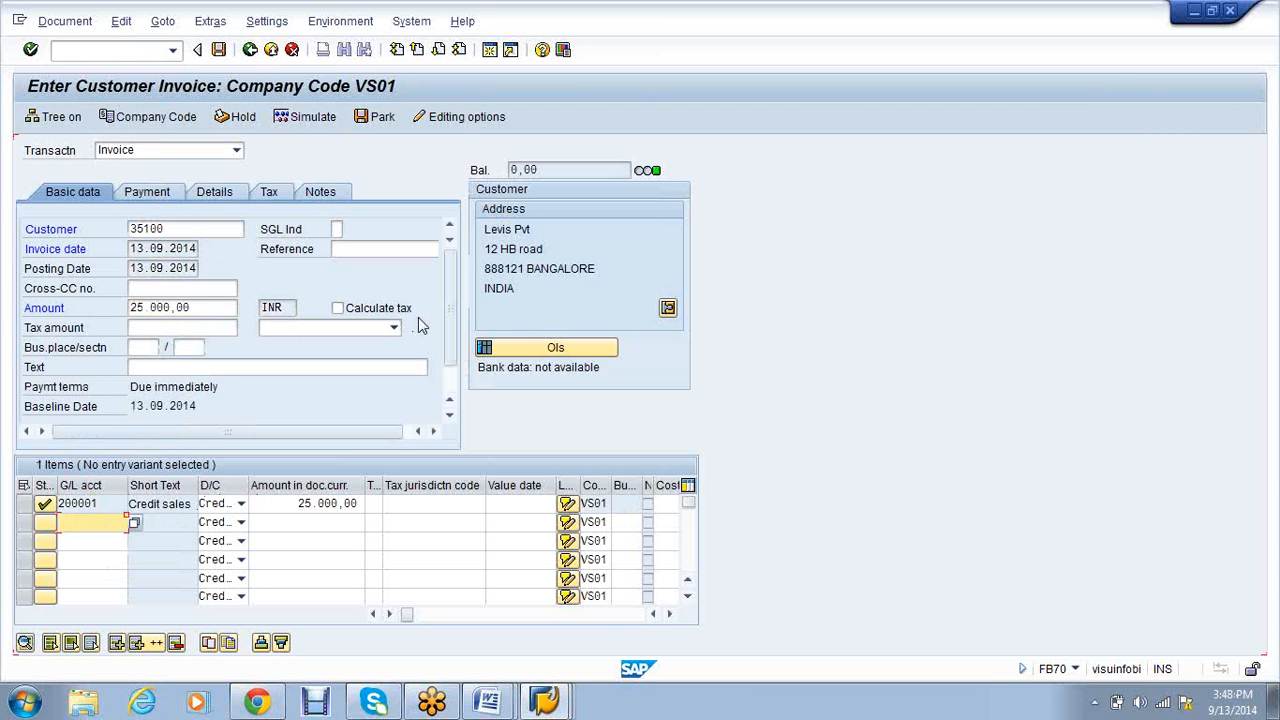
{"action": "left_click", "coordinate": [218, 49]}
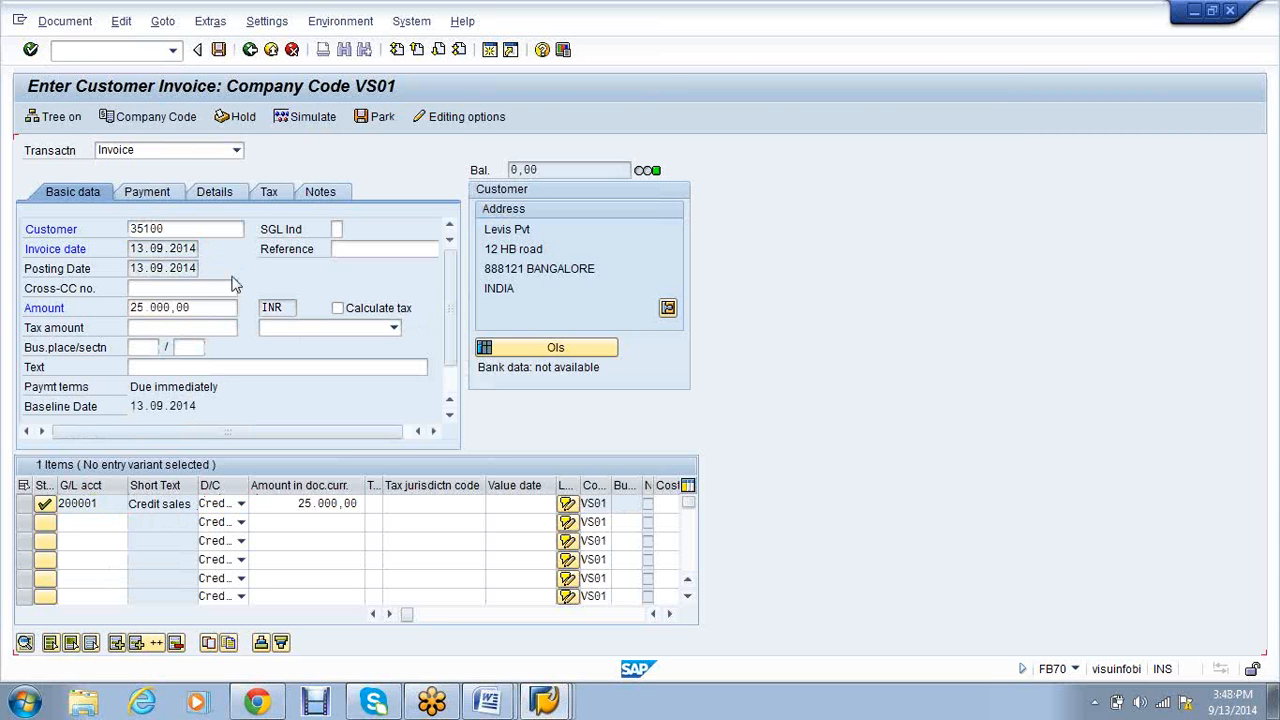
{"action": "left_click", "coordinate": [545, 701]}
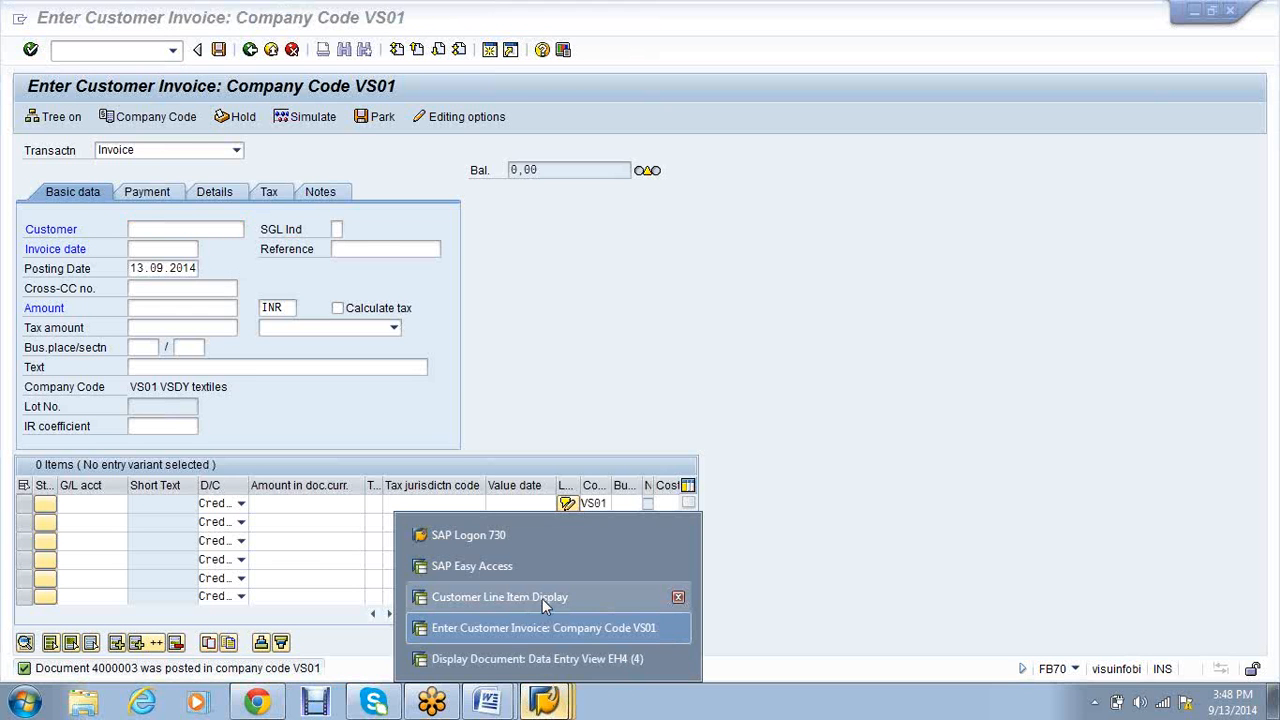
Refresh Levis's line items to show three open items totalling 43.000,00, then return to FB70
{"action": "left_click", "coordinate": [545, 598]}
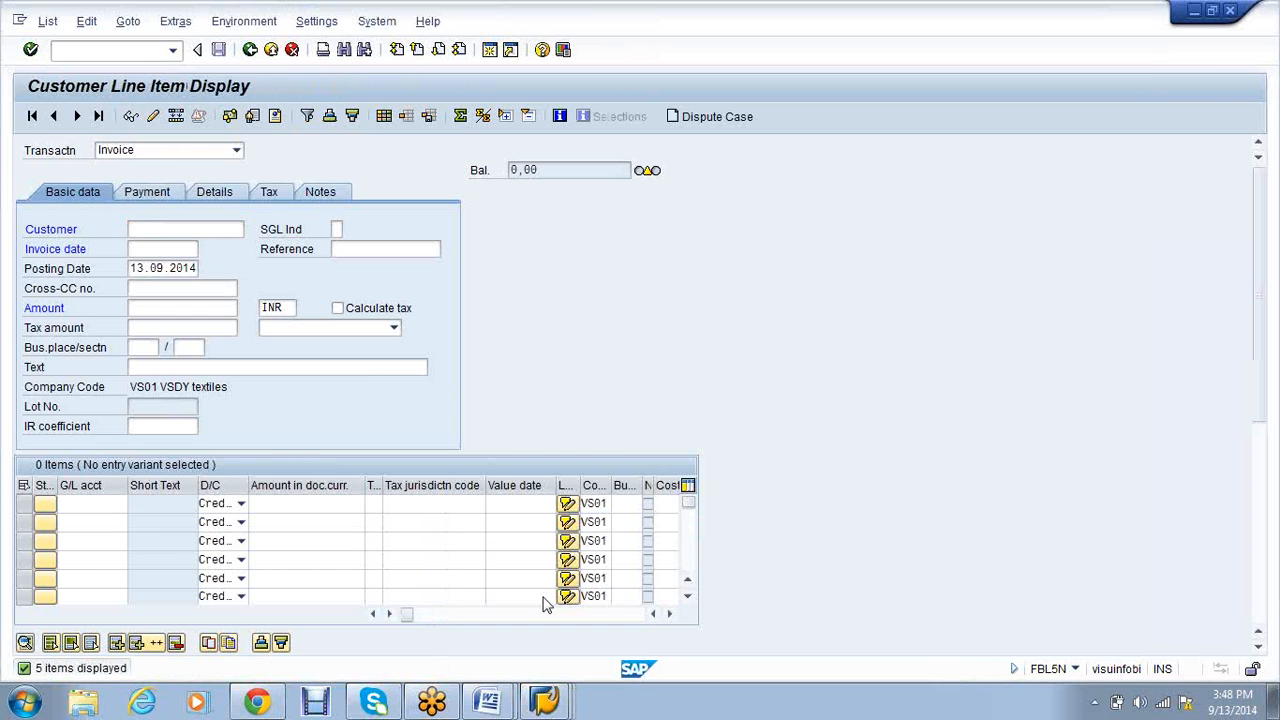
{"action": "left_click", "coordinate": [50, 22]}
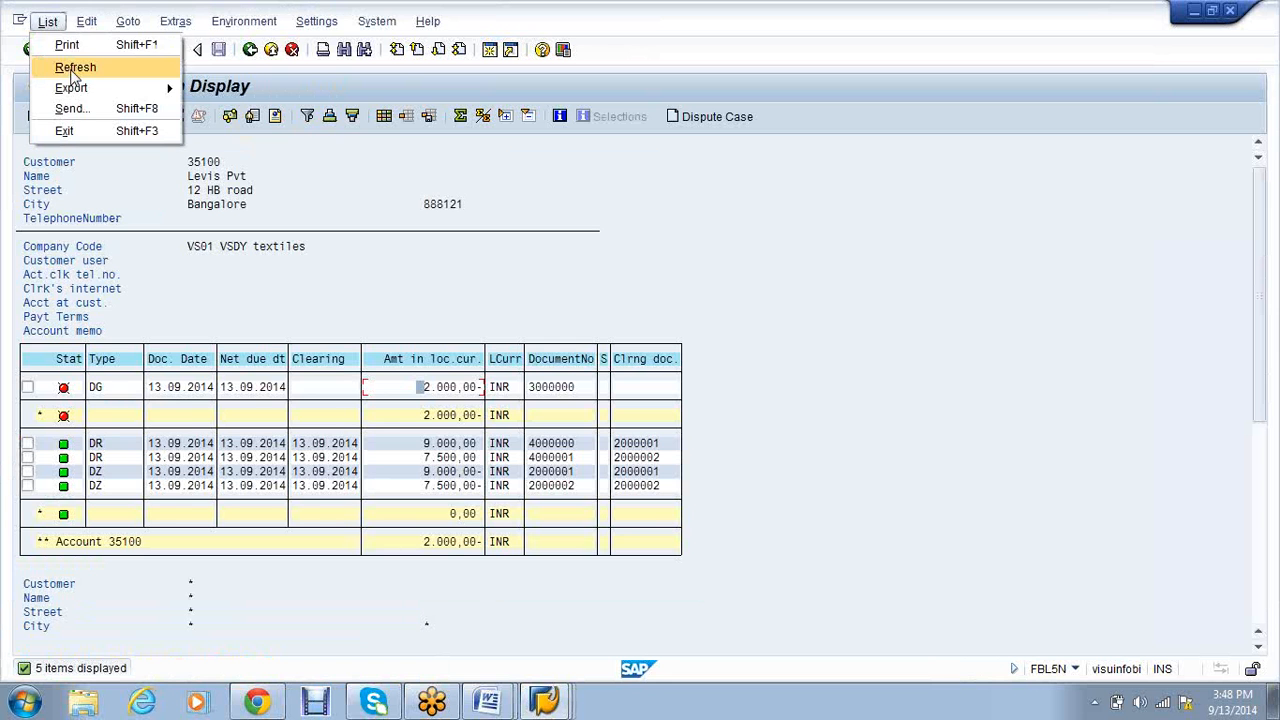
{"action": "left_click", "coordinate": [75, 67]}
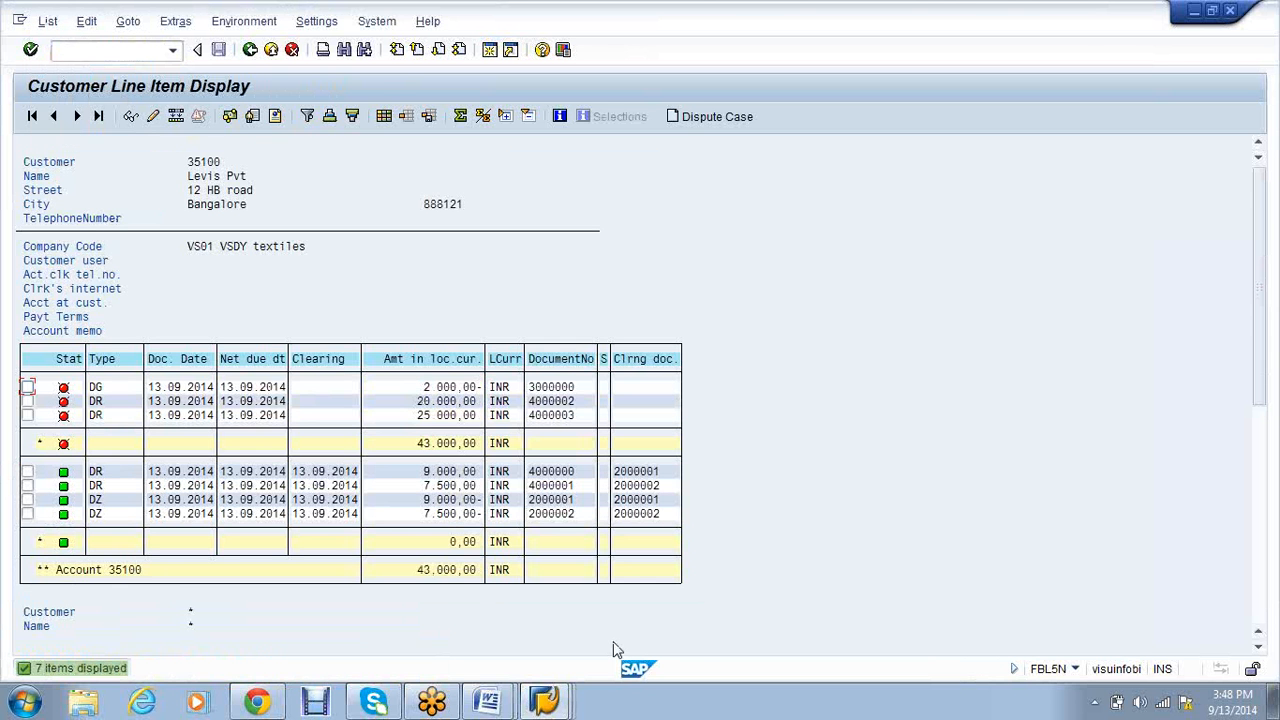
{"action": "left_click", "coordinate": [544, 700]}
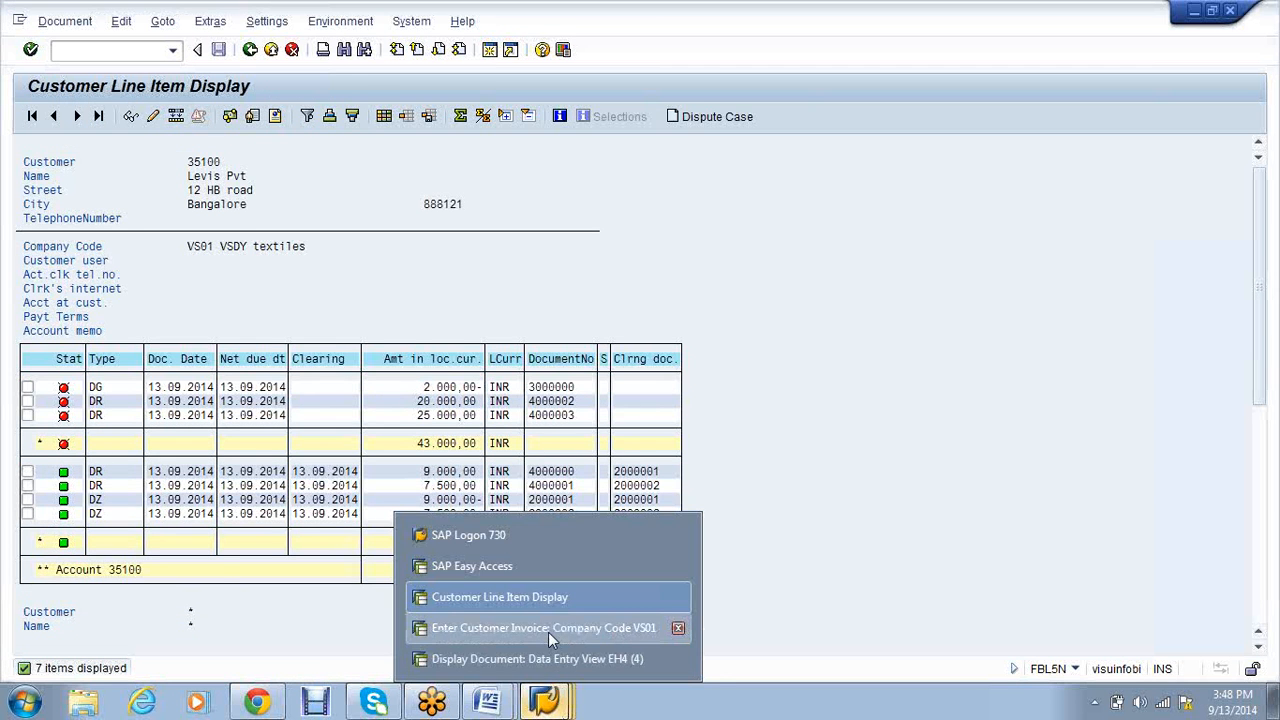
{"action": "left_click", "coordinate": [548, 628]}
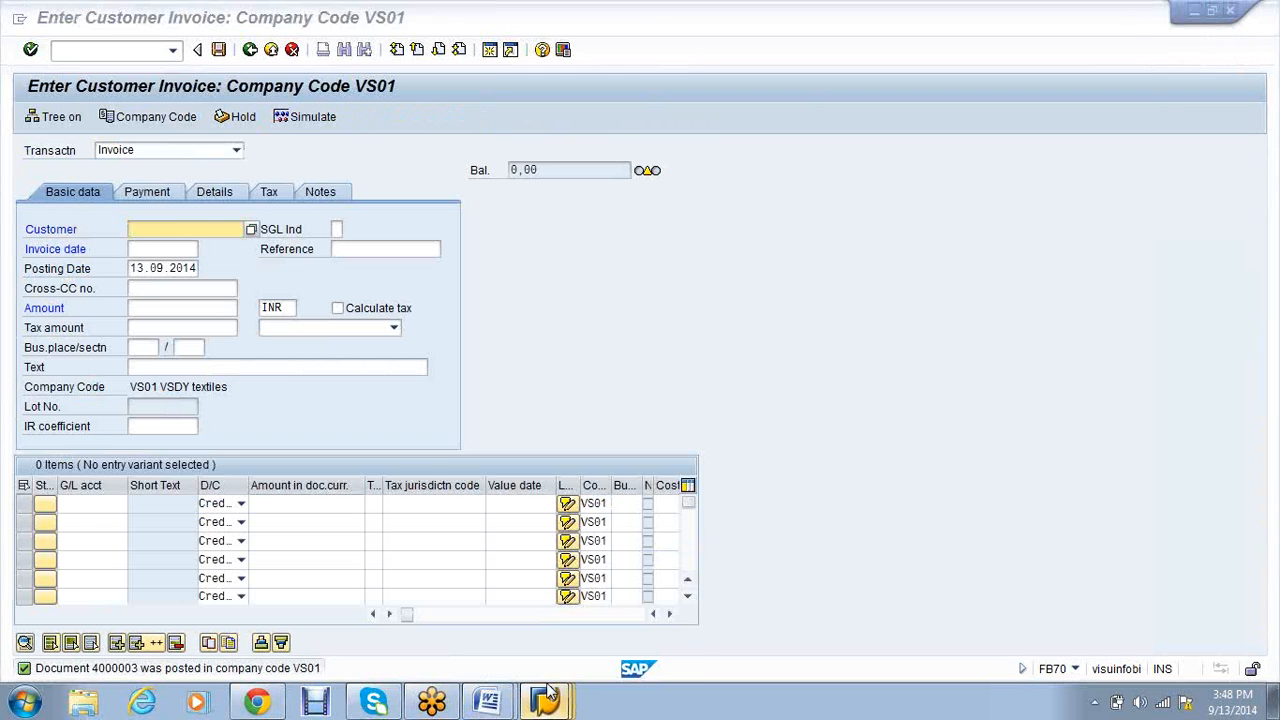
Leave the invoice entry screen and start incoming payment transaction F-28
{"action": "key", "text": "F3"}
{"action": "type", "text": "f-28"}
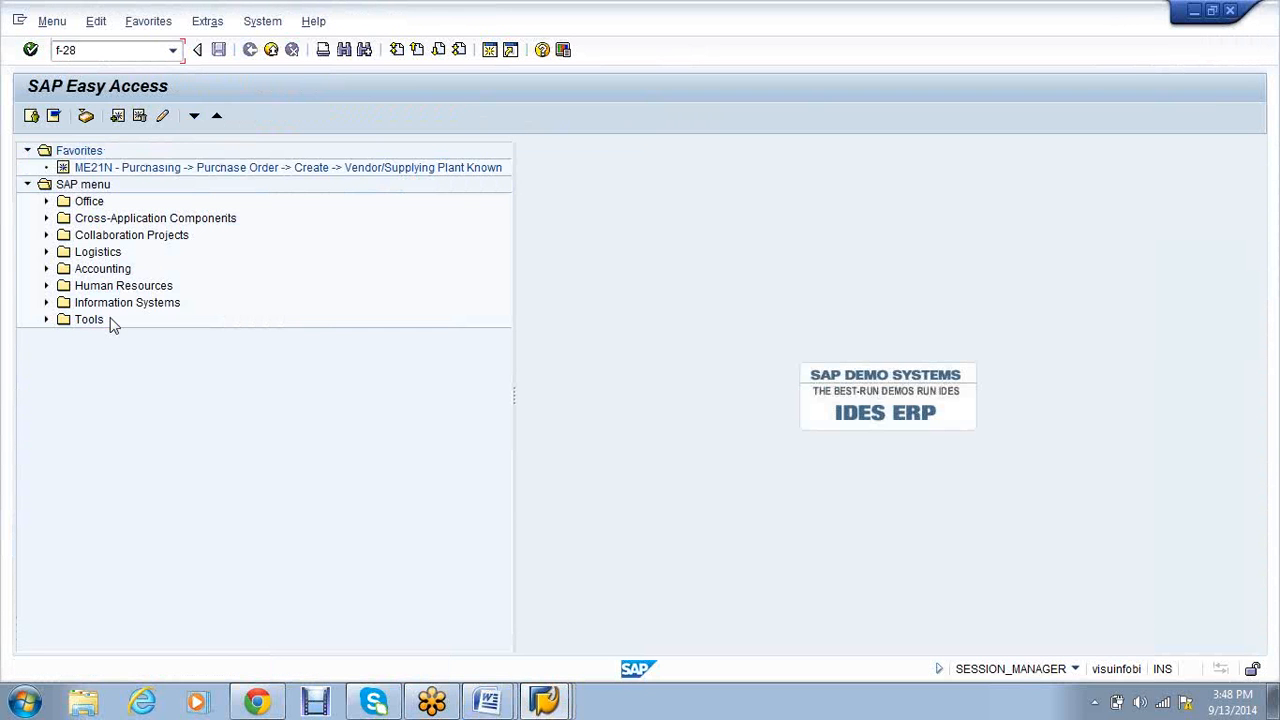
{"action": "key", "text": "Return"}
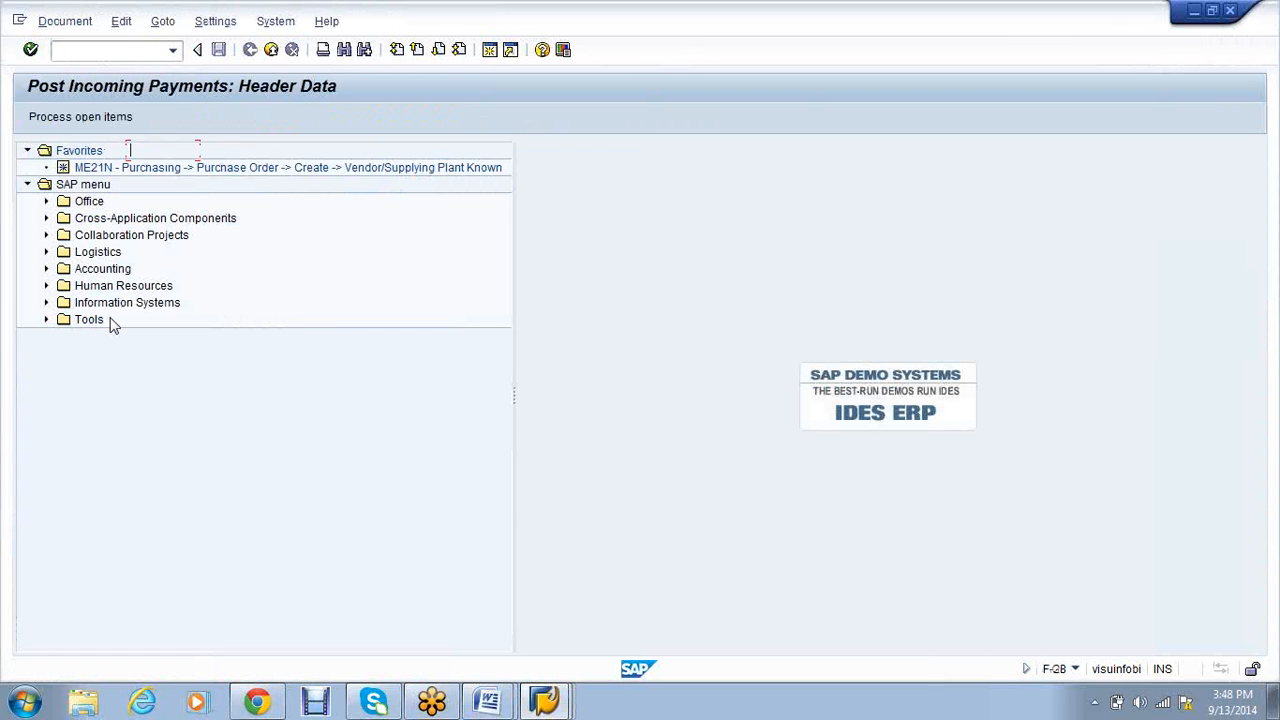
Enter a 18000 payment to bank account 1 dated 13.09.2014 for Levis, and process open items
{"action": "left_click", "coordinate": [162, 150]}
{"action": "left_click", "coordinate": [162, 168]}
{"action": "left_click", "coordinate": [169, 287]}
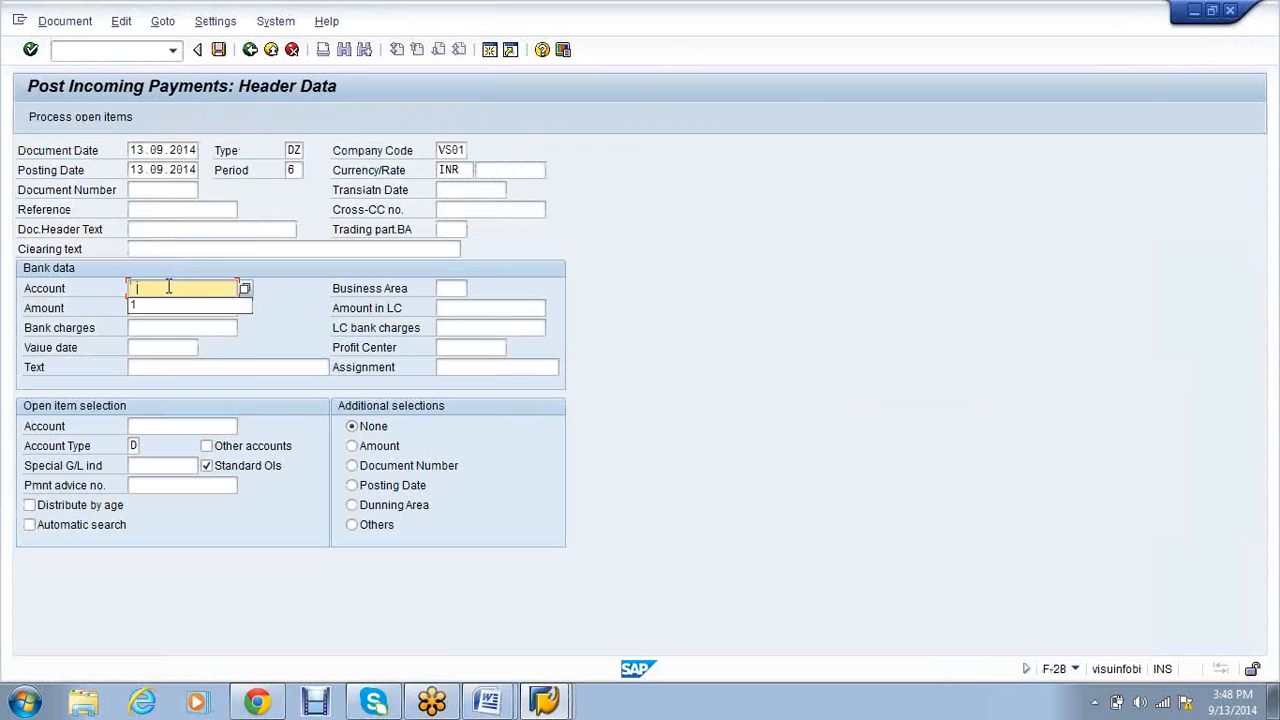
{"action": "left_click", "coordinate": [169, 306]}
{"action": "left_click", "coordinate": [169, 308]}
{"action": "left_click", "coordinate": [169, 326]}
{"action": "left_click", "coordinate": [169, 347]}
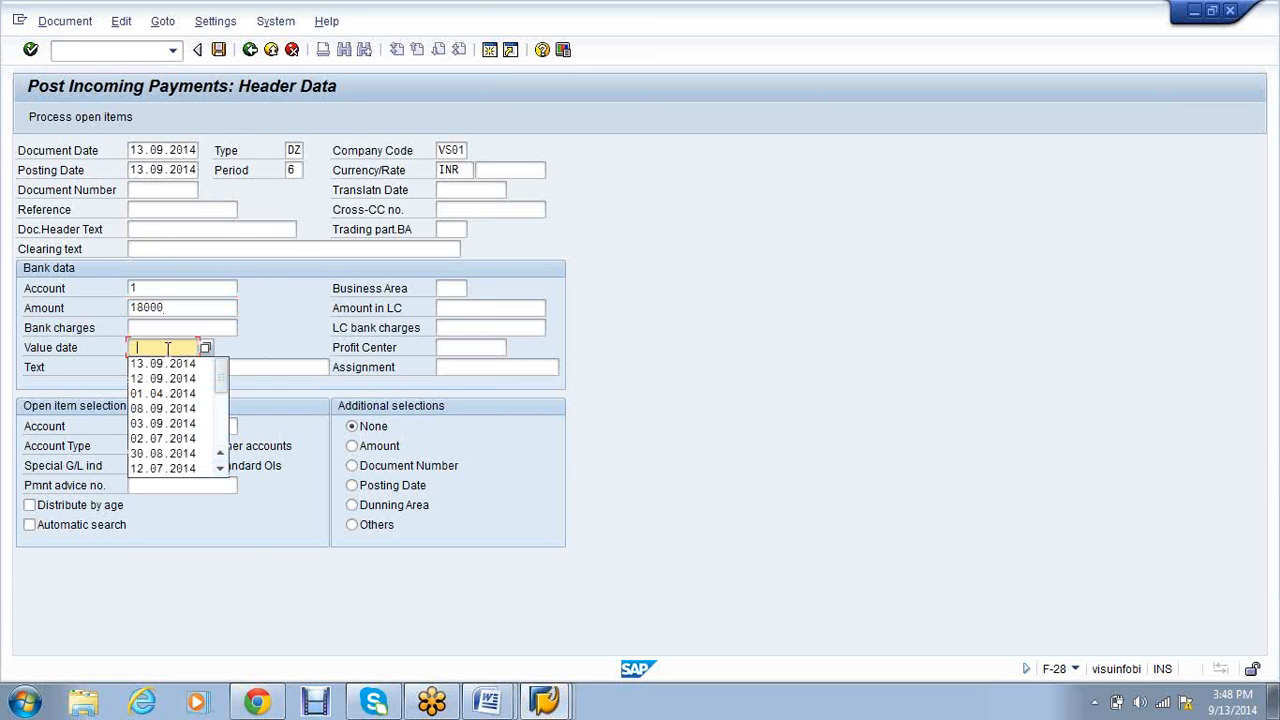
{"action": "left_click", "coordinate": [163, 364]}
{"action": "left_click", "coordinate": [175, 426]}
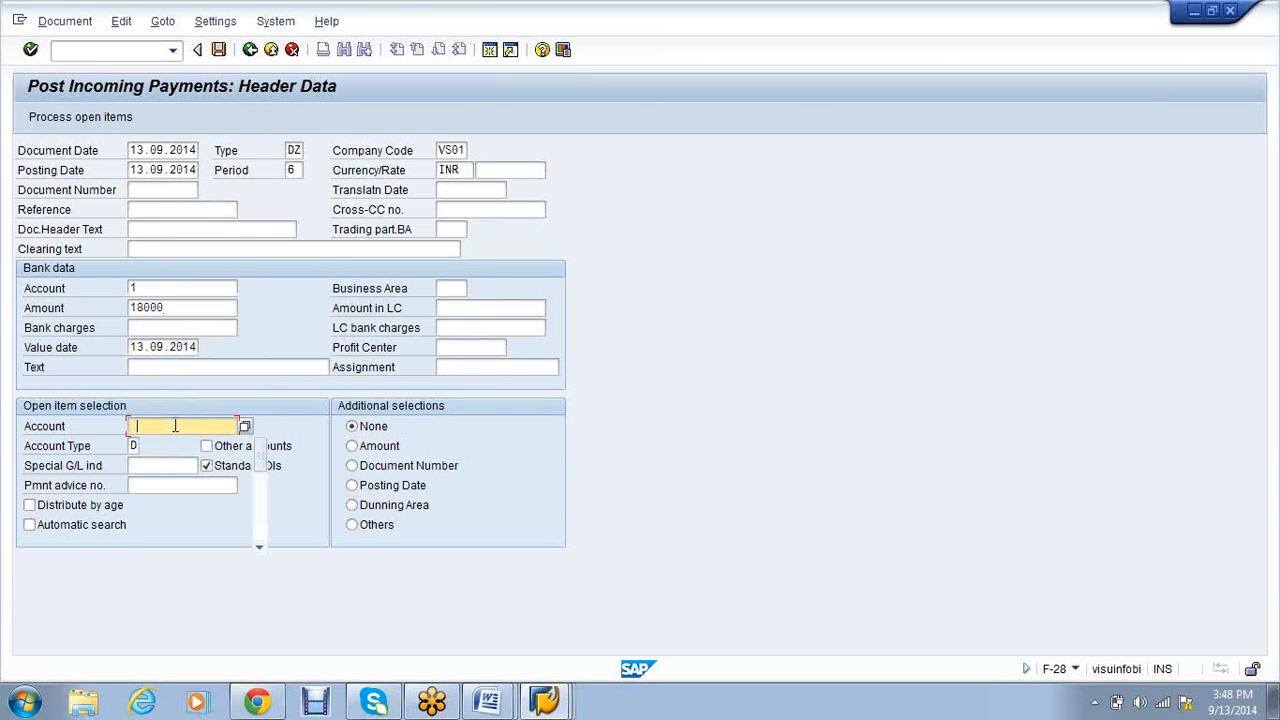
{"action": "left_click", "coordinate": [171, 446]}
{"action": "key", "text": "Return"}
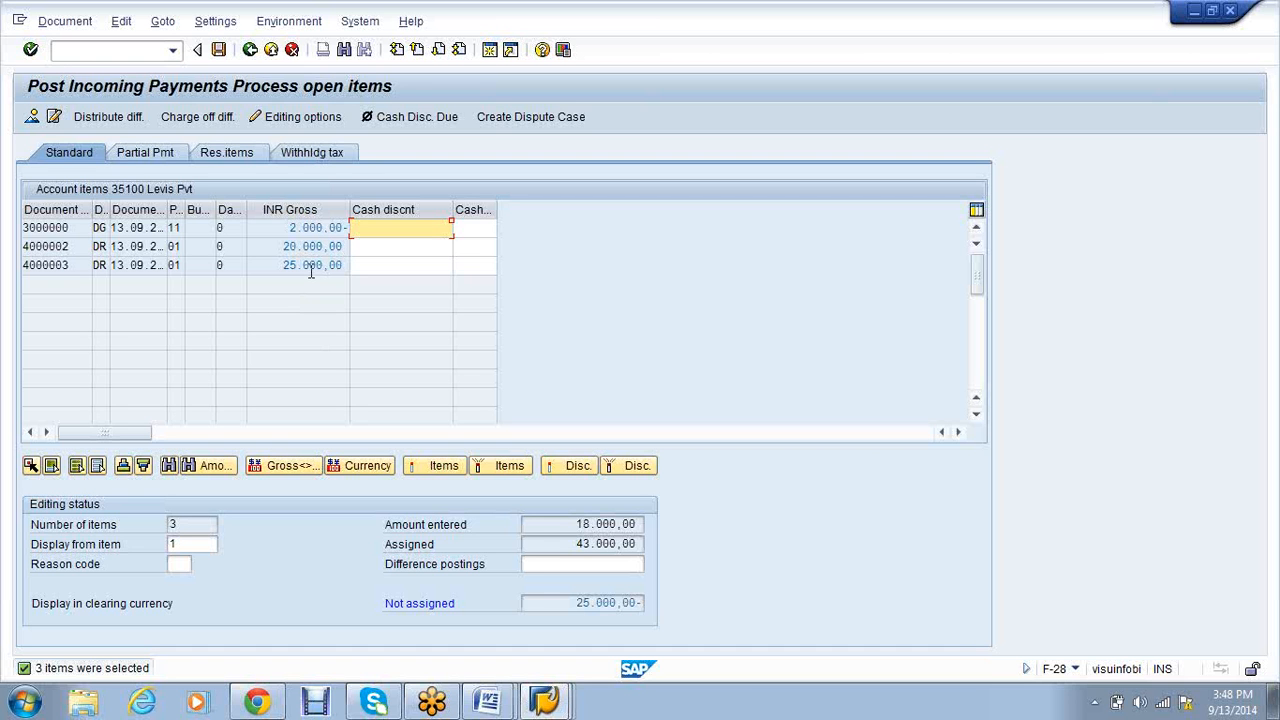
Deactivate the 25.000,00 invoice so 18.000,00 is assigned with nothing unassigned
{"action": "left_click", "coordinate": [311, 268]}
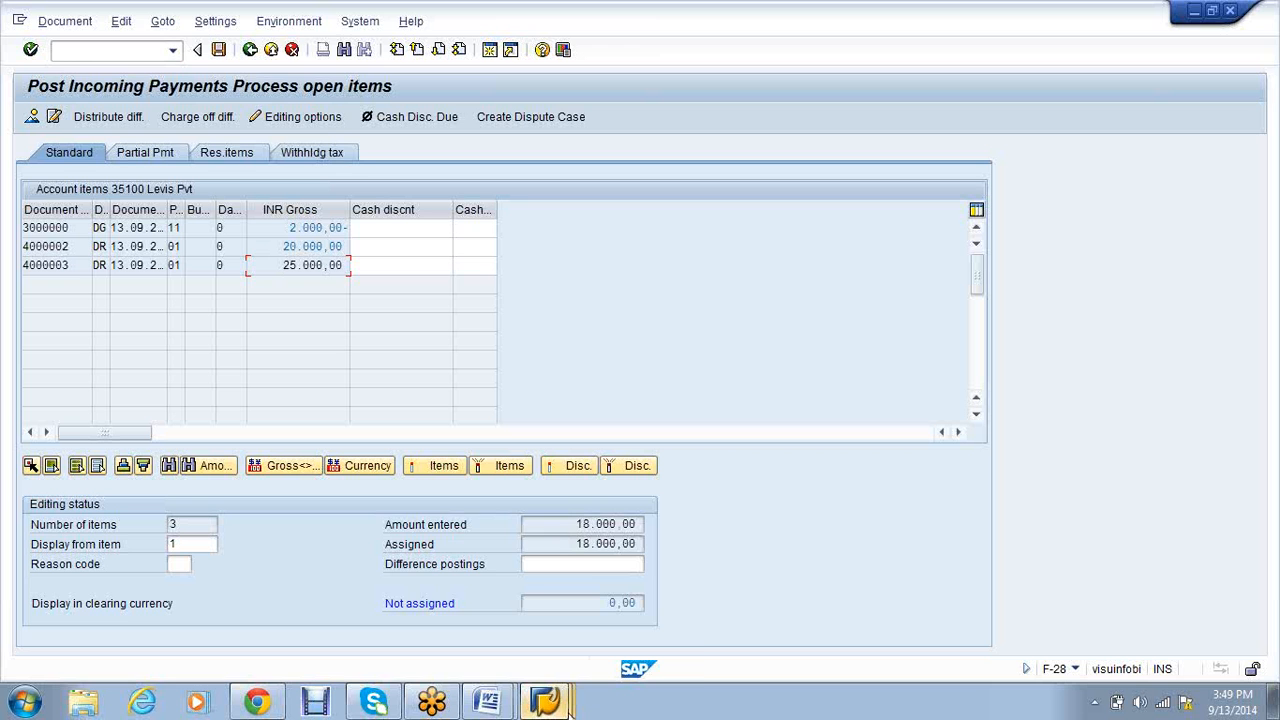
{"action": "left_click", "coordinate": [548, 700]}
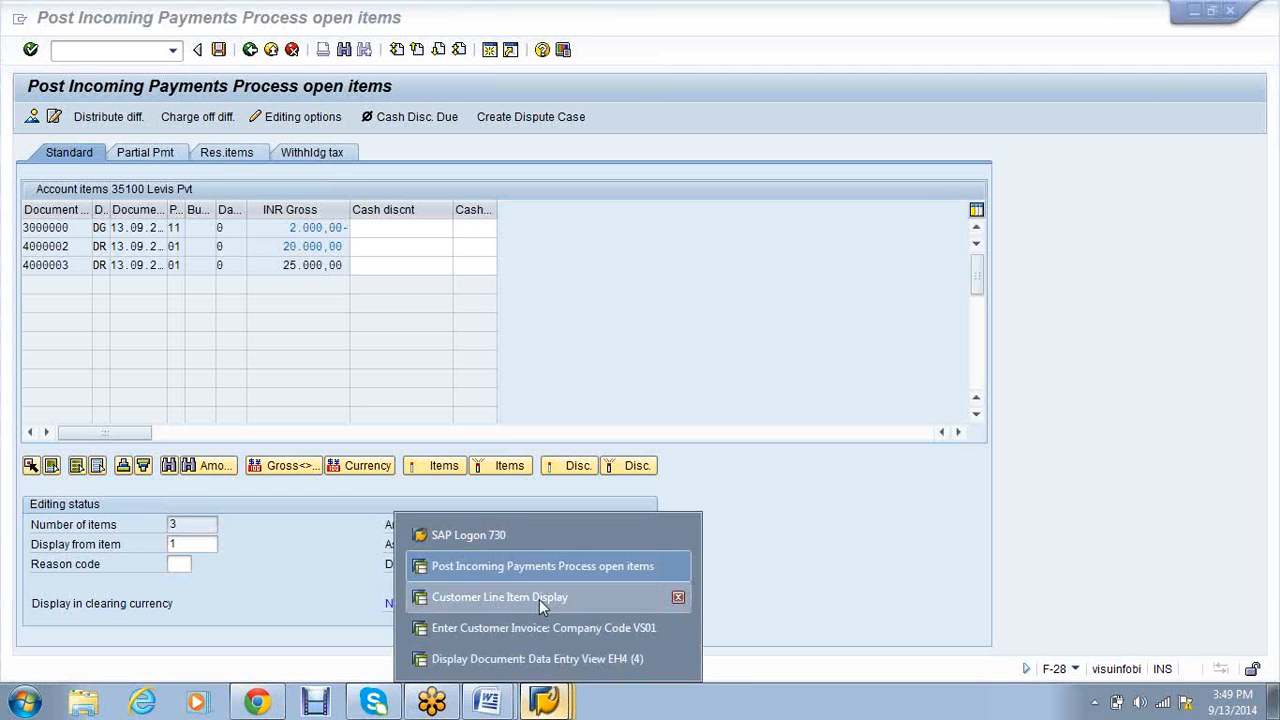
Compare the 20.000,00 invoice and 2.000,00 credit in the line item display, then return to the payment
{"action": "left_click", "coordinate": [539, 598]}
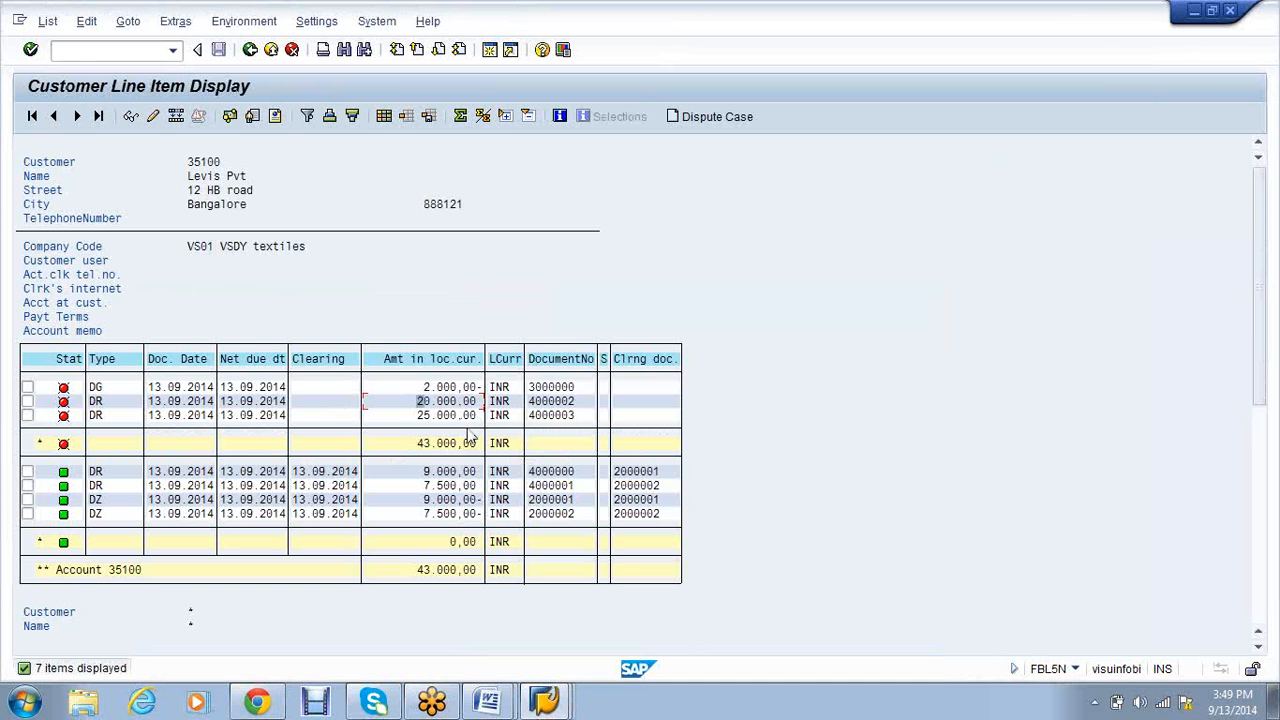
{"action": "left_click_drag", "start_coordinate": [415, 416], "coordinate": [488, 418]}
{"action": "left_click_drag", "start_coordinate": [423, 388], "coordinate": [482, 395]}
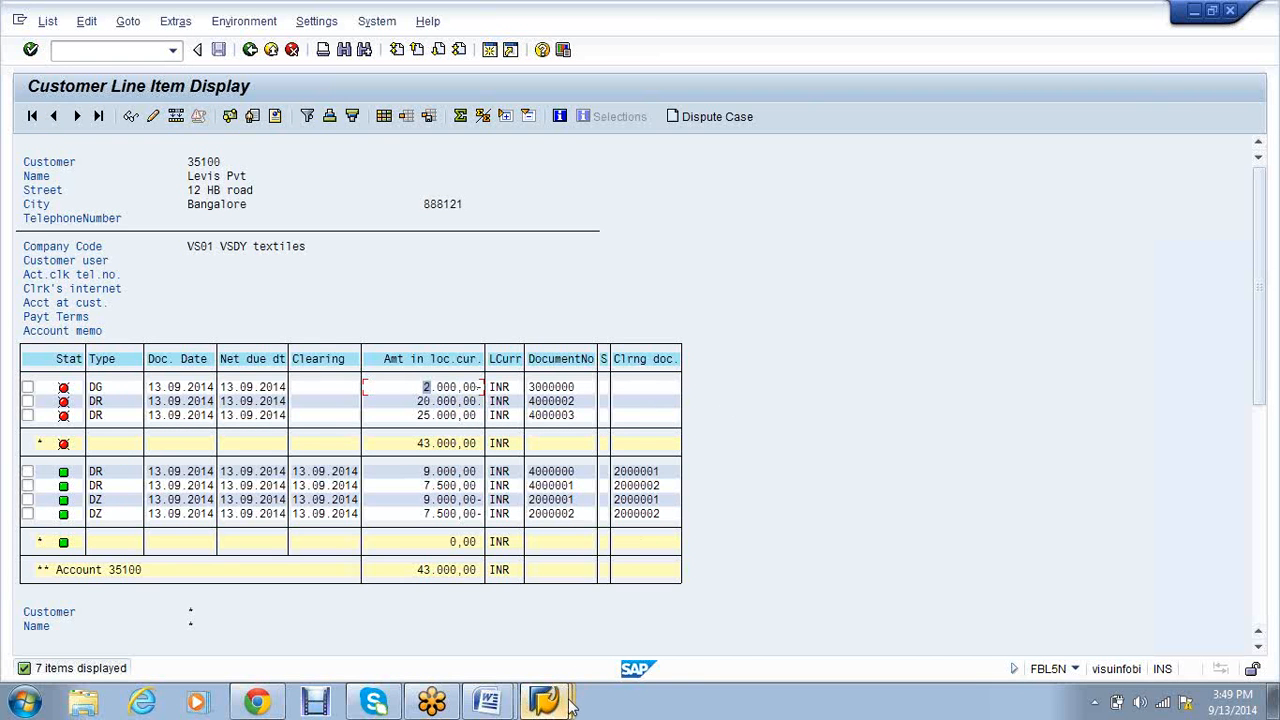
{"action": "mouse_move", "coordinate": [571, 705]}
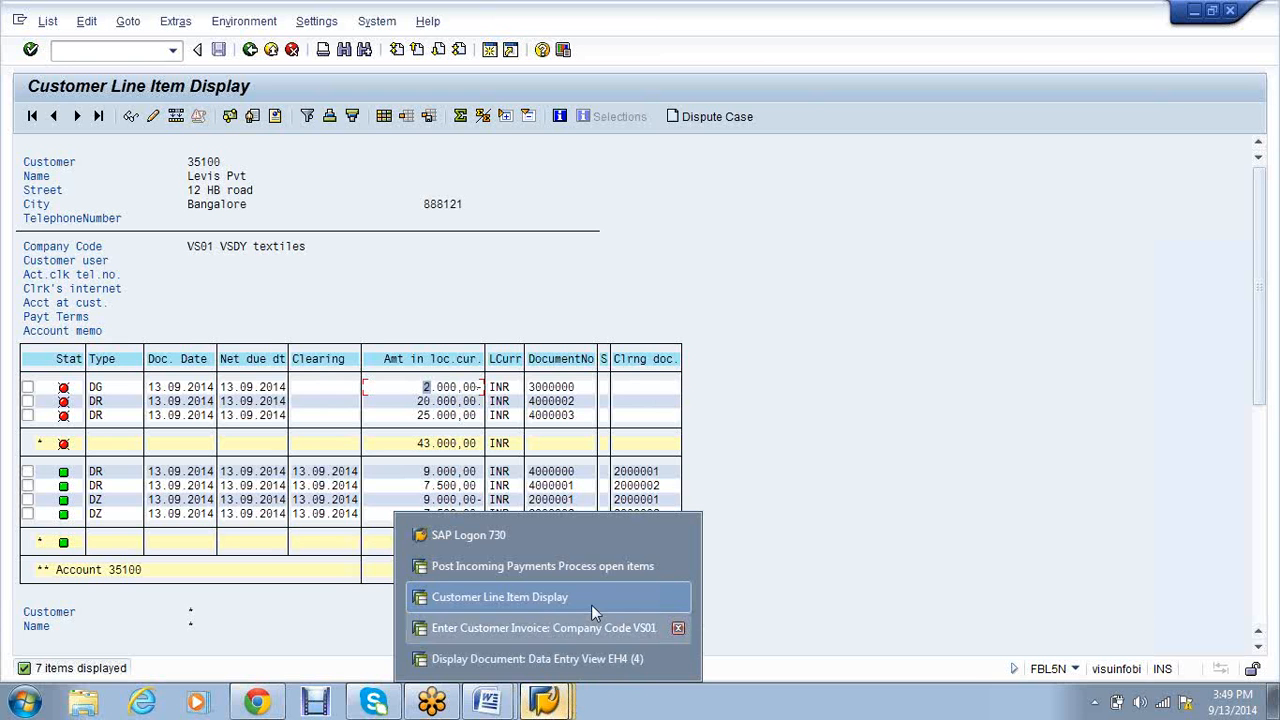
{"action": "left_click", "coordinate": [593, 575]}
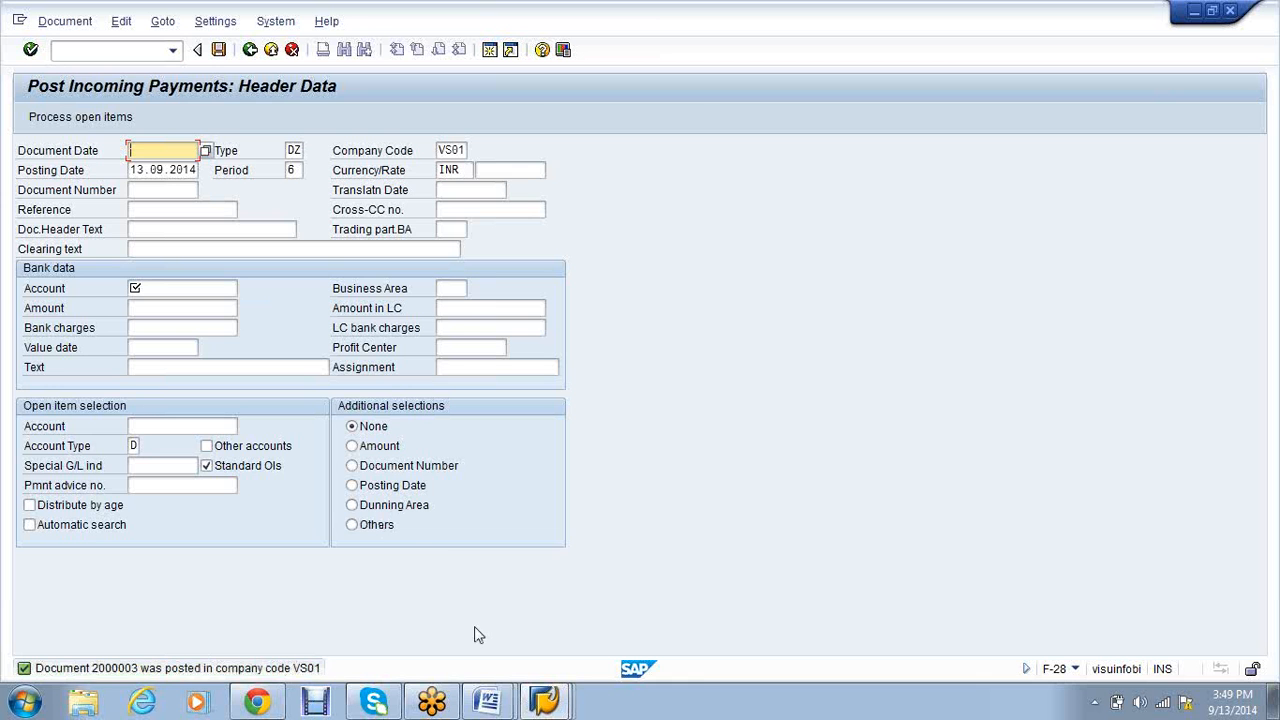
Refresh the Levis customer line item list, then bring the Word notes forward
{"action": "left_click", "coordinate": [545, 701]}
{"action": "left_click", "coordinate": [494, 600]}
{"action": "left_click", "coordinate": [50, 22]}
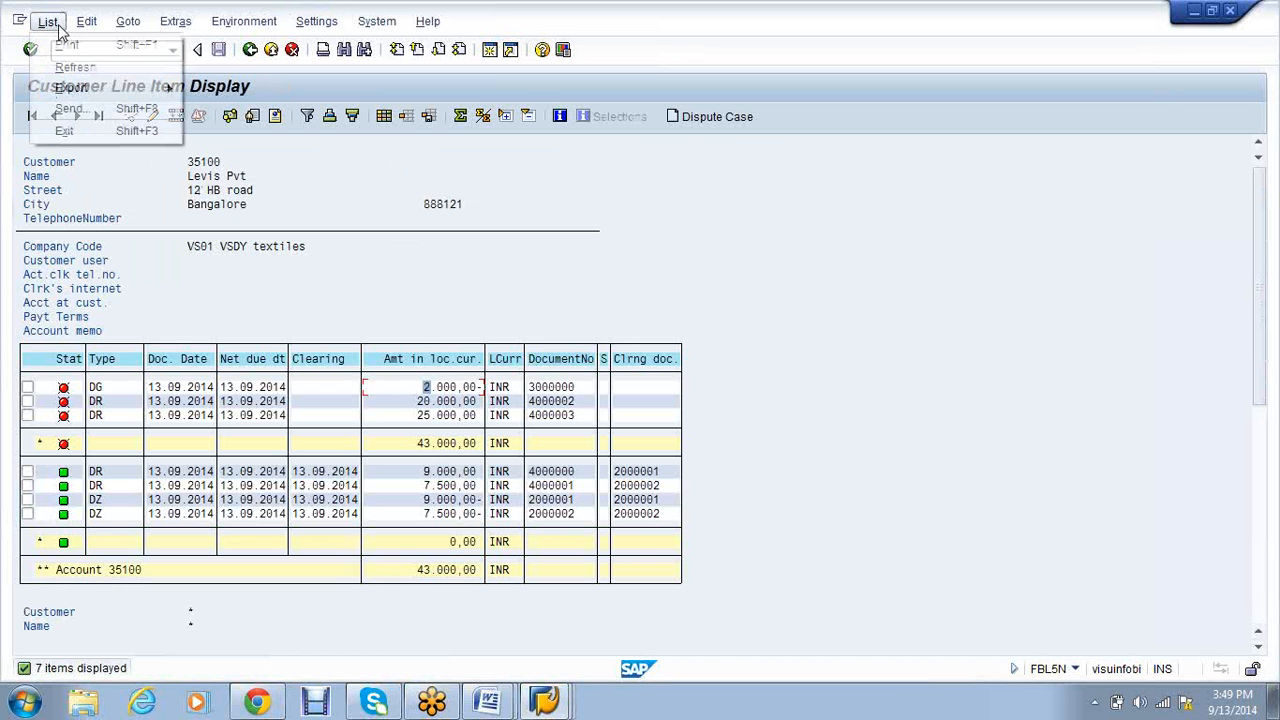
{"action": "left_click", "coordinate": [76, 66]}
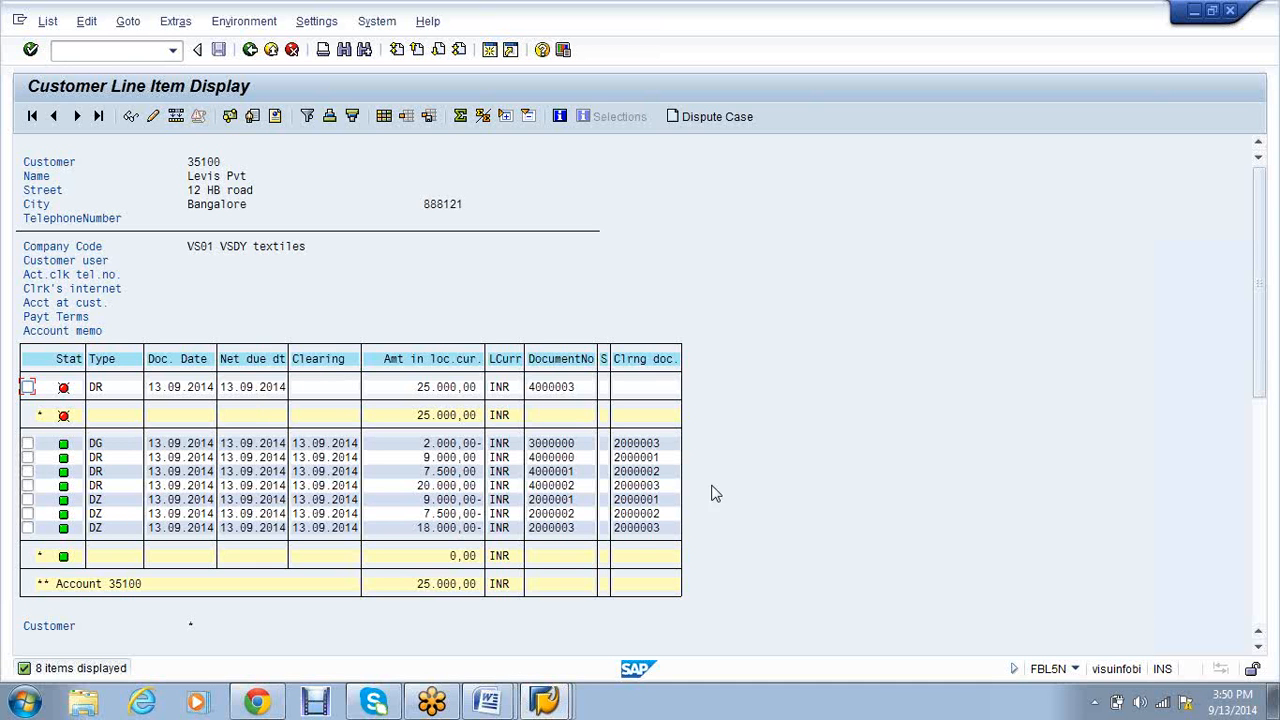
{"action": "left_click", "coordinate": [488, 700]}
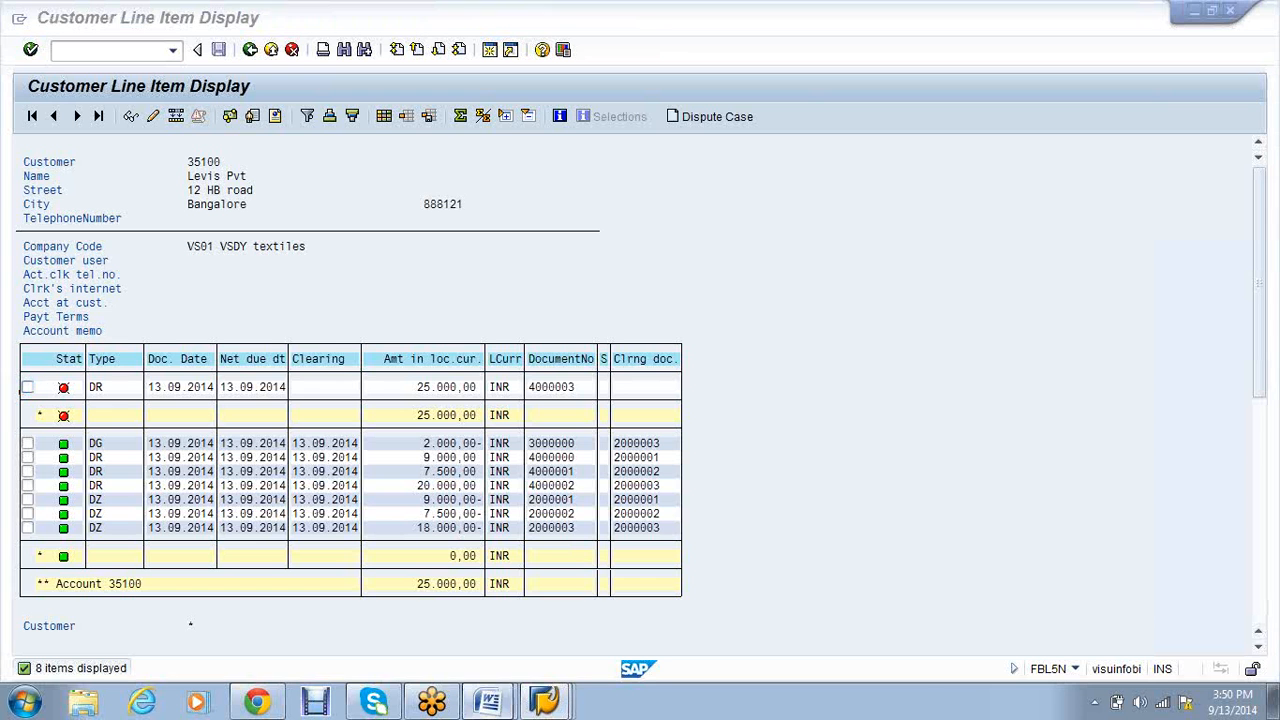
{"action": "left_click", "coordinate": [507, 637]}
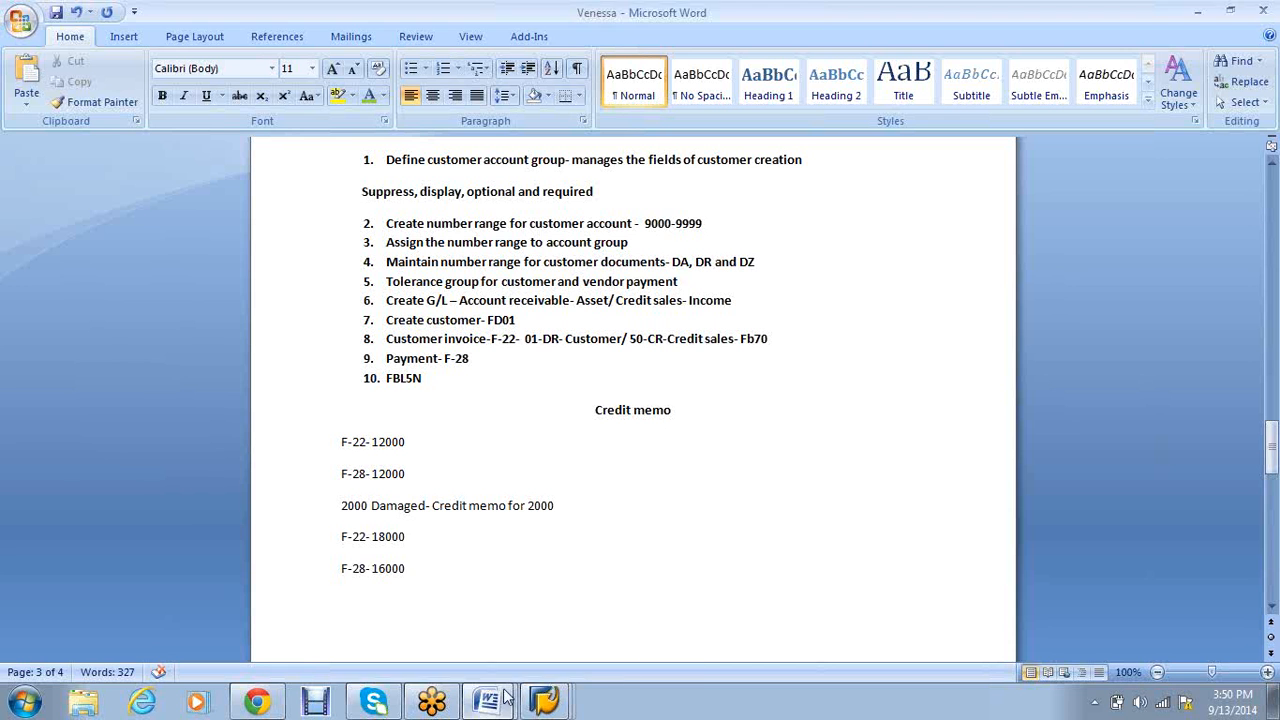
Type the heading 'Terms of payment/ Customer discount' below the Credit memo entries
{"action": "mouse_move", "coordinate": [545, 700]}
{"action": "left_click", "coordinate": [619, 650]}
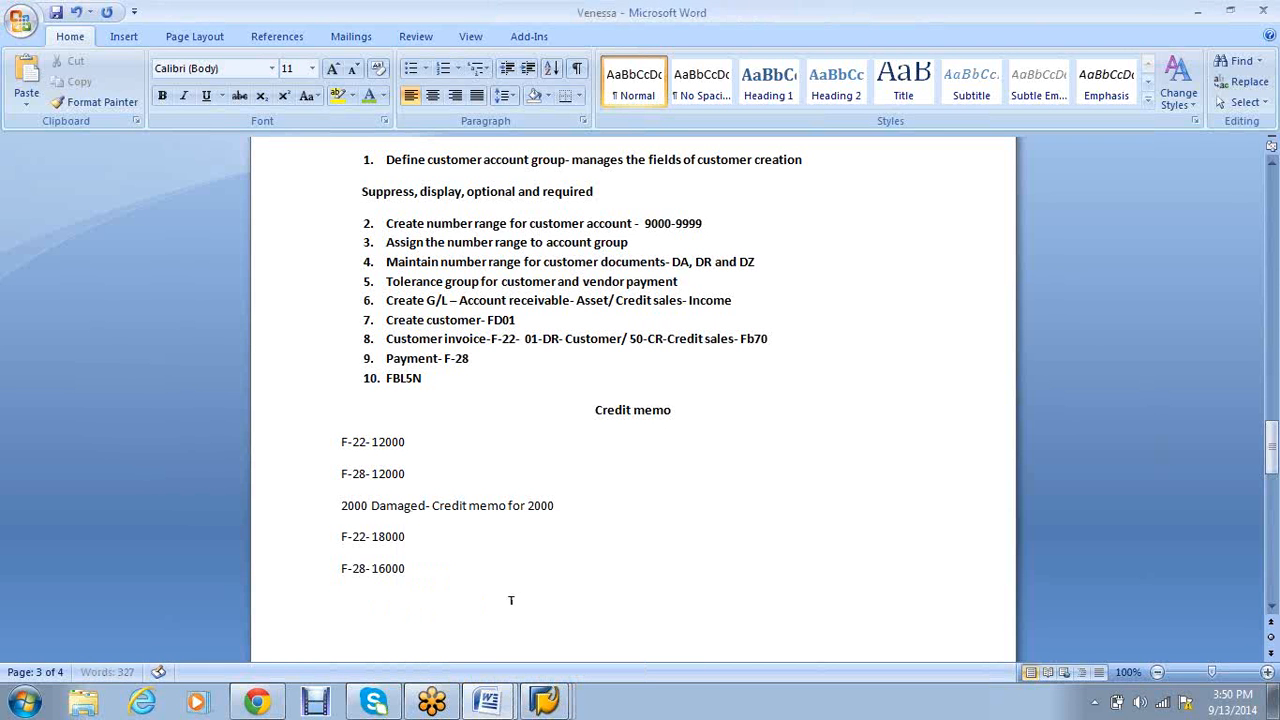
{"action": "type", "text": "erms of paym"}
{"action": "type", "text": "ent/ Ci"}
{"action": "key", "text": "BackSpace"}
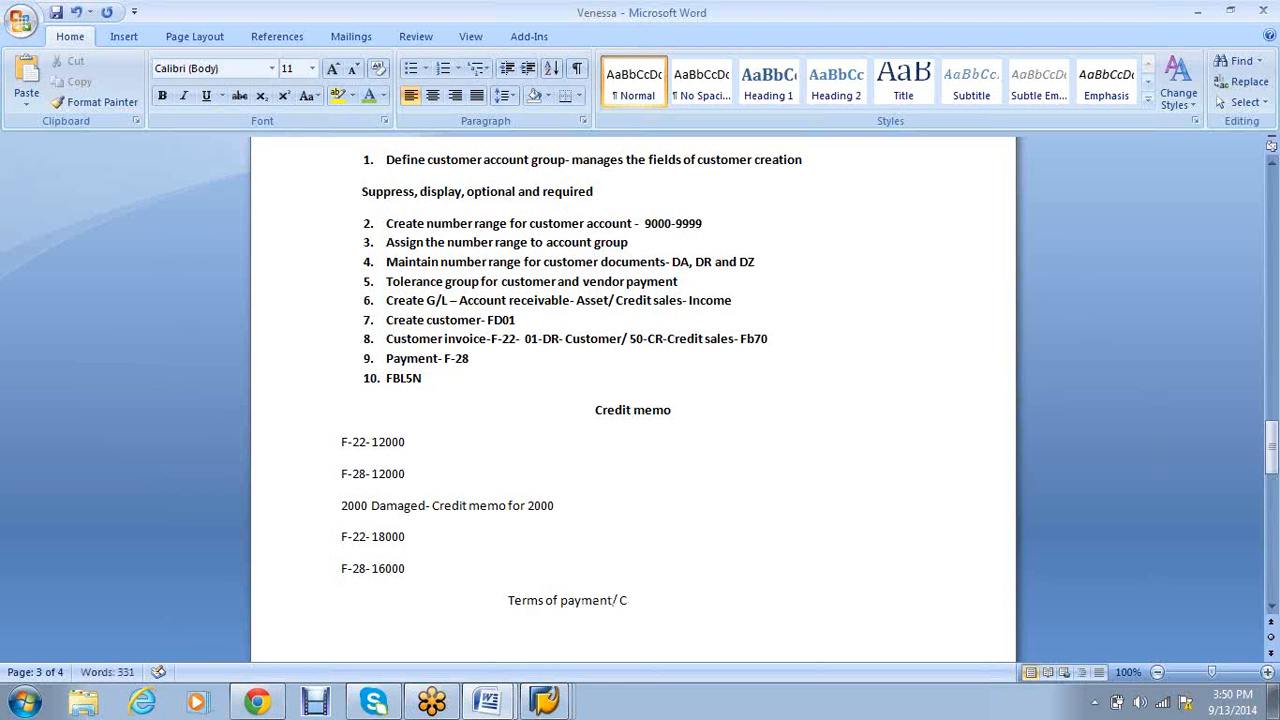
{"action": "type", "text": "ustomer disocubt"}
{"action": "key", "text": "BackSpace"}
{"action": "key", "text": "BackSpace"}
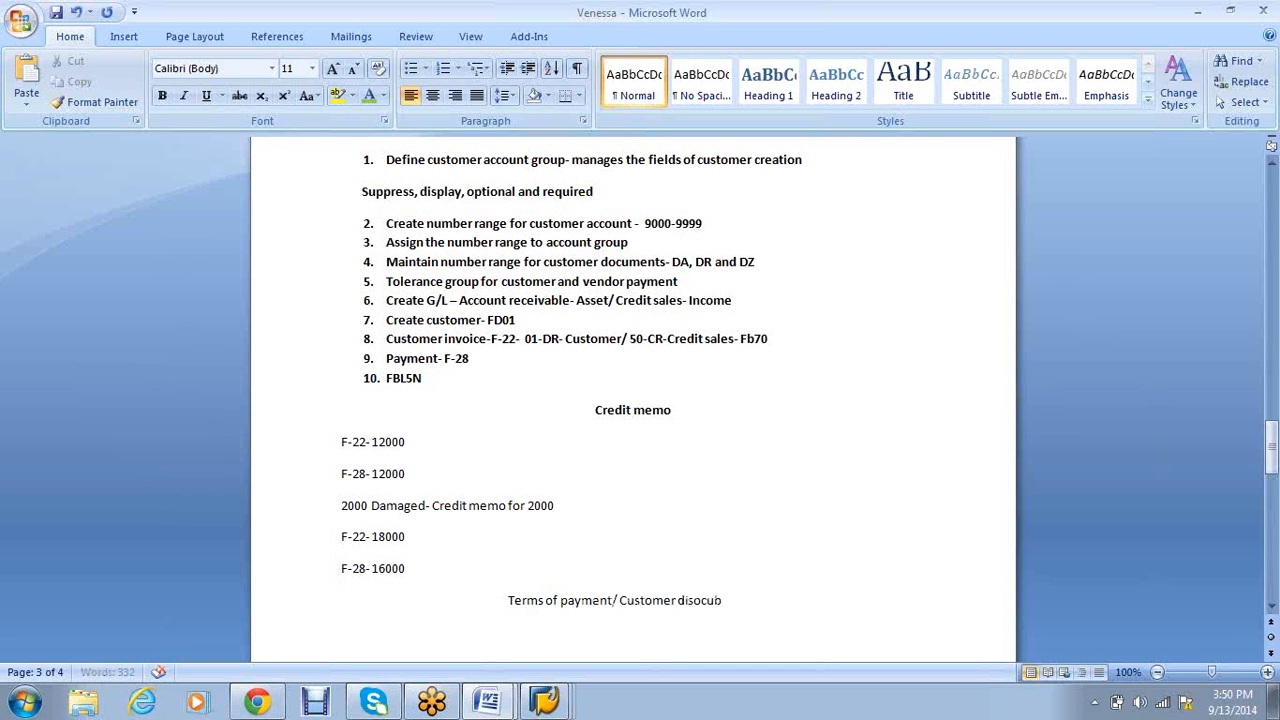
{"action": "type", "text": "nt"}
Make the heading bold and correct 'disocunt' to 'discount'
{"action": "left_click_drag", "start_coordinate": [729, 602], "coordinate": [527, 602]}
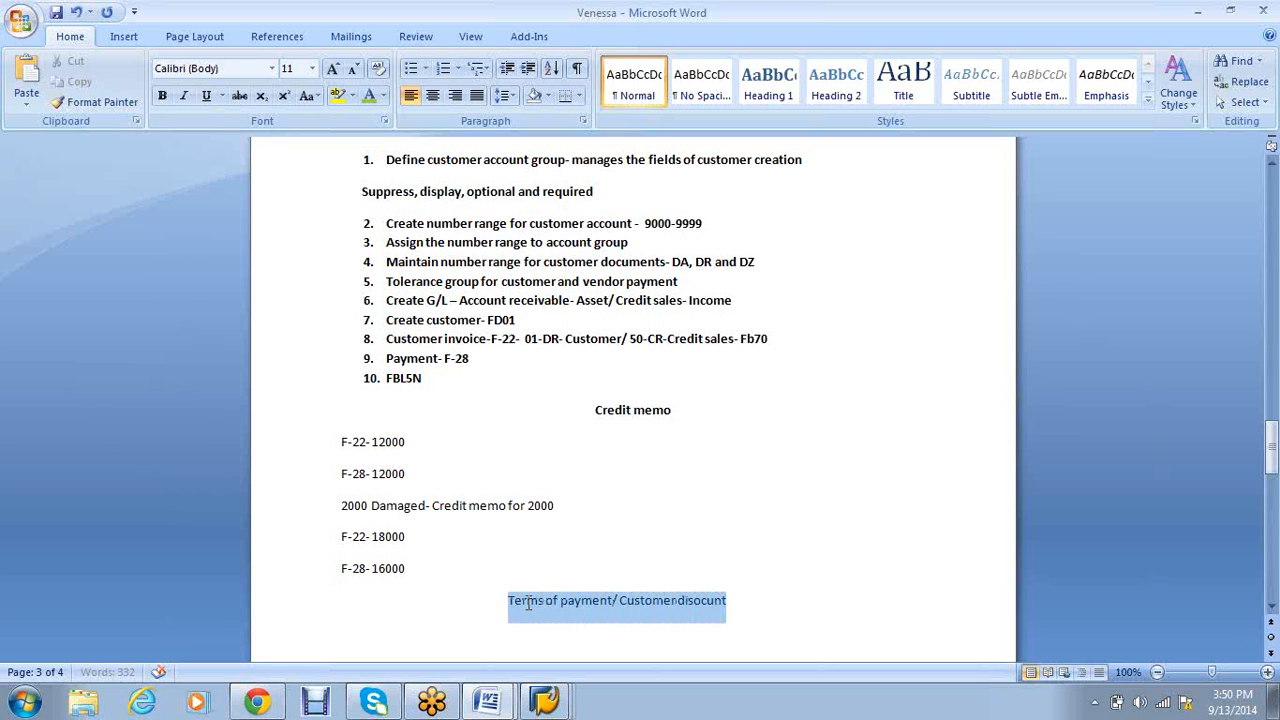
{"action": "key", "text": "ctrl+b"}
{"action": "left_click", "coordinate": [720, 603]}
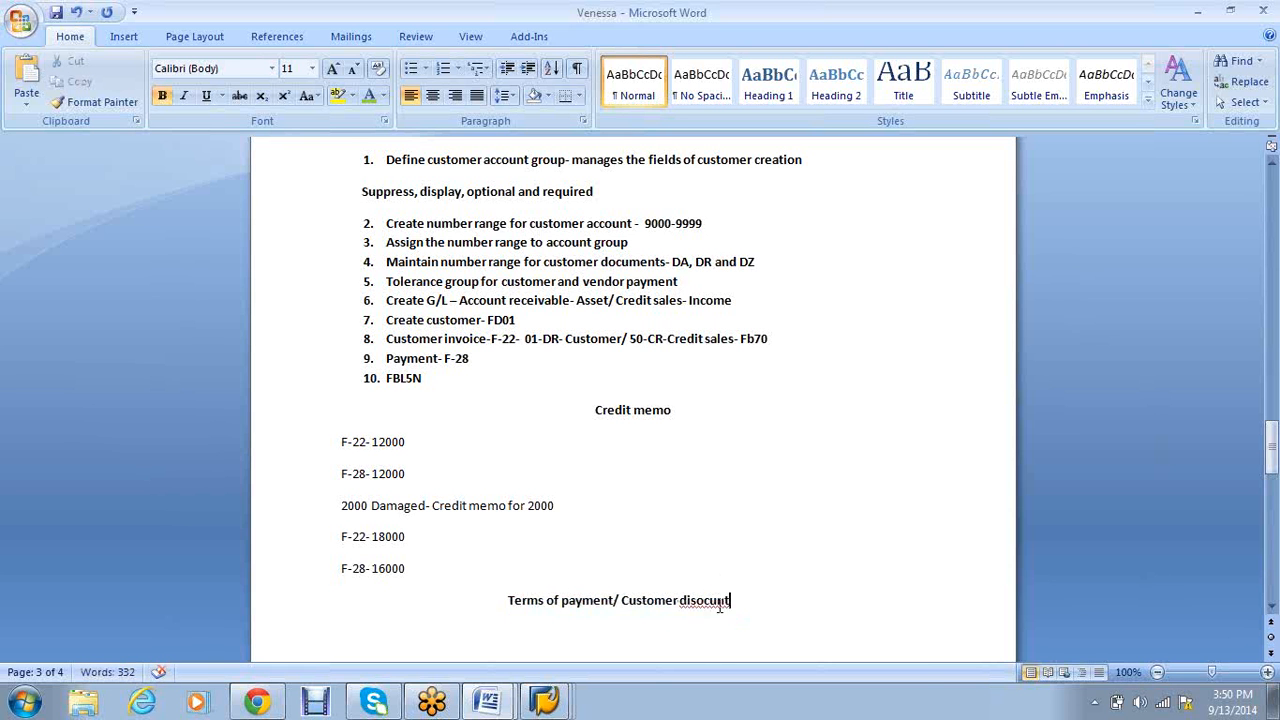
{"action": "right_click", "coordinate": [705, 601]}
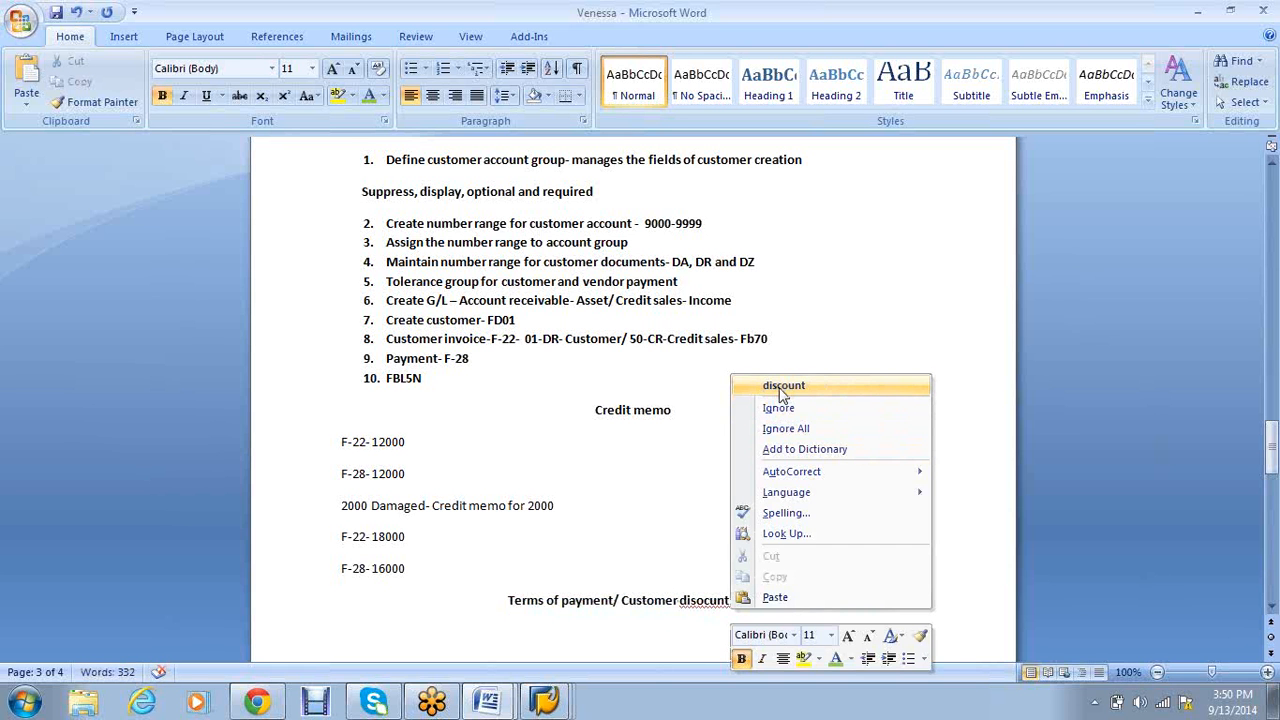
{"action": "left_click", "coordinate": [783, 388]}
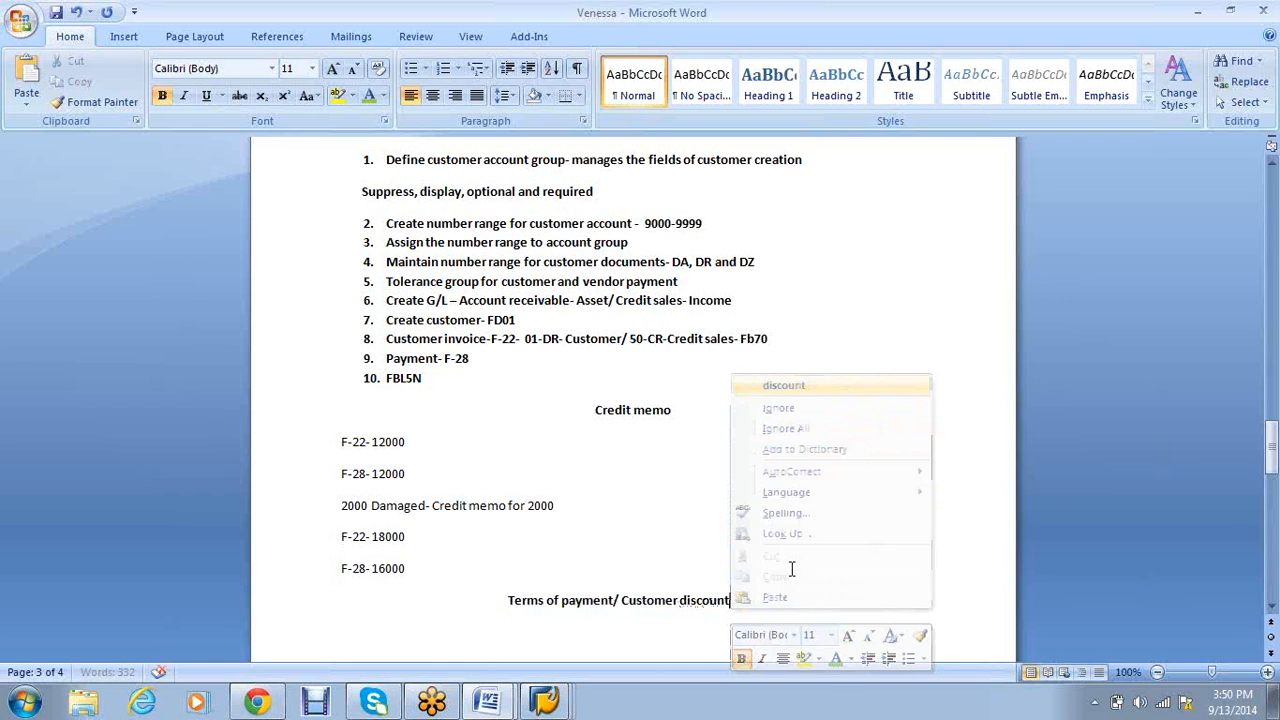
Save the Word notes document
{"action": "key", "text": "ctrl+s"}
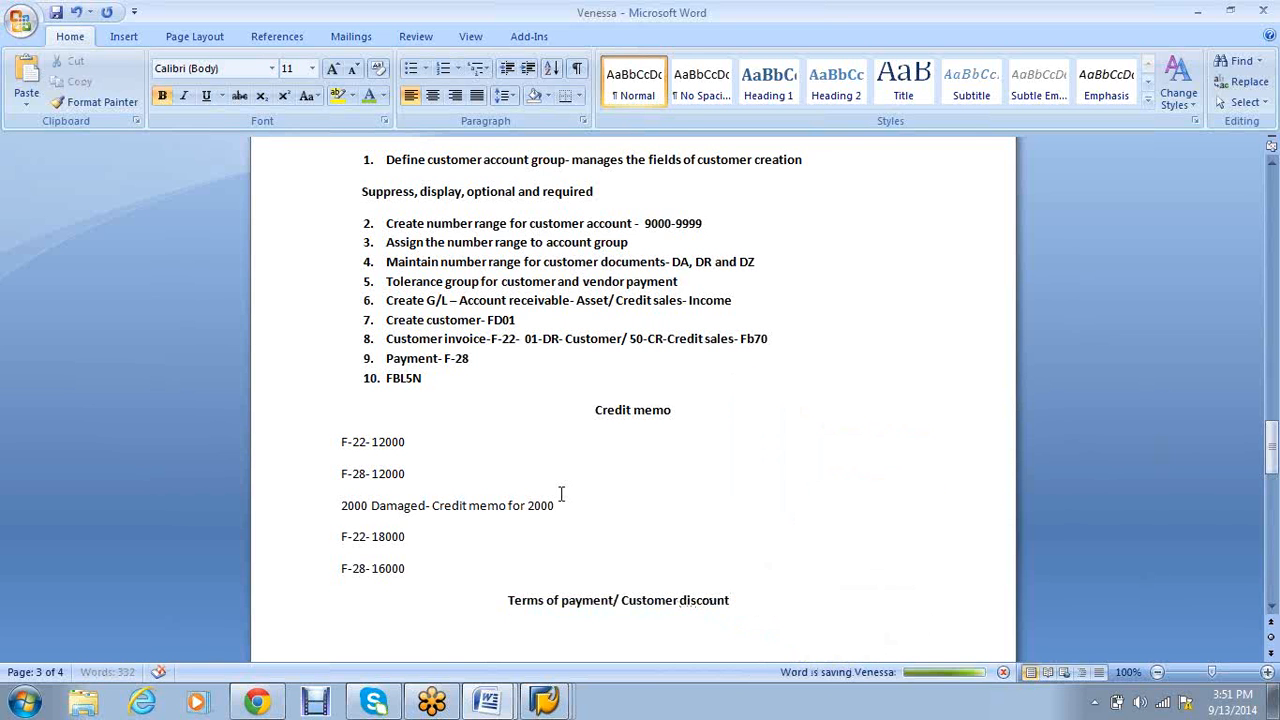
{"action": "scroll", "coordinate": [561, 494], "scroll_direction": "down", "scroll_amount": 3}
{"action": "scroll", "coordinate": [561, 494], "scroll_direction": "down", "scroll_amount": 1}
{"action": "mouse_move", "coordinate": [544, 700]}
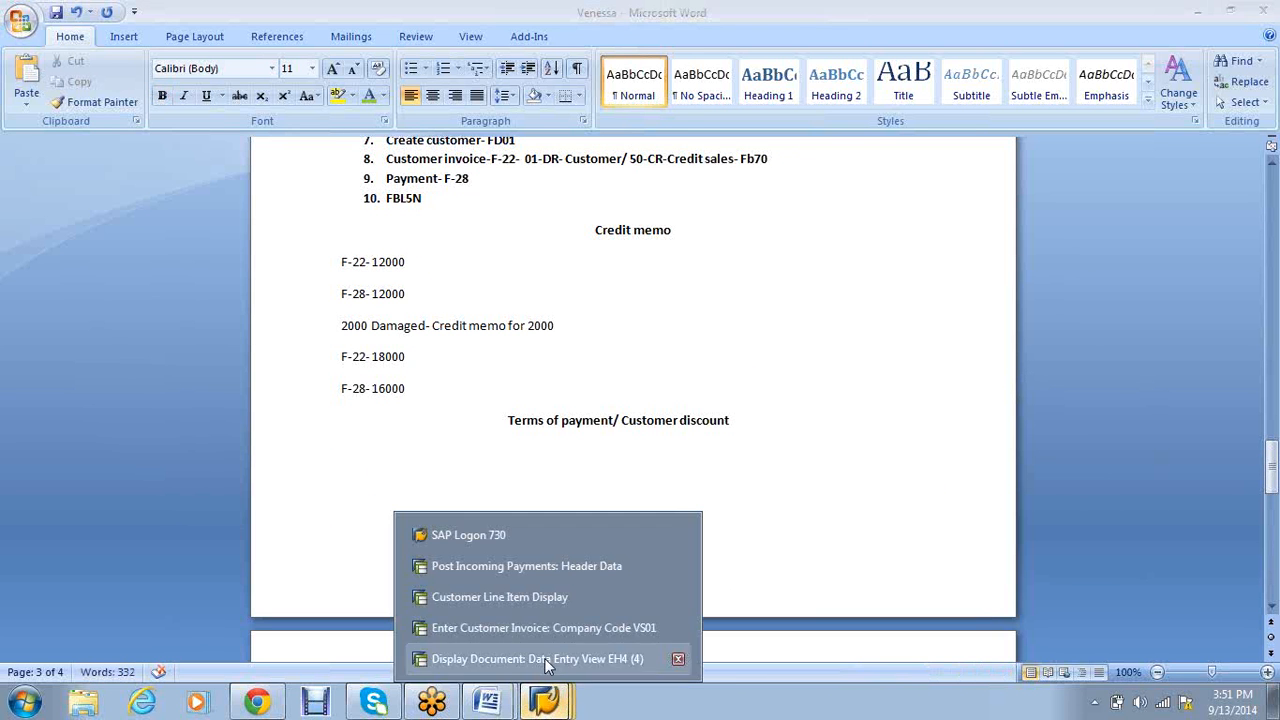
Visit the Enter Customer Invoice window, then return to the Customer Line Item Display for 35100
{"action": "left_click", "coordinate": [528, 597]}
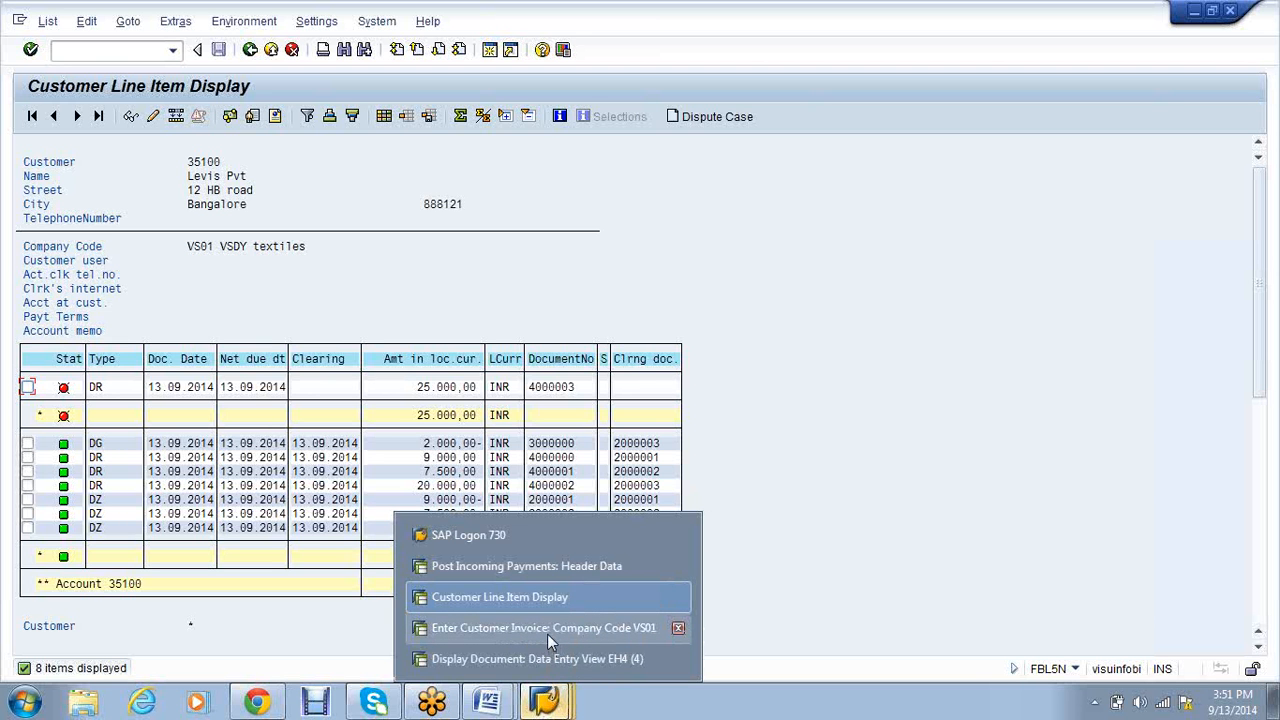
{"action": "left_click", "coordinate": [547, 630]}
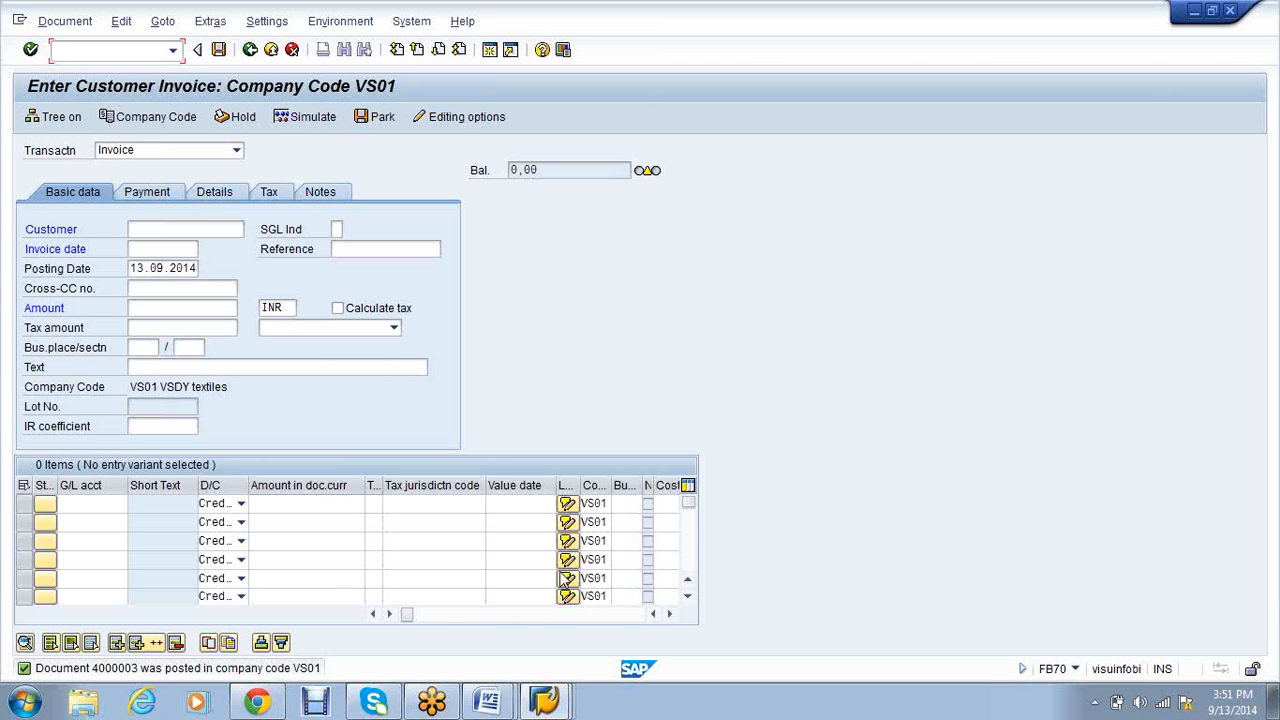
{"action": "mouse_move", "coordinate": [543, 706]}
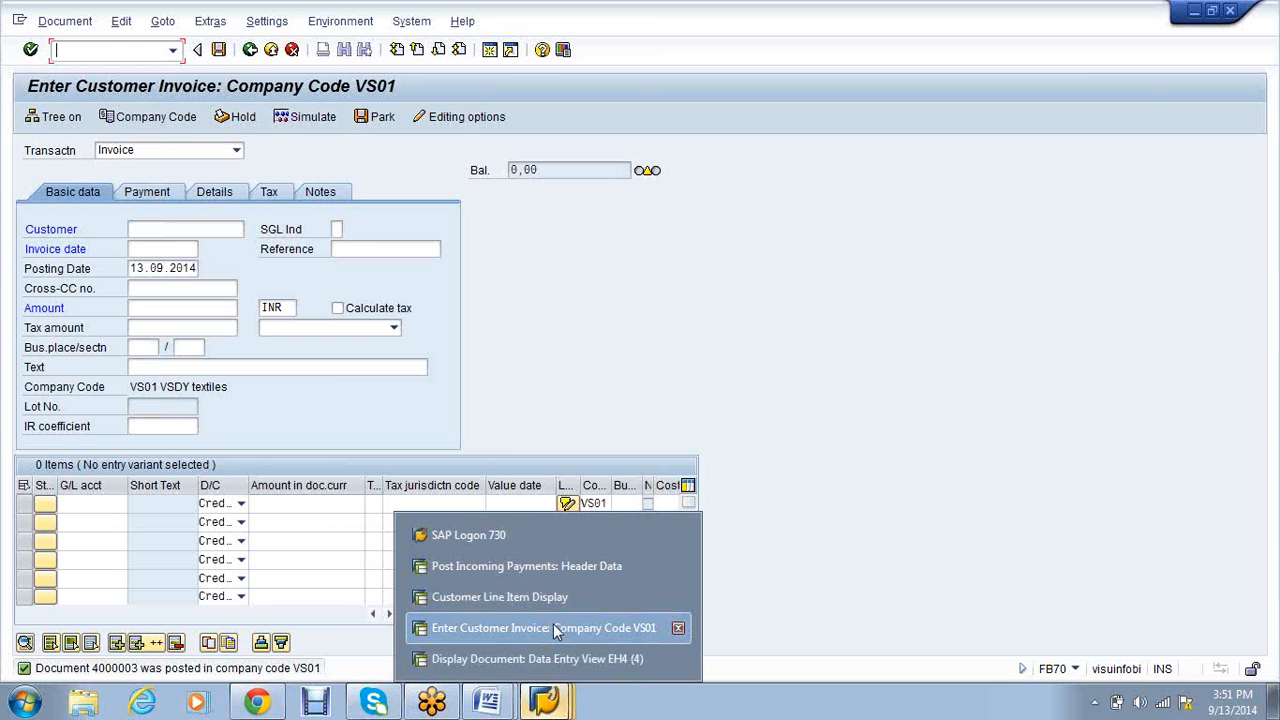
{"action": "left_click", "coordinate": [553, 623]}
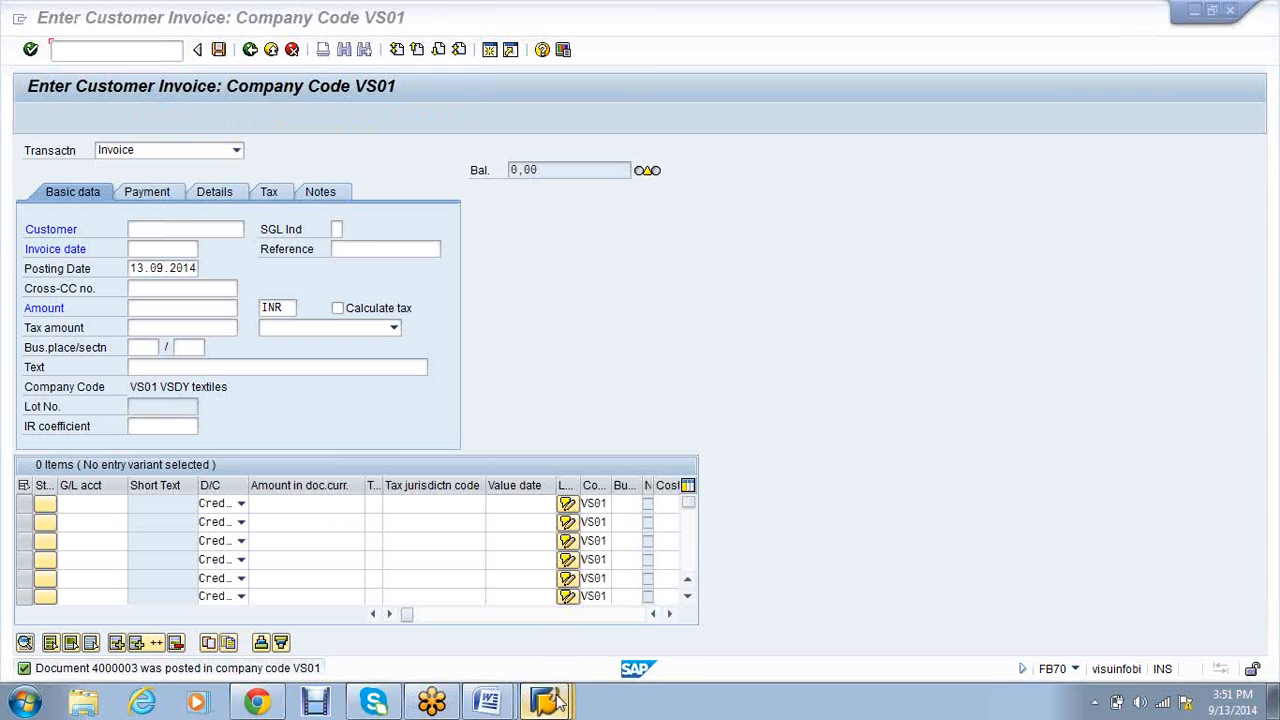
{"action": "mouse_move", "coordinate": [558, 703]}
{"action": "left_click", "coordinate": [553, 600]}
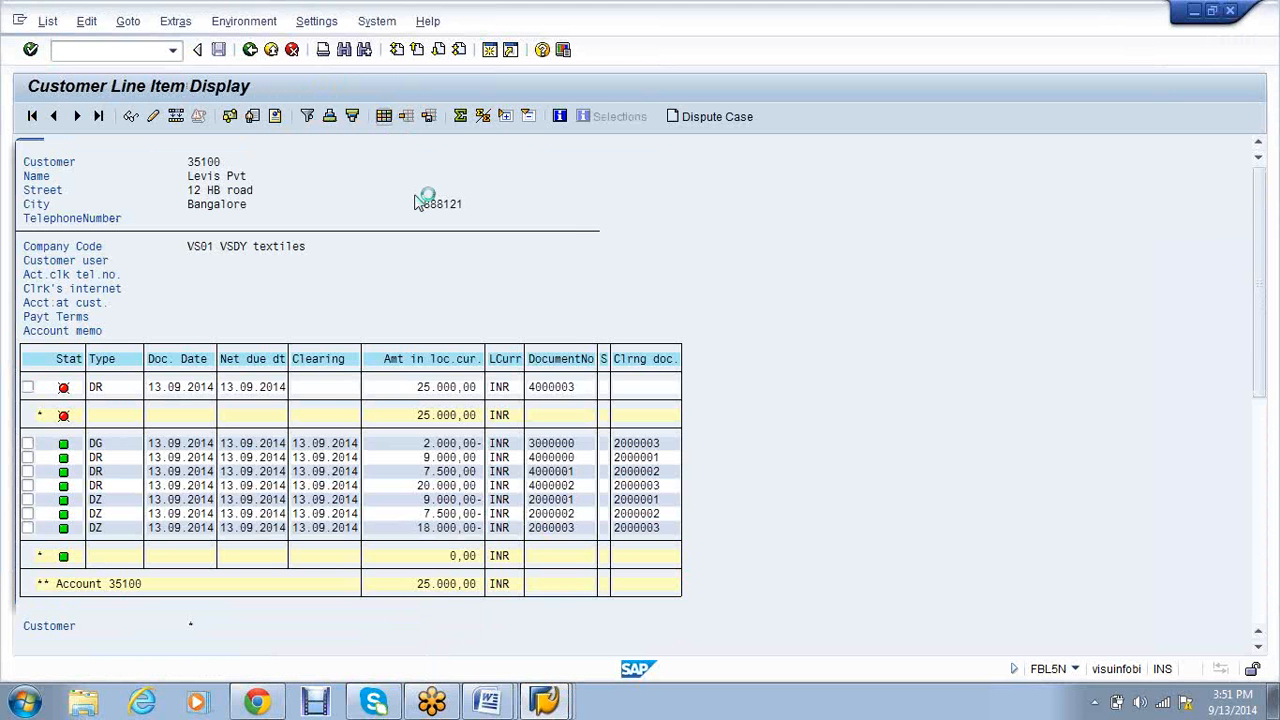
Open Change Layout for the line items and sort the hidden fields alphabetically
{"action": "left_click", "coordinate": [546, 466]}
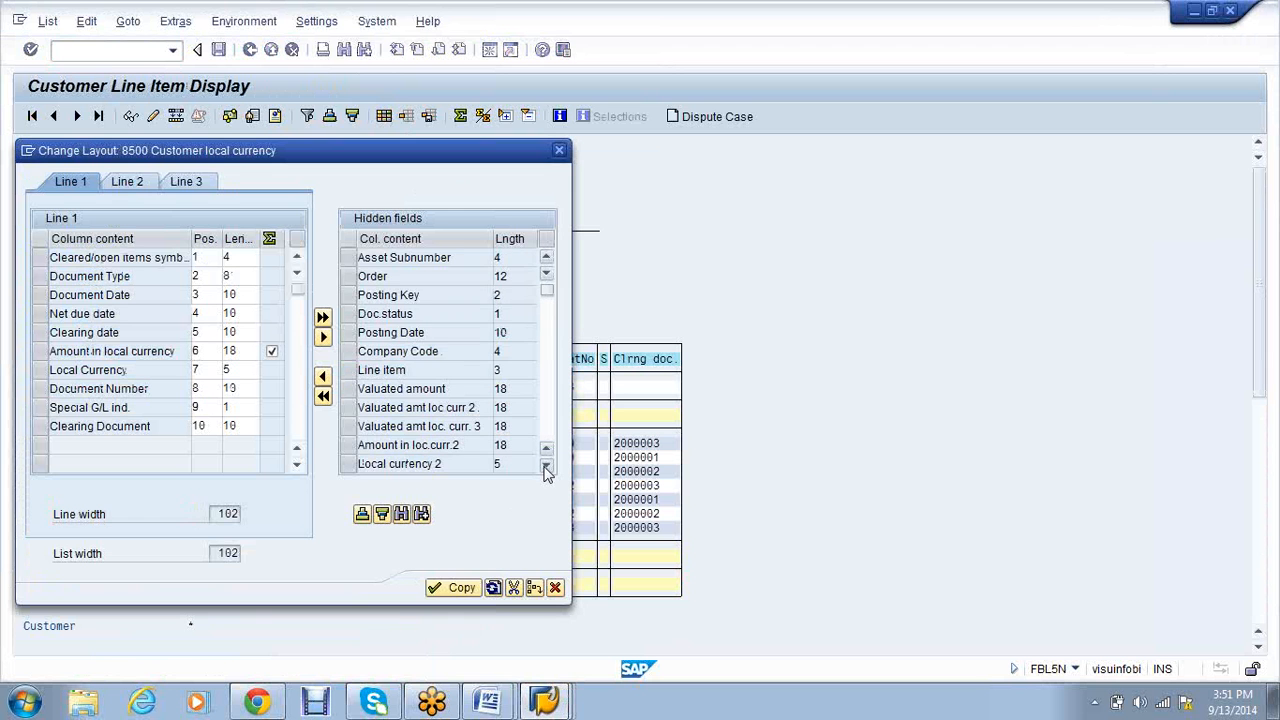
{"action": "left_click", "coordinate": [546, 467]}
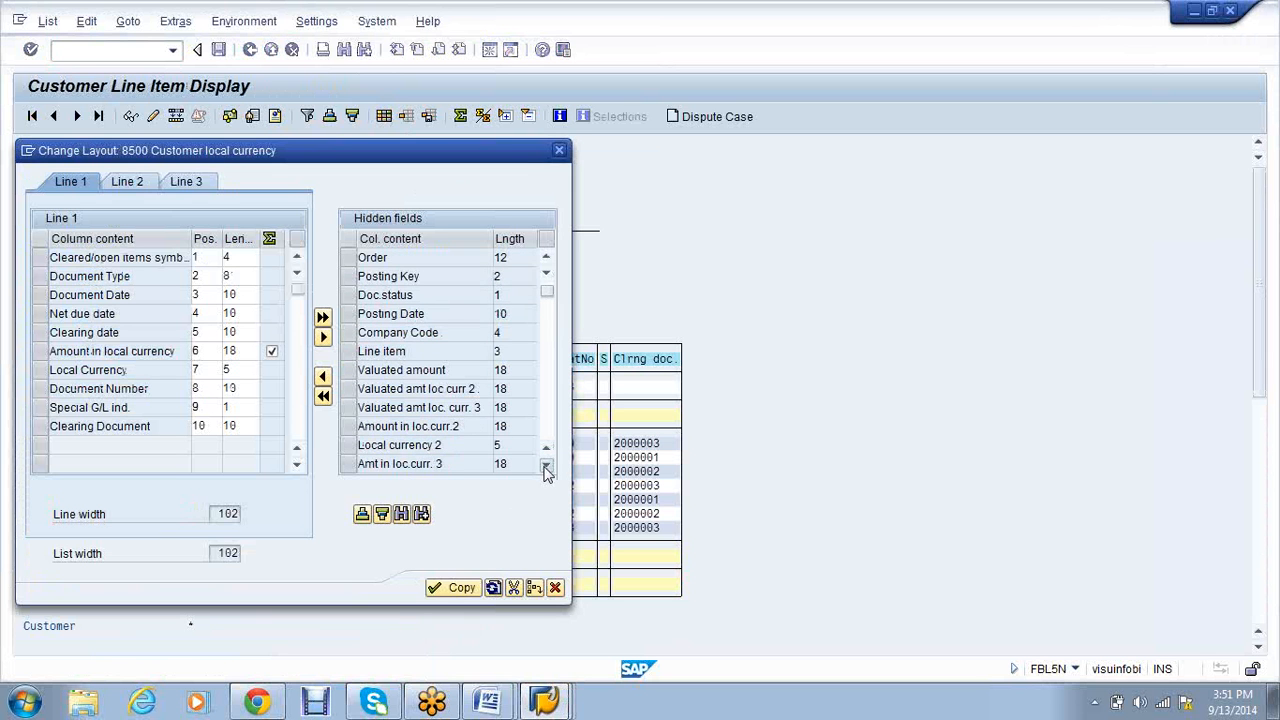
{"action": "left_click", "coordinate": [546, 466]}
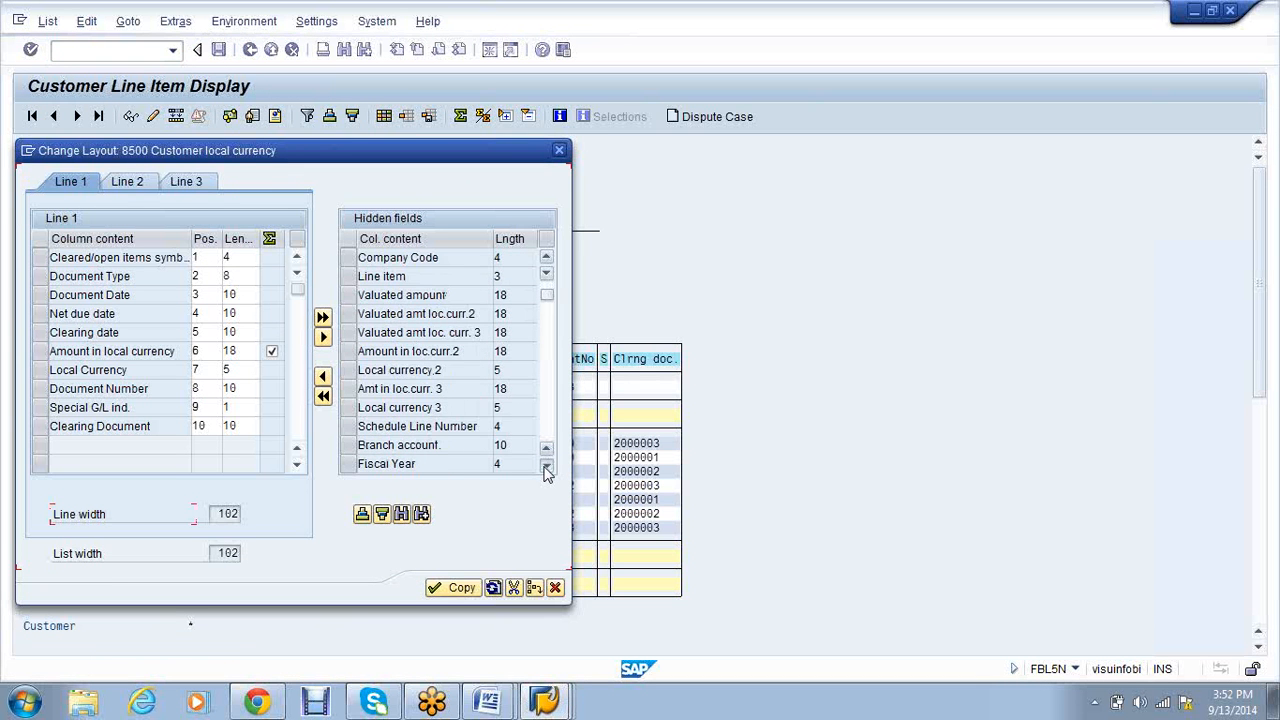
{"action": "left_click", "coordinate": [546, 466]}
{"action": "left_click", "coordinate": [546, 466]}
{"action": "left_click", "coordinate": [546, 466]}
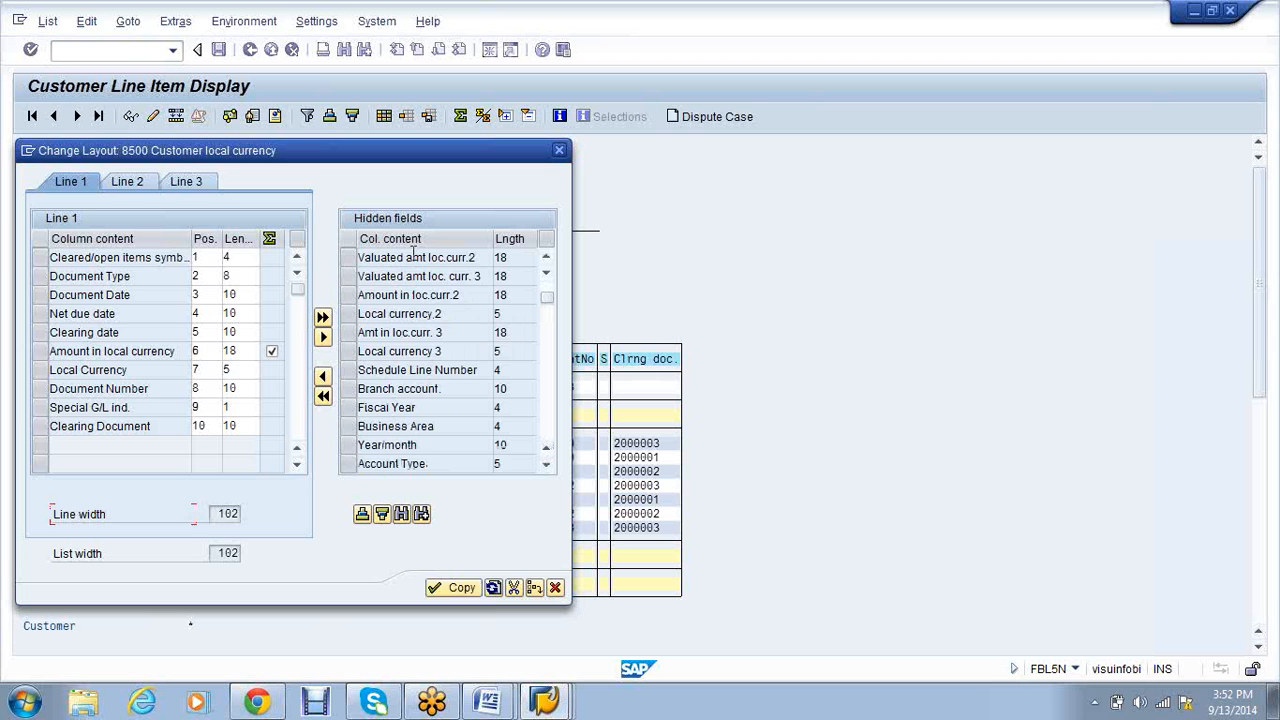
{"action": "left_click", "coordinate": [362, 514]}
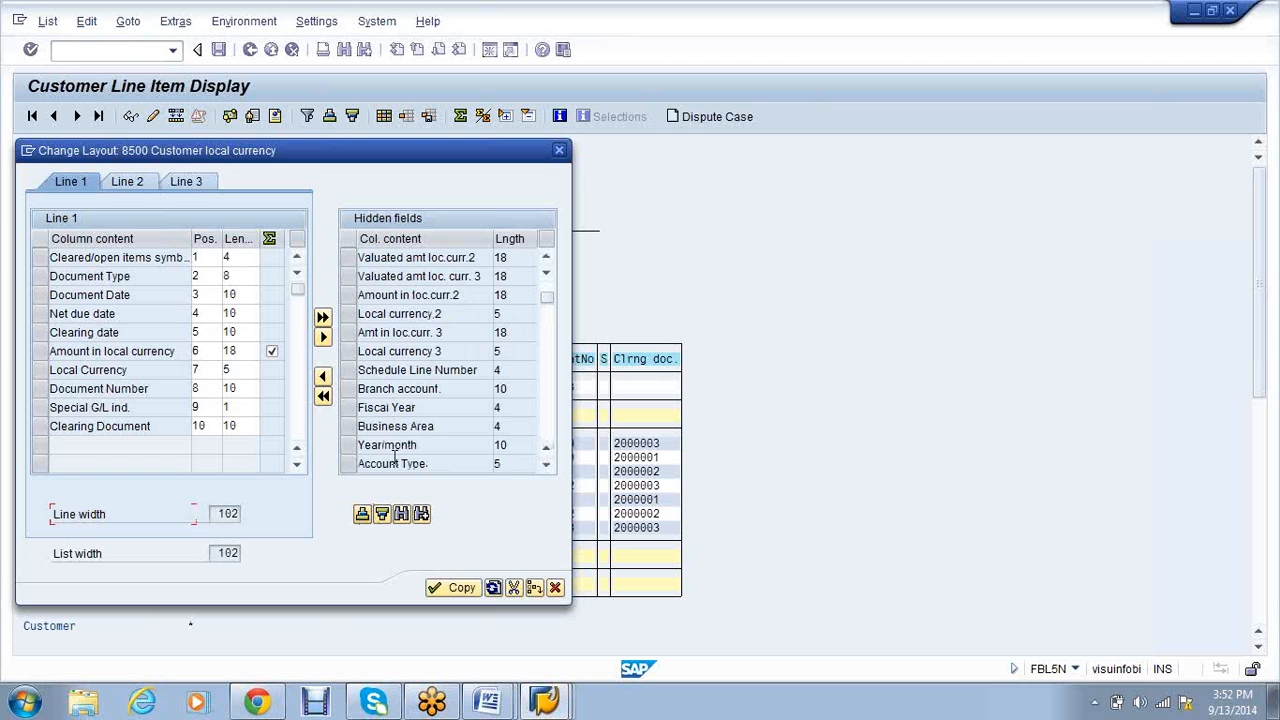
{"action": "left_click", "coordinate": [546, 466]}
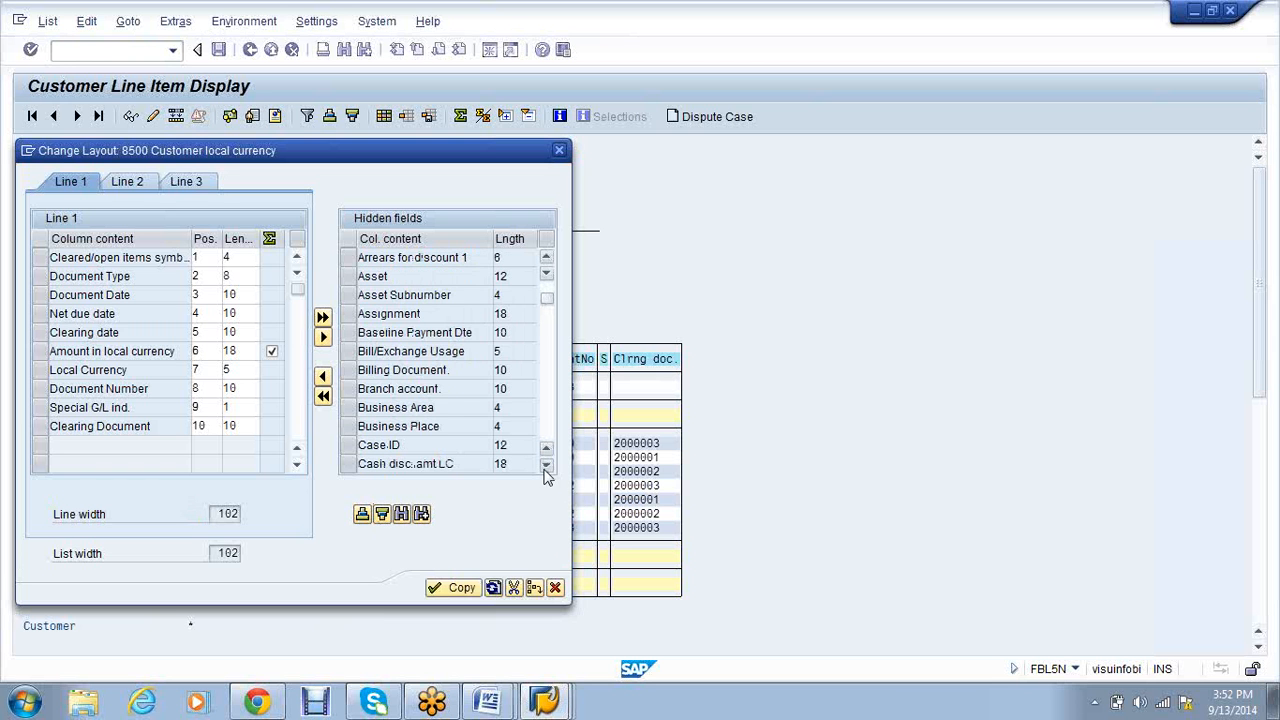
{"action": "left_click", "coordinate": [546, 466]}
{"action": "left_click", "coordinate": [545, 466]}
{"action": "left_click", "coordinate": [545, 466]}
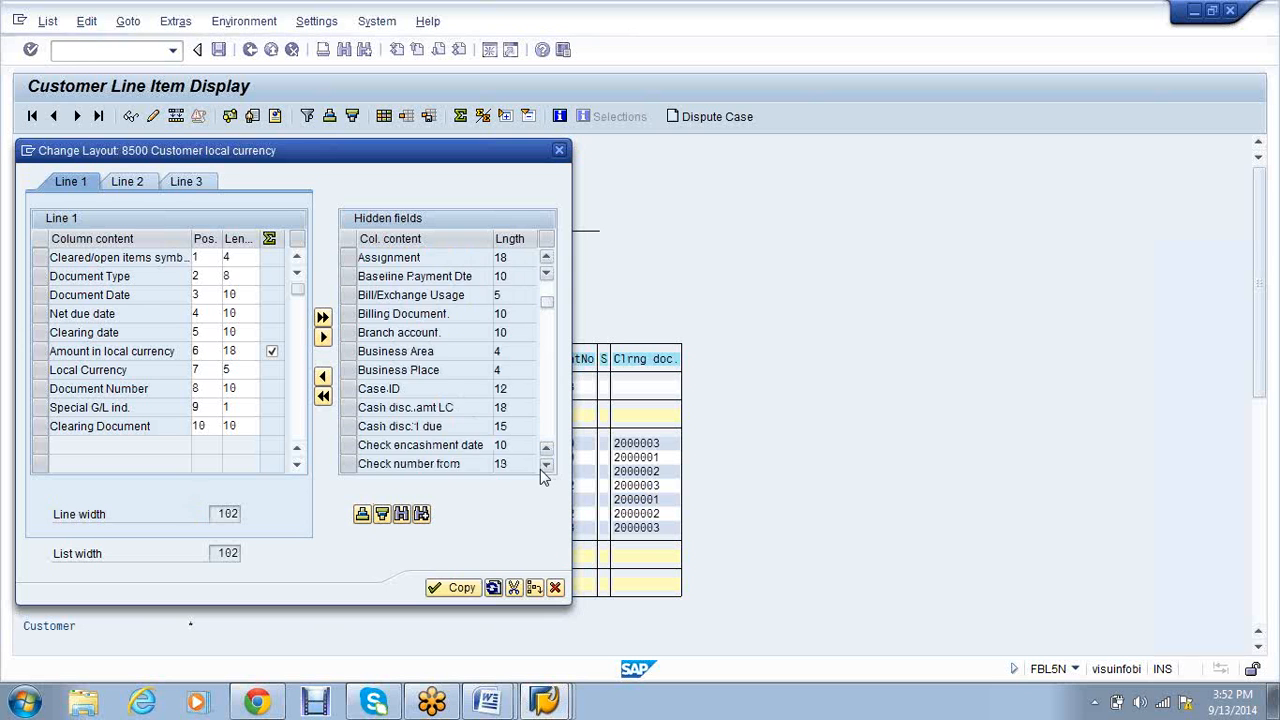
{"action": "left_click", "coordinate": [545, 466]}
{"action": "left_click", "coordinate": [545, 466]}
{"action": "left_click", "coordinate": [545, 466]}
{"action": "left_click", "coordinate": [545, 466]}
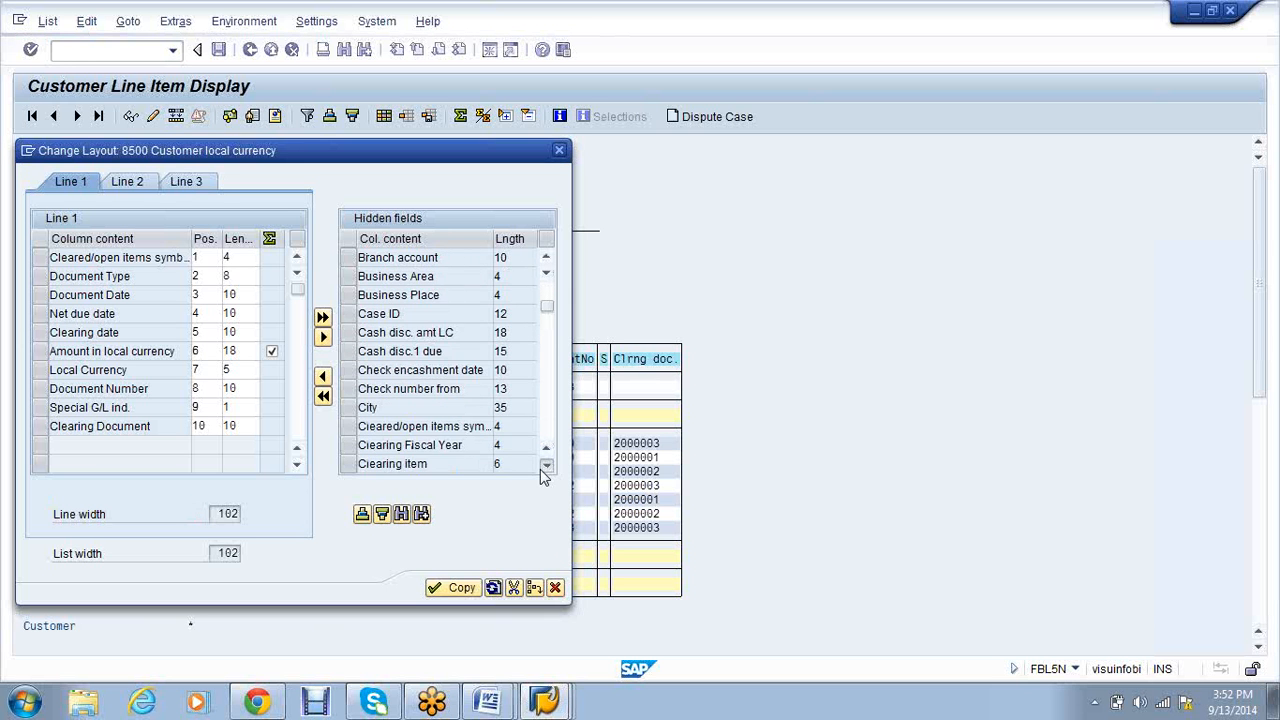
{"action": "left_click", "coordinate": [545, 466]}
{"action": "left_click", "coordinate": [545, 466]}
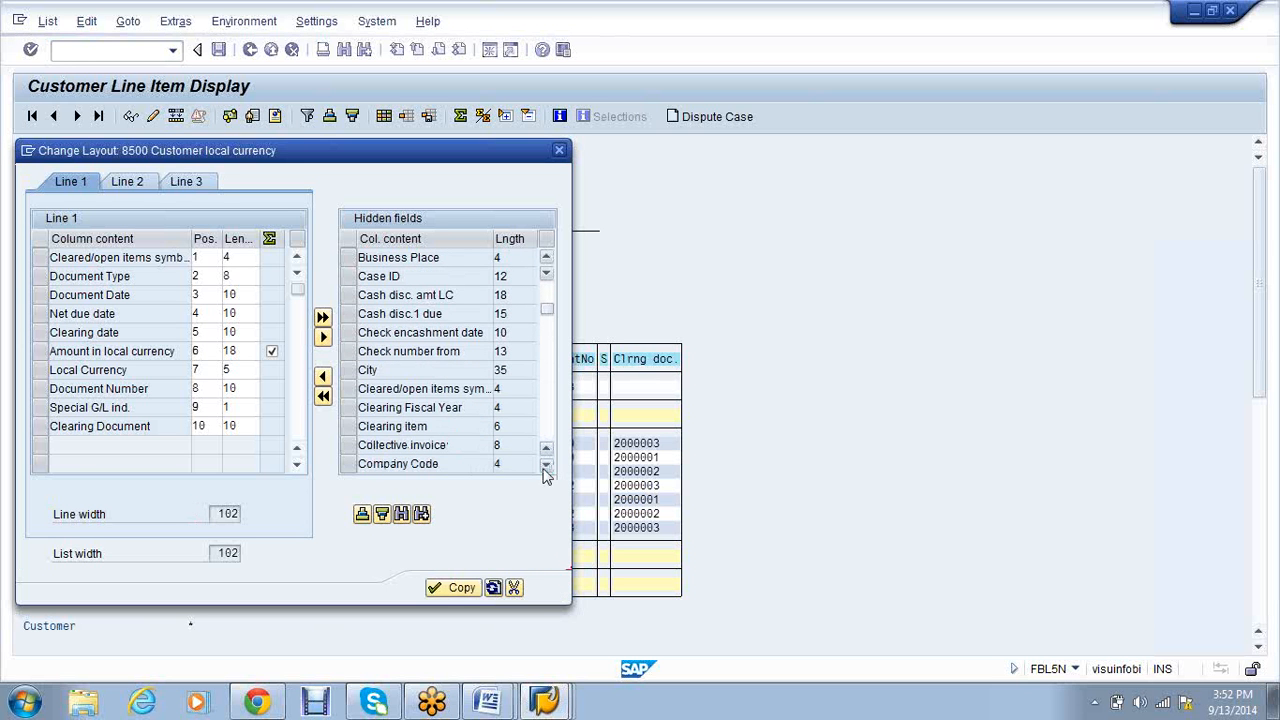
{"action": "left_click", "coordinate": [545, 466]}
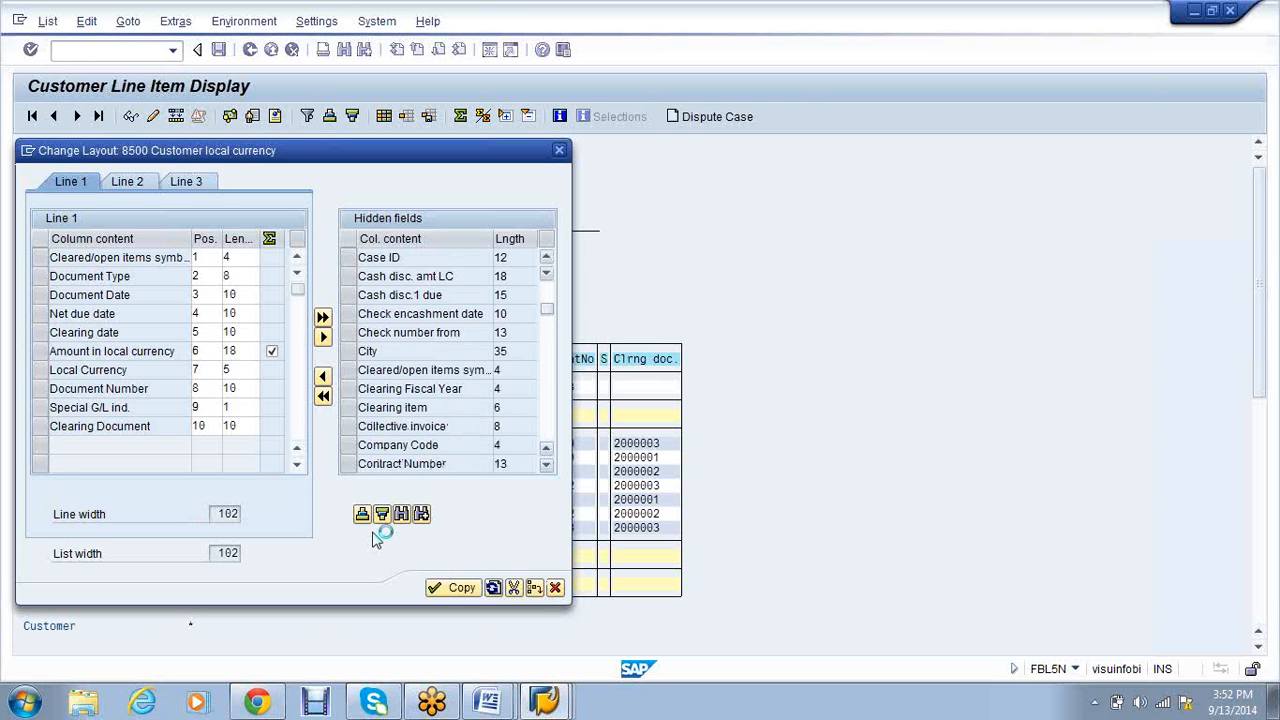
{"action": "scroll", "coordinate": [411, 410], "scroll_direction": "down", "scroll_amount": 1}
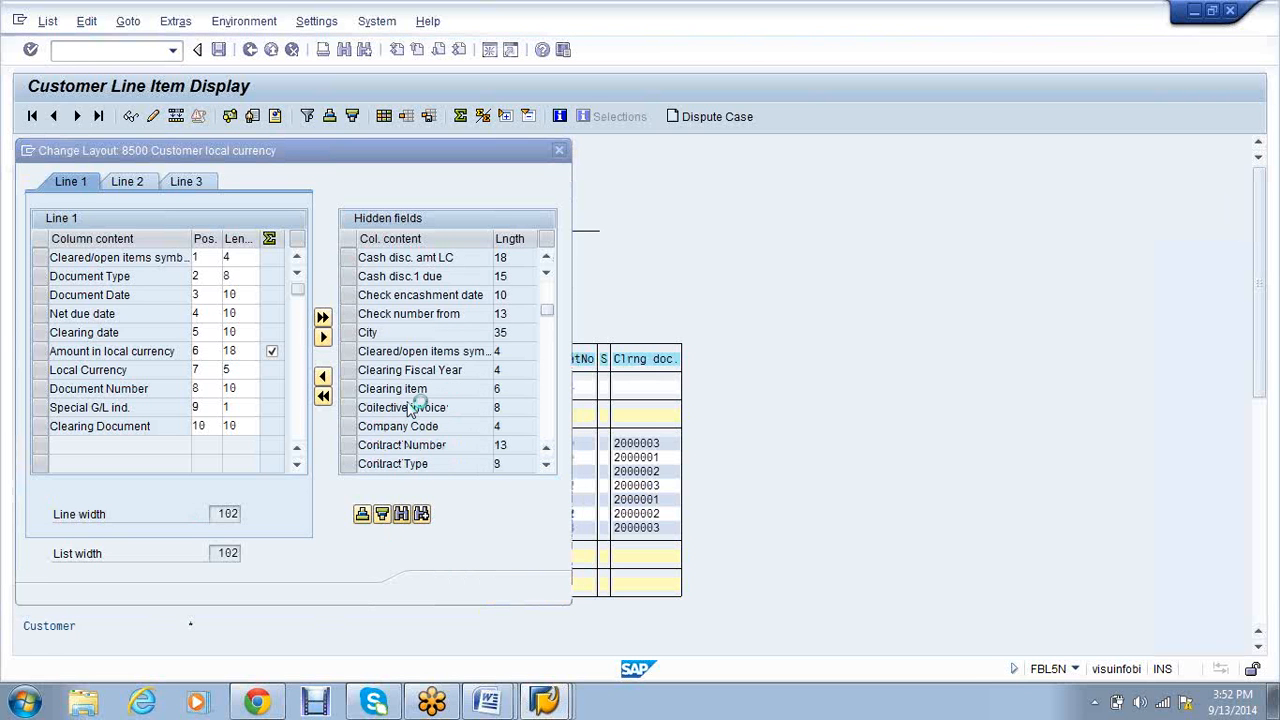
Search the hidden fields for Reference, move it into the displayed columns and copy the layout
{"action": "key", "text": "ctrl+f"}
{"action": "type", "text": "refrerence"}
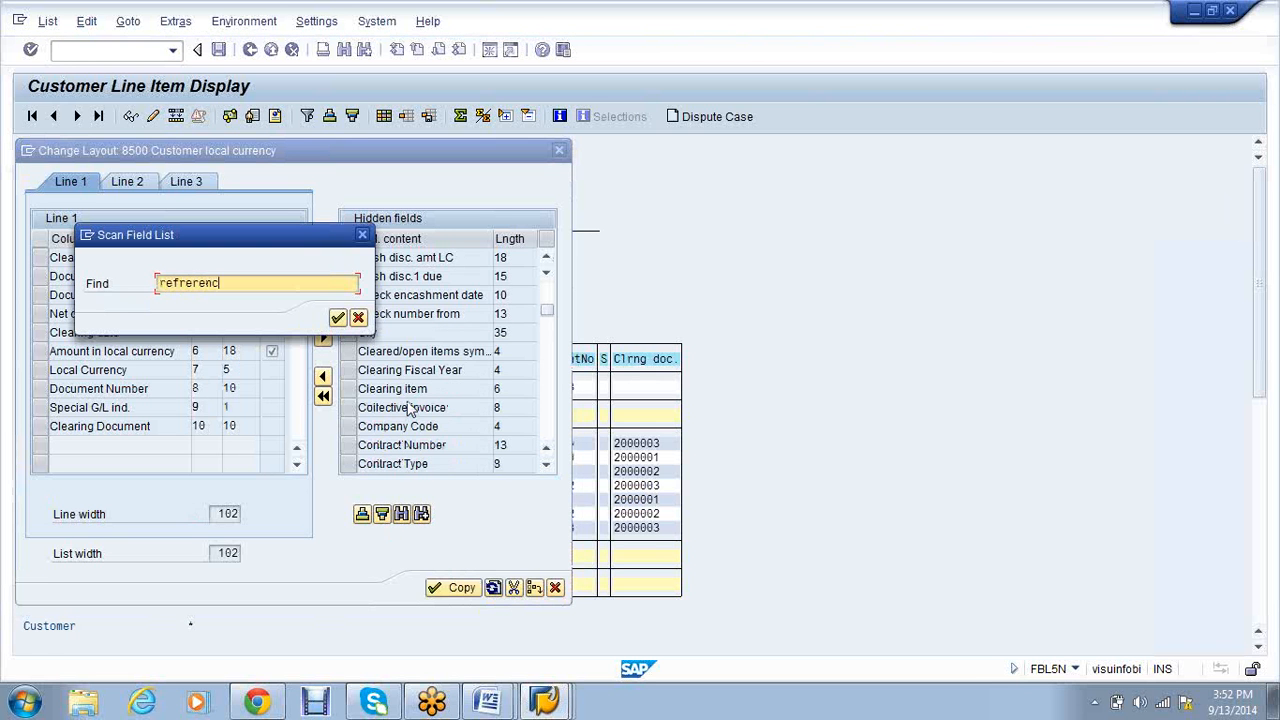
{"action": "left_click", "coordinate": [337, 319]}
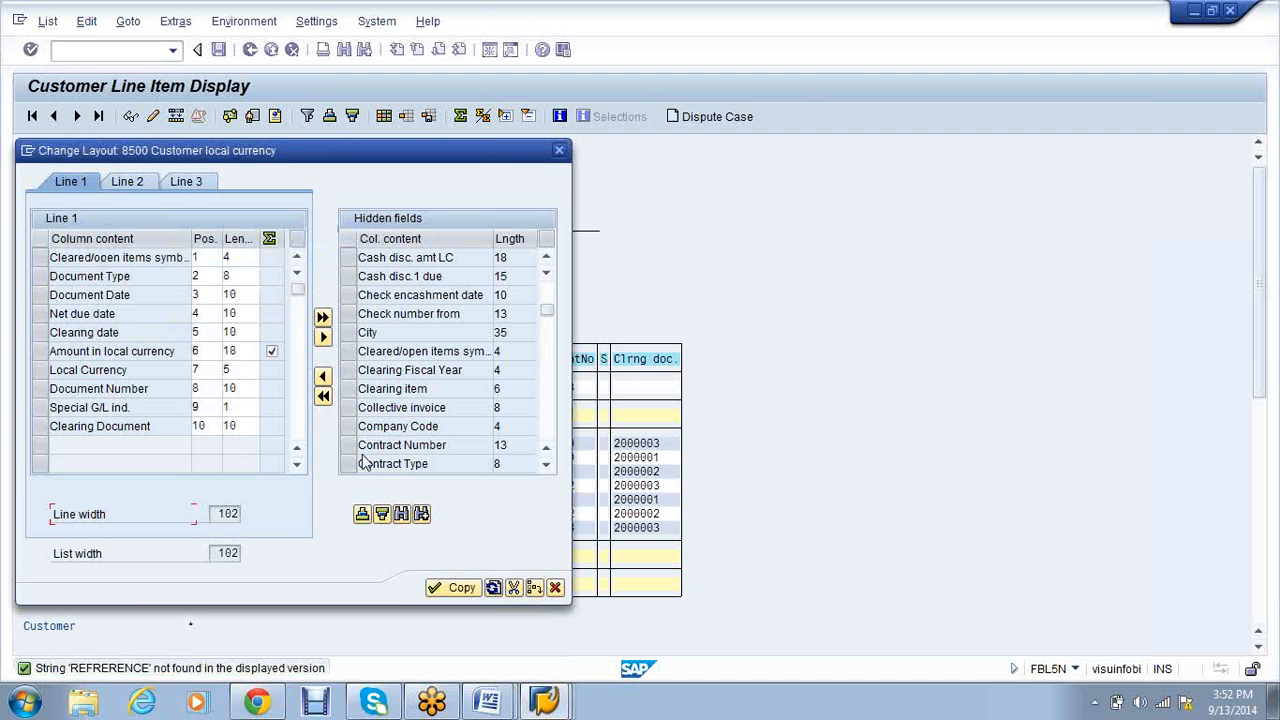
{"action": "left_click_drag", "start_coordinate": [547, 316], "coordinate": [548, 391]}
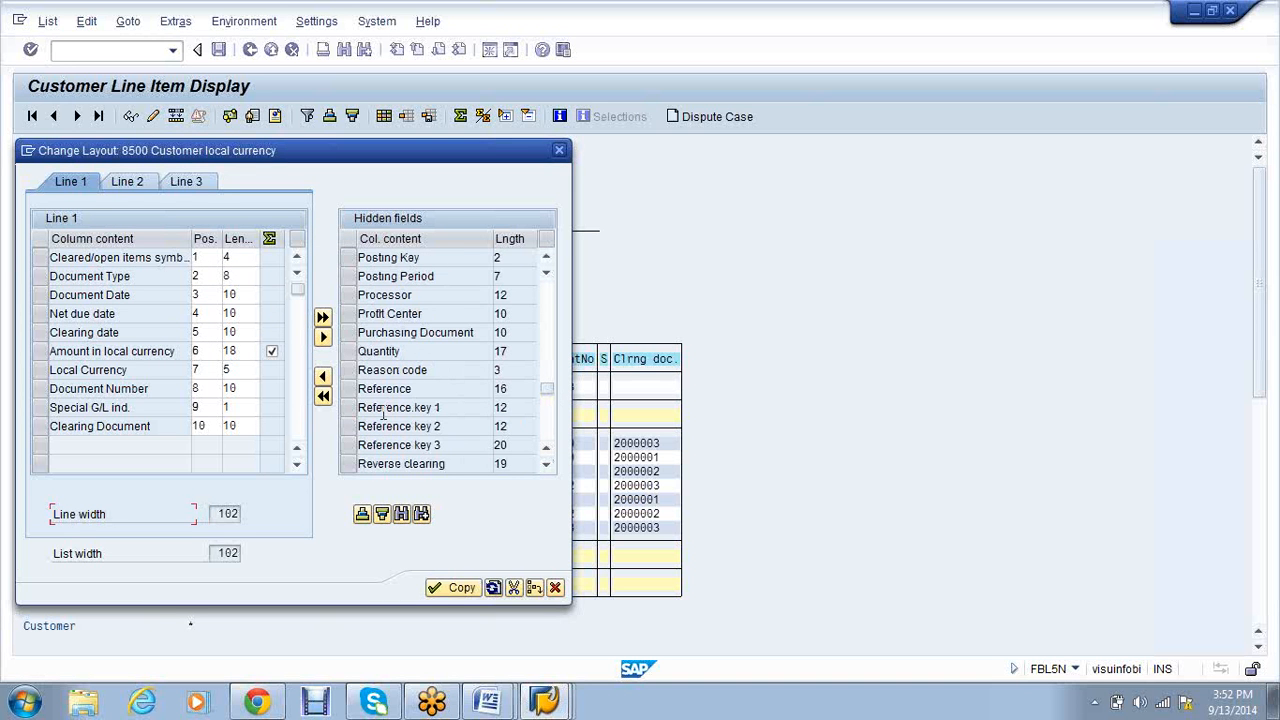
{"action": "left_click", "coordinate": [349, 389]}
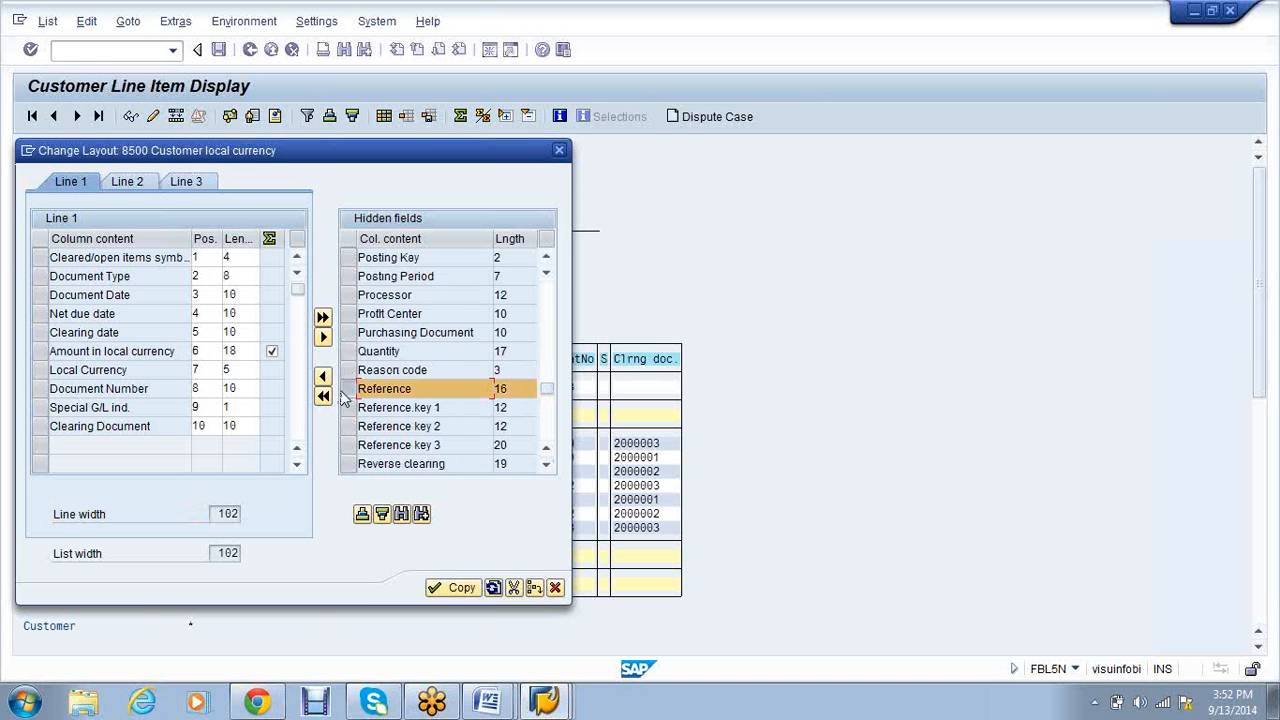
{"action": "left_click", "coordinate": [323, 378]}
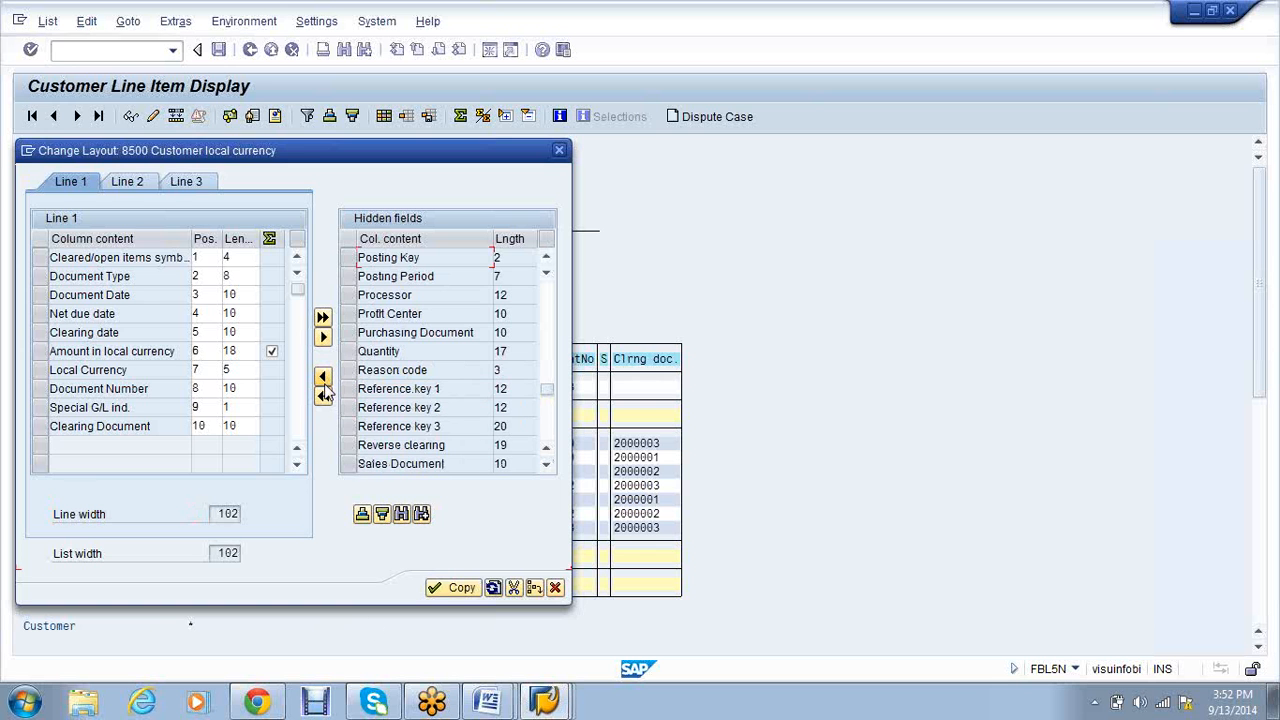
{"action": "left_click", "coordinate": [446, 590]}
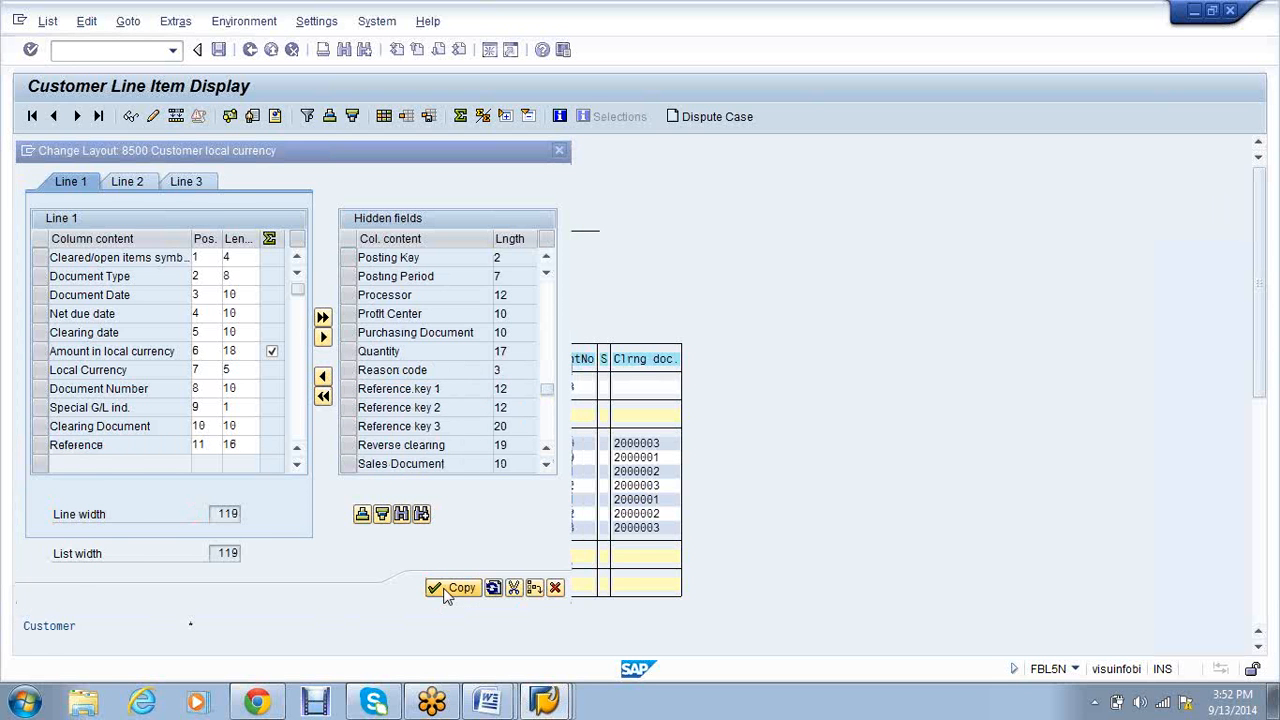
{"action": "left_click", "coordinate": [696, 443]}
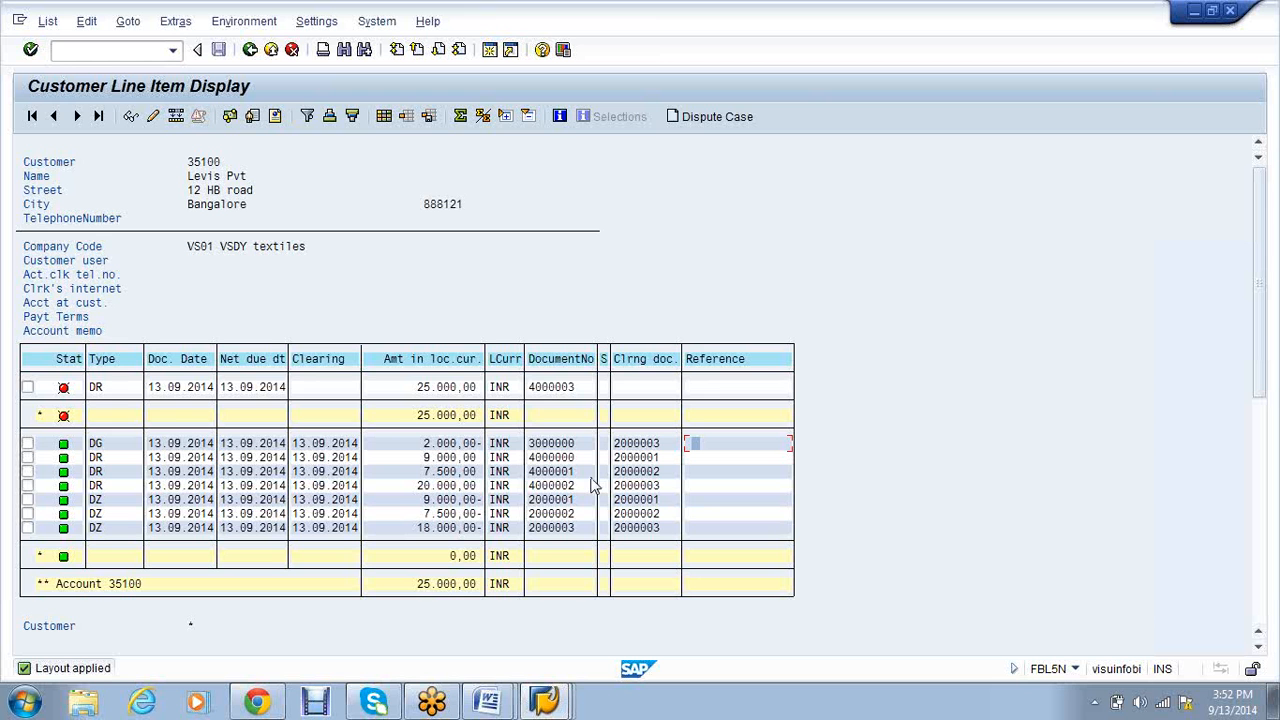
{"action": "left_click", "coordinate": [385, 120]}
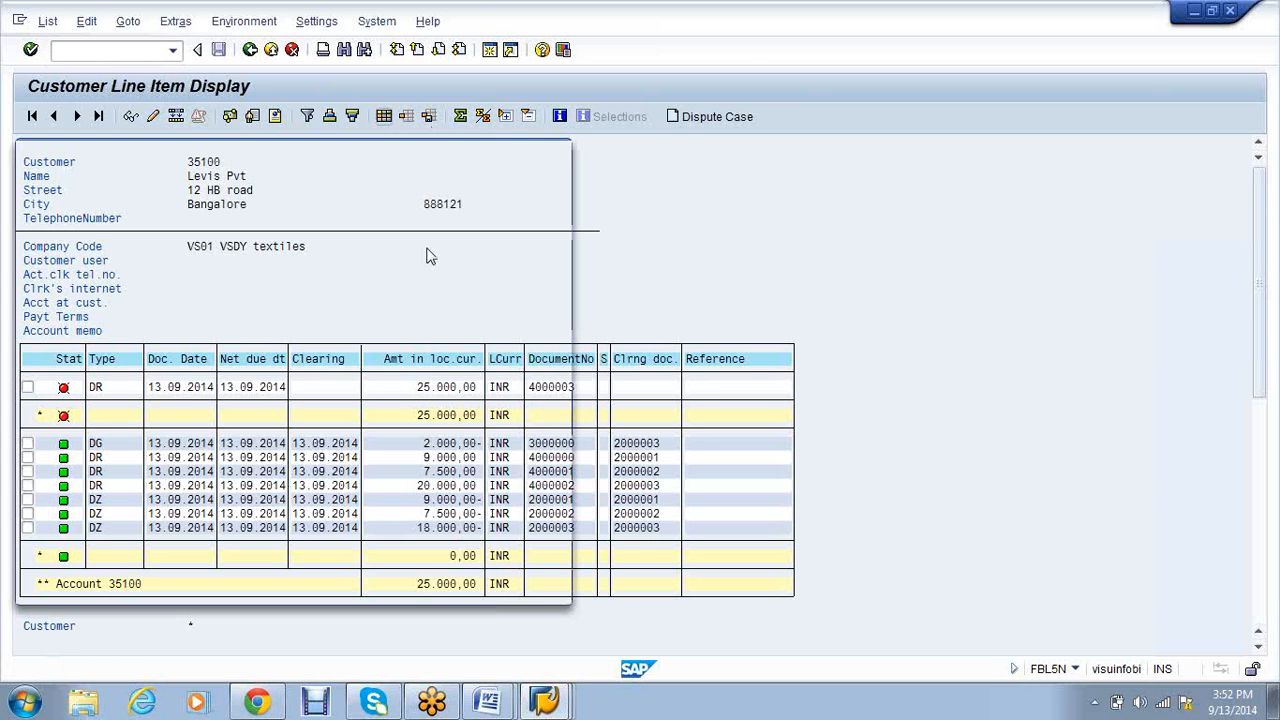
{"action": "scroll", "coordinate": [434, 325], "scroll_direction": "down", "scroll_amount": 1}
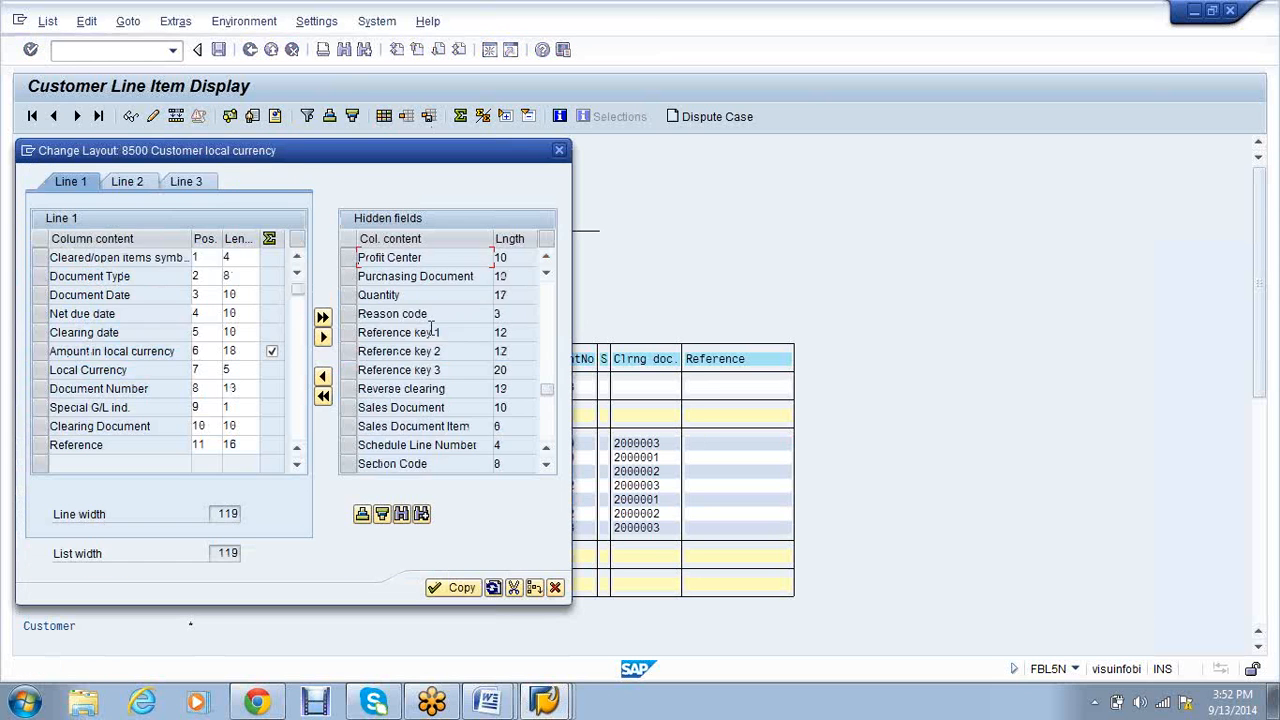
{"action": "scroll", "coordinate": [434, 325], "scroll_direction": "down", "scroll_amount": 1}
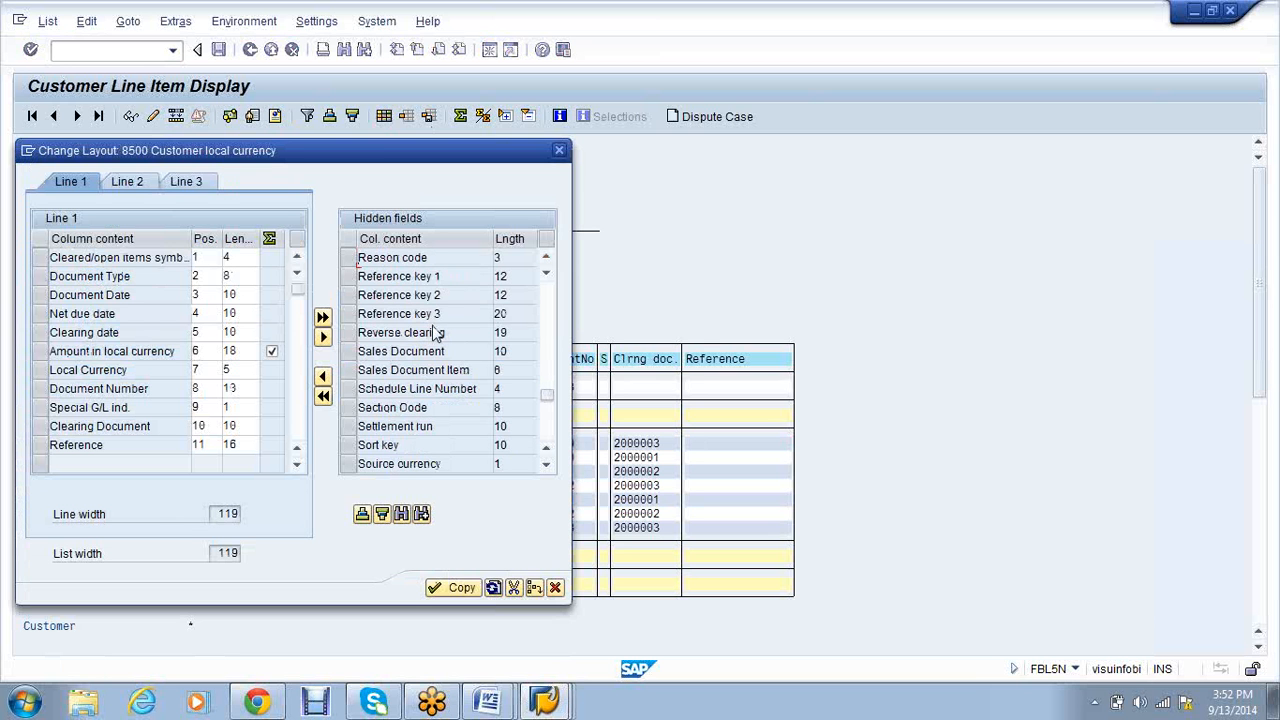
{"action": "scroll", "coordinate": [435, 327], "scroll_direction": "down", "scroll_amount": 1}
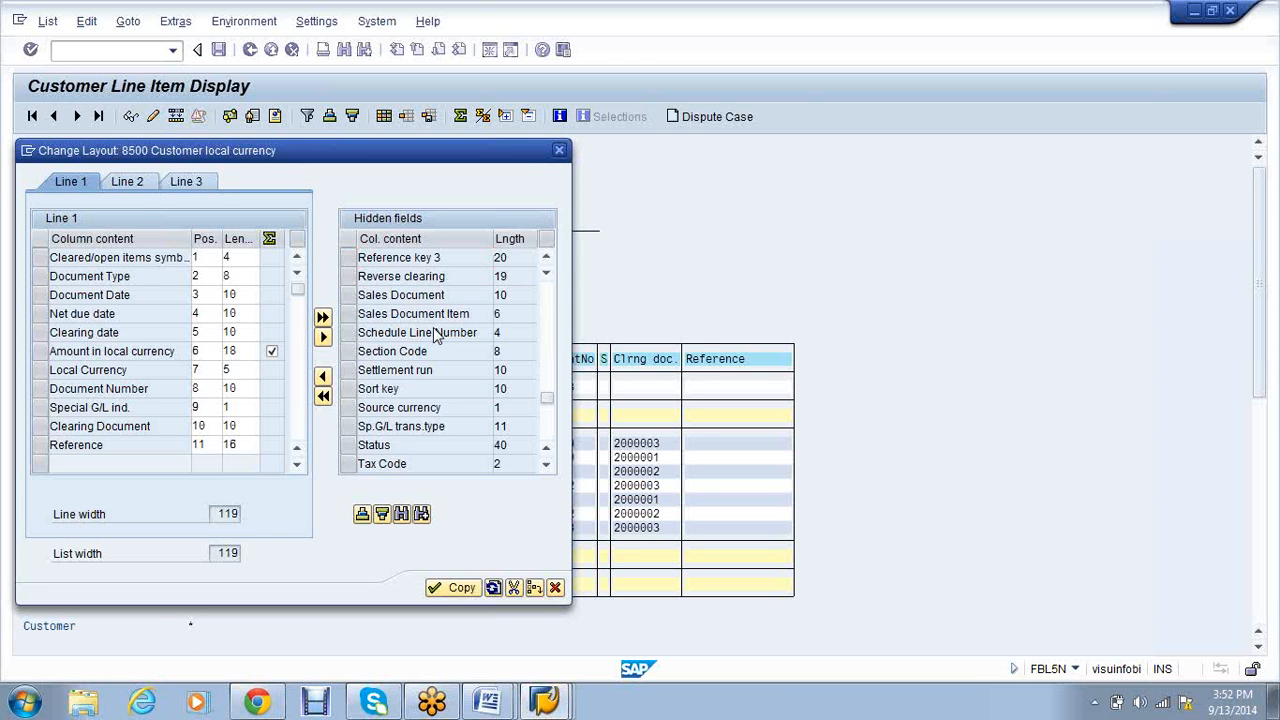
{"action": "scroll", "coordinate": [435, 330], "scroll_direction": "down", "scroll_amount": 4}
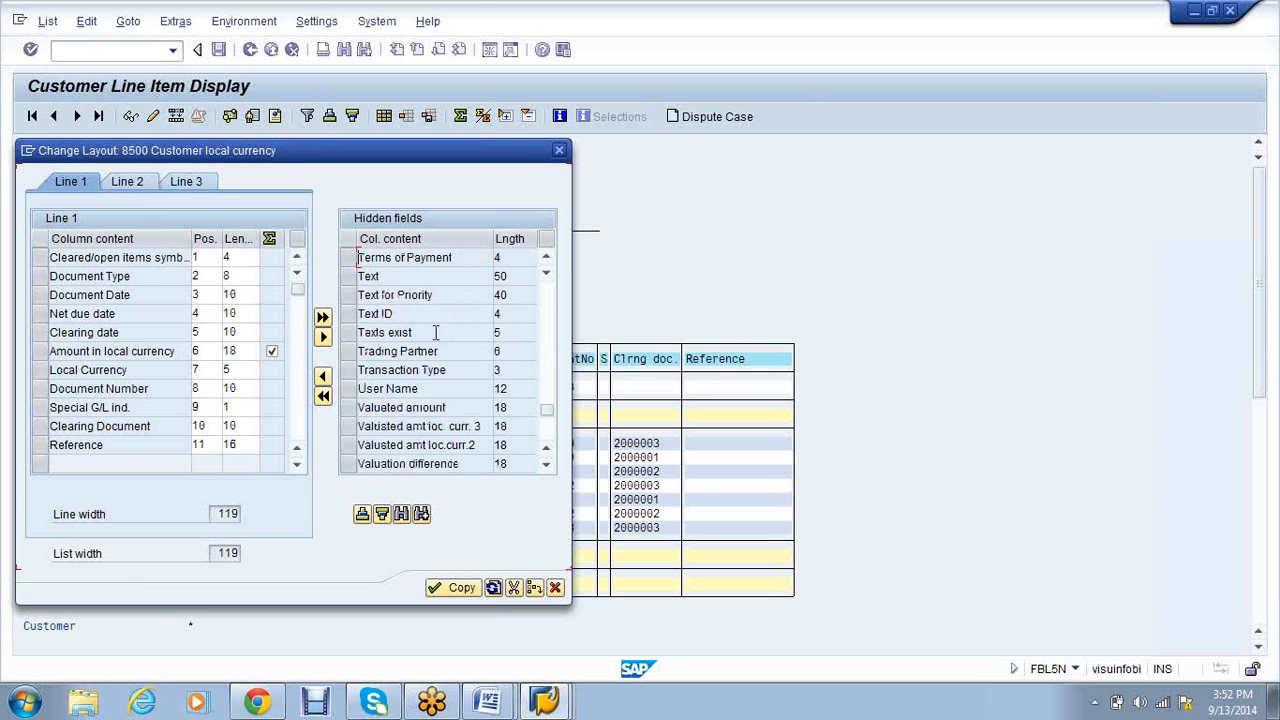
{"action": "scroll", "coordinate": [435, 332], "scroll_direction": "down", "scroll_amount": 1}
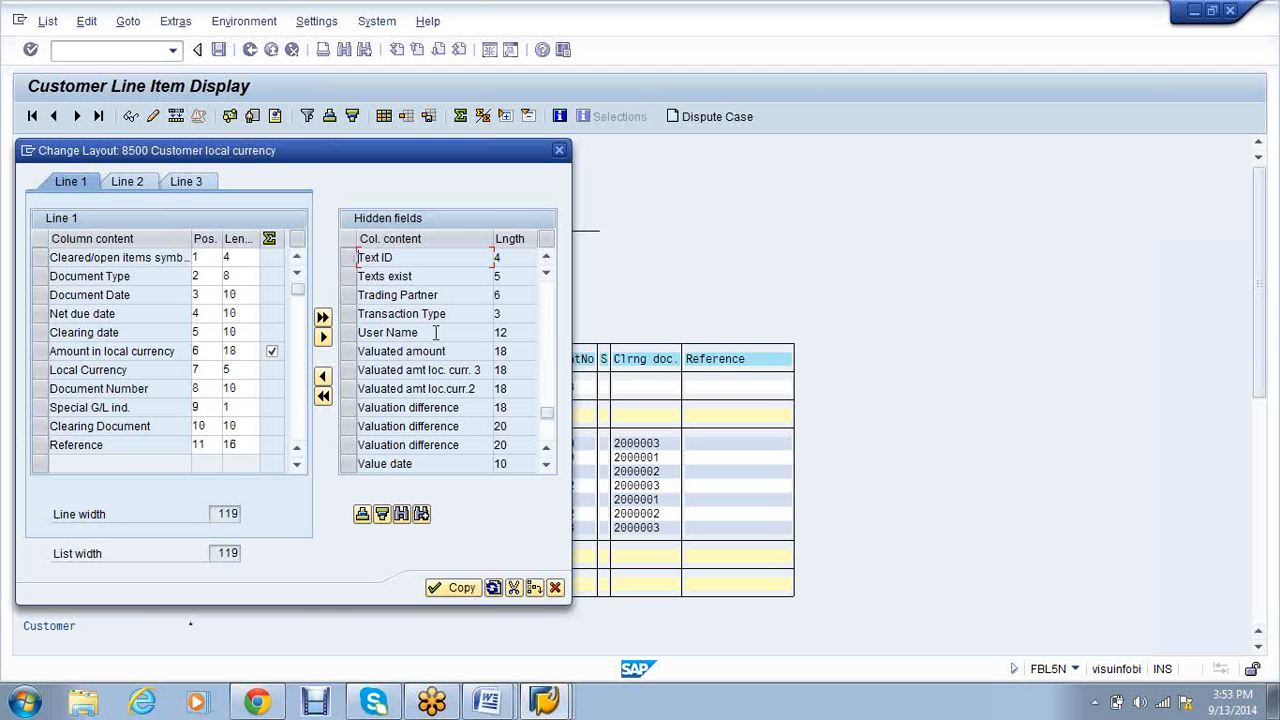
{"action": "left_click", "coordinate": [556, 589]}
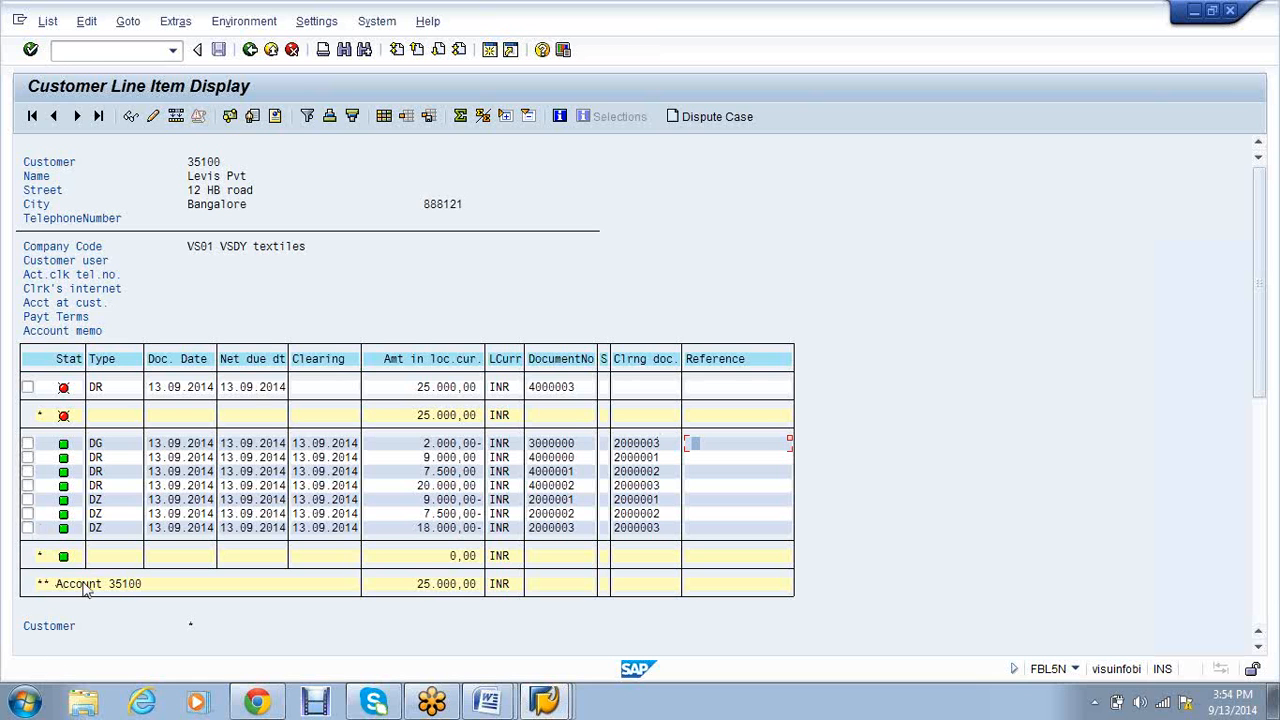
{"action": "left_click", "coordinate": [94, 458]}
{"action": "left_click_drag", "start_coordinate": [92, 485], "coordinate": [352, 491]}
{"action": "left_click_drag", "start_coordinate": [97, 530], "coordinate": [595, 528]}
{"action": "left_click", "coordinate": [622, 488]}
{"action": "left_click", "coordinate": [556, 500]}
{"action": "mouse_move", "coordinate": [636, 458]}
{"action": "left_mouse_down"}
{"action": "mouse_move", "coordinate": [303, 462]}
{"action": "mouse_move", "coordinate": [643, 460]}
{"action": "left_mouse_up"}
{"action": "left_click", "coordinate": [96, 444]}
{"action": "left_click", "coordinate": [645, 443]}
{"action": "left_click", "coordinate": [645, 527]}
Compare documents 2000002 and 4000000 with their clearing documents, then bring the Word notes forward
{"action": "left_click", "coordinate": [556, 513]}
{"action": "left_click", "coordinate": [620, 514]}
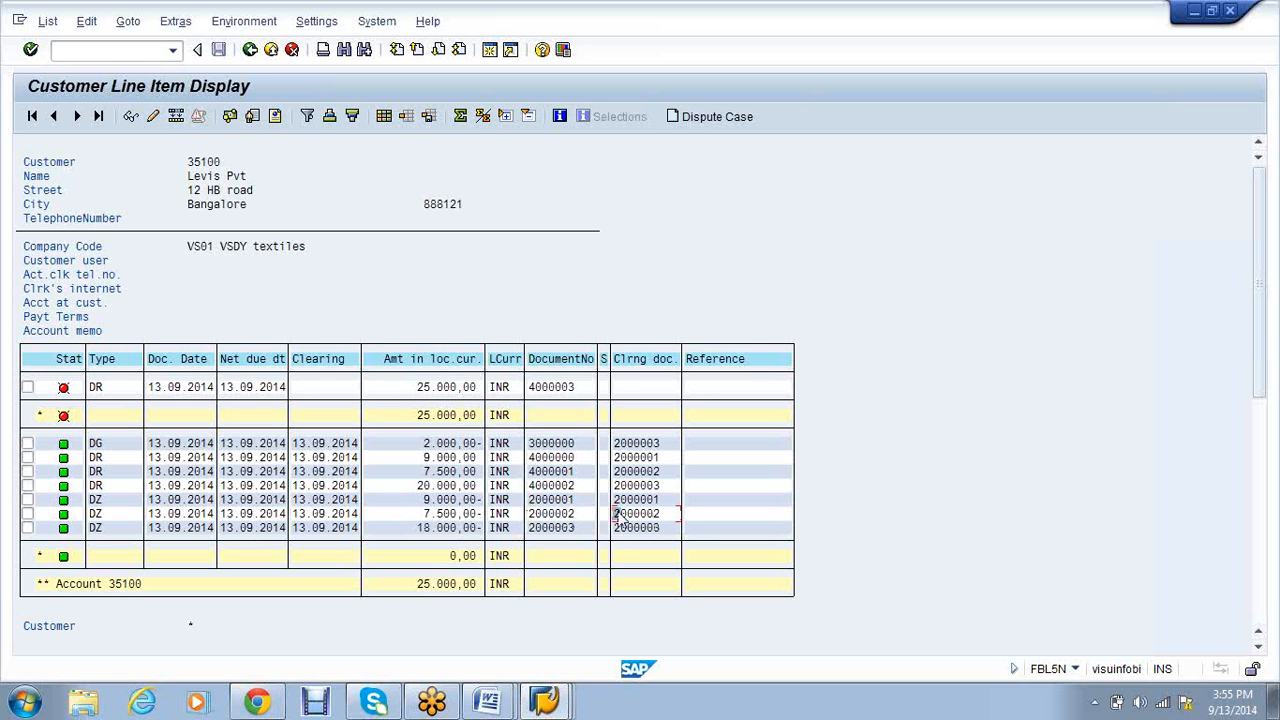
{"action": "left_click", "coordinate": [546, 514]}
{"action": "left_click", "coordinate": [553, 458]}
{"action": "left_click", "coordinate": [640, 458]}
{"action": "left_click", "coordinate": [566, 458]}
{"action": "left_click", "coordinate": [625, 460]}
{"action": "left_click", "coordinate": [536, 457]}
{"action": "left_click", "coordinate": [620, 461]}
{"action": "mouse_move", "coordinate": [493, 688]}
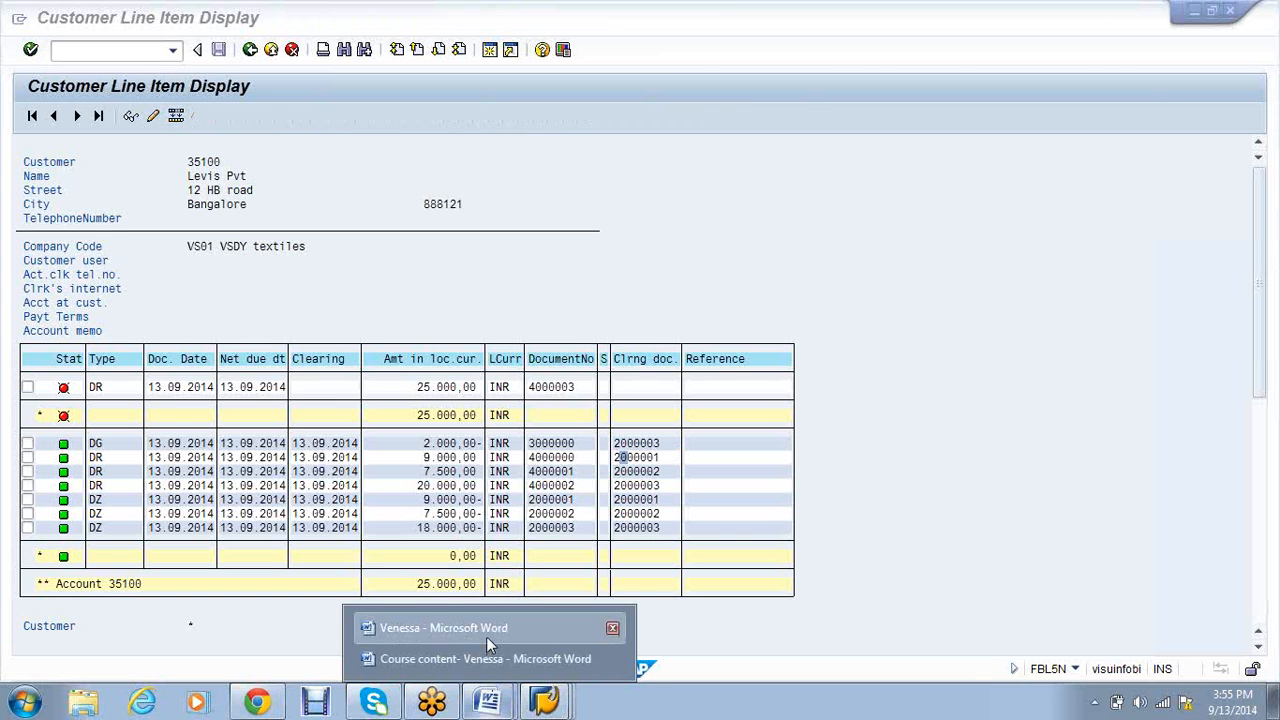
{"action": "left_click", "coordinate": [486, 636]}
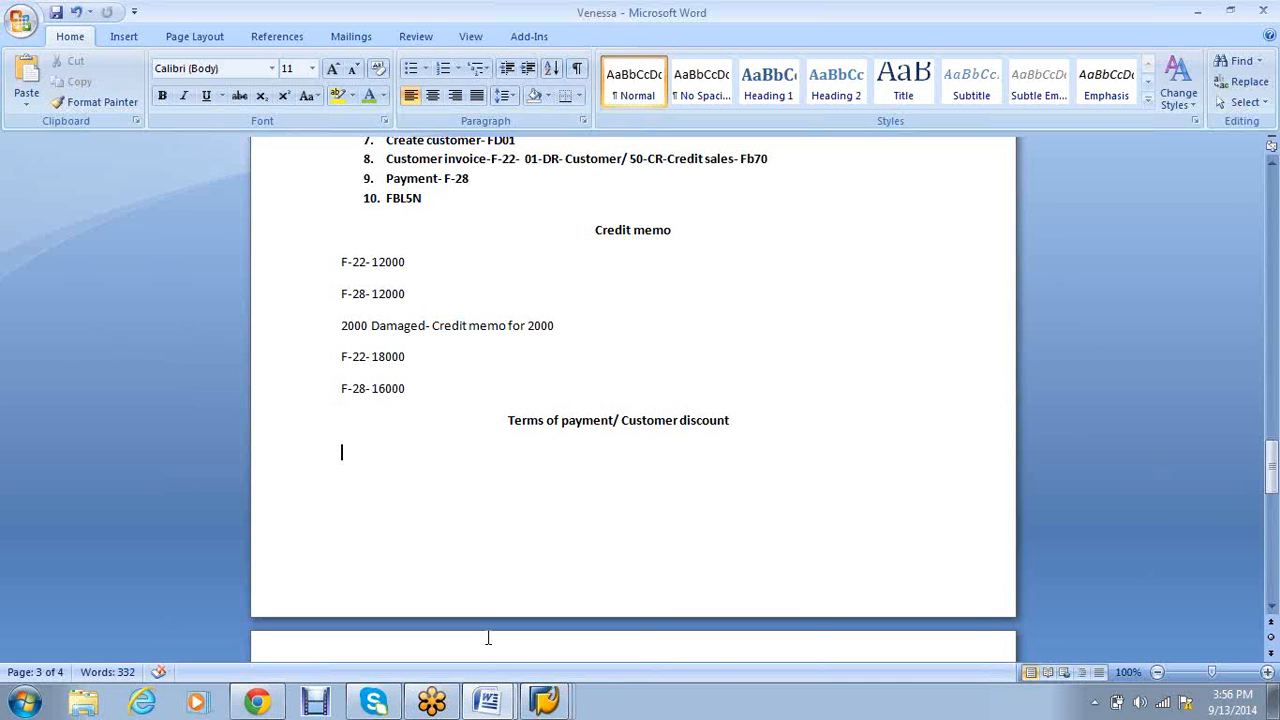
Type 'Customer discount- Loss/ Expense' and 'Number days increases , discount decereses' under the heading
{"action": "type", "text": "Customer discount- Loss/ Expe"}
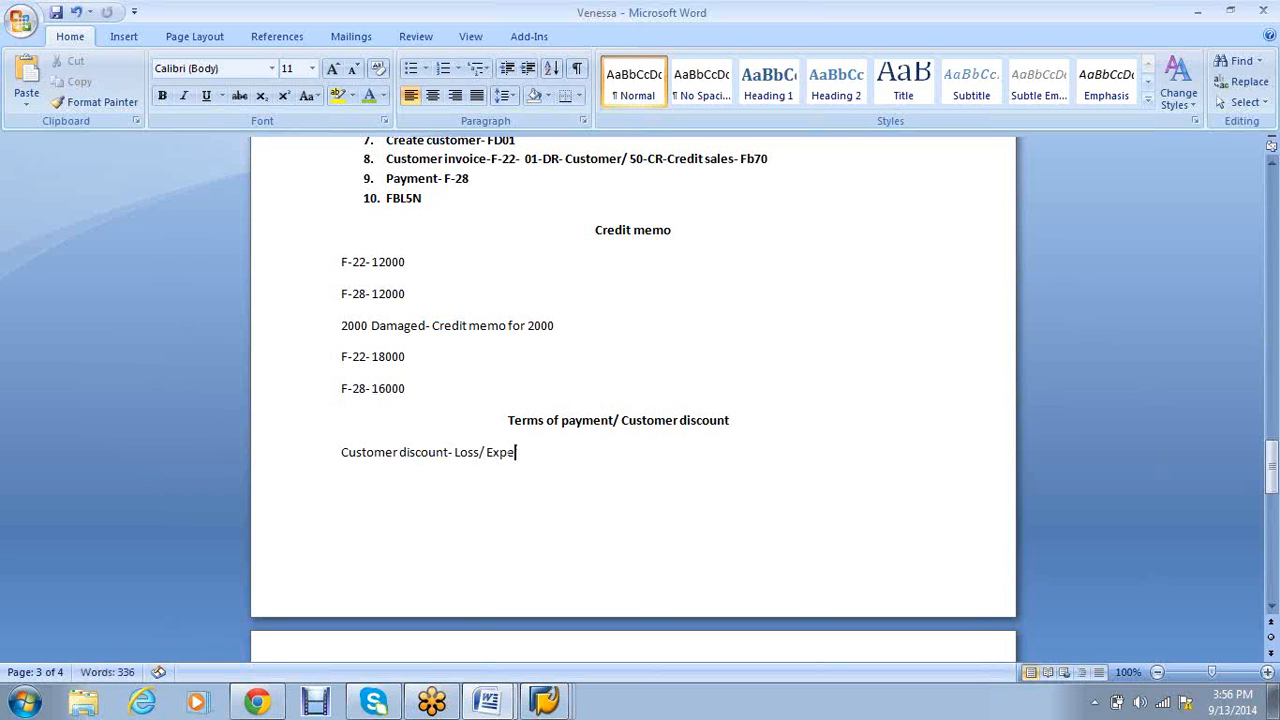
{"action": "type", "text": "nse"}
{"action": "key", "text": "Return"}
{"action": "type", "text": "Numbe"}
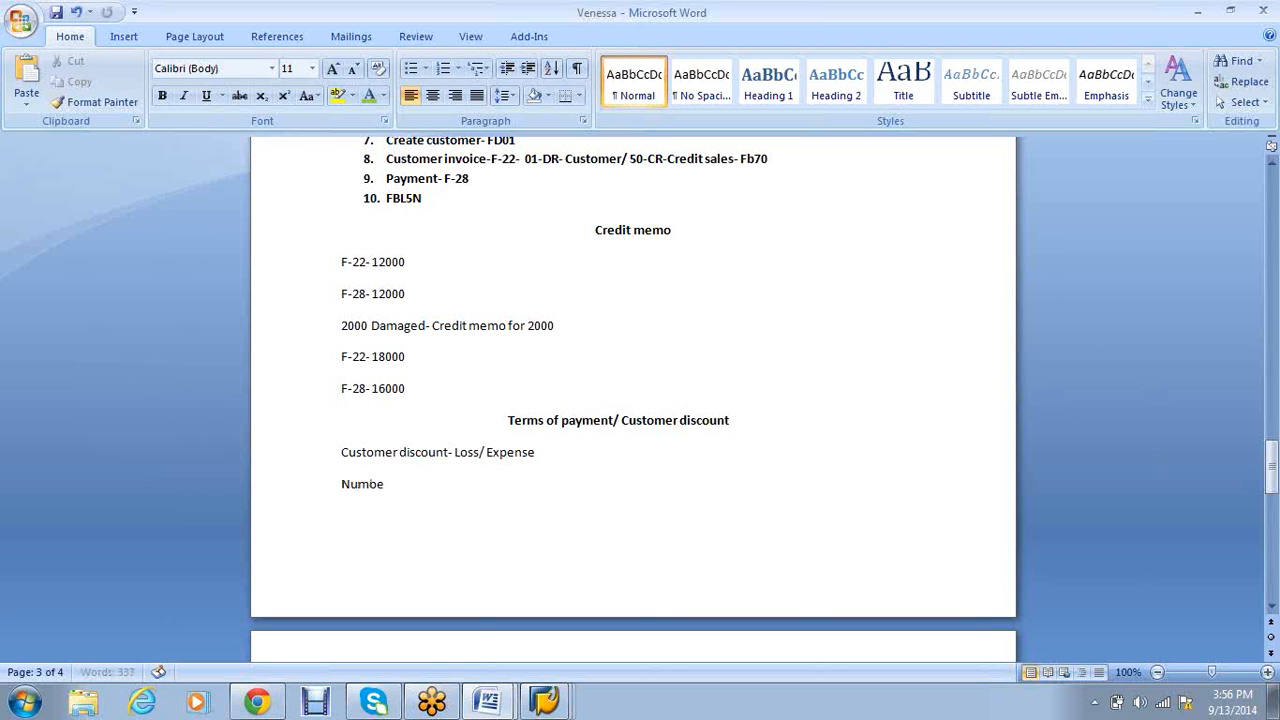
{"action": "type", "text": "r days increases , discount"}
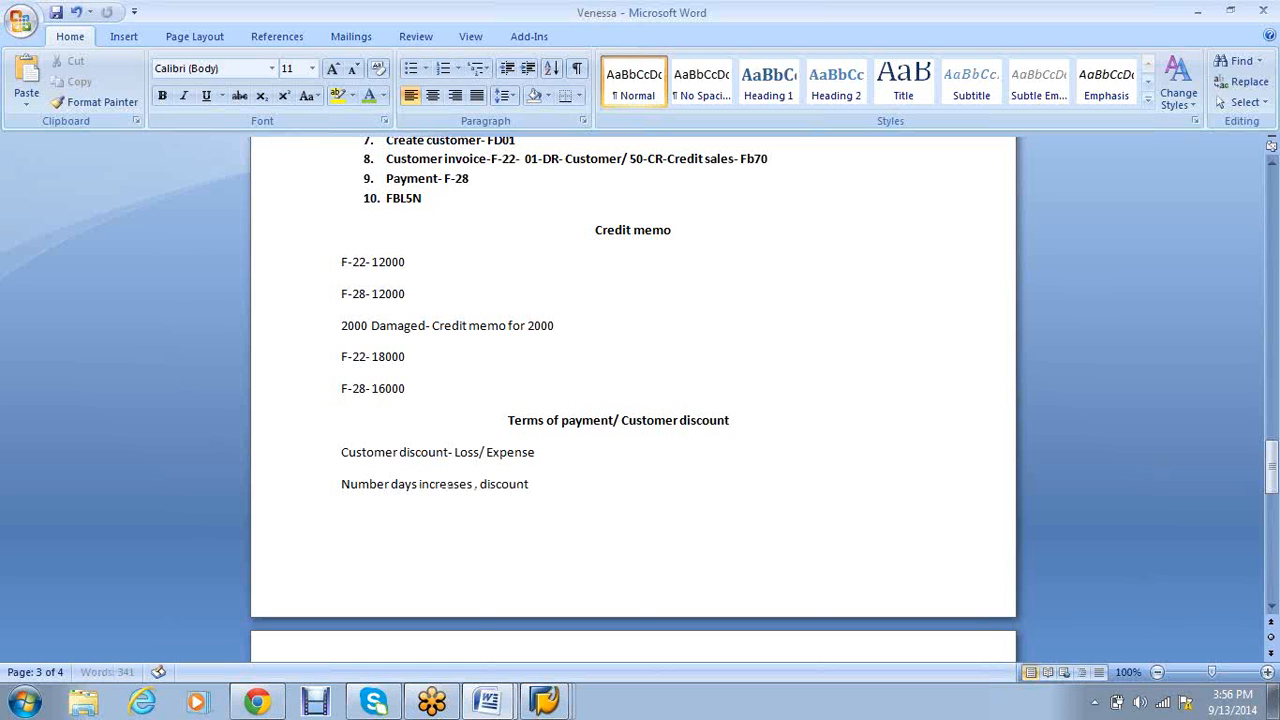
{"action": "type", "text": " dece"}
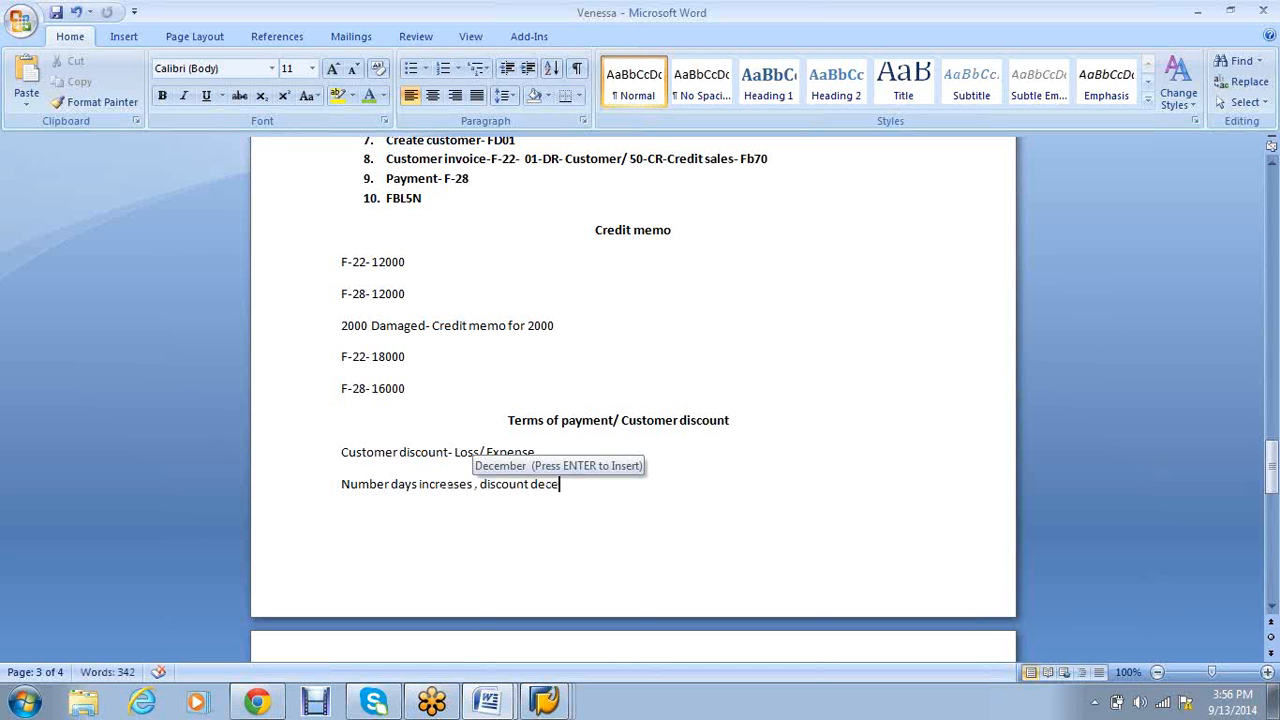
{"action": "type", "text": "reses"}
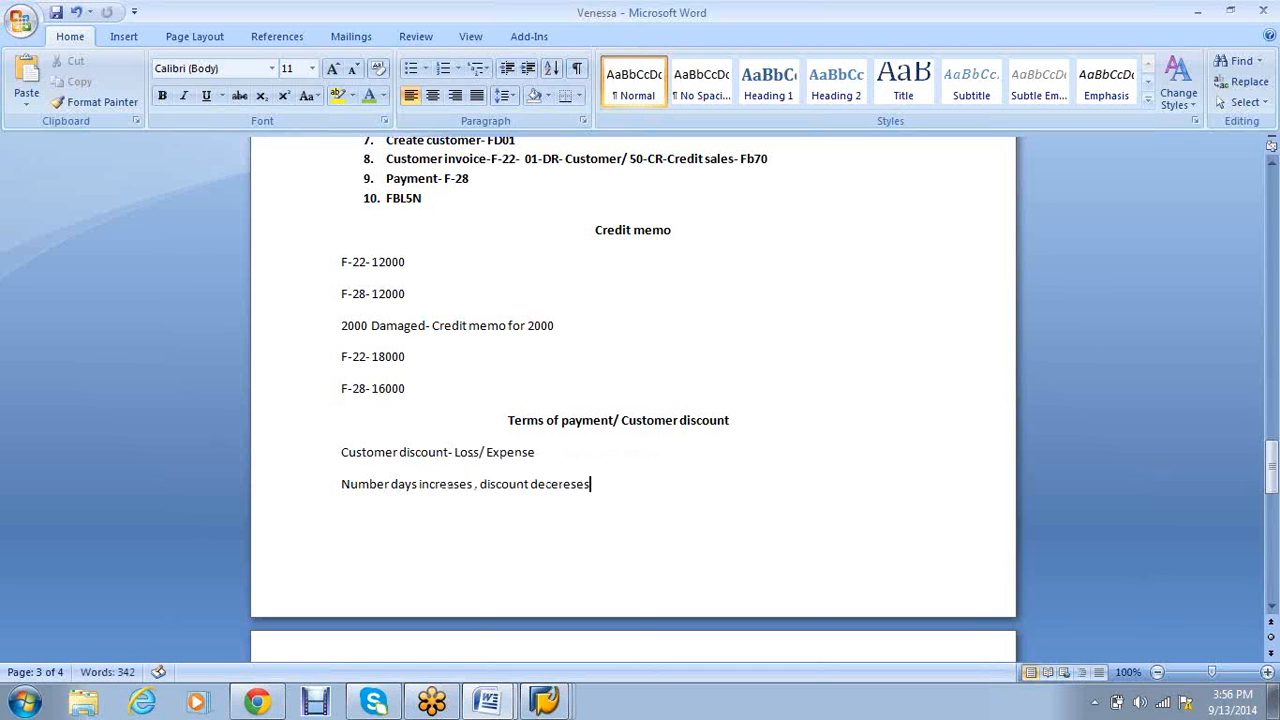
{"action": "key", "text": "Return"}
Correct the misspelling 'decereses' to 'decreases'
{"action": "left_click", "coordinate": [562, 486]}
{"action": "right_click", "coordinate": [563, 488]}
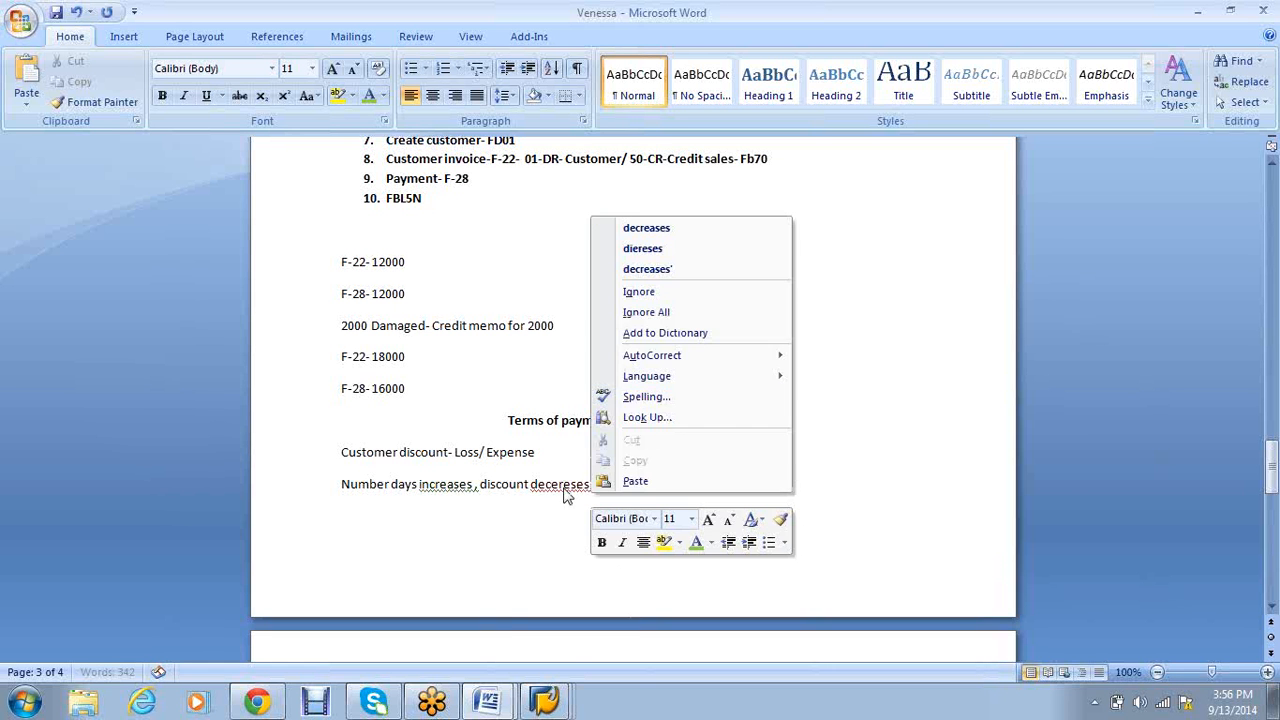
{"action": "left_click", "coordinate": [678, 228]}
{"action": "scroll", "coordinate": [600, 534], "scroll_direction": "down", "scroll_amount": 4}
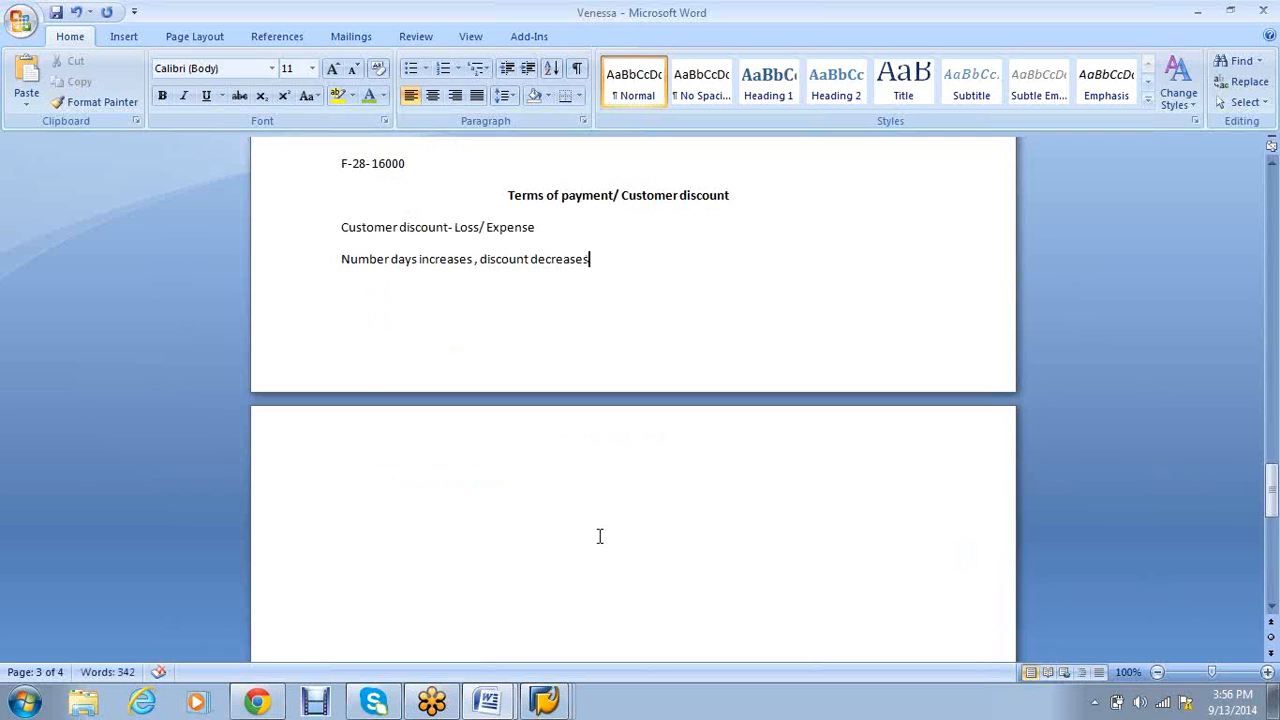
Add the line 'All terms of payment are define at client level.'
{"action": "key", "text": "Return"}
{"action": "type", "text": "All ter"}
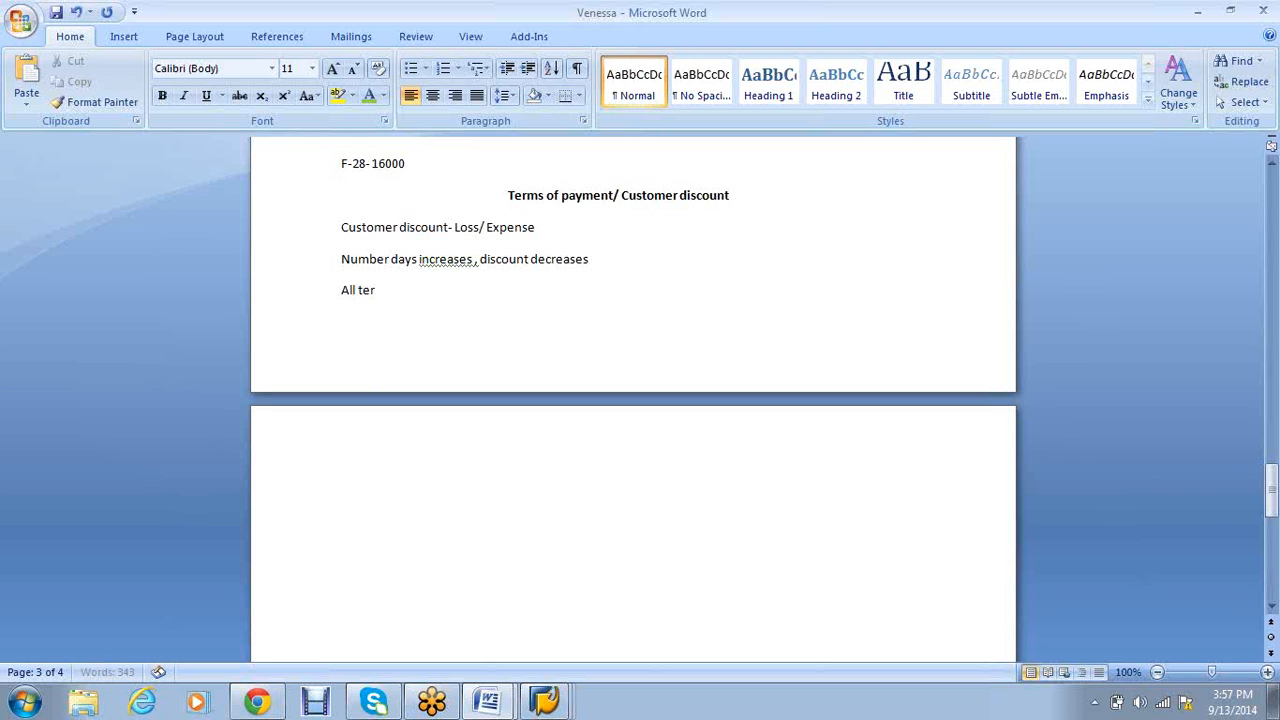
{"action": "type", "text": "ms of payment are define "}
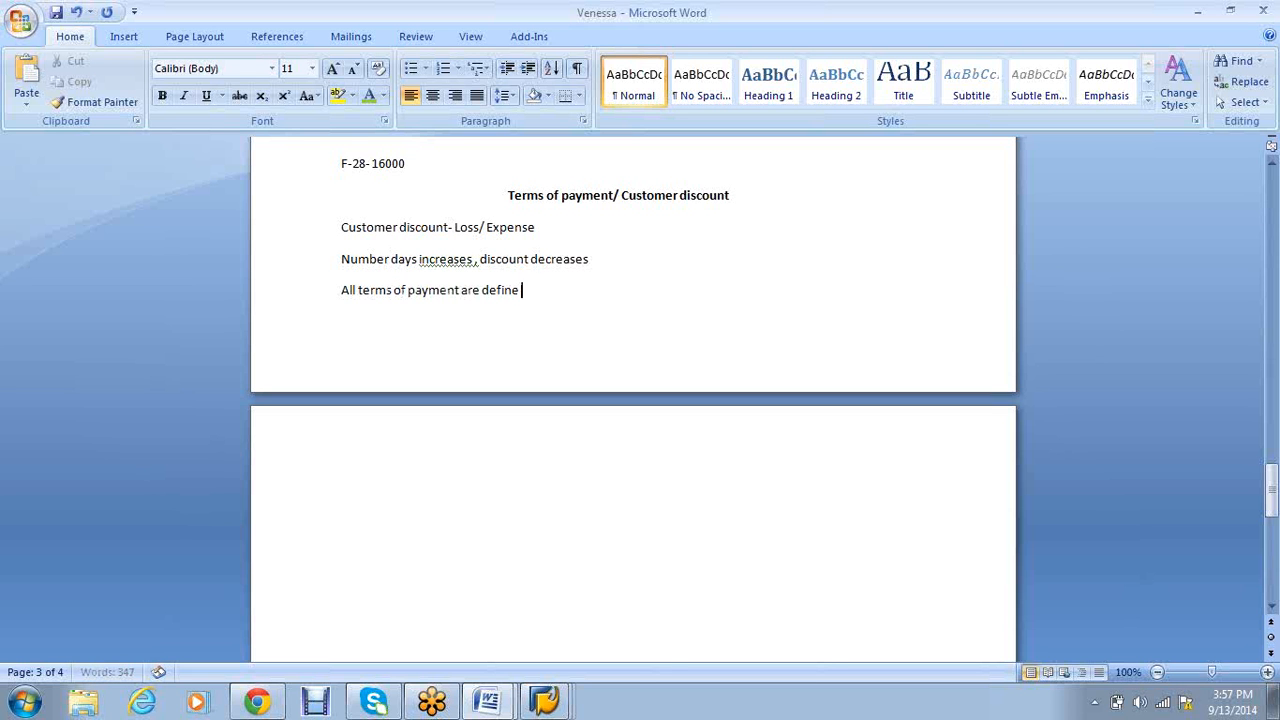
{"action": "type", "text": "at client level."}
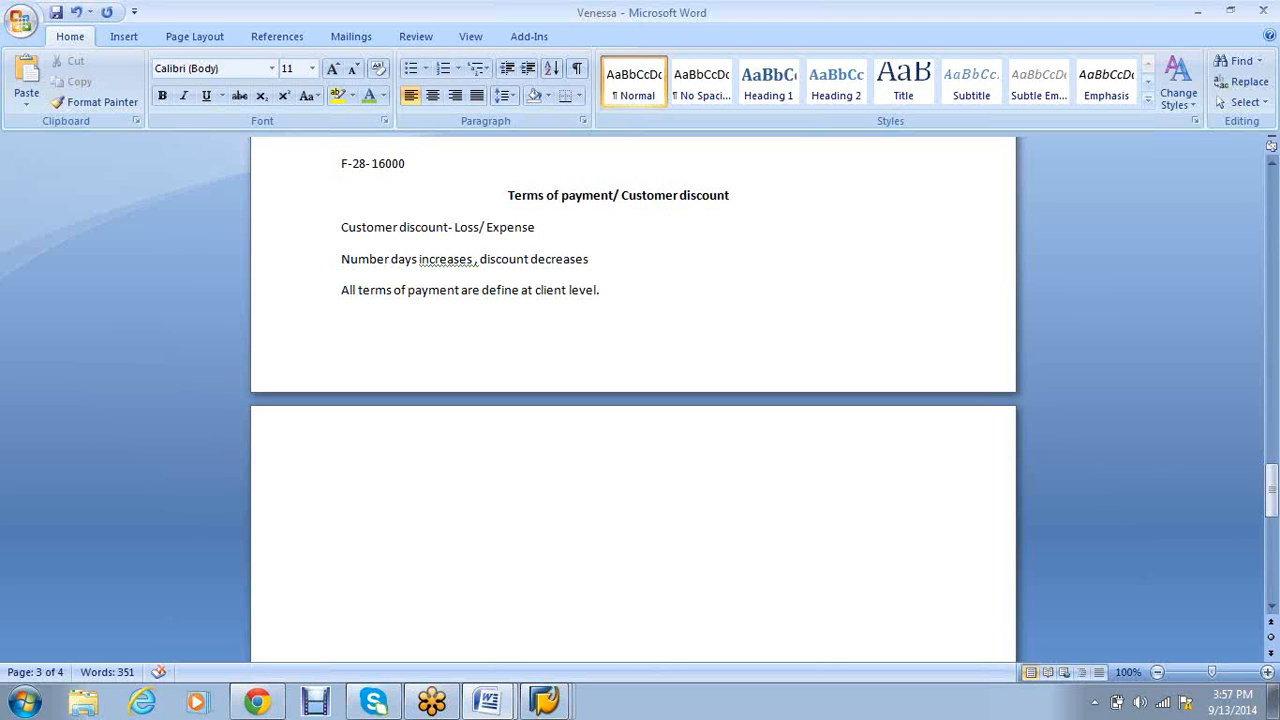
{"action": "key", "text": "Return"}
Add the title 'Terms of payment- Discount rule' followed by Customer, Vendor and both on separate lines
{"action": "type", "text": "Terms of pa"}
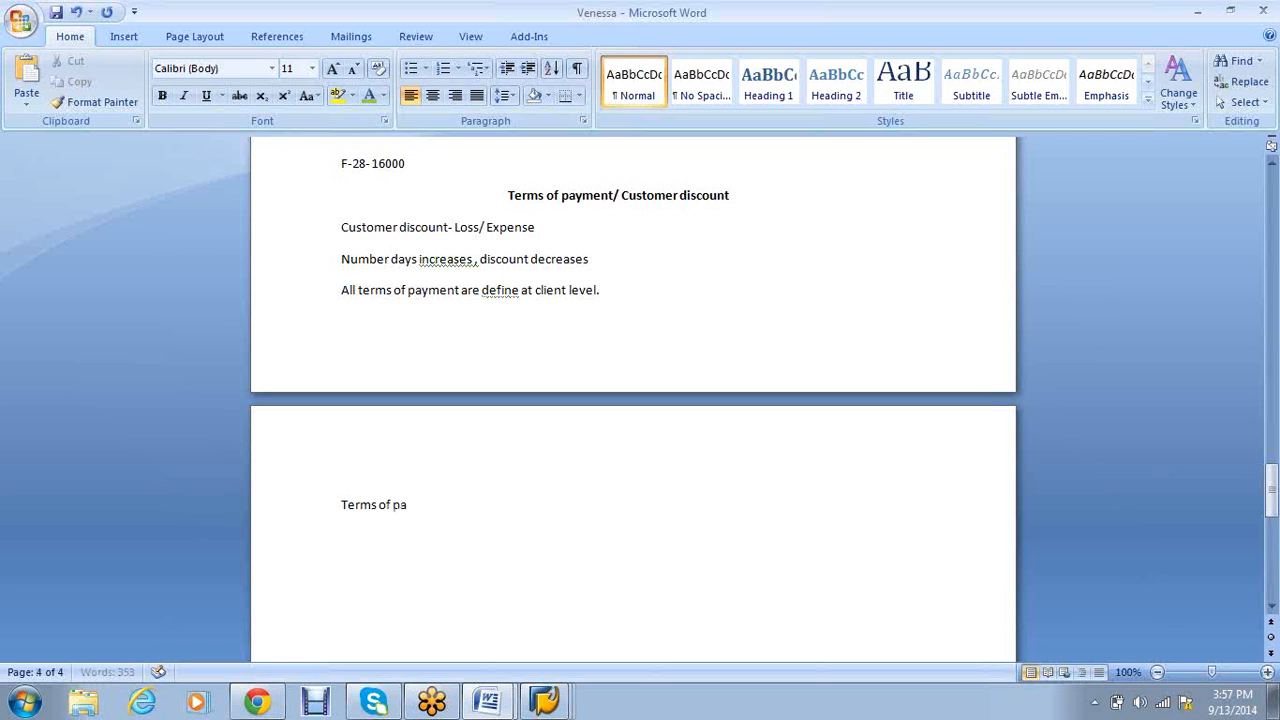
{"action": "type", "text": "yment-"}
{"action": "type", "text": " Diso"}
{"action": "type", "text": "cunt"}
{"action": "key", "text": "BackSpace"}
{"action": "key", "text": "BackSpace"}
{"action": "key", "text": "BackSpace"}
{"action": "key", "text": "BackSpace"}
{"action": "key", "text": "BackSpace"}
{"action": "key", "text": "BackSpace"}
{"action": "type", "text": "scount"}
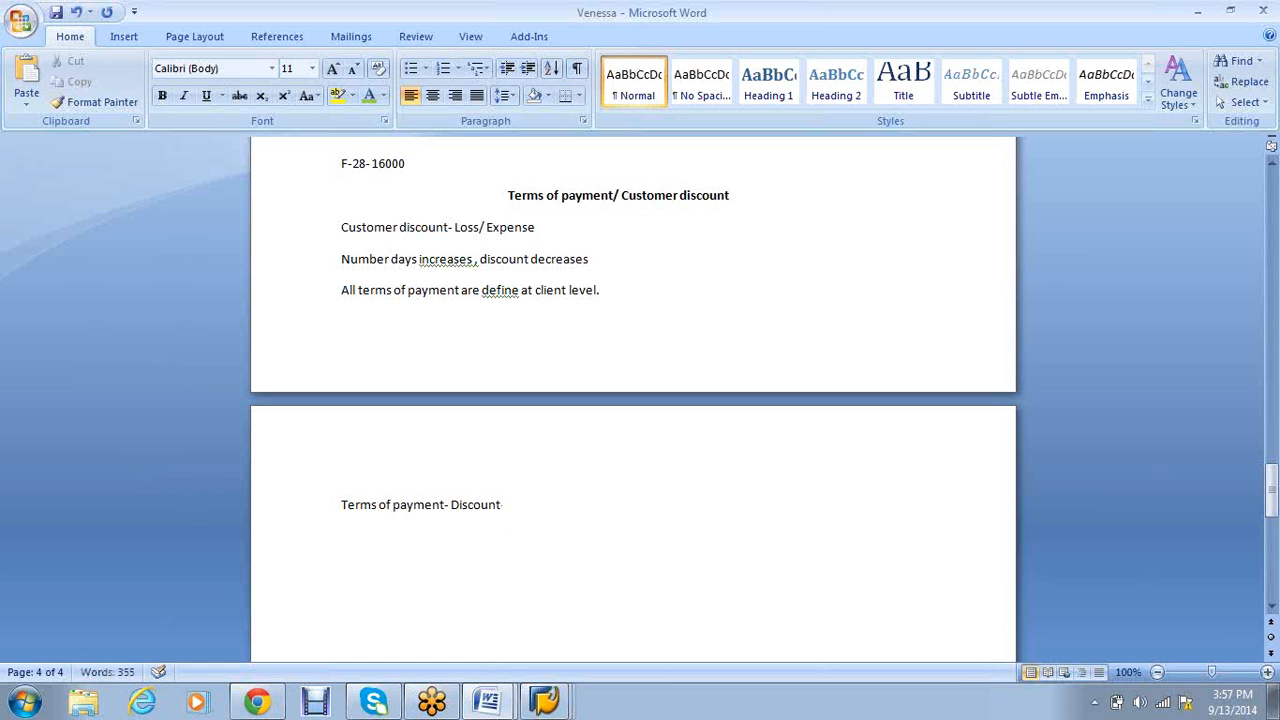
{"action": "type", "text": " rule"}
{"action": "key", "text": "Return"}
{"action": "type", "text": "Customer"}
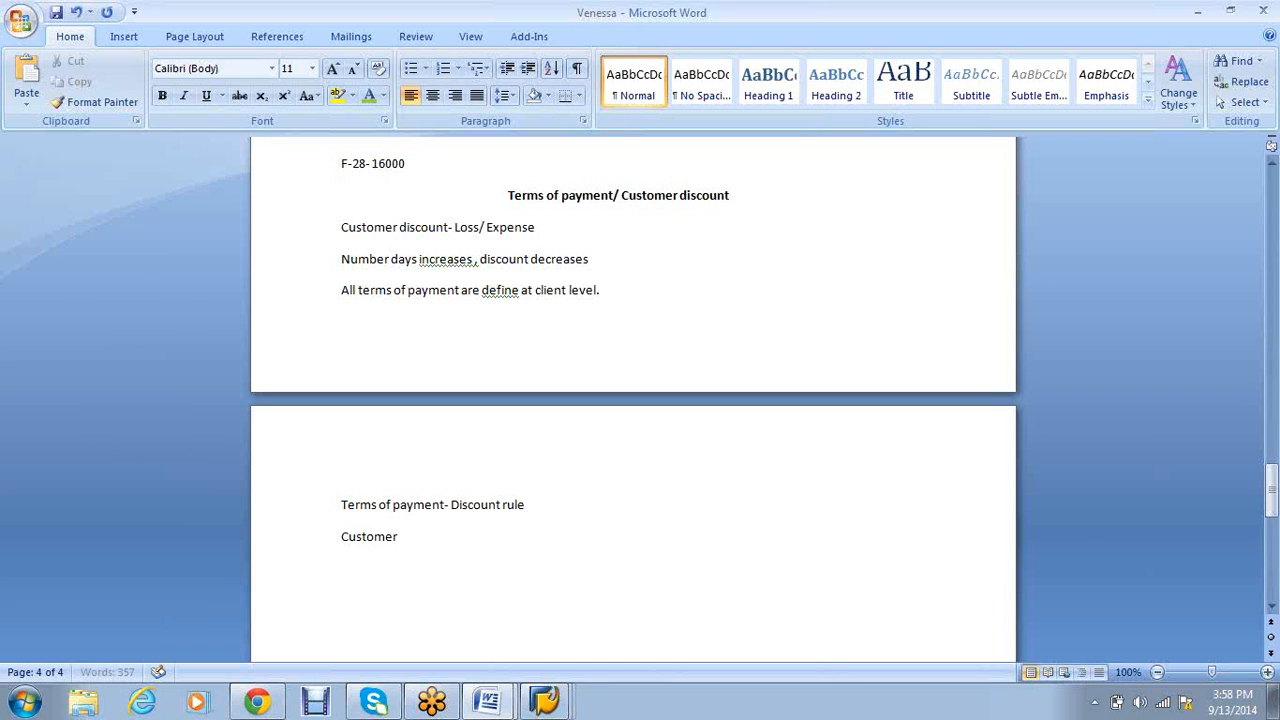
{"action": "key", "text": "Return"}
{"action": "type", "text": "Vendor both"}
{"action": "key", "text": "BackSpace"}
{"action": "key", "text": "BackSpace"}
{"action": "key", "text": "BackSpace"}
{"action": "key", "text": "BackSpace"}
{"action": "key", "text": "BackSpace"}
{"action": "key", "text": "Return"}
{"action": "type", "text": "both"}
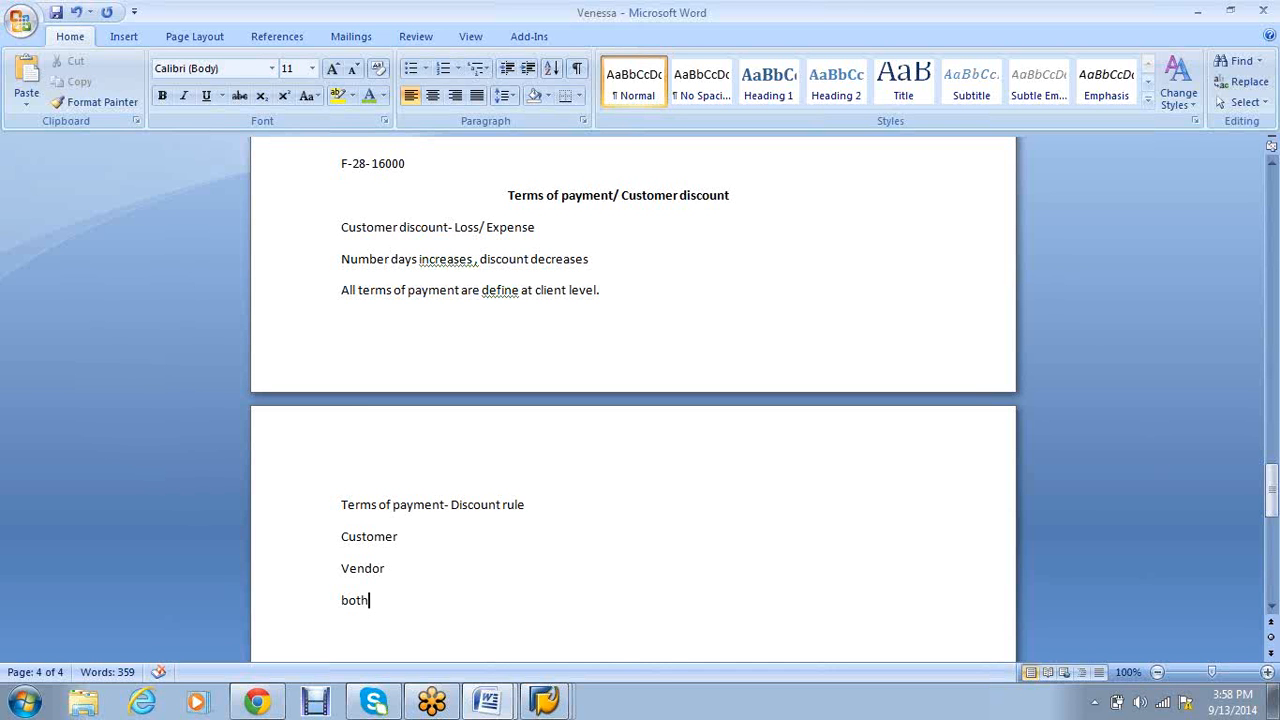
Add the lines 'Via- master data' and 'Invoice' beneath Both
{"action": "key", "text": "Return"}
{"action": "type", "text": "Via- master data"}
{"action": "key", "text": "Return"}
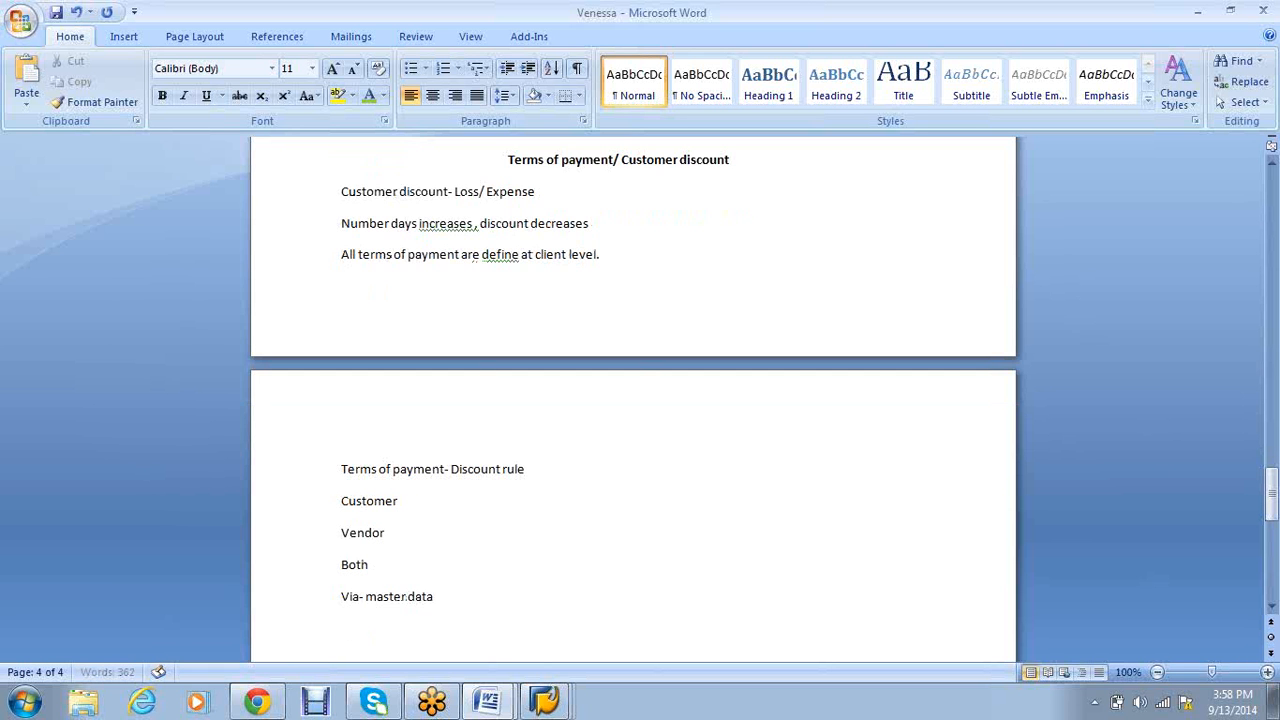
{"action": "type", "text": "Inc"}
{"action": "key", "text": "BackSpace"}
{"action": "type", "text": "voice"}
Append '- 0001' to the master data line and '- 0002' to the Invoice line
{"action": "left_click", "coordinate": [436, 596]}
{"action": "type", "text": "- 0001"}
{"action": "key", "text": "Down"}
{"action": "type", "text": "-"}
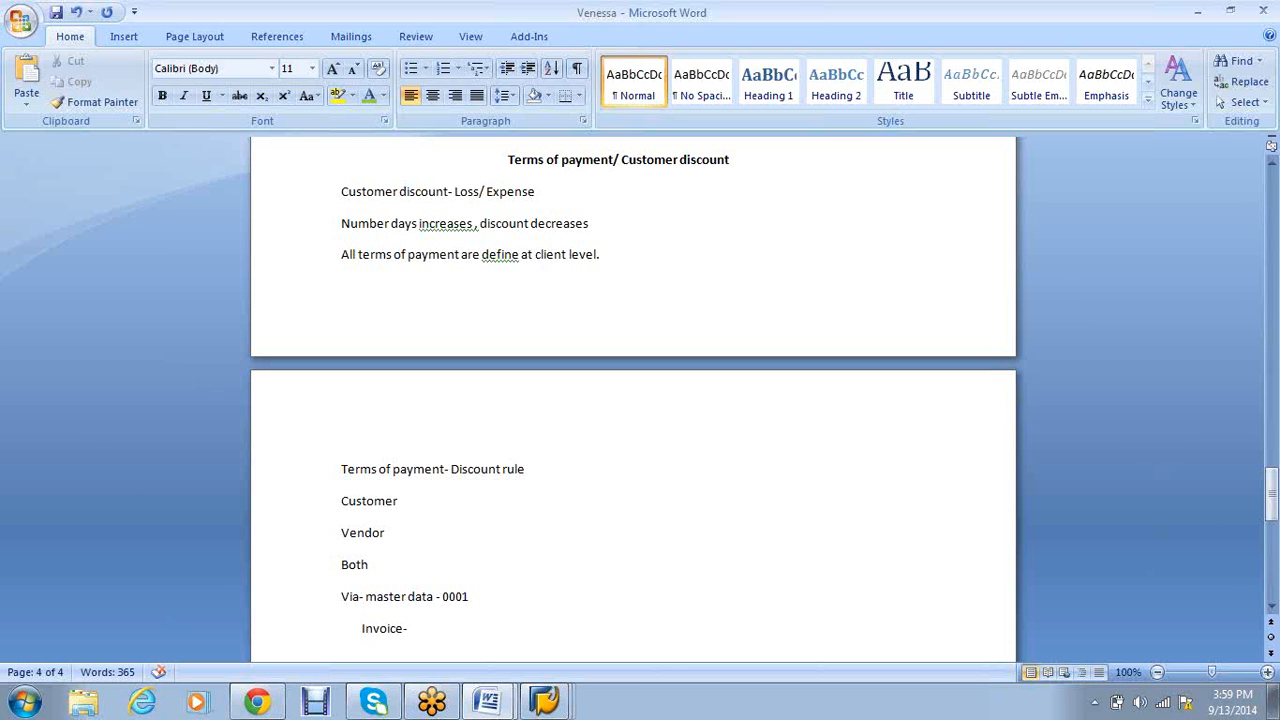
{"action": "type", "text": " 0002"}
{"action": "key", "text": "Right"}
{"action": "key", "text": "Right"}
{"action": "key", "text": "Right"}
{"action": "key", "text": "Right"}
{"action": "key", "text": "Right"}
{"action": "key", "text": "Return"}
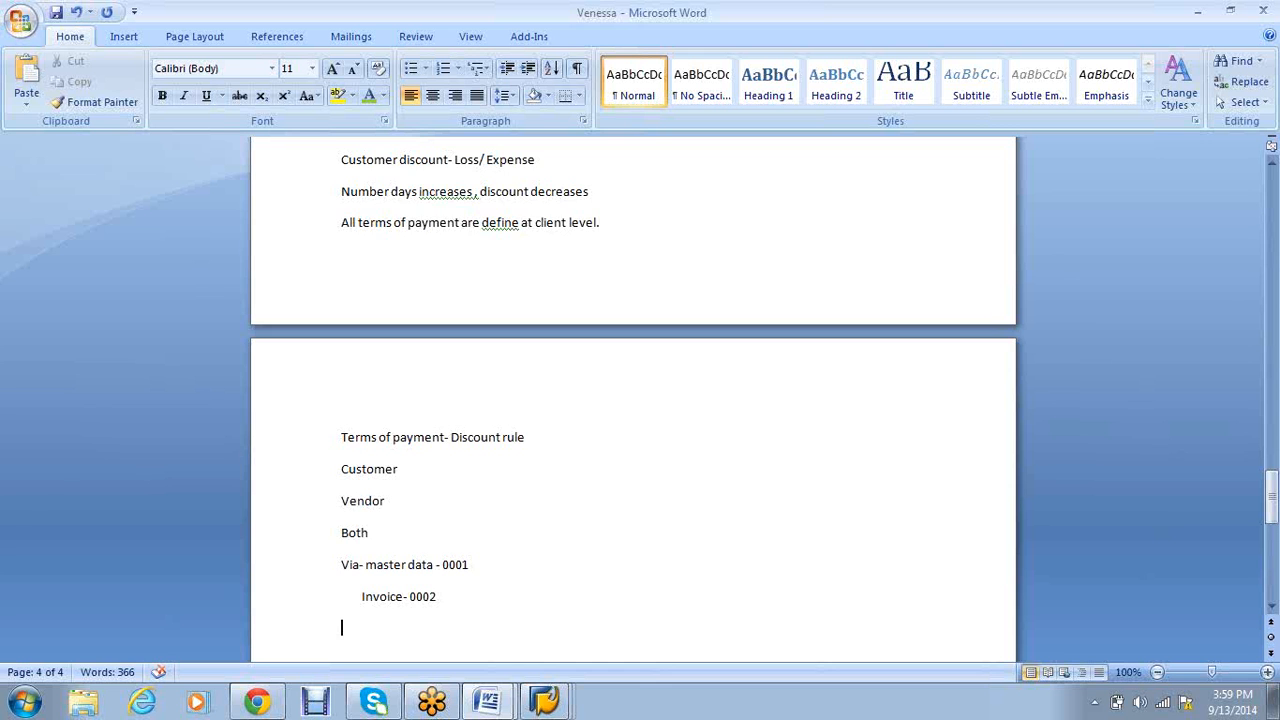
Add item '1. Define terms of payment' followed by 'Customer or vendor or both'
{"action": "type", "text": "1. "}
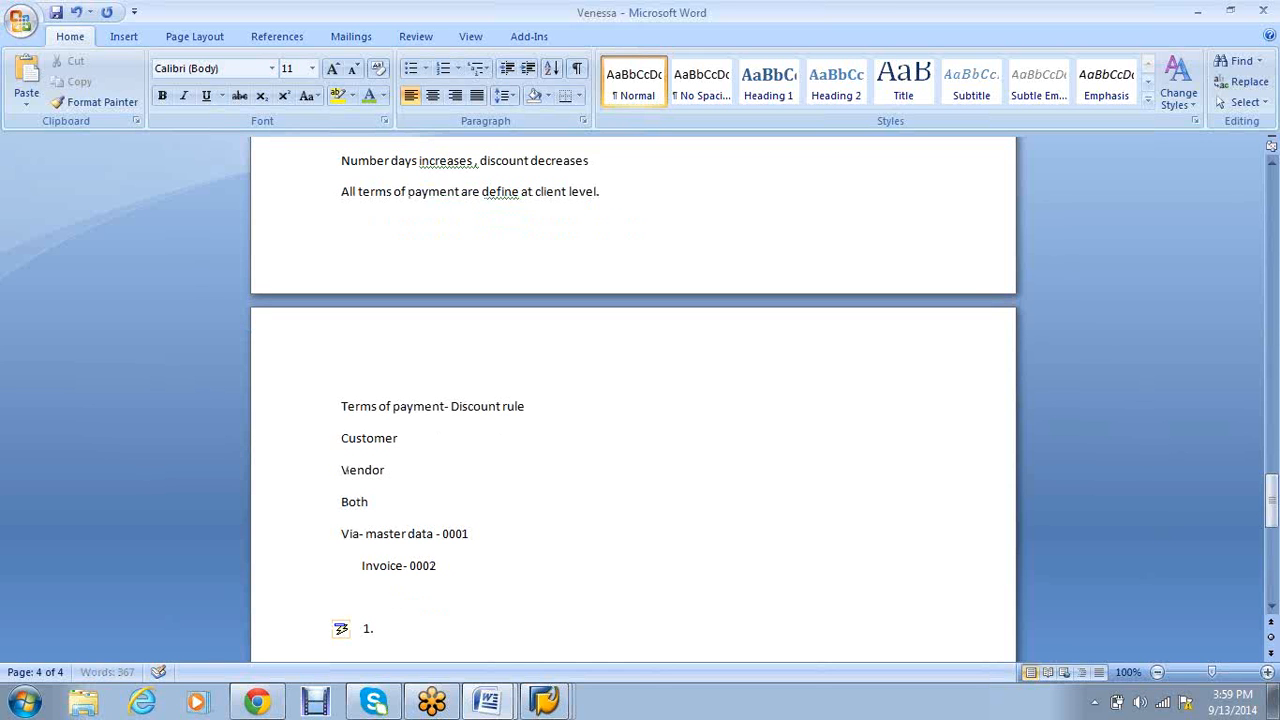
{"action": "type", "text": "Def"}
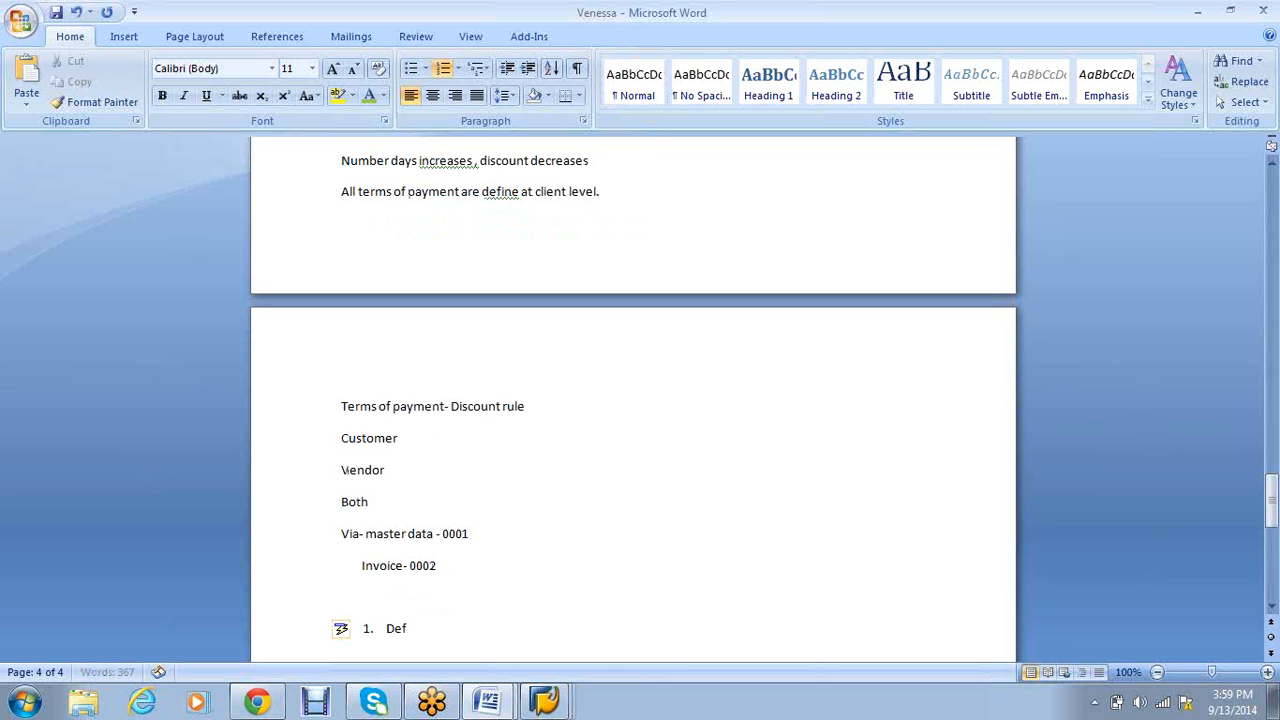
{"action": "type", "text": "ine terms of payment"}
{"action": "key", "text": "Return"}
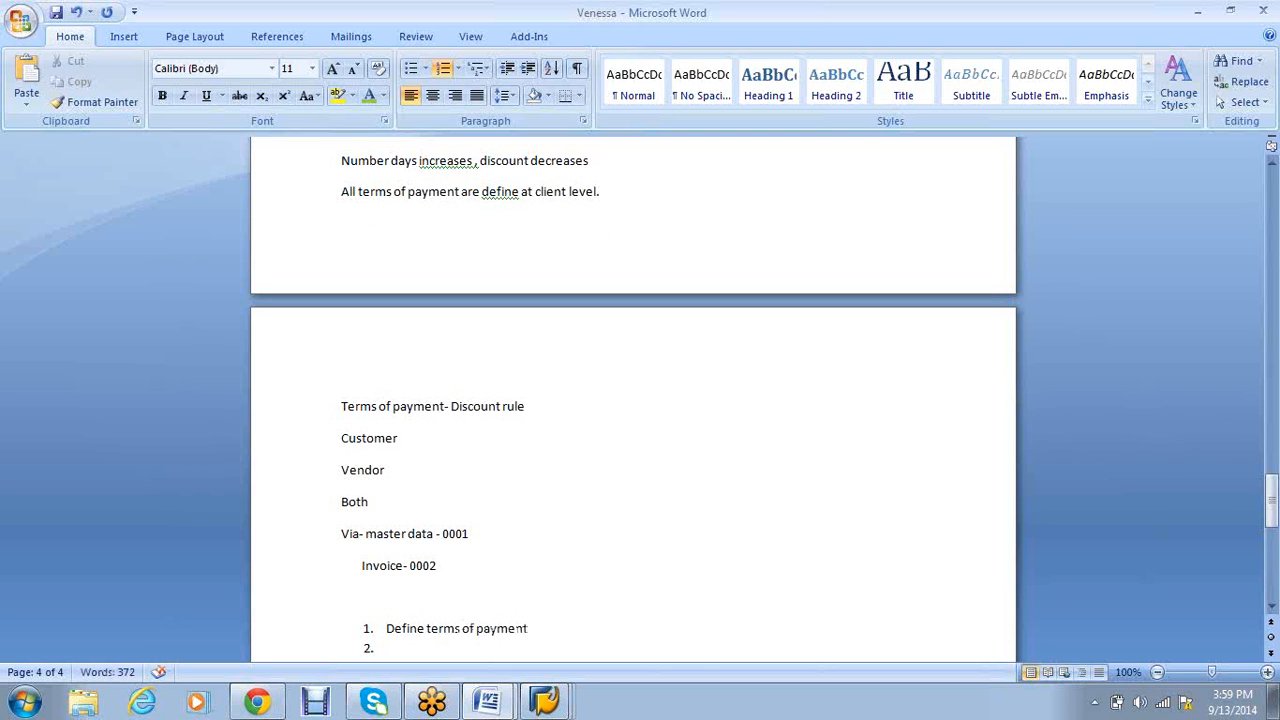
{"action": "key", "text": "BackSpace"}
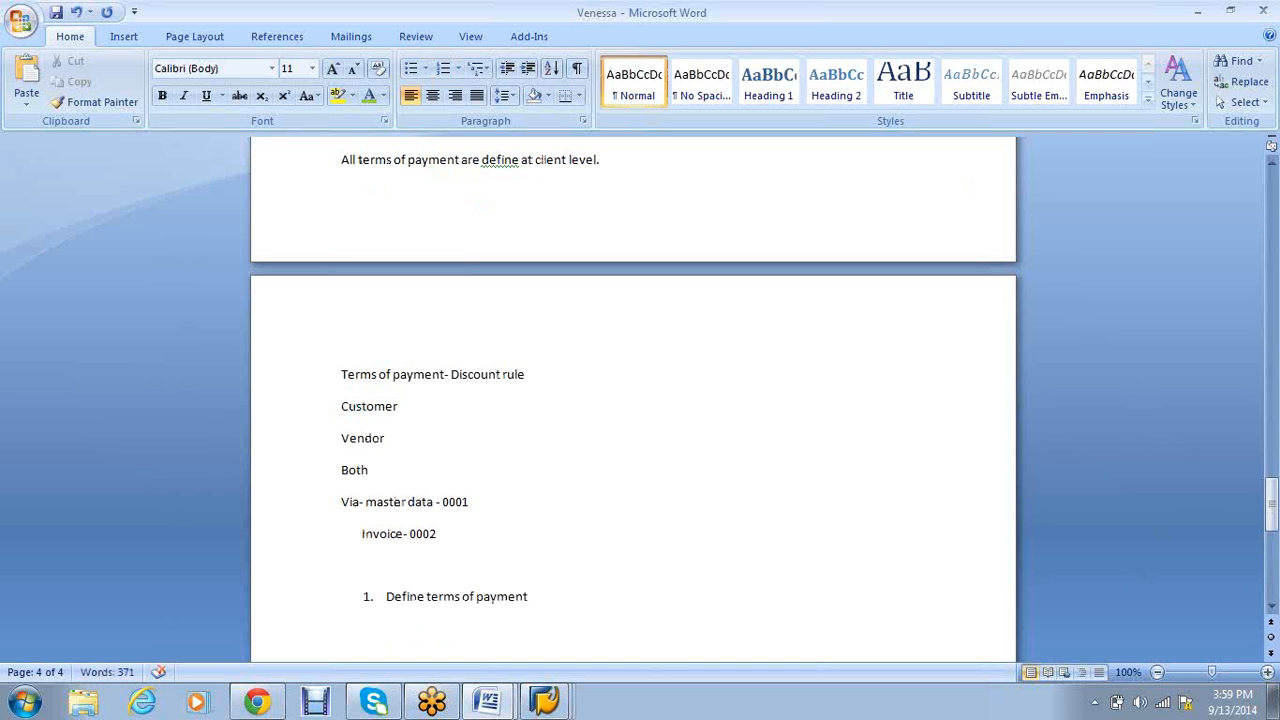
{"action": "type", "text": "Customer or"}
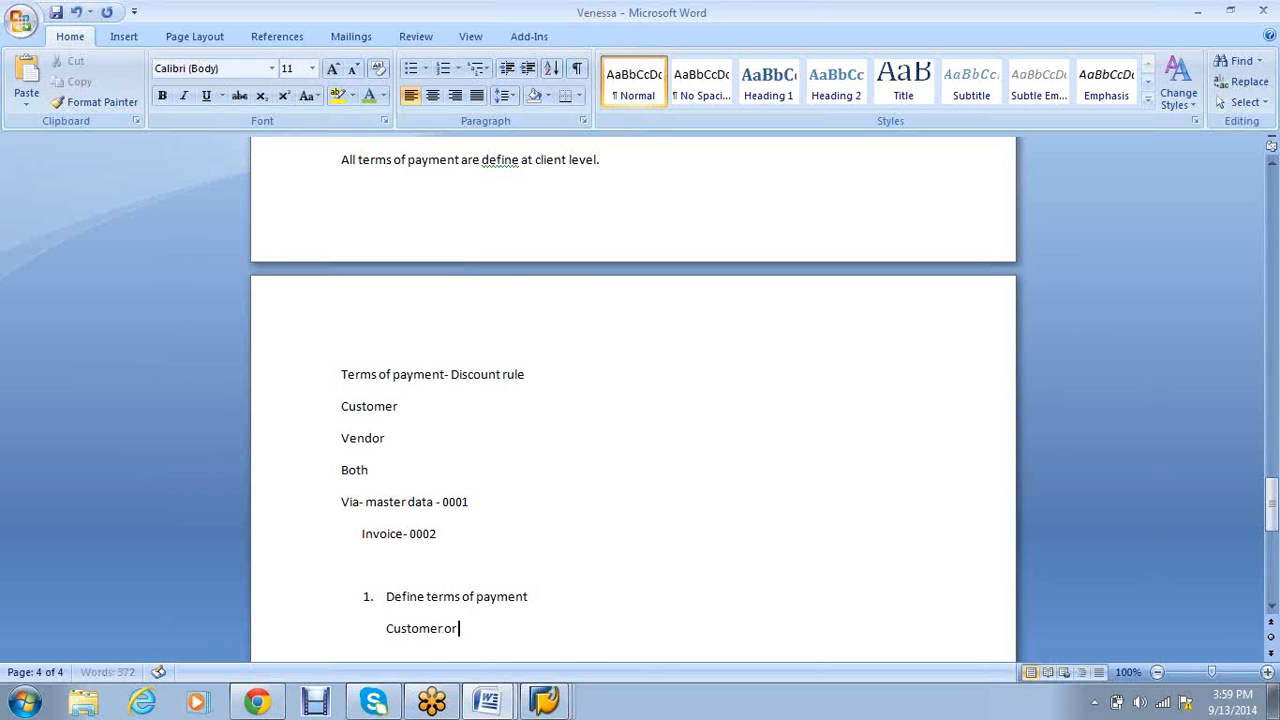
{"action": "type", "text": " vendor or both"}
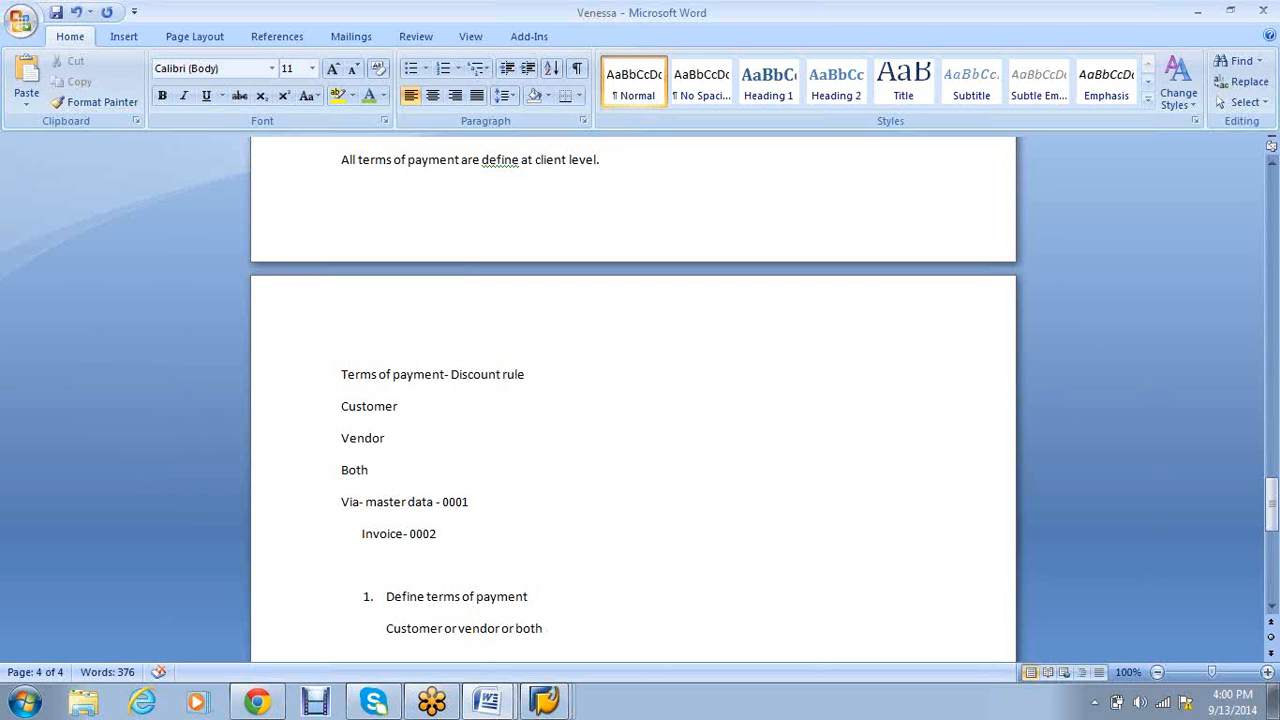
Add the line 'Baseline date- Posting date, document date or entry date'
{"action": "key", "text": "Return"}
{"action": "type", "text": "Base"}
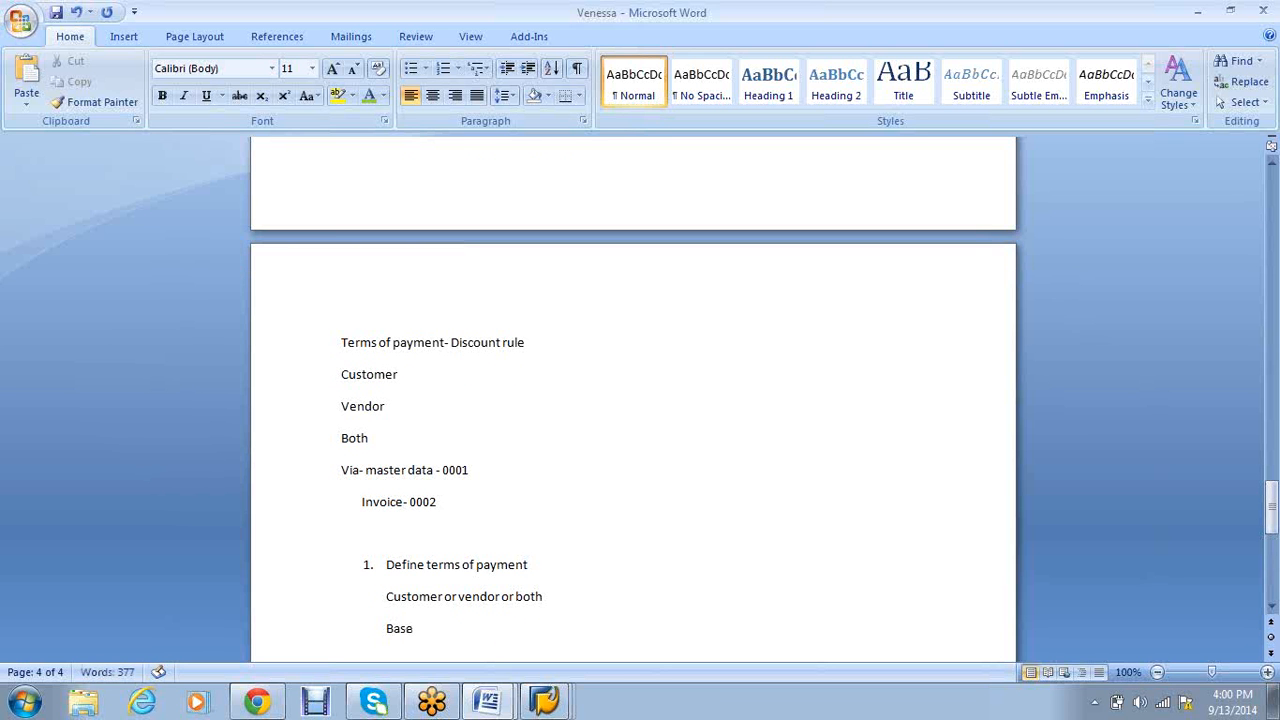
{"action": "type", "text": "line date-"}
{"action": "type", "text": "Posting da"}
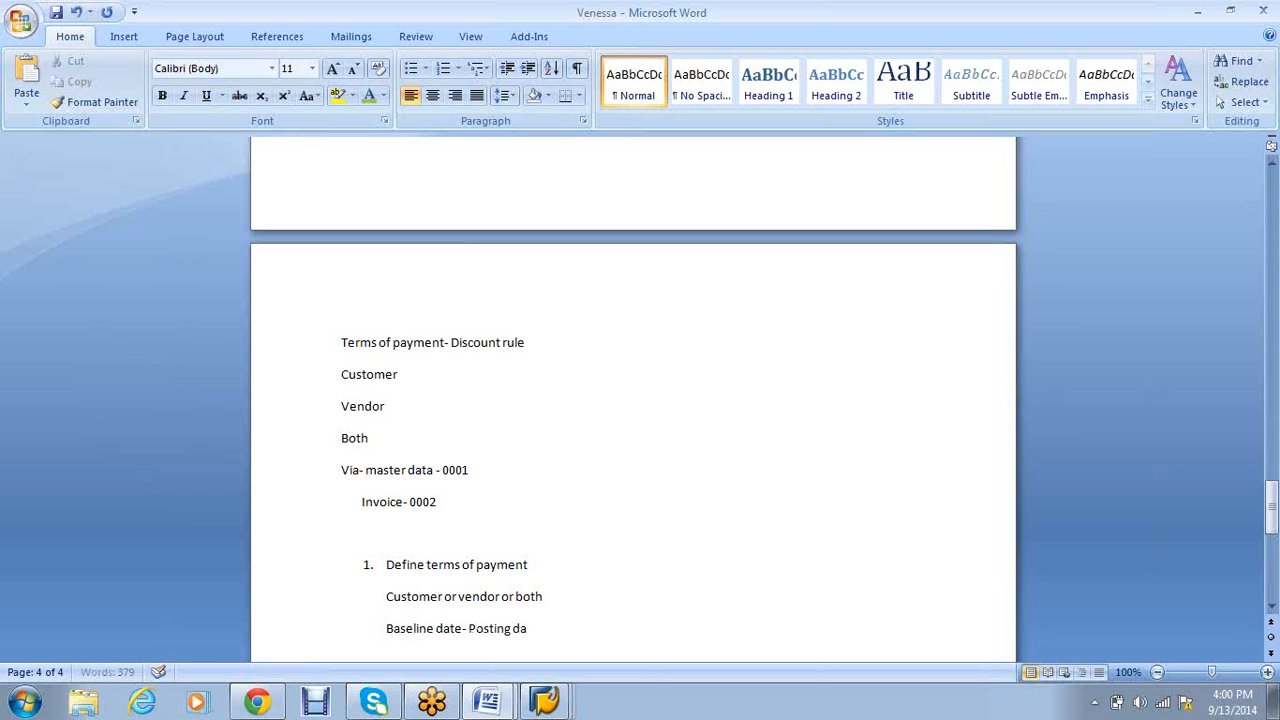
{"action": "type", "text": "te, document dae"}
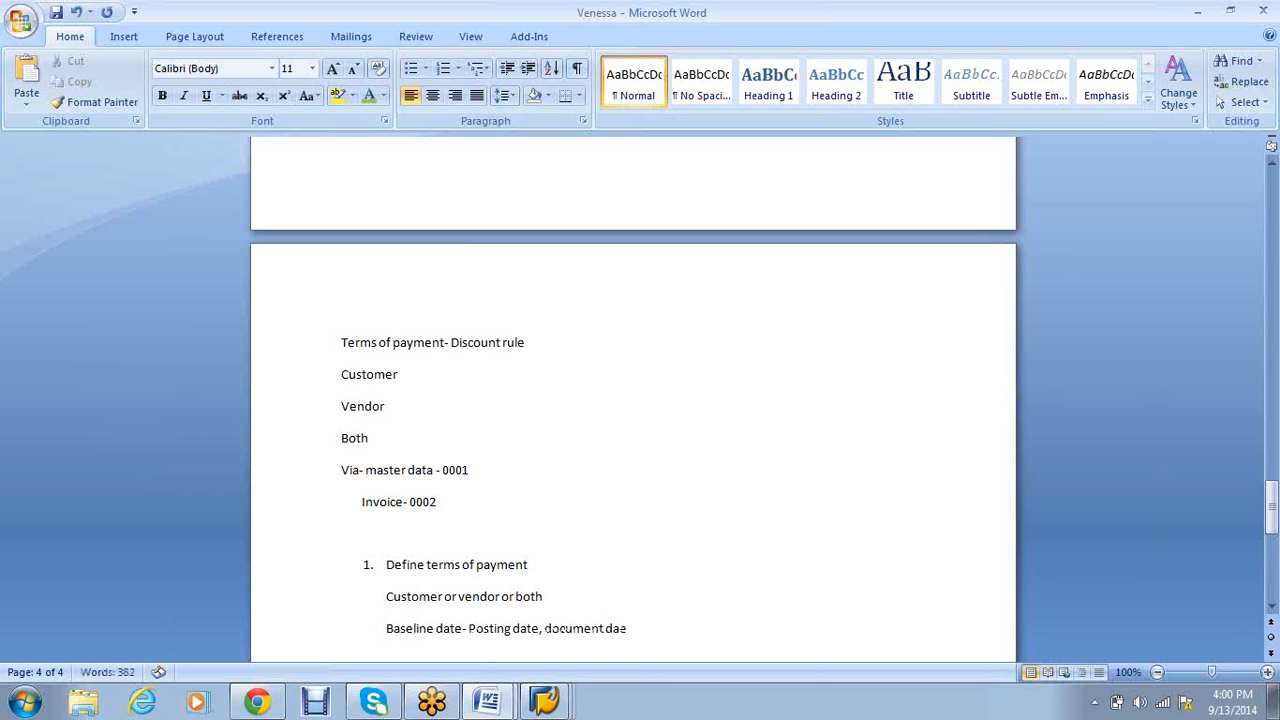
{"action": "key", "text": "BackSpace"}
{"action": "type", "text": "te or entry dat"}
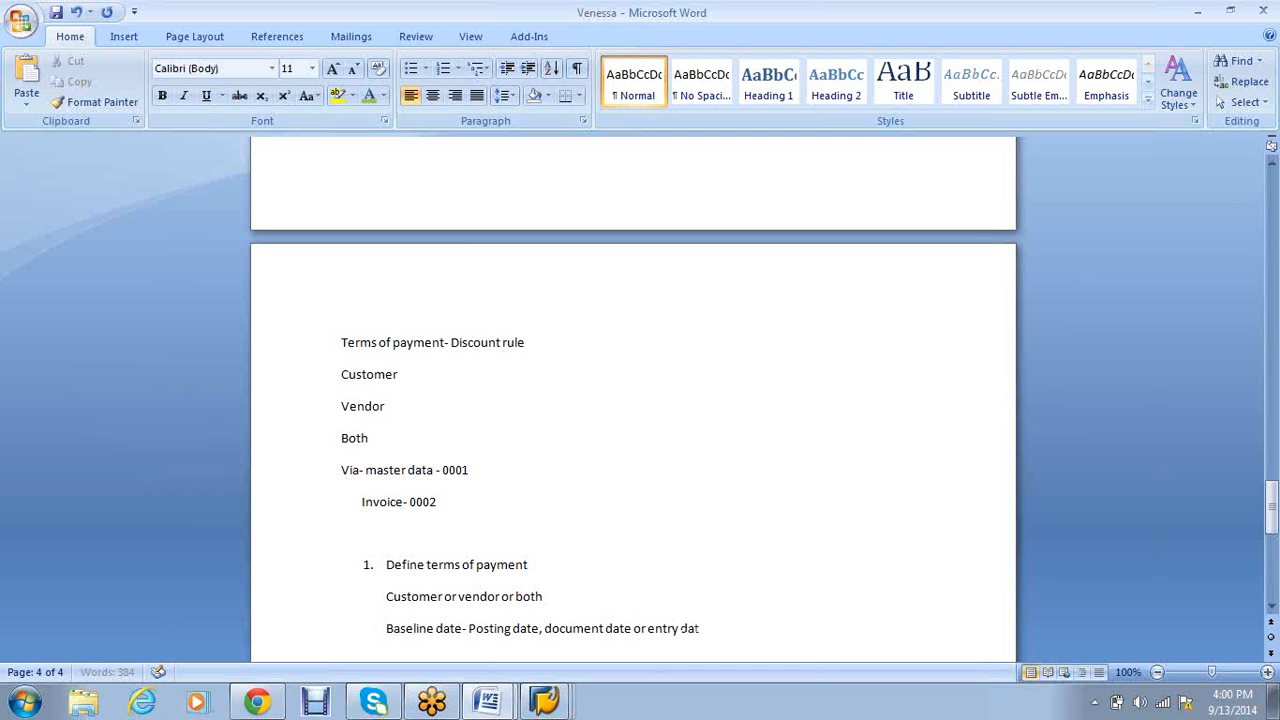
{"action": "type", "text": "e"}
{"action": "scroll", "coordinate": [491, 543], "scroll_direction": "down", "scroll_amount": 3}
Make 'Posting date' bold in the baseline date line
{"action": "scroll", "coordinate": [491, 543], "scroll_direction": "down", "scroll_amount": 1}
{"action": "double_click", "coordinate": [513, 450]}
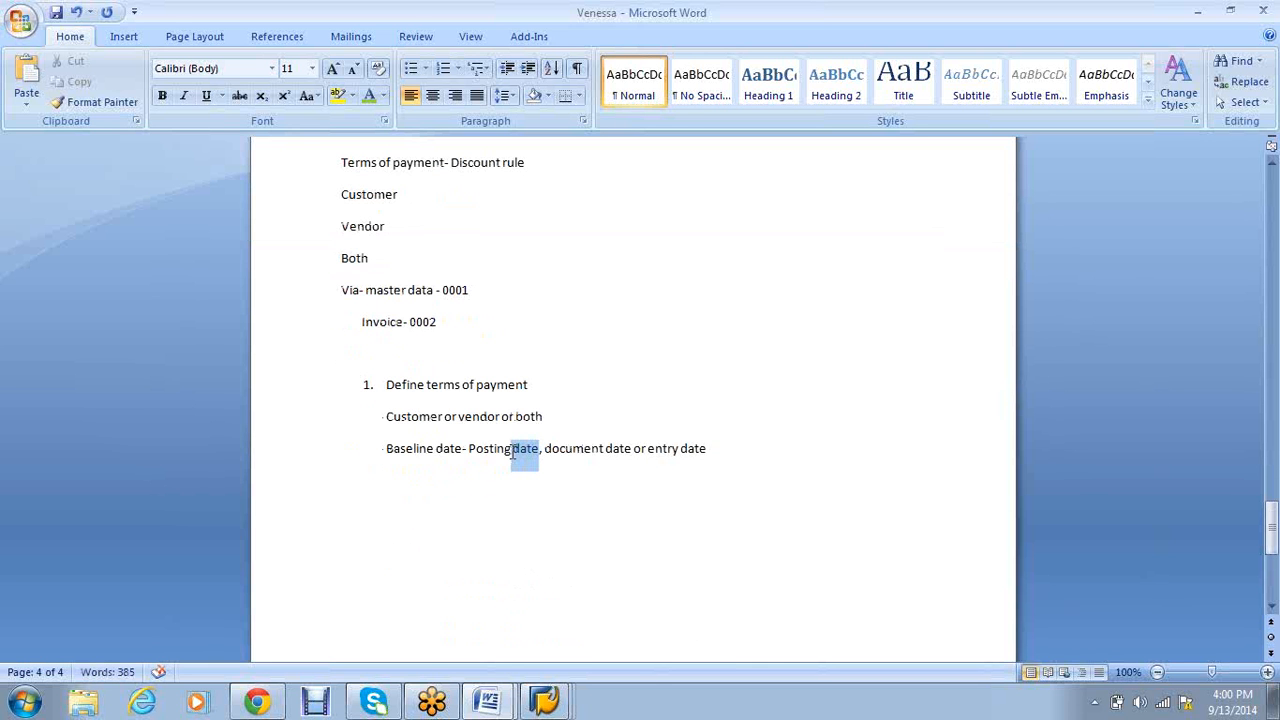
{"action": "left_click_drag", "start_coordinate": [513, 452], "coordinate": [488, 451]}
{"action": "key", "text": "ctrl+b"}
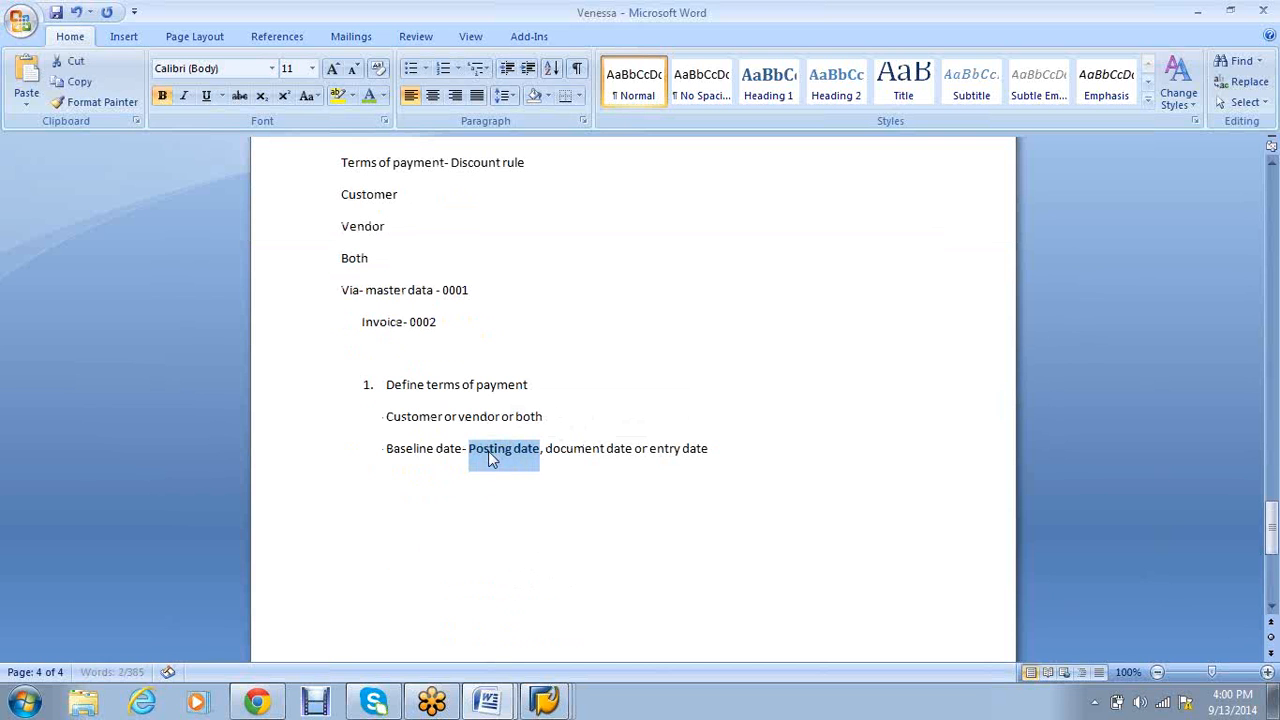
{"action": "left_click", "coordinate": [588, 497]}
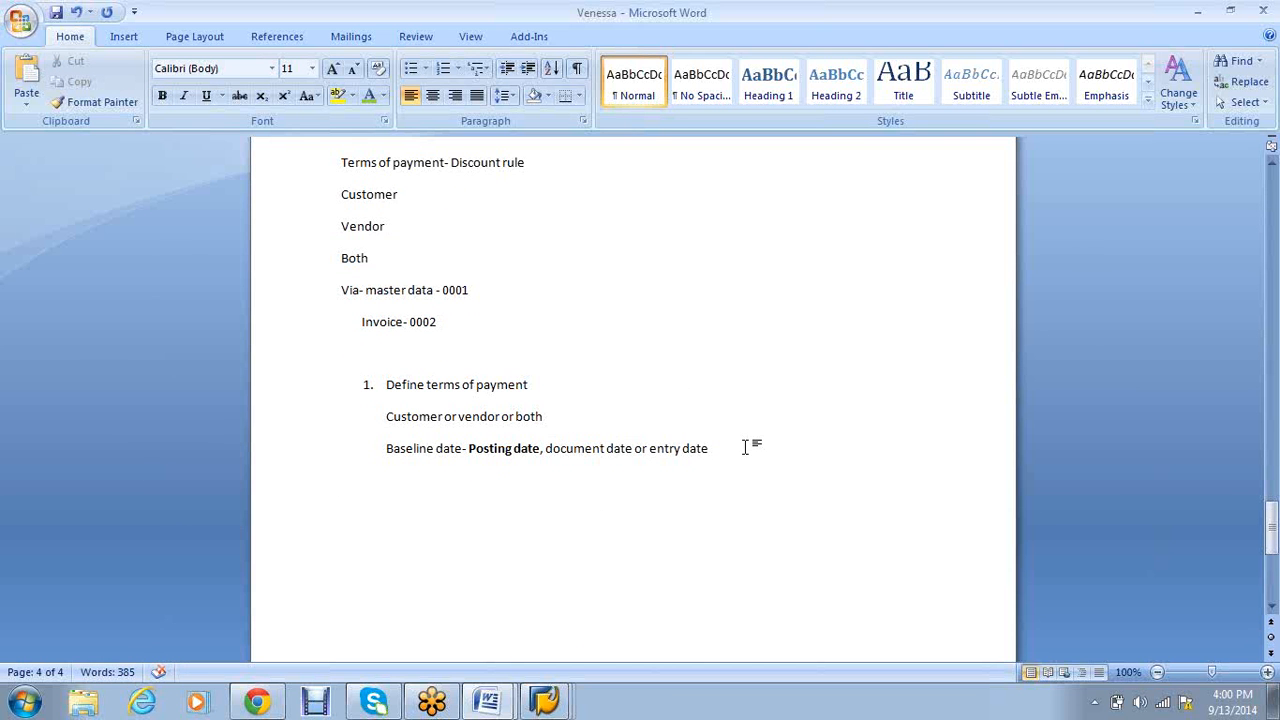
Add the lines '8%--- 5 days', '4% - 6th day to 15 days' and 'Total due- 30'
{"action": "key", "text": "Return"}
{"action": "type", "text": "8%--- 5 days"}
{"action": "key", "text": "Return"}
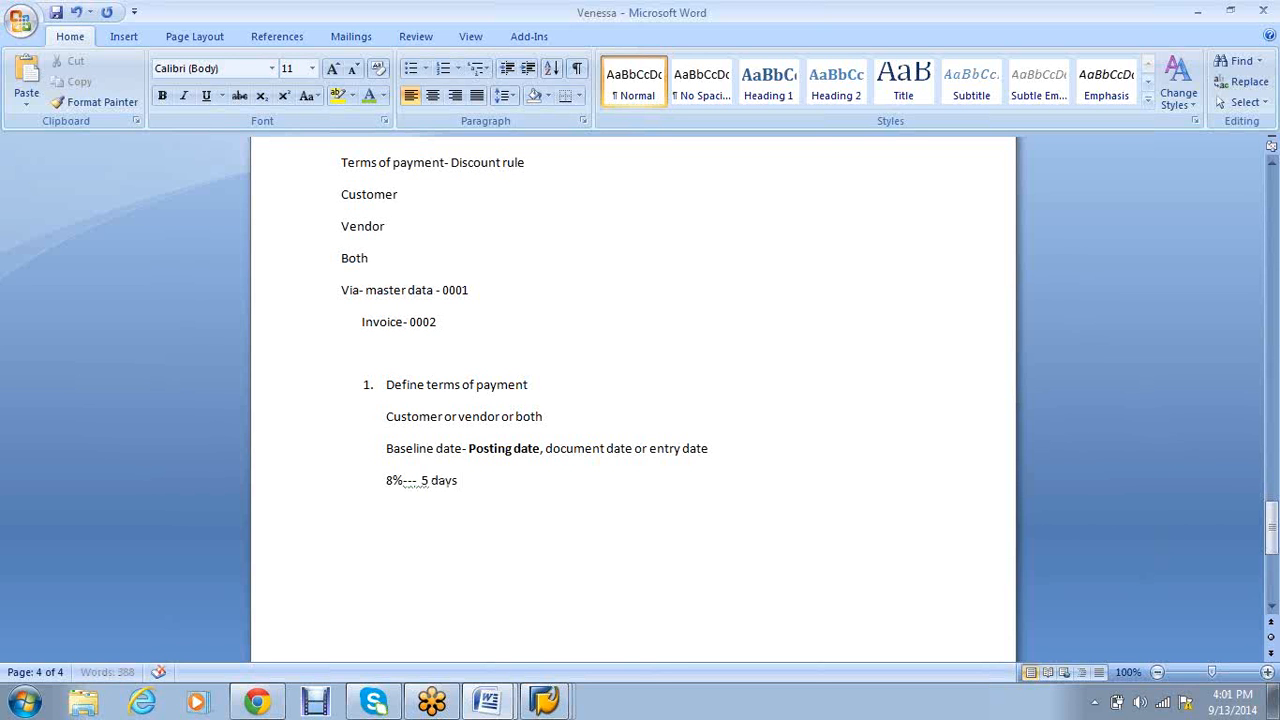
{"action": "type", "text": "4%  - 6th day to "}
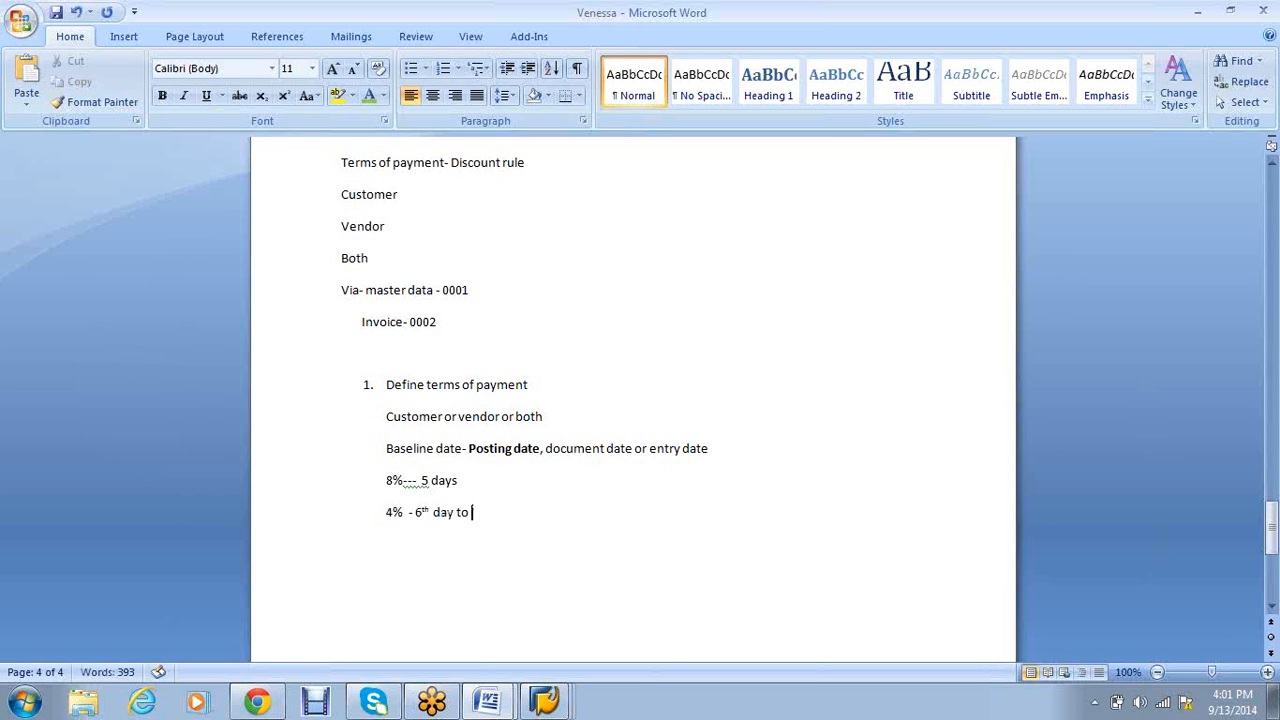
{"action": "type", "text": "15 days"}
{"action": "key", "text": "Return"}
{"action": "type", "text": "total due="}
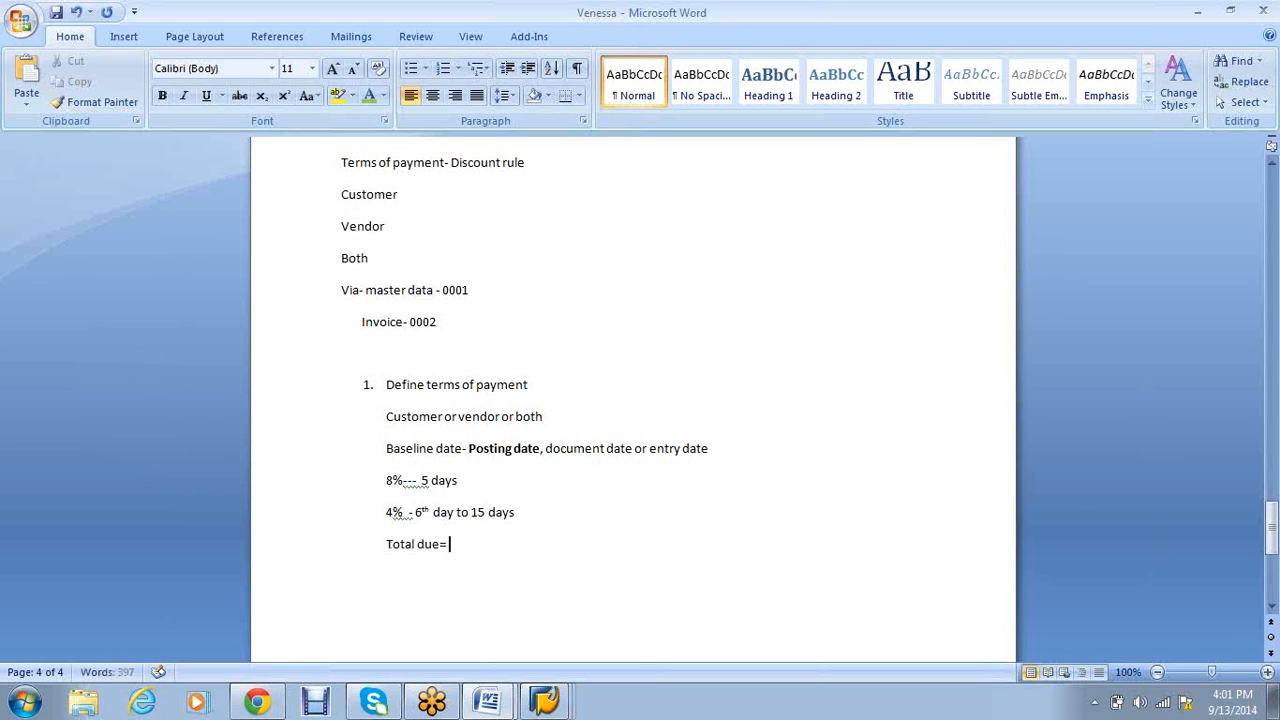
{"action": "key", "text": "BackSpace"}
{"action": "type", "text": "- 30"}
Re-edit the percentage on the second discount line, leaving it at 4%
{"action": "left_click", "coordinate": [392, 512]}
{"action": "key", "text": "BackSpace"}
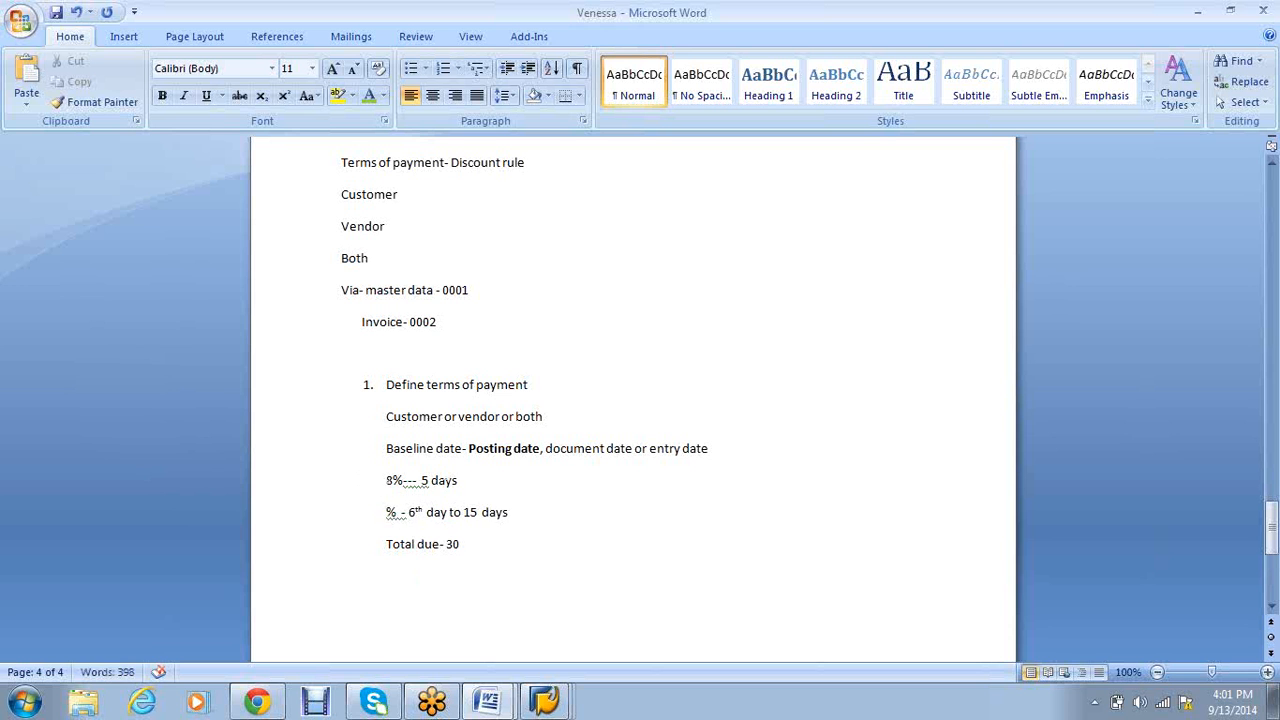
{"action": "type", "text": "10"}
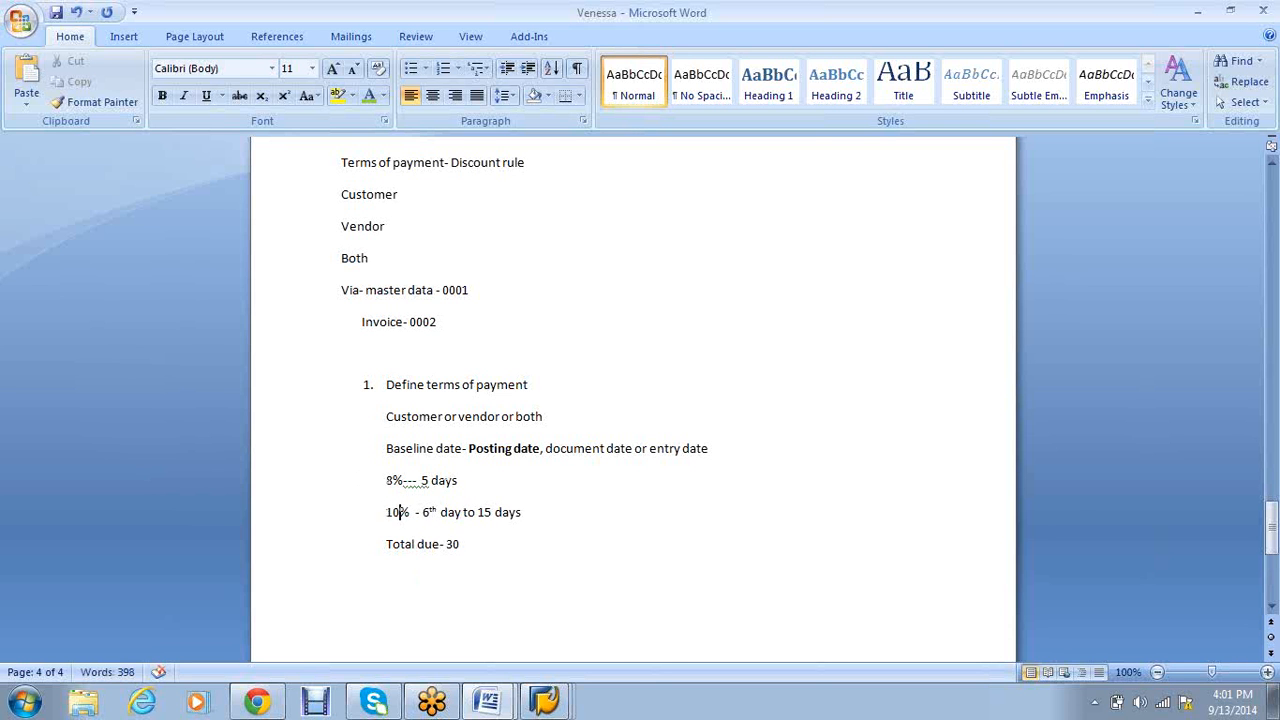
{"action": "key", "text": "BackSpace"}
{"action": "key", "text": "BackSpace"}
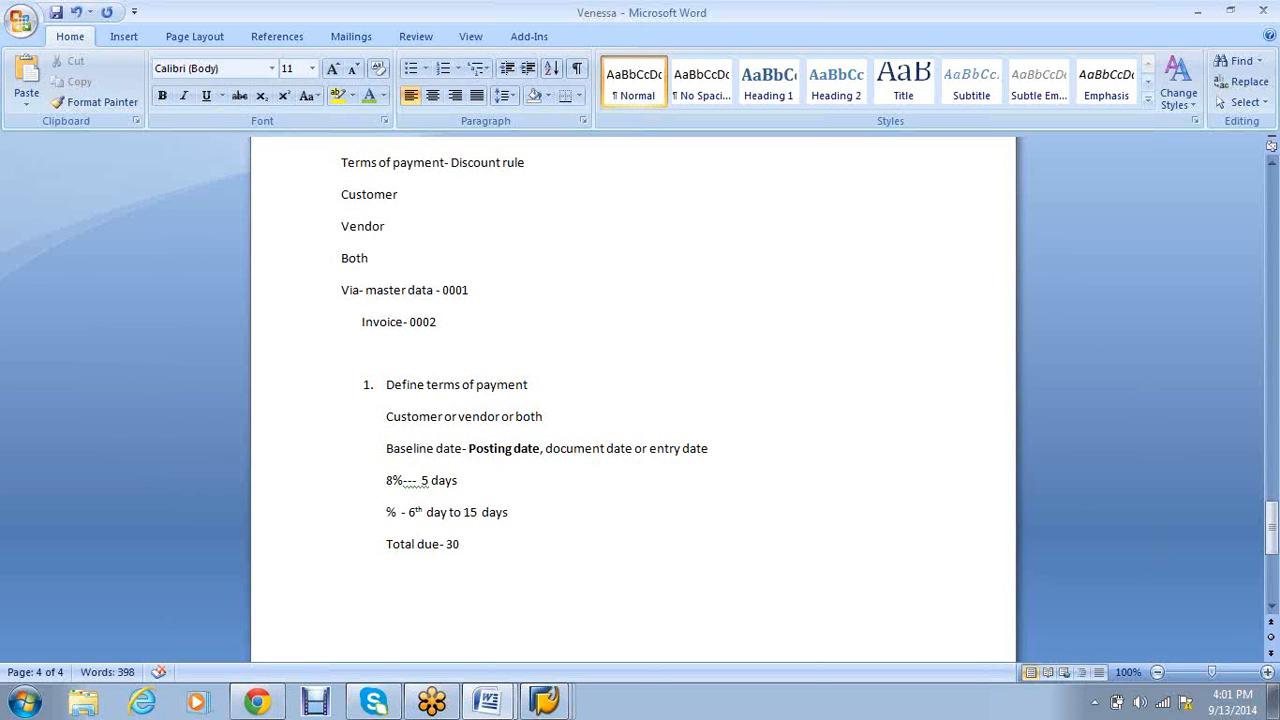
{"action": "type", "text": "4"}
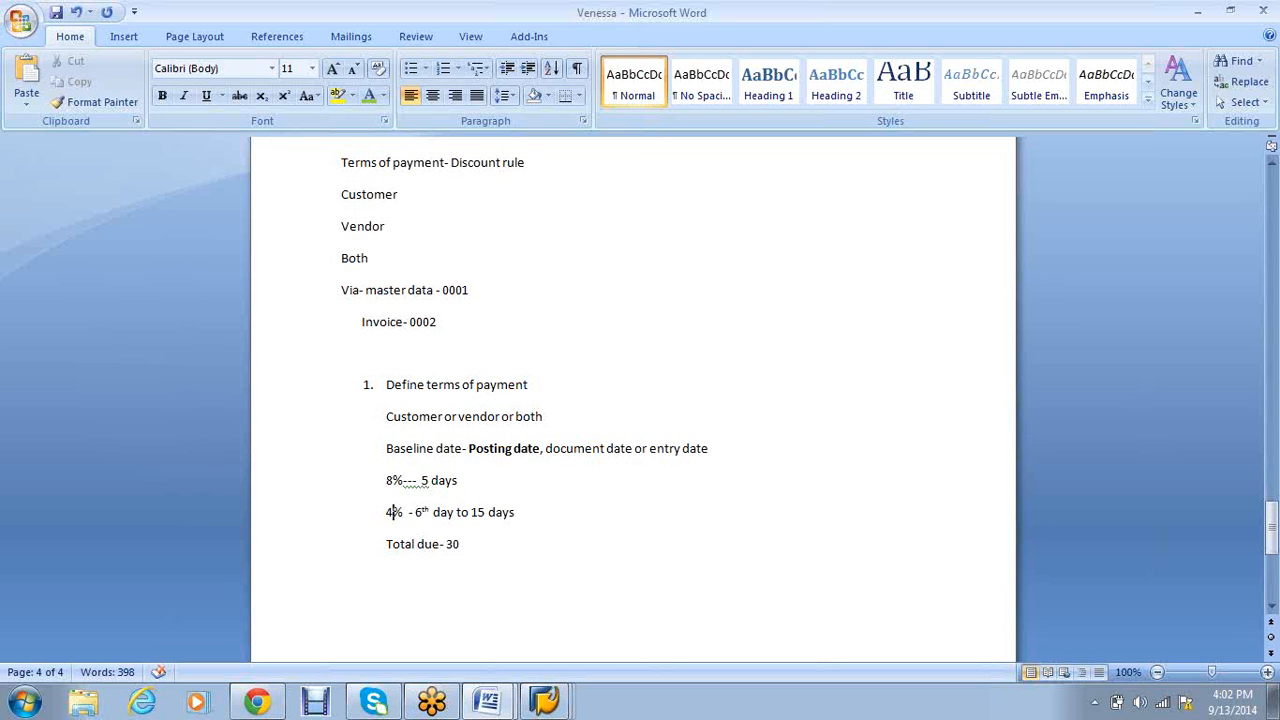
{"action": "key", "text": "Down"}
Add items 'Assign the terms of payment to customer master data' and 'Create G/L account- customer discount- Expense'
{"action": "type", "text": "2. Assign the terms oif"}
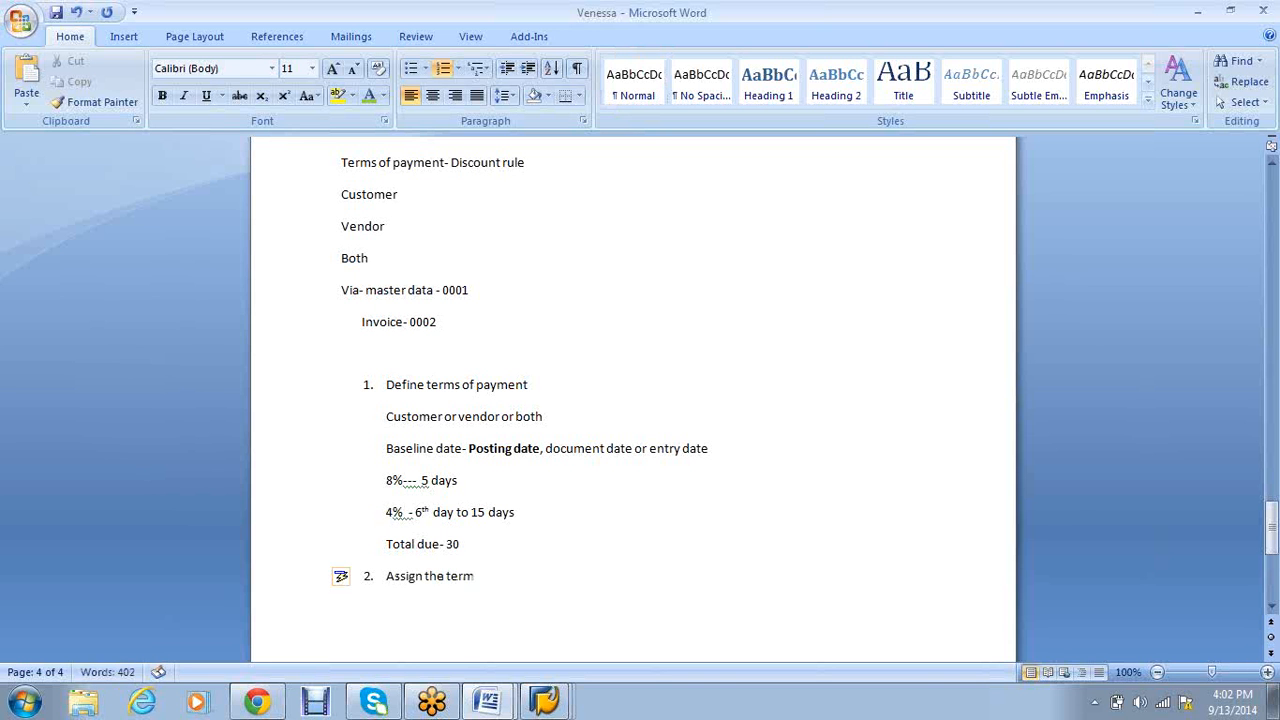
{"action": "key", "text": "BackSpace"}
{"action": "key", "text": "BackSpace"}
{"action": "type", "text": "f payment to cu"}
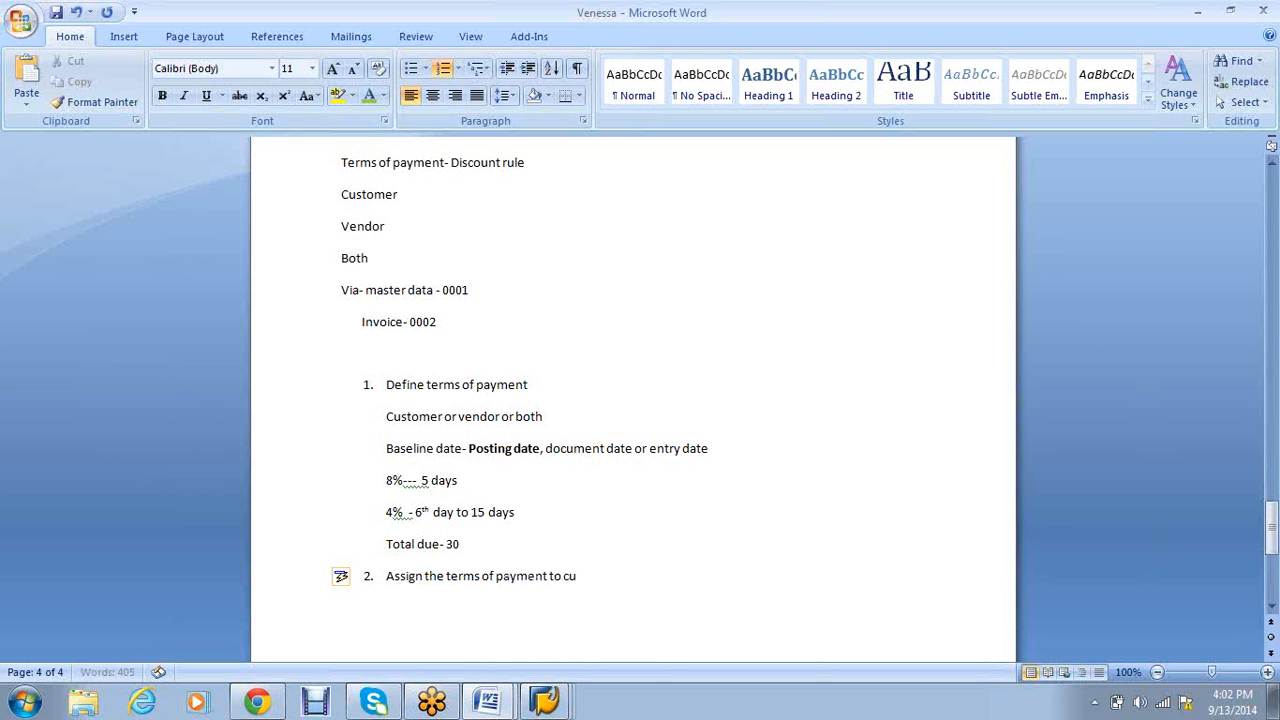
{"action": "type", "text": "stomer master data"}
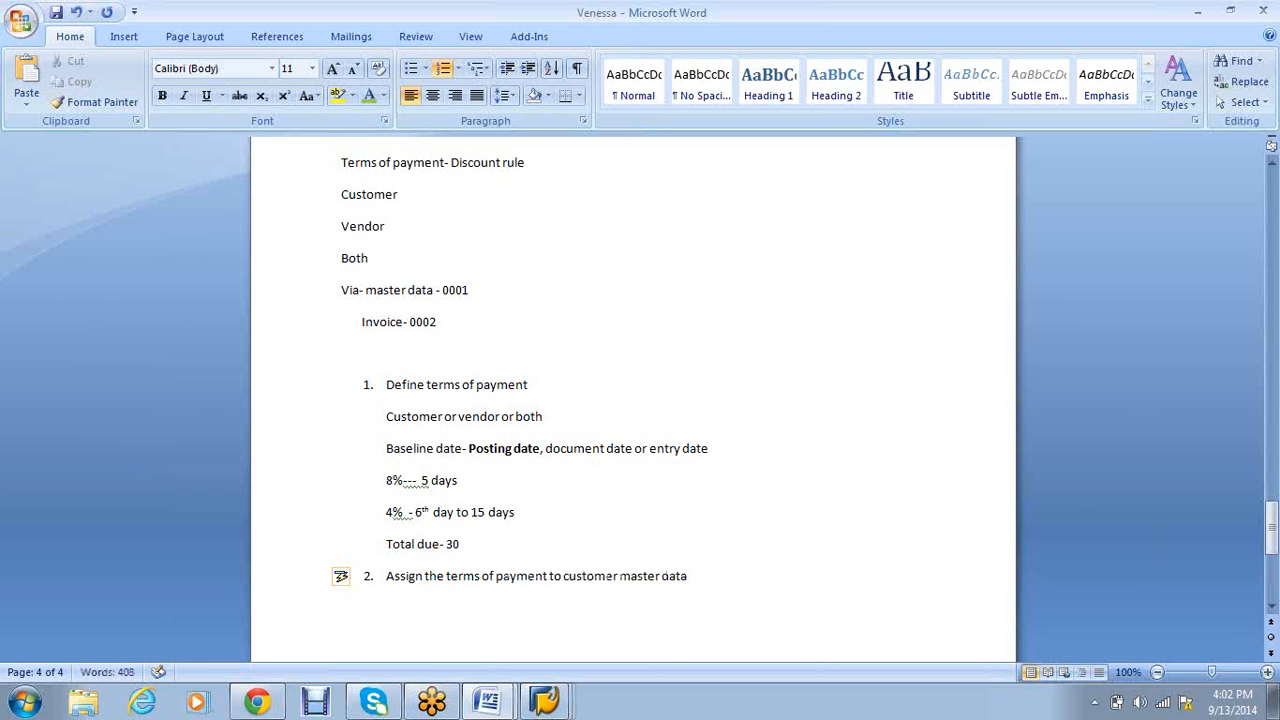
{"action": "key", "text": "Return"}
{"action": "type", "text": "Create G"}
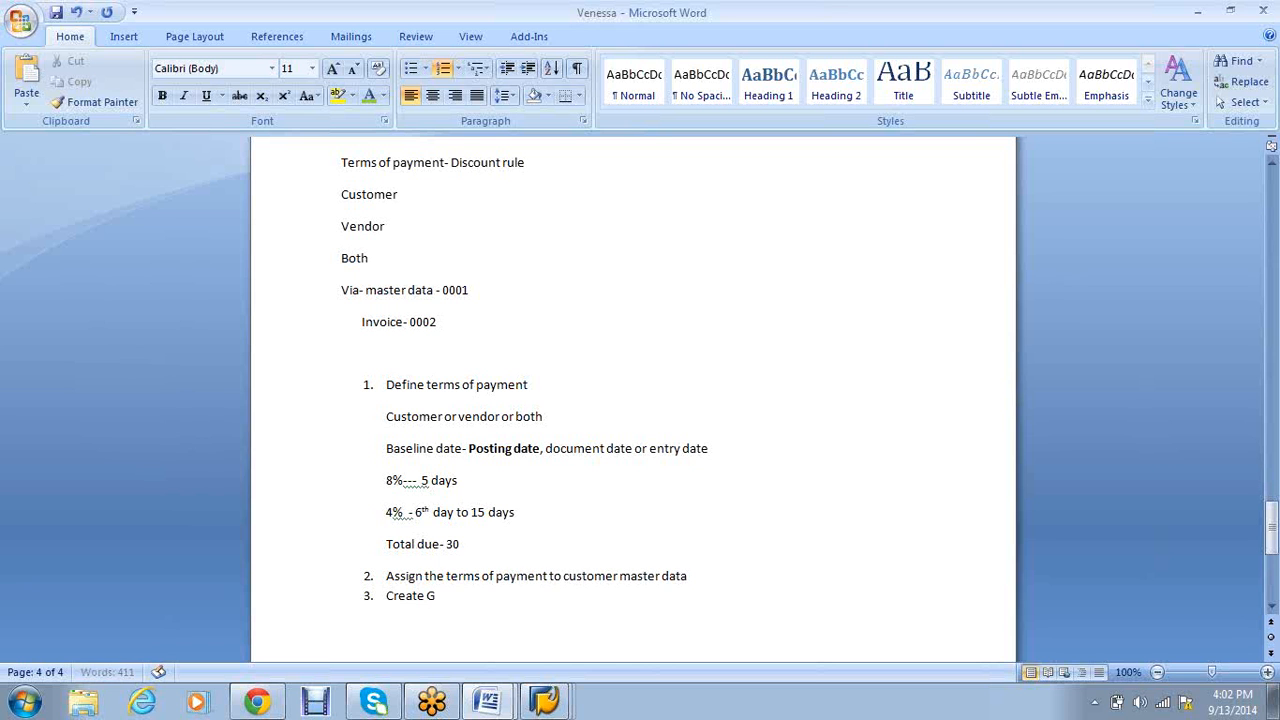
{"action": "type", "text": "/L account- custom"}
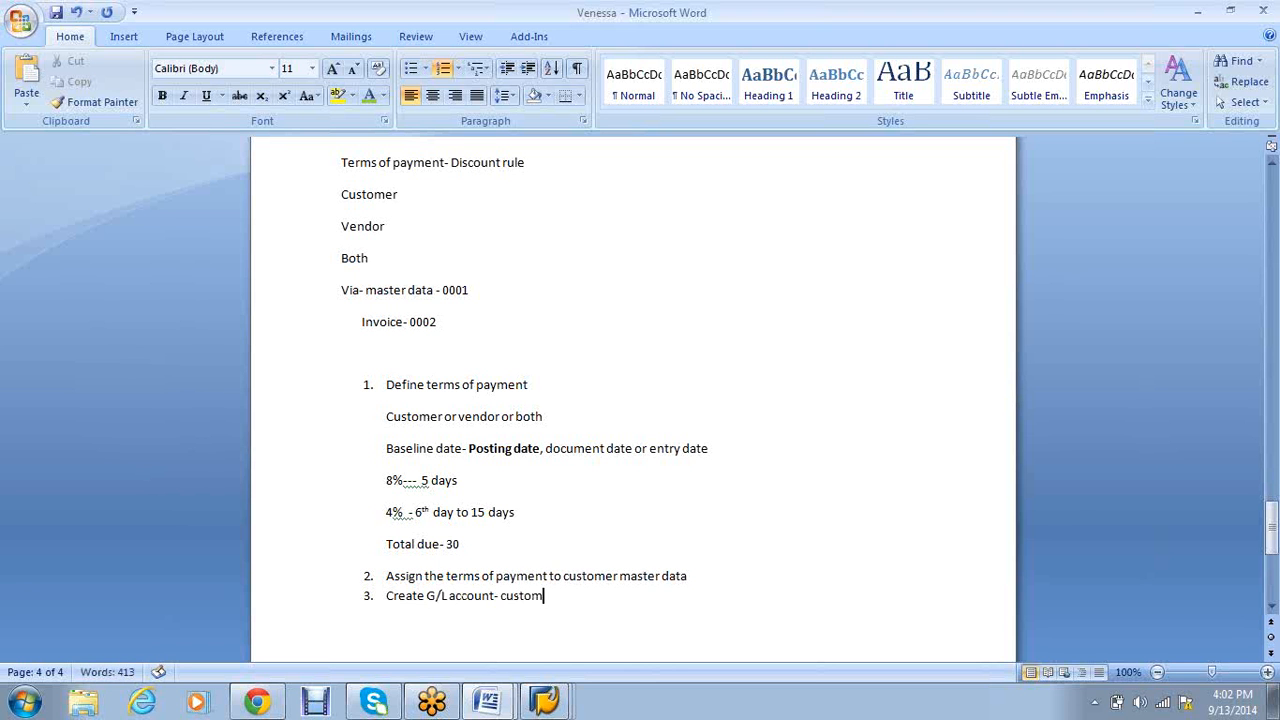
{"action": "type", "text": "er discount- Expense"}
Add numbered items 'Assign for automatic posting', 'F-22', 'F-28' and 'FBL3N'
{"action": "key", "text": "Return"}
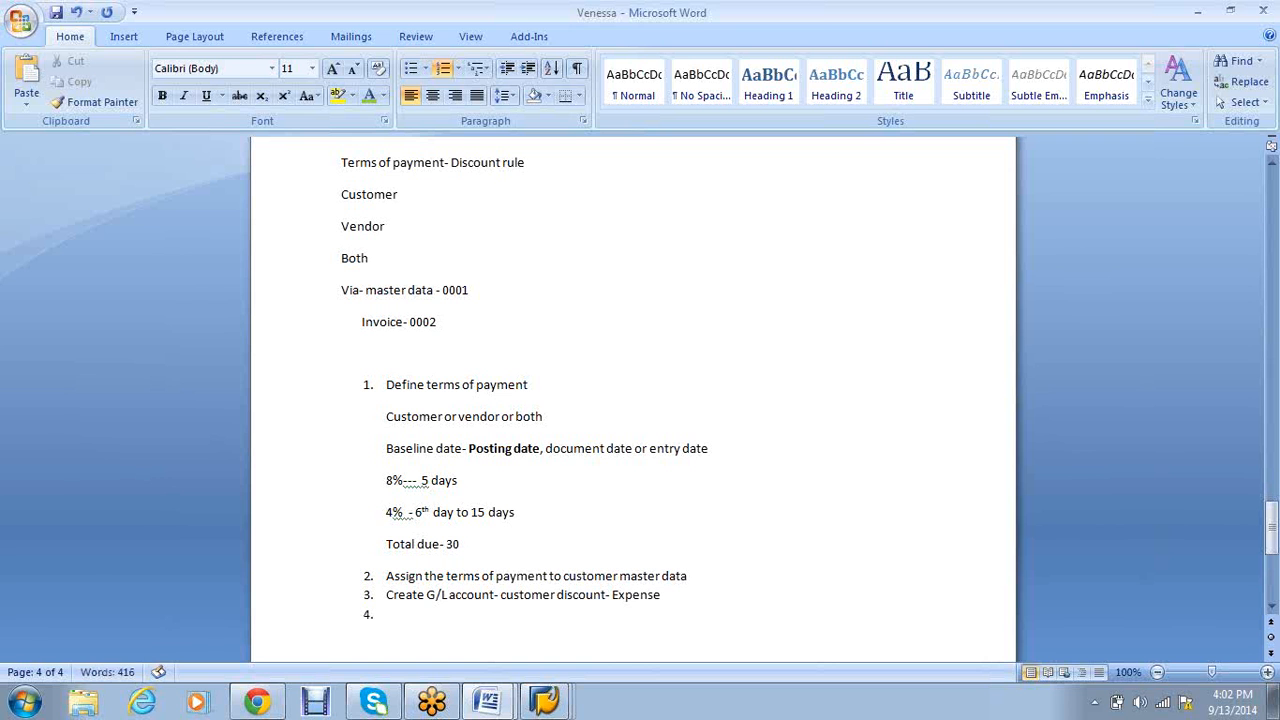
{"action": "type", "text": "Assign for automatic posting"}
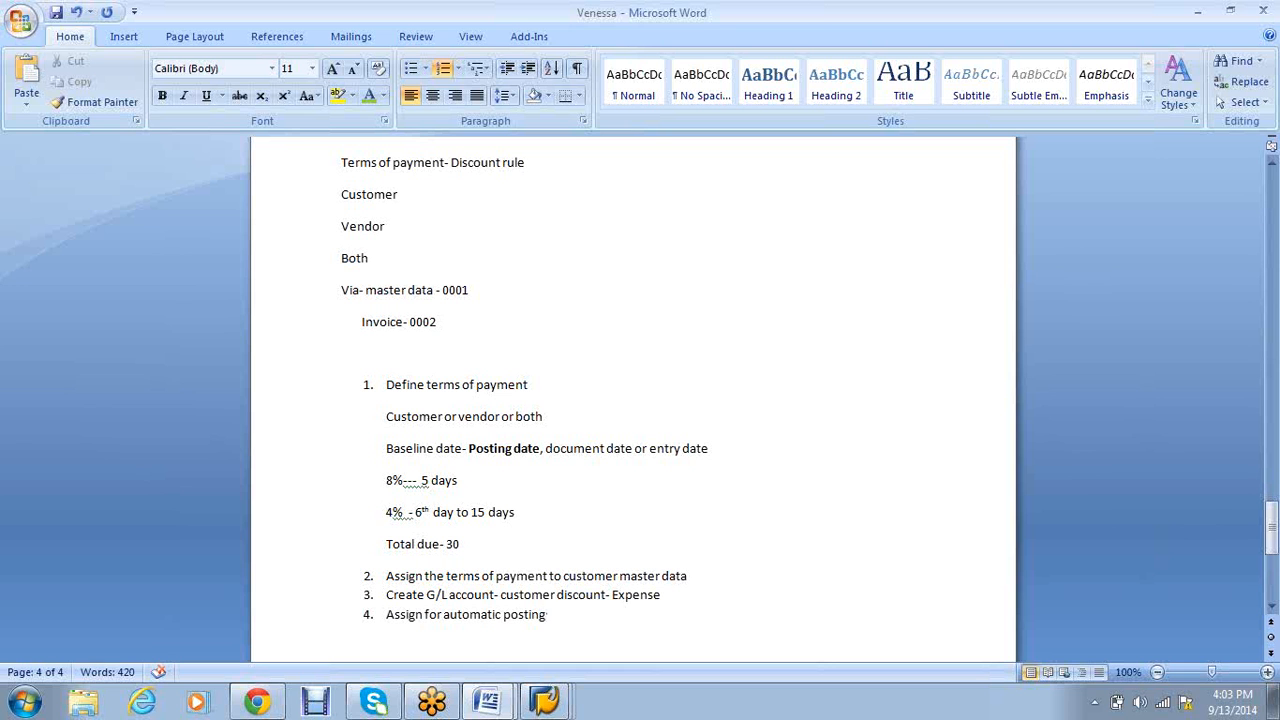
{"action": "key", "text": "Return"}
{"action": "type", "text": "F-22"}
{"action": "key", "text": "Return"}
{"action": "type", "text": "F-28"}
{"action": "key", "text": "Return"}
{"action": "type", "text": "FB"}
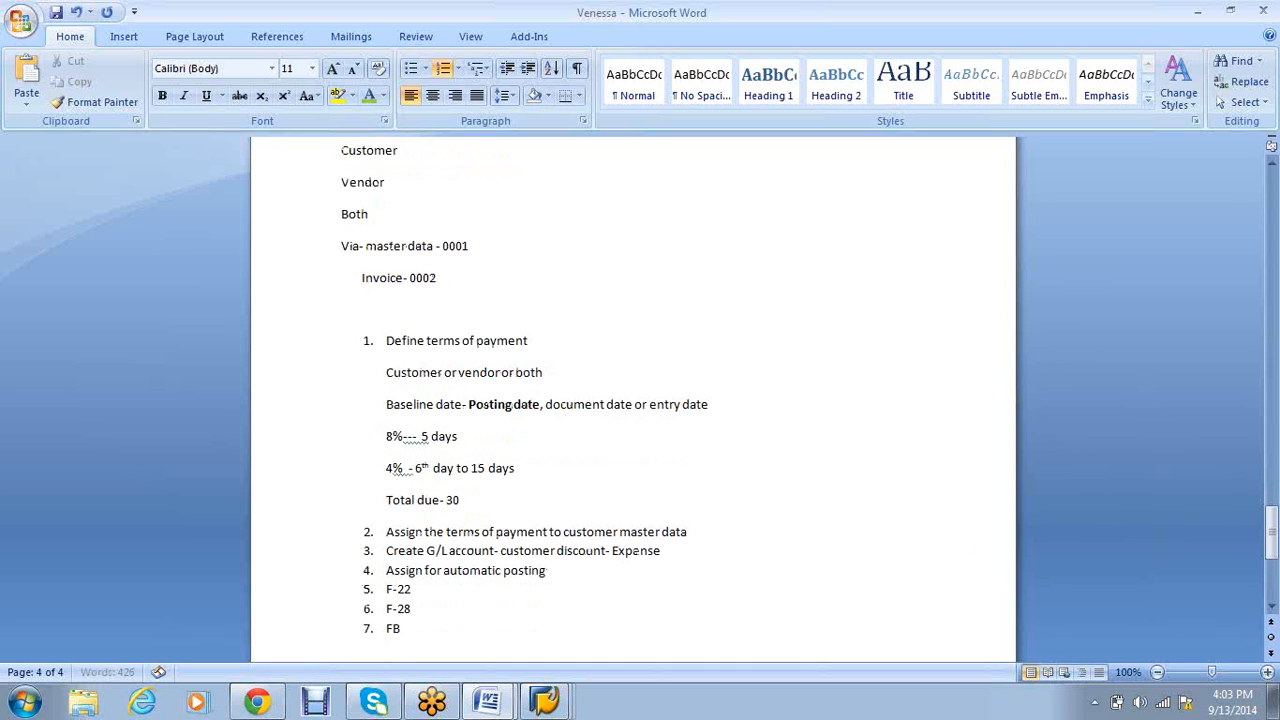
{"action": "type", "text": "L3N"}
{"action": "left_click", "coordinate": [577, 552]}
{"action": "left_click_drag", "start_coordinate": [411, 609], "coordinate": [391, 609]}
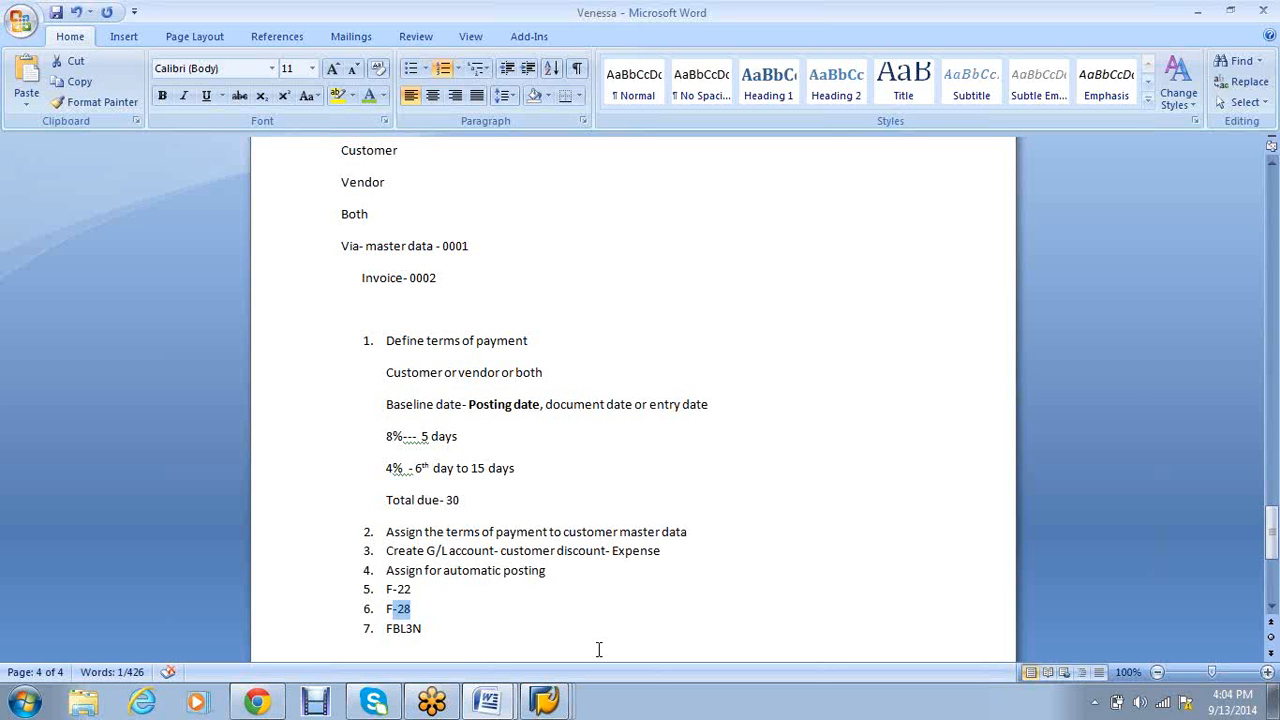
Bring SAP's F-28 Post Incoming Payments screen for company code VS01 to the front
{"action": "left_click", "coordinate": [459, 641]}
{"action": "mouse_move", "coordinate": [544, 700]}
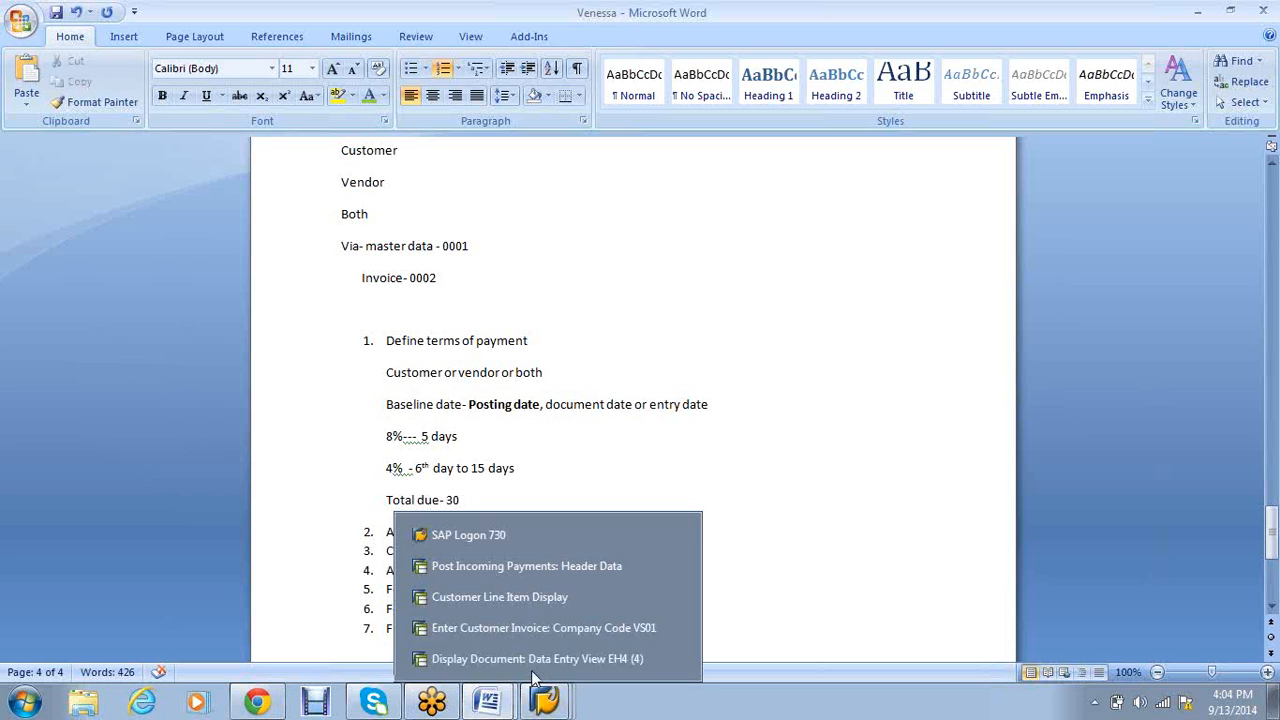
{"action": "left_click", "coordinate": [534, 575]}
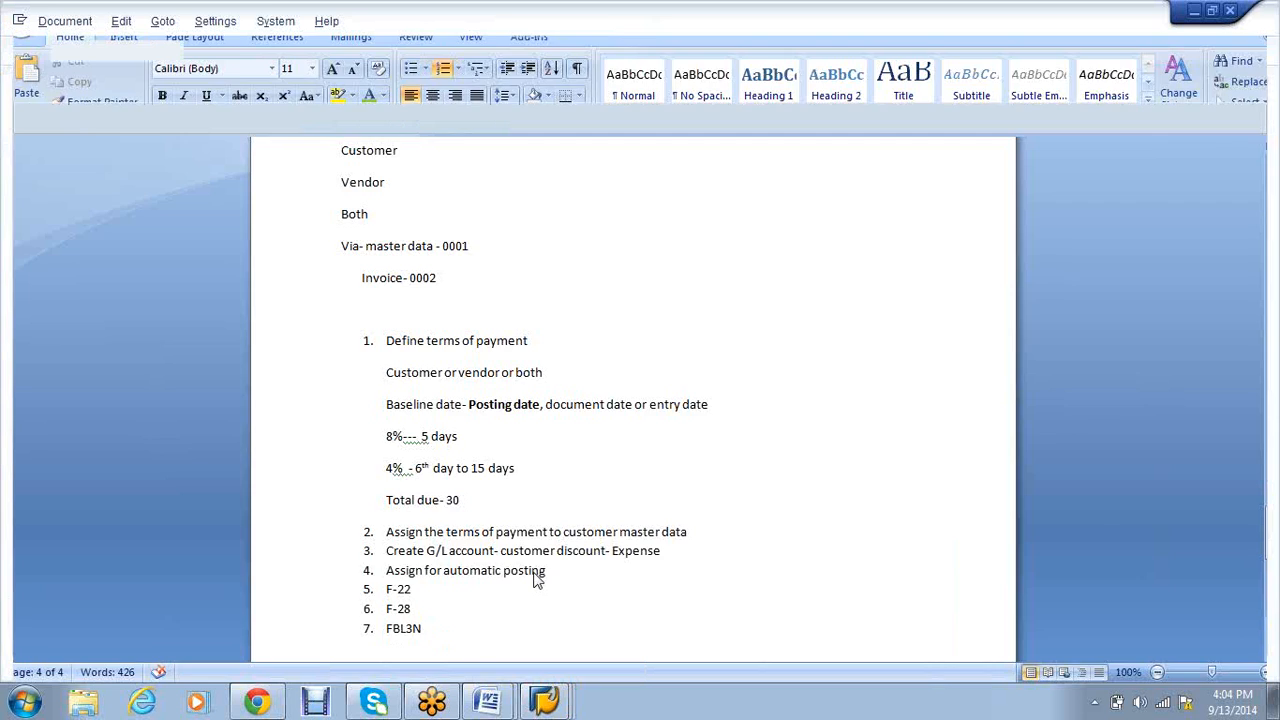
{"action": "left_click", "coordinate": [116, 49]}
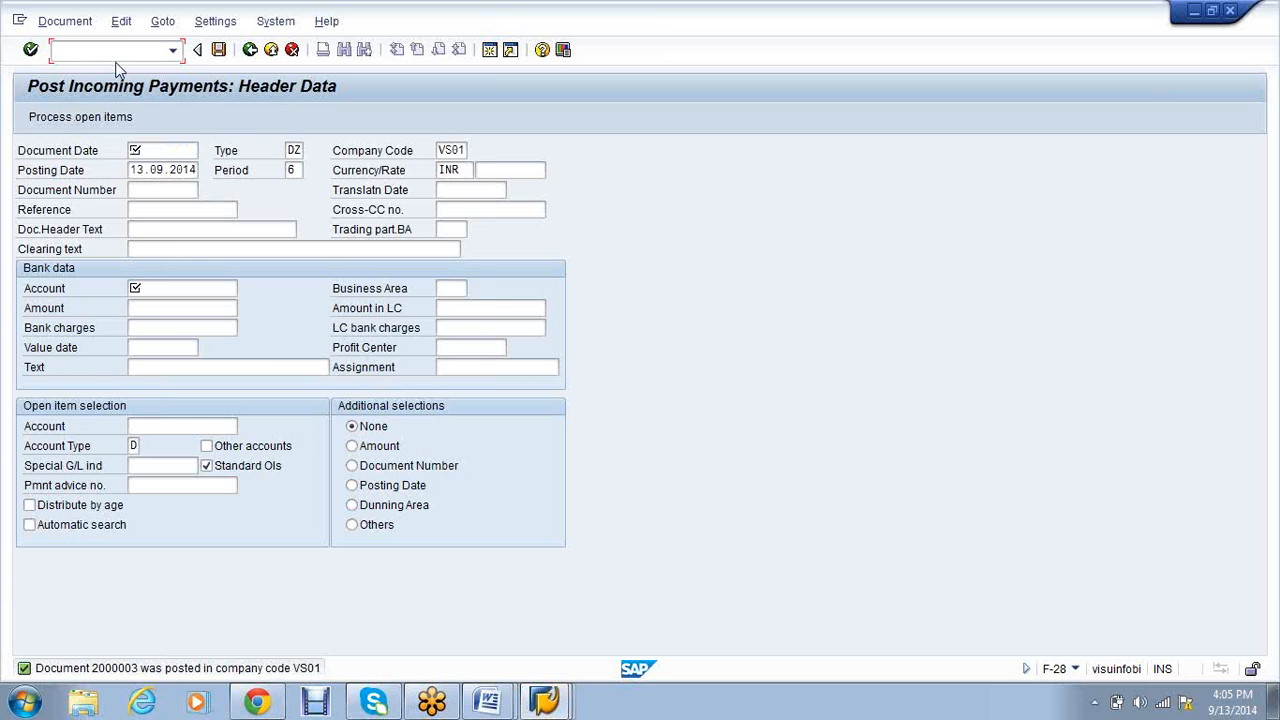
In OBB8, create payment term VS01 for customers only with posting date as baseline default
{"action": "type", "text": "/nobb8"}
{"action": "key", "text": "Return"}
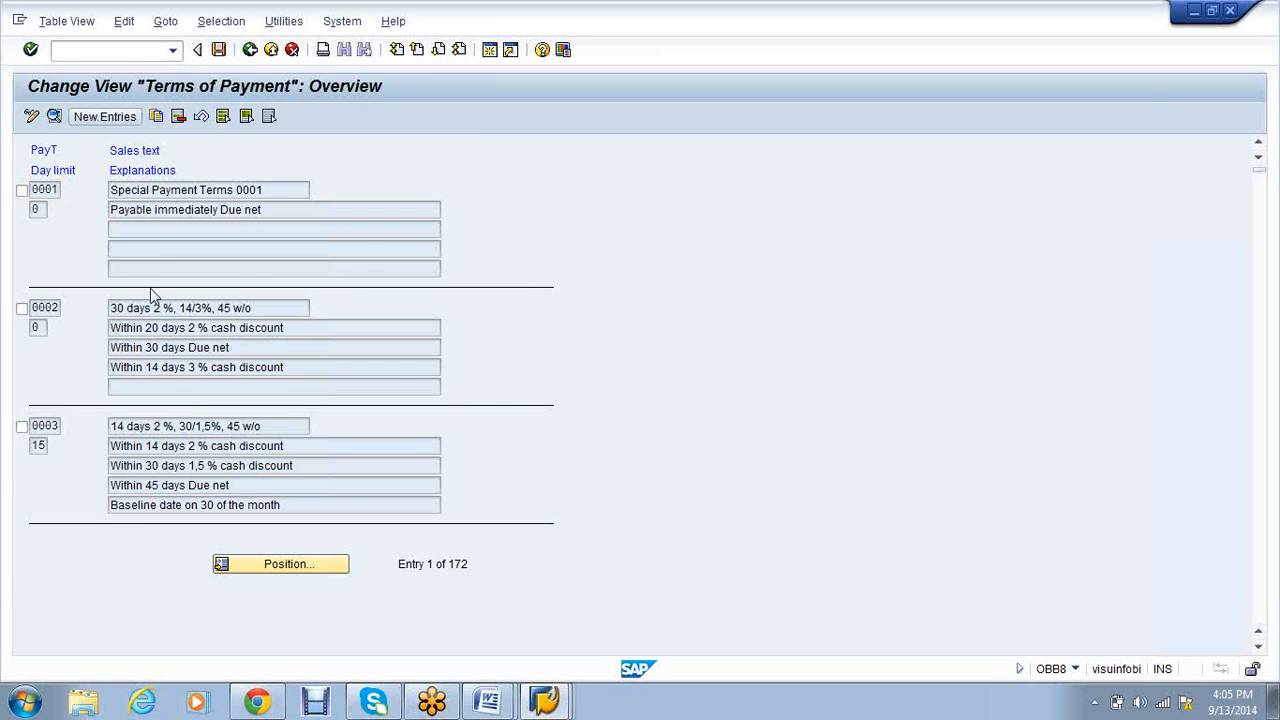
{"action": "type", "text": "VS"}
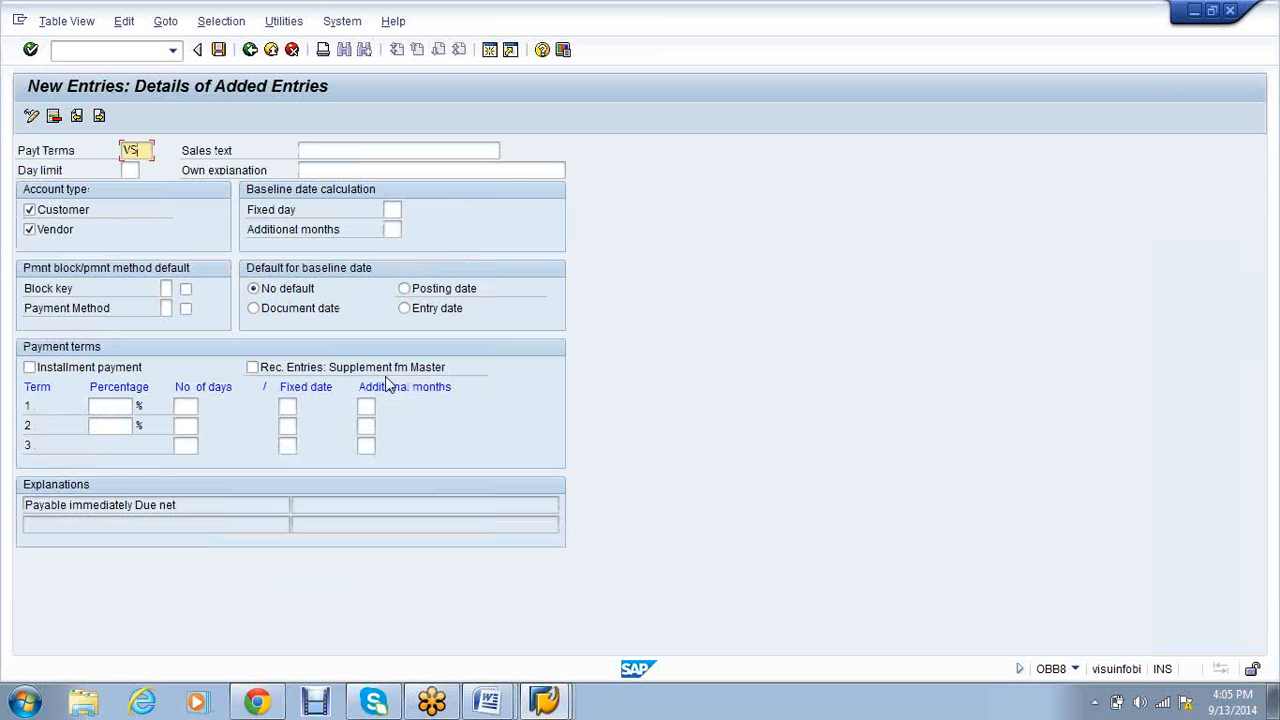
{"action": "type", "text": "01"}
{"action": "left_click", "coordinate": [58, 230]}
{"action": "left_click", "coordinate": [404, 289]}
{"action": "left_click", "coordinate": [410, 310]}
{"action": "left_click", "coordinate": [404, 289]}
{"action": "left_click", "coordinate": [116, 406]}
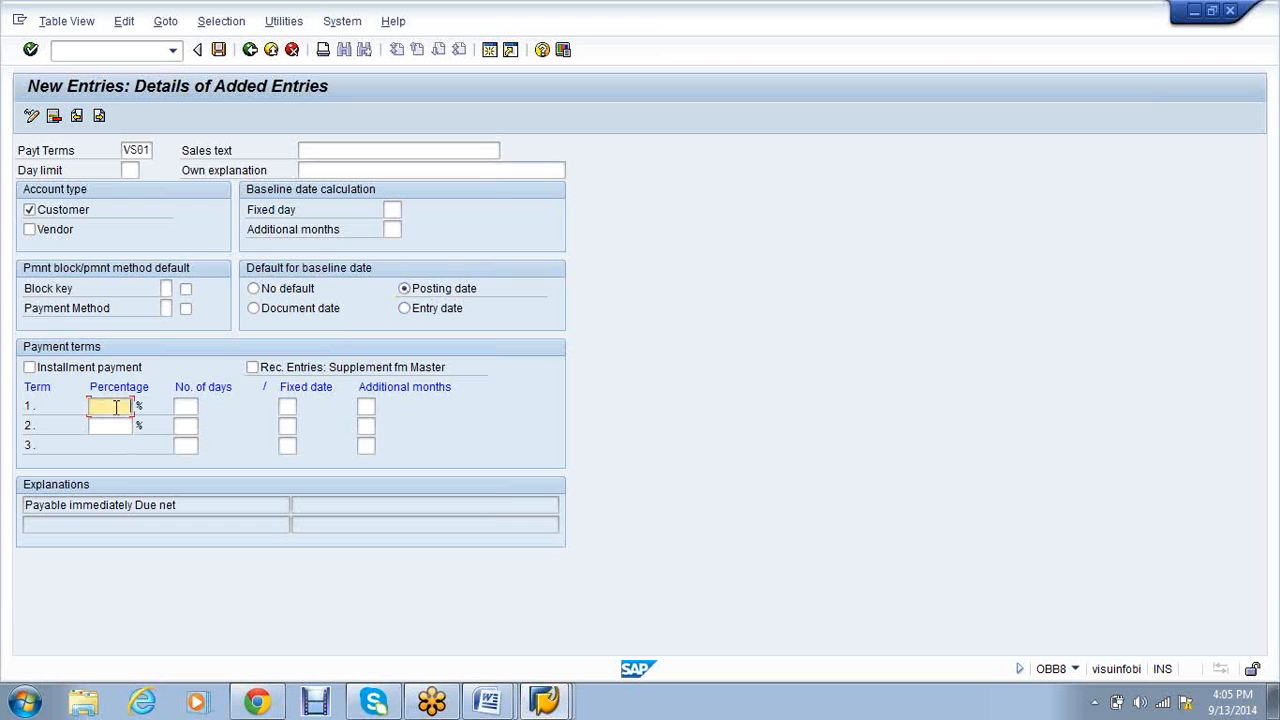
Enter the VS01 terms: 8% within 5 days, 4% within 15 days, net 30 days
{"action": "type", "text": "4"}
{"action": "key", "text": "BackSpace"}
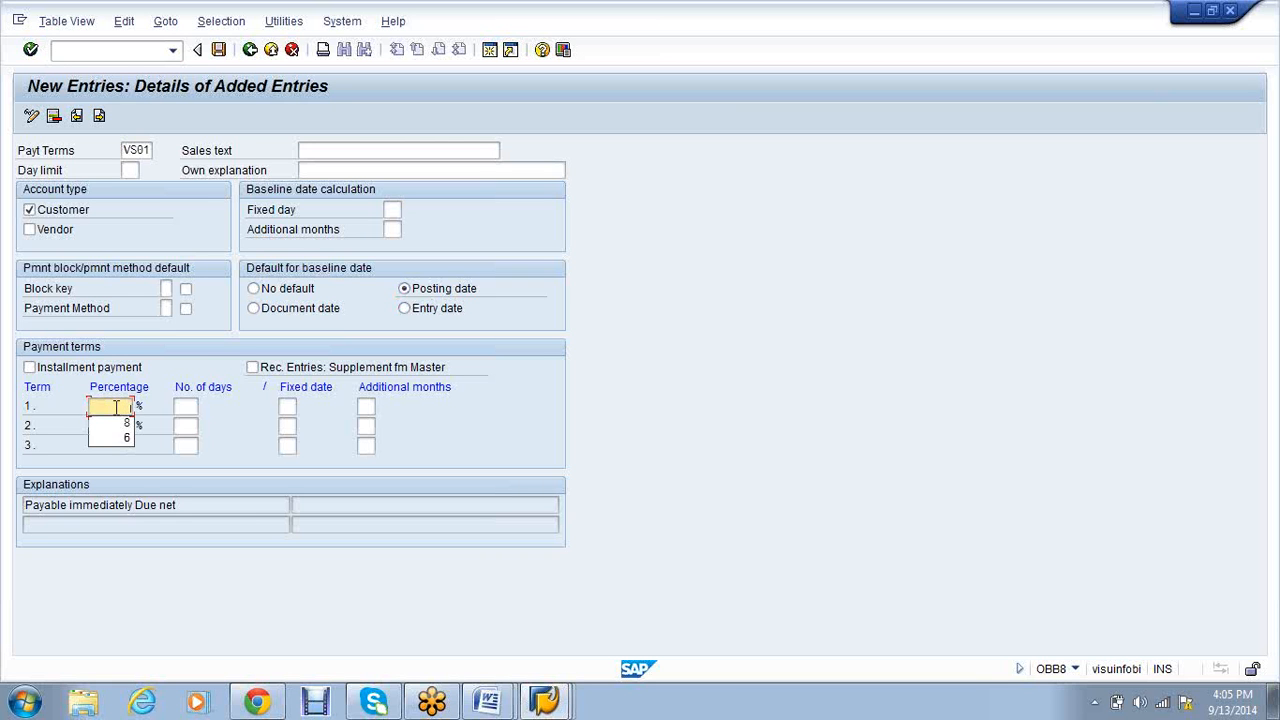
{"action": "type", "text": "6"}
{"action": "key", "text": "Tab"}
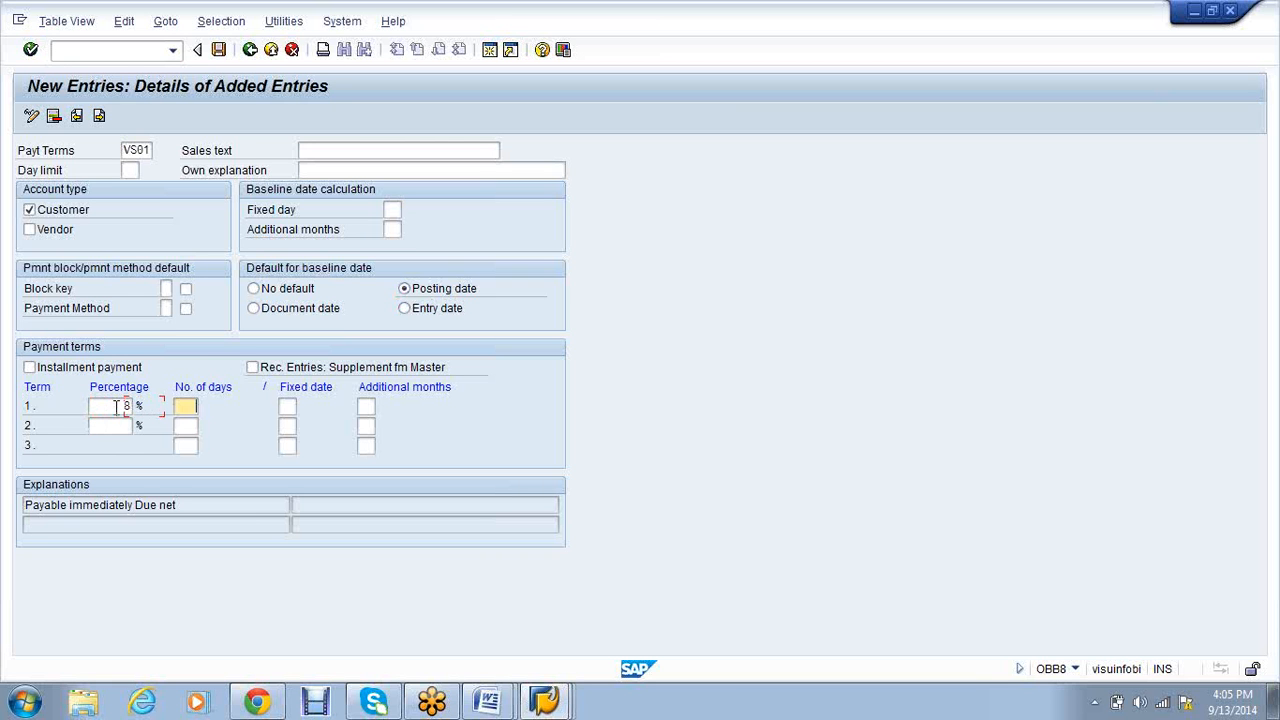
{"action": "type", "text": "5"}
{"action": "key", "text": "Tab"}
{"action": "key", "text": "Tab"}
{"action": "key", "text": "Tab"}
{"action": "type", "text": "4"}
{"action": "key", "text": "Tab"}
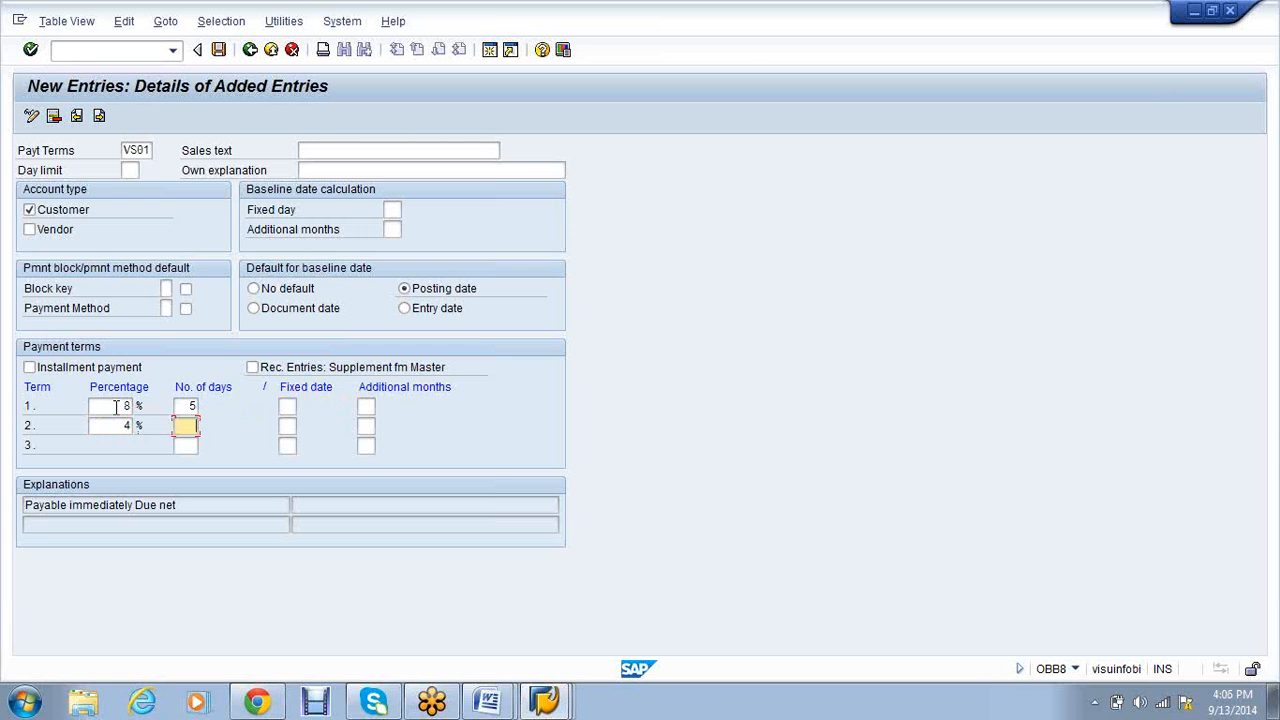
{"action": "type", "text": "15"}
{"action": "key", "text": "Tab"}
{"action": "key", "text": "Tab"}
{"action": "key", "text": "Tab"}
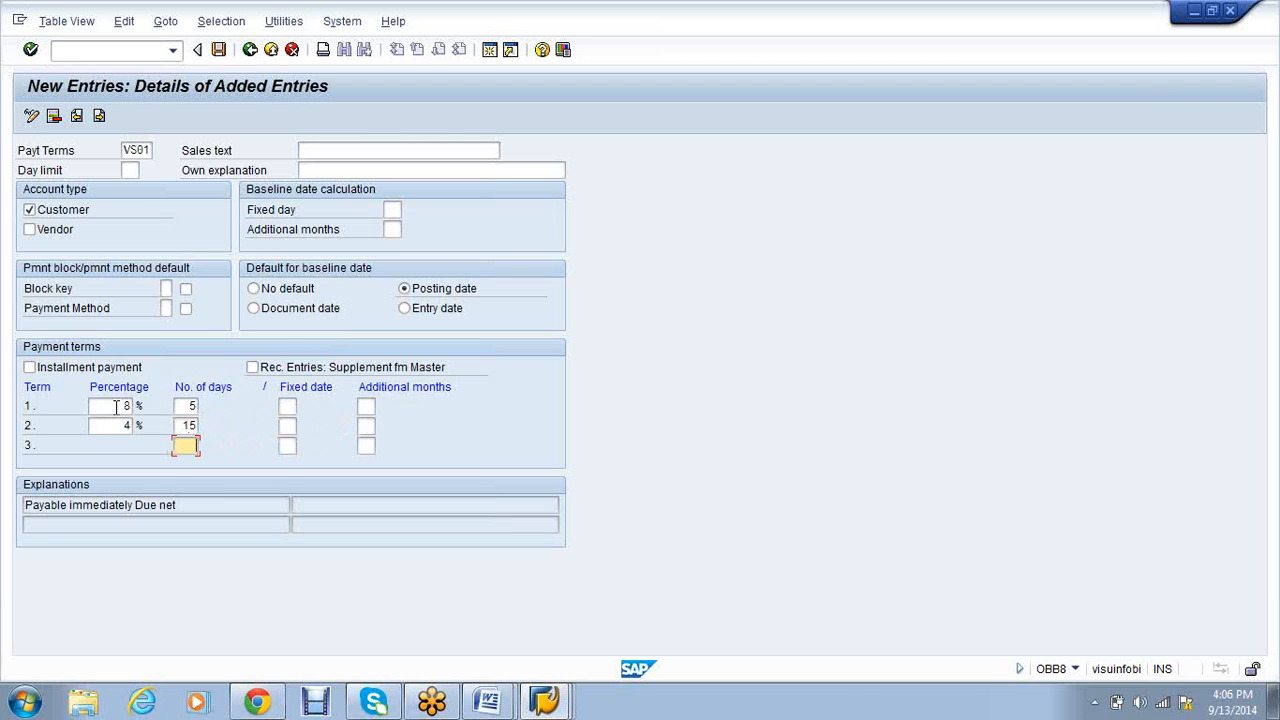
{"action": "type", "text": "30"}
{"action": "key", "text": "Return"}
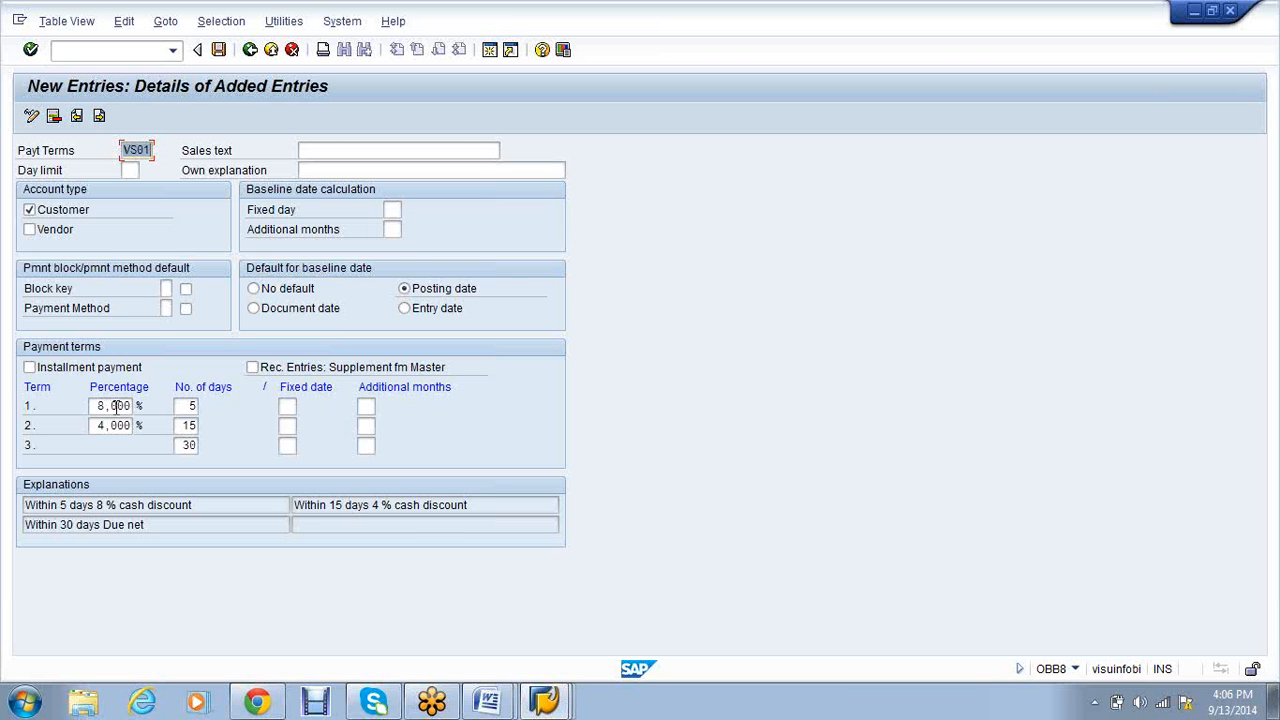
Save payment term VS01 under a customizing request
{"action": "left_click", "coordinate": [218, 50]}
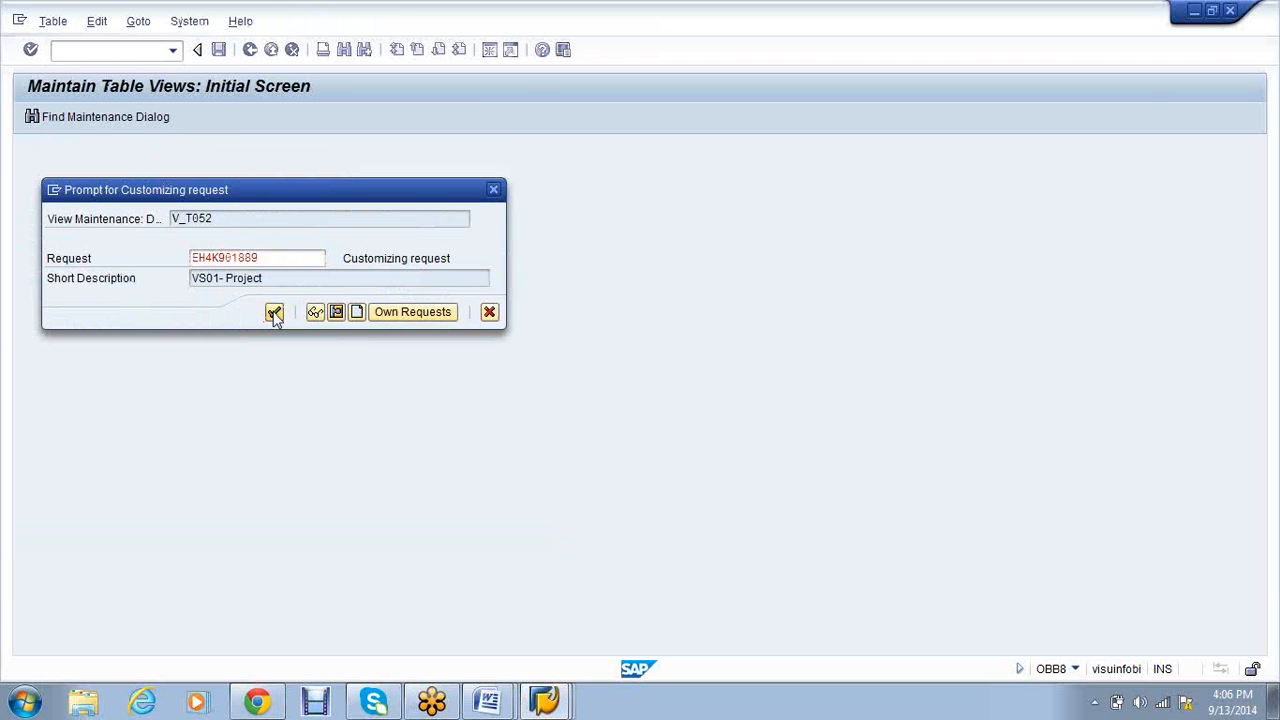
{"action": "left_click", "coordinate": [274, 312]}
{"action": "left_click", "coordinate": [114, 50]}
In FD02, set terms of payment VS01 on the customer's company code payment transactions and save
{"action": "type", "text": "/nfd0"}
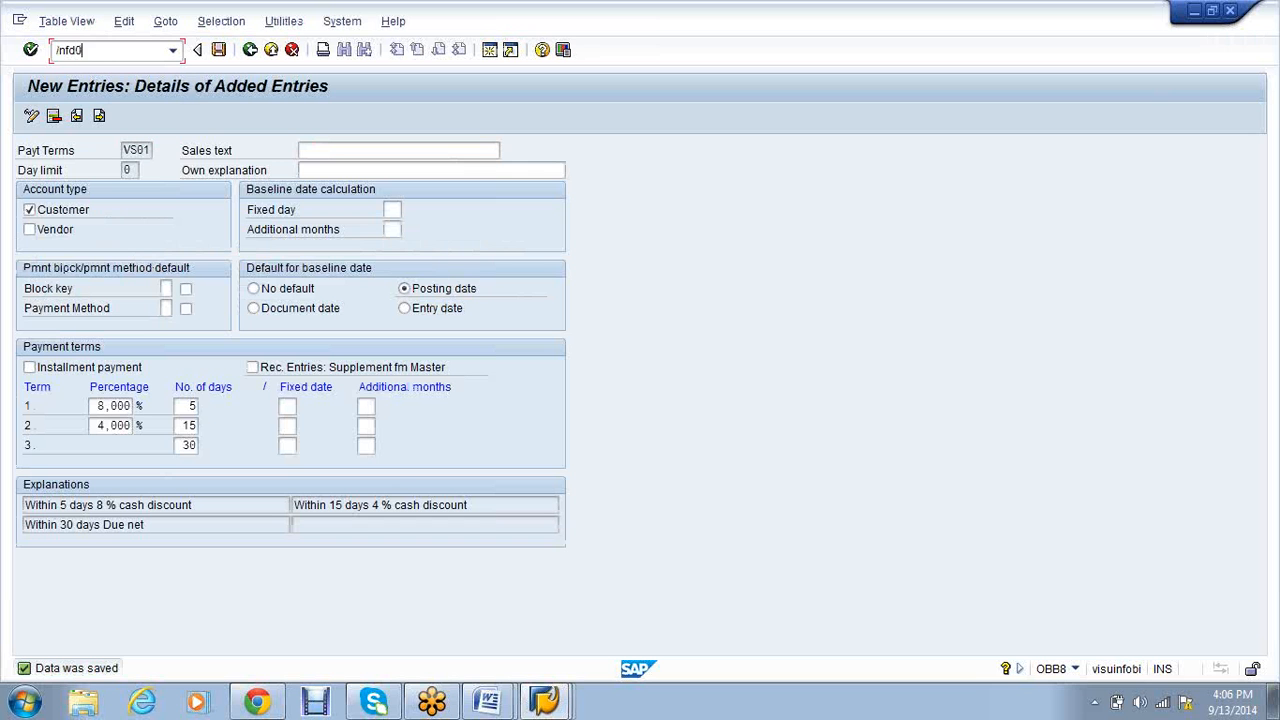
{"action": "type", "text": "2"}
{"action": "key", "text": "Return"}
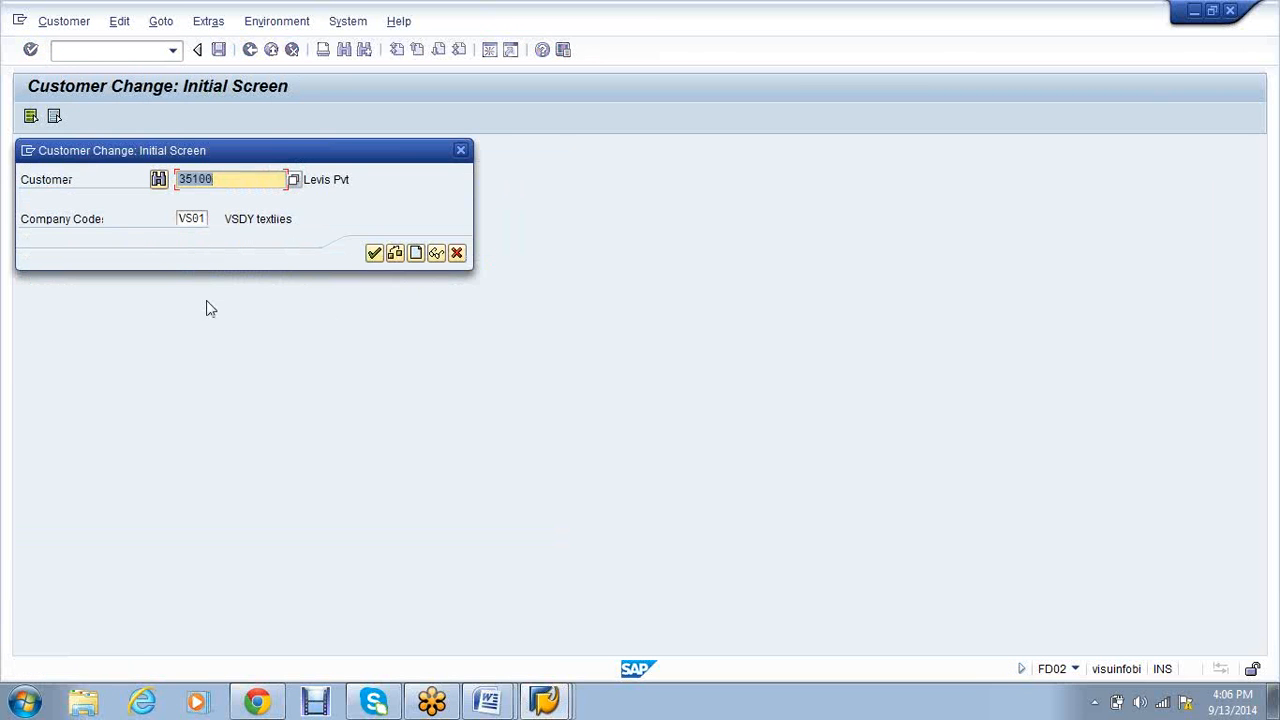
{"action": "left_click", "coordinate": [374, 253]}
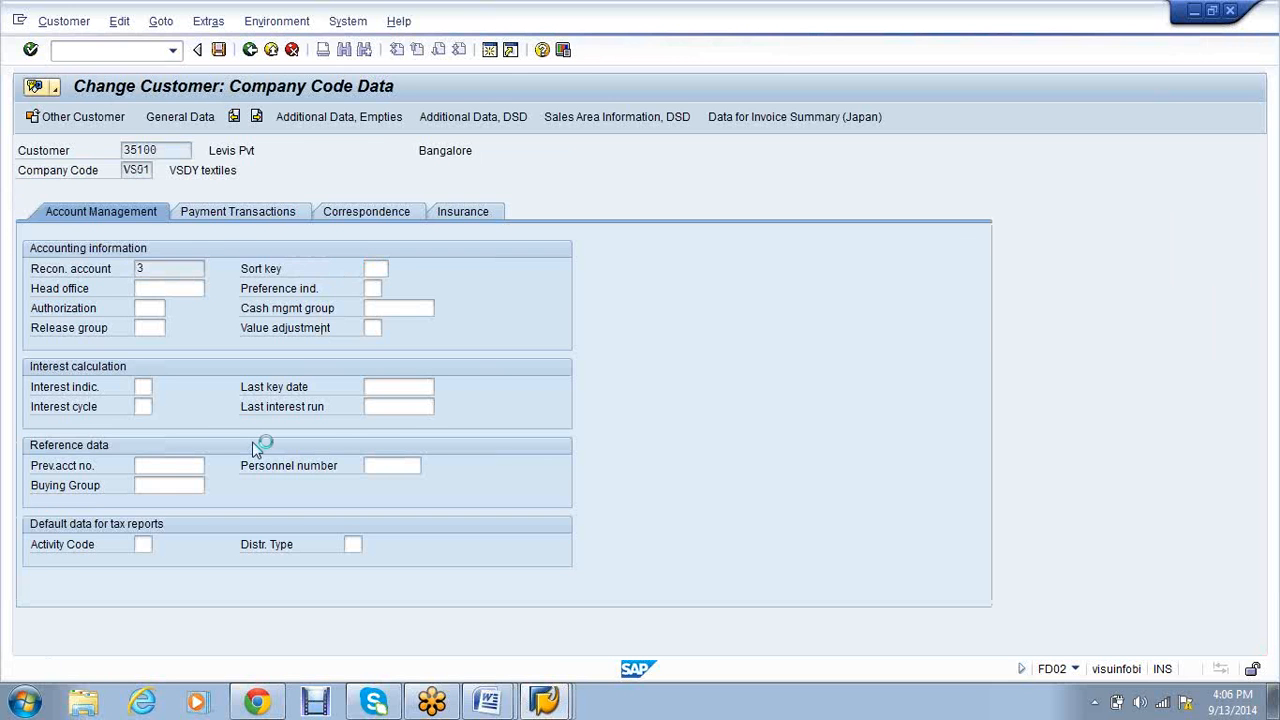
{"action": "left_click", "coordinate": [248, 121]}
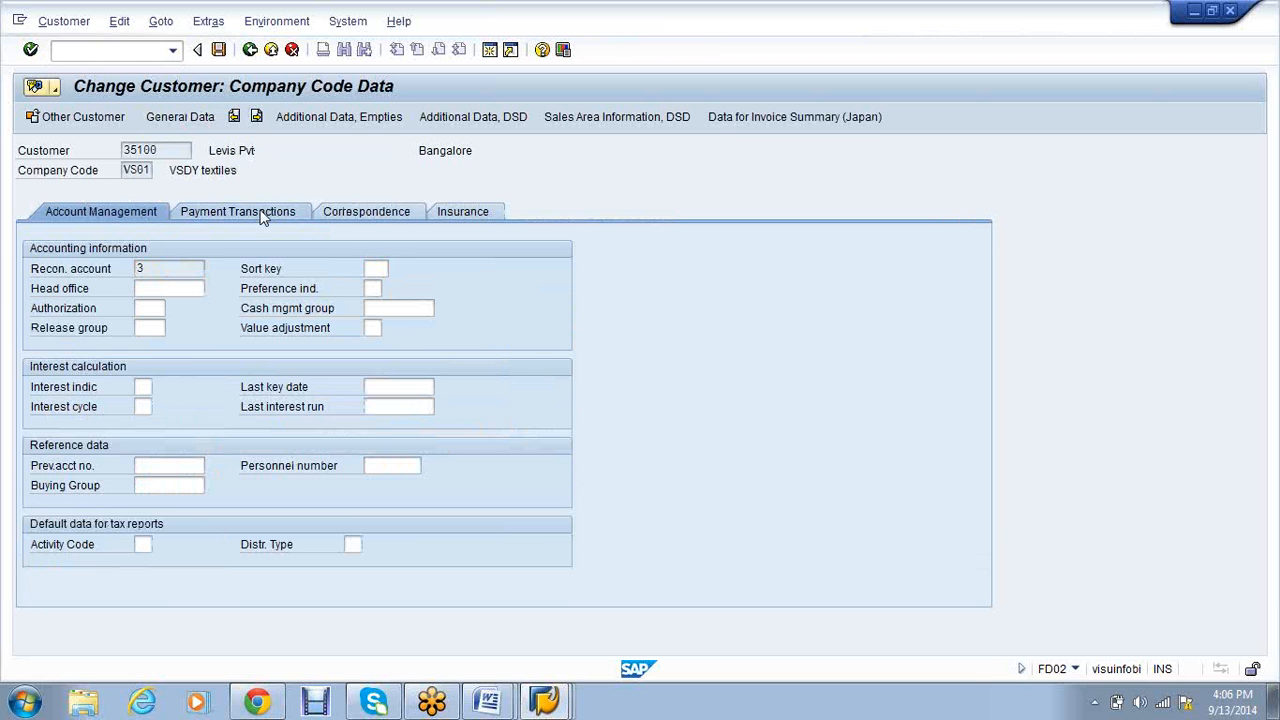
{"action": "left_click", "coordinate": [262, 215]}
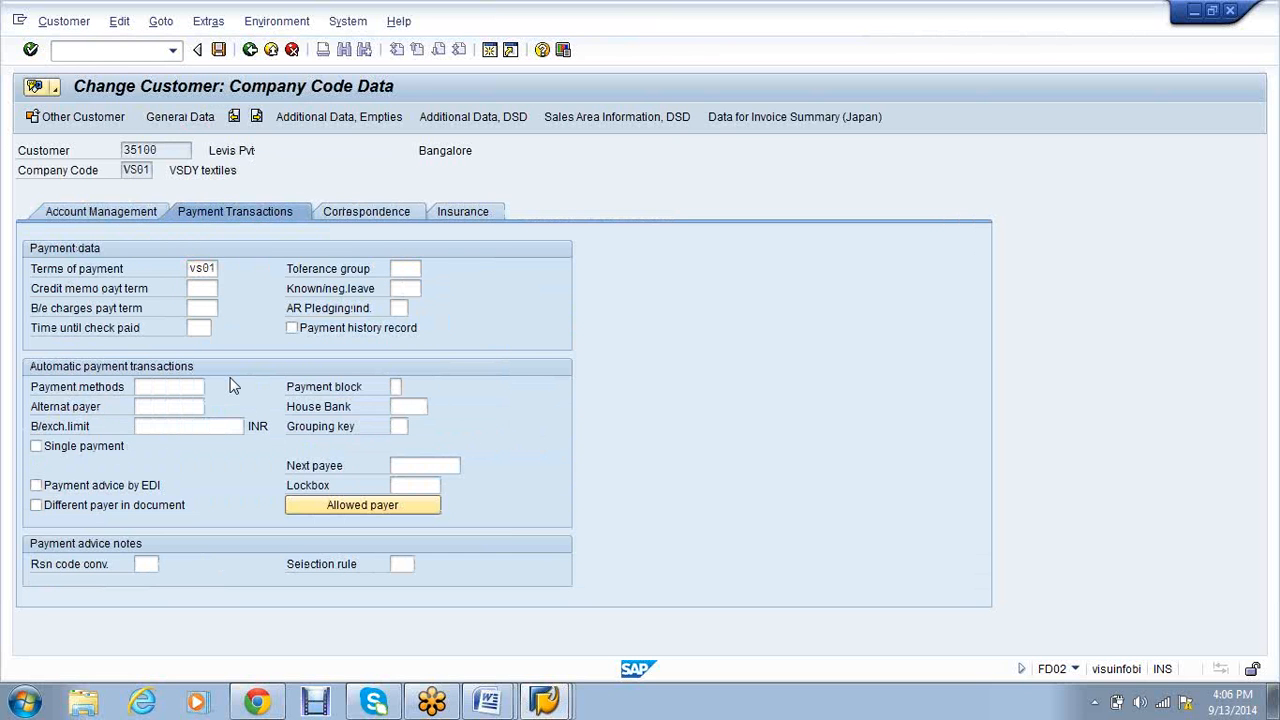
{"action": "key", "text": "Return"}
{"action": "left_click", "coordinate": [218, 49]}
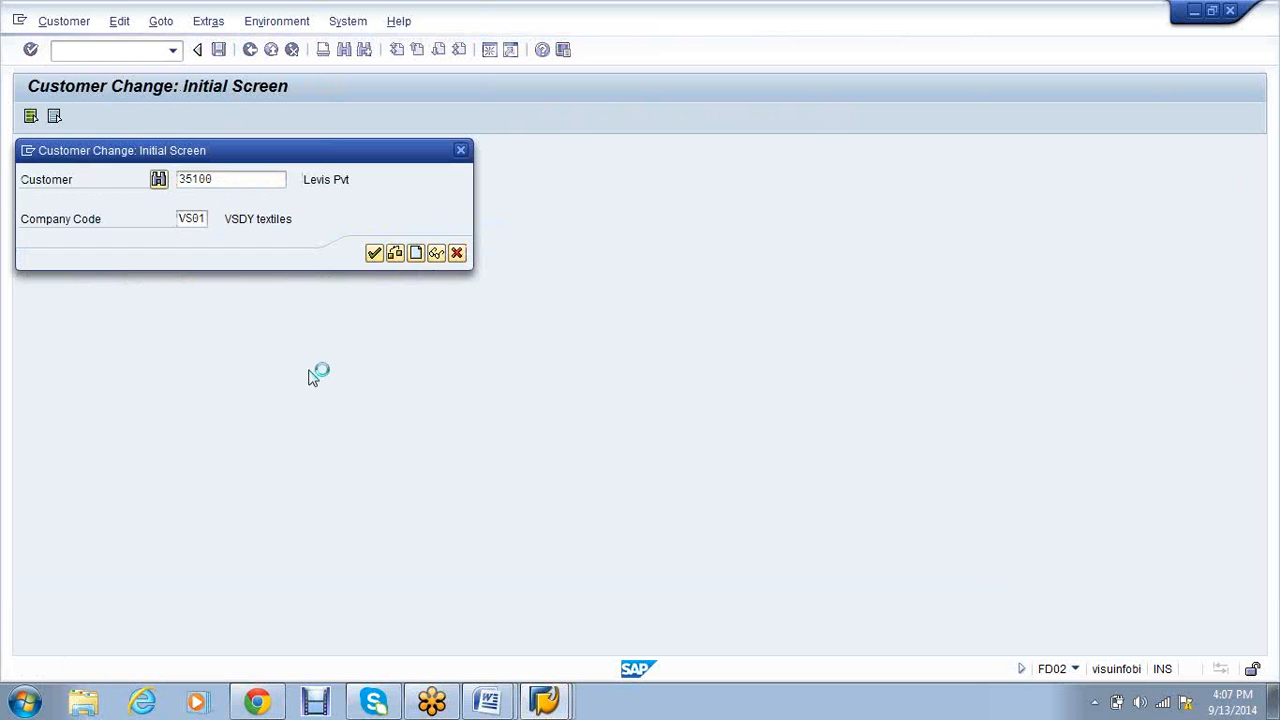
In FS00, copy the Rent Account under VS01 Expenses to new account 300002
{"action": "type", "text": "fs00"}
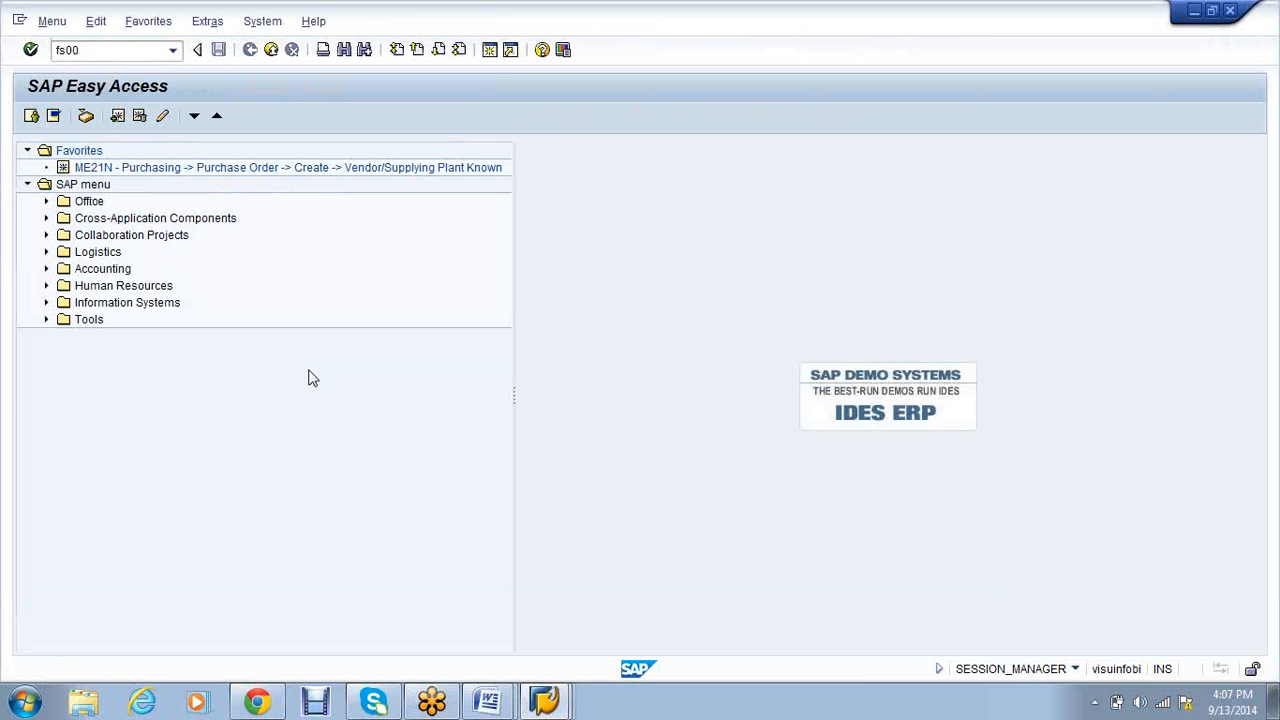
{"action": "key", "text": "Return"}
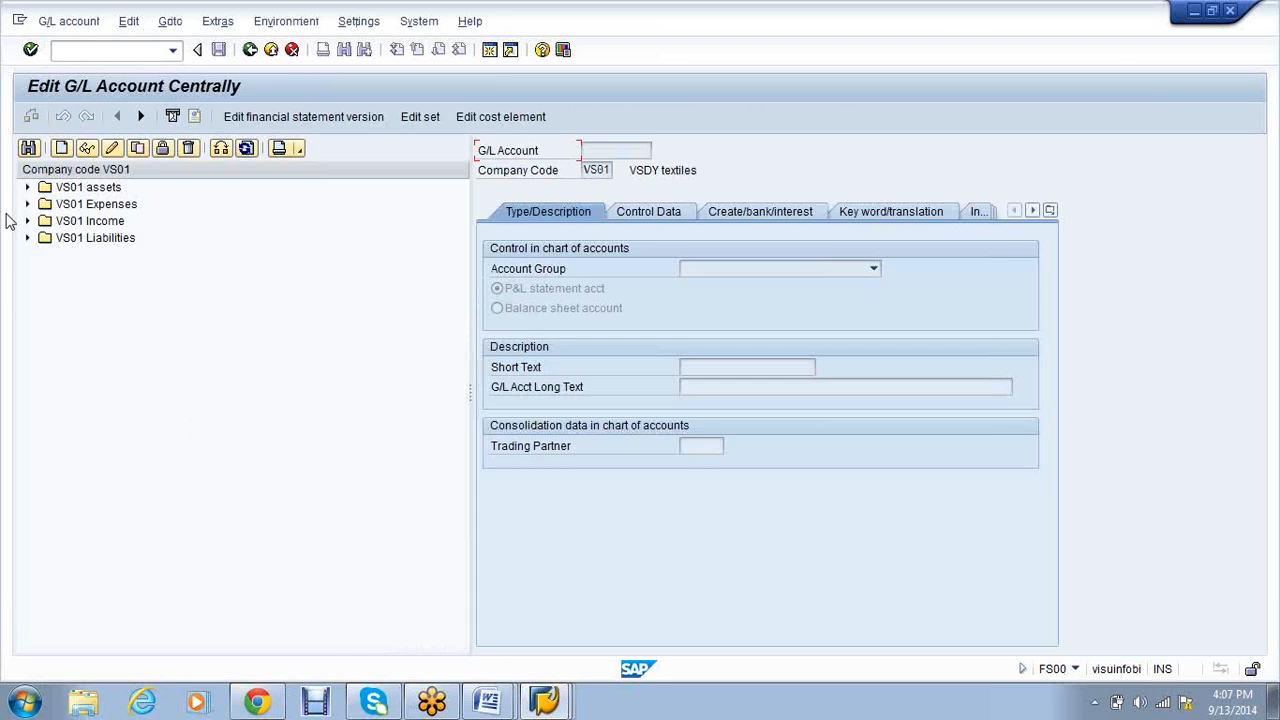
{"action": "left_click", "coordinate": [27, 204]}
{"action": "right_click", "coordinate": [156, 240]}
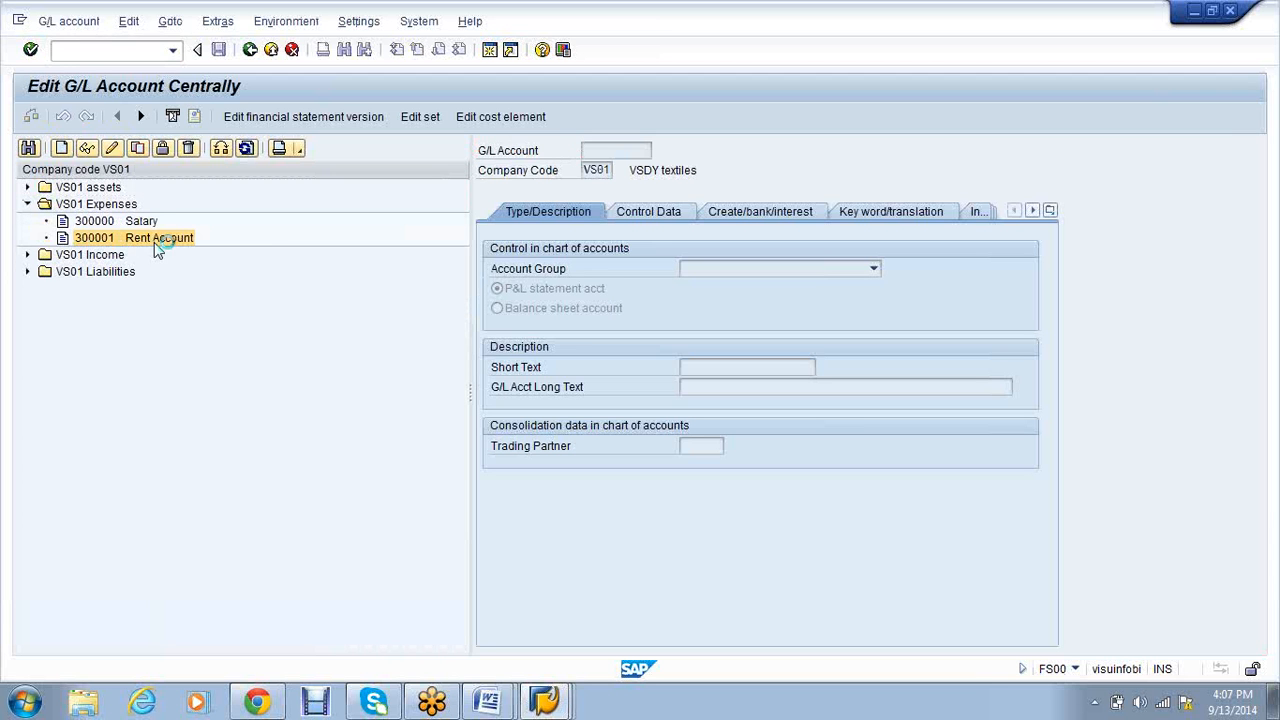
{"action": "left_click", "coordinate": [212, 299]}
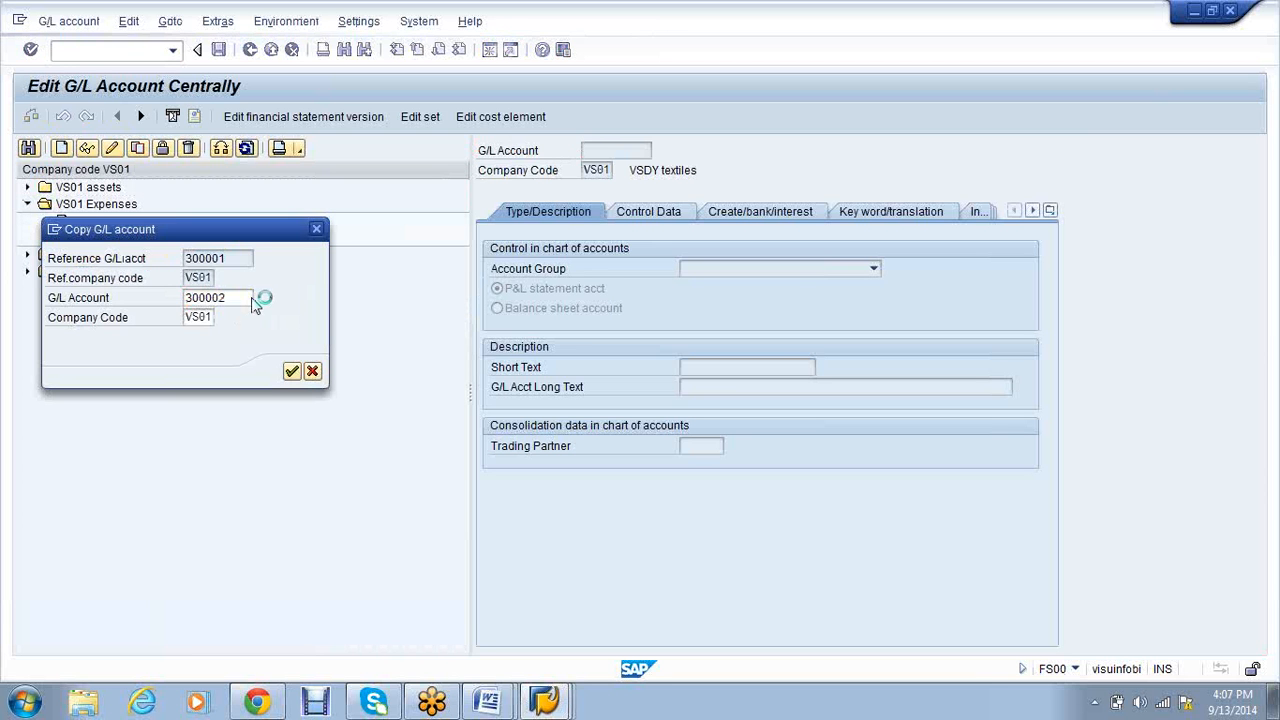
{"action": "left_click", "coordinate": [787, 368]}
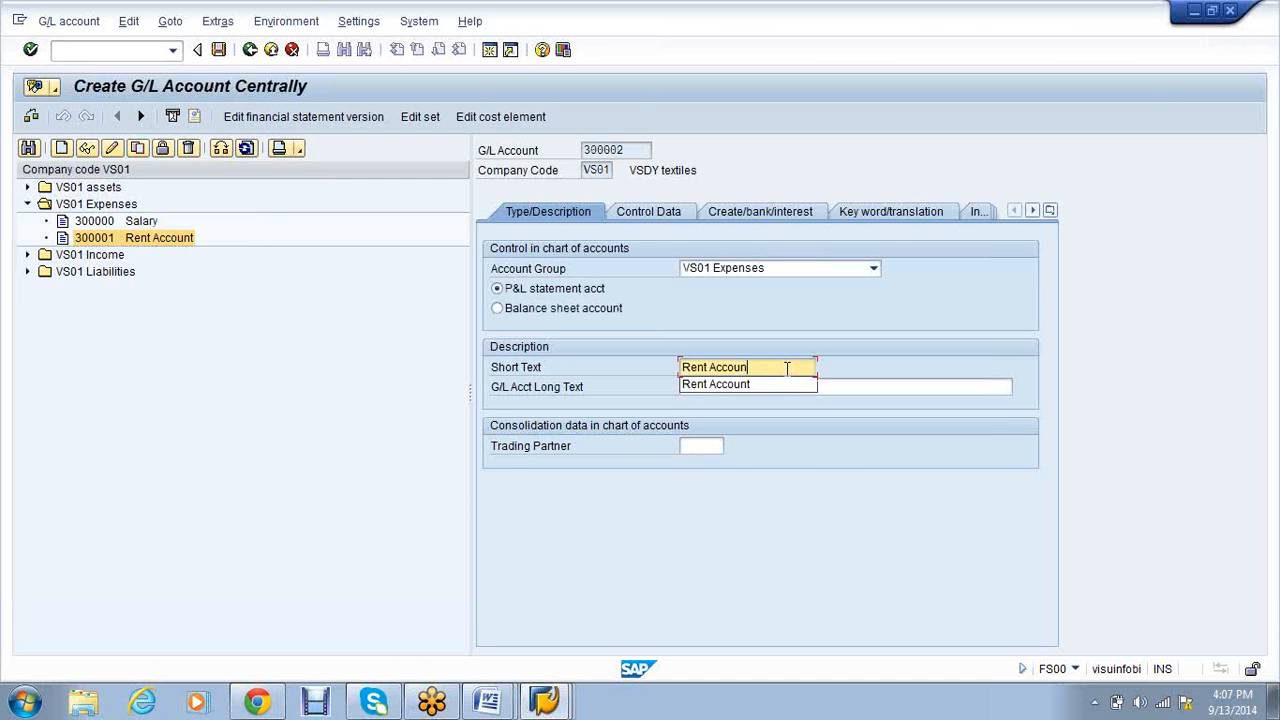
Give account 300002 the short and long text Customer discount and save it
{"action": "key", "text": "BackSpace"}
{"action": "key", "text": "BackSpace"}
{"action": "key", "text": "BackSpace"}
{"action": "key", "text": "BackSpace"}
{"action": "key", "text": "BackSpace"}
{"action": "key", "text": "BackSpace"}
{"action": "key", "text": "BackSpace"}
{"action": "key", "text": "BackSpace"}
{"action": "key", "text": "BackSpace"}
{"action": "key", "text": "BackSpace"}
{"action": "key", "text": "BackSpace"}
{"action": "key", "text": "BackSpace"}
{"action": "type", "text": "Cus"}
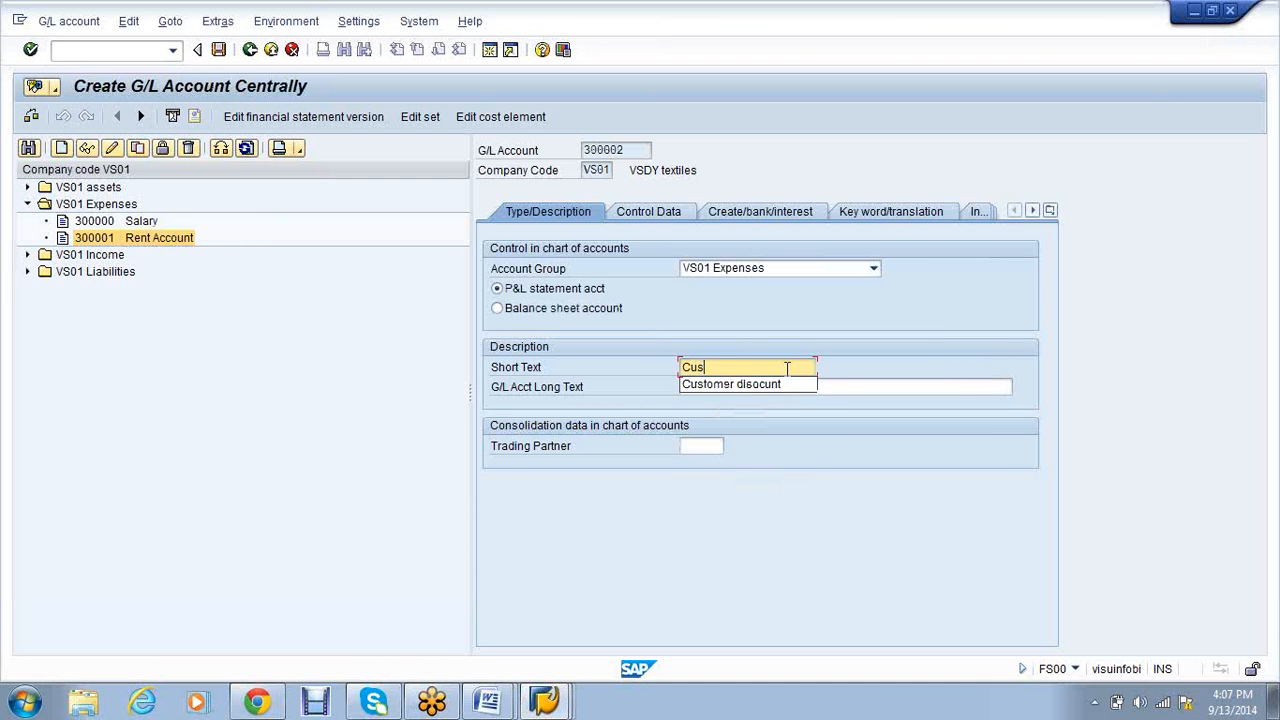
{"action": "key", "text": "Down"}
{"action": "key", "text": "Tab"}
{"action": "type", "text": "C"}
{"action": "key", "text": "Down"}
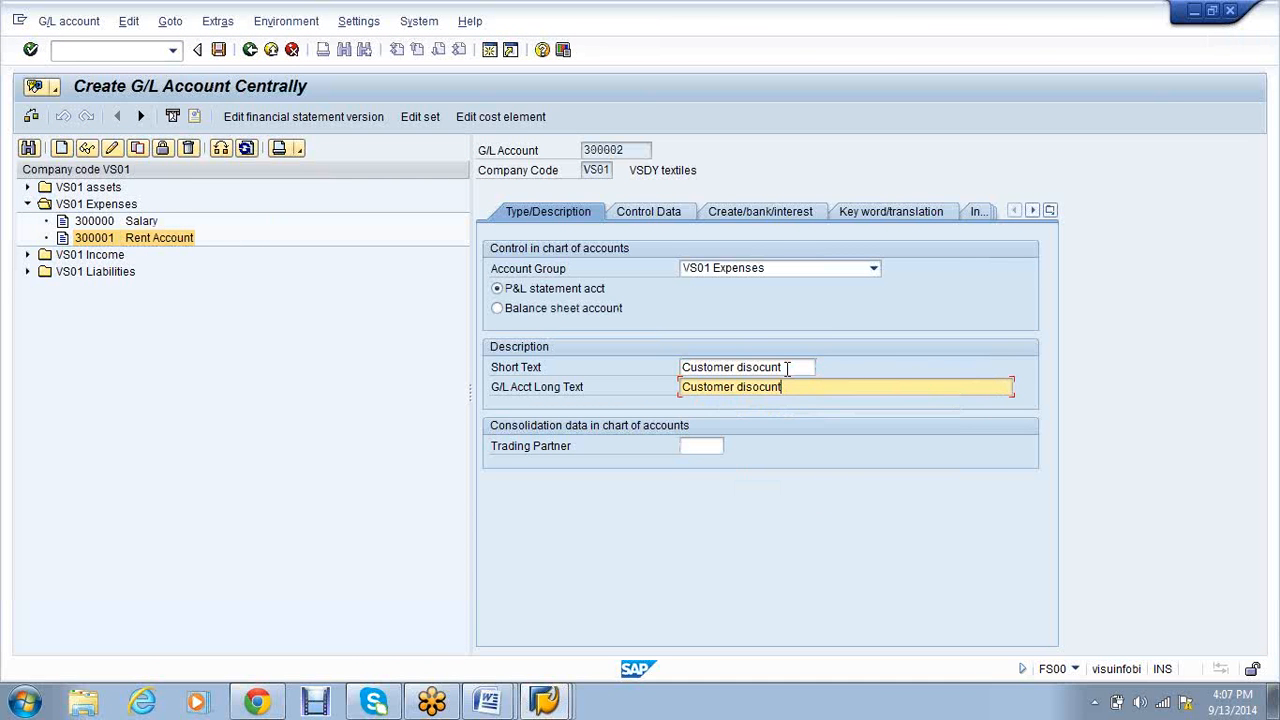
{"action": "key", "text": "Return"}
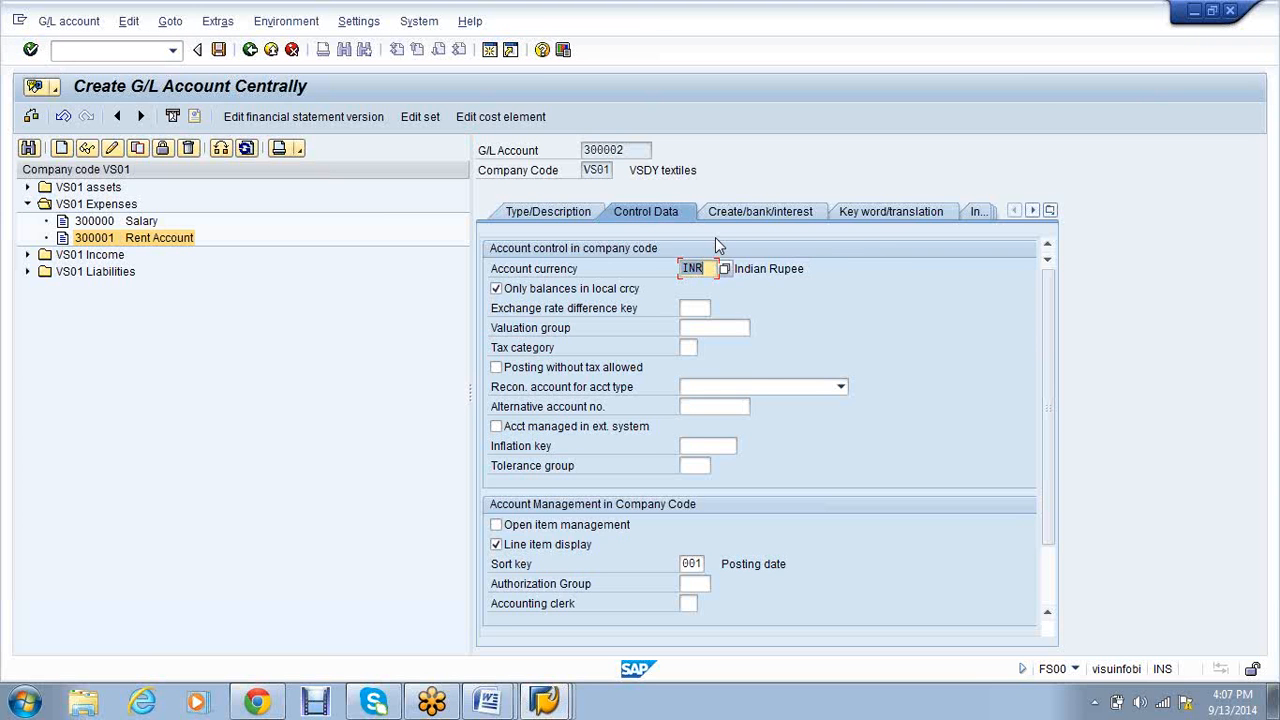
{"action": "left_click", "coordinate": [759, 212]}
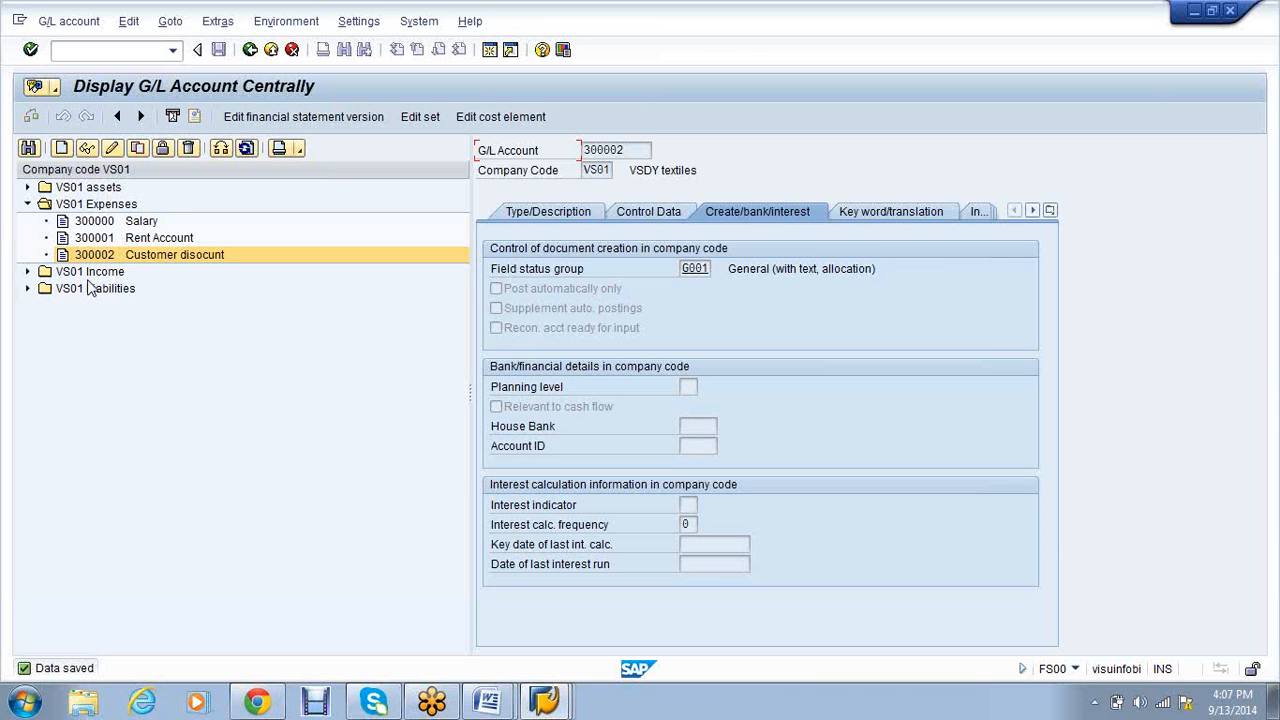
{"action": "left_click", "coordinate": [89, 49]}
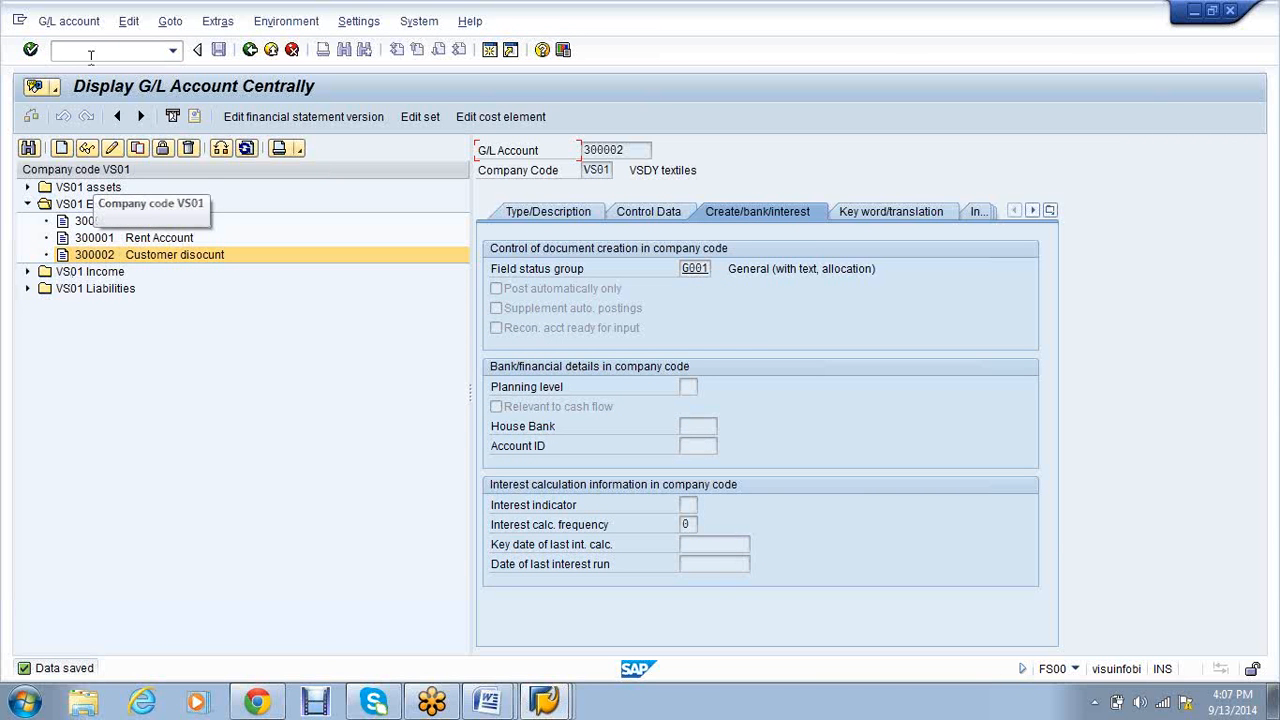
In OBXI for chart VS01, assign account 300002 to cash discount expenses (SKT) and save
{"action": "type", "text": "/nob"}
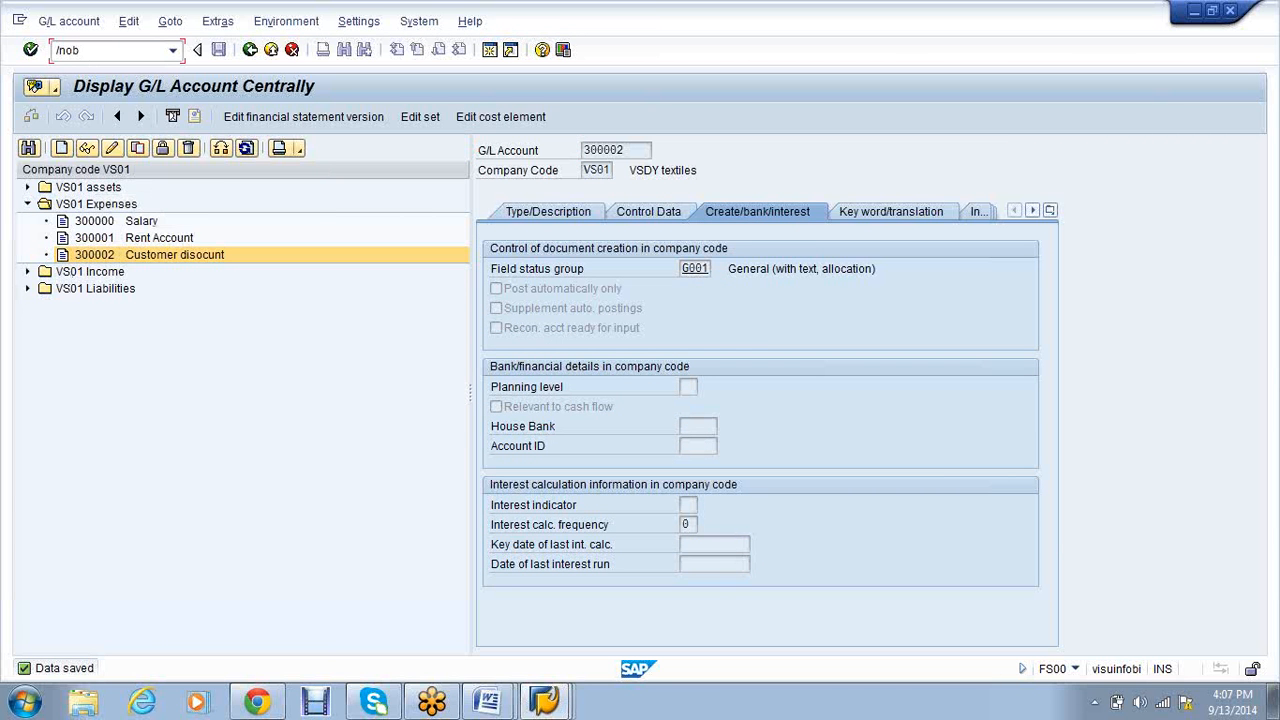
{"action": "type", "text": "xi"}
{"action": "key", "text": "Return"}
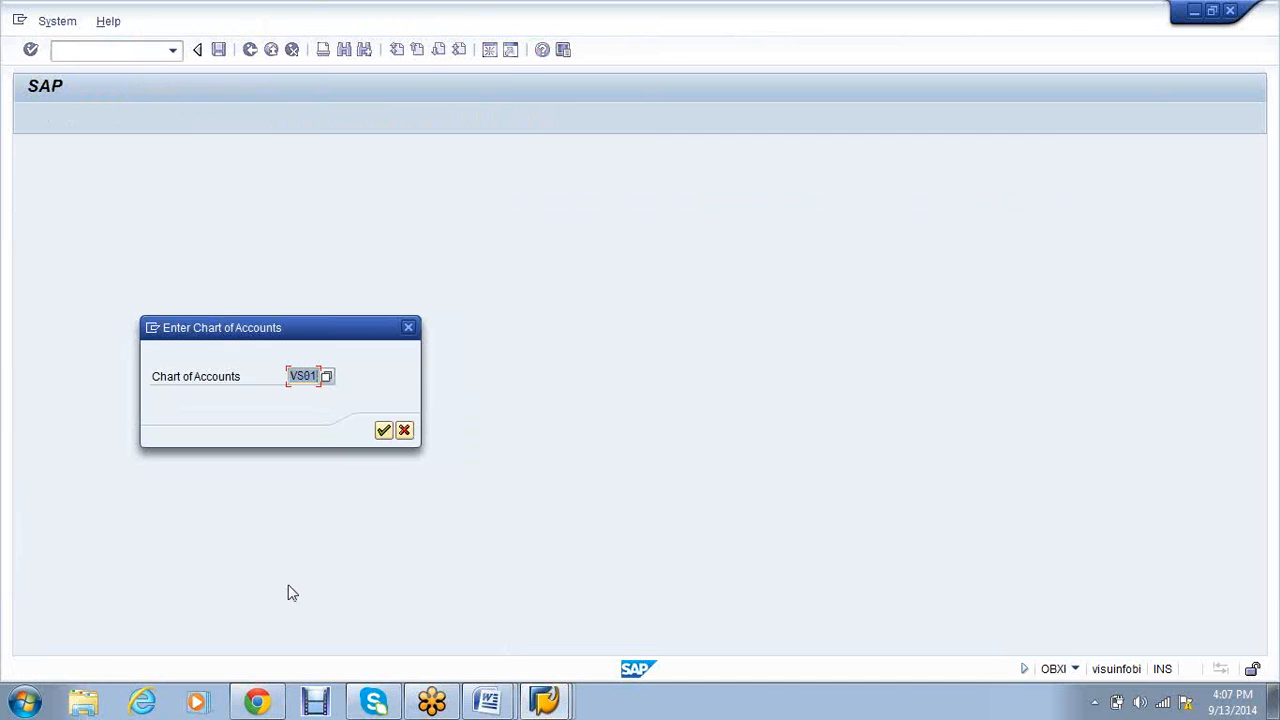
{"action": "left_click", "coordinate": [383, 431]}
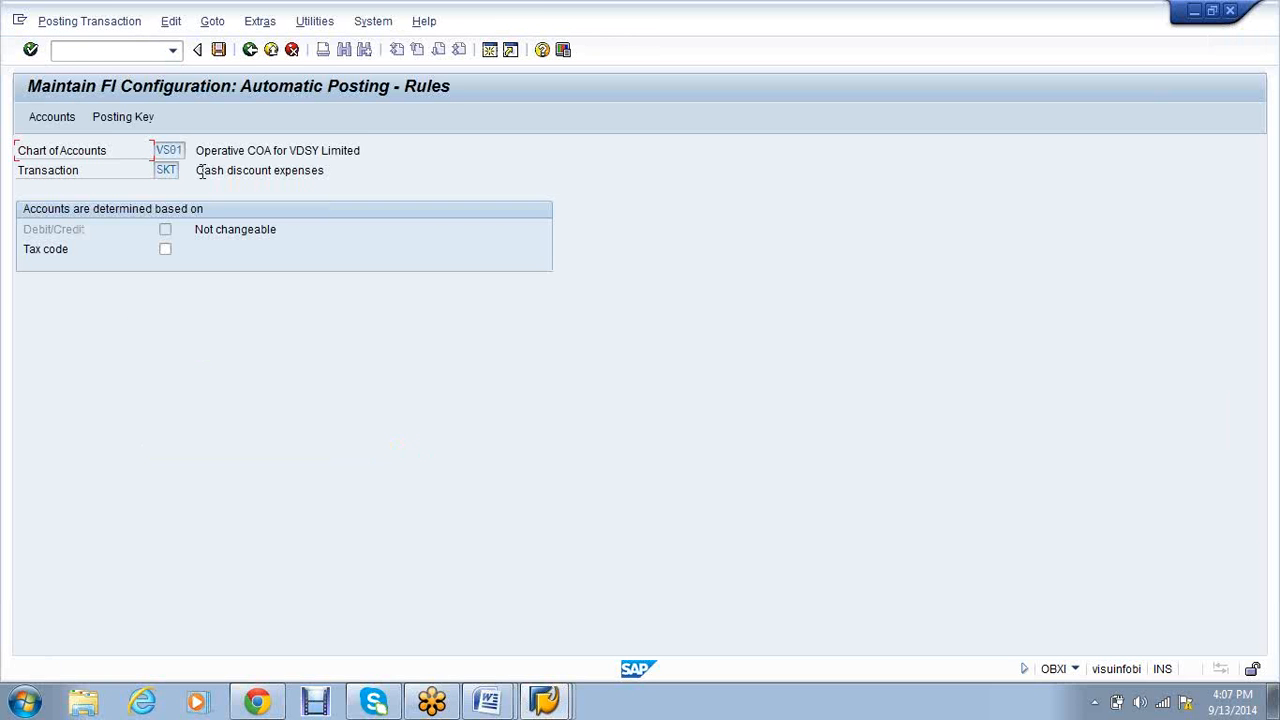
{"action": "left_click_drag", "start_coordinate": [197, 170], "coordinate": [273, 170]}
{"action": "left_click", "coordinate": [347, 189]}
{"action": "left_click", "coordinate": [217, 53]}
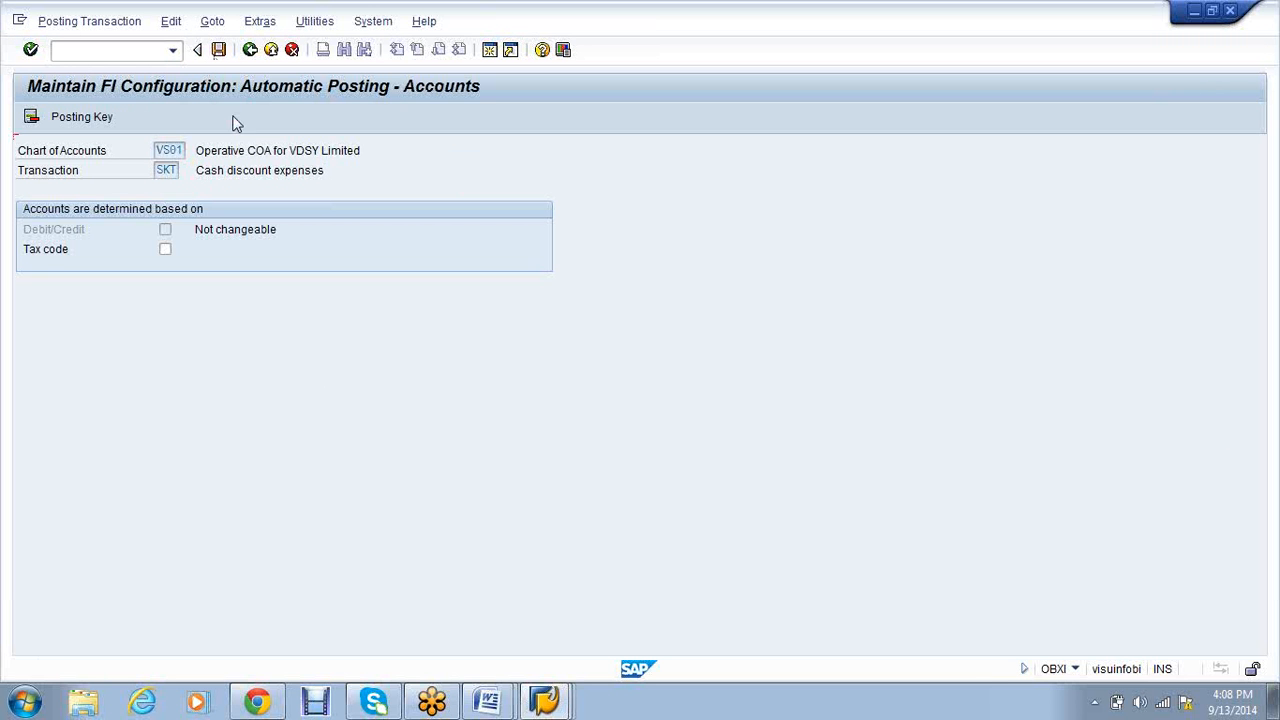
{"action": "left_click", "coordinate": [86, 249]}
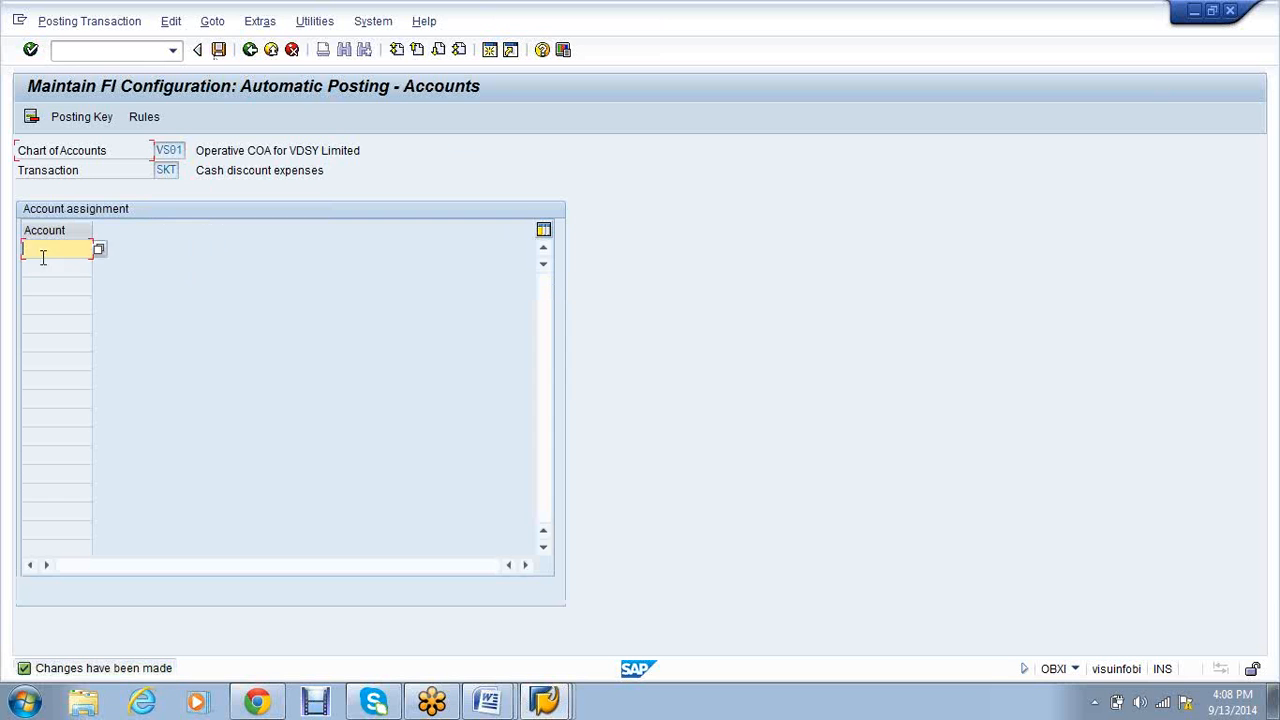
{"action": "left_click", "coordinate": [99, 249]}
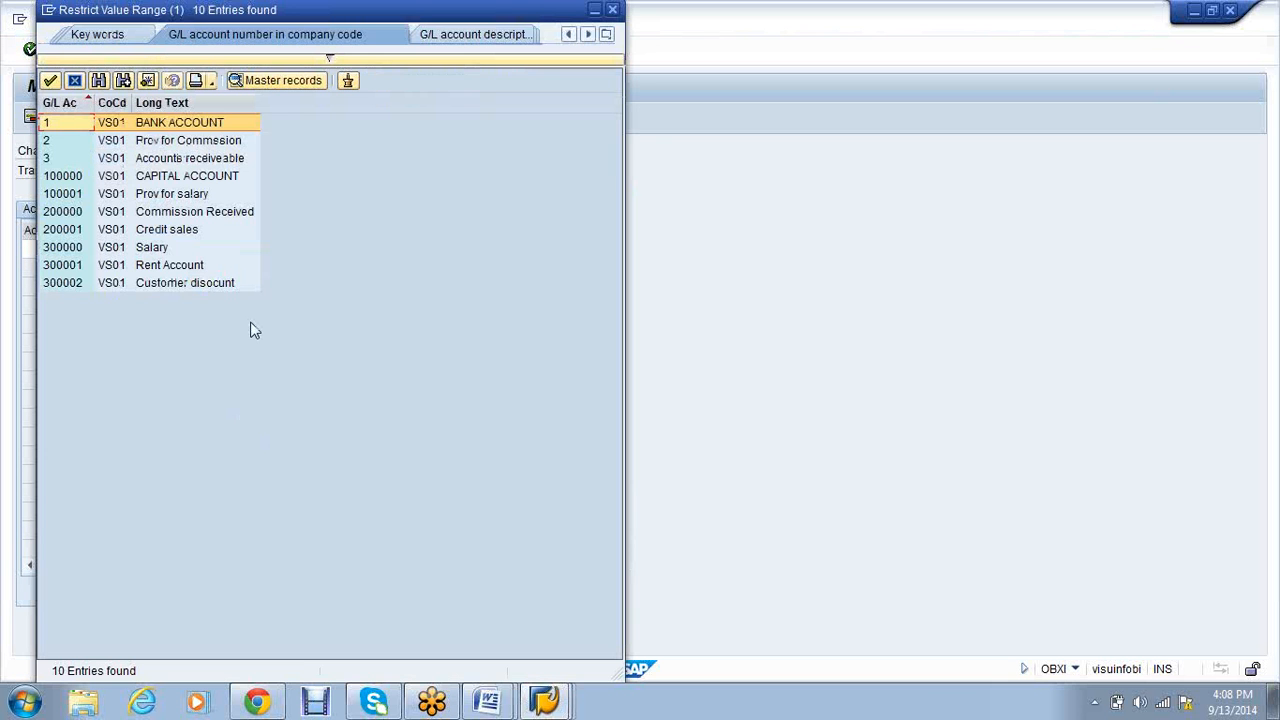
{"action": "left_click", "coordinate": [212, 286]}
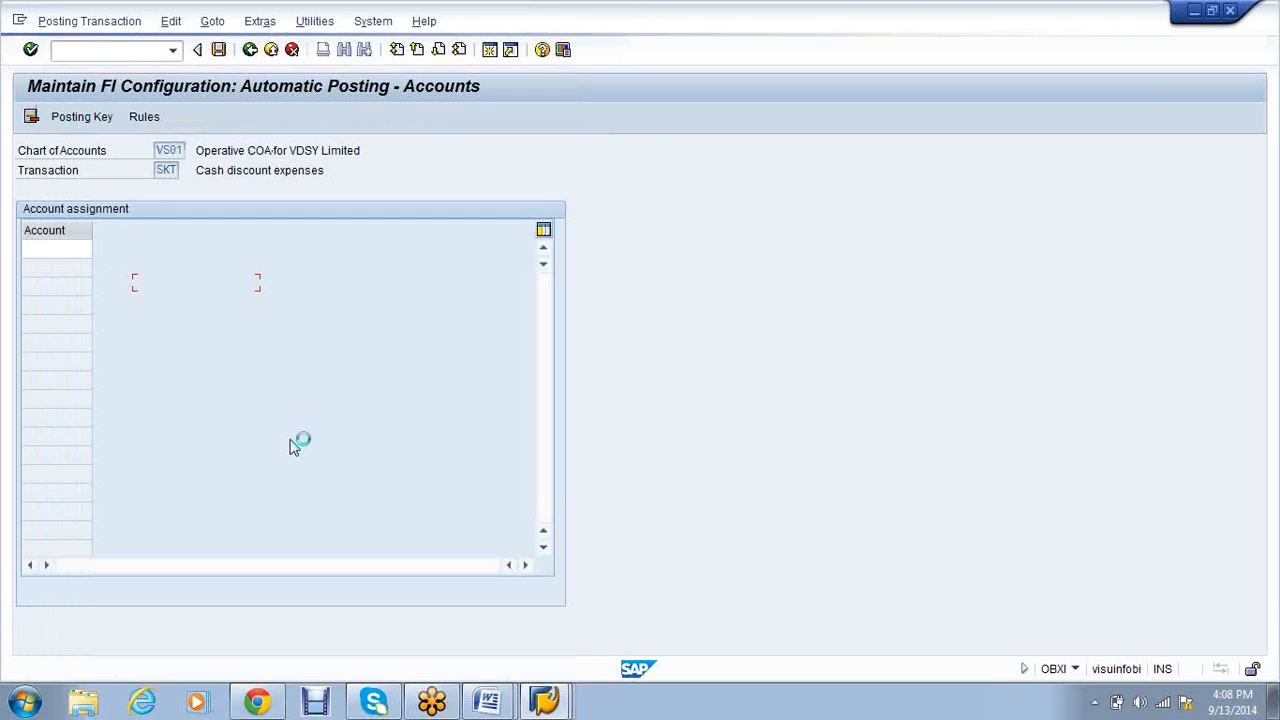
{"action": "key", "text": "ctrl+s"}
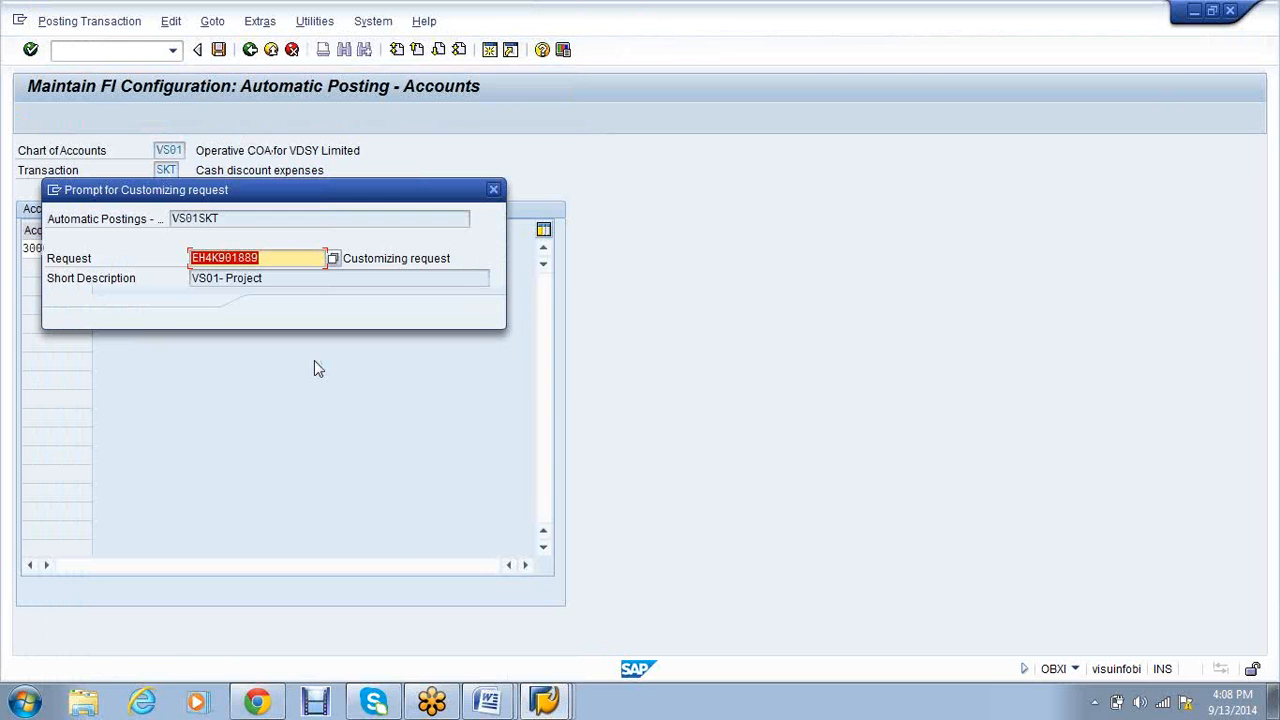
{"action": "key", "text": "Return"}
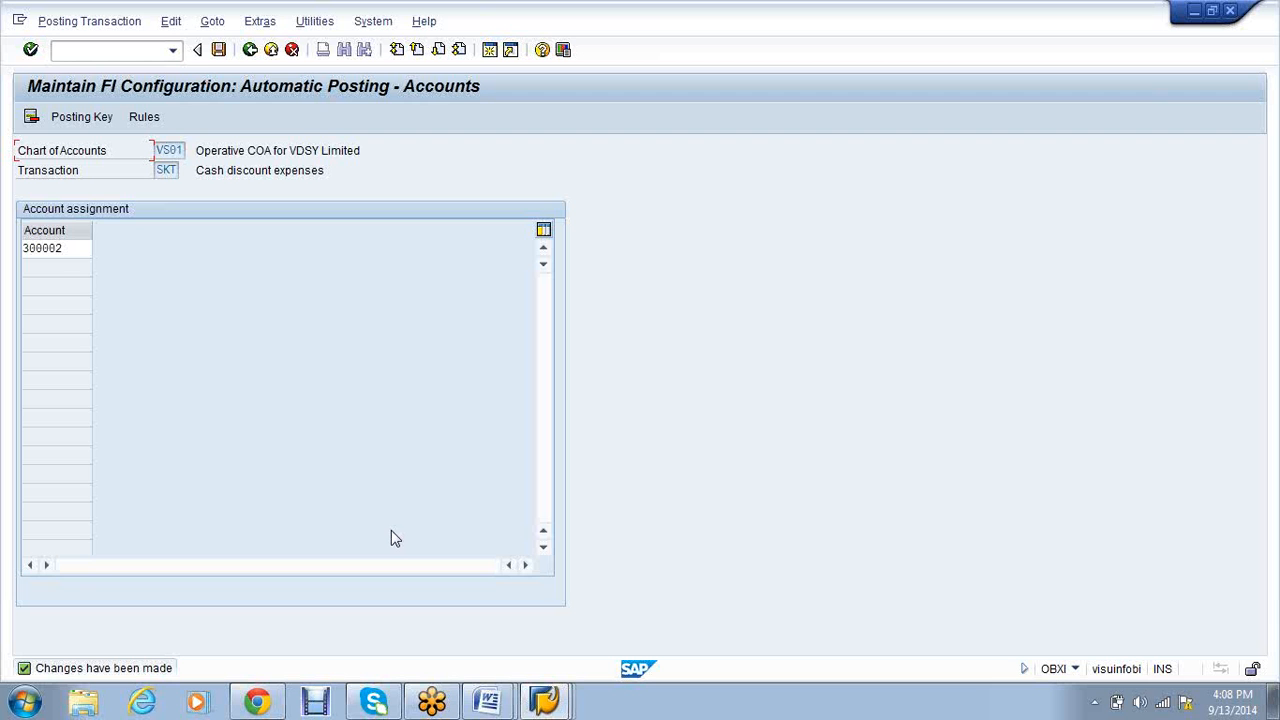
Try changing the SKT account to 300003, then exit without saving that change
{"action": "left_click_drag", "start_coordinate": [65, 248], "coordinate": [23, 248]}
{"action": "left_click", "coordinate": [23, 248]}
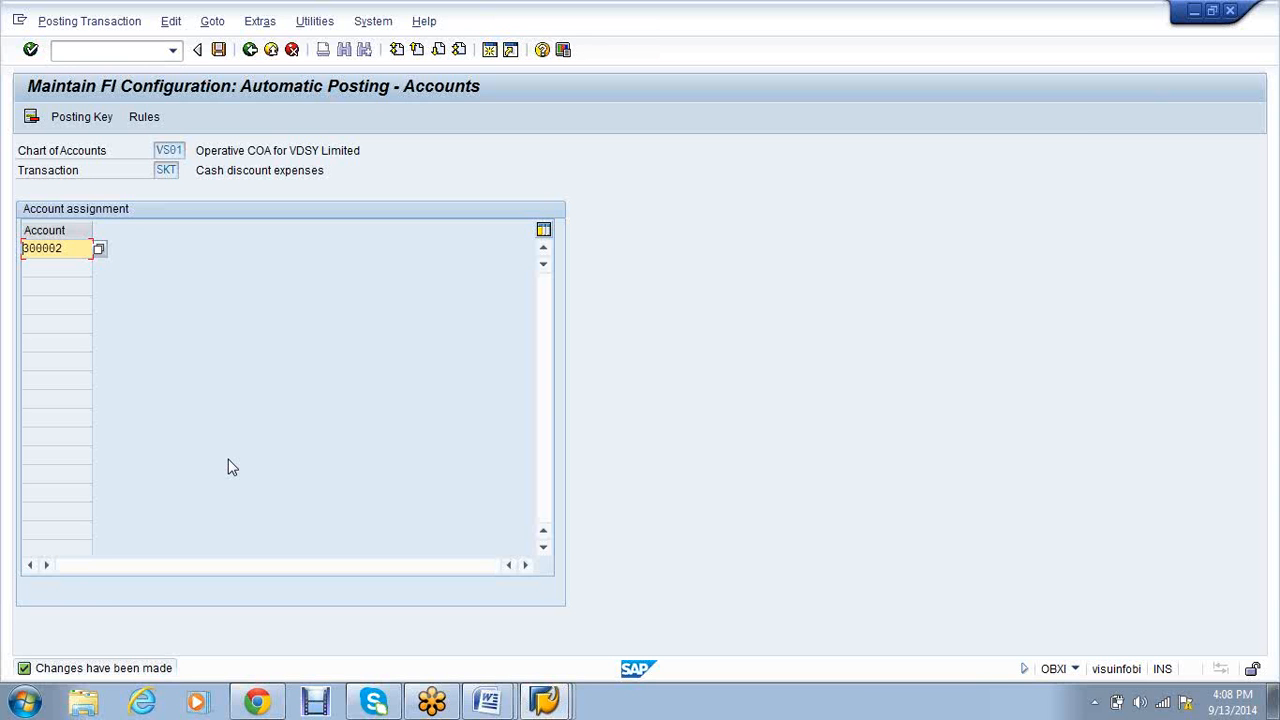
{"action": "key", "text": "BackSpace"}
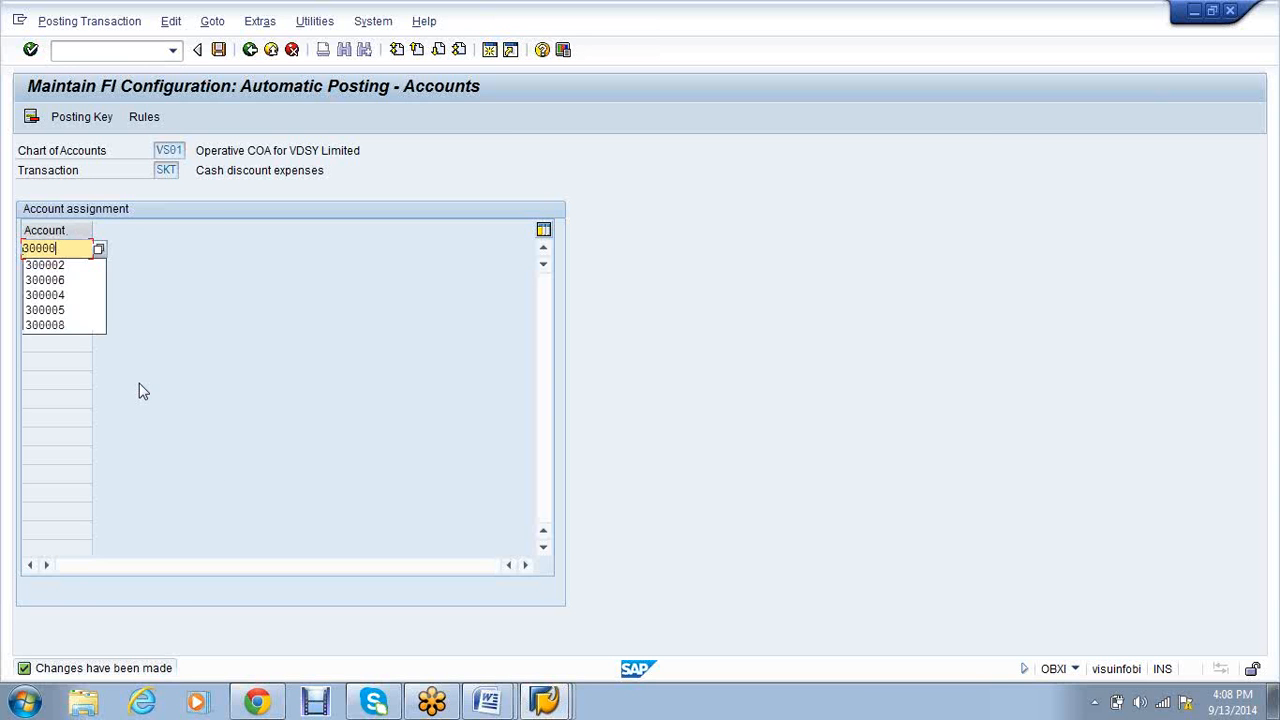
{"action": "type", "text": "3"}
{"action": "key", "text": "Return"}
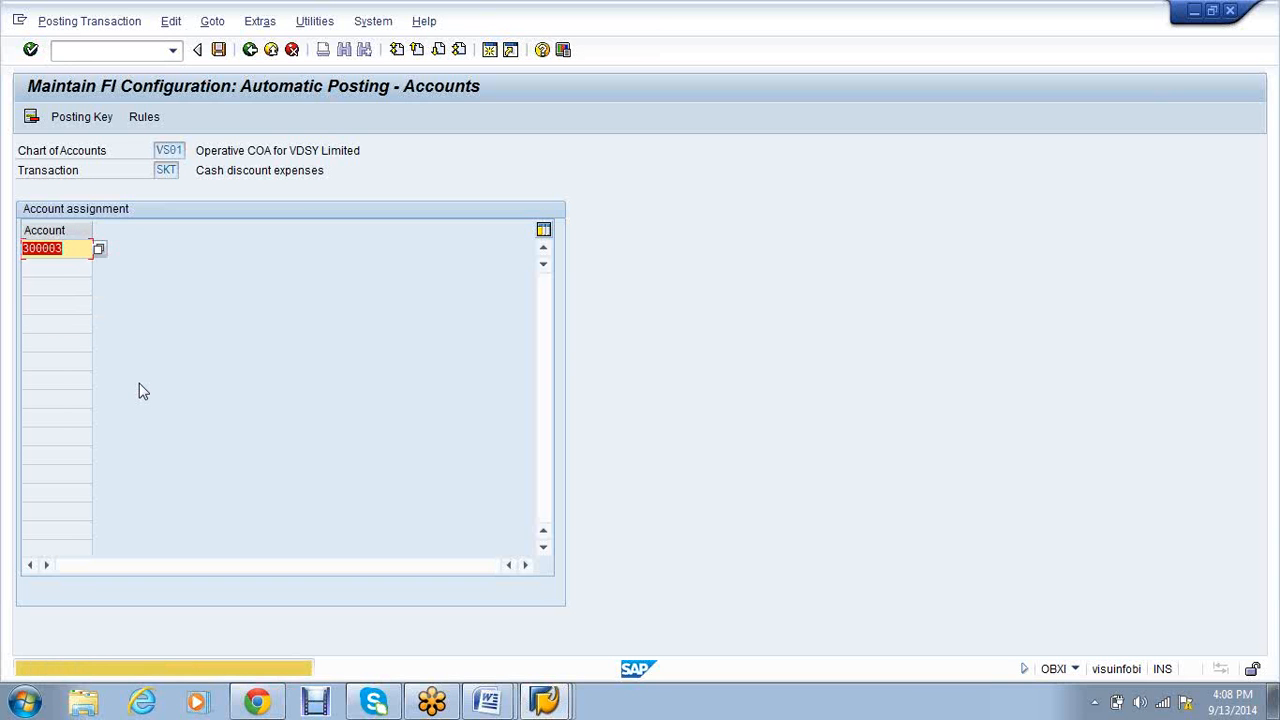
{"action": "key", "text": "Return"}
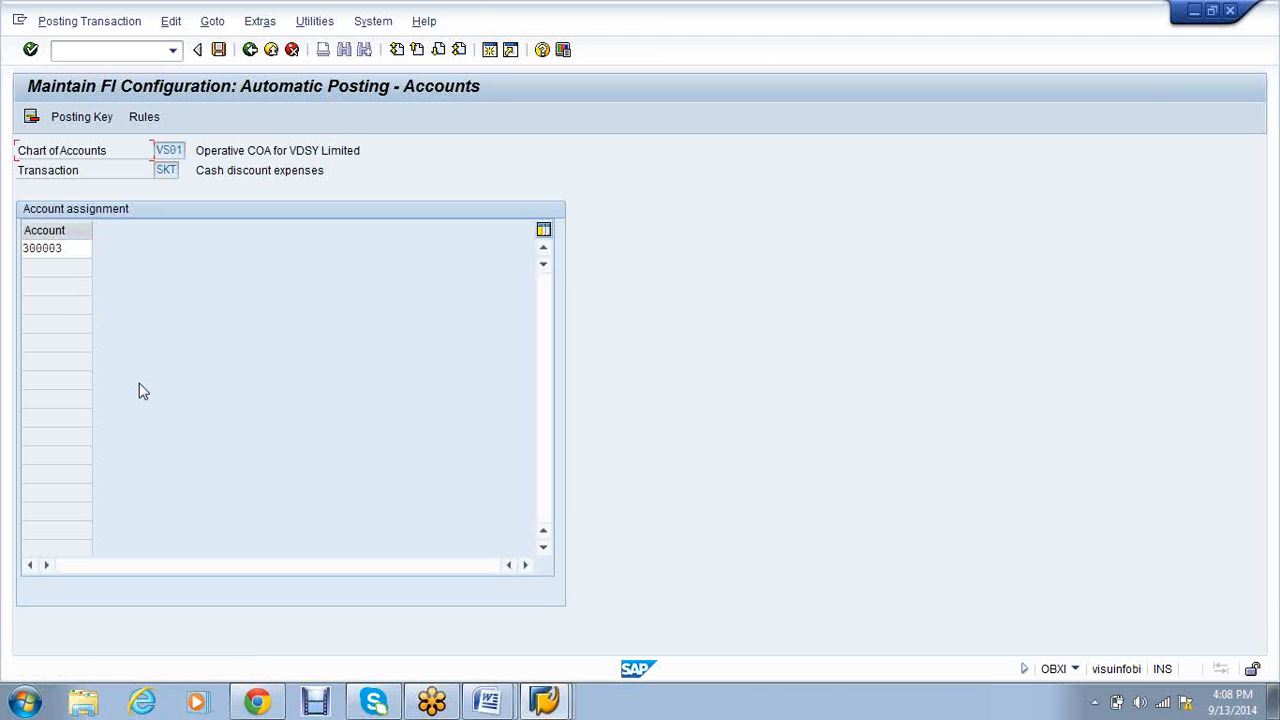
{"action": "left_click", "coordinate": [291, 50]}
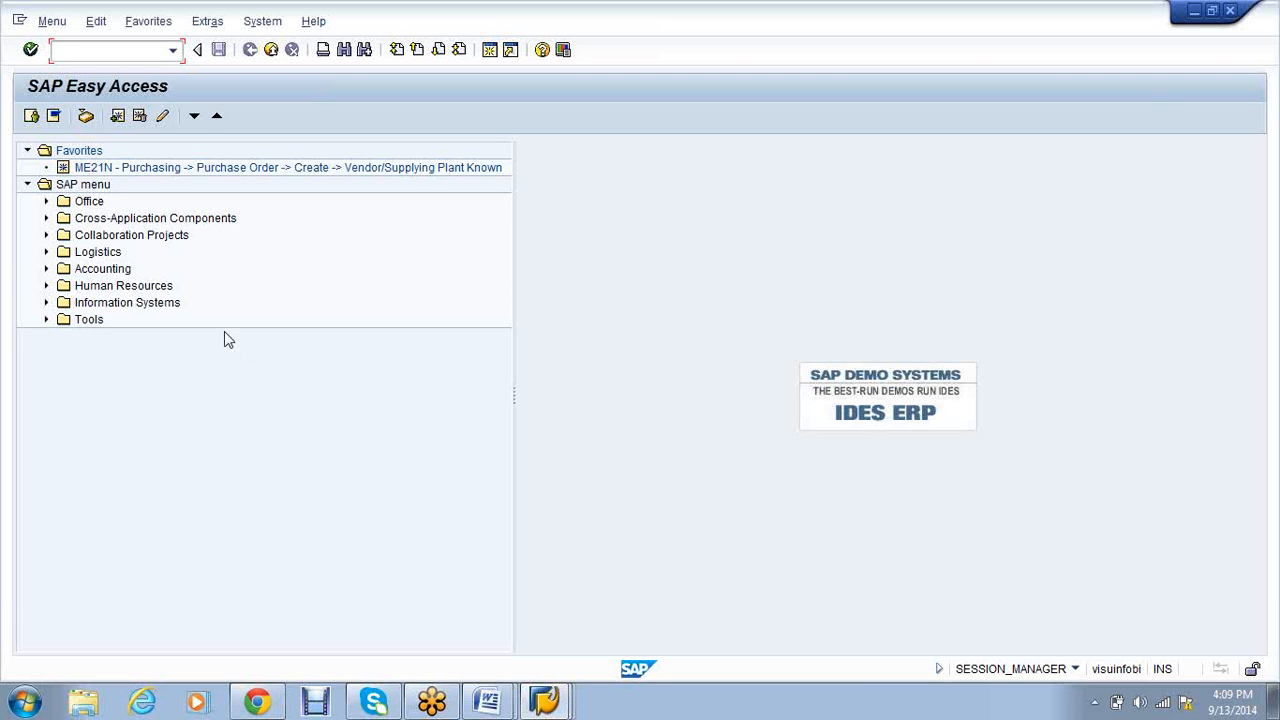
Start an F-22 customer invoice dated 13.09.2014 for customer account 35100
{"action": "type", "text": "f-22"}
{"action": "key", "text": "Return"}
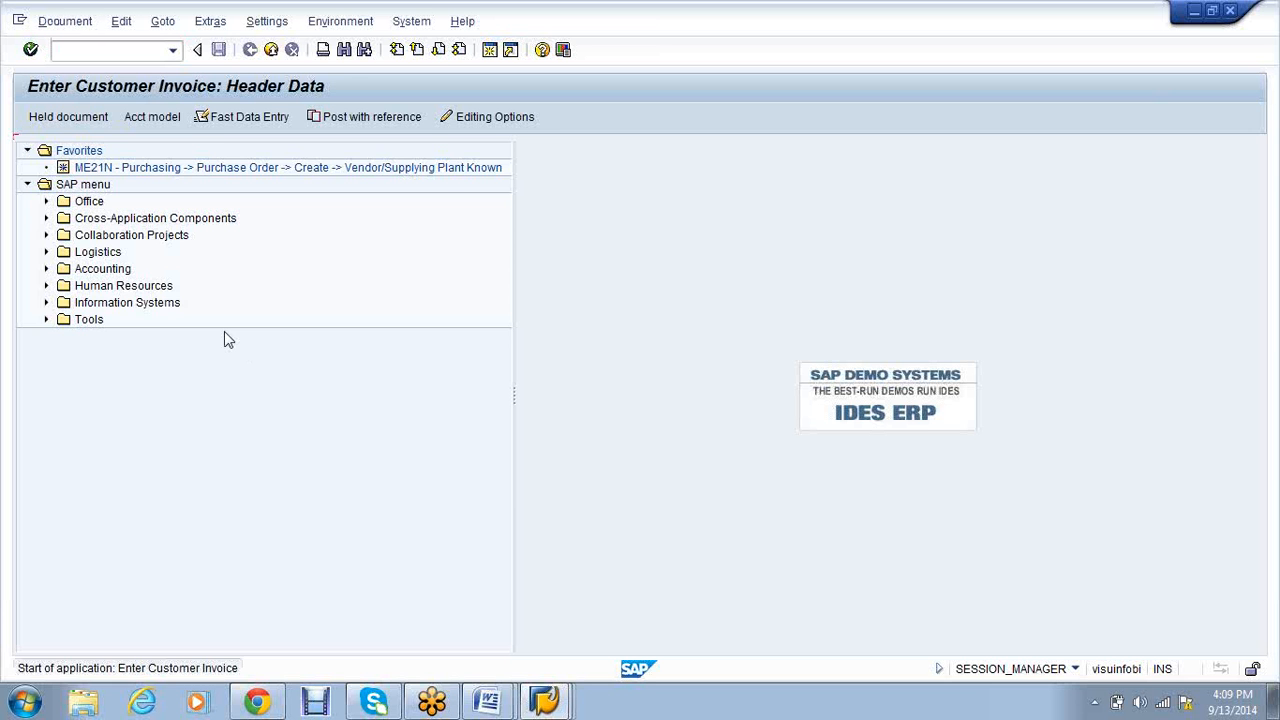
{"action": "type", "text": "13"}
{"action": "key", "text": "Down"}
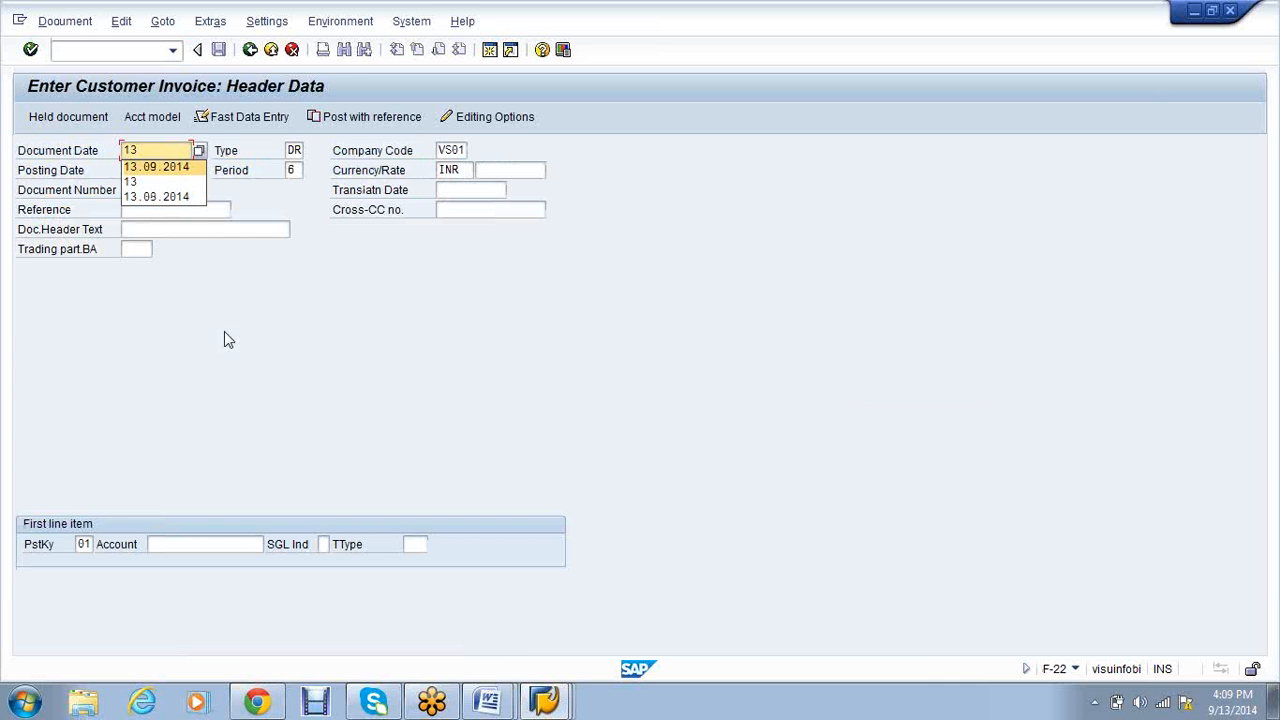
{"action": "key", "text": "Tab"}
{"action": "key", "text": "Down"}
{"action": "key", "text": "Down"}
{"action": "key", "text": "Down"}
{"action": "key", "text": "Down"}
{"action": "key", "text": "Down"}
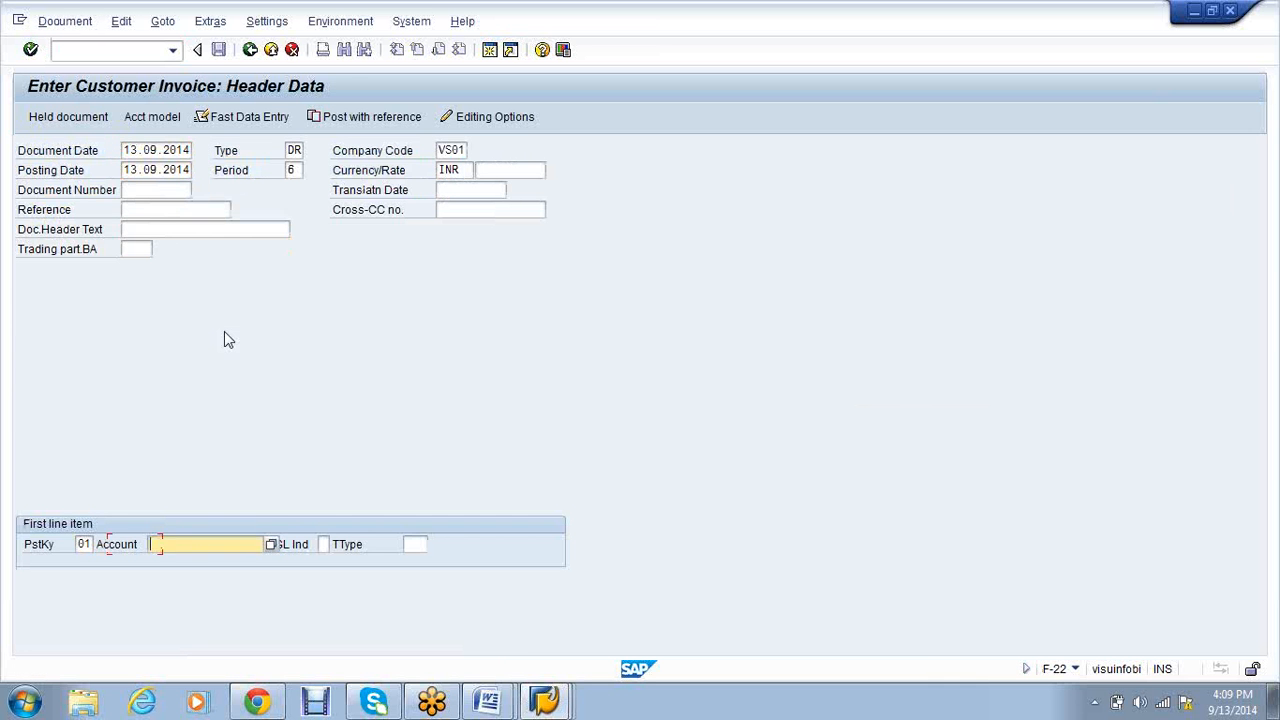
{"action": "key", "text": "Down"}
{"action": "key", "text": "Down"}
{"action": "key", "text": "Return"}
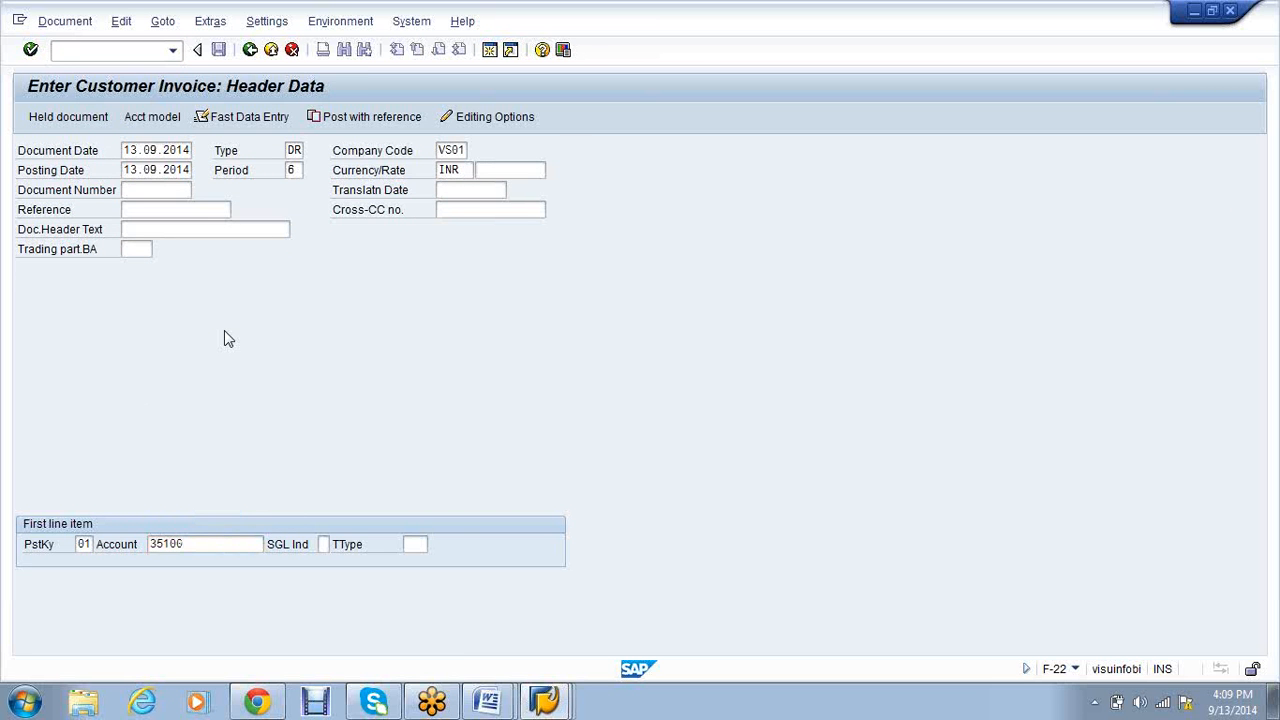
{"action": "key", "text": "Return"}
Check the payment terms (5-day discount, 30 days net) and enter the invoice amount 10000
{"action": "left_click_drag", "start_coordinate": [111, 308], "coordinate": [127, 308]}
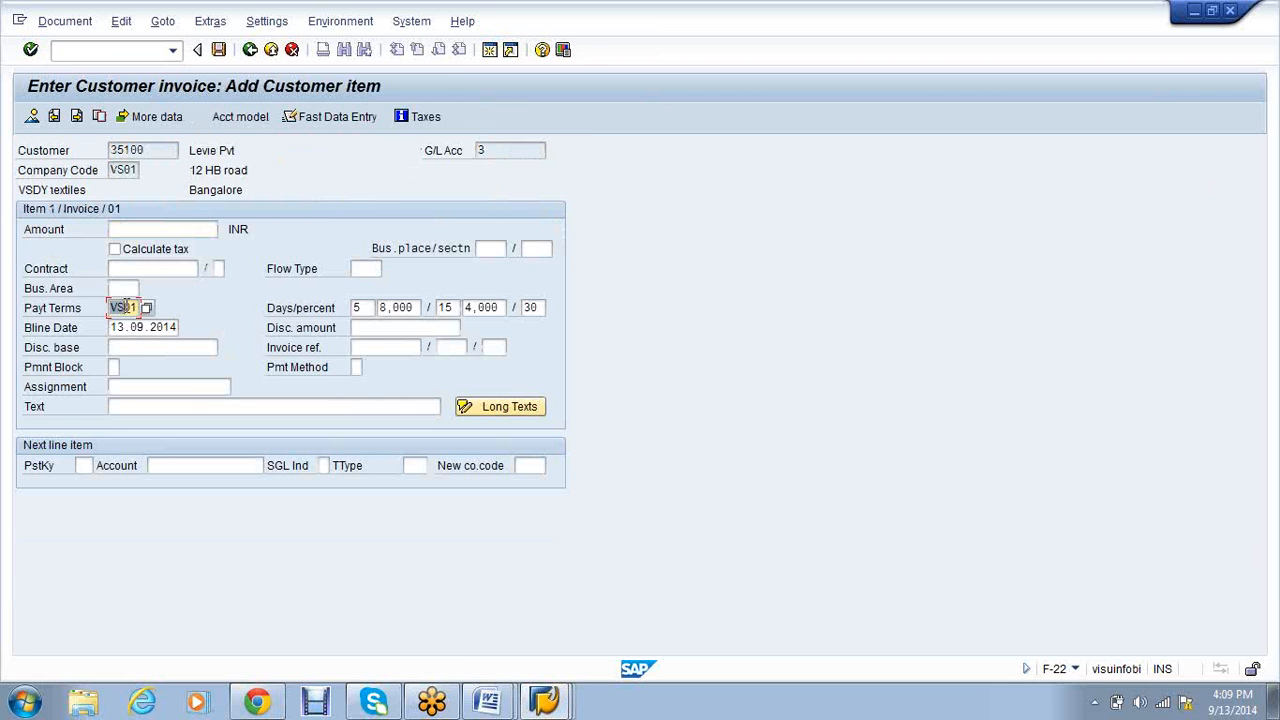
{"action": "left_click", "coordinate": [367, 309]}
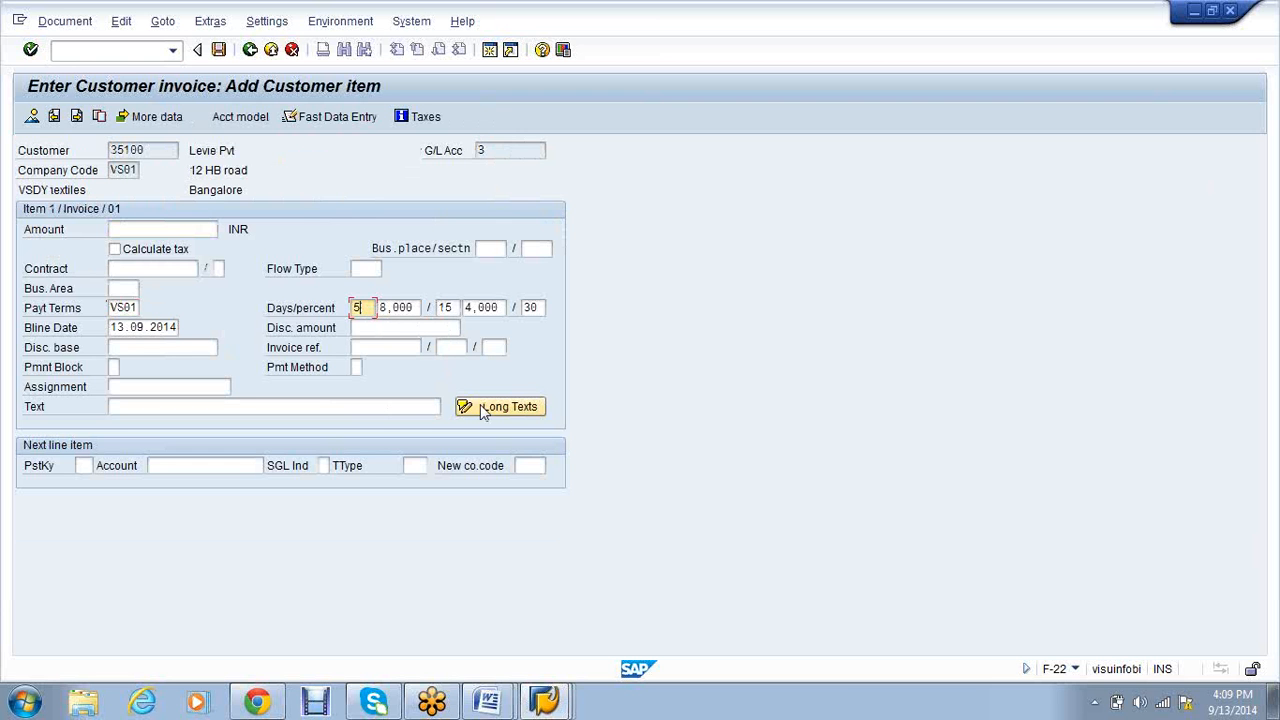
{"action": "left_click", "coordinate": [538, 308]}
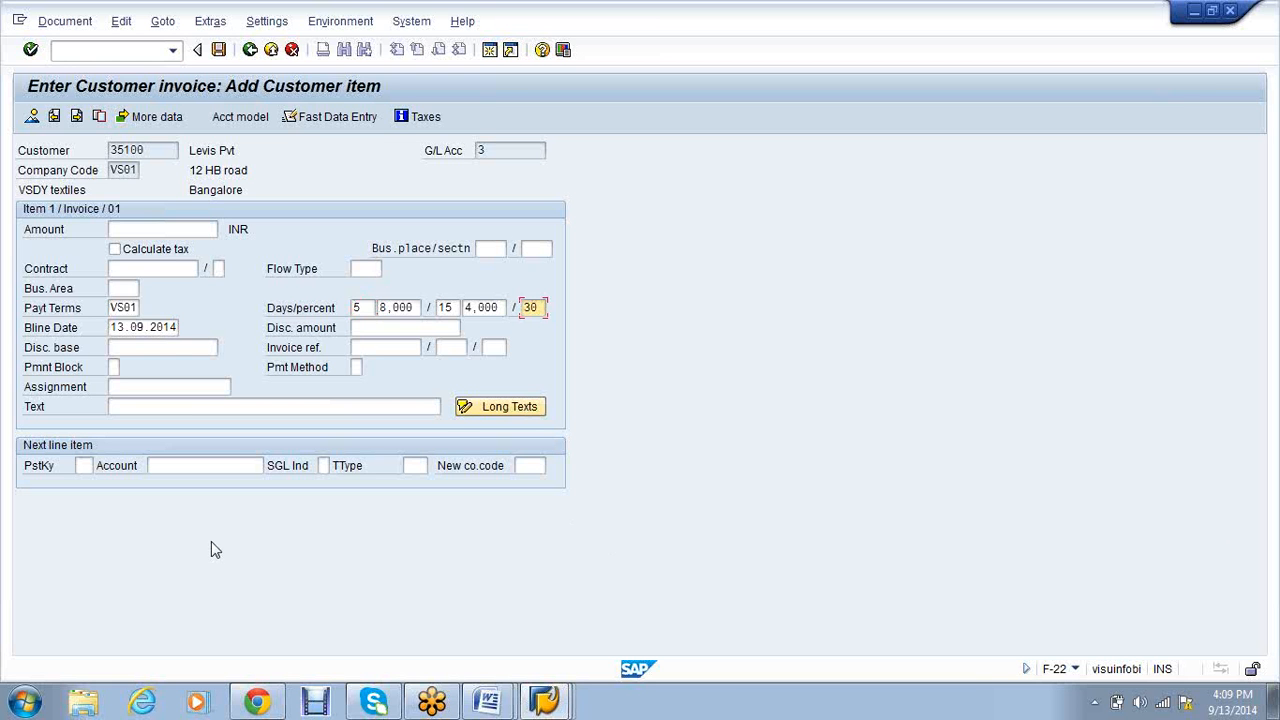
{"action": "left_click", "coordinate": [141, 307]}
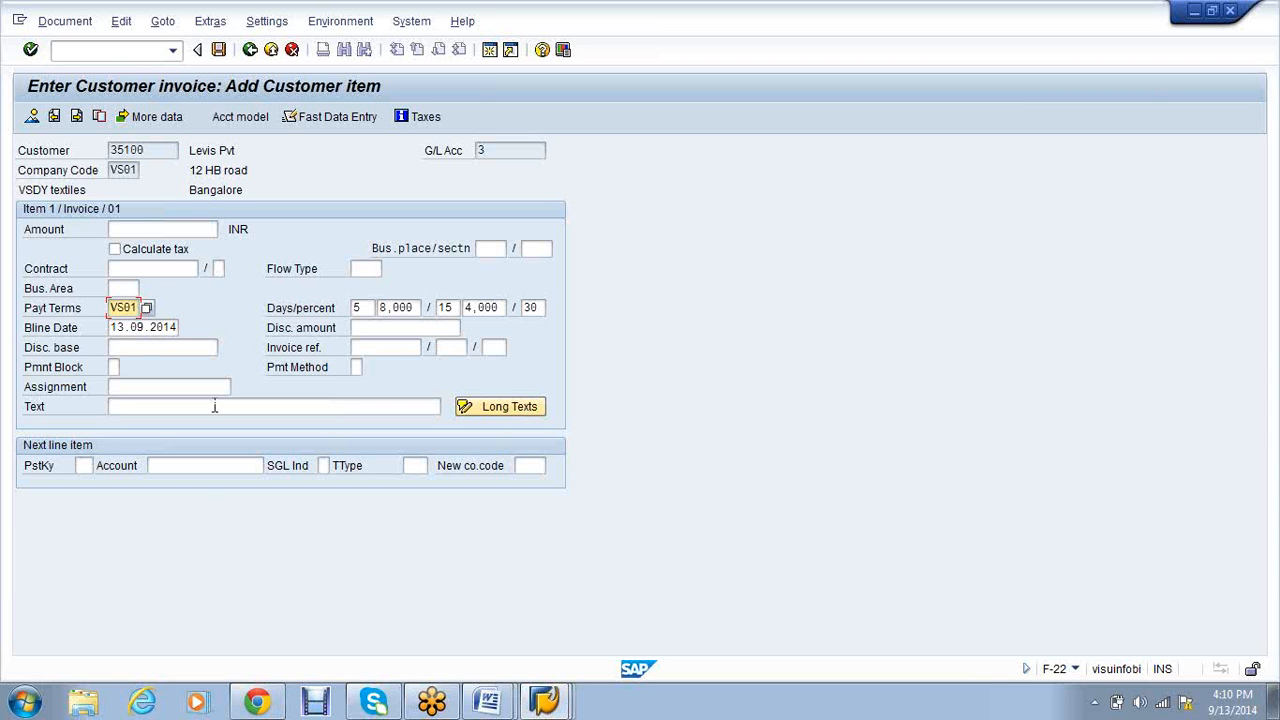
{"action": "left_click", "coordinate": [143, 233]}
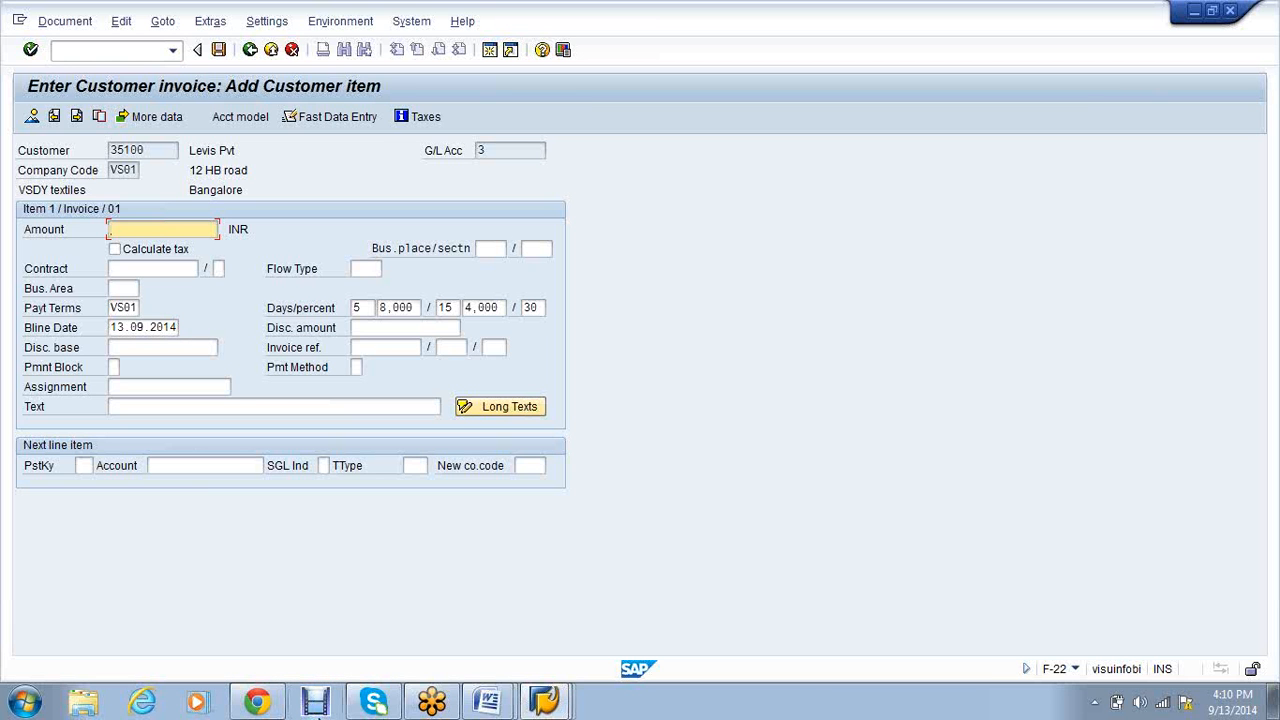
{"action": "type", "text": "10000"}
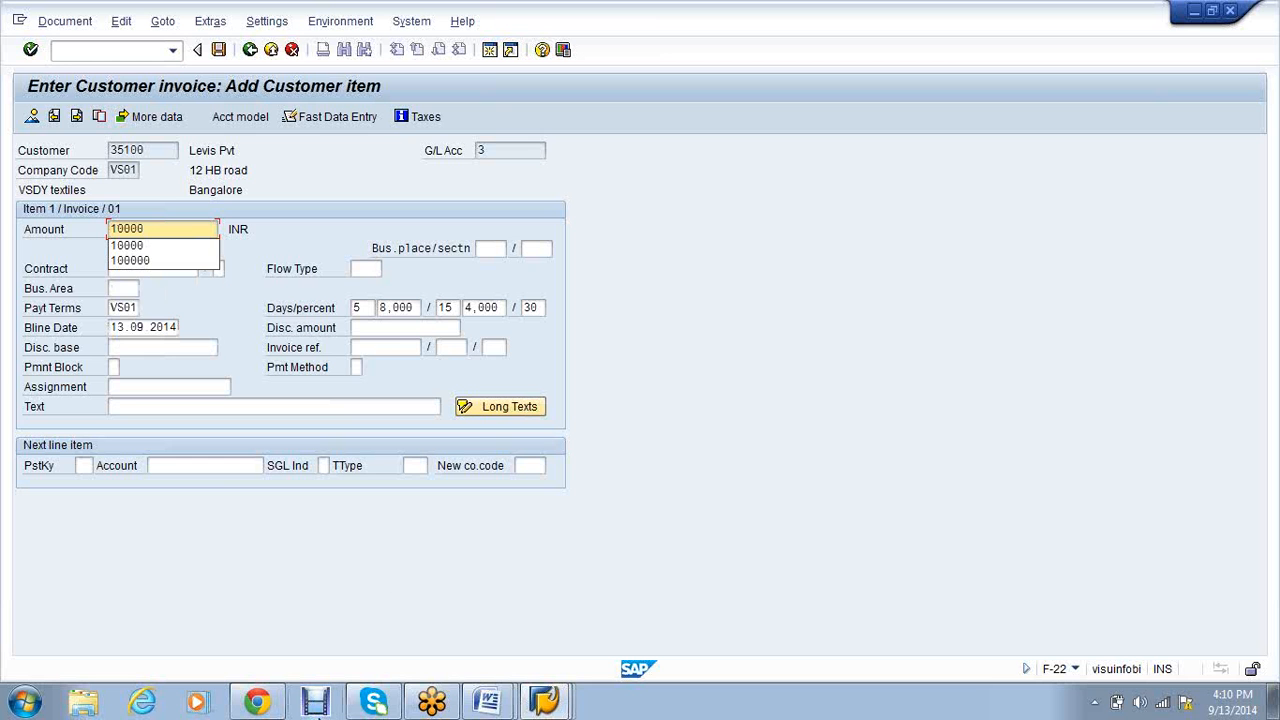
{"action": "left_click", "coordinate": [177, 245]}
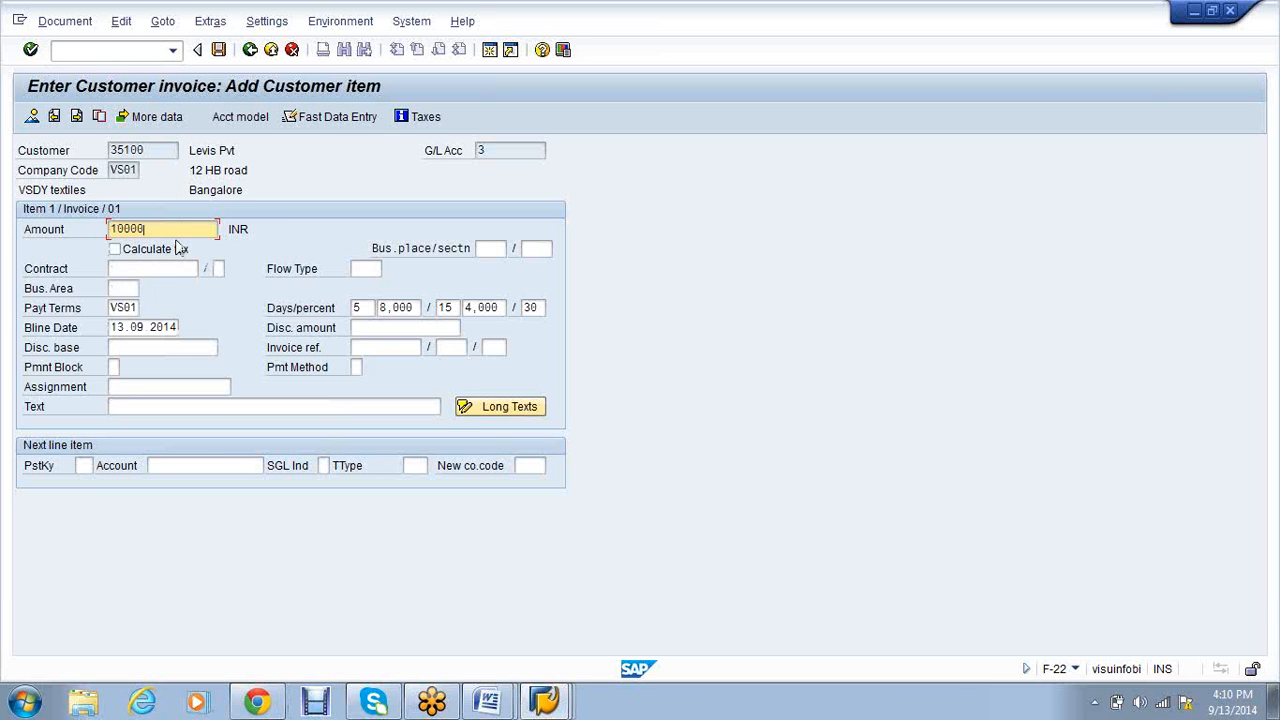
Credit the balance (*) to Credit sales 200001 with posting key 50 and post the invoice
{"action": "left_click", "coordinate": [85, 465]}
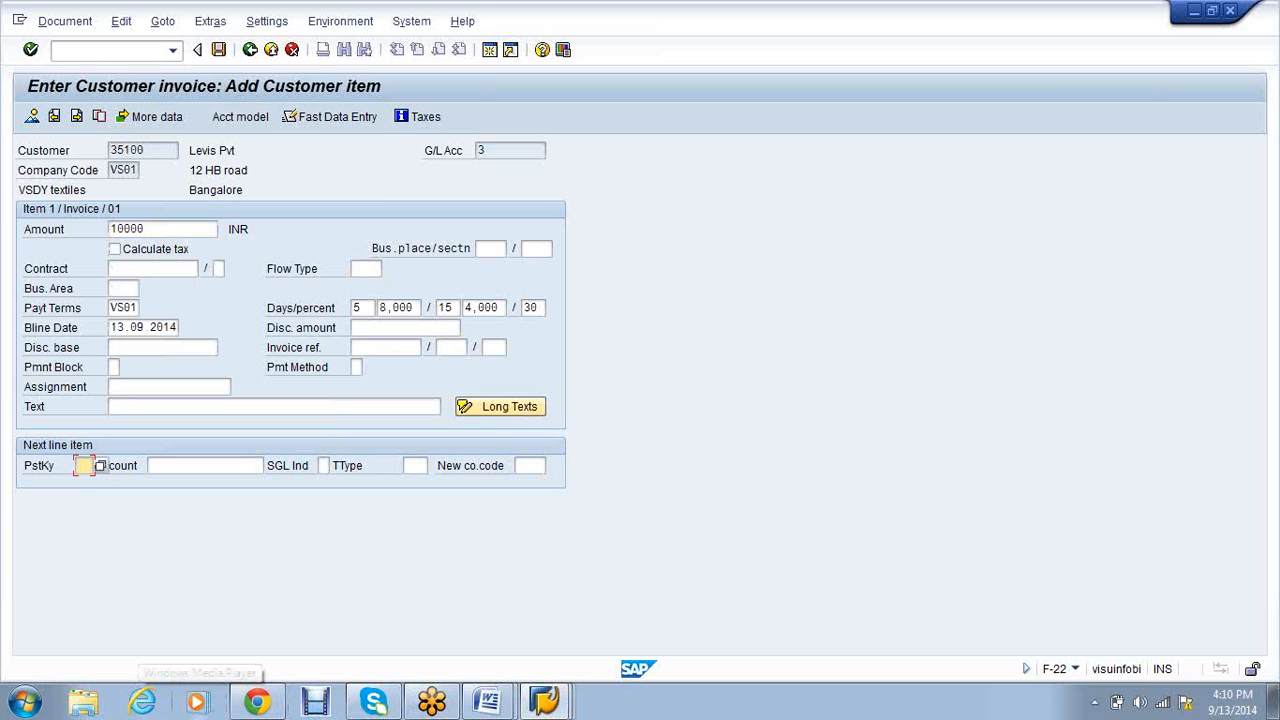
{"action": "type", "text": "50"}
{"action": "key", "text": "Tab"}
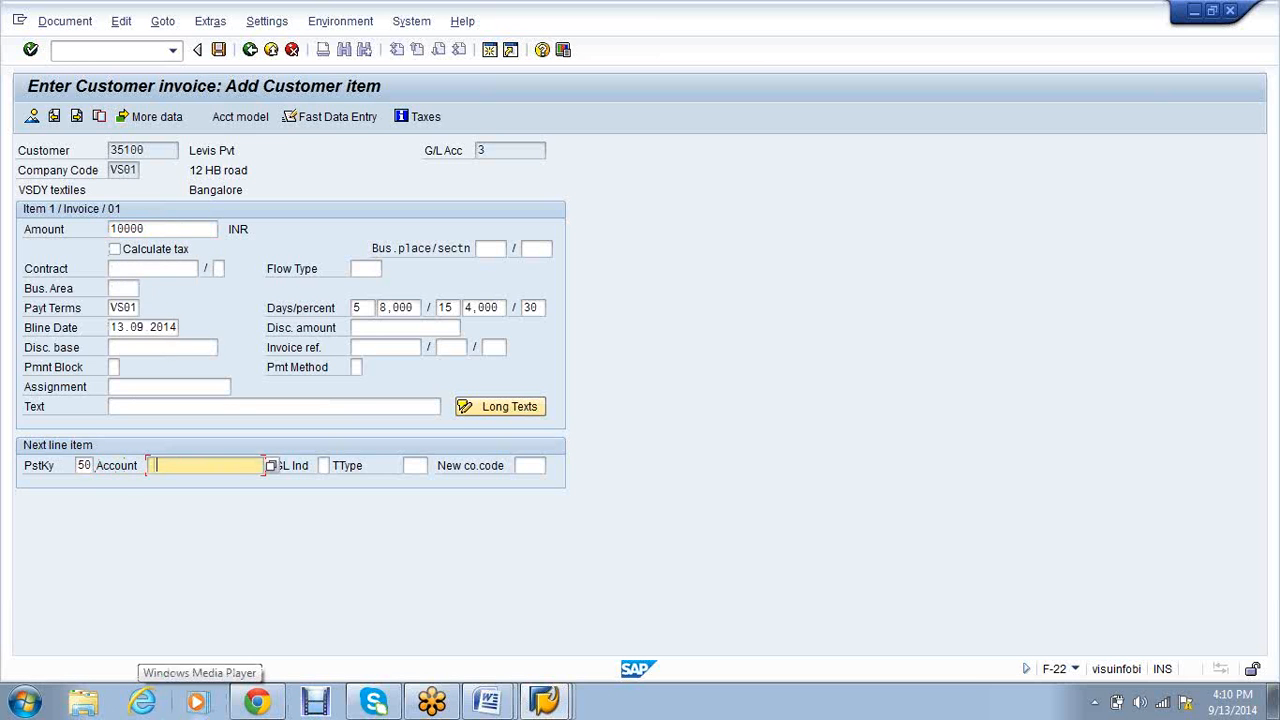
{"action": "key", "text": "Down"}
{"action": "key", "text": "Return"}
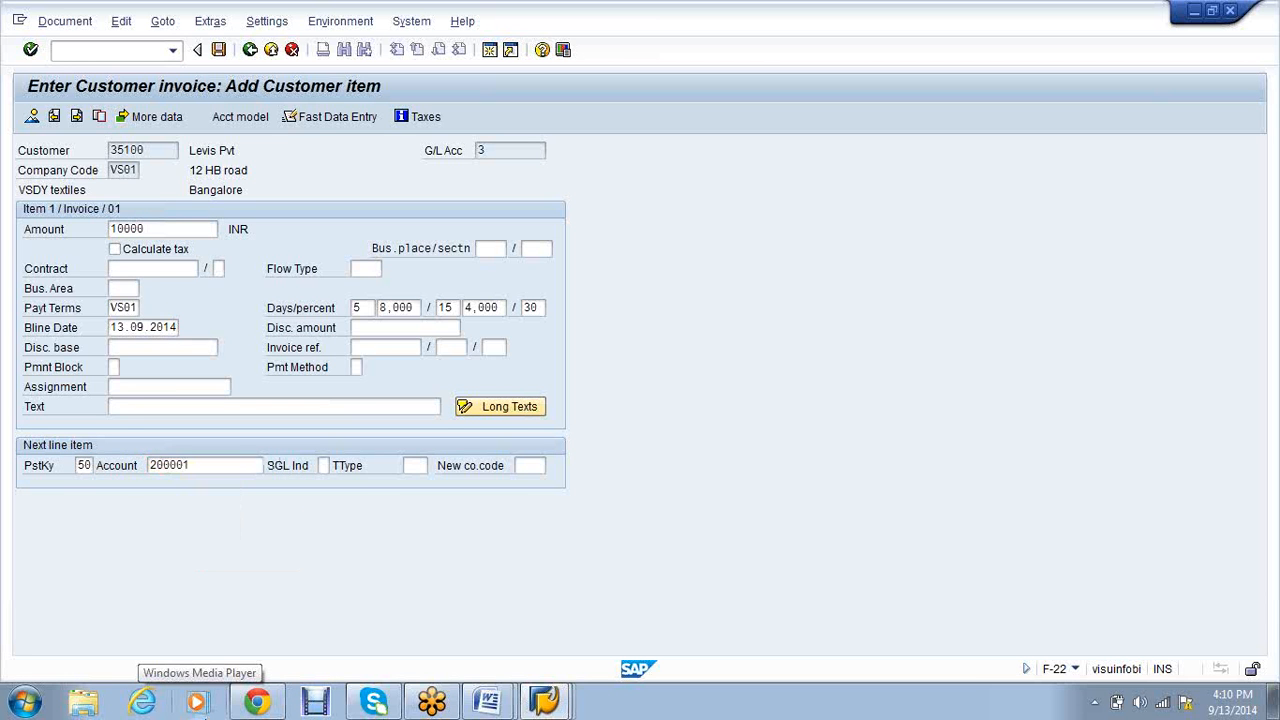
{"action": "key", "text": "Return"}
{"action": "type", "text": "*"}
{"action": "key", "text": "Return"}
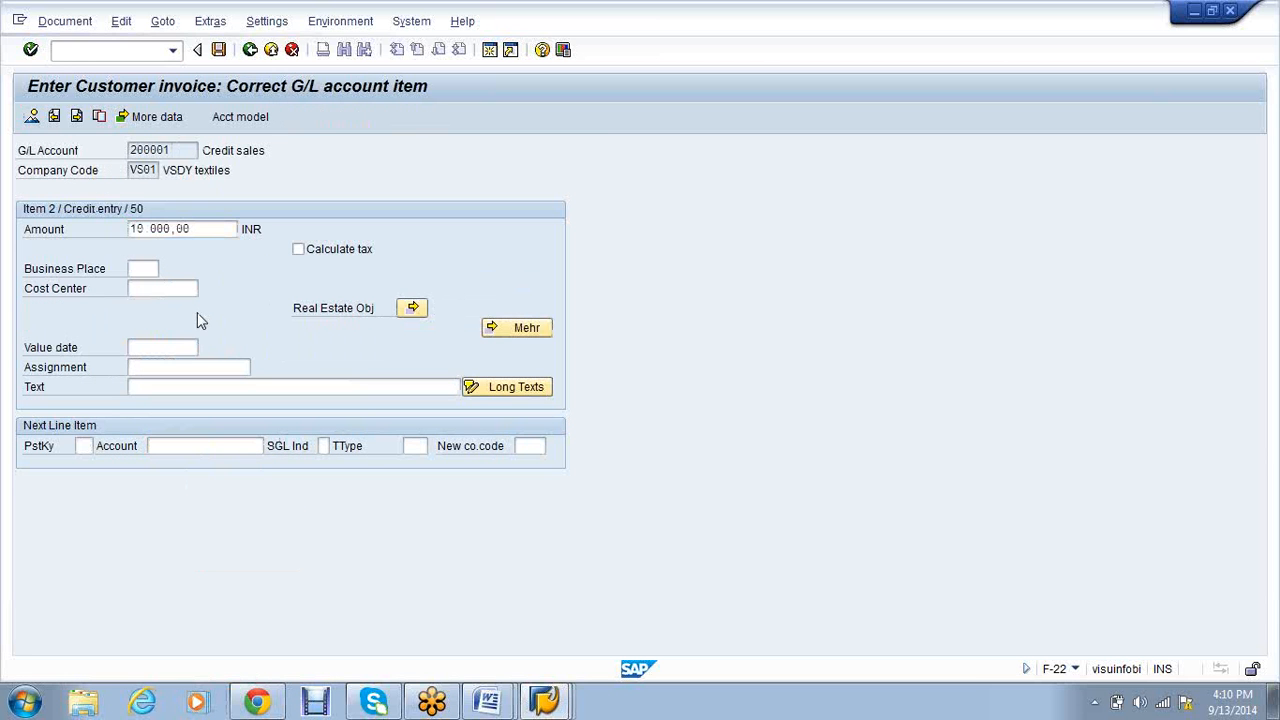
{"action": "key", "text": "Return"}
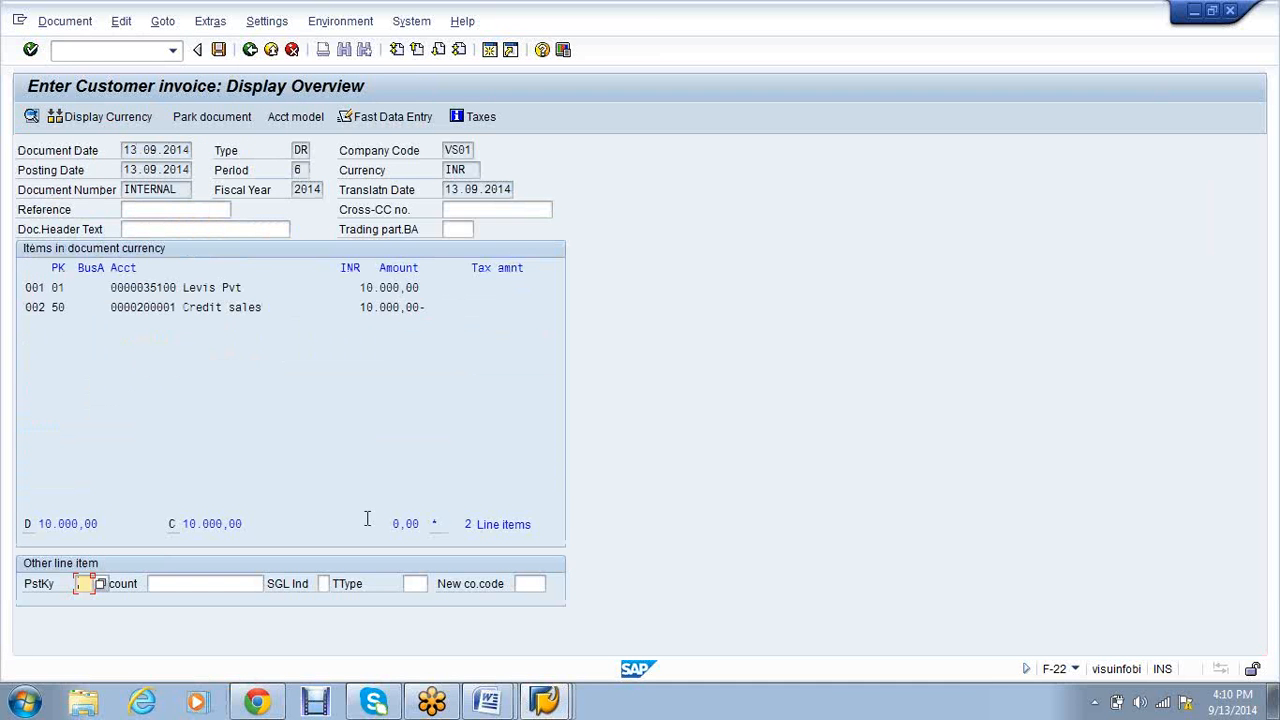
{"action": "key", "text": "ctrl+s"}
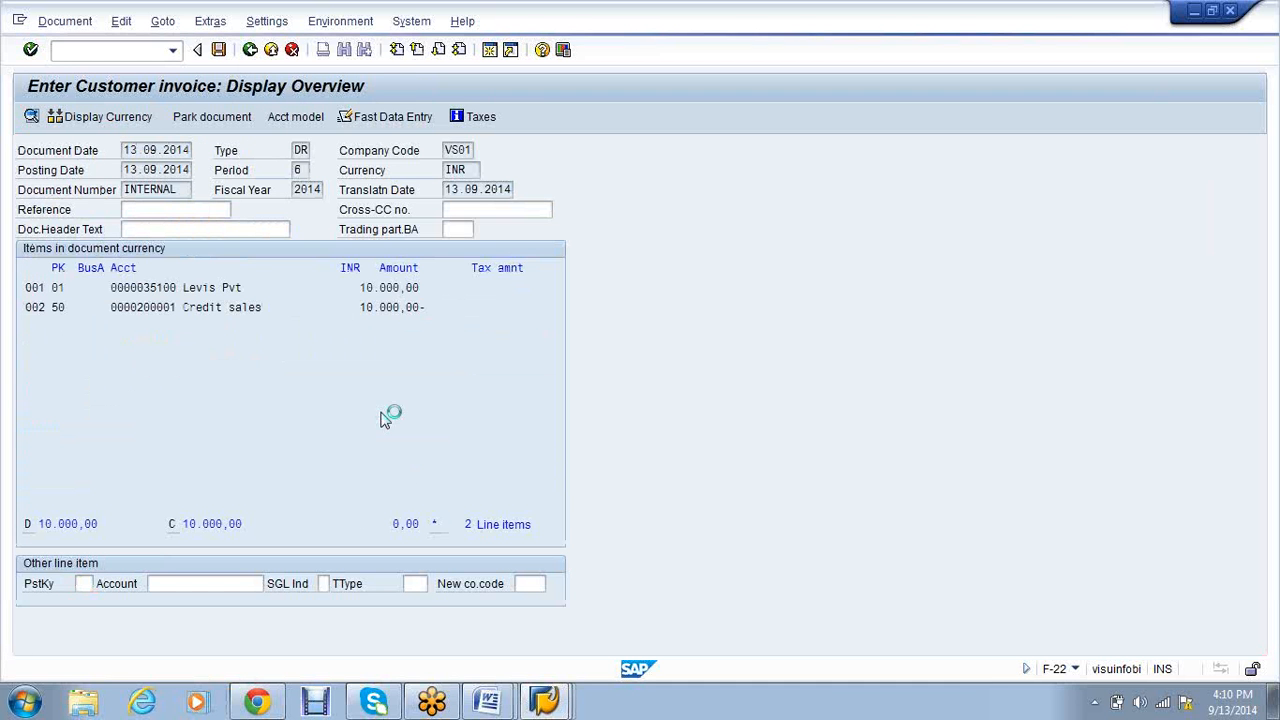
{"action": "left_click", "coordinate": [66, 52]}
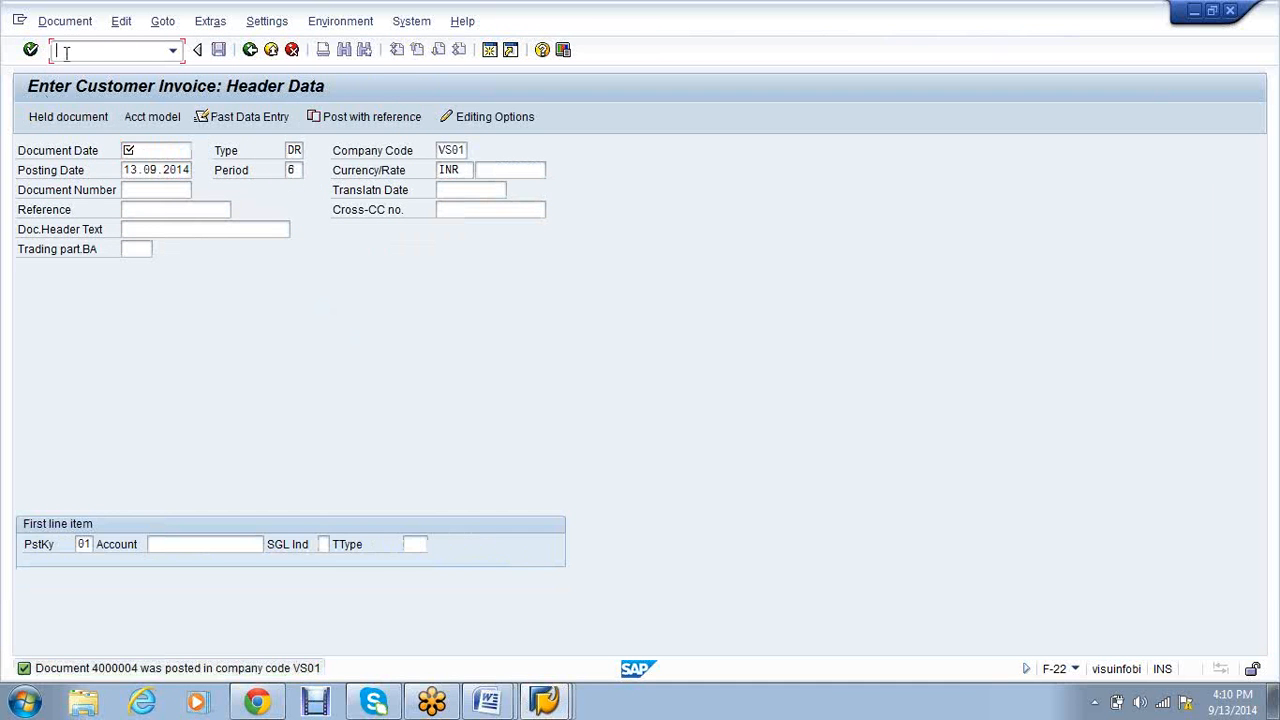
Start an F-28 incoming payment dated 13.09.2014 to bank account 1 for 9200
{"action": "type", "text": "/nf-28"}
{"action": "key", "text": "Return"}
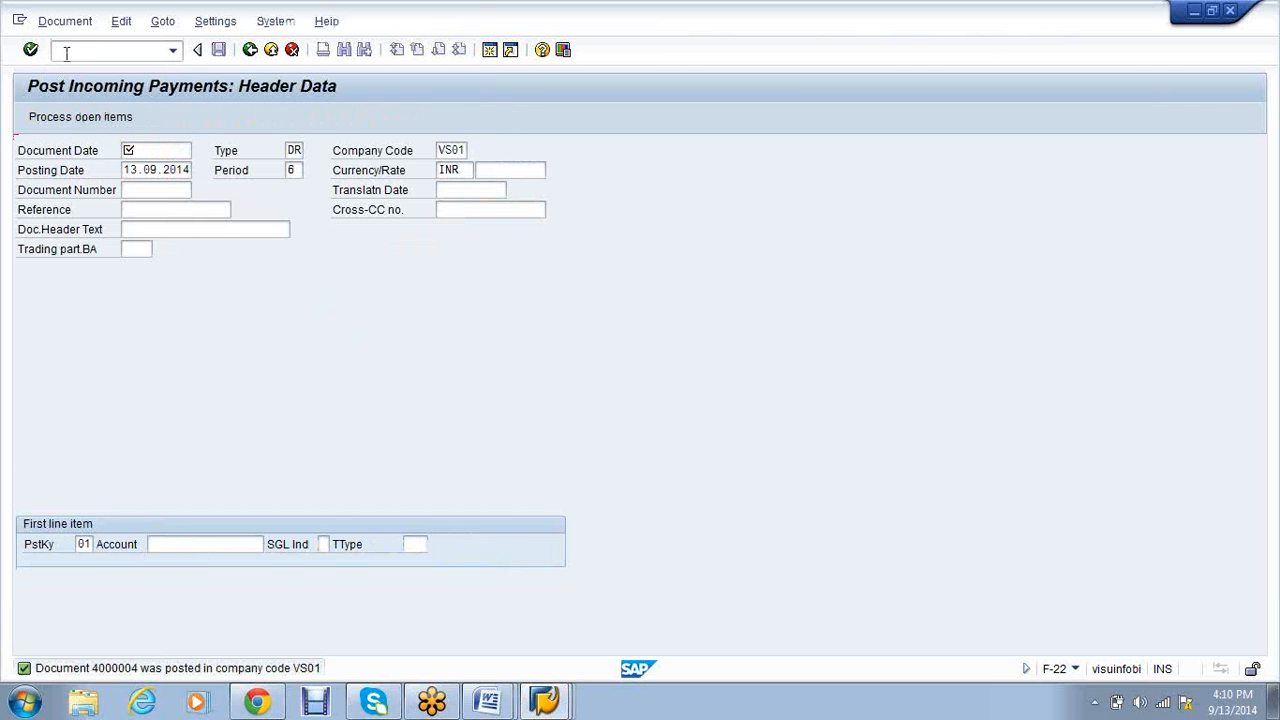
{"action": "type", "text": "13"}
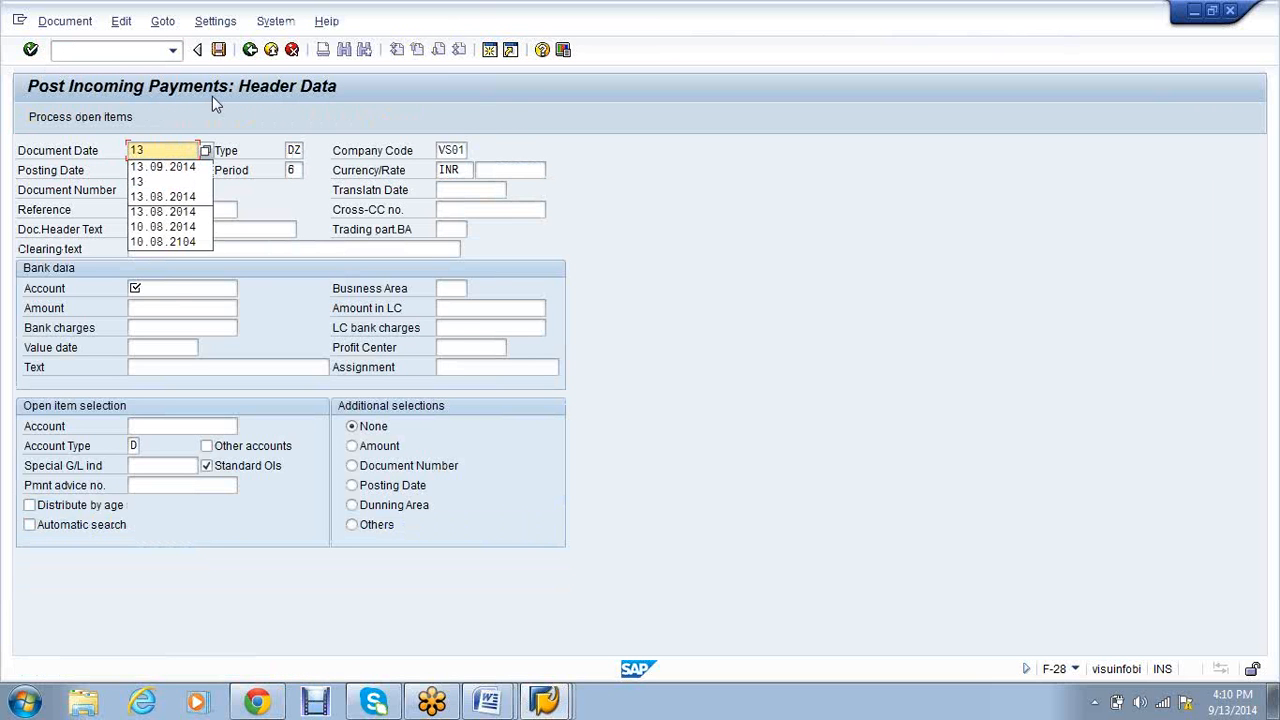
{"action": "left_click", "coordinate": [168, 167]}
{"action": "left_click", "coordinate": [172, 290]}
{"action": "type", "text": "14"}
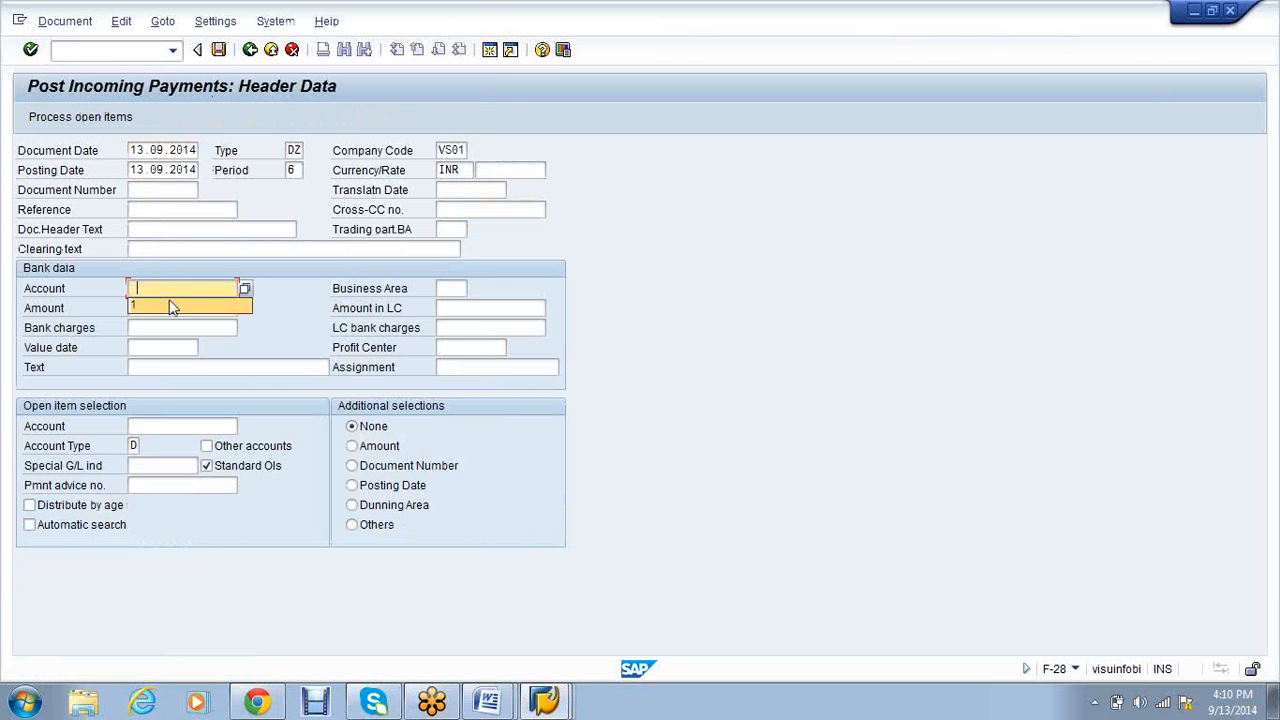
{"action": "left_click", "coordinate": [172, 306]}
{"action": "type", "text": "9200"}
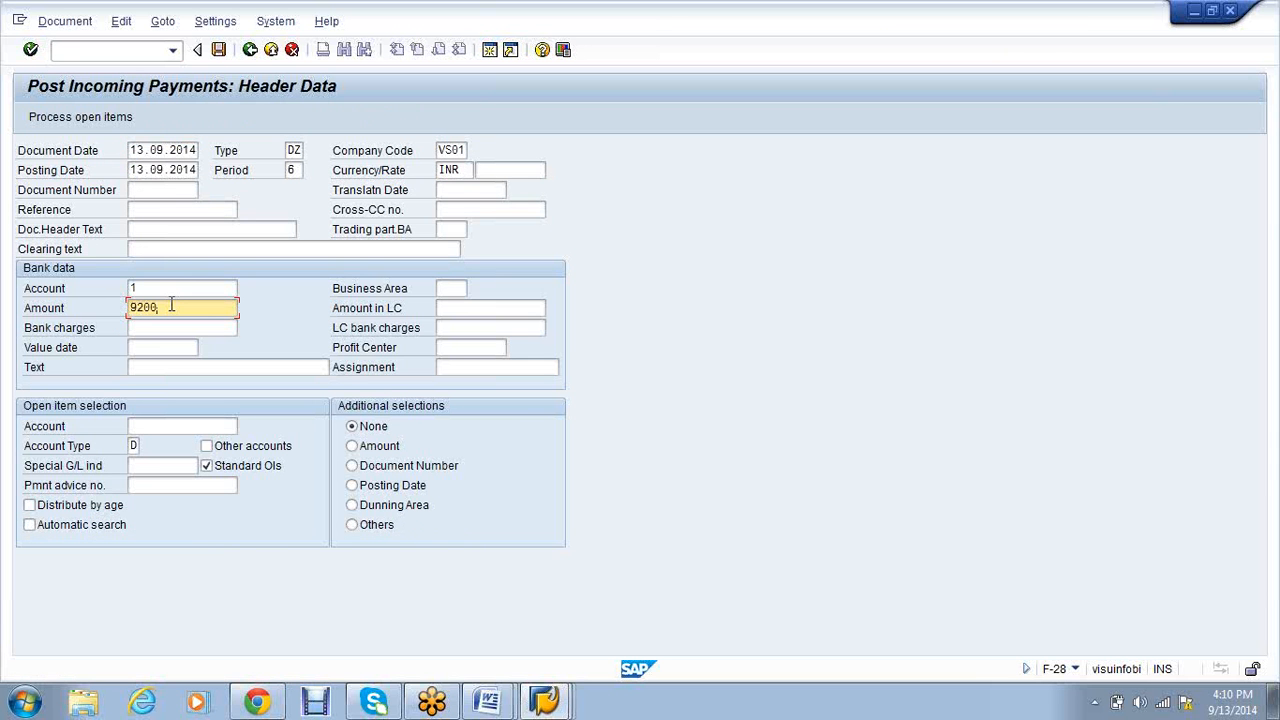
Set value date 13.09.2014, select the customer's open items, leave only the 10,000 invoice active, and post
{"action": "left_click", "coordinate": [178, 426]}
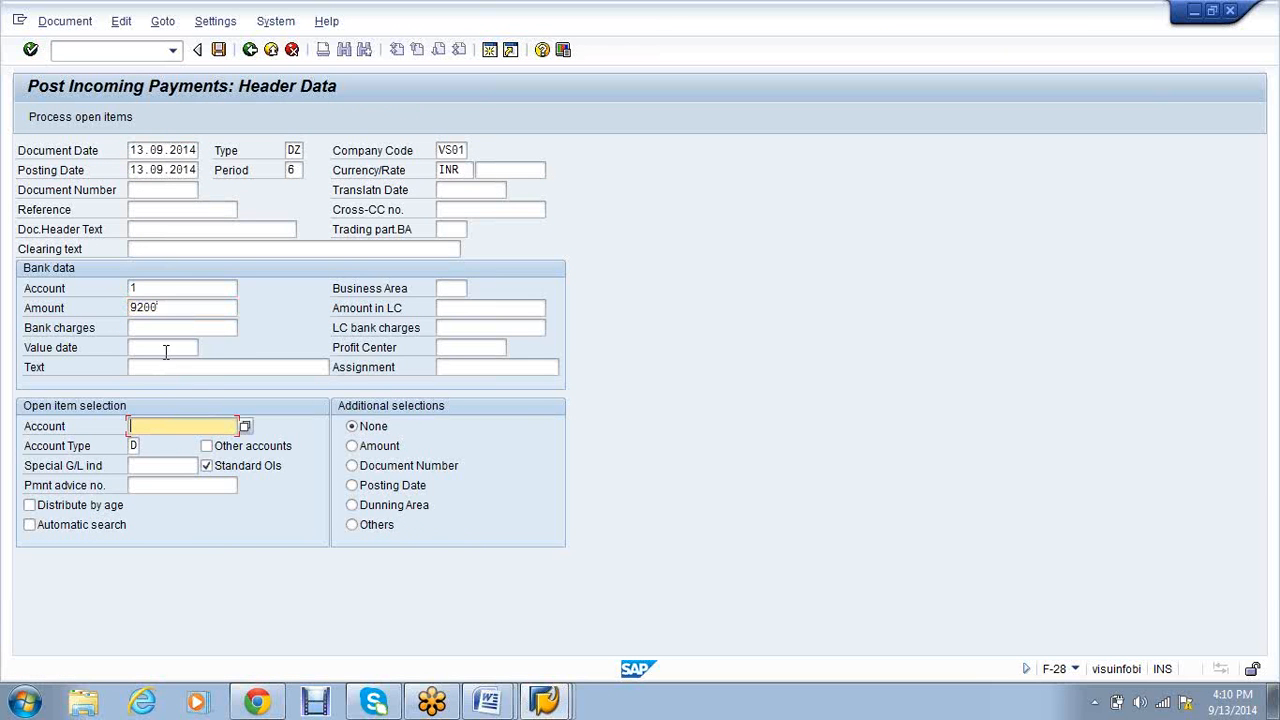
{"action": "left_click", "coordinate": [166, 349]}
{"action": "left_click", "coordinate": [163, 363]}
{"action": "left_click", "coordinate": [163, 426]}
{"action": "left_click", "coordinate": [150, 440]}
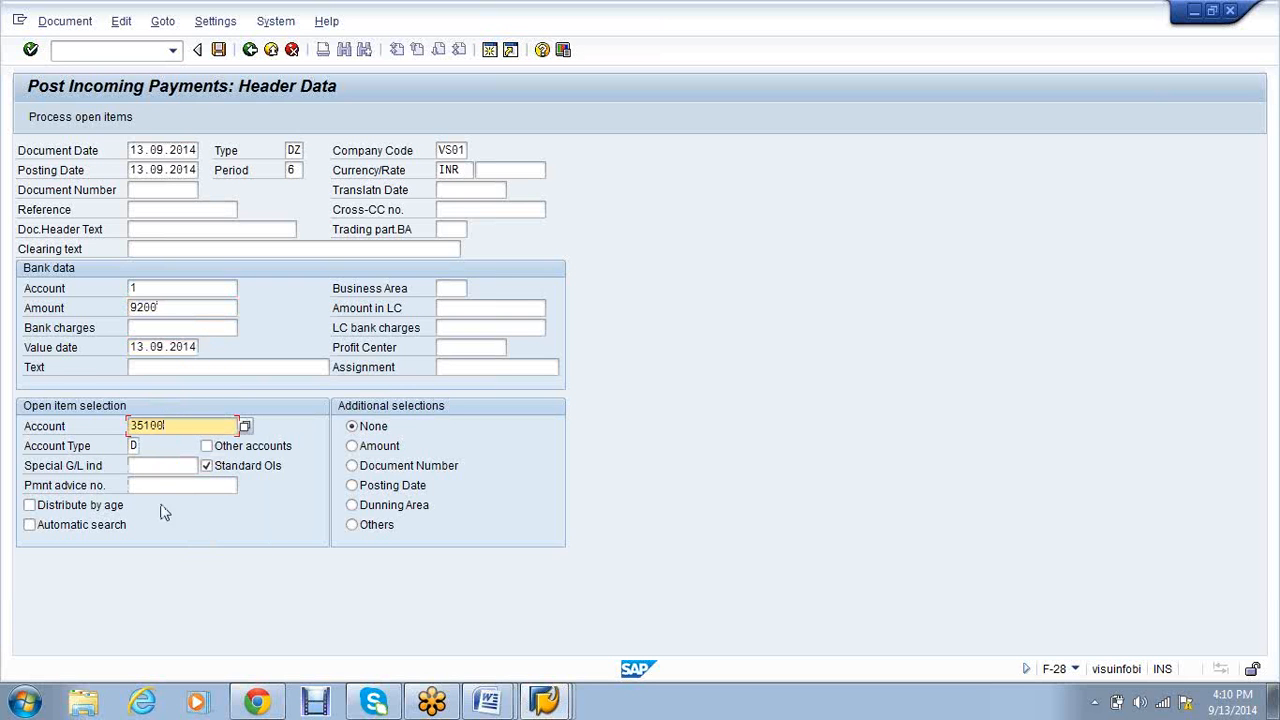
{"action": "left_click", "coordinate": [44, 122]}
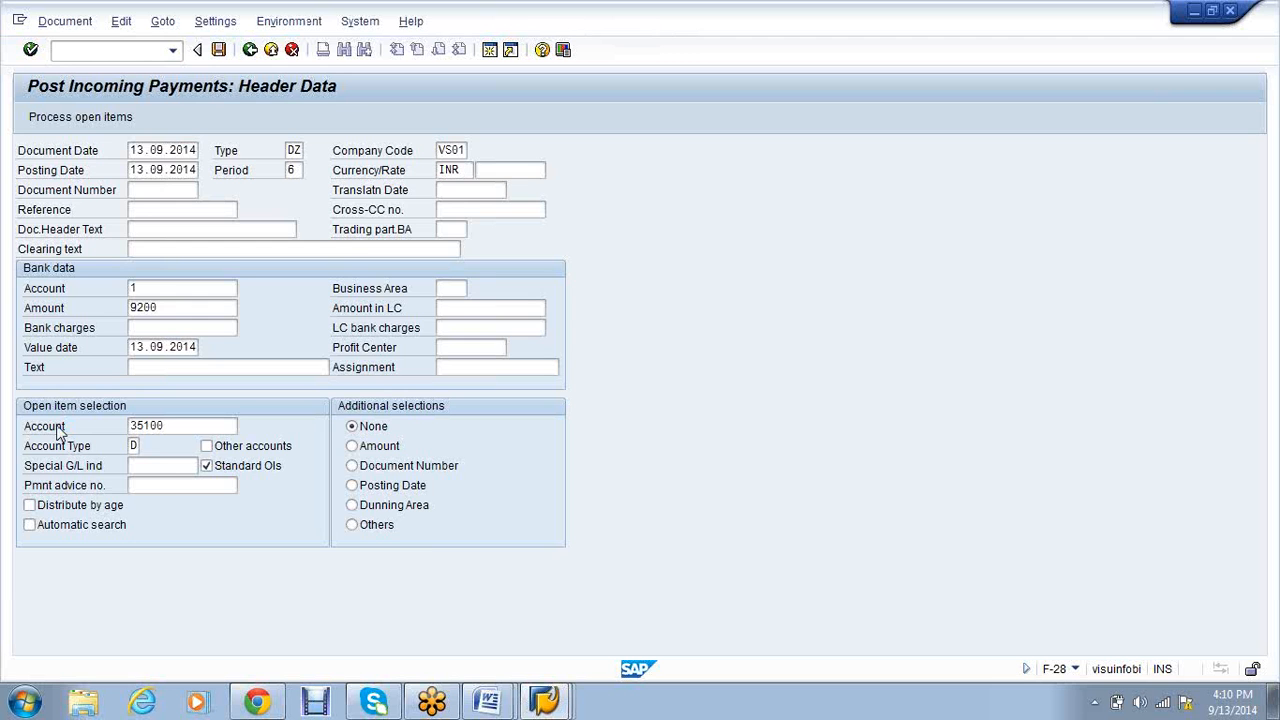
{"action": "double_click", "coordinate": [328, 230]}
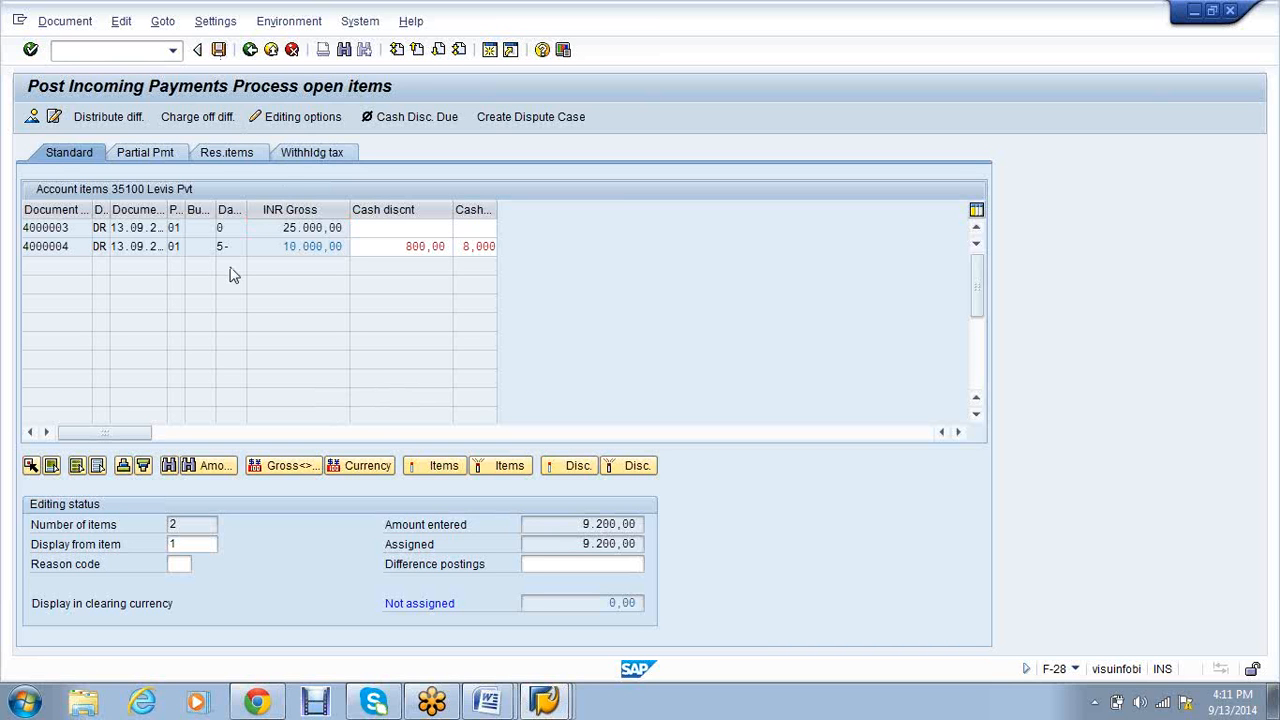
{"action": "key", "text": "ctrl+s"}
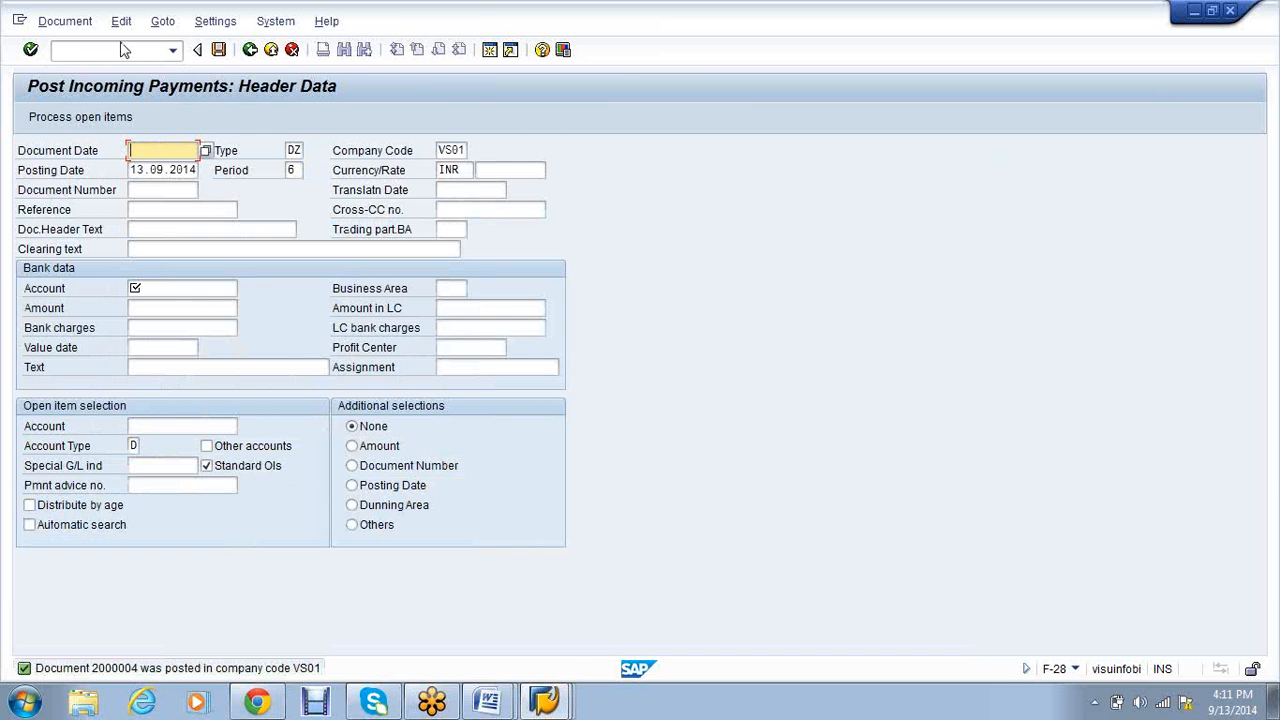
Display payment document 2000004, check its 800 customer discount line, then go to the invoice entry window
{"action": "left_click", "coordinate": [62, 22]}
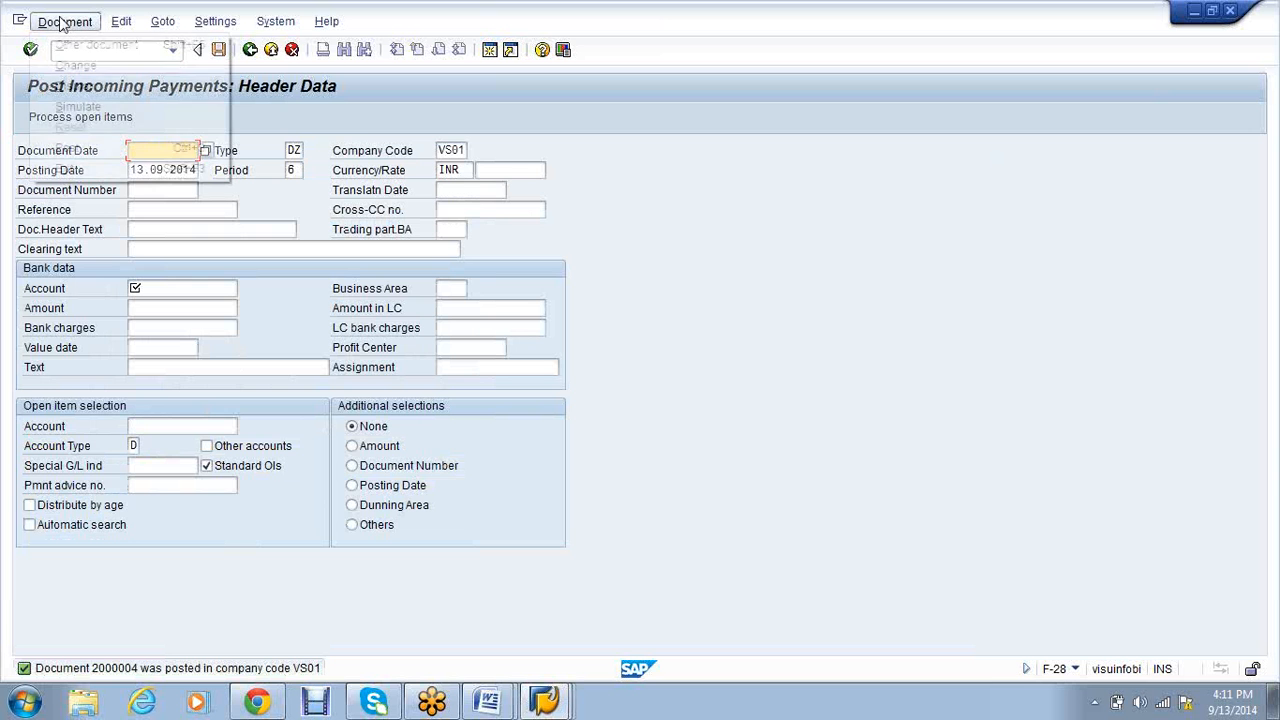
{"action": "left_click", "coordinate": [87, 89]}
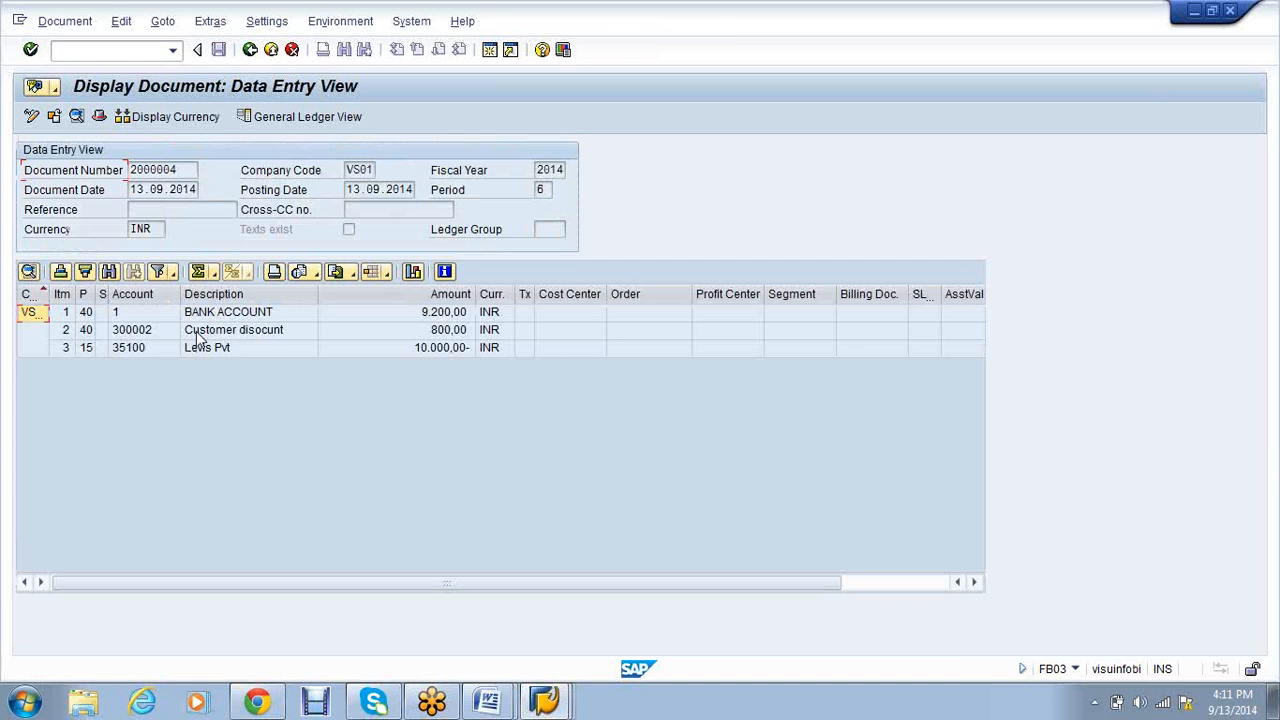
{"action": "left_click", "coordinate": [197, 335]}
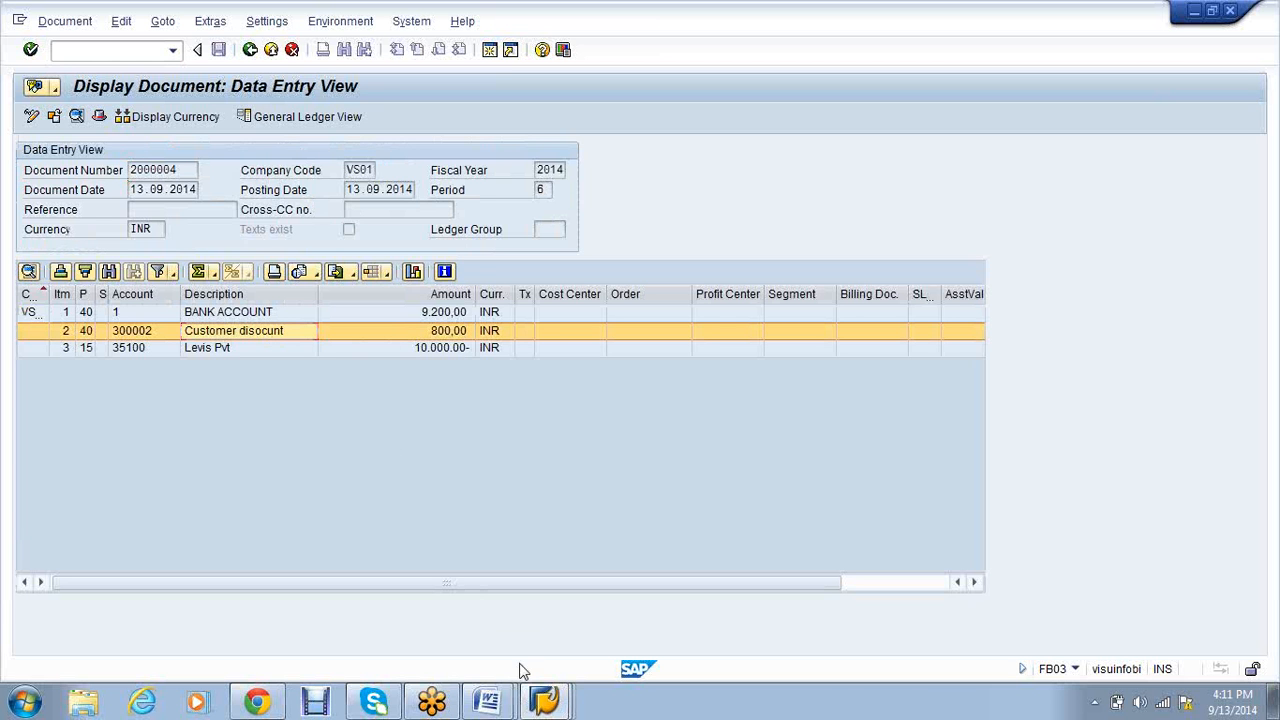
{"action": "left_click", "coordinate": [548, 705]}
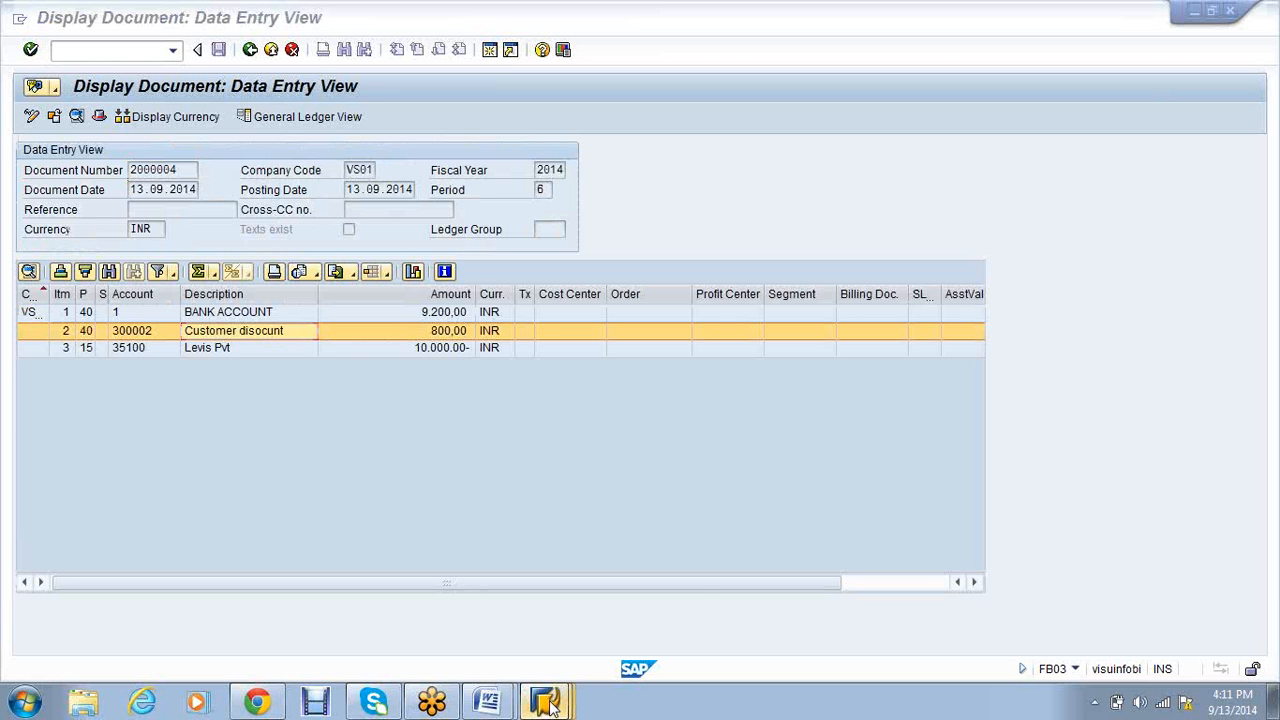
{"action": "left_click", "coordinate": [546, 633]}
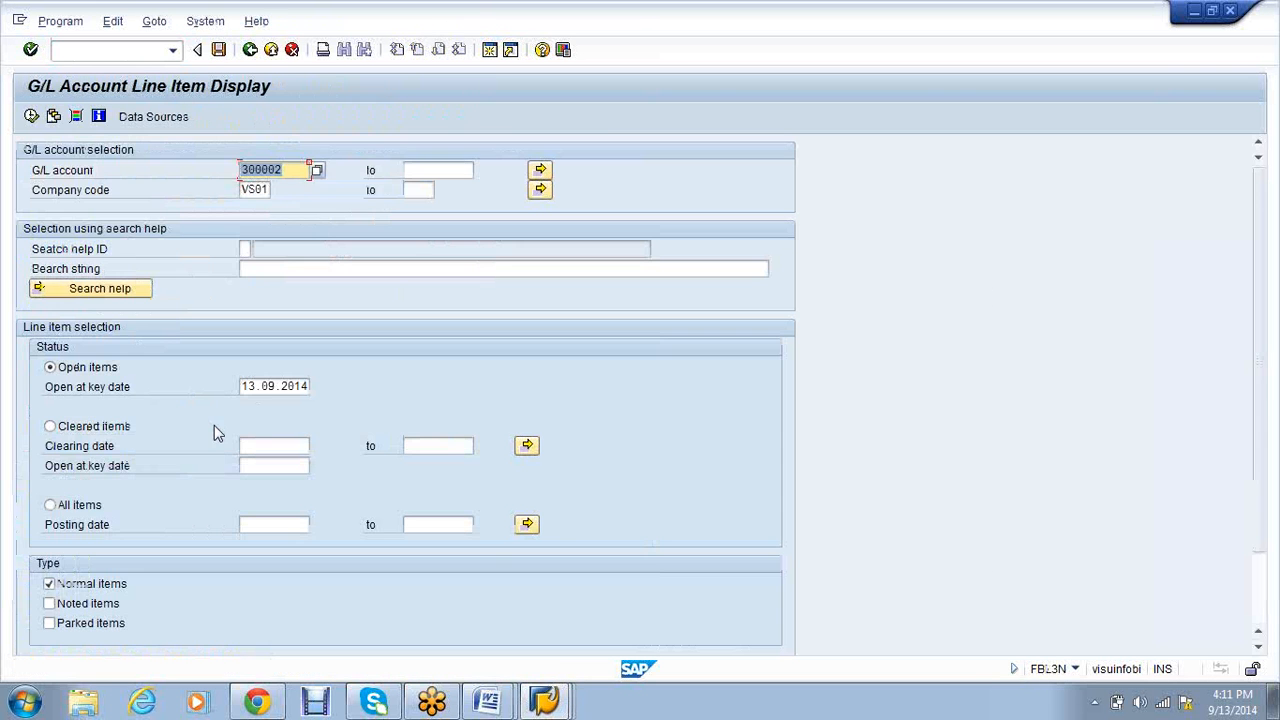
Run FBL3N with All items for account 300002 to see the 800 INR line, then return to document 2000004
{"action": "left_click", "coordinate": [70, 505]}
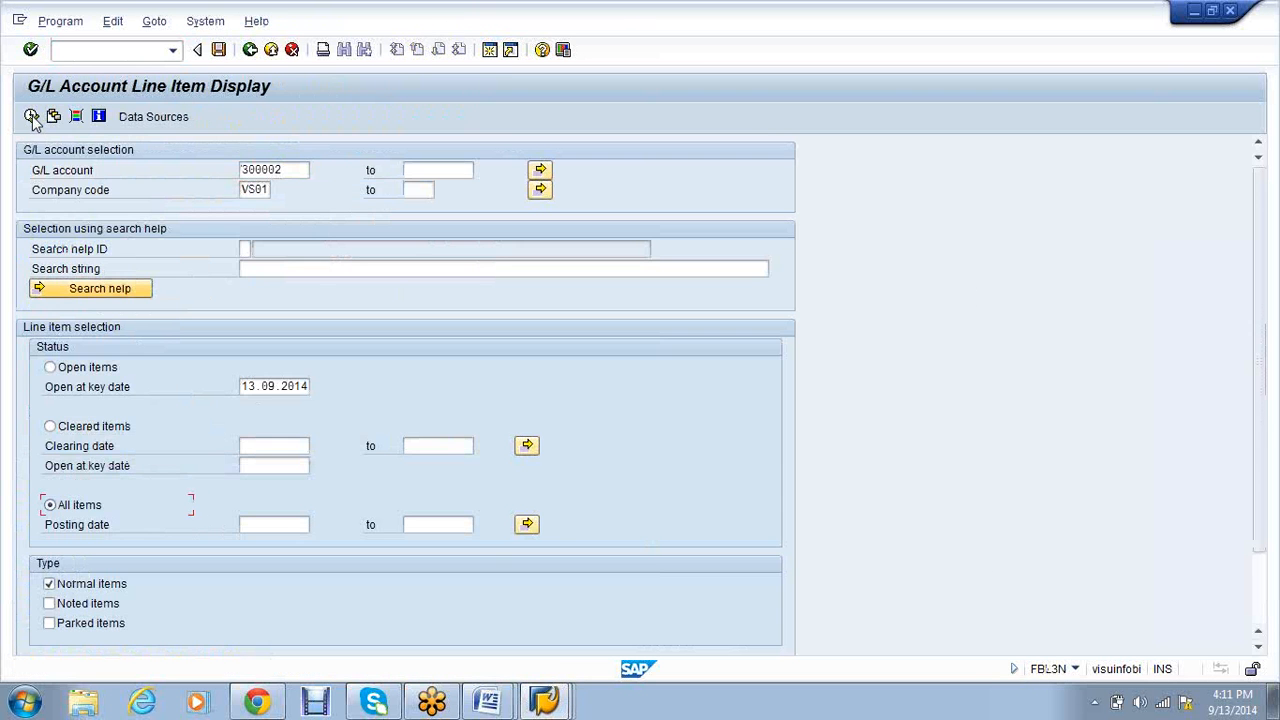
{"action": "left_click", "coordinate": [31, 116]}
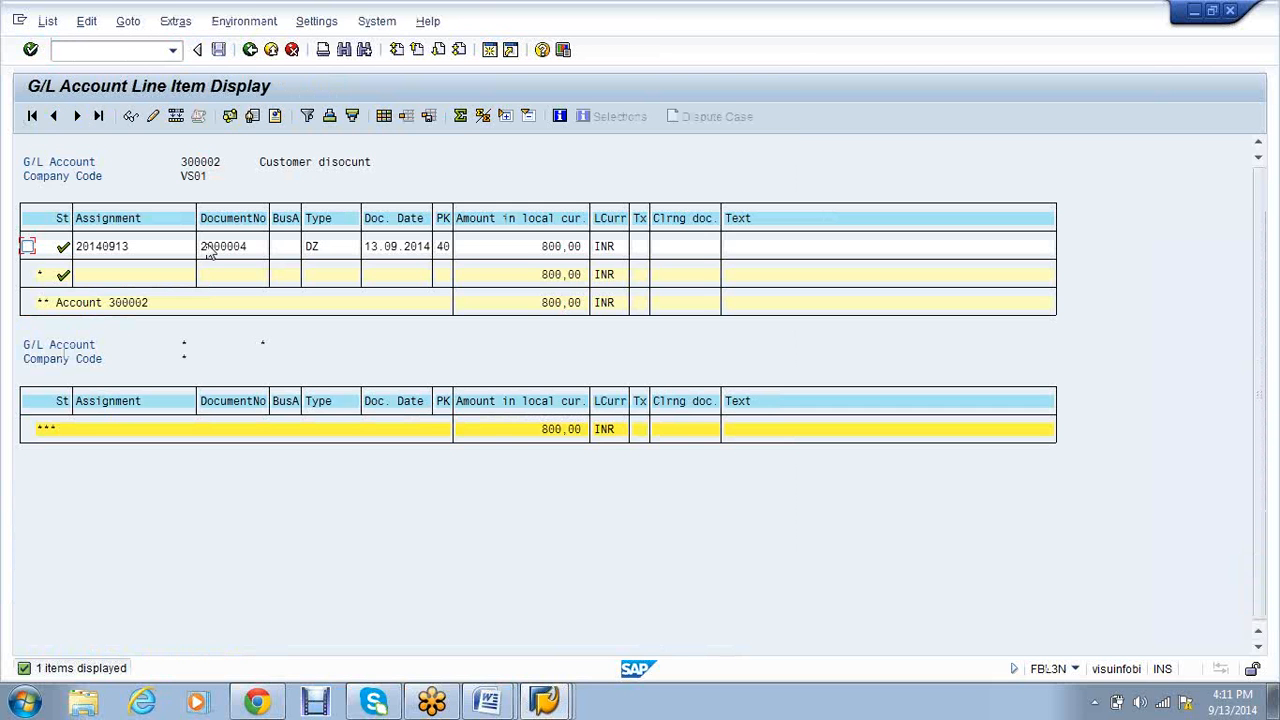
{"action": "left_click", "coordinate": [204, 247]}
{"action": "left_click", "coordinate": [560, 705]}
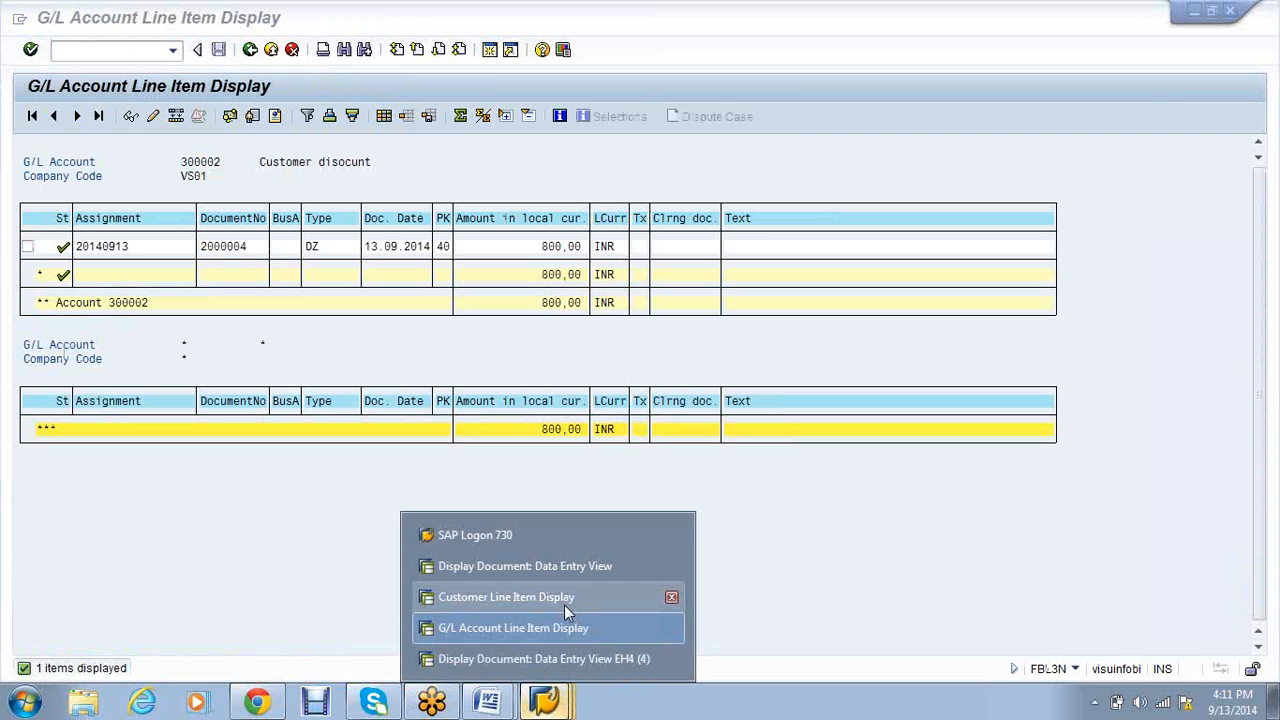
{"action": "left_click", "coordinate": [564, 600]}
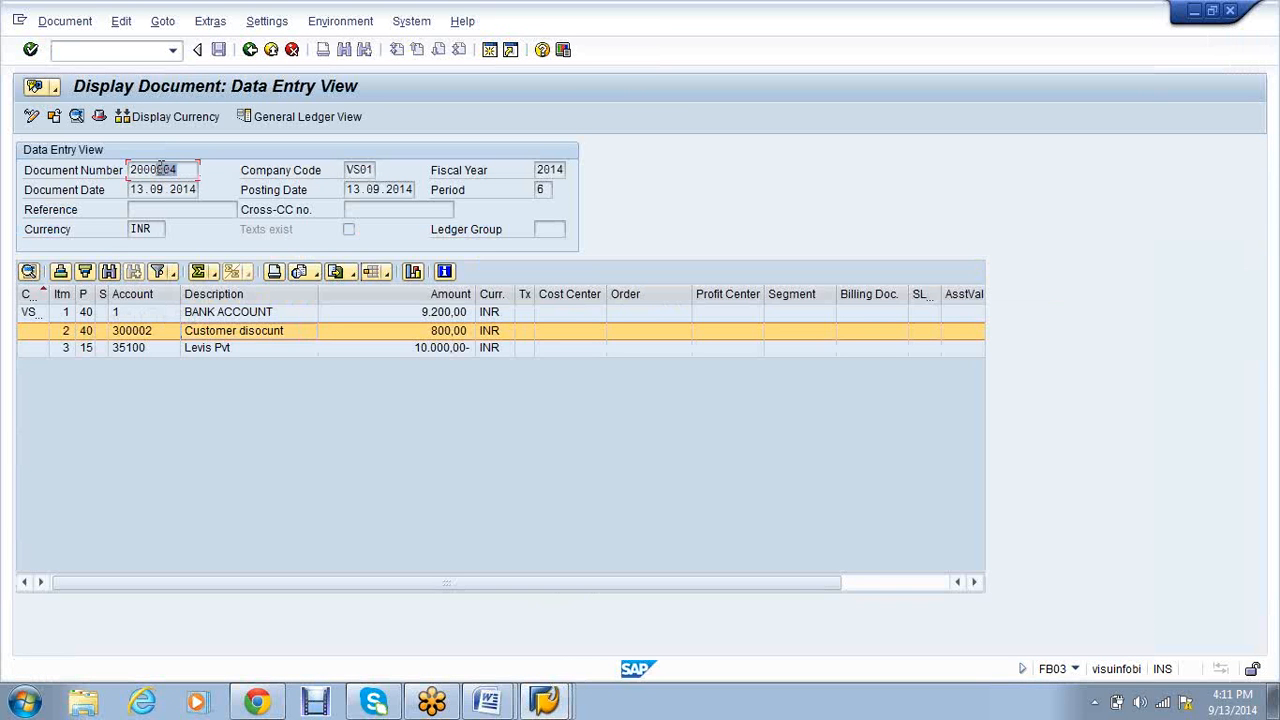
{"action": "left_click_drag", "start_coordinate": [160, 168], "coordinate": [130, 168]}
{"action": "left_click", "coordinate": [130, 168]}
{"action": "mouse_move", "coordinate": [488, 700]}
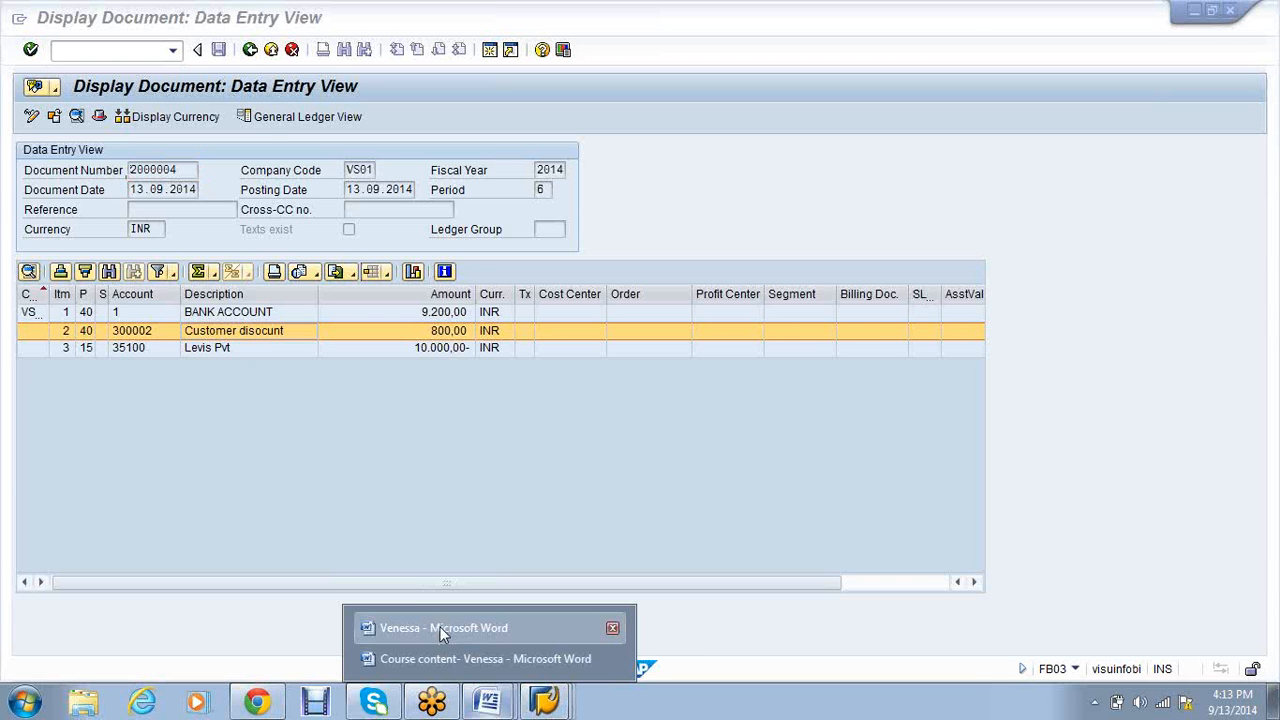
Add a centred, bold 'Dunning' heading below the numbered list in the Word notes
{"action": "left_click", "coordinate": [443, 630]}
{"action": "scroll", "coordinate": [554, 583], "scroll_direction": "down", "scroll_amount": 4}
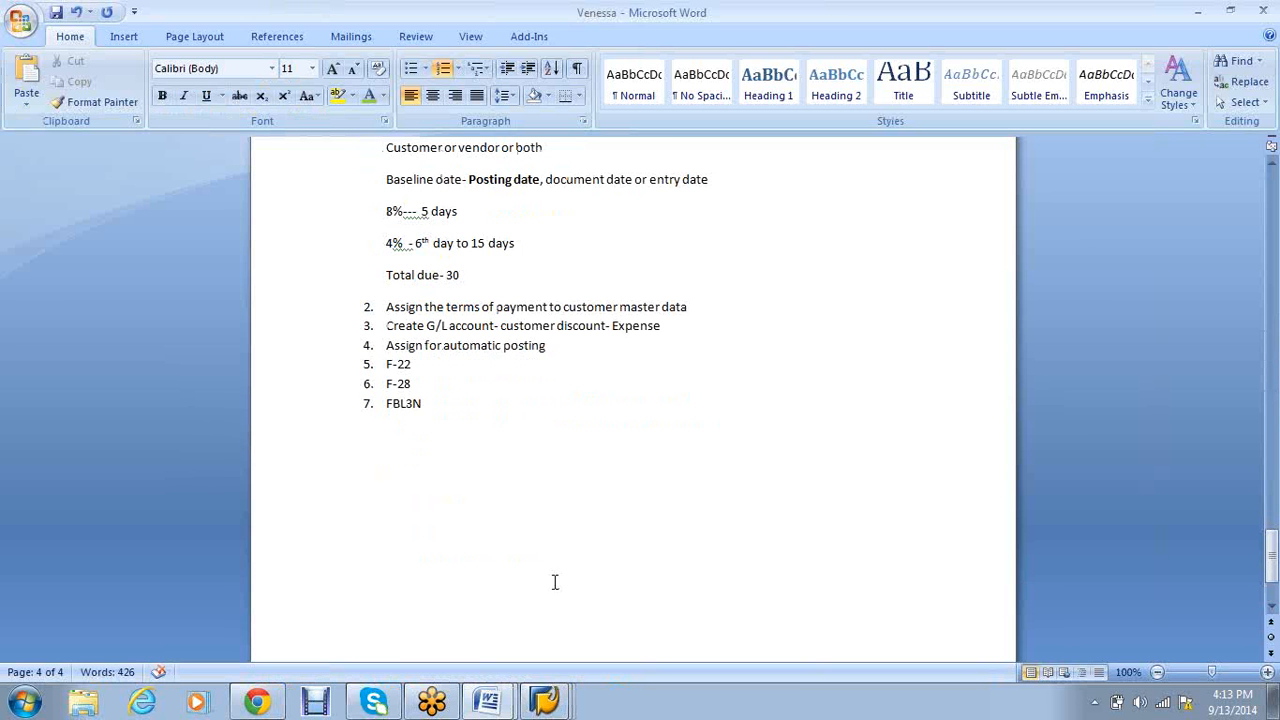
{"action": "key", "text": "Return"}
{"action": "key", "text": "Return"}
{"action": "key", "text": "Tab"}
{"action": "key", "text": "Tab"}
{"action": "key", "text": "Tab"}
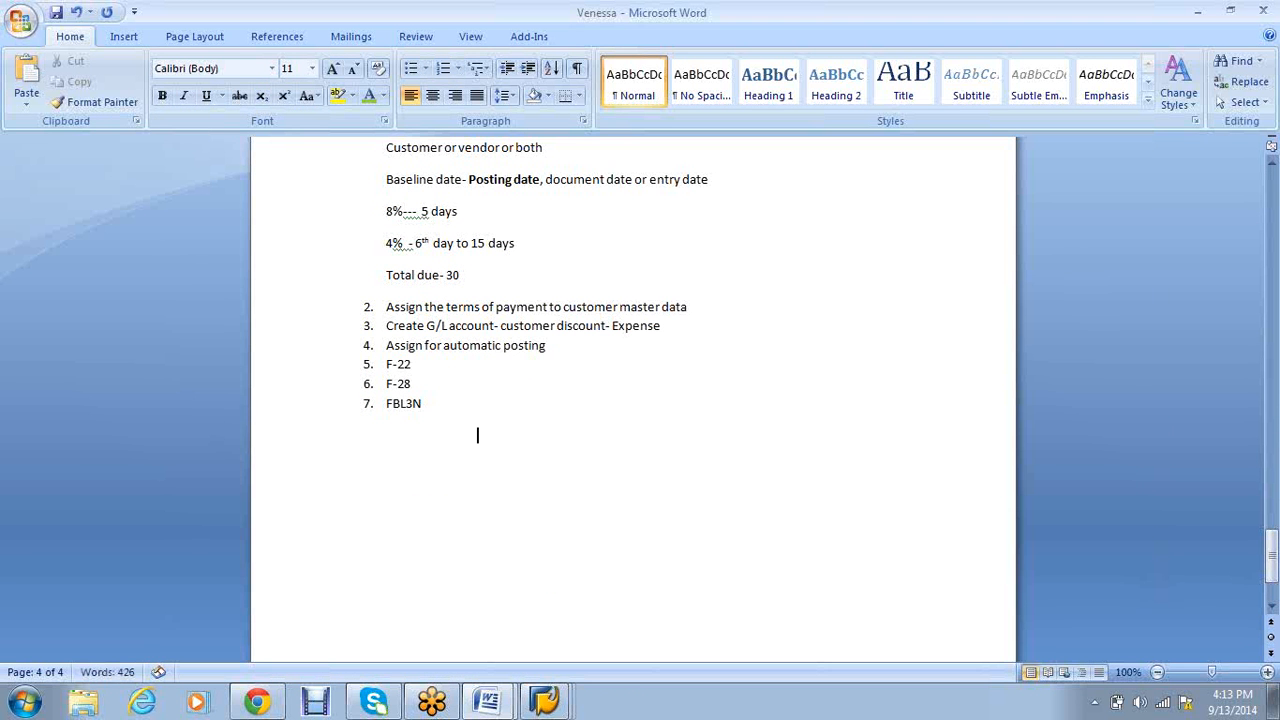
{"action": "type", "text": "Dunning"}
{"action": "key", "text": "Return"}
{"action": "left_click_drag", "start_coordinate": [545, 437], "coordinate": [502, 445]}
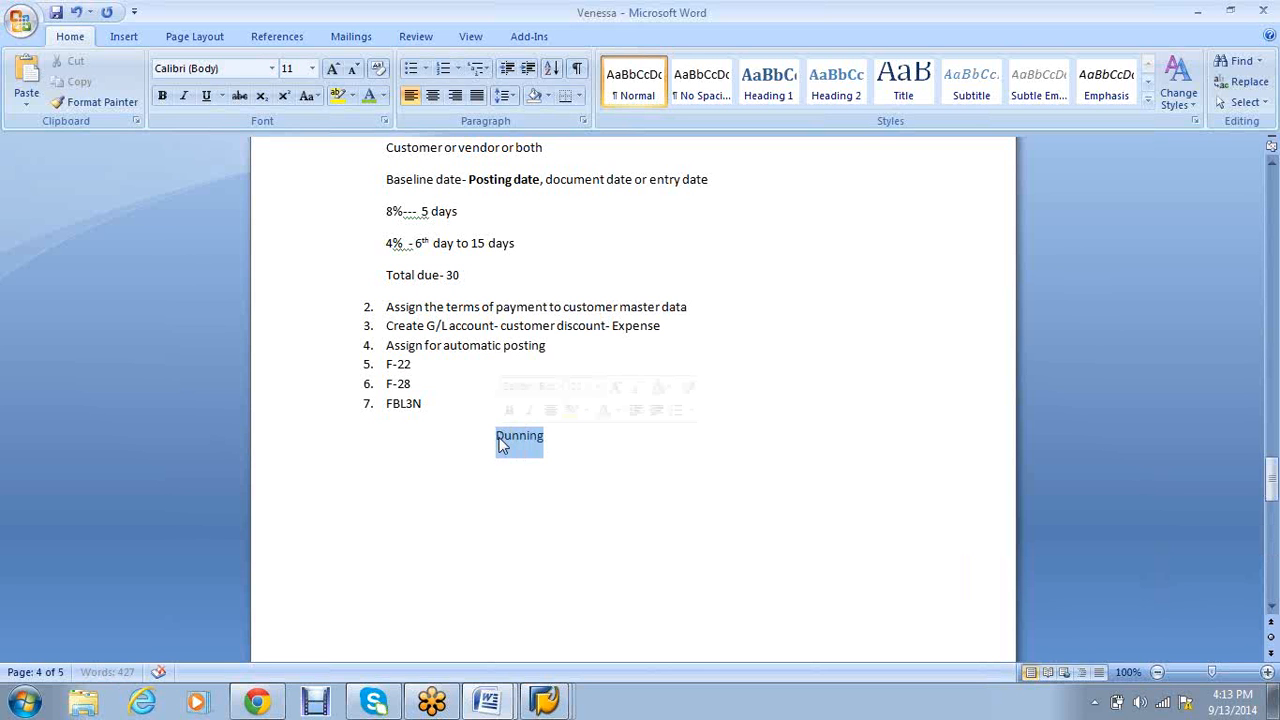
{"action": "left_click", "coordinate": [437, 102]}
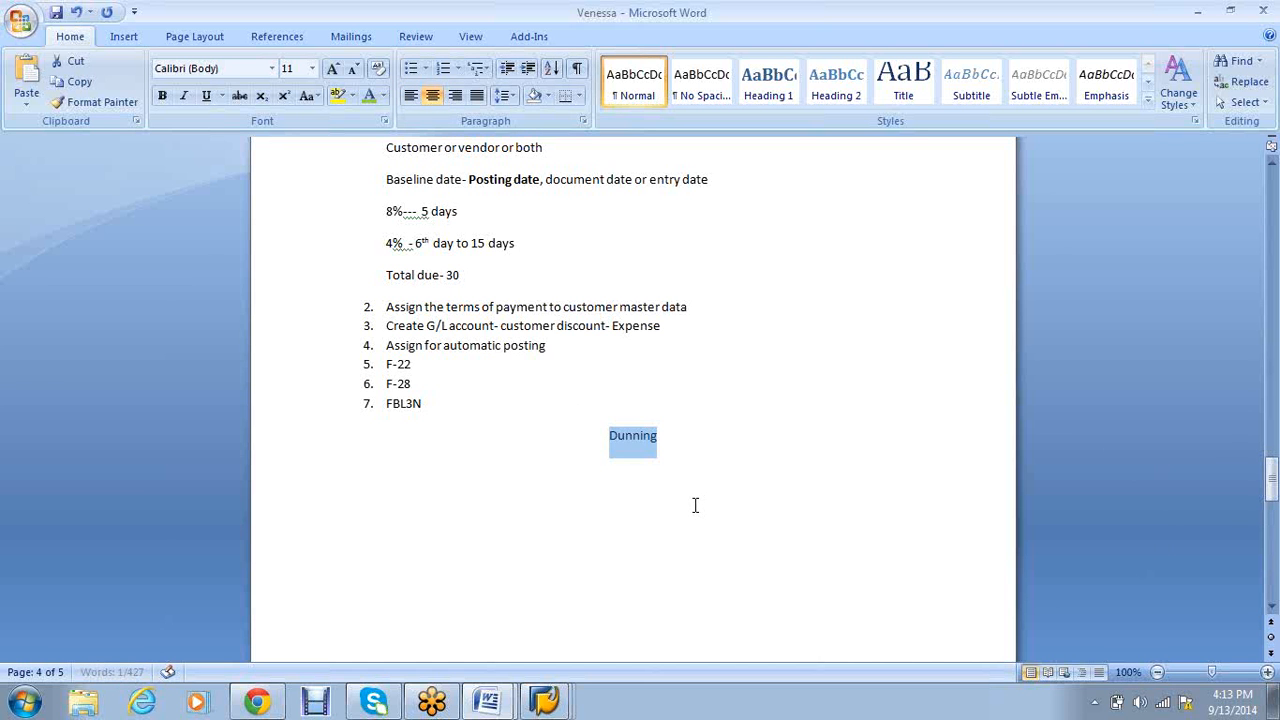
{"action": "key", "text": "ctrl+b"}
Add the left-aligned line 'Dun- sending reminder notices to customer who has not made the payment'
{"action": "key", "text": "End"}
{"action": "key", "text": "Return"}
{"action": "key", "text": "ctrl+l"}
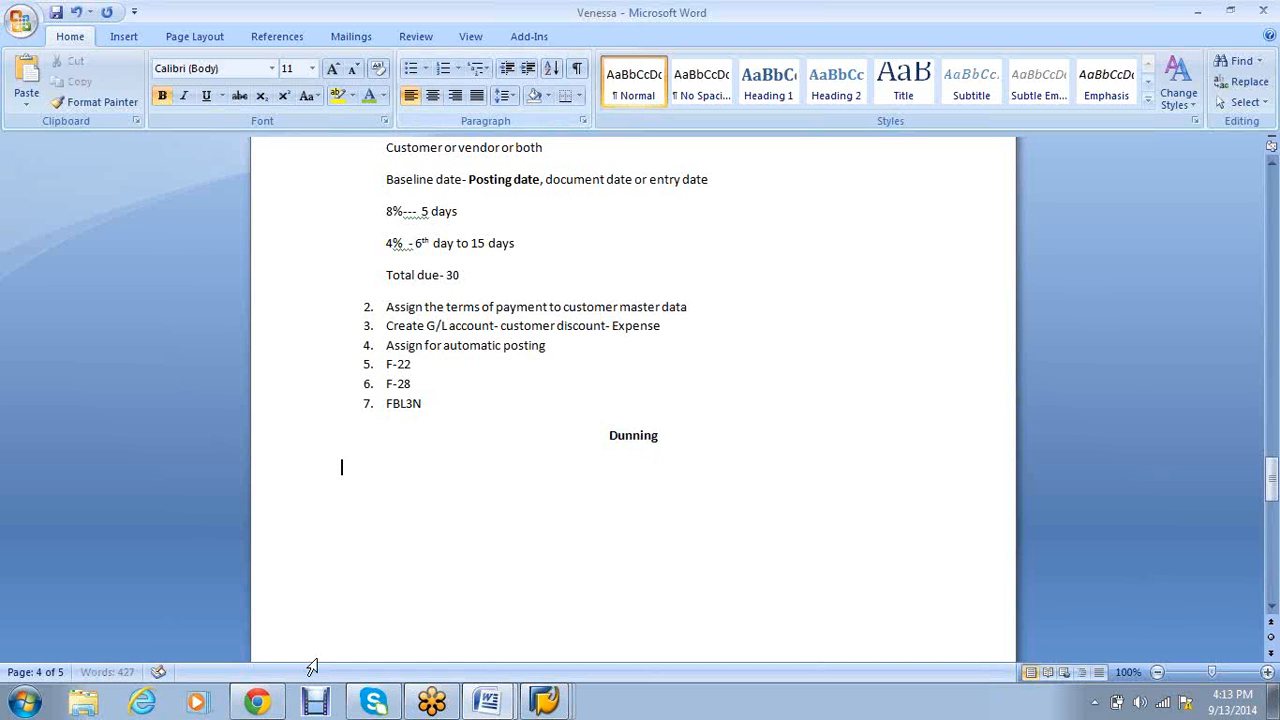
{"action": "type", "text": "Dun- sendi"}
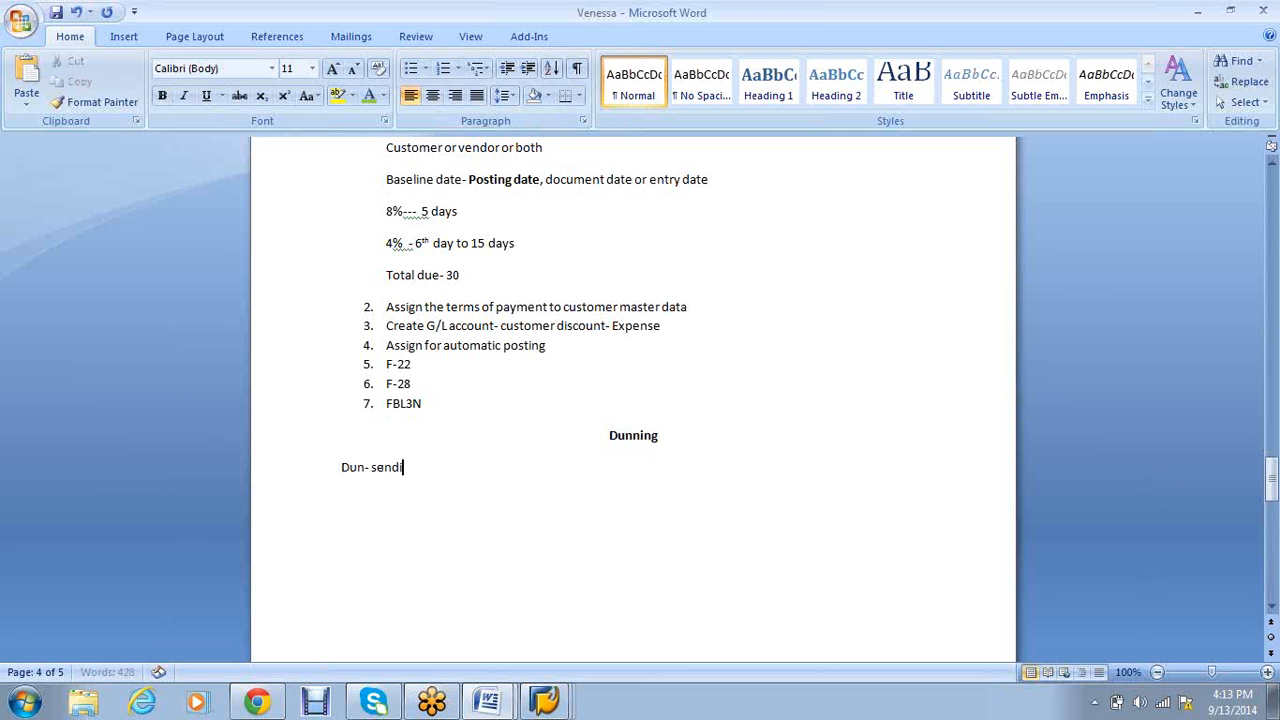
{"action": "type", "text": "ng reminder noti"}
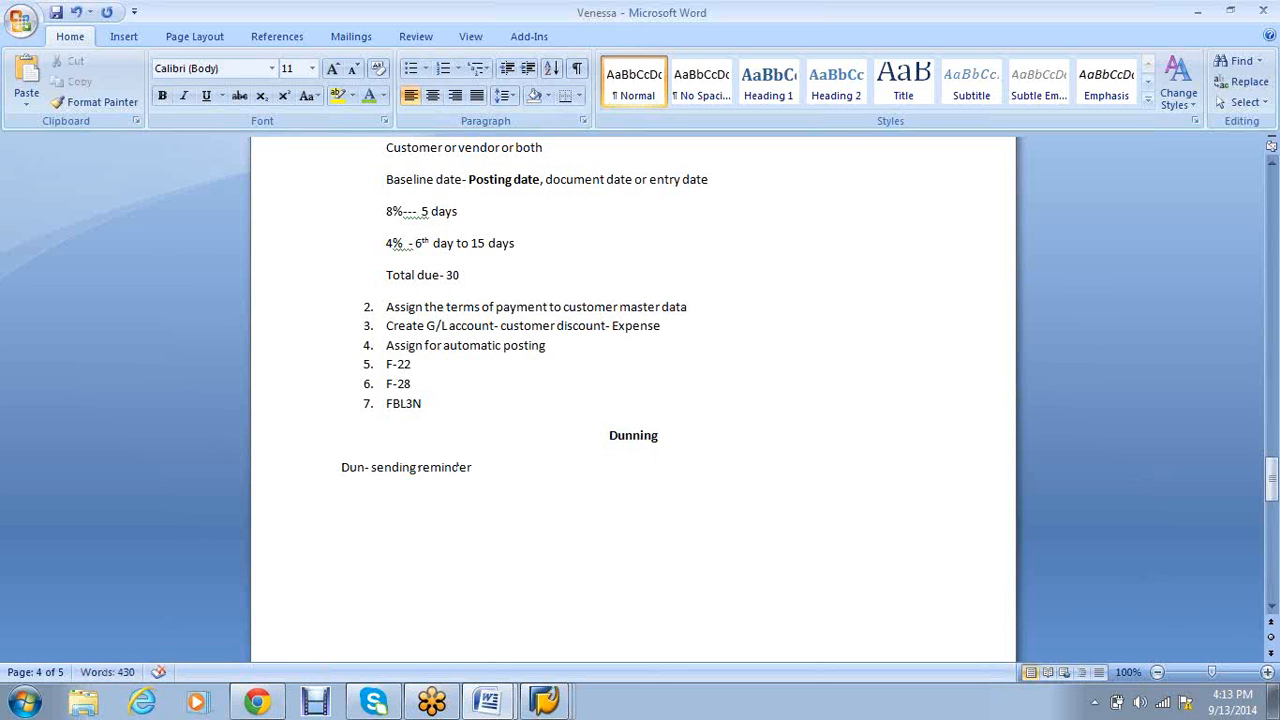
{"action": "type", "text": "ces to customer"}
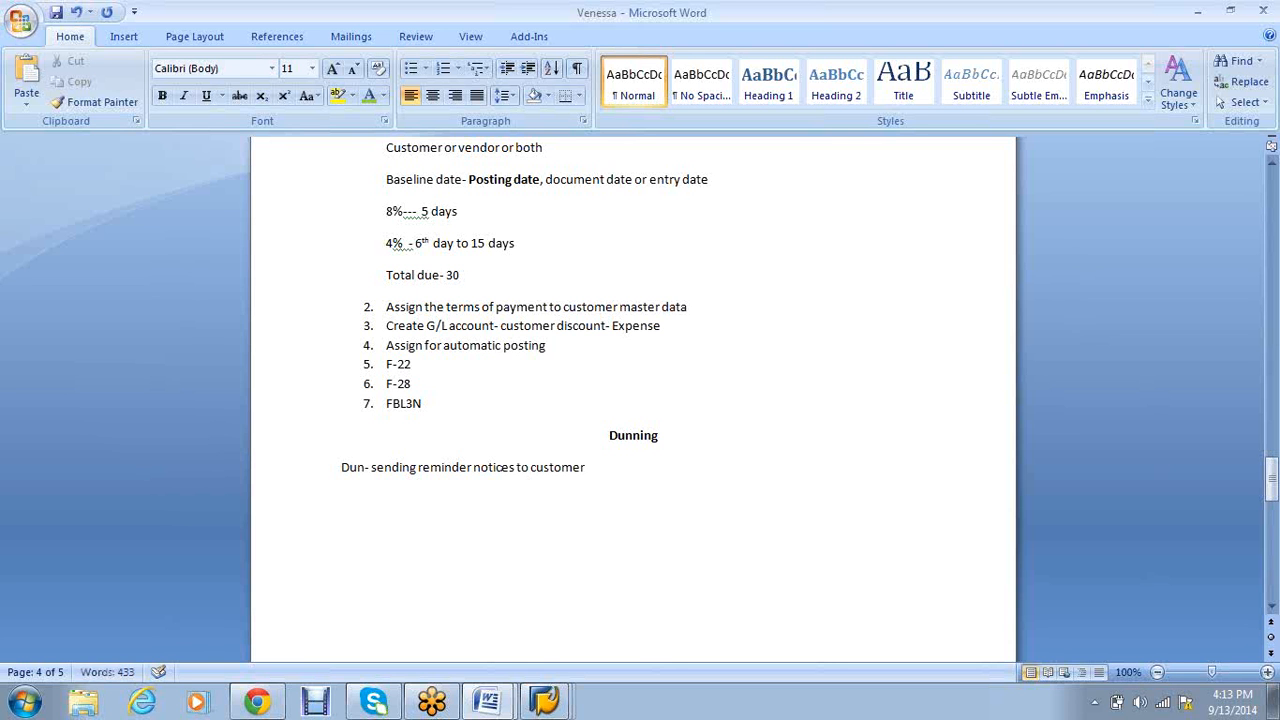
{"action": "type", "text": " who has not made the"}
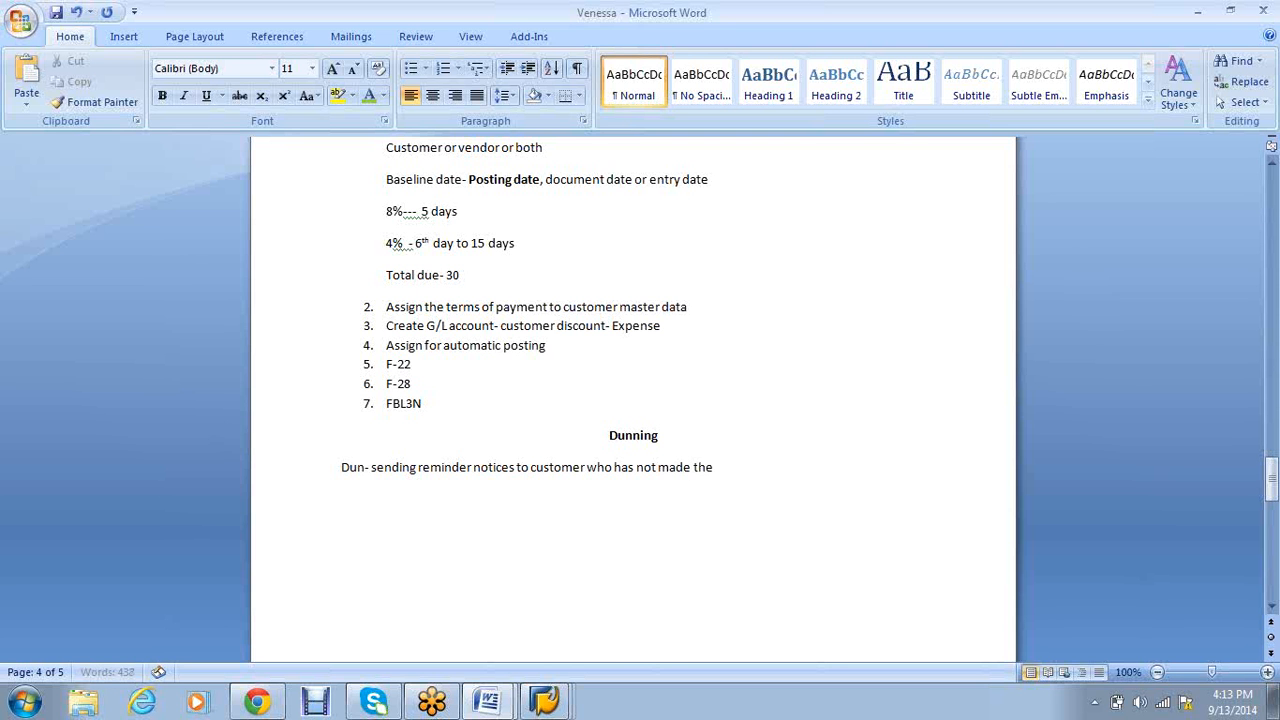
{"action": "type", "text": " payment"}
{"action": "key", "text": "Return"}
Type numbered items: Define dunning procedure, Assign…to customer master data, Create invoice with old date, Run dunning- F150
{"action": "type", "text": "1. "}
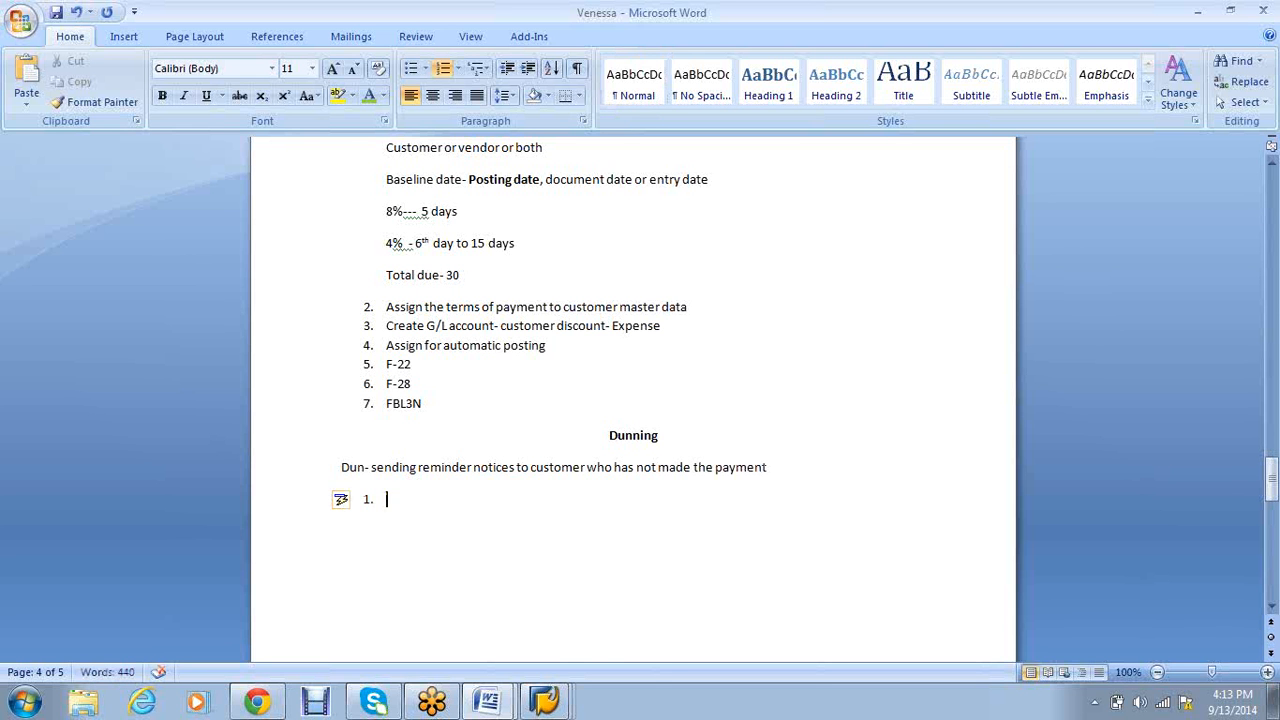
{"action": "type", "text": "Define dunn"}
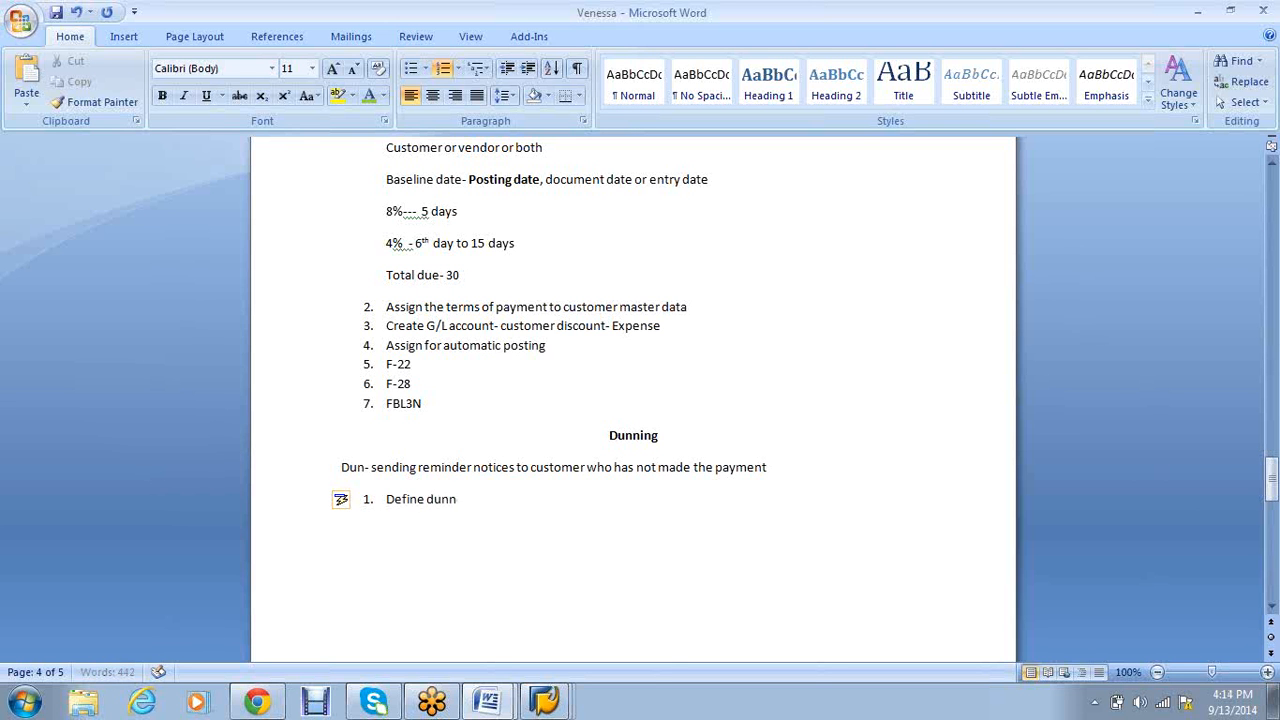
{"action": "type", "text": "ing procedurer"}
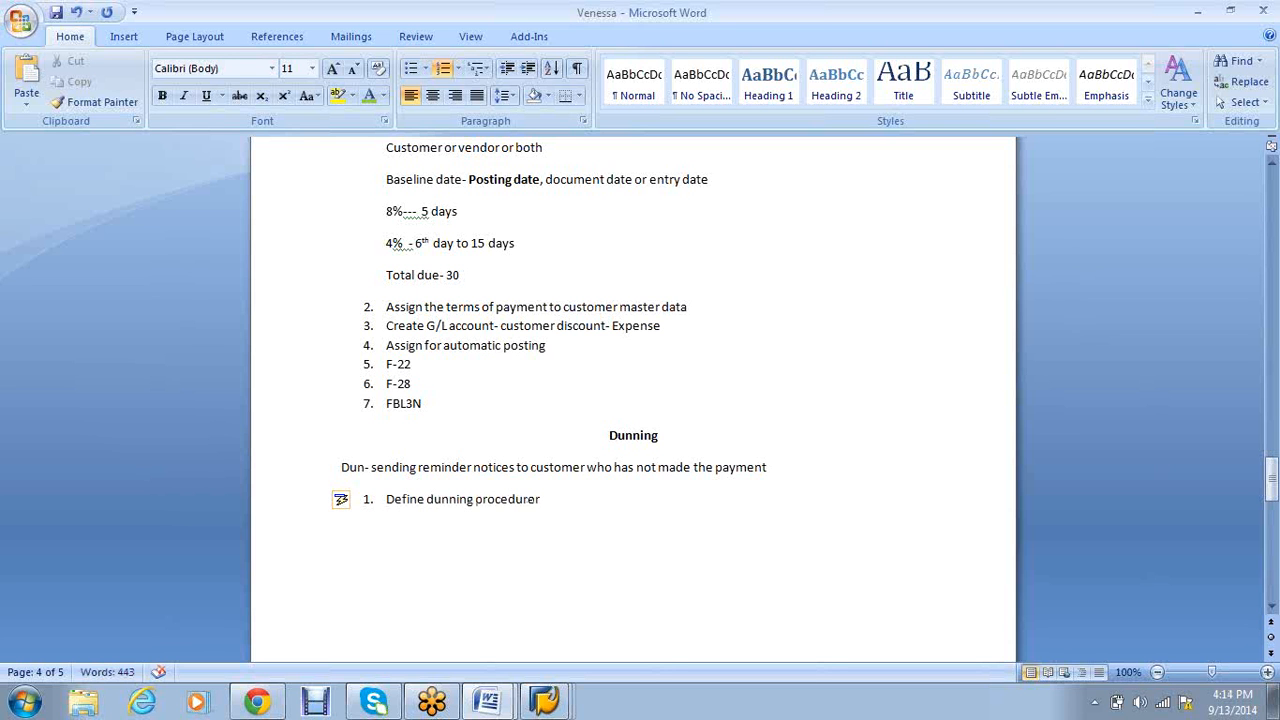
{"action": "key", "text": "BackSpace"}
{"action": "key", "text": "Return"}
{"action": "type", "text": "Assi"}
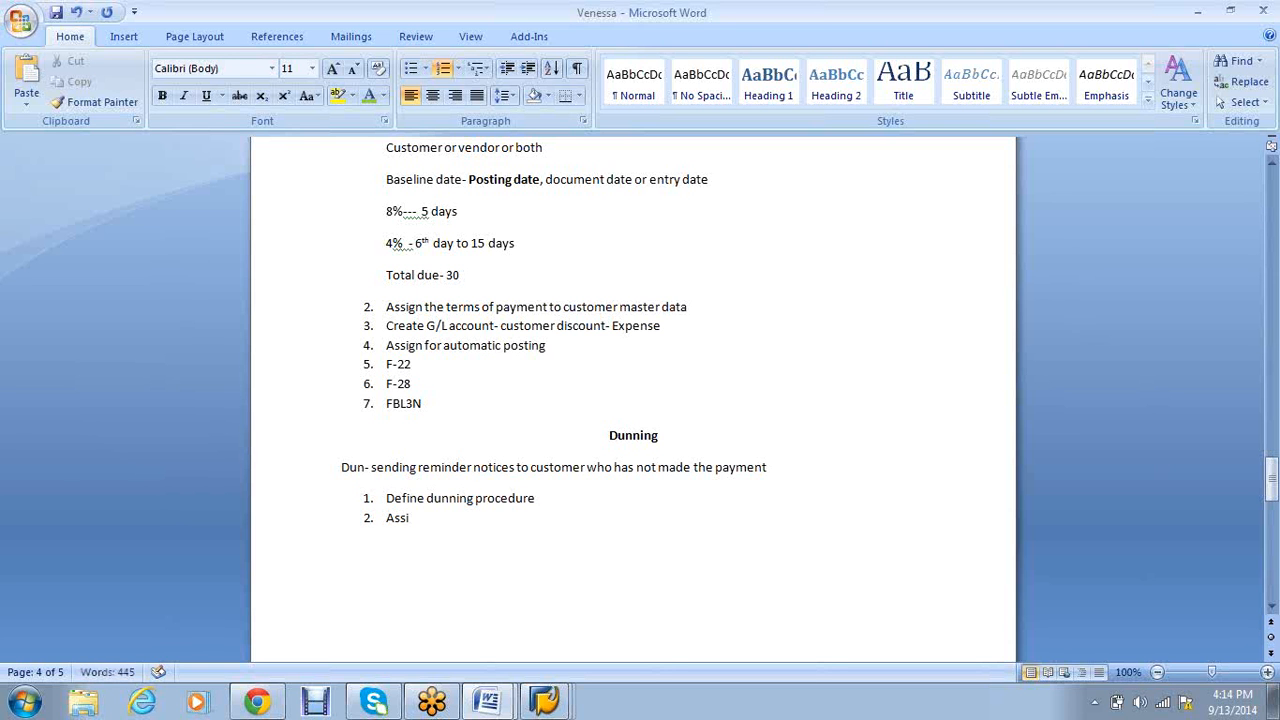
{"action": "type", "text": "gn the dunning procedure to"}
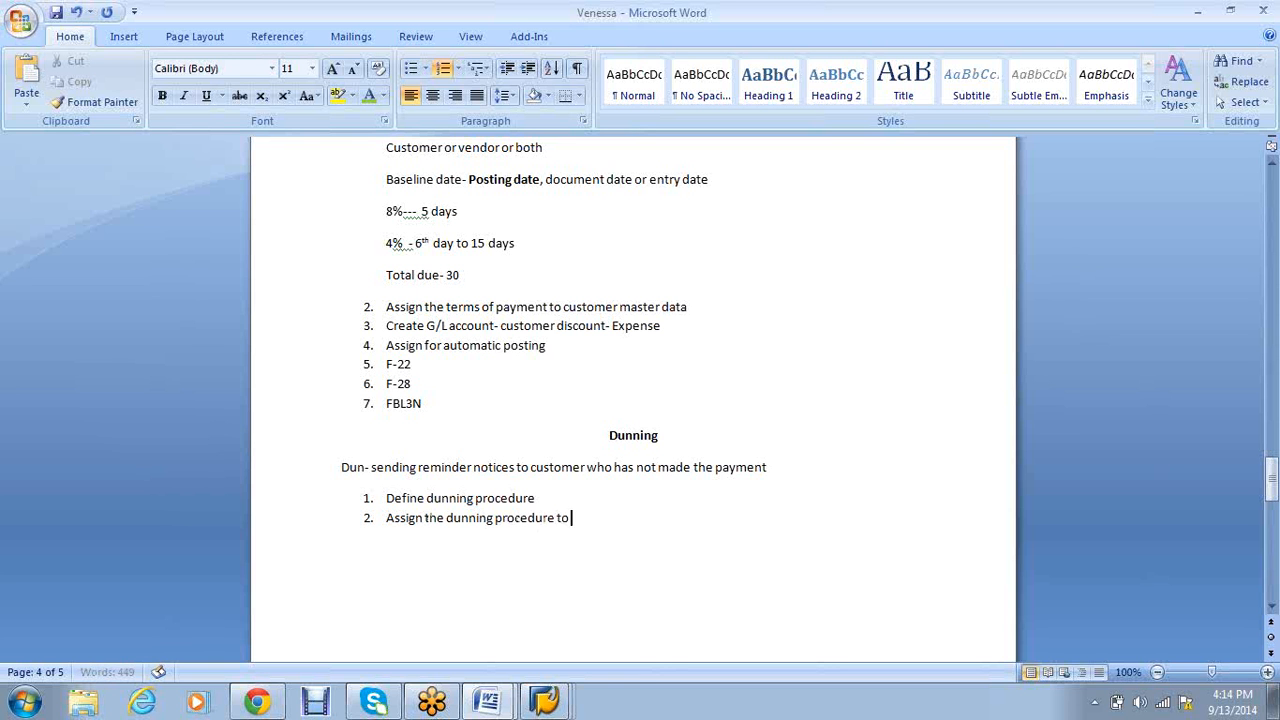
{"action": "type", "text": " customer"}
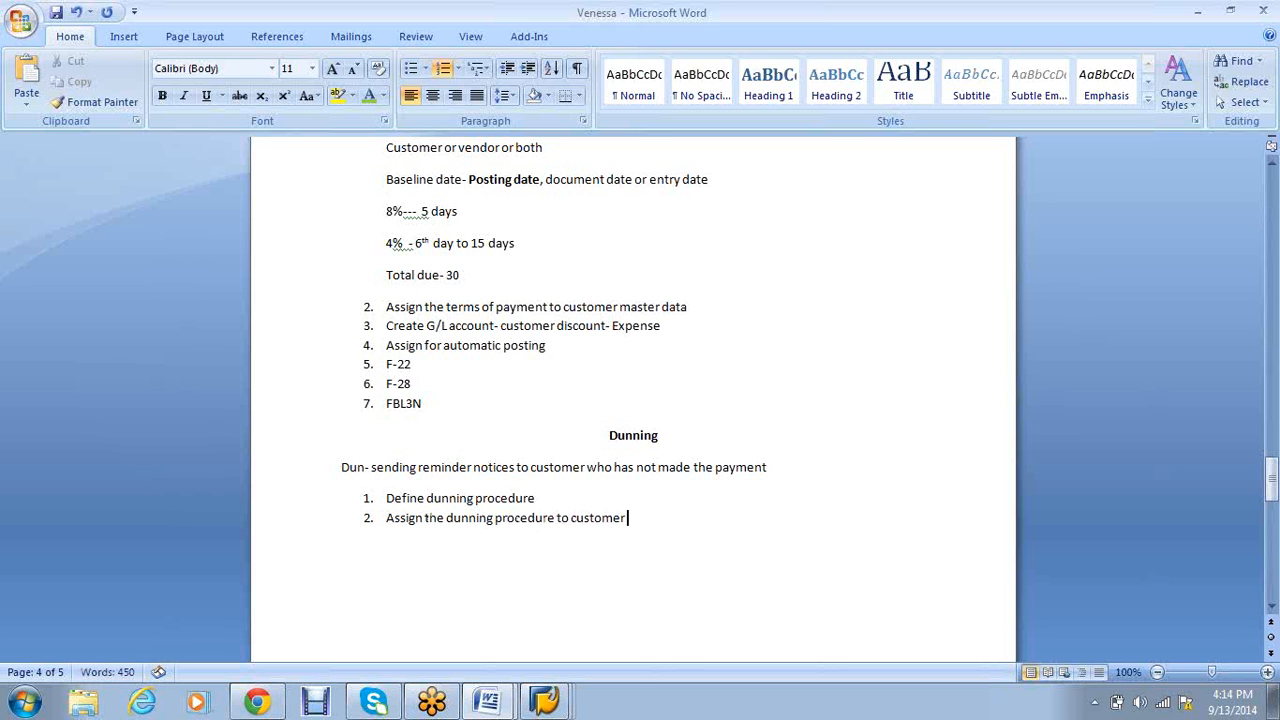
{"action": "type", "text": " master data"}
{"action": "key", "text": "Return"}
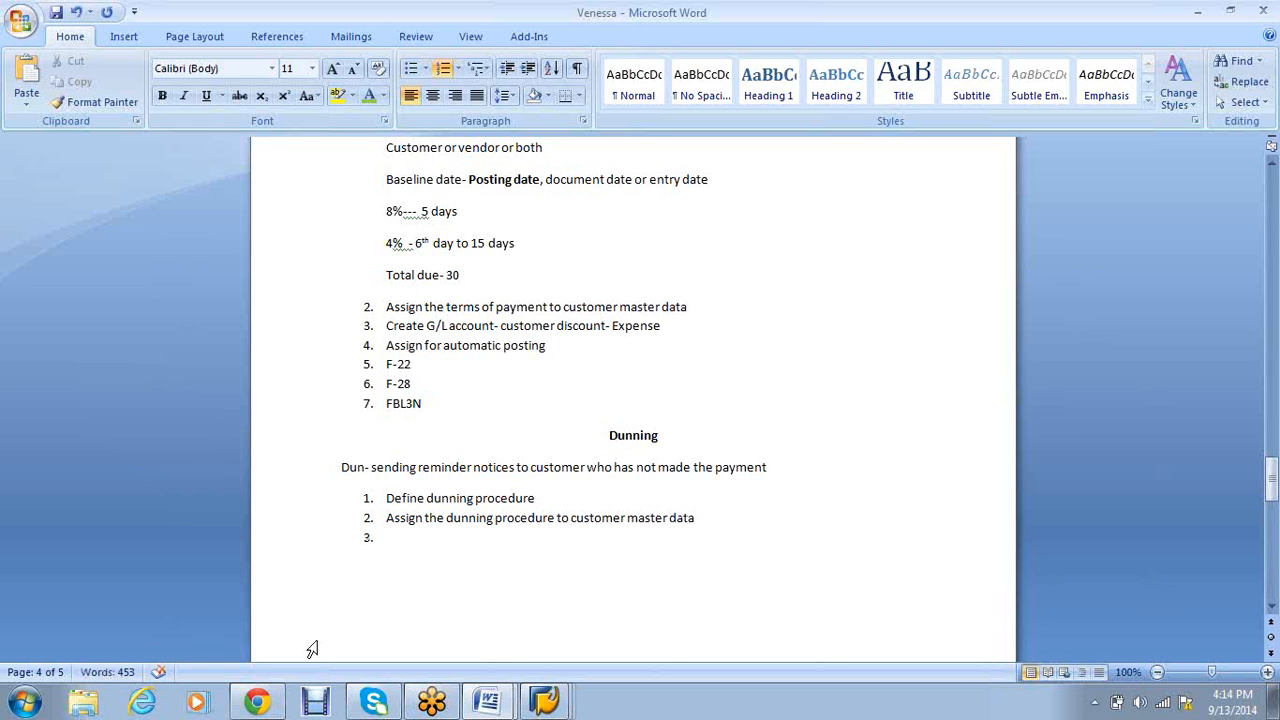
{"action": "type", "text": "Create inv"}
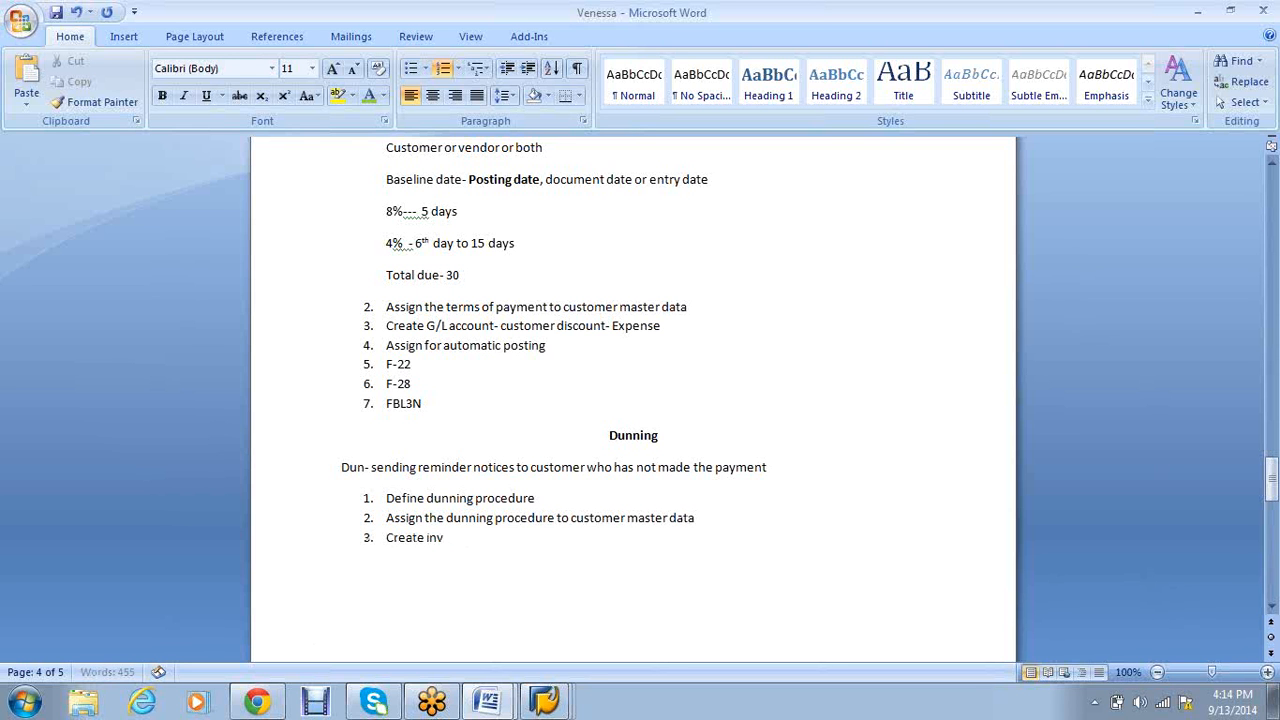
{"action": "type", "text": "oice with old date"}
{"action": "key", "text": "Return"}
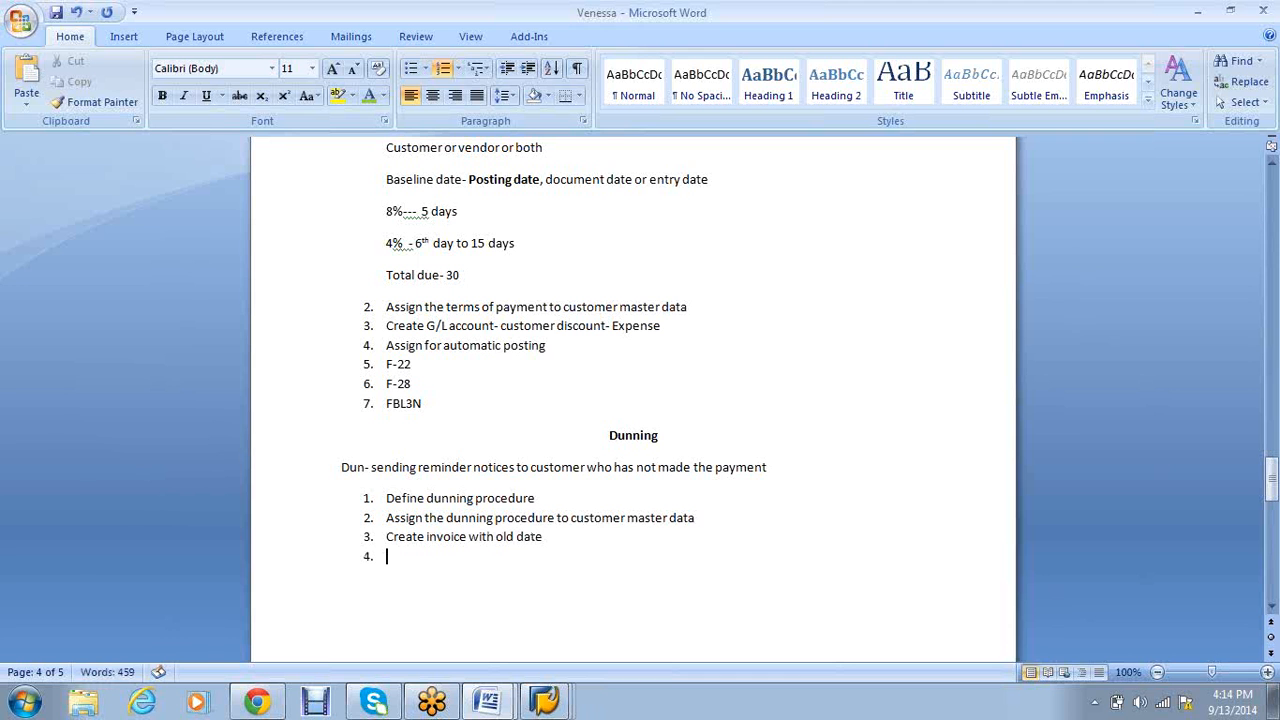
{"action": "type", "text": "Run dunning- F"}
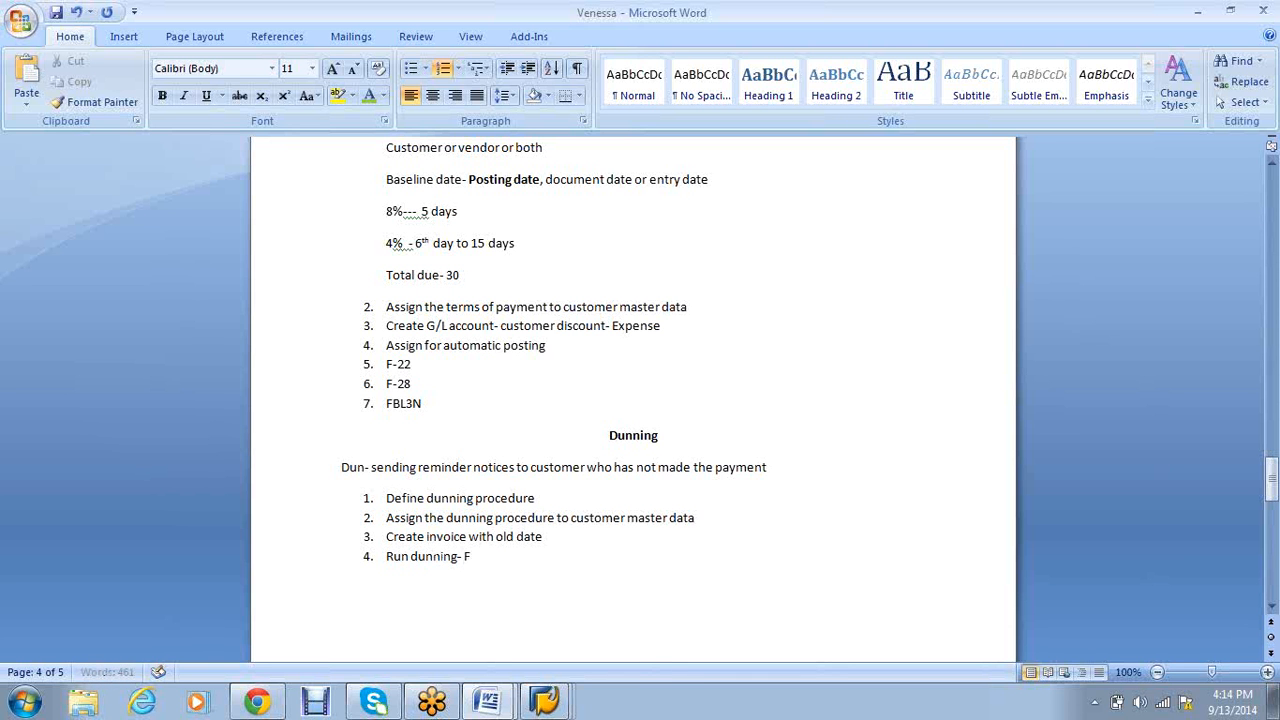
{"action": "type", "text": "150"}
Save the document and add the note 'Dunning level- how many notices' under item 1
{"action": "key", "text": "ctrl+s"}
{"action": "left_click", "coordinate": [580, 497]}
{"action": "key", "text": "Return"}
{"action": "key", "text": "Return"}
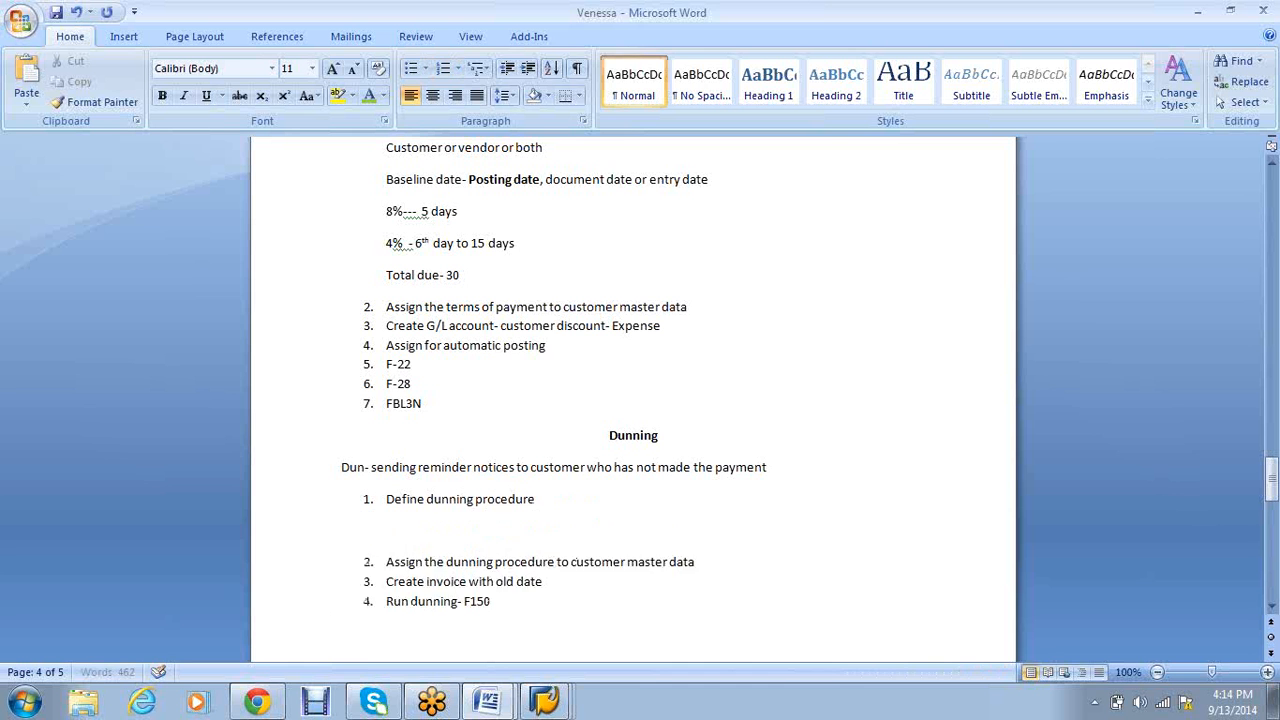
{"action": "key", "text": "Return"}
{"action": "key", "text": "Return"}
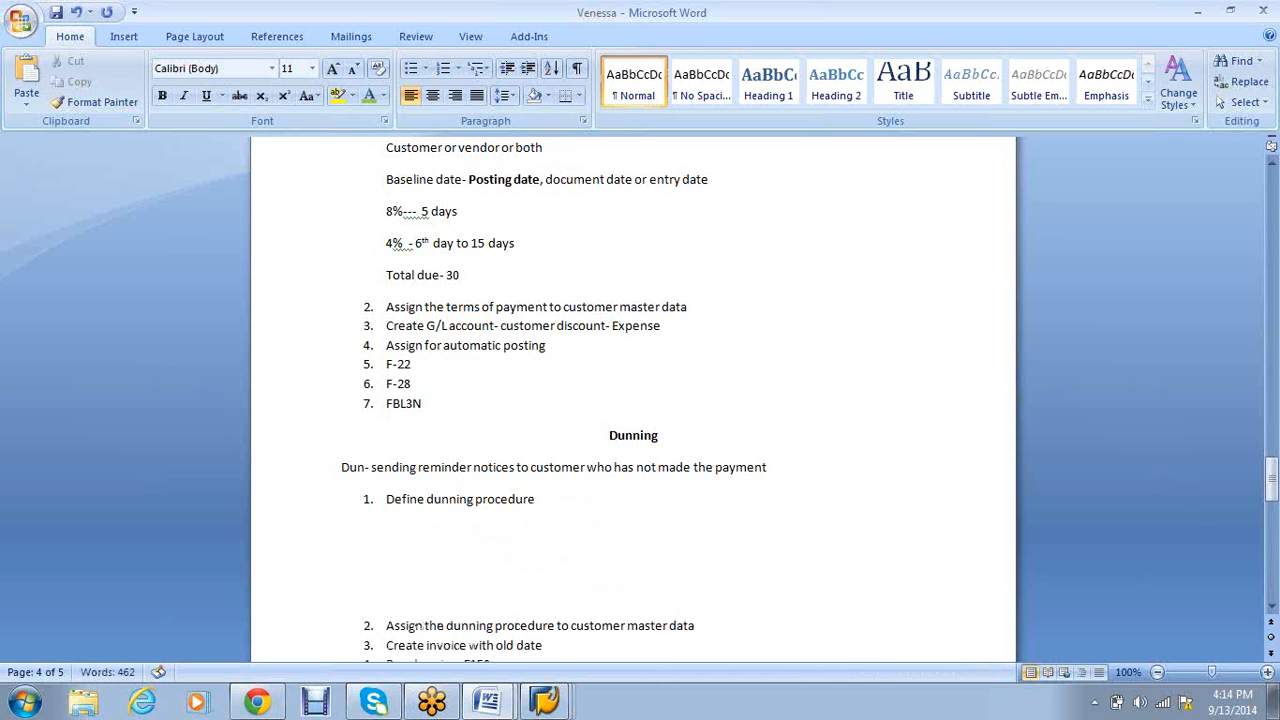
{"action": "key", "text": "Up"}
{"action": "key", "text": "Up"}
{"action": "type", "text": "Dunning level- how many"}
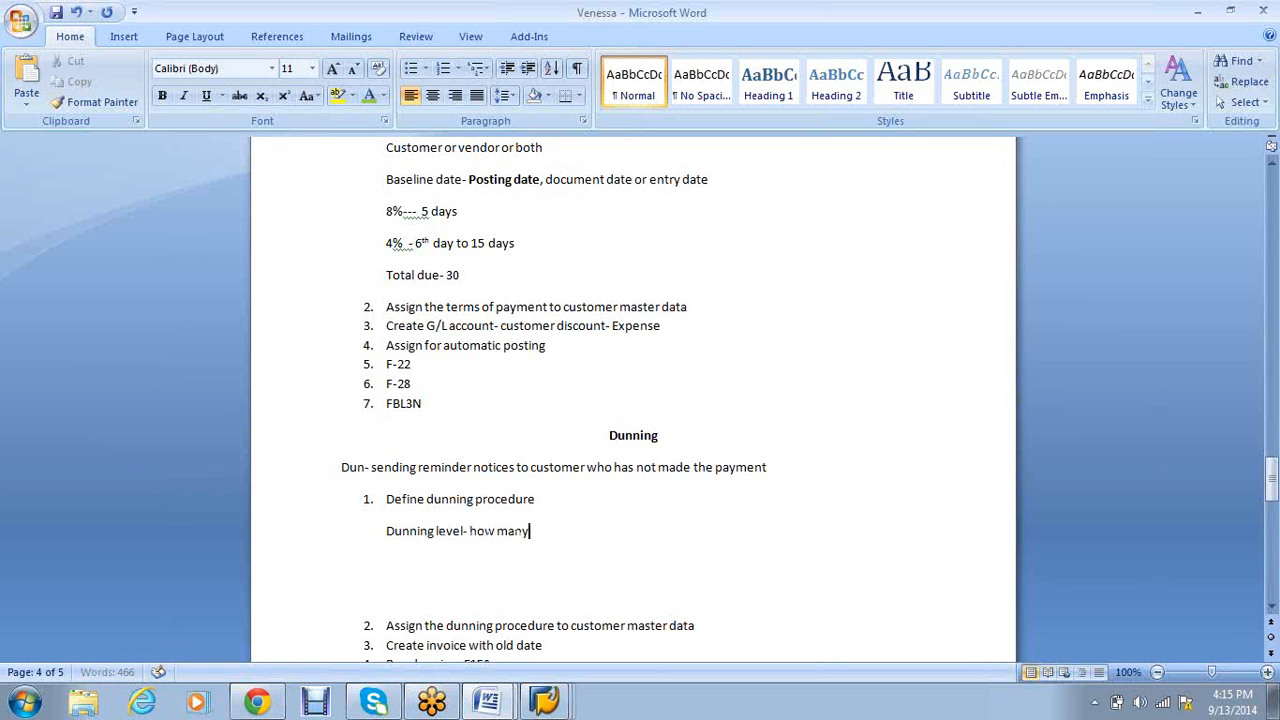
{"action": "type", "text": " notices"}
Add the lines 'Min-1' and 'Max-9' below the dunning level note
{"action": "key", "text": "Return"}
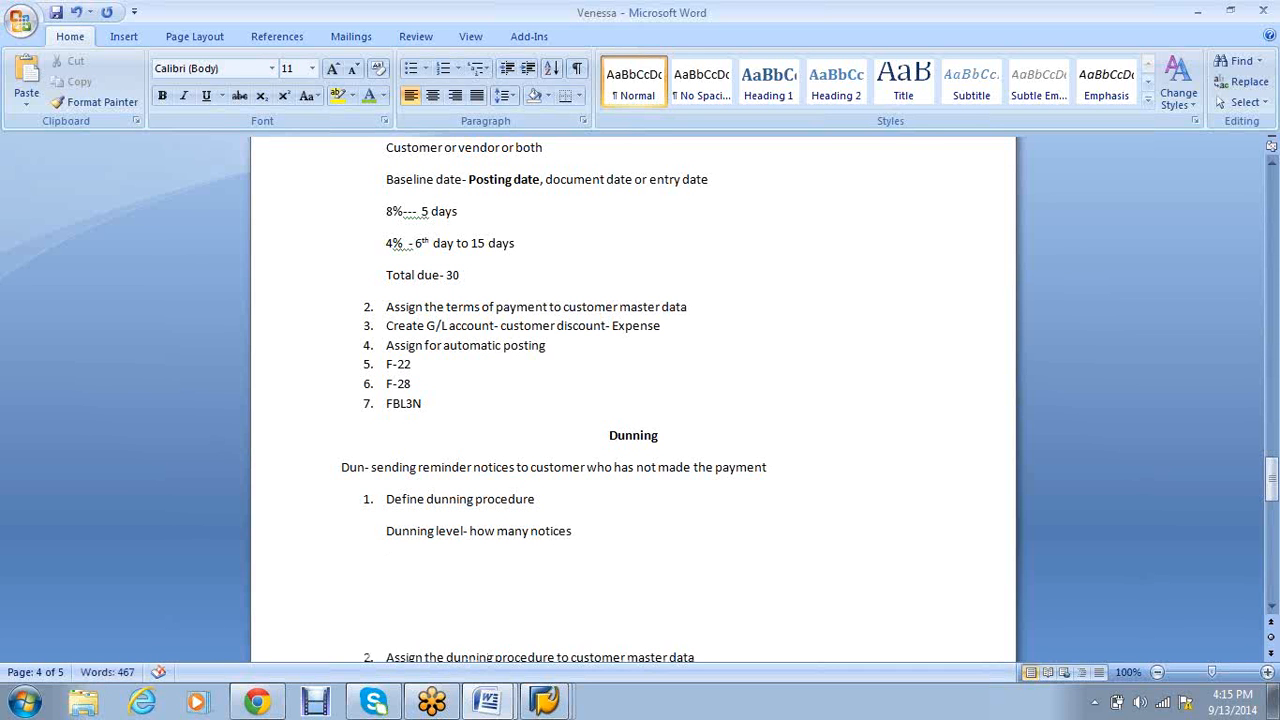
{"action": "type", "text": "Min-1"}
{"action": "key", "text": "Return"}
{"action": "type", "text": "Max-9"}
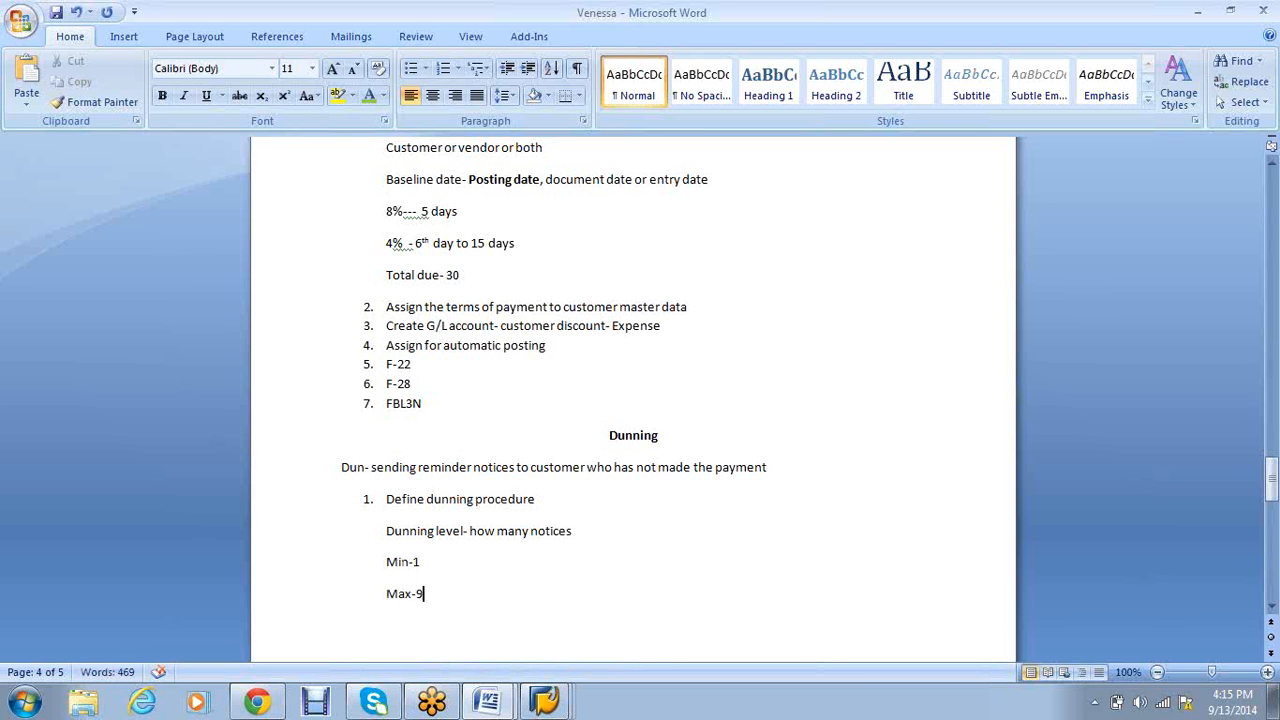
{"action": "key", "text": "Return"}
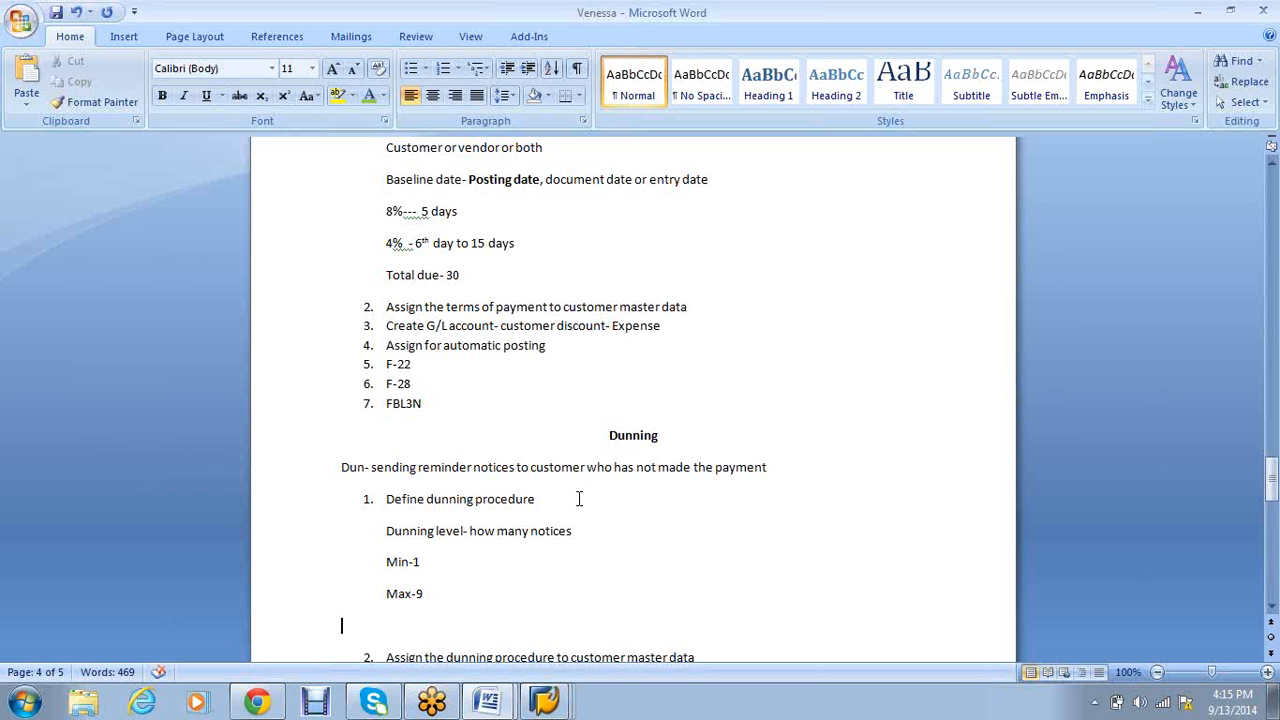
{"action": "key", "text": "Tab"}
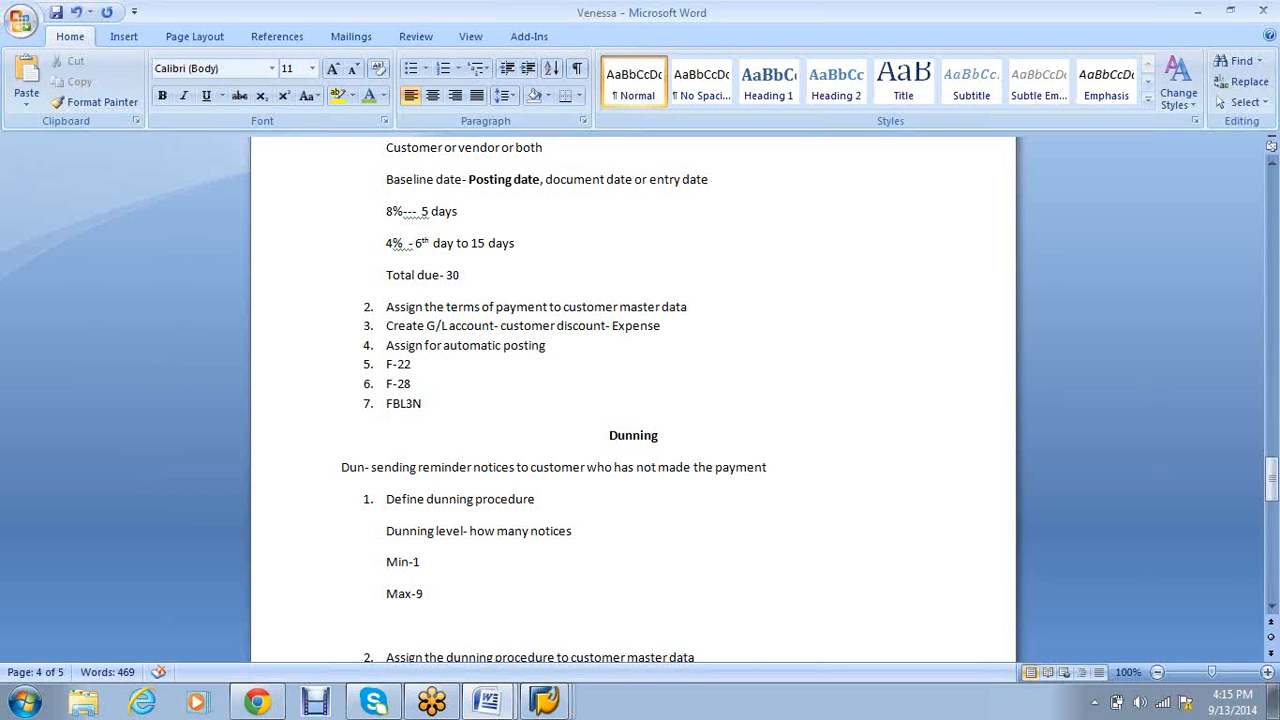
Type the dates 01.04.2014 and 30.04.2014 on separate lines under Max-9
{"action": "type", "text": "01.04.2014"}
{"action": "key", "text": "Return"}
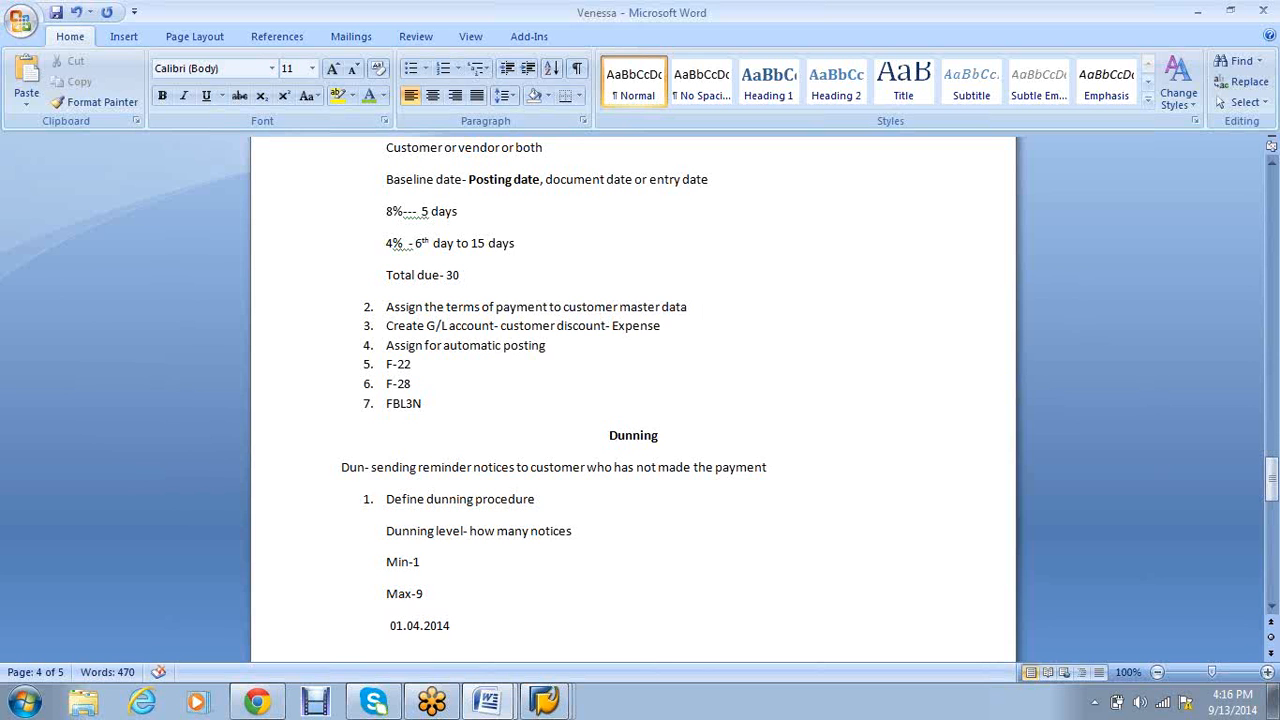
{"action": "key", "text": "Return"}
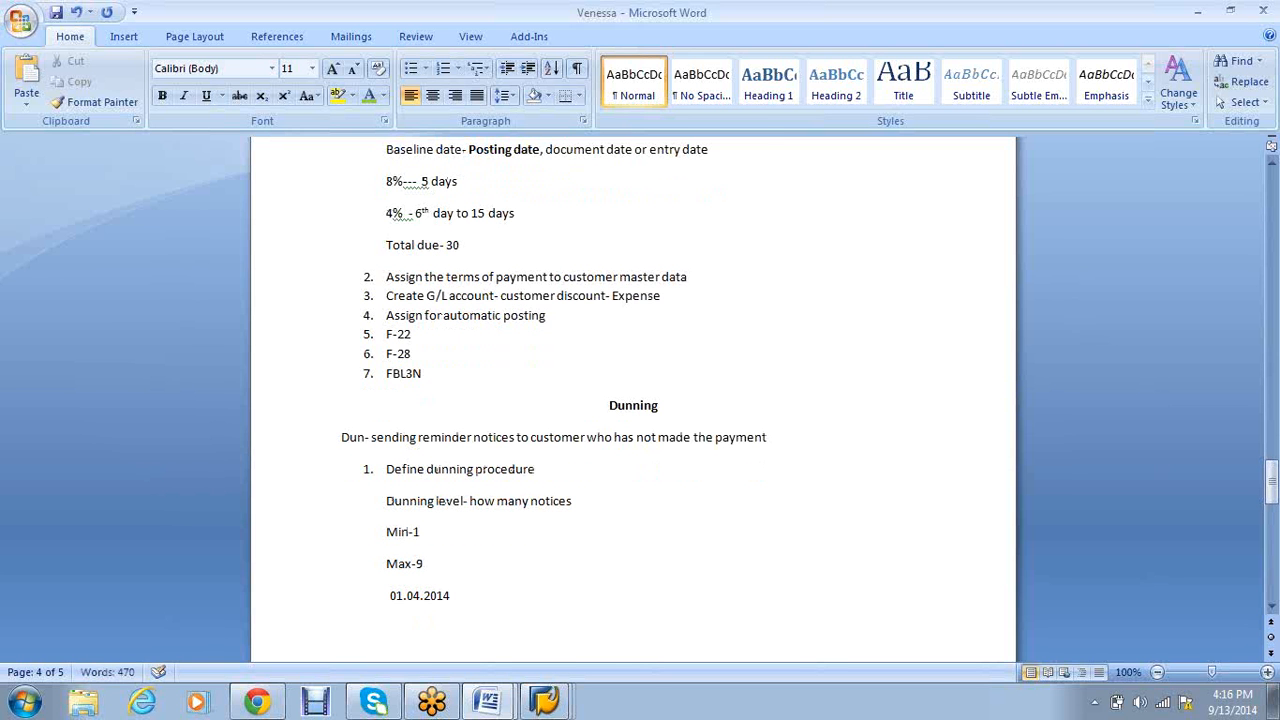
{"action": "type", "text": "30.04.2014"}
Add the lines 'Arrears- 1 day' and 'Grace - 1 -' at the top of the next page
{"action": "key", "text": "Down"}
{"action": "type", "text": "A"}
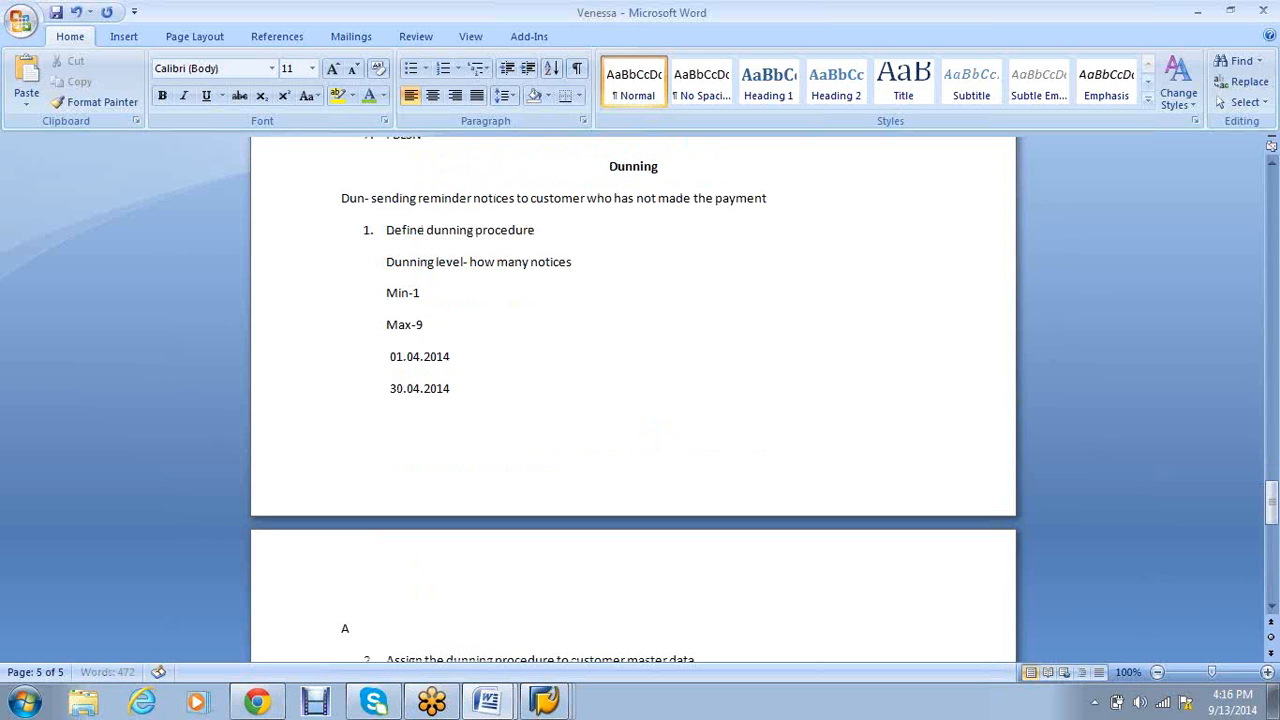
{"action": "type", "text": "rrears-"}
{"action": "key", "text": "Left"}
{"action": "key", "text": "Left"}
{"action": "key", "text": "Left"}
{"action": "key", "text": "Left"}
{"action": "key", "text": "Left"}
{"action": "key", "text": "Left"}
{"action": "key", "text": "Left"}
{"action": "key", "text": "Left"}
{"action": "key", "text": "Right"}
{"action": "key", "text": "Right"}
{"action": "key", "text": "Right"}
{"action": "key", "text": "Right"}
{"action": "key", "text": "Right"}
{"action": "key", "text": "Right"}
{"action": "key", "text": "Right"}
{"action": "key", "text": "Right"}
{"action": "type", "text": "1 day"}
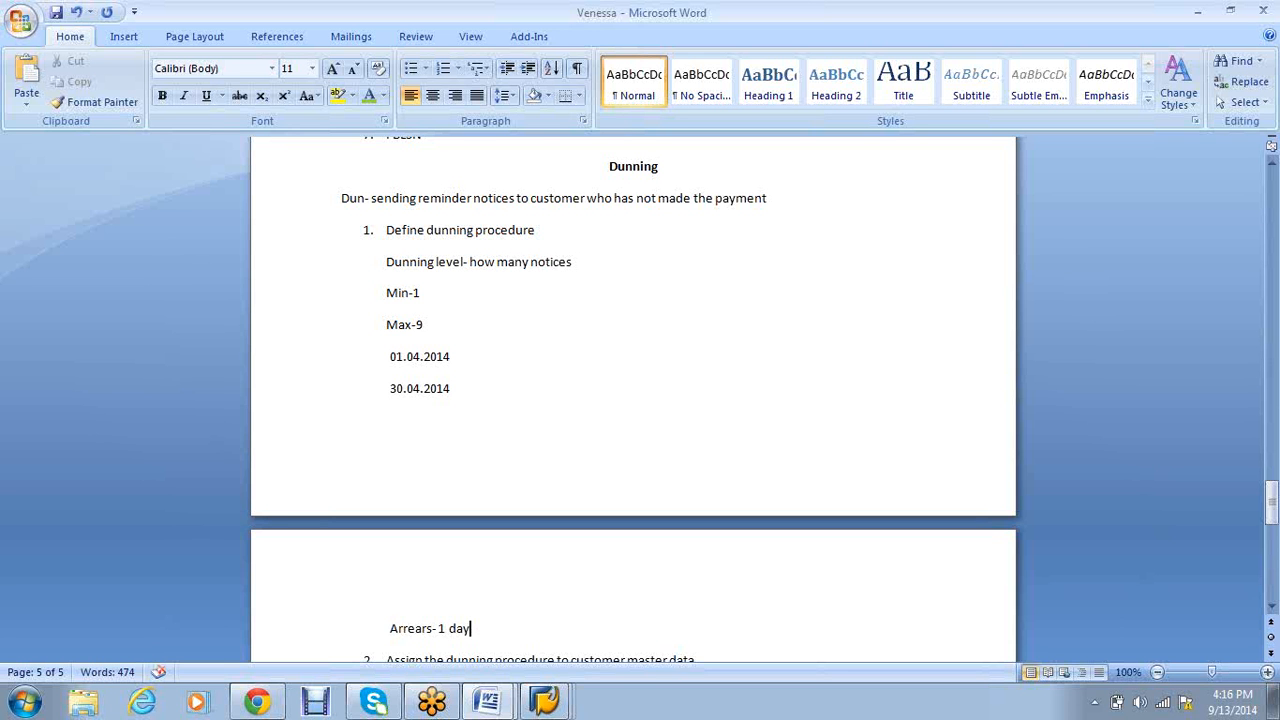
{"action": "key", "text": "Return"}
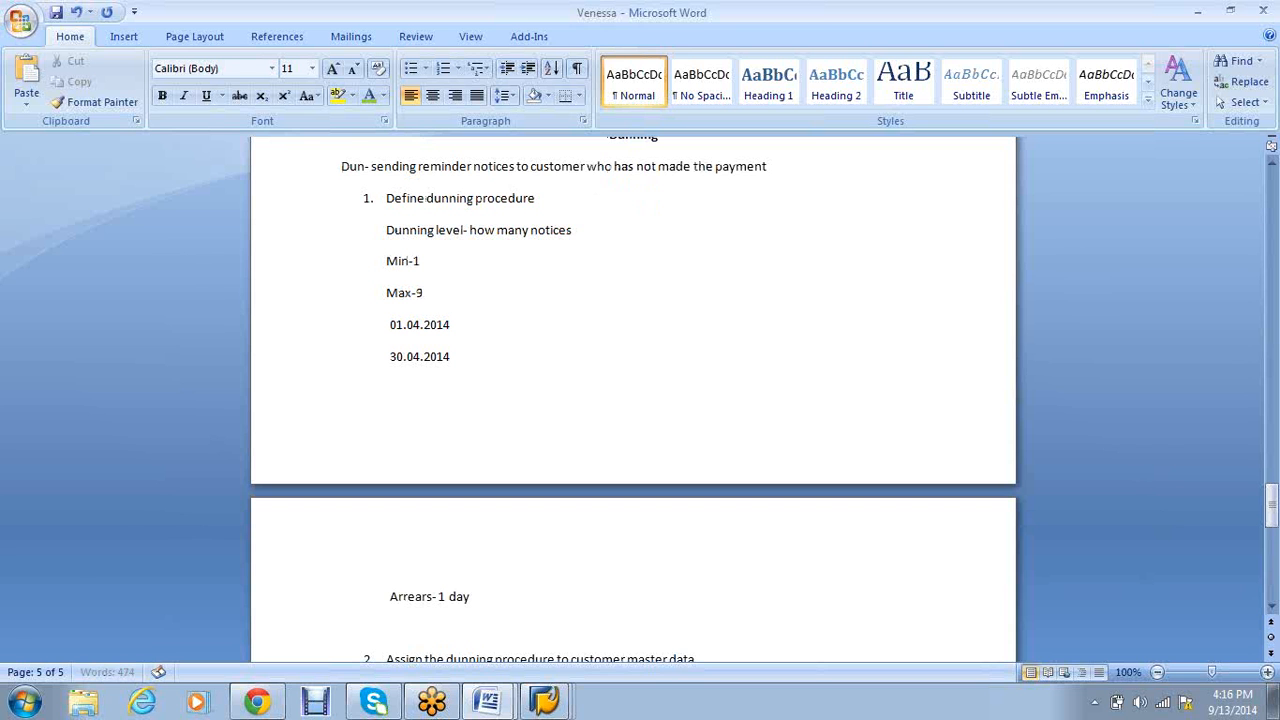
{"action": "type", "text": "Grace – 1 - 1 -"}
Add a note on the interval between one dunning notice and another below the Grace line
{"action": "scroll", "coordinate": [518, 542], "scroll_direction": "down", "scroll_amount": 3}
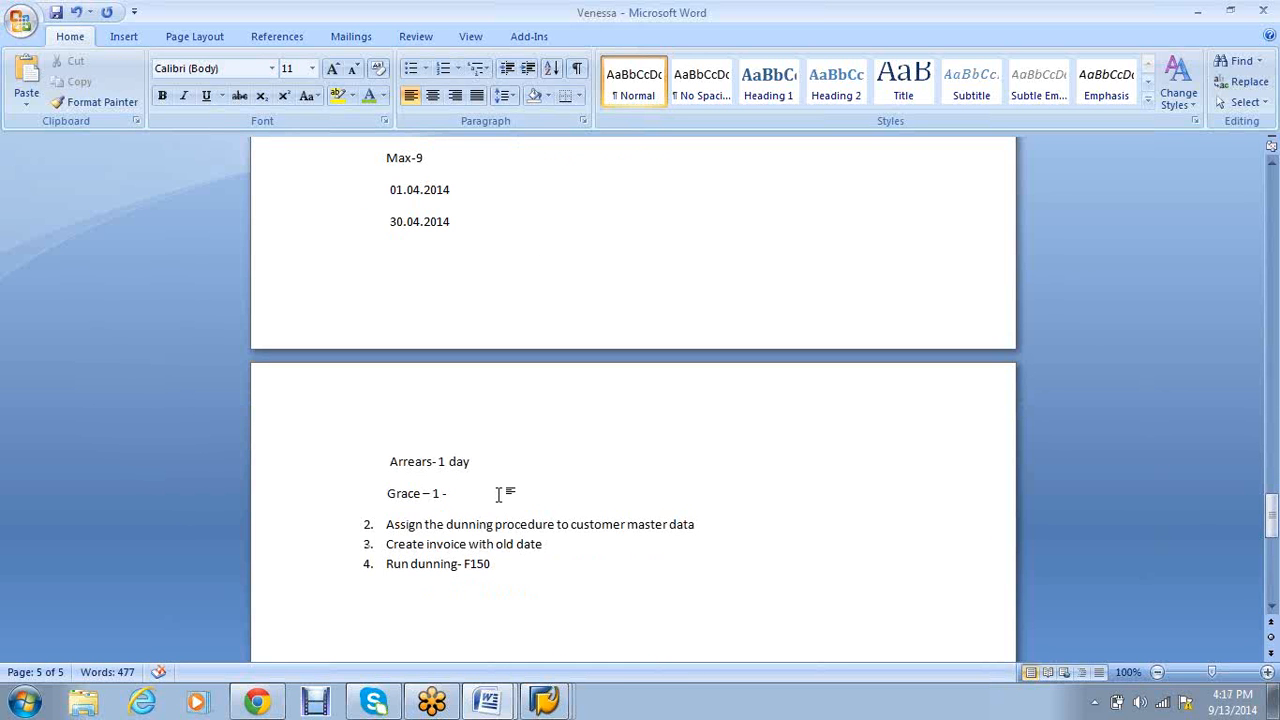
{"action": "key", "text": "Return"}
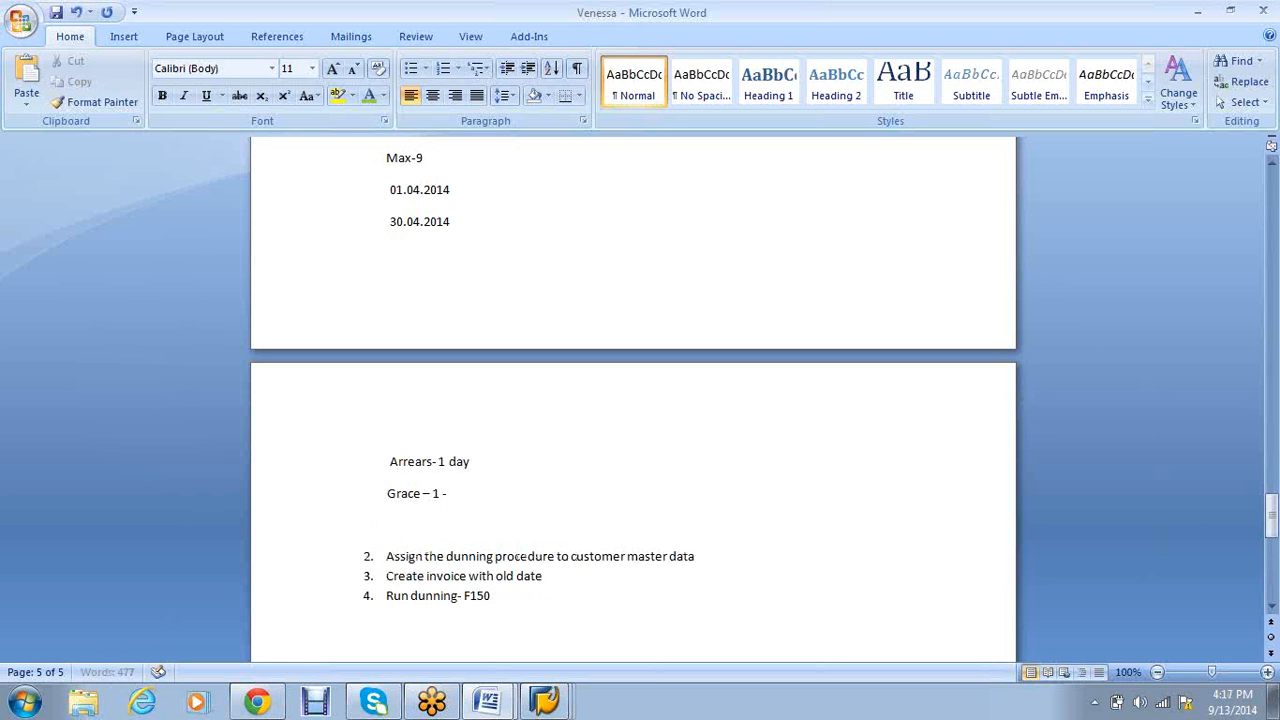
{"action": "scroll", "coordinate": [500, 452], "scroll_direction": "up", "scroll_amount": 4}
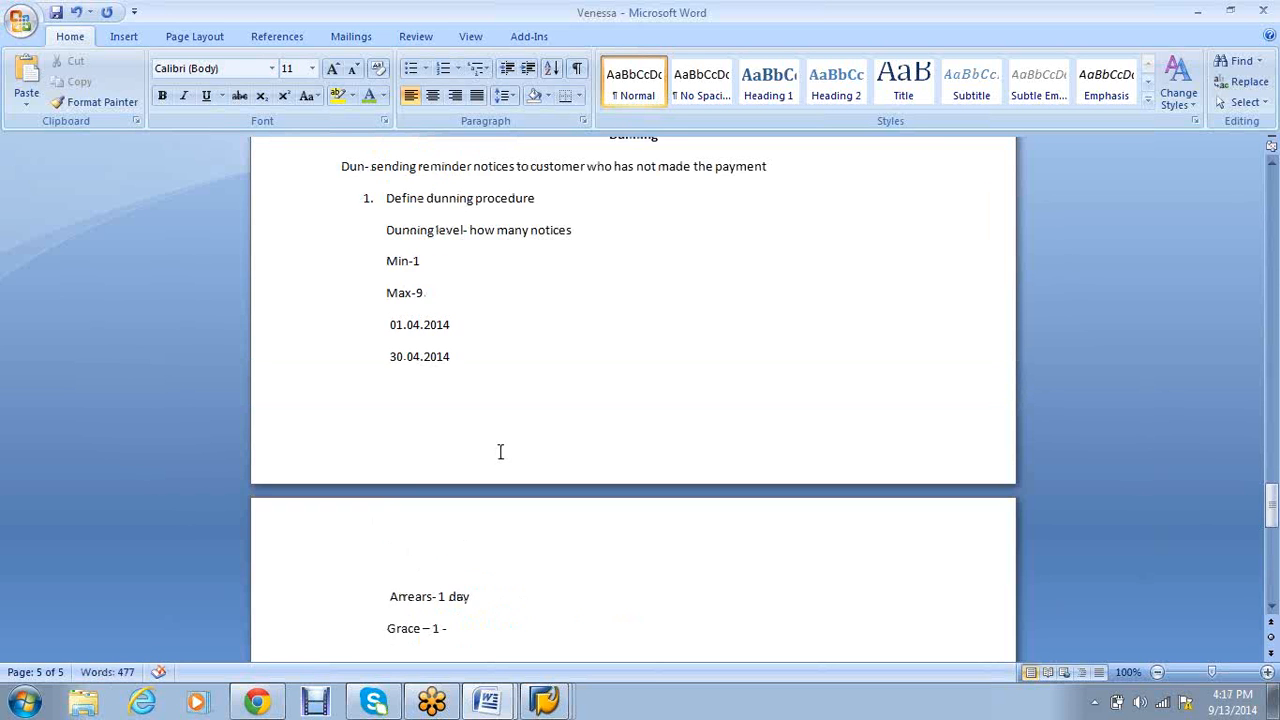
{"action": "scroll", "coordinate": [500, 450], "scroll_direction": "up", "scroll_amount": 1}
{"action": "scroll", "coordinate": [500, 450], "scroll_direction": "down", "scroll_amount": 5}
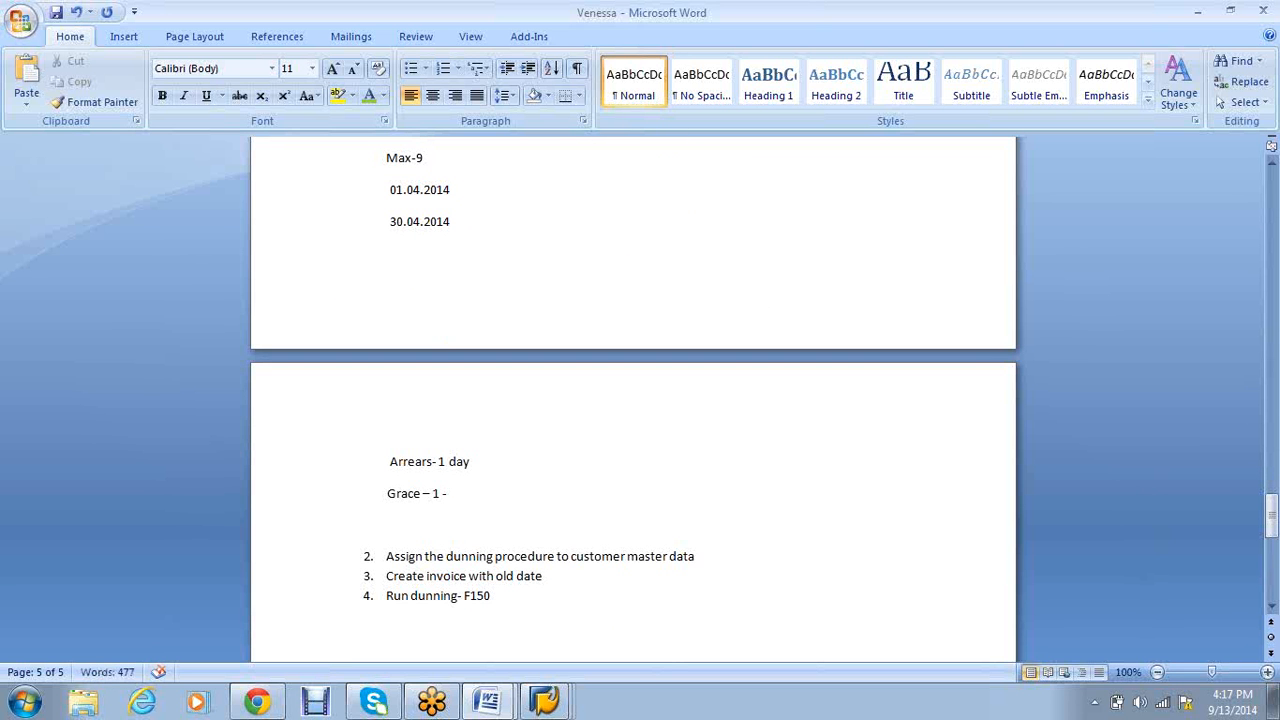
{"action": "type", "text": "Internal between one d"}
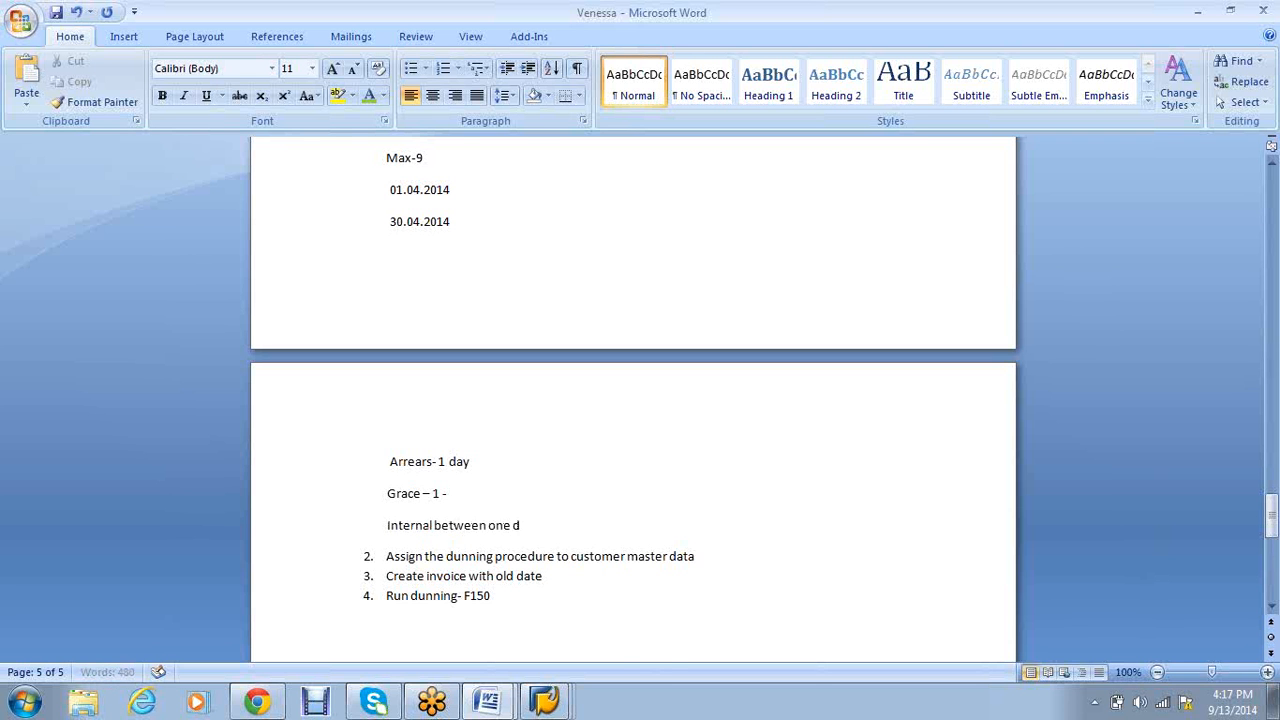
{"action": "type", "text": "unning notice to anoth"}
{"action": "type", "text": "er"}
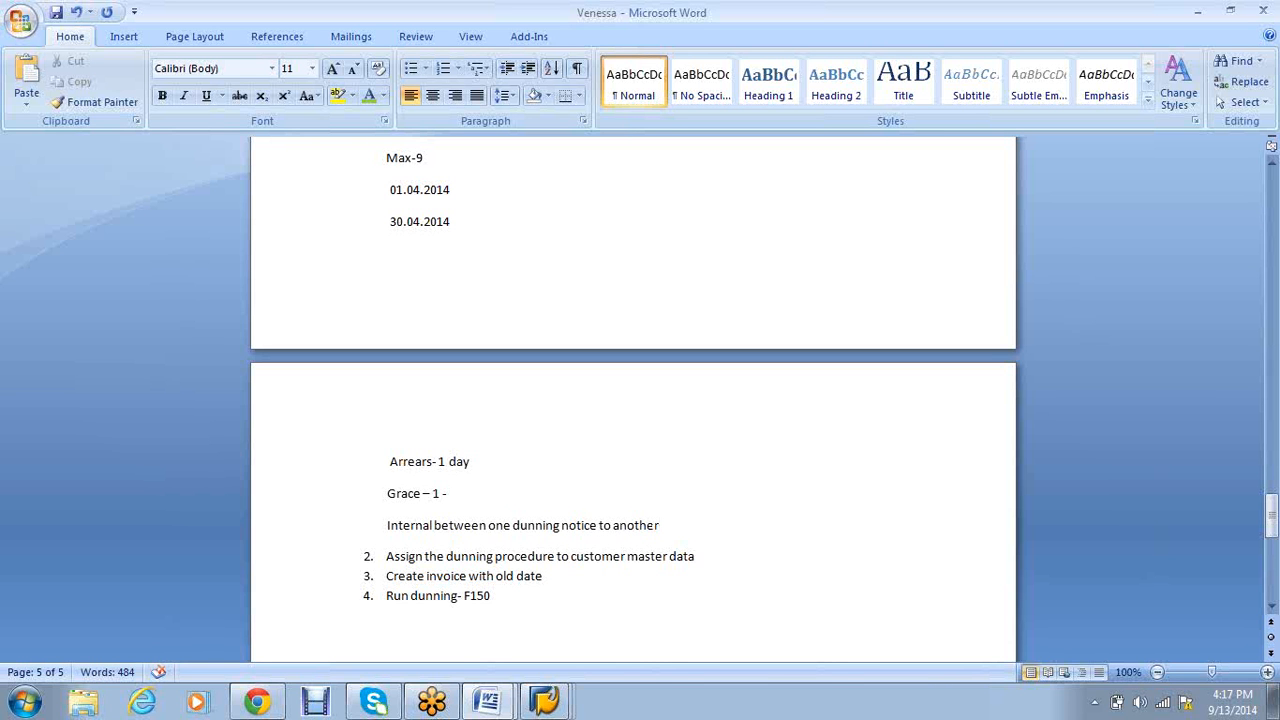
{"action": "key", "text": "Return"}
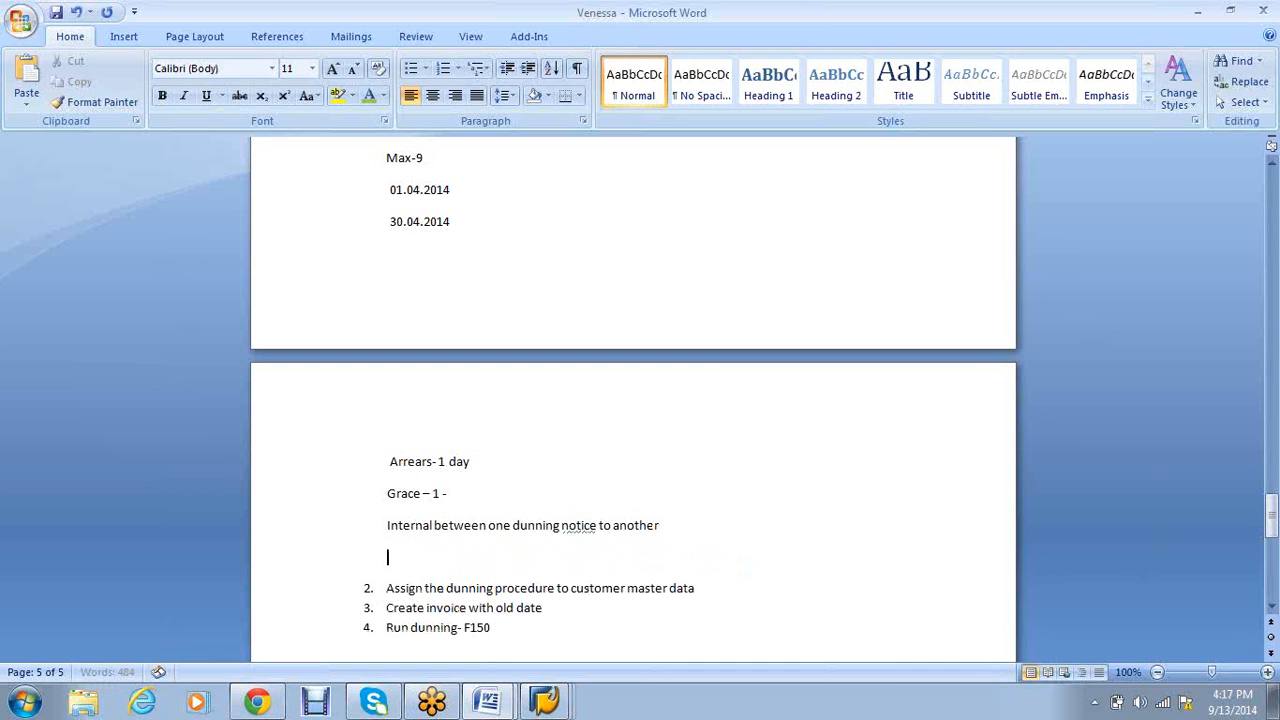
Add the lines 'Minimum amount due' and 'Dunning charges- Fixed amount or percentage on total due amount'
{"action": "type", "text": "Minimum amount"}
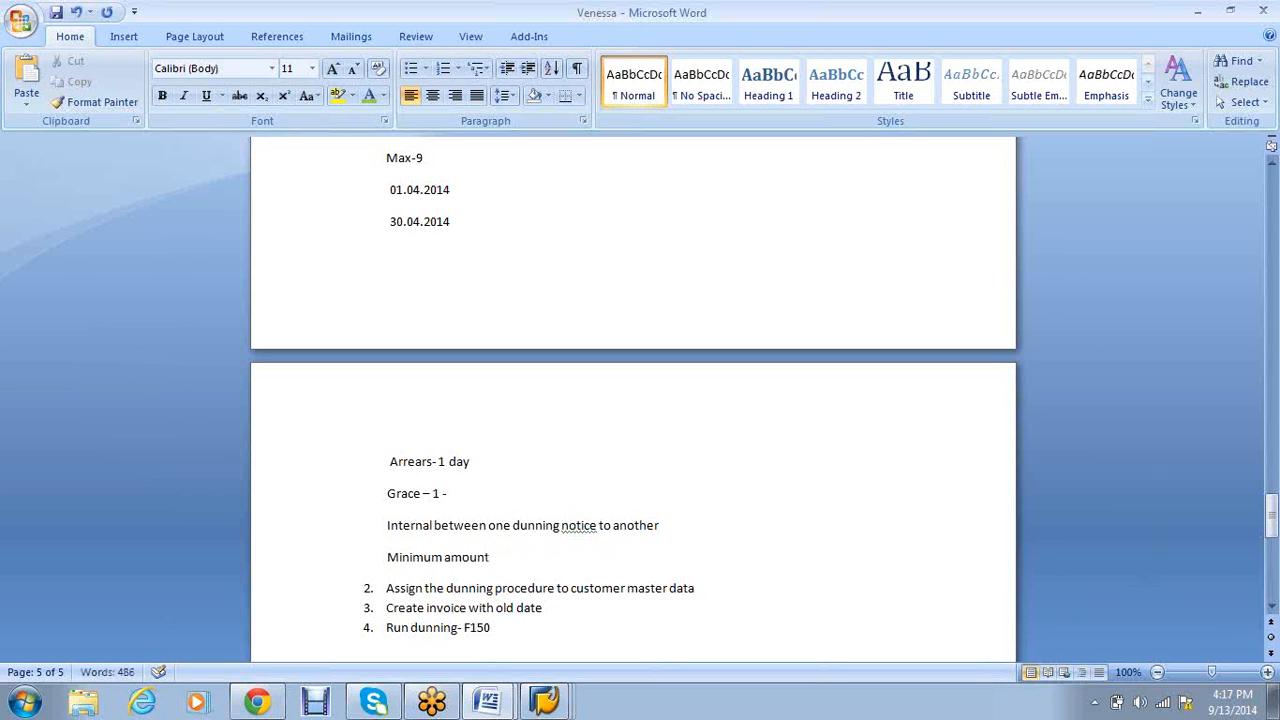
{"action": "type", "text": " due"}
{"action": "key", "text": "Return"}
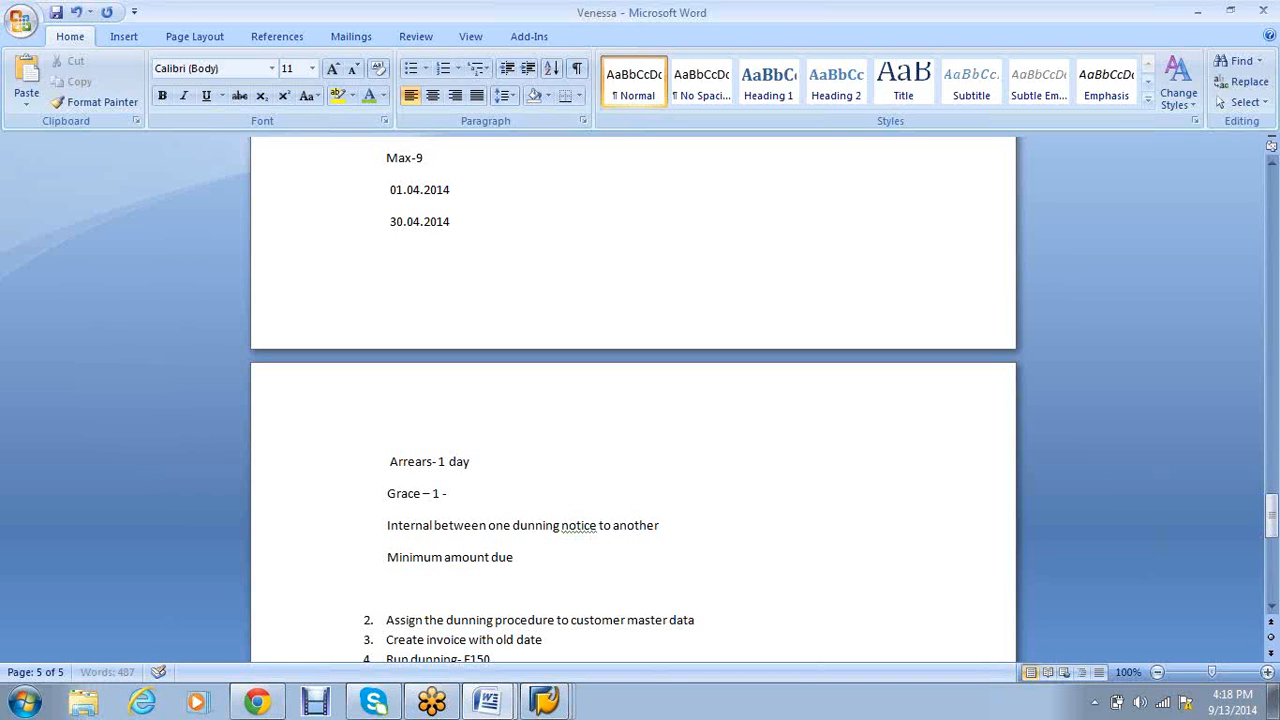
{"action": "type", "text": "Dunning charges"}
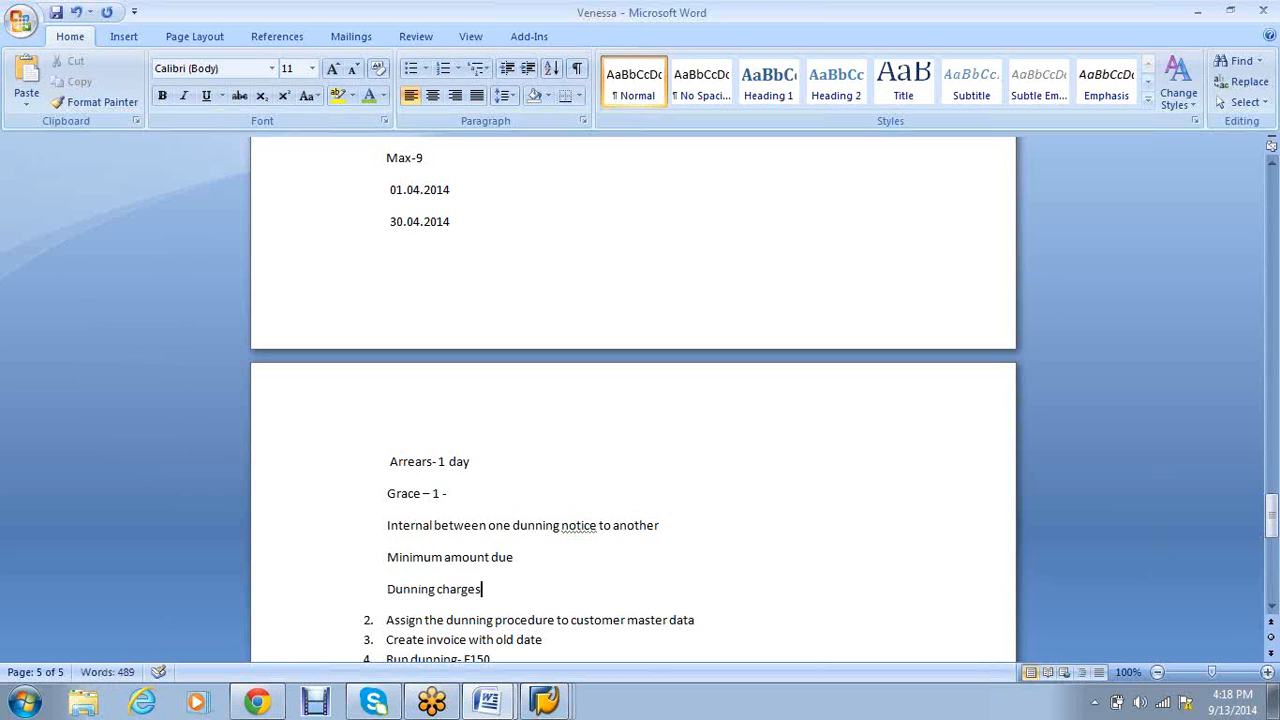
{"action": "type", "text": "- Fixed amoiu"}
{"action": "key", "text": "BackSpace"}
{"action": "key", "text": "BackSpace"}
{"action": "type", "text": "unt"}
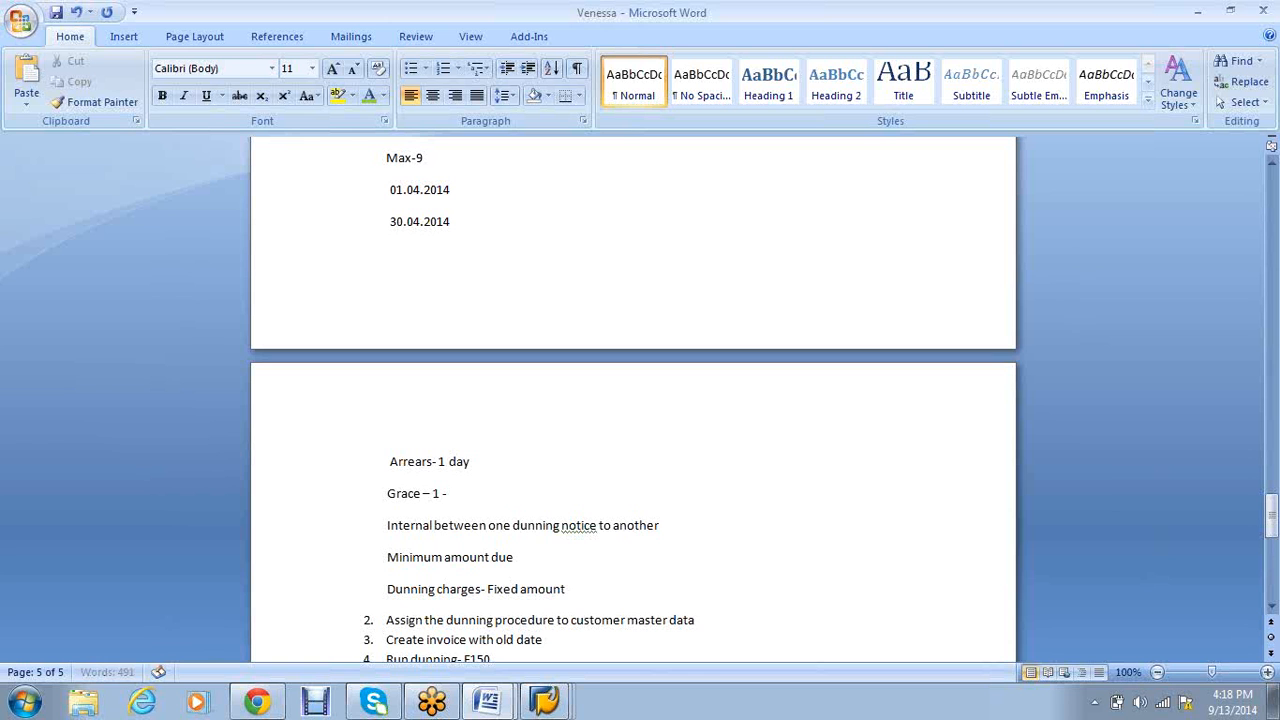
{"action": "type", "text": " or percentage of"}
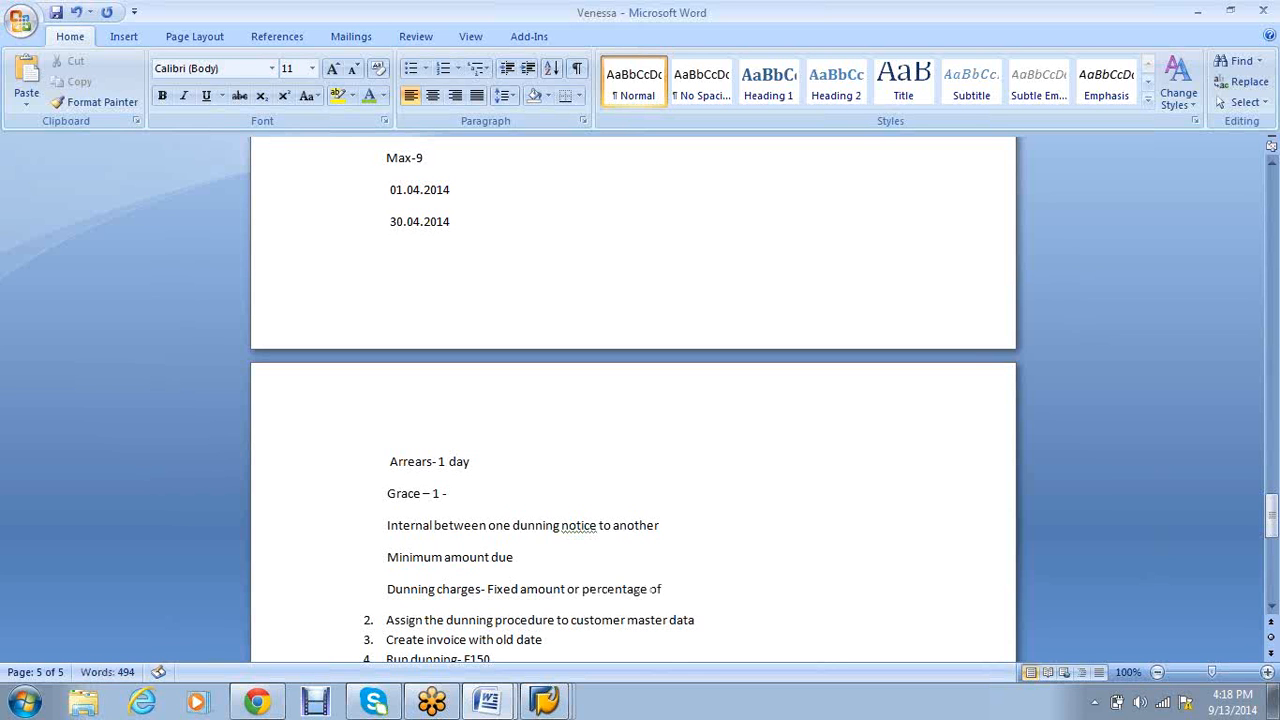
{"action": "key", "text": "BackSpace"}
{"action": "type", "text": "n total dule a"}
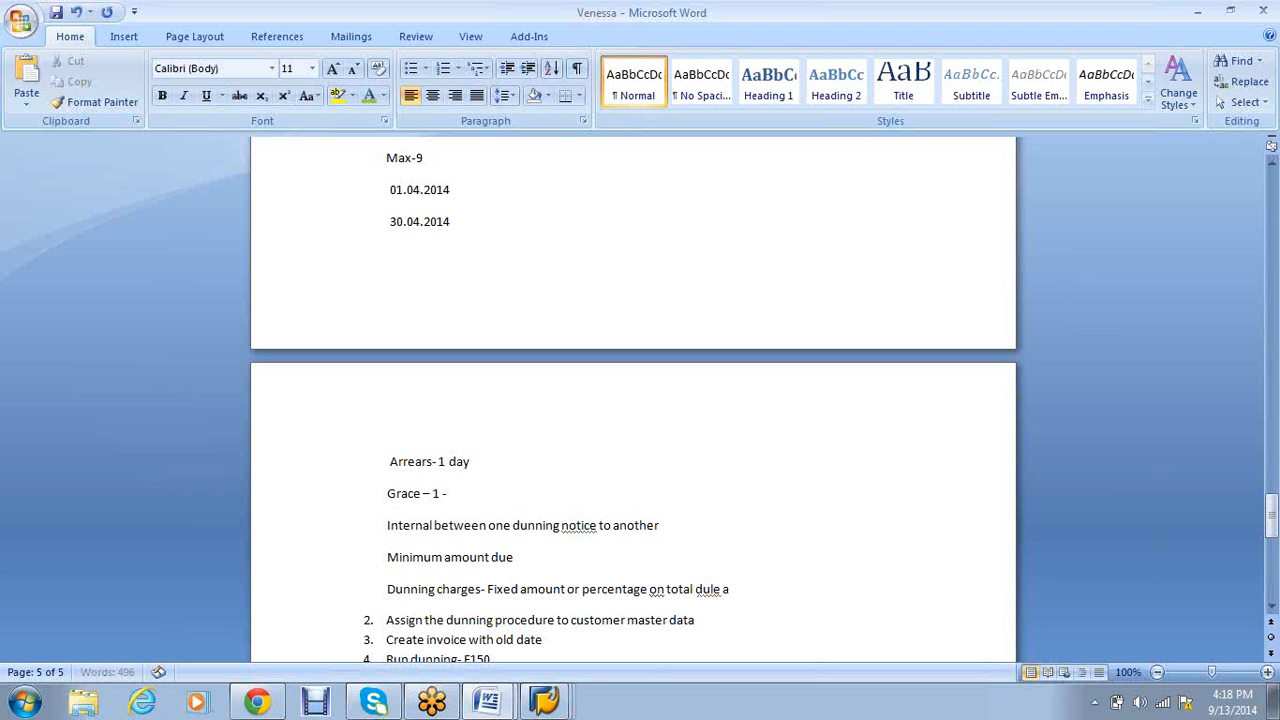
{"action": "key", "text": "BackSpace"}
{"action": "key", "text": "BackSpace"}
{"action": "key", "text": "BackSpace"}
{"action": "type", "text": "e amount"}
Colour the phrase 'percentage on total due amount' red
{"action": "left_click_drag", "start_coordinate": [778, 590], "coordinate": [620, 592]}
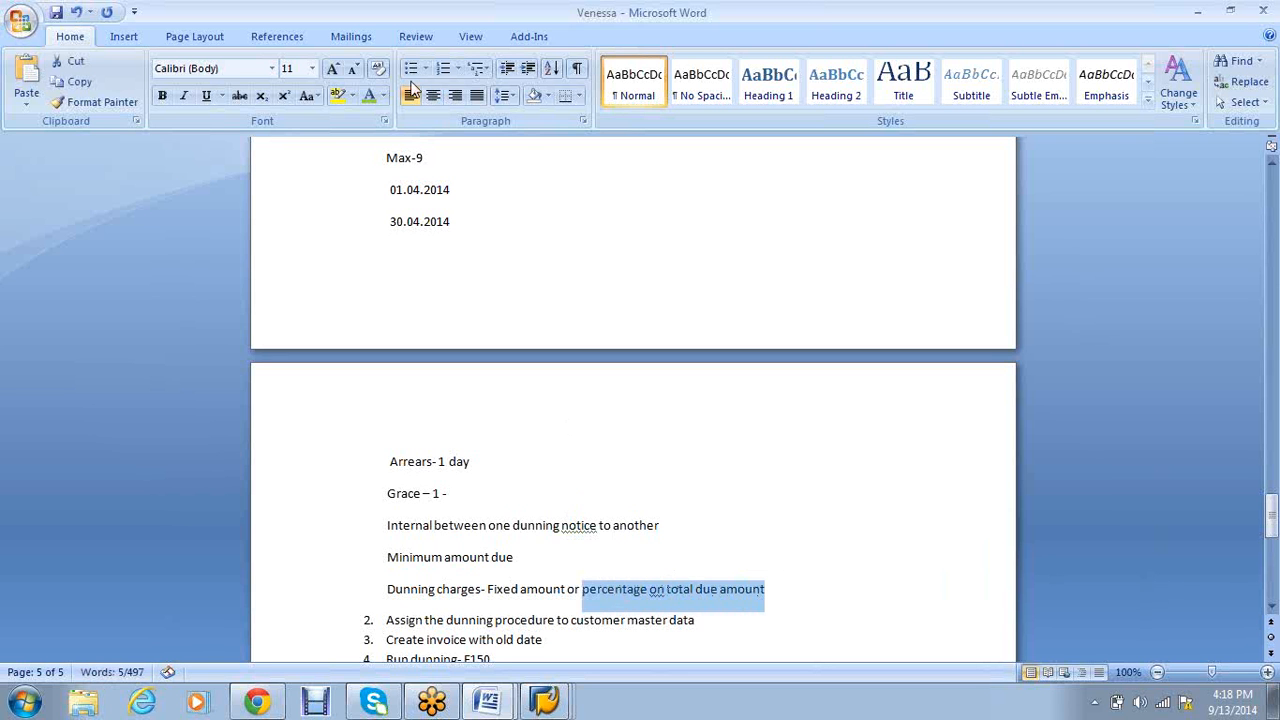
{"action": "left_click", "coordinate": [383, 96]}
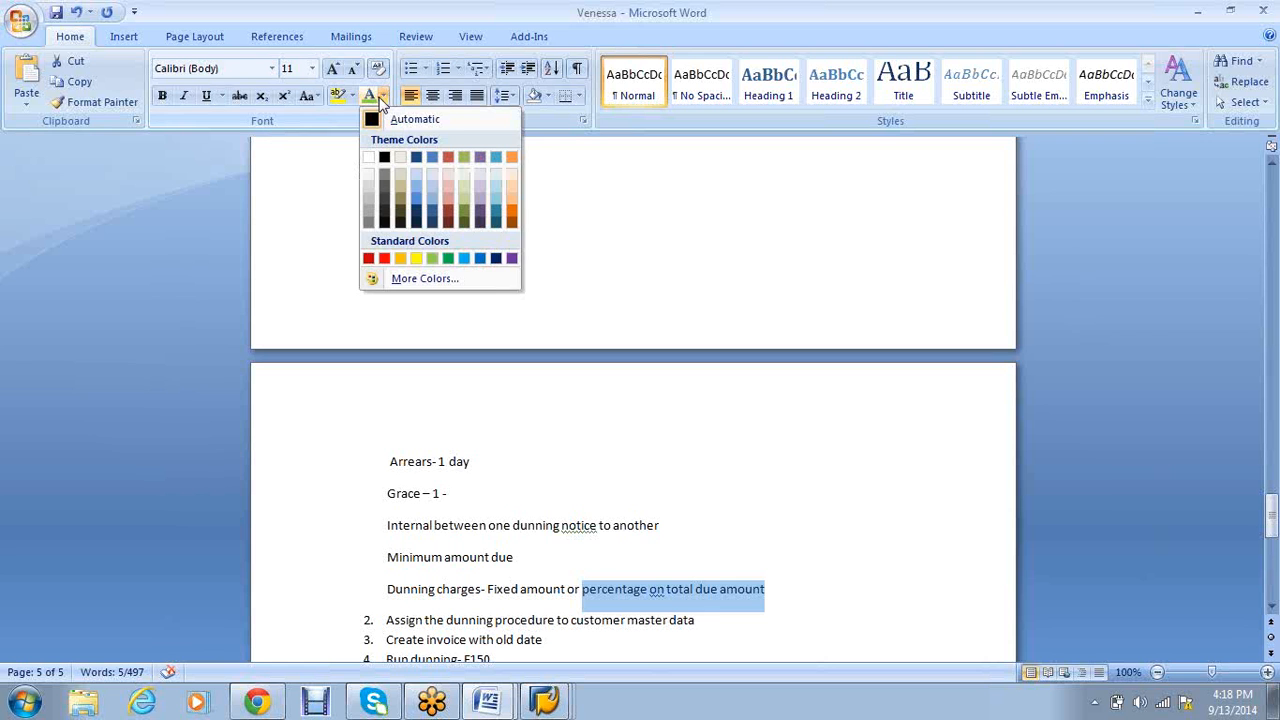
{"action": "left_click", "coordinate": [385, 259]}
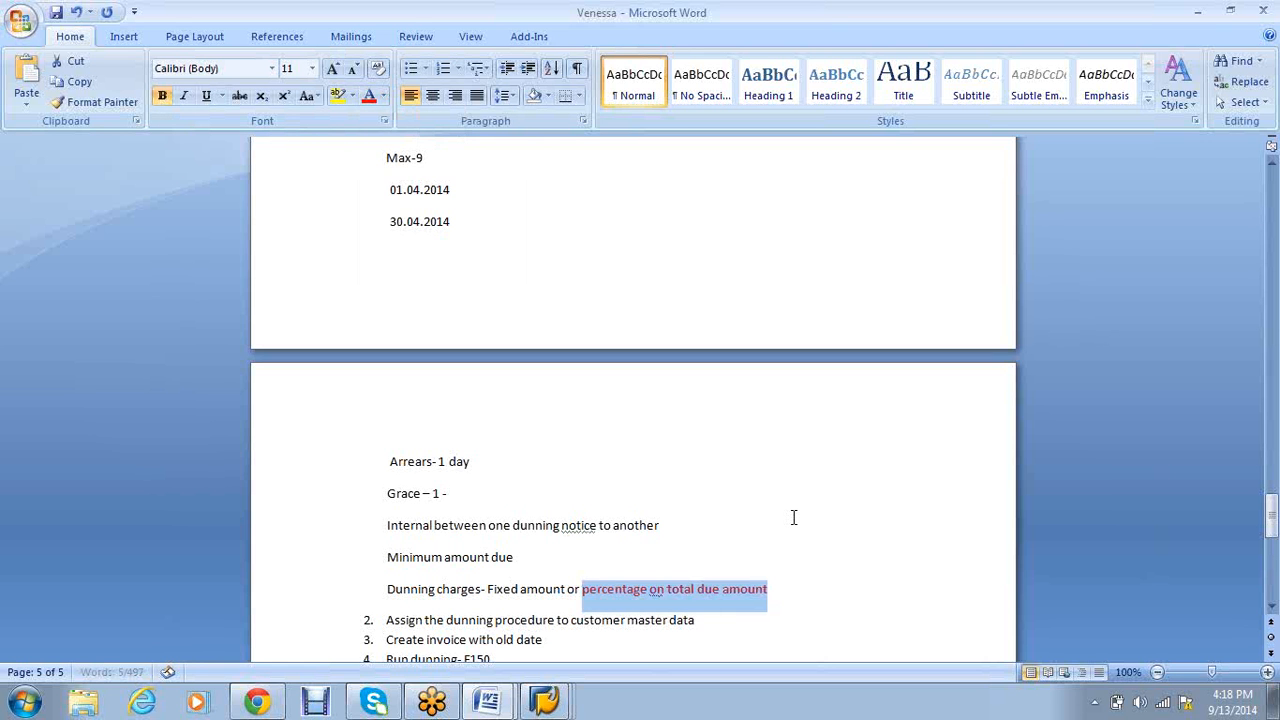
{"action": "scroll", "coordinate": [794, 517], "scroll_direction": "down", "scroll_amount": 1}
{"action": "scroll", "coordinate": [794, 517], "scroll_direction": "down", "scroll_amount": 2}
{"action": "scroll", "coordinate": [794, 517], "scroll_direction": "down", "scroll_amount": 1}
Add a new line 'Dunning notice format' in automatic black text after the charges note
{"action": "left_click", "coordinate": [795, 413]}
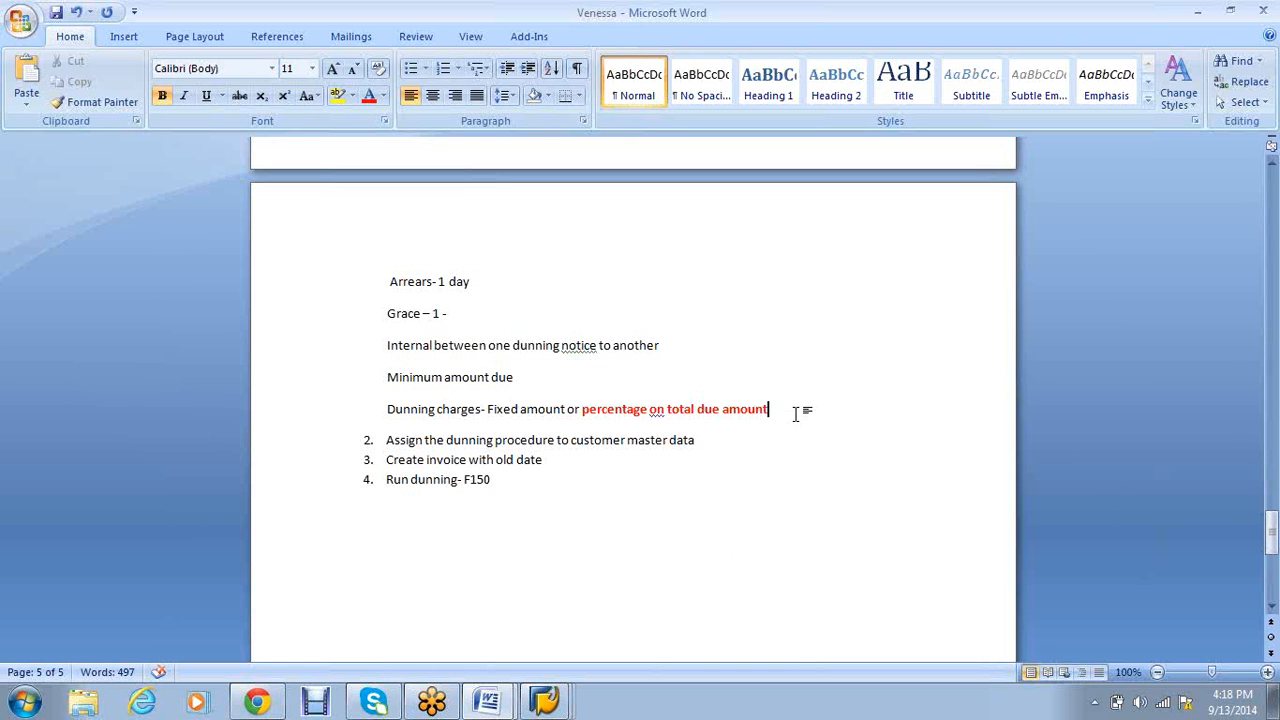
{"action": "key", "text": "Return"}
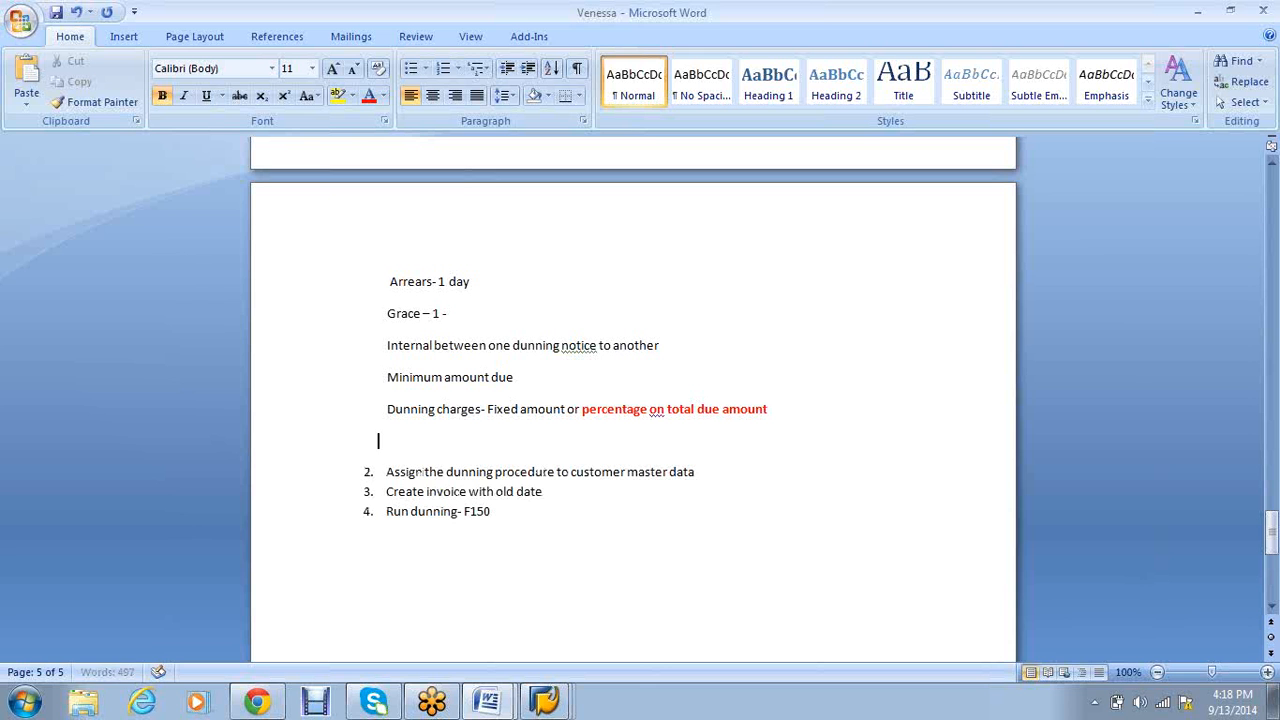
{"action": "type", "text": "Dunning"}
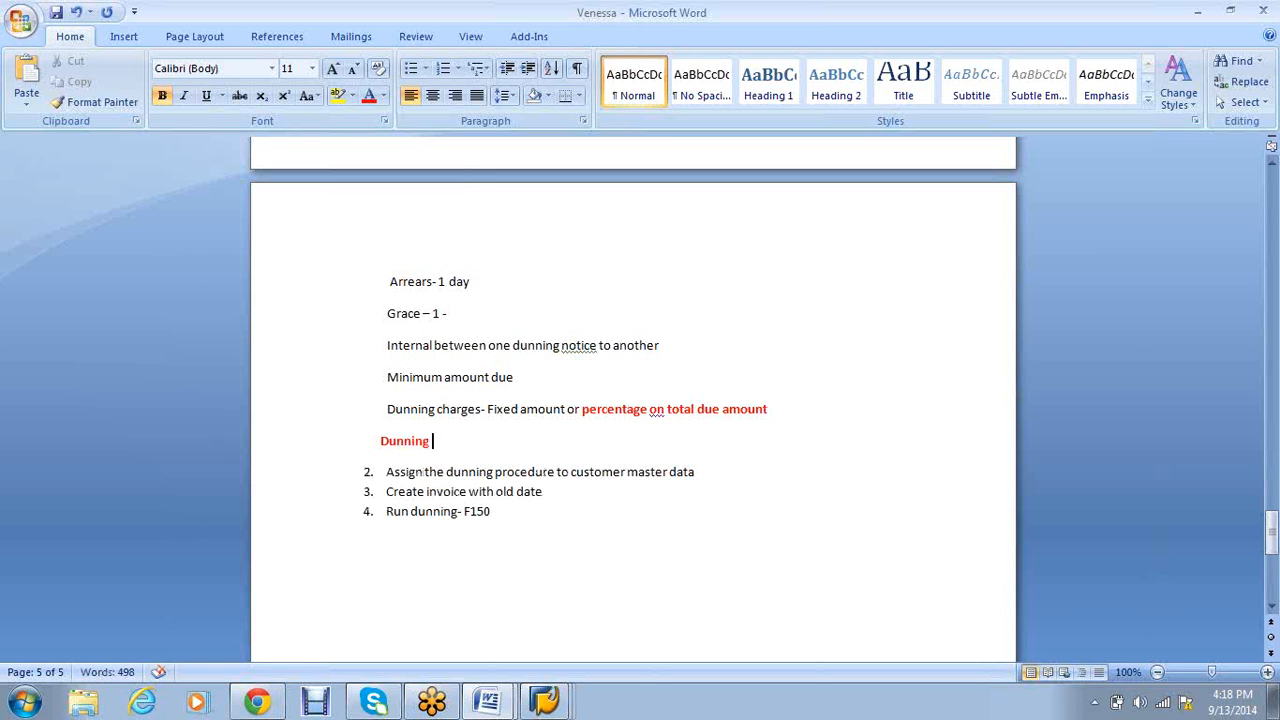
{"action": "key", "text": "BackSpace"}
{"action": "key", "text": "BackSpace"}
{"action": "key", "text": "BackSpace"}
{"action": "key", "text": "BackSpace"}
{"action": "key", "text": "BackSpace"}
{"action": "key", "text": "BackSpace"}
{"action": "key", "text": "BackSpace"}
{"action": "key", "text": "BackSpace"}
{"action": "left_click", "coordinate": [384, 97]}
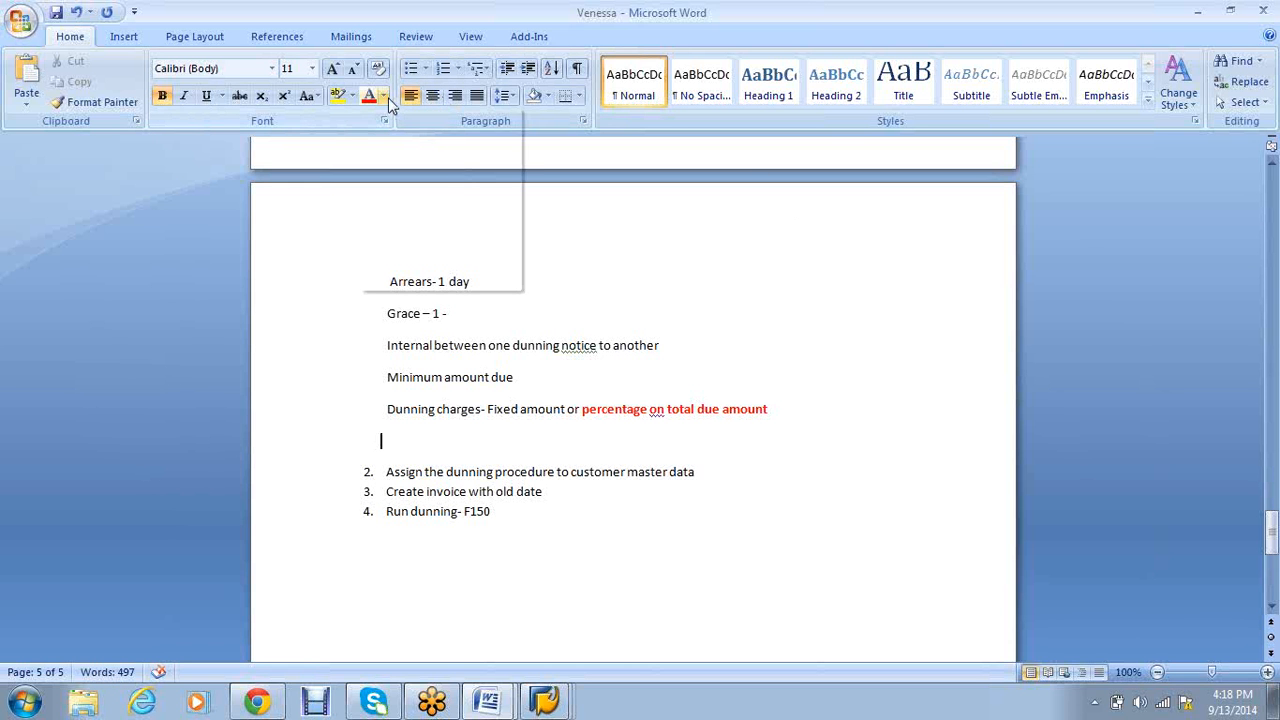
{"action": "left_click", "coordinate": [430, 134]}
{"action": "type", "text": "Dunning notice for"}
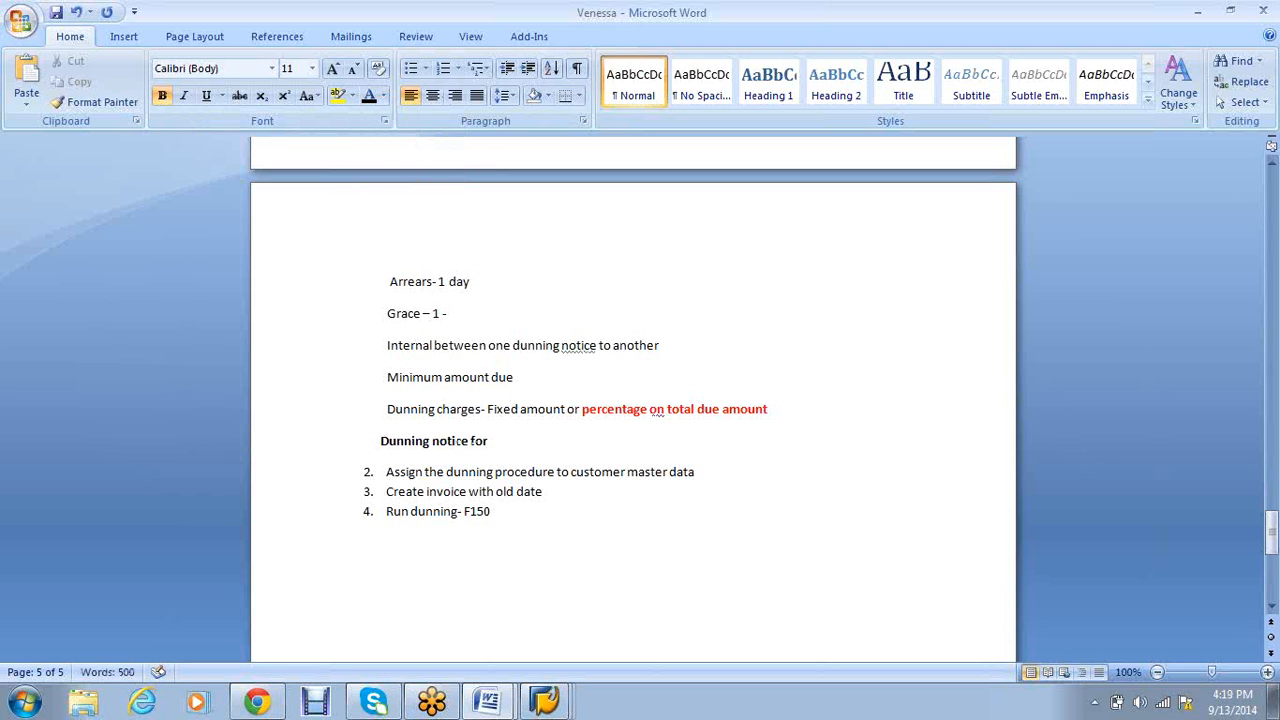
{"action": "type", "text": "mat"}
Remove bold from the 'Dunning notice format' line and end it with a dash
{"action": "left_click_drag", "start_coordinate": [514, 441], "coordinate": [381, 433]}
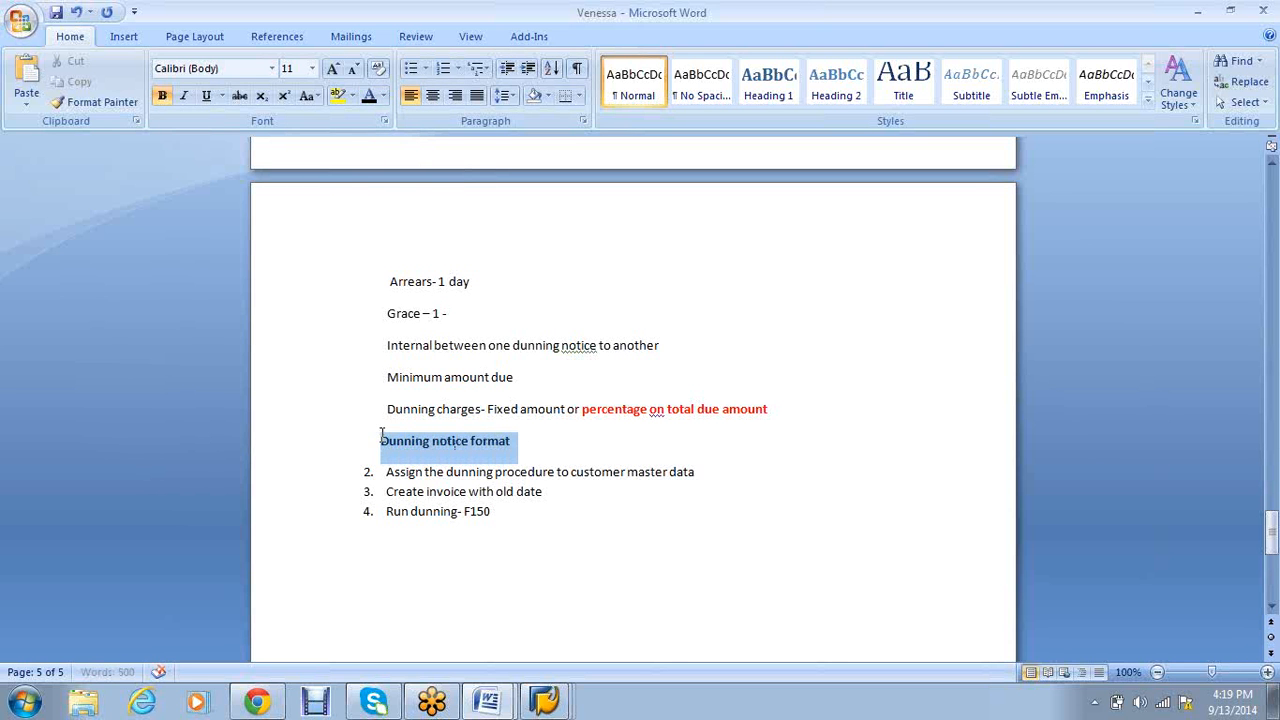
{"action": "key", "text": "ctrl+b"}
{"action": "left_click", "coordinate": [565, 445]}
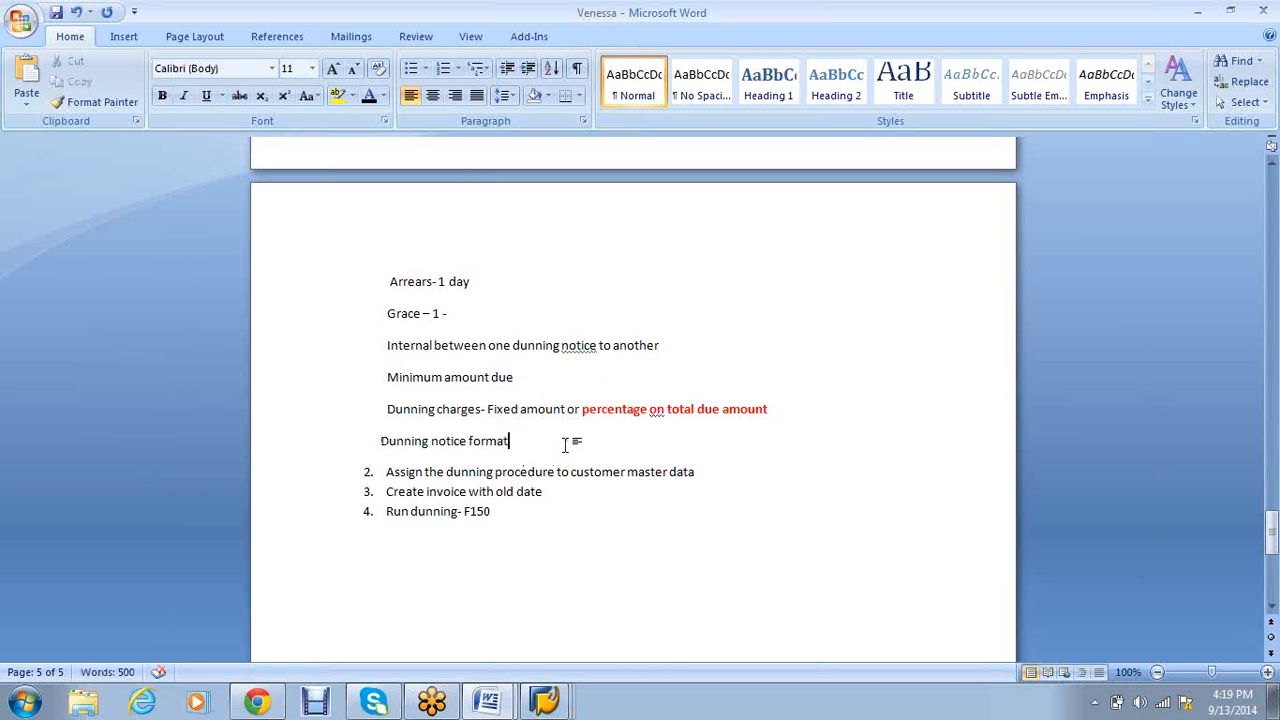
{"action": "type", "text": "-"}
{"action": "key", "text": "Left"}
{"action": "key", "text": "Left"}
{"action": "key", "text": "Left"}
{"action": "key", "text": "Left"}
{"action": "key", "text": "Left"}
{"action": "key", "text": "Left"}
{"action": "key", "text": "Left"}
{"action": "key", "text": "Left"}
{"action": "key", "text": "Left"}
{"action": "key", "text": "Left"}
{"action": "key", "text": "Left"}
{"action": "key", "text": "Left"}
{"action": "key", "text": "Left"}
{"action": "key", "text": "Left"}
{"action": "key", "text": "Left"}
{"action": "key", "text": "Left"}
{"action": "key", "text": "Left"}
{"action": "key", "text": "Left"}
{"action": "key", "text": "Left"}
{"action": "key", "text": "Left"}
{"action": "key", "text": "Left"}
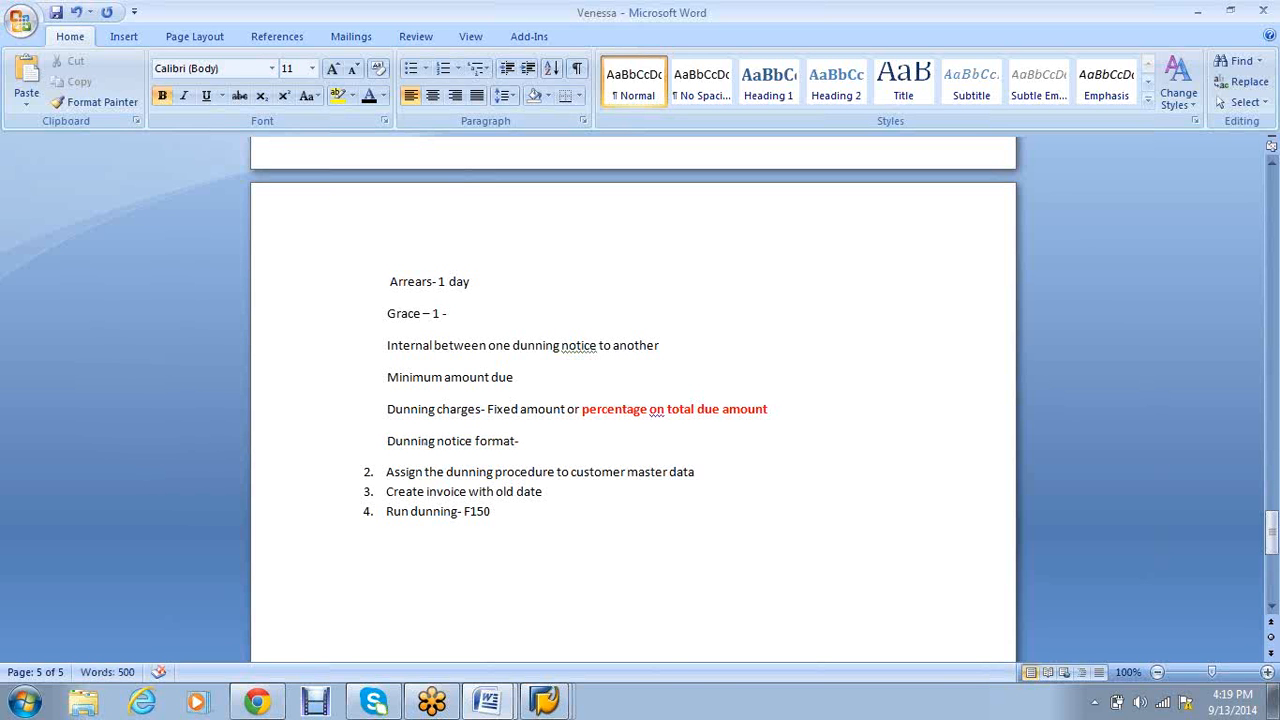
{"action": "key", "text": "Down"}
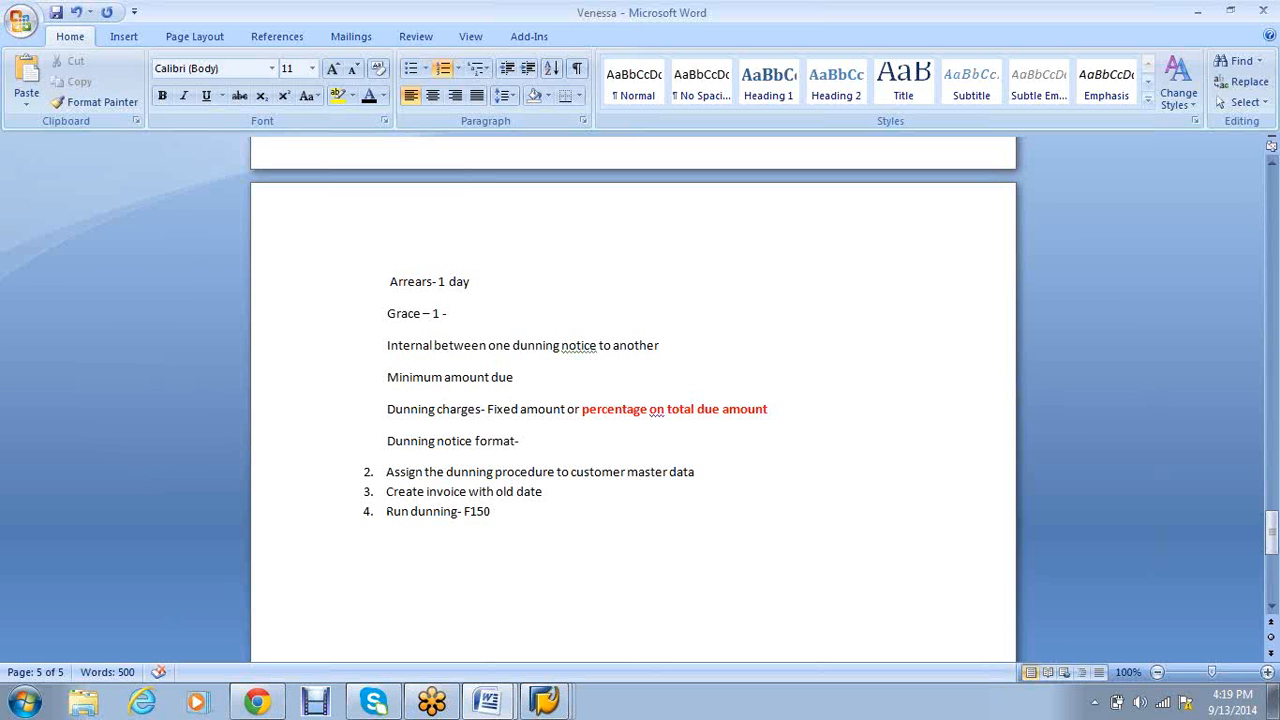
{"action": "scroll", "coordinate": [644, 352], "scroll_direction": "up", "scroll_amount": 5}
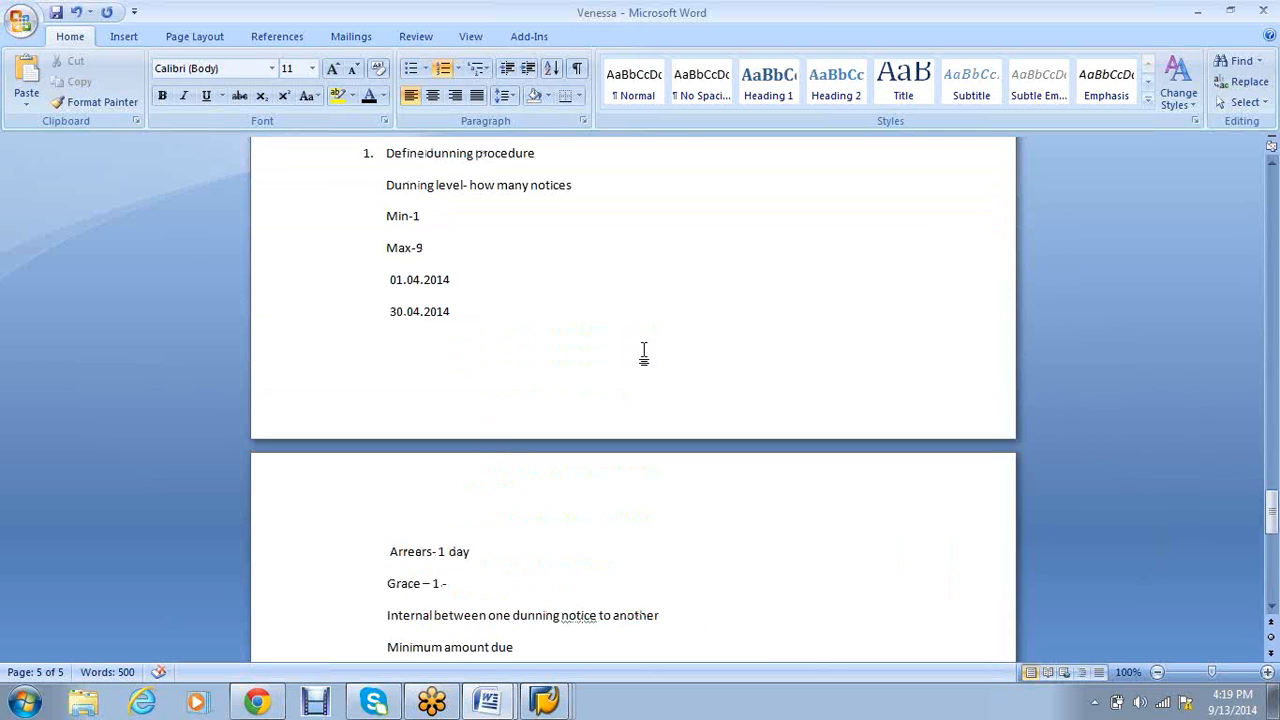
{"action": "scroll", "coordinate": [644, 352], "scroll_direction": "up", "scroll_amount": 3}
{"action": "scroll", "coordinate": [520, 303], "scroll_direction": "down", "scroll_amount": 7}
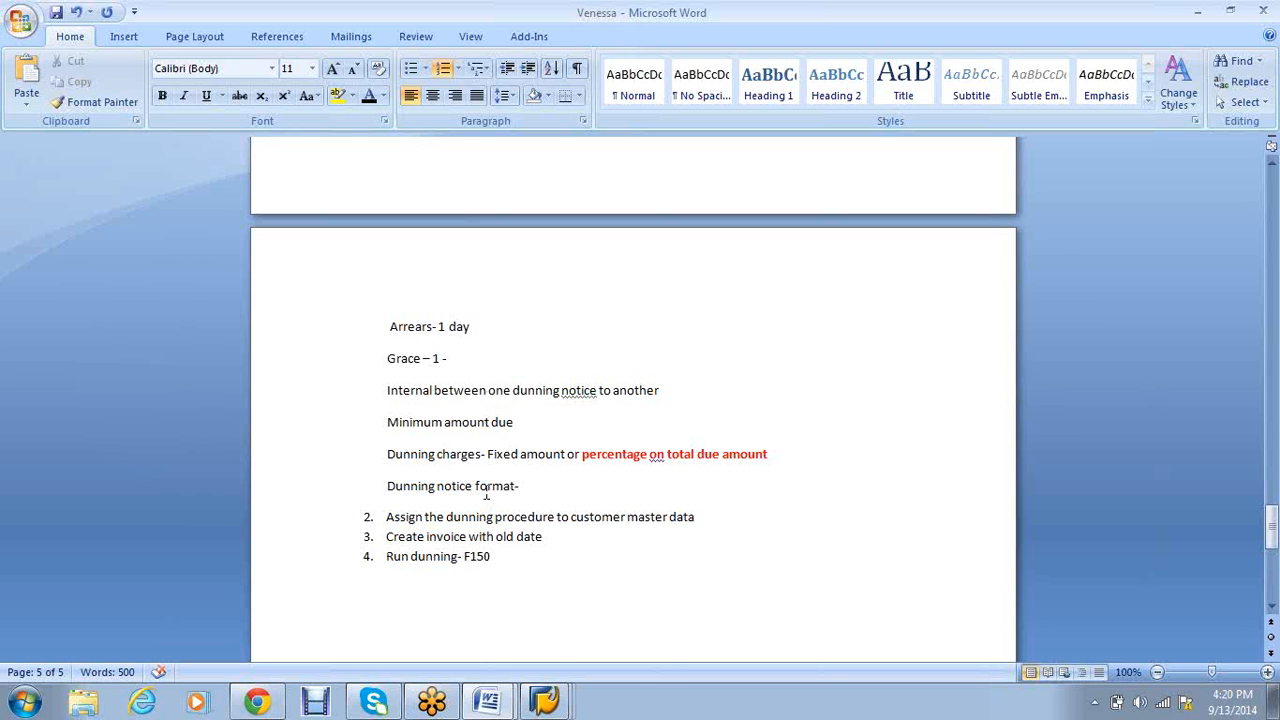
Switch to the open SAP session and enter a new transaction code
{"action": "mouse_move", "coordinate": [560, 702]}
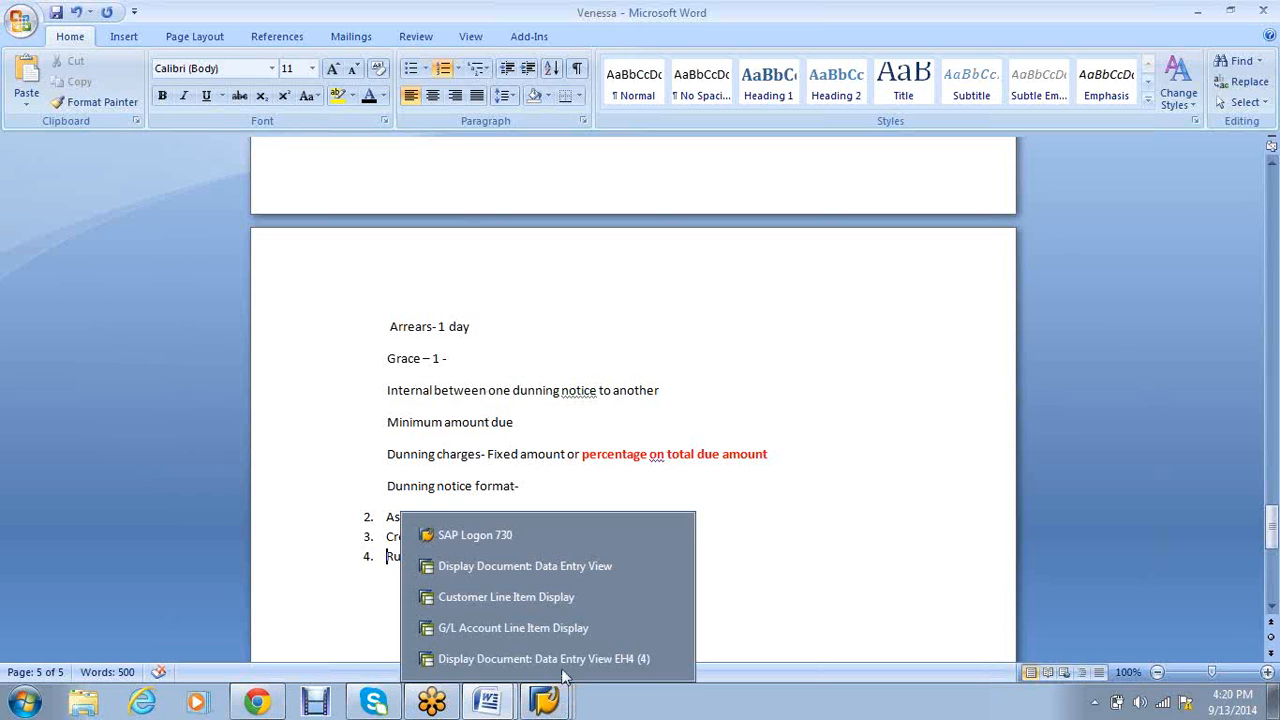
{"action": "left_click", "coordinate": [573, 566]}
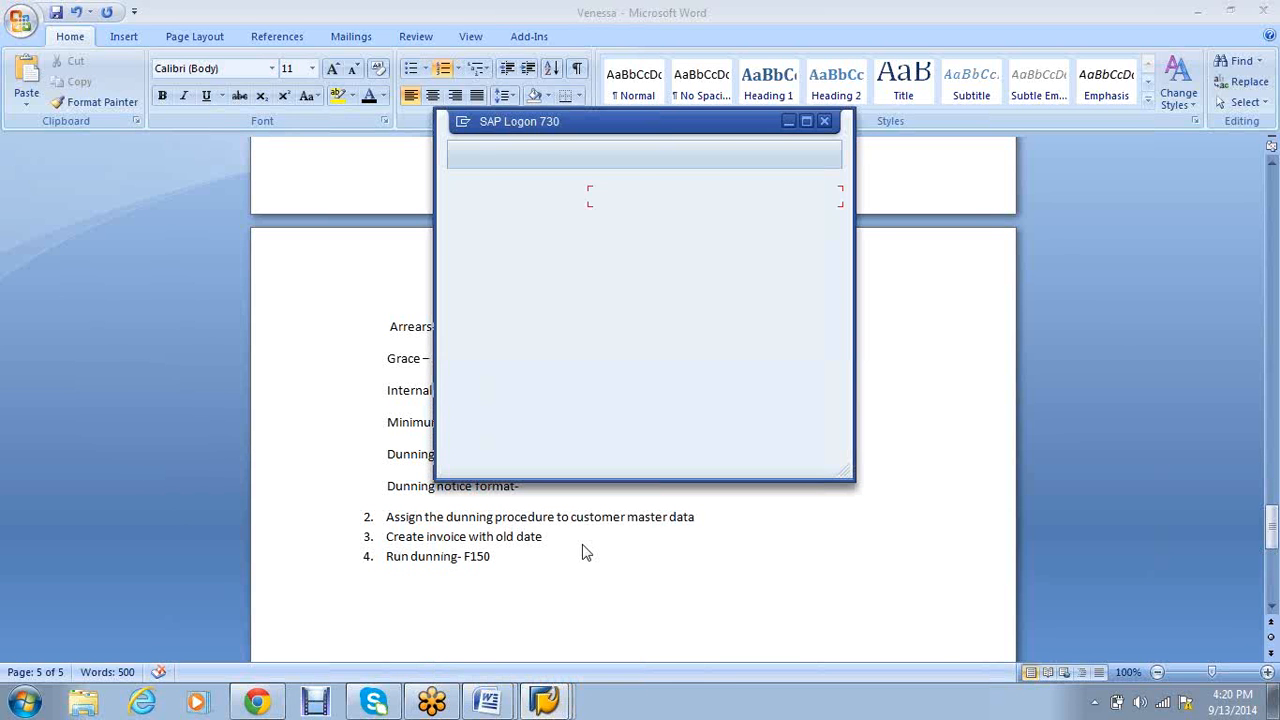
{"action": "left_click", "coordinate": [550, 702]}
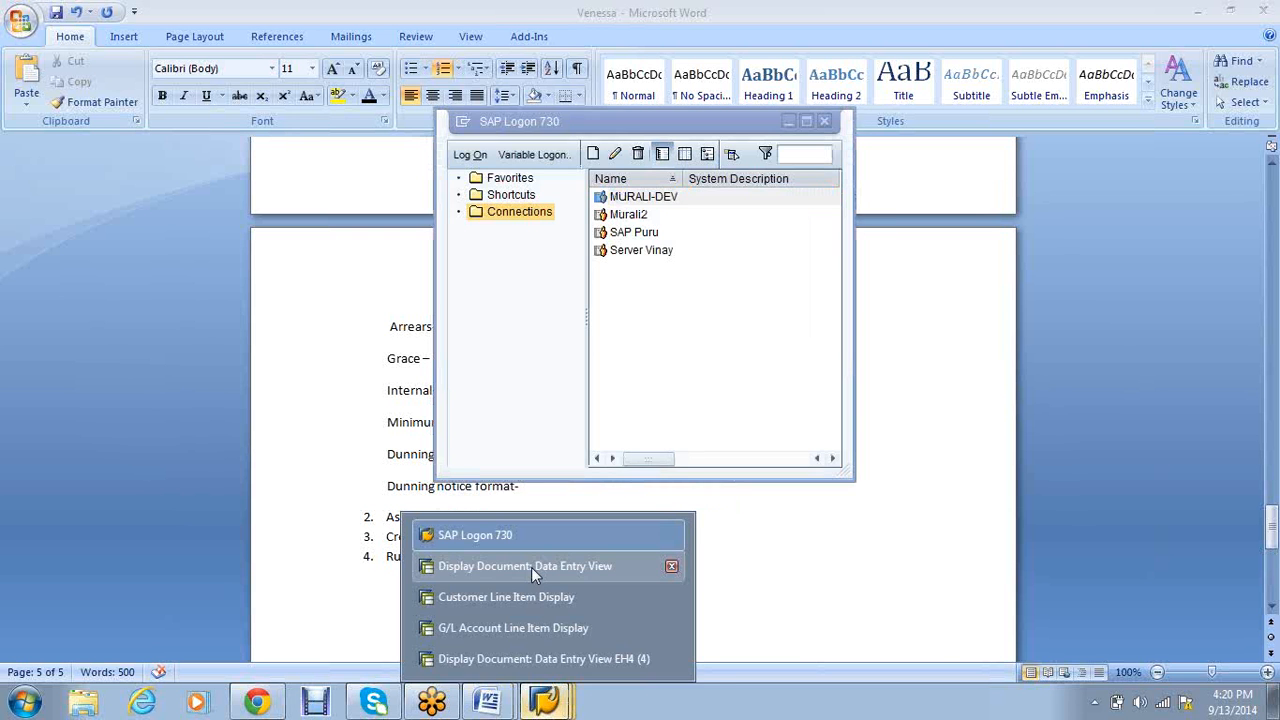
{"action": "left_click", "coordinate": [531, 567]}
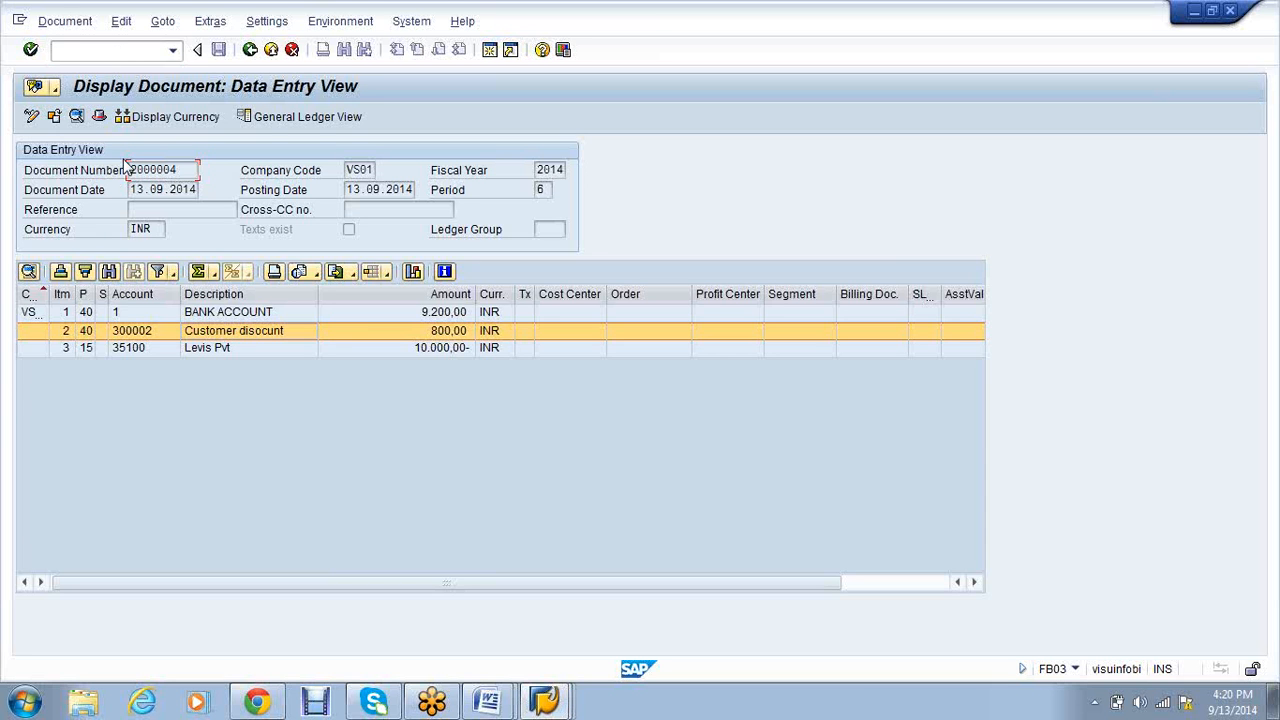
{"action": "left_click", "coordinate": [117, 51]}
{"action": "type", "text": "/nfbl5n"}
{"action": "key", "text": "Return"}
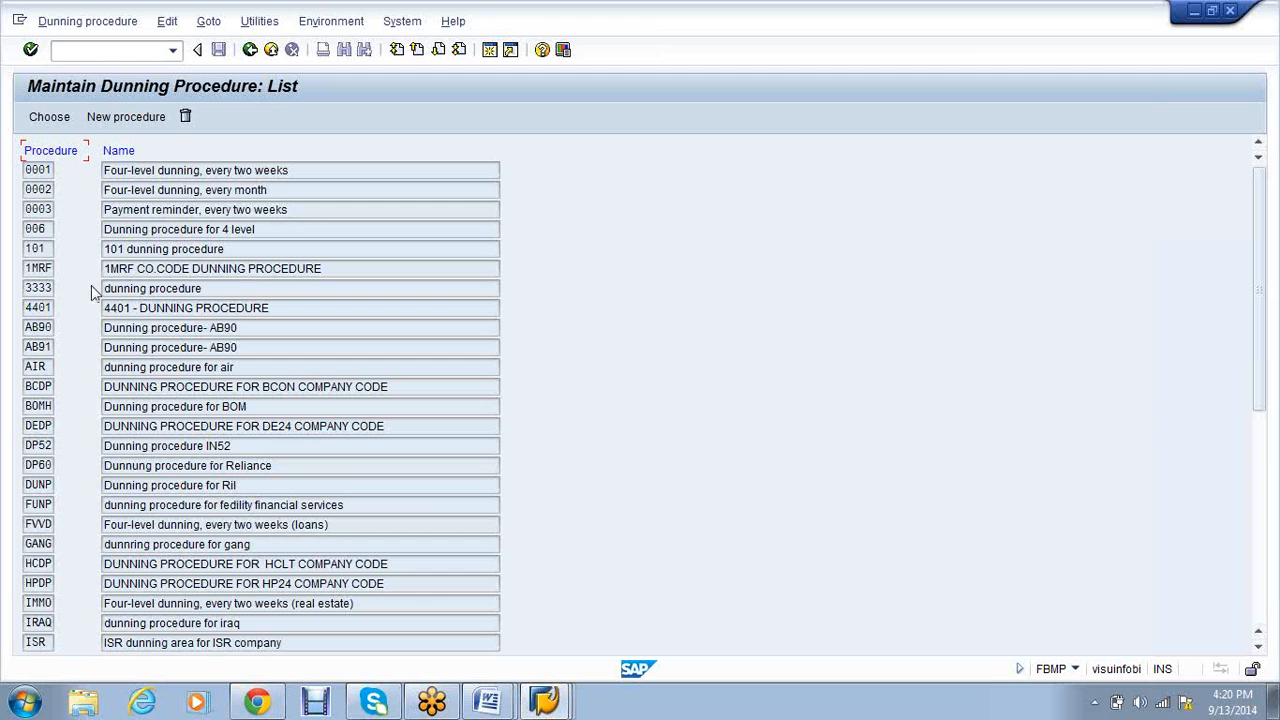
Create a new dunning procedure VS01 named 'Dunning procedure- VS01'
{"action": "left_click", "coordinate": [120, 117]}
{"action": "type", "text": "VS01"}
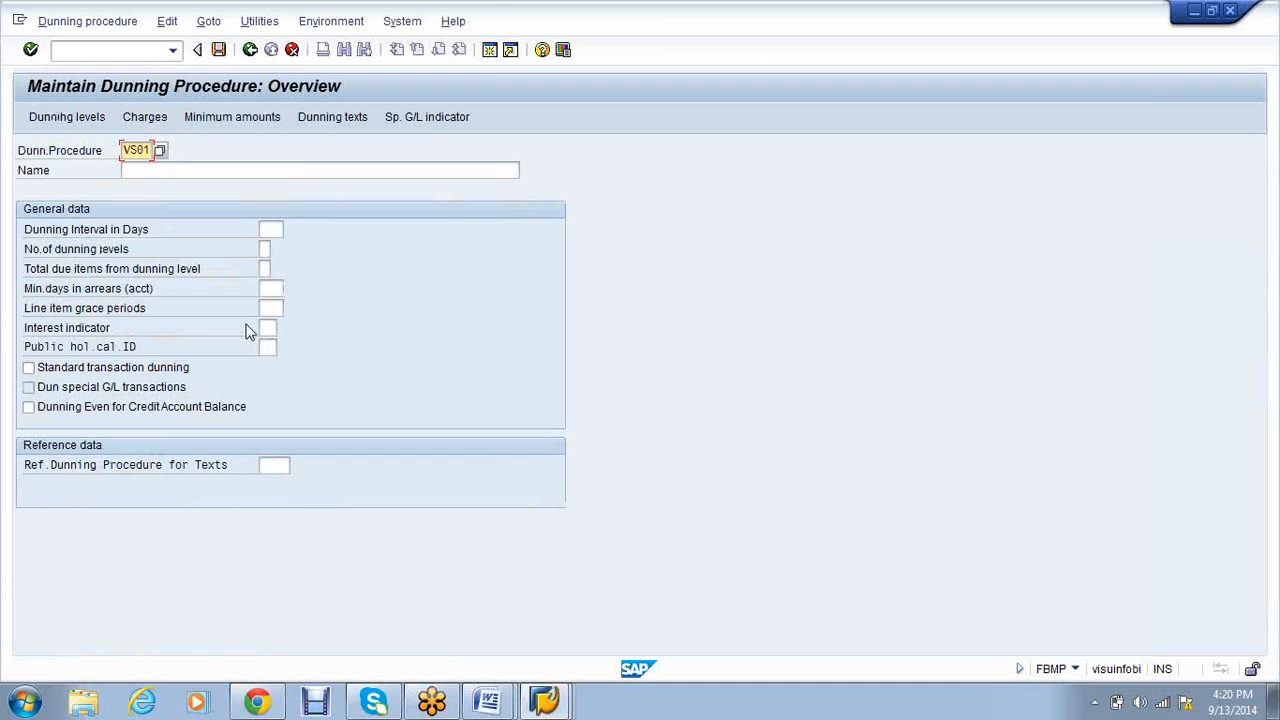
{"action": "key", "text": "Tab"}
{"action": "type", "text": "Dun"}
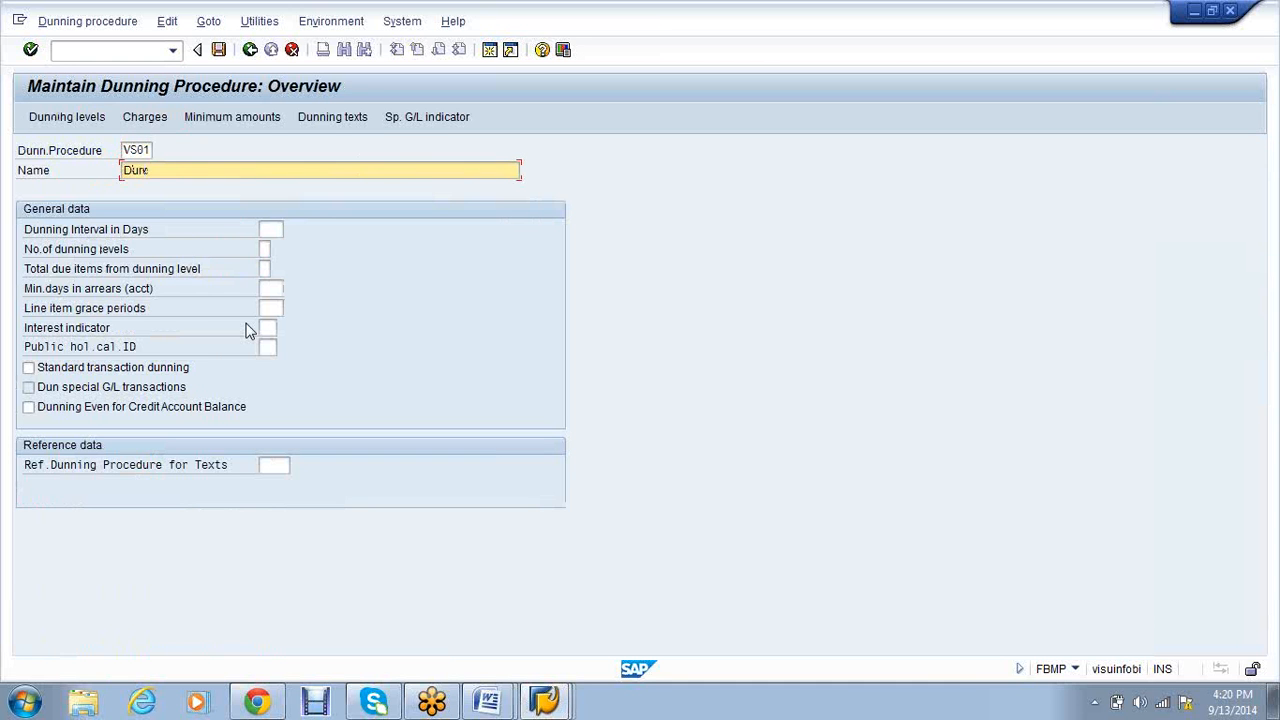
{"action": "type", "text": "ning procedure- VS01"}
Give VS01 a 5-day interval, 4 levels, 1 day arrears and grace, interest indicator 01, standard transaction dunning
{"action": "key", "text": "Tab"}
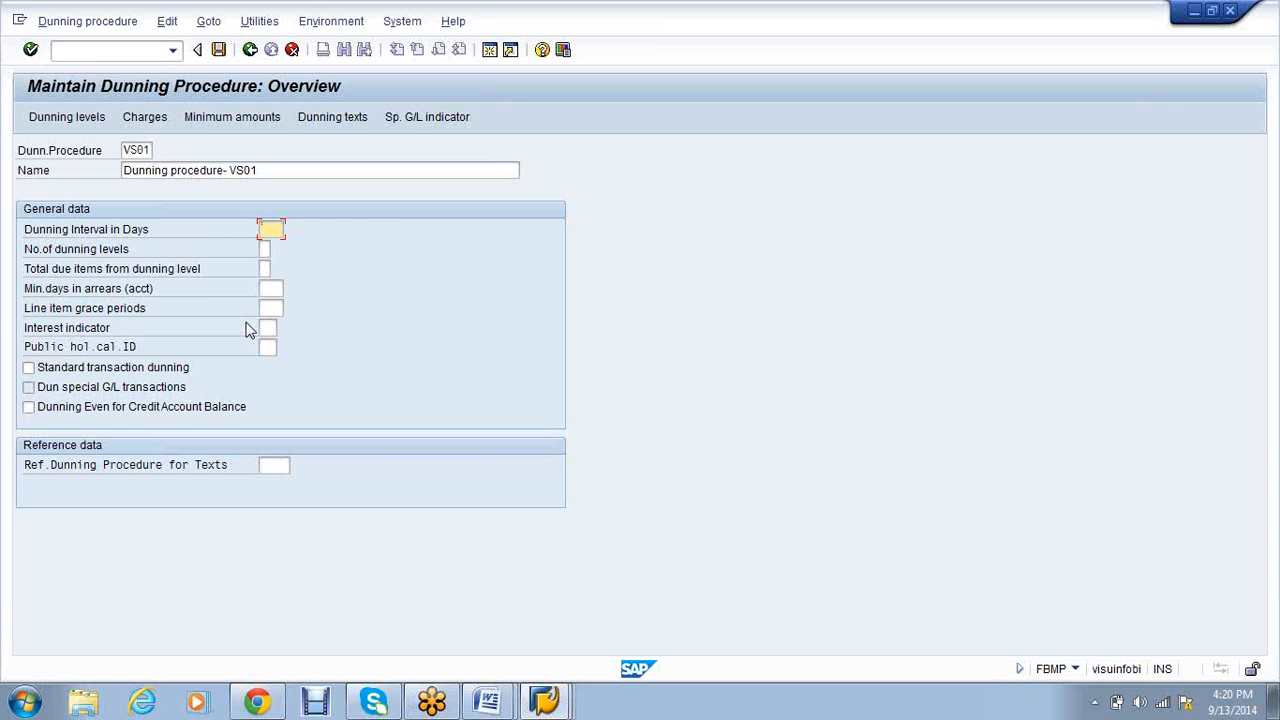
{"action": "type", "text": "5"}
{"action": "key", "text": "Tab"}
{"action": "type", "text": "4"}
{"action": "key", "text": "Tab"}
{"action": "key", "text": "Tab"}
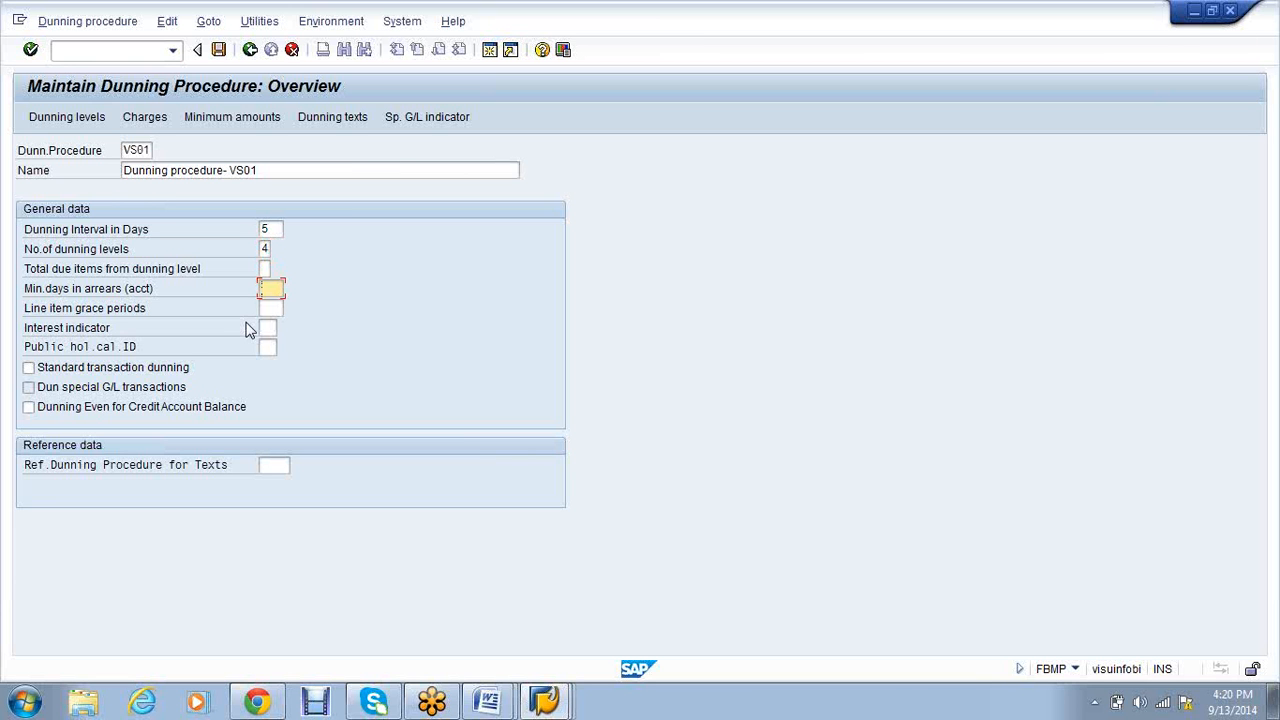
{"action": "type", "text": "1"}
{"action": "key", "text": "Tab"}
{"action": "type", "text": "1"}
{"action": "key", "text": "Tab"}
{"action": "type", "text": "01"}
{"action": "left_click", "coordinate": [28, 369]}
{"action": "left_click", "coordinate": [55, 118]}
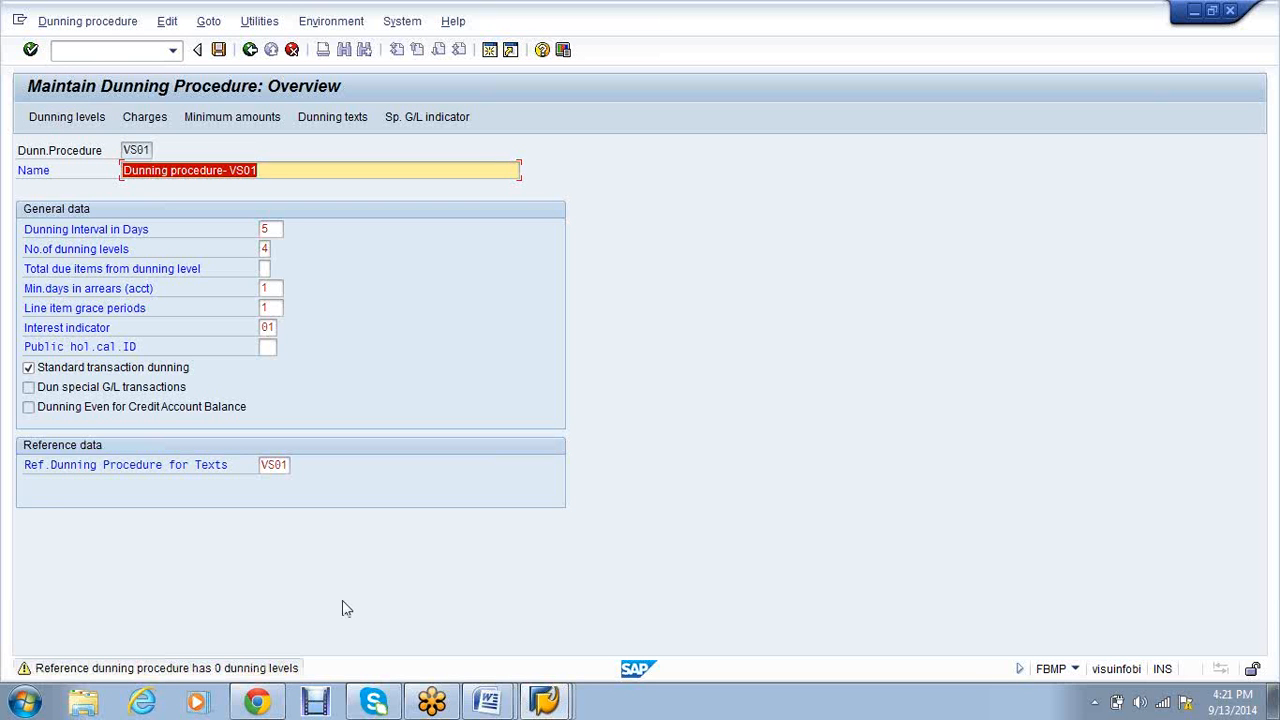
{"action": "key", "text": "Return"}
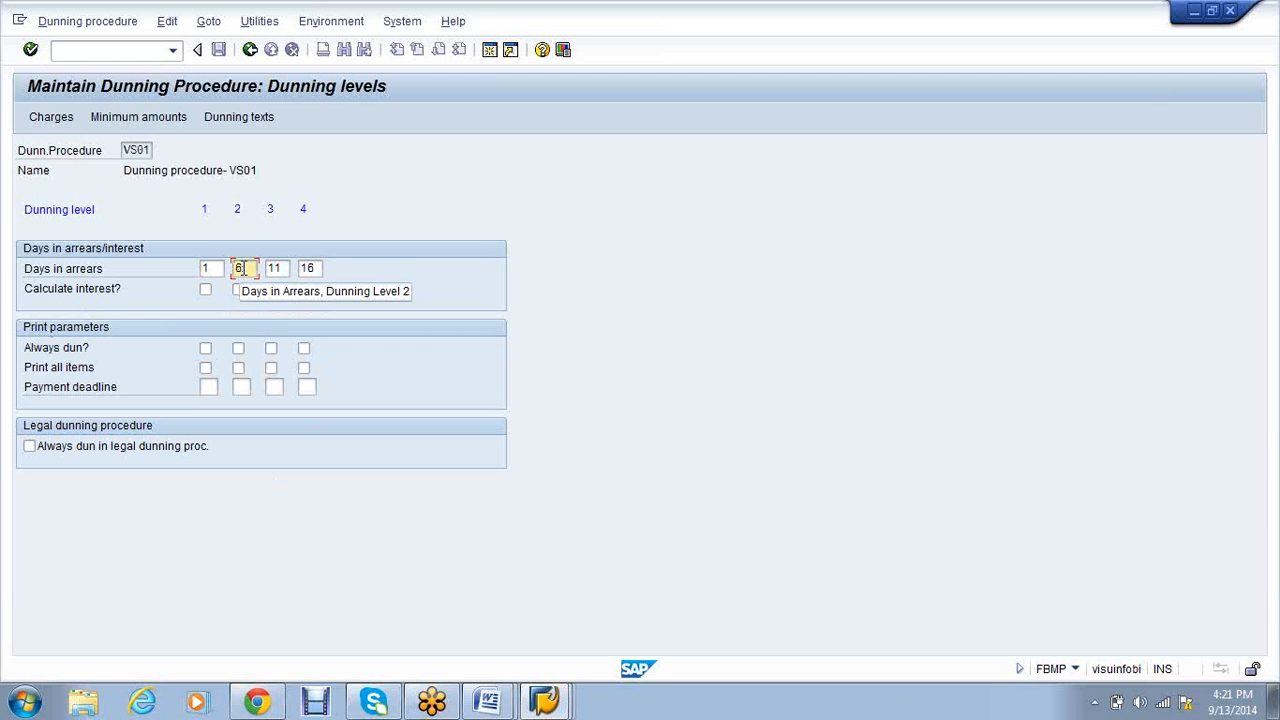
Check VS01's arrears days 1, 6, 11, 16 and turn on always dun in legal dunning proceedings
{"action": "left_click", "coordinate": [308, 266]}
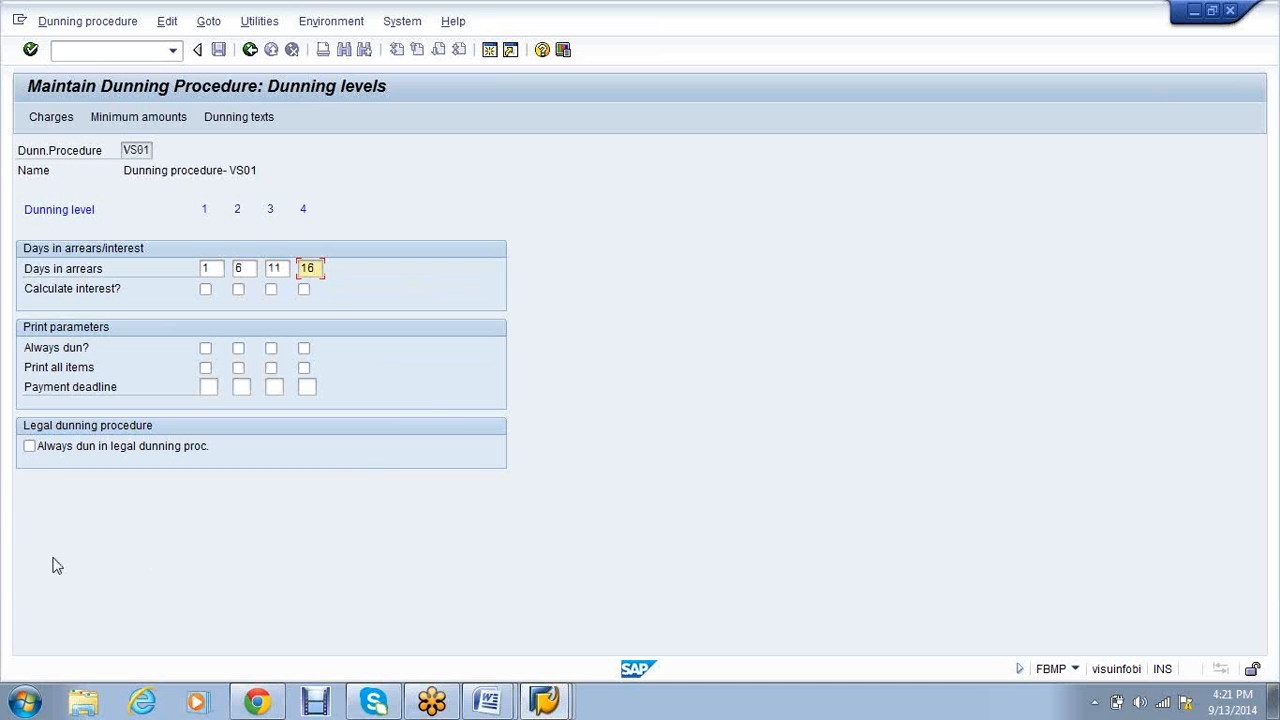
{"action": "left_click", "coordinate": [29, 447]}
{"action": "left_click", "coordinate": [55, 124]}
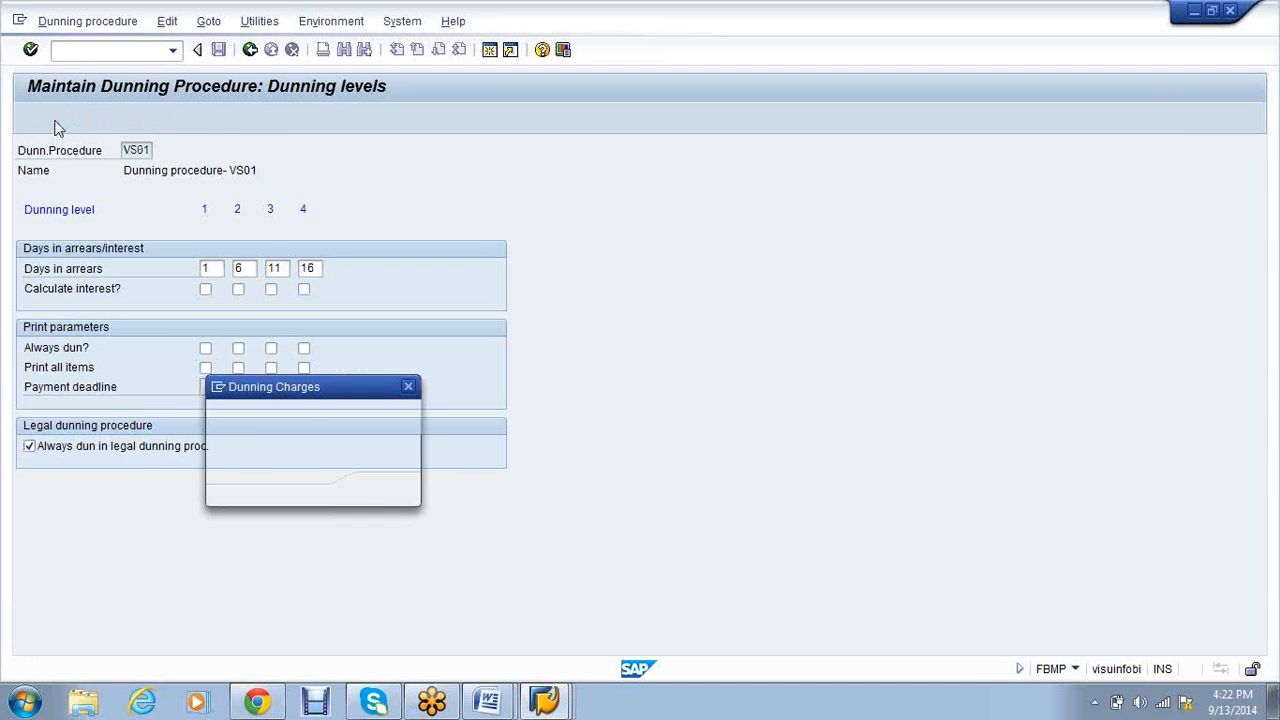
Set a level 1 dunning charge of 50 INR for dunning amounts from 500
{"action": "type", "text": "inr"}
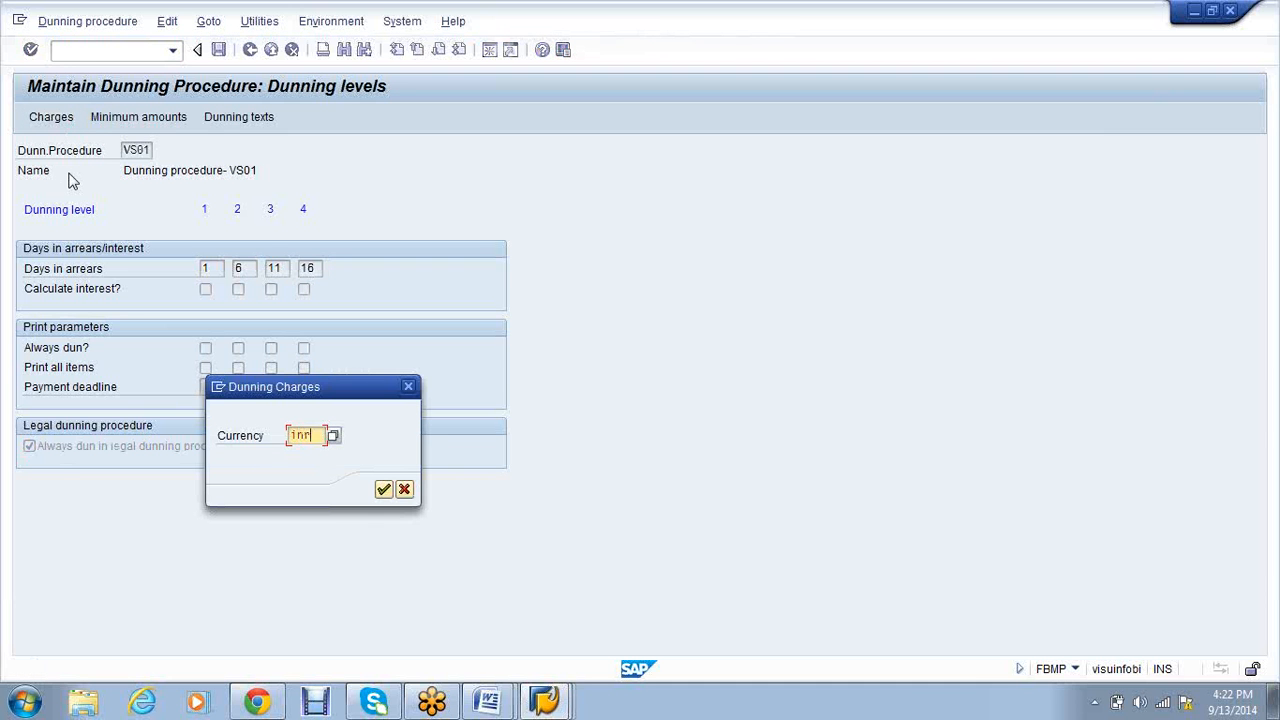
{"action": "left_click", "coordinate": [383, 489]}
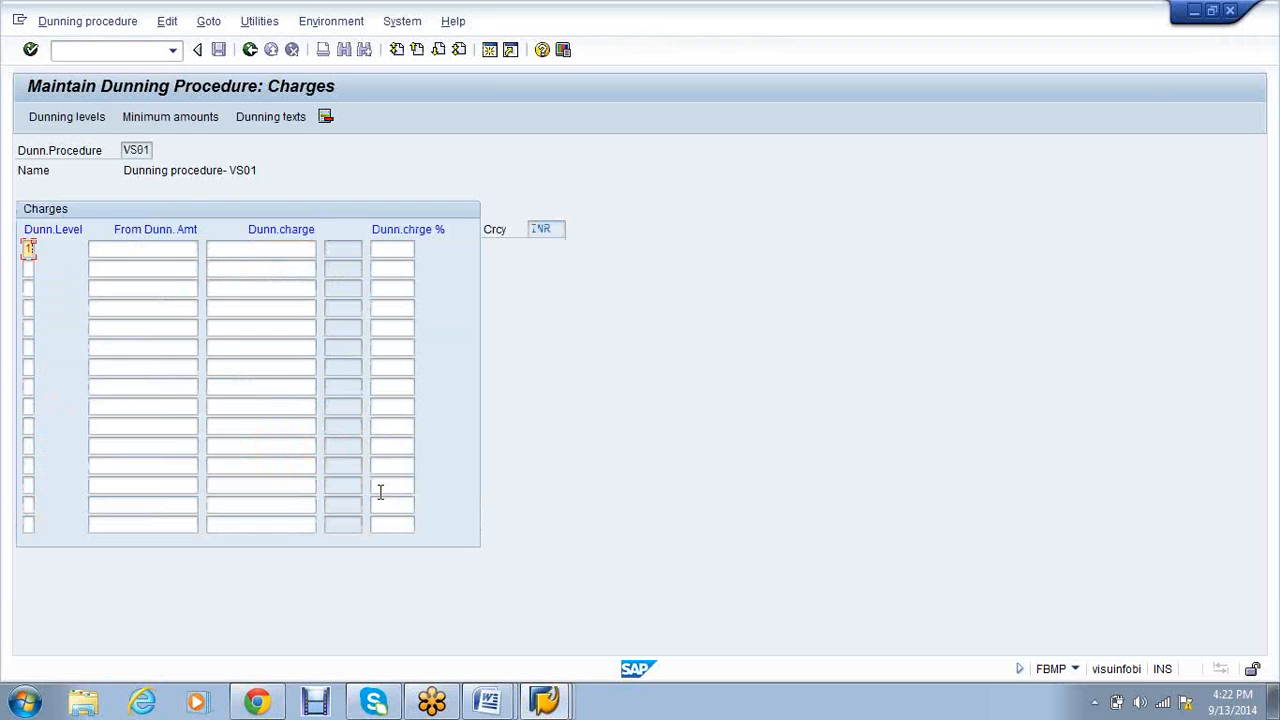
{"action": "key", "text": "Tab"}
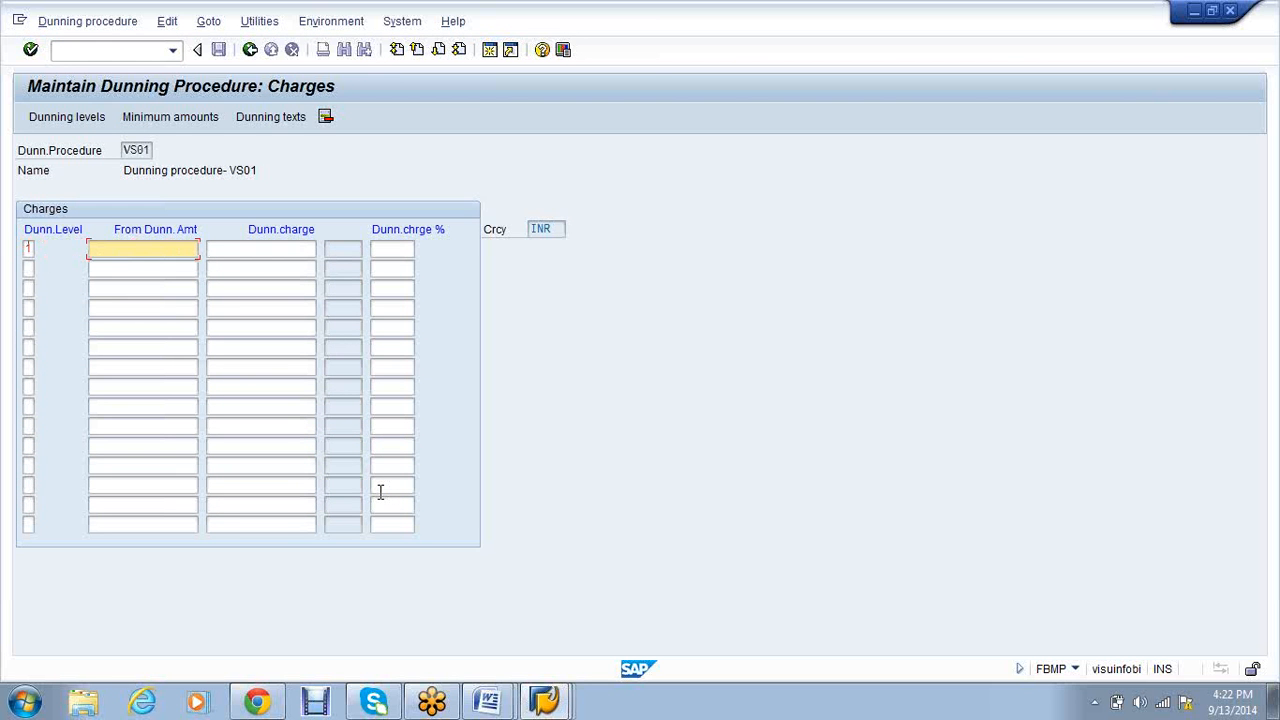
{"action": "type", "text": "500"}
{"action": "key", "text": "Tab"}
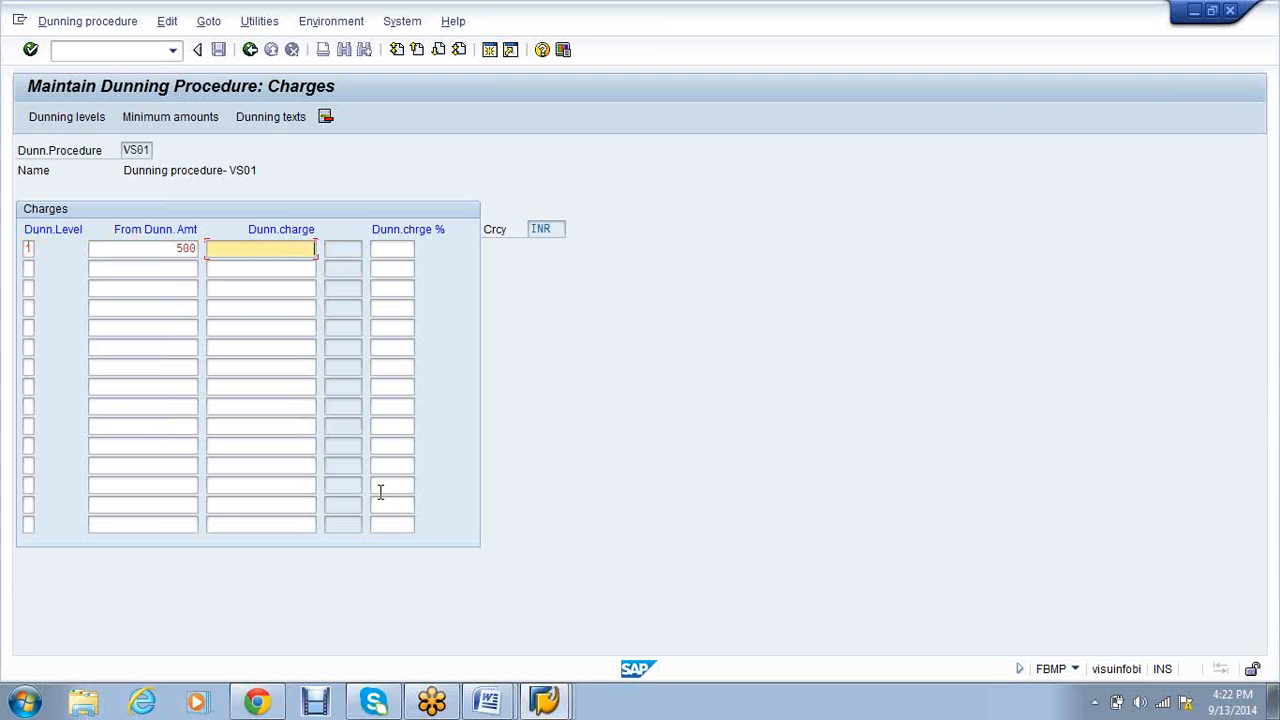
{"action": "type", "text": "50"}
{"action": "key", "text": "Tab"}
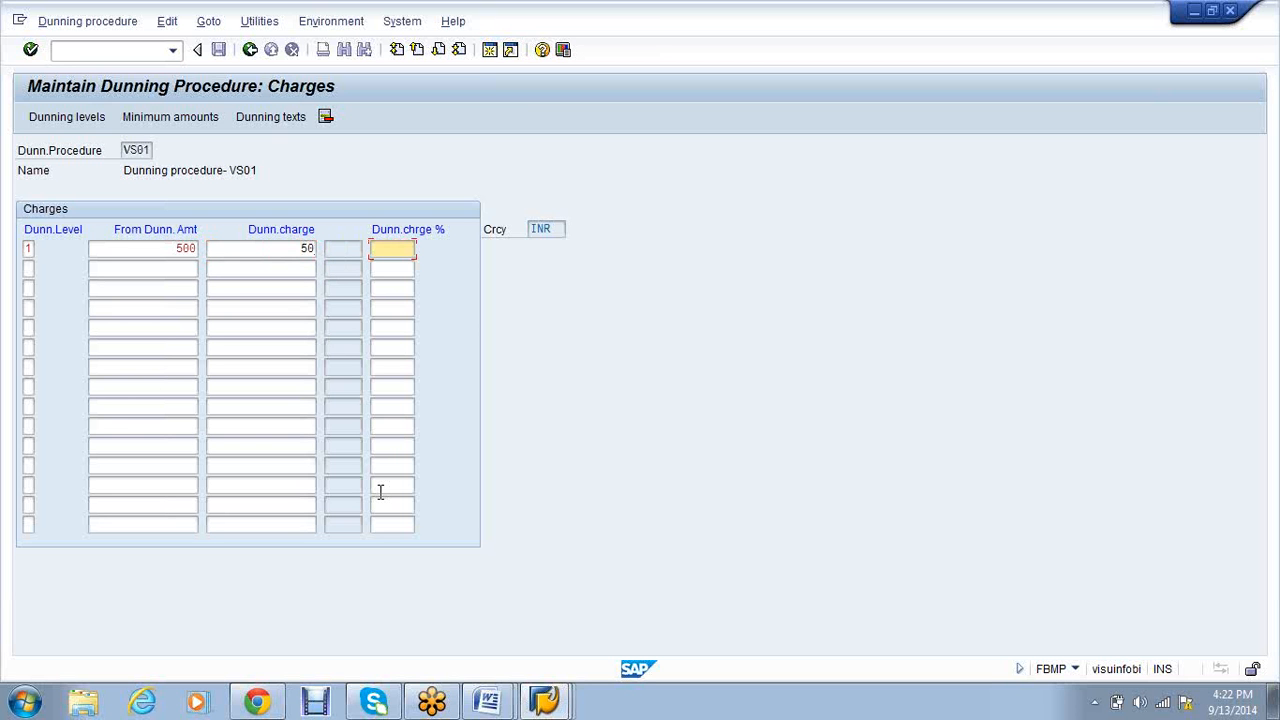
{"action": "left_click", "coordinate": [163, 118]}
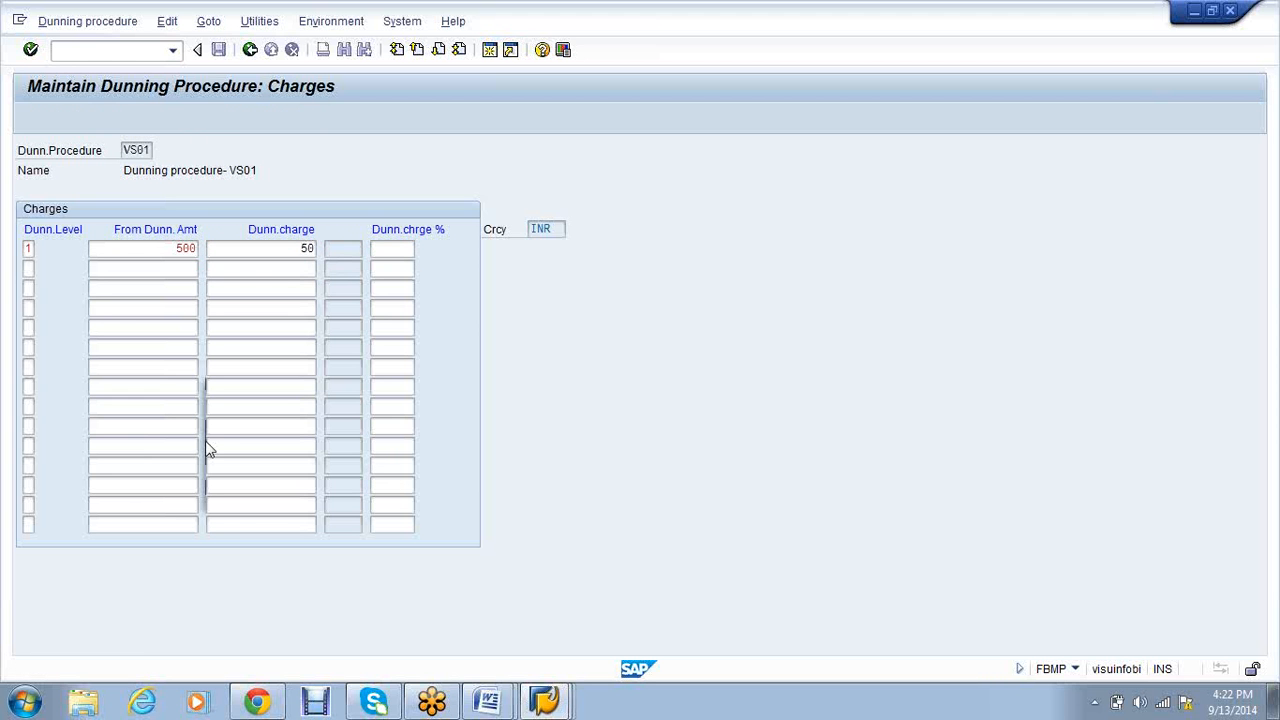
{"action": "left_click", "coordinate": [382, 490]}
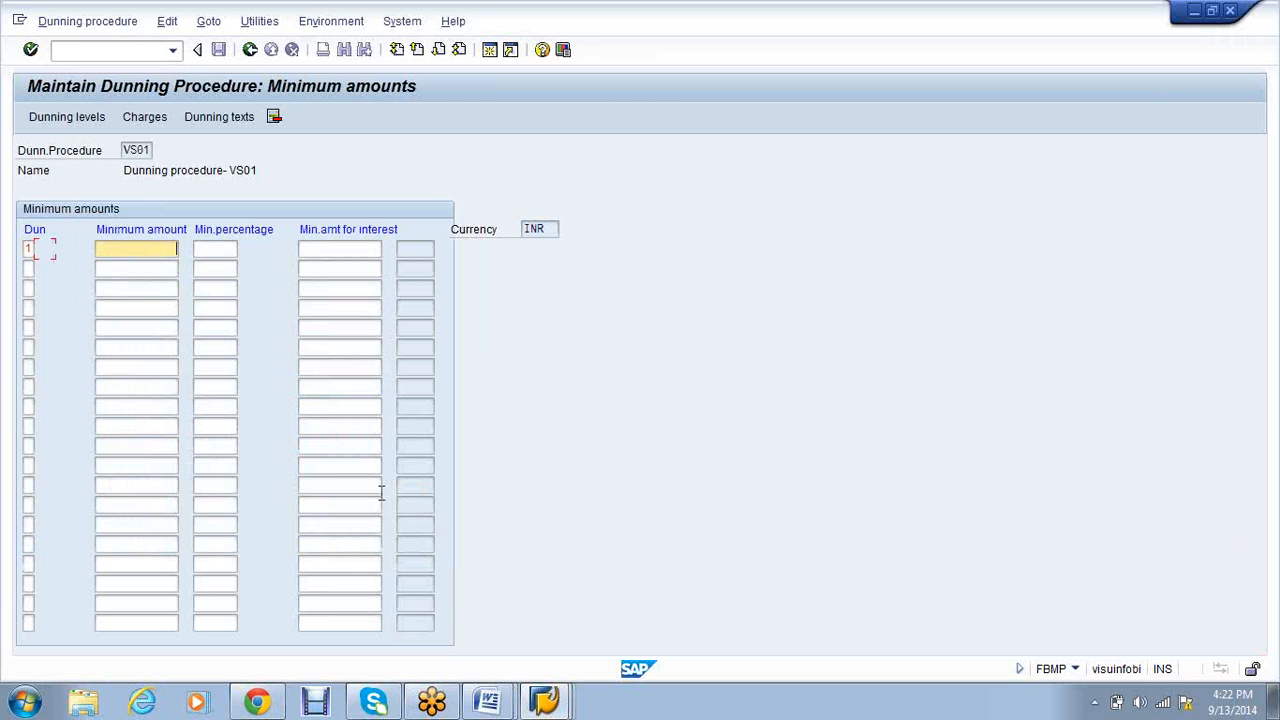
Enter a level 1 minimum amount of 500 INR and move on to the dunning texts
{"action": "type", "text": "500"}
{"action": "left_click", "coordinate": [198, 118]}
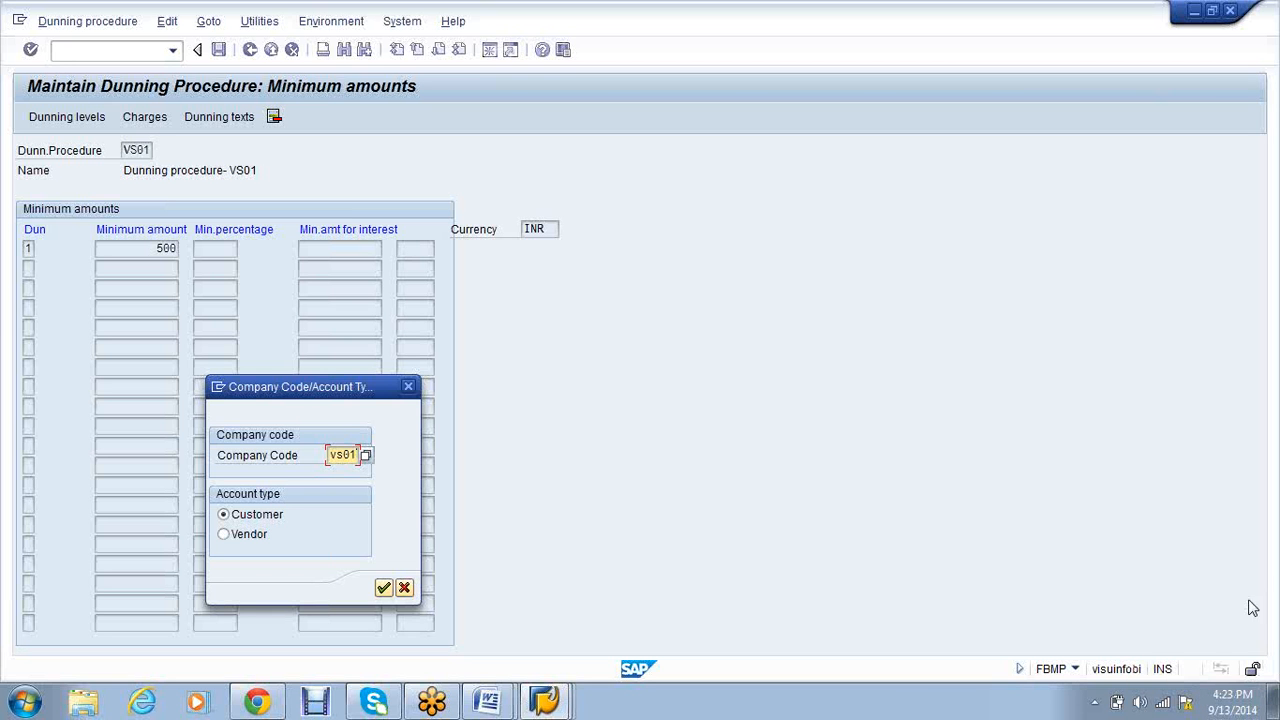
Confirm company code VS01 with account type Customer for the dunning texts
{"action": "left_click", "coordinate": [385, 587]}
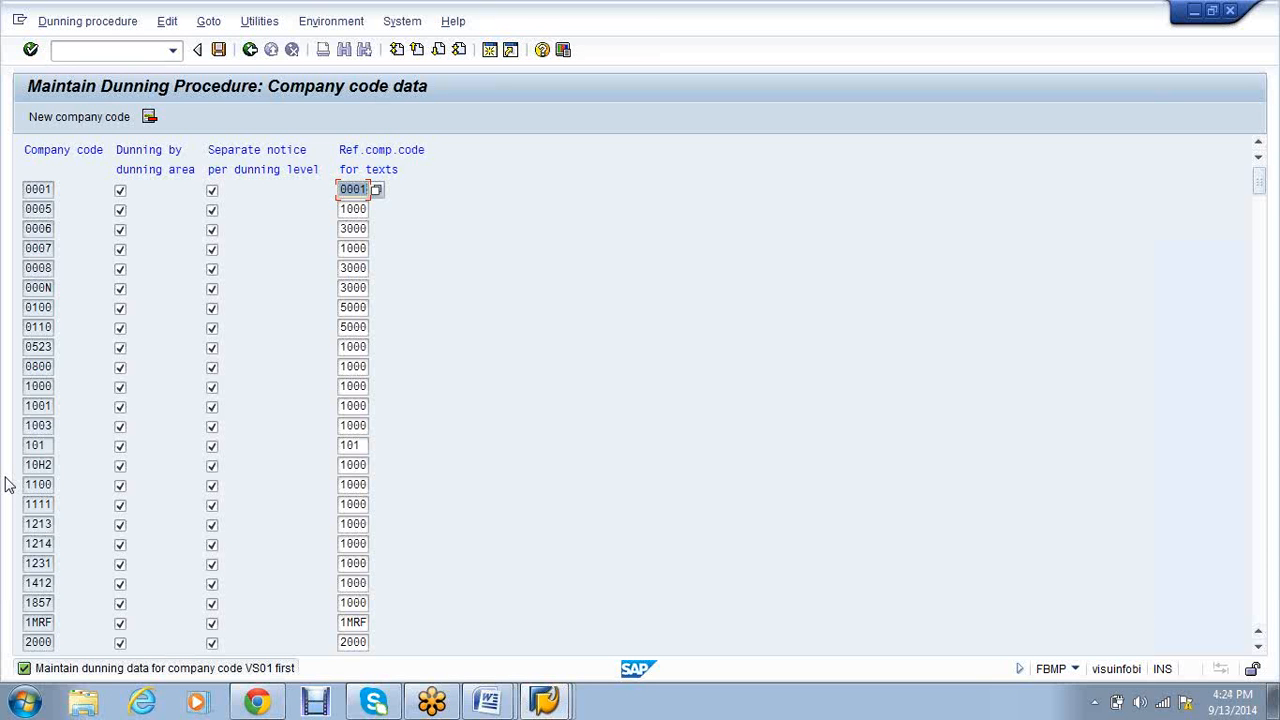
Add company code VS01 with dunning by dunning area and separate notices per level, then save
{"action": "left_click", "coordinate": [65, 121]}
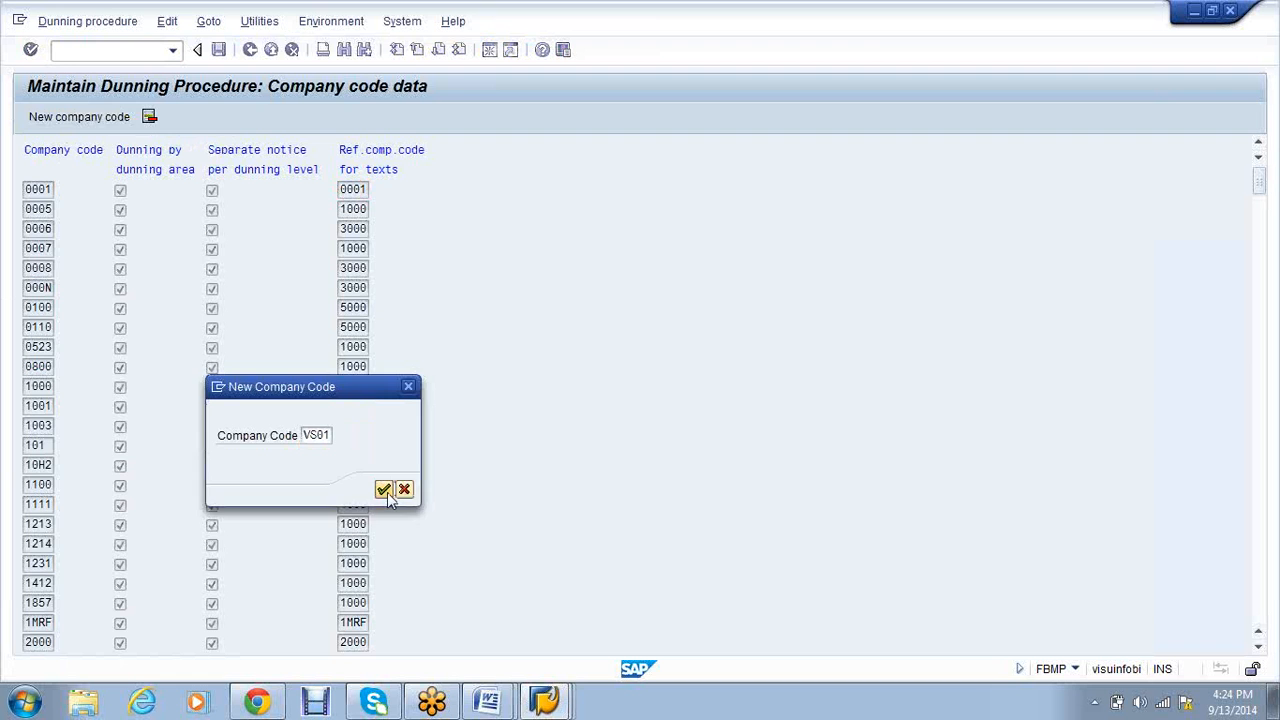
{"action": "left_click", "coordinate": [384, 490]}
{"action": "left_click", "coordinate": [120, 190]}
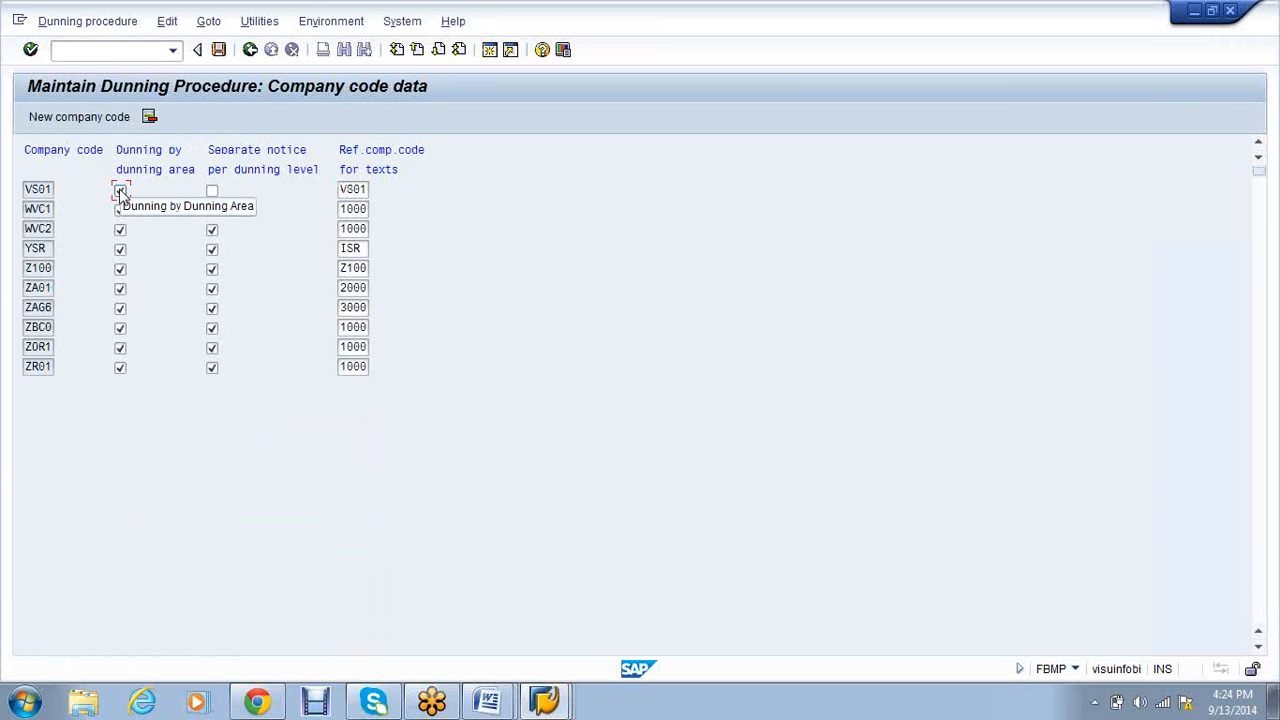
{"action": "left_click", "coordinate": [212, 193]}
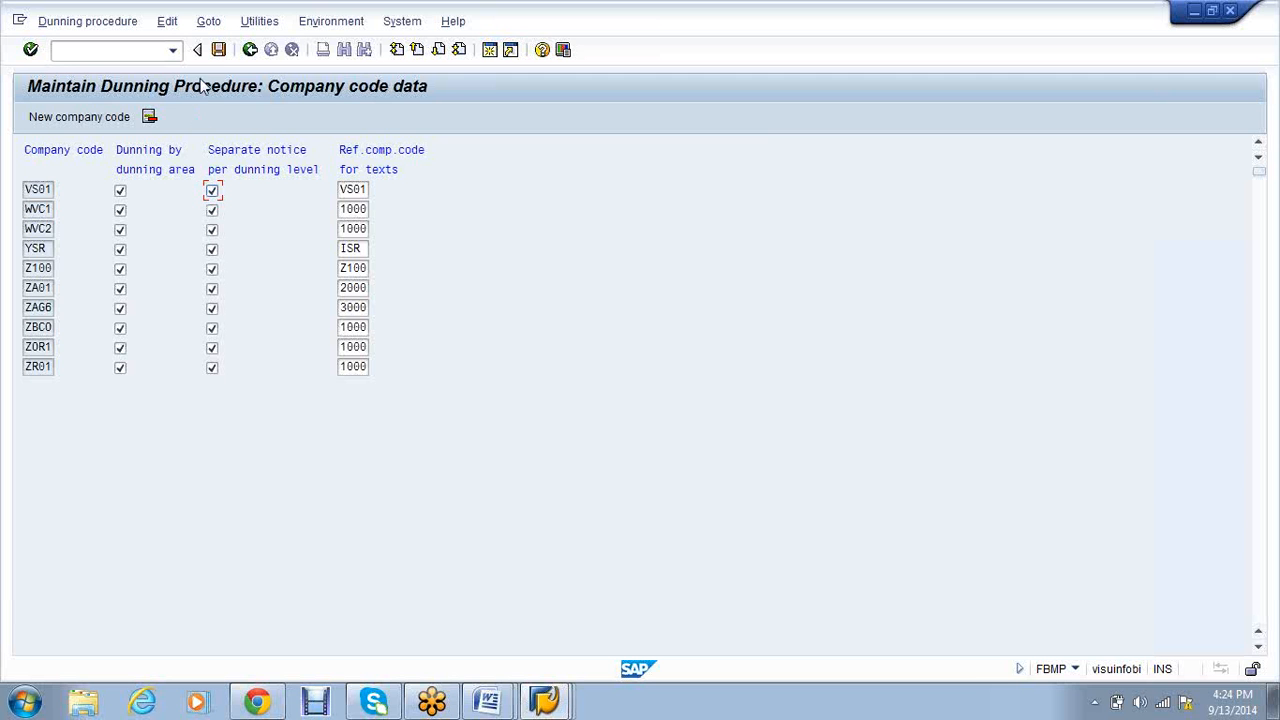
{"action": "left_click", "coordinate": [218, 50]}
{"action": "left_click", "coordinate": [218, 50]}
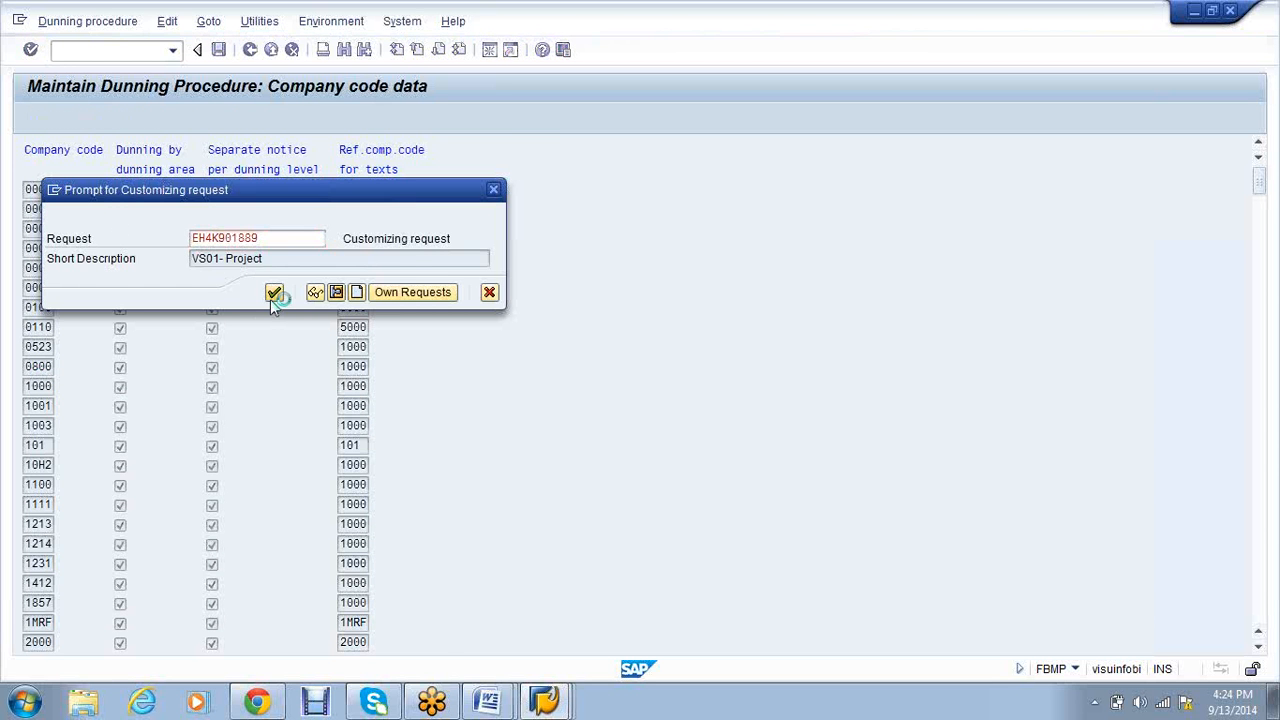
{"action": "left_click", "coordinate": [274, 292]}
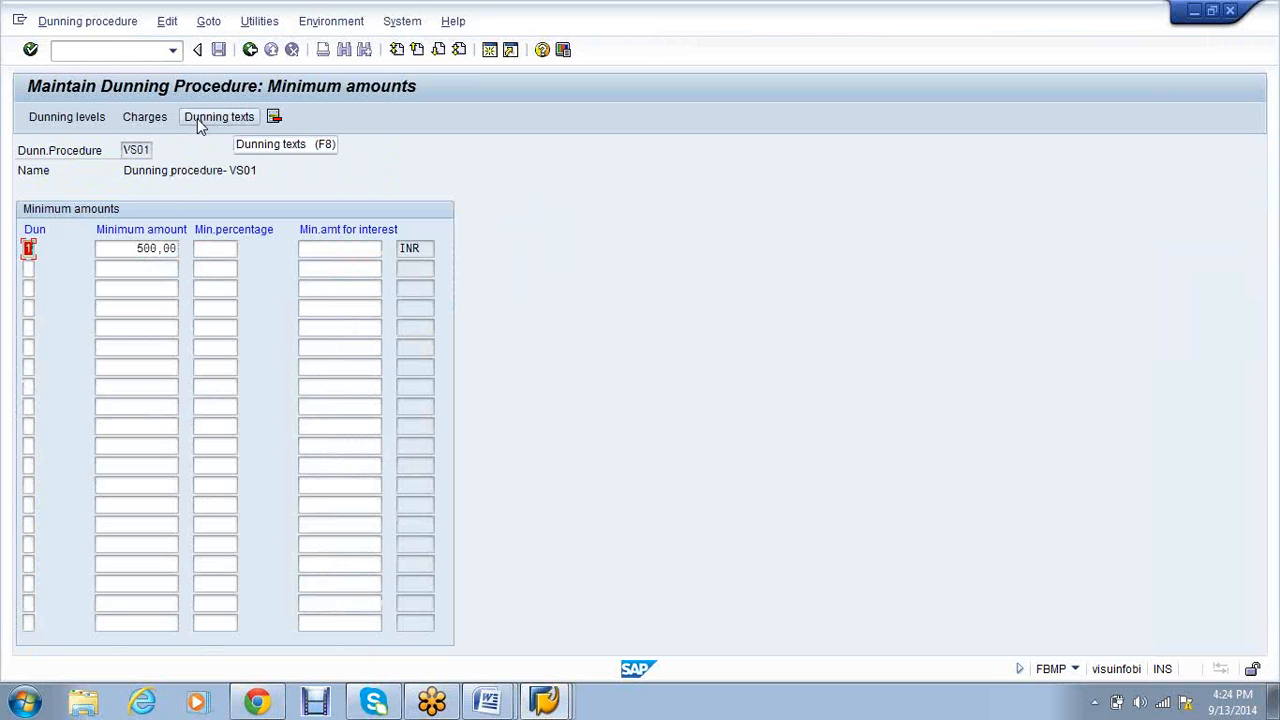
In VS01's dunning texts, assign forms F150_DUNN_01 and F150_DUNN_02 to dunning levels 1 and 2
{"action": "left_click", "coordinate": [197, 118]}
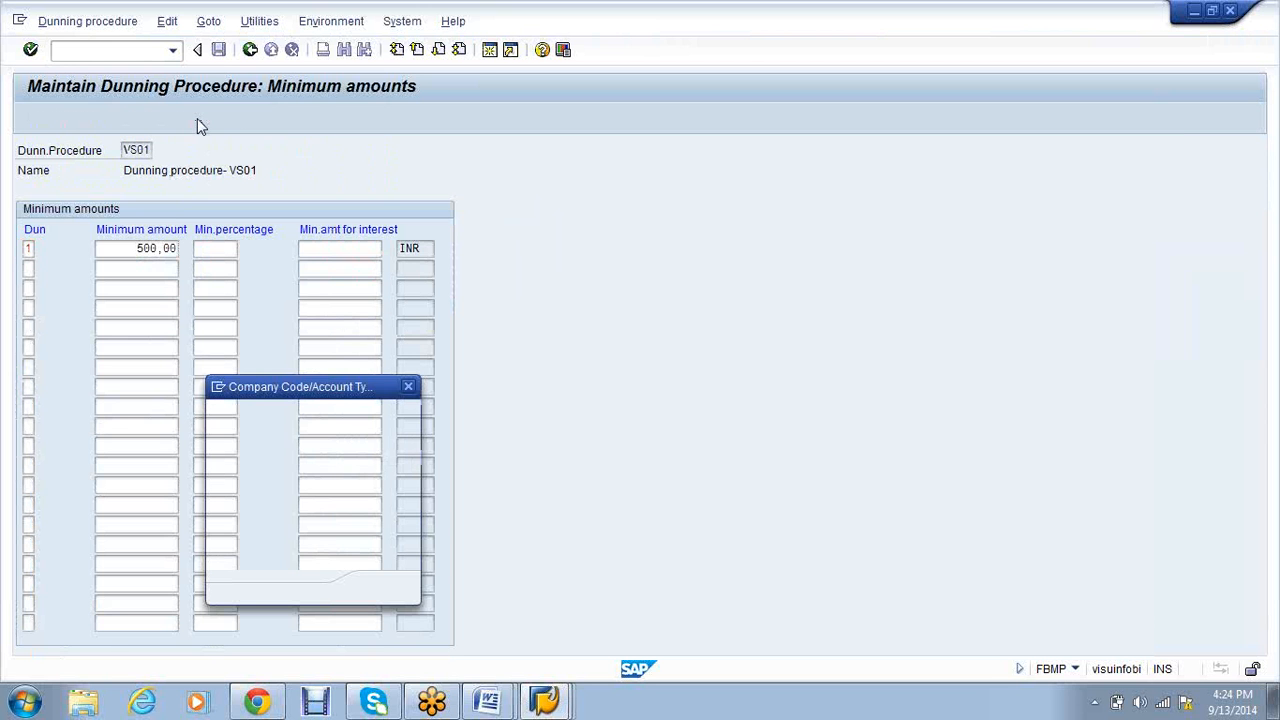
{"action": "left_click", "coordinate": [383, 590]}
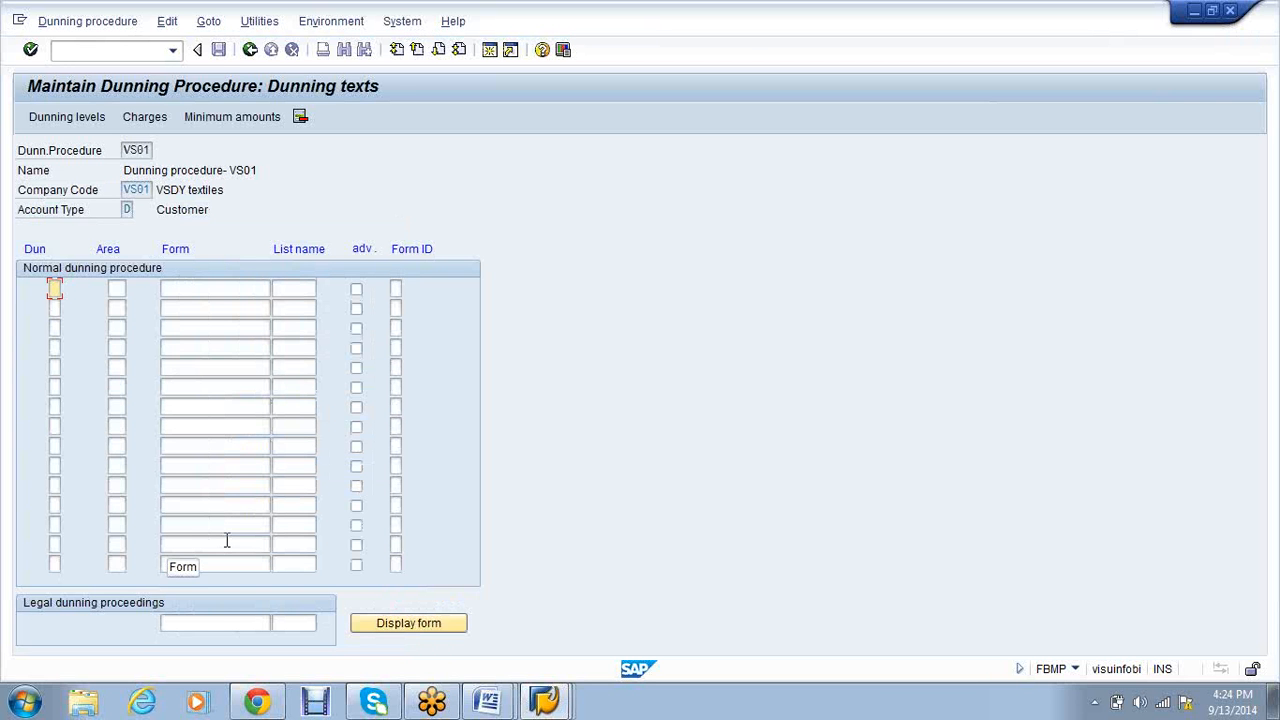
{"action": "key", "text": "Tab"}
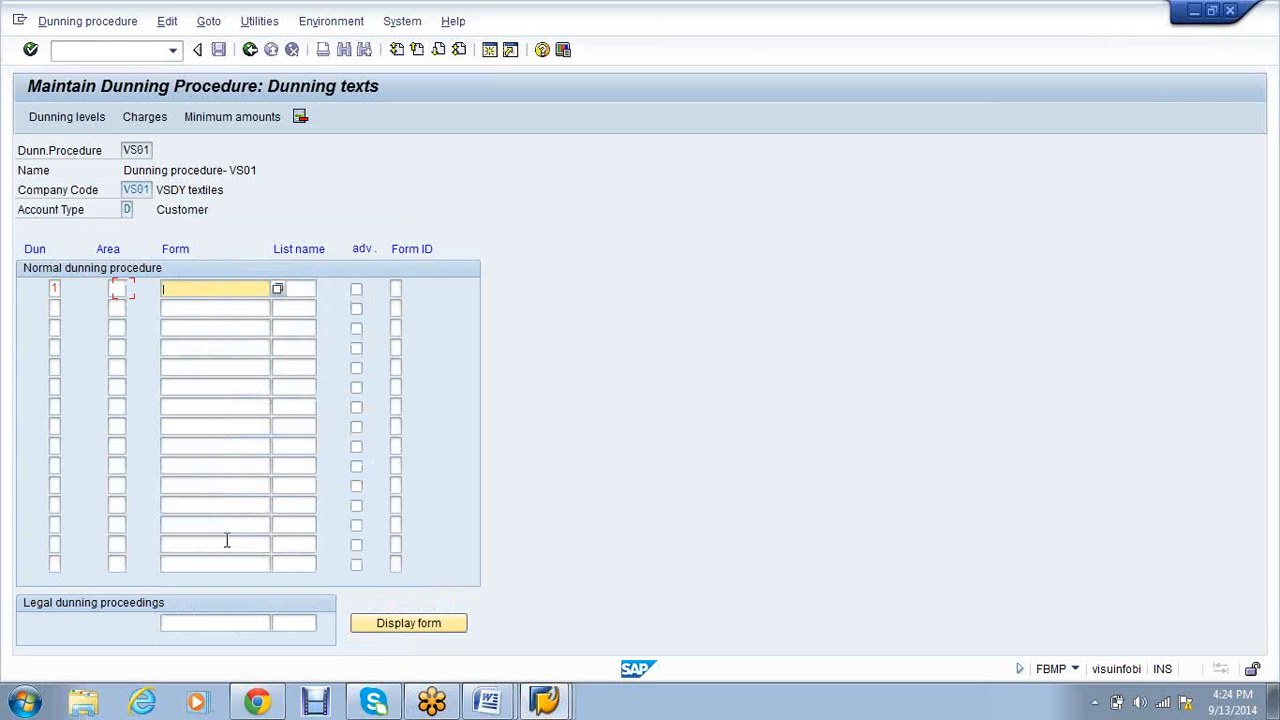
{"action": "left_click", "coordinate": [212, 352]}
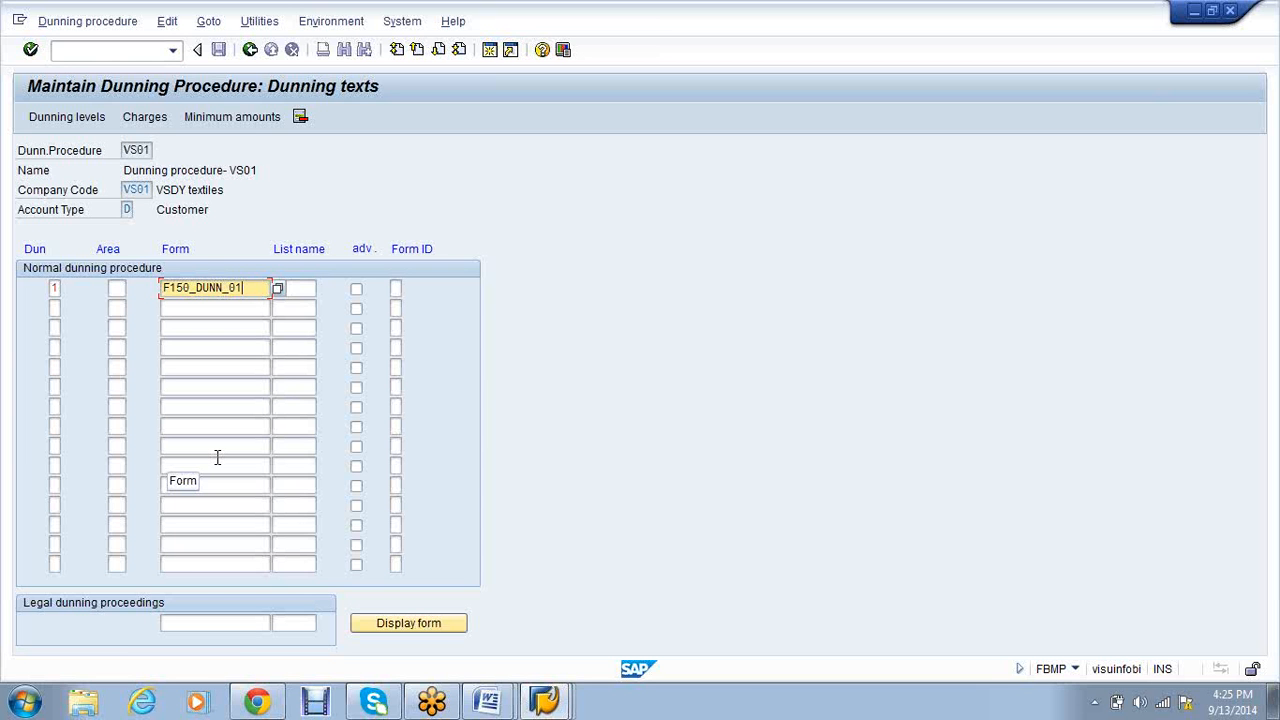
{"action": "key", "text": "Tab"}
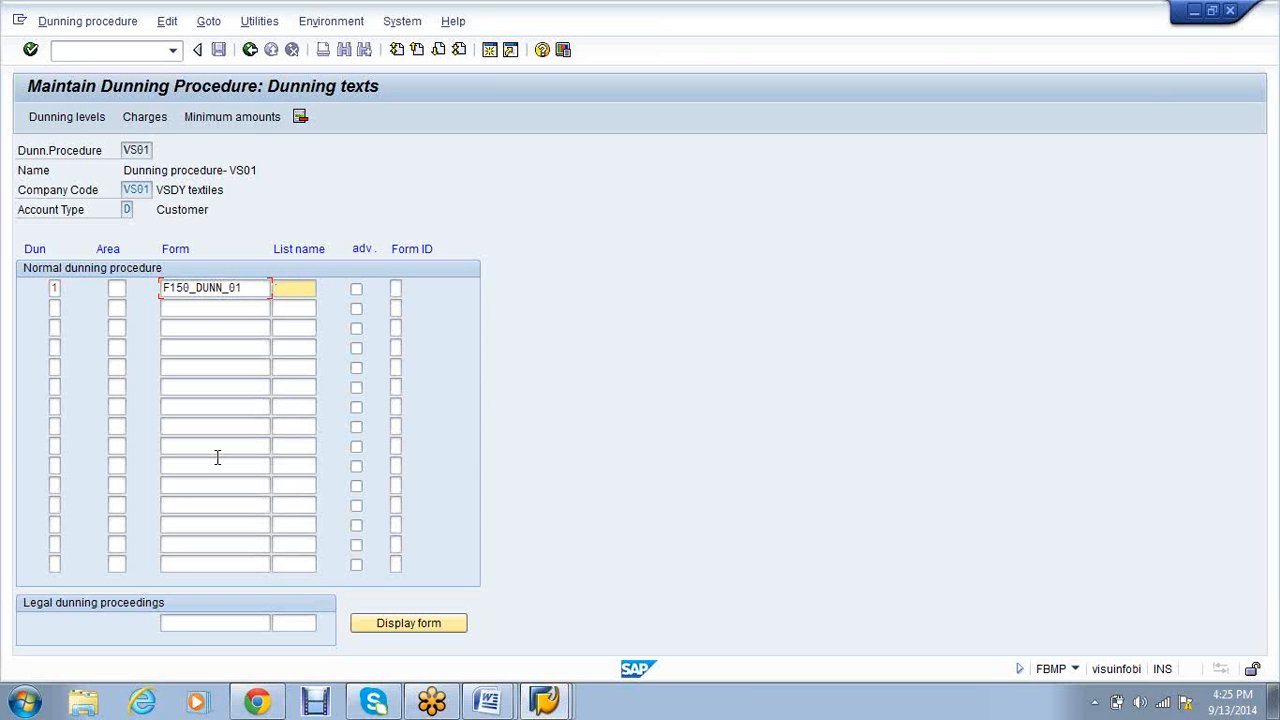
{"action": "key", "text": "Tab"}
{"action": "key", "text": "Tab"}
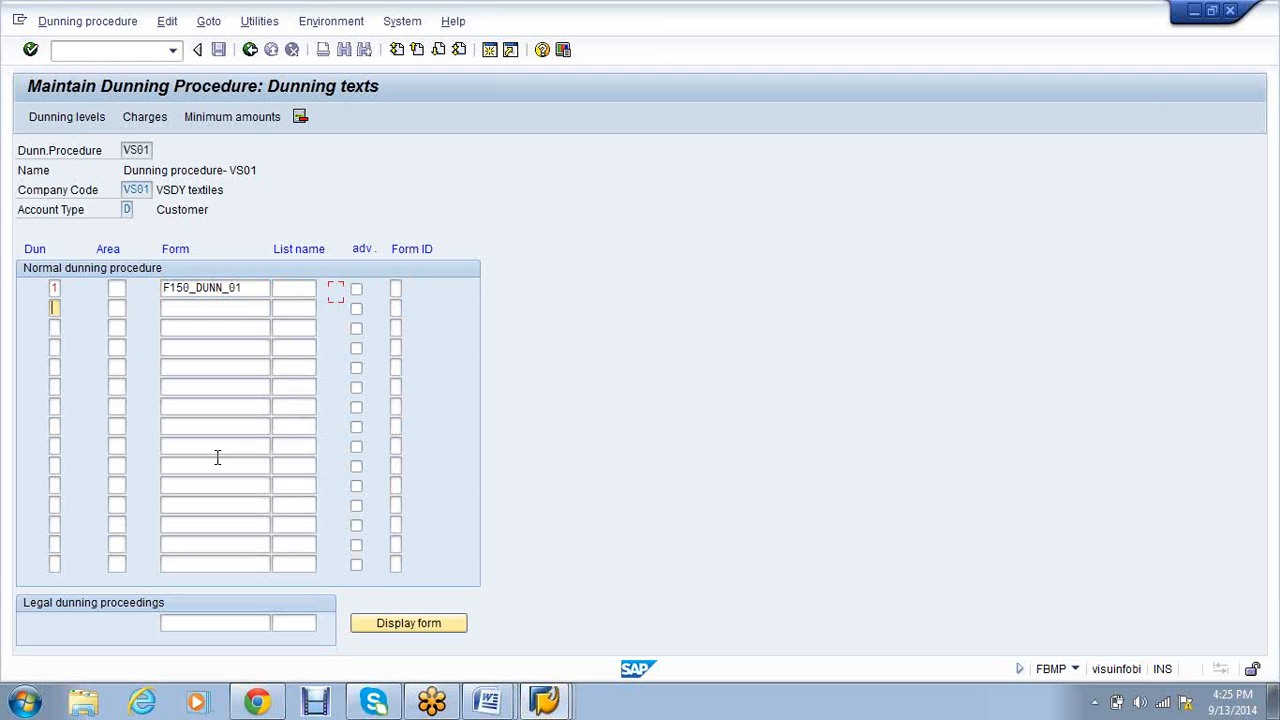
{"action": "type", "text": "2"}
{"action": "key", "text": "Tab"}
Assign forms F150_DUNN_03 and F150_DUNN_04 to dunning levels 3 and 4 and confirm the entries
{"action": "key", "text": "Tab"}
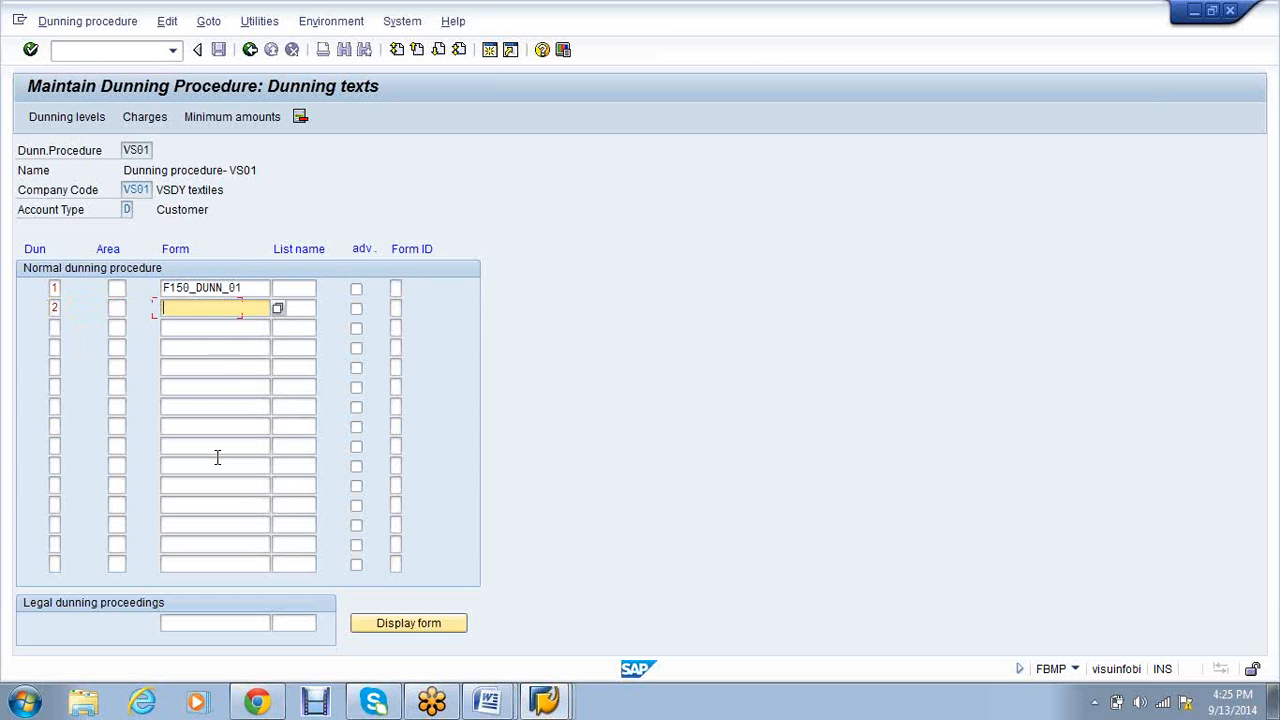
{"action": "left_click", "coordinate": [230, 357]}
{"action": "key", "text": "Tab"}
{"action": "key", "text": "Tab"}
{"action": "key", "text": "Tab"}
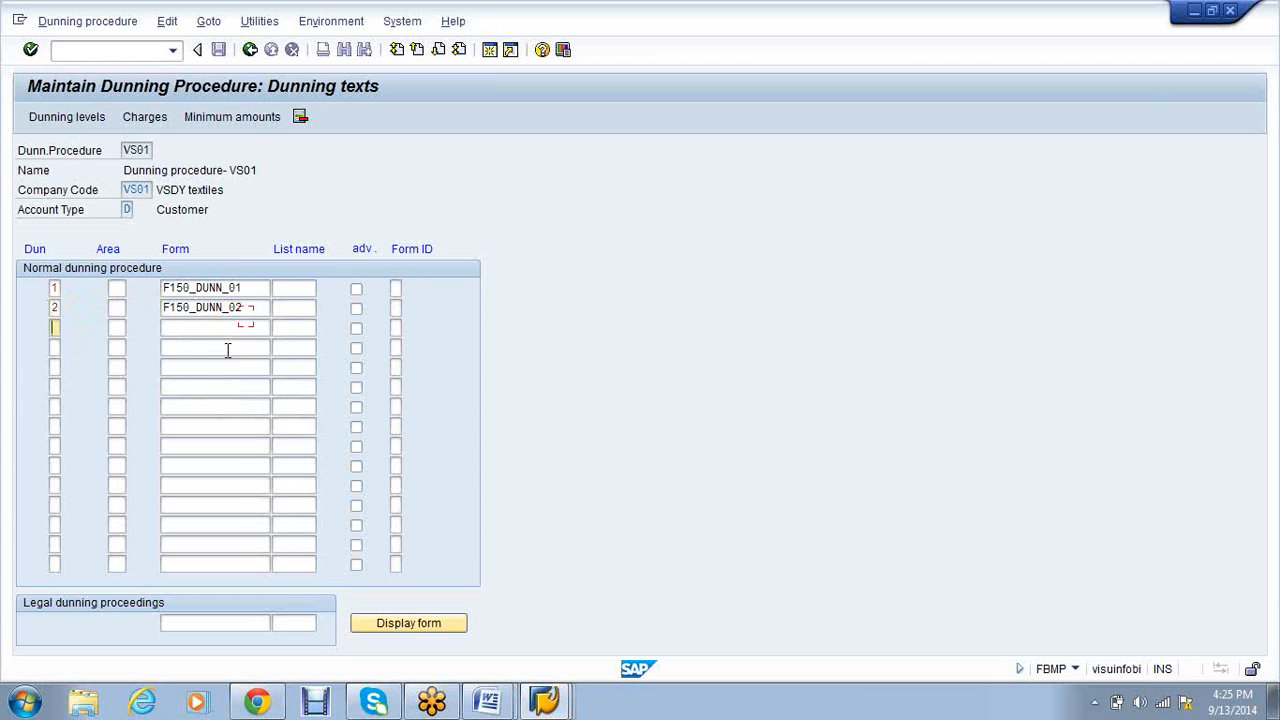
{"action": "type", "text": "3"}
{"action": "key", "text": "Tab"}
{"action": "key", "text": "Tab"}
{"action": "key", "text": "BackSpace"}
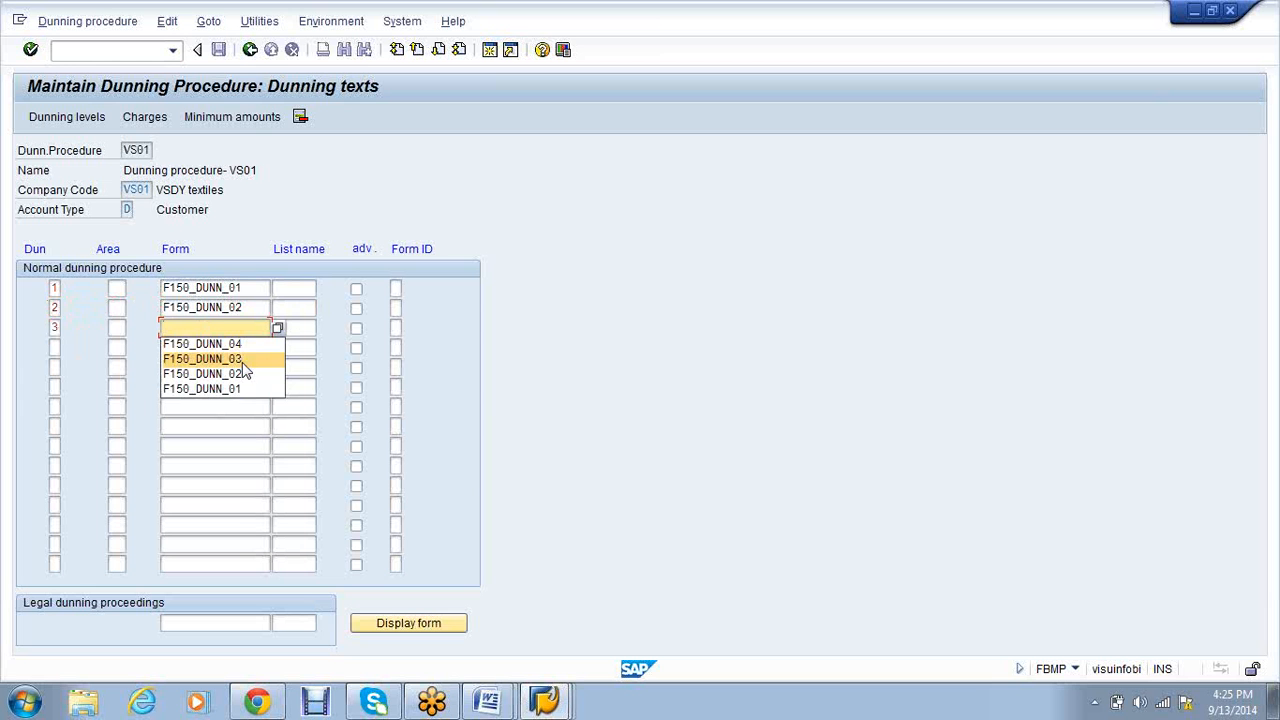
{"action": "left_click", "coordinate": [243, 362]}
{"action": "key", "text": "Tab"}
{"action": "key", "text": "Tab"}
{"action": "key", "text": "Tab"}
{"action": "type", "text": "4"}
{"action": "key", "text": "Tab"}
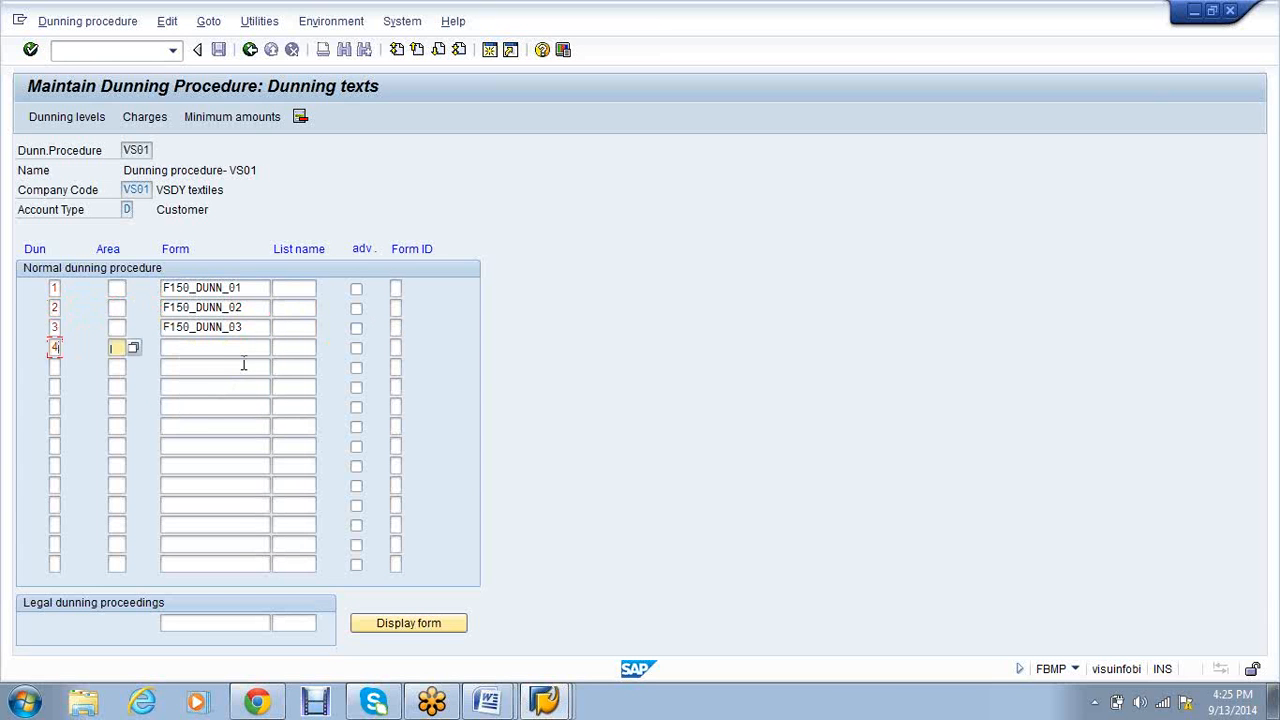
{"action": "key", "text": "Tab"}
{"action": "key", "text": "BackSpace"}
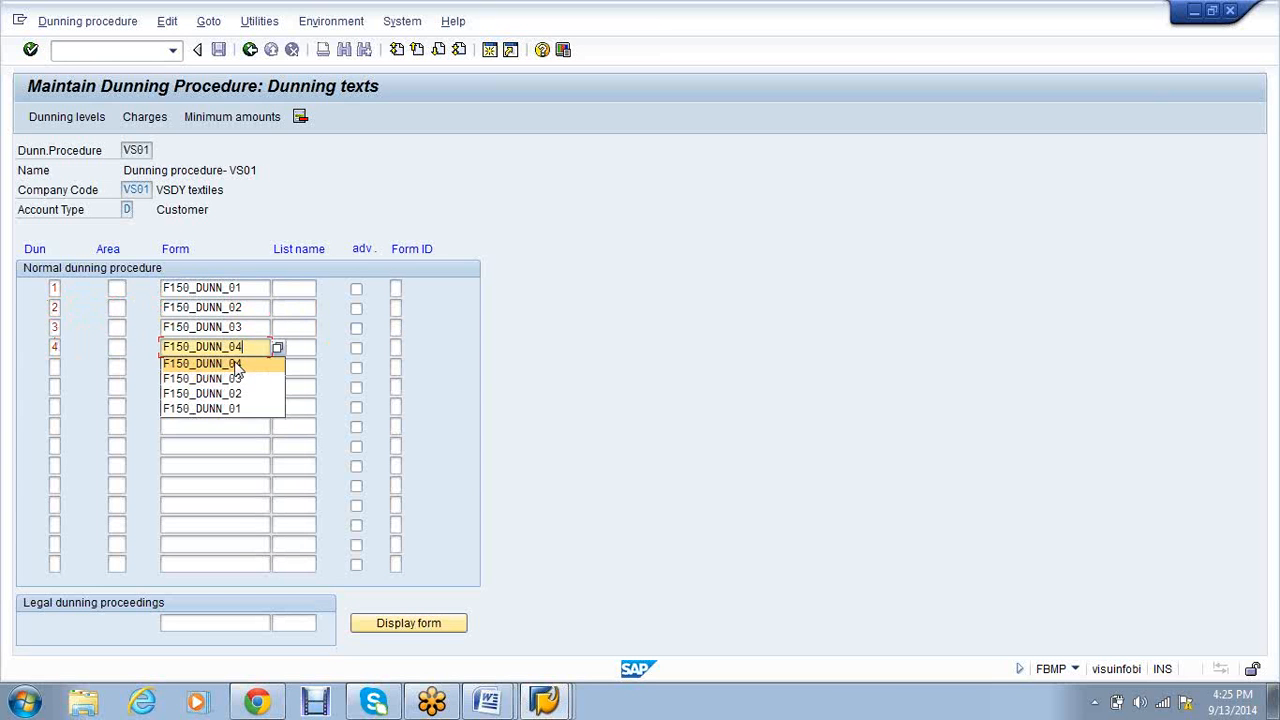
{"action": "left_click", "coordinate": [238, 366]}
{"action": "key", "text": "Return"}
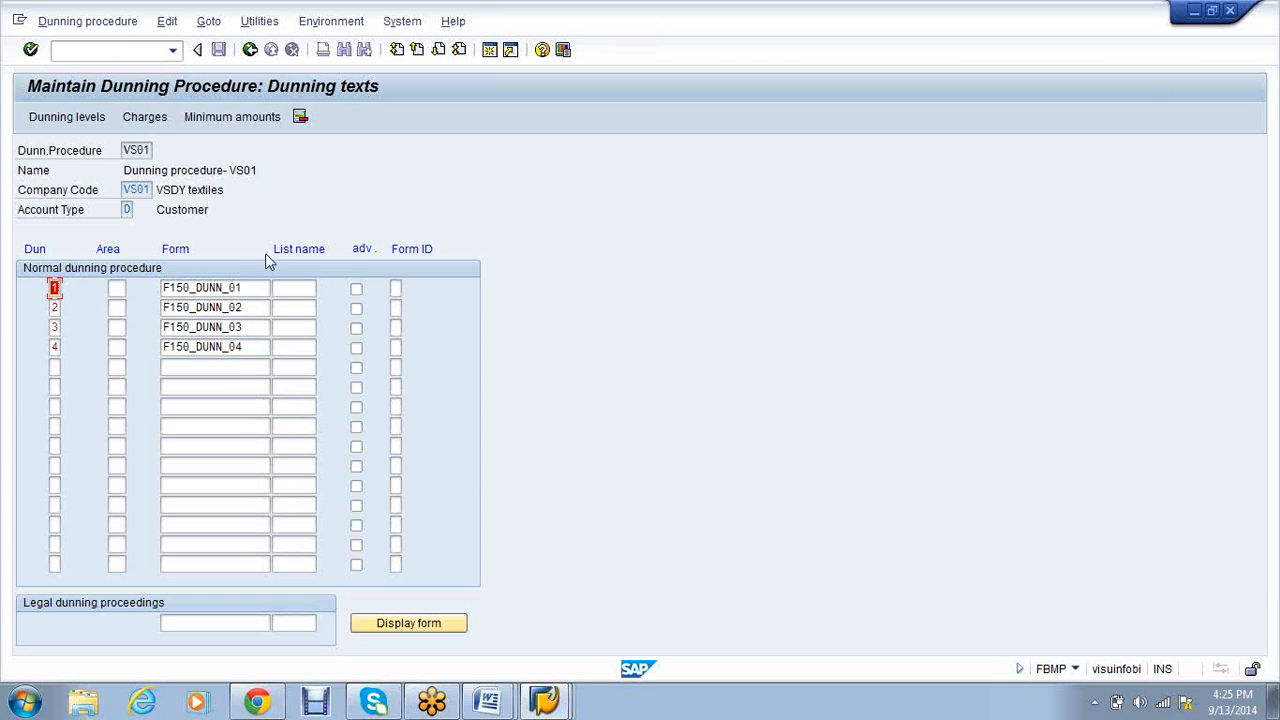
Save the dunning text assignments under the customizing request
{"action": "left_click", "coordinate": [217, 54]}
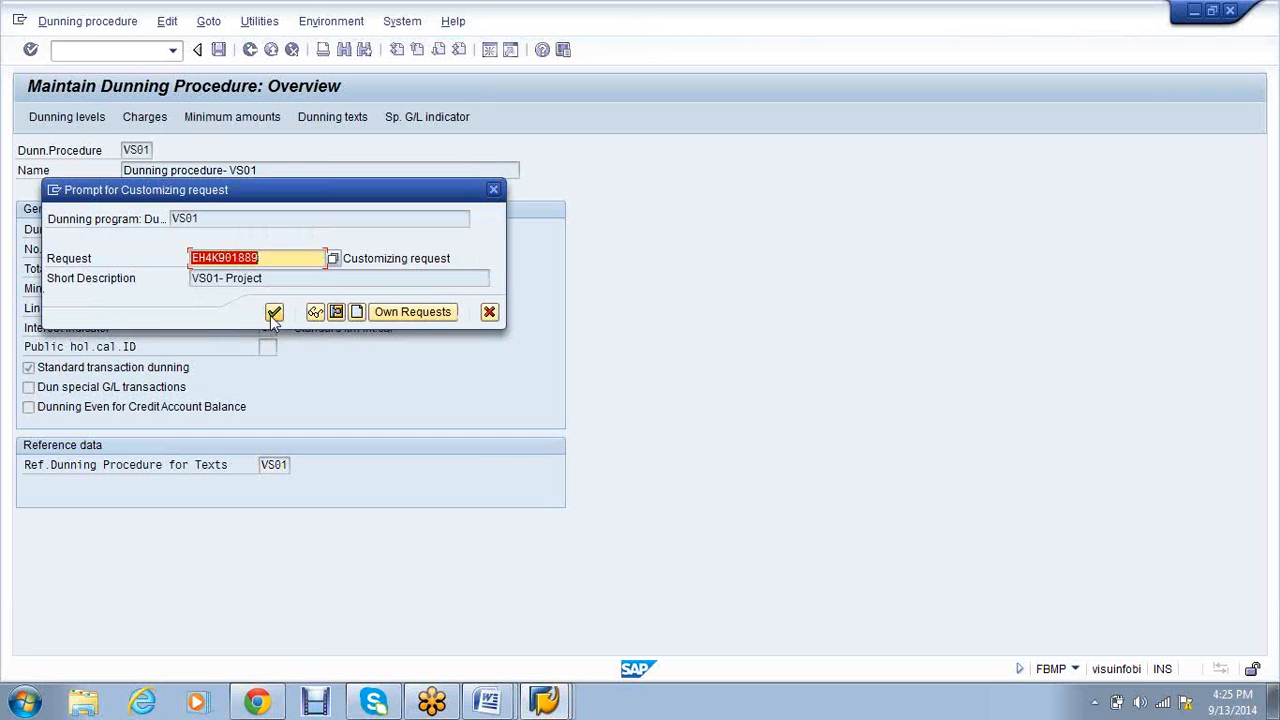
{"action": "left_click", "coordinate": [273, 313]}
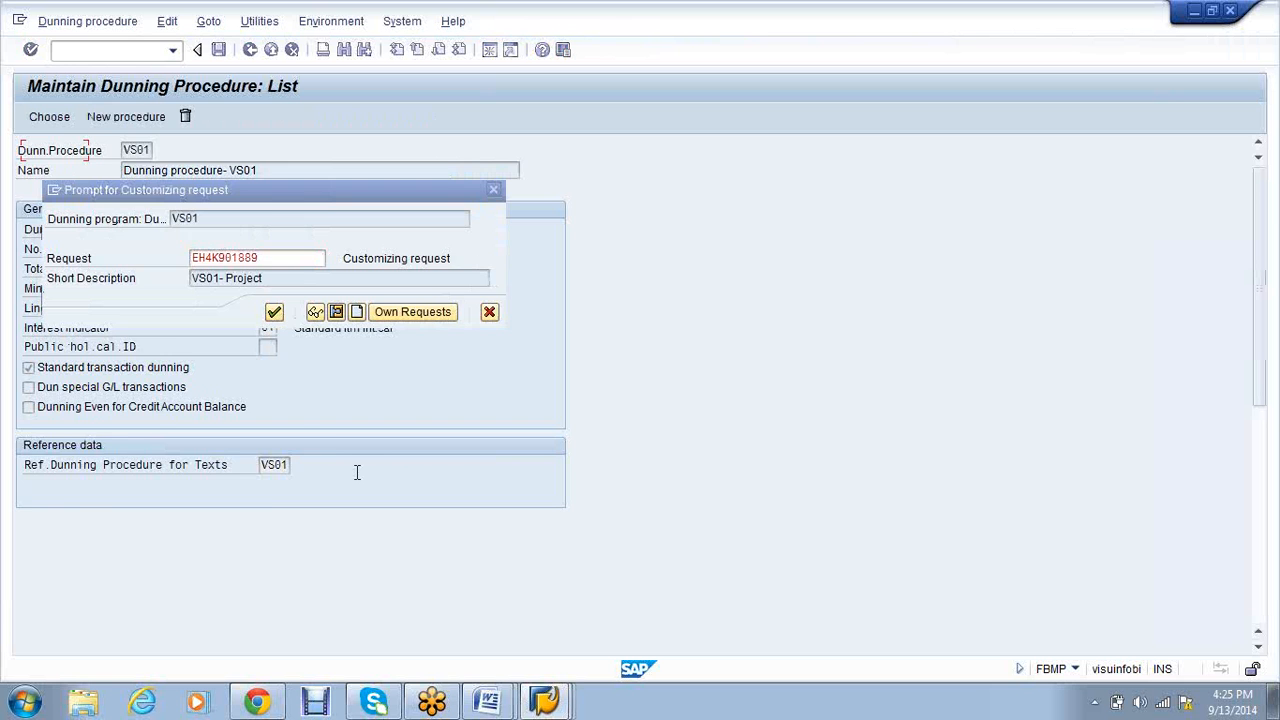
{"action": "left_click", "coordinate": [90, 49]}
Via /nFD02, enter dunning procedure VS01 in the customer's VS01 correspondence data and exit
{"action": "type", "text": "/nfd02"}
{"action": "key", "text": "Return"}
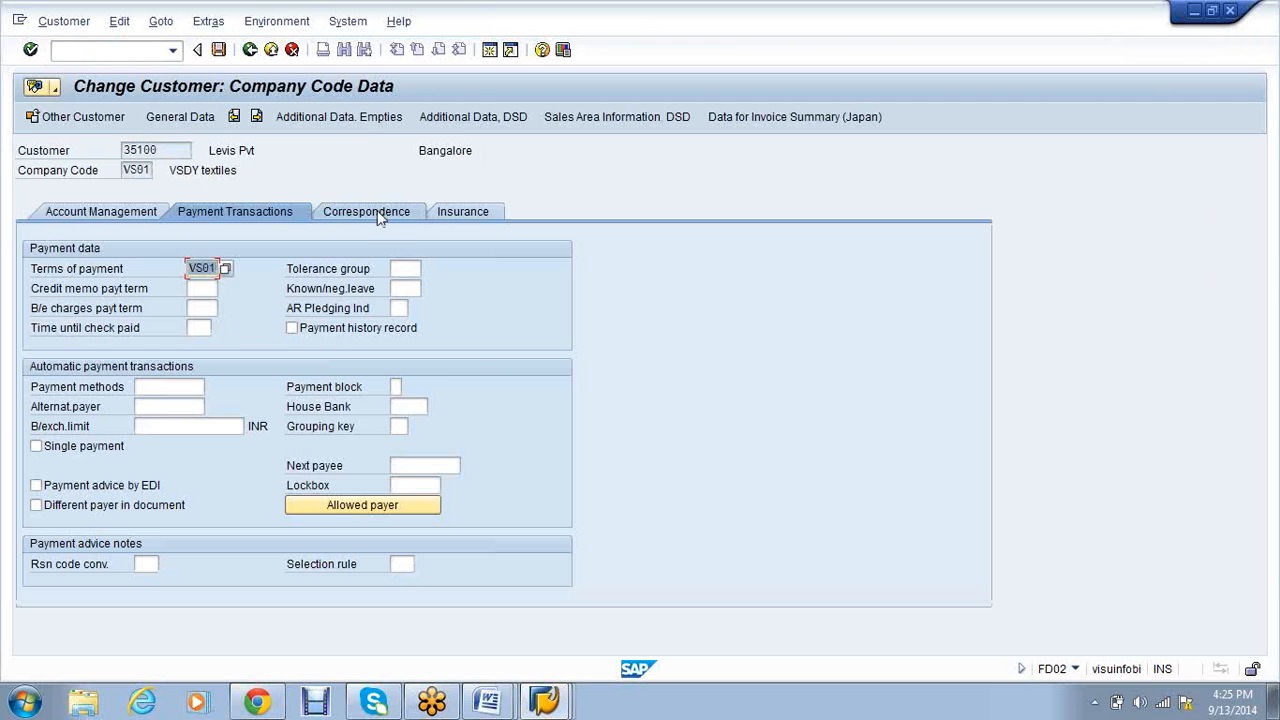
{"action": "left_click", "coordinate": [378, 217]}
{"action": "left_click", "coordinate": [160, 268]}
{"action": "type", "text": "vs01"}
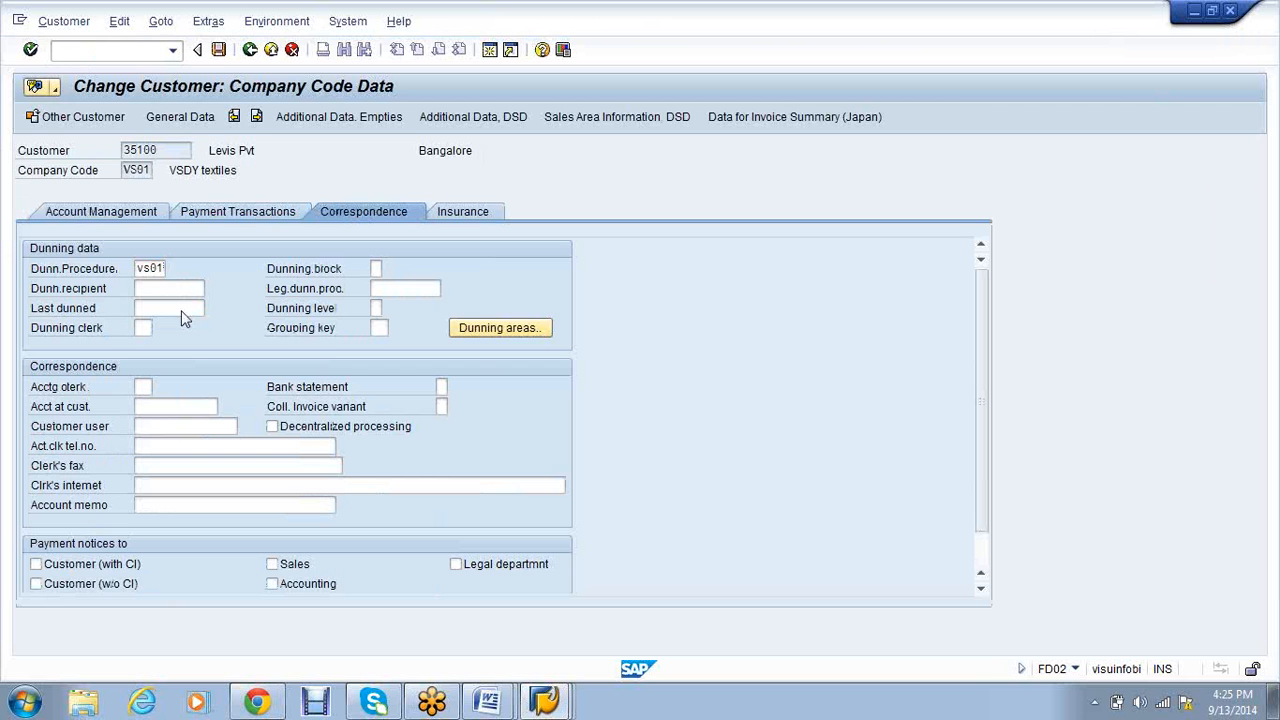
{"action": "key", "text": "Return"}
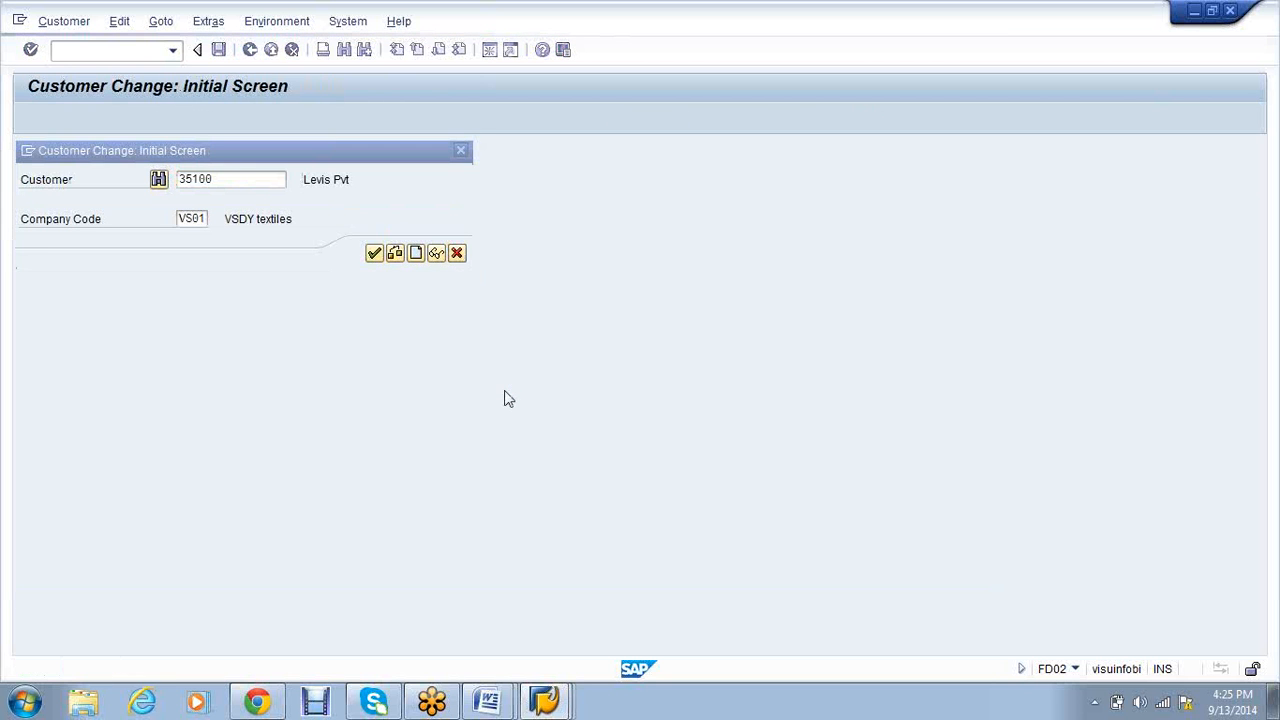
{"action": "key", "text": "Escape"}
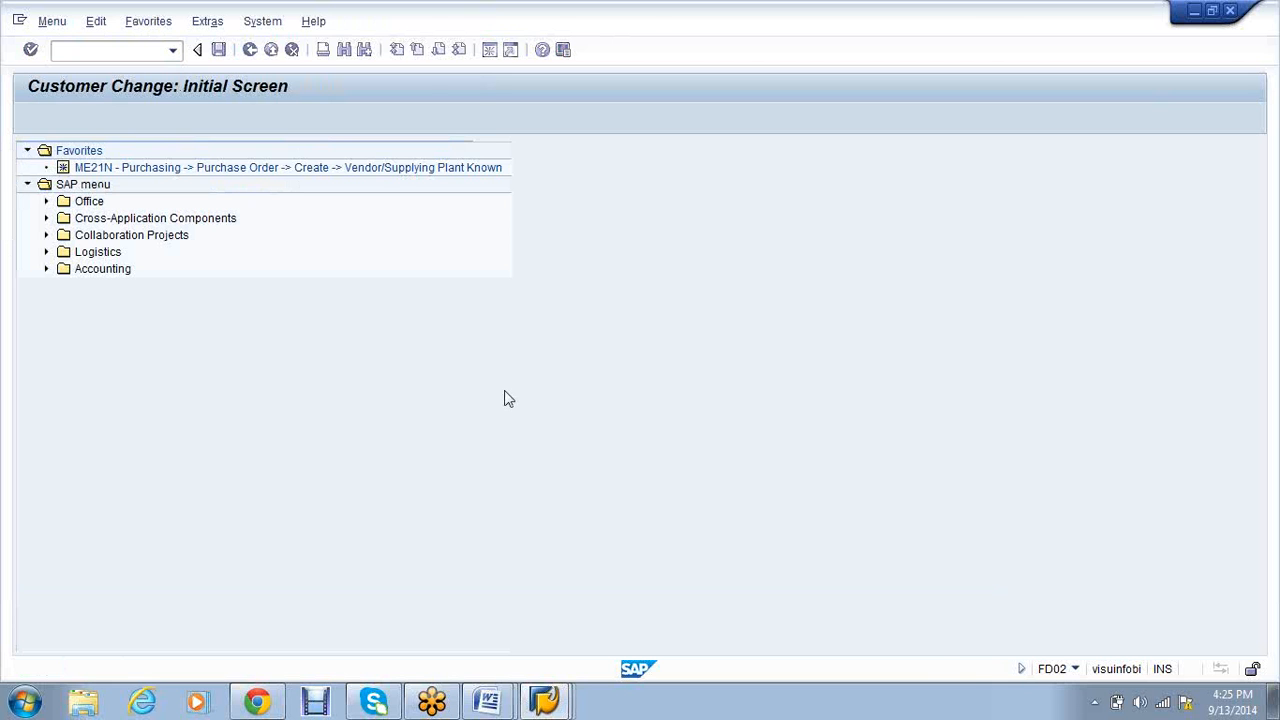
Start a customer invoice entry and fill in the customer's account for the first line
{"action": "type", "text": "XD03"}
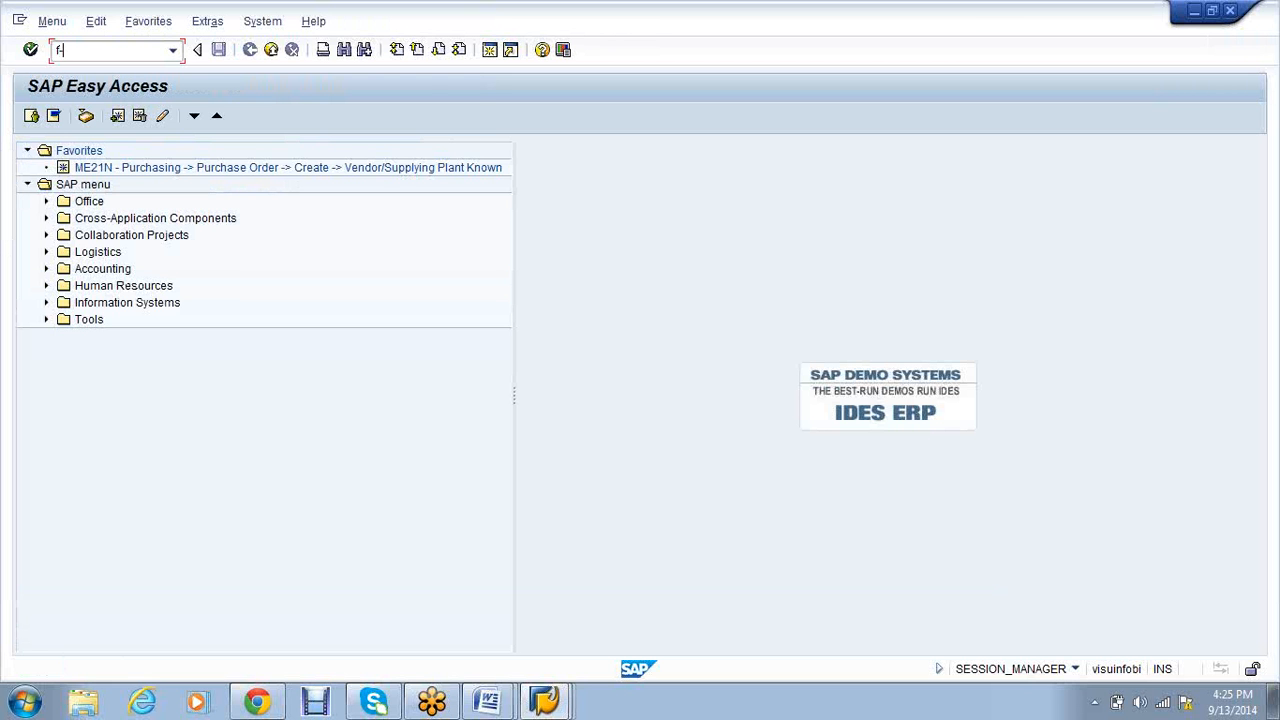
{"action": "key", "text": "Return"}
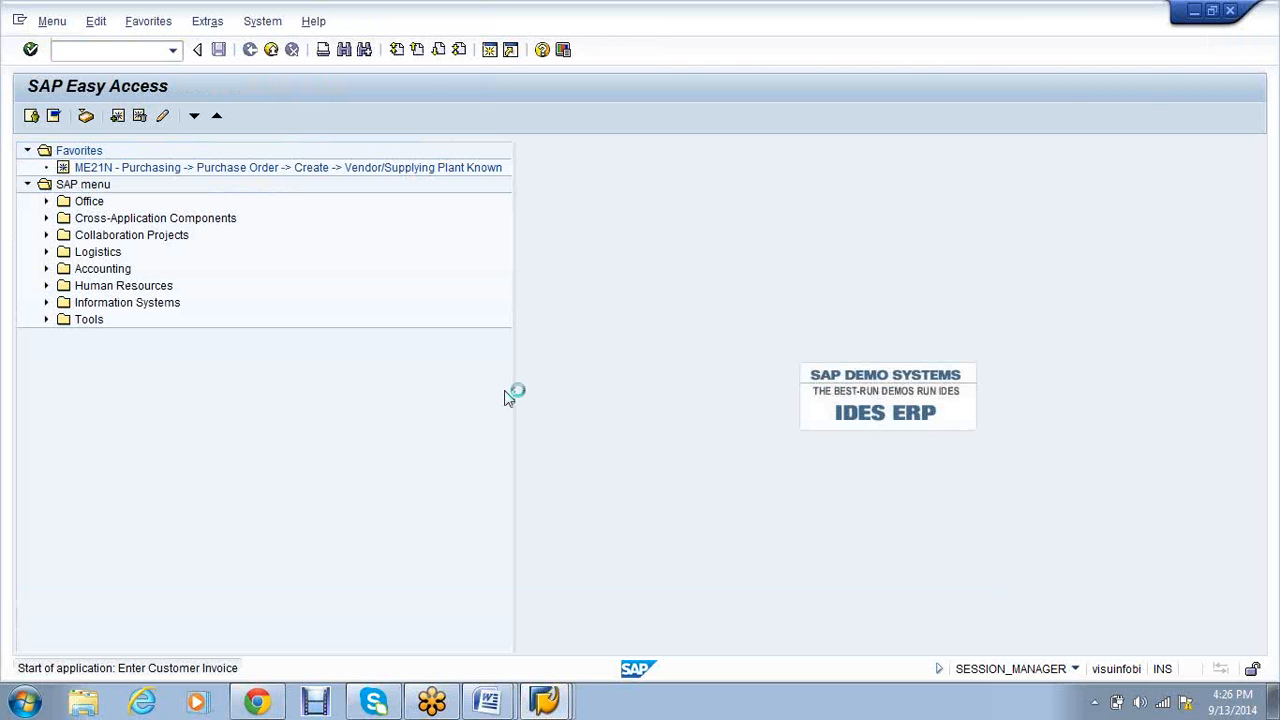
{"action": "left_click", "coordinate": [166, 150]}
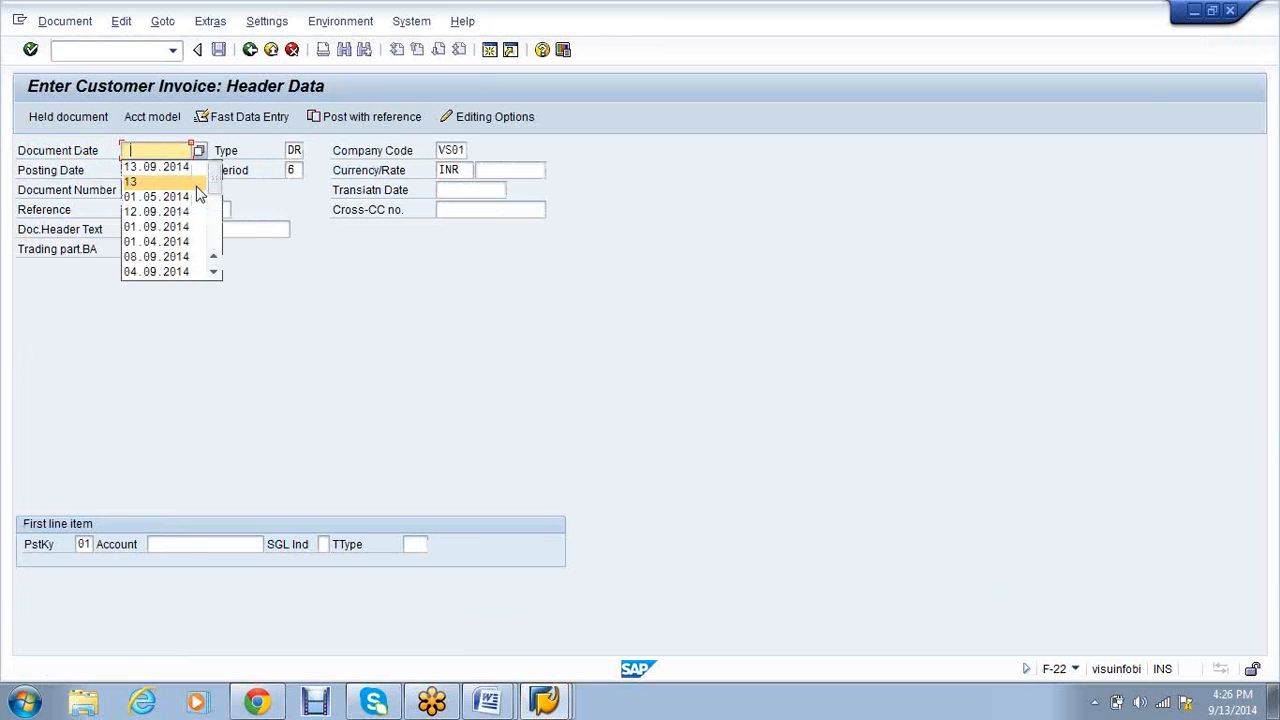
{"action": "left_click", "coordinate": [180, 167]}
{"action": "left_click", "coordinate": [188, 542]}
{"action": "left_click", "coordinate": [184, 428]}
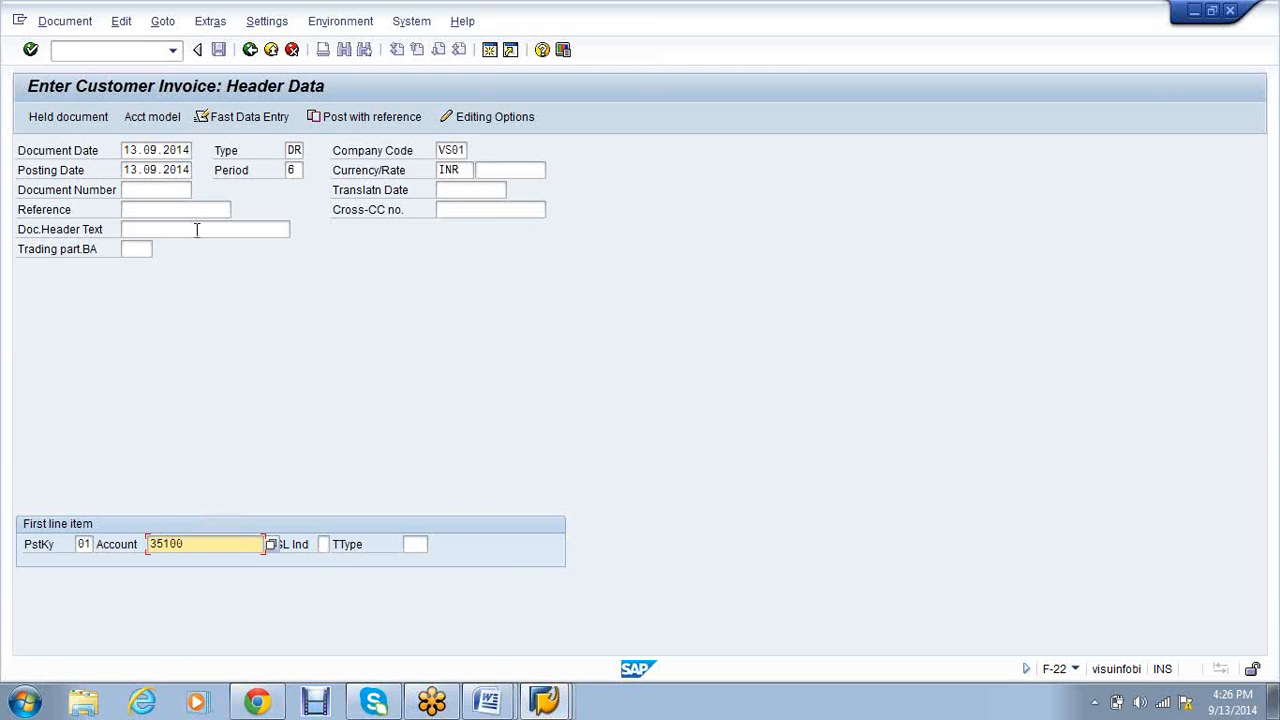
Set the invoice's document and posting dates to 01.05.2014
{"action": "left_click", "coordinate": [182, 150]}
{"action": "key", "text": "BackSpace"}
{"action": "key", "text": "BackSpace"}
{"action": "key", "text": "BackSpace"}
{"action": "key", "text": "BackSpace"}
{"action": "key", "text": "BackSpace"}
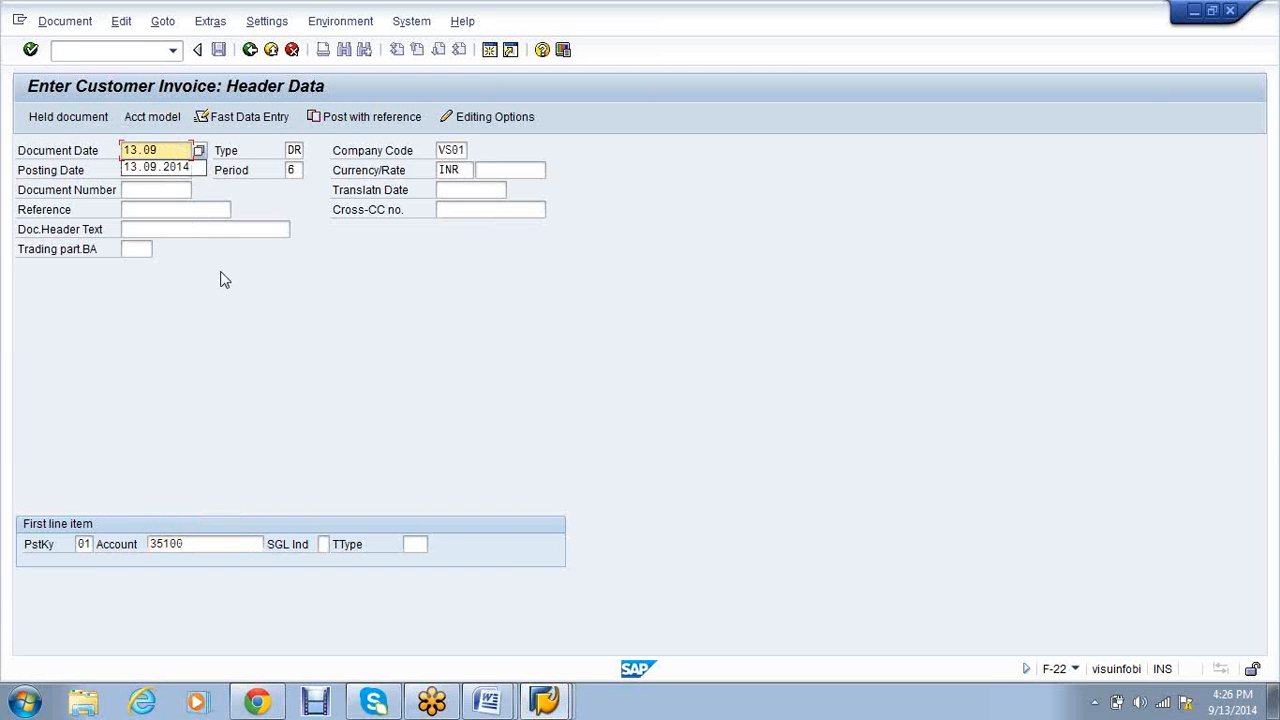
{"action": "key", "text": "BackSpace"}
{"action": "key", "text": "BackSpace"}
{"action": "key", "text": "BackSpace"}
{"action": "key", "text": "BackSpace"}
{"action": "key", "text": "BackSpace"}
{"action": "type", "text": "01"}
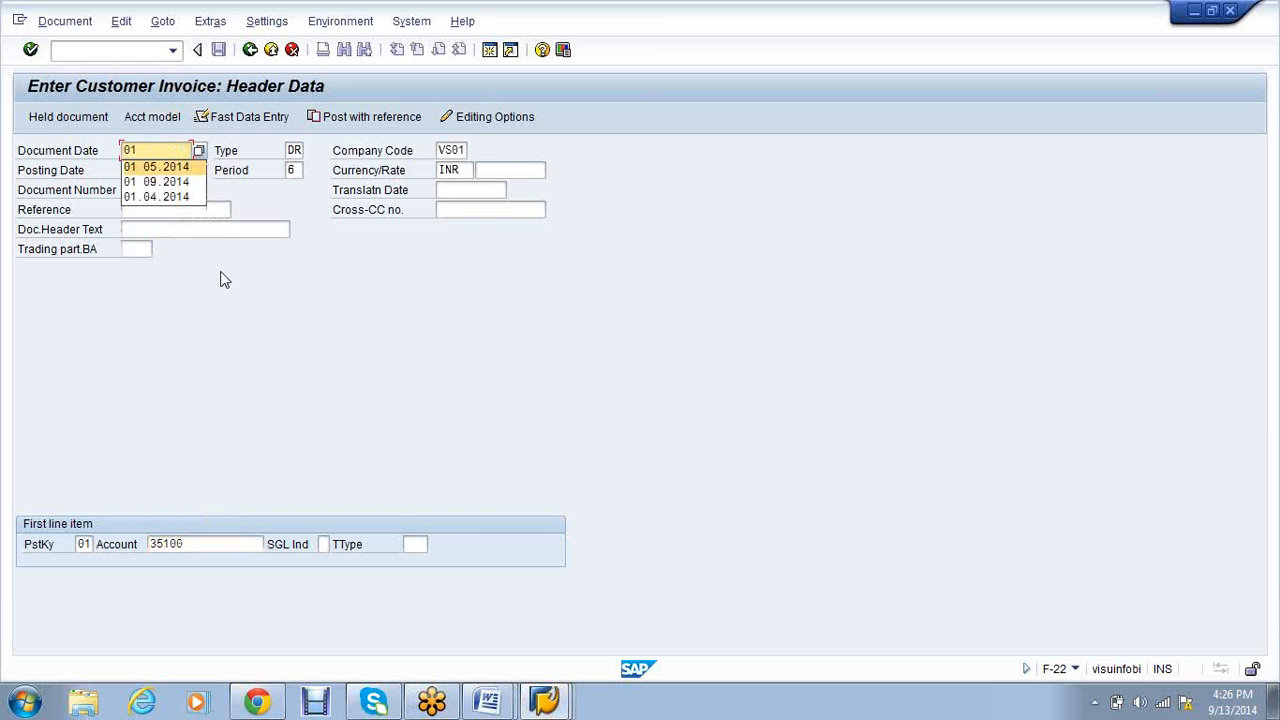
{"action": "key", "text": "Down"}
{"action": "key", "text": "Tab"}
{"action": "key", "text": "Tab"}
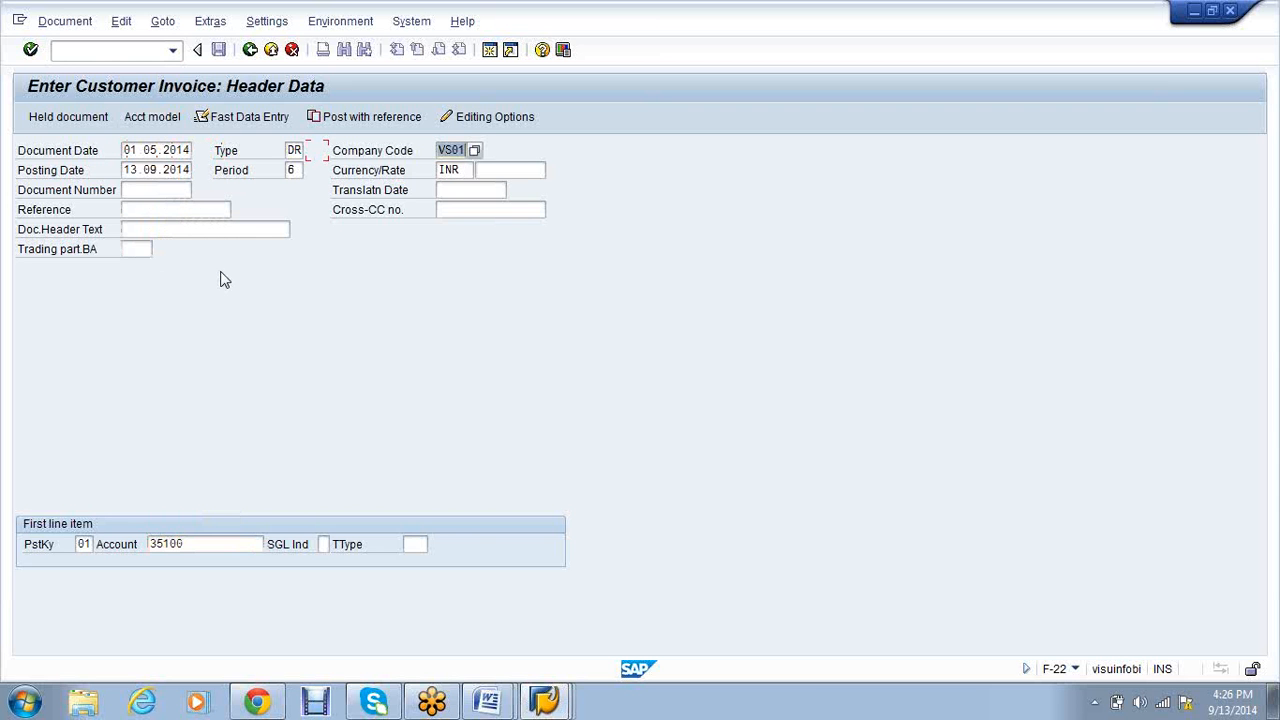
{"action": "key", "text": "Tab"}
{"action": "key", "text": "BackSpace"}
{"action": "type", "text": "01"}
{"action": "key", "text": "Down"}
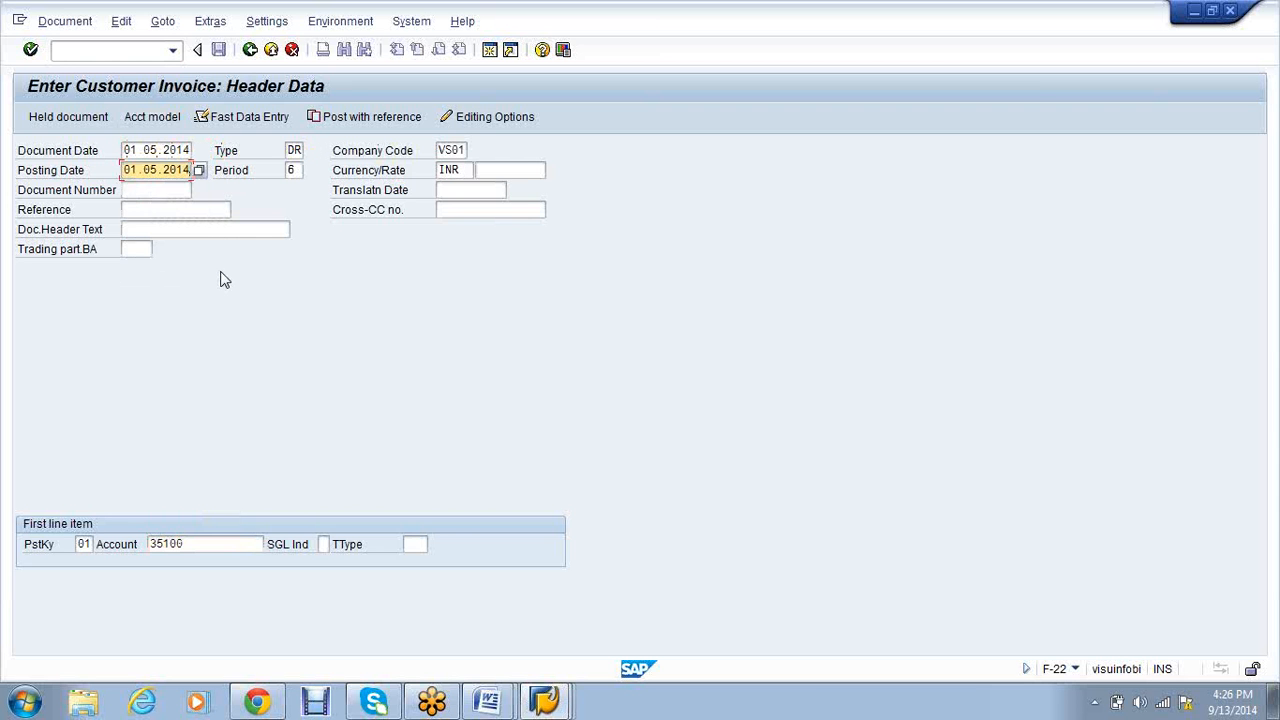
{"action": "key", "text": "Return"}
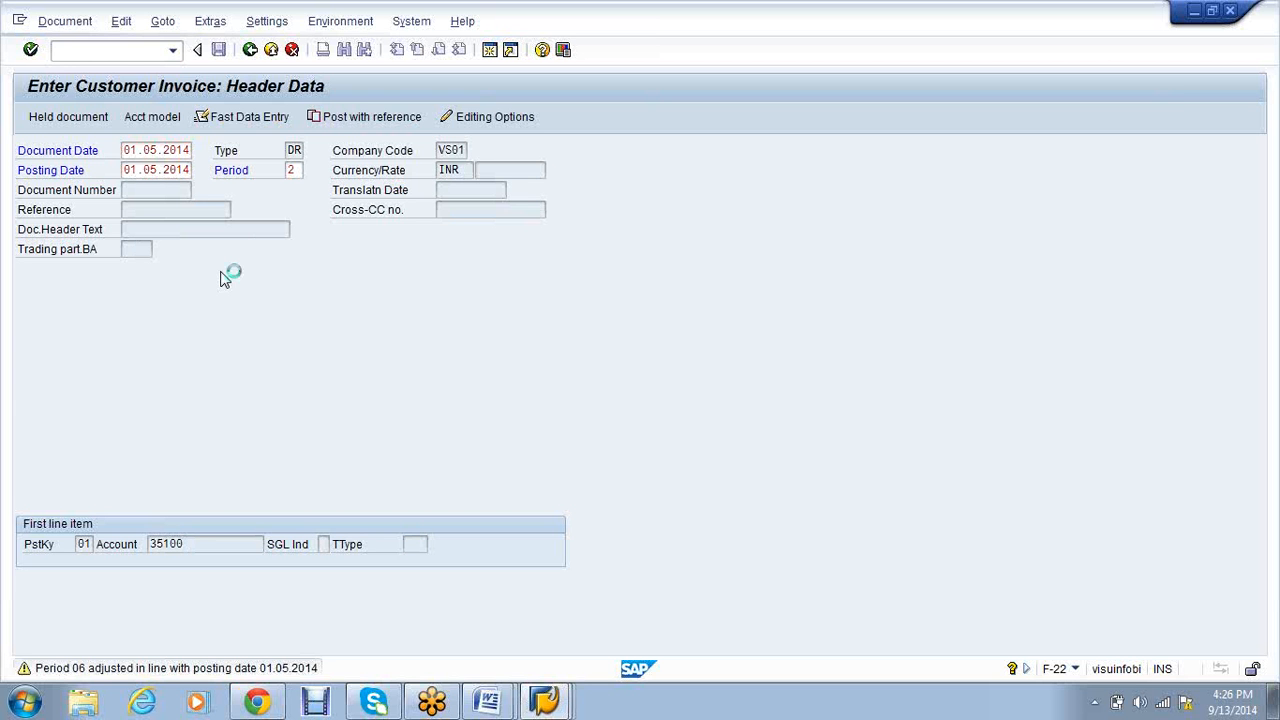
Enter the 70000 customer amount and a posting key 50 line to credit sales G/L 200001
{"action": "key", "text": "Return"}
{"action": "type", "text": "7"}
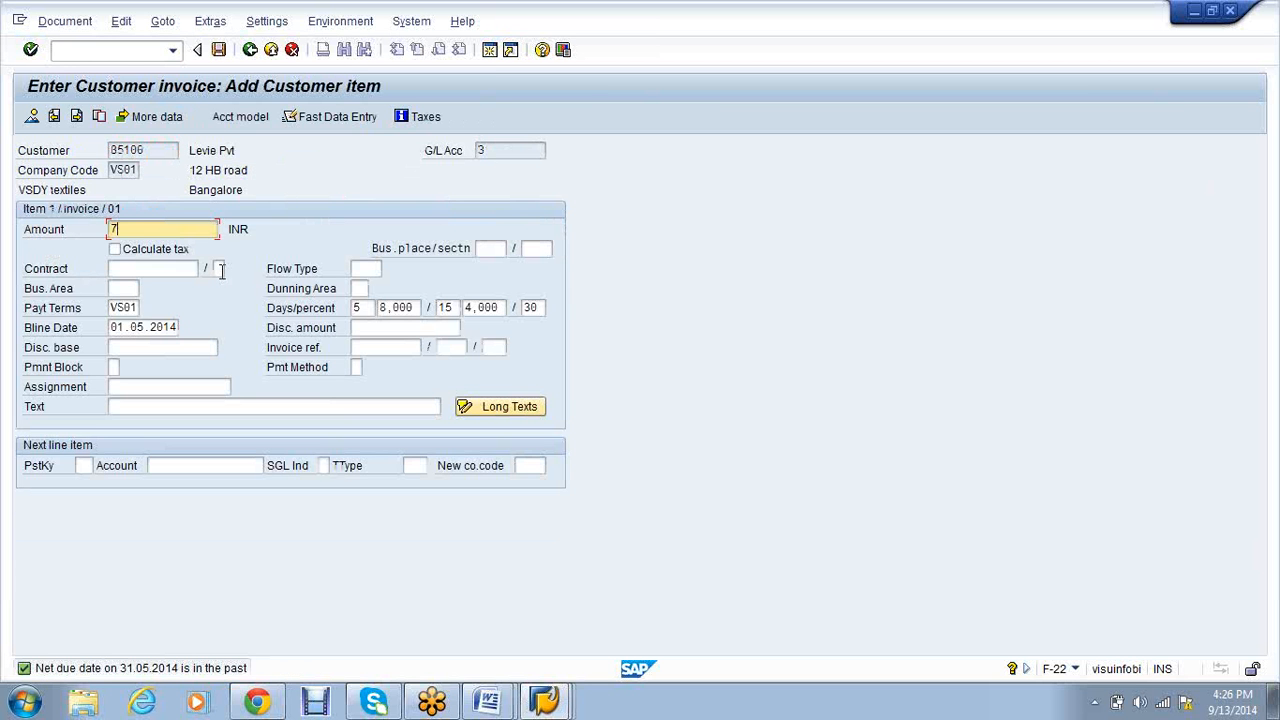
{"action": "type", "text": "0000"}
{"action": "key", "text": "Tab"}
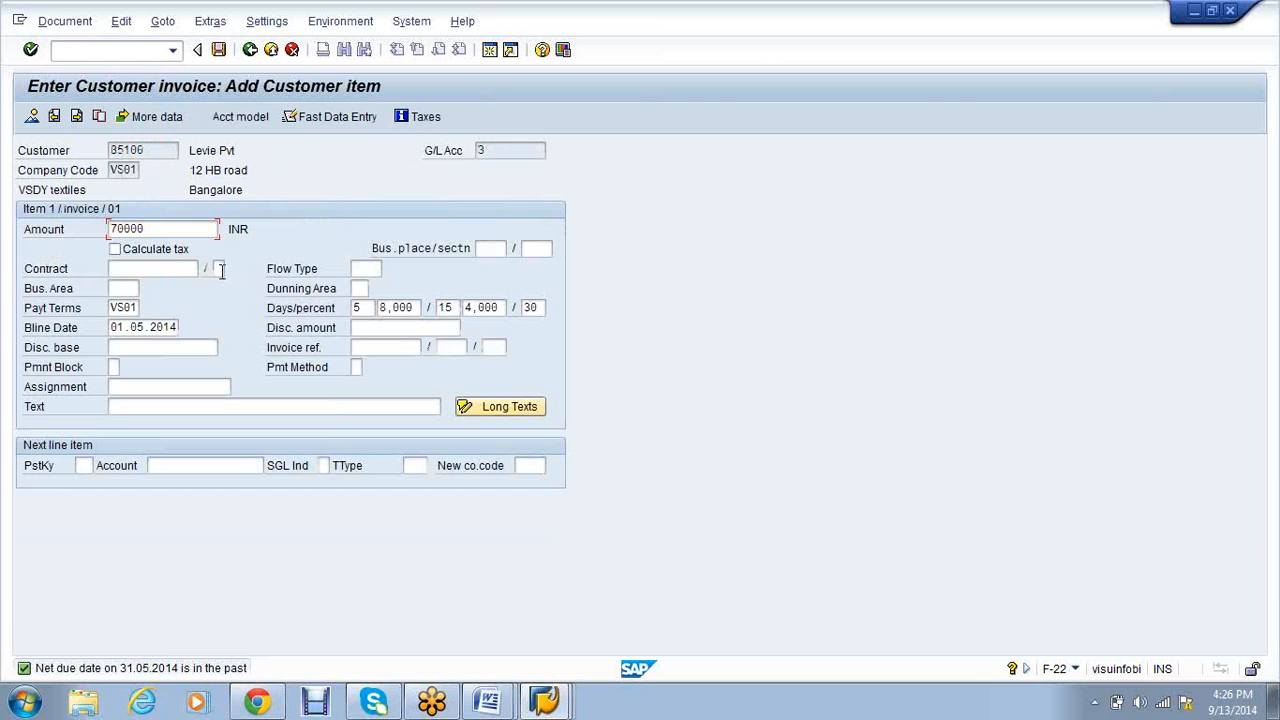
{"action": "key", "text": "Tab"}
{"action": "key", "text": "Tab"}
{"action": "key", "text": "Tab"}
{"action": "key", "text": "Tab"}
{"action": "key", "text": "Tab"}
{"action": "key", "text": "Tab"}
{"action": "key", "text": "Tab"}
{"action": "key", "text": "Tab"}
{"action": "key", "text": "Tab"}
{"action": "key", "text": "Tab"}
{"action": "type", "text": "50"}
{"action": "key", "text": "Tab"}
{"action": "type", "text": "200001"}
{"action": "key", "text": "Return"}
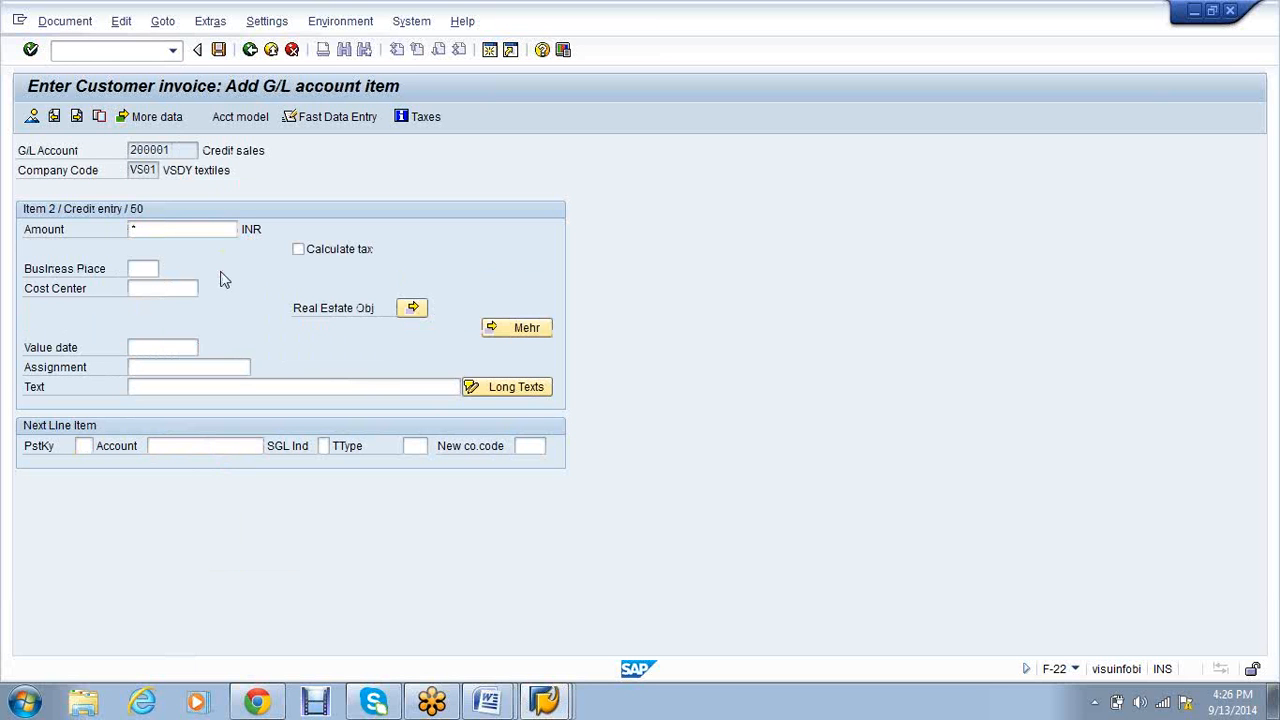
{"action": "key", "text": "Return"}
Review the document overview and post the invoice as document 4000005
{"action": "left_click", "coordinate": [32, 117]}
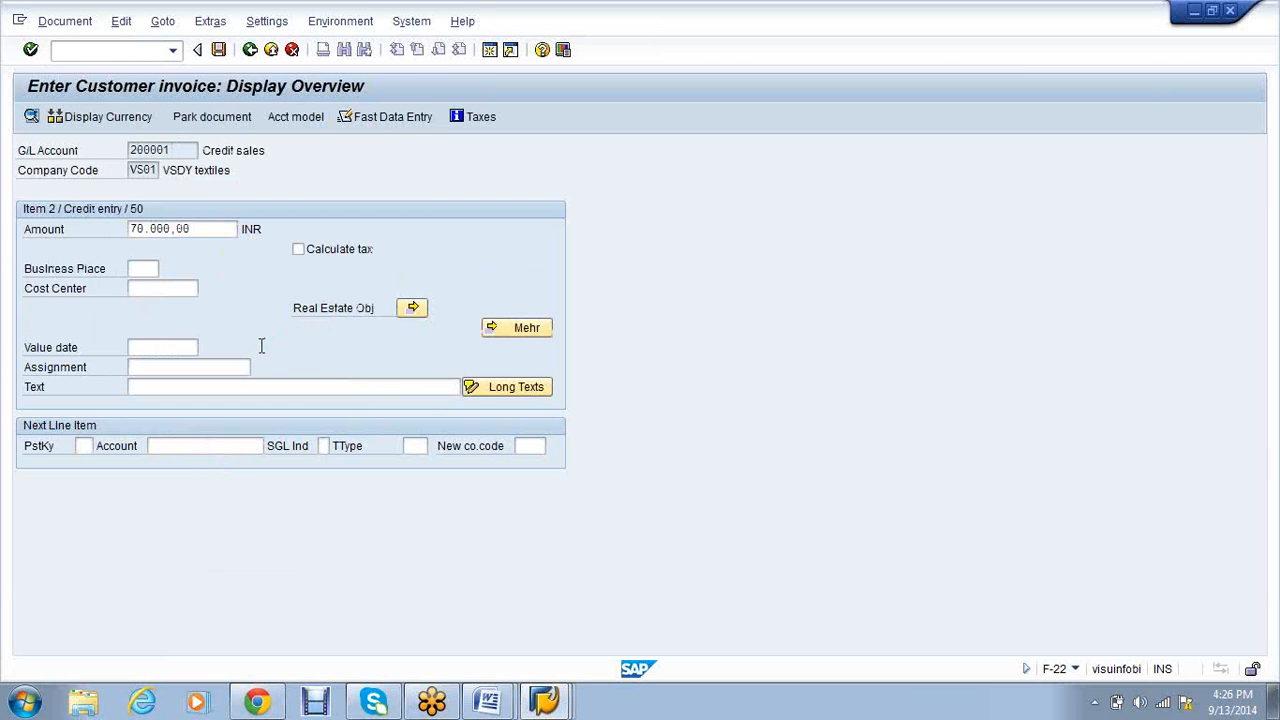
{"action": "key", "text": "ctrl+s"}
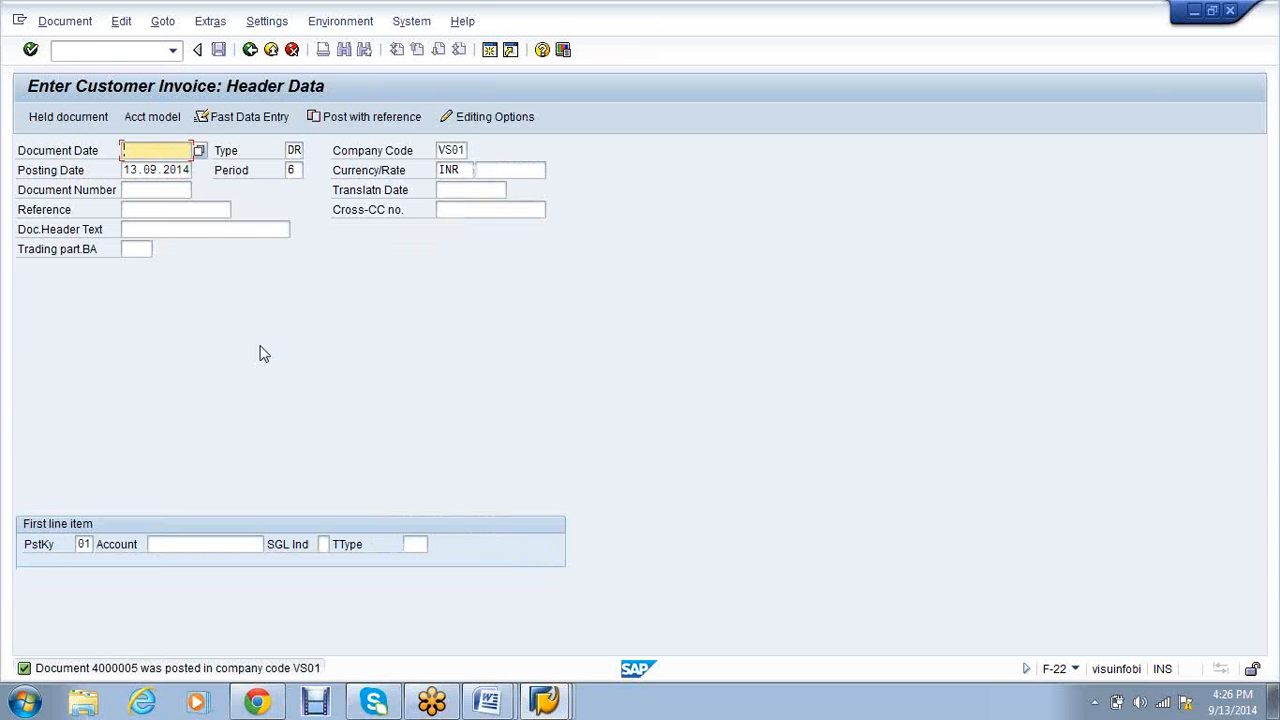
{"action": "left_click", "coordinate": [98, 50]}
Enter dunning run date 13.09.2014 and identification VSDUN1
{"action": "type", "text": "/nfbl5n"}
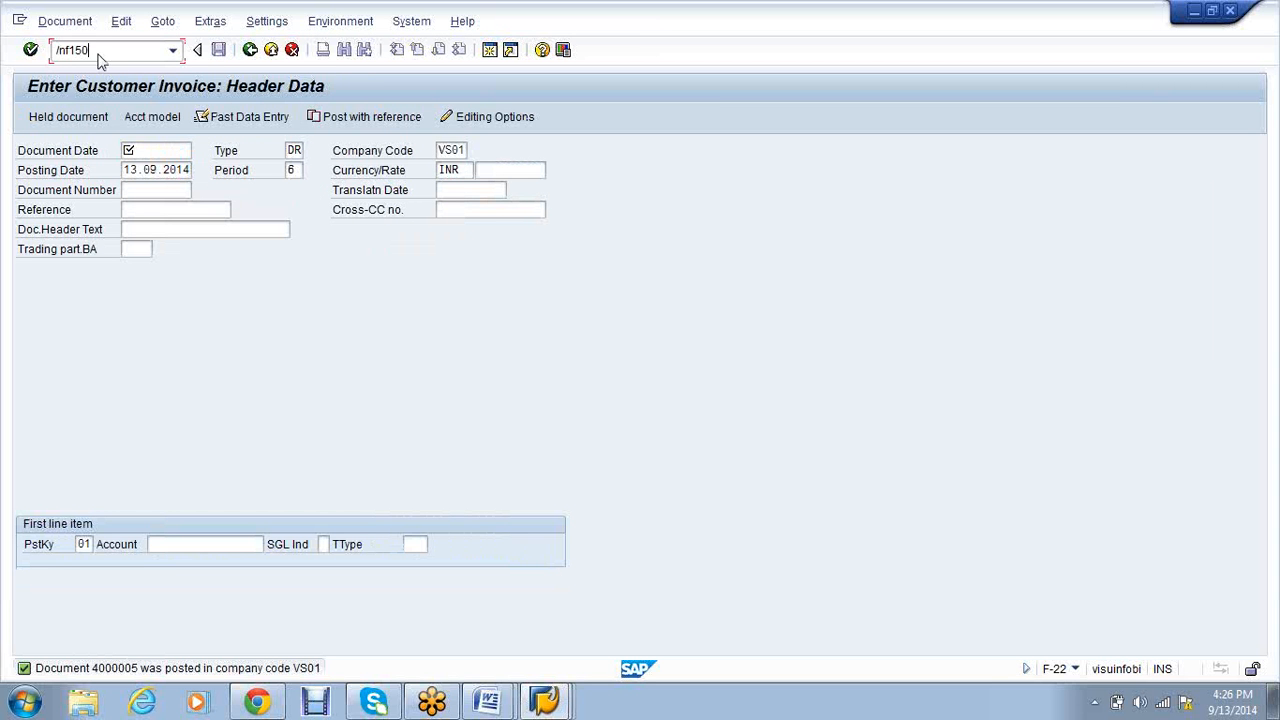
{"action": "key", "text": "Return"}
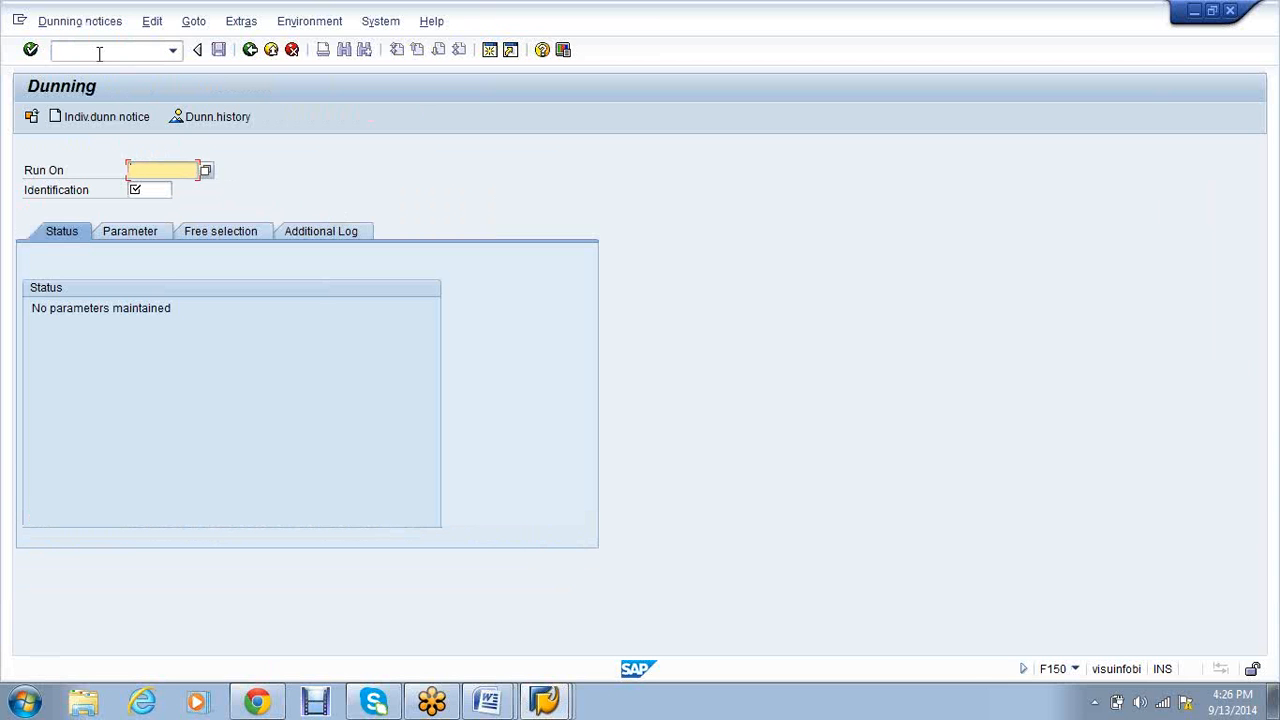
{"action": "type", "text": "13"}
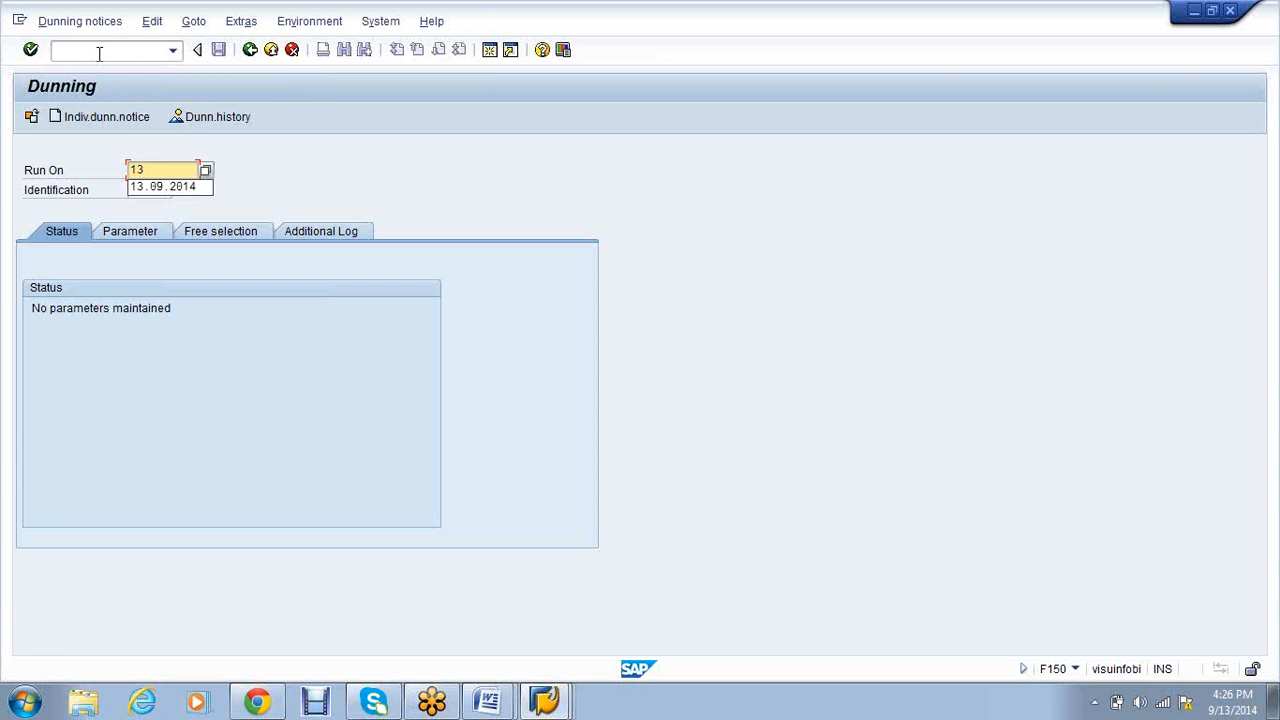
{"action": "key", "text": "Down"}
{"action": "key", "text": "Return"}
{"action": "key", "text": "Tab"}
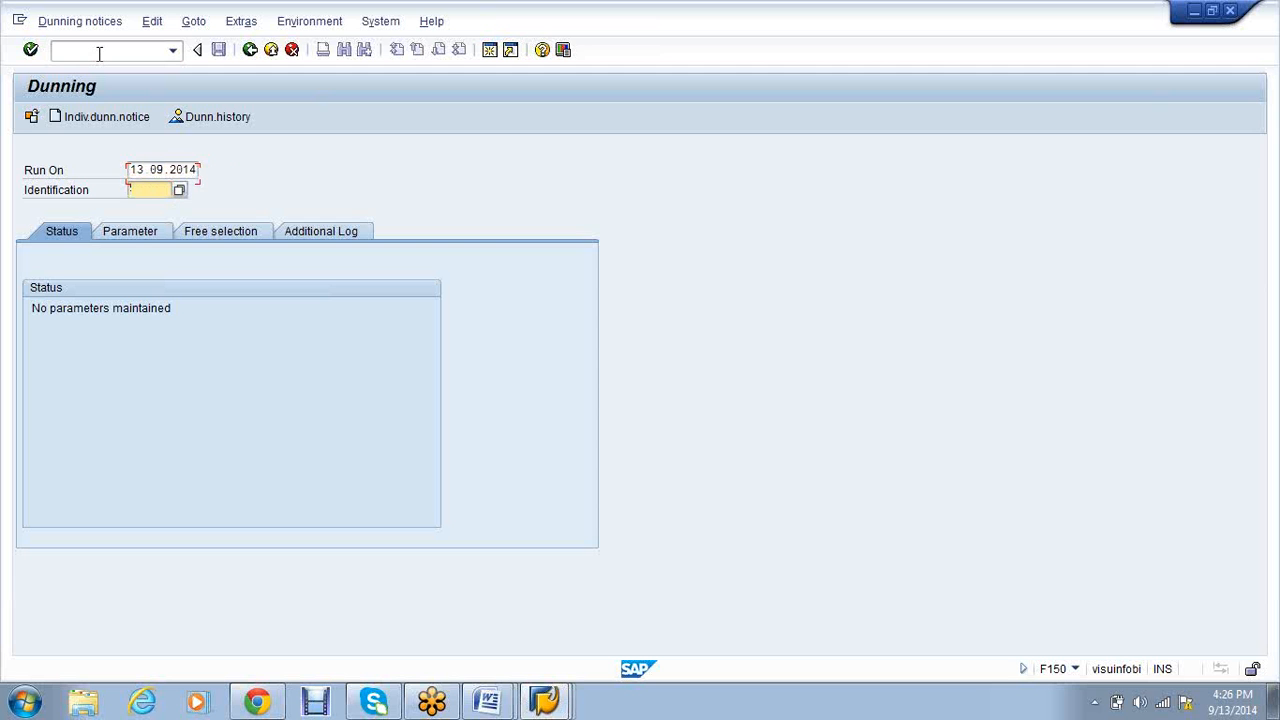
{"action": "type", "text": "VSDUN1"}
{"action": "left_click", "coordinate": [118, 241]}
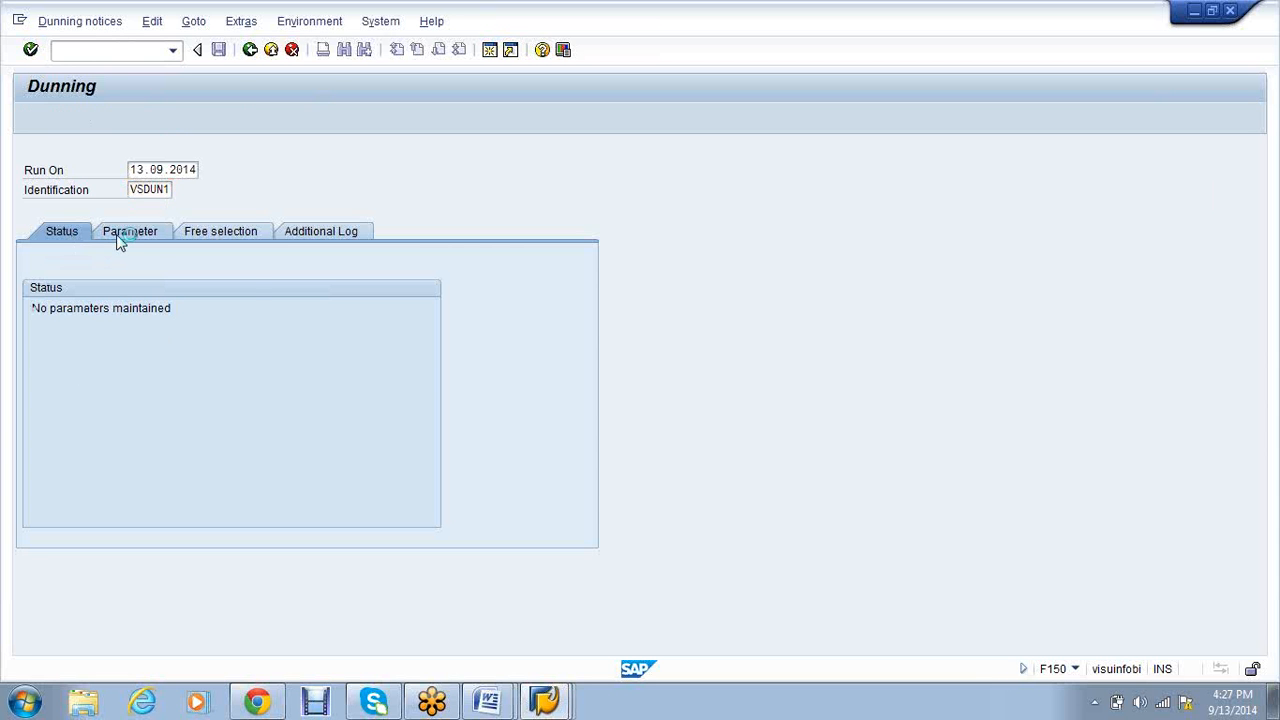
Set dunning date and documents-posted-up-to date to 13.09.2014, with company code vs01
{"action": "type", "text": "13"}
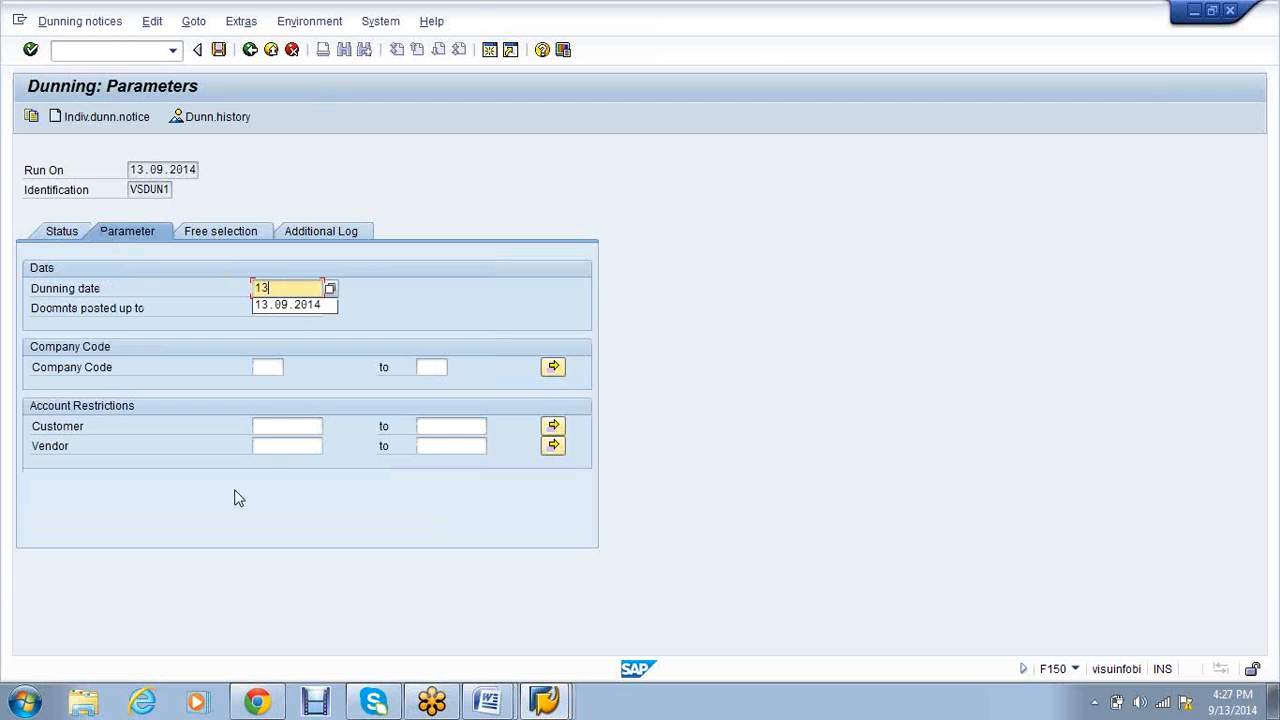
{"action": "key", "text": "Down"}
{"action": "key", "text": "Return"}
{"action": "key", "text": "Tab"}
{"action": "type", "text": "13"}
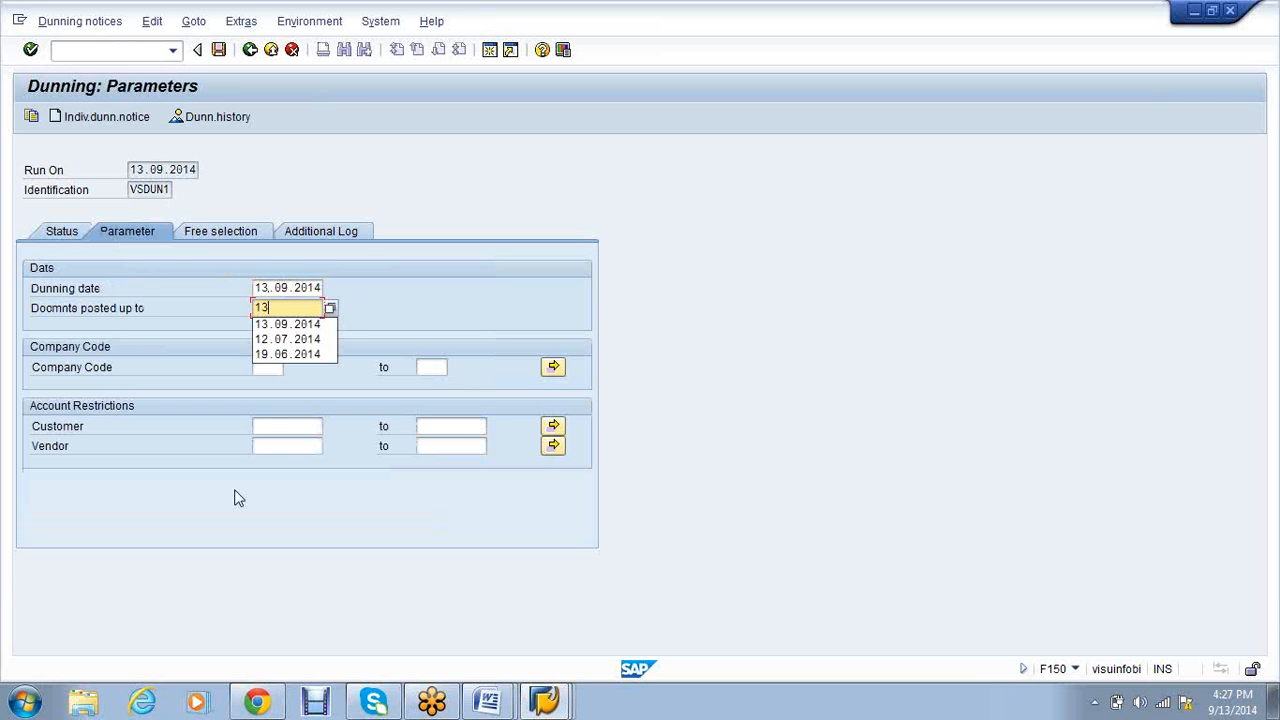
{"action": "key", "text": "Down"}
{"action": "key", "text": "Return"}
{"action": "key", "text": "Tab"}
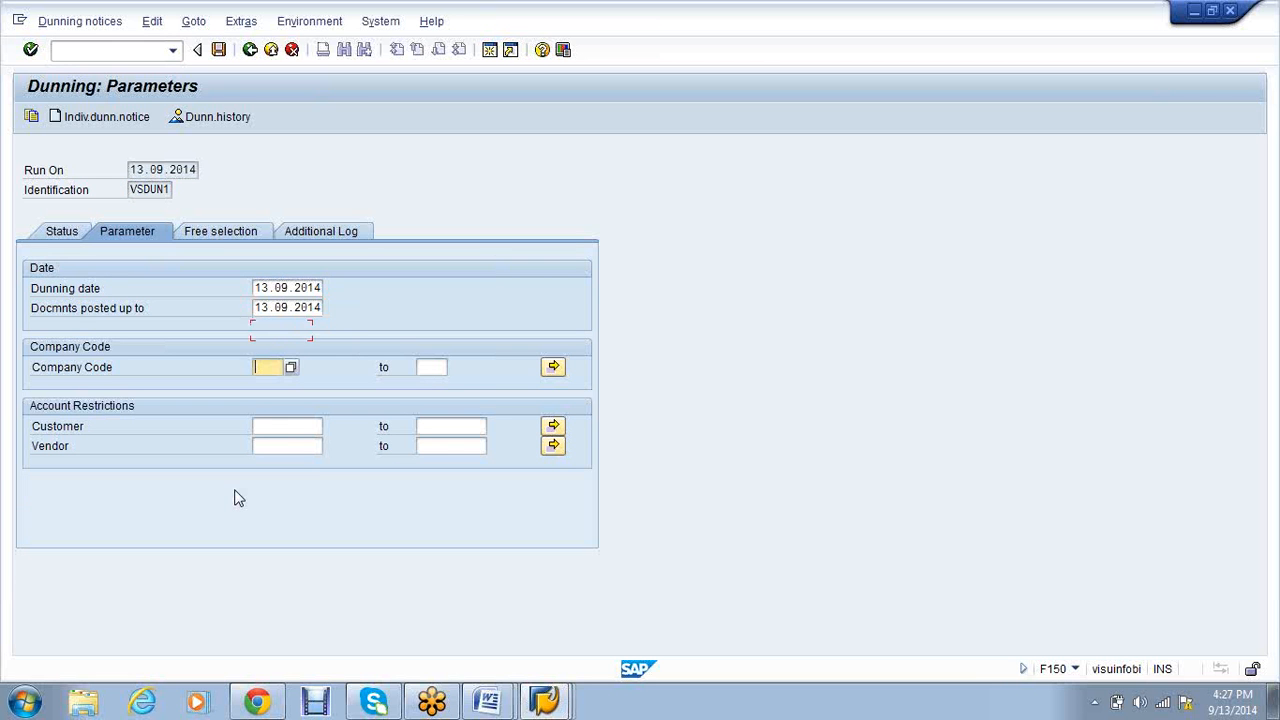
{"action": "type", "text": "vs01"}
{"action": "key", "text": "Tab"}
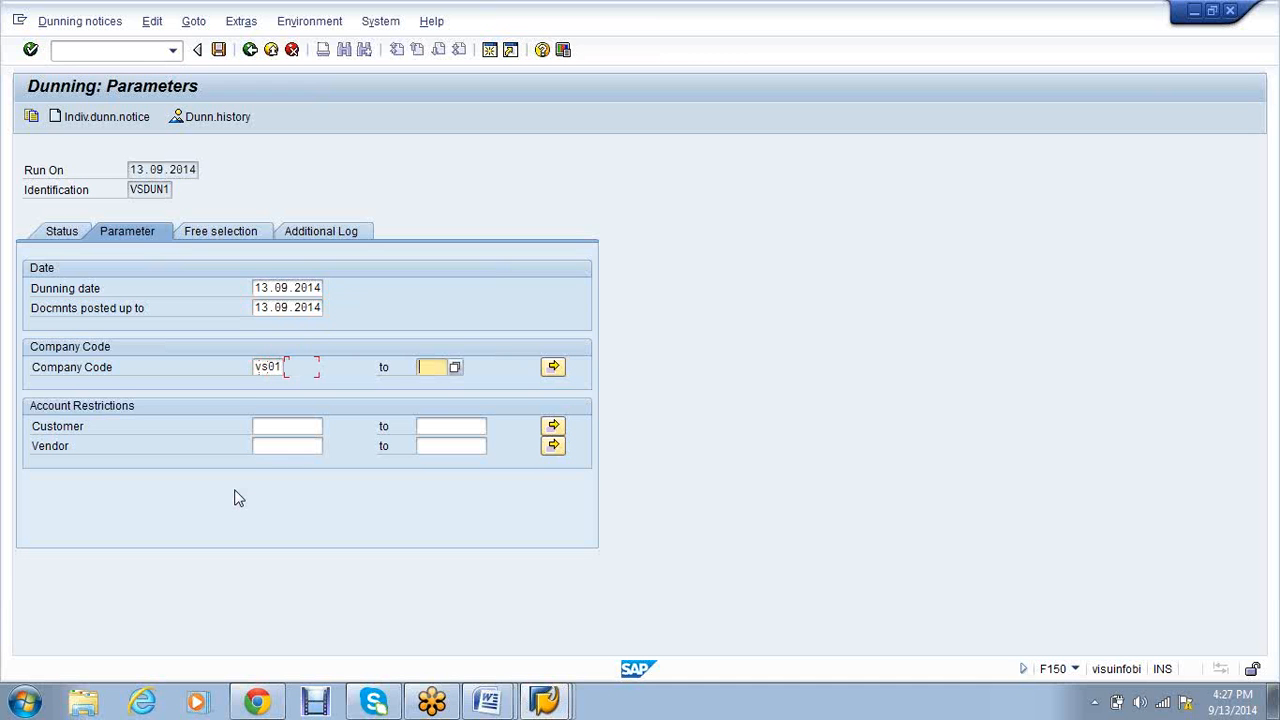
{"action": "key", "text": "Tab"}
{"action": "key", "text": "Tab"}
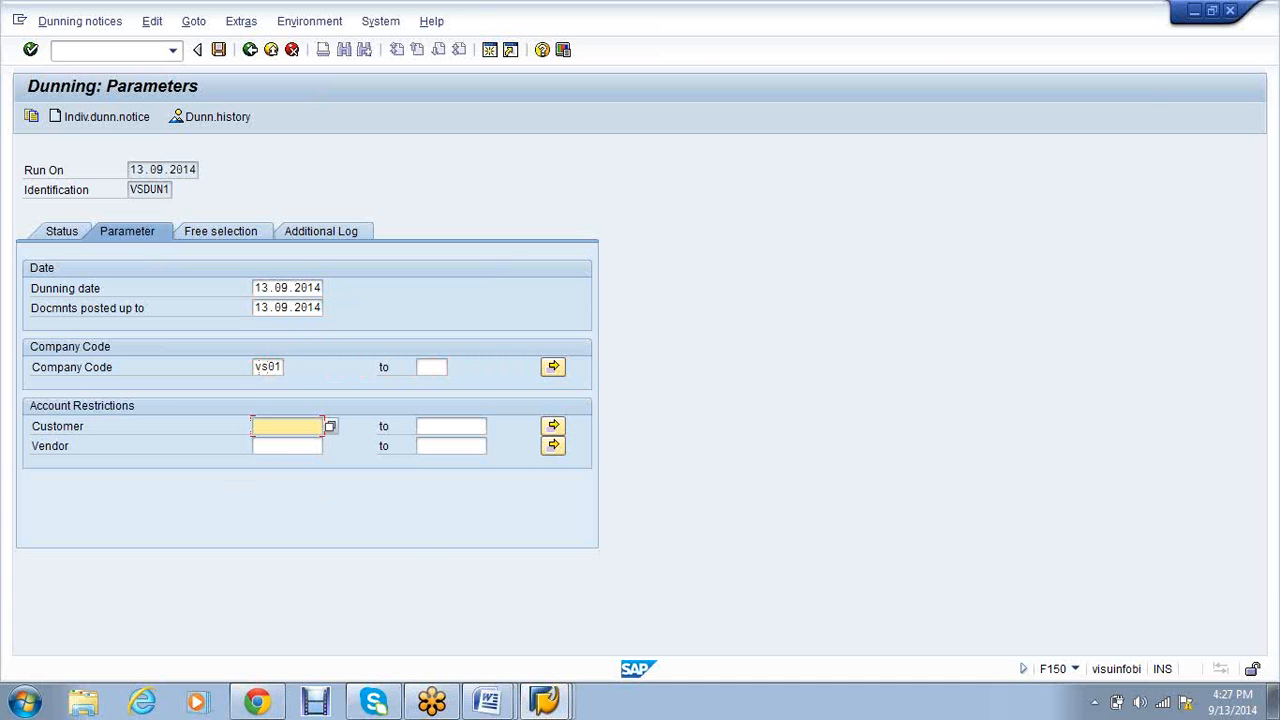
Restrict the run to the customer, add them to the additional log, and save the parameters
{"action": "mouse_move", "coordinate": [545, 702]}
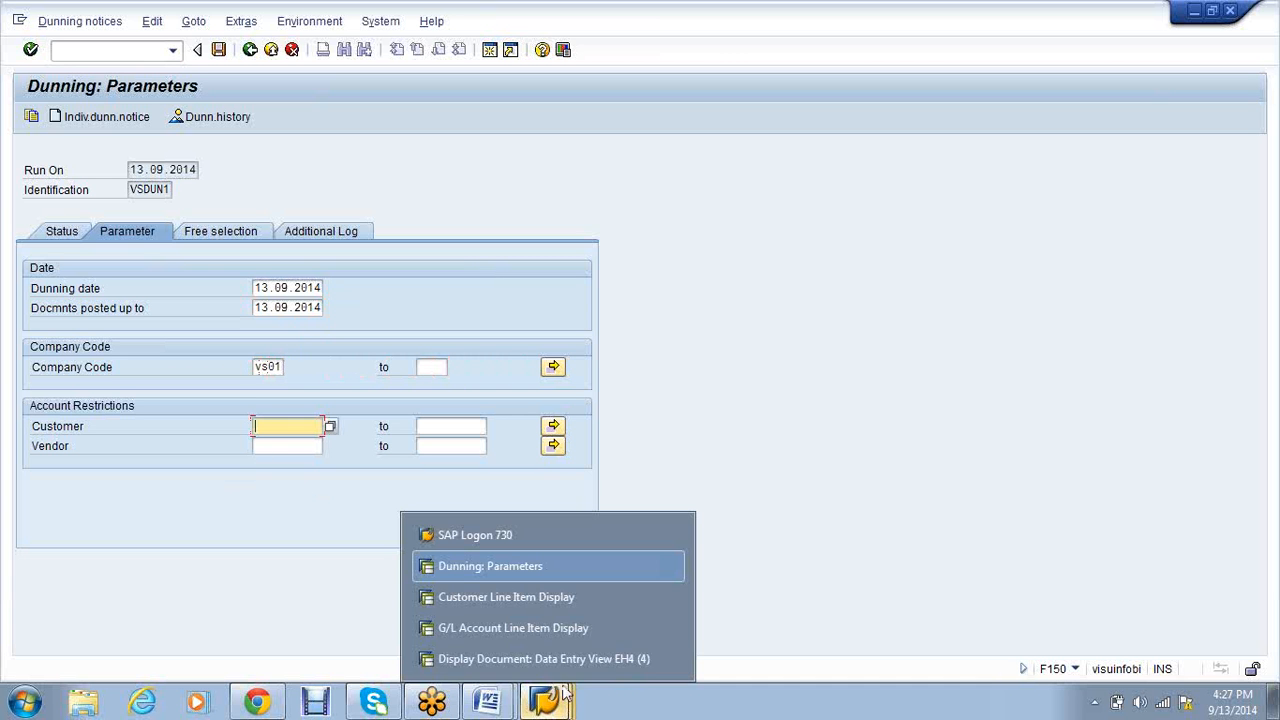
{"action": "left_click", "coordinate": [550, 598]}
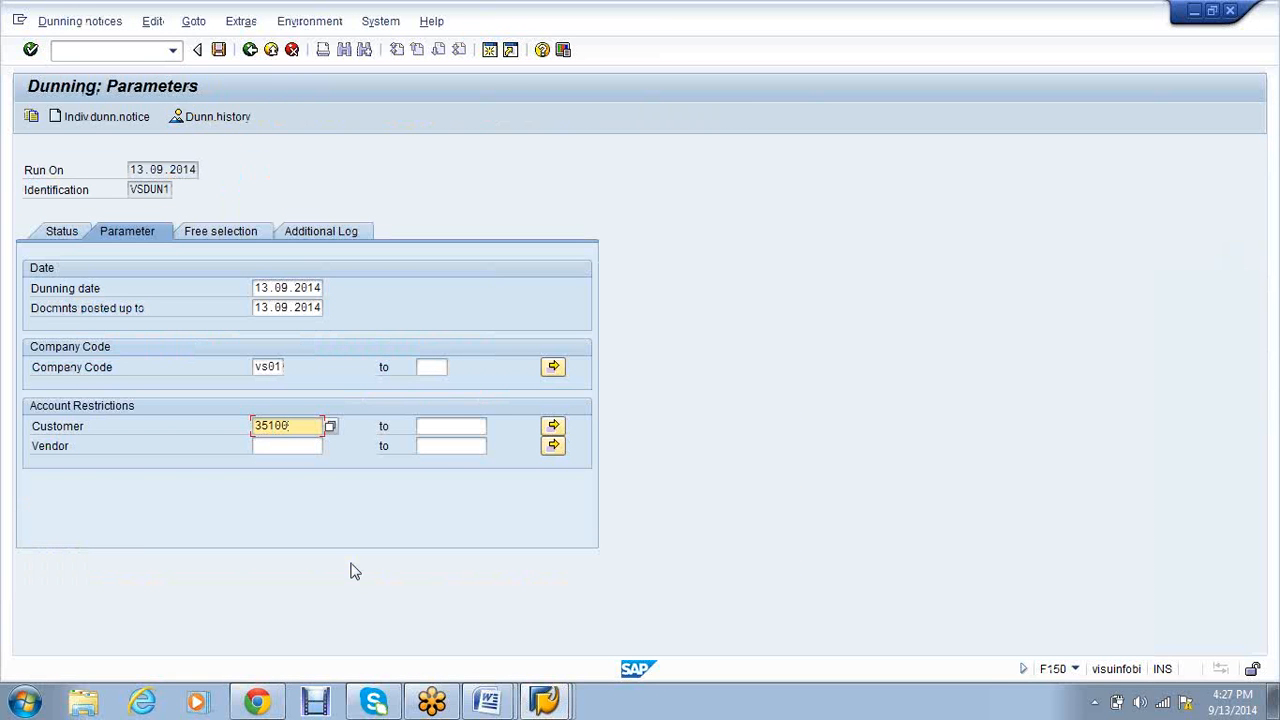
{"action": "left_click", "coordinate": [312, 233]}
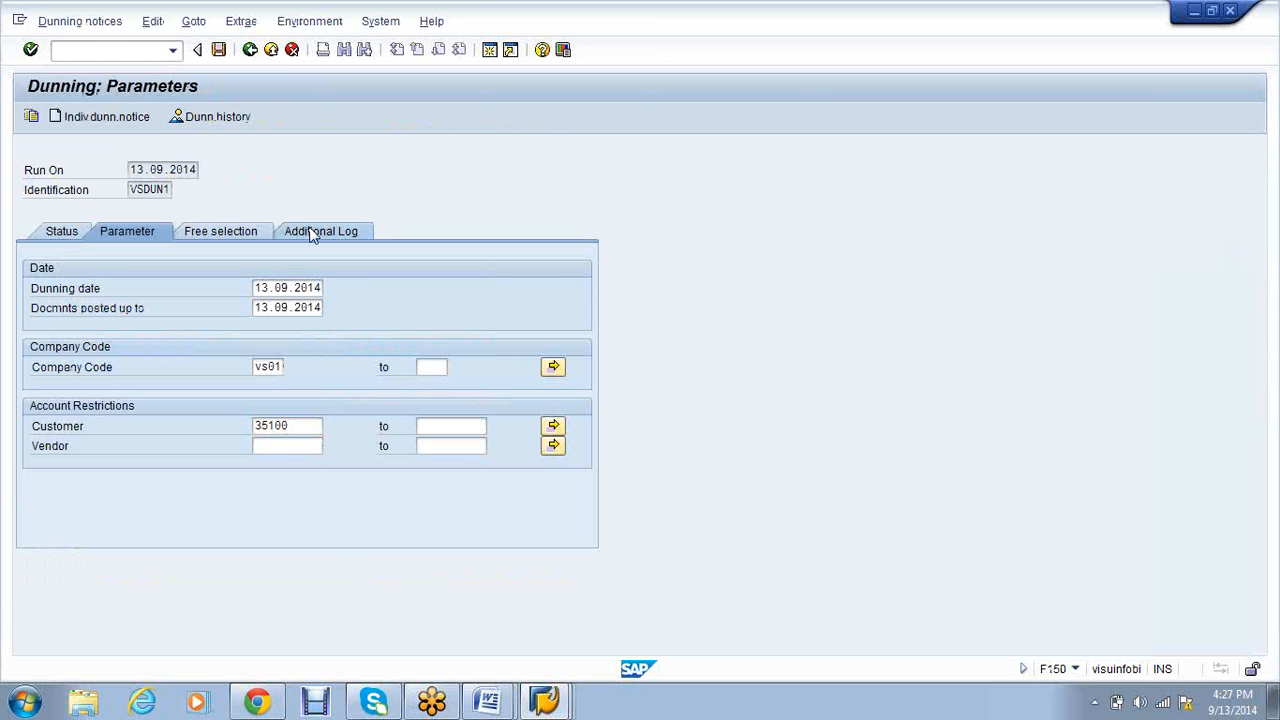
{"action": "type", "text": "35100"}
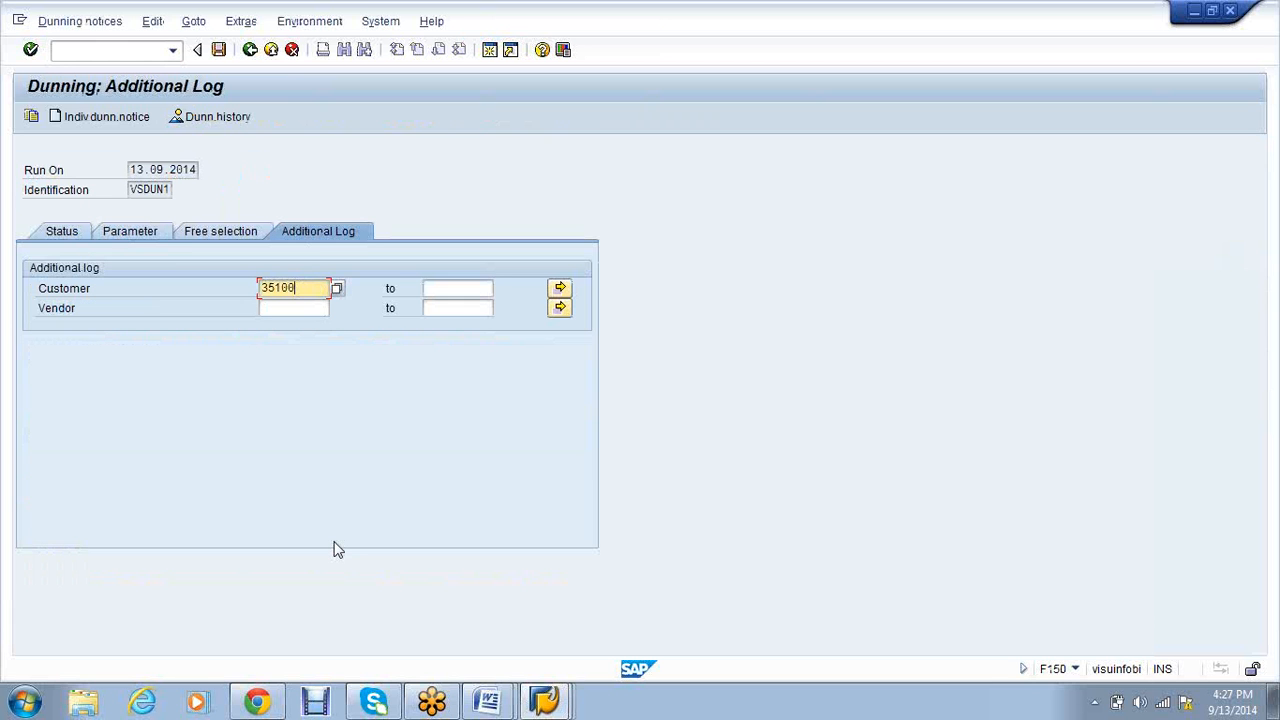
{"action": "left_click", "coordinate": [219, 52]}
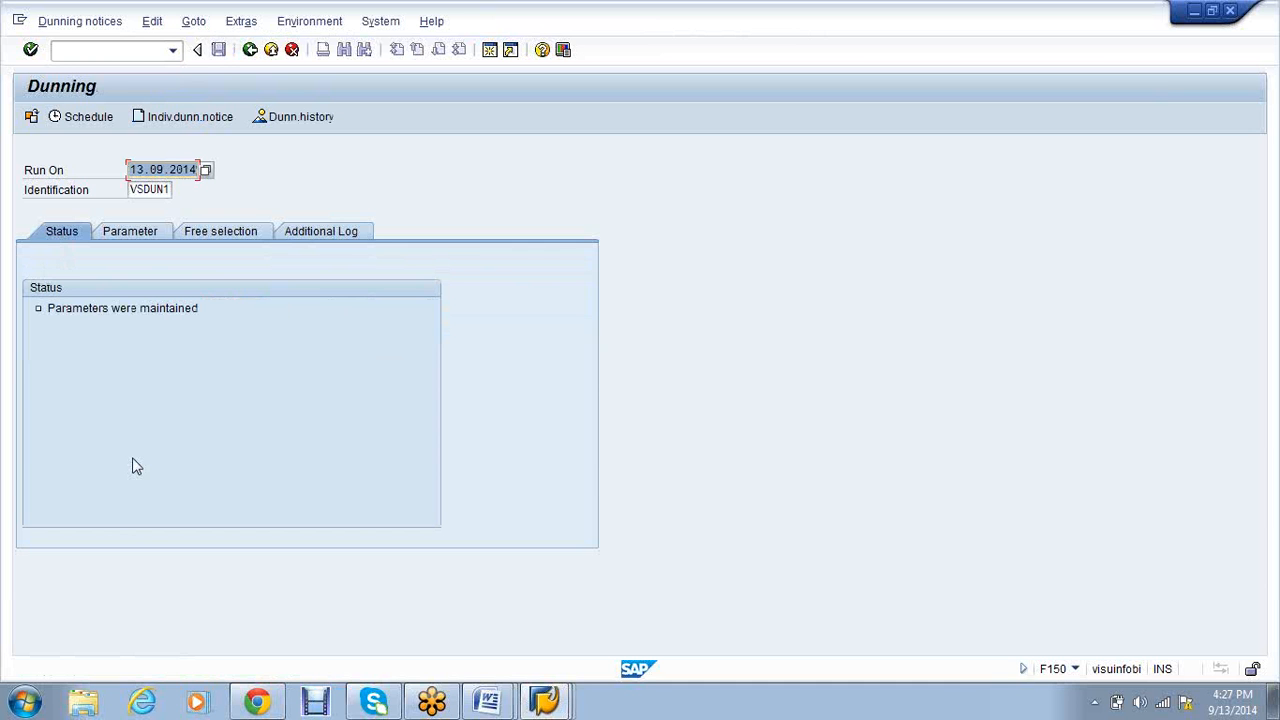
Request a LOCL sample printout of the individual dunning notice for company code vs01 with print preview
{"action": "left_click", "coordinate": [163, 122]}
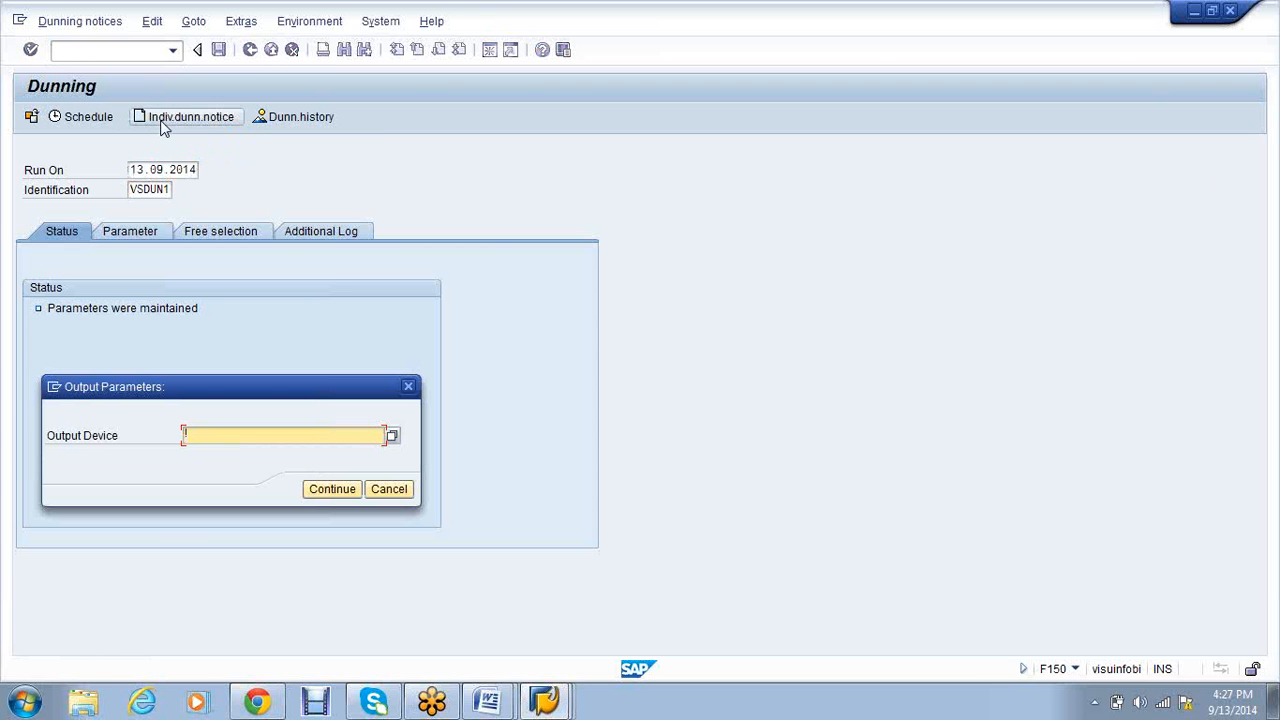
{"action": "type", "text": "l"}
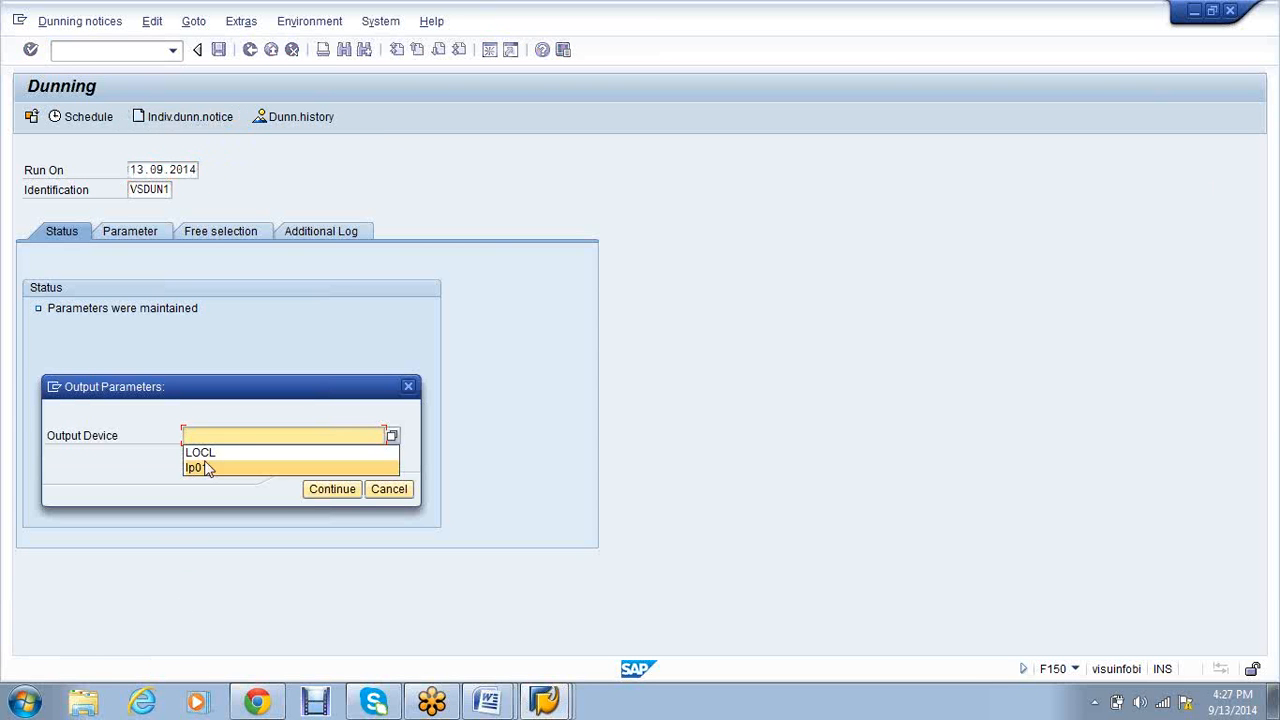
{"action": "key", "text": "Down"}
{"action": "key", "text": "Return"}
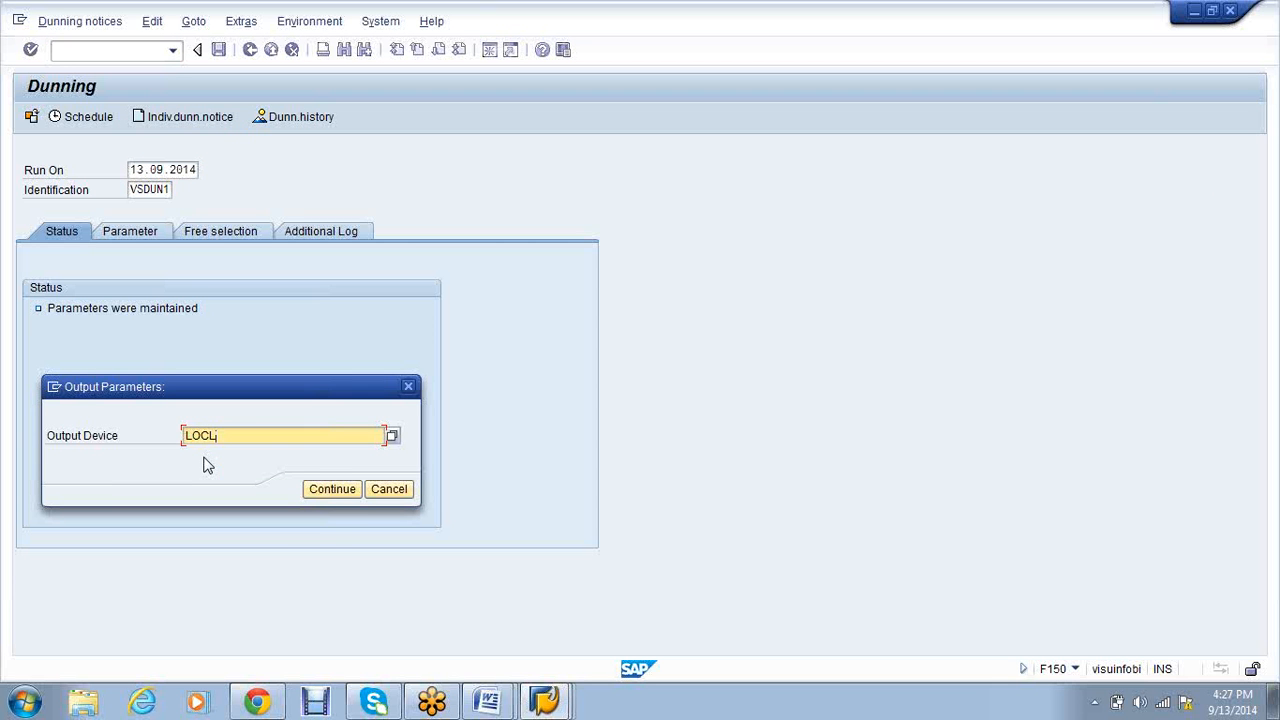
{"action": "left_click", "coordinate": [325, 495]}
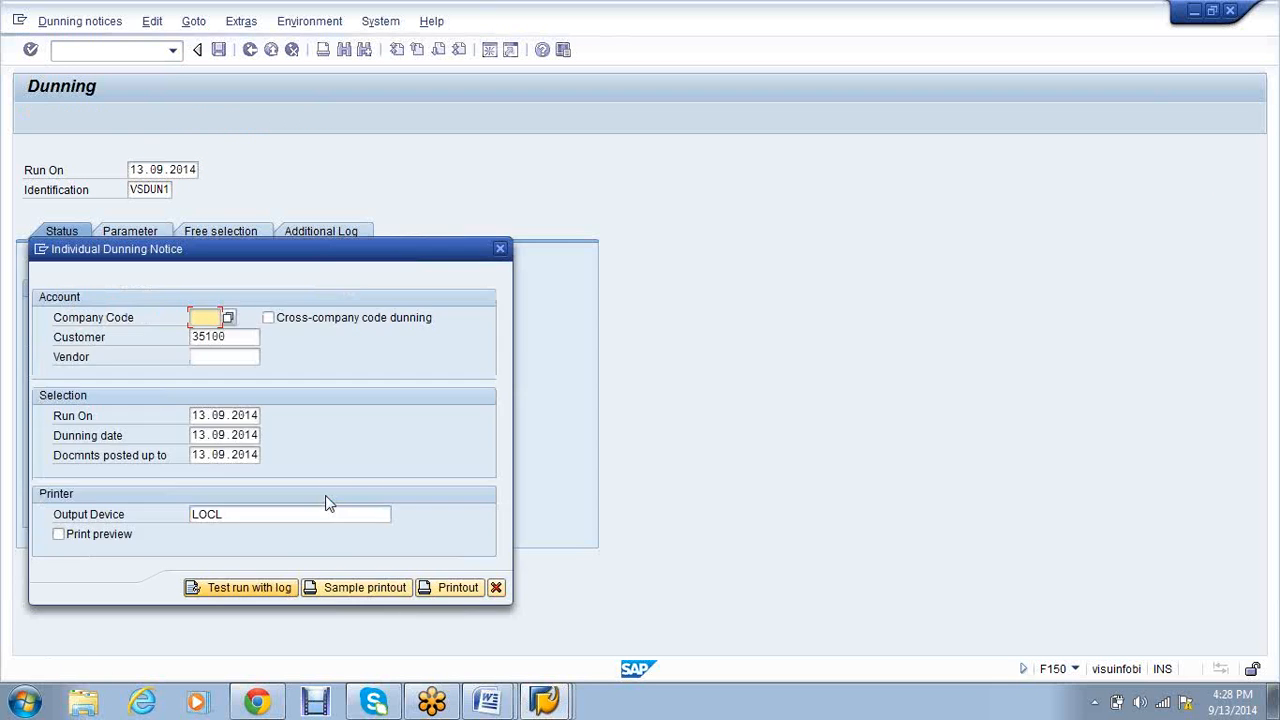
{"action": "type", "text": "vs01"}
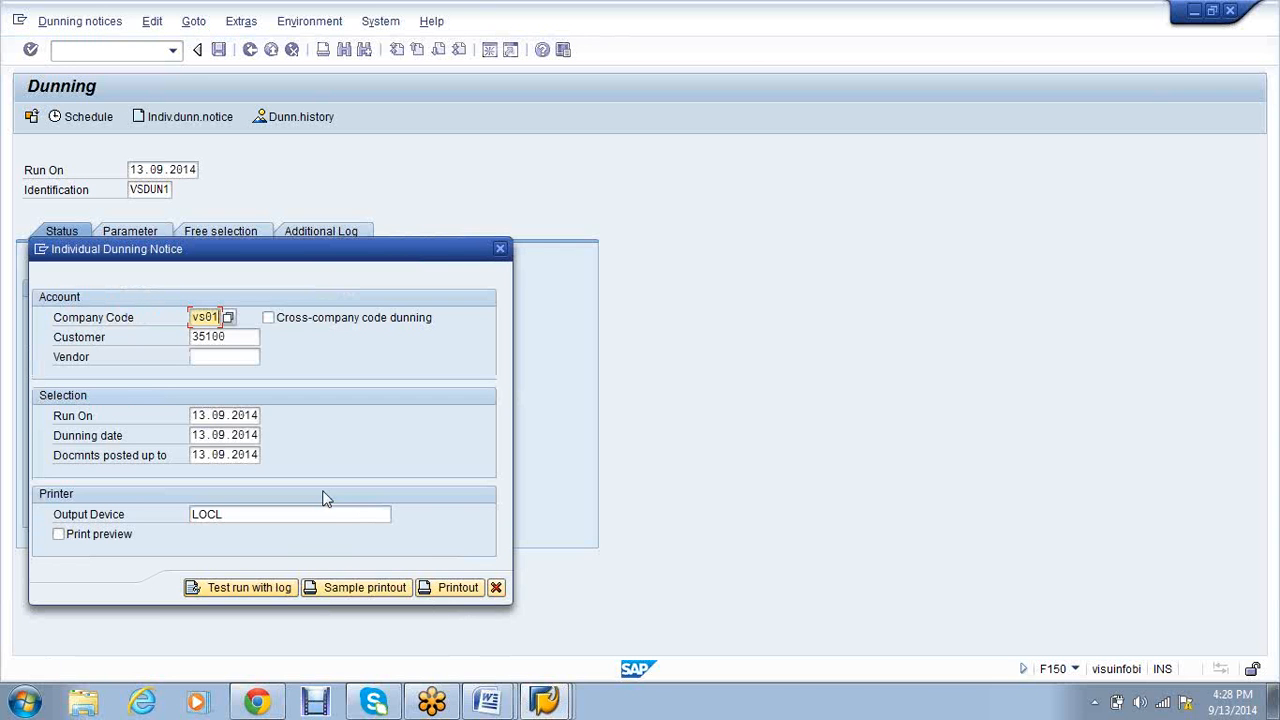
{"action": "left_click", "coordinate": [78, 536]}
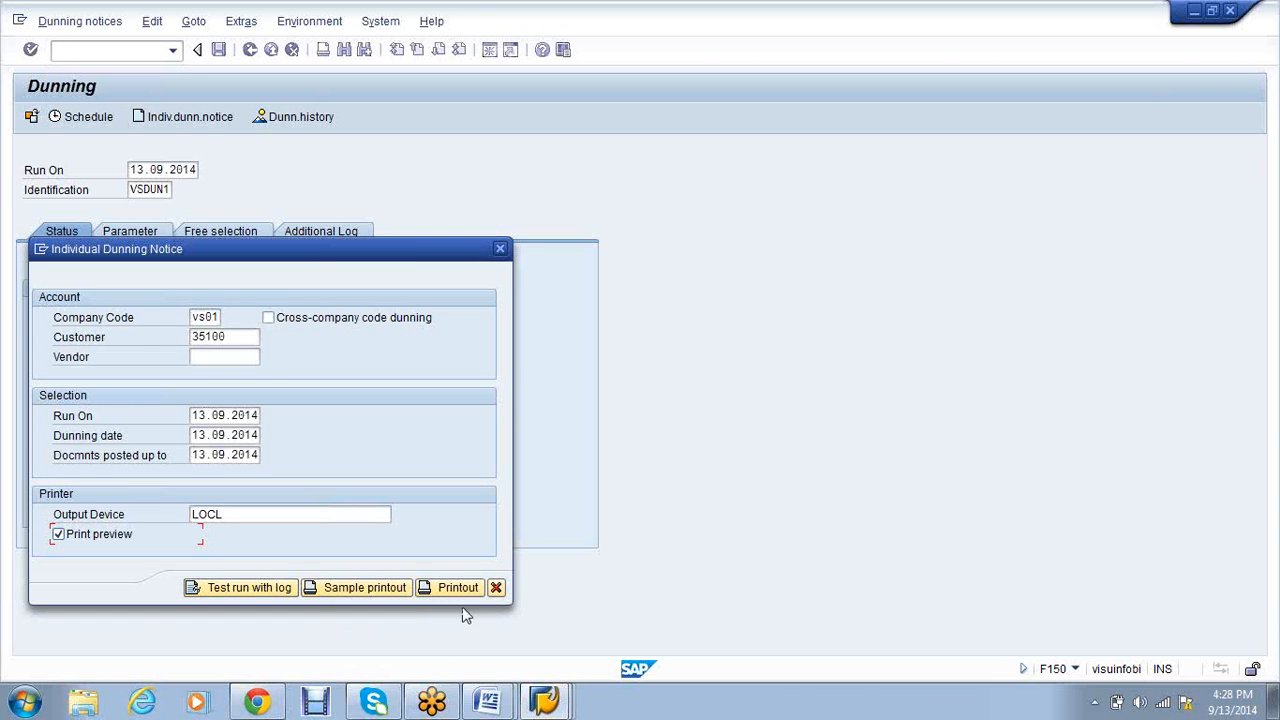
{"action": "left_click", "coordinate": [338, 594]}
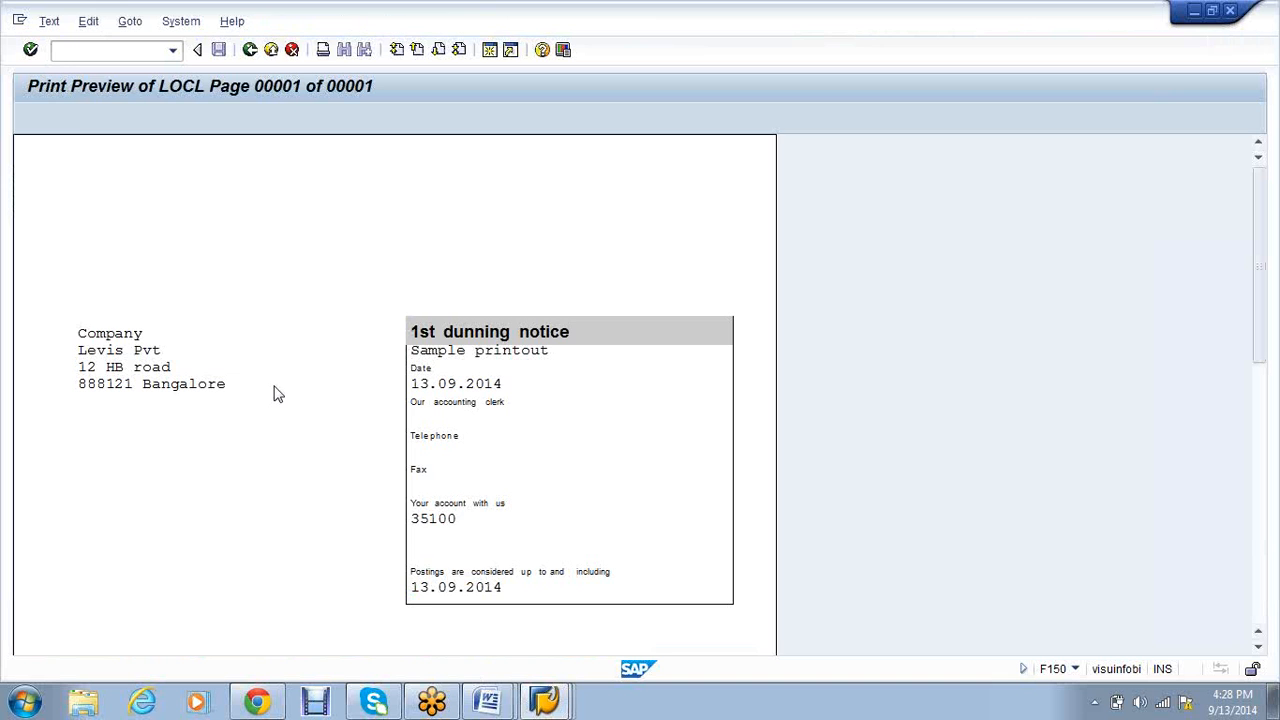
Scroll the dunning notice preview down to invoice 4000005, the 50 INR charge and the 70,050 INR total
{"action": "scroll", "coordinate": [282, 394], "scroll_direction": "down", "scroll_amount": 4}
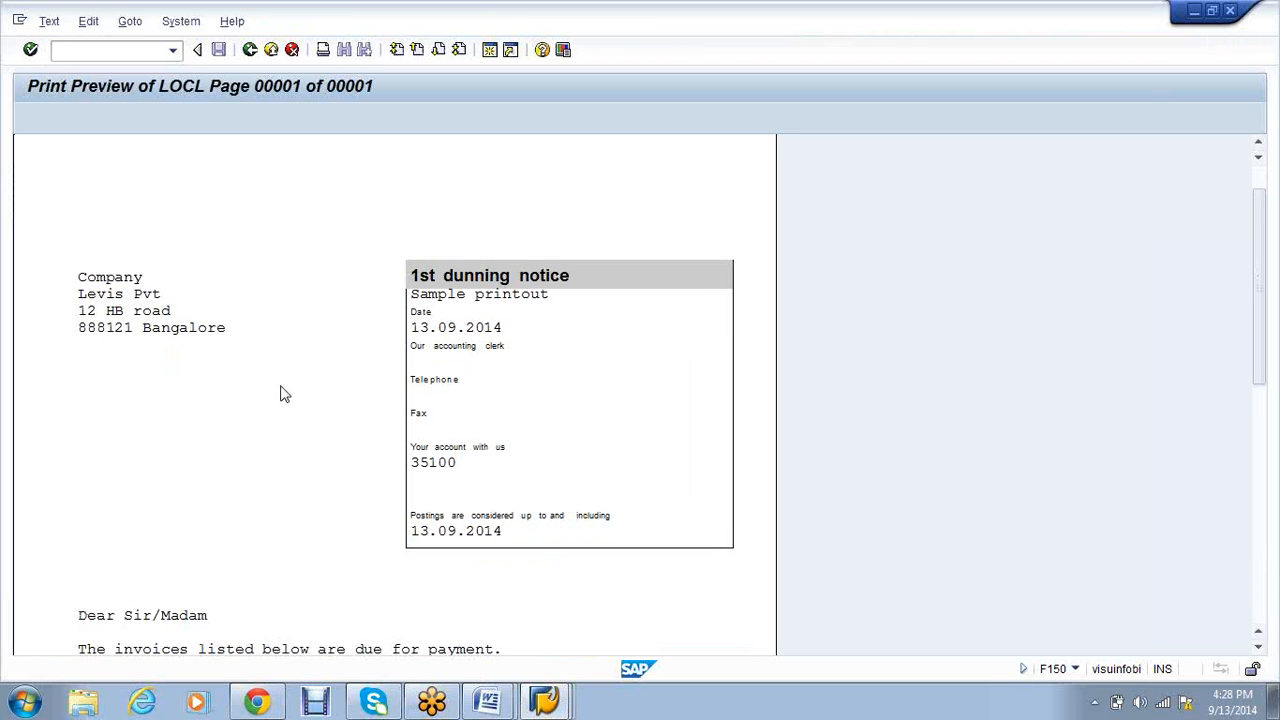
{"action": "scroll", "coordinate": [282, 394], "scroll_direction": "down", "scroll_amount": 1}
{"action": "scroll", "coordinate": [282, 394], "scroll_direction": "down", "scroll_amount": 2}
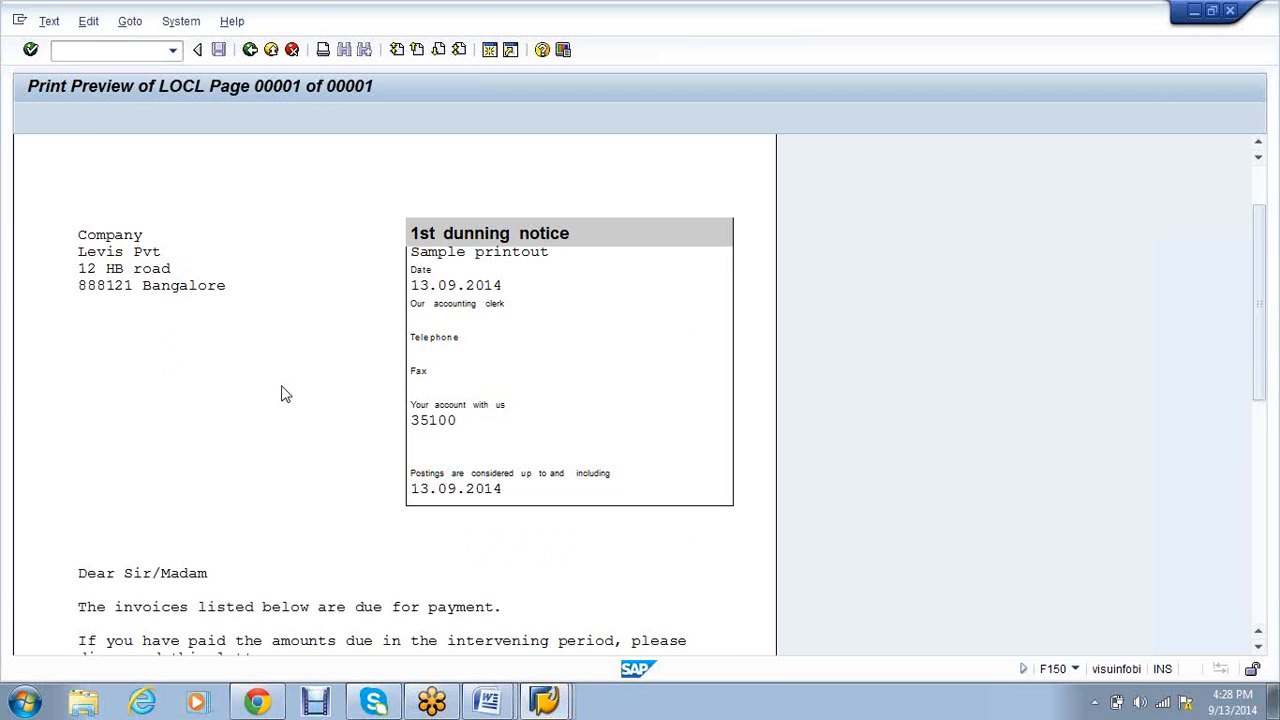
{"action": "scroll", "coordinate": [282, 394], "scroll_direction": "down", "scroll_amount": 5}
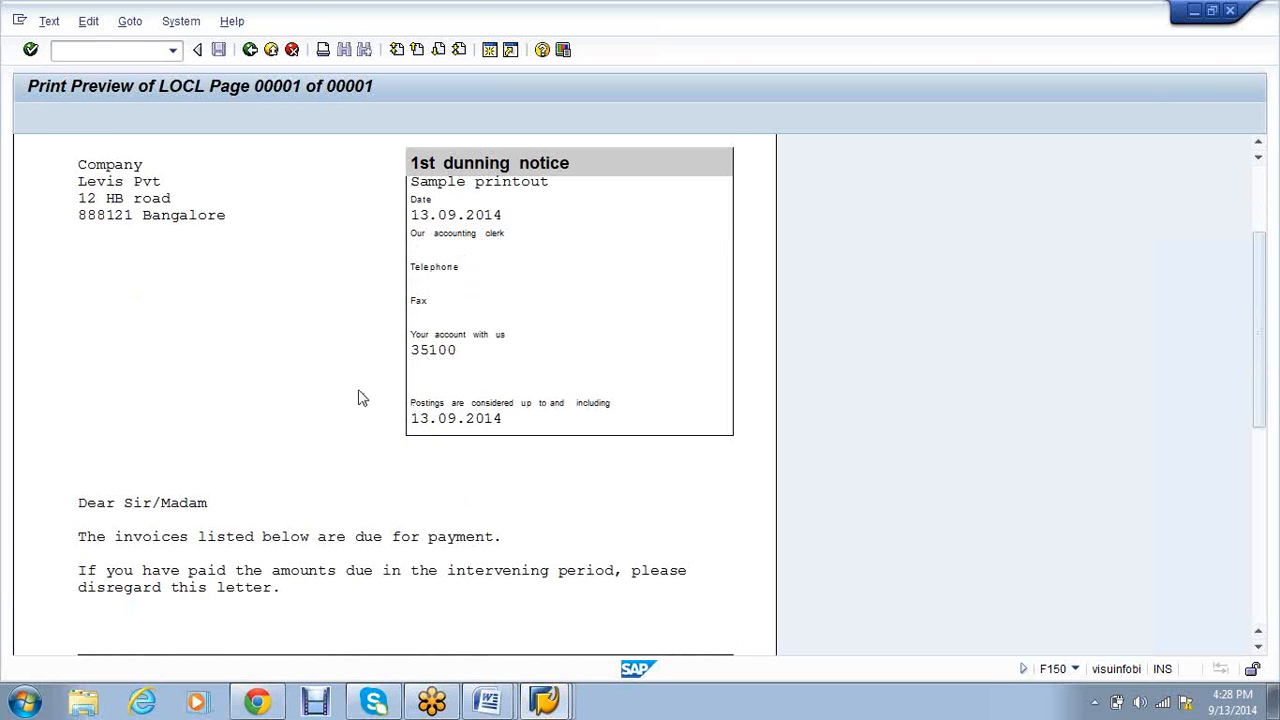
{"action": "scroll", "coordinate": [362, 398], "scroll_direction": "down", "scroll_amount": 4}
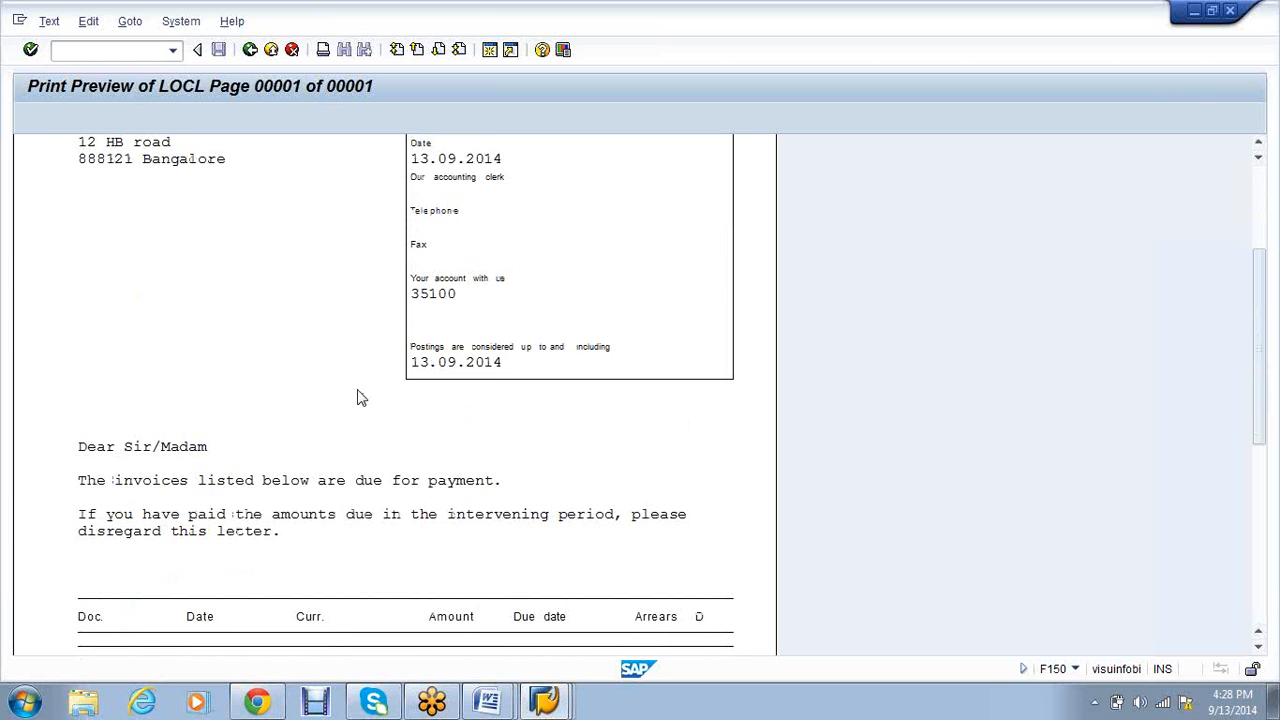
{"action": "scroll", "coordinate": [362, 398], "scroll_direction": "down", "scroll_amount": 4}
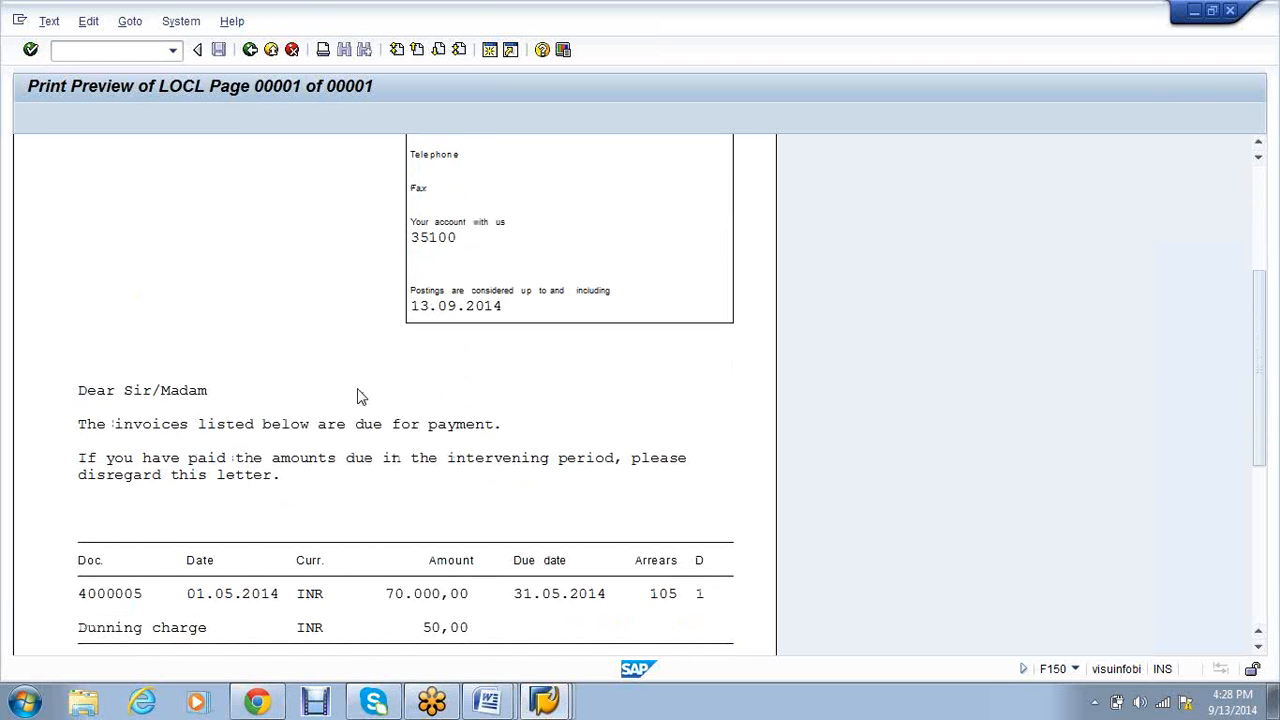
{"action": "scroll", "coordinate": [362, 398], "scroll_direction": "down", "scroll_amount": 6}
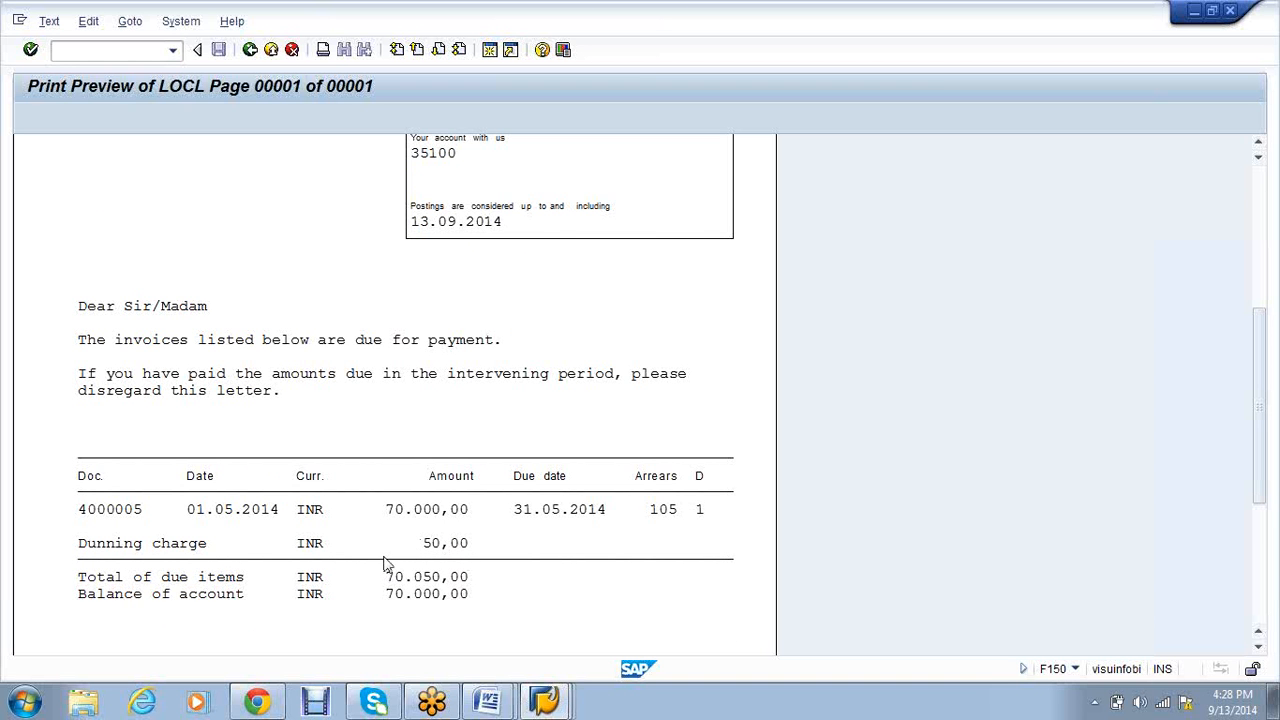
{"action": "left_click", "coordinate": [168, 21]}
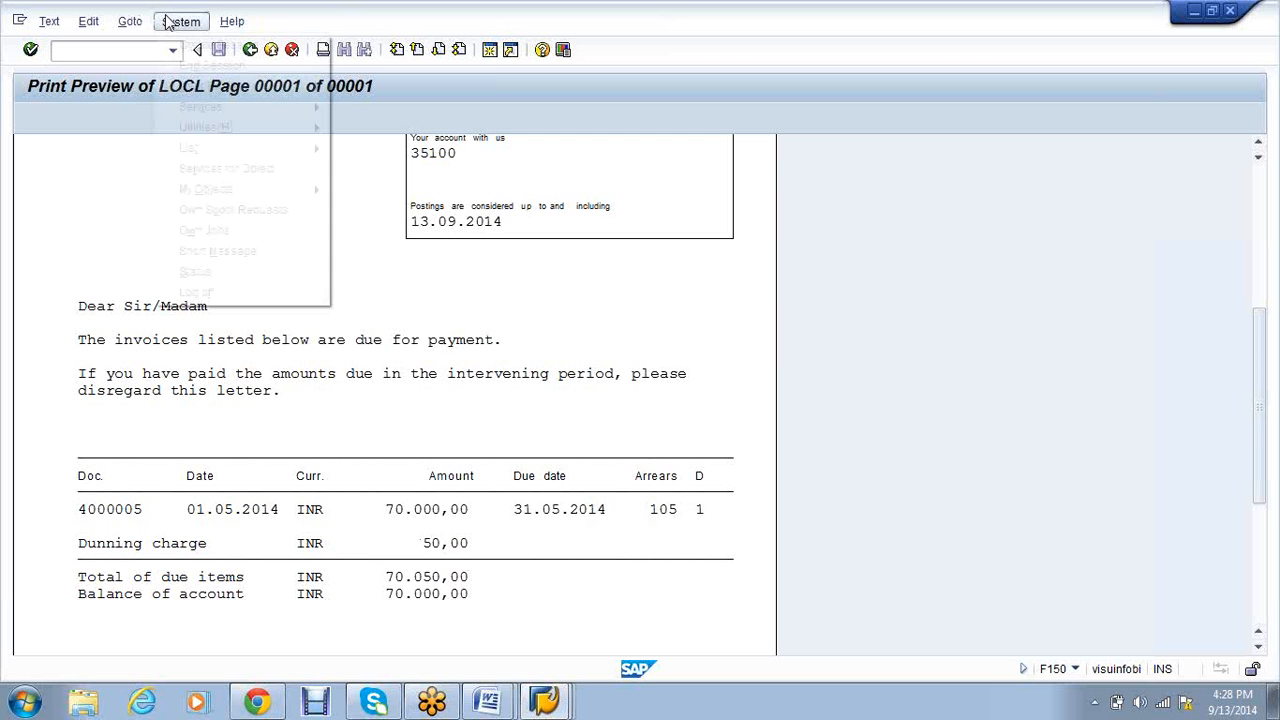
{"action": "mouse_move", "coordinate": [211, 148]}
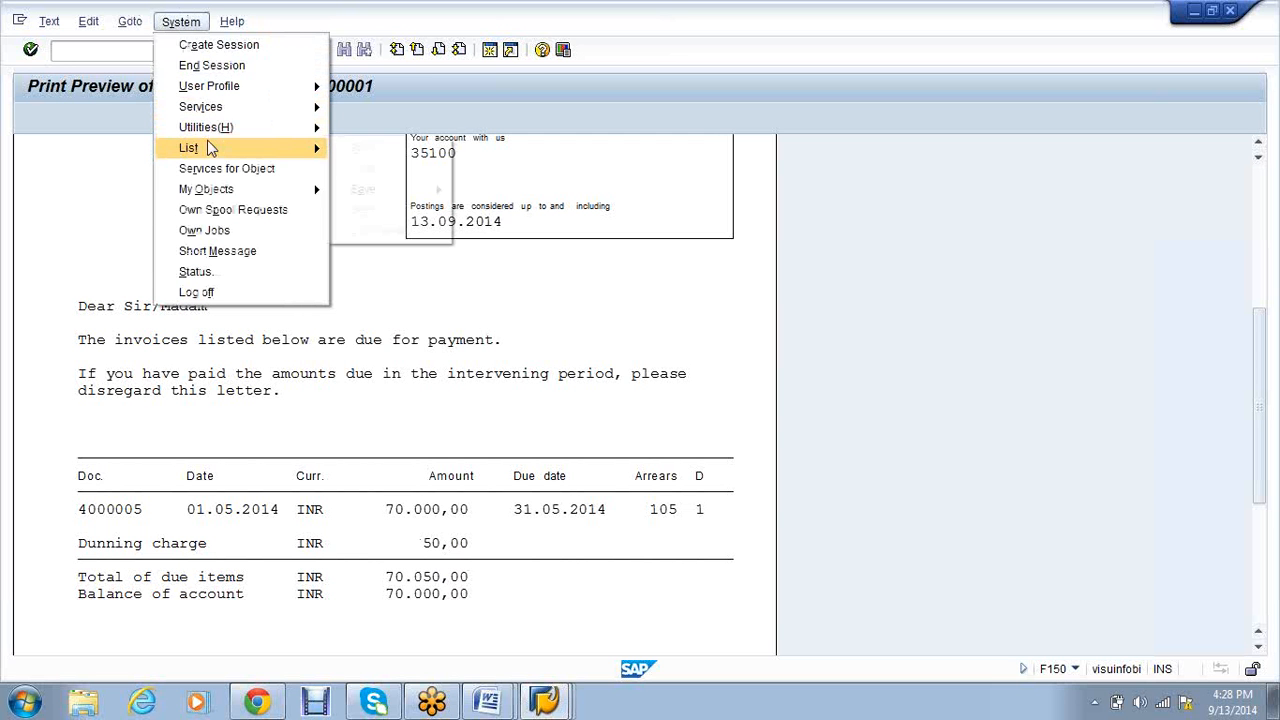
{"action": "mouse_move", "coordinate": [417, 189]}
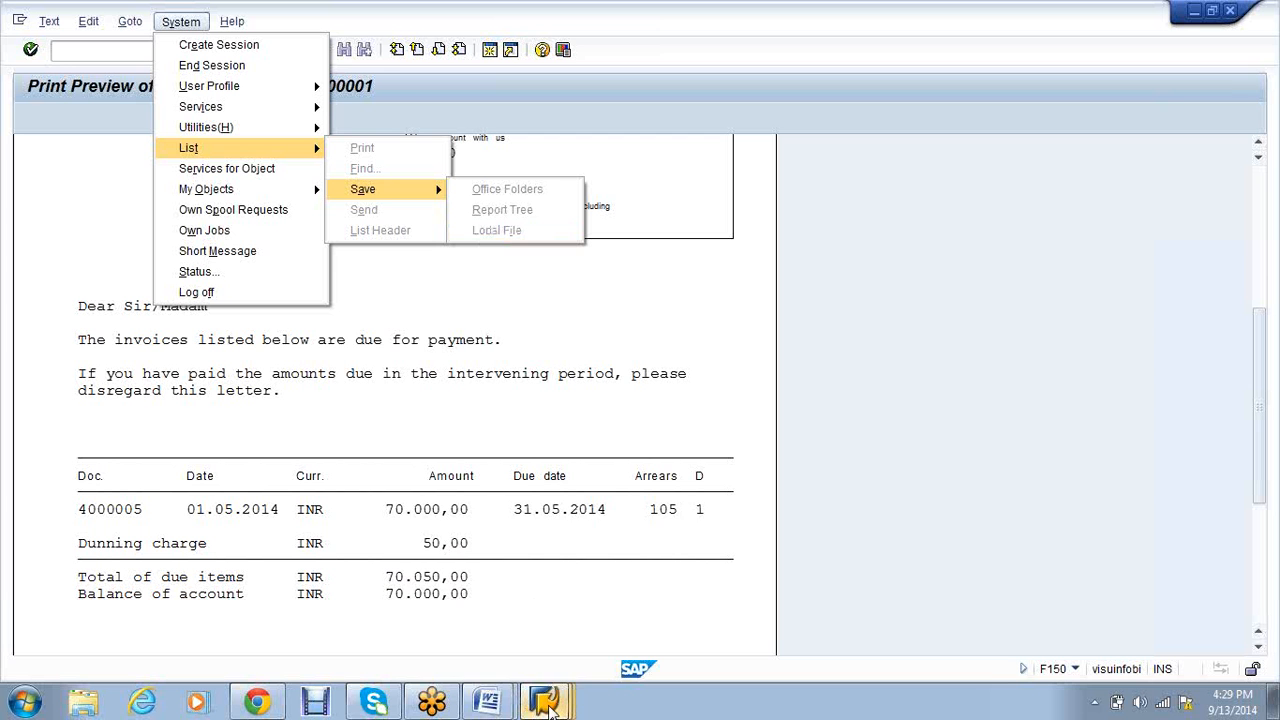
{"action": "mouse_move", "coordinate": [548, 708]}
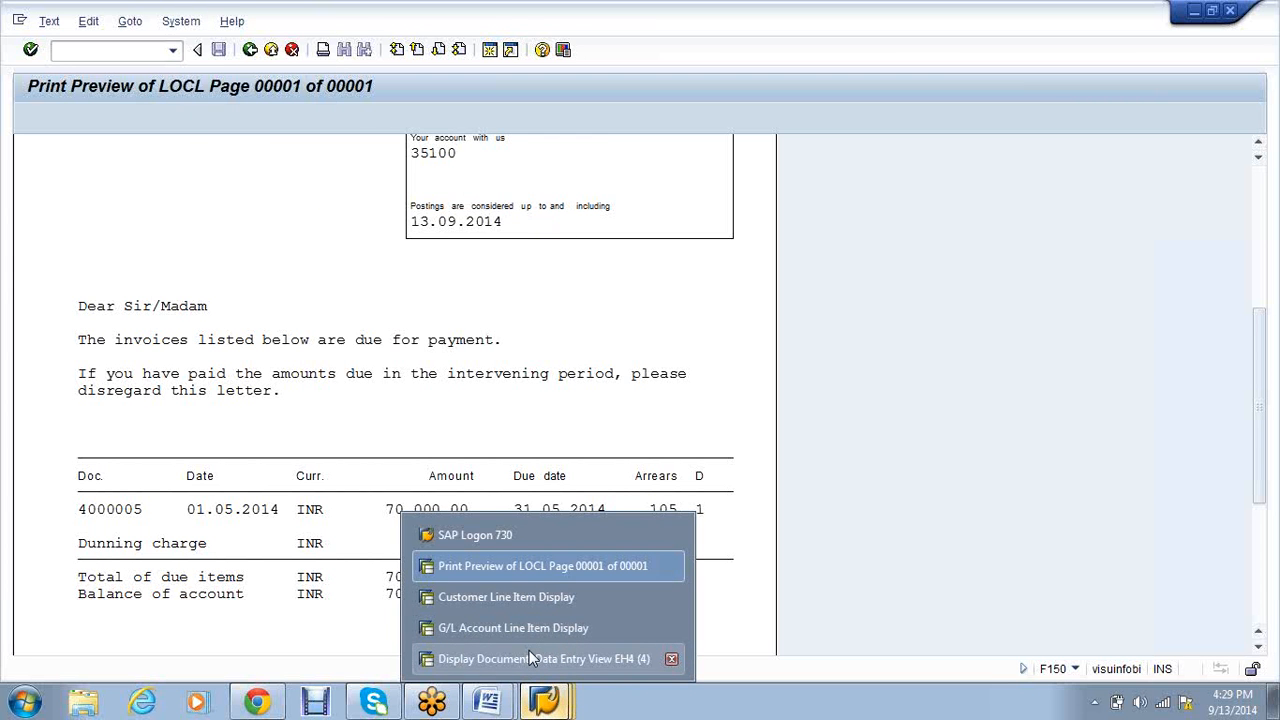
Open customer 35100's VS01 correspondence data to check dunning procedure VS01
{"action": "left_click", "coordinate": [529, 651]}
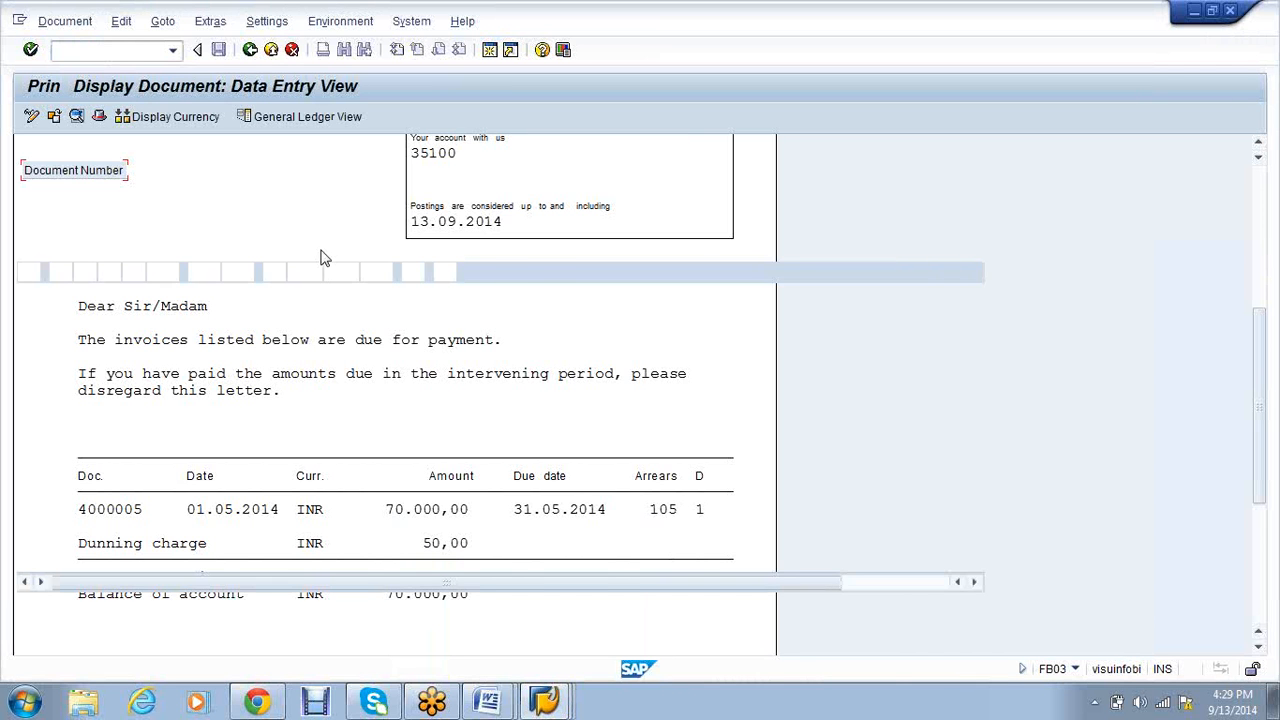
{"action": "left_click", "coordinate": [114, 49]}
{"action": "type", "text": "/nspro"}
{"action": "key", "text": "Return"}
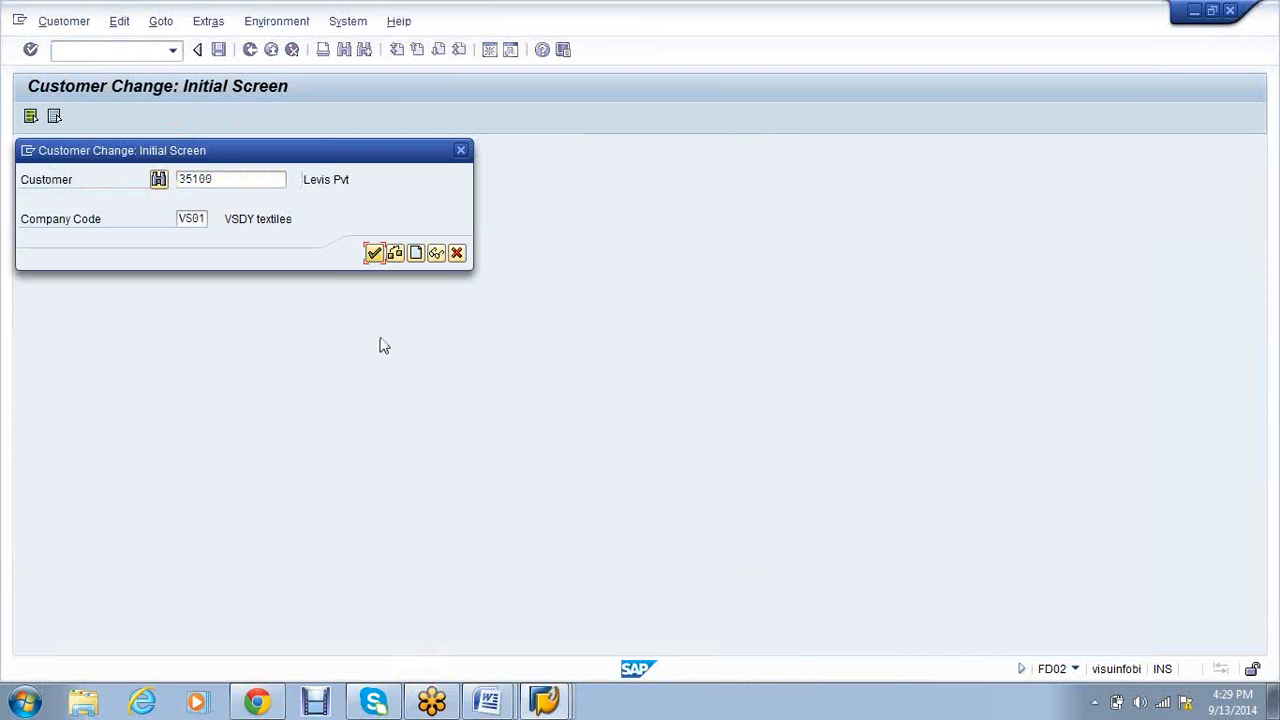
{"action": "key", "text": "Return"}
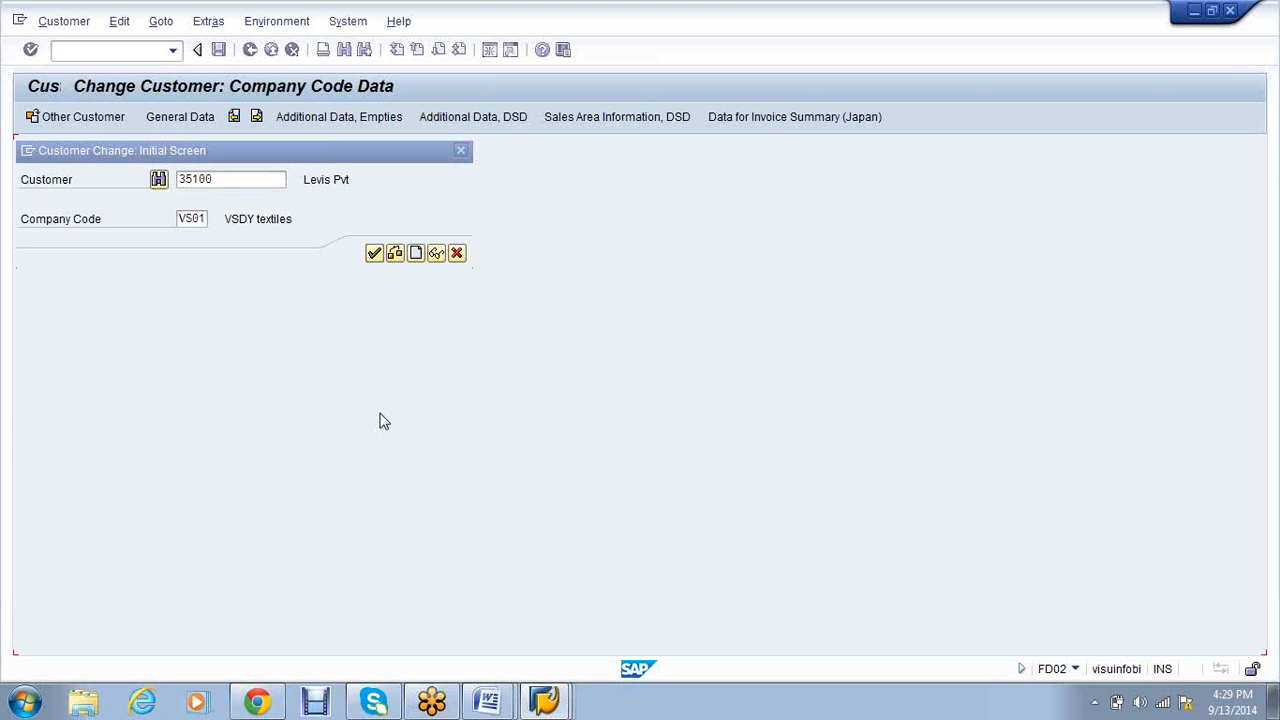
{"action": "left_click", "coordinate": [174, 465]}
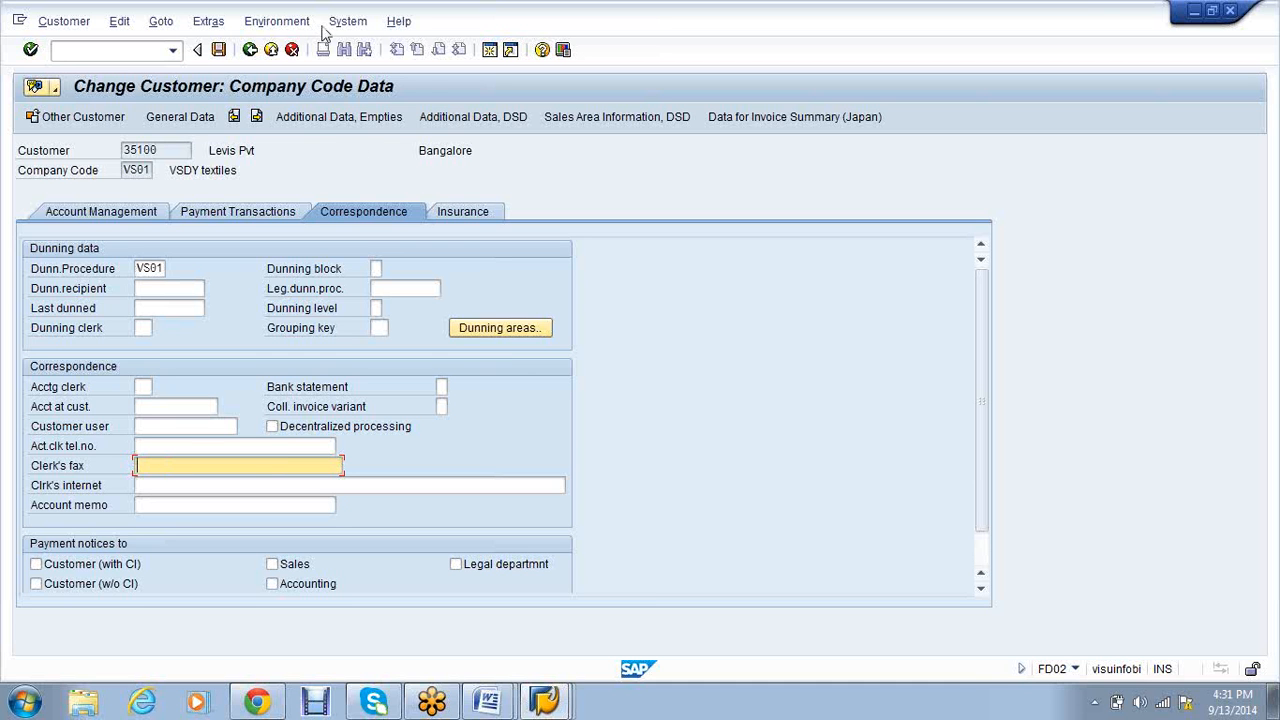
Return to SAP Easy Access with /n and bring up the Venessa notes in Word
{"action": "left_click", "coordinate": [58, 50]}
{"action": "type", "text": "/n"}
{"action": "key", "text": "Return"}
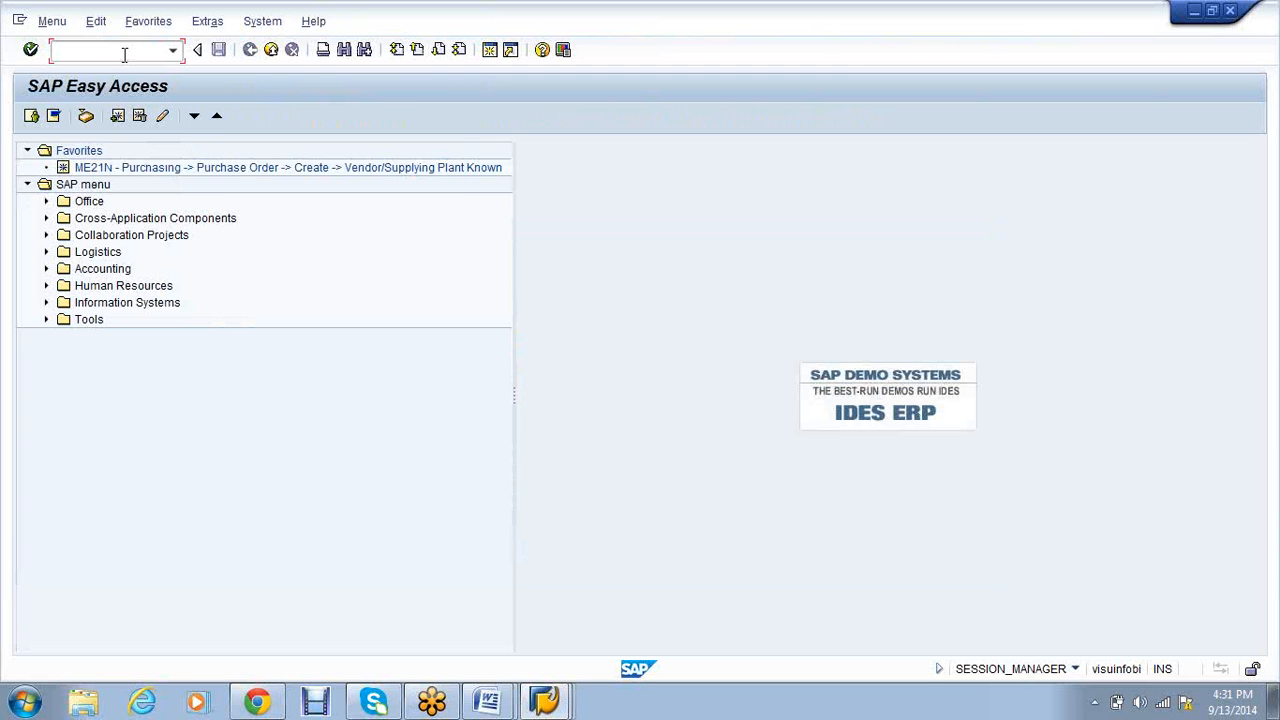
{"action": "left_click", "coordinate": [488, 703]}
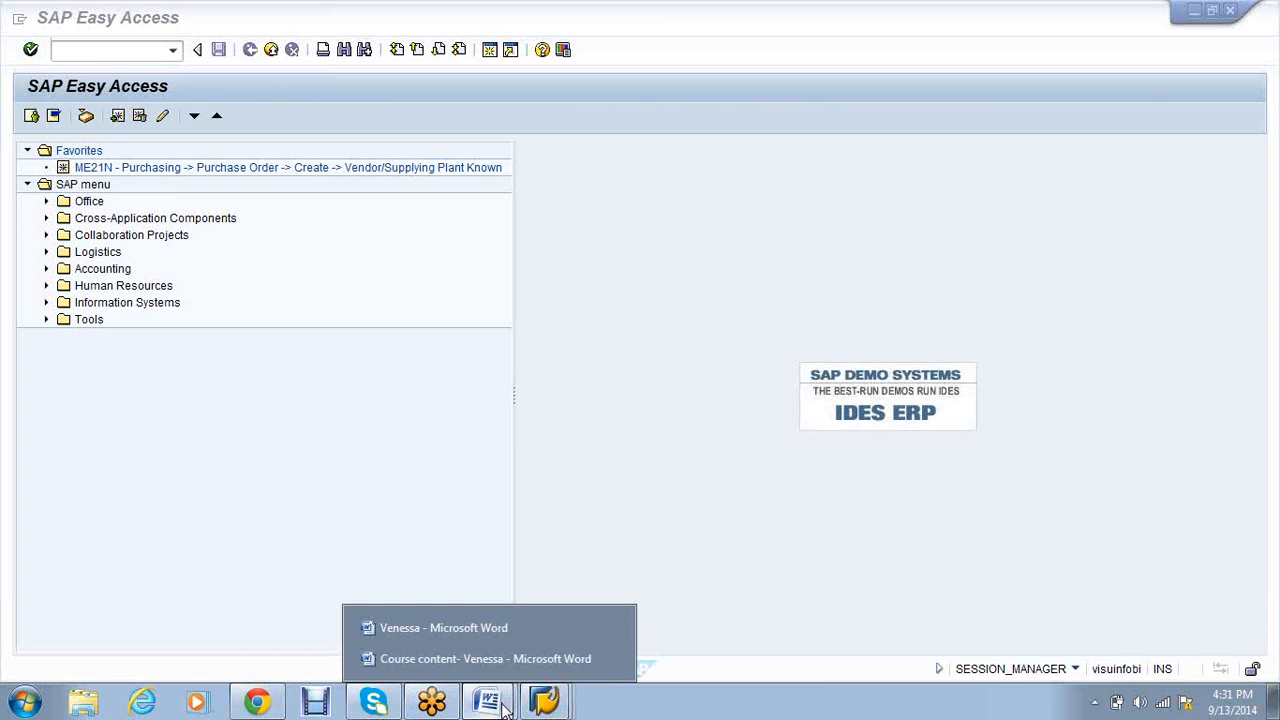
{"action": "left_click", "coordinate": [504, 635]}
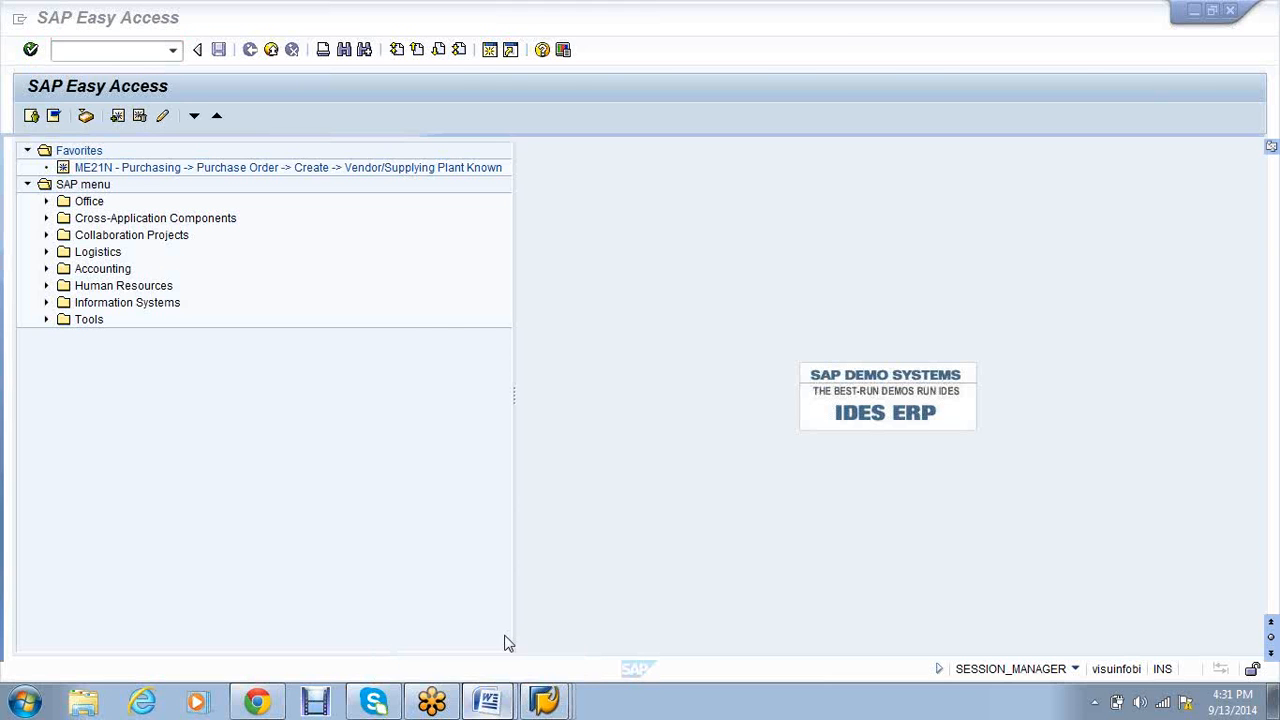
Add the heading 'Down payment to customer', bold and centred
{"action": "key", "text": "Return"}
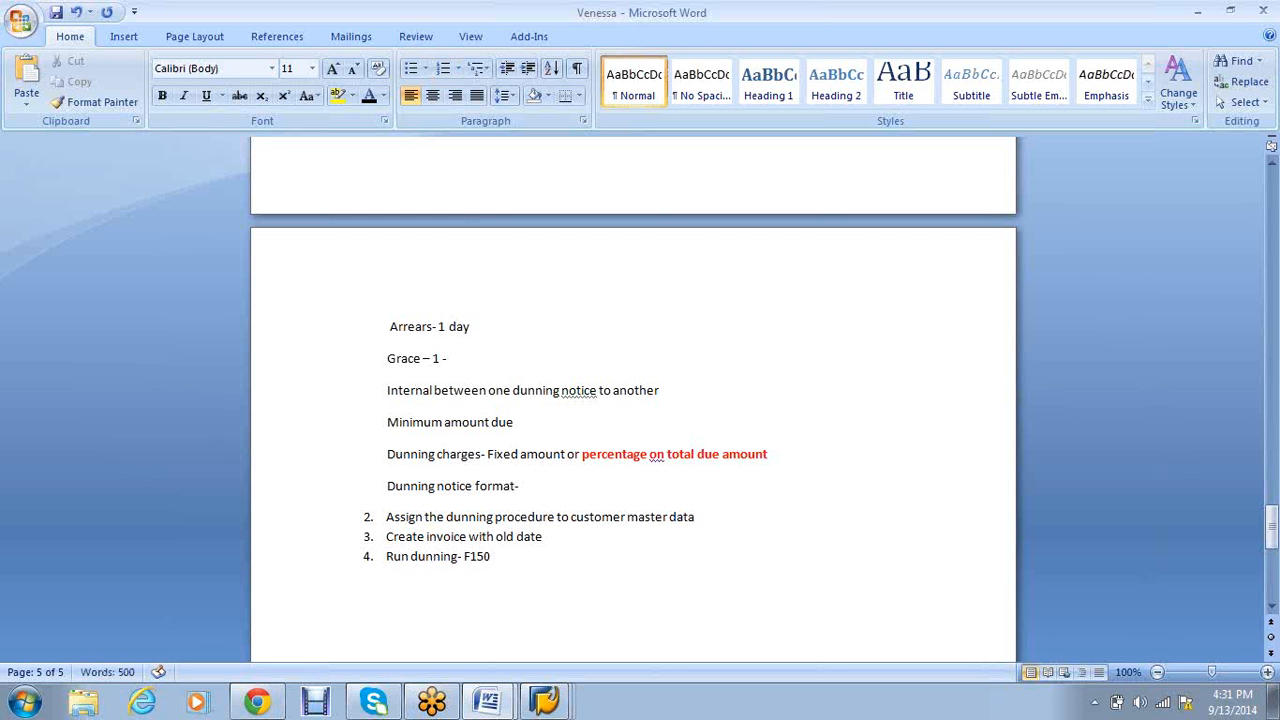
{"action": "type", "text": "Downpayment"}
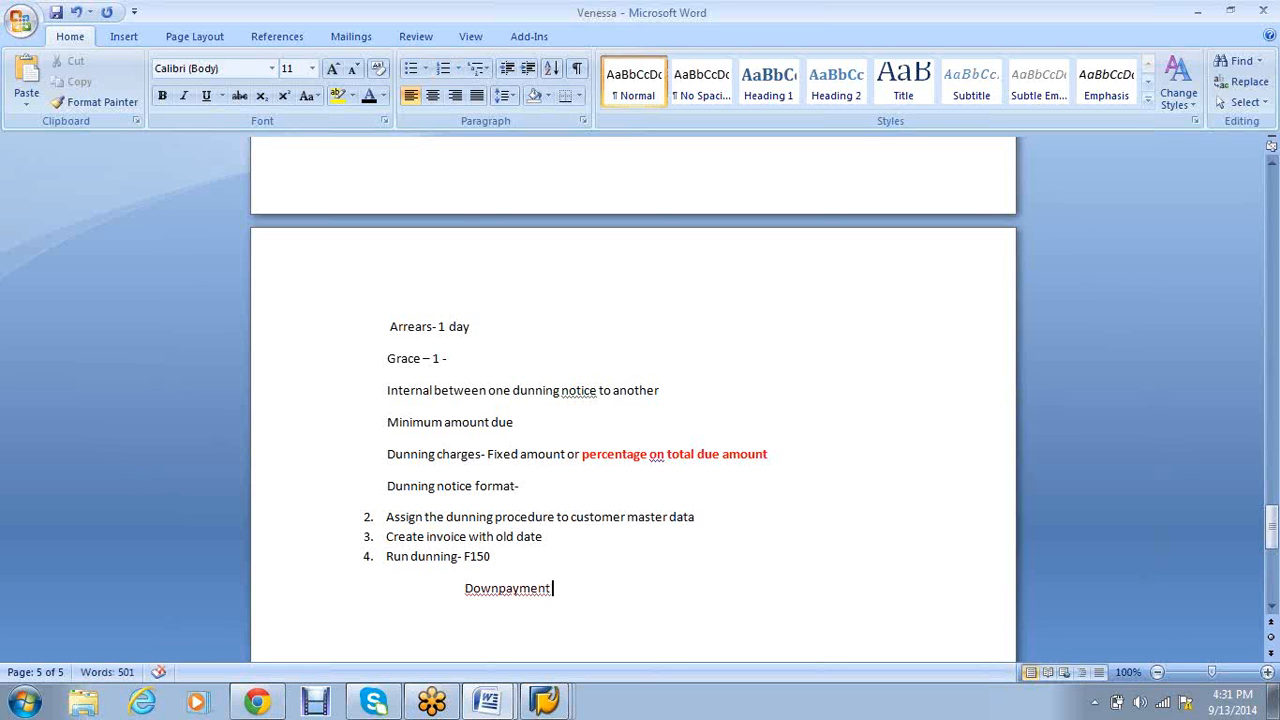
{"action": "type", "text": " to"}
{"action": "type", "text": " csutome"}
{"action": "type", "text": "r"}
{"action": "key", "text": "BackSpace"}
{"action": "key", "text": "BackSpace"}
{"action": "key", "text": "BackSpace"}
{"action": "key", "text": "BackSpace"}
{"action": "key", "text": "BackSpace"}
{"action": "key", "text": "BackSpace"}
{"action": "key", "text": "BackSpace"}
{"action": "type", "text": "ustomer"}
{"action": "left_click", "coordinate": [498, 590]}
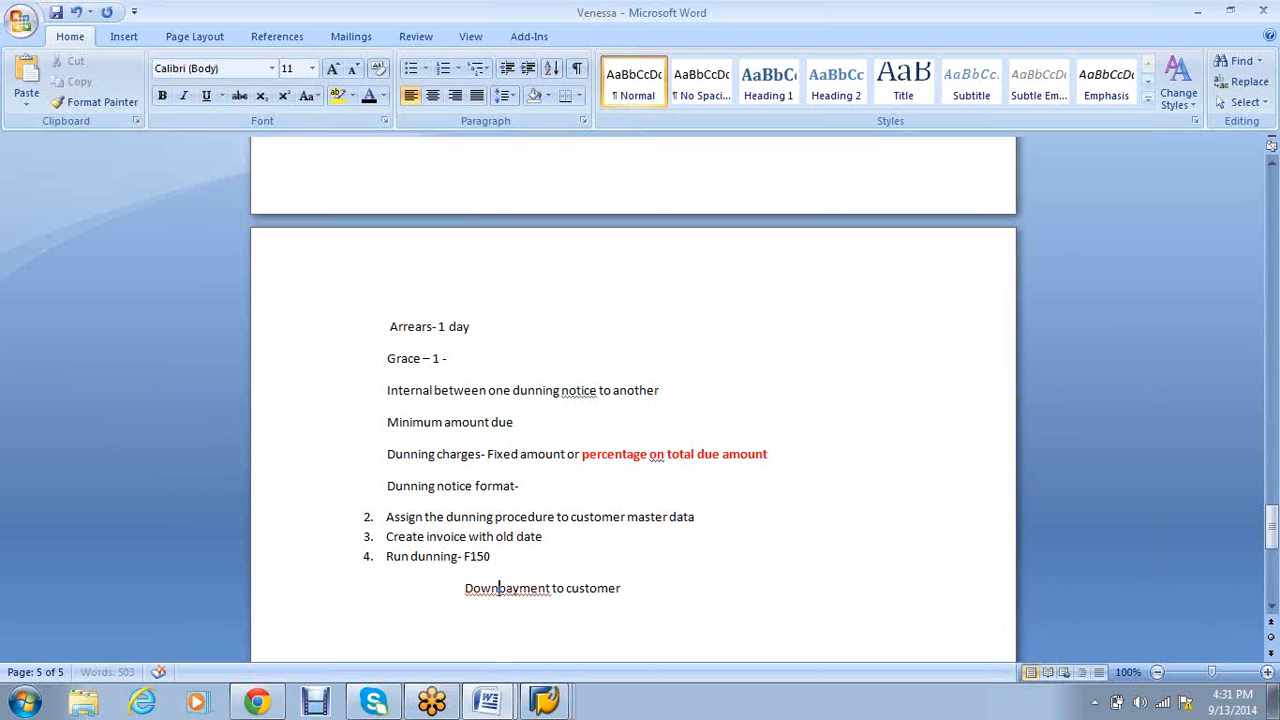
{"action": "left_click_drag", "start_coordinate": [680, 590], "coordinate": [483, 590]}
{"action": "key", "text": "ctrl+b"}
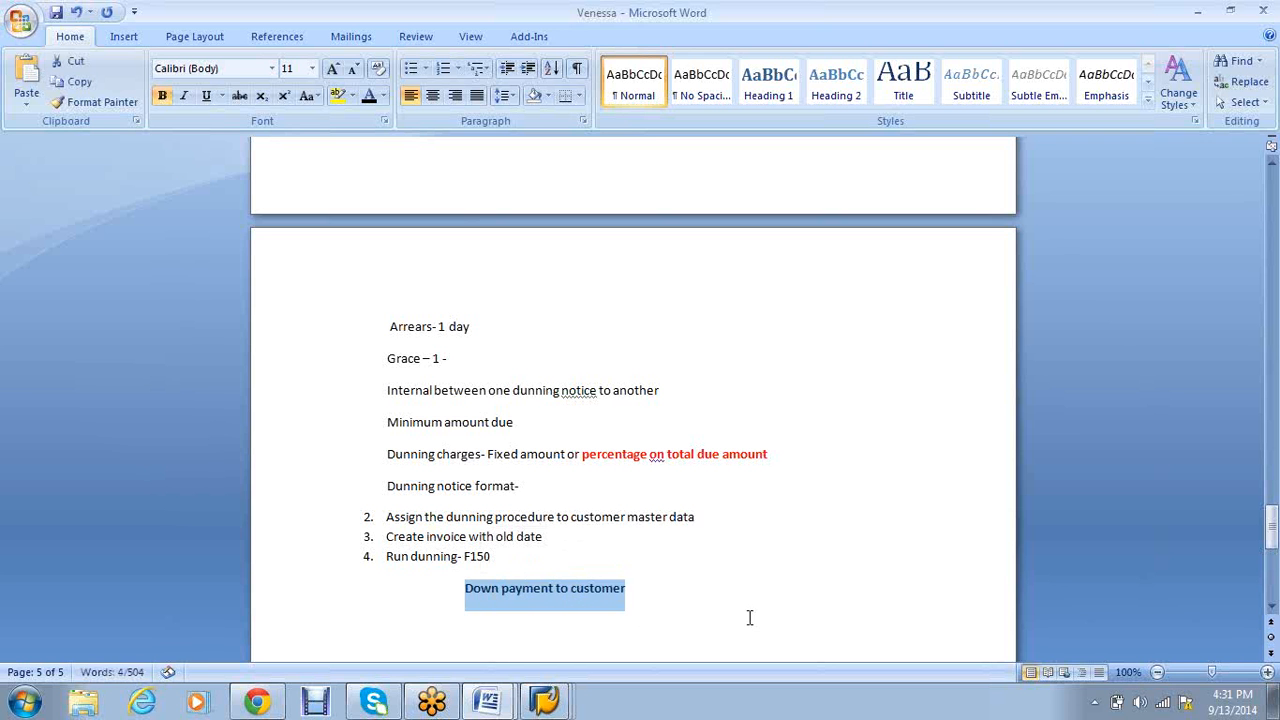
{"action": "left_click", "coordinate": [741, 612]}
{"action": "scroll", "coordinate": [741, 612], "scroll_direction": "down", "scroll_amount": 3}
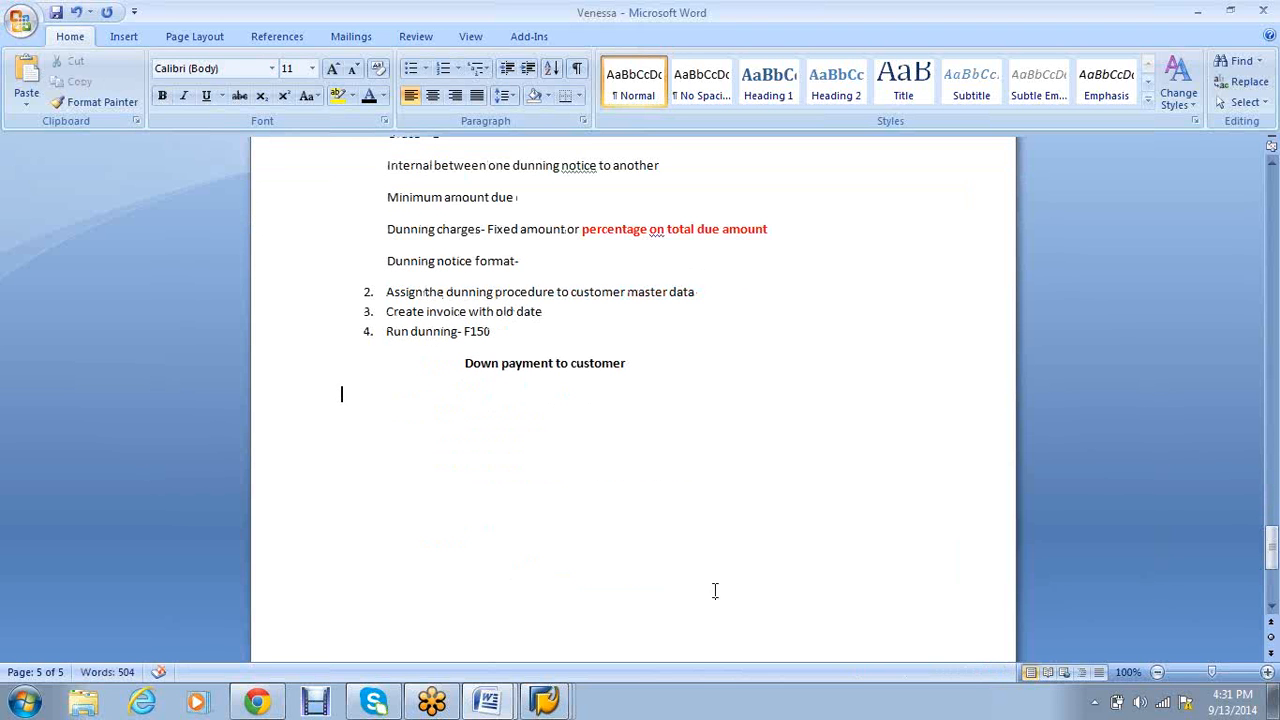
{"action": "left_click_drag", "start_coordinate": [649, 358], "coordinate": [495, 355]}
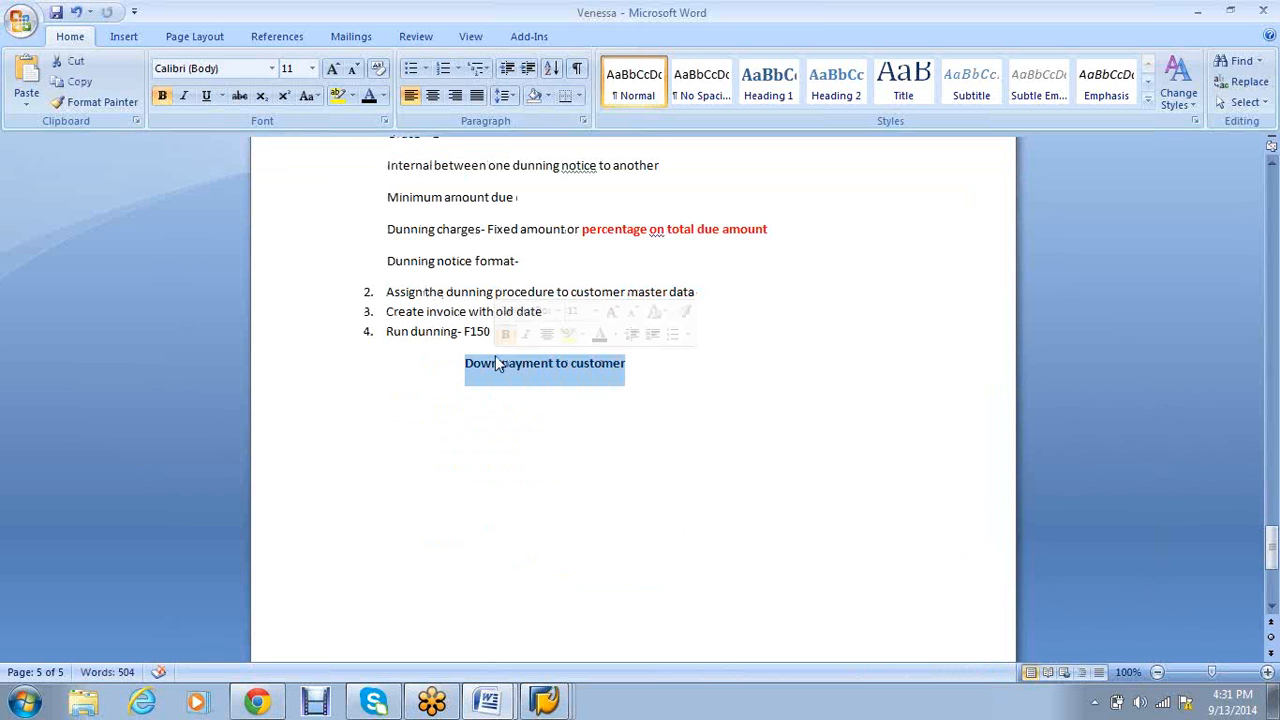
{"action": "left_click", "coordinate": [434, 99]}
Add a left-aligned line 'Special G/L Indicator' below the heading
{"action": "left_click", "coordinate": [794, 353]}
{"action": "key", "text": "Return"}
{"action": "type", "text": "Sp"}
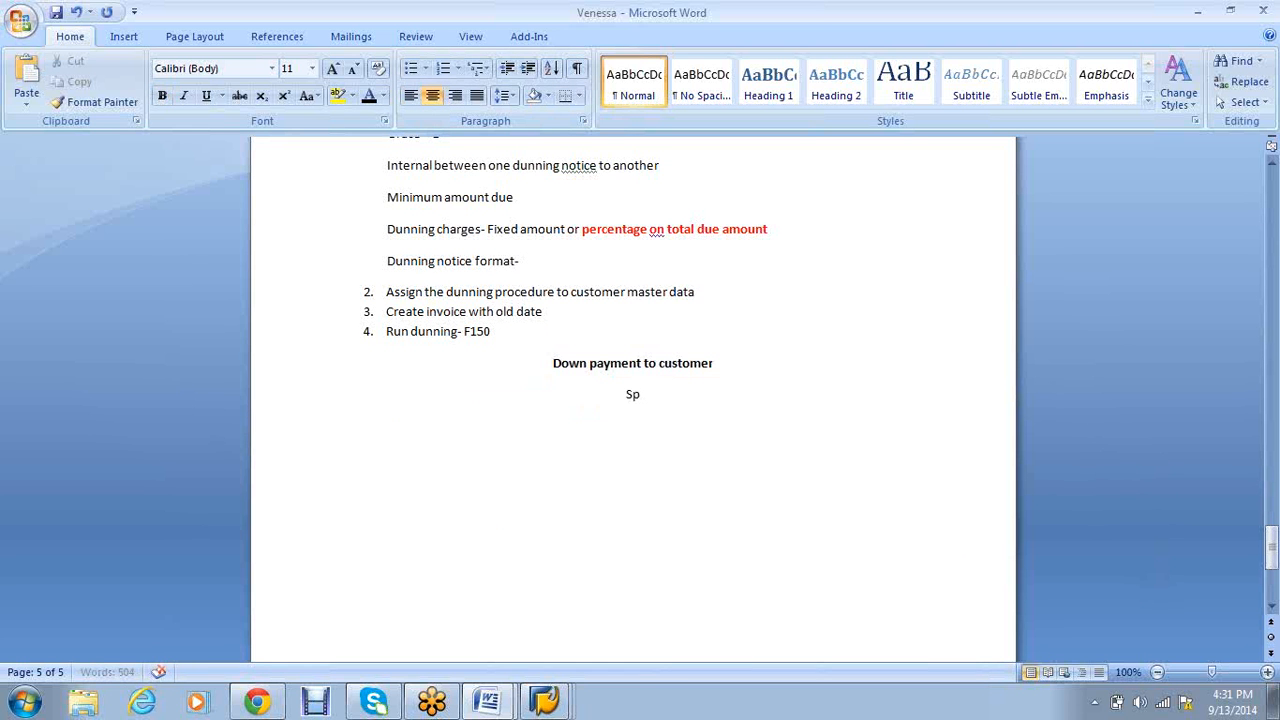
{"action": "key", "text": "BackSpace"}
{"action": "key", "text": "BackSpace"}
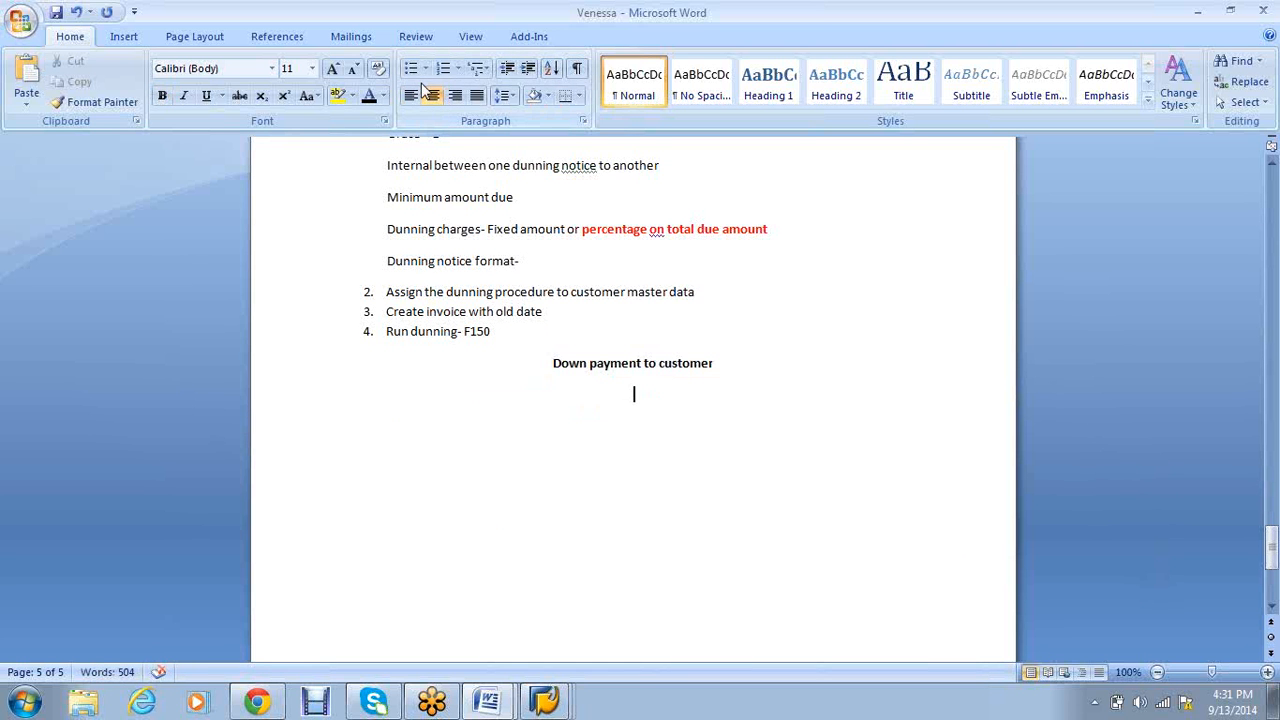
{"action": "key", "text": "ctrl+l"}
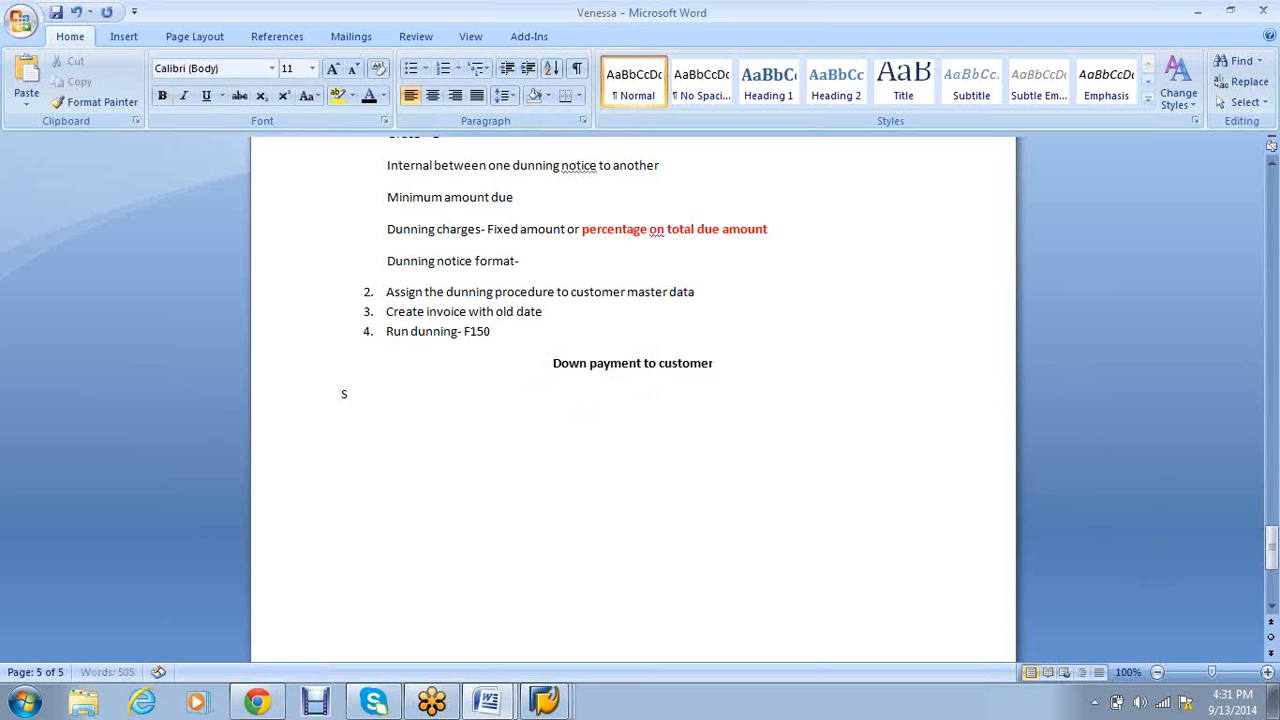
{"action": "type", "text": "Special G/L Indoo"}
{"action": "key", "text": "BackSpace"}
{"action": "key", "text": "BackSpace"}
{"action": "type", "text": "icator"}
{"action": "key", "text": "Return"}
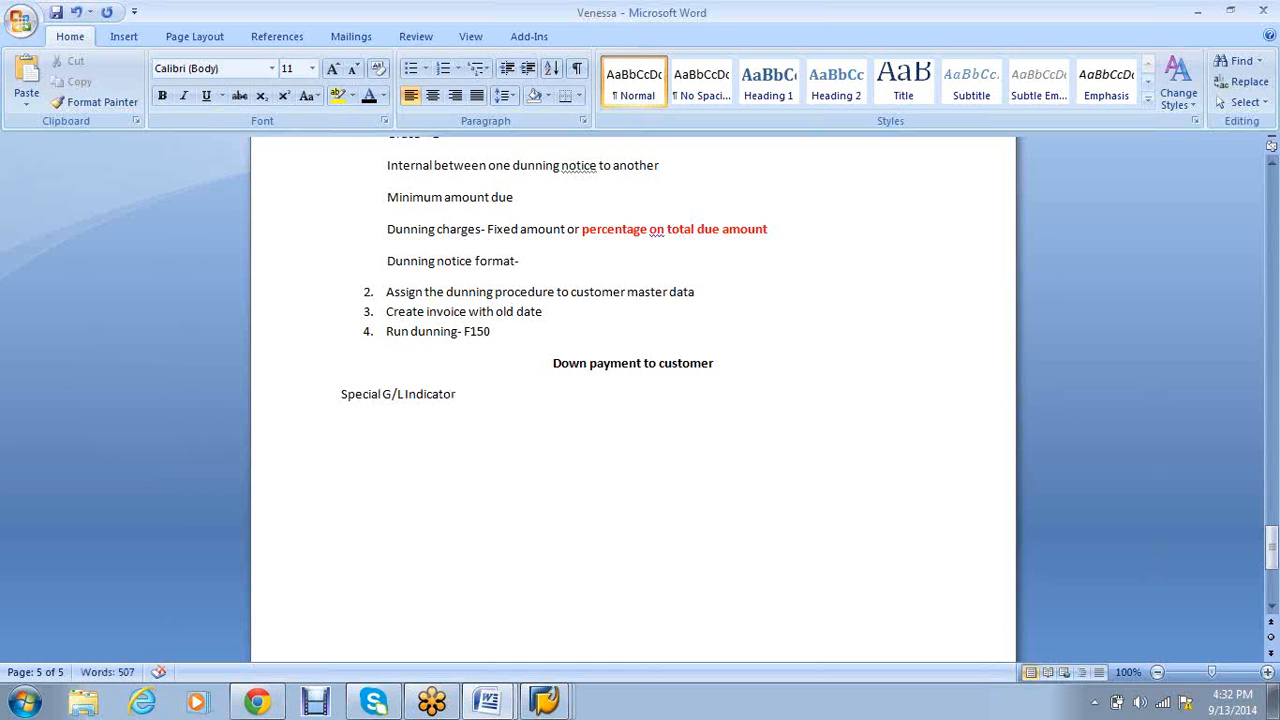
Type '2 RECON ACCOUNT' and 'Special G/L Indicator is used to link this two recon accounts'
{"action": "type", "text": "2 RECON"}
{"action": "type", "text": "ACCOUNT"}
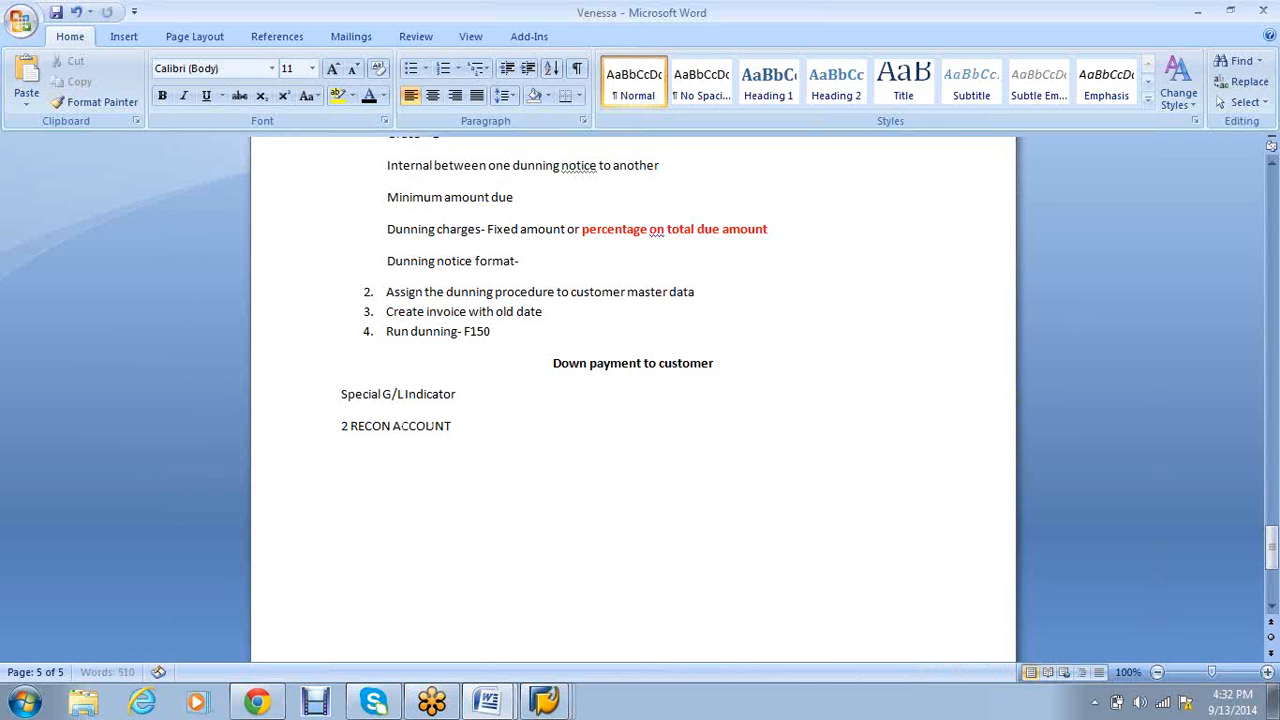
{"action": "key", "text": "Return"}
{"action": "type", "text": "Special G/L Indica"}
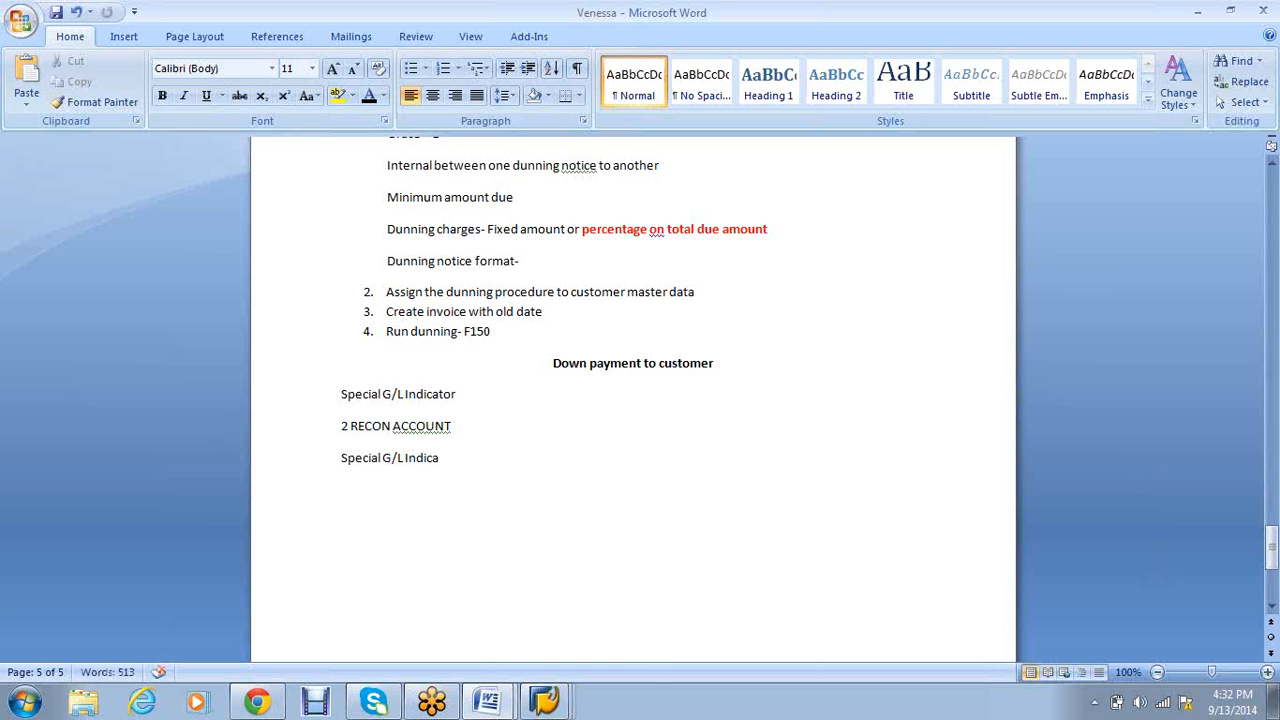
{"action": "type", "text": "tor is used to link t"}
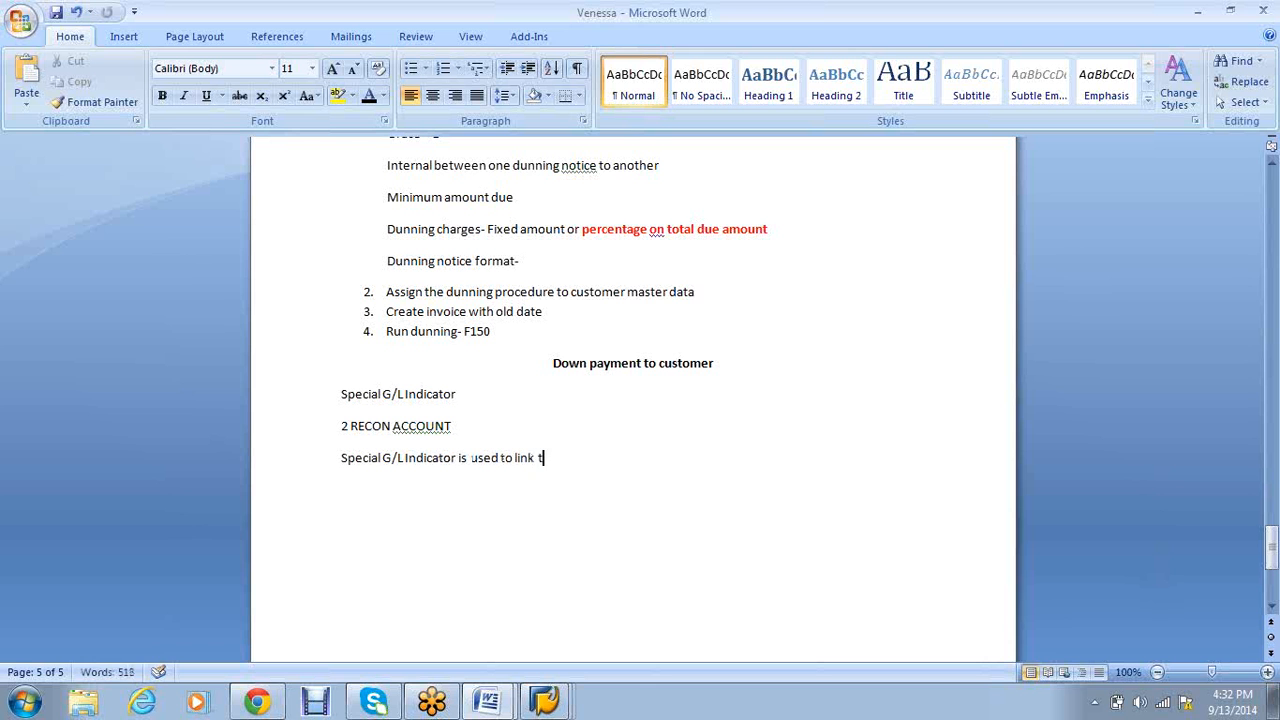
{"action": "type", "text": "his two recon account"}
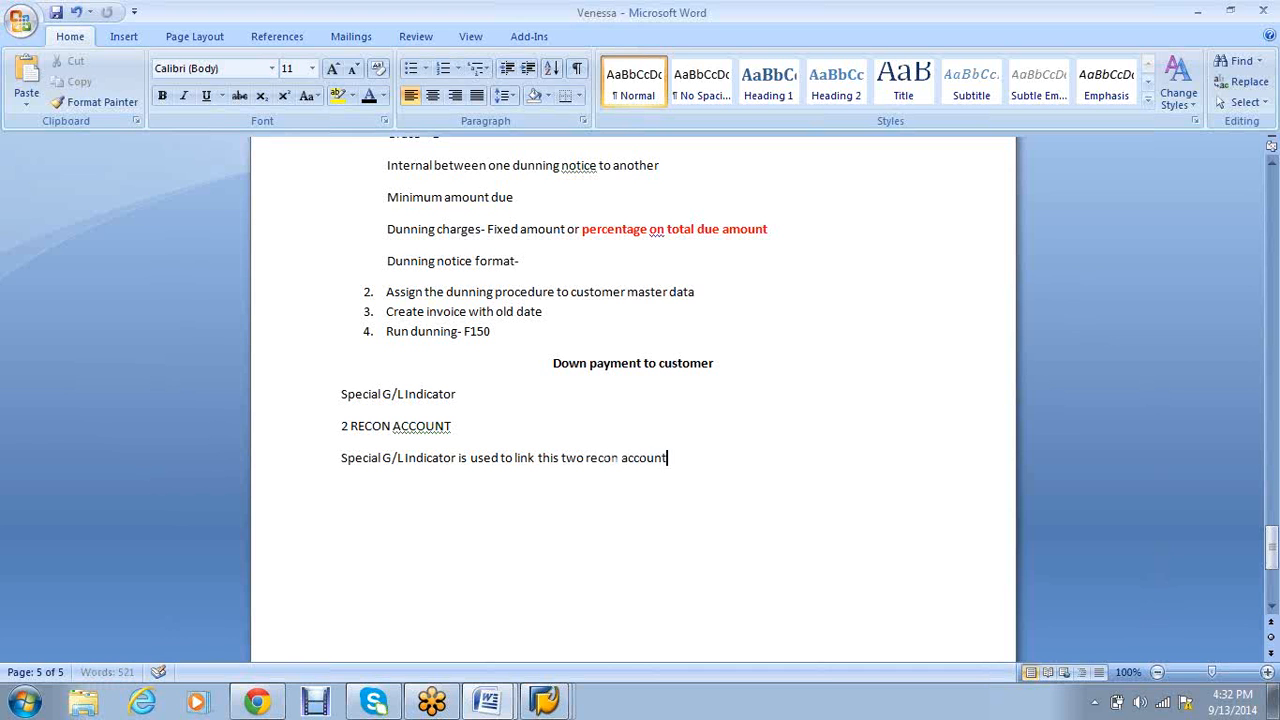
{"action": "type", "text": "s"}
Leave a blank line and begin a new note with 3000
{"action": "key", "text": "Return"}
{"action": "key", "text": "BackSpace"}
{"action": "key", "text": "Return"}
{"action": "type", "text": "3000"}
Label the 3000 amount as 'Advance-3000', correcting the 'Adavnce' typo
{"action": "left_click", "coordinate": [343, 521]}
{"action": "type", "text": "Adavnce"}
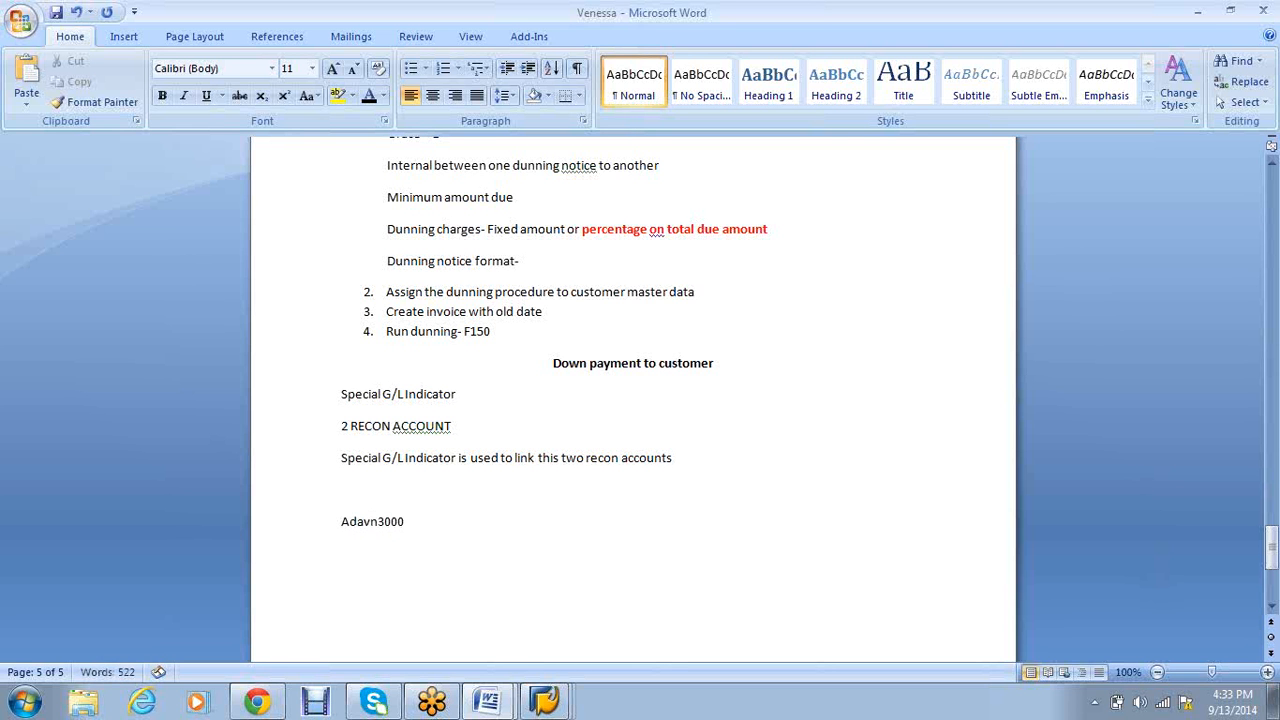
{"action": "type", "text": "-"}
{"action": "key", "text": "End"}
{"action": "key", "text": "Return"}
{"action": "key", "text": "Return"}
{"action": "left_click_drag", "start_coordinate": [365, 529], "coordinate": [358, 528]}
{"action": "key", "text": "Right"}
{"action": "key", "text": "BackSpace"}
{"action": "key", "text": "Right"}
{"action": "type", "text": "a"}
{"action": "key", "text": "Right"}
{"action": "key", "text": "Right"}
{"action": "key", "text": "Right"}
{"action": "key", "text": "Right"}
{"action": "key", "text": "Right"}
{"action": "key", "text": "Right"}
{"action": "key", "text": "Right"}
{"action": "key", "text": "Right"}
{"action": "key", "text": "Return"}
Add lines 'Cost- 20000' and 'Payment= 20000-3000= 17000', starting a parenthetical note
{"action": "type", "text": "Cos"}
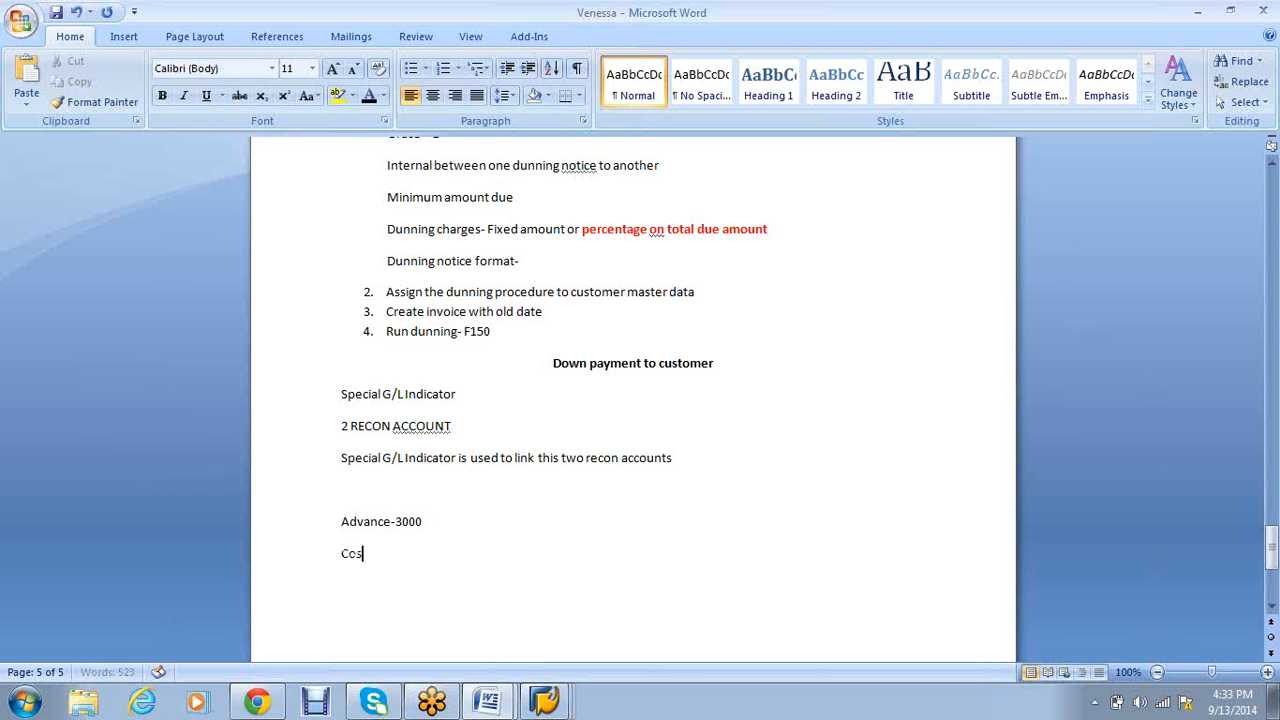
{"action": "type", "text": "t- 20000"}
{"action": "key", "text": "Return"}
{"action": "type", "text": "Payment="}
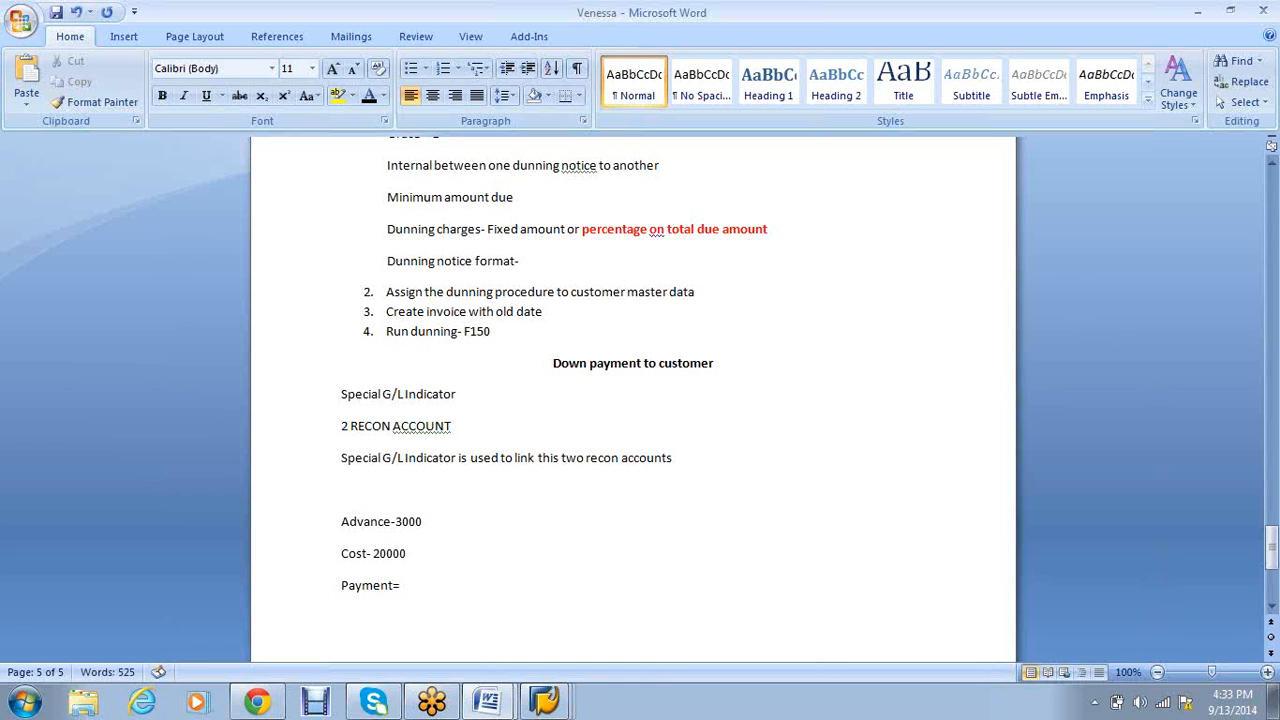
{"action": "type", "text": " 20000-3000= 17000 ("}
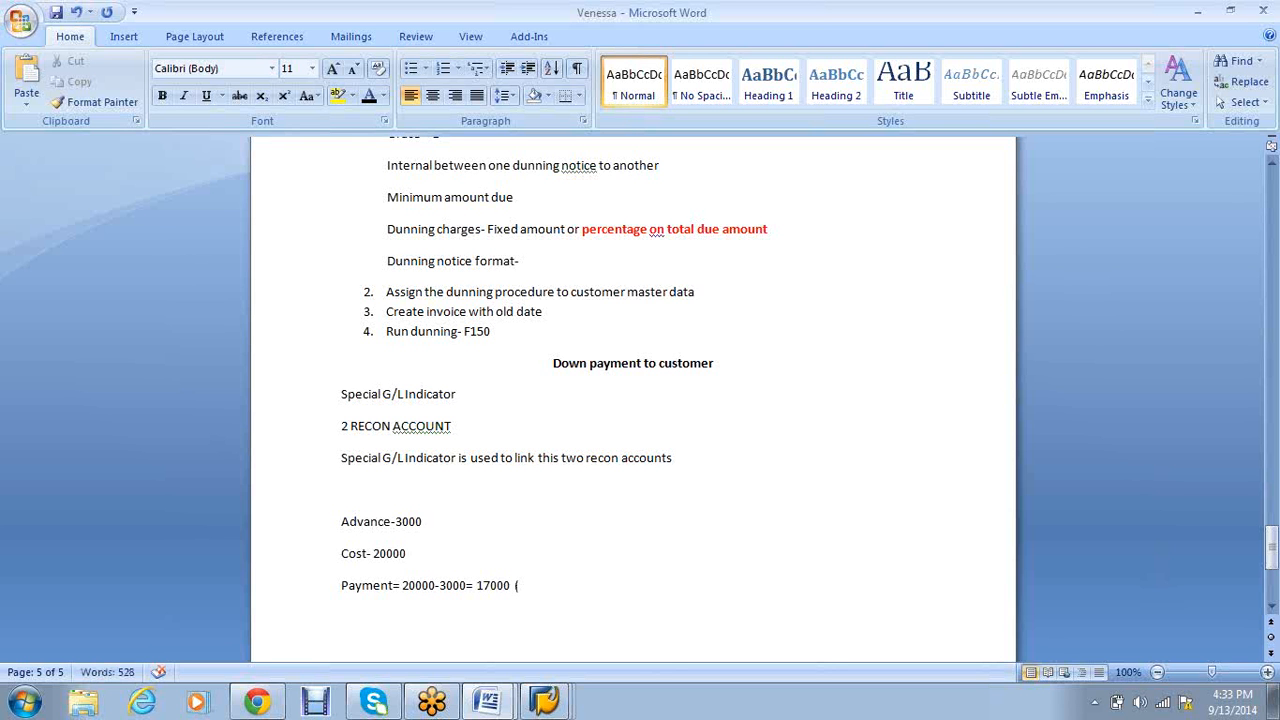
{"action": "type", "text": "Noram"}
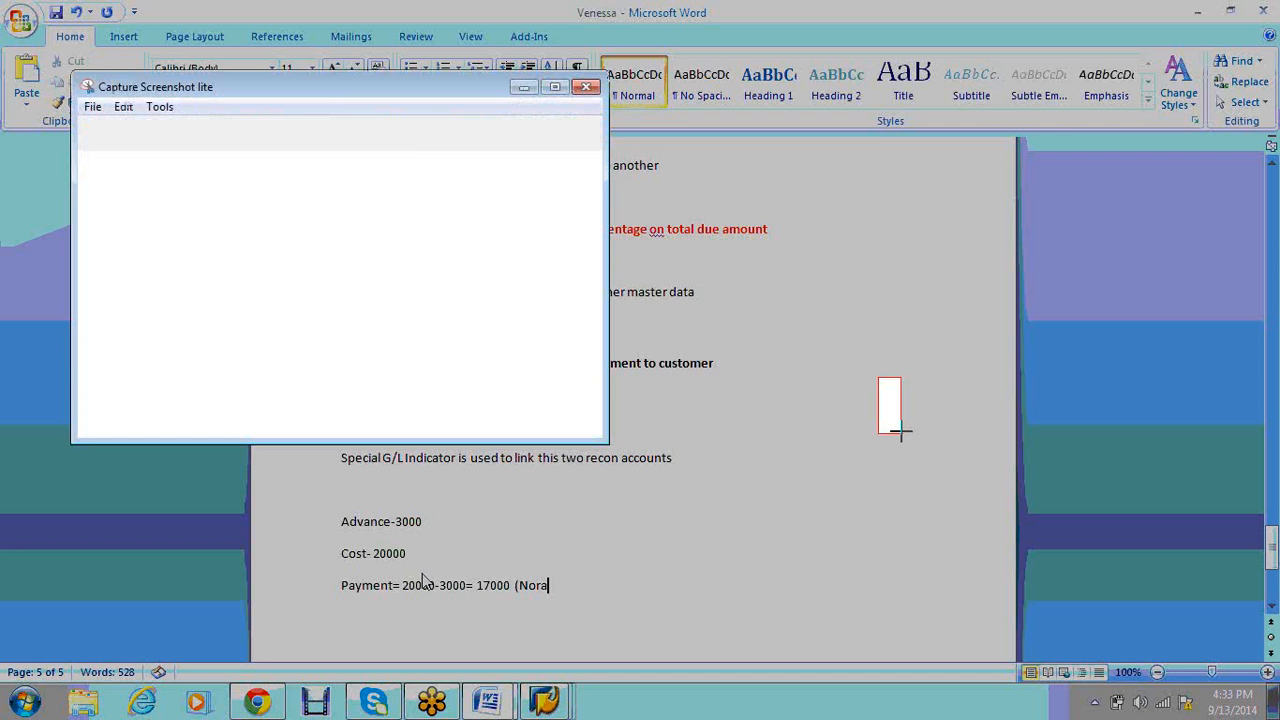
Close the screenshot tool and finish the note '(Transfer of special G/L to Normal G/L)'
{"action": "left_click_drag", "start_coordinate": [878, 377], "coordinate": [901, 431]}
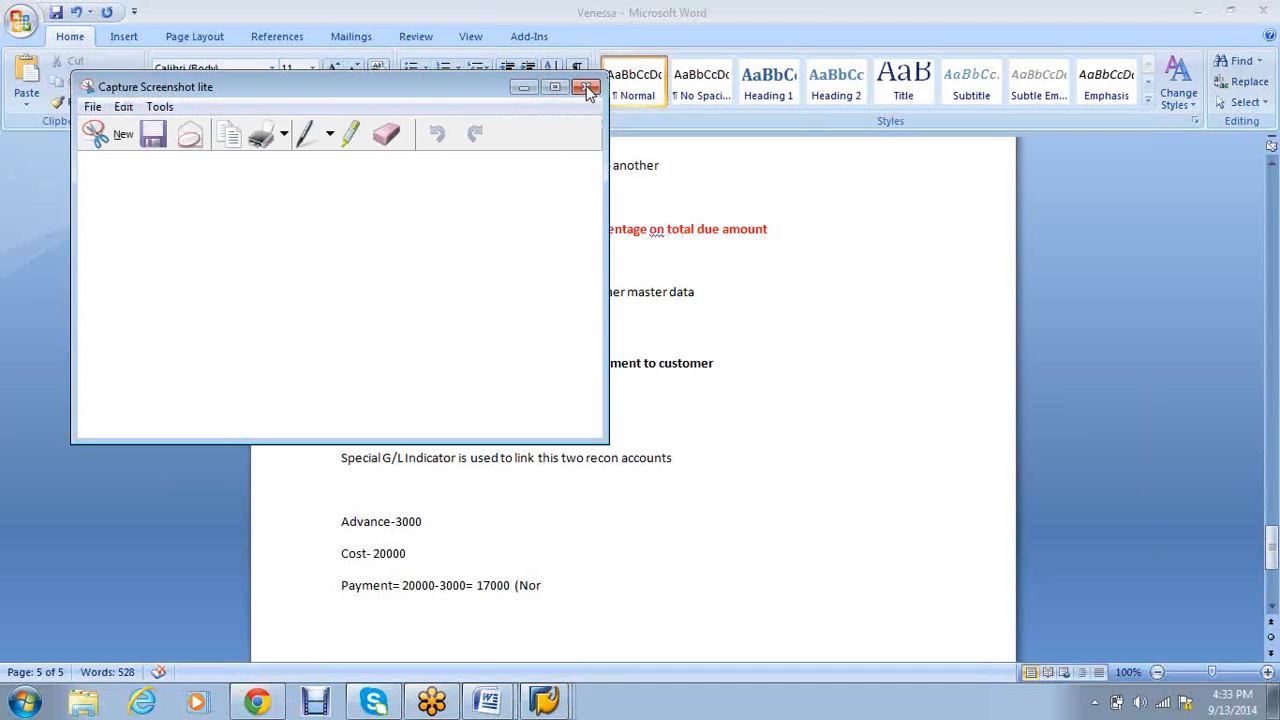
{"action": "left_click", "coordinate": [587, 87]}
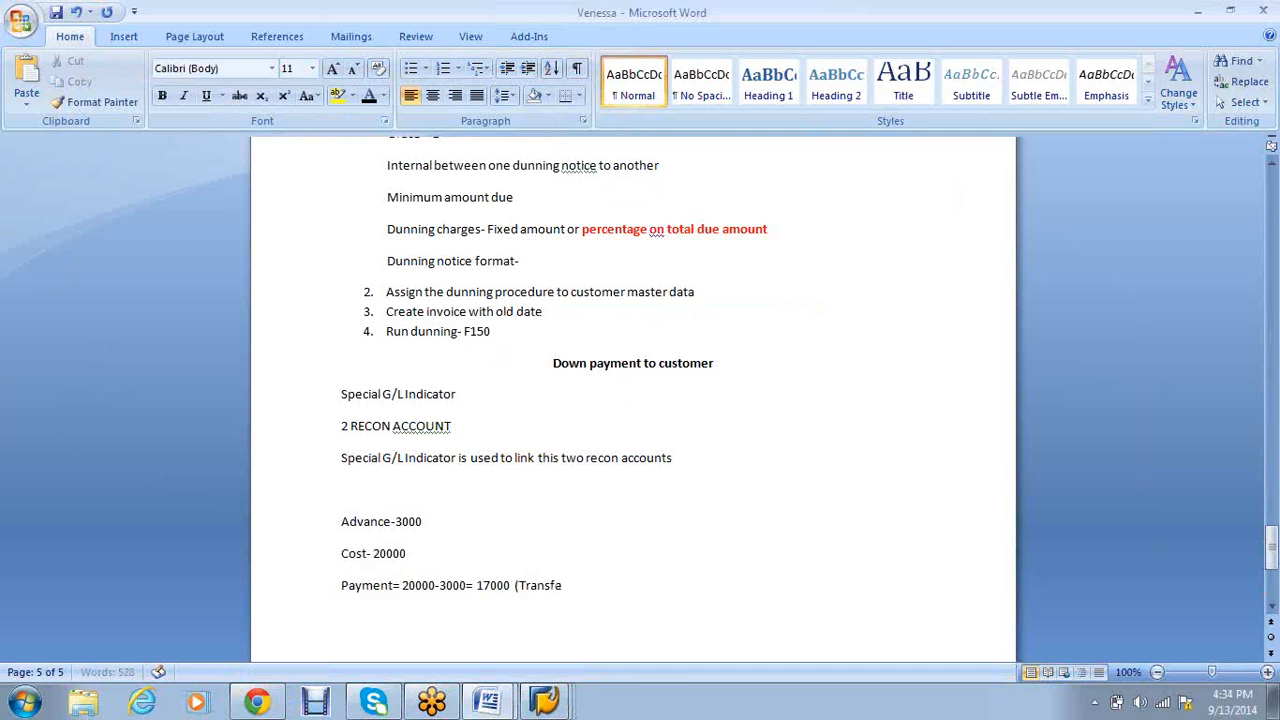
{"action": "type", "text": "ransfer of spe"}
{"action": "type", "text": "cial G/L to Normal"}
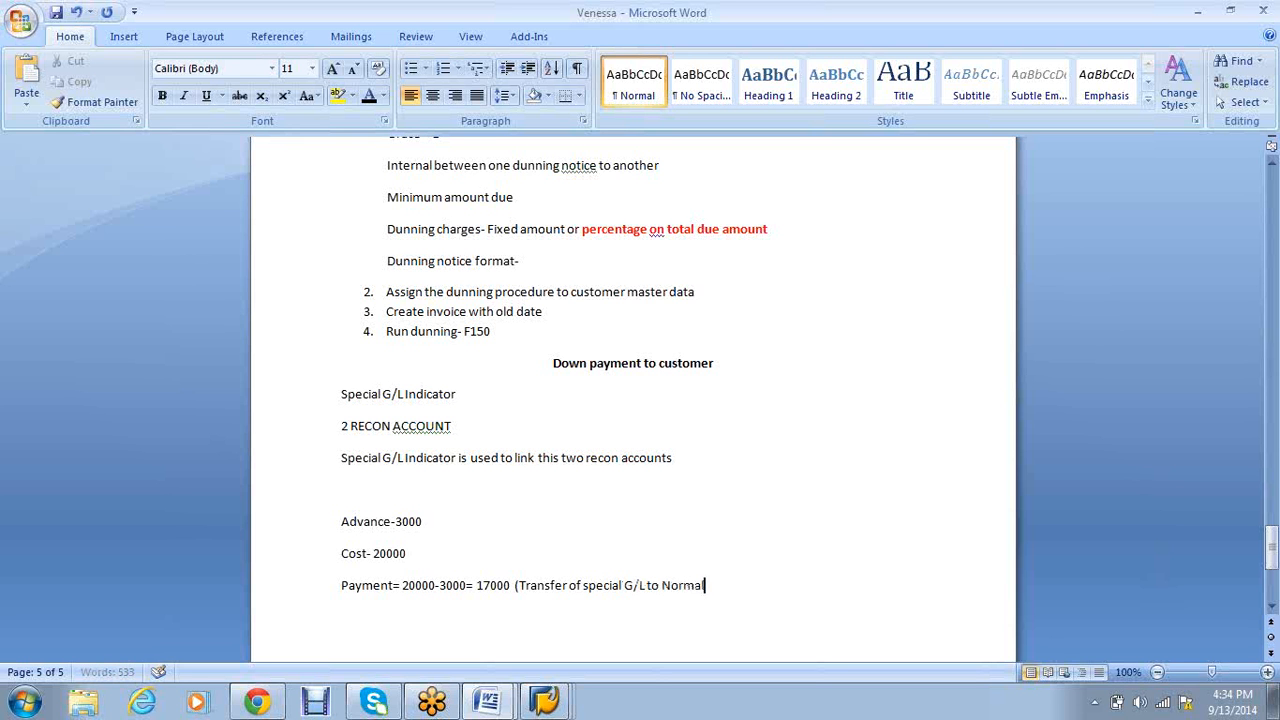
{"action": "type", "text": " G/L)"}
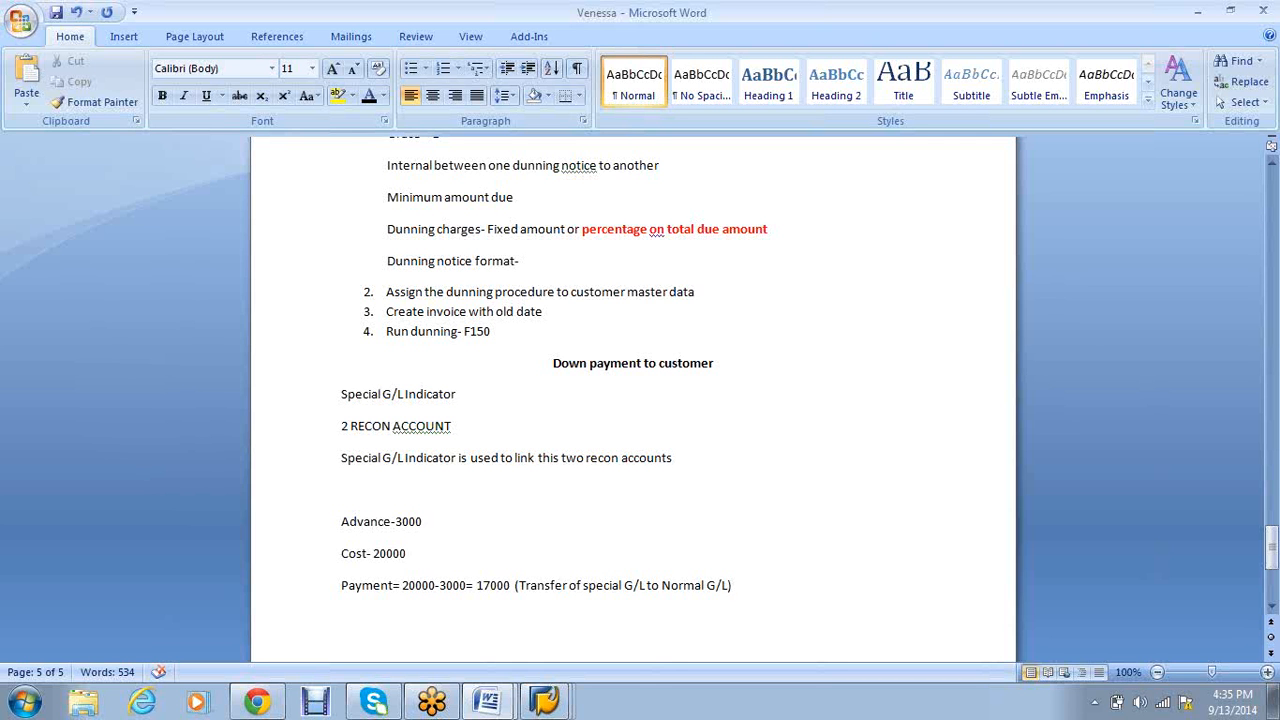
Remove the blank line above Advance-3000 and start a new line below the Payment line
{"action": "left_click", "coordinate": [380, 486]}
{"action": "key", "text": "BackSpace"}
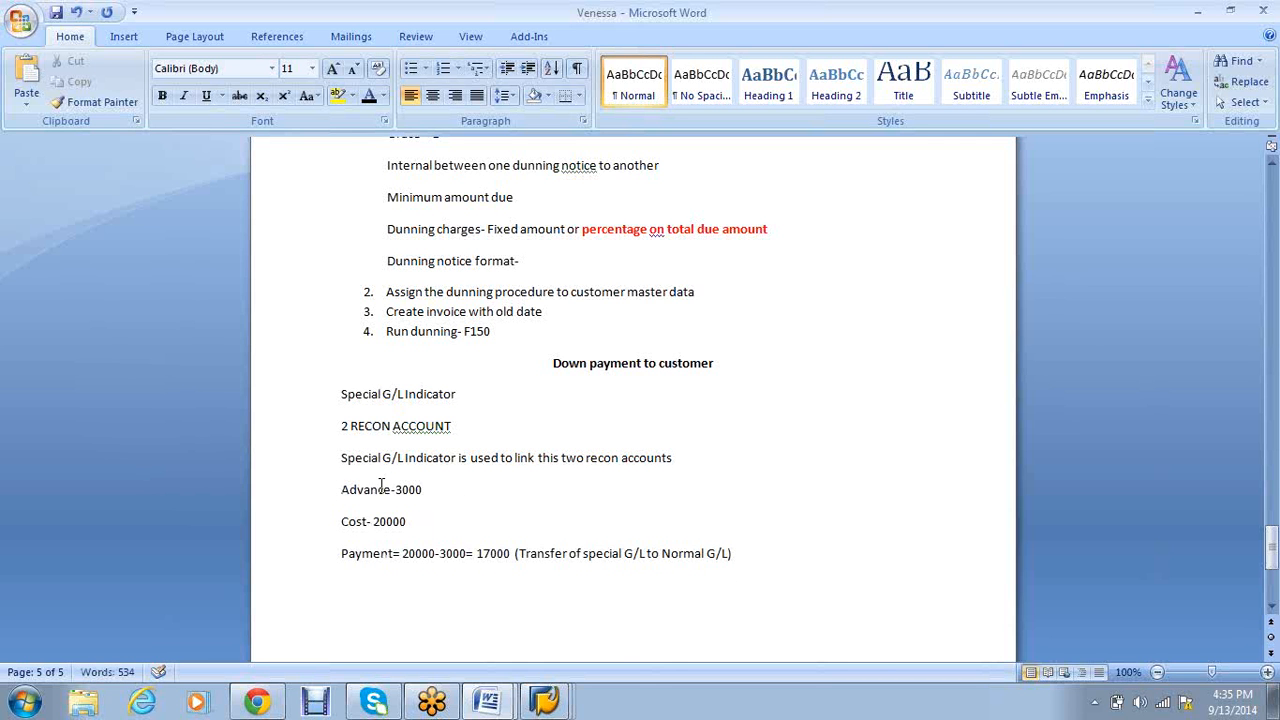
{"action": "left_click_drag", "start_coordinate": [764, 541], "coordinate": [767, 552]}
{"action": "left_click", "coordinate": [776, 557]}
{"action": "key", "text": "Return"}
{"action": "key", "text": "Return"}
Type 'Customer advance- Liability' on the new line and tidy the surrounding blank lines
{"action": "type", "text": "Custo"}
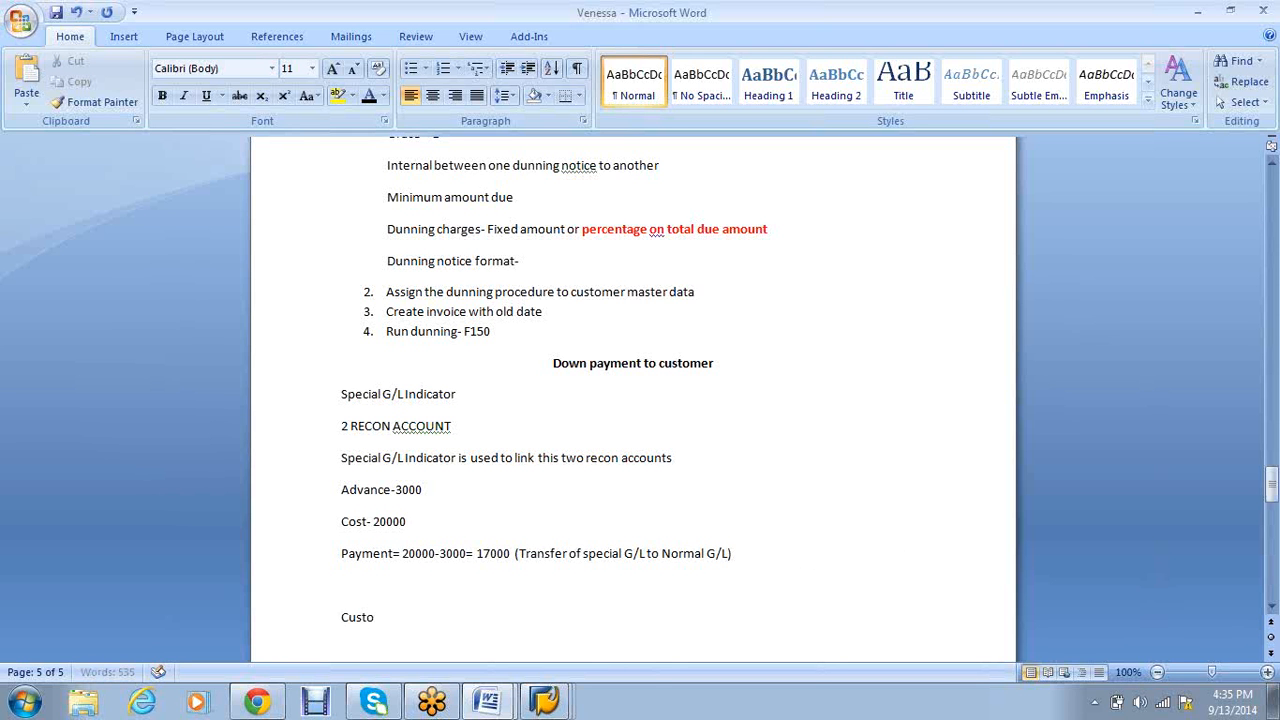
{"action": "type", "text": "mer AD"}
{"action": "key", "text": "BackSpace"}
{"action": "type", "text": "AD"}
{"action": "key", "text": "BackSpace"}
{"action": "key", "text": "BackSpace"}
{"action": "type", "text": "advance-"}
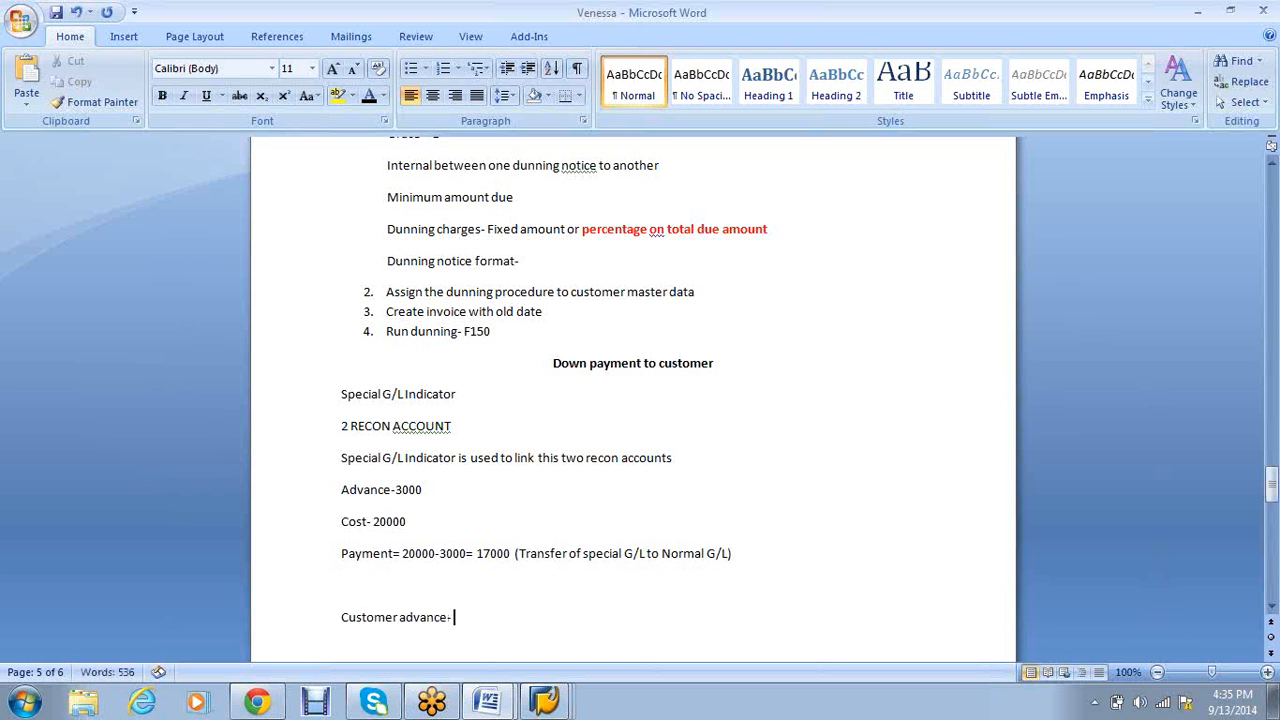
{"action": "type", "text": " Liability"}
{"action": "key", "text": "Return"}
{"action": "key", "text": "Delete"}
{"action": "left_click", "coordinate": [553, 590]}
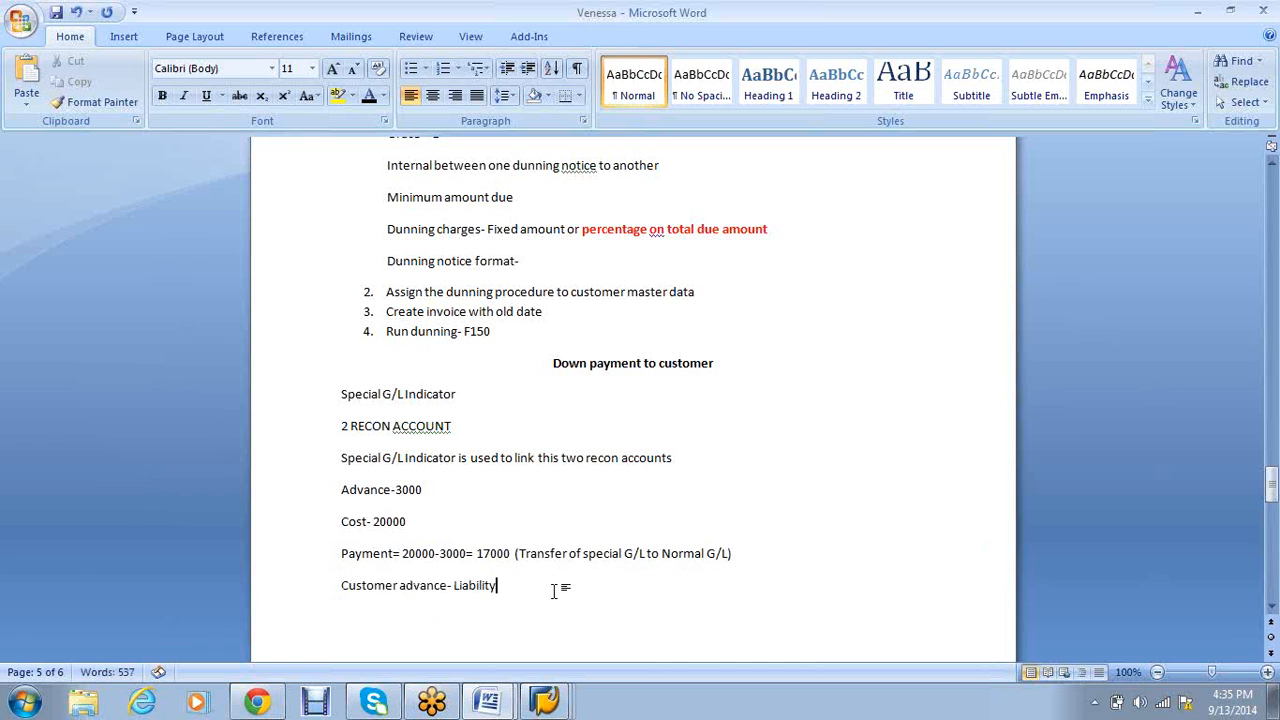
{"action": "key", "text": "Return"}
Save the notes document and start a new paragraph for the first step
{"action": "key", "text": "ctrl+s"}
{"action": "left_click", "coordinate": [505, 702]}
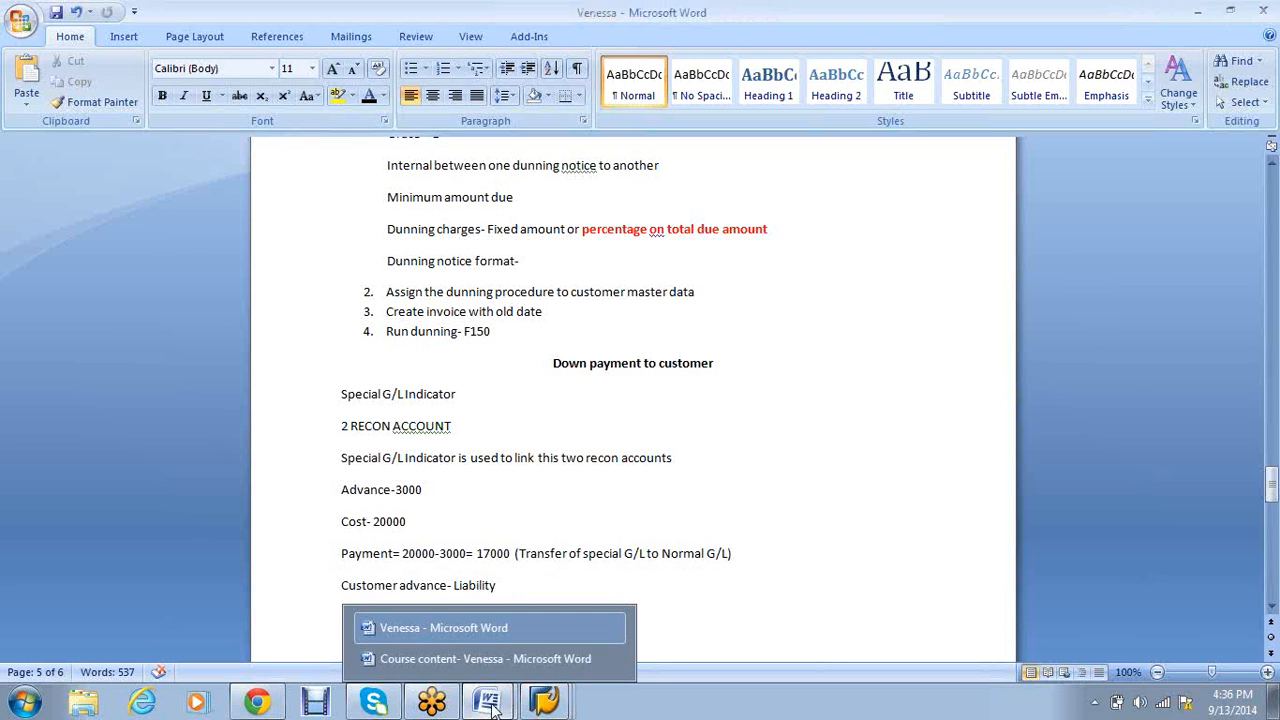
{"action": "left_click", "coordinate": [748, 587]}
{"action": "key", "text": "Return"}
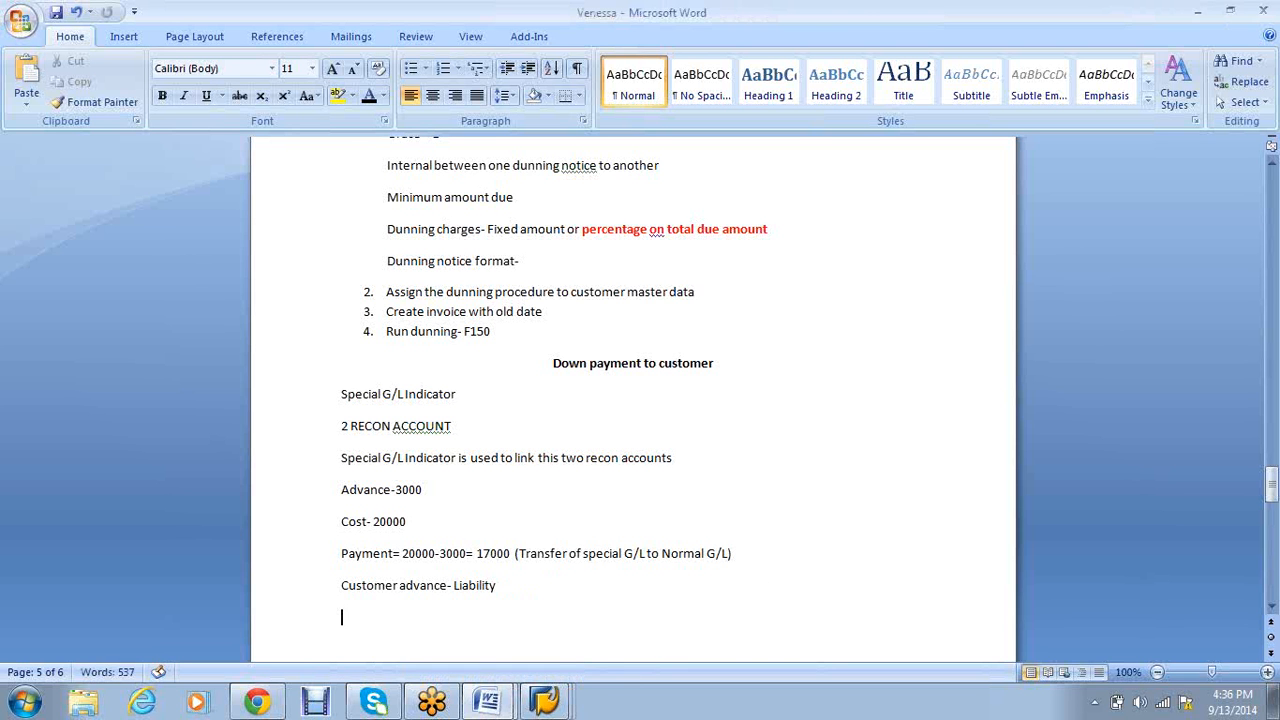
Add step 1 'Create Customer advance- Liability- RECON account' and append 'Customer advance/ Accounts receivable' after 'two recon accounts'
{"action": "type", "text": "1. C"}
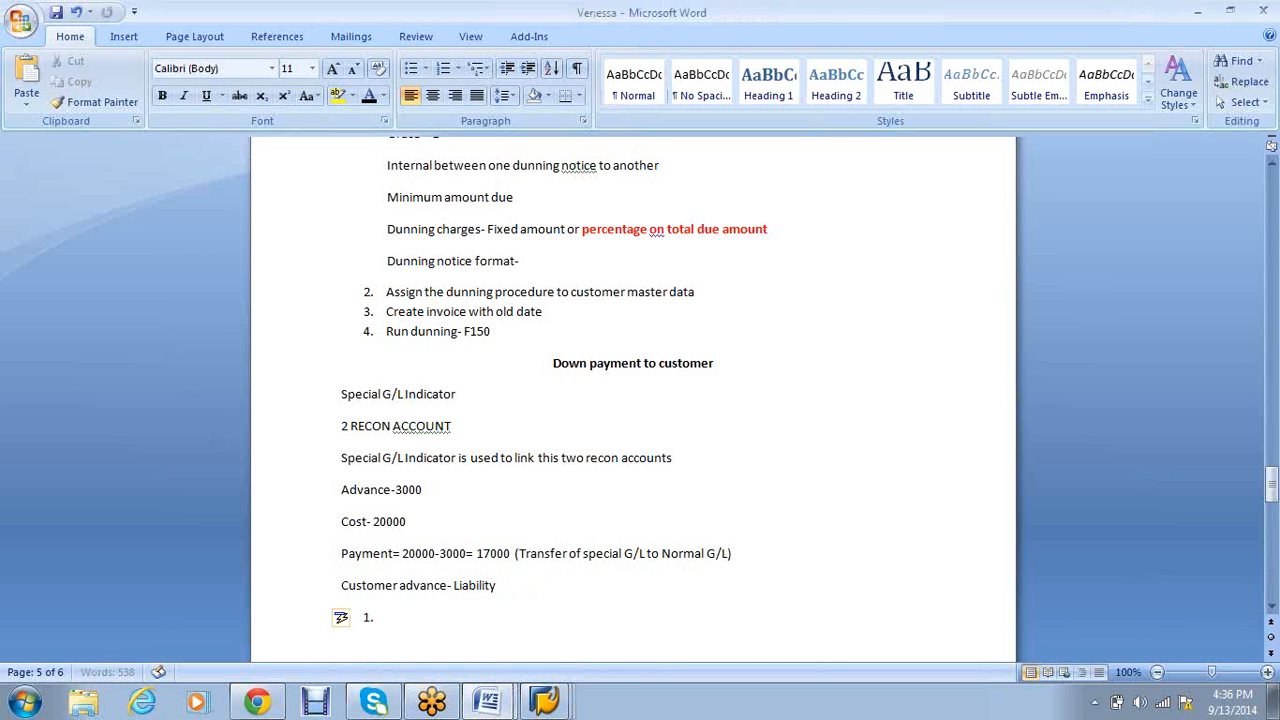
{"action": "type", "text": "reate Customer advan"}
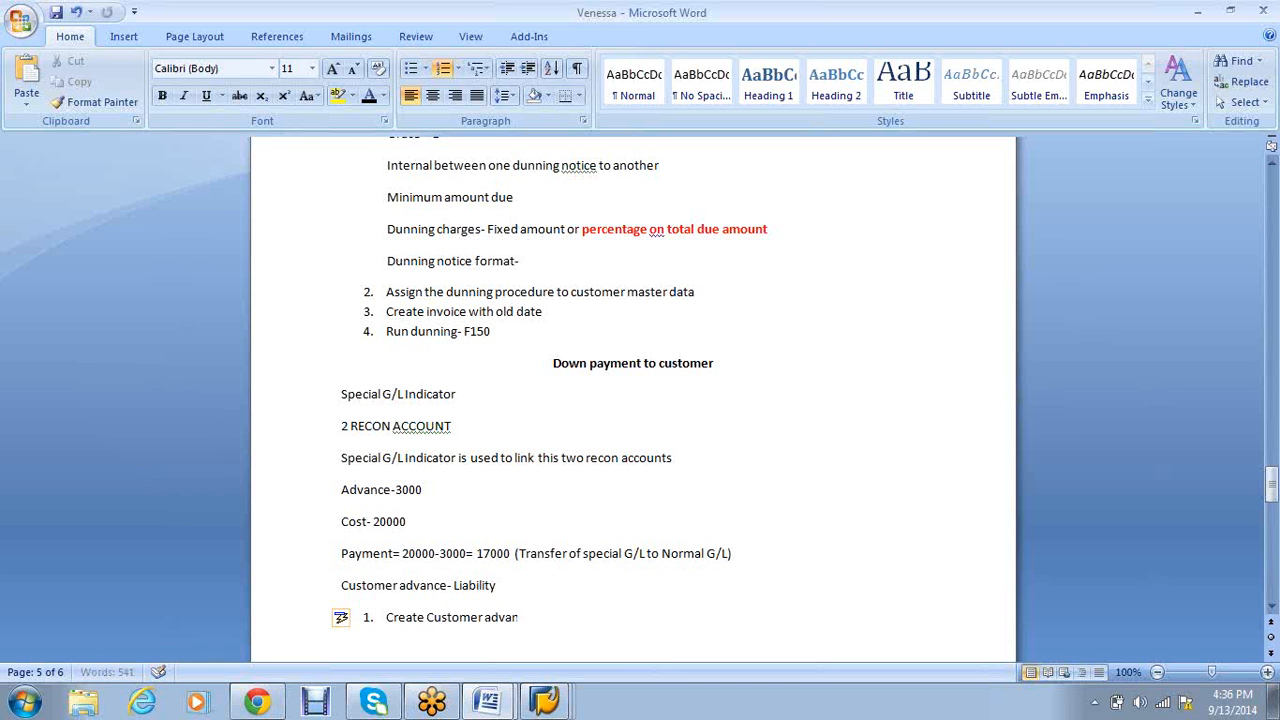
{"action": "type", "text": "ce- Liability- RECON account"}
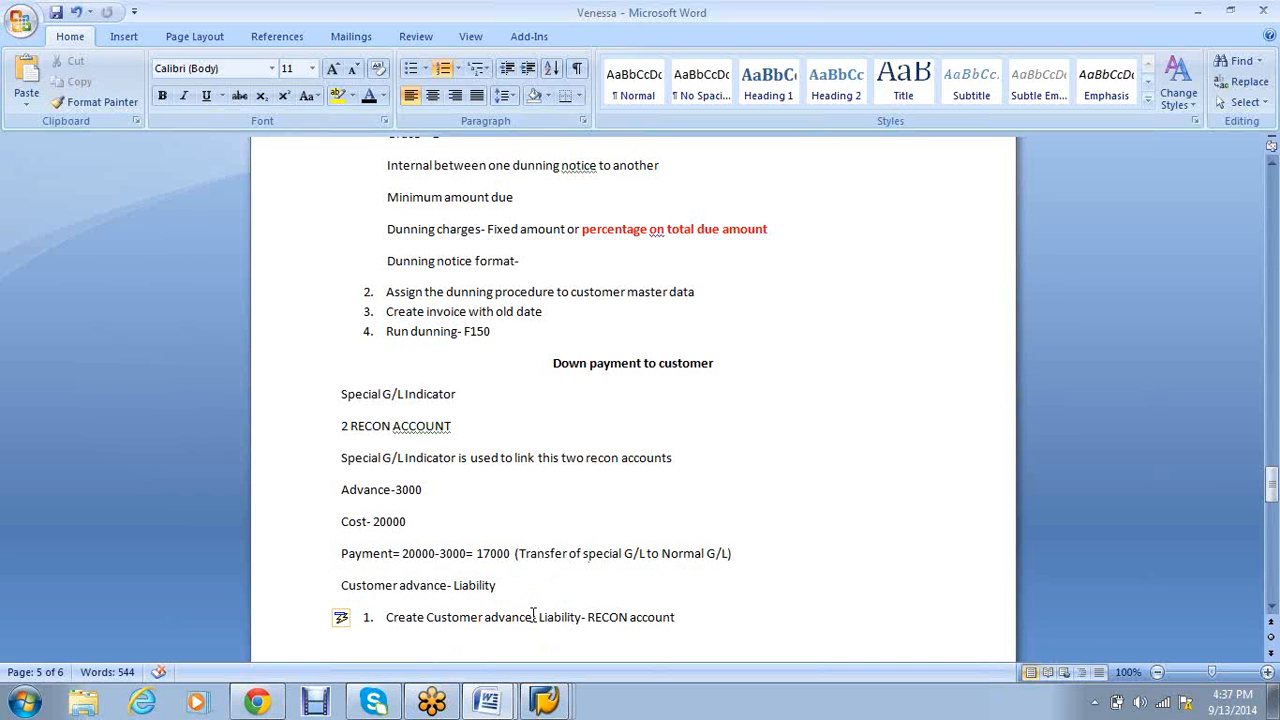
{"action": "left_click_drag", "start_coordinate": [532, 617], "coordinate": [475, 617]}
{"action": "key", "text": "ctrl+c"}
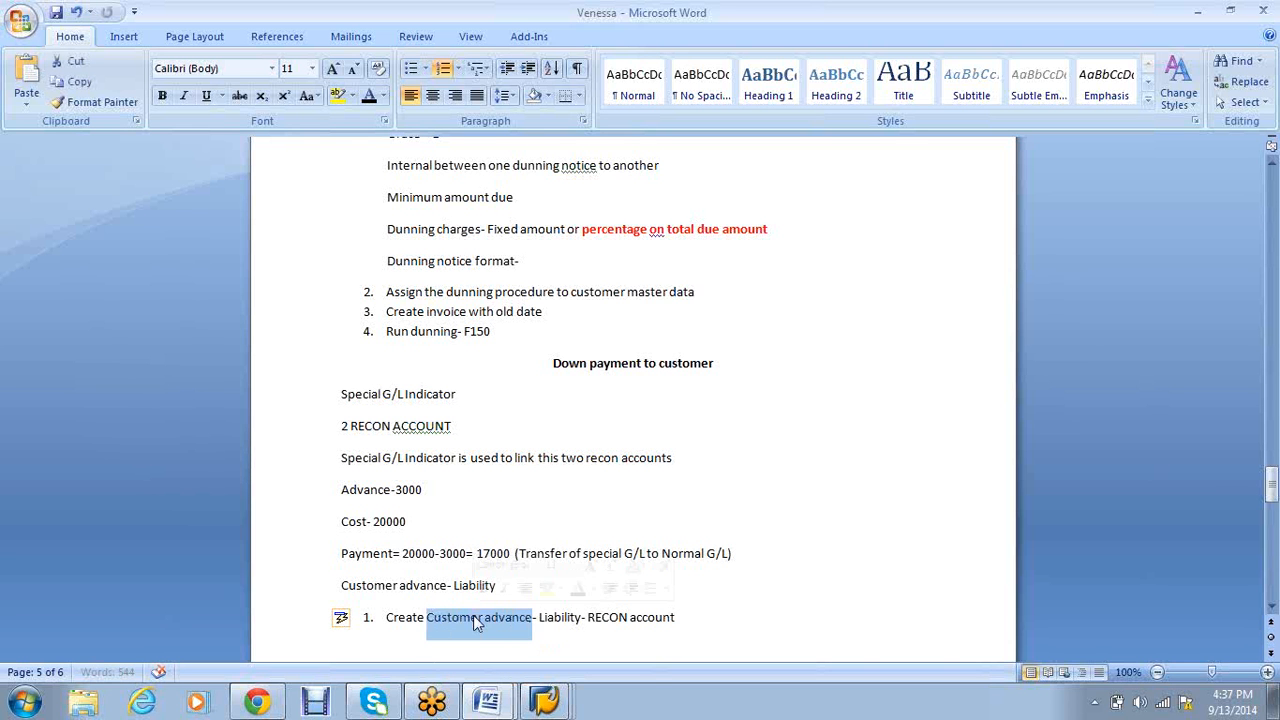
{"action": "left_click", "coordinate": [716, 456]}
{"action": "type", "text": "-"}
{"action": "key", "text": "ctrl+v"}
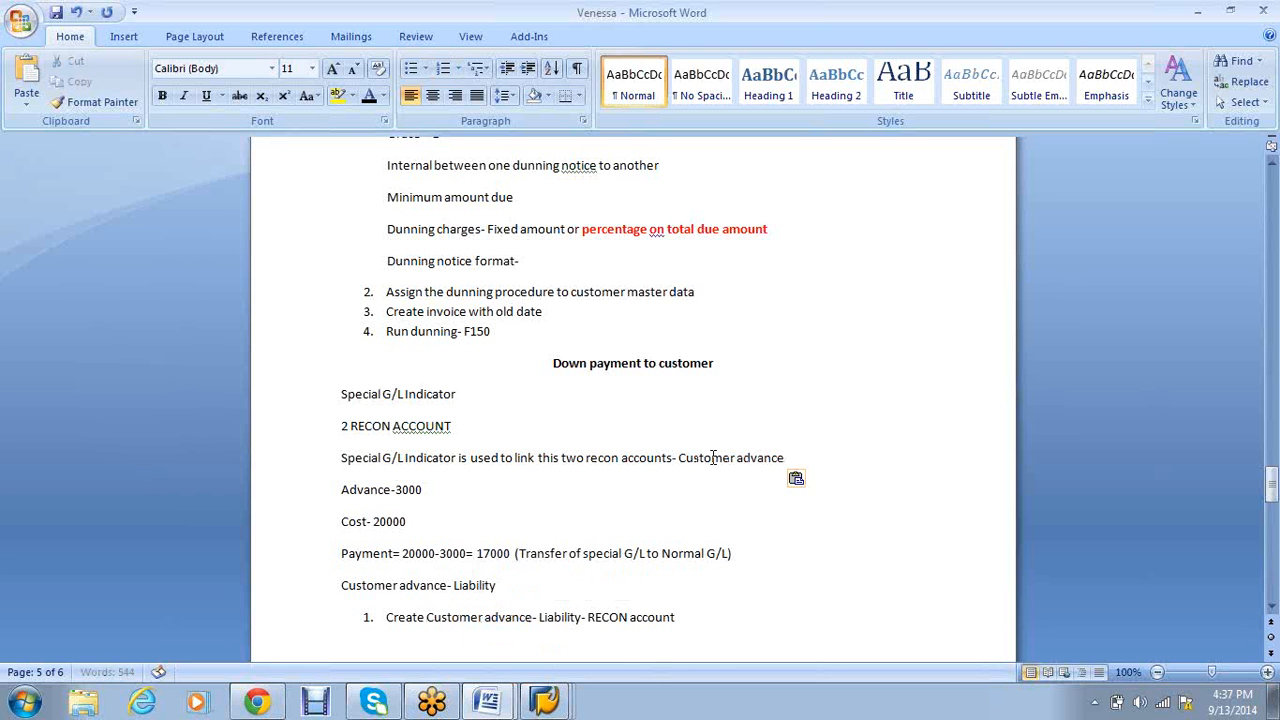
{"action": "type", "text": "/ Accounts recei"}
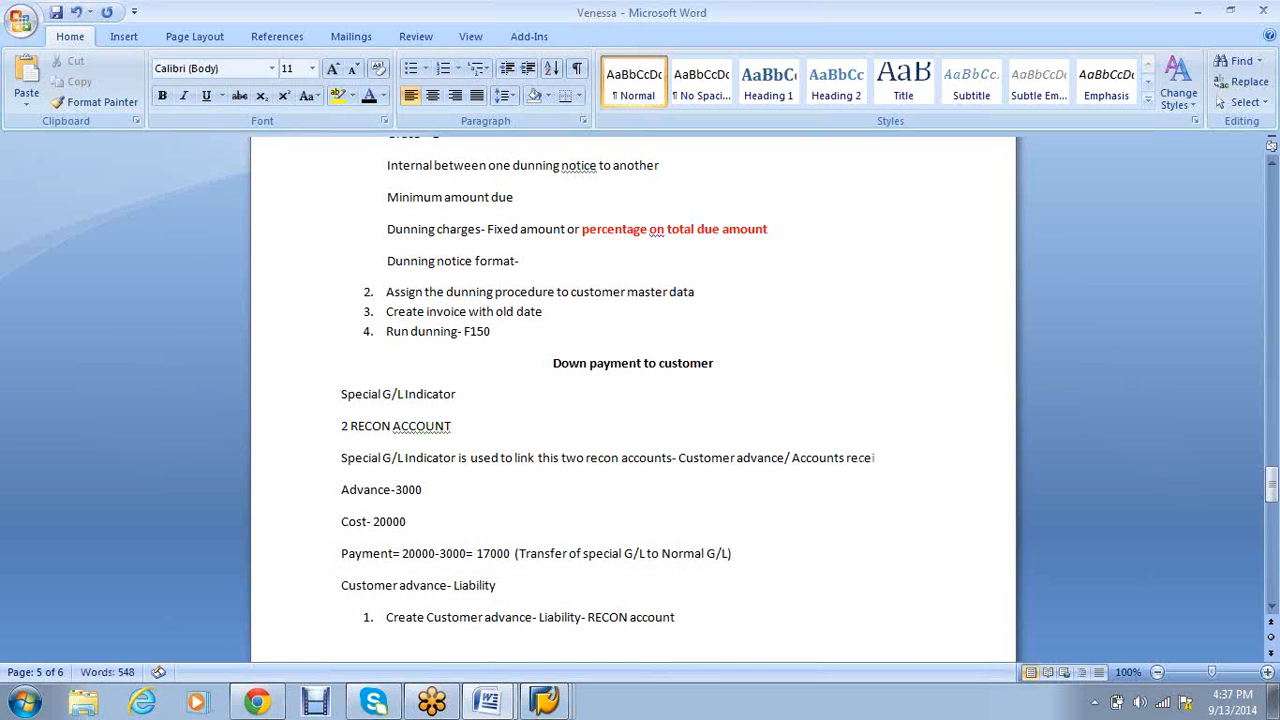
{"action": "type", "text": "vebale"}
{"action": "key", "text": "Return"}
{"action": "key", "text": "Delete"}
Correct the spelling to 'receivable', bold the account names and Special G/L Indicator, and insert "A"
{"action": "right_click", "coordinate": [866, 465]}
{"action": "left_click", "coordinate": [968, 222]}
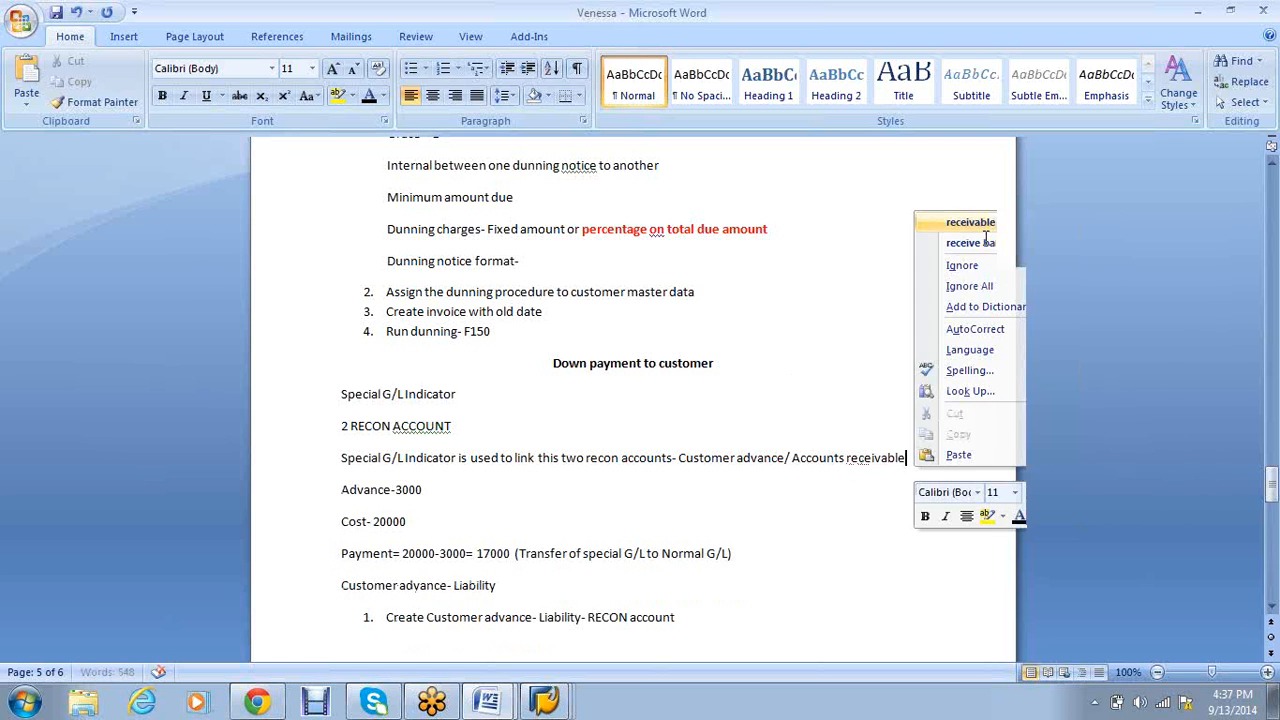
{"action": "left_click_drag", "start_coordinate": [908, 458], "coordinate": [709, 466]}
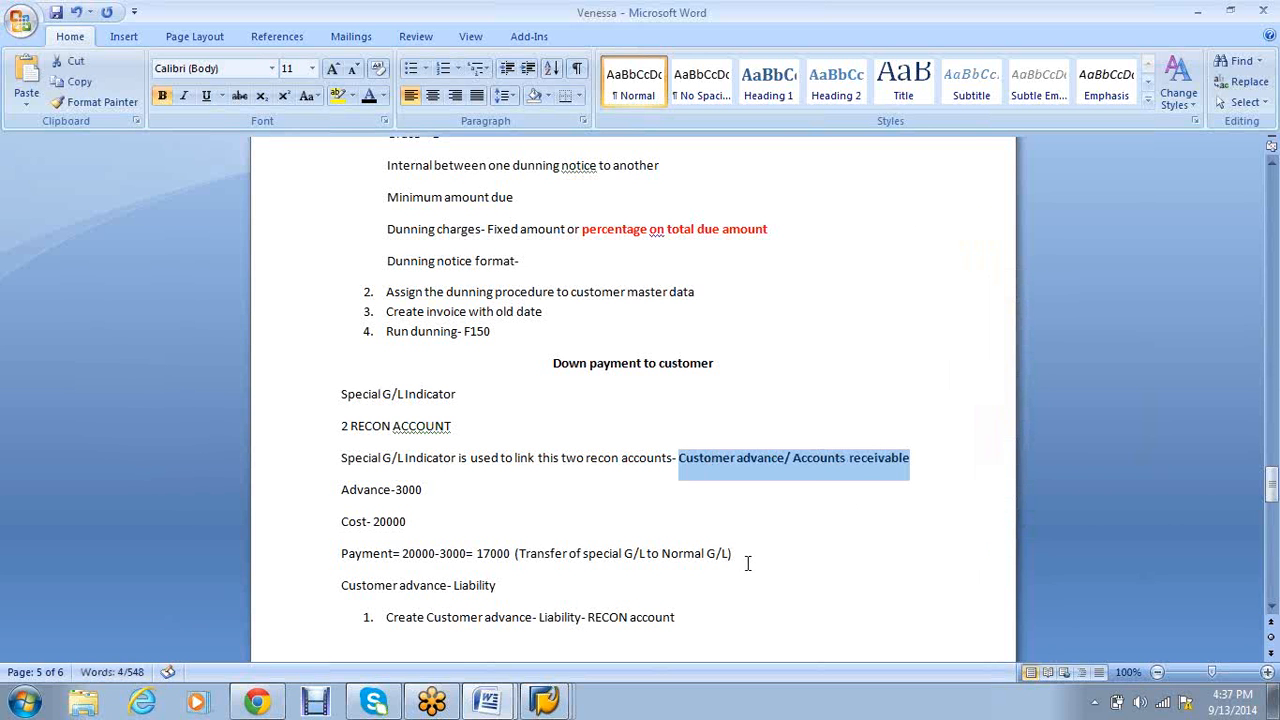
{"action": "key", "text": "ctrl+b"}
{"action": "left_click", "coordinate": [443, 463]}
{"action": "left_click_drag", "start_coordinate": [457, 460], "coordinate": [360, 462]}
{"action": "key", "text": "ctrl+b"}
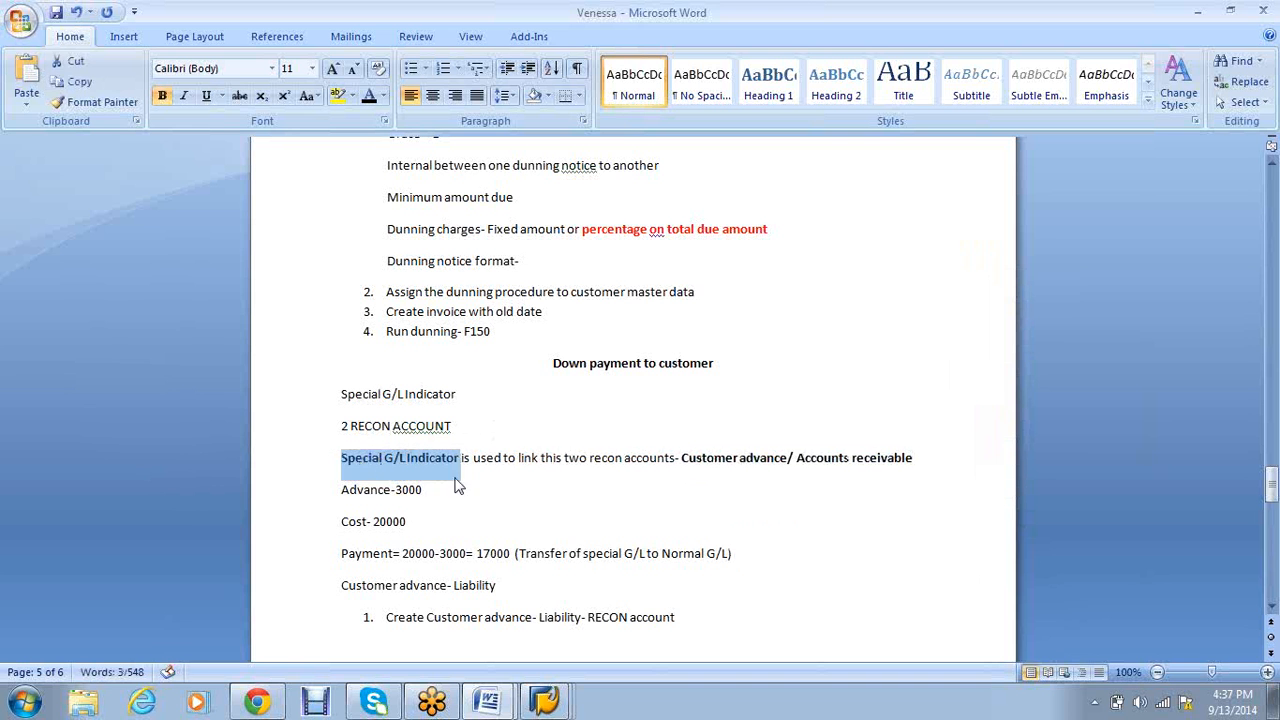
{"action": "left_click_drag", "start_coordinate": [458, 476], "coordinate": [477, 491]}
{"action": "left_click", "coordinate": [474, 510]}
{"action": "left_click", "coordinate": [462, 457]}
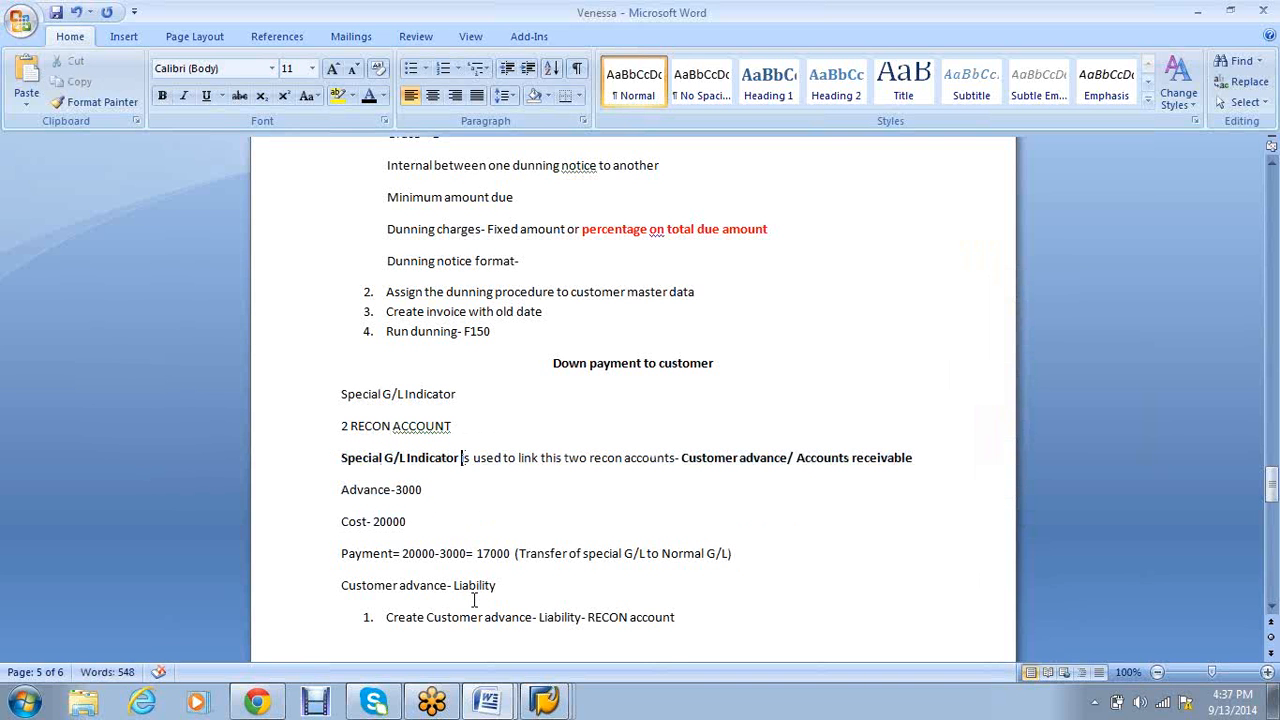
{"action": "type", "text": "\""}
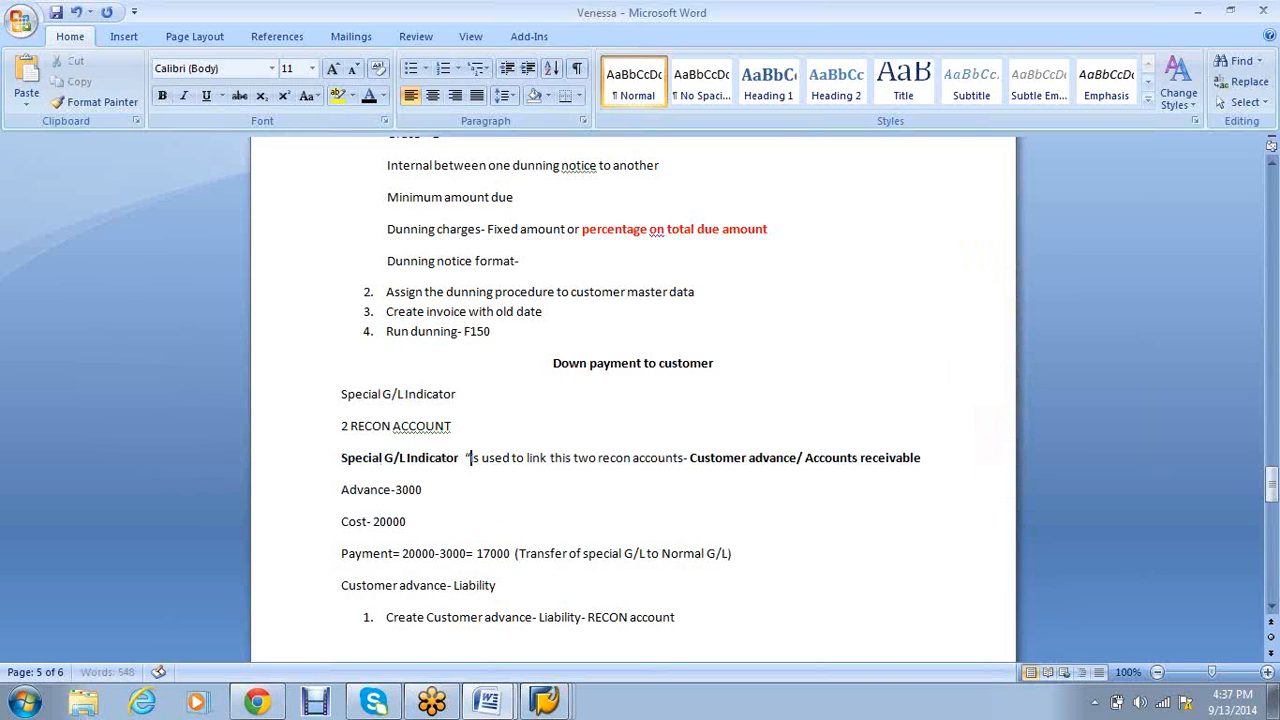
{"action": "type", "text": "A\""}
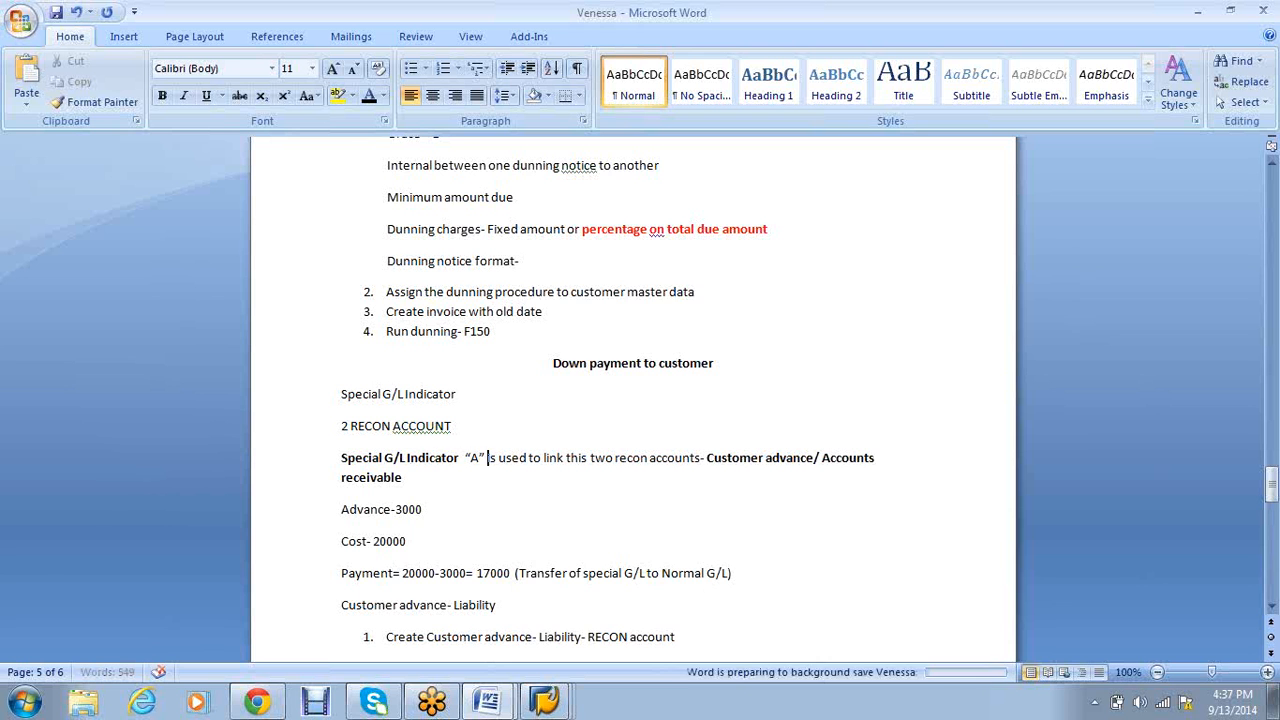
{"action": "scroll", "coordinate": [718, 586], "scroll_direction": "down", "scroll_amount": 5}
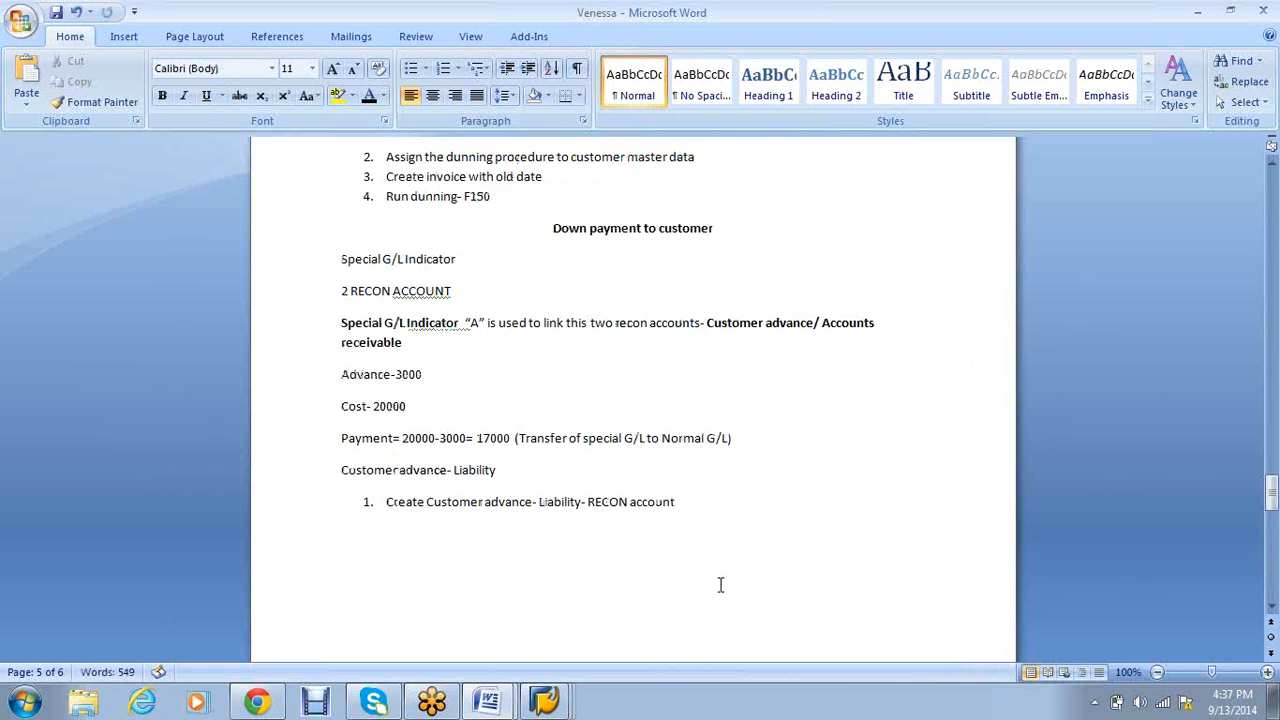
Start numbered step 2 below step 1 and type 'Link'
{"action": "left_click", "coordinate": [712, 367]}
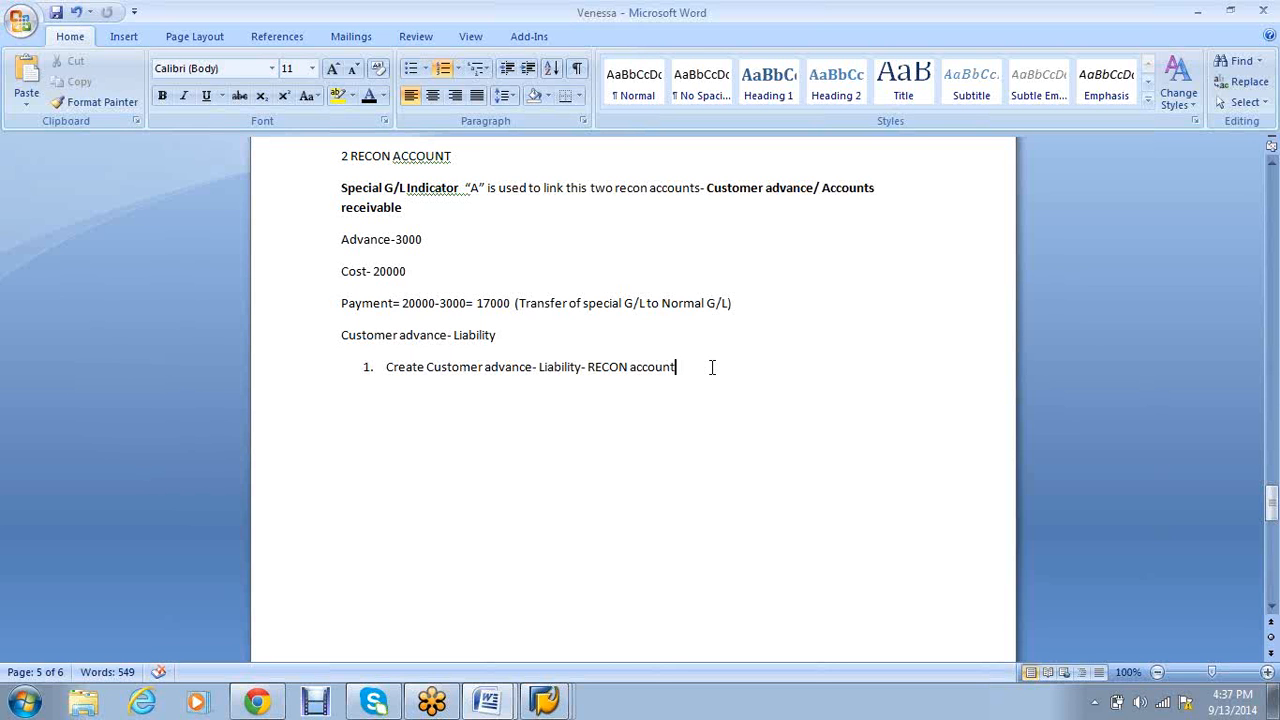
{"action": "double_click", "coordinate": [476, 190]}
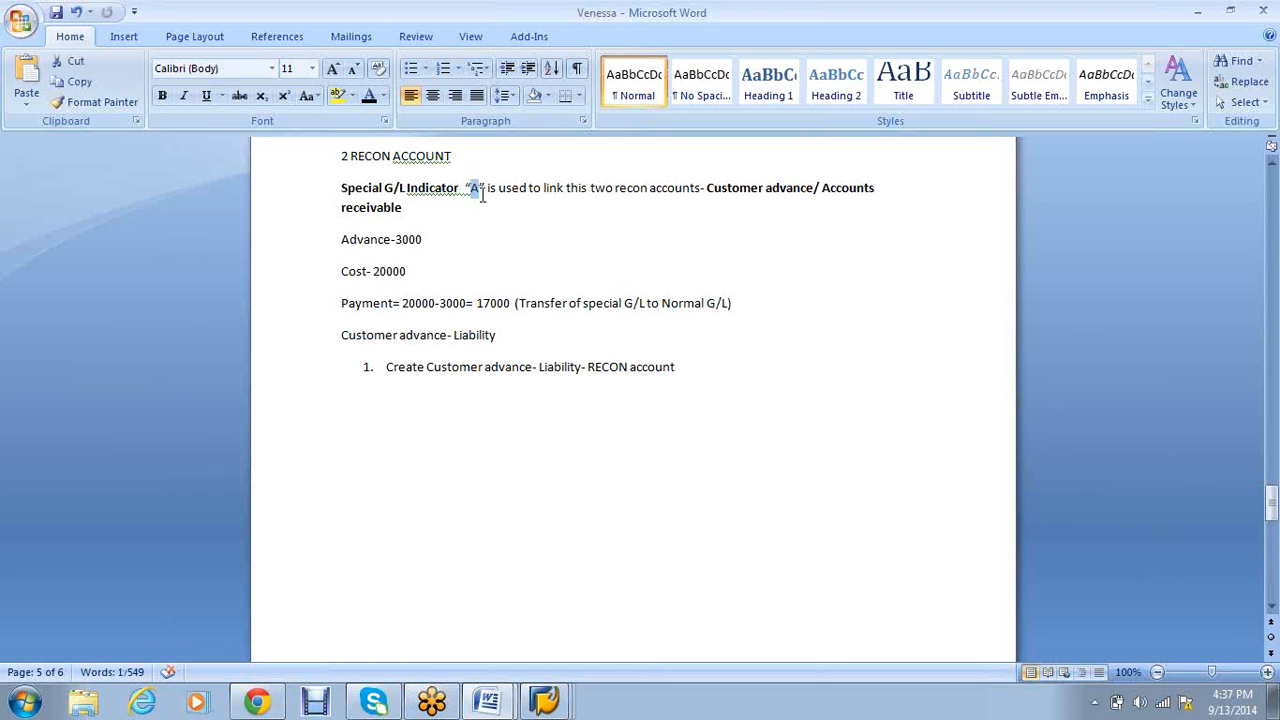
{"action": "left_click", "coordinate": [752, 188]}
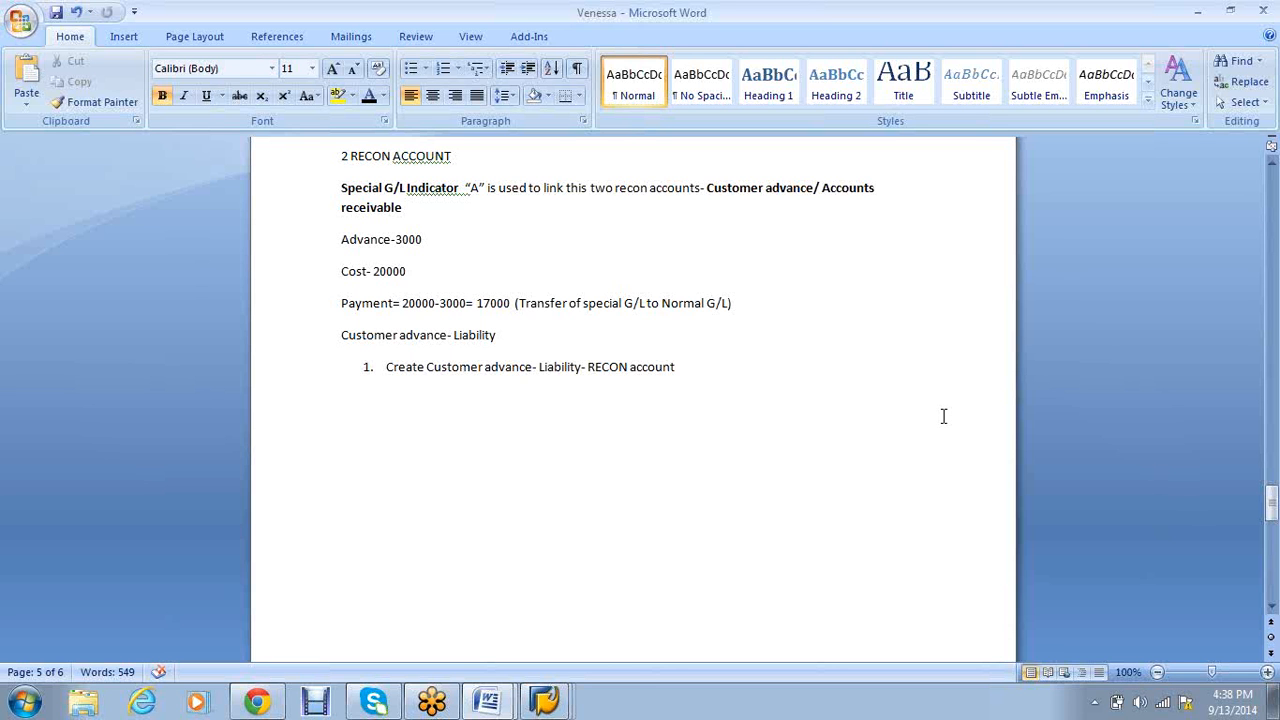
{"action": "left_click", "coordinate": [726, 384]}
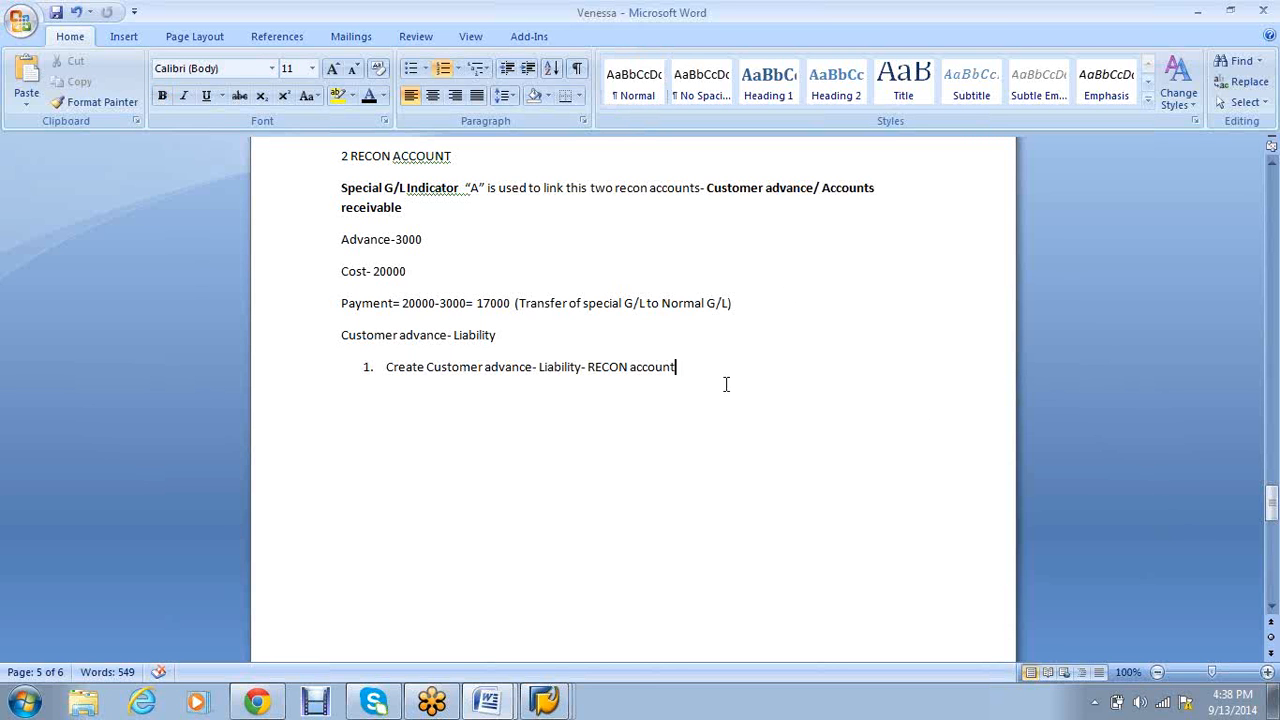
{"action": "key", "text": "Return"}
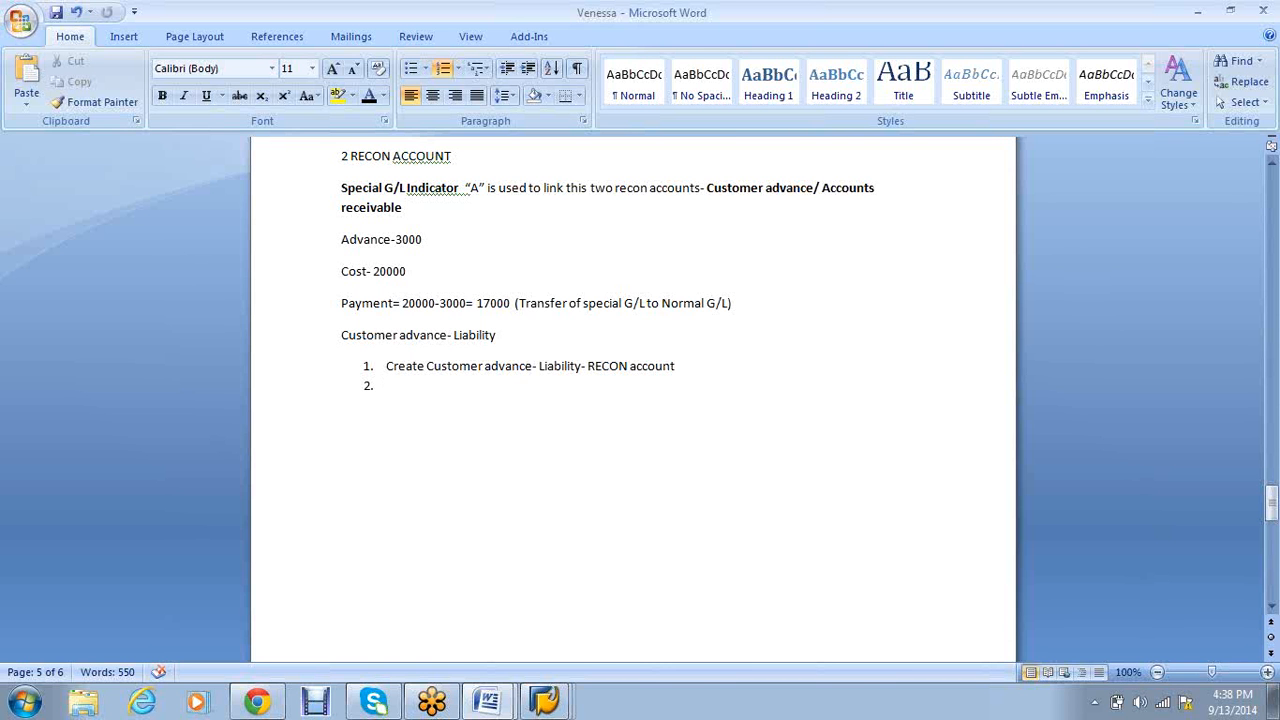
{"action": "type", "text": "Link"}
Paste 'Customer advance/ Accounts receivable' after Link and number the line '2.'
{"action": "left_click_drag", "start_coordinate": [877, 190], "coordinate": [849, 190]}
{"action": "left_click_drag", "start_coordinate": [707, 190], "coordinate": [757, 200]}
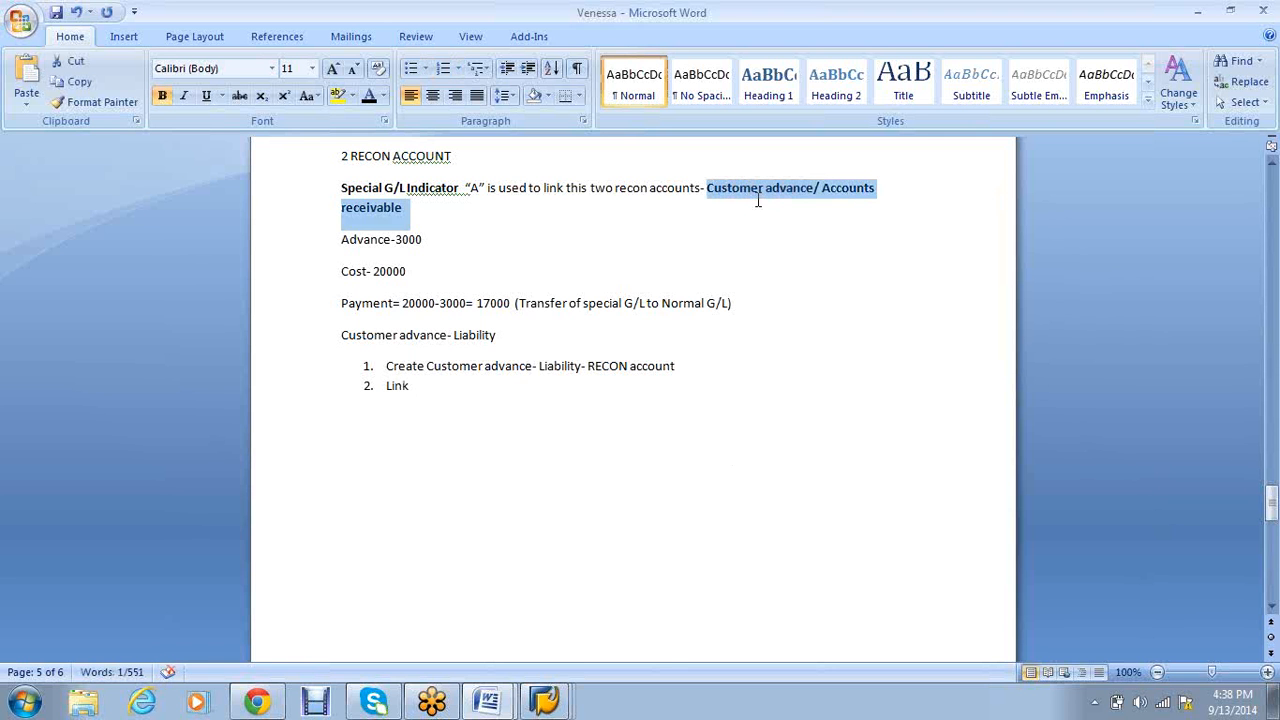
{"action": "key", "text": "ctrl+c"}
{"action": "left_click", "coordinate": [458, 388]}
{"action": "key", "text": "ctrl+v"}
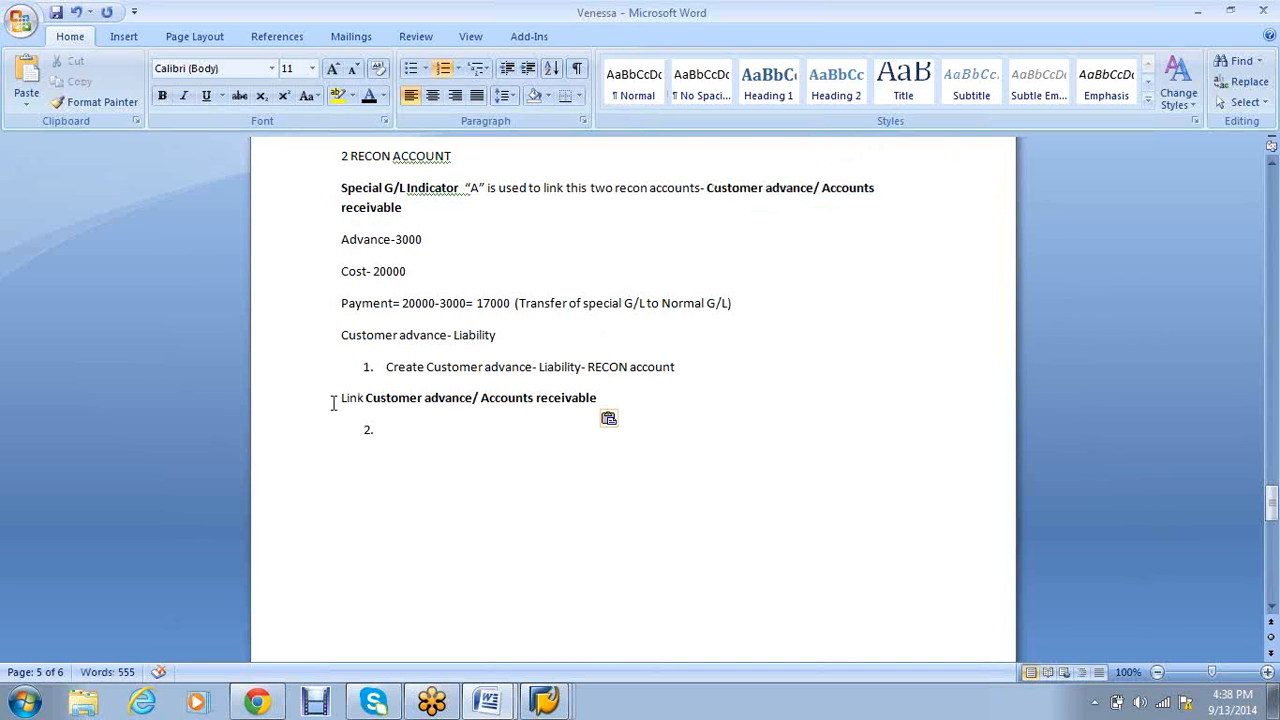
{"action": "left_click", "coordinate": [338, 398]}
{"action": "type", "text": "2."}
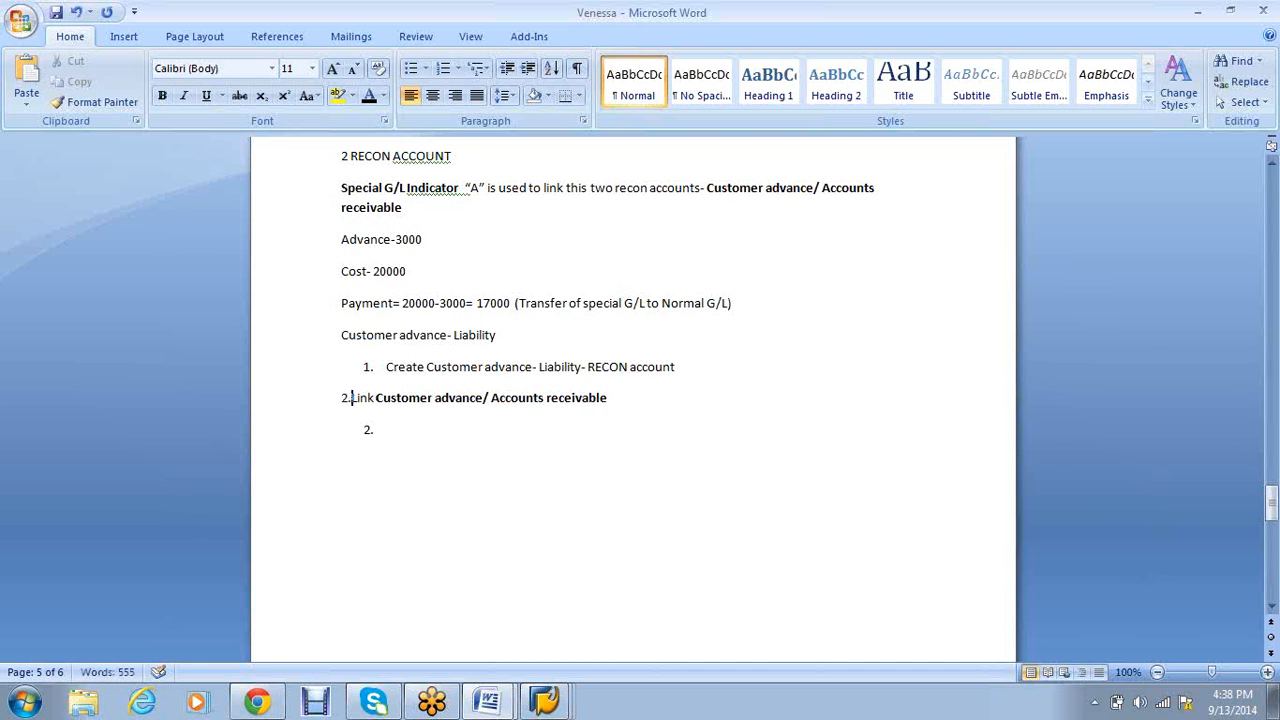
{"action": "left_click", "coordinate": [388, 404]}
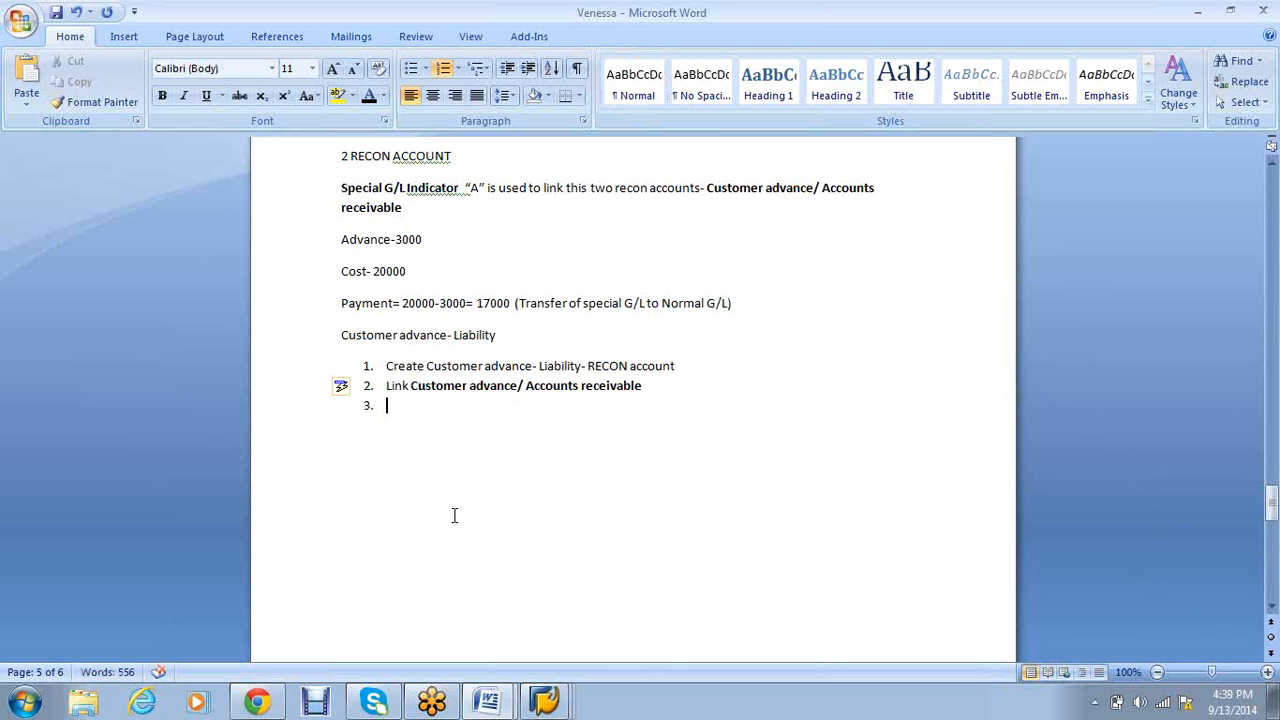
Add list items 'Post entry for advance receipt', 'FBL5N- Special transaction', 'F-22:' and 'Transfer of special G/L to Normal G/'
{"action": "type", "text": "Post entry for"}
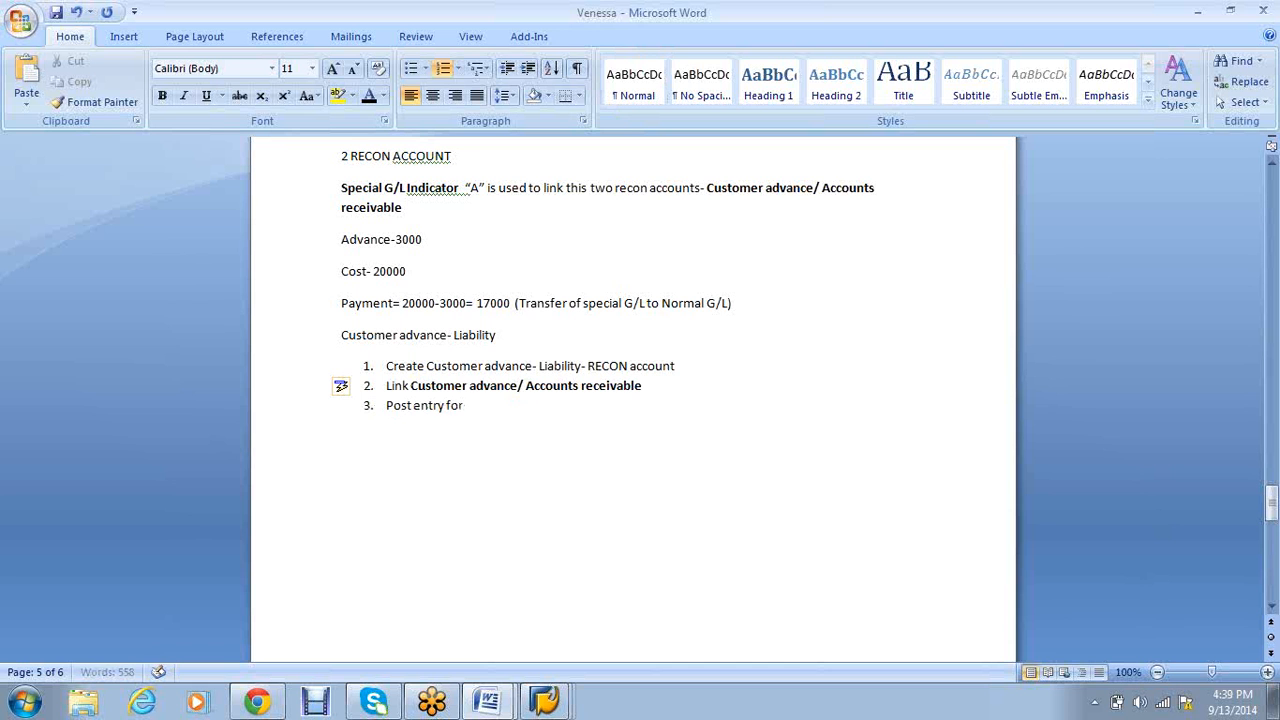
{"action": "type", "text": " advance receipt"}
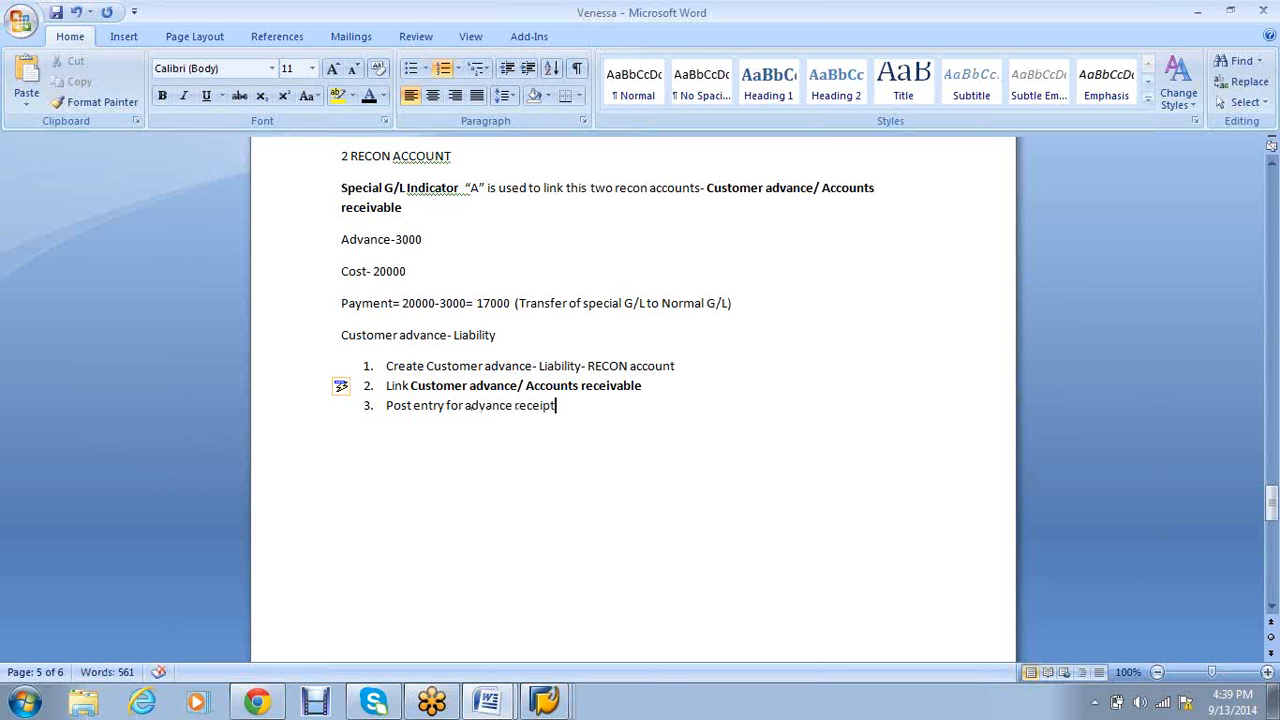
{"action": "key", "text": "Return"}
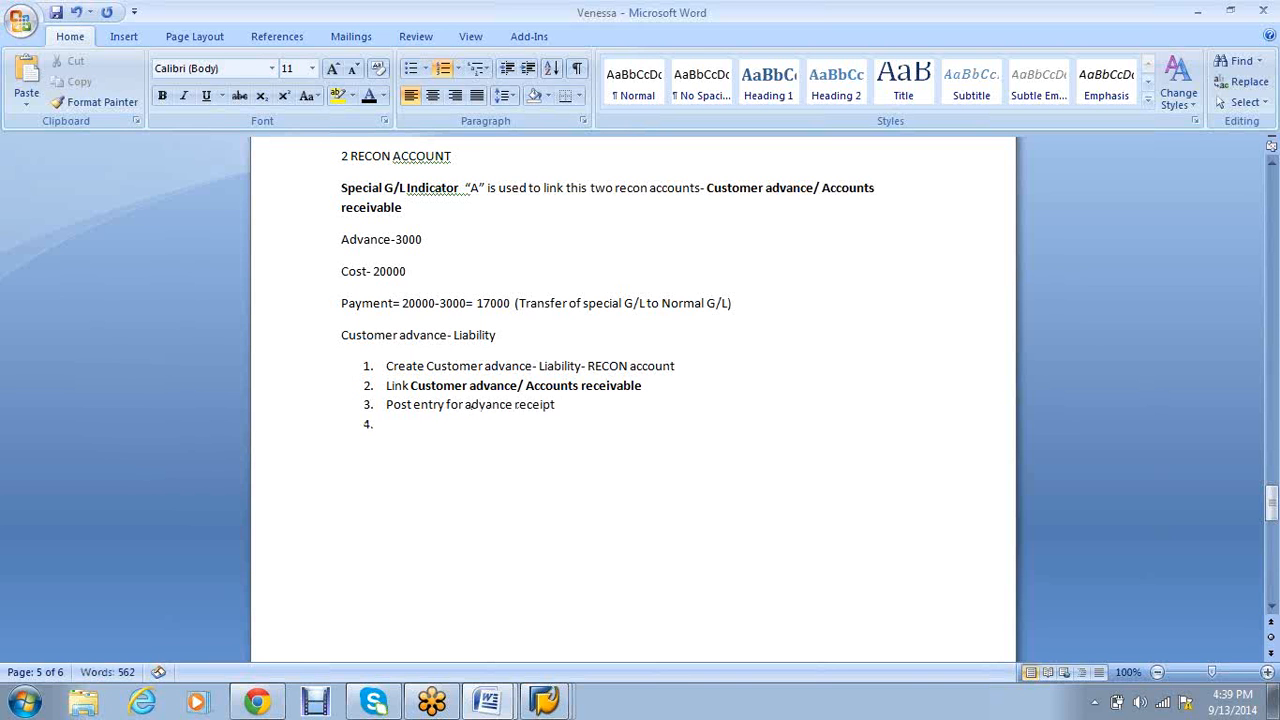
{"action": "type", "text": "FBL5N- Special transa"}
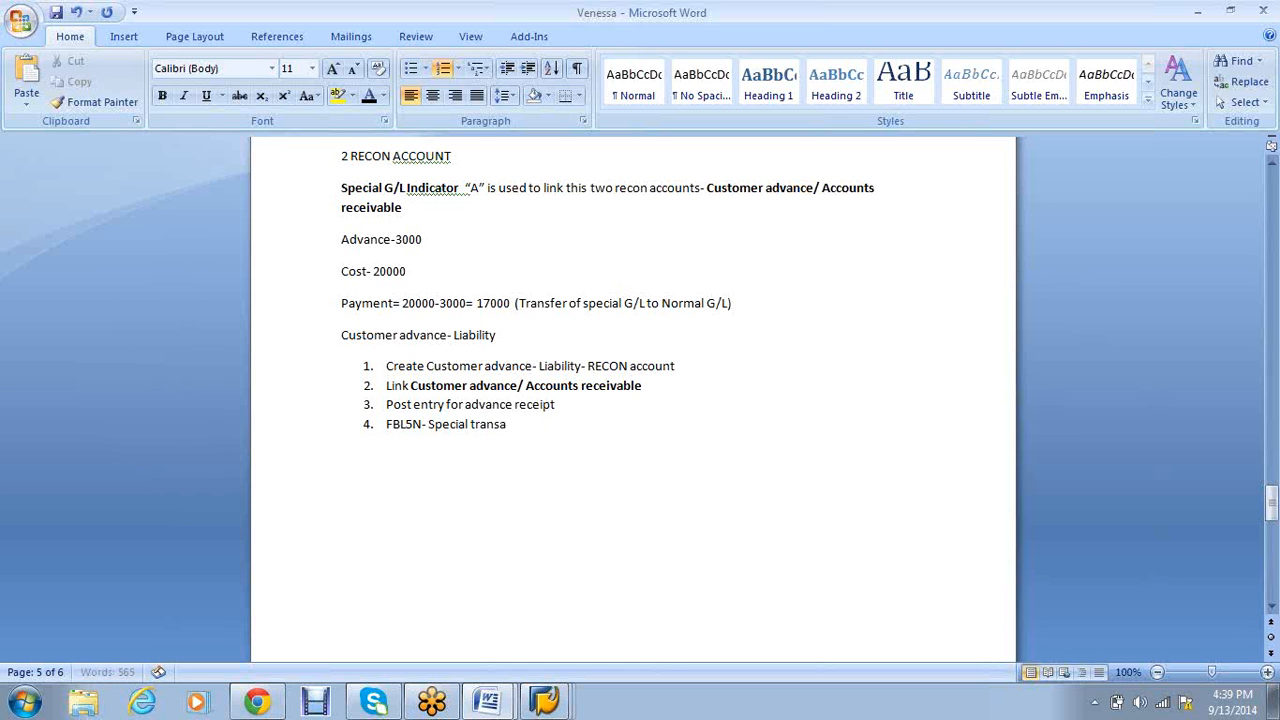
{"action": "type", "text": "ction"}
{"action": "key", "text": "Return"}
{"action": "type", "text": "F-22"}
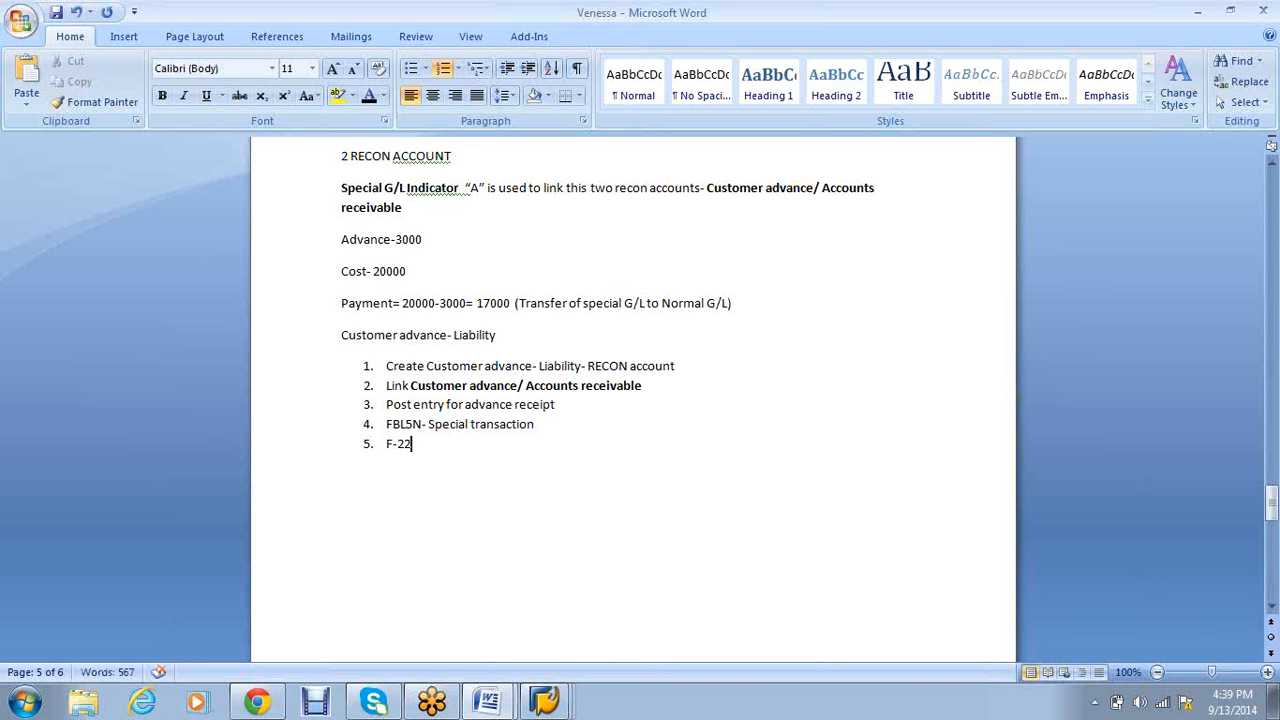
{"action": "type", "text": ":"}
{"action": "key", "text": "Return"}
{"action": "type", "text": "Transfer of sp"}
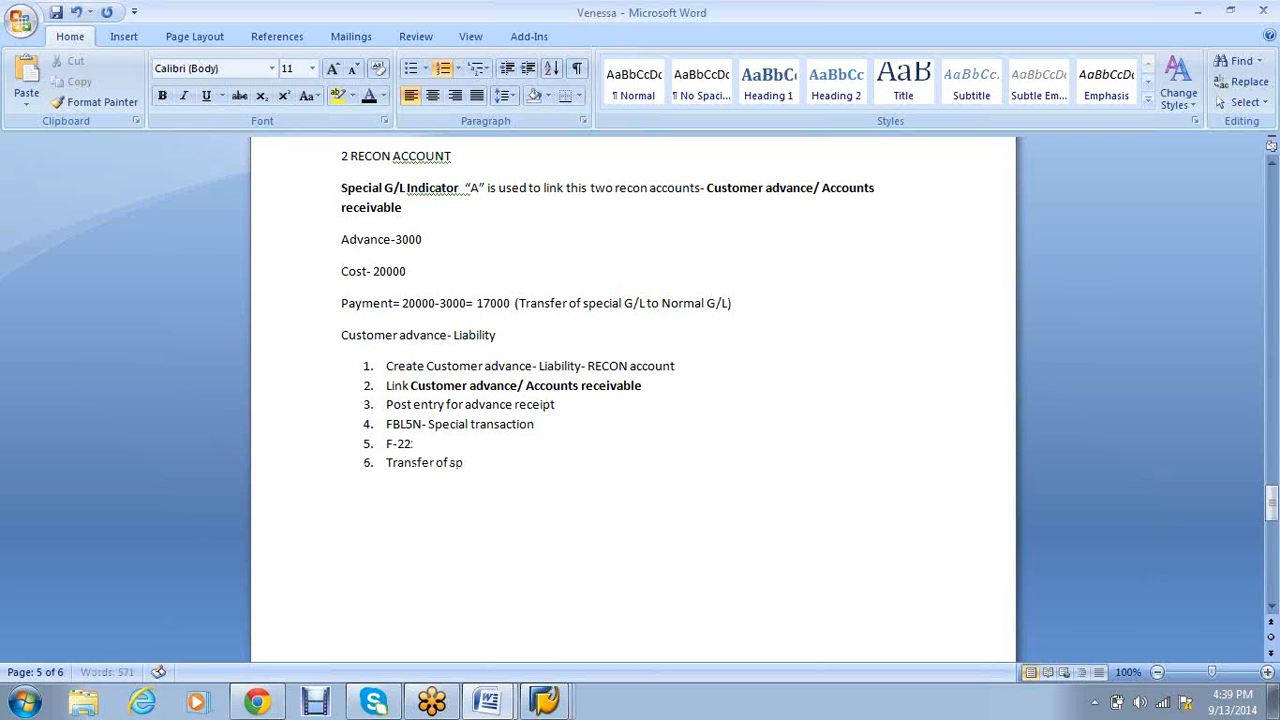
{"action": "type", "text": "ecial G/L to Noraml"}
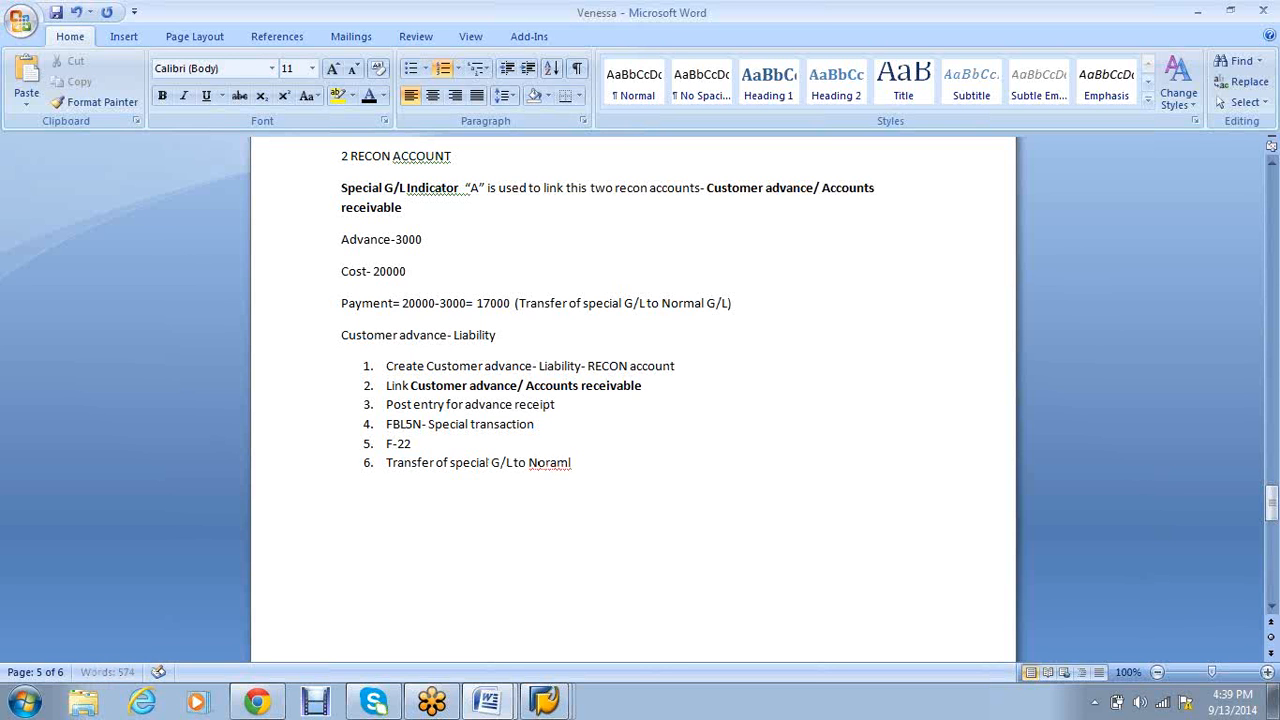
{"action": "key", "text": "BackSpace"}
{"action": "key", "text": "BackSpace"}
{"action": "key", "text": "BackSpace"}
{"action": "type", "text": "mal G/"}
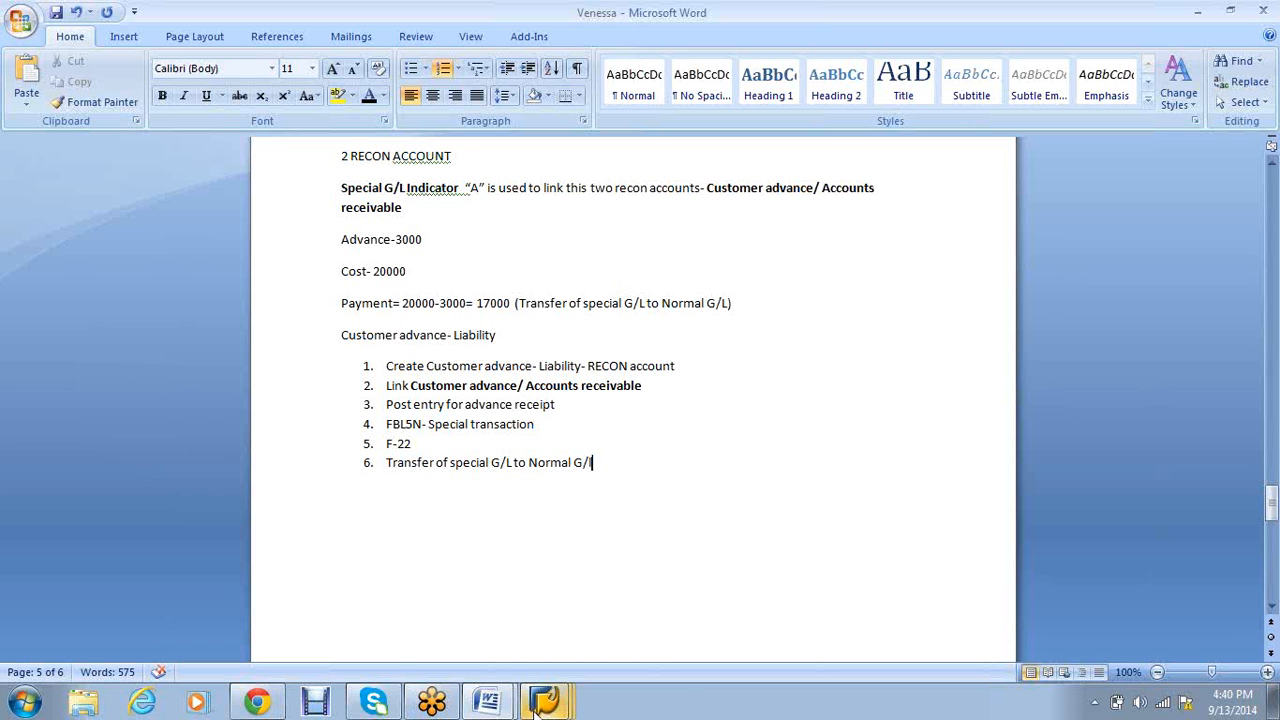
{"action": "mouse_move", "coordinate": [585, 695]}
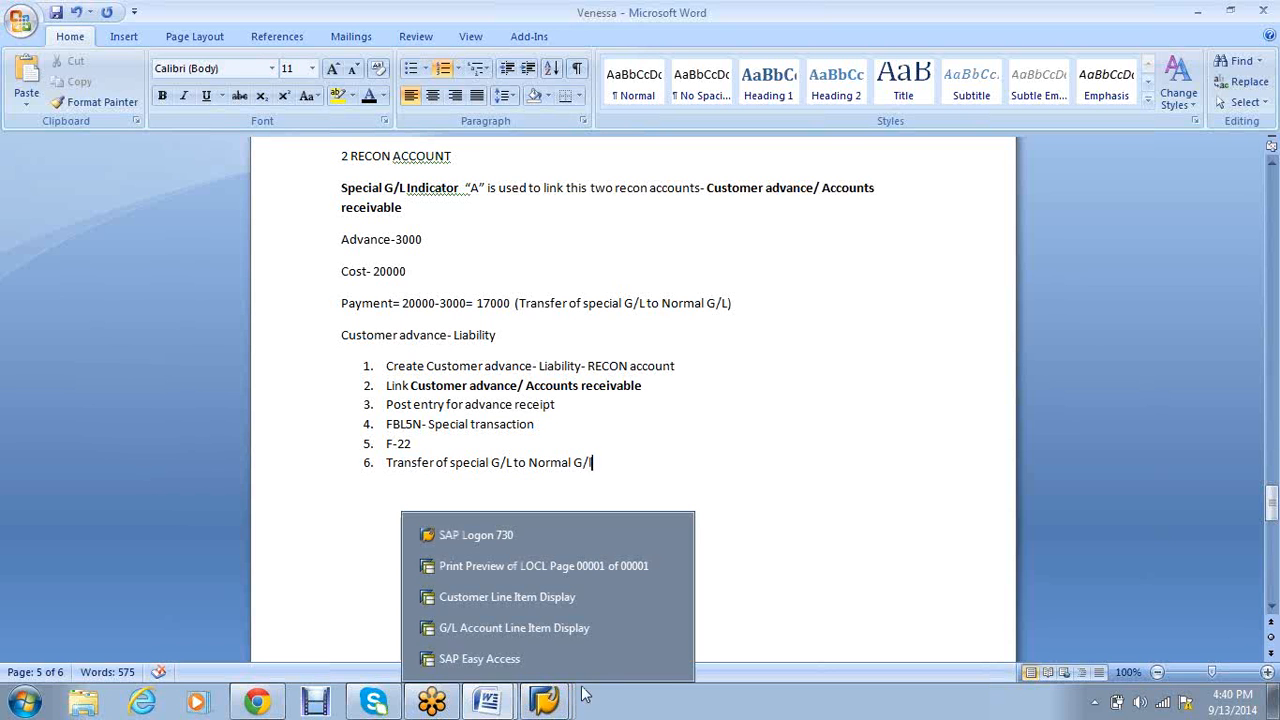
Run FBL5N in SAP to load the Customer Line Item Display selection screen, then return to Word
{"action": "left_click", "coordinate": [584, 627]}
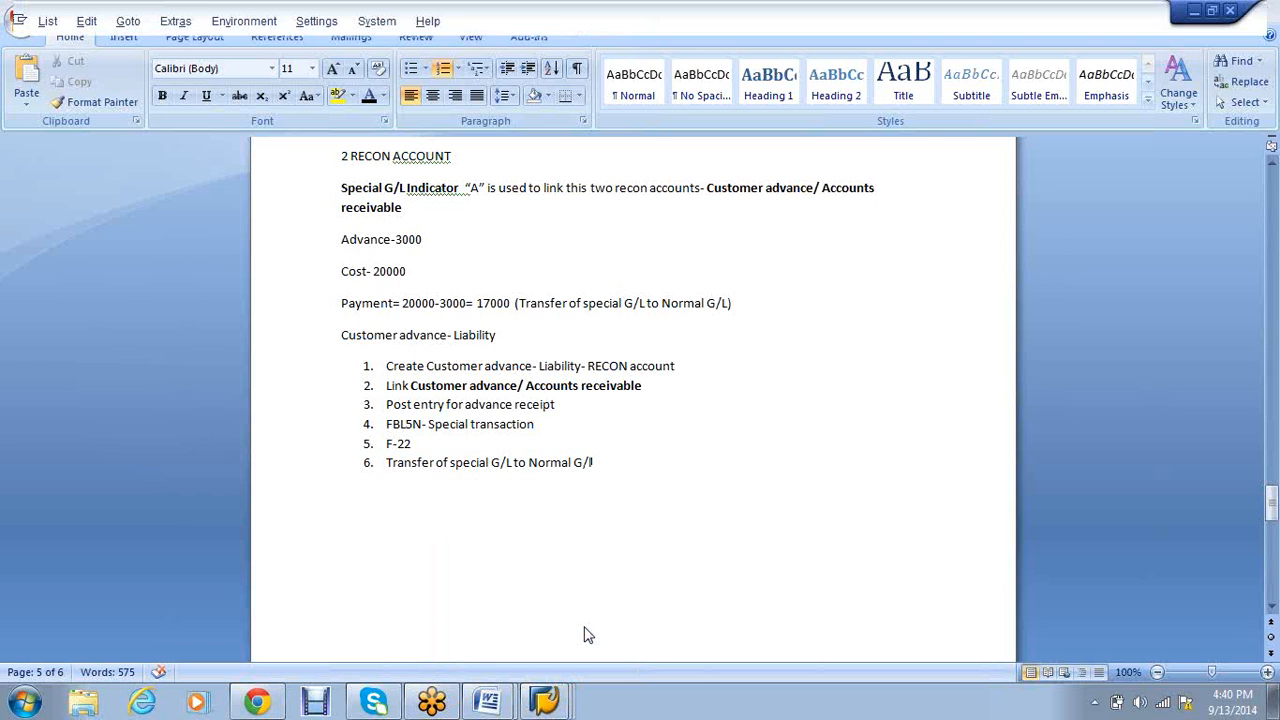
{"action": "type", "text": "/nfbl5n"}
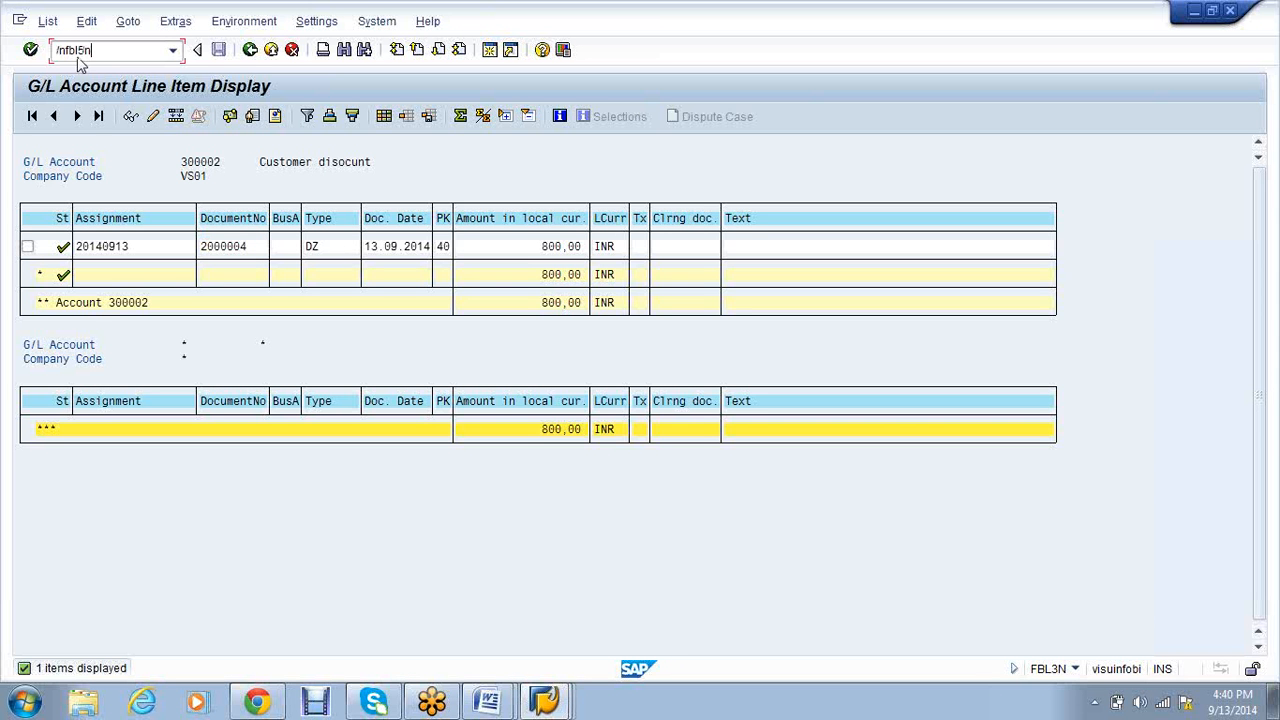
{"action": "key", "text": "Return"}
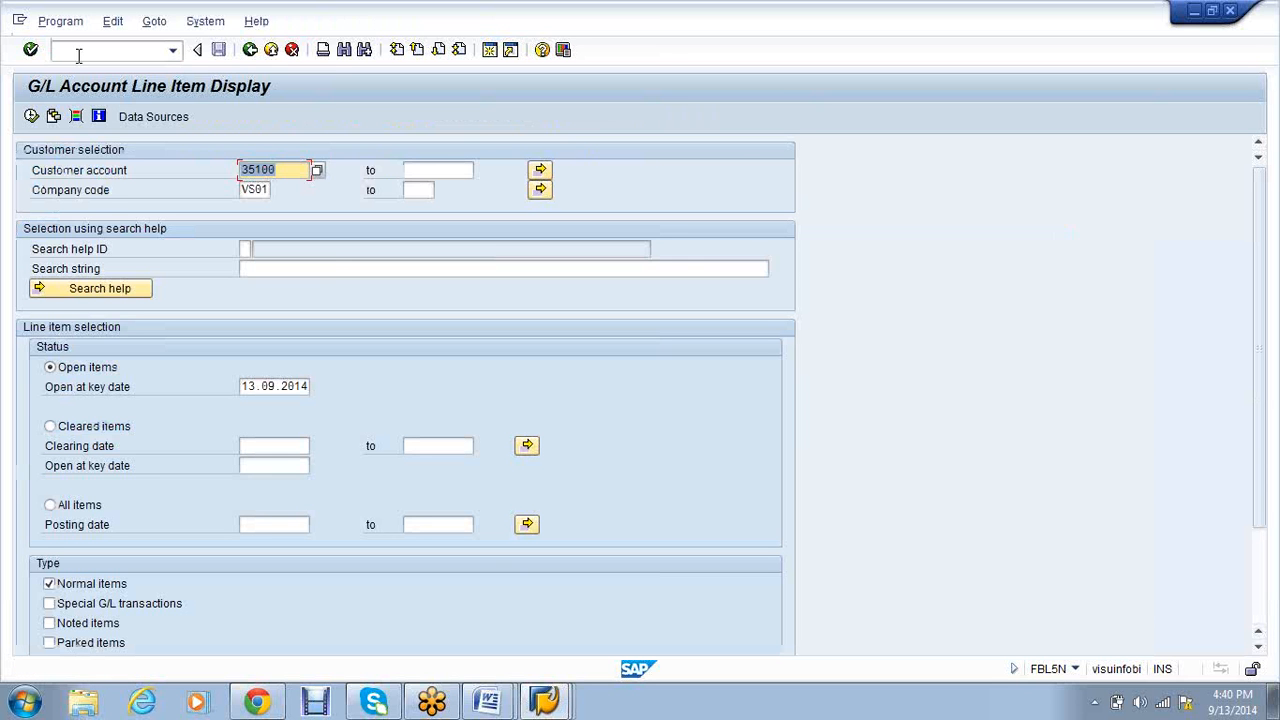
{"action": "left_click", "coordinate": [330, 268]}
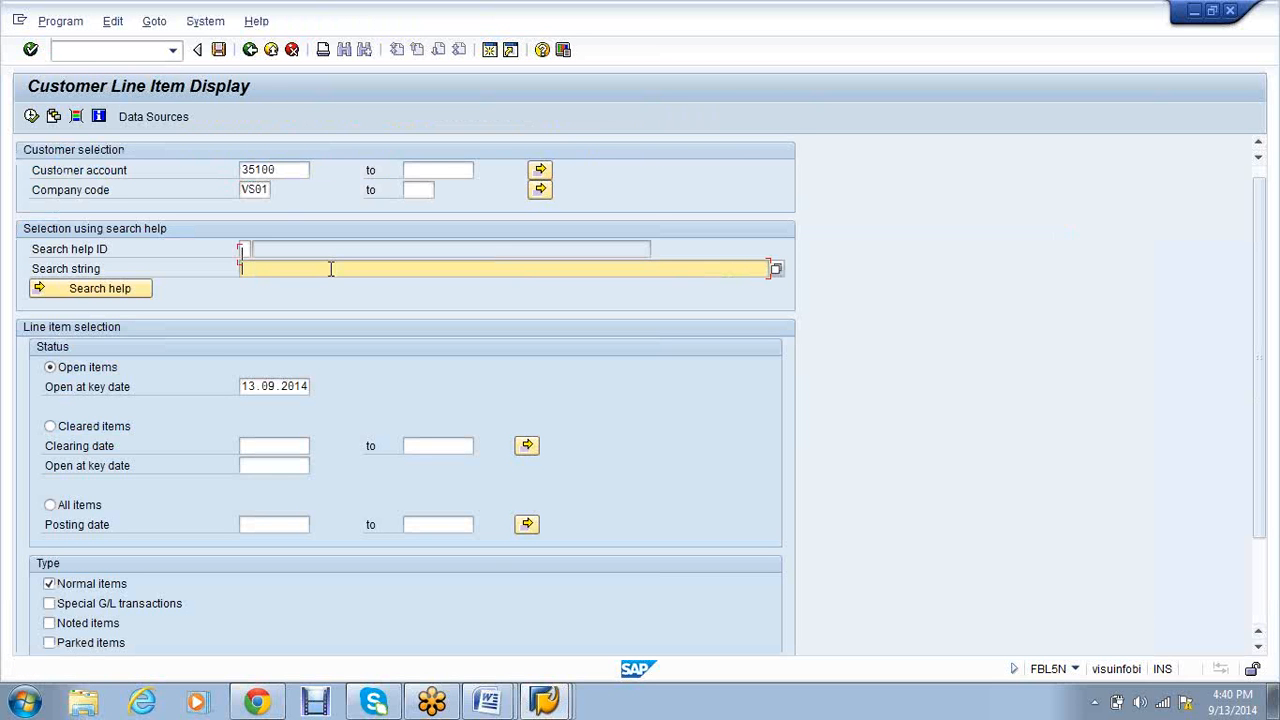
{"action": "scroll", "coordinate": [333, 277], "scroll_direction": "down", "scroll_amount": 1}
{"action": "scroll", "coordinate": [330, 270], "scroll_direction": "down", "scroll_amount": 3}
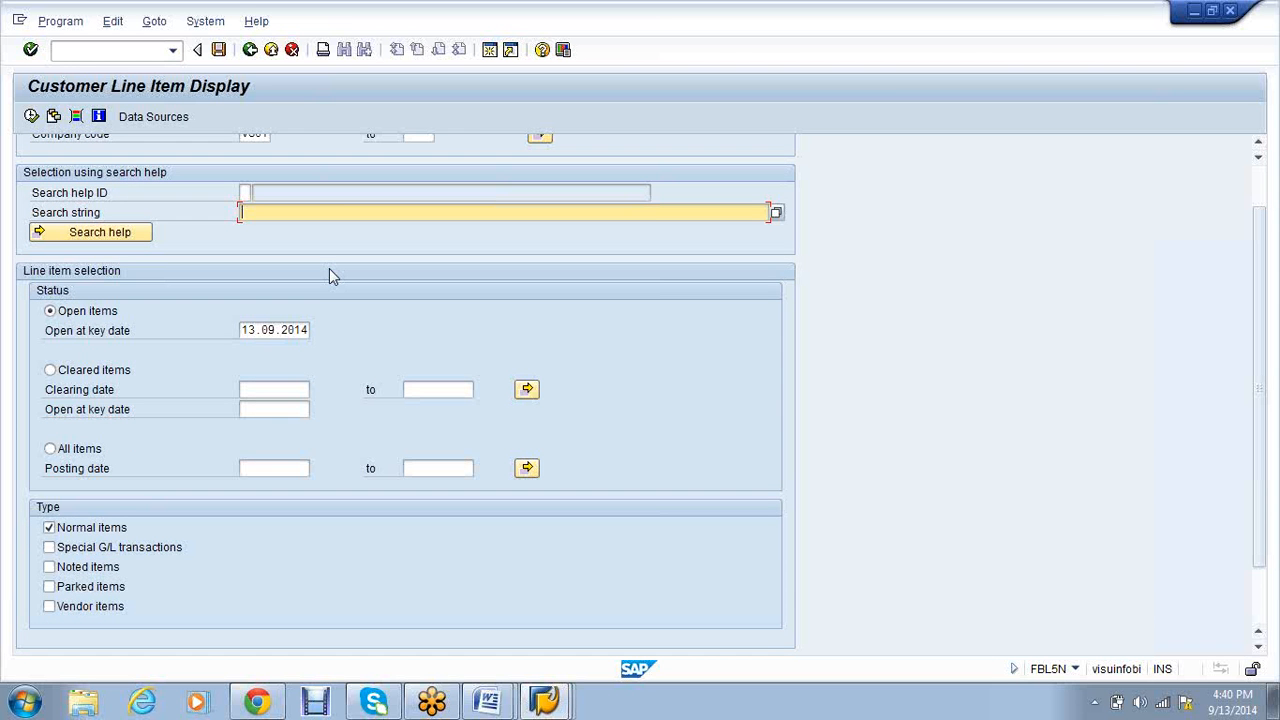
{"action": "key", "text": "alt+Tab"}
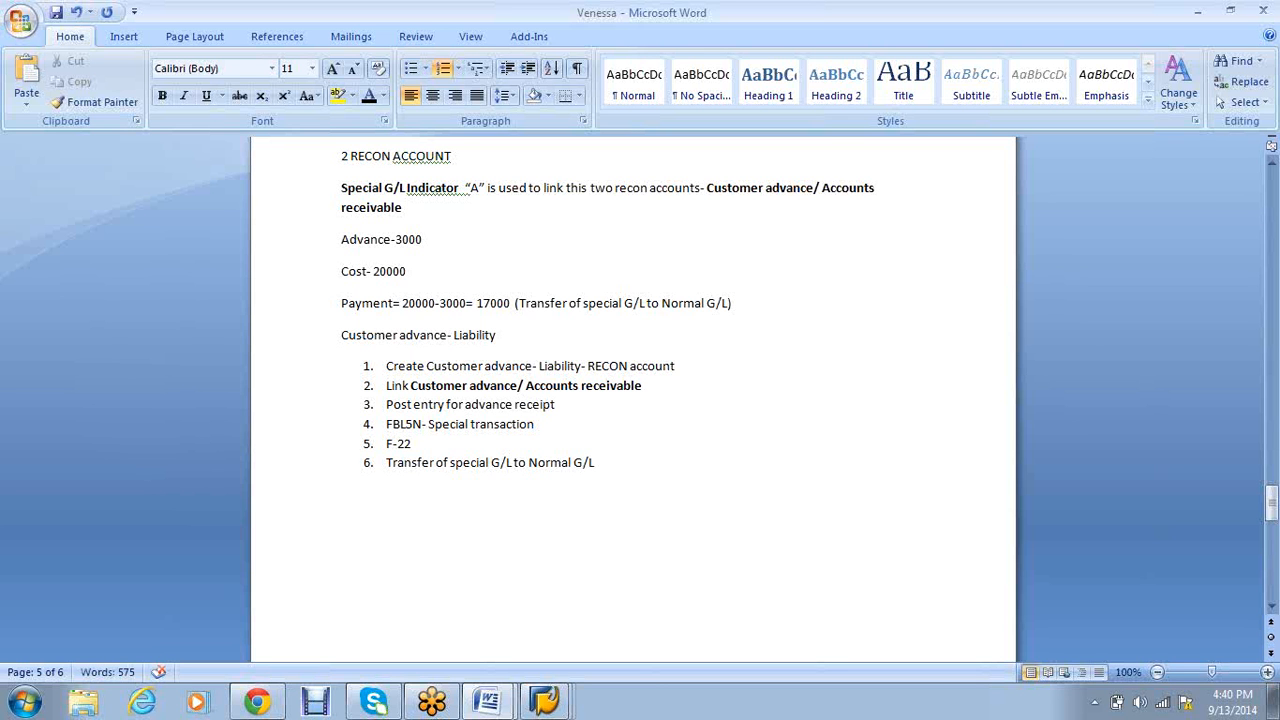
Extend item 6 with '- Total invoice- deducting the advance money' and start item 7
{"action": "type", "text": "- In"}
{"action": "key", "text": "BackSpace"}
{"action": "key", "text": "BackSpace"}
{"action": "type", "text": "Total invoice- "}
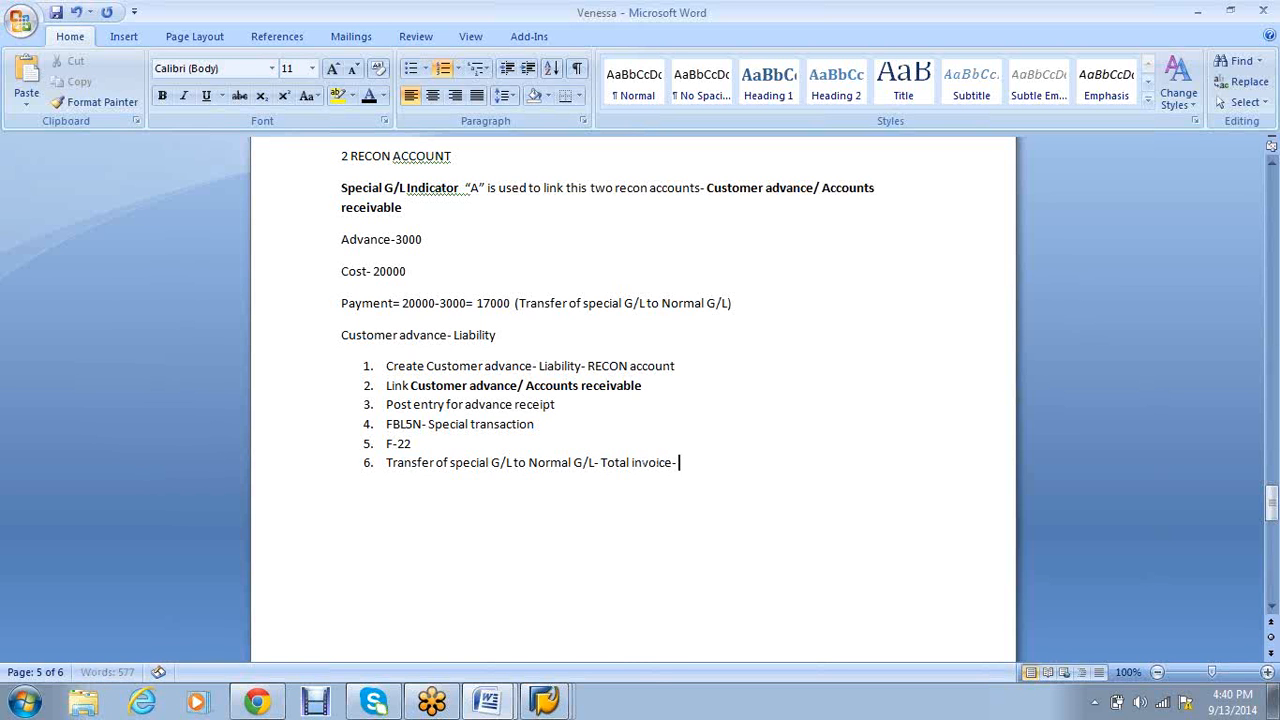
{"action": "type", "text": "deducting"}
{"action": "type", "text": "the advance mone"}
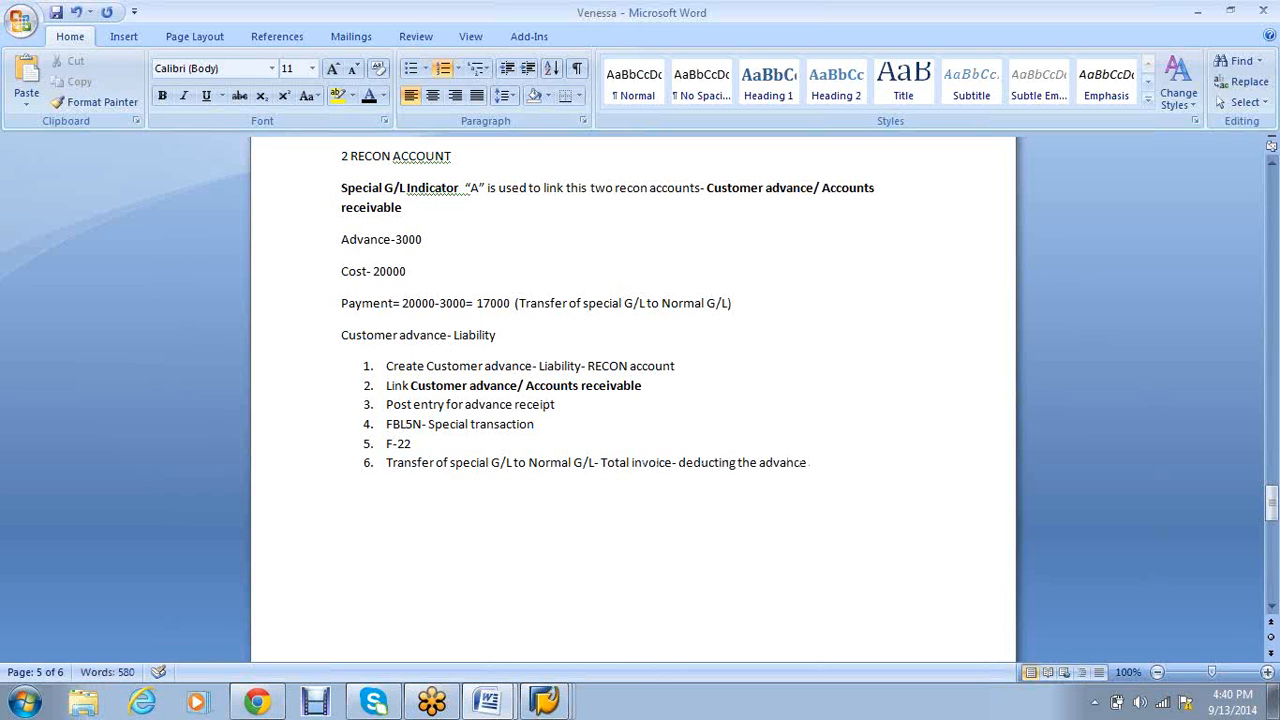
{"action": "type", "text": "y"}
{"action": "key", "text": "Return"}
Write item 7 as 'F-28- incoming payment' and bring the Course content document forward
{"action": "left_click_drag", "start_coordinate": [436, 303], "coordinate": [403, 304]}
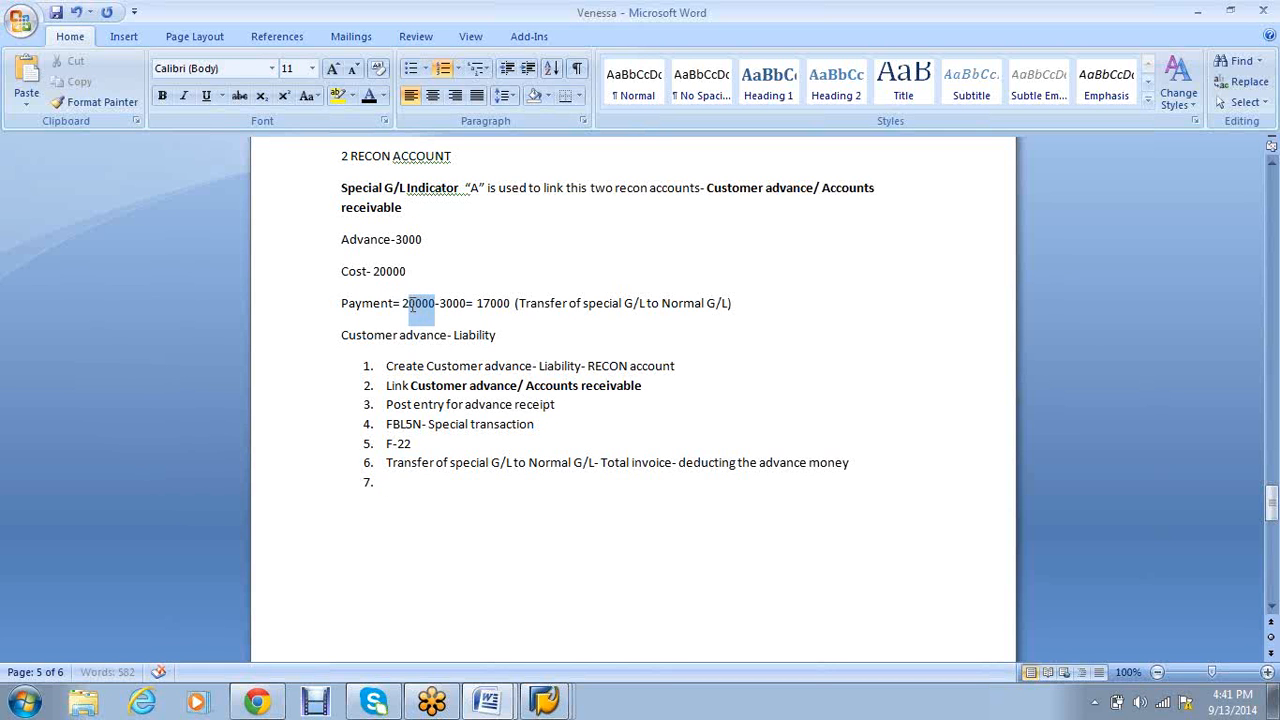
{"action": "left_click", "coordinate": [505, 306]}
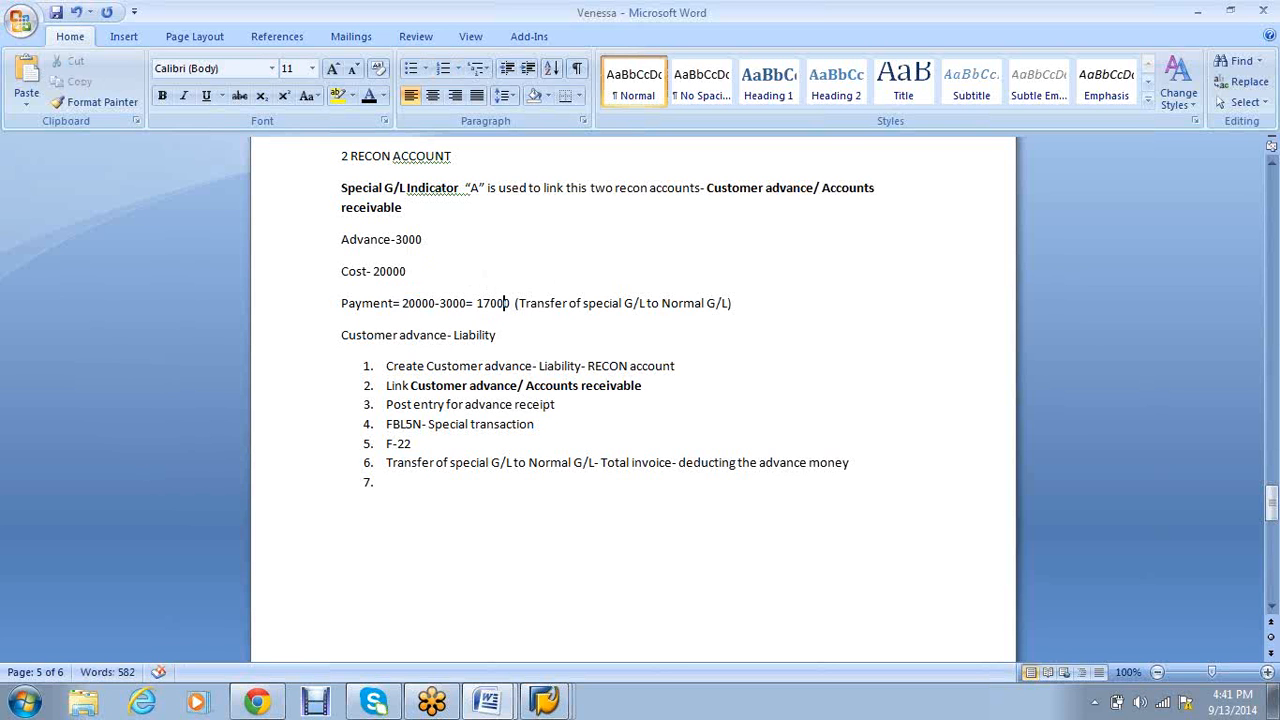
{"action": "left_click", "coordinate": [436, 490]}
{"action": "type", "text": "F-28"}
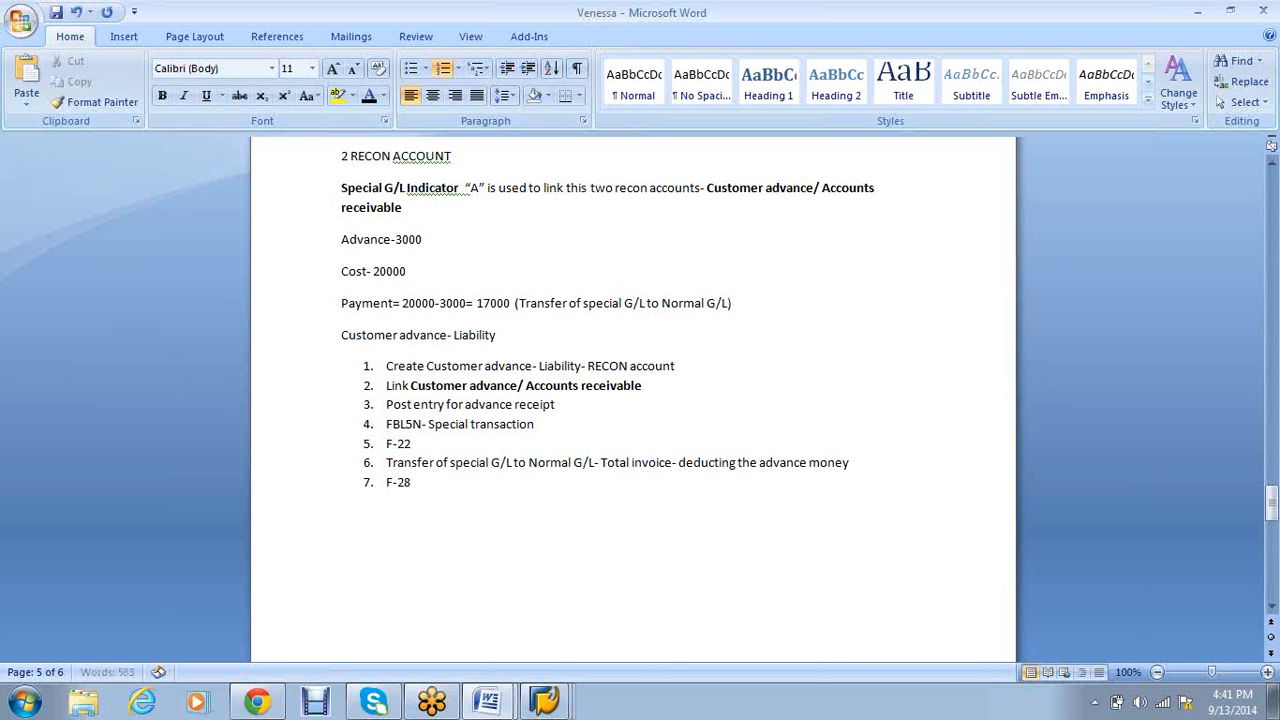
{"action": "type", "text": "- incoming payment"}
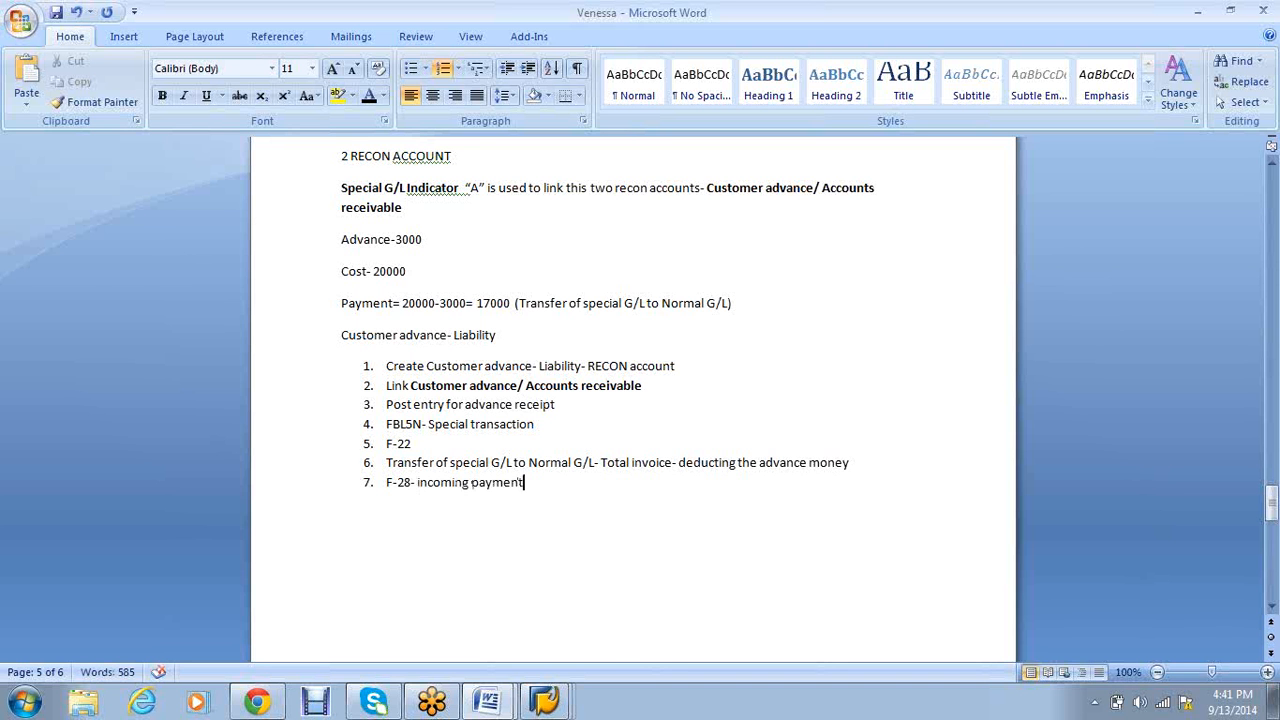
{"action": "left_click", "coordinate": [487, 701]}
{"action": "left_click", "coordinate": [478, 658]}
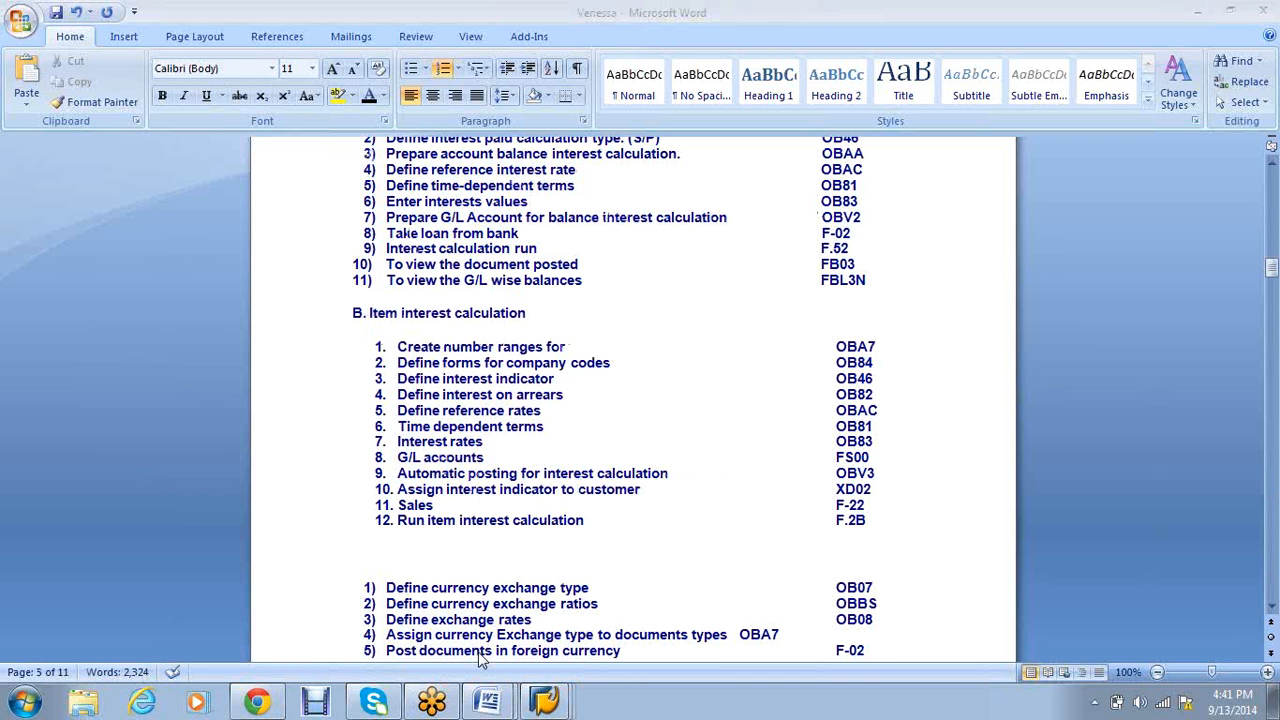
Scroll Course content to Down Payments from Customers (F-29, F-39, F-28), then bring SAP's Customer Line Item Display forward
{"action": "scroll", "coordinate": [617, 507], "scroll_direction": "down", "scroll_amount": 20}
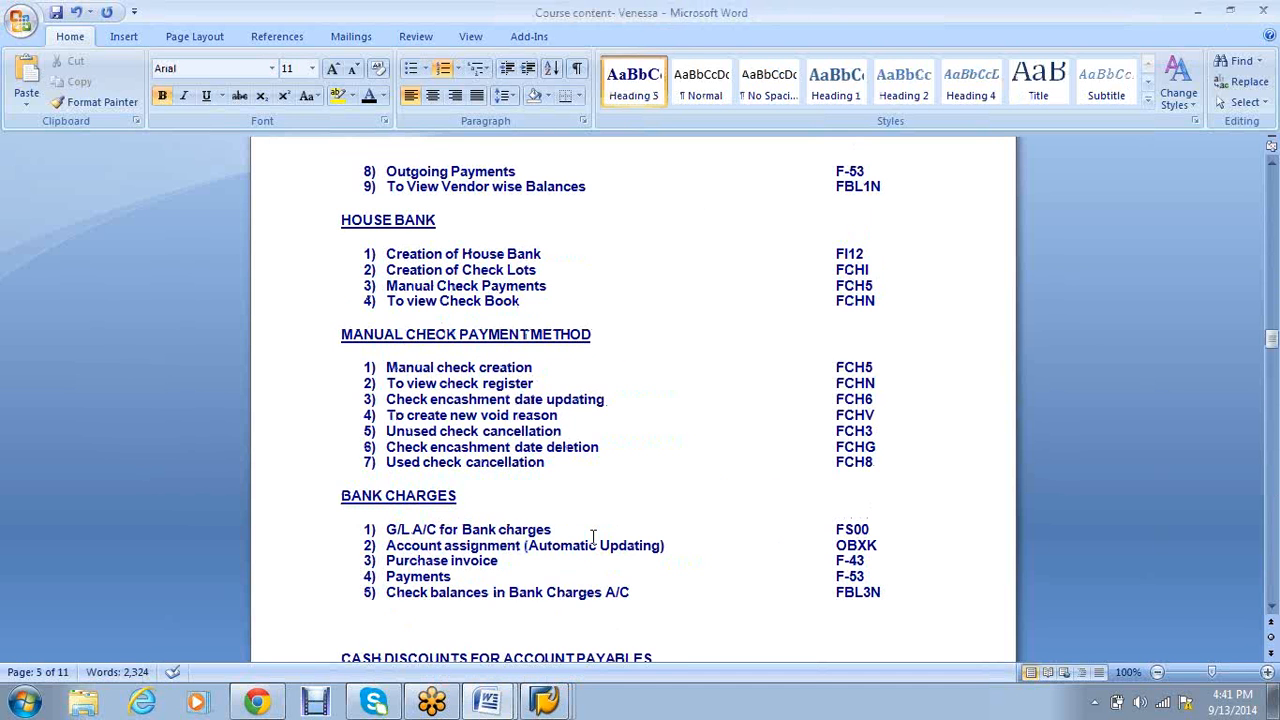
{"action": "scroll", "coordinate": [593, 538], "scroll_direction": "down", "scroll_amount": 20}
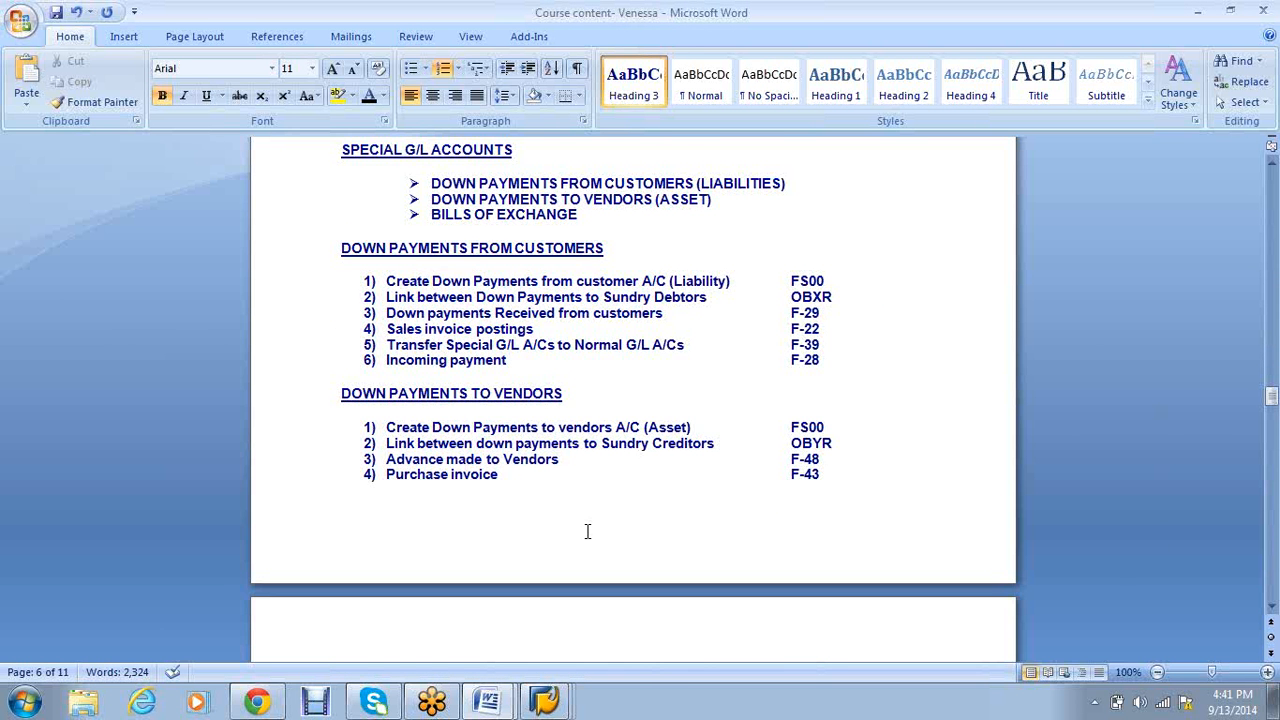
{"action": "scroll", "coordinate": [587, 531], "scroll_direction": "down", "scroll_amount": 1}
{"action": "scroll", "coordinate": [587, 531], "scroll_direction": "down", "scroll_amount": 1}
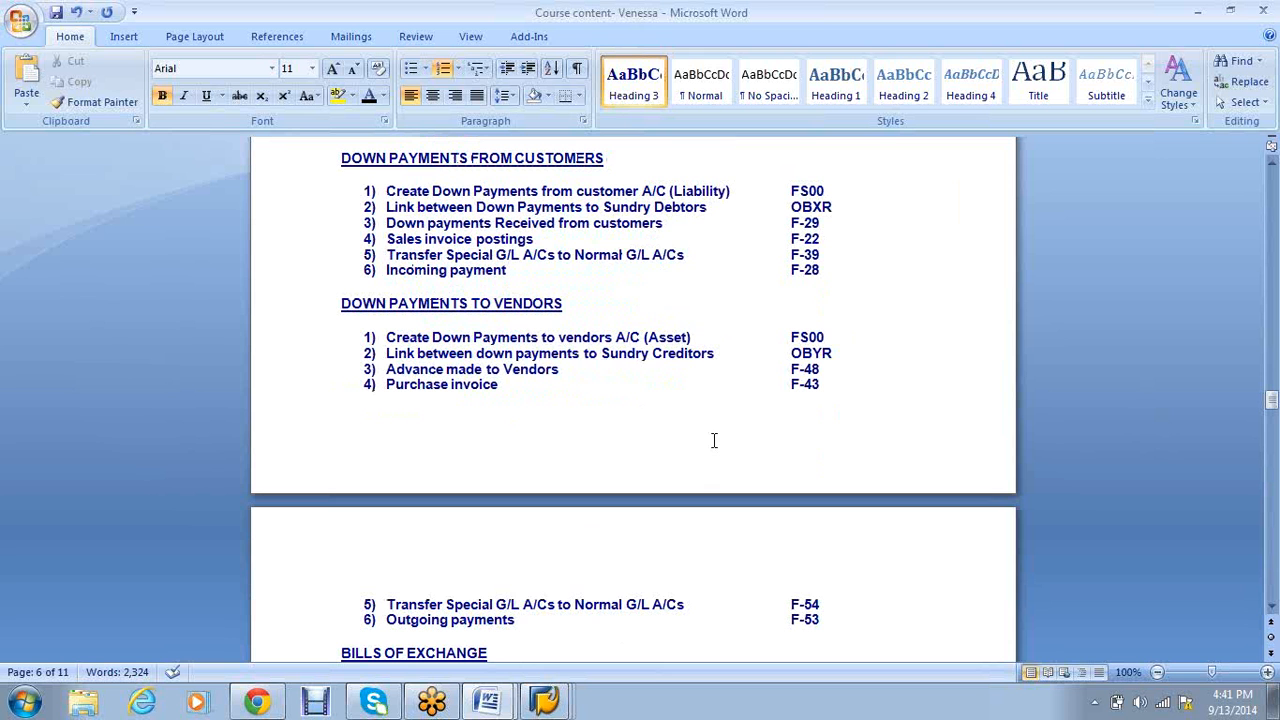
{"action": "mouse_move", "coordinate": [557, 708]}
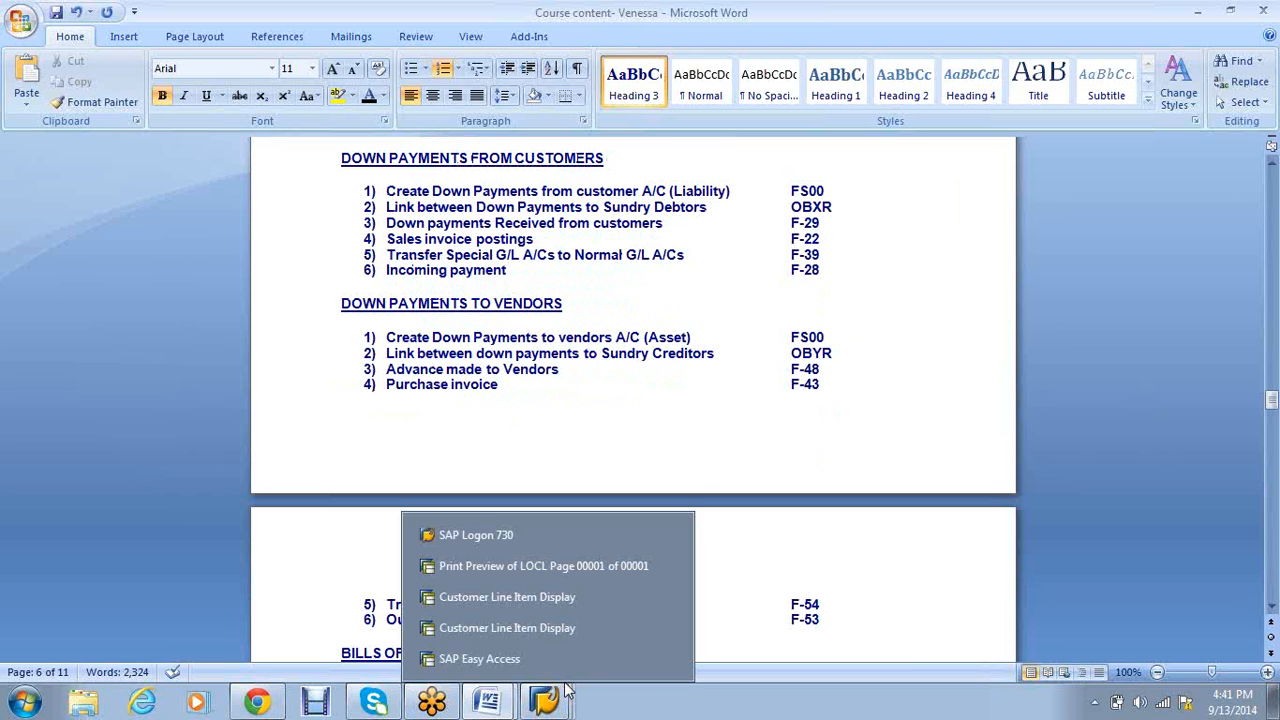
{"action": "left_click", "coordinate": [555, 628]}
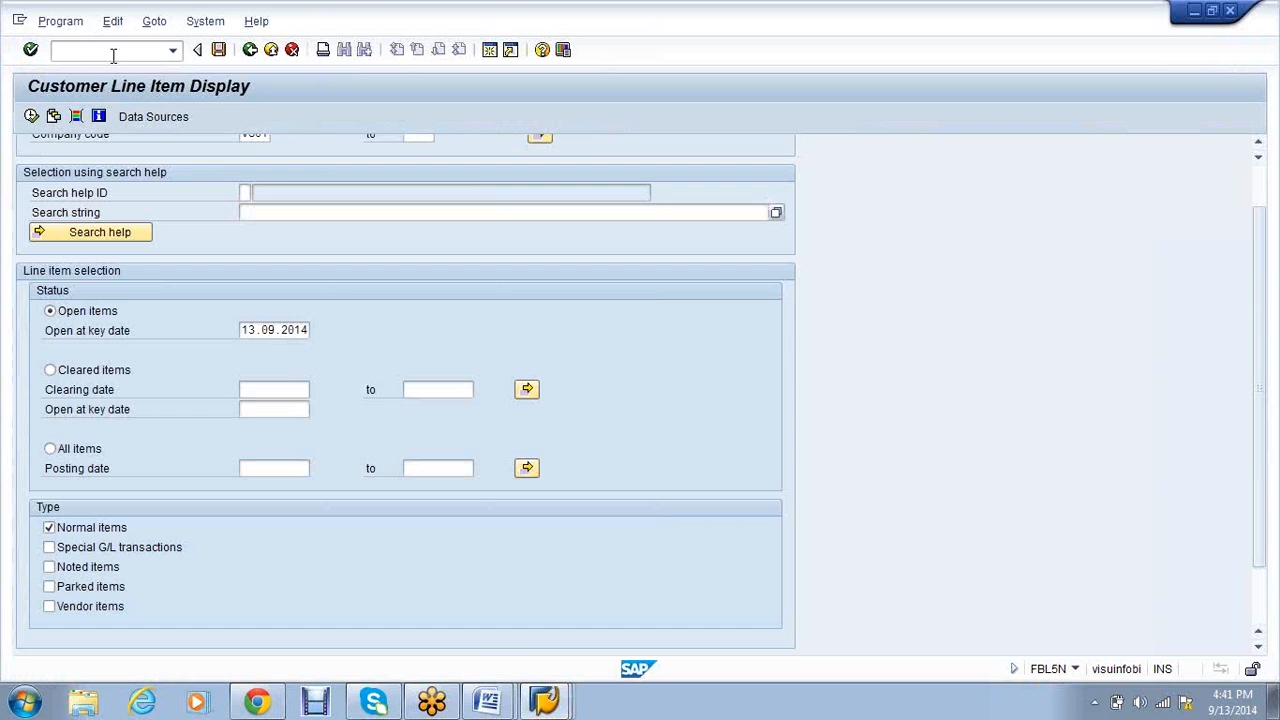
In FS00, copy VS01 Liabilities account 100001 Prov for salary to new account 100002
{"action": "left_click", "coordinate": [113, 52]}
{"action": "type", "text": "/nfs00"}
{"action": "key", "text": "Return"}
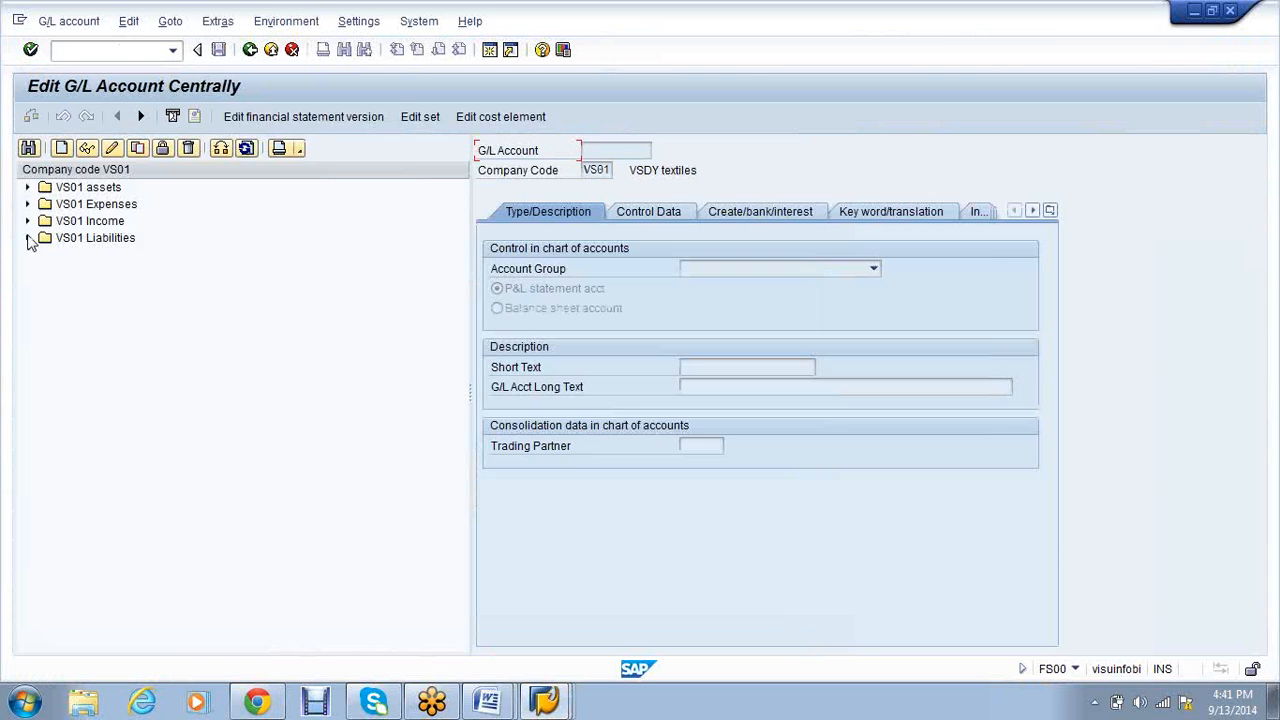
{"action": "left_click", "coordinate": [28, 238]}
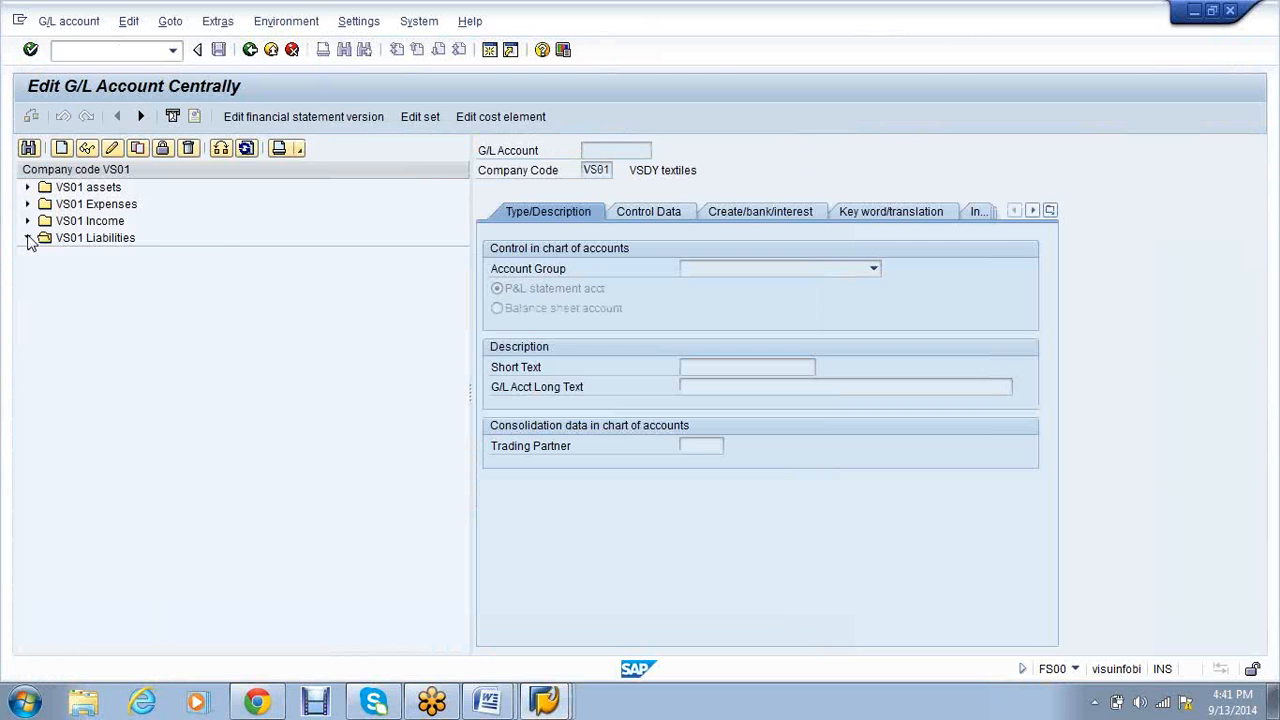
{"action": "right_click", "coordinate": [156, 273]}
{"action": "left_click", "coordinate": [200, 331]}
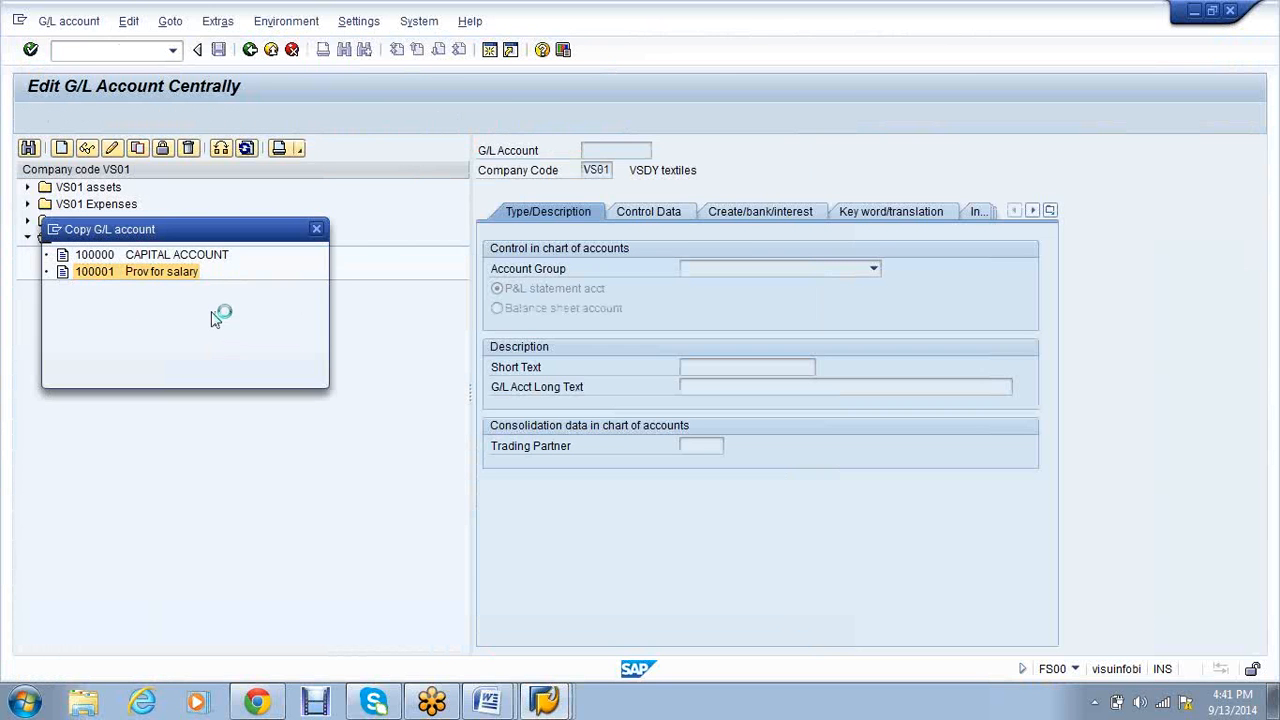
{"action": "left_click", "coordinate": [230, 299]}
{"action": "key", "text": "BackSpace"}
{"action": "type", "text": "2"}
{"action": "key", "text": "Return"}
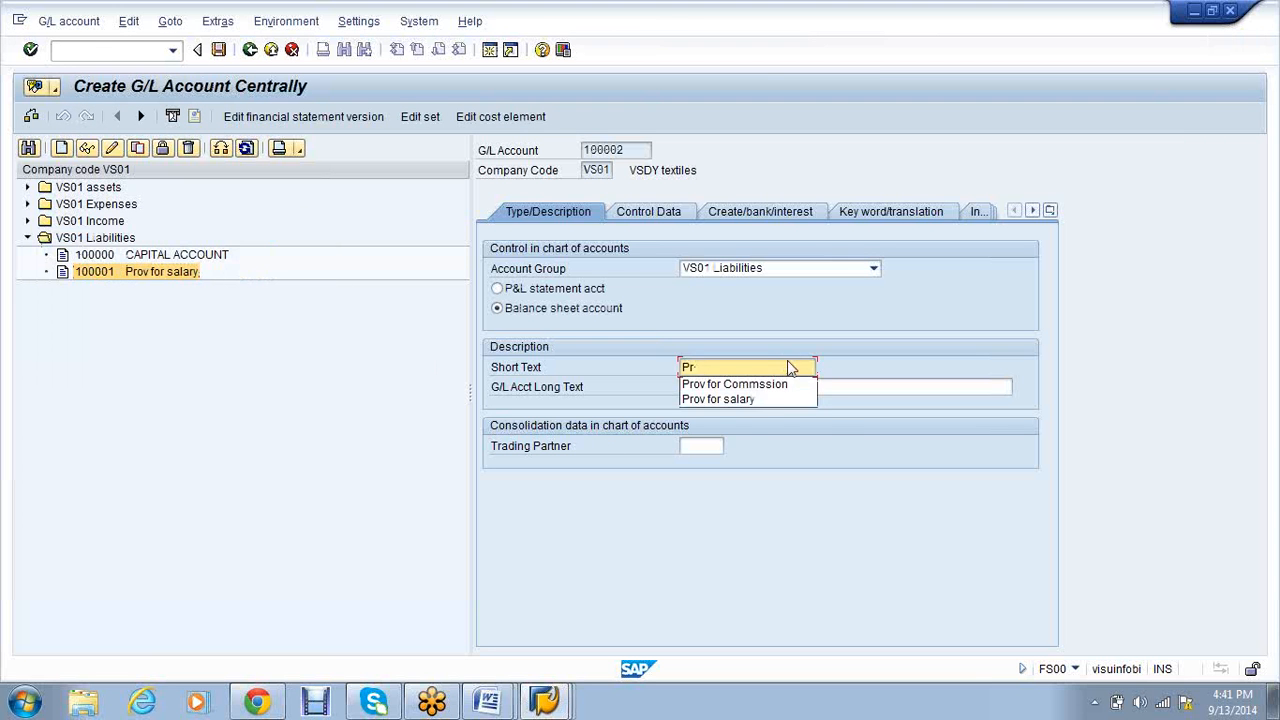
Enter 'Customer Advance' as both the short text and the long text
{"action": "key", "text": "BackSpace"}
{"action": "key", "text": "BackSpace"}
{"action": "type", "text": "Customer disocunt"}
{"action": "key", "text": "BackSpace"}
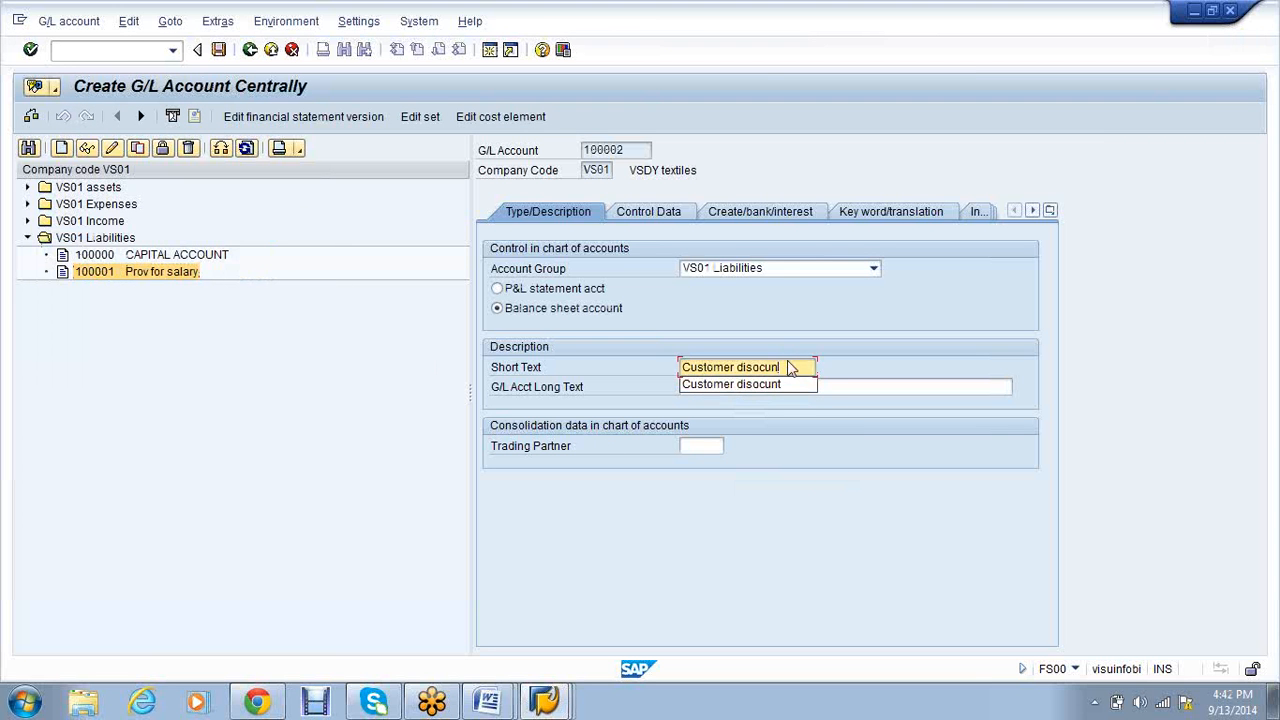
{"action": "key", "text": "BackSpace"}
{"action": "key", "text": "BackSpace"}
{"action": "key", "text": "BackSpace"}
{"action": "key", "text": "BackSpace"}
{"action": "key", "text": "BackSpace"}
{"action": "key", "text": "BackSpace"}
{"action": "key", "text": "BackSpace"}
{"action": "type", "text": "A"}
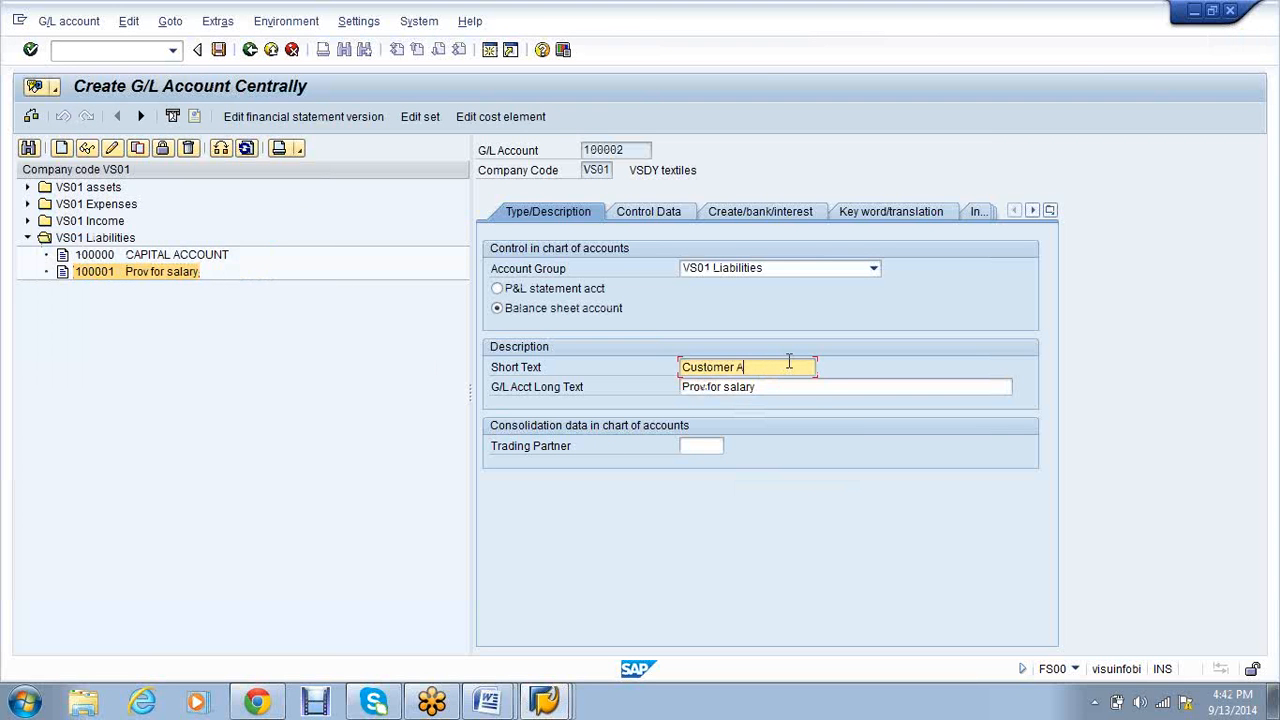
{"action": "type", "text": "dvance"}
{"action": "left_click_drag", "start_coordinate": [789, 362], "coordinate": [686, 364]}
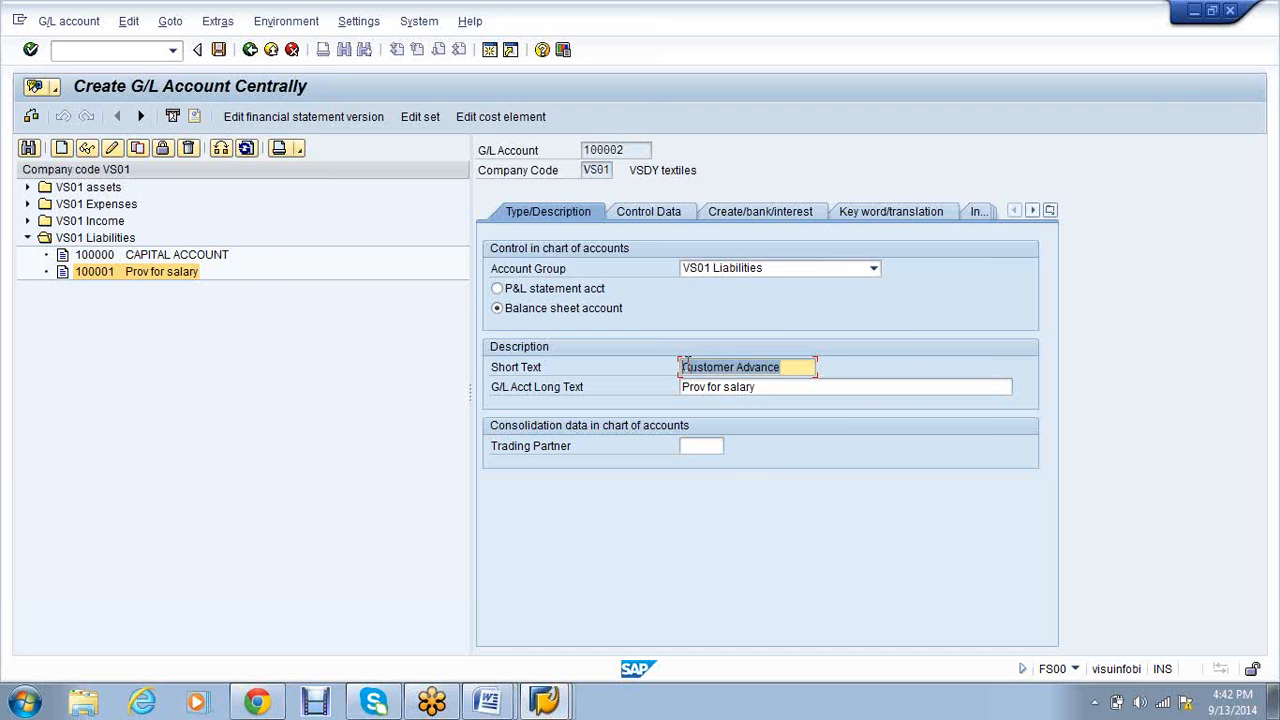
{"action": "key", "text": "ctrl+c"}
{"action": "key", "text": "Tab"}
{"action": "key", "text": "ctrl+v"}
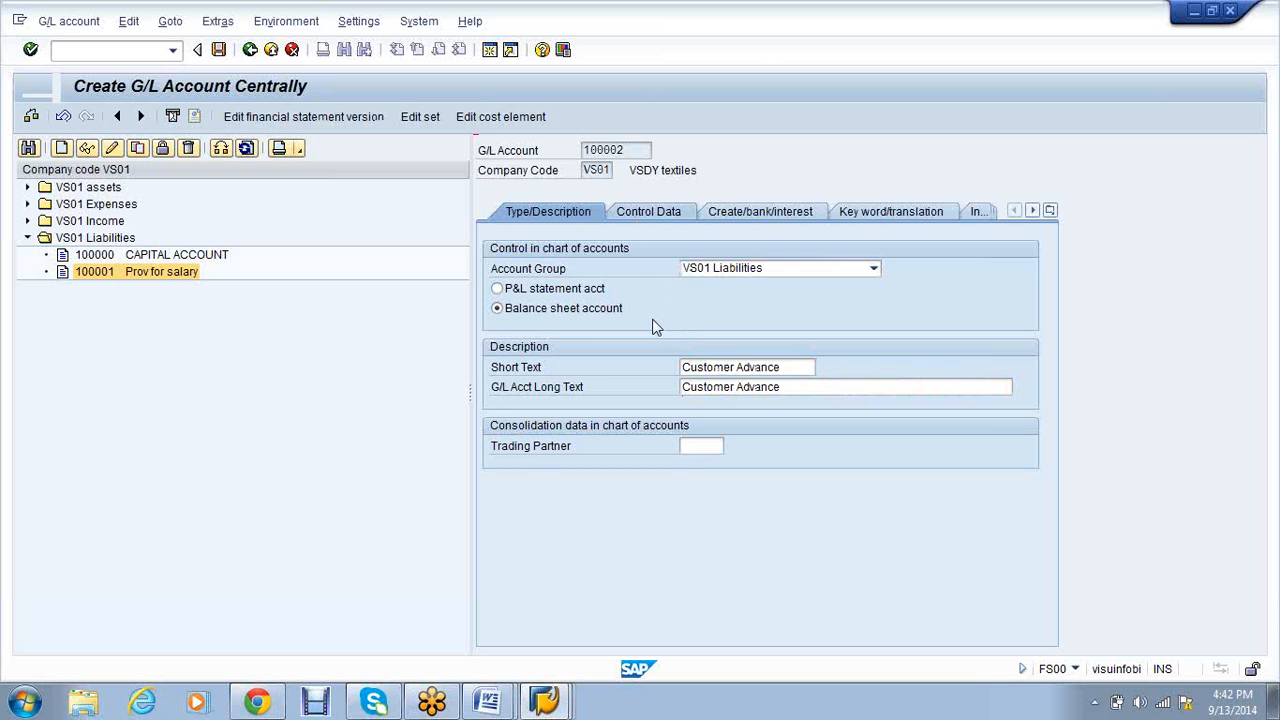
Turn off open item management, make it a Customers recon account with field status group G067, and save
{"action": "left_click", "coordinate": [528, 524]}
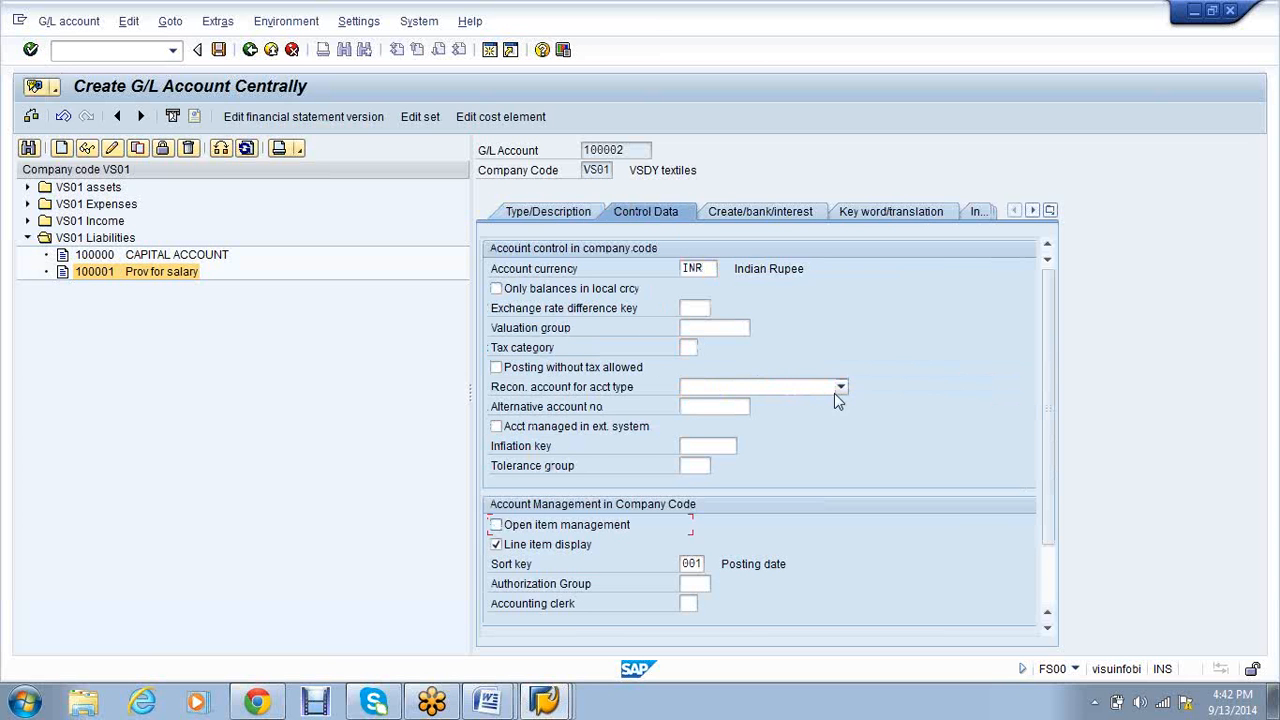
{"action": "left_click", "coordinate": [838, 390]}
{"action": "left_click", "coordinate": [720, 420]}
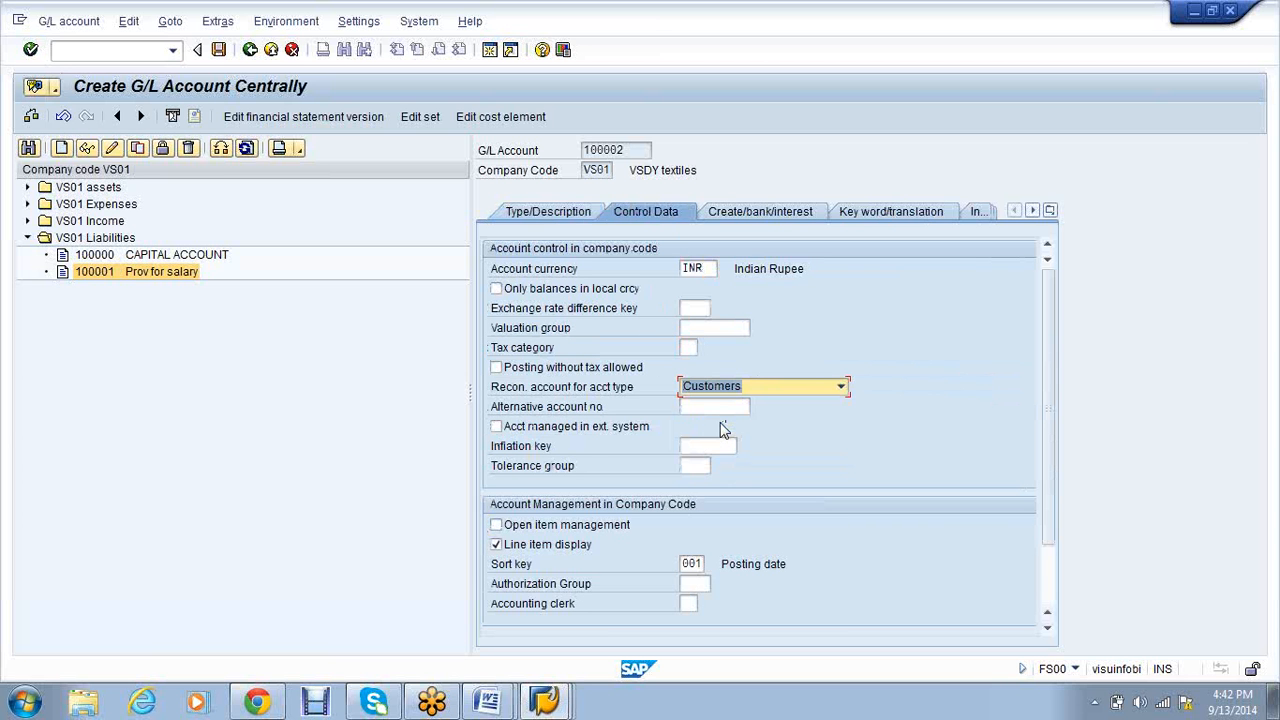
{"action": "left_click", "coordinate": [721, 217]}
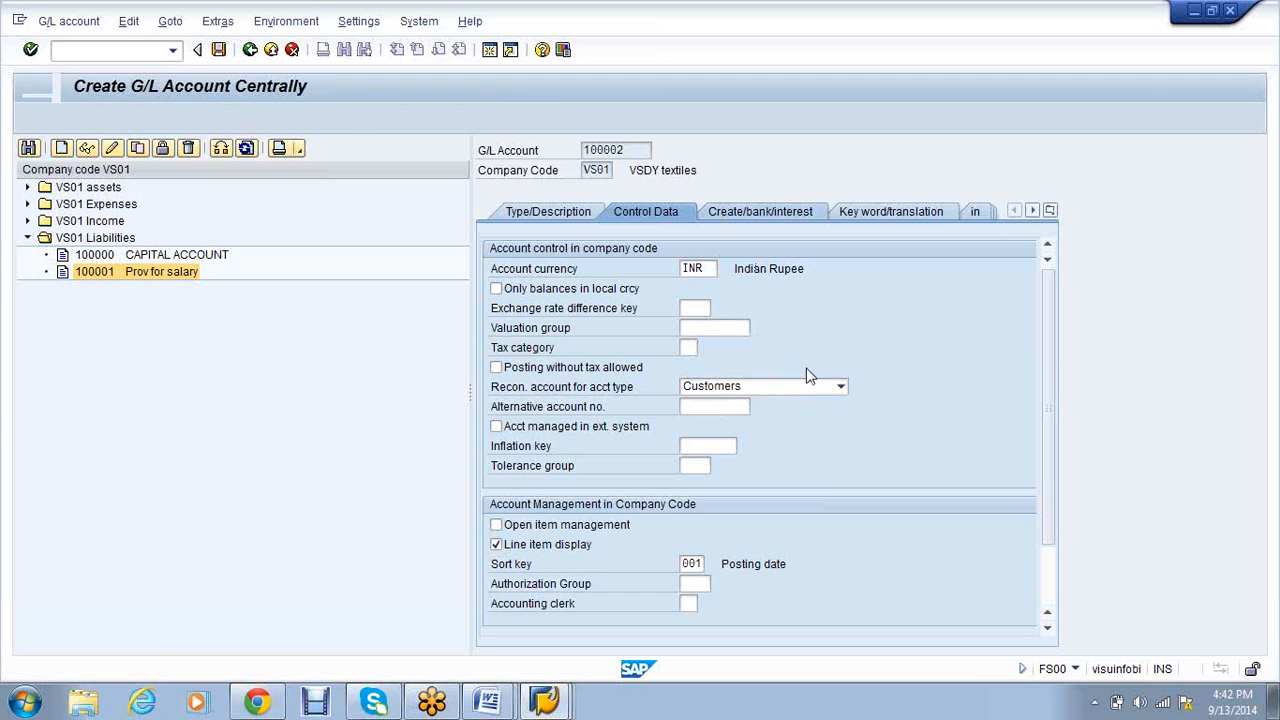
{"action": "type", "text": "g067"}
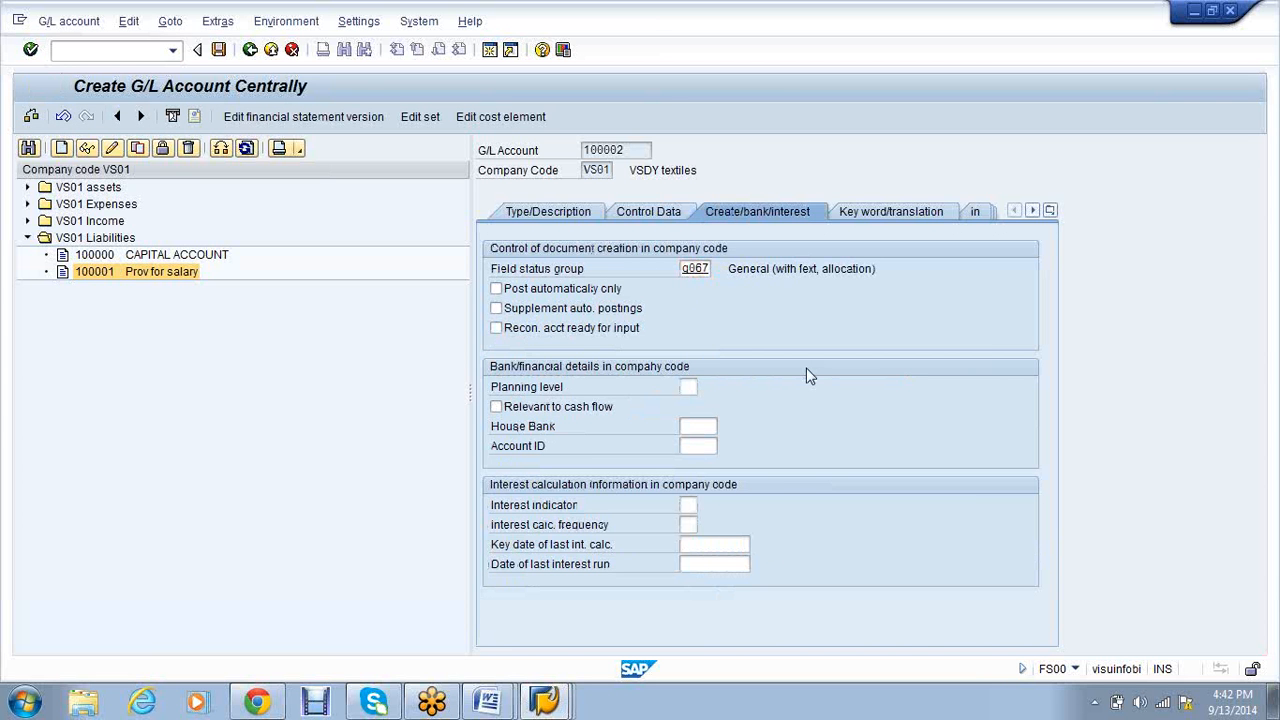
{"action": "key", "text": "Return"}
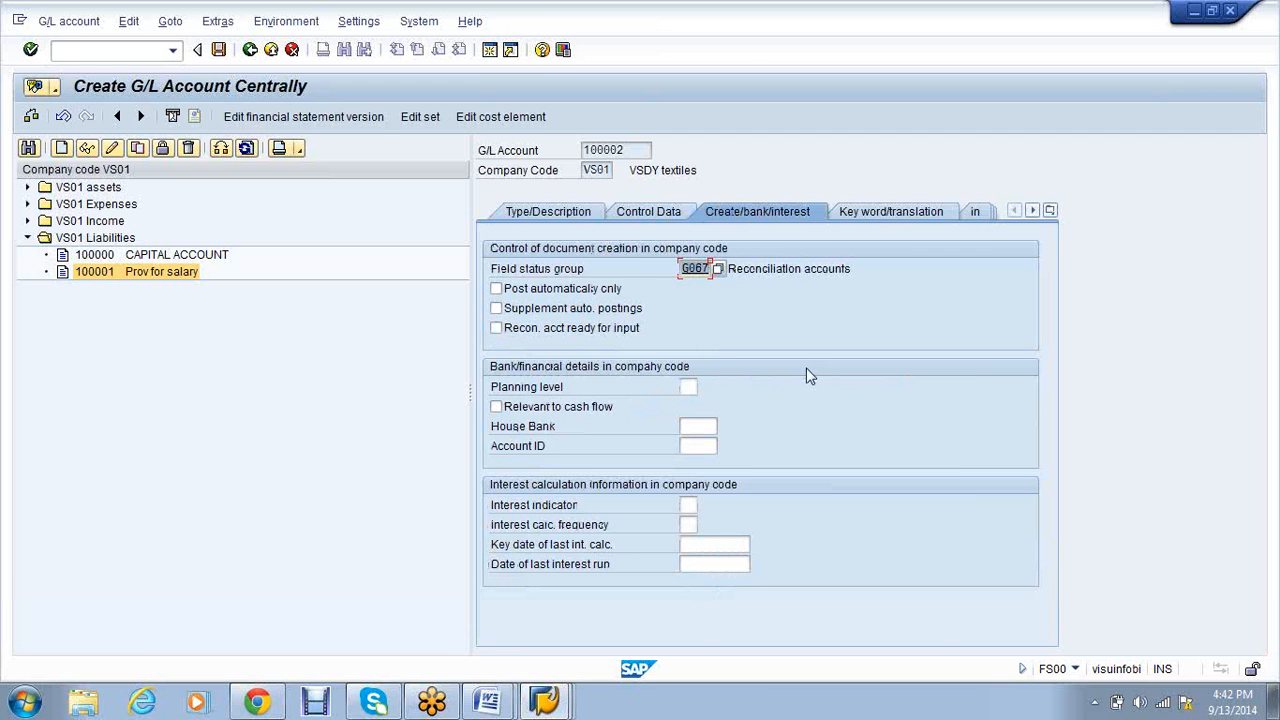
{"action": "key", "text": "Return"}
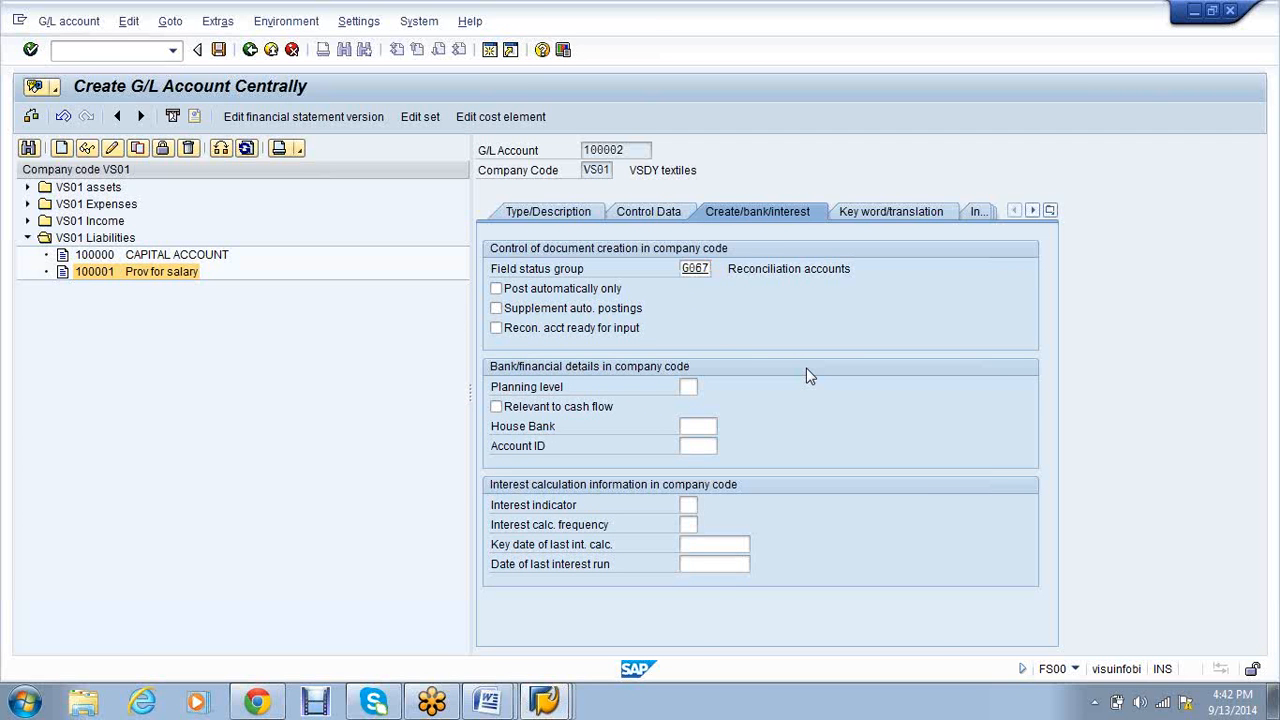
{"action": "key", "text": "ctrl+s"}
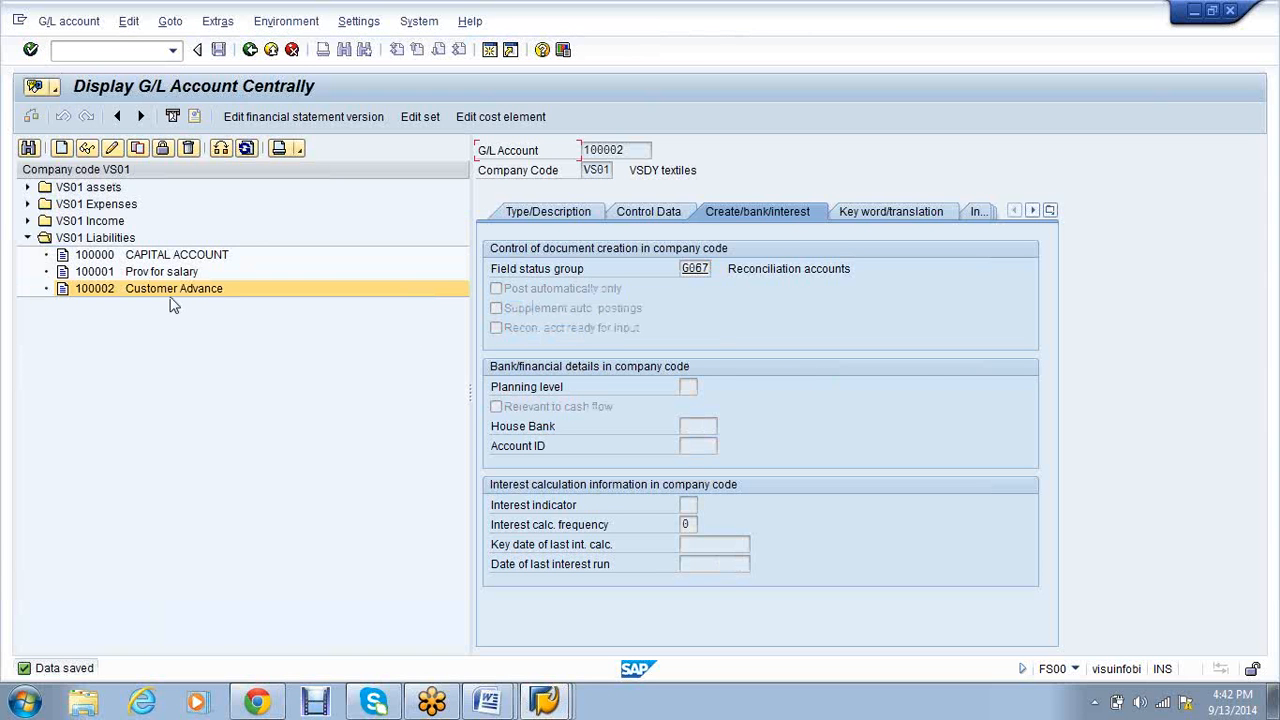
Check account 000003 Accounts receivable under VS01 assets, glance at Course content, and return to SAP
{"action": "left_click", "coordinate": [28, 189]}
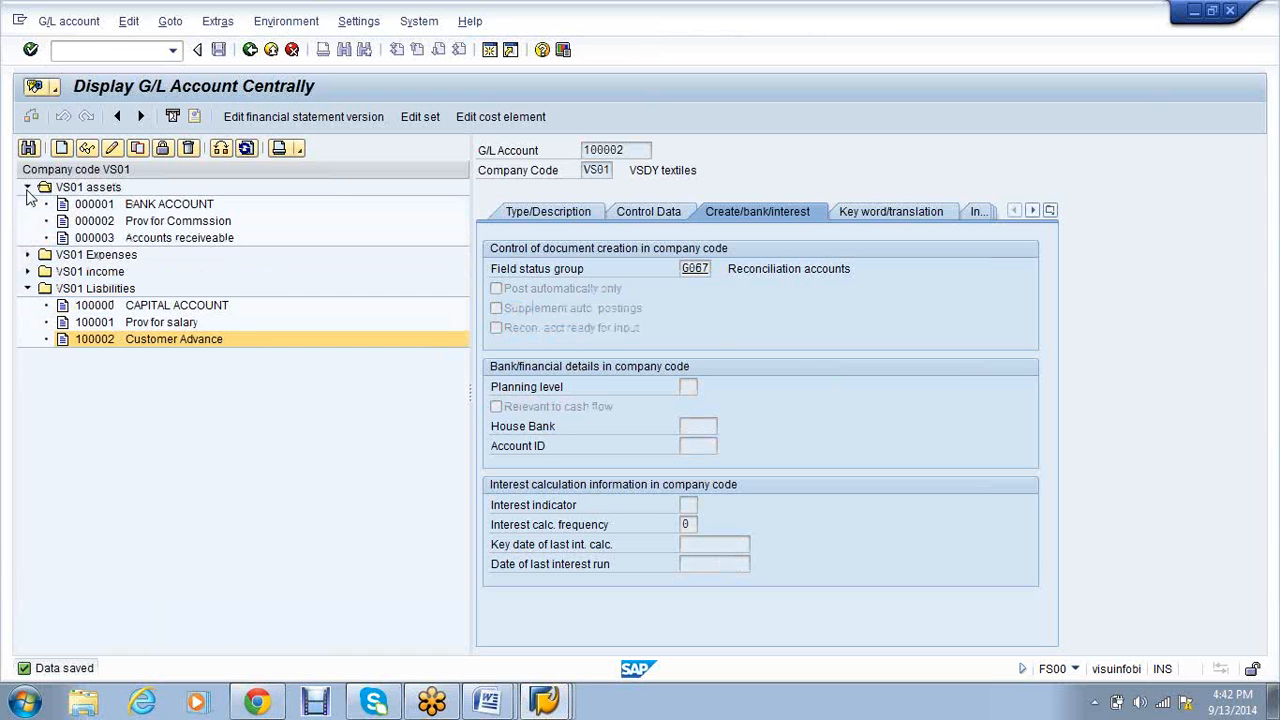
{"action": "left_click", "coordinate": [195, 240]}
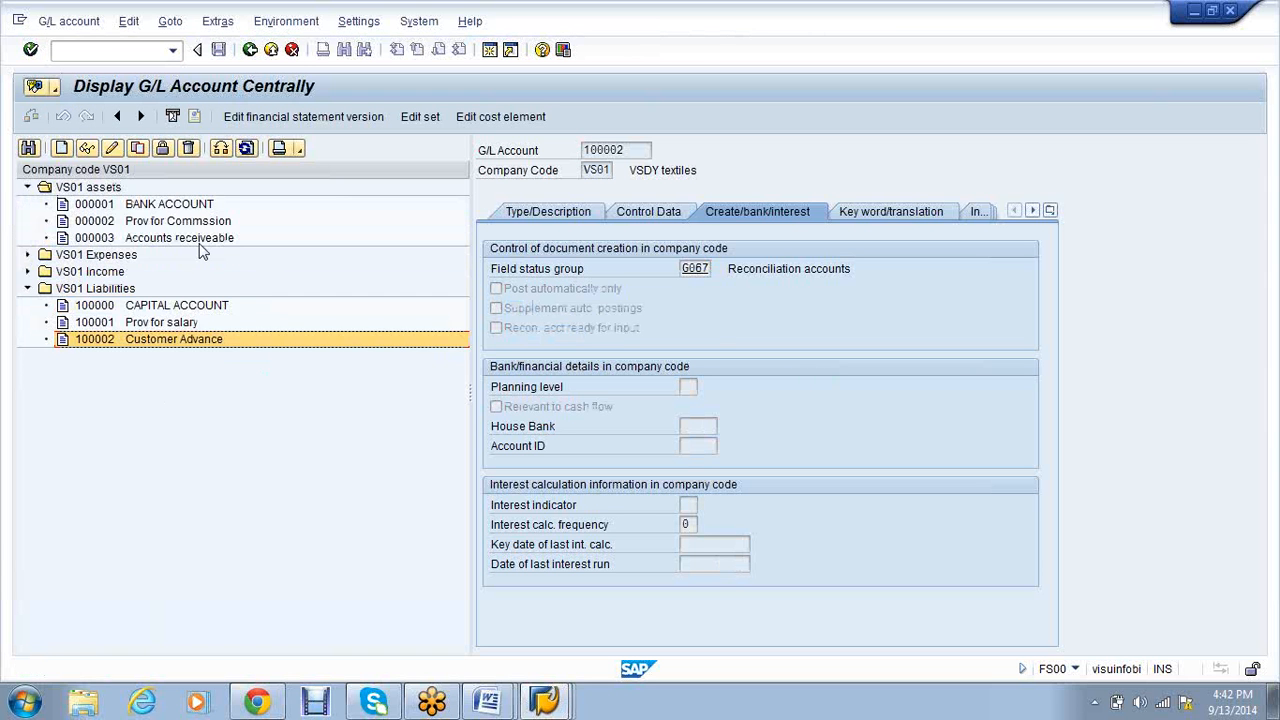
{"action": "left_click", "coordinate": [490, 702]}
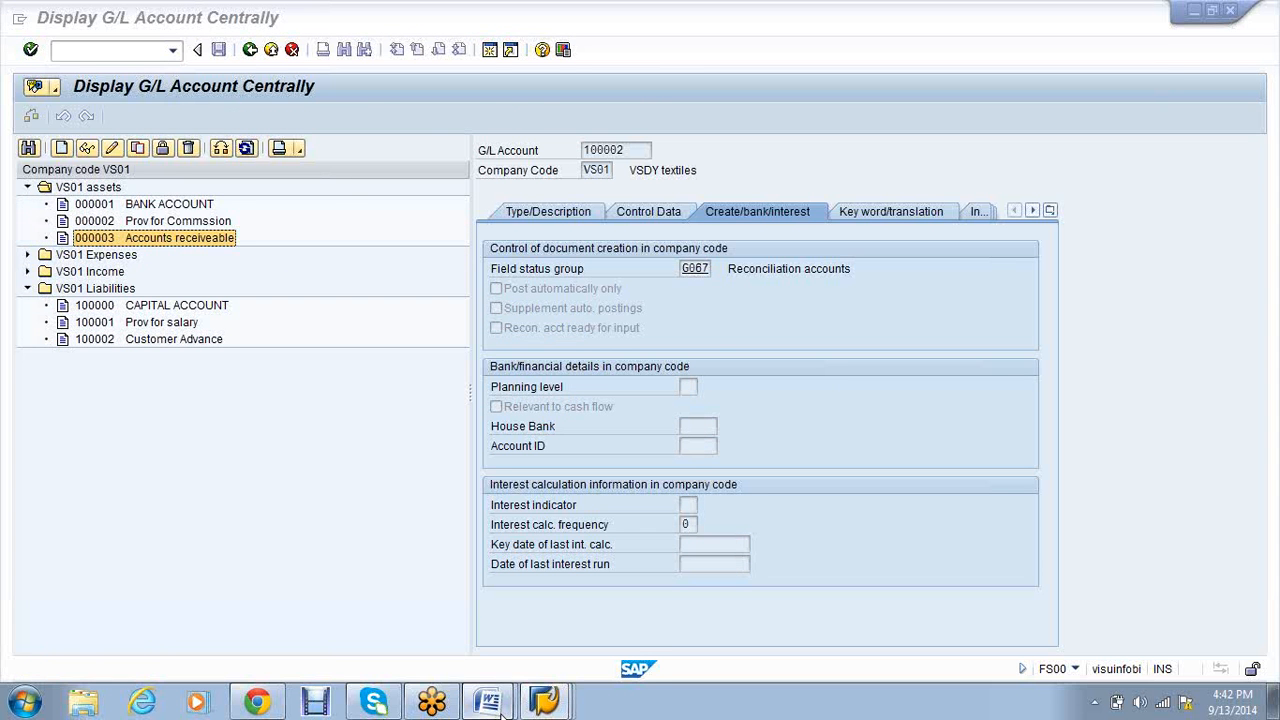
{"action": "left_click", "coordinate": [510, 655]}
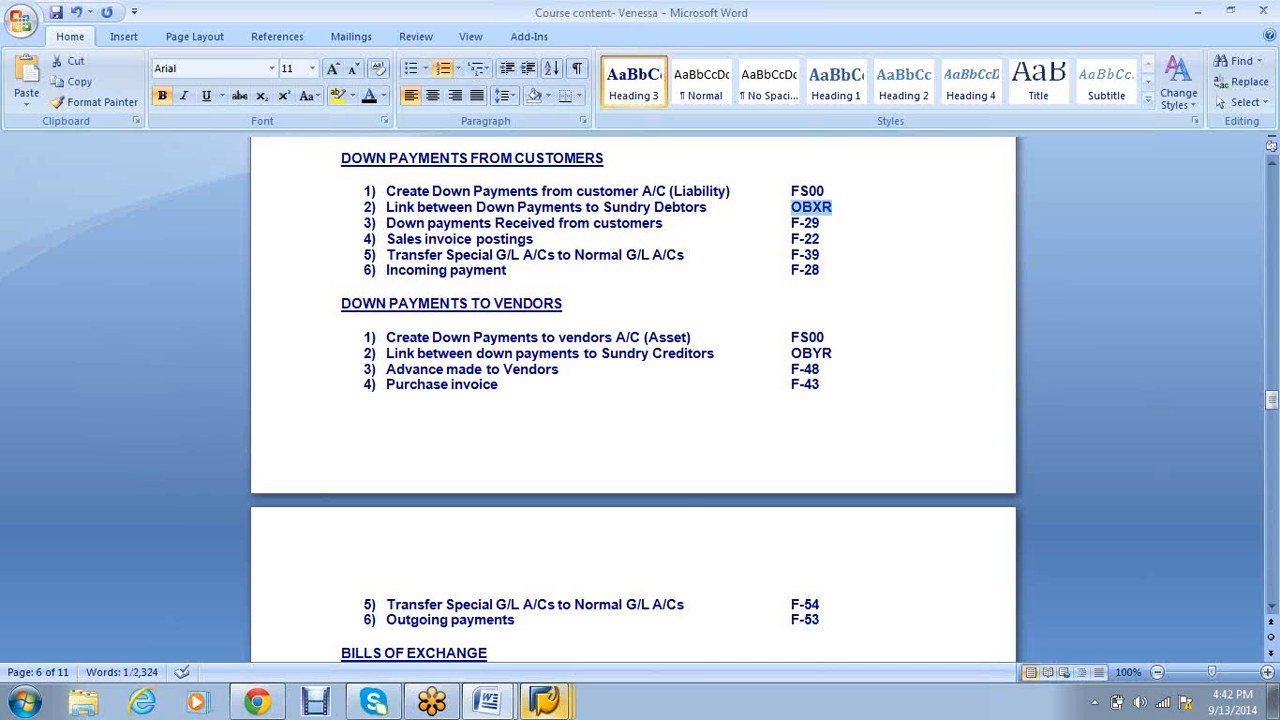
{"action": "left_click", "coordinate": [545, 700]}
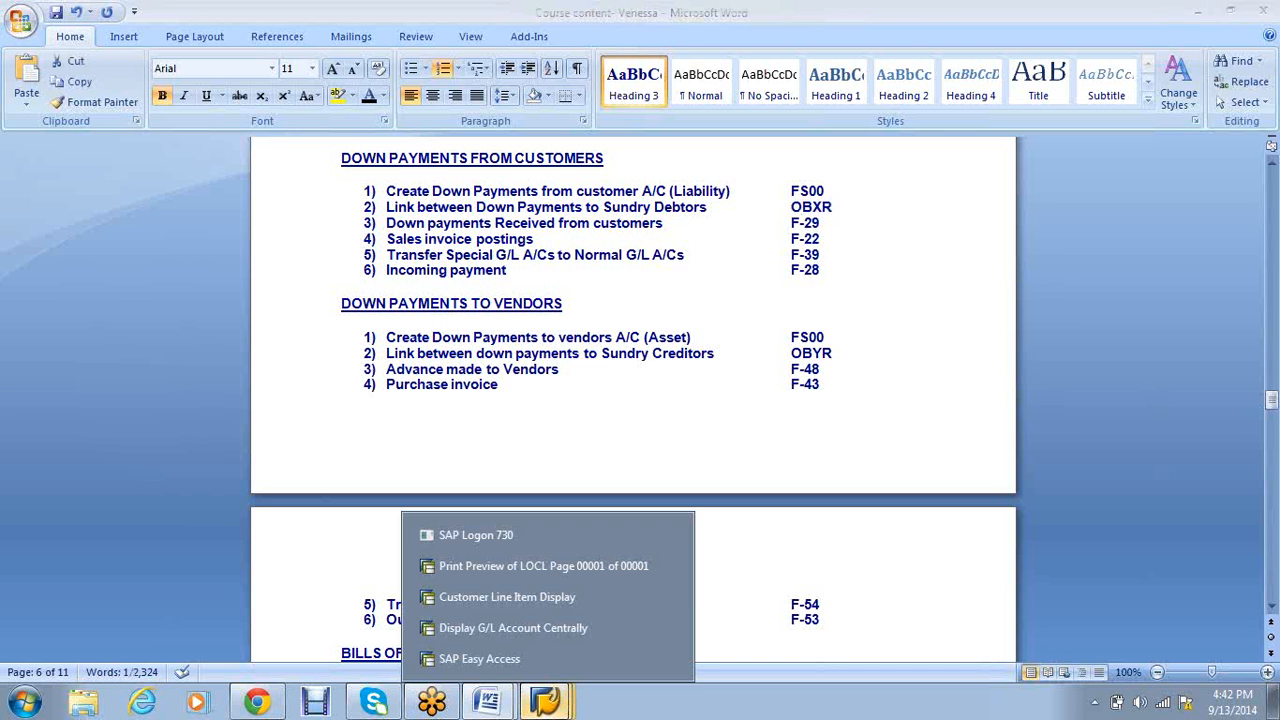
{"action": "left_click", "coordinate": [575, 615]}
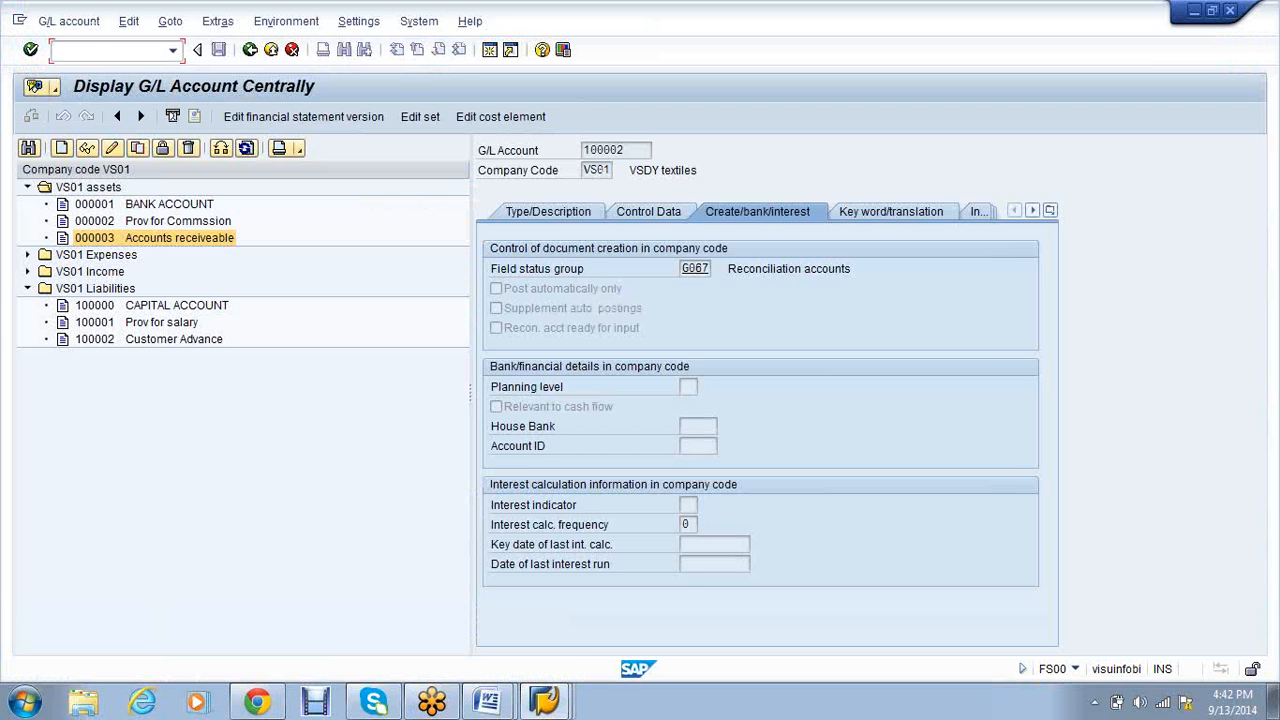
{"action": "type", "text": "/n"}
{"action": "key", "text": "ctrl+v"}
Open OBXR down payment indicator A for chart VS01 and choose reconciliation account 3
{"action": "key", "text": "Return"}
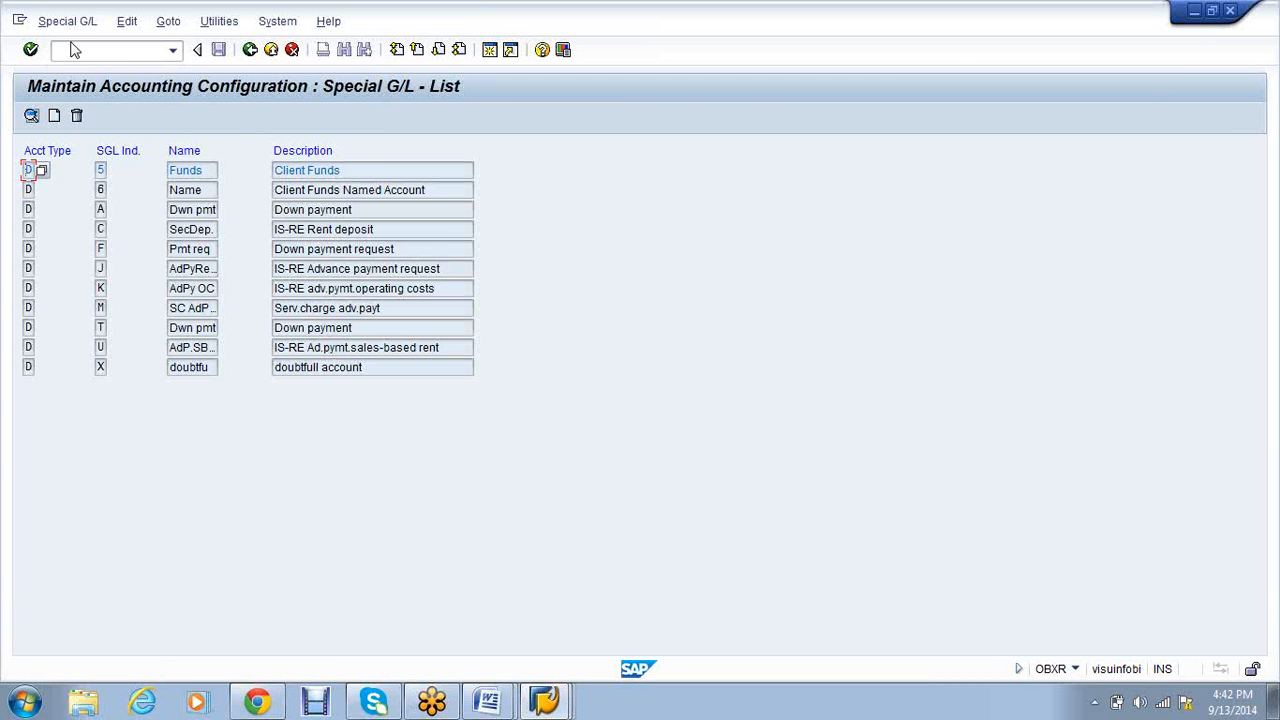
{"action": "left_click", "coordinate": [183, 212]}
{"action": "double_click", "coordinate": [183, 212]}
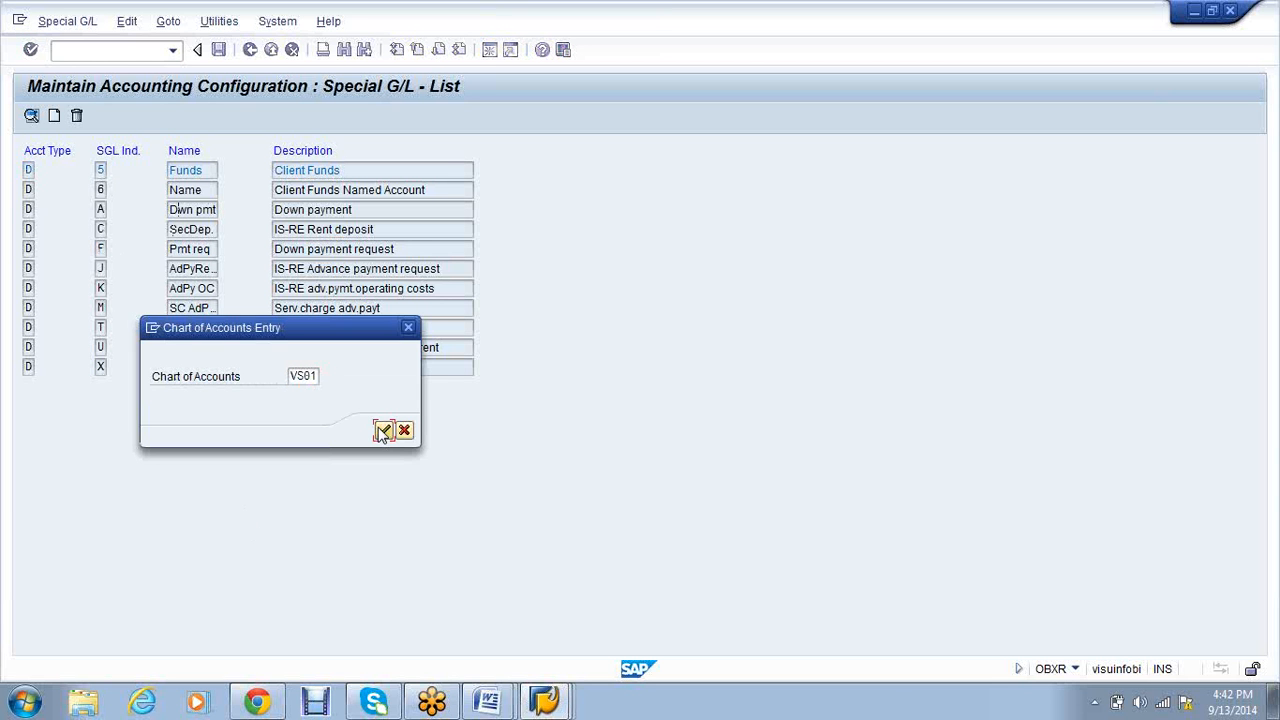
{"action": "left_click", "coordinate": [383, 430]}
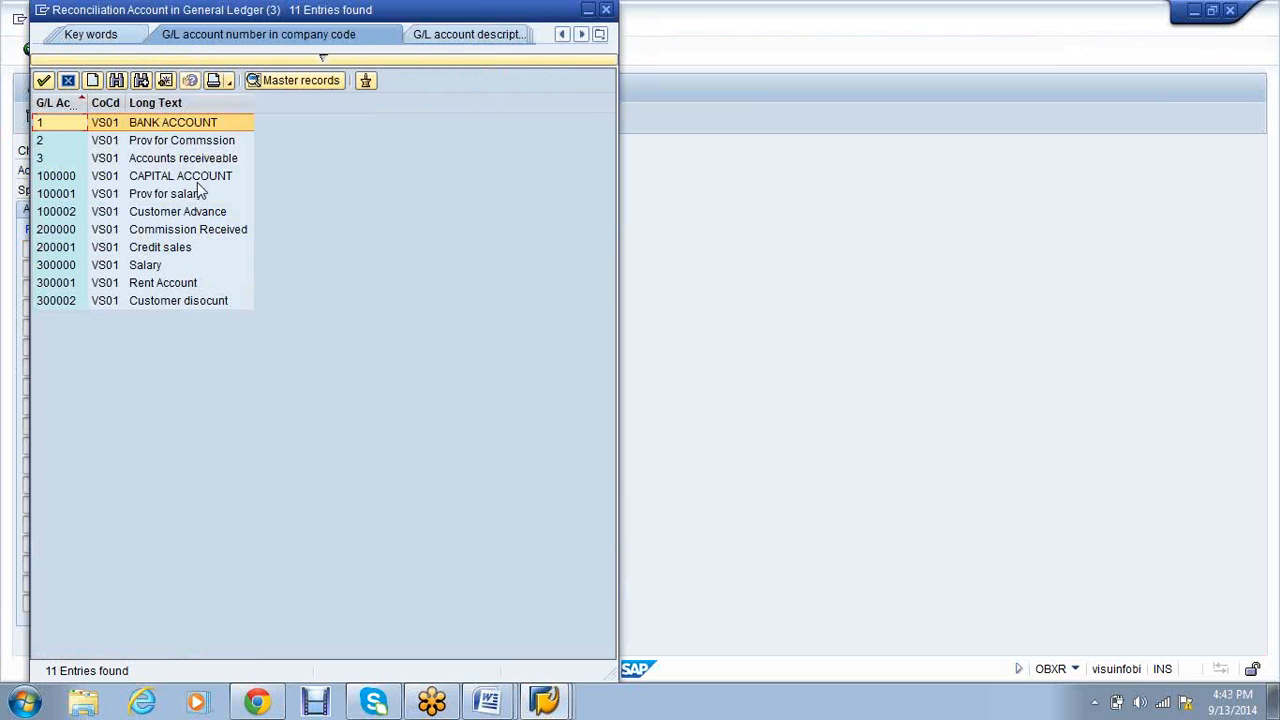
{"action": "double_click", "coordinate": [195, 158]}
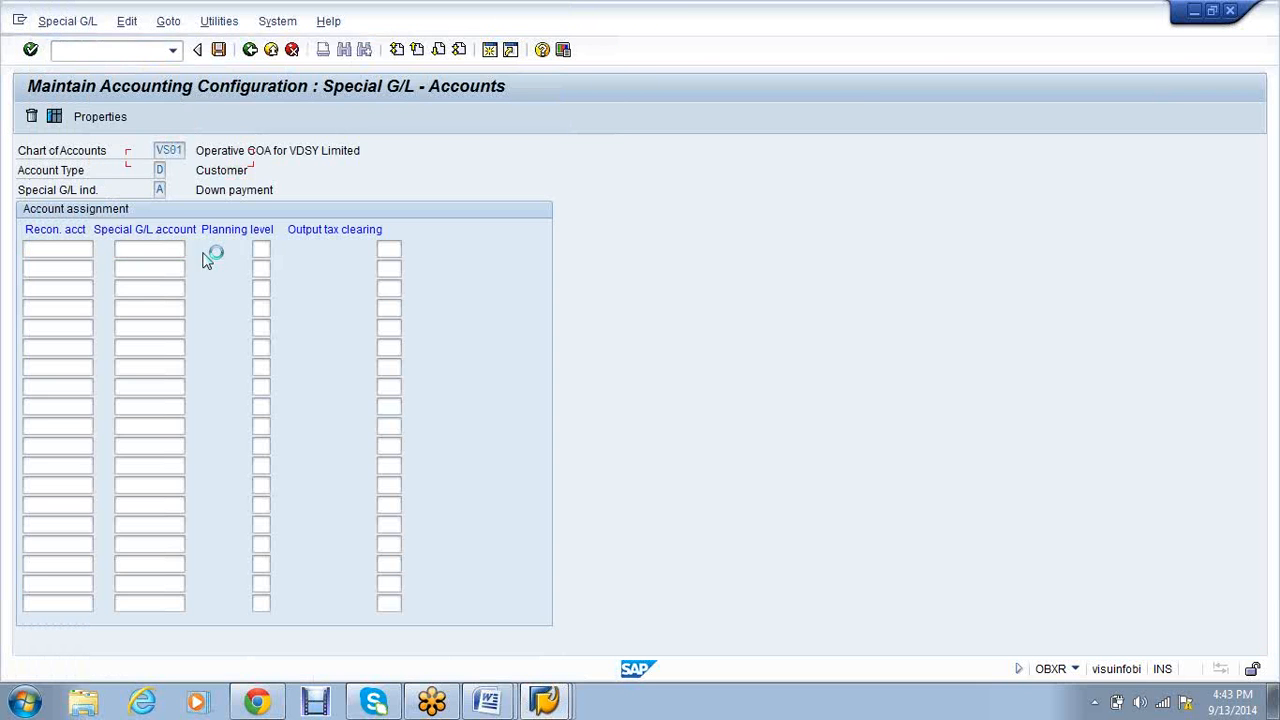
Assign special G/L account 100002 Customer Advance, save it, and switch to the dunning print preview
{"action": "left_click", "coordinate": [142, 249]}
{"action": "key", "text": "F4"}
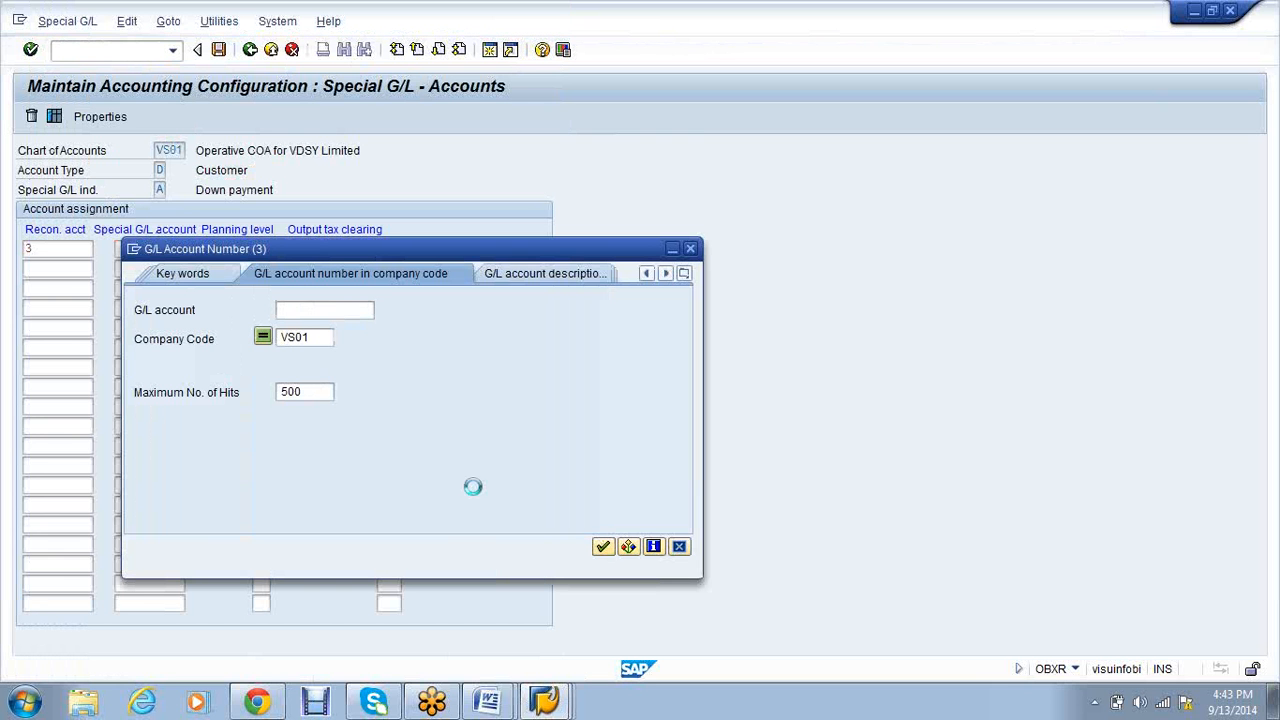
{"action": "key", "text": "Return"}
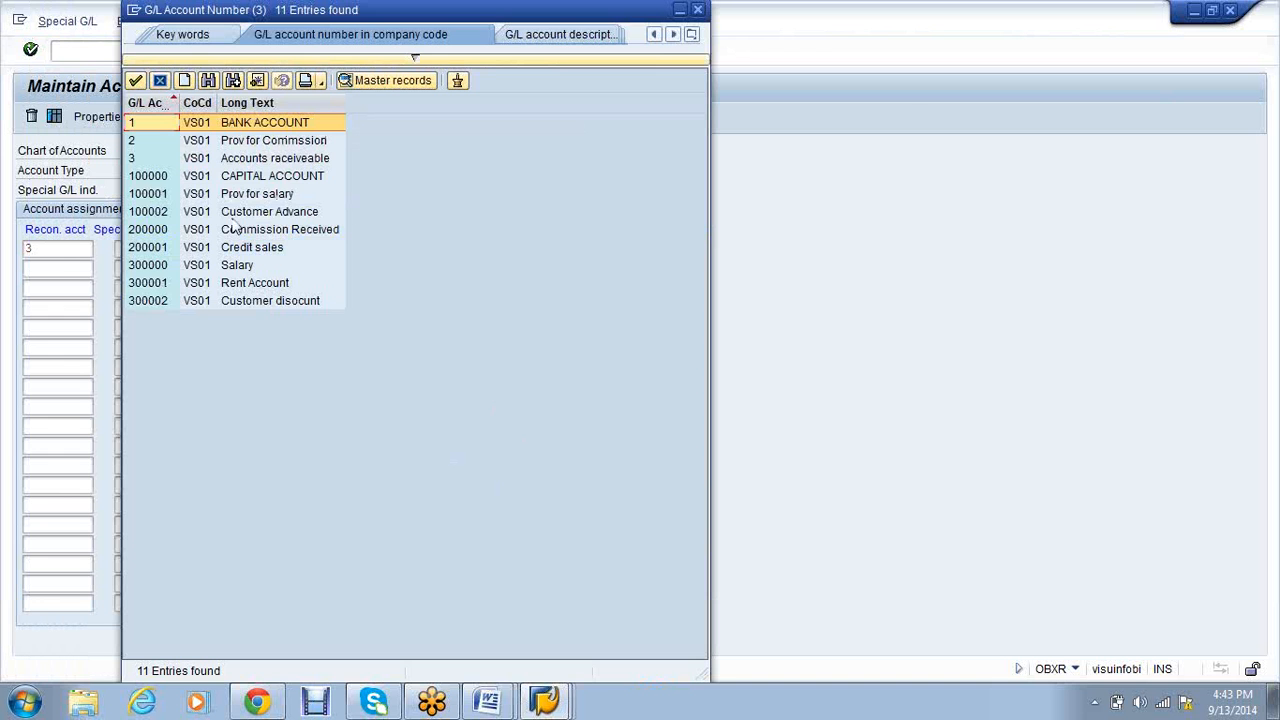
{"action": "double_click", "coordinate": [234, 213]}
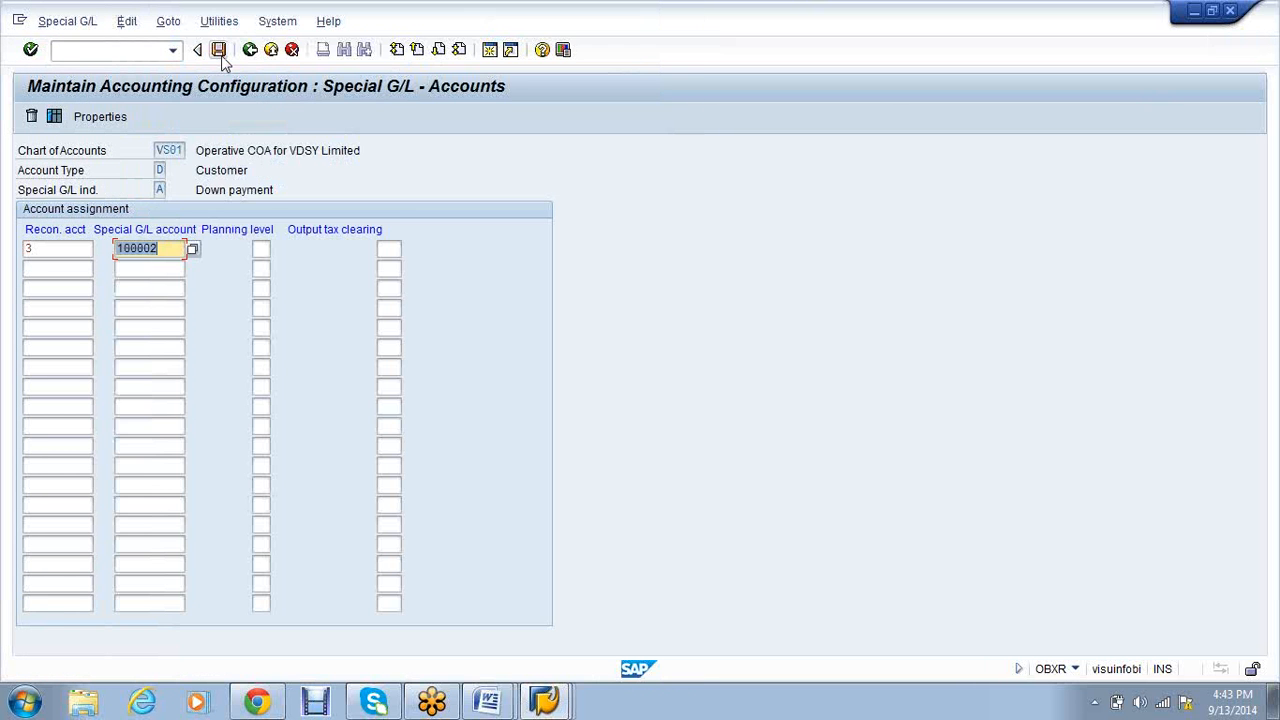
{"action": "left_click", "coordinate": [218, 49]}
{"action": "left_click", "coordinate": [274, 312]}
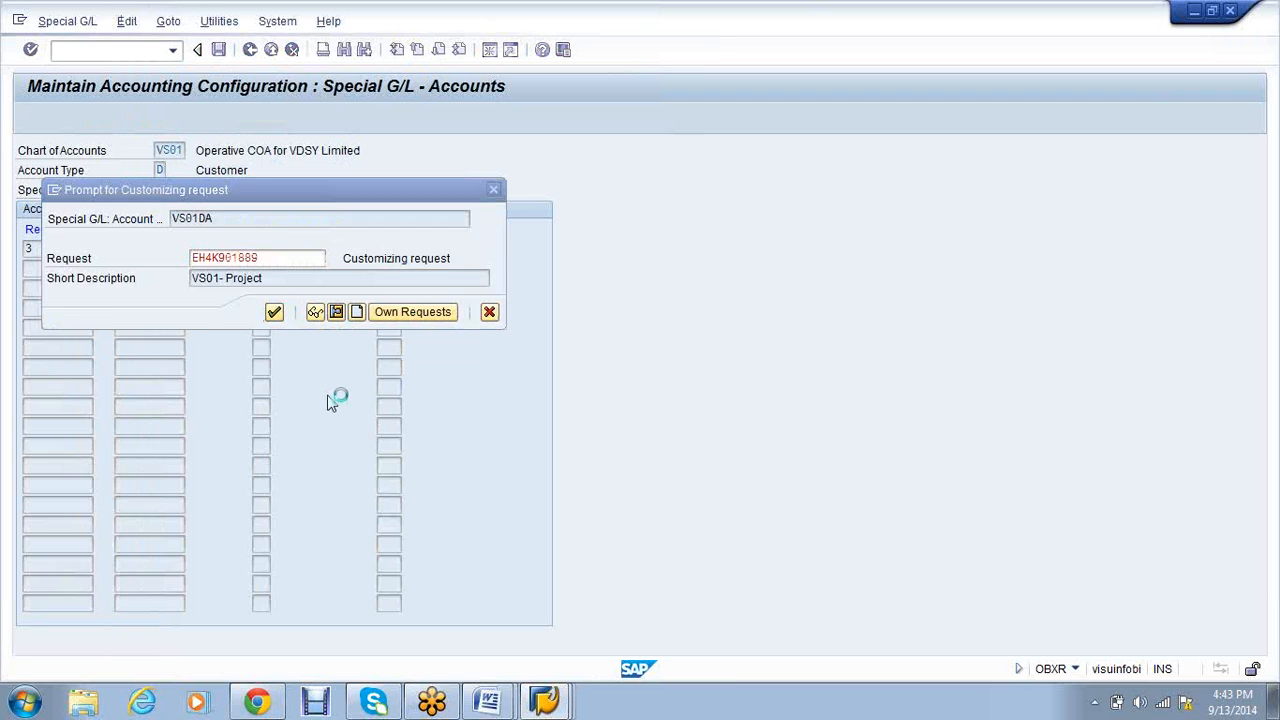
{"action": "left_click", "coordinate": [530, 705]}
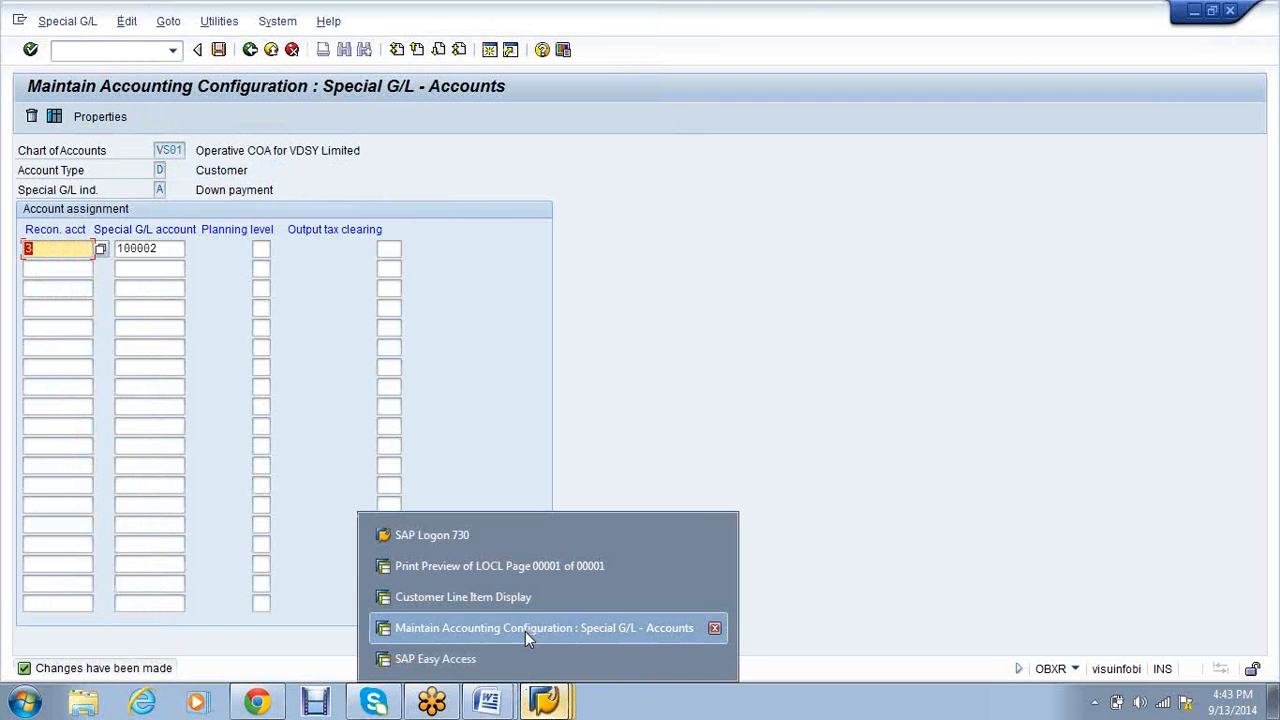
{"action": "left_click", "coordinate": [506, 578]}
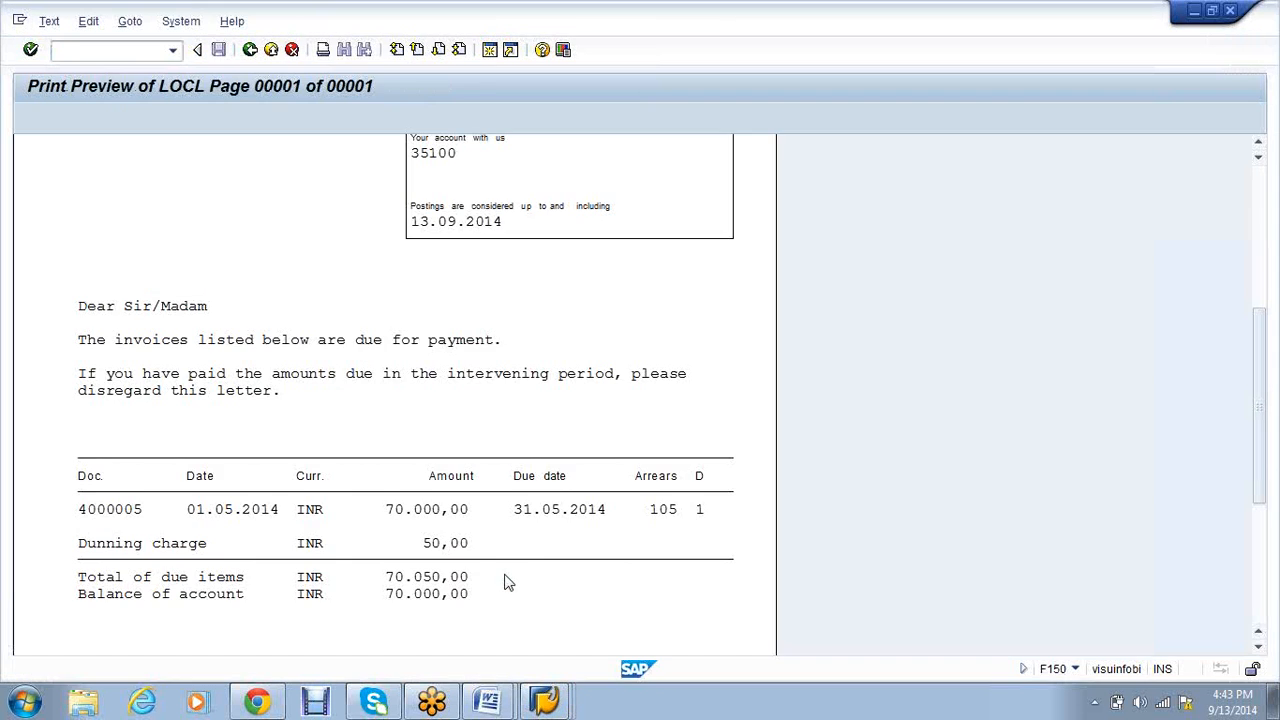
Open the G/L account line item display (FBL3N) and clear account 100002 from the selection
{"action": "left_click", "coordinate": [80, 50]}
{"action": "type", "text": "/nfbl"}
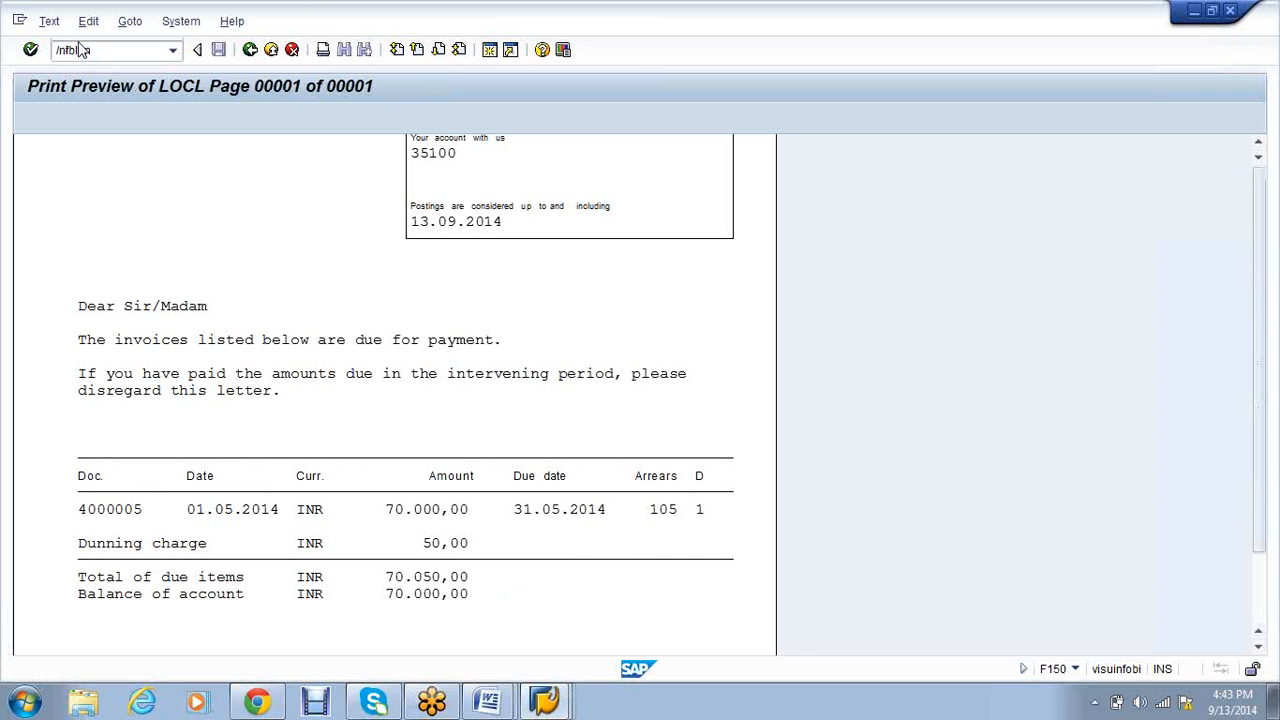
{"action": "type", "text": "3n"}
{"action": "key", "text": "Return"}
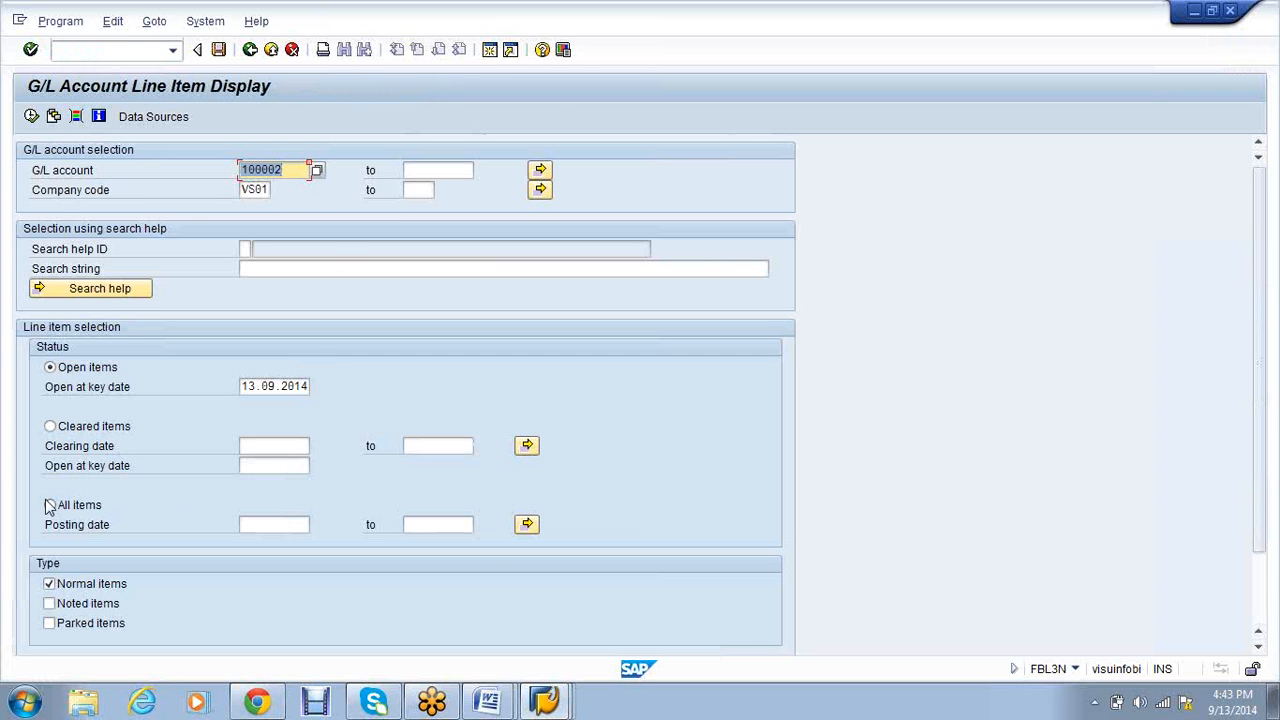
{"action": "left_click", "coordinate": [291, 170]}
{"action": "key", "text": "BackSpace"}
{"action": "key", "text": "BackSpace"}
{"action": "key", "text": "BackSpace"}
{"action": "key", "text": "BackSpace"}
{"action": "key", "text": "BackSpace"}
{"action": "key", "text": "BackSpace"}
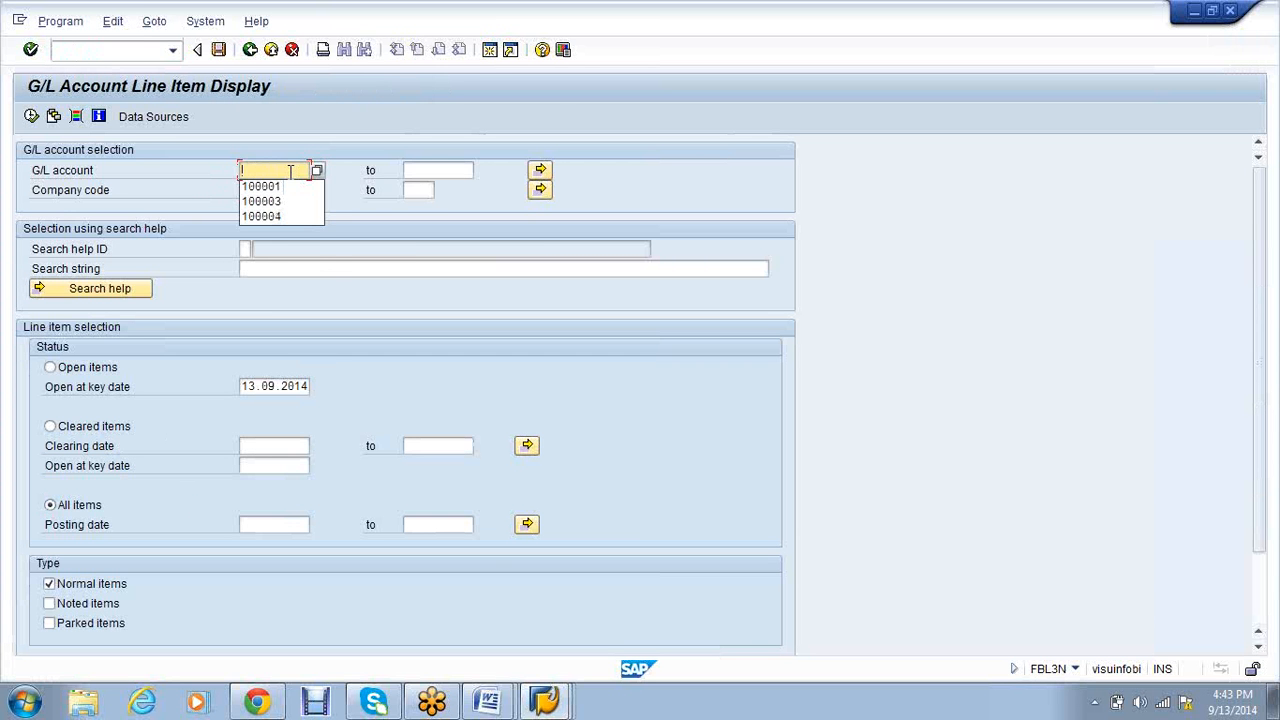
Pick G/L accounts 3 and 100002 in Multiple Selection and apply them to the report
{"action": "left_click", "coordinate": [541, 171]}
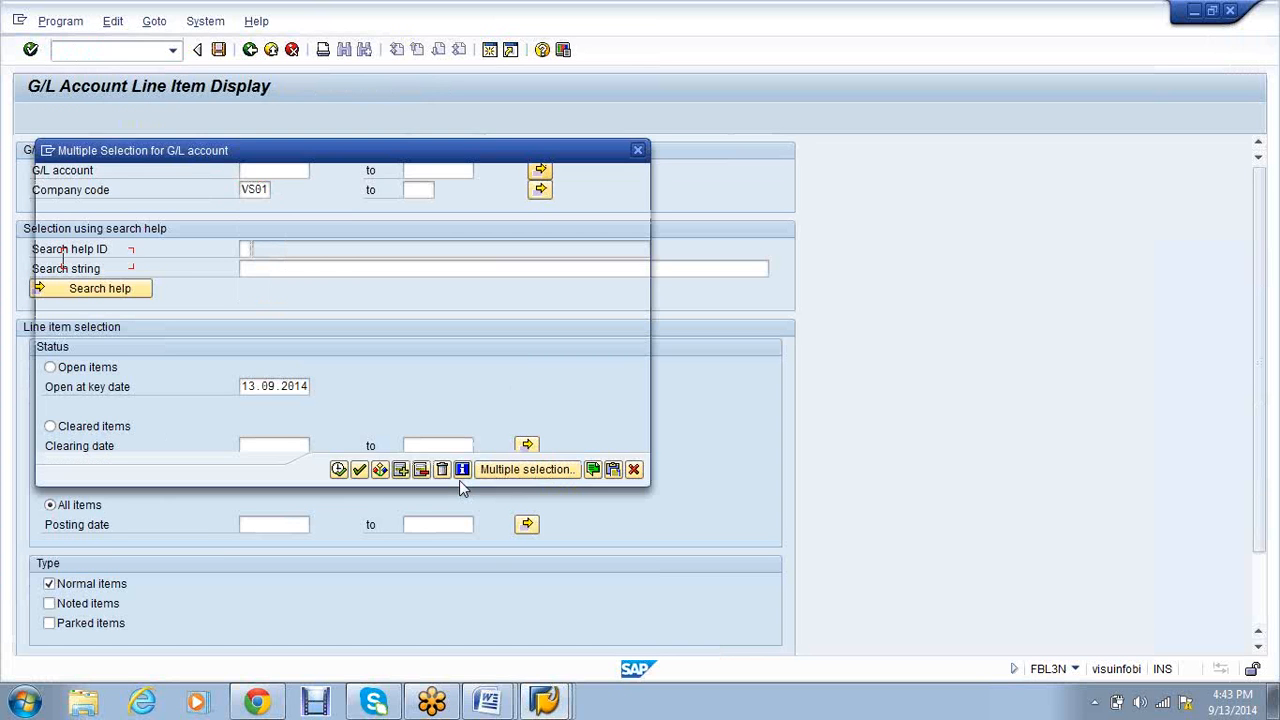
{"action": "left_click", "coordinate": [139, 257]}
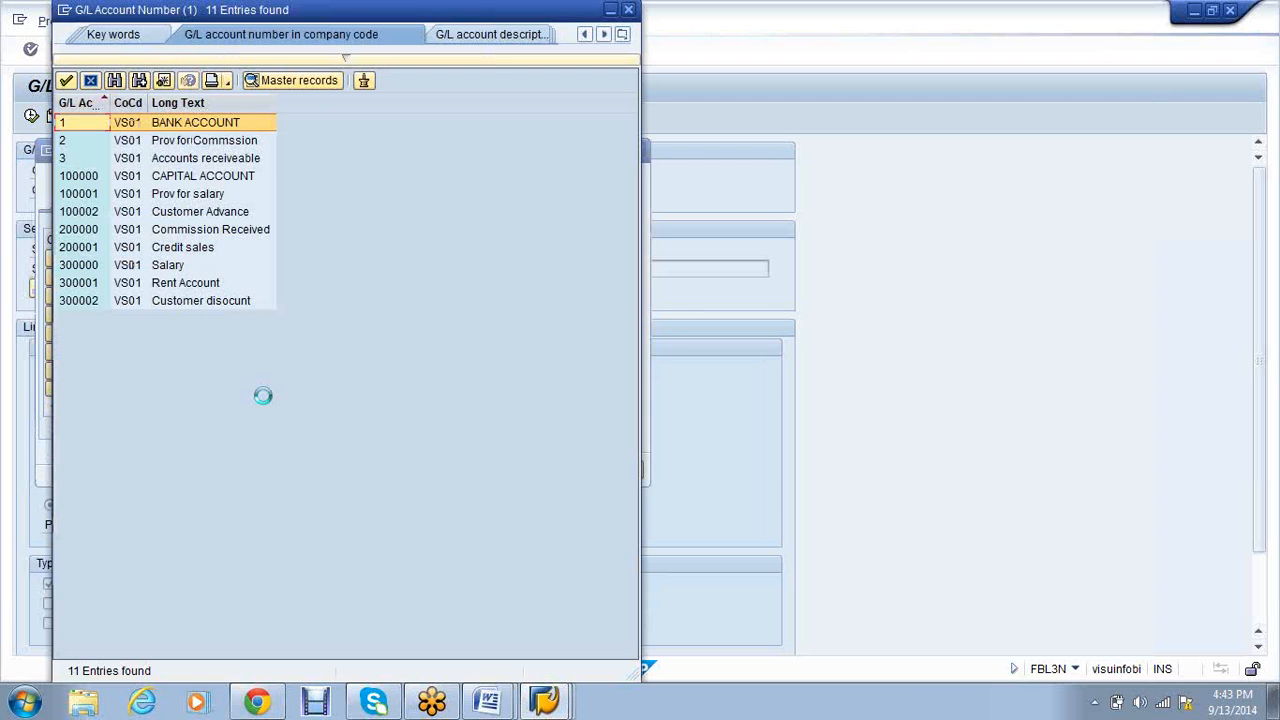
{"action": "double_click", "coordinate": [175, 300]}
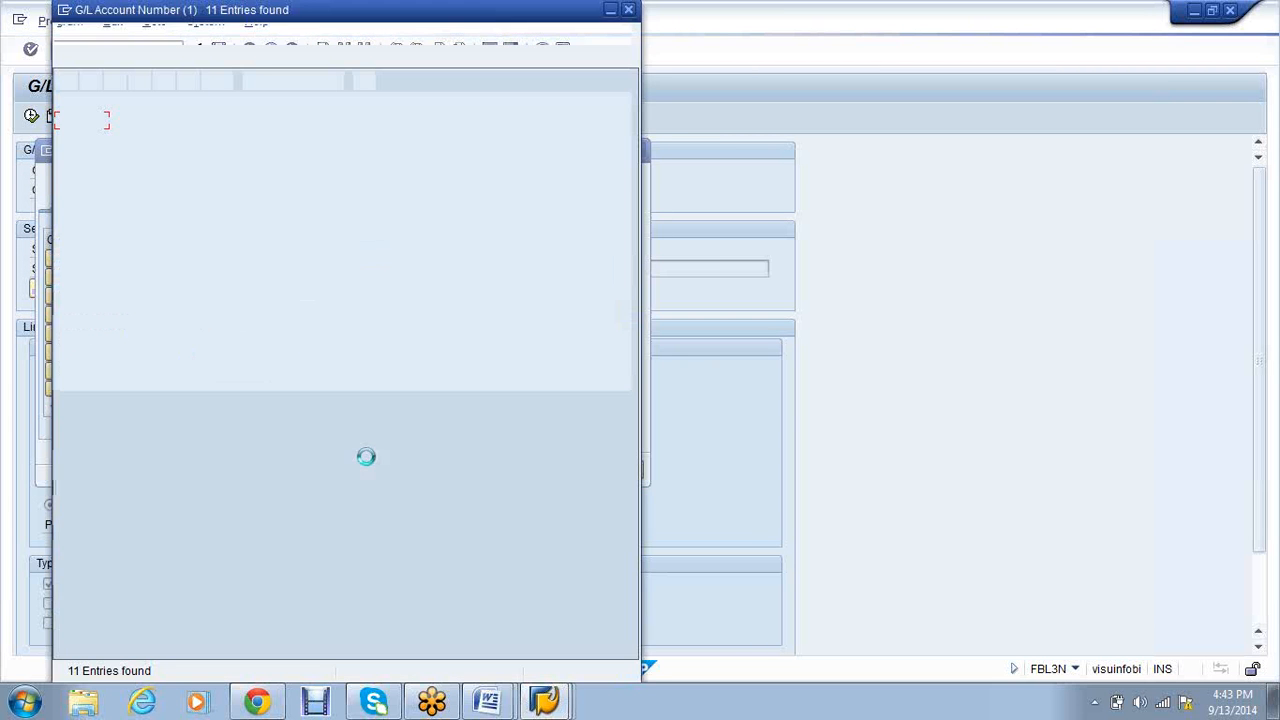
{"action": "left_click", "coordinate": [208, 162]}
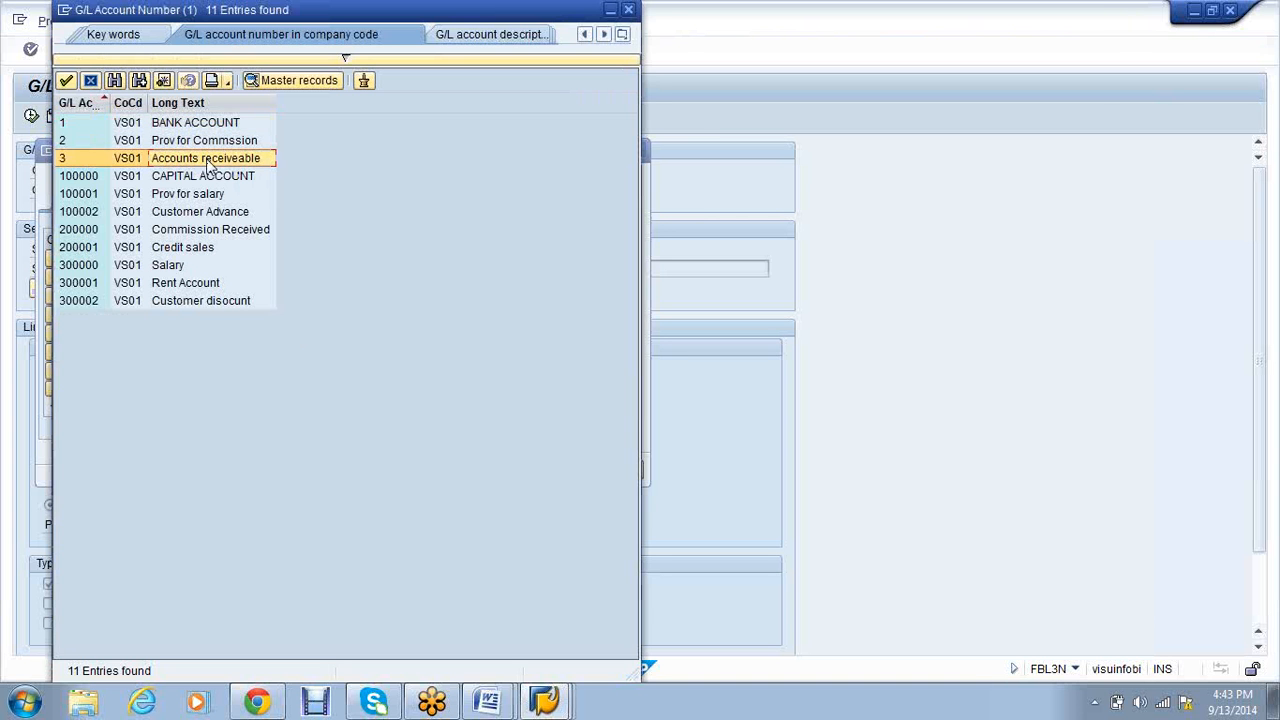
{"action": "double_click", "coordinate": [208, 162]}
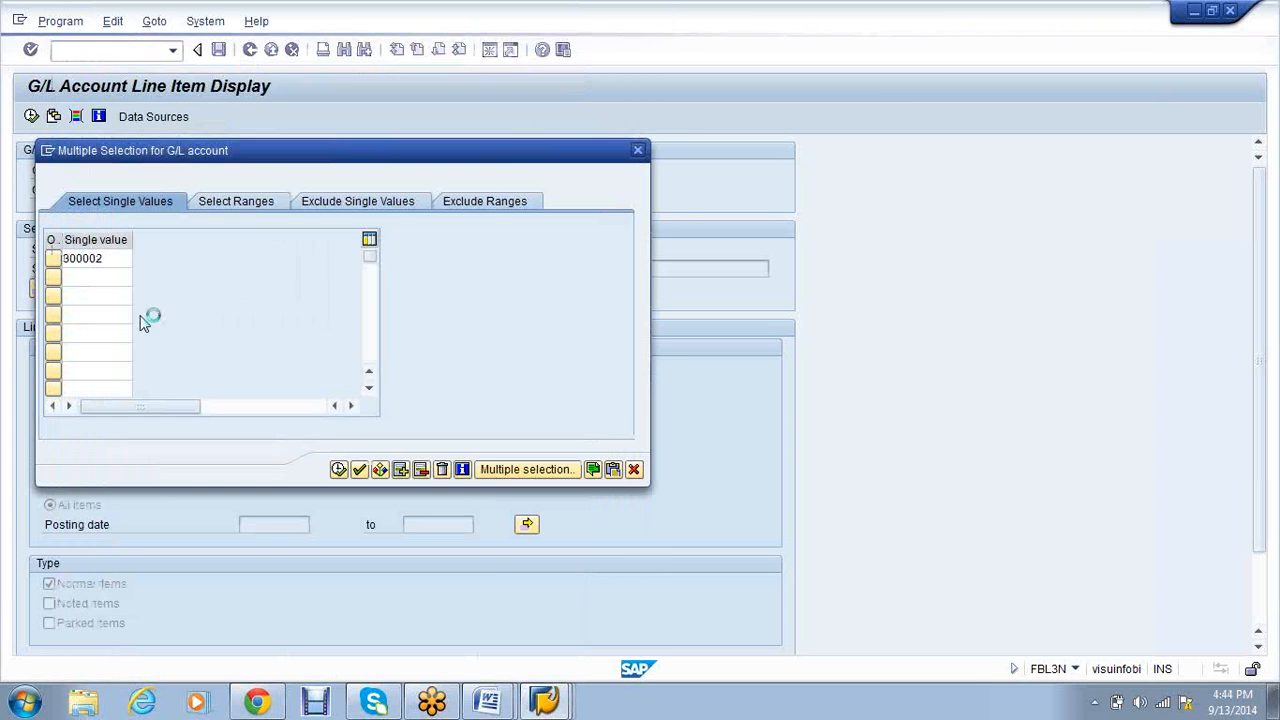
{"action": "left_click", "coordinate": [113, 260]}
{"action": "key", "text": "BackSpace"}
{"action": "key", "text": "BackSpace"}
{"action": "key", "text": "BackSpace"}
{"action": "key", "text": "BackSpace"}
{"action": "key", "text": "BackSpace"}
{"action": "key", "text": "BackSpace"}
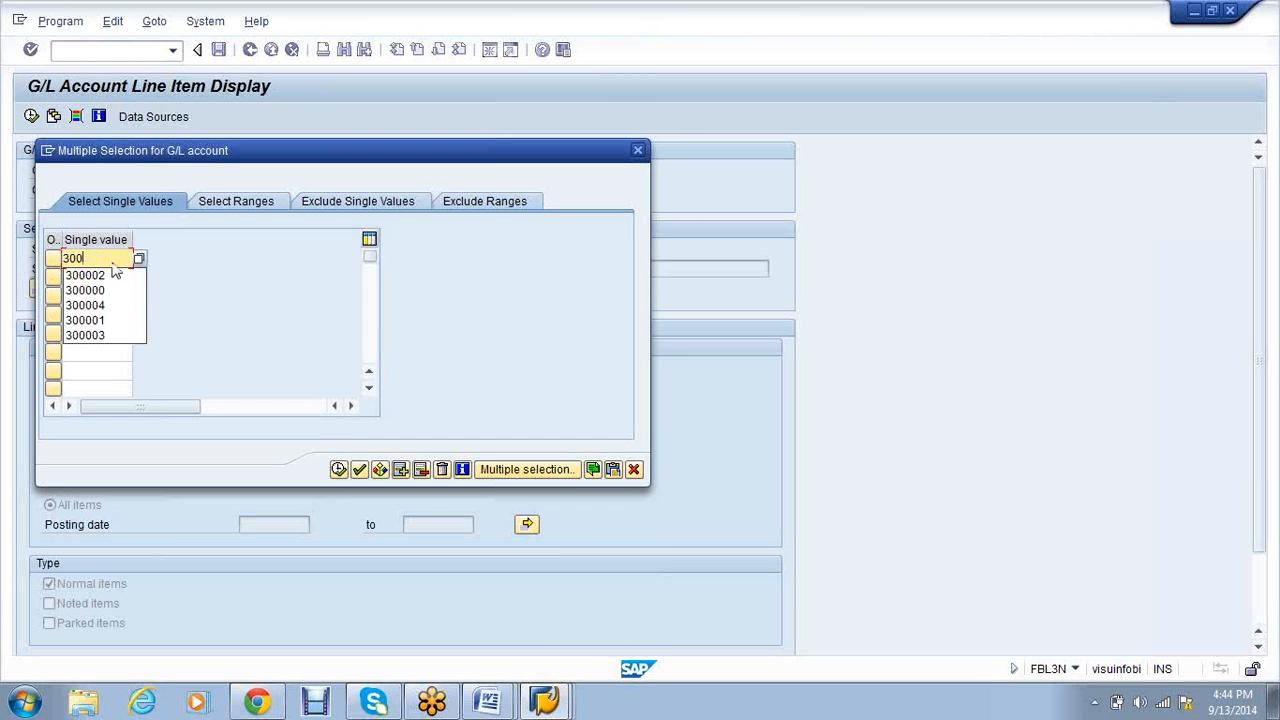
{"action": "type", "text": "100002"}
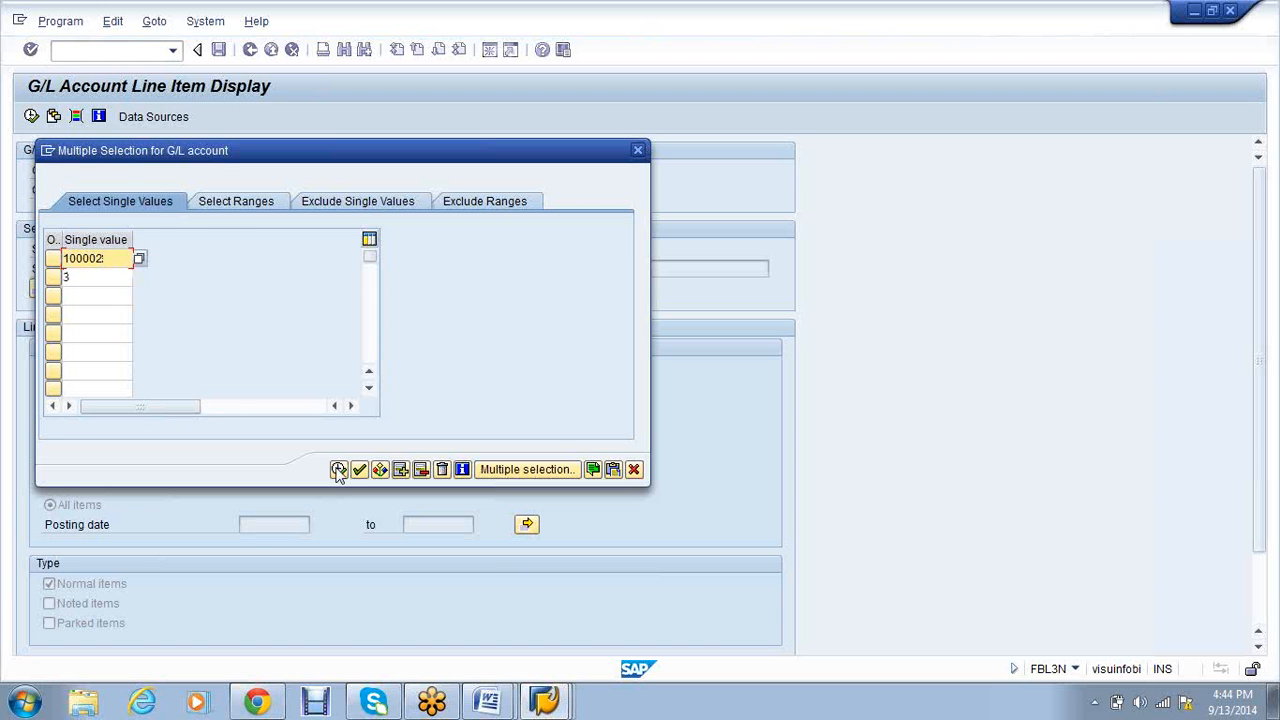
{"action": "left_click", "coordinate": [339, 471]}
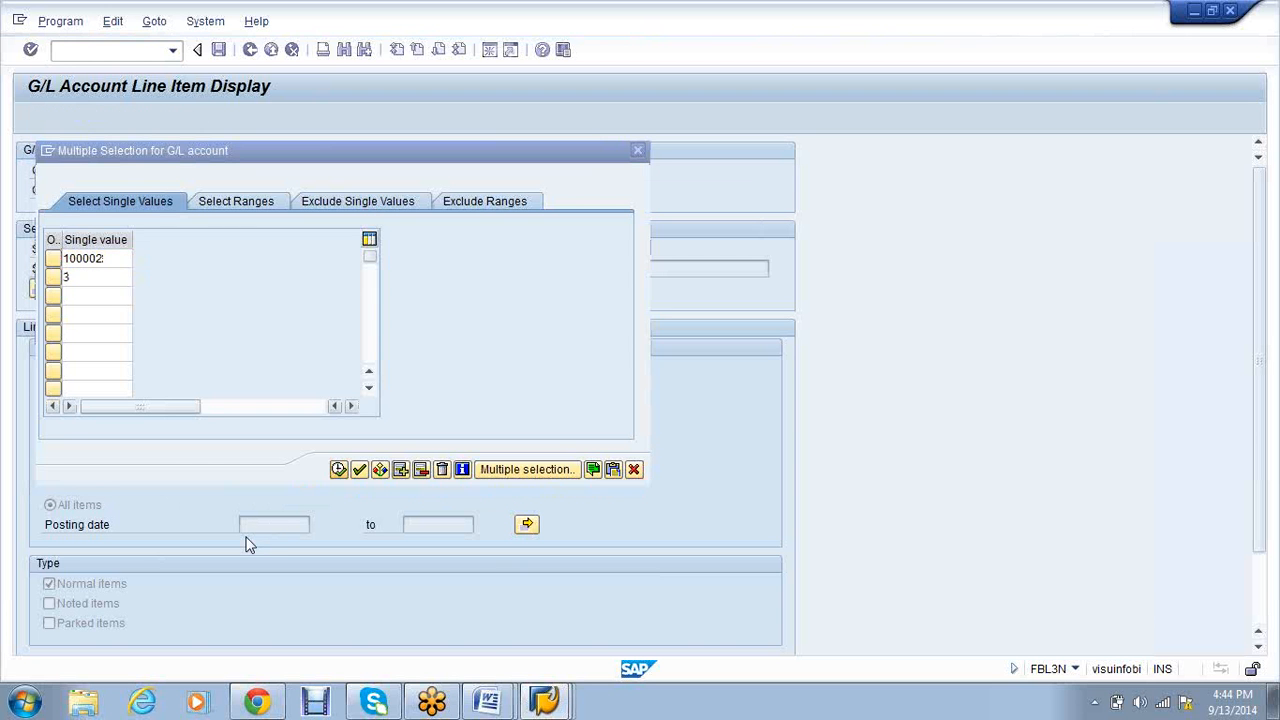
Check the customer line items, special G/L configuration and Course content notes, then return to SAP
{"action": "left_click", "coordinate": [565, 712]}
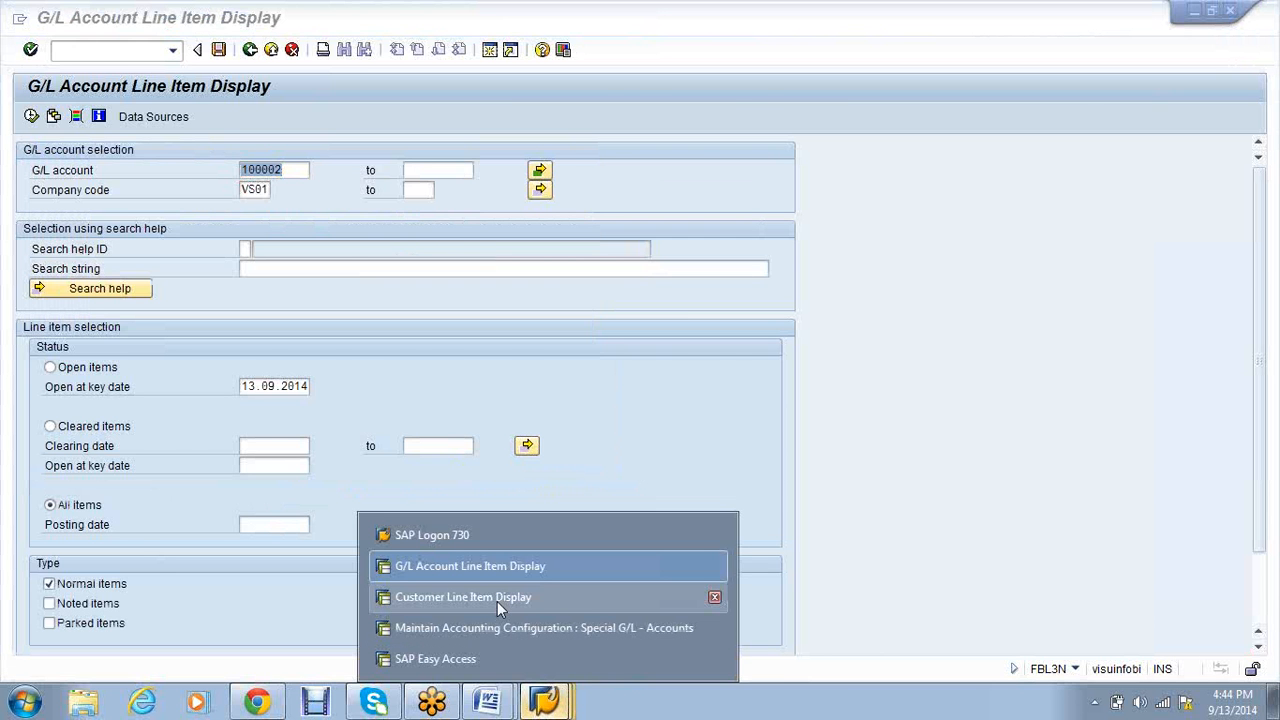
{"action": "left_click", "coordinate": [497, 597]}
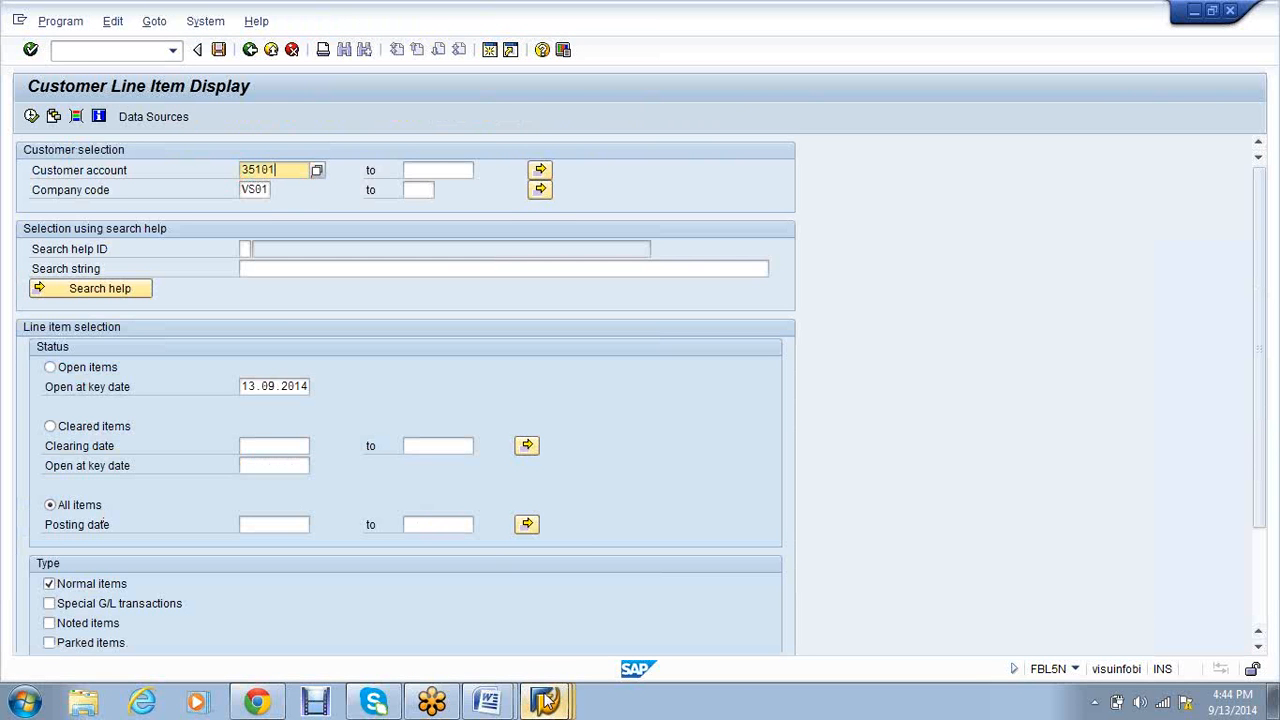
{"action": "left_click", "coordinate": [548, 700]}
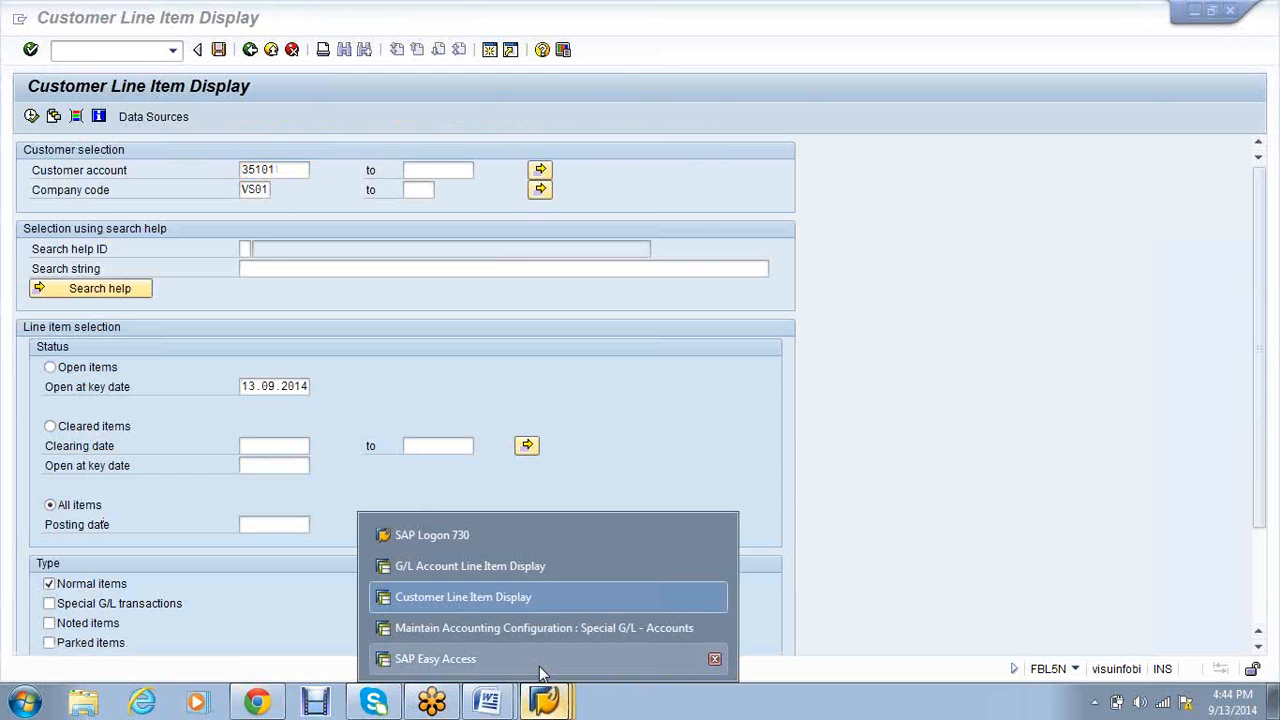
{"action": "left_click", "coordinate": [540, 628]}
{"action": "left_click", "coordinate": [487, 700]}
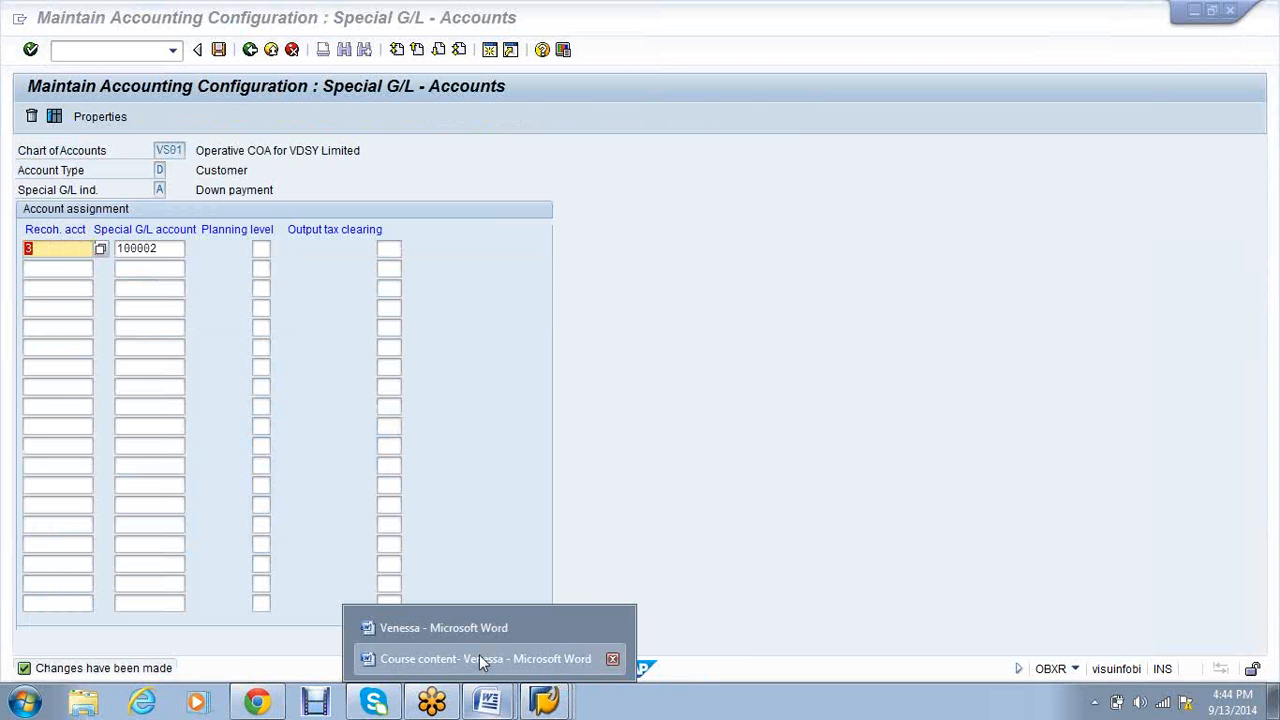
{"action": "left_click", "coordinate": [479, 656]}
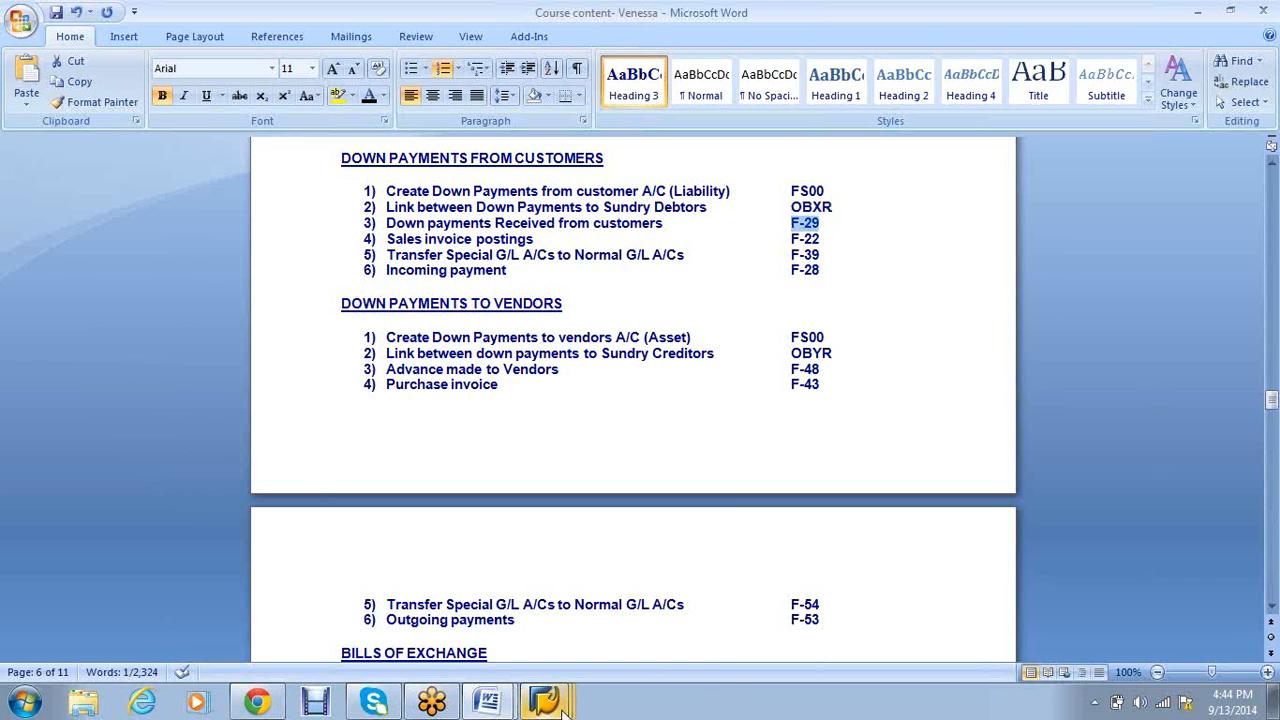
{"action": "left_click", "coordinate": [548, 700]}
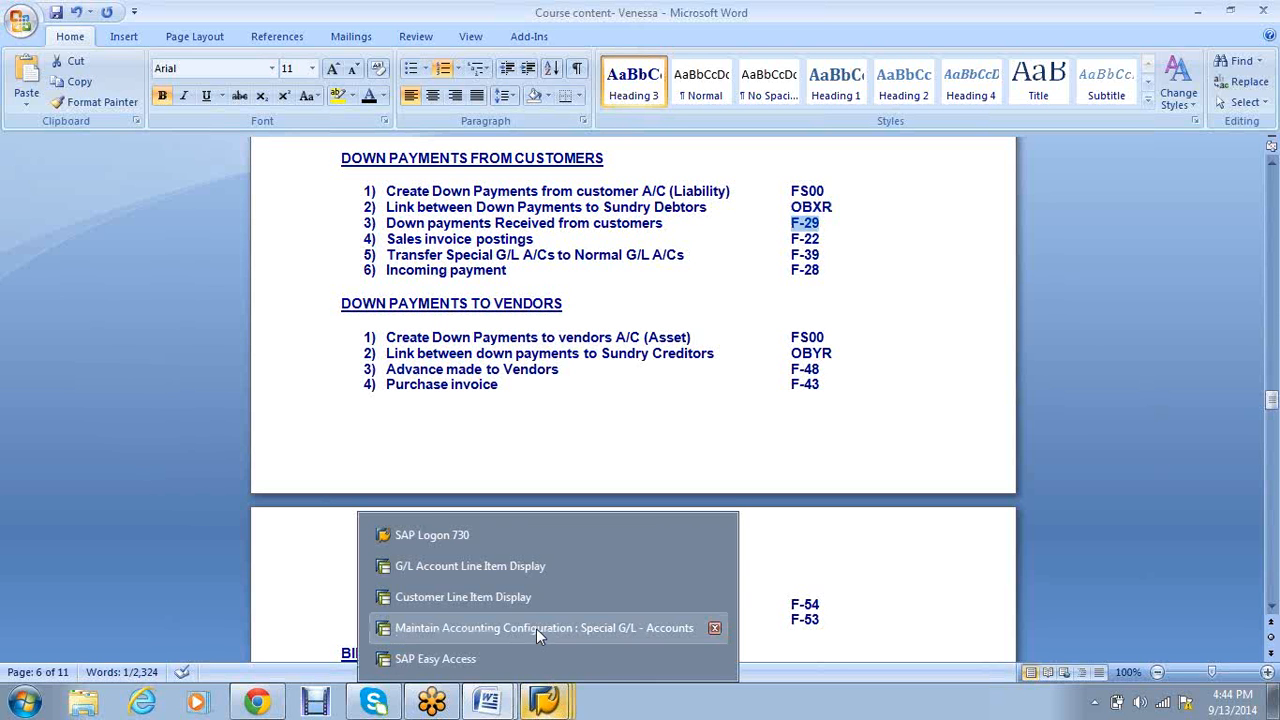
{"action": "left_click", "coordinate": [536, 628]}
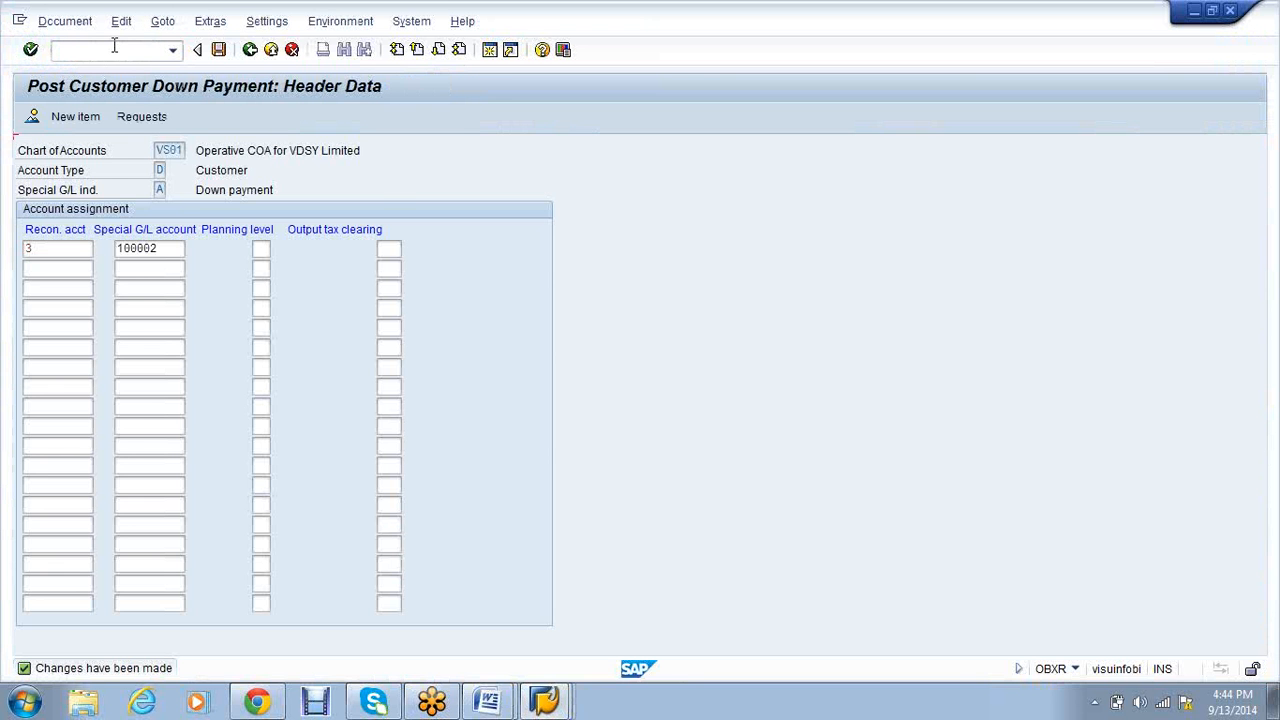
Enter document date 13.09.2014, the customer, special G/L indicator A, bank account 1 and amount 2000
{"action": "type", "text": "13"}
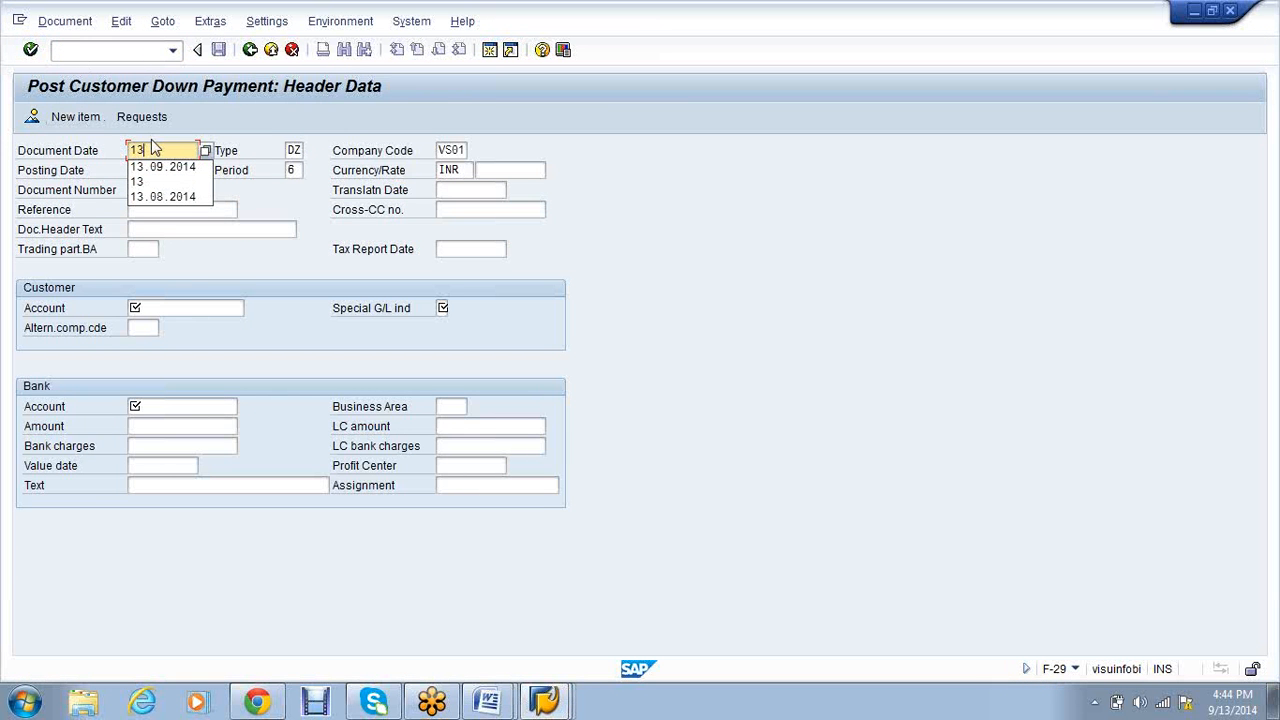
{"action": "key", "text": "Return"}
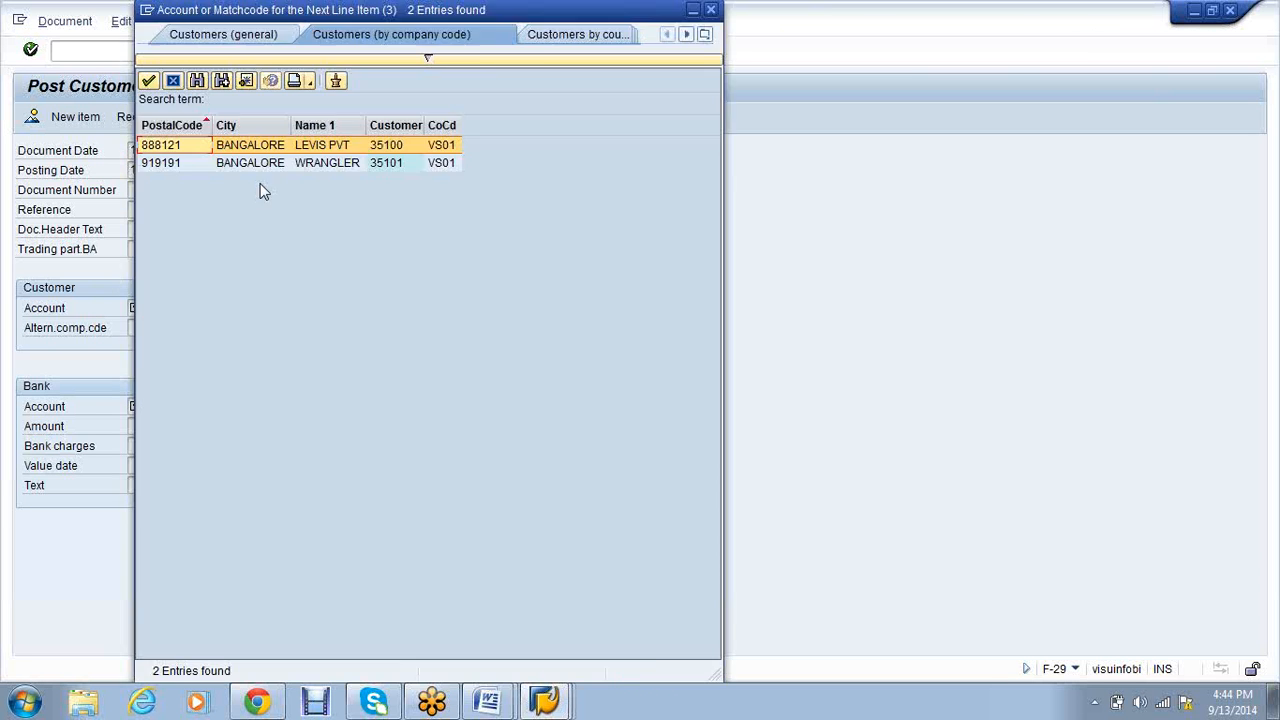
{"action": "double_click", "coordinate": [264, 165]}
{"action": "left_click", "coordinate": [442, 308]}
{"action": "type", "text": "A"}
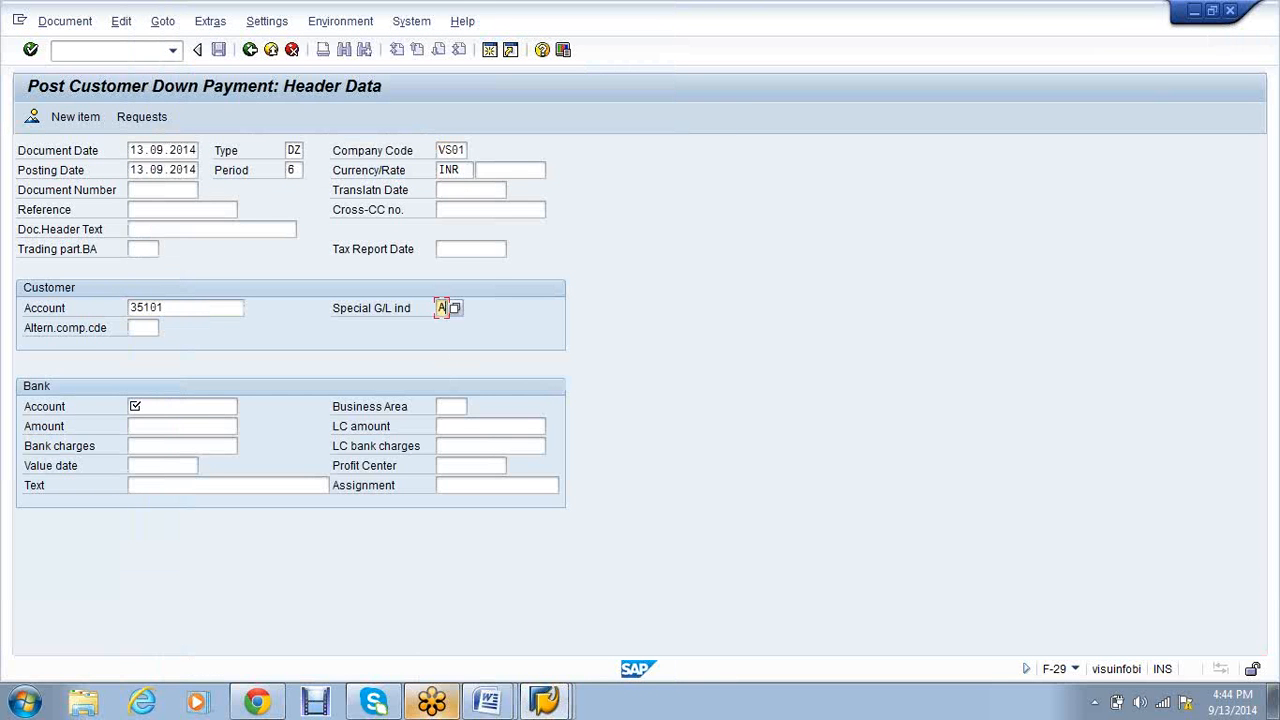
{"action": "left_click", "coordinate": [195, 406]}
{"action": "type", "text": "1"}
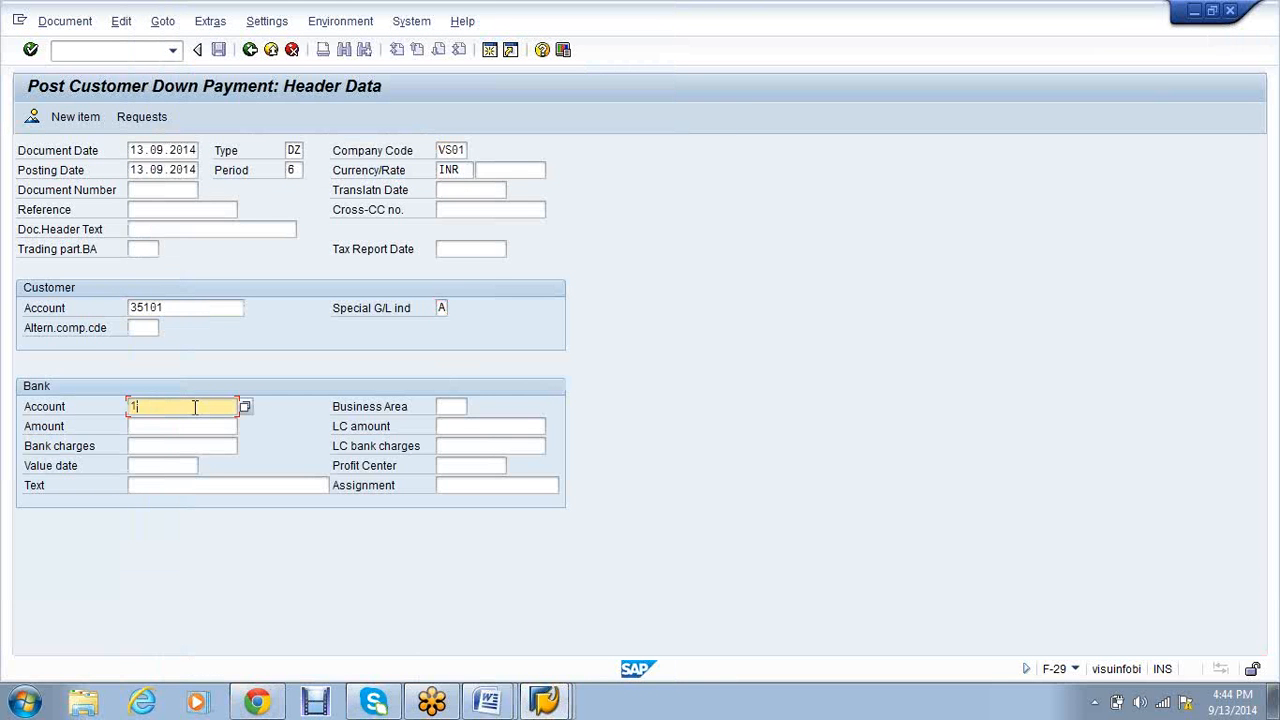
{"action": "key", "text": "Tab"}
{"action": "key", "text": "Tab"}
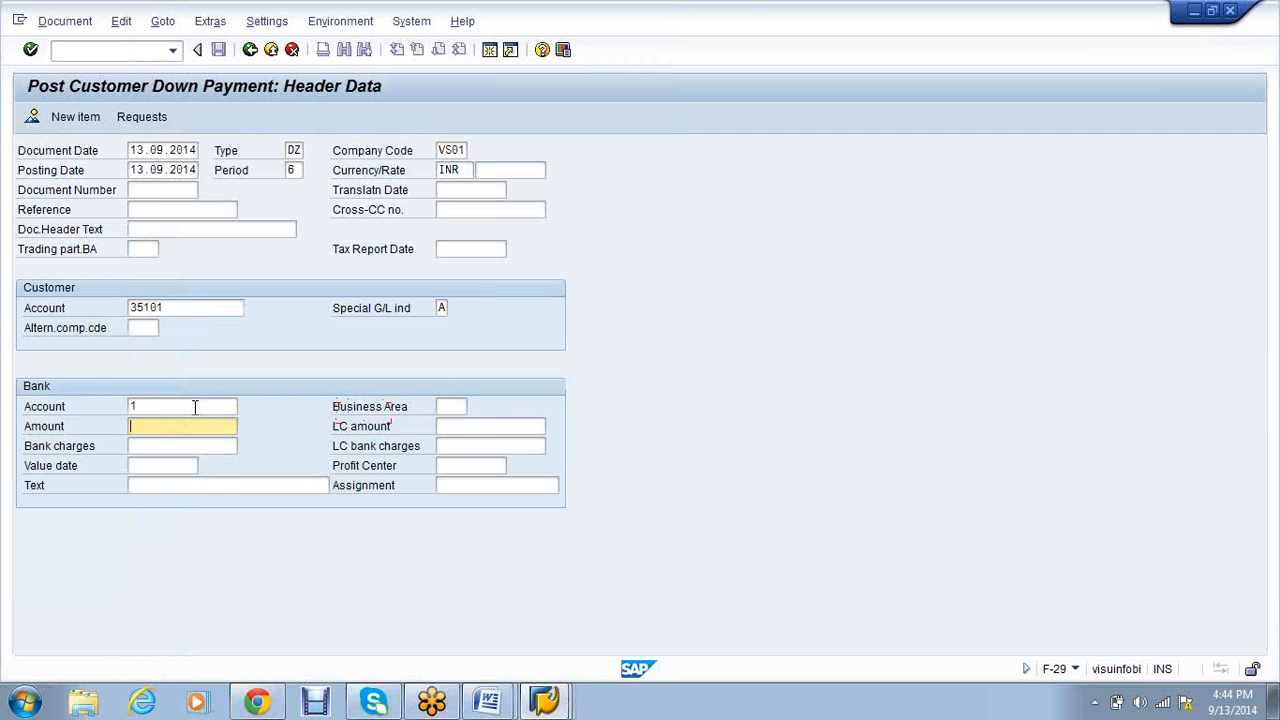
{"action": "type", "text": "2000"}
{"action": "key", "text": "Tab"}
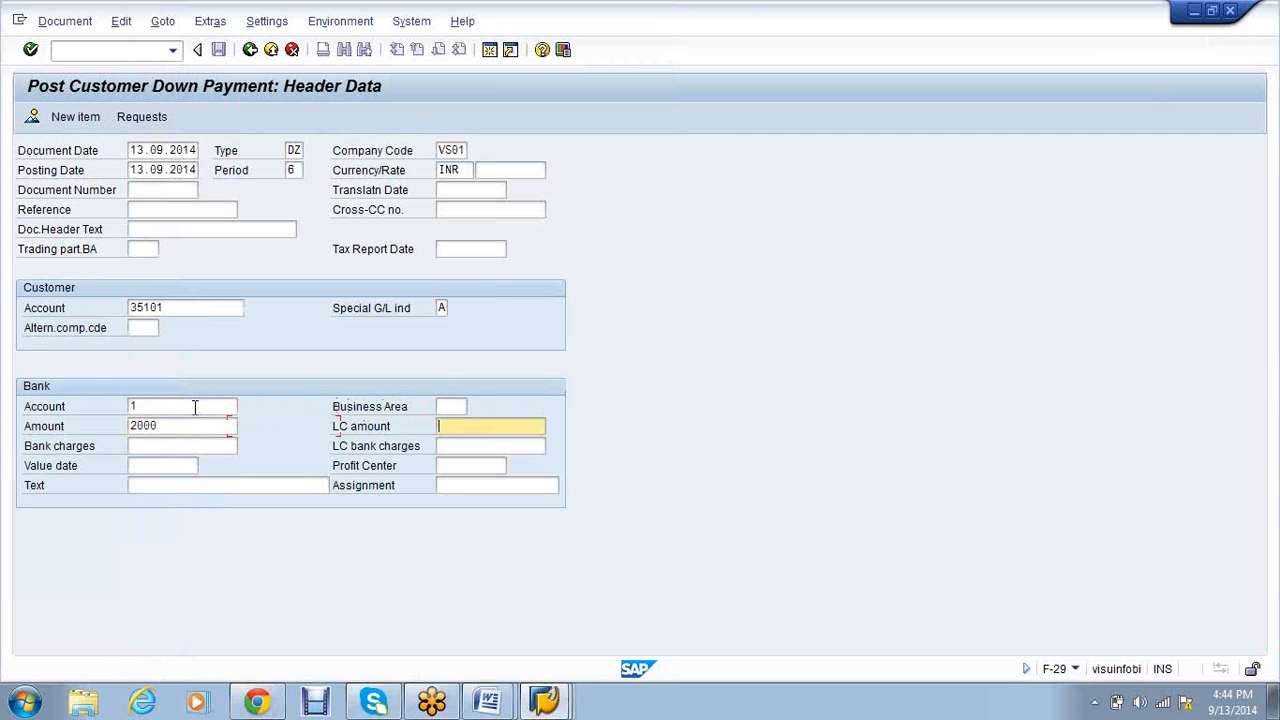
{"action": "key", "text": "Tab"}
{"action": "key", "text": "Tab"}
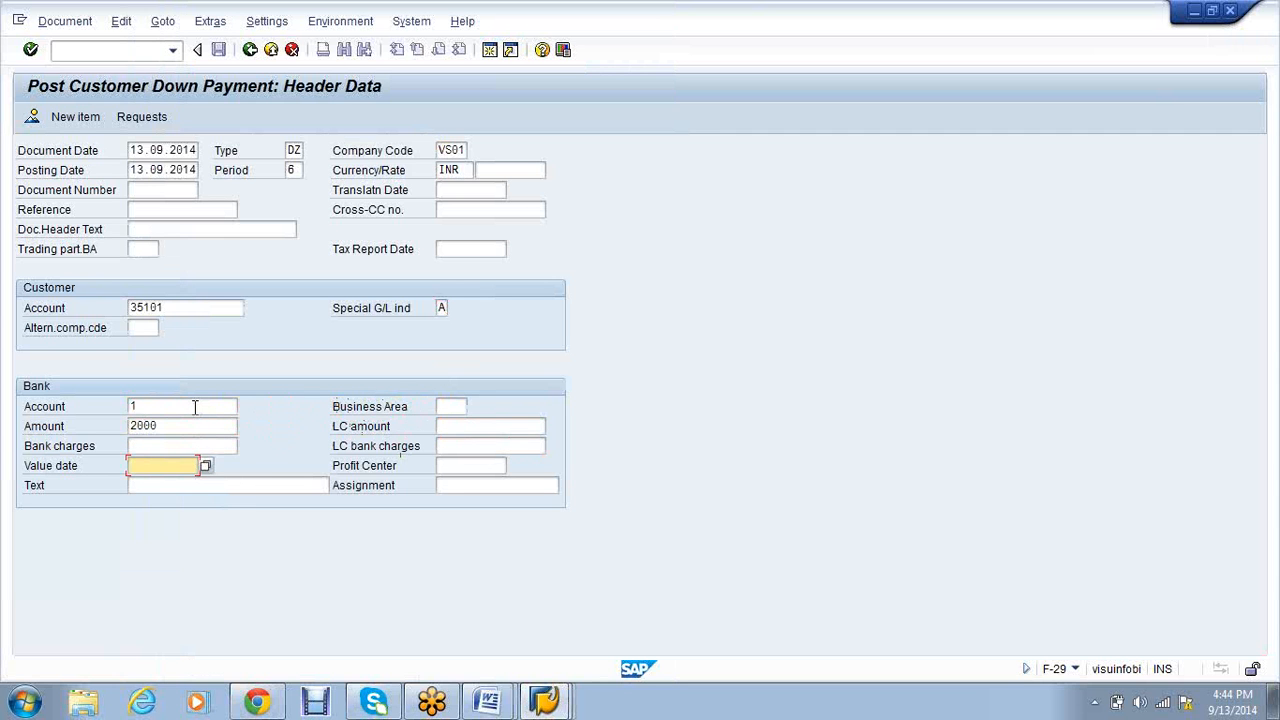
{"action": "type", "text": "13"}
{"action": "key", "text": "Down"}
{"action": "key", "text": "Return"}
Fill the customer item with the remaining 2,000.00, review the overview and post document 2000005
{"action": "left_click", "coordinate": [33, 121]}
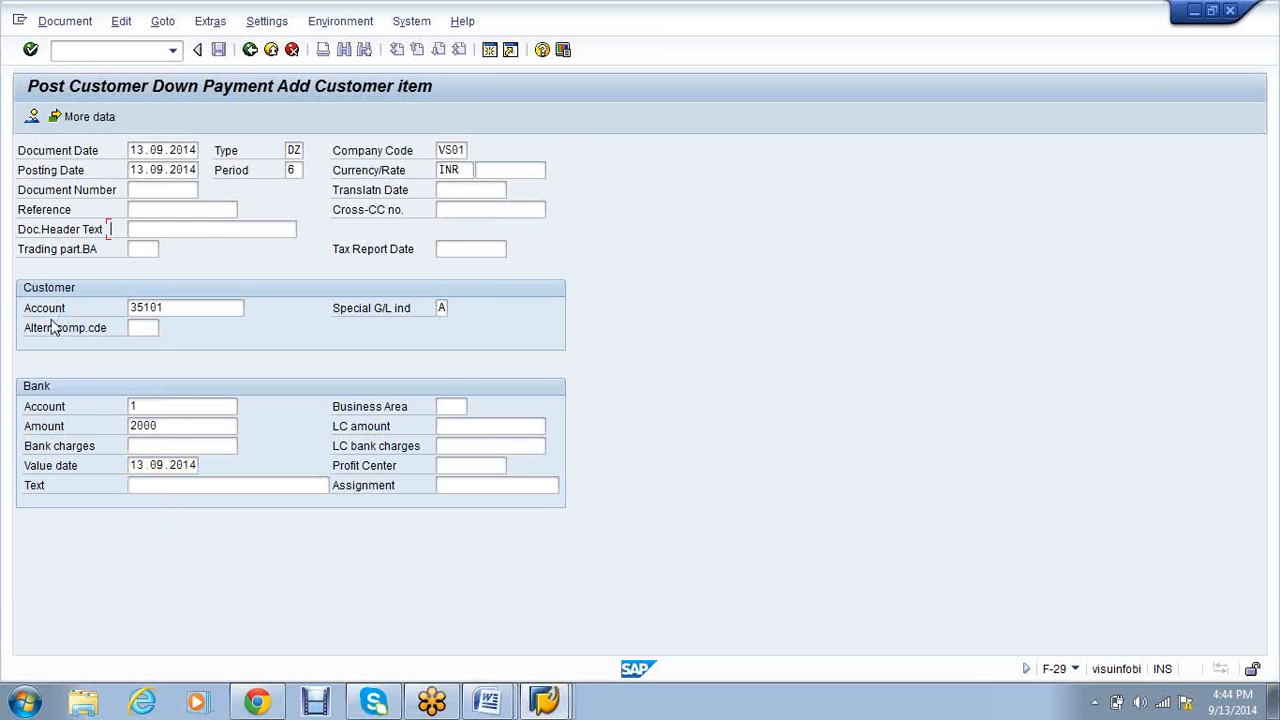
{"action": "key", "text": "Return"}
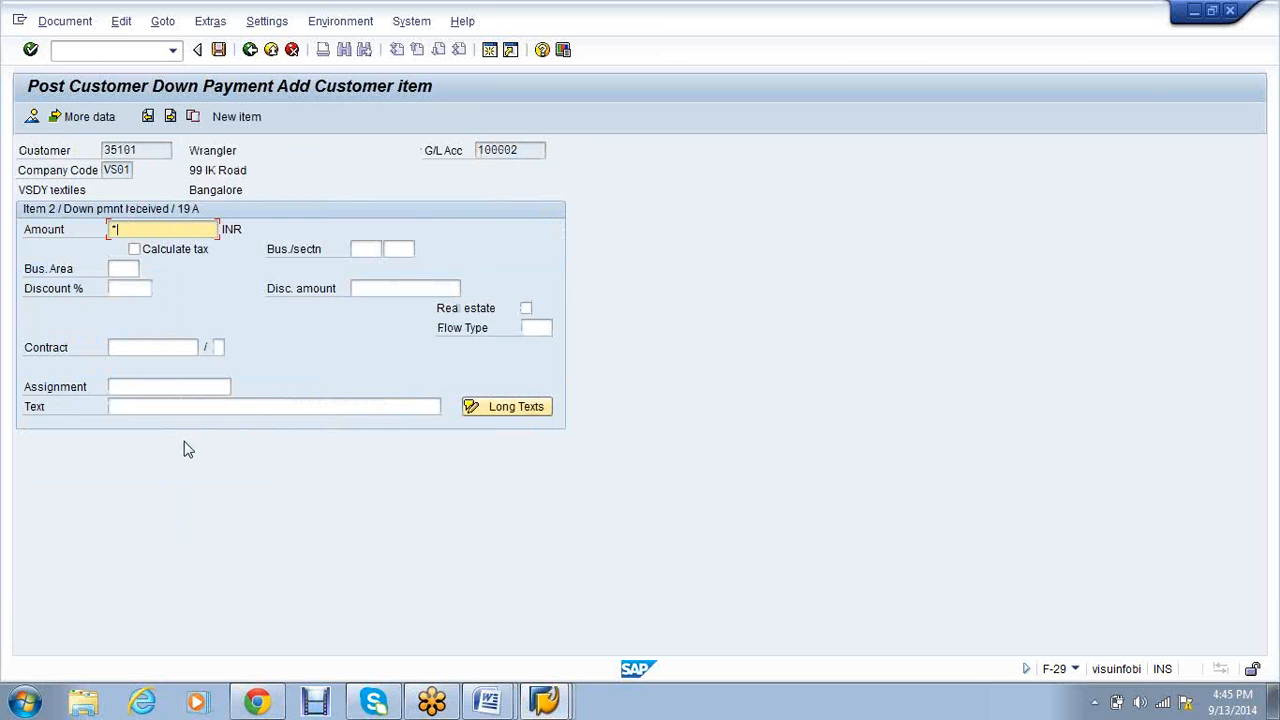
{"action": "key", "text": "Return"}
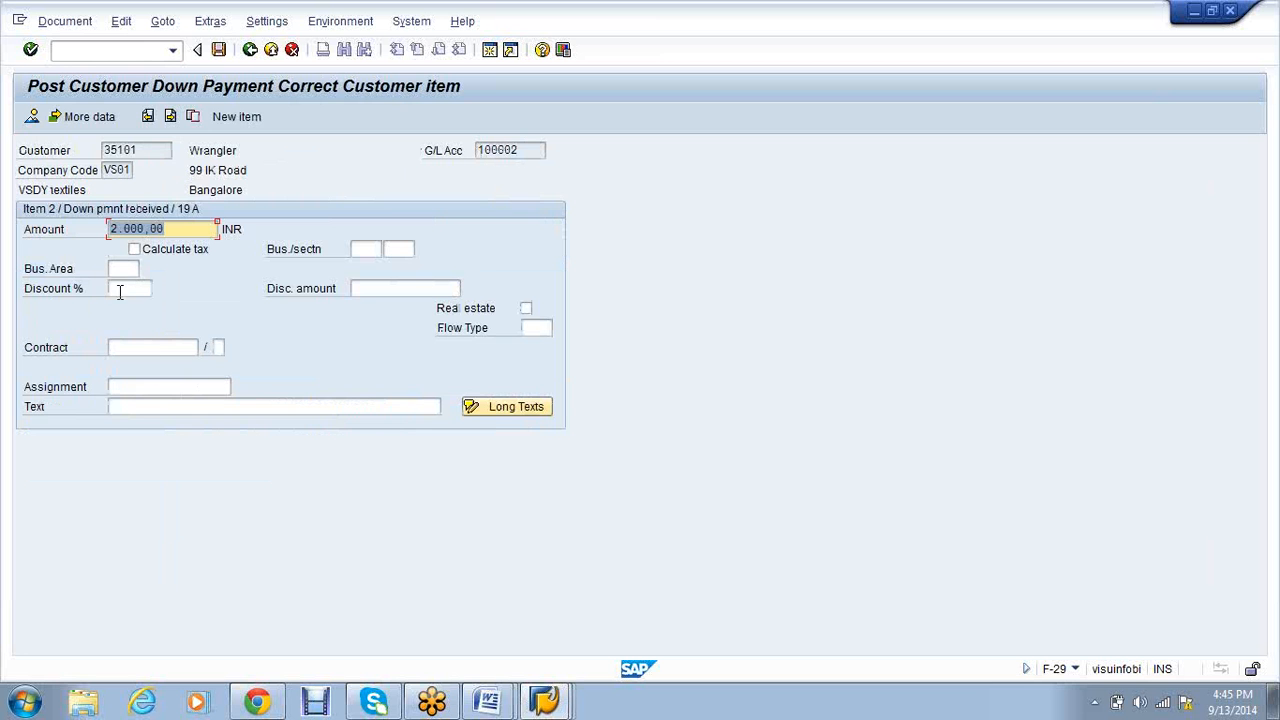
{"action": "left_click", "coordinate": [31, 118]}
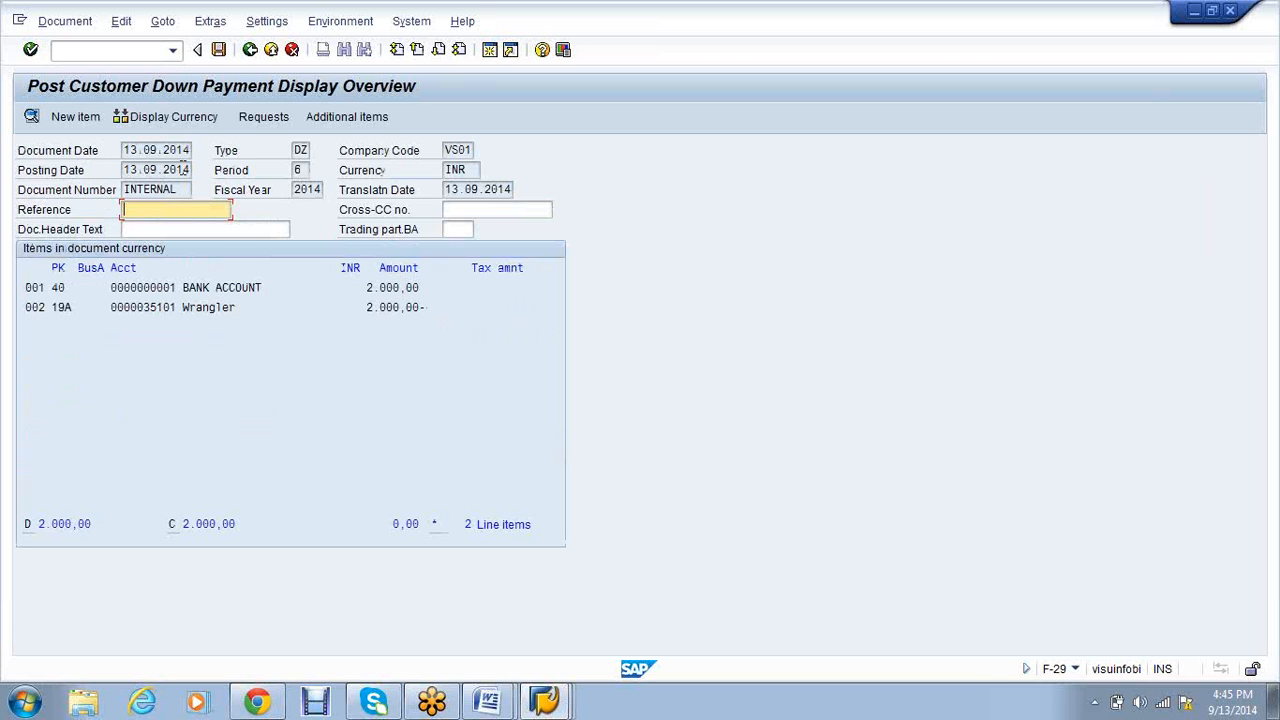
{"action": "left_click", "coordinate": [215, 54]}
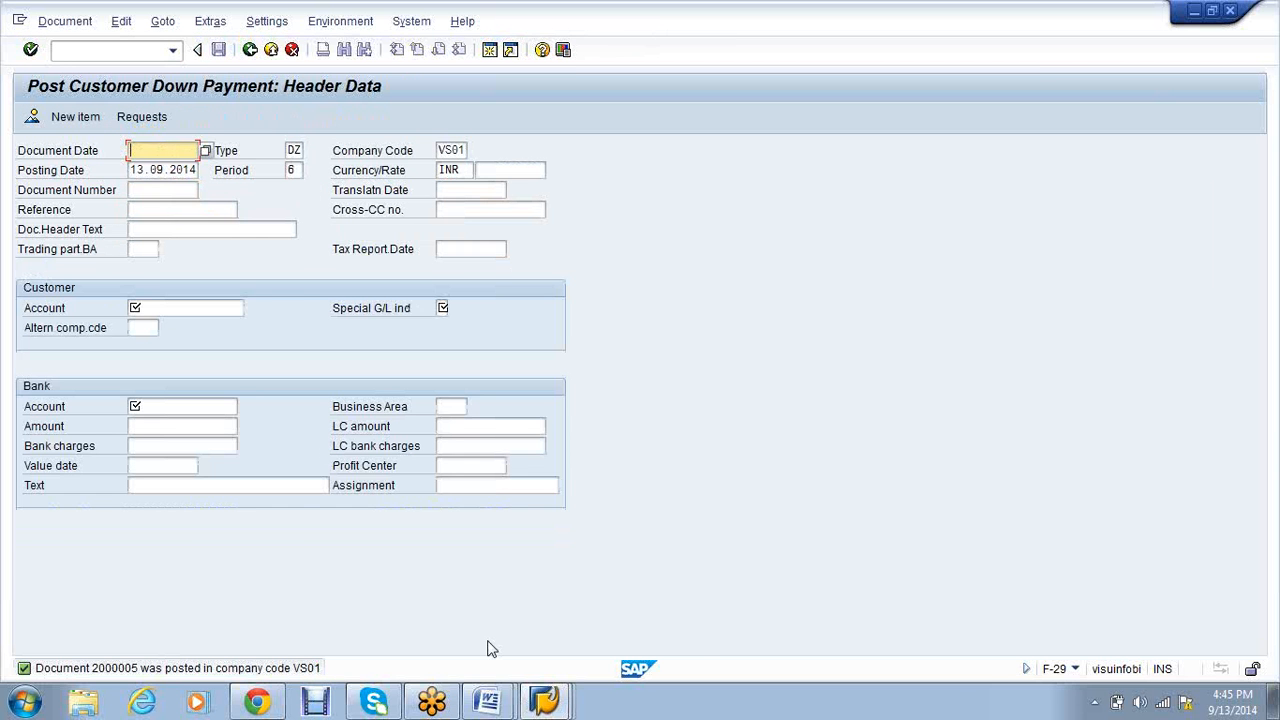
Run the customer line item report with special G/L transactions included
{"action": "left_click", "coordinate": [544, 701]}
{"action": "left_click", "coordinate": [536, 598]}
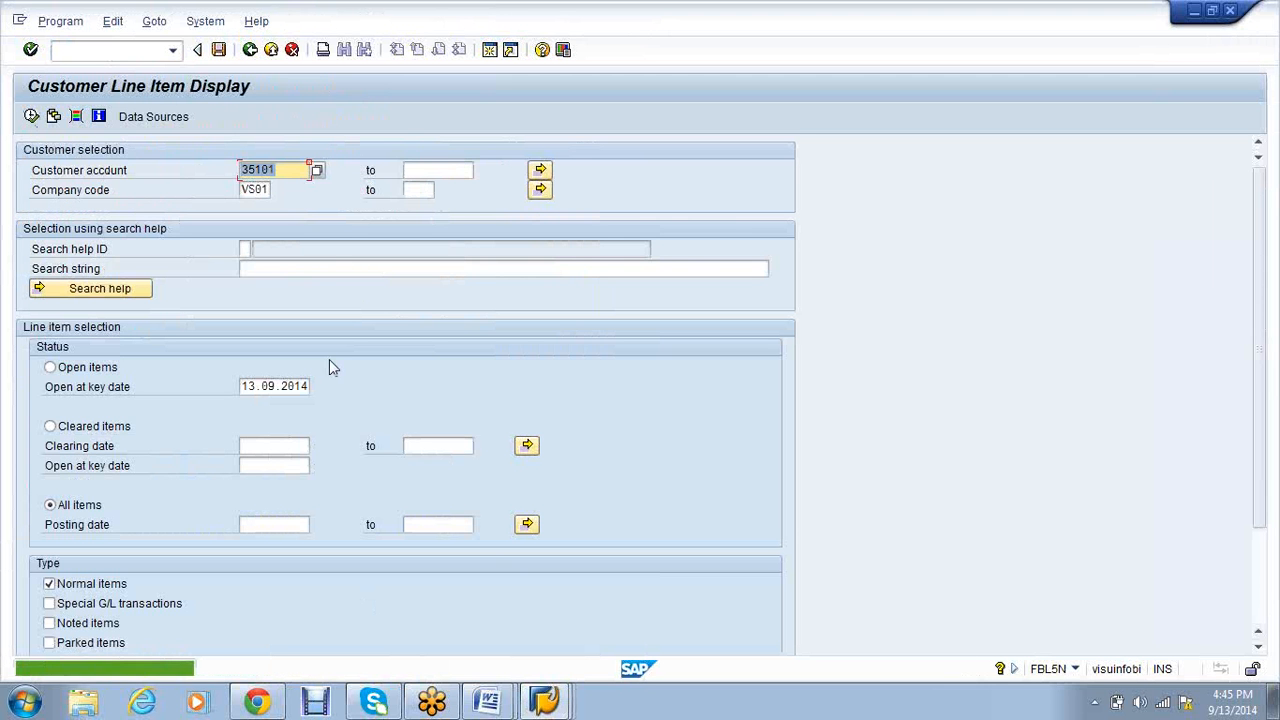
{"action": "left_click", "coordinate": [91, 606]}
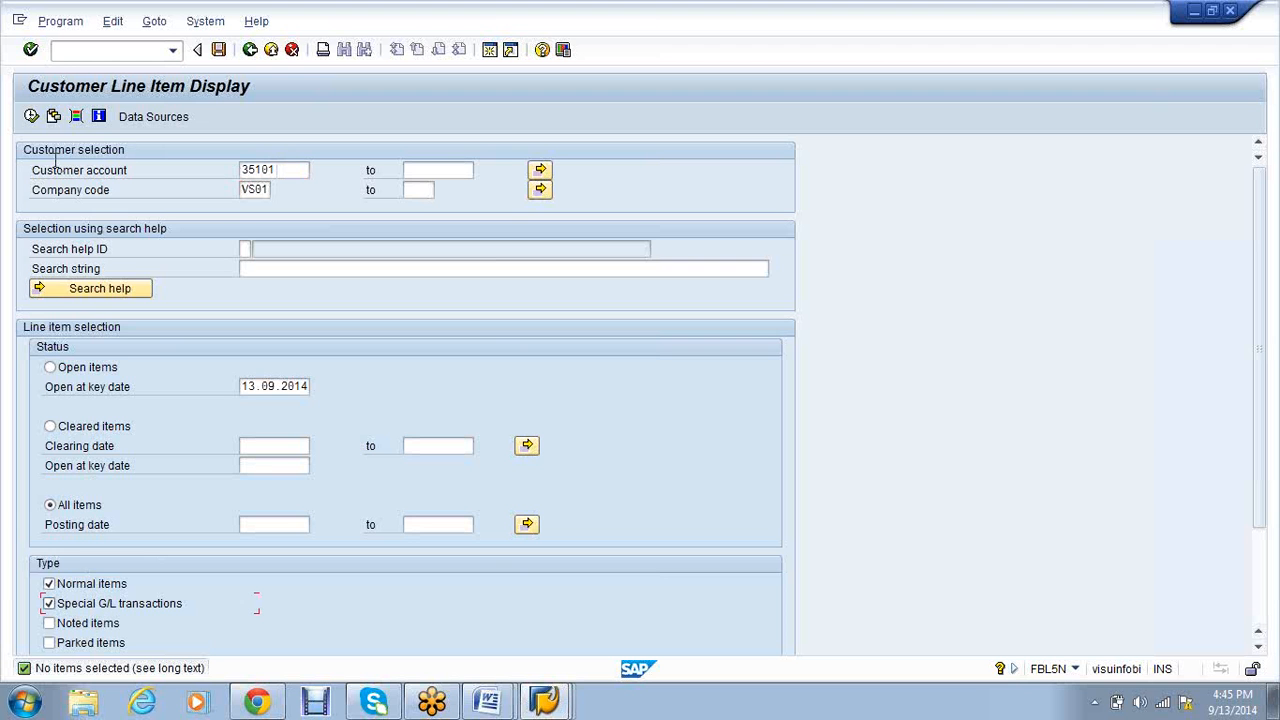
{"action": "left_click", "coordinate": [32, 117]}
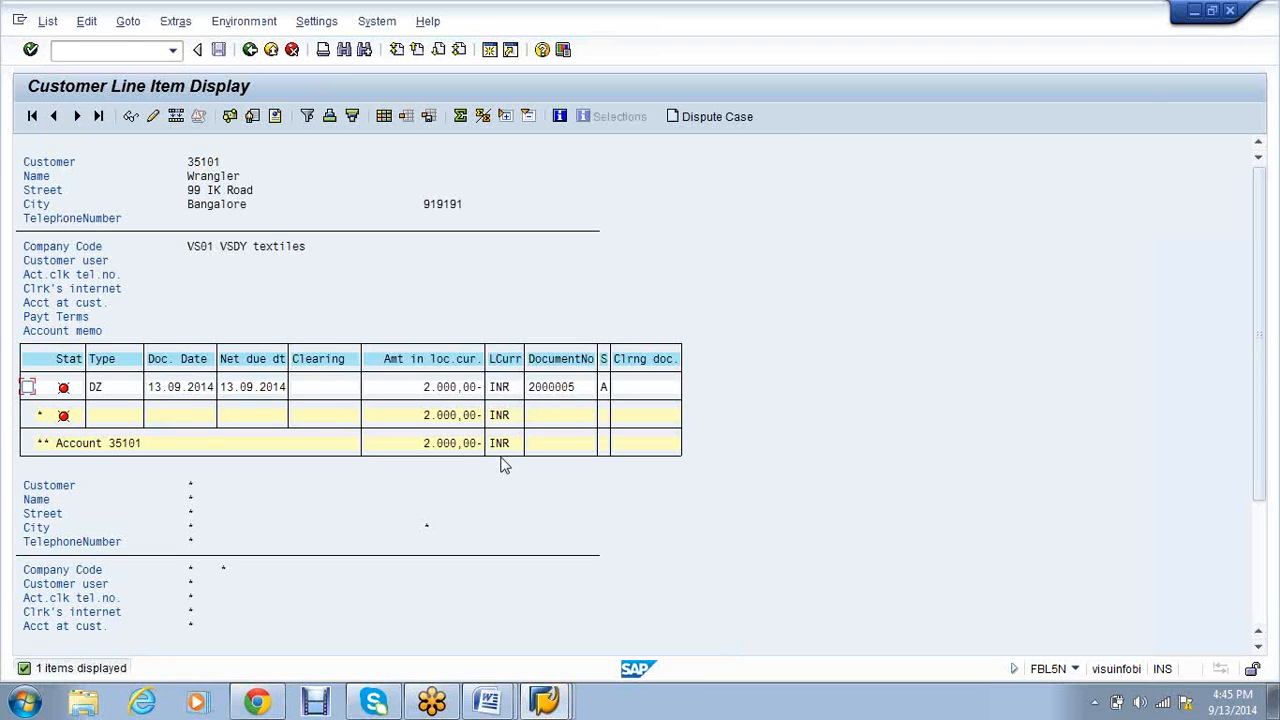
Run the G/L line item report for accounts 3 and 100002 and review the Accounts receivable items
{"action": "left_click", "coordinate": [544, 701]}
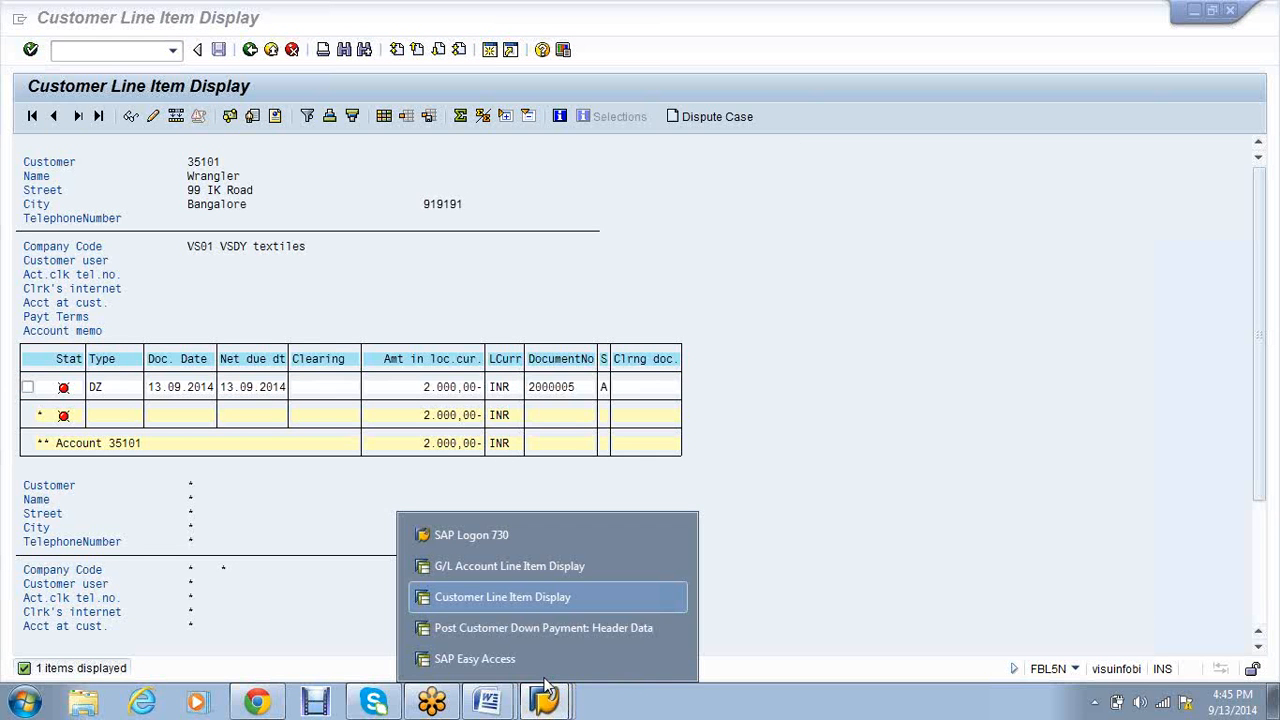
{"action": "left_click", "coordinate": [532, 571]}
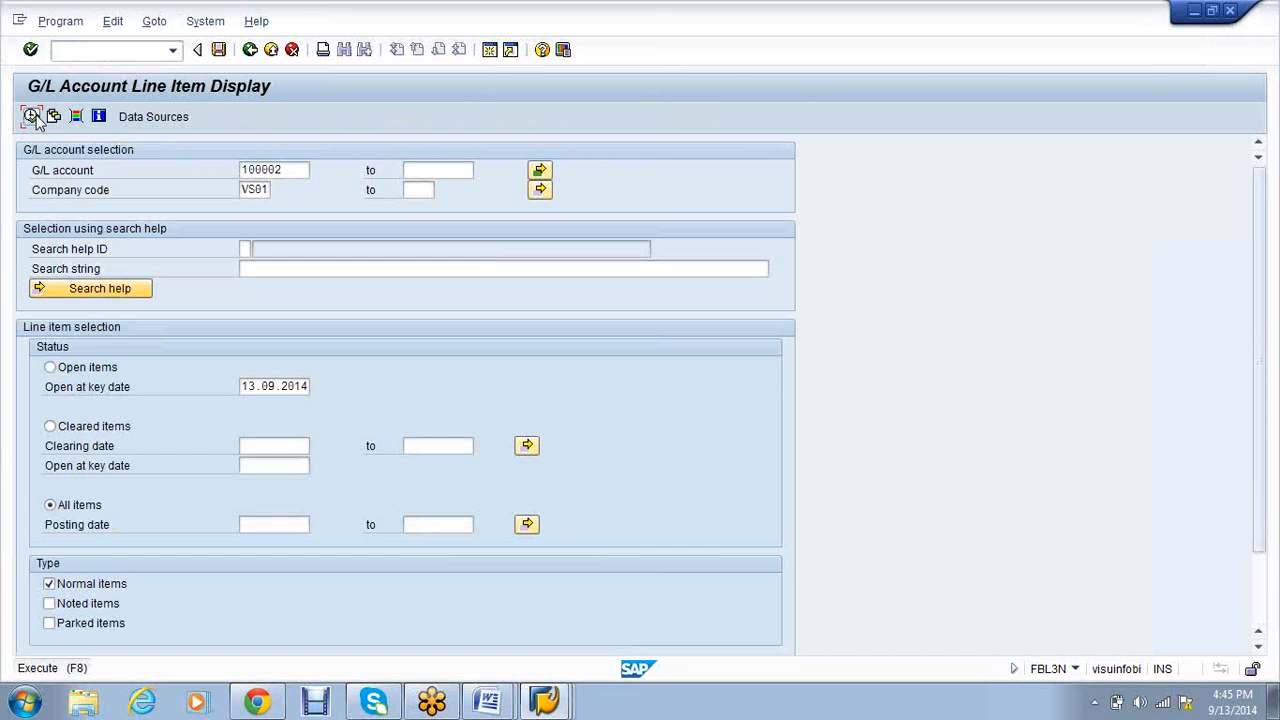
{"action": "left_click", "coordinate": [31, 116]}
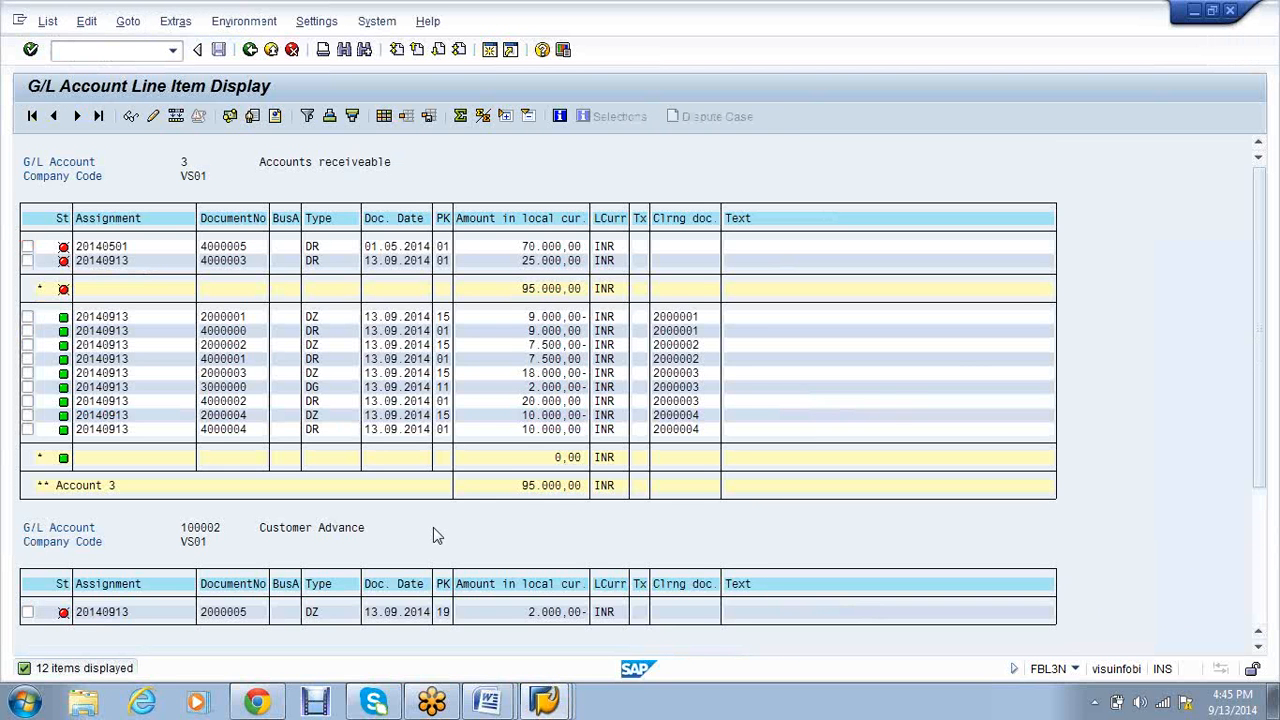
{"action": "scroll", "coordinate": [433, 527], "scroll_direction": "down", "scroll_amount": 1}
{"action": "scroll", "coordinate": [433, 527], "scroll_direction": "up", "scroll_amount": 1}
{"action": "left_click", "coordinate": [262, 162]}
{"action": "left_click_drag", "start_coordinate": [263, 163], "coordinate": [367, 165]}
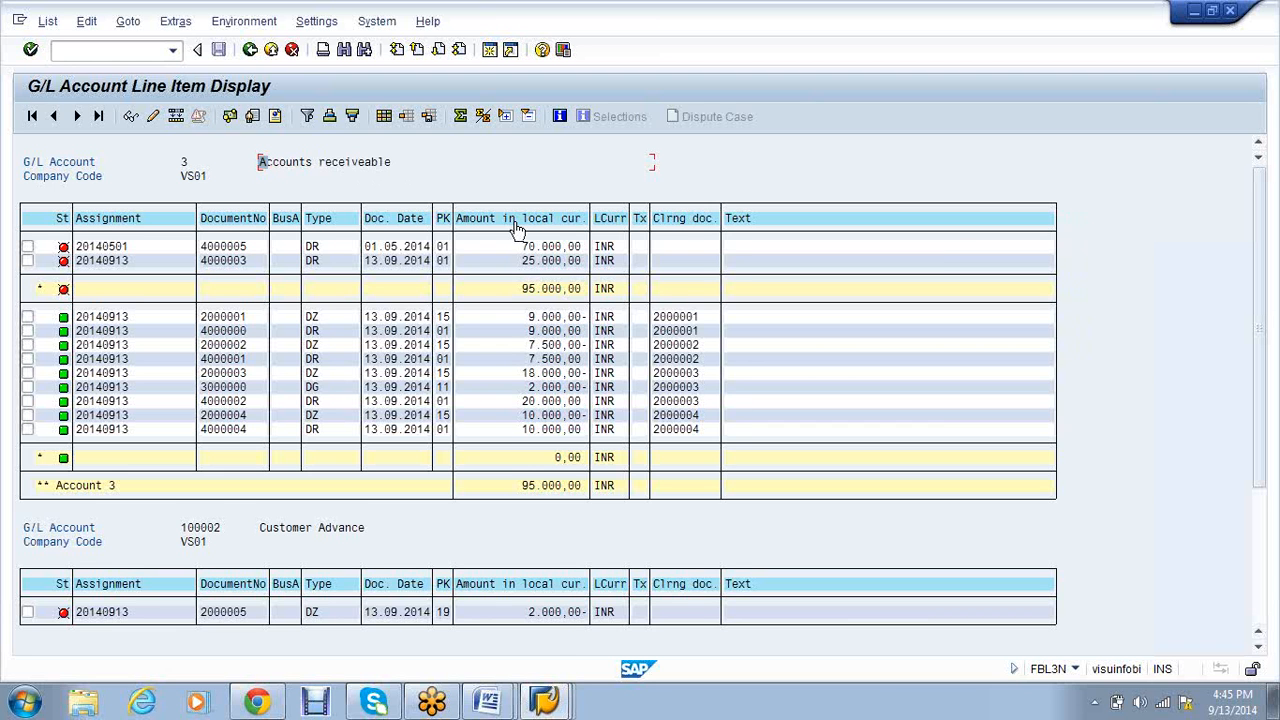
{"action": "scroll", "coordinate": [296, 592], "scroll_direction": "down", "scroll_amount": 1}
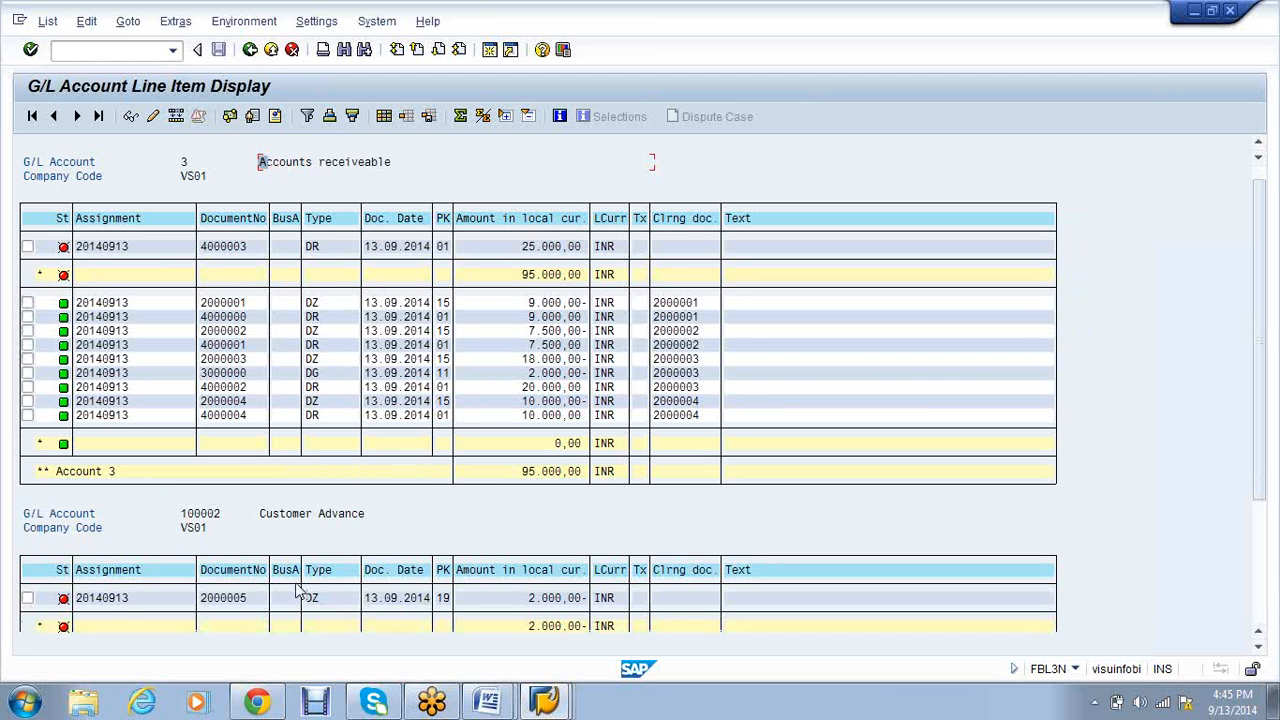
{"action": "mouse_move", "coordinate": [572, 710]}
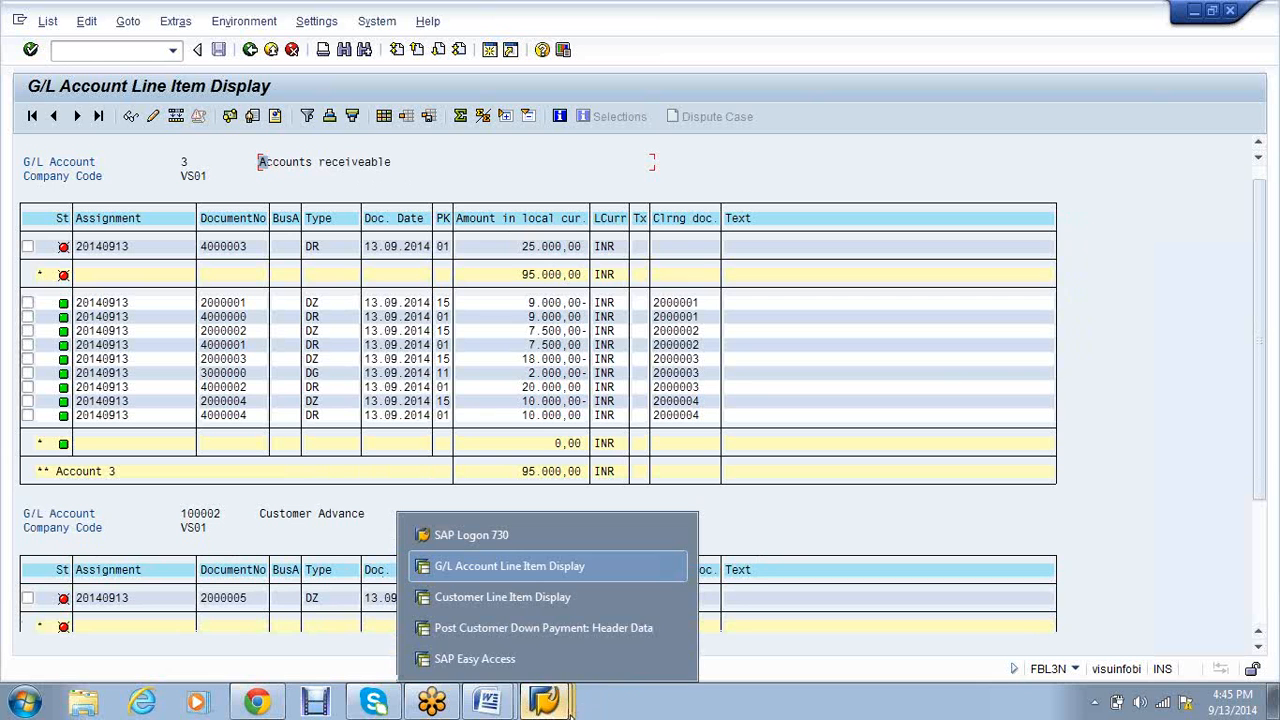
Start the customer invoice with document date 13.09.2014 and the customer account, checking their line items
{"action": "left_click", "coordinate": [562, 628]}
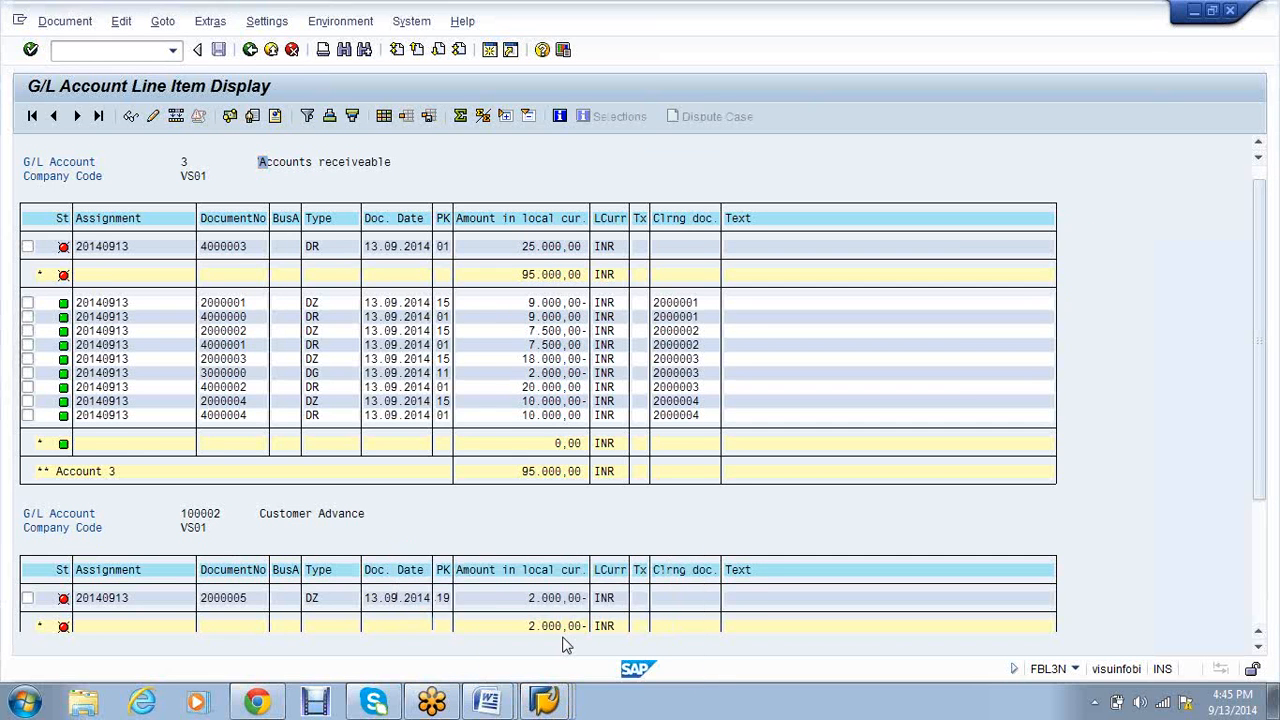
{"action": "type", "text": "/nf-29"}
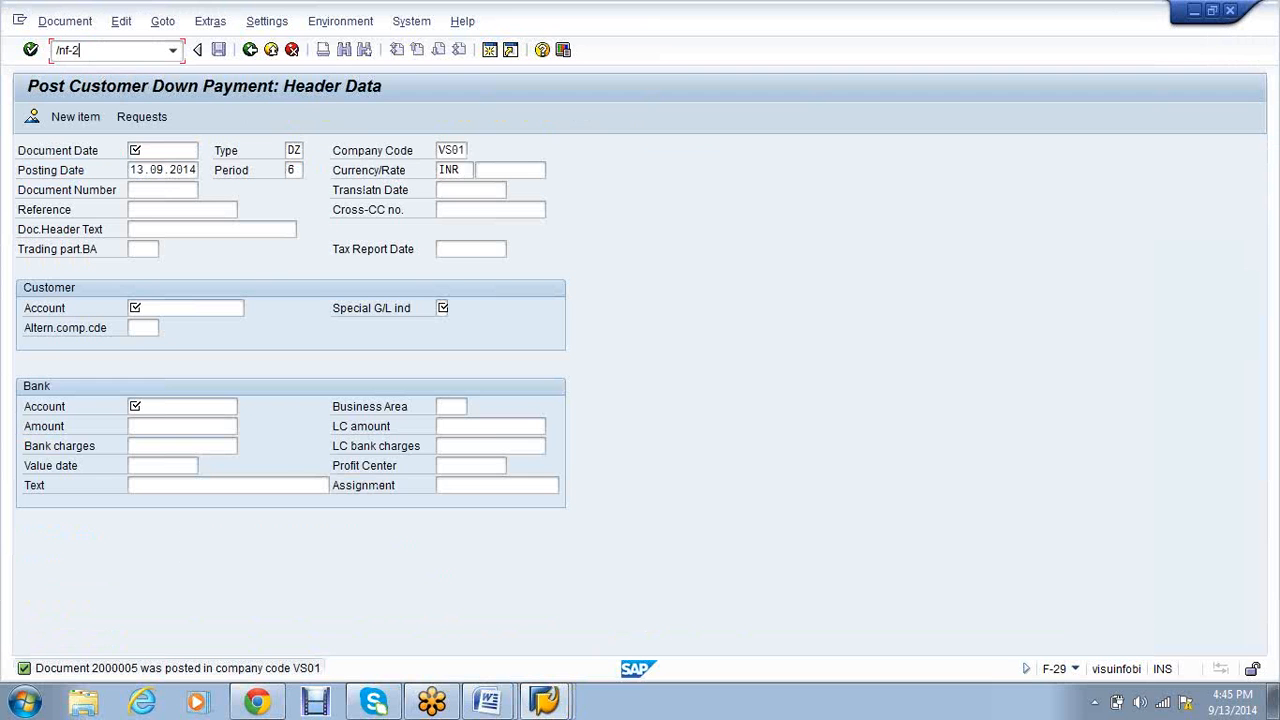
{"action": "key", "text": "Return"}
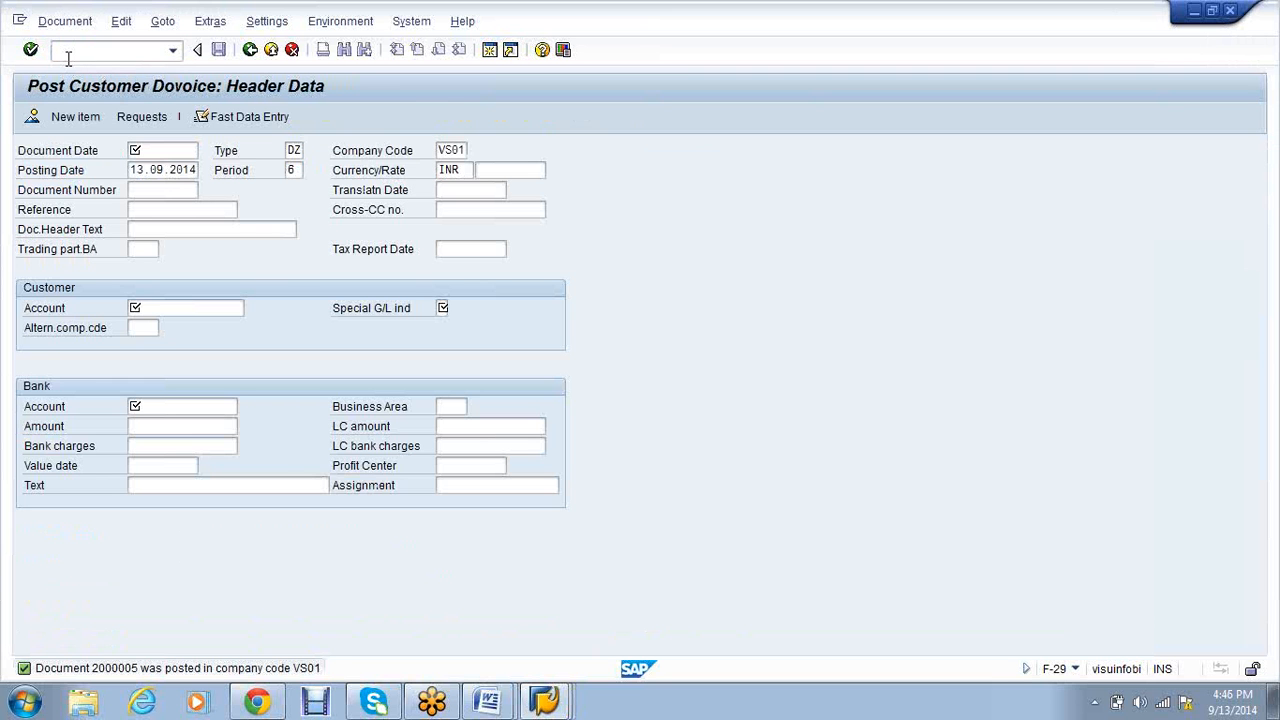
{"action": "type", "text": "13"}
{"action": "left_click", "coordinate": [166, 167]}
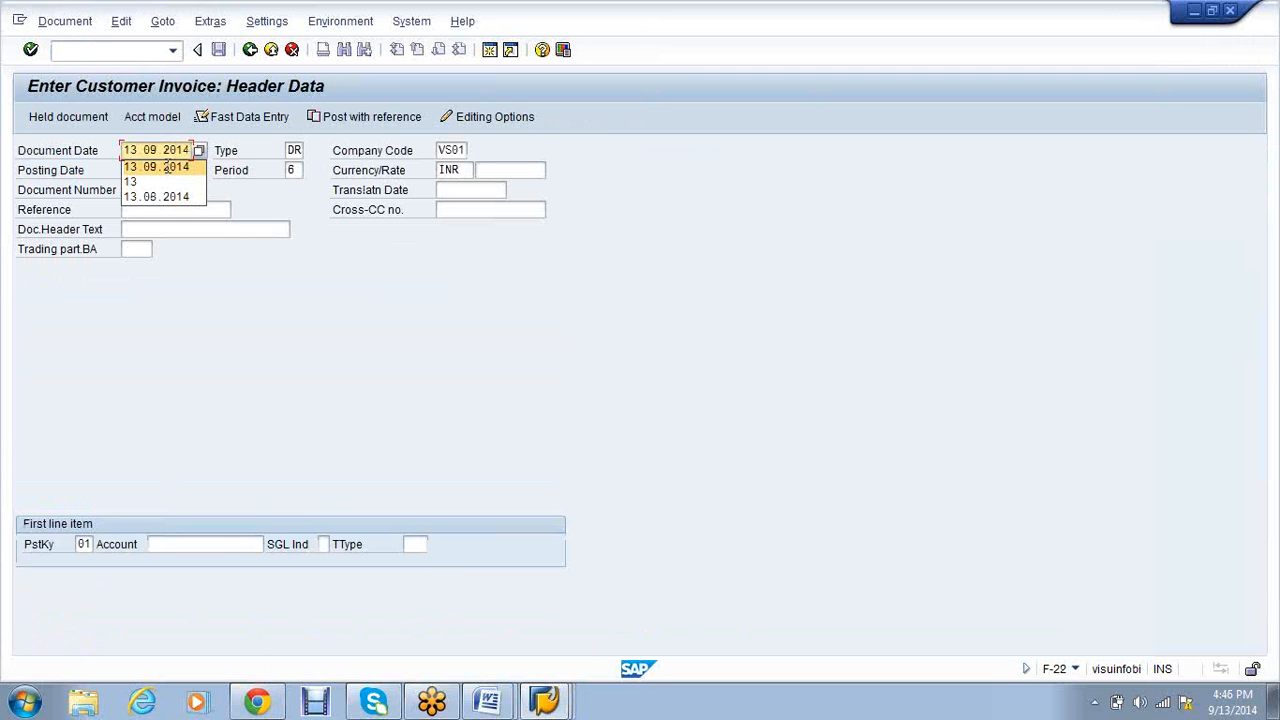
{"action": "left_click", "coordinate": [225, 541]}
{"action": "left_click", "coordinate": [205, 418]}
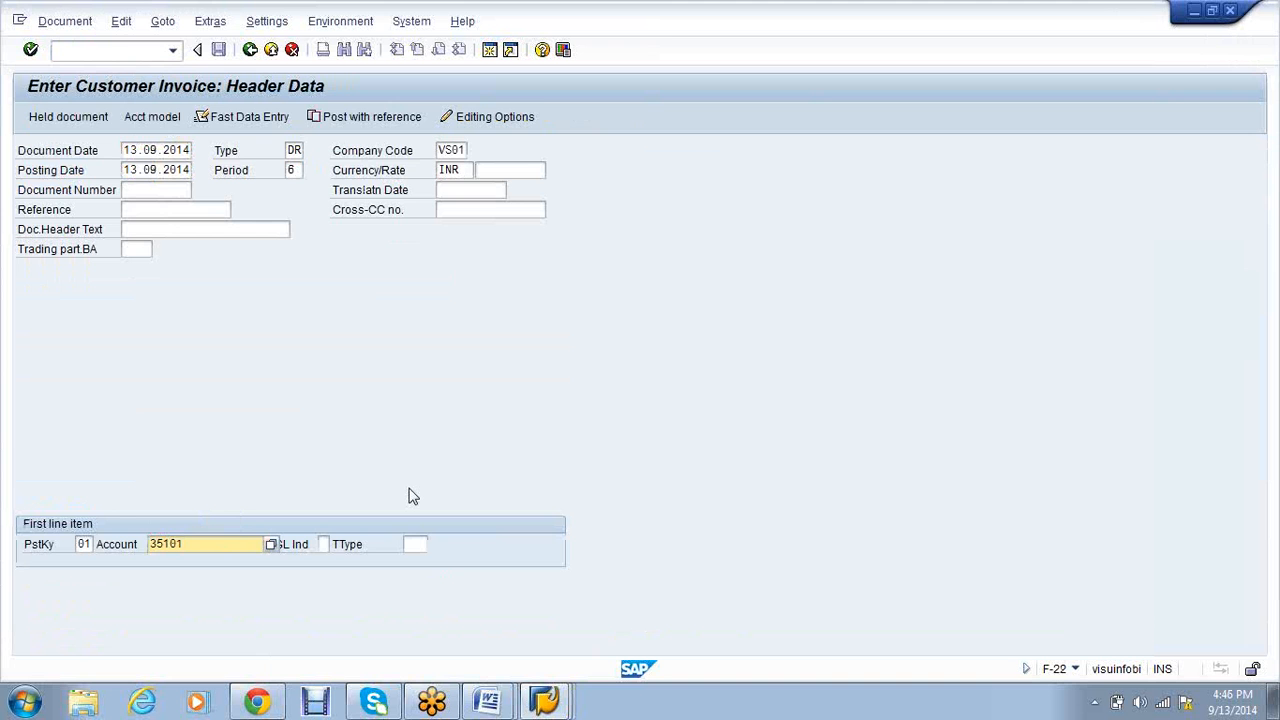
{"action": "key", "text": "alt+Tab"}
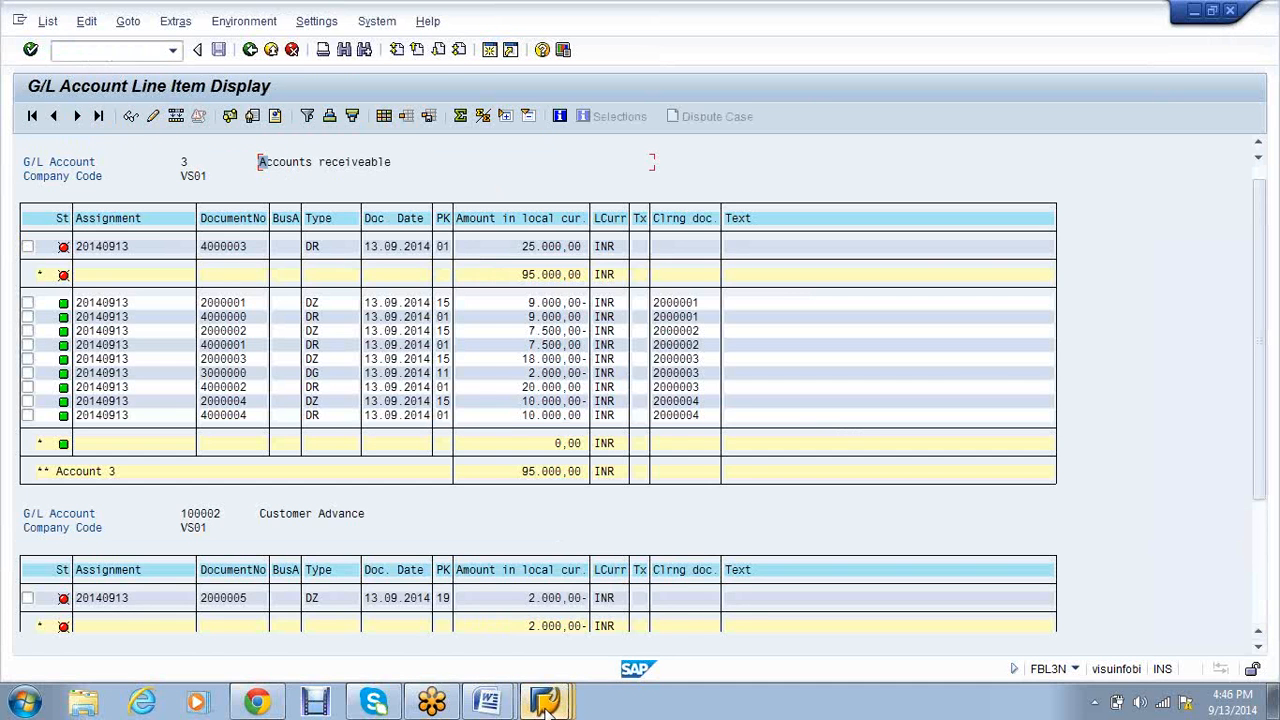
{"action": "left_click", "coordinate": [545, 703]}
{"action": "left_click", "coordinate": [537, 597]}
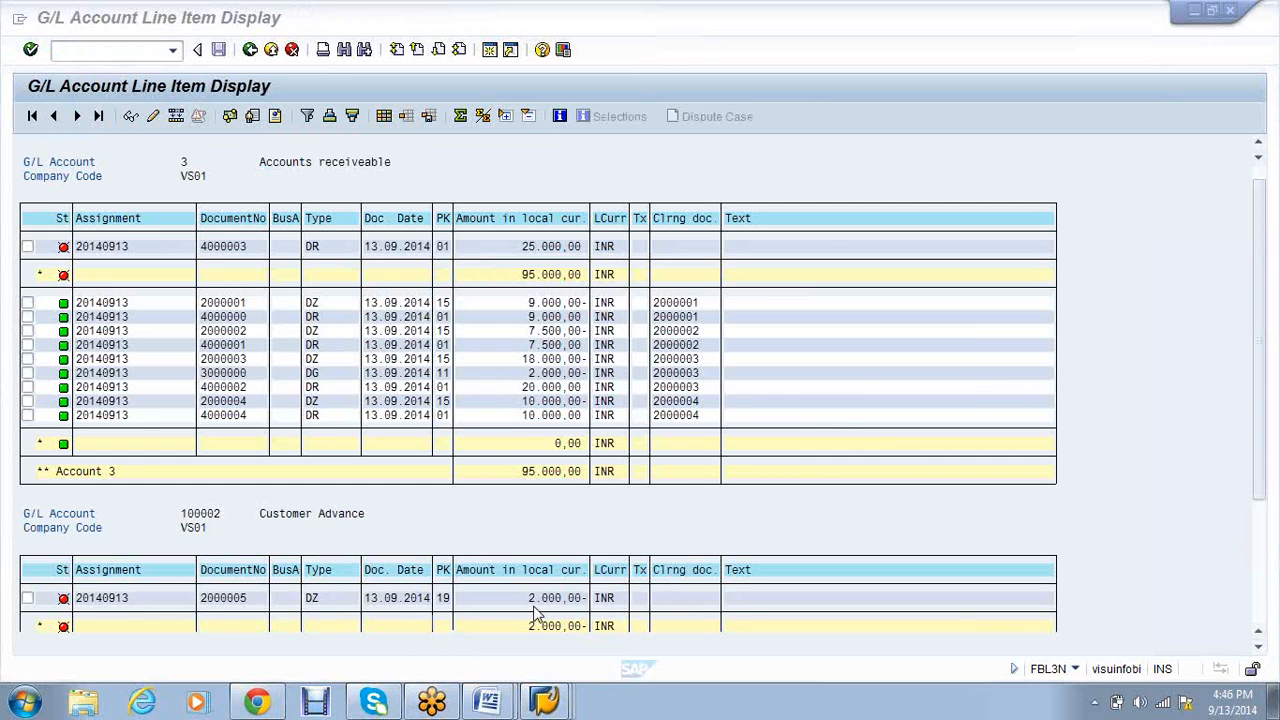
{"action": "left_click", "coordinate": [548, 703]}
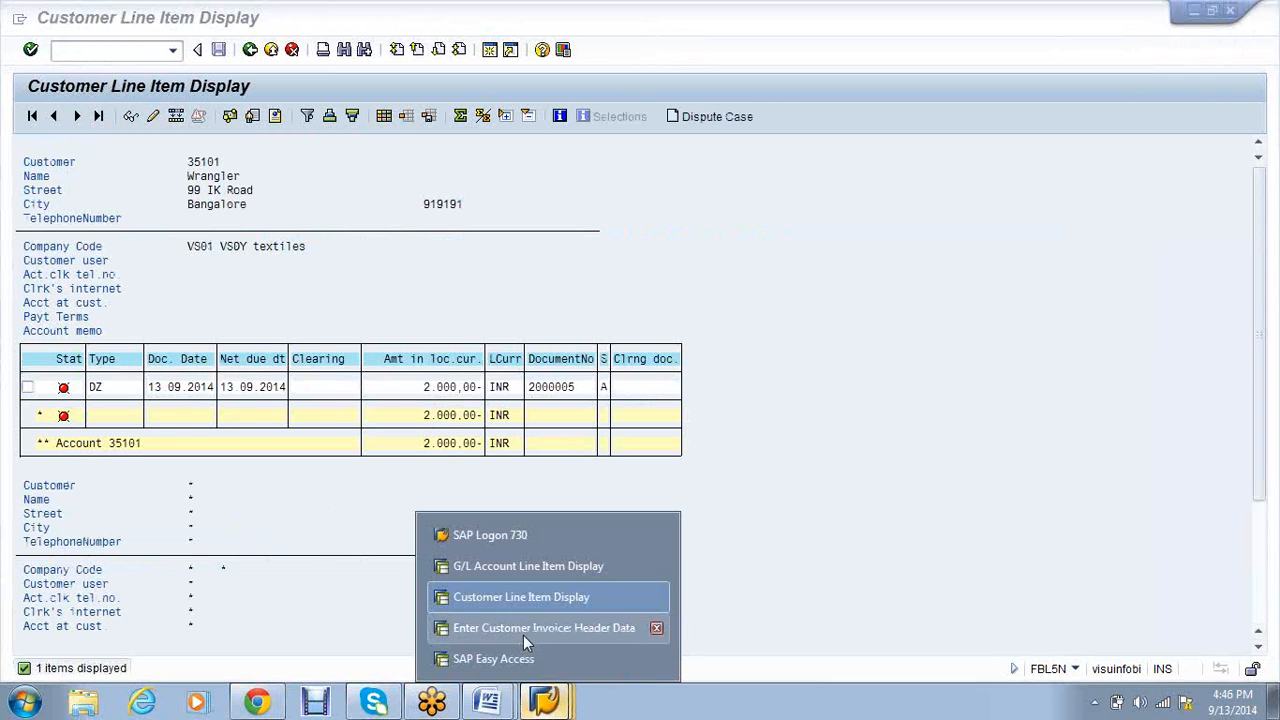
{"action": "left_click", "coordinate": [523, 632]}
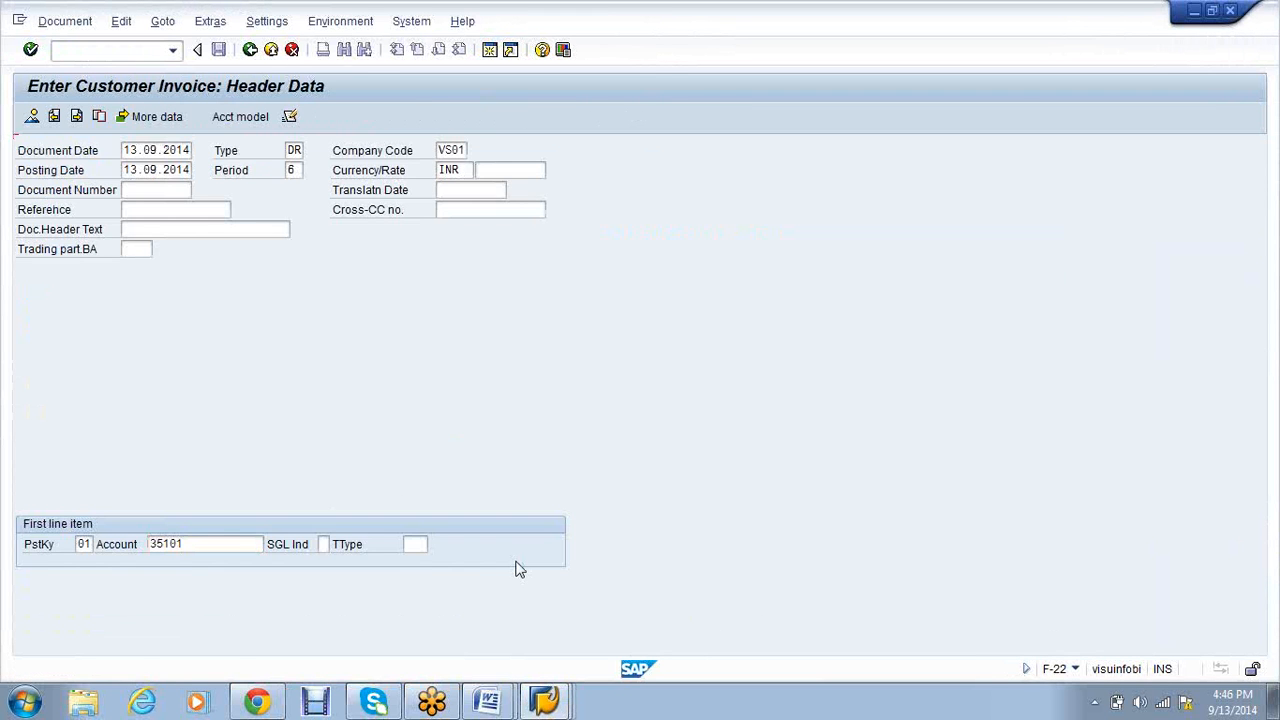
Enter amount 13000, posting key 50 to Credit sales 200001, balance with *, and post document 4000006
{"action": "key", "text": "Return"}
{"action": "type", "text": "1"}
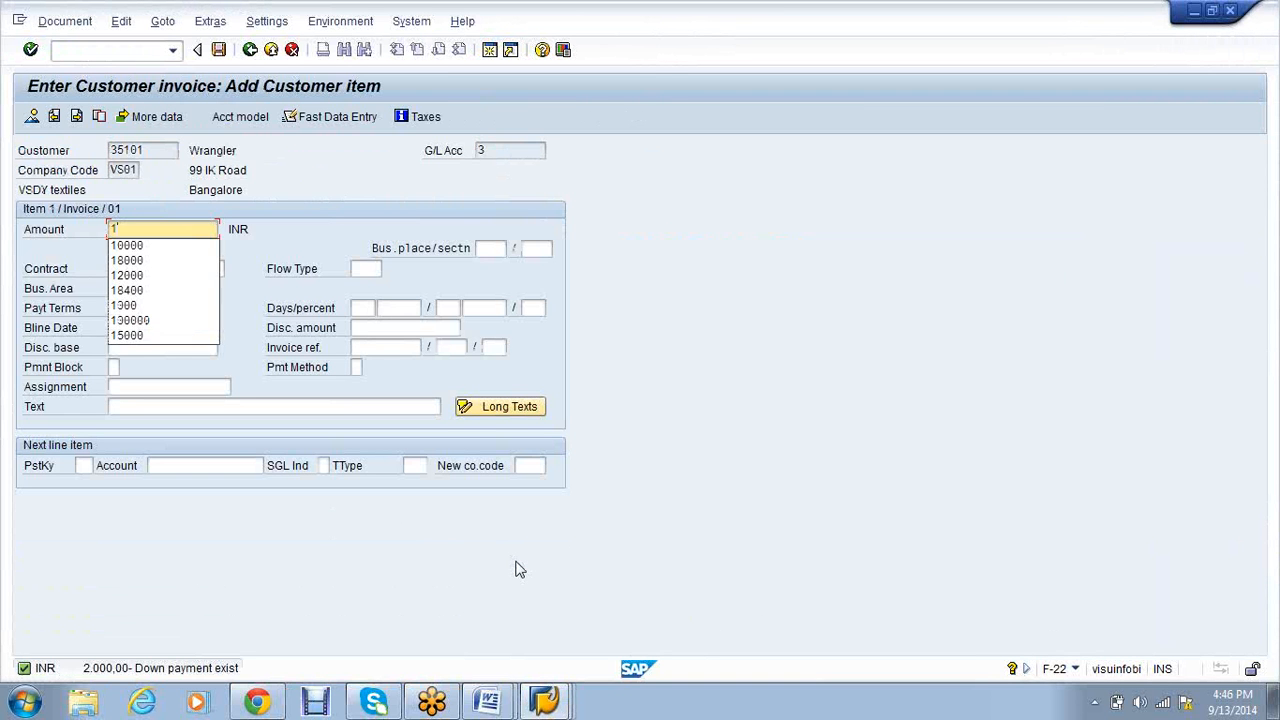
{"action": "type", "text": "3000"}
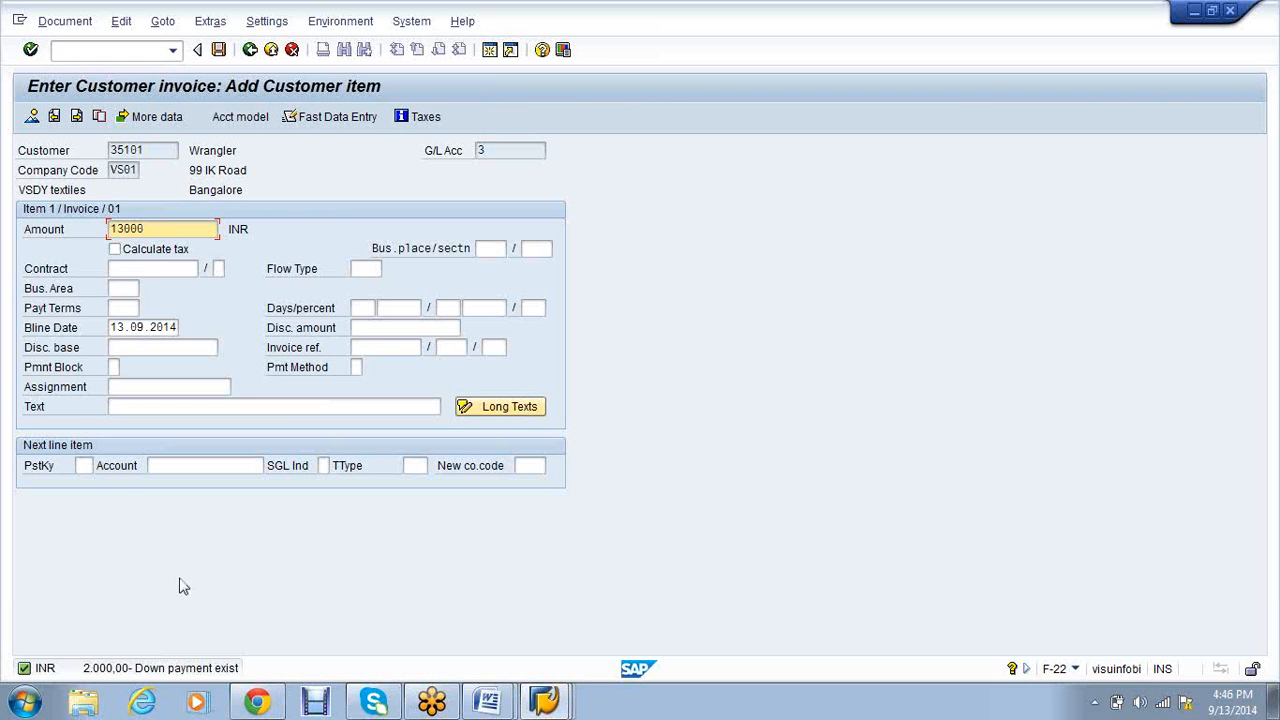
{"action": "left_click", "coordinate": [90, 468]}
{"action": "type", "text": "50"}
{"action": "key", "text": "Tab"}
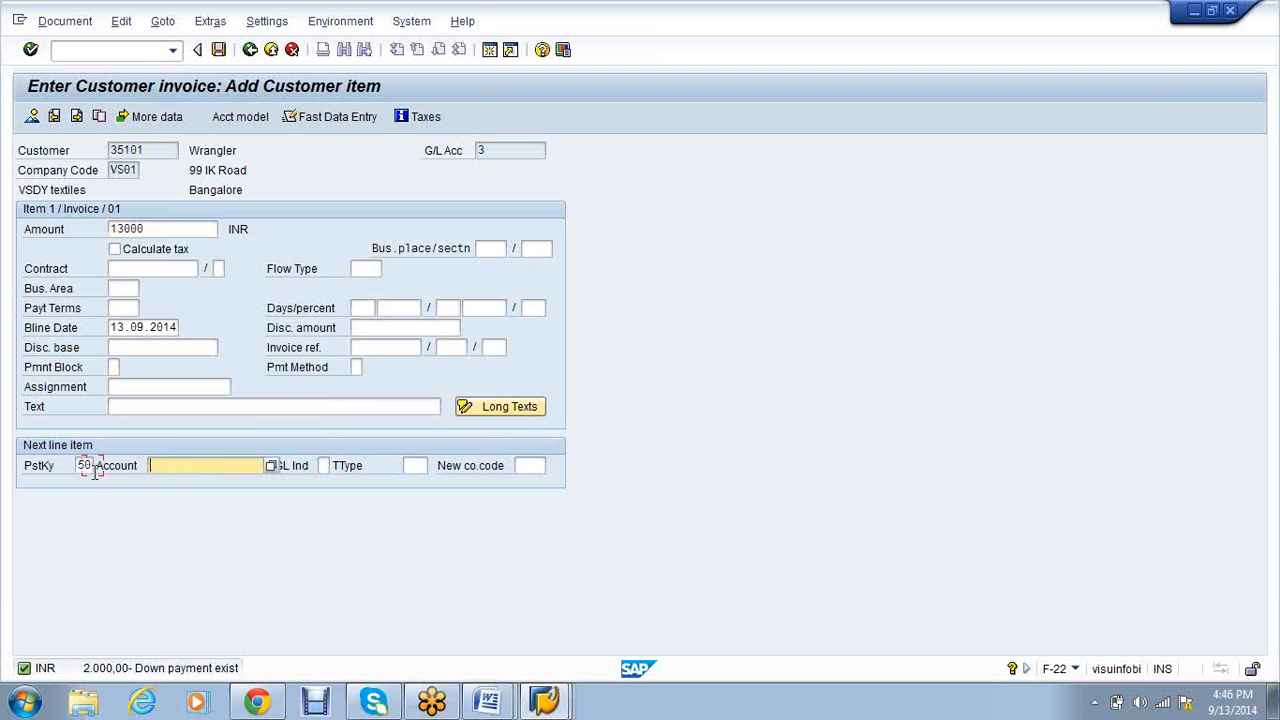
{"action": "left_click", "coordinate": [168, 496]}
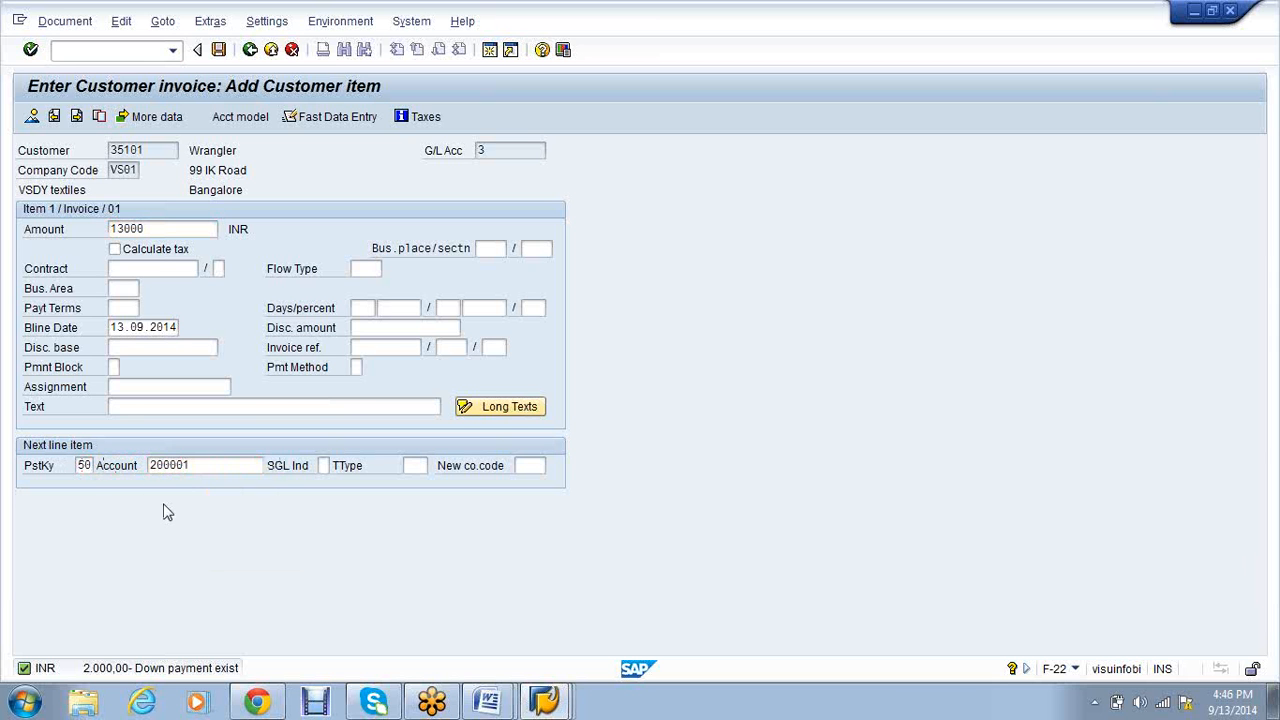
{"action": "key", "text": "Return"}
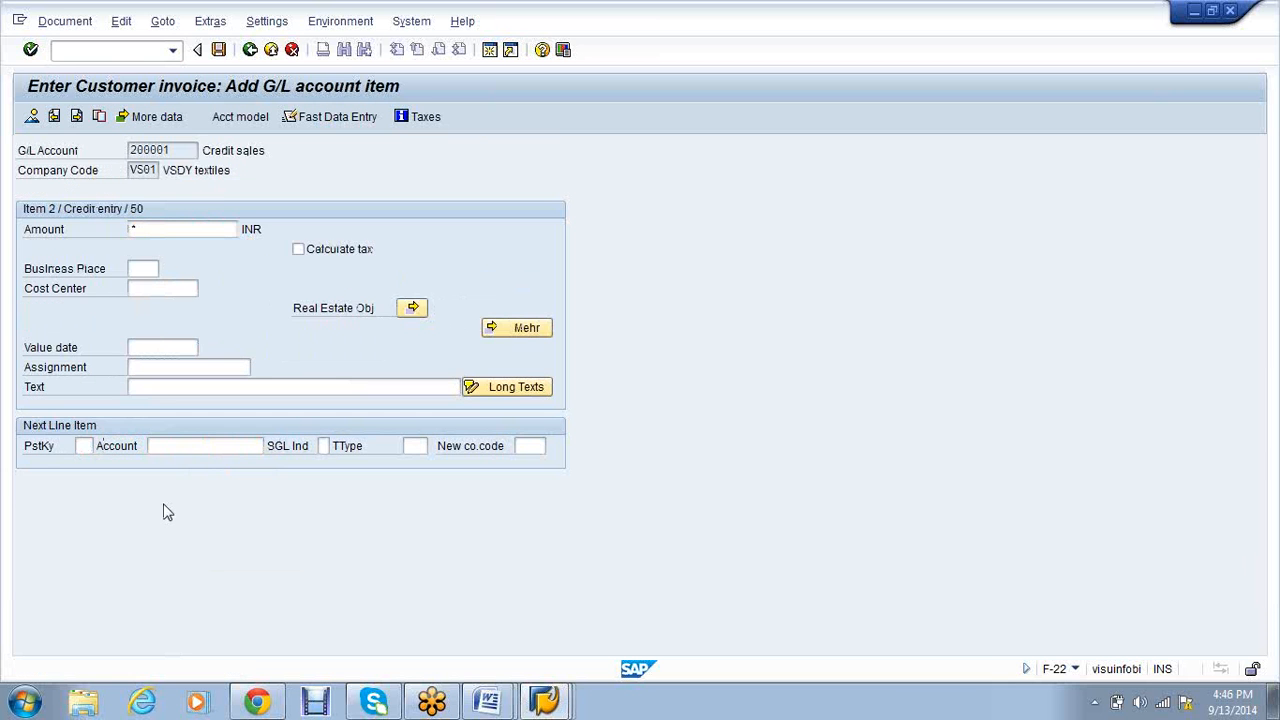
{"action": "type", "text": "*"}
{"action": "key", "text": "Return"}
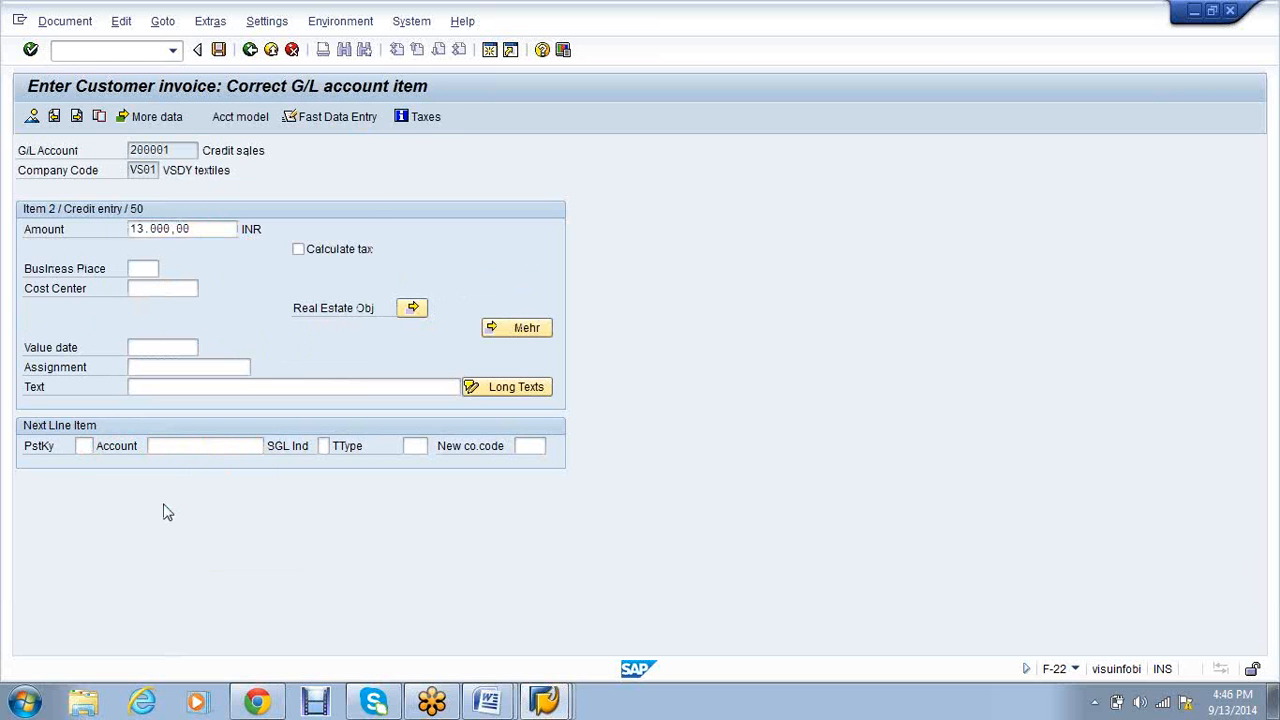
{"action": "key", "text": "ctrl+s"}
{"action": "left_click", "coordinate": [560, 706]}
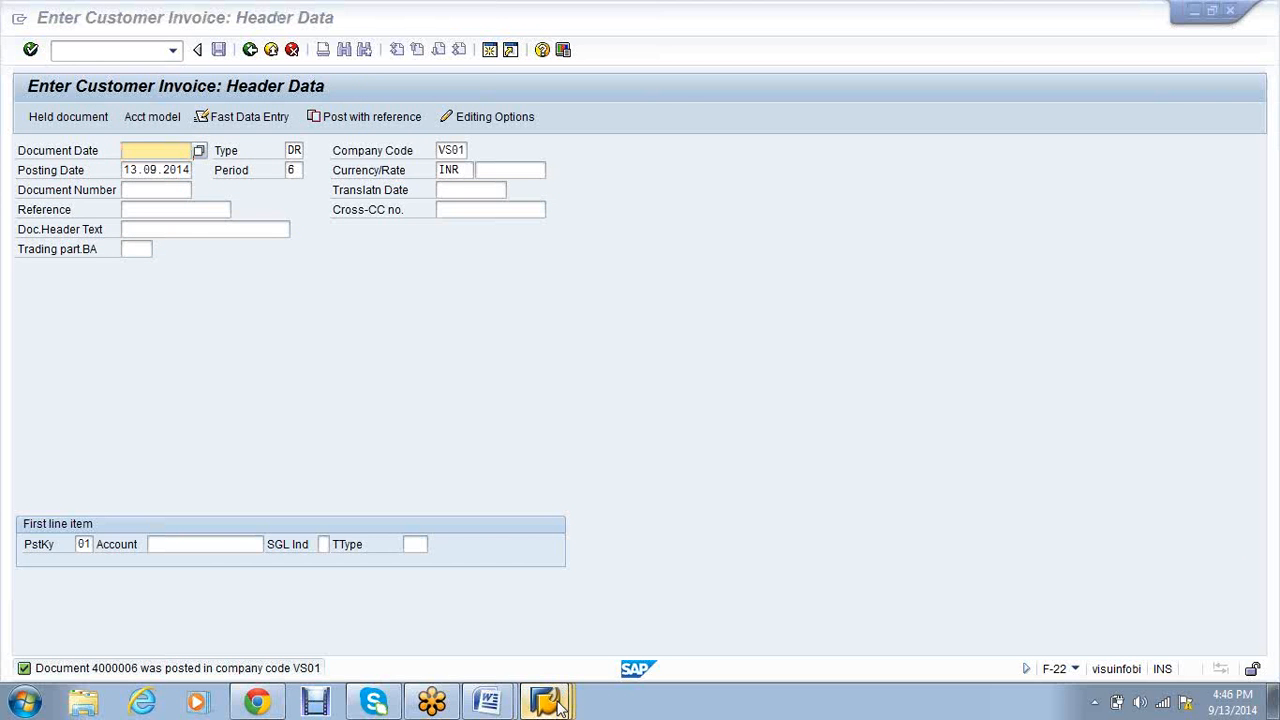
Refresh the customer line items so invoice 4000006 and down payment 2000005 net to 11,000.00
{"action": "mouse_move", "coordinate": [560, 706]}
{"action": "left_click", "coordinate": [551, 597]}
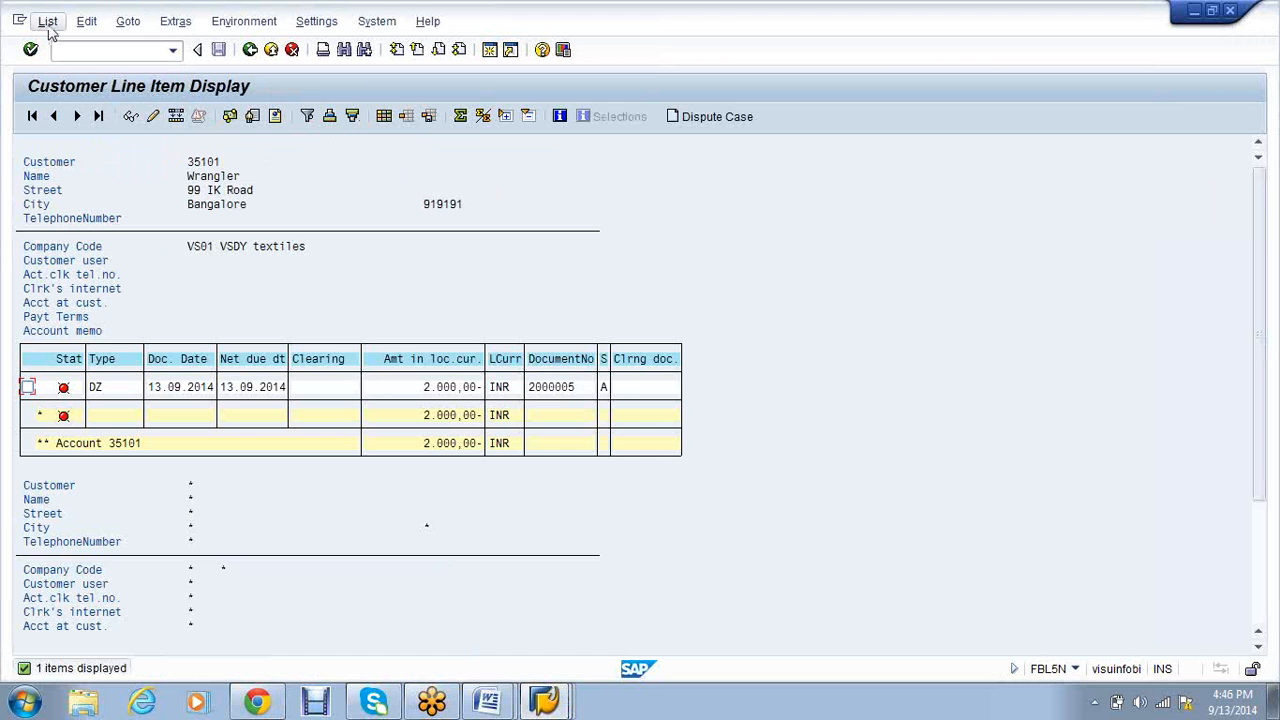
{"action": "left_click", "coordinate": [48, 21]}
{"action": "left_click", "coordinate": [75, 66]}
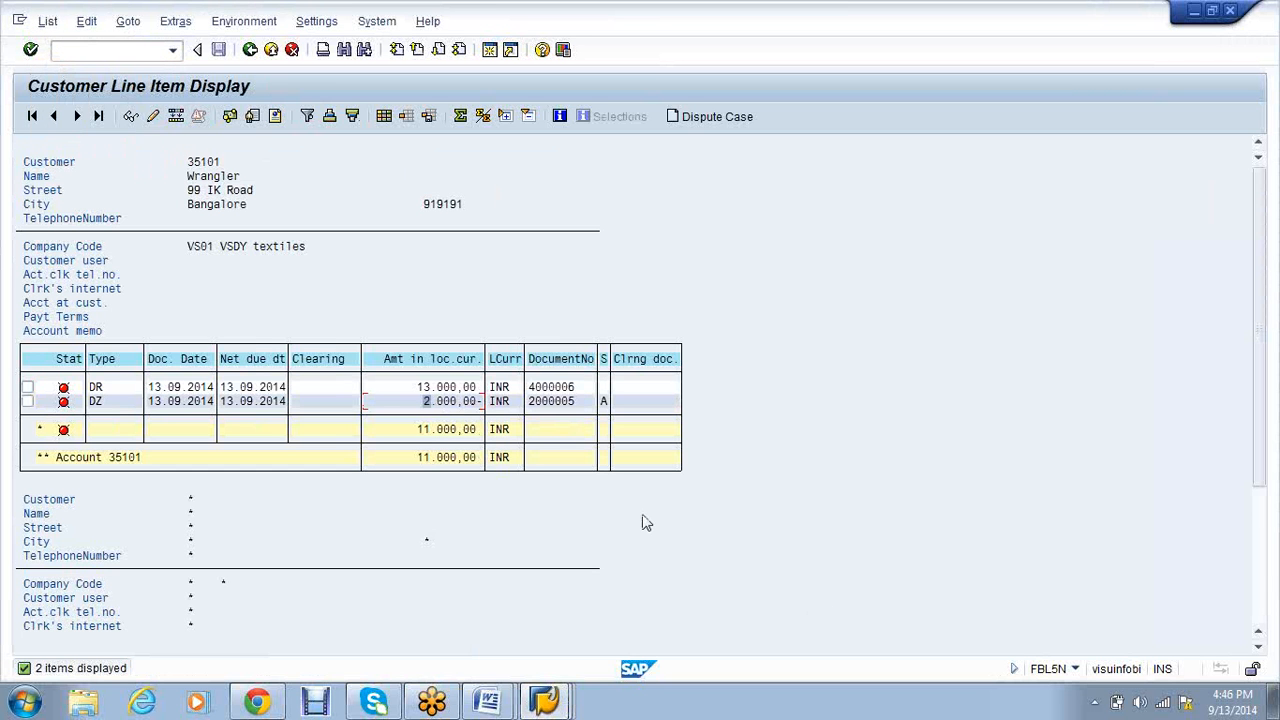
{"action": "left_click", "coordinate": [549, 700]}
{"action": "left_click", "coordinate": [551, 566]}
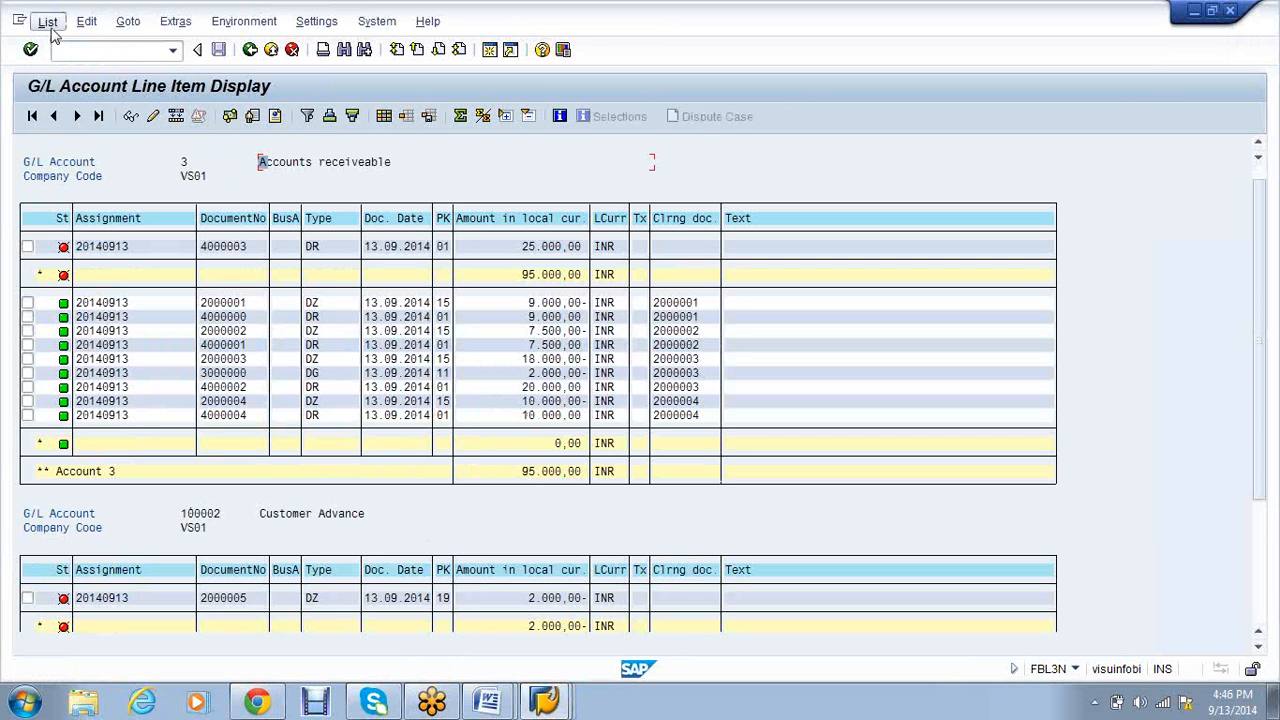
Refresh the G/L line item report and scroll through invoice 4000006 and account 3's 108,000.00 total
{"action": "left_click", "coordinate": [48, 22]}
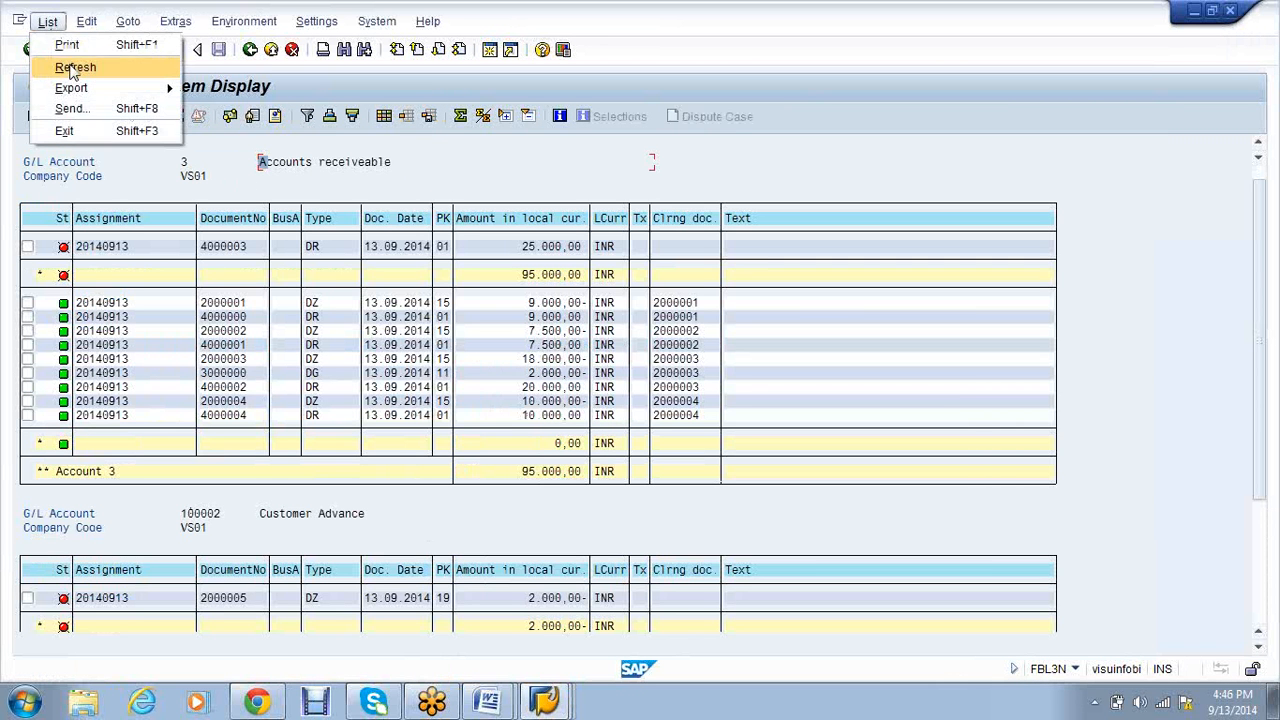
{"action": "left_click", "coordinate": [75, 66]}
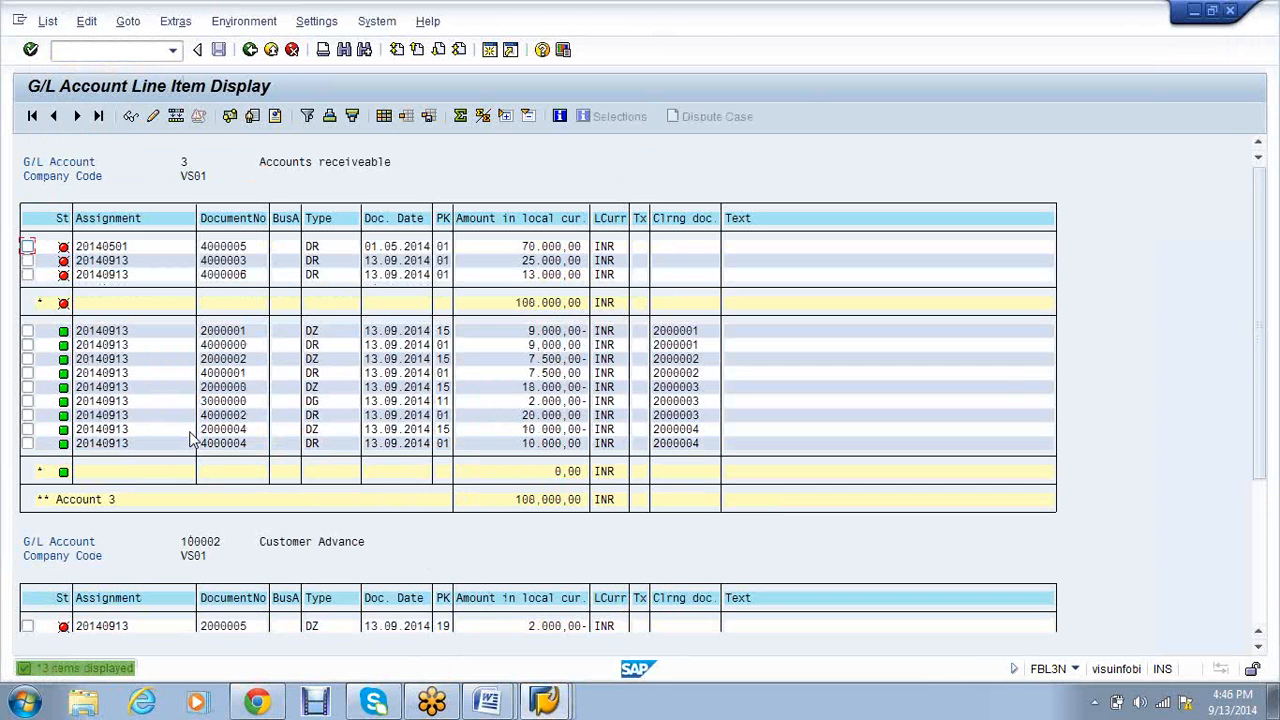
{"action": "scroll", "coordinate": [260, 465], "scroll_direction": "down", "scroll_amount": 1}
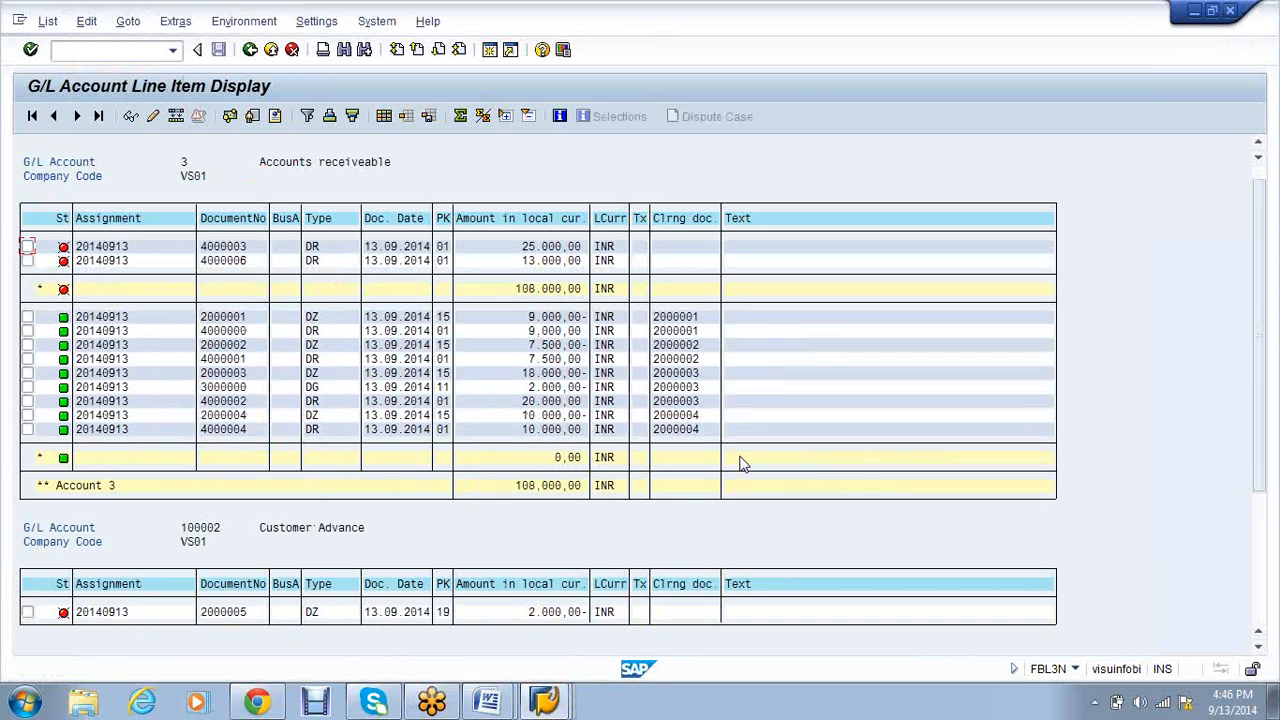
{"action": "scroll", "coordinate": [740, 463], "scroll_direction": "down", "scroll_amount": 1}
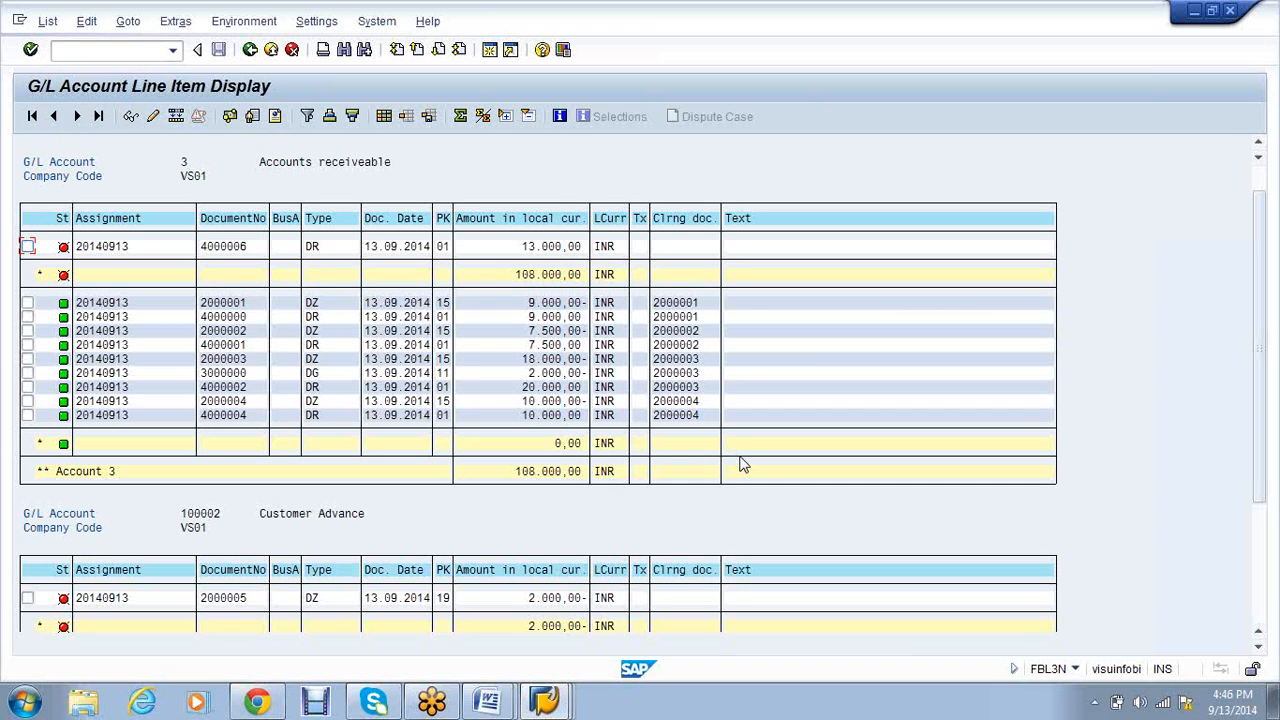
{"action": "scroll", "coordinate": [510, 593], "scroll_direction": "down", "scroll_amount": 1}
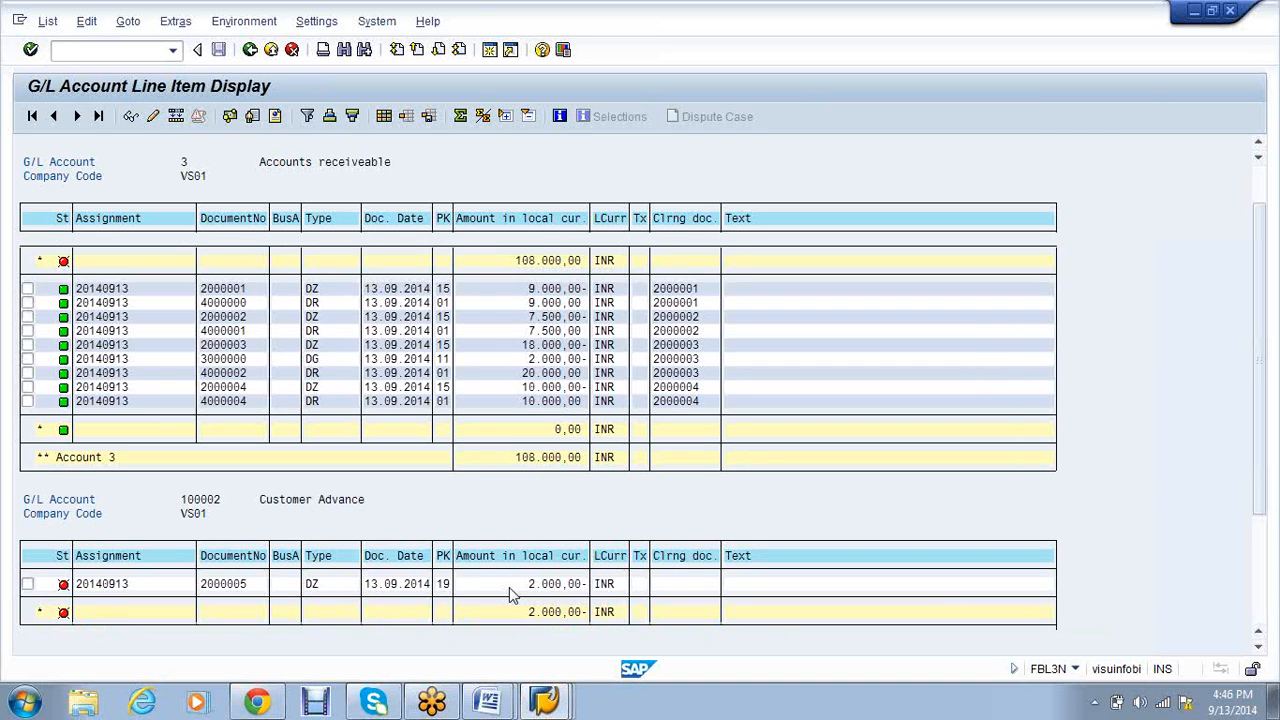
{"action": "scroll", "coordinate": [510, 593], "scroll_direction": "down", "scroll_amount": 1}
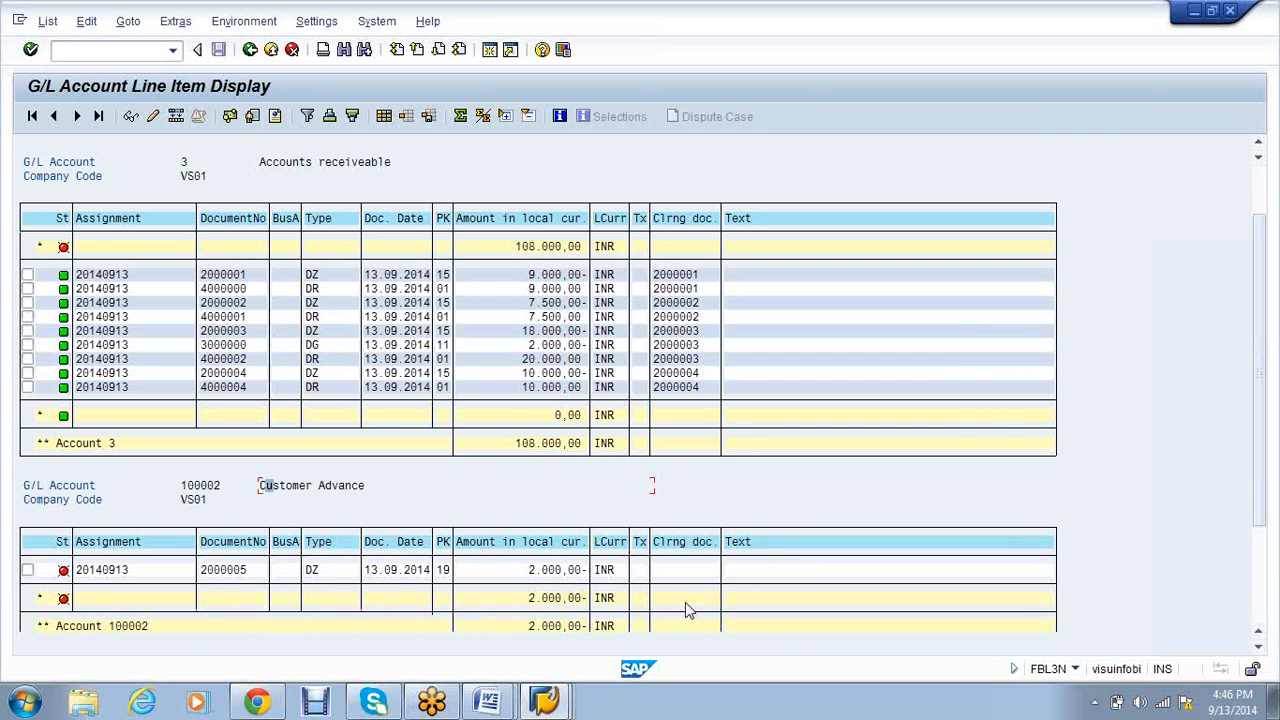
{"action": "left_click", "coordinate": [507, 708]}
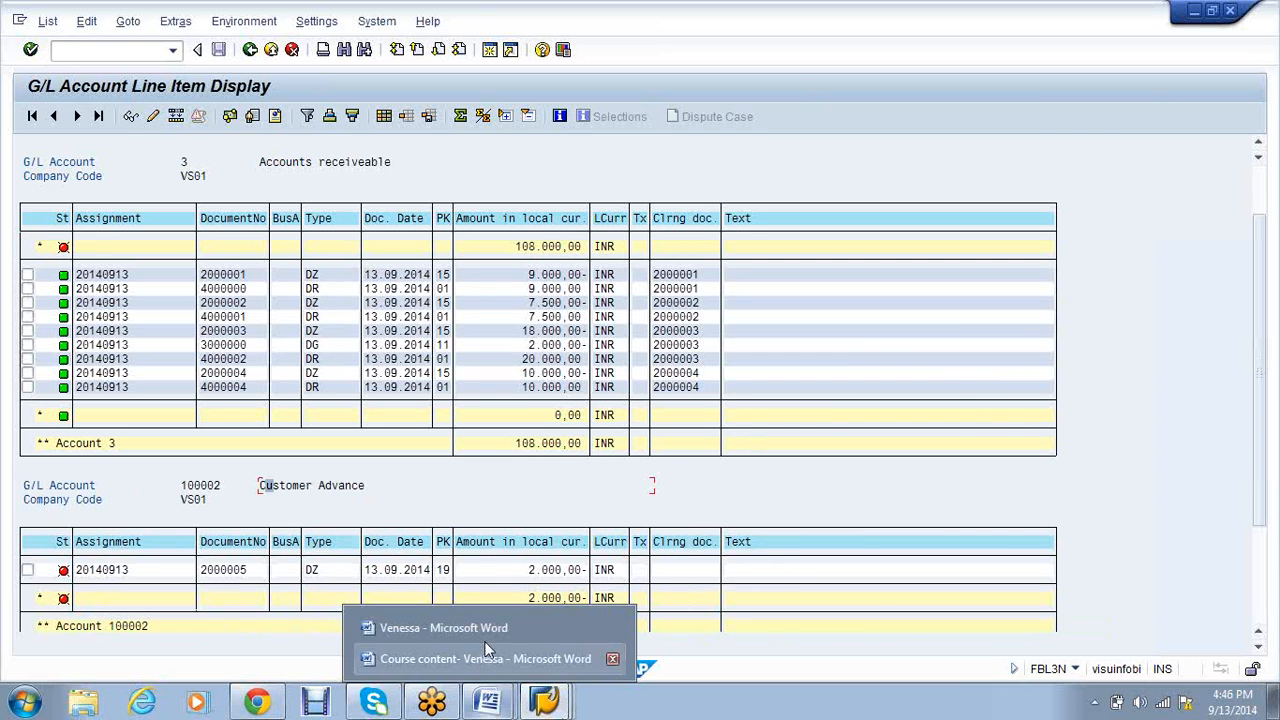
Copy transaction code F-39 from the Course content notes and return to the SAP invoice window
{"action": "left_click", "coordinate": [487, 661]}
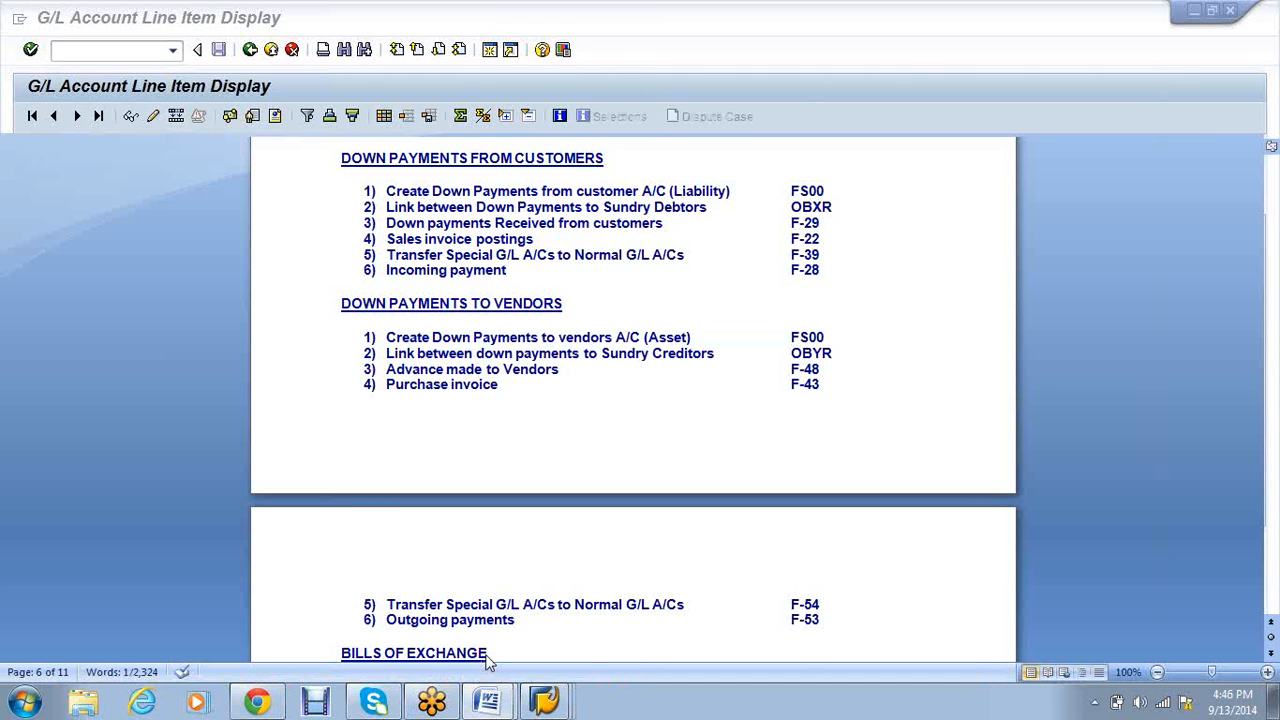
{"action": "left_click_drag", "start_coordinate": [820, 256], "coordinate": [791, 256]}
{"action": "key", "text": "ctrl+c"}
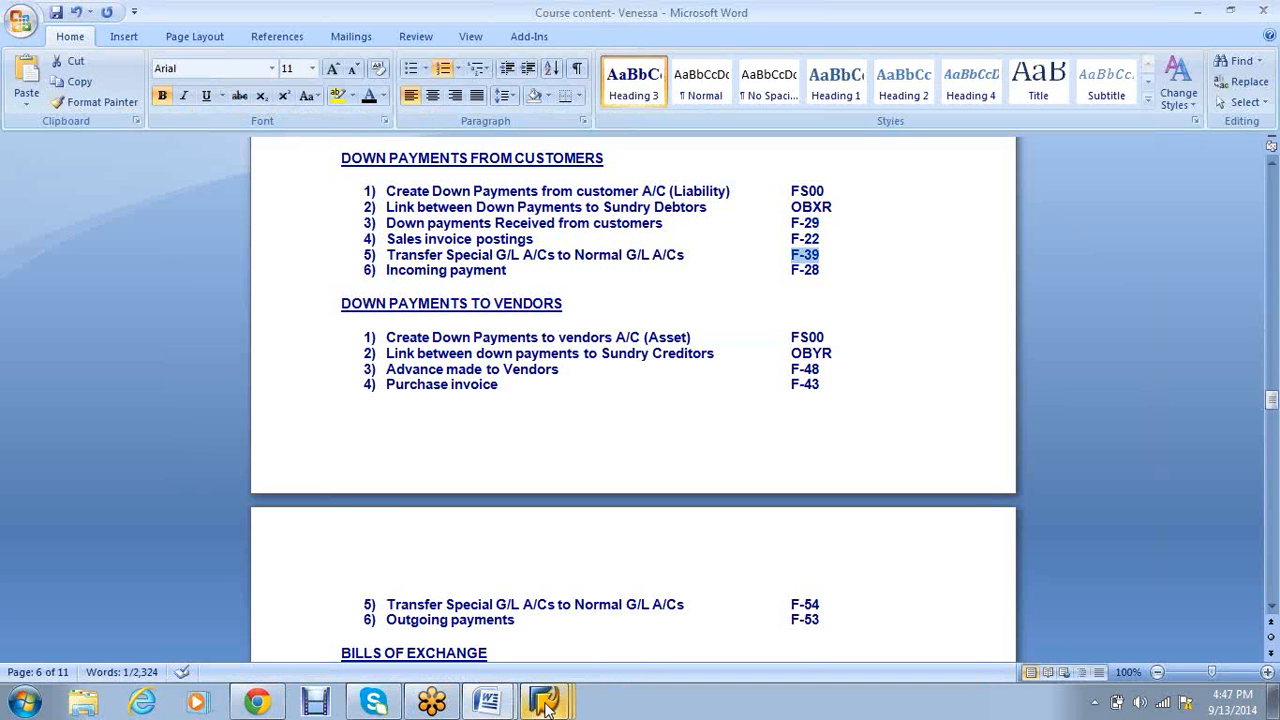
{"action": "left_click", "coordinate": [544, 705]}
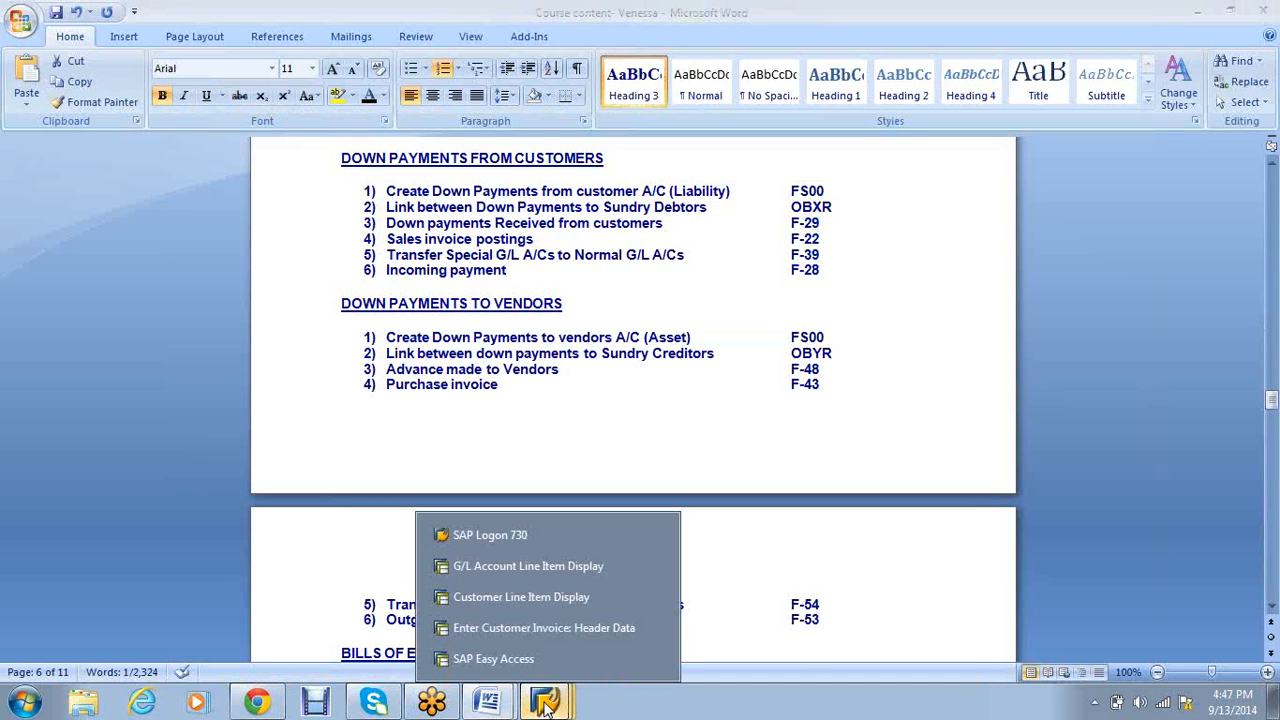
{"action": "left_click", "coordinate": [591, 633]}
Start F-39 and enter document date 13.09.2014 and the customer account chosen via search help
{"action": "left_click", "coordinate": [72, 55]}
{"action": "type", "text": "/n"}
{"action": "key", "text": "ctrl+v"}
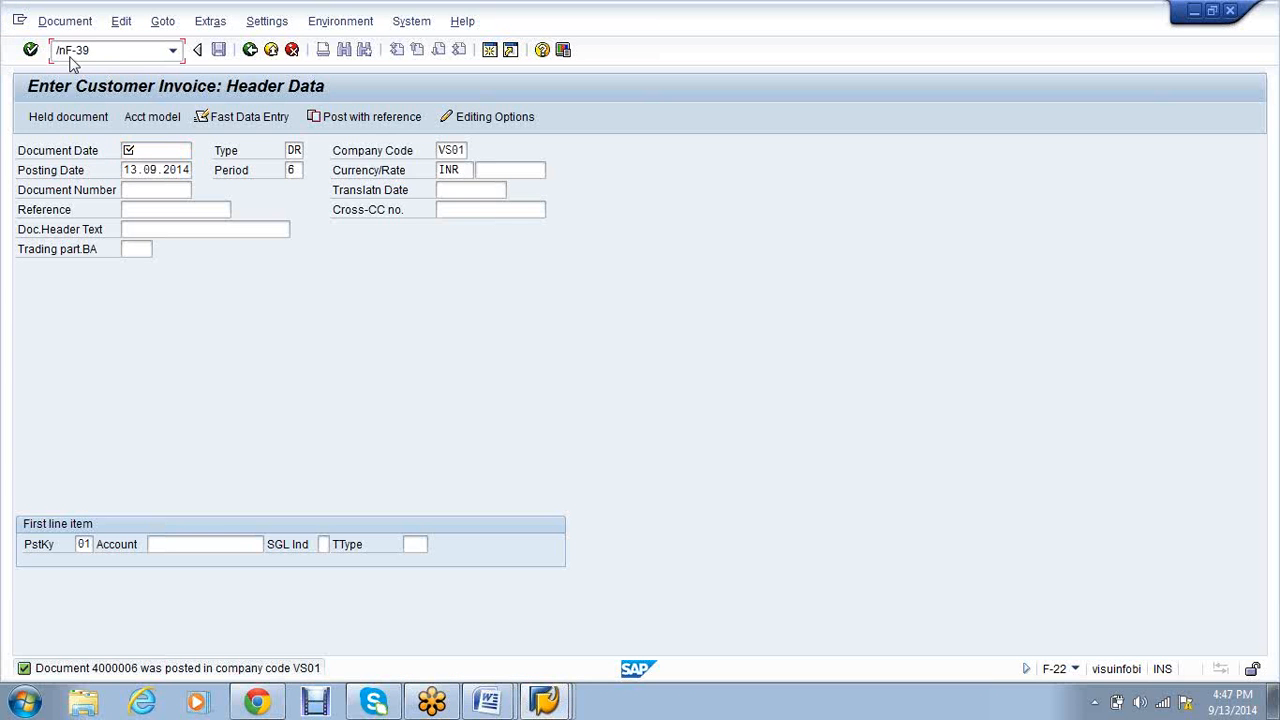
{"action": "key", "text": "Return"}
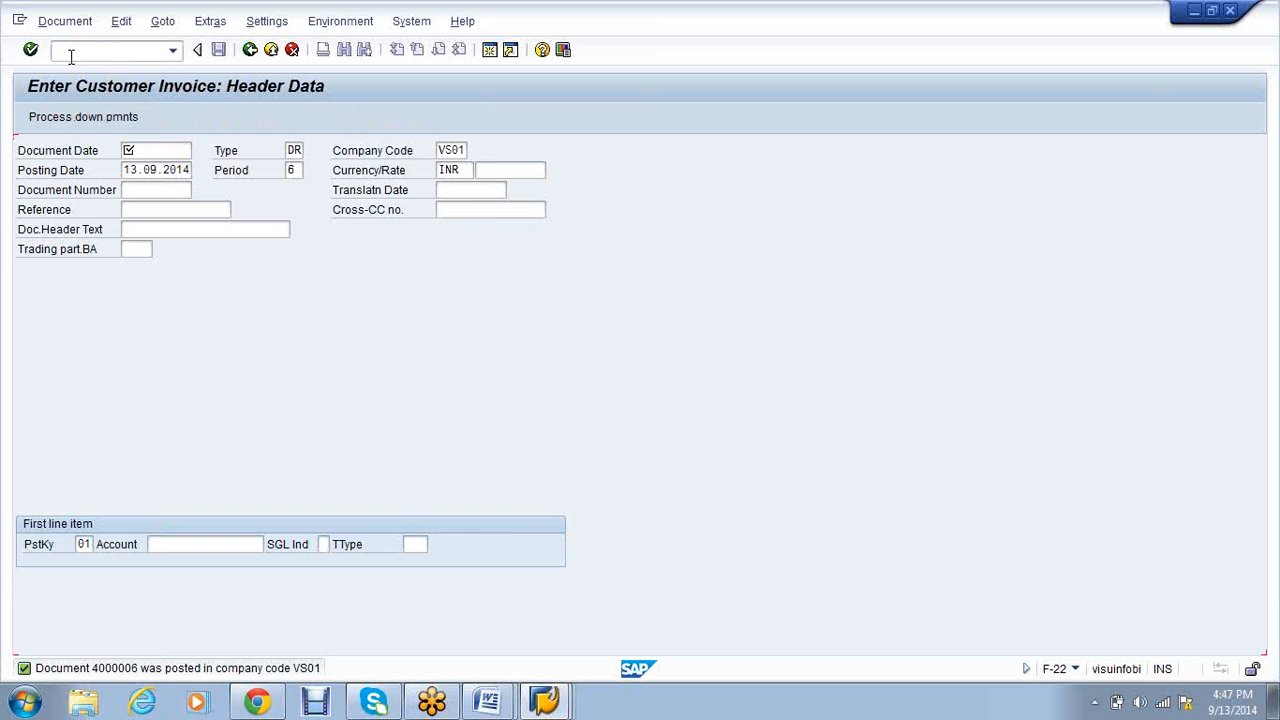
{"action": "type", "text": "13.09.2014"}
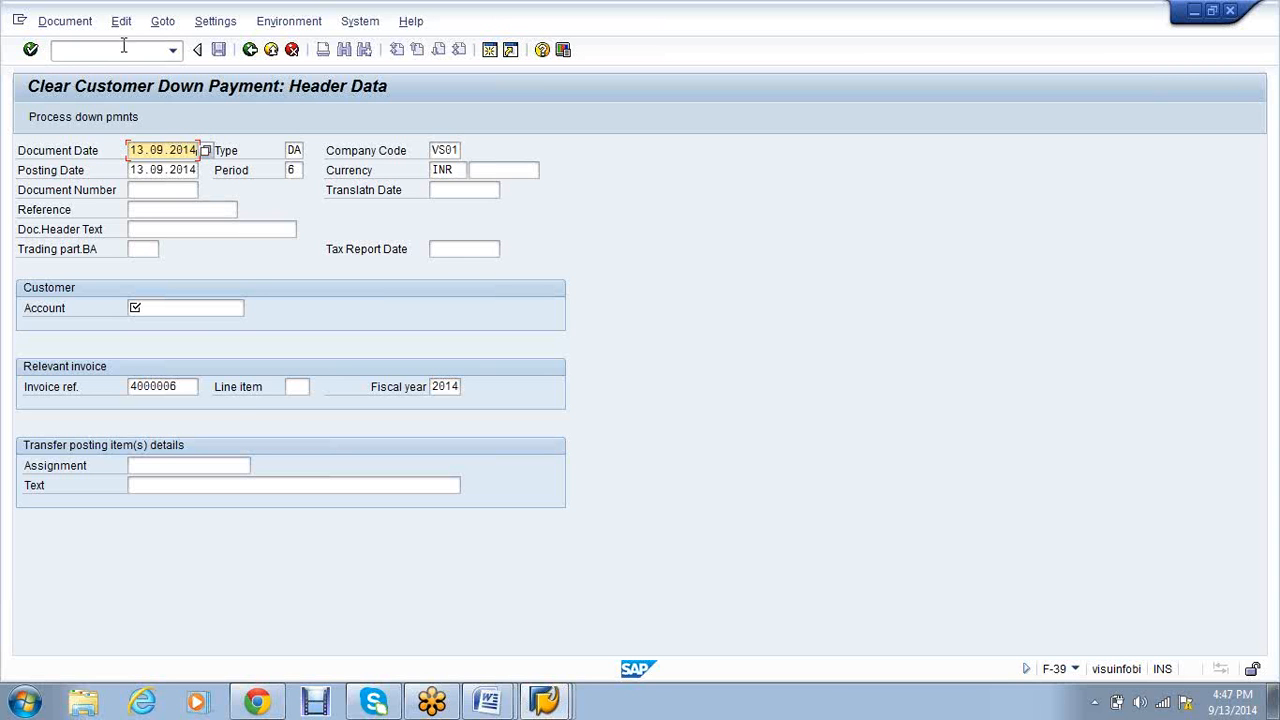
{"action": "key", "text": "ctrl+v"}
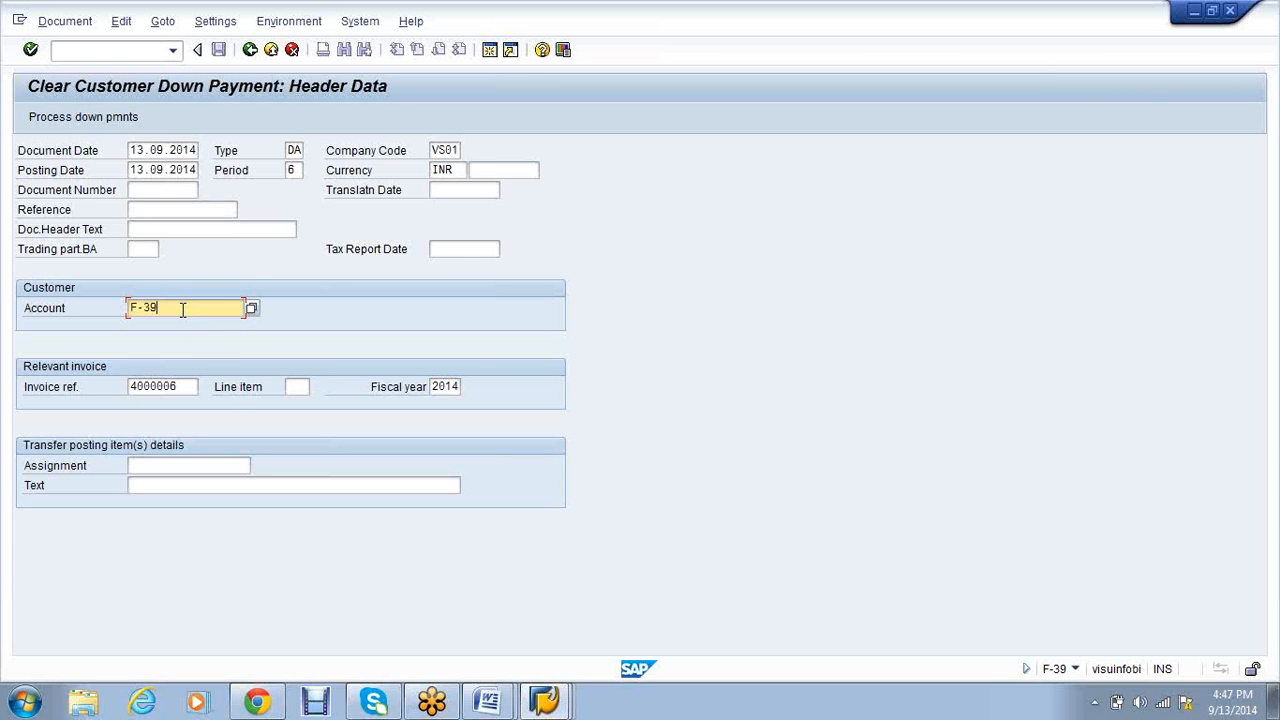
{"action": "key", "text": "BackSpace"}
{"action": "key", "text": "BackSpace"}
{"action": "key", "text": "BackSpace"}
{"action": "key", "text": "BackSpace"}
{"action": "left_click", "coordinate": [251, 308]}
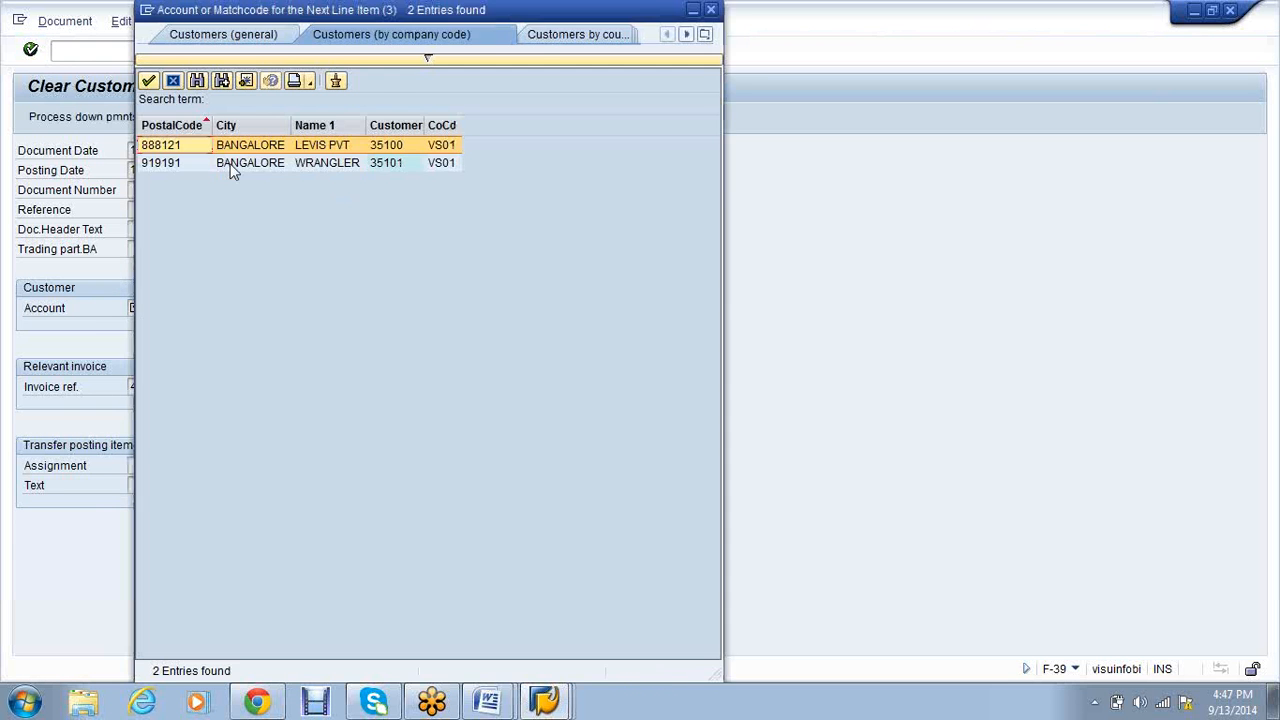
{"action": "double_click", "coordinate": [229, 164]}
{"action": "mouse_move", "coordinate": [545, 700]}
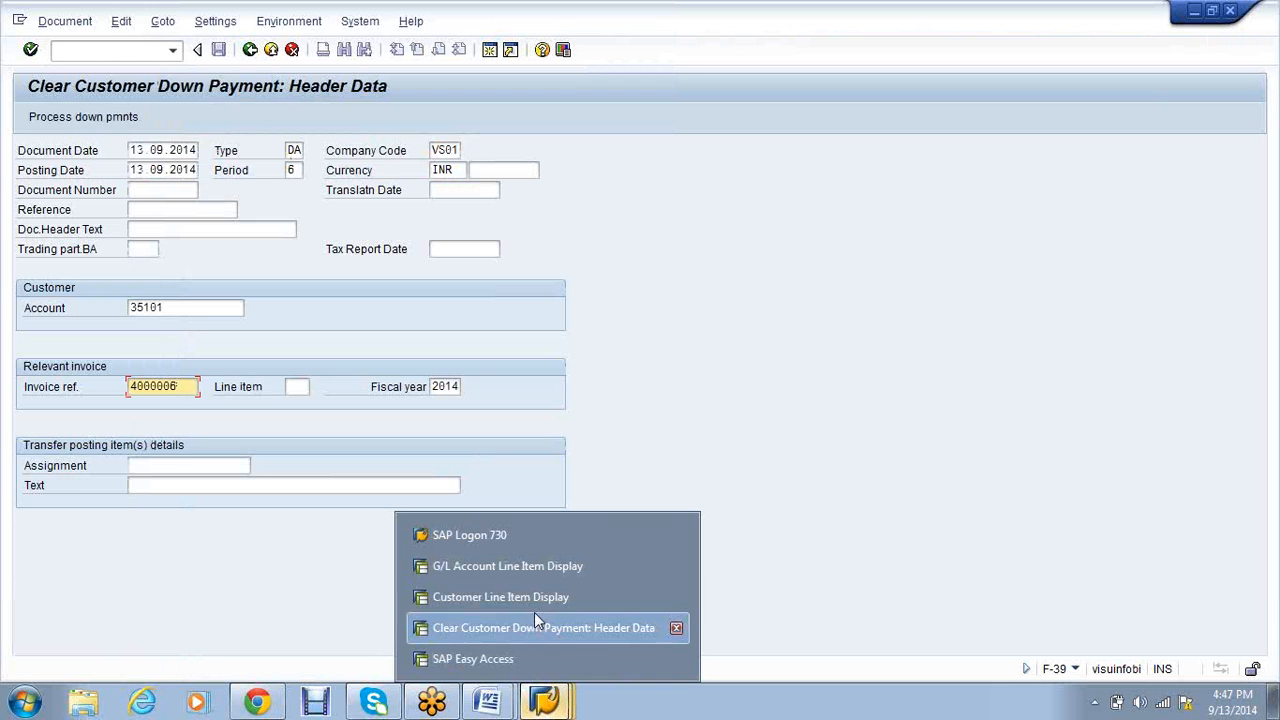
{"action": "left_click", "coordinate": [500, 597]}
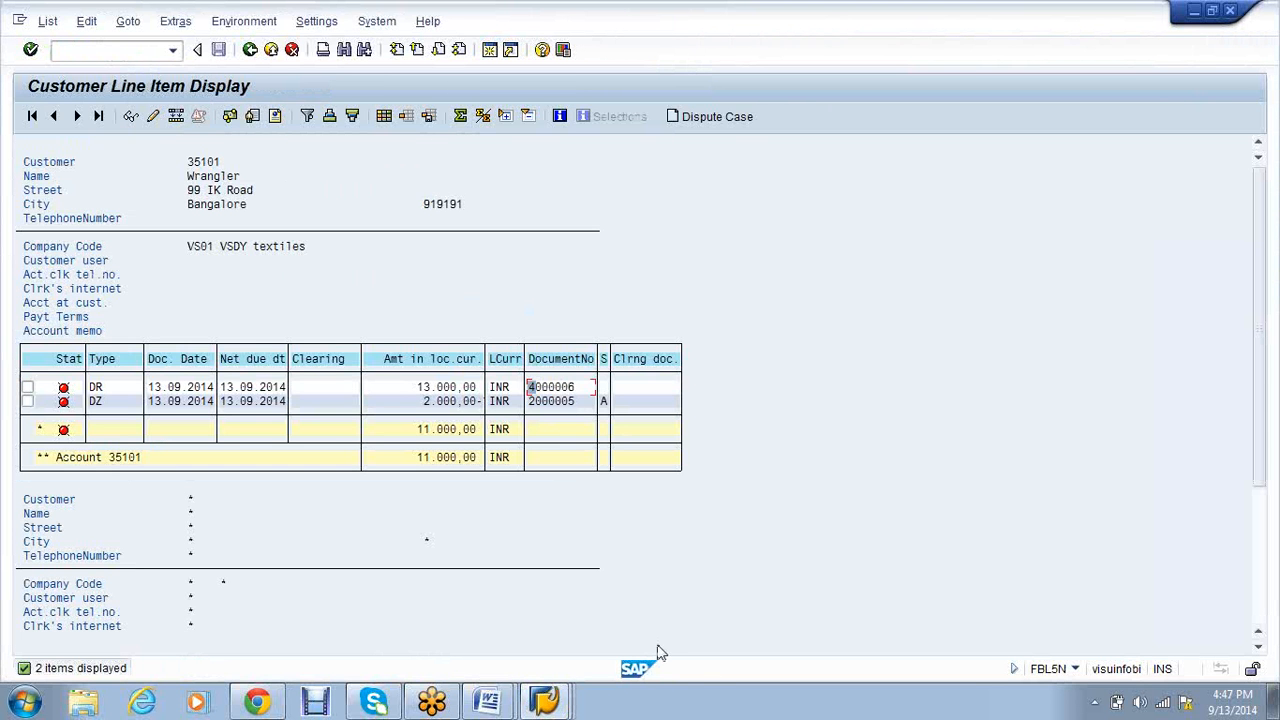
{"action": "key", "text": "alt+Tab"}
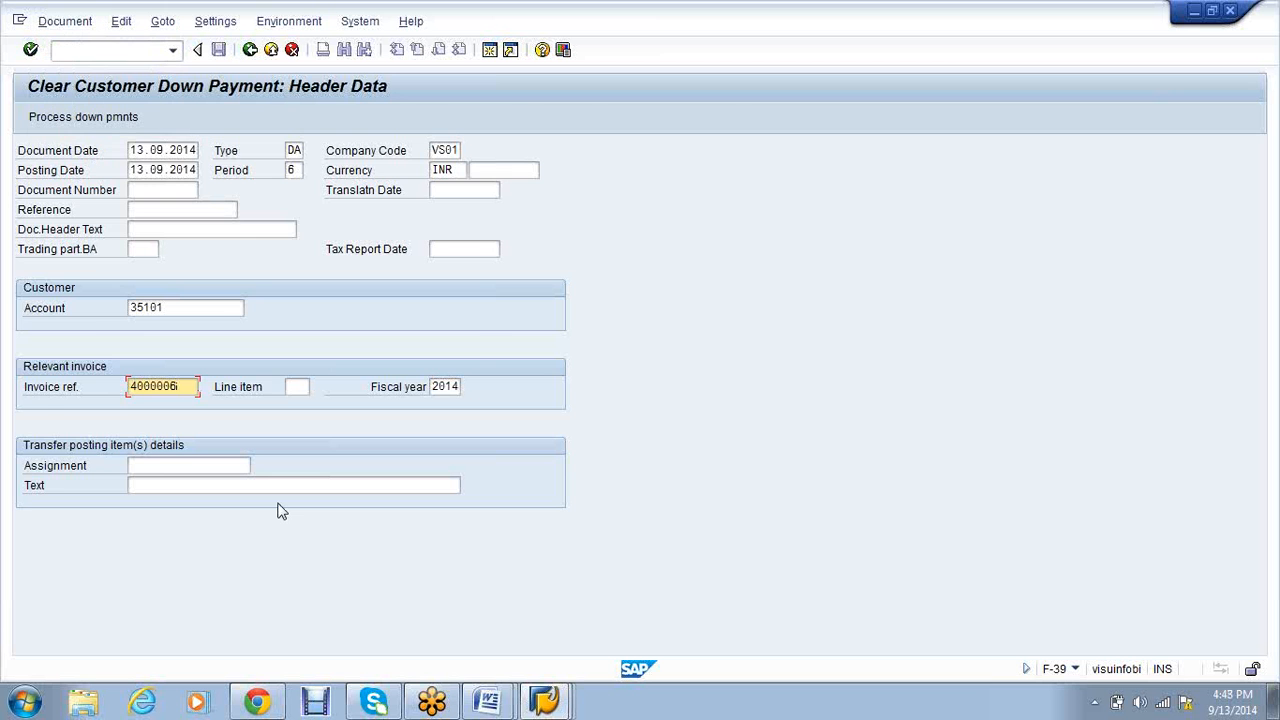
{"action": "key", "text": "alt+Tab"}
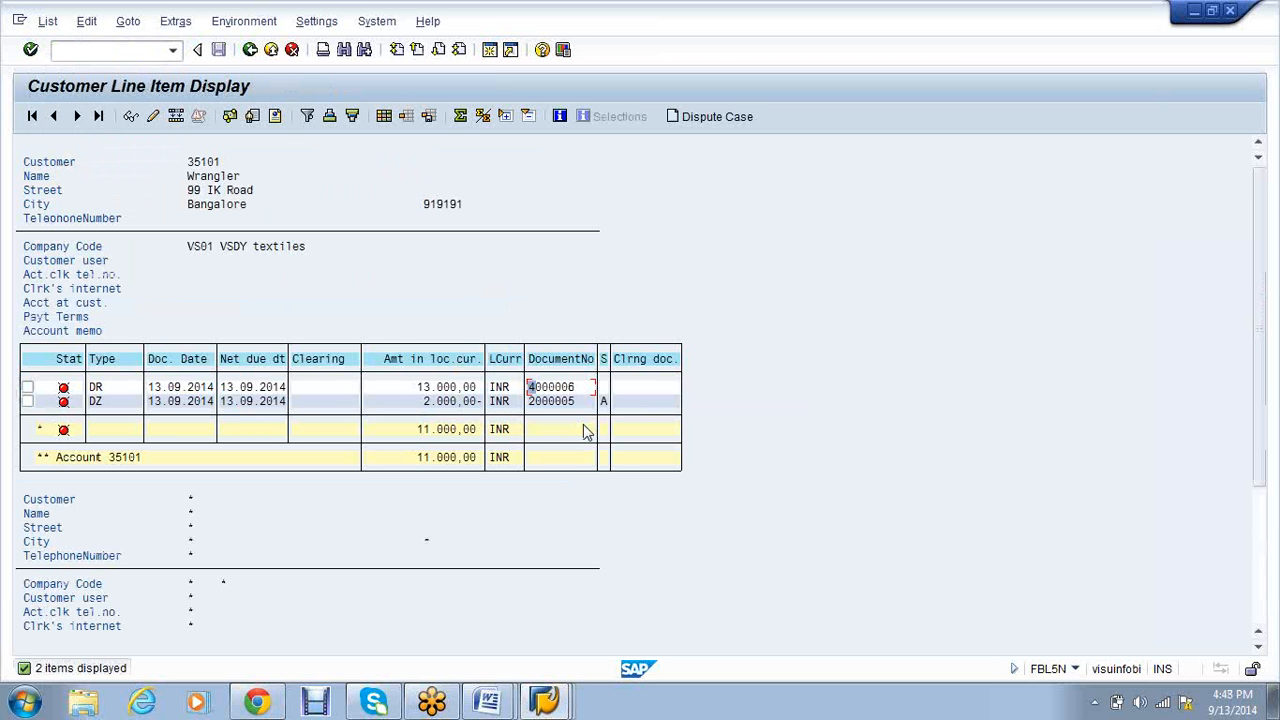
{"action": "key", "text": "alt+Tab"}
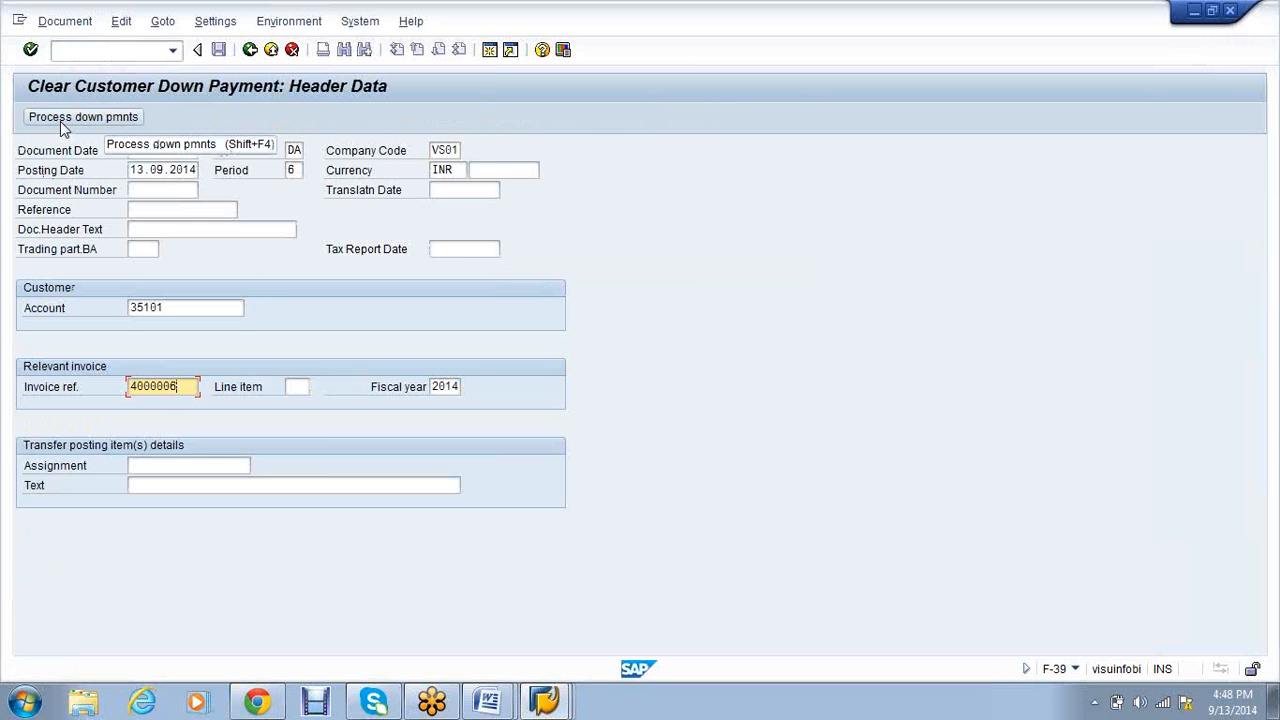
Transfer the full 2,000.00 down payment 2000005 against invoice 4000006 and post it as document 3000001
{"action": "left_click", "coordinate": [60, 121]}
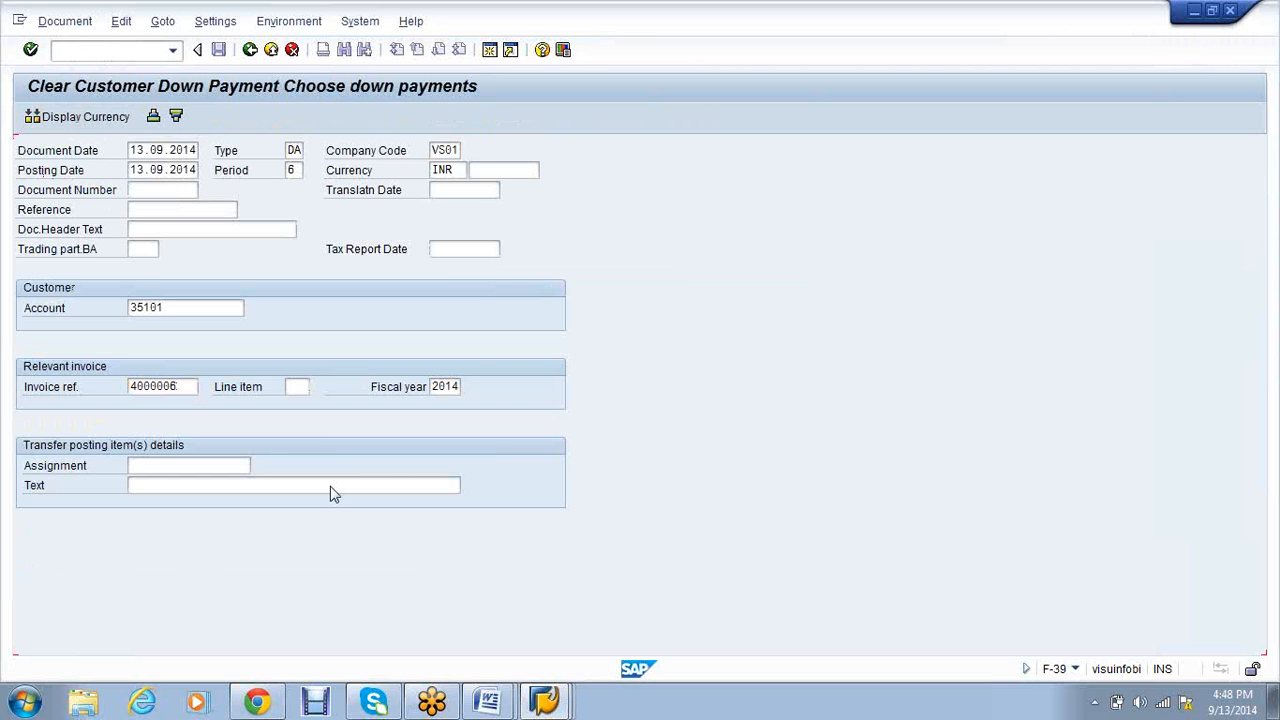
{"action": "double_click", "coordinate": [691, 229]}
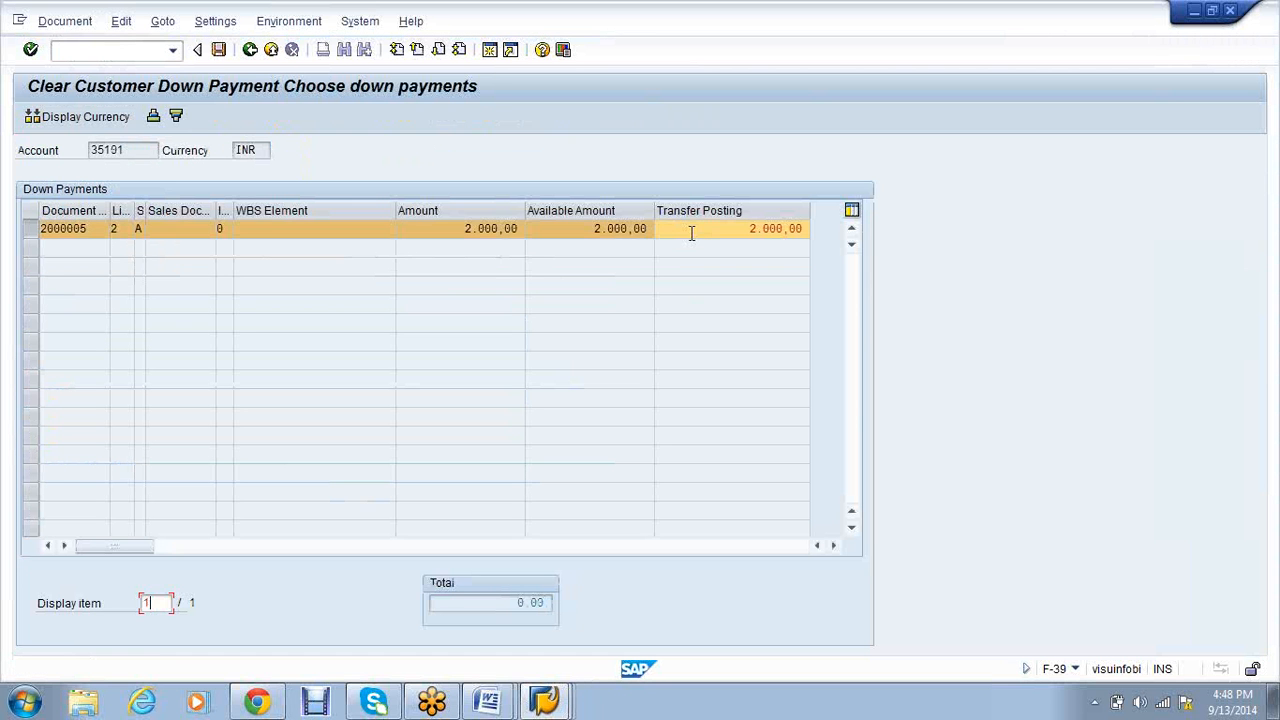
{"action": "left_click", "coordinate": [220, 54]}
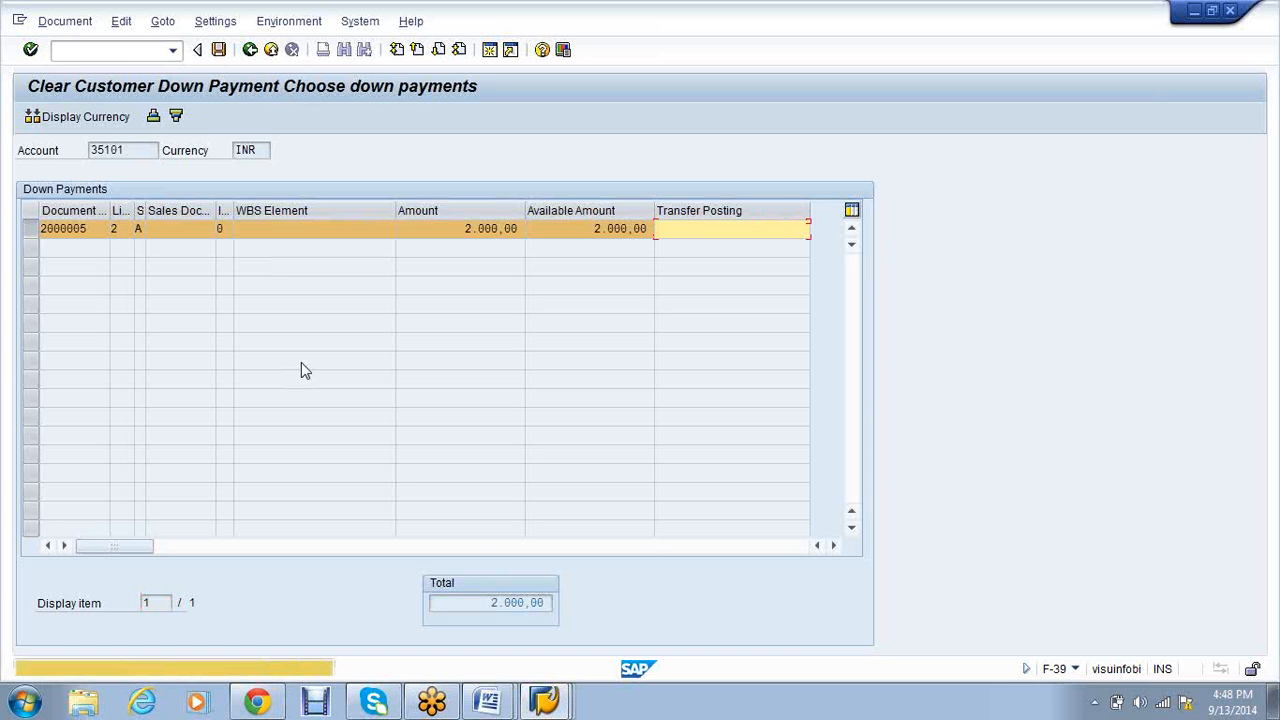
{"action": "key", "text": "Return"}
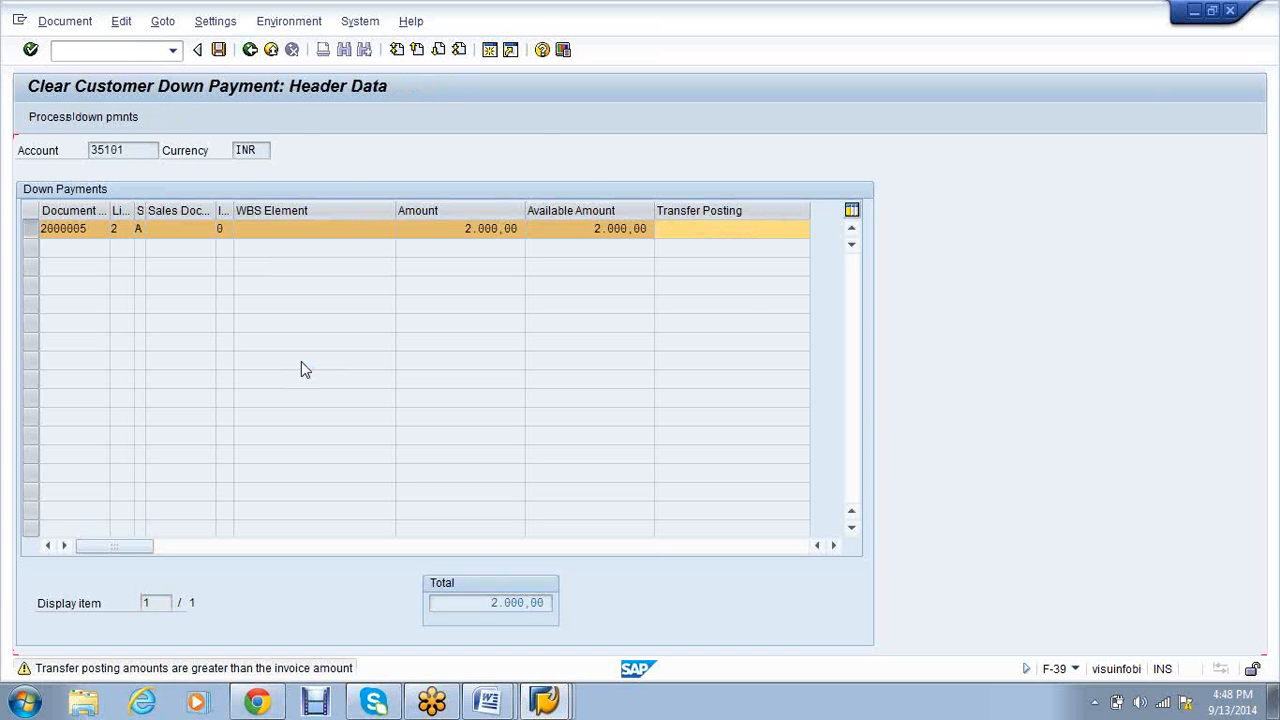
{"action": "left_click", "coordinate": [544, 700]}
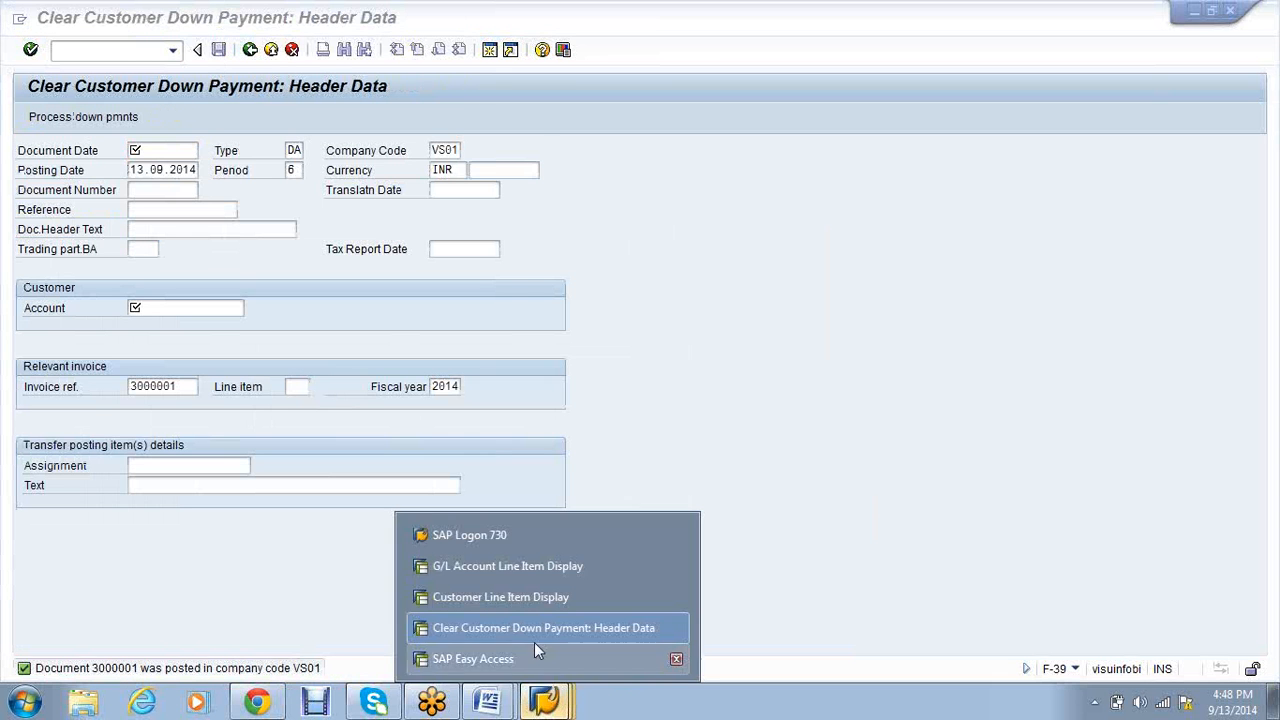
Refresh the G/L line item report and check document 3000001 and account 3's 106,000.00 total
{"action": "left_click", "coordinate": [524, 576]}
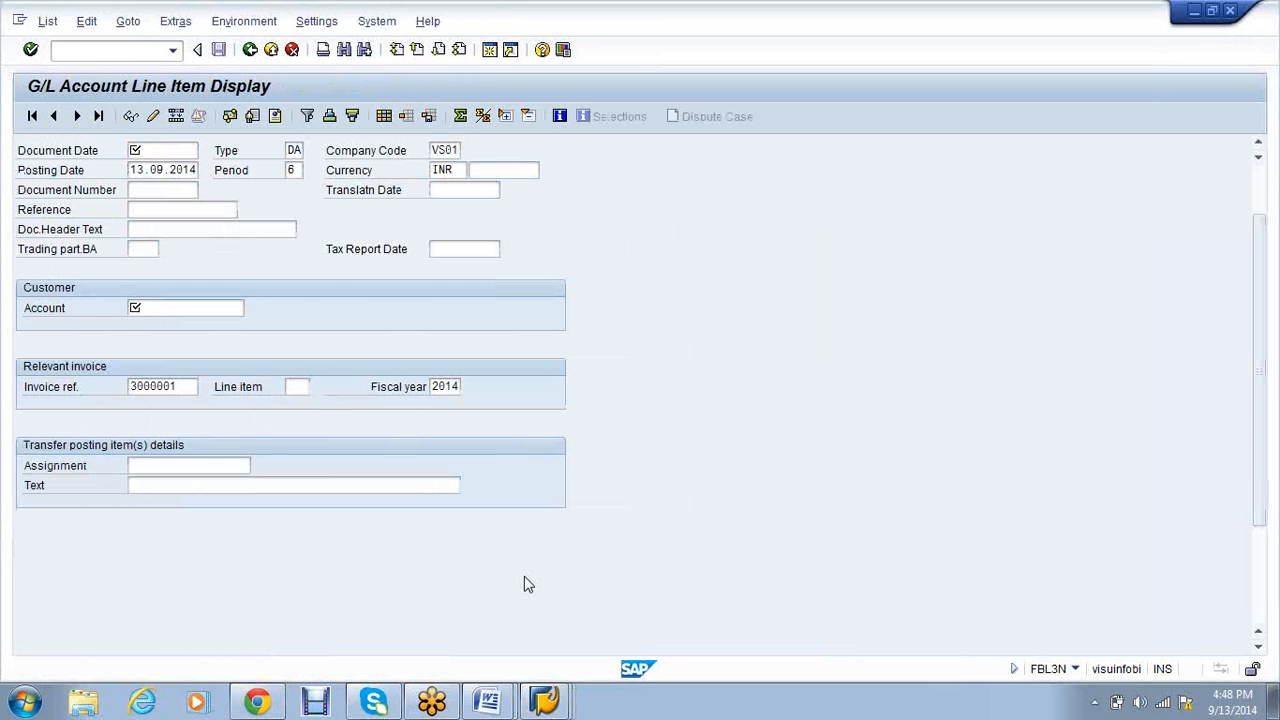
{"action": "left_click", "coordinate": [47, 21]}
{"action": "left_click", "coordinate": [76, 67]}
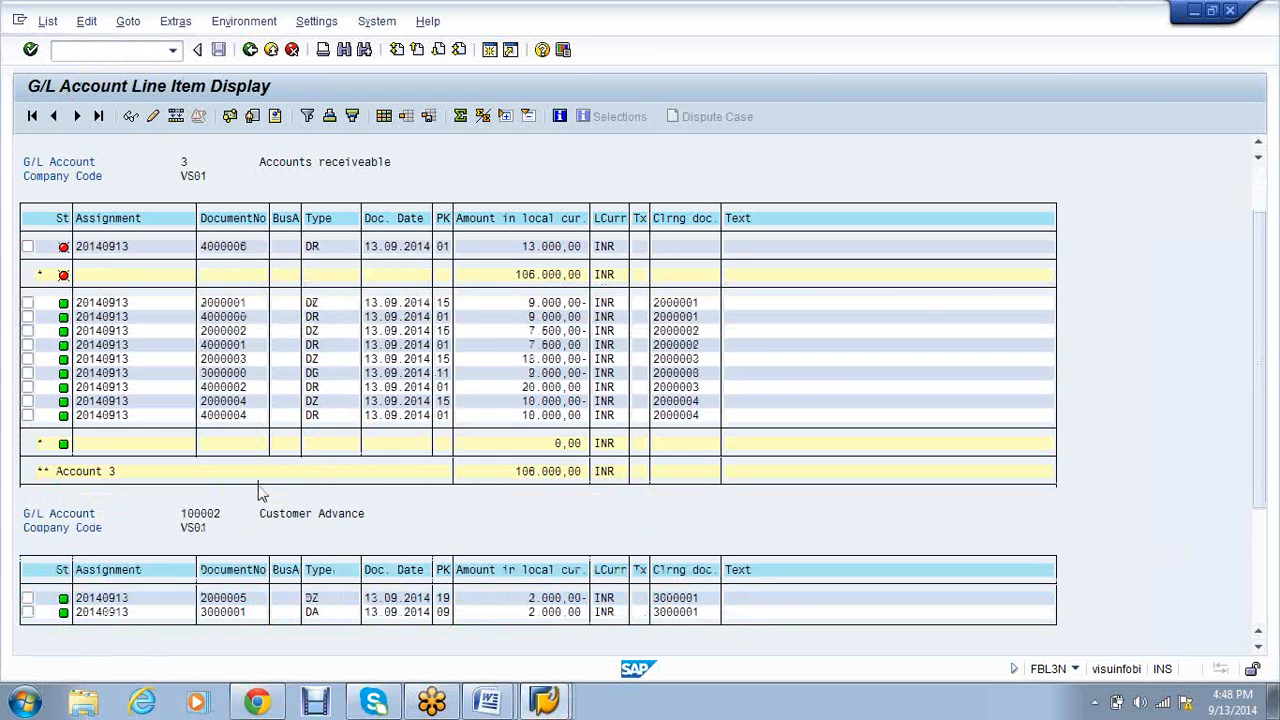
{"action": "scroll", "coordinate": [505, 582], "scroll_direction": "down", "scroll_amount": 1}
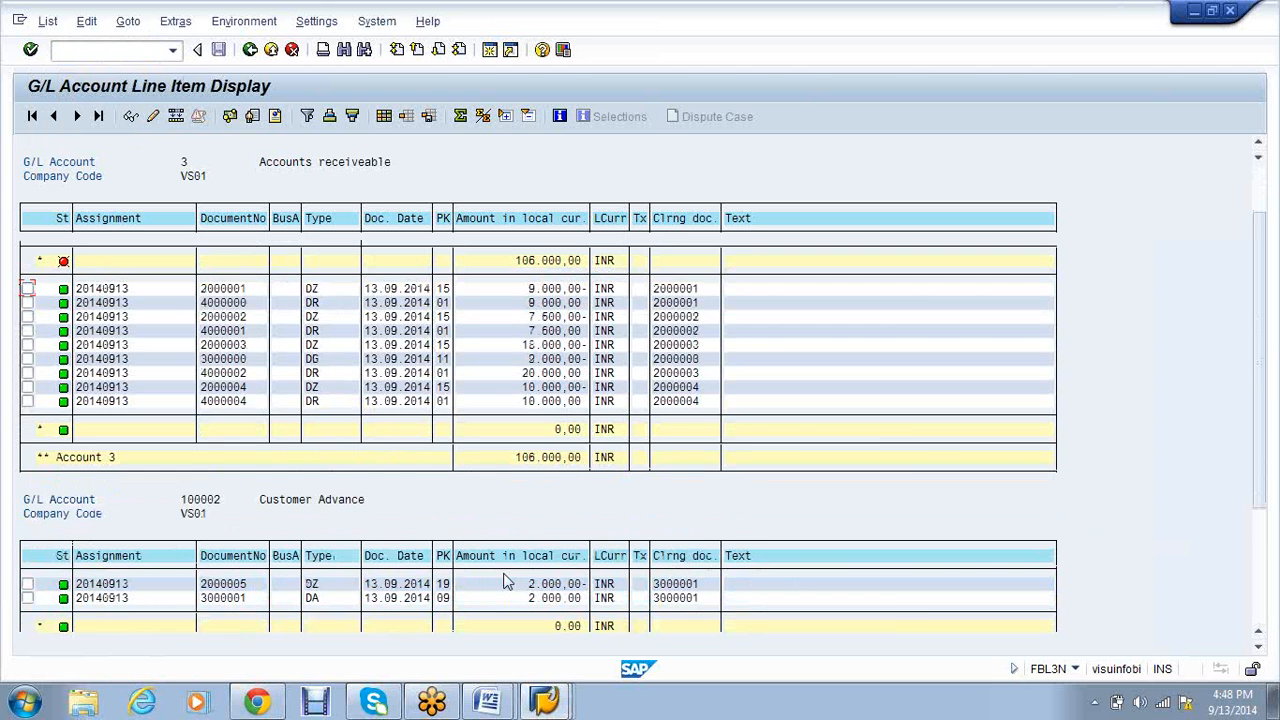
{"action": "scroll", "coordinate": [430, 580], "scroll_direction": "down", "scroll_amount": 1}
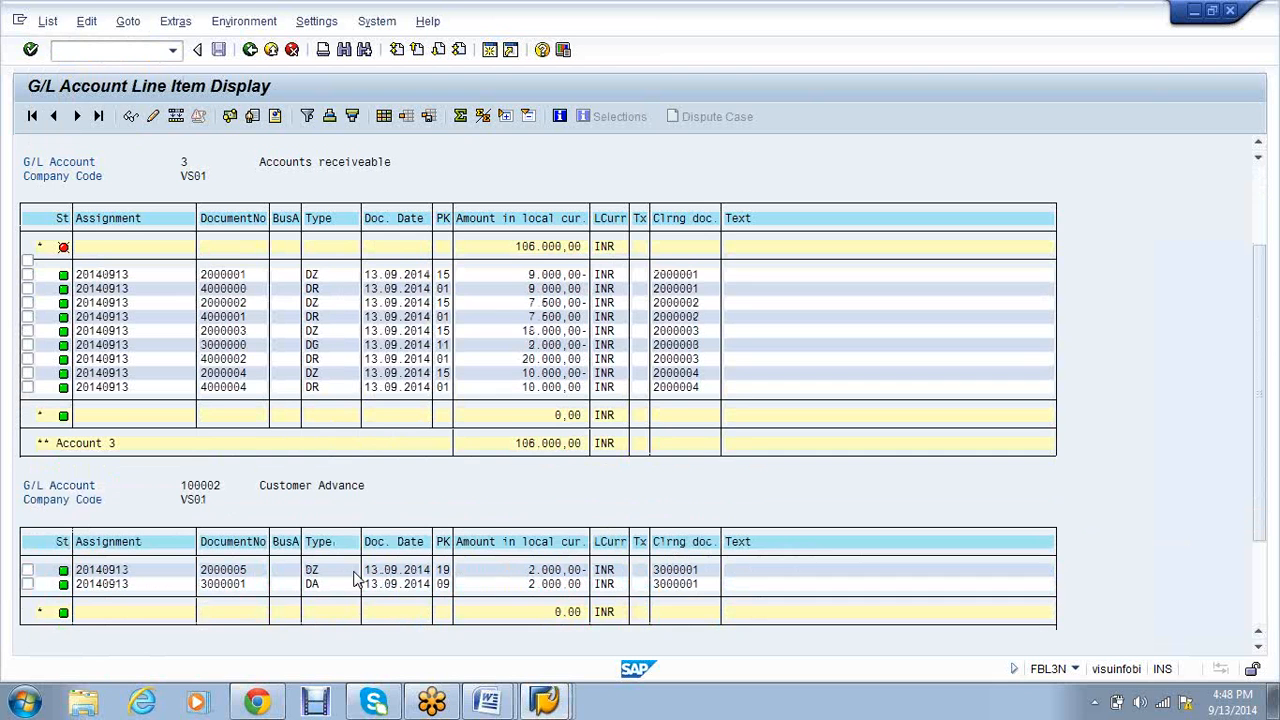
{"action": "scroll", "coordinate": [330, 560], "scroll_direction": "down", "scroll_amount": 1}
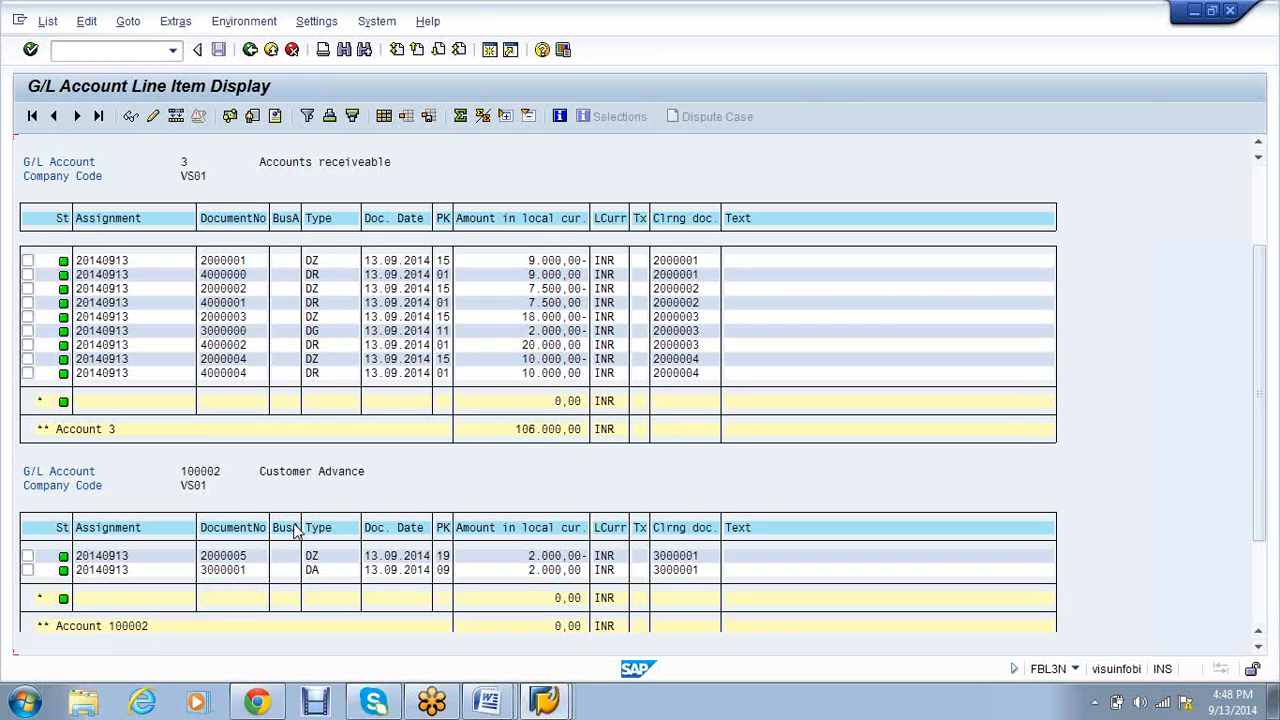
{"action": "scroll", "coordinate": [284, 542], "scroll_direction": "down", "scroll_amount": 1}
{"action": "scroll", "coordinate": [272, 552], "scroll_direction": "down", "scroll_amount": 1}
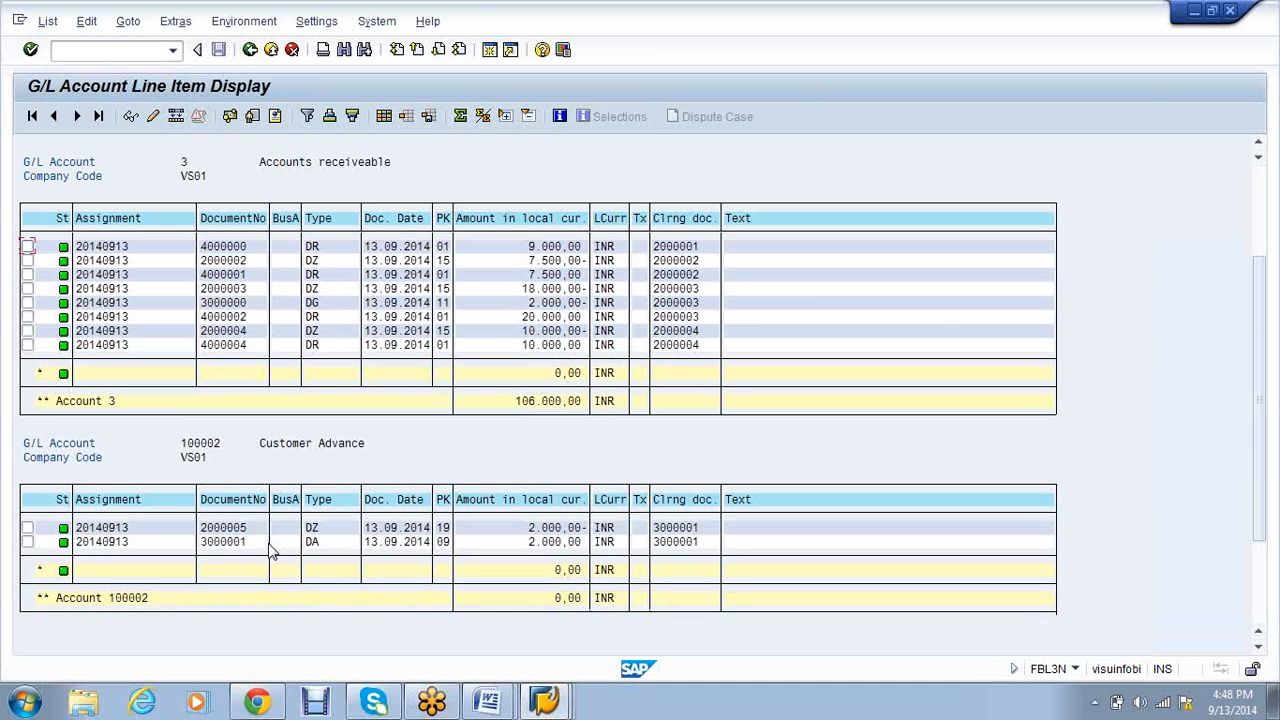
{"action": "scroll", "coordinate": [270, 550], "scroll_direction": "up", "scroll_amount": 5}
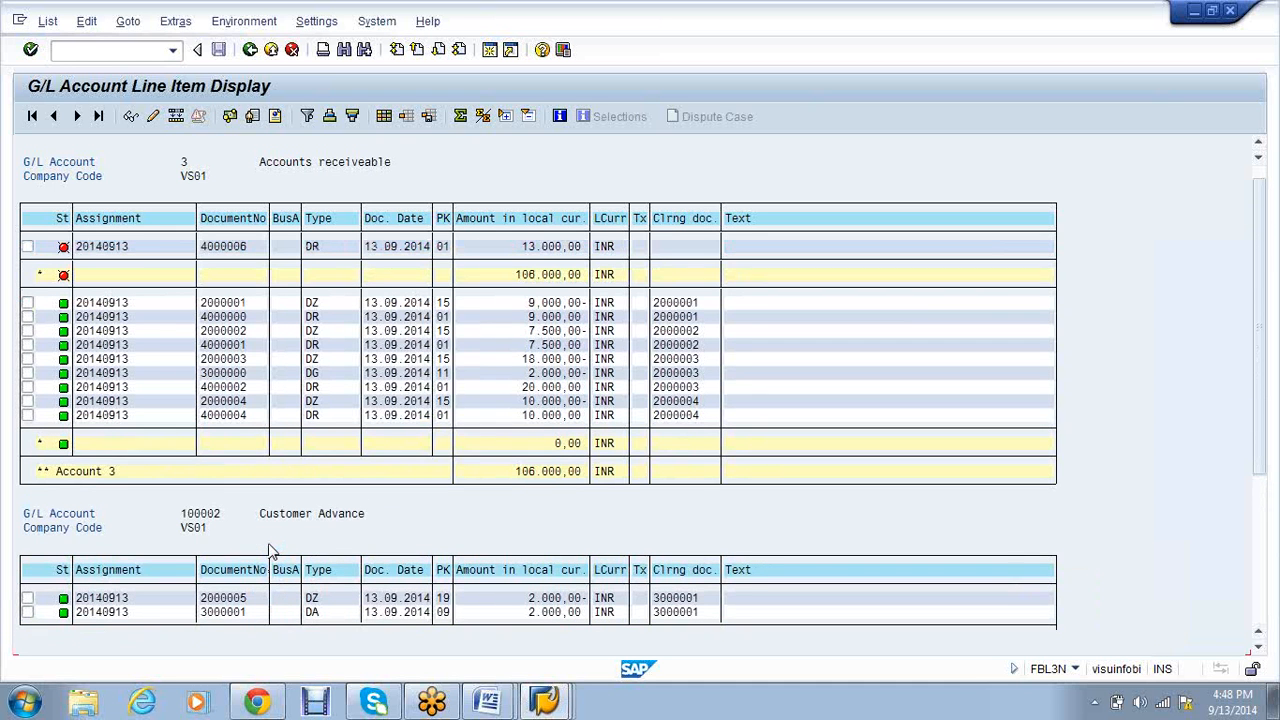
{"action": "scroll", "coordinate": [270, 550], "scroll_direction": "up", "scroll_amount": 1}
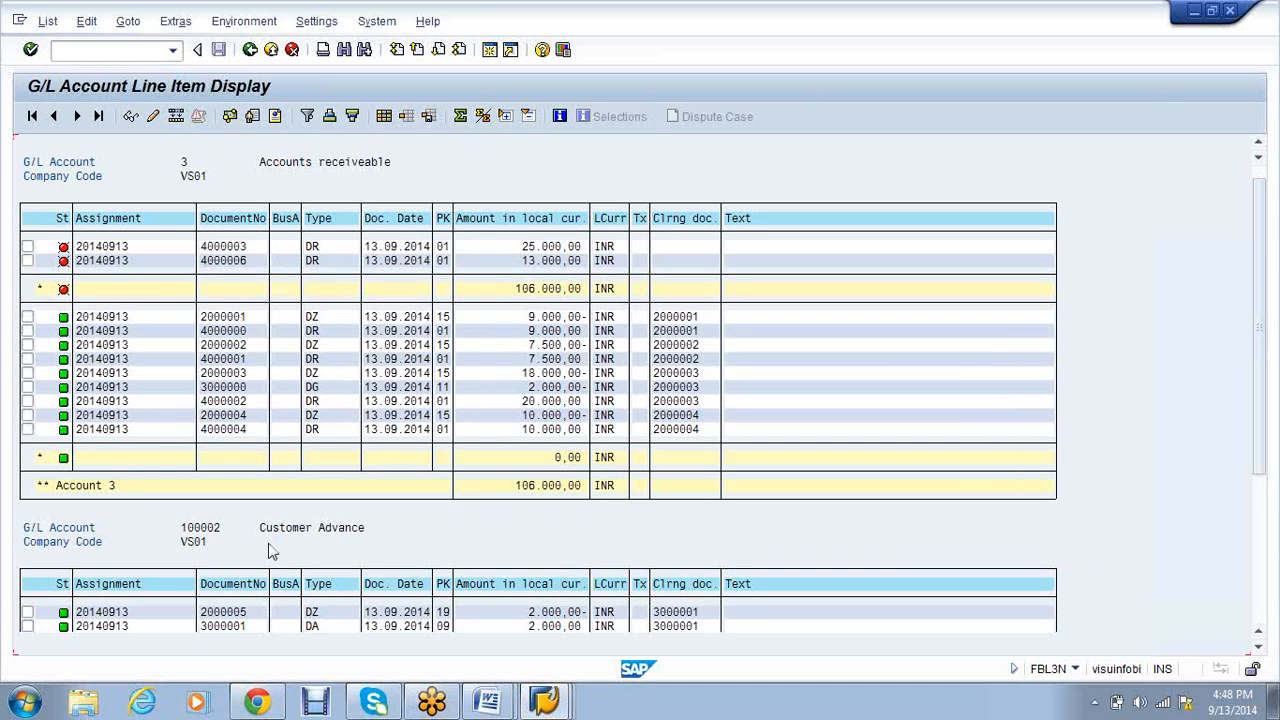
{"action": "scroll", "coordinate": [272, 552], "scroll_direction": "up", "scroll_amount": 2}
{"action": "left_click_drag", "start_coordinate": [80, 260], "coordinate": [583, 263]}
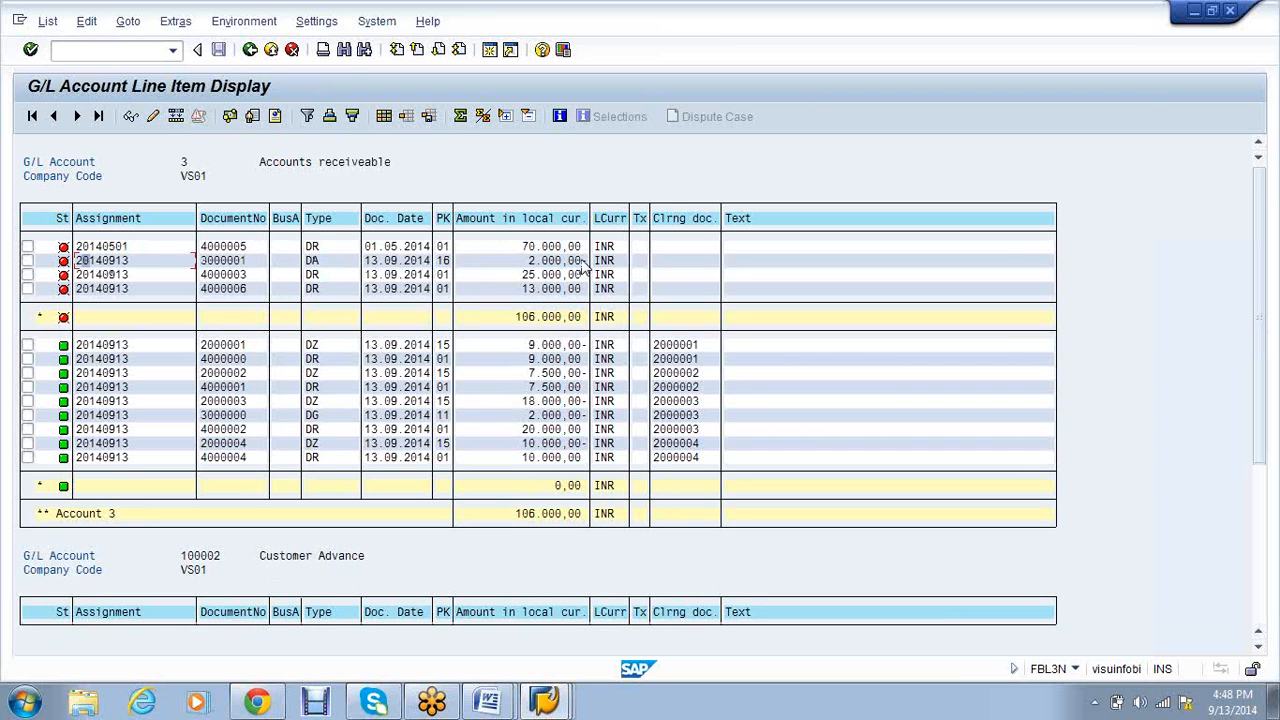
Start transaction F-28 with /nF-28 to open the incoming payment entry screen
{"action": "left_click", "coordinate": [545, 697]}
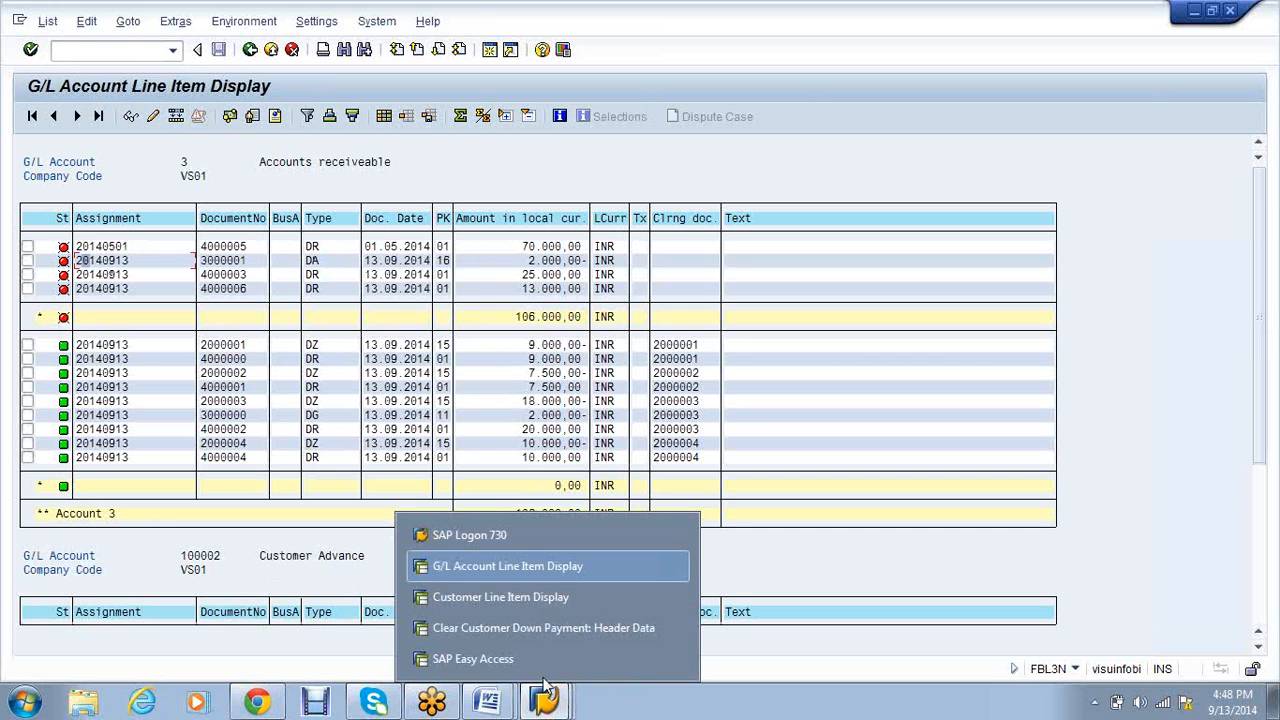
{"action": "left_click", "coordinate": [549, 627]}
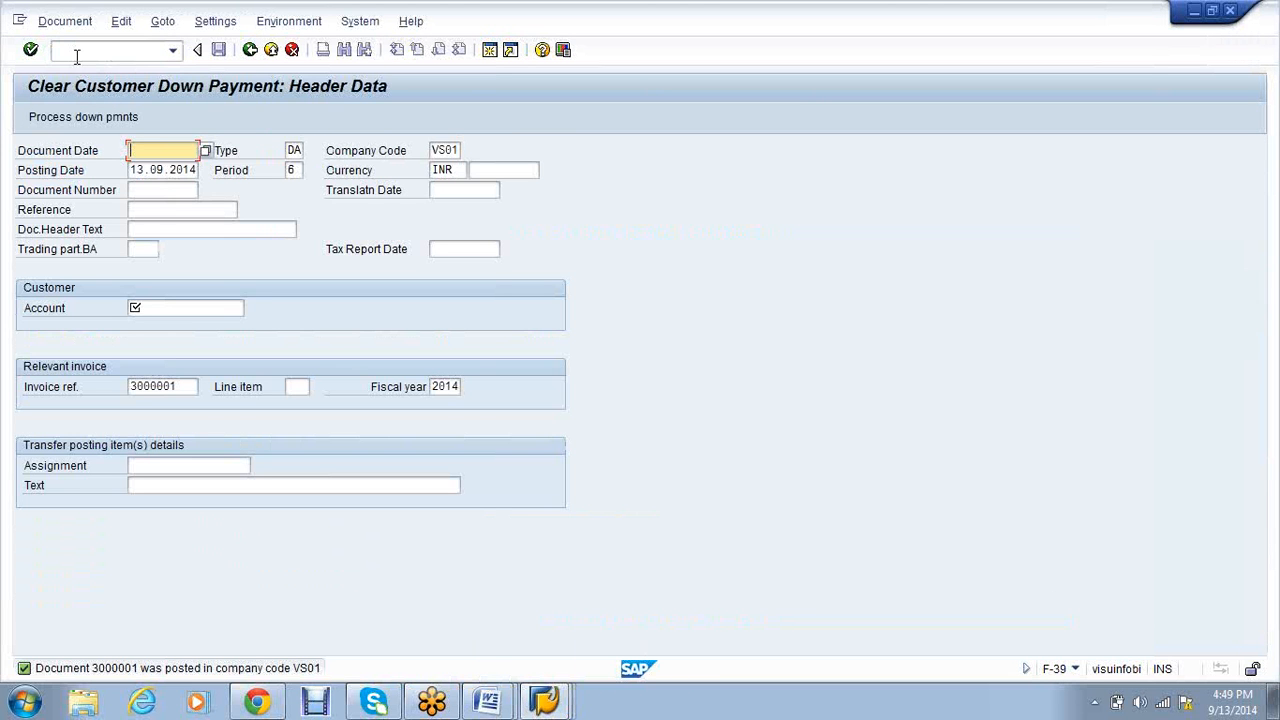
{"action": "left_click", "coordinate": [77, 55]}
{"action": "type", "text": "/nf-28"}
{"action": "key", "text": "Return"}
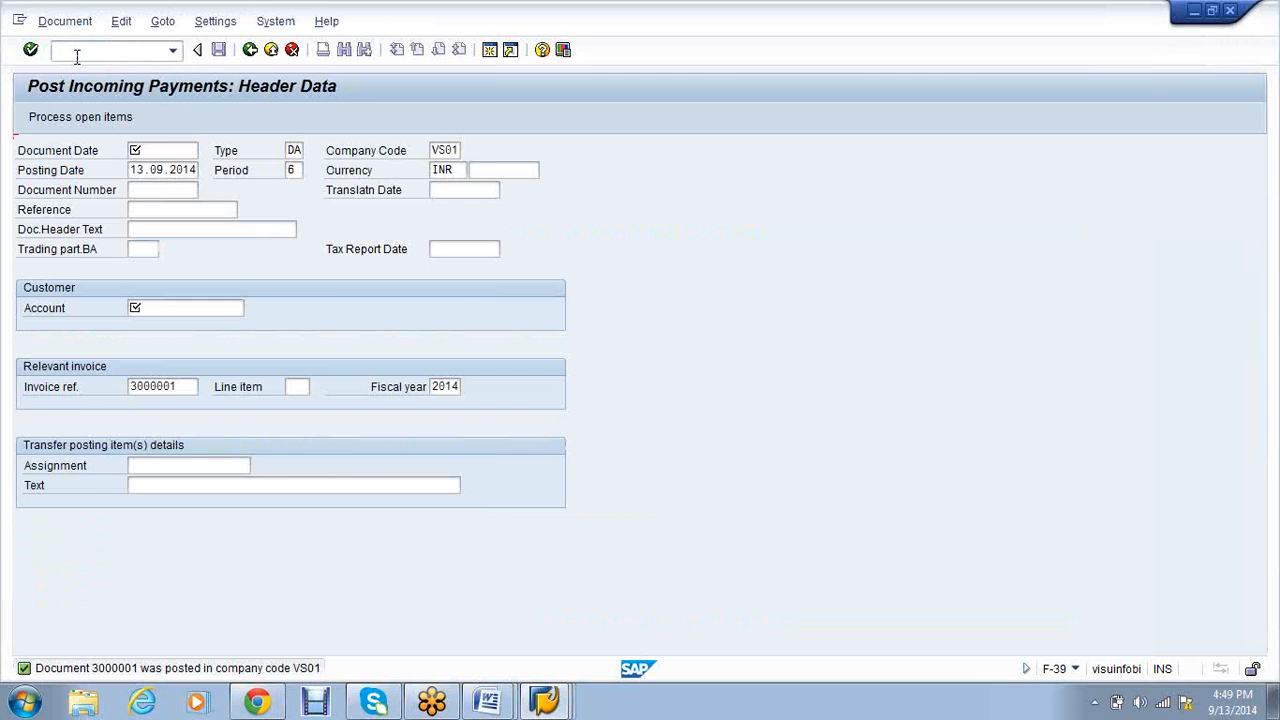
Check the 2,000.00 down payment line item in the G/L line item display, then return to F-28
{"action": "left_click", "coordinate": [545, 705]}
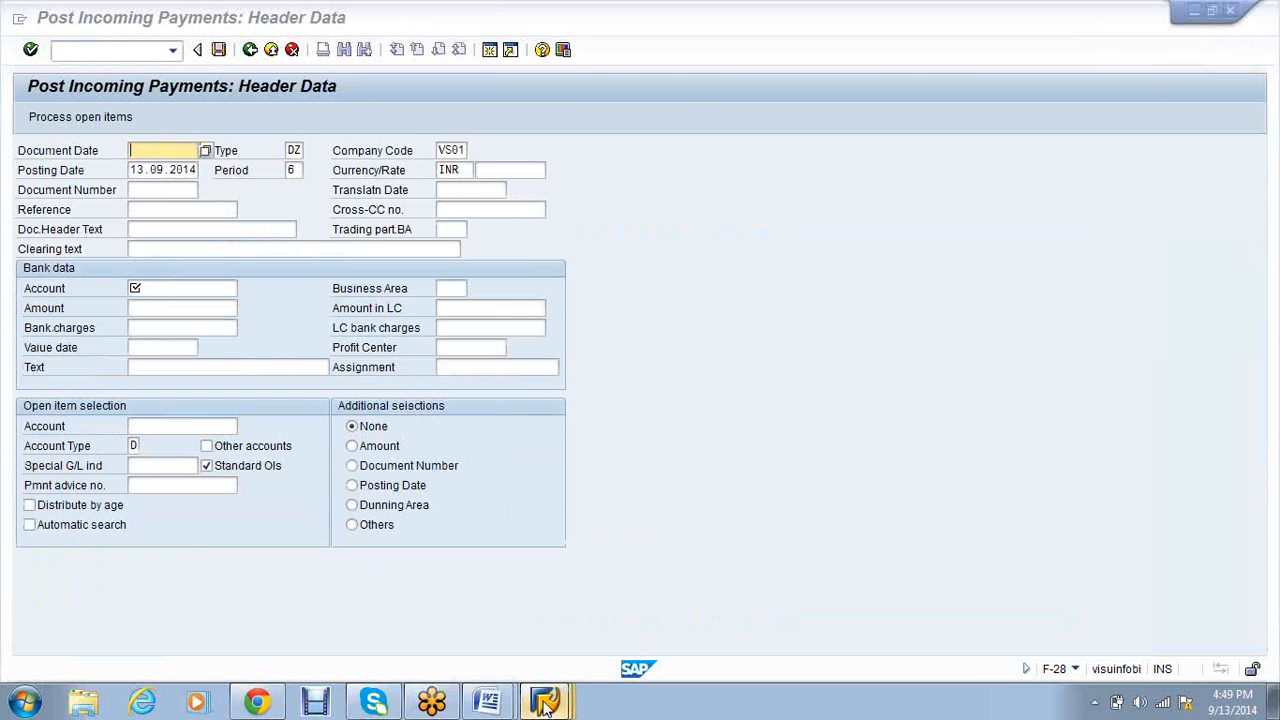
{"action": "left_click_drag", "start_coordinate": [83, 261], "coordinate": [581, 262]}
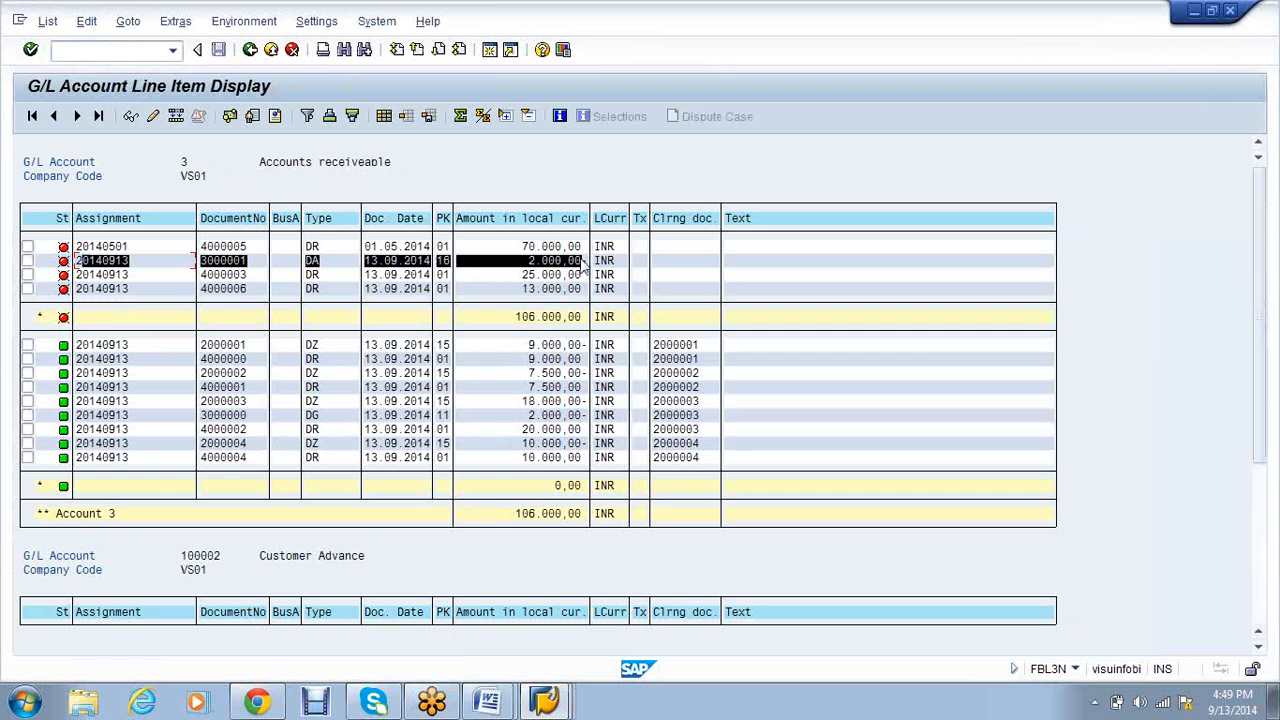
{"action": "left_click_drag", "start_coordinate": [581, 262], "coordinate": [582, 263]}
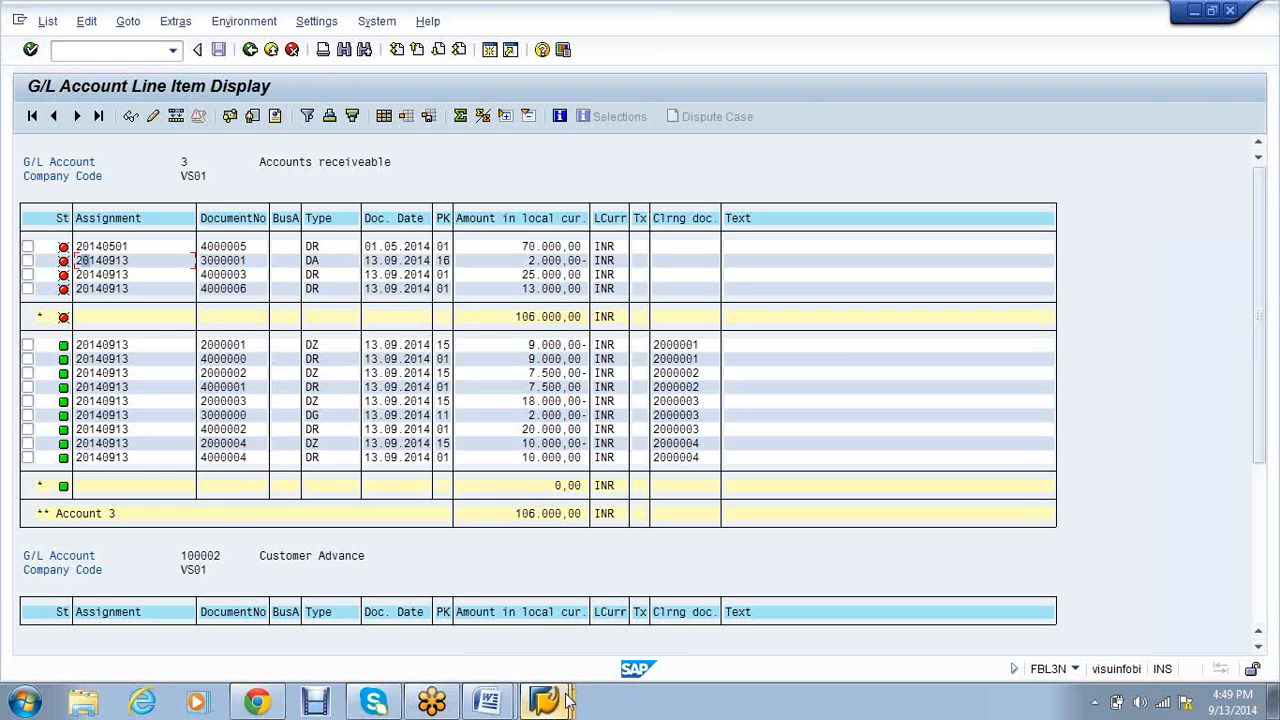
{"action": "mouse_move", "coordinate": [567, 700]}
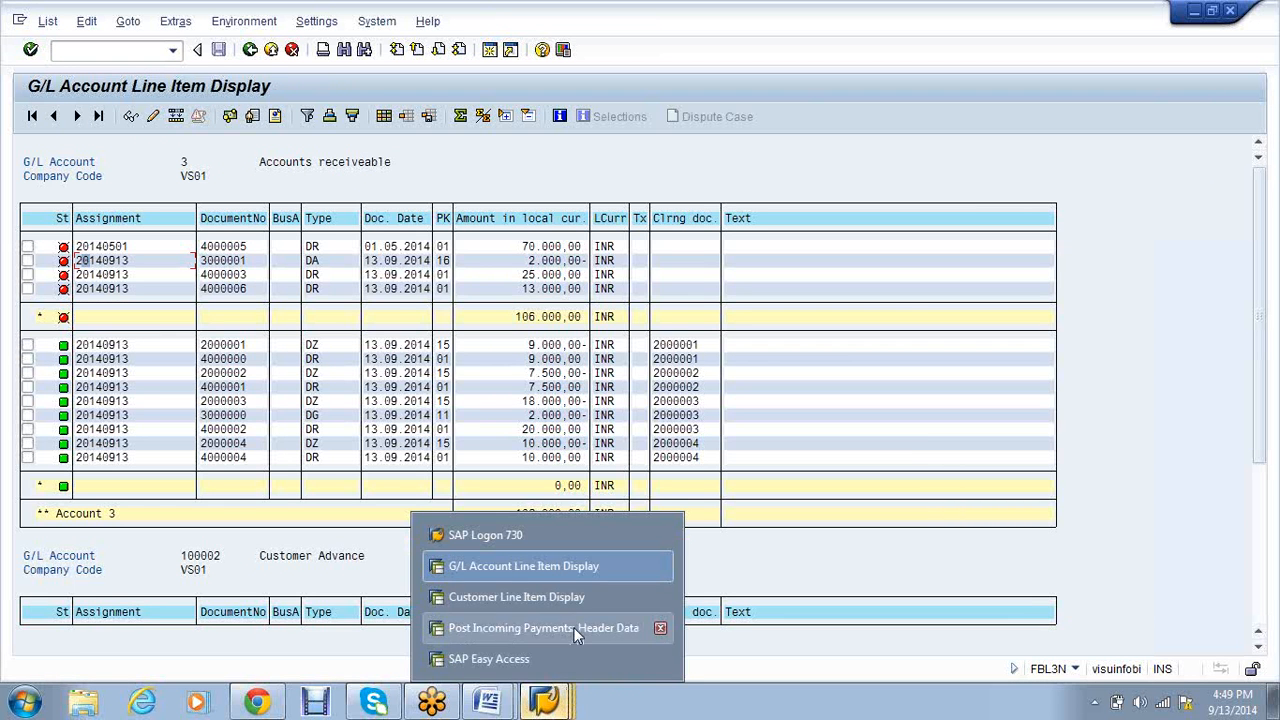
{"action": "left_click", "coordinate": [577, 636]}
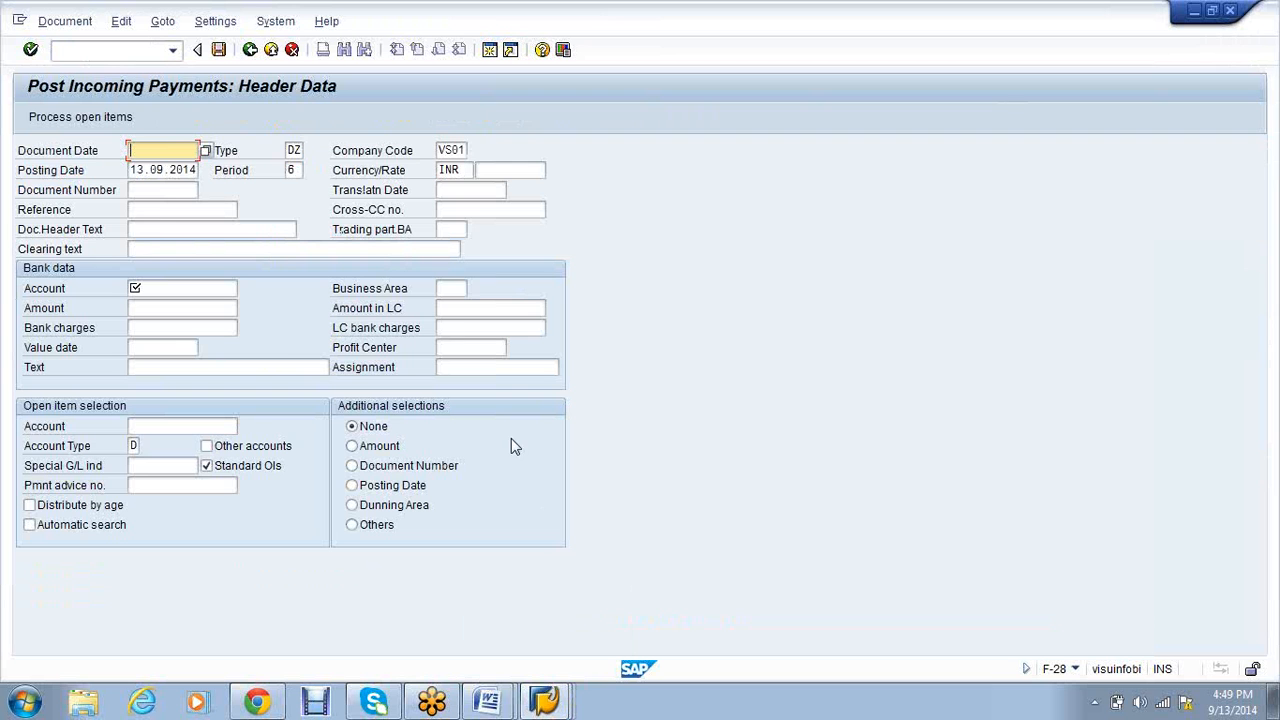
Enter document date 13.09.2014, bank account 1, amount 11000 and value date 13.09.2014
{"action": "type", "text": "13"}
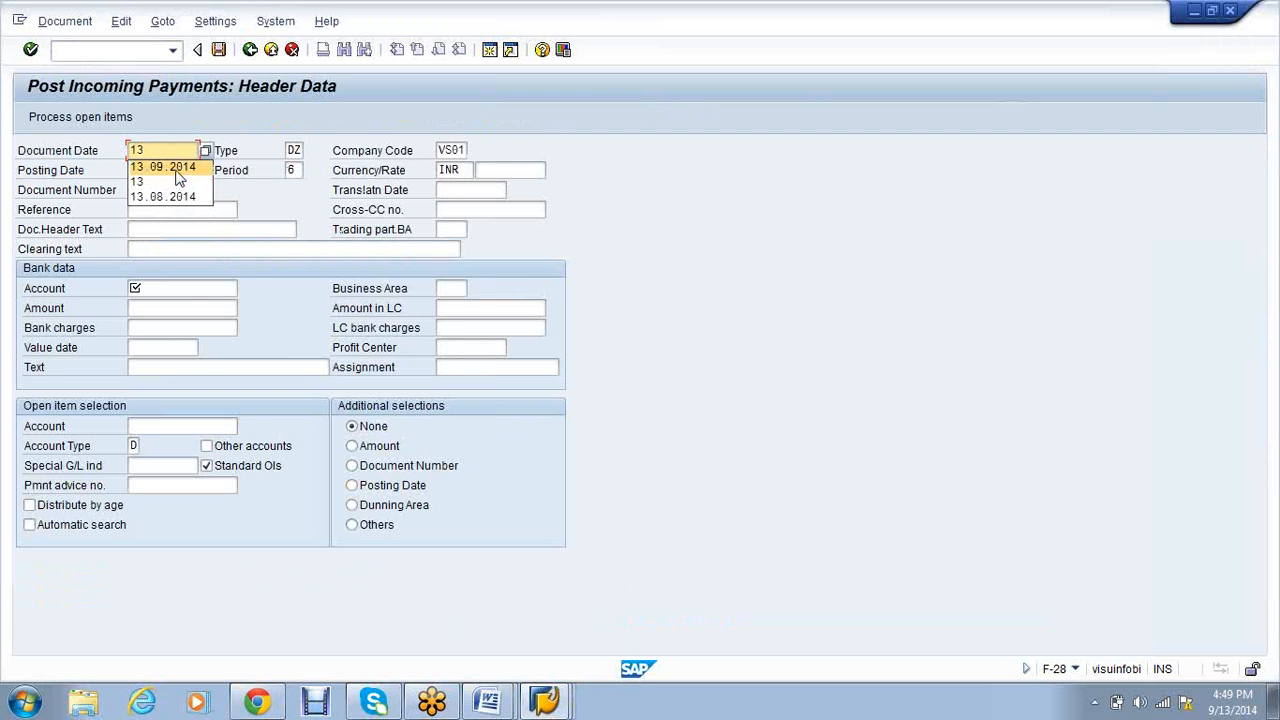
{"action": "left_click", "coordinate": [176, 169]}
{"action": "left_click", "coordinate": [183, 291]}
{"action": "left_click", "coordinate": [180, 306]}
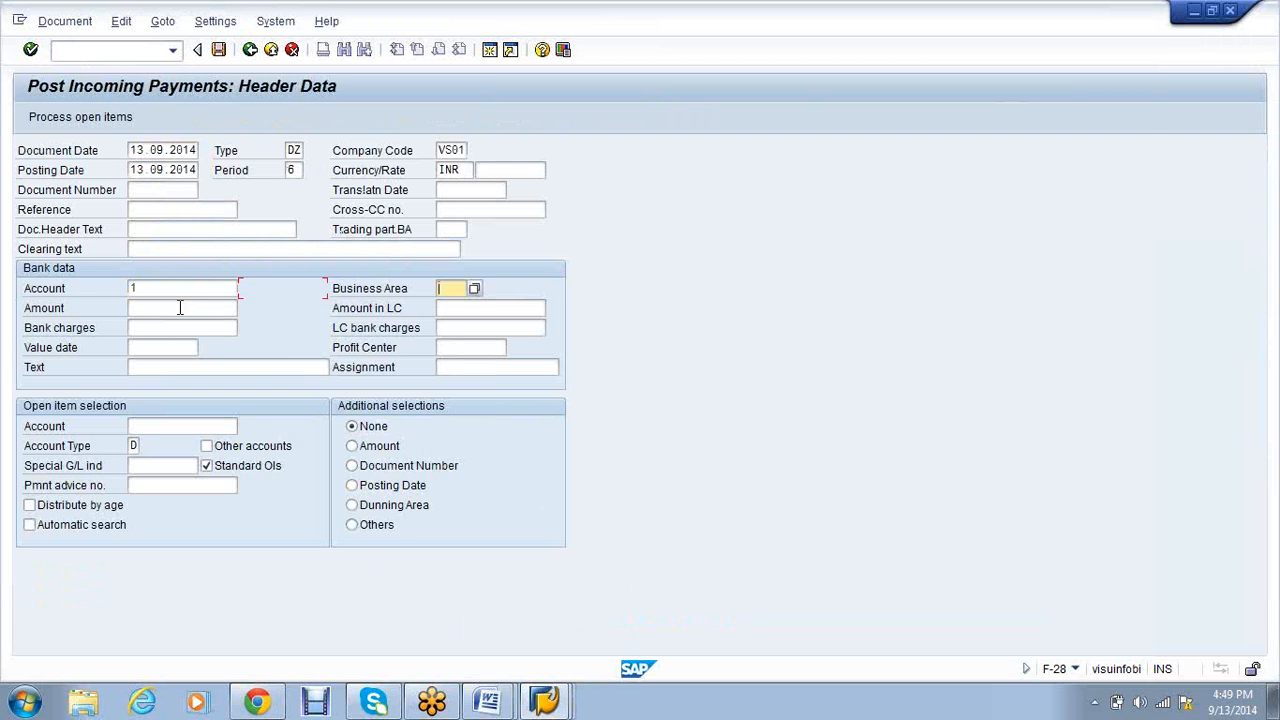
{"action": "left_click", "coordinate": [180, 308]}
{"action": "type", "text": "11000"}
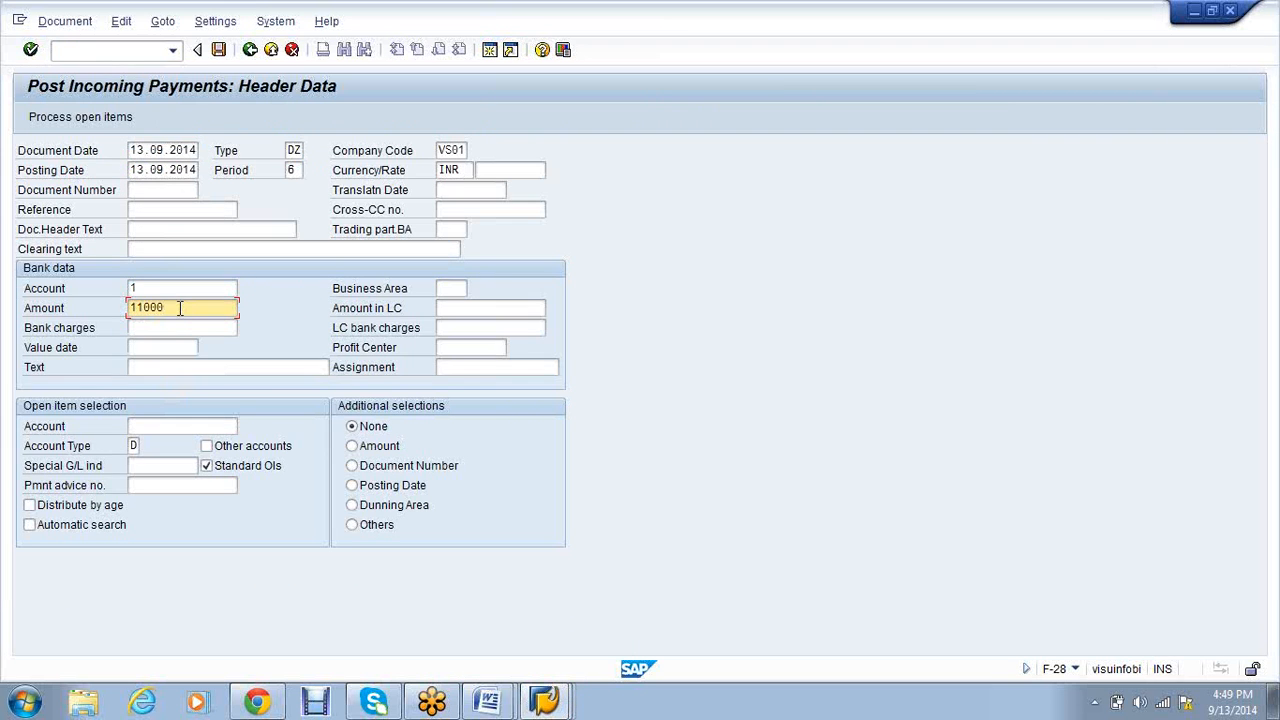
{"action": "left_click", "coordinate": [175, 346]}
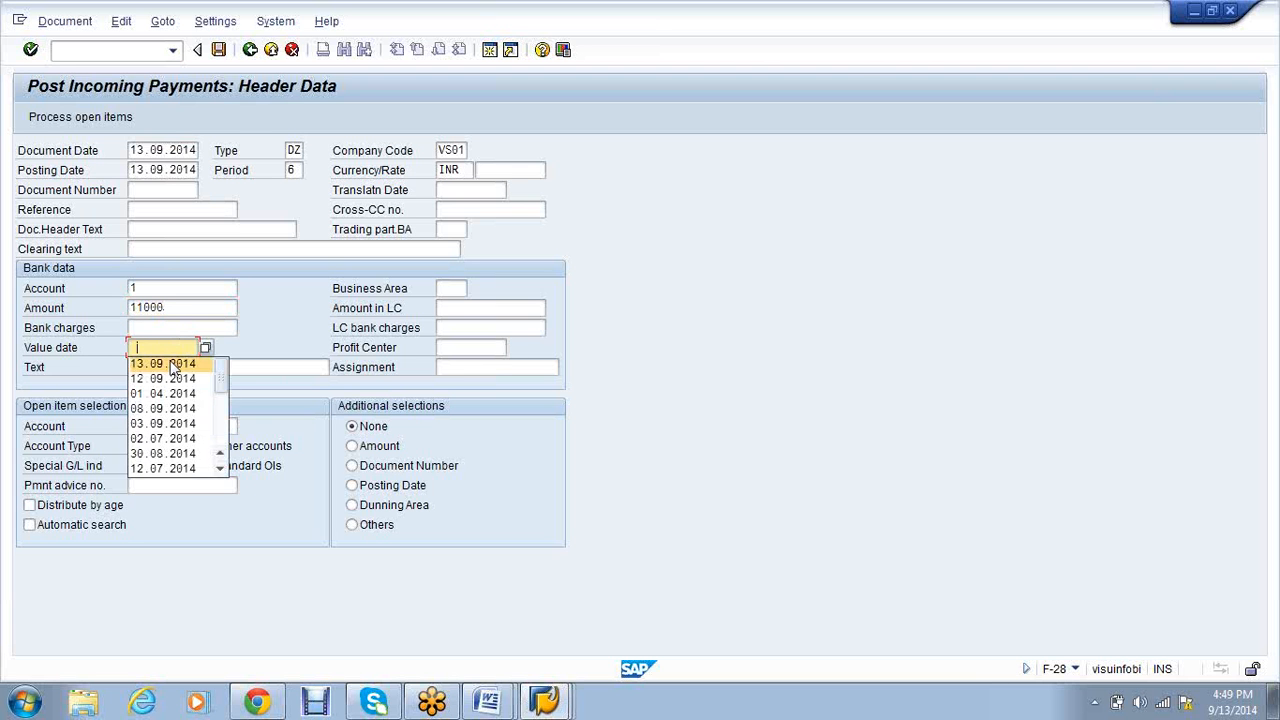
{"action": "left_click", "coordinate": [170, 363]}
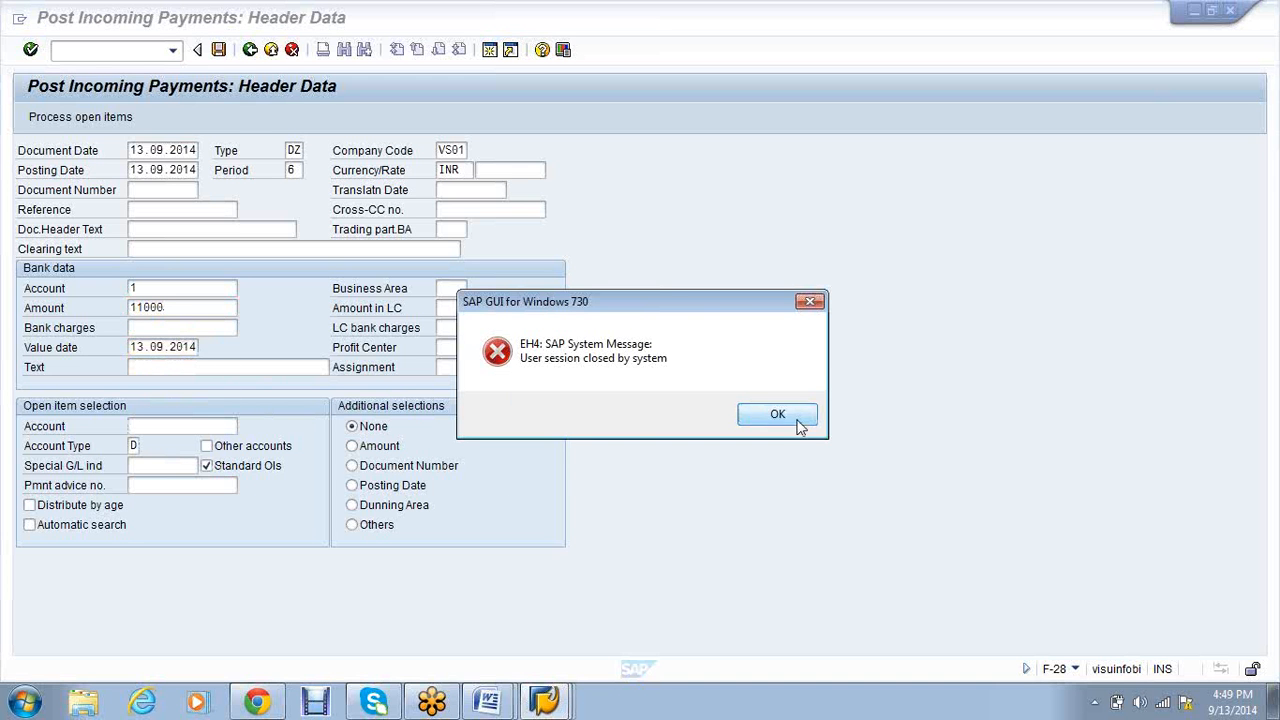
Dismiss the session-closed error and reconnect through SAP Logon to the client 800 logon screen
{"action": "left_click", "coordinate": [778, 415]}
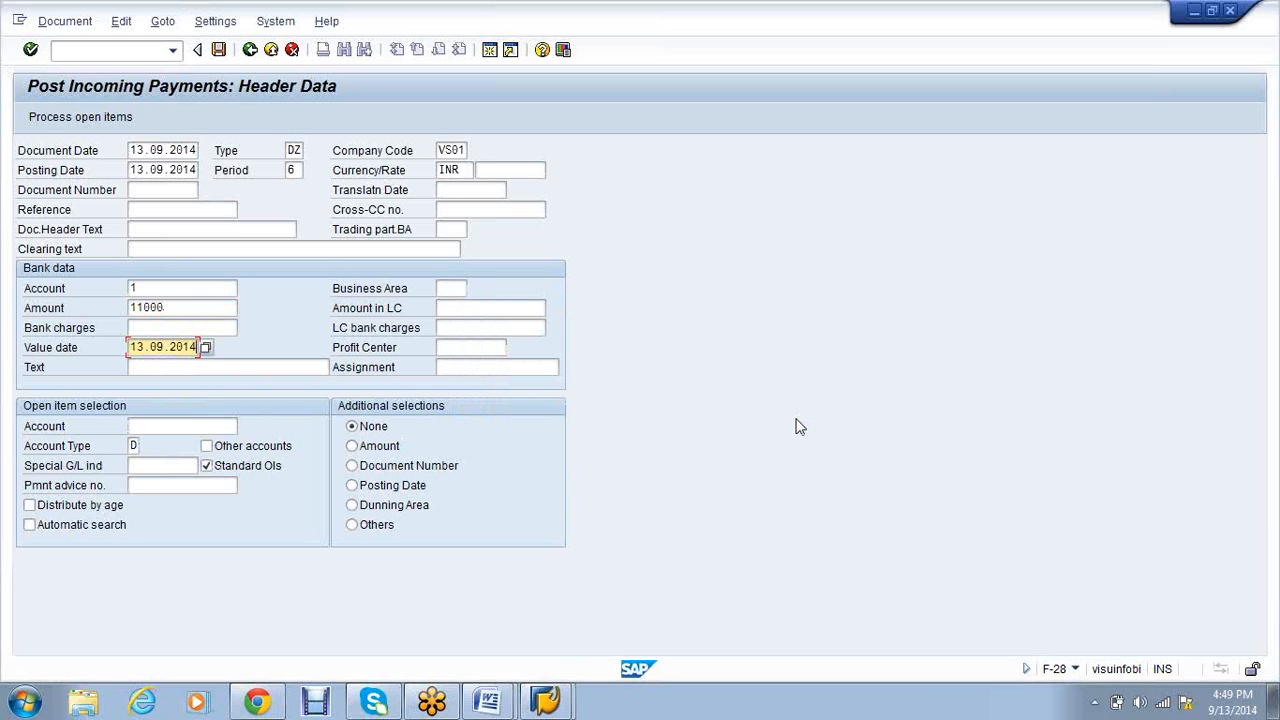
{"action": "key", "text": "alt+Tab"}
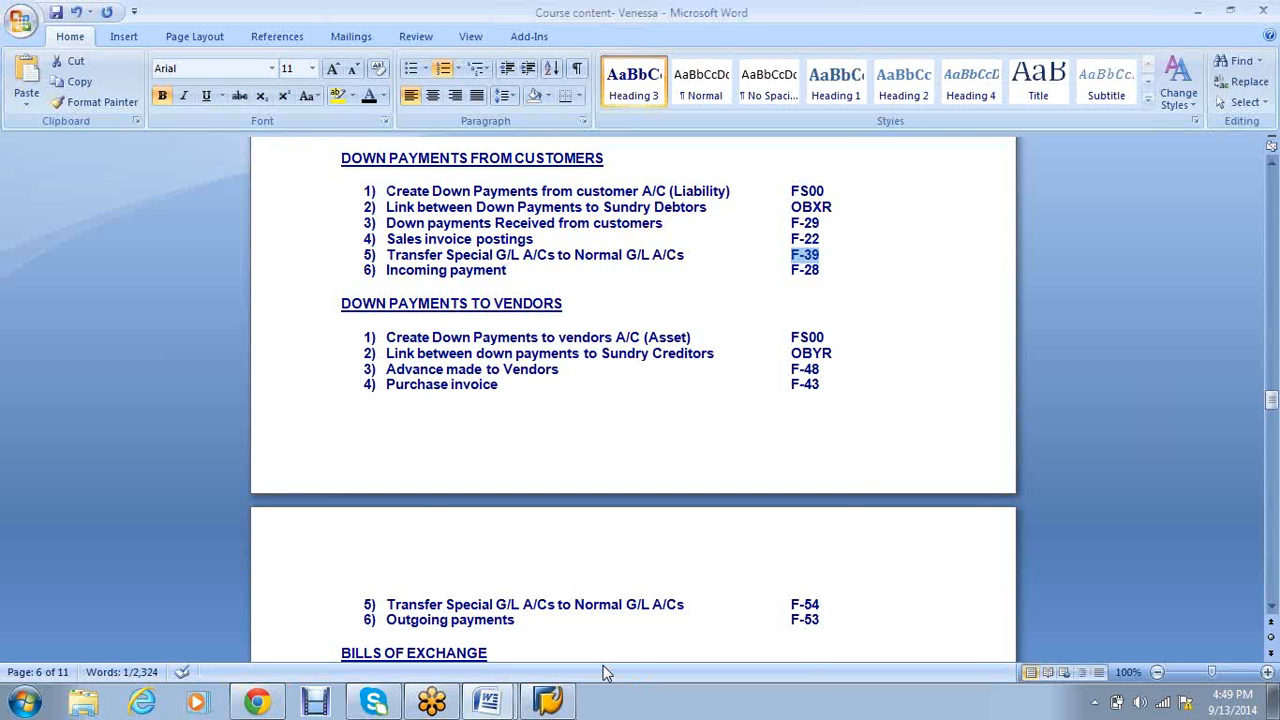
{"action": "left_click", "coordinate": [548, 702]}
{"action": "key", "text": "Return"}
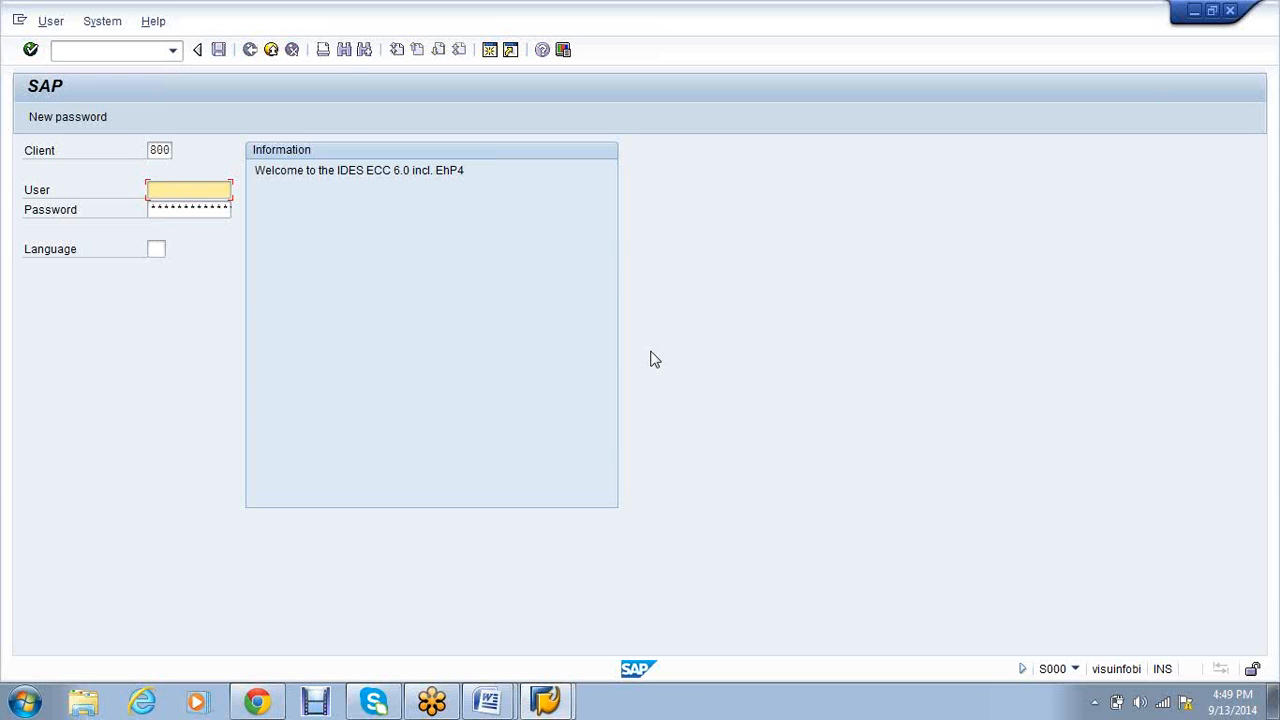
Log on with the user ID and a new password, continuing this logon and ending the other one
{"action": "type", "text": "MARKSERP4"}
{"action": "key", "text": "Tab"}
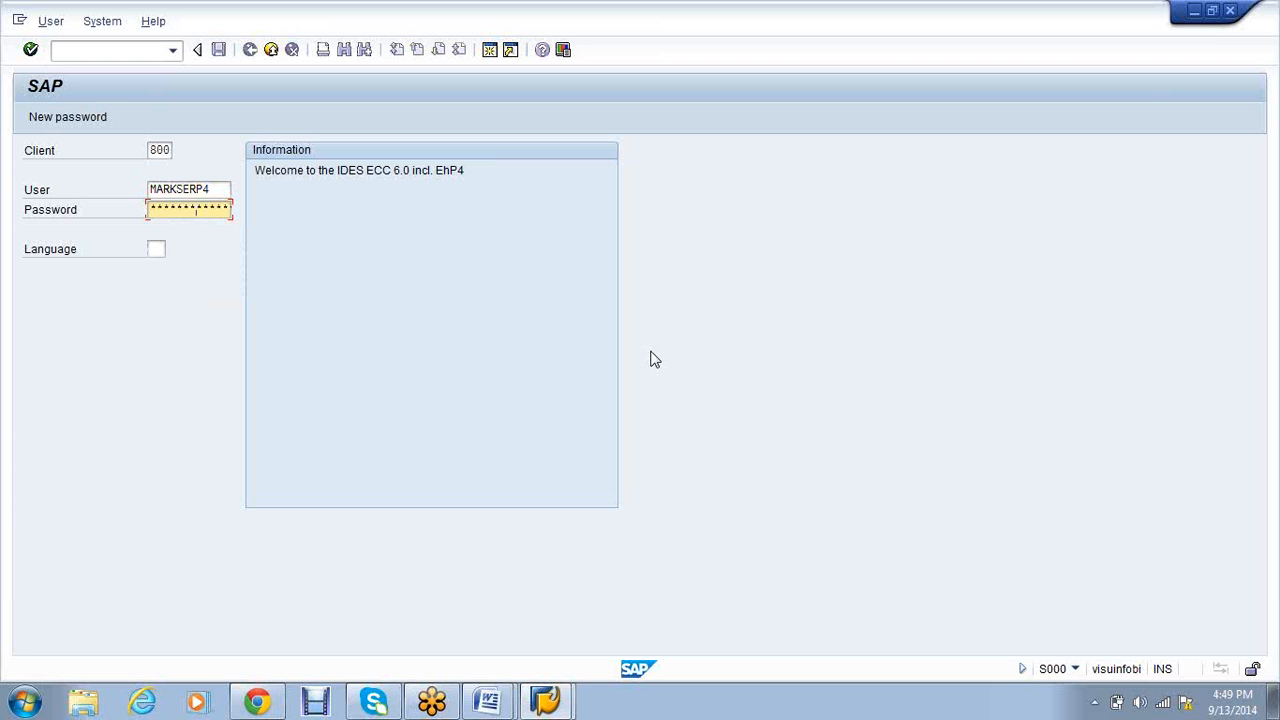
{"action": "left_click", "coordinate": [74, 119]}
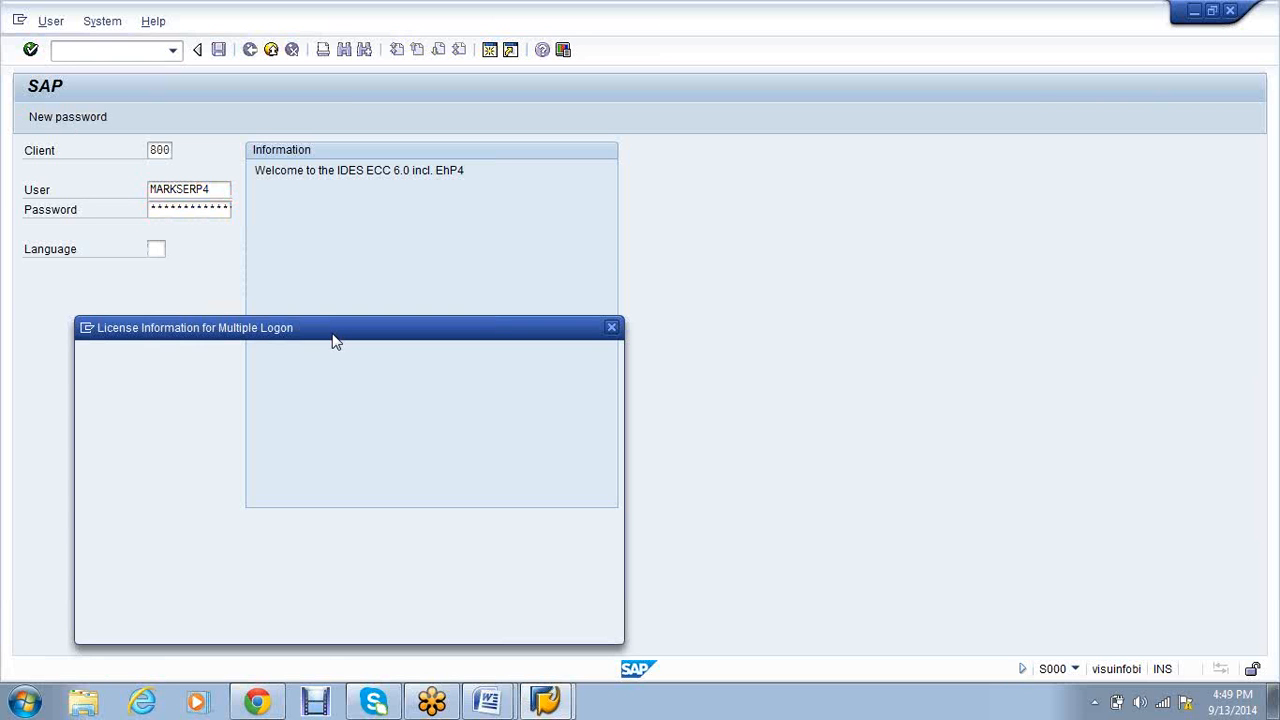
{"action": "left_click", "coordinate": [275, 520]}
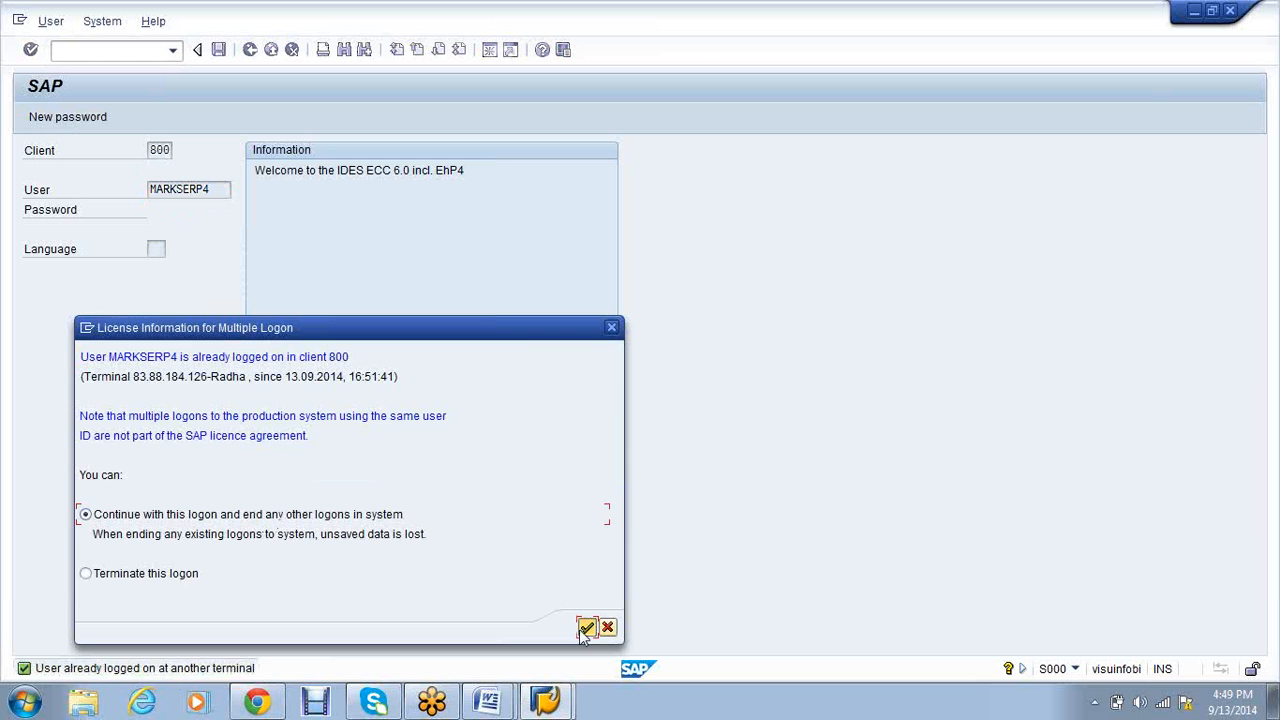
{"action": "left_click", "coordinate": [586, 628]}
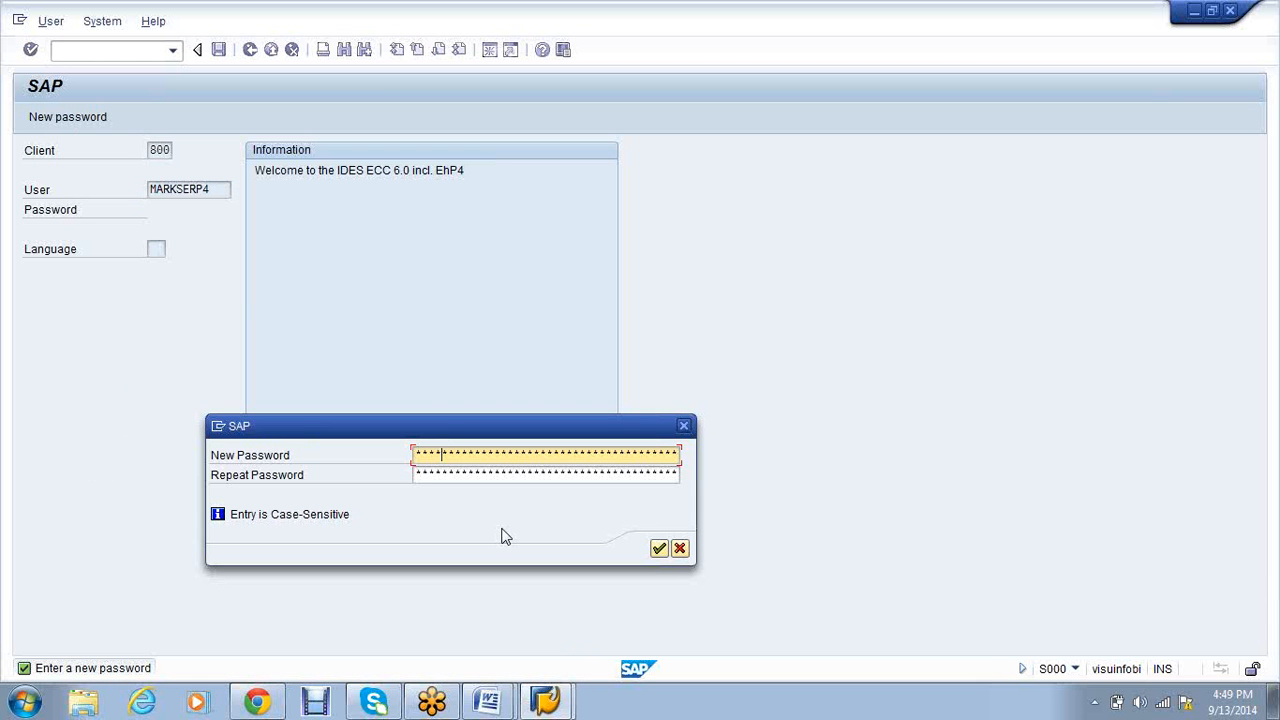
{"action": "type", "text": "*"}
{"action": "key", "text": "Tab"}
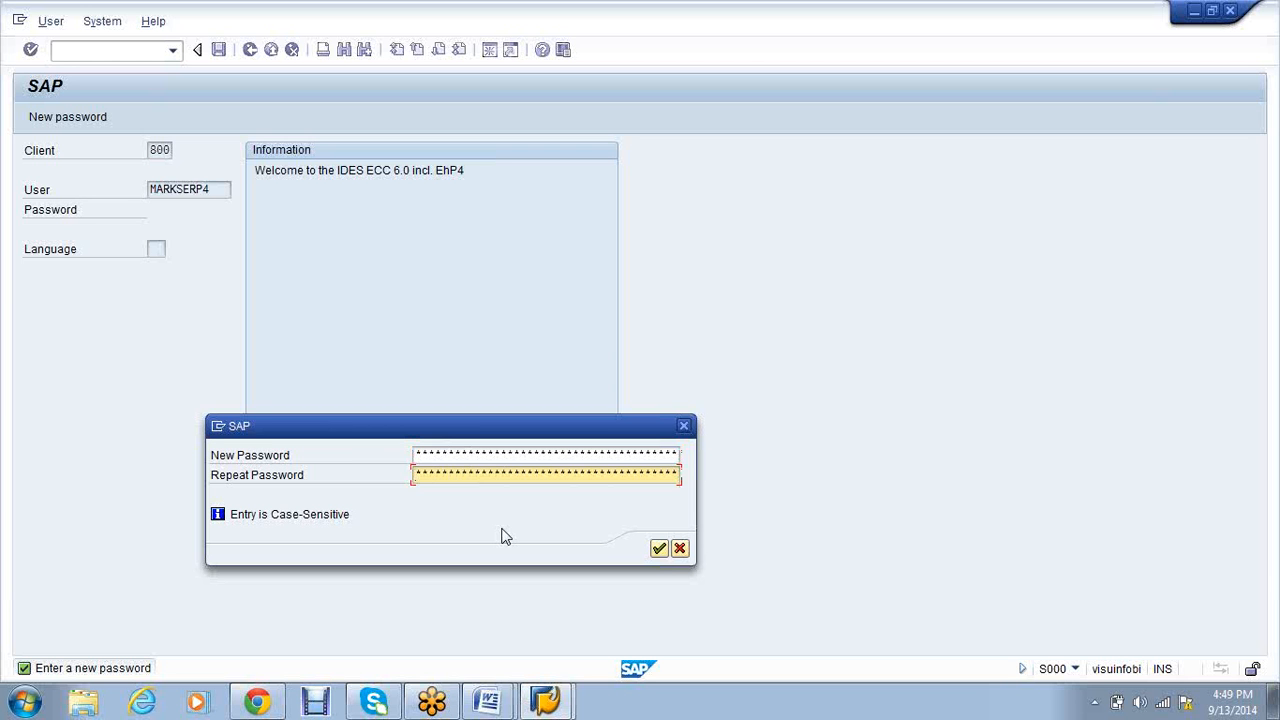
{"action": "left_click", "coordinate": [659, 548]}
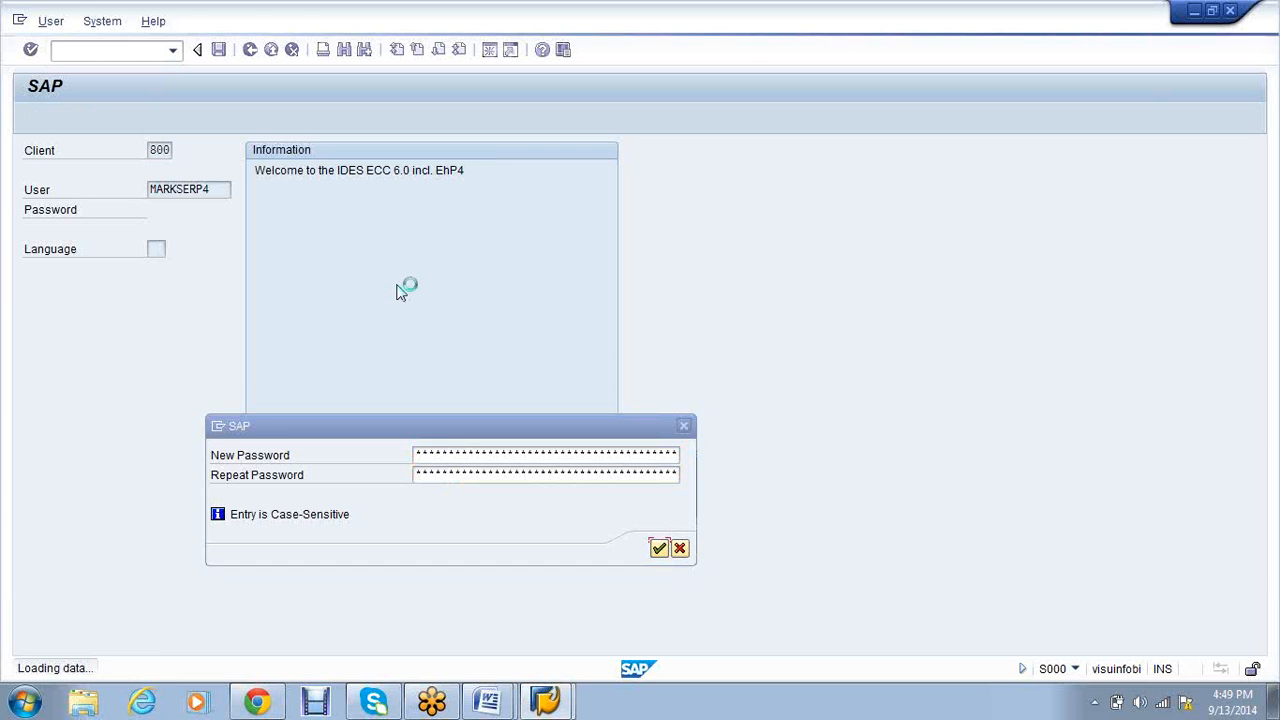
Open F-28, then switch to the F-32 Clear Customer transaction with /nF-32
{"action": "type", "text": "f-28"}
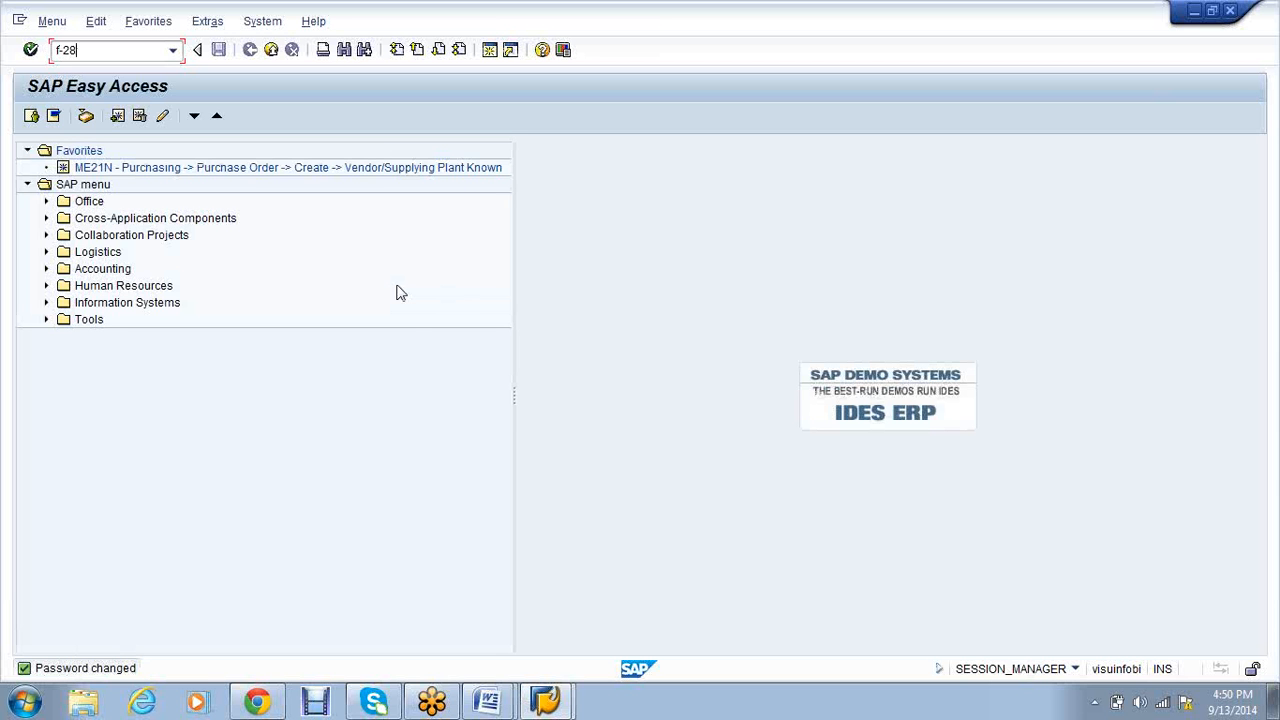
{"action": "key", "text": "Return"}
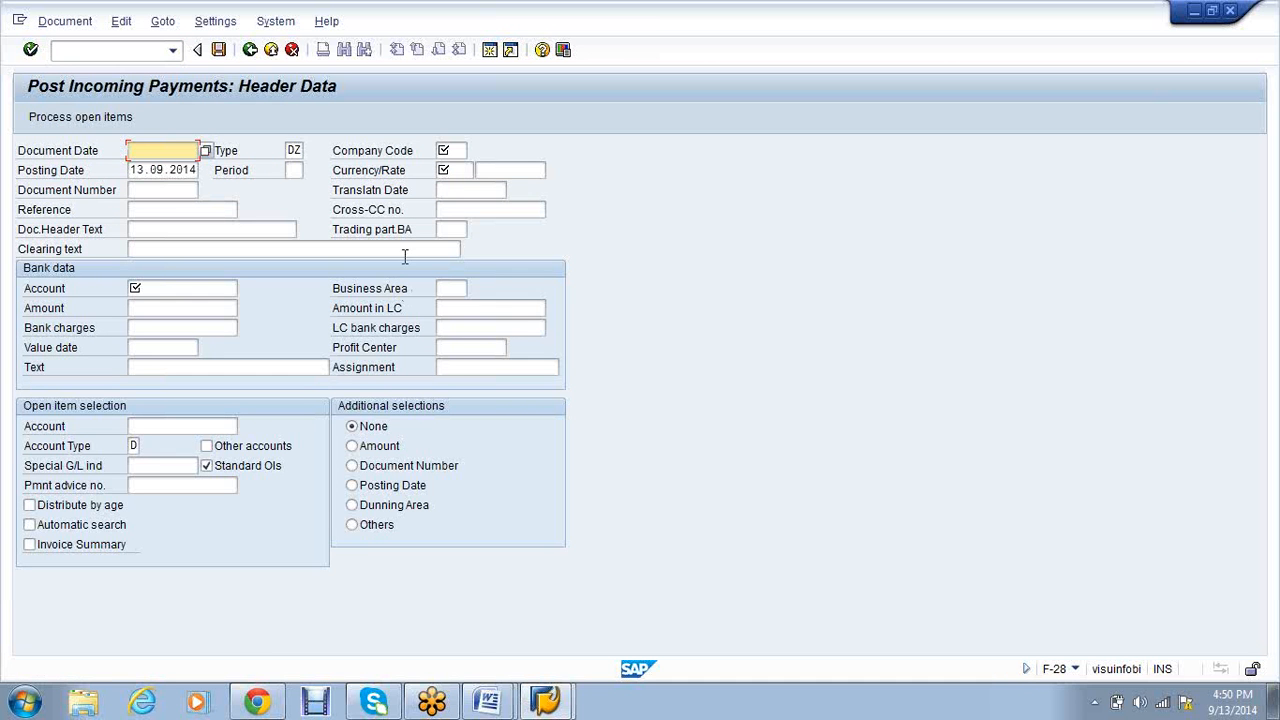
{"action": "left_click", "coordinate": [57, 49]}
{"action": "type", "text": "/nf-32"}
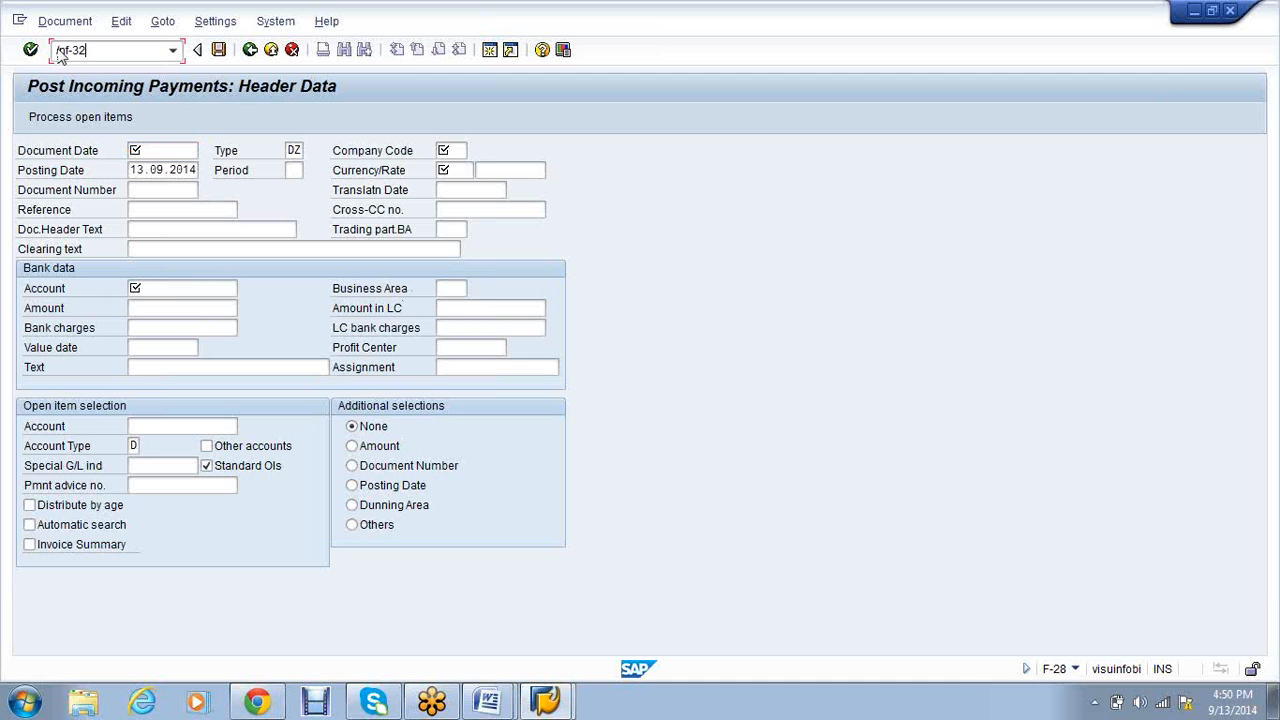
{"action": "key", "text": "Return"}
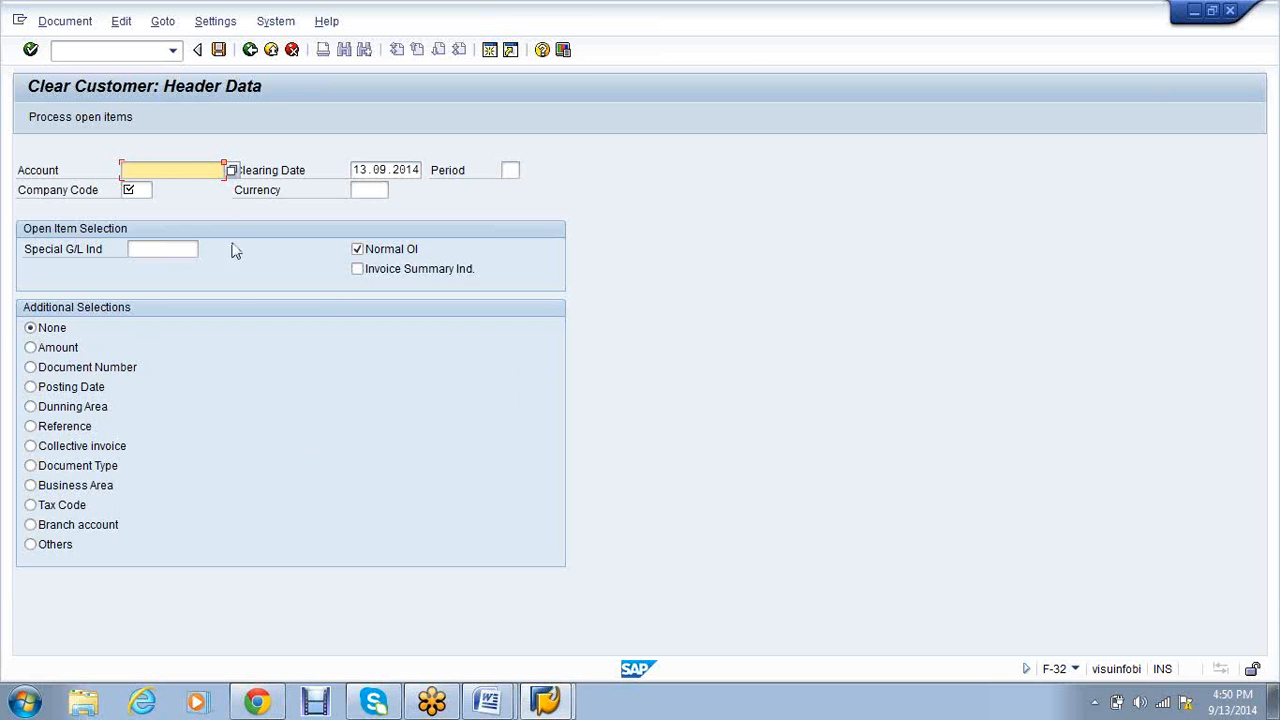
Open the Account search help on the Customers (by company code) tab
{"action": "left_click", "coordinate": [231, 170]}
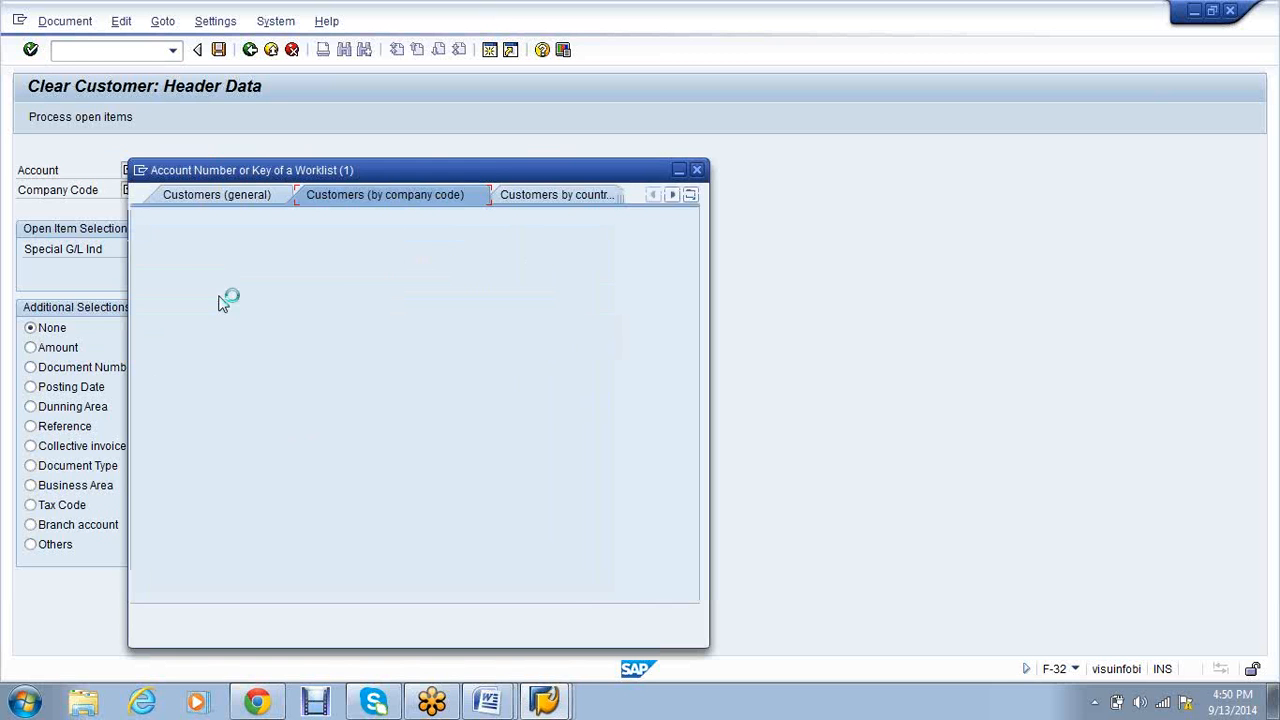
{"action": "left_click", "coordinate": [690, 194]}
{"action": "left_click", "coordinate": [330, 373]}
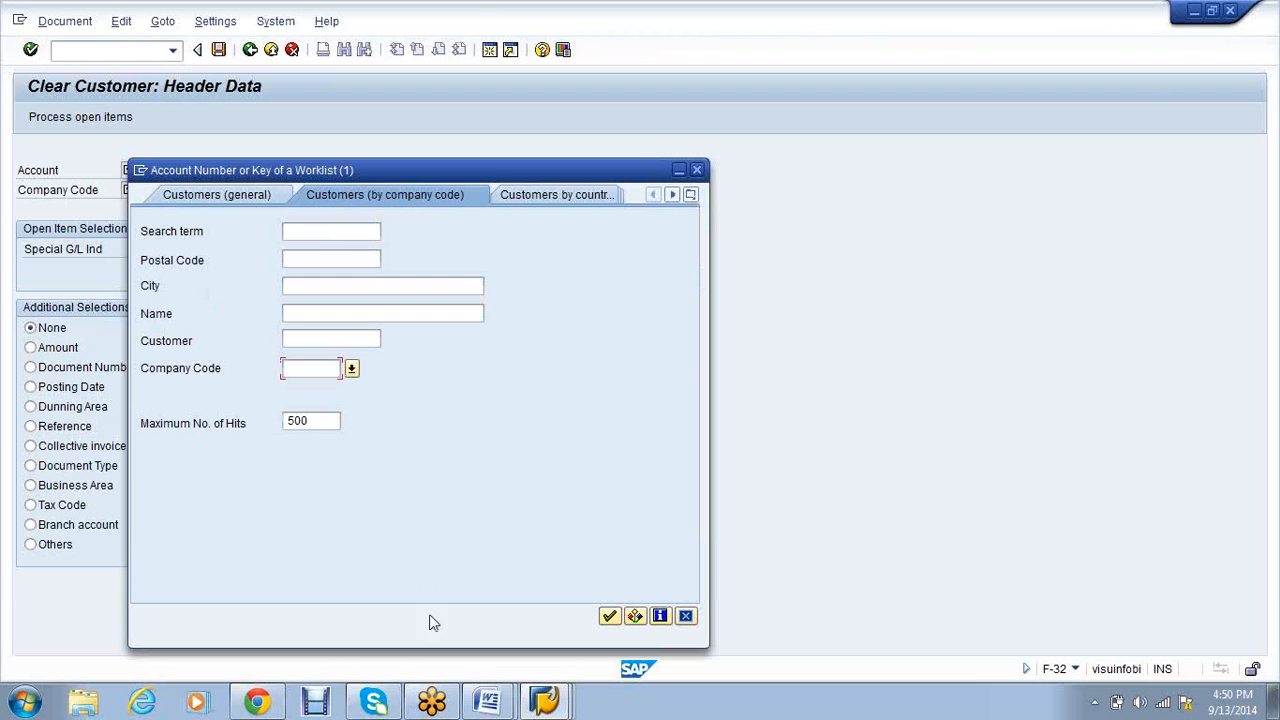
Bring the Venessa notes in Word to the front
{"action": "mouse_move", "coordinate": [487, 700]}
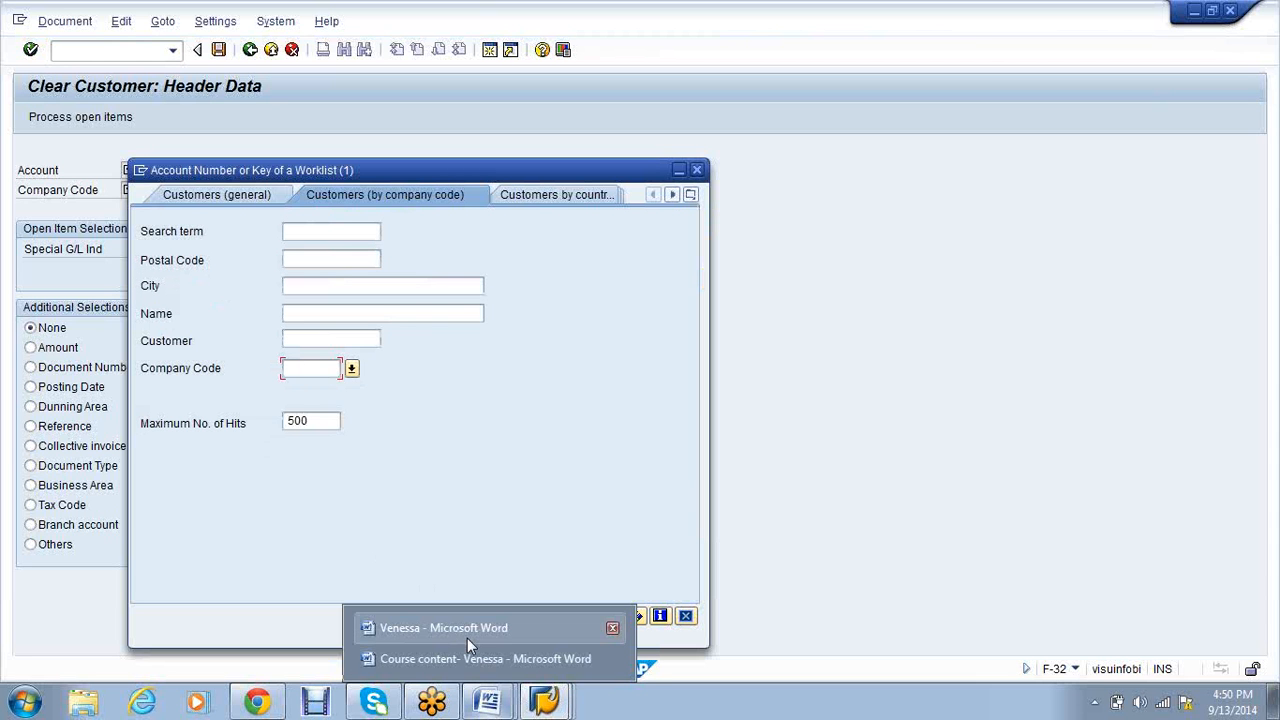
{"action": "left_click", "coordinate": [467, 638]}
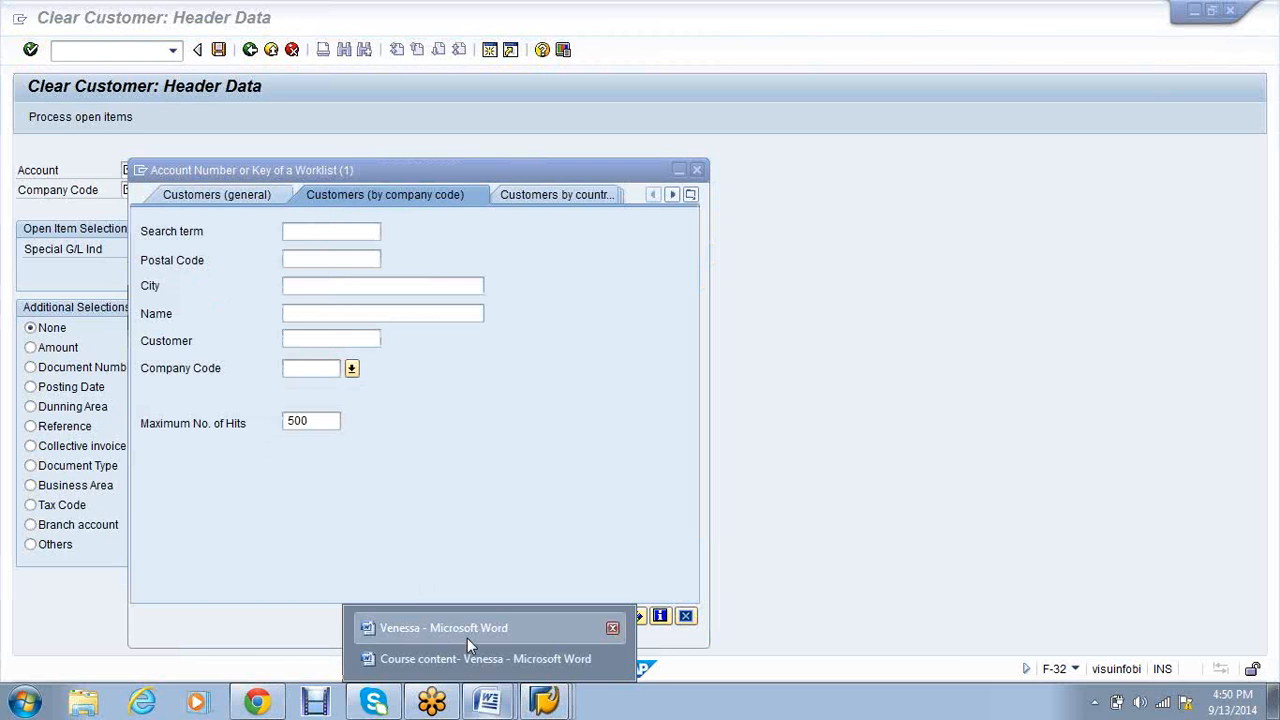
{"action": "left_click", "coordinate": [467, 630]}
View the Course content notes listing the down payment codes, then list the open SAP windows
{"action": "left_click", "coordinate": [488, 702]}
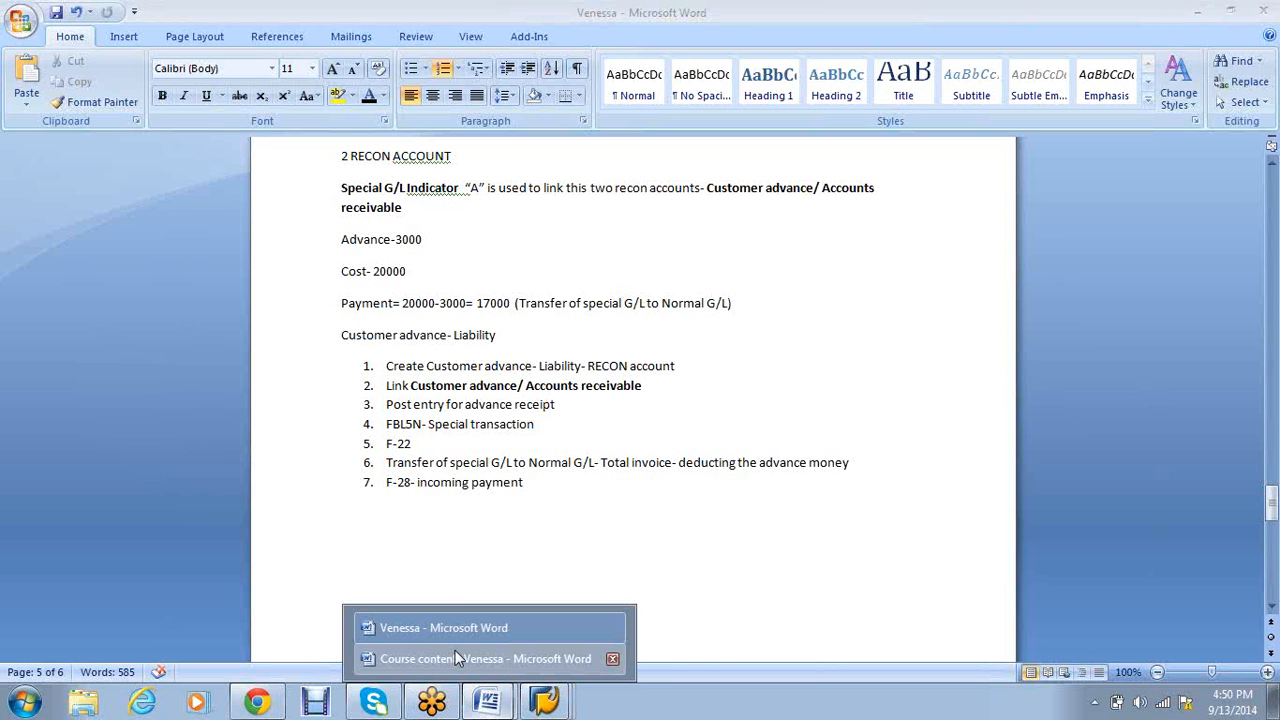
{"action": "left_click", "coordinate": [455, 658]}
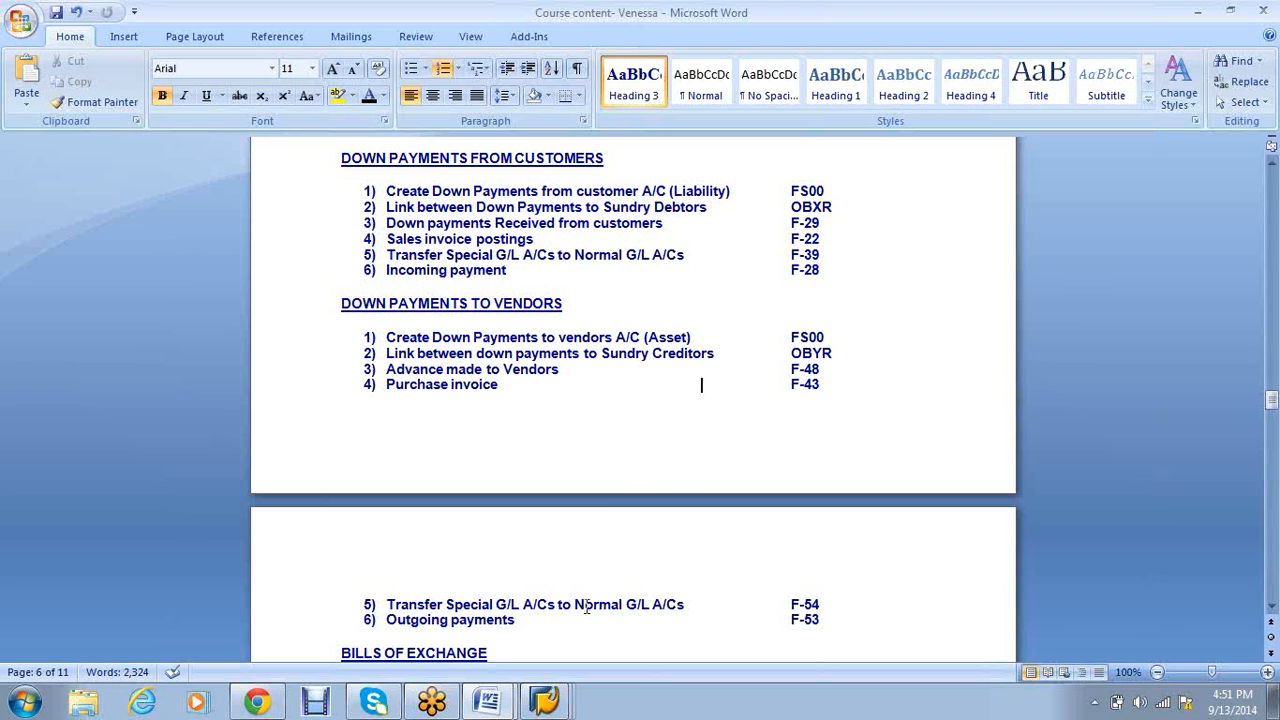
{"action": "left_click", "coordinate": [545, 700]}
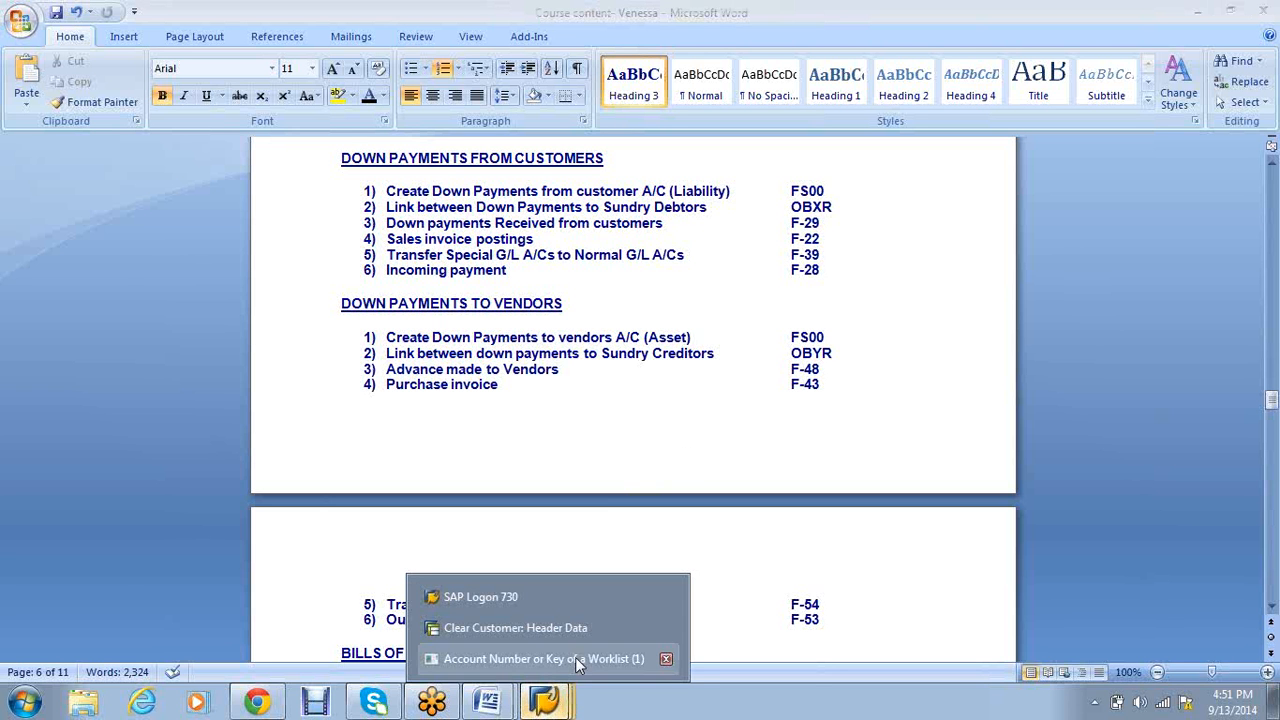
Run the customer search and pick customer 35101 from the results
{"action": "left_click", "coordinate": [582, 658]}
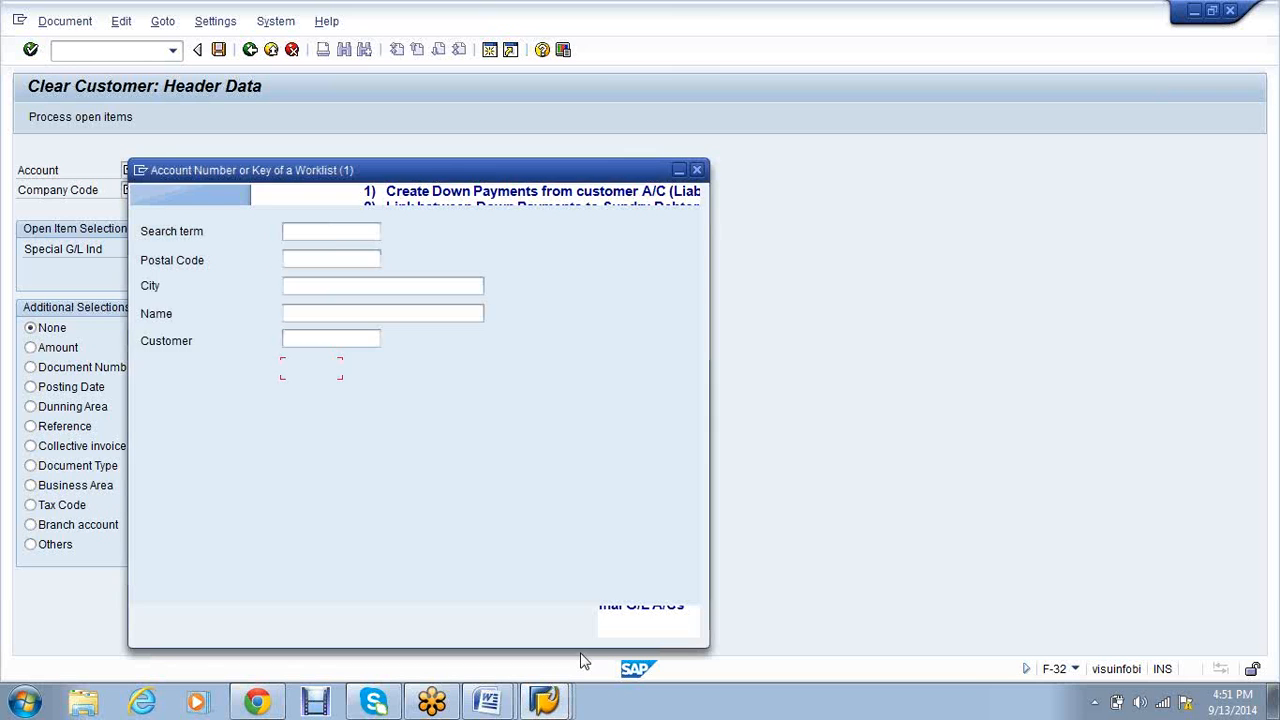
{"action": "left_click", "coordinate": [609, 615]}
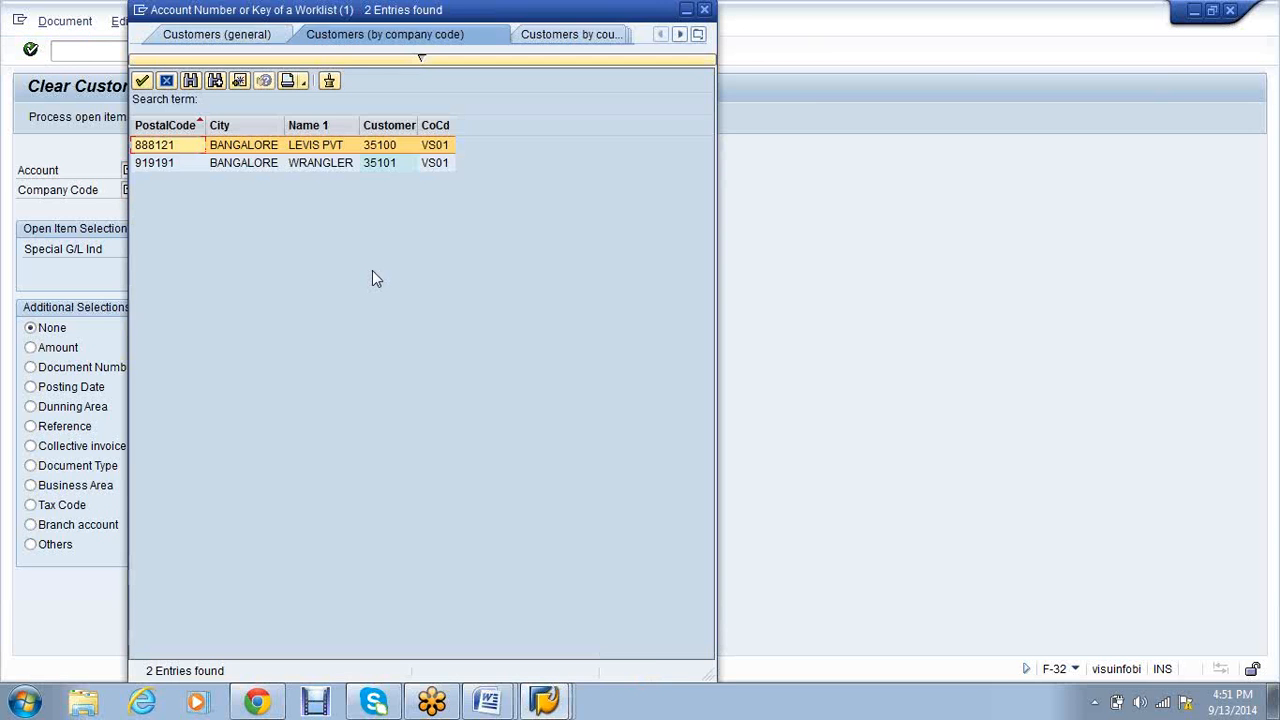
{"action": "double_click", "coordinate": [322, 163]}
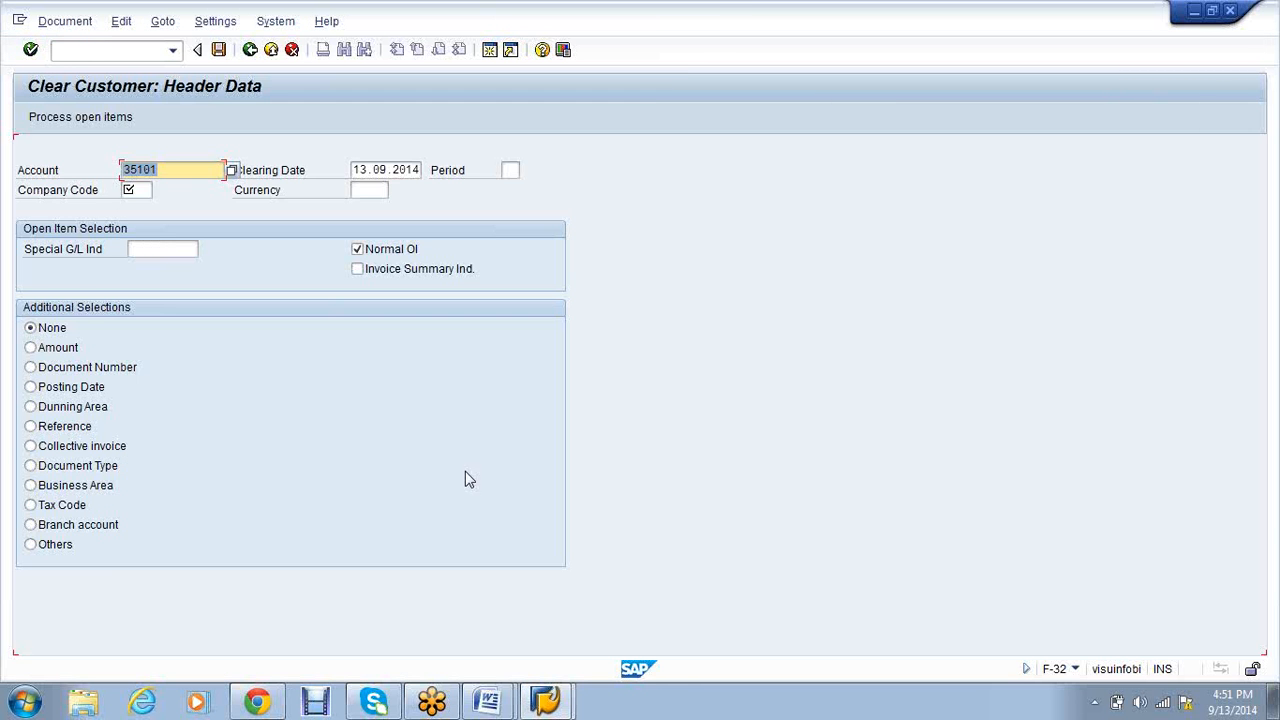
Enter company code VS01 and currency INR with no additional selection, and load the open items
{"action": "key", "text": "Tab"}
{"action": "type", "text": "vs01"}
{"action": "key", "text": "Tab"}
{"action": "type", "text": "inr"}
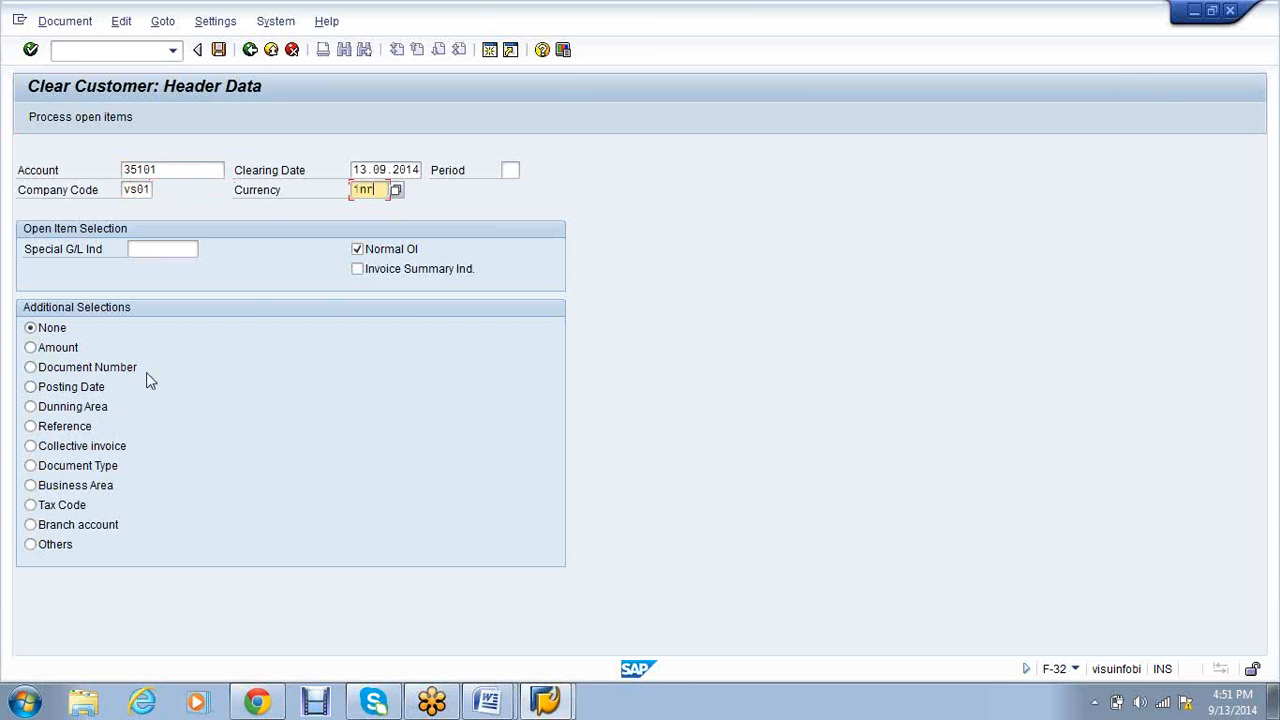
{"action": "left_click", "coordinate": [64, 348]}
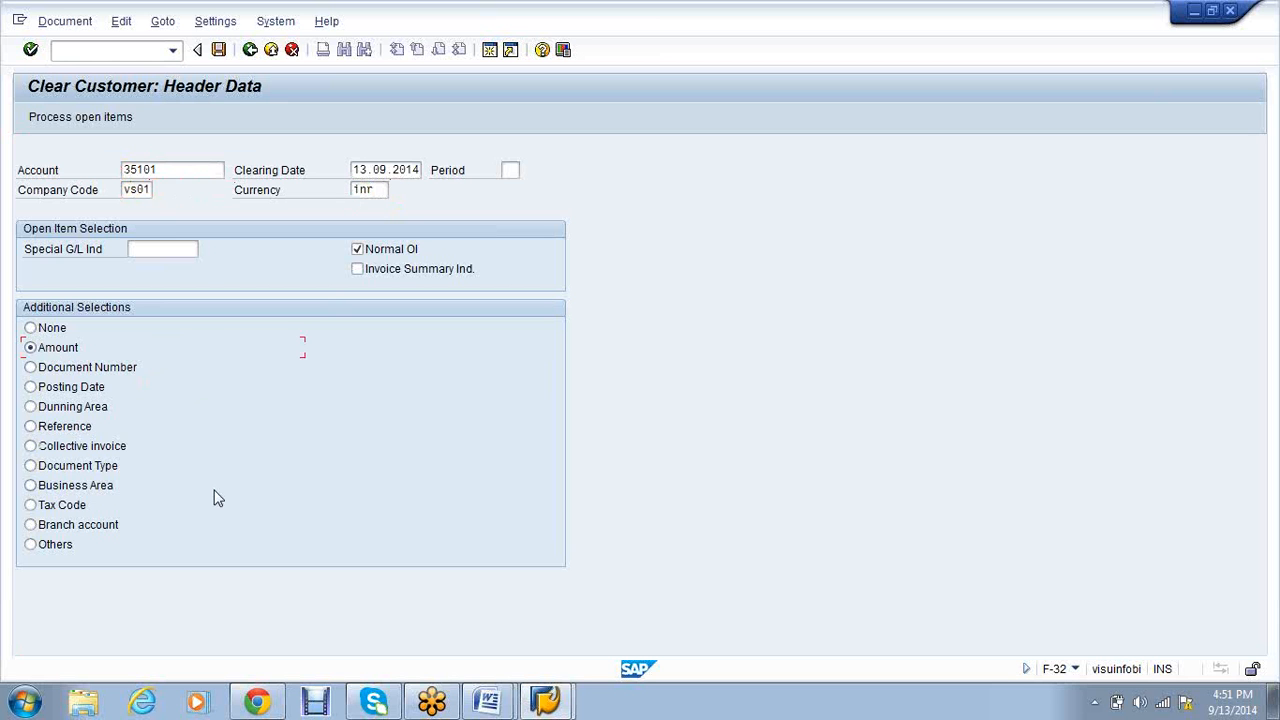
{"action": "left_click", "coordinate": [100, 368]}
{"action": "left_click", "coordinate": [70, 348]}
{"action": "left_click", "coordinate": [64, 331]}
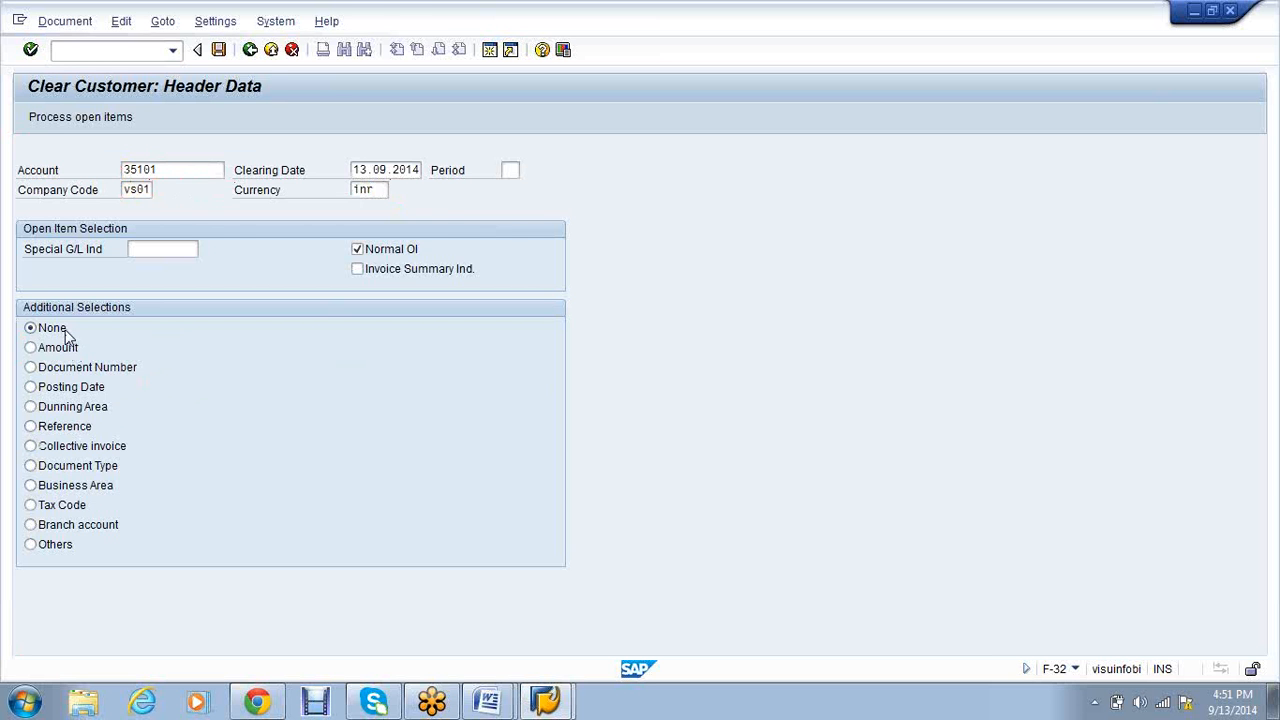
{"action": "key", "text": "Return"}
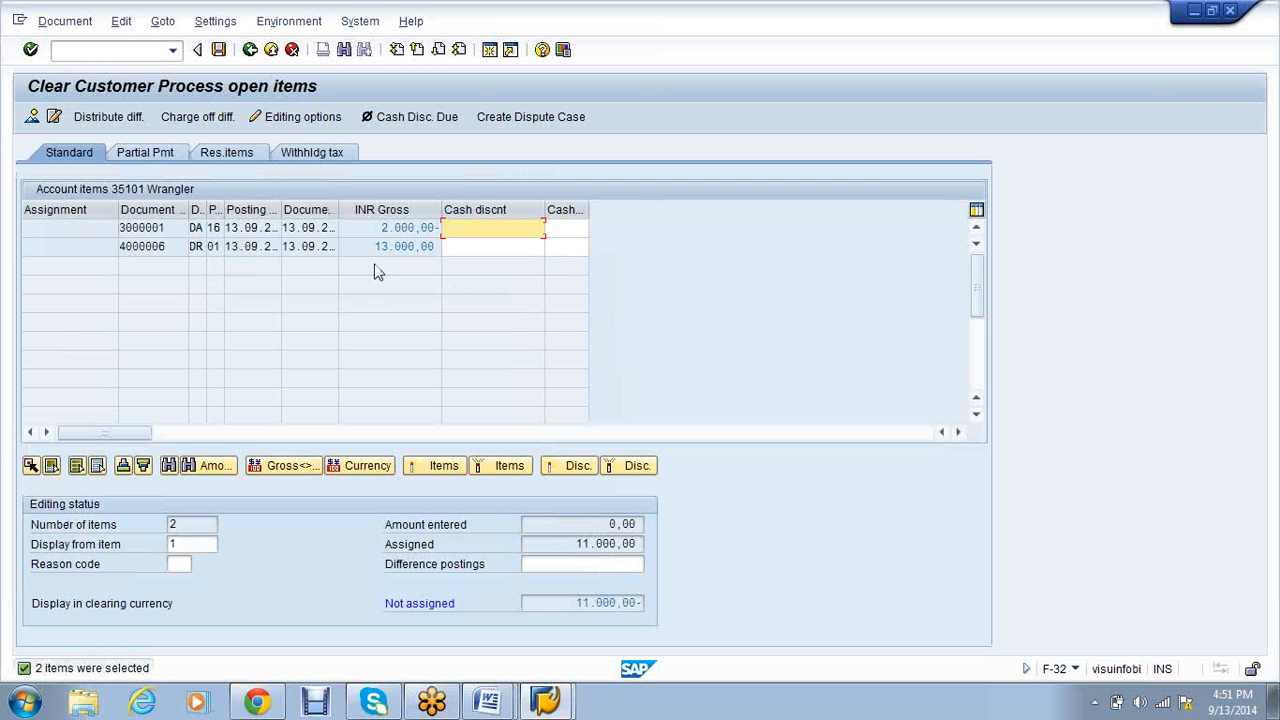
Deactivate and then reactivate the 2,000 down payment and 13,000 invoice items
{"action": "double_click", "coordinate": [401, 228]}
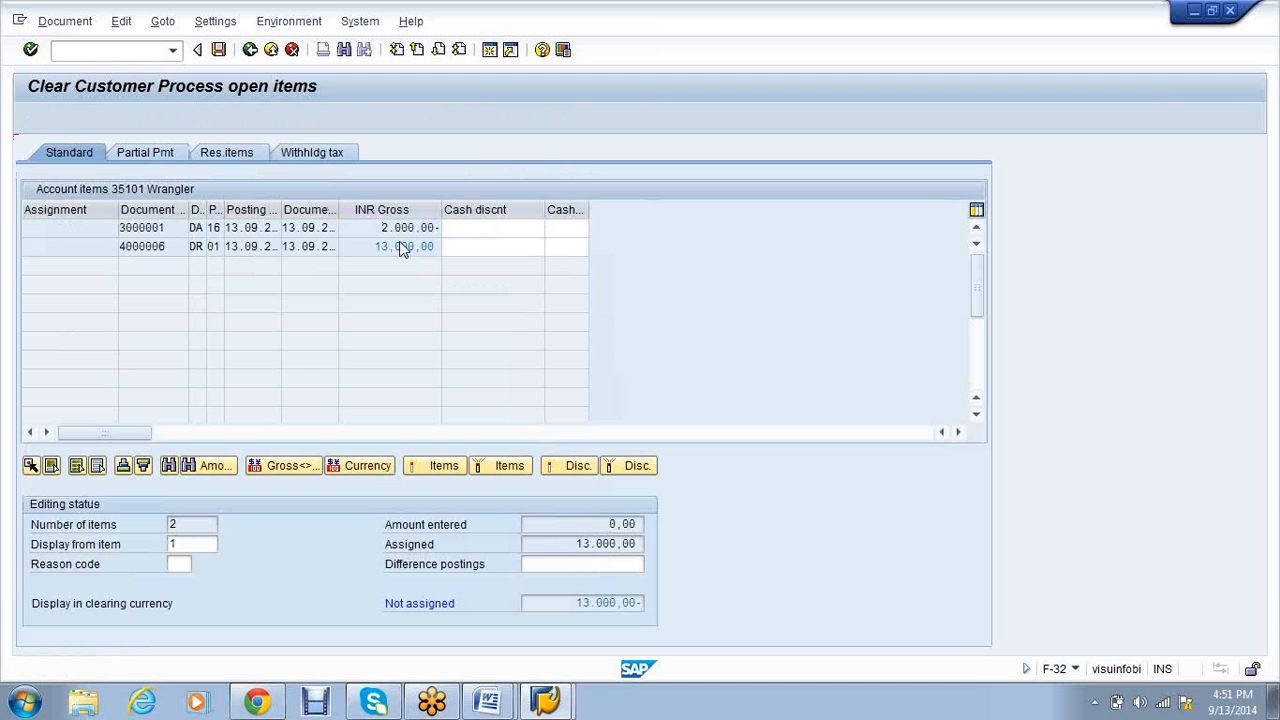
{"action": "double_click", "coordinate": [401, 247]}
{"action": "double_click", "coordinate": [403, 228]}
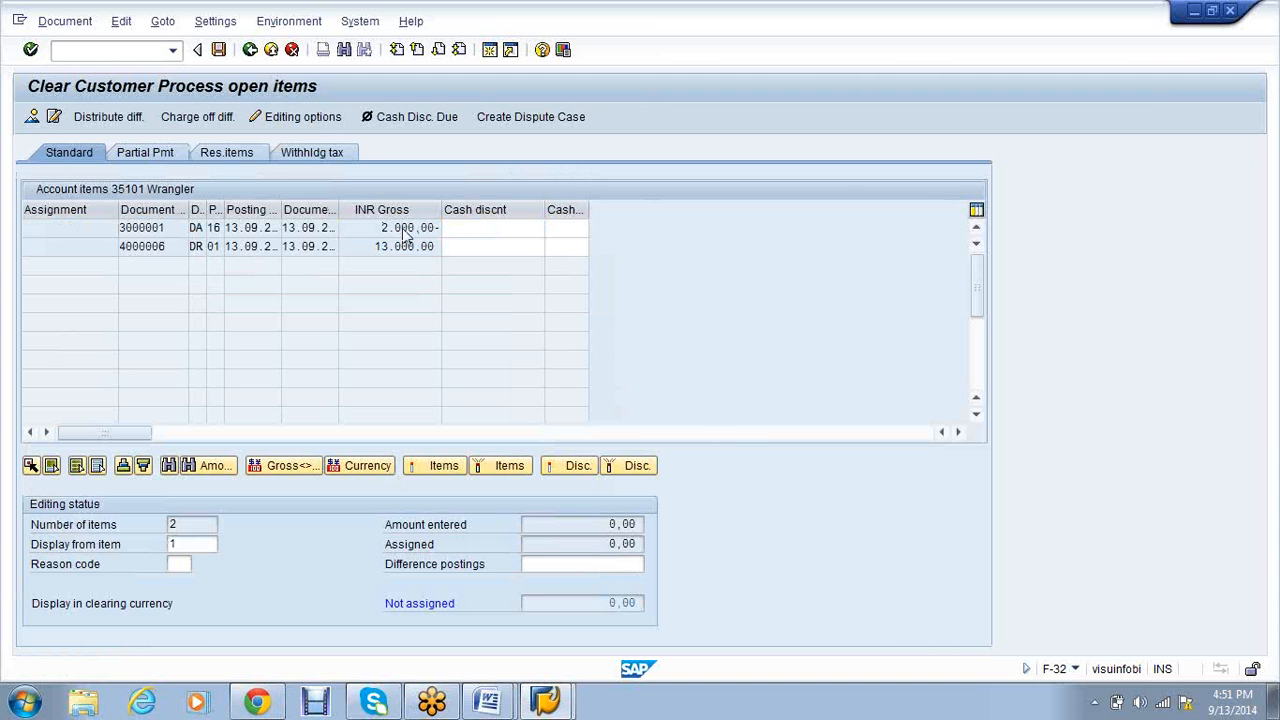
{"action": "double_click", "coordinate": [403, 247]}
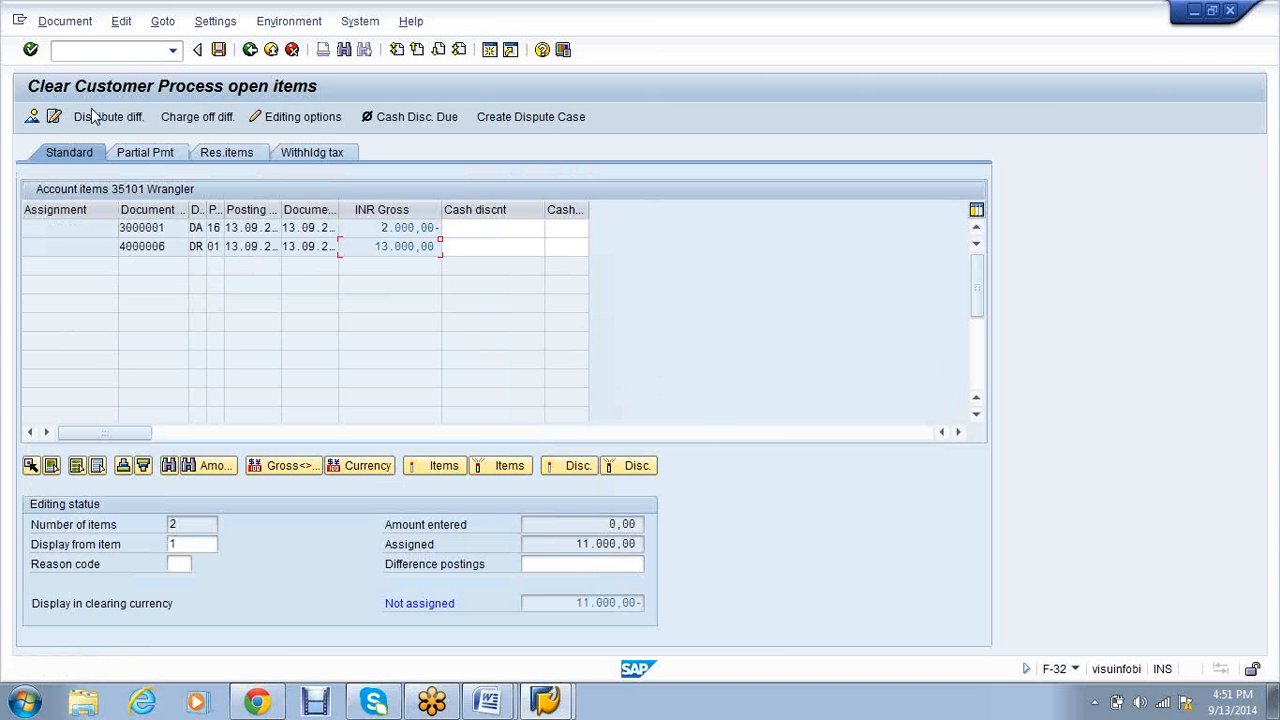
Restart F-32 Clear Customer without posting and open the account field history
{"action": "left_click", "coordinate": [106, 51]}
{"action": "type", "text": "/nf-32"}
{"action": "key", "text": "Return"}
{"action": "left_click", "coordinate": [214, 170]}
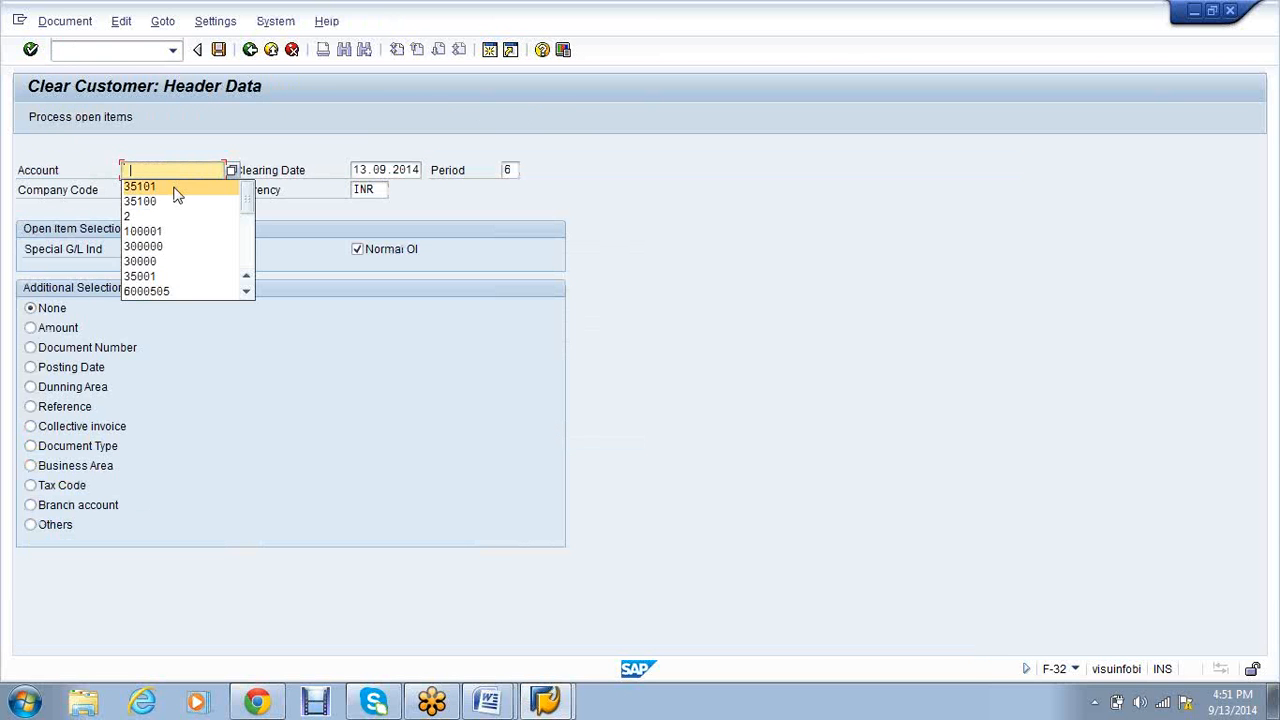
Select customer 35101's open items by amount 11000 and process them
{"action": "left_click", "coordinate": [175, 185]}
{"action": "left_click", "coordinate": [66, 330]}
{"action": "key", "text": "Return"}
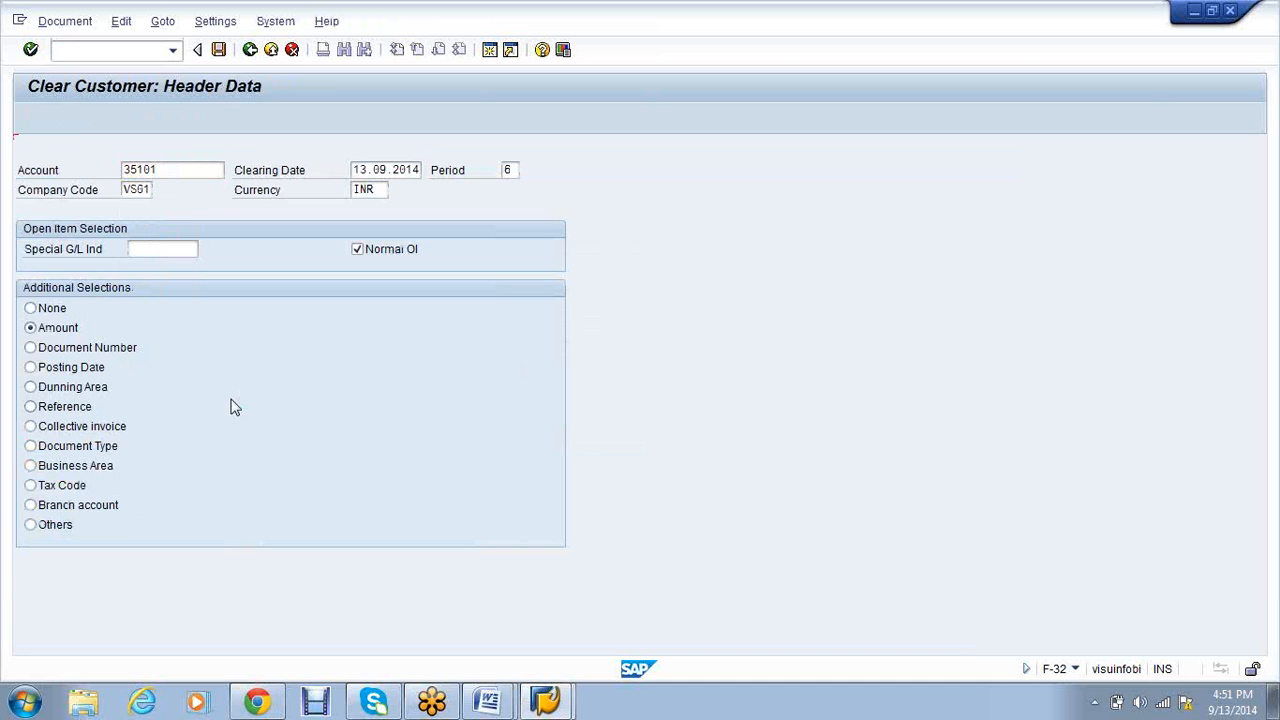
{"action": "type", "text": "1"}
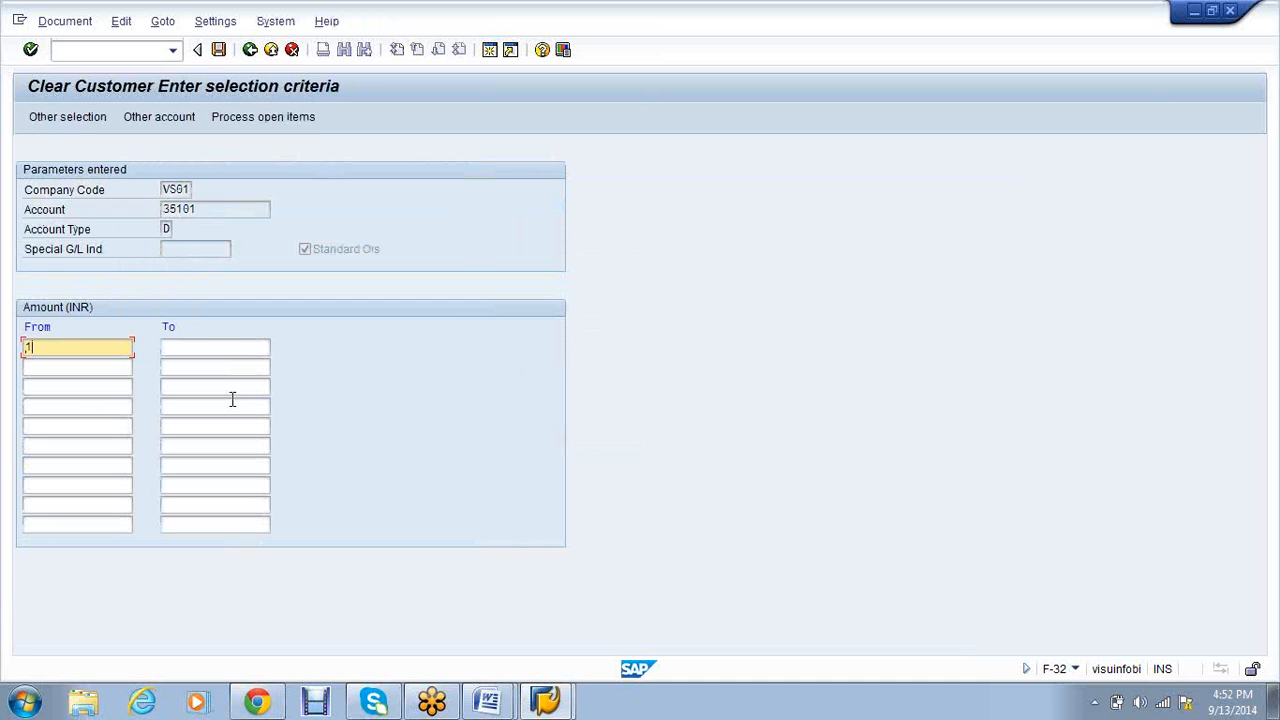
{"action": "type", "text": "1000"}
{"action": "key", "text": "Return"}
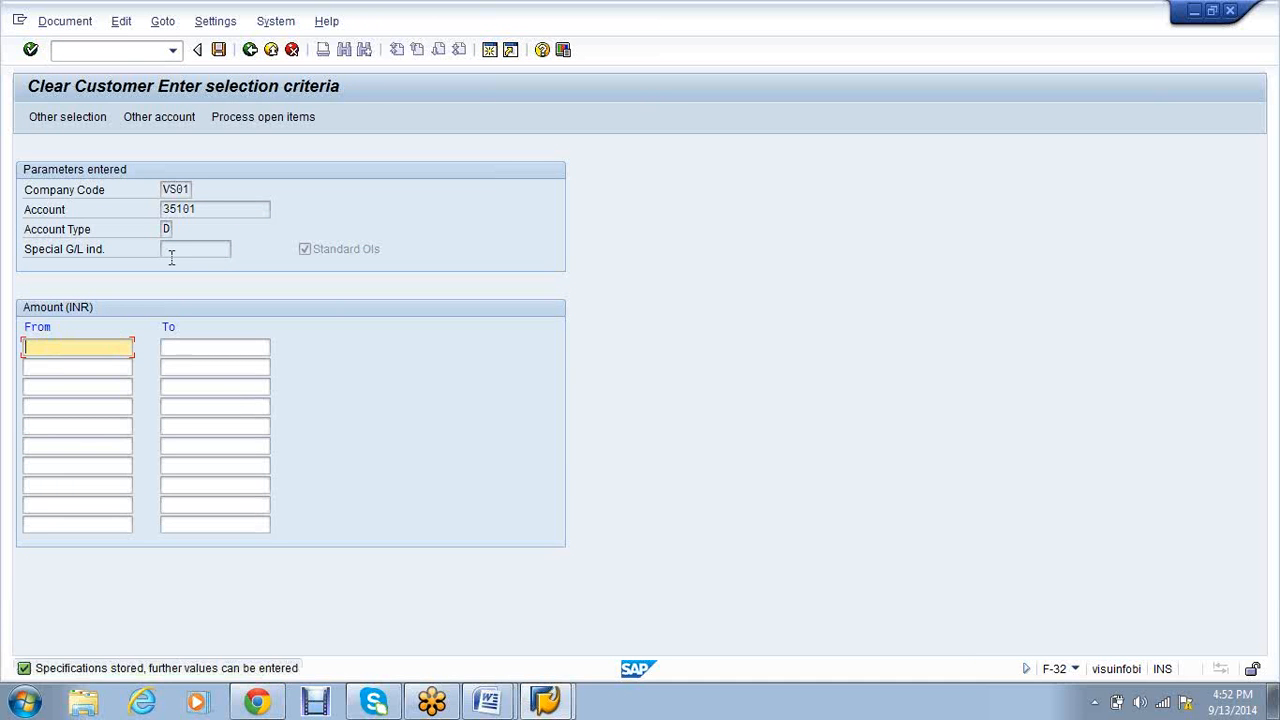
{"action": "left_click", "coordinate": [228, 117]}
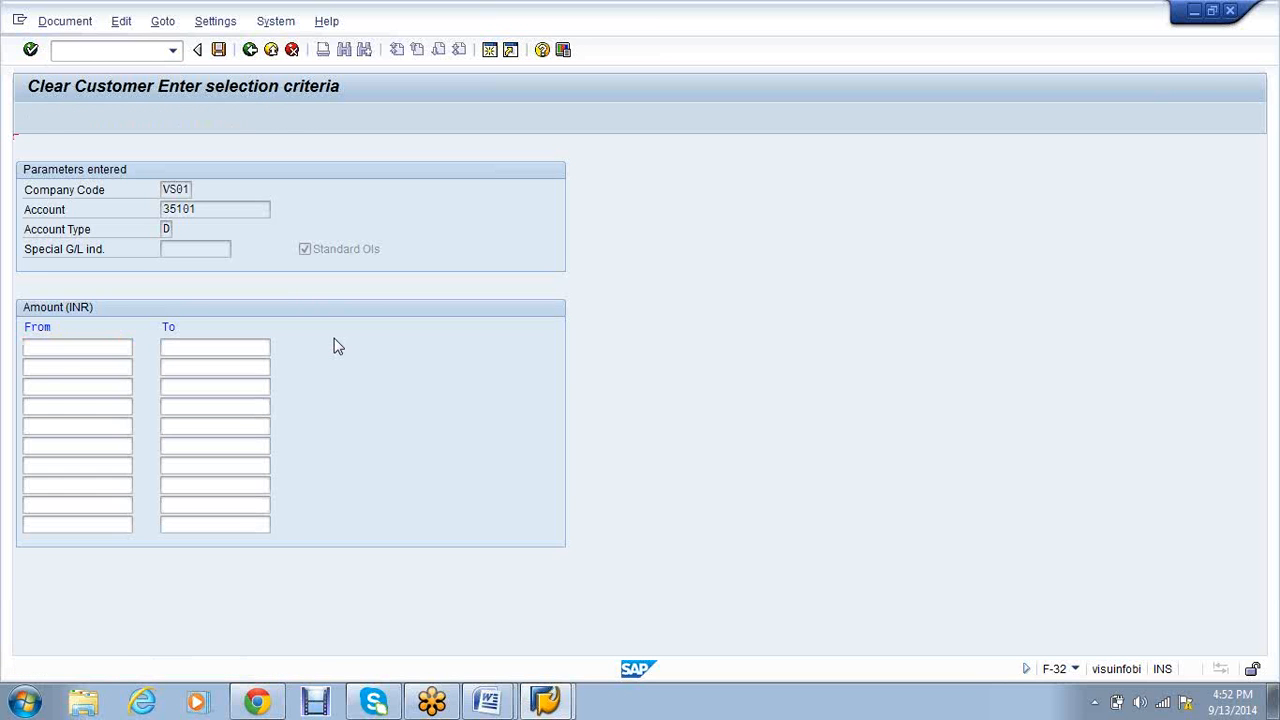
Restart F-32 and search open items by amount from 11000 to 11000, returning to Select open items
{"action": "left_click", "coordinate": [100, 52]}
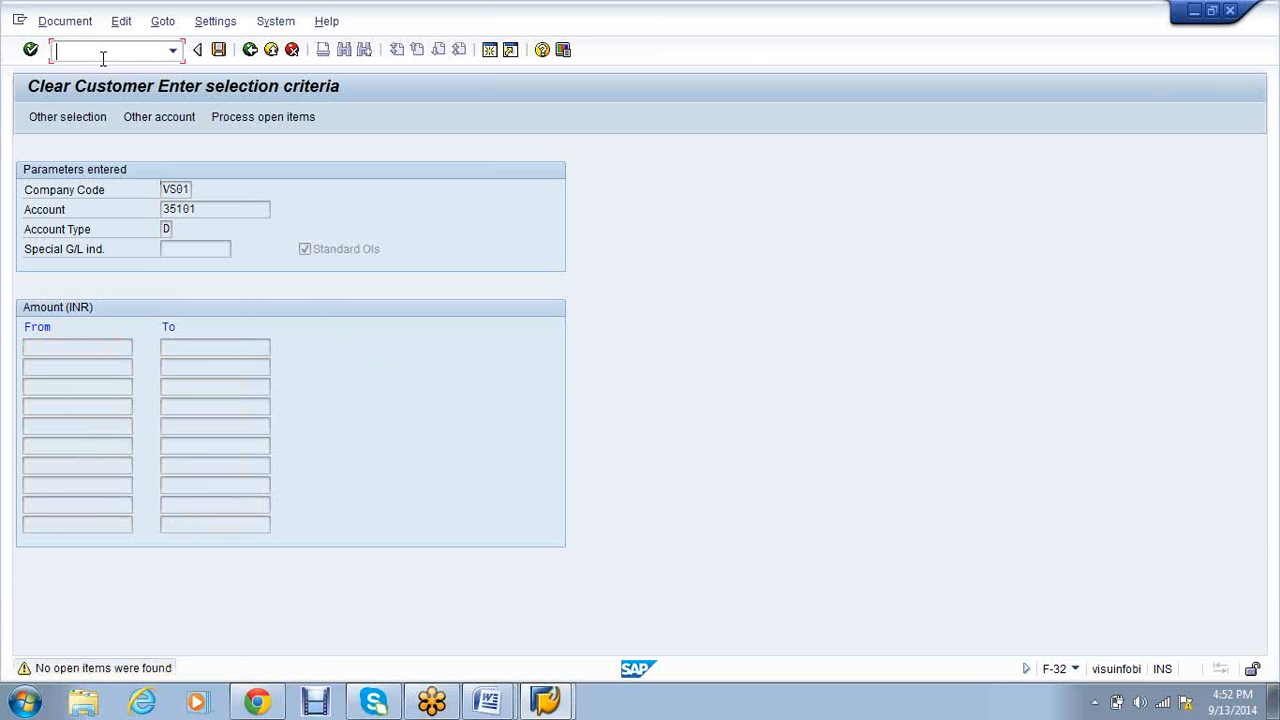
{"action": "type", "text": "/nf-32"}
{"action": "key", "text": "Return"}
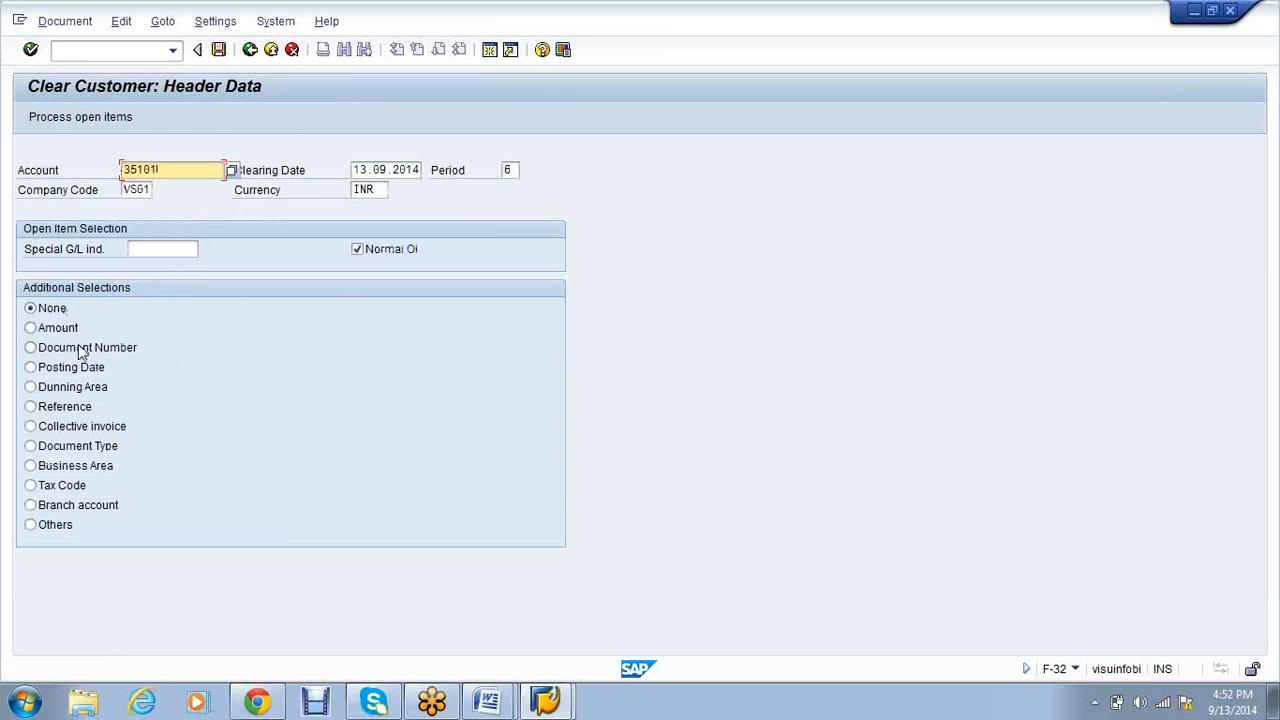
{"action": "left_click", "coordinate": [31, 328]}
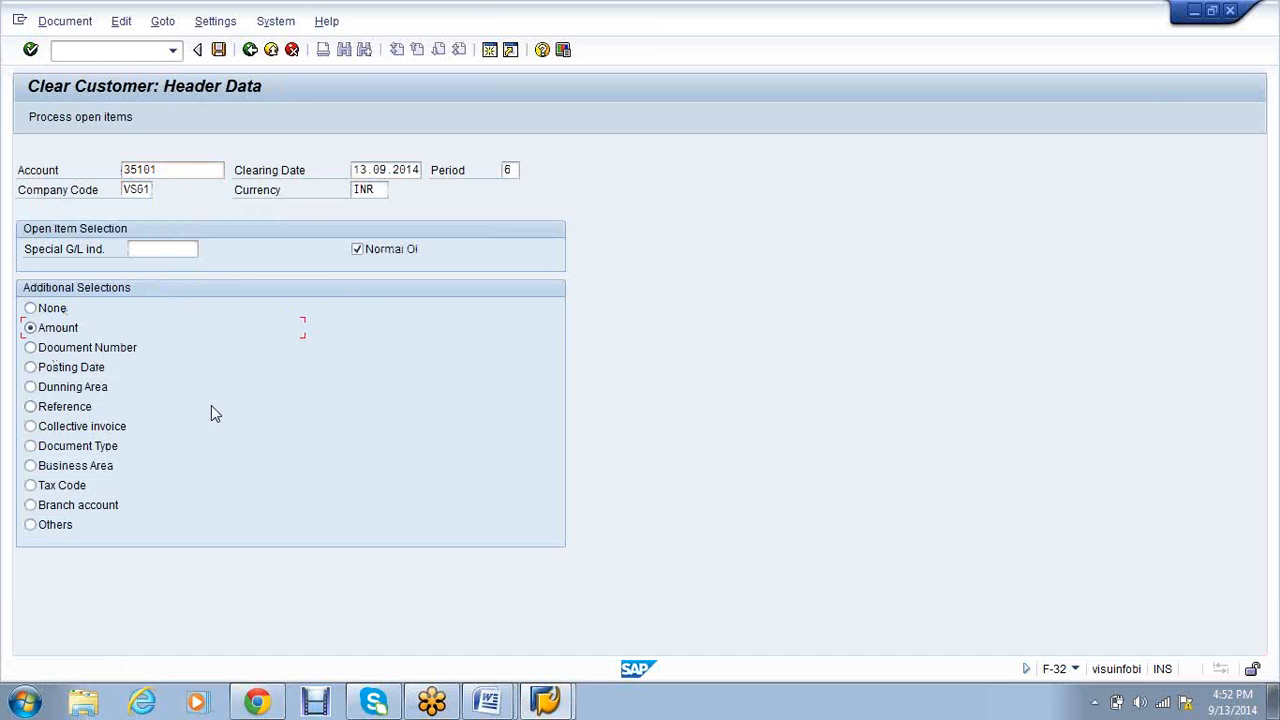
{"action": "left_click", "coordinate": [103, 119]}
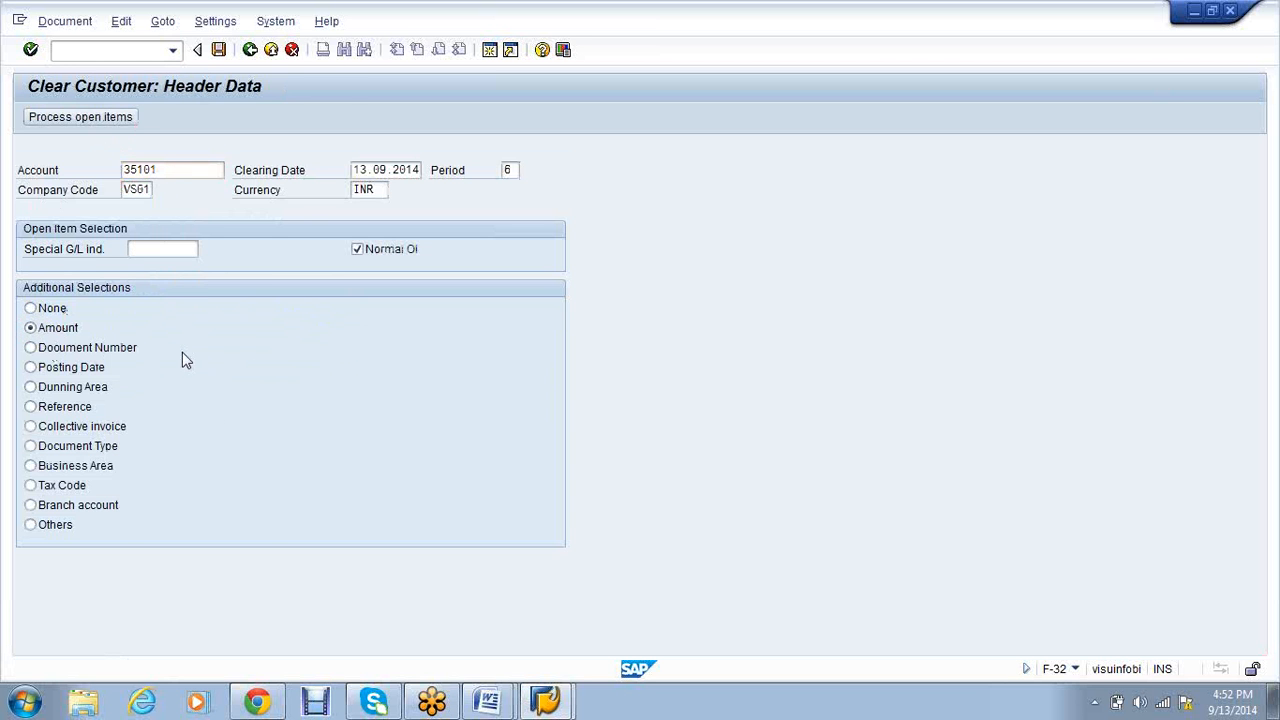
{"action": "type", "text": "100"}
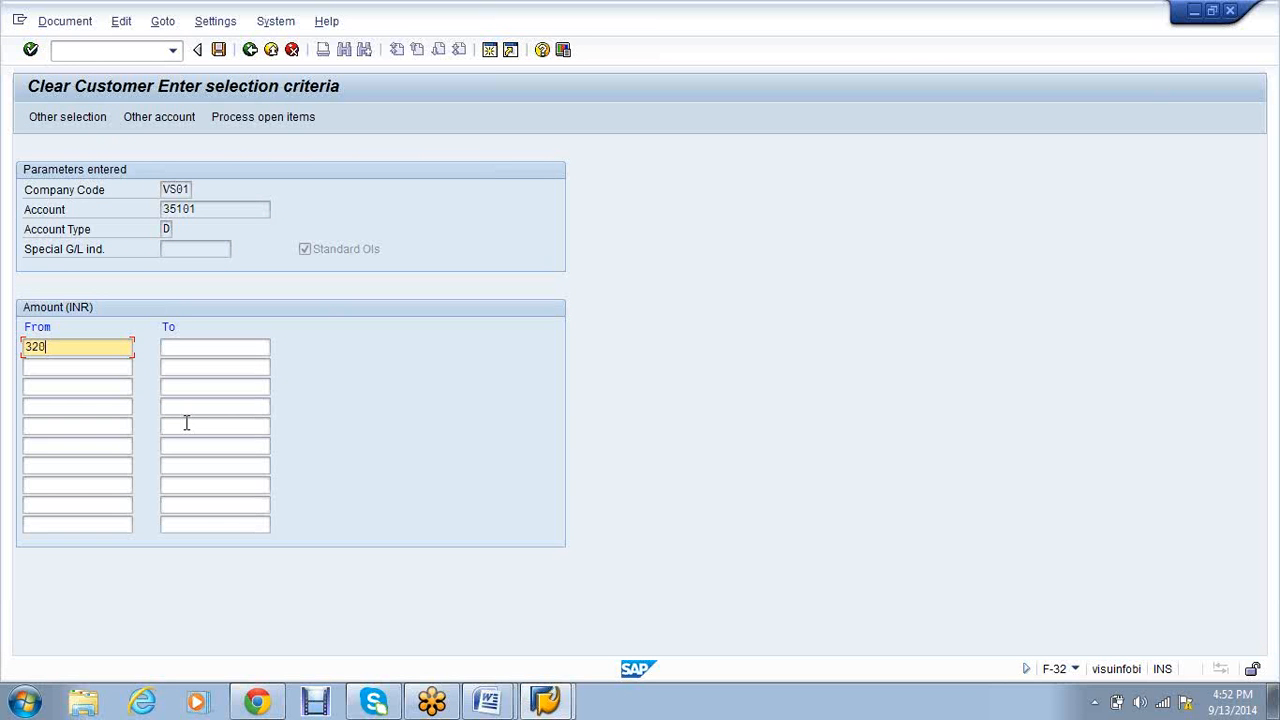
{"action": "key", "text": "BackSpace"}
{"action": "key", "text": "BackSpace"}
{"action": "key", "text": "BackSpace"}
{"action": "type", "text": "1"}
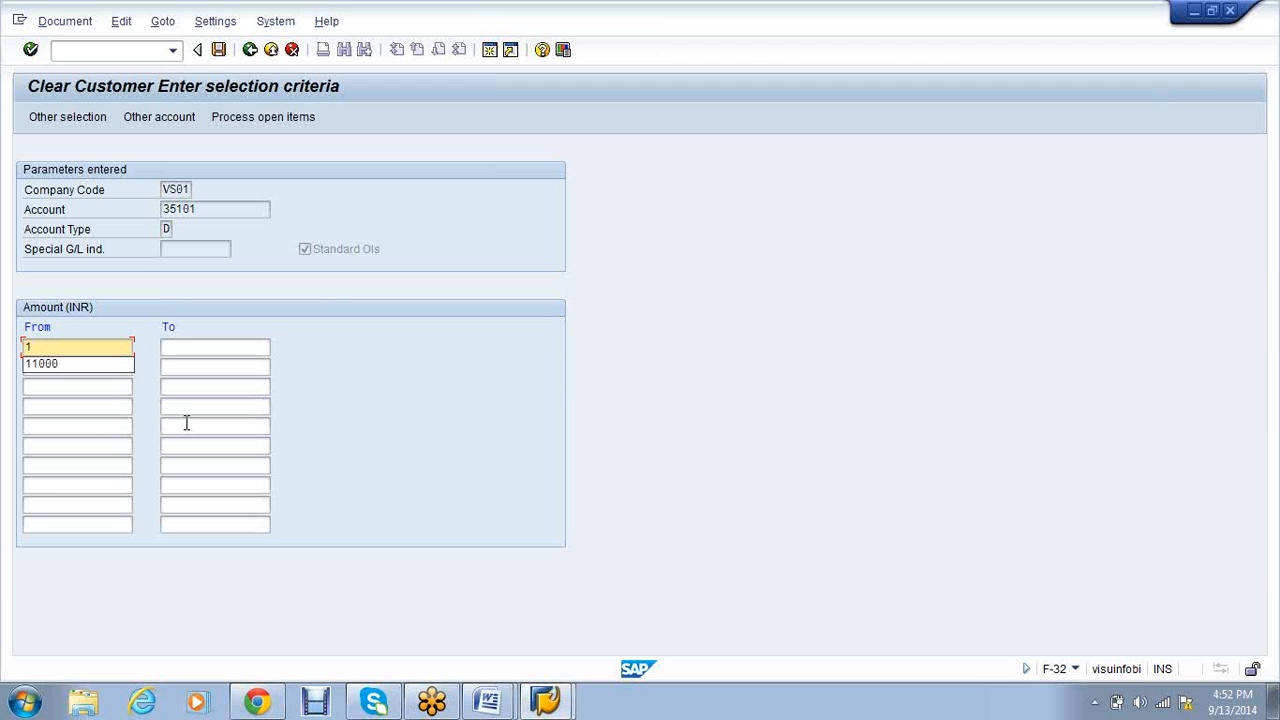
{"action": "key", "text": "Down"}
{"action": "key", "text": "Tab"}
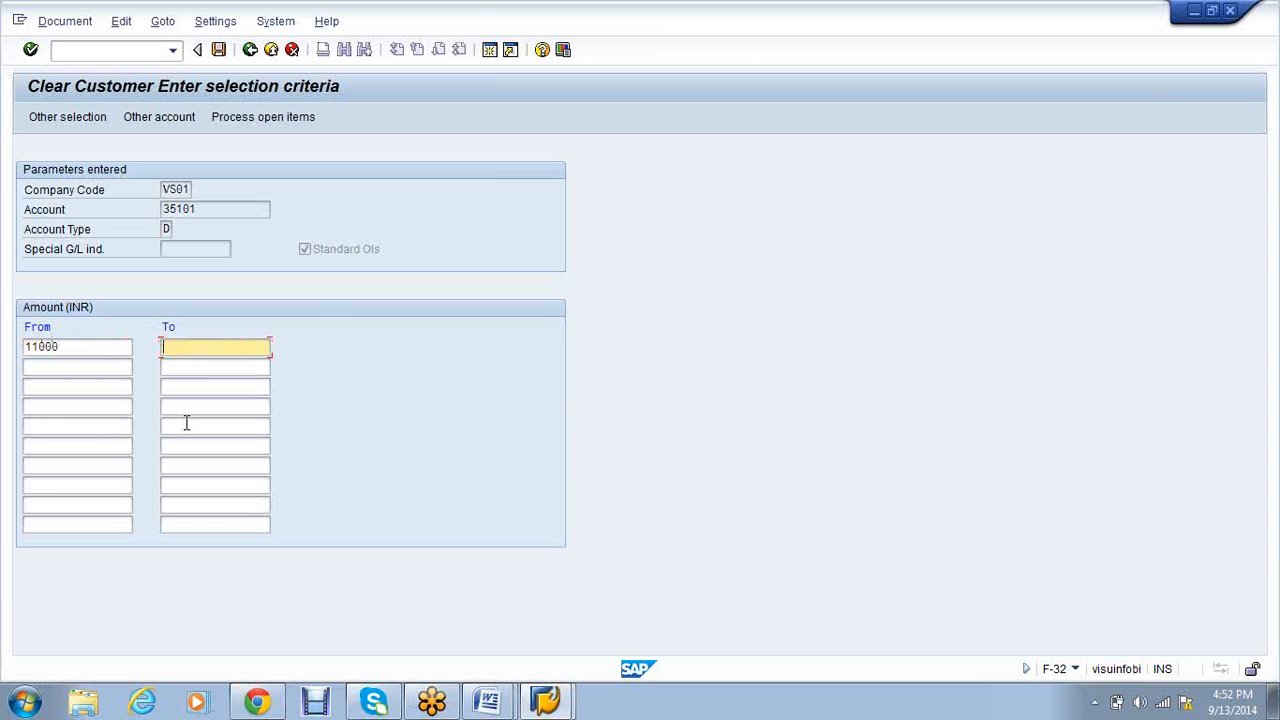
{"action": "type", "text": "11000"}
{"action": "left_click", "coordinate": [253, 117]}
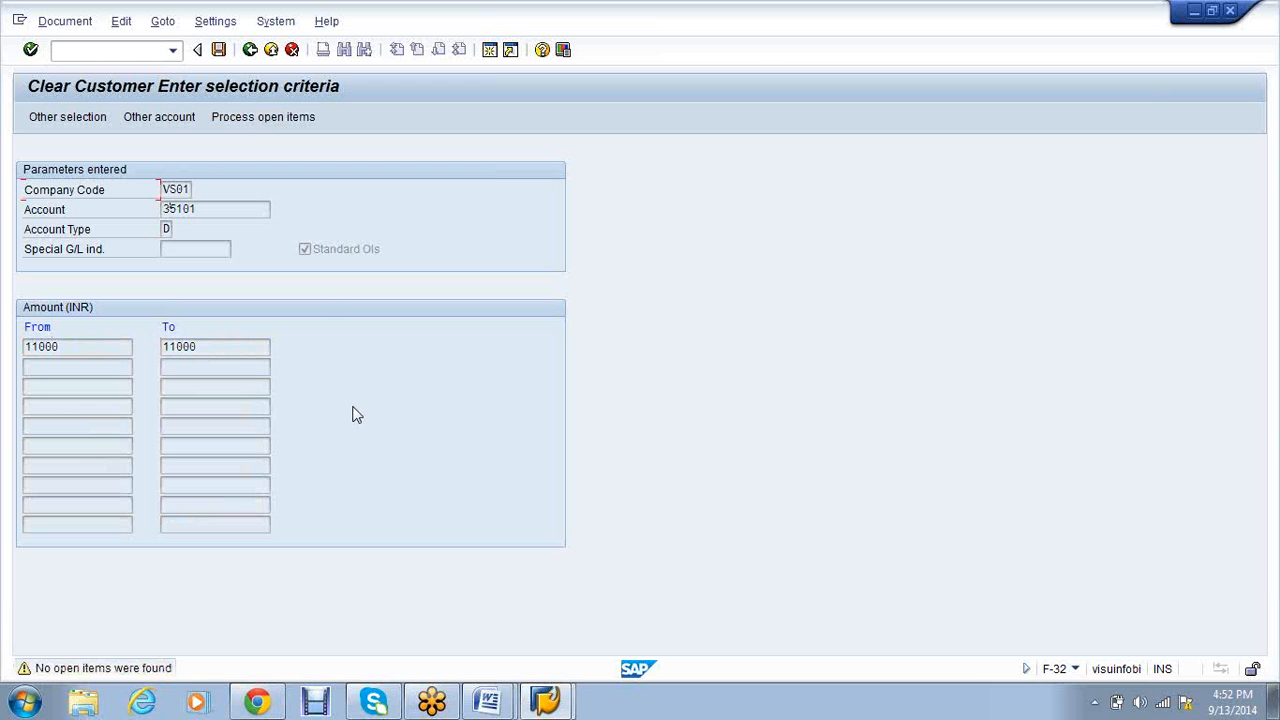
{"action": "key", "text": "Return"}
{"action": "key", "text": "Return"}
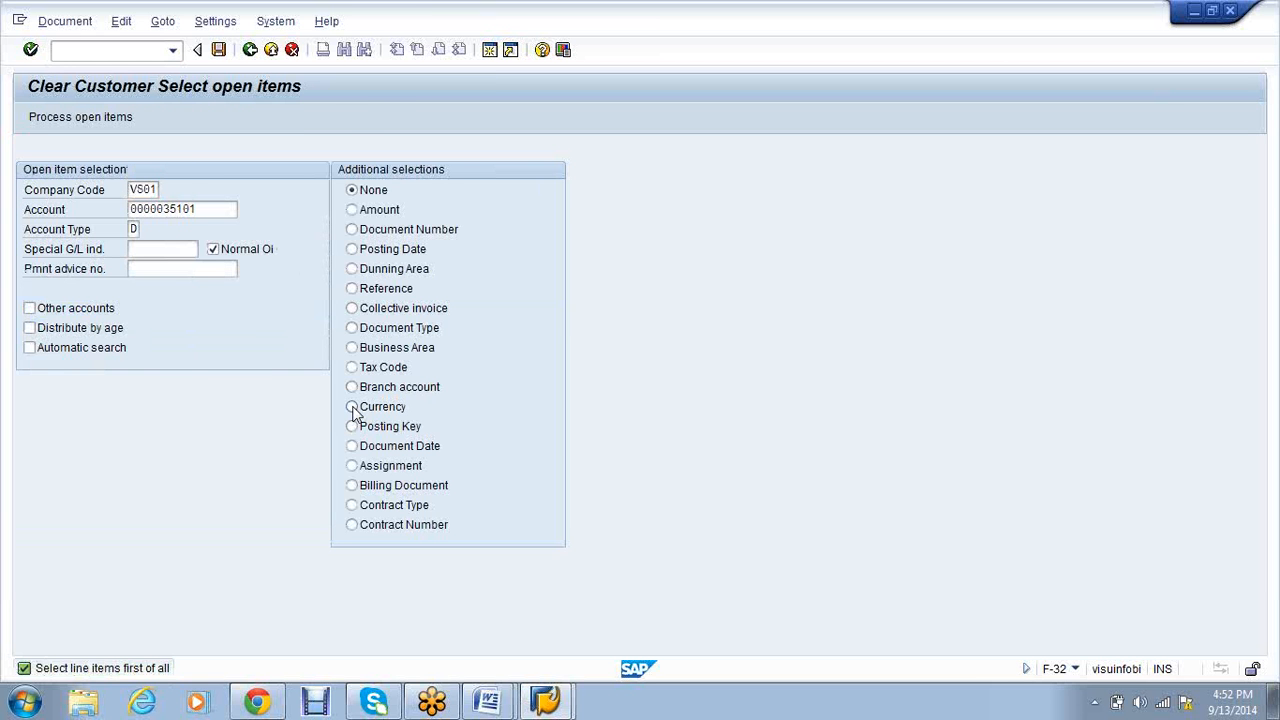
Restart F-32 with account 35101 from the field history and load its open items
{"action": "left_click", "coordinate": [100, 54]}
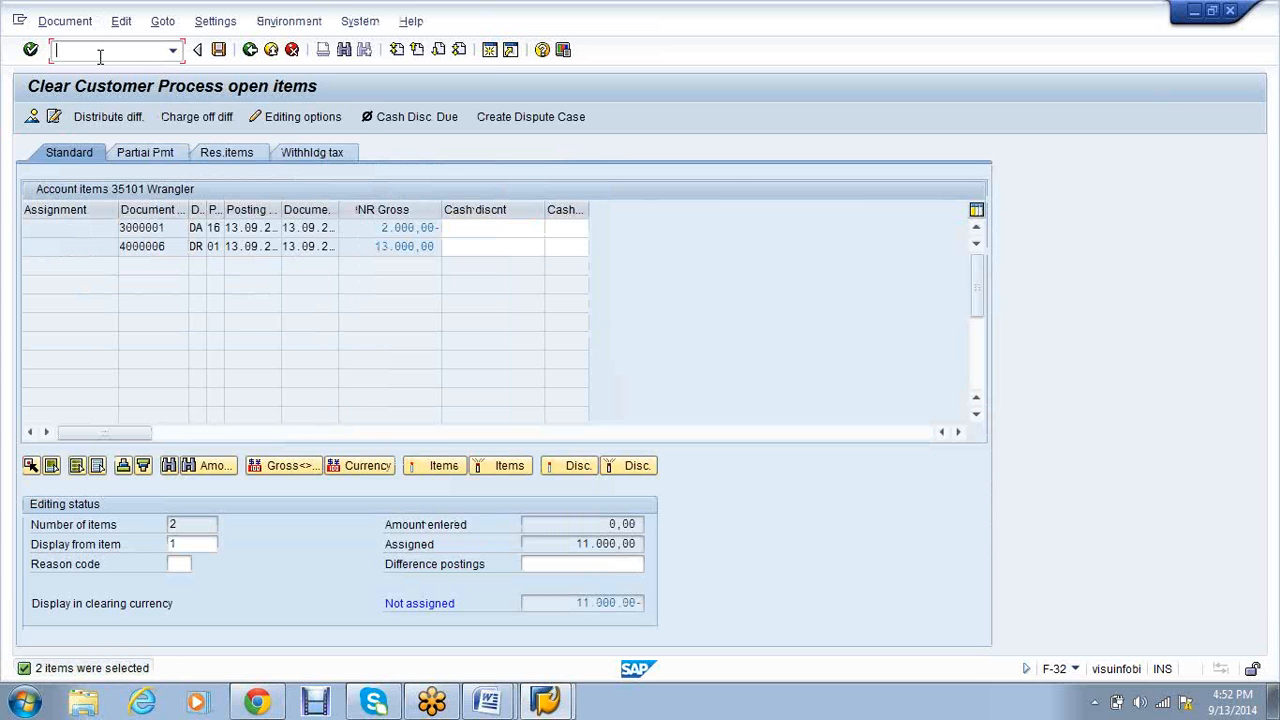
{"action": "type", "text": "/nf-32"}
{"action": "key", "text": "Return"}
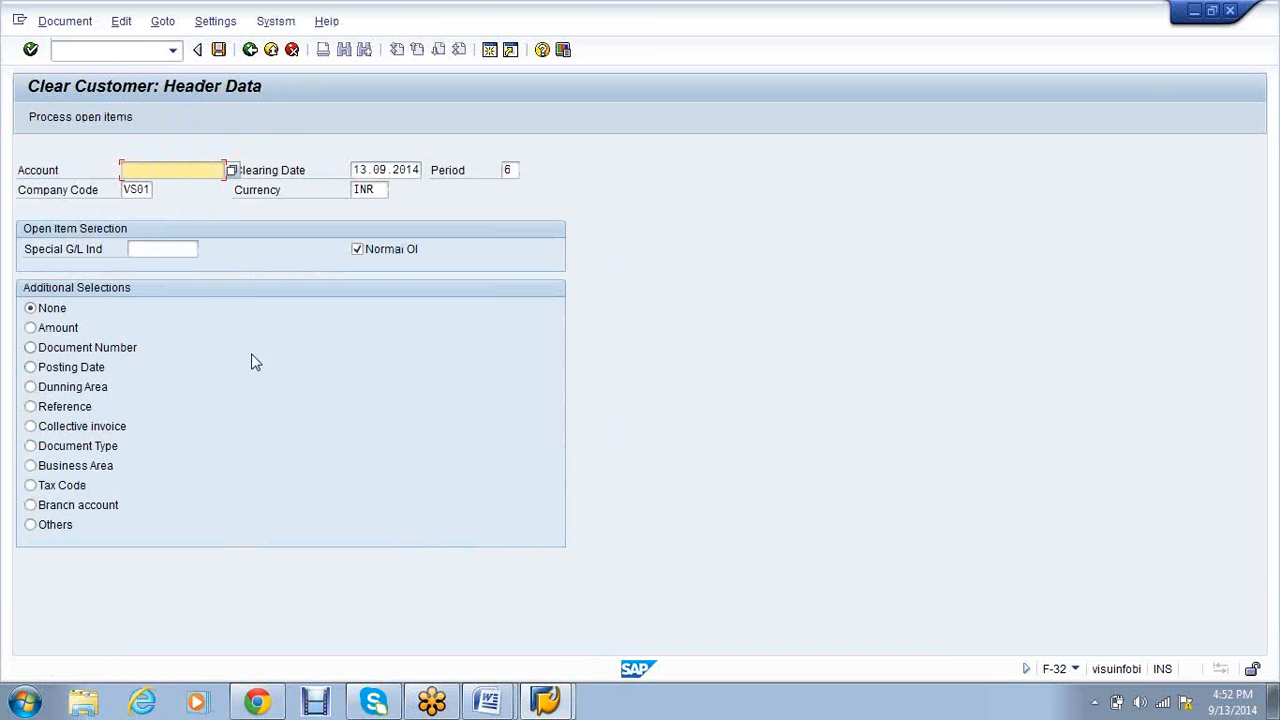
{"action": "left_click", "coordinate": [168, 174]}
{"action": "left_click", "coordinate": [163, 187]}
{"action": "key", "text": "Return"}
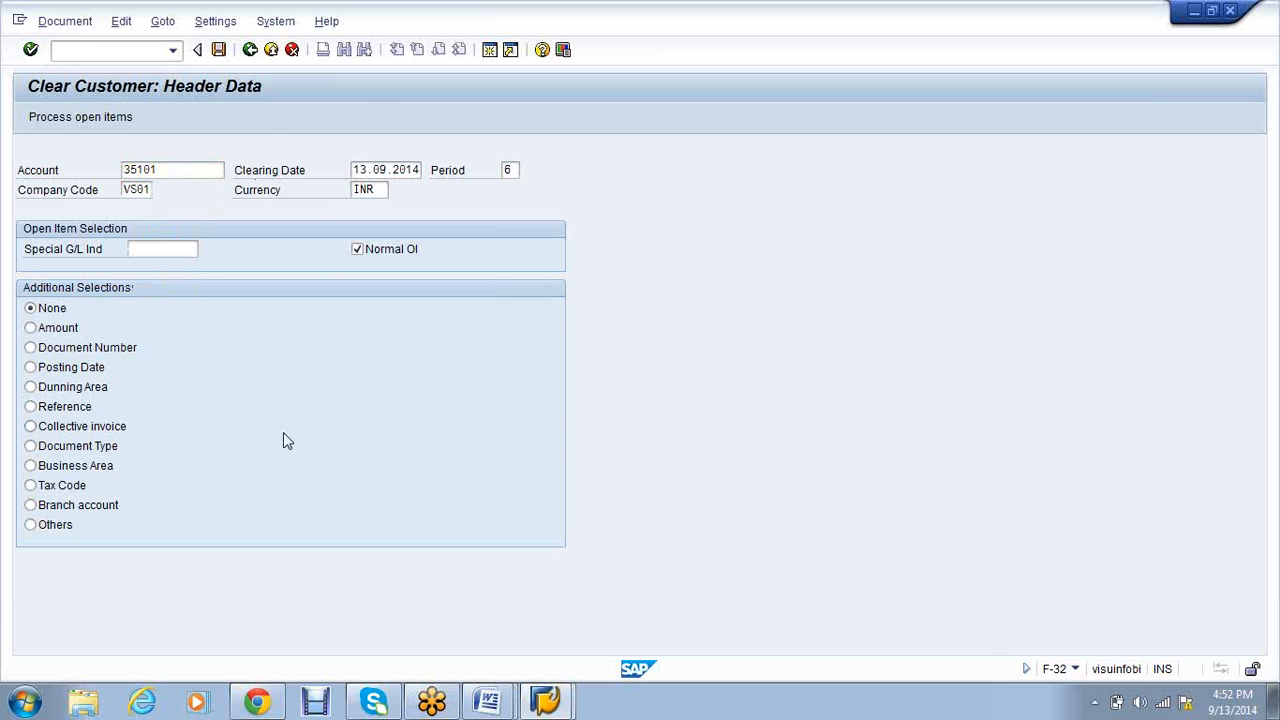
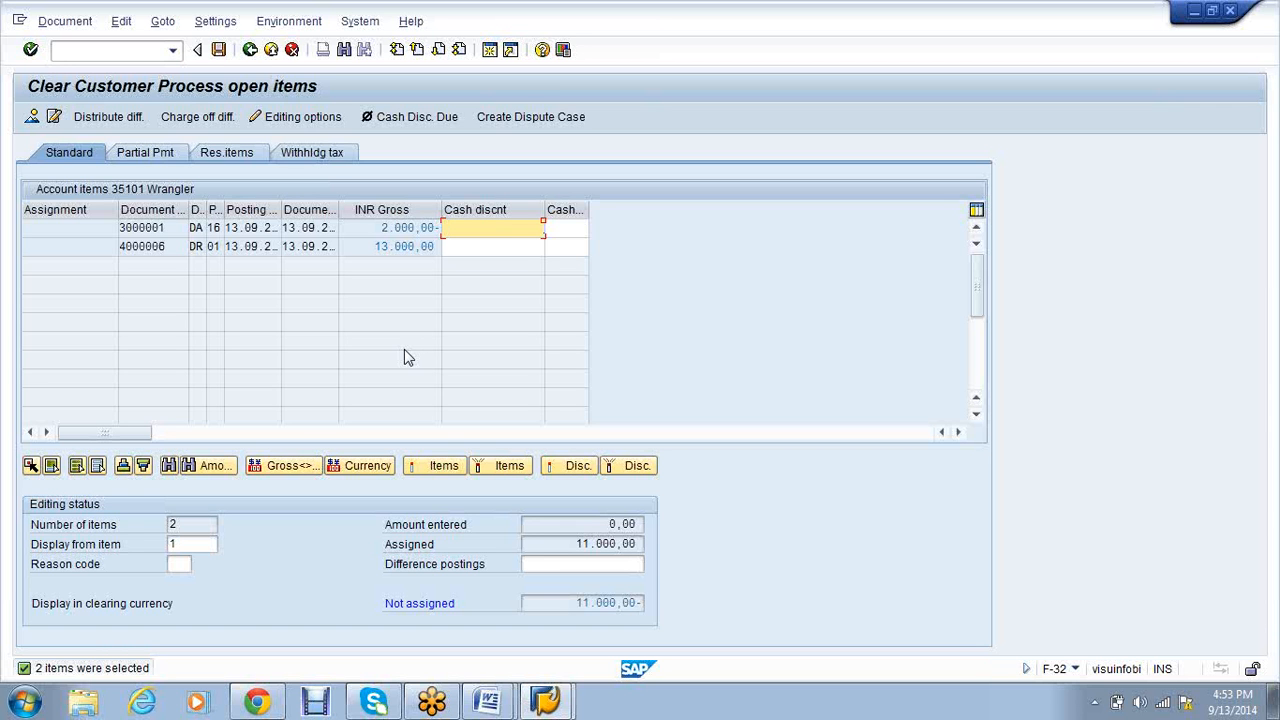
Deactivate the 13.000,00 invoice and 2.000,00 credit items and try posting the clearing
{"action": "left_click", "coordinate": [414, 229]}
{"action": "left_click", "coordinate": [411, 254]}
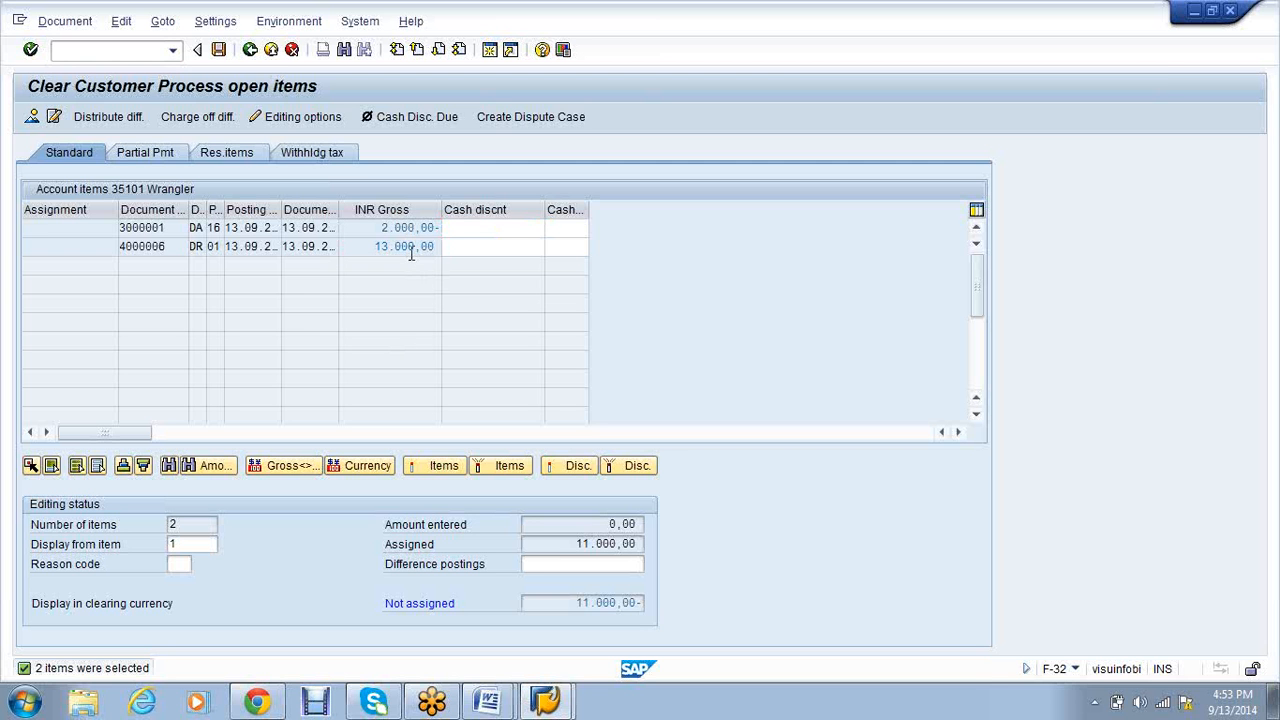
{"action": "double_click", "coordinate": [411, 252]}
{"action": "double_click", "coordinate": [411, 234]}
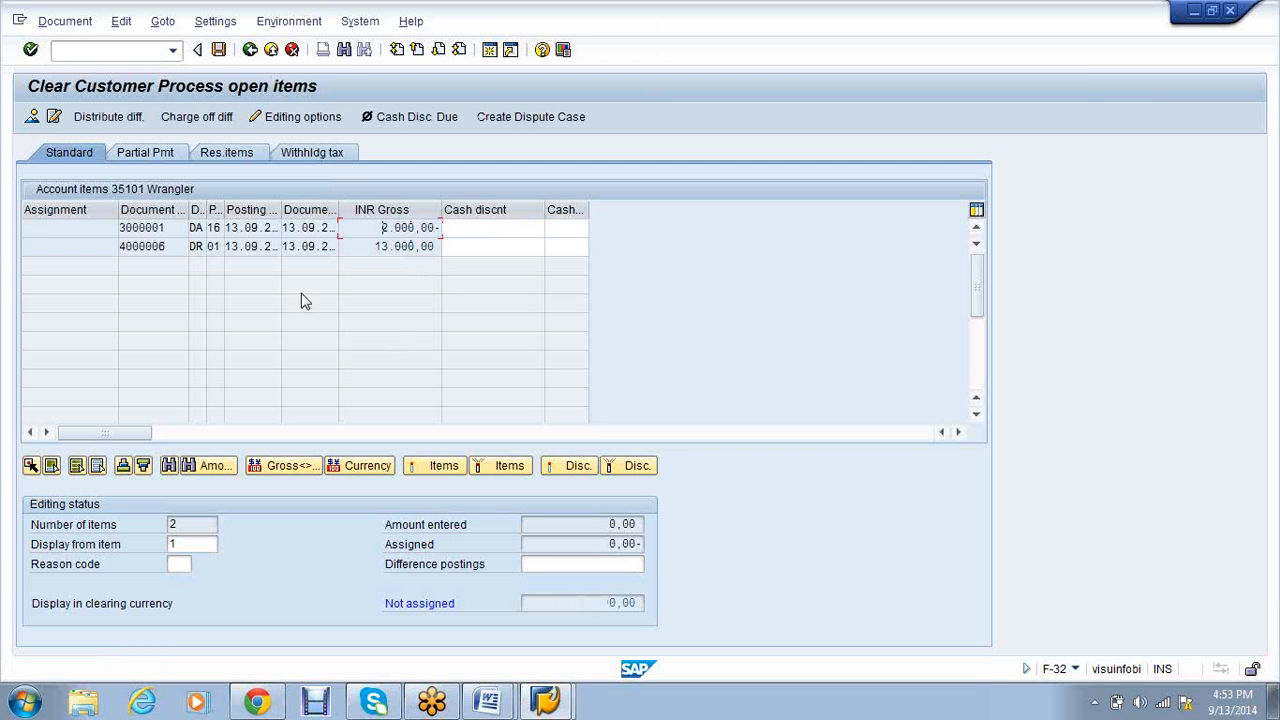
{"action": "left_click", "coordinate": [218, 50]}
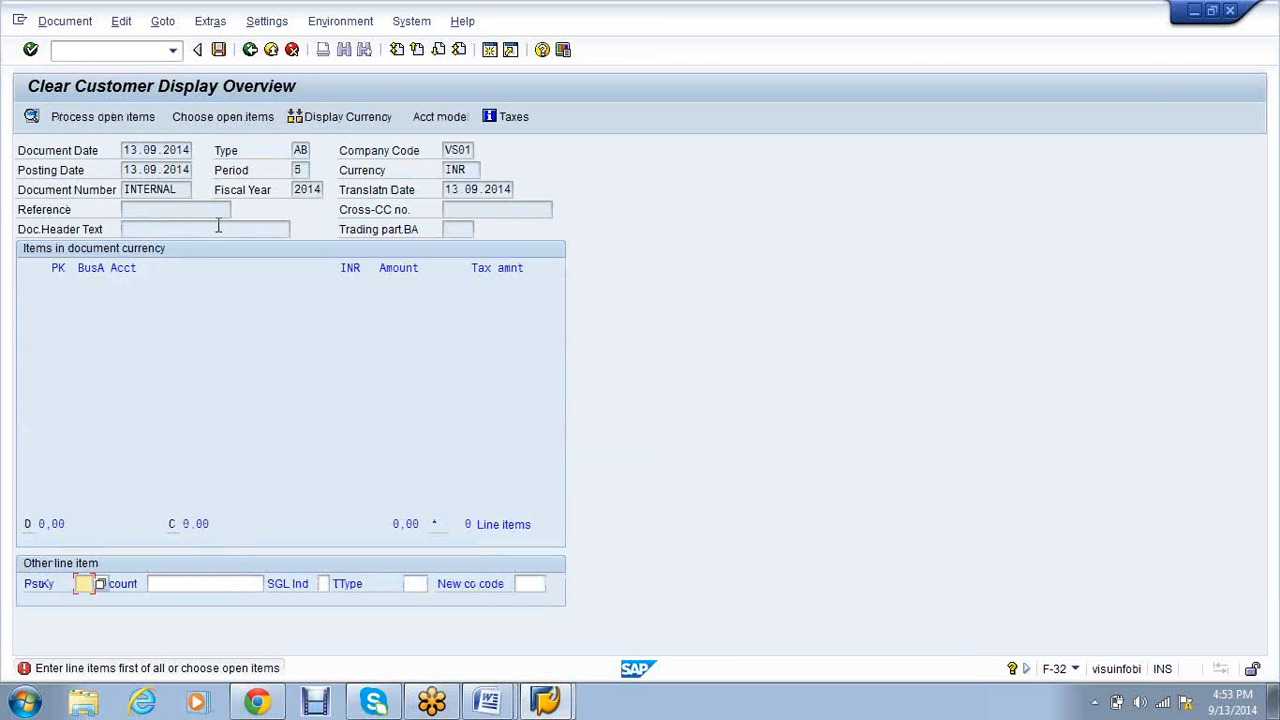
Start transaction /nf-28 to reach the Post Incoming Payments header
{"action": "left_click", "coordinate": [134, 54]}
{"action": "type", "text": "/n"}
{"action": "key", "text": "BackSpace"}
{"action": "type", "text": "nf-28"}
{"action": "key", "text": "Return"}
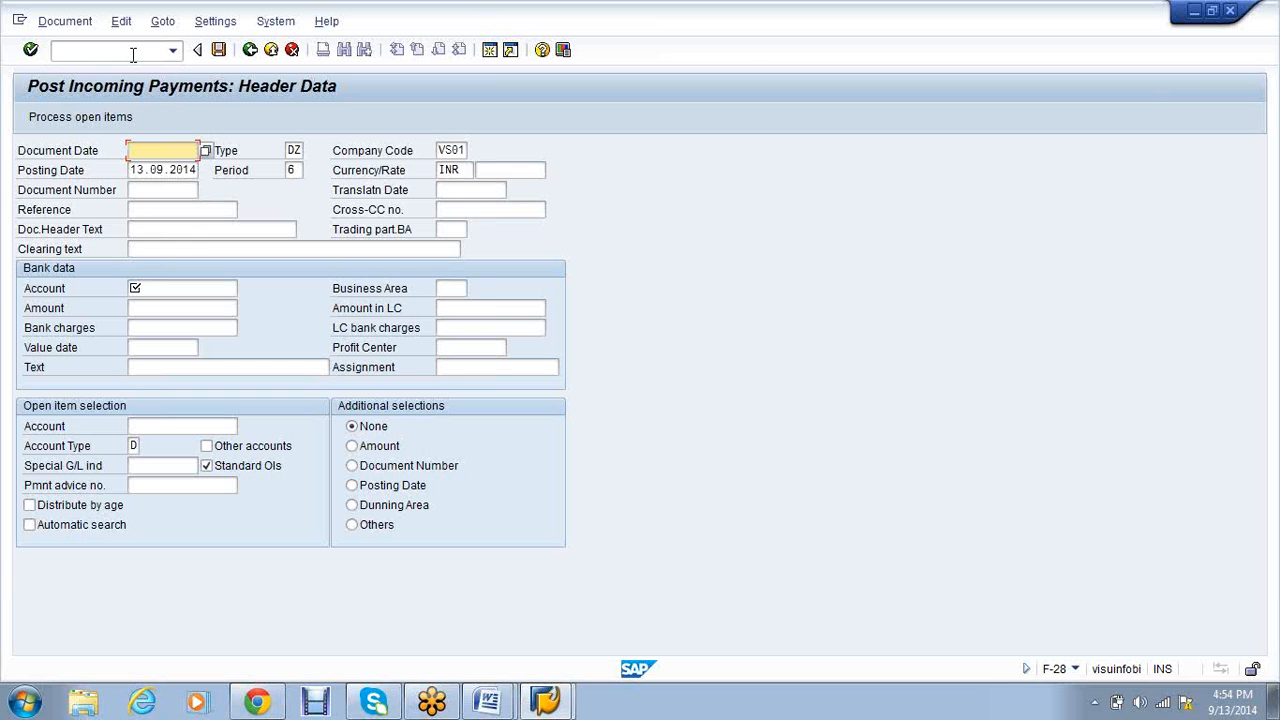
Enter document date 13.09.2014, bank account 1 and payment amount 11000
{"action": "type", "text": "1"}
{"action": "type", "text": "3"}
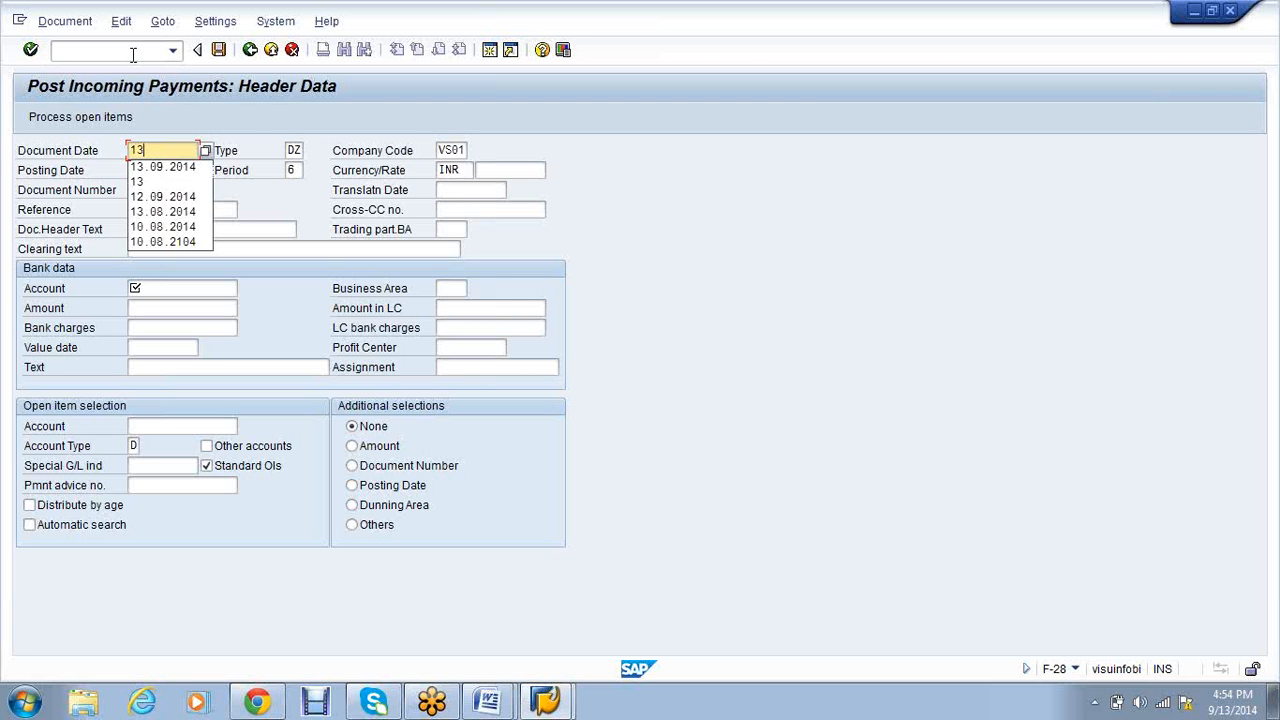
{"action": "key", "text": "Down"}
{"action": "key", "text": "Return"}
{"action": "key", "text": "Down"}
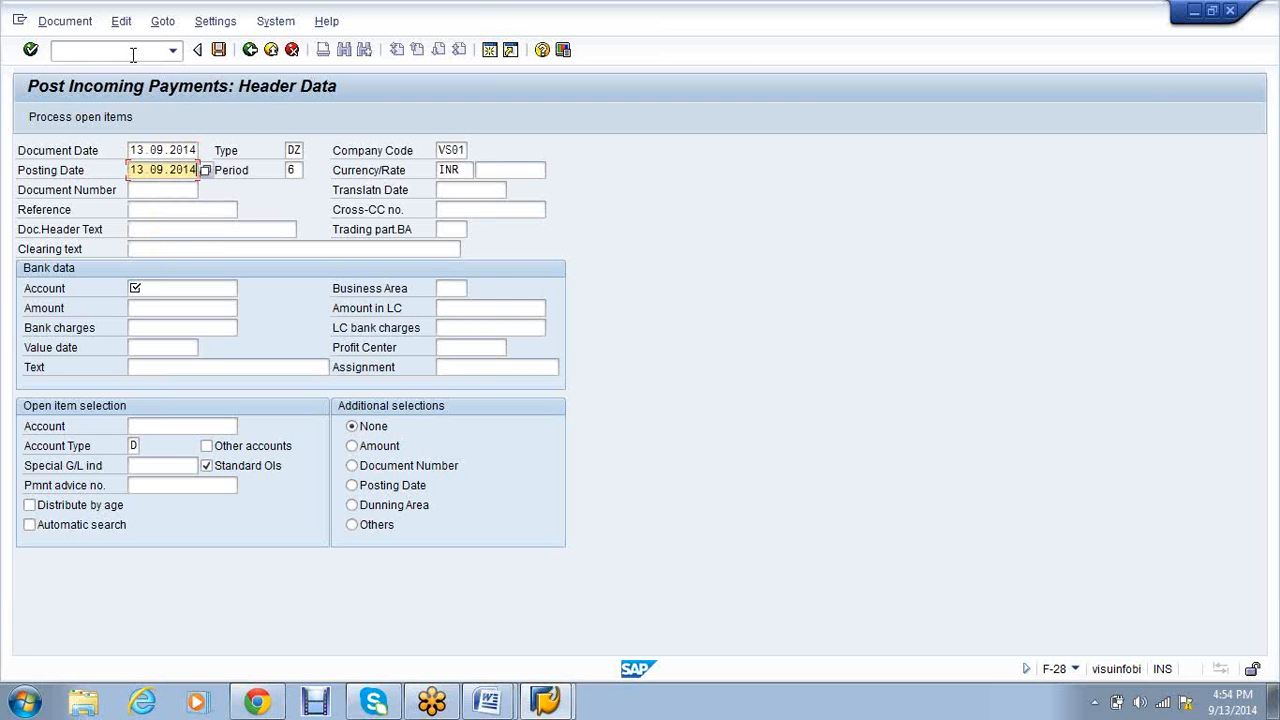
{"action": "key", "text": "Down"}
{"action": "key", "text": "Down"}
{"action": "key", "text": "Down"}
{"action": "key", "text": "Down"}
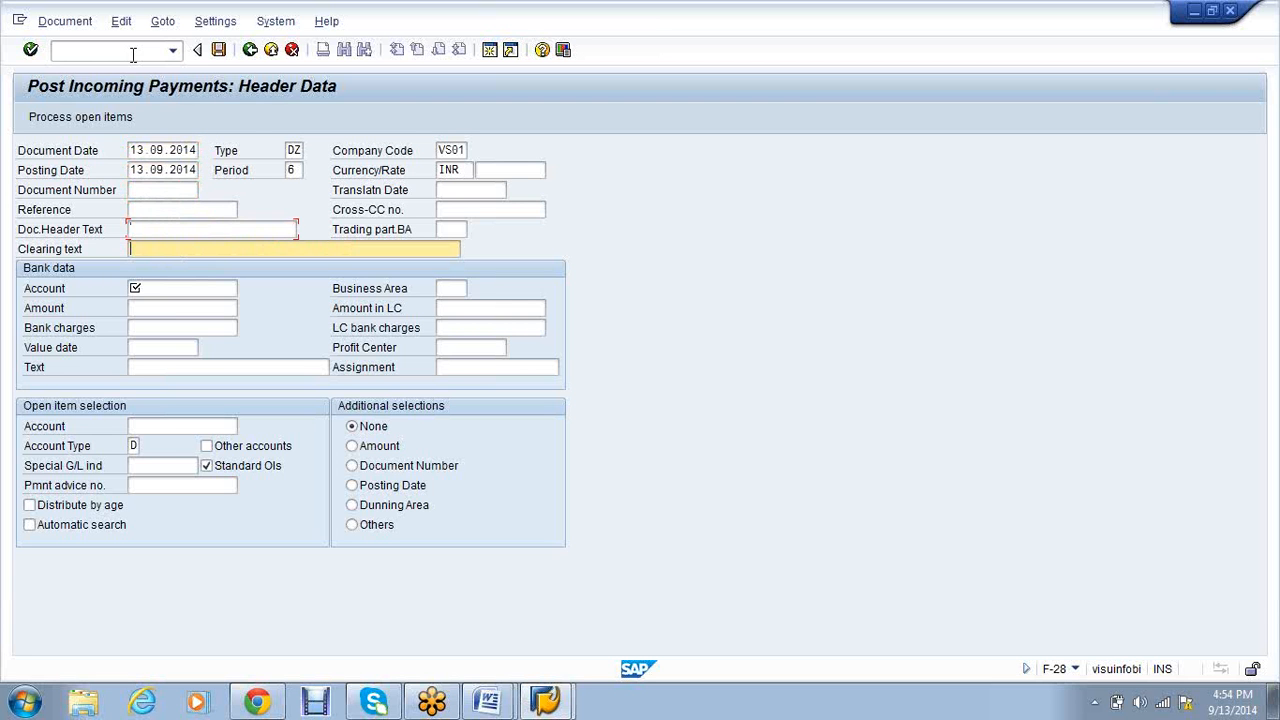
{"action": "key", "text": "Down"}
{"action": "type", "text": "1"}
{"action": "key", "text": "Down"}
{"action": "type", "text": "11000"}
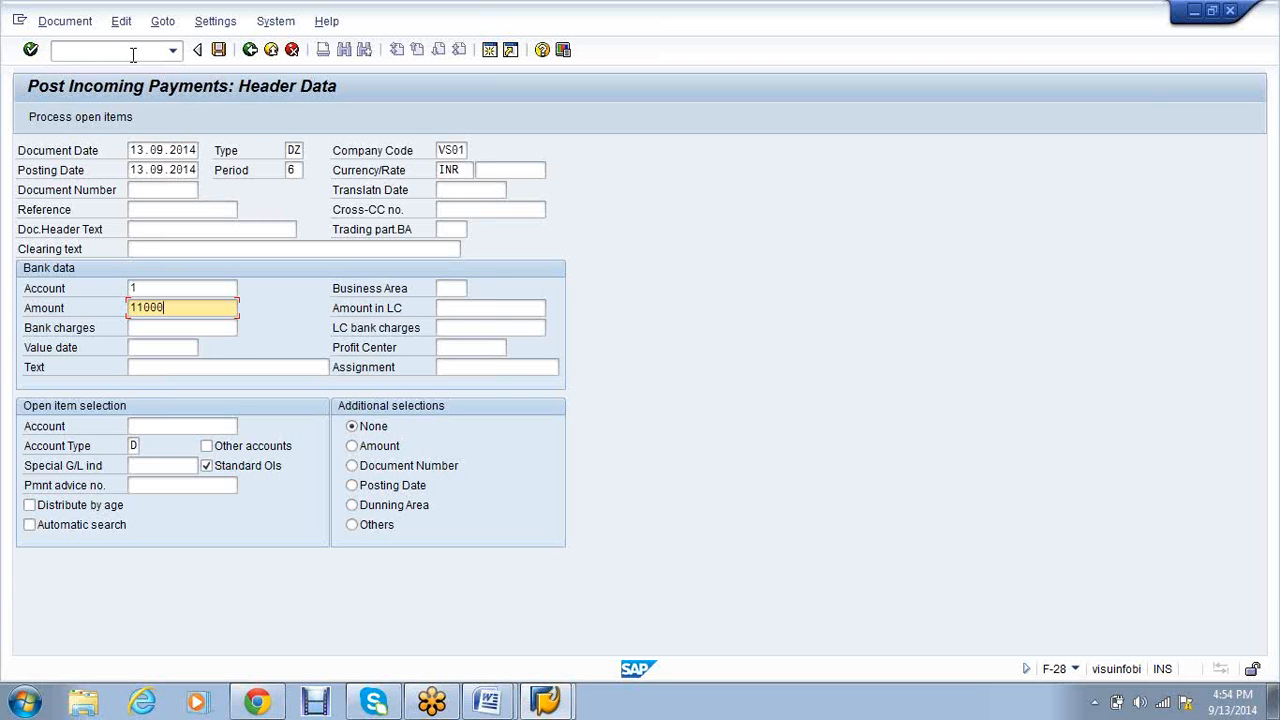
Set value date 13.09.2014, load customer 35101's open items and post the payment
{"action": "key", "text": "Down"}
{"action": "key", "text": "Down"}
{"action": "key", "text": "Down"}
{"action": "key", "text": "Return"}
{"action": "key", "text": "Down"}
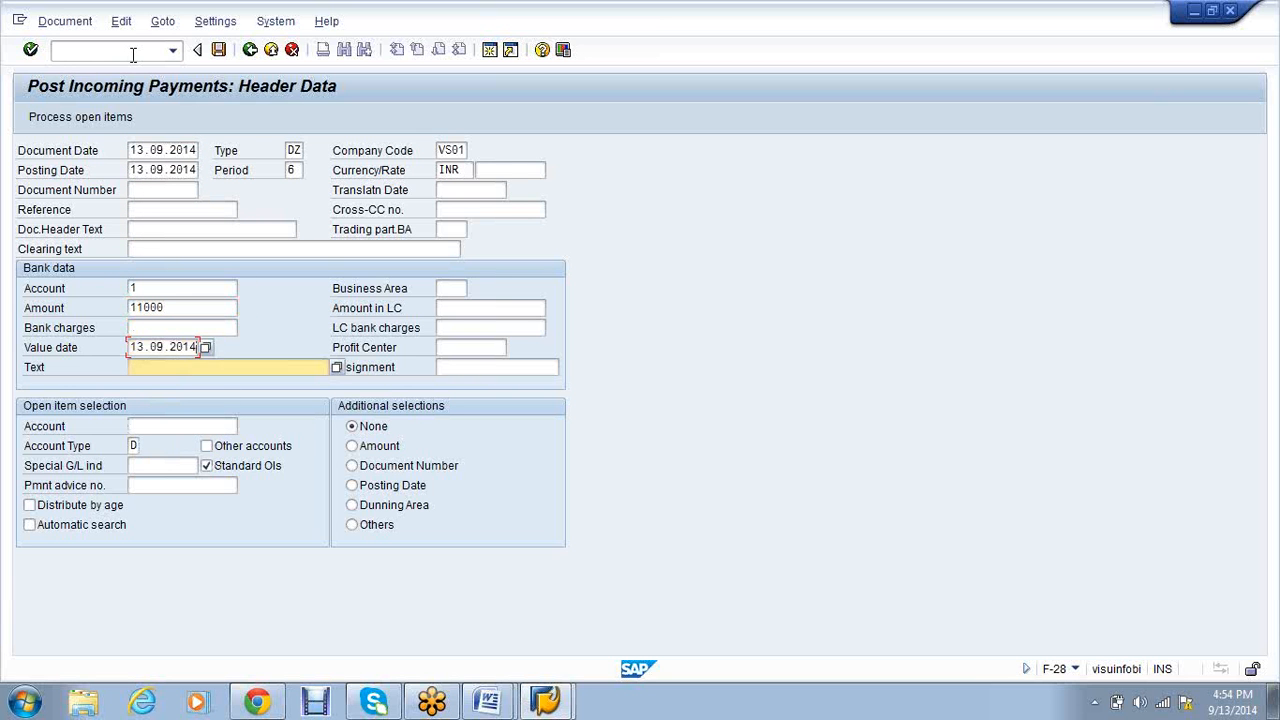
{"action": "key", "text": "Down"}
{"action": "type", "text": "35101"}
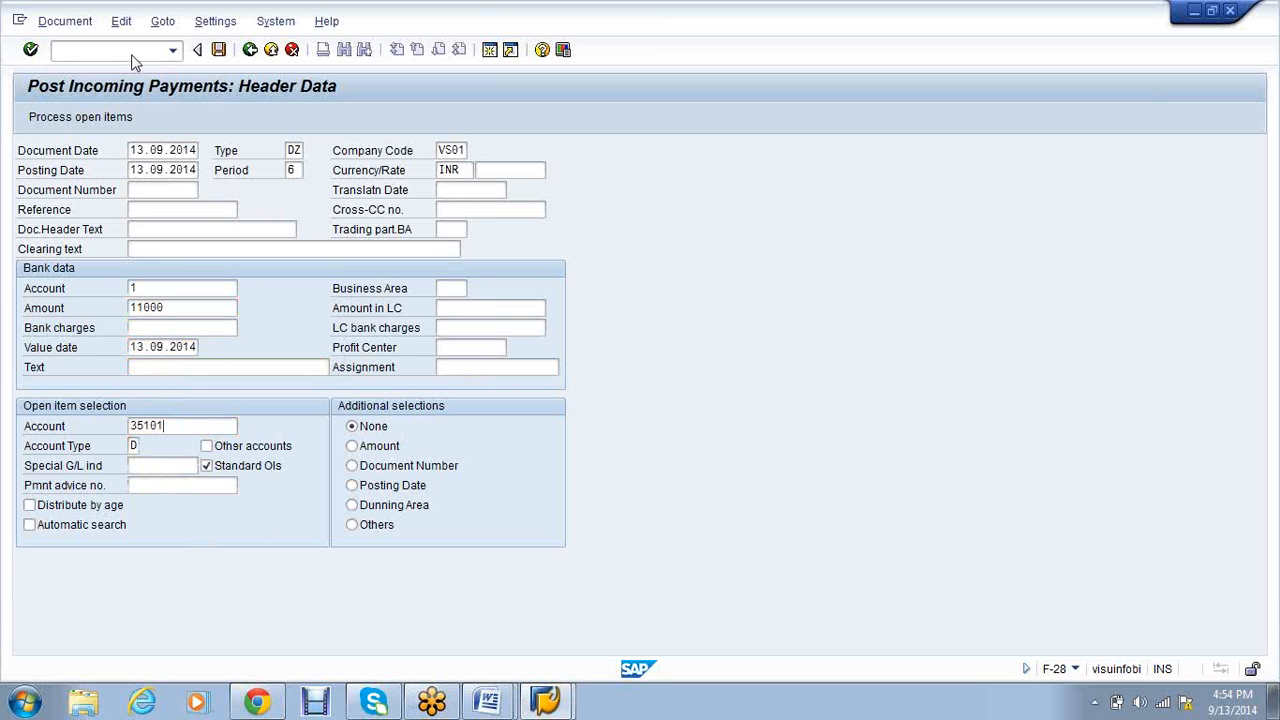
{"action": "key", "text": "Return"}
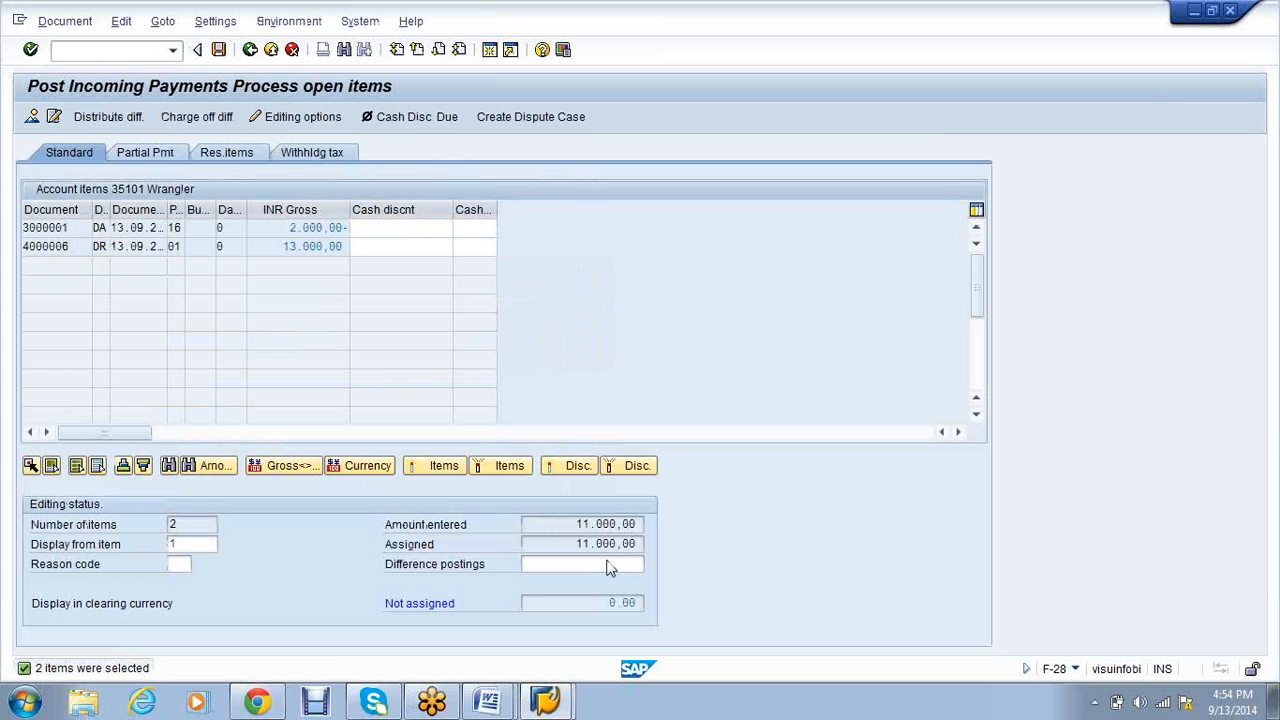
{"action": "key", "text": "ctrl+s"}
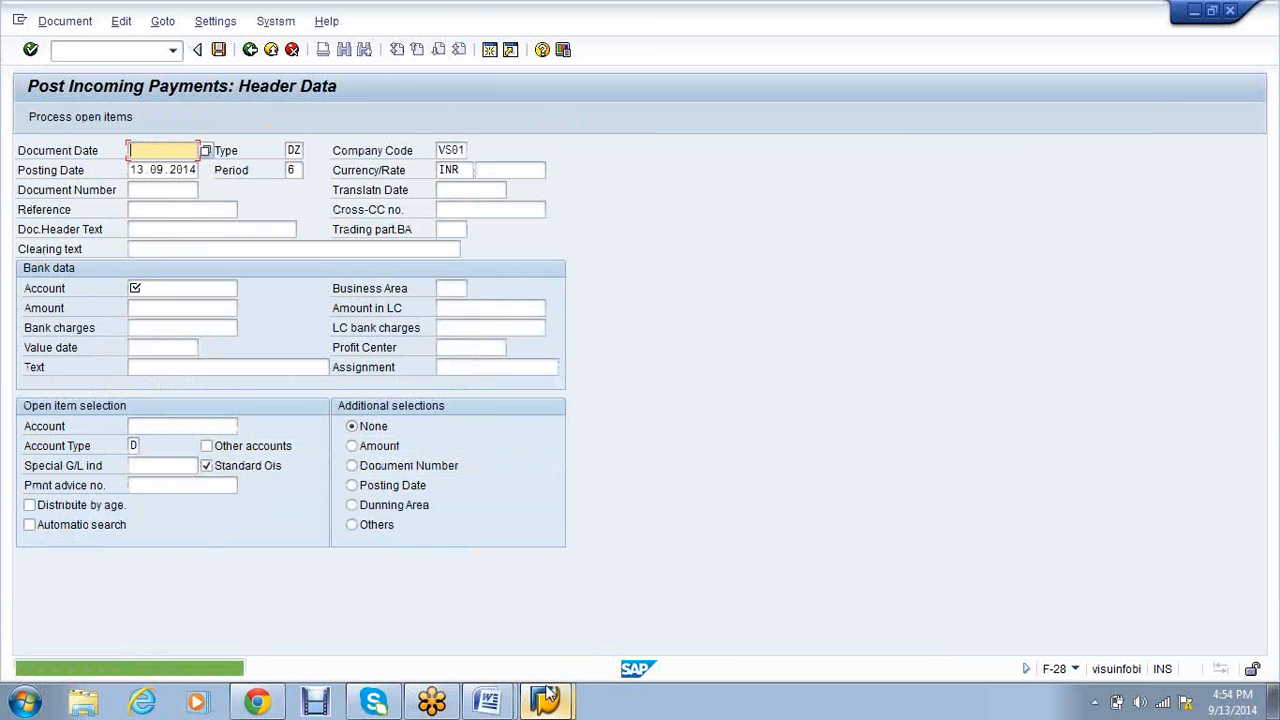
{"action": "left_click", "coordinate": [549, 693]}
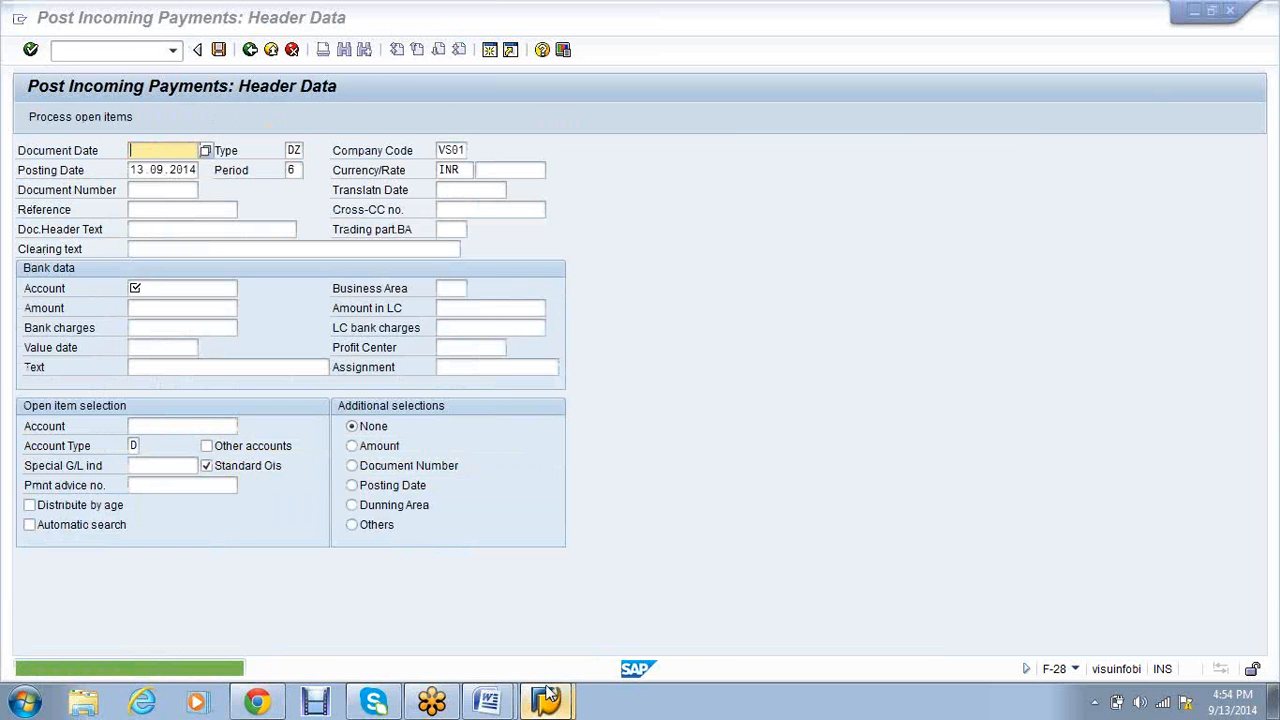
{"action": "left_click", "coordinate": [105, 51]}
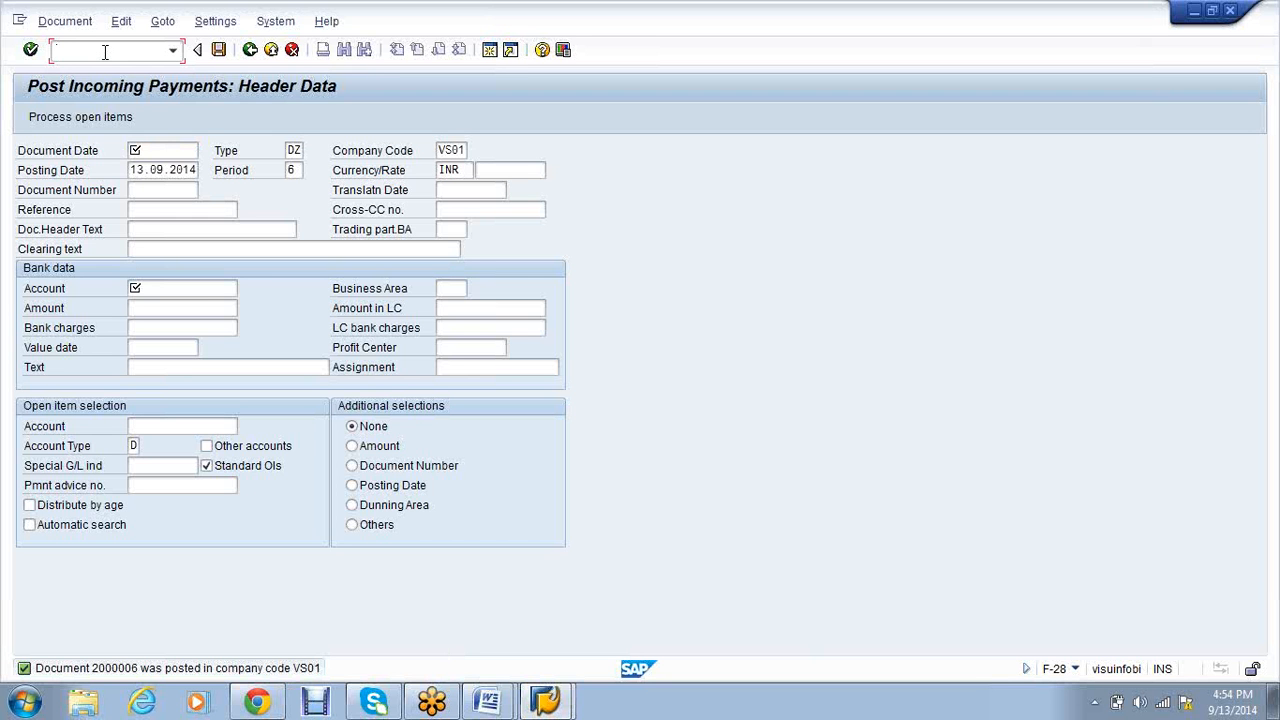
Open the customer line item report with /nFBL5N
{"action": "type", "text": "/nf-28"}
{"action": "key", "text": "BackSpace"}
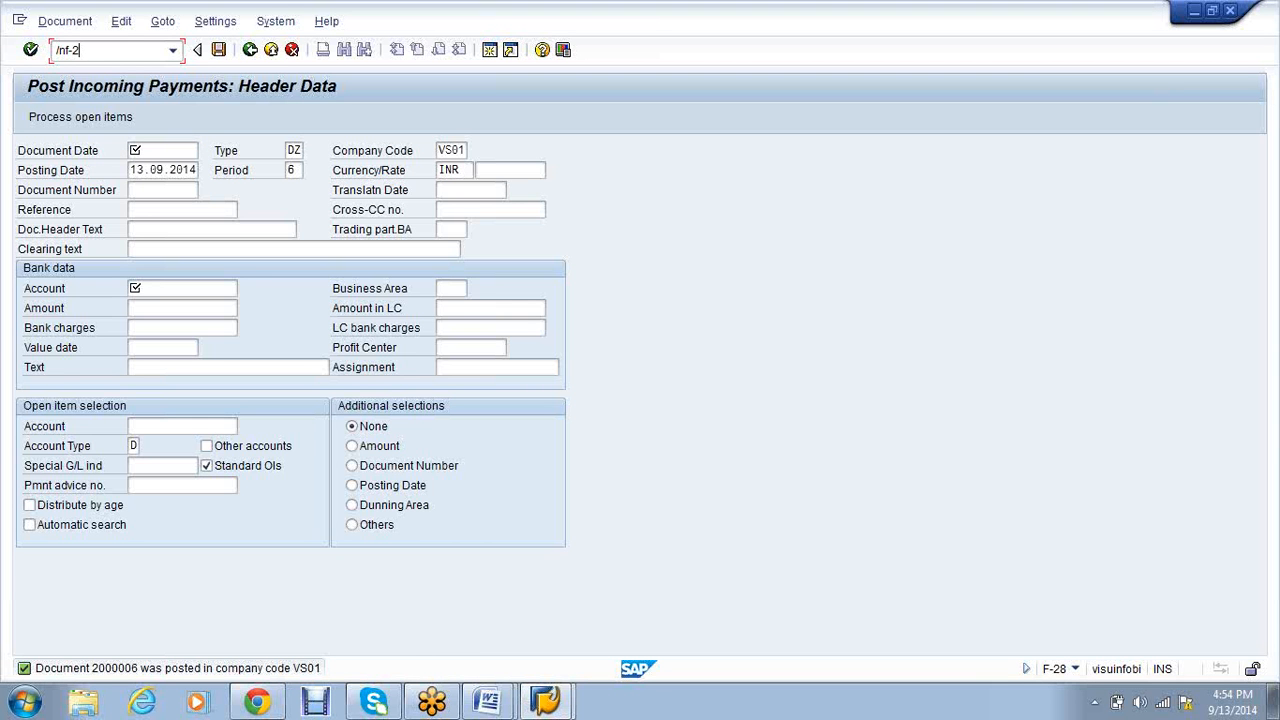
{"action": "key", "text": "BackSpace"}
{"action": "type", "text": "/nfbl3"}
{"action": "key", "text": "BackSpace"}
{"action": "type", "text": "5n"}
{"action": "key", "text": "Return"}
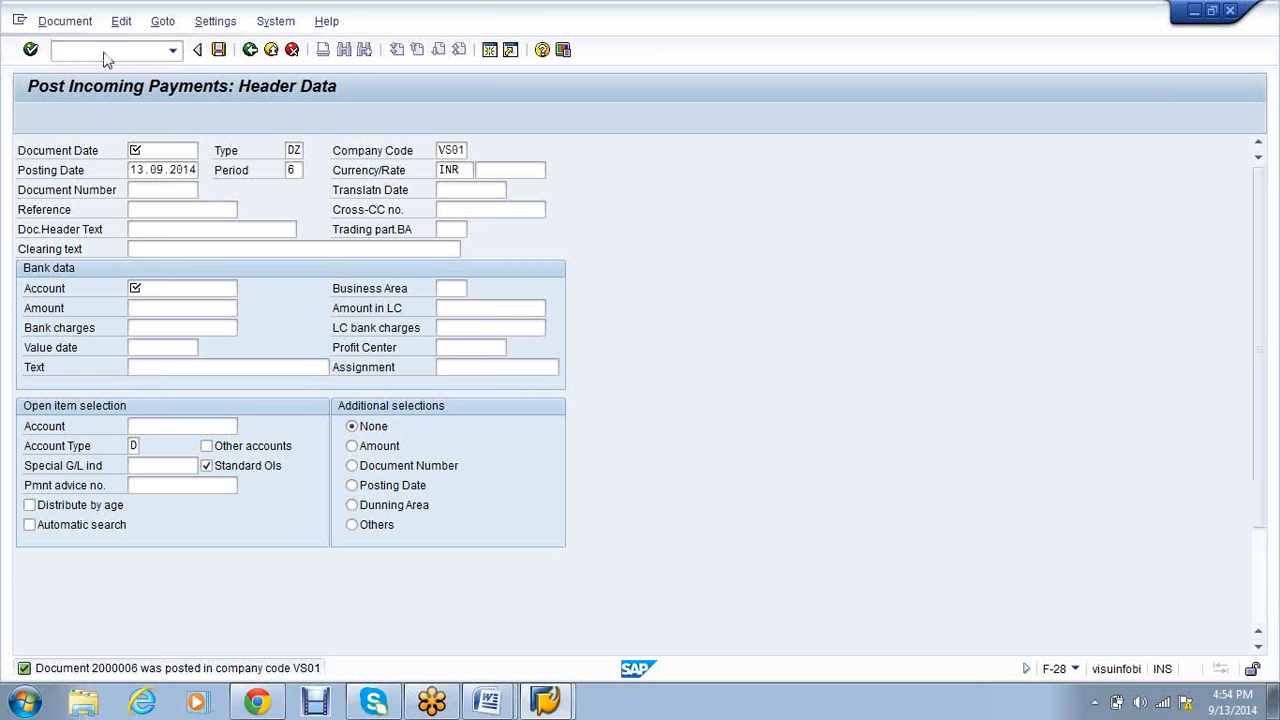
Run the report for Levis Pvt (35100) including all items
{"action": "left_click", "coordinate": [265, 169]}
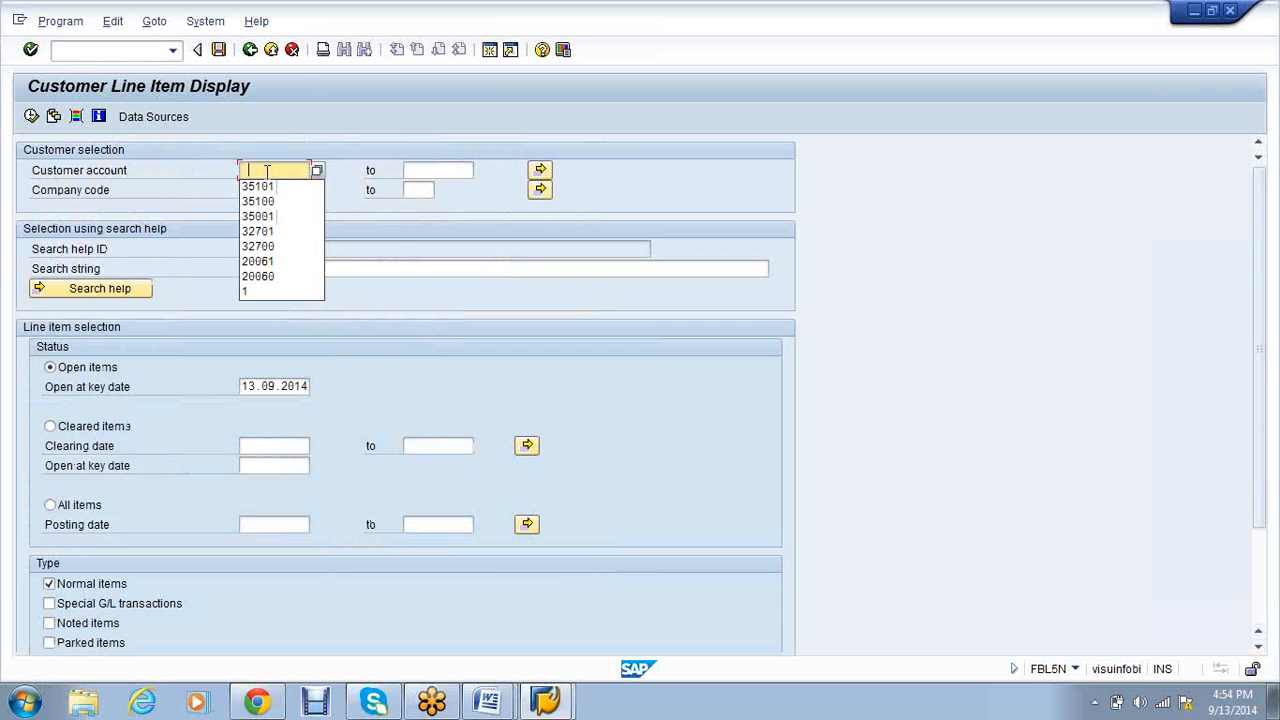
{"action": "left_click", "coordinate": [261, 203]}
{"action": "left_click", "coordinate": [75, 505]}
{"action": "left_click", "coordinate": [33, 116]}
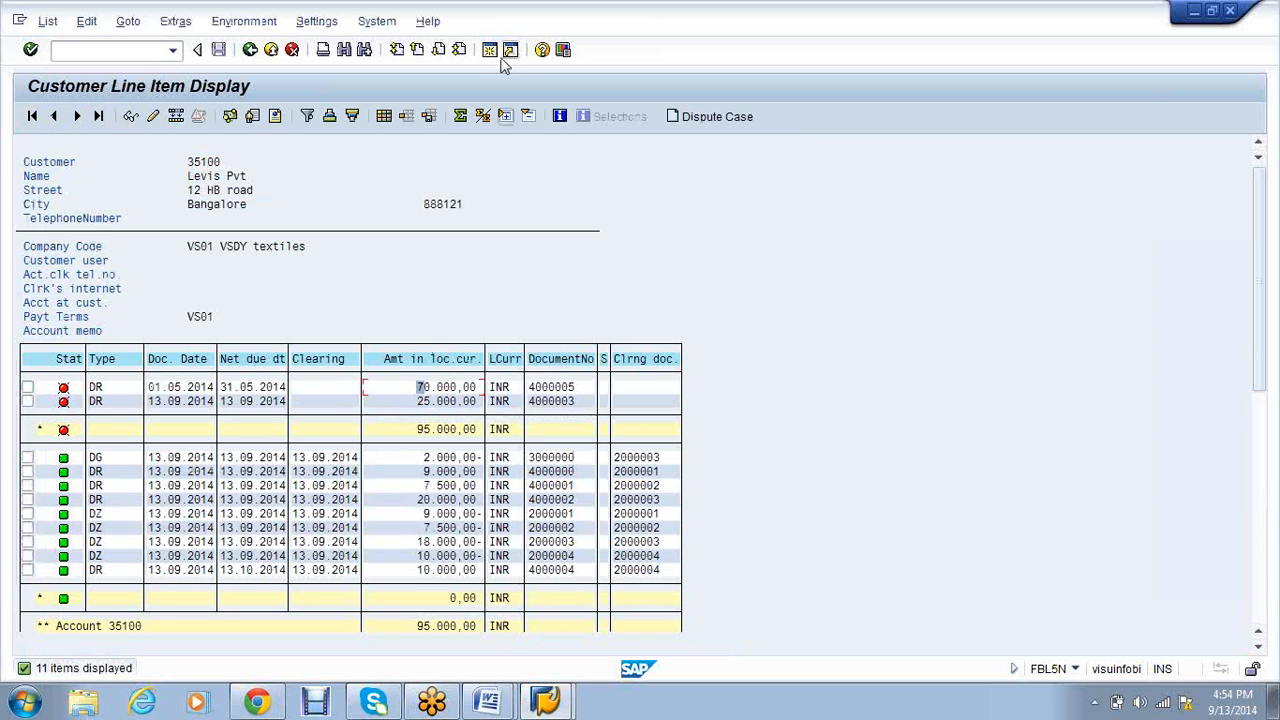
Open a second SAP session and start F-28 there
{"action": "left_click", "coordinate": [490, 51]}
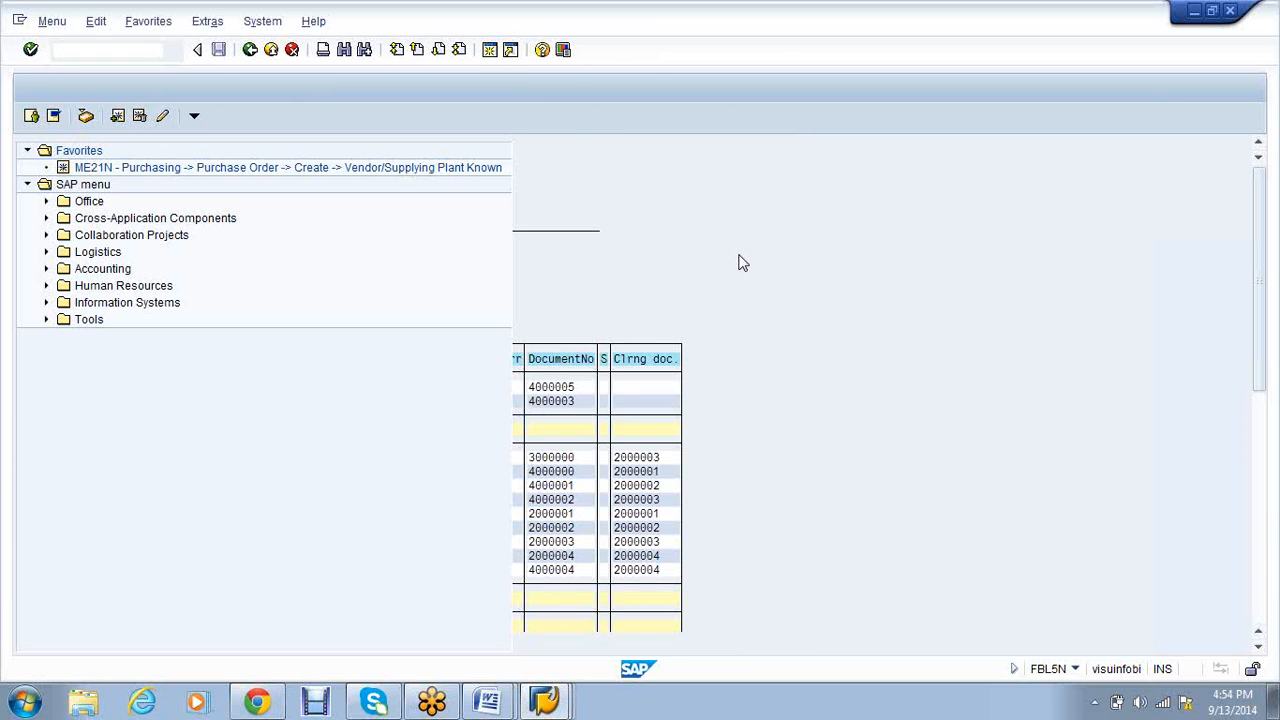
{"action": "type", "text": "f-32"}
{"action": "key", "text": "Return"}
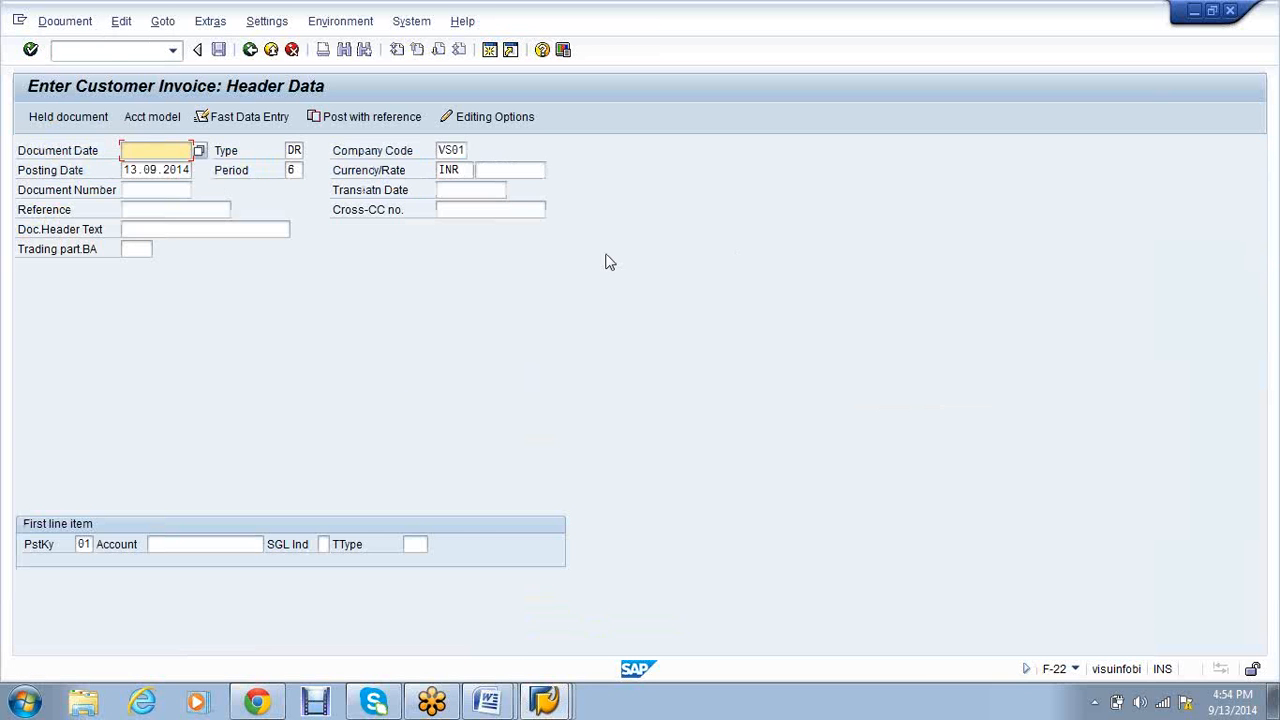
{"action": "left_click", "coordinate": [110, 50]}
{"action": "type", "text": "/nf-28"}
{"action": "key", "text": "Return"}
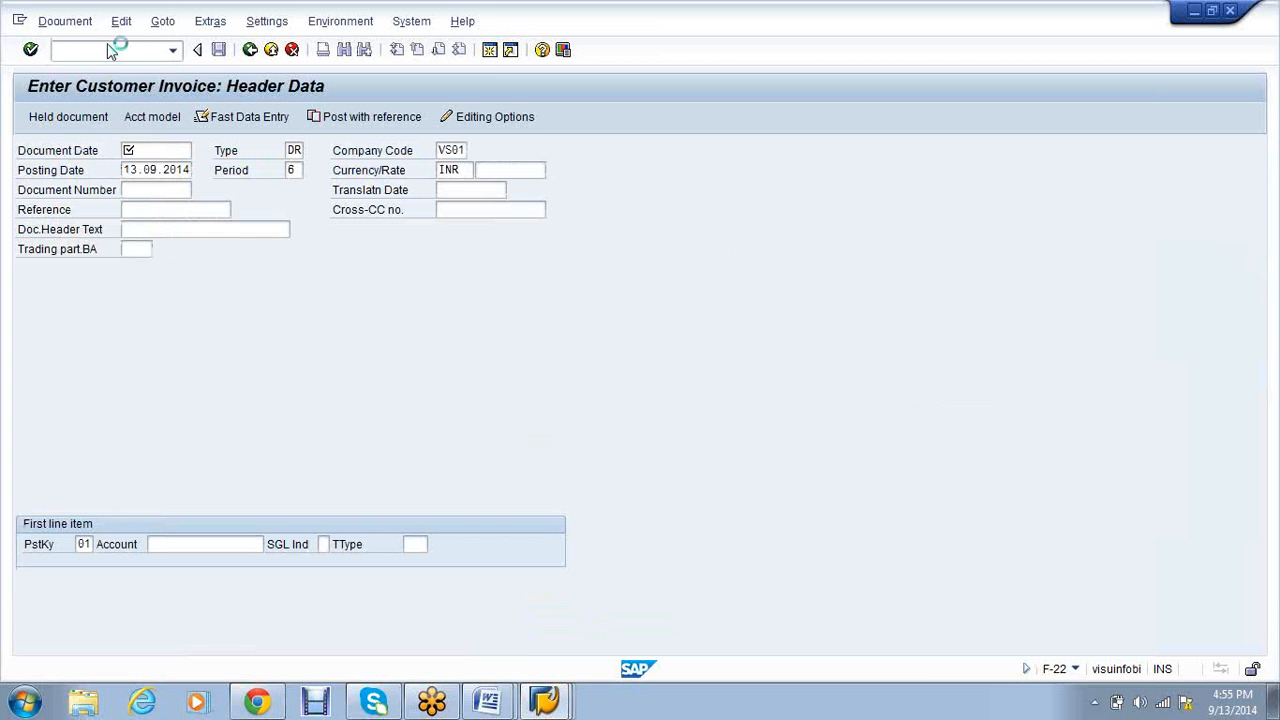
Enter document date 13.09.2014, bank account 1 and amount 30000
{"action": "type", "text": "13"}
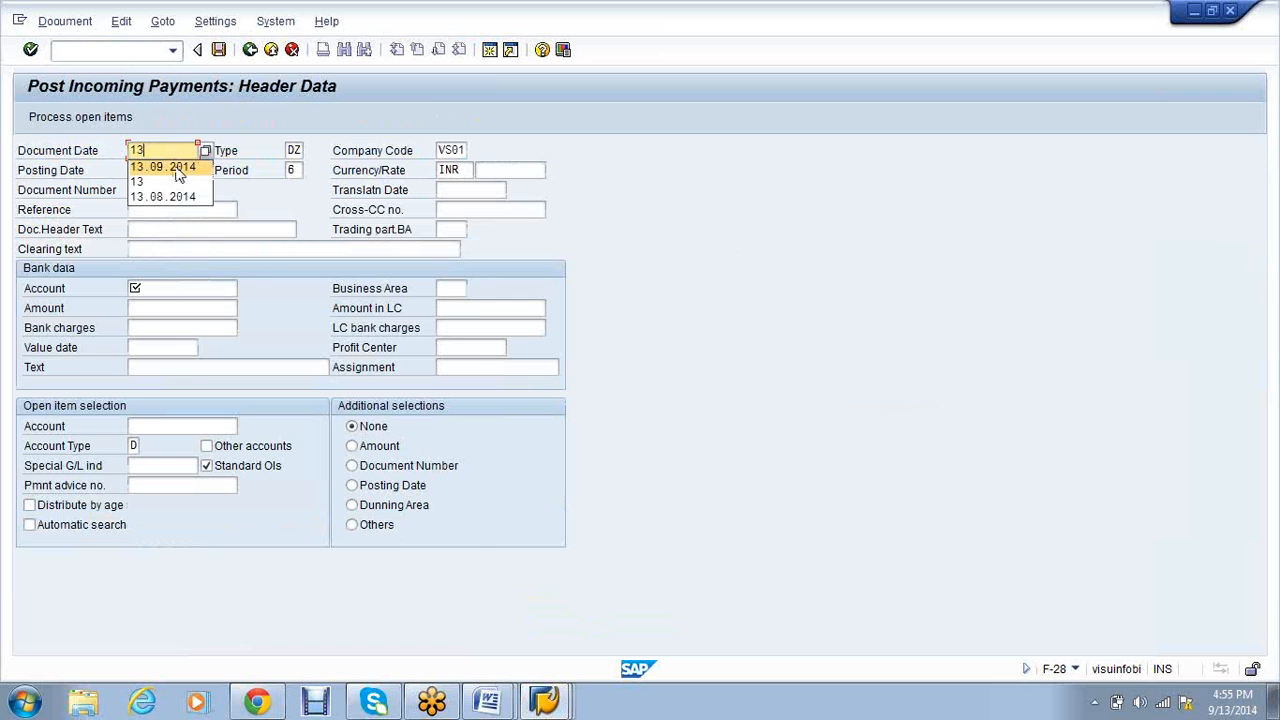
{"action": "left_click", "coordinate": [177, 171]}
{"action": "left_click", "coordinate": [166, 288]}
{"action": "type", "text": "1"}
{"action": "left_click", "coordinate": [160, 305]}
{"action": "left_click", "coordinate": [160, 305]}
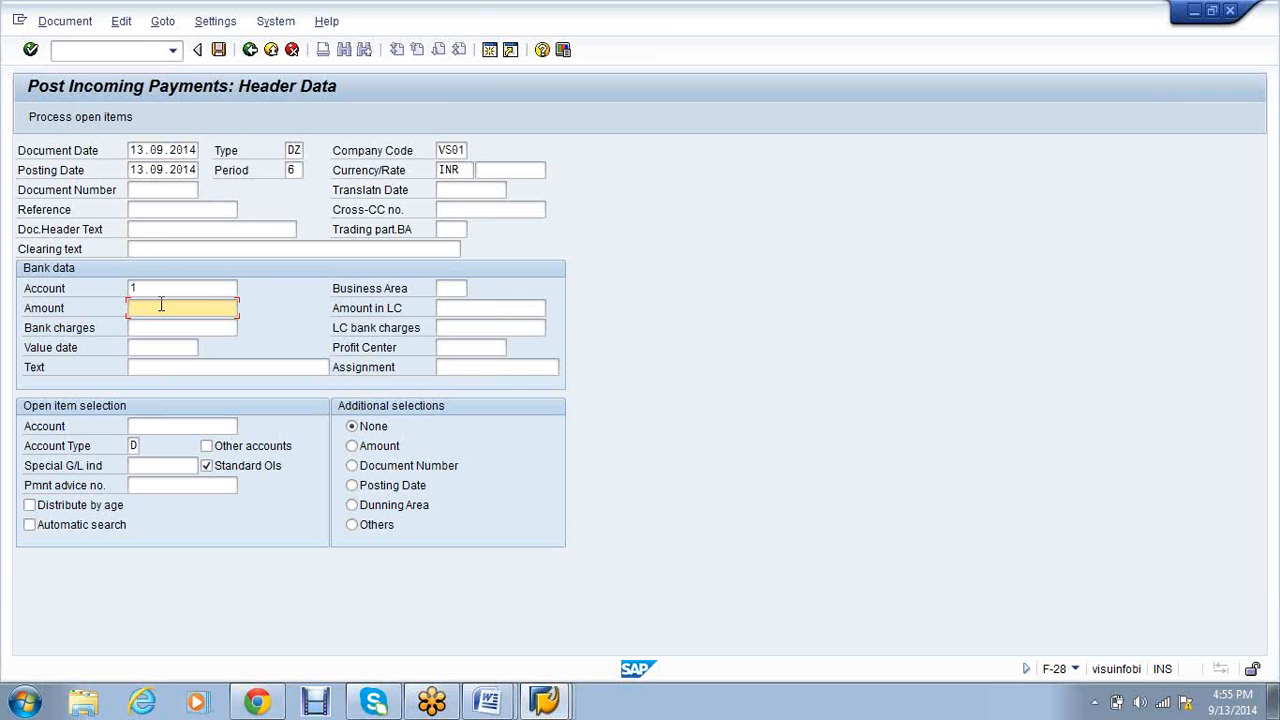
{"action": "type", "text": "30000"}
Set value date 13.09.2014 and load customer 35100's open items
{"action": "key", "text": "Tab"}
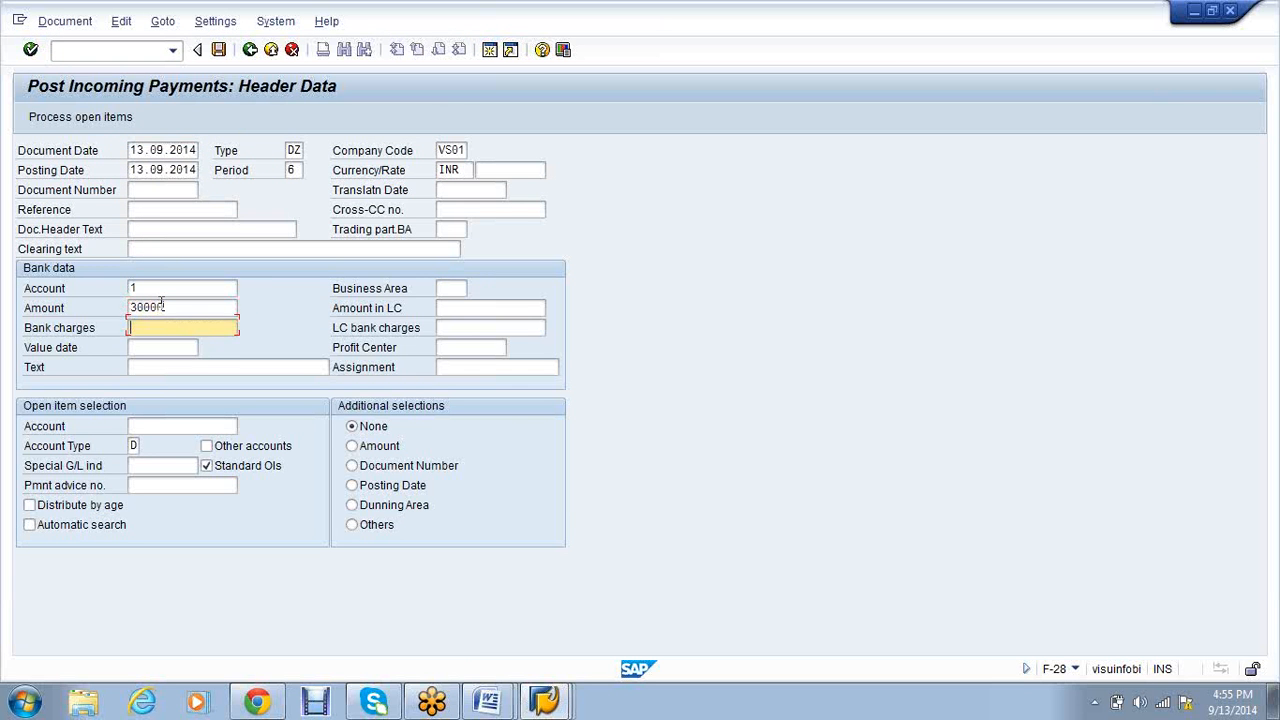
{"action": "key", "text": "Tab"}
{"action": "key", "text": "Down"}
{"action": "key", "text": "Return"}
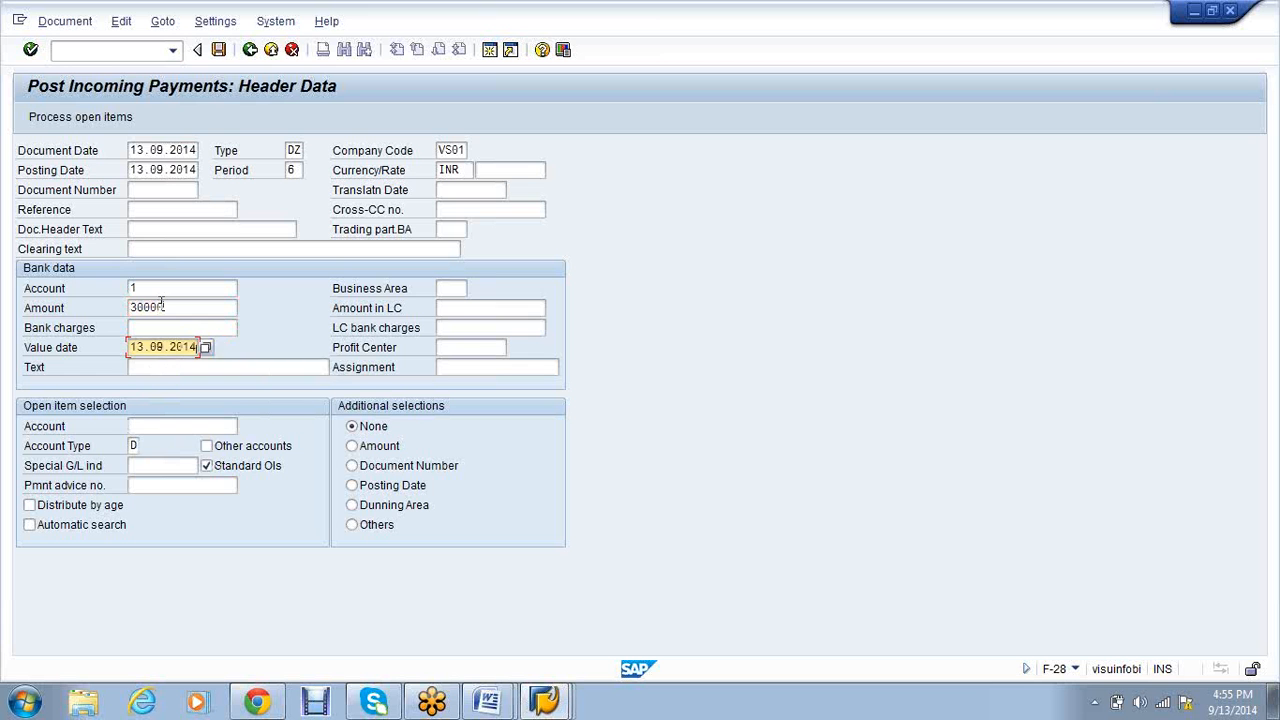
{"action": "key", "text": "Tab"}
{"action": "key", "text": "Tab"}
{"action": "key", "text": "Tab"}
{"action": "type", "text": "35100"}
{"action": "key", "text": "Return"}
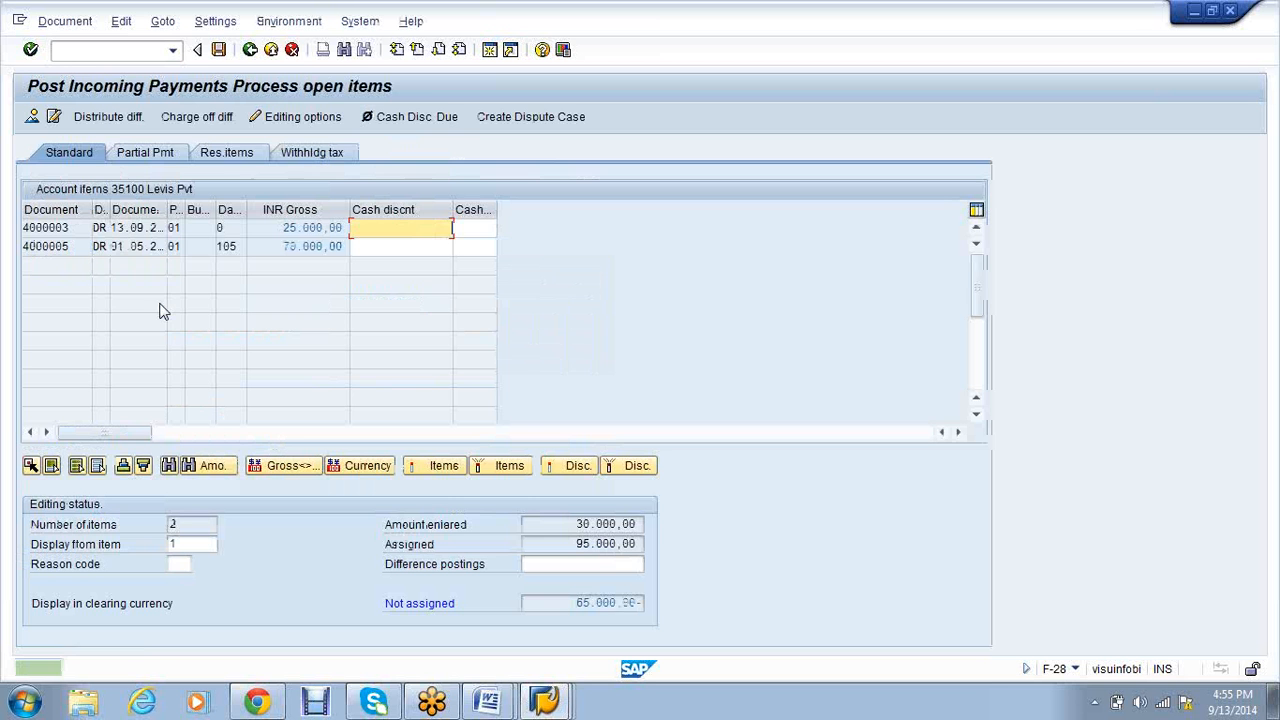
Enter 30000 as a partial payment on the 70.000,00 invoice 4000005 and post it
{"action": "left_click", "coordinate": [147, 153]}
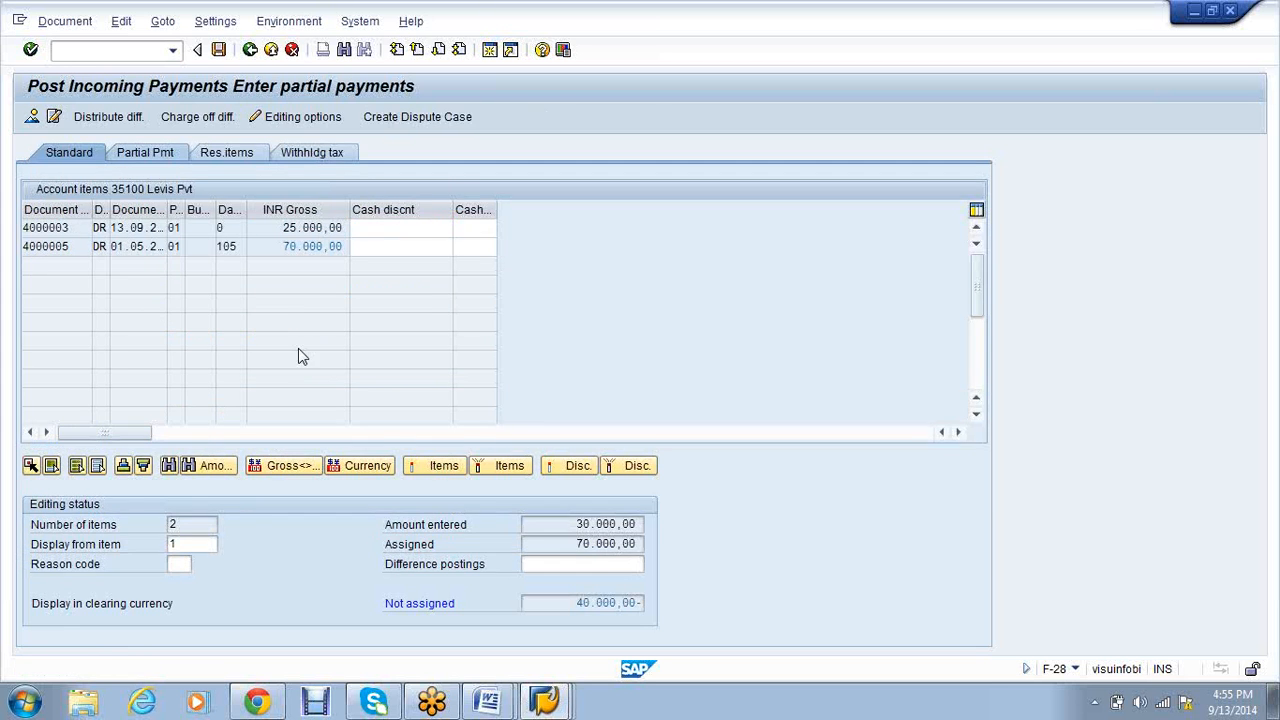
{"action": "left_click", "coordinate": [451, 246]}
{"action": "key", "text": "BackSpace"}
{"action": "key", "text": "BackSpace"}
{"action": "key", "text": "BackSpace"}
{"action": "key", "text": "BackSpace"}
{"action": "key", "text": "BackSpace"}
{"action": "key", "text": "BackSpace"}
{"action": "key", "text": "BackSpace"}
{"action": "key", "text": "BackSpace"}
{"action": "key", "text": "BackSpace"}
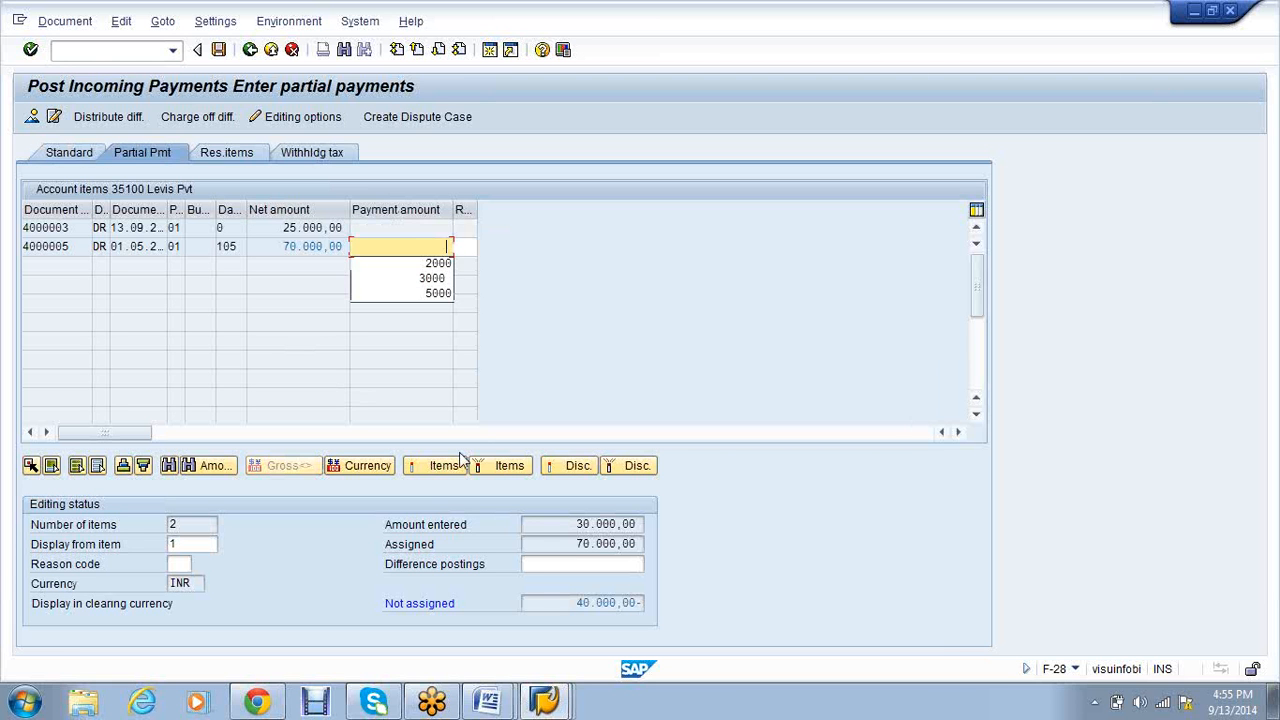
{"action": "type", "text": "3000"}
{"action": "key", "text": "Return"}
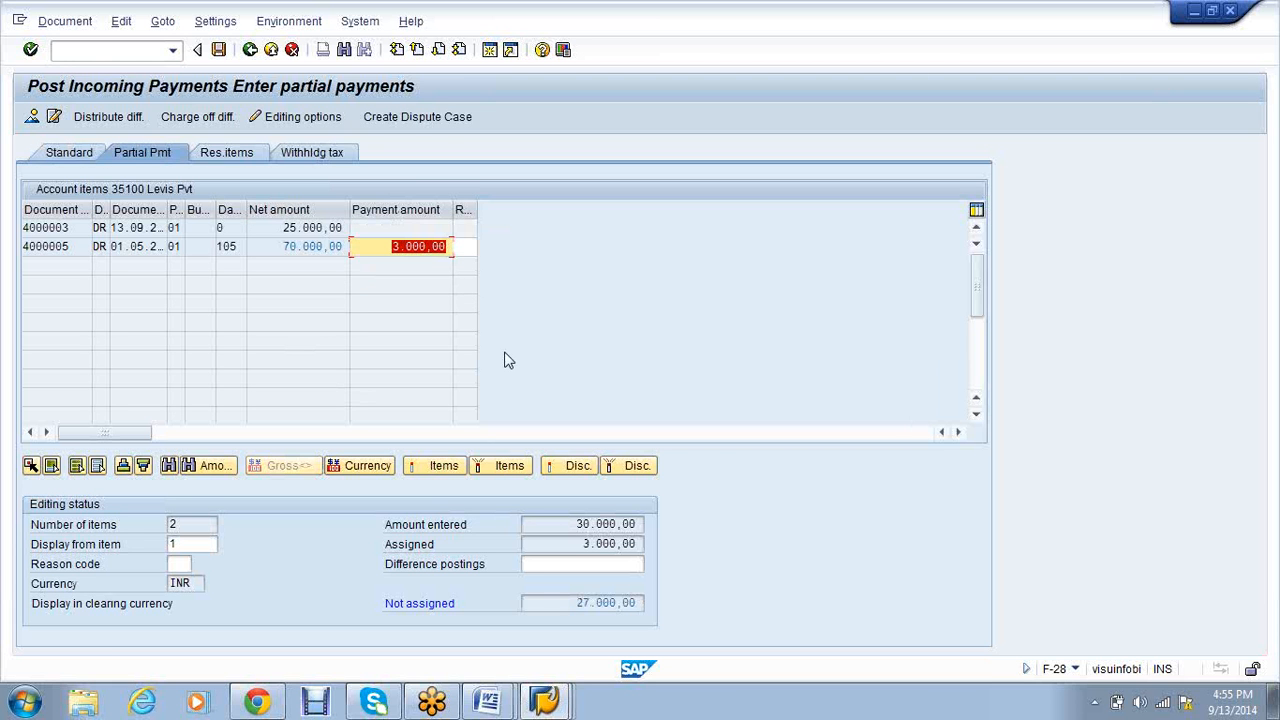
{"action": "type", "text": "3000"}
{"action": "key", "text": "Return"}
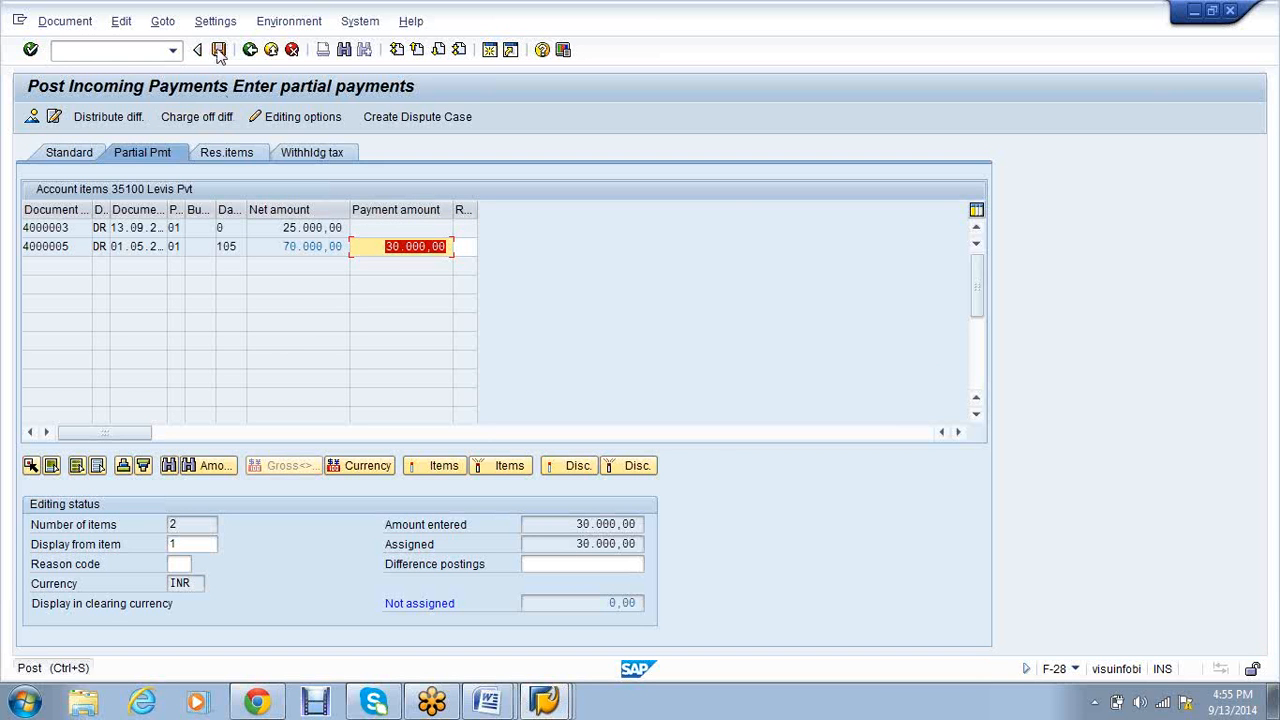
{"action": "left_click", "coordinate": [292, 287]}
{"action": "key", "text": "ctrl+s"}
Enter document date 13.09.2014 and bank account 1 for the new payment
{"action": "type", "text": "13"}
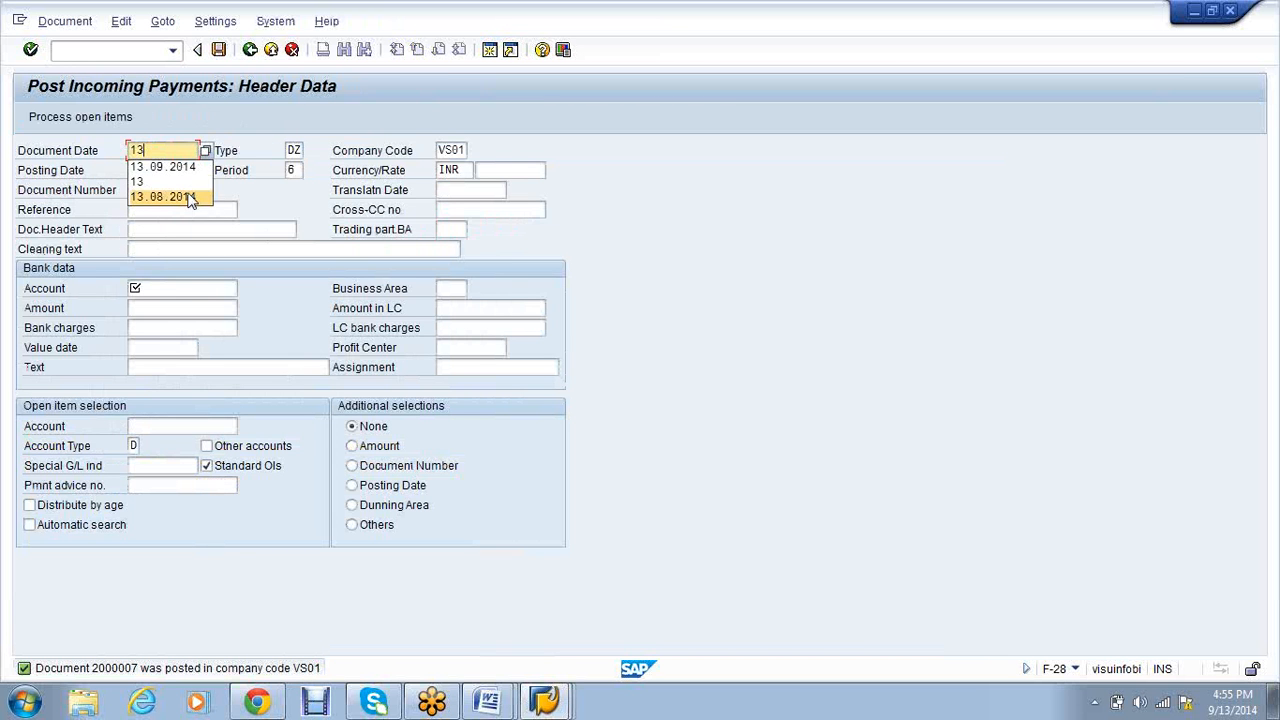
{"action": "left_click", "coordinate": [190, 197]}
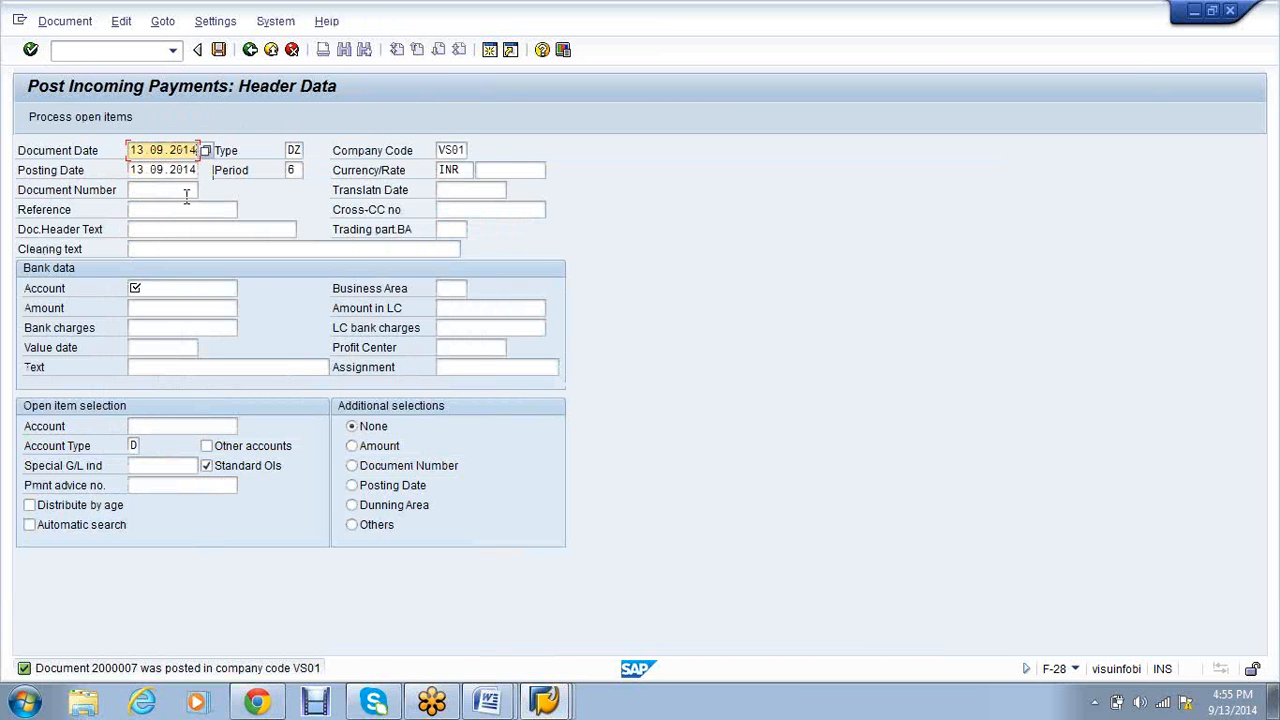
{"action": "left_click", "coordinate": [183, 288]}
{"action": "type", "text": "1"}
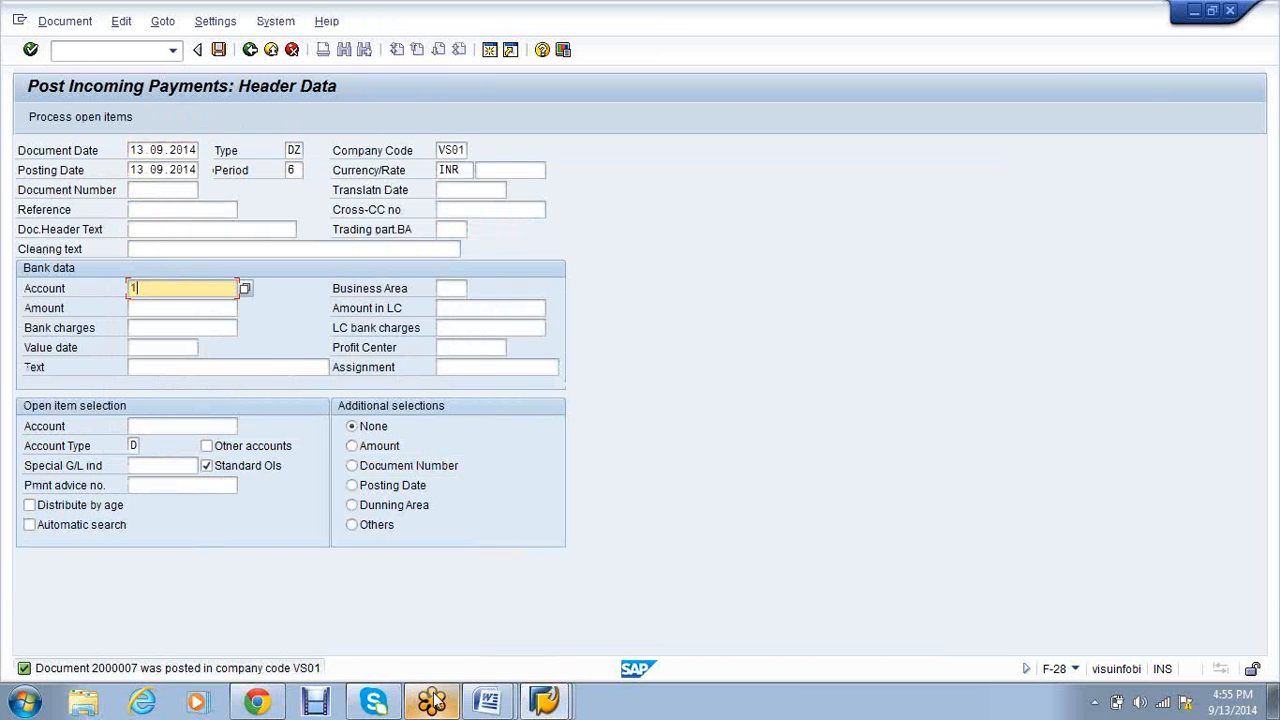
Refresh the customer line item list in the other window
{"action": "left_click", "coordinate": [553, 711]}
{"action": "left_click", "coordinate": [526, 625]}
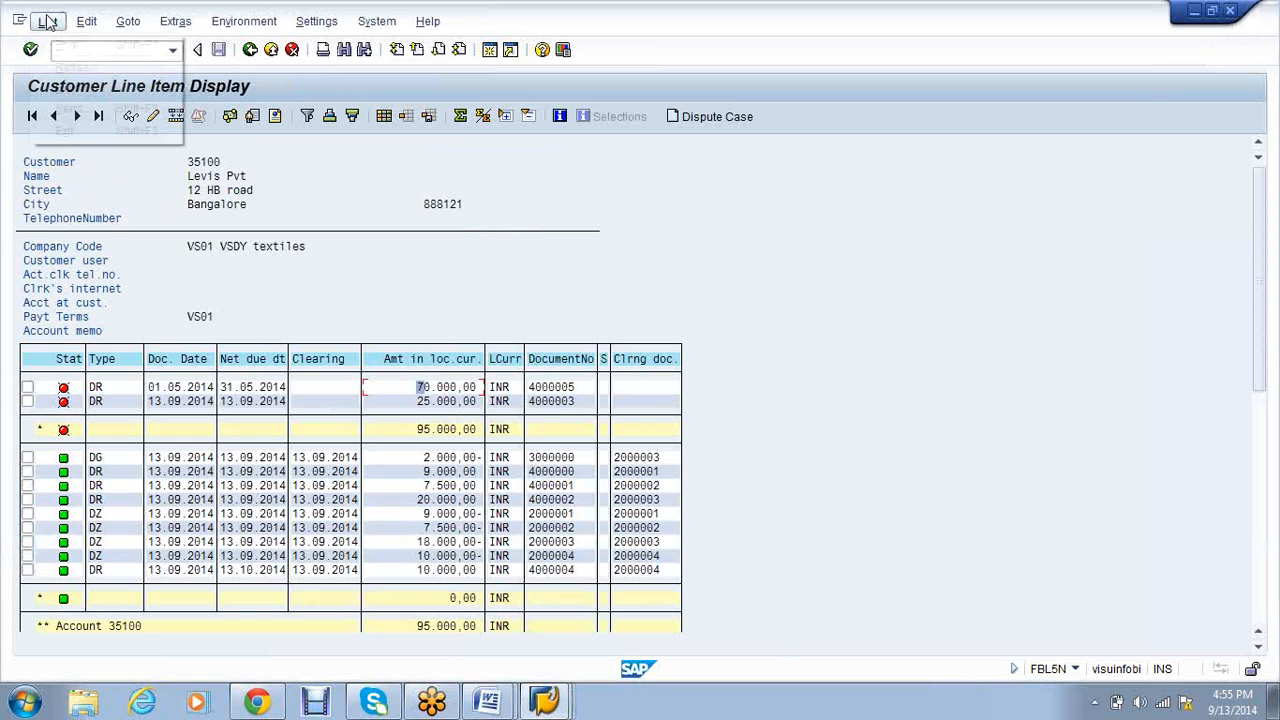
{"action": "left_click", "coordinate": [48, 21]}
{"action": "left_click", "coordinate": [75, 68]}
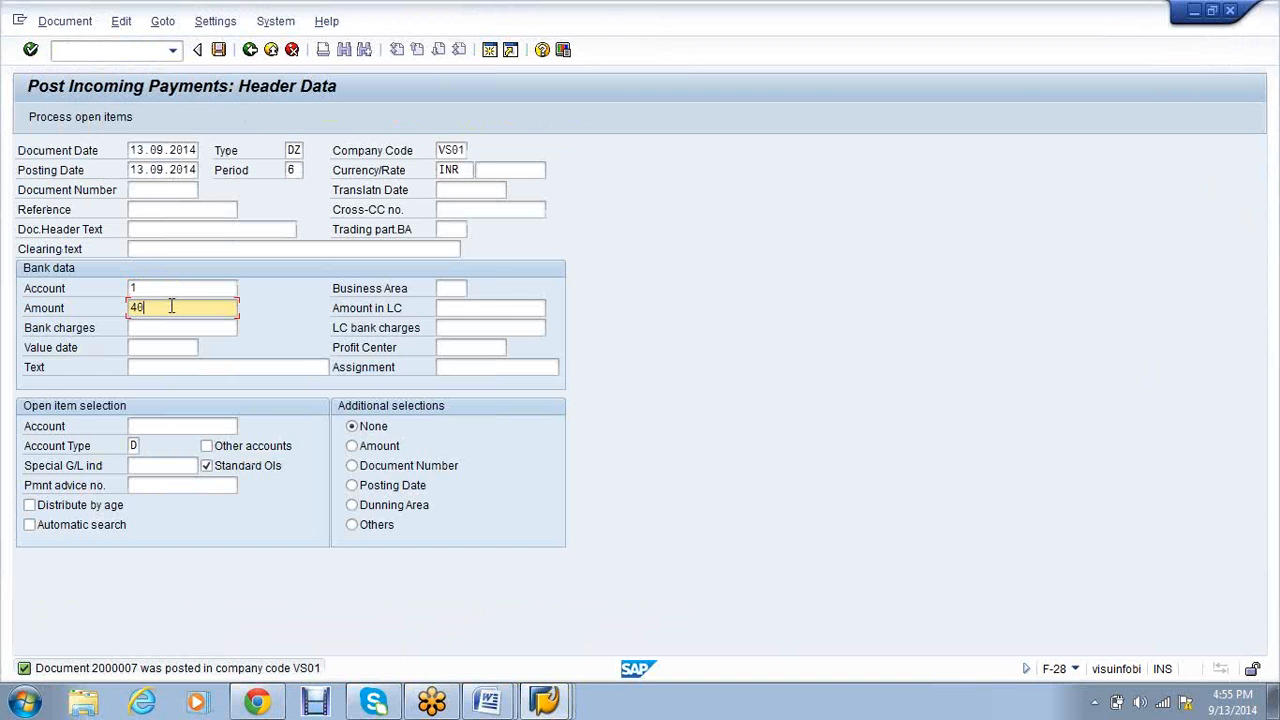
Enter amount 40000, value date 13.09.2014 and customer 35100 to list open items
{"action": "type", "text": "000"}
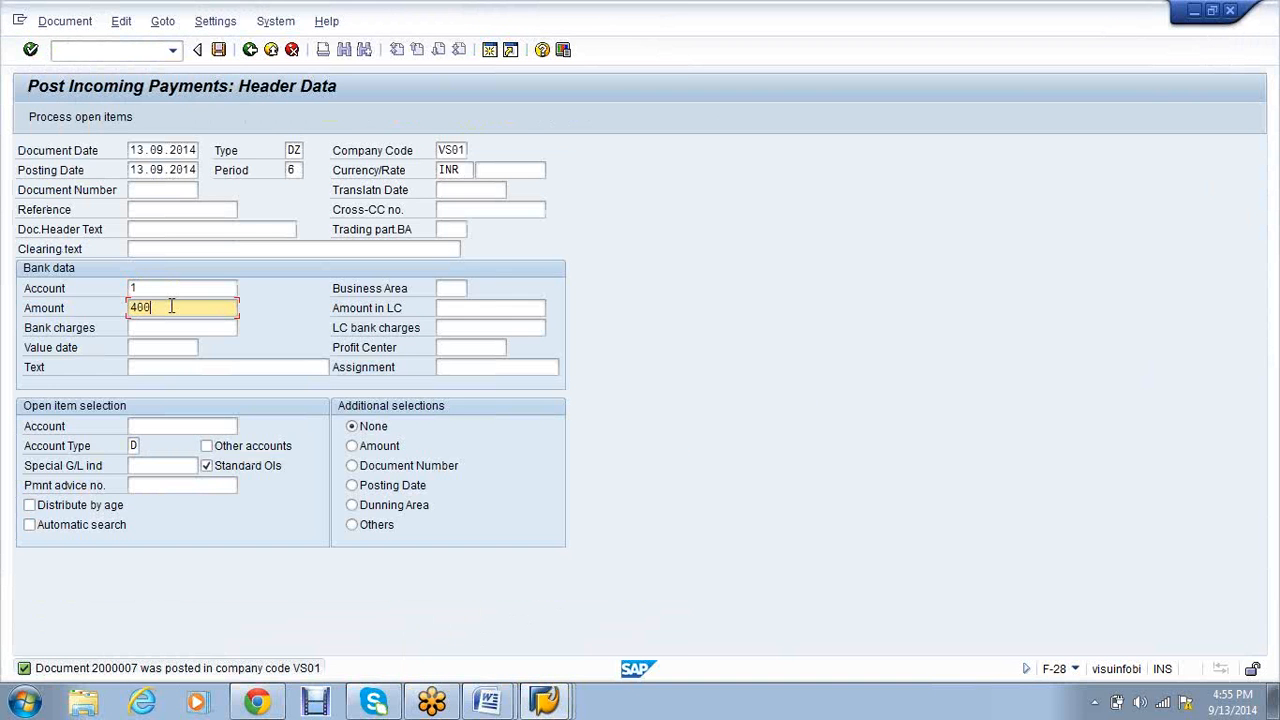
{"action": "key", "text": "Tab"}
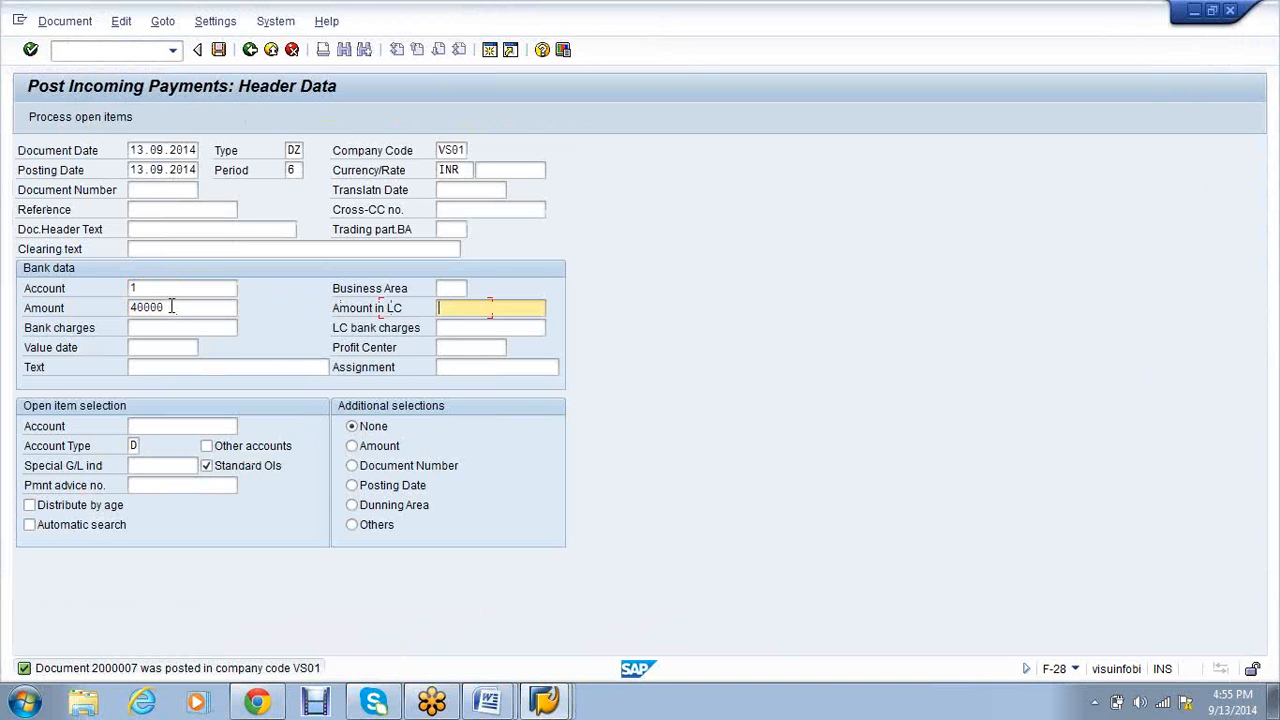
{"action": "key", "text": "Tab"}
{"action": "key", "text": "Tab"}
{"action": "type", "text": "13"}
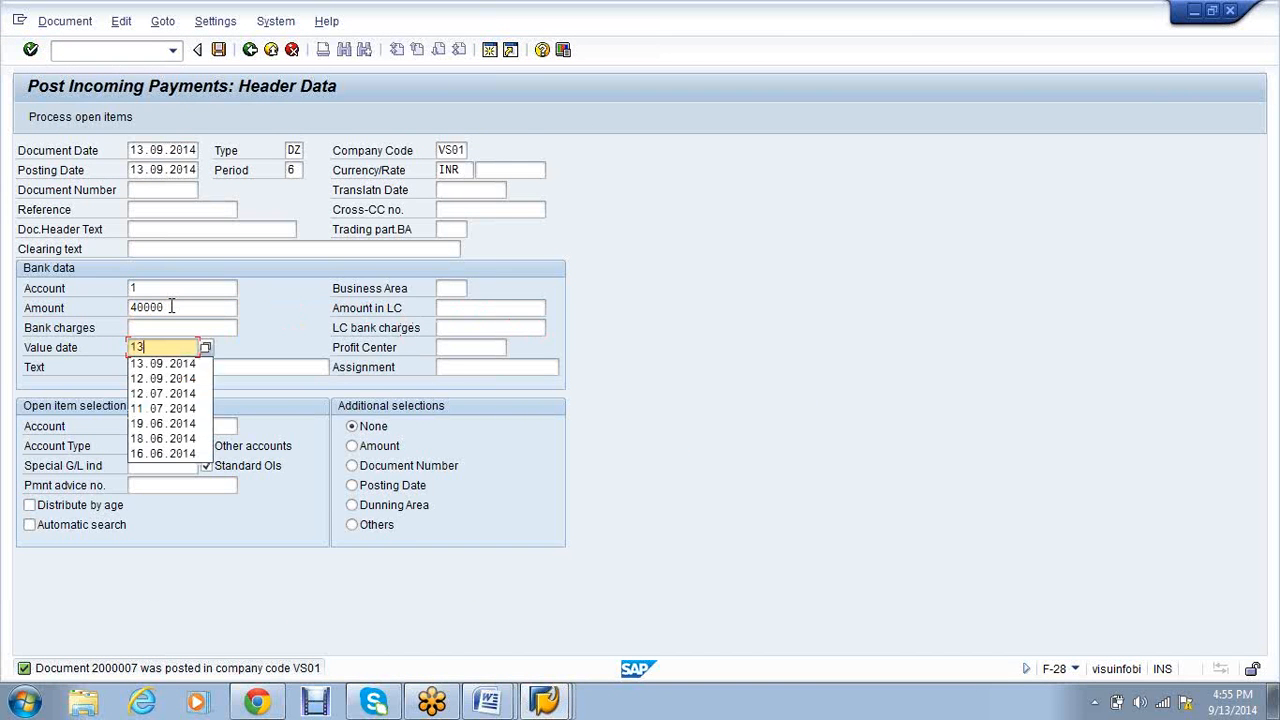
{"action": "key", "text": "Down"}
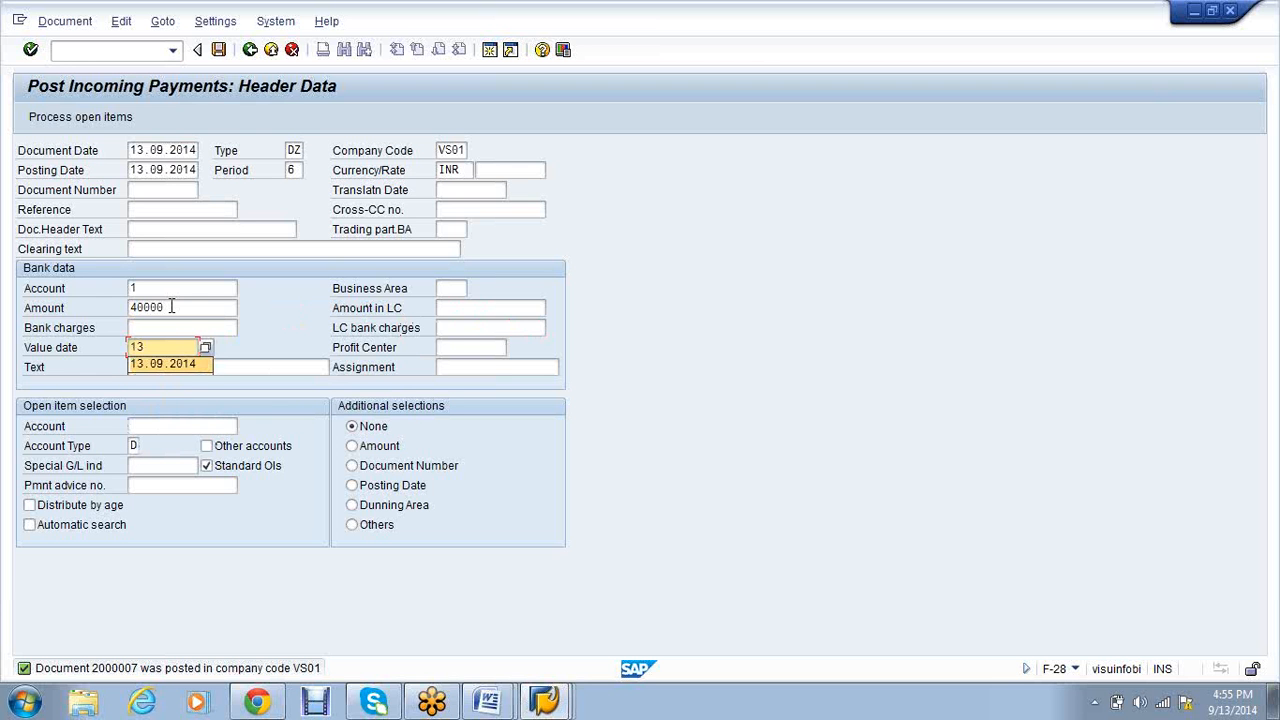
{"action": "key", "text": "Tab"}
{"action": "key", "text": "Tab"}
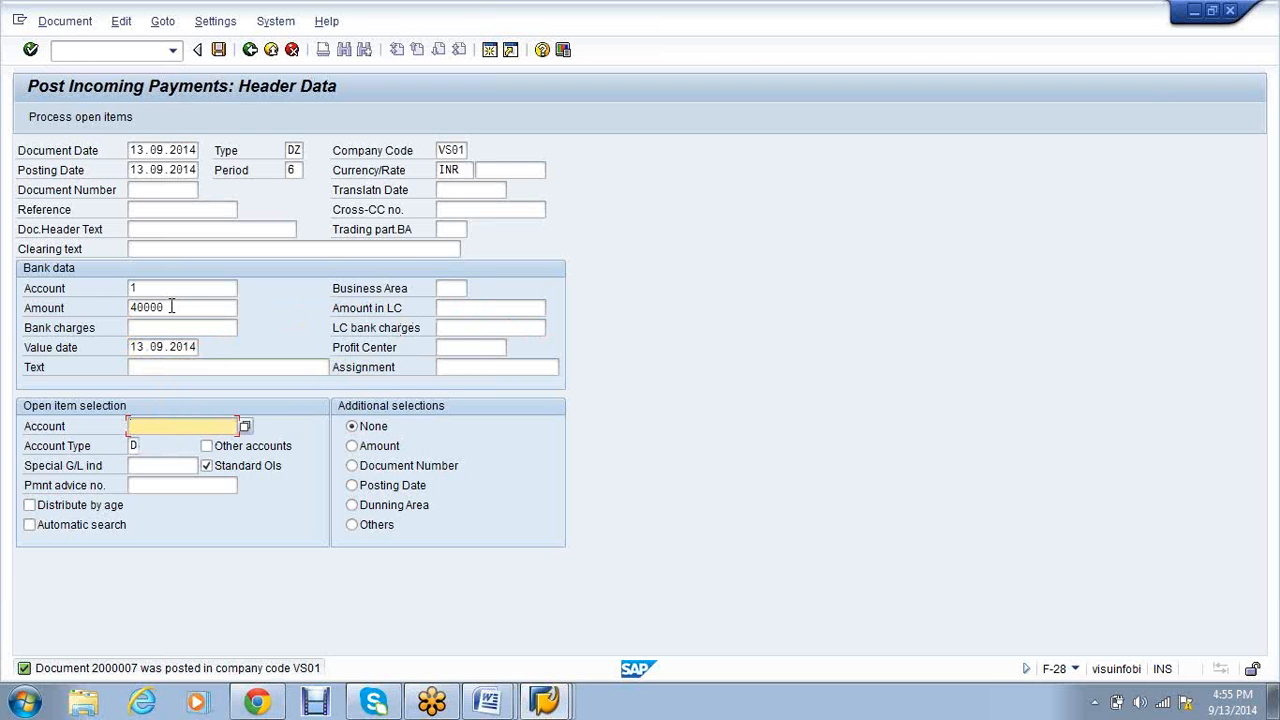
{"action": "type", "text": "B5100"}
{"action": "key", "text": "Return"}
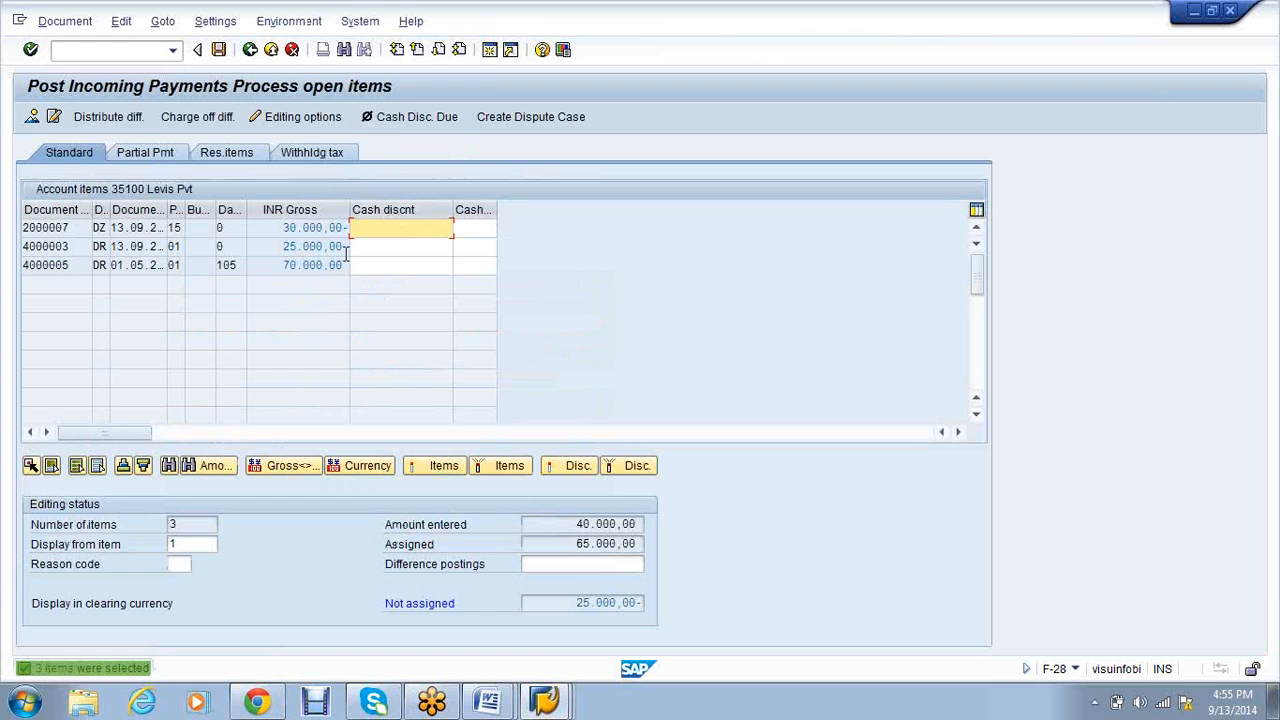
Exclude the 25.000,00 invoice, keeping the 70.000,00 invoice active
{"action": "double_click", "coordinate": [328, 250]}
{"action": "double_click", "coordinate": [330, 265]}
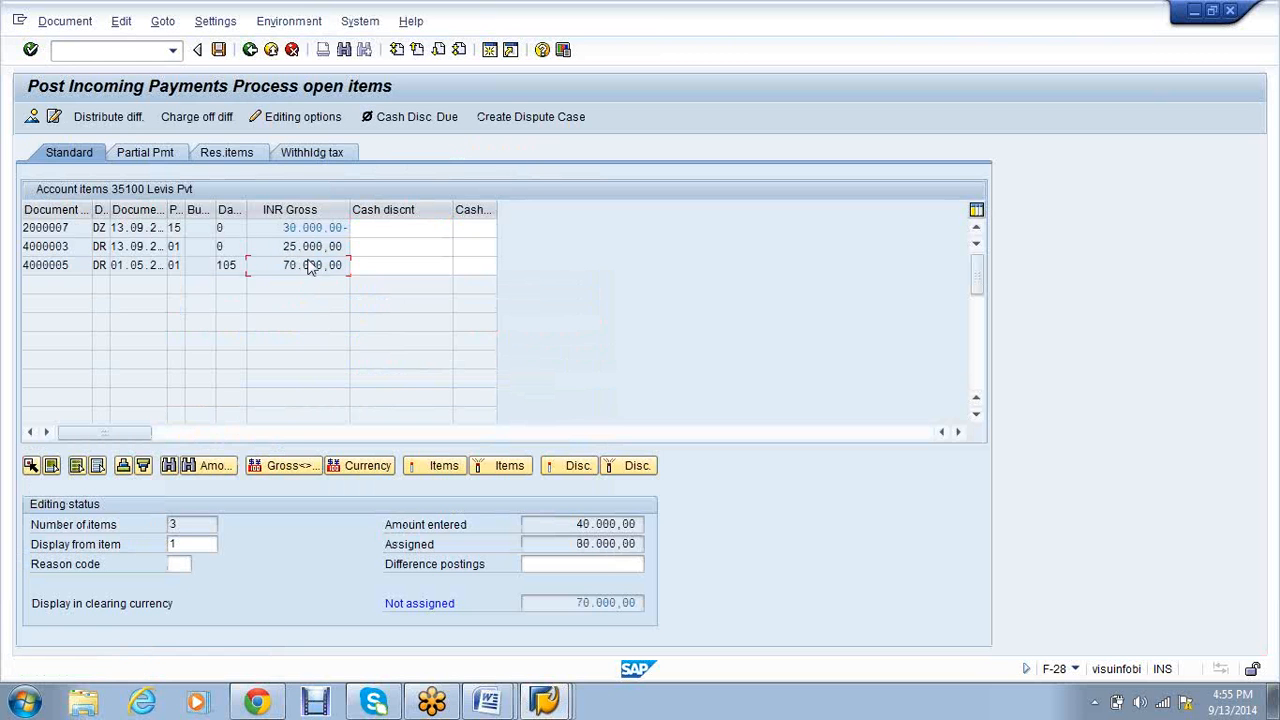
{"action": "double_click", "coordinate": [310, 266]}
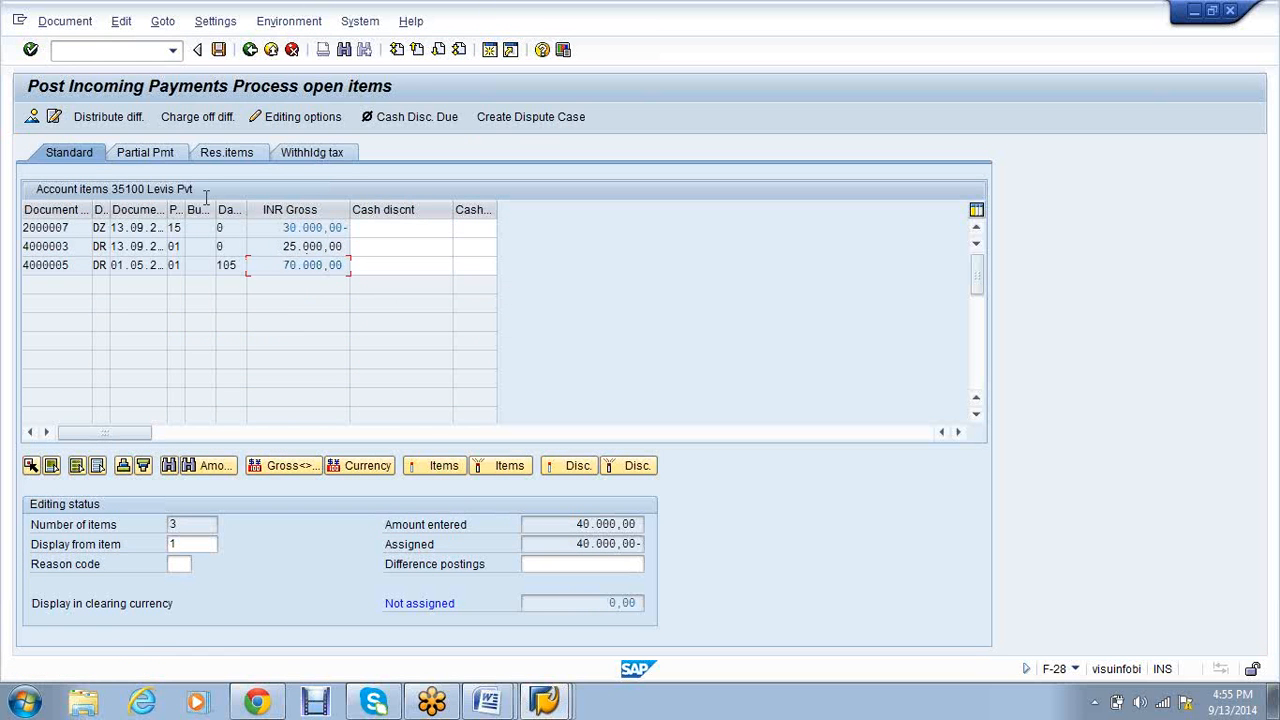
Post 40000 as a partial payment on invoice 4000005, then go to the line item list
{"action": "left_click", "coordinate": [157, 160]}
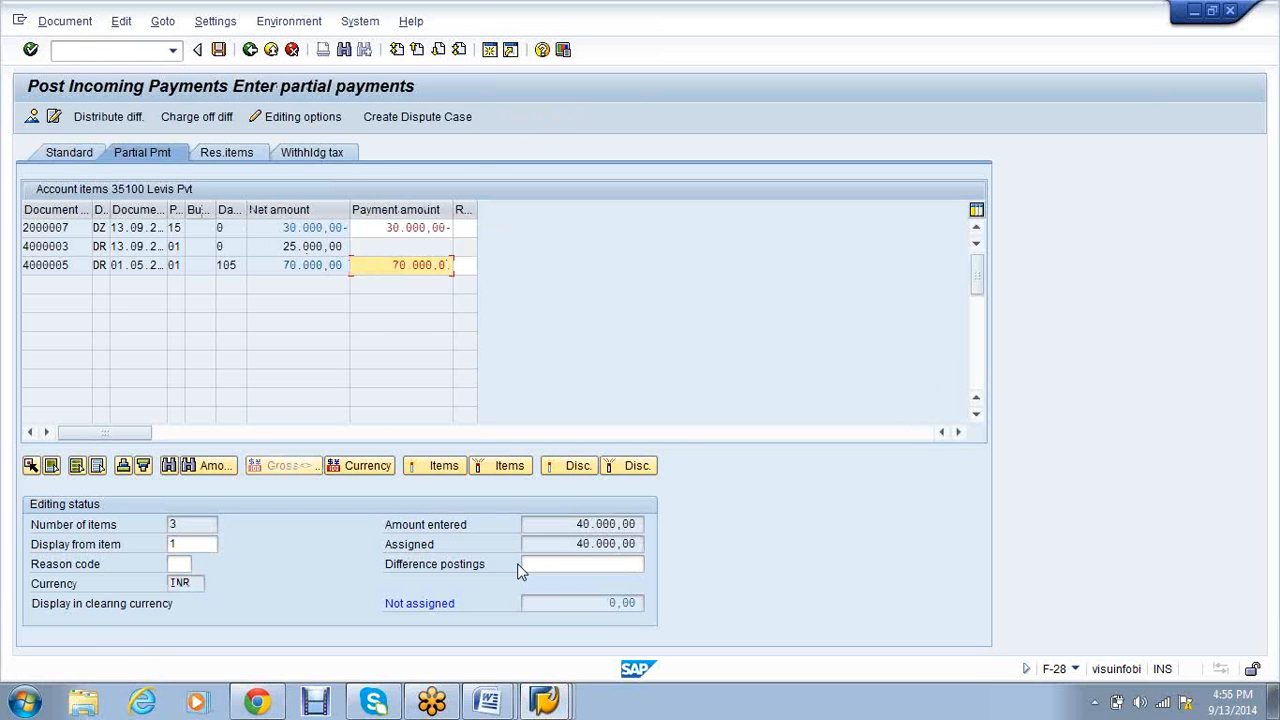
{"action": "key", "text": "BackSpace"}
{"action": "key", "text": "BackSpace"}
{"action": "key", "text": "BackSpace"}
{"action": "key", "text": "BackSpace"}
{"action": "key", "text": "BackSpace"}
{"action": "key", "text": "BackSpace"}
{"action": "key", "text": "BackSpace"}
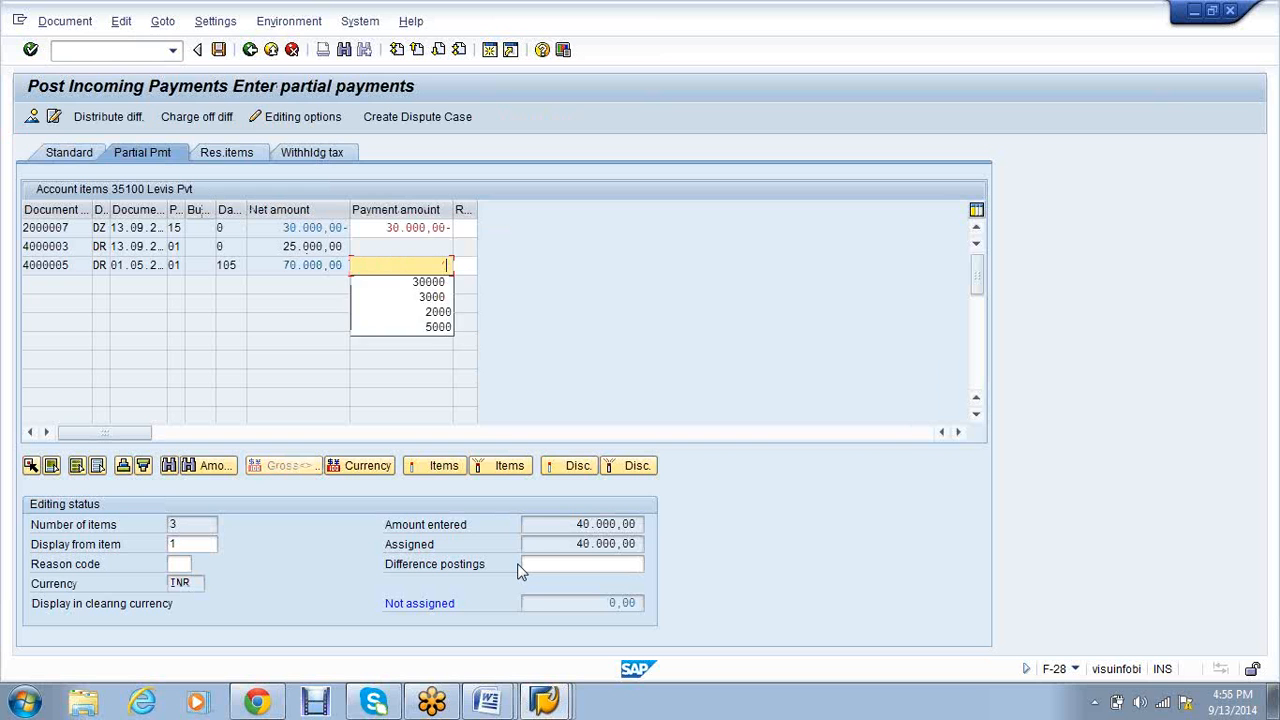
{"action": "type", "text": "40000"}
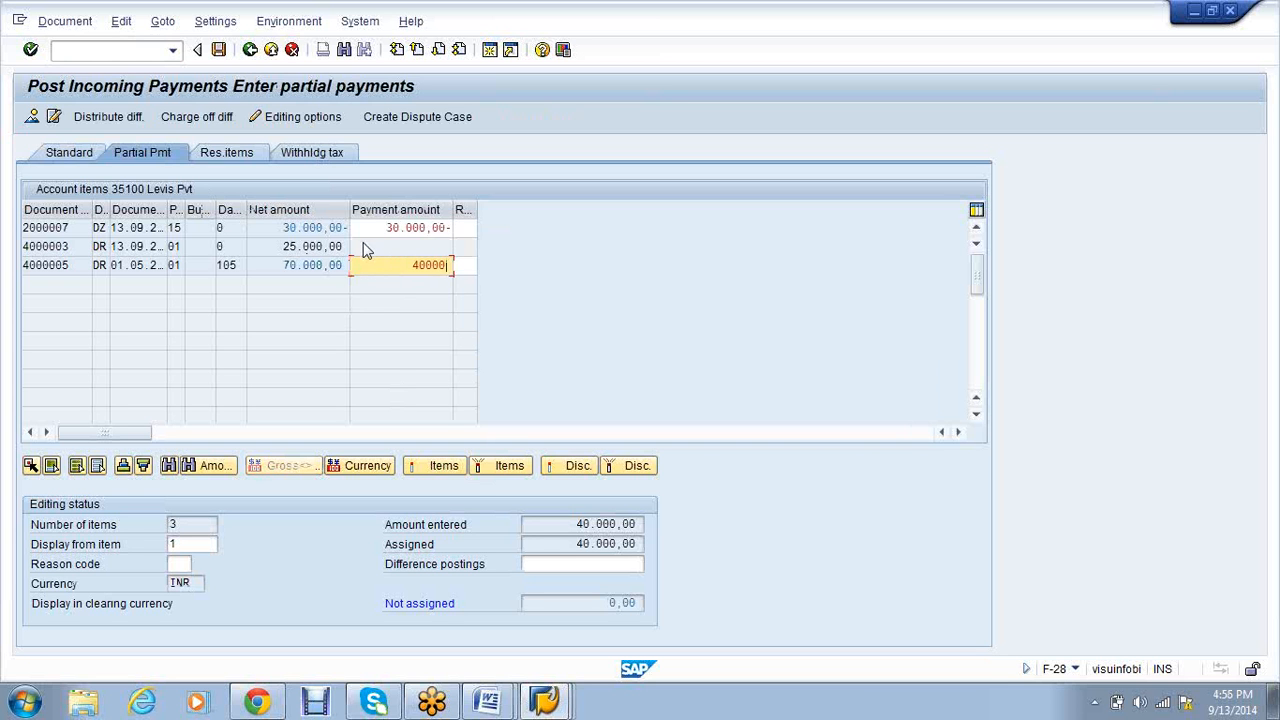
{"action": "left_click", "coordinate": [340, 264]}
{"action": "key", "text": "Return"}
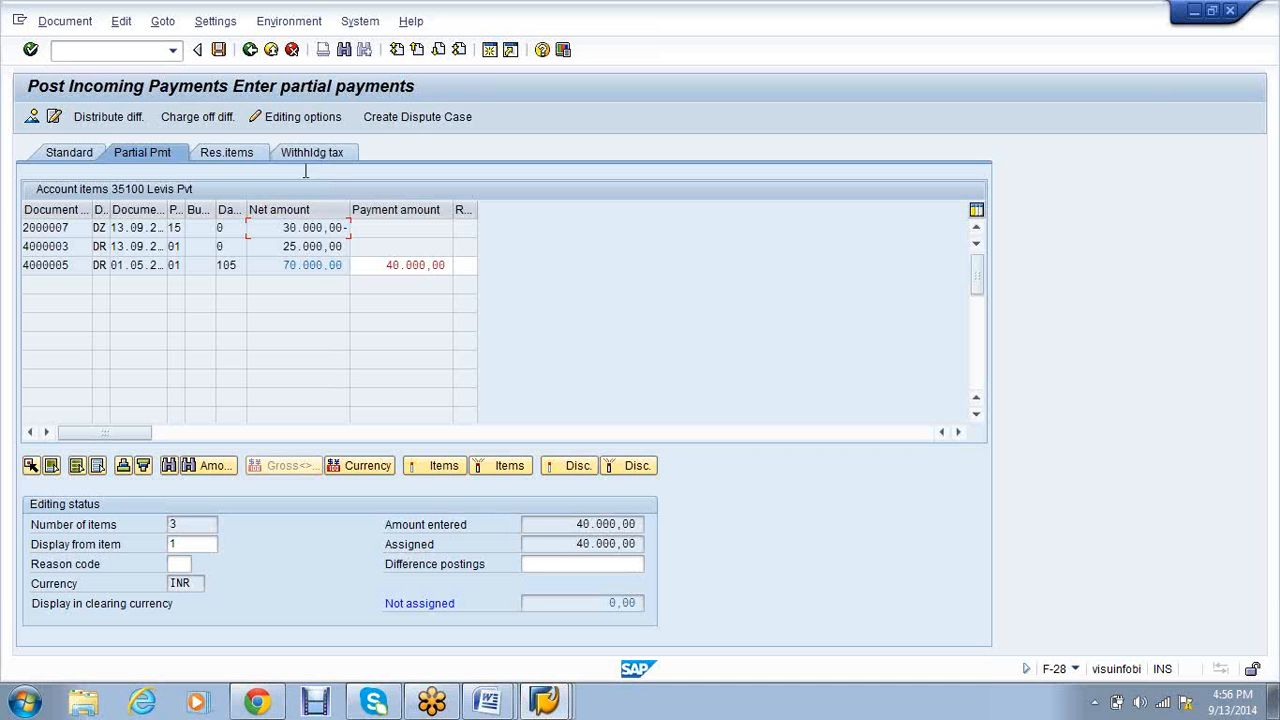
{"action": "left_click", "coordinate": [219, 50]}
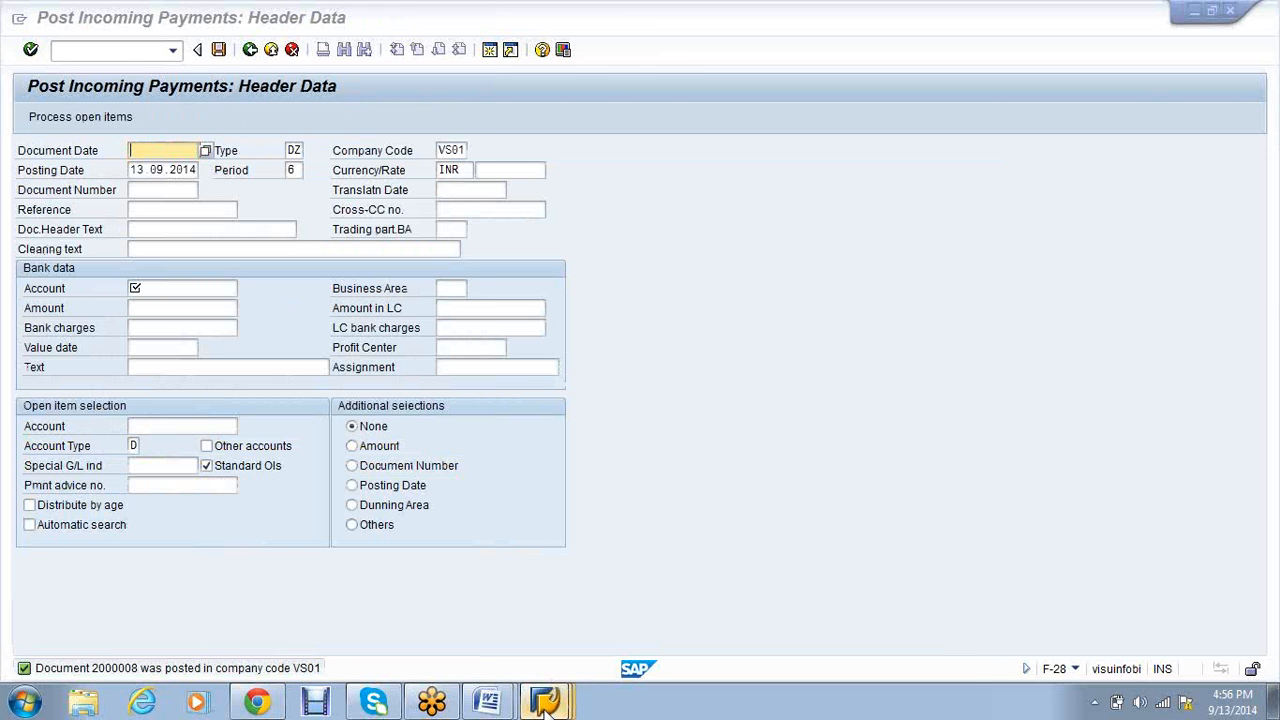
{"action": "mouse_move", "coordinate": [546, 706]}
{"action": "left_click", "coordinate": [521, 580]}
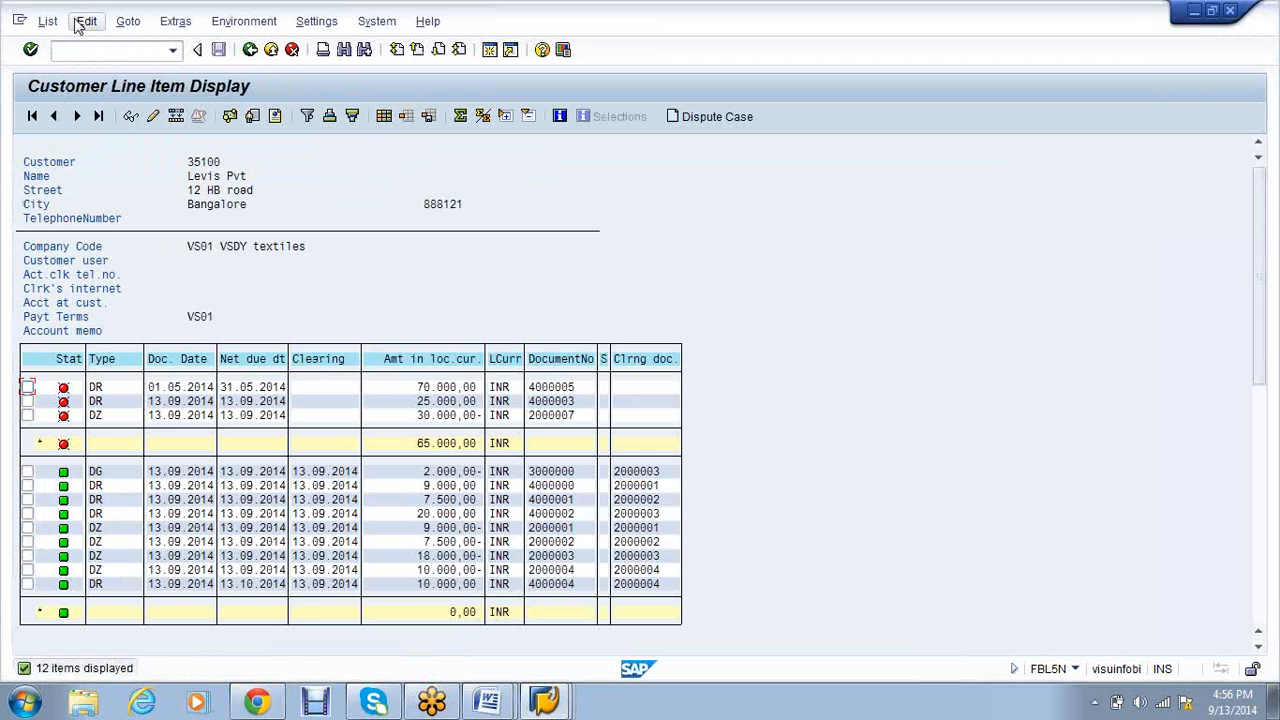
Refresh customer 35100's line items and check the remaining 25.000,00 open invoice
{"action": "left_click", "coordinate": [47, 21]}
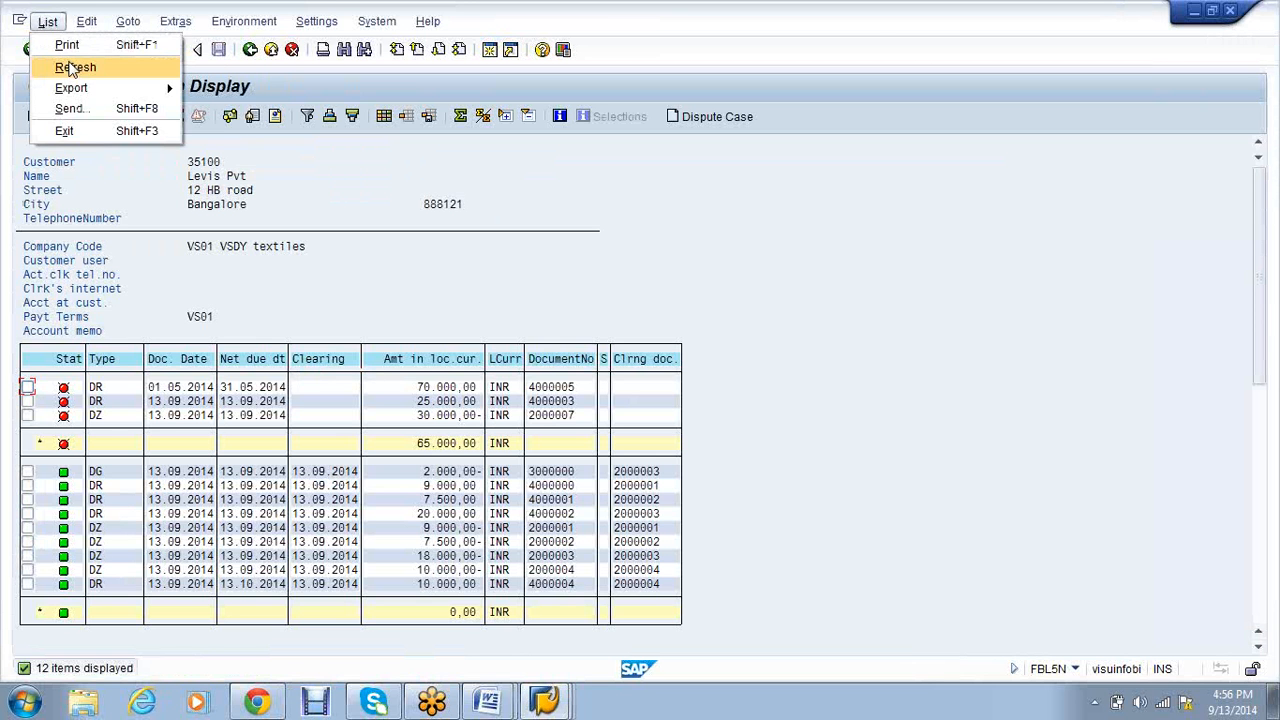
{"action": "left_click", "coordinate": [73, 67]}
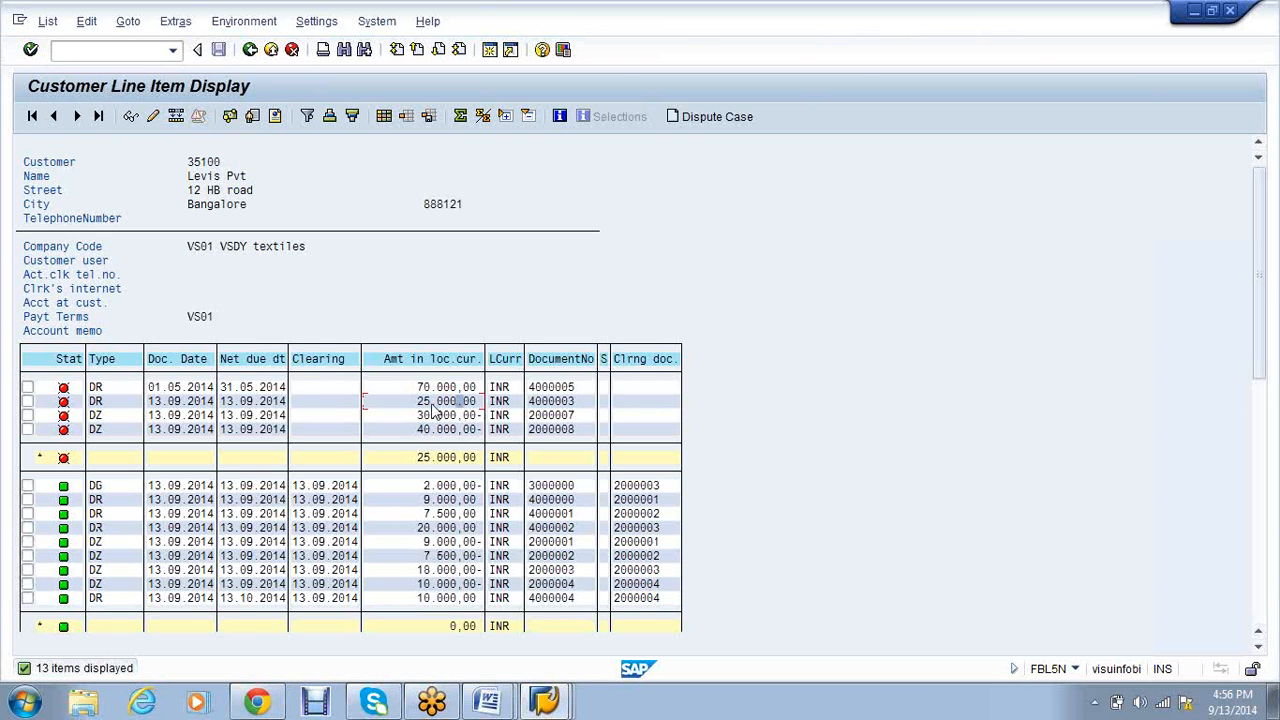
{"action": "left_click_drag", "start_coordinate": [96, 401], "coordinate": [477, 402]}
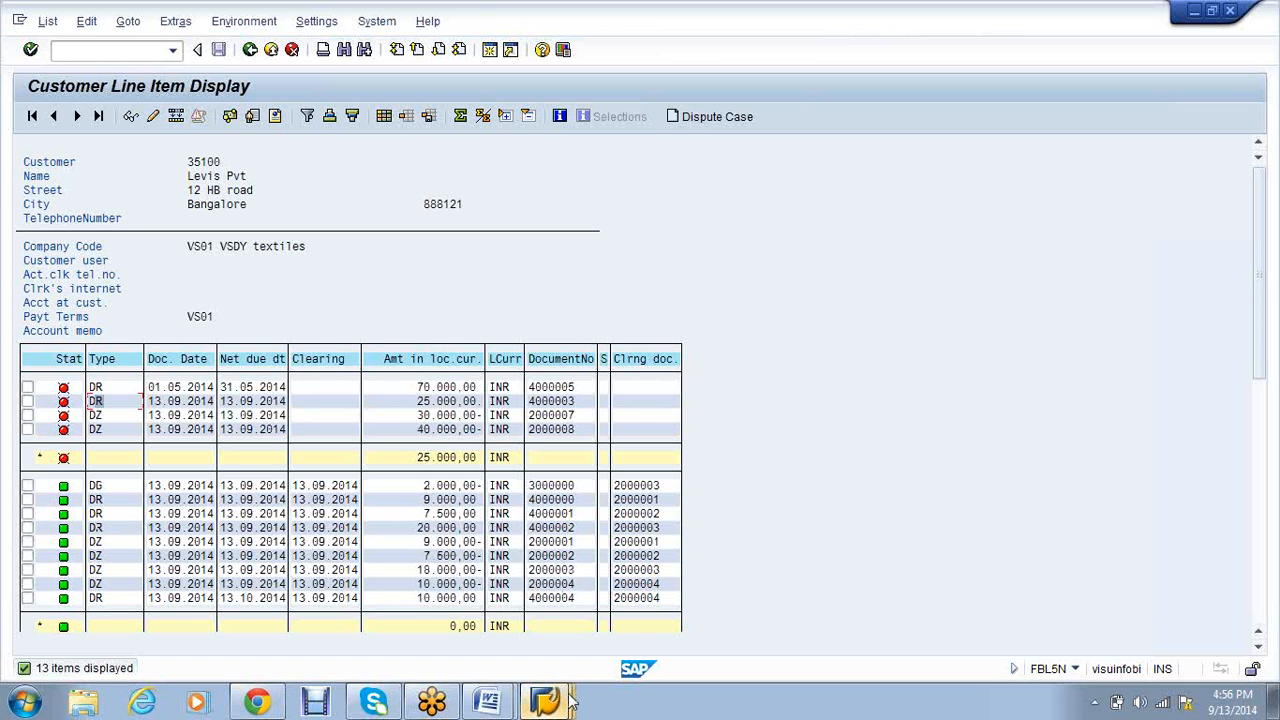
{"action": "left_click", "coordinate": [560, 700]}
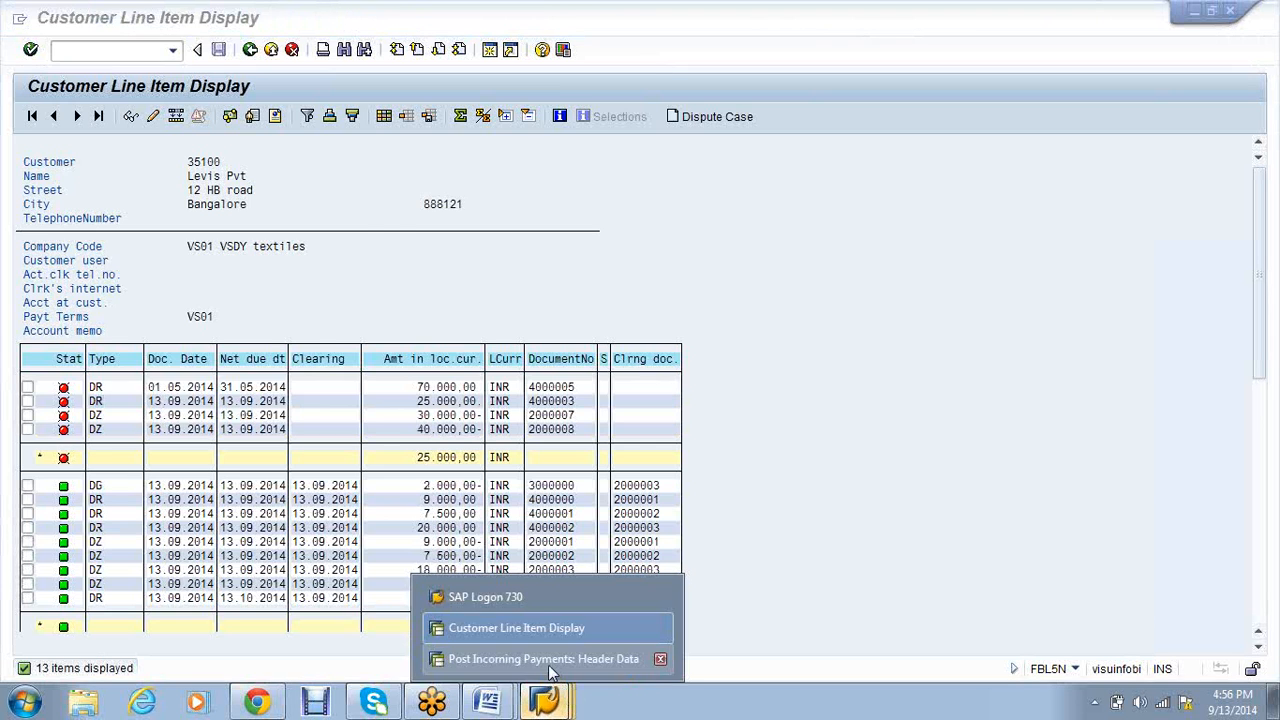
{"action": "left_click", "coordinate": [549, 664]}
Enter bank account 1, amount 25000, value date 13.09.2014 and load customer 35100's items
{"action": "left_click", "coordinate": [170, 288]}
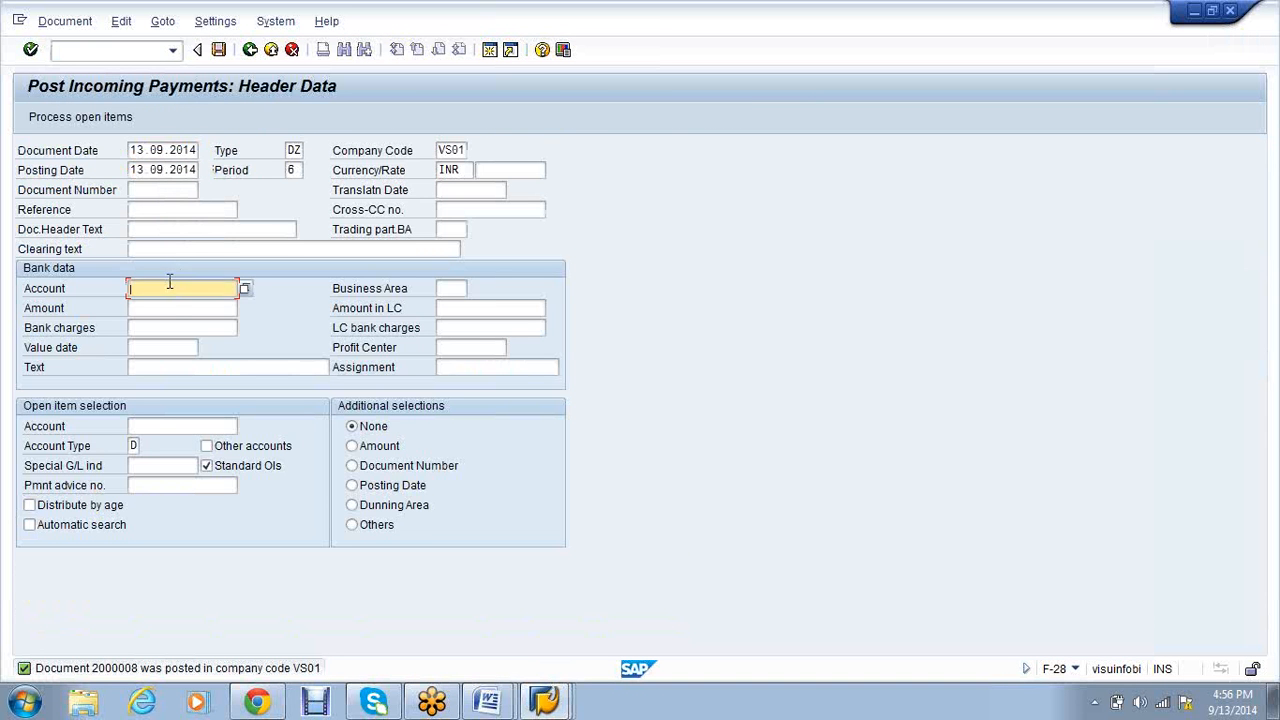
{"action": "type", "text": "1"}
{"action": "left_click", "coordinate": [166, 306]}
{"action": "type", "text": "25000"}
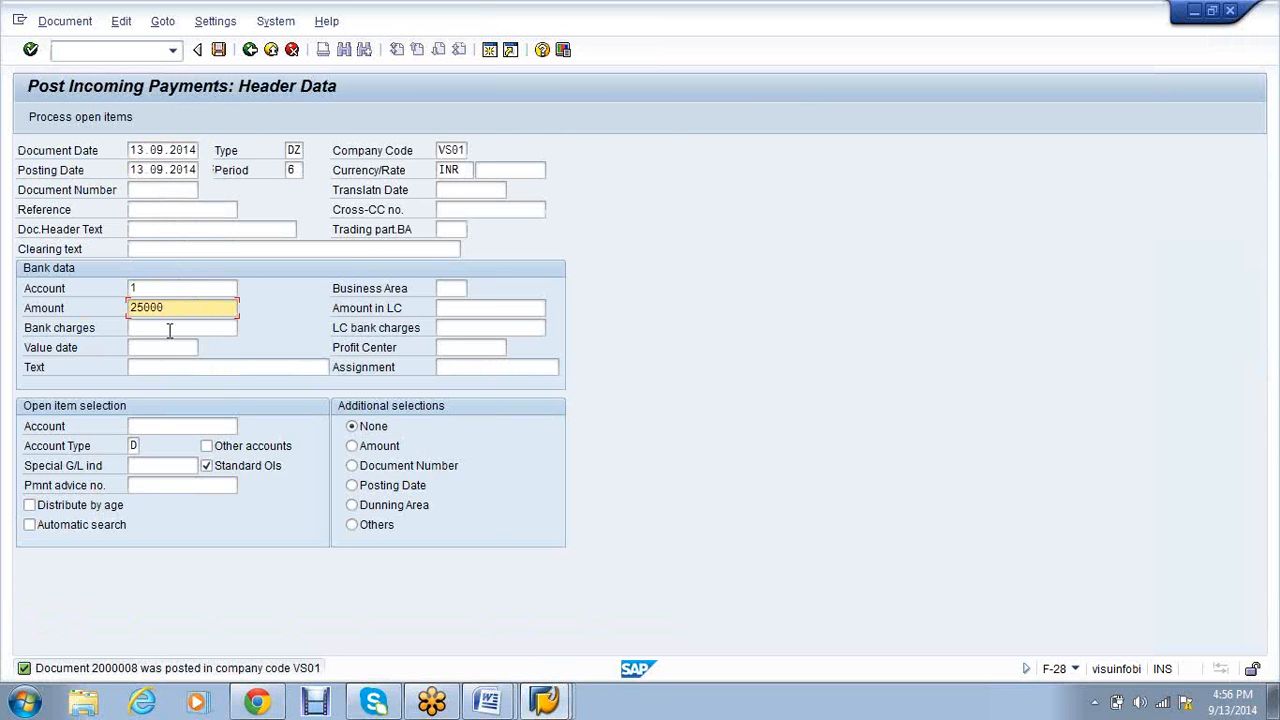
{"action": "left_click", "coordinate": [158, 347]}
{"action": "left_click", "coordinate": [157, 358]}
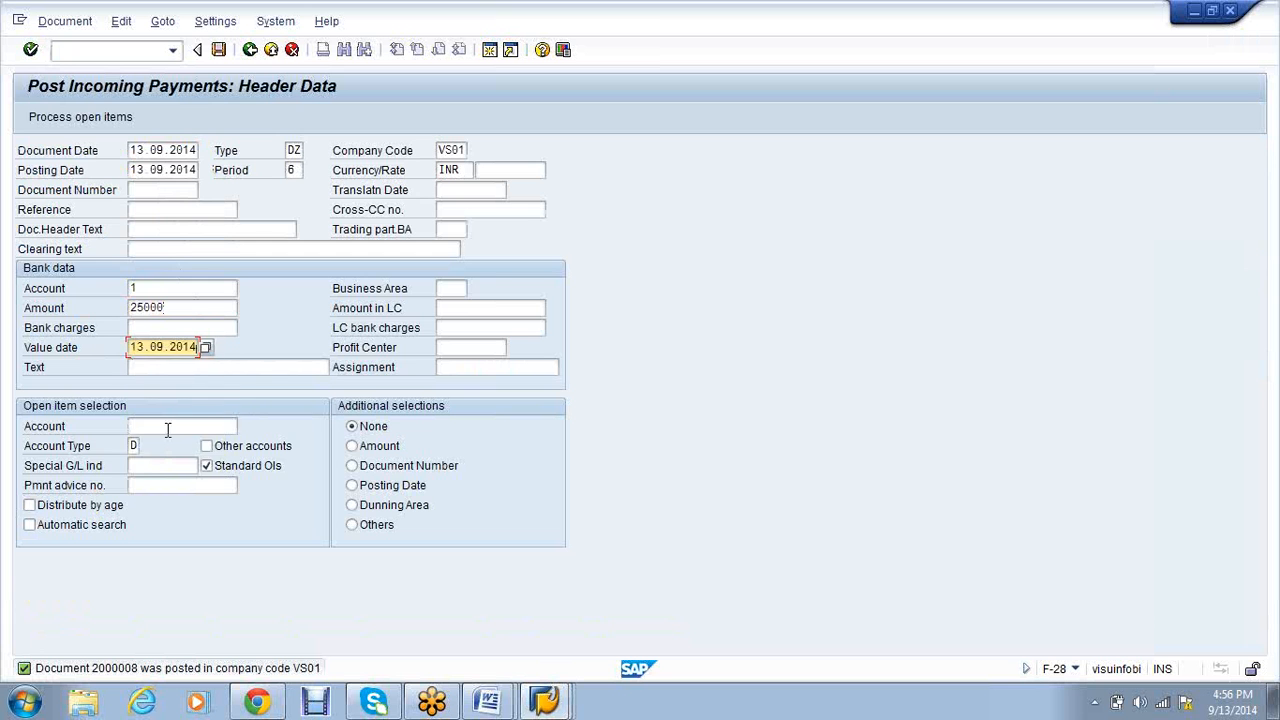
{"action": "left_click", "coordinate": [168, 429]}
{"action": "left_click", "coordinate": [154, 441]}
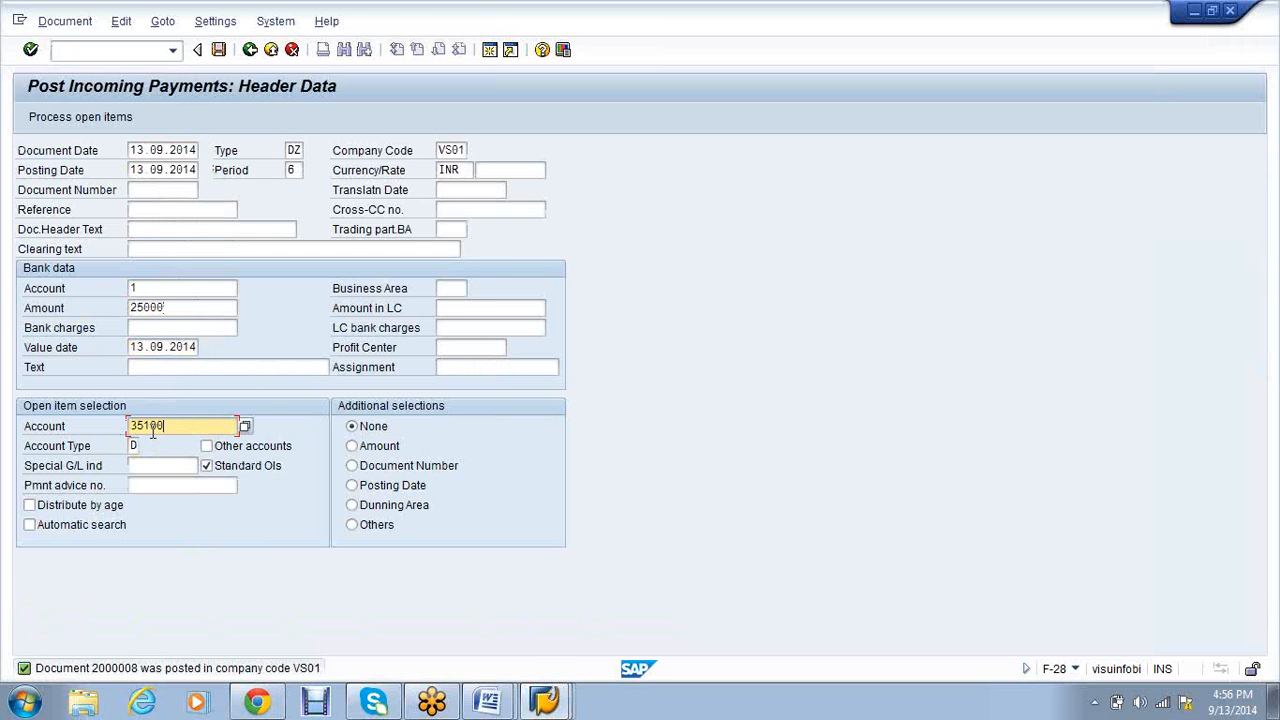
{"action": "key", "text": "Return"}
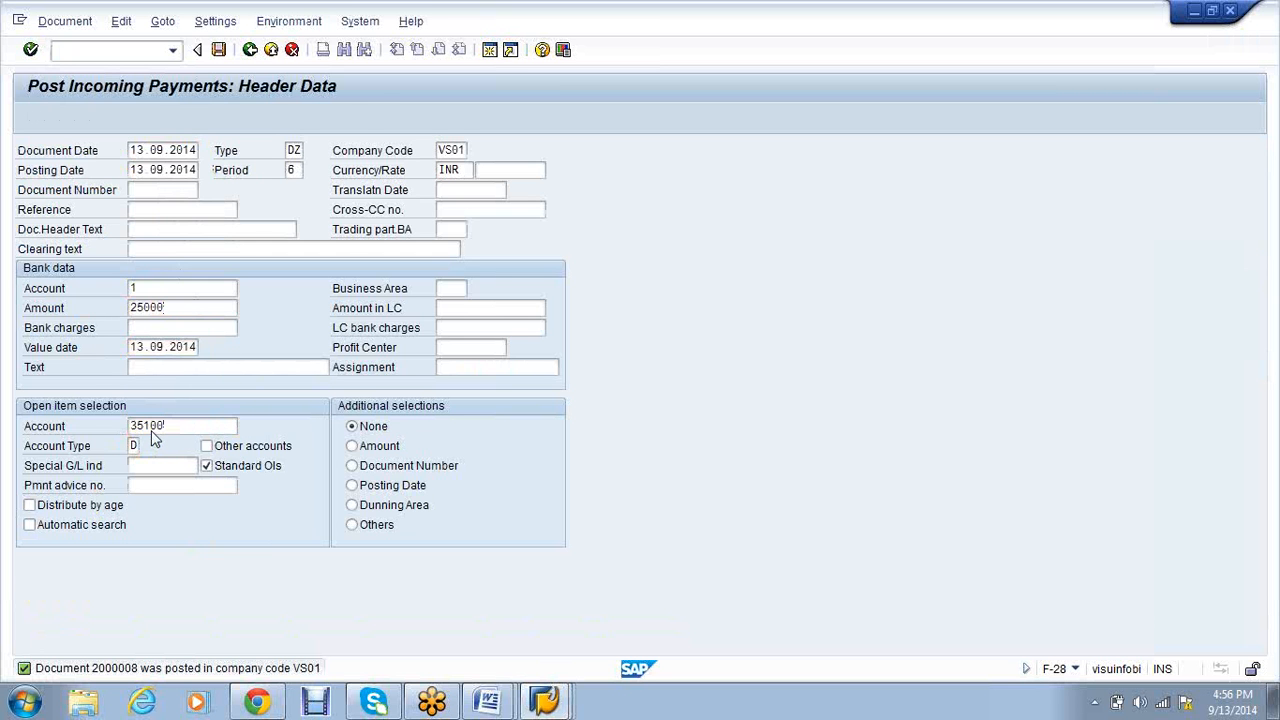
Deactivate the 30.000,00-, 40.000,00- and 70.000,00 items and post the 25.000,00 payment
{"action": "left_click", "coordinate": [325, 231]}
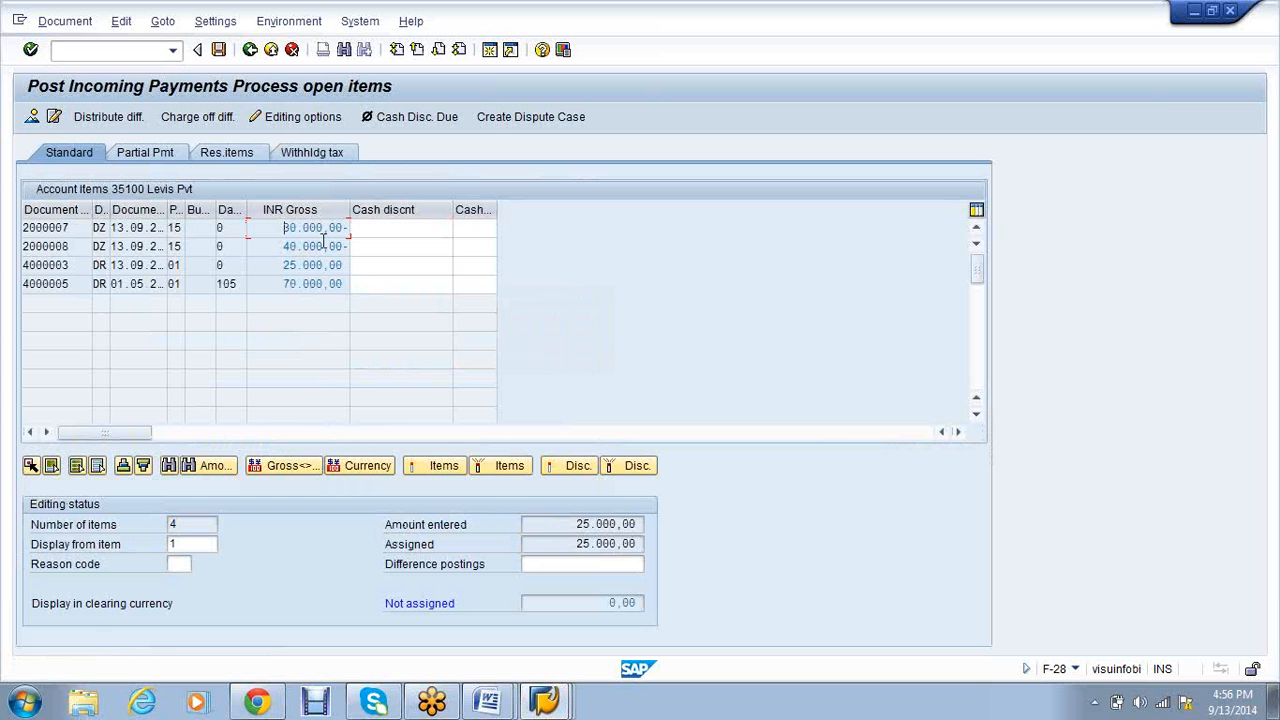
{"action": "double_click", "coordinate": [320, 228]}
{"action": "double_click", "coordinate": [320, 246]}
{"action": "double_click", "coordinate": [315, 284]}
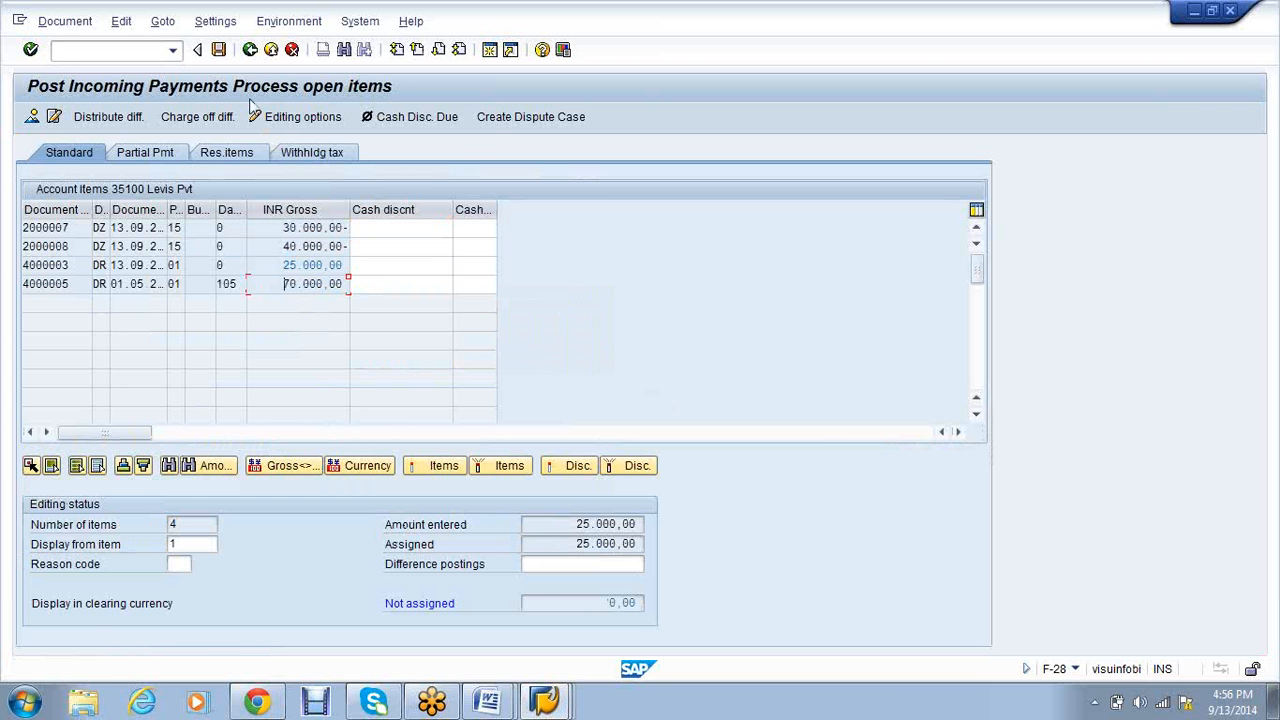
{"action": "left_click", "coordinate": [250, 50]}
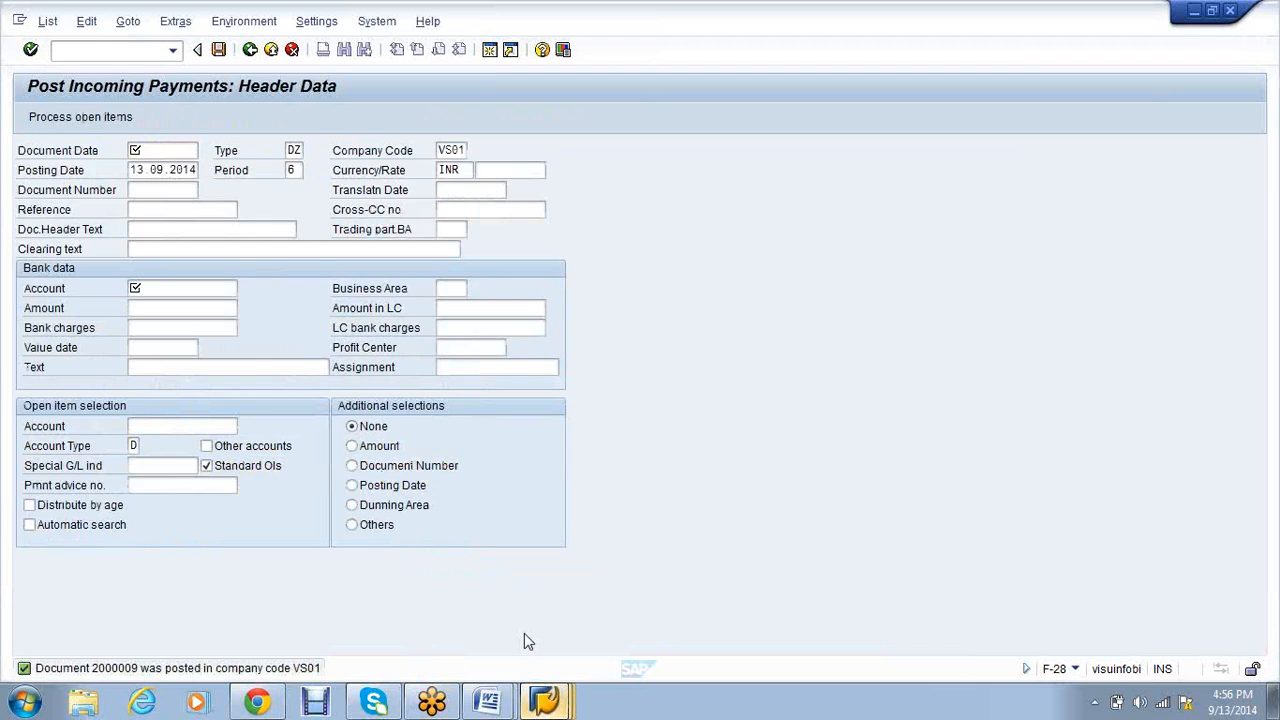
{"action": "left_click", "coordinate": [46, 22]}
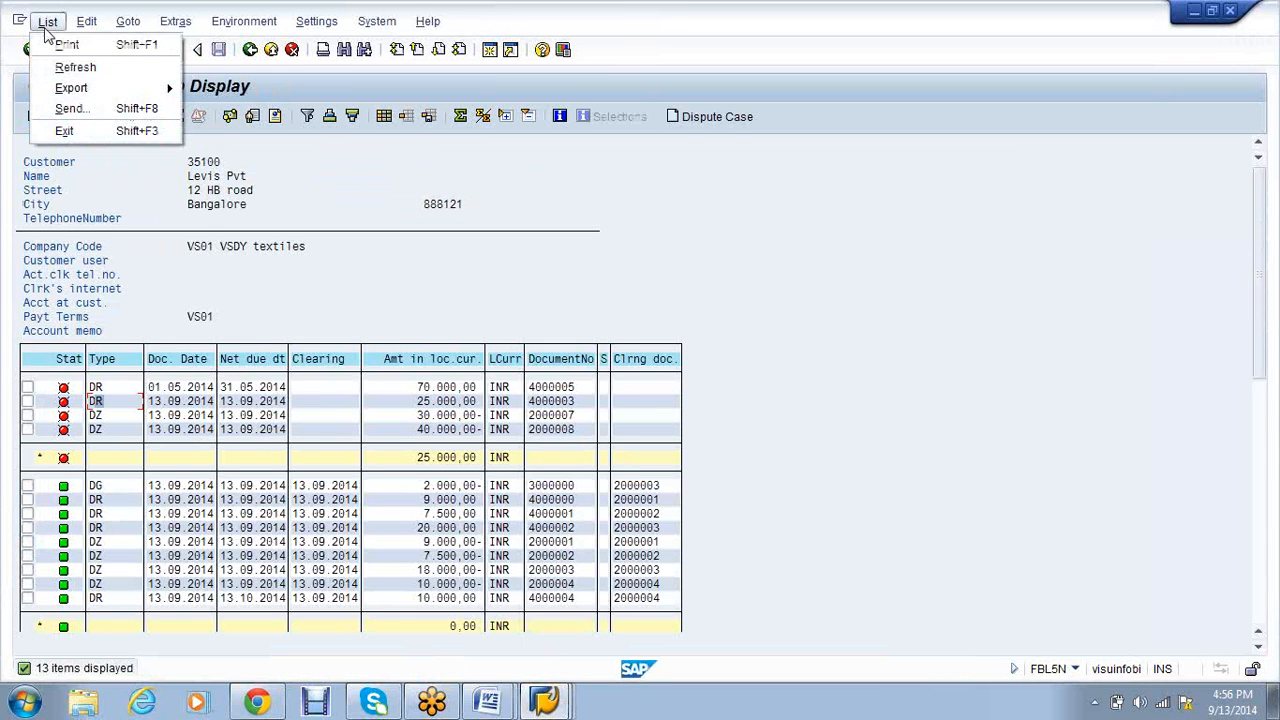
Refresh the line item list and review the 70.000 invoice and 30.000/40.000 payments netting 0,00
{"action": "left_click", "coordinate": [60, 67]}
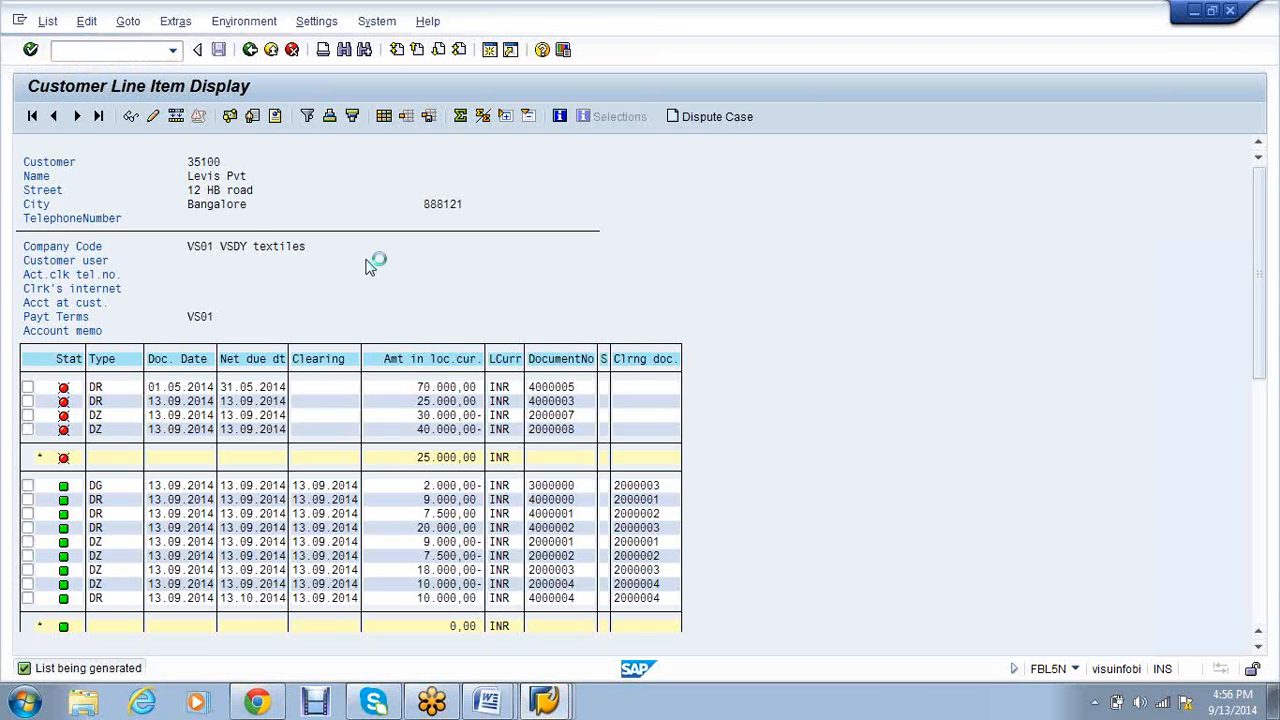
{"action": "left_click_drag", "start_coordinate": [413, 387], "coordinate": [470, 418]}
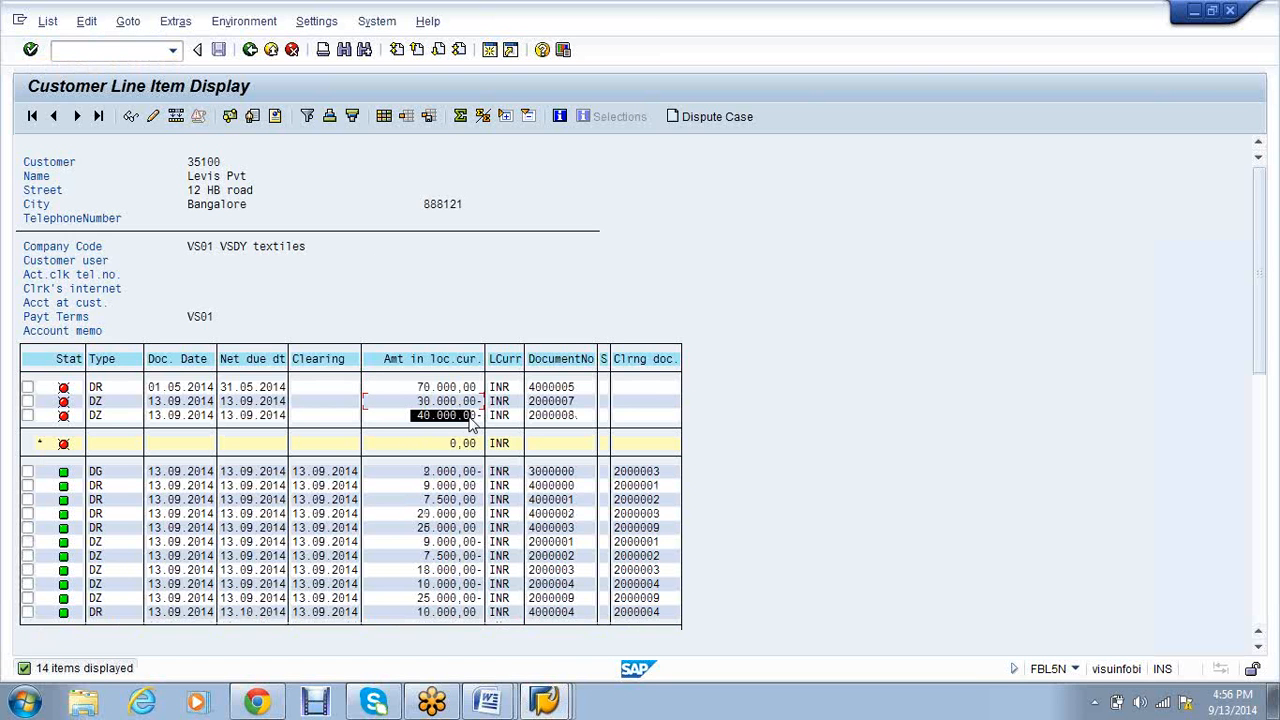
{"action": "left_click", "coordinate": [2, 453]}
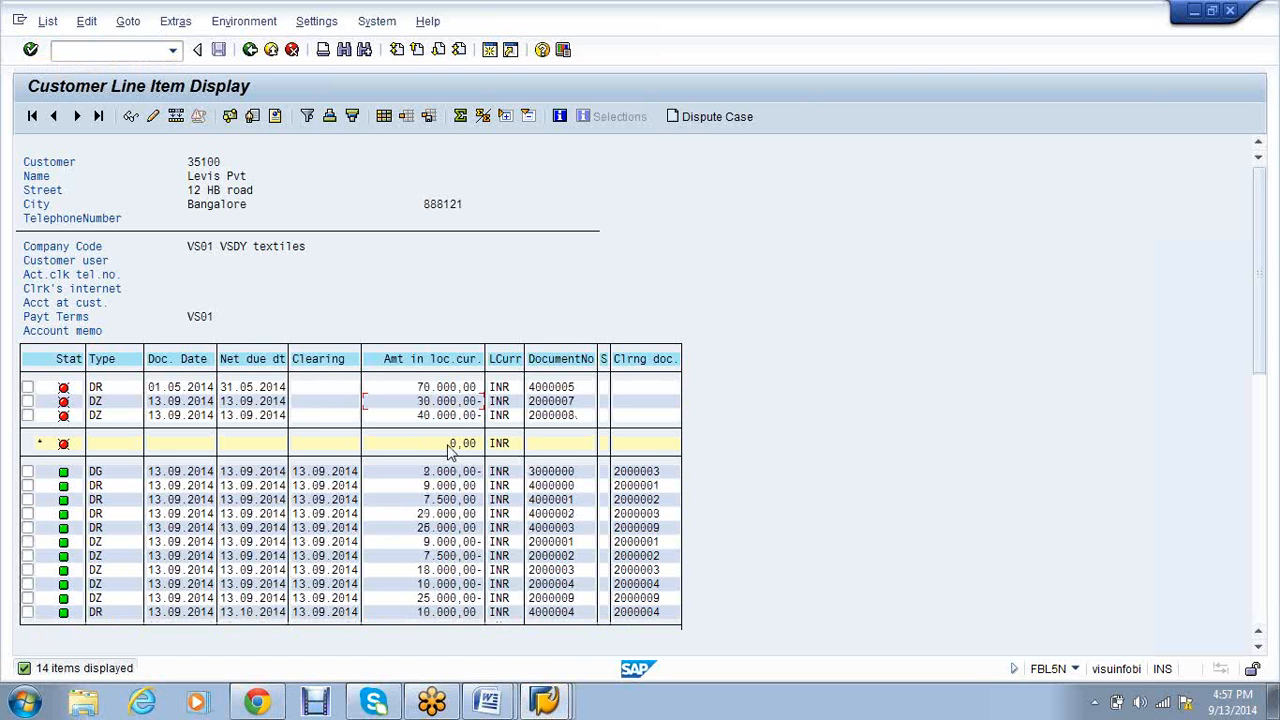
{"action": "left_click_drag", "start_coordinate": [444, 447], "coordinate": [476, 451]}
{"action": "left_click_drag", "start_coordinate": [92, 389], "coordinate": [480, 422]}
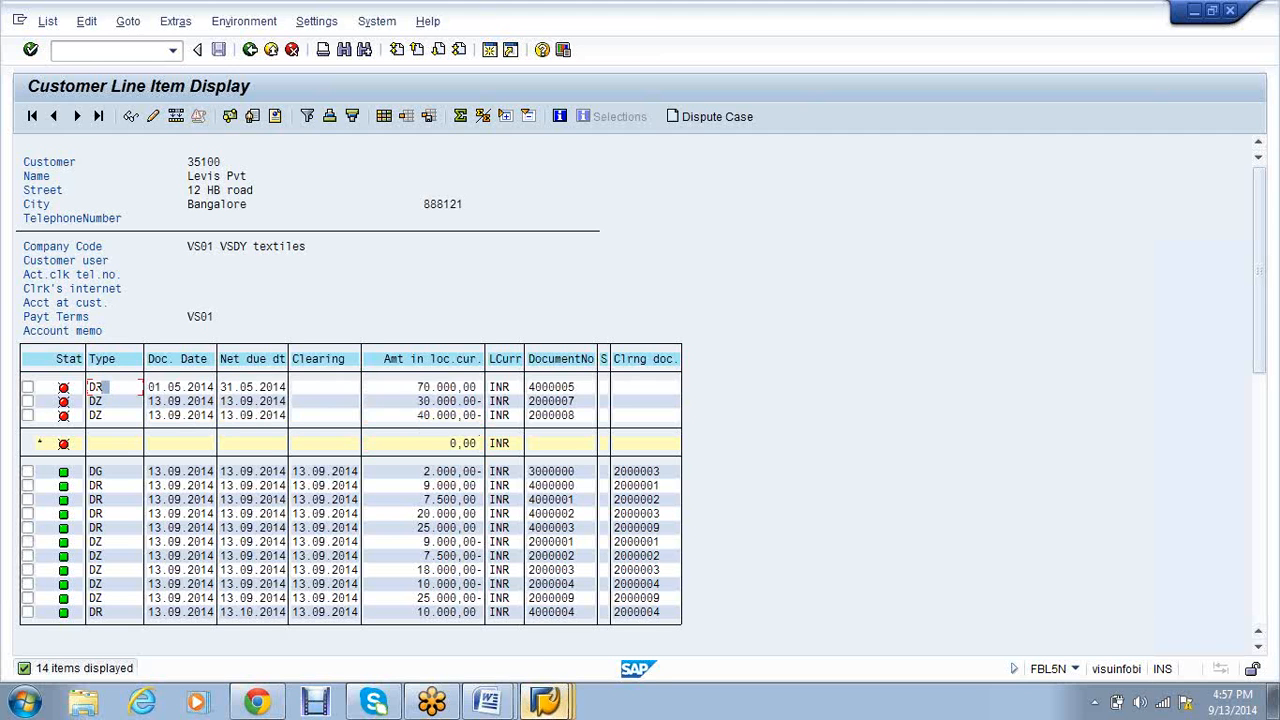
{"action": "left_click", "coordinate": [545, 702]}
{"action": "right_click", "coordinate": [545, 702]}
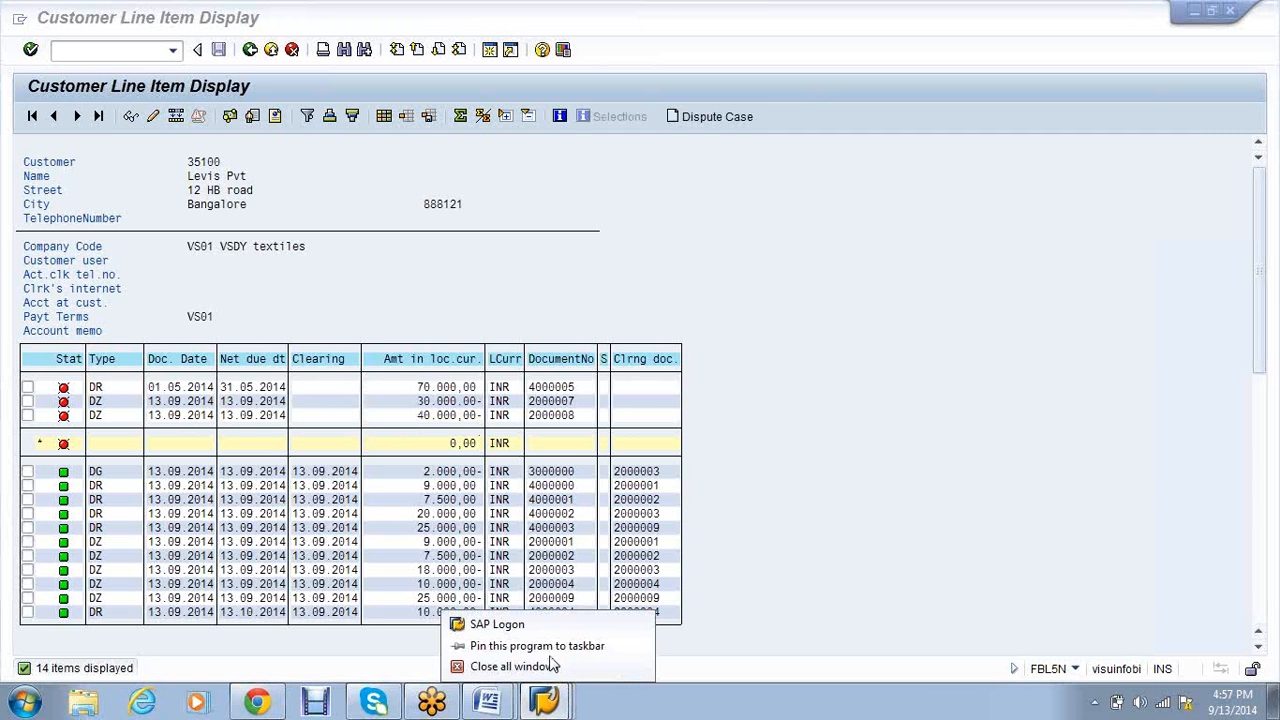
{"action": "left_click", "coordinate": [558, 706]}
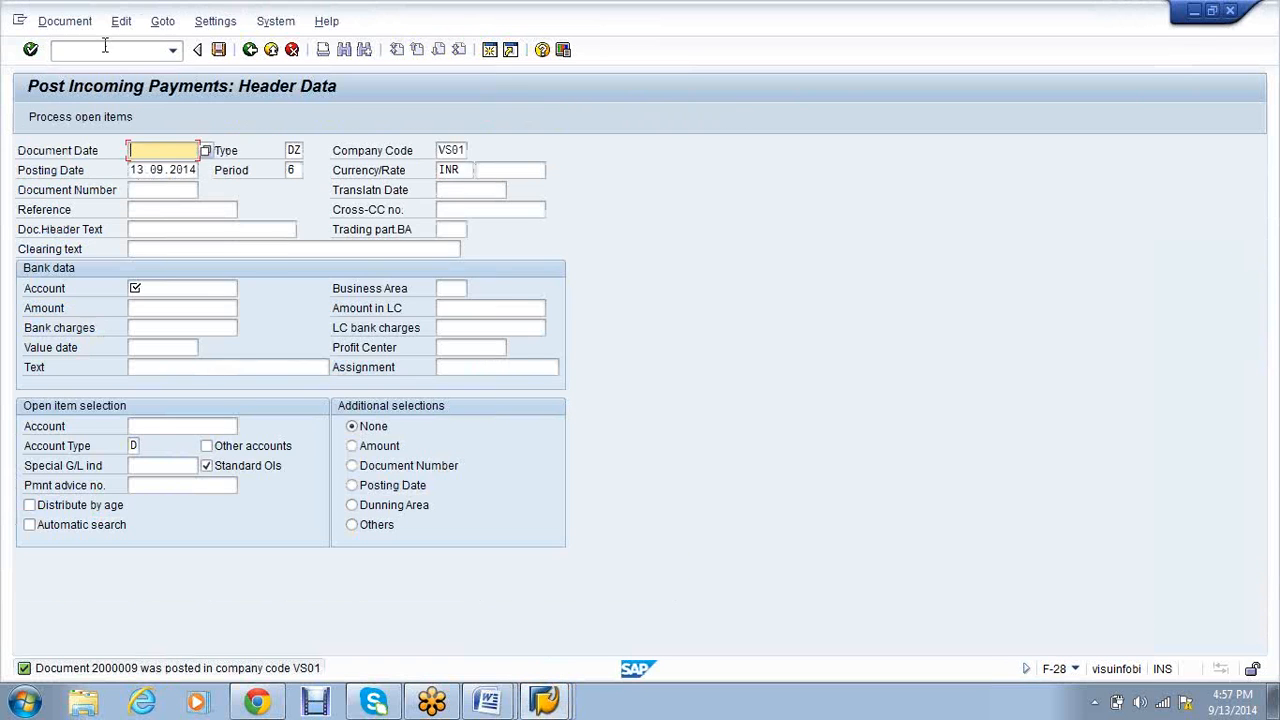
Clear customer 35100's open items with F-32 and post them as document 7 in VS01
{"action": "left_click", "coordinate": [104, 49]}
{"action": "type", "text": "/nf-32"}
{"action": "key", "text": "Return"}
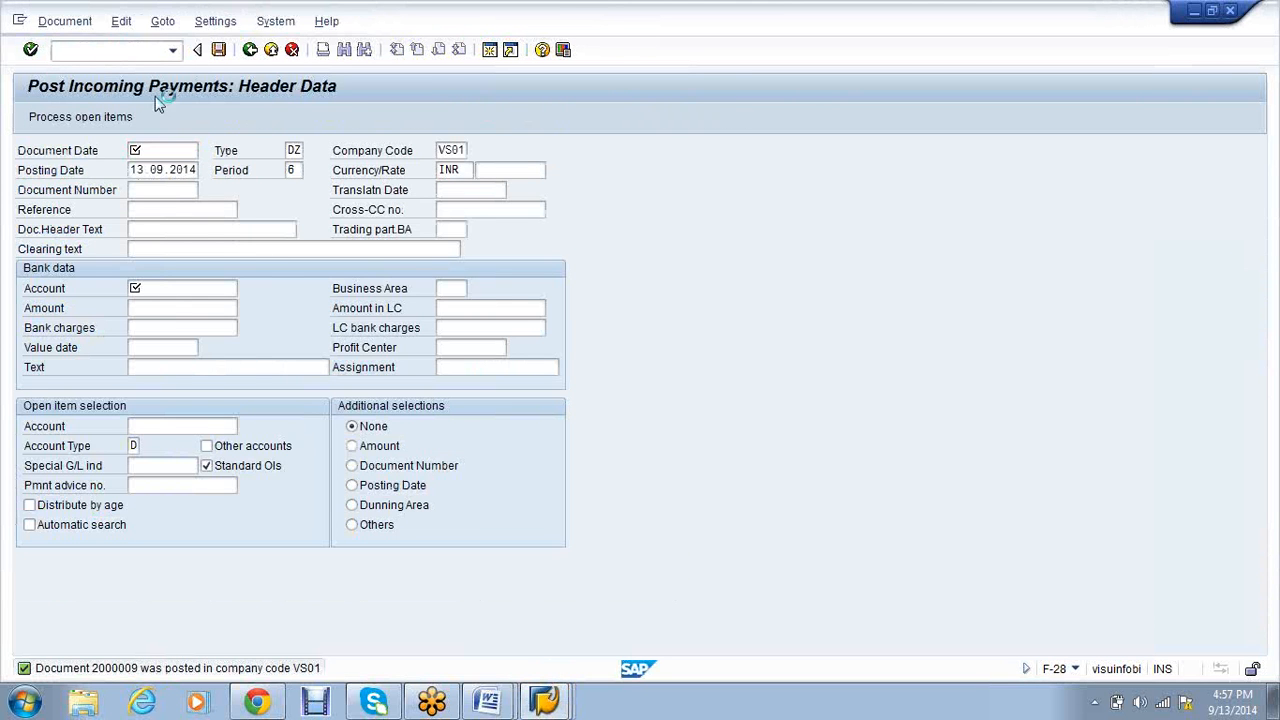
{"action": "left_click", "coordinate": [171, 172]}
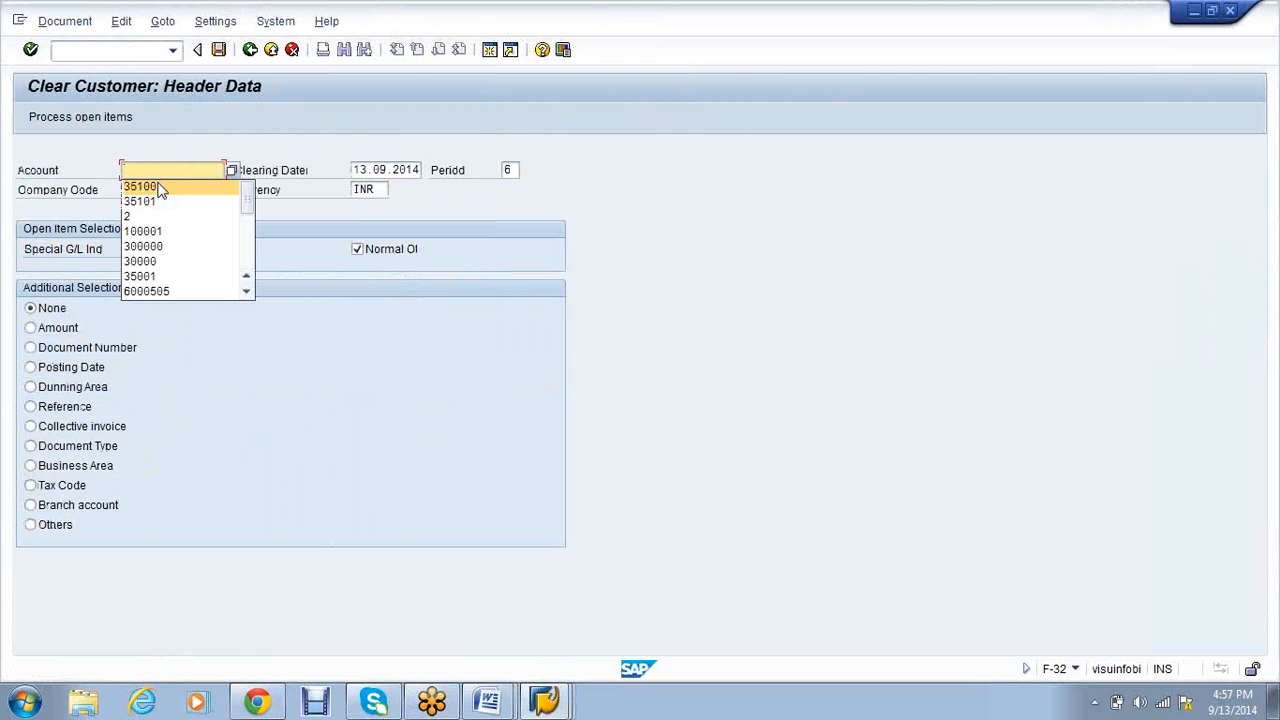
{"action": "left_click", "coordinate": [158, 187]}
{"action": "key", "text": "Return"}
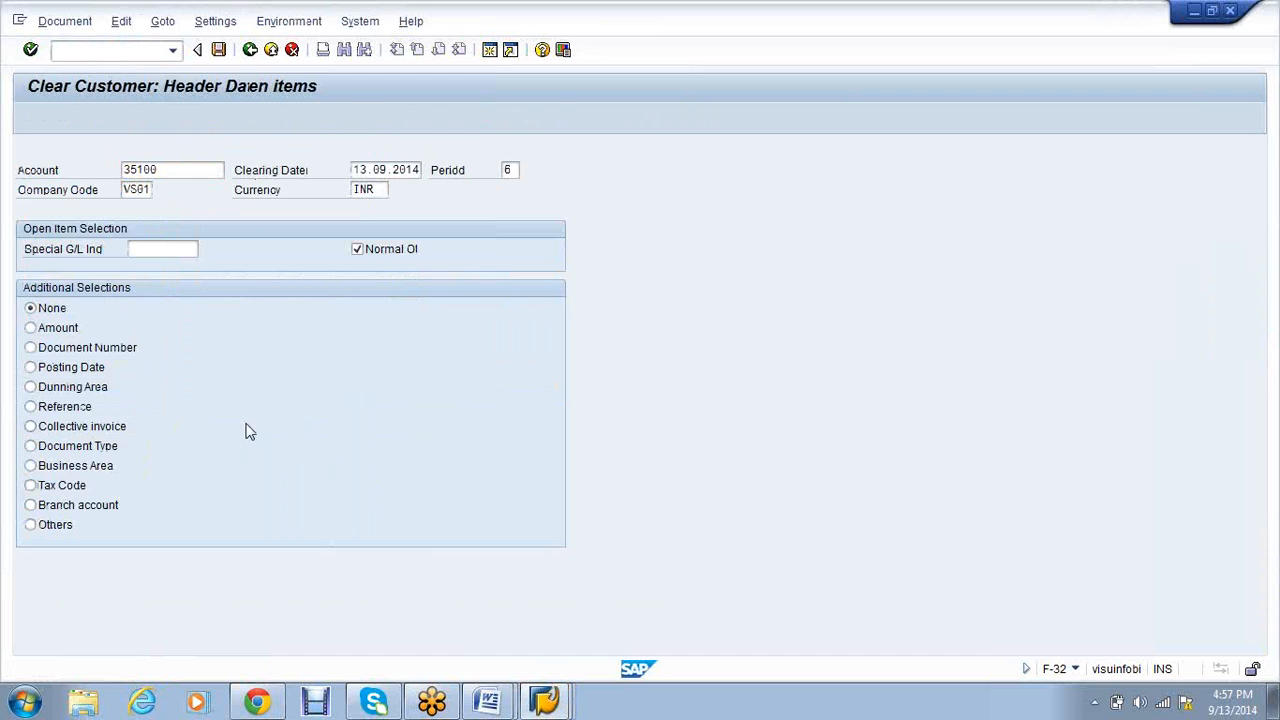
{"action": "left_click", "coordinate": [218, 50]}
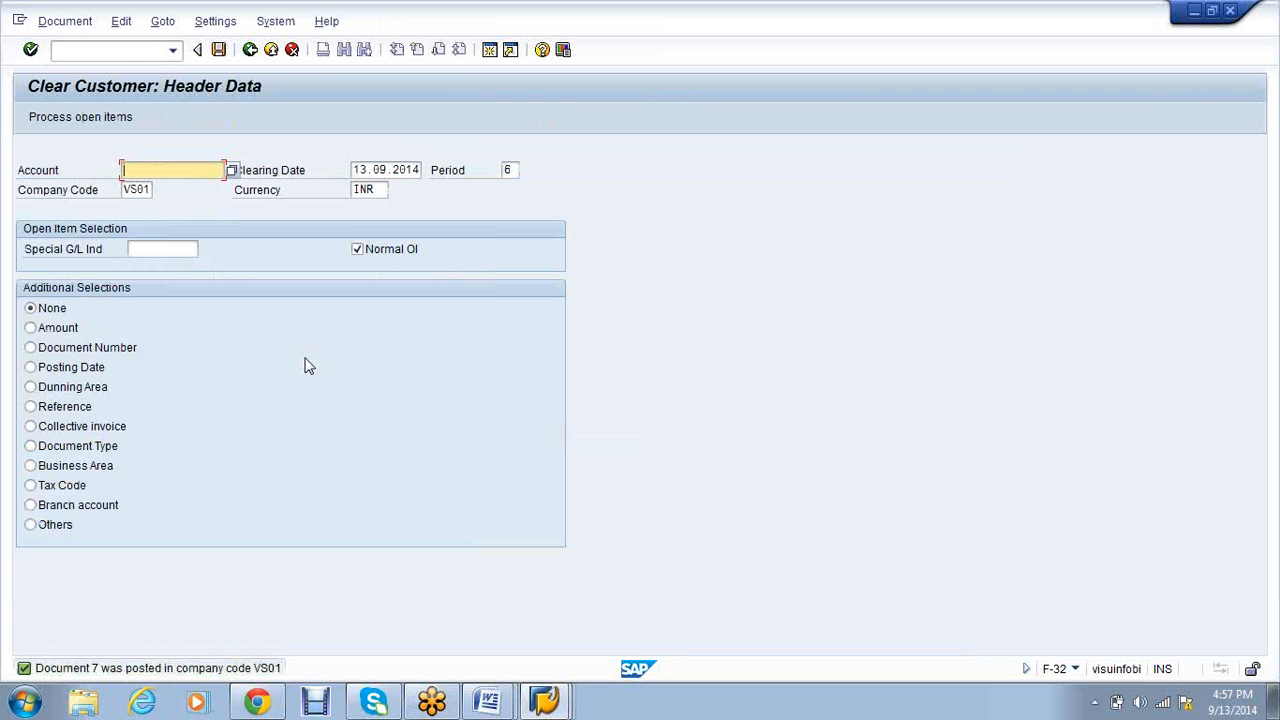
Refresh the FBL5N list so all 14 items show cleared under document 7
{"action": "left_click", "coordinate": [545, 704]}
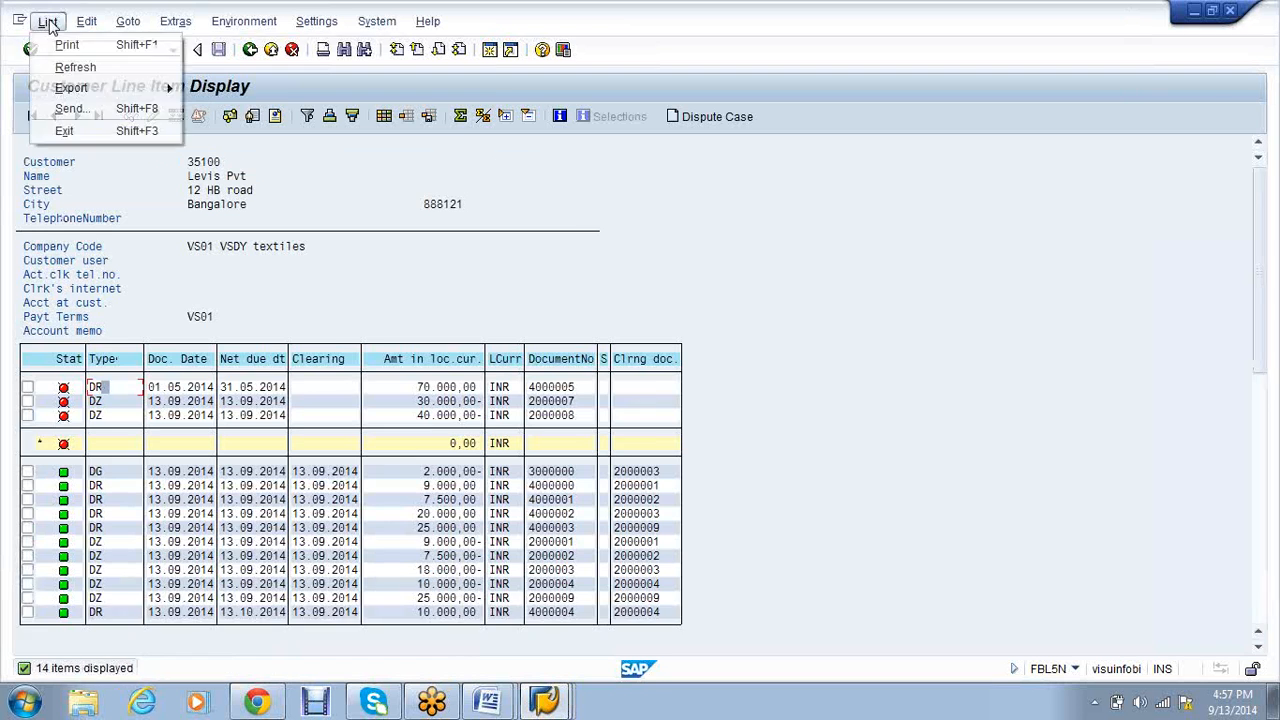
{"action": "left_click", "coordinate": [60, 40]}
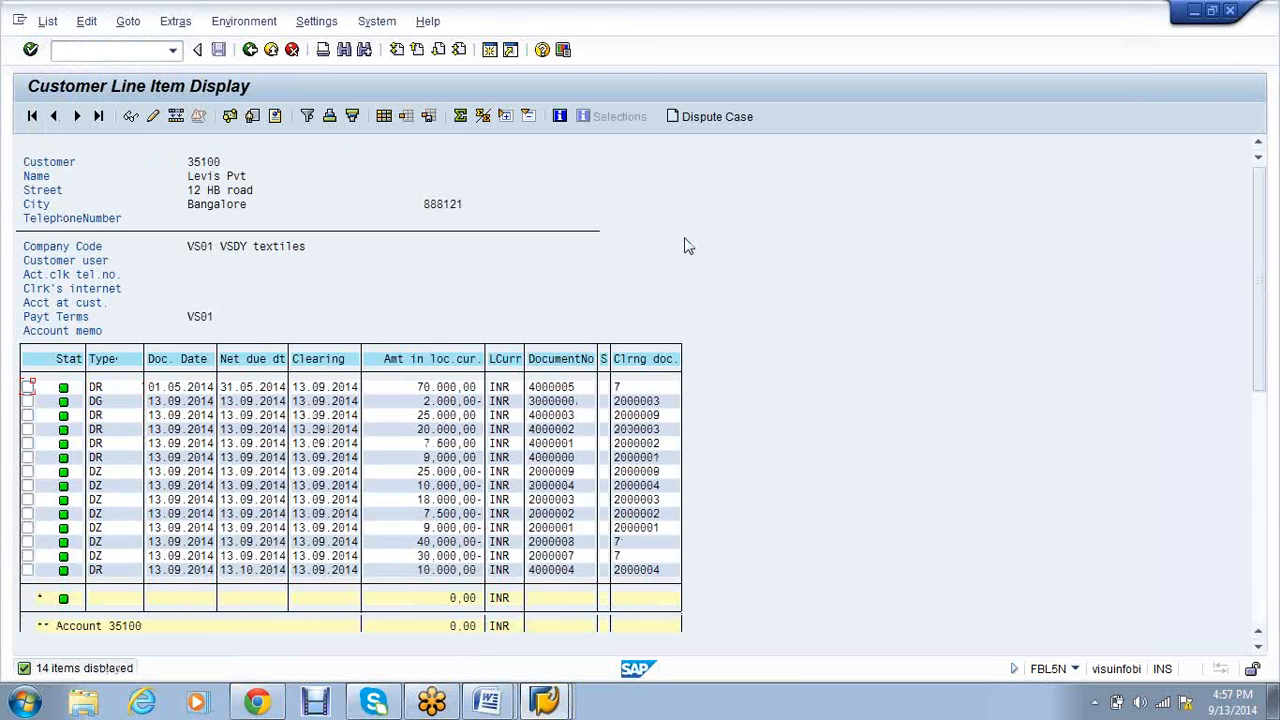
{"action": "left_click", "coordinate": [548, 695]}
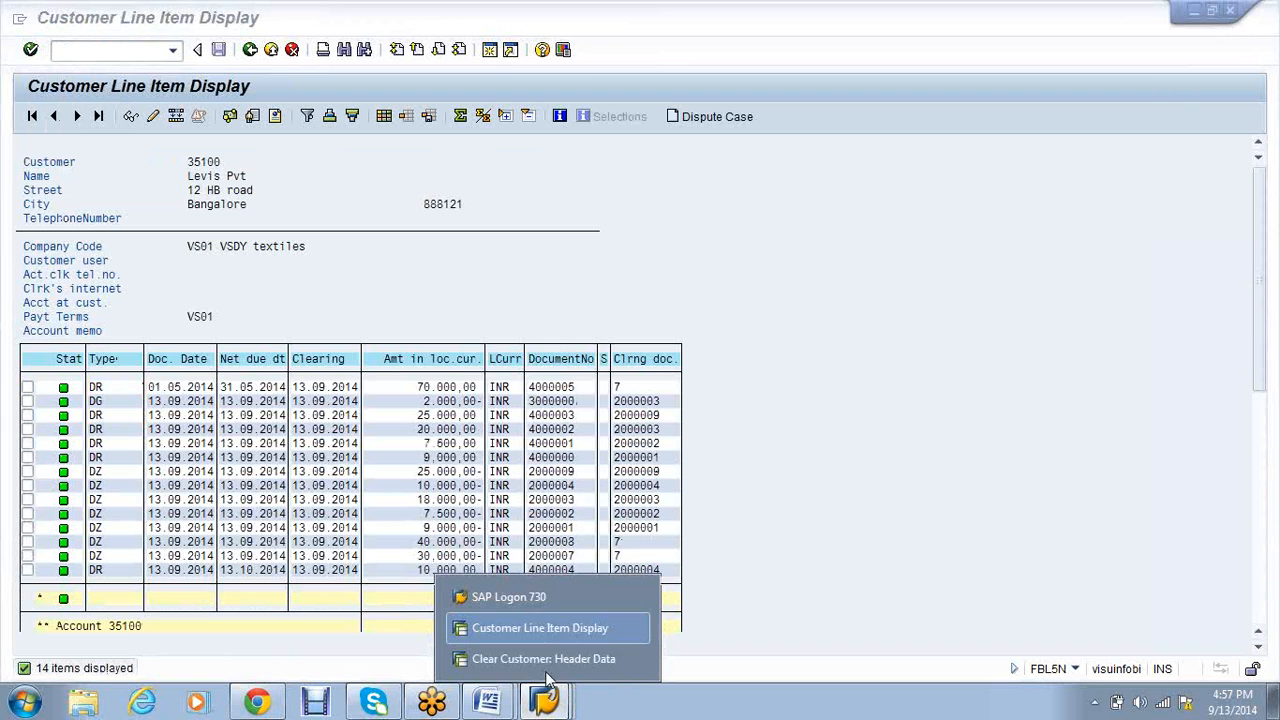
{"action": "left_click", "coordinate": [590, 627]}
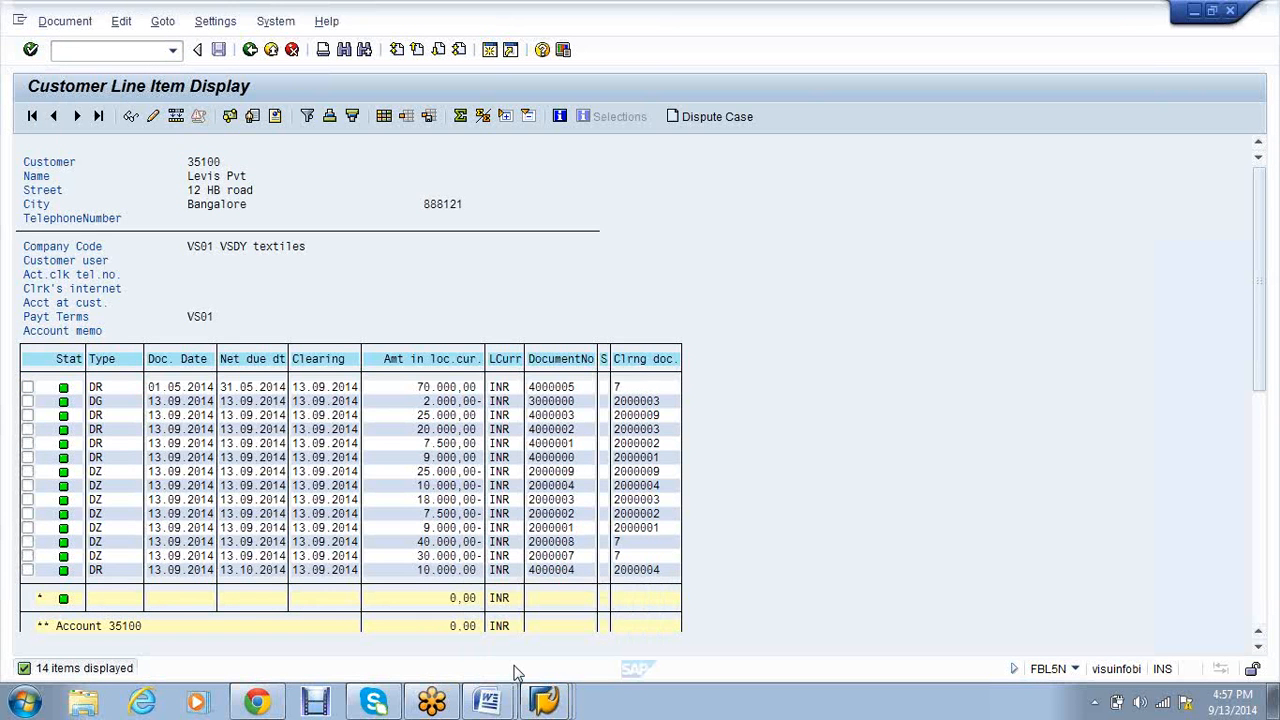
{"action": "left_click", "coordinate": [545, 700]}
{"action": "left_click", "coordinate": [540, 627]}
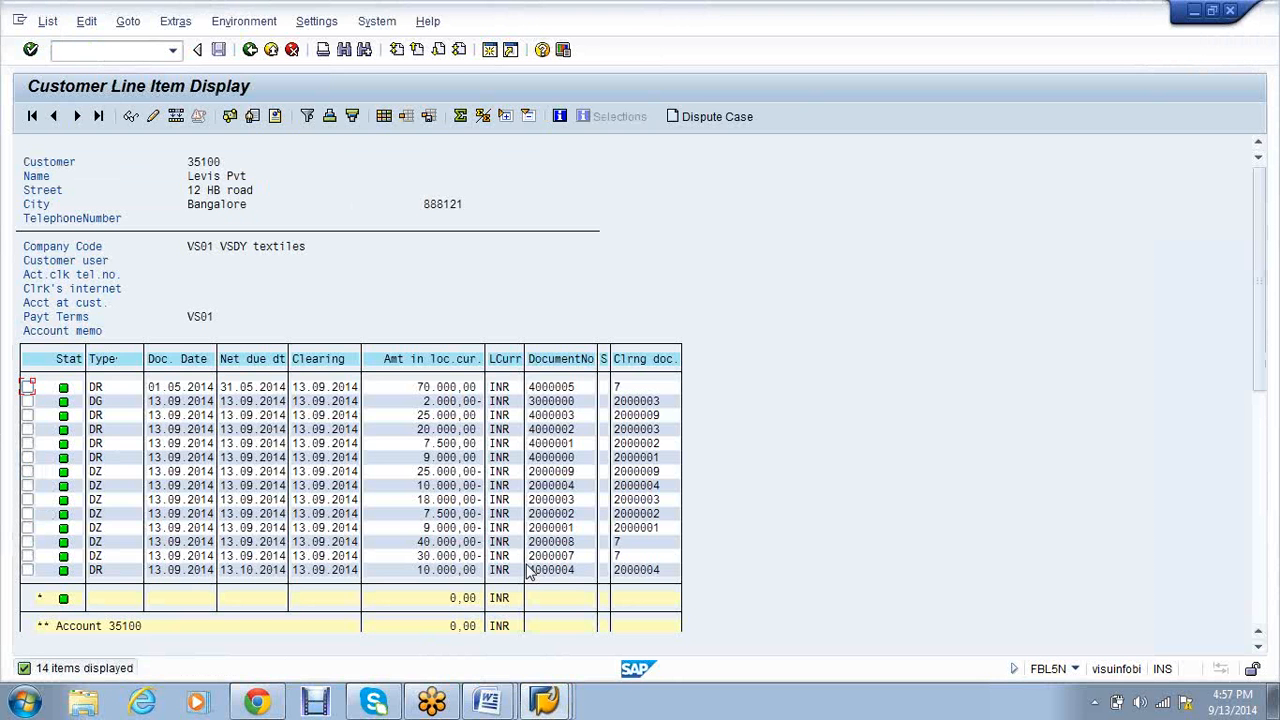
Copy the 40.000 and 30.000 payment amounts from the line-item list
{"action": "left_click_drag", "start_coordinate": [424, 540], "coordinate": [466, 566]}
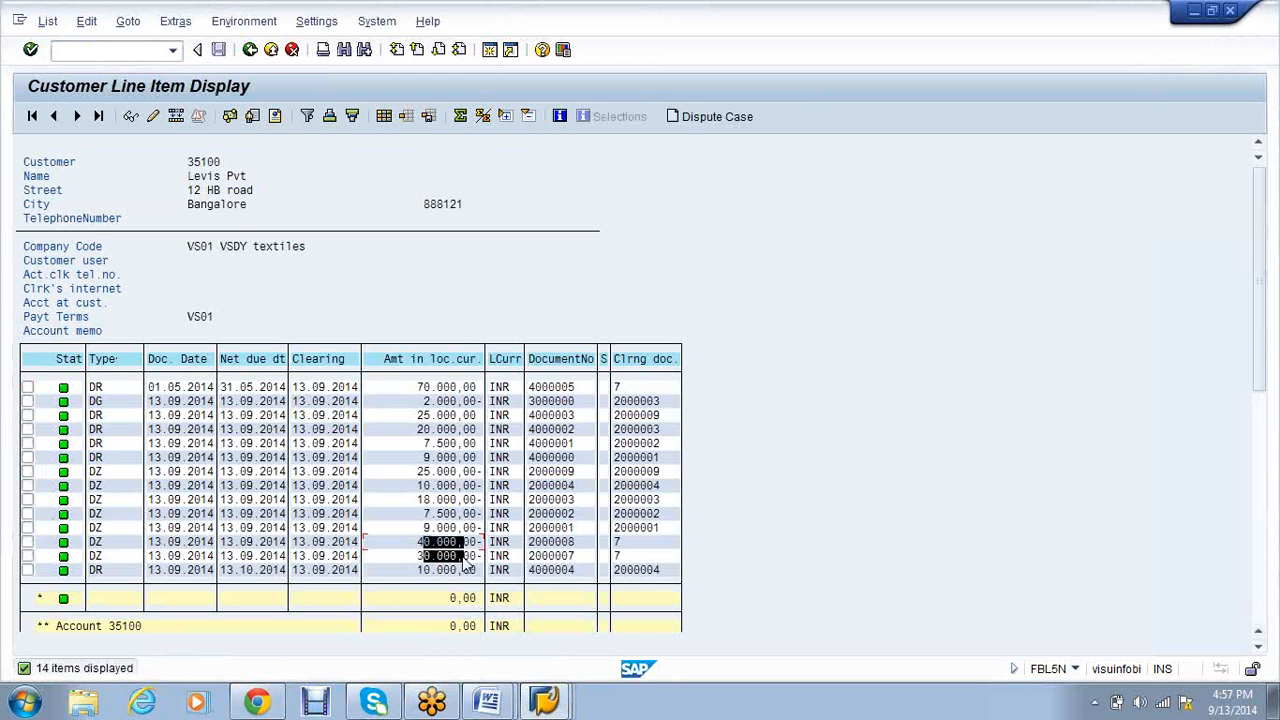
{"action": "key", "text": "ctrl+c"}
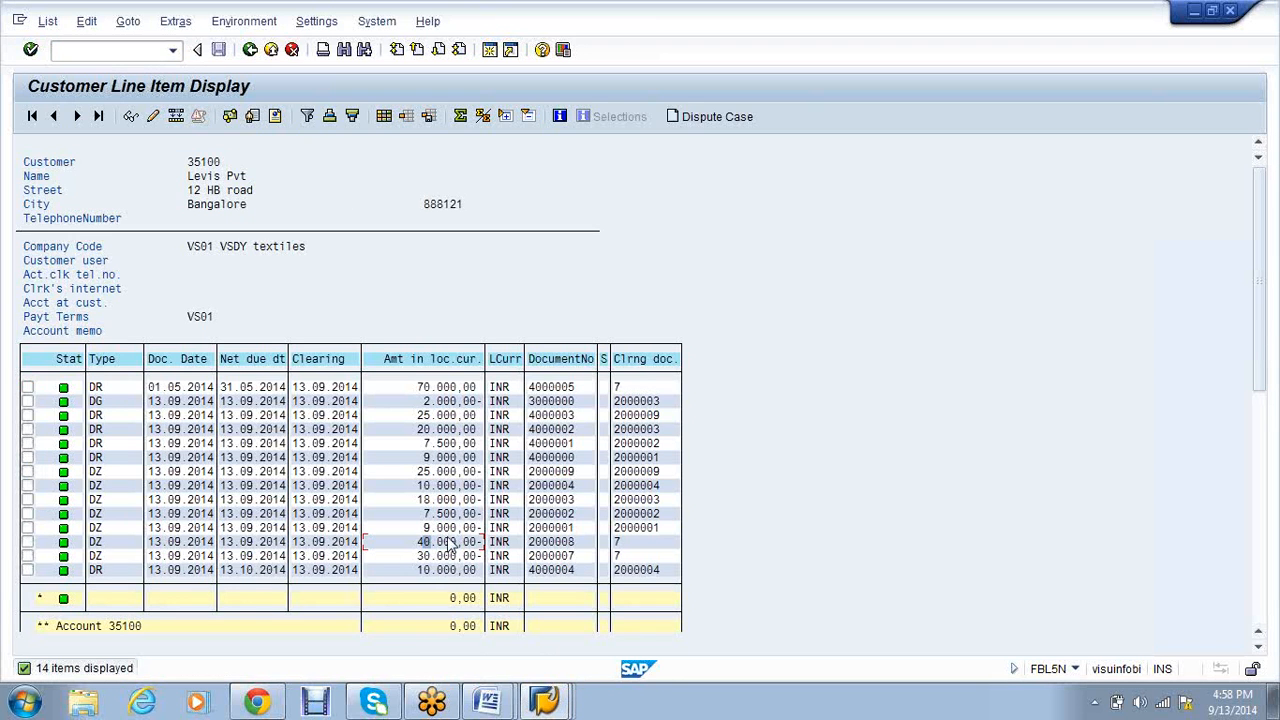
{"action": "left_click", "coordinate": [500, 705]}
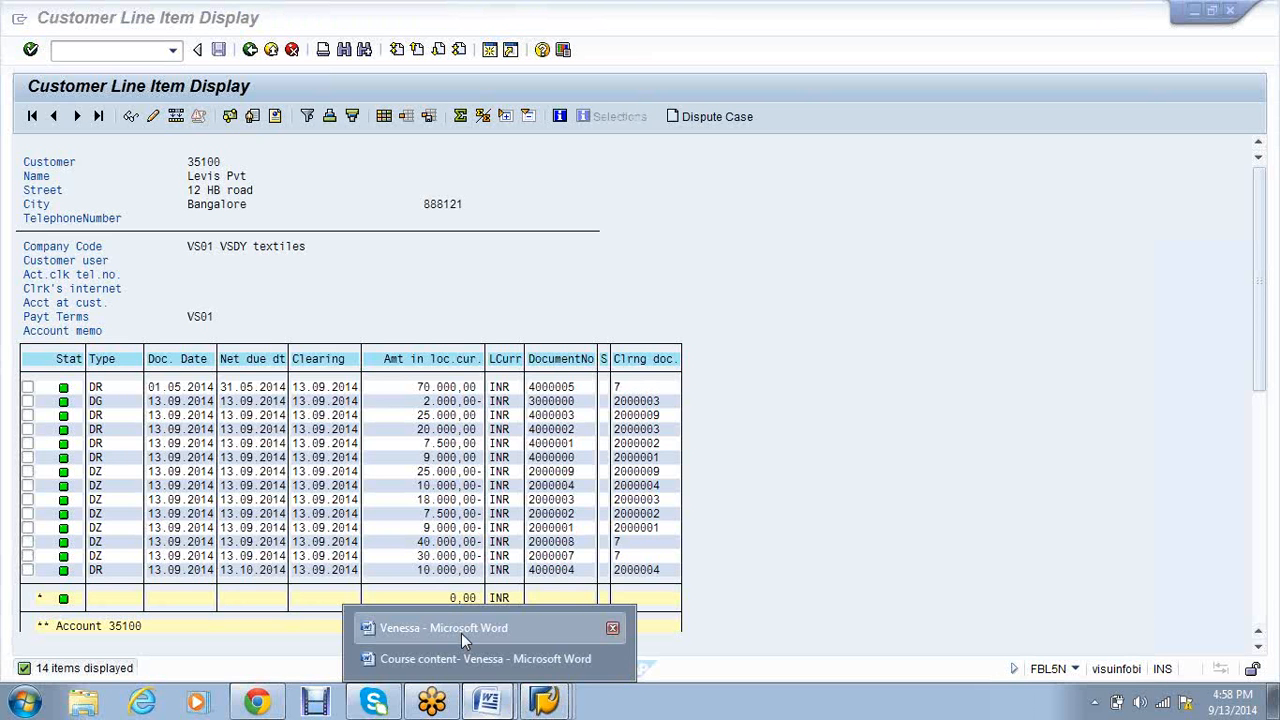
Add 'Total Invoice- 70000' and 'Partial - 3000' below the steps in the Venessa document
{"action": "left_click", "coordinate": [461, 633]}
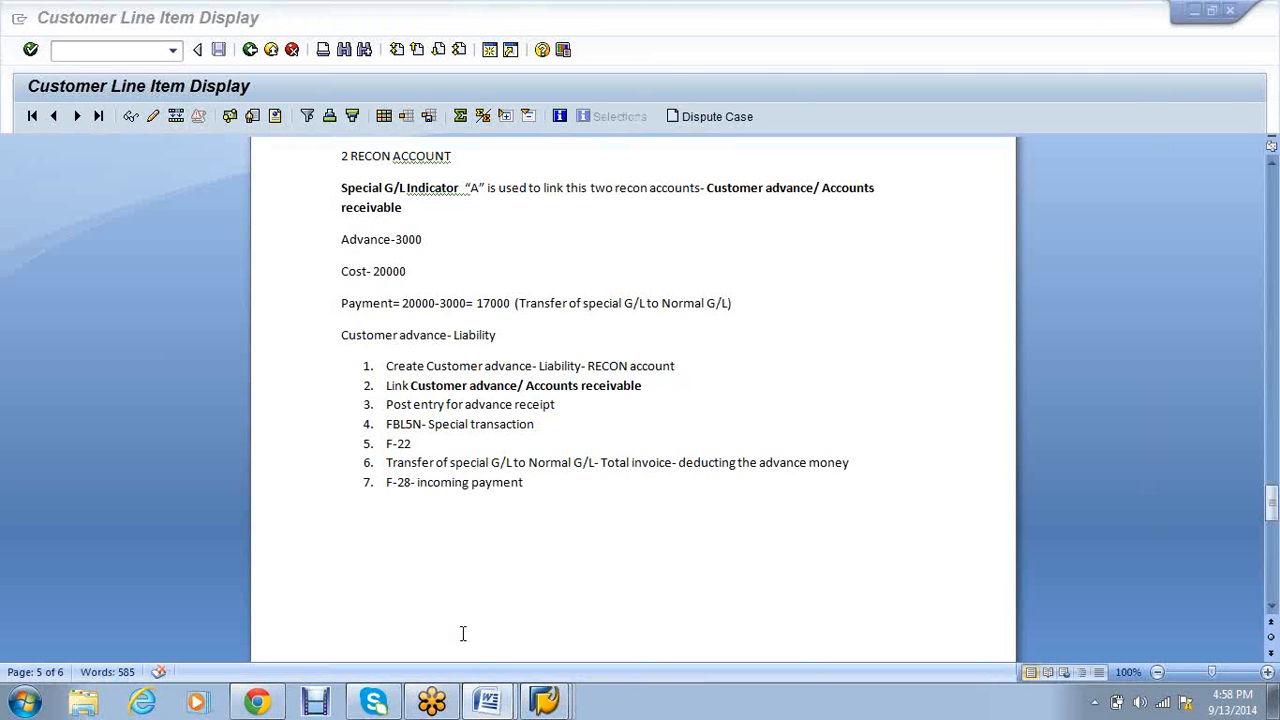
{"action": "scroll", "coordinate": [463, 633], "scroll_direction": "down", "scroll_amount": 3}
{"action": "type", "text": "T"}
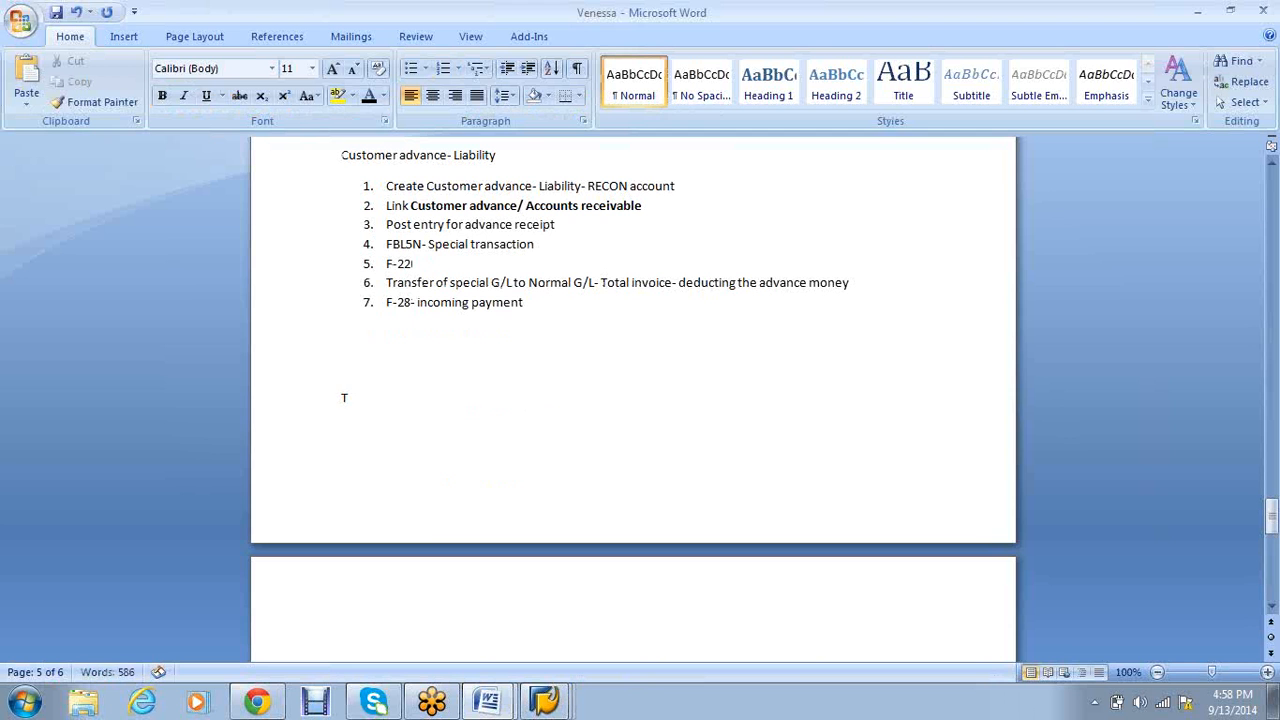
{"action": "type", "text": "otal Invoice- 70000"}
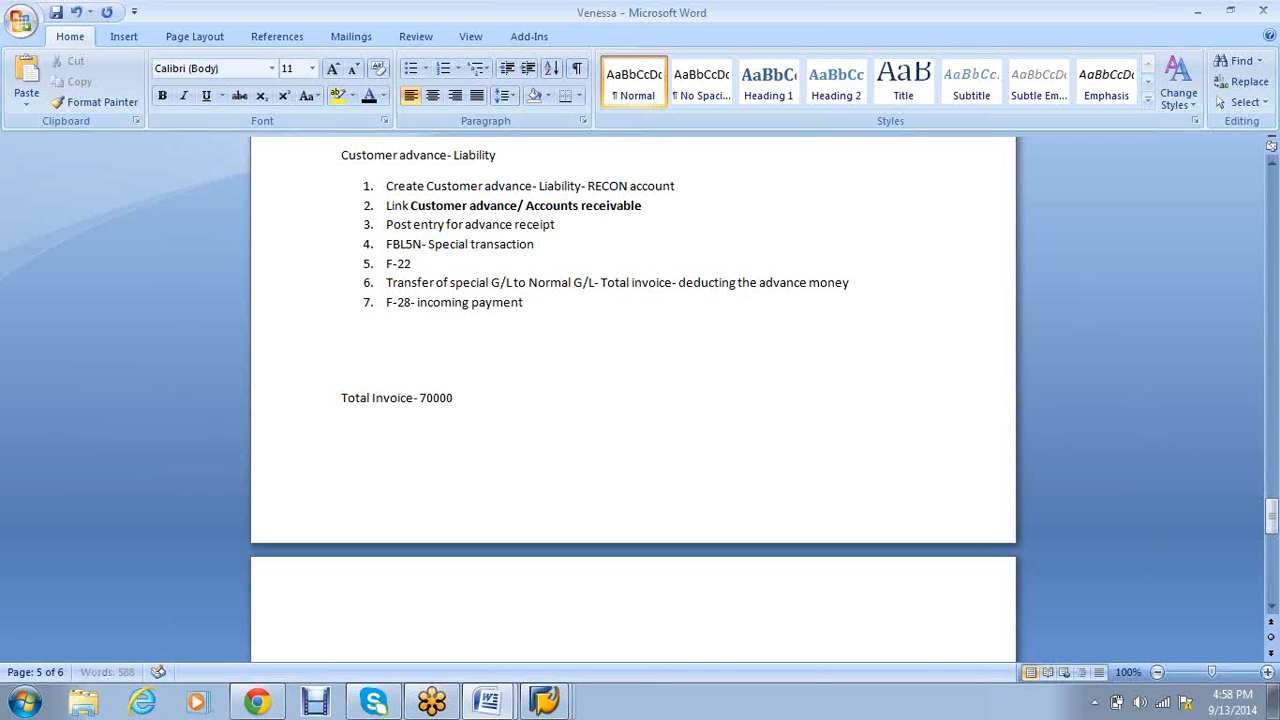
{"action": "key", "text": "Return"}
{"action": "type", "text": "Partial - 3000"}
{"action": "key", "text": "Return"}
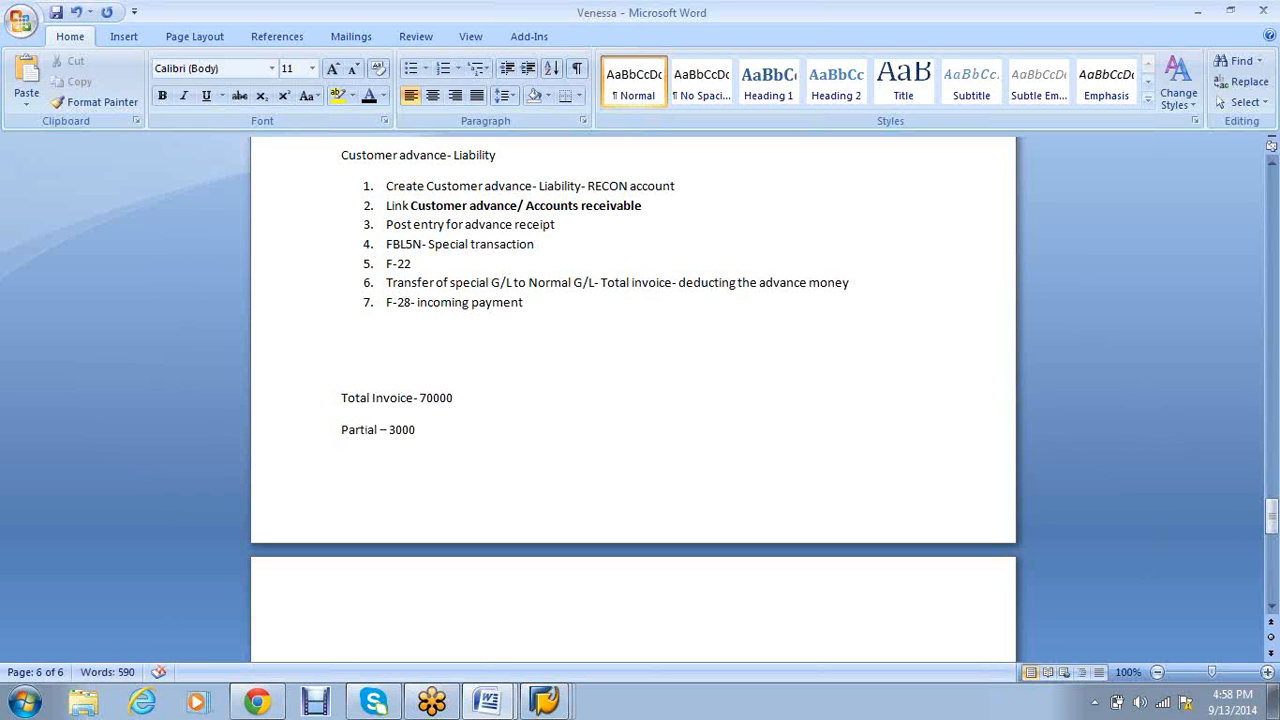
Remove the blank line below step 7 and add 'Standard-4000 but partial-40000'
{"action": "left_click", "coordinate": [425, 347]}
{"action": "key", "text": "Delete"}
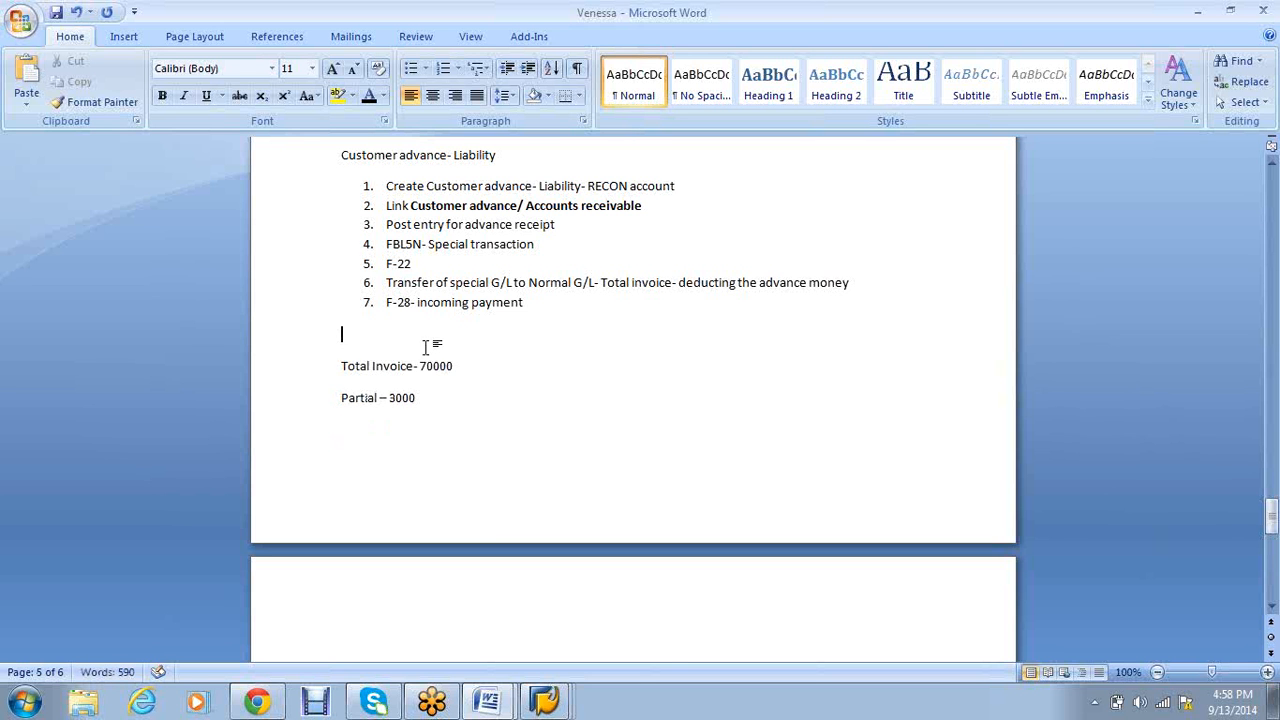
{"action": "left_click", "coordinate": [431, 397]}
{"action": "key", "text": "Return"}
{"action": "type", "text": "Standard-40"}
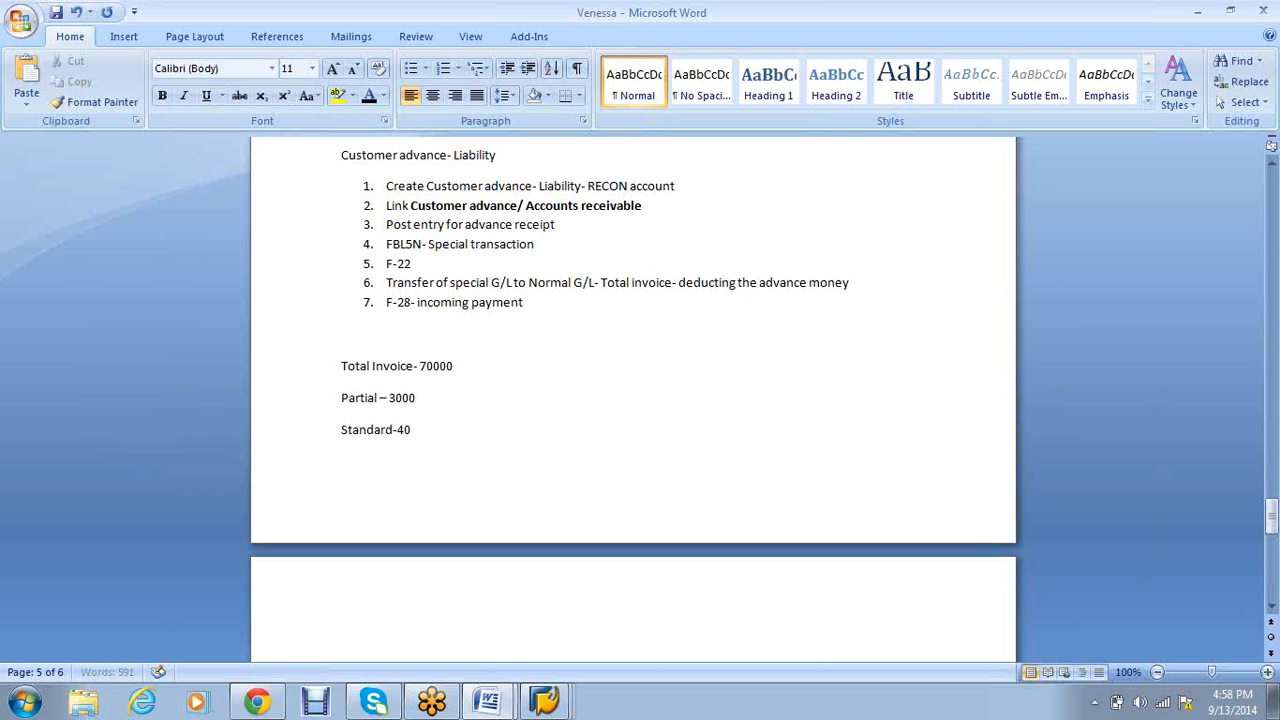
{"action": "type", "text": "00 but partial-"}
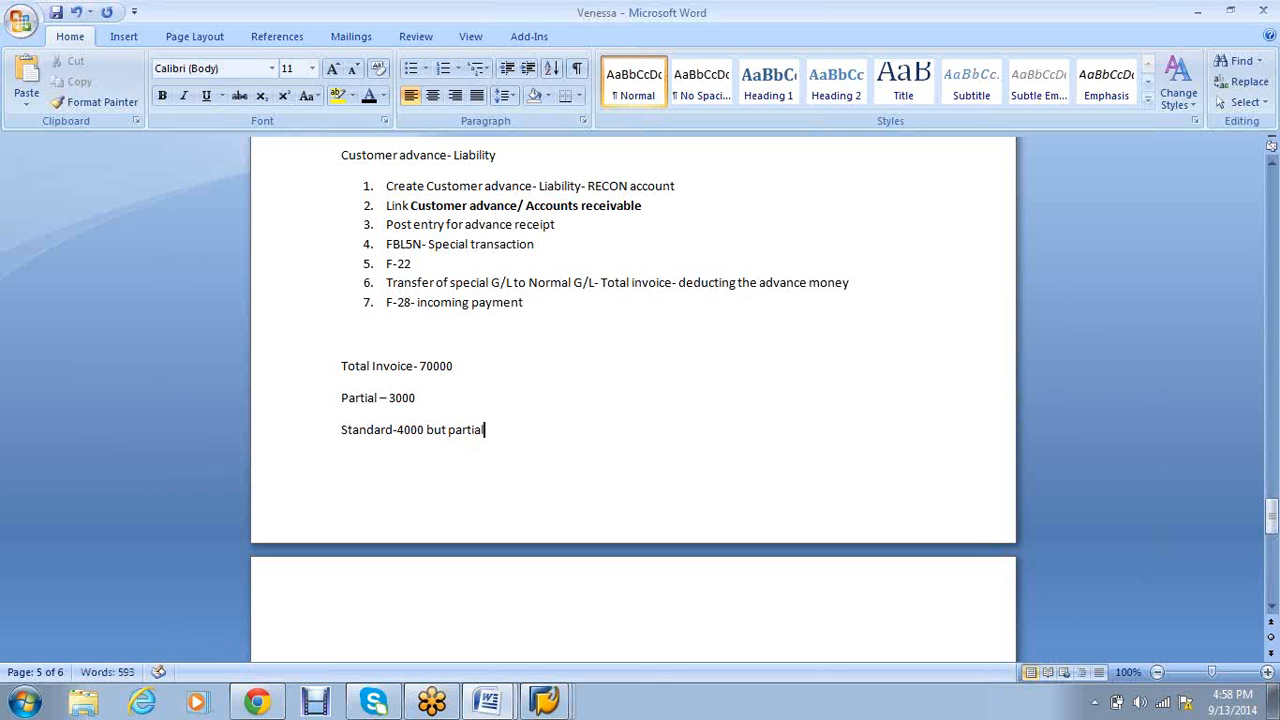
{"action": "type", "text": "40000"}
Bring the incoming payment posting window back to the front
{"action": "left_click", "coordinate": [553, 700]}
{"action": "left_click", "coordinate": [560, 637]}
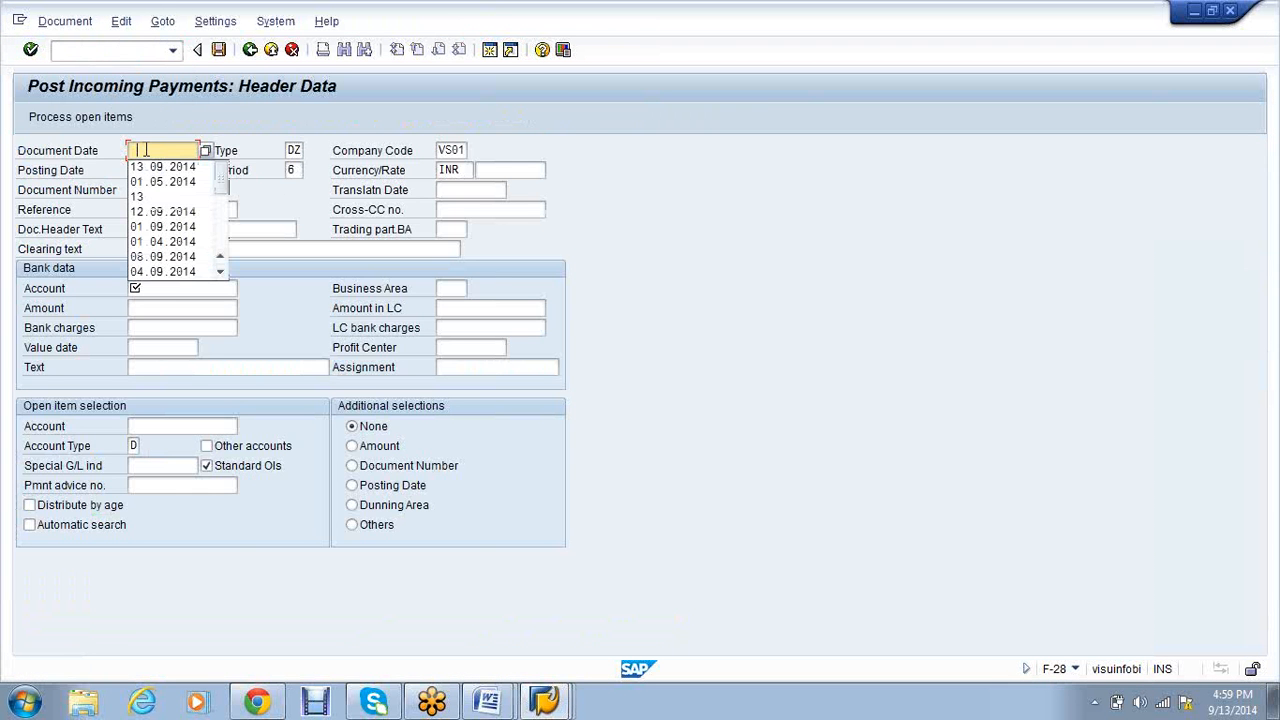
{"action": "left_click", "coordinate": [157, 168]}
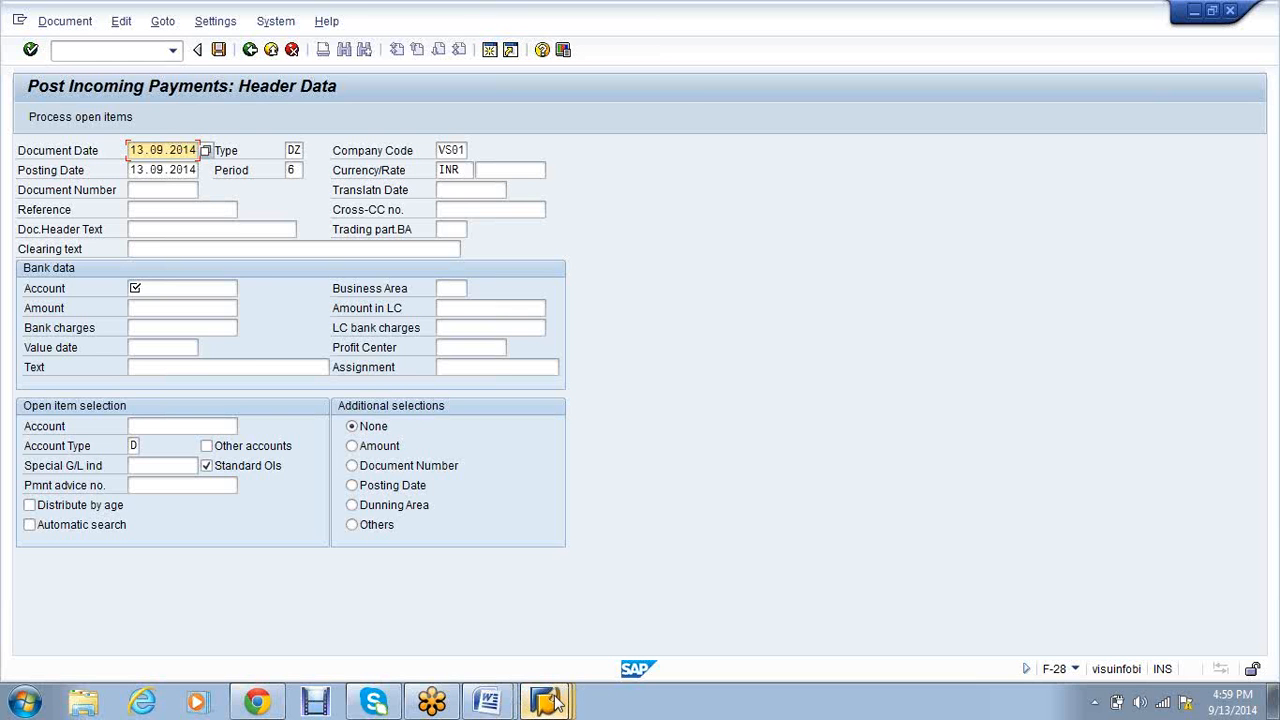
{"action": "mouse_move", "coordinate": [557, 703]}
{"action": "left_click", "coordinate": [505, 657]}
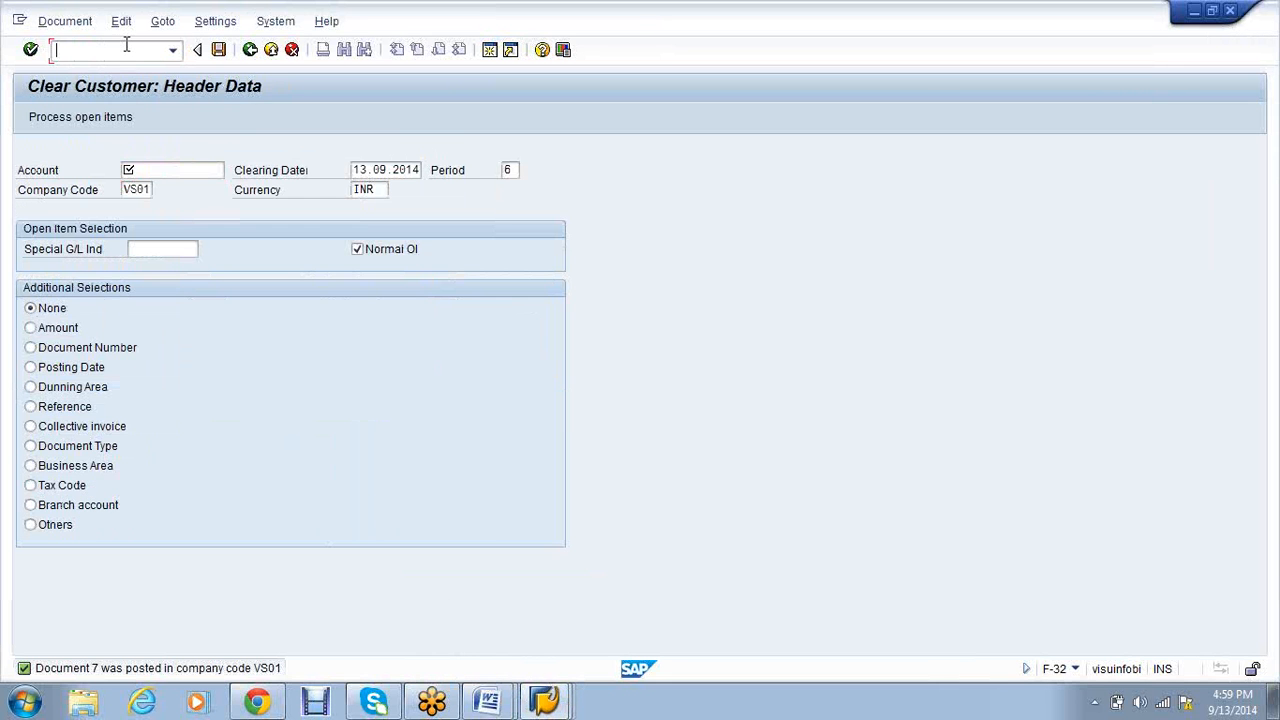
{"action": "mouse_move", "coordinate": [575, 705]}
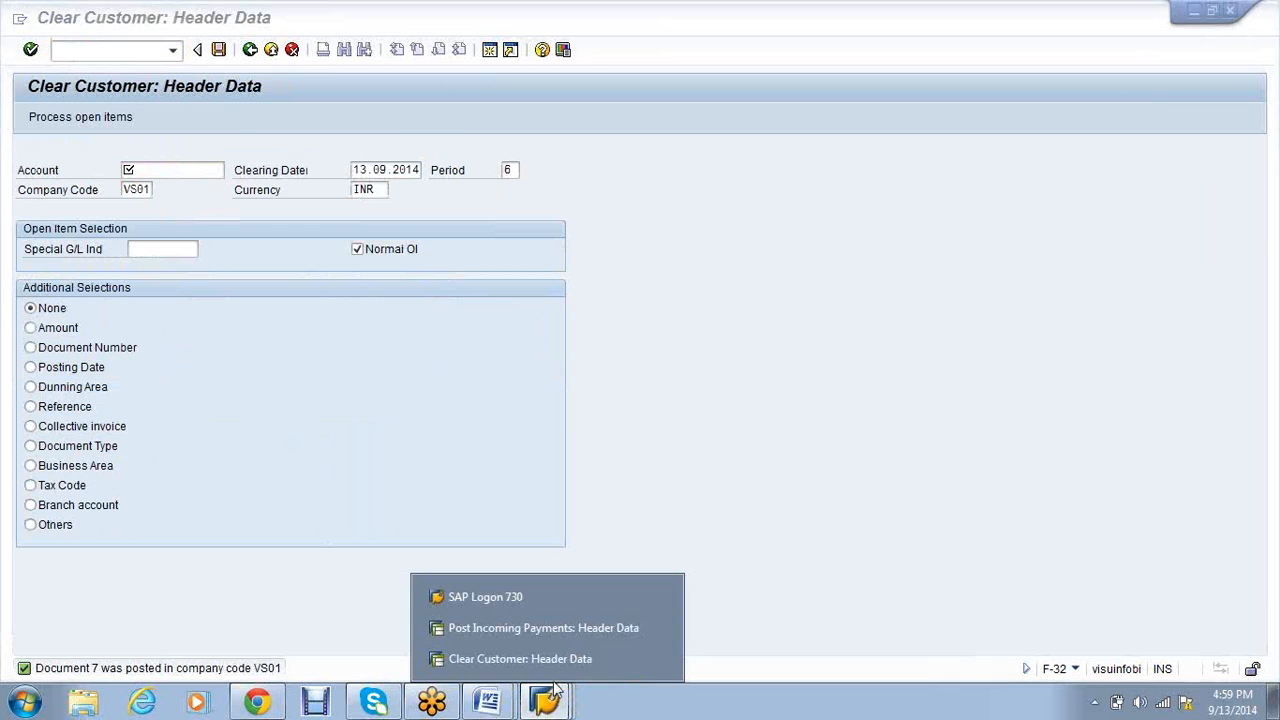
{"action": "left_click", "coordinate": [538, 631]}
Exit and restart F-28 for a blank payment header in VS01, document type DZ
{"action": "key", "text": "F3"}
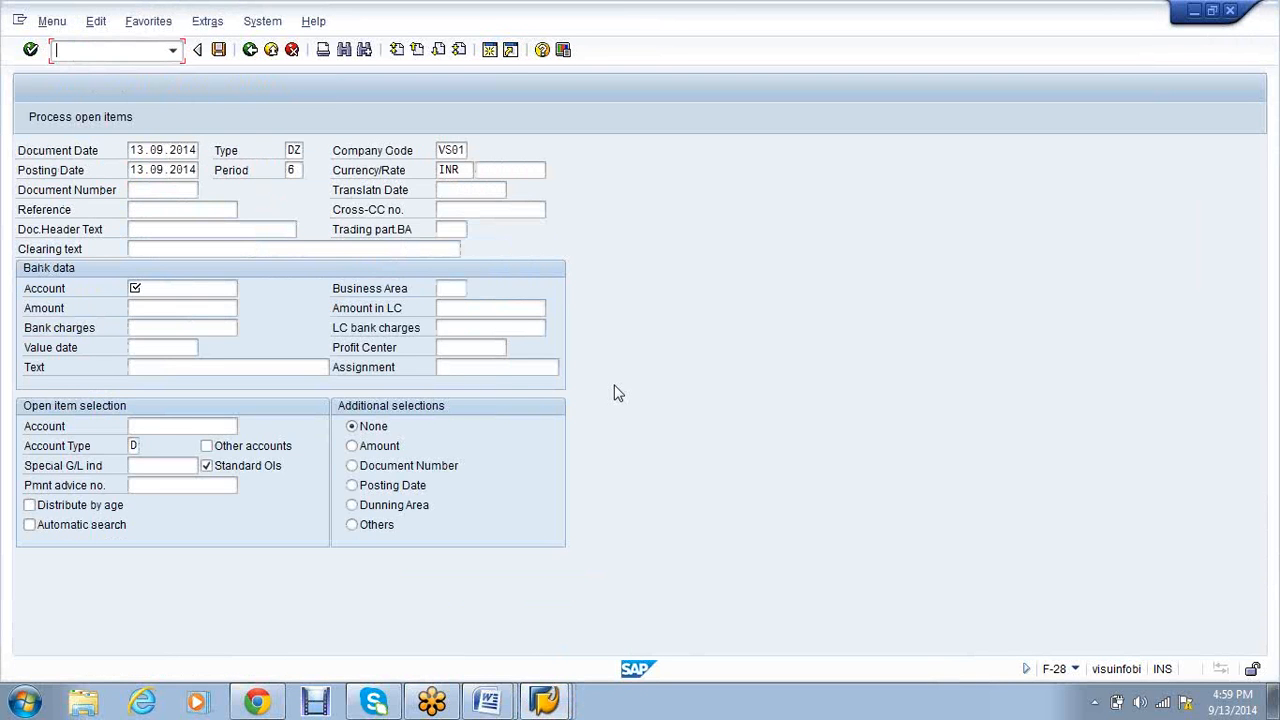
{"action": "type", "text": "f-28"}
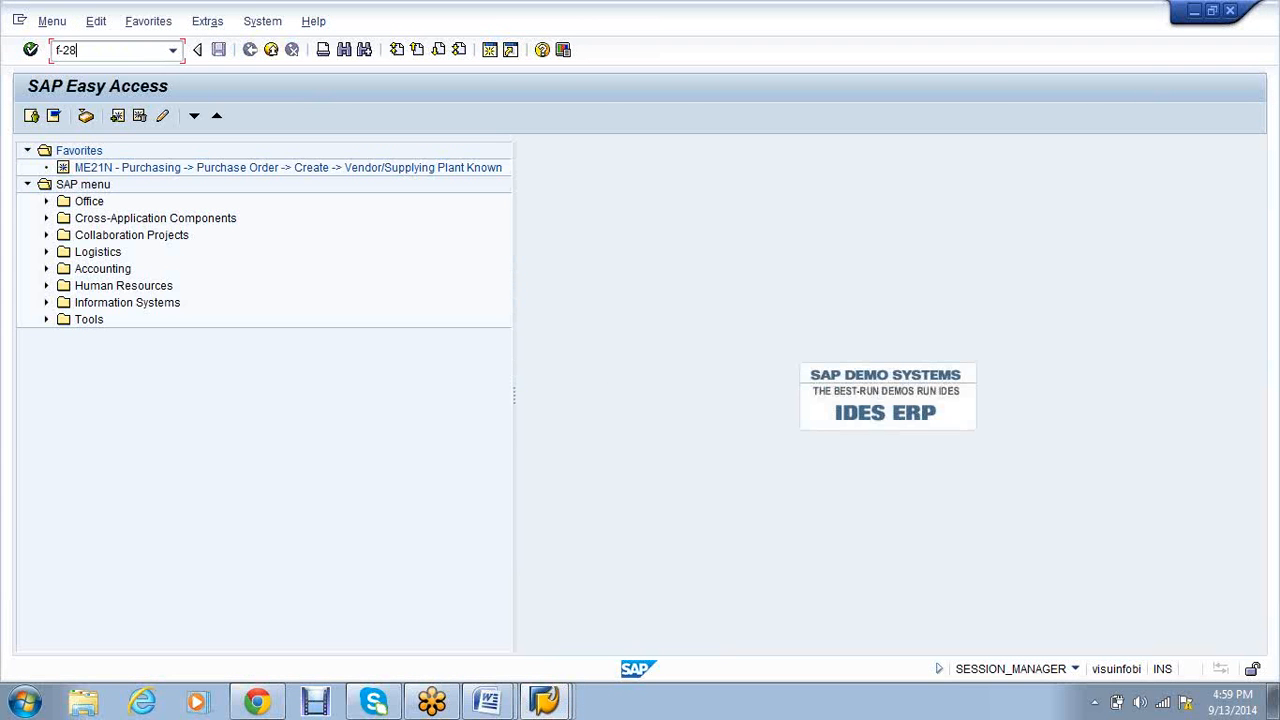
{"action": "key", "text": "Return"}
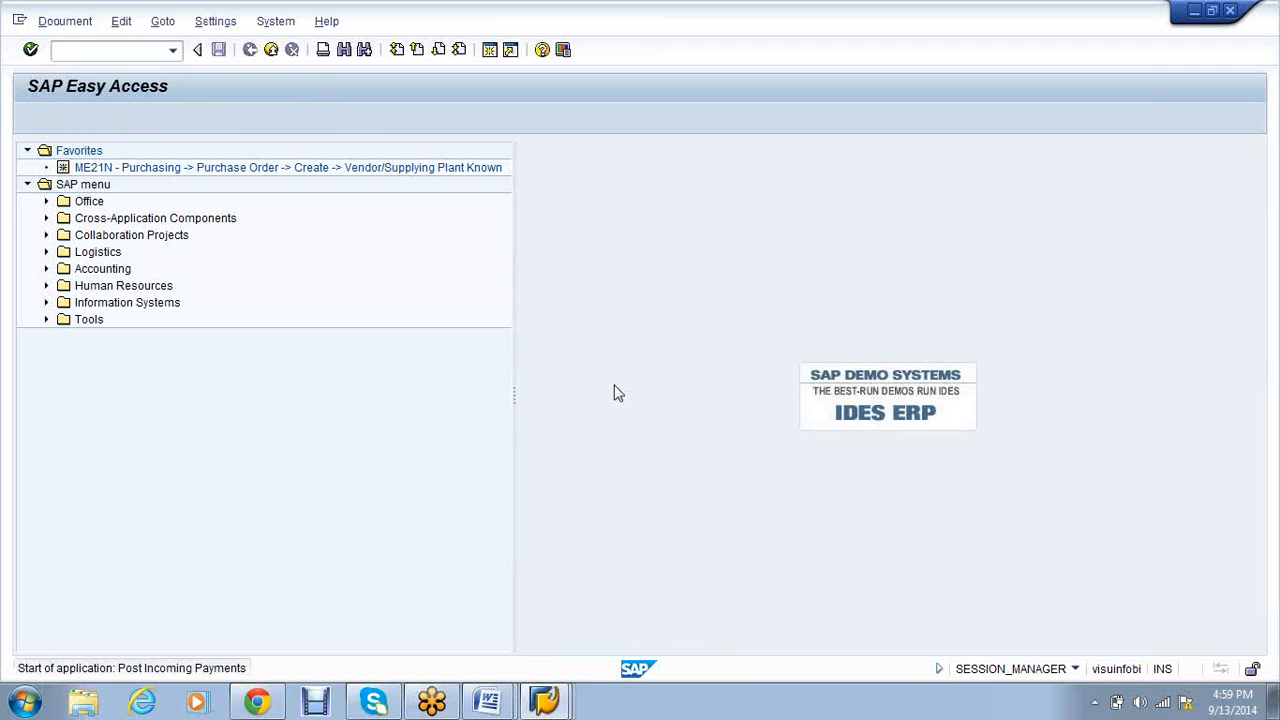
{"action": "left_click", "coordinate": [124, 46]}
Start an invoice for customer 35100 dated 13.09.2014
{"action": "type", "text": "/nf-28"}
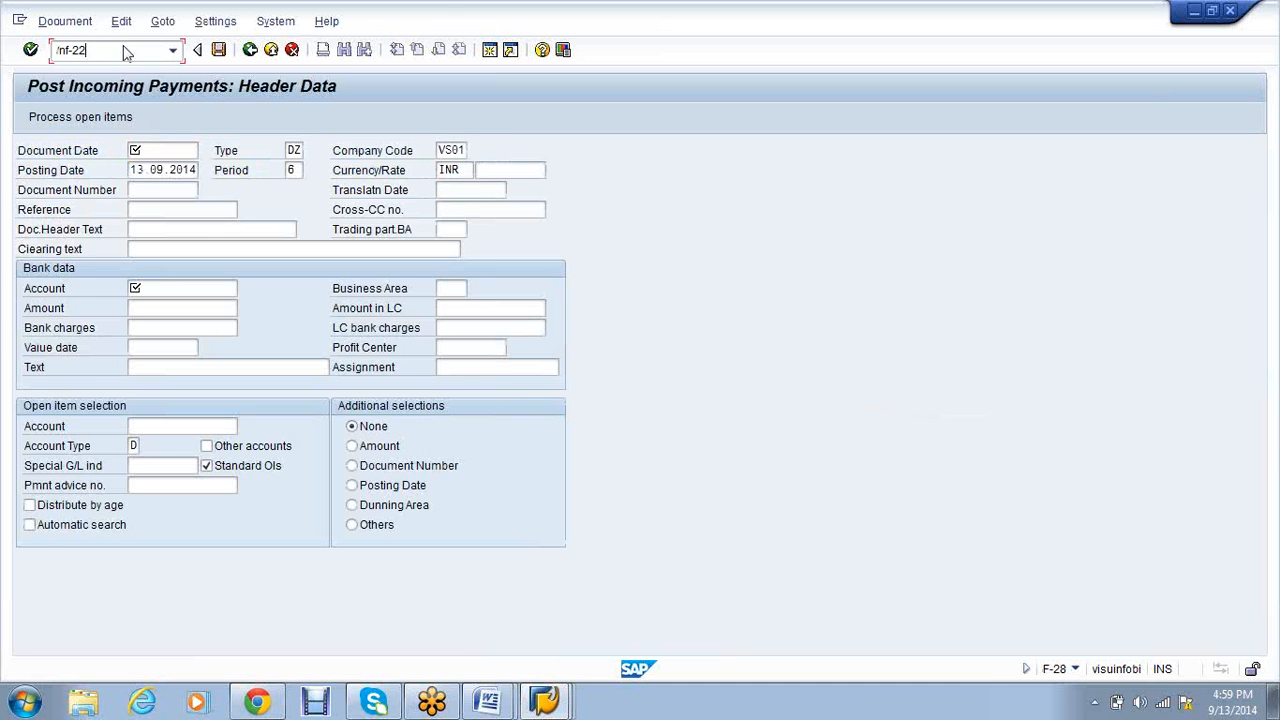
{"action": "key", "text": "Return"}
{"action": "type", "text": "13"}
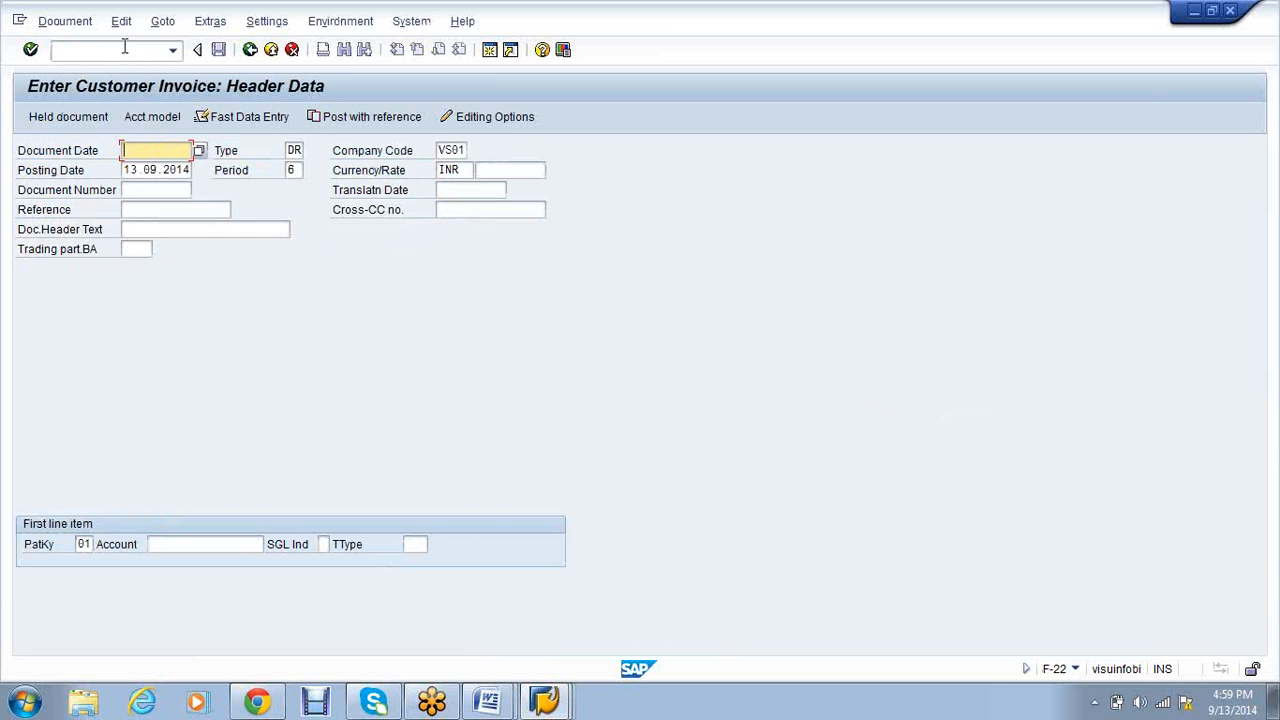
{"action": "left_click", "coordinate": [152, 166]}
{"action": "left_click", "coordinate": [160, 546]}
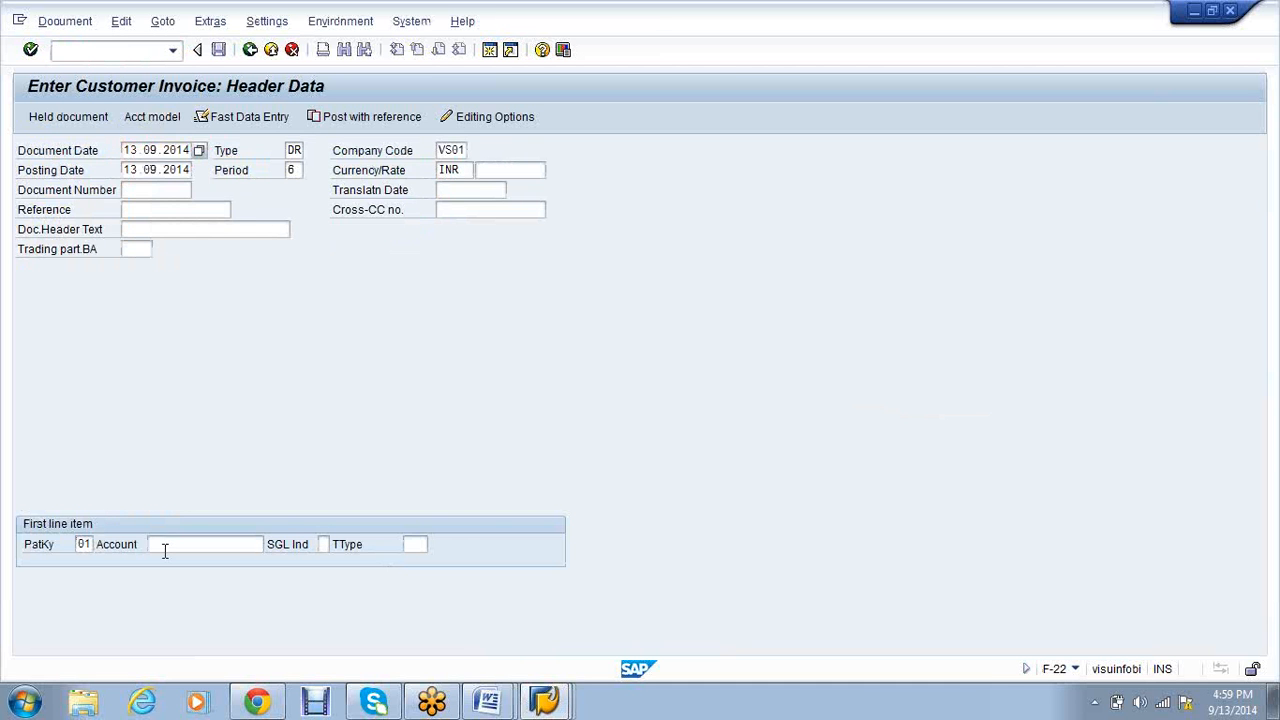
{"action": "type", "text": "3"}
{"action": "left_click", "coordinate": [176, 428]}
{"action": "key", "text": "Return"}
Enter 80000, offset with posting key 50 to account 200001 at *, and post as 4000007
{"action": "type", "text": "80000"}
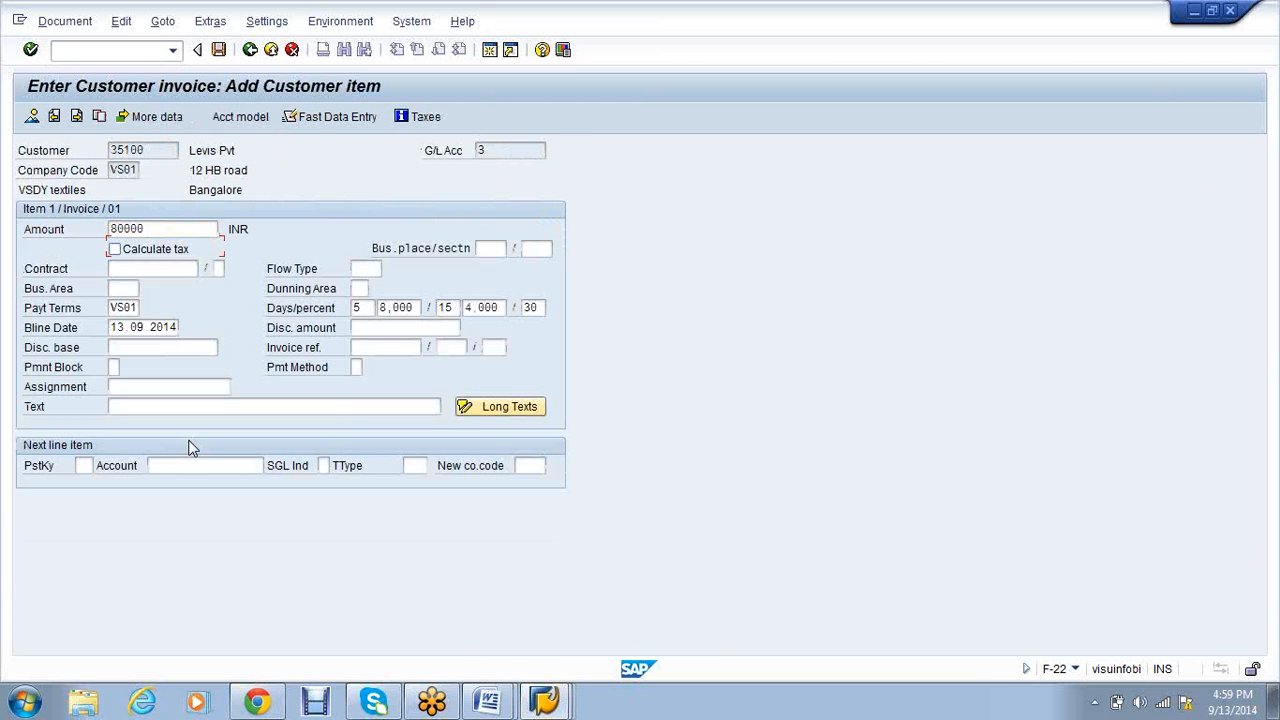
{"action": "key", "text": "Tab"}
{"action": "key", "text": "Tab"}
{"action": "key", "text": "Tab"}
{"action": "key", "text": "Tab"}
{"action": "key", "text": "Tab"}
{"action": "key", "text": "Tab"}
{"action": "key", "text": "Tab"}
{"action": "key", "text": "Tab"}
{"action": "key", "text": "Tab"}
{"action": "key", "text": "Tab"}
{"action": "key", "text": "Tab"}
{"action": "key", "text": "Tab"}
{"action": "key", "text": "Tab"}
{"action": "key", "text": "Tab"}
{"action": "key", "text": "Tab"}
{"action": "key", "text": "Tab"}
{"action": "key", "text": "Tab"}
{"action": "key", "text": "Tab"}
{"action": "key", "text": "Tab"}
{"action": "key", "text": "Tab"}
{"action": "key", "text": "Tab"}
{"action": "key", "text": "Tab"}
{"action": "key", "text": "Tab"}
{"action": "key", "text": "Tab"}
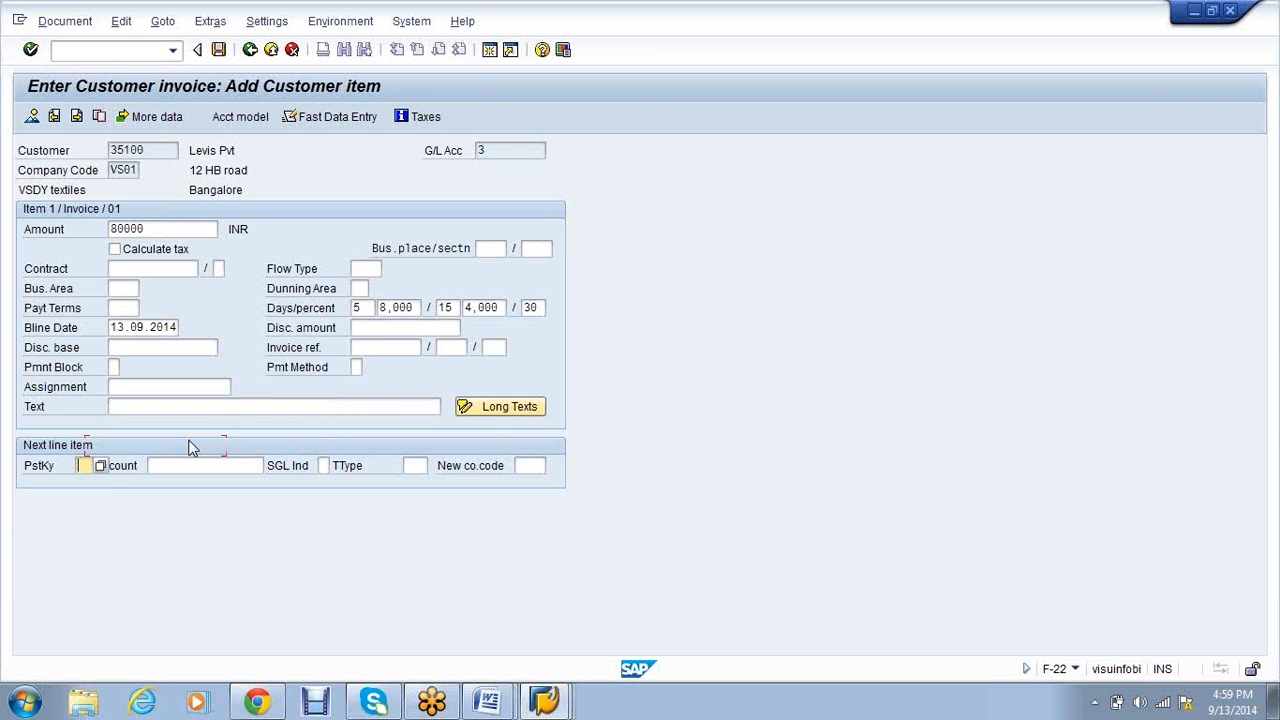
{"action": "type", "text": "50"}
{"action": "key", "text": "Tab"}
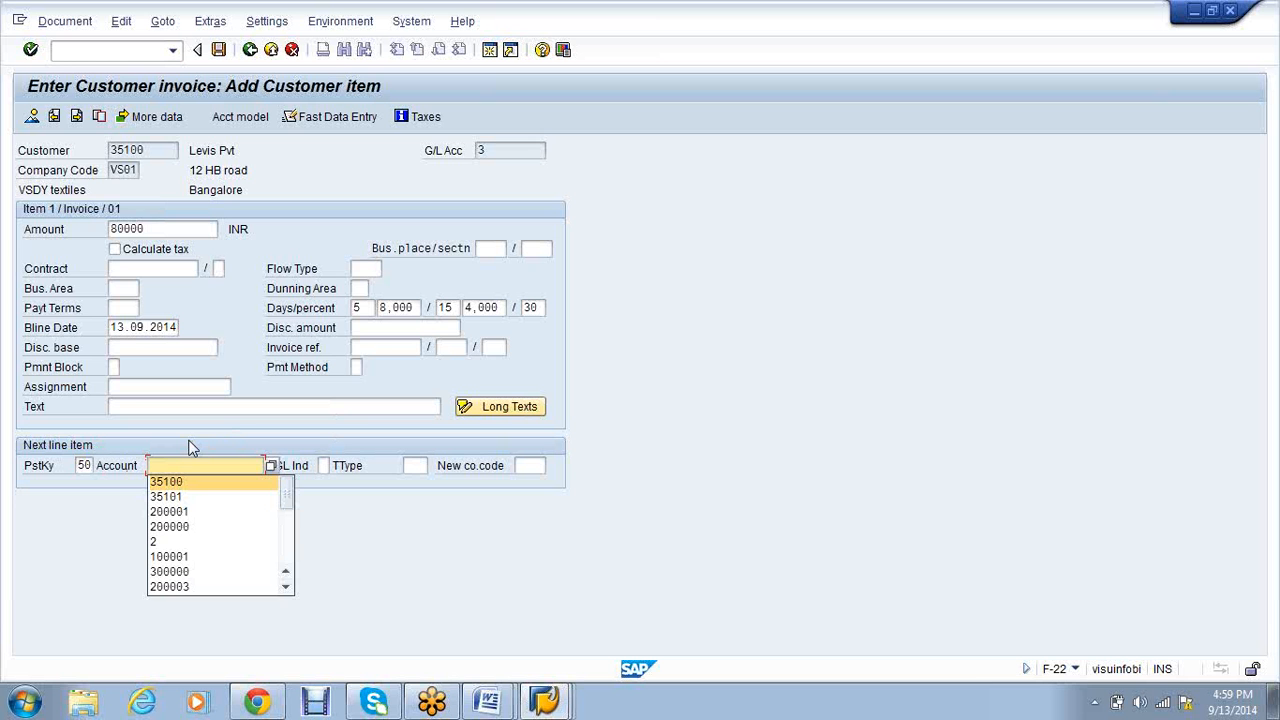
{"action": "key", "text": "Down"}
{"action": "key", "text": "Down"}
{"action": "key", "text": "Return"}
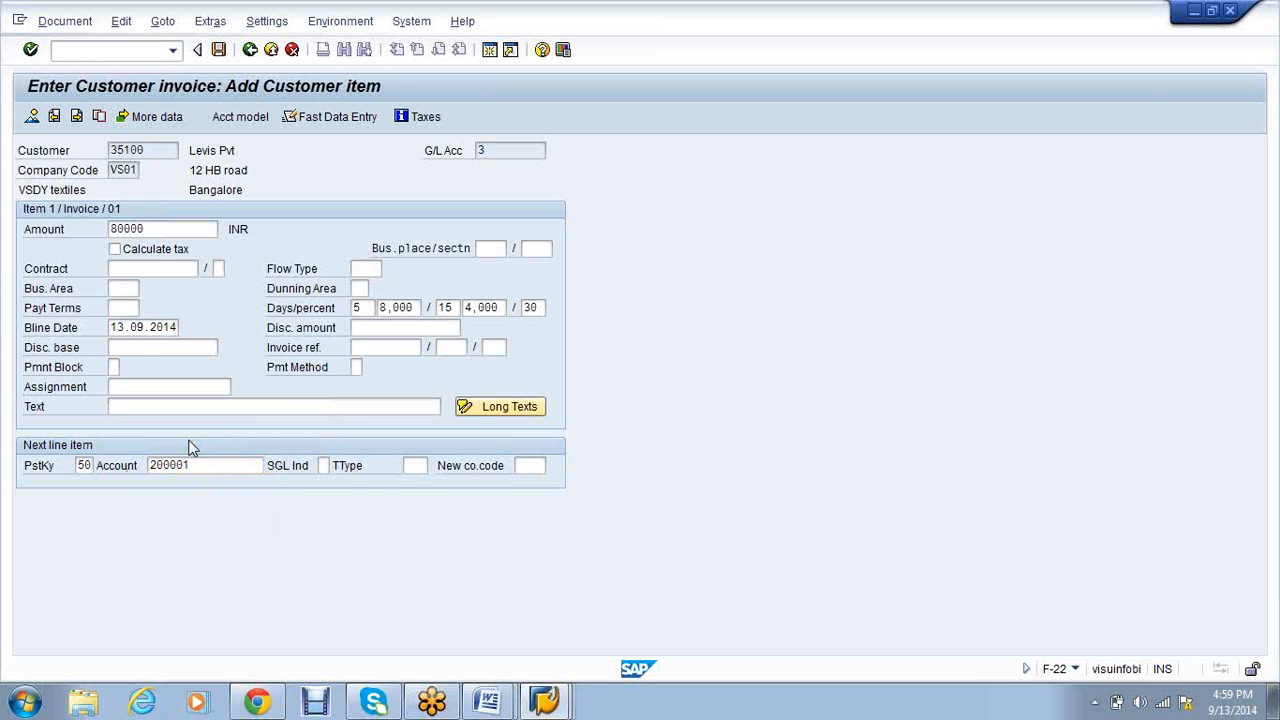
{"action": "key", "text": "Return"}
{"action": "type", "text": "*"}
{"action": "key", "text": "ctrl+s"}
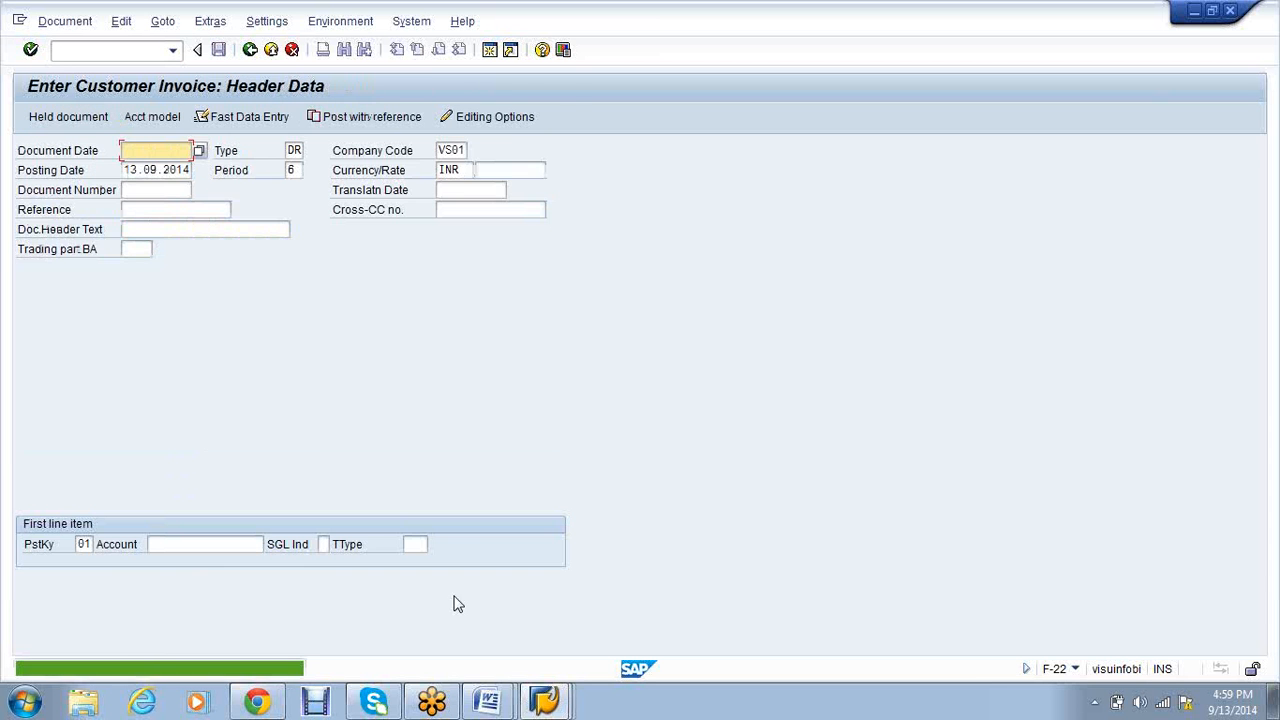
{"action": "left_click", "coordinate": [543, 703]}
{"action": "left_click", "coordinate": [530, 649]}
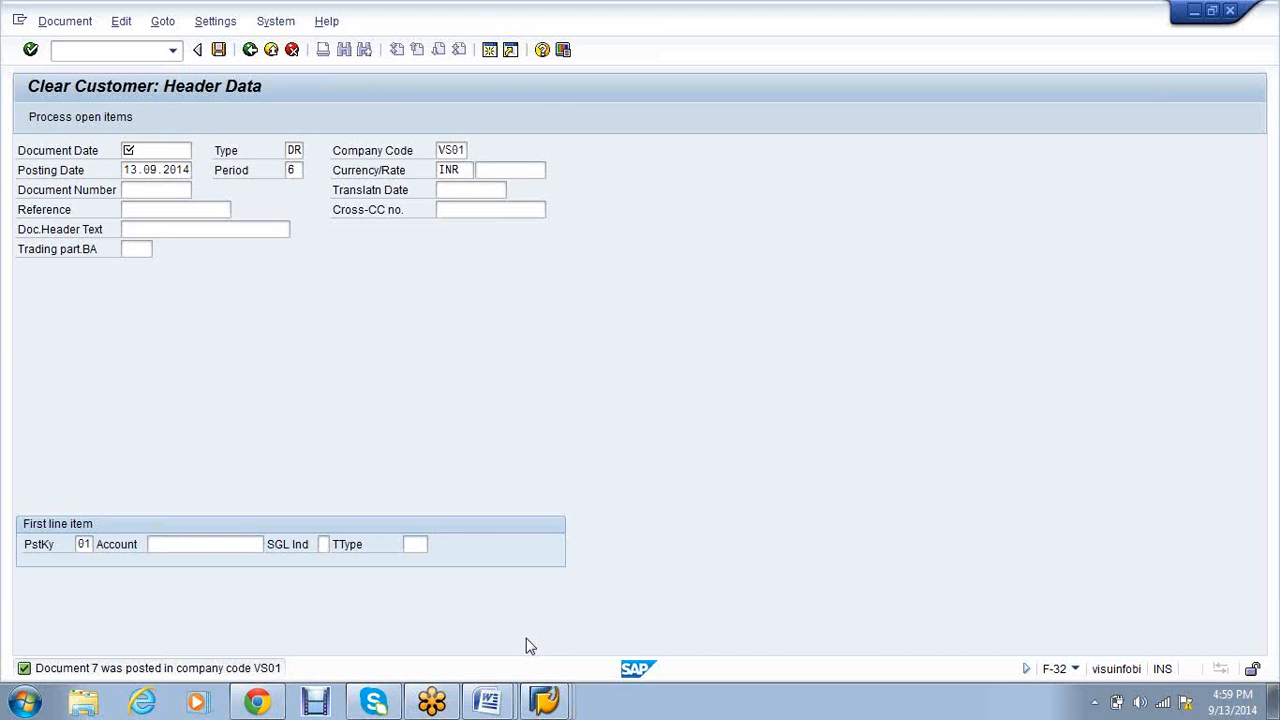
Run FBL5N with All items for 35100, showing invoice 4000007 of 80,000 open among 15 items
{"action": "key", "text": "alt+Tab"}
{"action": "left_click", "coordinate": [77, 56]}
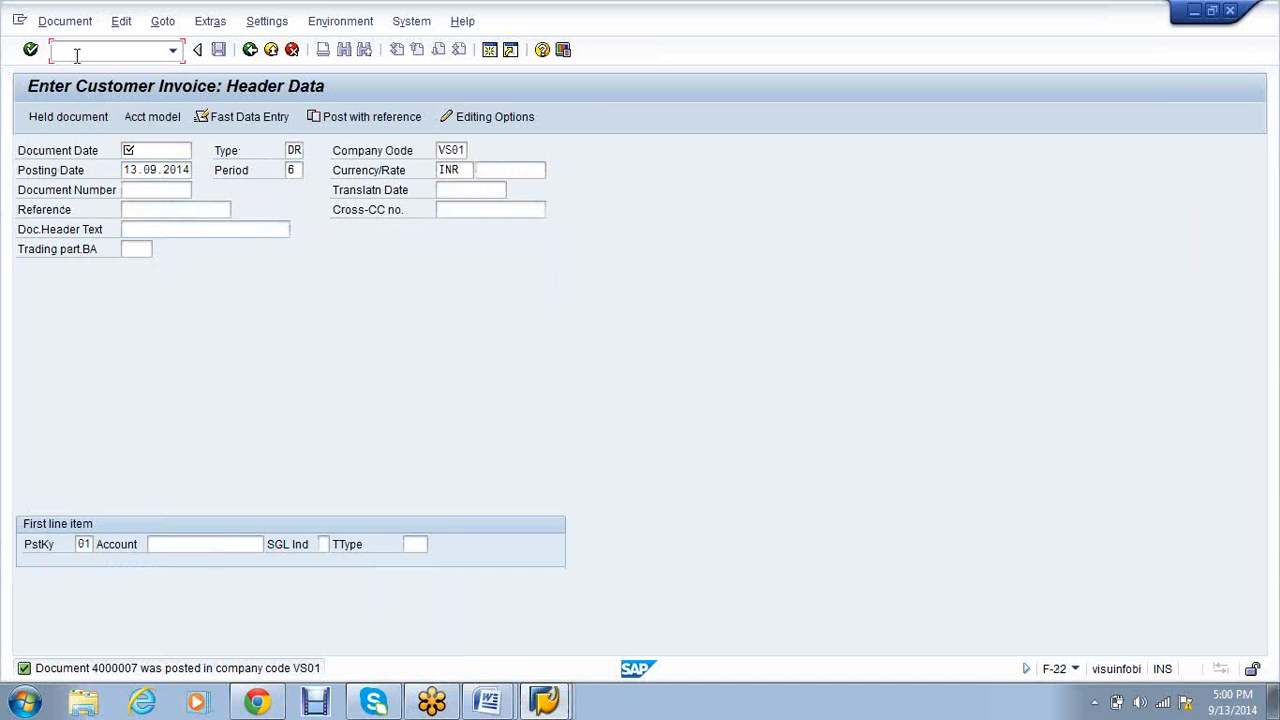
{"action": "type", "text": "/nfbl5n"}
{"action": "key", "text": "Return"}
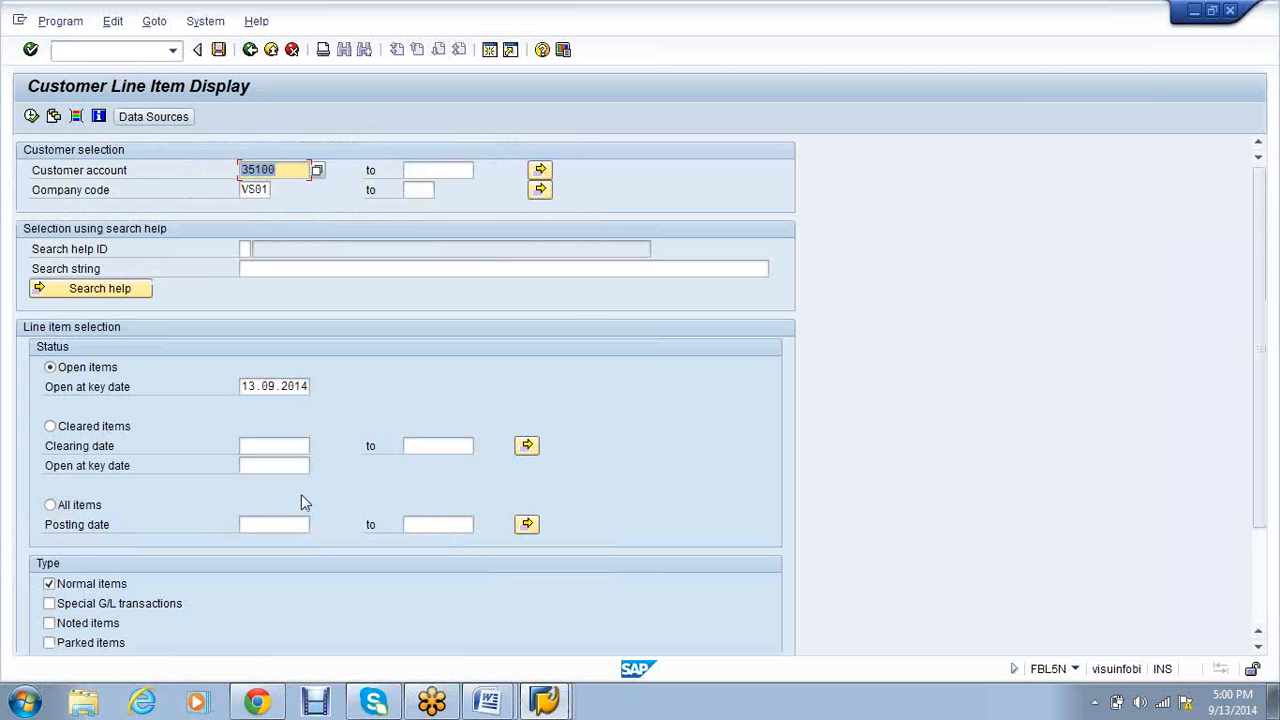
{"action": "left_click", "coordinate": [87, 506]}
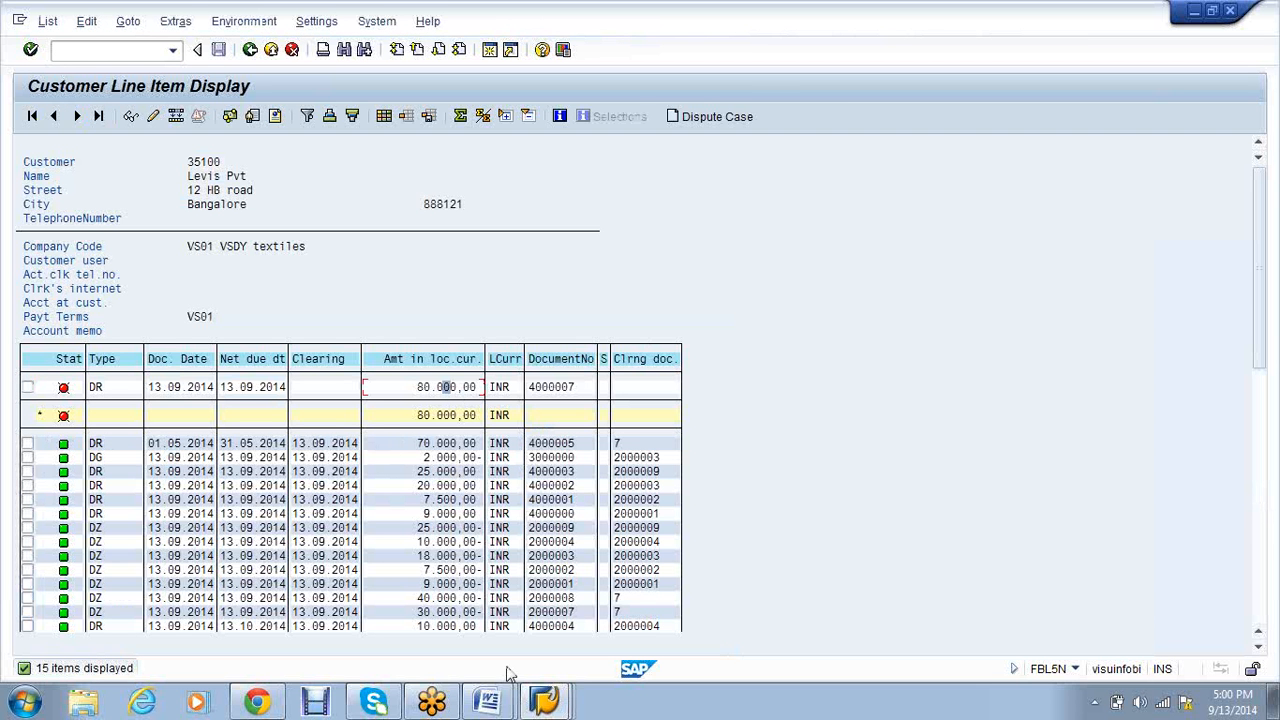
{"action": "left_click", "coordinate": [546, 706]}
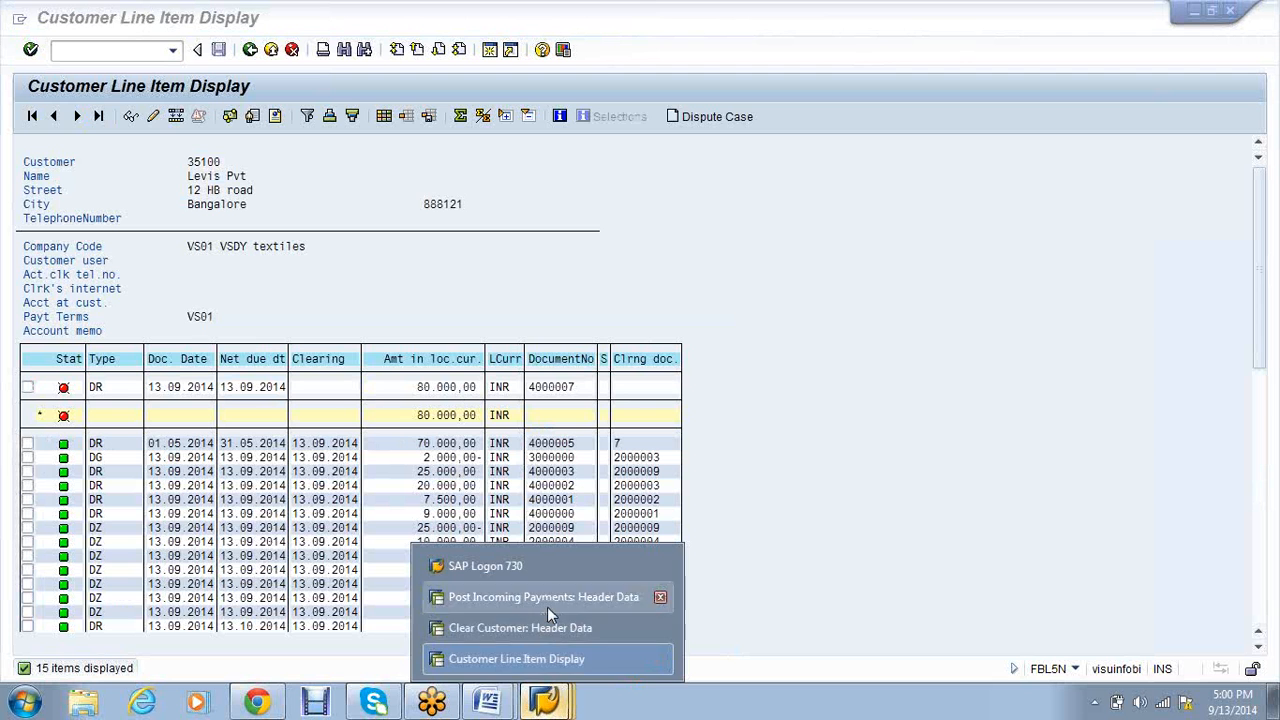
Enter bank account 1, amount 30000, value date 13.09.2014 and customer 35100, then process open items
{"action": "left_click", "coordinate": [547, 604]}
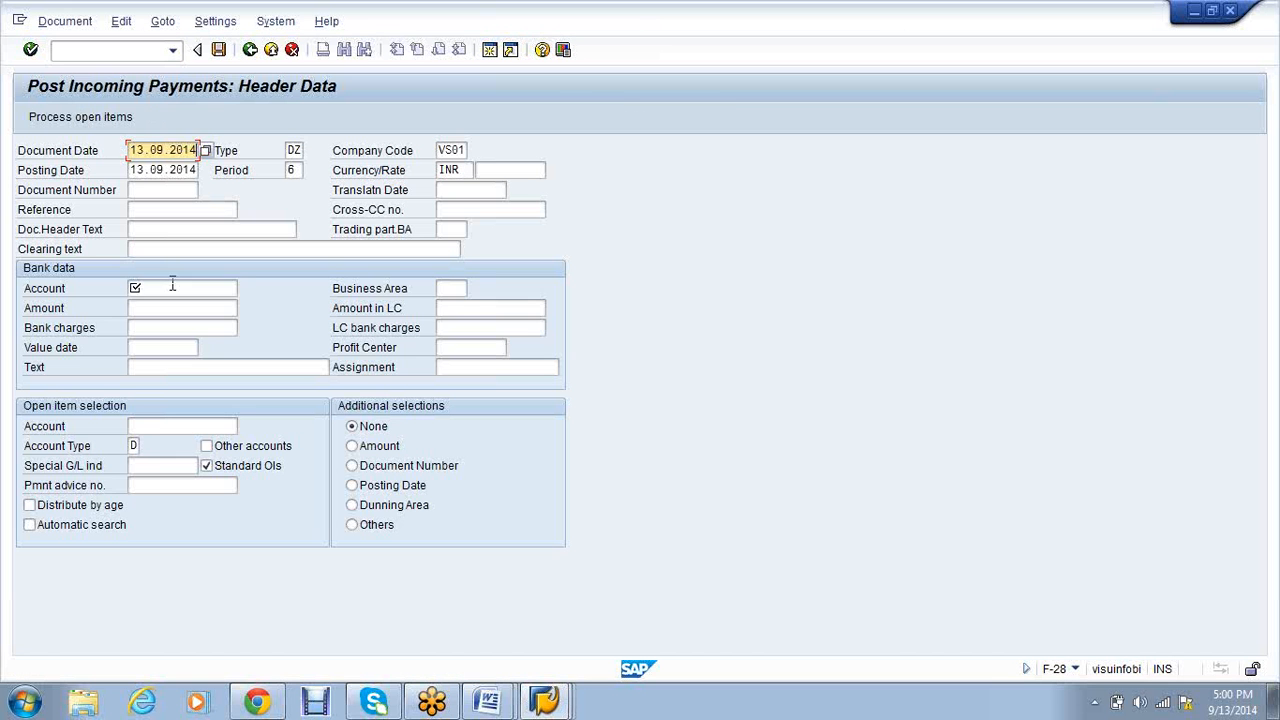
{"action": "left_click", "coordinate": [171, 288]}
{"action": "left_click", "coordinate": [168, 309]}
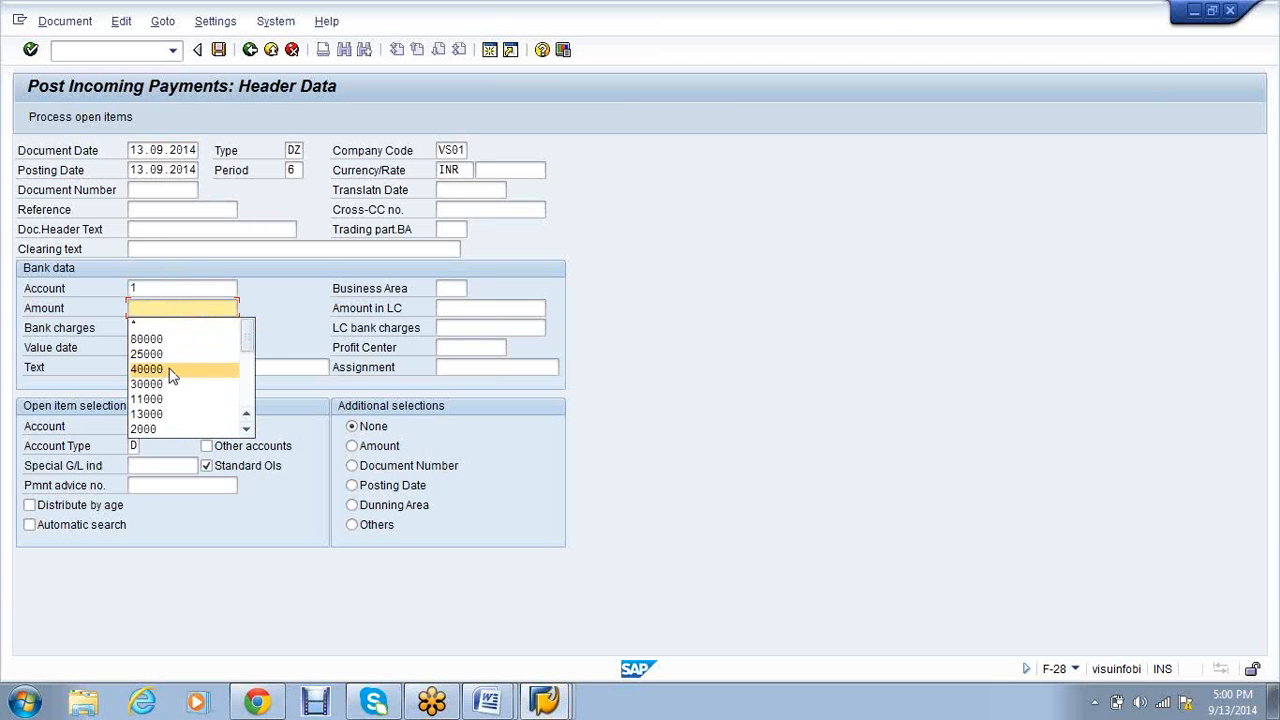
{"action": "left_click", "coordinate": [168, 384]}
{"action": "left_click", "coordinate": [171, 348]}
{"action": "left_click", "coordinate": [171, 363]}
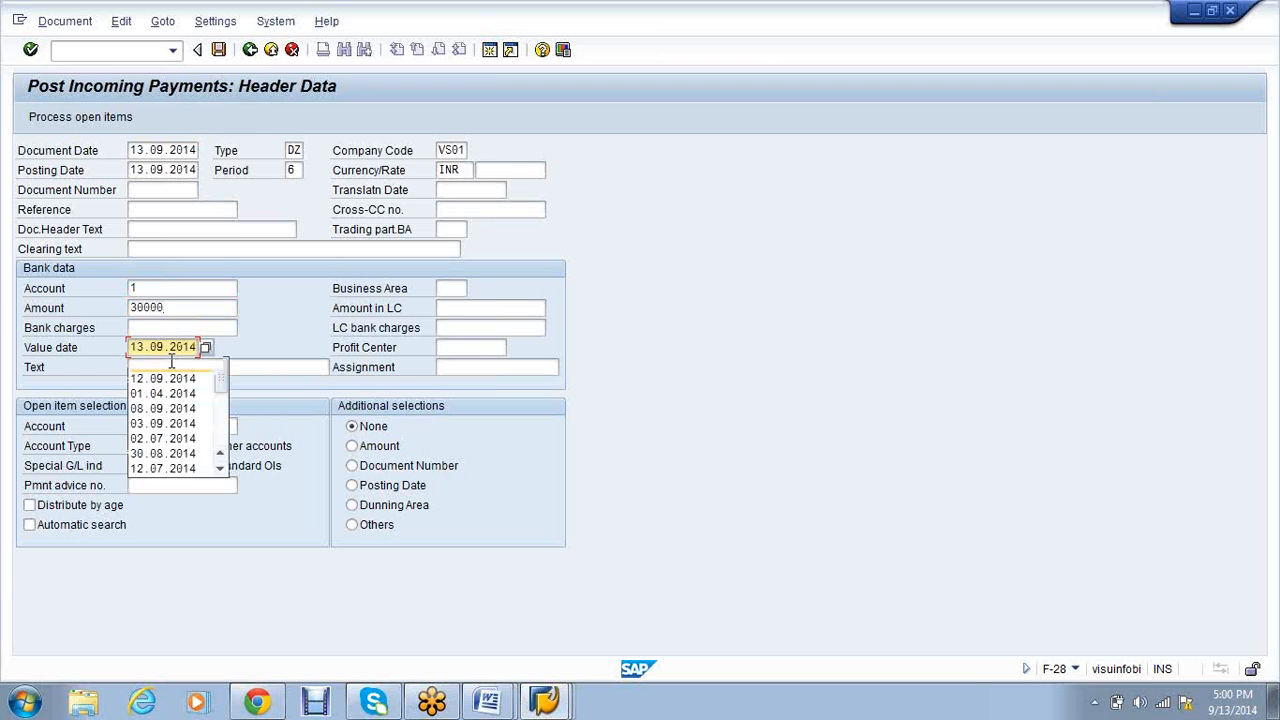
{"action": "left_click", "coordinate": [171, 425]}
{"action": "left_click", "coordinate": [171, 443]}
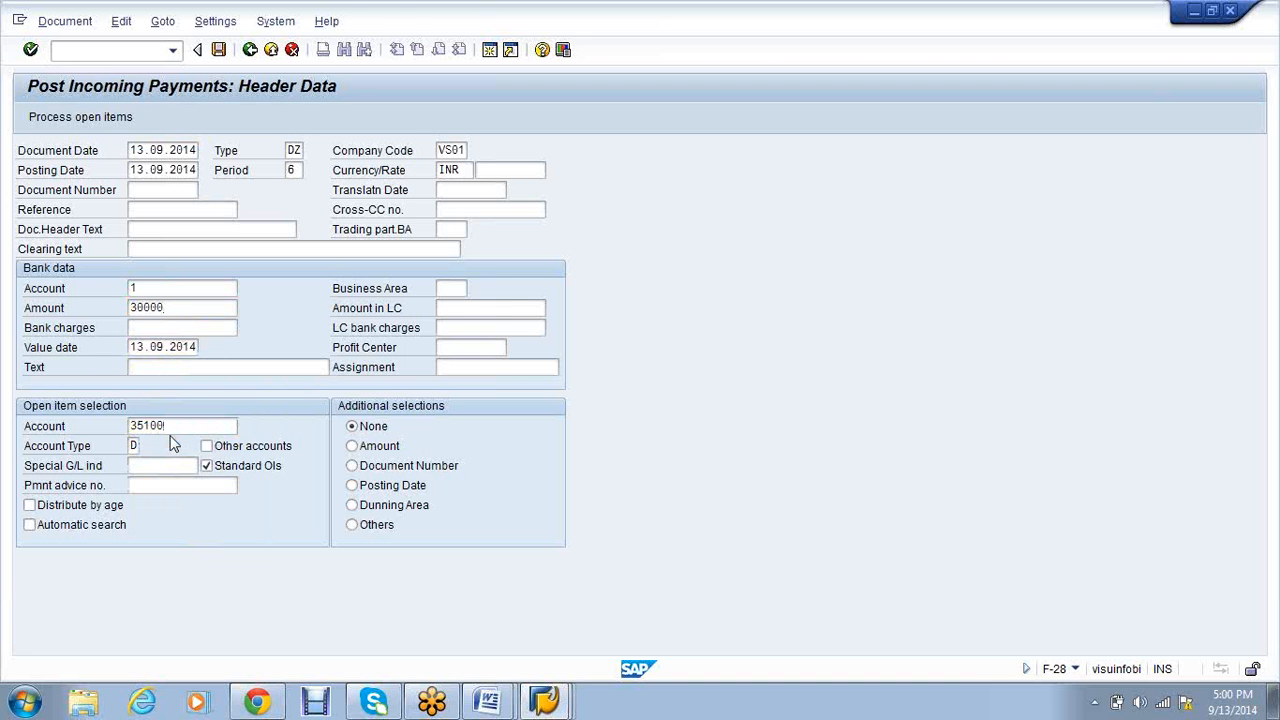
{"action": "key", "text": "Return"}
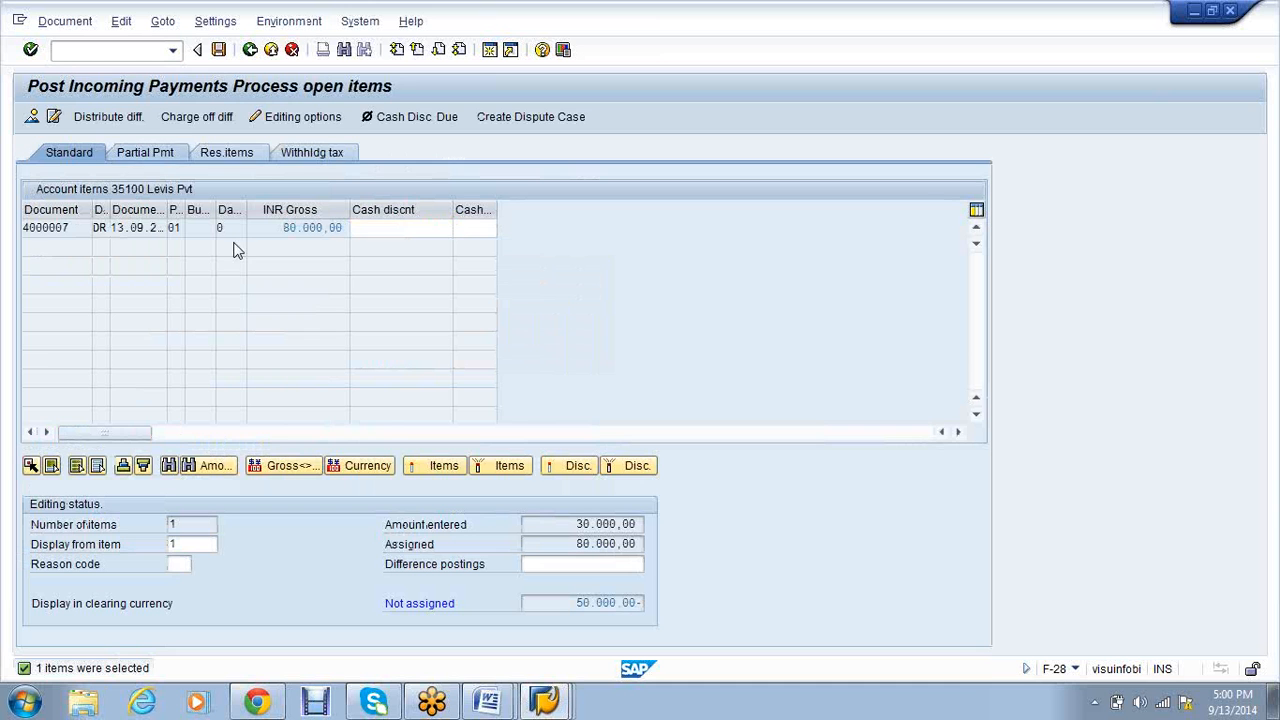
Apply 30000 as a partial payment and post it as document 2000010
{"action": "type", "text": "30000"}
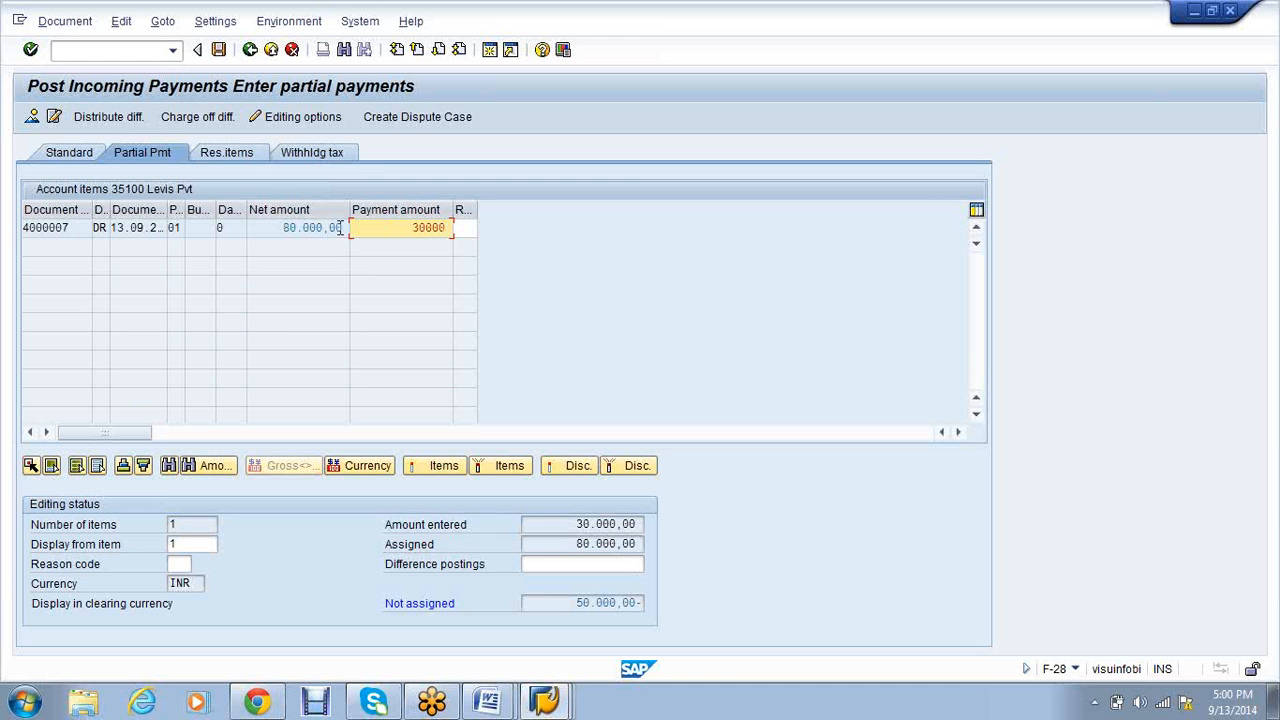
{"action": "left_click", "coordinate": [221, 54]}
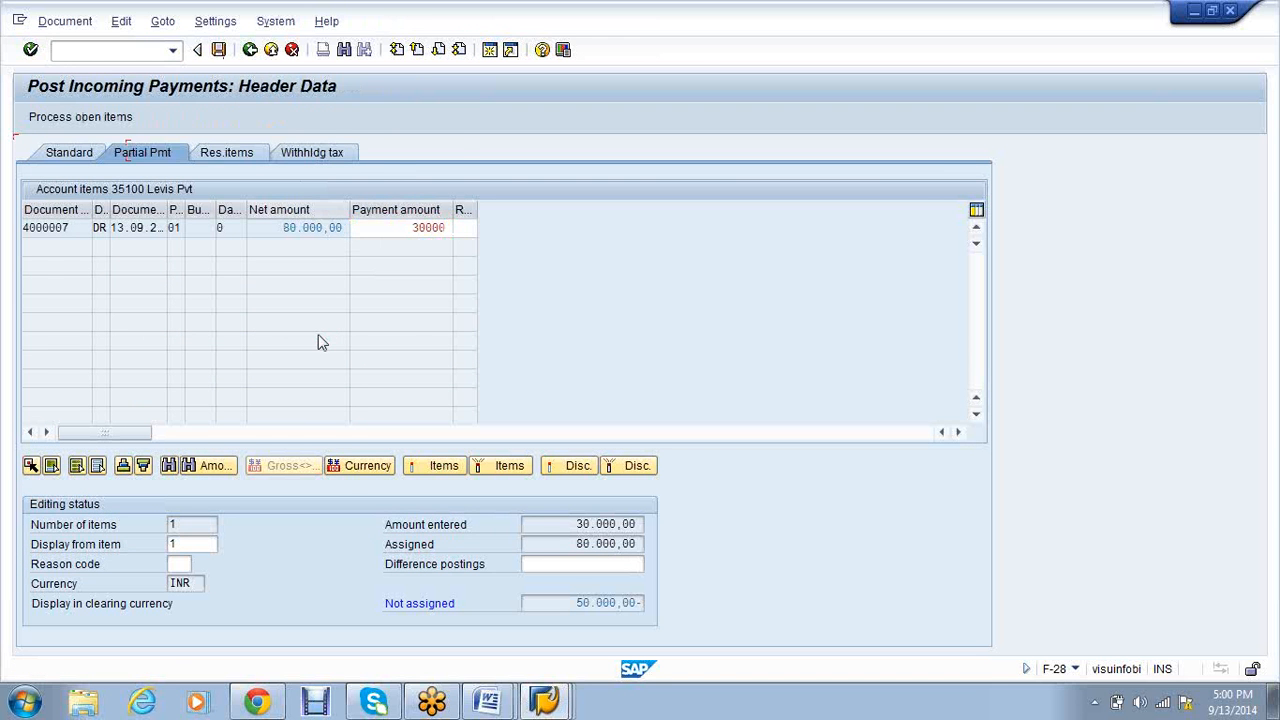
{"action": "left_click", "coordinate": [545, 708]}
{"action": "left_click", "coordinate": [534, 663]}
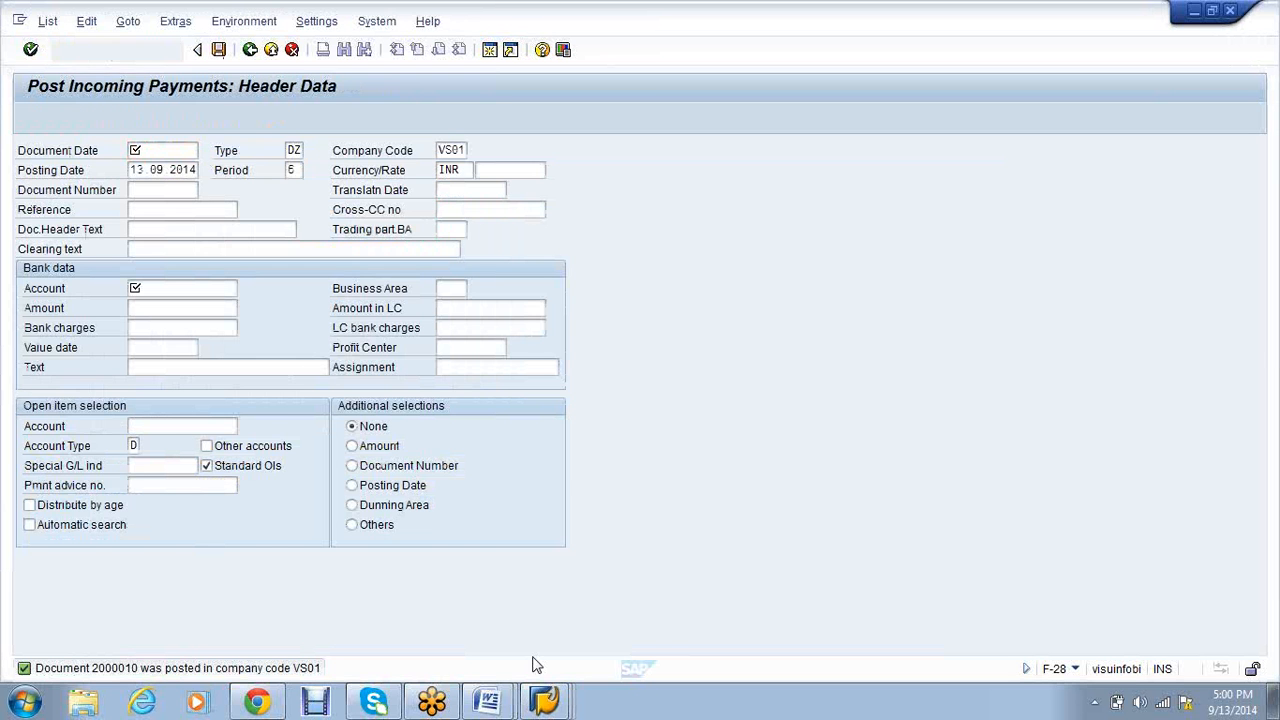
Refresh the line items to see 50,000 INR still open on invoice 4000007
{"action": "left_click", "coordinate": [48, 21]}
{"action": "left_click", "coordinate": [74, 64]}
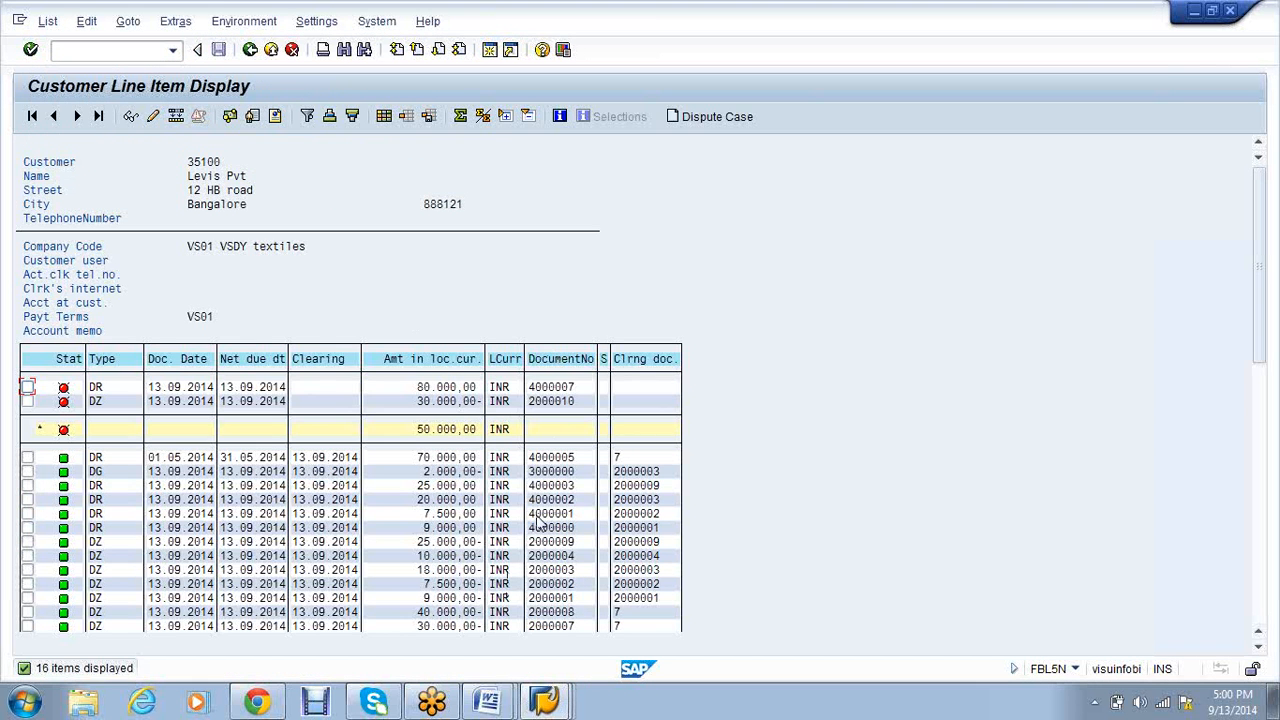
{"action": "left_click", "coordinate": [422, 433]}
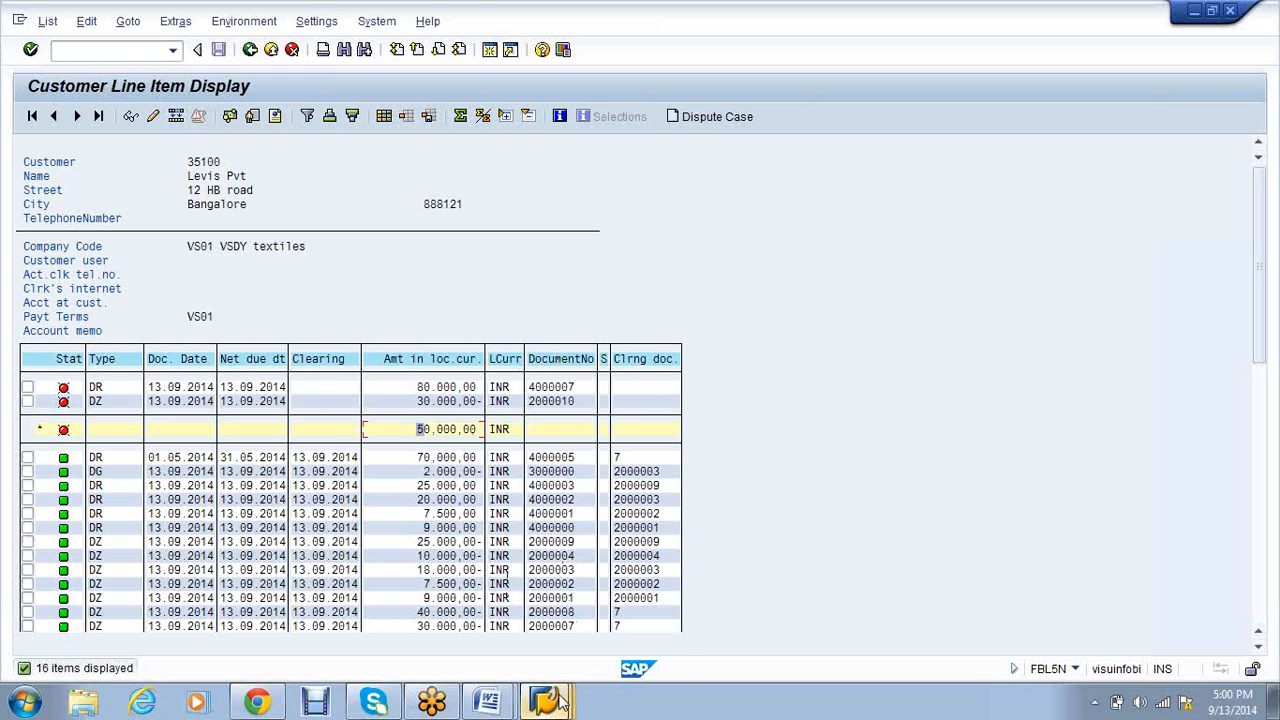
{"action": "mouse_move", "coordinate": [560, 703]}
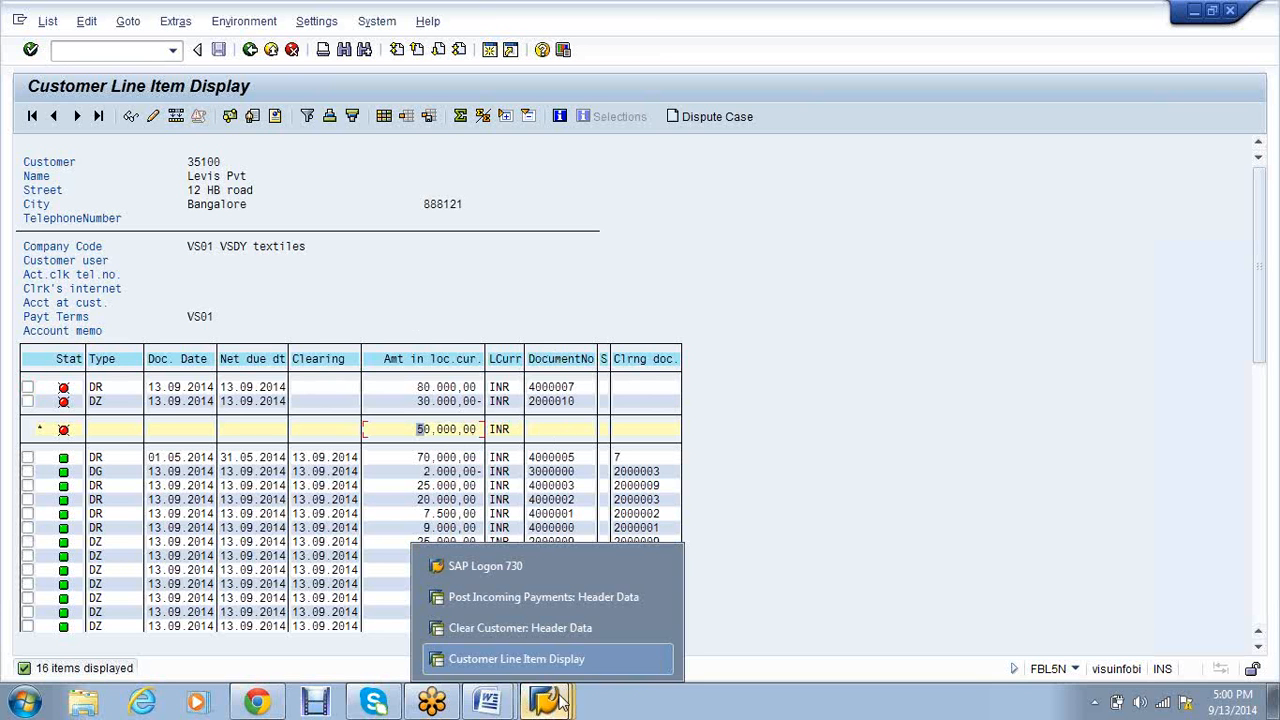
{"action": "left_click", "coordinate": [560, 605]}
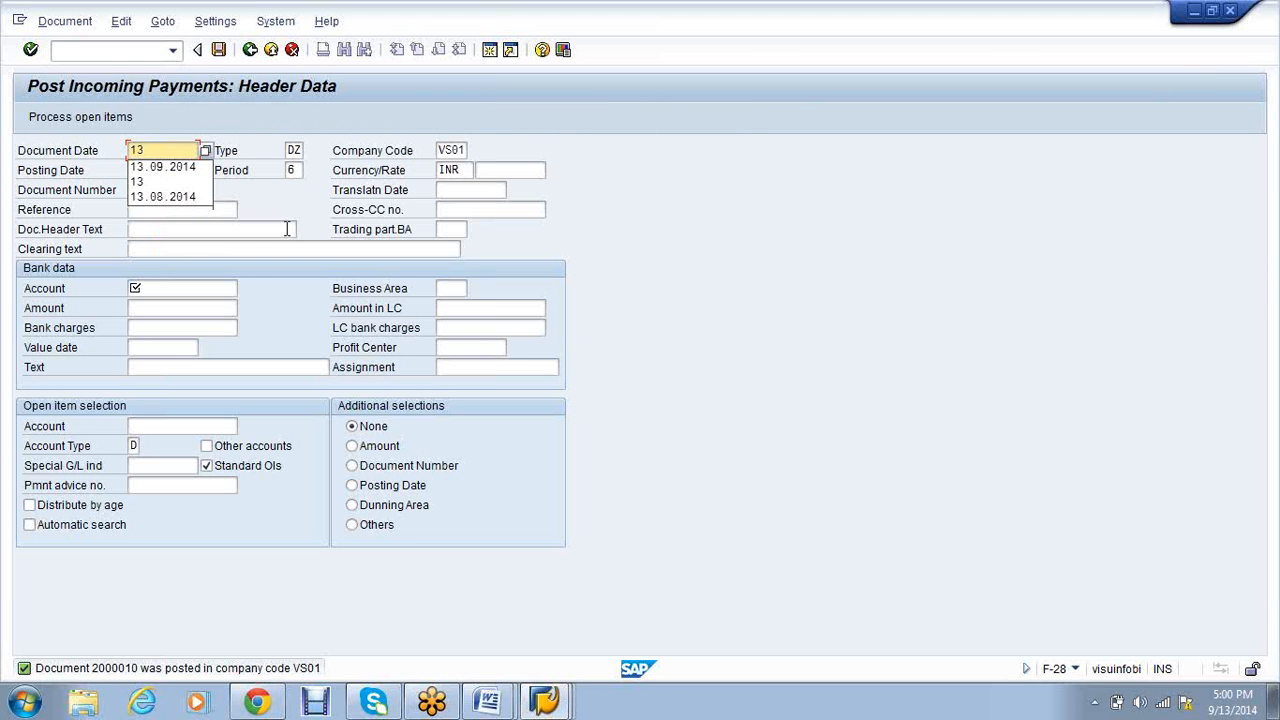
Enter bank account 1, amount 50000, value date 13.09.2014 and customer 35100, then process open items
{"action": "left_click", "coordinate": [175, 167]}
{"action": "left_click", "coordinate": [180, 288]}
{"action": "double_click", "coordinate": [178, 308]}
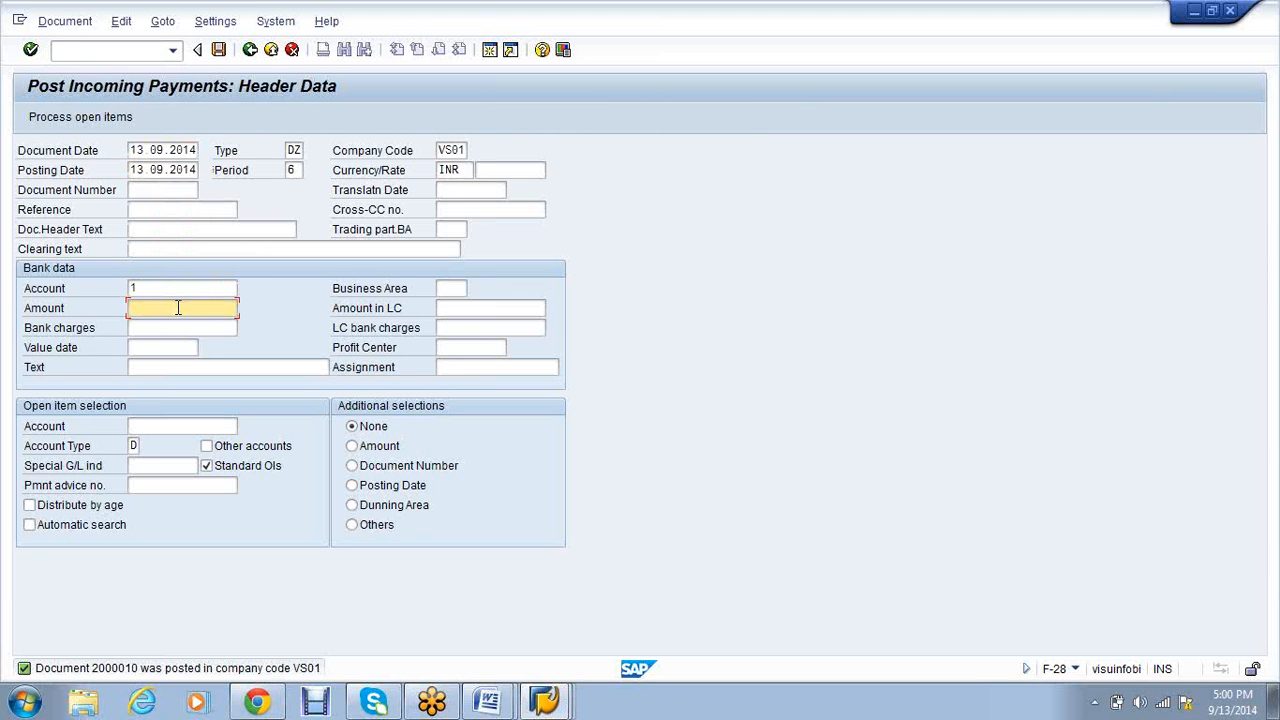
{"action": "type", "text": "50000"}
{"action": "left_click", "coordinate": [151, 347]}
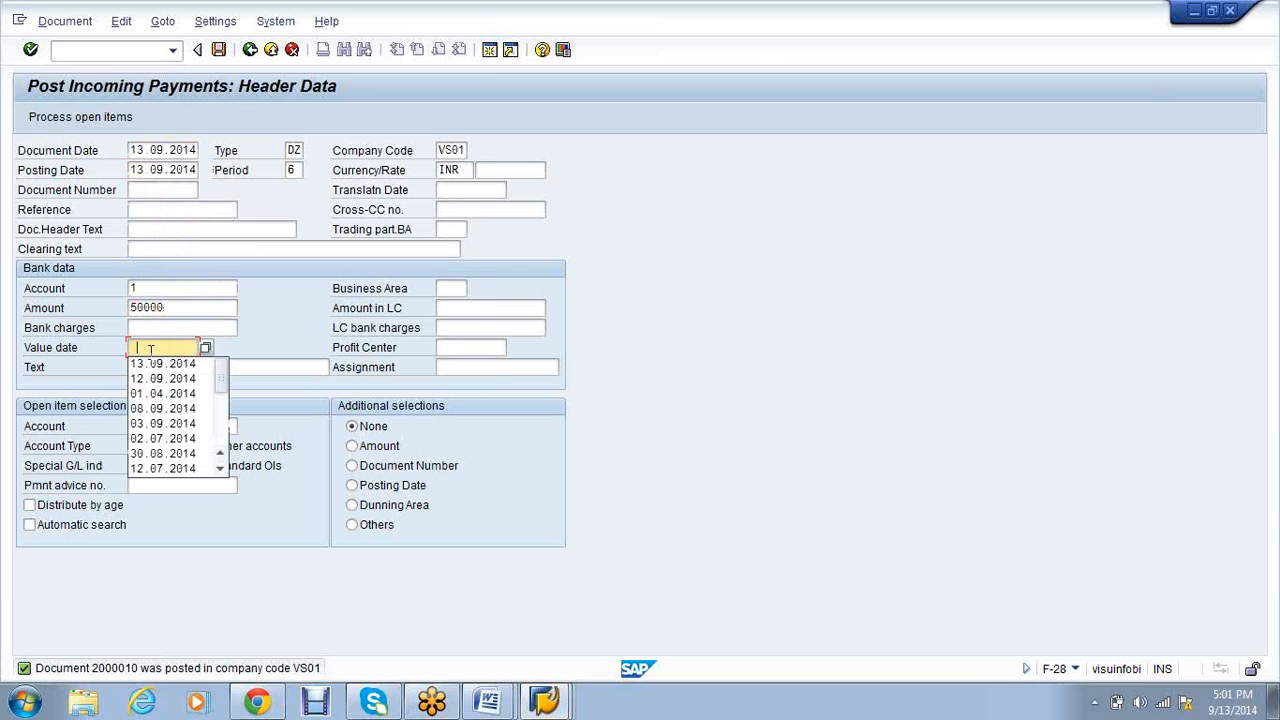
{"action": "left_click", "coordinate": [163, 362]}
{"action": "left_click", "coordinate": [170, 427]}
{"action": "left_click", "coordinate": [171, 442]}
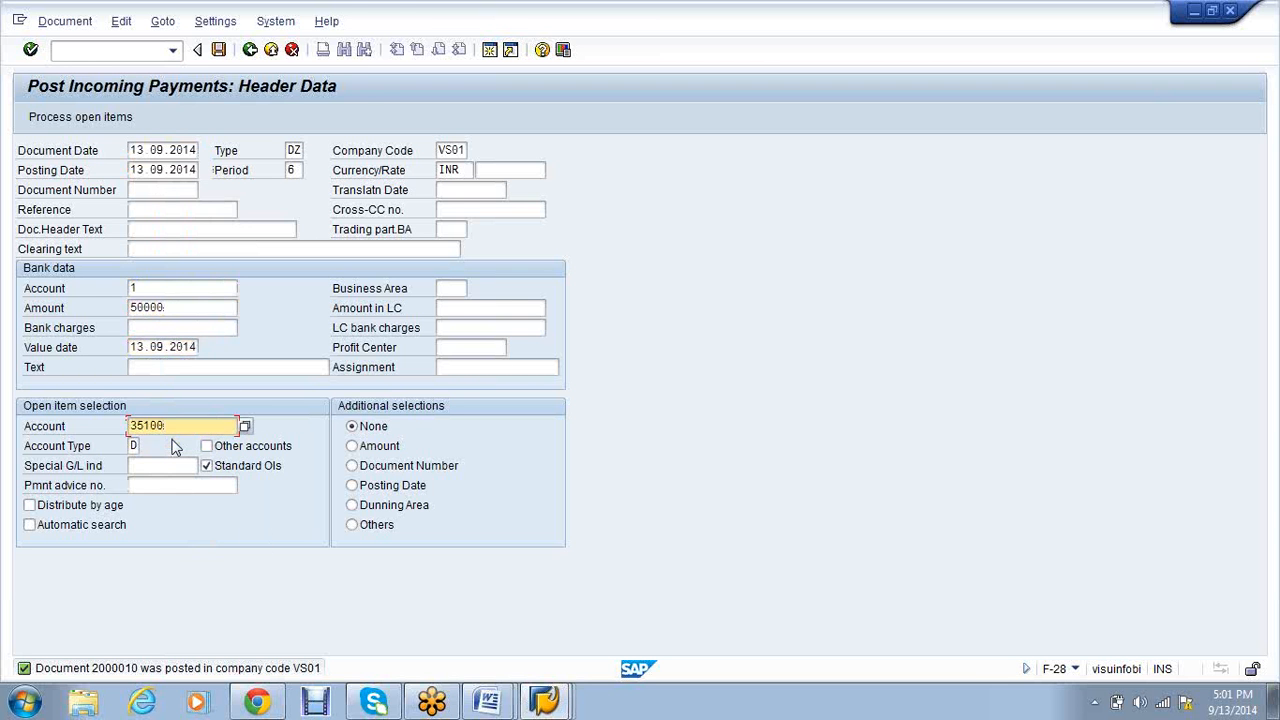
{"action": "key", "text": "Return"}
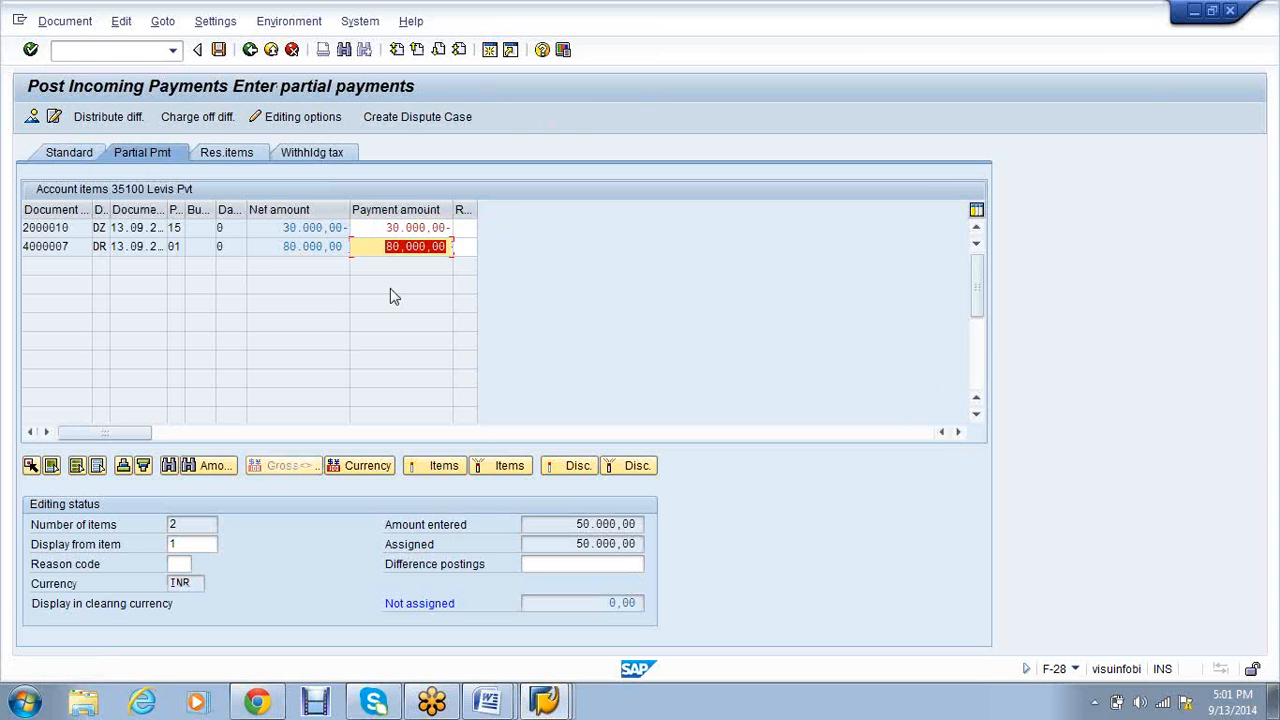
Deactivate payment 2000010, pay 50.000,00 against invoice 4000007, and post as 2000011
{"action": "left_click", "coordinate": [332, 230]}
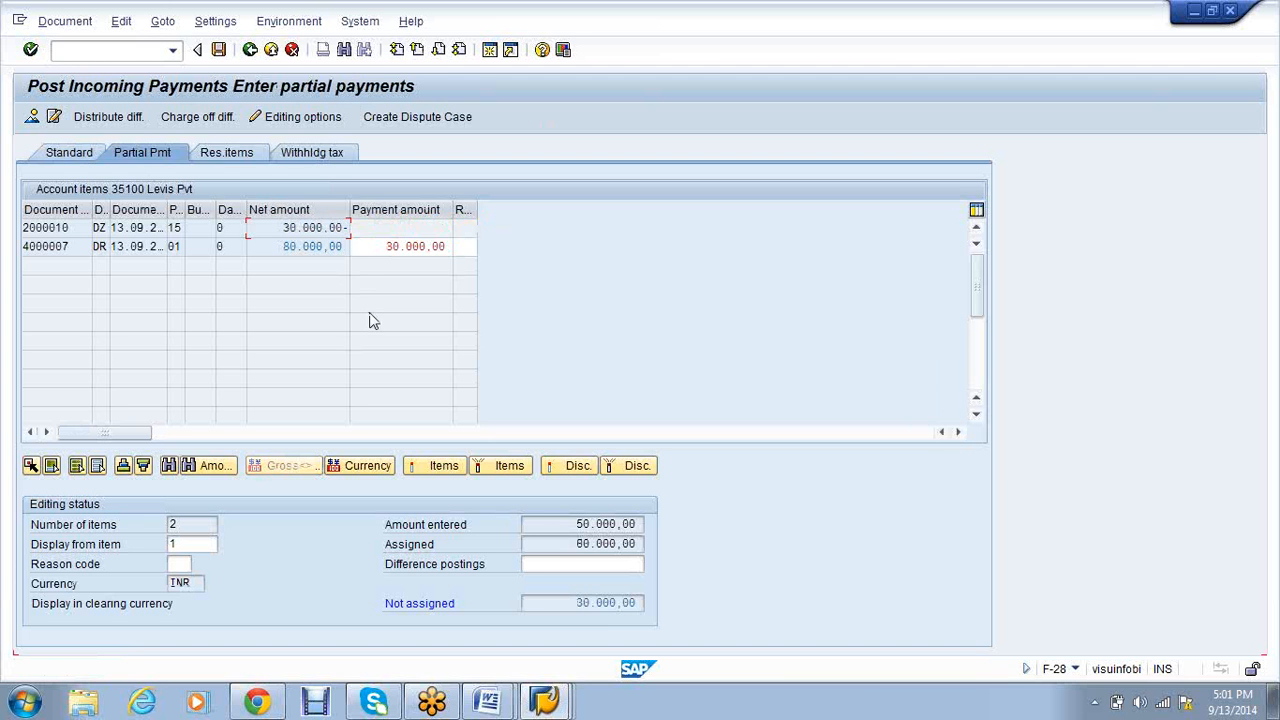
{"action": "double_click", "coordinate": [403, 249]}
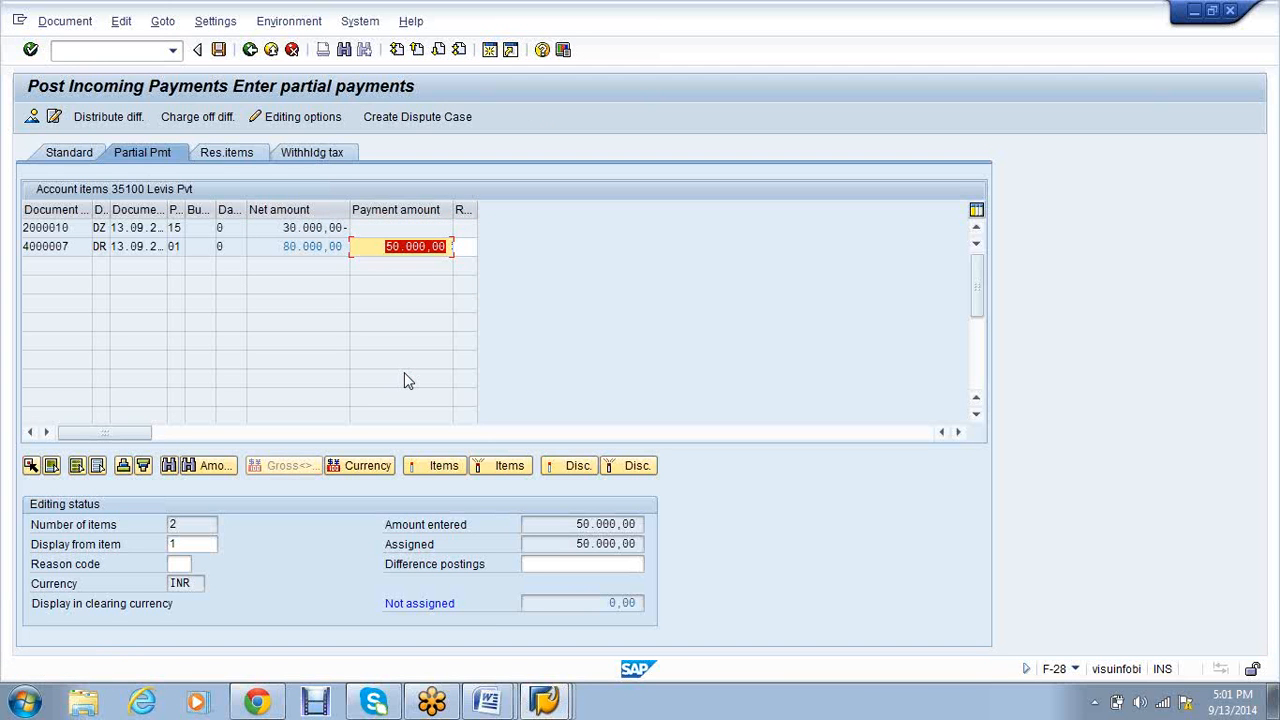
{"action": "left_click", "coordinate": [358, 243]}
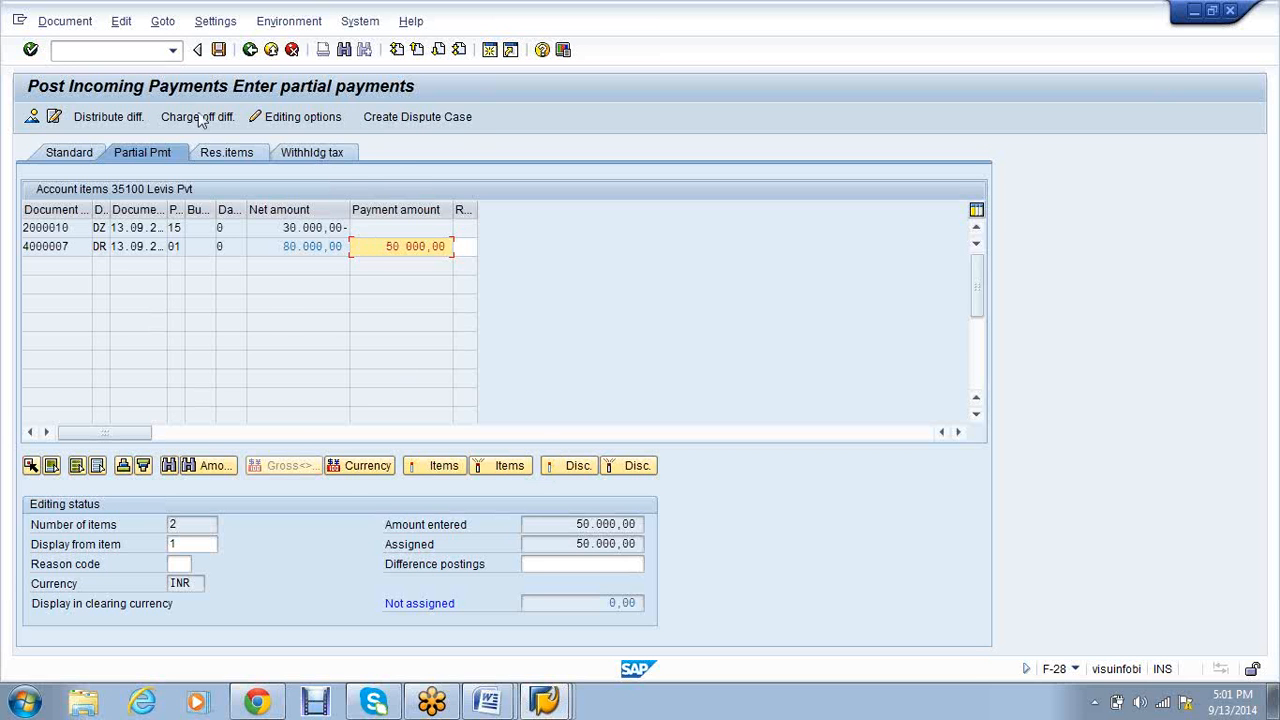
{"action": "left_click", "coordinate": [218, 50]}
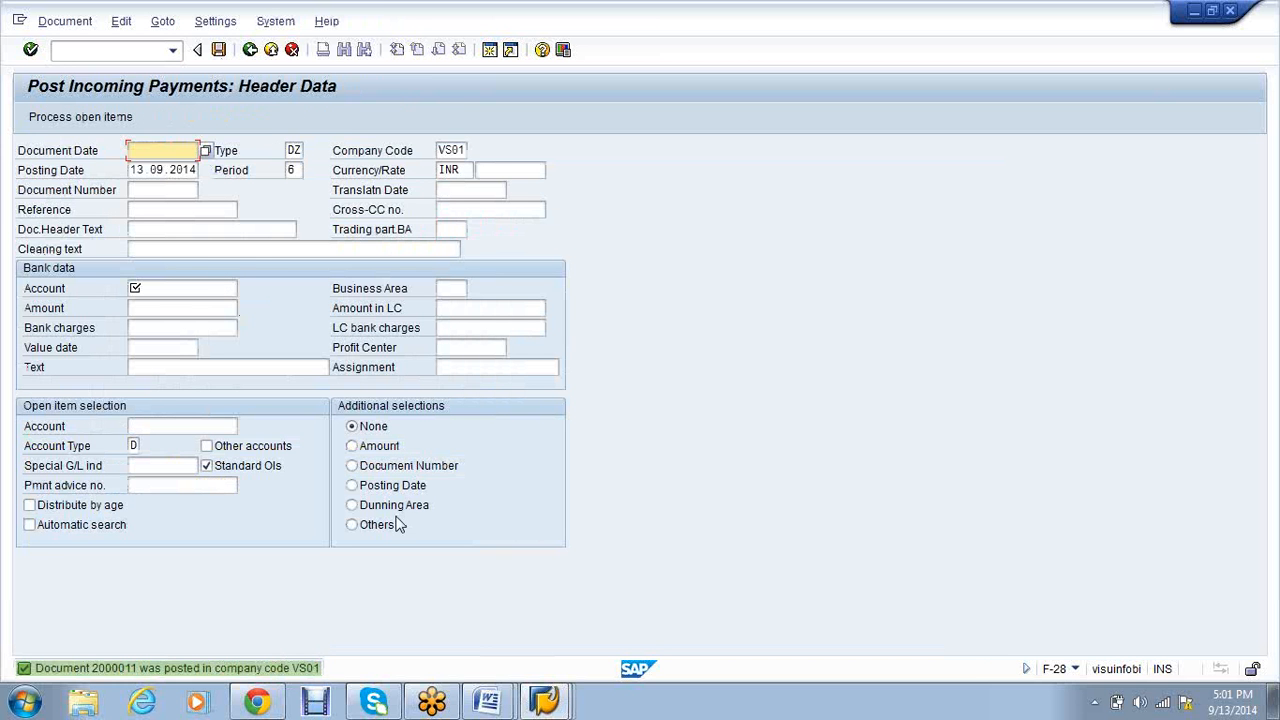
Refresh FBL5N to show 17 items, with 4000007, 2000010 and 2000011 netting 0,00
{"action": "left_click", "coordinate": [543, 701]}
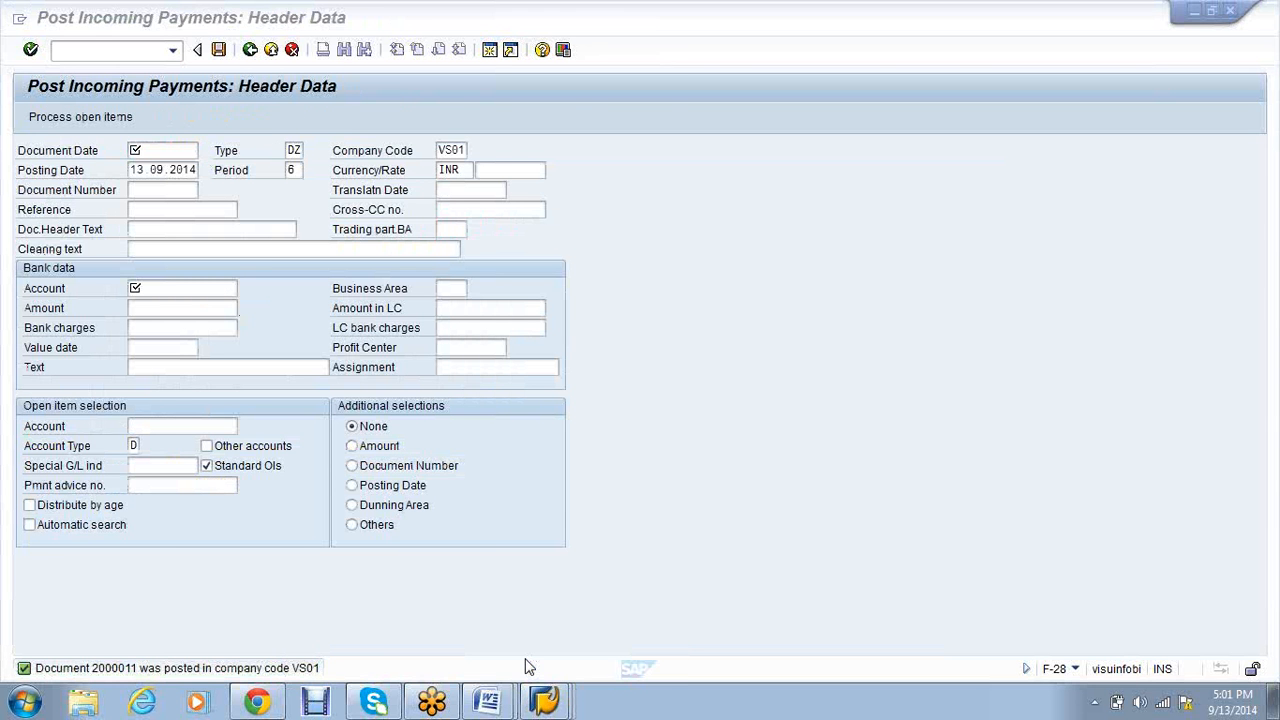
{"action": "left_click", "coordinate": [529, 667]}
{"action": "left_click", "coordinate": [46, 22]}
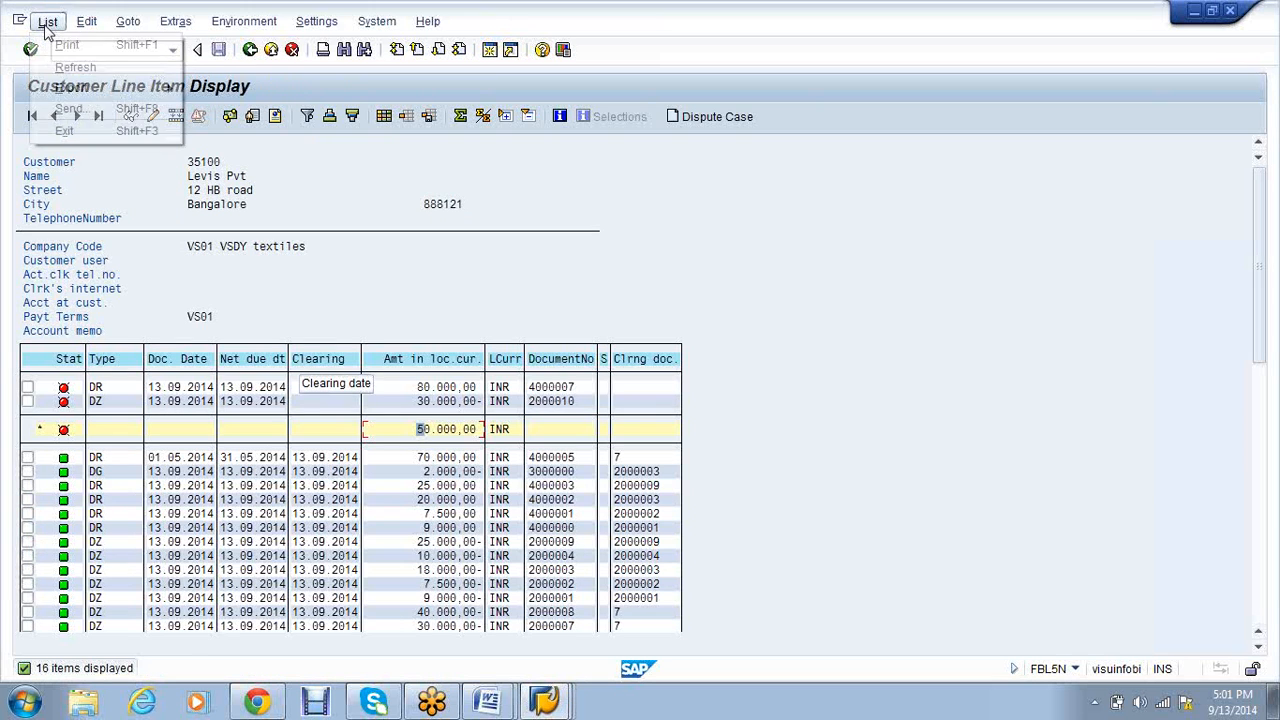
{"action": "left_click", "coordinate": [75, 66]}
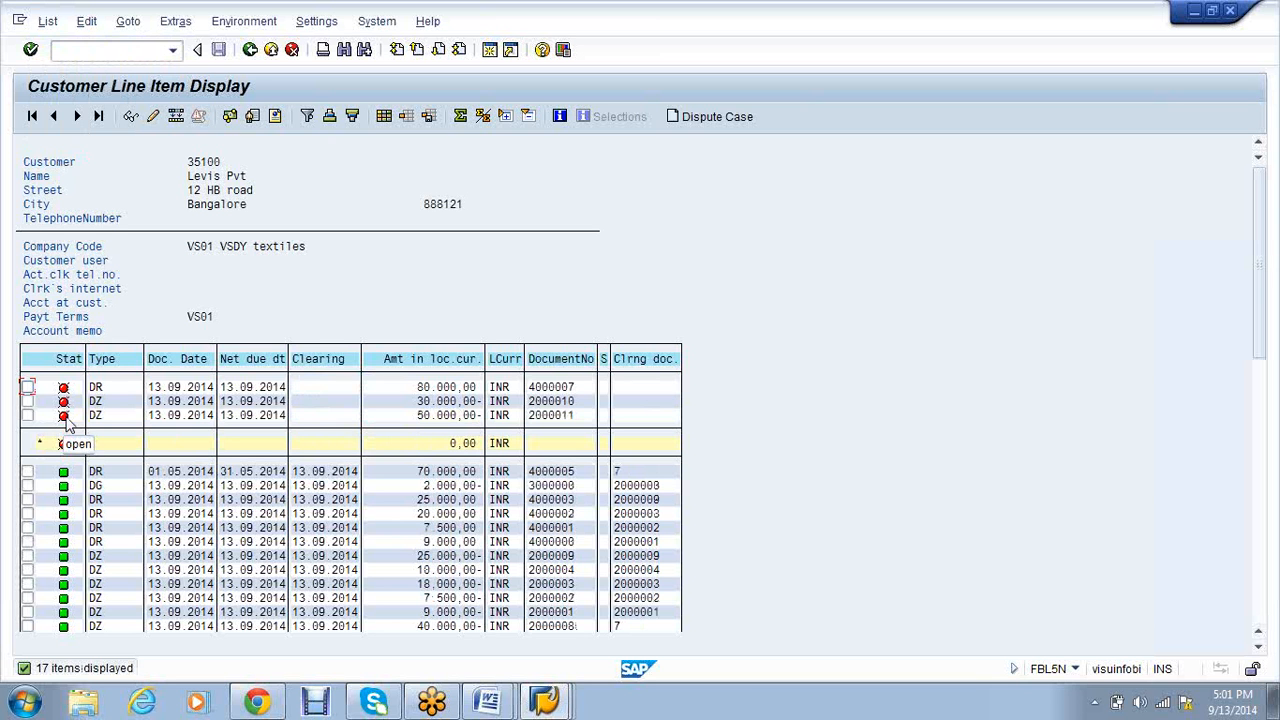
{"action": "left_click", "coordinate": [555, 698]}
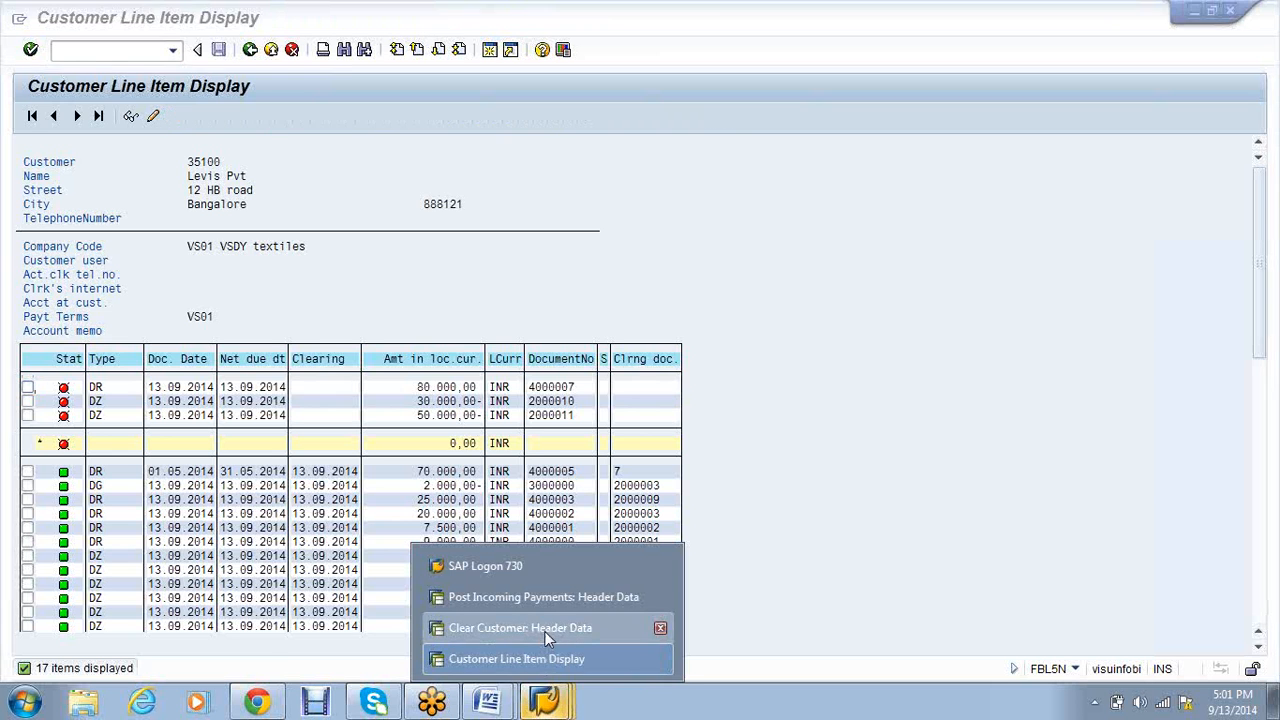
{"action": "left_click", "coordinate": [545, 629]}
Clear customer 35100's invoice and both payments in F-32, posting clearing document 8
{"action": "left_click", "coordinate": [174, 171]}
{"action": "left_click", "coordinate": [140, 186]}
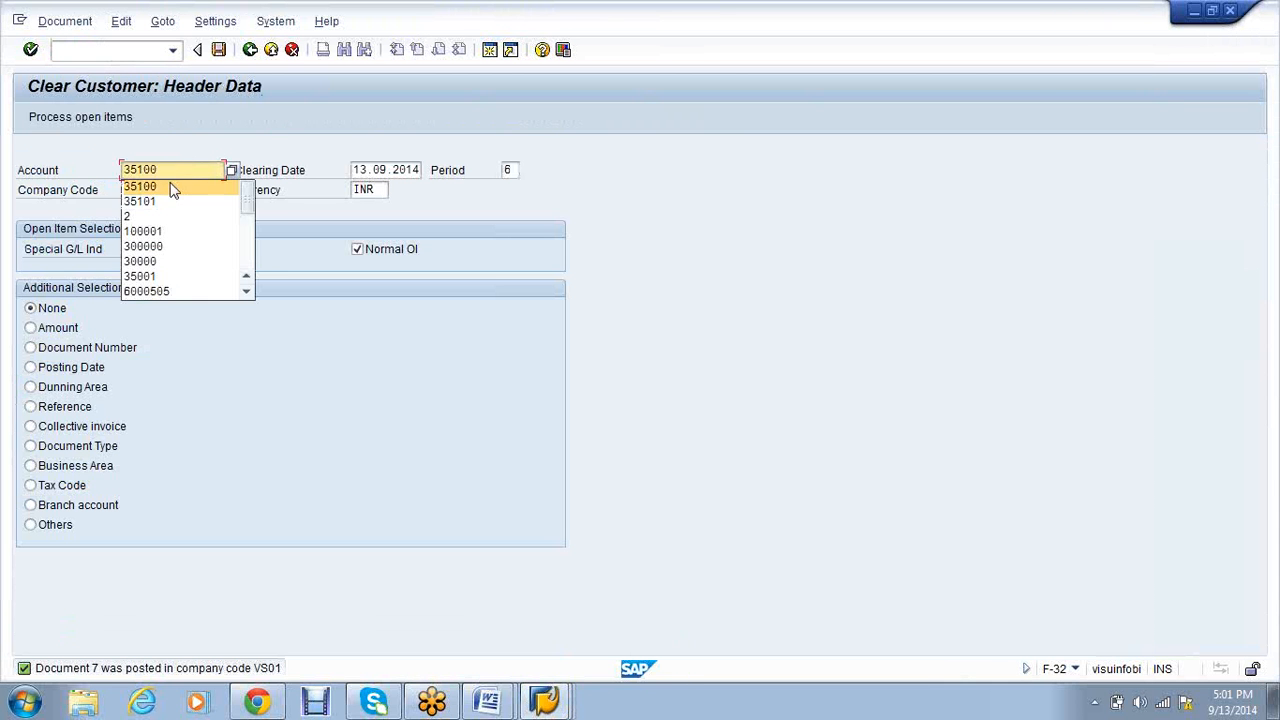
{"action": "key", "text": "Return"}
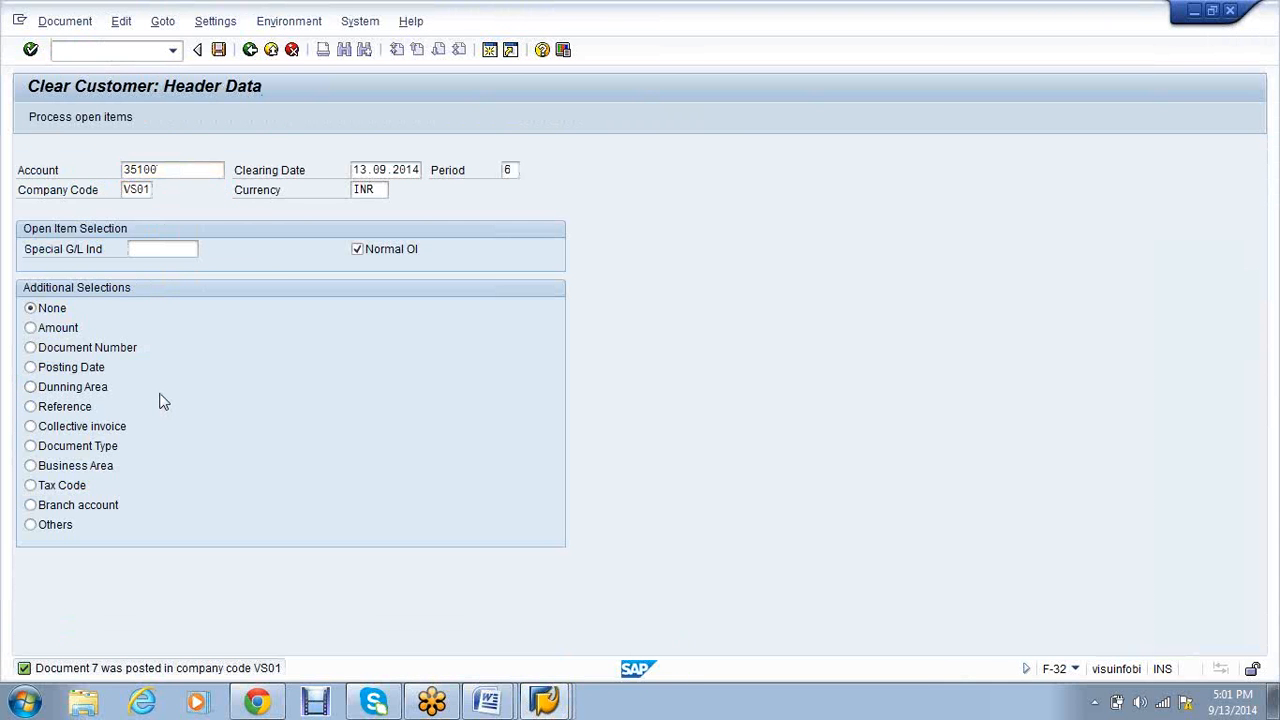
{"action": "key", "text": "shift+F4"}
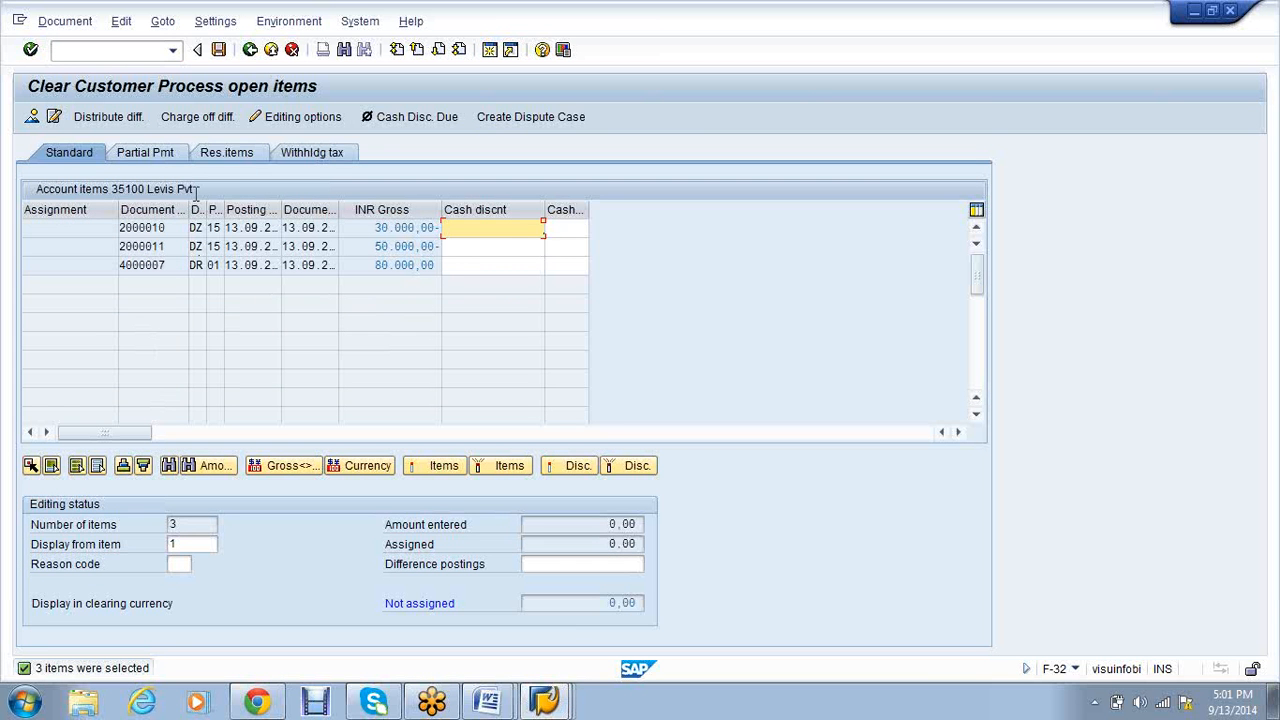
{"action": "left_click", "coordinate": [218, 49]}
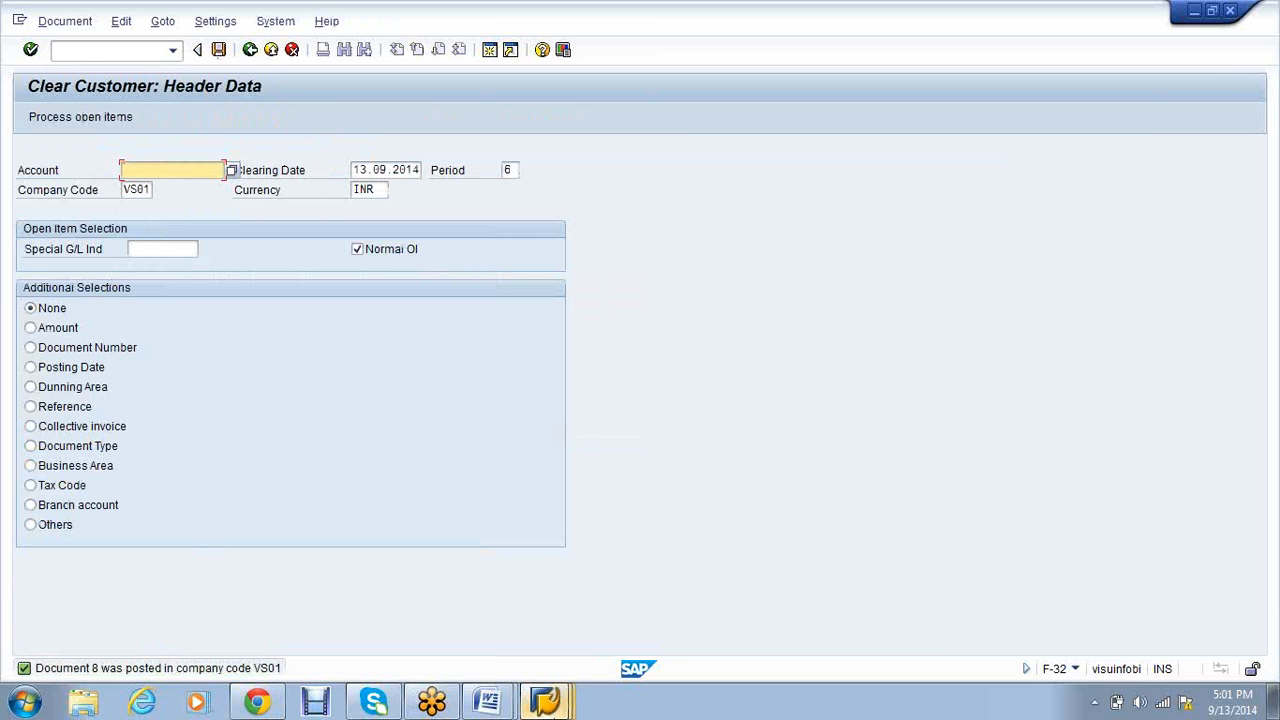
{"action": "mouse_move", "coordinate": [544, 702]}
{"action": "left_click", "coordinate": [500, 657]}
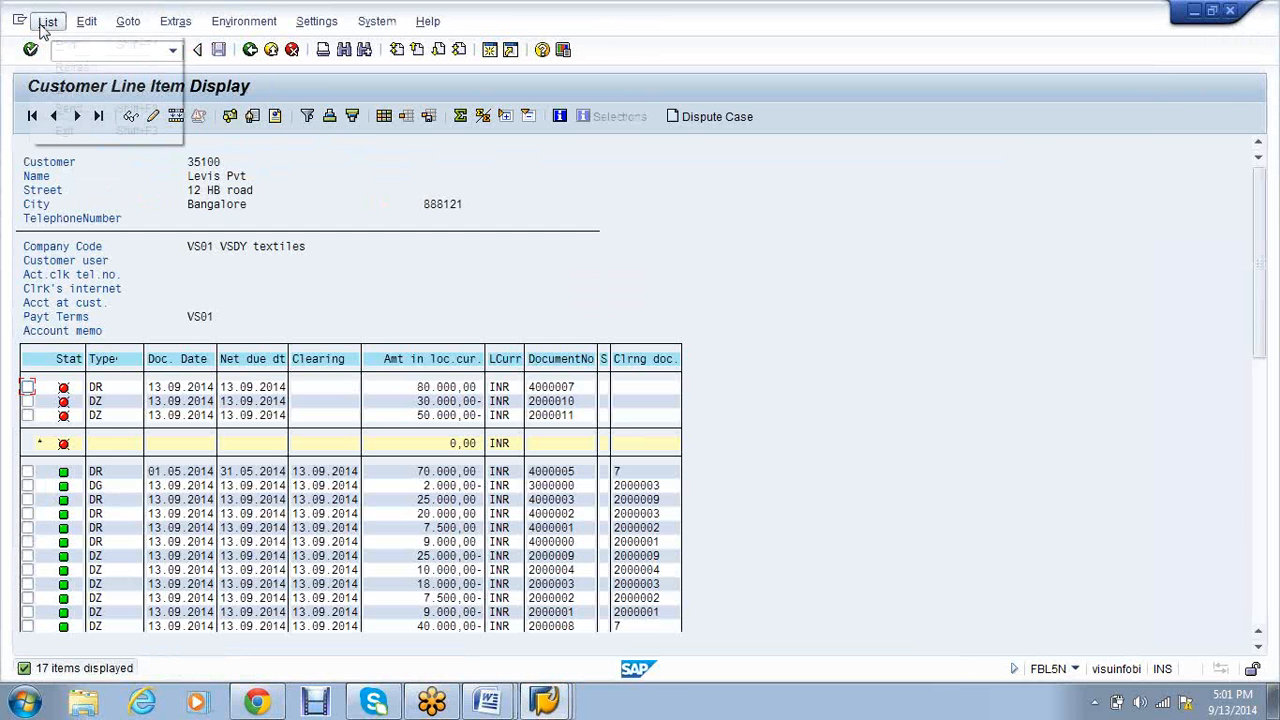
Refresh the FBL5N list so all 17 items show cleared under document 8
{"action": "left_click", "coordinate": [64, 64]}
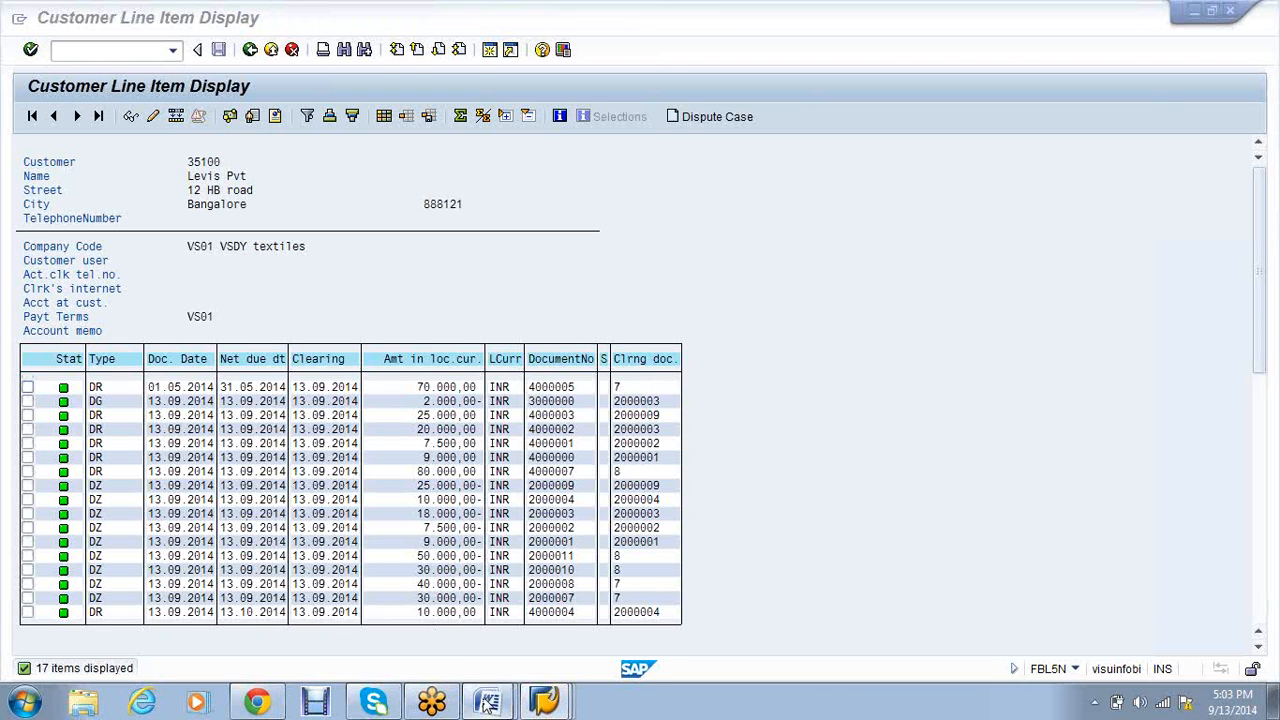
Bring up the Word course outline at the balance and item interest calculation steps
{"action": "mouse_move", "coordinate": [487, 703]}
{"action": "left_click", "coordinate": [478, 656]}
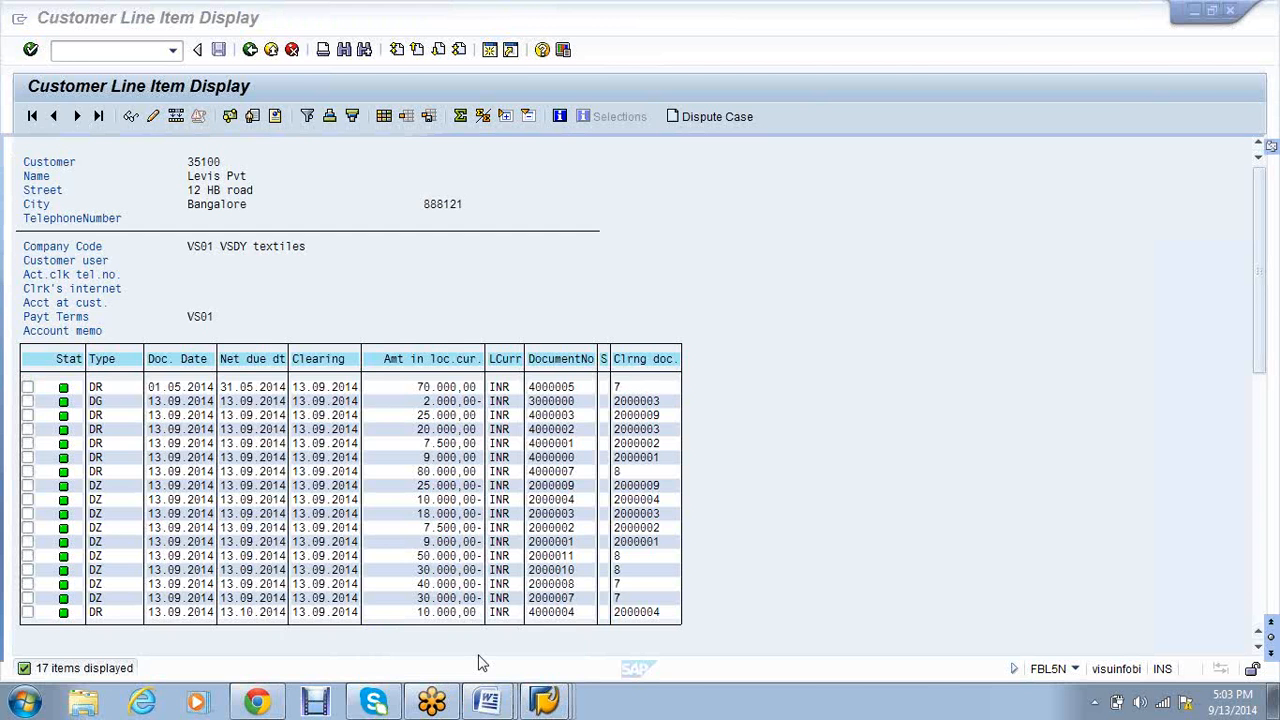
{"action": "scroll", "coordinate": [490, 438], "scroll_direction": "up", "scroll_amount": 10}
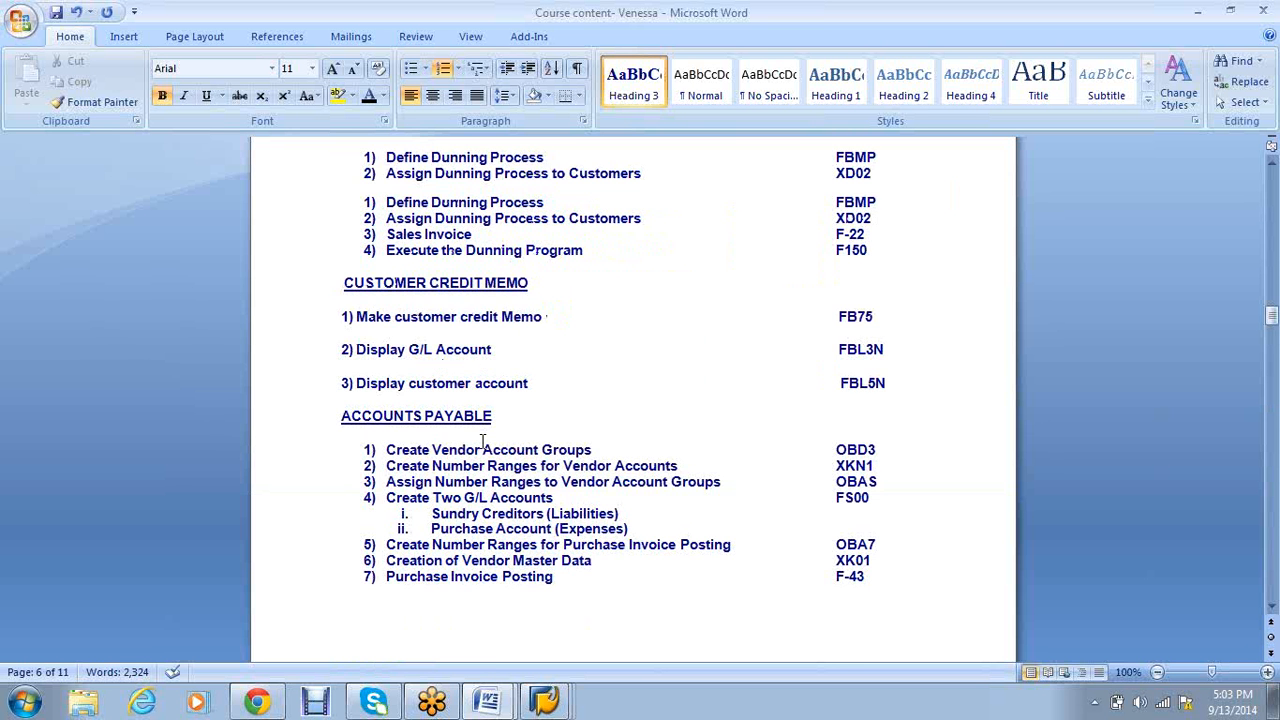
{"action": "scroll", "coordinate": [478, 430], "scroll_direction": "up", "scroll_amount": 10}
{"action": "scroll", "coordinate": [473, 417], "scroll_direction": "down", "scroll_amount": 5}
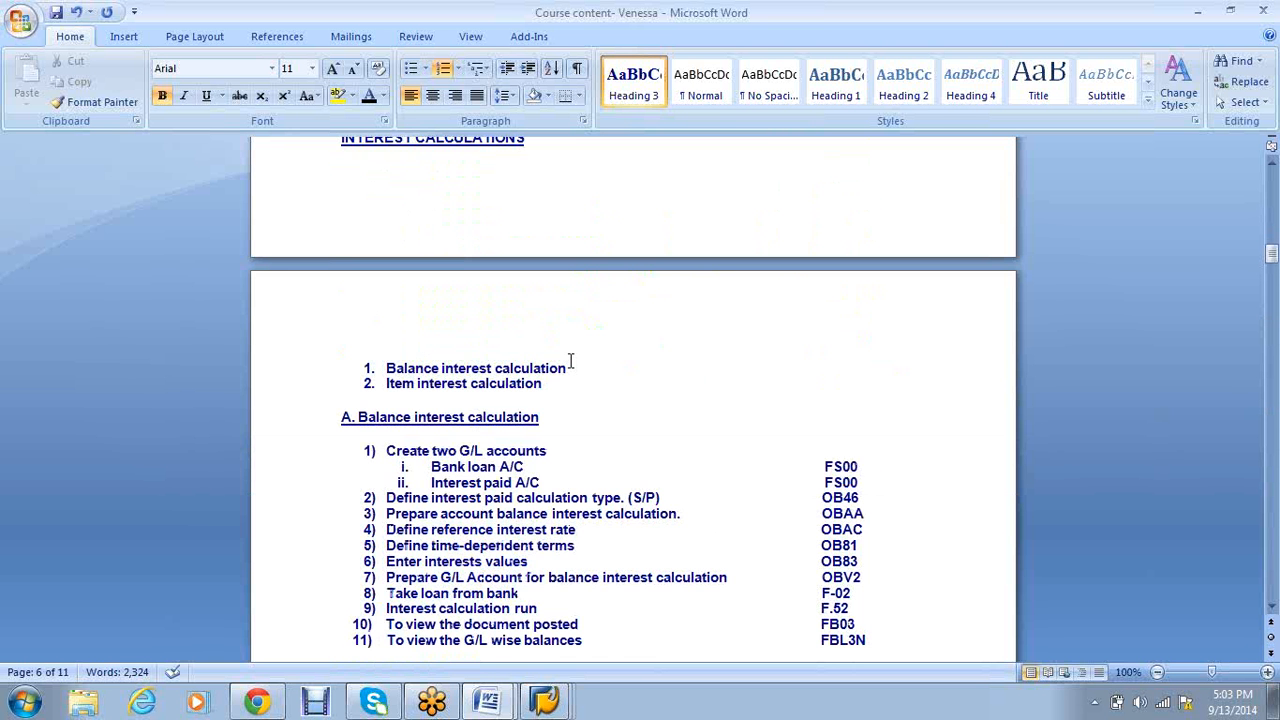
{"action": "scroll", "coordinate": [570, 362], "scroll_direction": "down", "scroll_amount": 1}
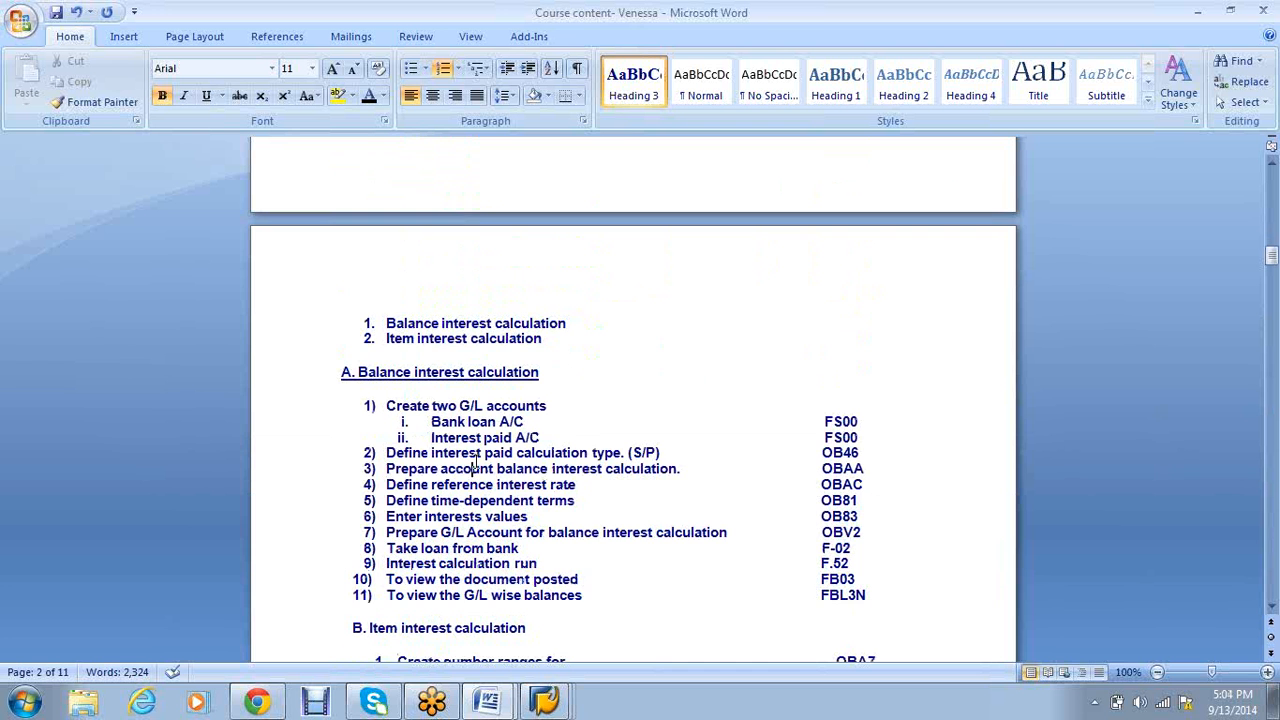
{"action": "scroll", "coordinate": [477, 464], "scroll_direction": "down", "scroll_amount": 1}
{"action": "scroll", "coordinate": [477, 464], "scroll_direction": "down", "scroll_amount": 5}
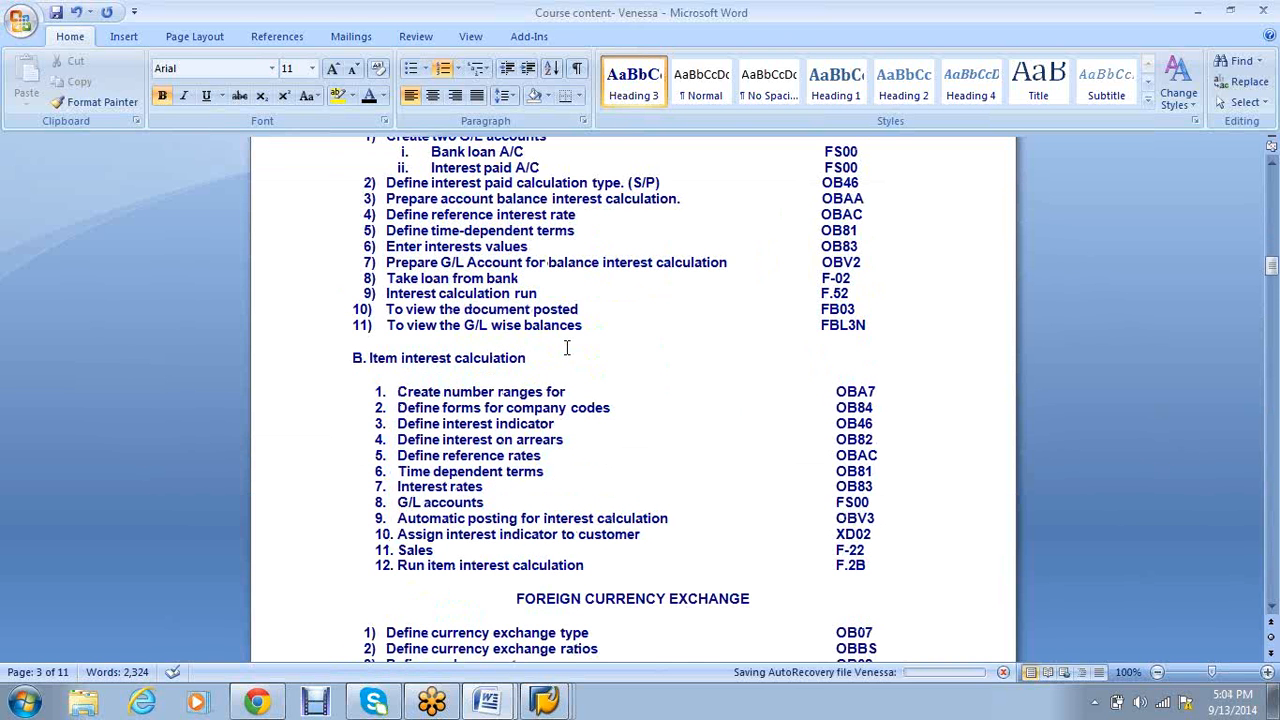
{"action": "scroll", "coordinate": [566, 347], "scroll_direction": "up", "scroll_amount": 2}
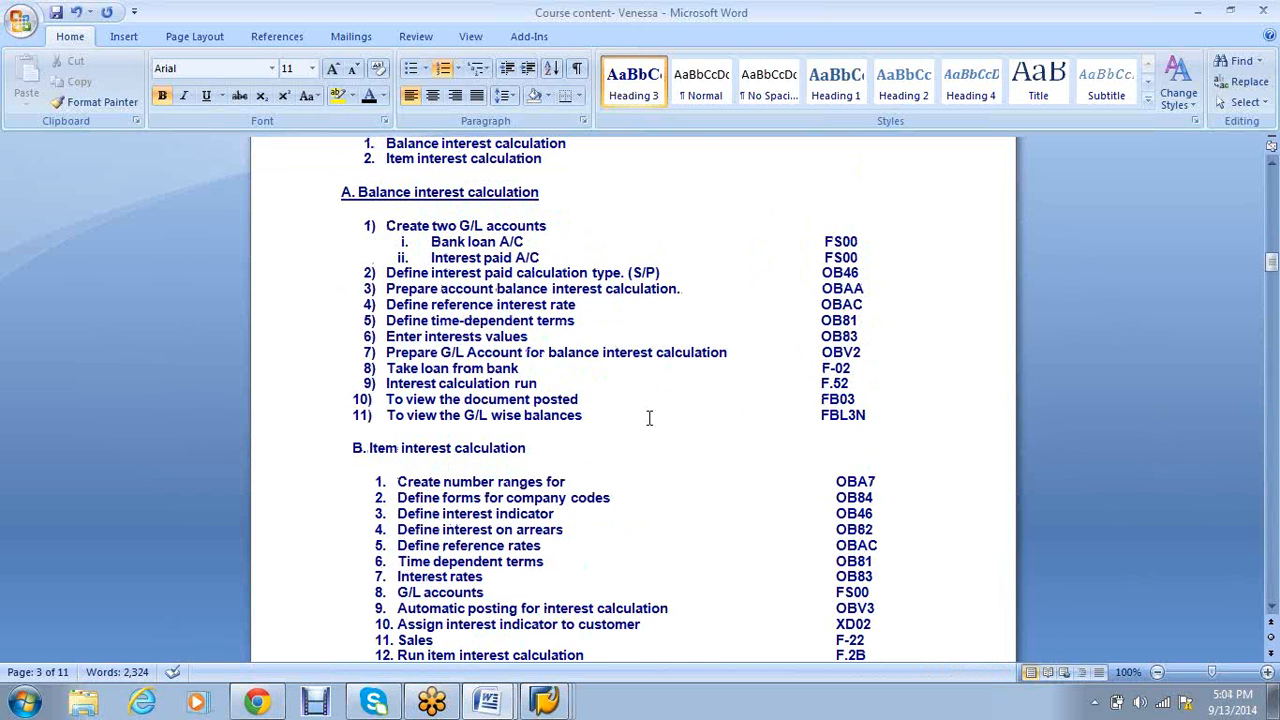
{"action": "scroll", "coordinate": [649, 418], "scroll_direction": "down", "scroll_amount": 1}
{"action": "scroll", "coordinate": [567, 418], "scroll_direction": "up", "scroll_amount": 1}
{"action": "scroll", "coordinate": [567, 418], "scroll_direction": "up", "scroll_amount": 1}
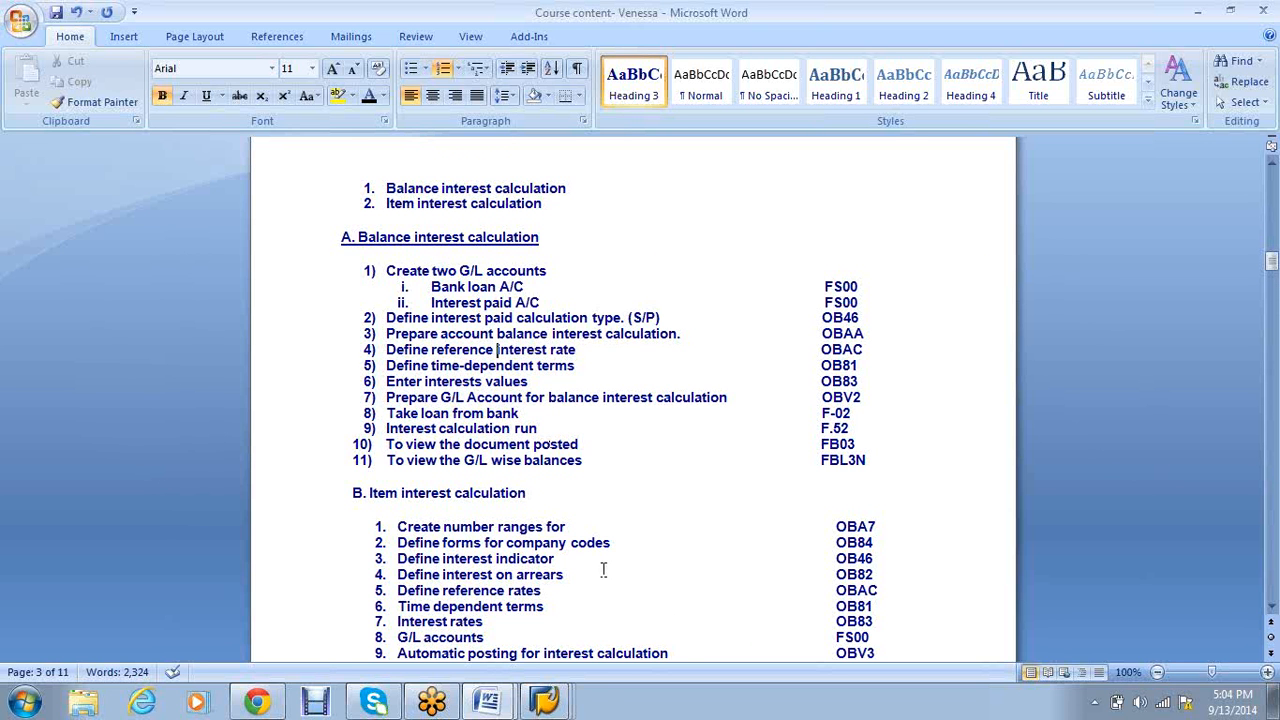
{"action": "left_click", "coordinate": [558, 708]}
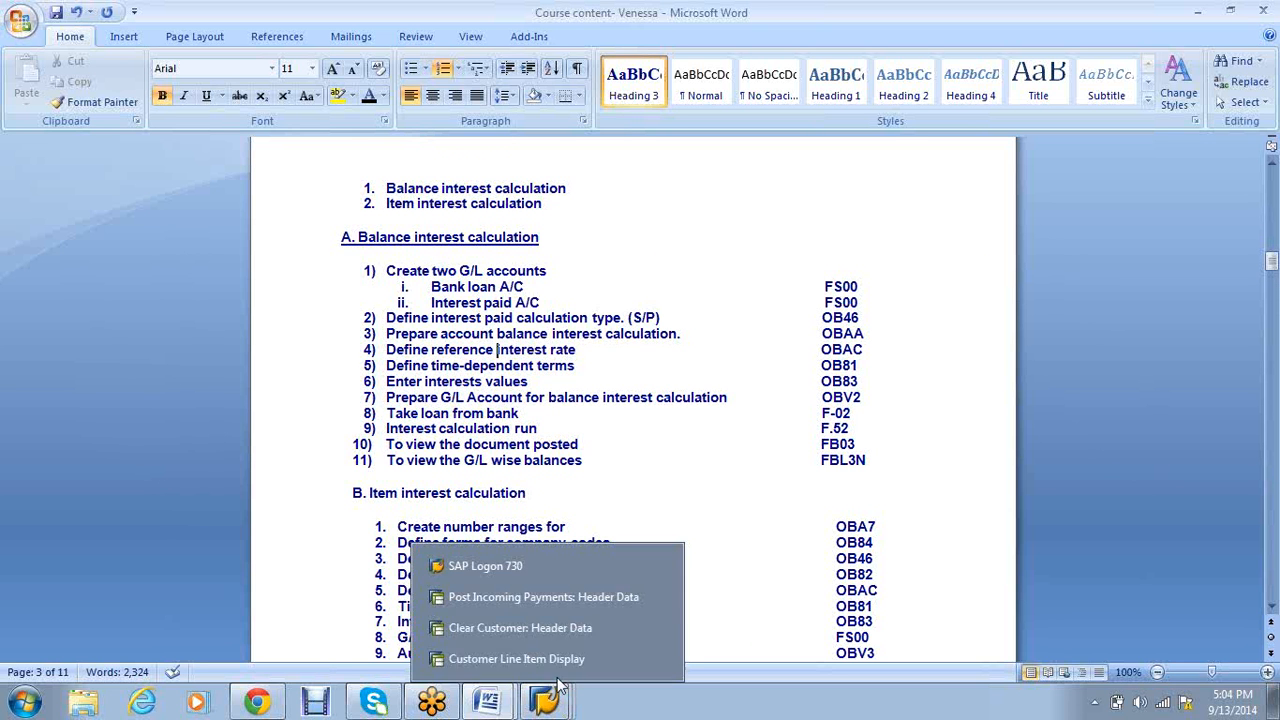
Back in the SAP Clear Customer window, run transaction /nOBA7 from the command field
{"action": "left_click", "coordinate": [558, 627]}
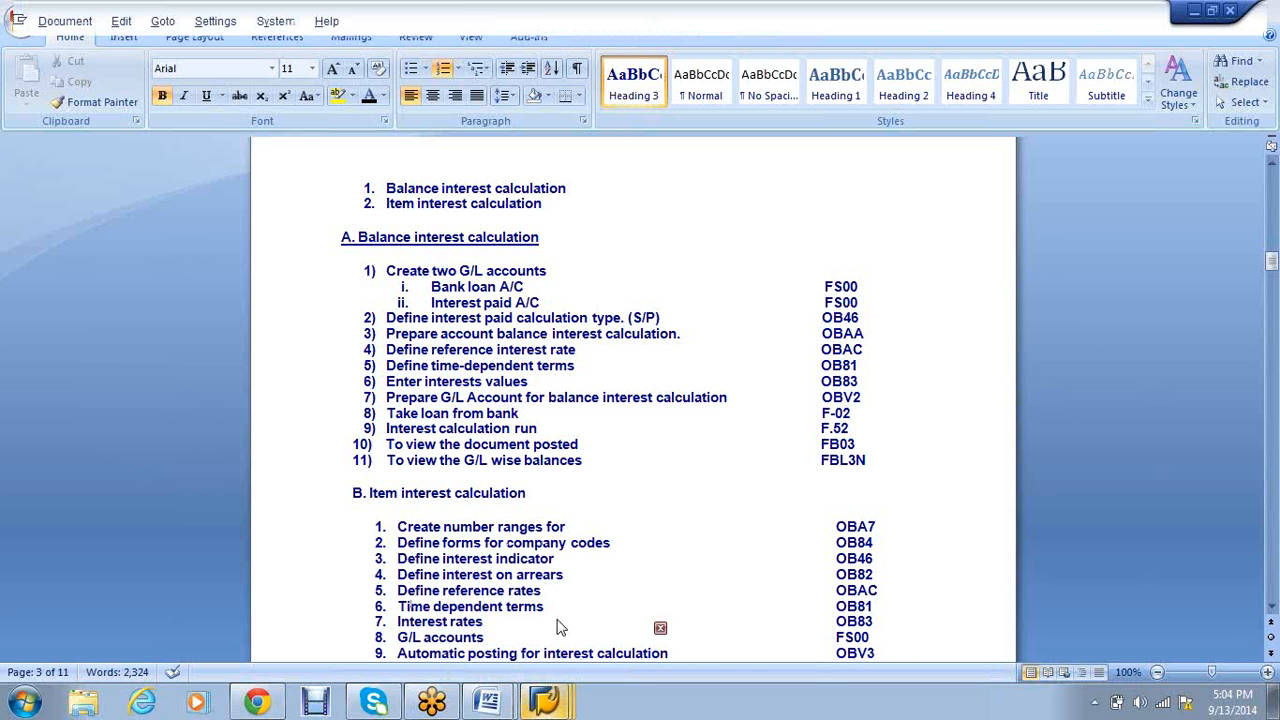
{"action": "left_click", "coordinate": [80, 52]}
{"action": "type", "text": "/noba7"}
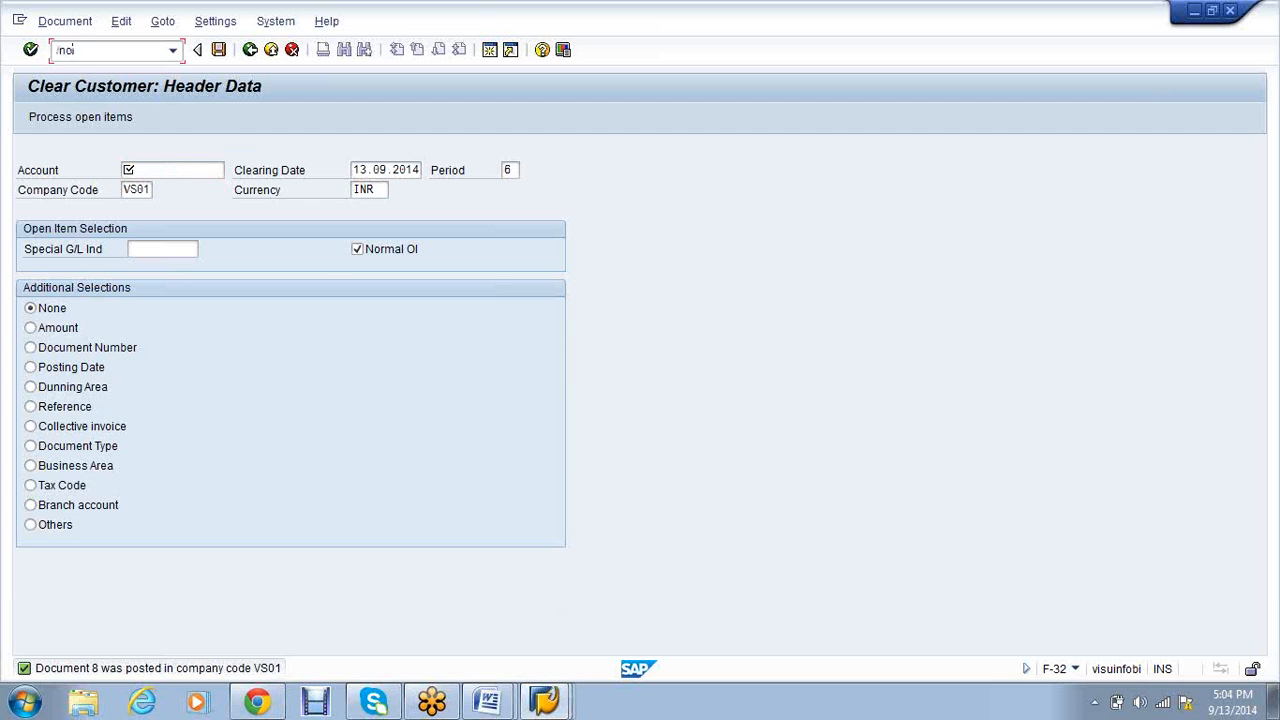
{"action": "key", "text": "Return"}
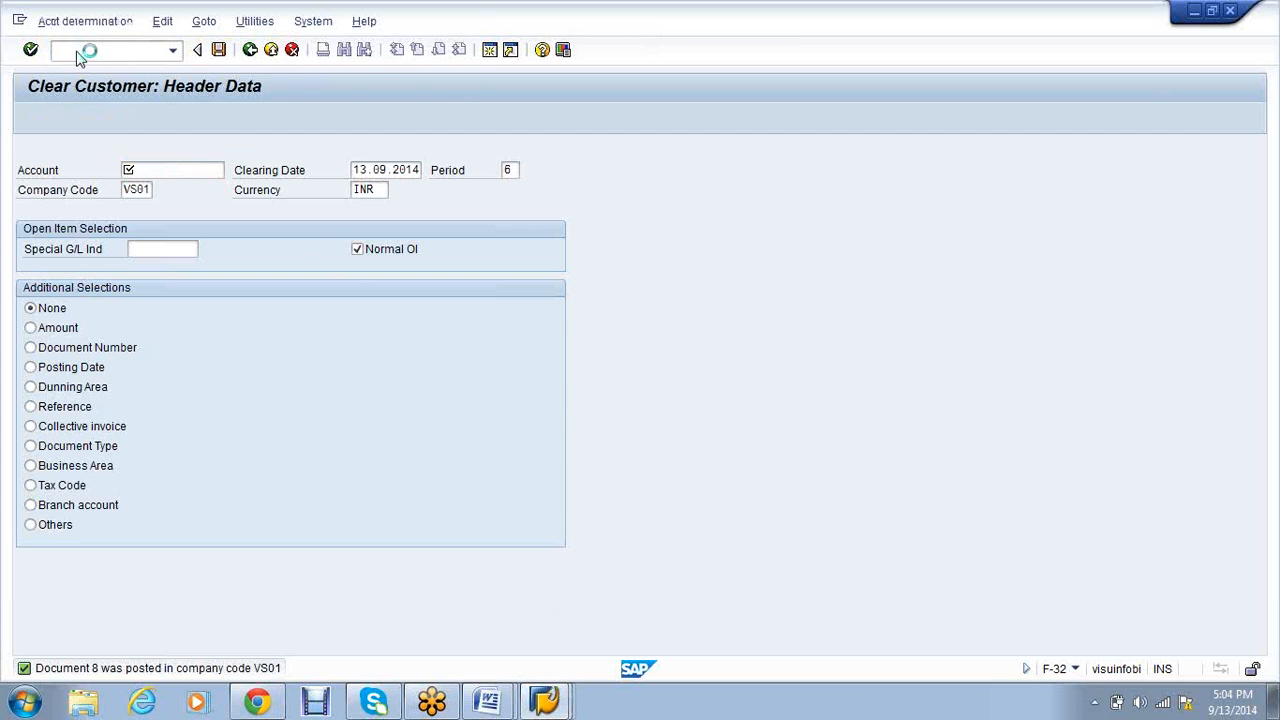